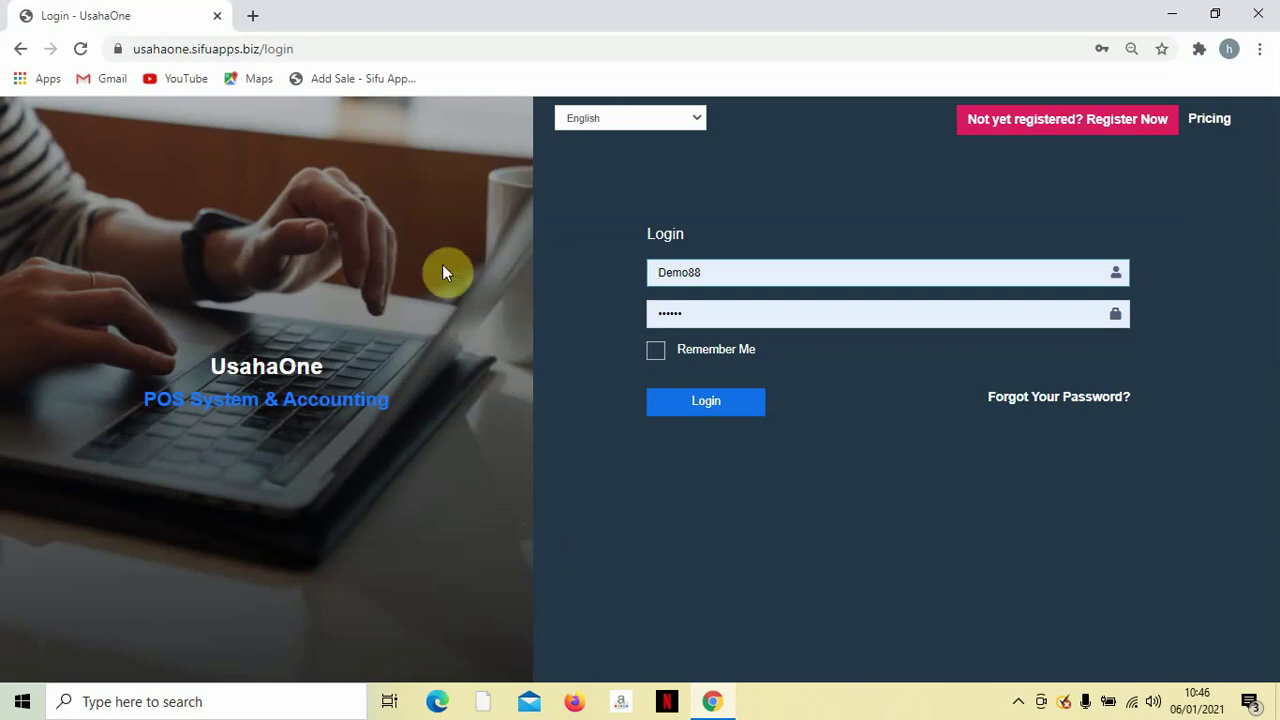
# Sign in to UsahaOne using the username and password saved in Chrome.
pyautogui.click(320, 50)
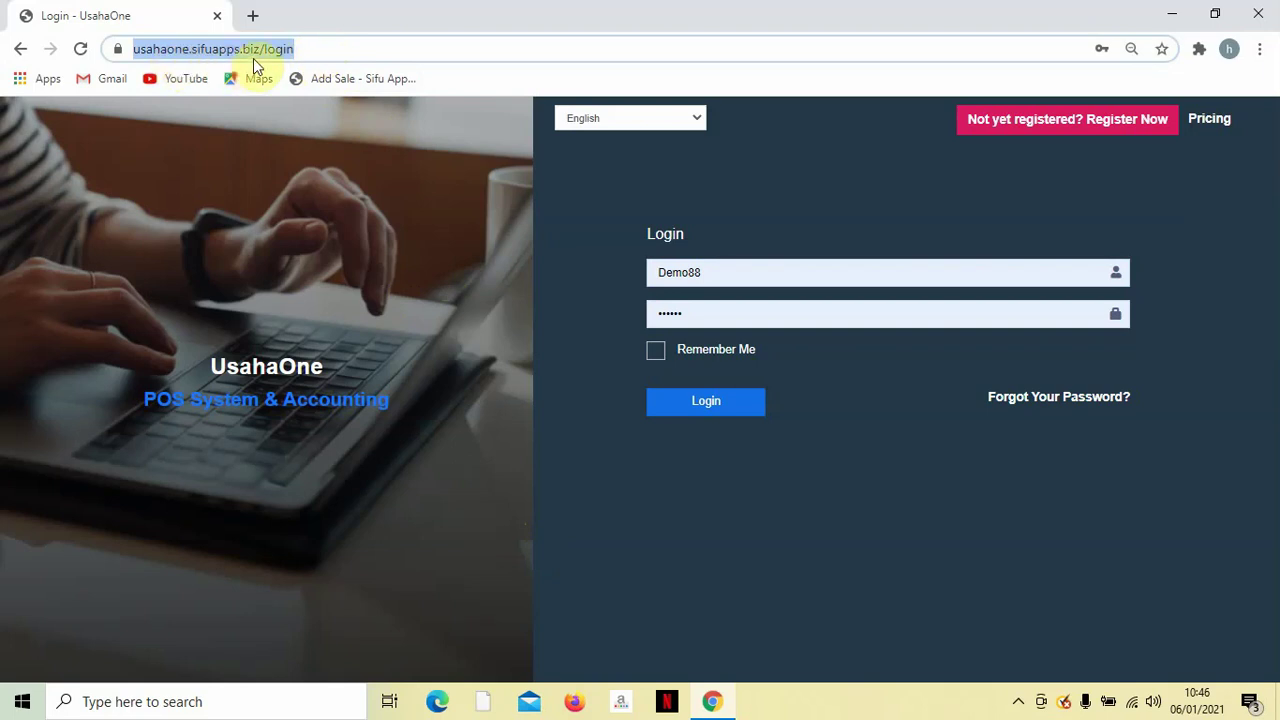
pyautogui.click(698, 193)
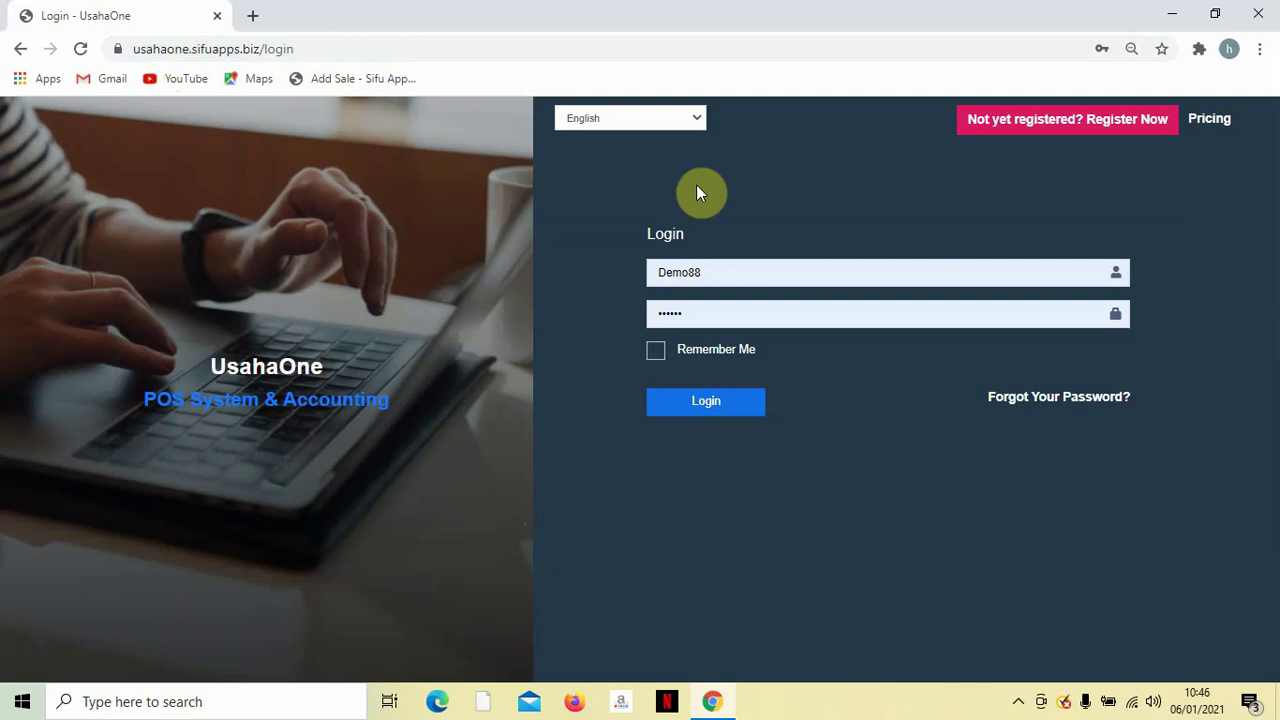
pyautogui.click(720, 272)
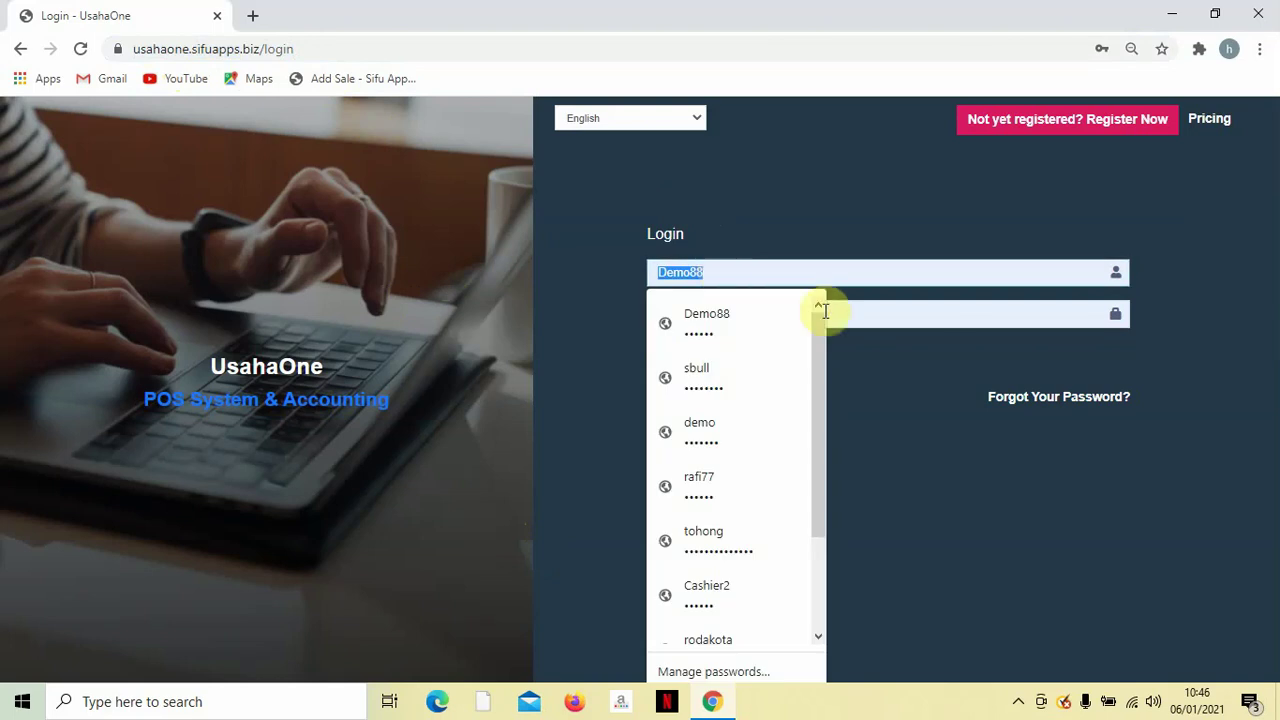
pyautogui.click(934, 314)
pyautogui.click(895, 445)
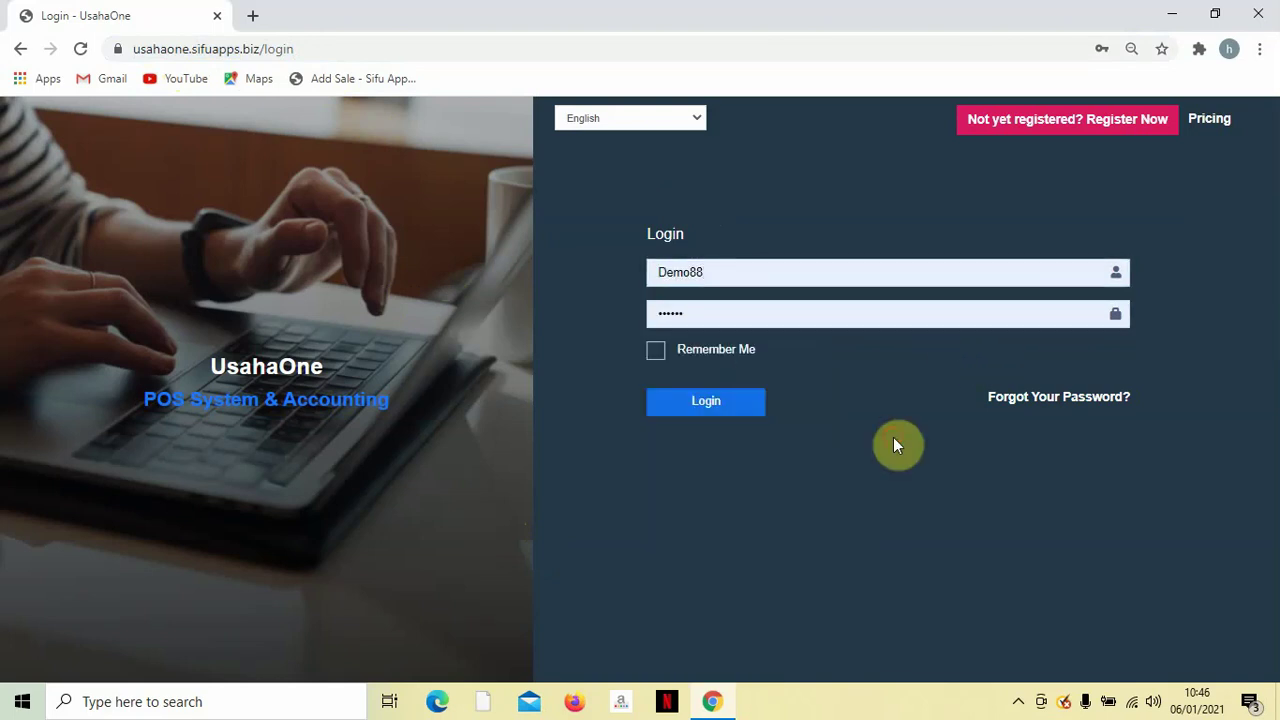
pyautogui.click(693, 405)
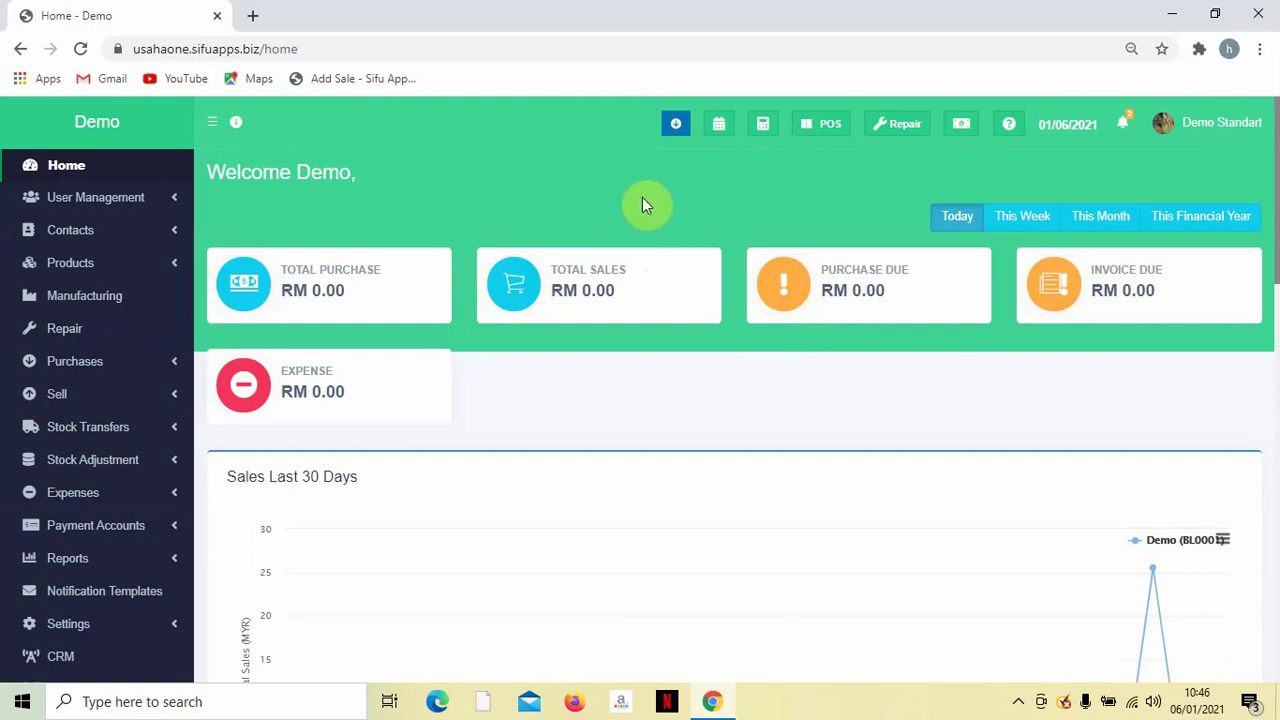
# Scroll the home dashboard down to the Sales Last 30 Days chart and back up.
pyautogui.scroll(-1, 539, 270)
pyautogui.scroll(1, 539, 270)
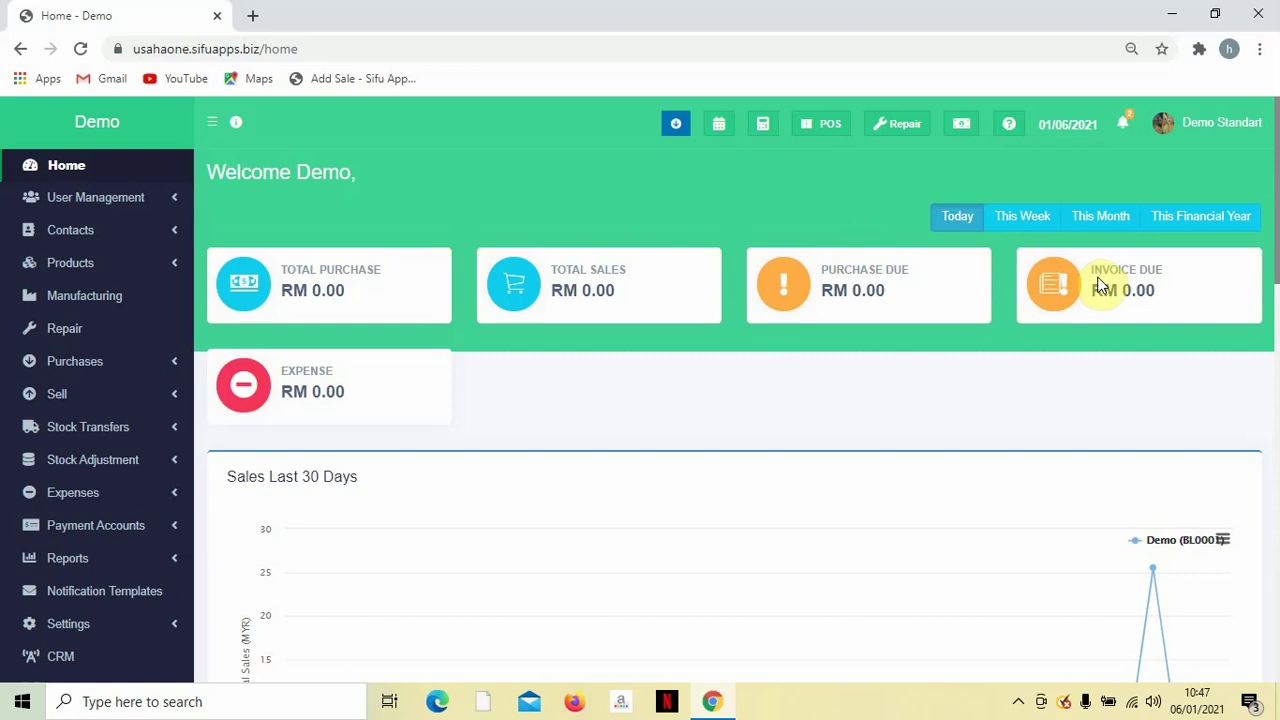
pyautogui.scroll(-2, 714, 392)
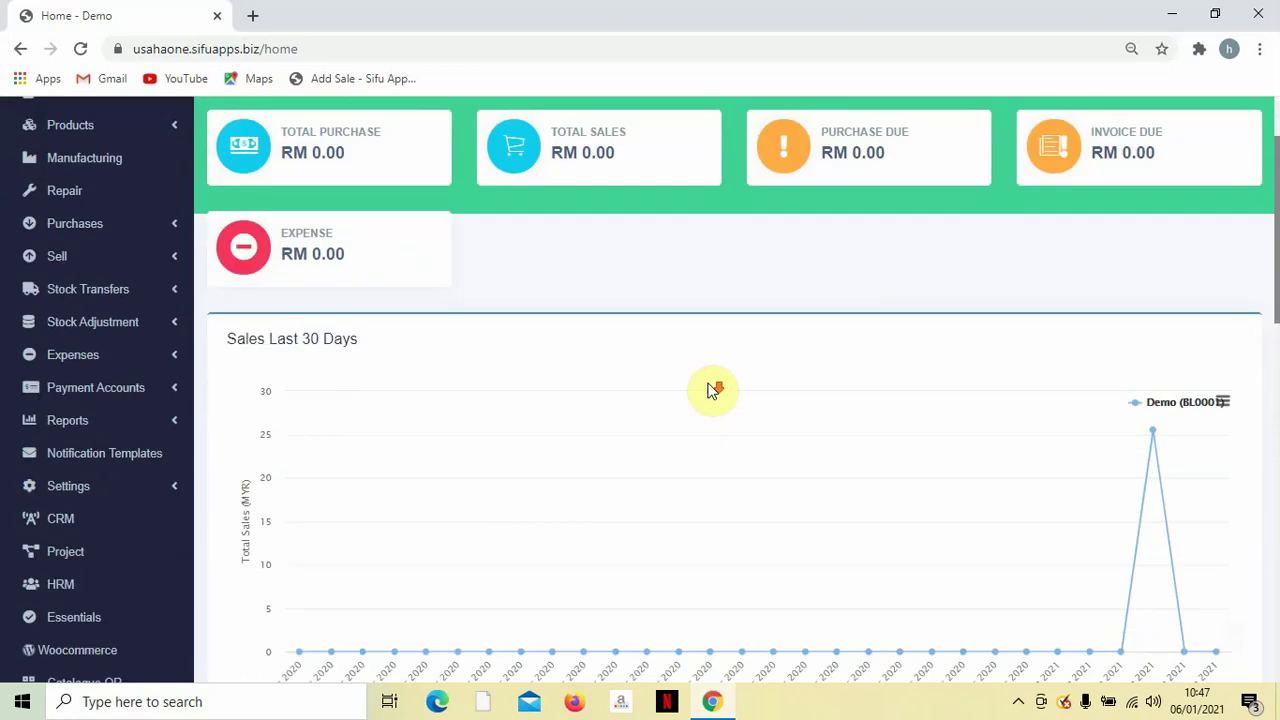
pyautogui.scroll(2, 507, 272)
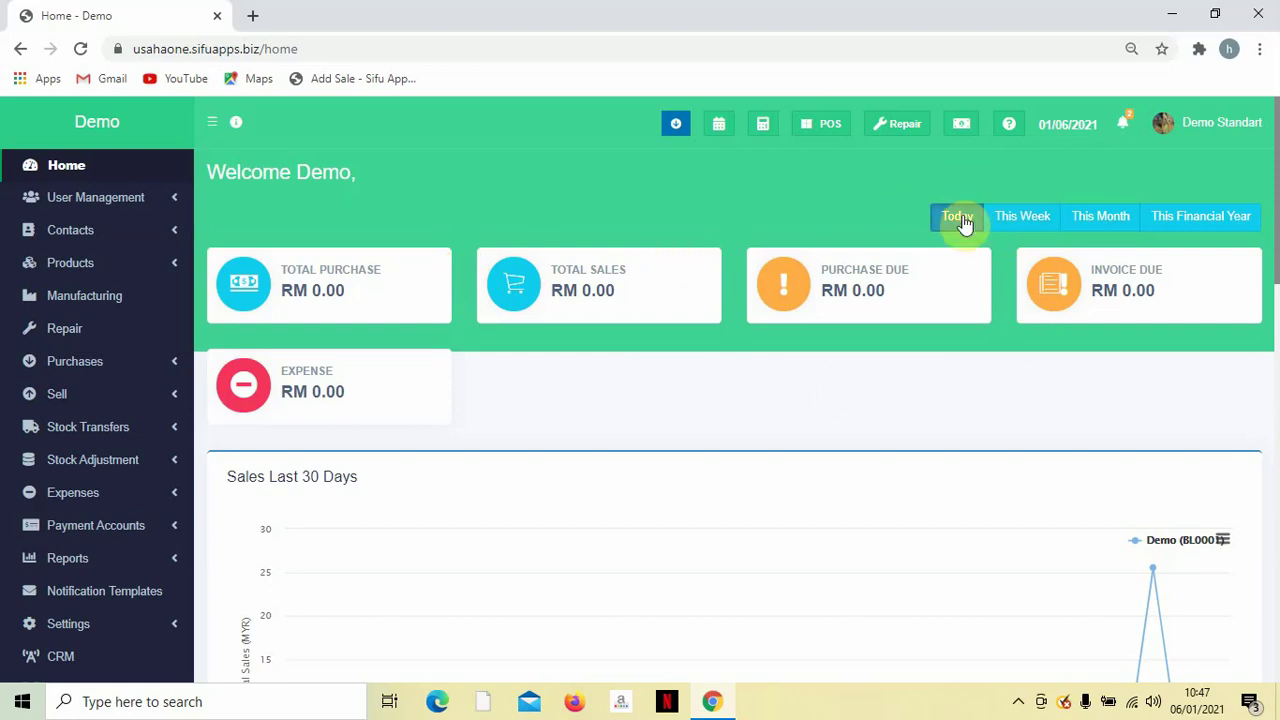
# Switch the dashboard totals from This Week and This Month to This Financial Year.
pyautogui.click(1000, 220)
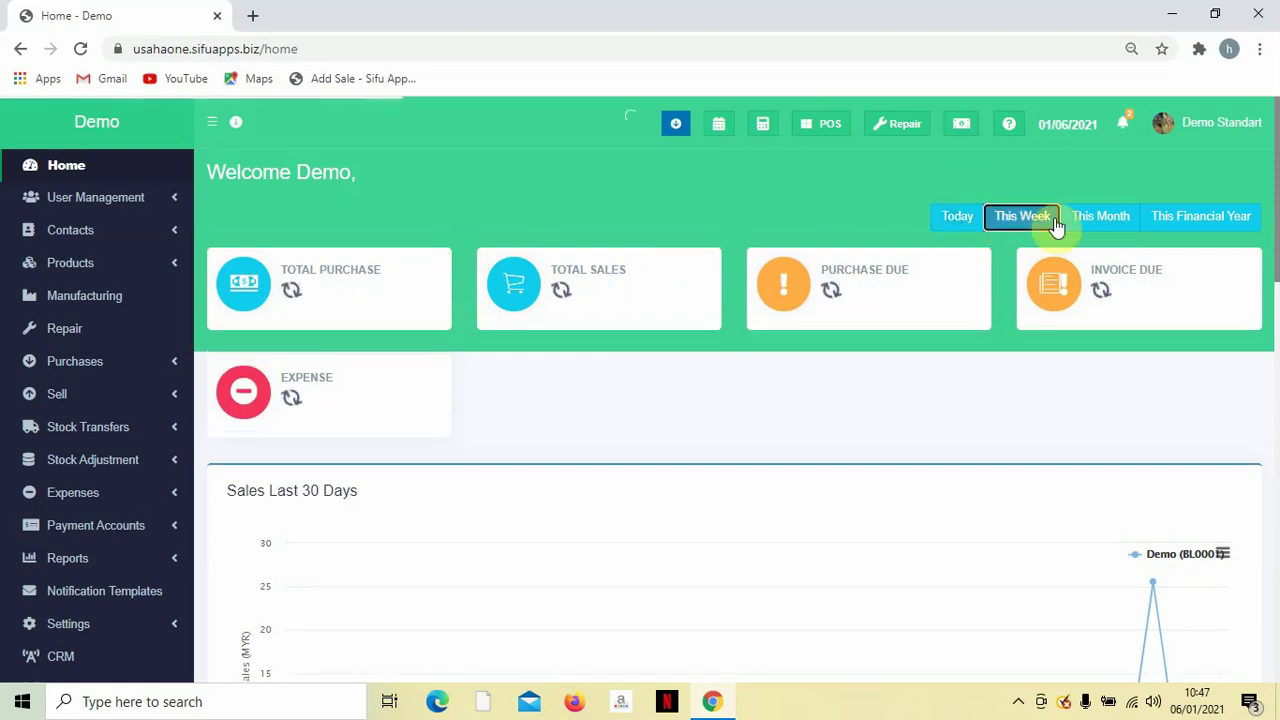
pyautogui.click(1087, 225)
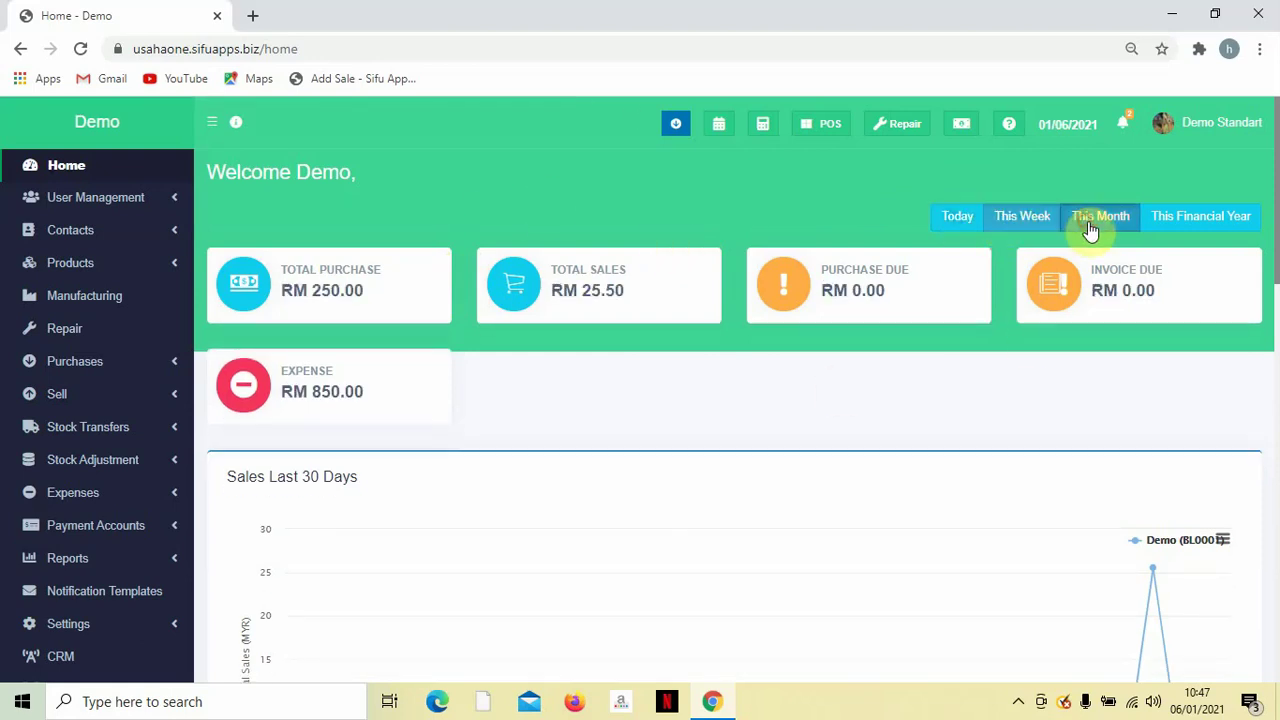
pyautogui.click(1172, 226)
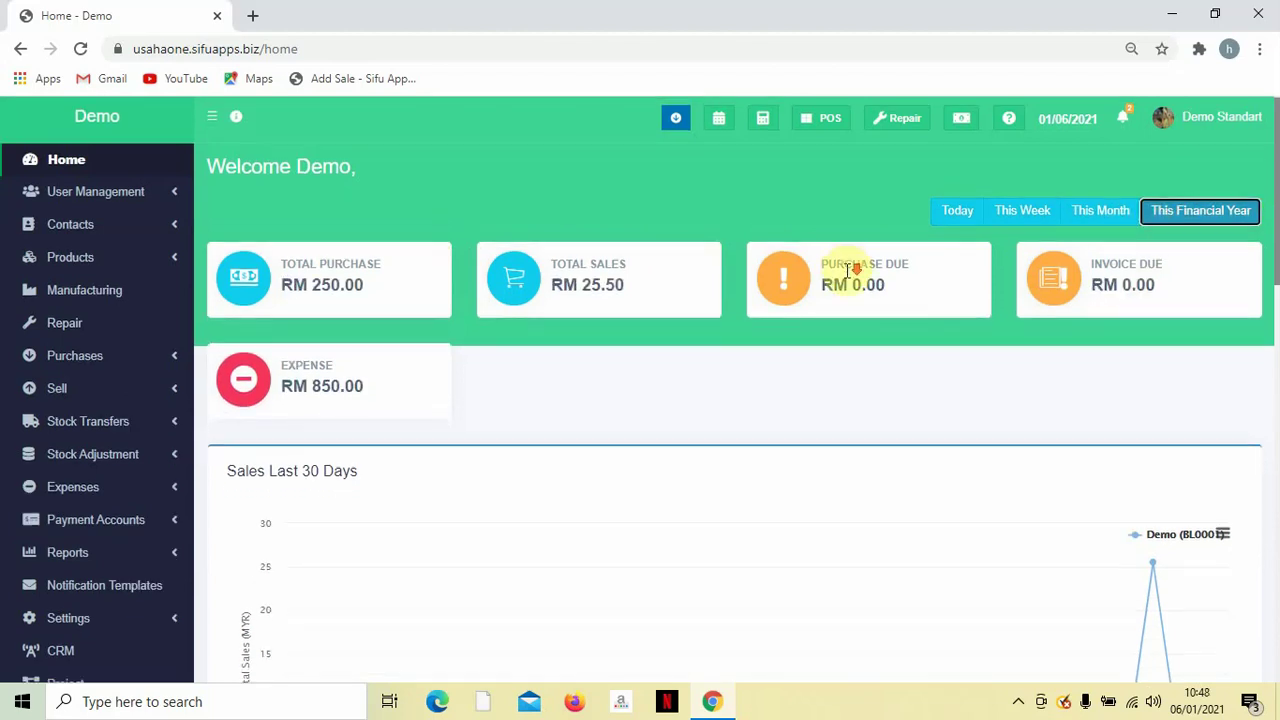
# Scroll down through both sales charts to the Product Stock Alert table showing Sardin at -1.00 Tin.
pyautogui.scroll(-2, 845, 278)
pyautogui.scroll(-3, 847, 278)
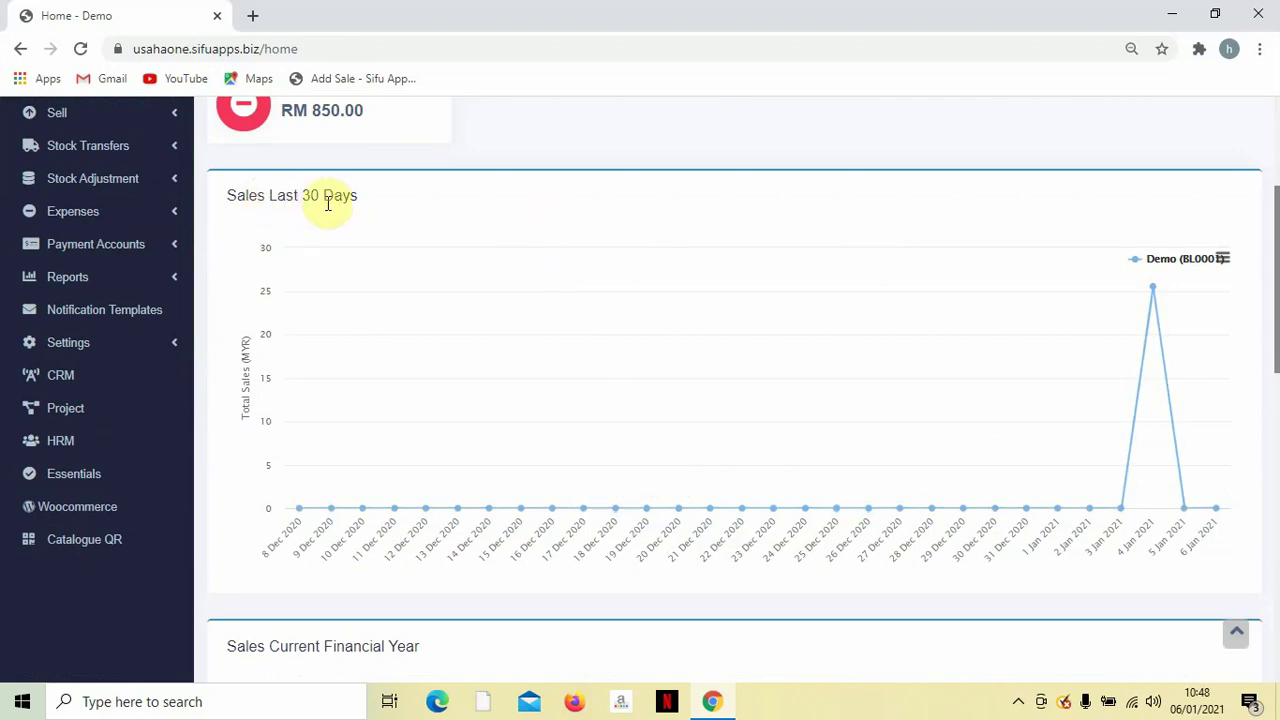
pyautogui.scroll(-1, 400, 275)
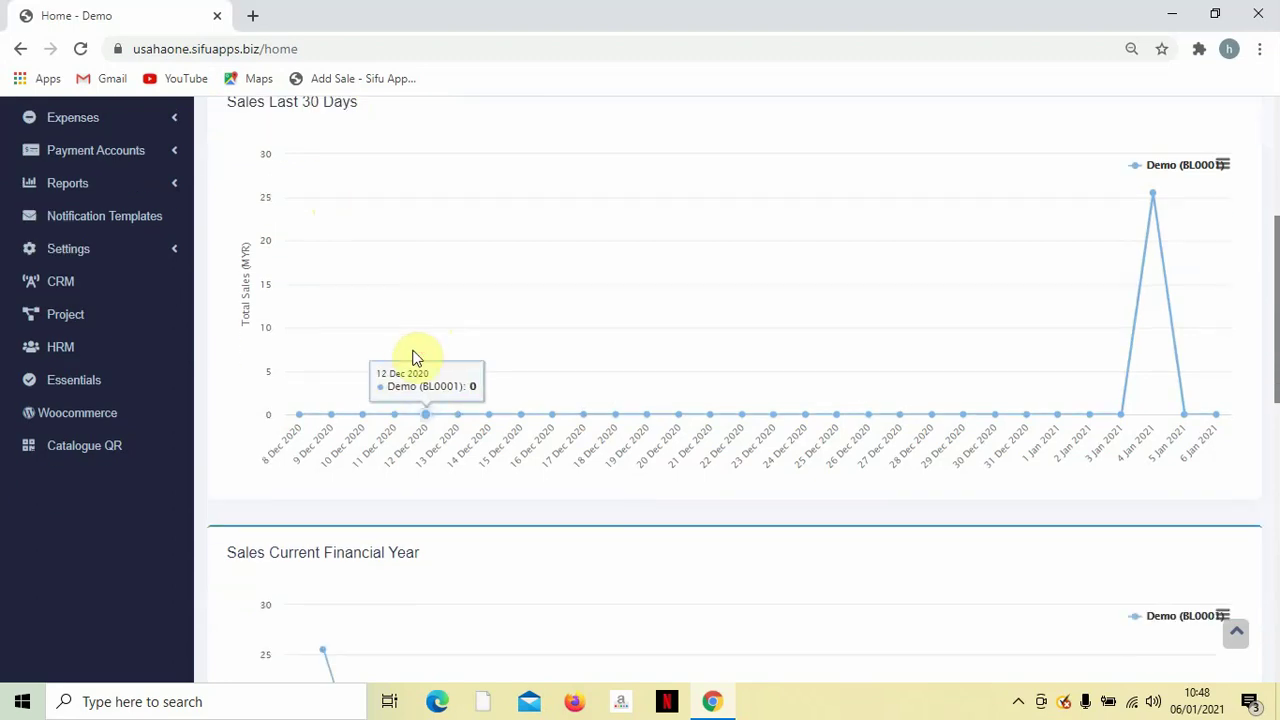
pyautogui.scroll(1, 334, 448)
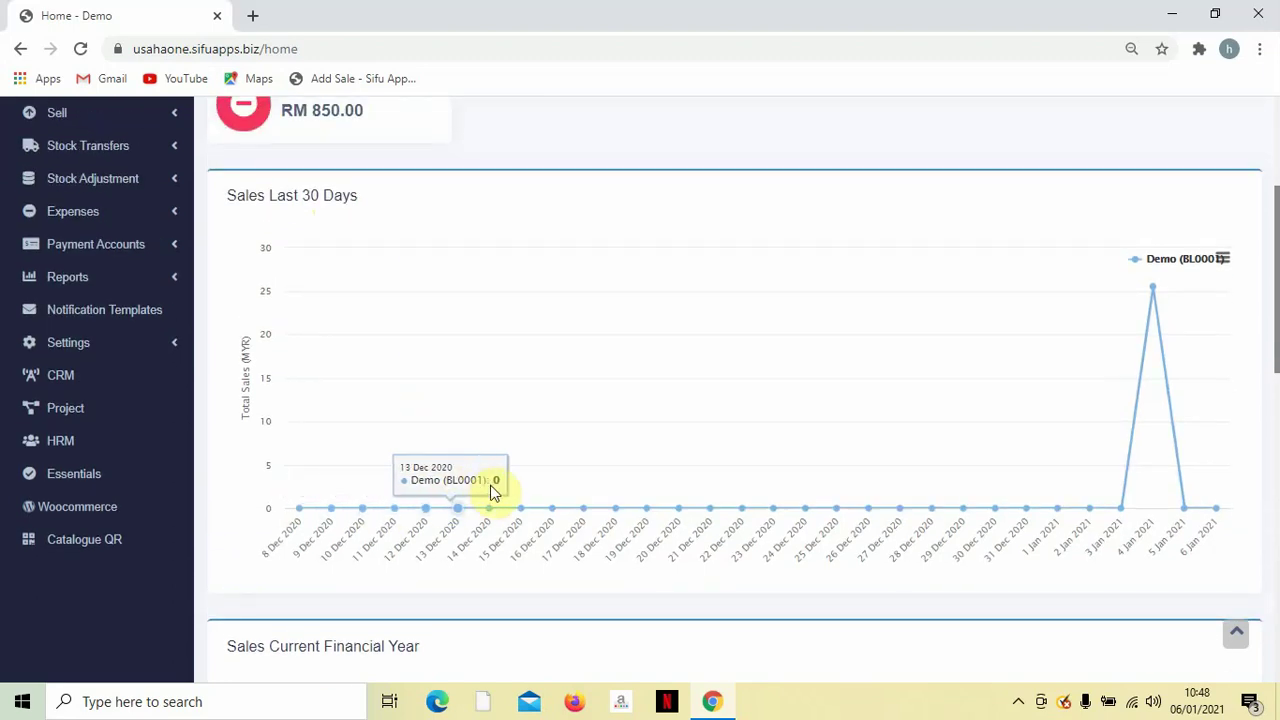
pyautogui.scroll(-3, 530, 474)
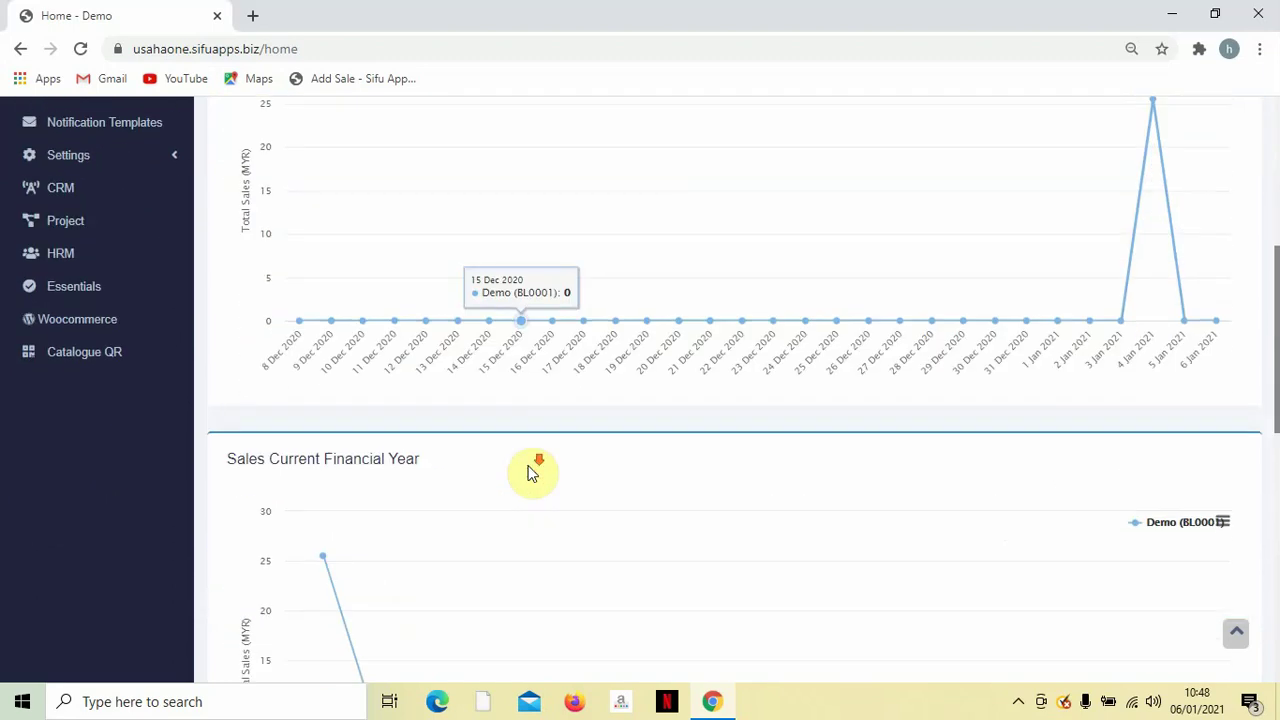
pyautogui.scroll(-2, 530, 474)
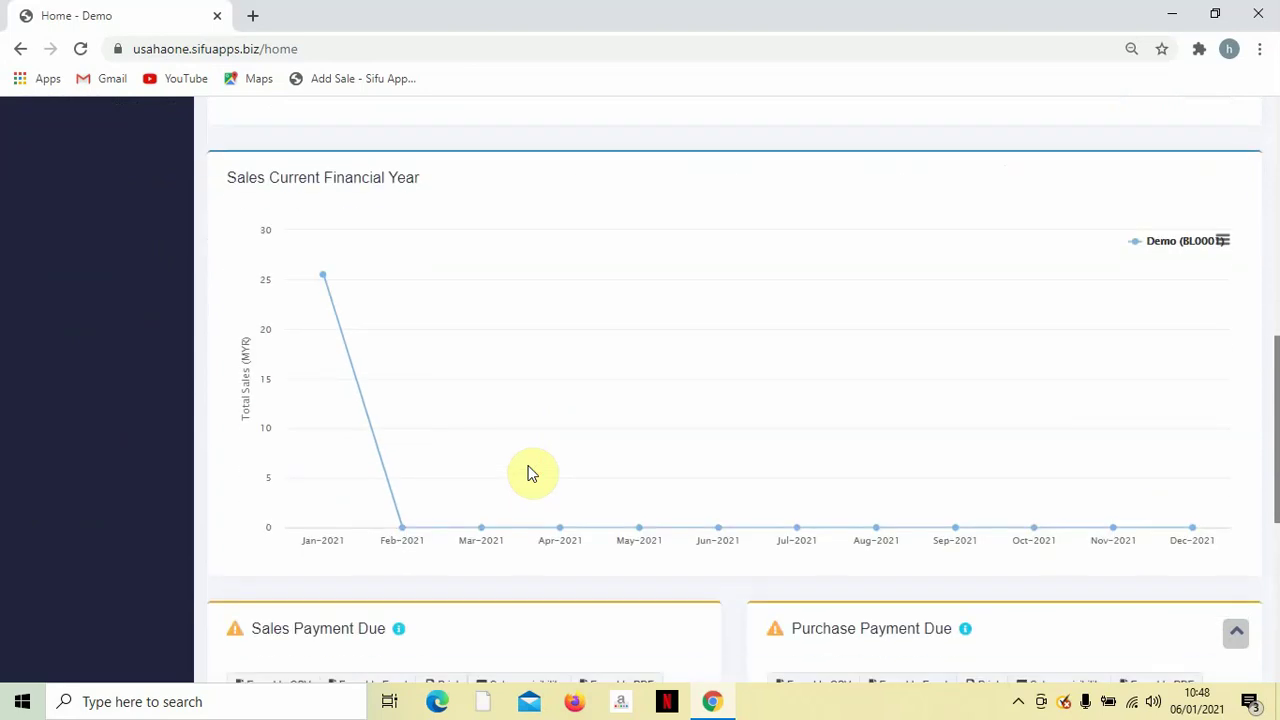
pyautogui.scroll(-1, 530, 474)
pyautogui.scroll(1, 530, 474)
pyautogui.scroll(-1, 530, 472)
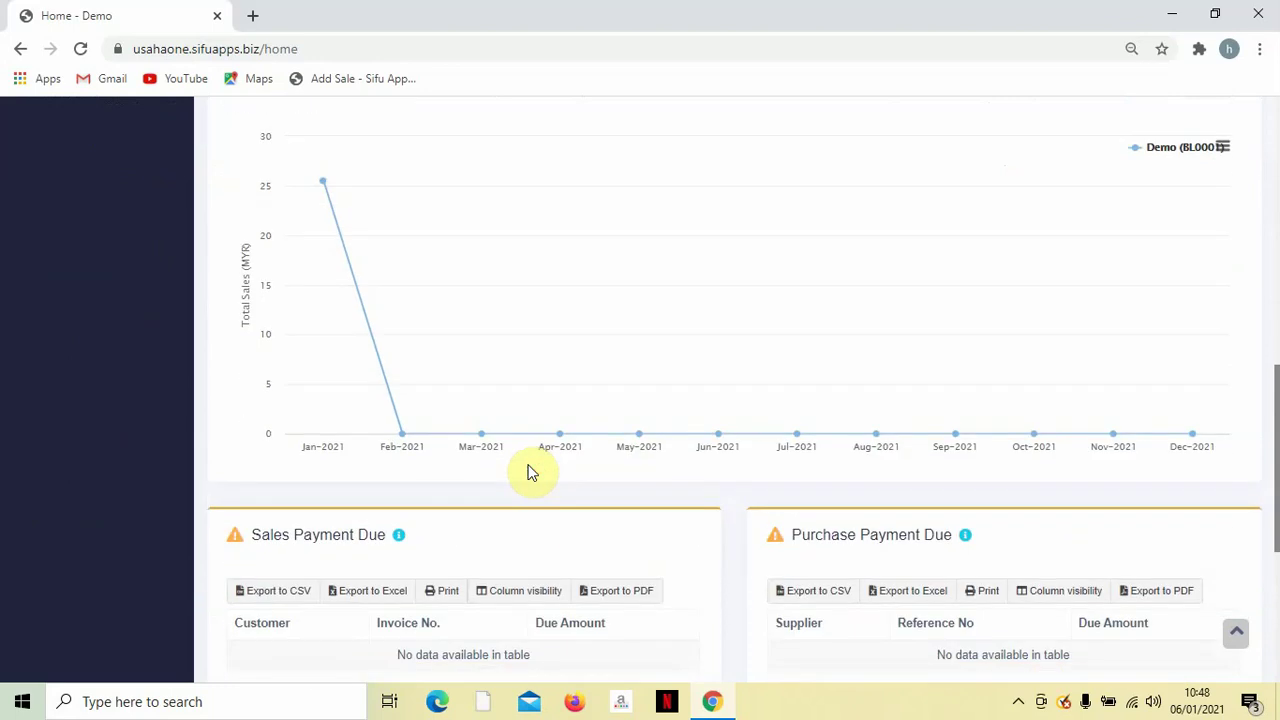
pyautogui.moveTo(297, 237)
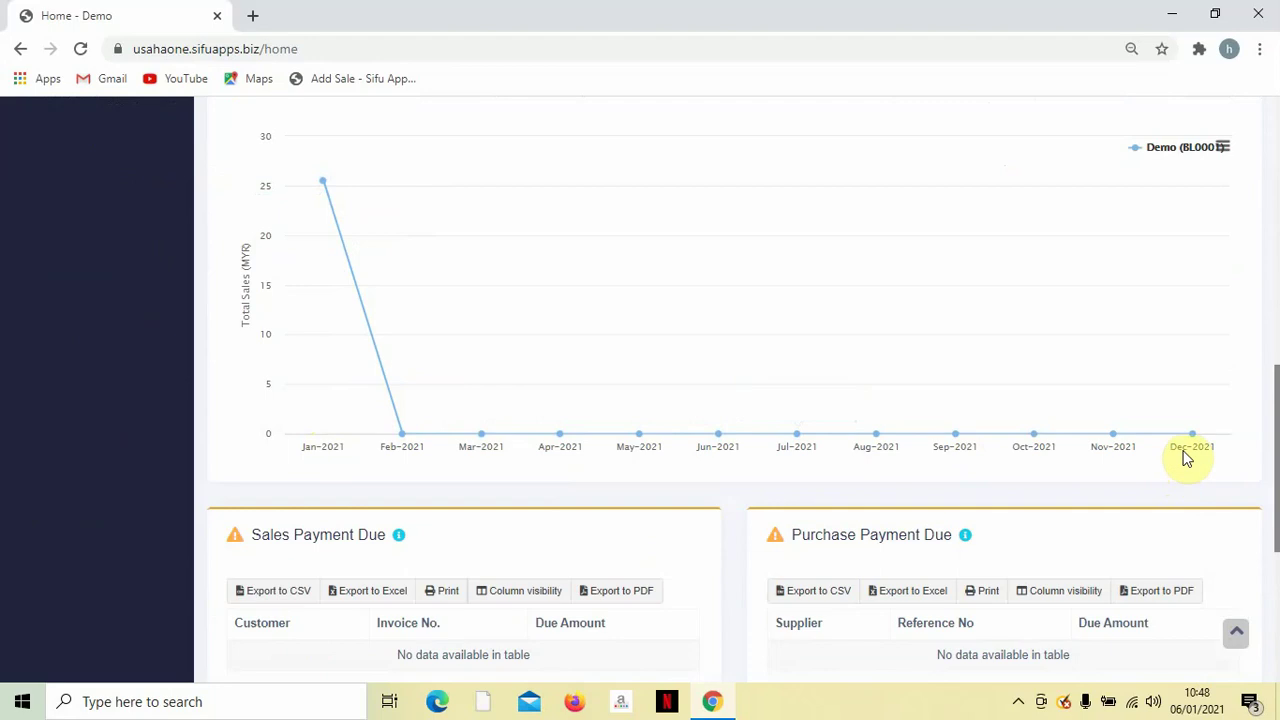
pyautogui.scroll(-1, 1047, 465)
pyautogui.scroll(-4, 1047, 465)
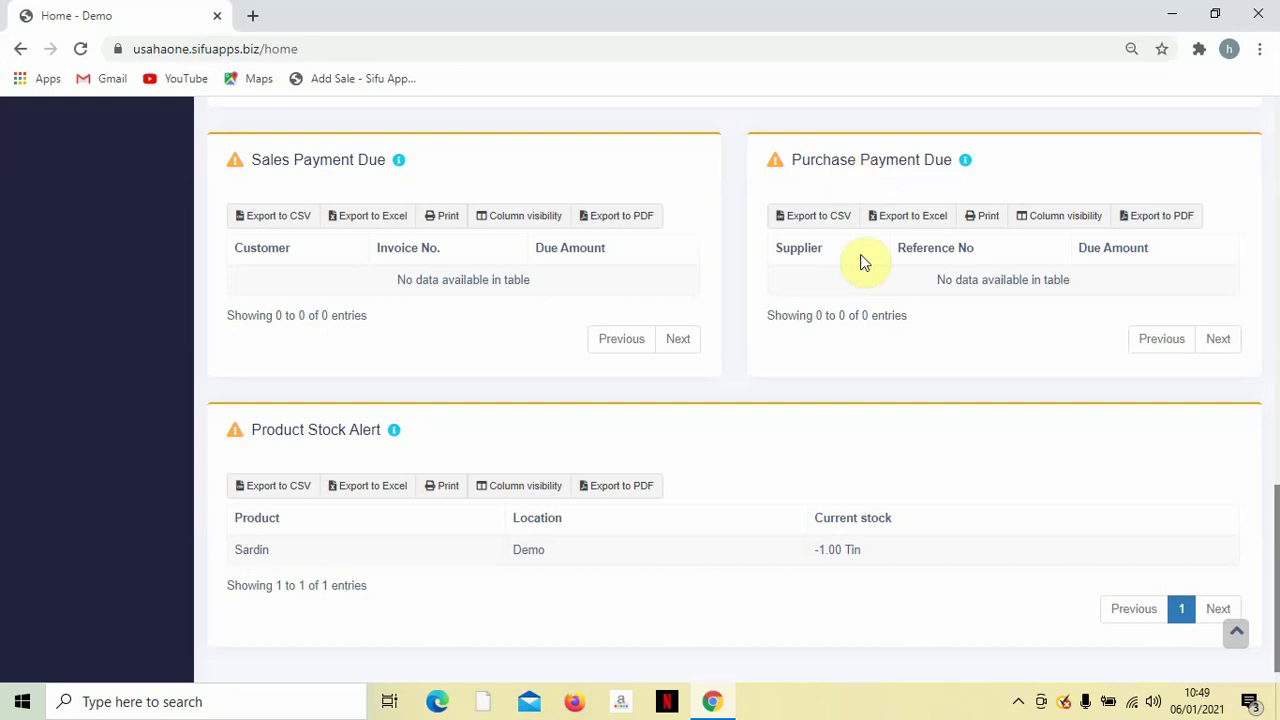
pyautogui.scroll(-1, 860, 265)
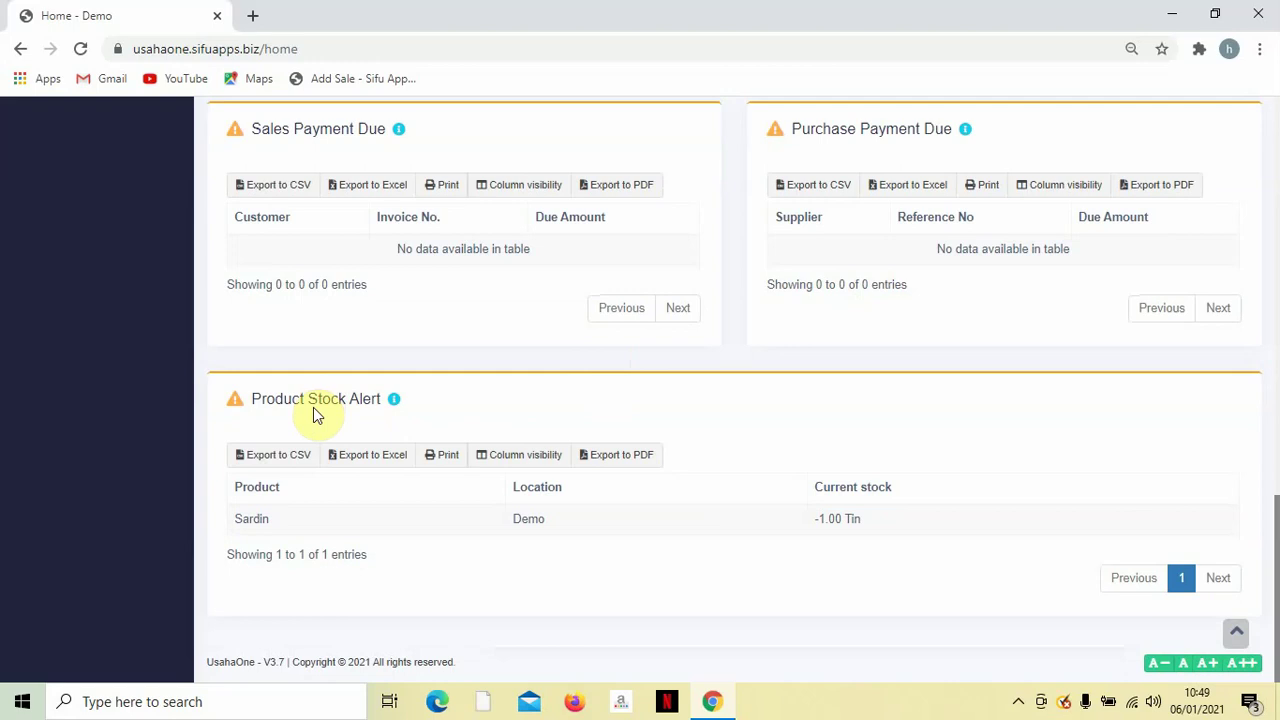
pyautogui.scroll(1, 505, 398)
pyautogui.scroll(-1, 505, 398)
pyautogui.click(1018, 701)
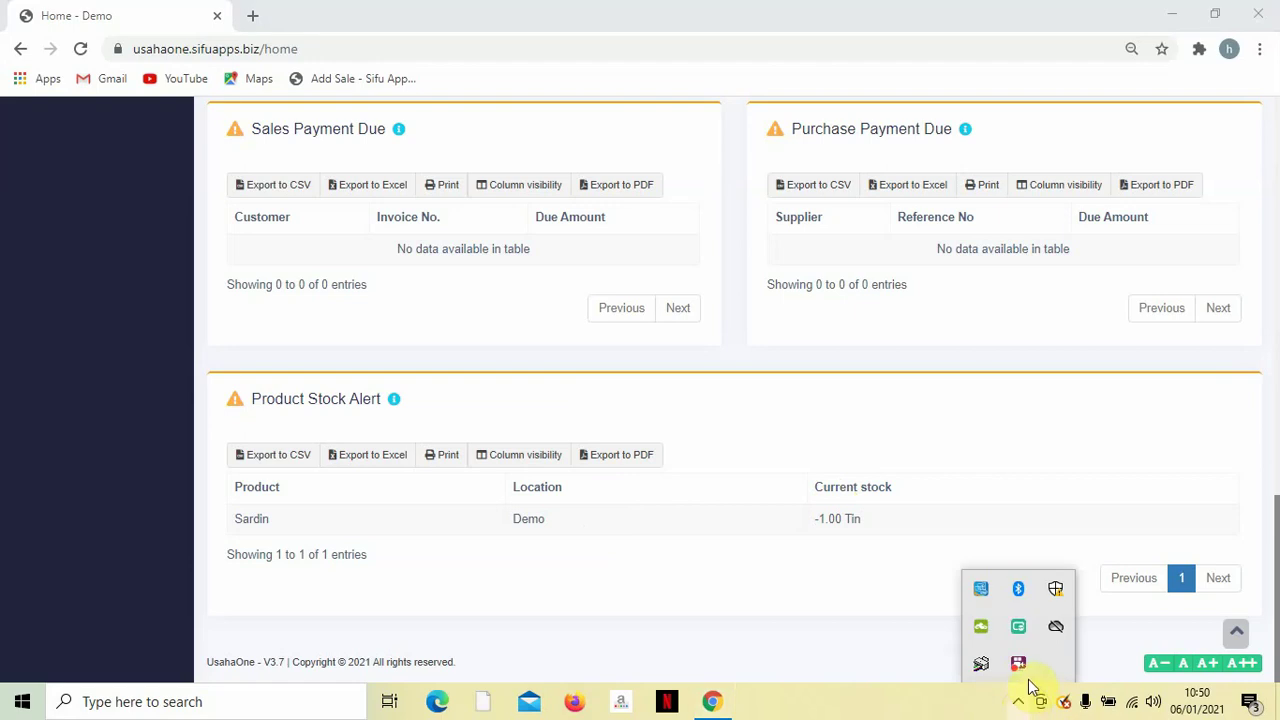
pyautogui.rightClick(1020, 666)
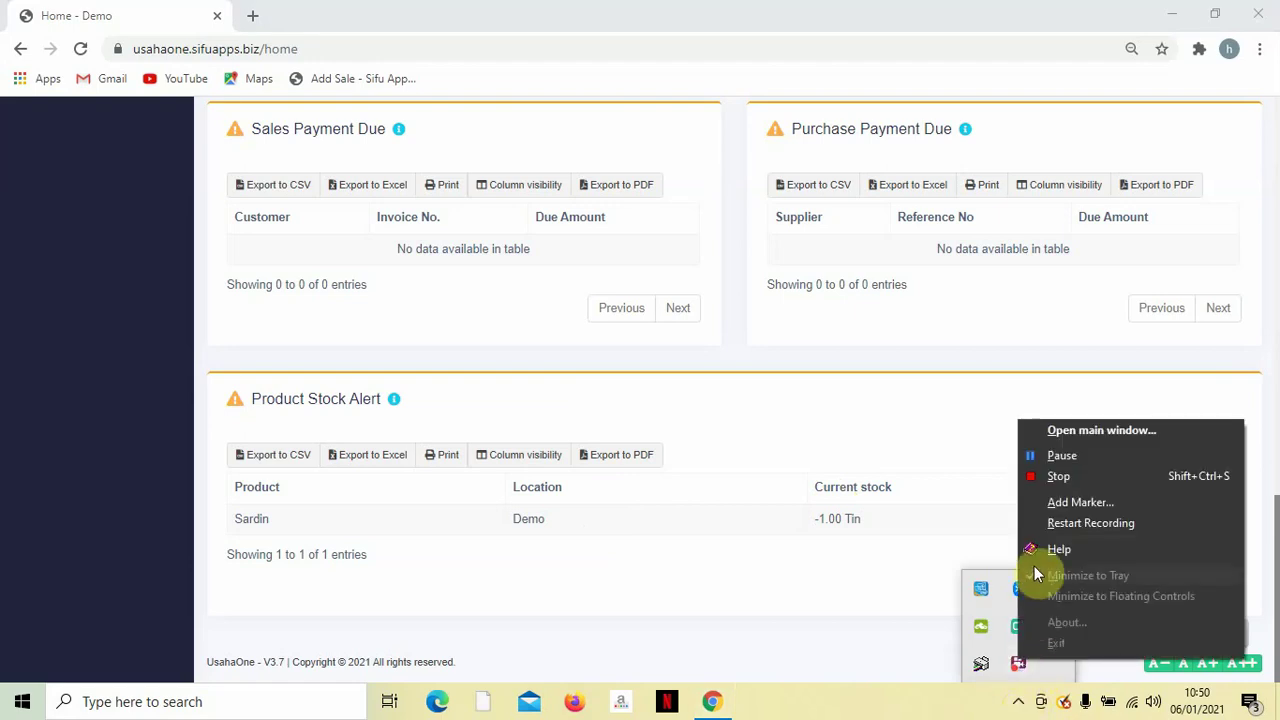
pyautogui.click(1049, 454)
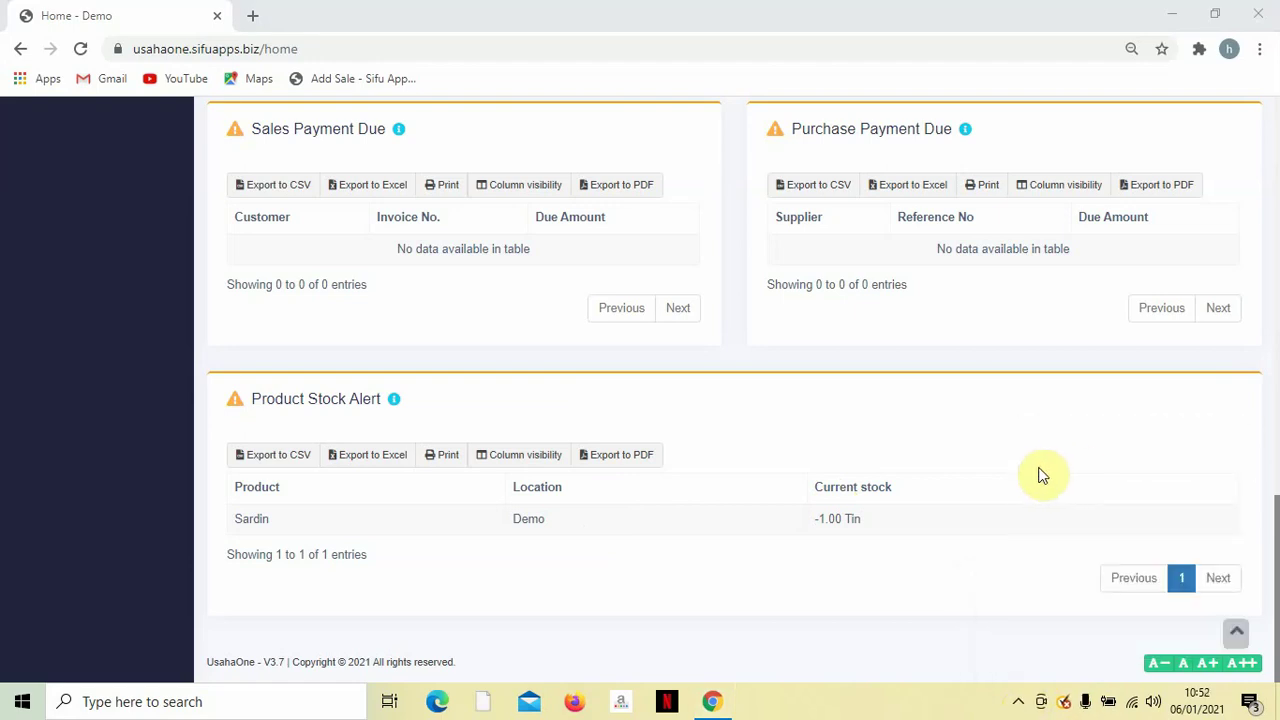
pyautogui.scroll(2, 930, 452)
# Expand User Management in the sidebar to show Users, Roles and Sales Commission Agents.
pyautogui.scroll(6, 930, 452)
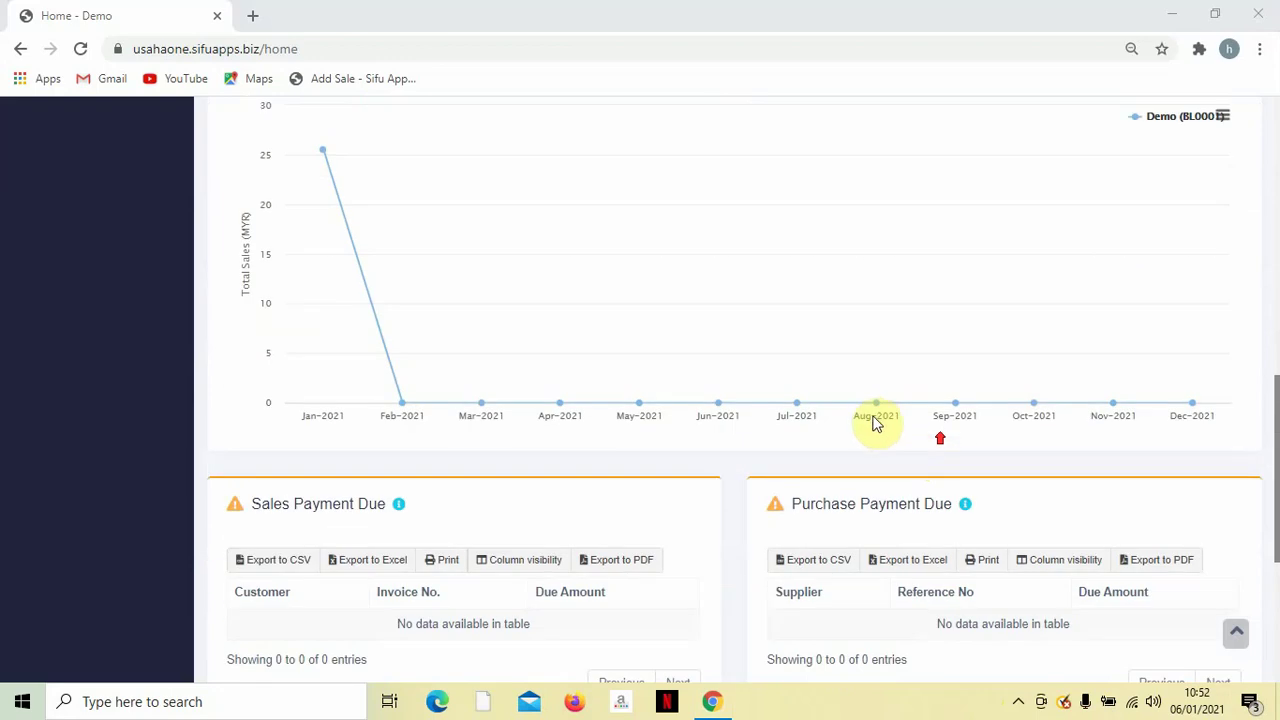
pyautogui.scroll(5, 600, 486)
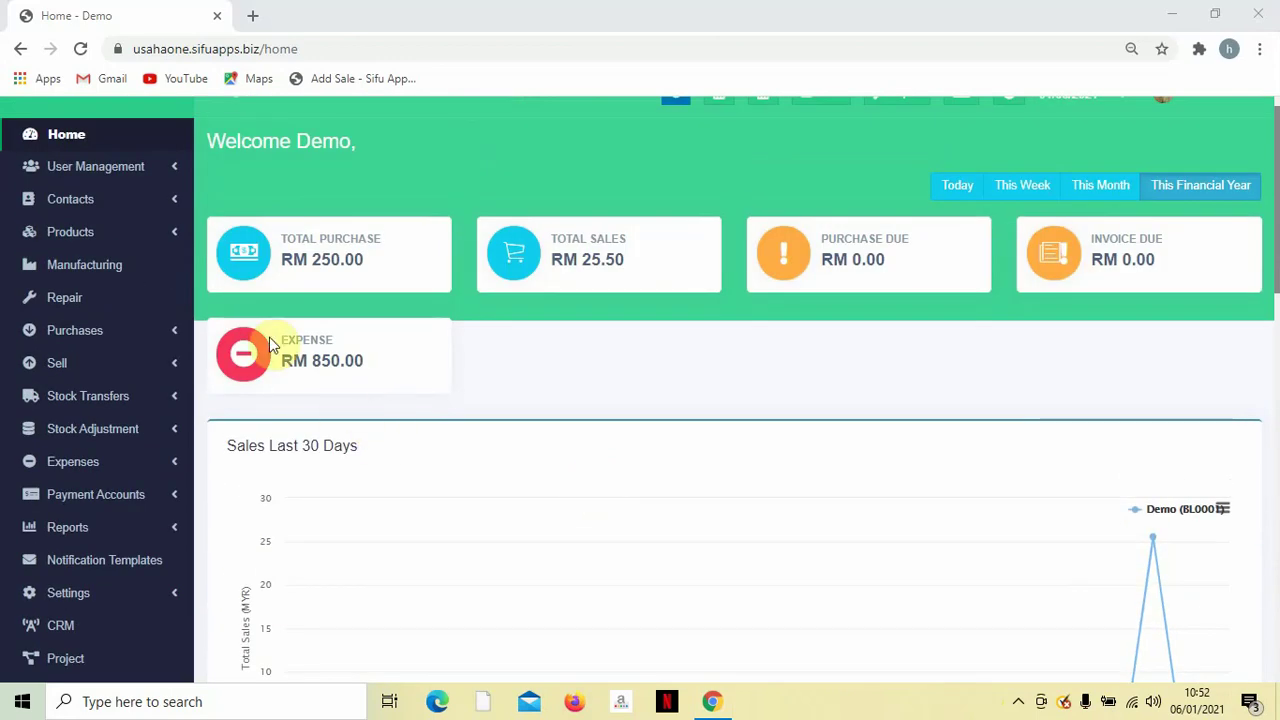
pyautogui.click(138, 170)
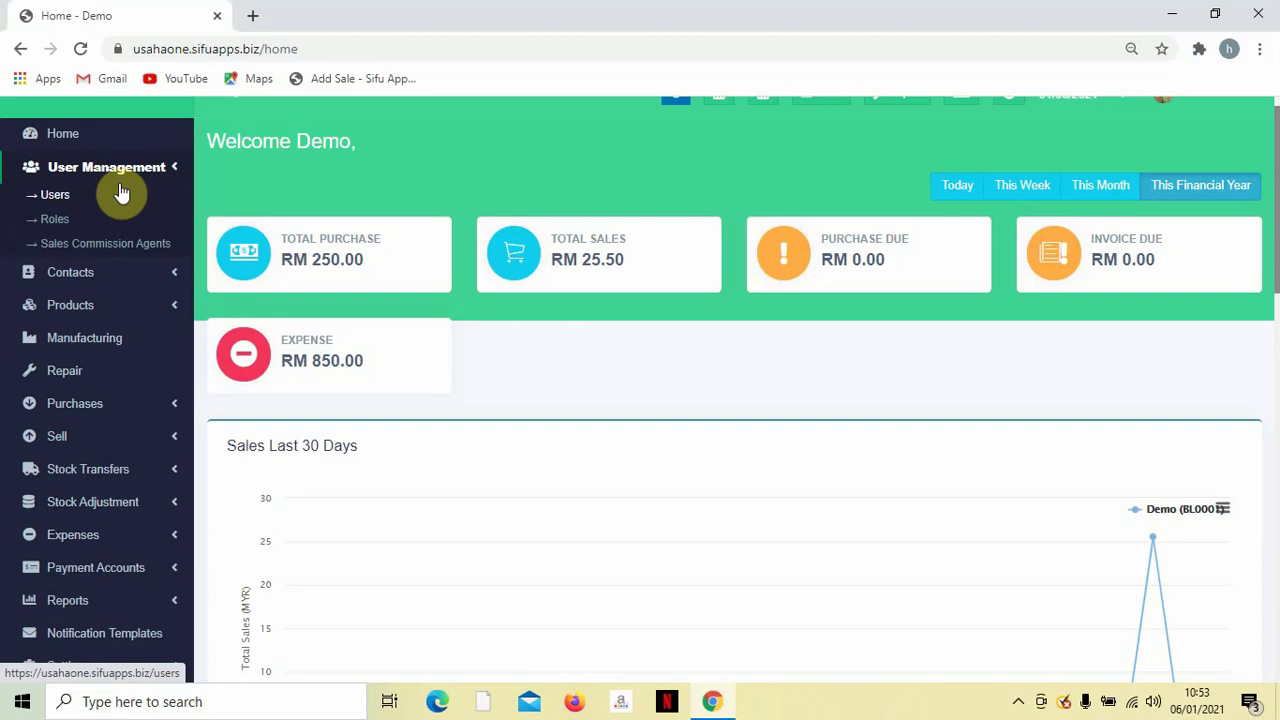
pyautogui.scroll(-2, 134, 323)
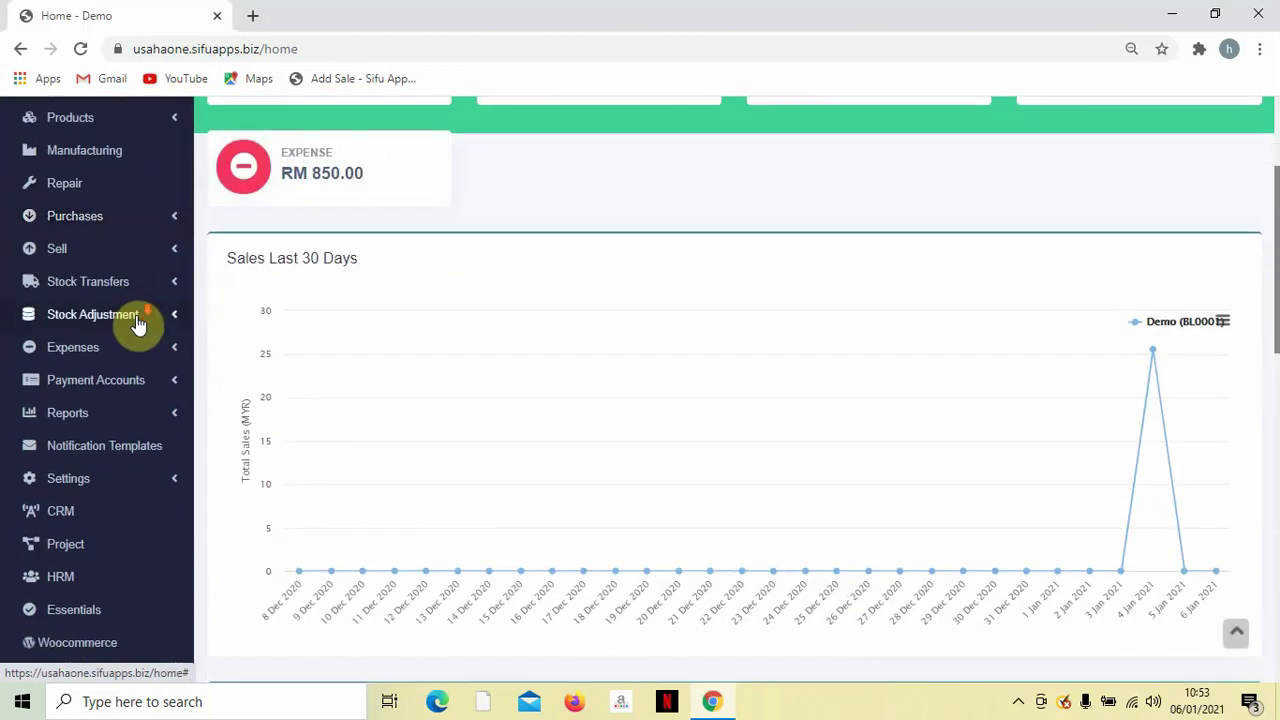
pyautogui.scroll(-2, 138, 323)
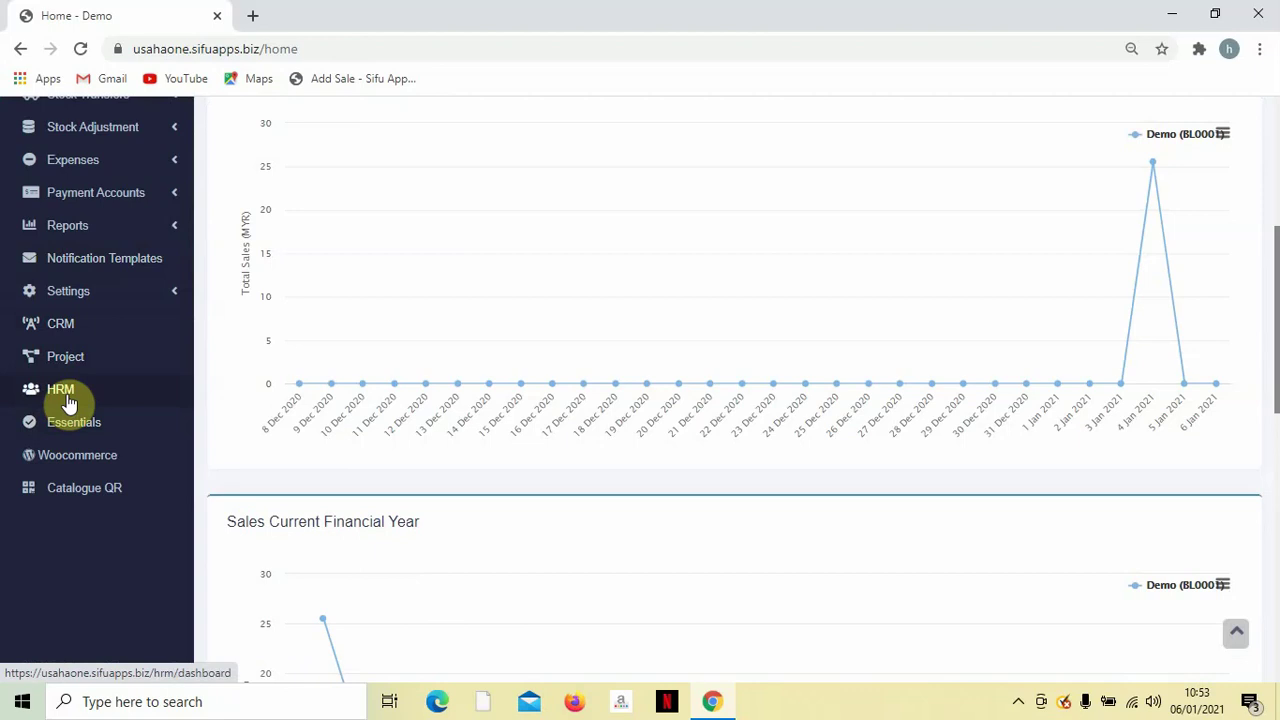
pyautogui.scroll(5, 69, 403)
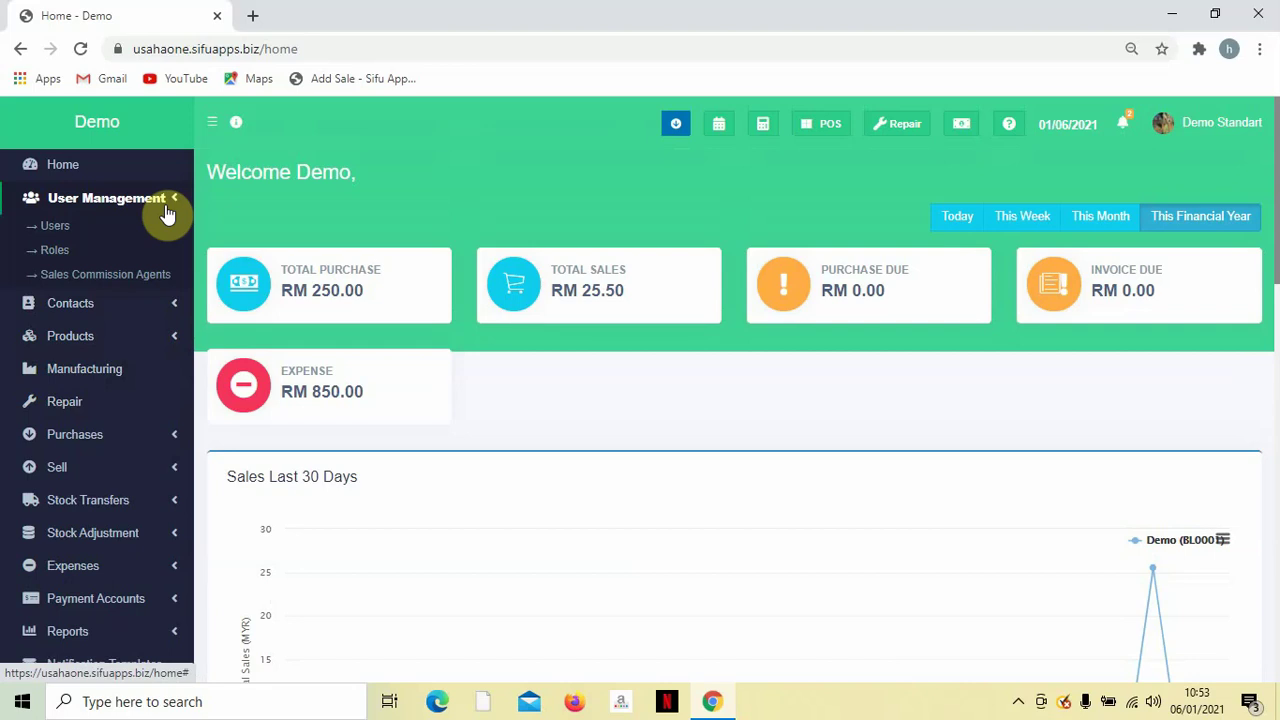
pyautogui.scroll(-3, 71, 331)
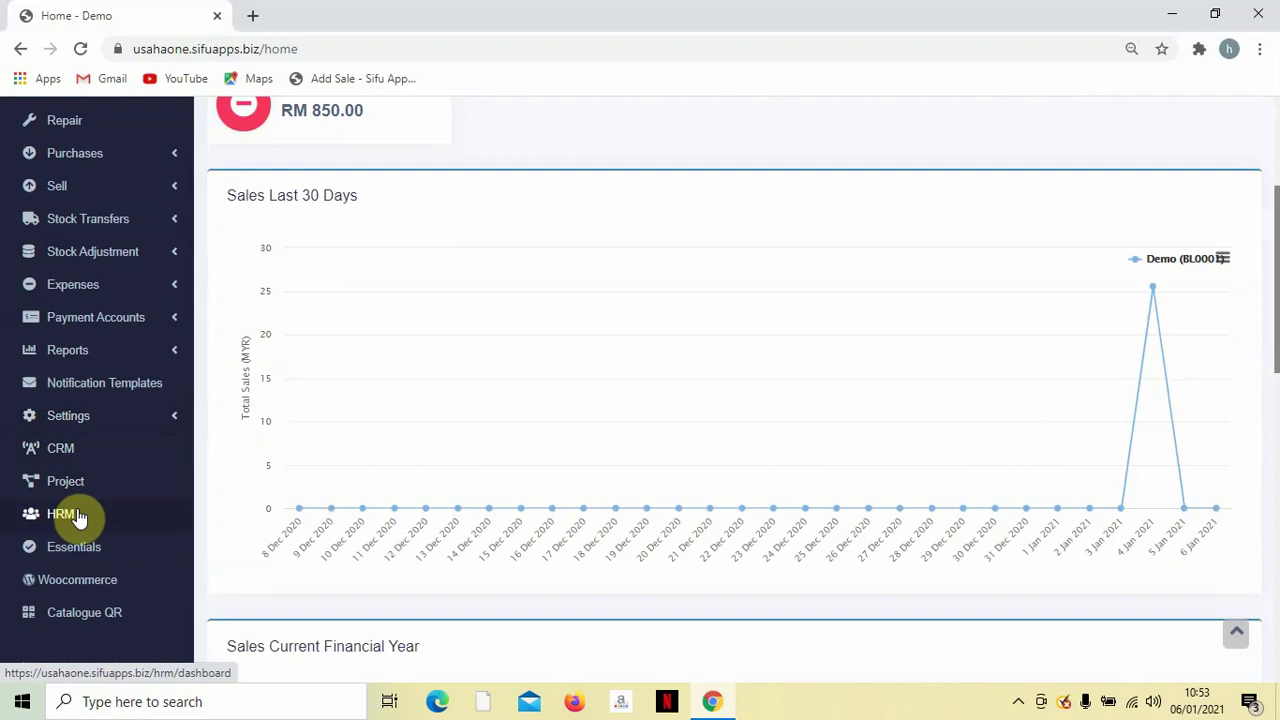
pyautogui.scroll(3, 80, 515)
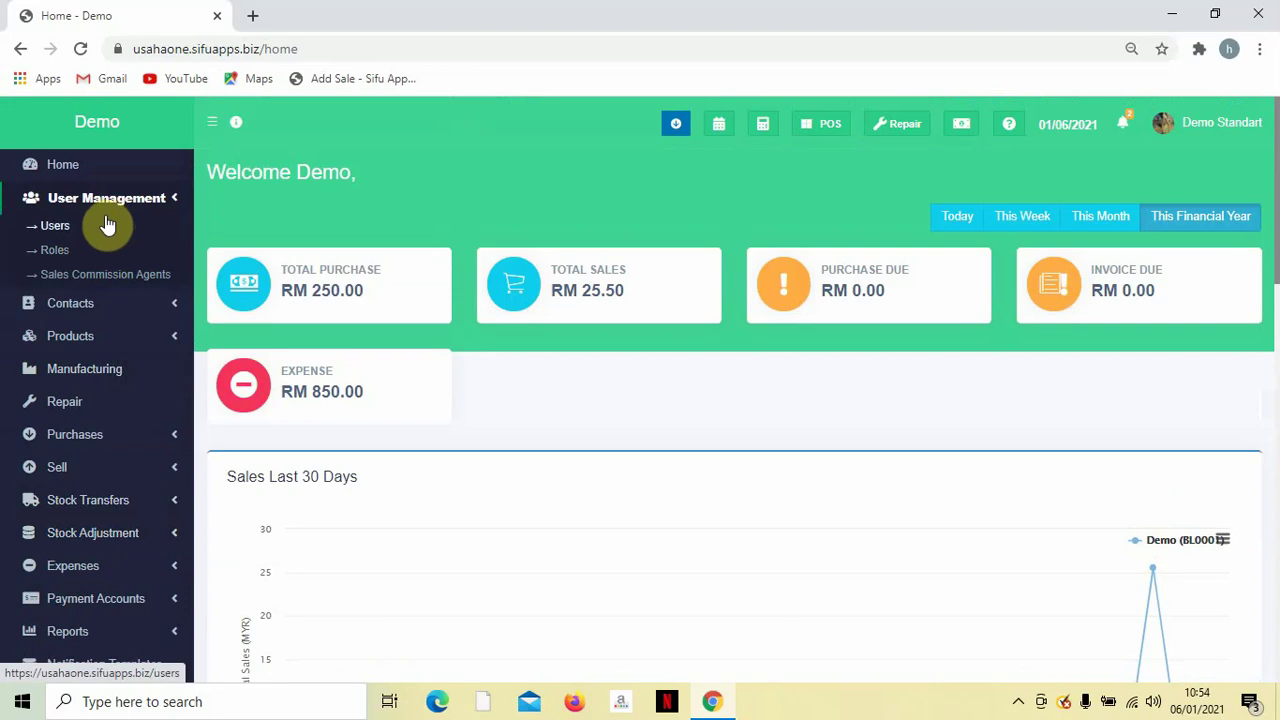
# Go to Roles under User Management and start a new role with + Add.
pyautogui.click(55, 255)
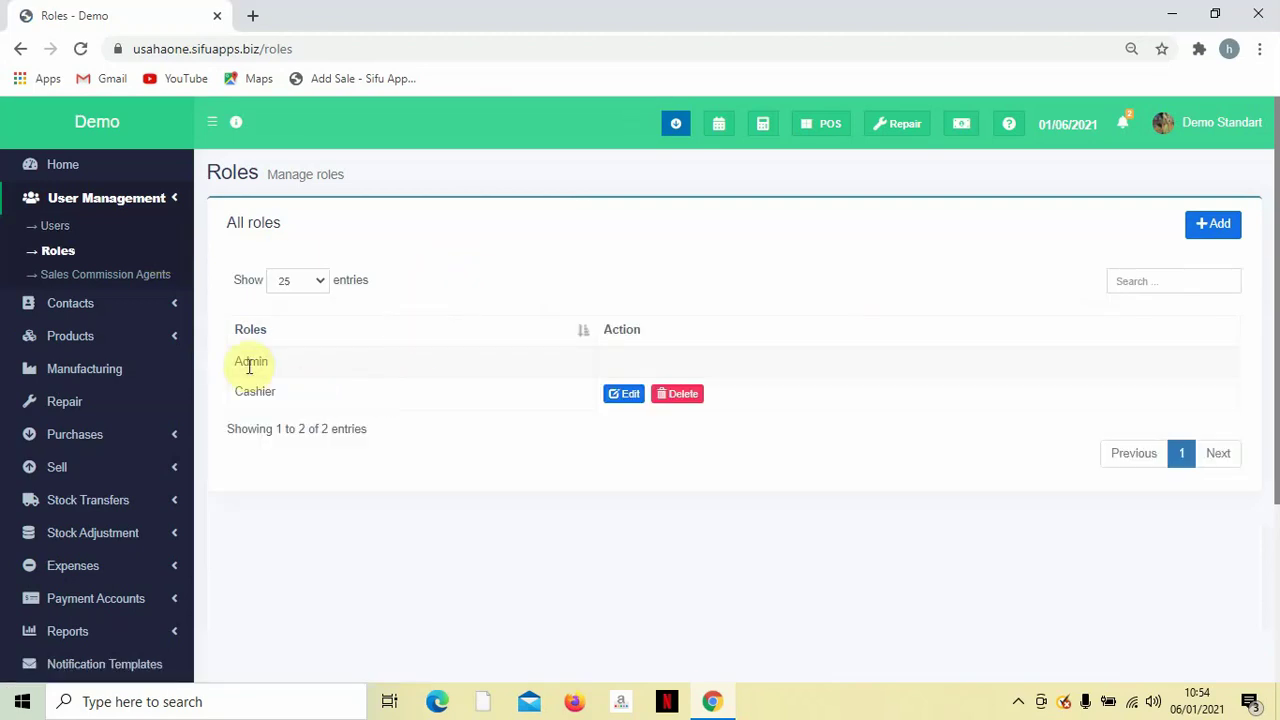
pyautogui.moveTo(235, 362); pyautogui.dragTo(265, 363)
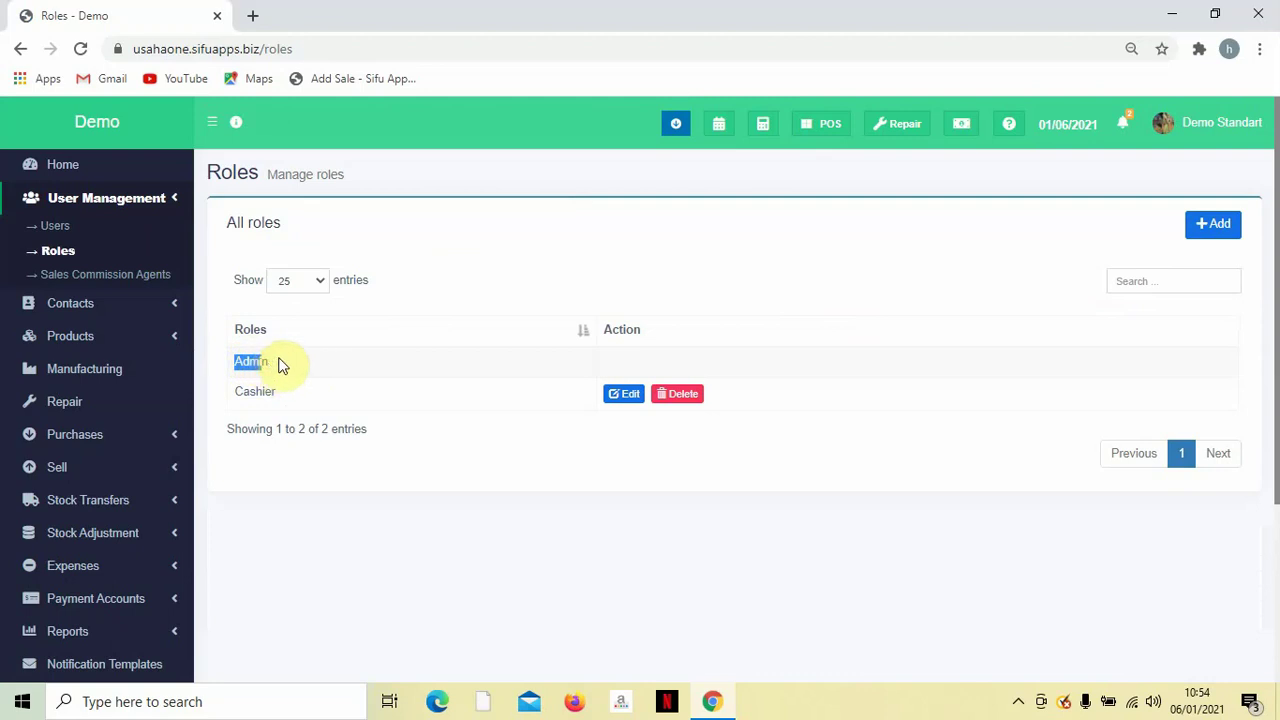
pyautogui.click(782, 283)
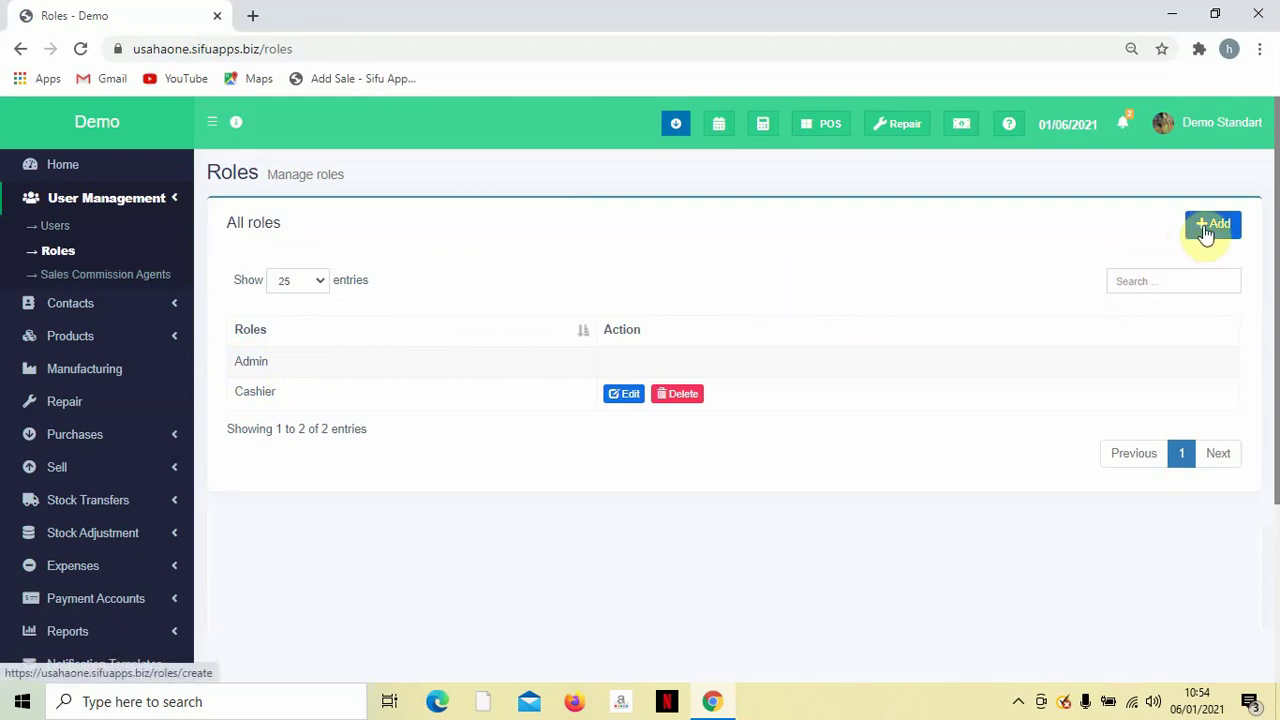
pyautogui.click(1207, 227)
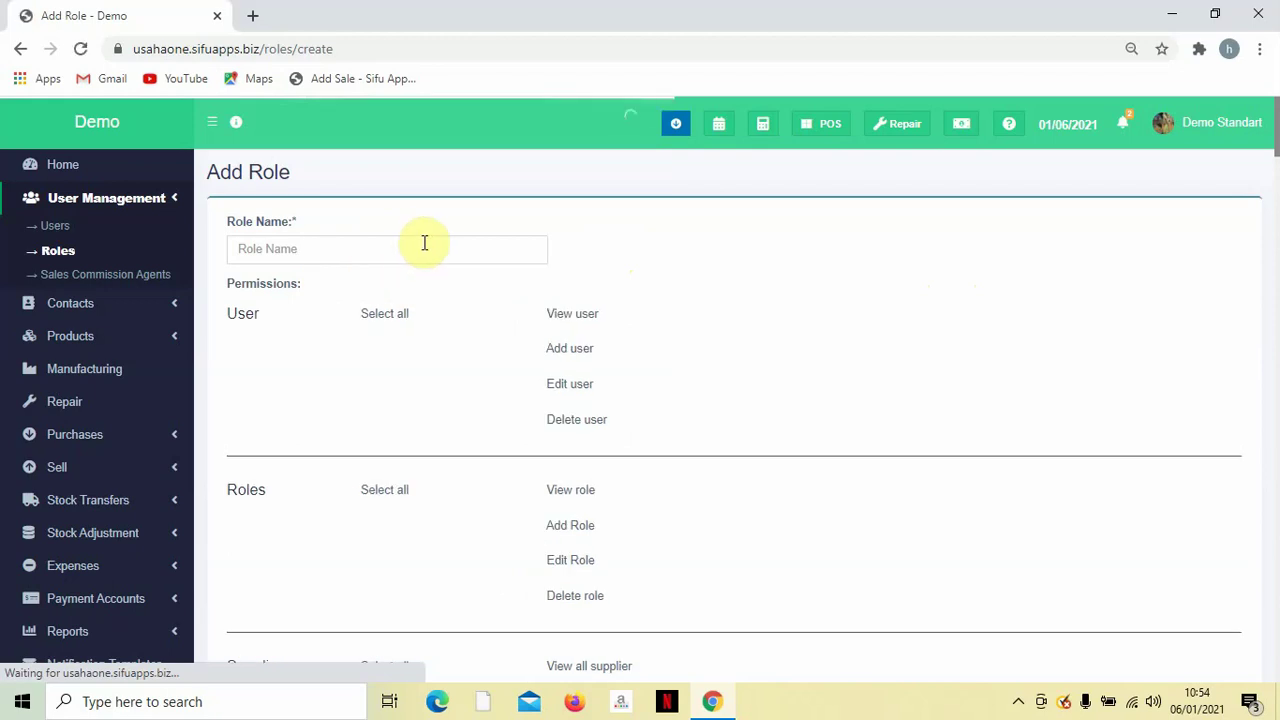
# Enter 'Cashier2' as the new role's name.
pyautogui.click(350, 253)
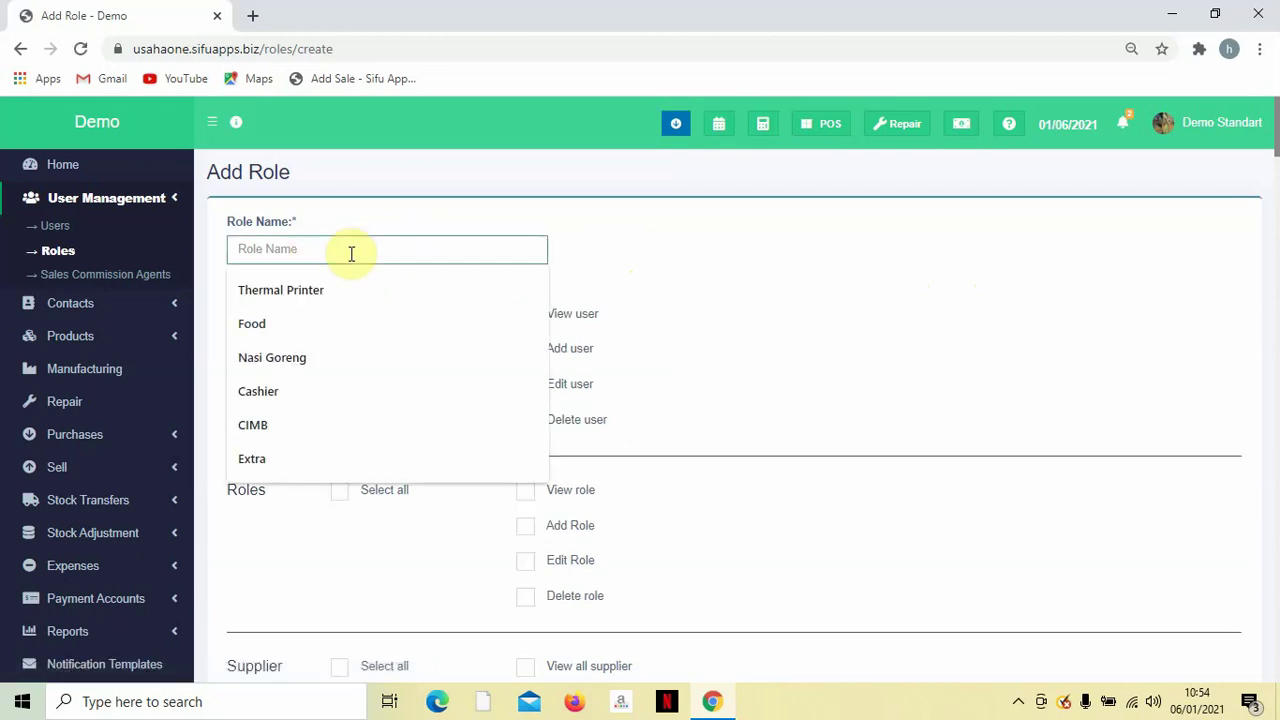
pyautogui.write('Ca')
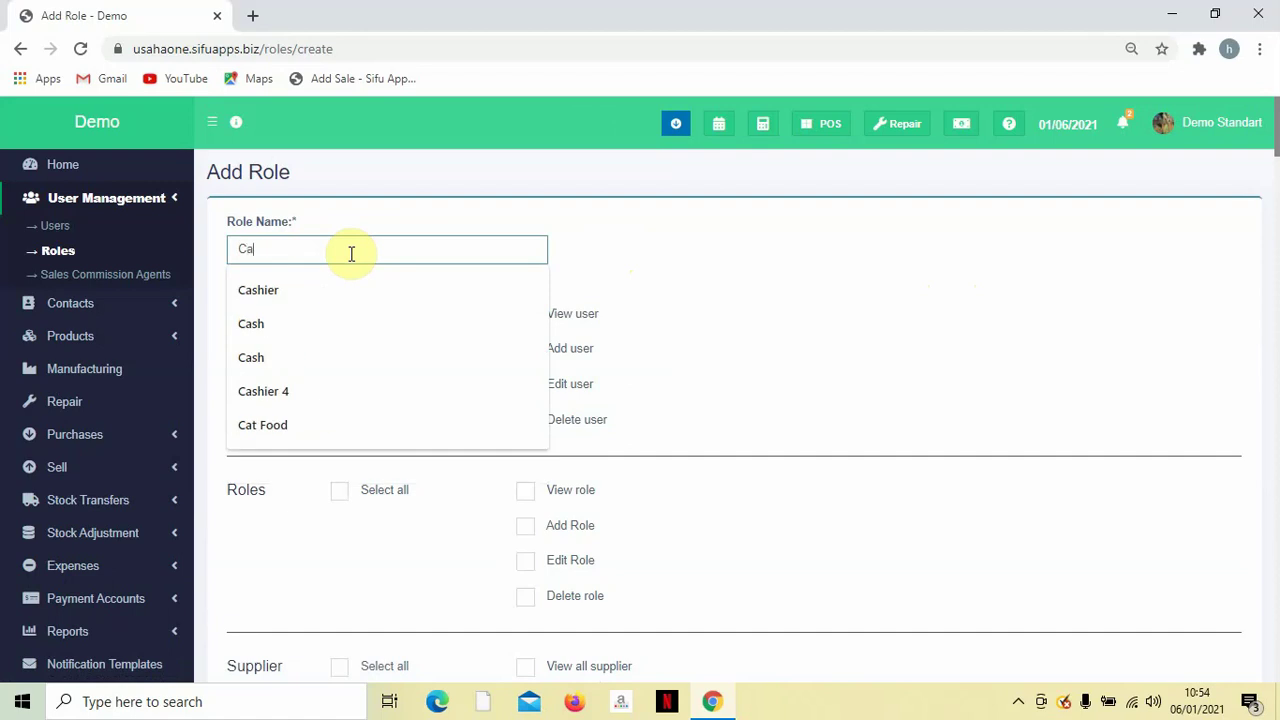
pyautogui.write('shier')
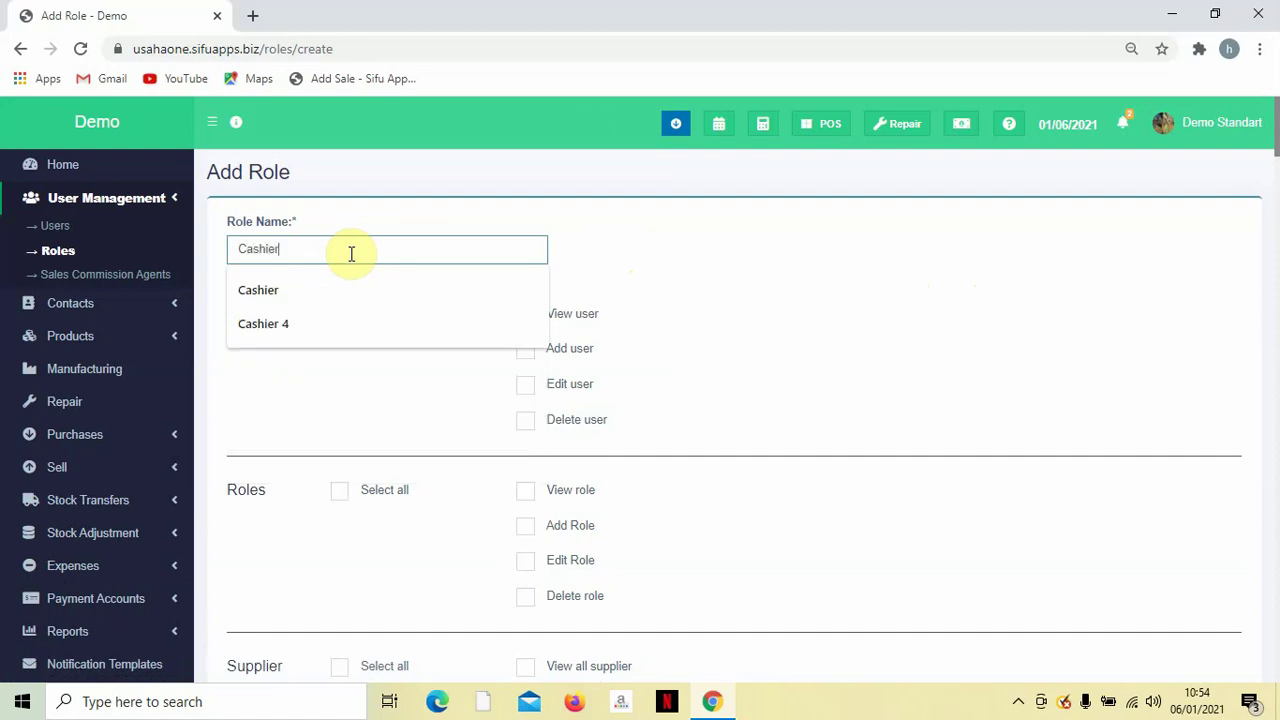
pyautogui.press('BackSpace')
pyautogui.write('2')
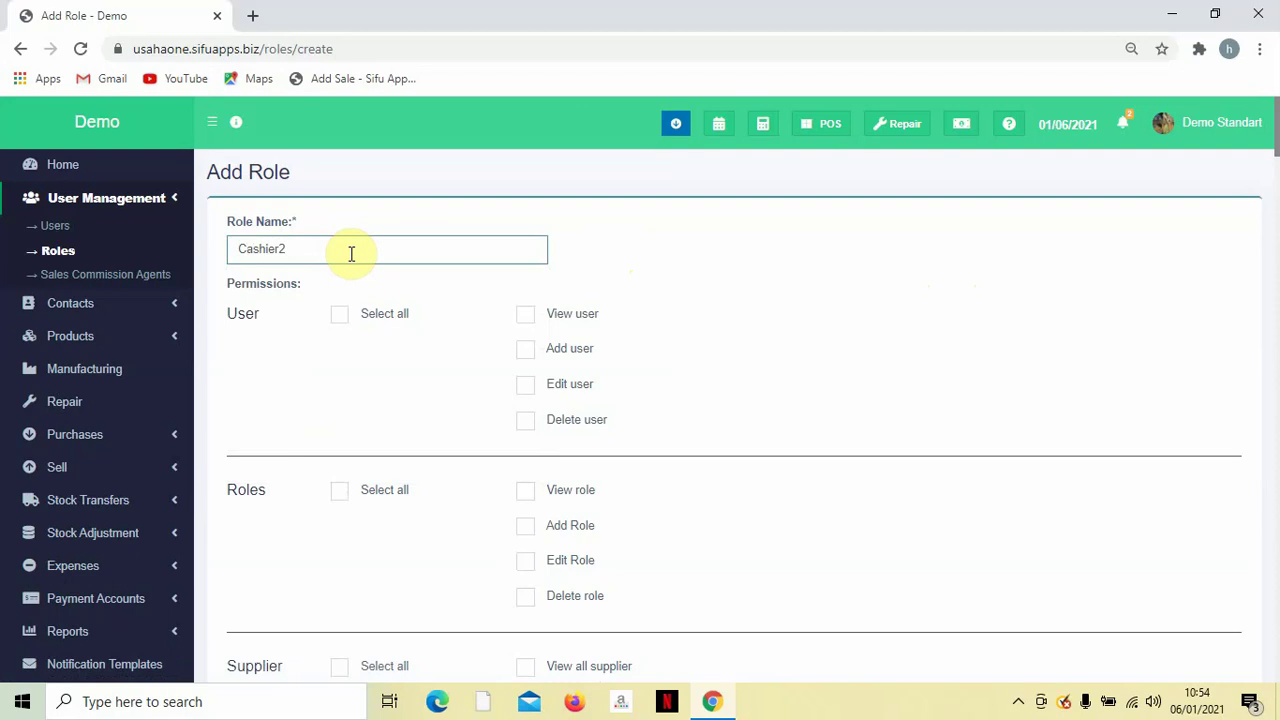
pyautogui.click(669, 264)
pyautogui.scroll(-1, 490, 265)
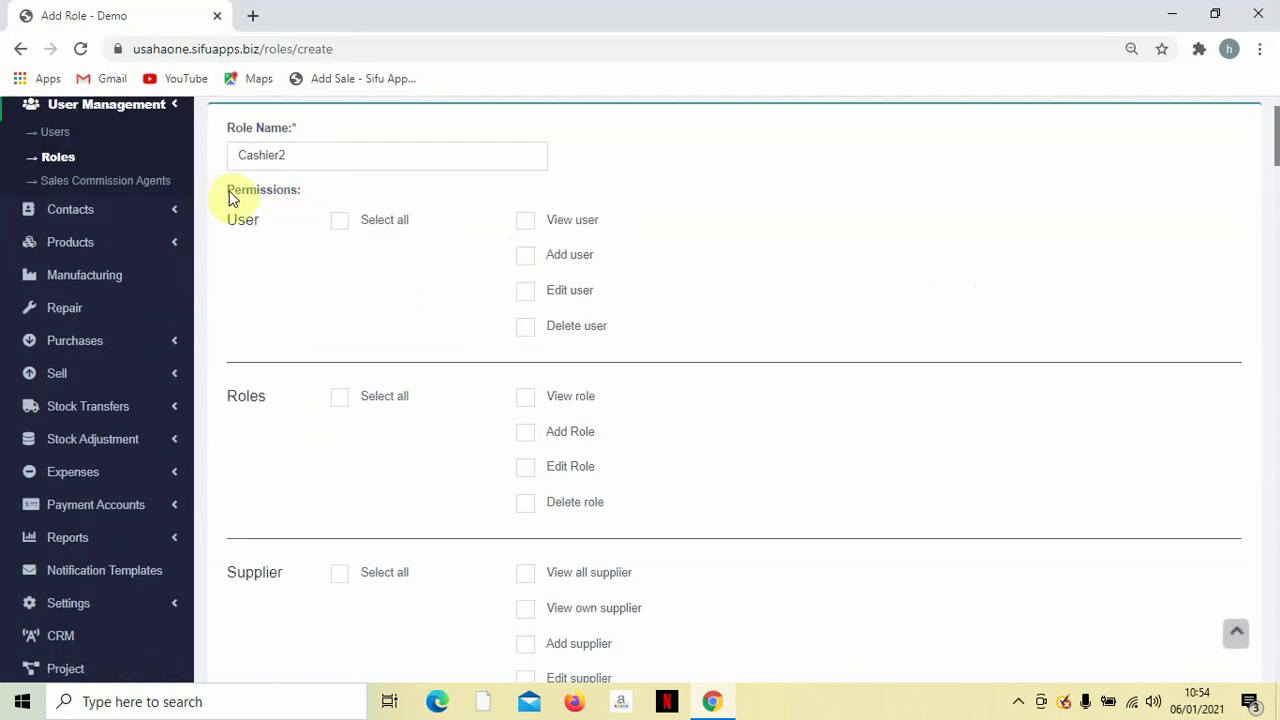
pyautogui.moveTo(252, 195); pyautogui.dragTo(308, 195)
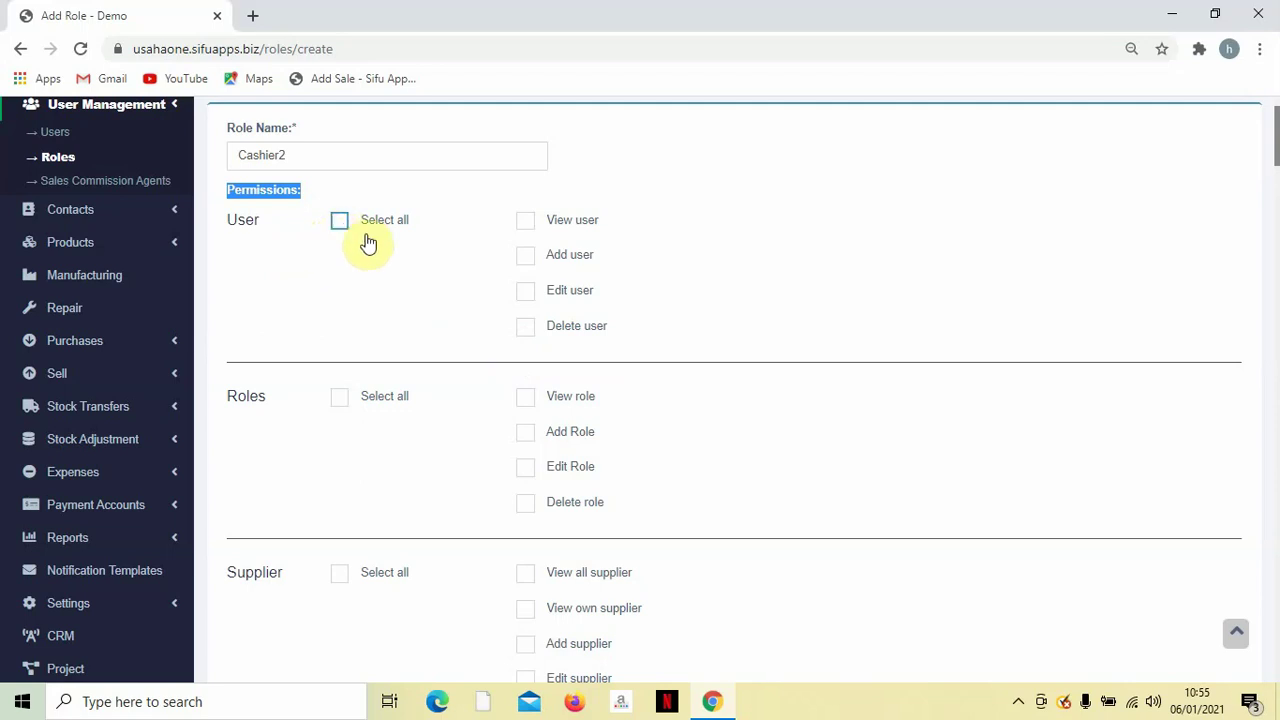
pyautogui.scroll(1, 408, 267)
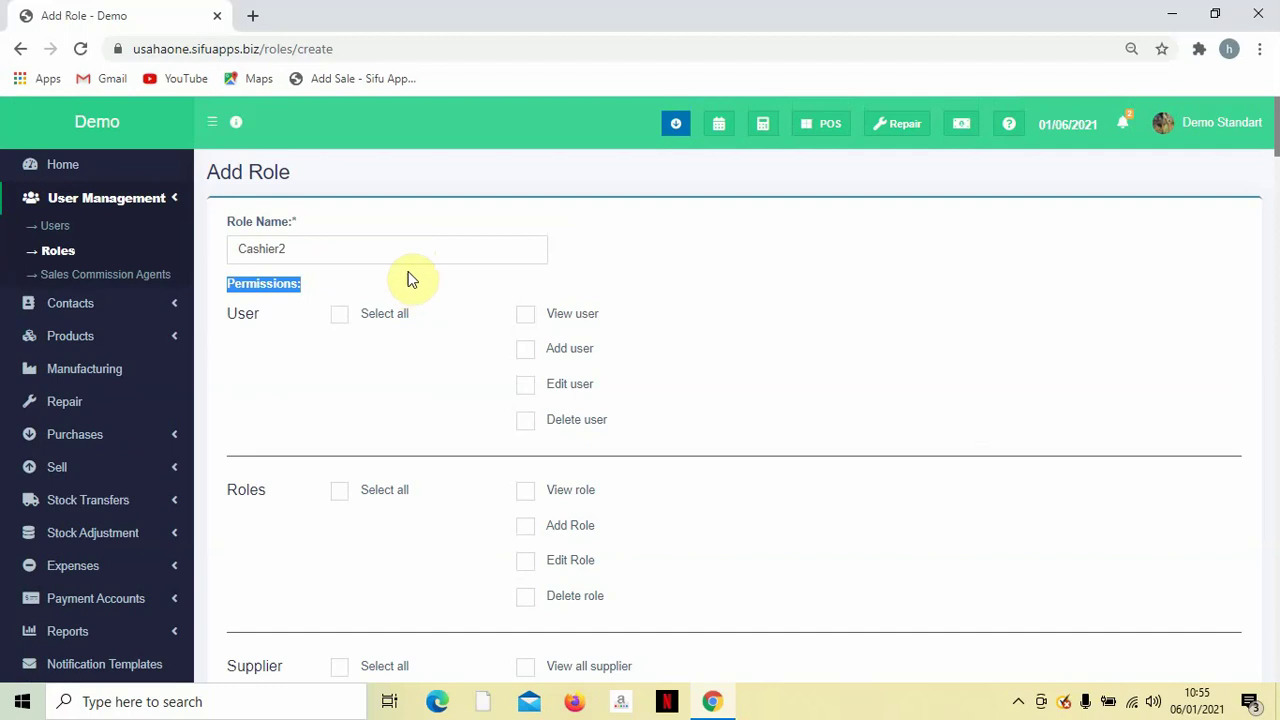
pyautogui.scroll(-2, 398, 295)
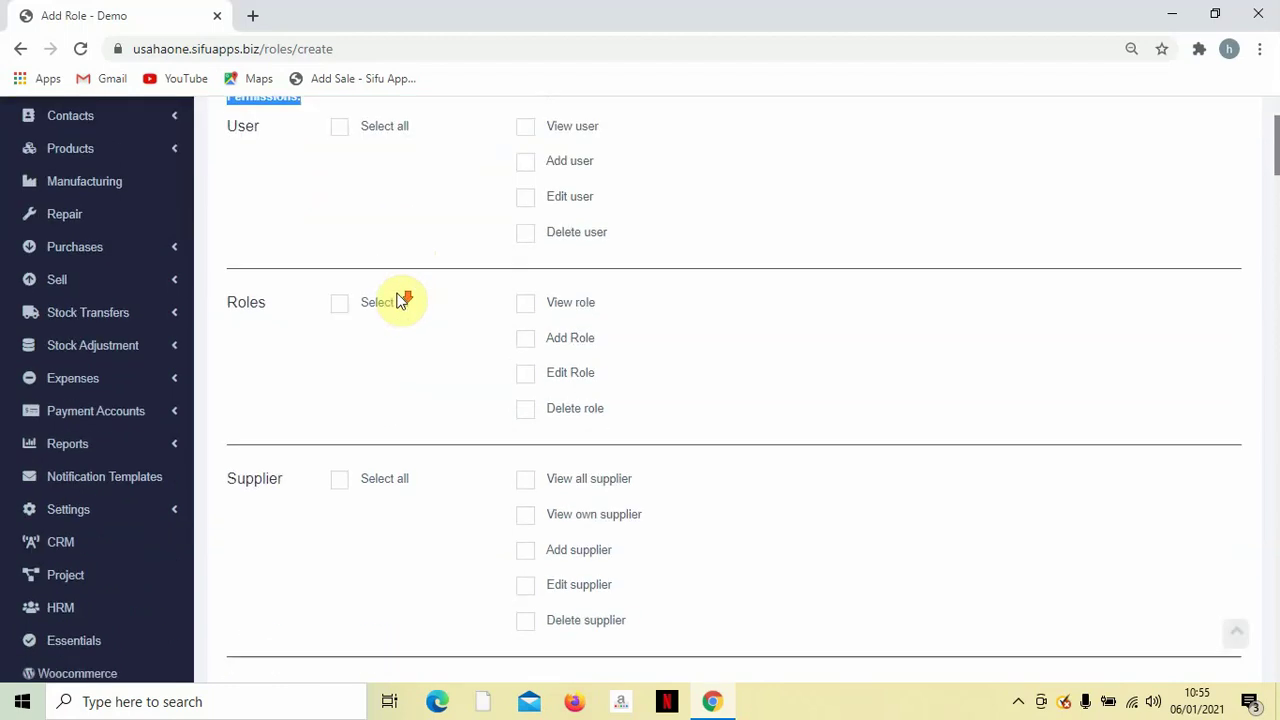
pyautogui.scroll(2, 400, 297)
pyautogui.scroll(-2, 400, 300)
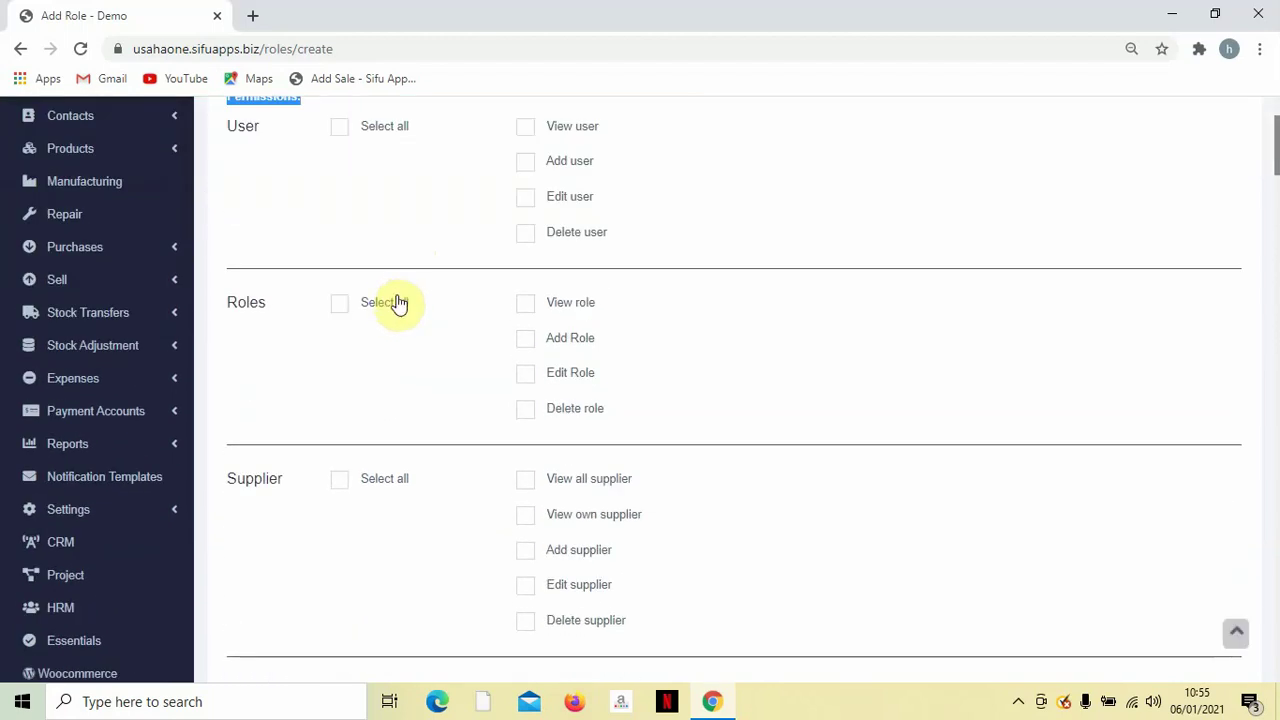
pyautogui.click(339, 304)
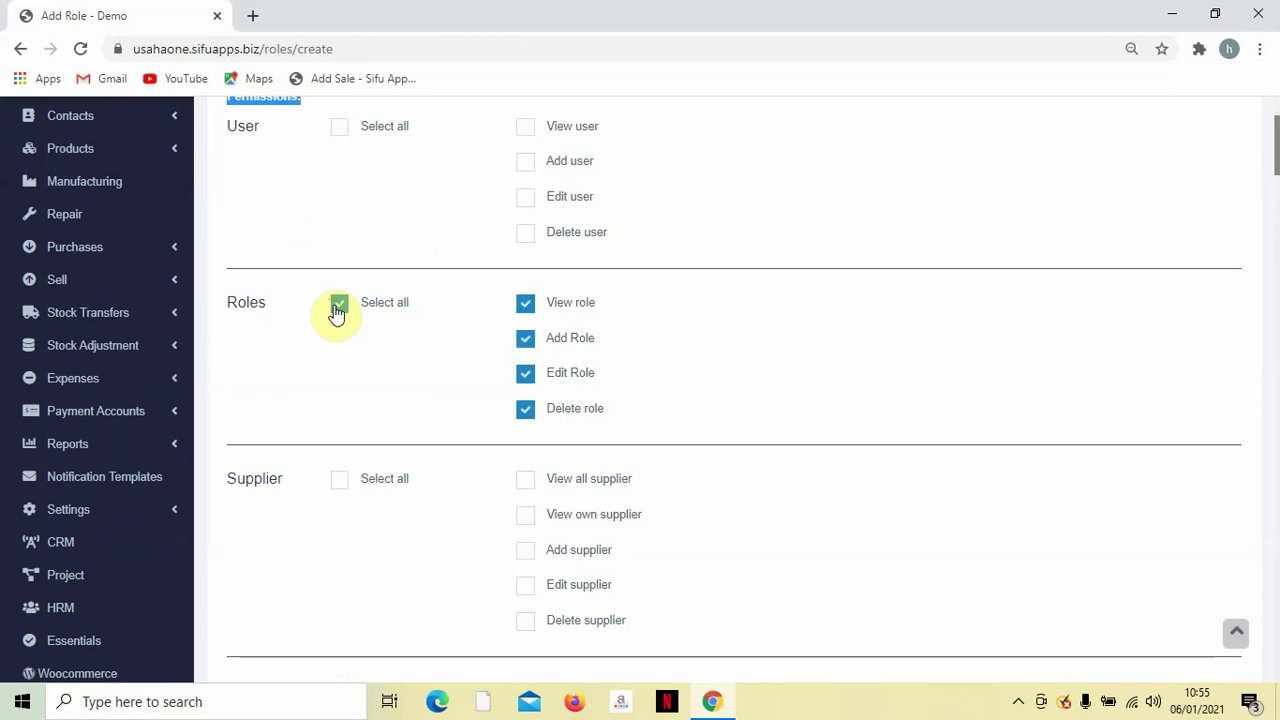
pyautogui.scroll(1, 337, 320)
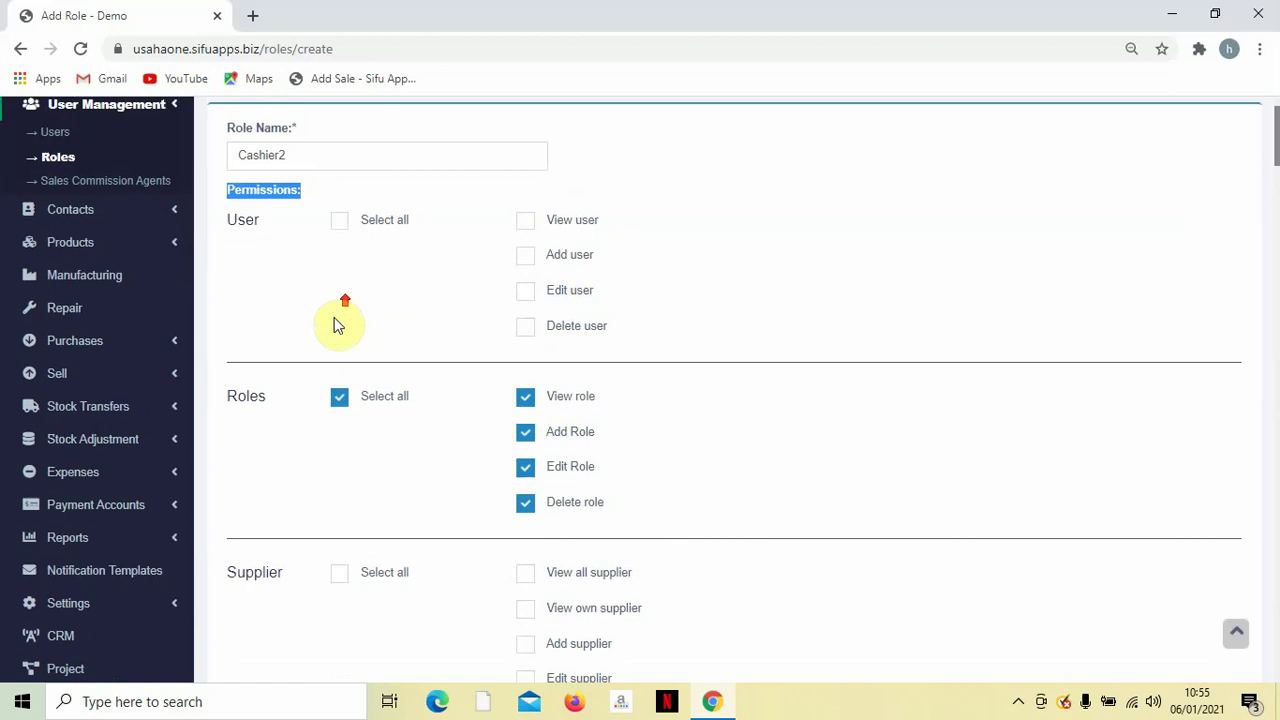
pyautogui.scroll(-1, 340, 314)
pyautogui.scroll(1, 598, 453)
pyautogui.scroll(1, 598, 453)
pyautogui.click(429, 326)
pyautogui.click(339, 400)
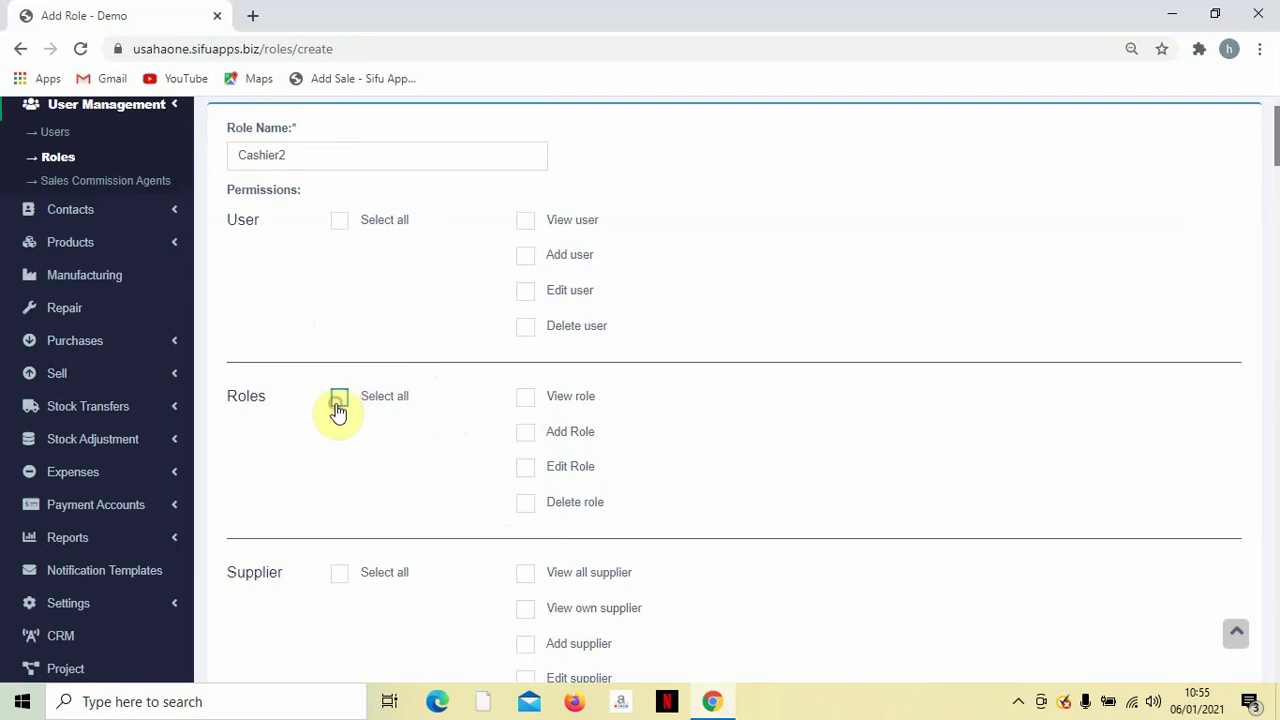
pyautogui.scroll(-1, 339, 405)
pyautogui.scroll(2, 339, 405)
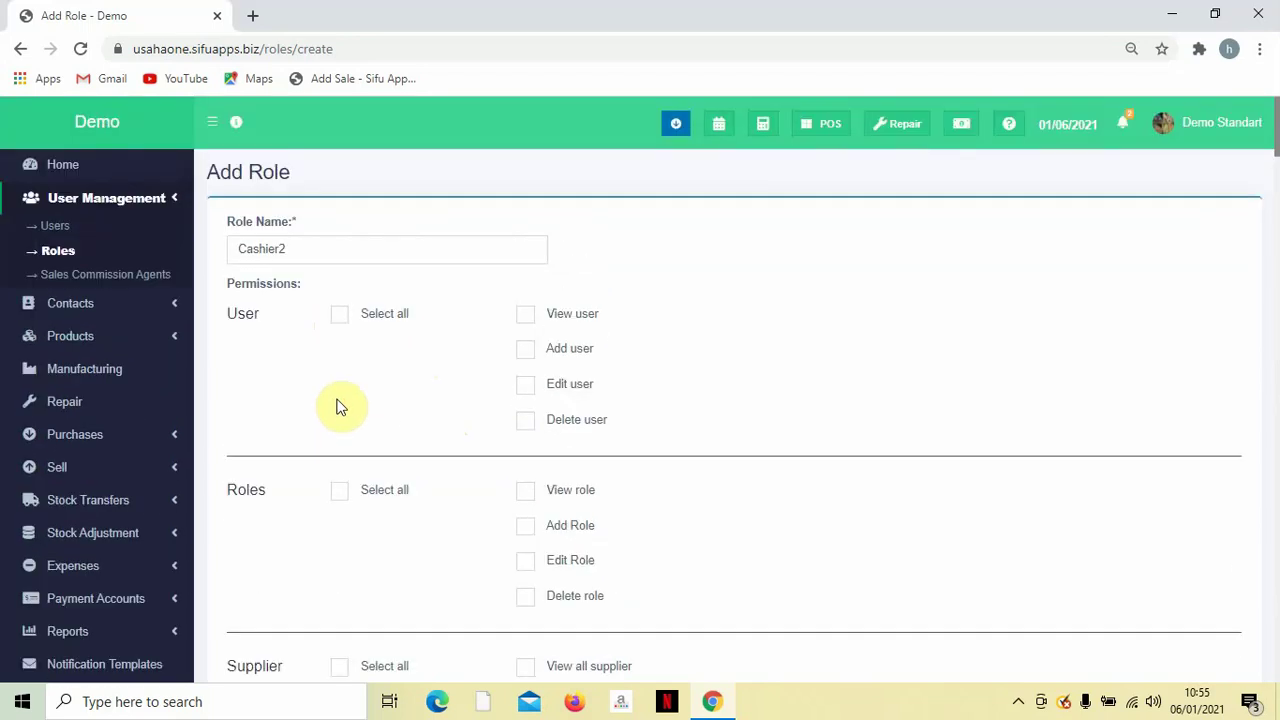
# Grant View all supplier, and View all, View own, Add and Edit customer permissions.
pyautogui.scroll(-3, 340, 405)
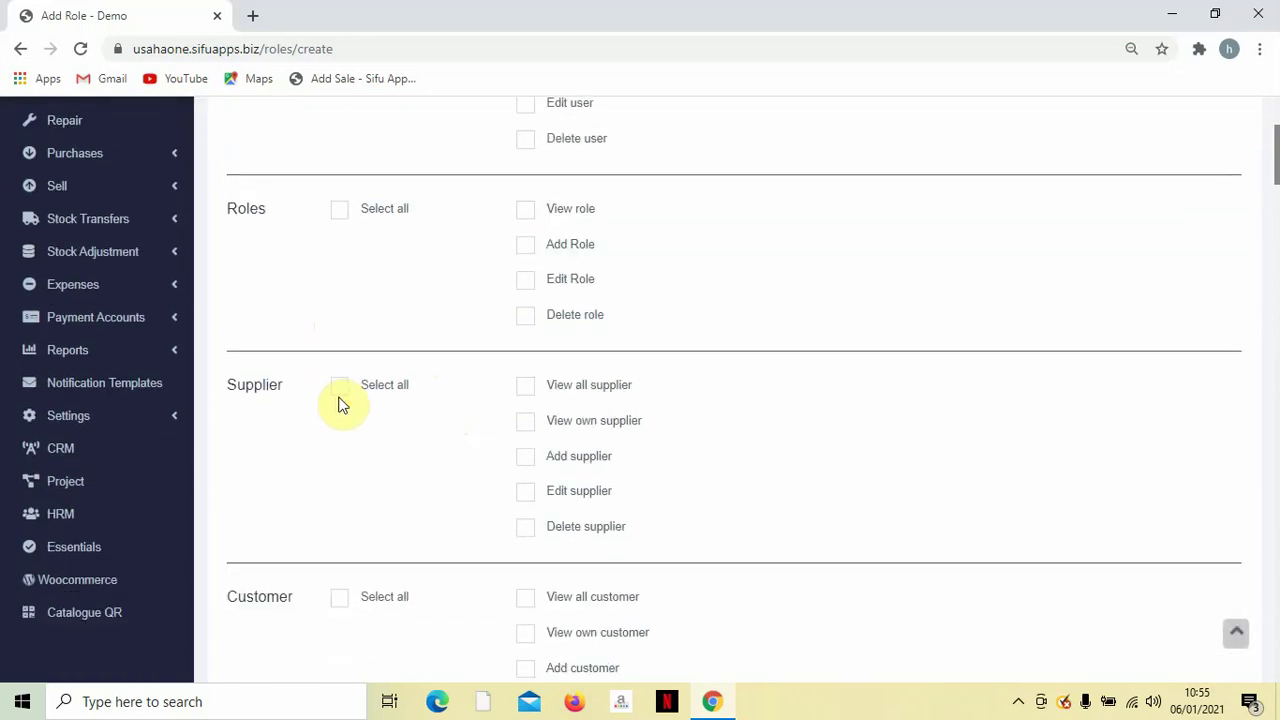
pyautogui.scroll(-1, 340, 405)
pyautogui.scroll(-1, 343, 404)
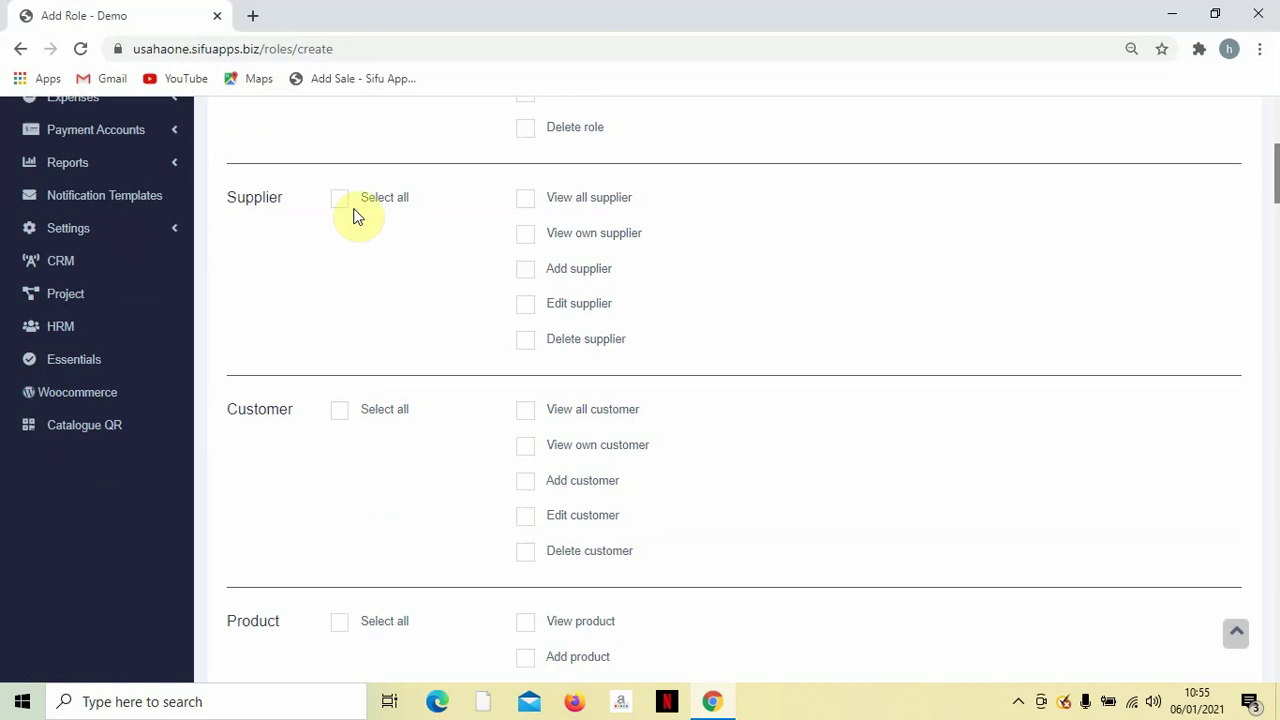
pyautogui.click(527, 238)
pyautogui.click(527, 238)
pyautogui.click(530, 204)
pyautogui.scroll(-1, 540, 340)
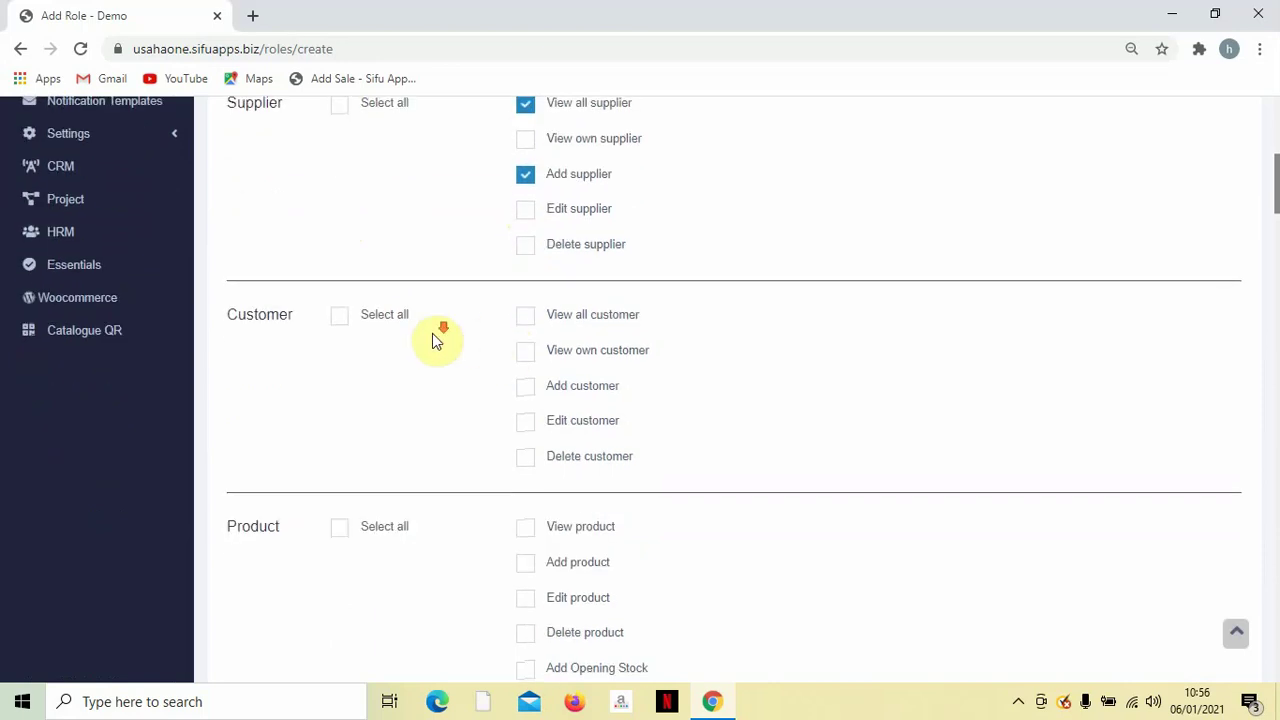
pyautogui.scroll(-1, 400, 315)
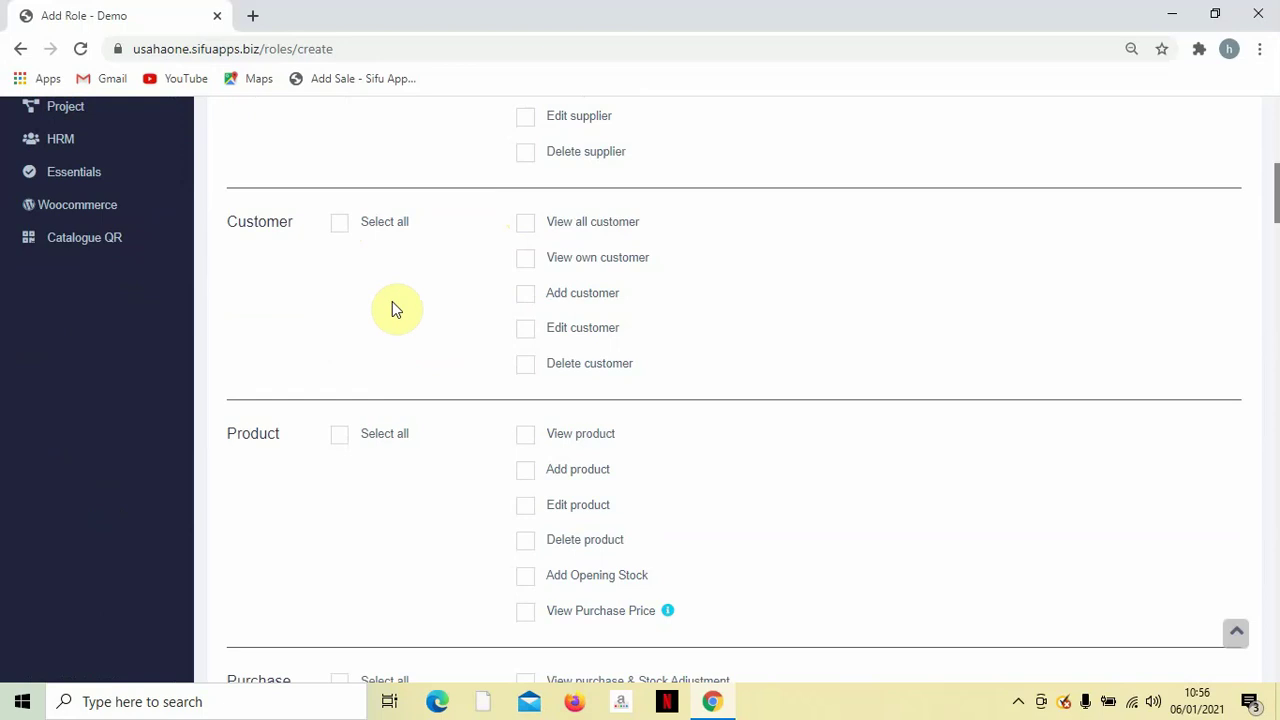
pyautogui.click(525, 231)
pyautogui.click(526, 262)
pyautogui.click(521, 294)
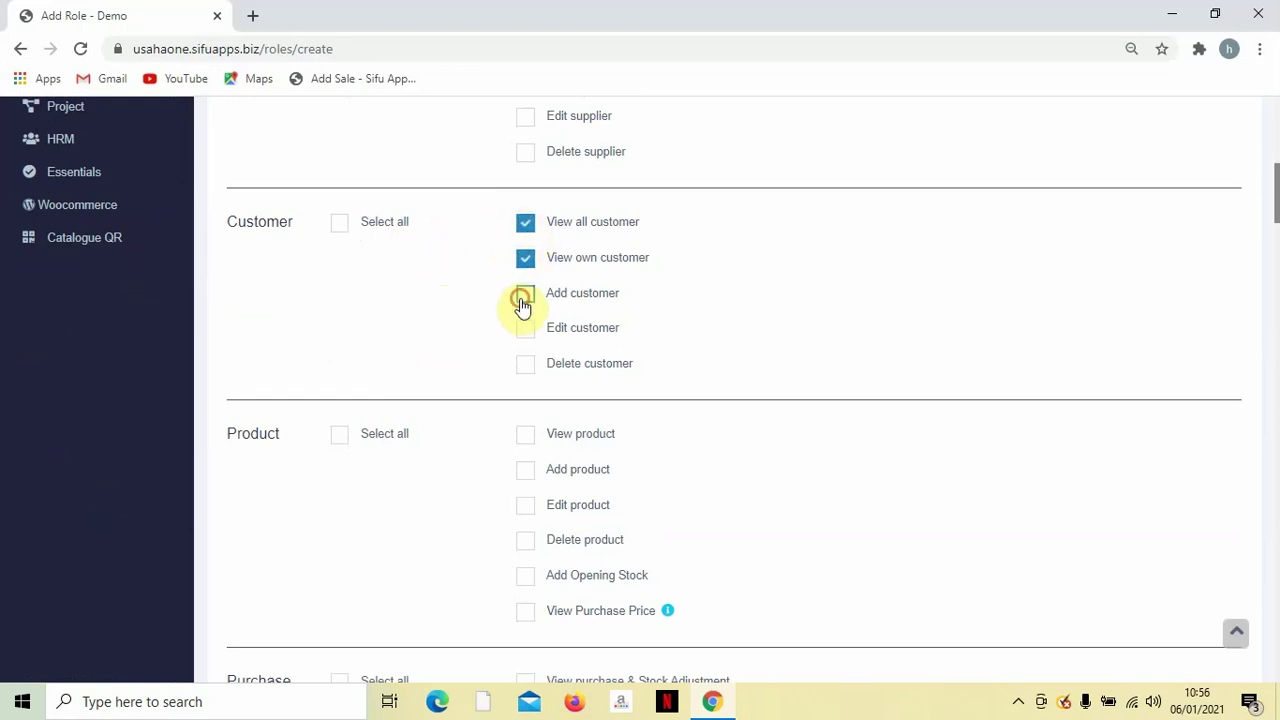
pyautogui.click(525, 329)
# Grant View, Add and Edit product, View and Add purchase, and Update Status permissions.
pyautogui.scroll(-3, 401, 314)
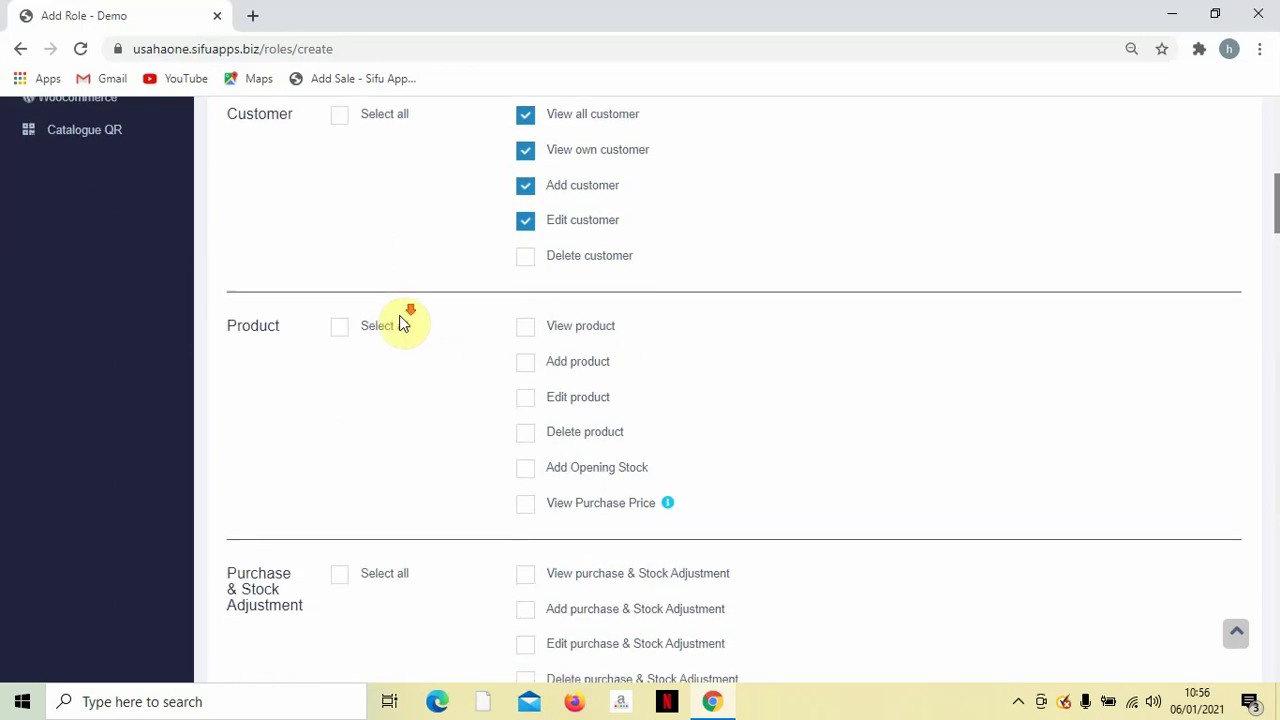
pyautogui.scroll(1, 390, 300)
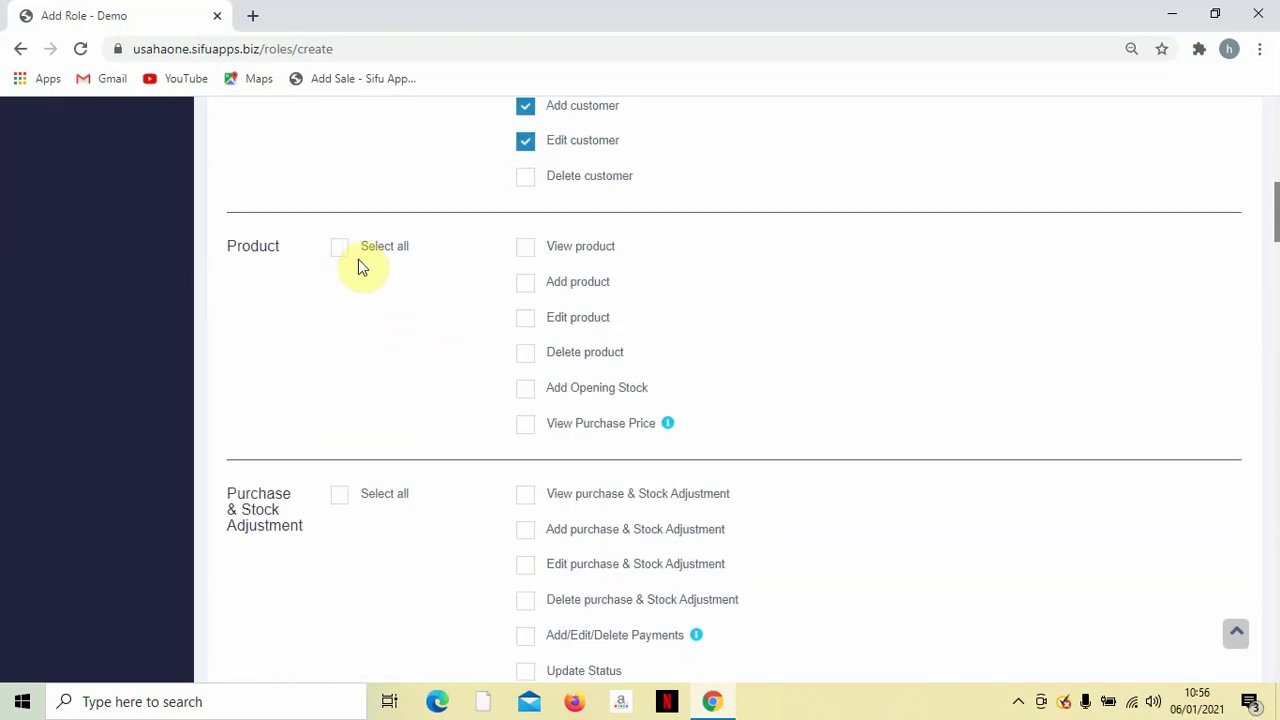
pyautogui.click(524, 247)
pyautogui.click(524, 282)
pyautogui.click(524, 319)
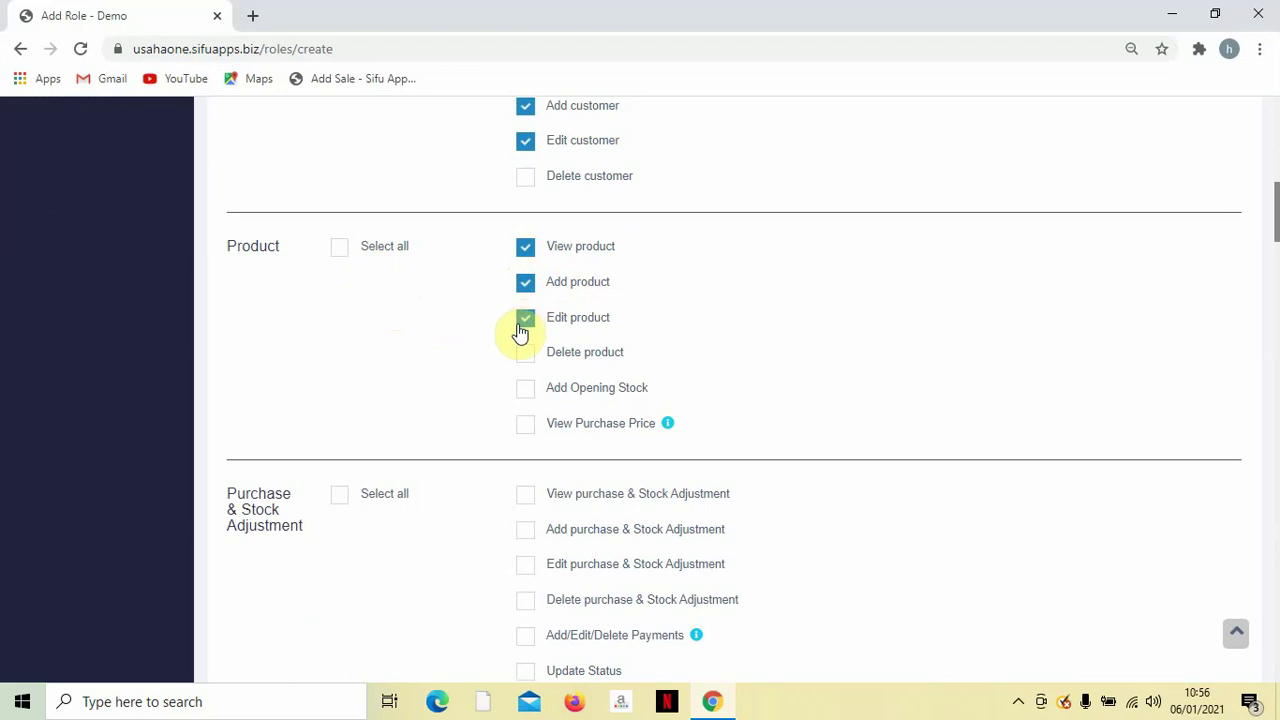
pyautogui.scroll(-2, 449, 403)
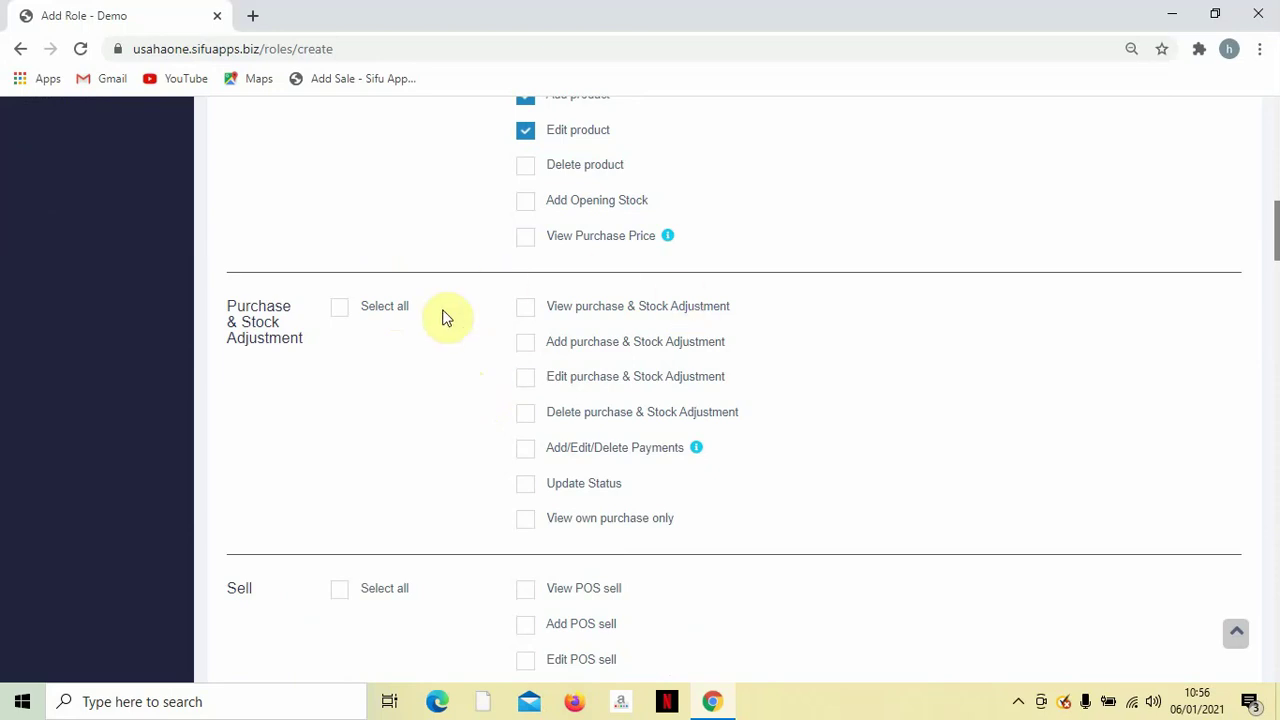
pyautogui.scroll(-1, 432, 352)
pyautogui.scroll(1, 450, 345)
pyautogui.click(531, 306)
pyautogui.click(524, 341)
pyautogui.scroll(-1, 551, 390)
pyautogui.scroll(-1, 557, 391)
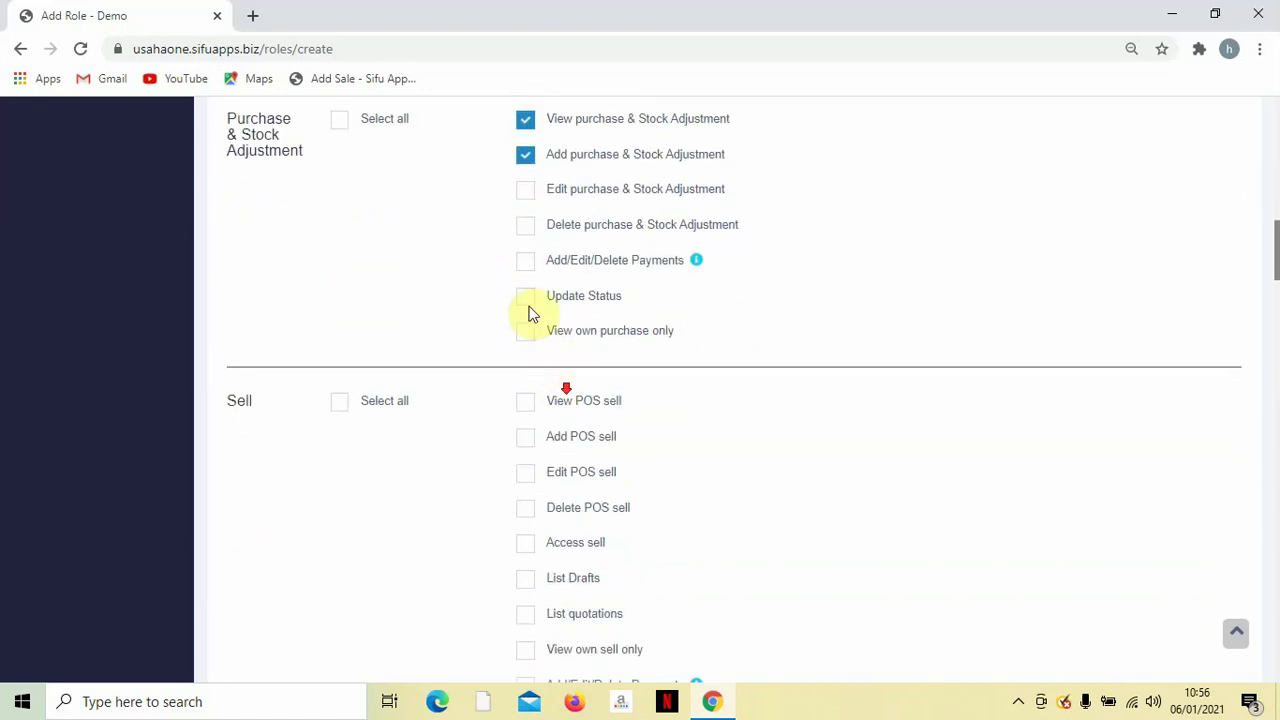
pyautogui.click(527, 298)
# Grant View, Add and Edit POS sale, sales access, and sale payment permissions.
pyautogui.scroll(-1, 683, 356)
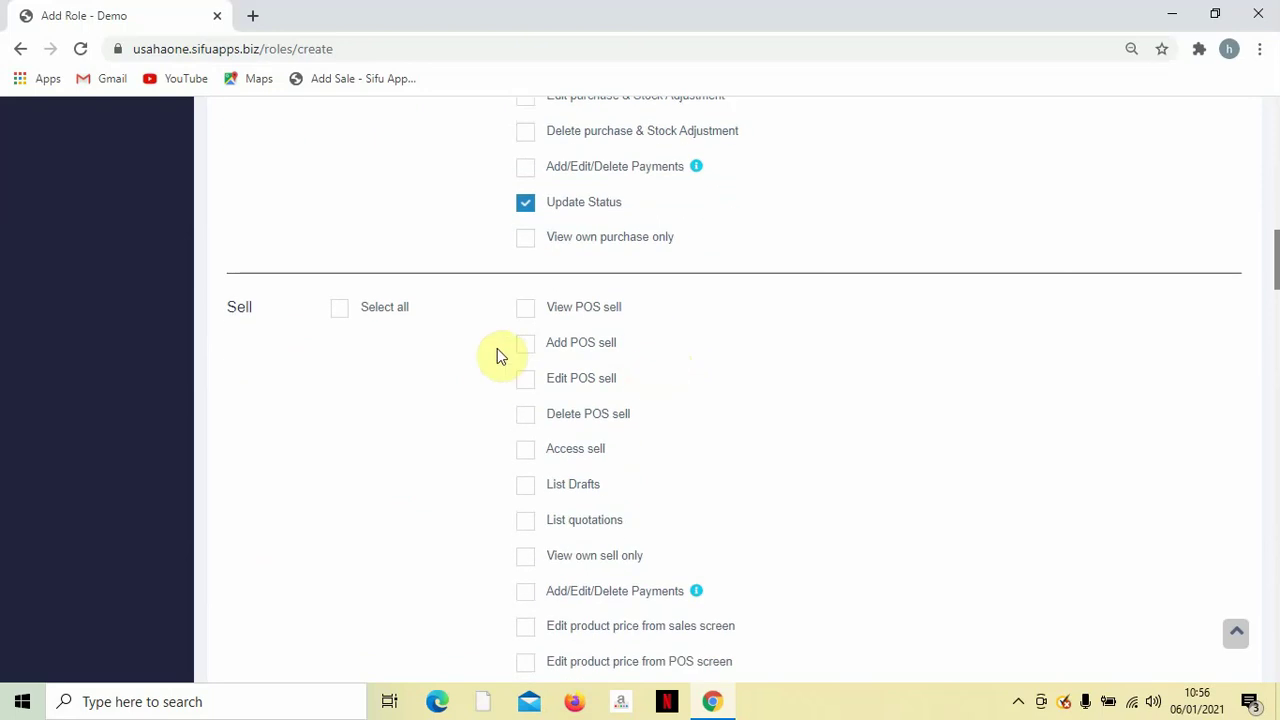
pyautogui.click(339, 315)
pyautogui.click(338, 316)
pyautogui.click(533, 316)
pyautogui.click(527, 349)
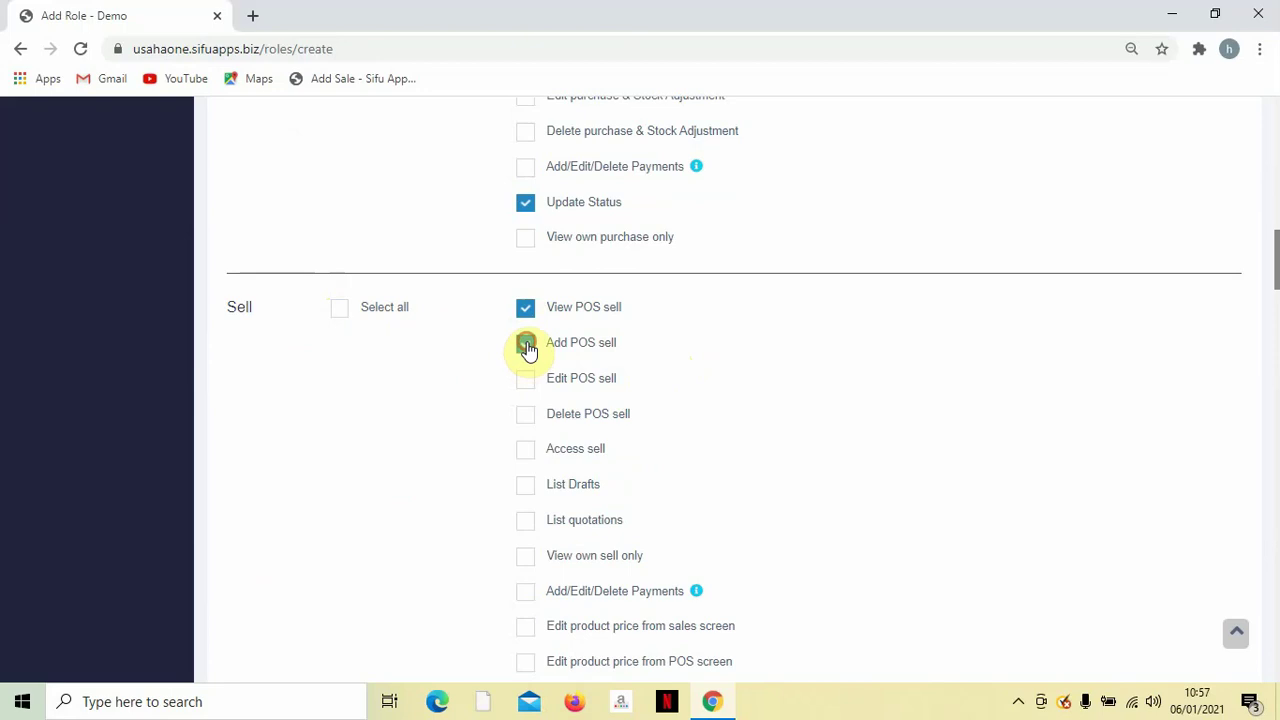
pyautogui.click(531, 389)
pyautogui.scroll(-2, 531, 389)
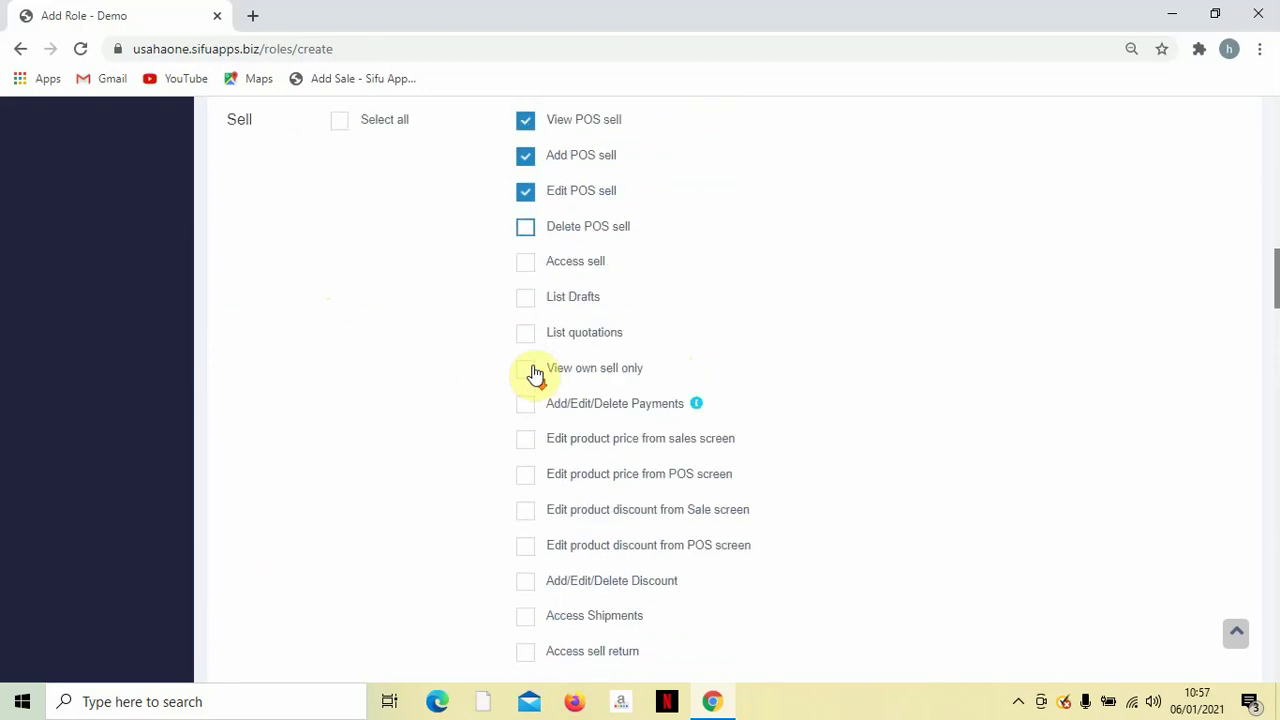
pyautogui.click(527, 272)
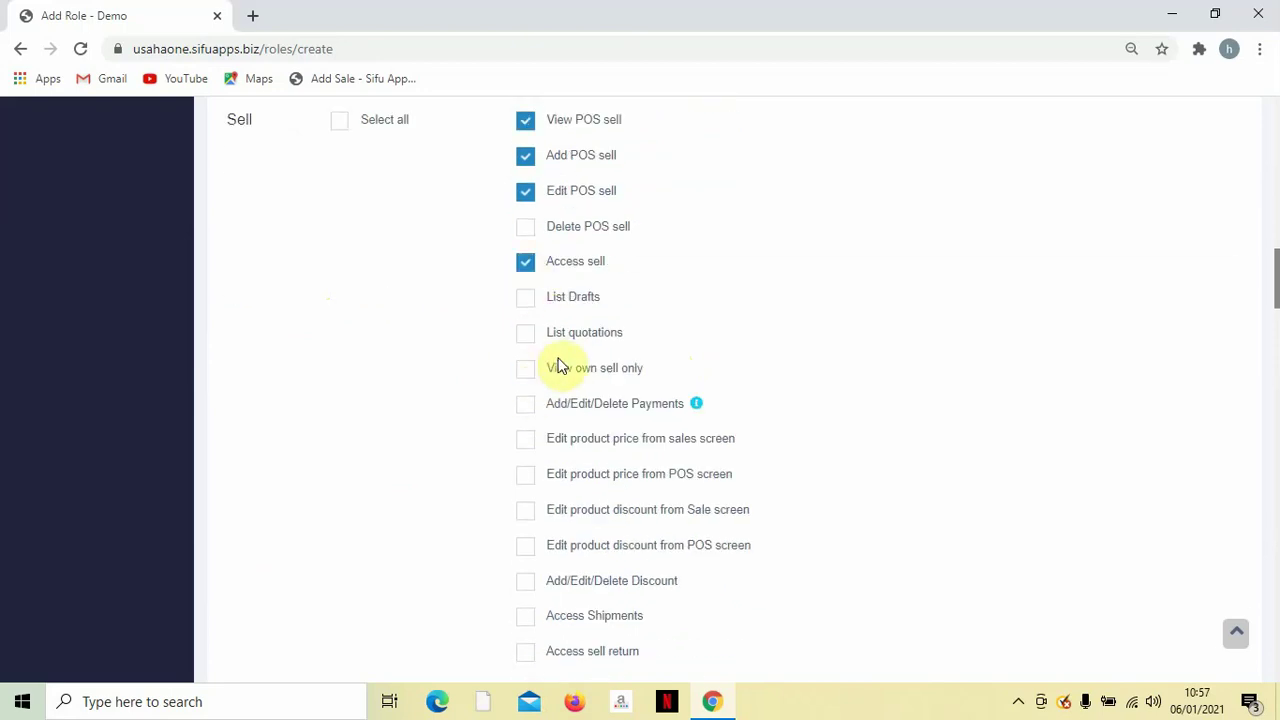
pyautogui.scroll(-1, 560, 366)
pyautogui.click(527, 312)
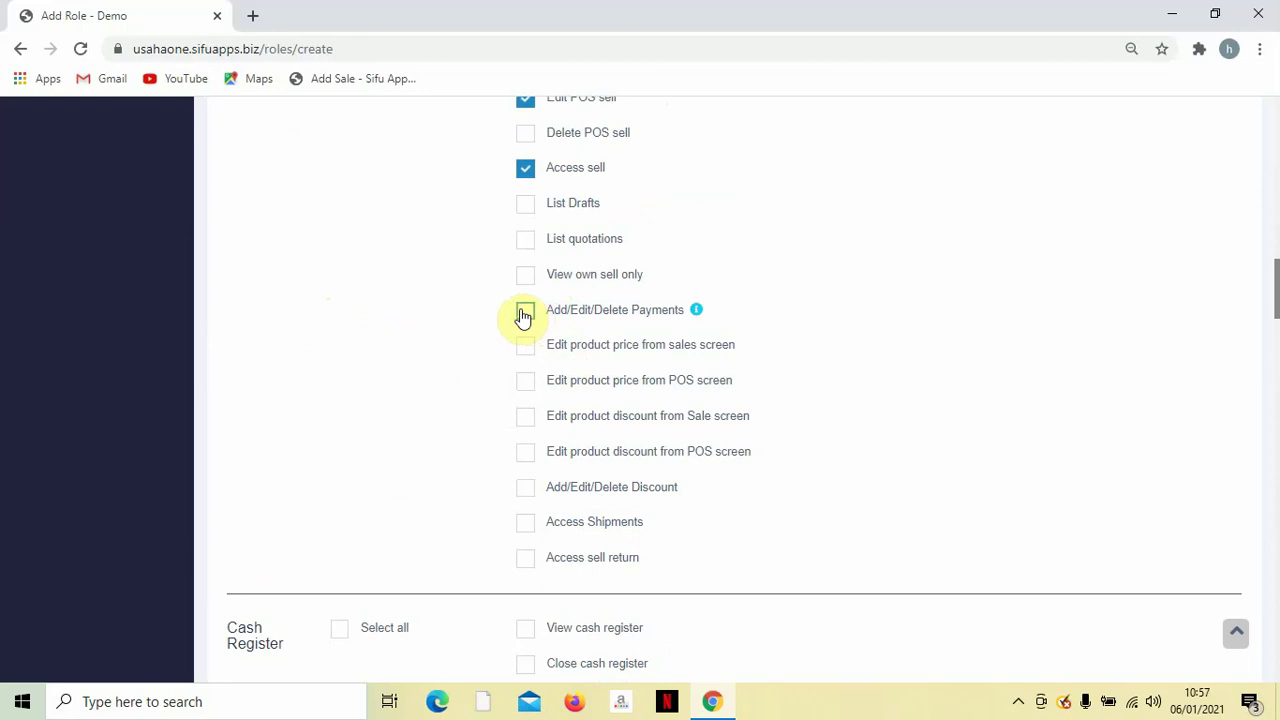
# Tick Select all for Cash Register, Unit and Category, then scroll to the end of the permissions.
pyautogui.scroll(-1, 526, 317)
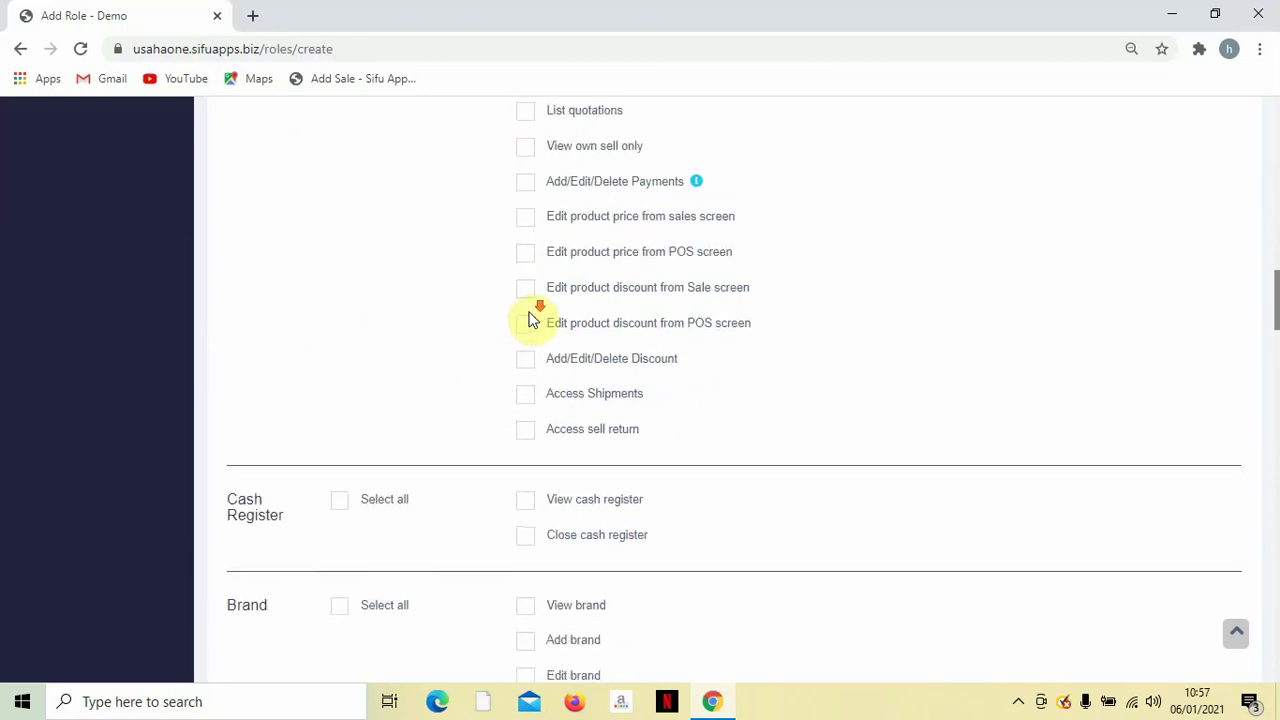
pyautogui.scroll(-2, 531, 320)
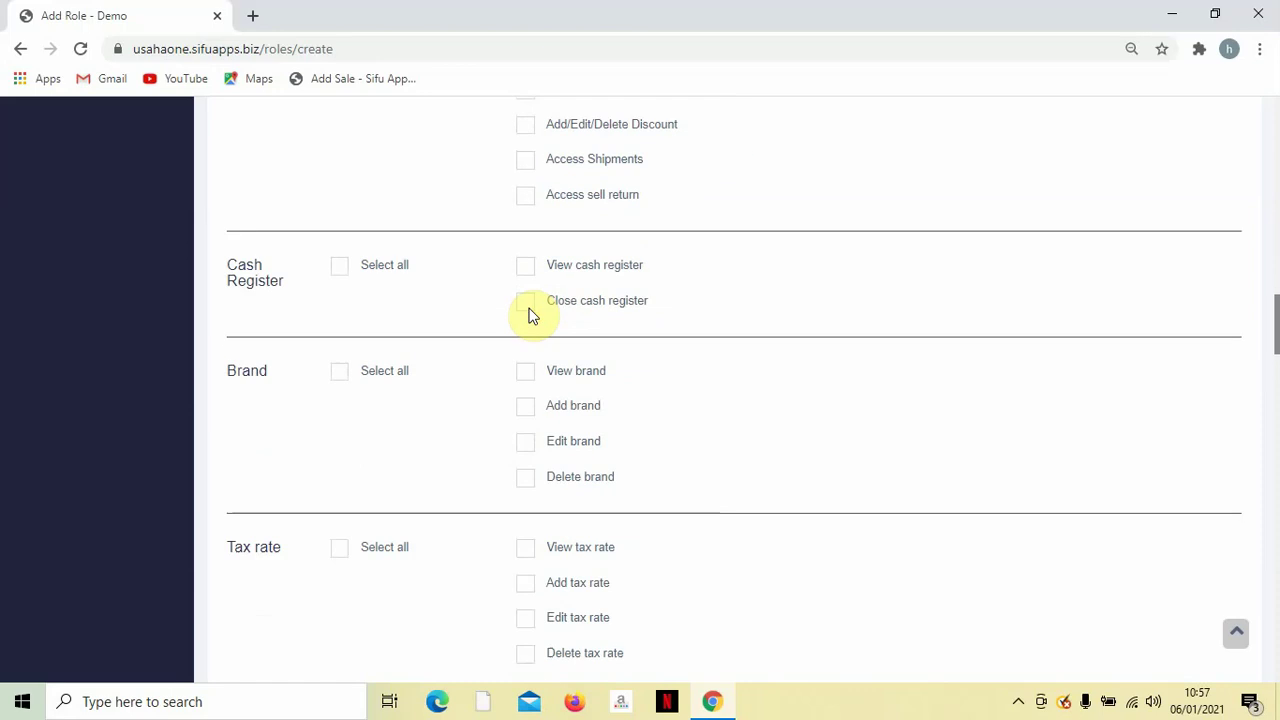
pyautogui.click(341, 256)
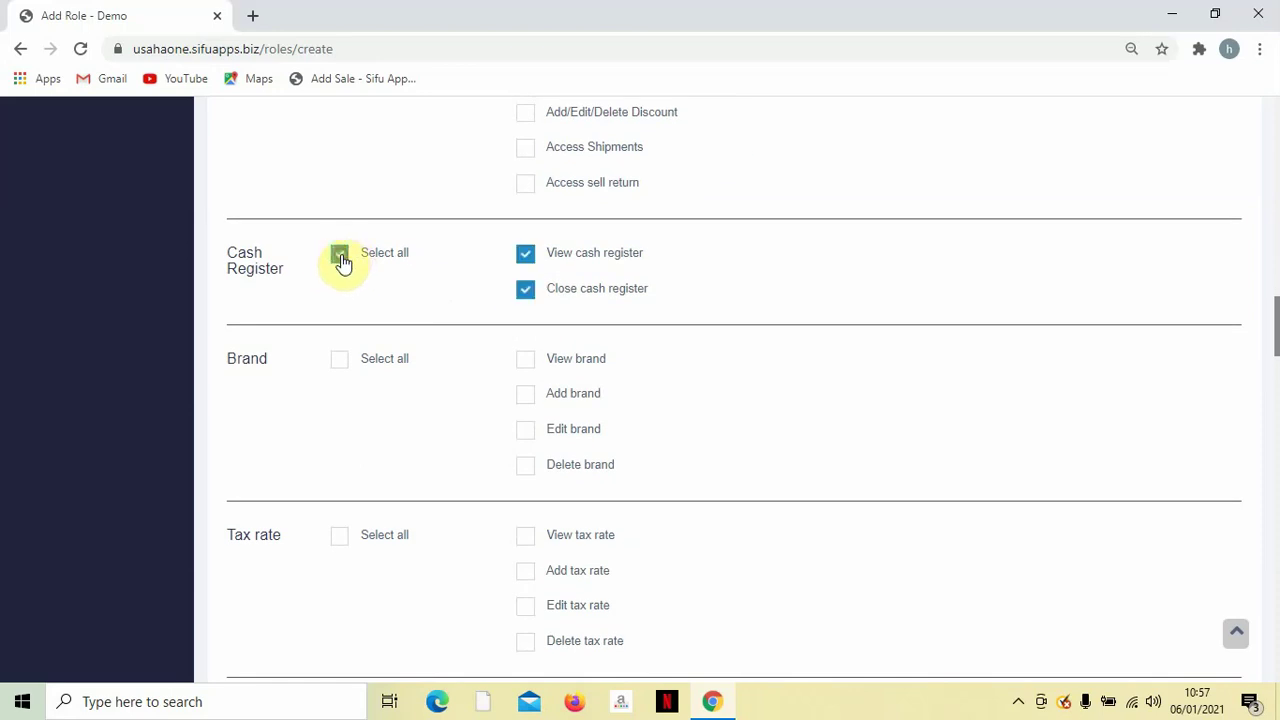
pyautogui.scroll(-3, 578, 314)
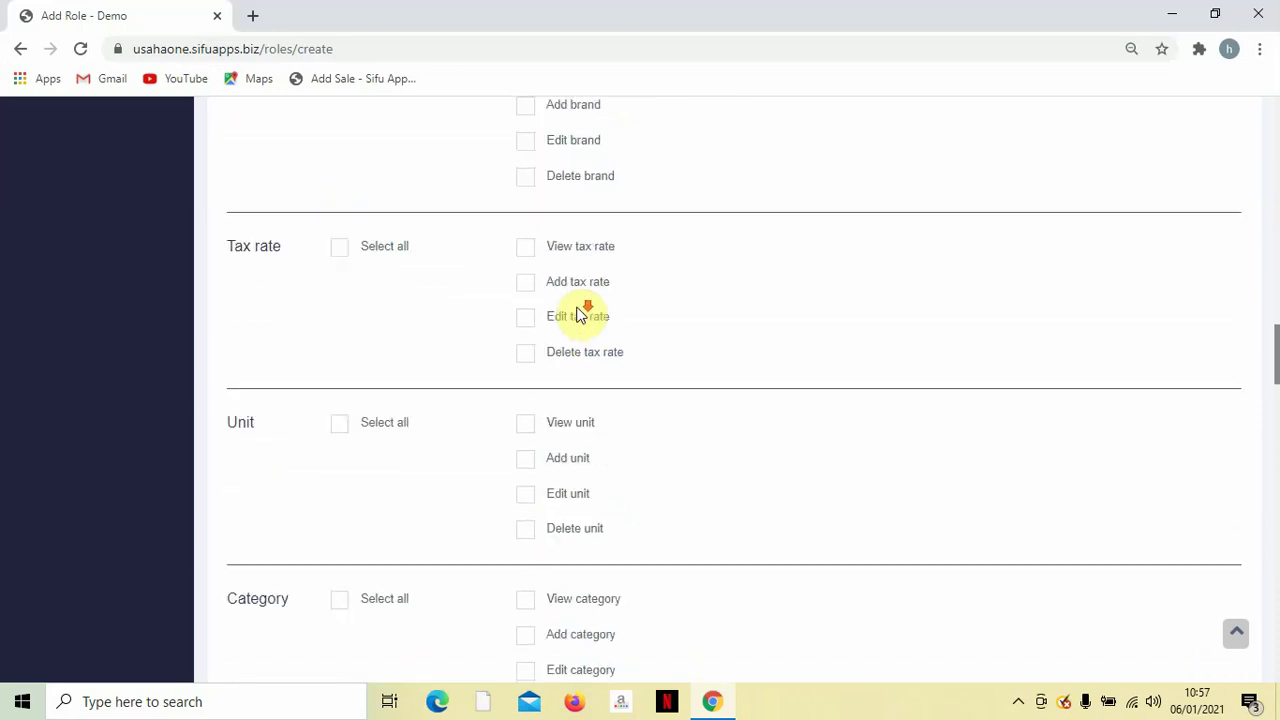
pyautogui.scroll(-1, 571, 320)
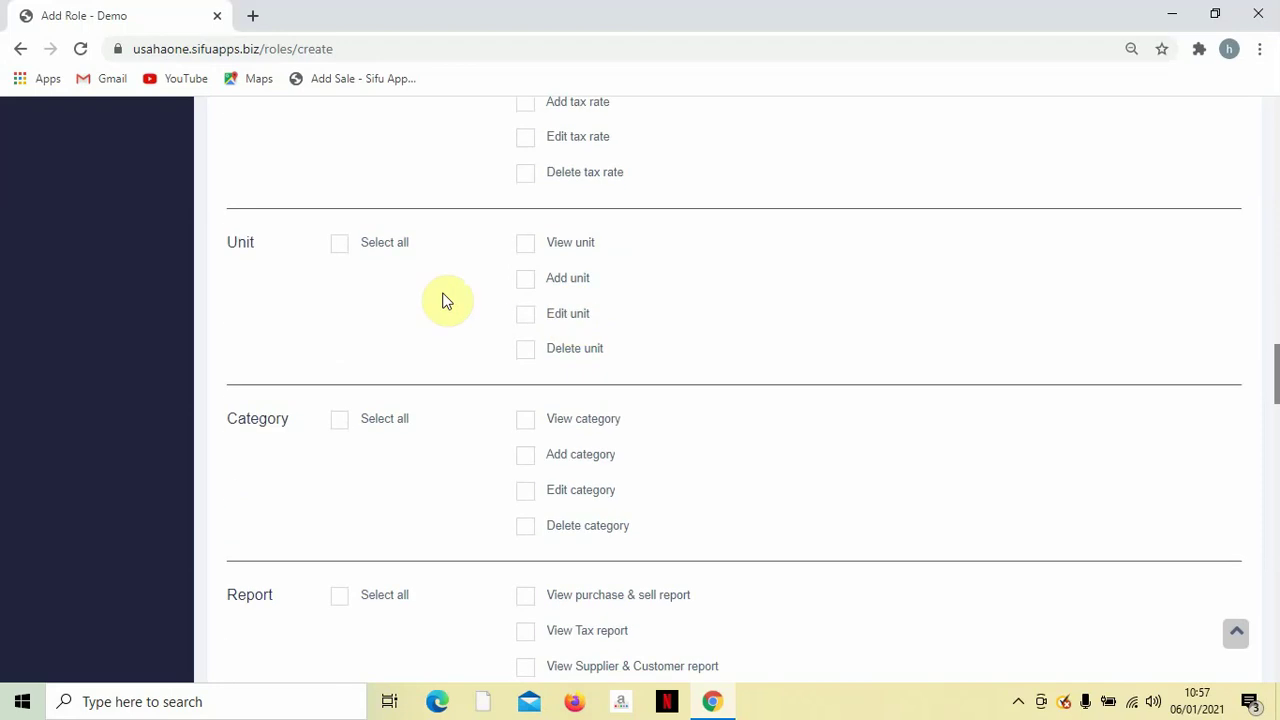
pyautogui.click(344, 246)
pyautogui.scroll(-2, 525, 270)
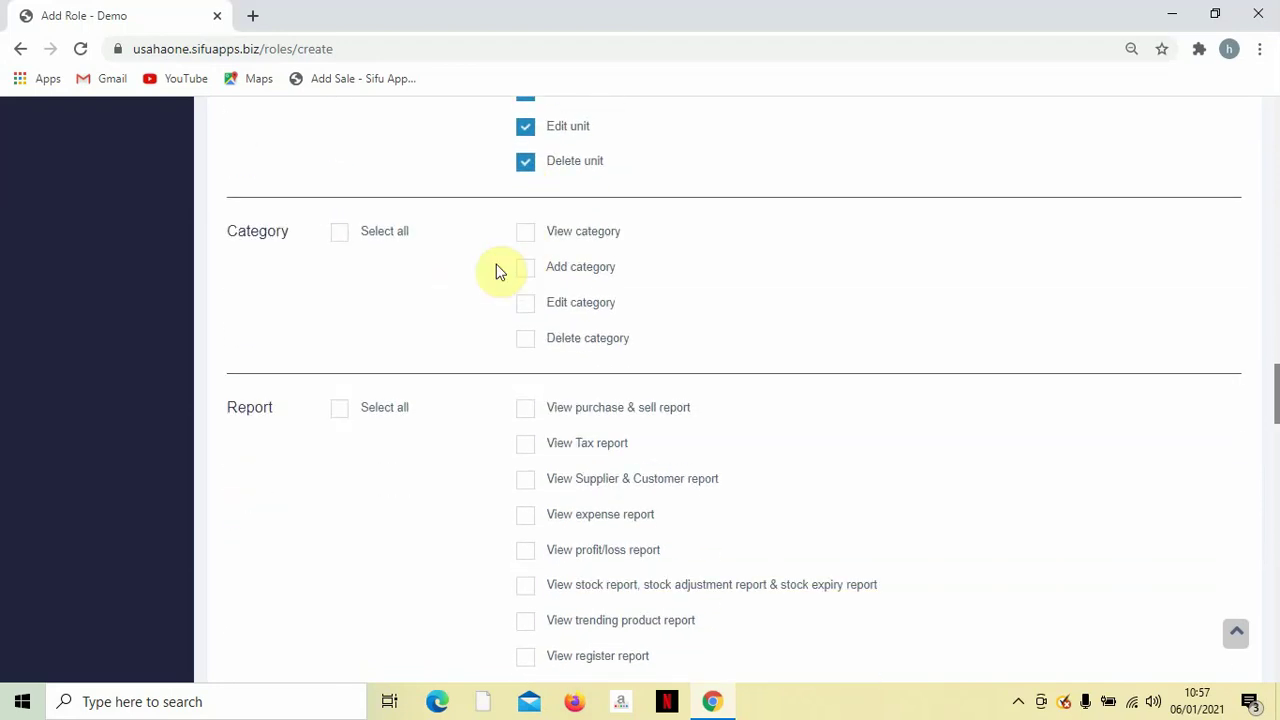
pyautogui.click(339, 240)
pyautogui.scroll(-3, 483, 259)
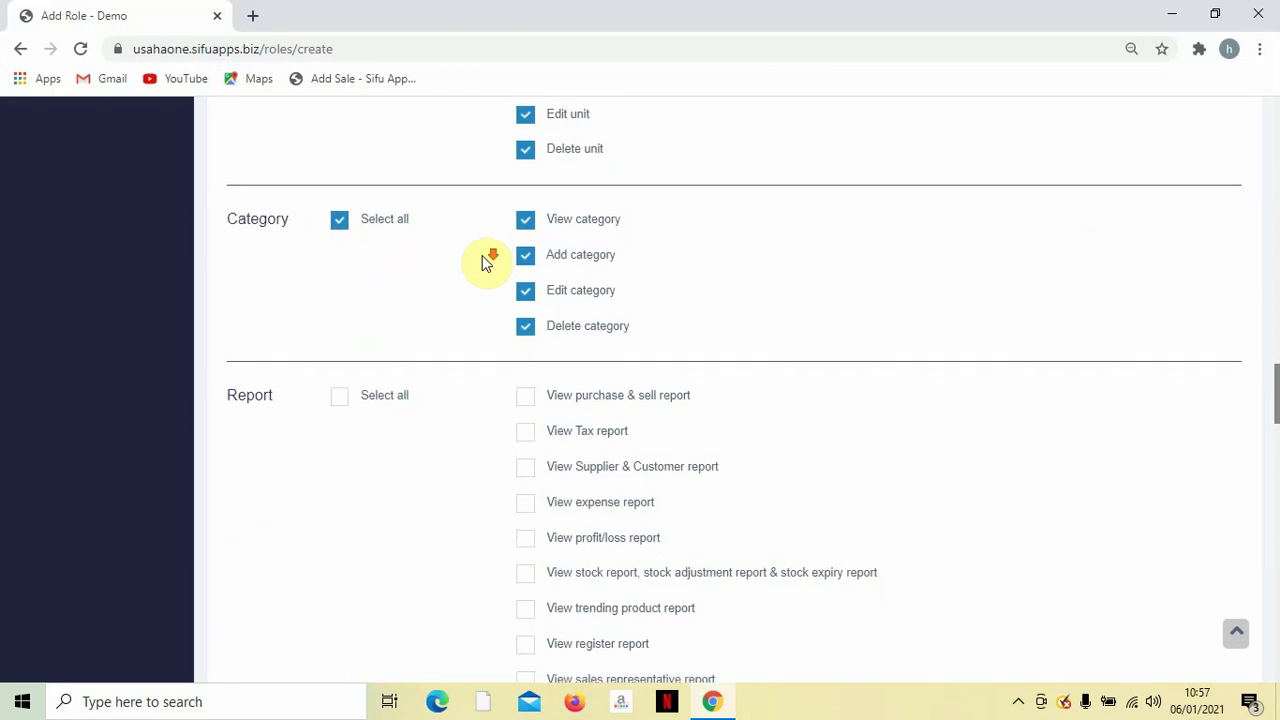
pyautogui.scroll(-2, 482, 258)
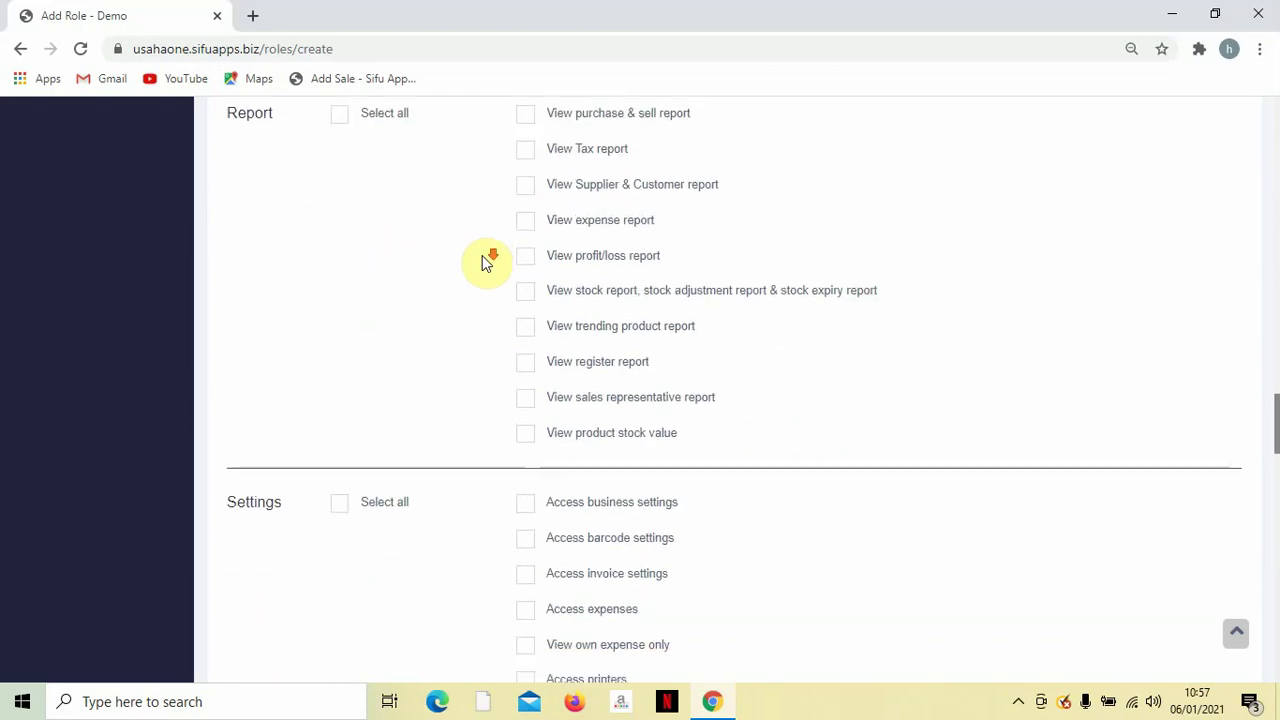
pyautogui.scroll(-4, 482, 258)
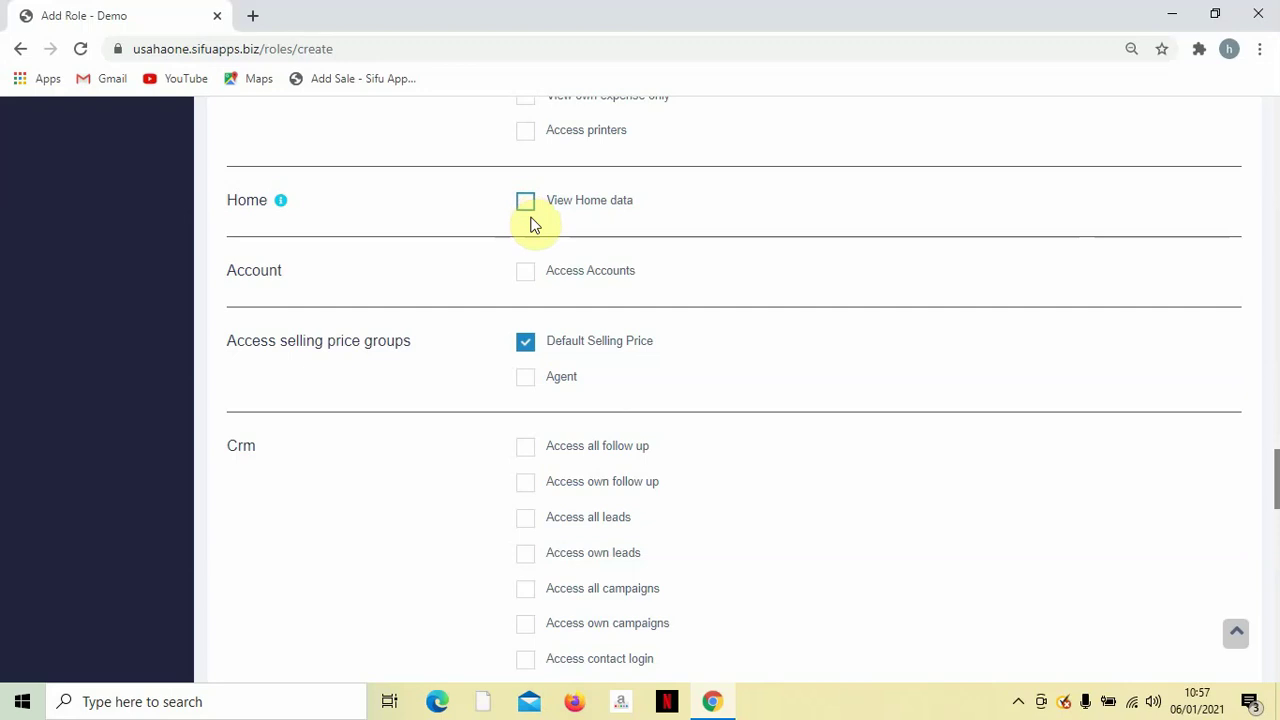
pyautogui.scroll(-1, 531, 223)
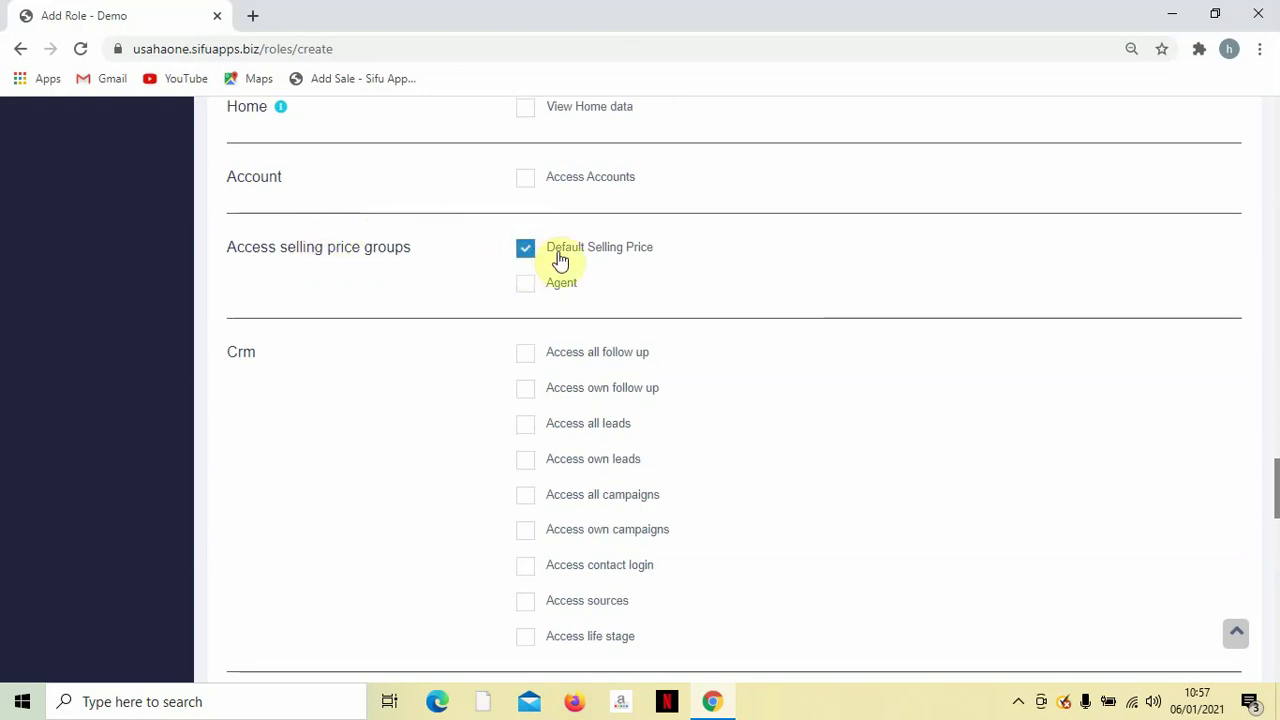
pyautogui.scroll(-1, 449, 266)
pyautogui.scroll(-1, 300, 200)
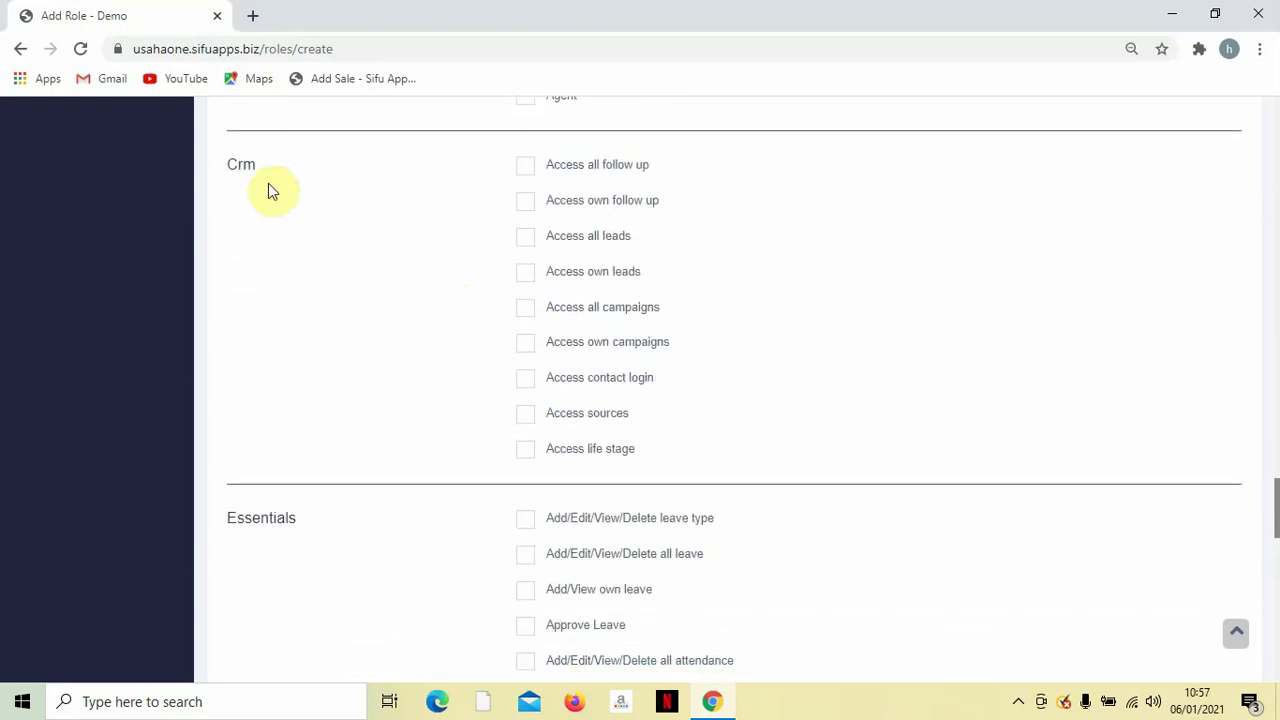
pyautogui.scroll(-2, 312, 195)
pyautogui.scroll(-1, 300, 220)
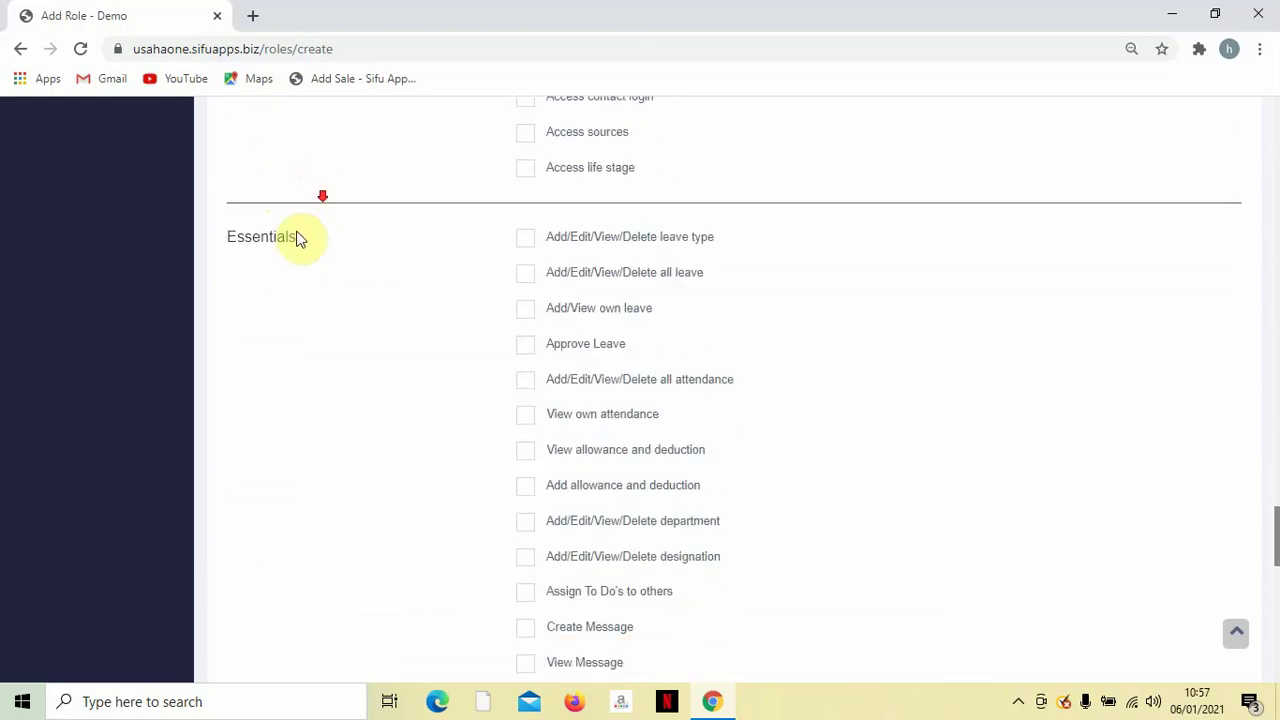
pyautogui.scroll(-1, 375, 245)
pyautogui.scroll(-4, 375, 245)
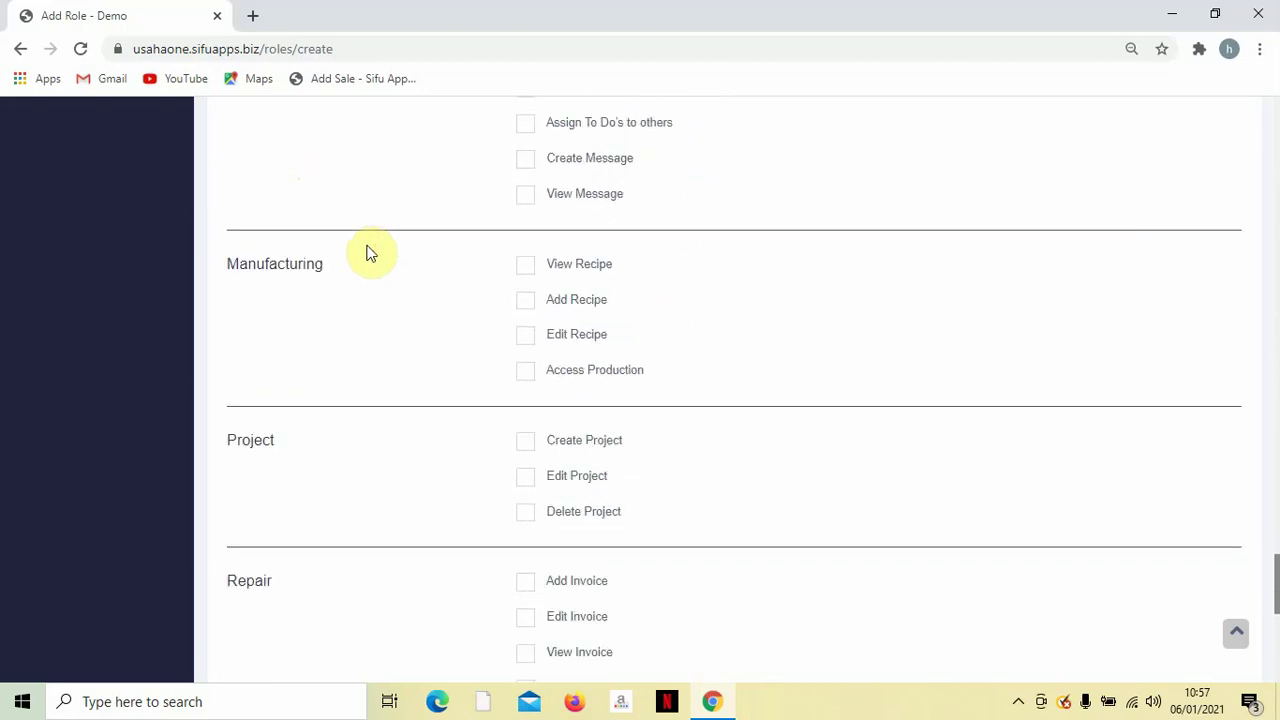
pyautogui.scroll(-2, 340, 275)
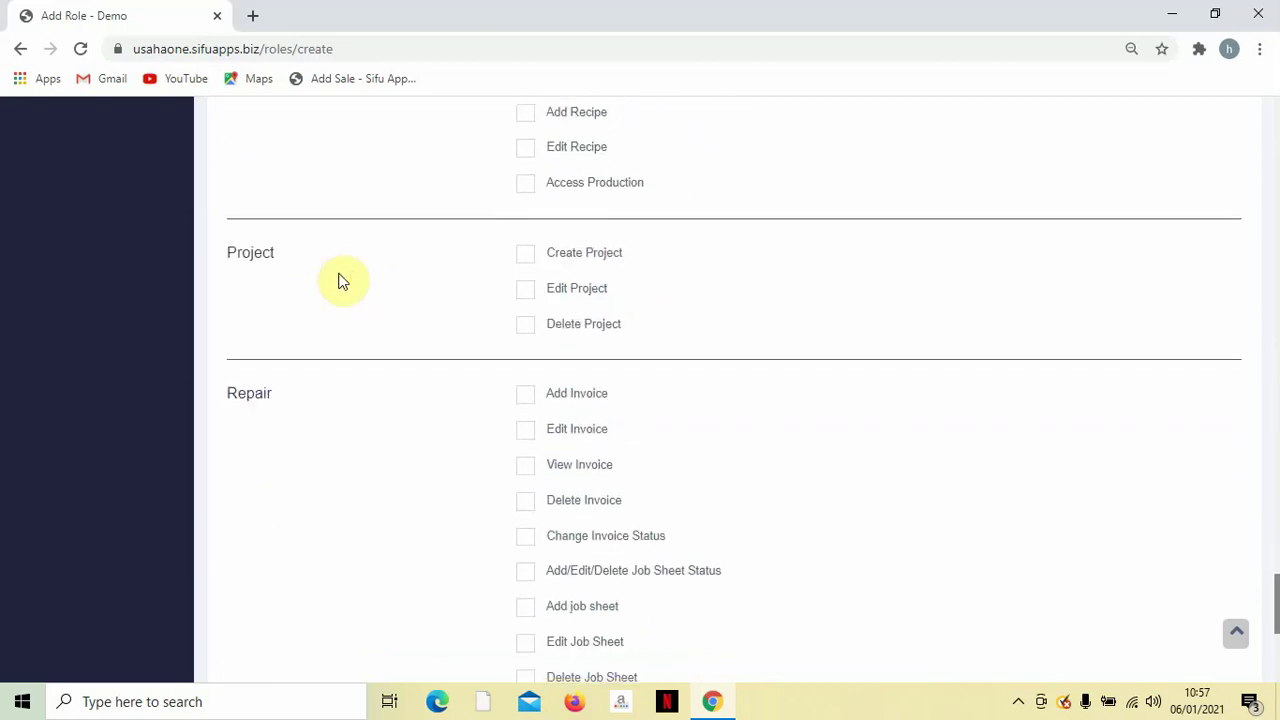
pyautogui.scroll(-2, 400, 277)
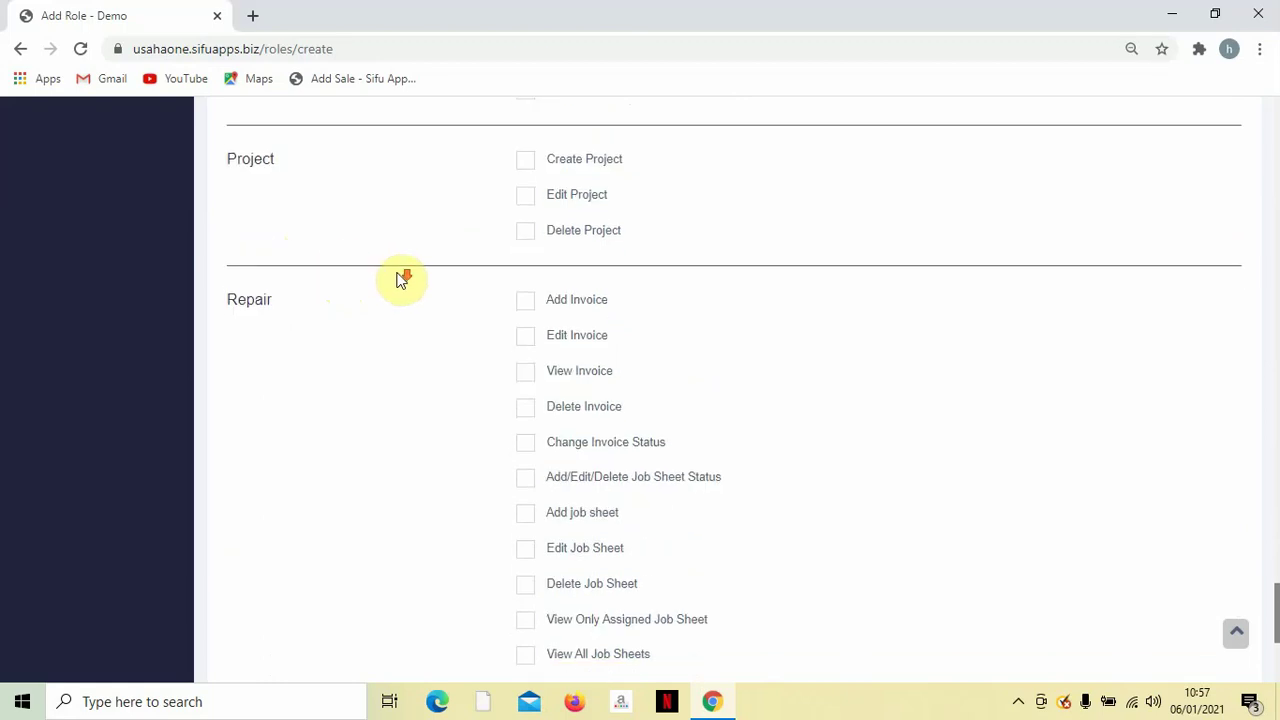
pyautogui.scroll(-3, 360, 236)
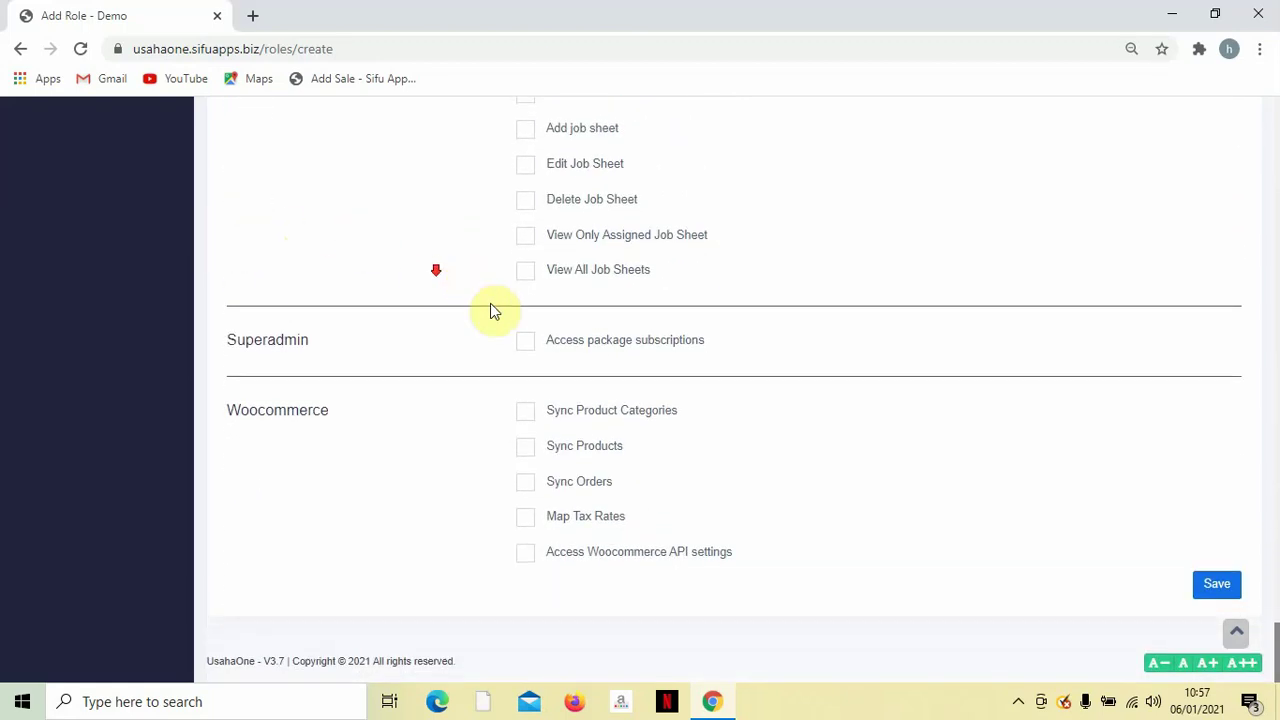
pyautogui.scroll(2, 603, 366)
pyautogui.scroll(-2, 734, 400)
# Save the Cashier2 role so it joins Admin and Cashier in the roles list.
pyautogui.click(1219, 587)
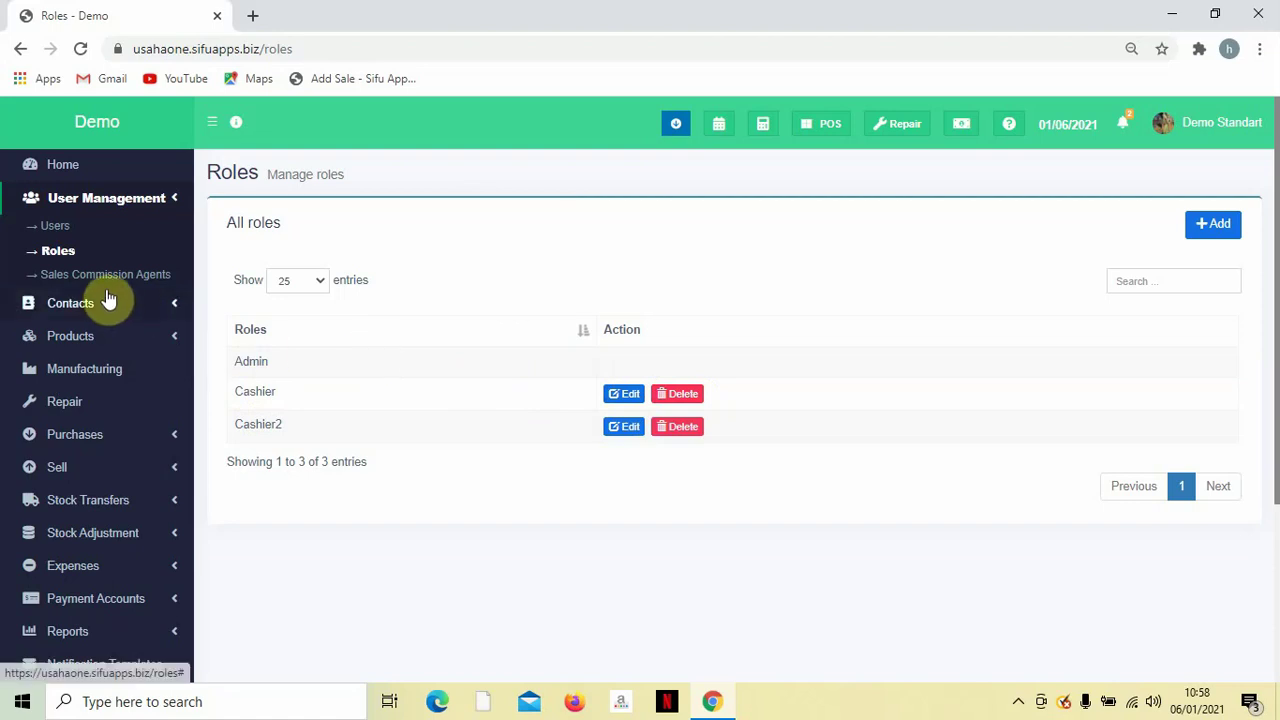
# Delete the cashier user from the Users list, leaving only Admin, and start adding a new user.
pyautogui.click(67, 231)
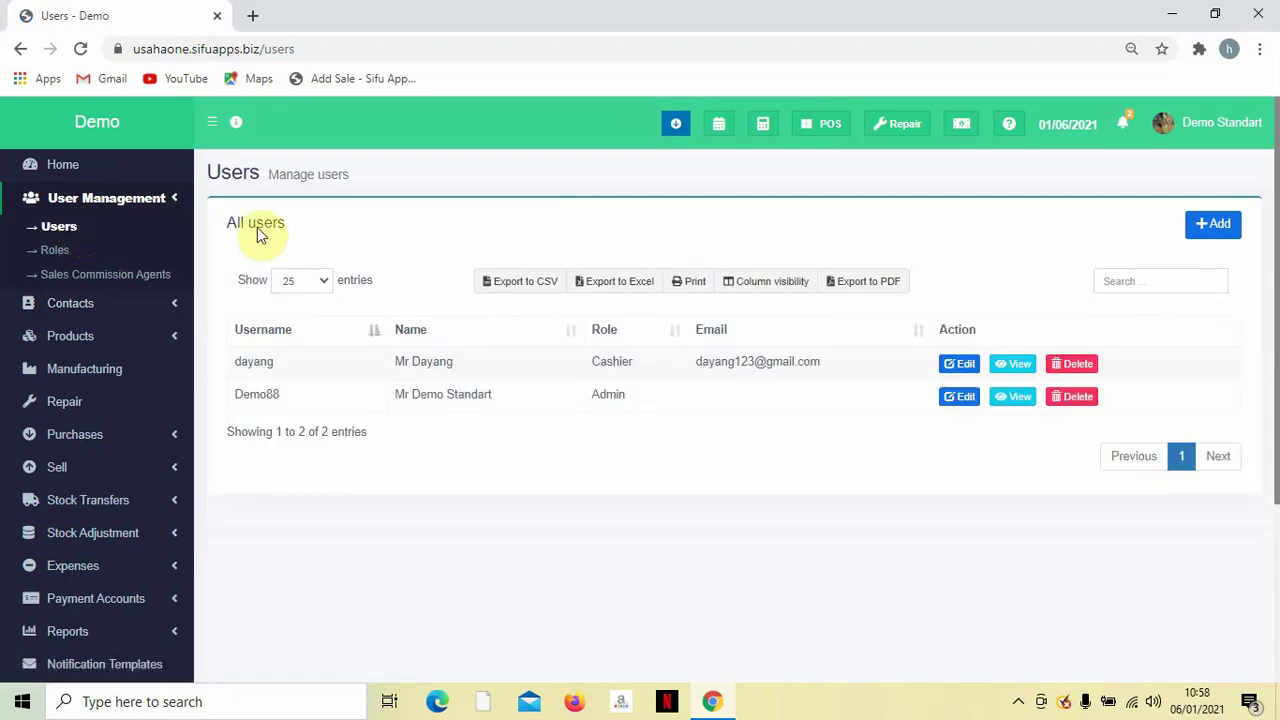
pyautogui.scroll(-1, 335, 288)
pyautogui.scroll(-1, 335, 288)
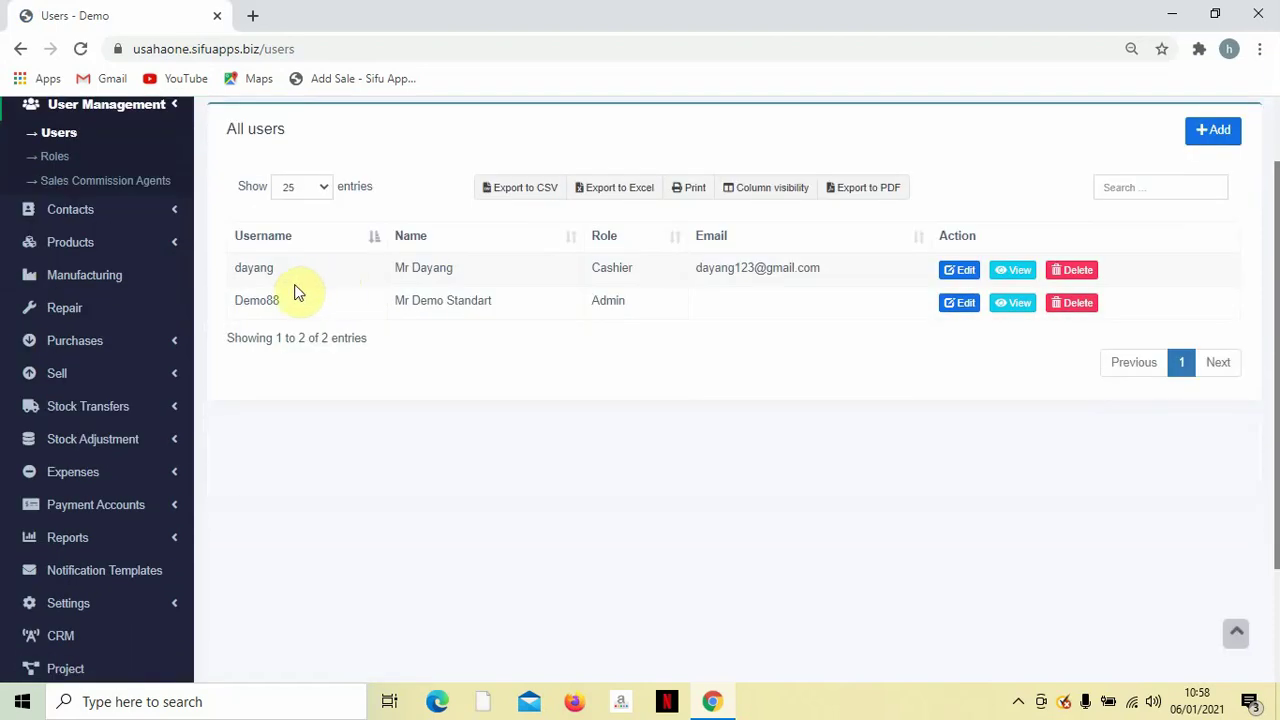
pyautogui.scroll(1, 315, 288)
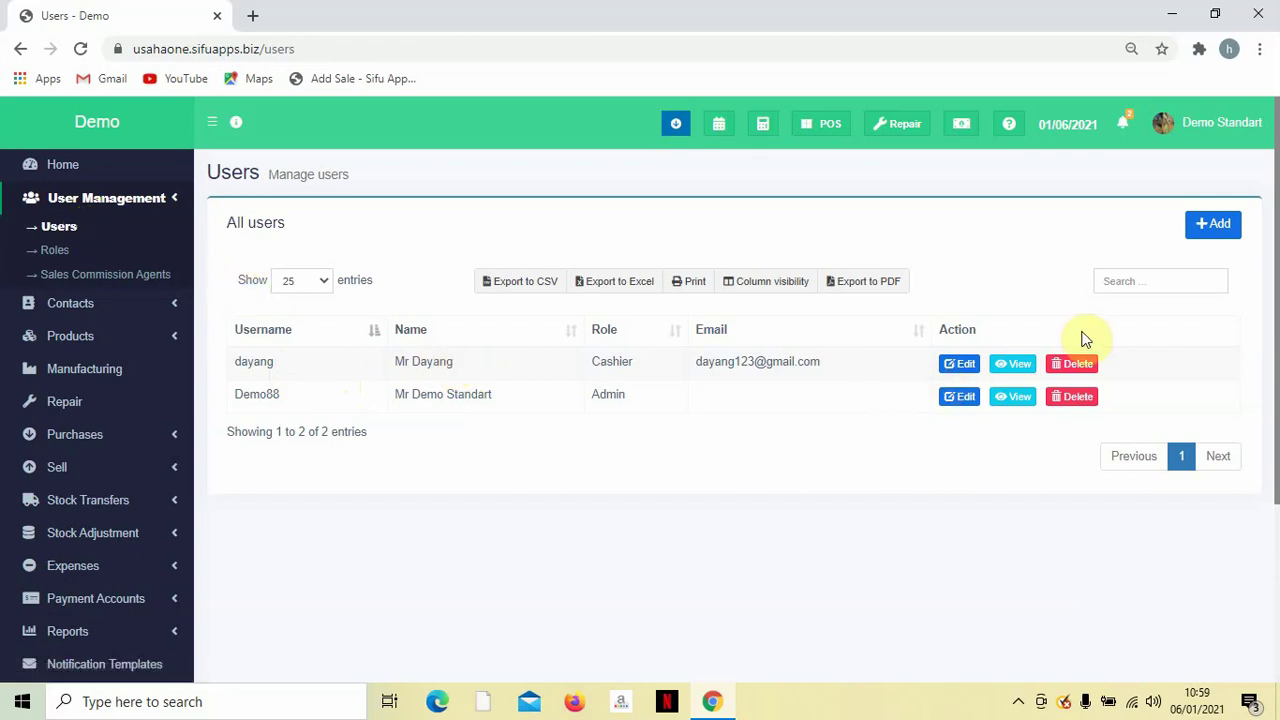
pyautogui.click(1072, 366)
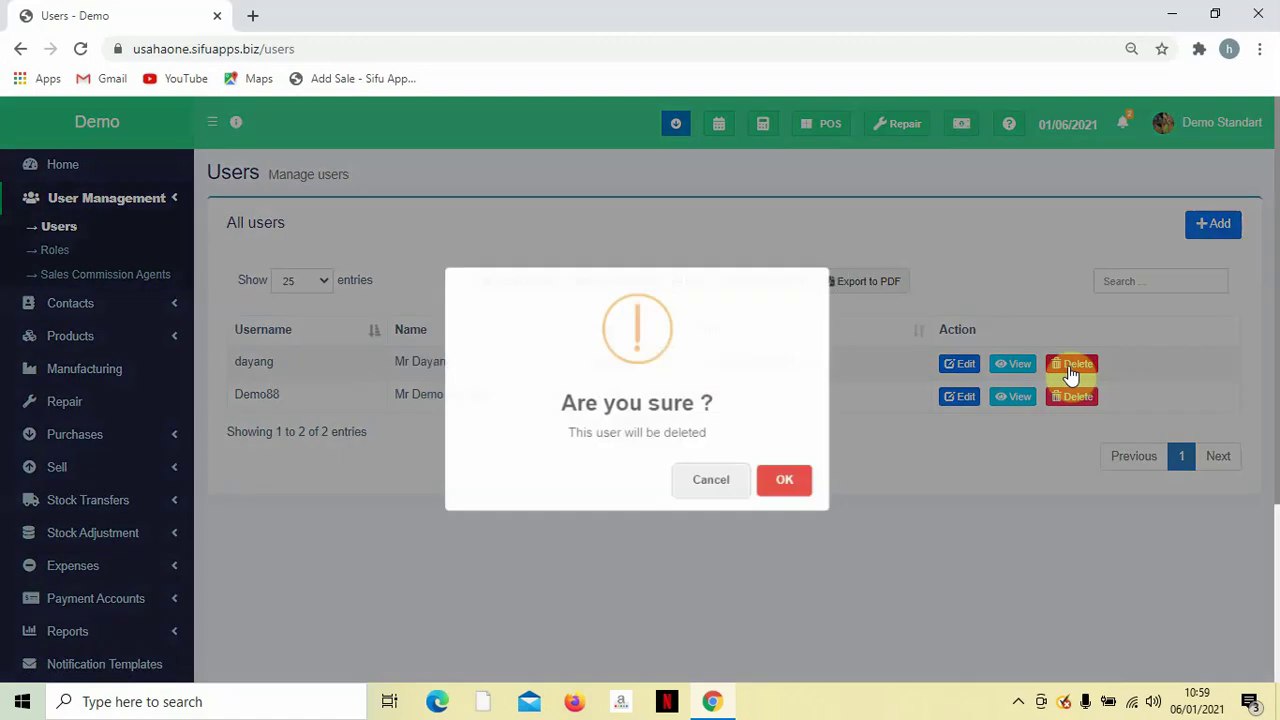
pyautogui.click(805, 487)
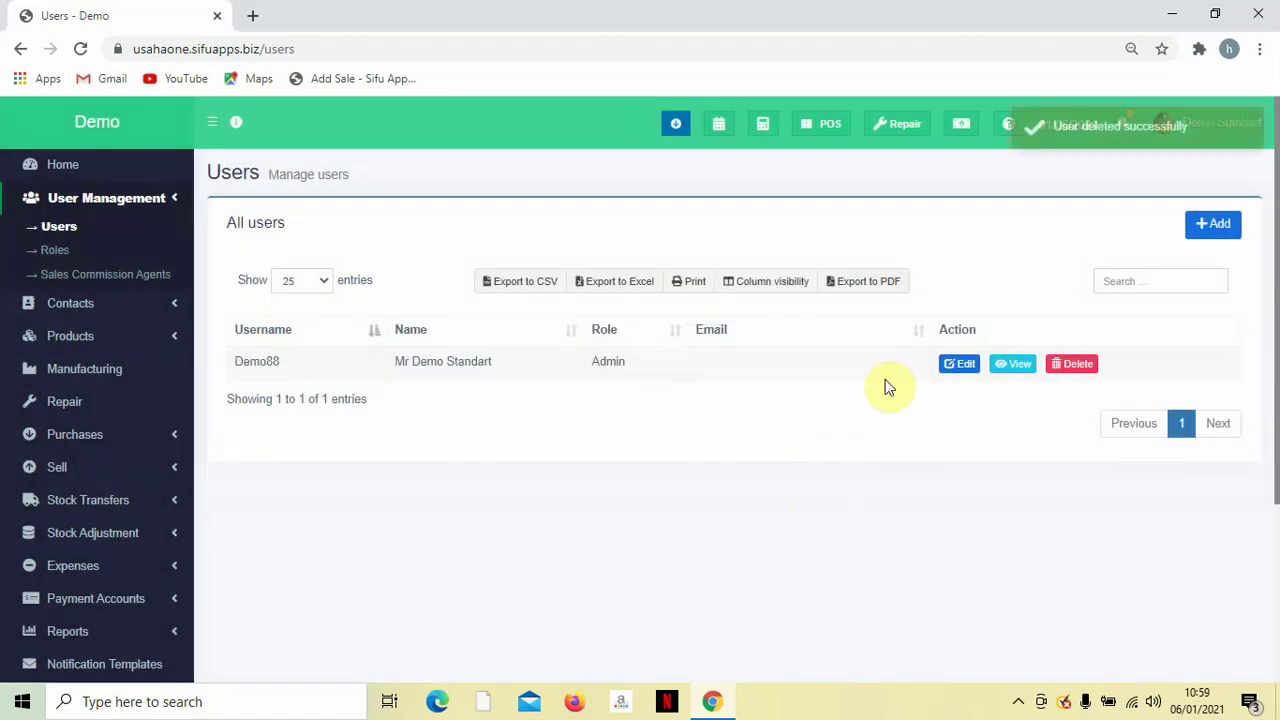
pyautogui.click(1213, 230)
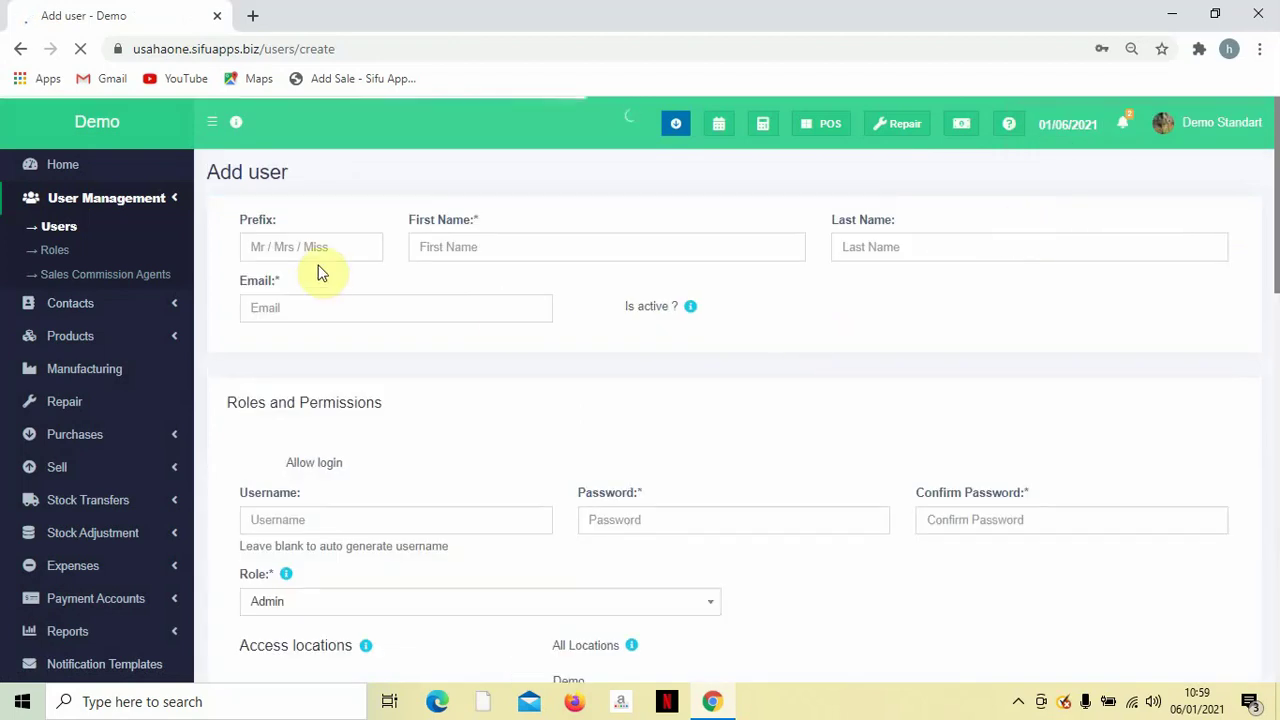
# Set the new user's prefix to Miss and enter their first and last name.
pyautogui.click(323, 249)
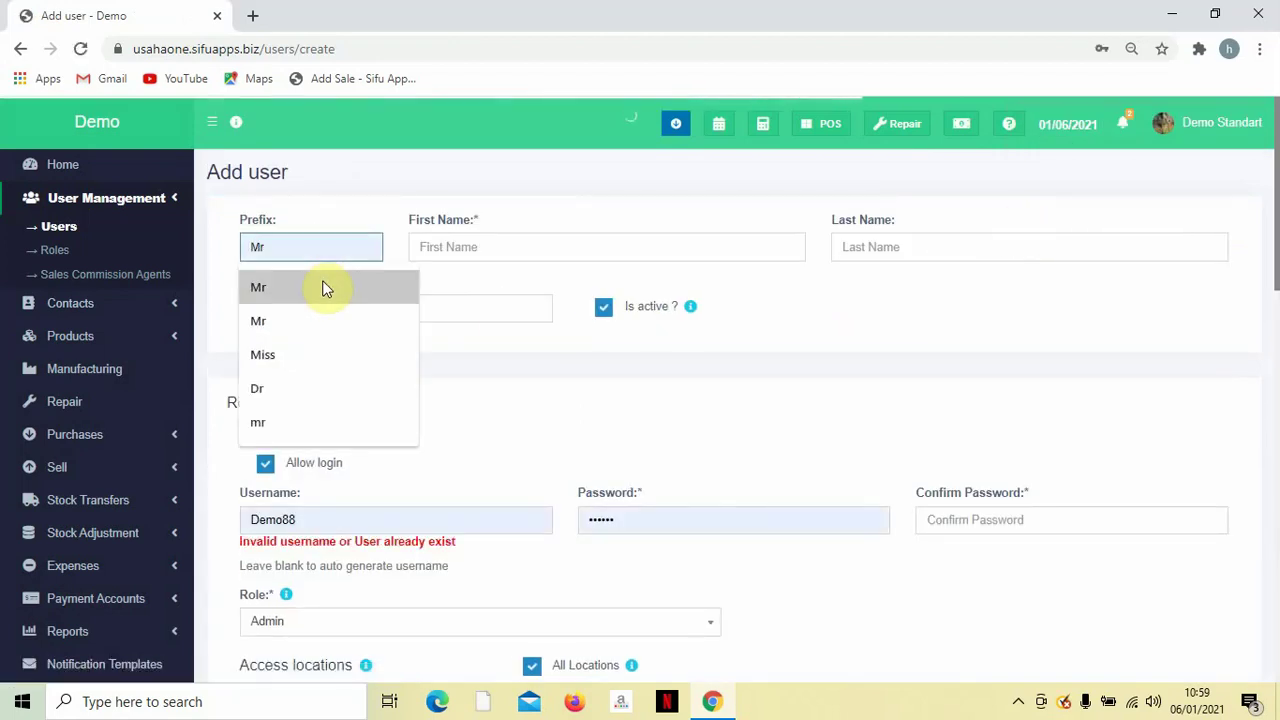
pyautogui.click(316, 361)
pyautogui.click(462, 247)
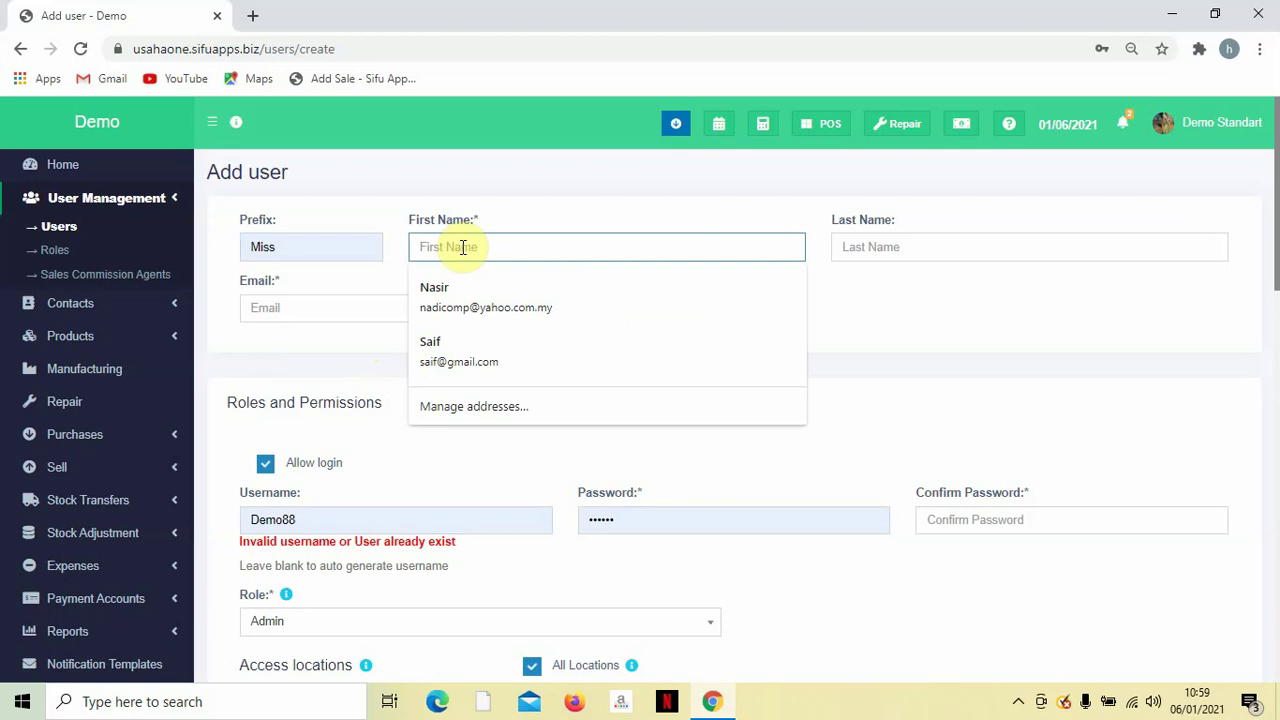
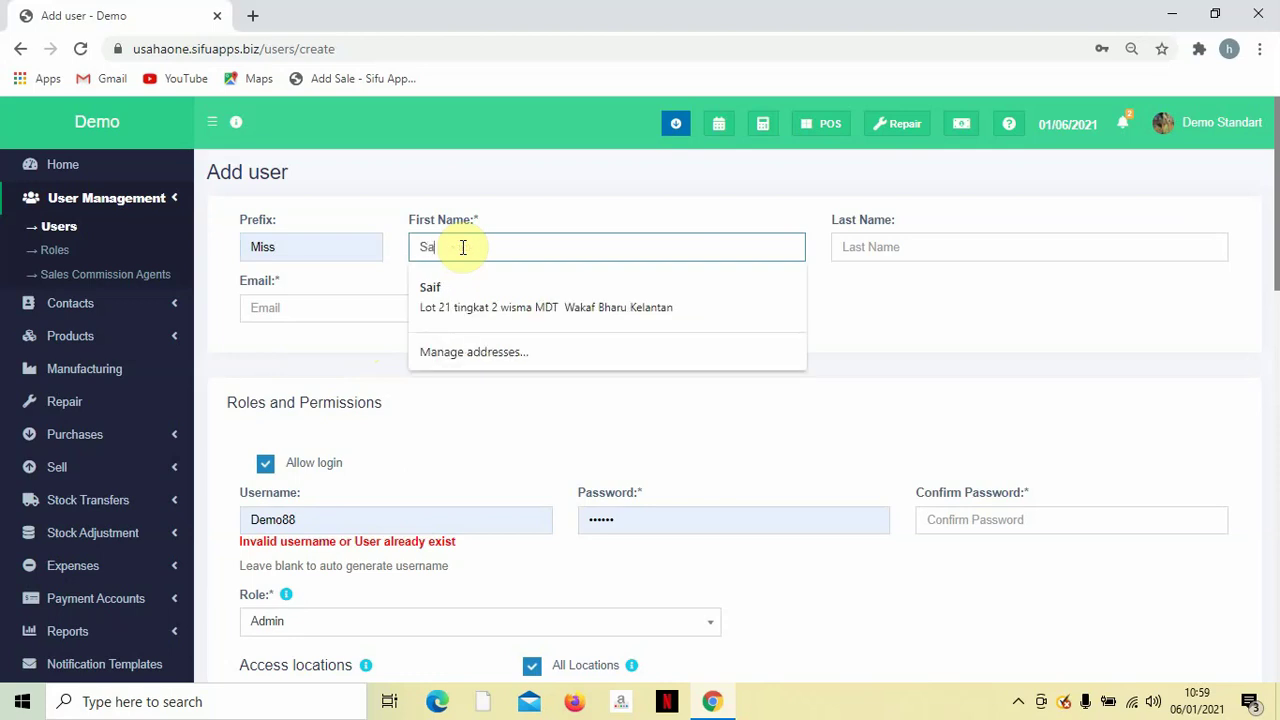
pyautogui.press('Tab')
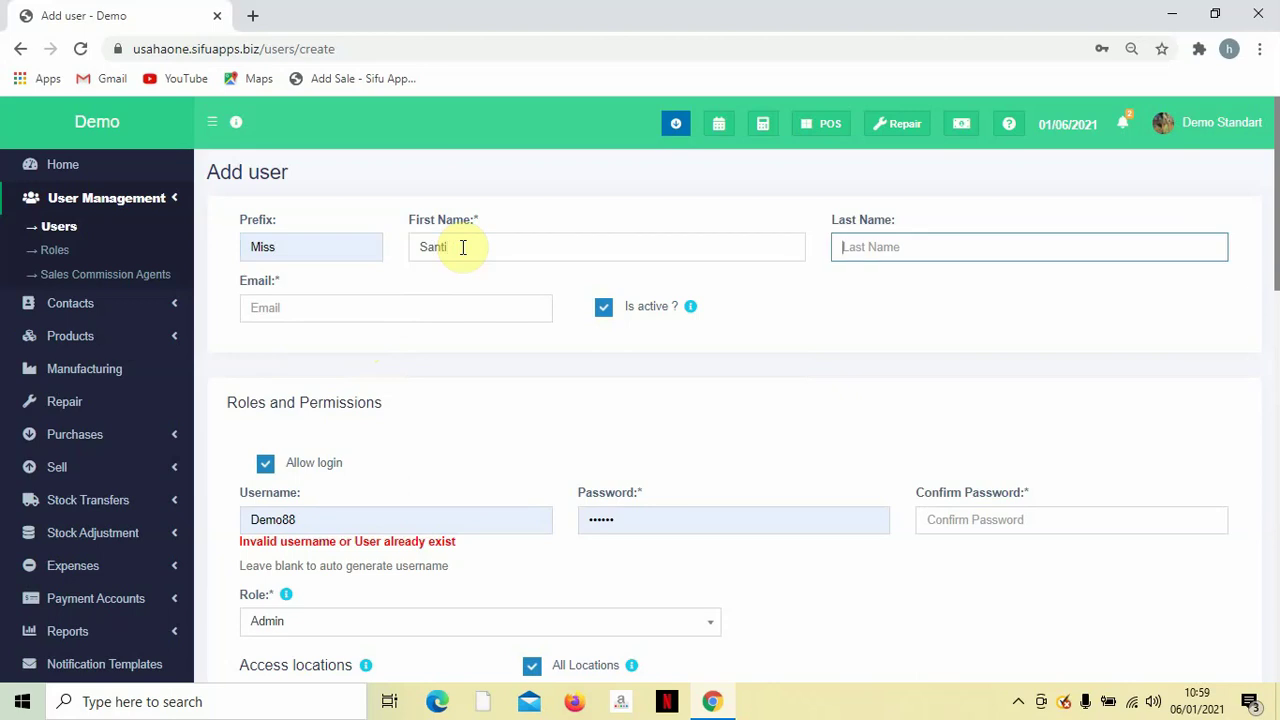
# Fill in the new user's e-mail address.
pyautogui.click(400, 308)
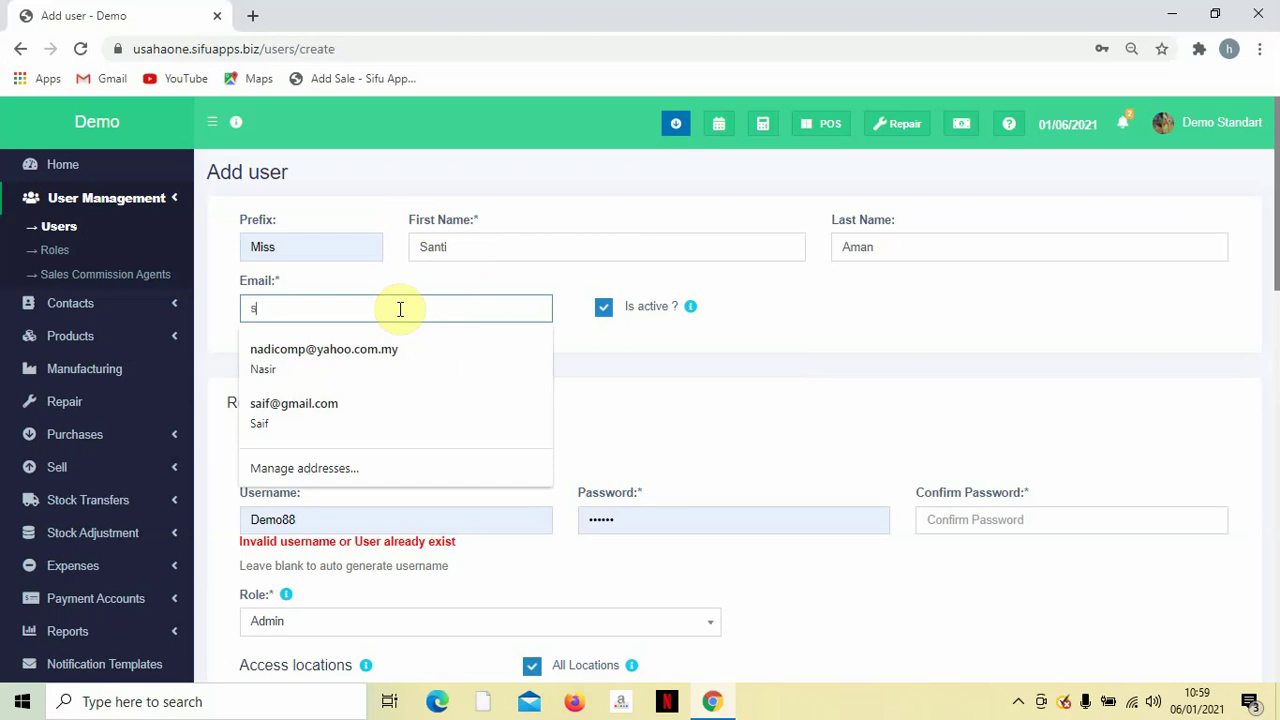
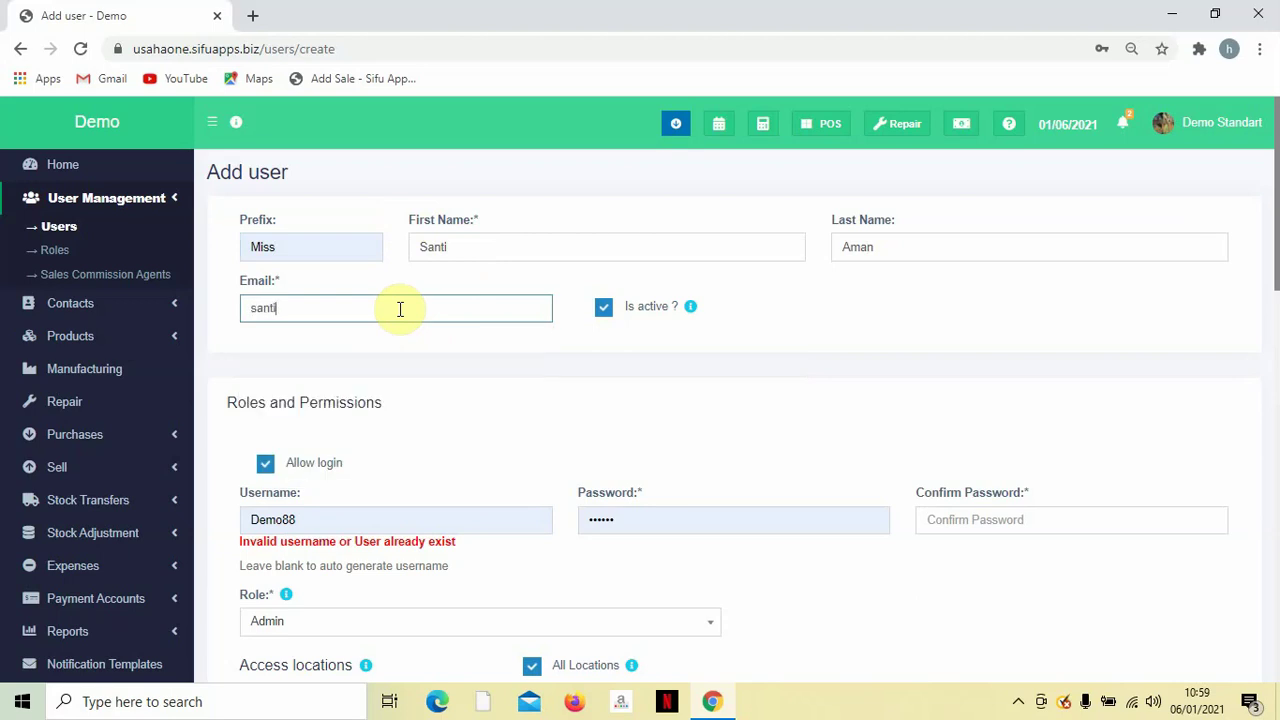
pyautogui.press('Tab')
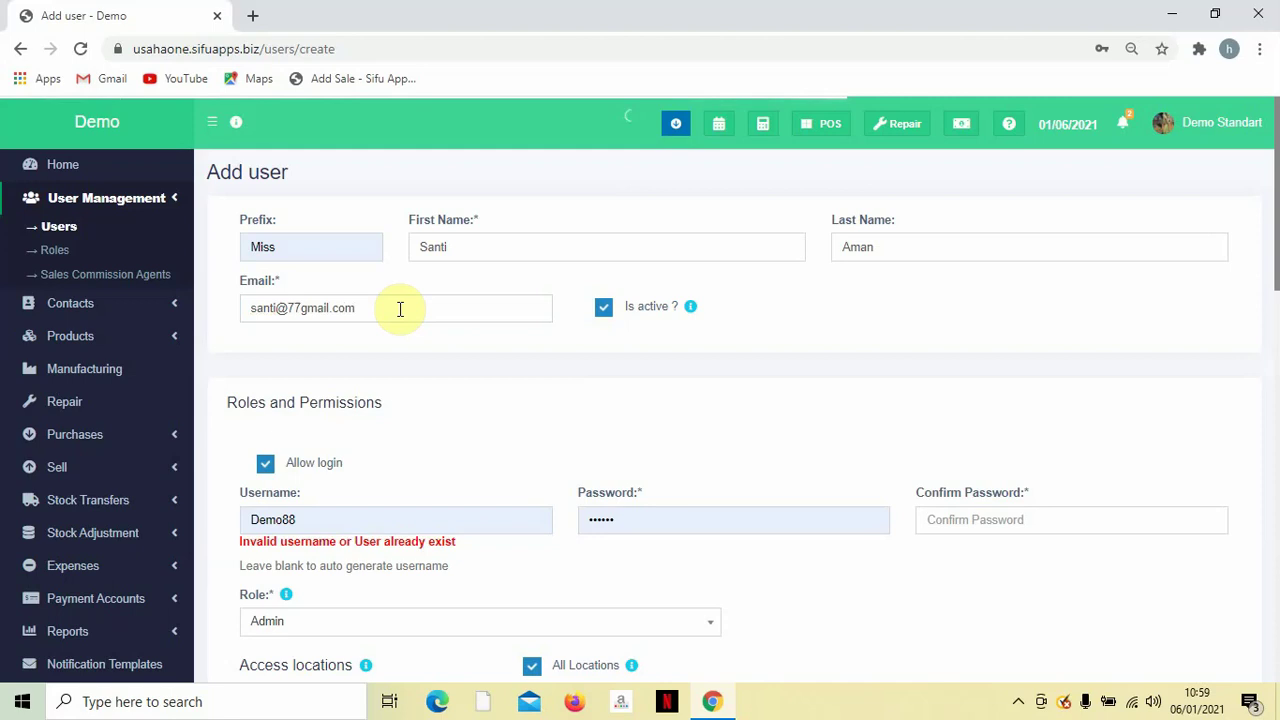
pyautogui.scroll(-1, 390, 312)
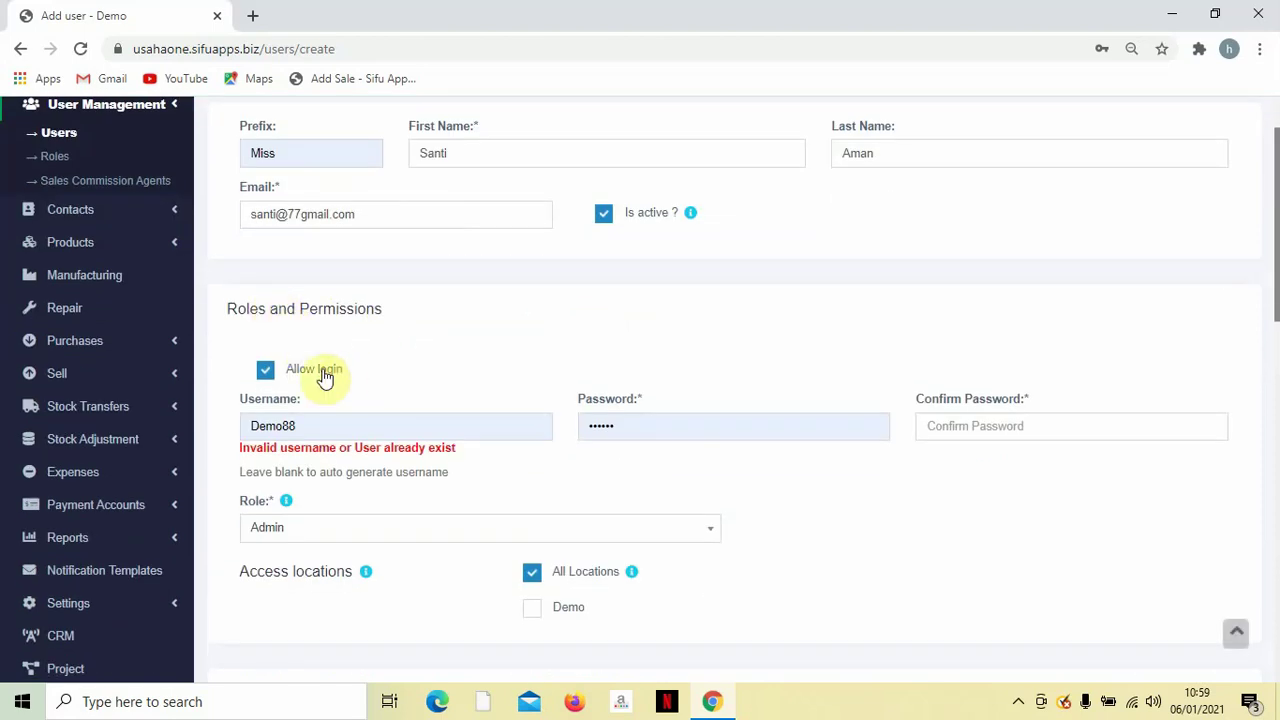
# Keep Allow login enabled and clear the rejected autofilled username.
pyautogui.scroll(-1, 342, 344)
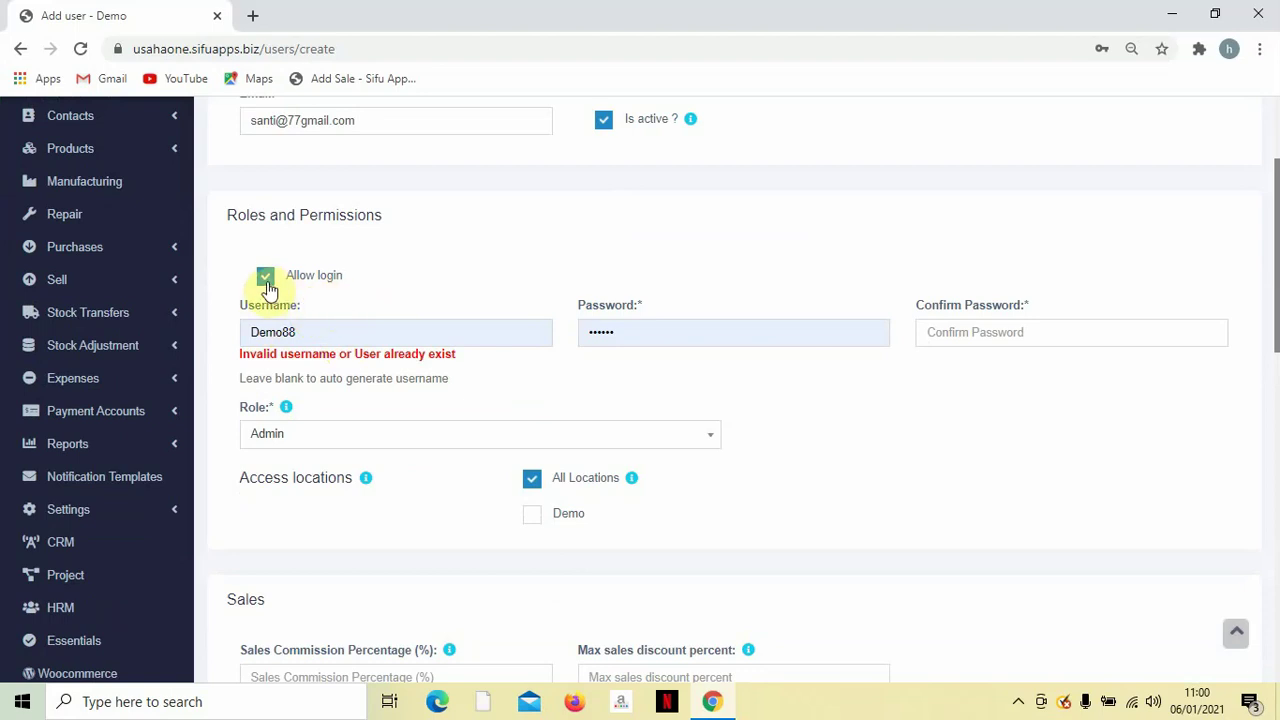
pyautogui.click(266, 280)
pyautogui.click(267, 282)
pyautogui.click(266, 283)
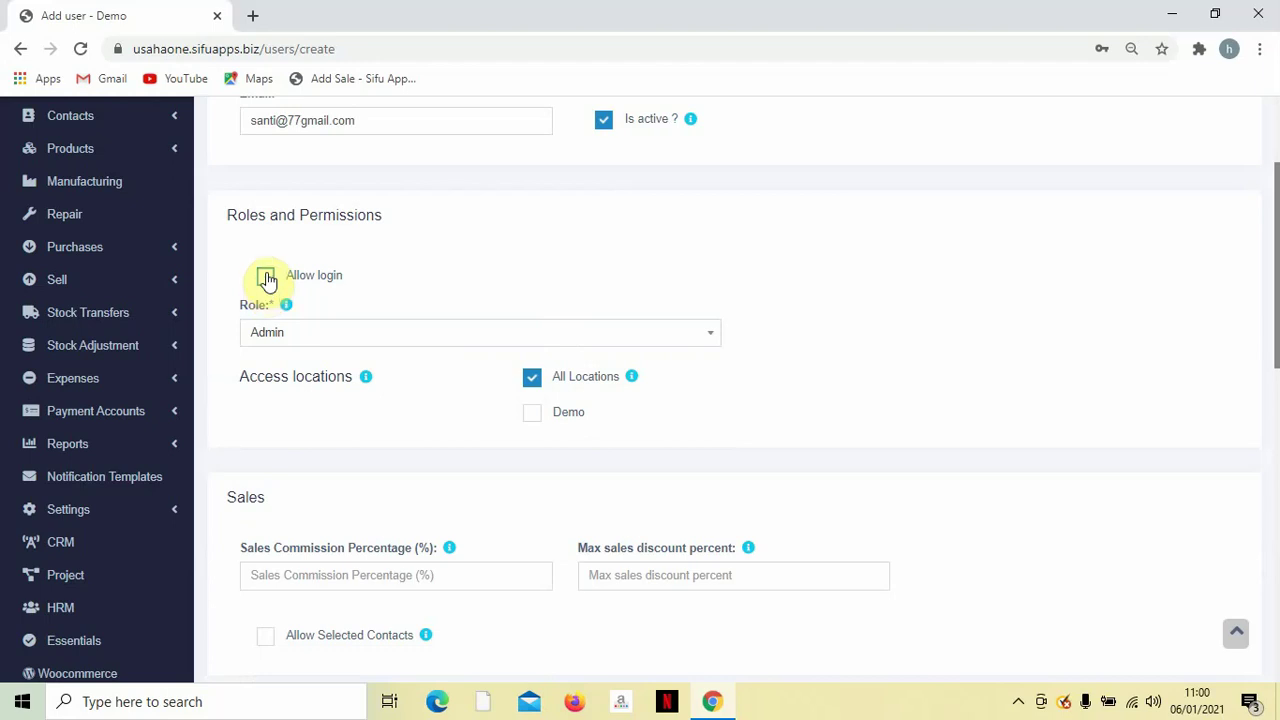
pyautogui.click(266, 280)
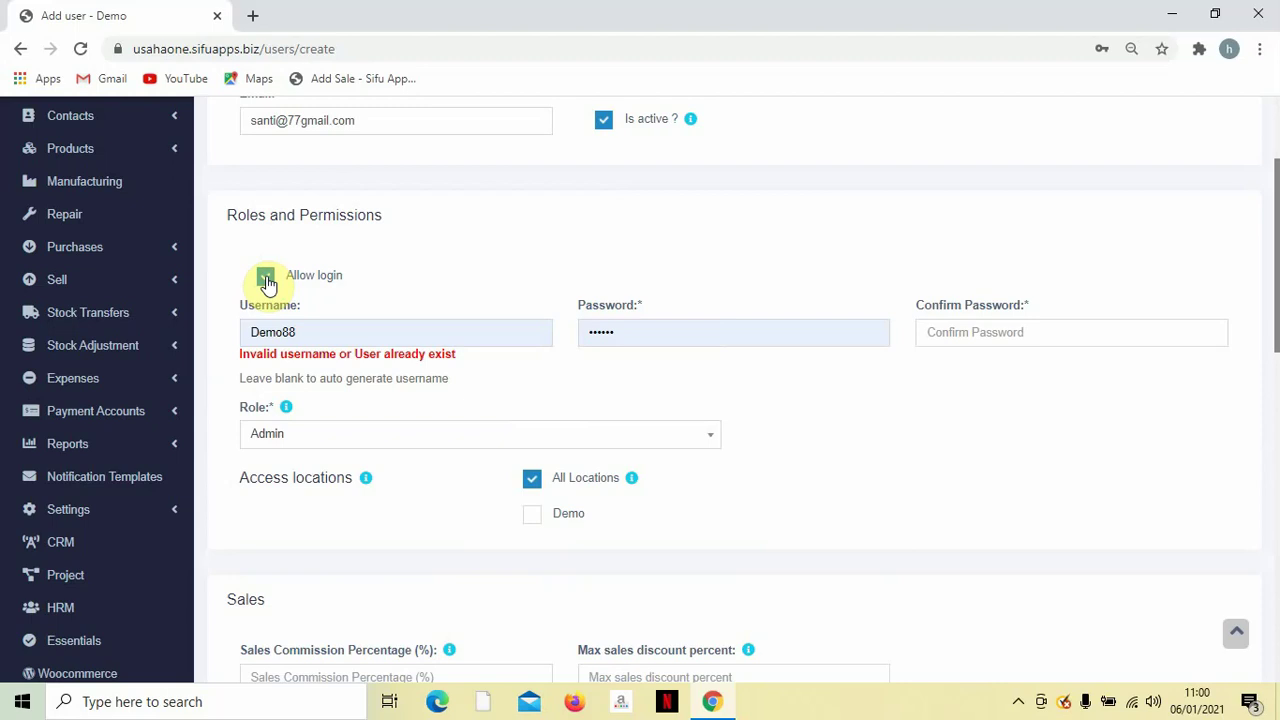
pyautogui.doubleClick(383, 330)
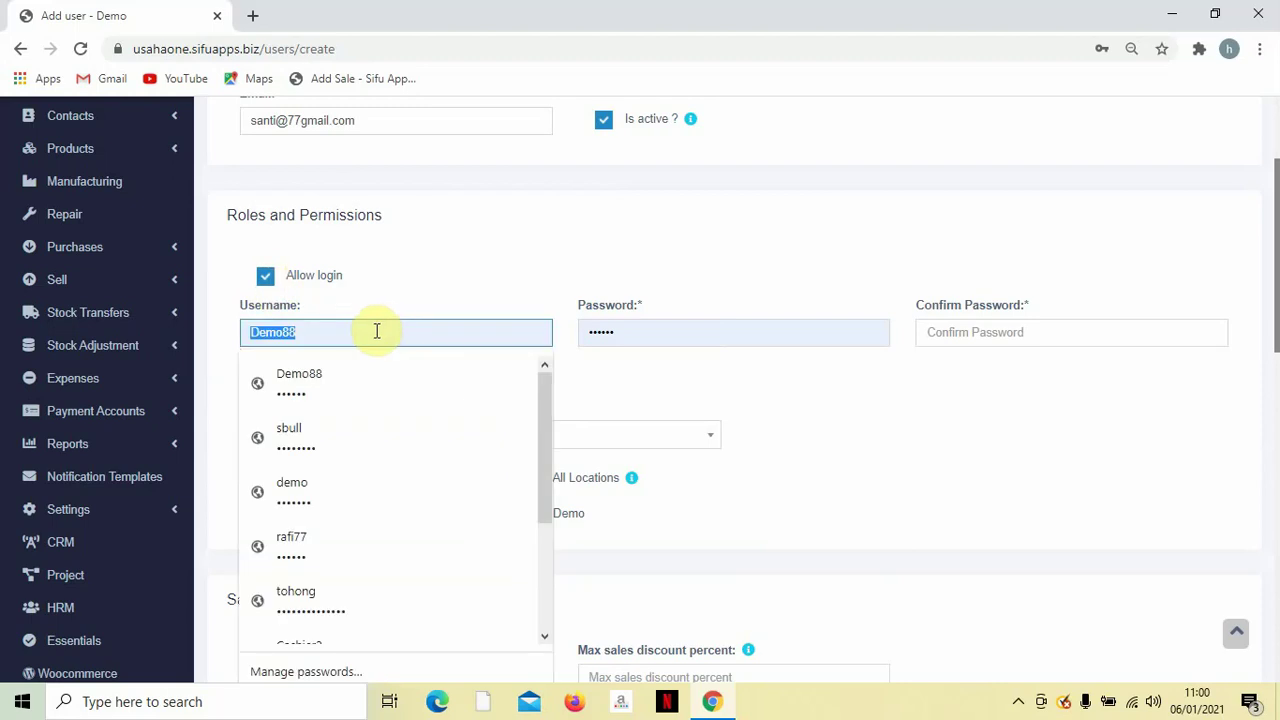
pyautogui.scroll(1, 377, 331)
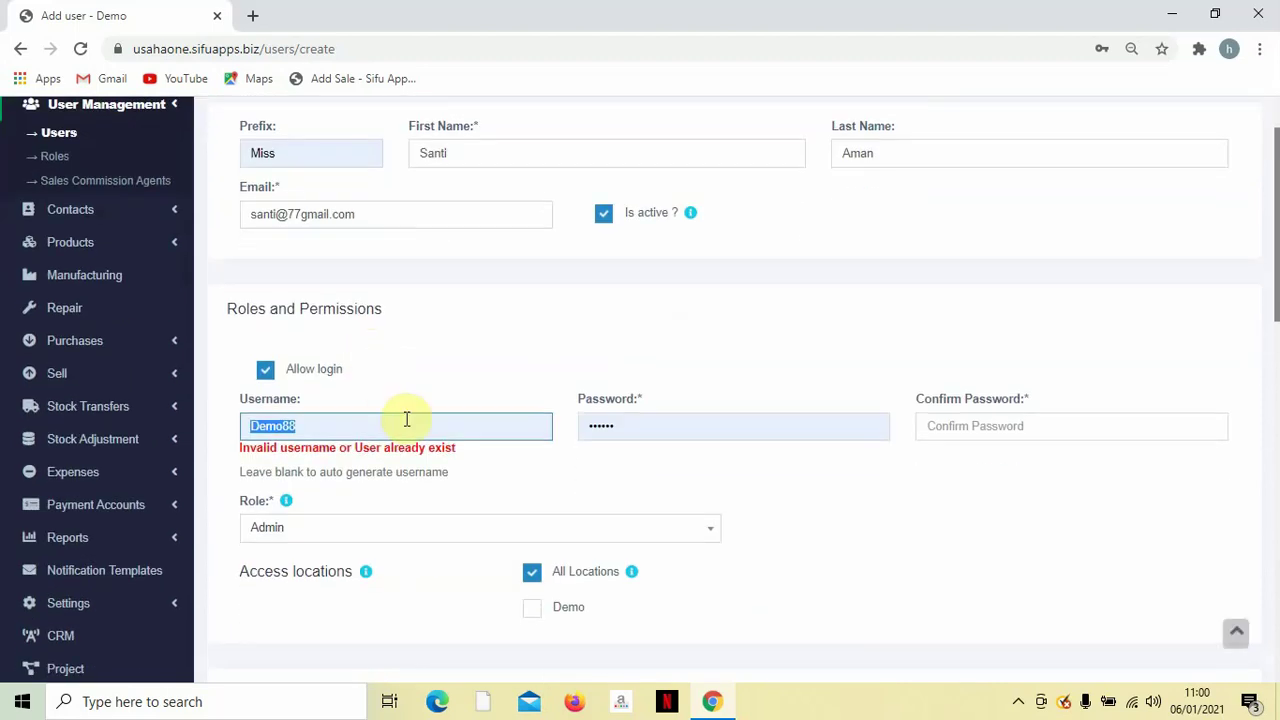
pyautogui.press('BackSpace')
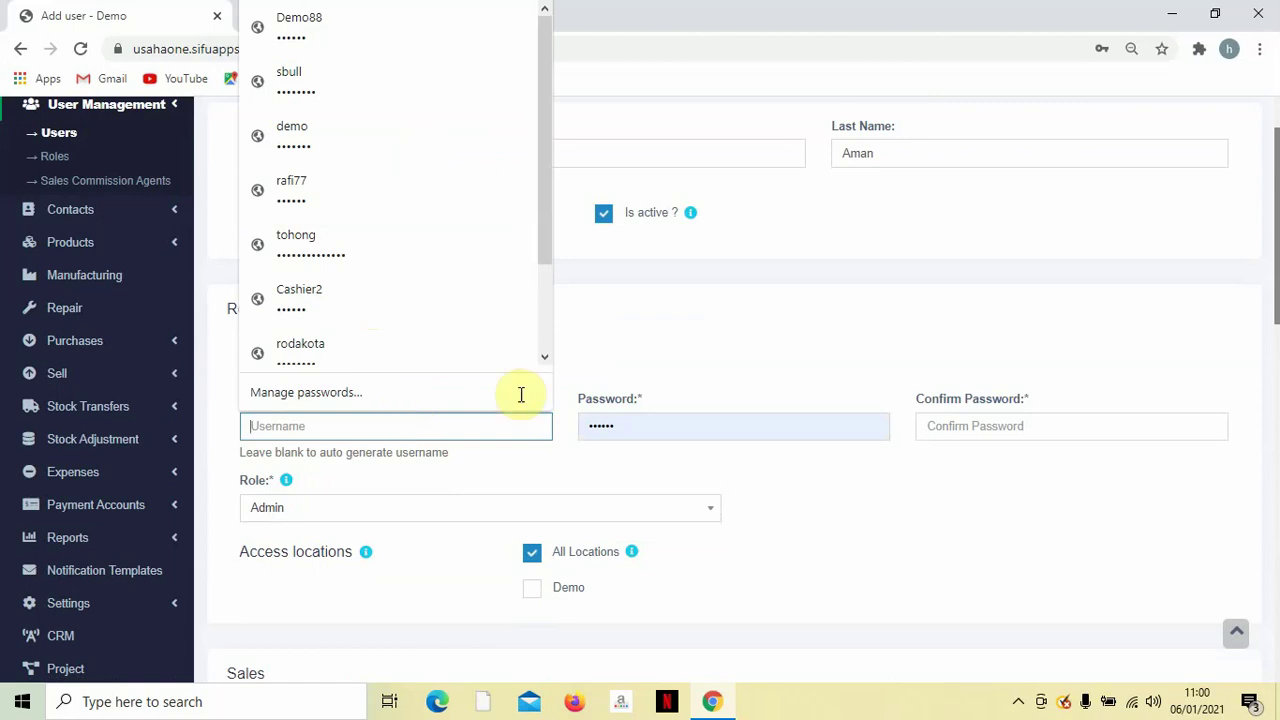
pyautogui.click(686, 349)
pyautogui.scroll(1, 571, 403)
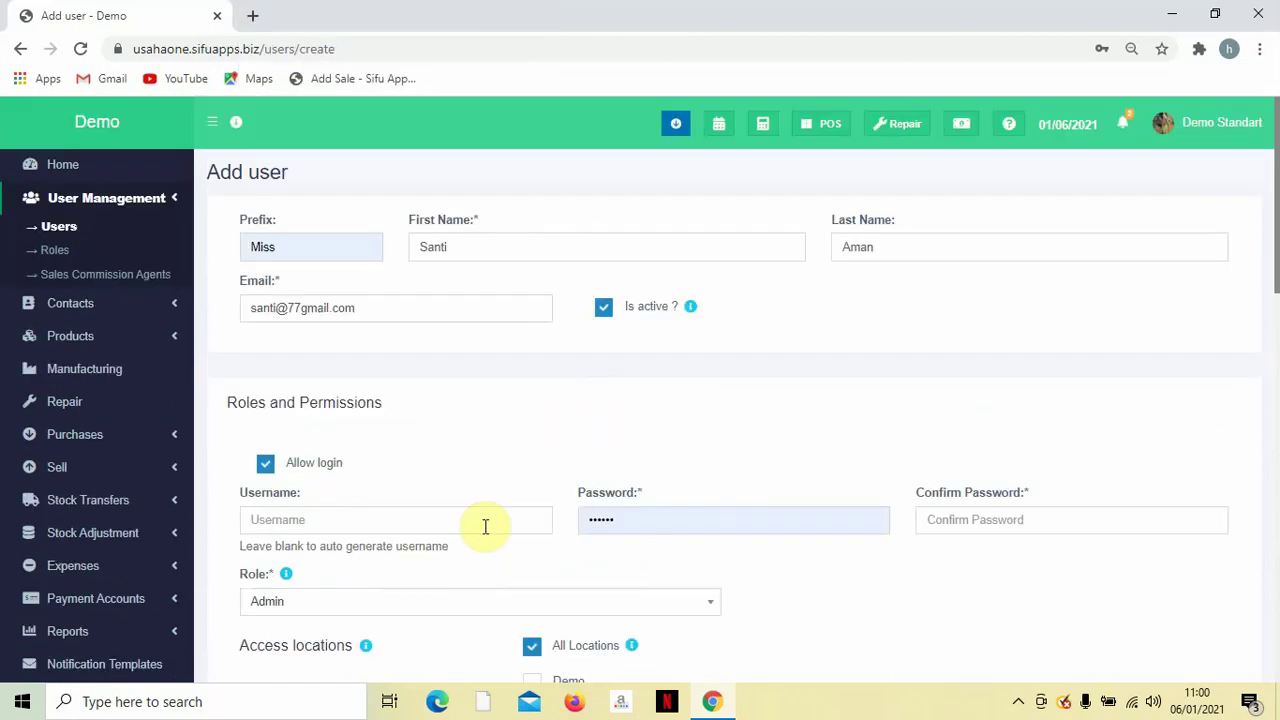
pyautogui.click(587, 570)
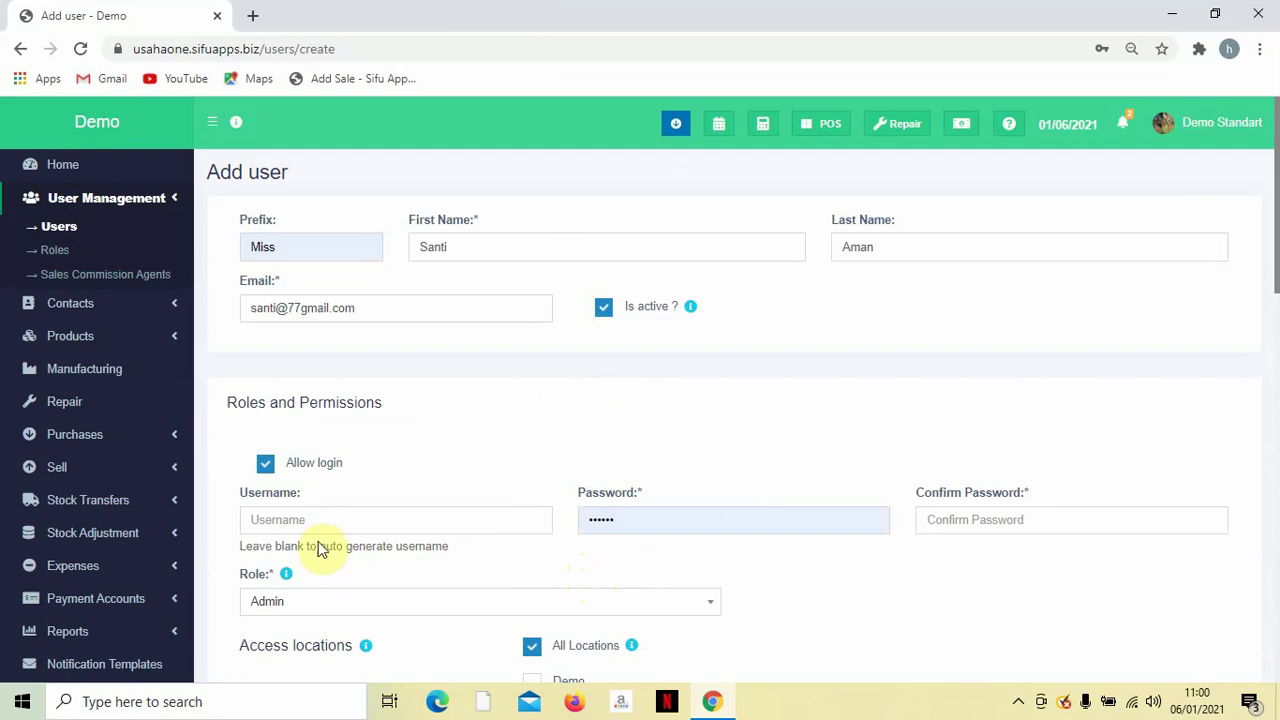
# Enter a new username and type the user's password in both Password and Confirm Password.
pyautogui.click(383, 514)
pyautogui.write('Sa')
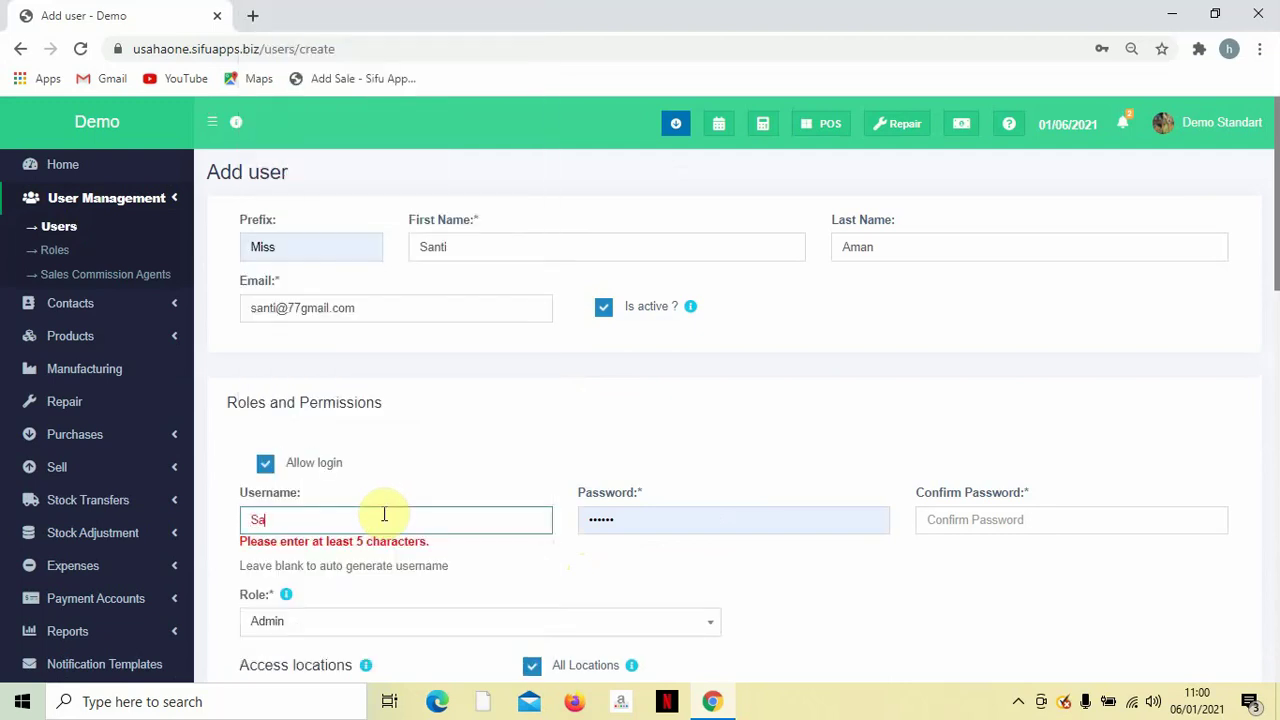
pyautogui.write('nti77')
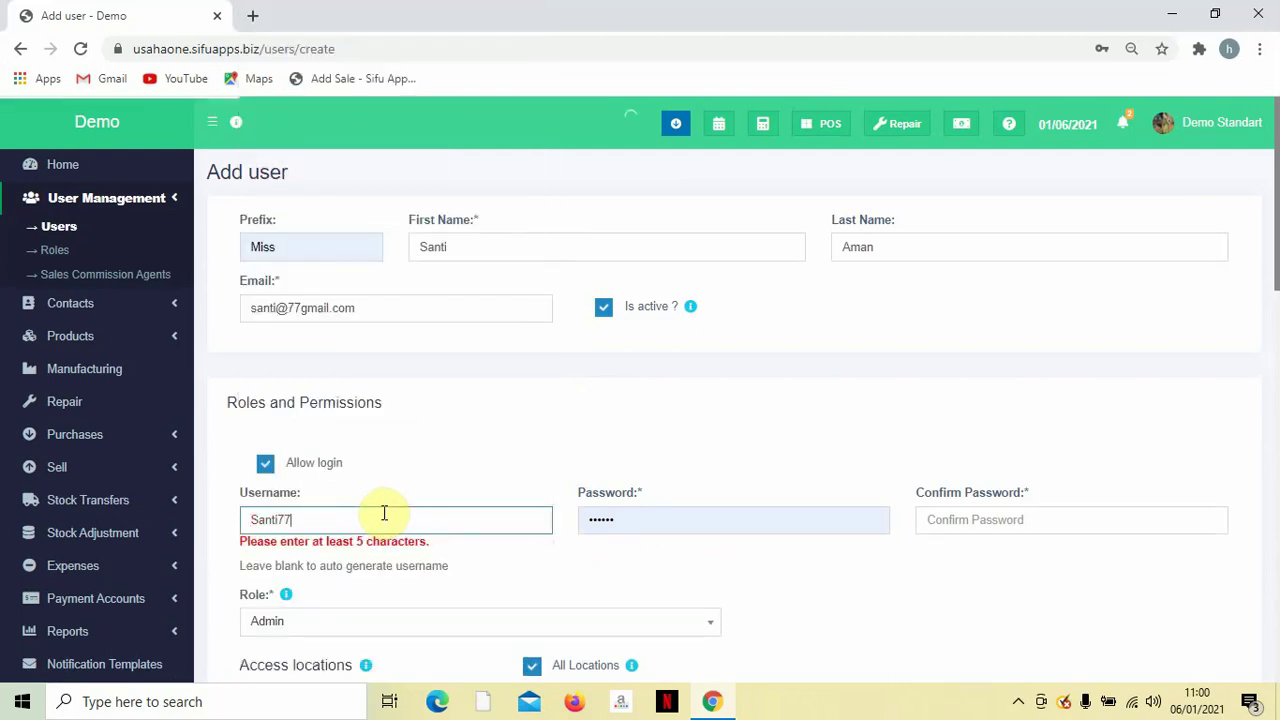
pyautogui.click(631, 520)
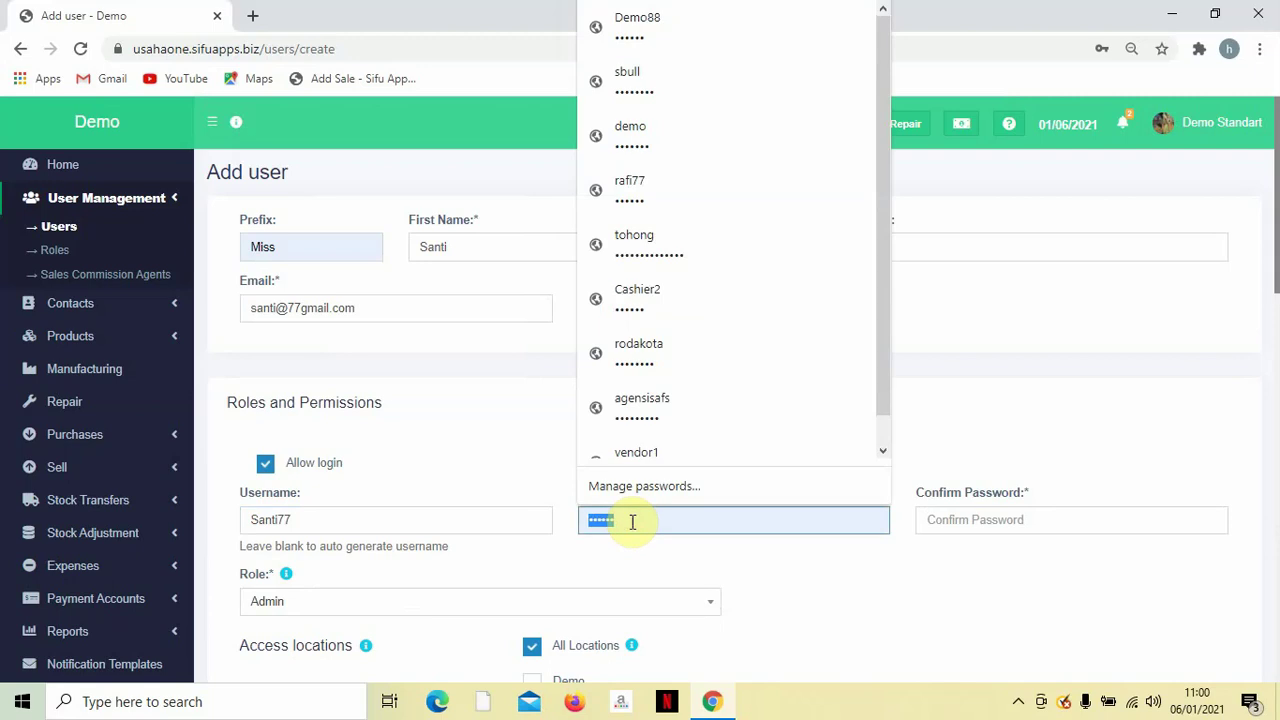
pyautogui.write('123456')
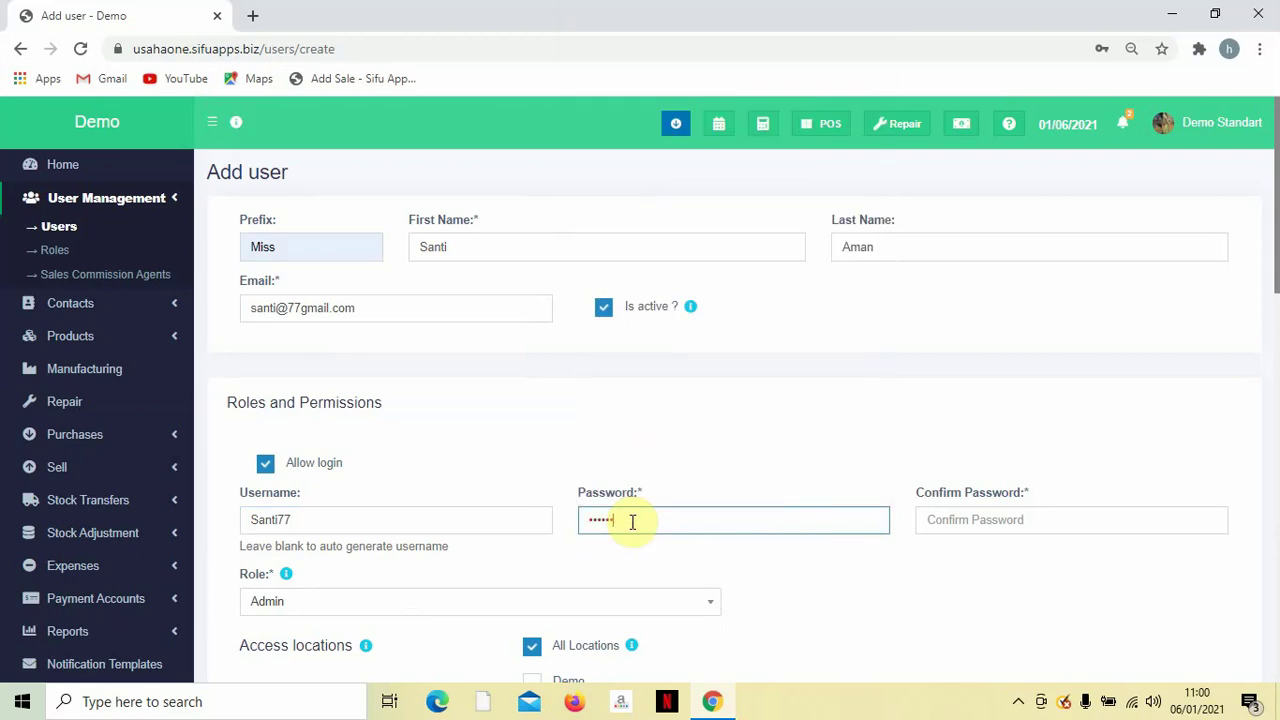
pyautogui.click(937, 527)
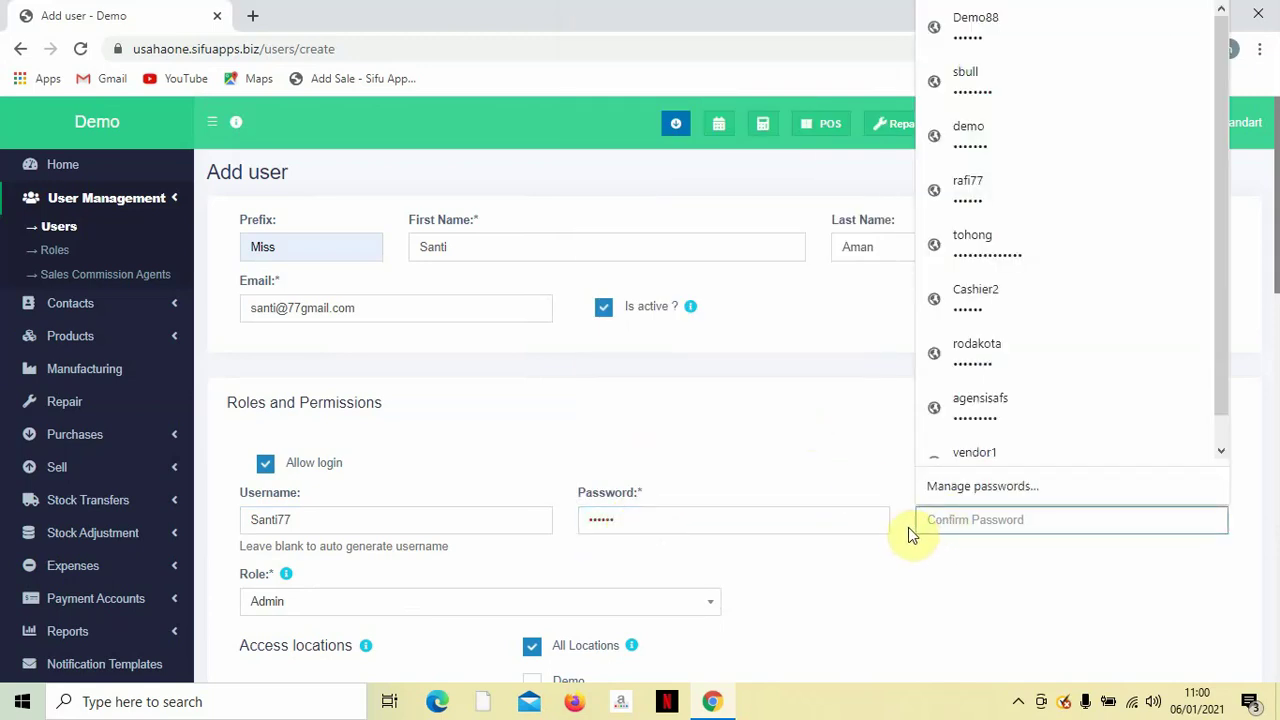
pyautogui.write('123456')
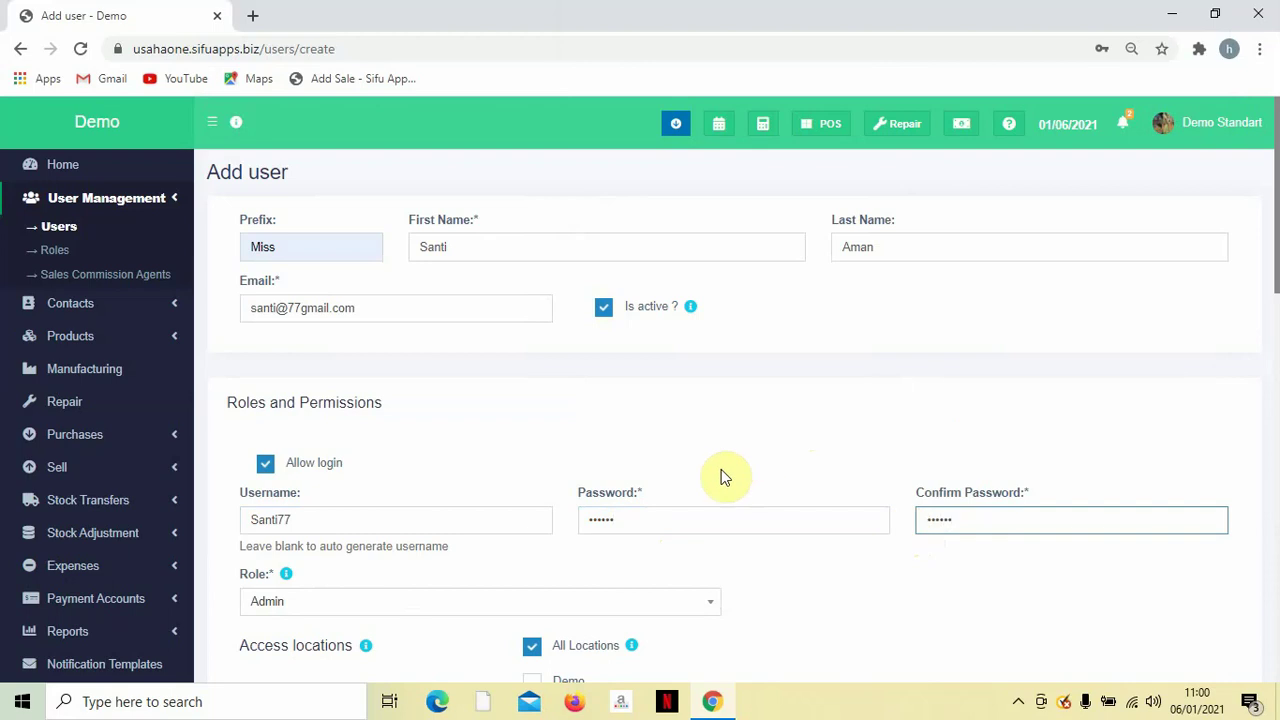
pyautogui.scroll(-2, 720, 472)
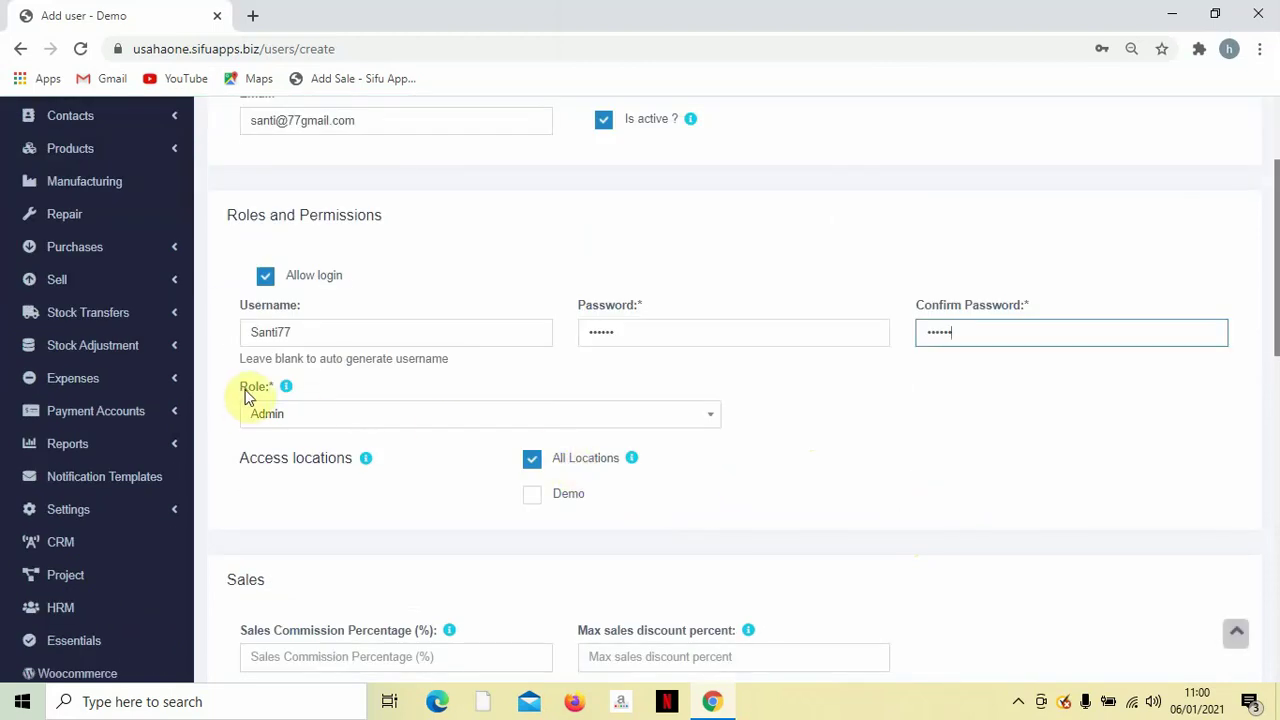
# Assign the Cashier2 role, leaving All Locations checked.
pyautogui.click(272, 413)
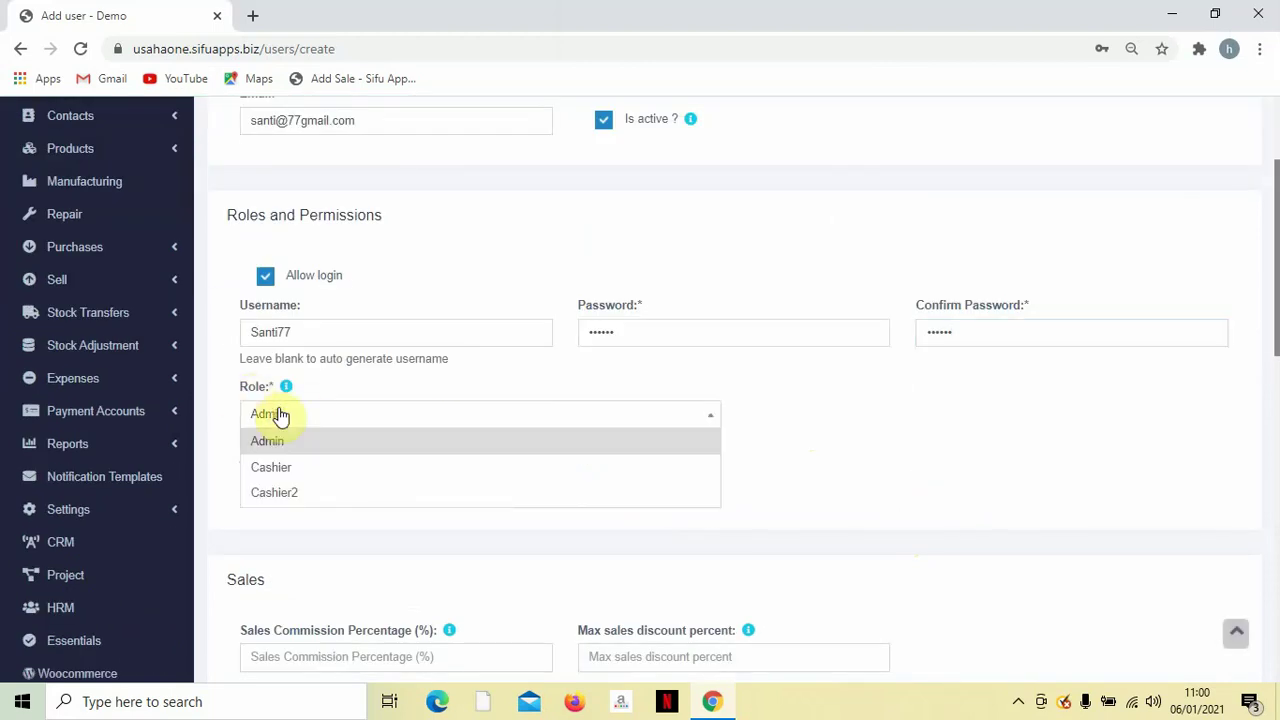
pyautogui.click(280, 491)
pyautogui.scroll(-1, 285, 490)
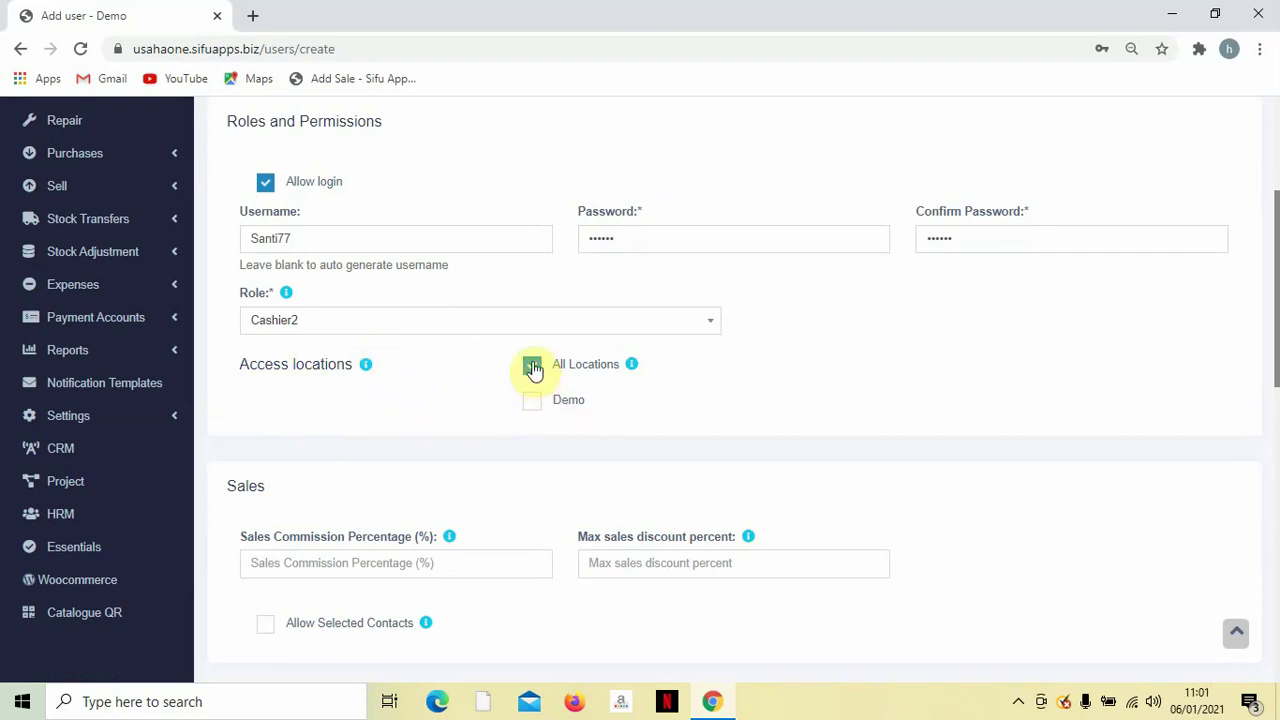
pyautogui.scroll(-3, 534, 414)
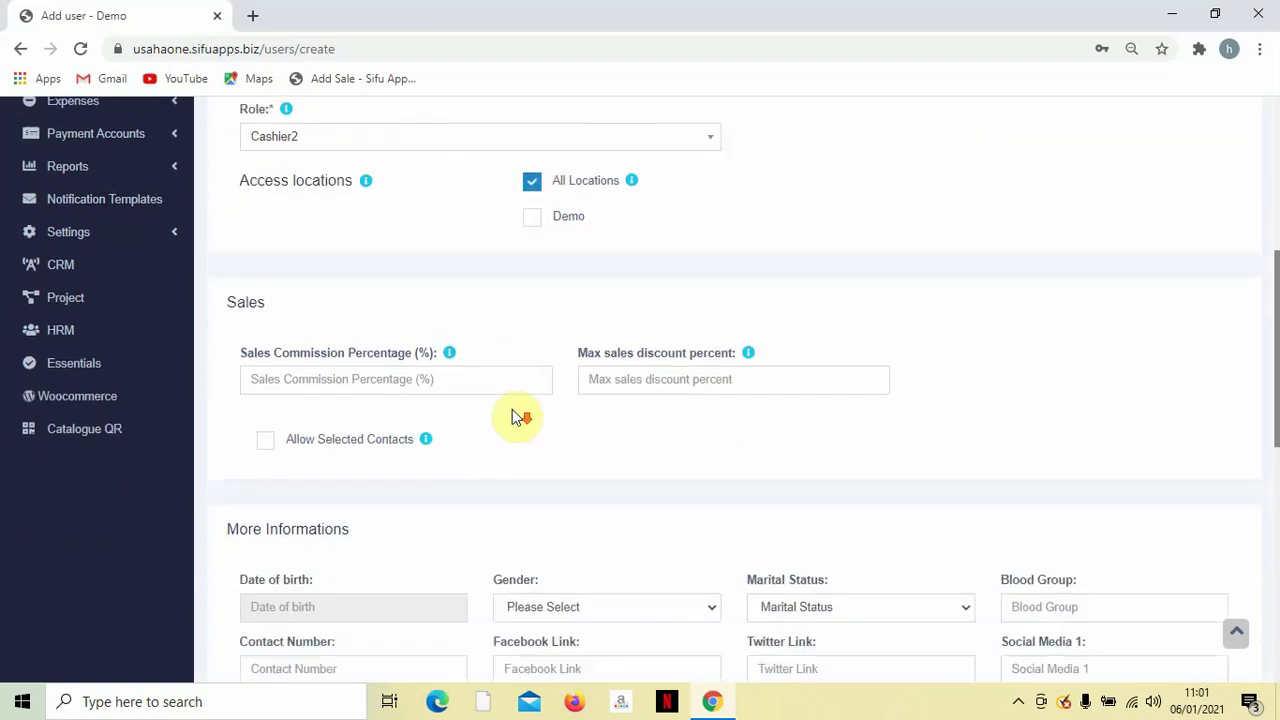
pyautogui.scroll(-1, 466, 366)
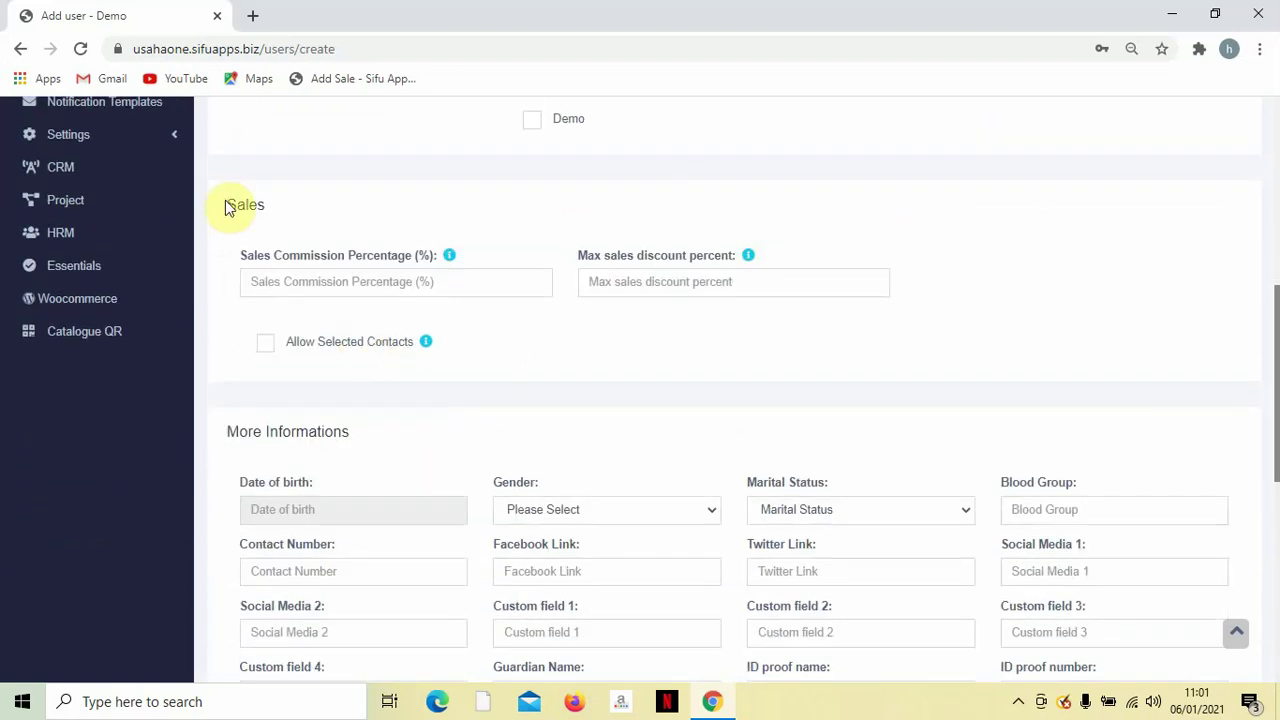
pyautogui.moveTo(224, 204); pyautogui.dragTo(255, 205)
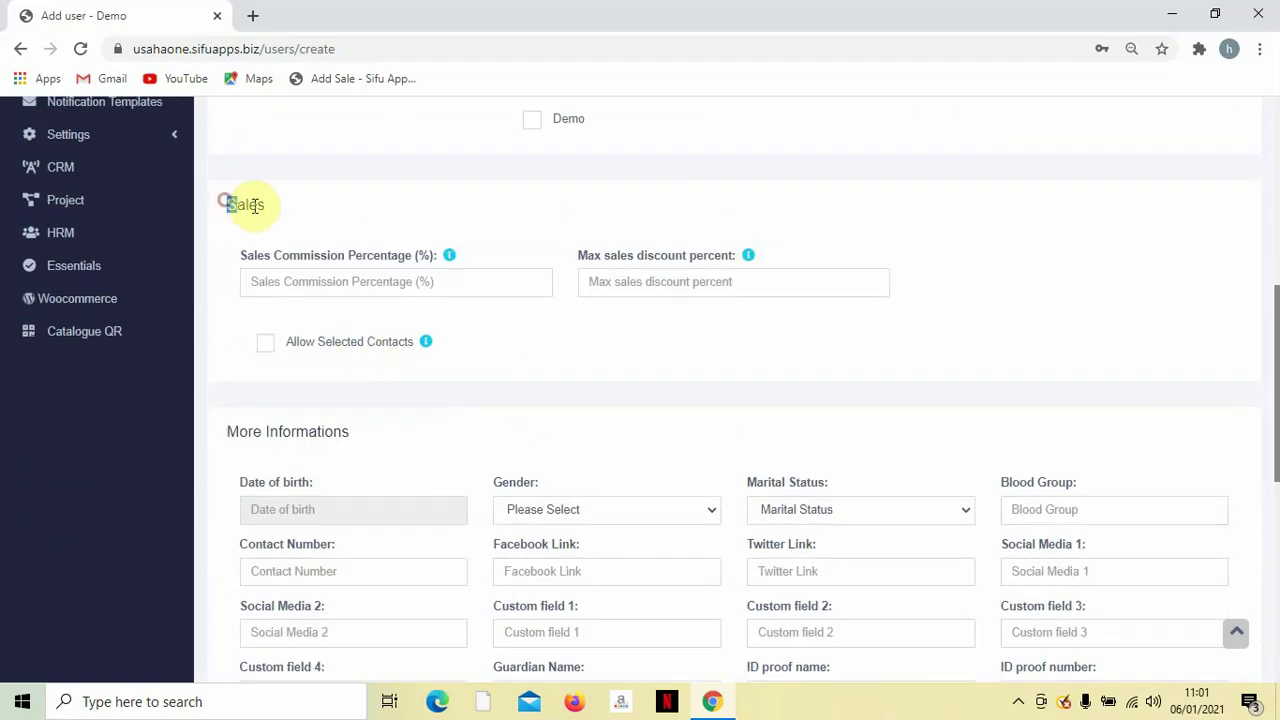
pyautogui.click(315, 278)
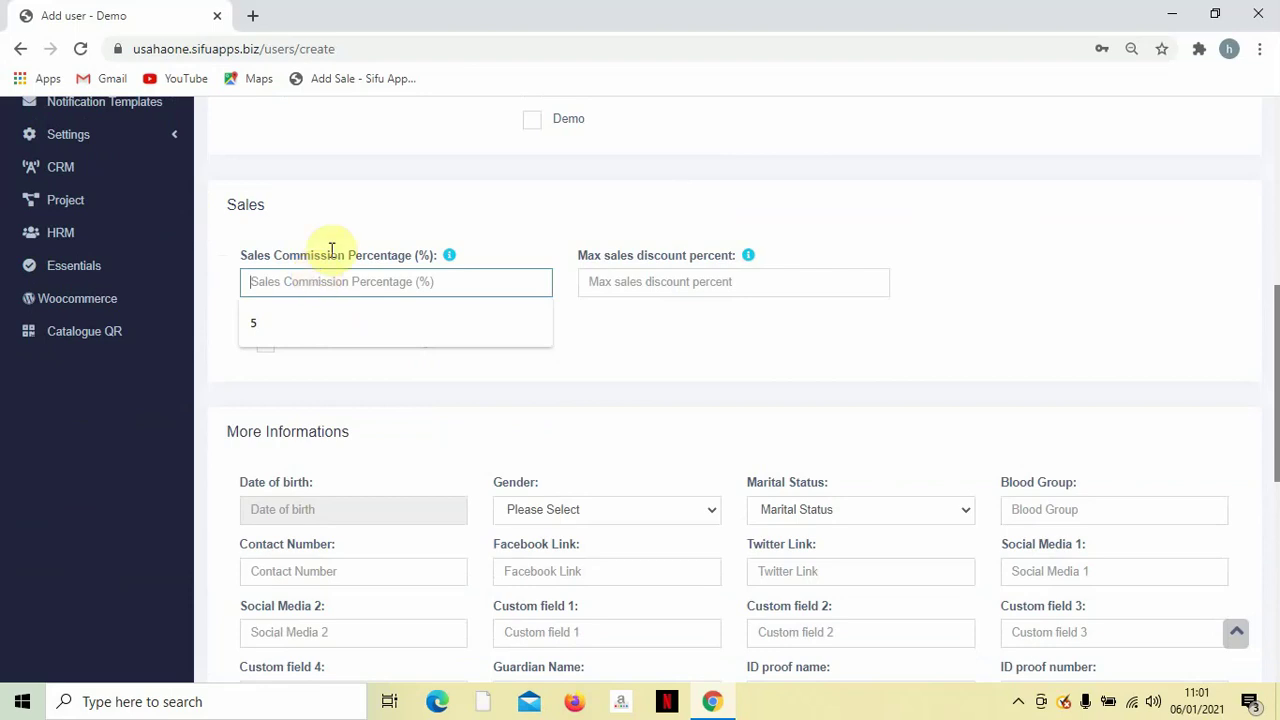
pyautogui.click(340, 212)
pyautogui.scroll(-3, 441, 311)
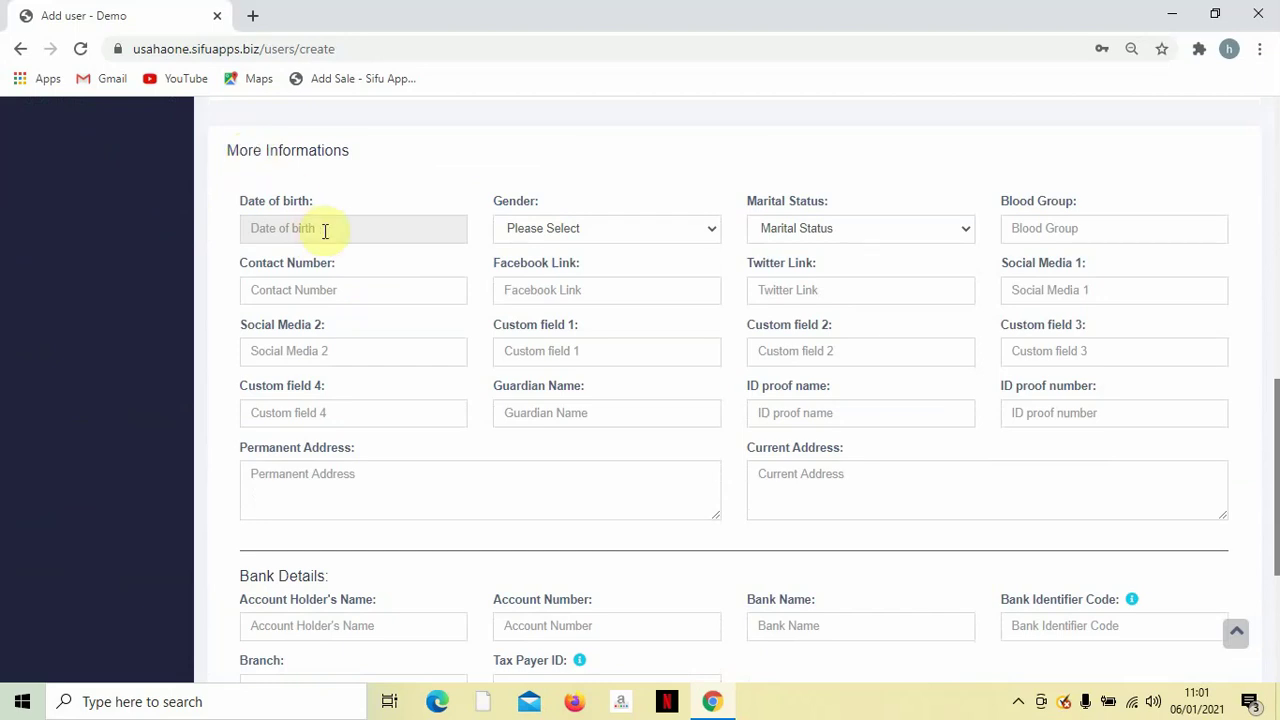
pyautogui.click(570, 234)
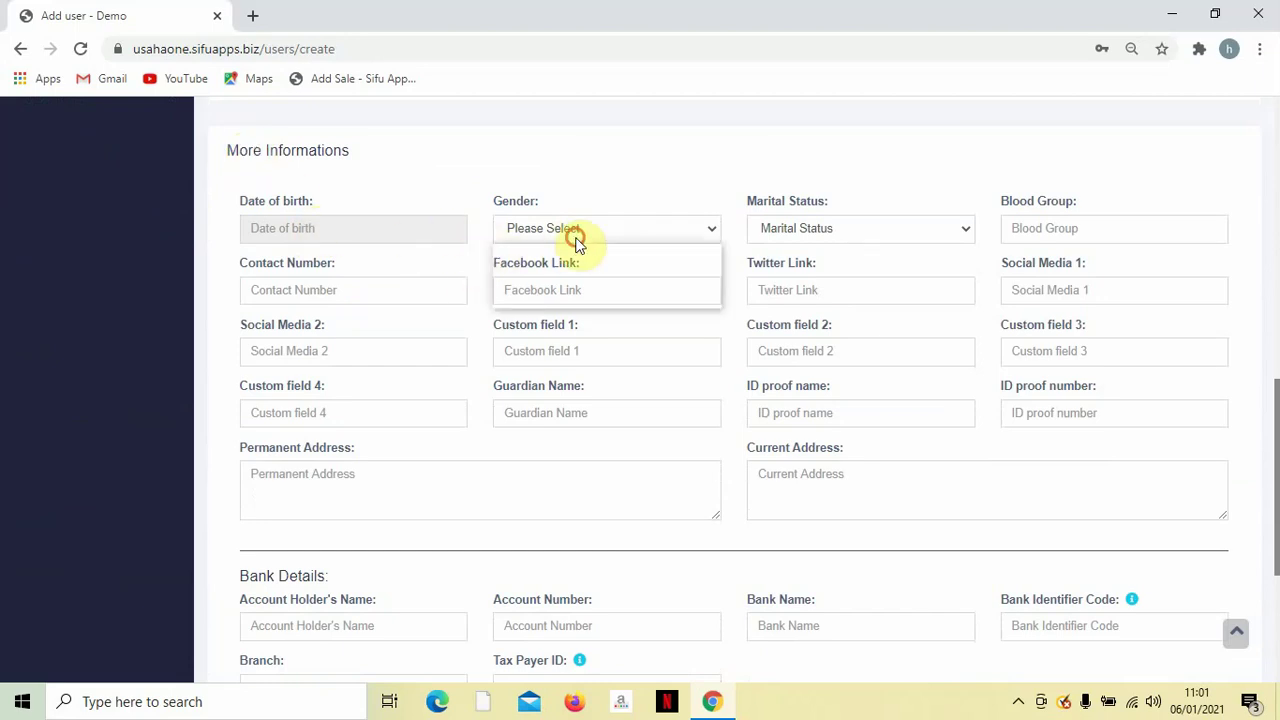
pyautogui.click(576, 245)
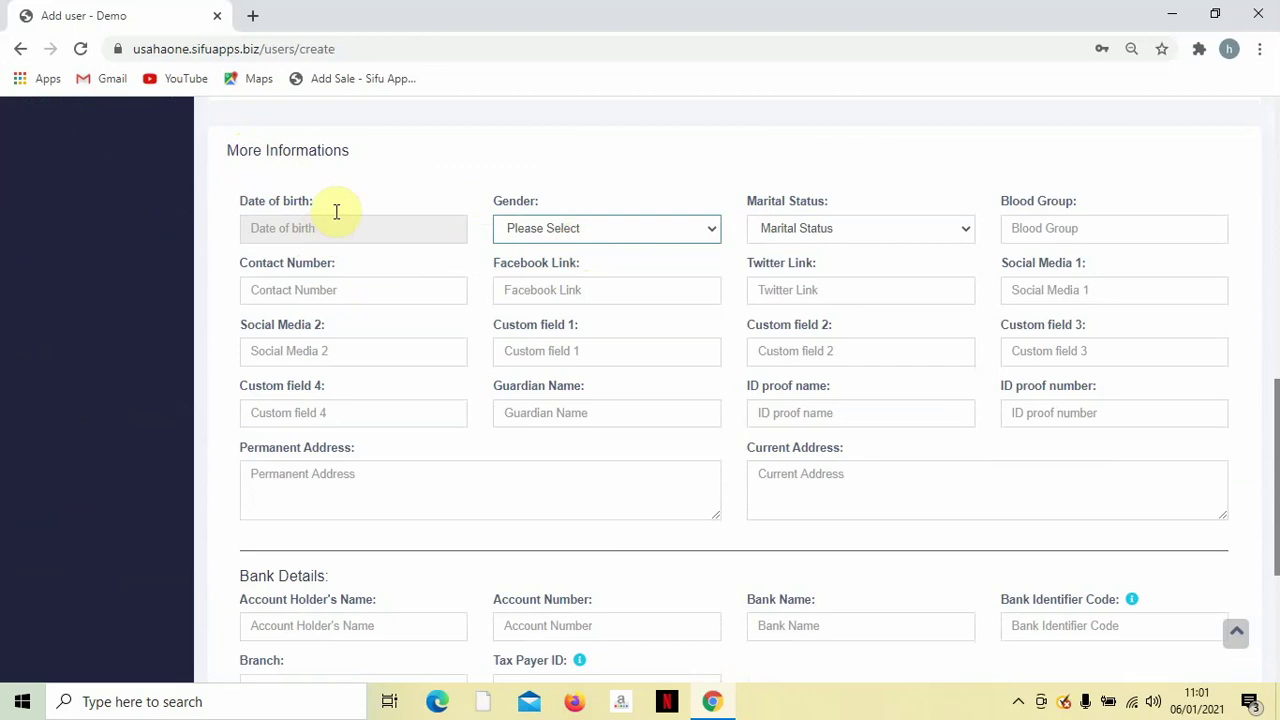
pyautogui.scroll(-3, 777, 443)
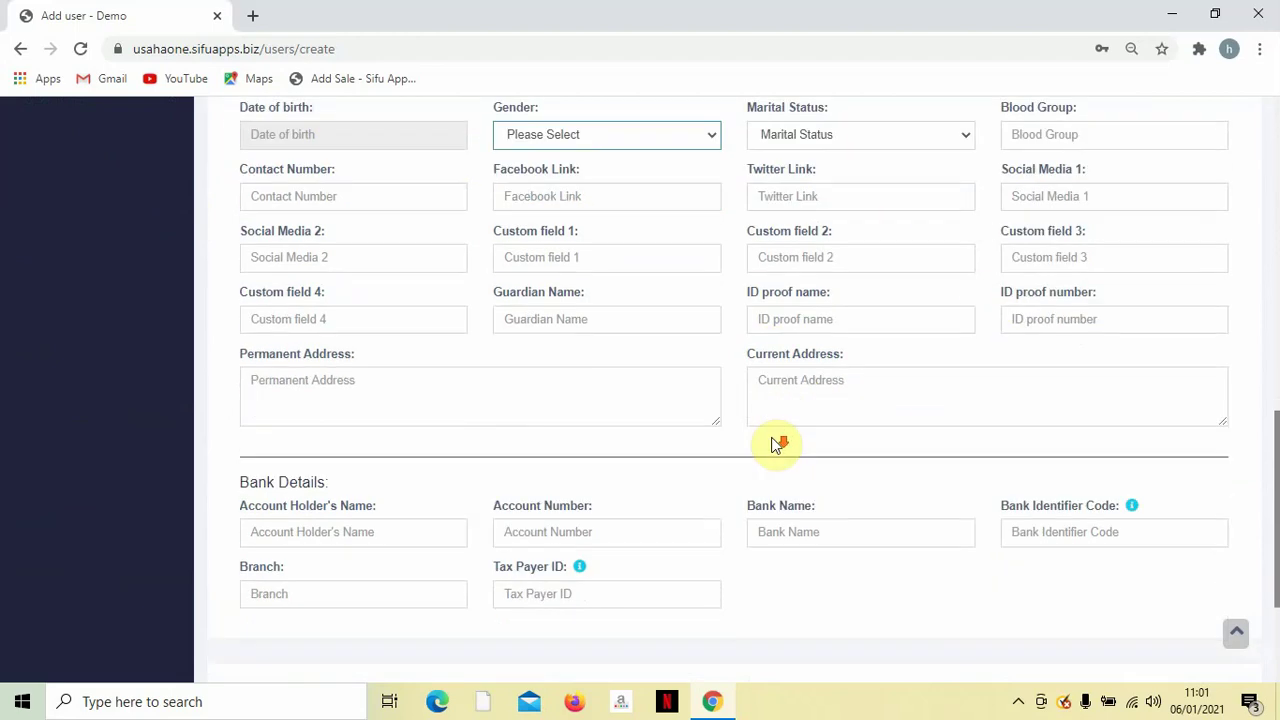
pyautogui.scroll(-1, 775, 441)
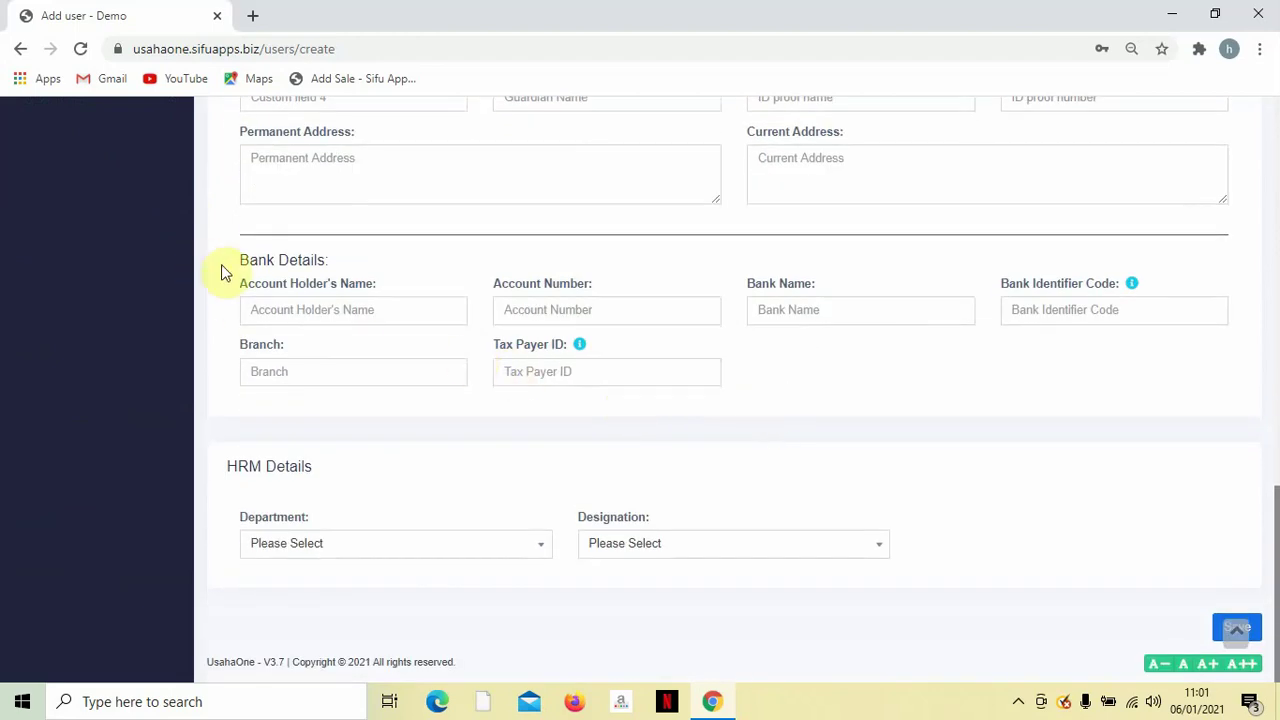
pyautogui.click(253, 308)
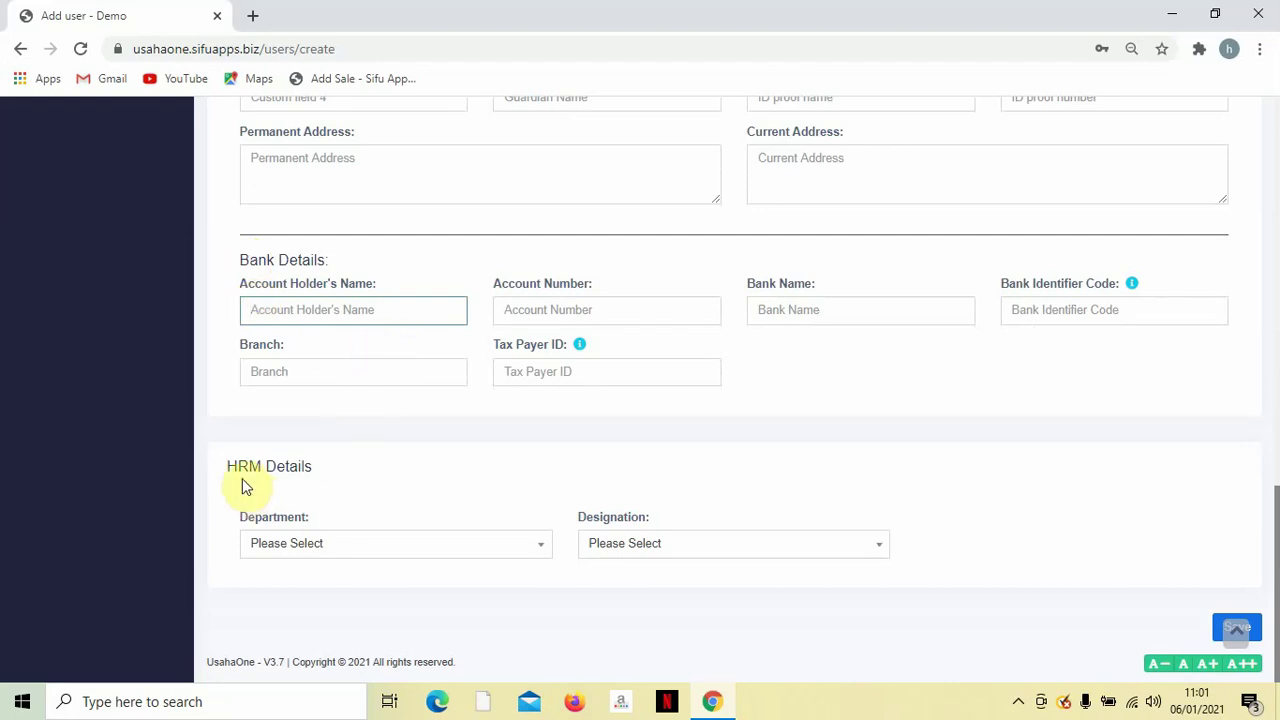
# Look over the Department and Designation choices in HRM Details without selecting.
pyautogui.click(374, 543)
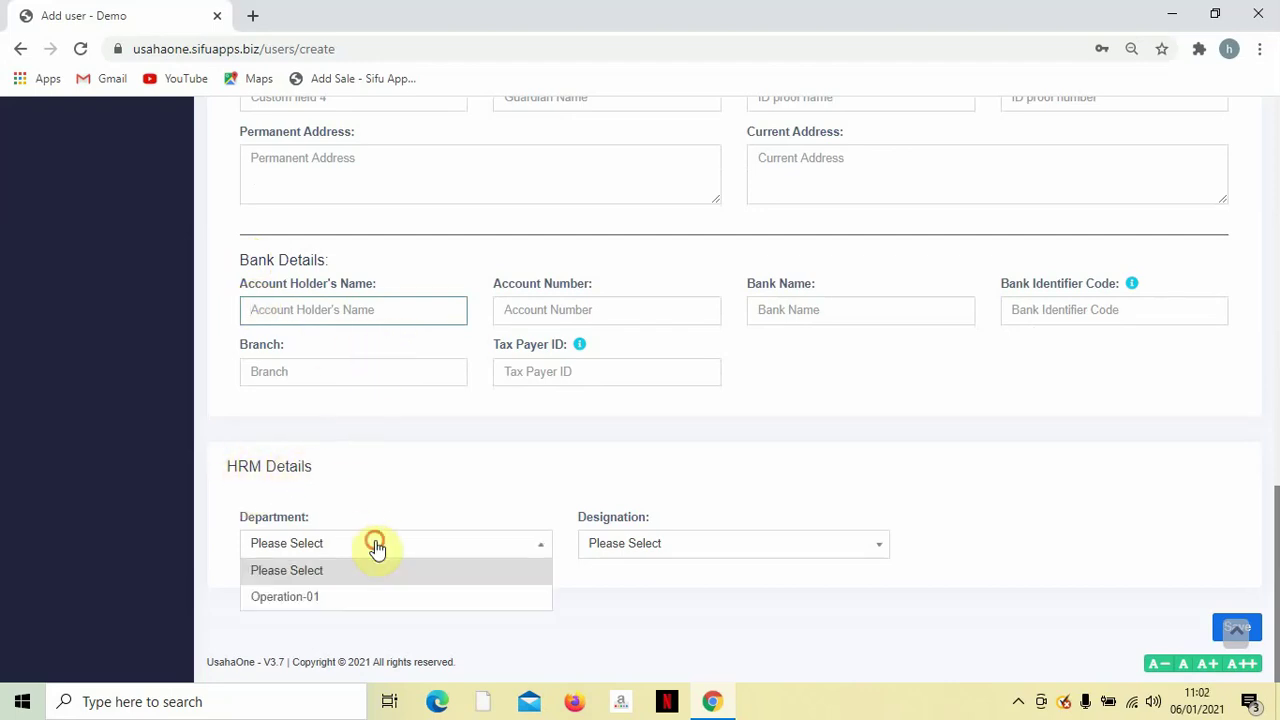
pyautogui.click(376, 545)
pyautogui.click(648, 549)
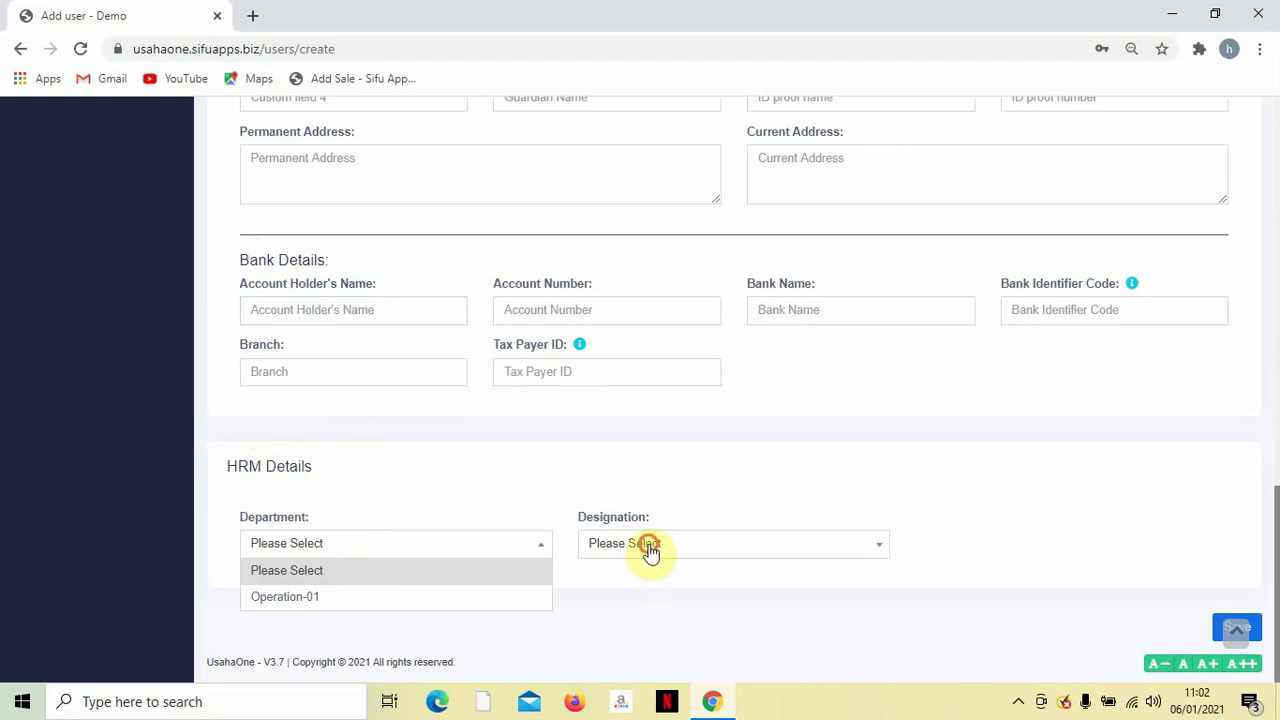
pyautogui.click(497, 480)
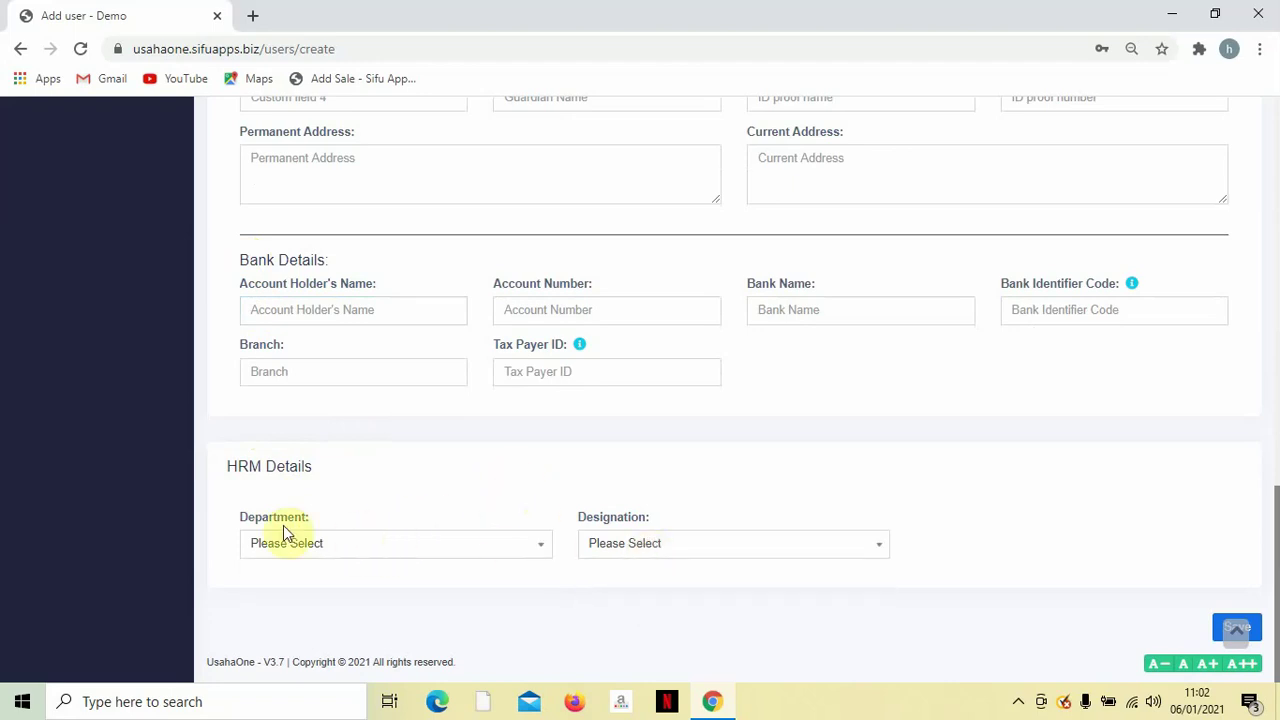
pyautogui.moveTo(243, 521); pyautogui.dragTo(391, 529)
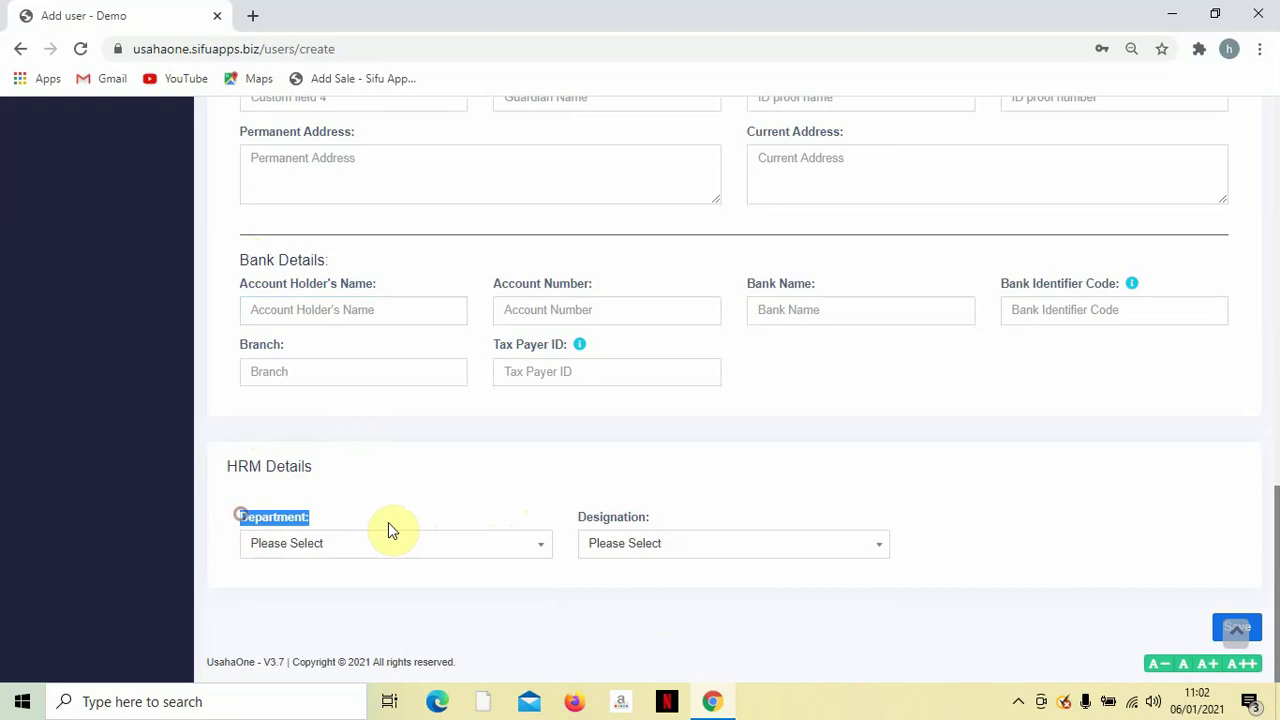
pyautogui.click(565, 525)
pyautogui.moveTo(565, 525); pyautogui.dragTo(666, 526)
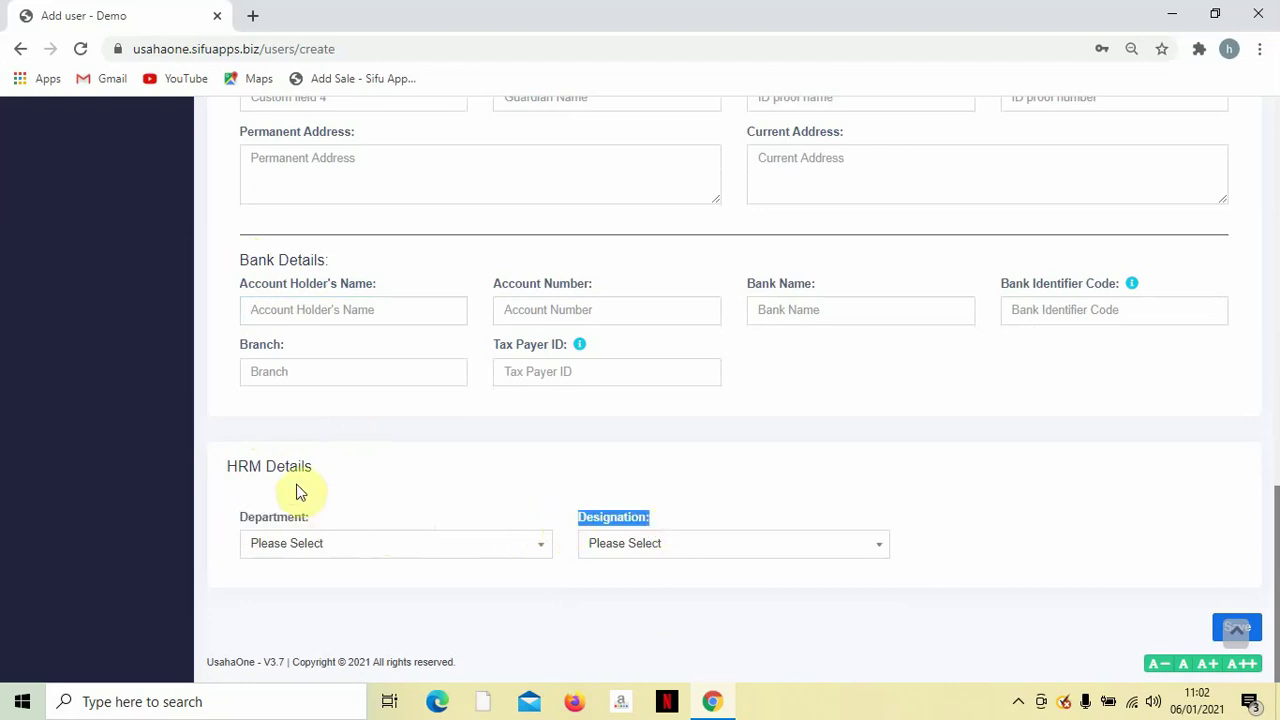
pyautogui.moveTo(315, 466); pyautogui.dragTo(226, 466)
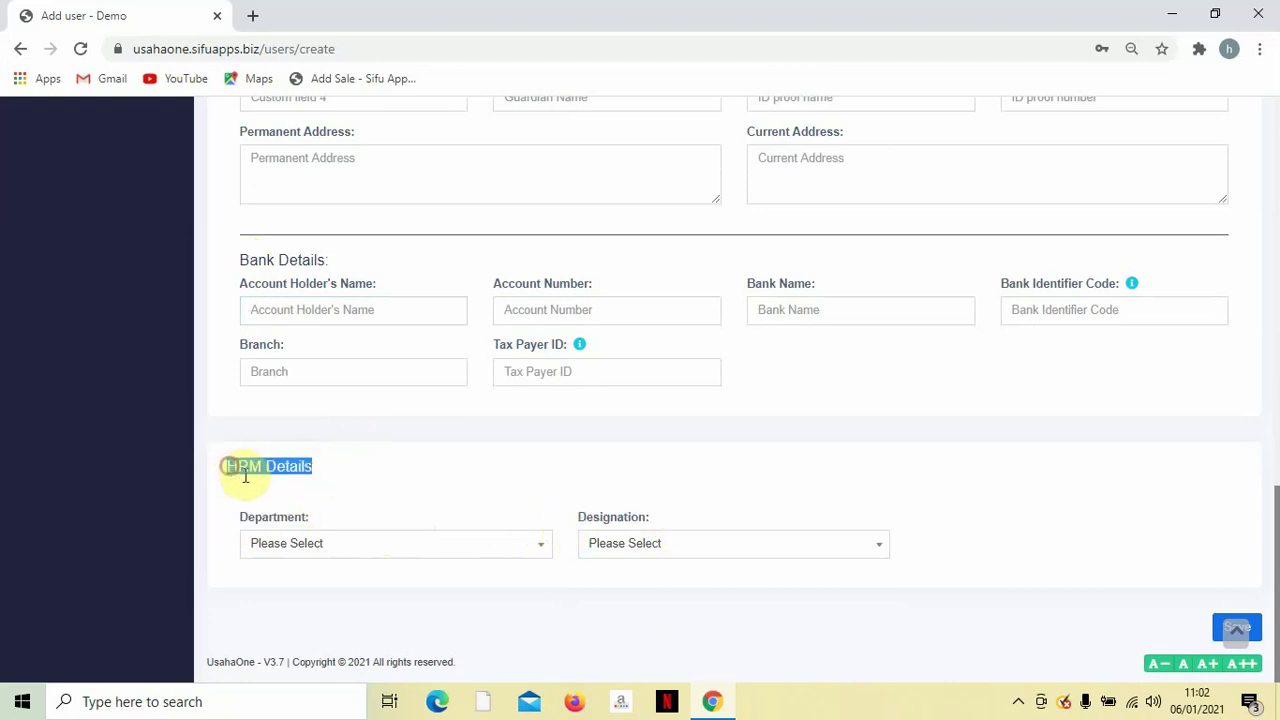
# Set Department to Operation-01 and Designation to Floor Staff, then save the user.
pyautogui.click(350, 546)
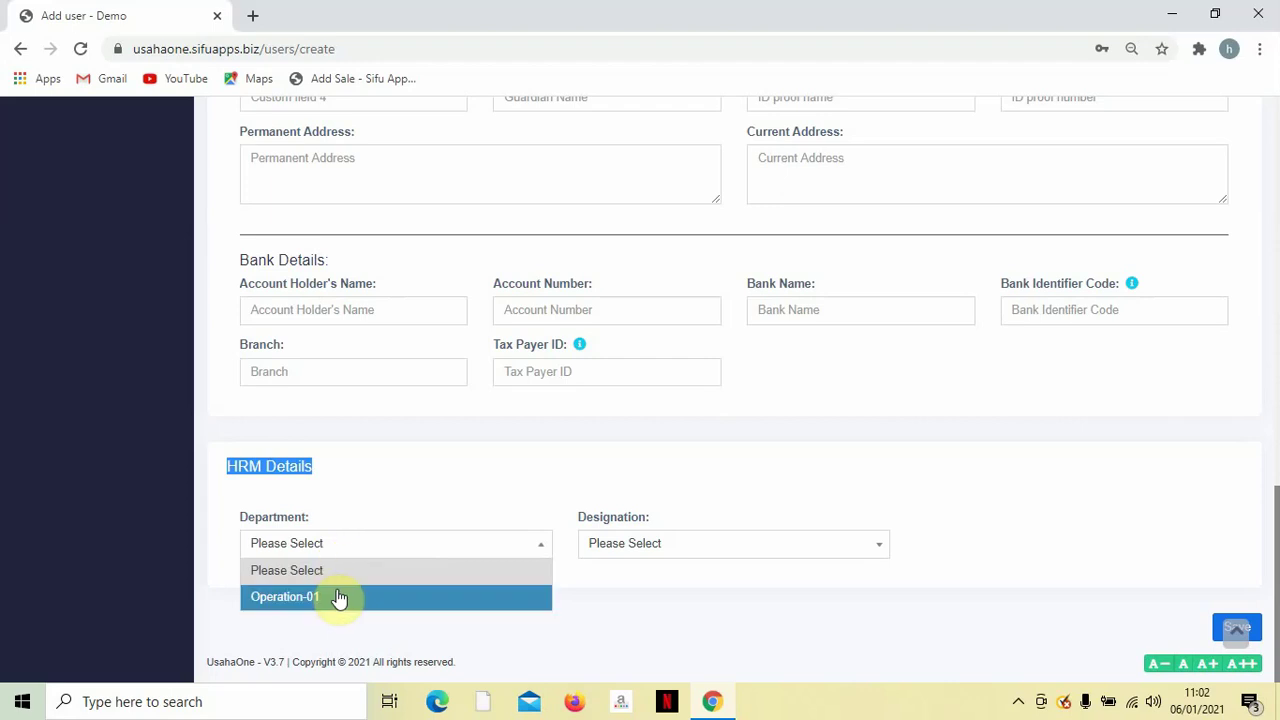
pyautogui.click(340, 597)
pyautogui.click(640, 548)
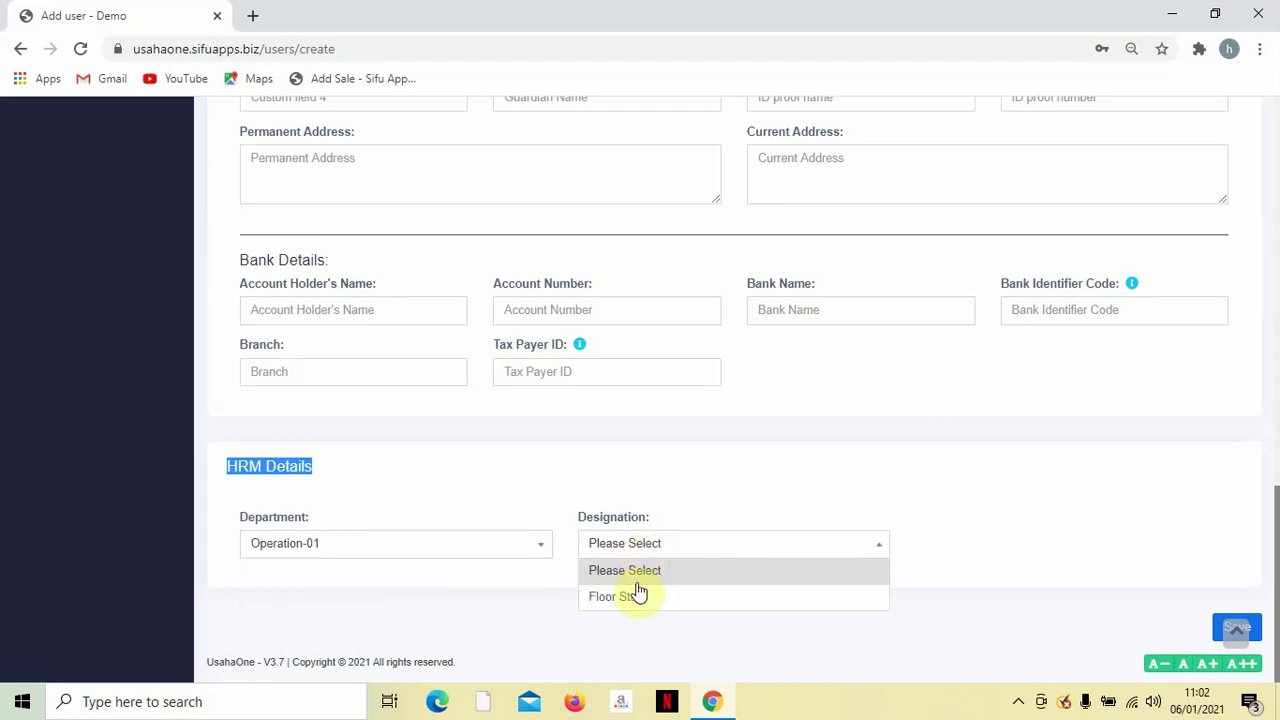
pyautogui.click(638, 597)
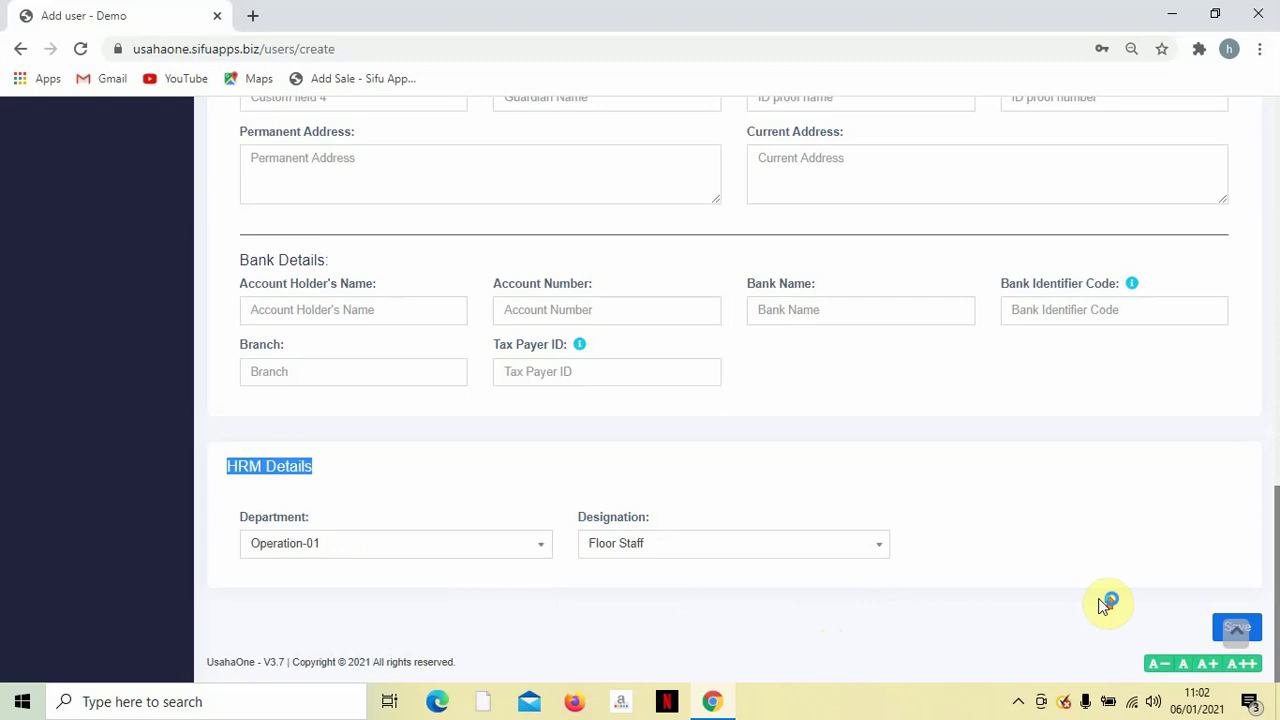
pyautogui.click(1231, 640)
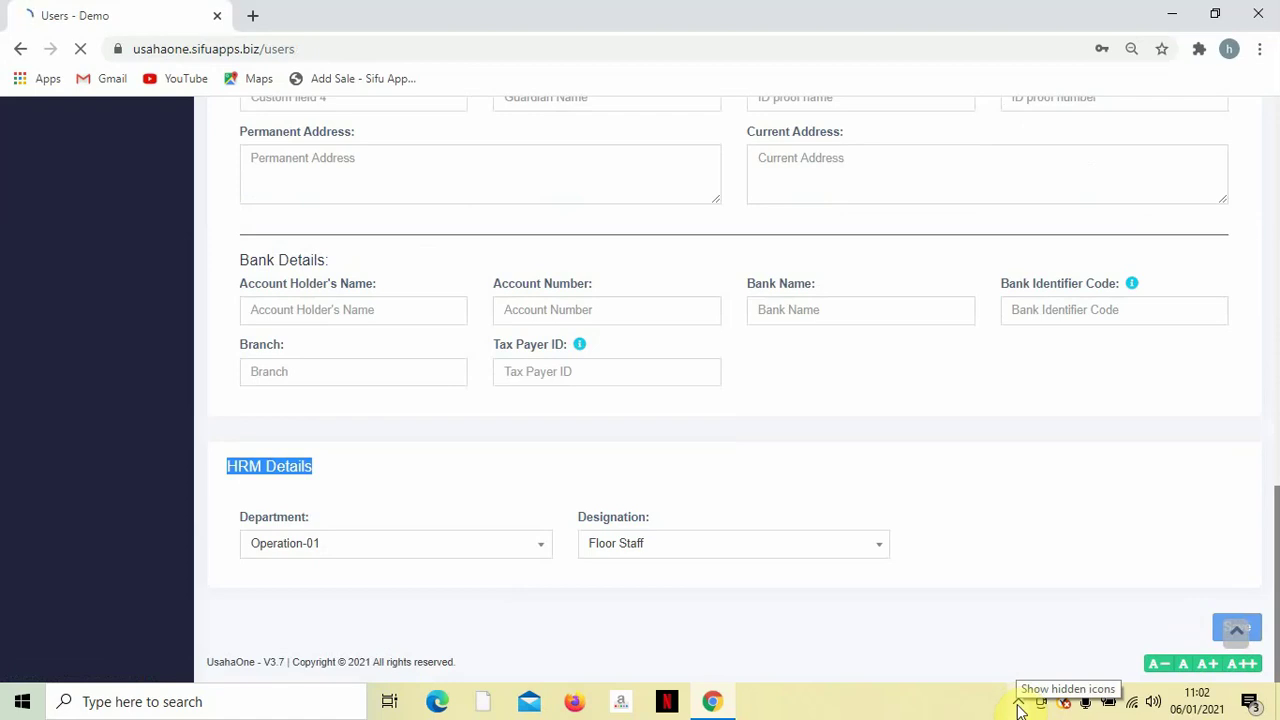
# Review the Users list showing the Admin account and the new Cashier2 user.
pyautogui.click(1020, 705)
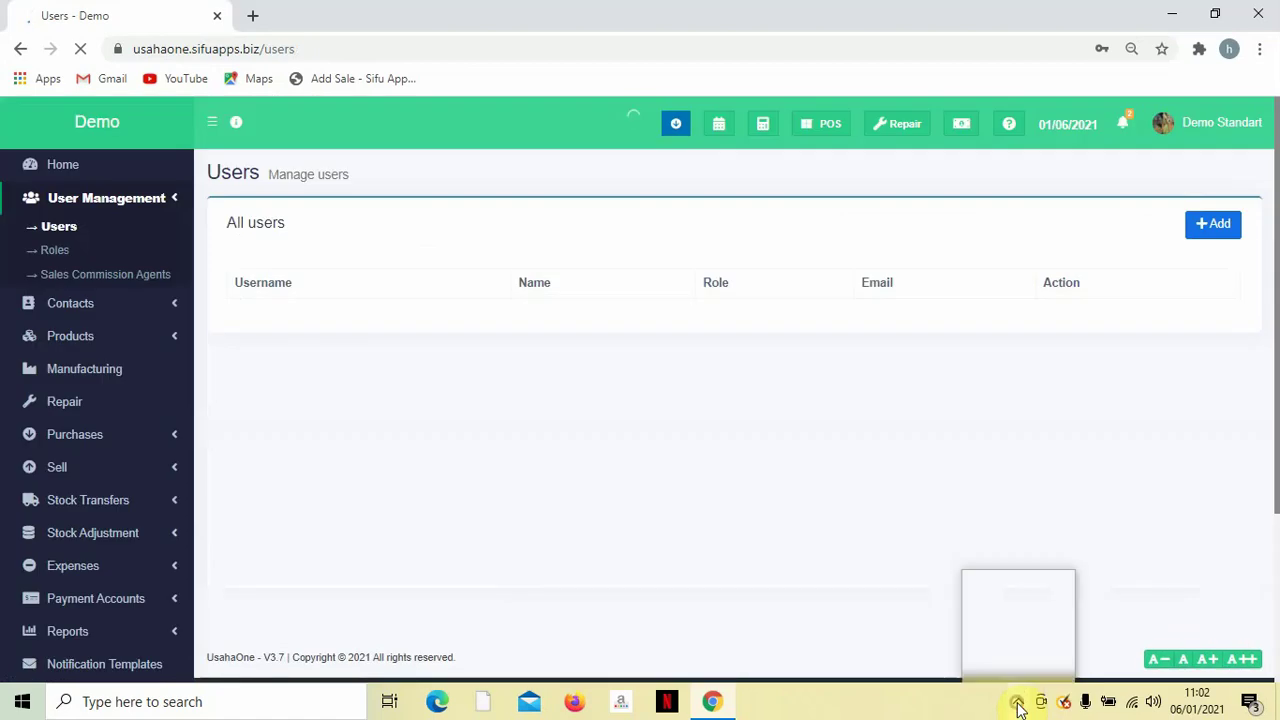
pyautogui.rightClick(1040, 557)
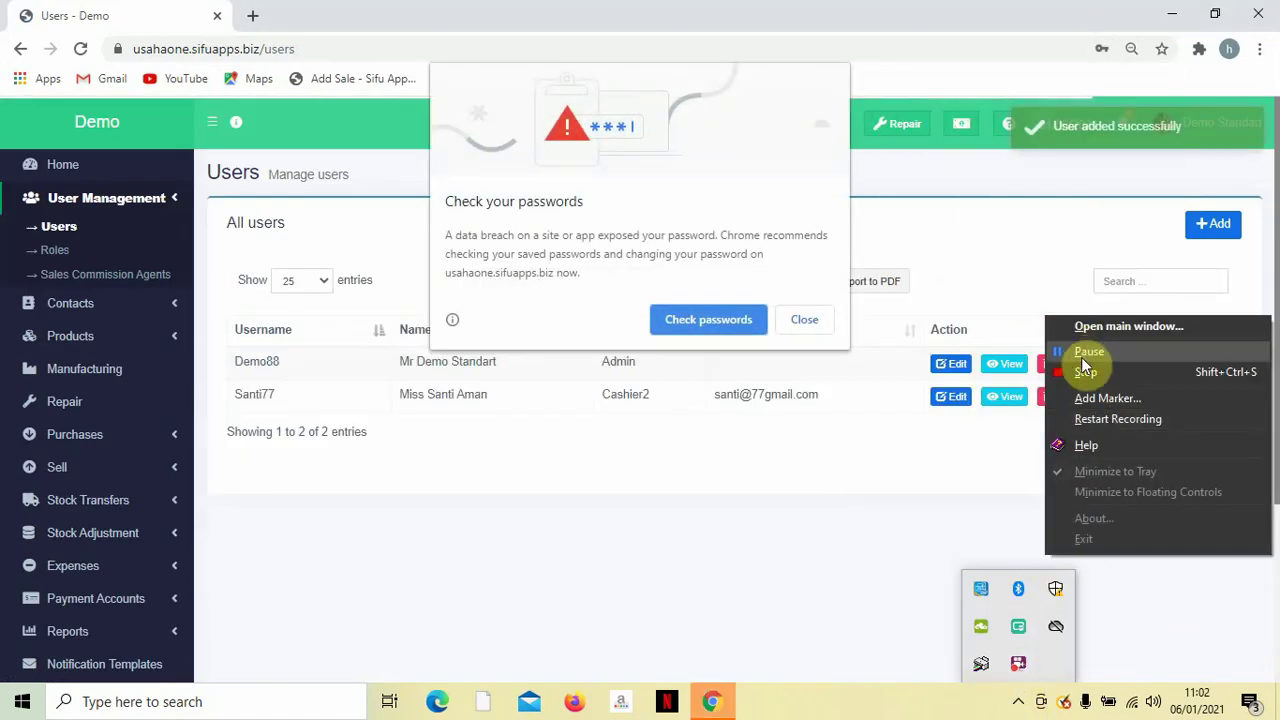
pyautogui.click(1082, 354)
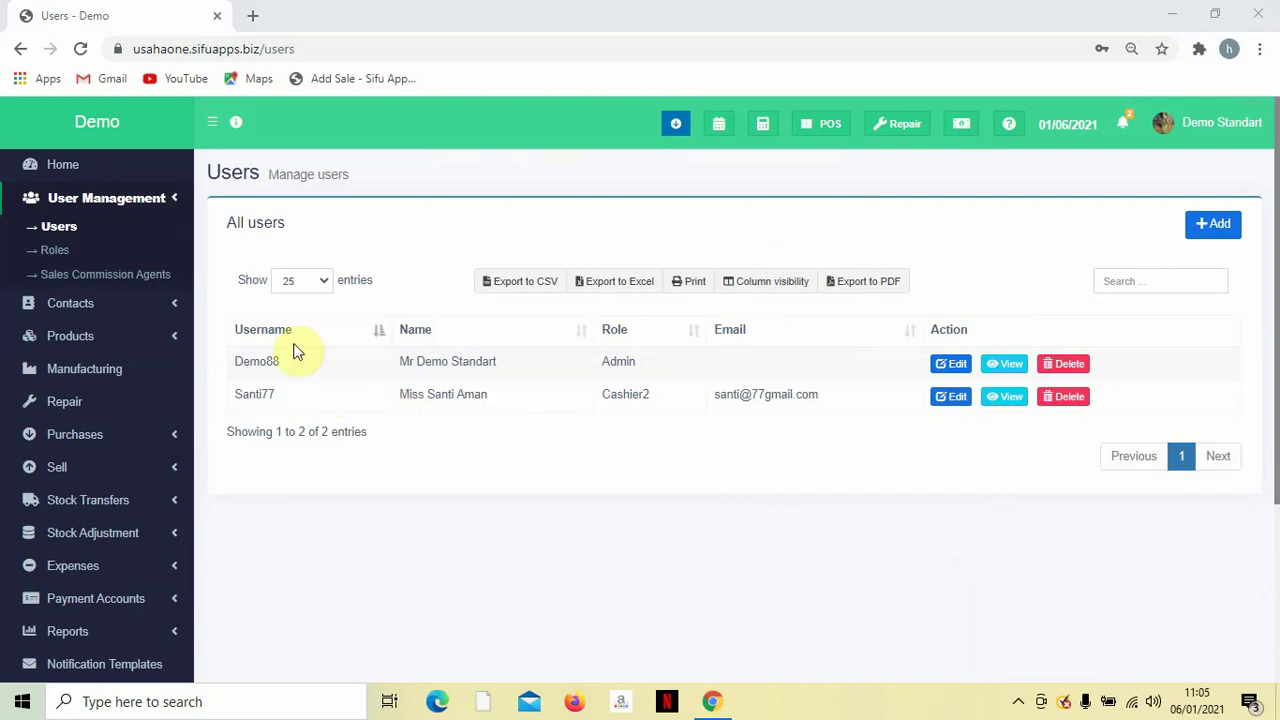
pyautogui.click(275, 394)
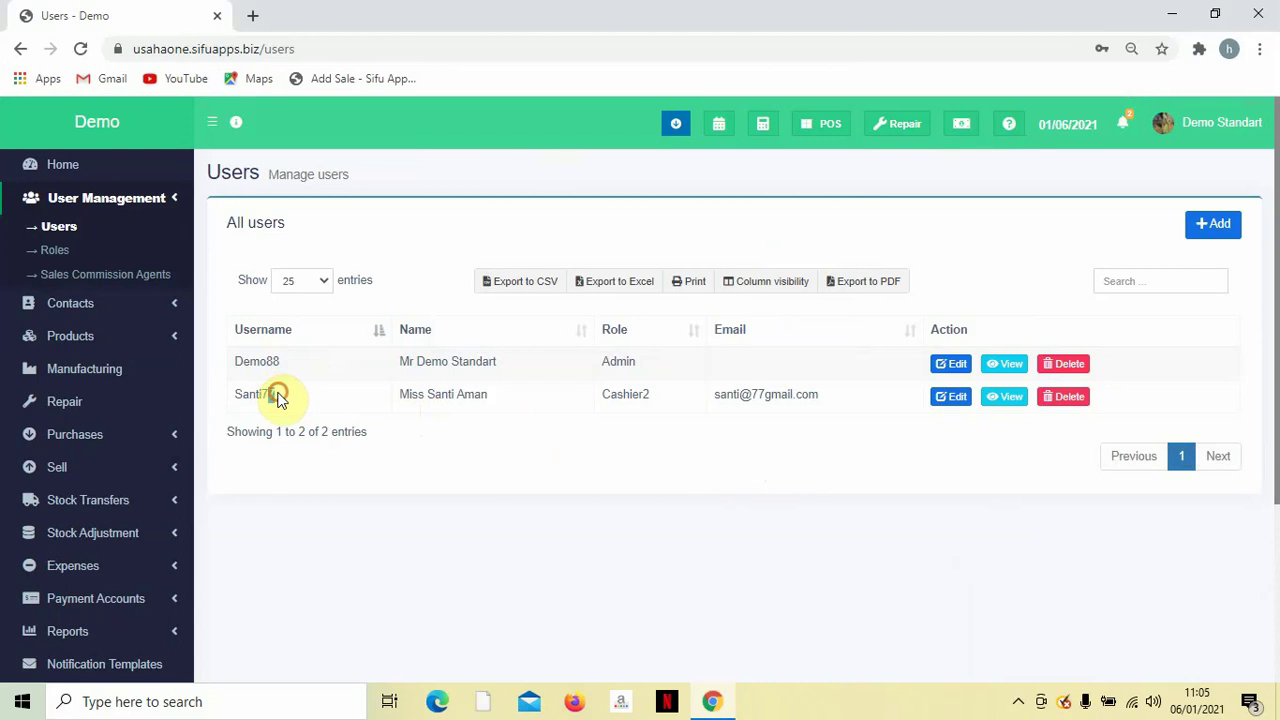
pyautogui.moveTo(277, 394)
pyautogui.mouseDown()
pyautogui.moveTo(243, 397)
pyautogui.moveTo(277, 397)
pyautogui.mouseUp()
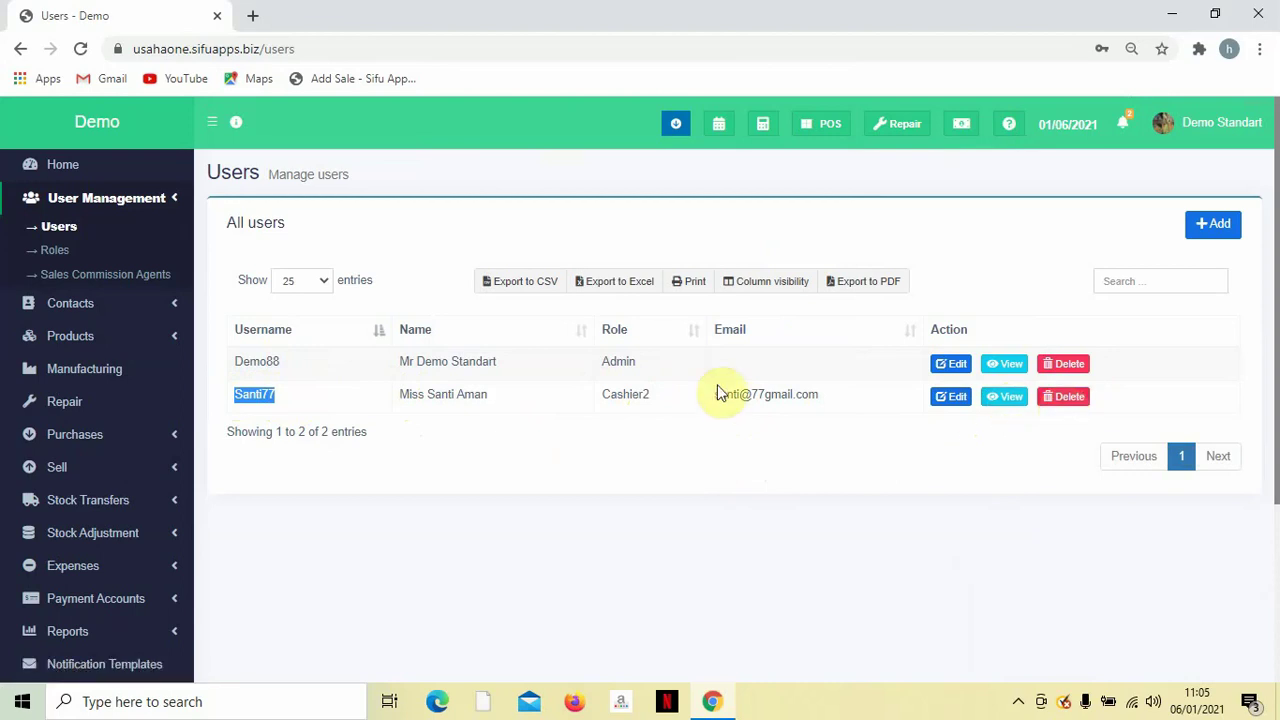
pyautogui.doubleClick(256, 362)
pyautogui.moveTo(459, 365); pyautogui.dragTo(648, 374)
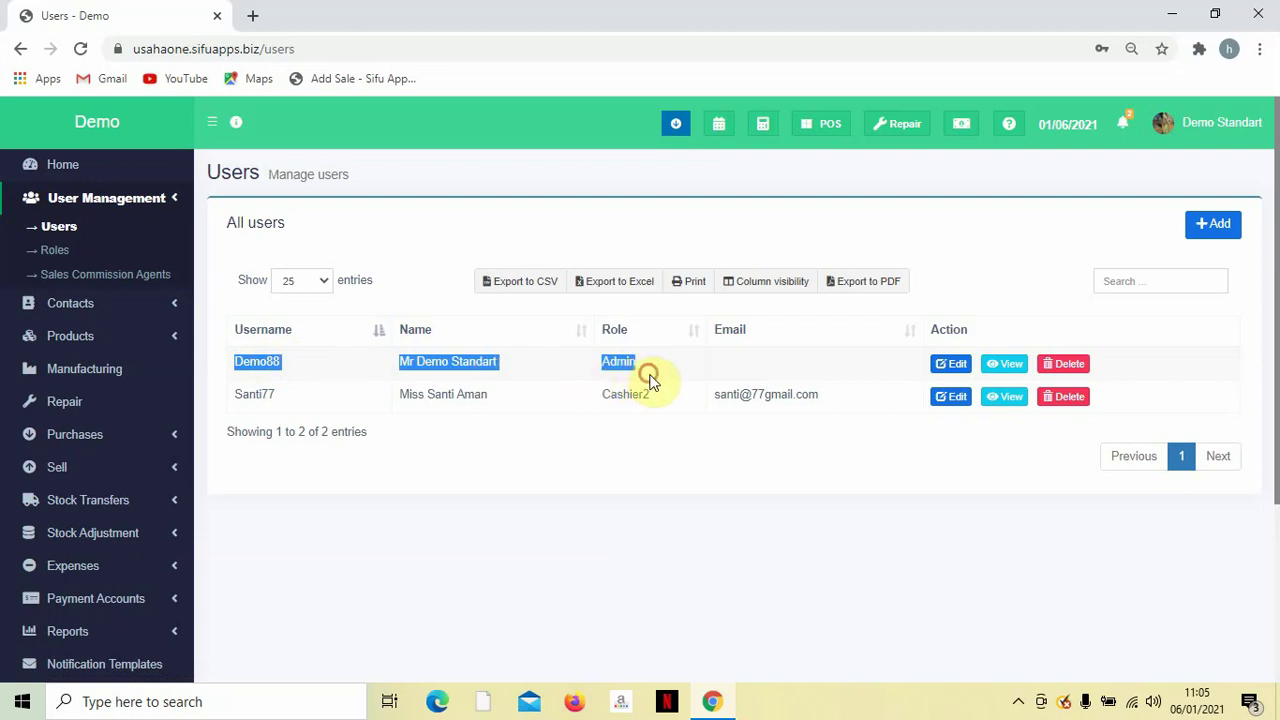
pyautogui.click(645, 533)
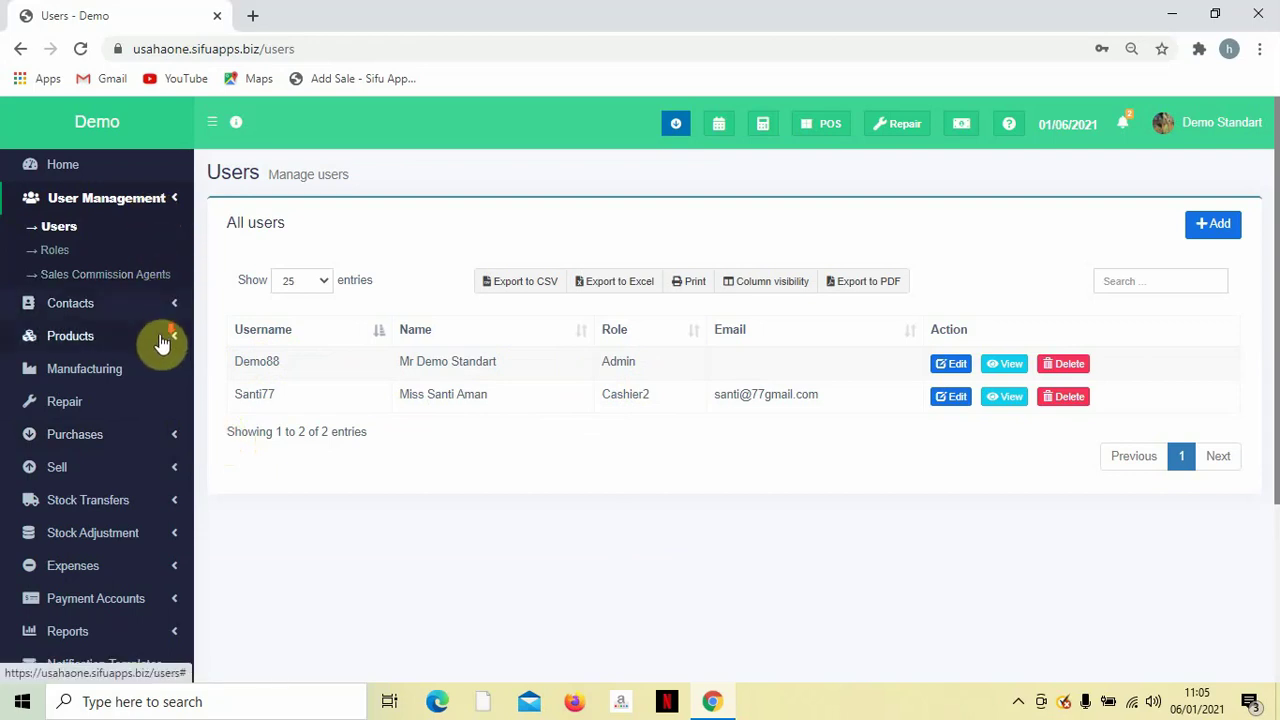
# Open Settings > Business Settings and review the Demo business's MYR currency and Asia/Kuala_Lumpur time zone.
pyautogui.scroll(-3, 160, 342)
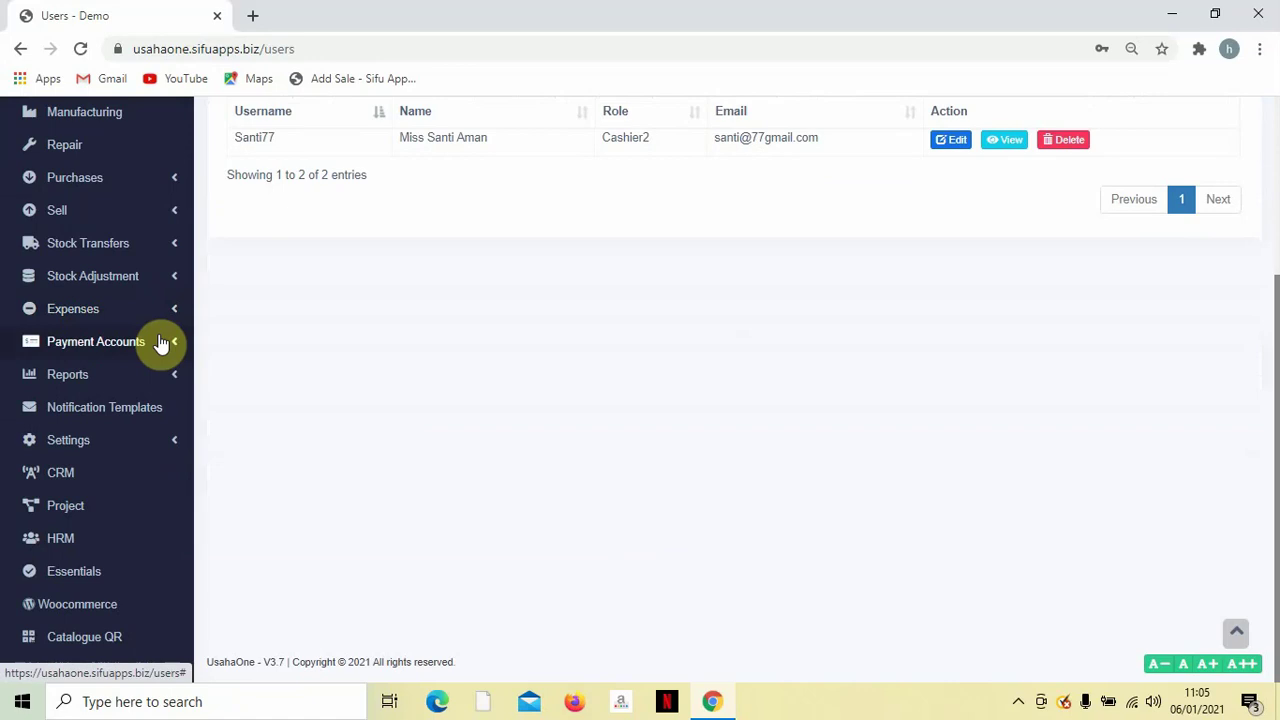
pyautogui.click(147, 441)
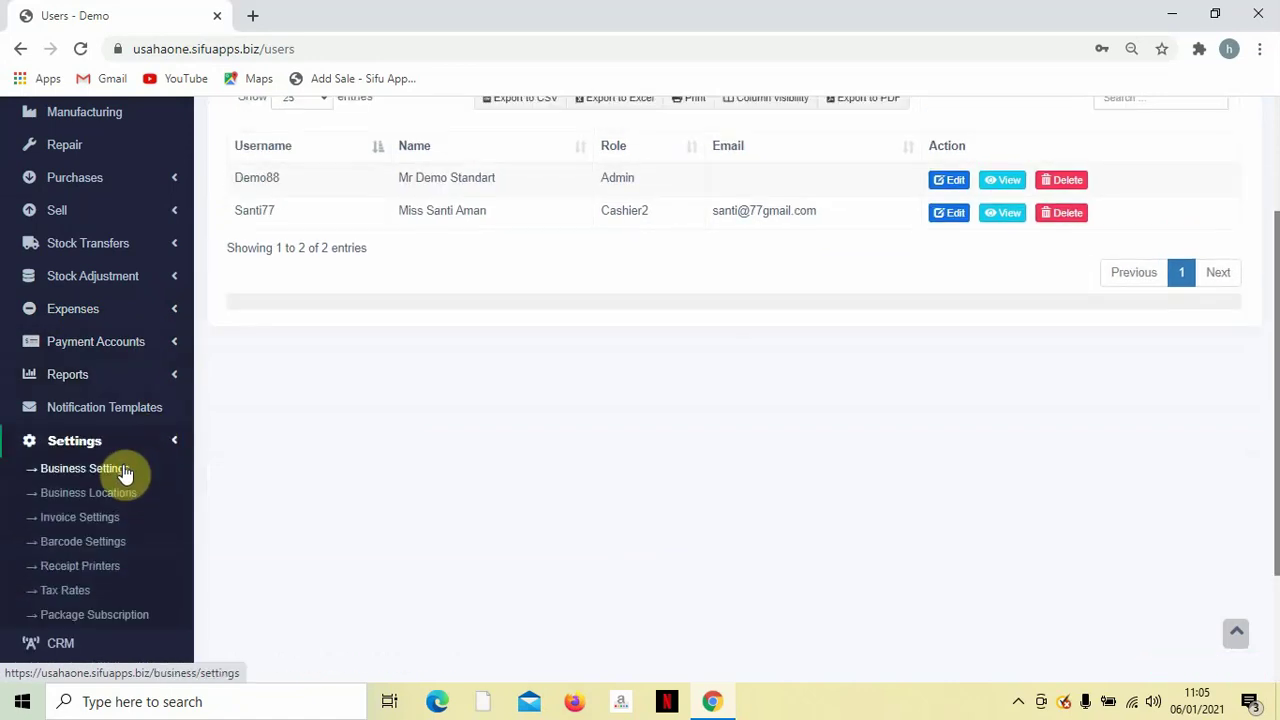
pyautogui.click(124, 470)
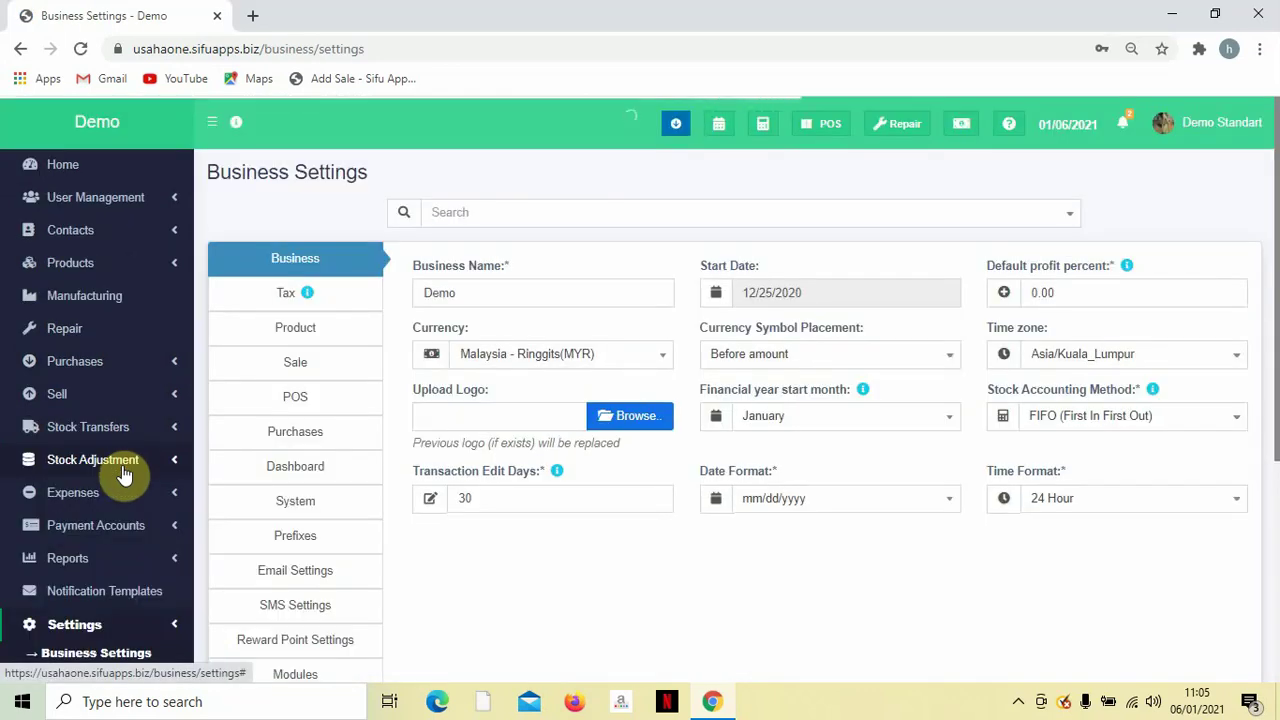
pyautogui.scroll(-2, 290, 345)
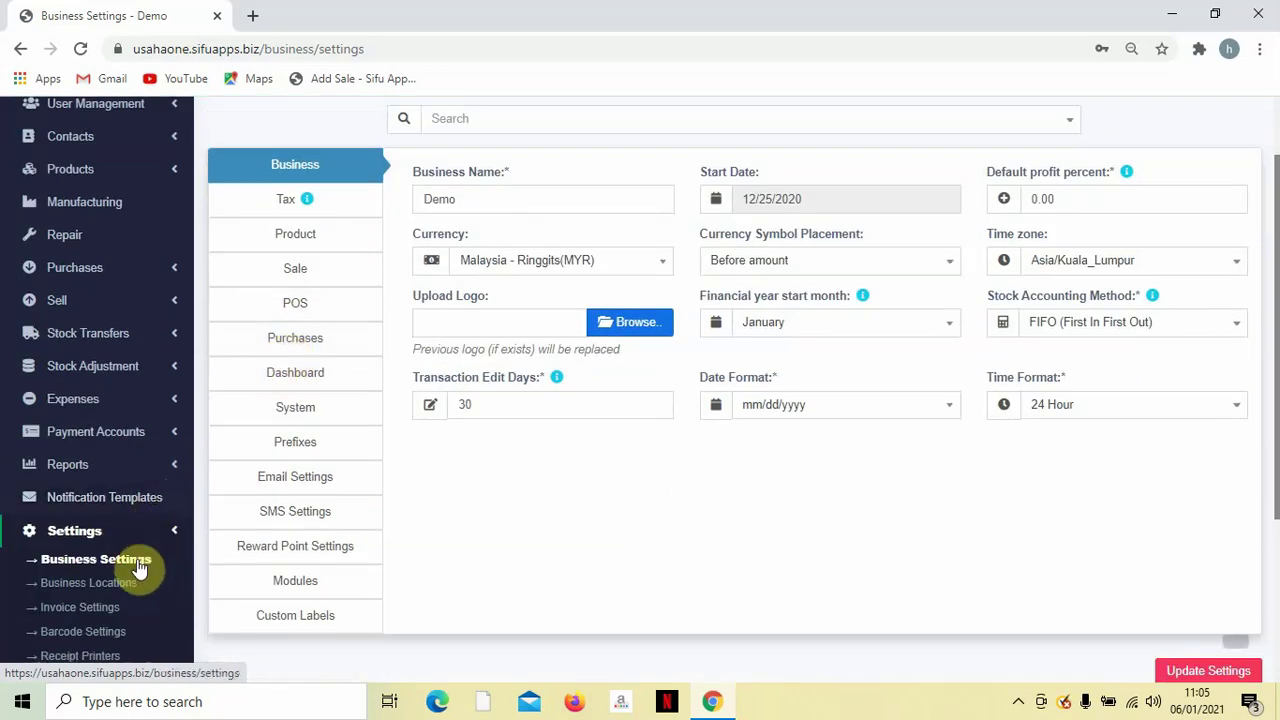
pyautogui.scroll(2, 197, 518)
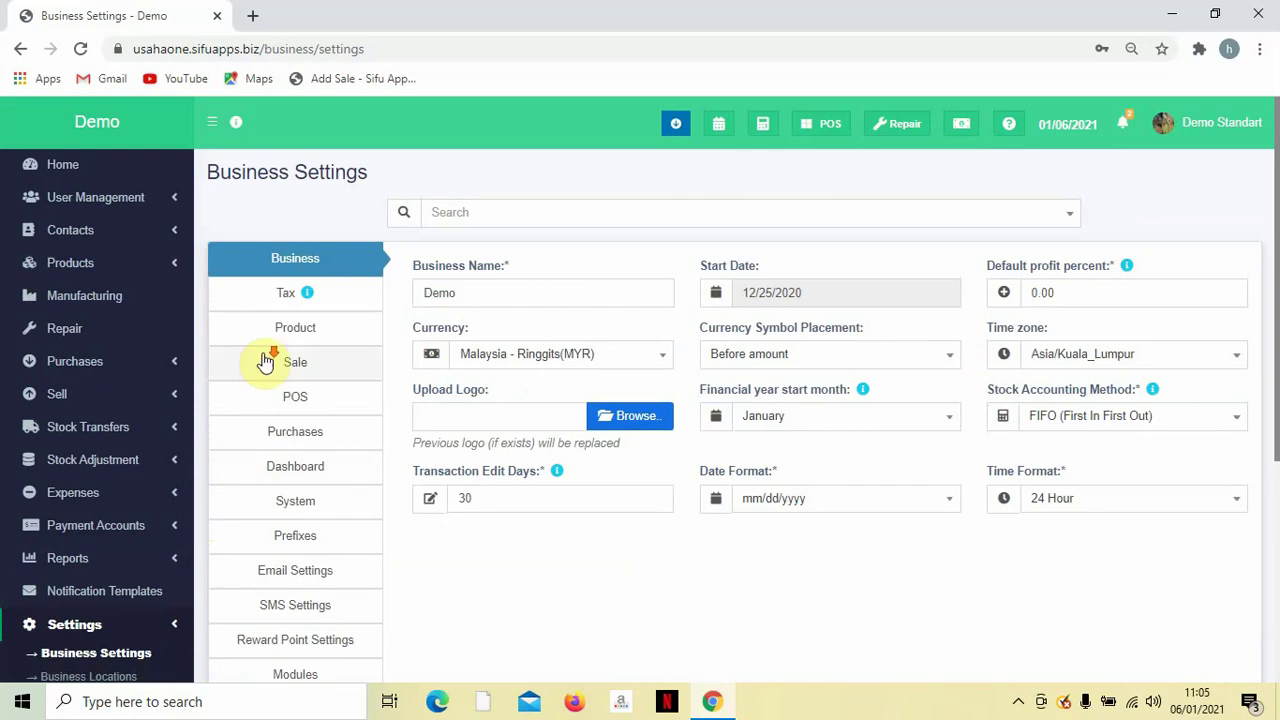
pyautogui.scroll(-2, 260, 290)
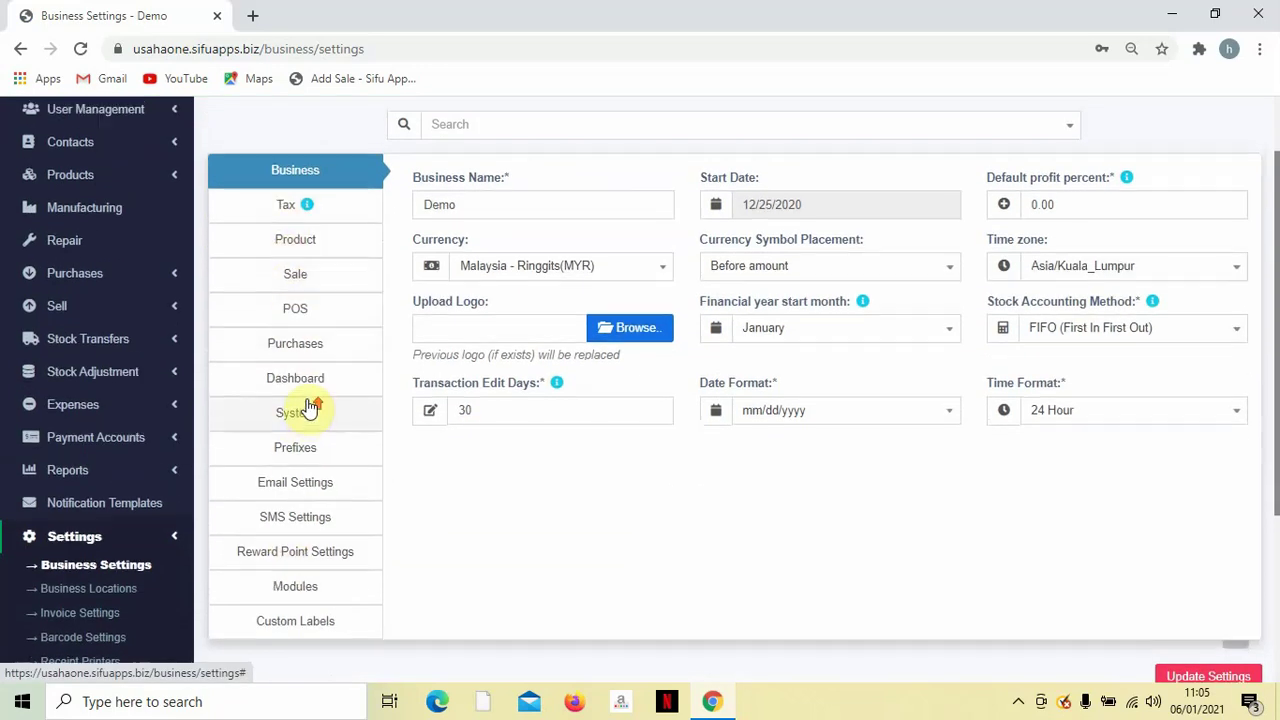
pyautogui.scroll(2, 306, 400)
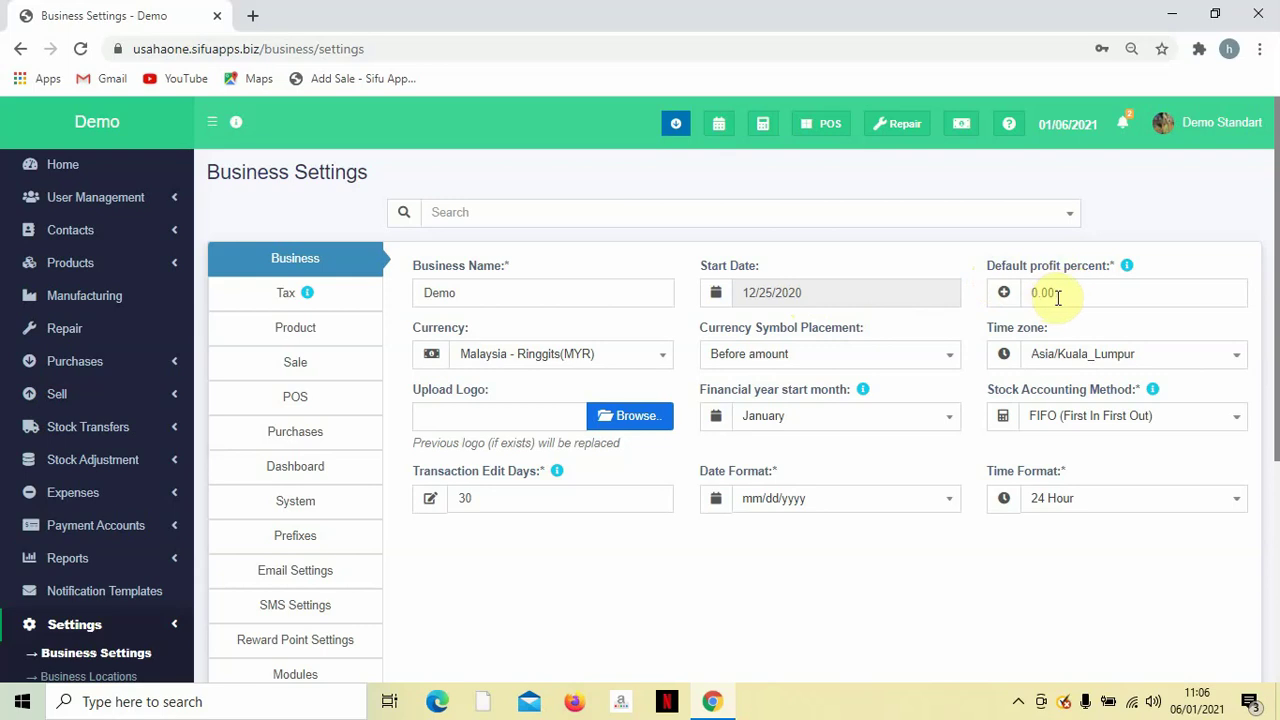
pyautogui.click(1034, 292)
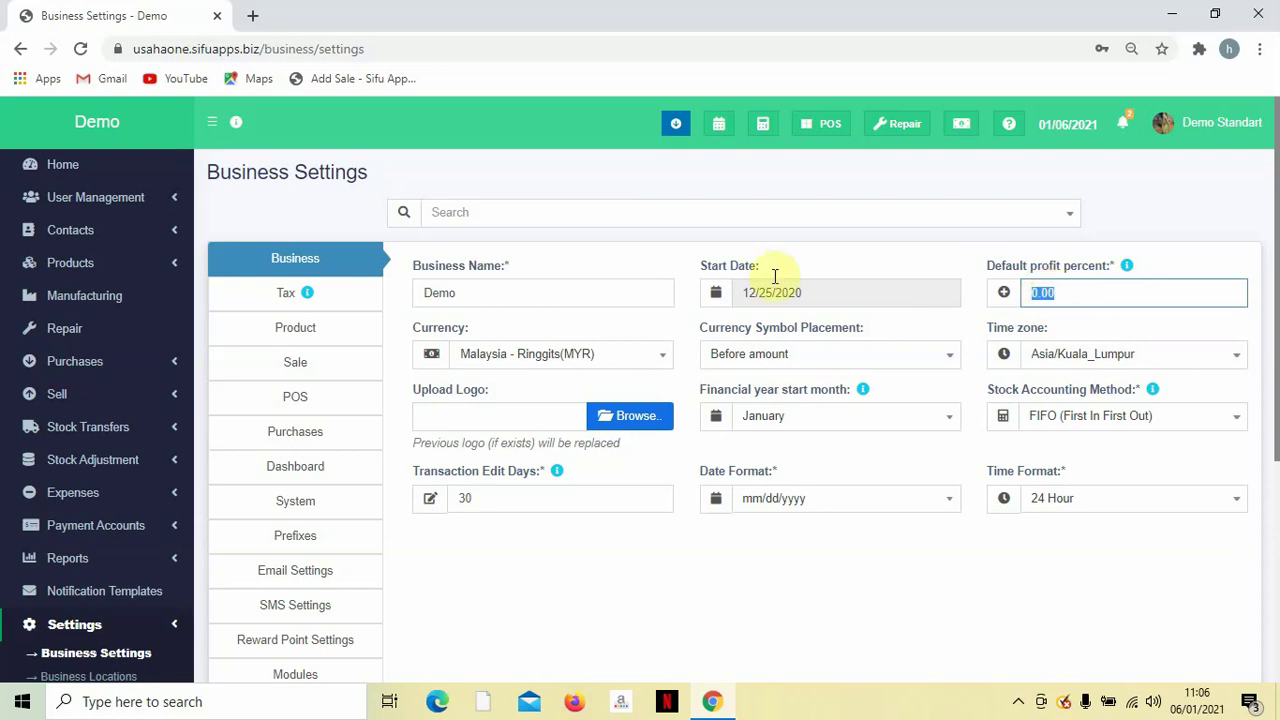
pyautogui.click(764, 240)
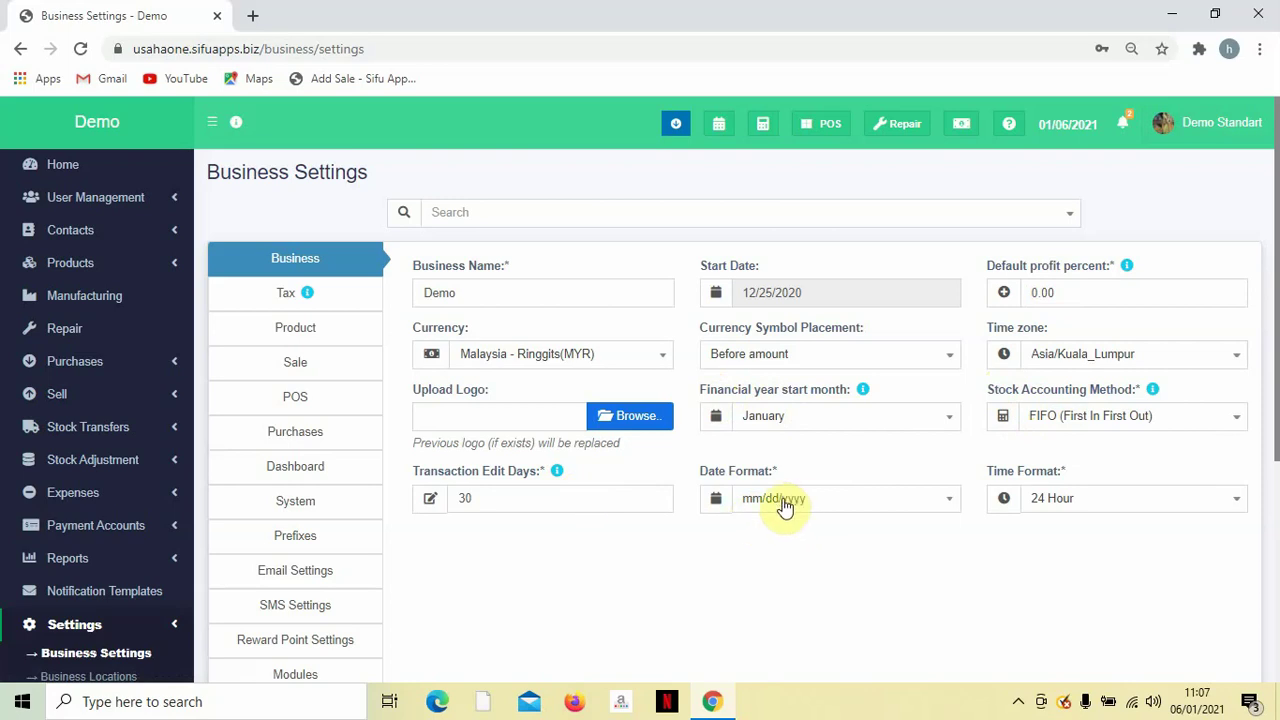
# Set the Time Format to 12 Hour.
pyautogui.click(1056, 500)
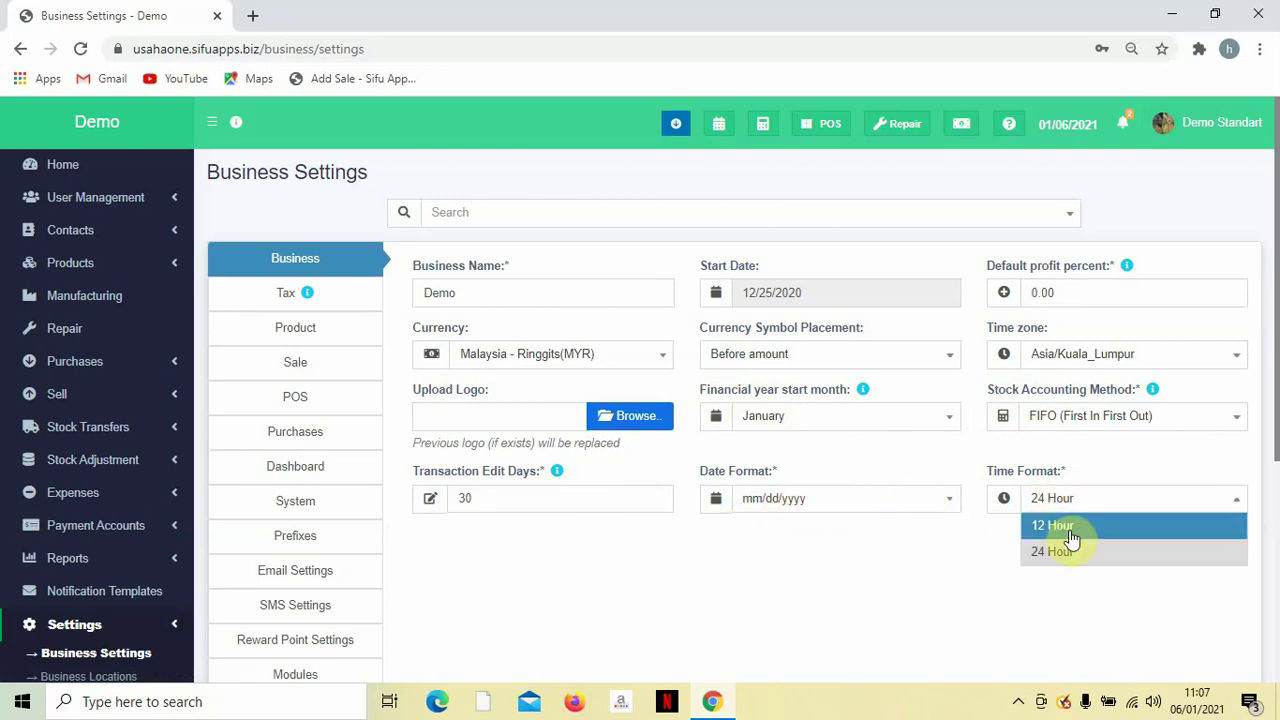
pyautogui.click(1070, 538)
pyautogui.click(1078, 500)
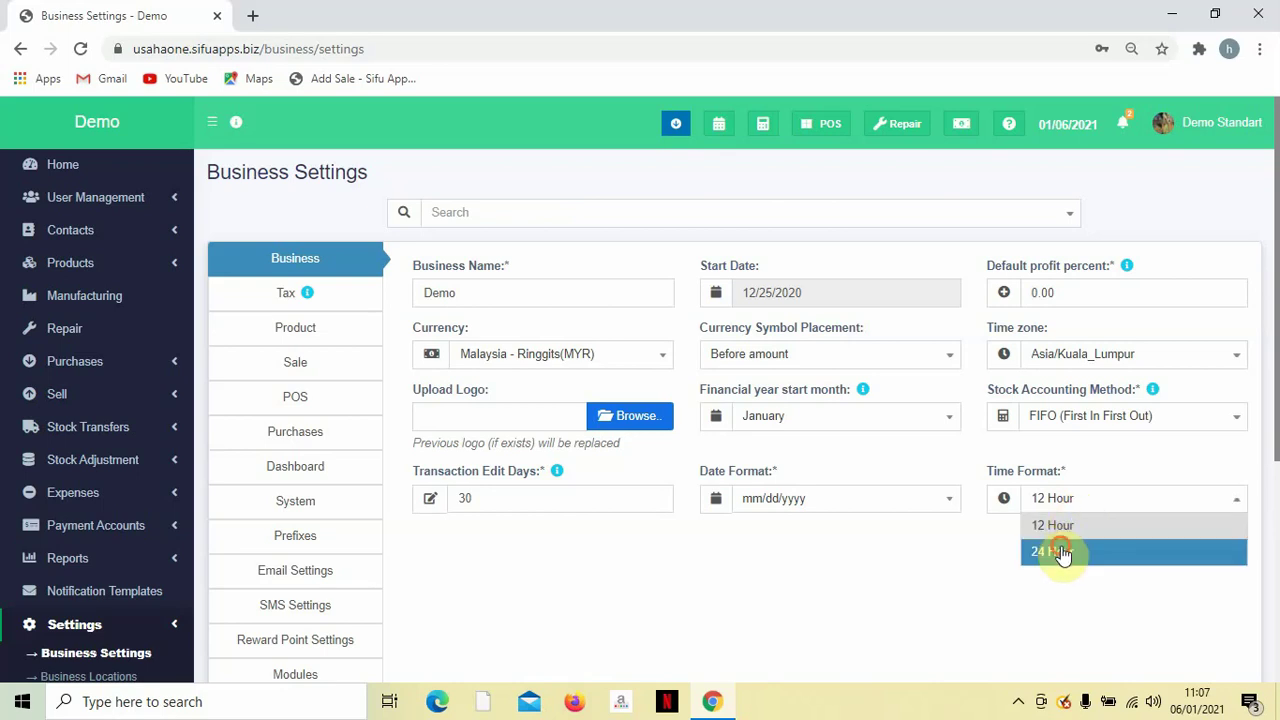
pyautogui.click(1062, 553)
pyautogui.click(1064, 508)
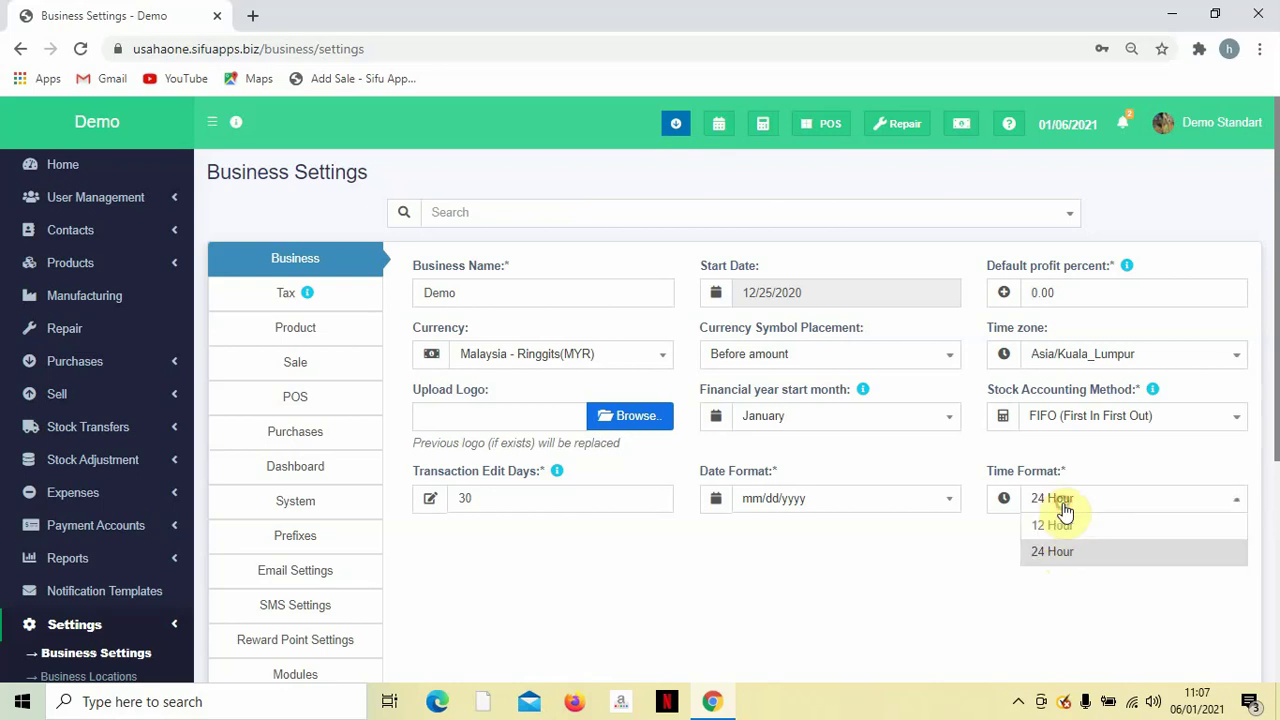
pyautogui.click(1060, 525)
# Save the business settings with Update Settings.
pyautogui.scroll(-1, 1072, 538)
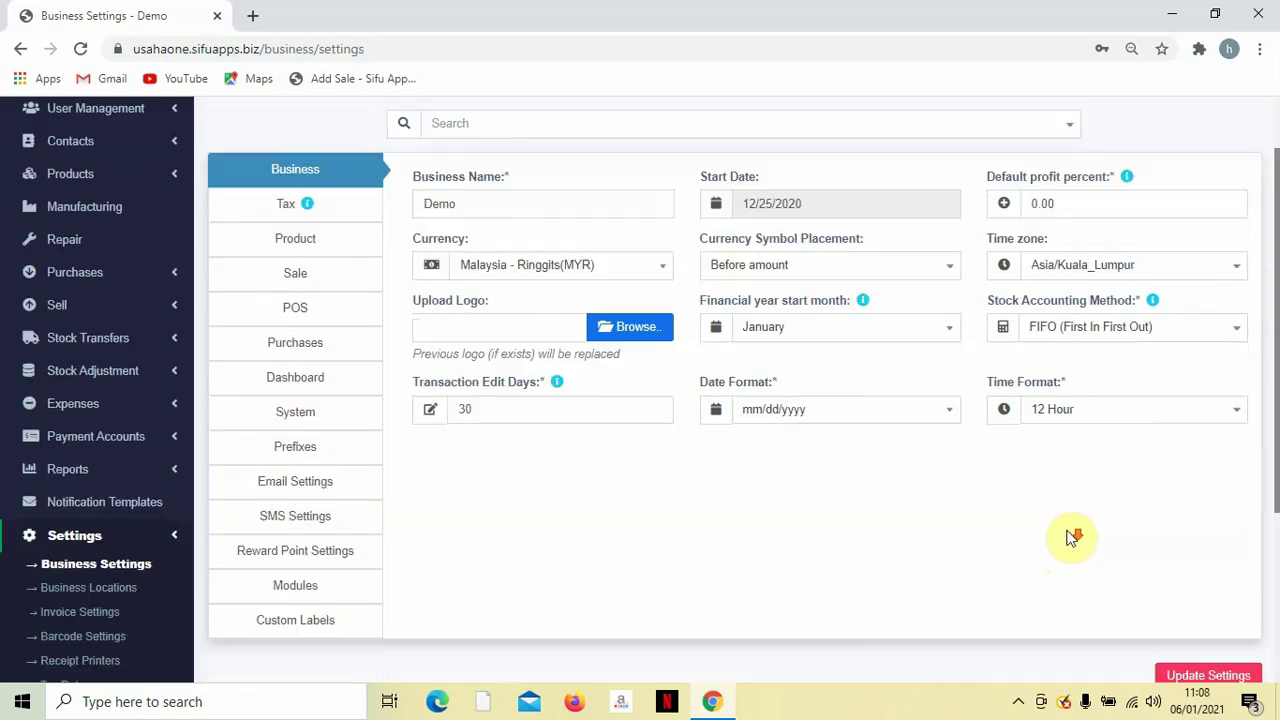
pyautogui.scroll(-2, 1072, 538)
pyautogui.scroll(2, 1074, 540)
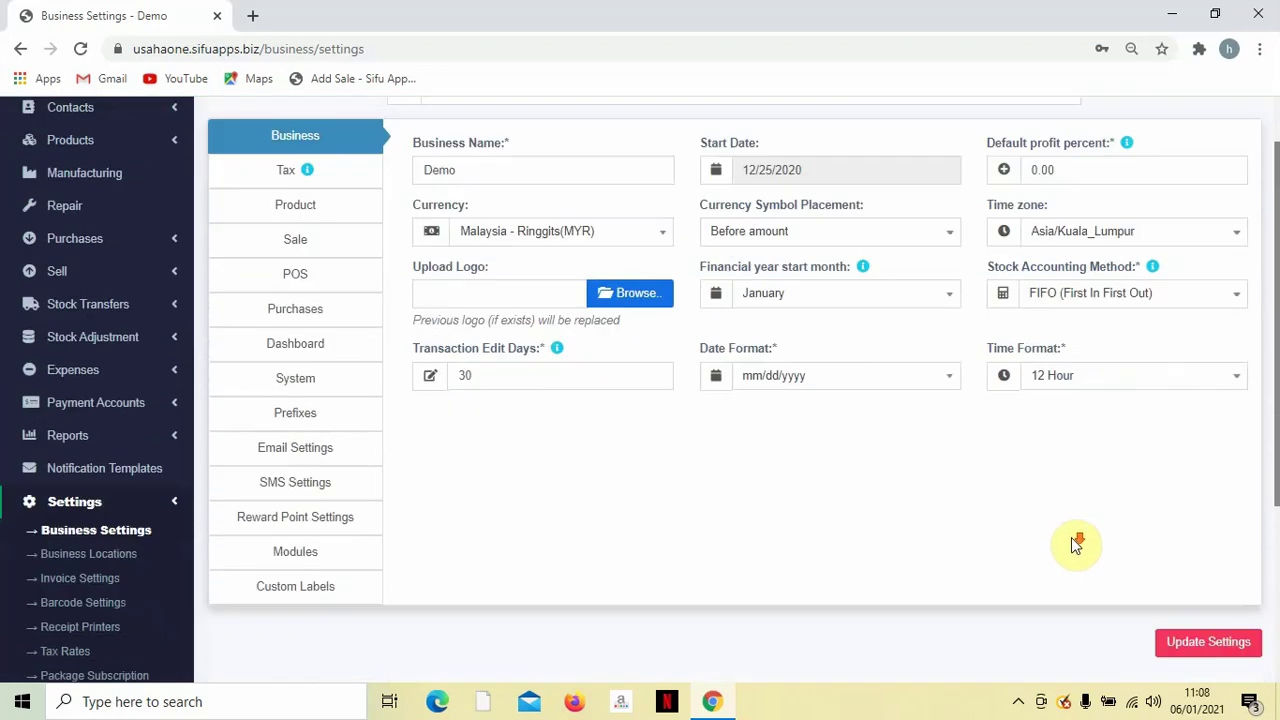
pyautogui.scroll(-1, 1076, 543)
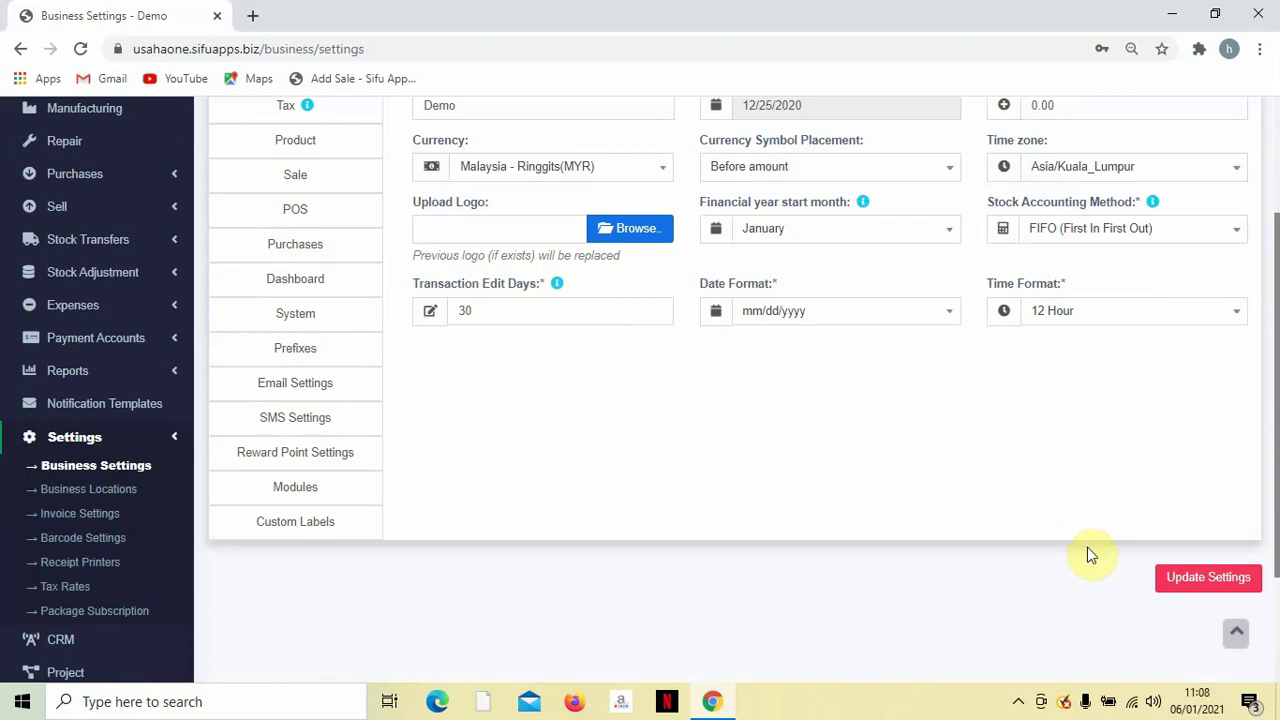
pyautogui.click(1186, 574)
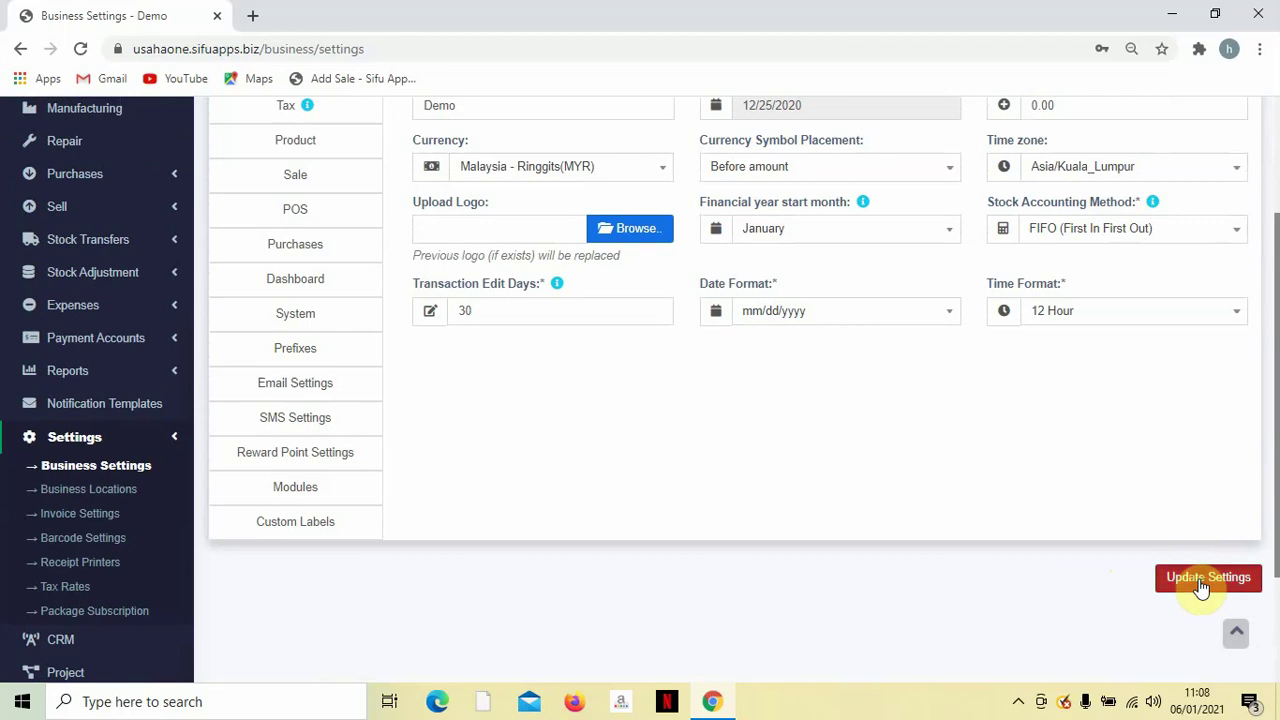
pyautogui.click(1199, 580)
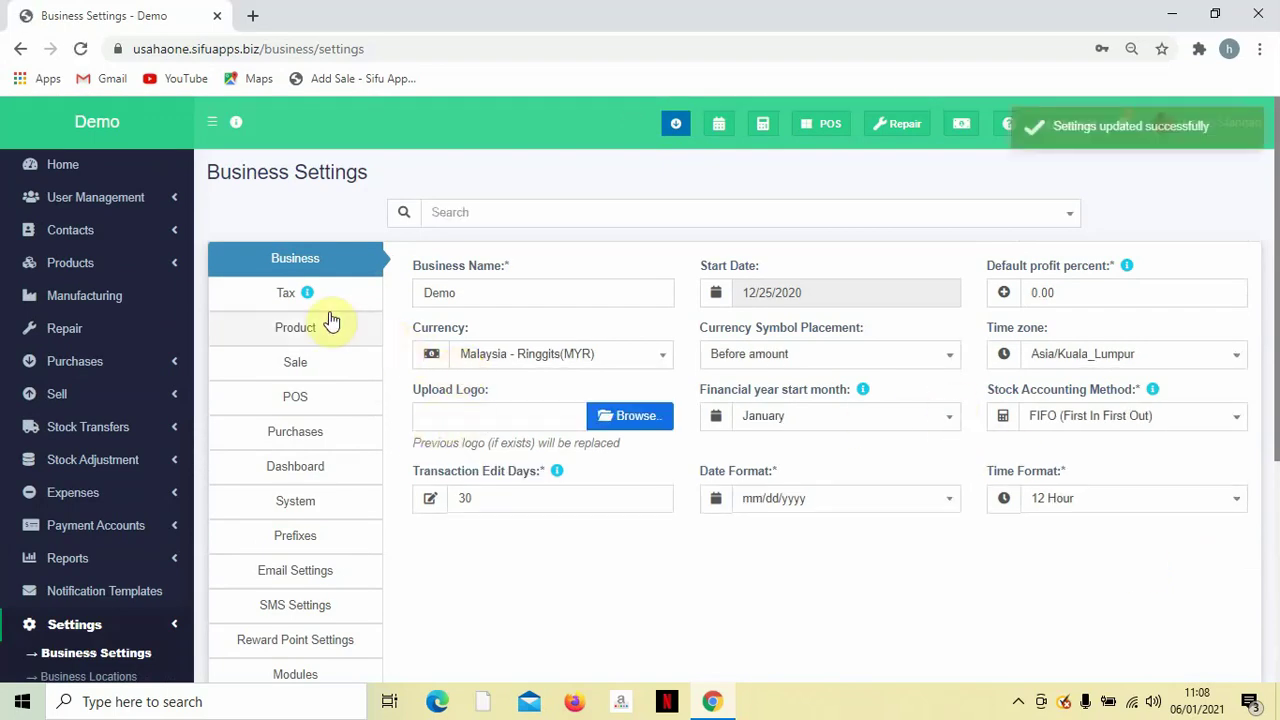
pyautogui.click(292, 298)
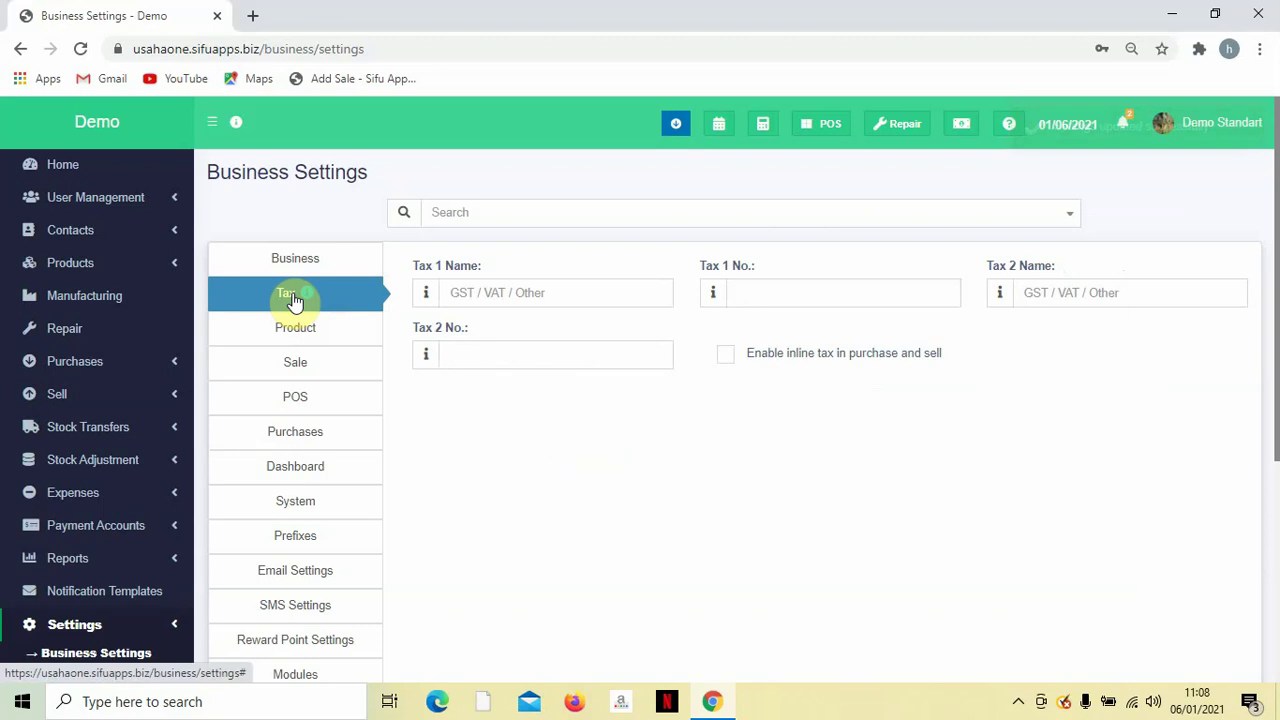
# Name Tax 1 'SST' and enable inline tax in purchase and sell.
pyautogui.click(502, 294)
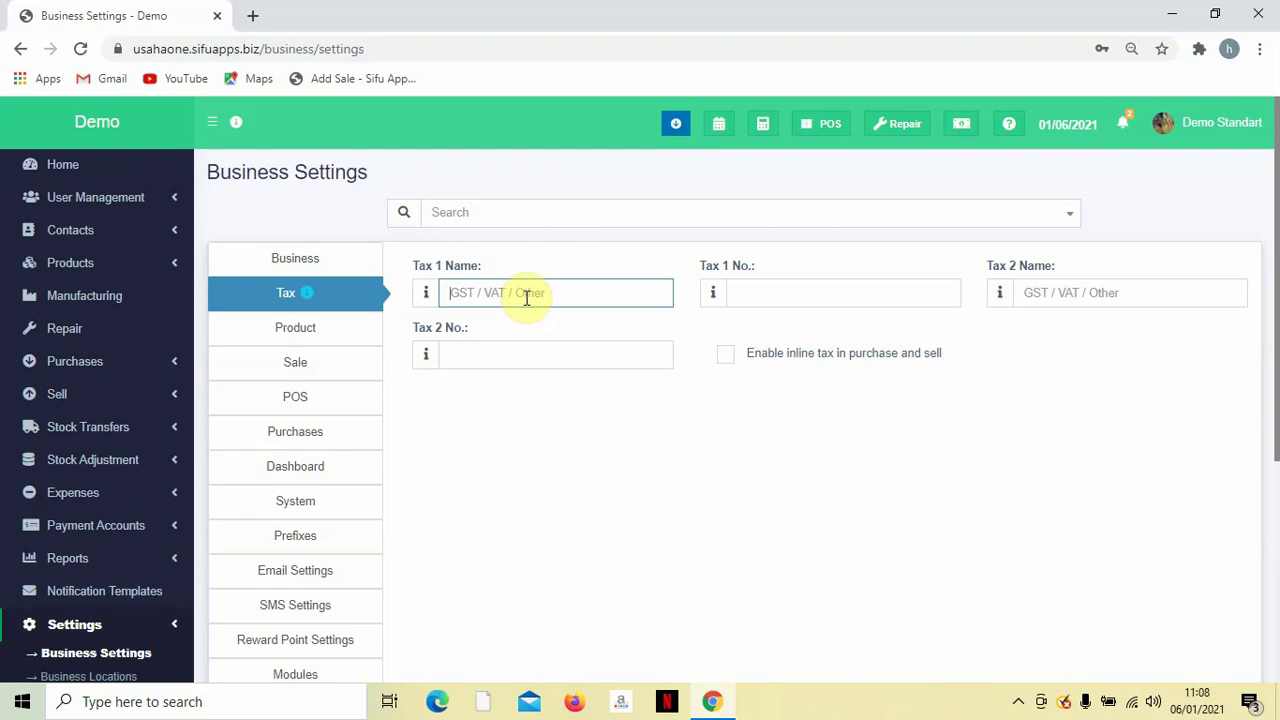
pyautogui.write('SST')
pyautogui.click(668, 508)
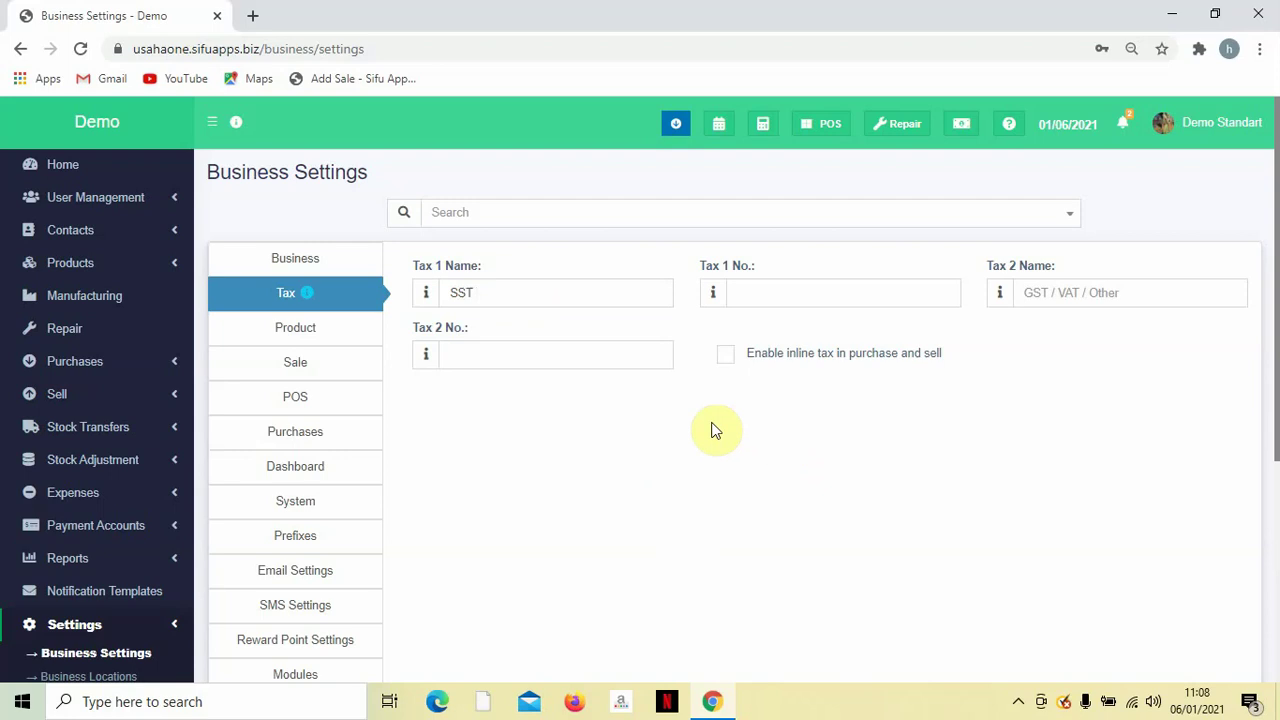
pyautogui.scroll(-1, 723, 388)
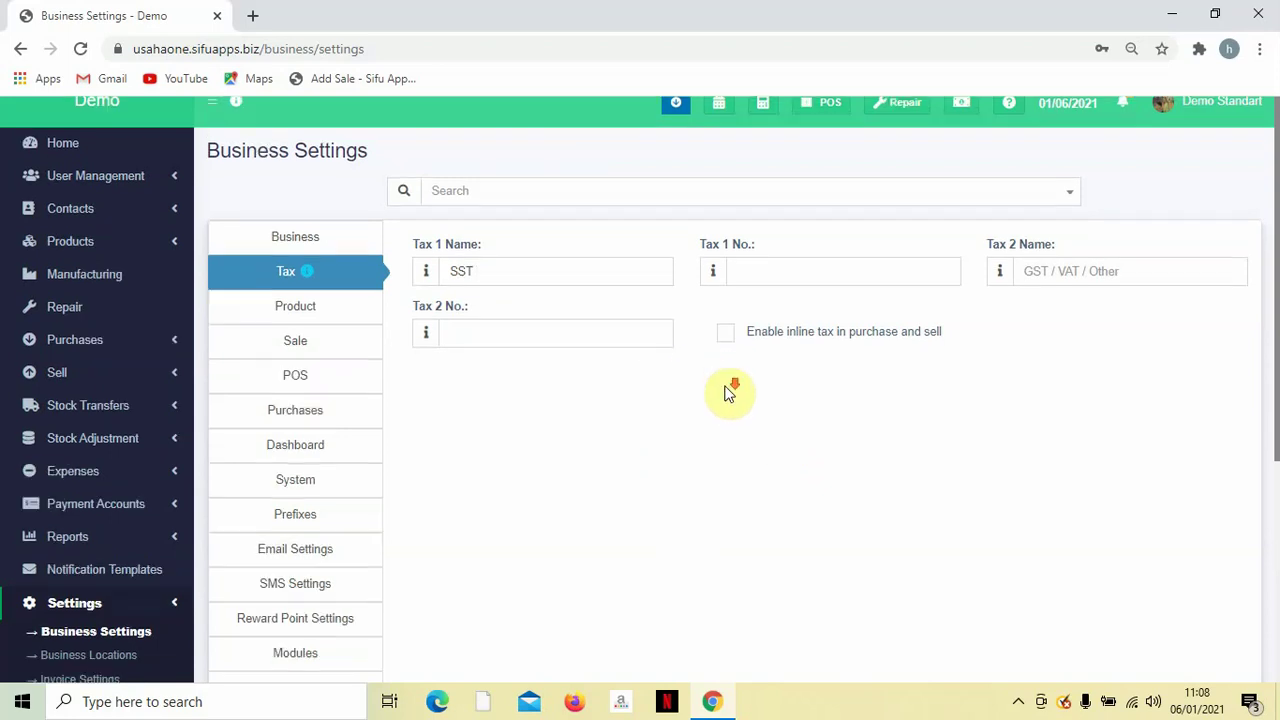
pyautogui.scroll(1, 729, 391)
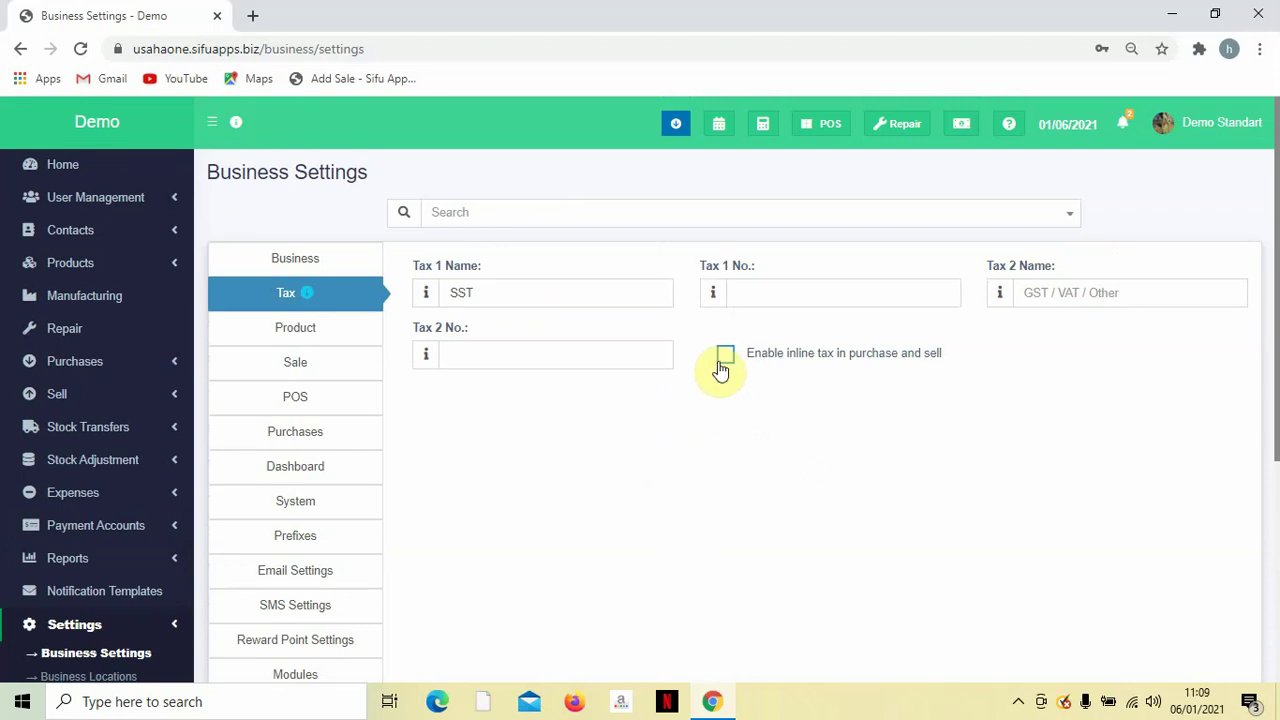
pyautogui.click(723, 366)
pyautogui.click(727, 360)
pyautogui.click(727, 360)
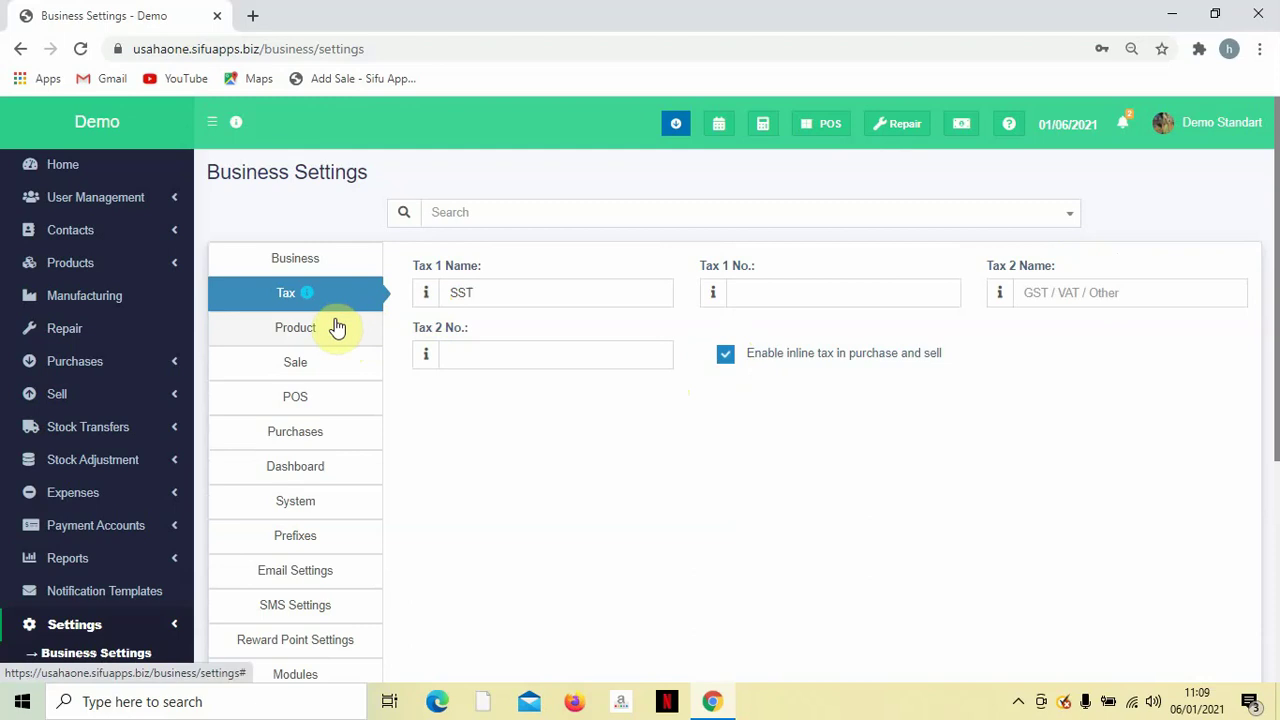
# Enable product expiry, keeping Add item expiry, and stop selling 2 days before expiry.
pyautogui.click(307, 337)
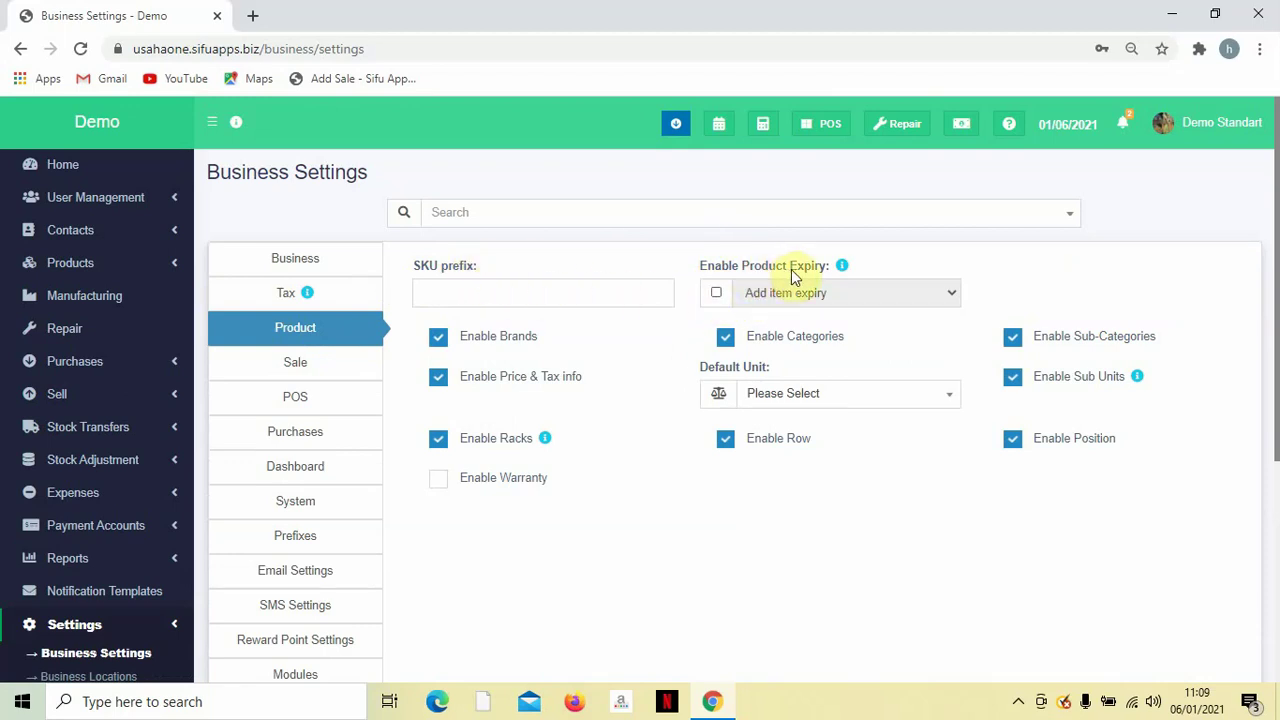
pyautogui.click(716, 293)
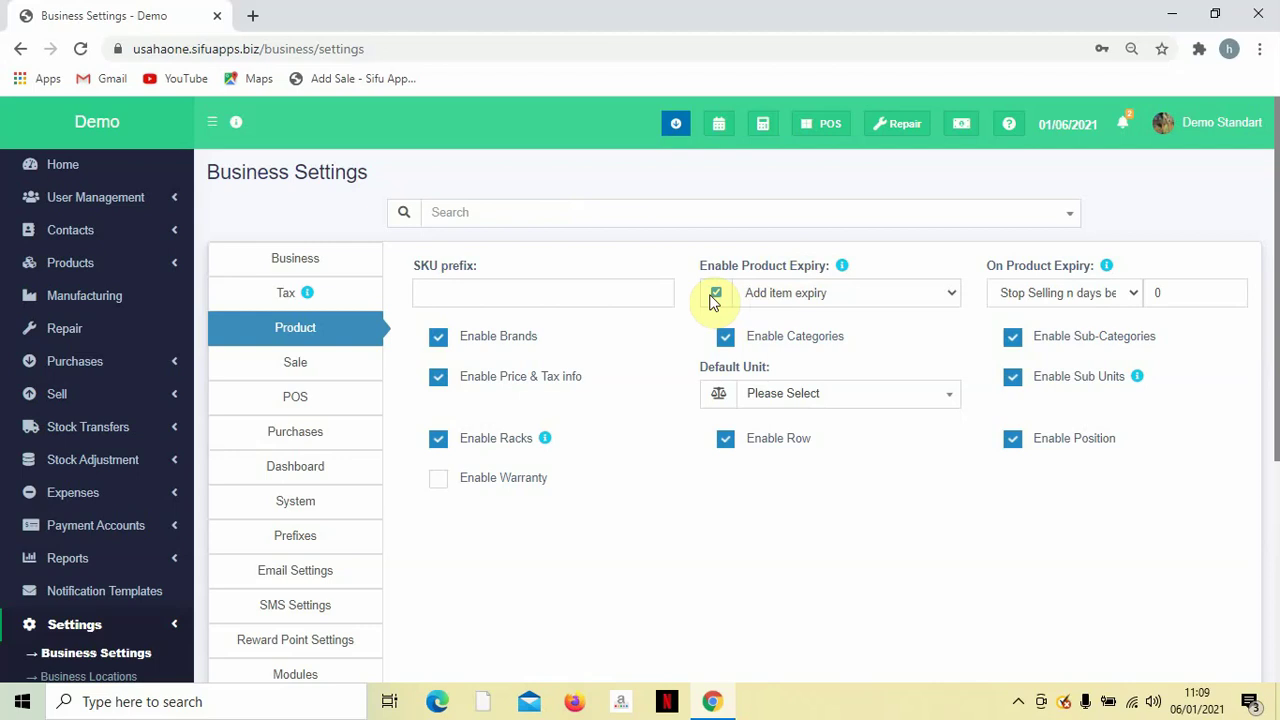
pyautogui.click(814, 292)
pyautogui.click(814, 294)
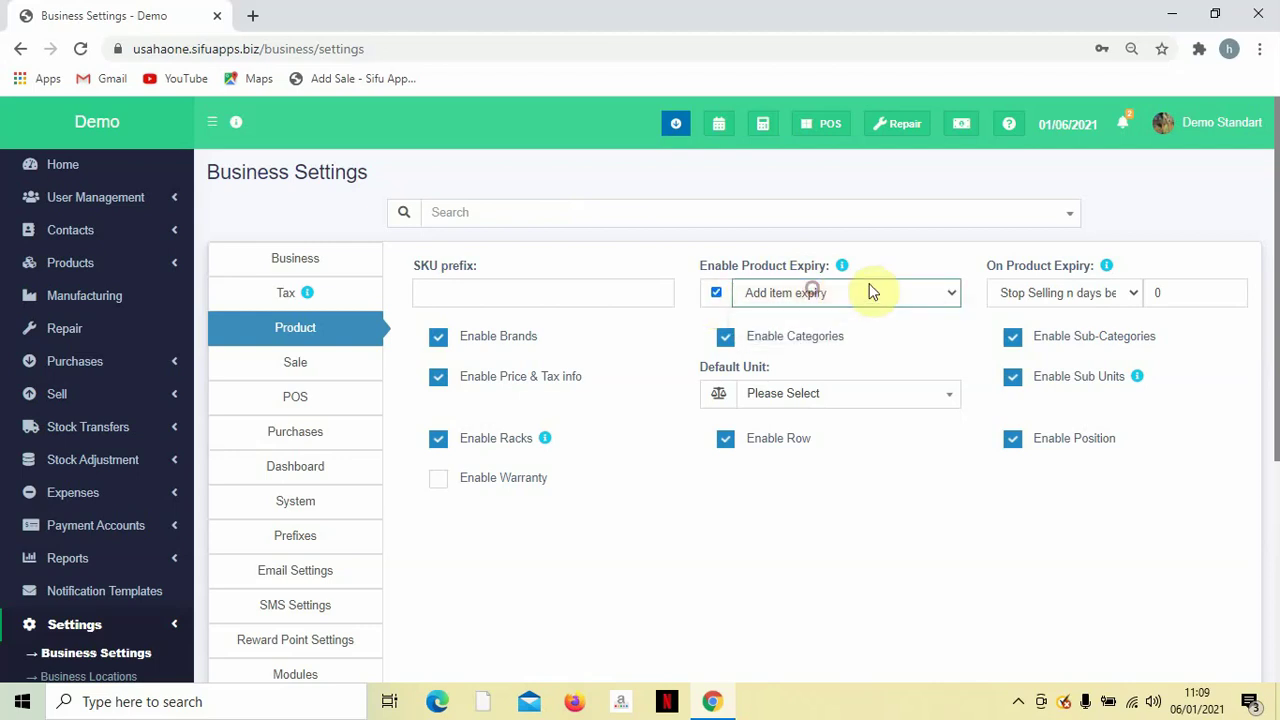
pyautogui.click(1071, 296)
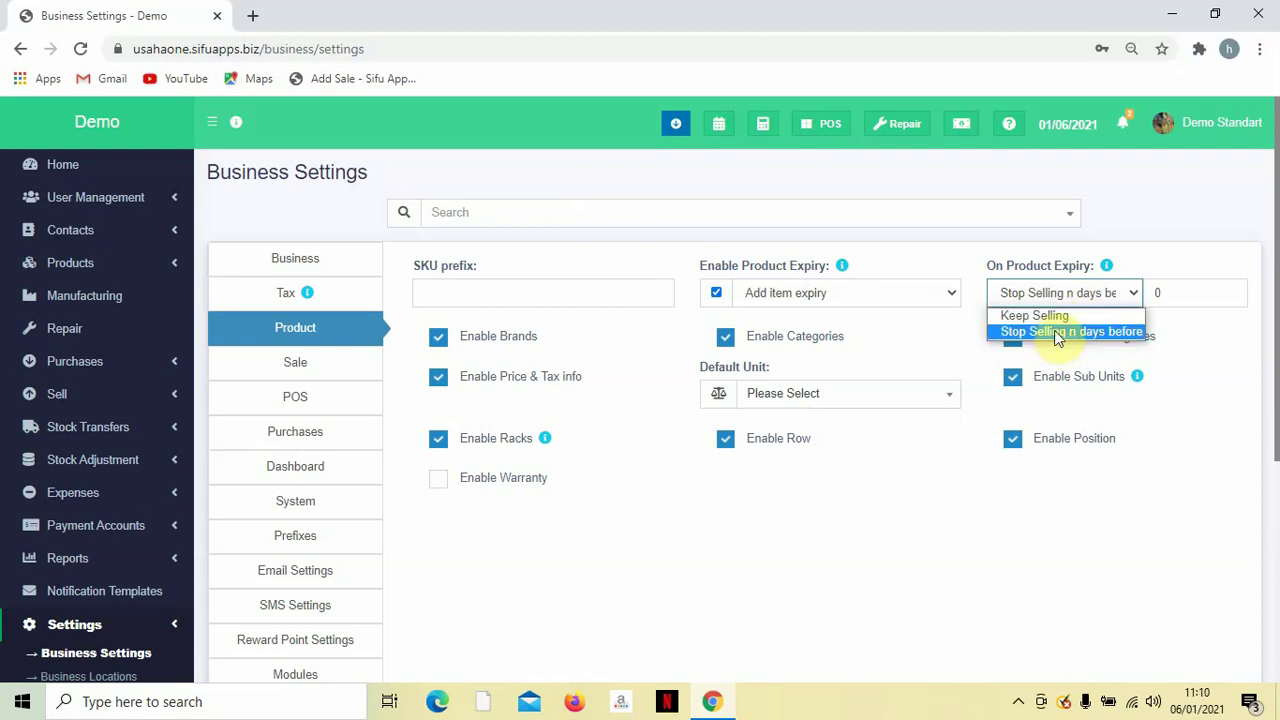
pyautogui.click(1057, 338)
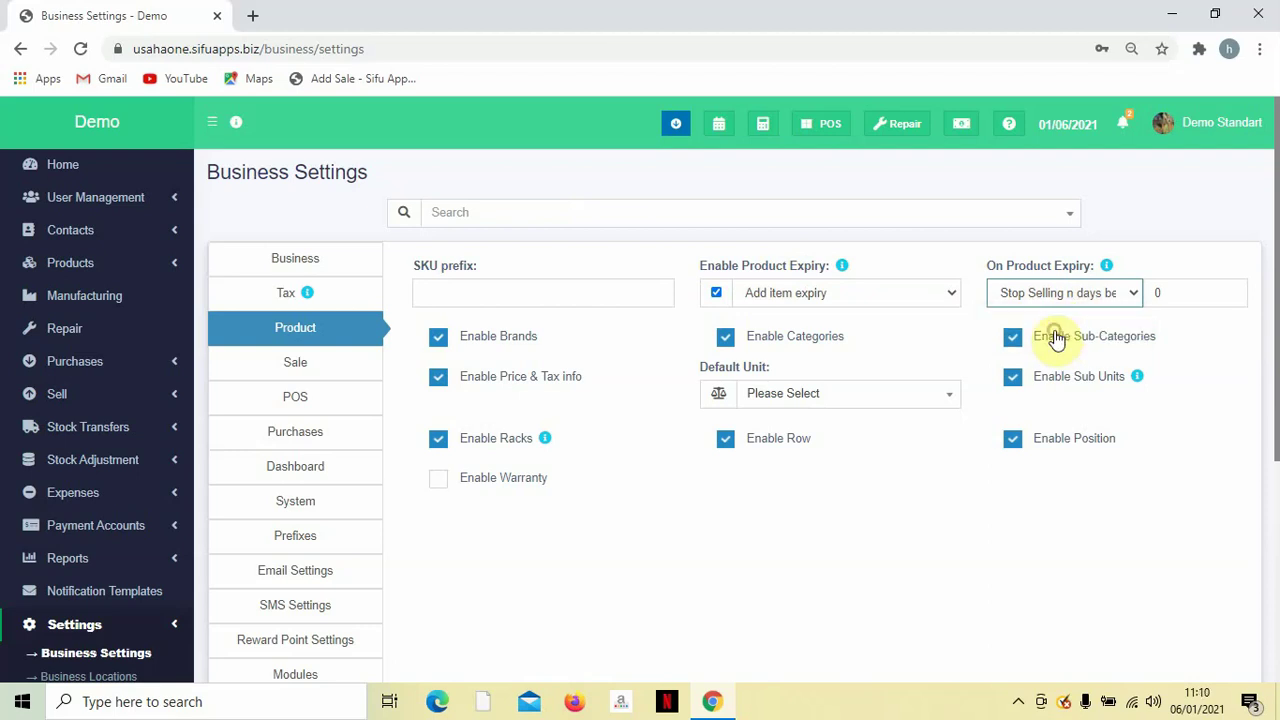
pyautogui.doubleClick(1165, 293)
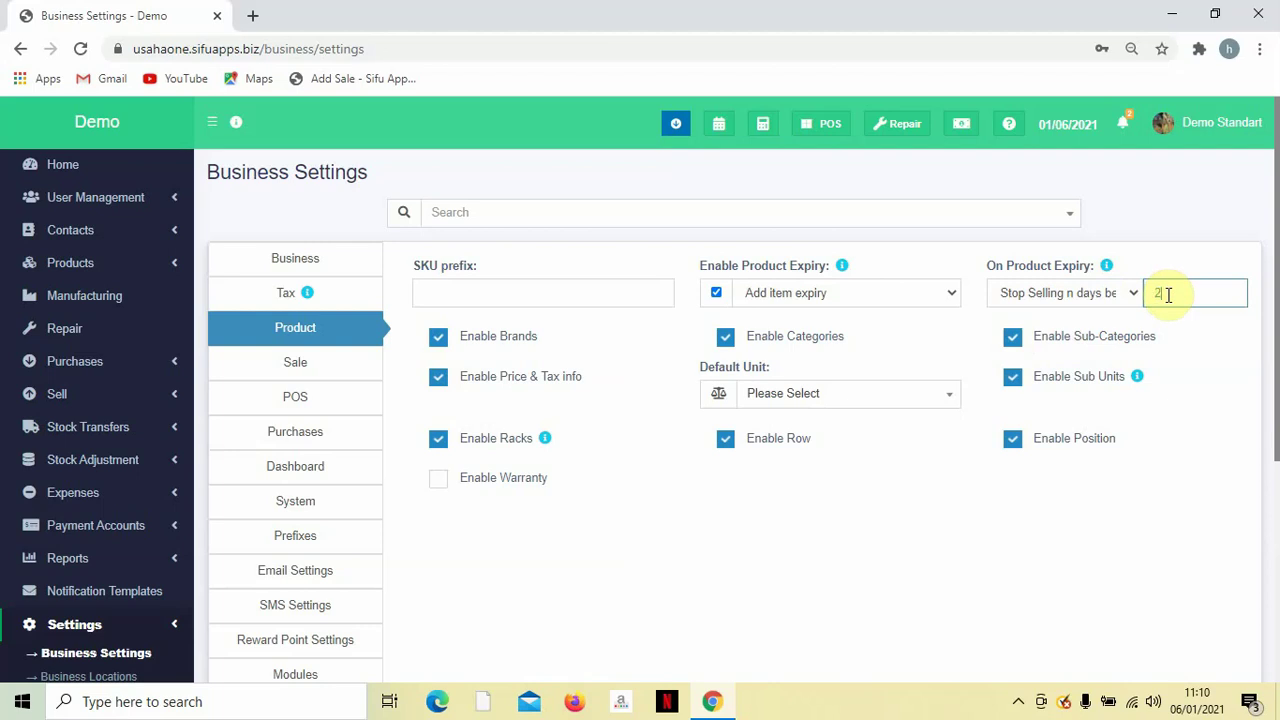
pyautogui.write('2')
pyautogui.click(1175, 242)
# Check the default unit list in Product settings without changing it.
pyautogui.scroll(-1, 686, 316)
pyautogui.scroll(1, 640, 320)
pyautogui.click(812, 396)
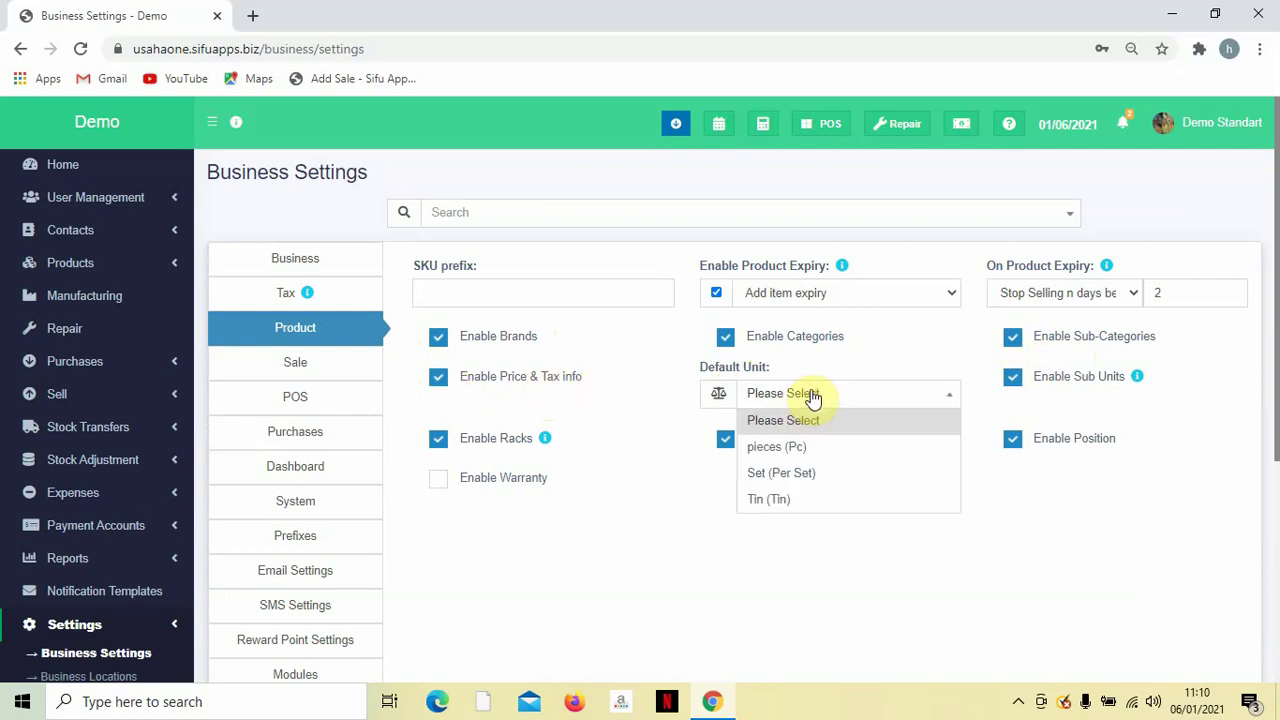
pyautogui.click(812, 396)
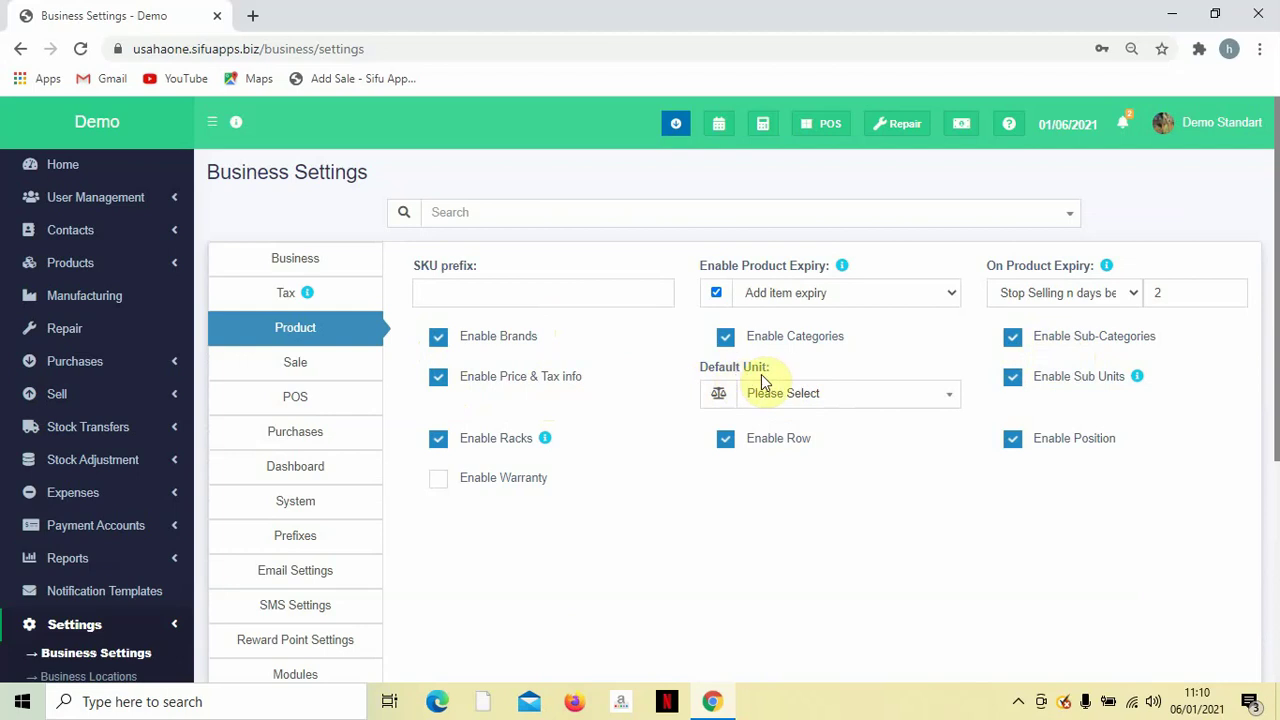
pyautogui.scroll(-1, 1030, 420)
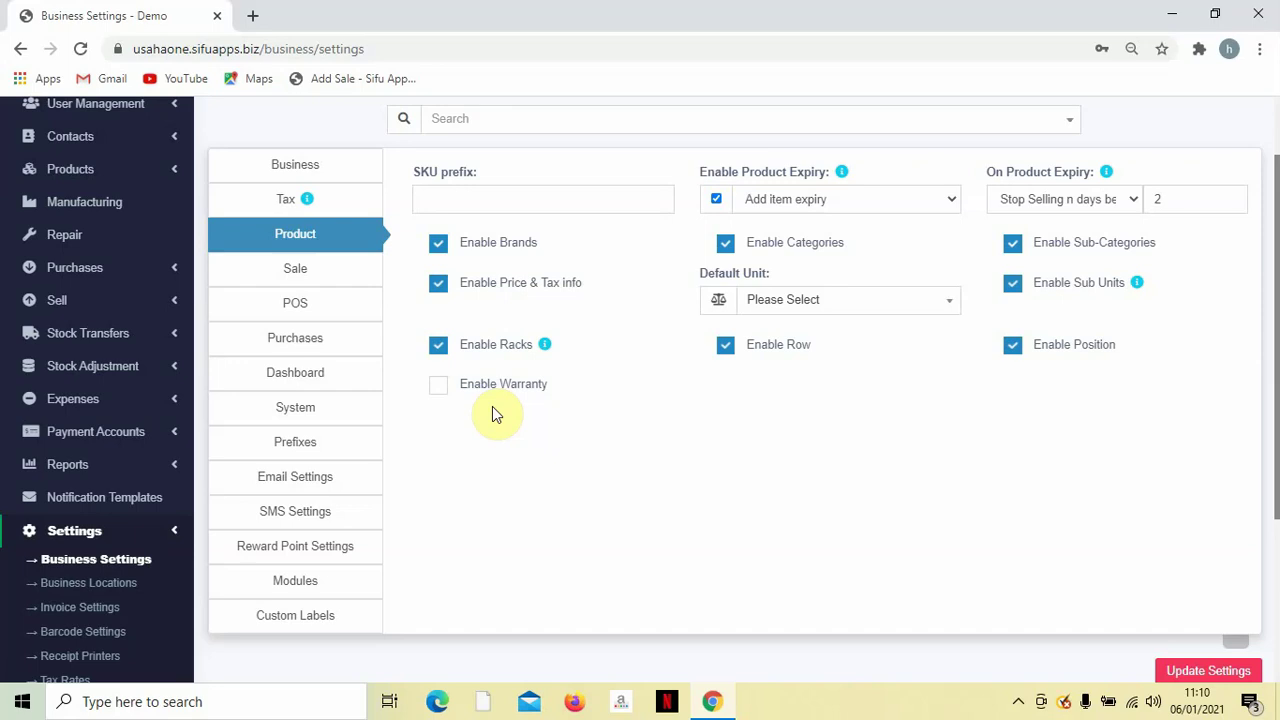
# Set Default Sale Tax to 'Default Sale Tax' and leave the sales commission agent disabled.
pyautogui.click(295, 275)
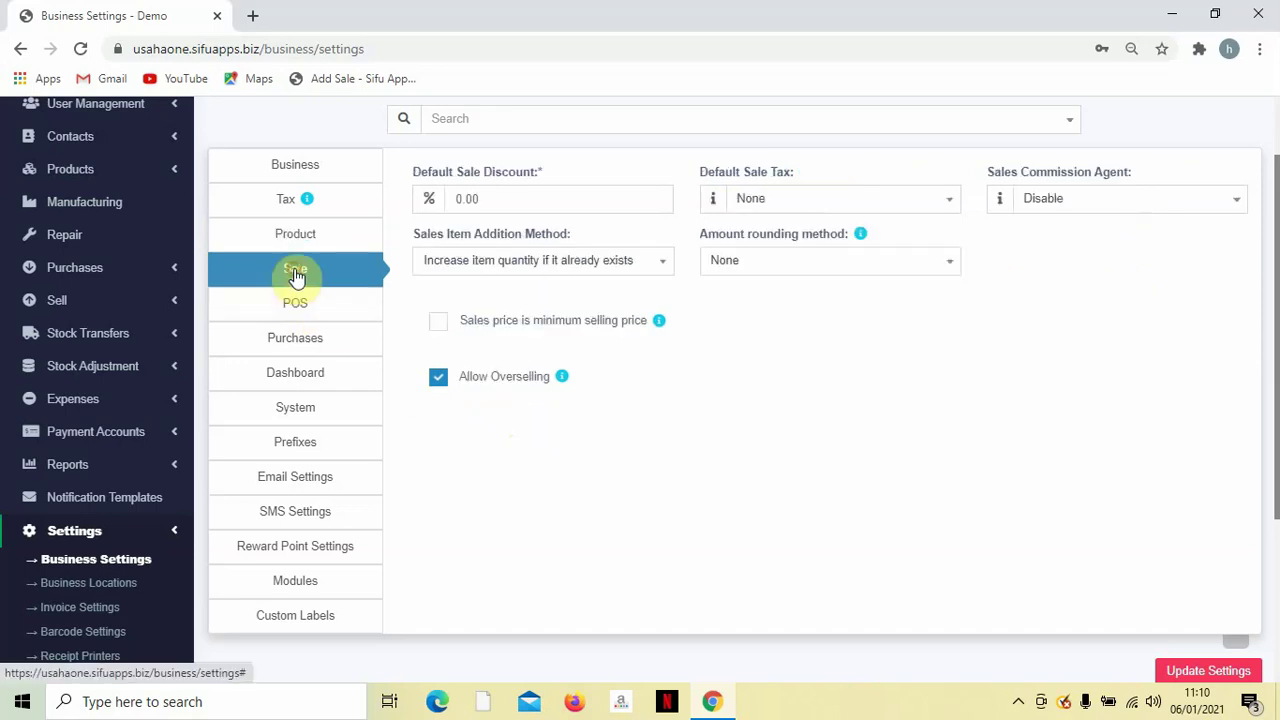
pyautogui.scroll(2, 686, 338)
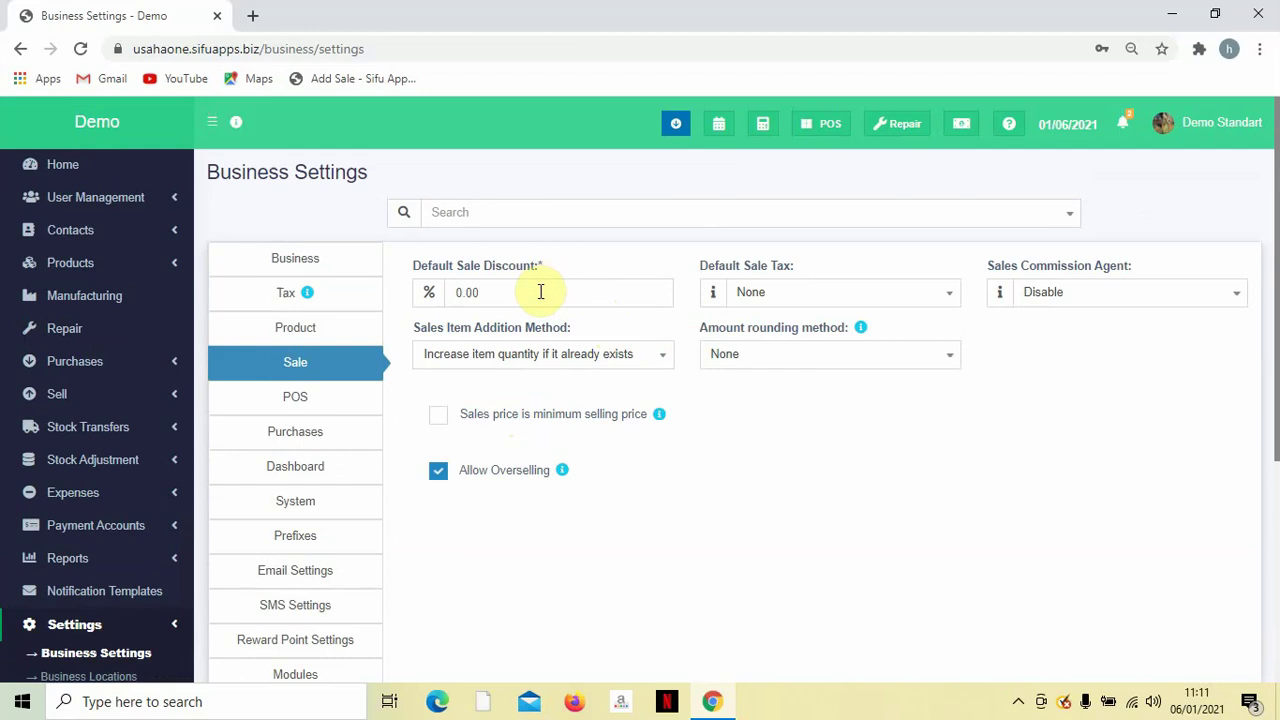
pyautogui.click(791, 302)
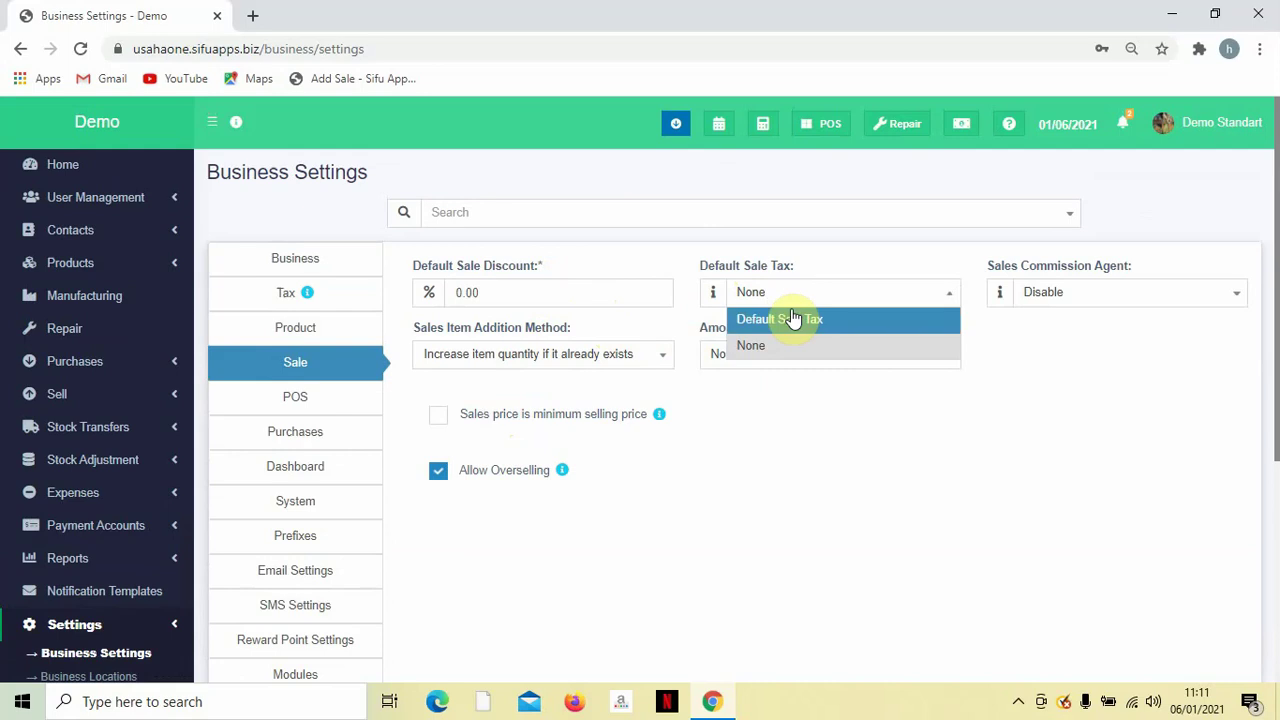
pyautogui.click(793, 319)
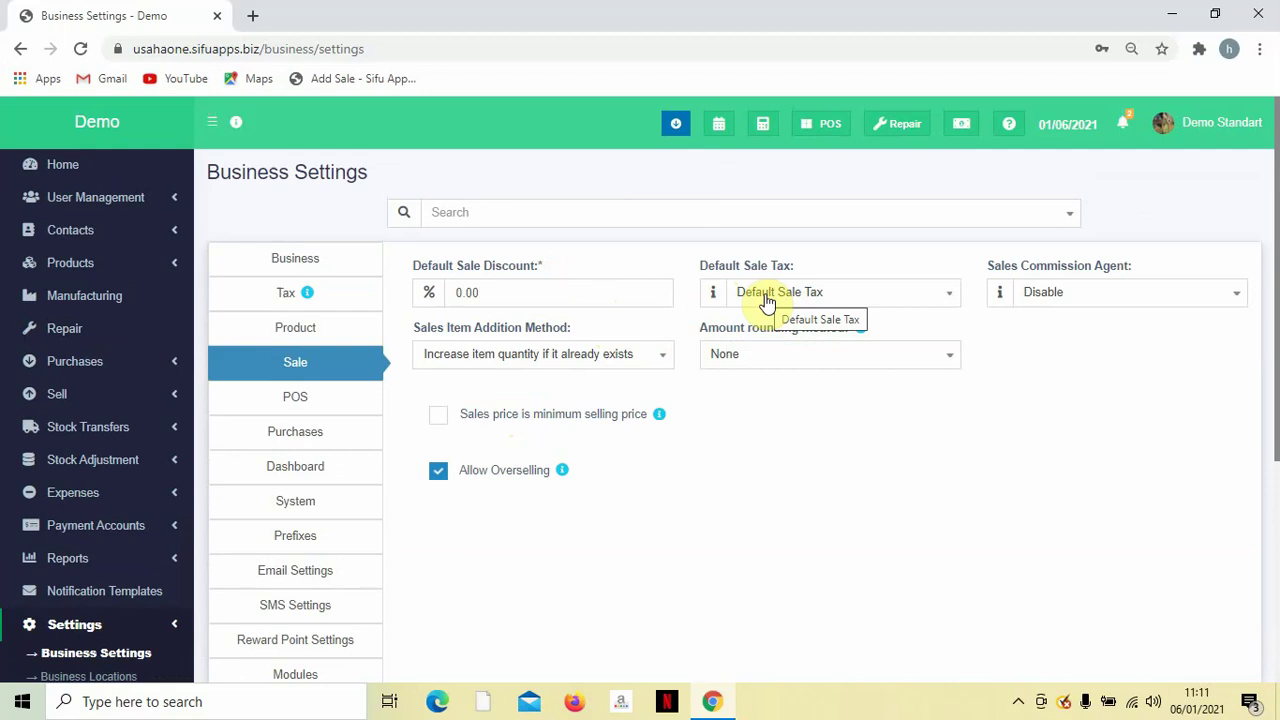
pyautogui.click(1035, 295)
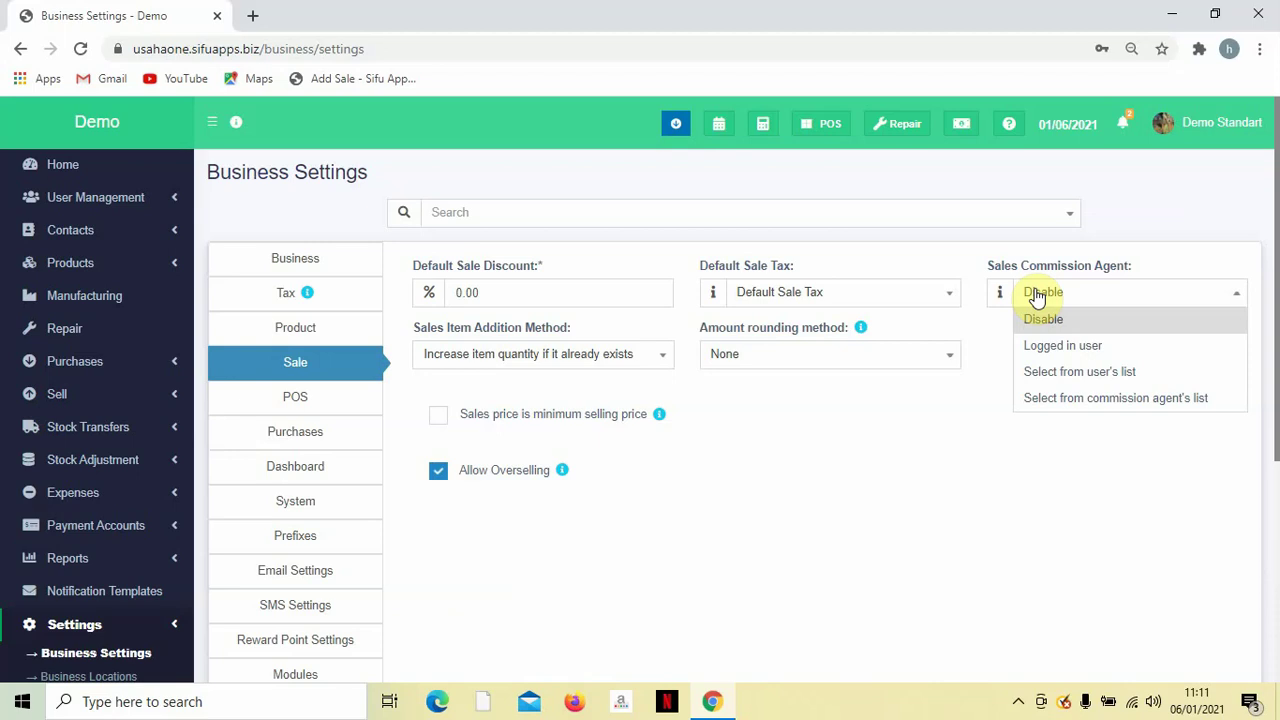
pyautogui.click(1006, 430)
# Keep item addition as increase quantity and amount rounding as None.
pyautogui.scroll(-1, 590, 393)
pyautogui.scroll(-1, 590, 393)
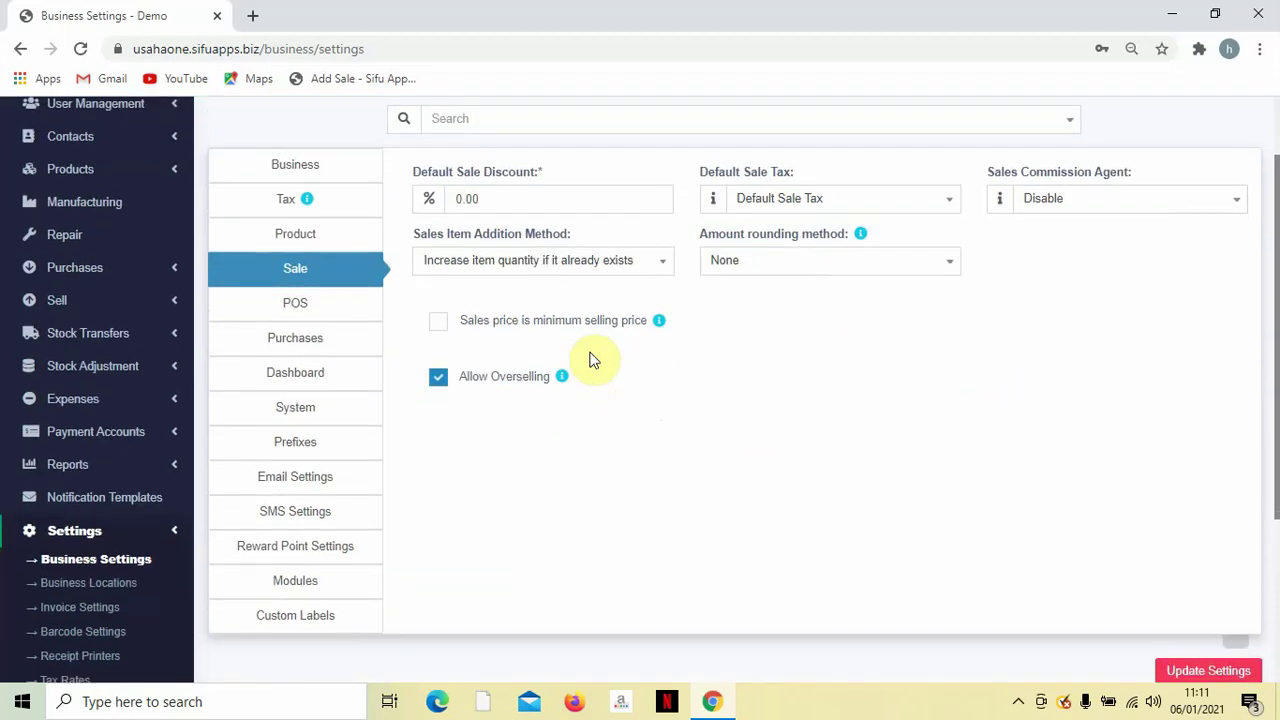
pyautogui.click(601, 258)
pyautogui.click(601, 259)
pyautogui.click(758, 263)
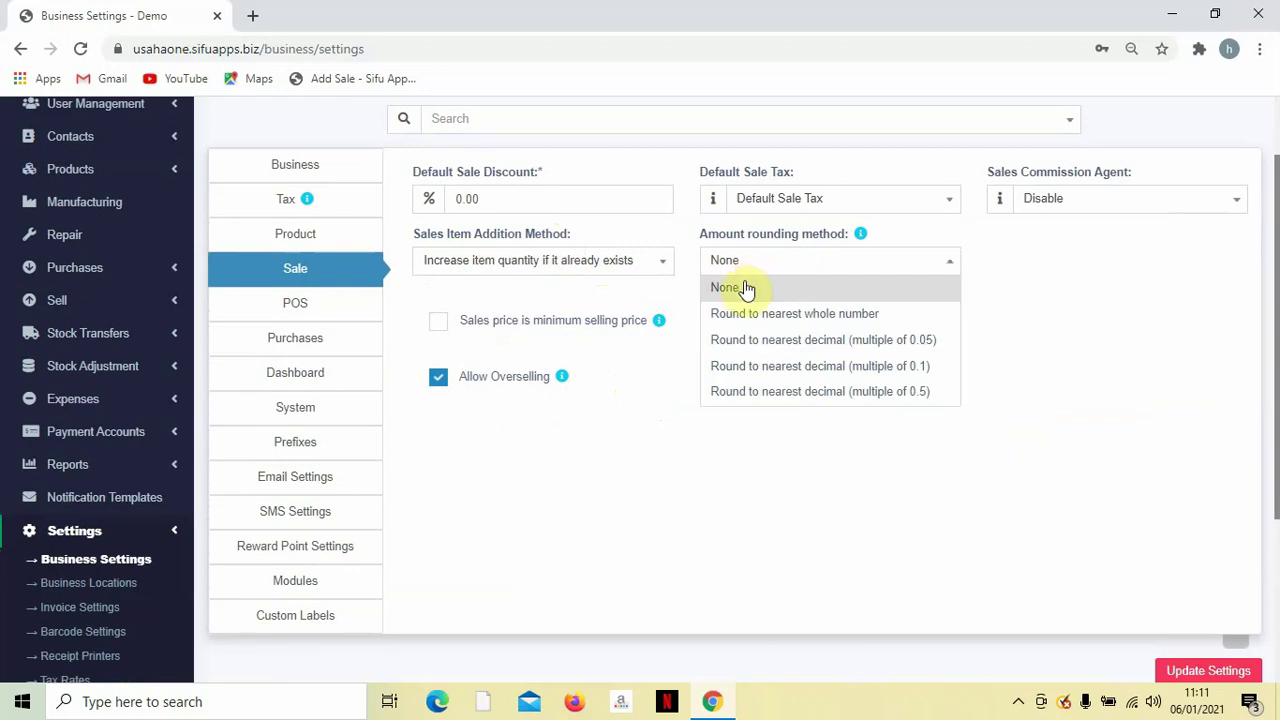
pyautogui.click(745, 288)
pyautogui.click(750, 266)
pyautogui.click(733, 290)
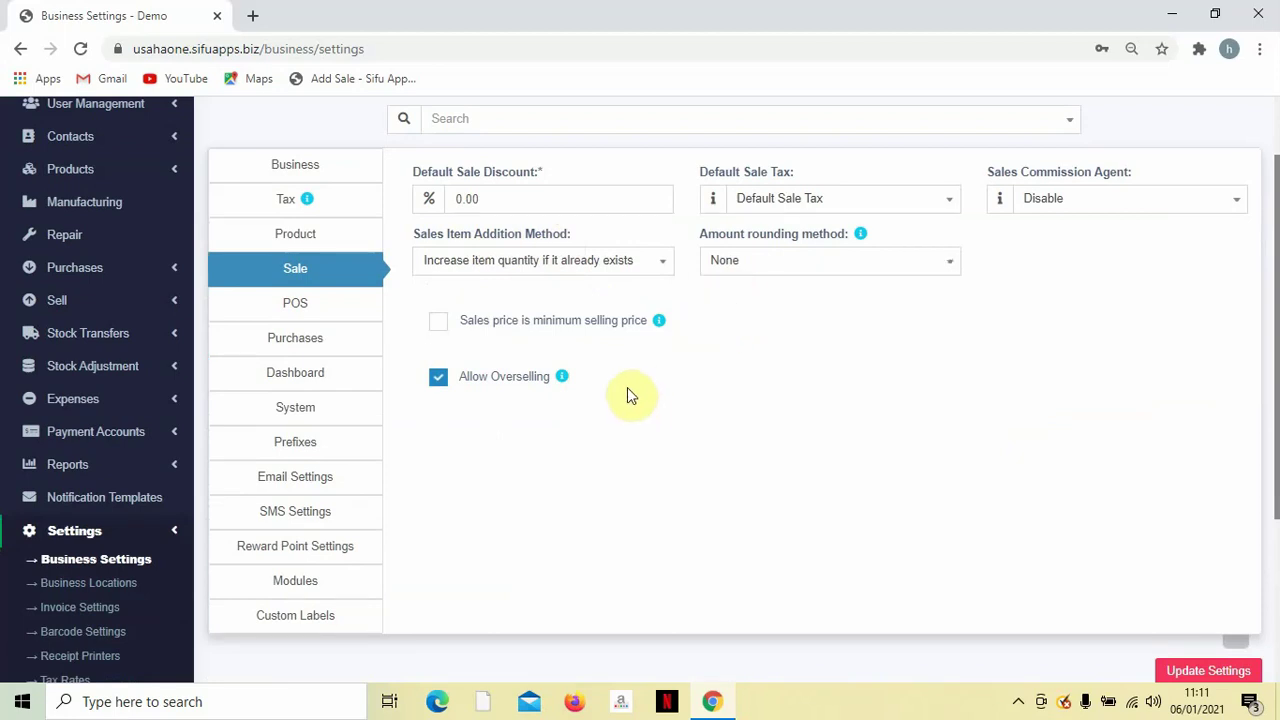
# Untick Allow Overselling and save the business settings.
pyautogui.click(440, 380)
pyautogui.click(436, 385)
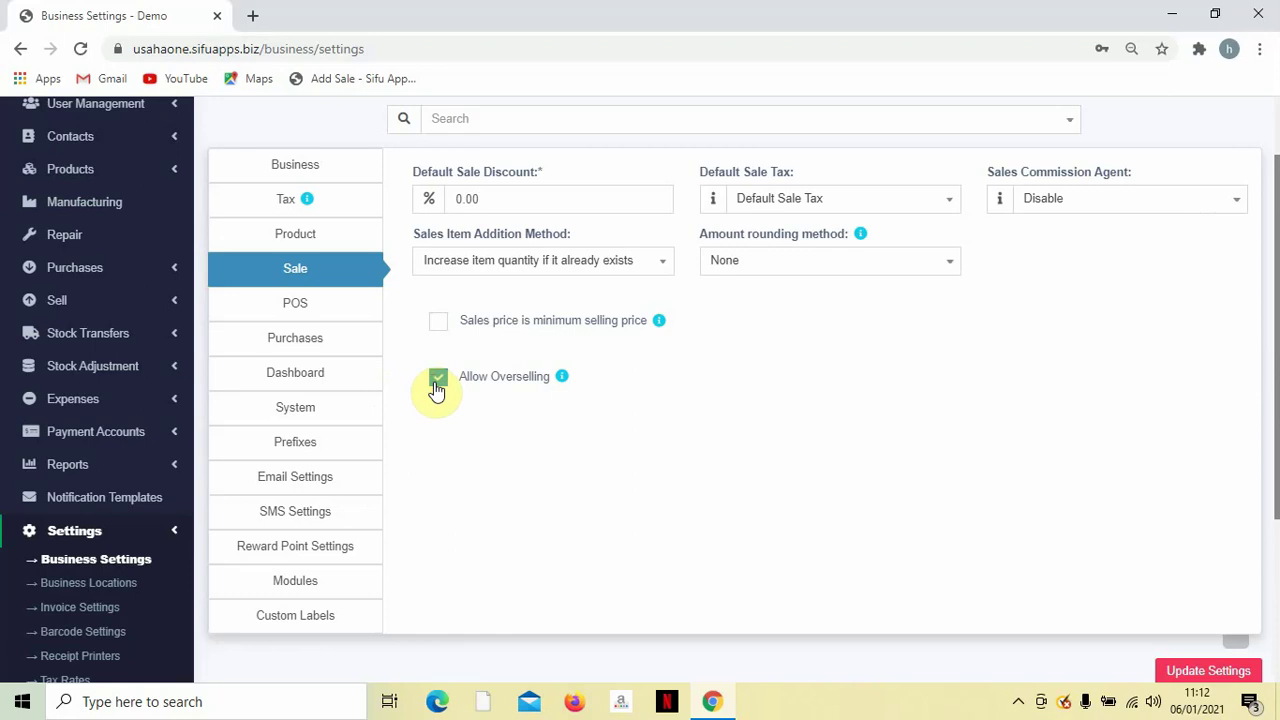
pyautogui.click(437, 385)
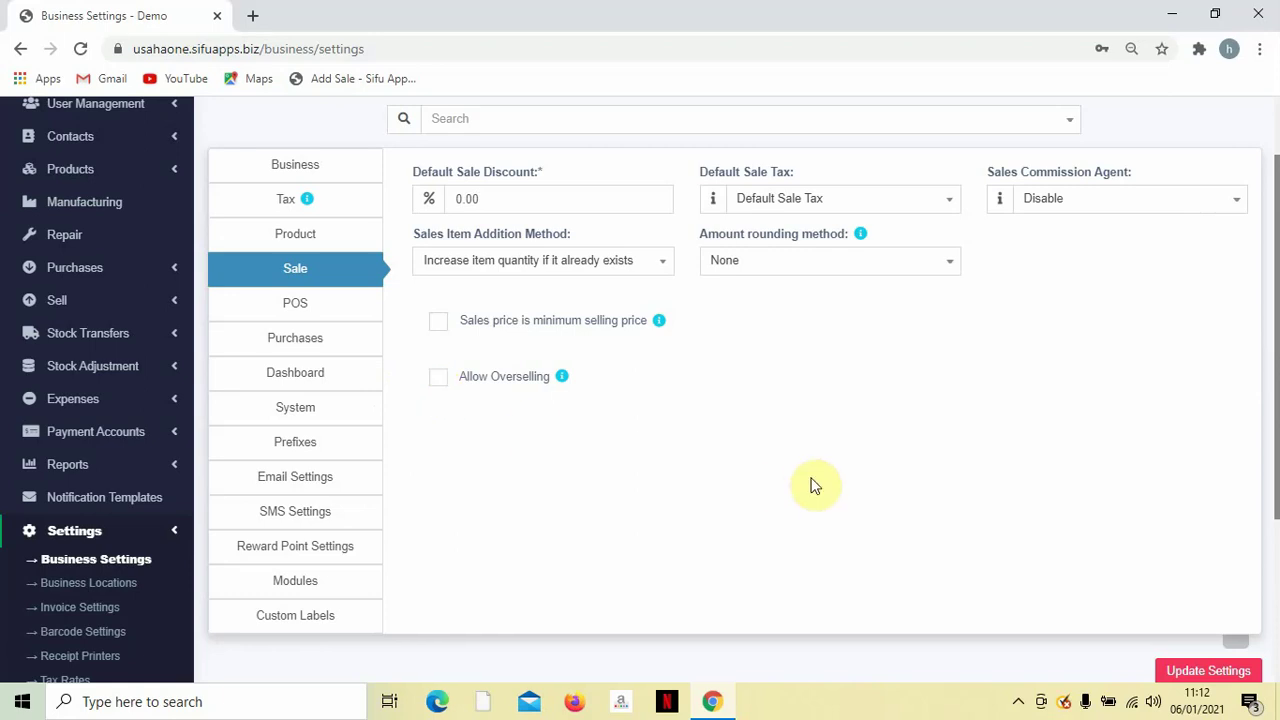
pyautogui.scroll(-2, 920, 477)
pyautogui.scroll(2, 929, 471)
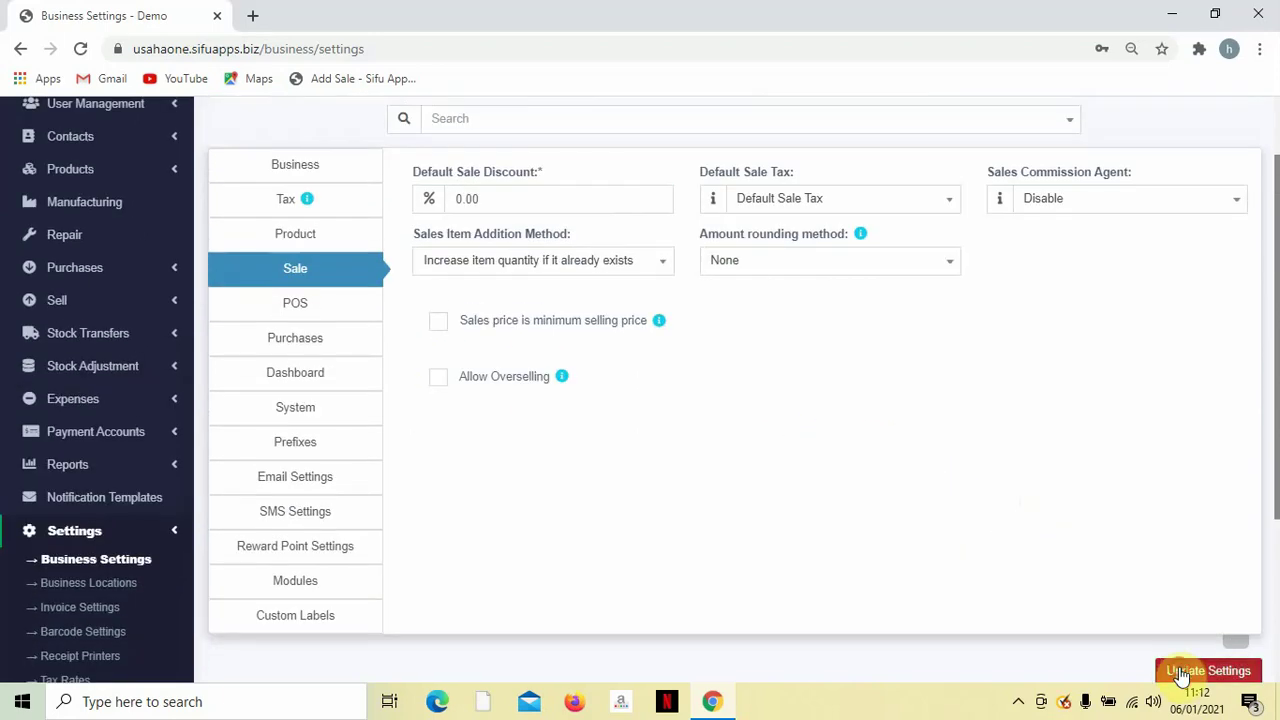
pyautogui.click(1183, 673)
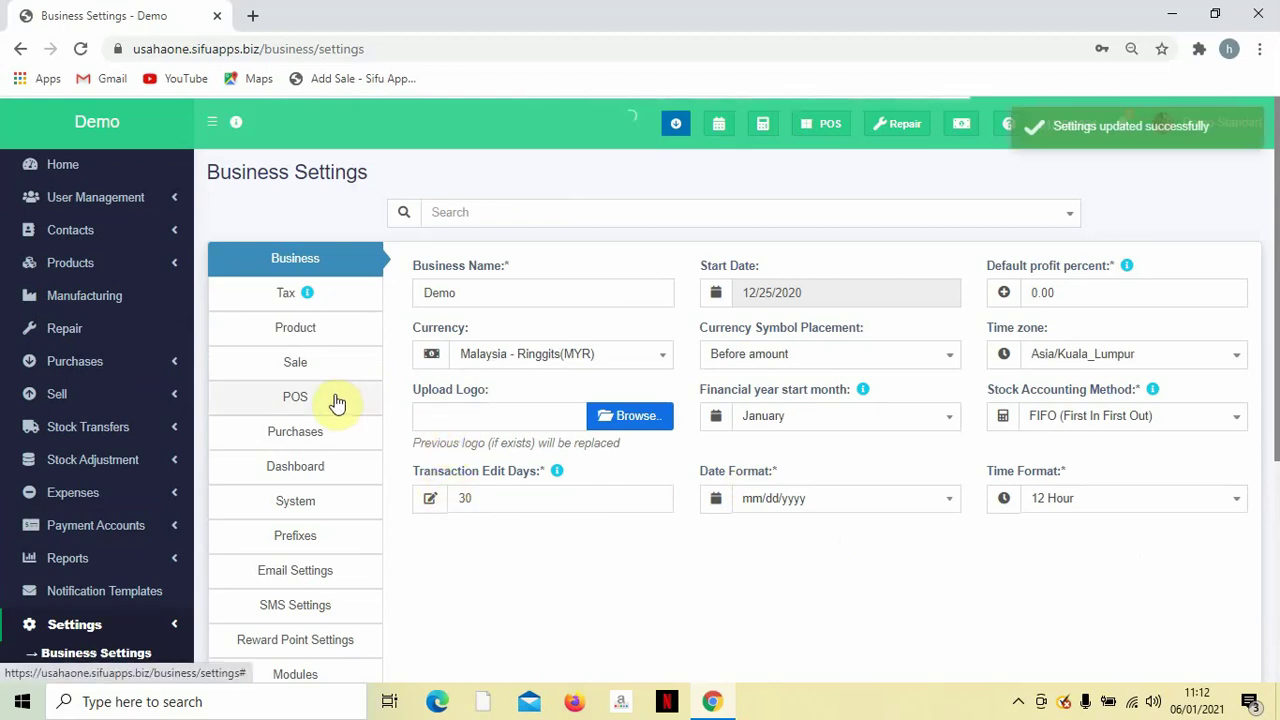
# Open the POS settings and scroll past the keyboard shortcuts to the Disable Draft, order tax and credit sale checkboxes.
pyautogui.scroll(-1, 335, 400)
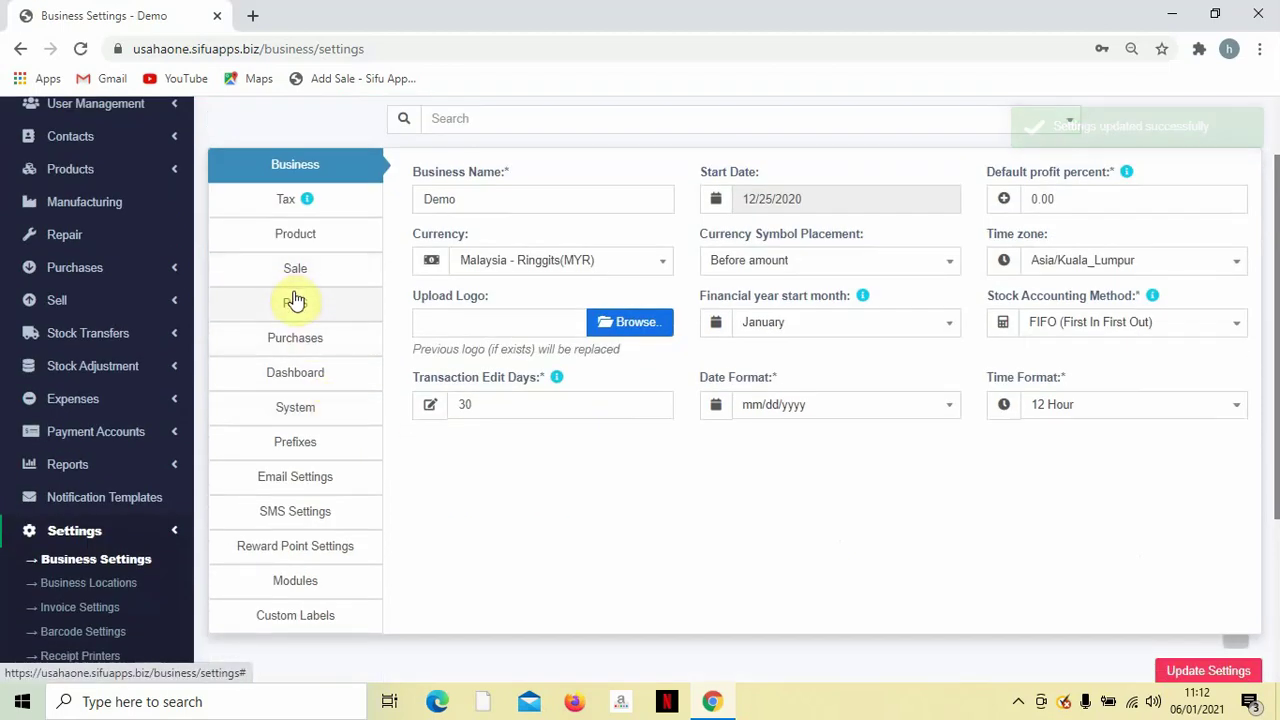
pyautogui.click(296, 305)
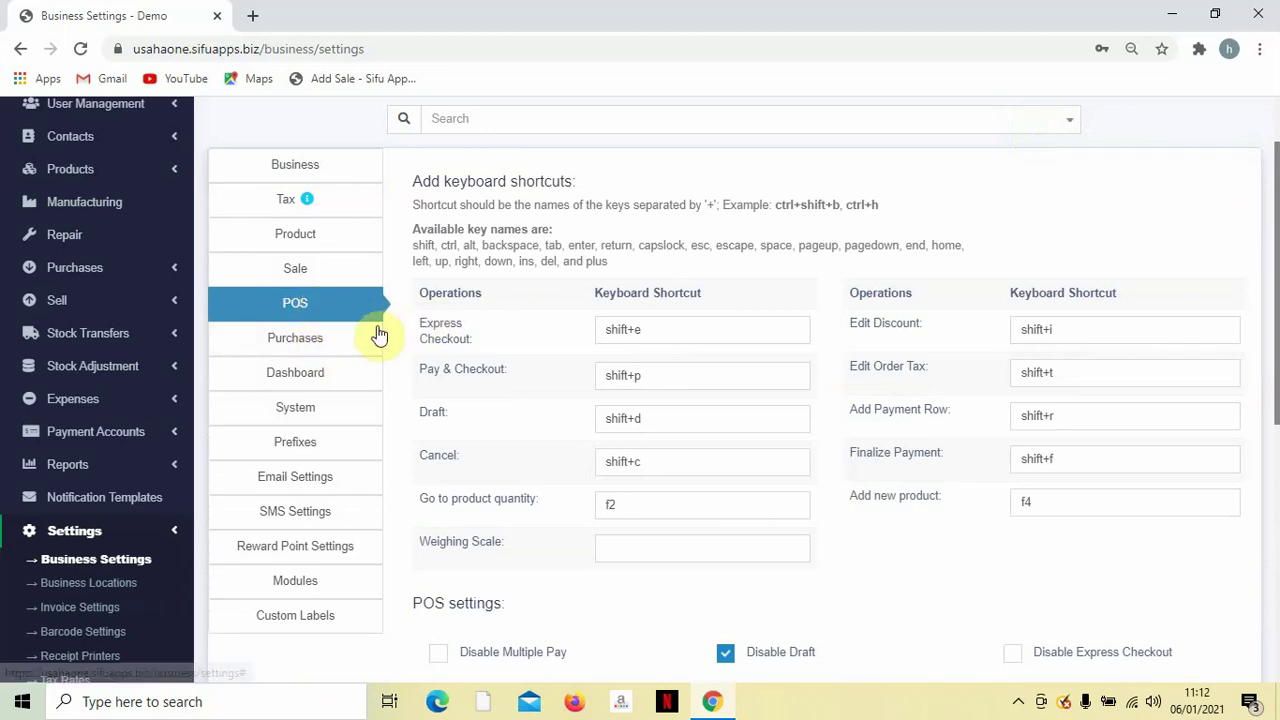
pyautogui.scroll(-1, 551, 303)
pyautogui.scroll(1, 551, 307)
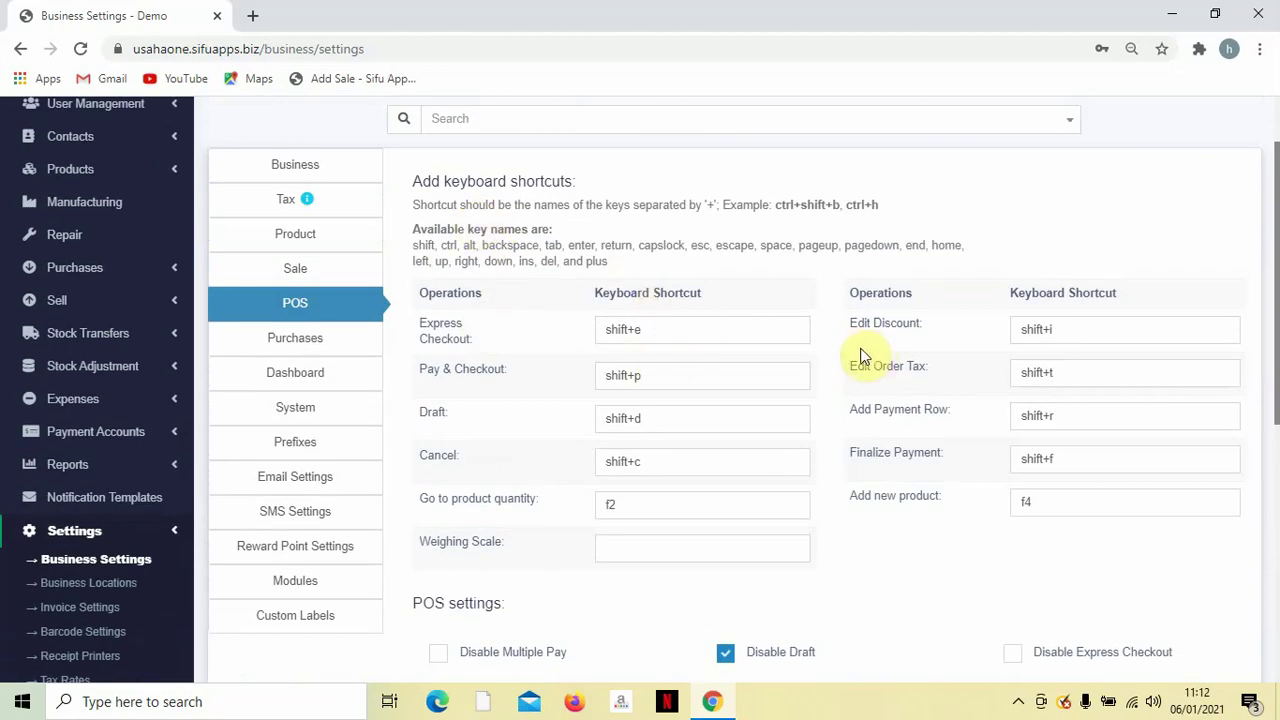
pyautogui.scroll(-3, 866, 348)
pyautogui.scroll(-2, 863, 352)
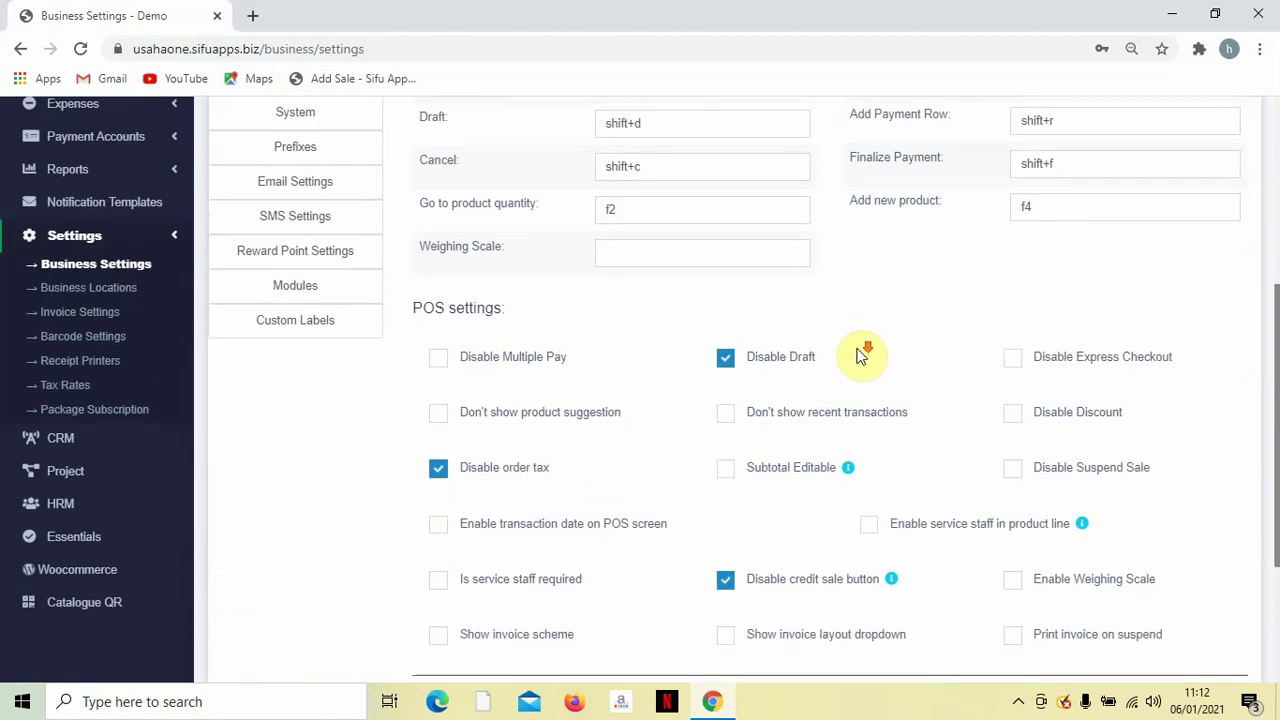
pyautogui.scroll(-1, 860, 354)
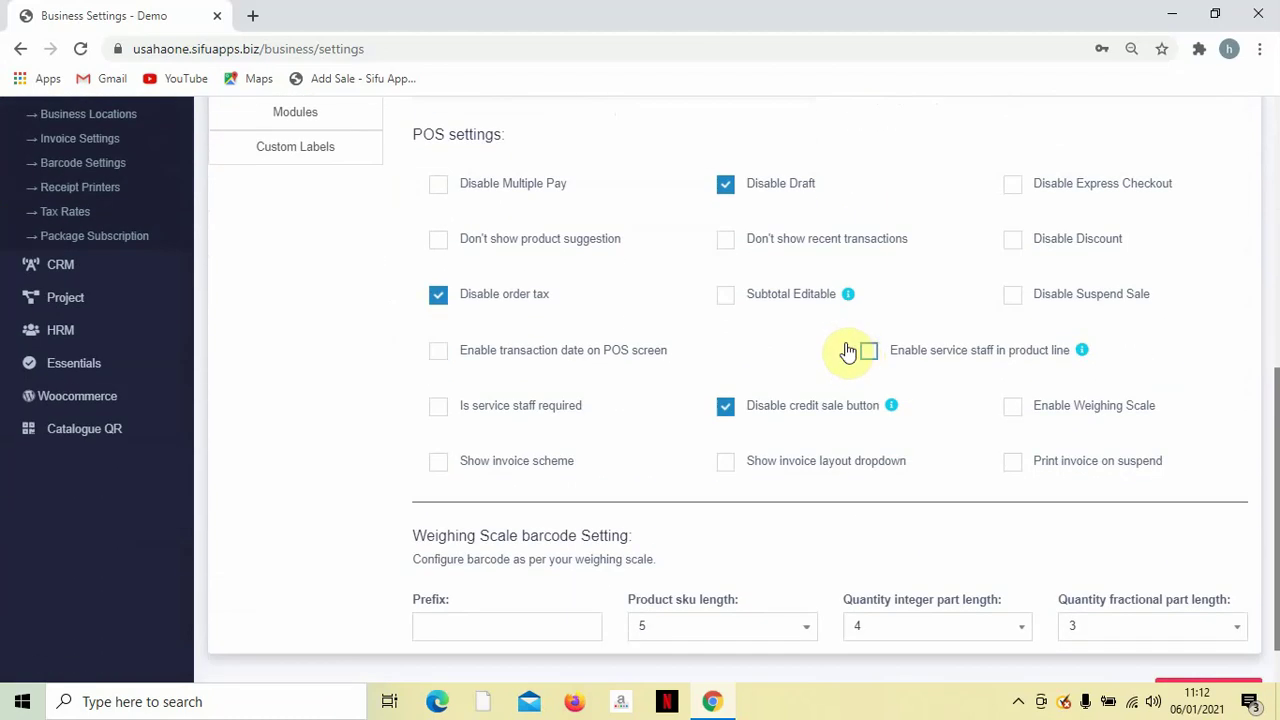
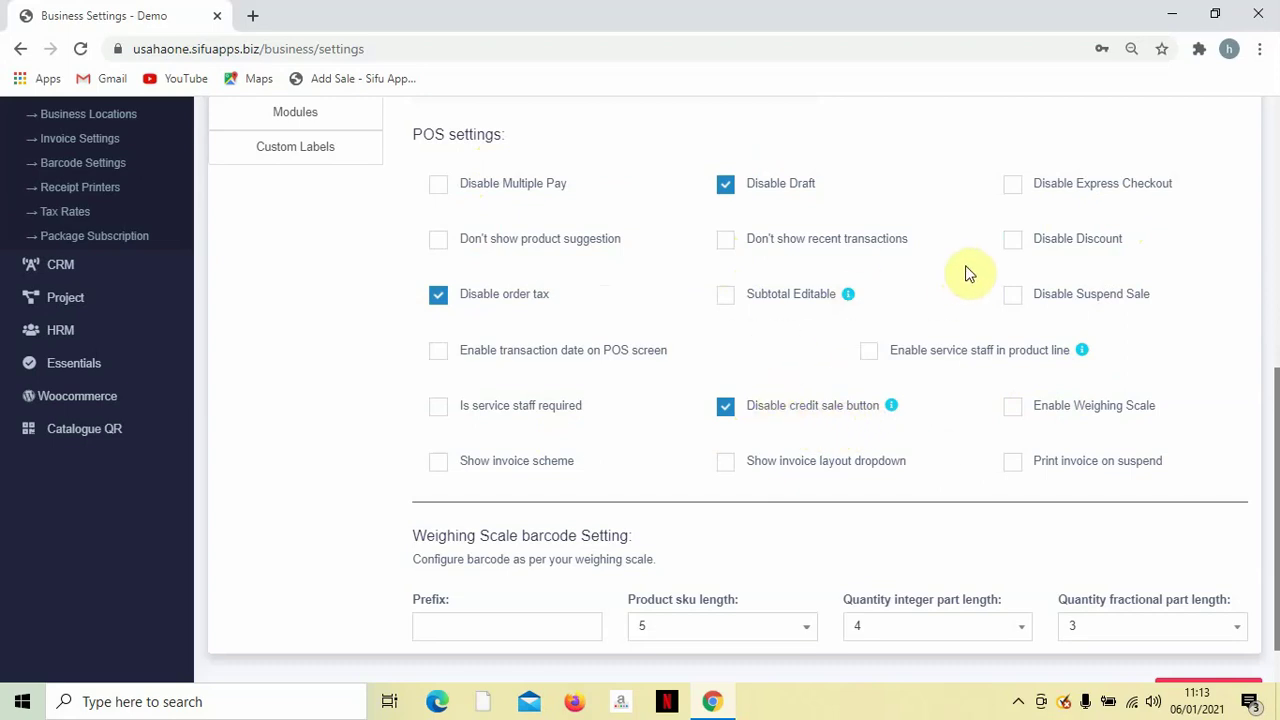
# Save the POS settings with Disable Draft, order tax and credit sale button turned on.
pyautogui.scroll(-1, 490, 285)
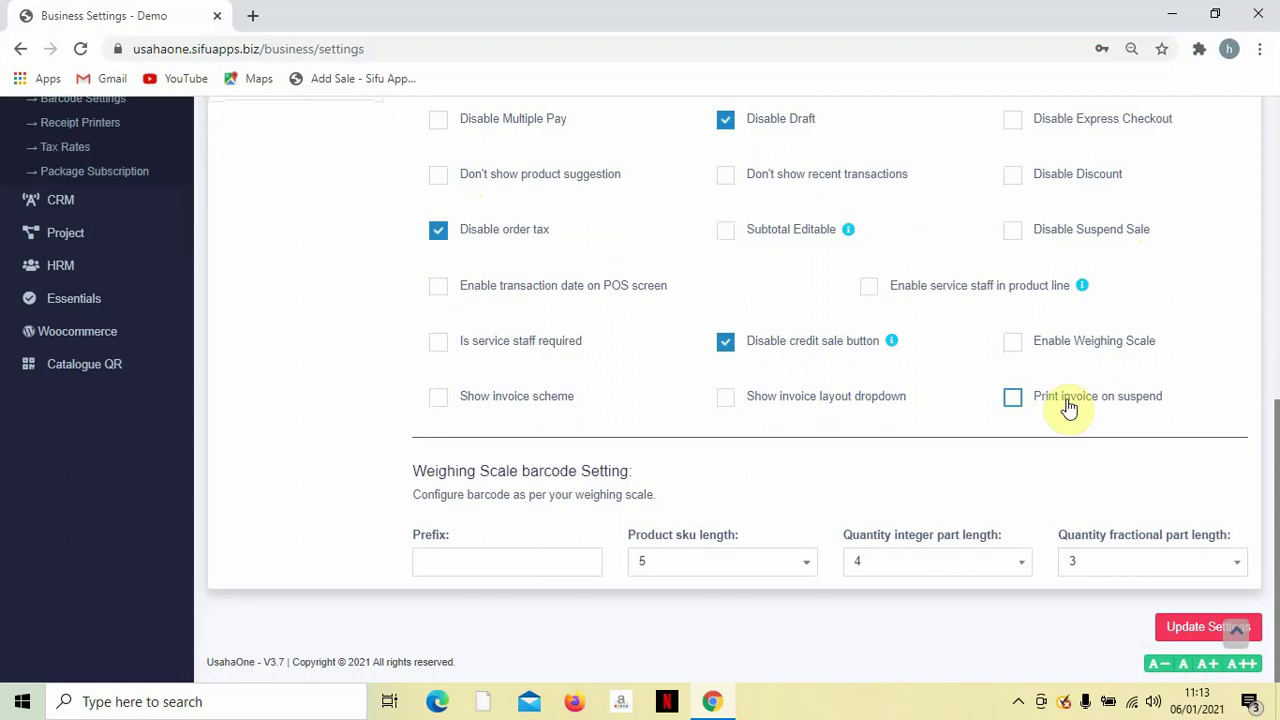
pyautogui.click(1178, 640)
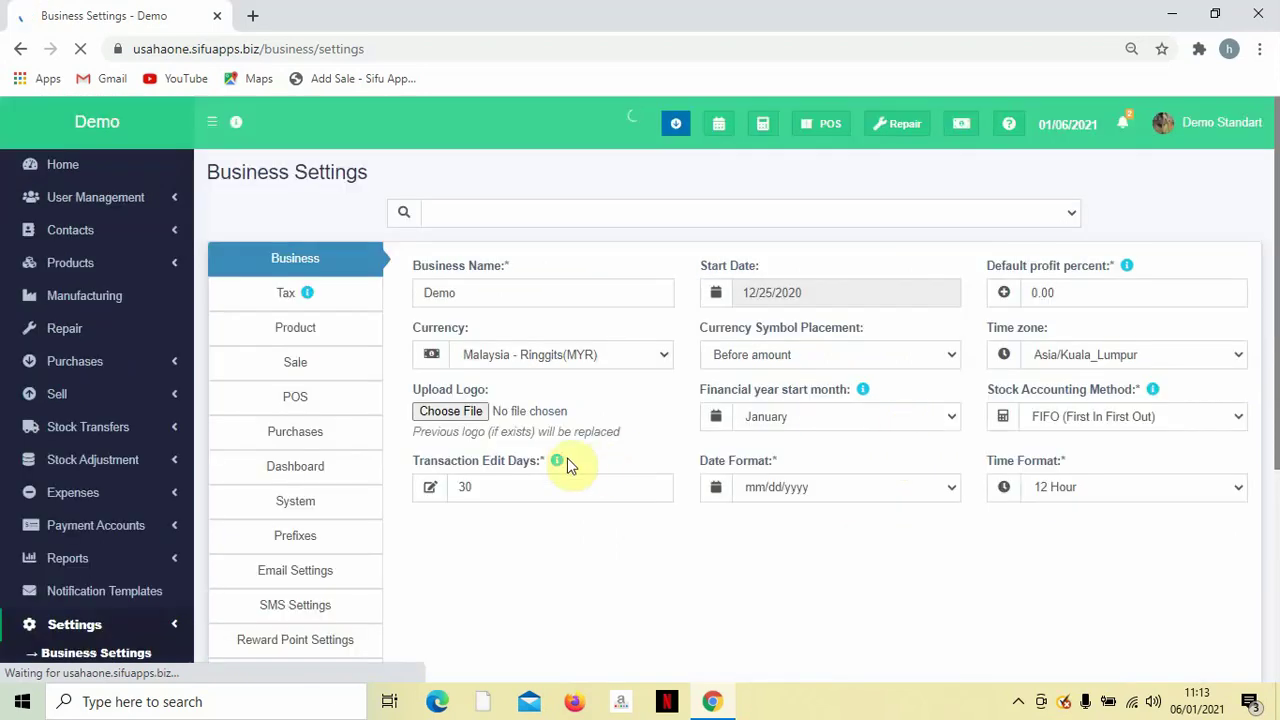
# Review the Purchases, Dashboard and System settings, leaving the Theme Color unchanged.
pyautogui.click(277, 435)
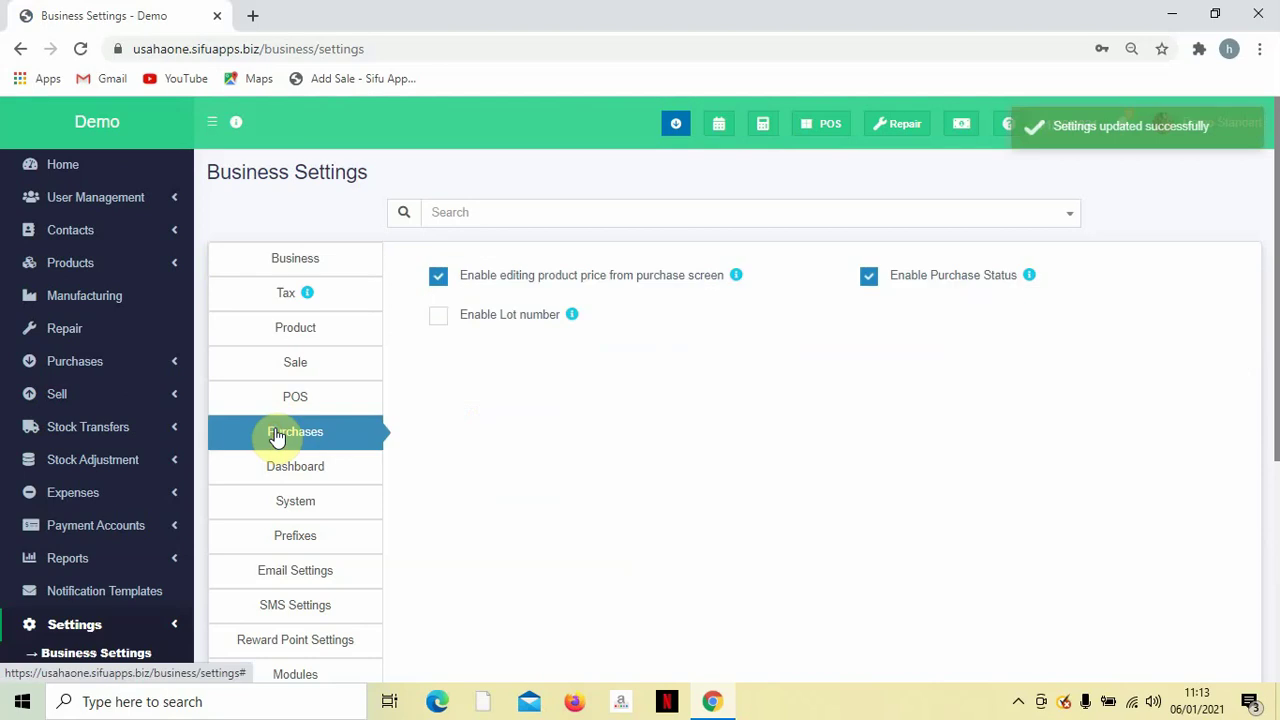
pyautogui.click(438, 277)
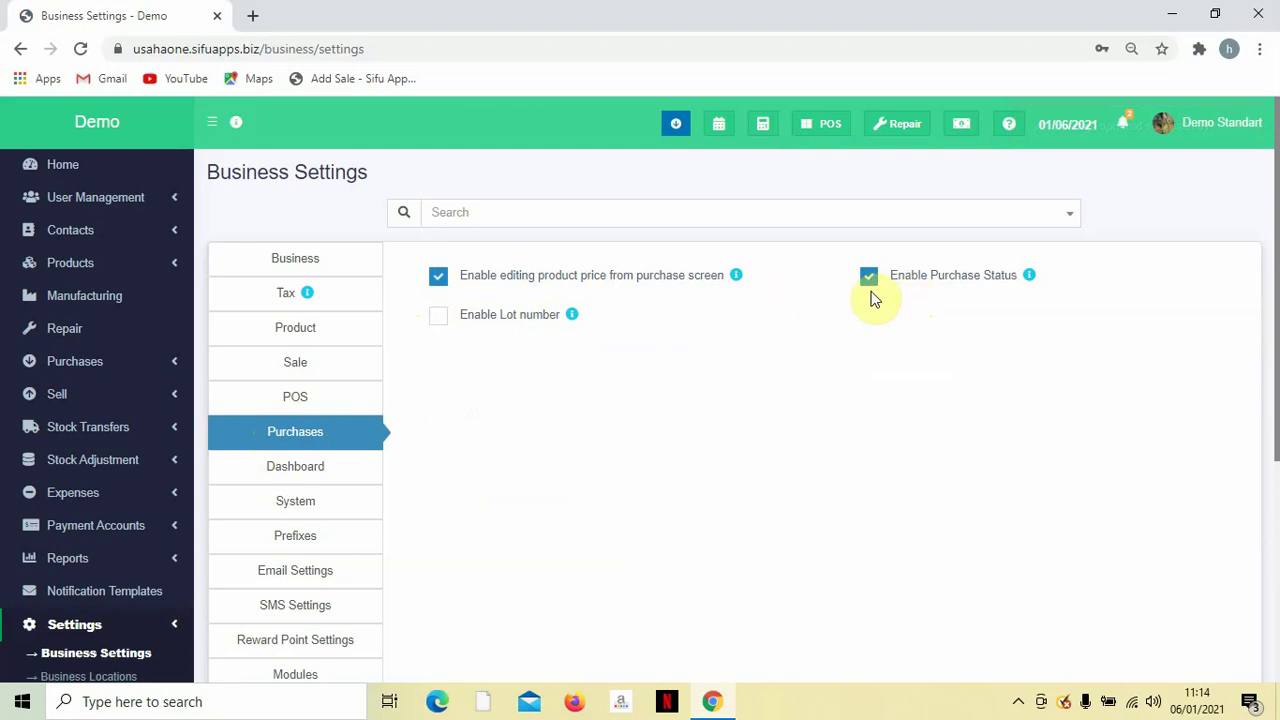
pyautogui.scroll(-1, 379, 366)
pyautogui.click(297, 379)
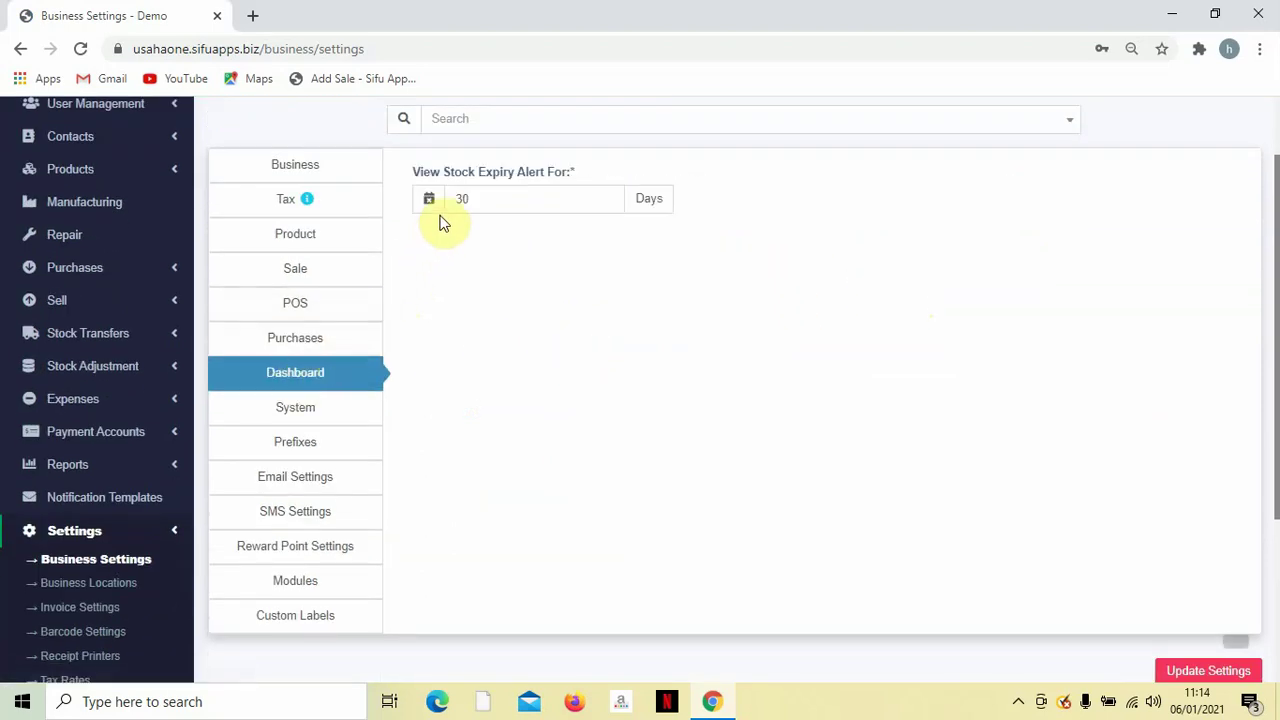
pyautogui.click(298, 410)
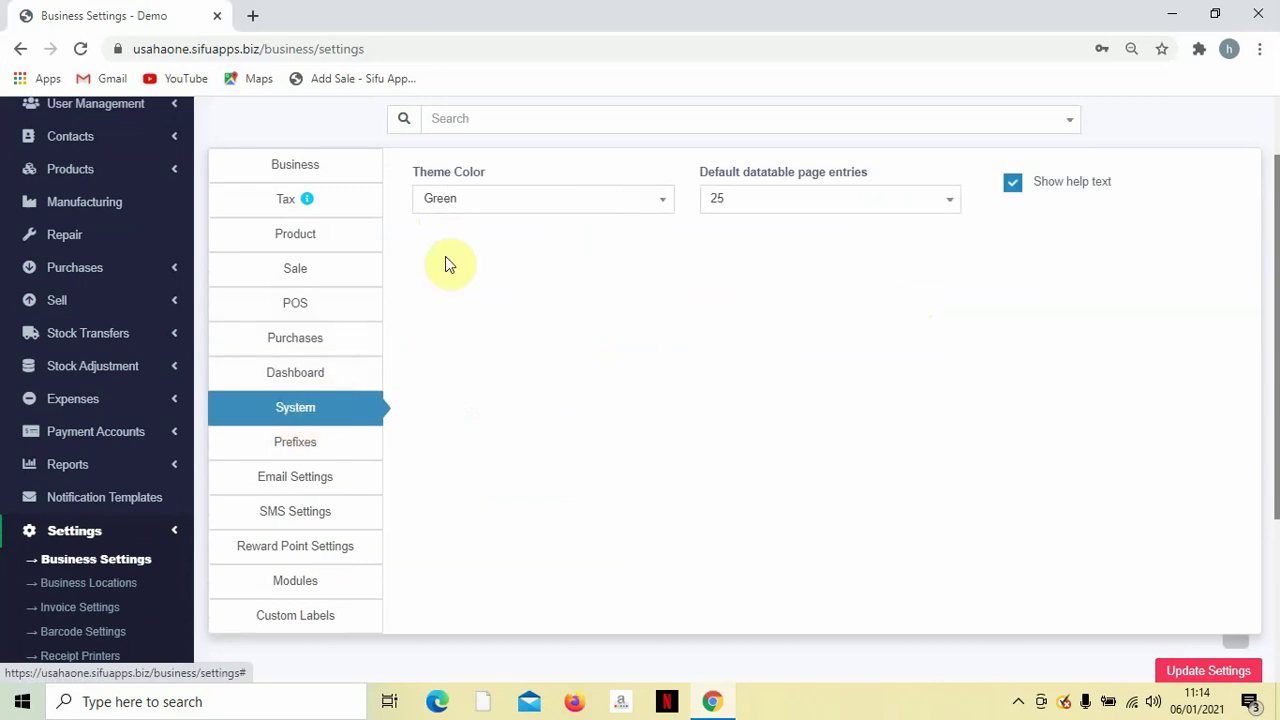
pyautogui.scroll(2, 472, 298)
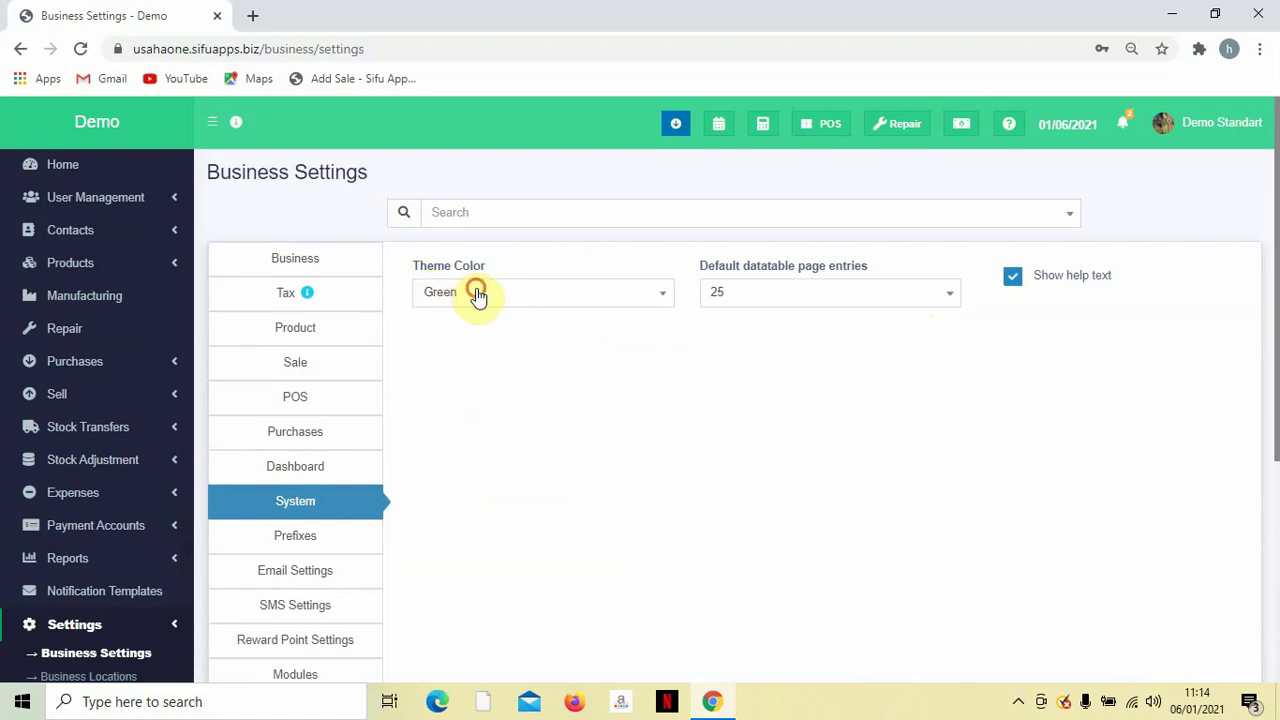
pyautogui.click(473, 295)
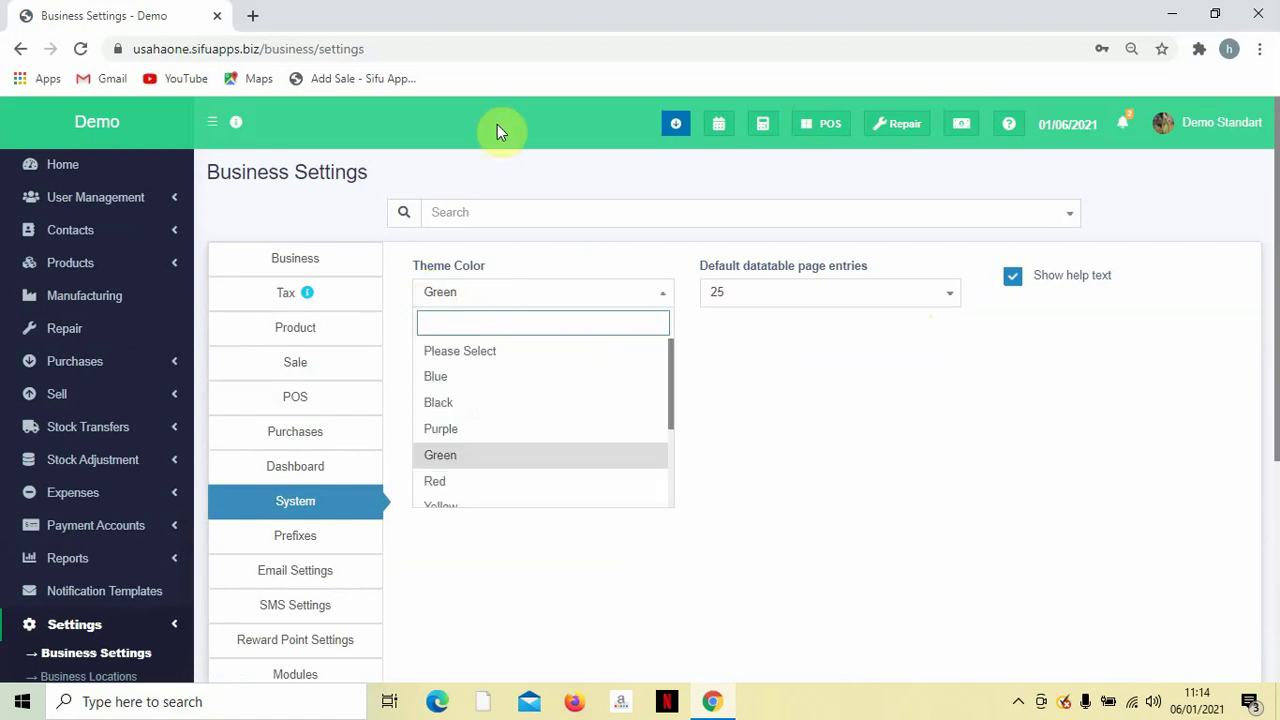
pyautogui.click(794, 397)
# Show the Prefixes section and select the PO purchase order prefix.
pyautogui.scroll(-1, 447, 484)
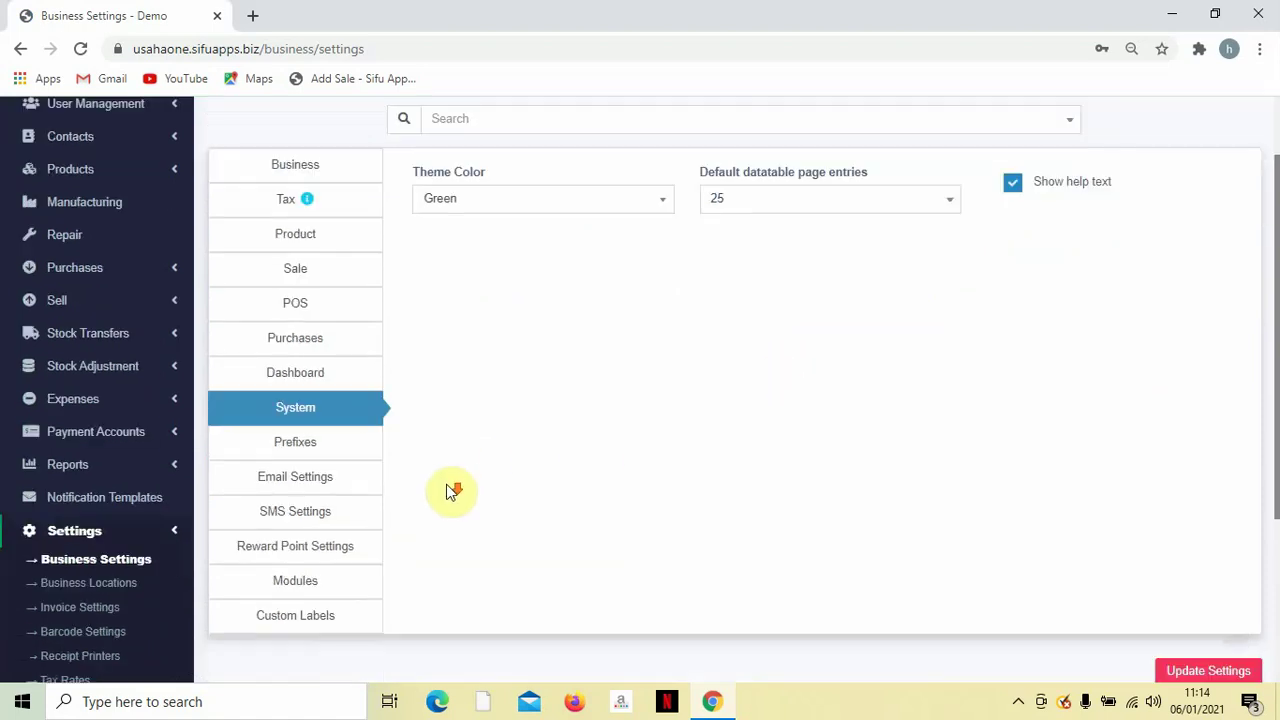
pyautogui.click(306, 446)
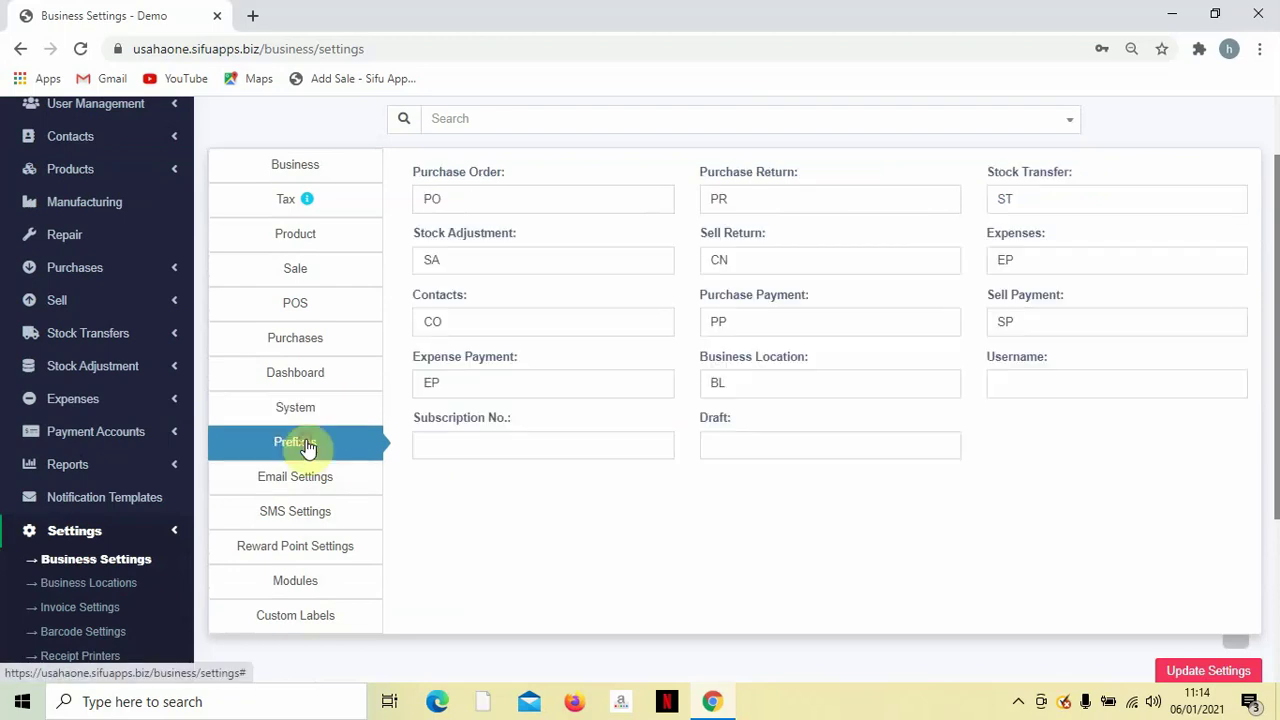
pyautogui.doubleClick(493, 201)
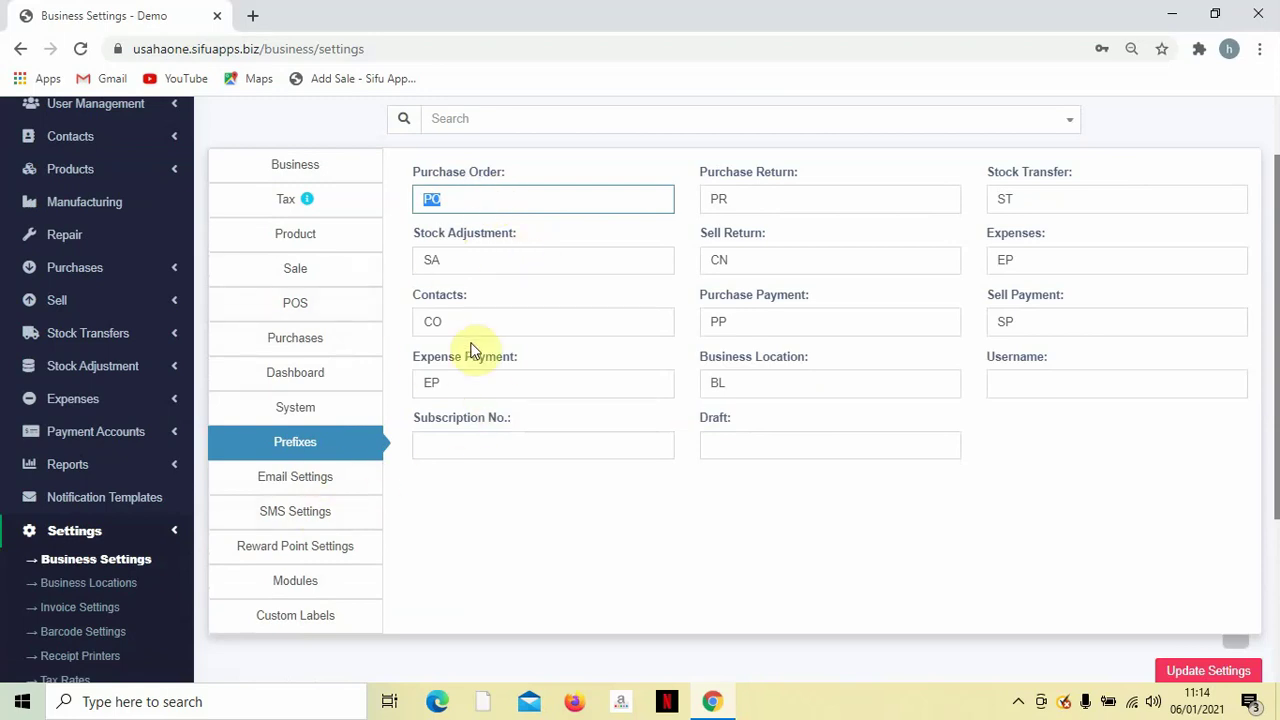
pyautogui.scroll(-3, 404, 460)
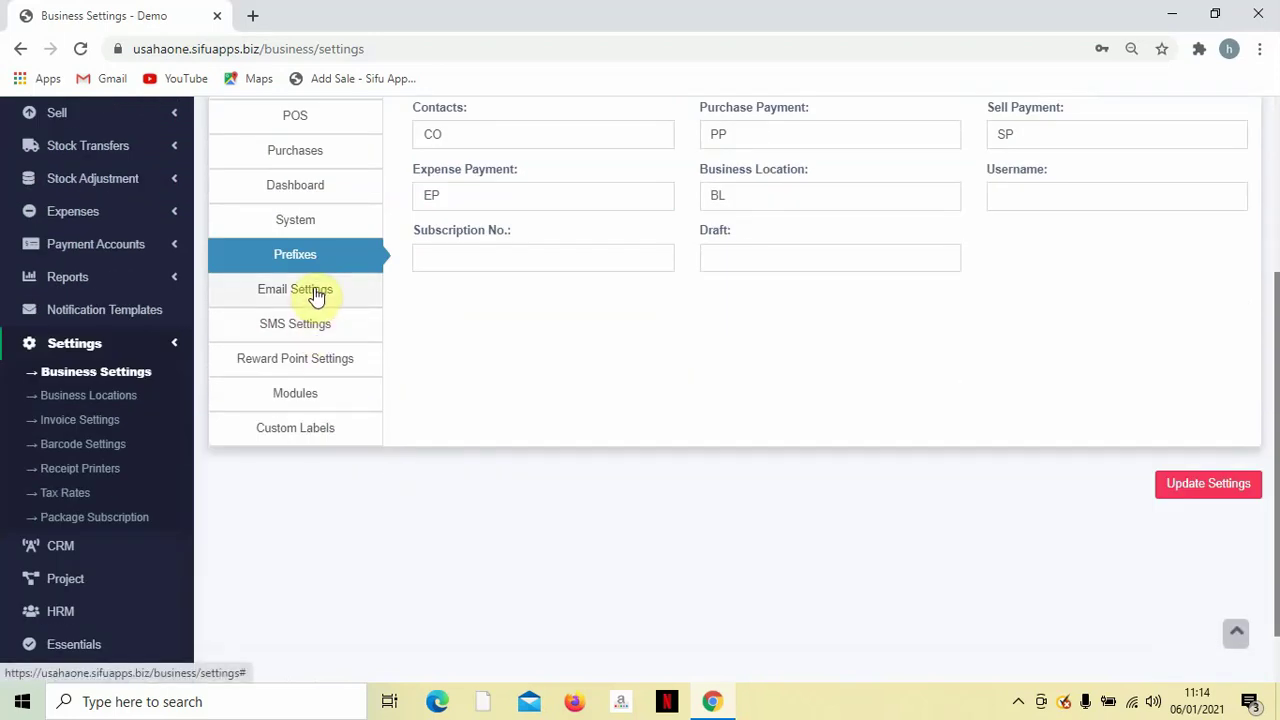
# Show Reward Point Settings: 'Loyal Member', 100 max redeem points per order, 1-year expiry.
pyautogui.click(298, 368)
pyautogui.scroll(3, 672, 412)
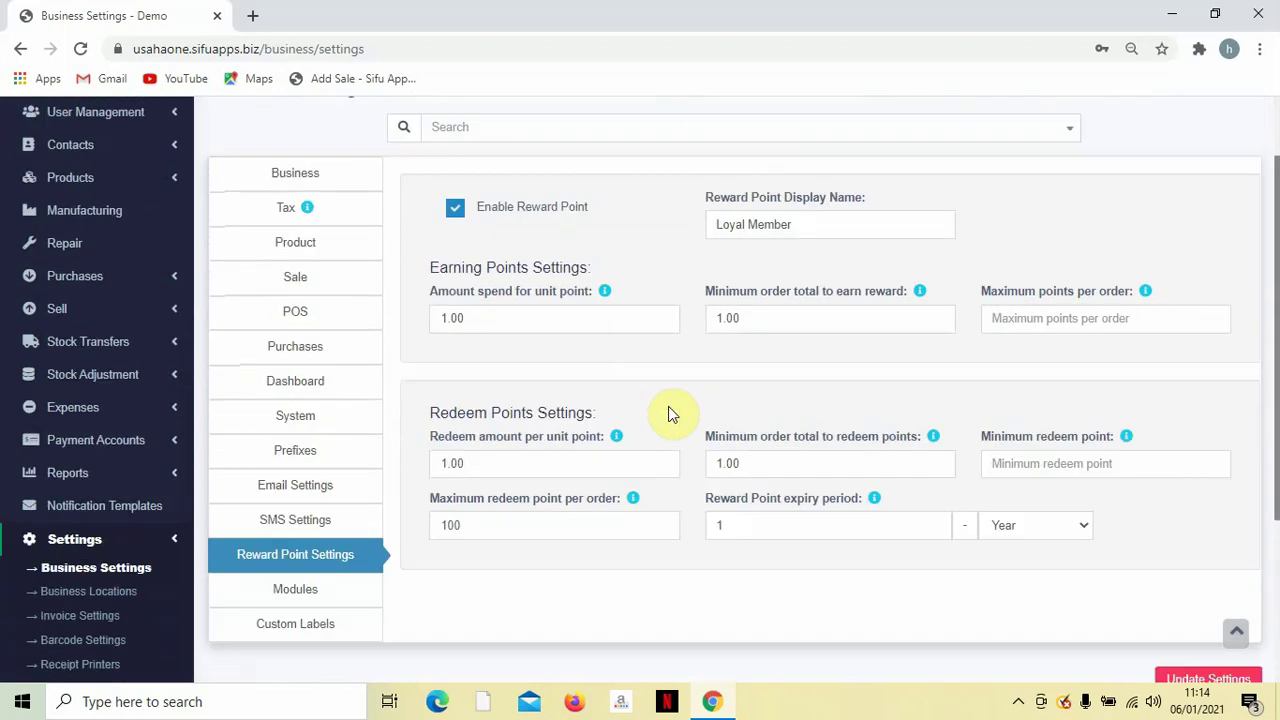
pyautogui.scroll(1, 668, 407)
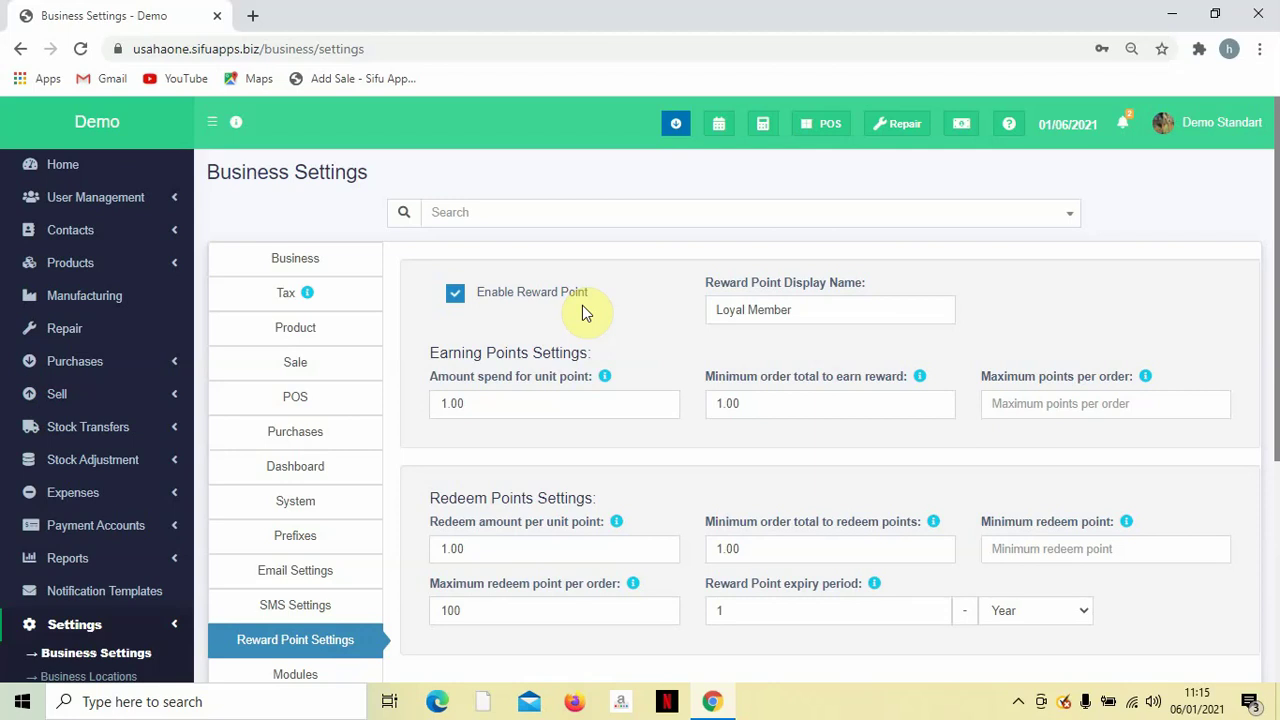
# Go through the reward point fields: enable toggle, display name, spend/redeem amounts and expiry period.
pyautogui.click(452, 296)
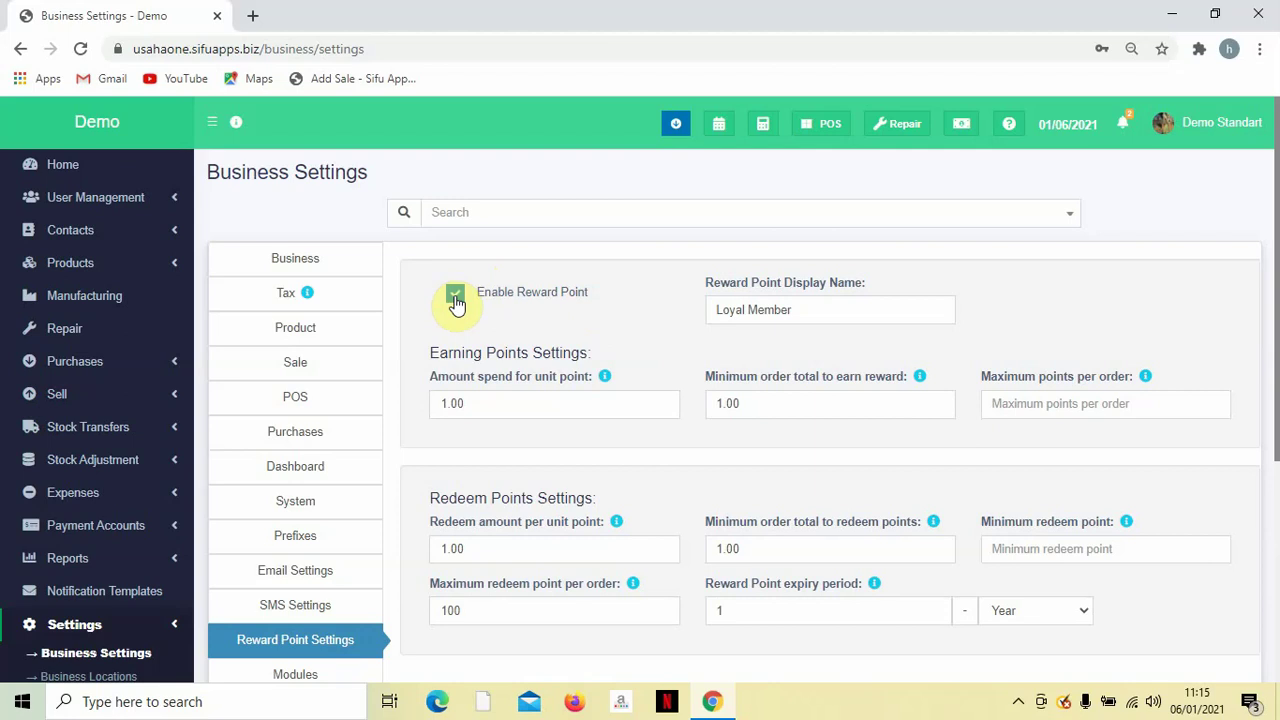
pyautogui.tripleClick(806, 315)
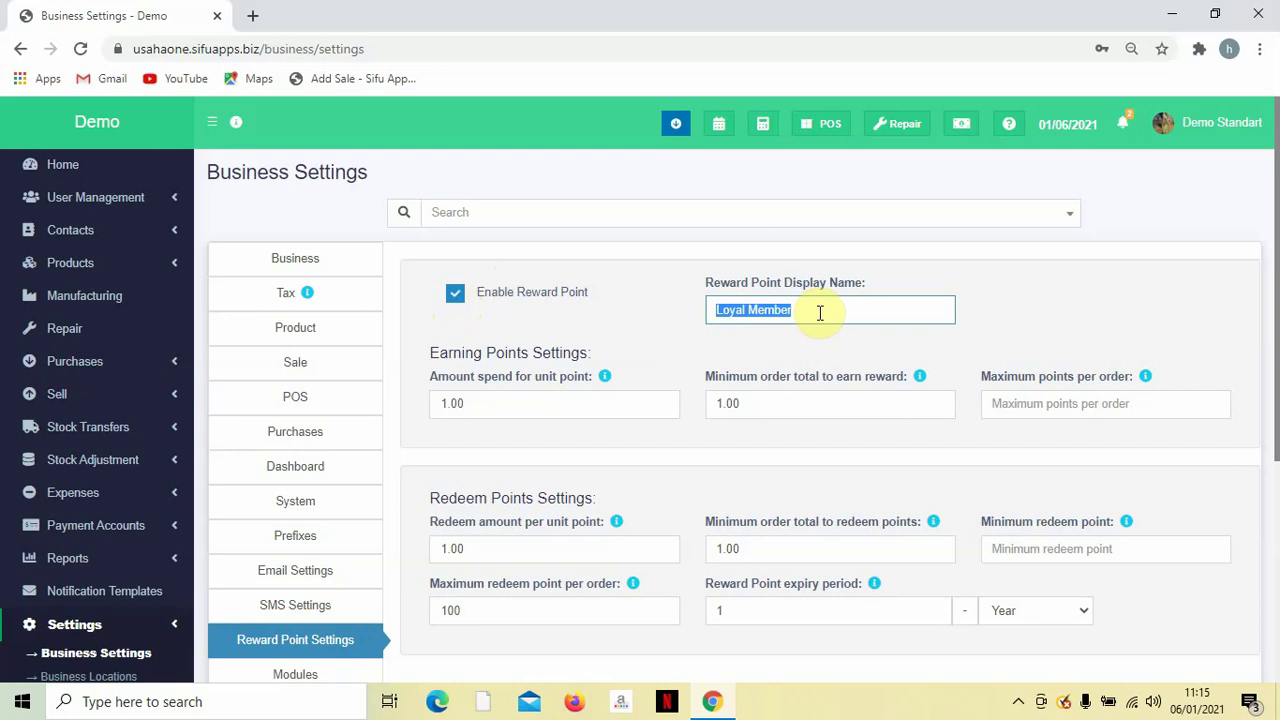
pyautogui.scroll(-1, 745, 335)
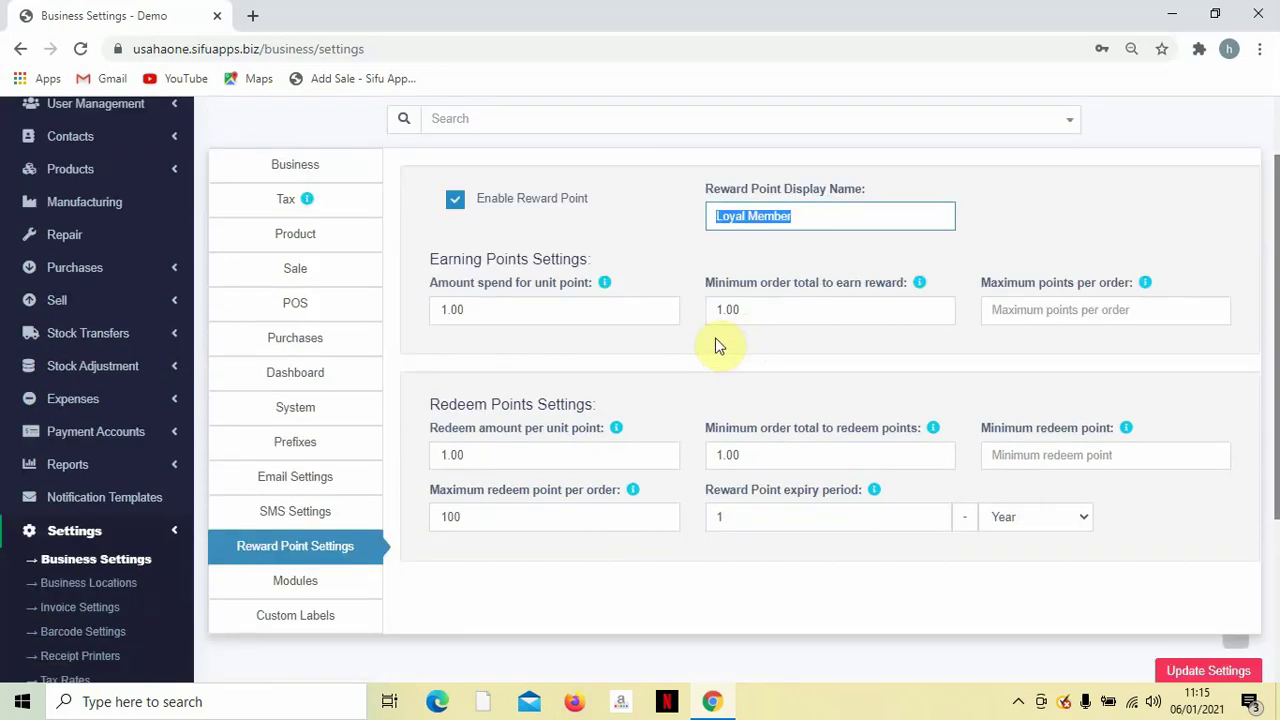
pyautogui.doubleClick(520, 314)
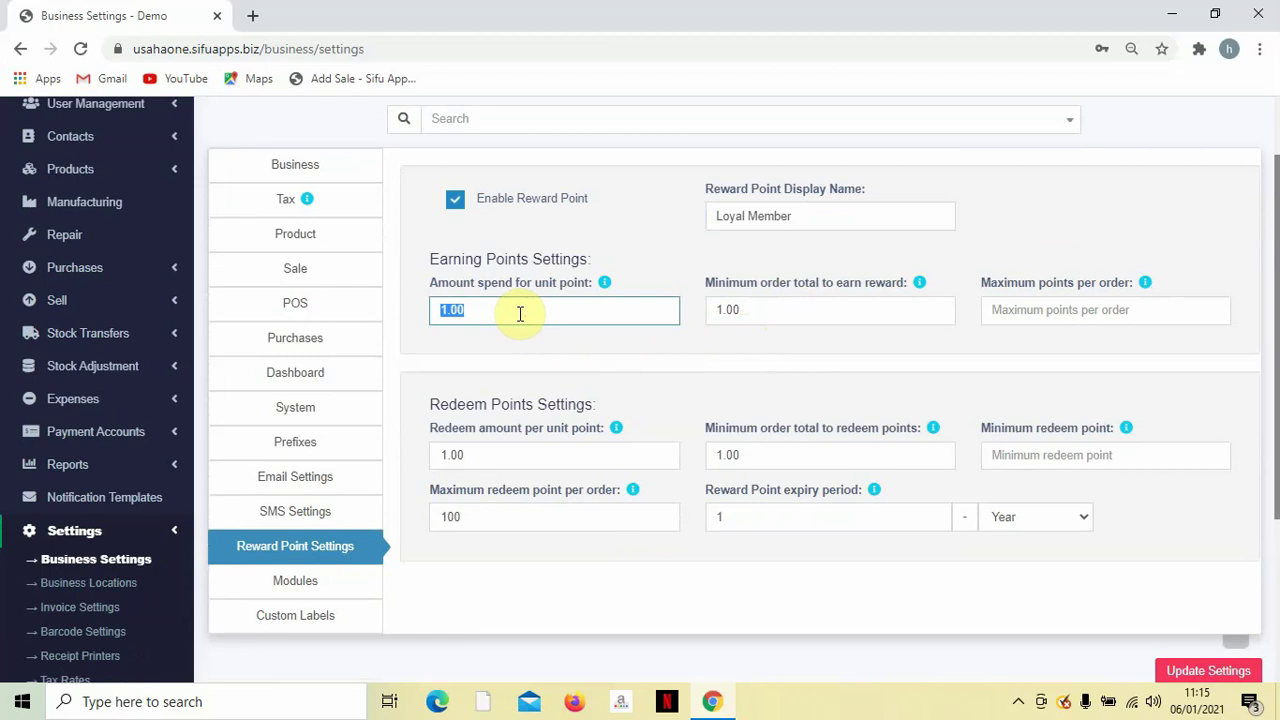
pyautogui.doubleClick(506, 462)
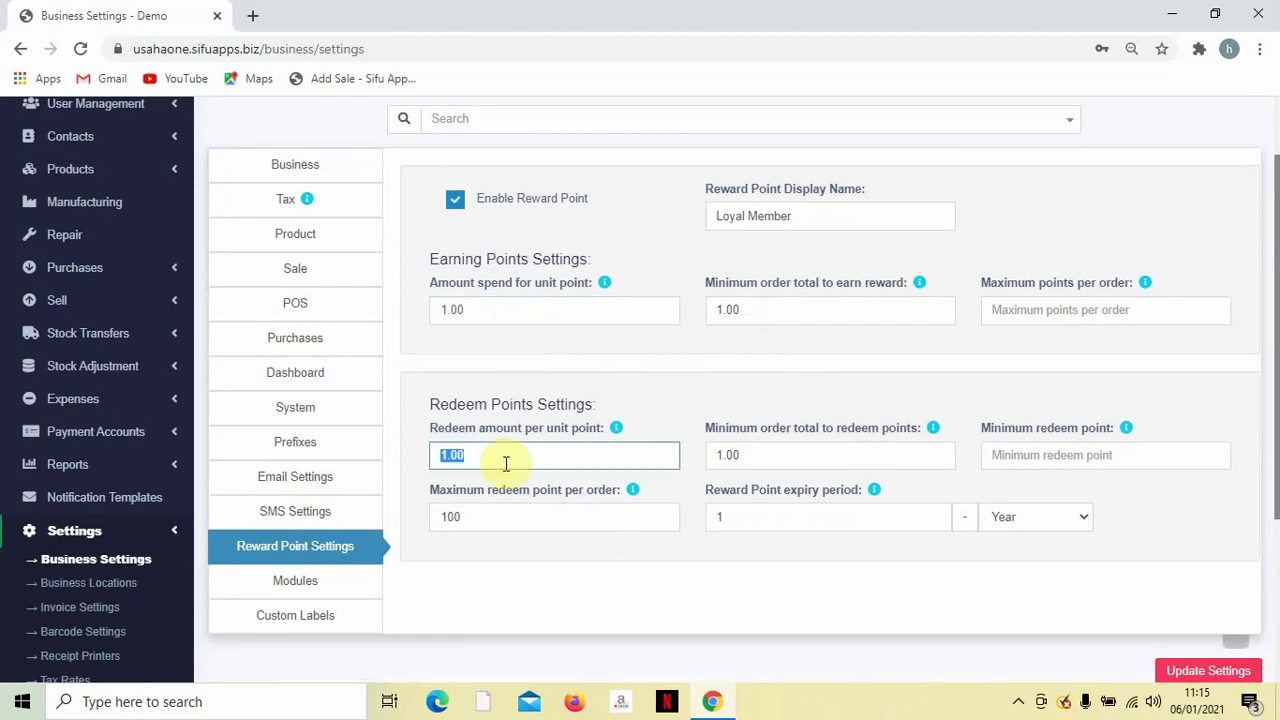
pyautogui.doubleClick(510, 310)
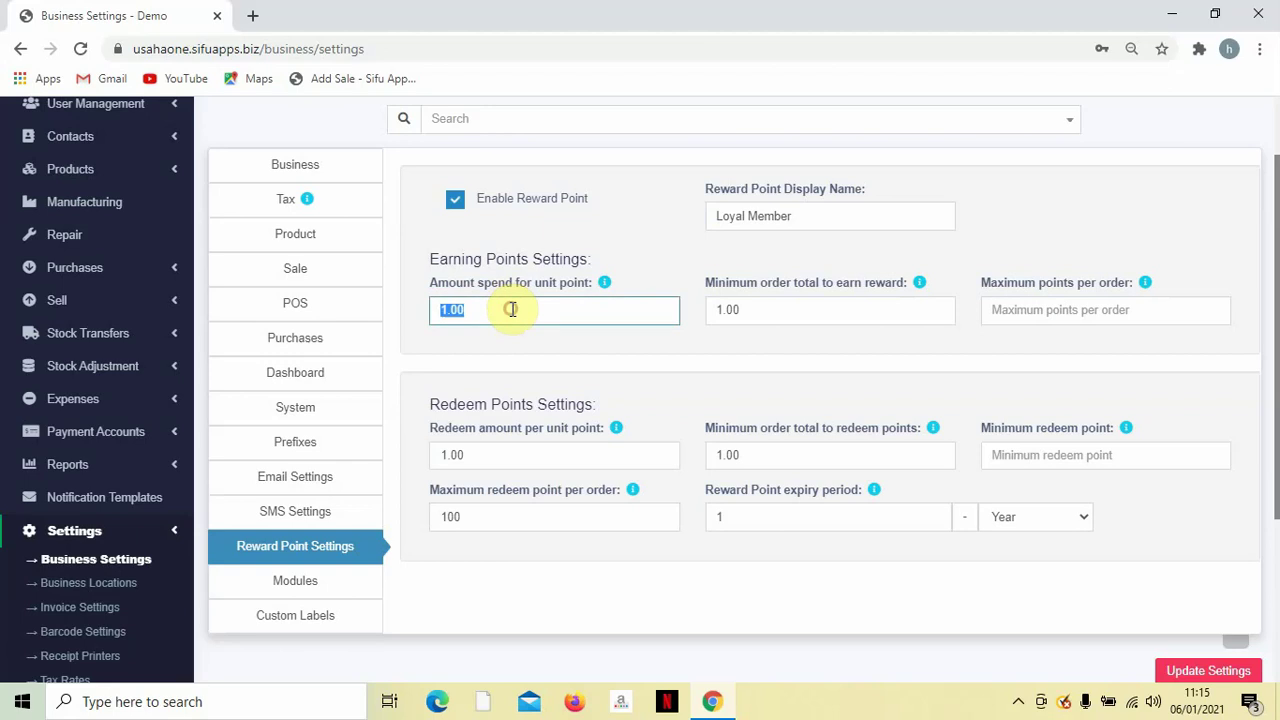
pyautogui.doubleClick(494, 455)
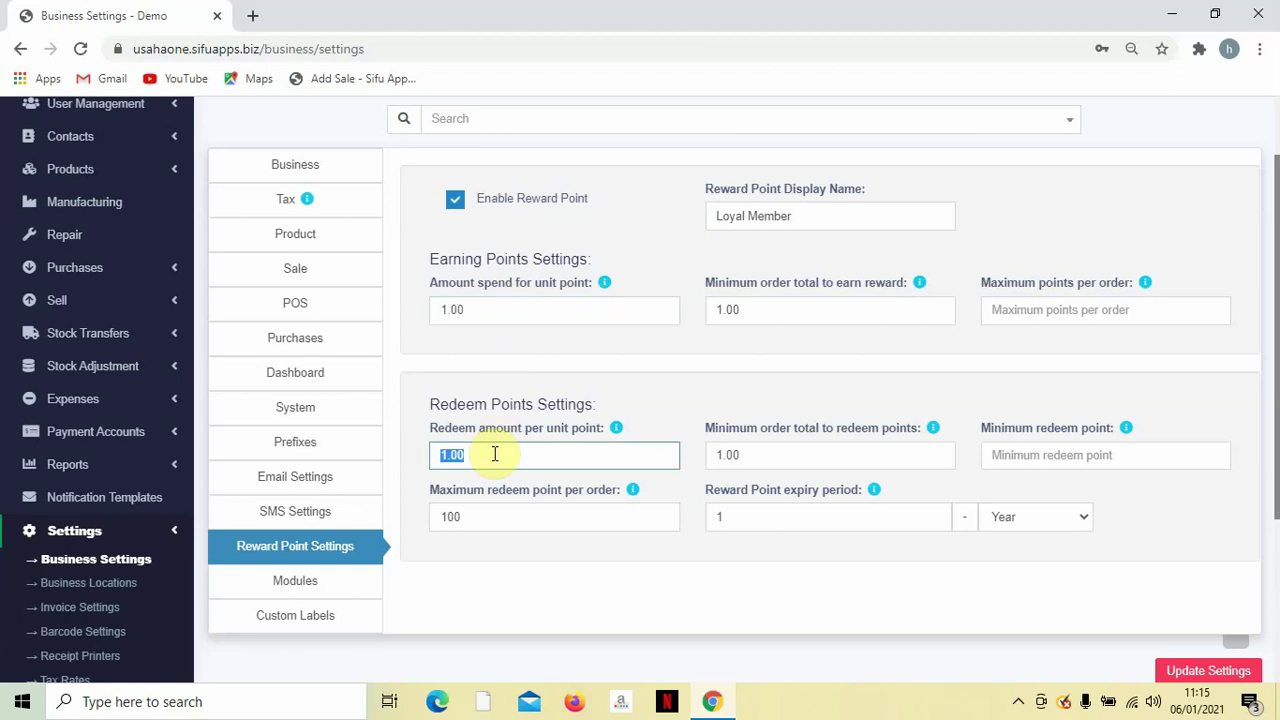
pyautogui.doubleClick(506, 312)
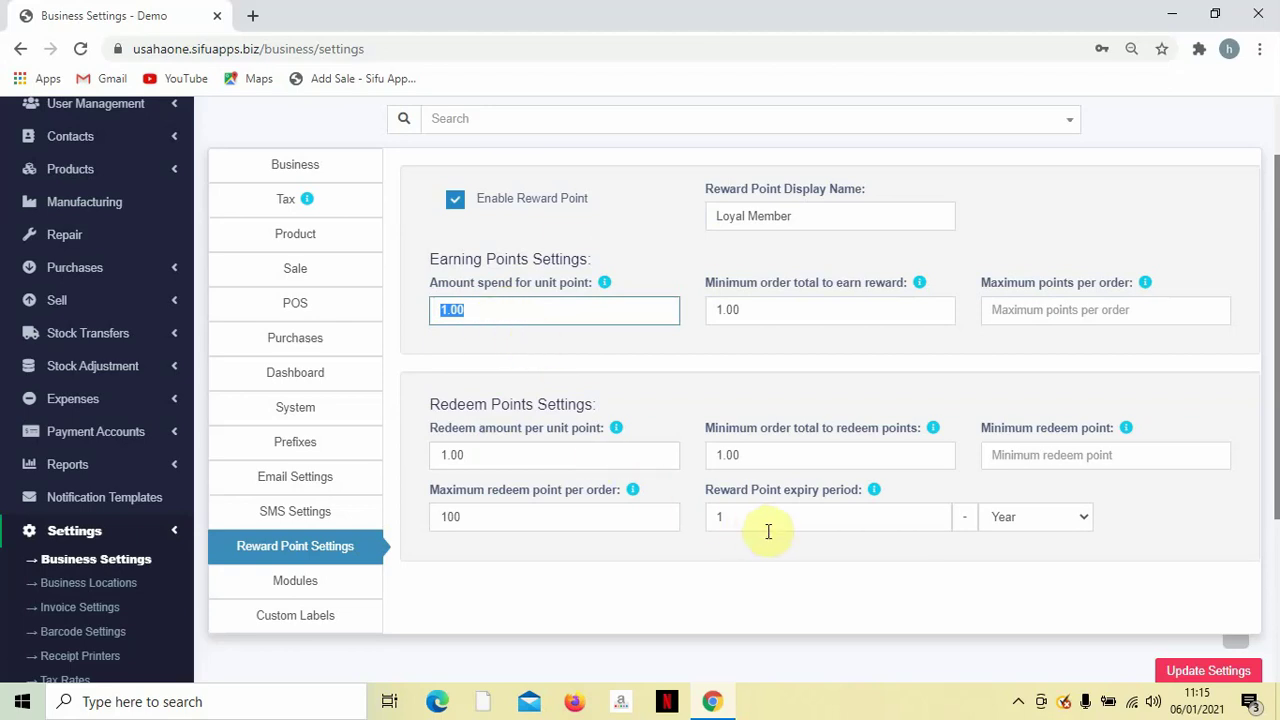
pyautogui.moveTo(706, 490); pyautogui.dragTo(785, 508)
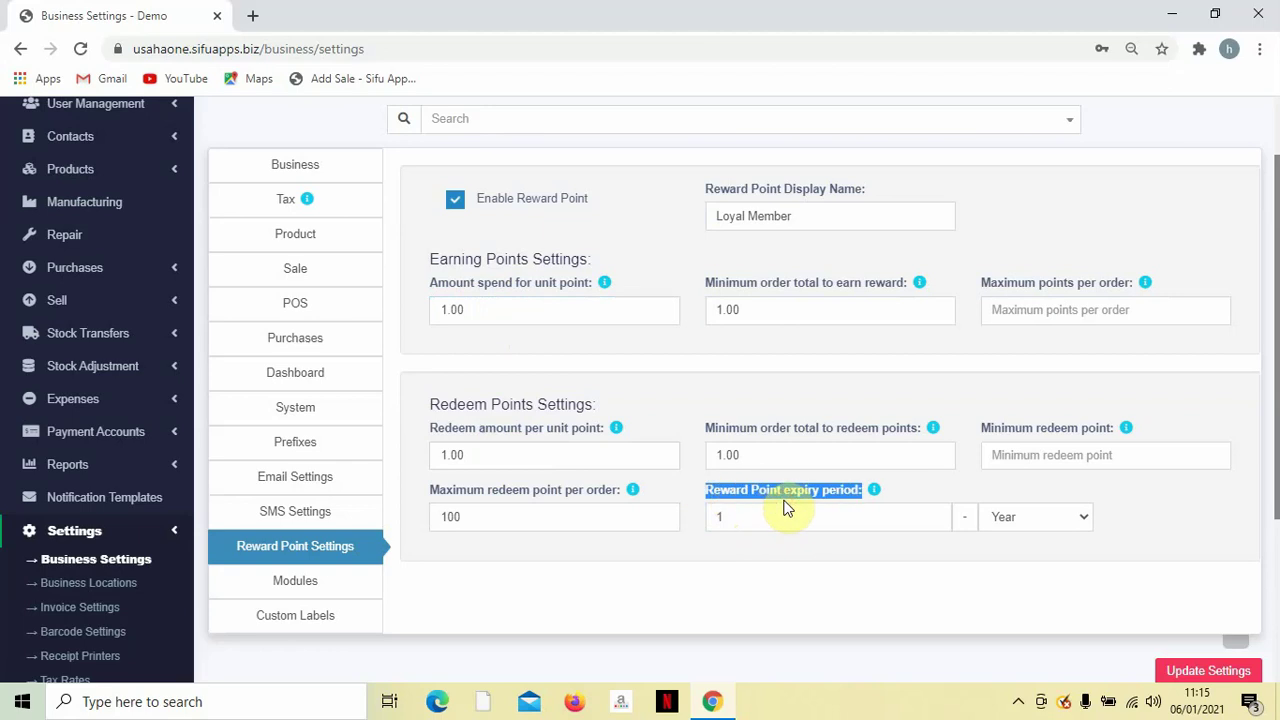
pyautogui.doubleClick(783, 517)
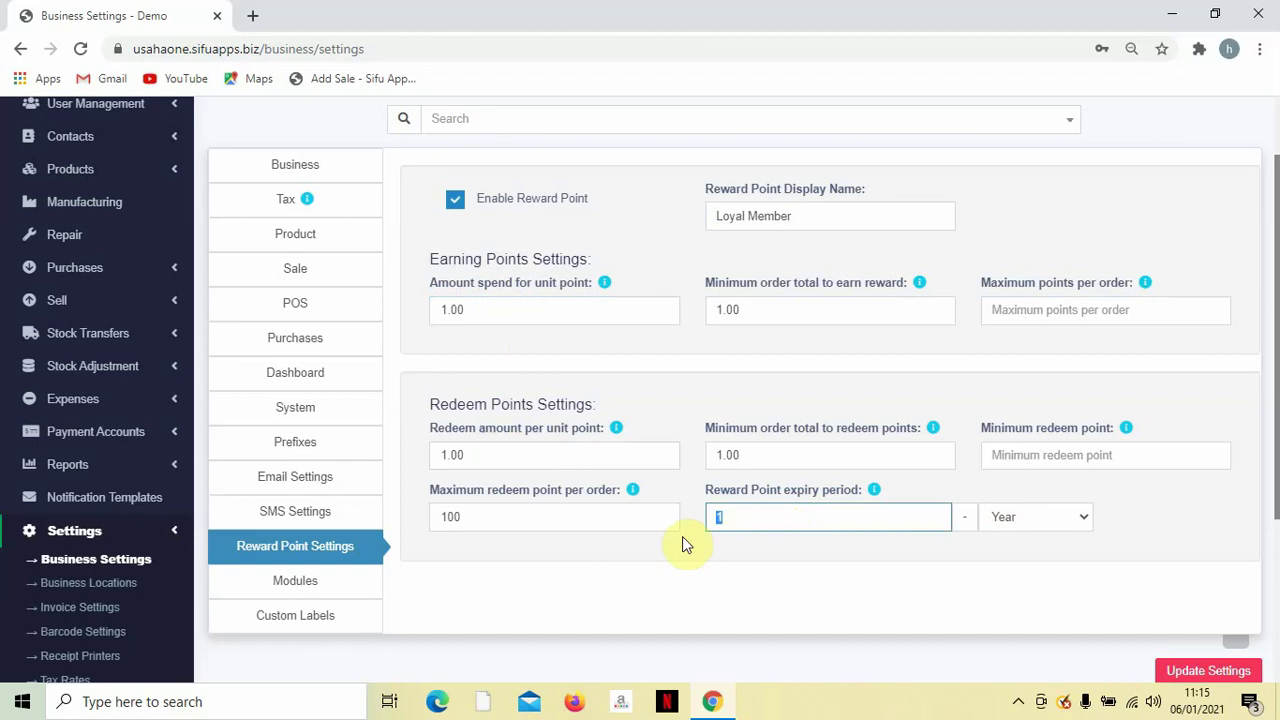
# Save the reward point settings and get the 'Settings updated successfully' confirmation.
pyautogui.scroll(1, 660, 512)
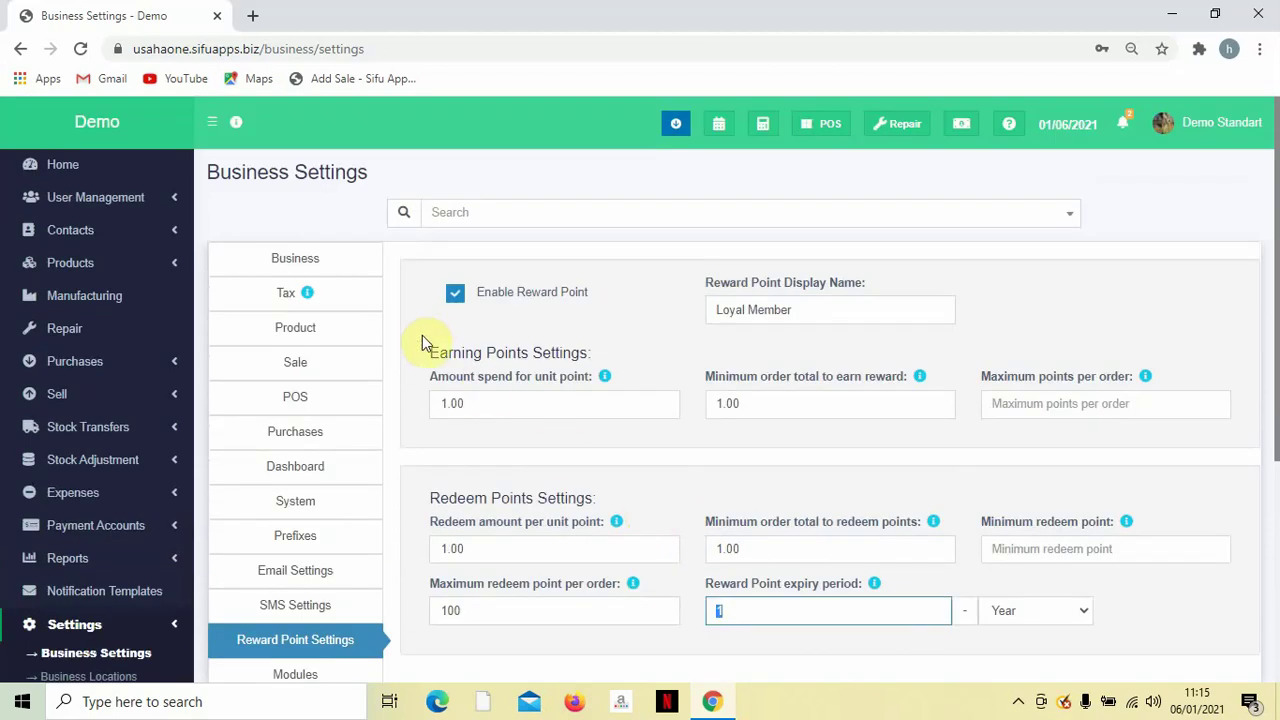
pyautogui.click(135, 242)
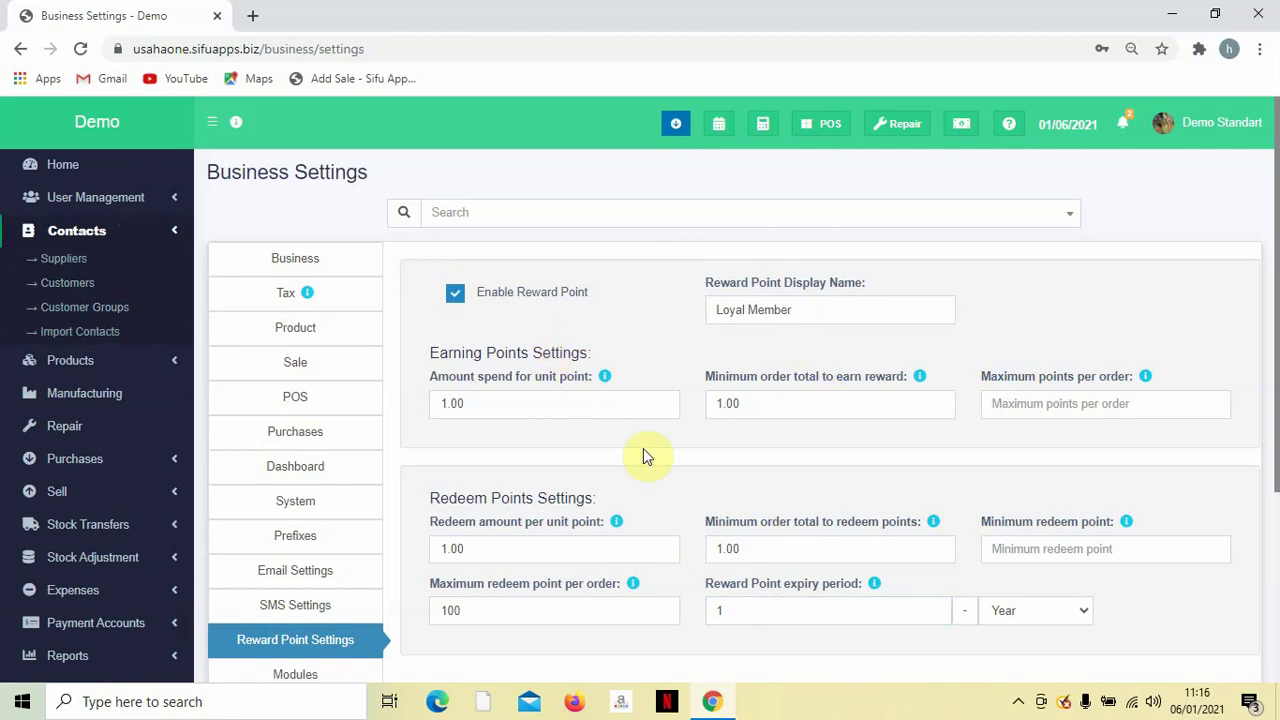
pyautogui.scroll(-1, 611, 436)
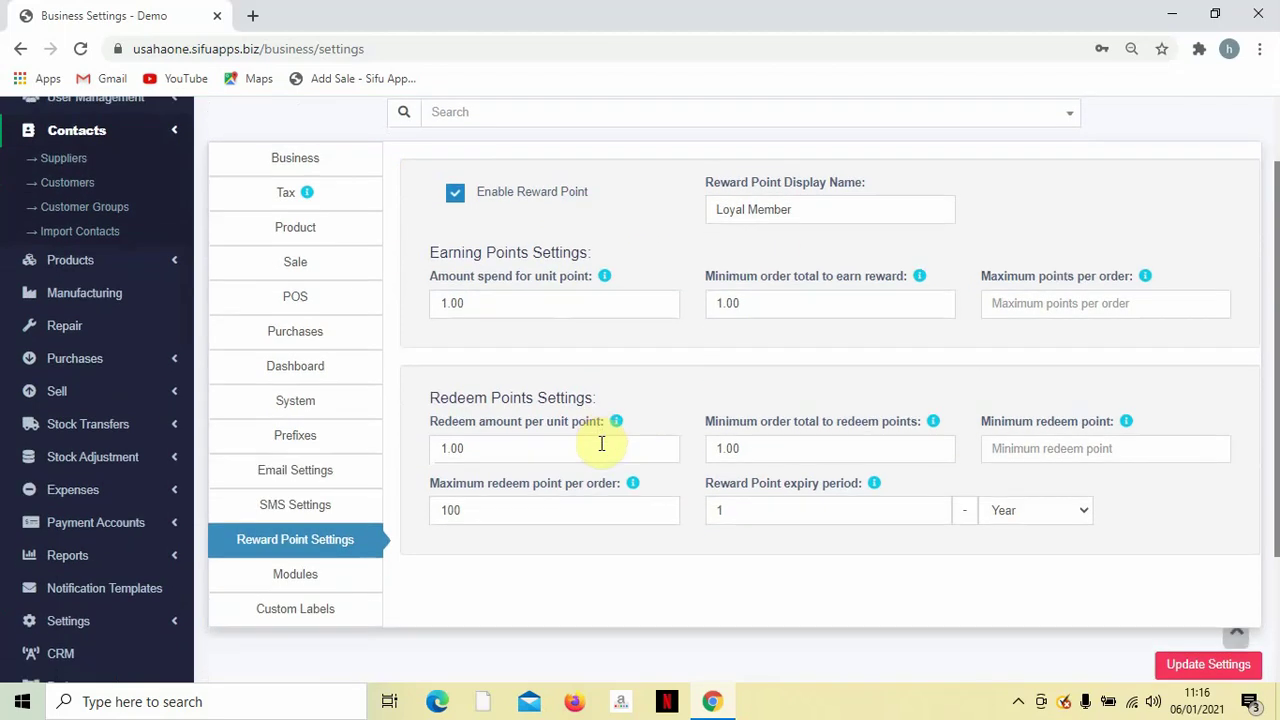
pyautogui.scroll(-1, 605, 430)
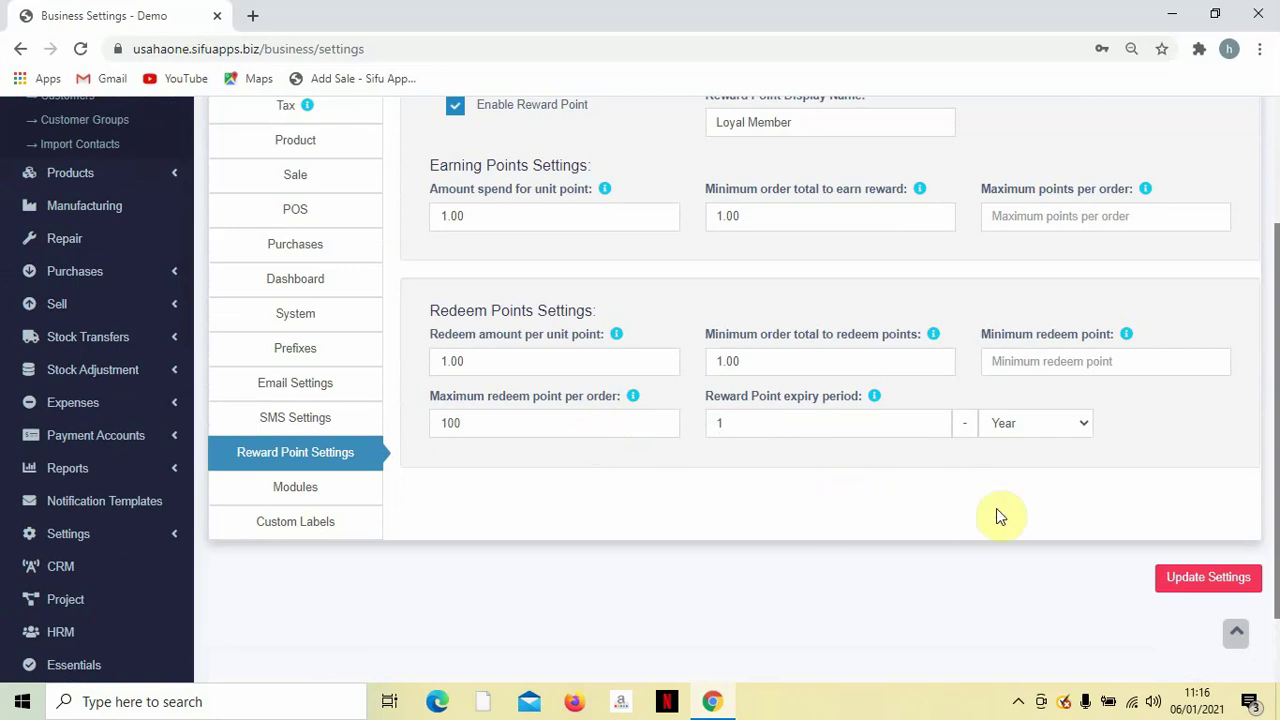
pyautogui.click(1178, 578)
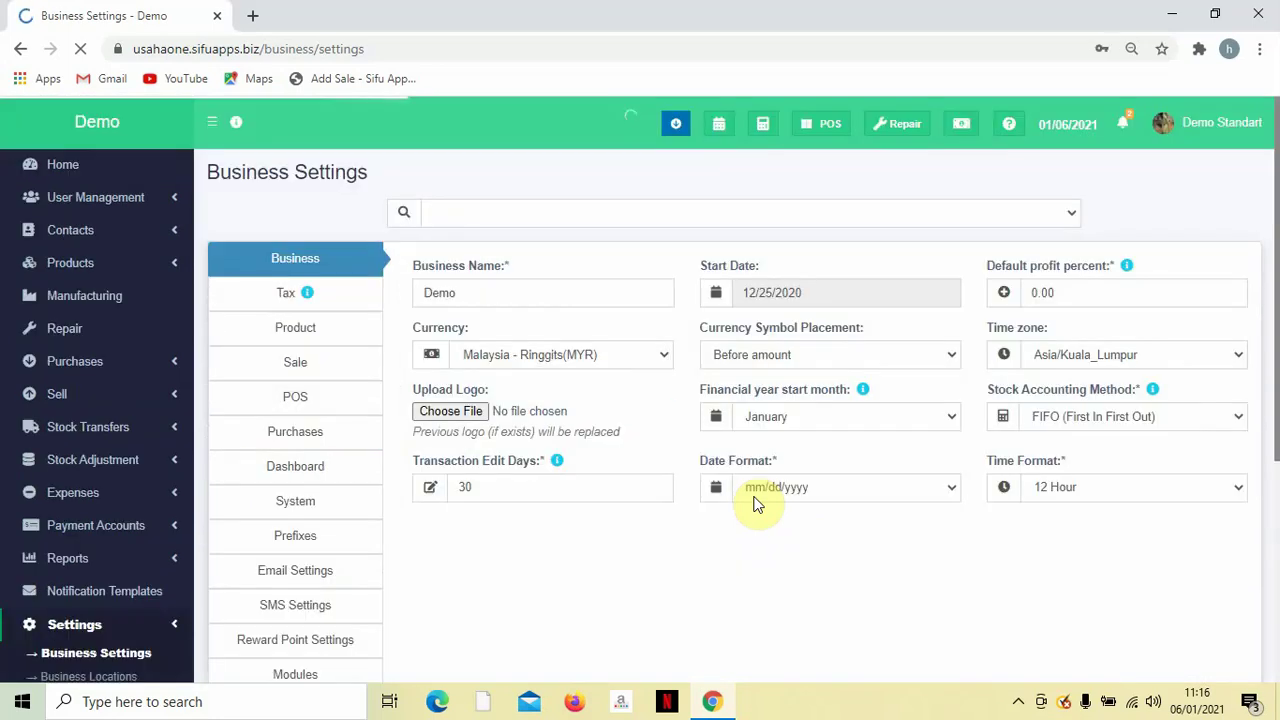
pyautogui.scroll(-2, 420, 430)
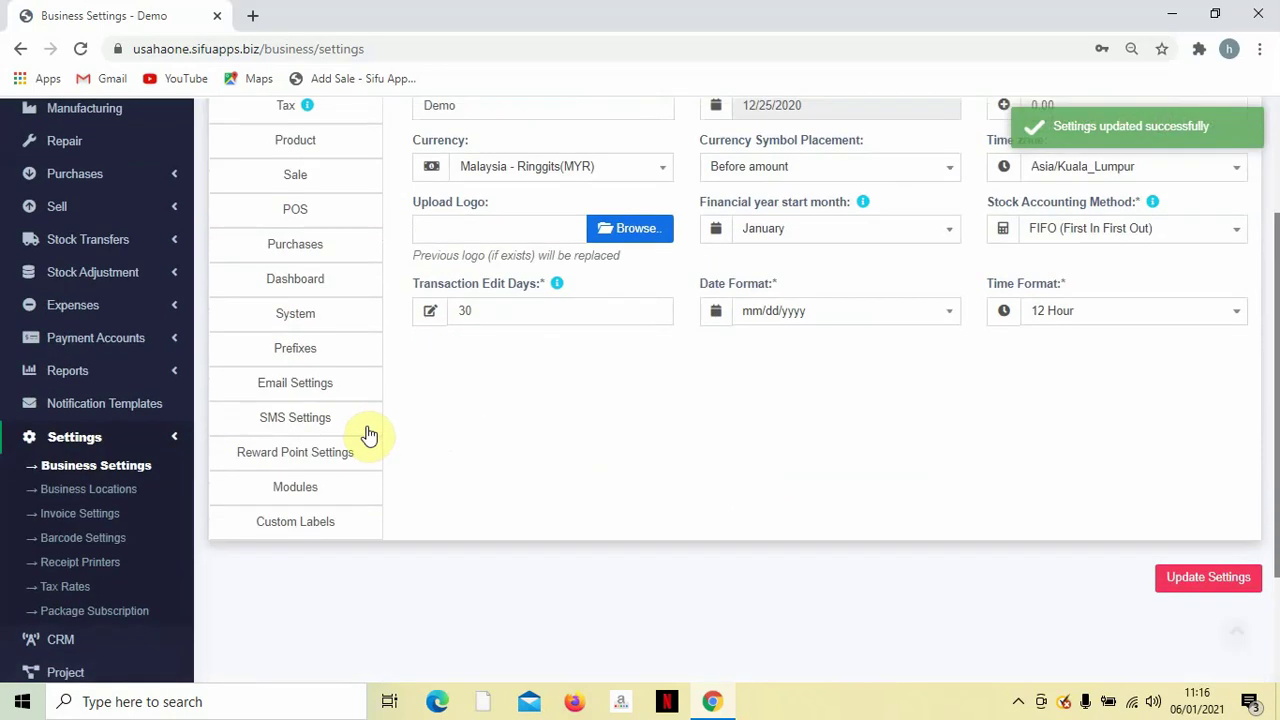
# Show the Modules section, where Purchases, Add Sale, POS and Account are enabled.
pyautogui.click(299, 492)
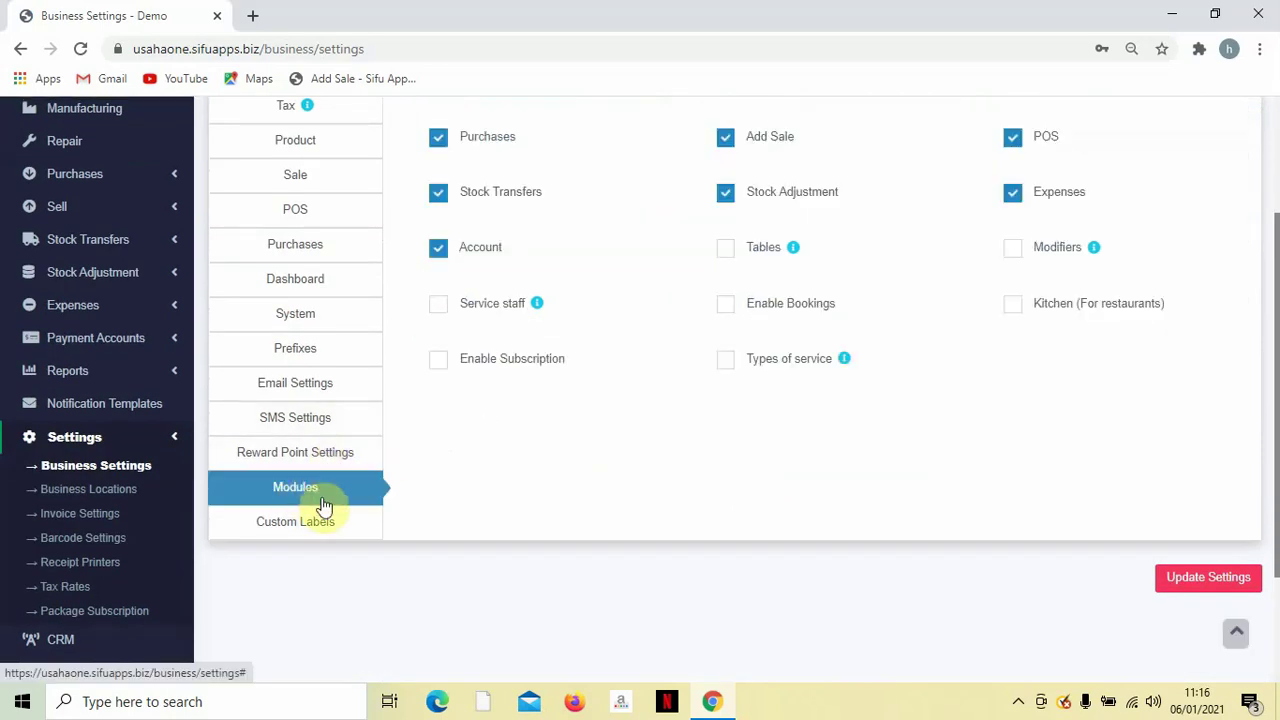
pyautogui.scroll(2, 495, 485)
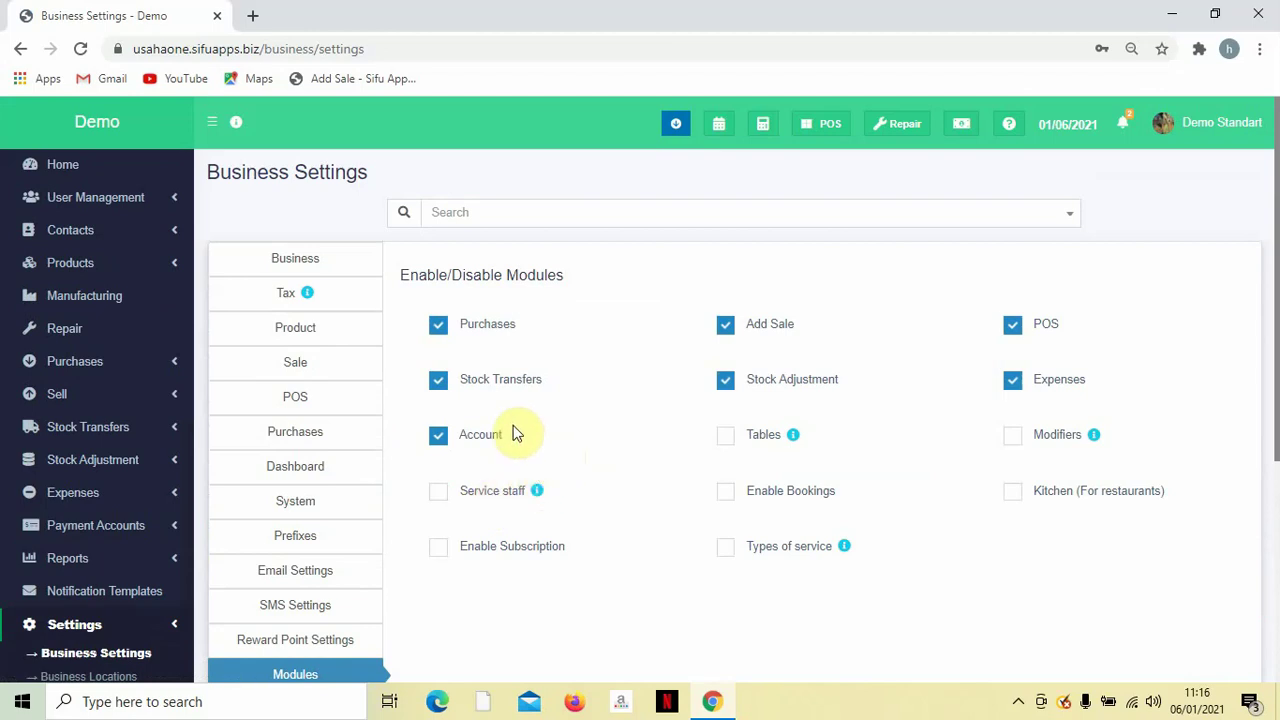
pyautogui.scroll(-1, 523, 434)
pyautogui.scroll(1, 514, 443)
pyautogui.scroll(-1, 515, 425)
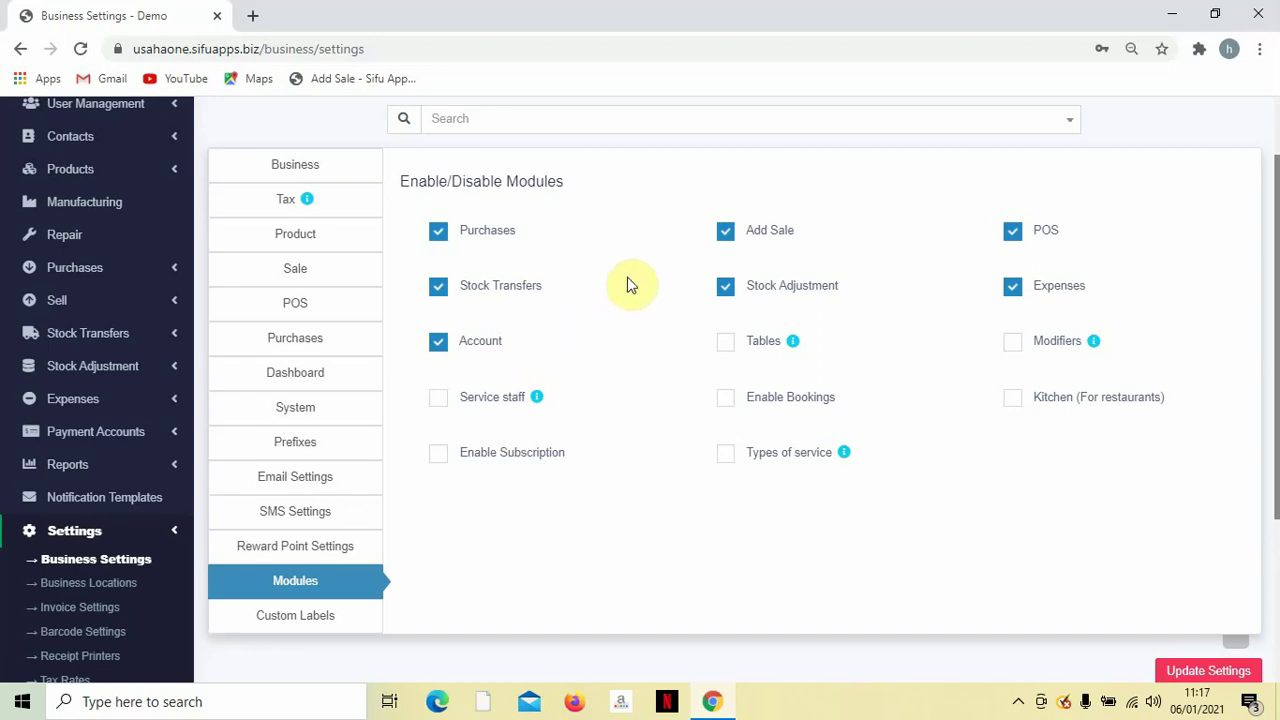
# Tick Tables, Modifiers and Kitchen (For restaurants) and save so Kitchen appears in navigation.
pyautogui.click(726, 345)
pyautogui.click(1015, 344)
pyautogui.click(1013, 403)
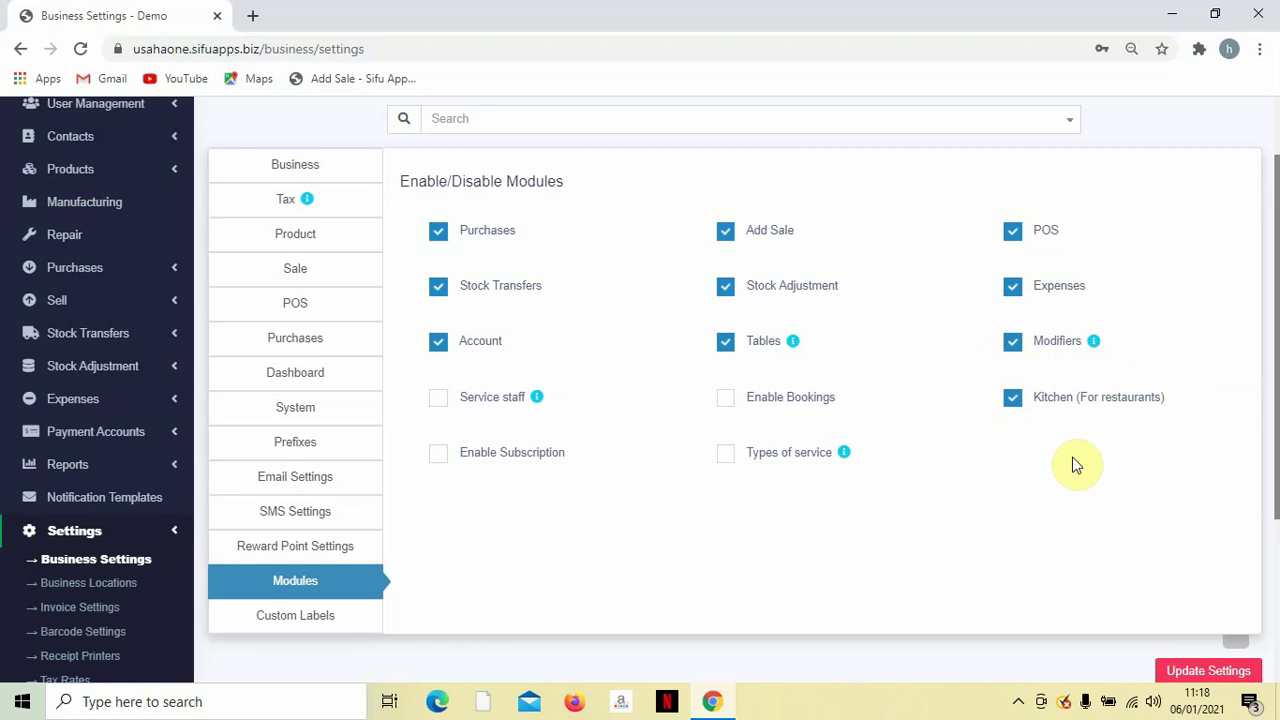
pyautogui.scroll(-1, 860, 495)
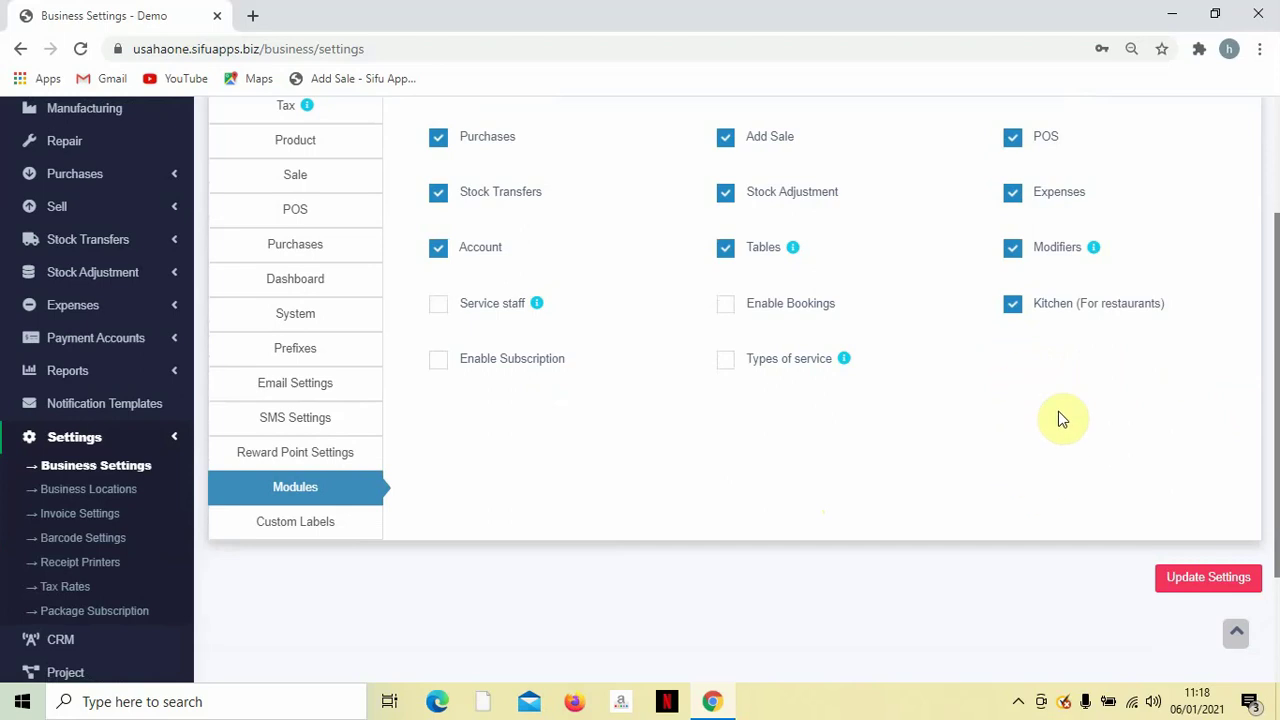
pyautogui.click(1206, 568)
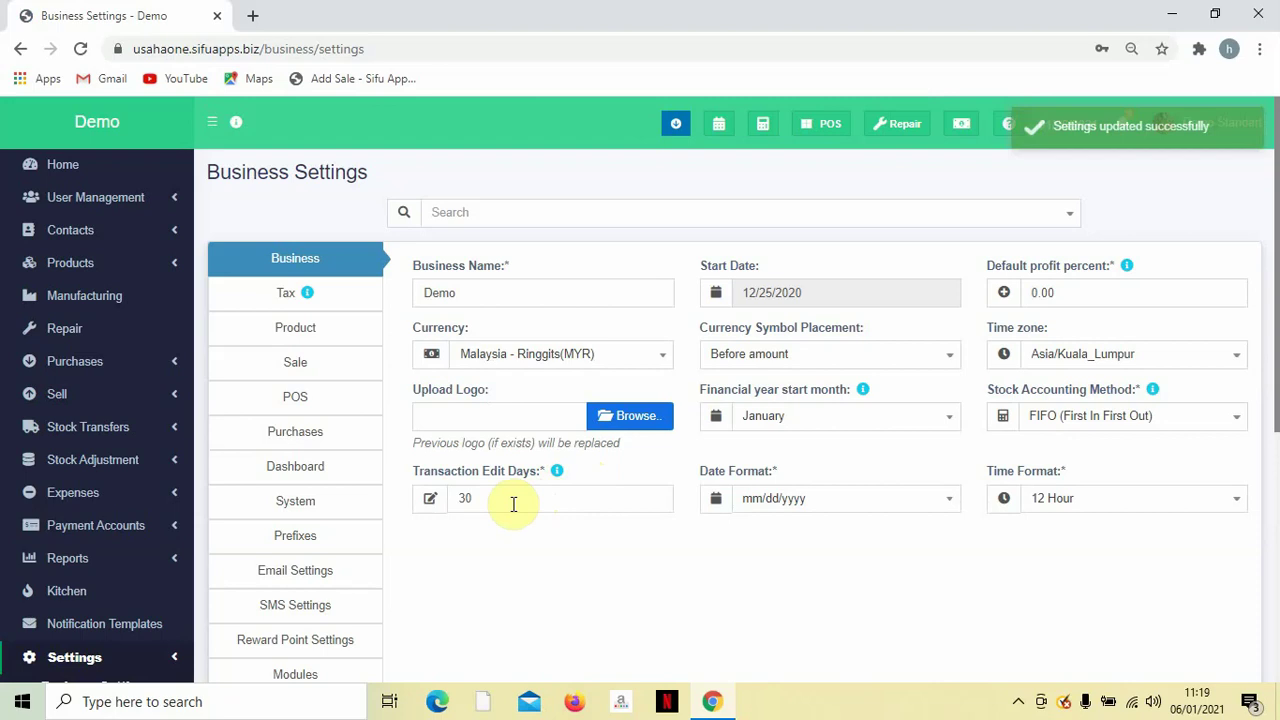
# Open the Custom Labels section of Business Settings.
pyautogui.scroll(-1, 516, 511)
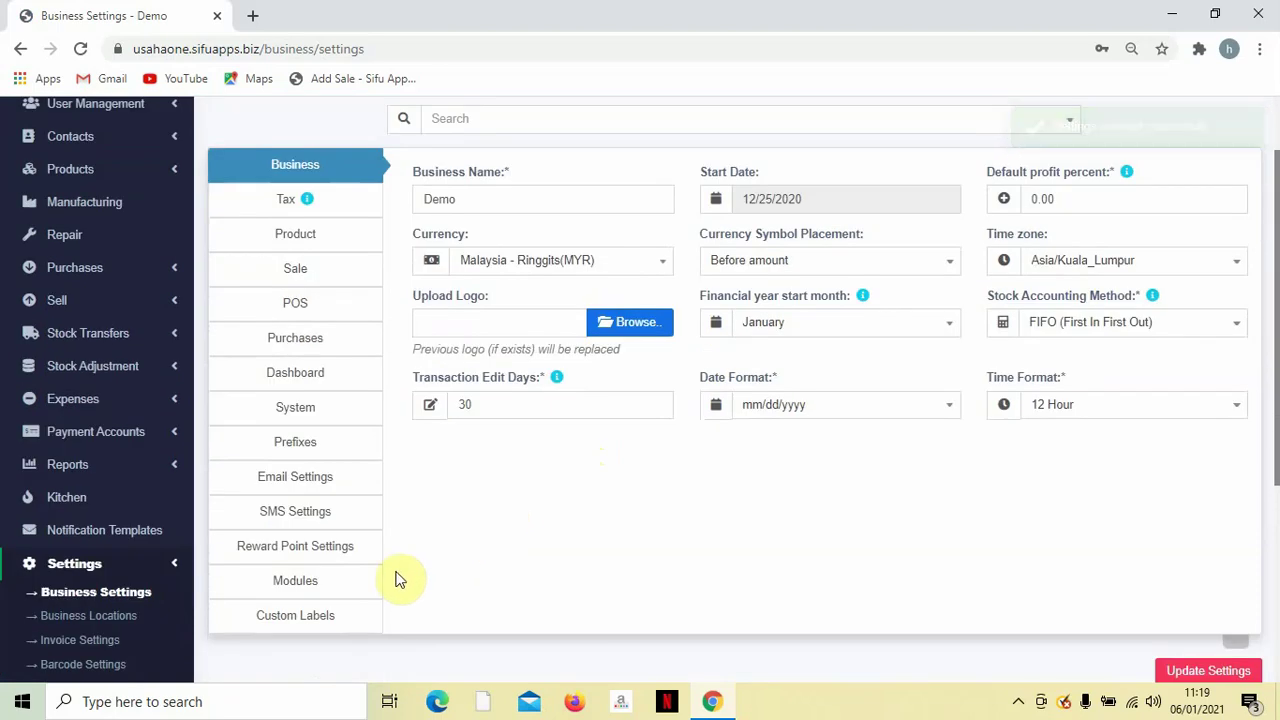
pyautogui.click(316, 620)
pyautogui.scroll(1, 601, 568)
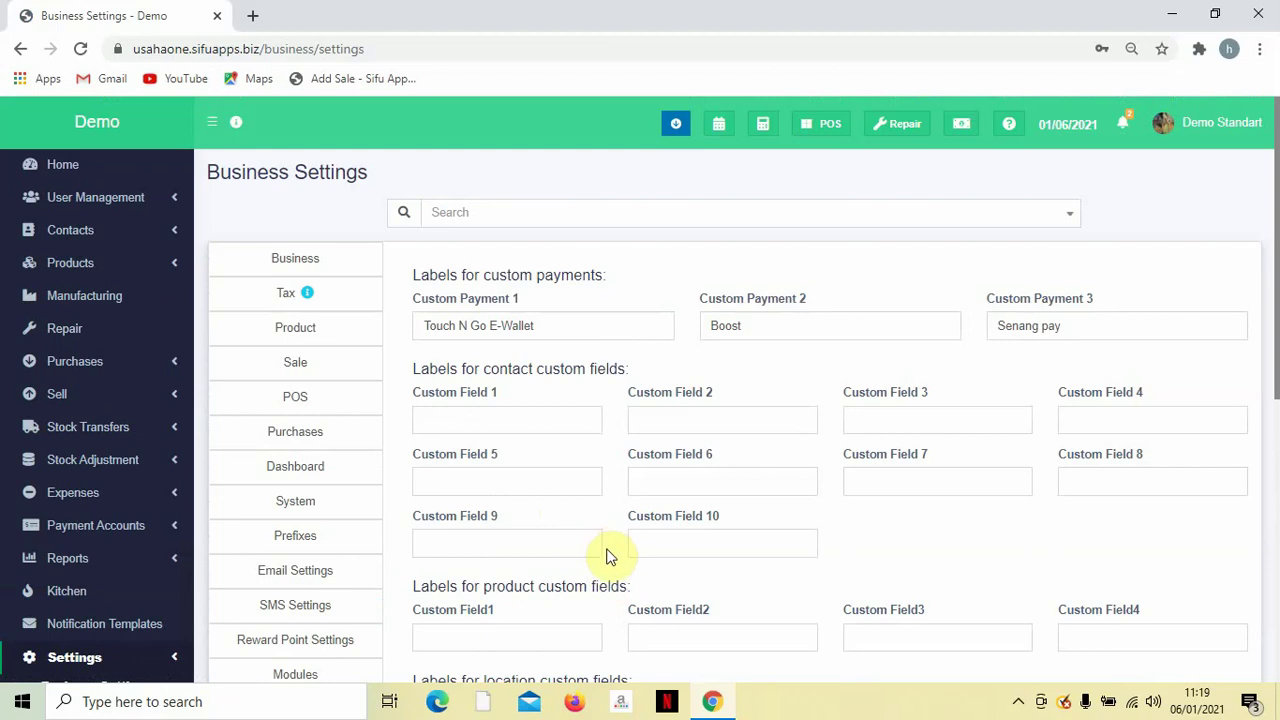
pyautogui.scroll(-1, 587, 520)
pyautogui.scroll(-5, 588, 520)
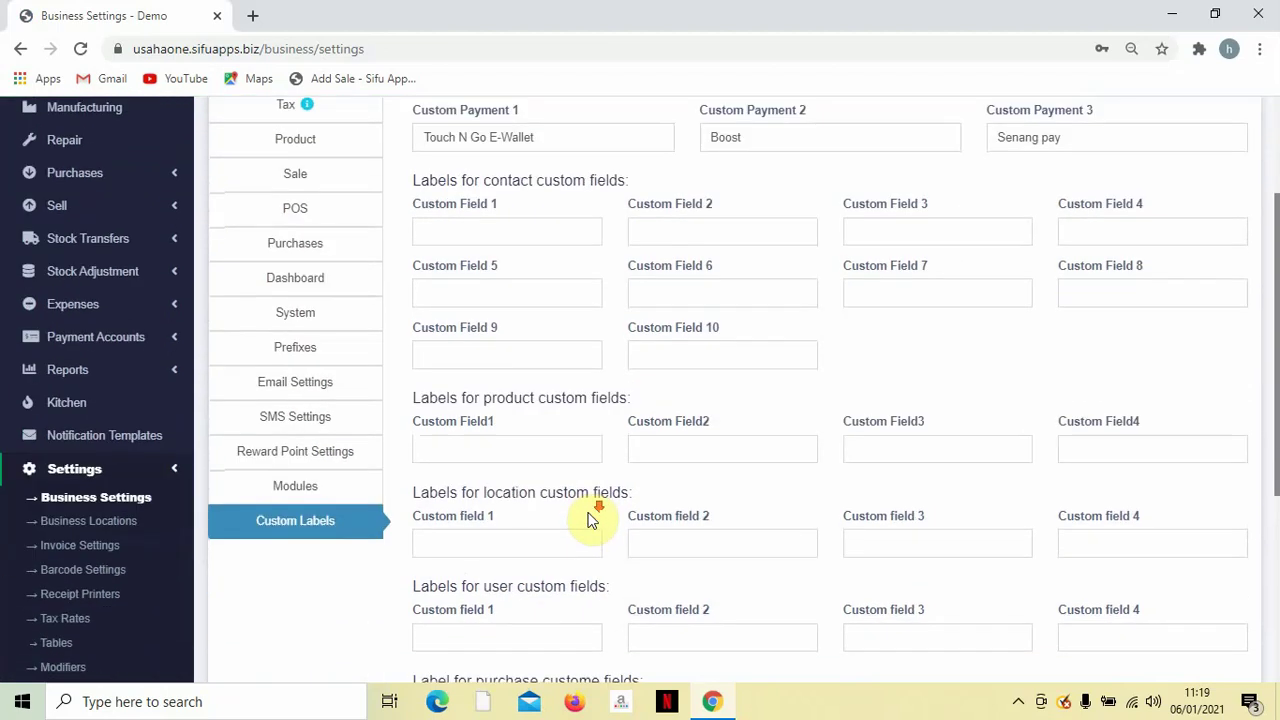
pyautogui.scroll(6, 590, 520)
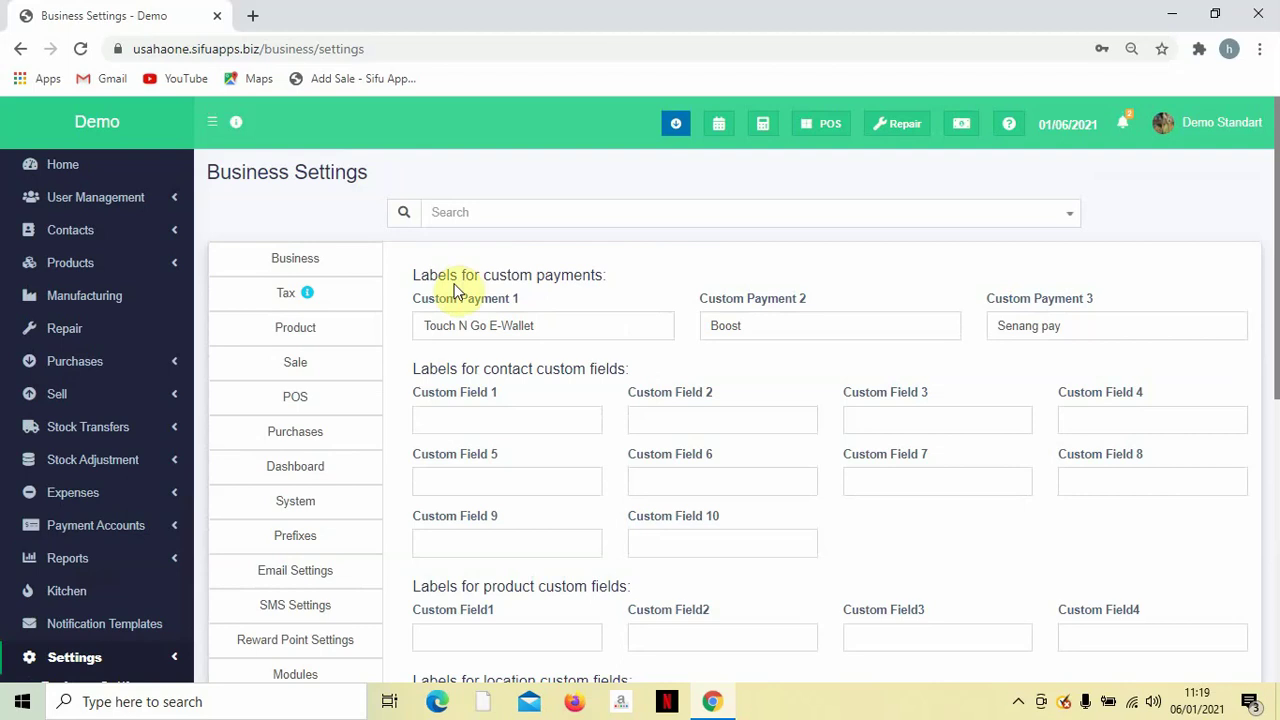
# Go over the custom payment labels: Touch N Go E-Wallet, Boost and Senang pay.
pyautogui.click(415, 274)
pyautogui.moveTo(415, 274); pyautogui.dragTo(609, 275)
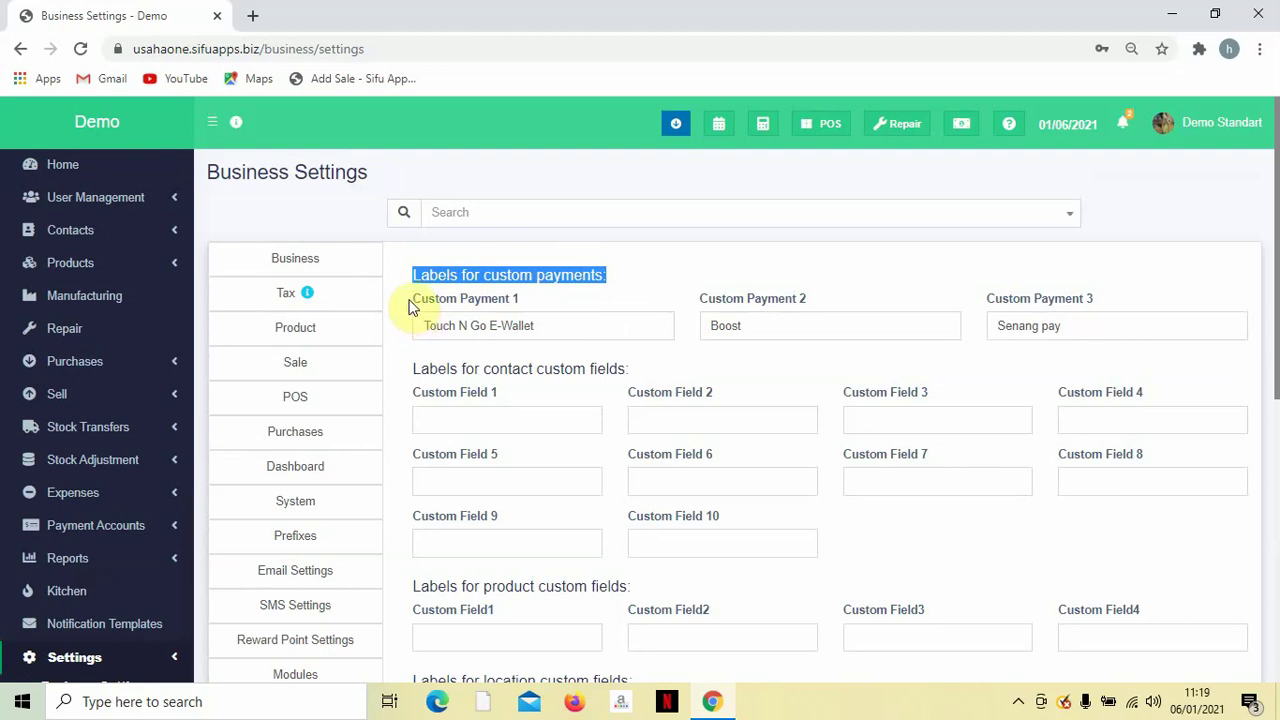
pyautogui.moveTo(408, 307); pyautogui.dragTo(1066, 337)
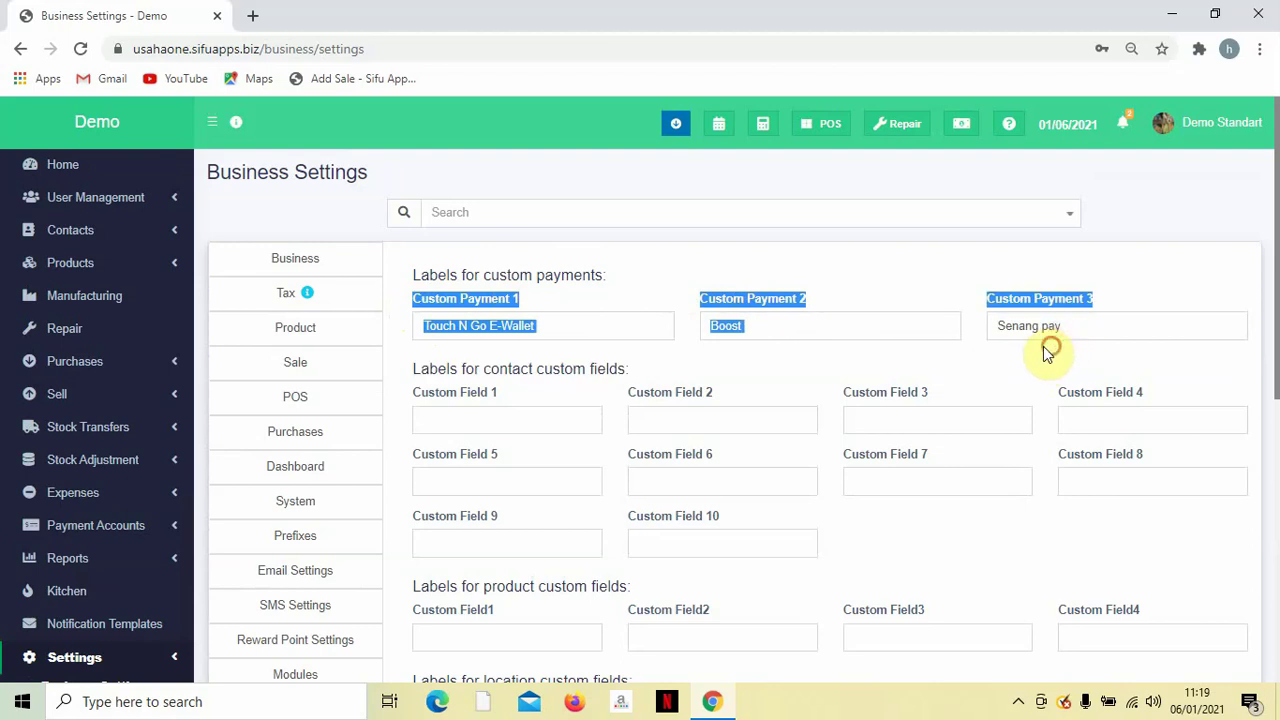
pyautogui.click(950, 342)
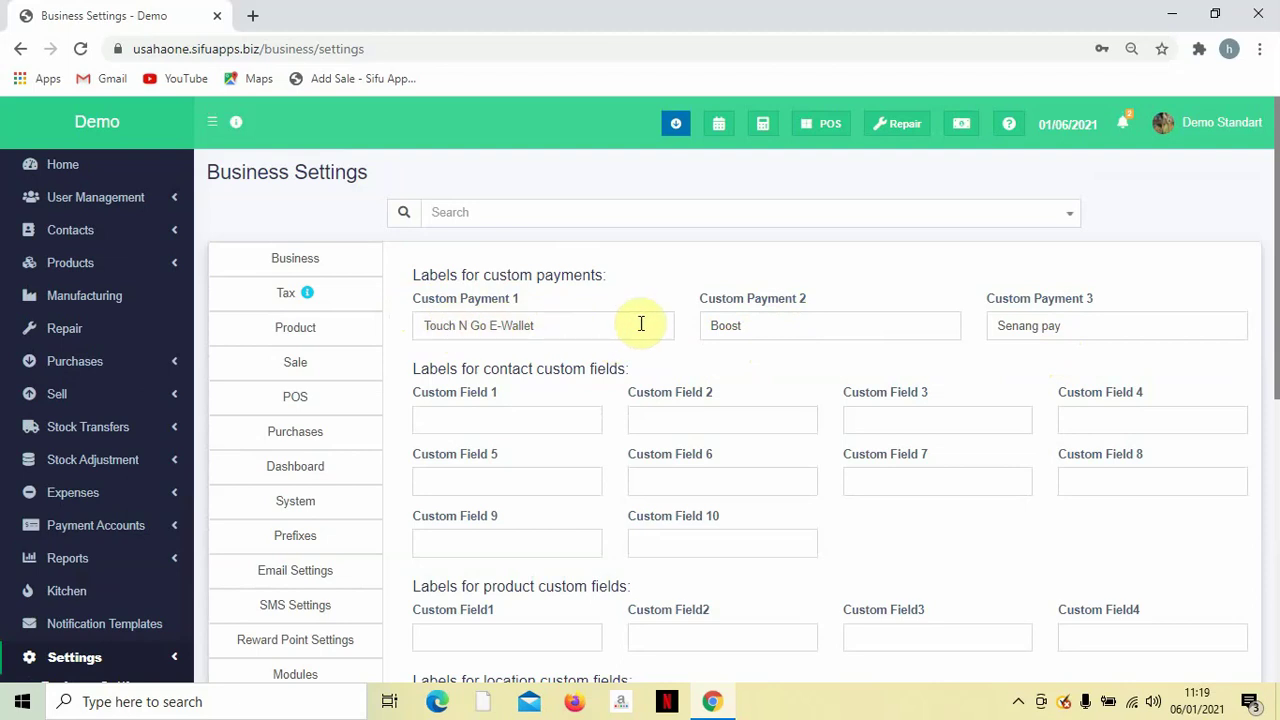
pyautogui.scroll(-2, 380, 400)
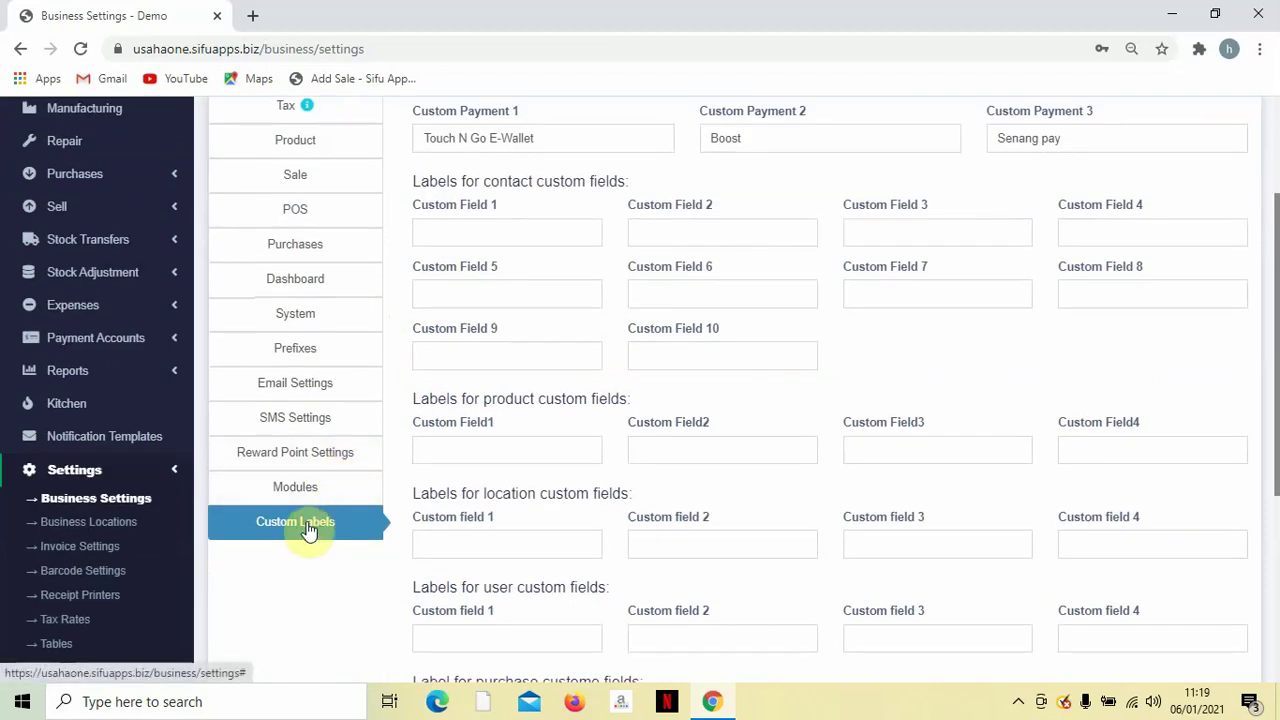
pyautogui.scroll(2, 323, 538)
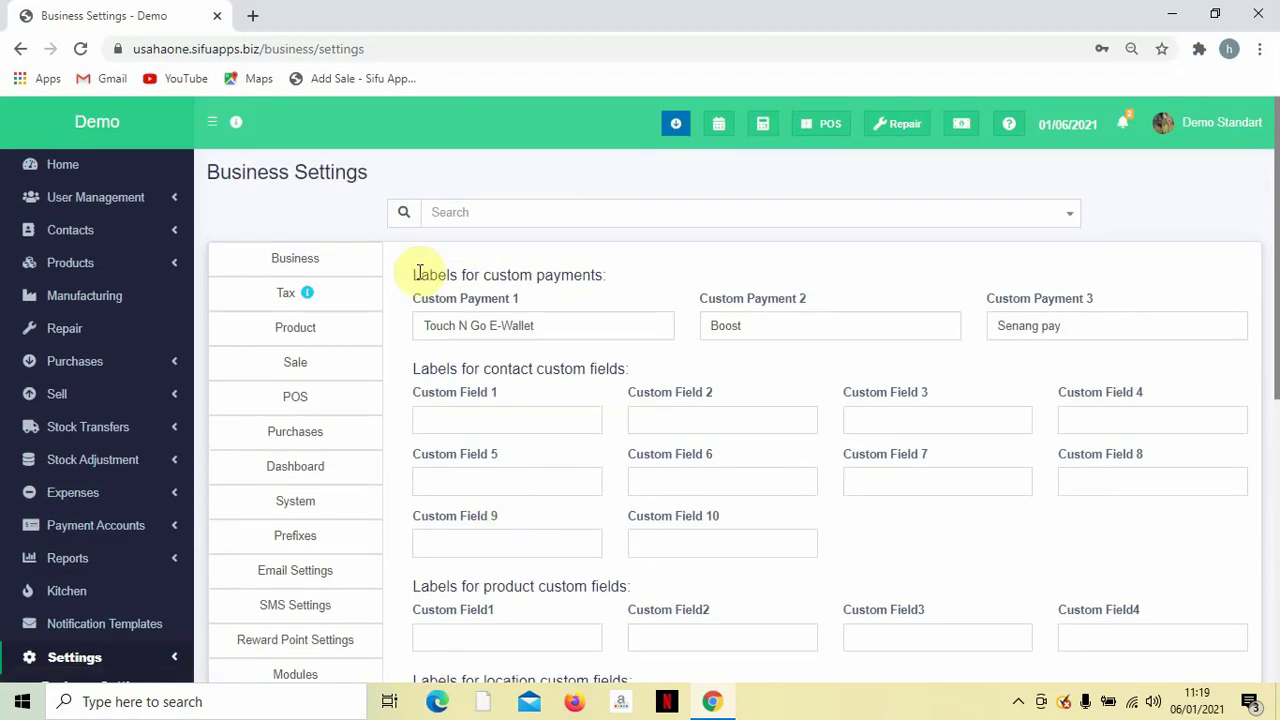
pyautogui.moveTo(410, 276); pyautogui.dragTo(634, 283)
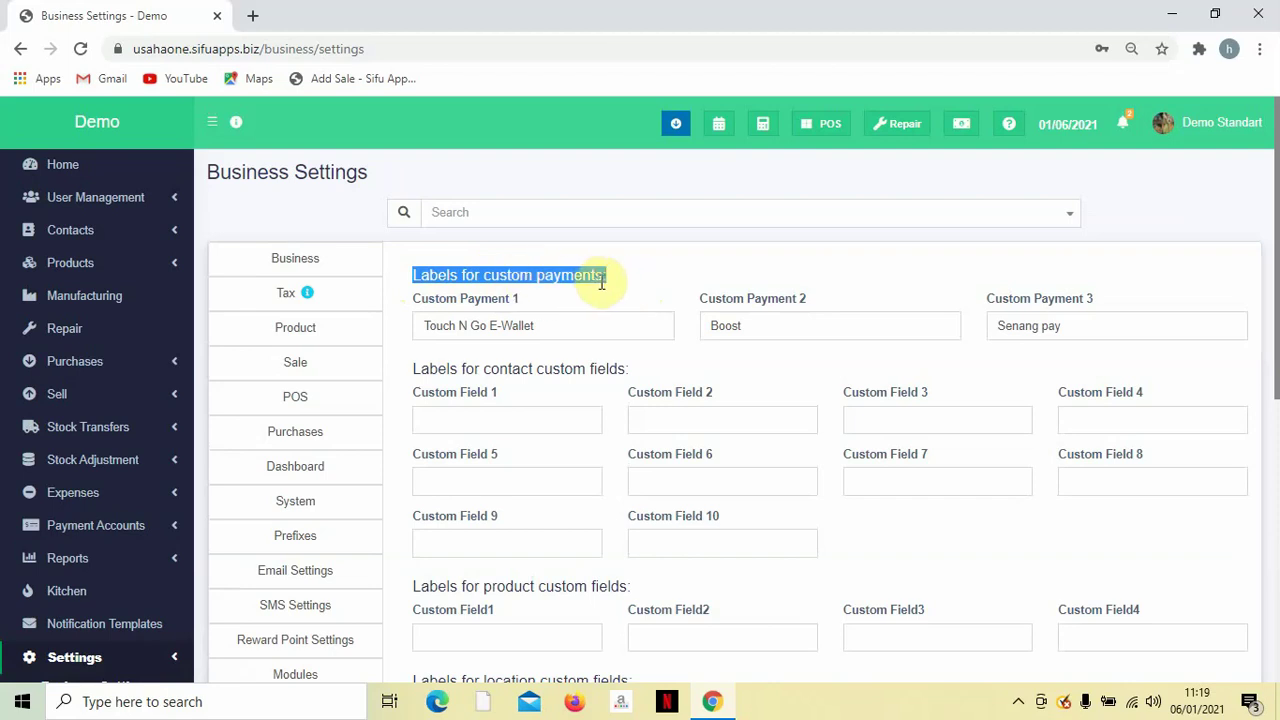
pyautogui.tripleClick(590, 321)
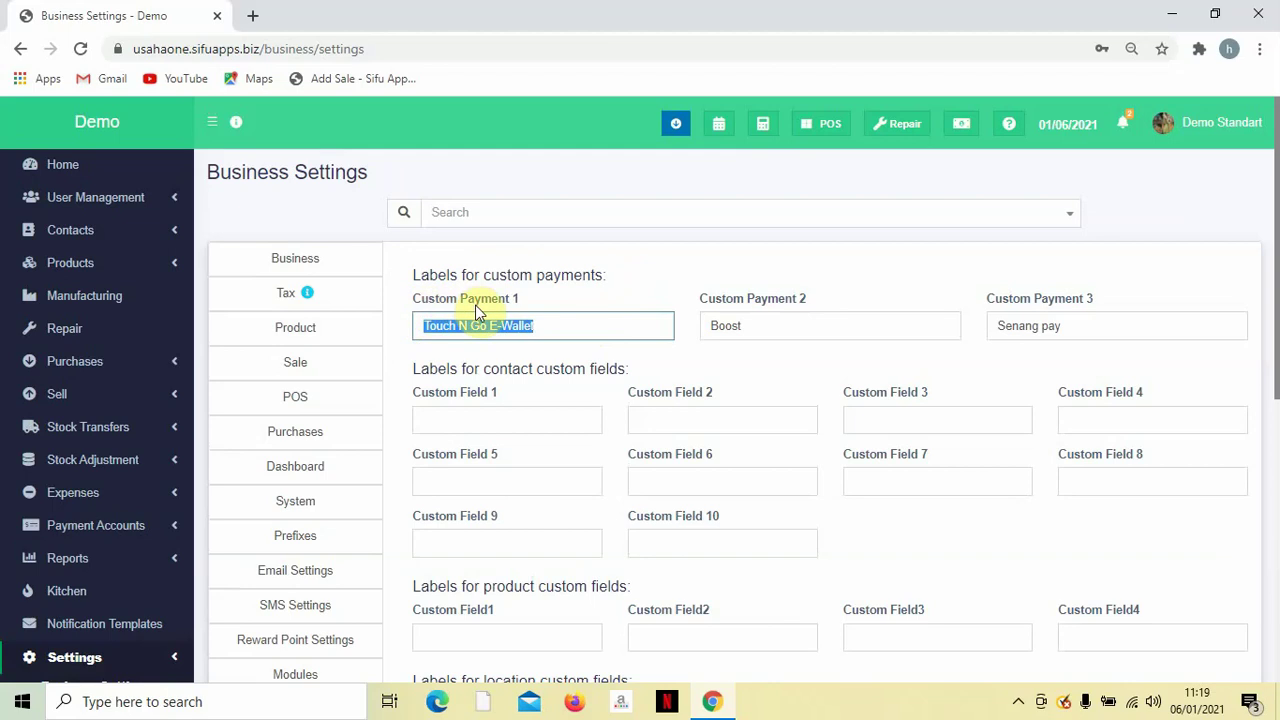
pyautogui.click(547, 324)
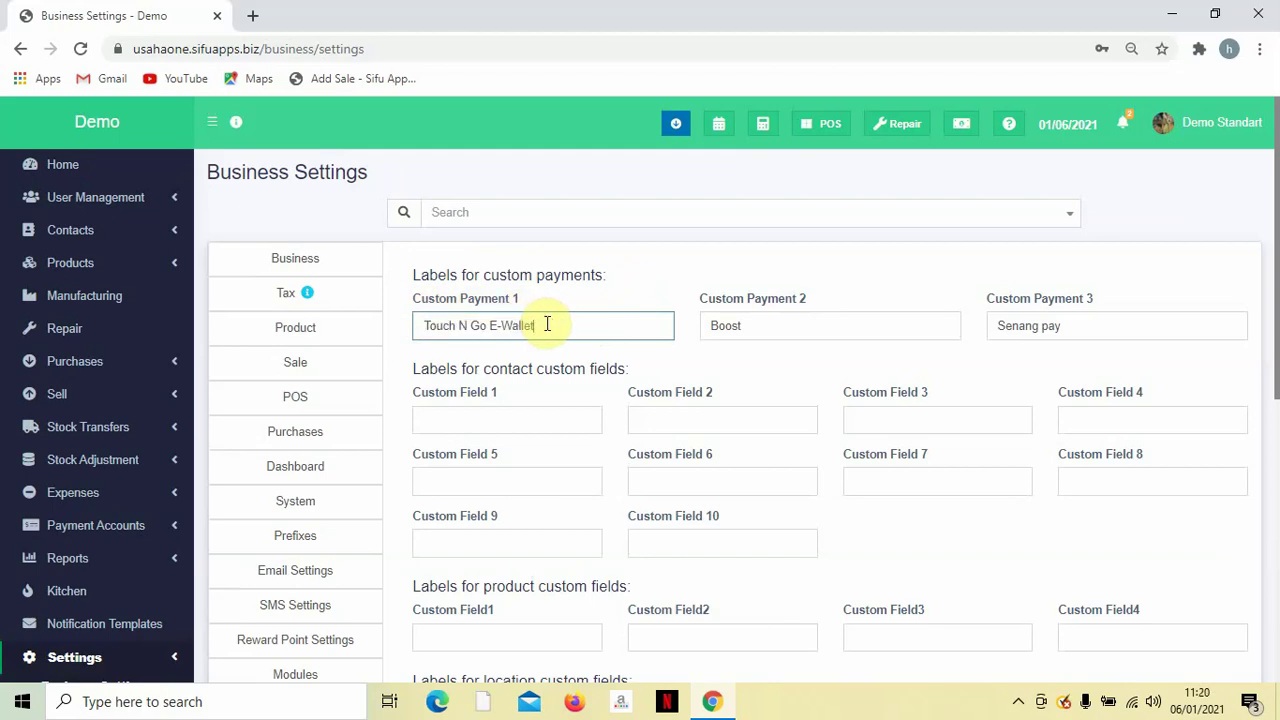
pyautogui.moveTo(698, 298); pyautogui.dragTo(778, 297)
pyautogui.click(789, 320)
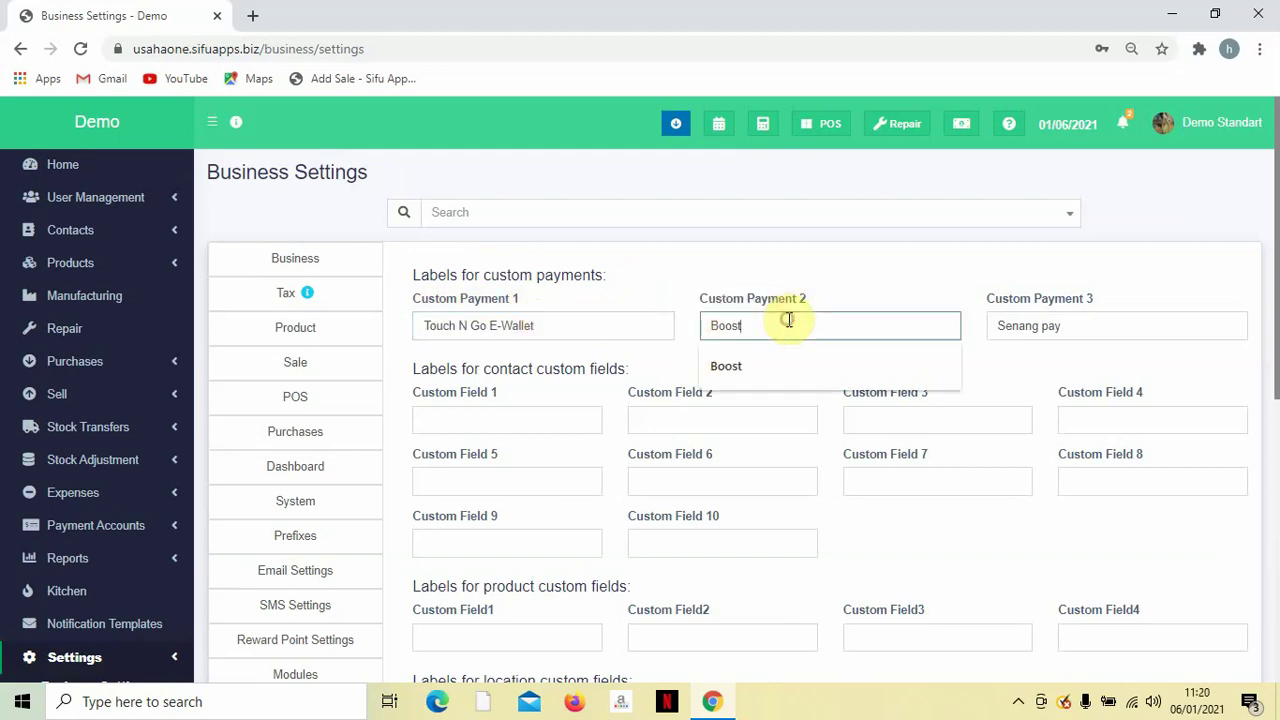
pyautogui.doubleClick(788, 320)
pyautogui.tripleClick(1094, 330)
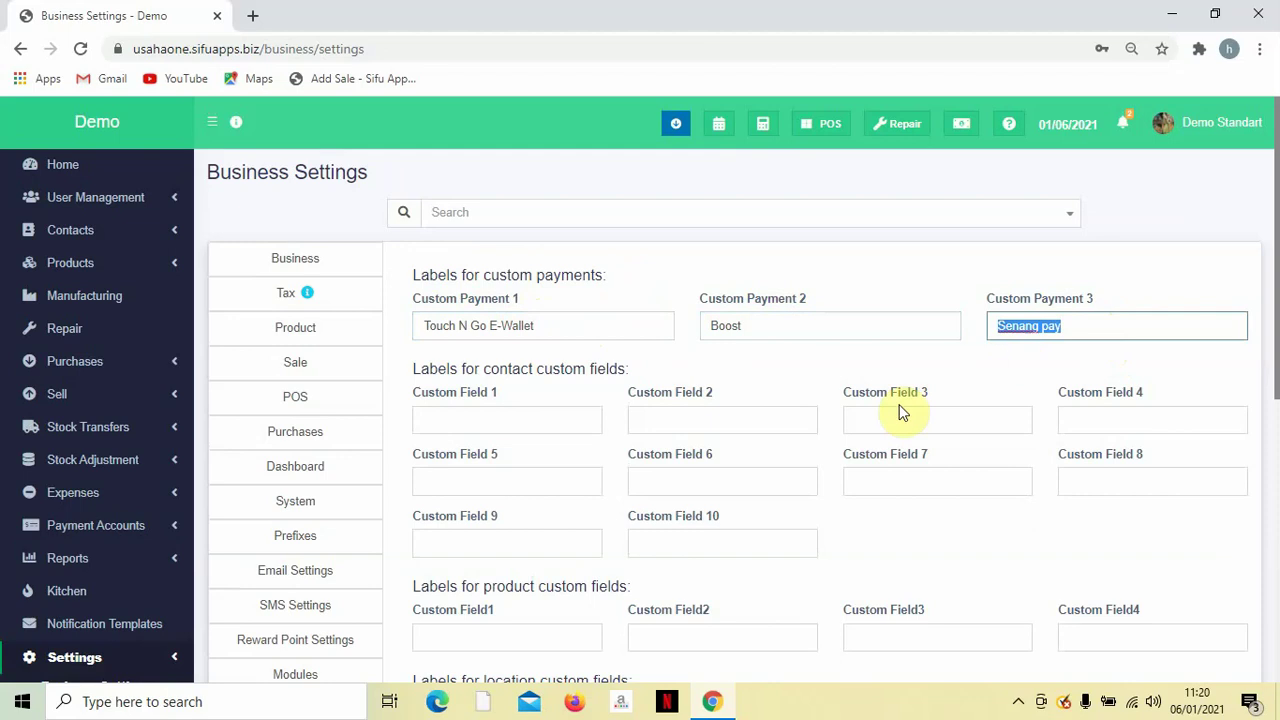
# Scroll through the user and purchase custom field labels, all left blank.
pyautogui.scroll(-1, 900, 410)
pyautogui.scroll(1, 700, 352)
pyautogui.scroll(-3, 700, 445)
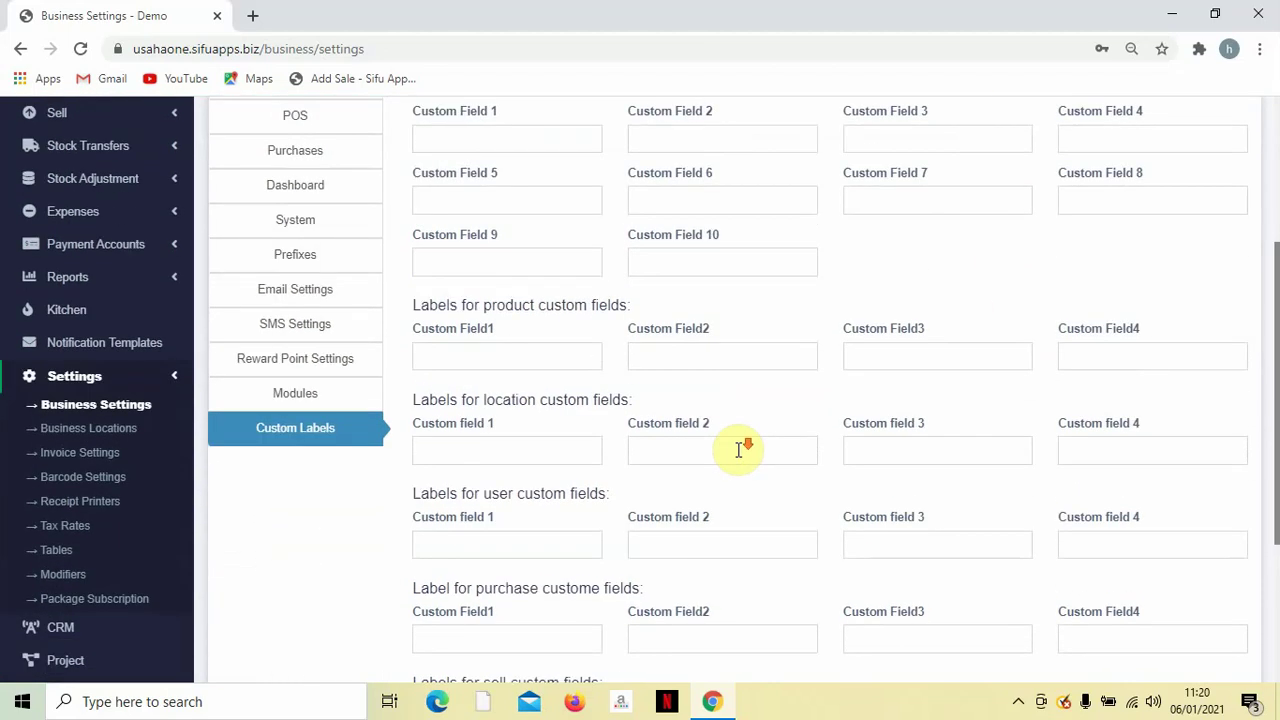
pyautogui.scroll(-2, 740, 450)
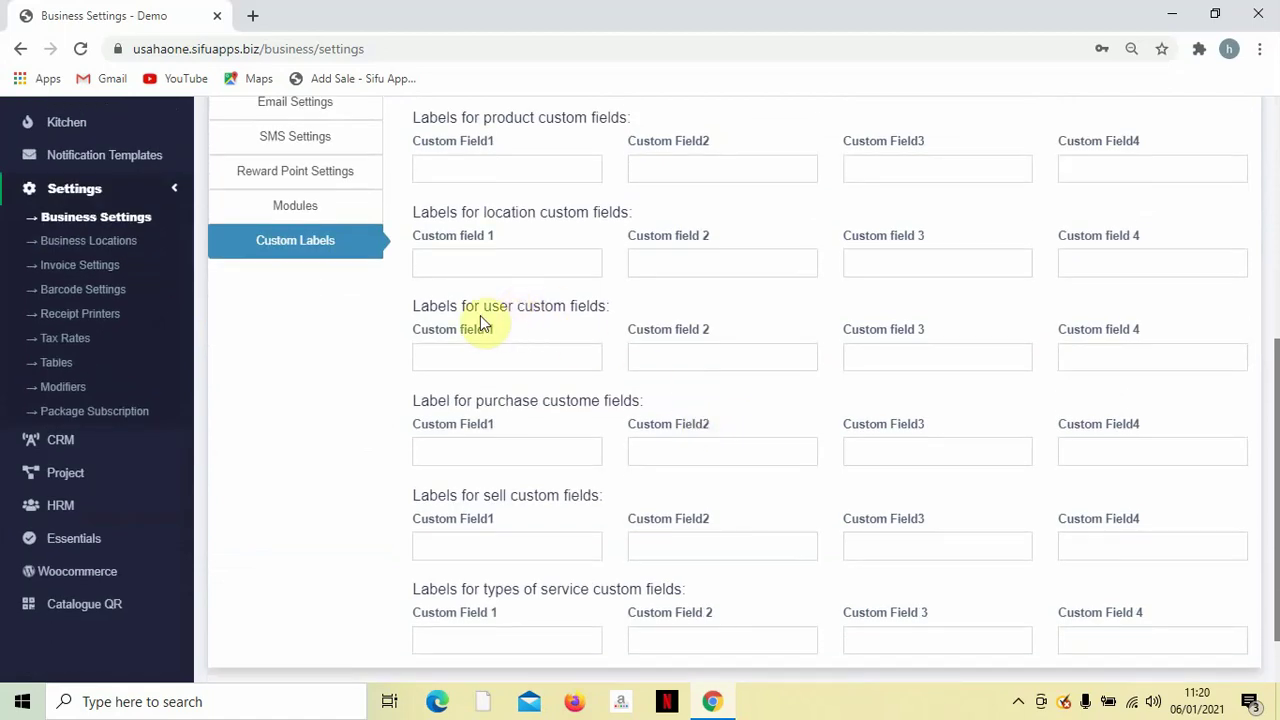
pyautogui.moveTo(419, 305); pyautogui.dragTo(632, 313)
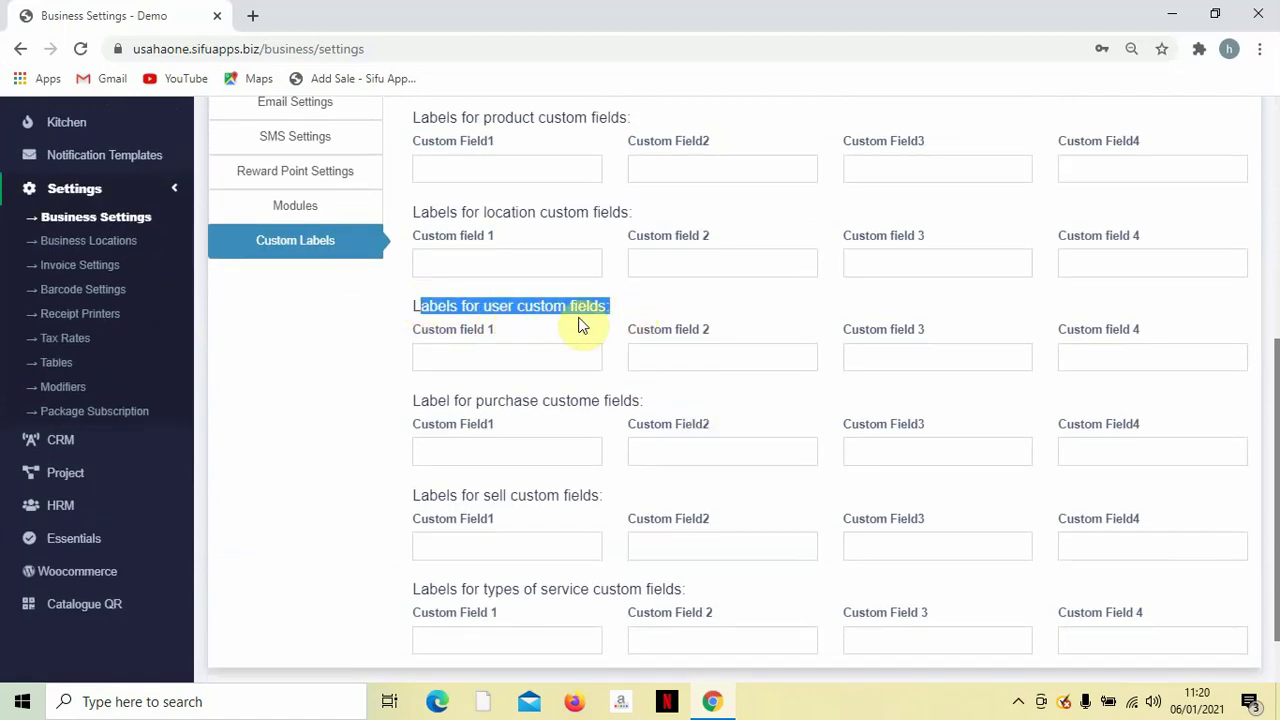
pyautogui.moveTo(408, 408); pyautogui.dragTo(648, 410)
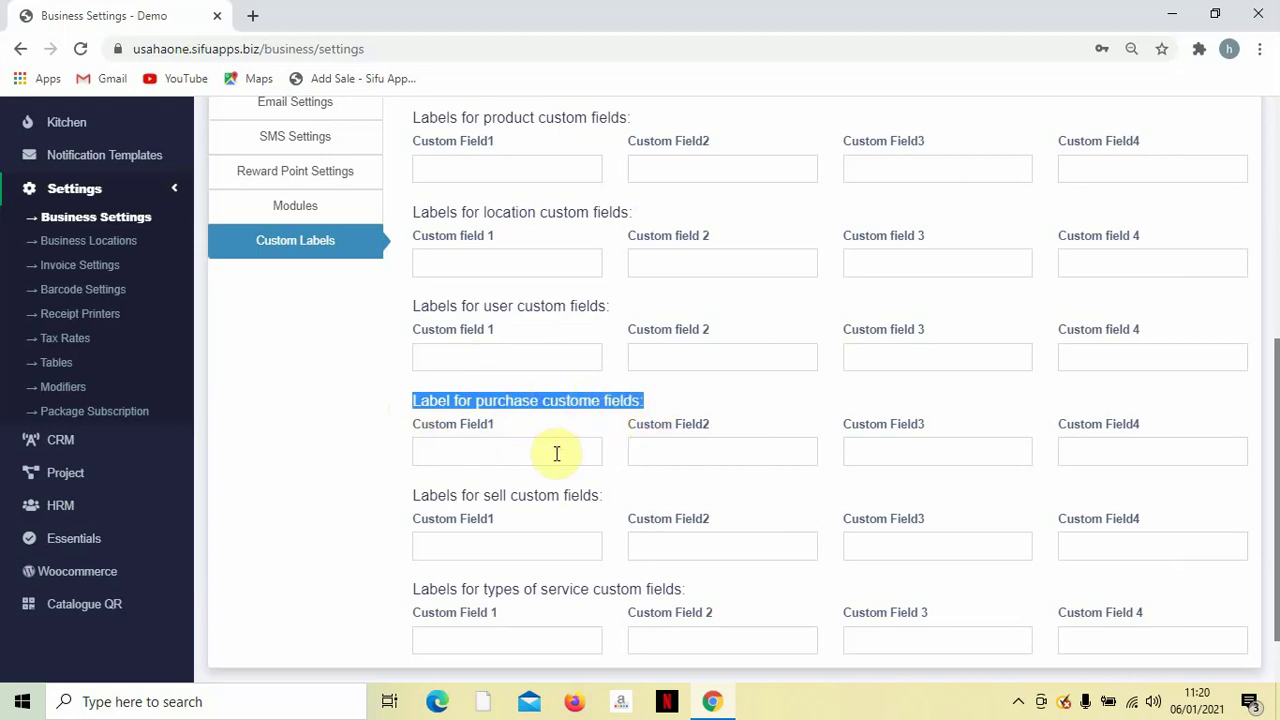
pyautogui.scroll(-2, 935, 456)
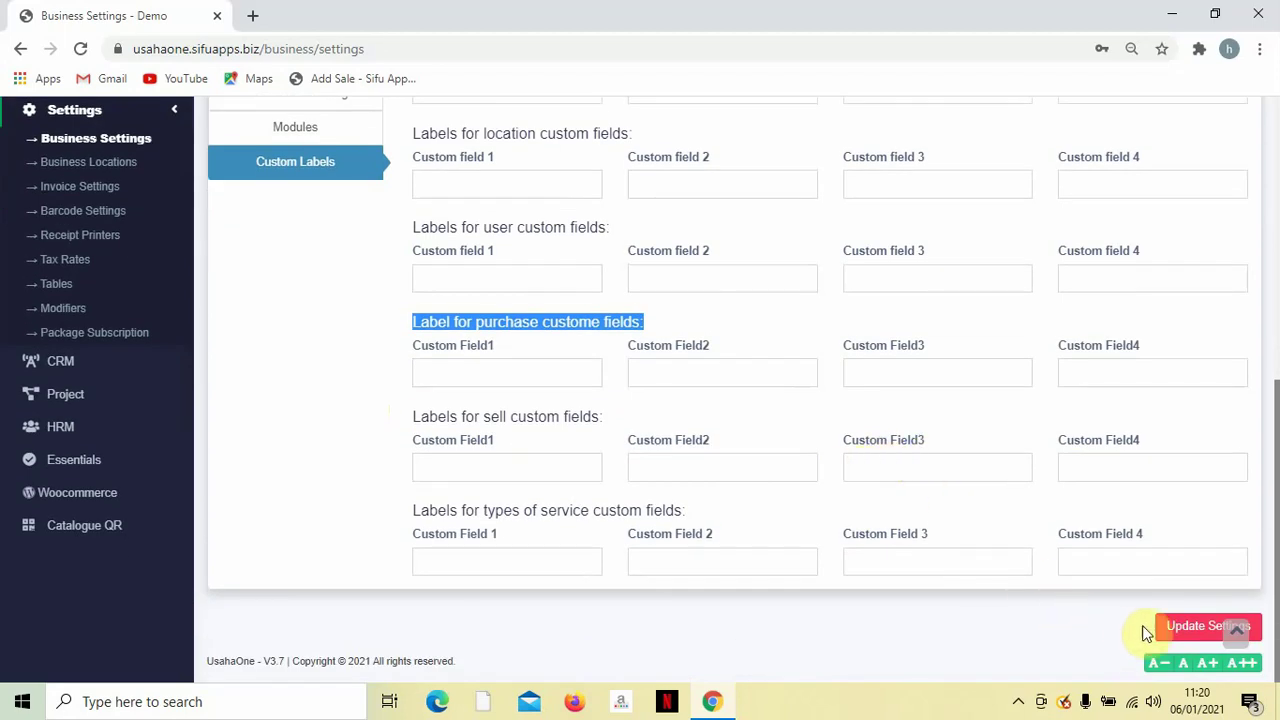
pyautogui.click(1180, 630)
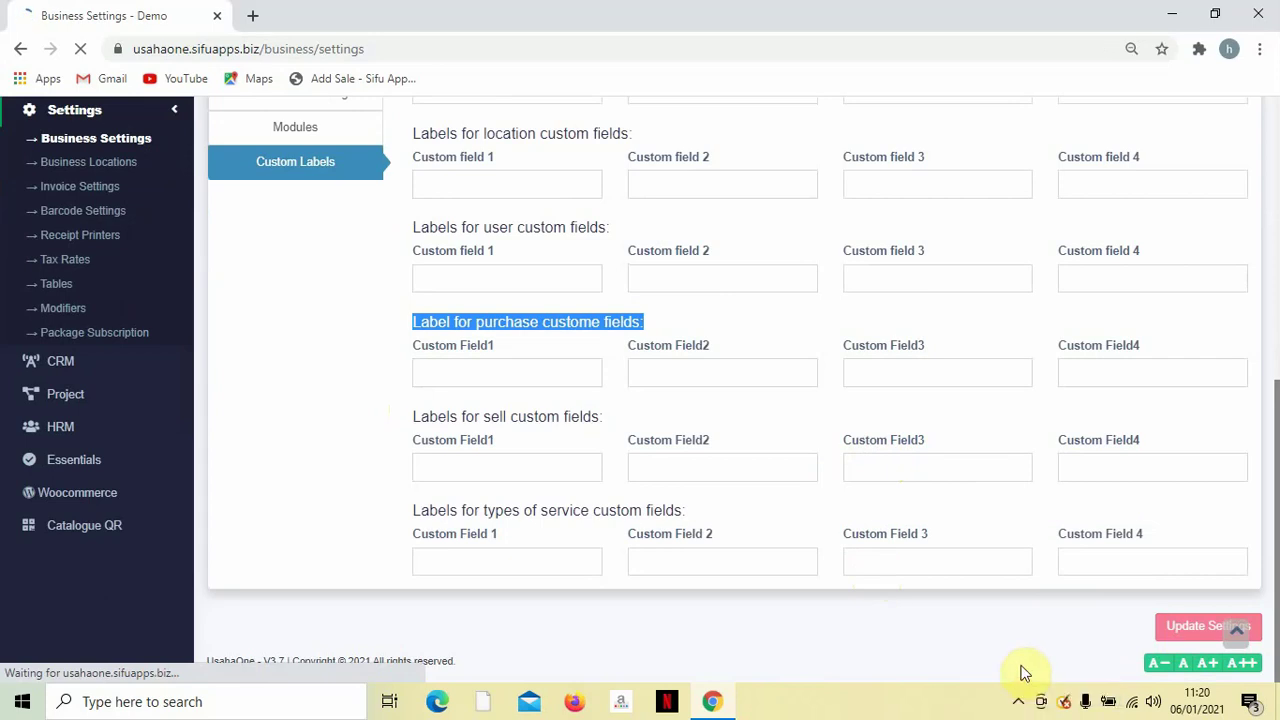
pyautogui.click(1019, 700)
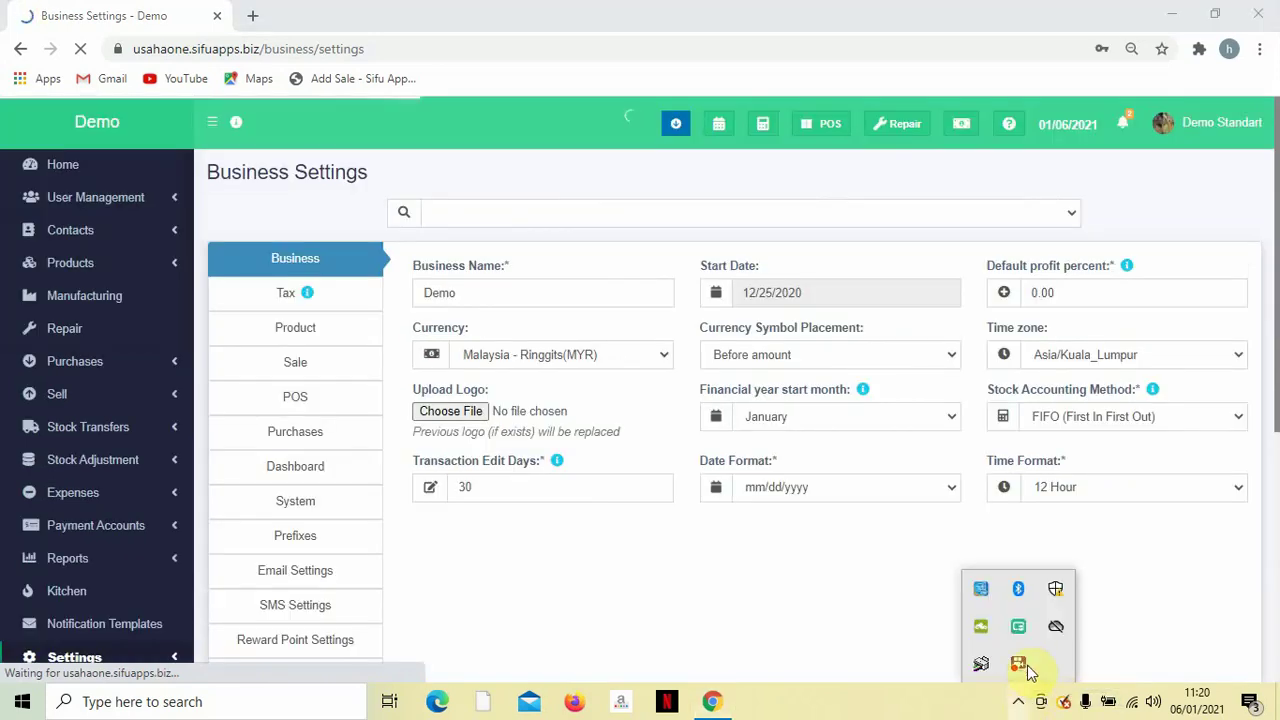
pyautogui.rightClick(1018, 664)
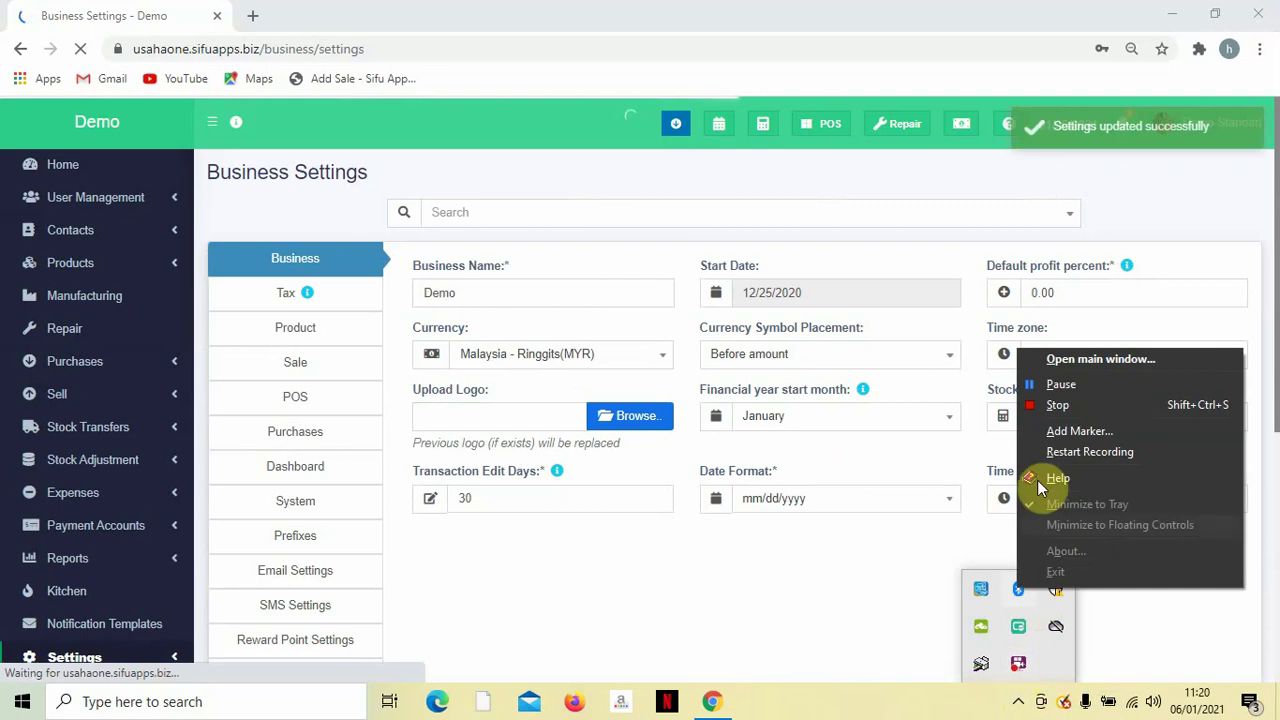
pyautogui.click(1058, 390)
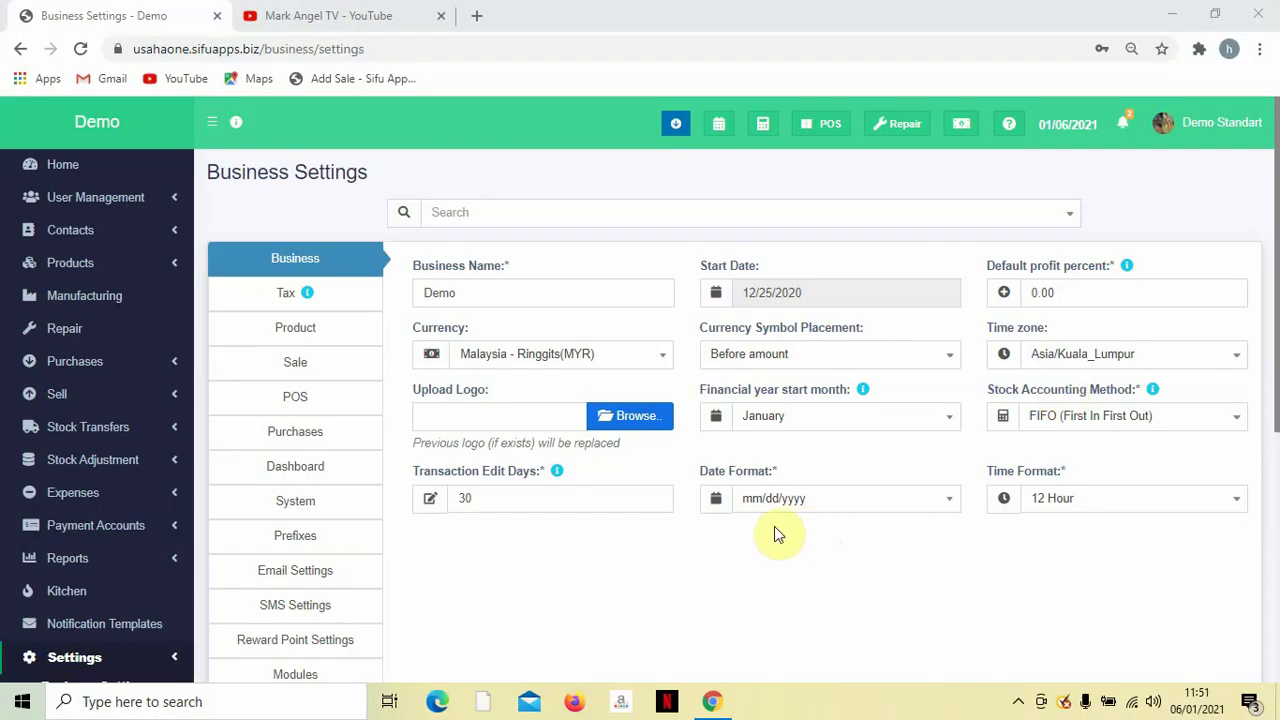
pyautogui.scroll(-1, 551, 557)
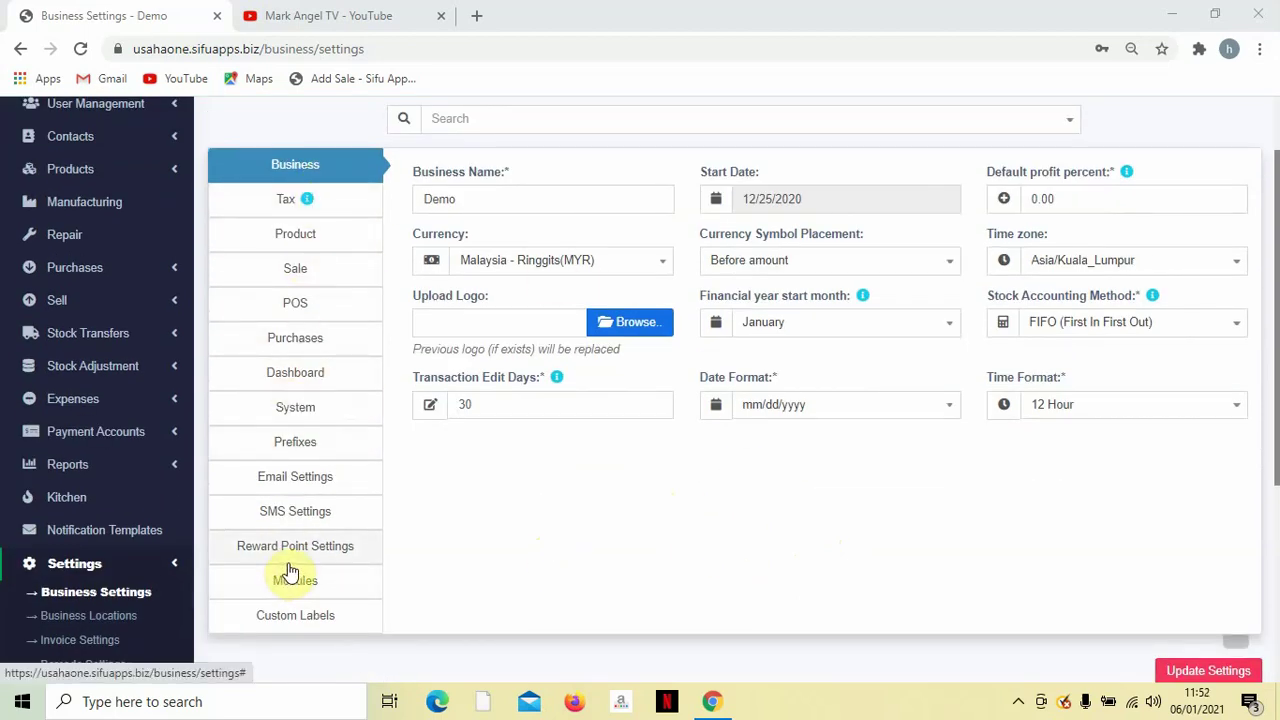
pyautogui.scroll(1, 288, 570)
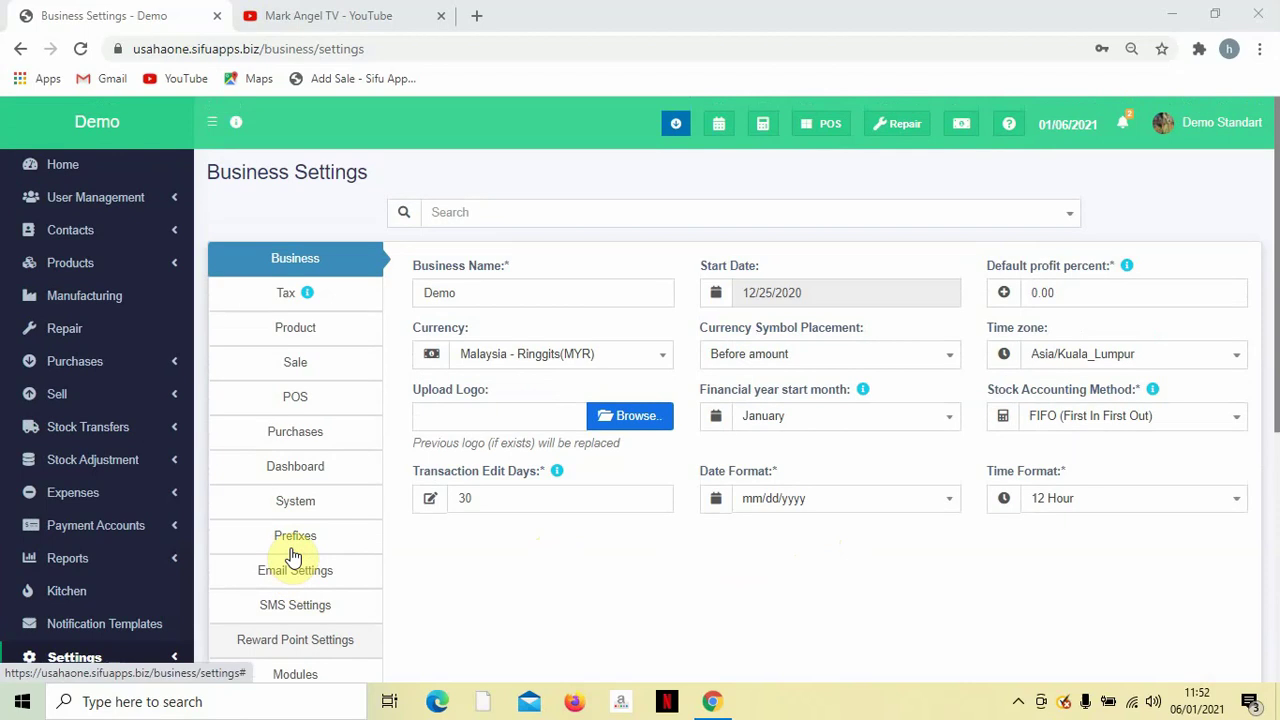
# List the payment accounts: Cash, Maybank, Public Bank and RHB Bank with balances.
pyautogui.click(170, 535)
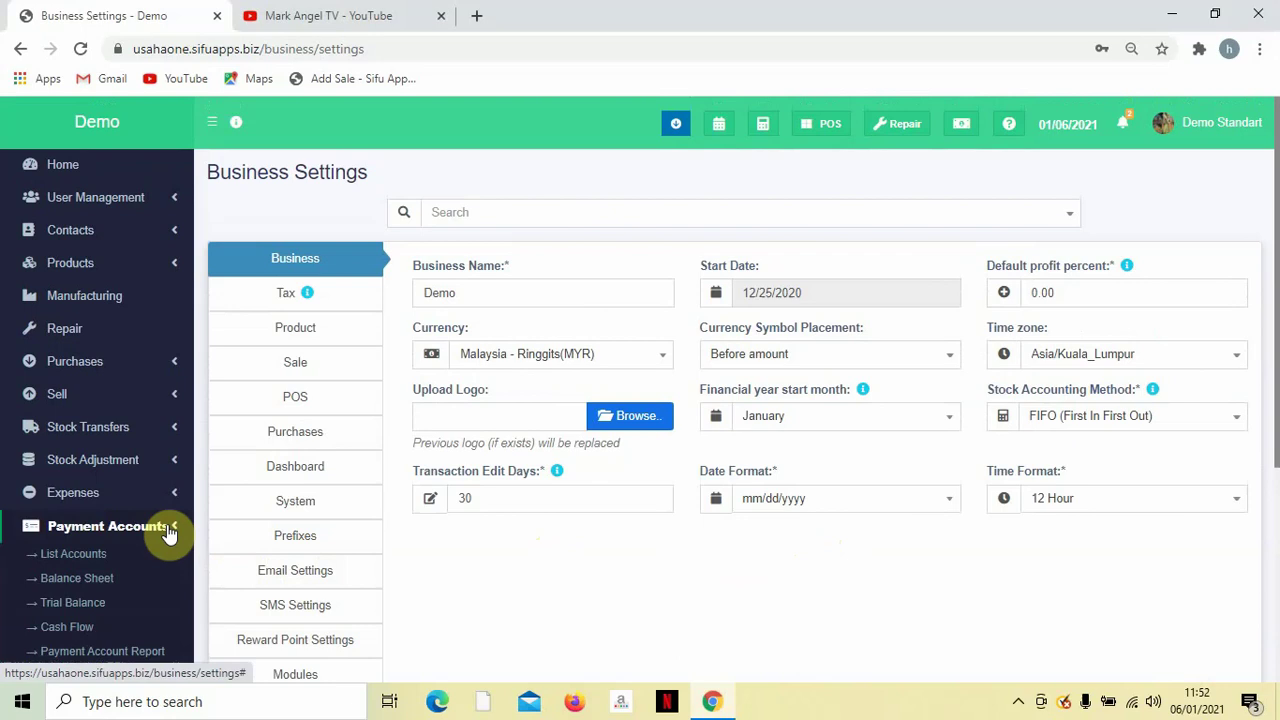
pyautogui.scroll(-2, 170, 535)
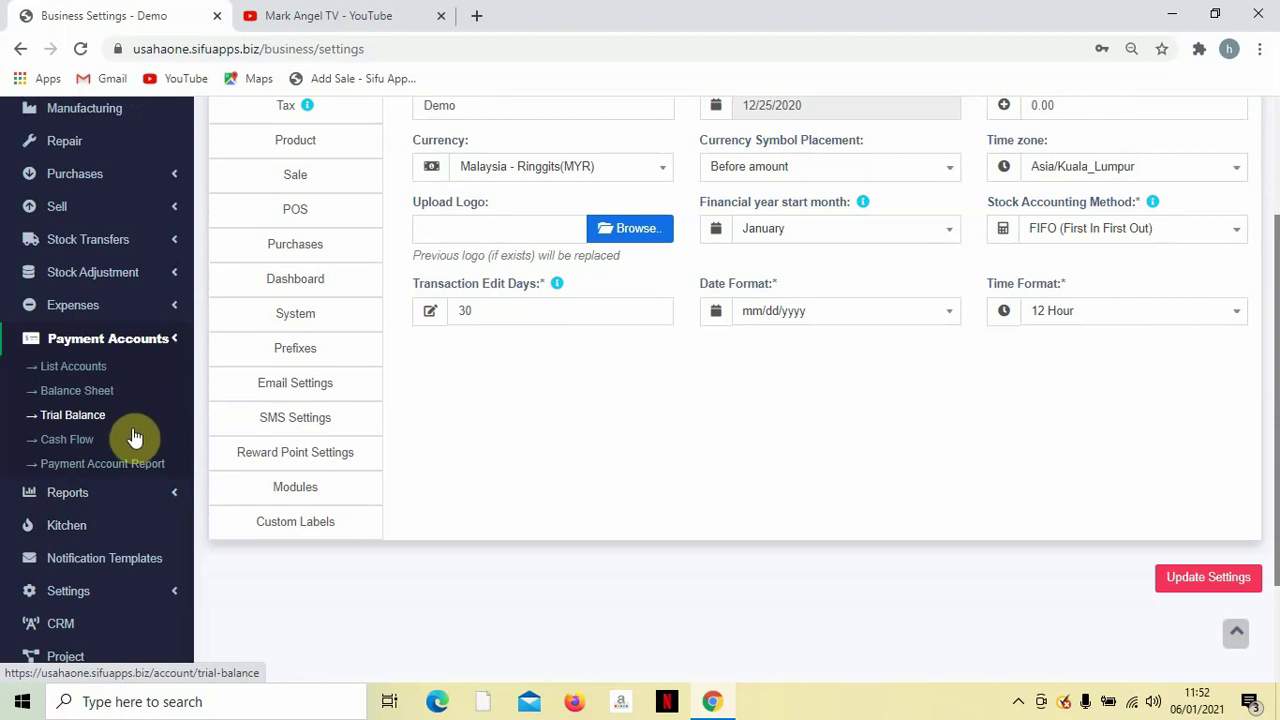
pyautogui.click(82, 378)
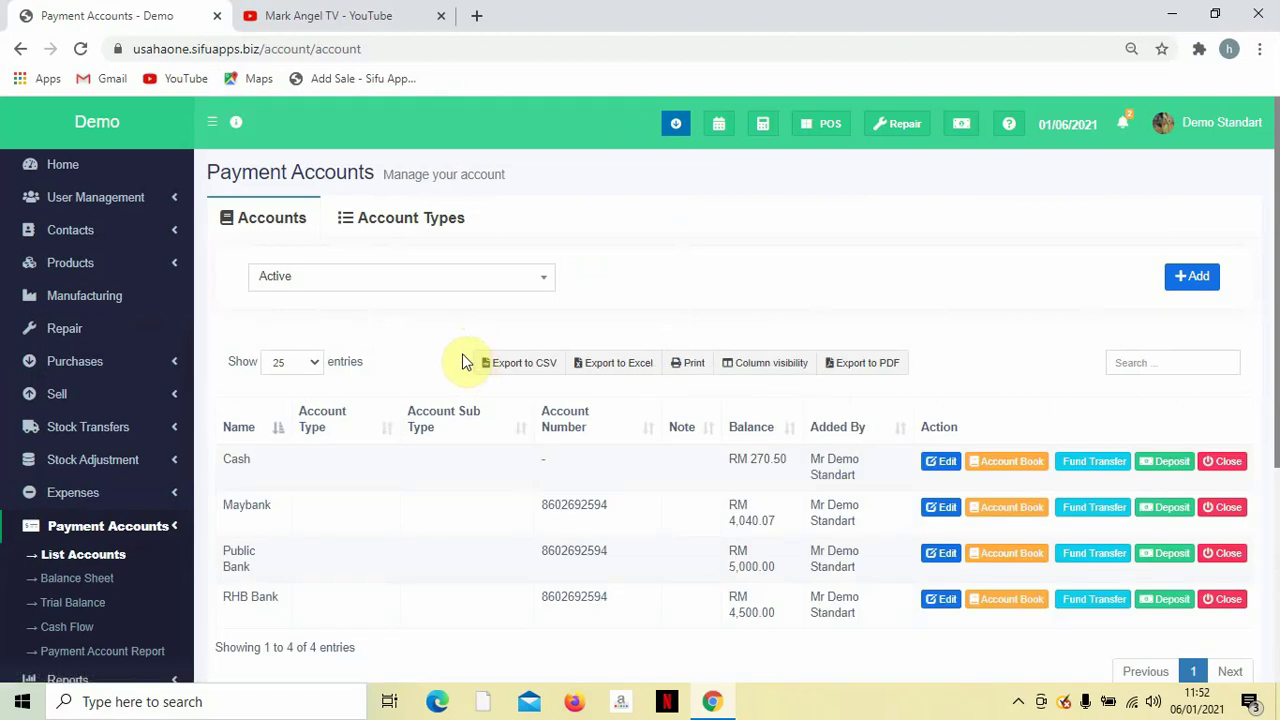
pyautogui.scroll(-2, 677, 421)
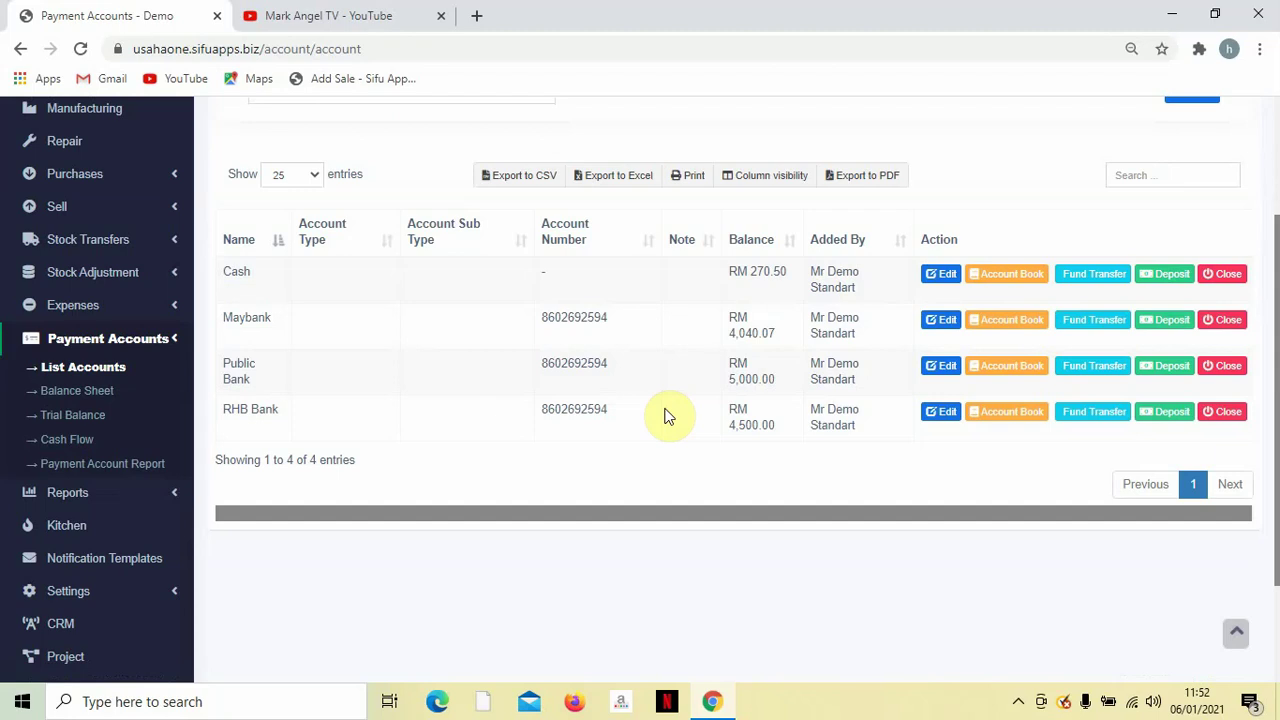
pyautogui.scroll(1, 660, 414)
pyautogui.scroll(-1, 560, 430)
pyautogui.scroll(1, 430, 440)
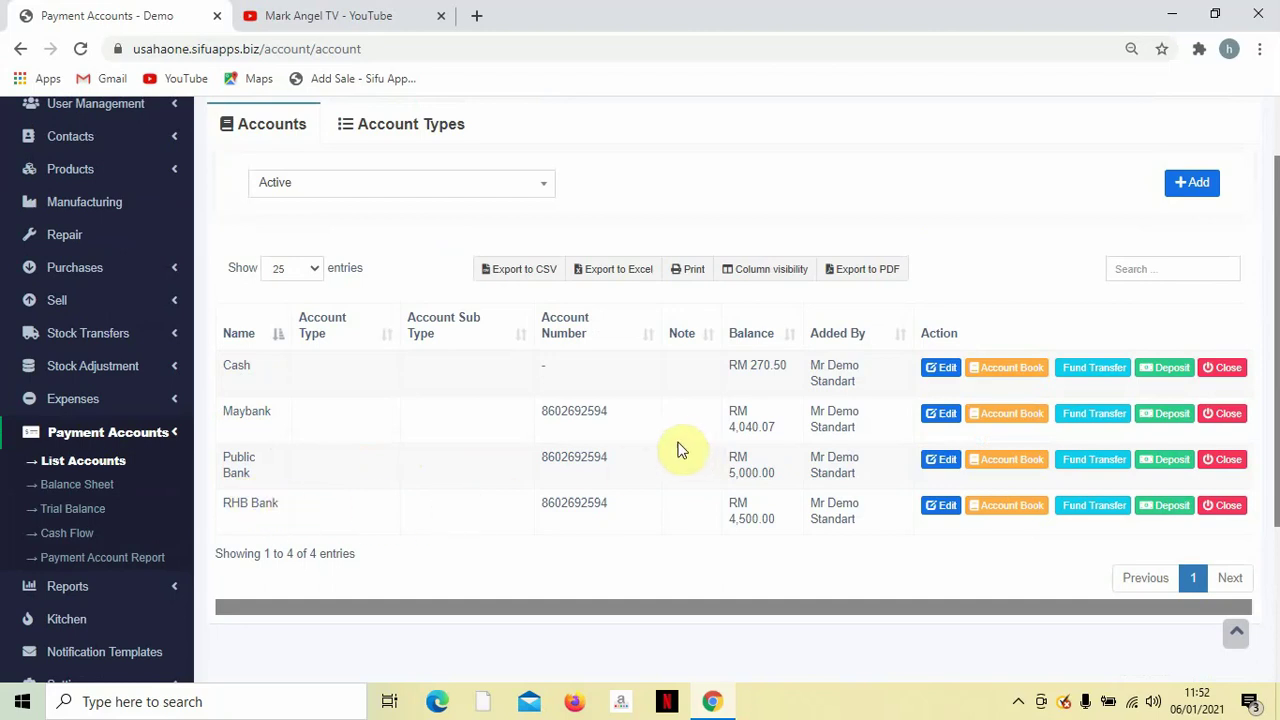
pyautogui.click(1198, 192)
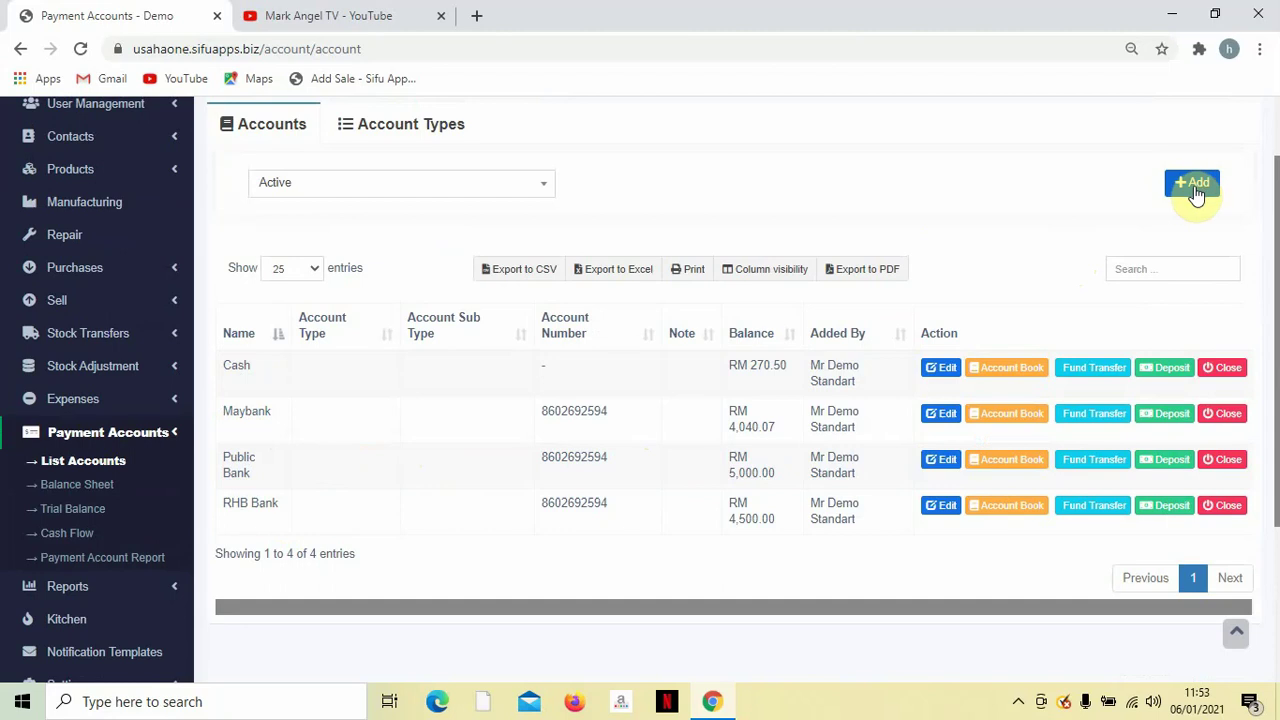
pyautogui.click(1196, 190)
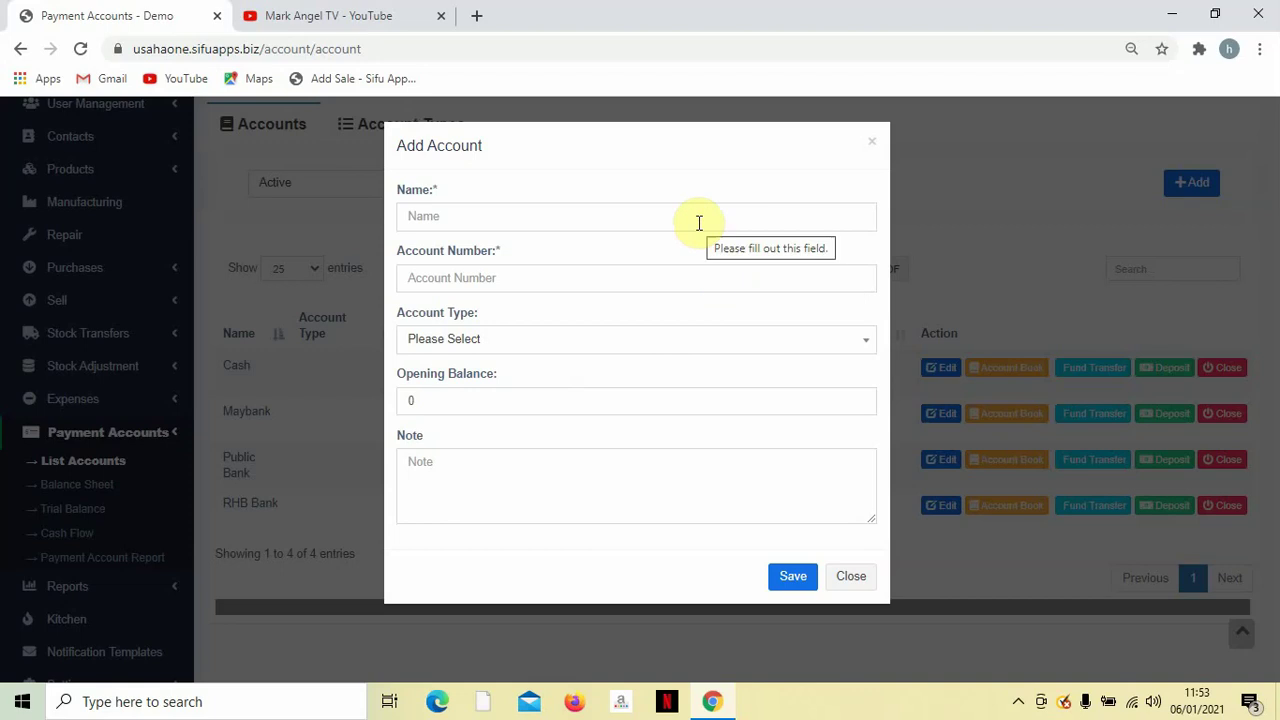
pyautogui.click(690, 276)
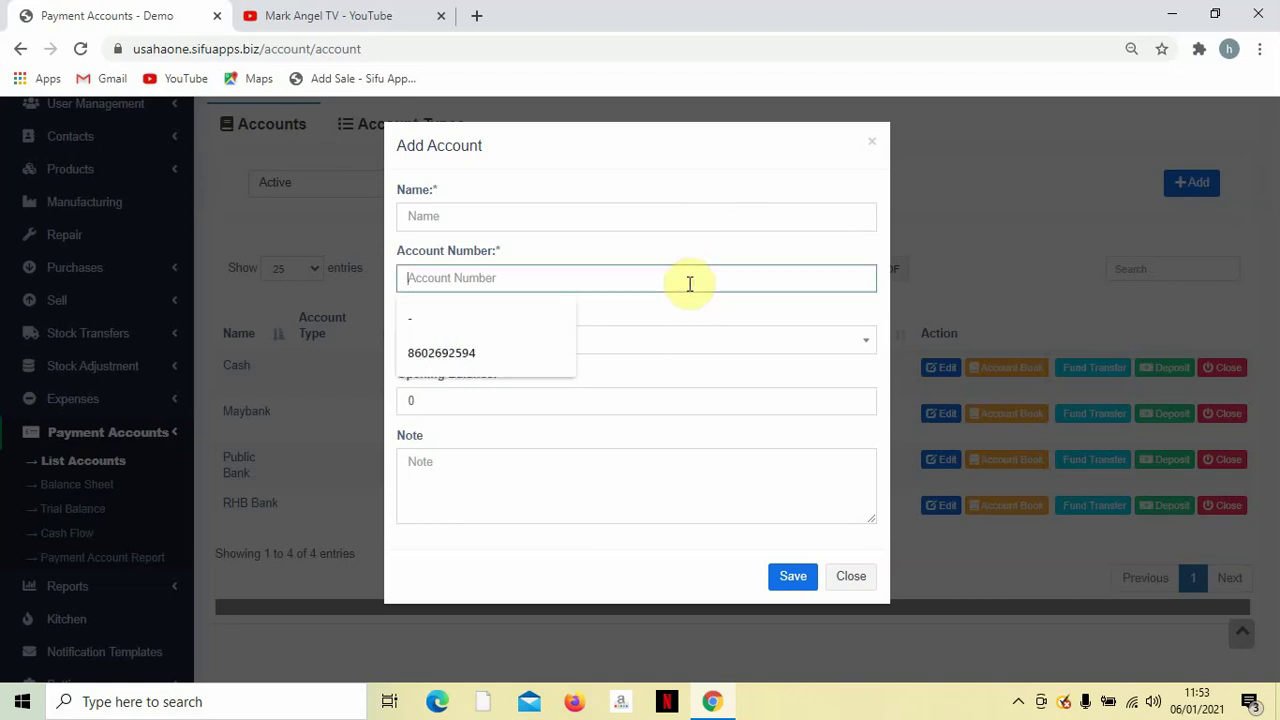
pyautogui.click(486, 322)
pyautogui.press('BackSpace')
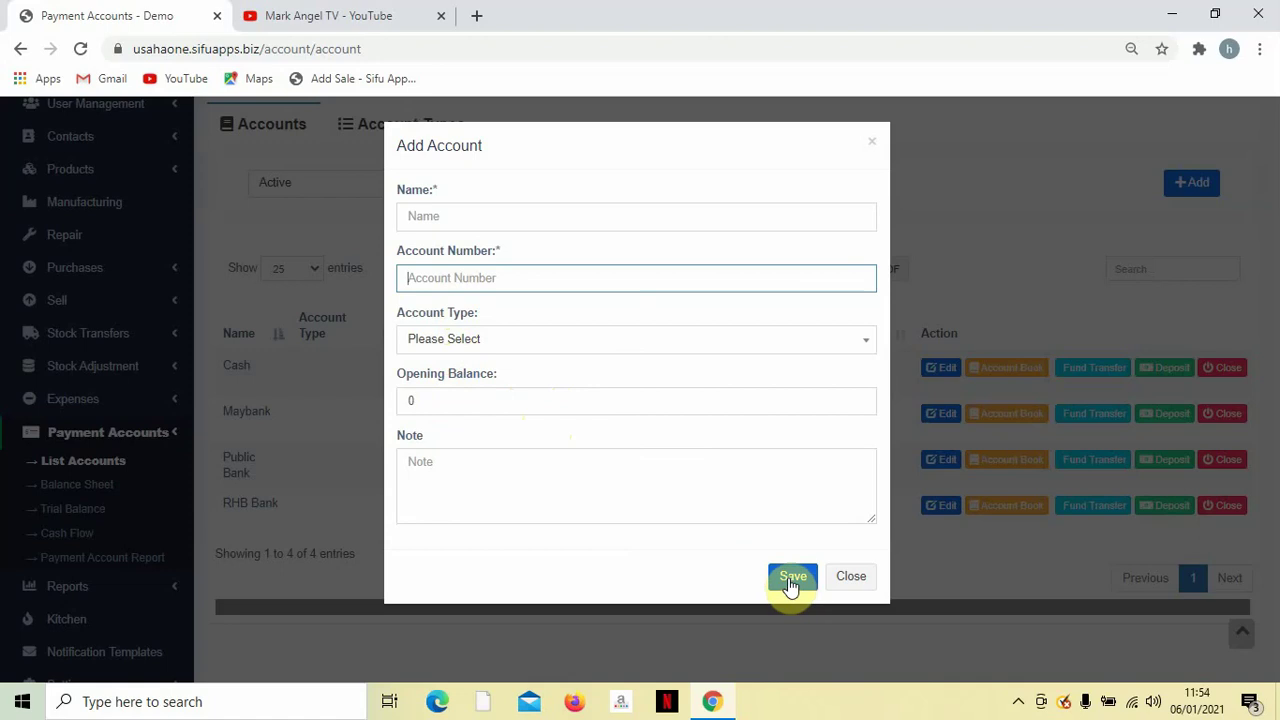
pyautogui.click(851, 577)
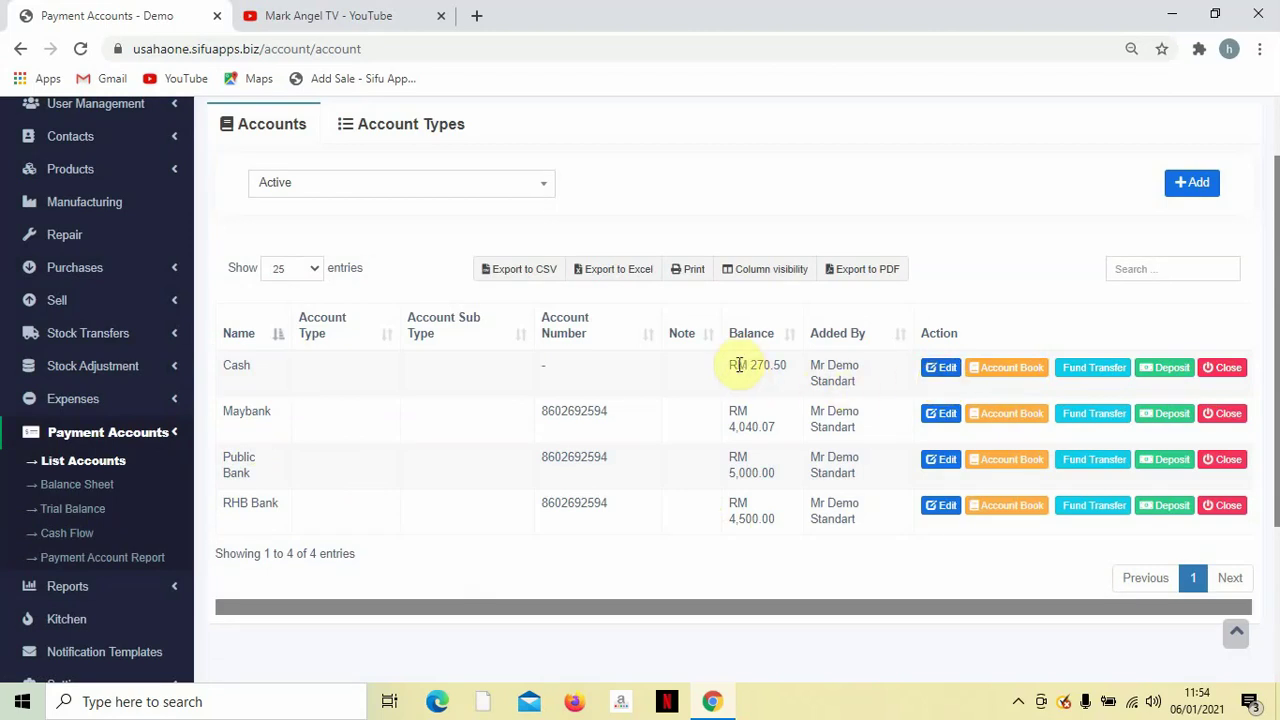
pyautogui.moveTo(731, 366); pyautogui.dragTo(768, 367)
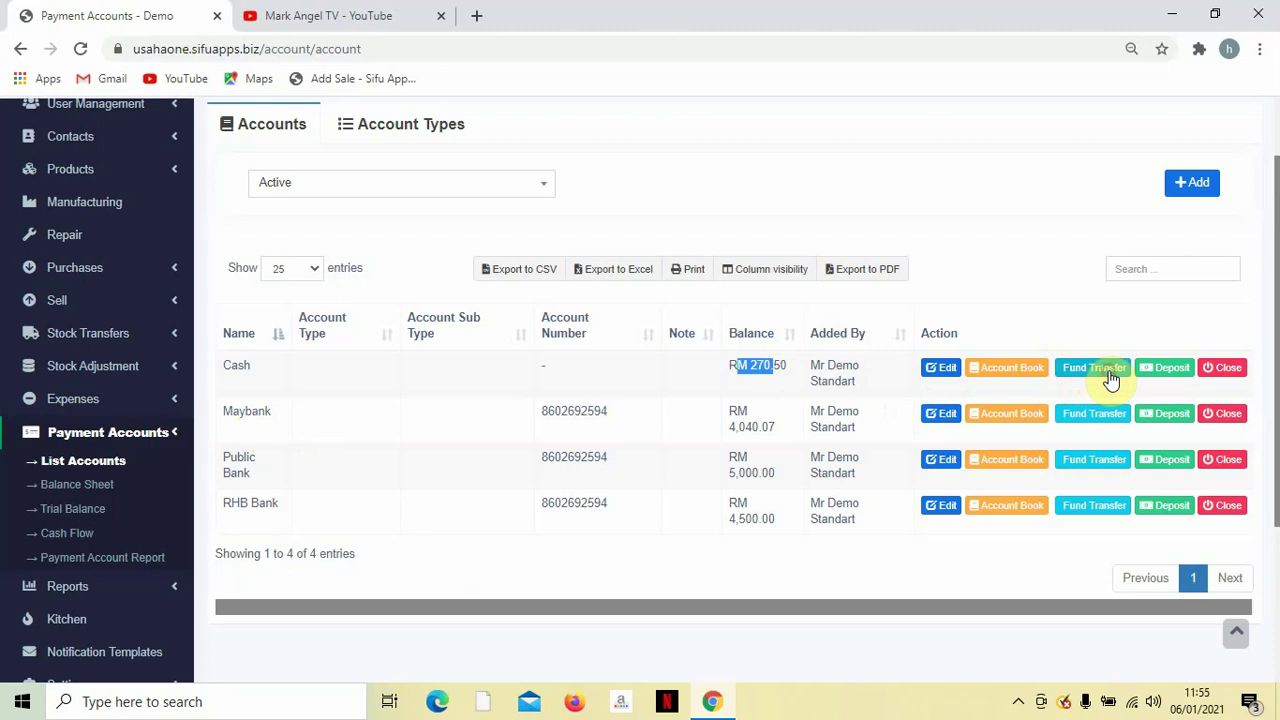
# Start a fund transfer from Cash to Maybank for an amount of 50.
pyautogui.click(1109, 373)
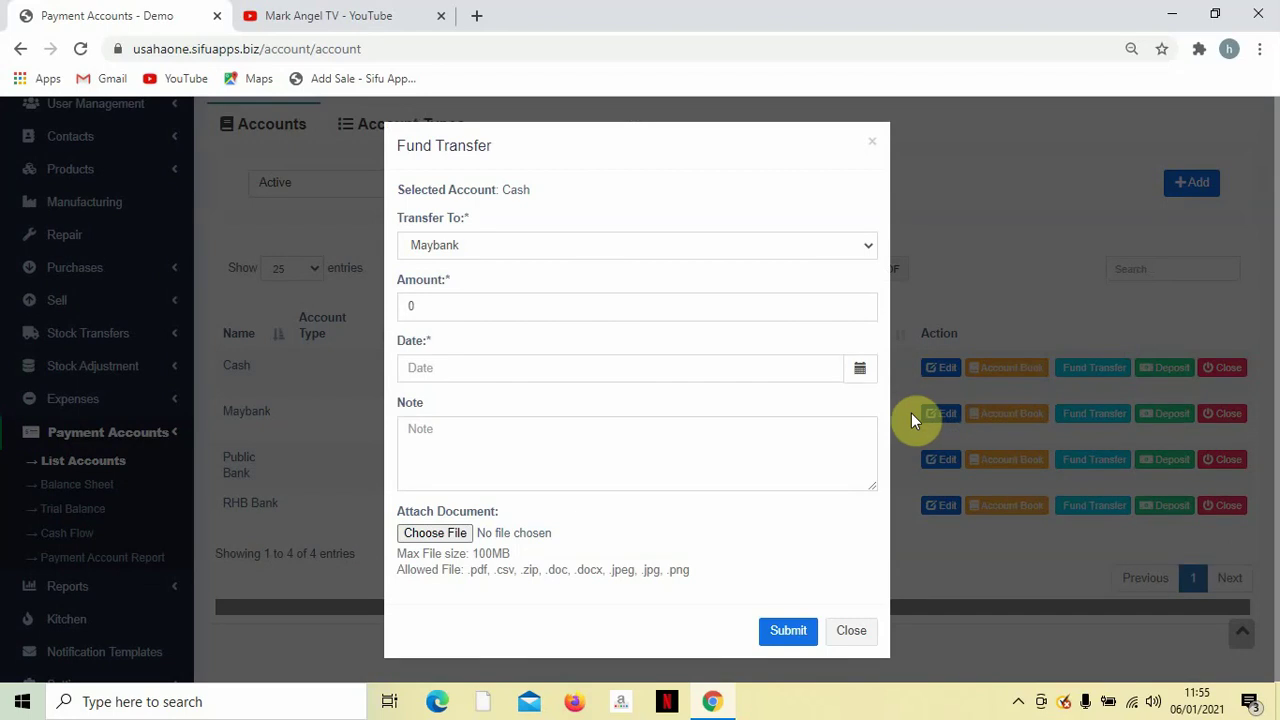
pyautogui.click(704, 245)
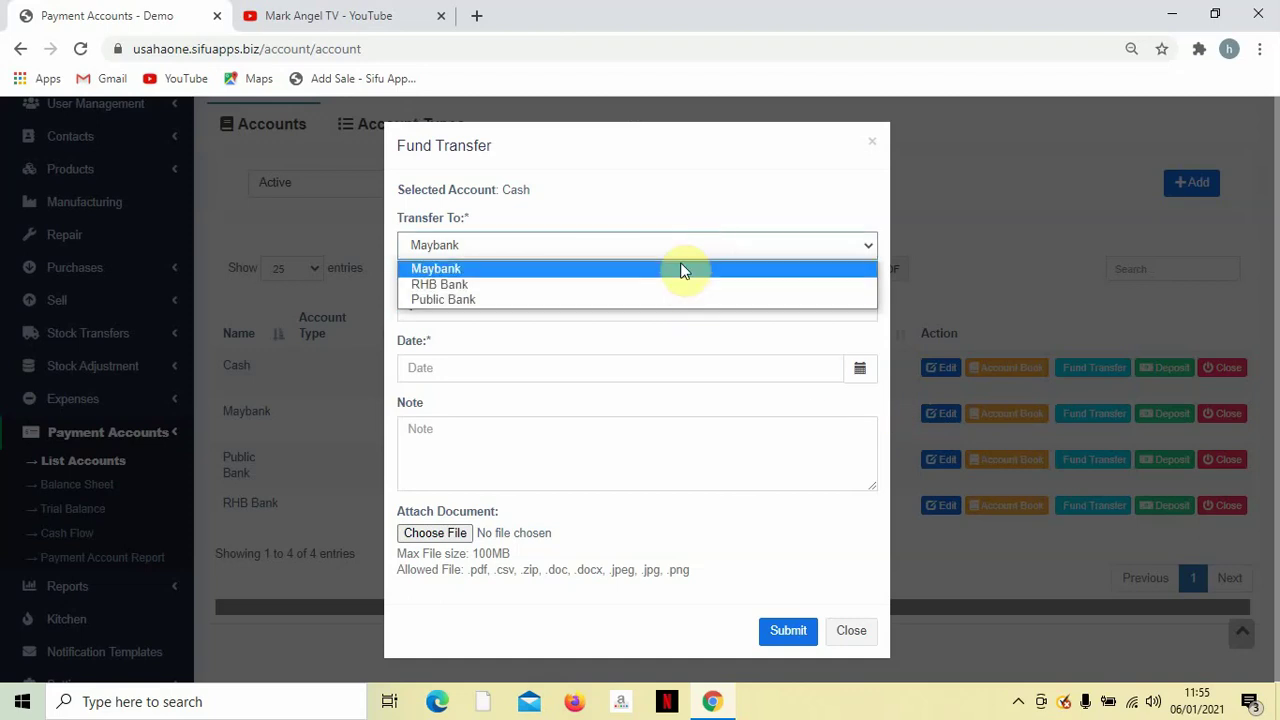
pyautogui.click(683, 268)
pyautogui.click(668, 310)
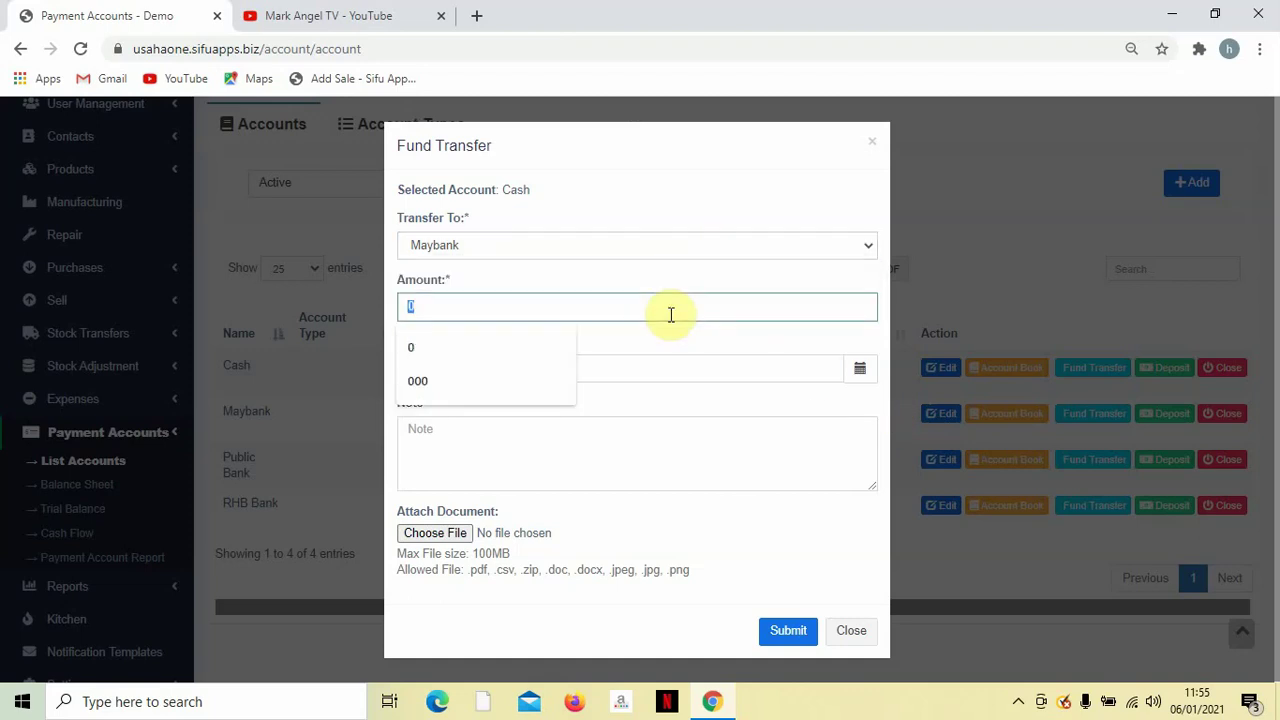
pyautogui.write('50')
pyautogui.click(668, 281)
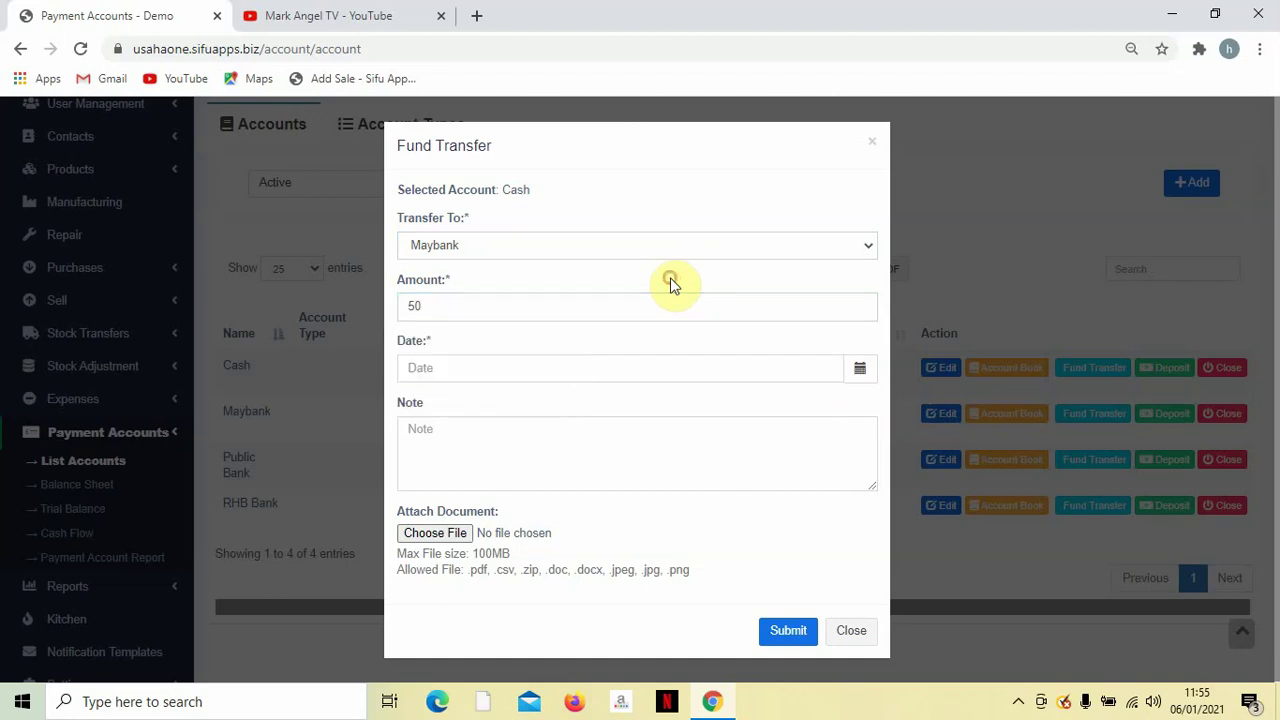
# Date the transfer 01/06/2021 from the calendar and submit the RM 50 transfer.
pyautogui.click(686, 377)
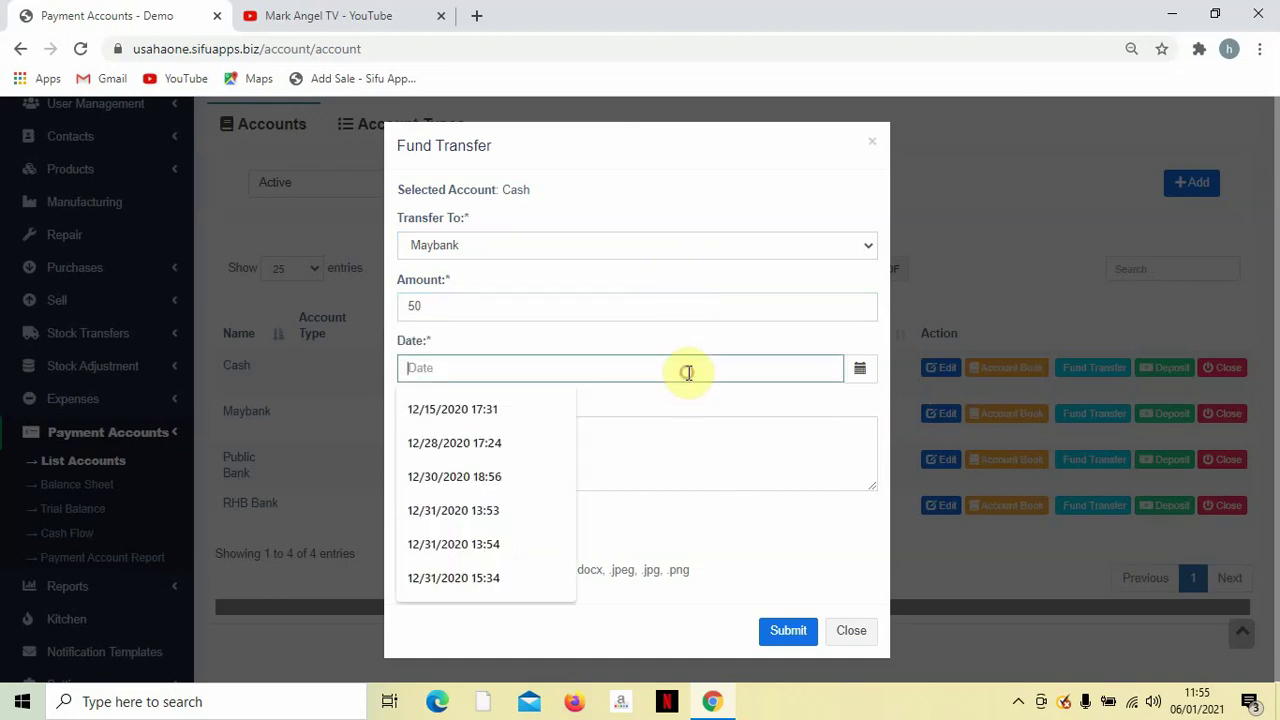
pyautogui.click(858, 372)
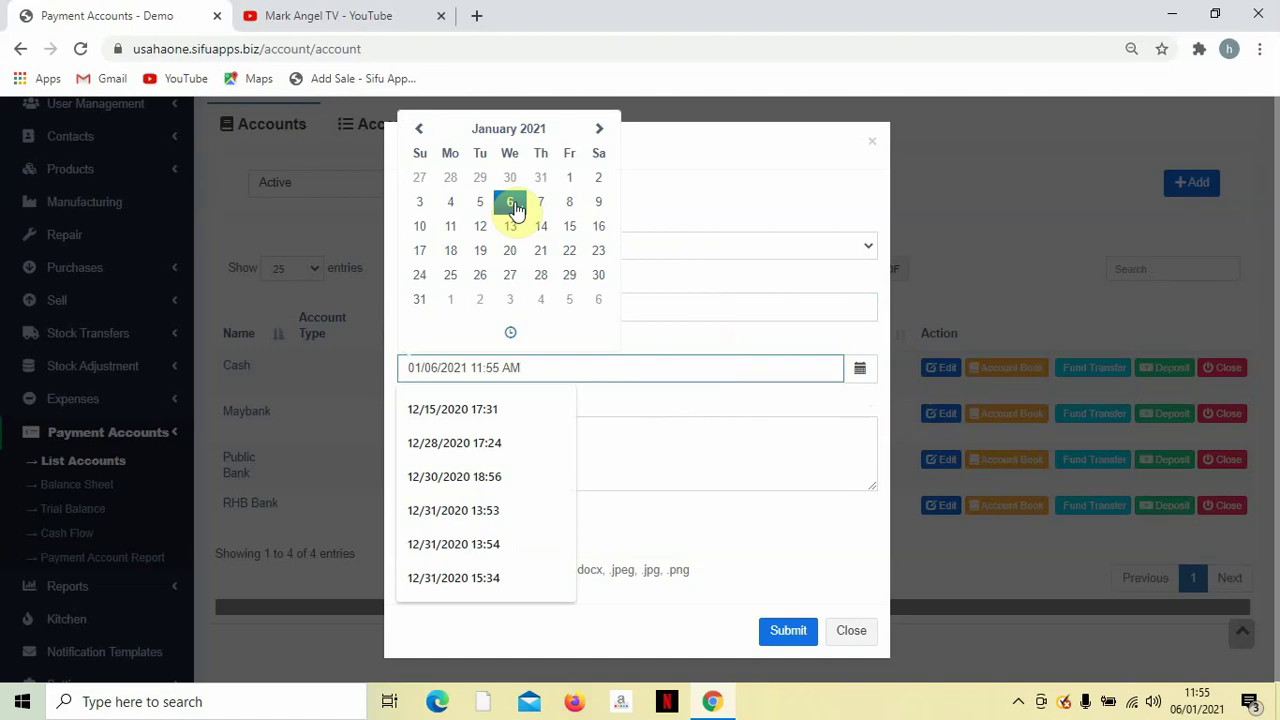
pyautogui.click(514, 206)
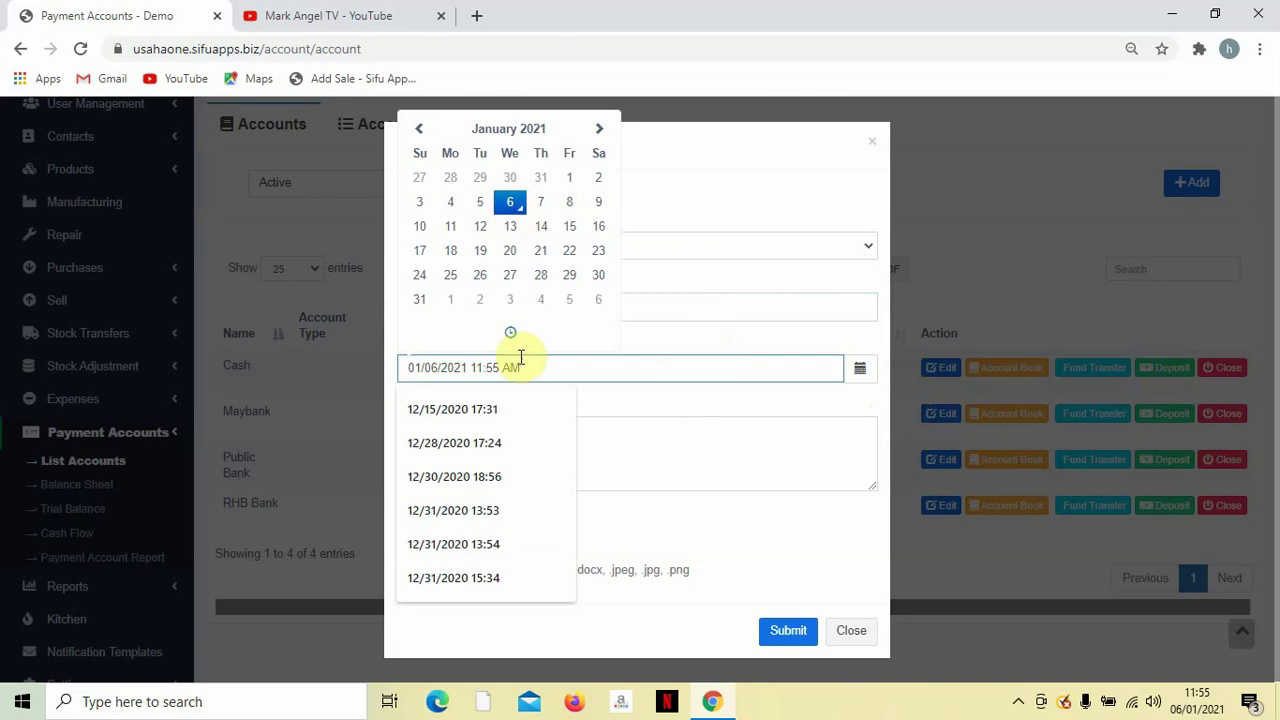
pyautogui.click(676, 333)
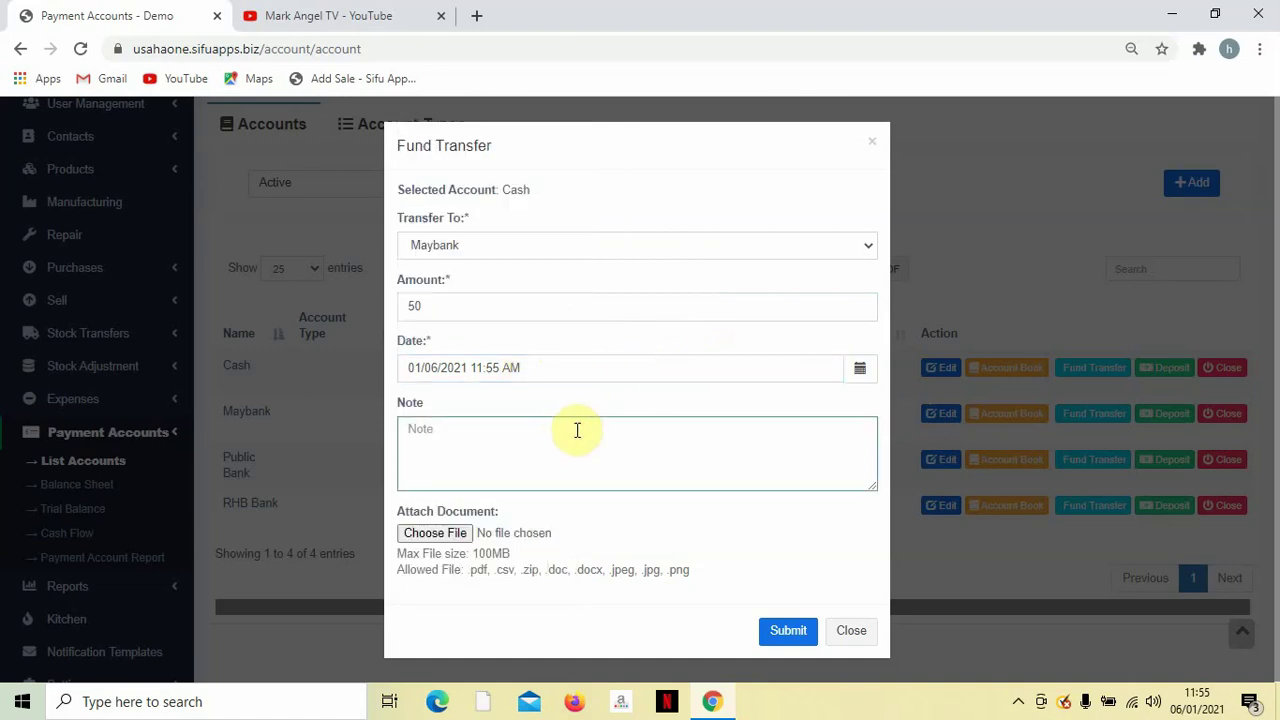
pyautogui.click(577, 432)
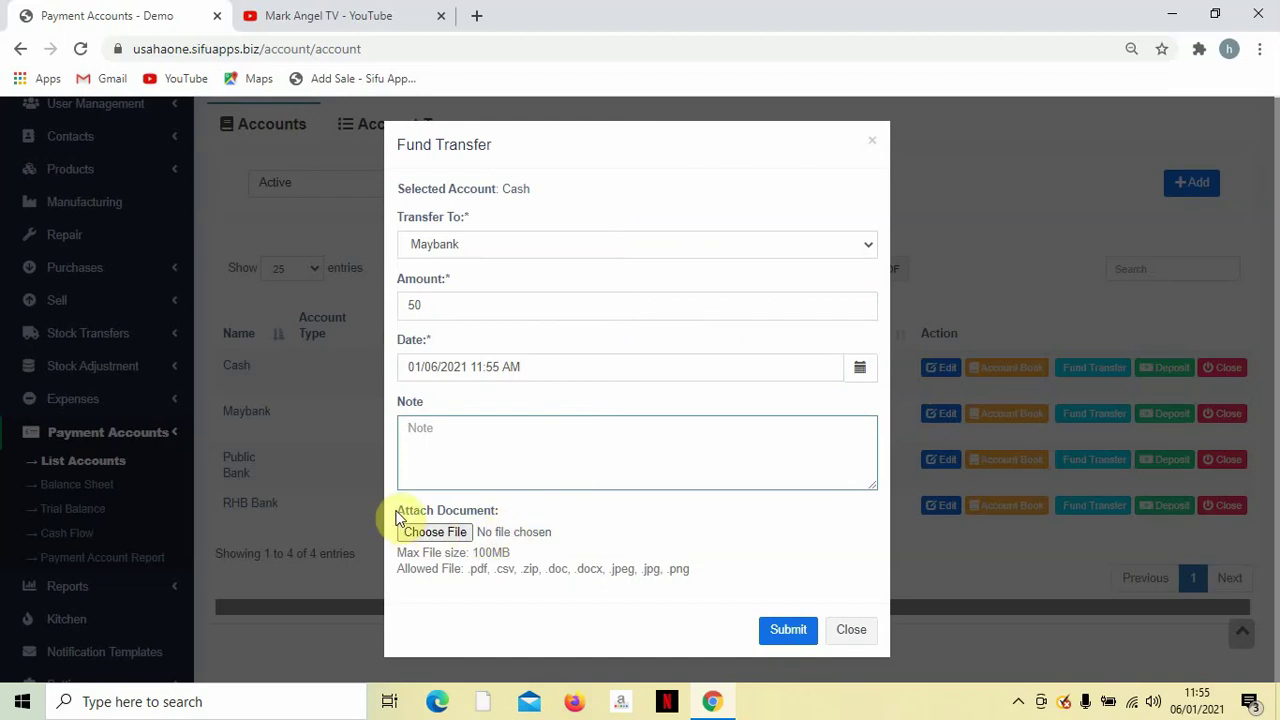
pyautogui.moveTo(396, 517); pyautogui.dragTo(508, 522)
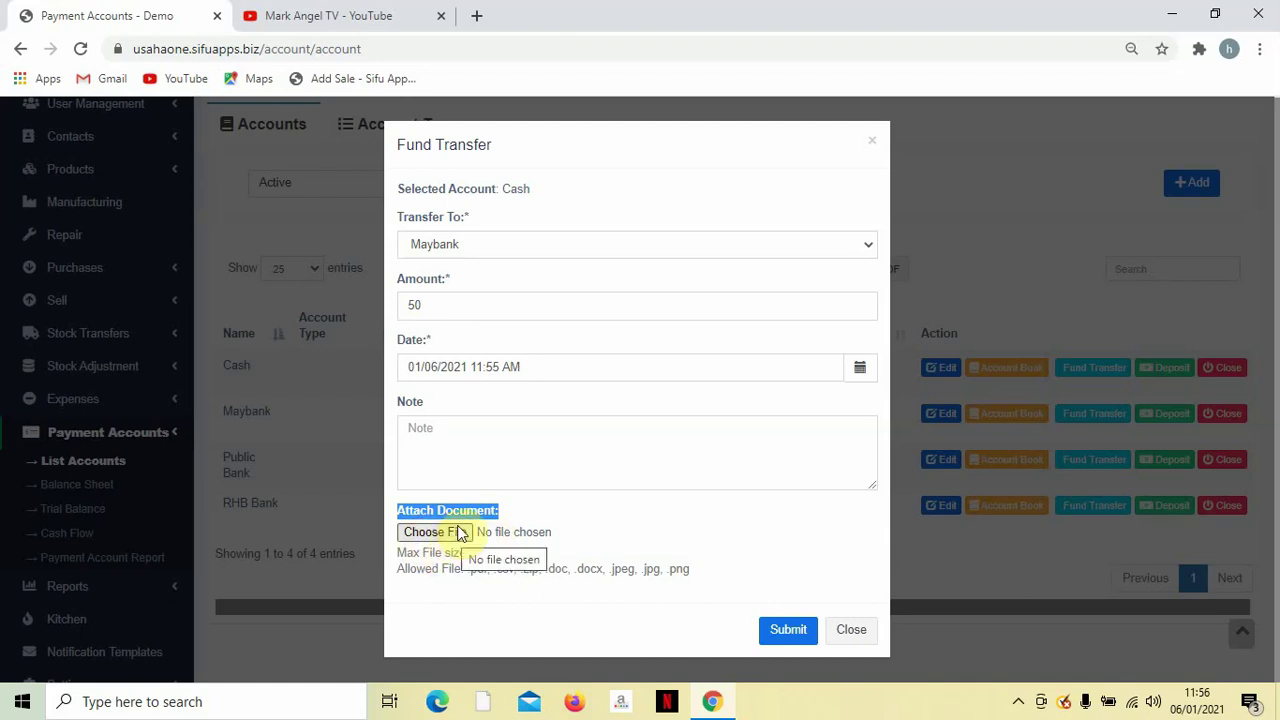
pyautogui.click(780, 638)
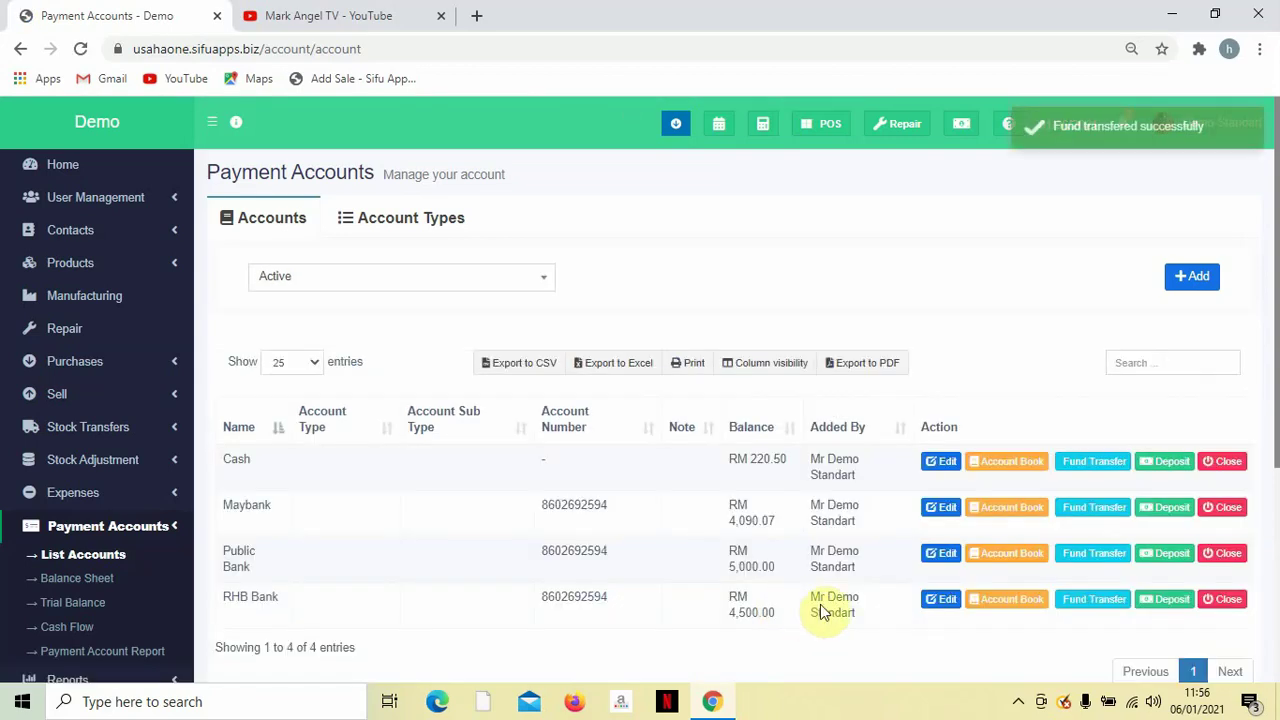
pyautogui.scroll(-1, 838, 586)
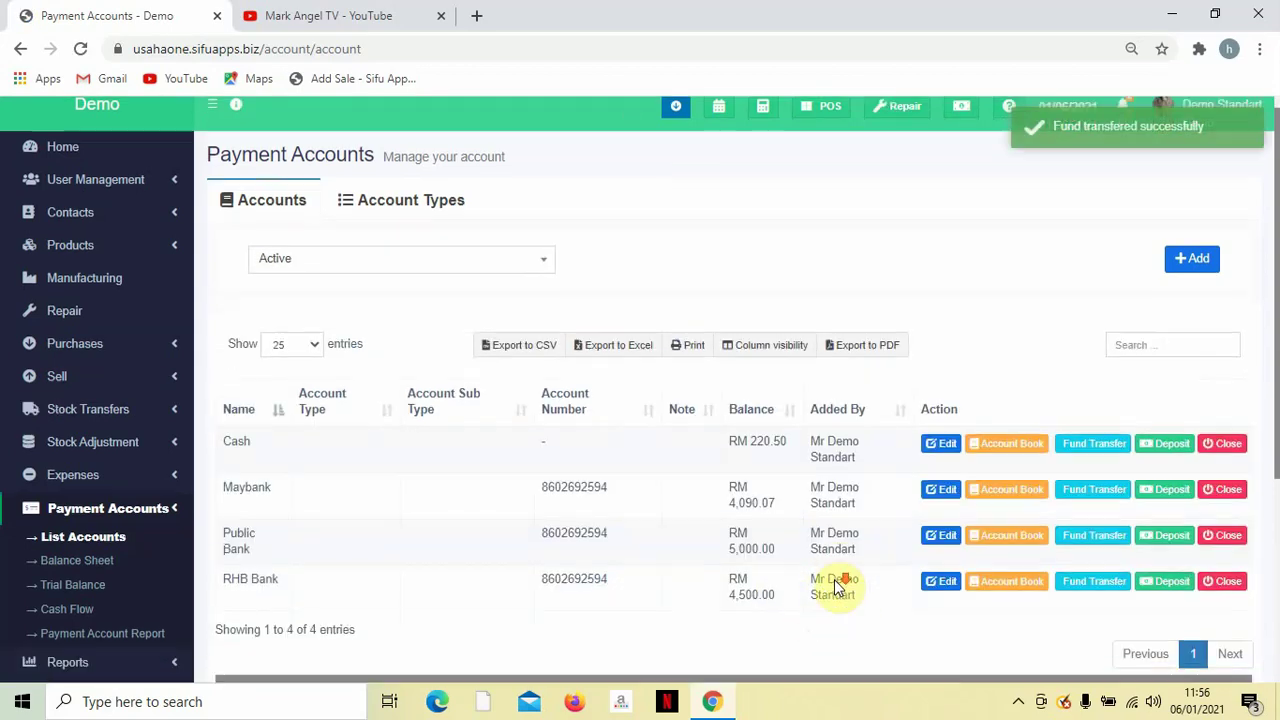
pyautogui.scroll(-1, 838, 586)
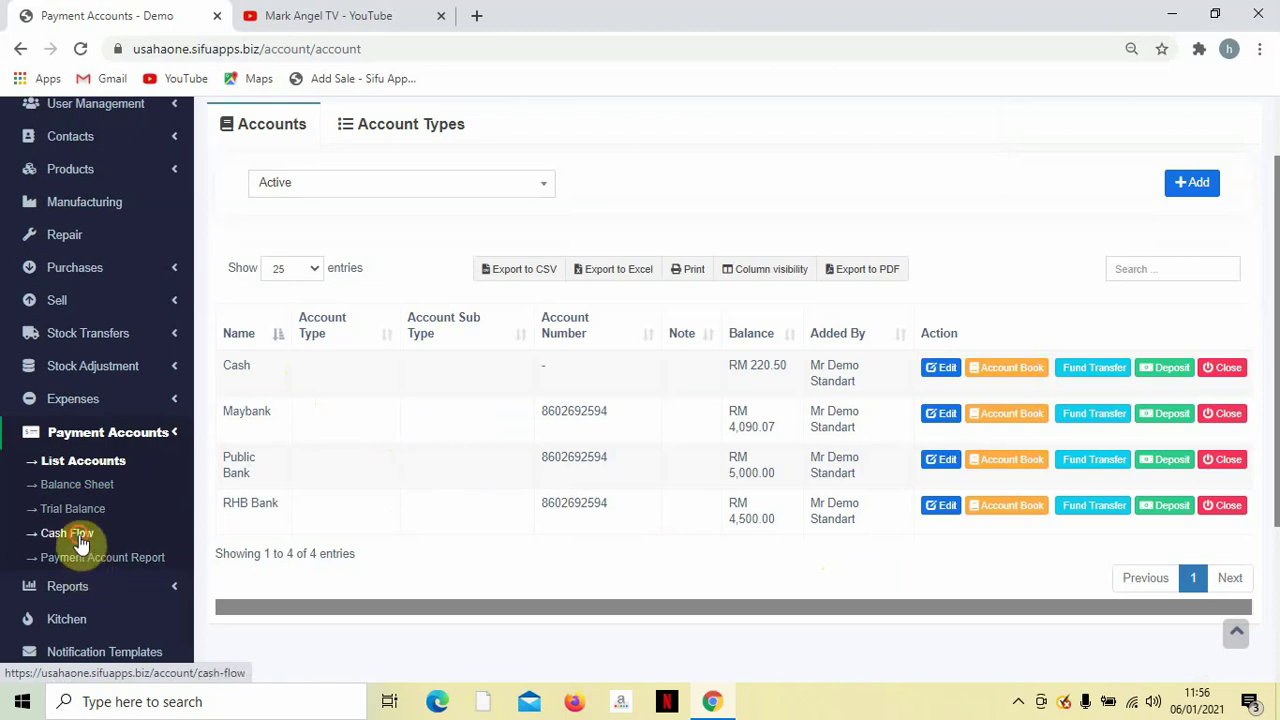
pyautogui.click(79, 535)
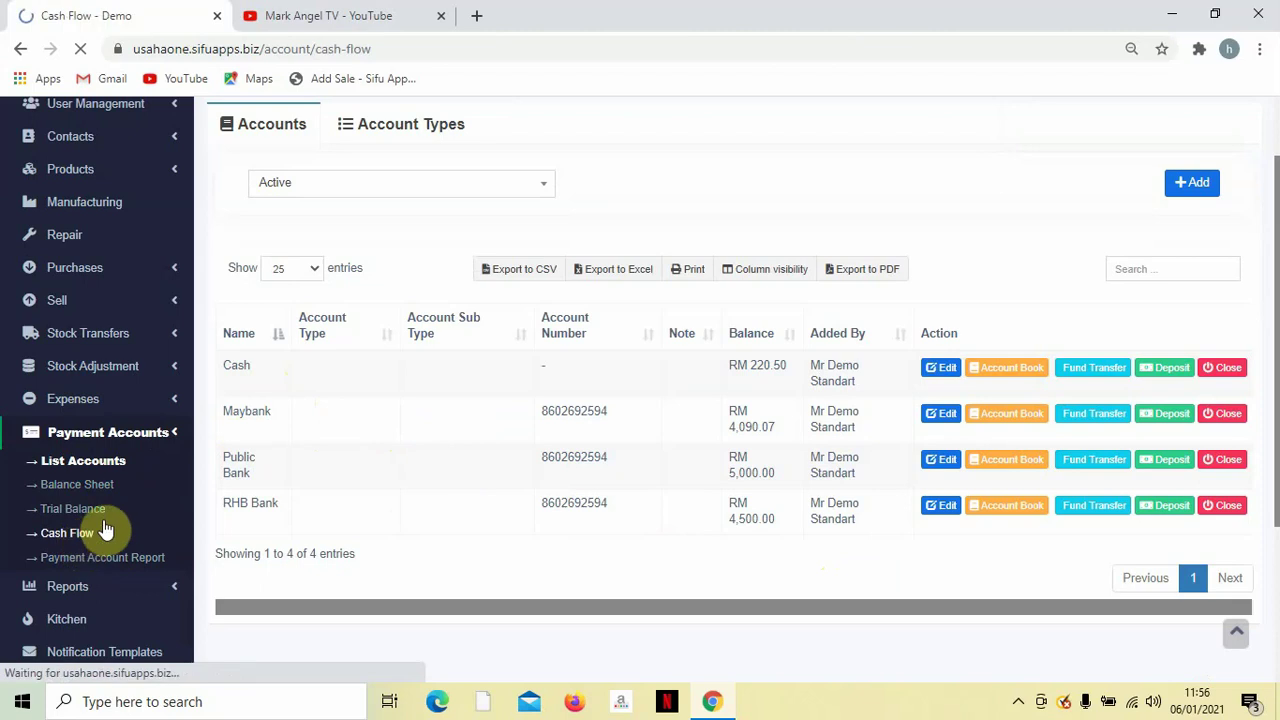
pyautogui.click(443, 16)
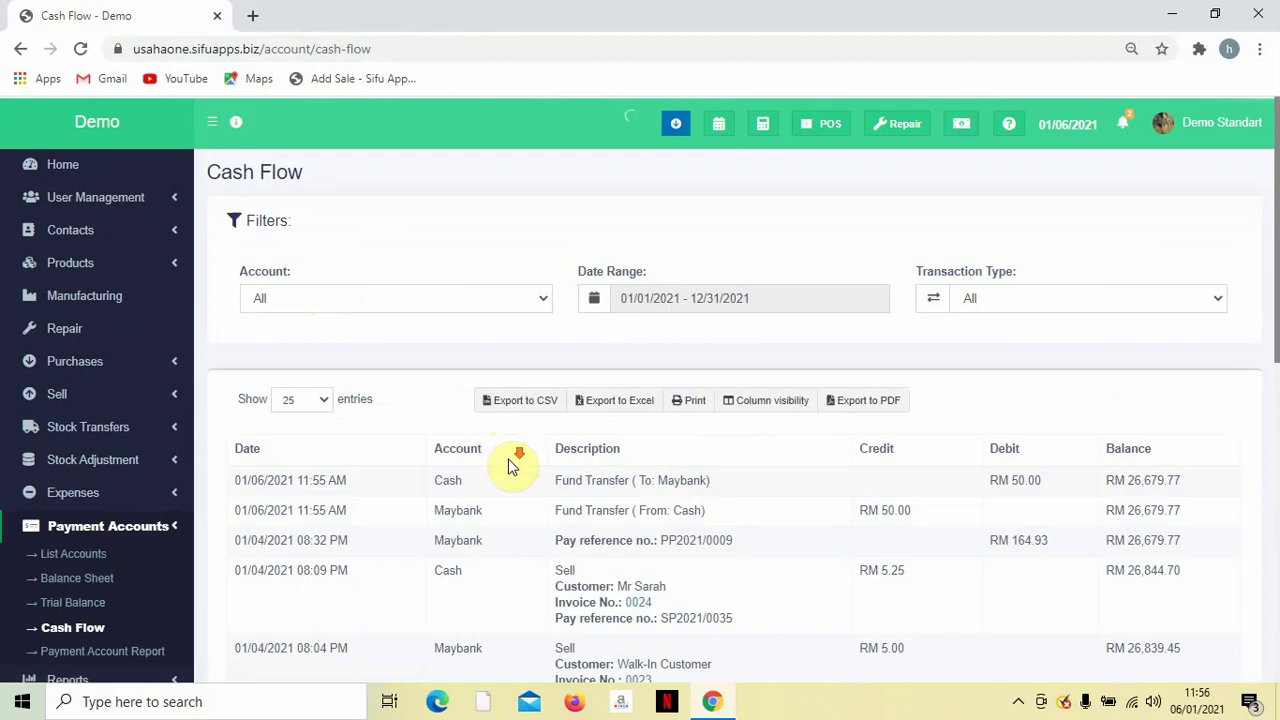
pyautogui.scroll(-3, 509, 466)
pyautogui.scroll(-1, 510, 466)
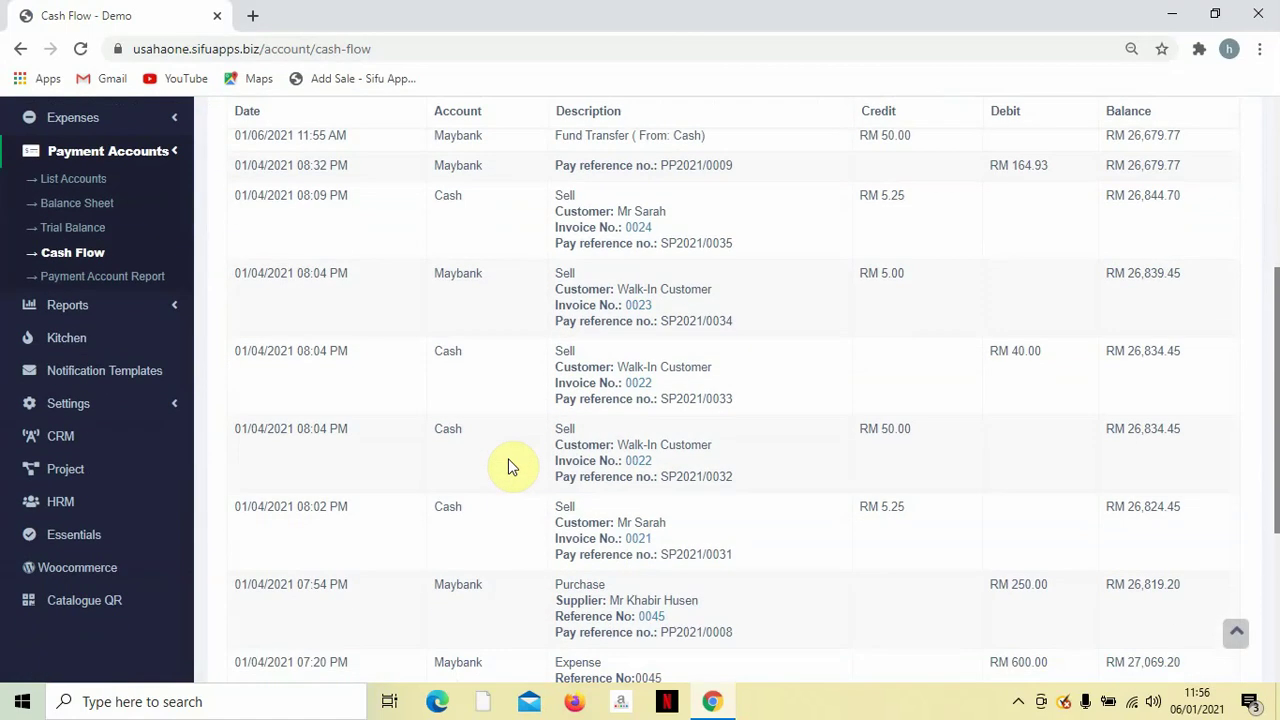
pyautogui.scroll(2, 510, 466)
pyautogui.scroll(1, 509, 465)
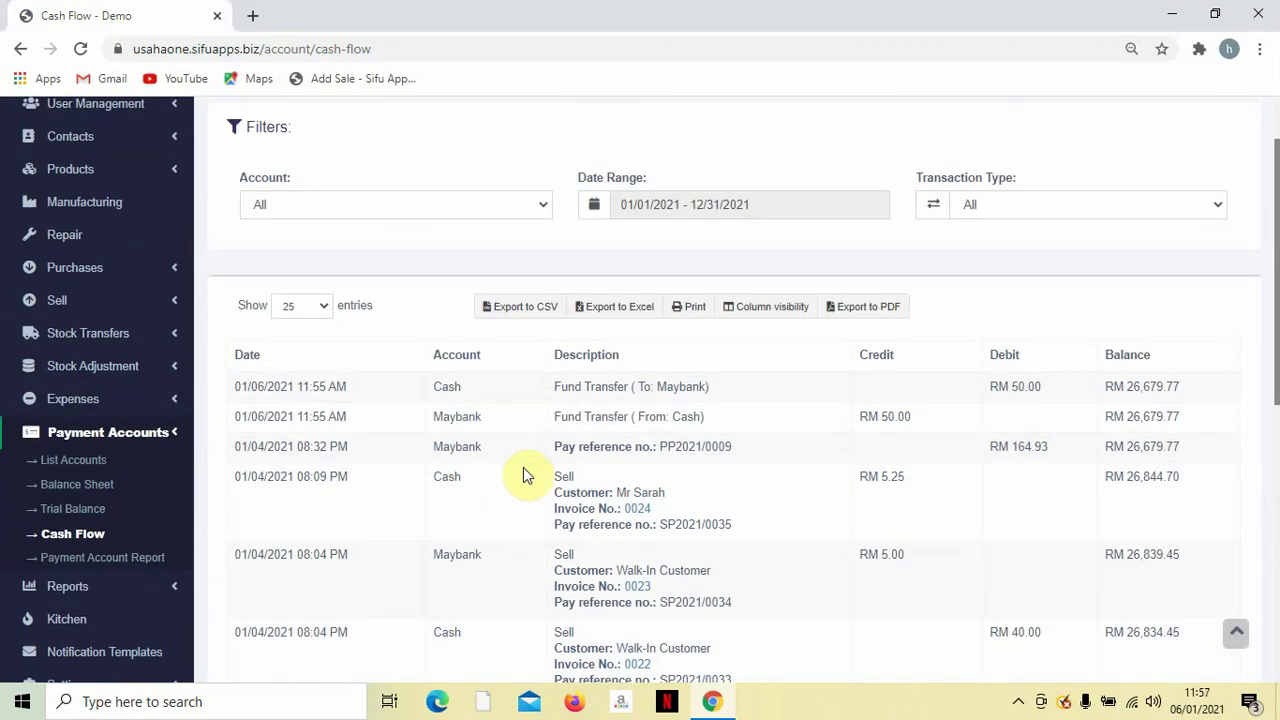
pyautogui.scroll(-1, 520, 468)
pyautogui.scroll(2, 520, 474)
pyautogui.click(503, 308)
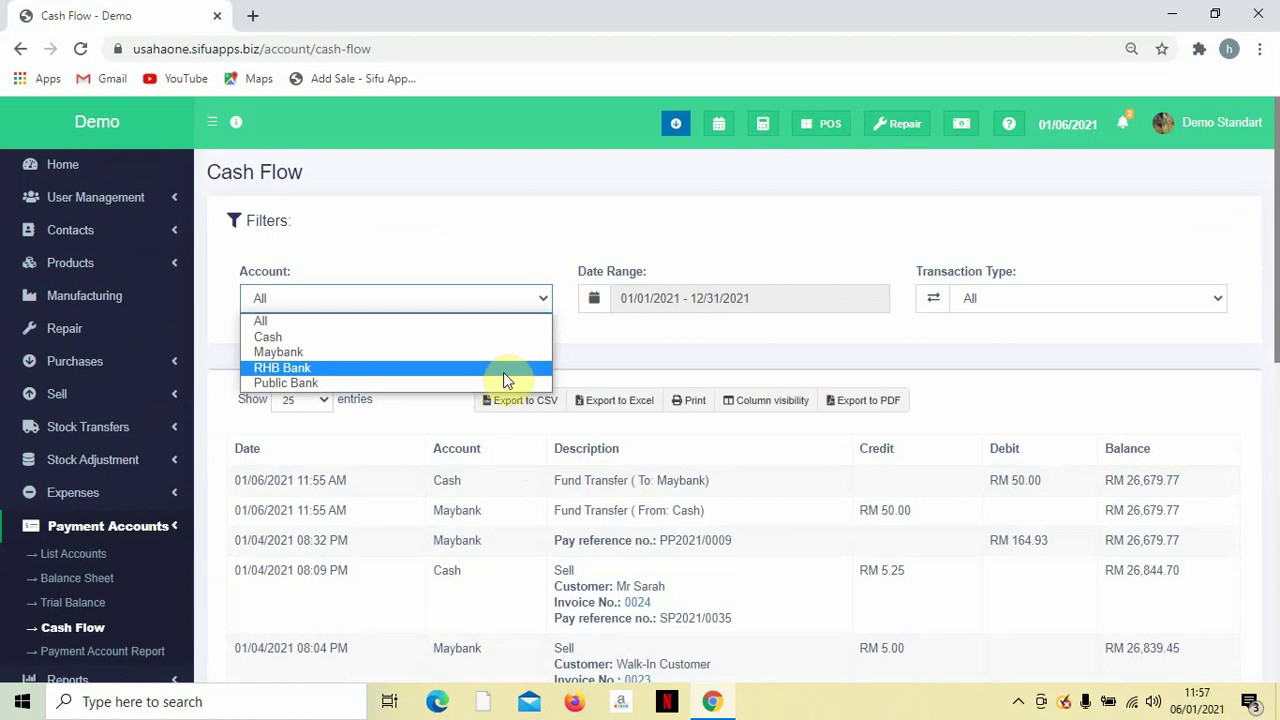
pyautogui.click(518, 235)
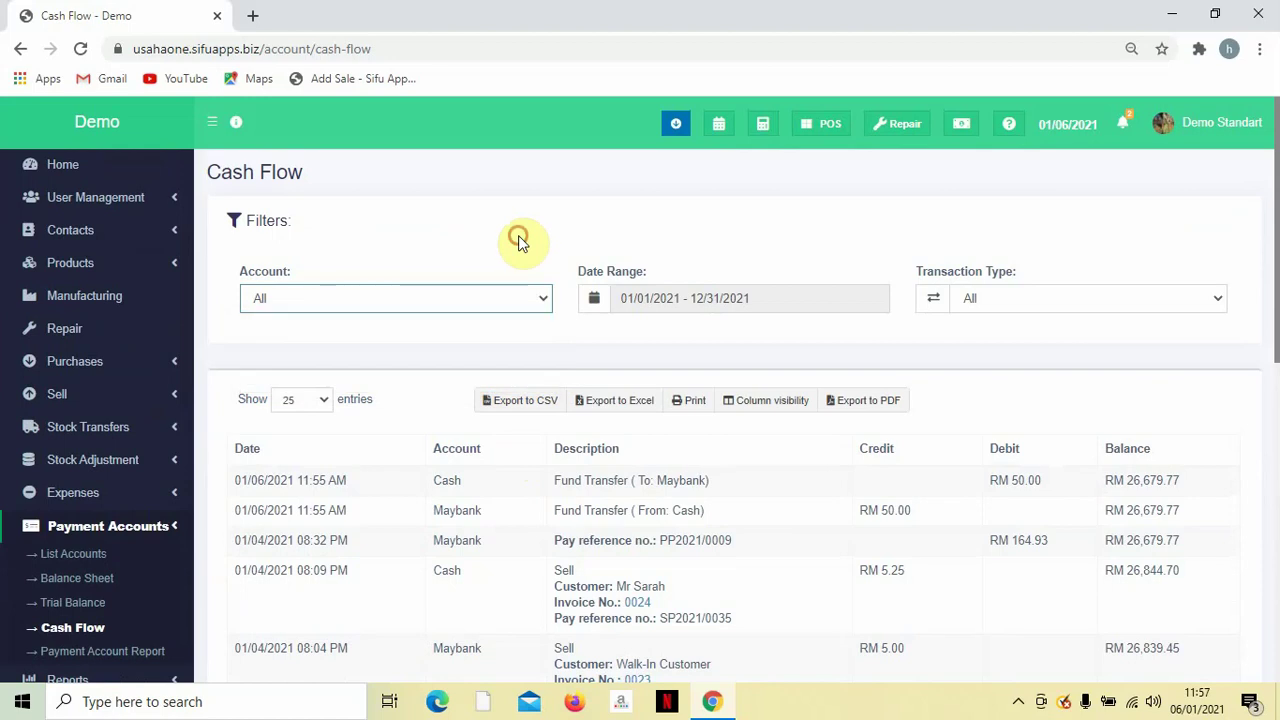
pyautogui.click(651, 298)
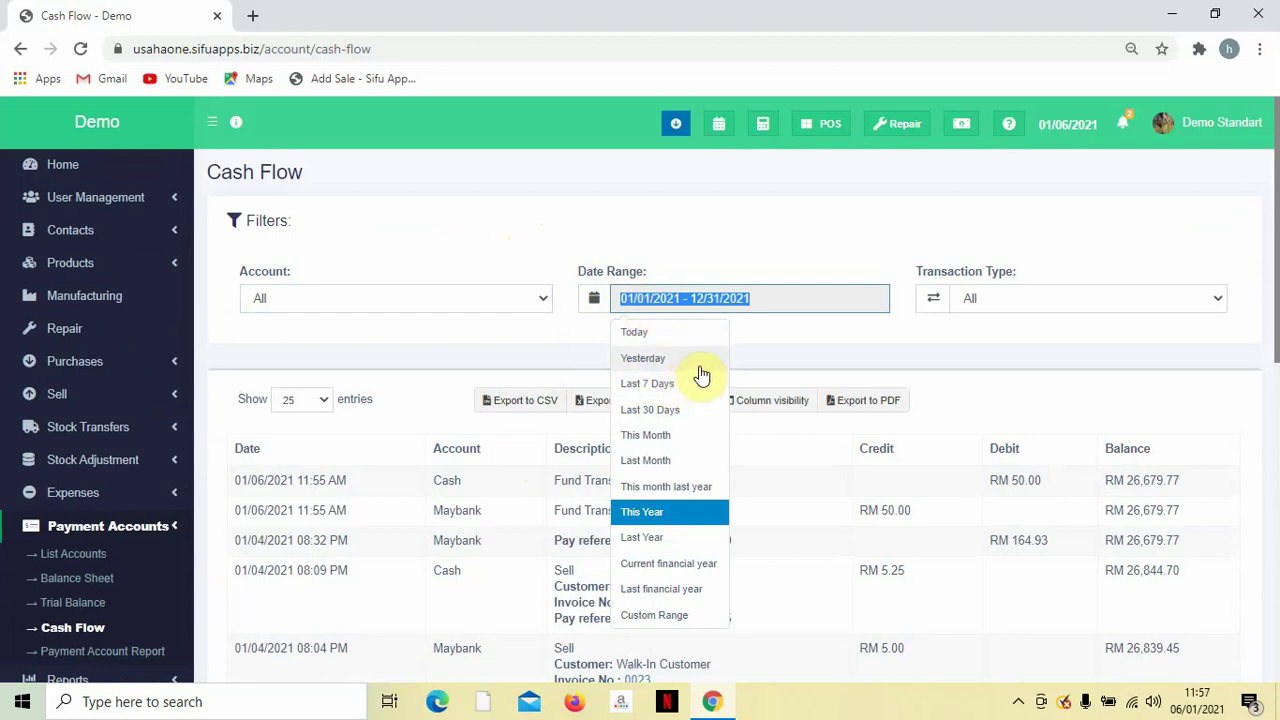
pyautogui.click(772, 337)
pyautogui.click(989, 299)
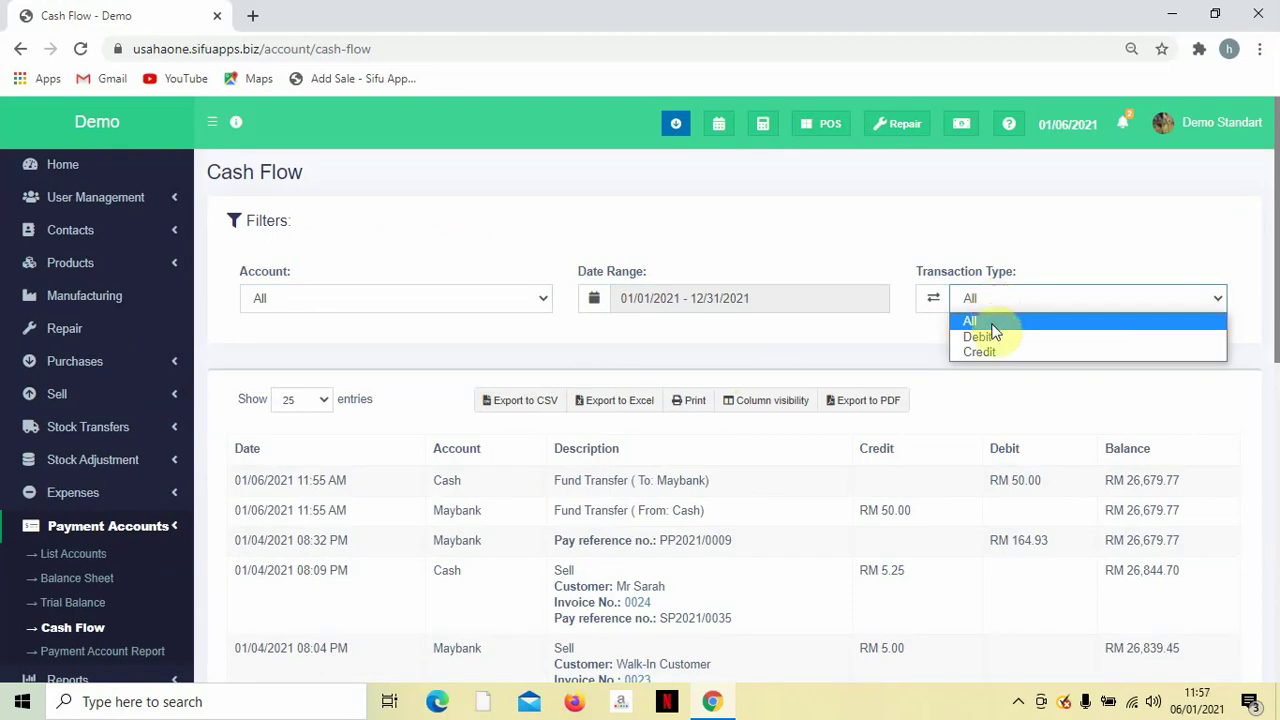
pyautogui.click(889, 336)
pyautogui.scroll(-1, 821, 356)
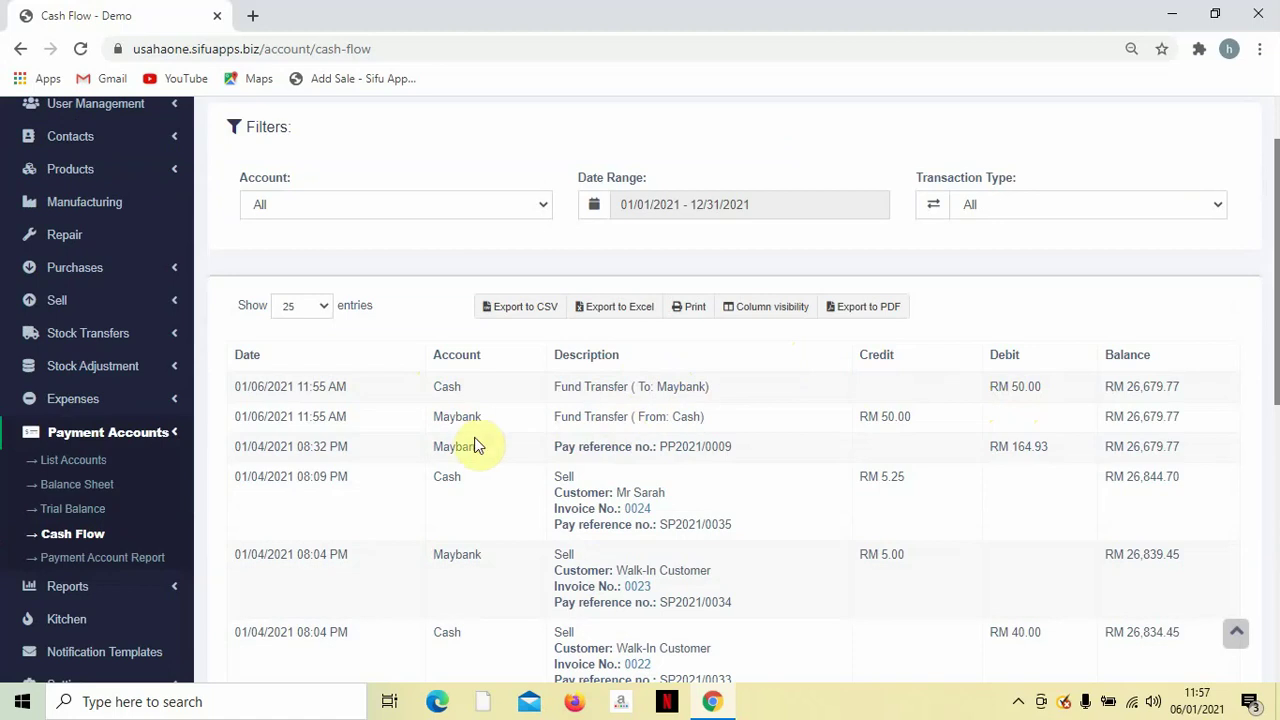
pyautogui.moveTo(443, 418); pyautogui.dragTo(514, 429)
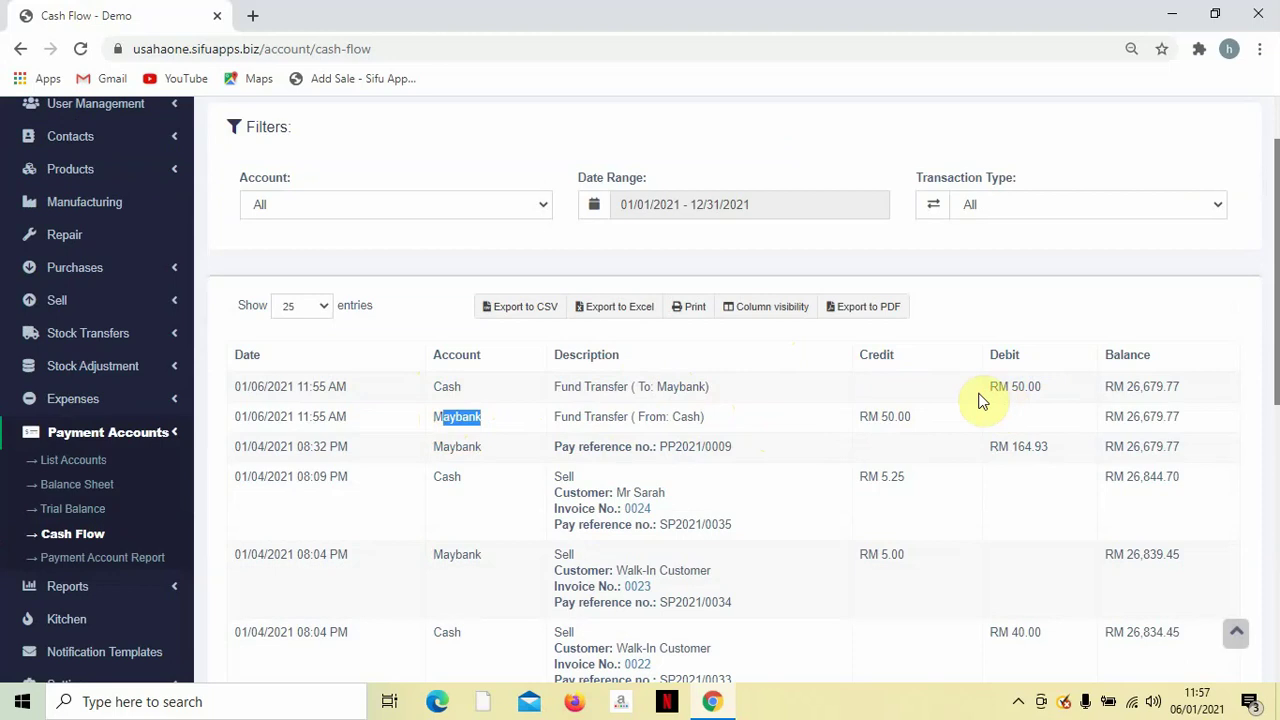
pyautogui.moveTo(859, 421); pyautogui.dragTo(905, 418)
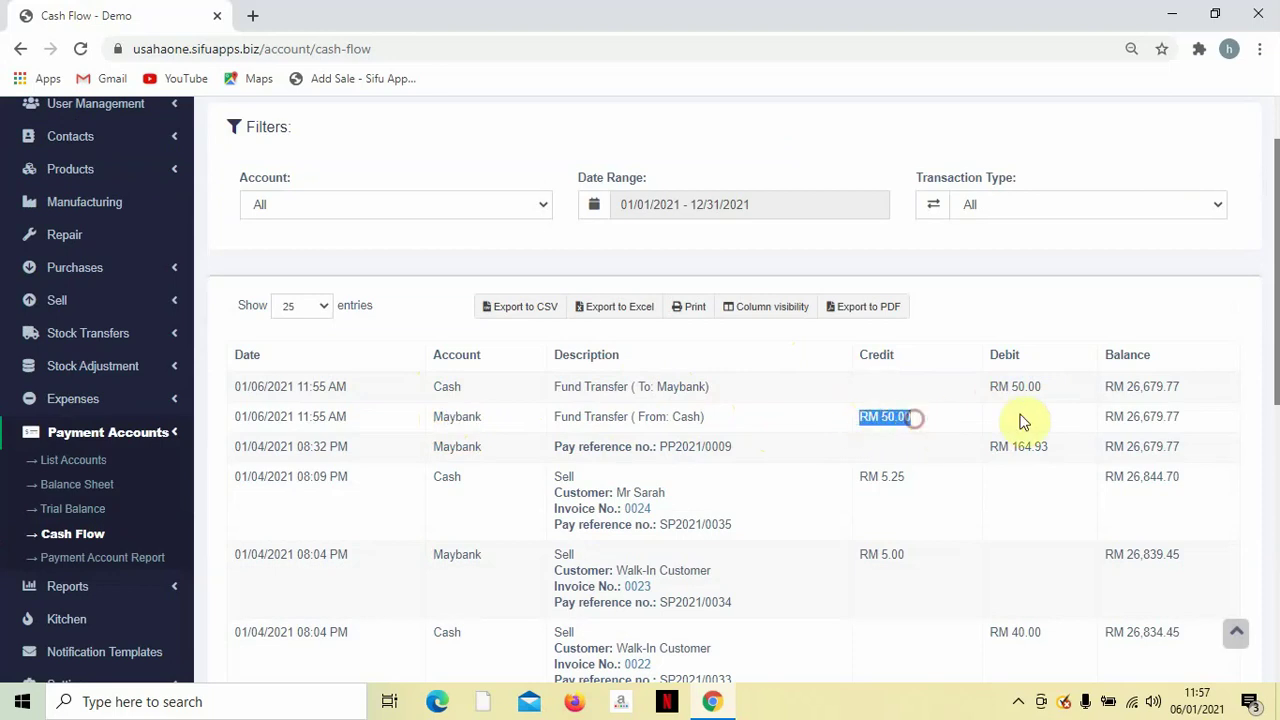
pyautogui.moveTo(1106, 416); pyautogui.dragTo(1185, 416)
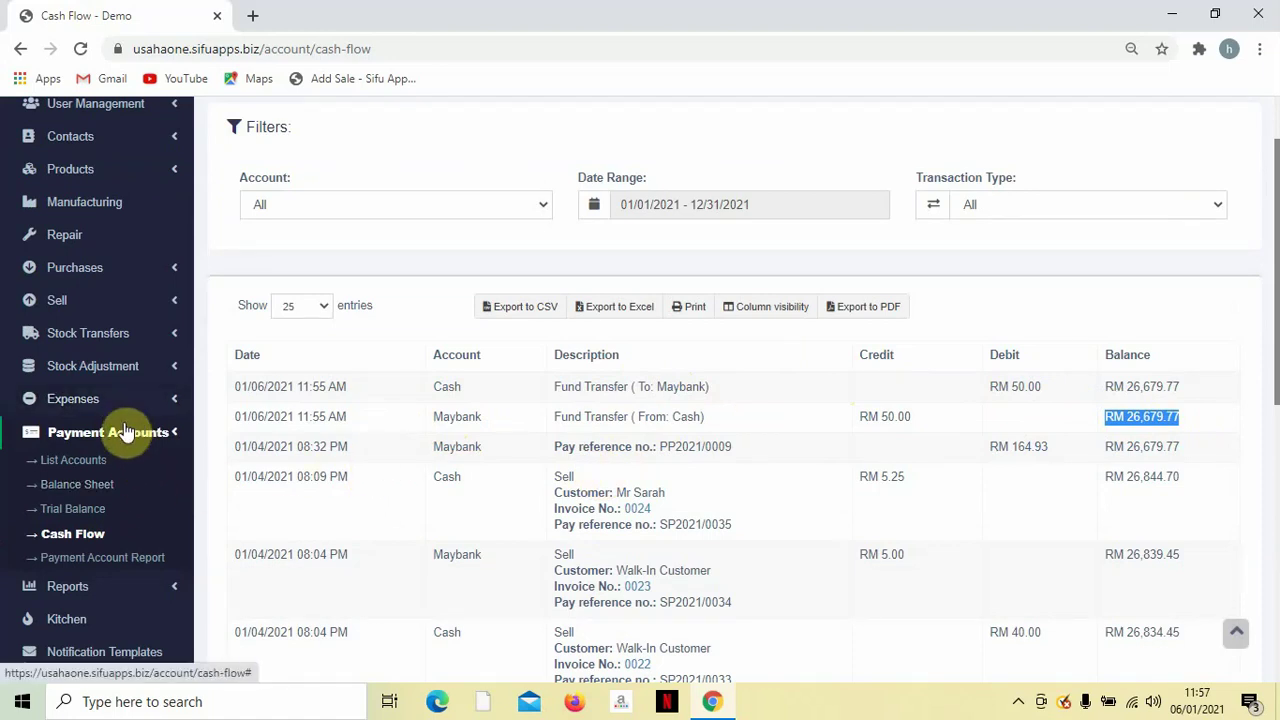
# View the Payment Account Report, then the Balance Sheet showing RM 21,153.07 total assets.
pyautogui.click(86, 462)
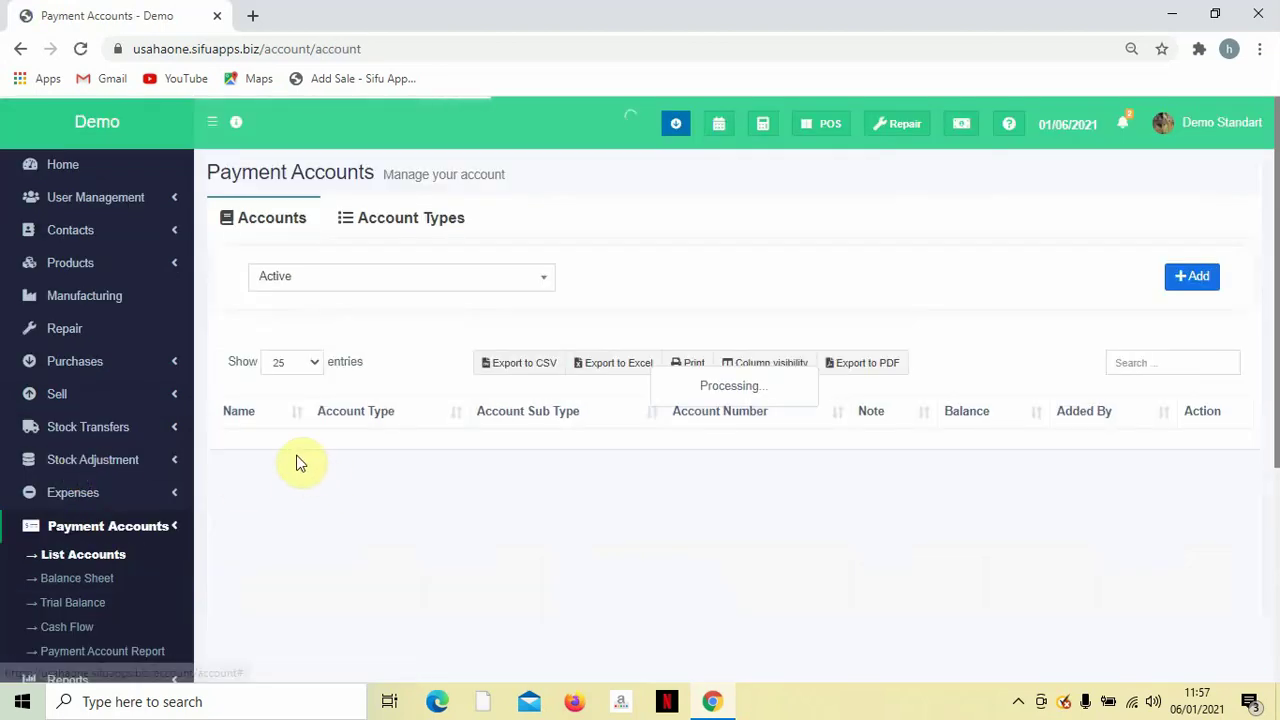
pyautogui.scroll(-1, 208, 523)
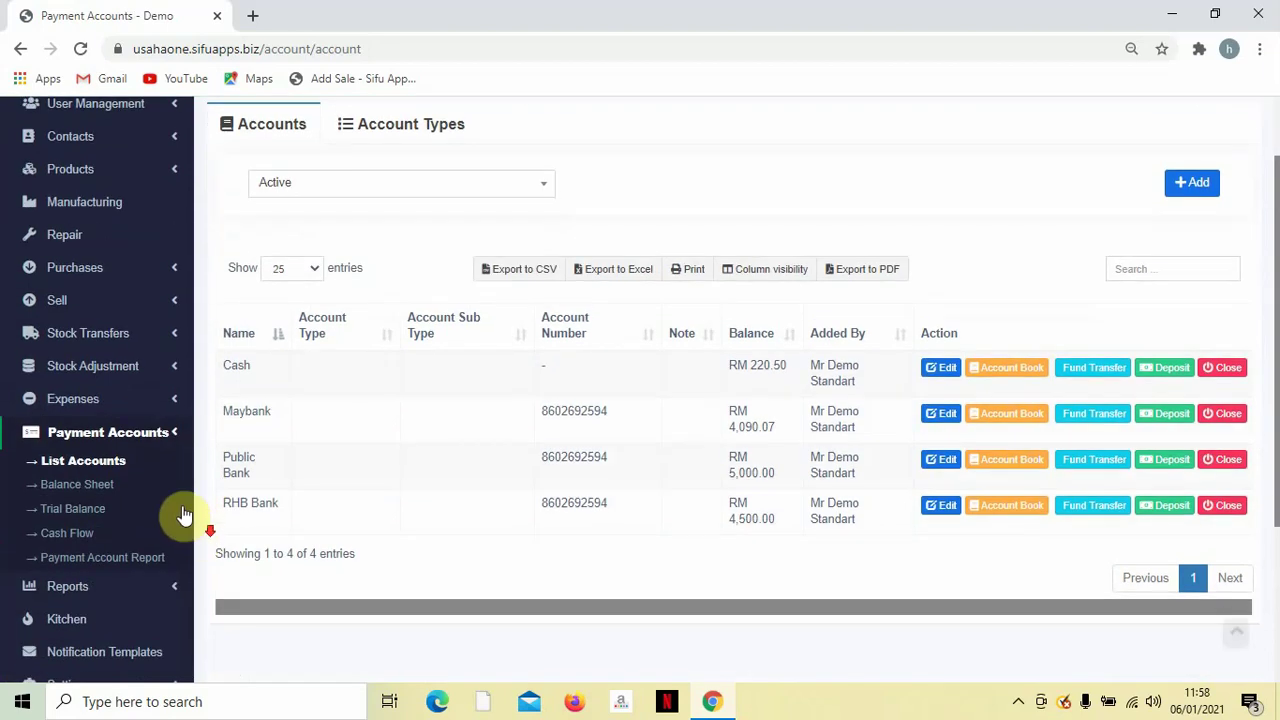
pyautogui.click(102, 560)
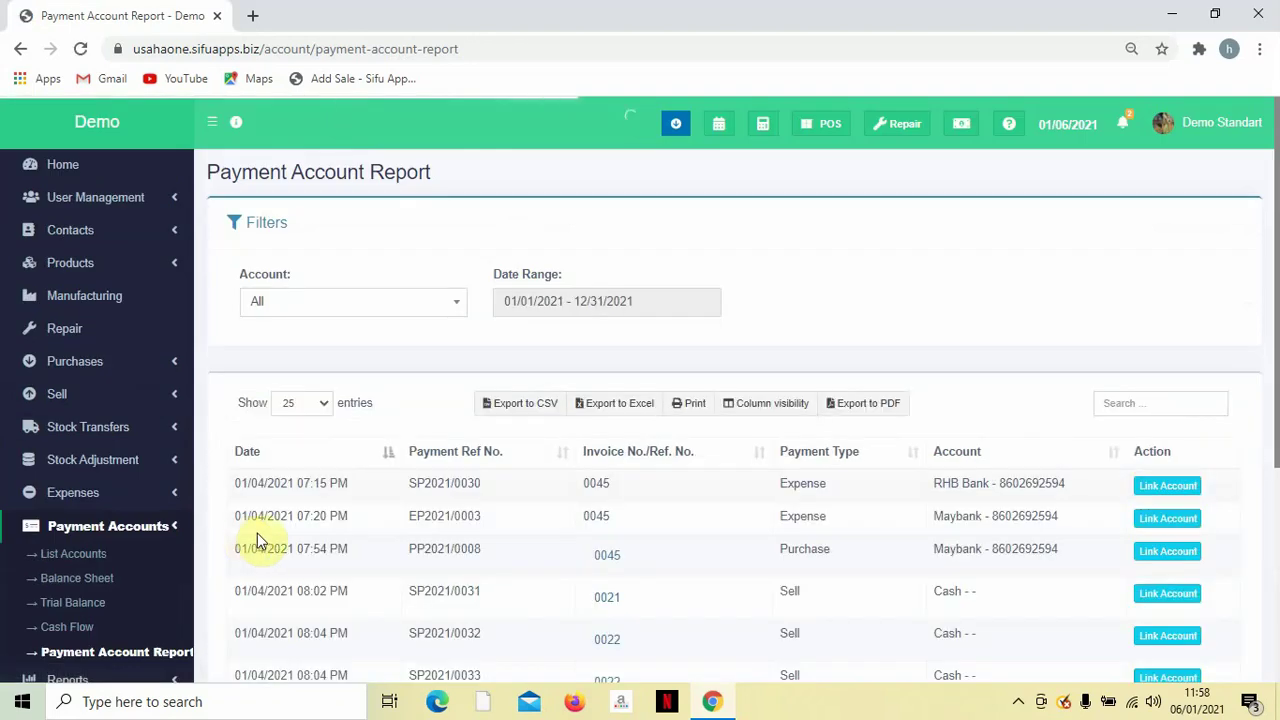
pyautogui.scroll(-2, 640, 497)
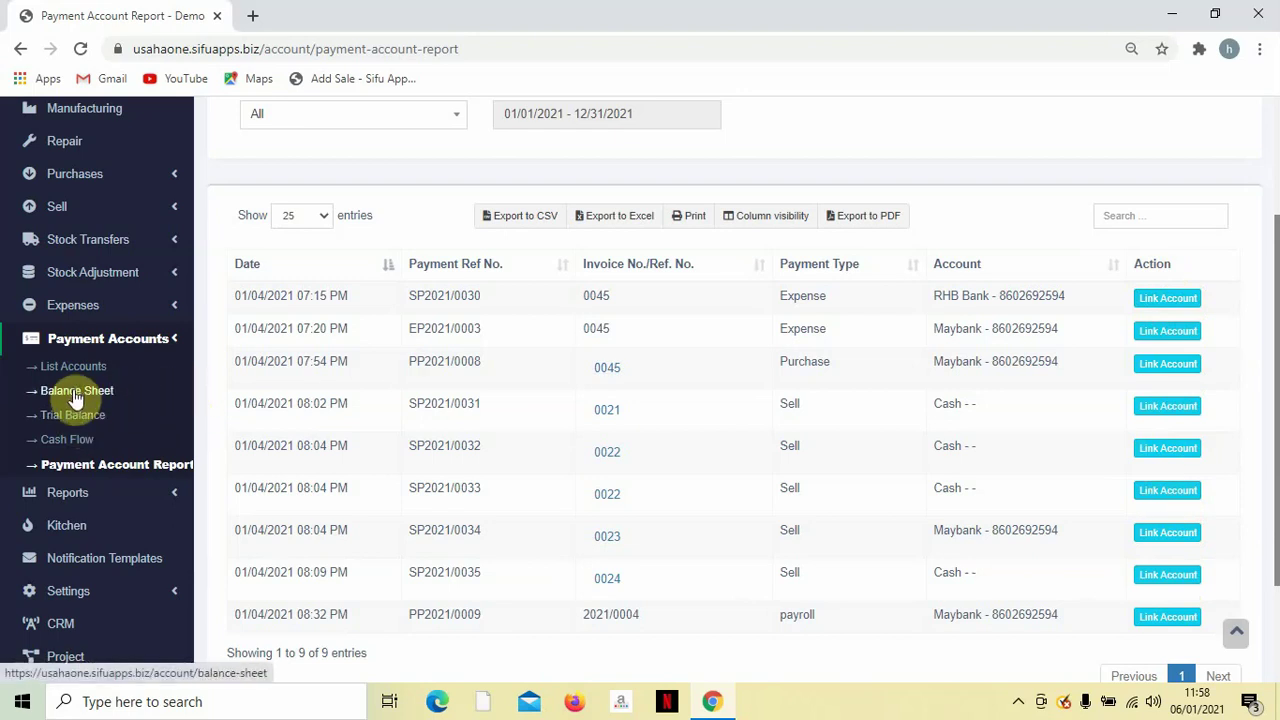
pyautogui.click(76, 394)
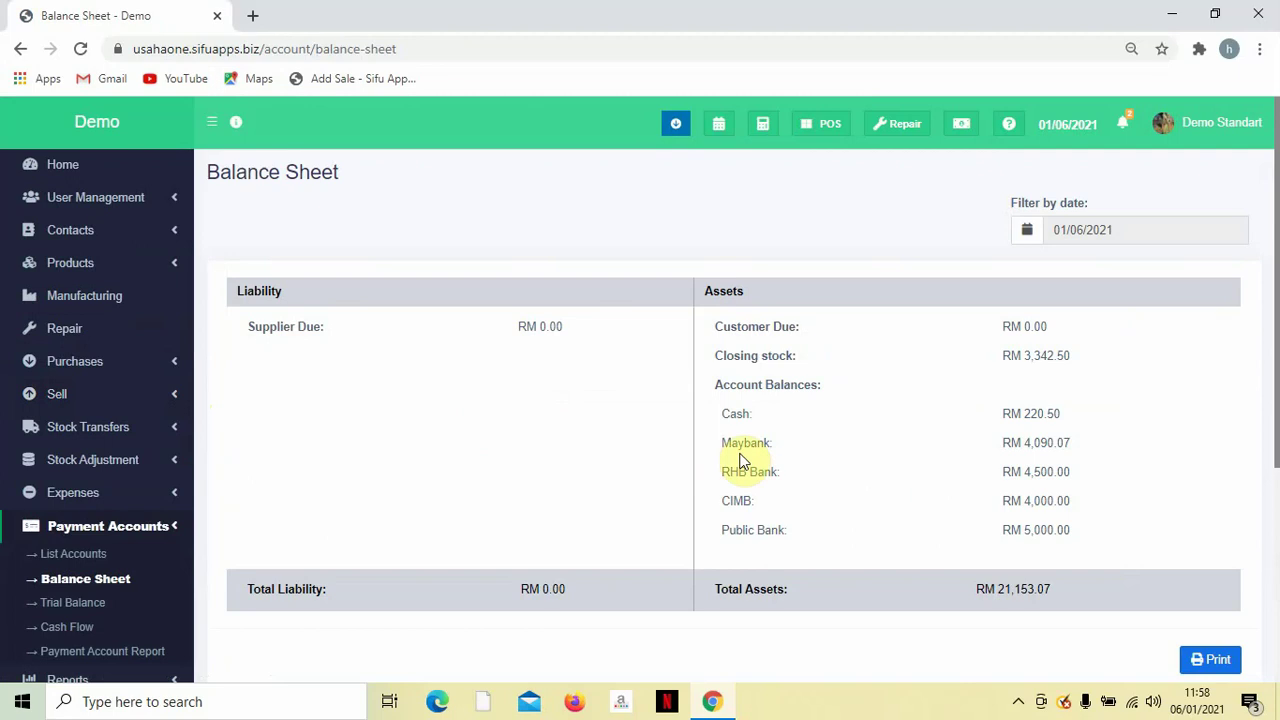
# Open the Balance Sheet and review total assets RM 21,153.07 against RM 0.00 total liability.
pyautogui.click(1018, 705)
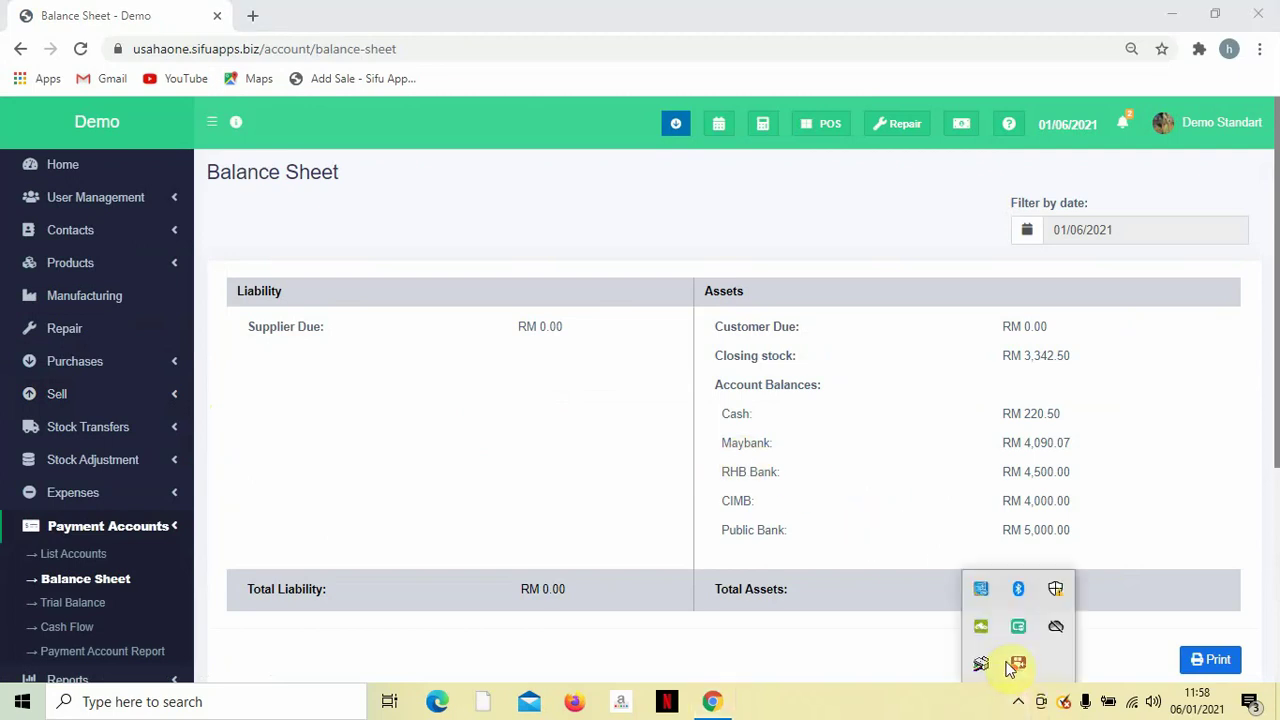
pyautogui.rightClick(1022, 672)
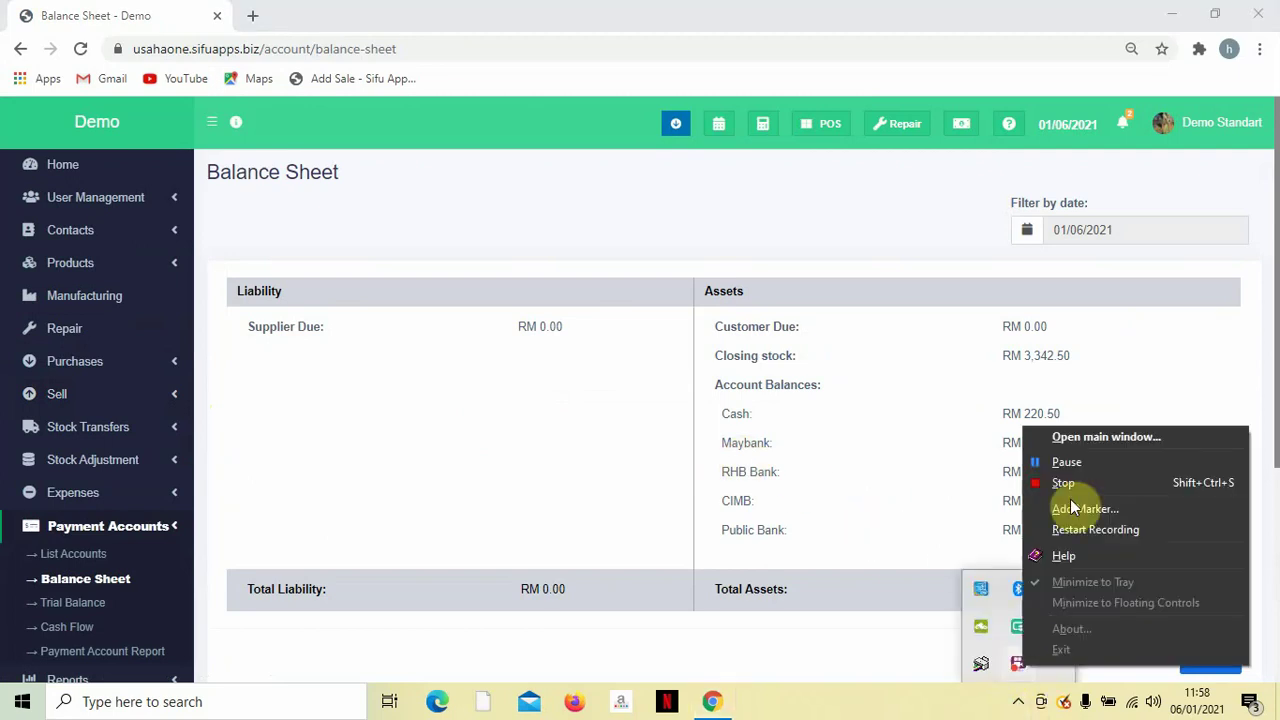
pyautogui.click(1073, 468)
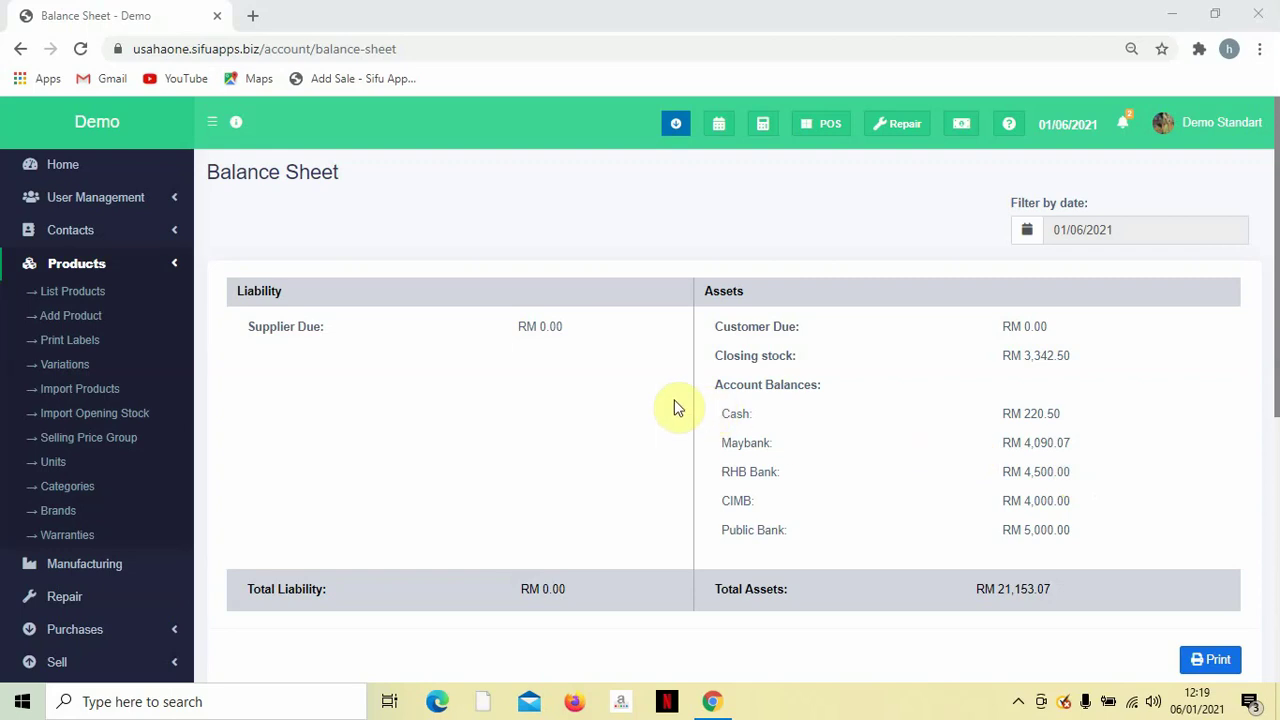
pyautogui.scroll(-2, 690, 420)
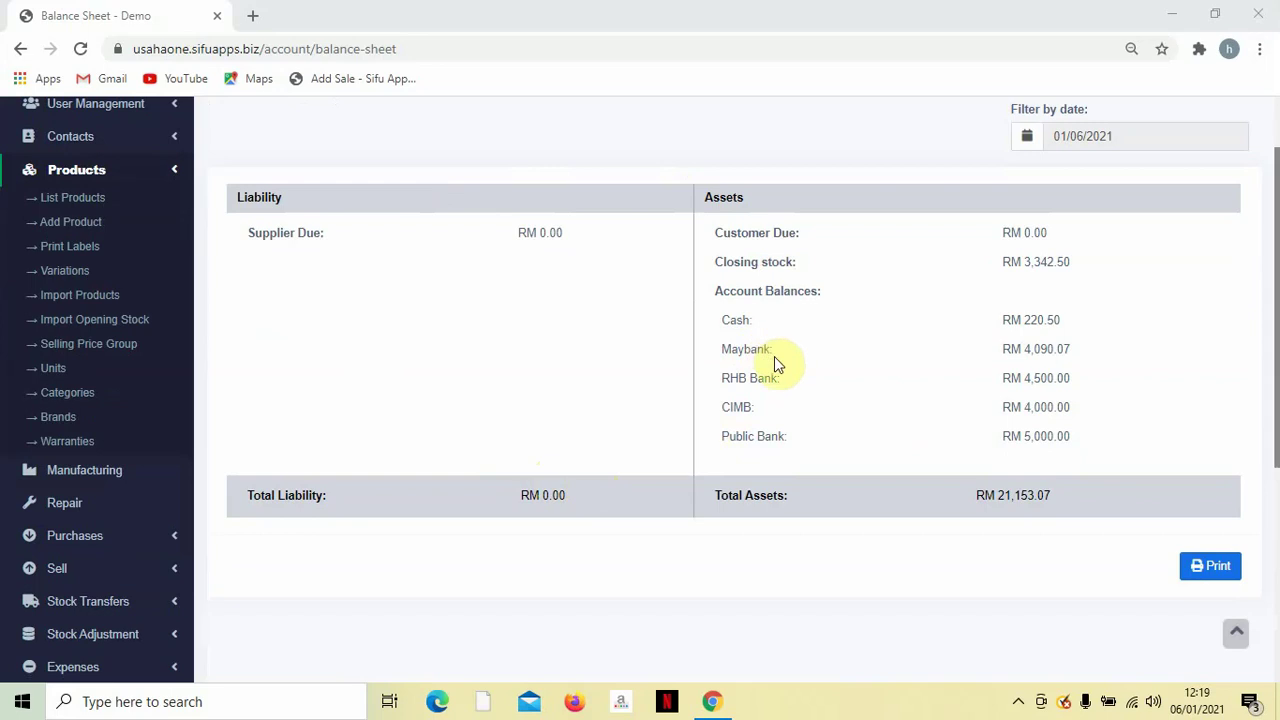
pyautogui.scroll(2, 774, 356)
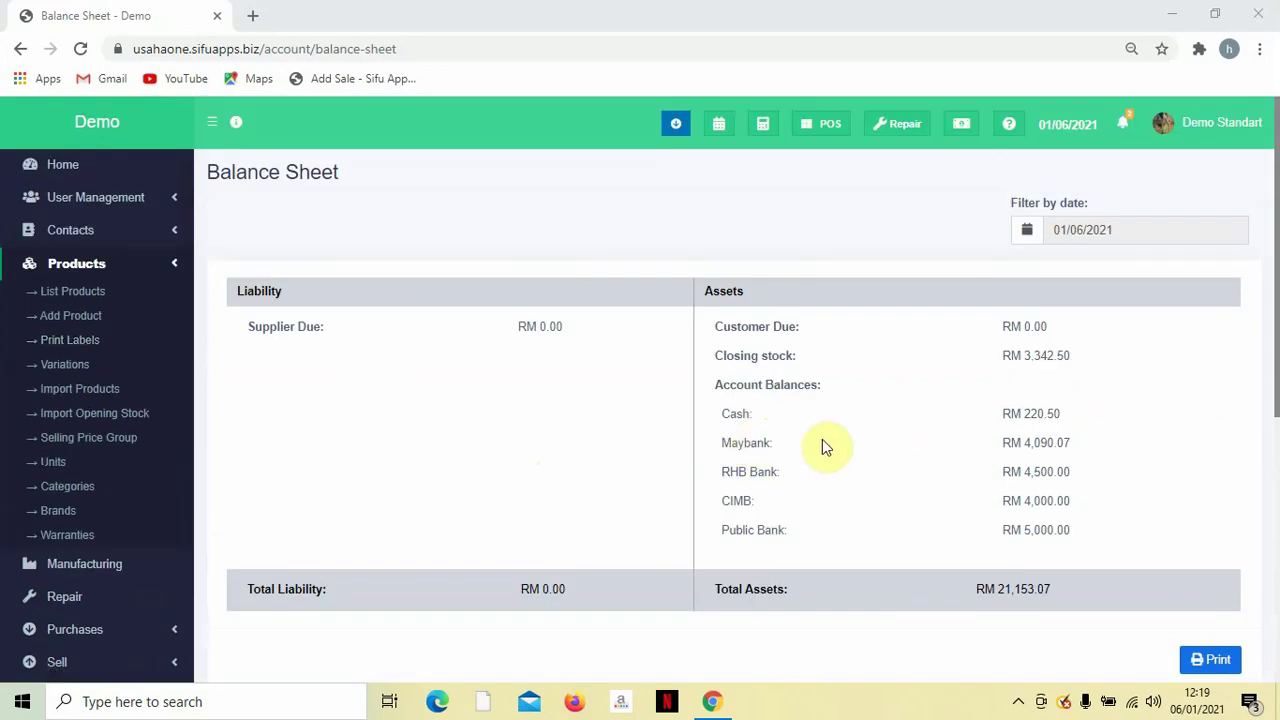
pyautogui.scroll(-1, 640, 500)
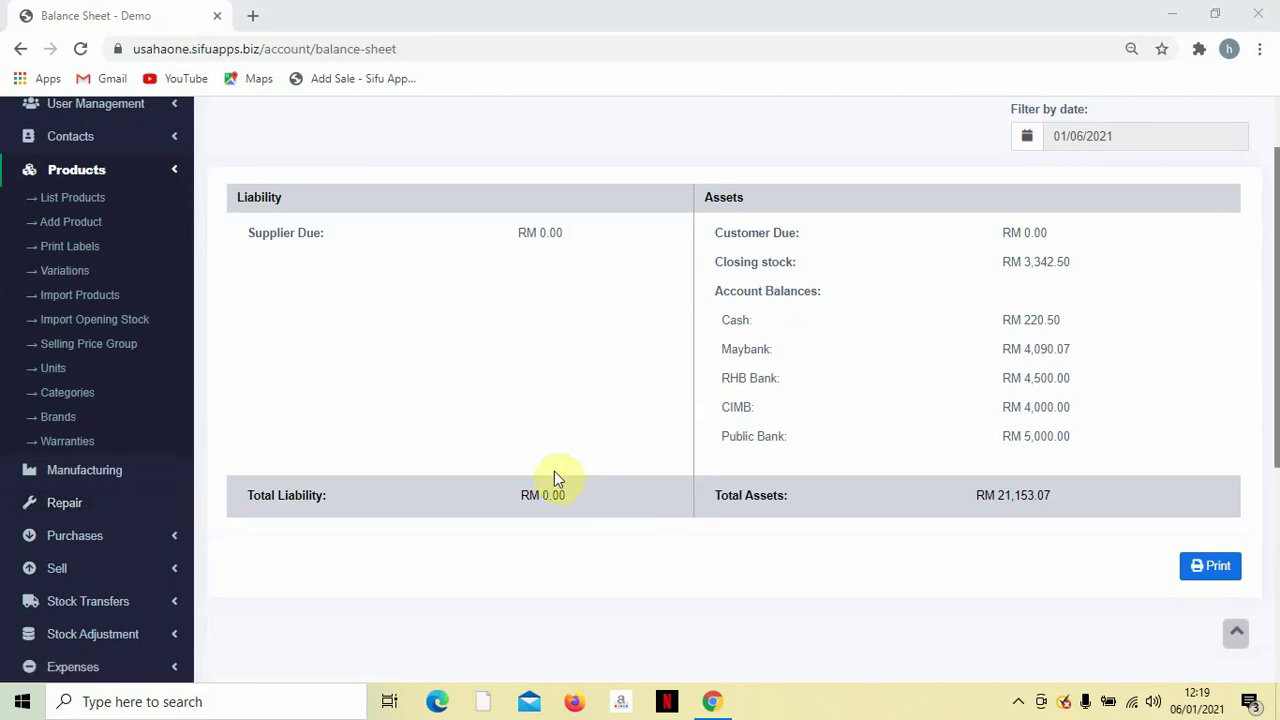
pyautogui.scroll(-1, 700, 451)
pyautogui.scroll(1, 700, 452)
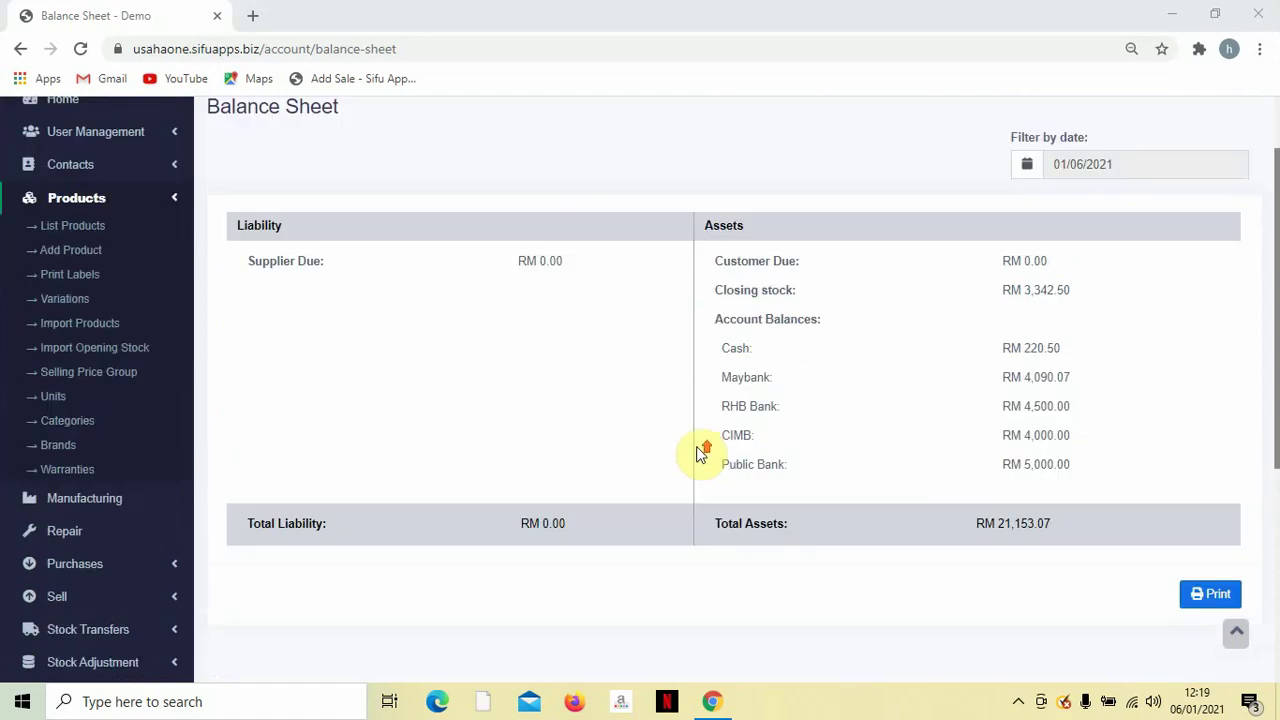
pyautogui.scroll(-2, 1030, 478)
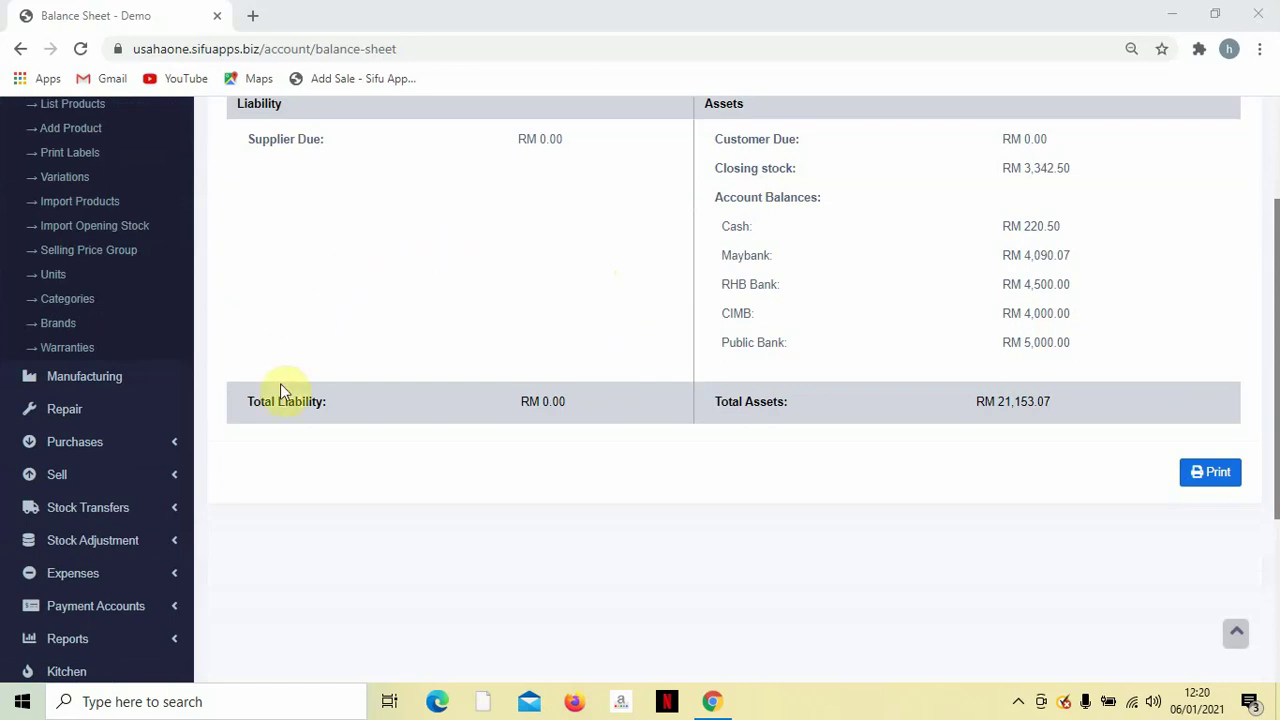
pyautogui.click(120, 478)
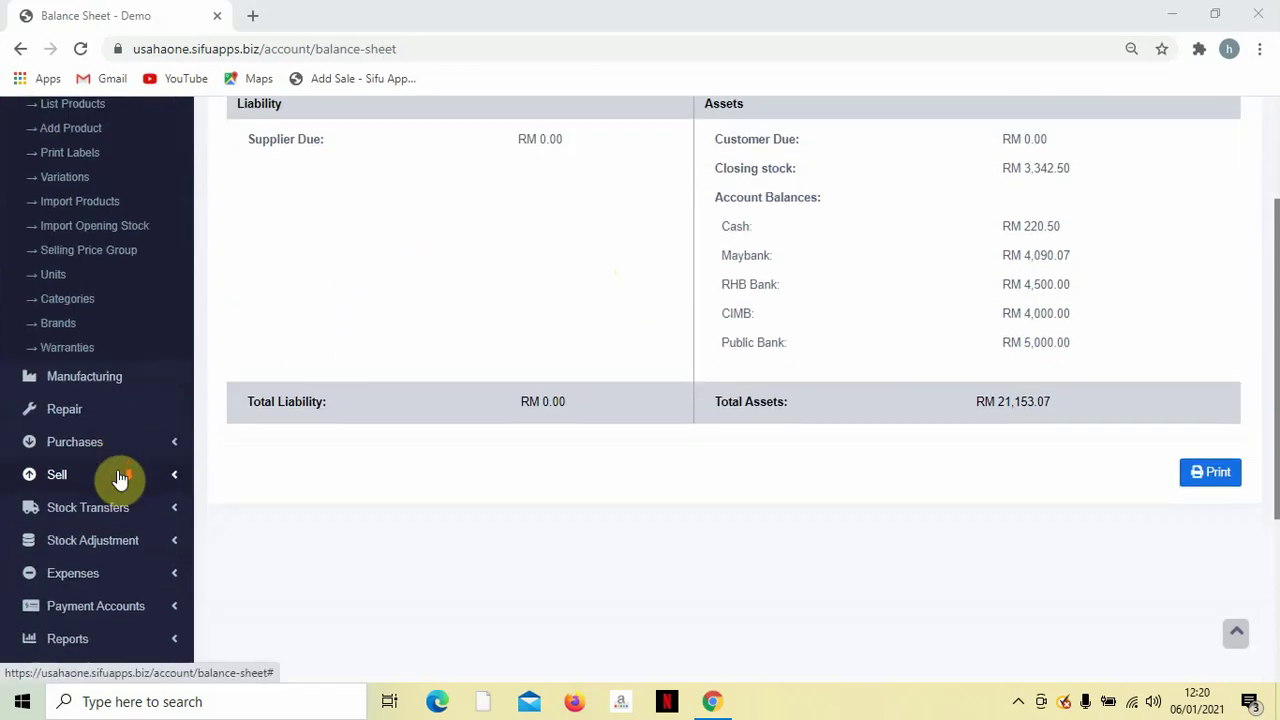
# Expand Payment Accounts, then Settings in the sidebar to reveal Invoice Settings and Receipt Printers.
pyautogui.scroll(-2, 120, 478)
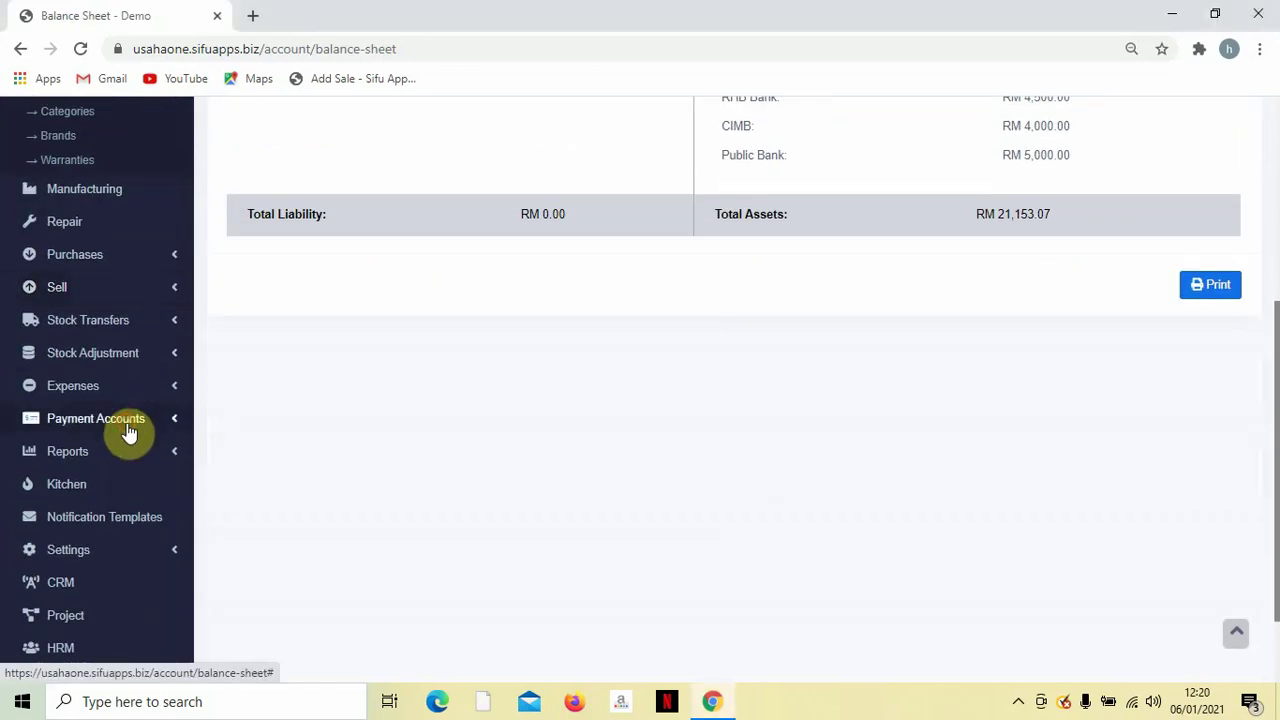
pyautogui.click(127, 430)
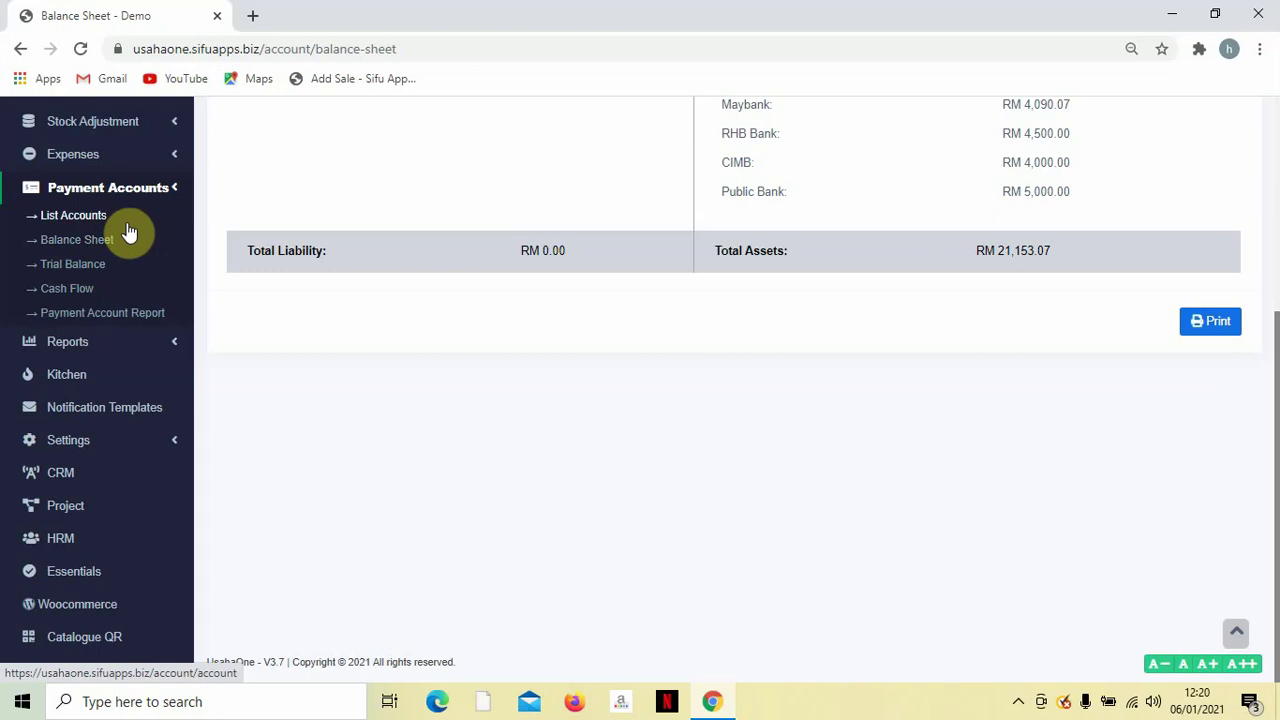
pyautogui.click(100, 438)
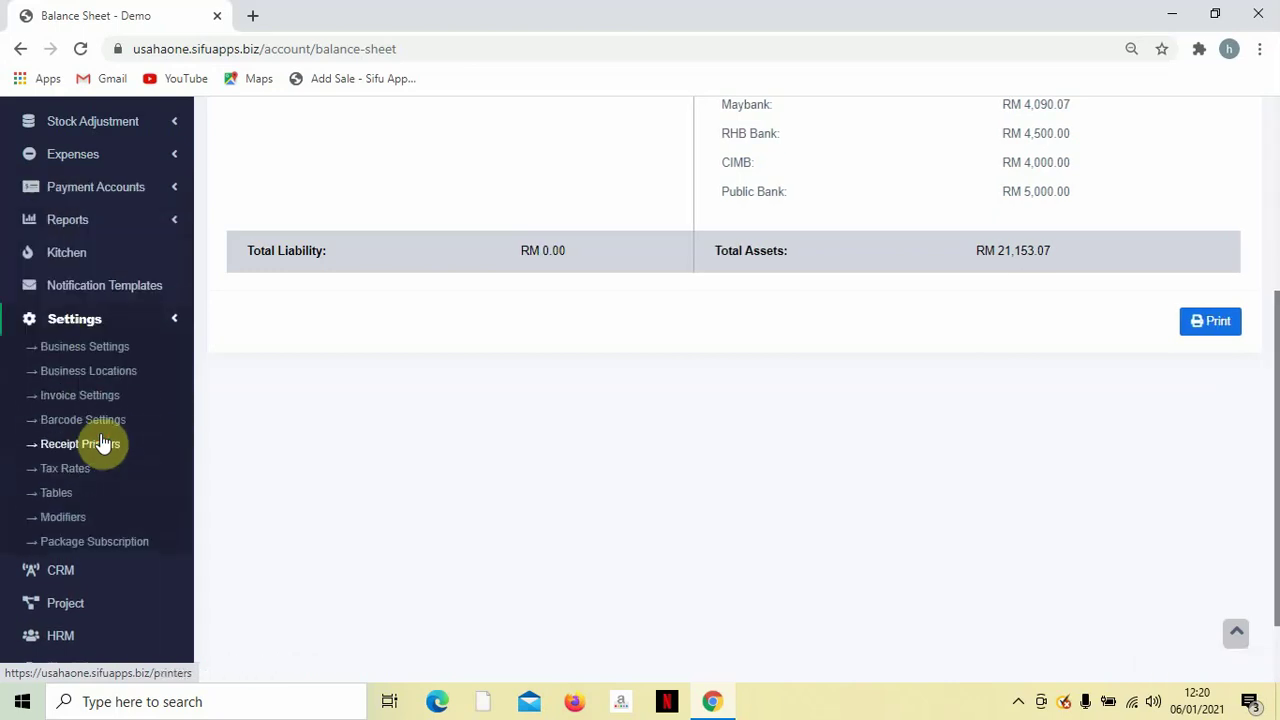
pyautogui.scroll(-1, 123, 408)
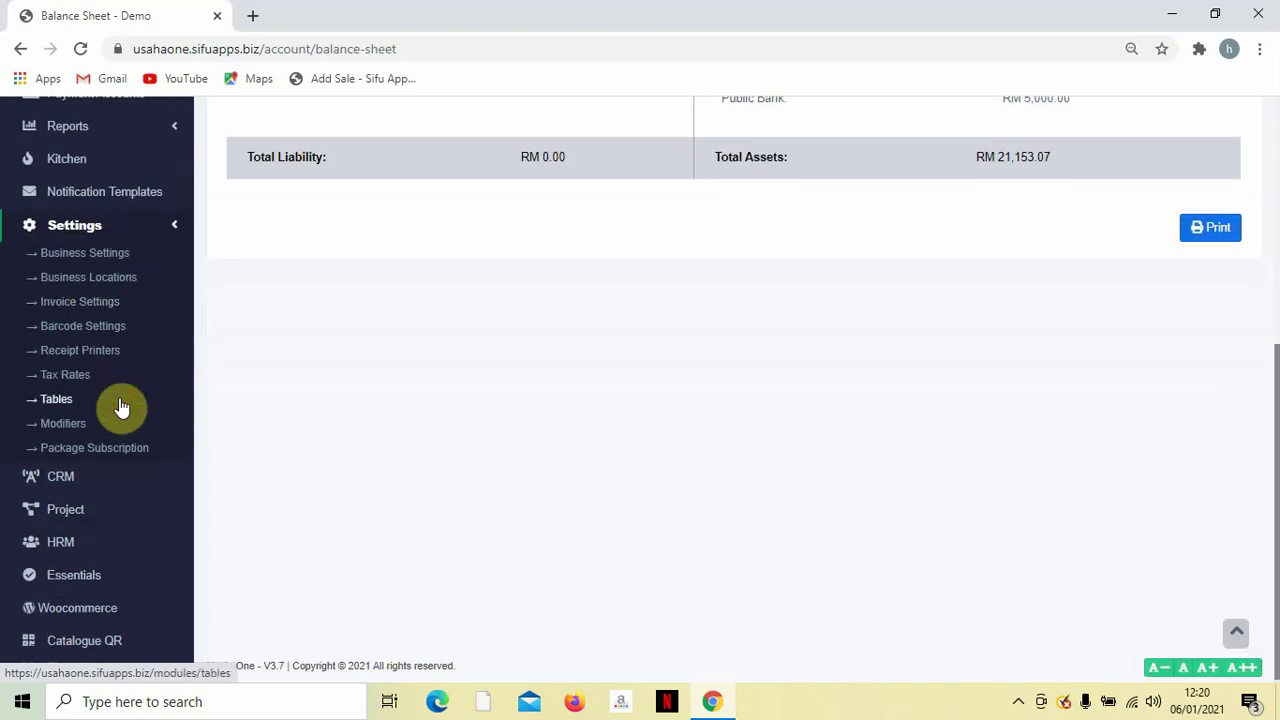
pyautogui.scroll(1, 123, 406)
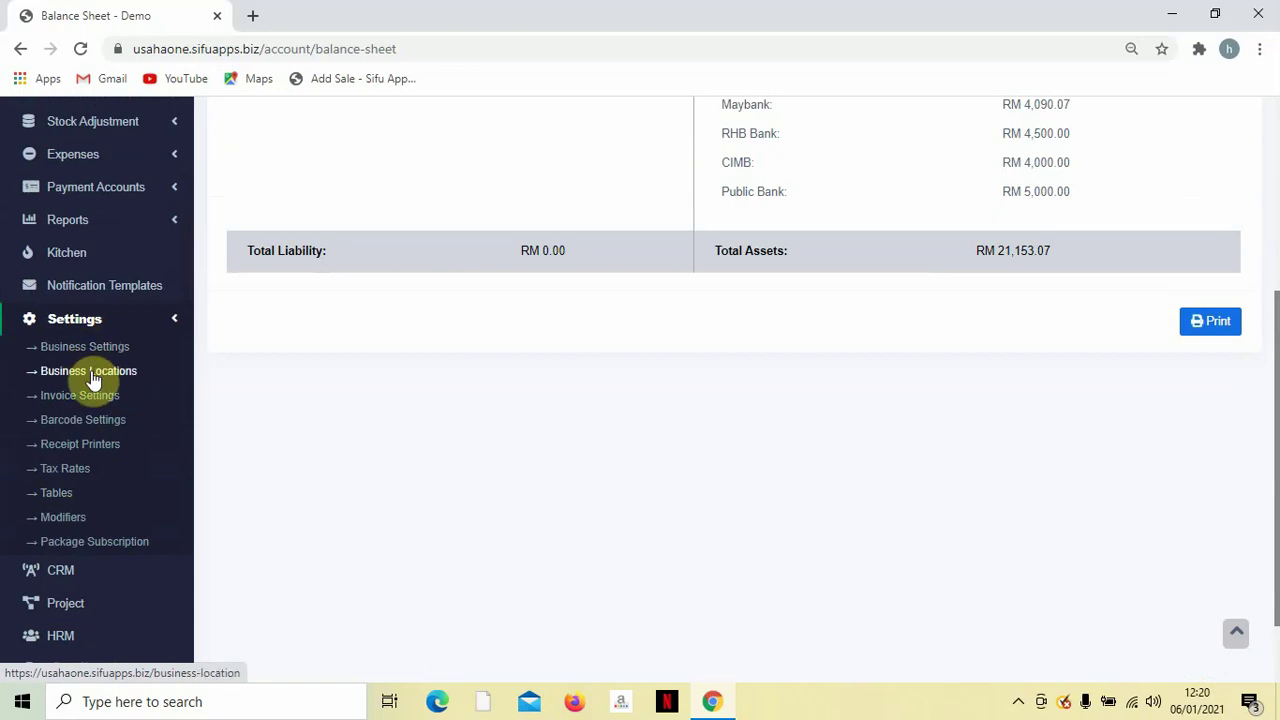
pyautogui.click(93, 381)
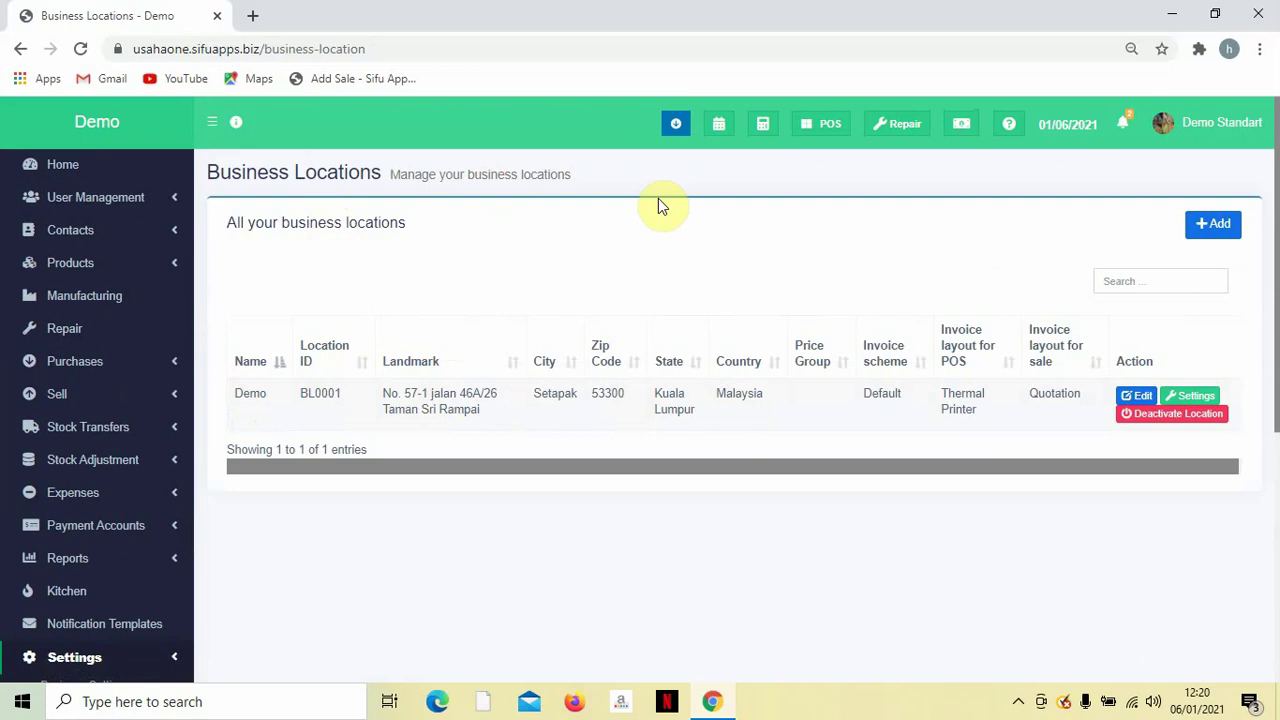
pyautogui.click(1204, 221)
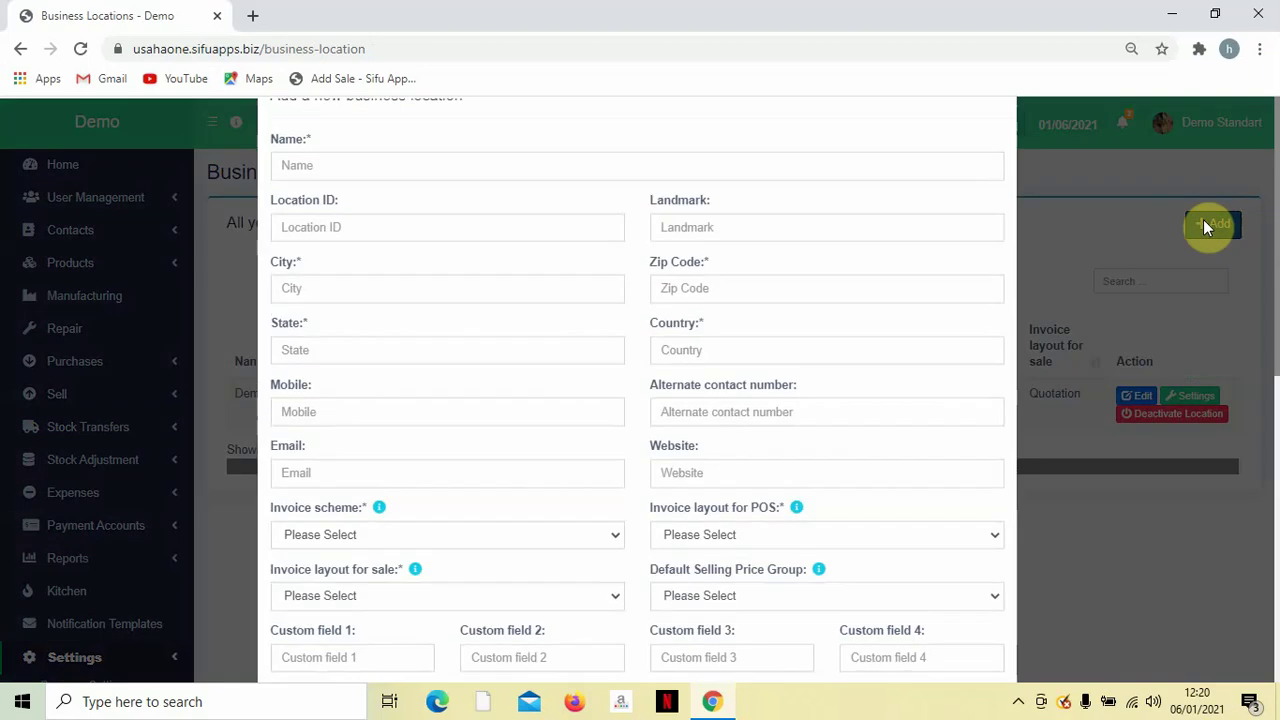
pyautogui.scroll(-1, 535, 240)
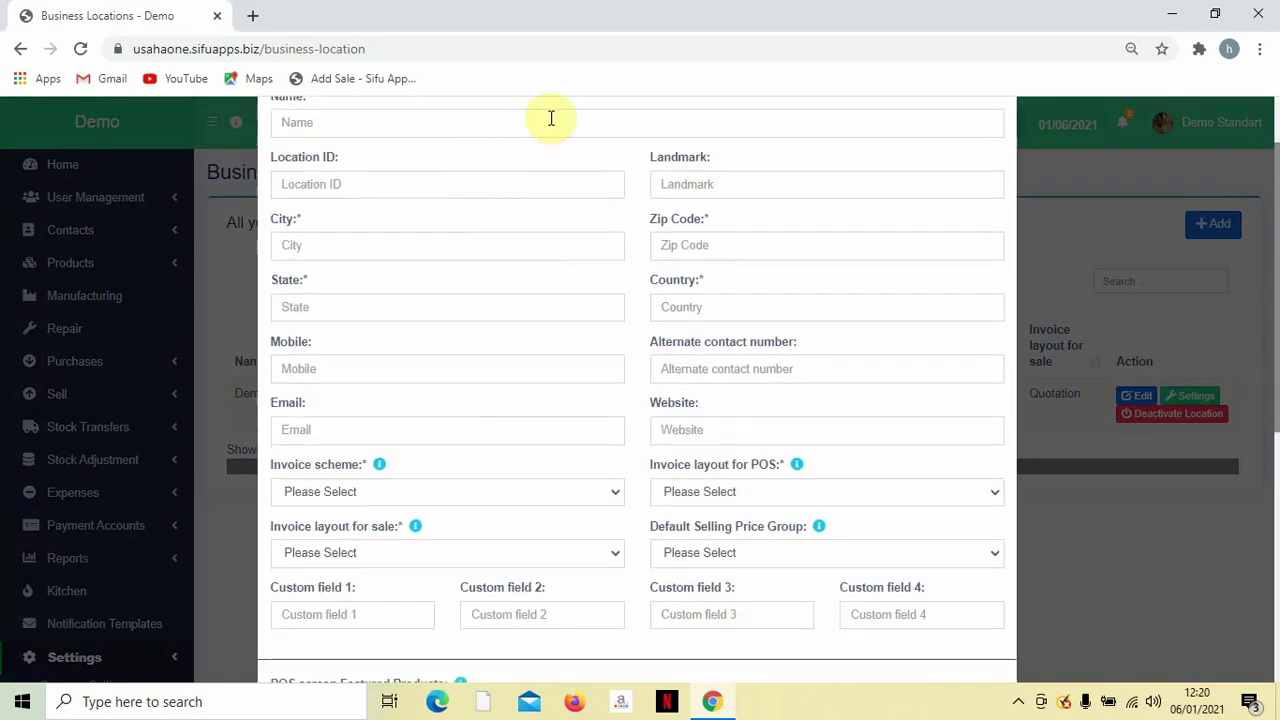
pyautogui.scroll(-1, 777, 240)
pyautogui.scroll(-4, 586, 380)
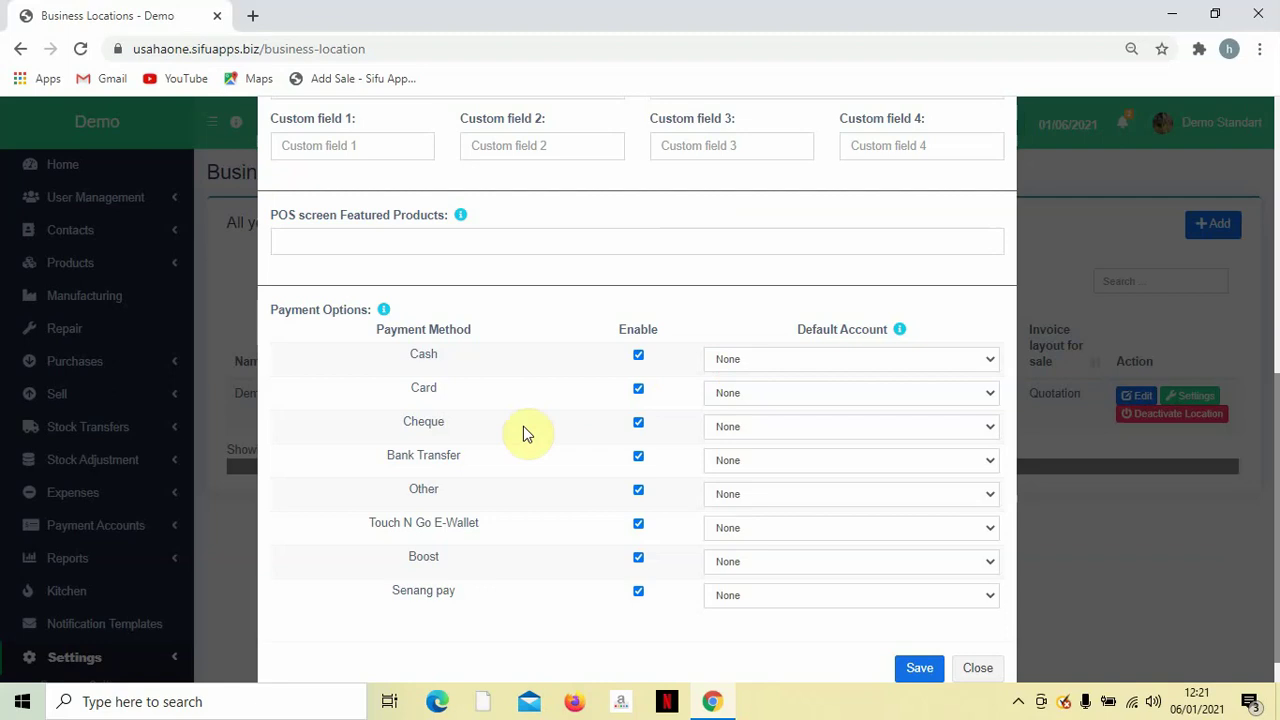
pyautogui.scroll(5, 449, 266)
pyautogui.scroll(1, 757, 292)
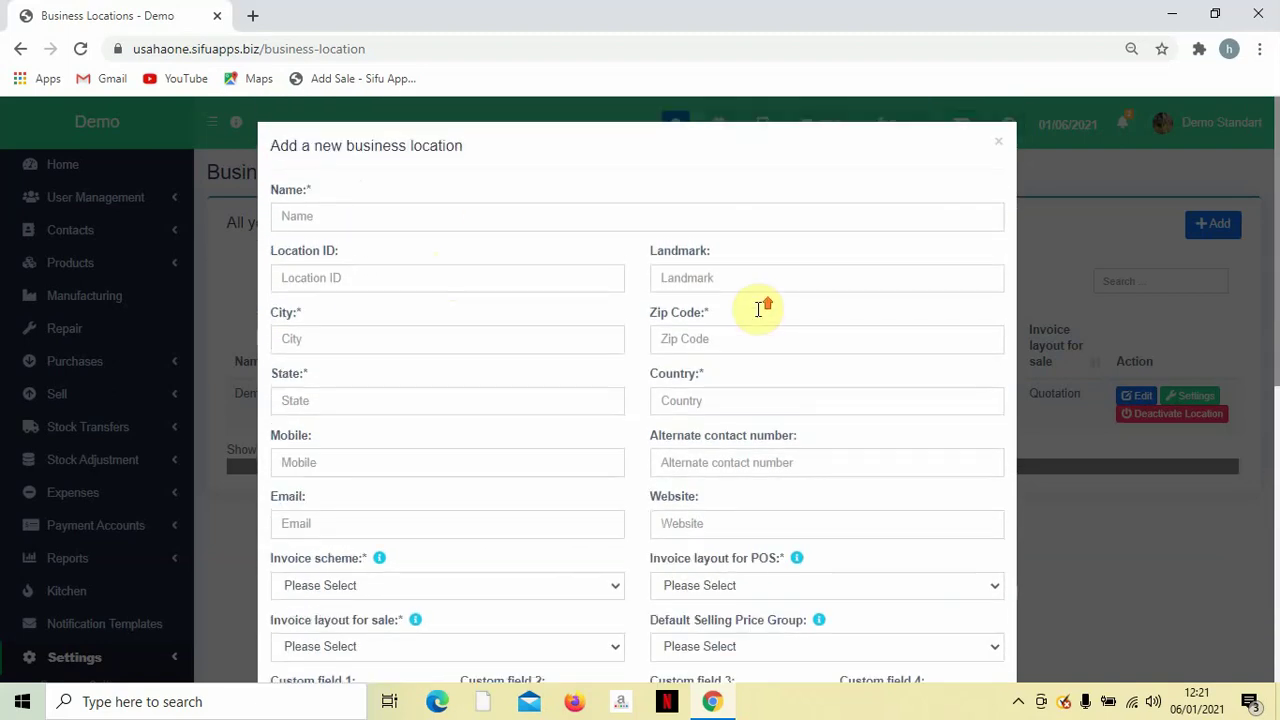
pyautogui.click(999, 148)
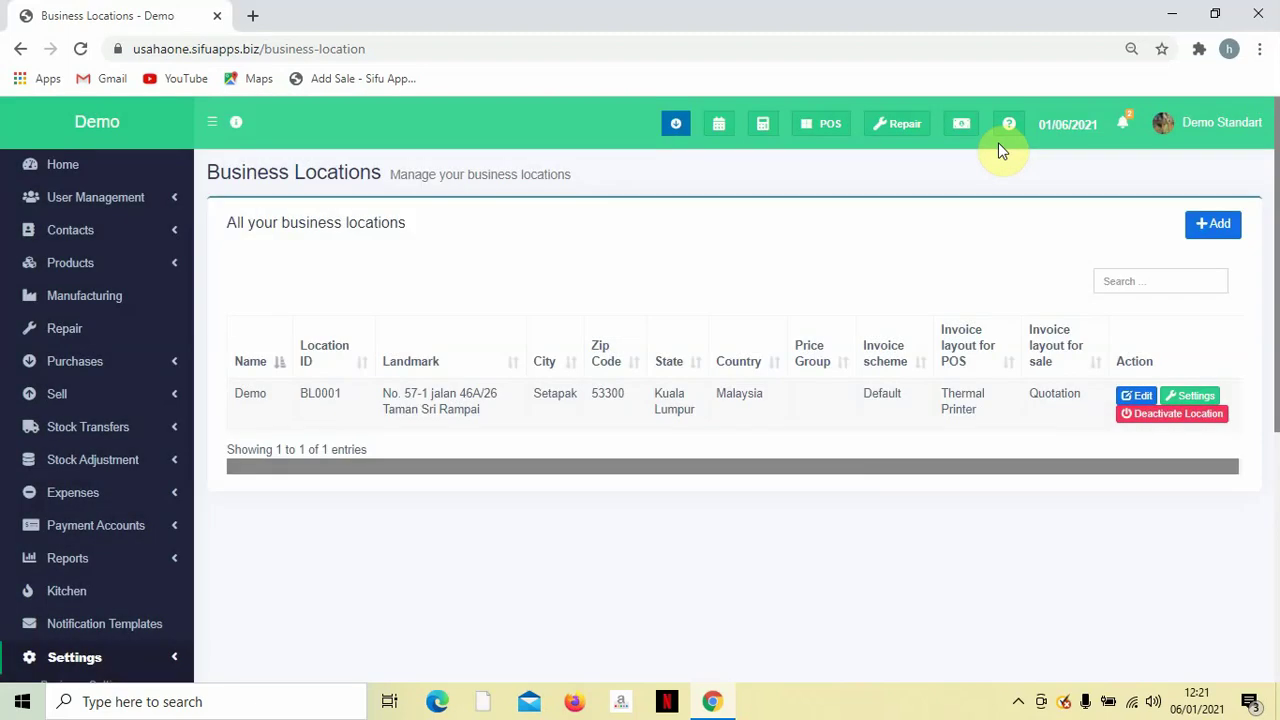
# Edit the Demo location and scroll down to its Payment Options.
pyautogui.click(1130, 398)
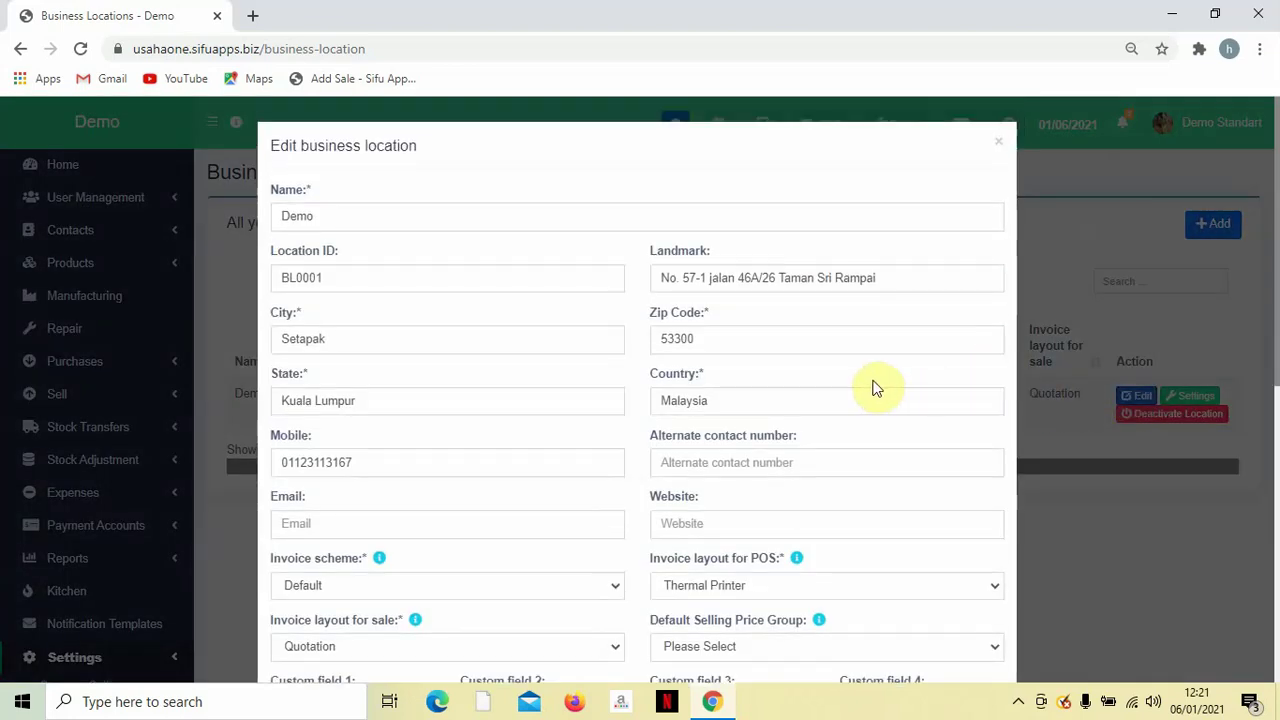
pyautogui.scroll(-2, 863, 386)
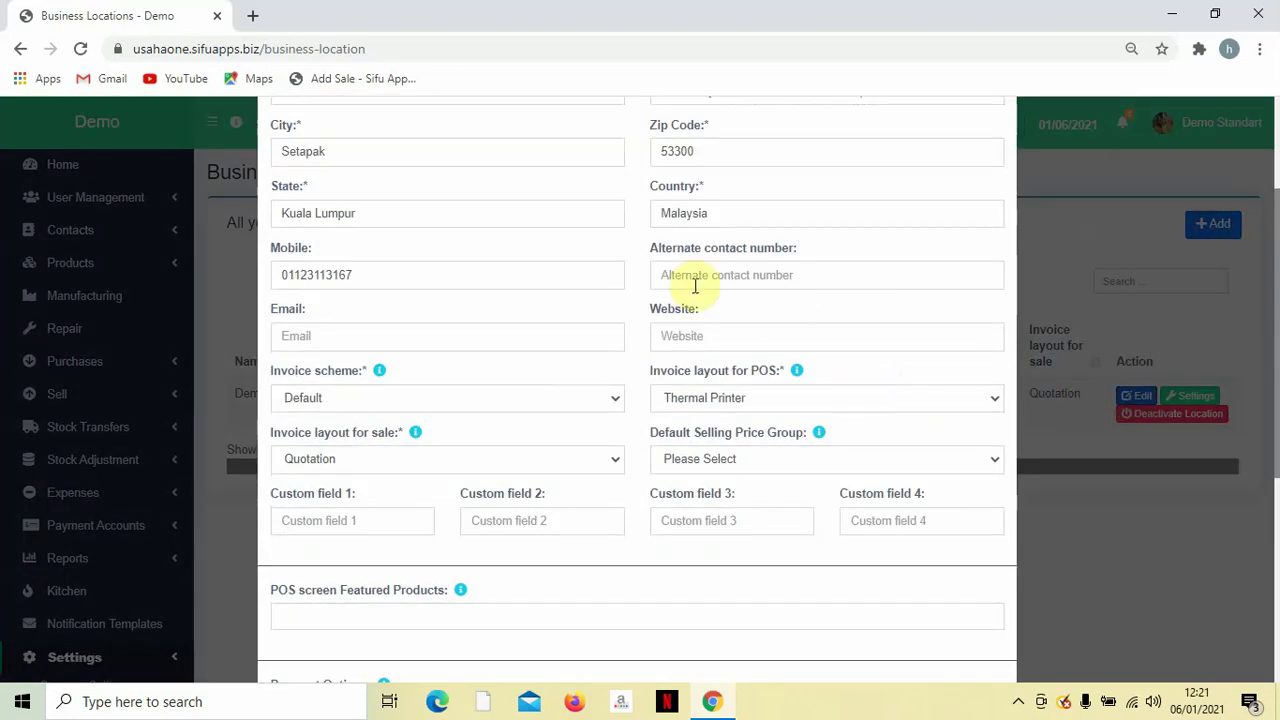
pyautogui.scroll(2, 472, 291)
pyautogui.scroll(-1, 563, 266)
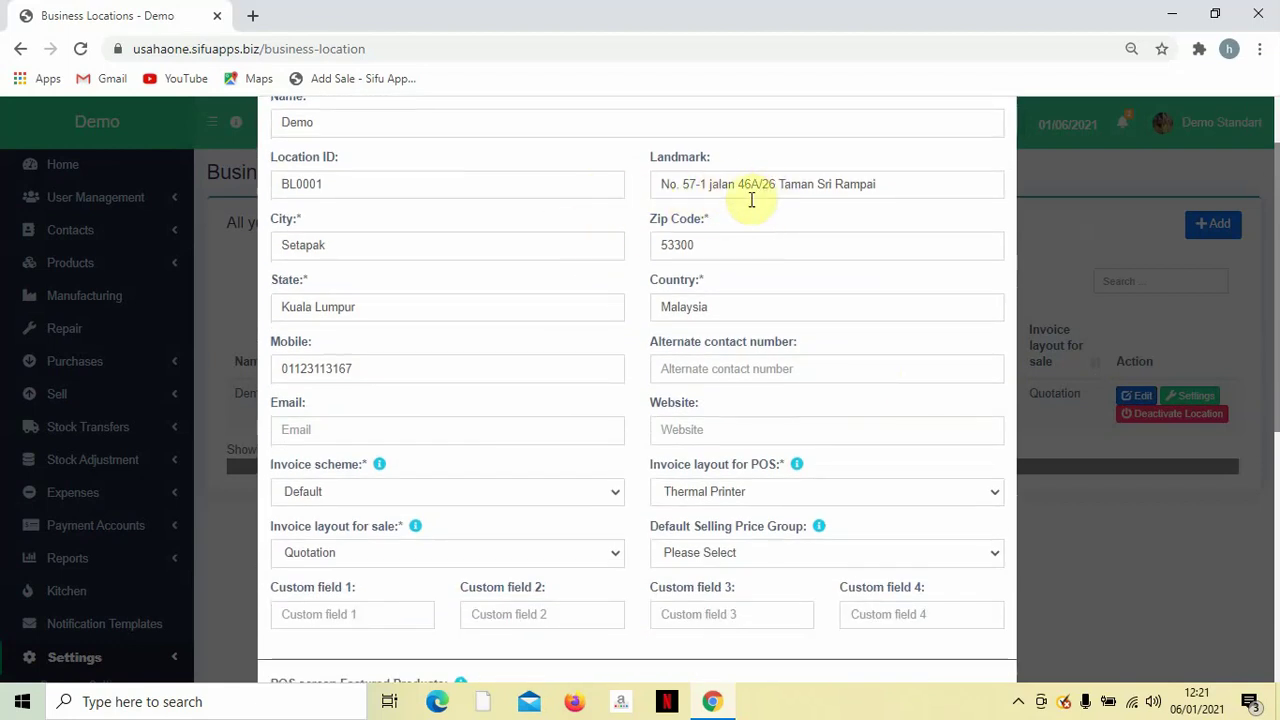
pyautogui.scroll(-1, 755, 212)
pyautogui.scroll(-4, 748, 236)
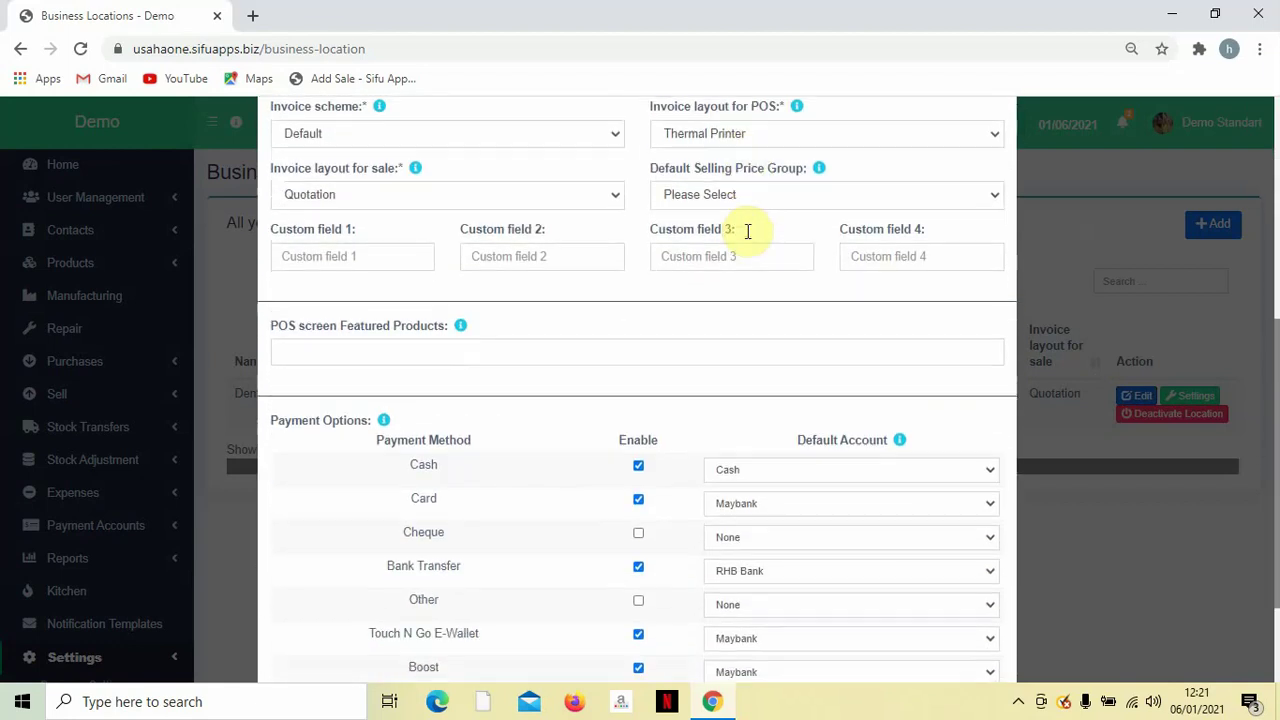
pyautogui.scroll(-1, 748, 231)
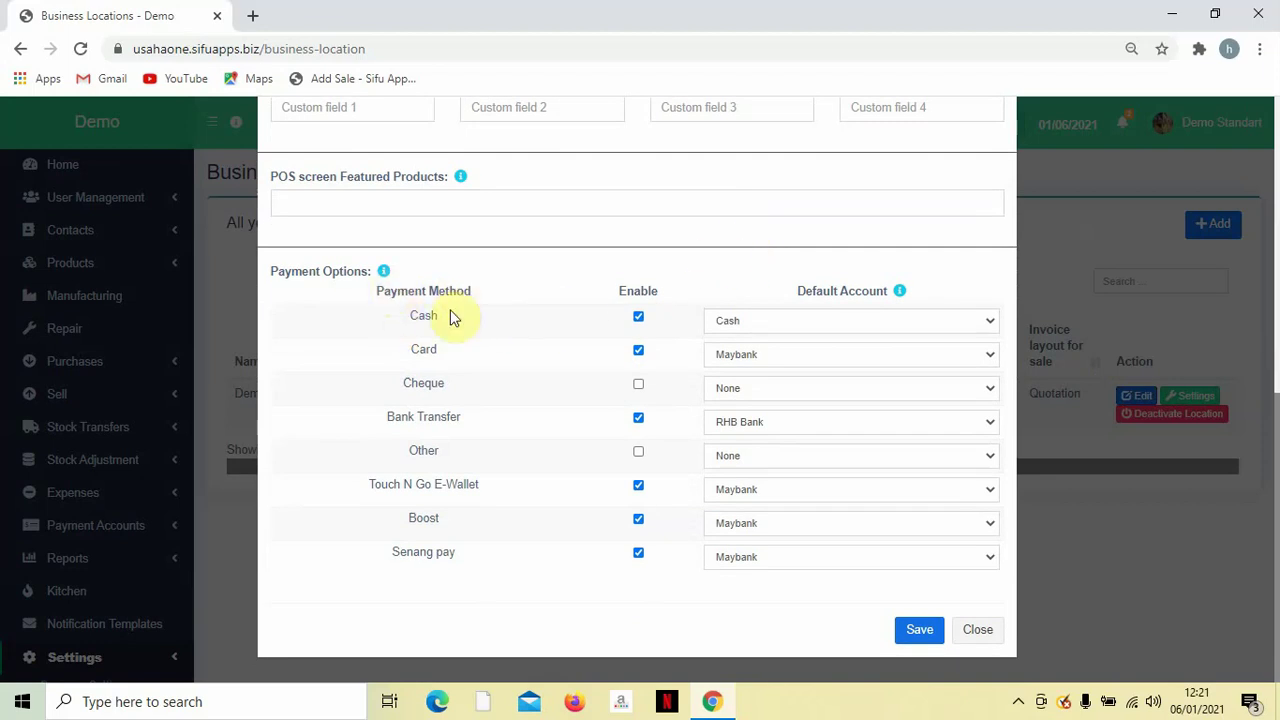
# Confirm default accounts: Cash for Cash, Maybank for Card, RHB Bank for Bank Transfer.
pyautogui.click(733, 320)
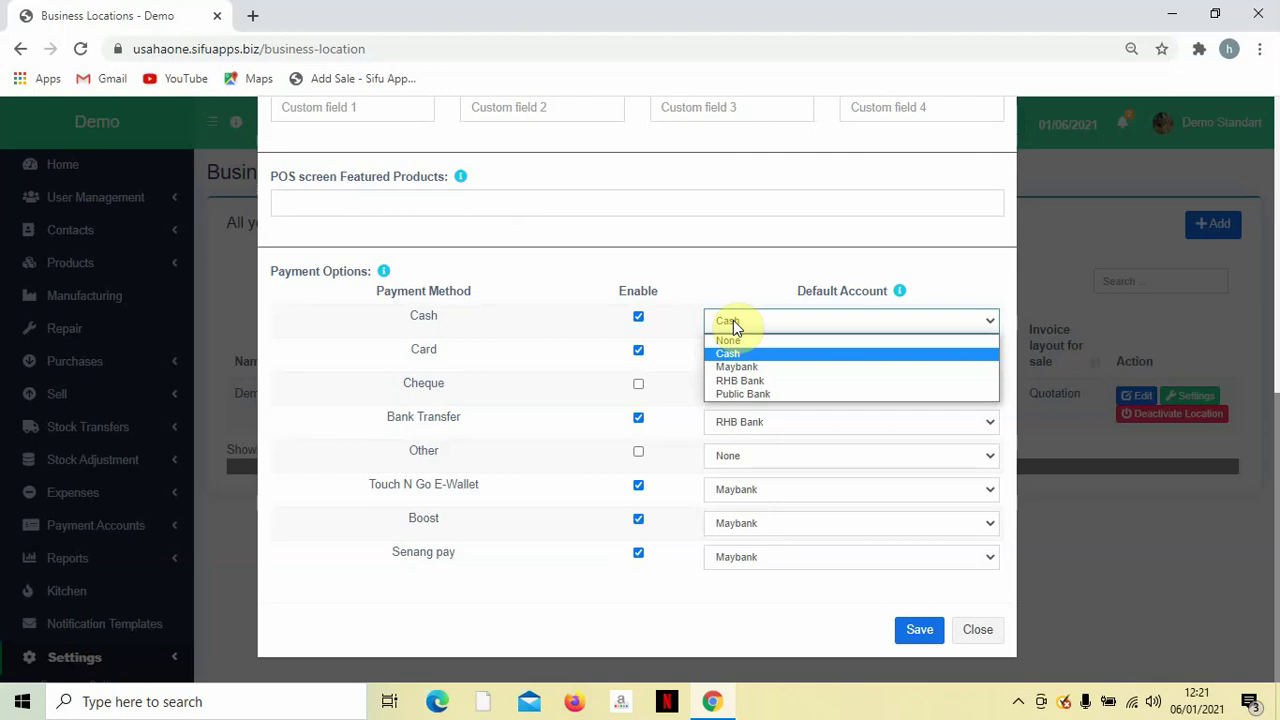
pyautogui.click(749, 322)
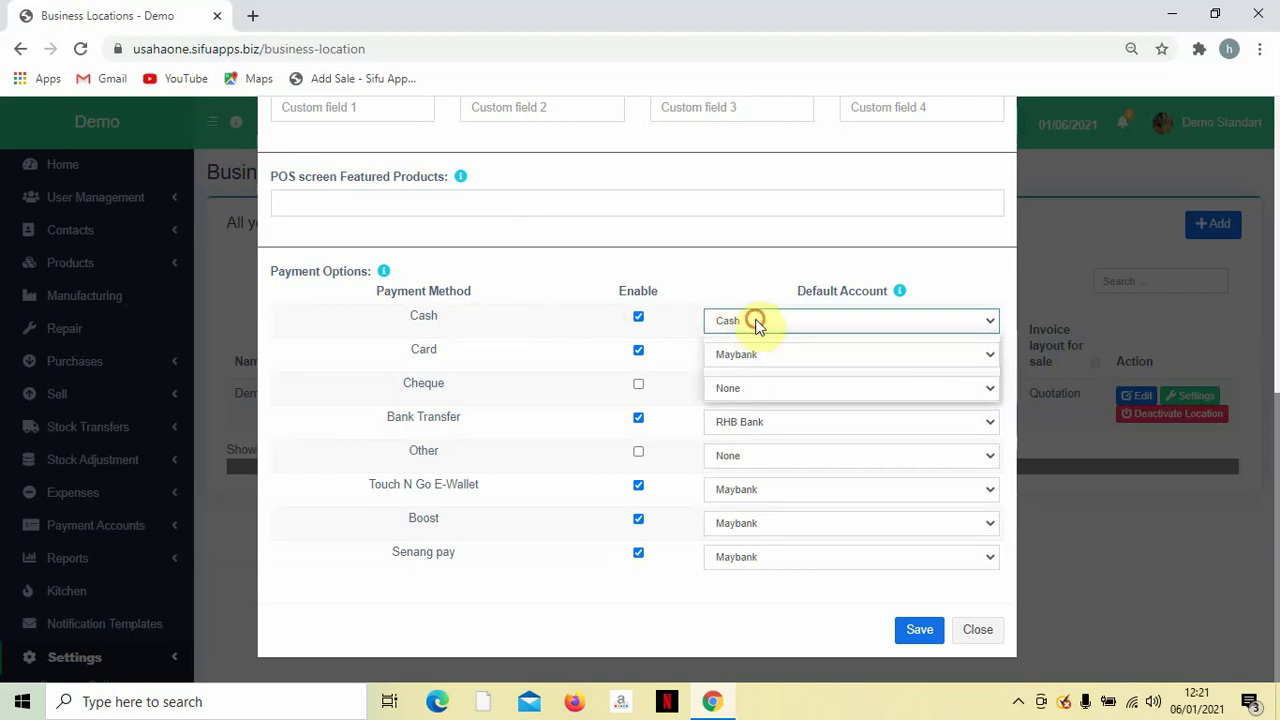
pyautogui.click(757, 322)
pyautogui.click(749, 352)
pyautogui.doubleClick(411, 350)
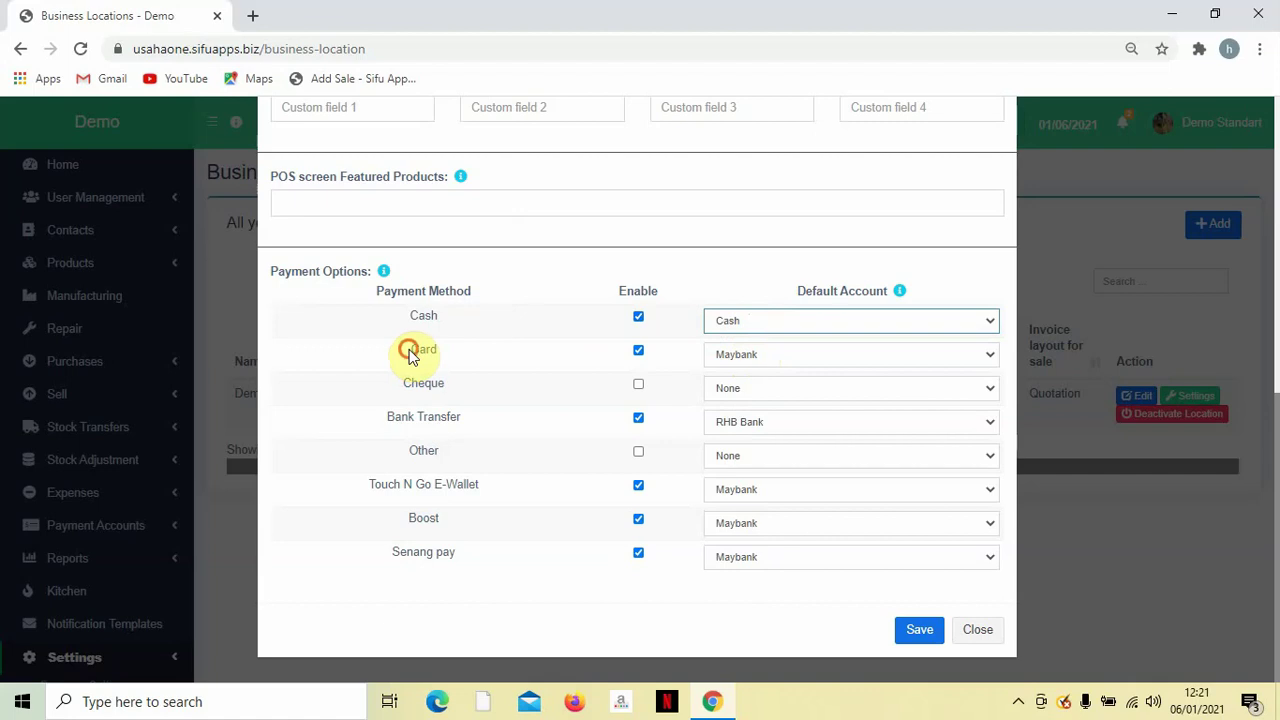
pyautogui.click(734, 356)
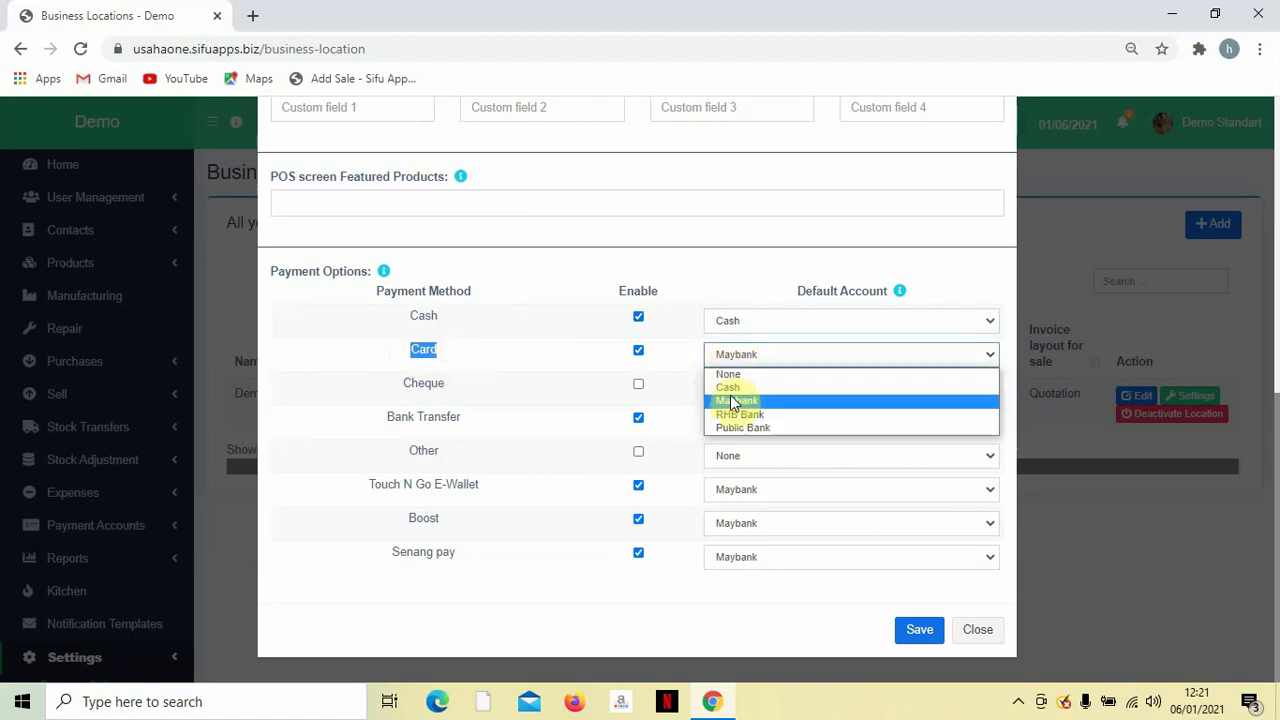
pyautogui.click(730, 400)
pyautogui.click(423, 416)
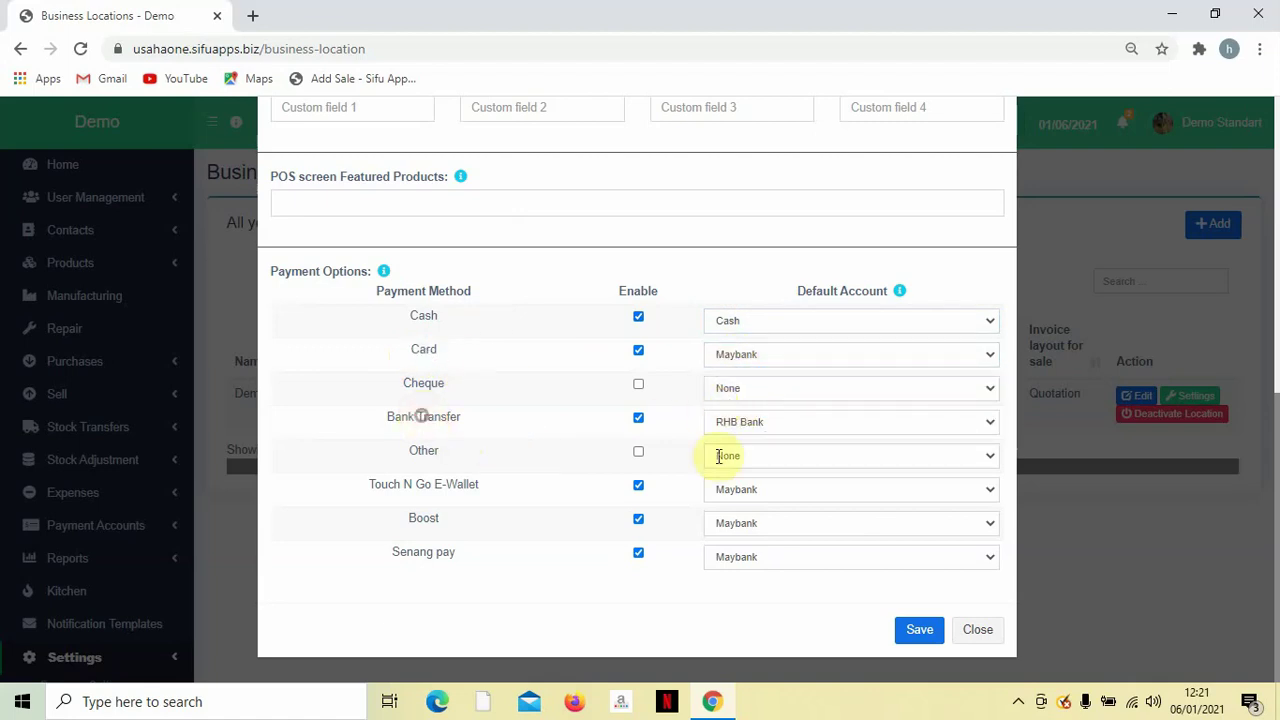
pyautogui.click(790, 428)
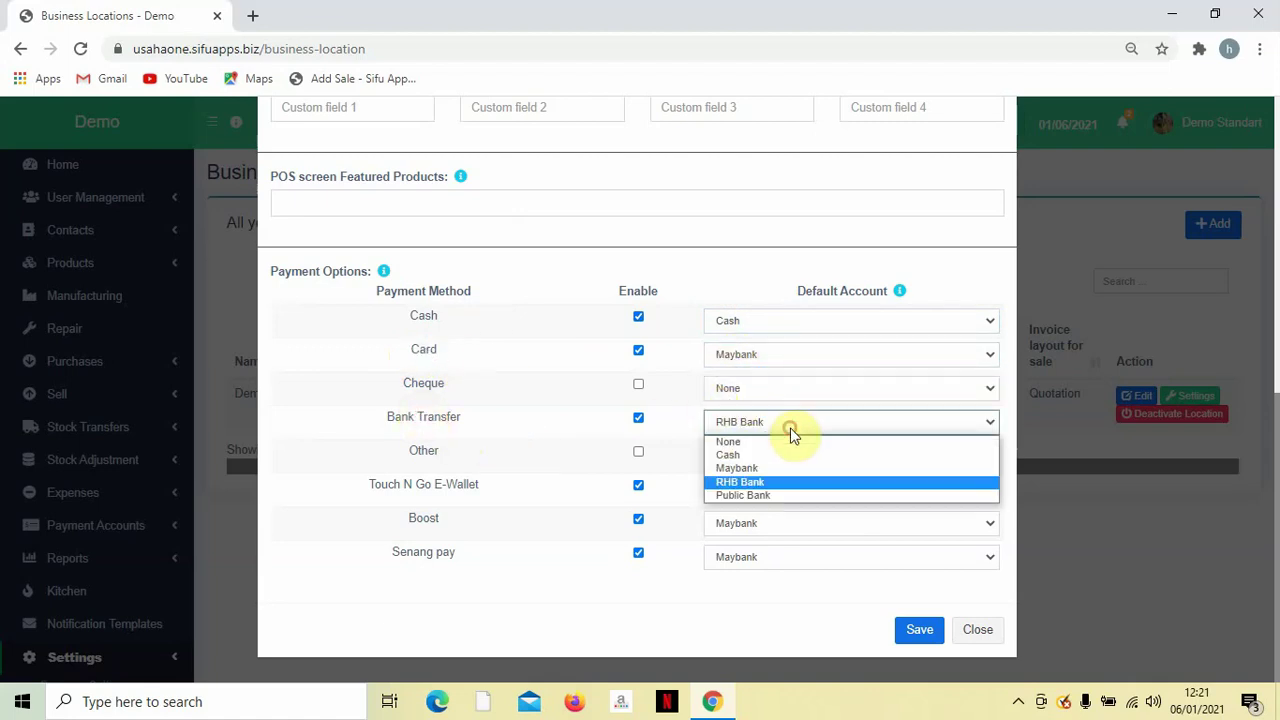
pyautogui.click(768, 483)
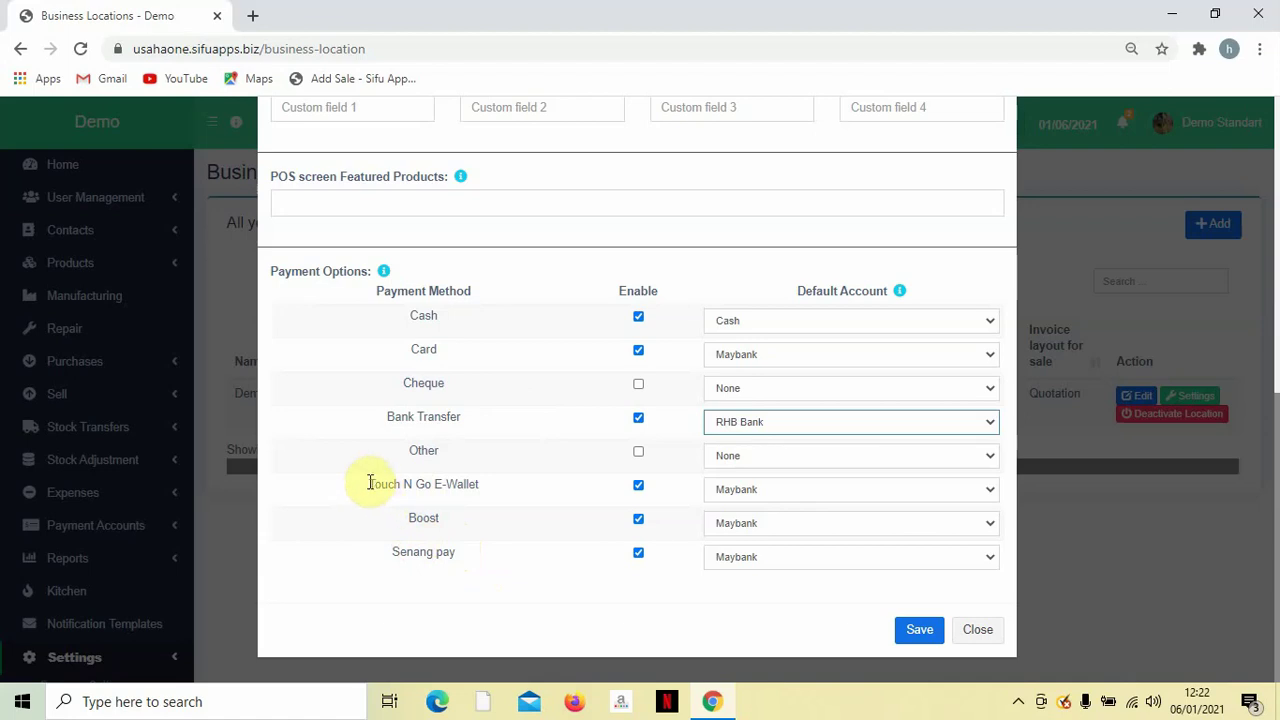
# Keep Maybank as the default account for Touch N Go E-Wallet, Boost and Senang pay.
pyautogui.moveTo(369, 483); pyautogui.dragTo(477, 562)
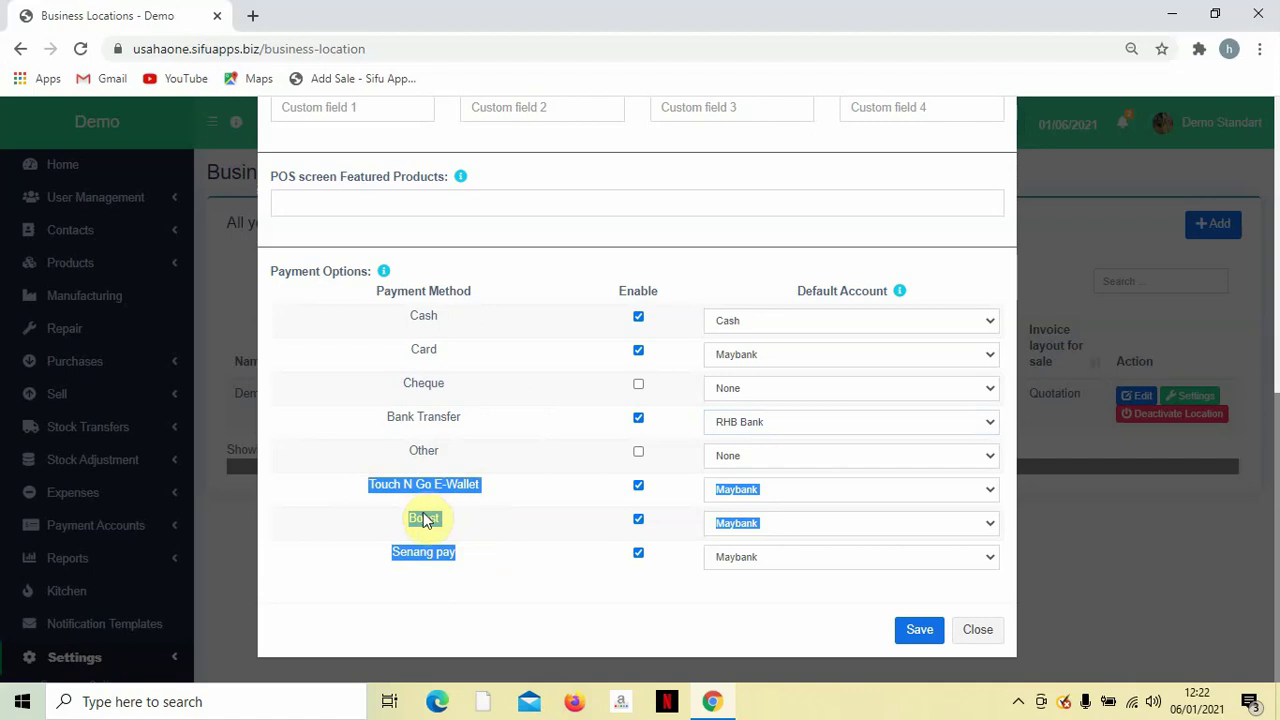
pyautogui.click(410, 500)
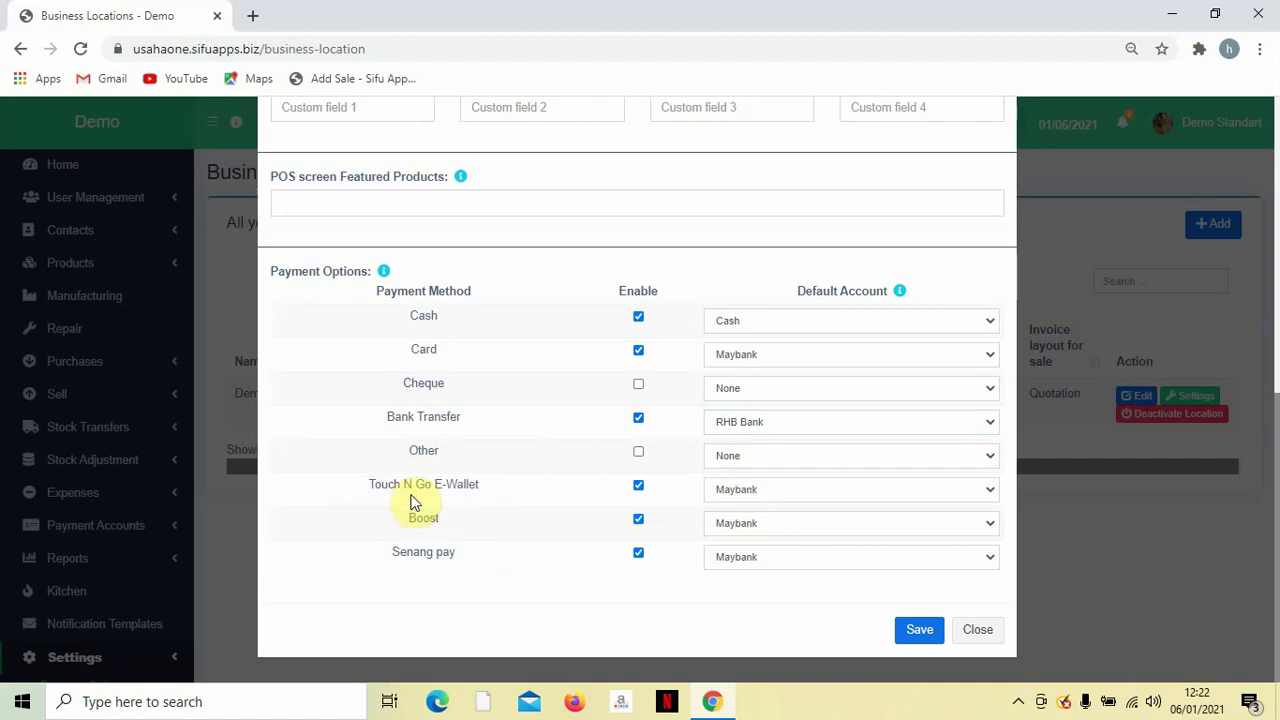
pyautogui.moveTo(370, 487); pyautogui.dragTo(463, 489)
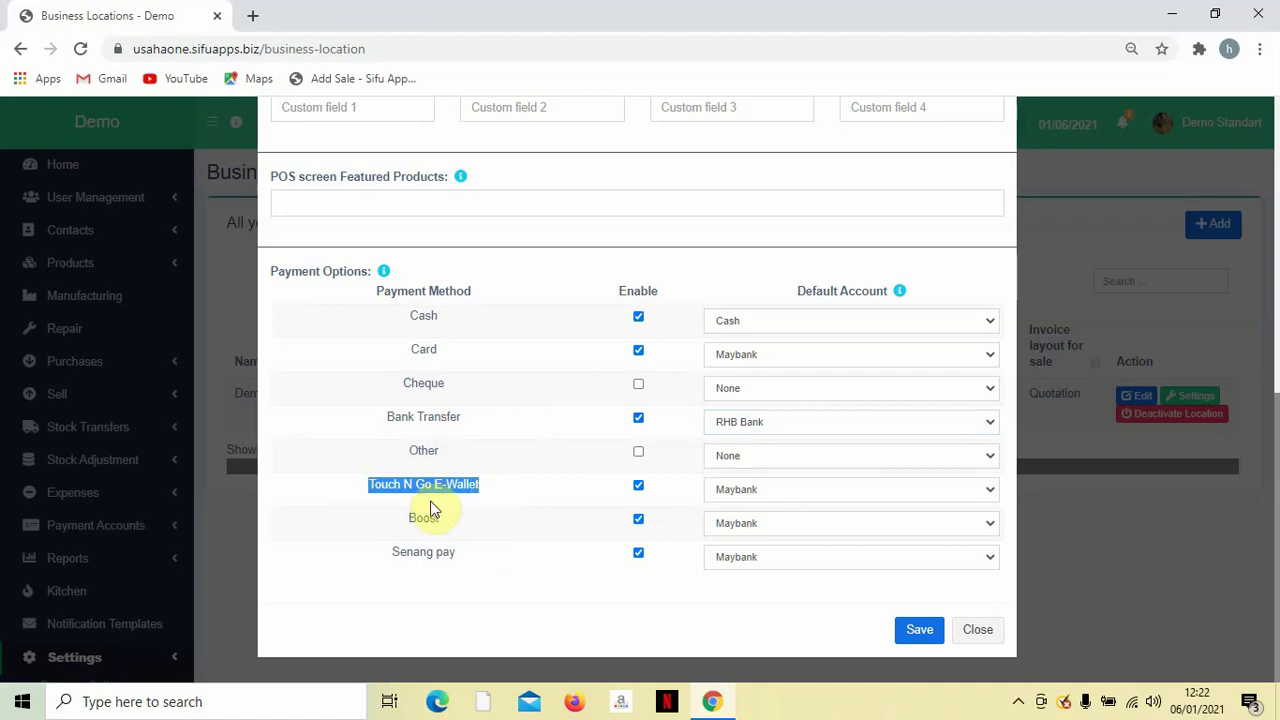
pyautogui.moveTo(370, 484); pyautogui.dragTo(535, 497)
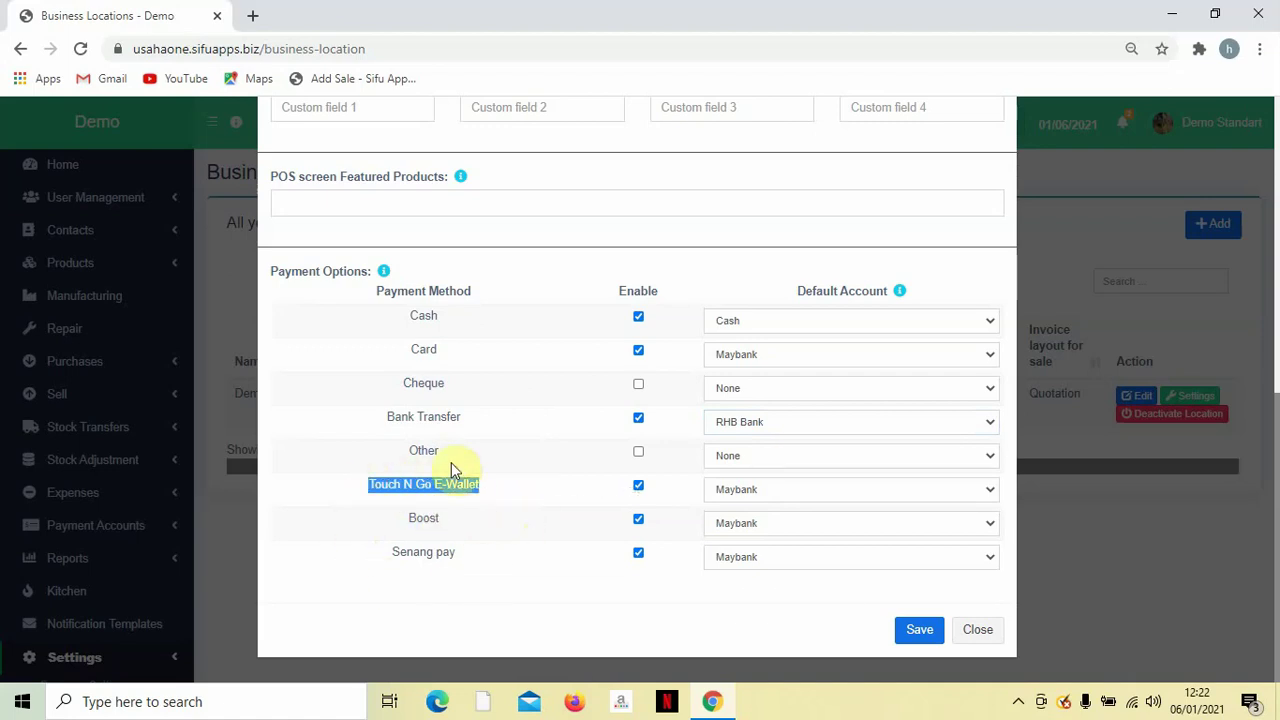
pyautogui.click(493, 521)
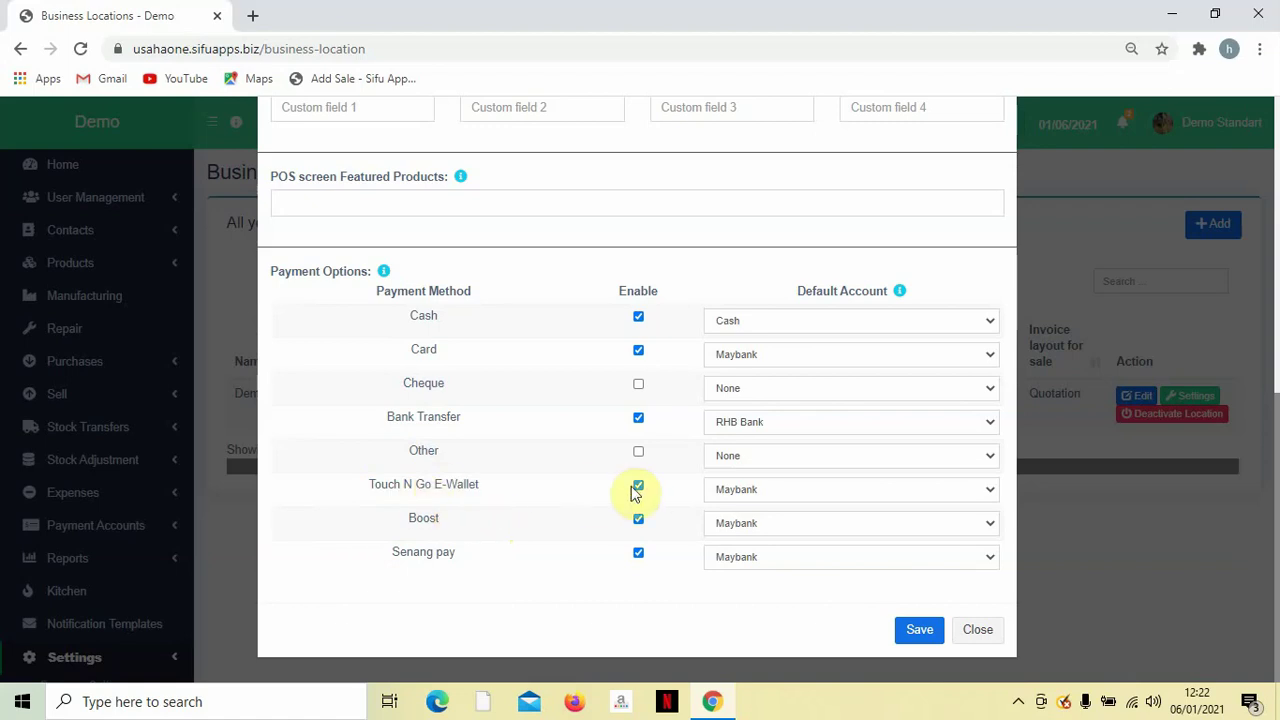
pyautogui.click(717, 491)
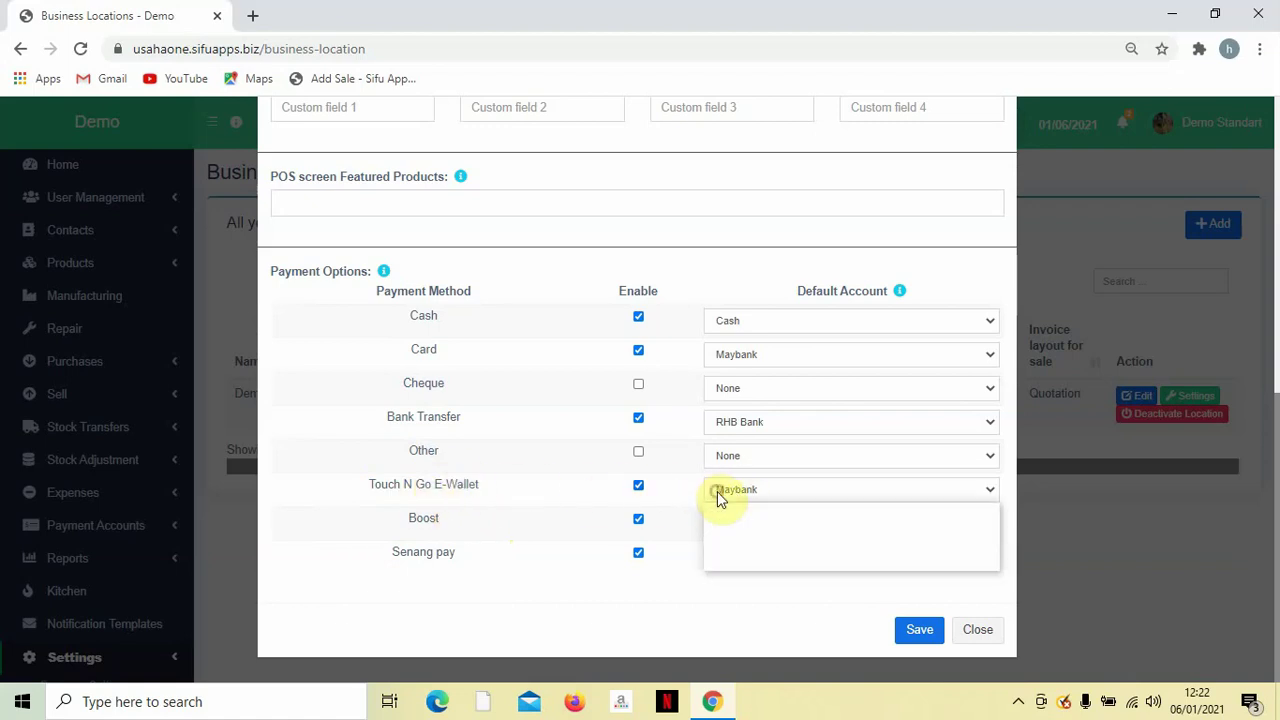
pyautogui.click(730, 538)
pyautogui.click(715, 521)
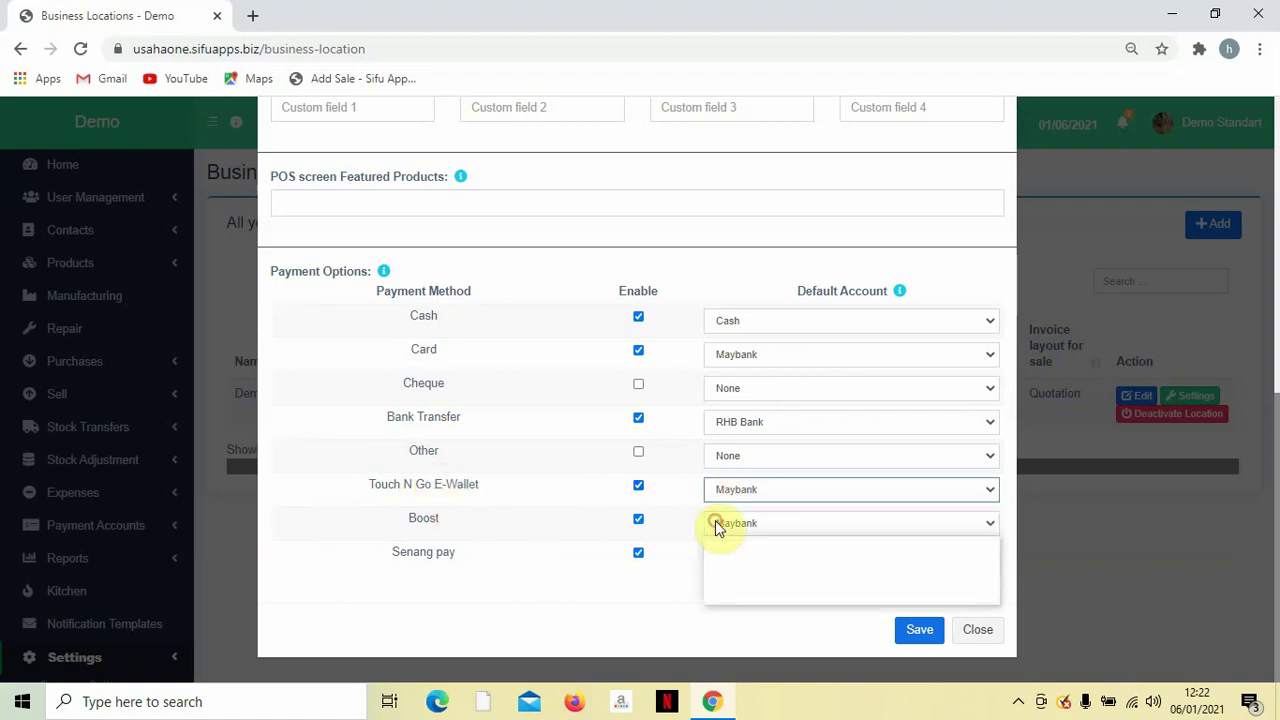
pyautogui.click(730, 569)
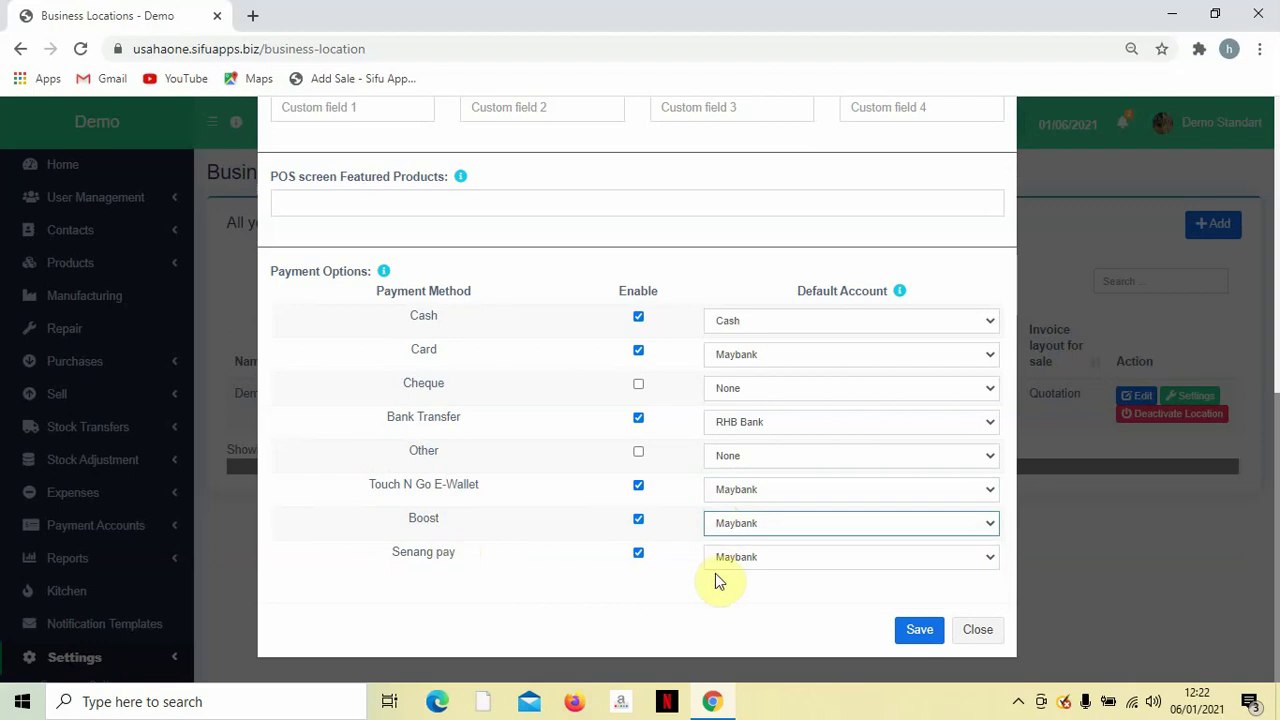
pyautogui.click(792, 557)
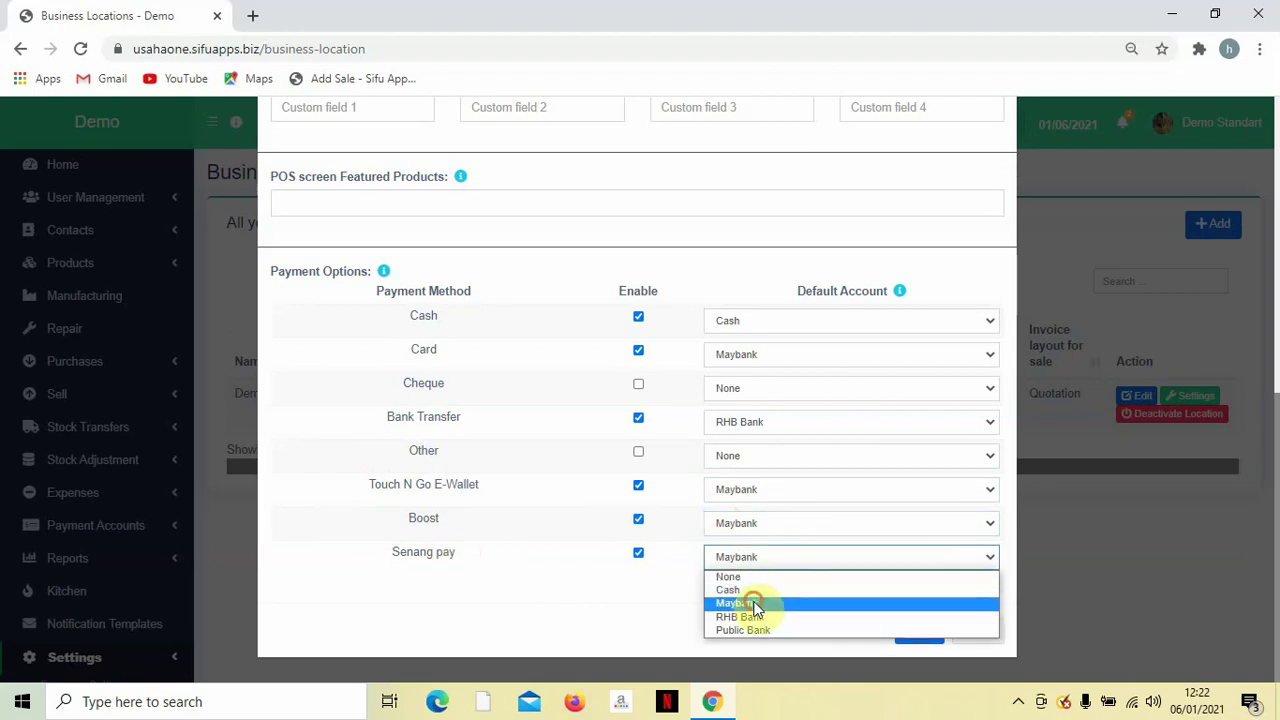
pyautogui.click(753, 602)
# Scroll through the Demo location form and select its location name Demo.
pyautogui.scroll(4, 750, 582)
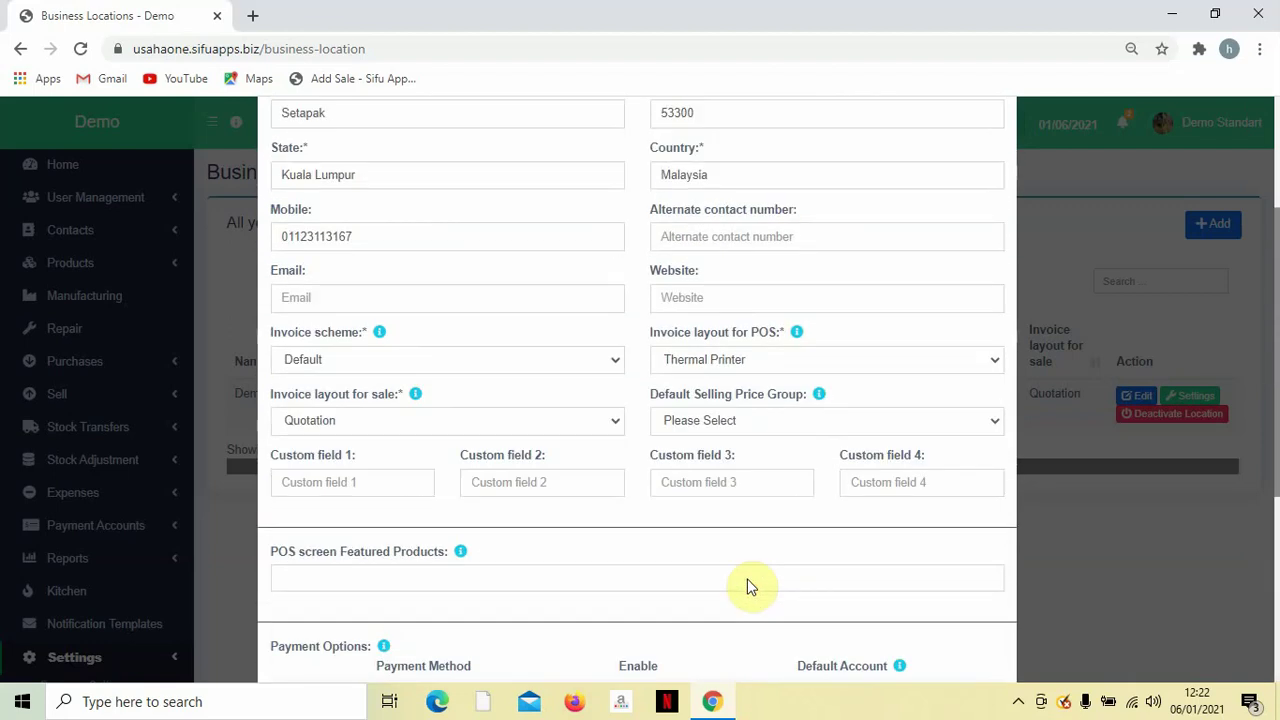
pyautogui.scroll(-4, 756, 580)
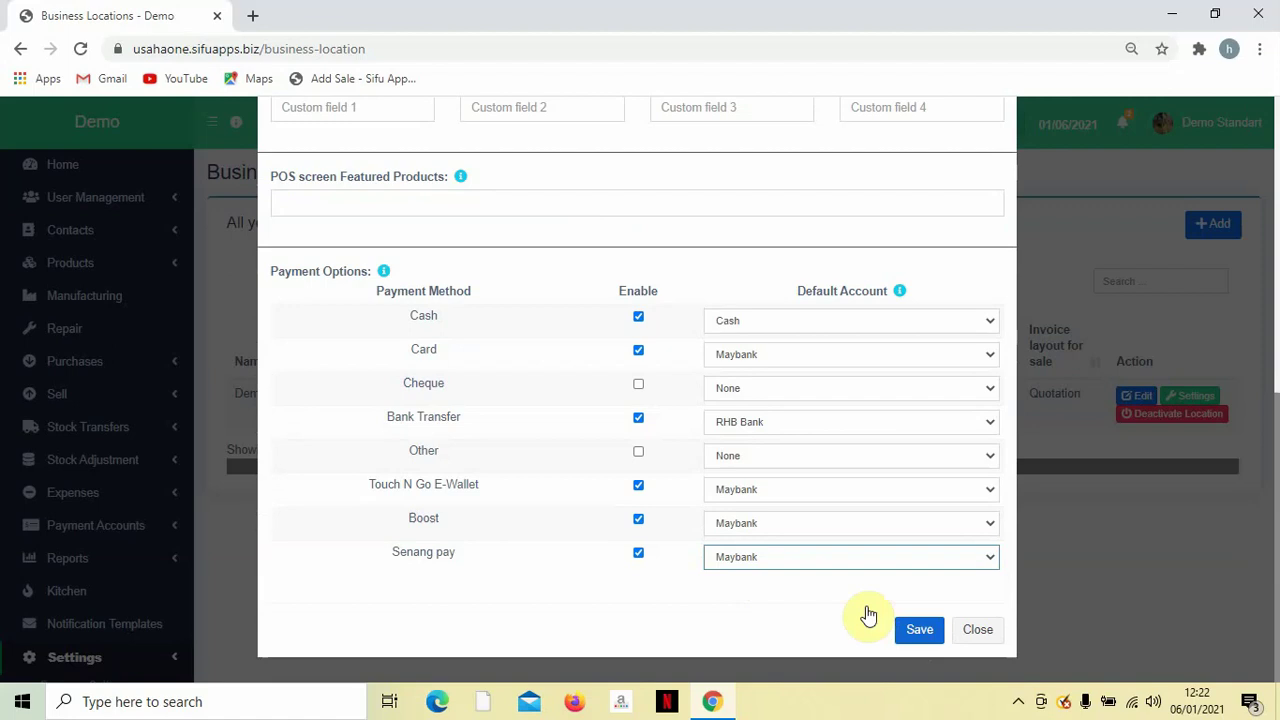
pyautogui.scroll(5, 307, 437)
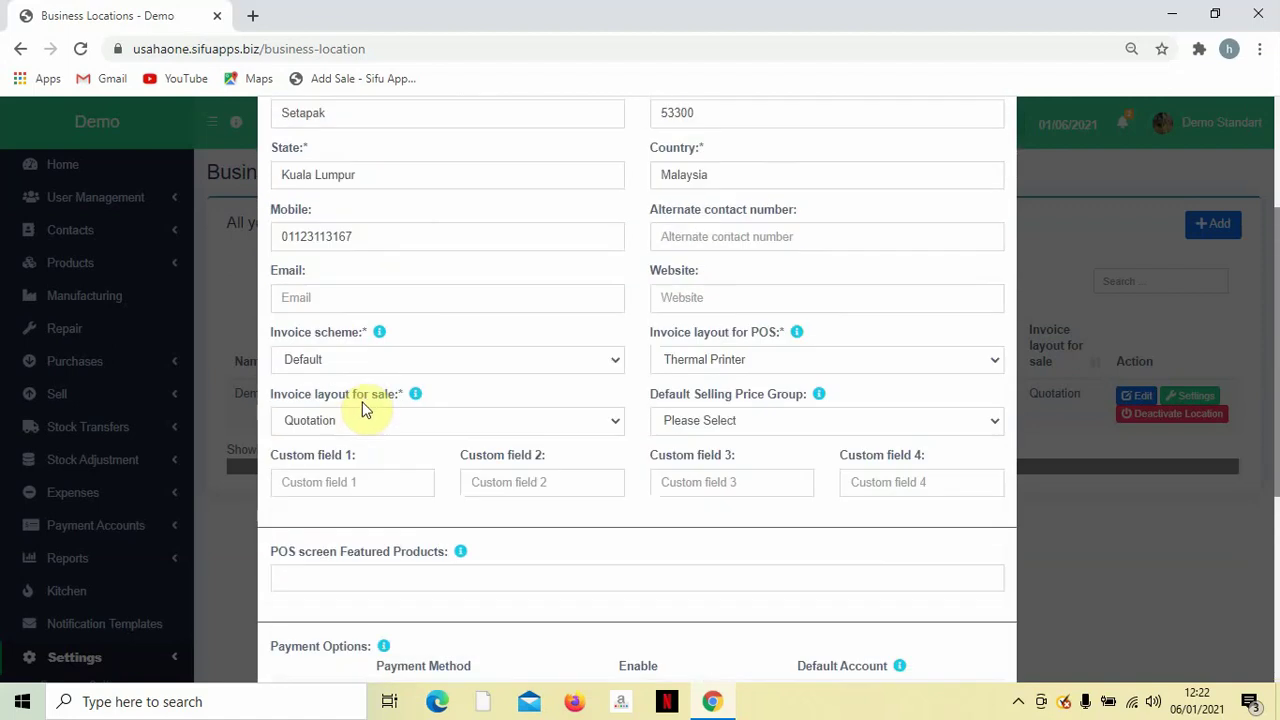
pyautogui.scroll(2, 366, 398)
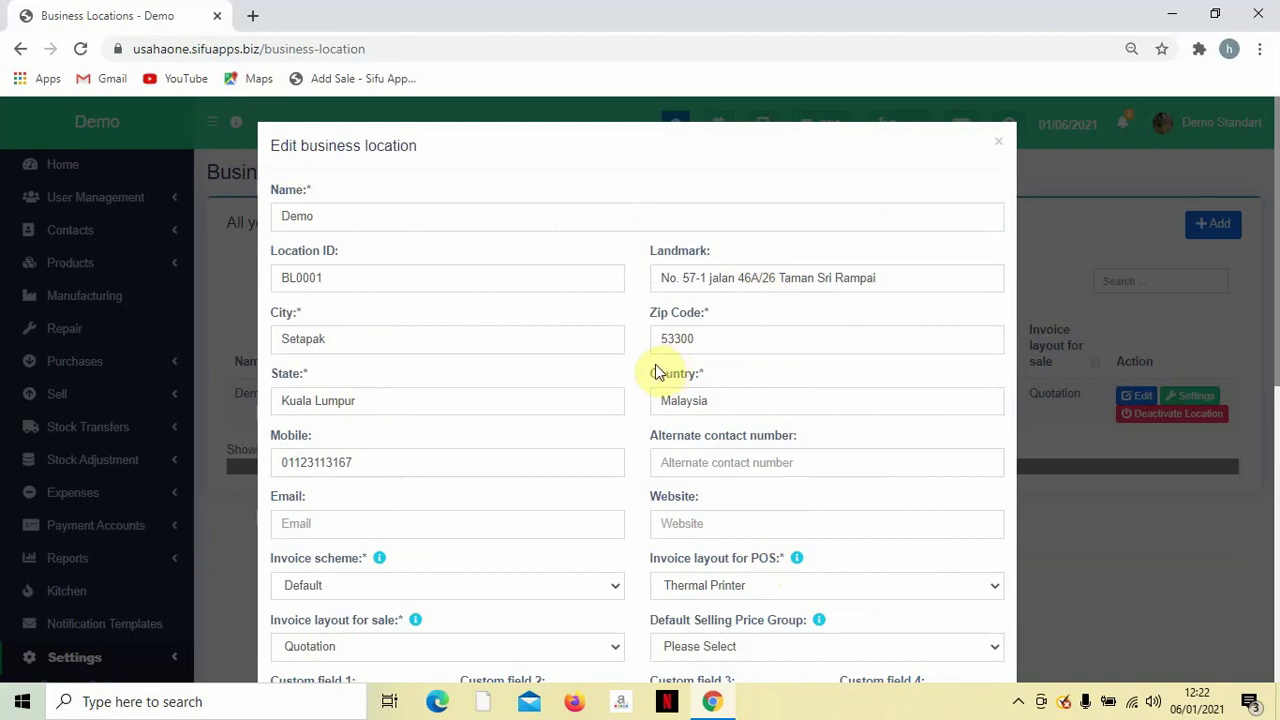
pyautogui.scroll(-1, 660, 370)
pyautogui.scroll(-1, 590, 370)
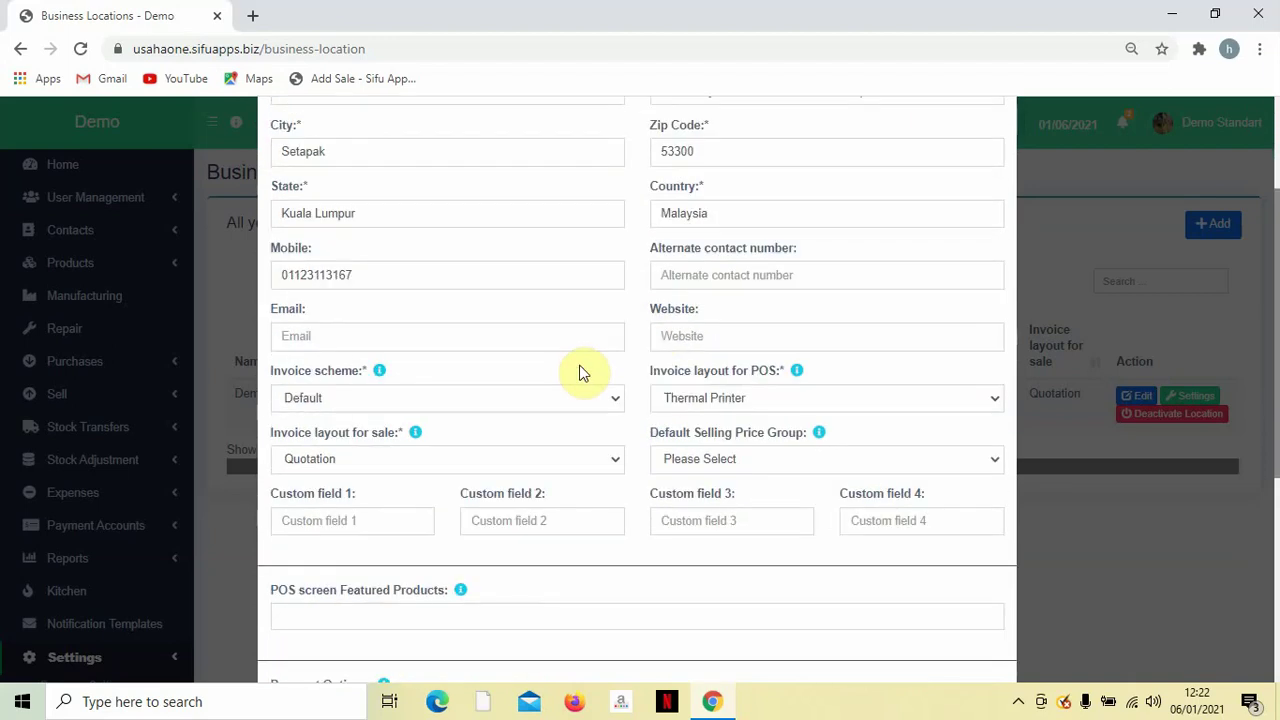
pyautogui.scroll(1, 585, 372)
pyautogui.scroll(1, 448, 347)
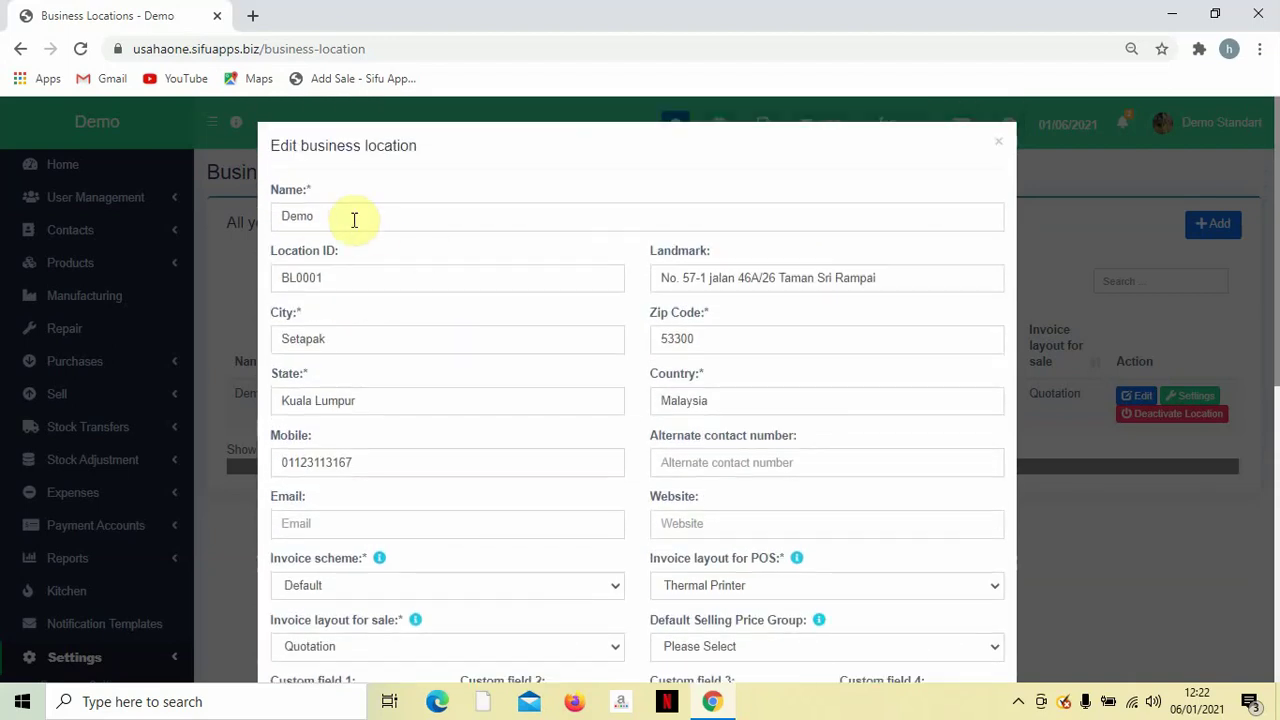
pyautogui.scroll(-2, 486, 323)
pyautogui.scroll(2, 491, 323)
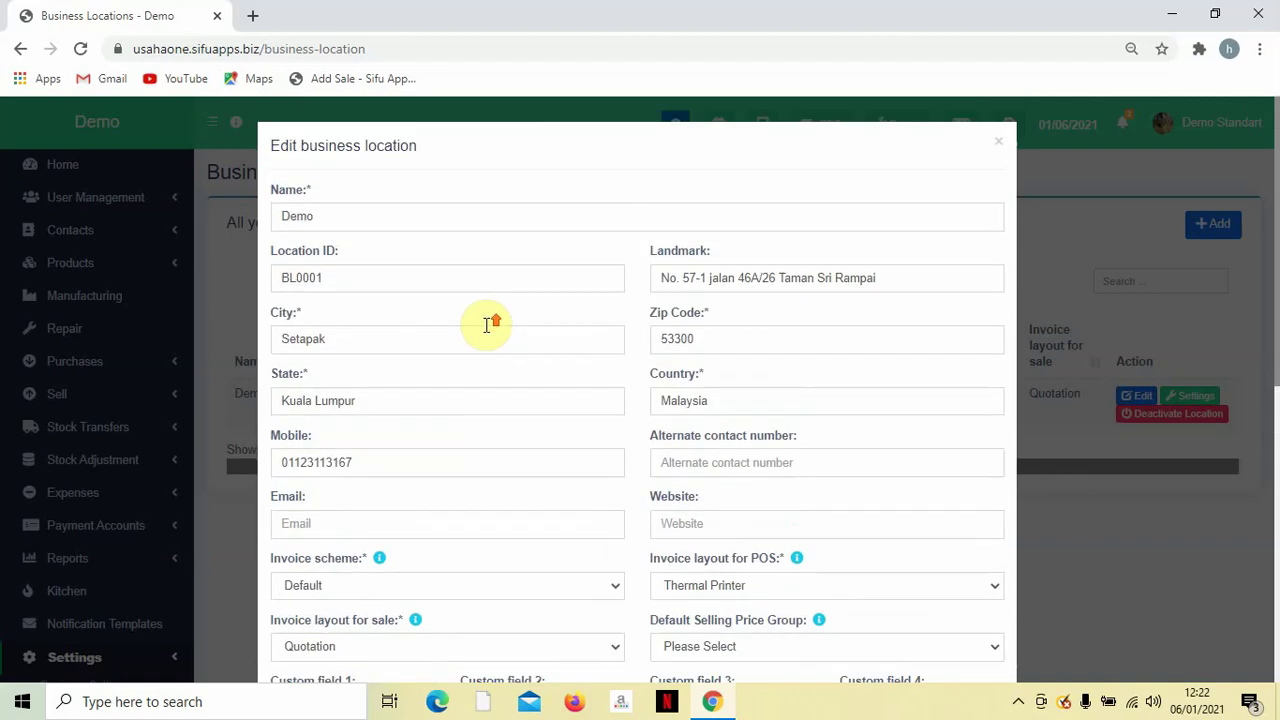
pyautogui.doubleClick(462, 221)
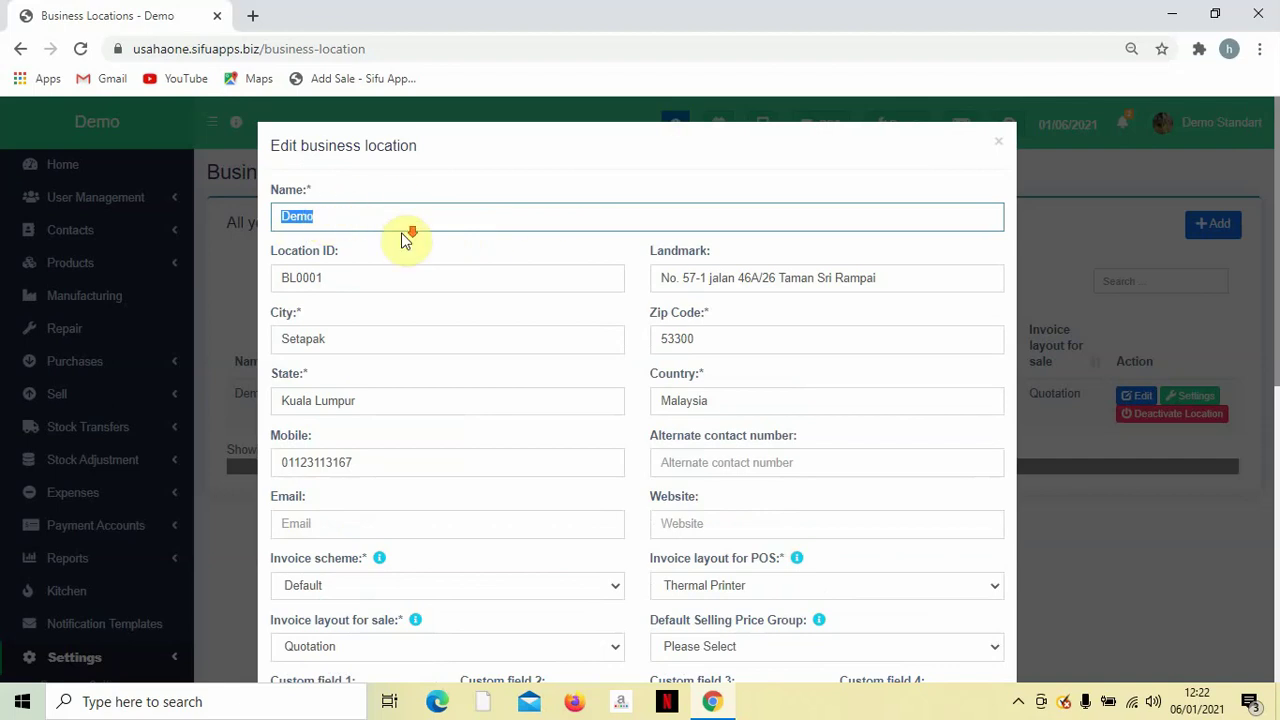
# Check the location's email and website fields, leaving them unchanged.
pyautogui.scroll(-1, 408, 236)
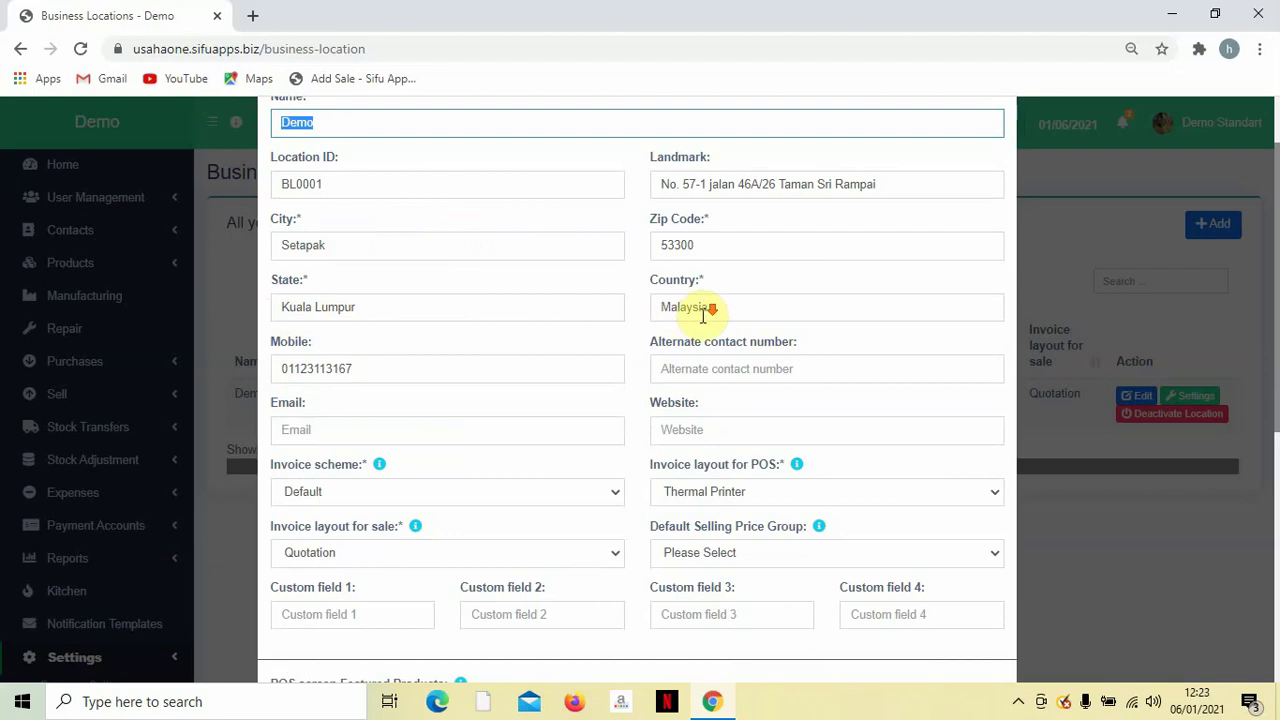
pyautogui.scroll(-1, 640, 312)
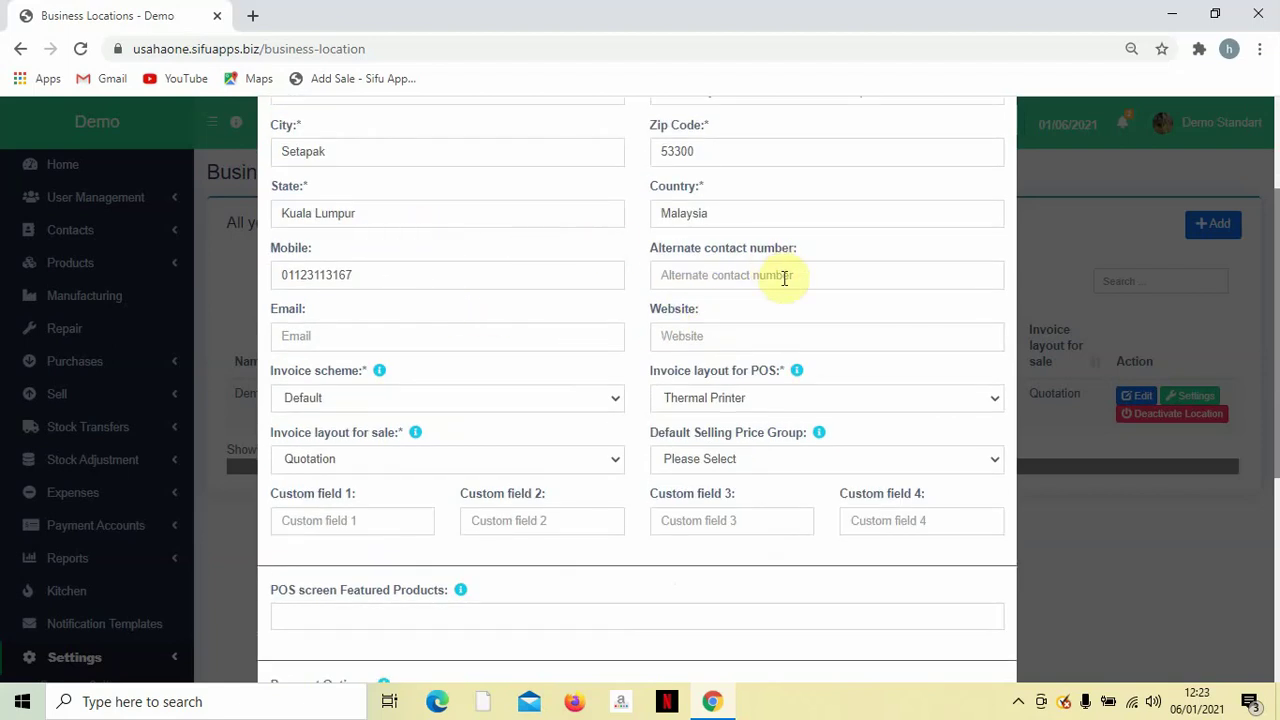
pyautogui.scroll(-1, 780, 315)
pyautogui.click(369, 232)
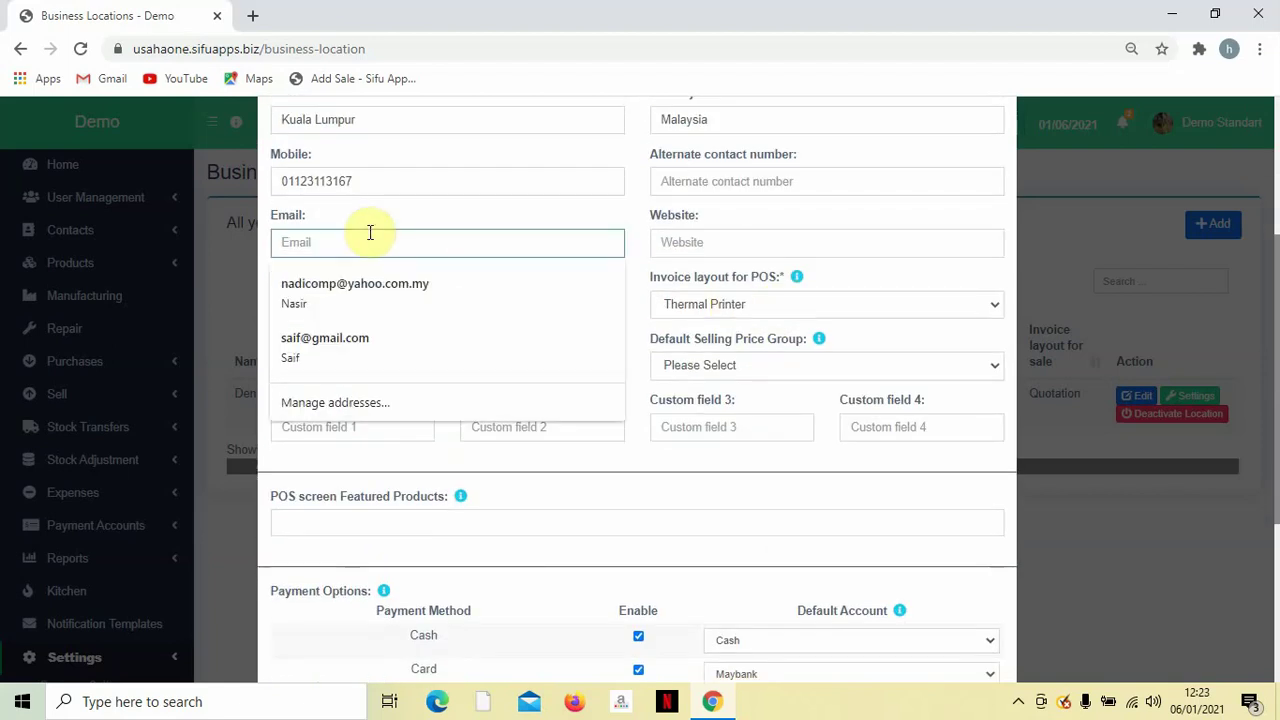
pyautogui.click(738, 248)
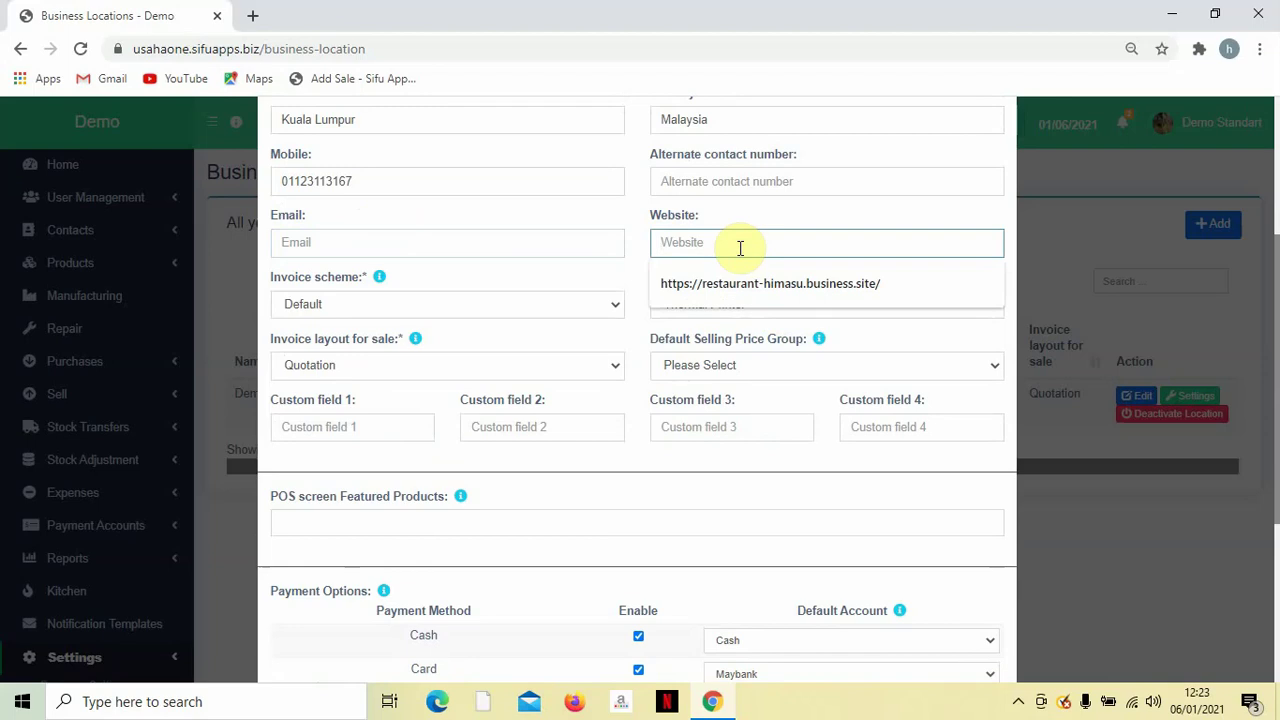
pyautogui.click(749, 208)
pyautogui.scroll(-1, 749, 208)
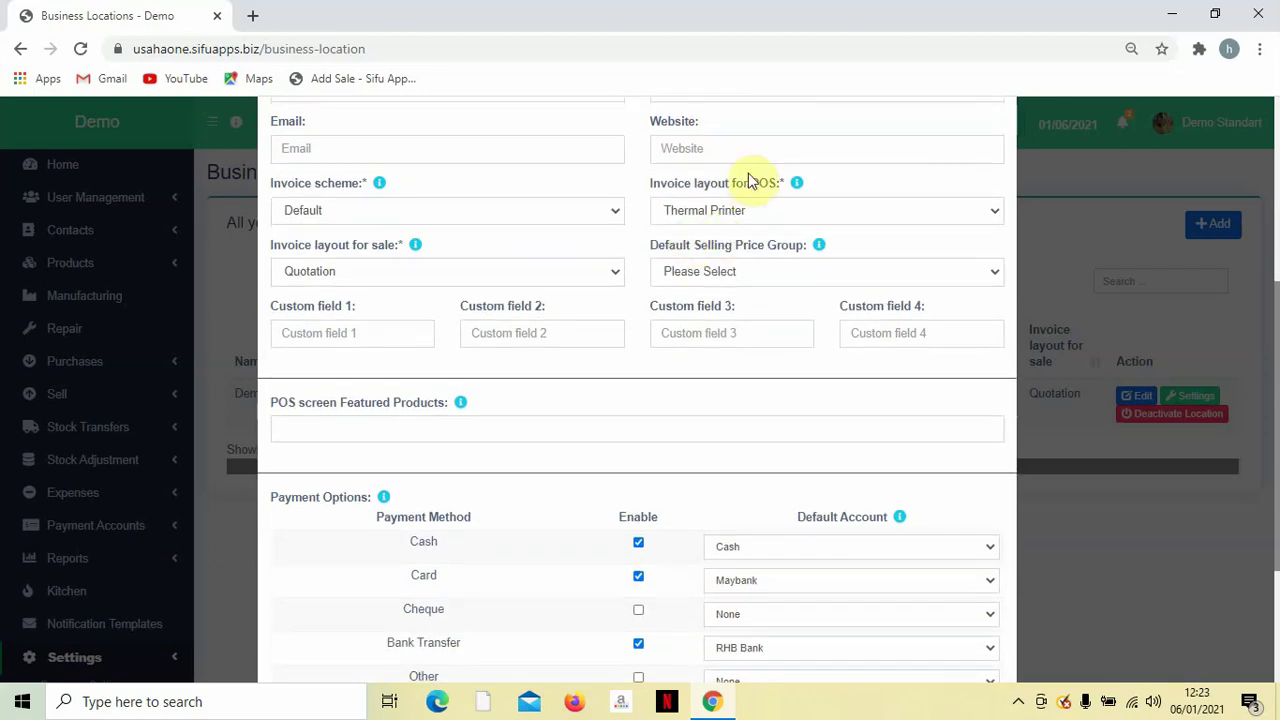
pyautogui.scroll(-1, 606, 249)
pyautogui.scroll(2, 595, 265)
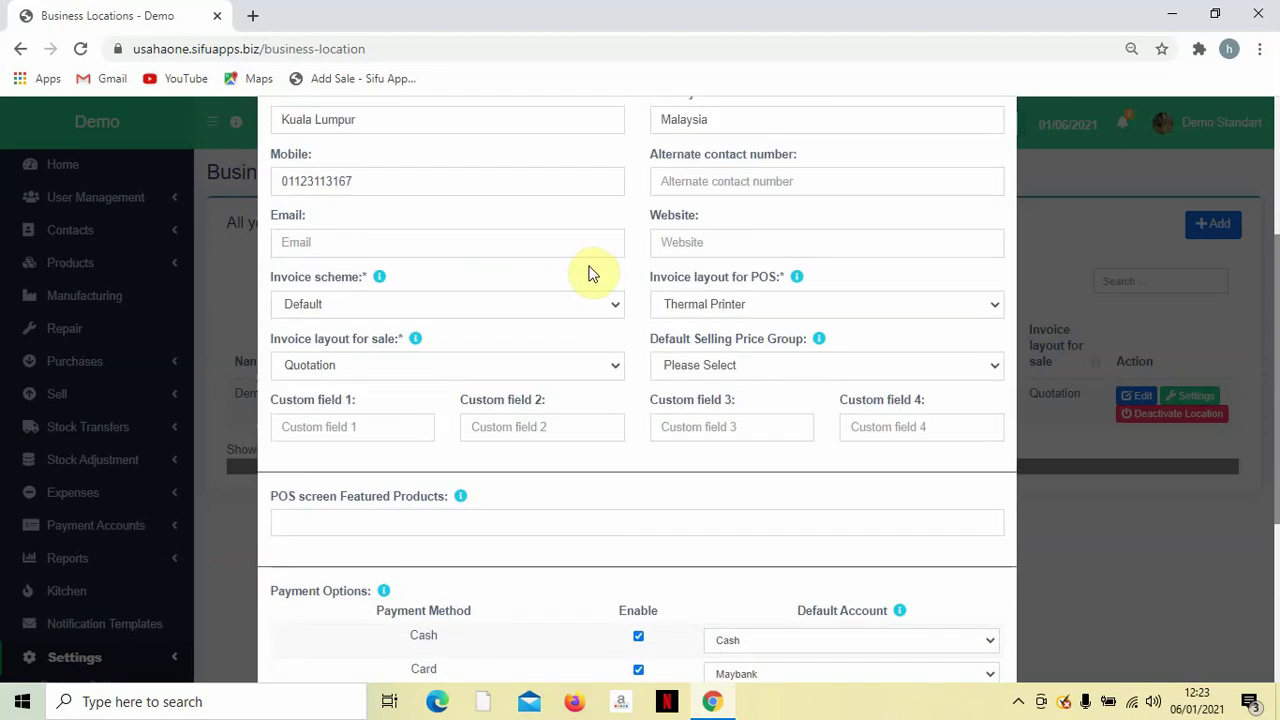
# Keep invoice scheme Default, POS layout Thermal Printer, sale layout Quotation, price group unchanged.
pyautogui.click(524, 307)
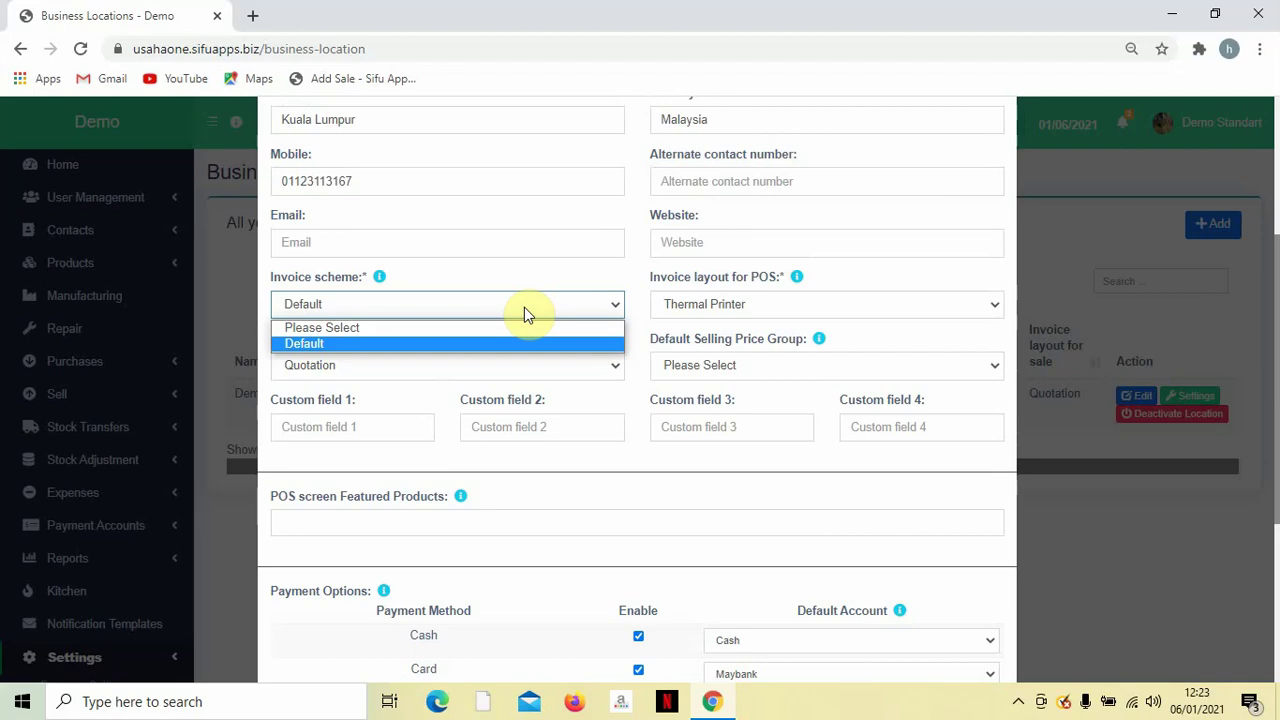
pyautogui.click(517, 344)
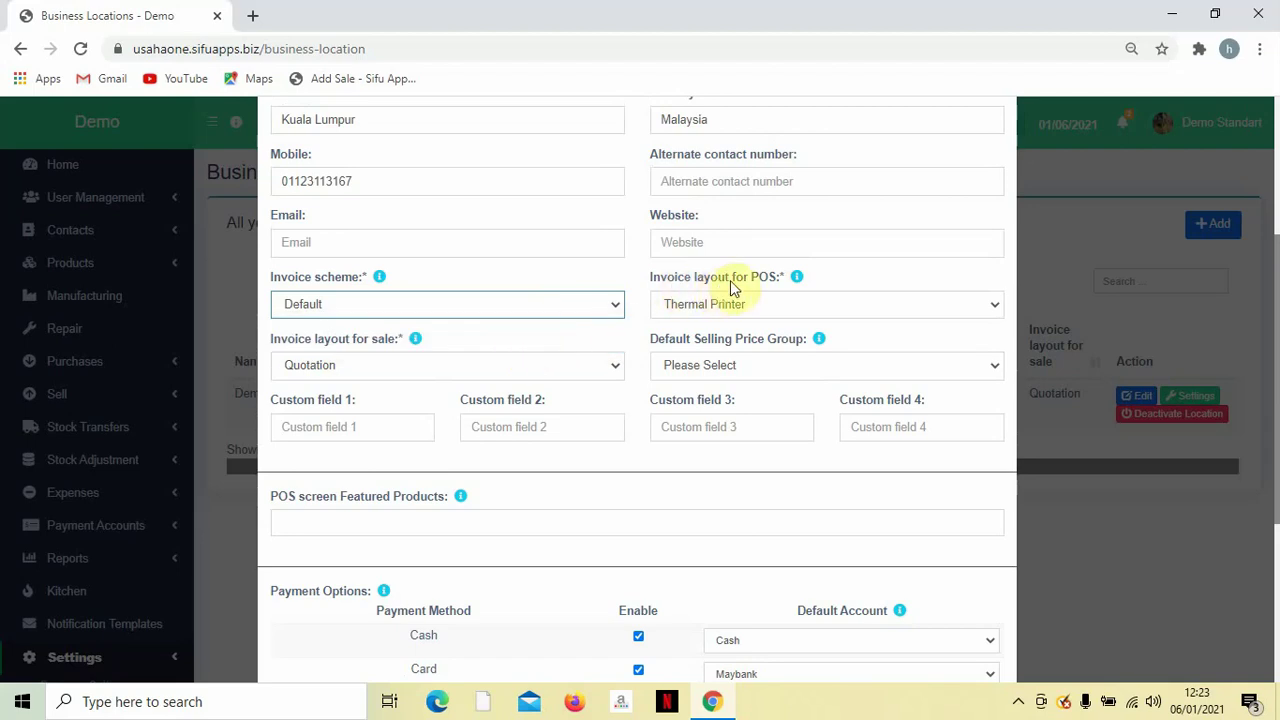
pyautogui.click(797, 305)
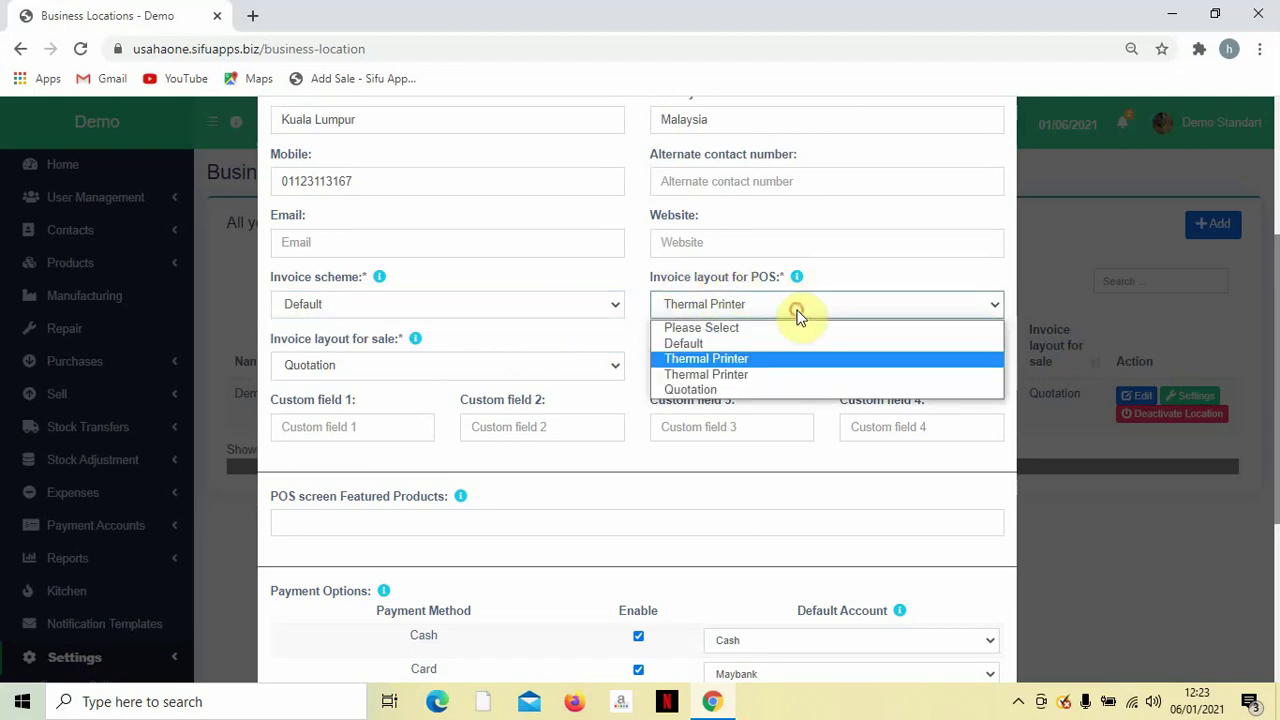
pyautogui.click(761, 358)
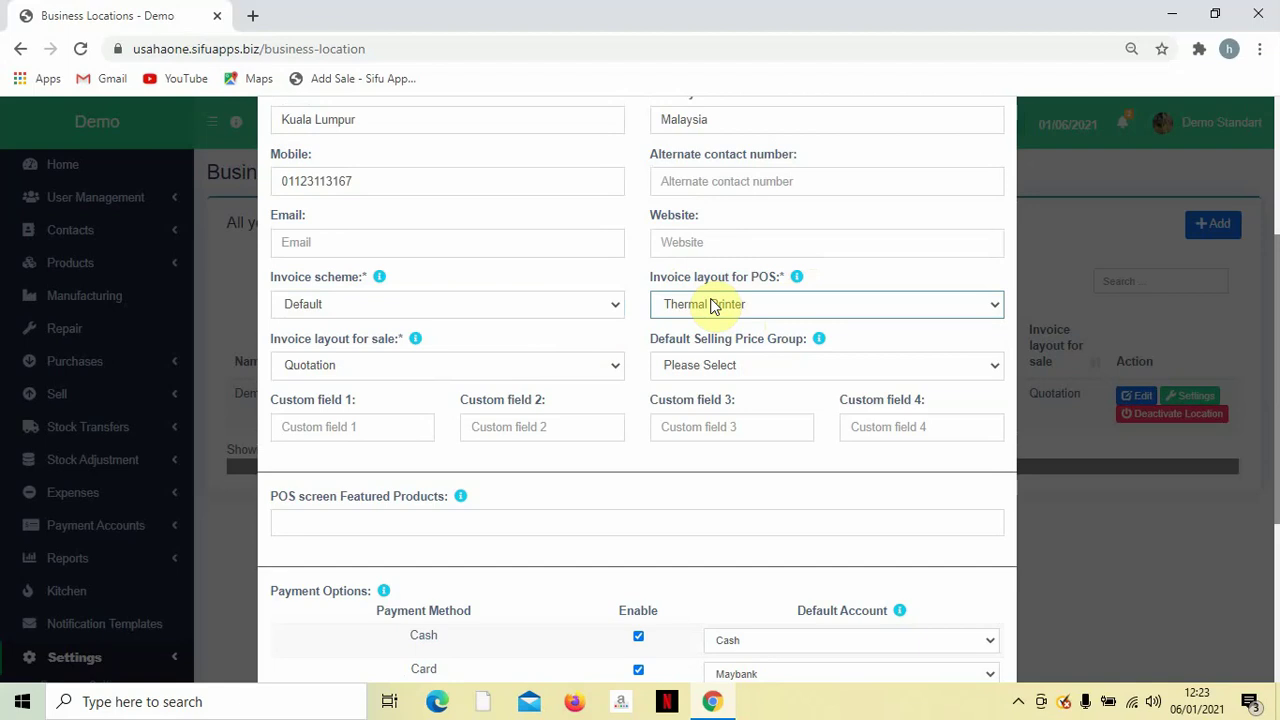
pyautogui.click(520, 371)
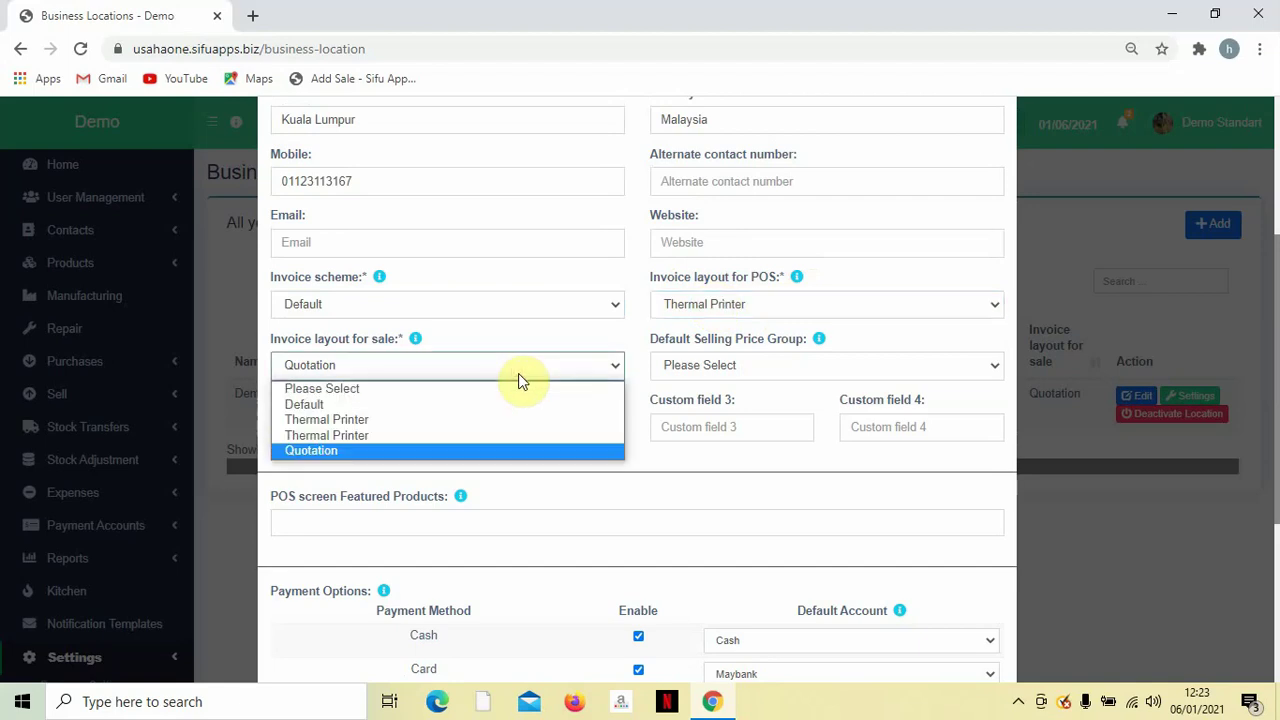
pyautogui.click(468, 452)
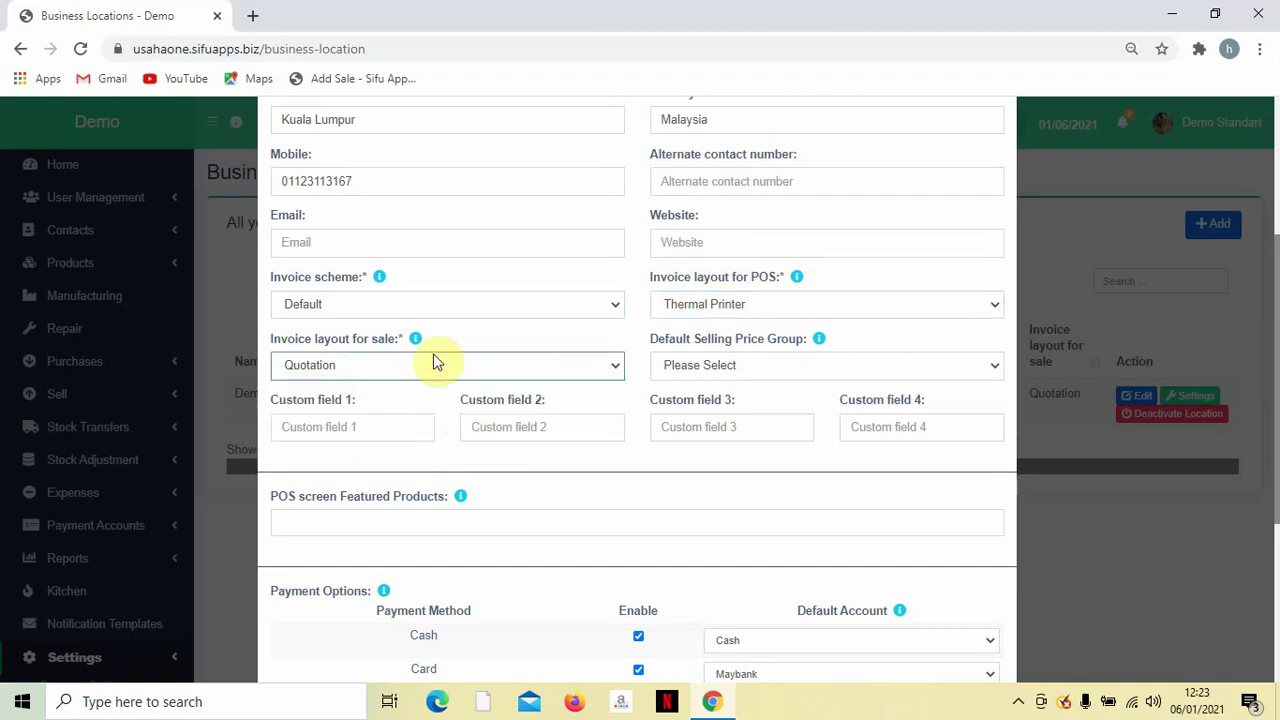
pyautogui.click(729, 358)
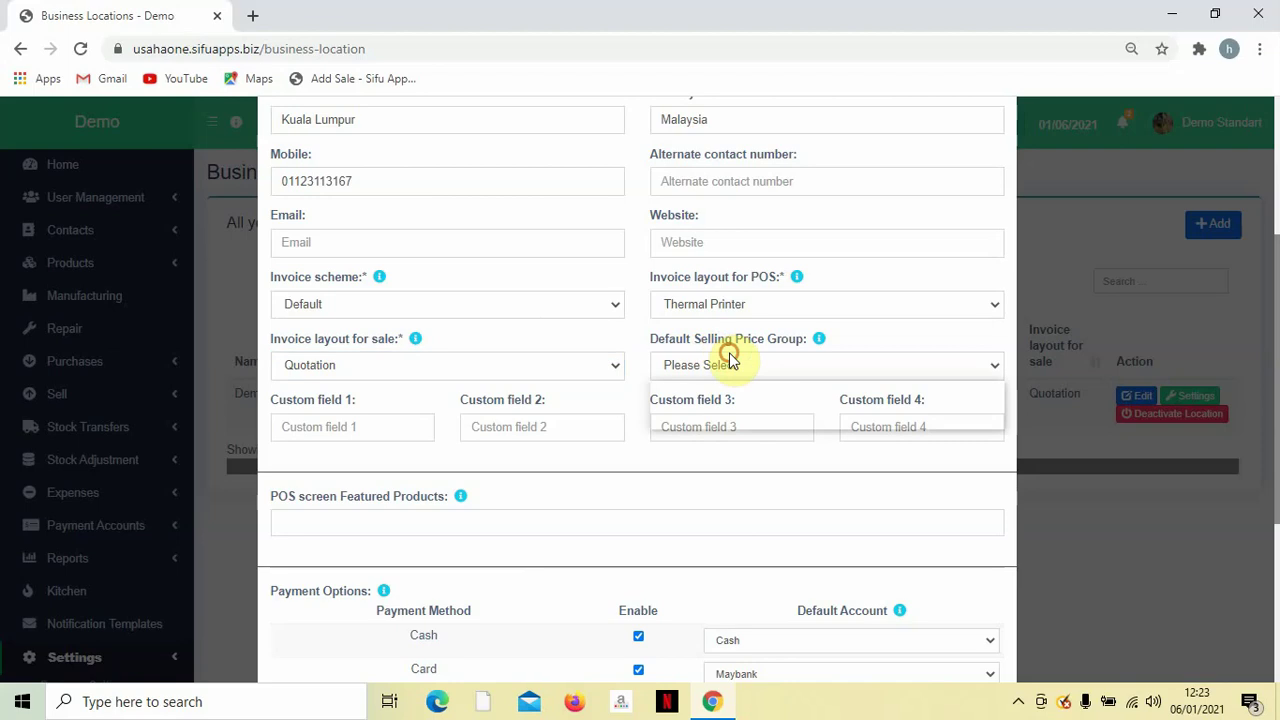
pyautogui.click(729, 358)
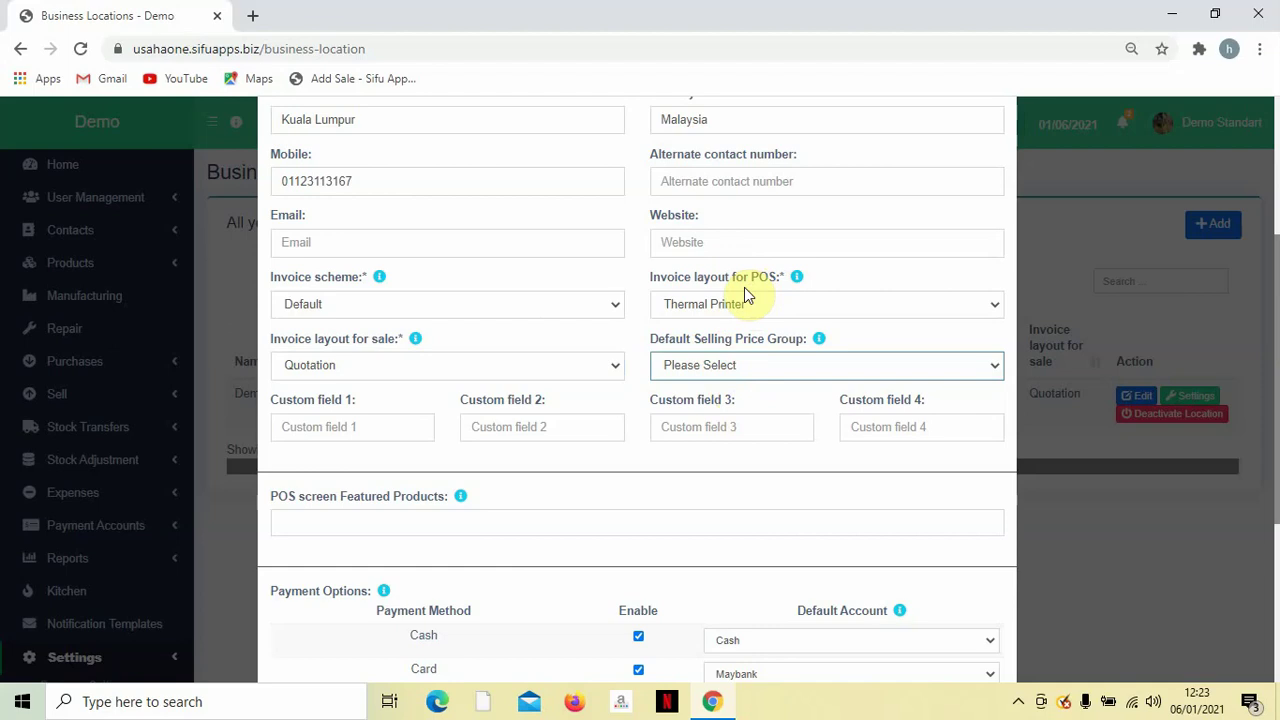
# Save the Demo business location settings.
pyautogui.scroll(-3, 743, 448)
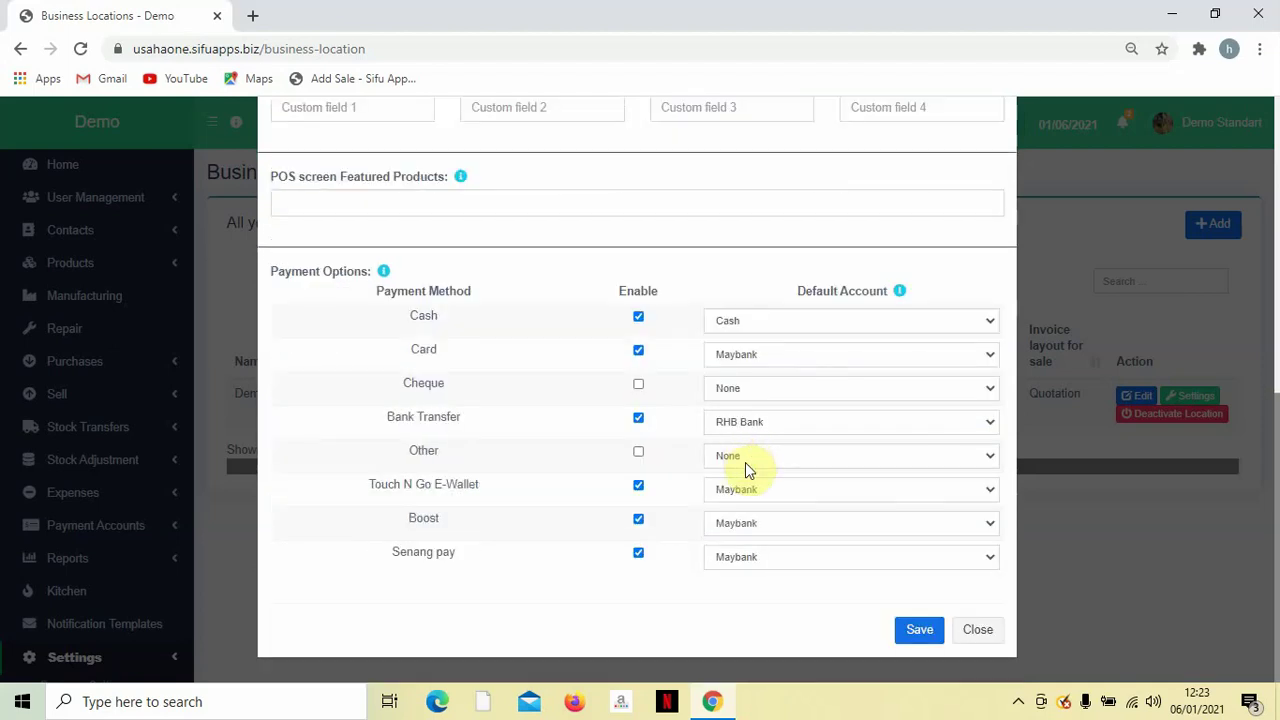
pyautogui.click(912, 631)
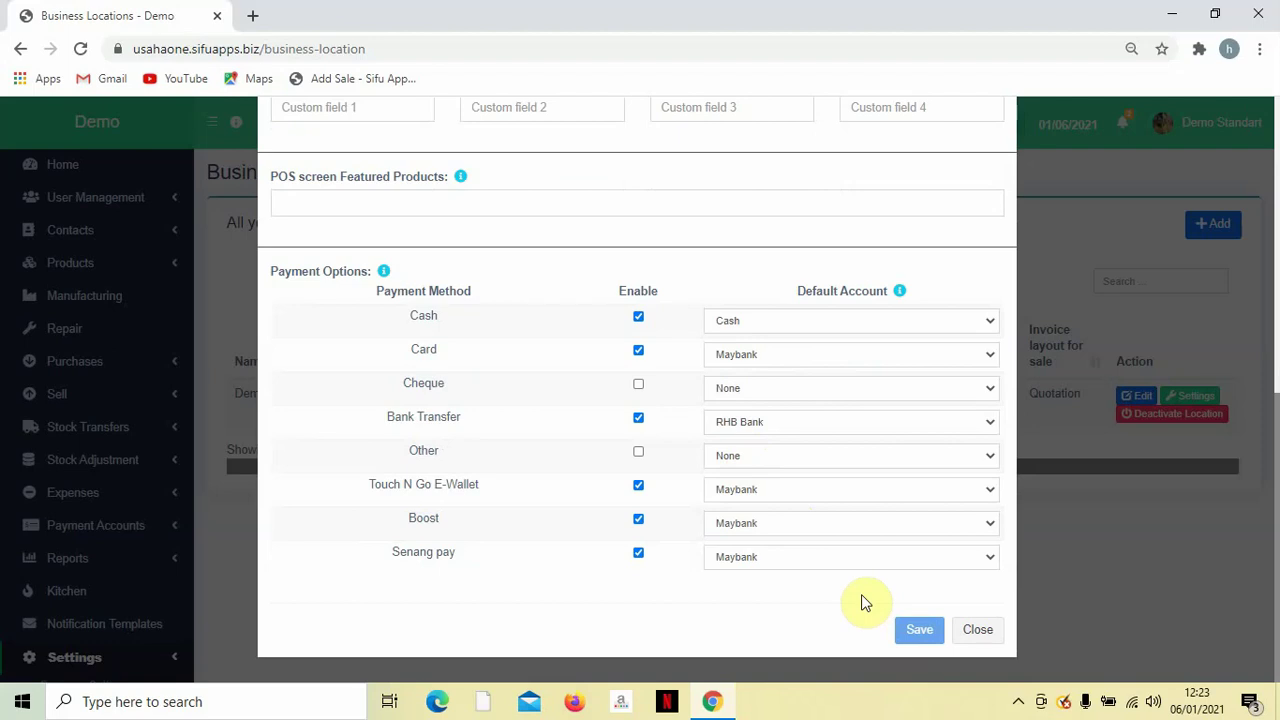
pyautogui.scroll(6, 1008, 547)
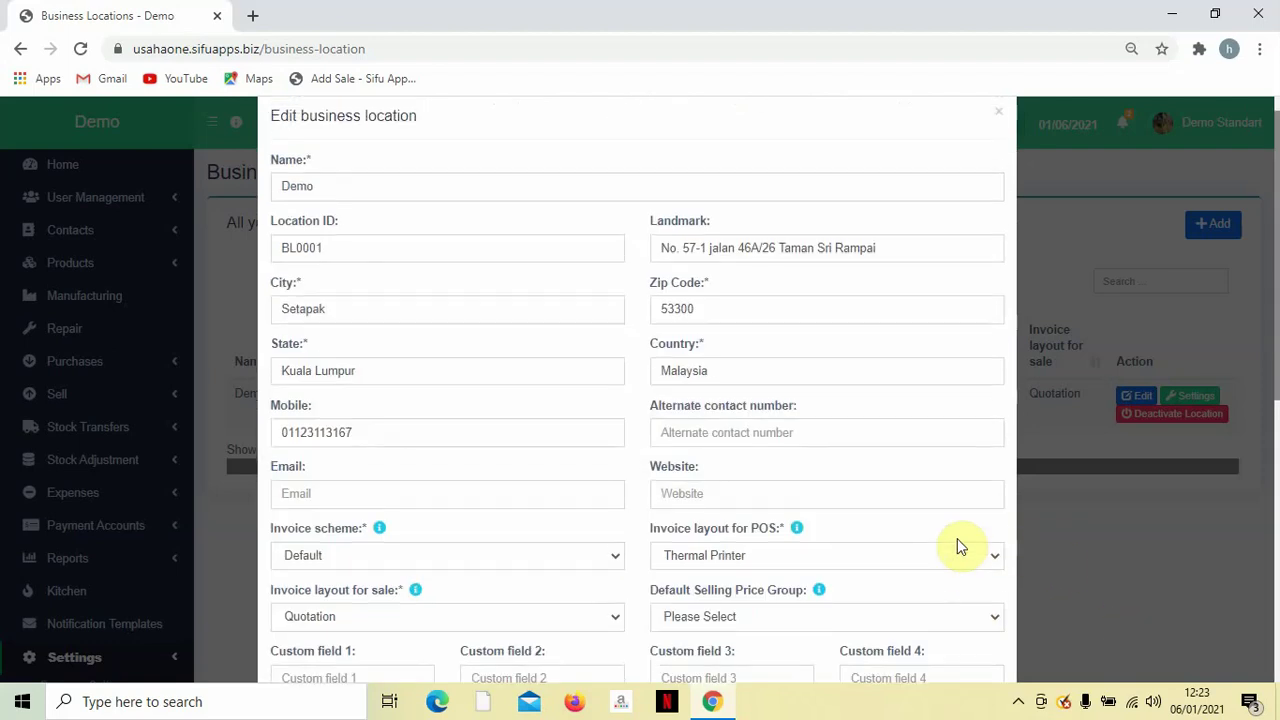
pyautogui.scroll(-6, 957, 540)
# Close the saved location editor and go to Settings > Invoice Settings.
pyautogui.click(925, 666)
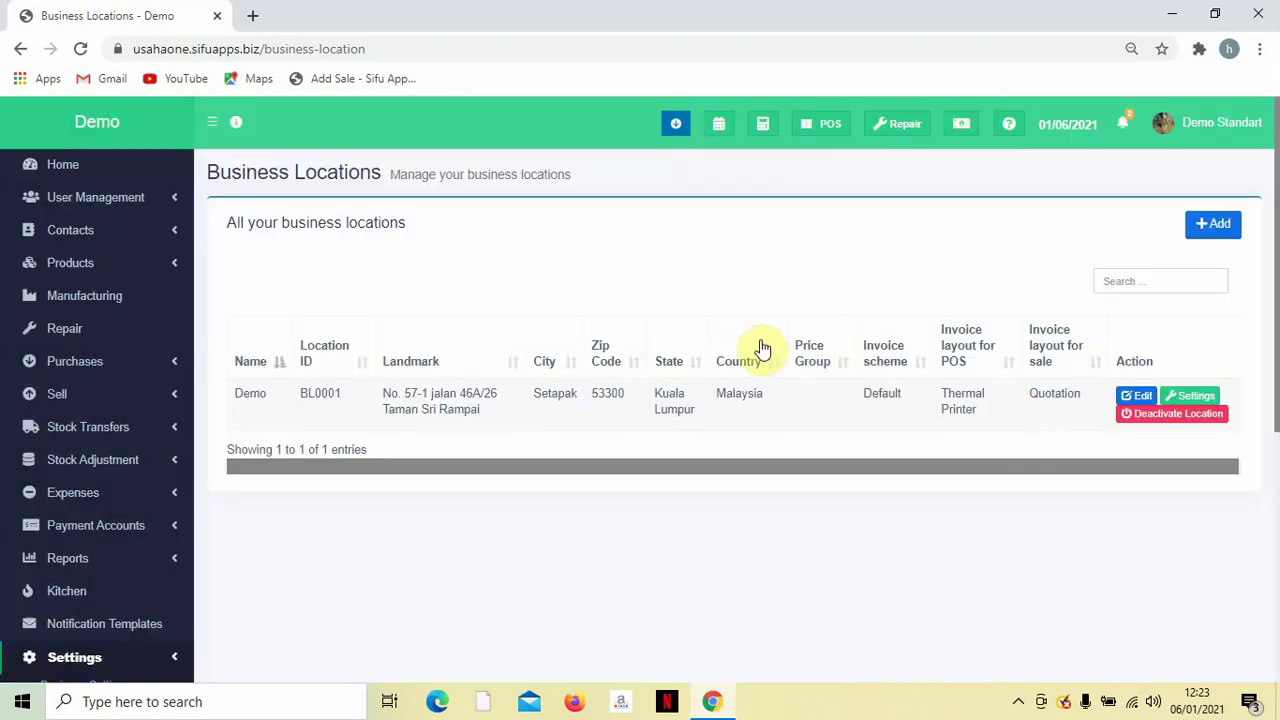
pyautogui.scroll(-1, 735, 345)
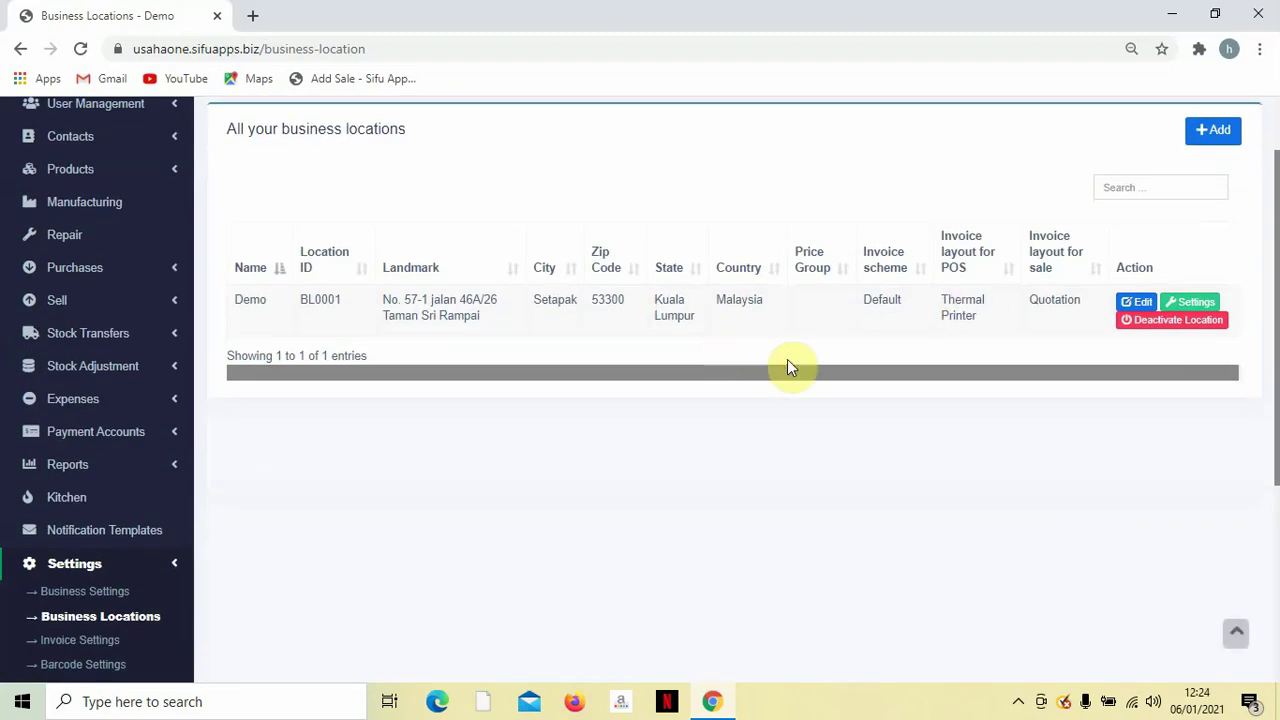
pyautogui.scroll(-2, 789, 363)
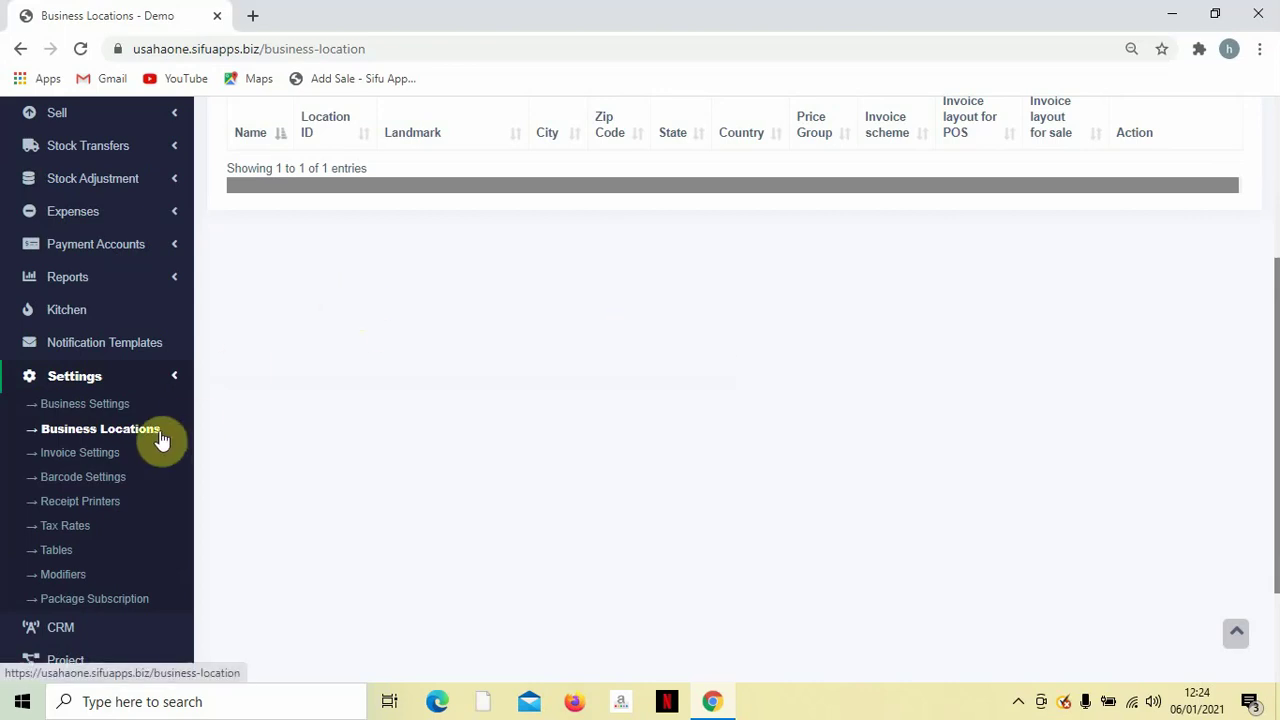
pyautogui.click(110, 456)
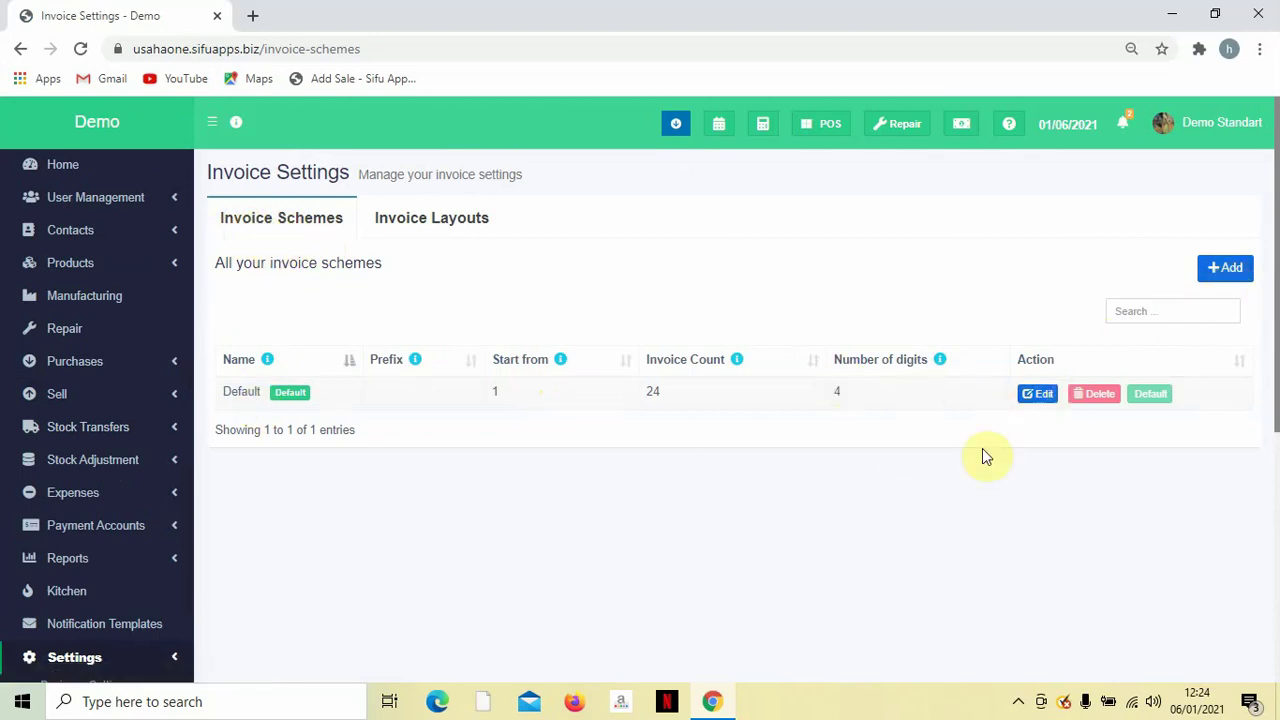
# Open the Default invoice scheme for editing.
pyautogui.click(1021, 394)
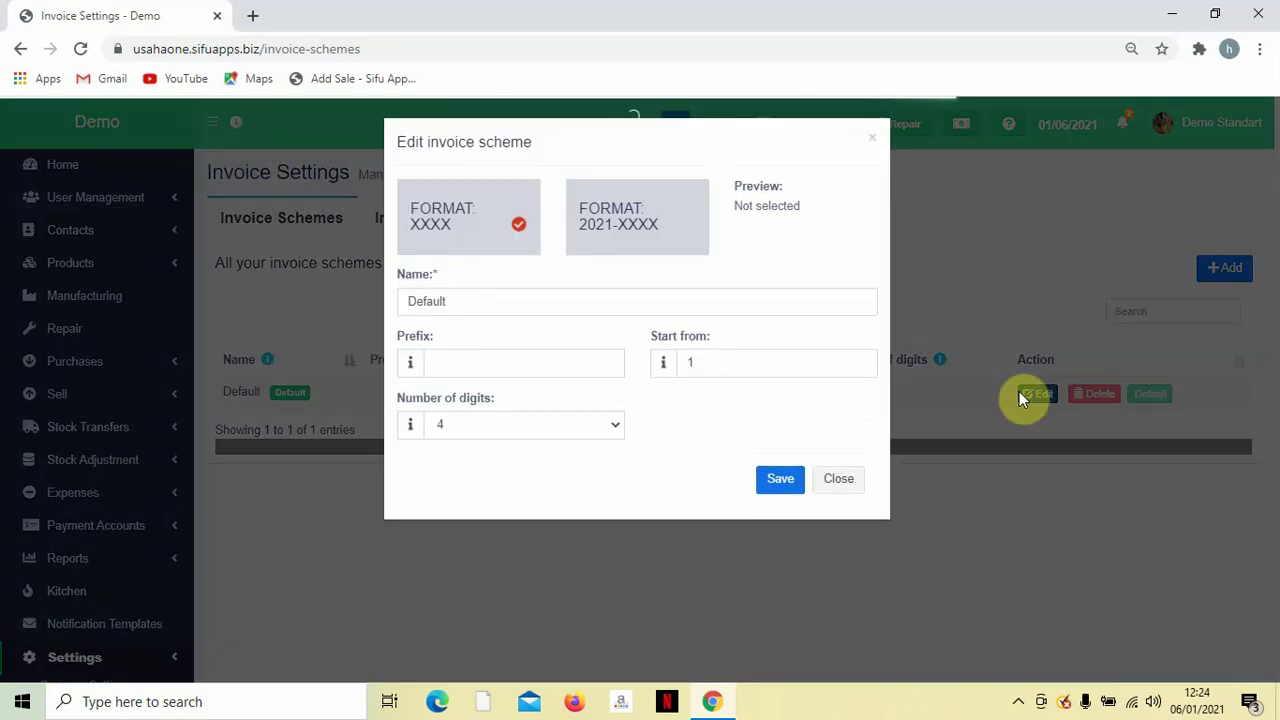
pyautogui.doubleClick(556, 302)
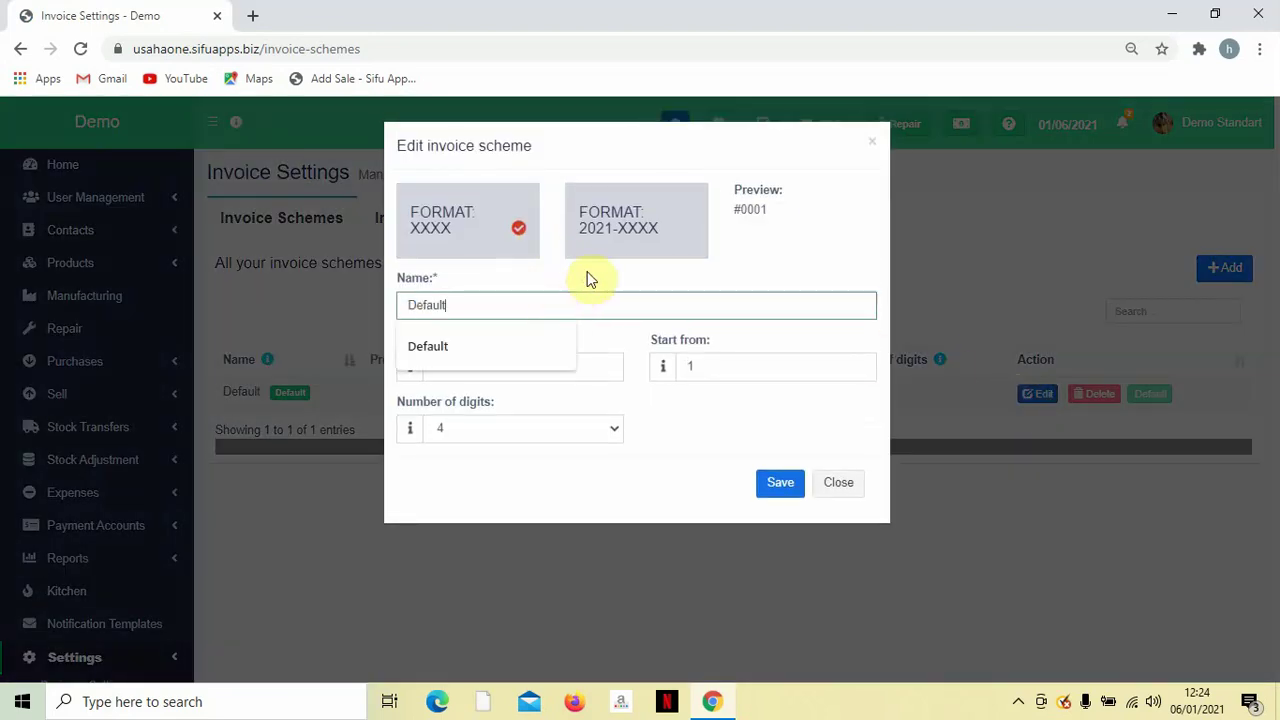
pyautogui.click(580, 275)
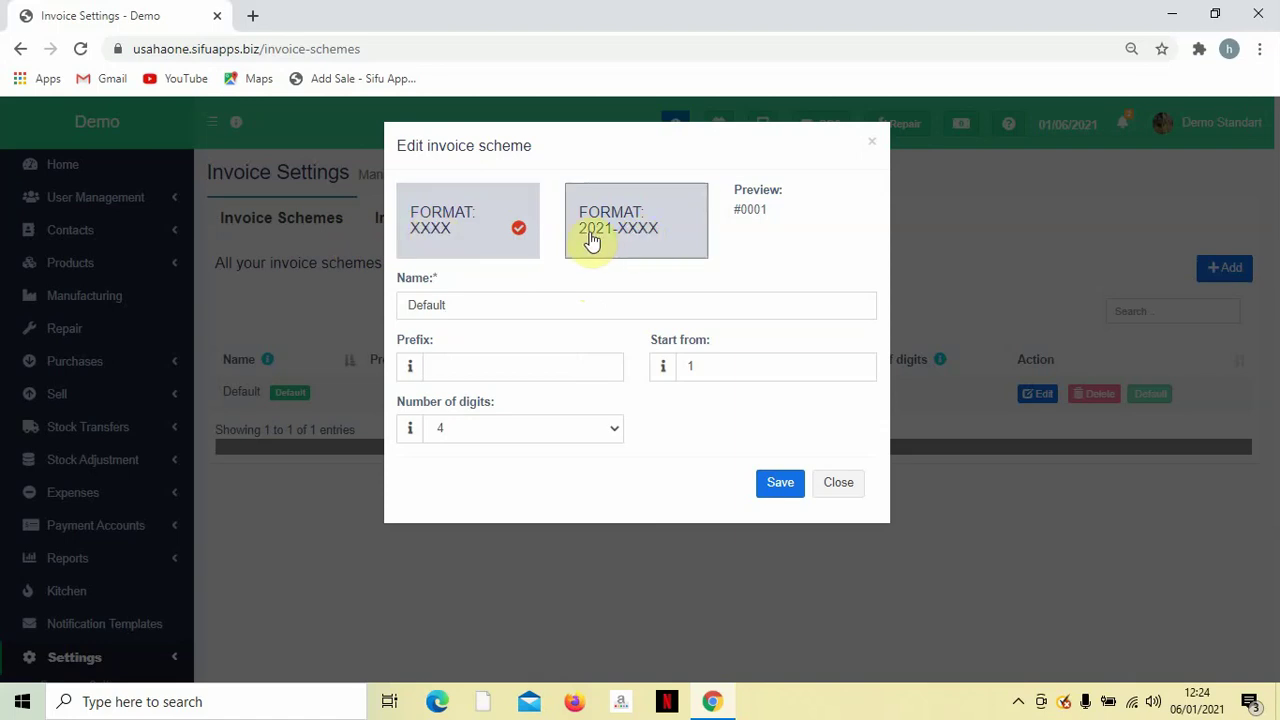
# Choose the 2021-XXXX format, check the #2021-0001 preview and start value 1, and save.
pyautogui.click(640, 243)
pyautogui.click(422, 228)
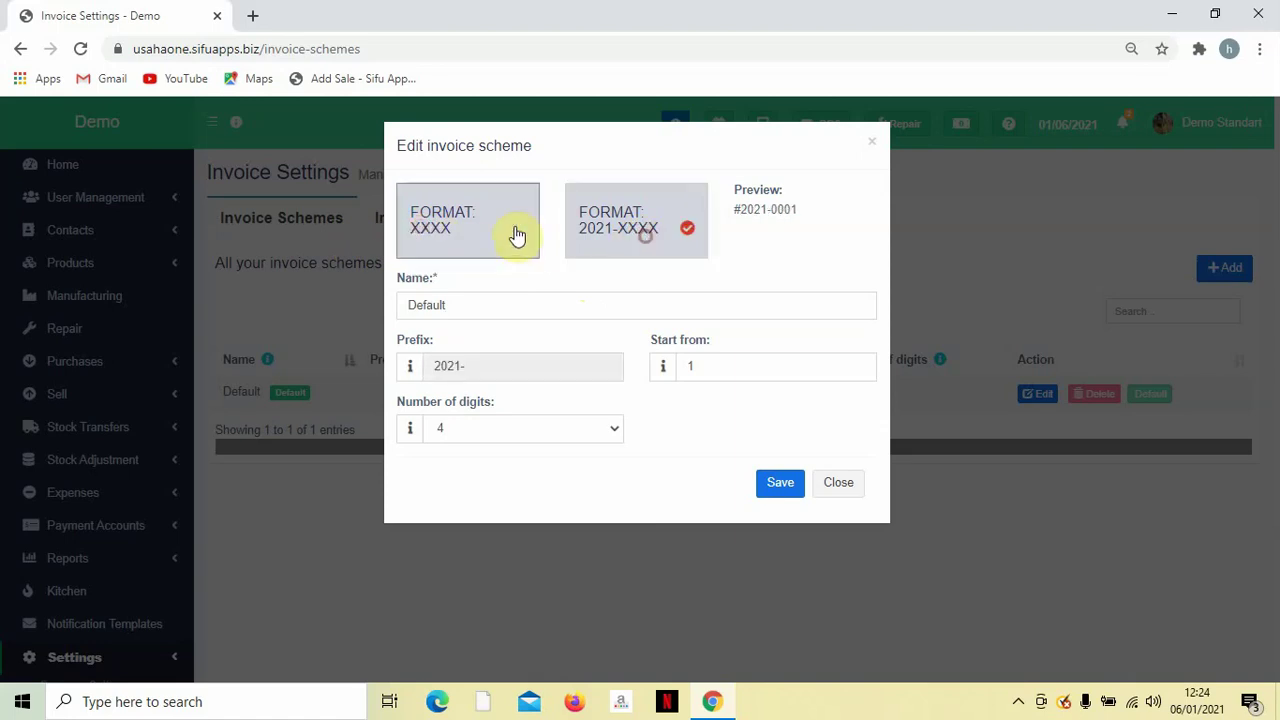
pyautogui.click(486, 236)
pyautogui.click(630, 238)
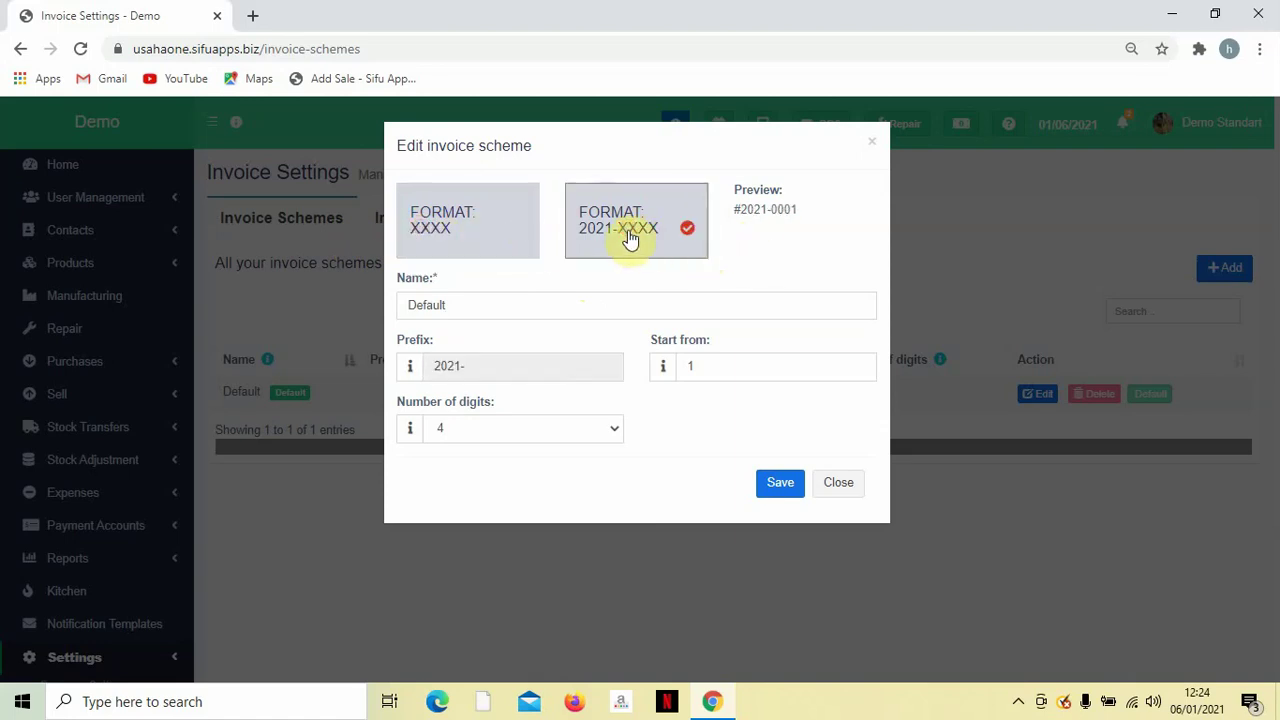
pyautogui.moveTo(742, 212); pyautogui.dragTo(800, 213)
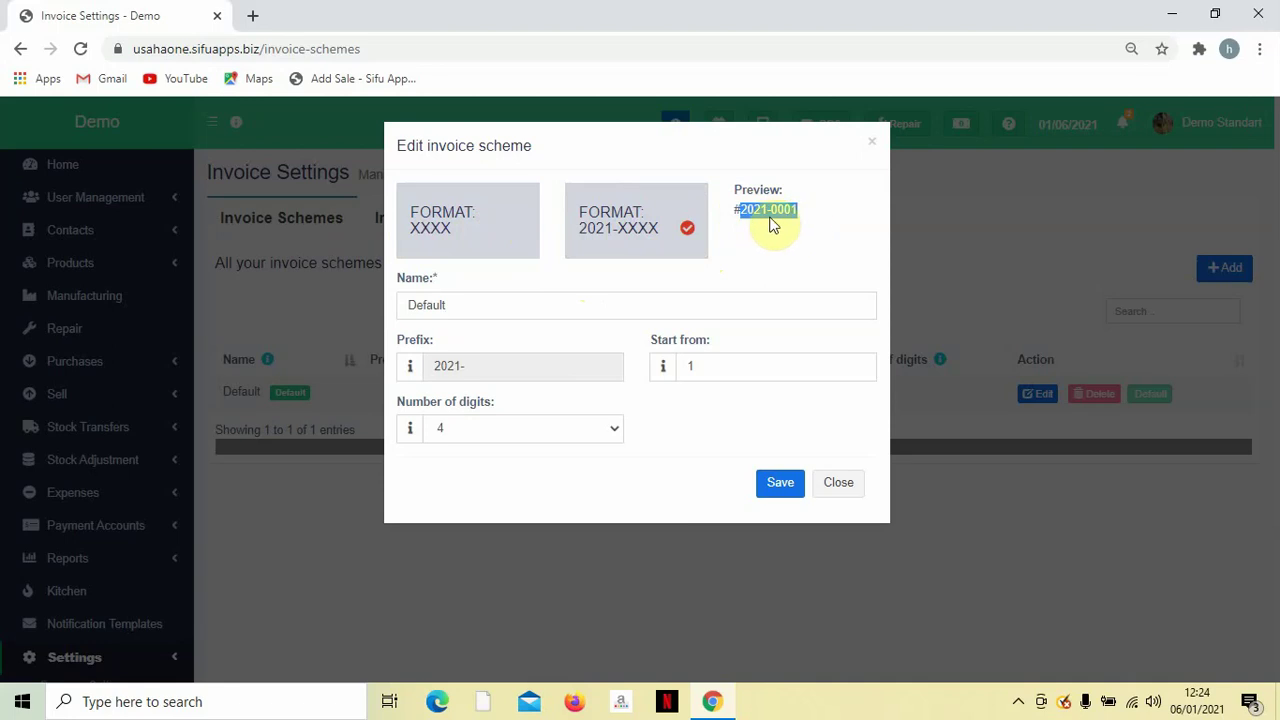
pyautogui.click(771, 226)
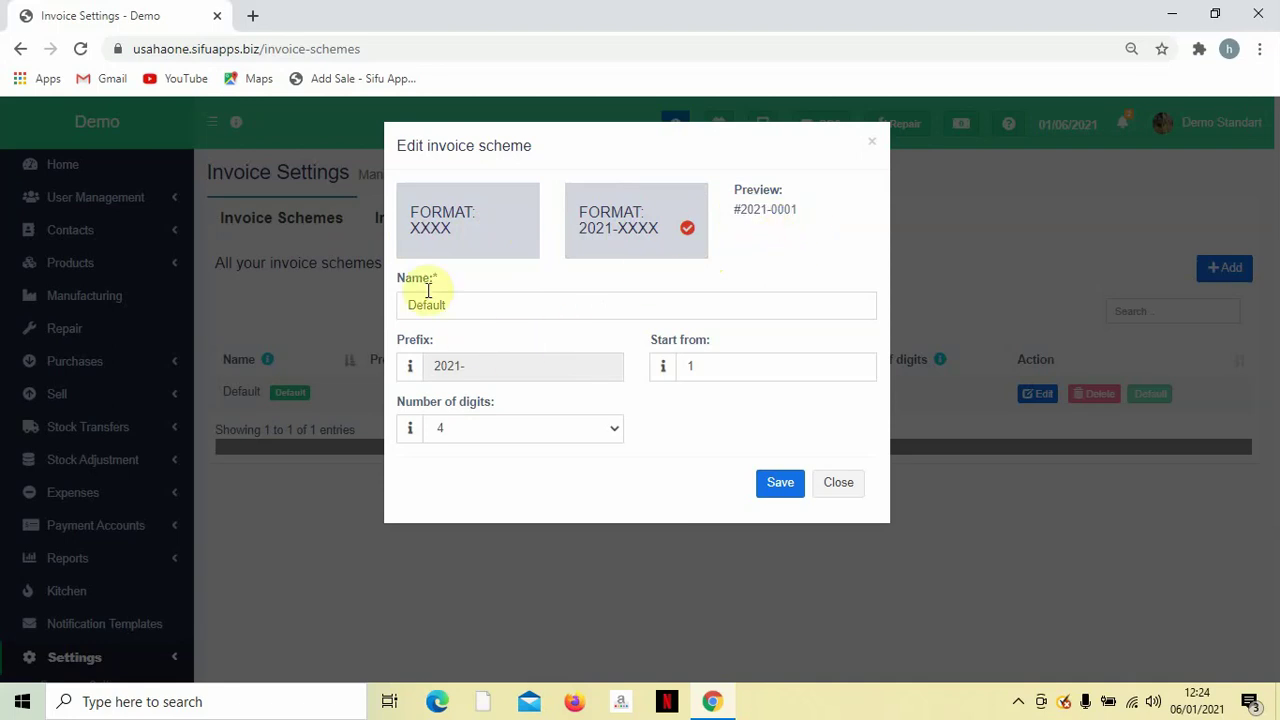
pyautogui.doubleClick(718, 366)
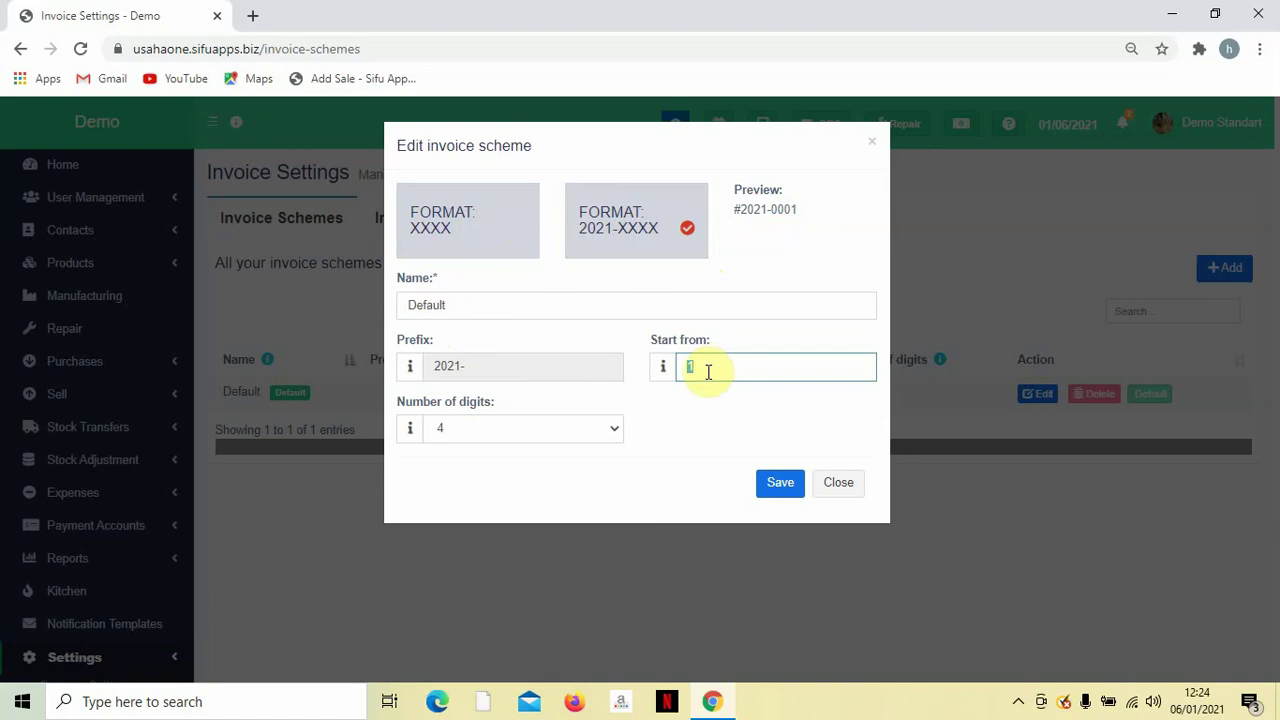
pyautogui.click(697, 406)
pyautogui.click(517, 372)
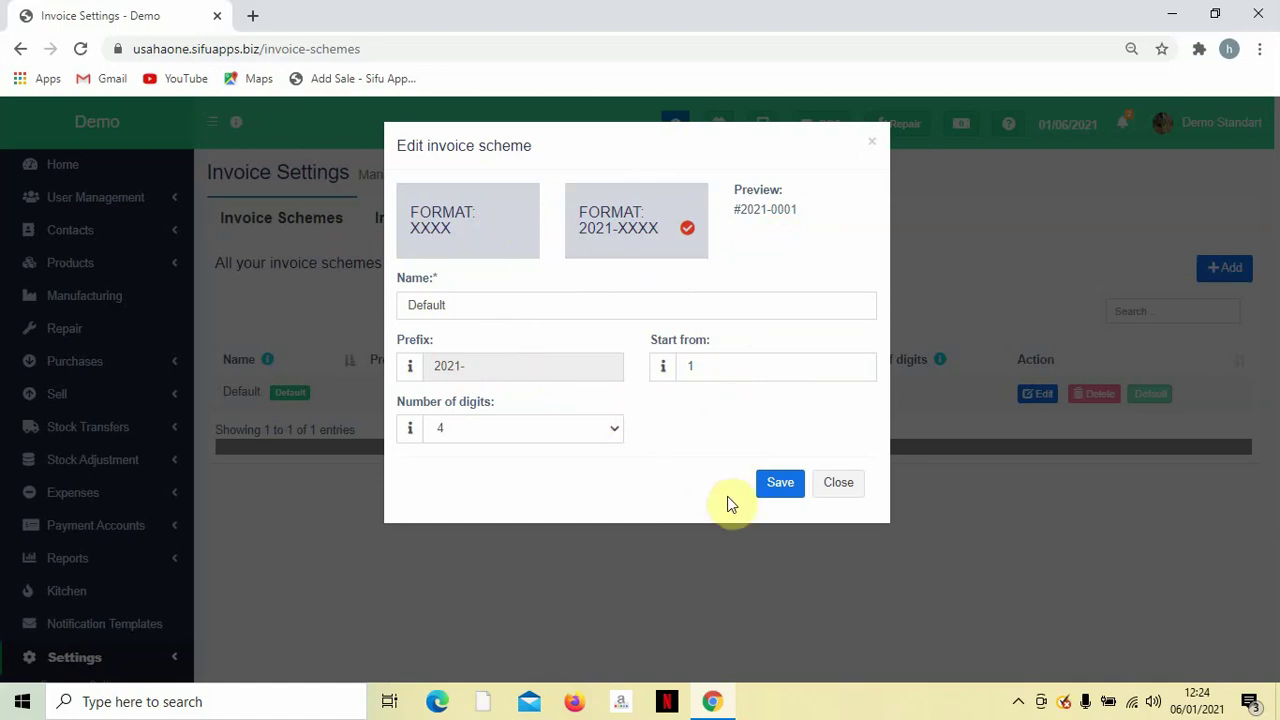
pyautogui.click(778, 484)
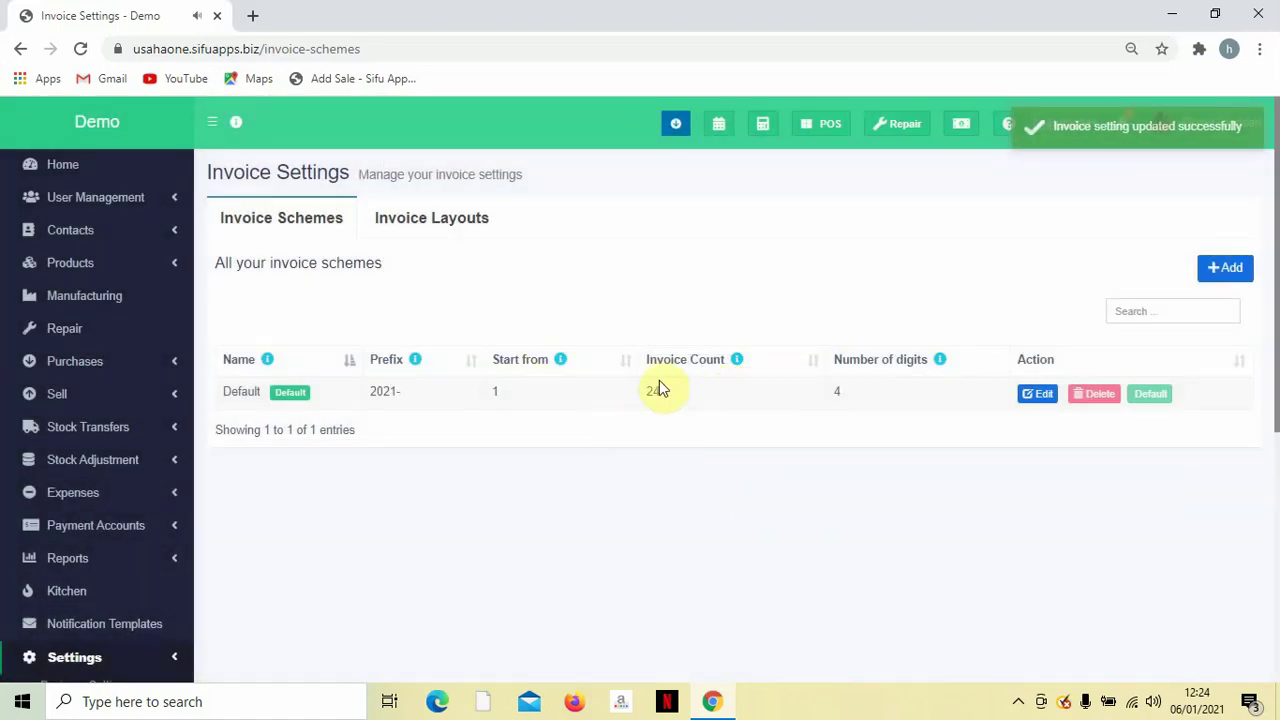
# Switch to the Invoice Layouts tab to list Default, Thermal Printer and Quotation layouts.
pyautogui.click(437, 220)
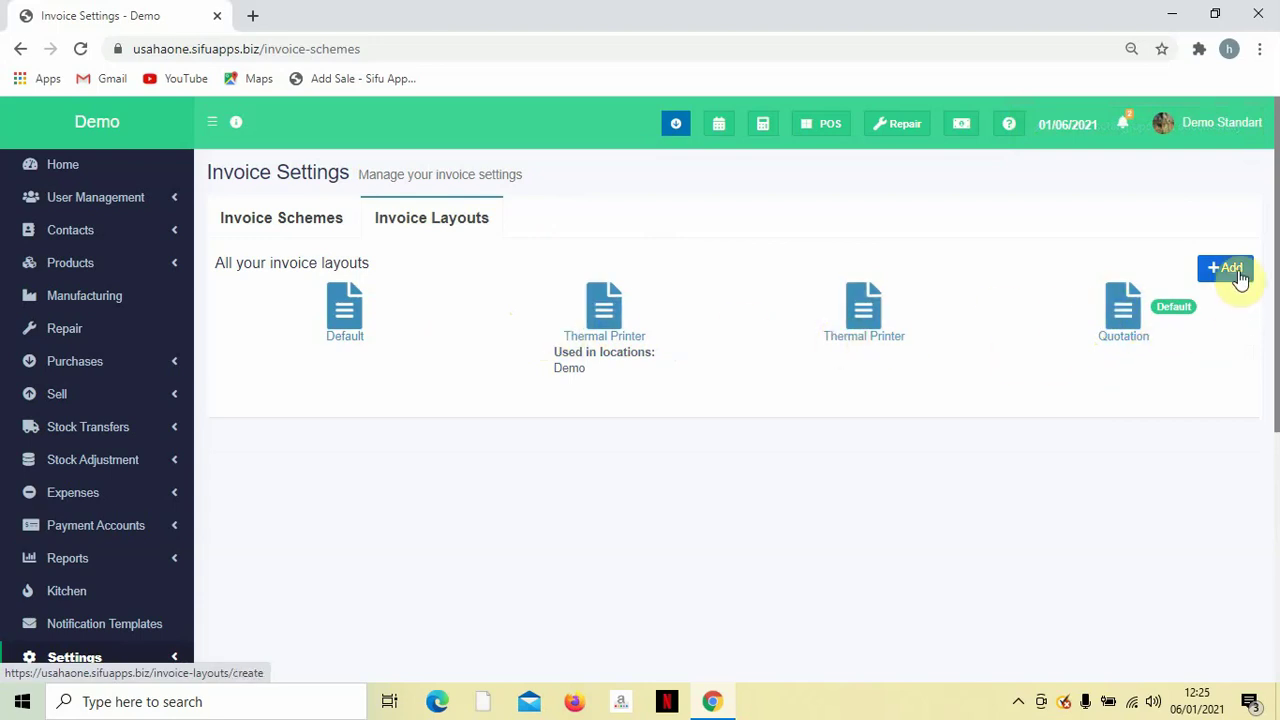
# Edit the first Thermal Printer layout and set its design to Slim 2.
pyautogui.click(577, 336)
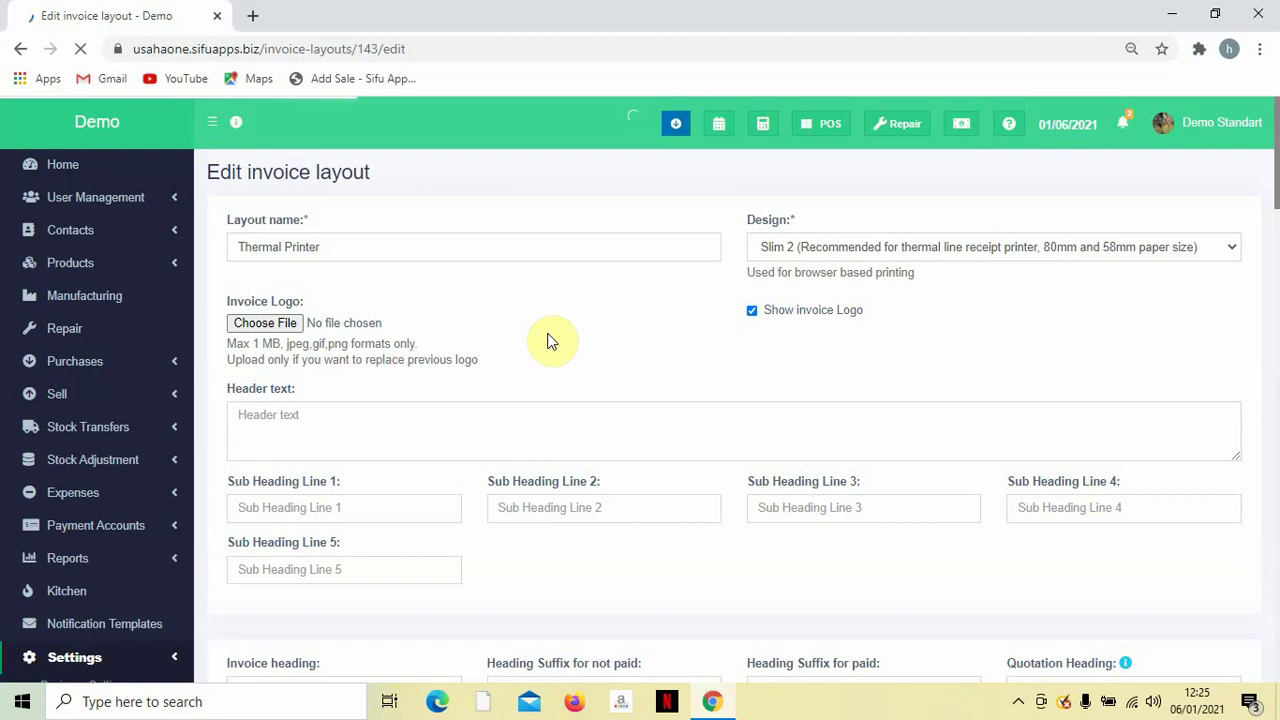
pyautogui.tripleClick(374, 249)
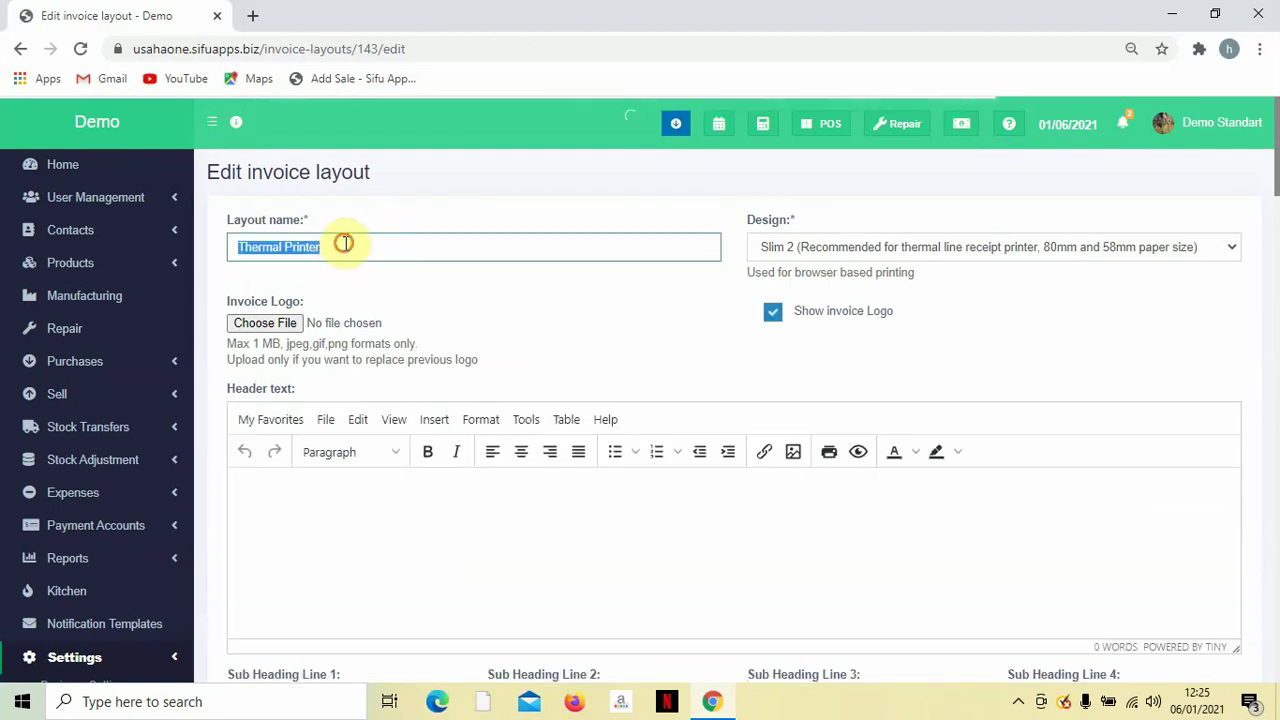
pyautogui.click(346, 252)
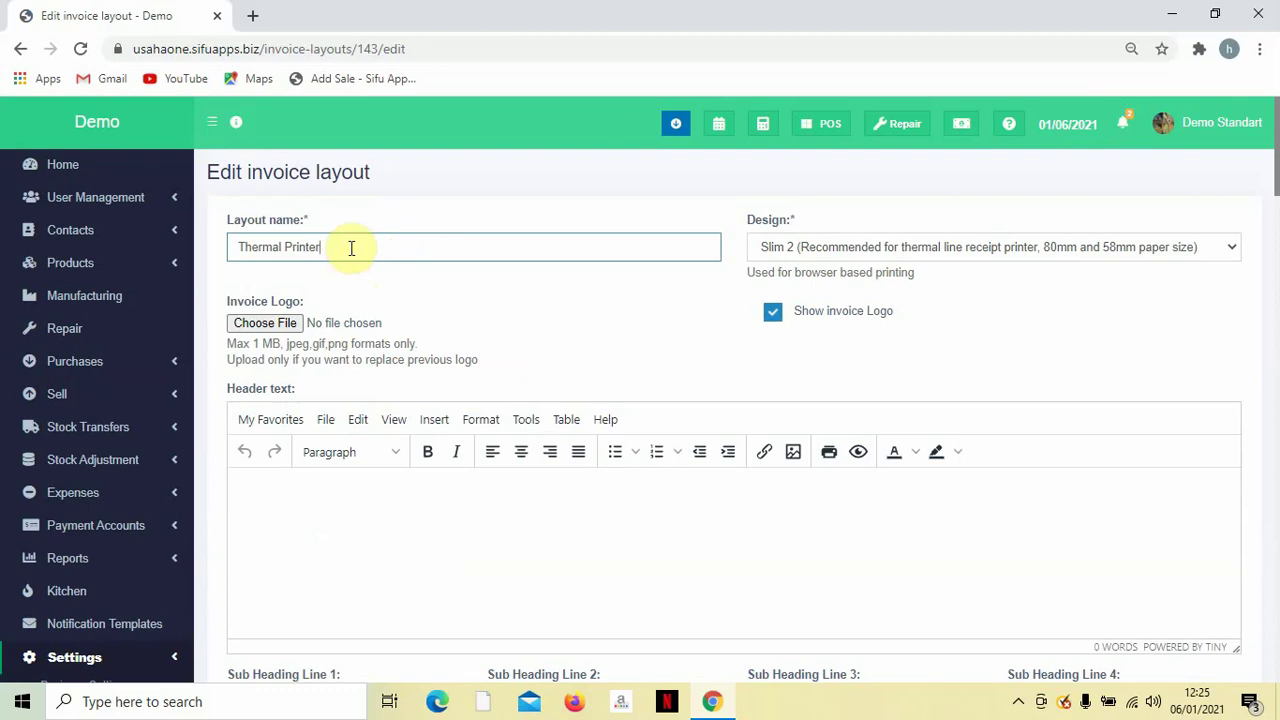
pyautogui.click(770, 252)
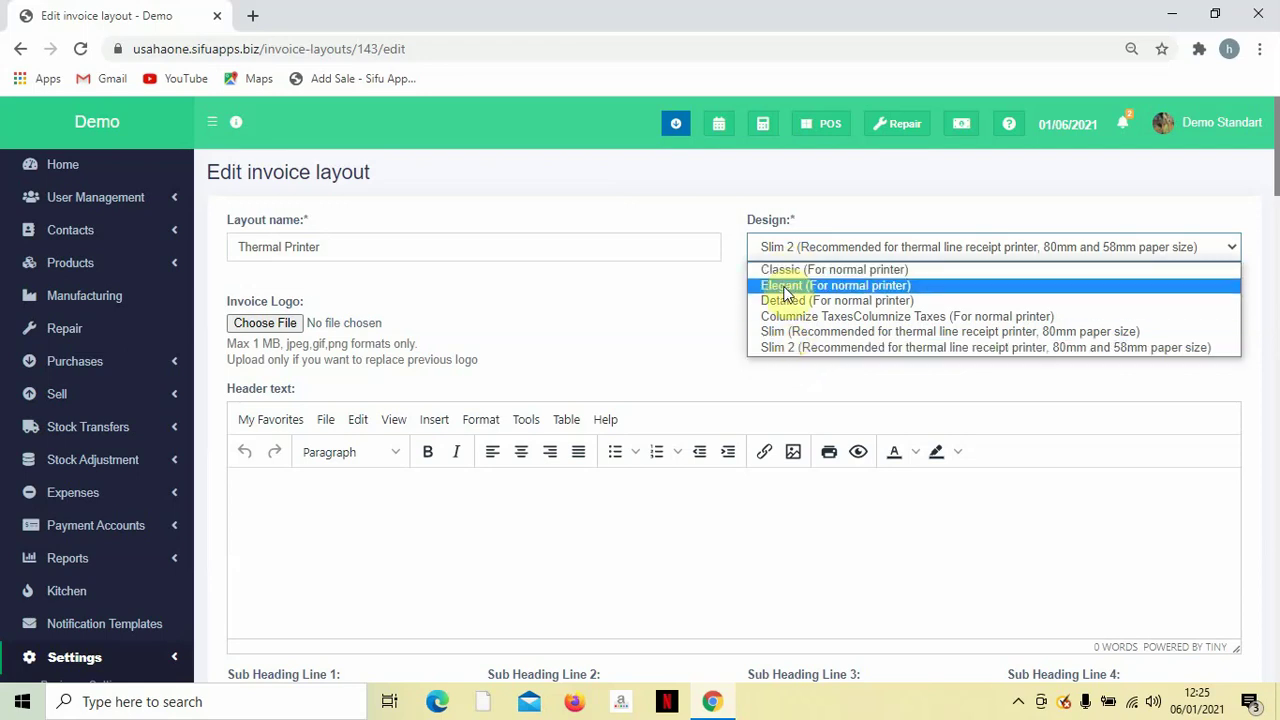
pyautogui.click(808, 349)
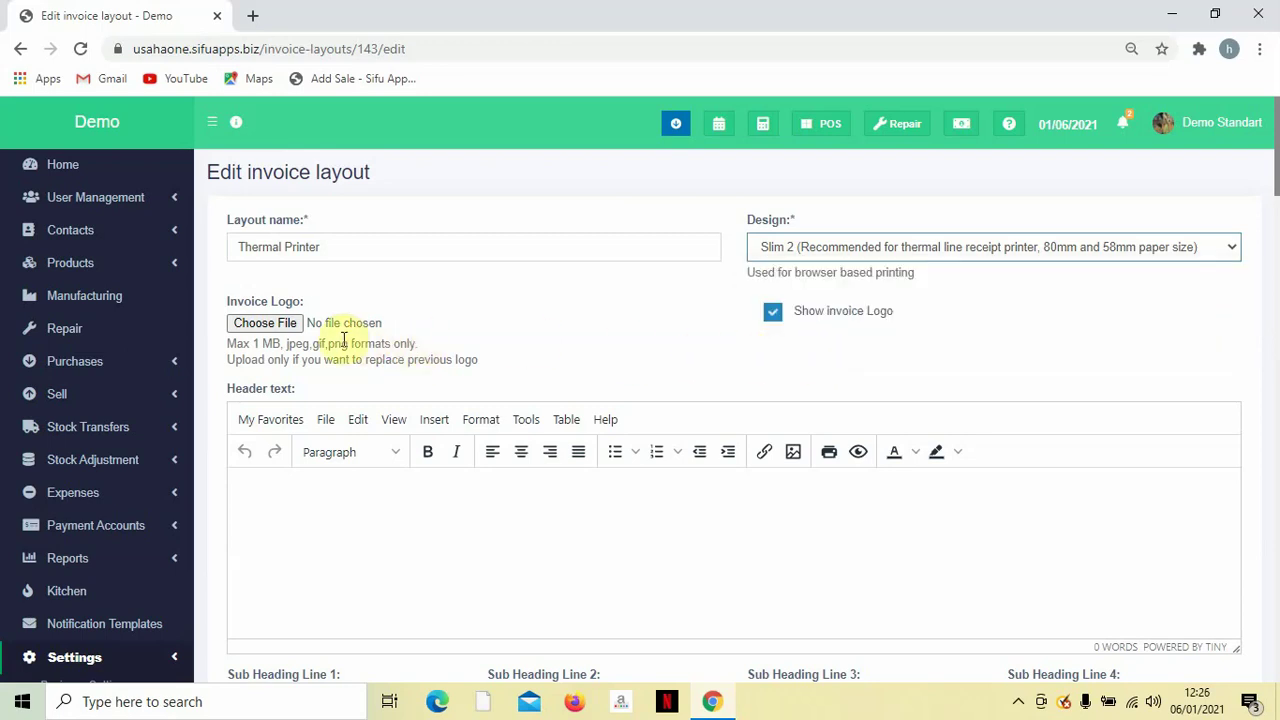
pyautogui.scroll(-1, 337, 340)
pyautogui.scroll(1, 309, 330)
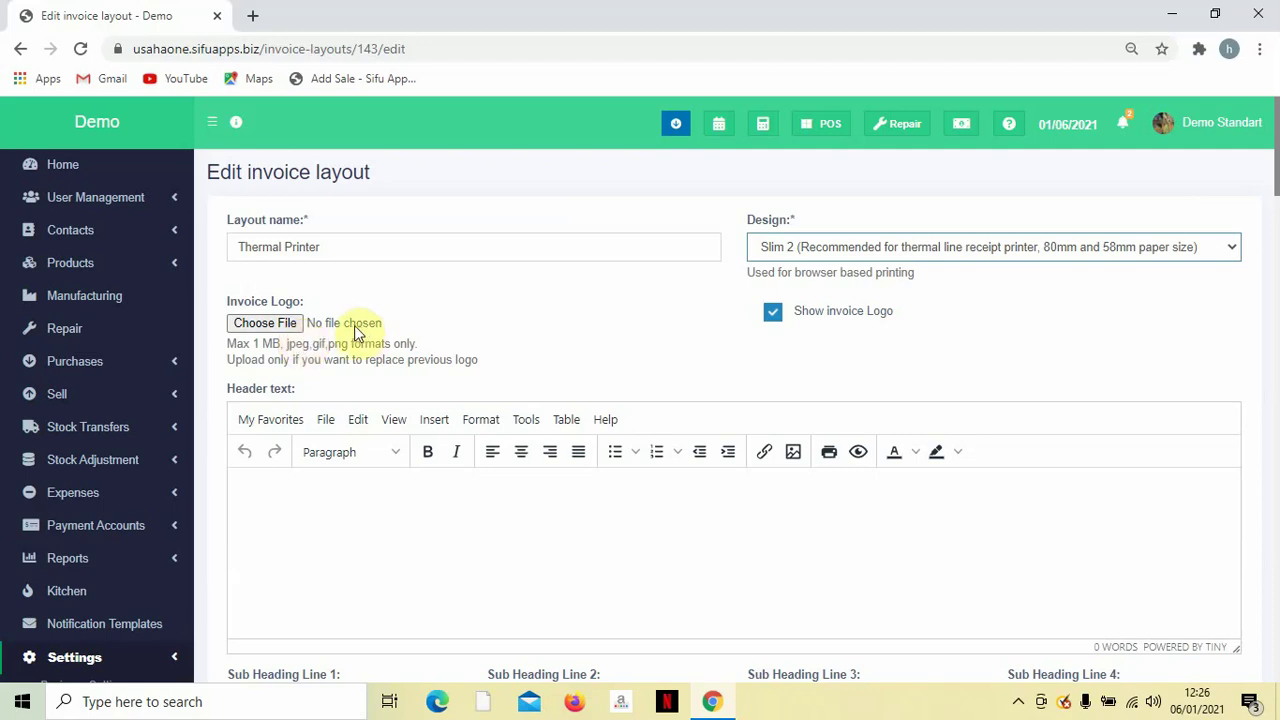
# Replace the invoice heading 'Invoice' with 'Resit', keeping the invoice logo shown.
pyautogui.click(778, 317)
pyautogui.click(776, 315)
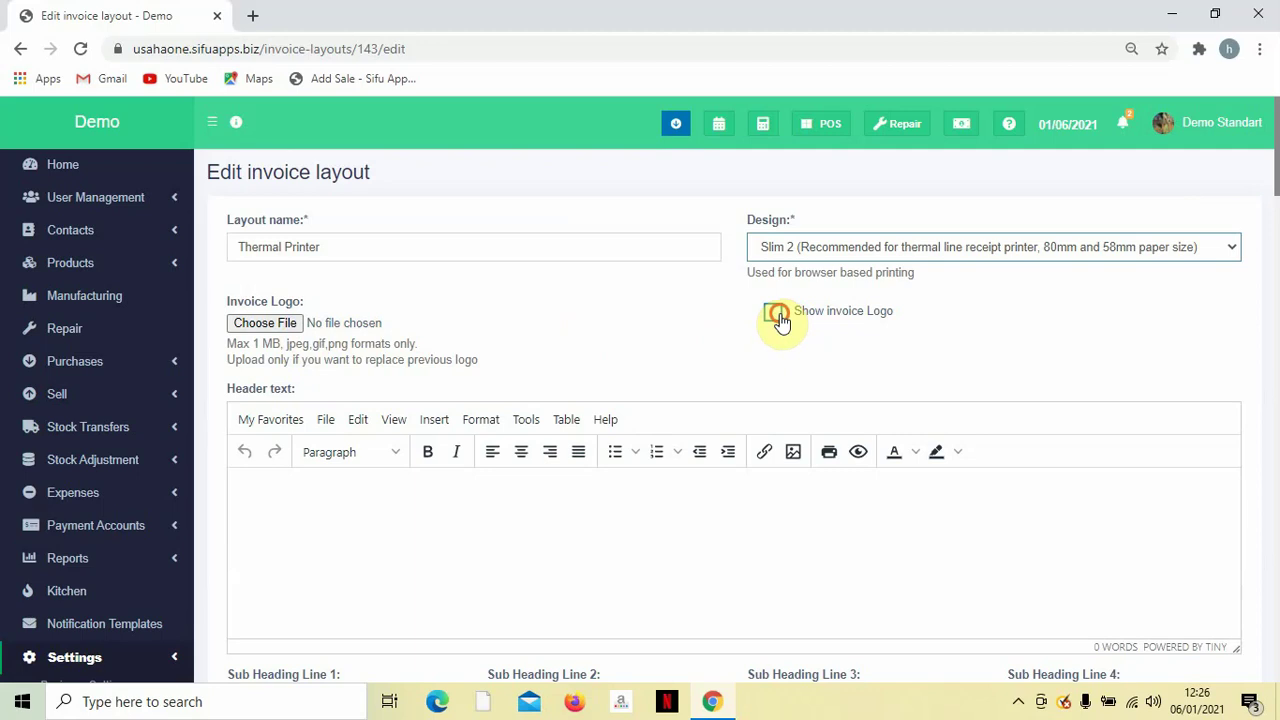
pyautogui.scroll(-3, 781, 320)
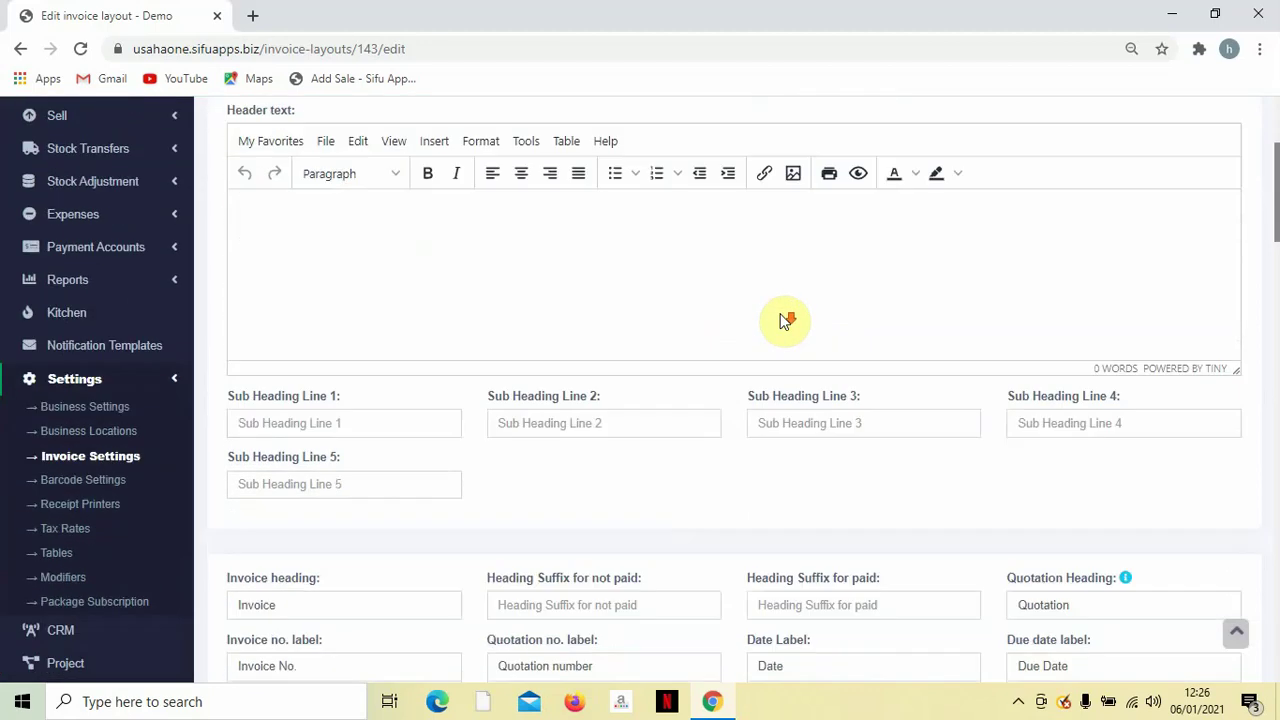
pyautogui.scroll(-3, 707, 330)
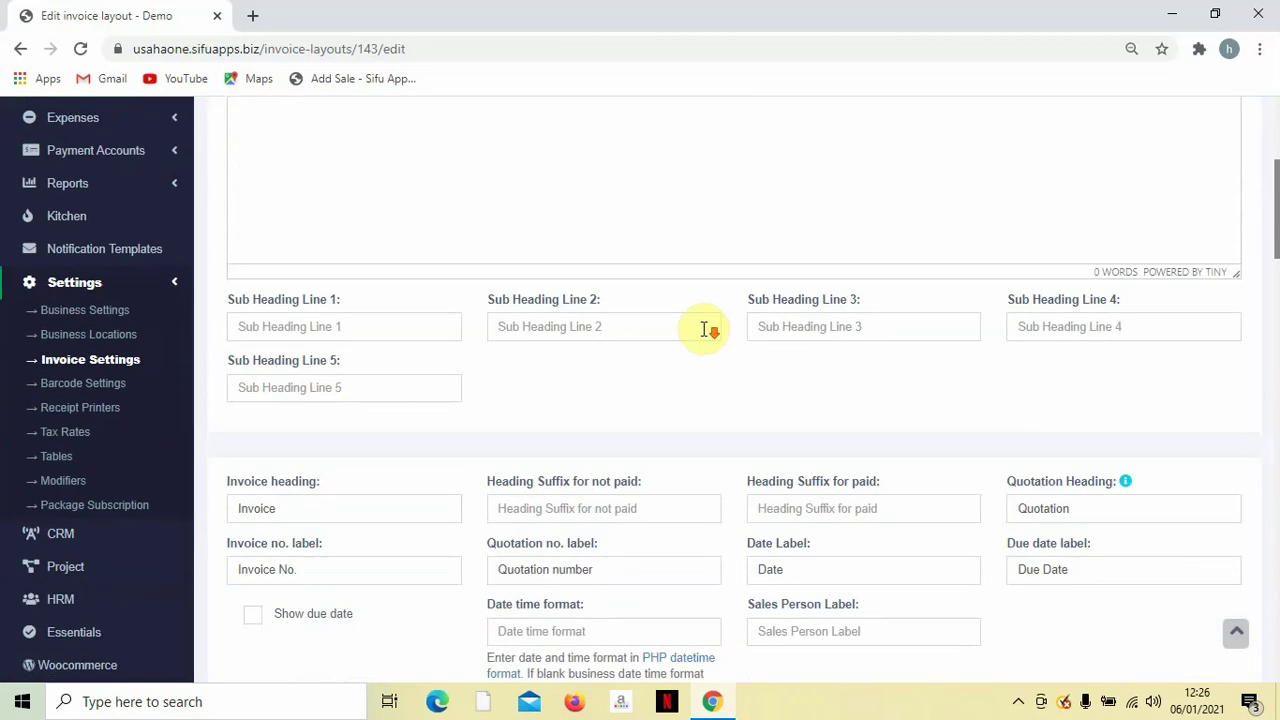
pyautogui.scroll(-1, 707, 330)
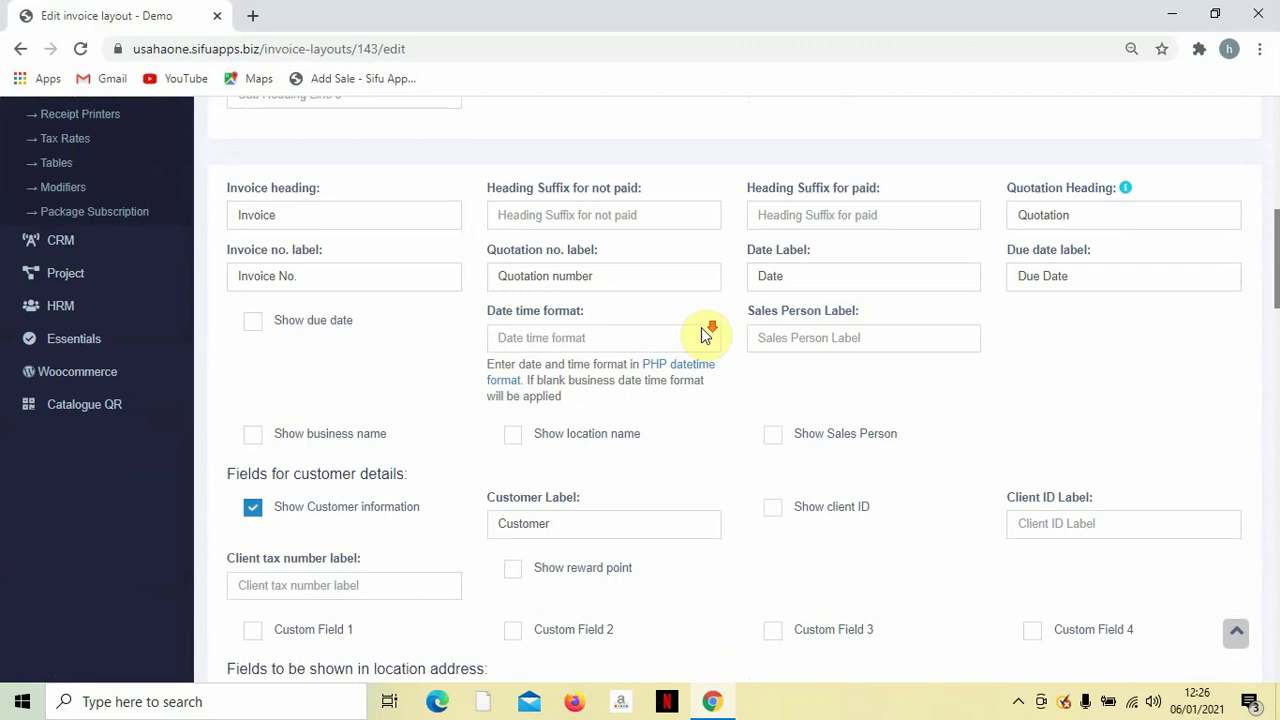
pyautogui.doubleClick(284, 230)
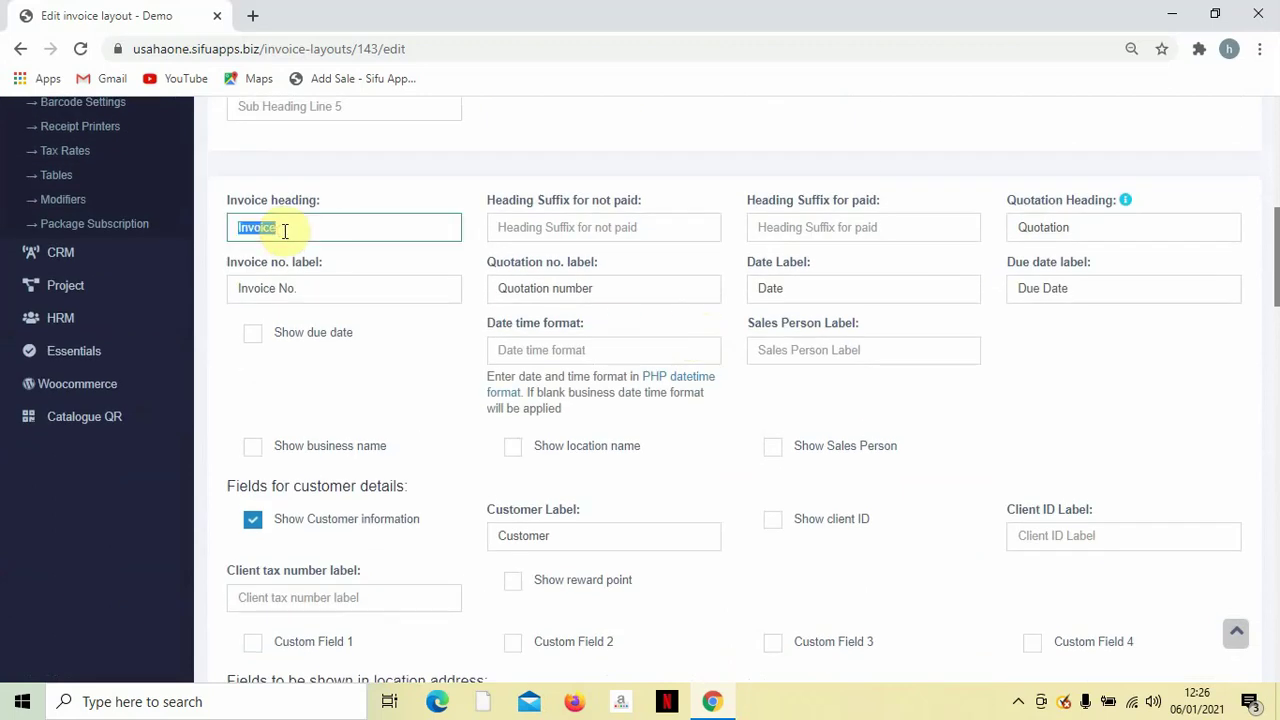
pyautogui.click(363, 222)
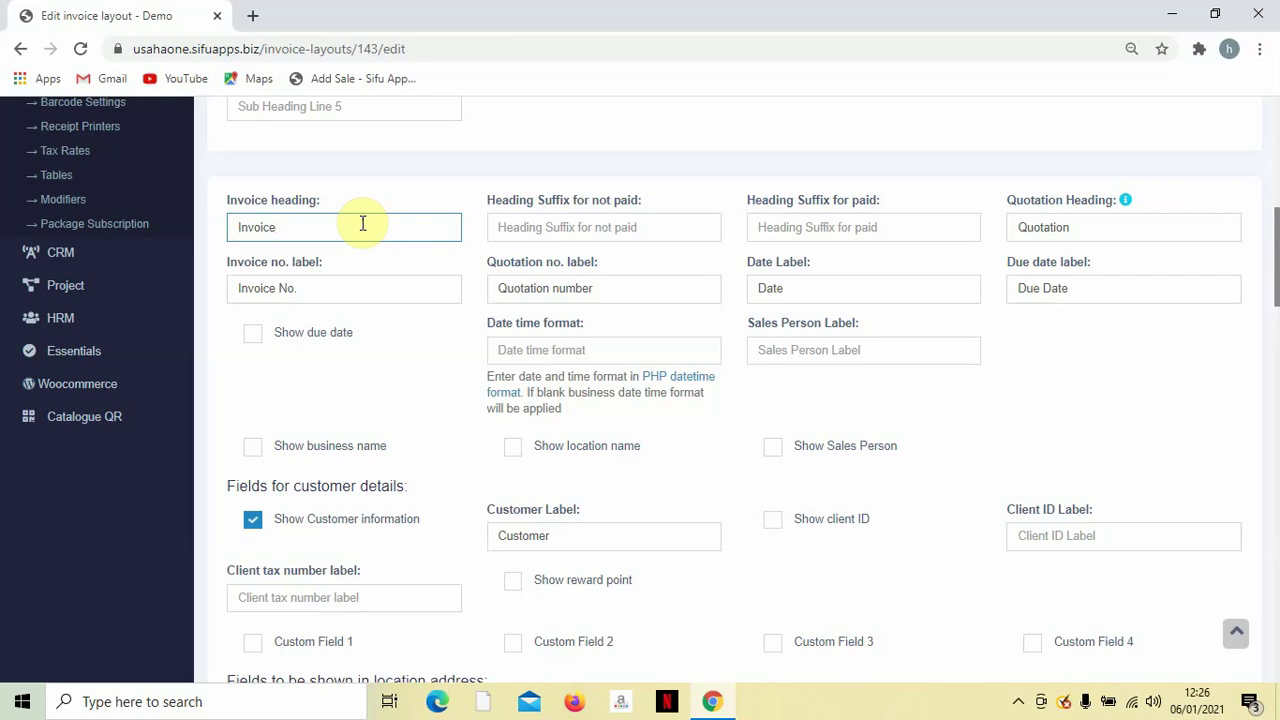
pyautogui.press('BackSpace')
pyautogui.write('Resit')
pyautogui.click(370, 168)
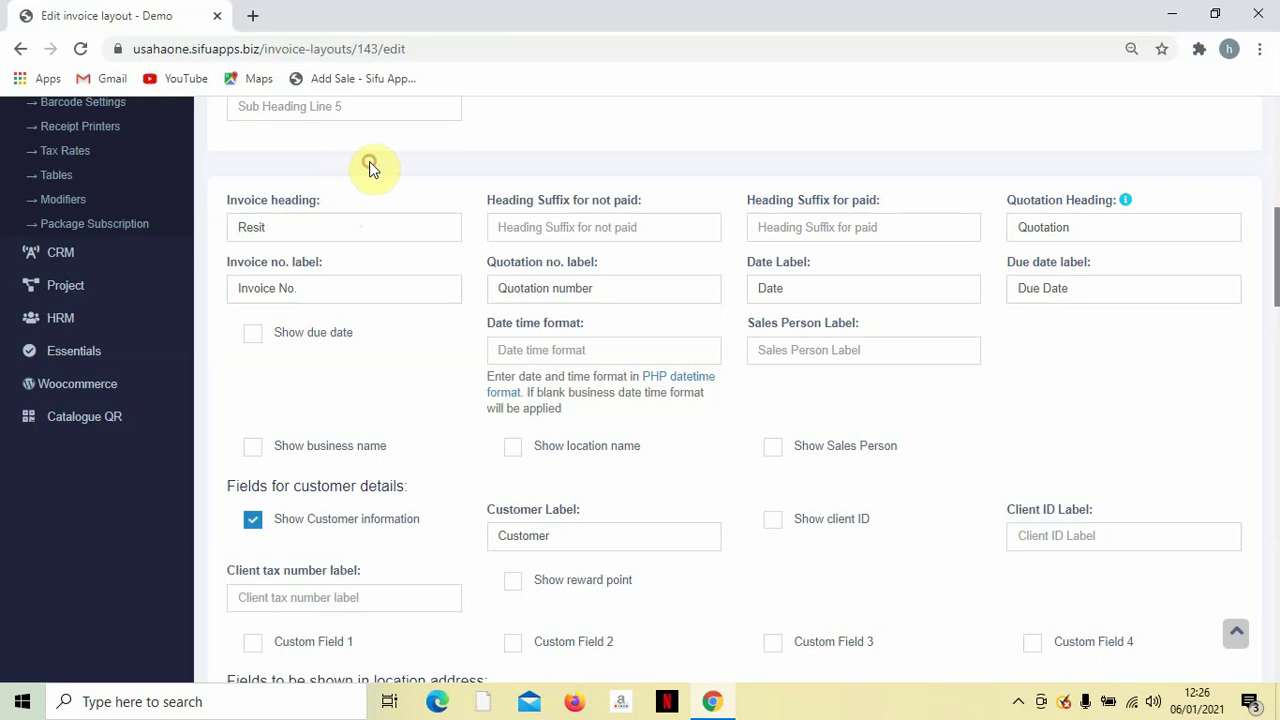
# Change the invoice number label from 'Invoice No.' to 'Resit No.'.
pyautogui.tripleClick(278, 298)
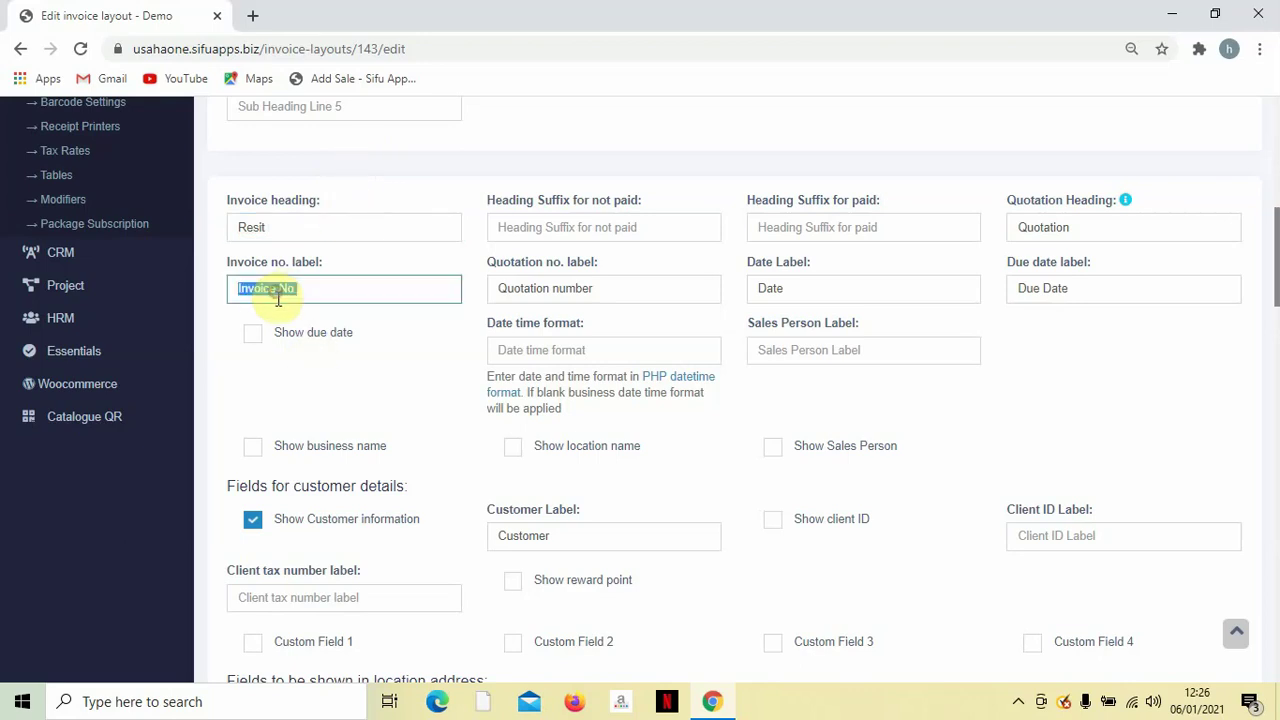
pyautogui.click(277, 298)
pyautogui.press('BackSpace')
pyautogui.press('BackSpace')
pyautogui.press('BackSpace')
pyautogui.press('BackSpace')
pyautogui.press('BackSpace')
pyautogui.press('BackSpace')
pyautogui.press('BackSpace')
pyautogui.write('re')
pyautogui.press('BackSpace')
pyautogui.press('BackSpace')
pyautogui.write('re')
pyautogui.press('BackSpace')
pyautogui.press('BackSpace')
pyautogui.press('capslock')
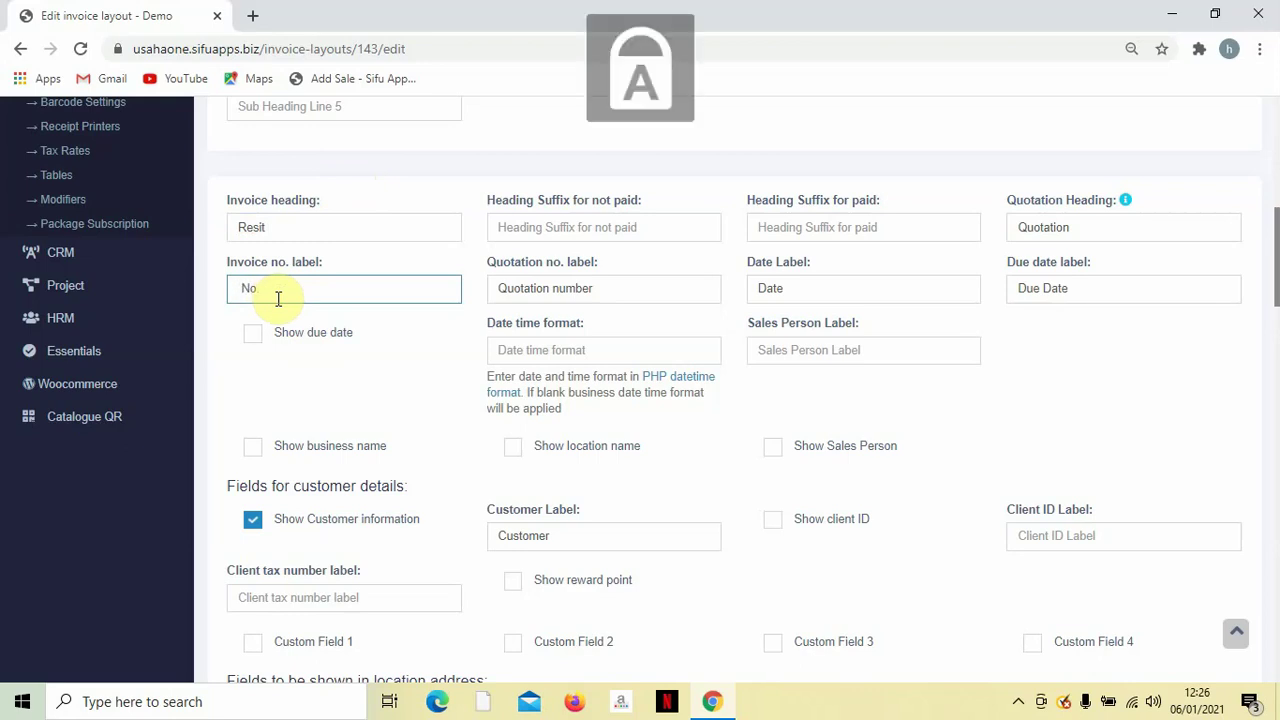
pyautogui.write('R')
pyautogui.press('BackSpace')
pyautogui.write('R')
pyautogui.press('capslock')
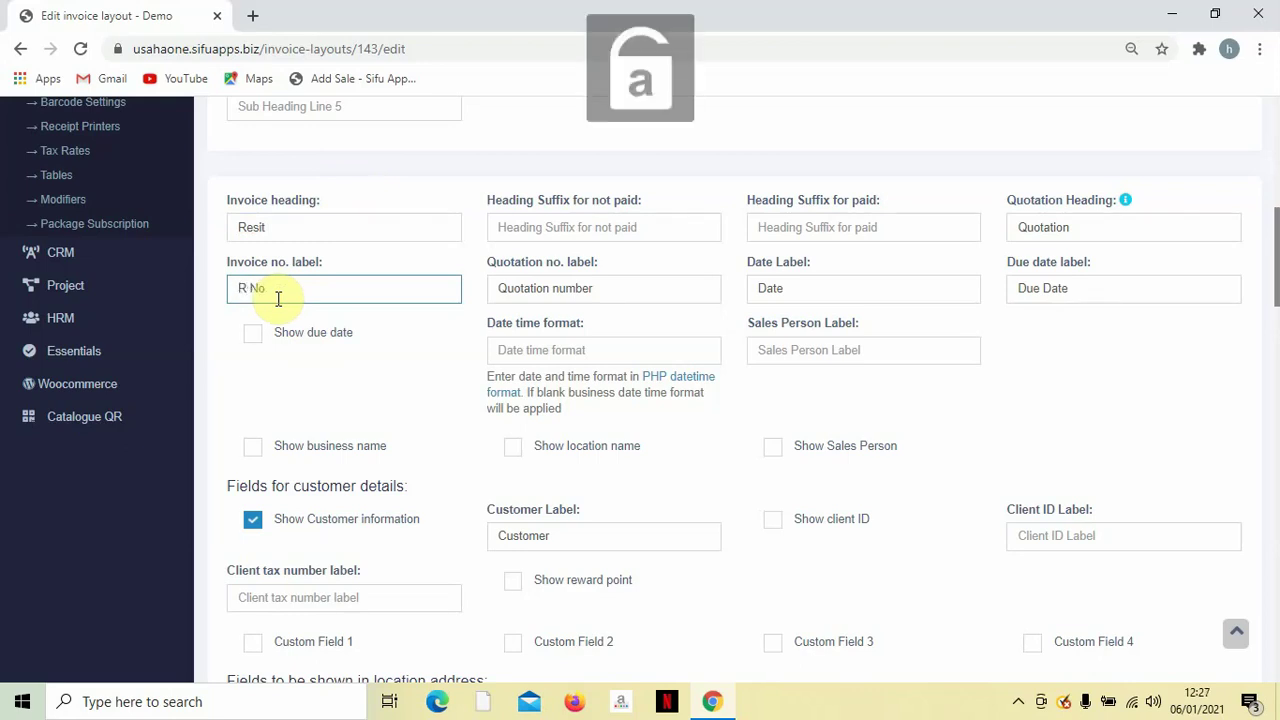
pyautogui.write('esit')
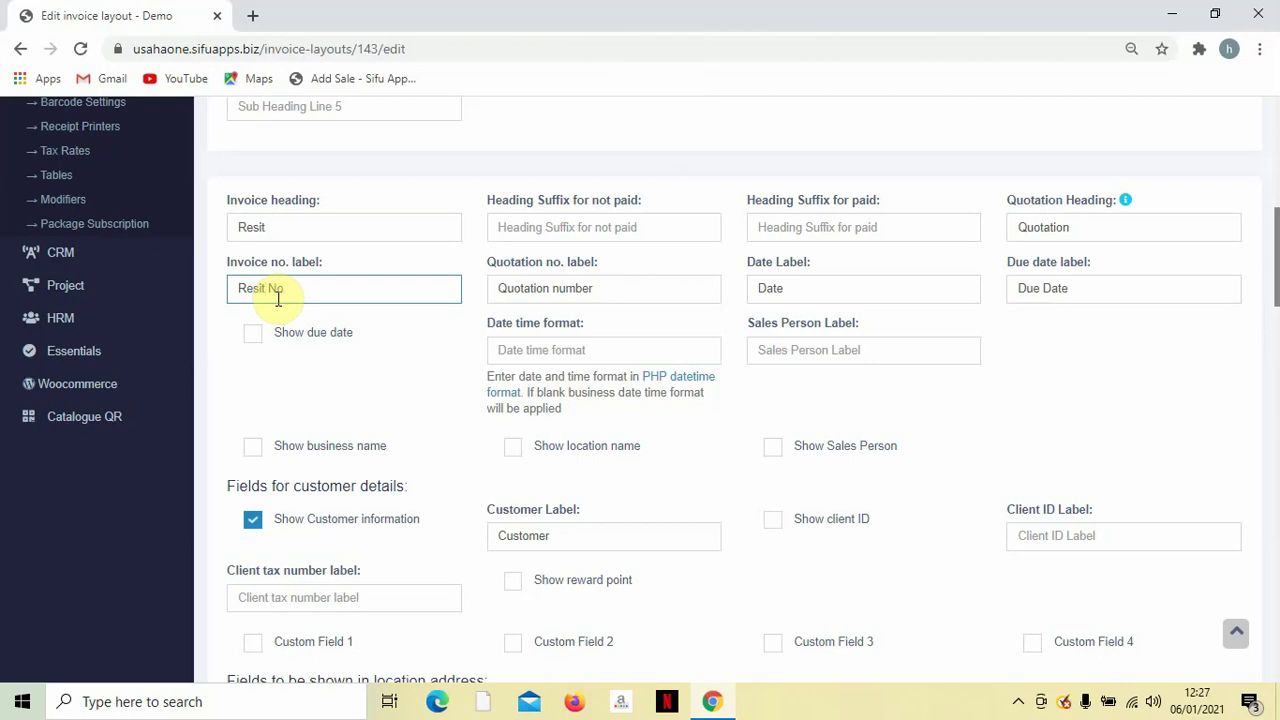
pyautogui.doubleClick(1092, 229)
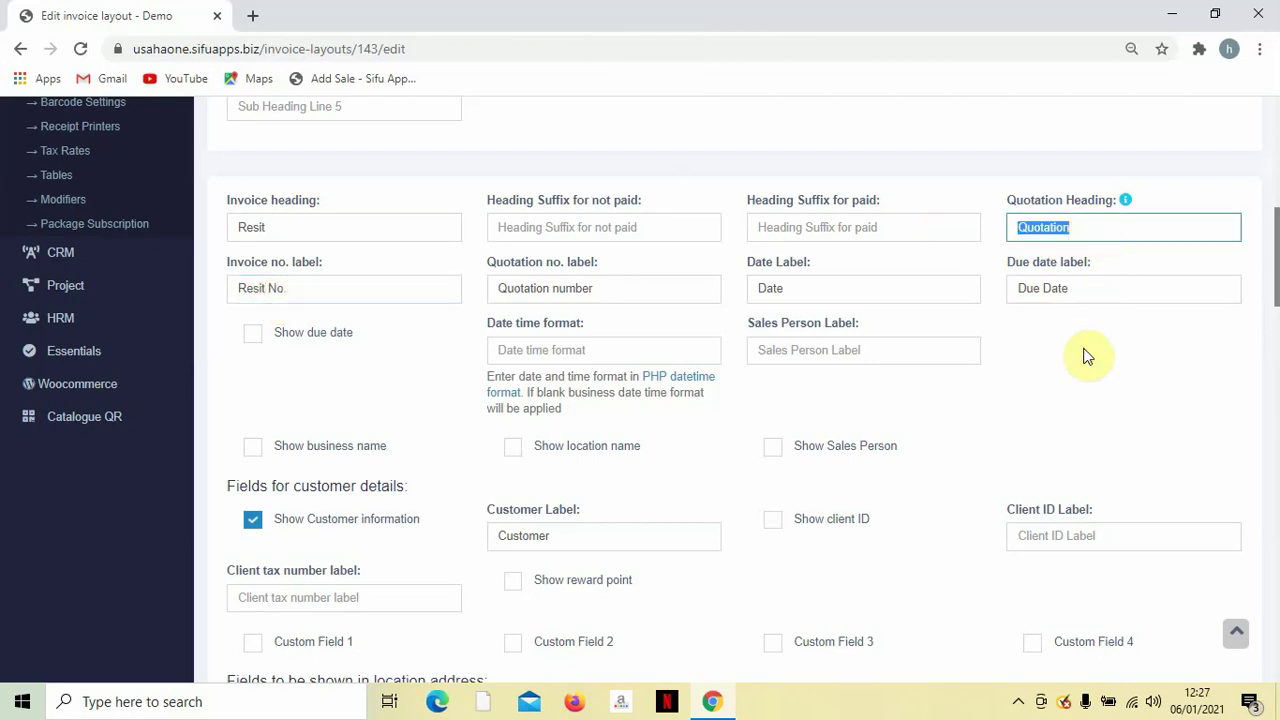
pyautogui.scroll(-1, 1075, 340)
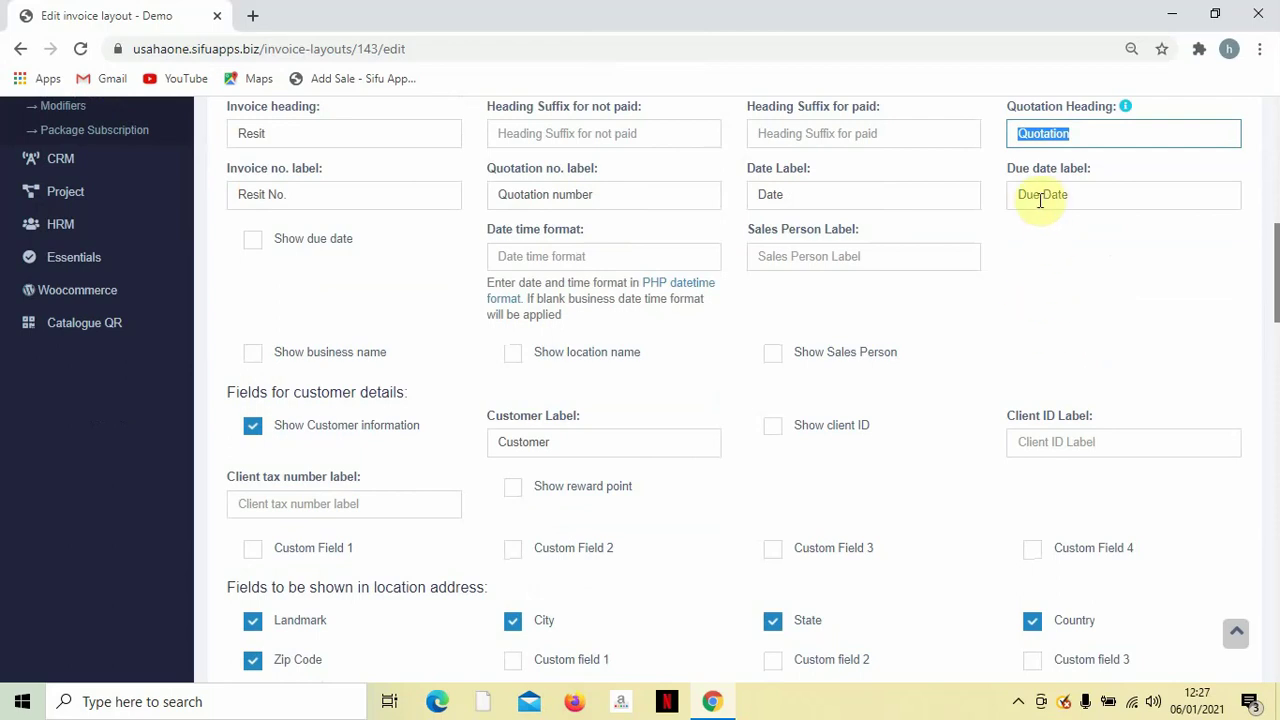
pyautogui.scroll(1, 962, 325)
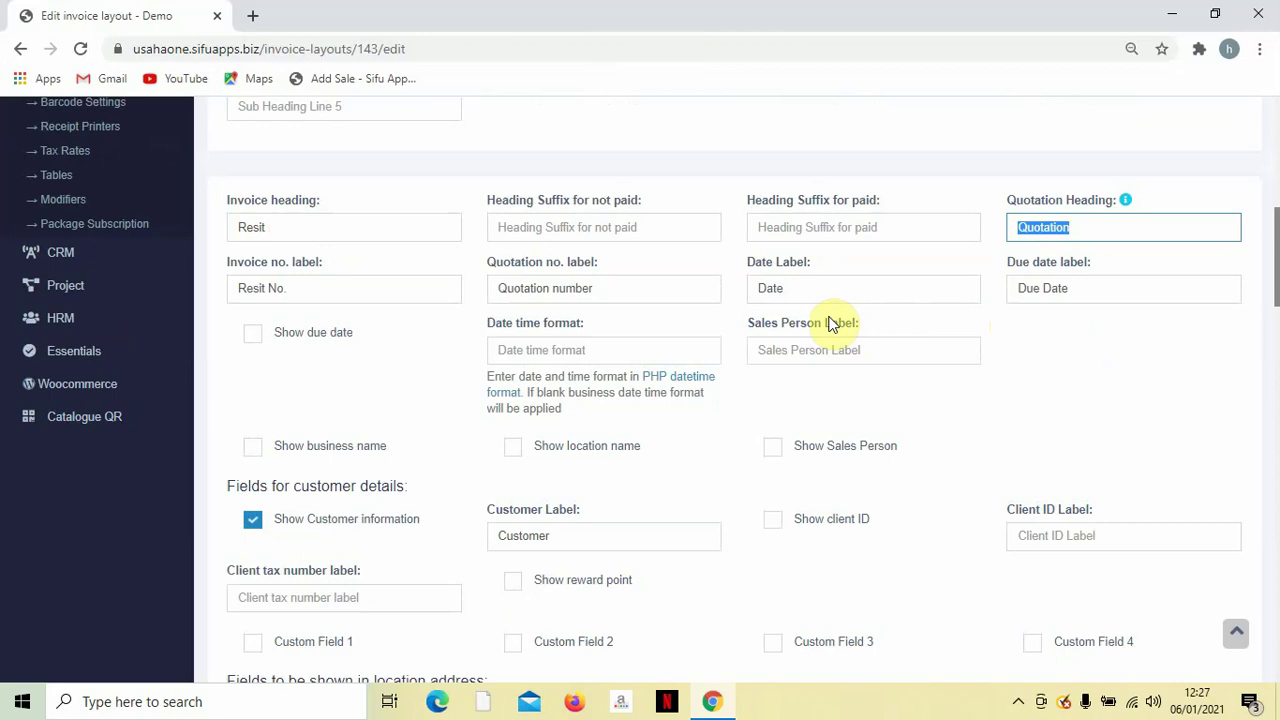
pyautogui.tripleClick(1088, 288)
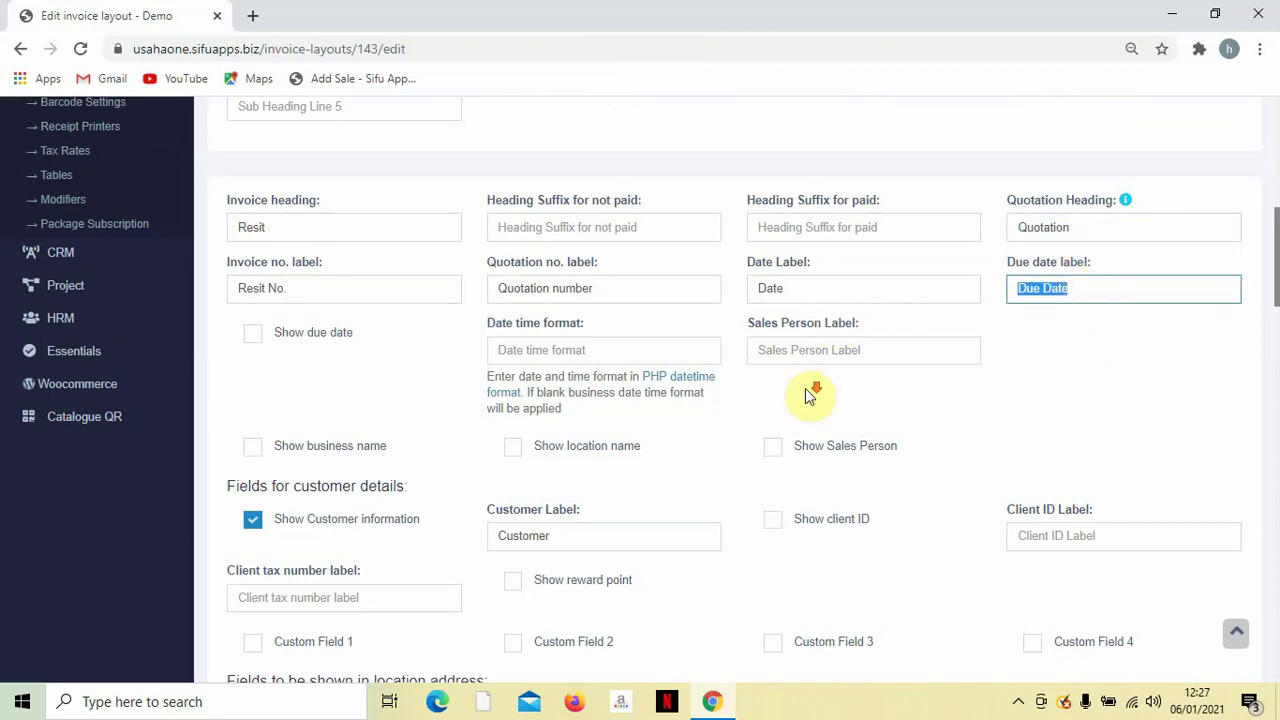
pyautogui.scroll(-3, 810, 395)
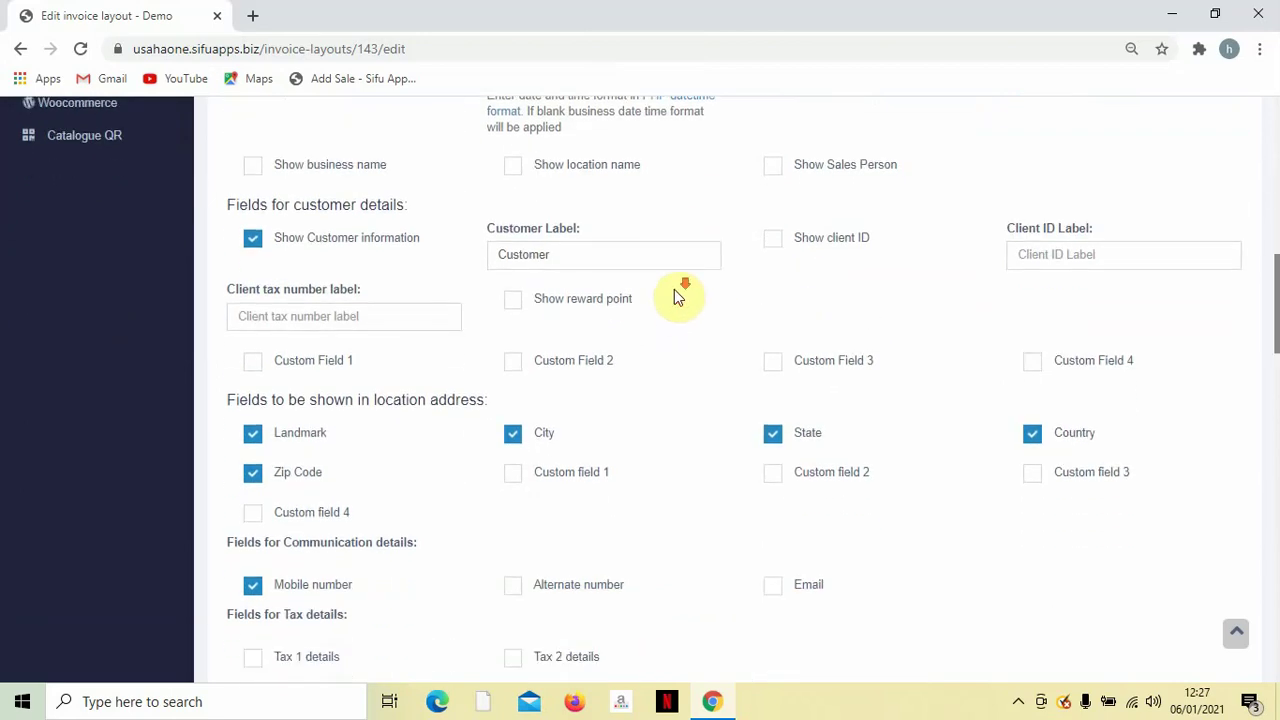
pyautogui.scroll(-1, 677, 294)
pyautogui.scroll(2, 560, 298)
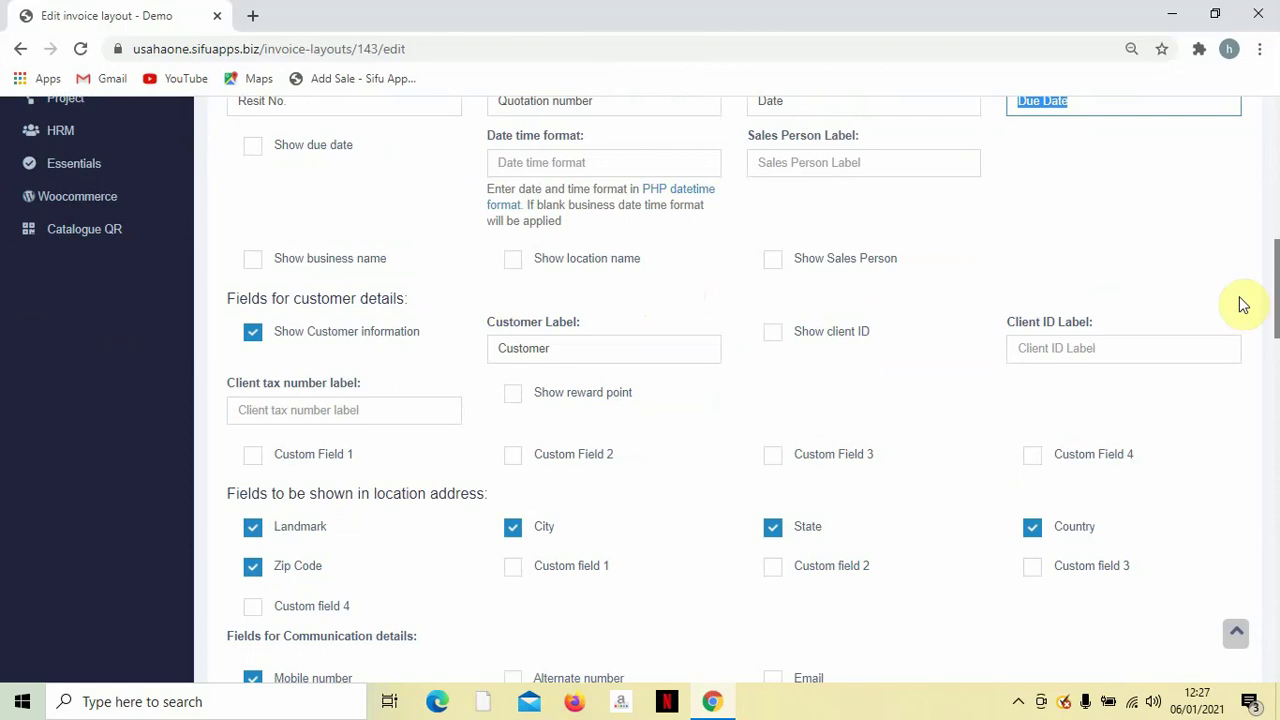
pyautogui.moveTo(1274, 294); pyautogui.dragTo(1272, 326)
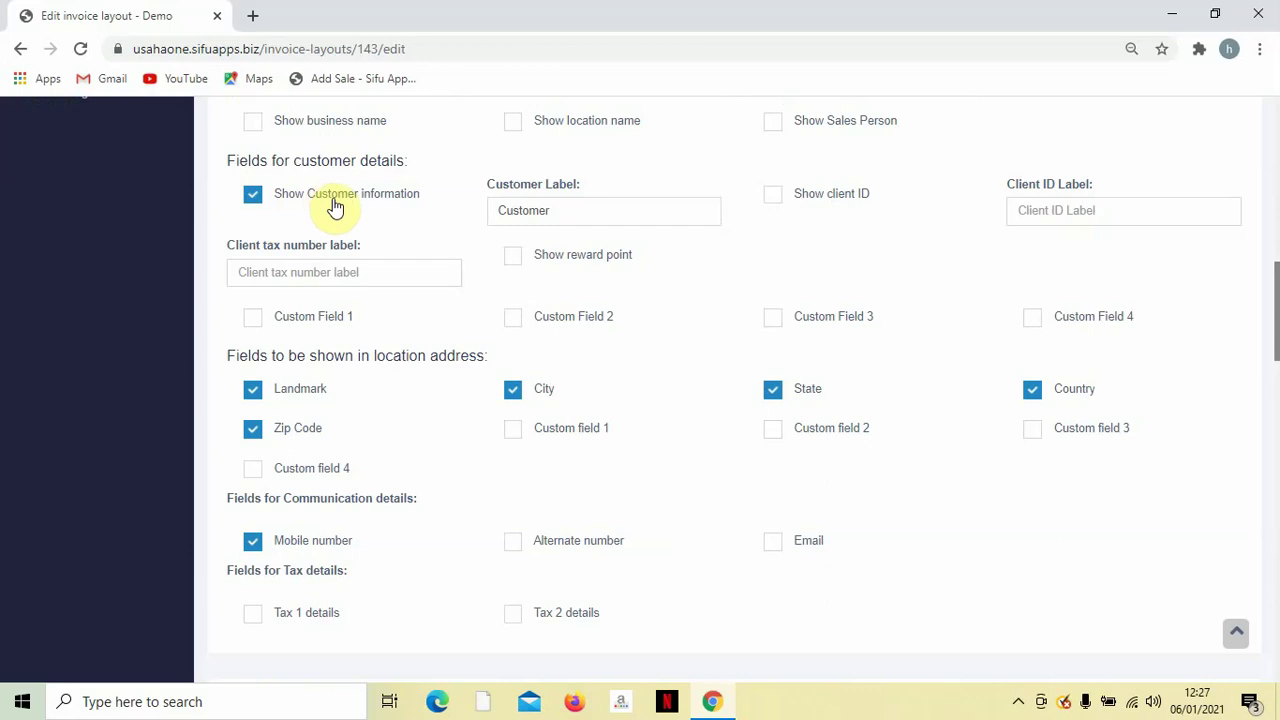
pyautogui.doubleClick(575, 218)
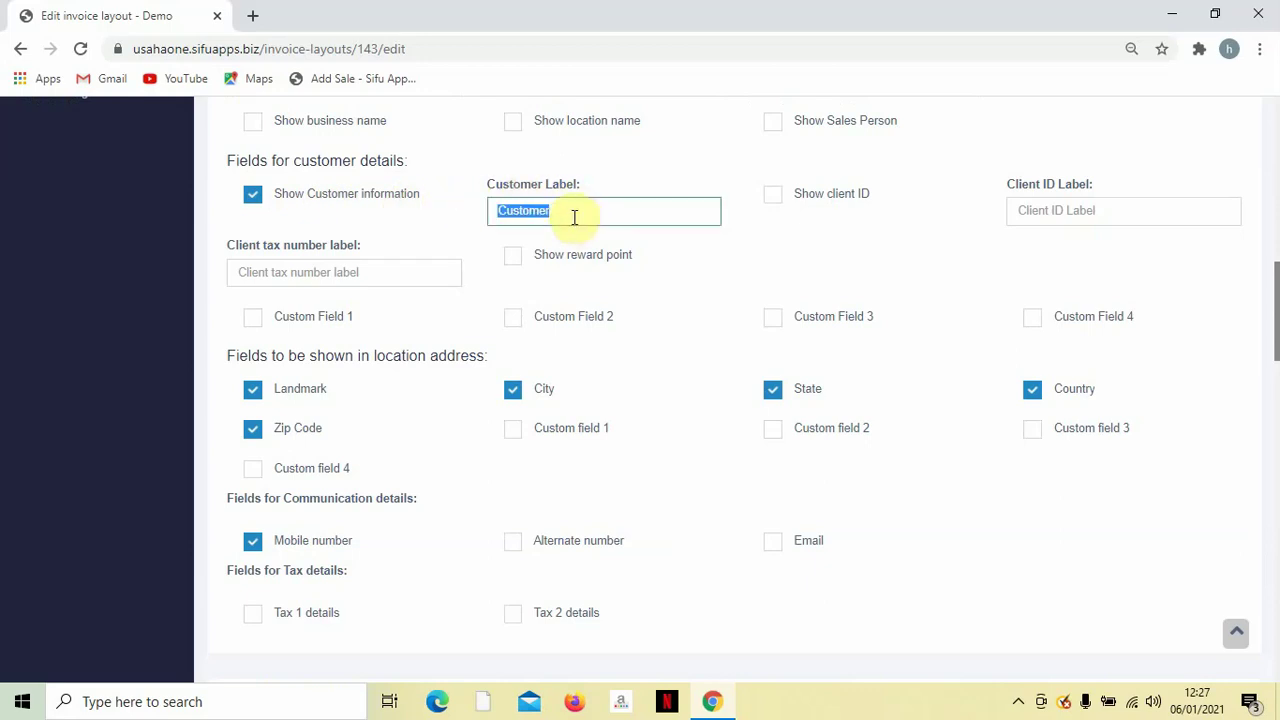
pyautogui.press('BackSpace')
pyautogui.write('Pelangga')
pyautogui.press('BackSpace')
pyautogui.press('BackSpace')
pyautogui.press('BackSpace')
pyautogui.press('BackSpace')
pyautogui.press('BackSpace')
pyautogui.press('BackSpace')
pyautogui.press('BackSpace')
pyautogui.press('BackSpace')
pyautogui.write('C')
pyautogui.press('Tab')
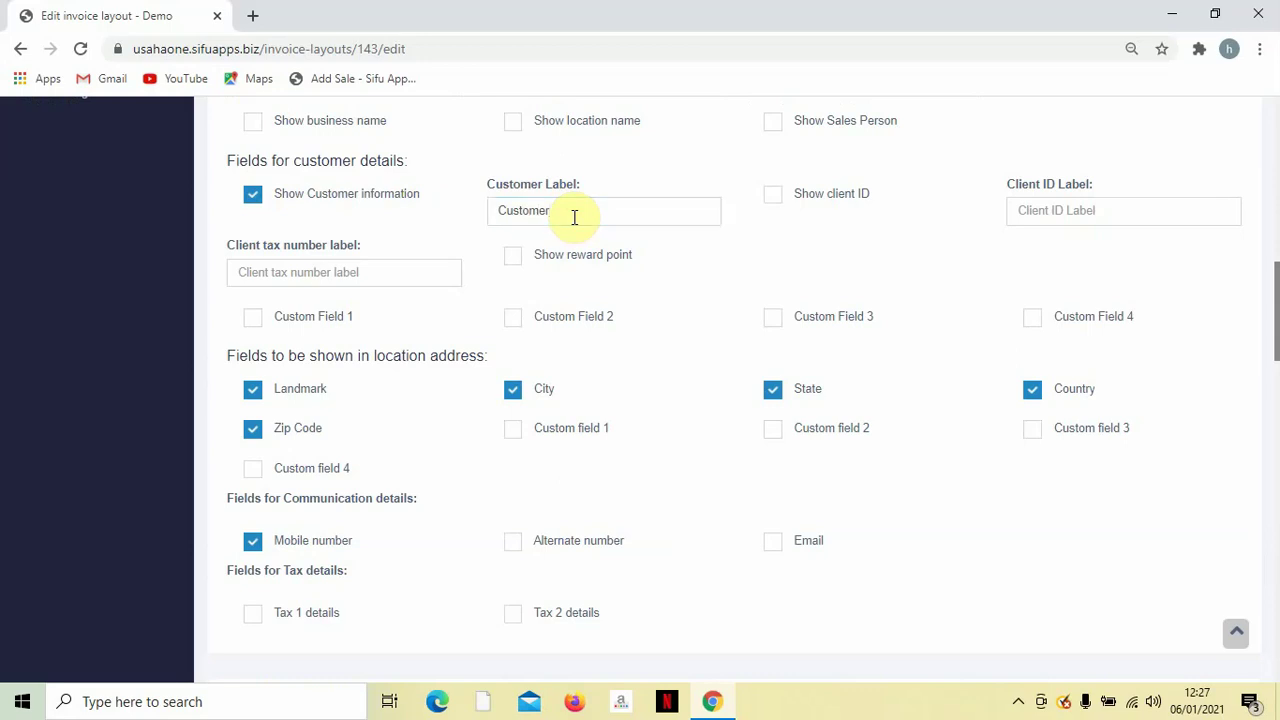
pyautogui.scroll(-1, 370, 230)
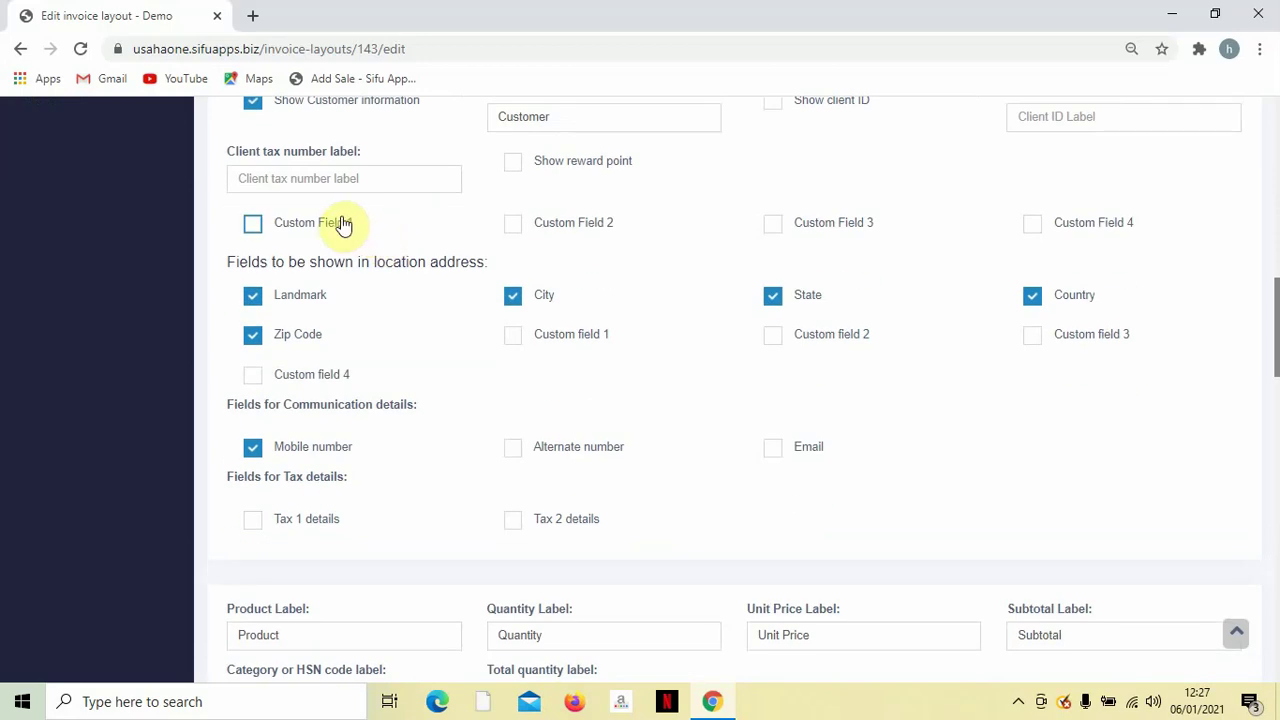
pyautogui.scroll(-1, 405, 226)
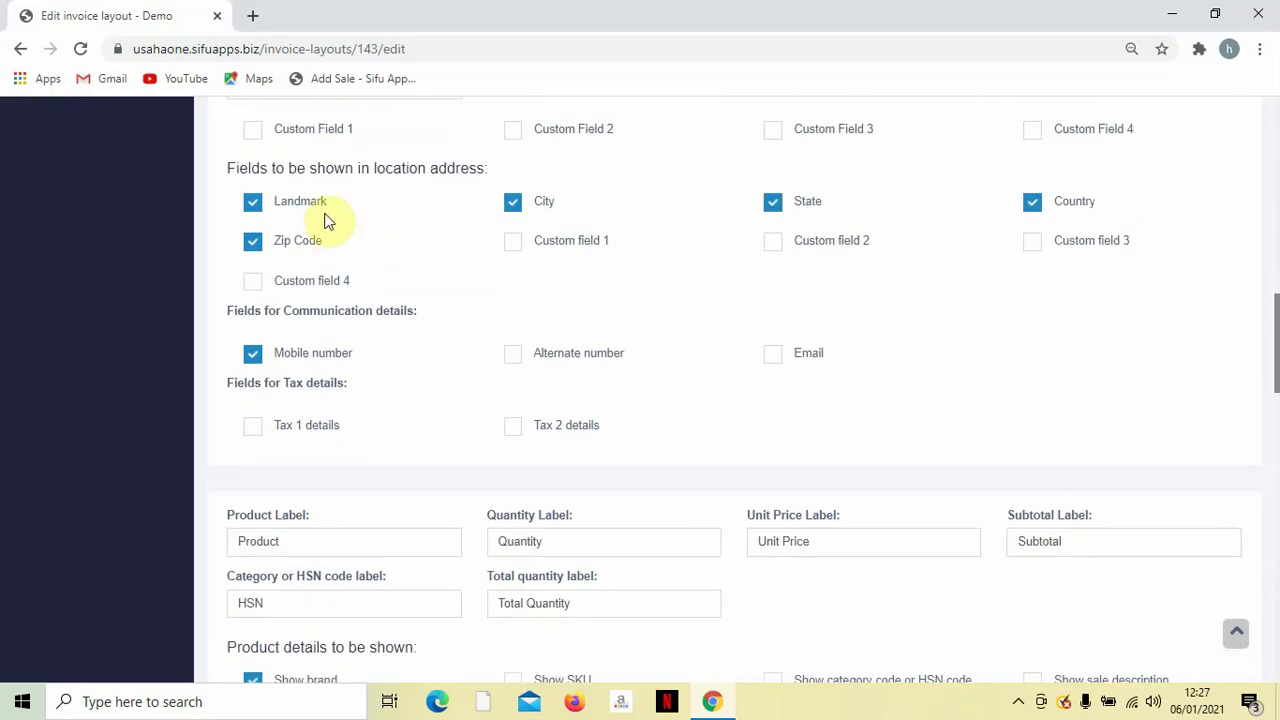
pyautogui.scroll(-1, 328, 216)
pyautogui.scroll(1, 330, 214)
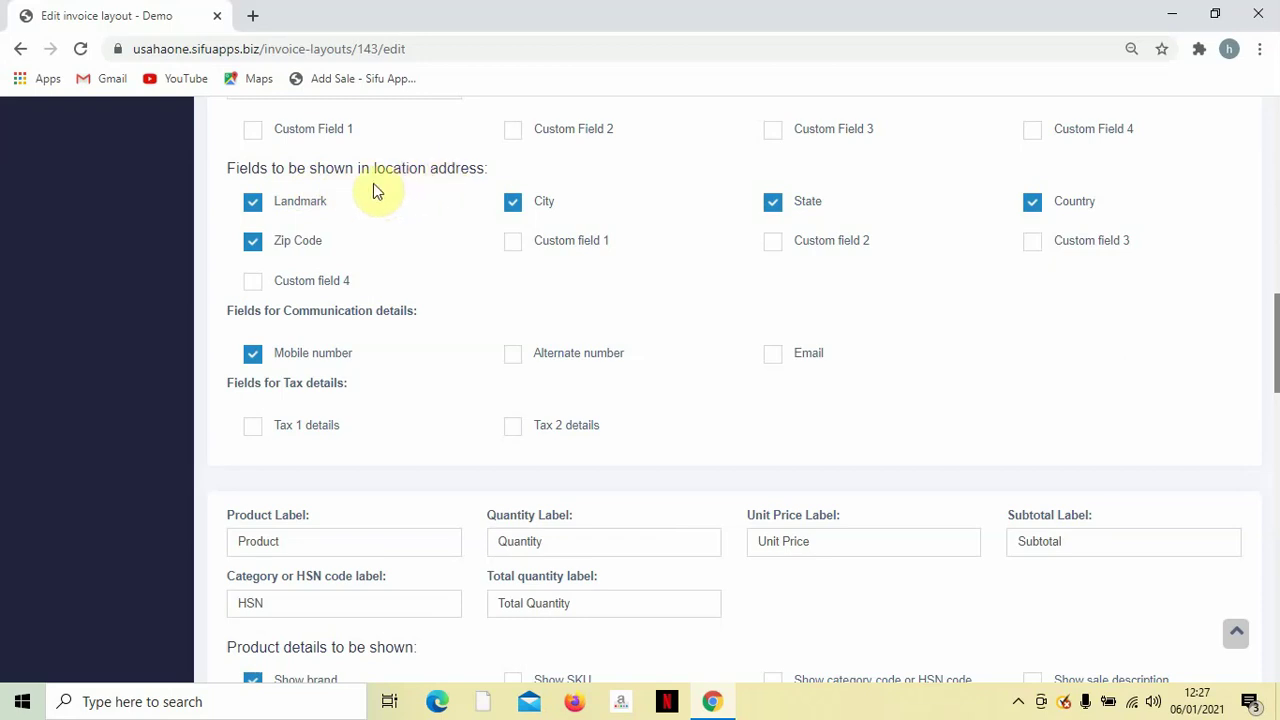
pyautogui.scroll(-1, 385, 190)
pyautogui.scroll(1, 389, 189)
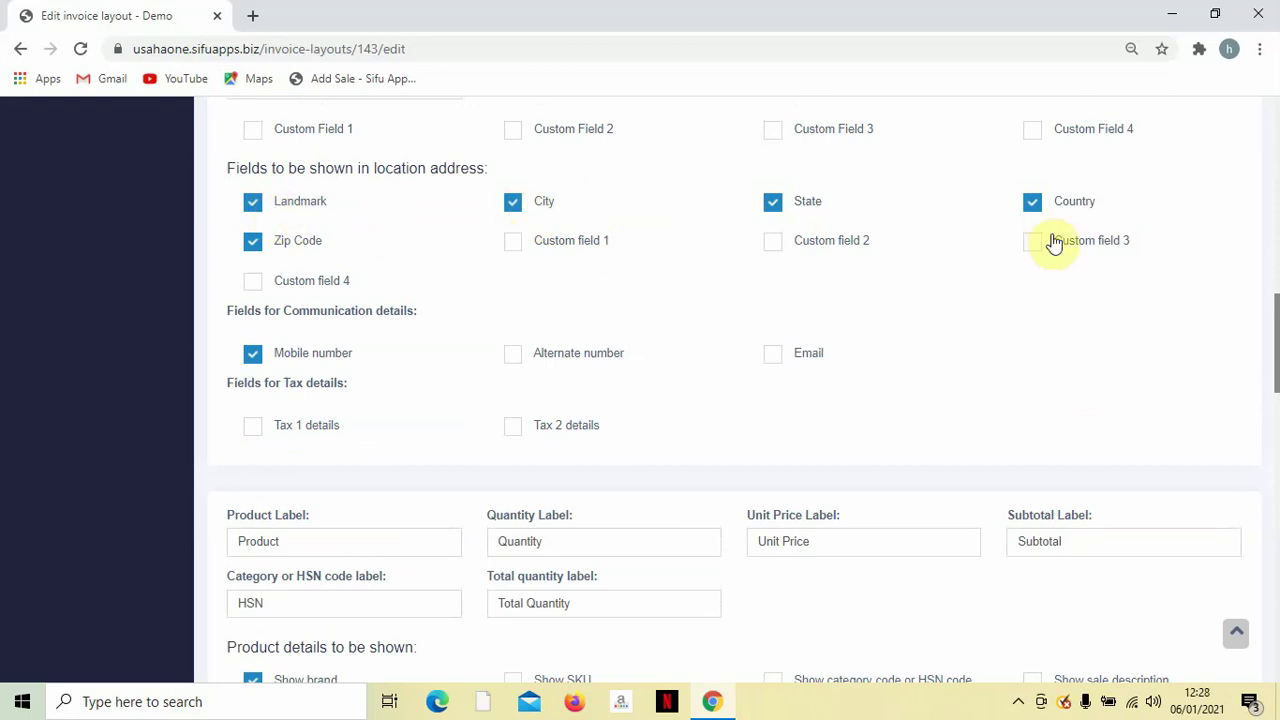
# Tick Alternate number under Communication details and Tax 1 details under Tax details.
pyautogui.scroll(-2, 410, 266)
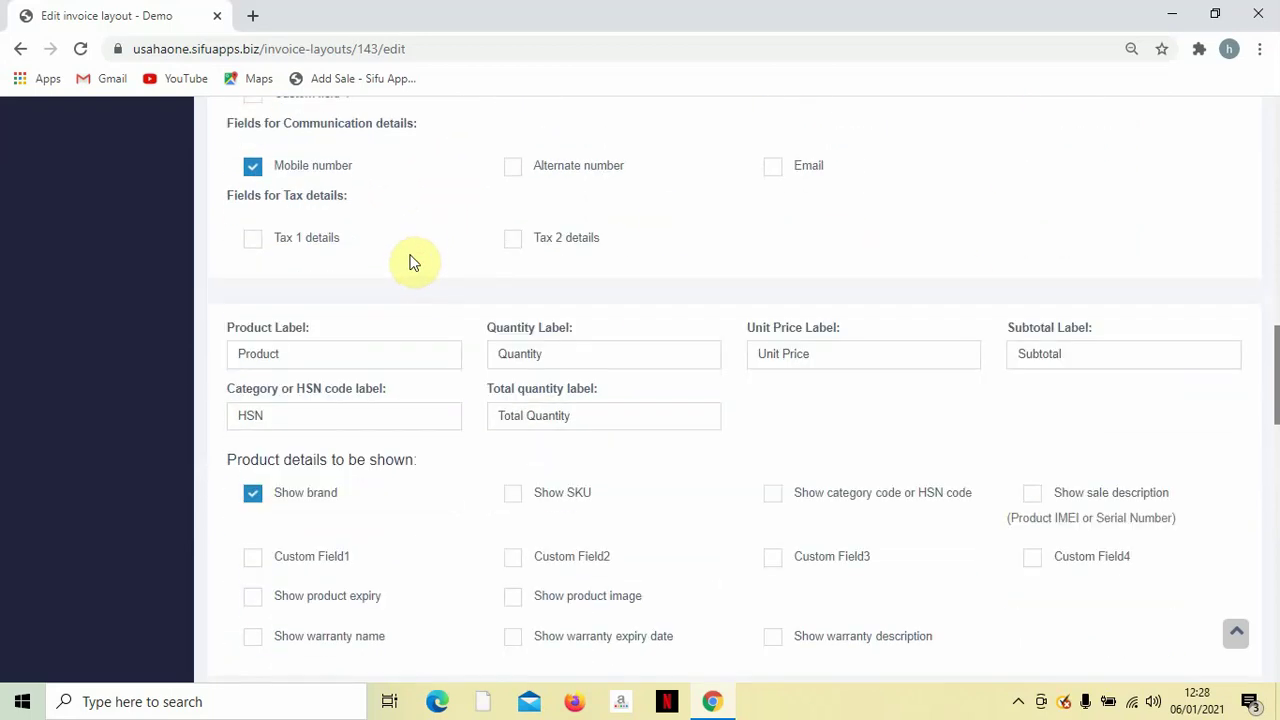
pyautogui.scroll(1, 414, 262)
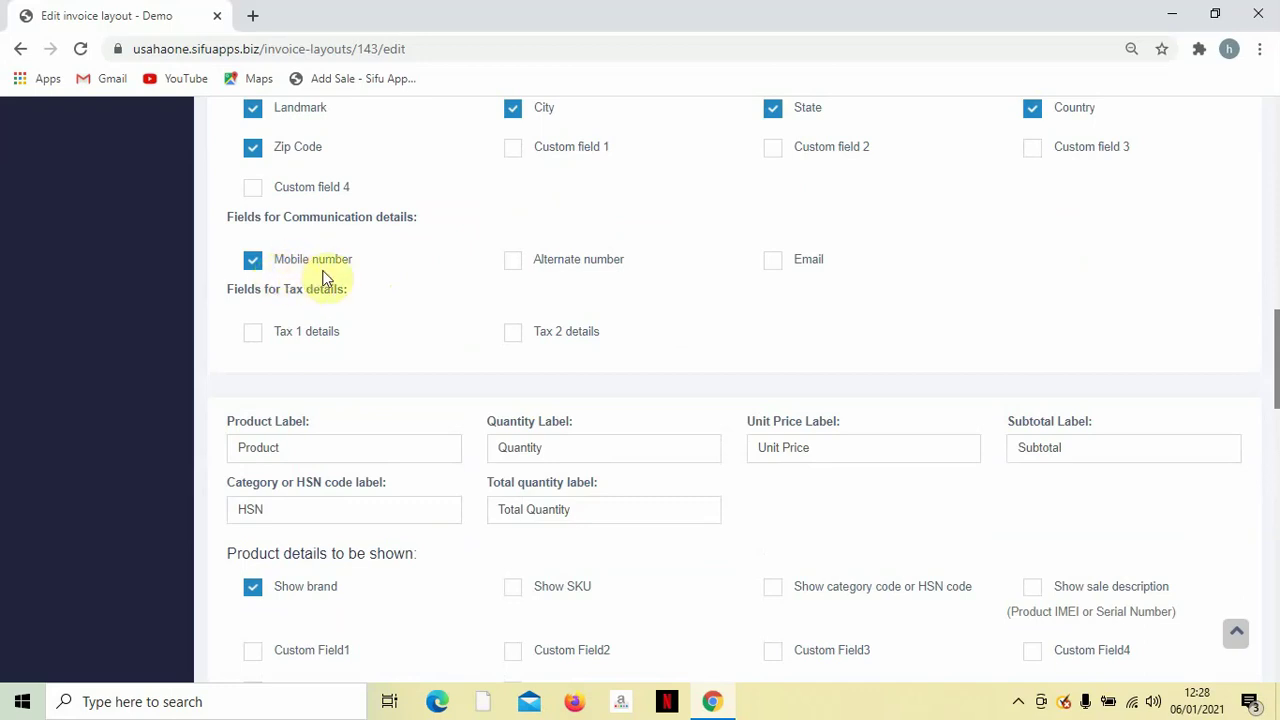
pyautogui.click(512, 260)
pyautogui.scroll(-1, 510, 276)
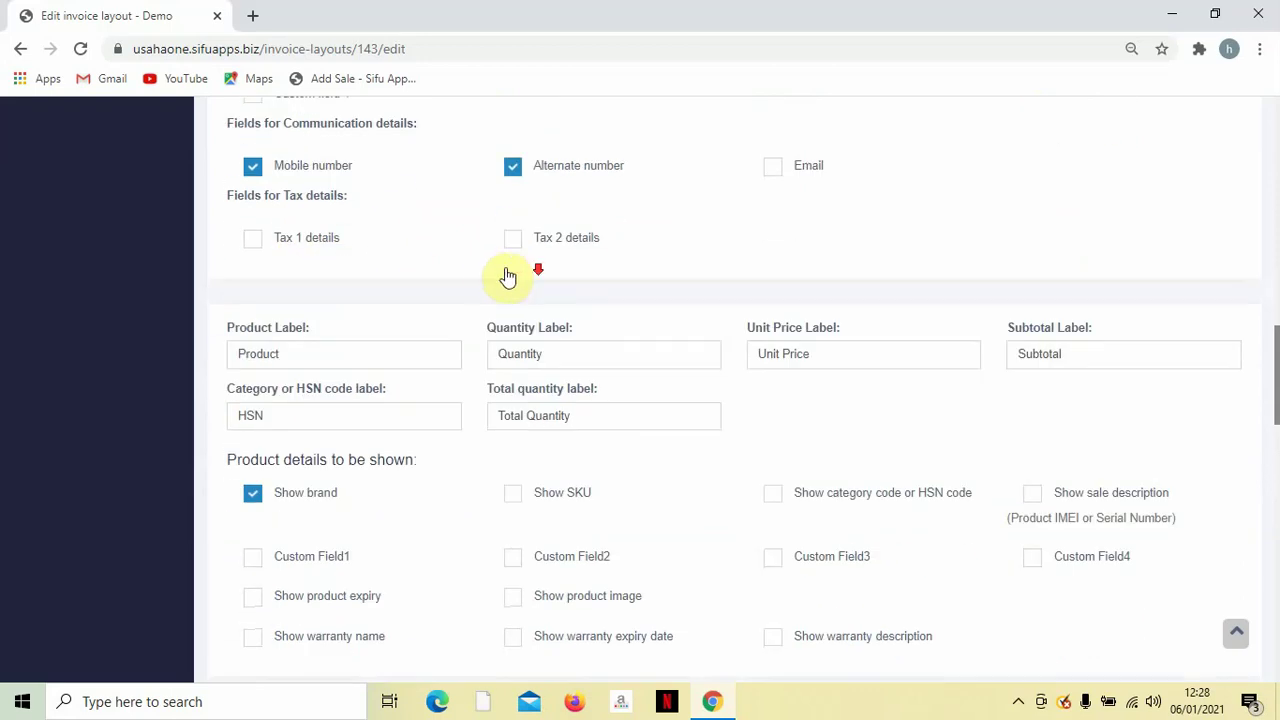
pyautogui.scroll(-1, 490, 275)
pyautogui.scroll(1, 440, 280)
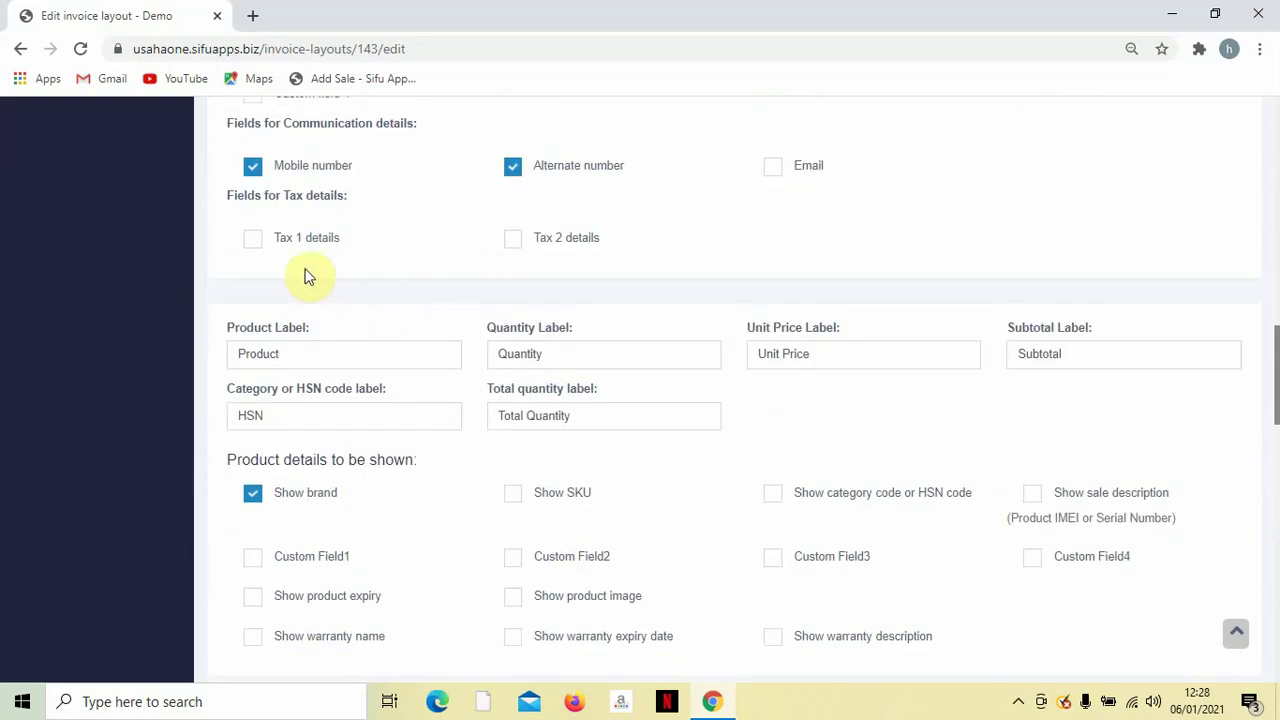
pyautogui.click(253, 244)
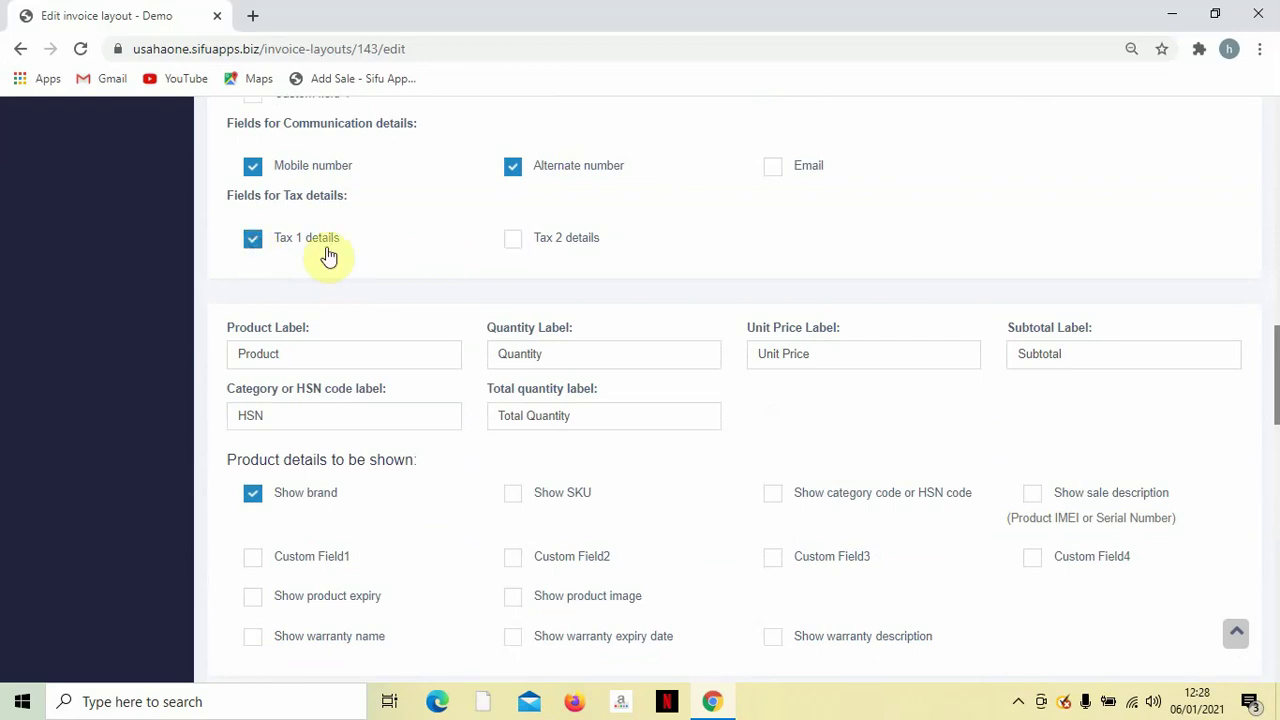
pyautogui.scroll(-3, 329, 257)
pyautogui.scroll(1, 335, 250)
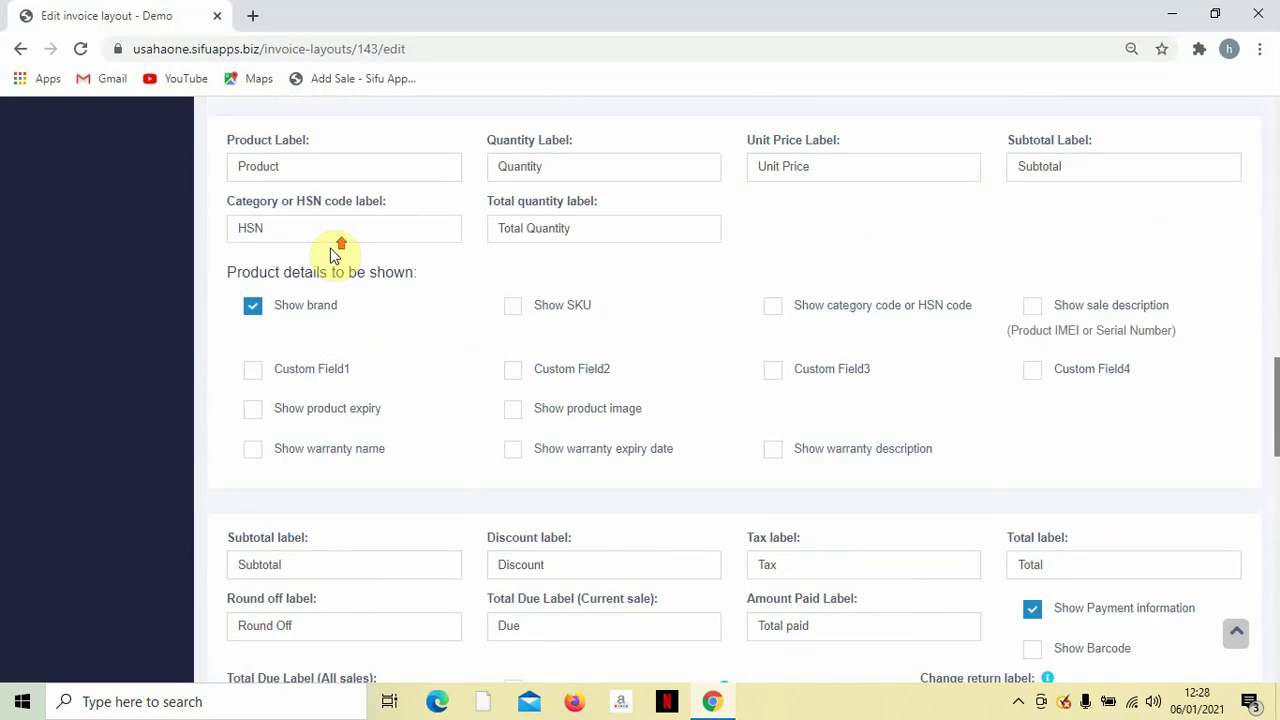
pyautogui.scroll(2, 332, 258)
pyautogui.scroll(-2, 357, 283)
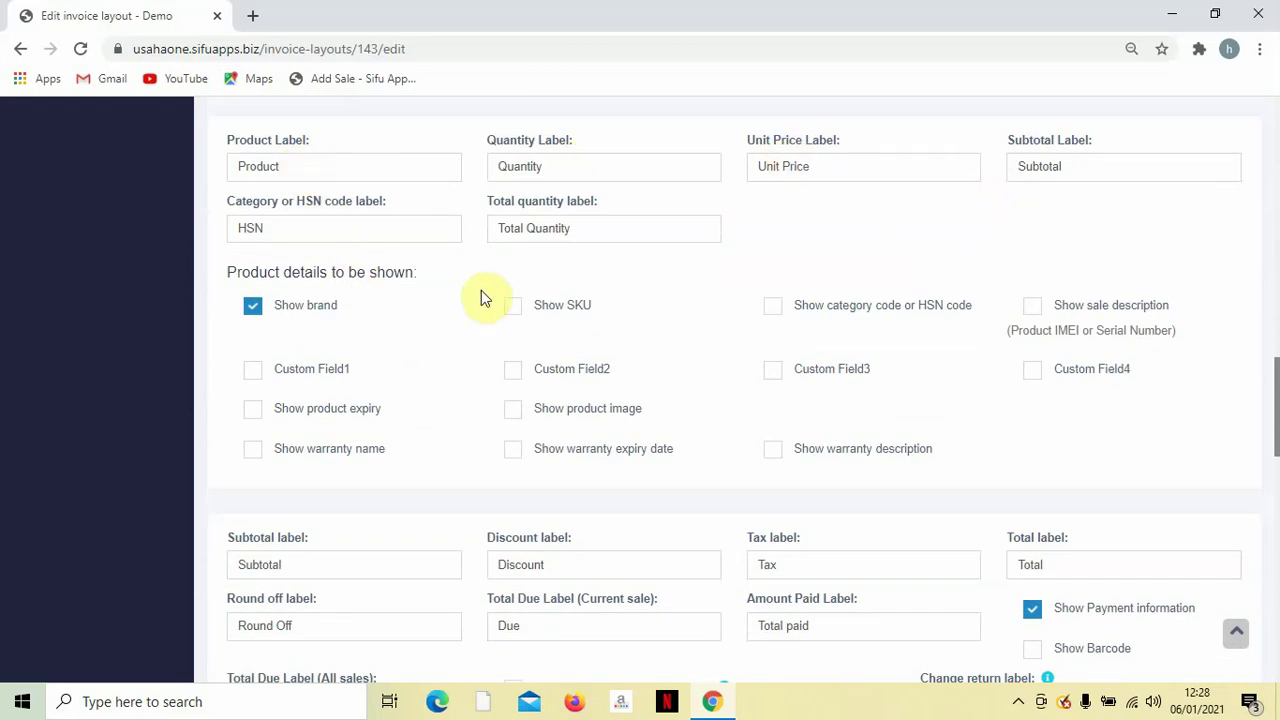
pyautogui.scroll(-1, 727, 248)
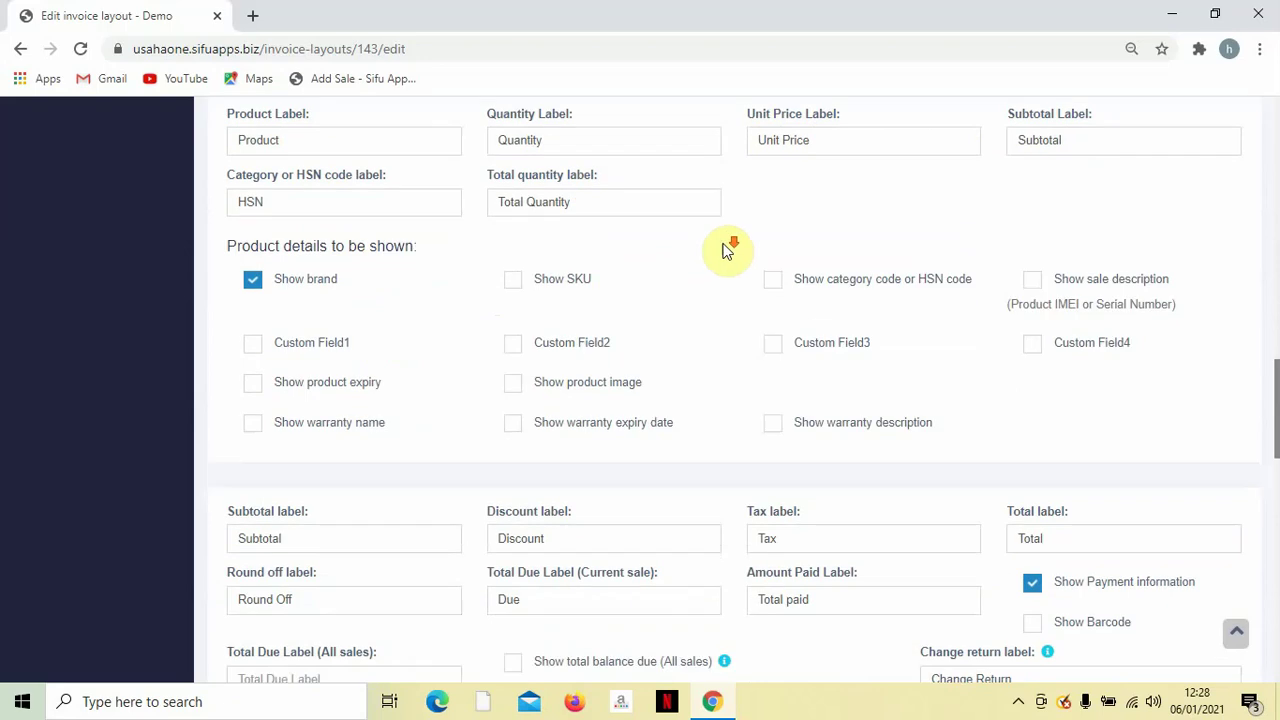
pyautogui.scroll(2, 786, 223)
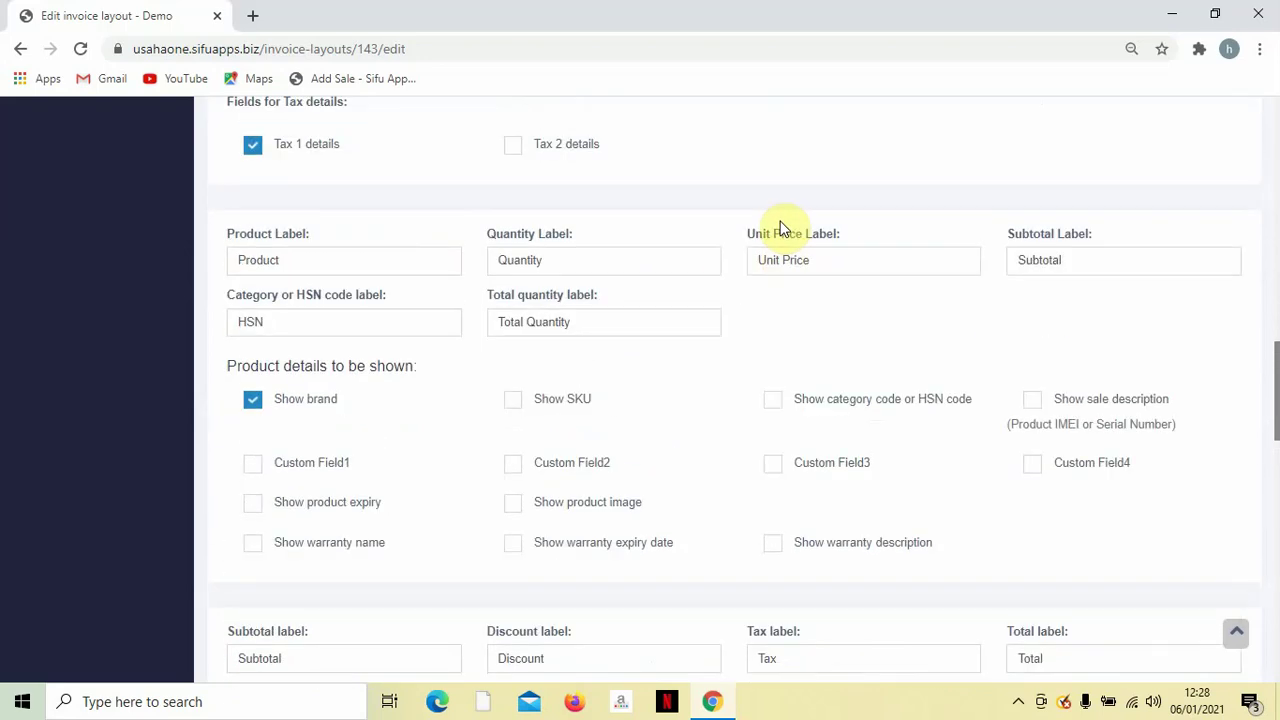
pyautogui.doubleClick(568, 258)
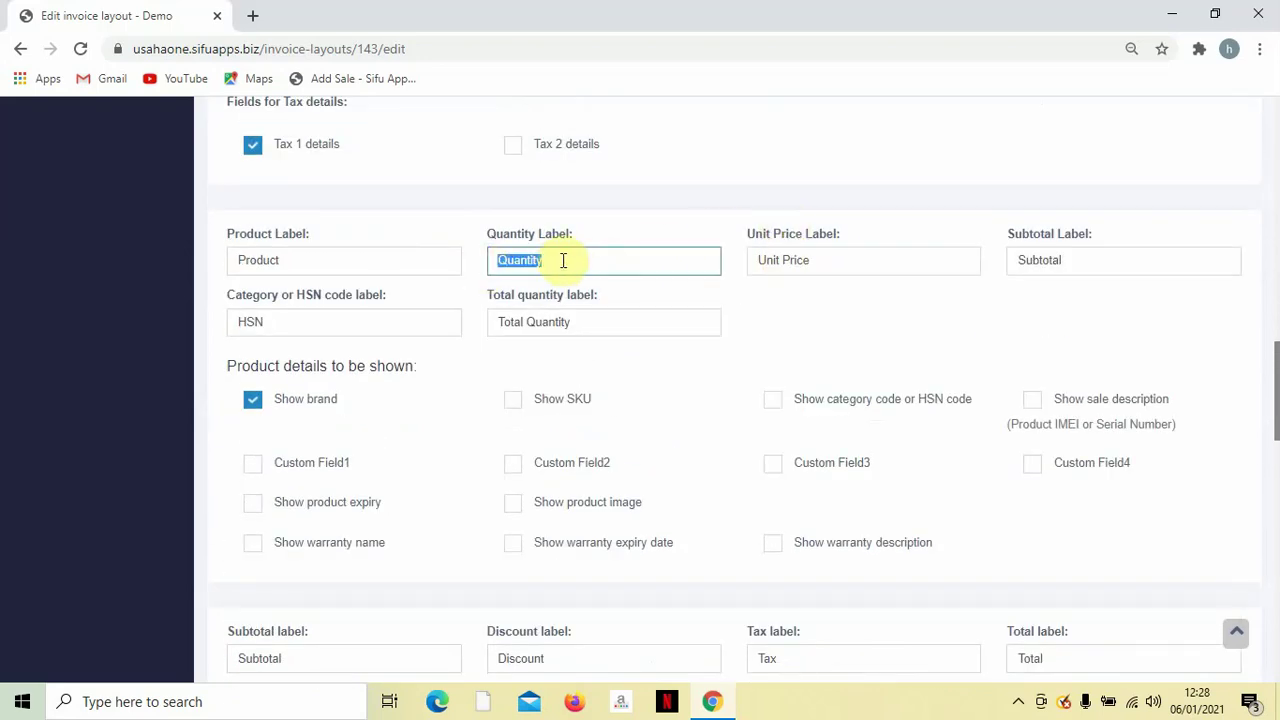
pyautogui.doubleClick(829, 264)
pyautogui.doubleClick(1136, 263)
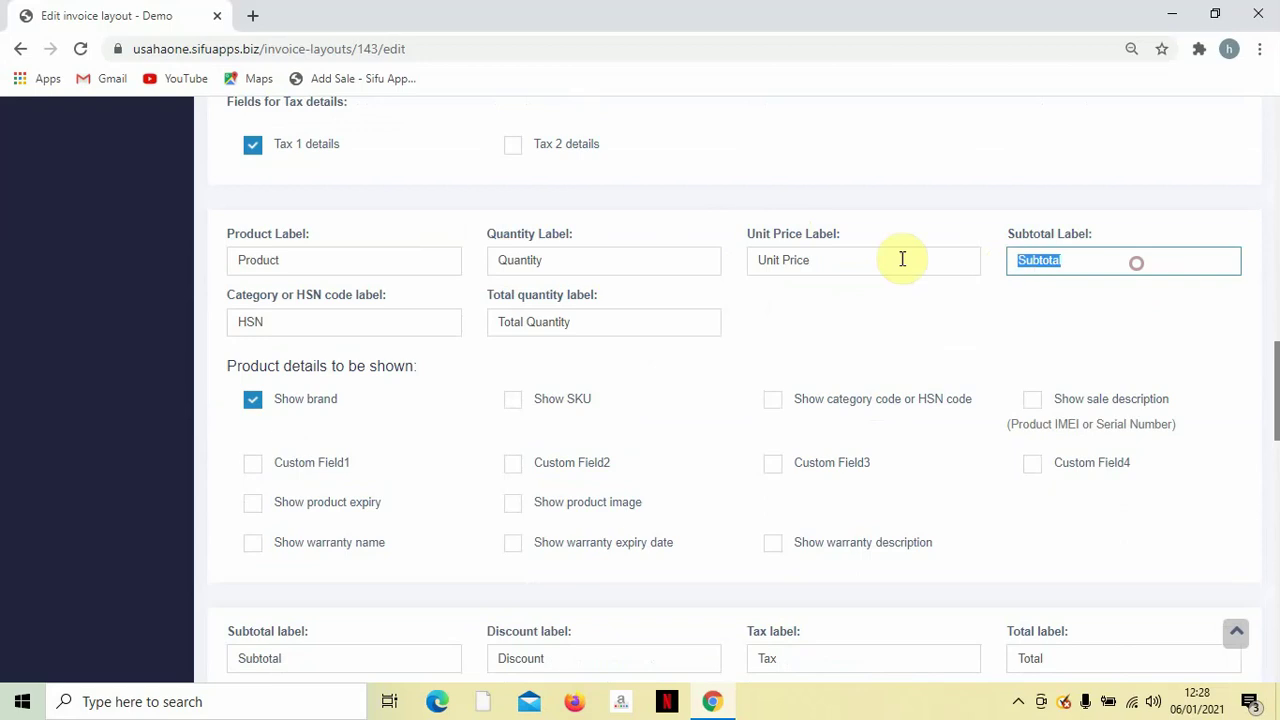
pyautogui.scroll(-1, 1006, 277)
pyautogui.scroll(1, 892, 308)
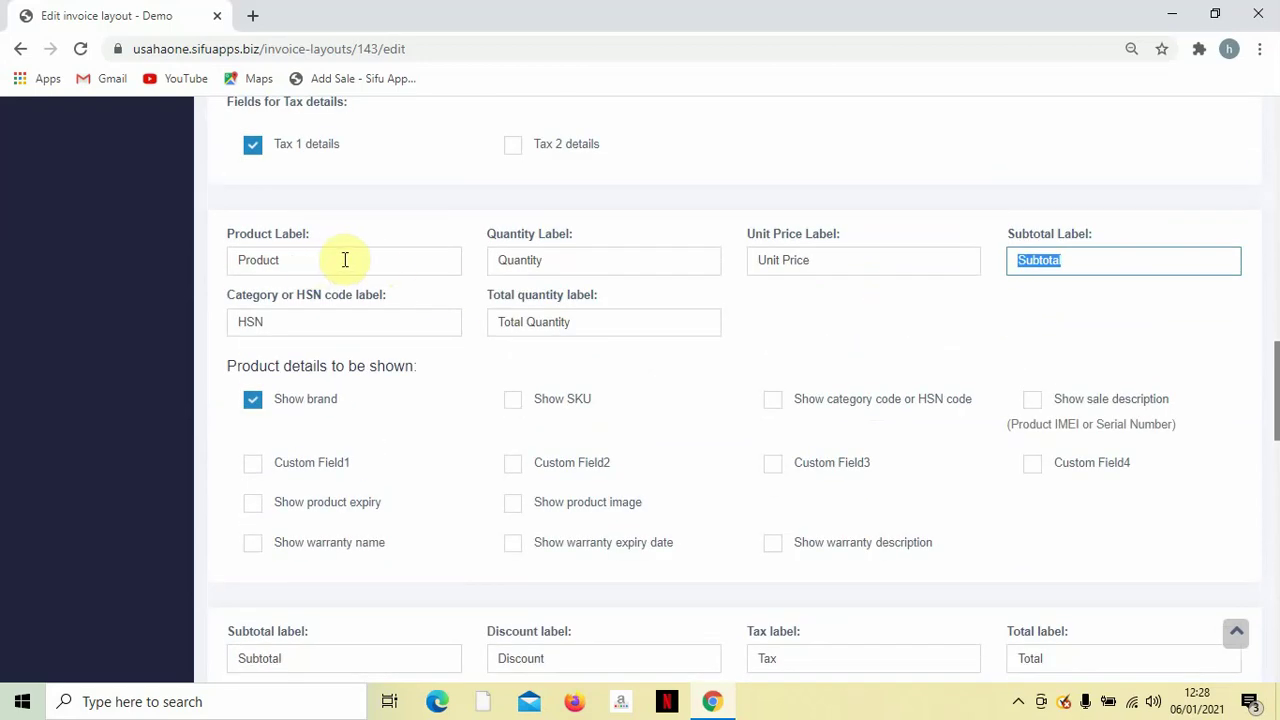
pyautogui.scroll(-1, 711, 298)
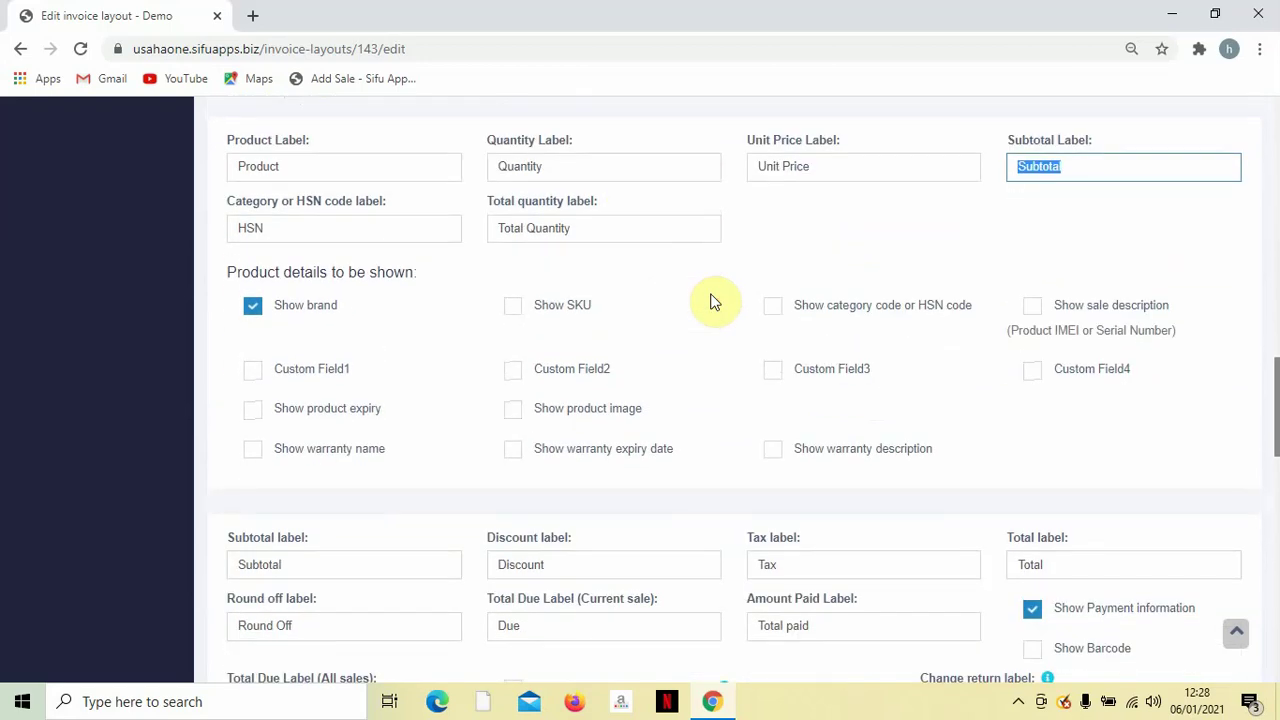
pyautogui.scroll(-1, 713, 302)
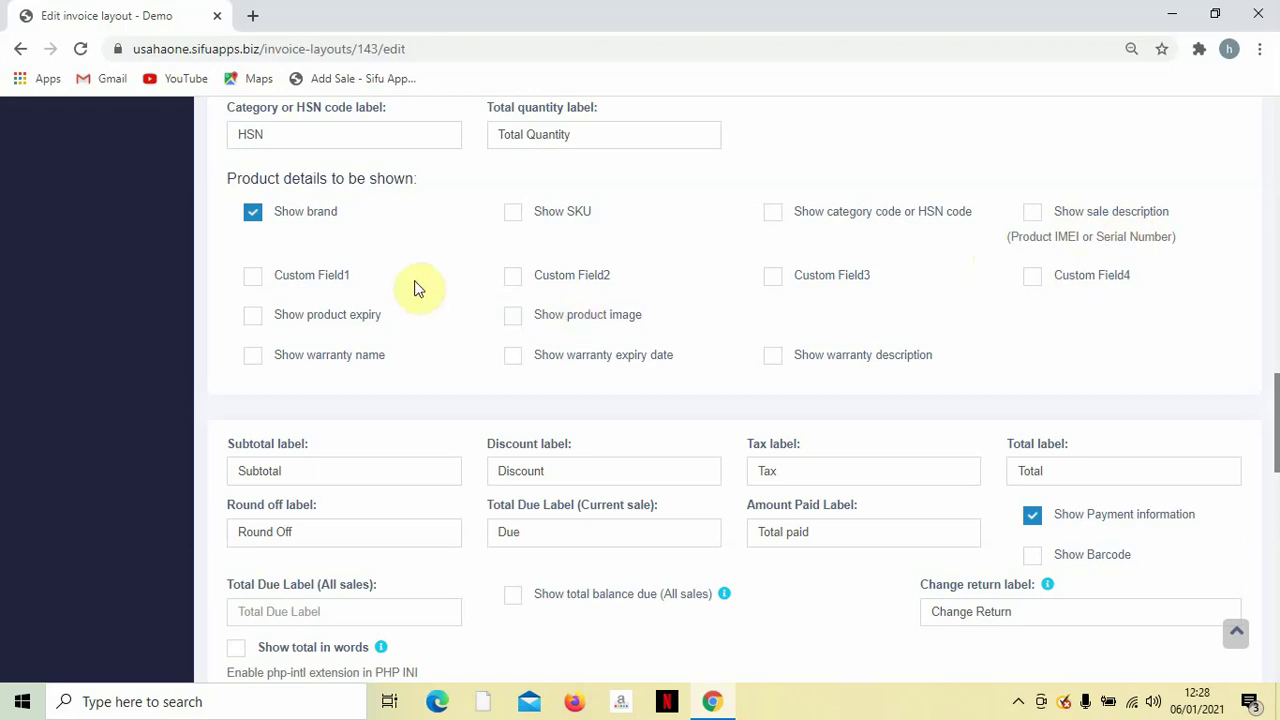
pyautogui.scroll(-2, 766, 354)
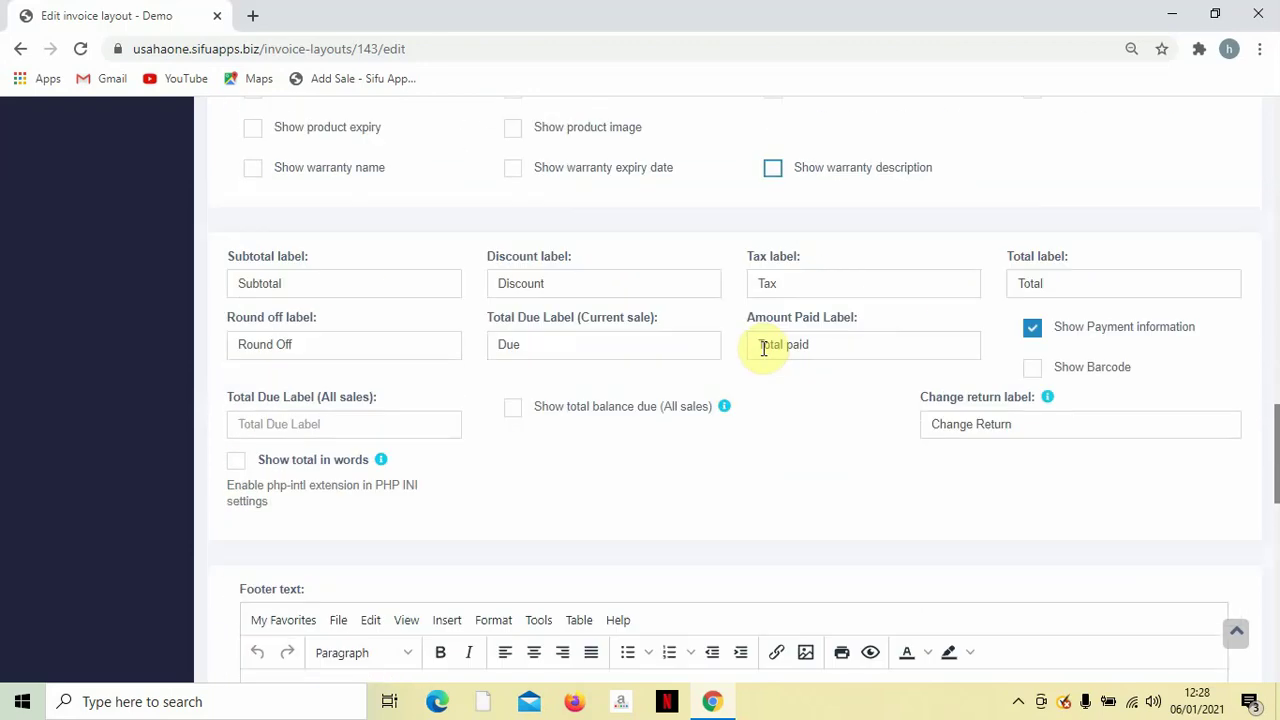
pyautogui.scroll(-1, 763, 349)
pyautogui.scroll(1, 729, 357)
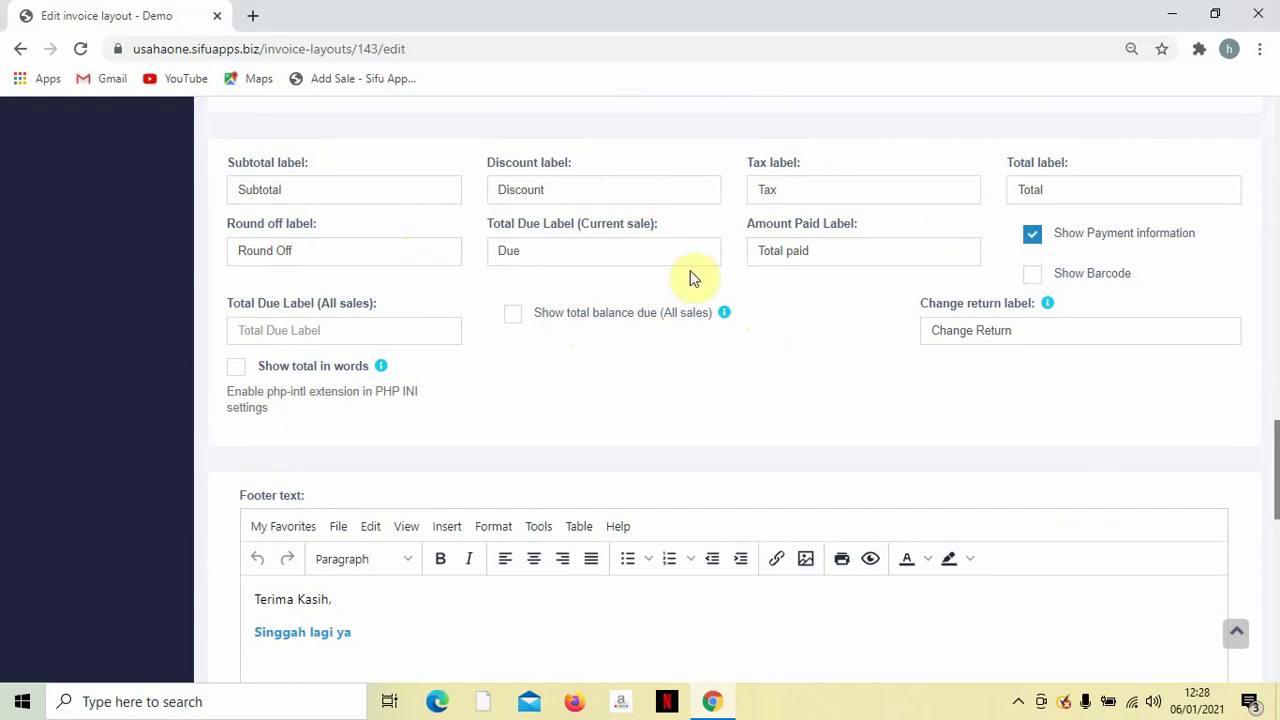
pyautogui.click(1036, 240)
pyautogui.scroll(-1, 951, 317)
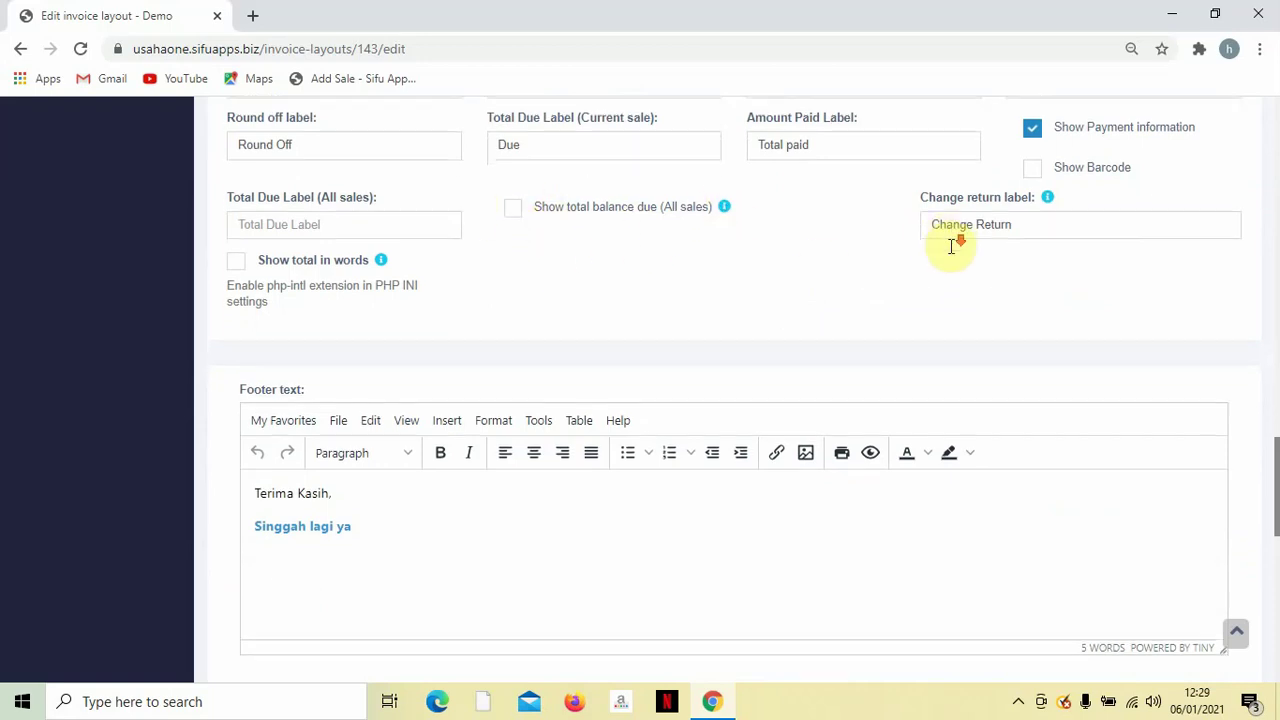
pyautogui.scroll(-1, 866, 262)
pyautogui.scroll(2, 871, 257)
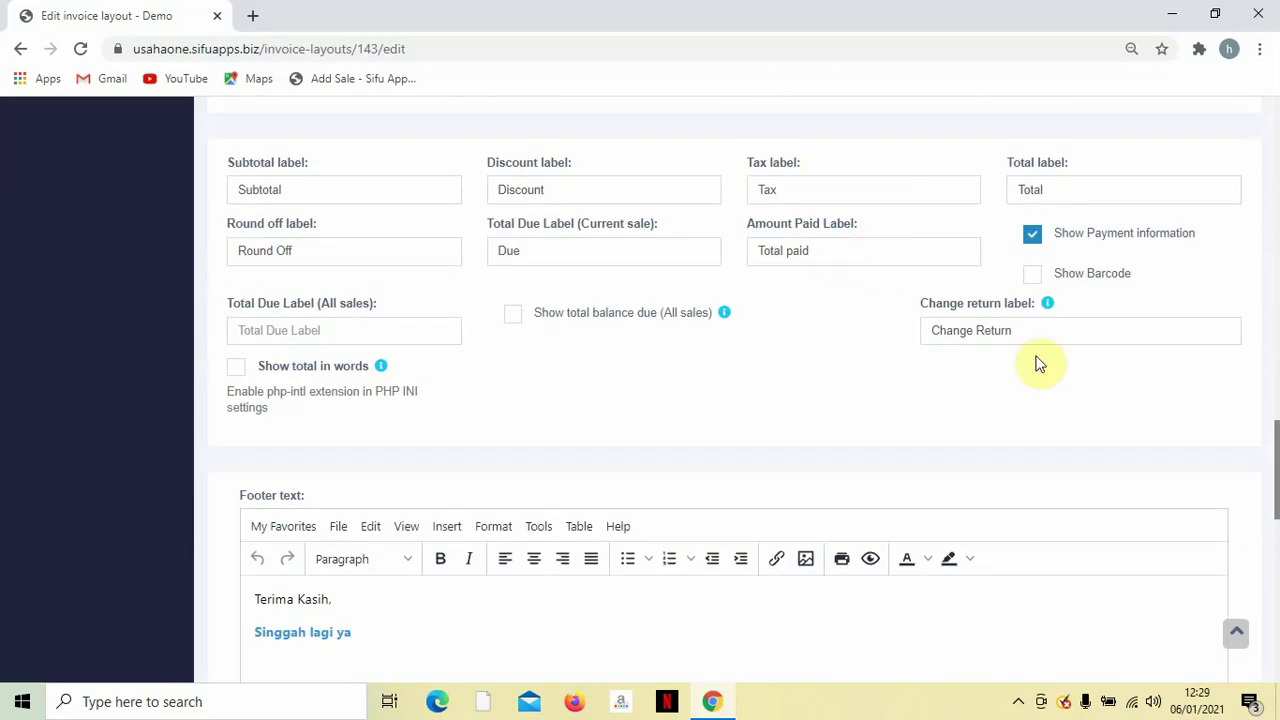
pyautogui.tripleClick(1060, 330)
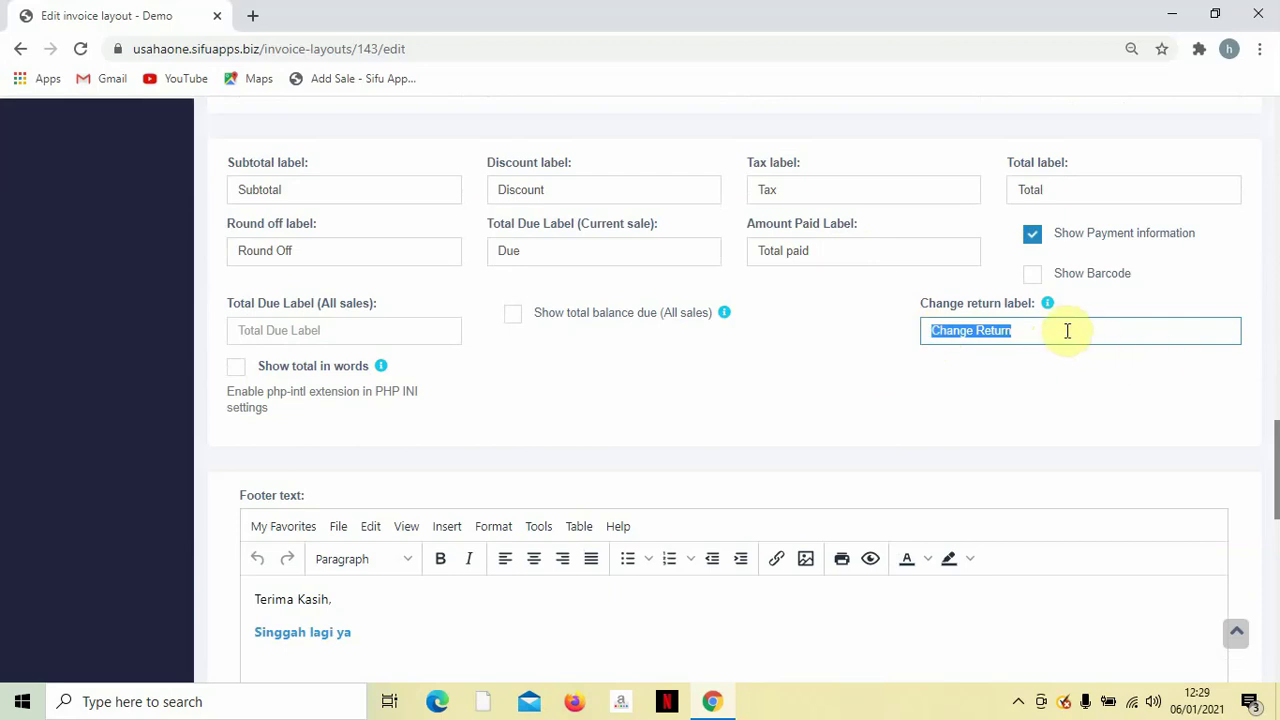
# Check the footer text 'Terima Kasih, Singgah lagi ya' and save the updated invoice layout.
pyautogui.scroll(-1, 849, 372)
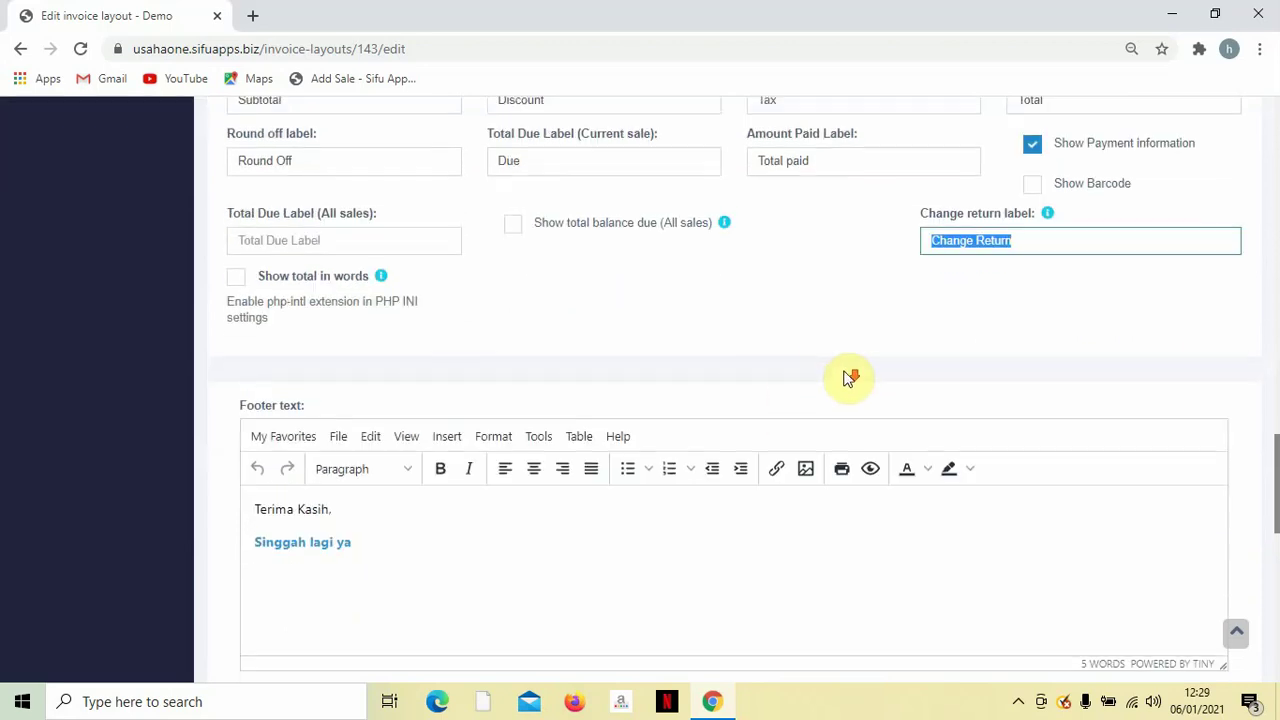
pyautogui.scroll(-2, 812, 367)
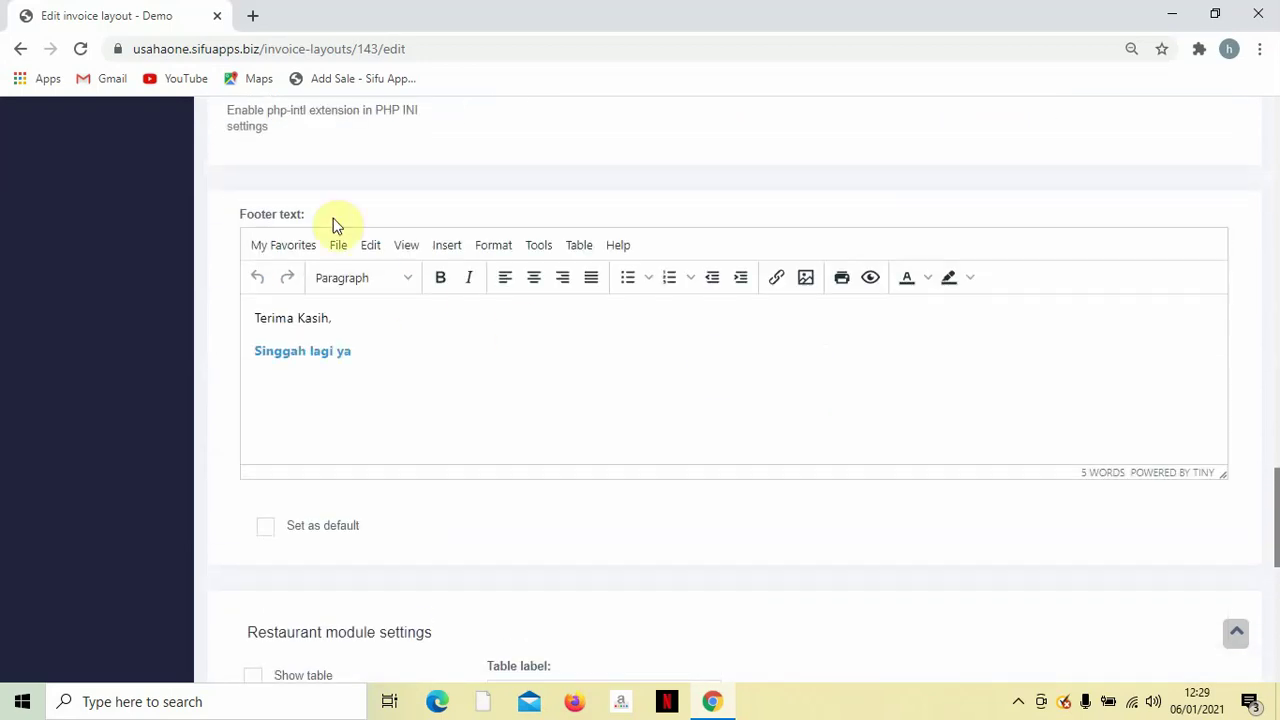
pyautogui.click(343, 323)
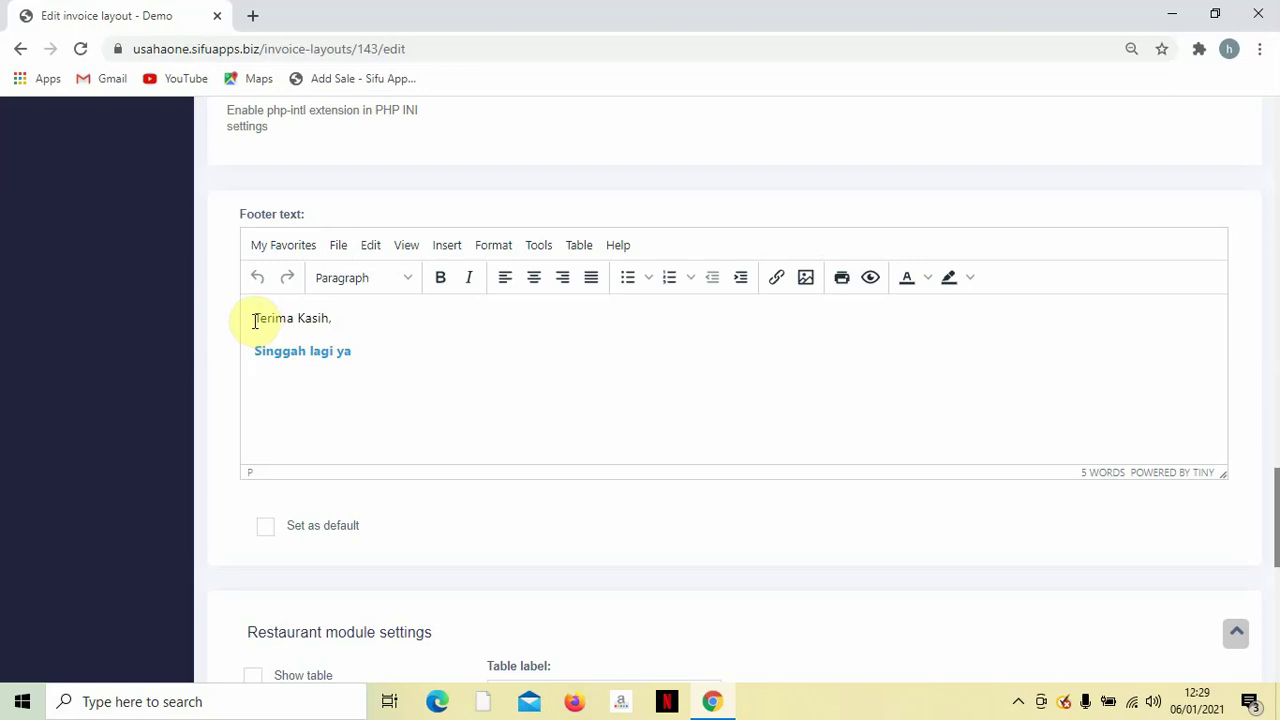
pyautogui.click(358, 374)
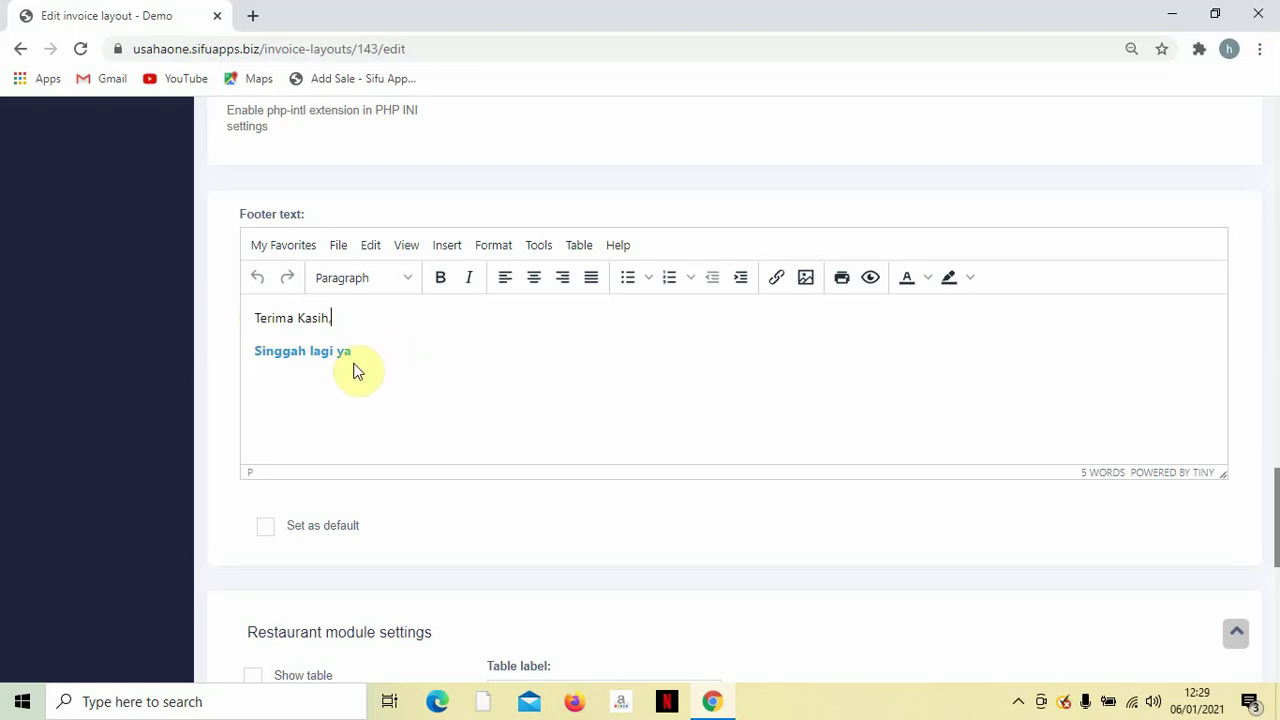
pyautogui.scroll(-2, 506, 386)
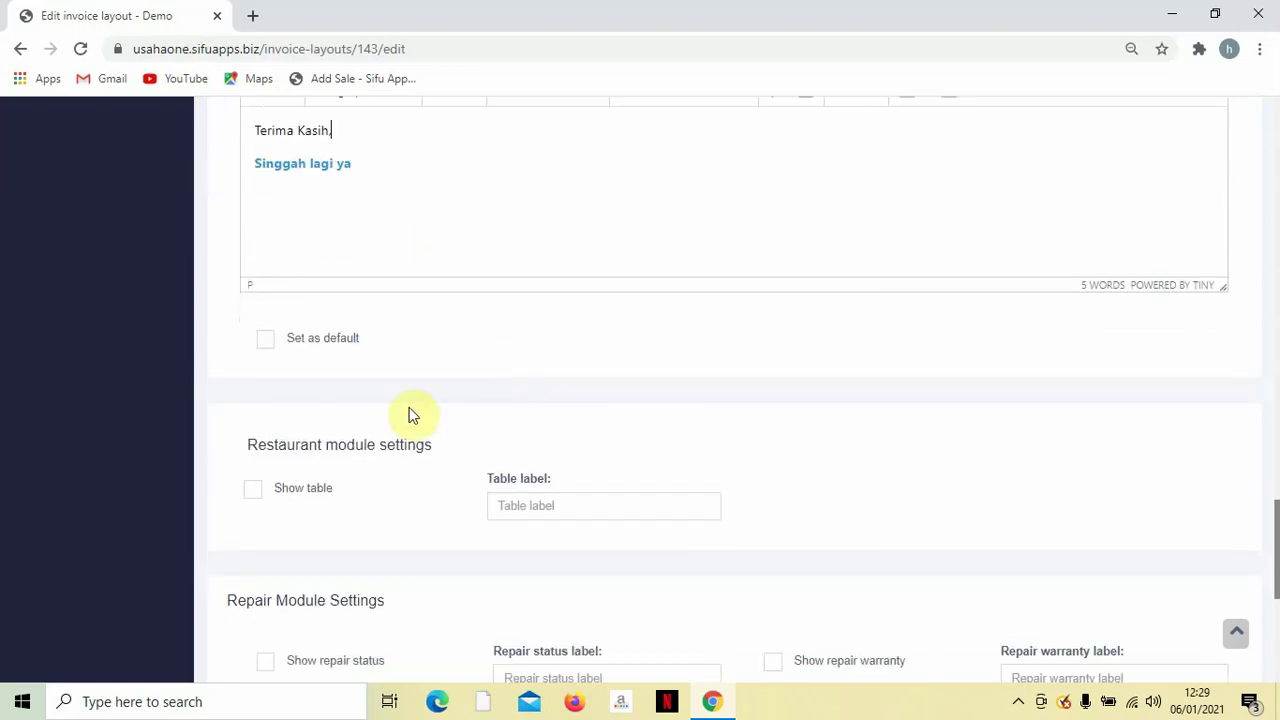
pyautogui.scroll(-1, 402, 420)
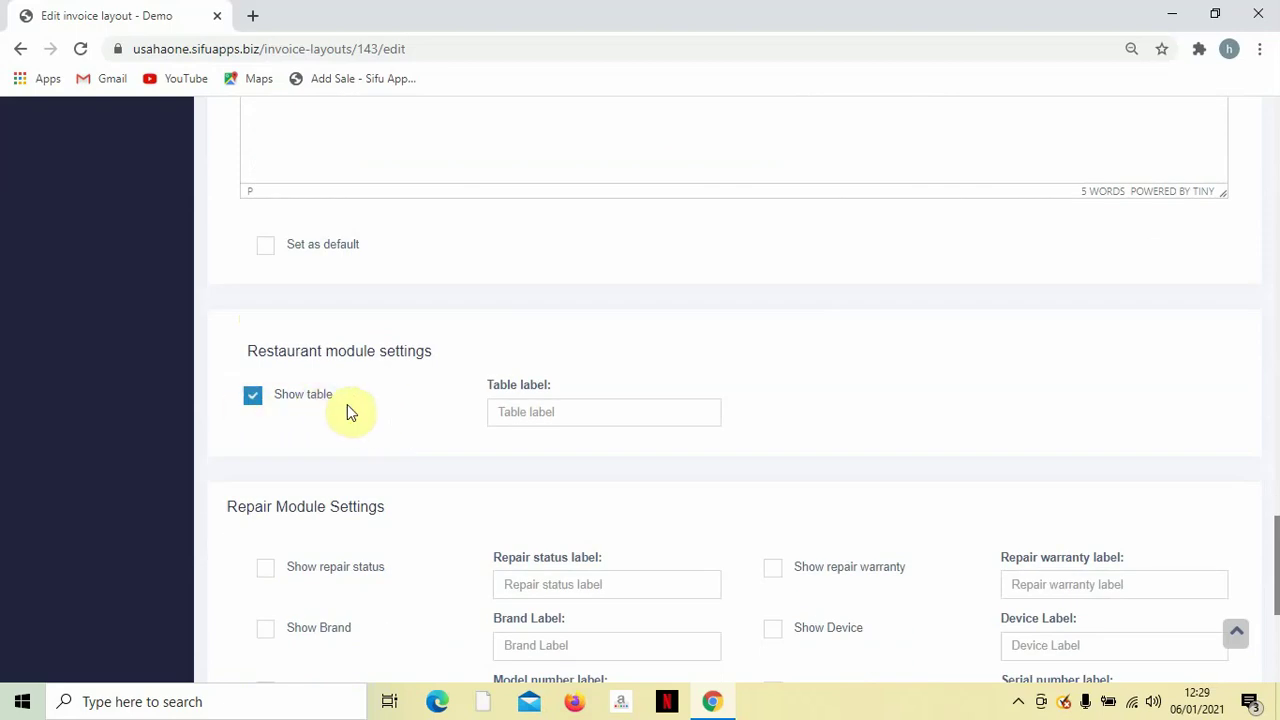
pyautogui.scroll(-4, 350, 405)
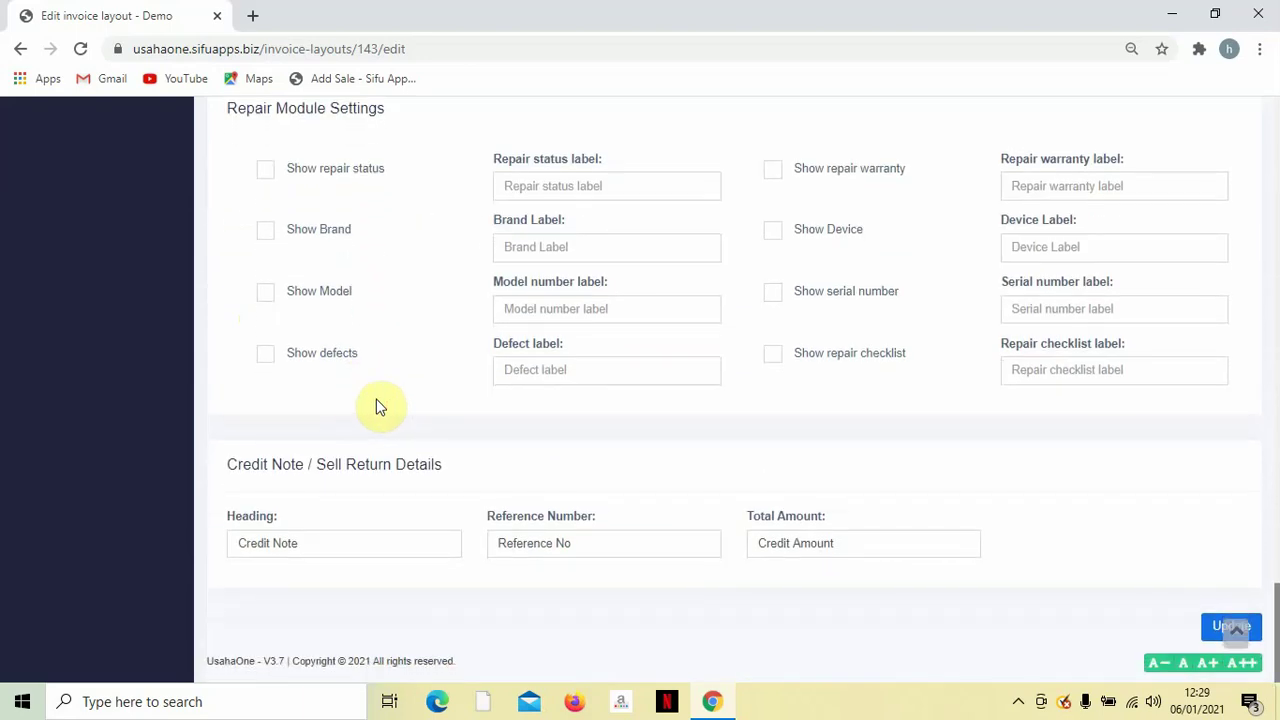
pyautogui.click(1209, 630)
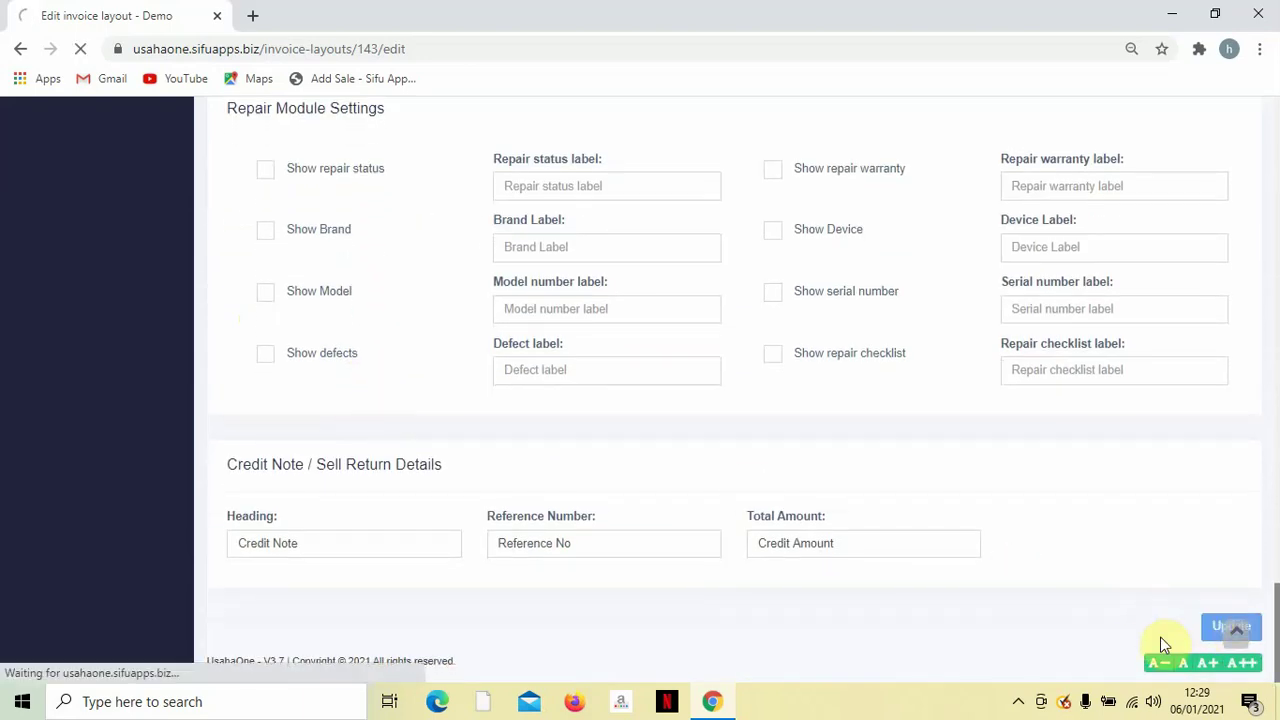
# View the Invoice Layouts list, then go to the Business Locations page under Settings.
pyautogui.click(1018, 701)
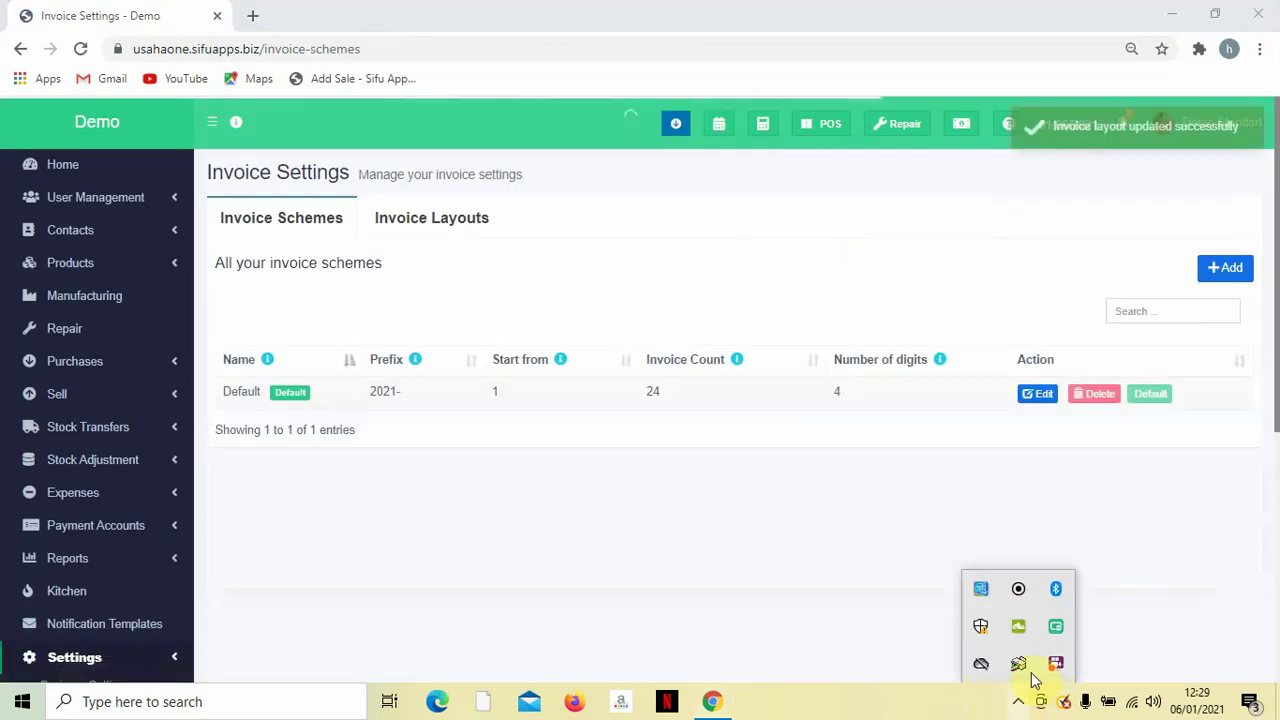
pyautogui.rightClick(1053, 668)
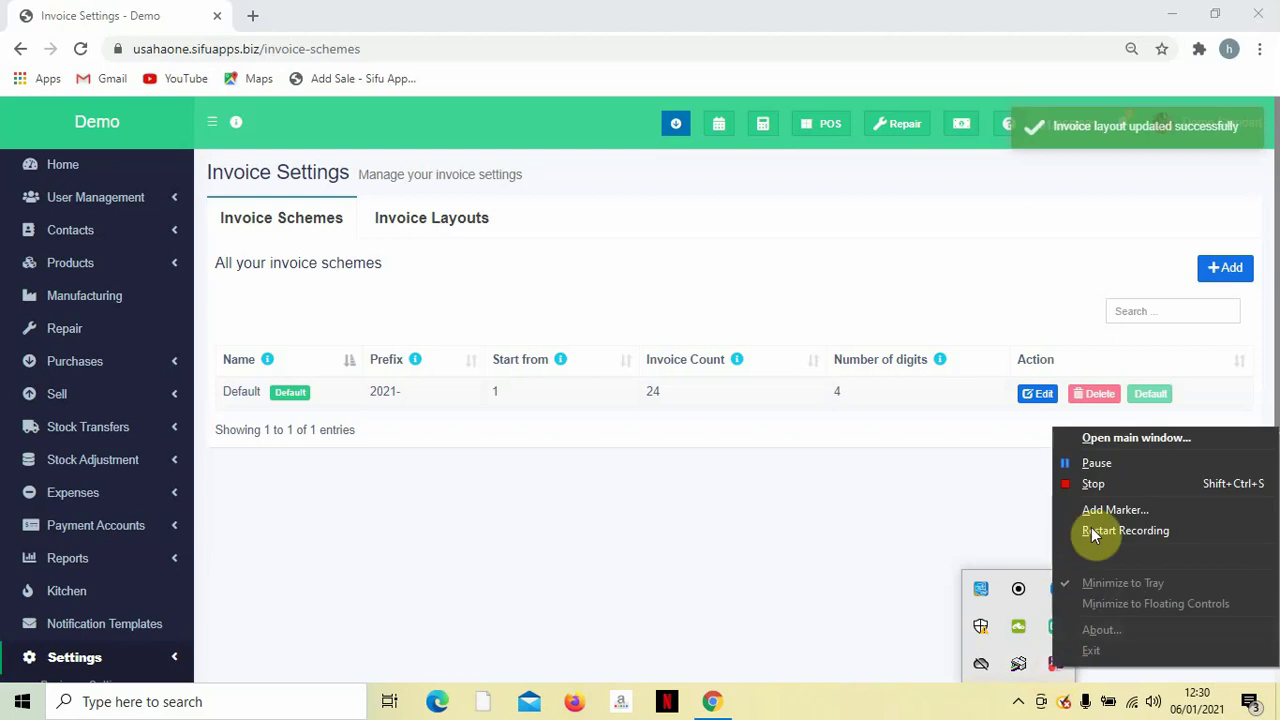
pyautogui.click(1092, 477)
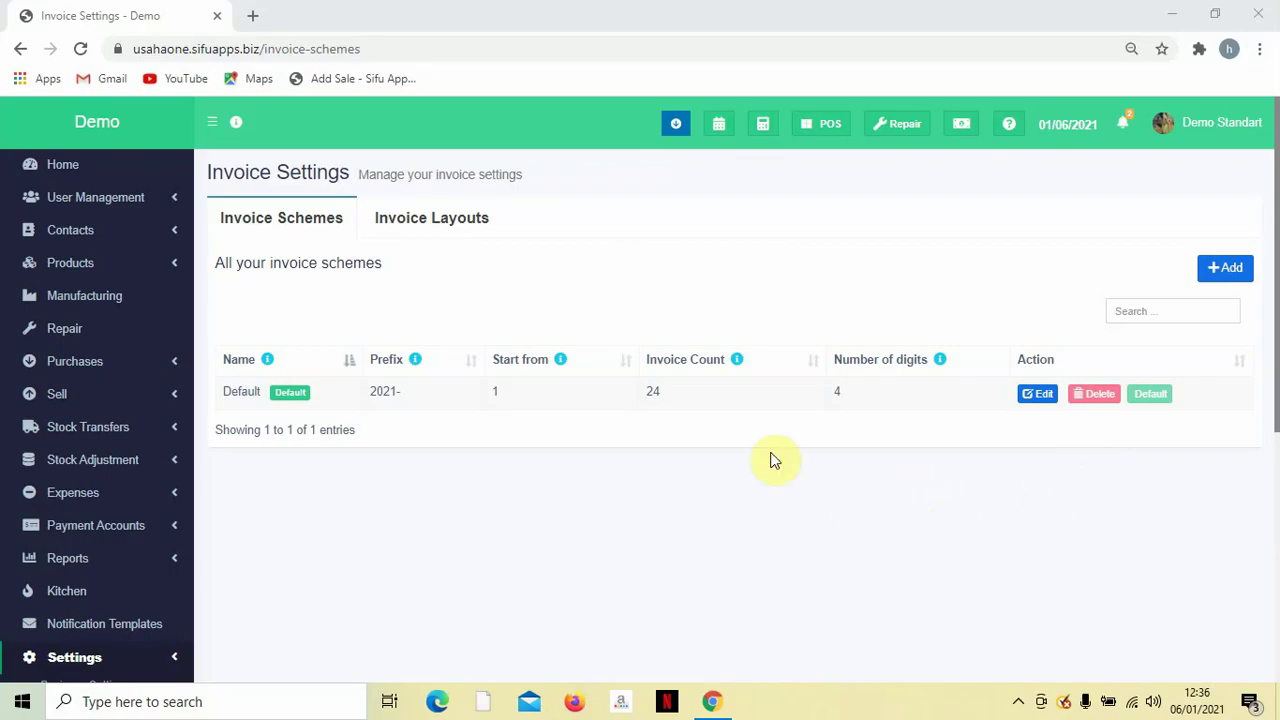
pyautogui.click(487, 229)
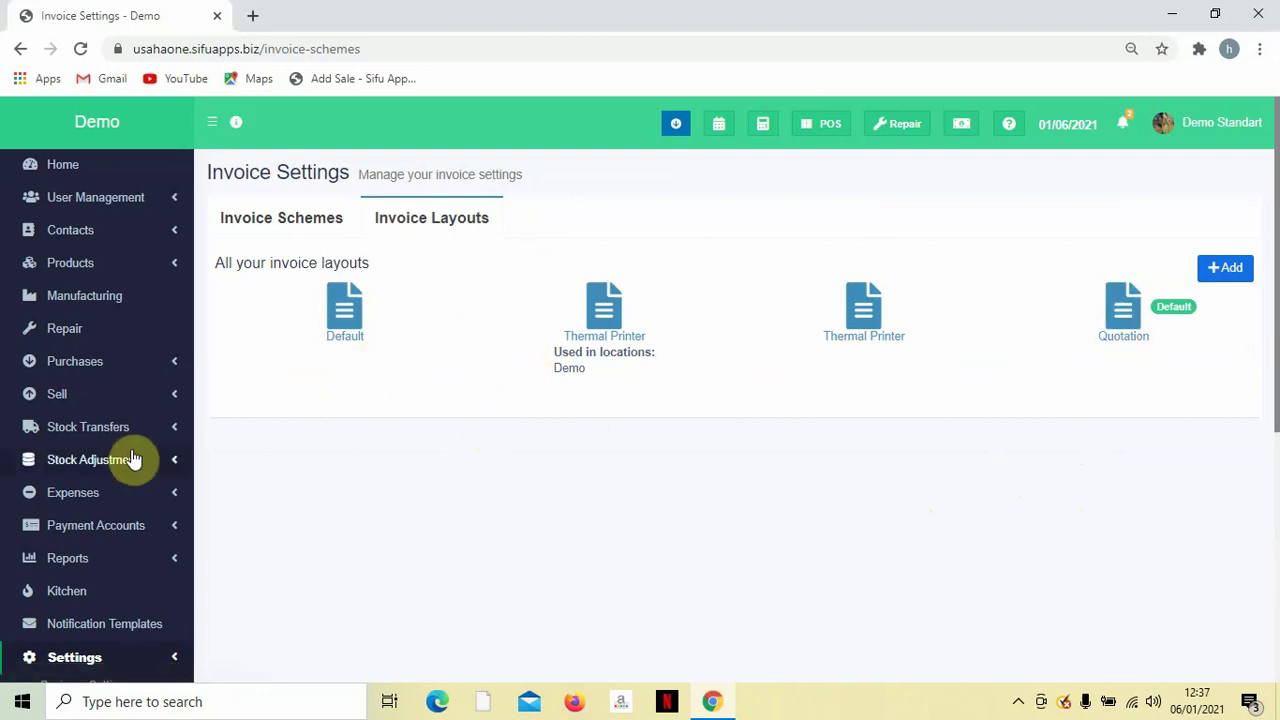
pyautogui.scroll(-2, 131, 458)
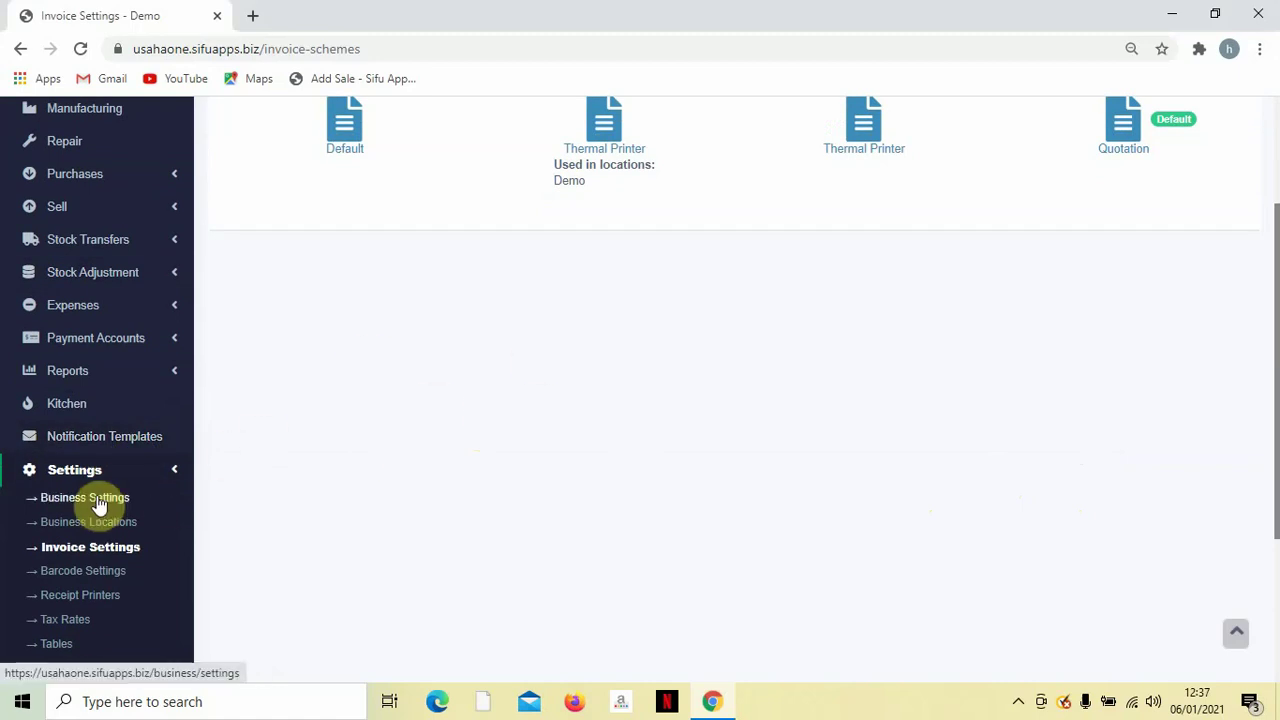
pyautogui.click(109, 533)
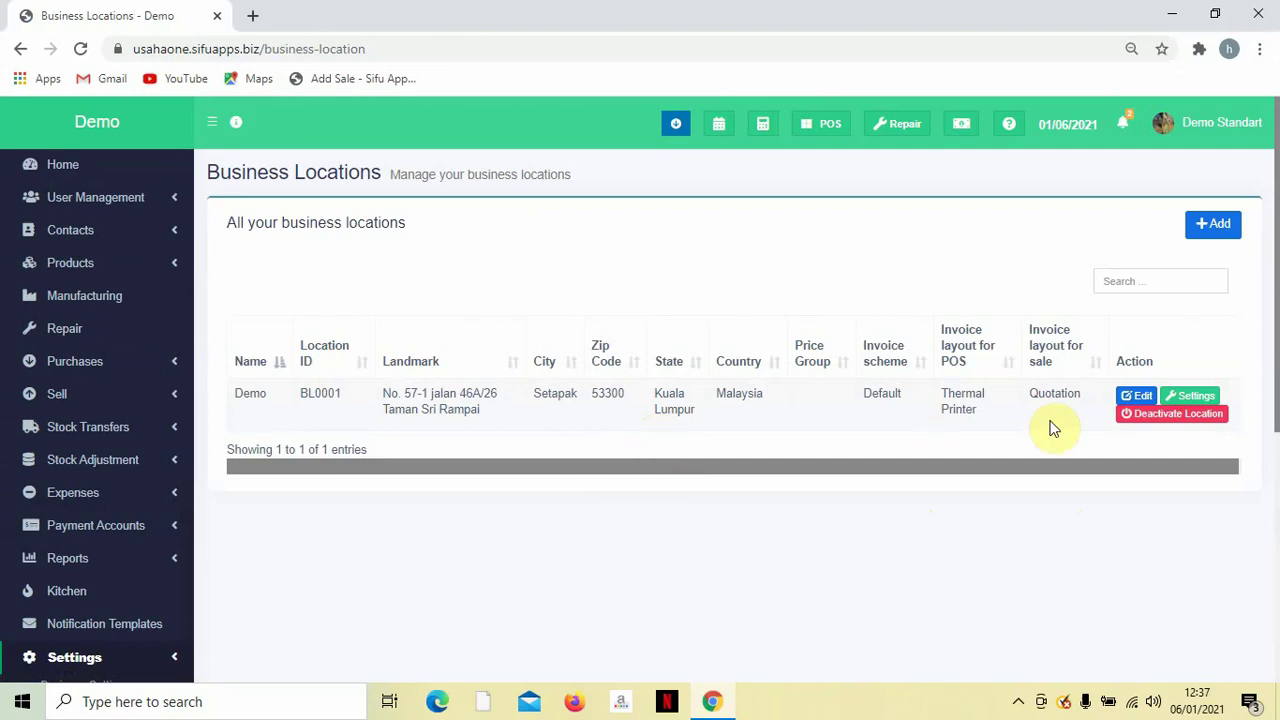
# Edit the Demo location with Thermal Printer as POS layout and Quotation as sale layout.
pyautogui.click(1124, 400)
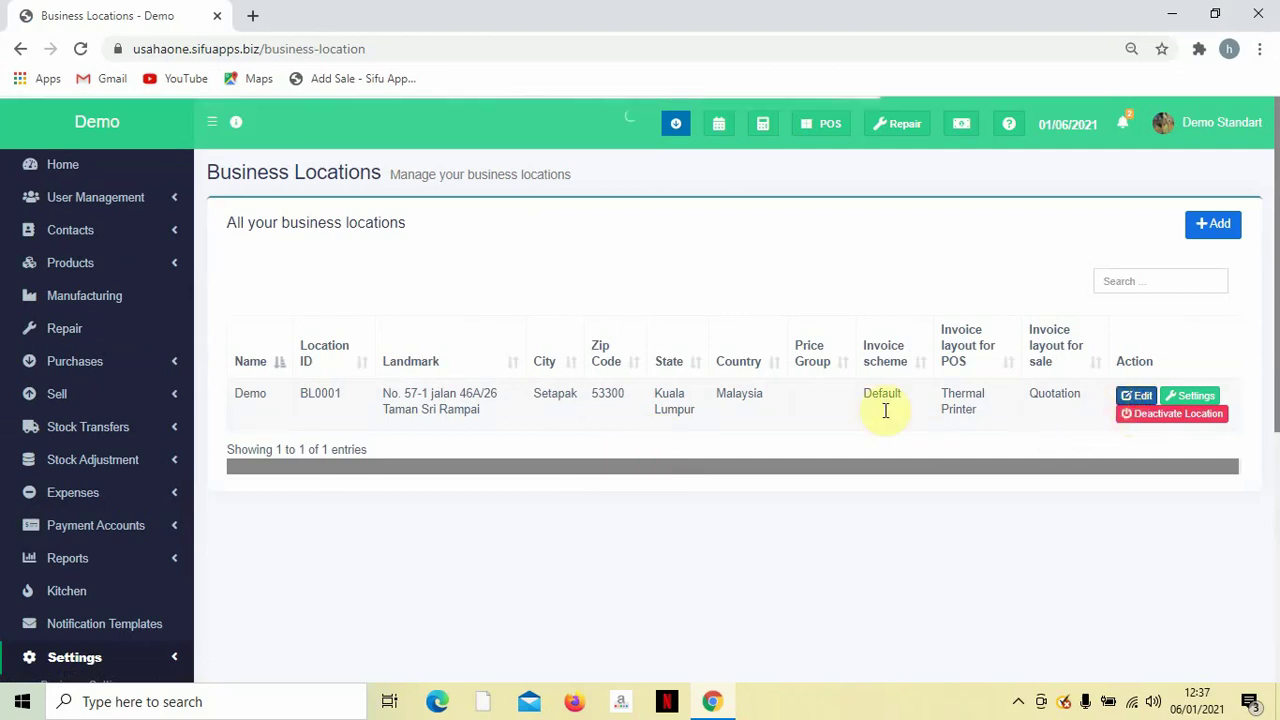
pyautogui.scroll(-3, 730, 409)
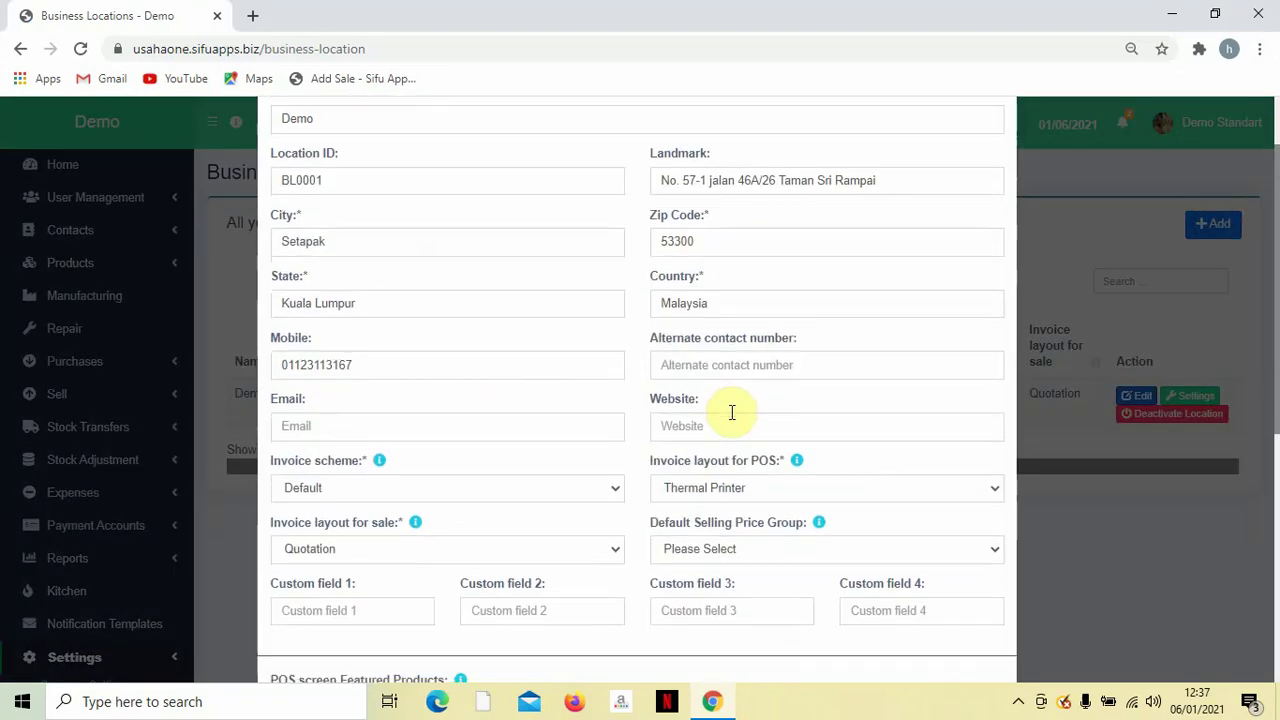
pyautogui.scroll(1, 729, 409)
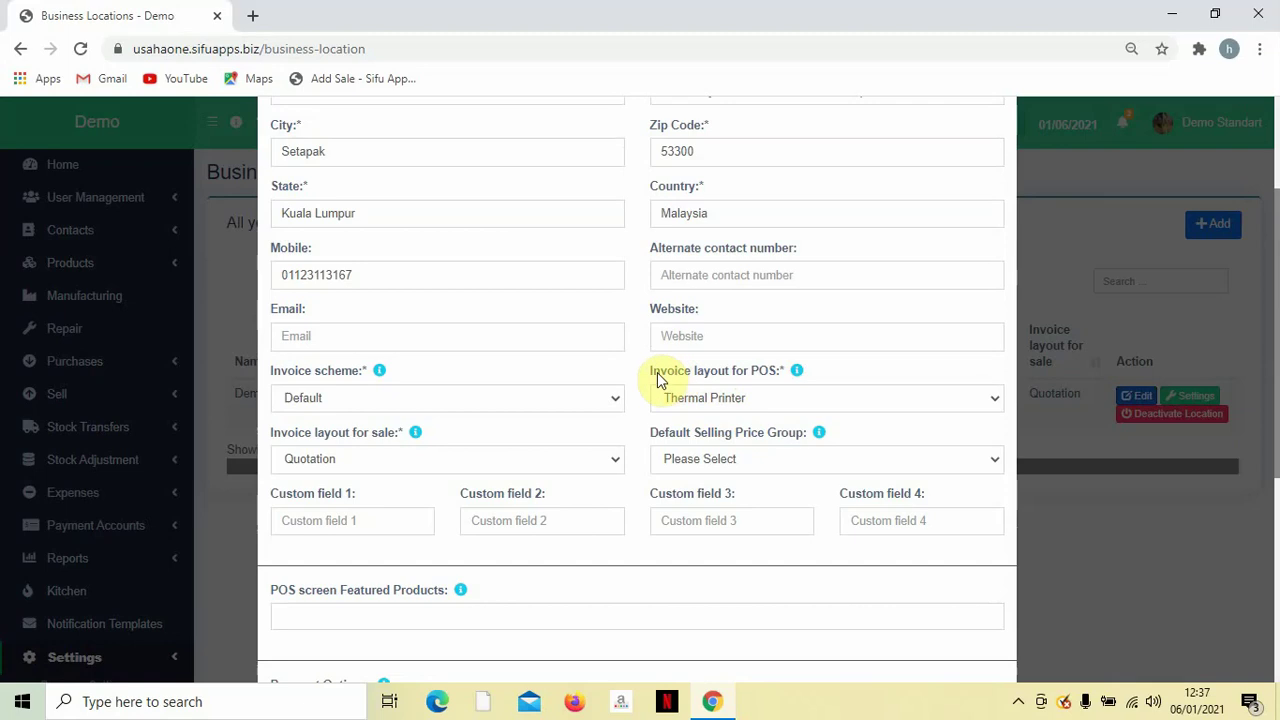
pyautogui.moveTo(776, 373); pyautogui.dragTo(757, 393)
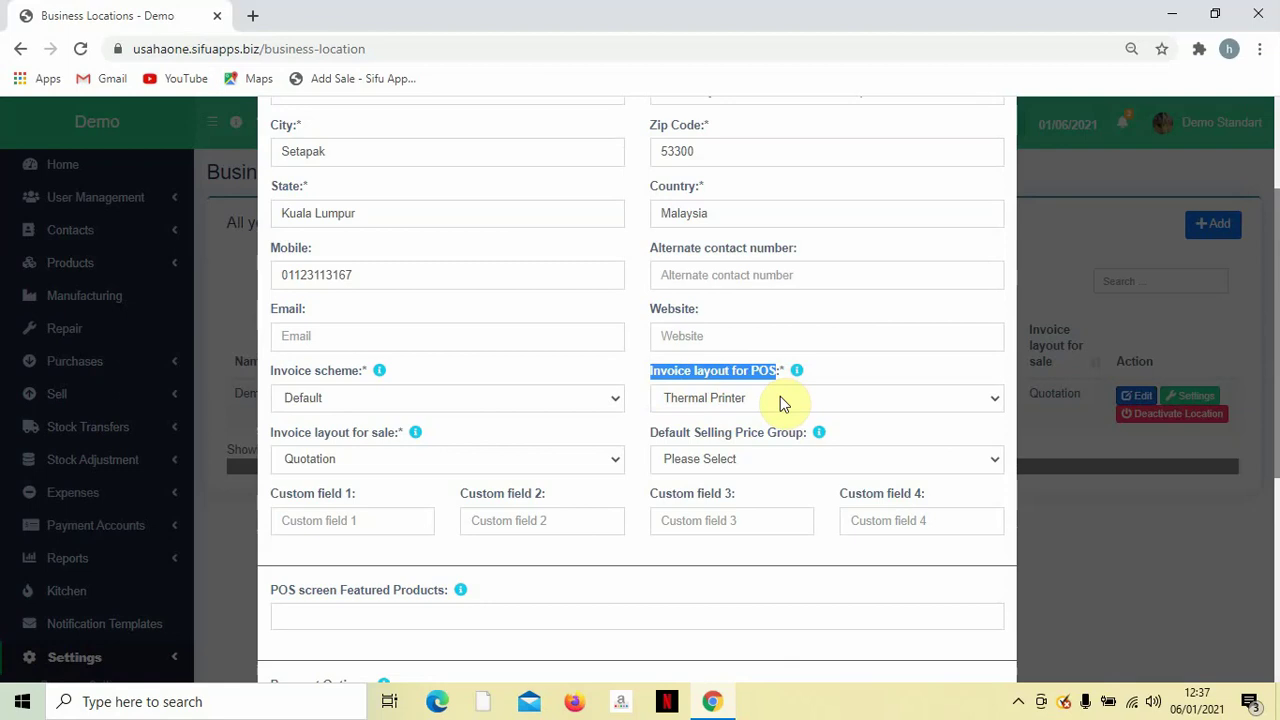
pyautogui.click(780, 398)
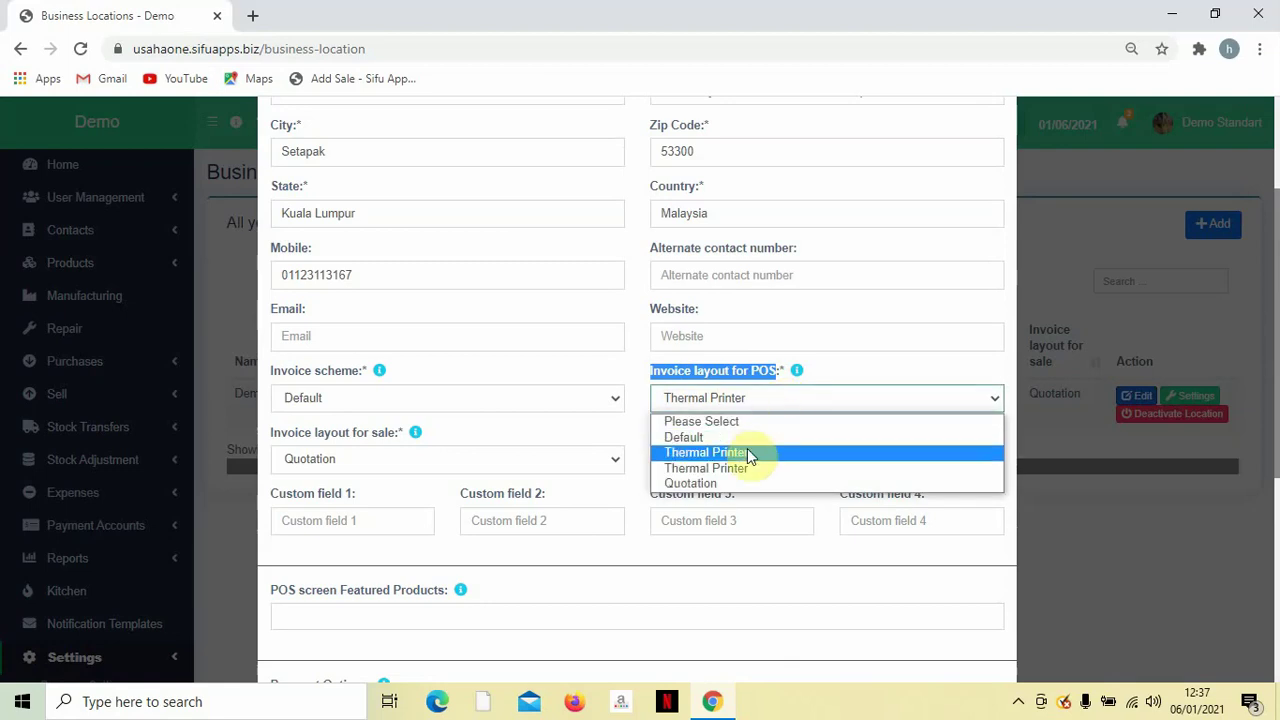
pyautogui.click(750, 455)
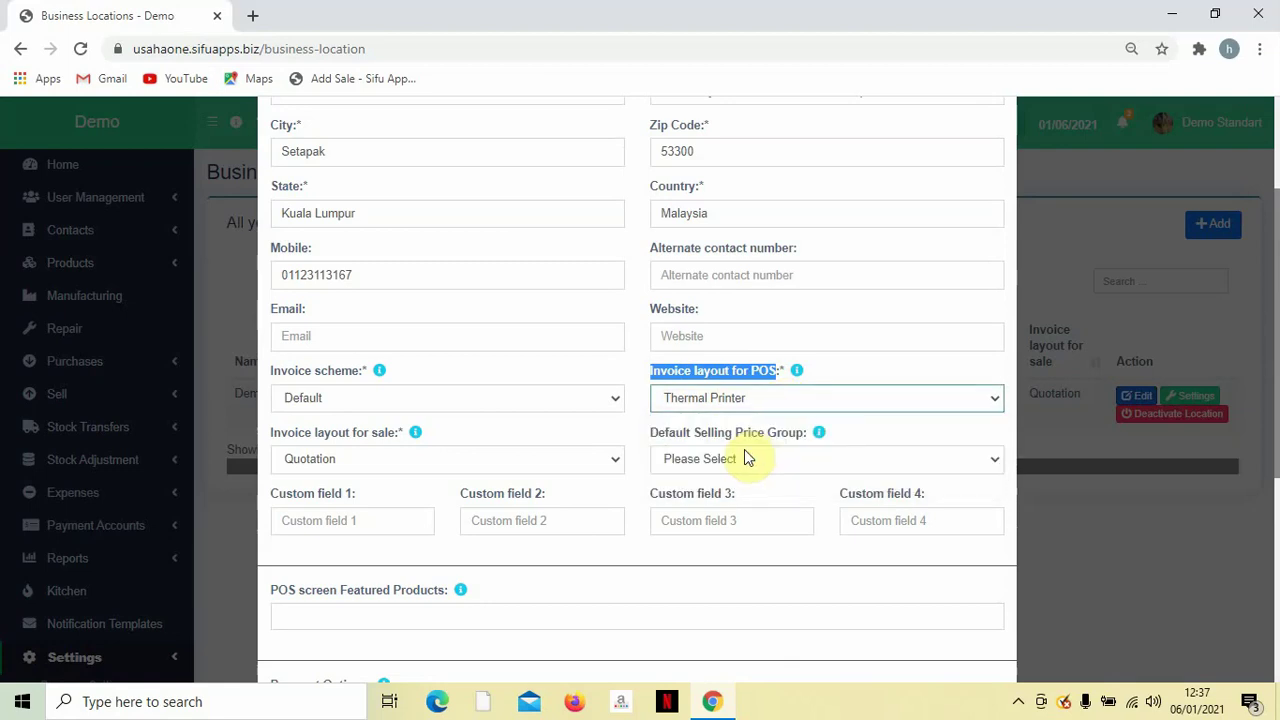
pyautogui.click(557, 459)
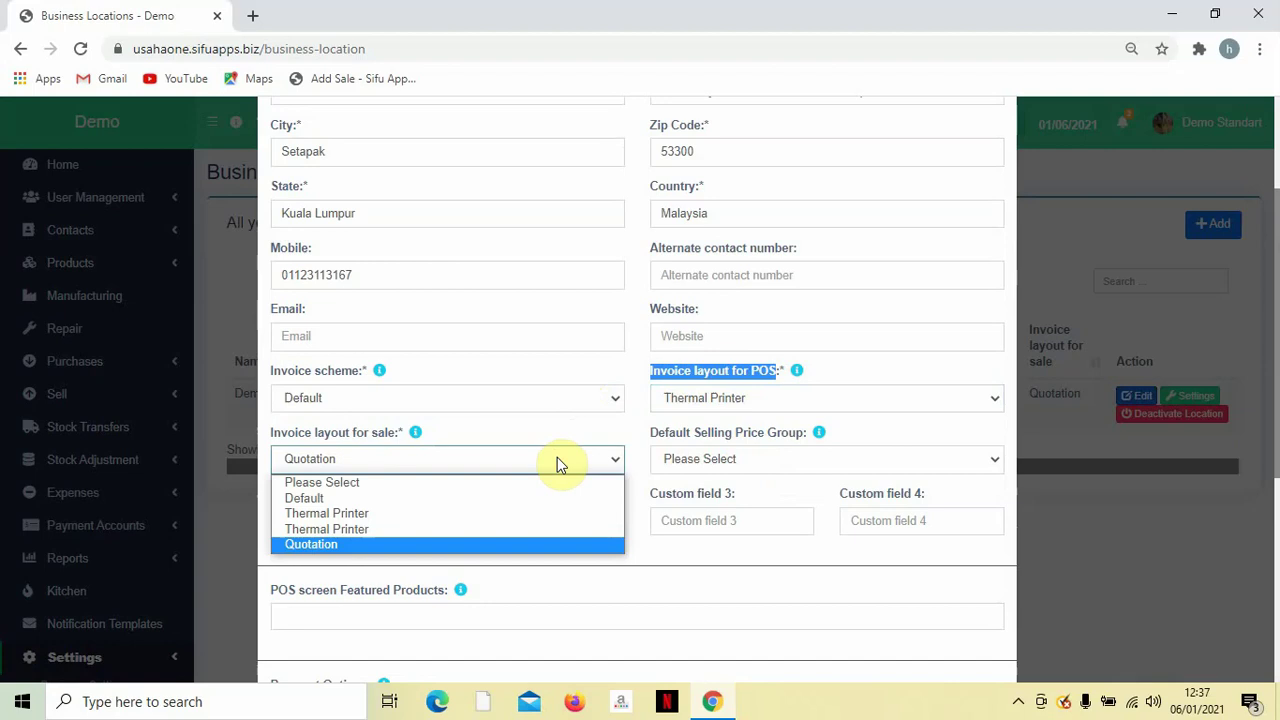
pyautogui.click(434, 544)
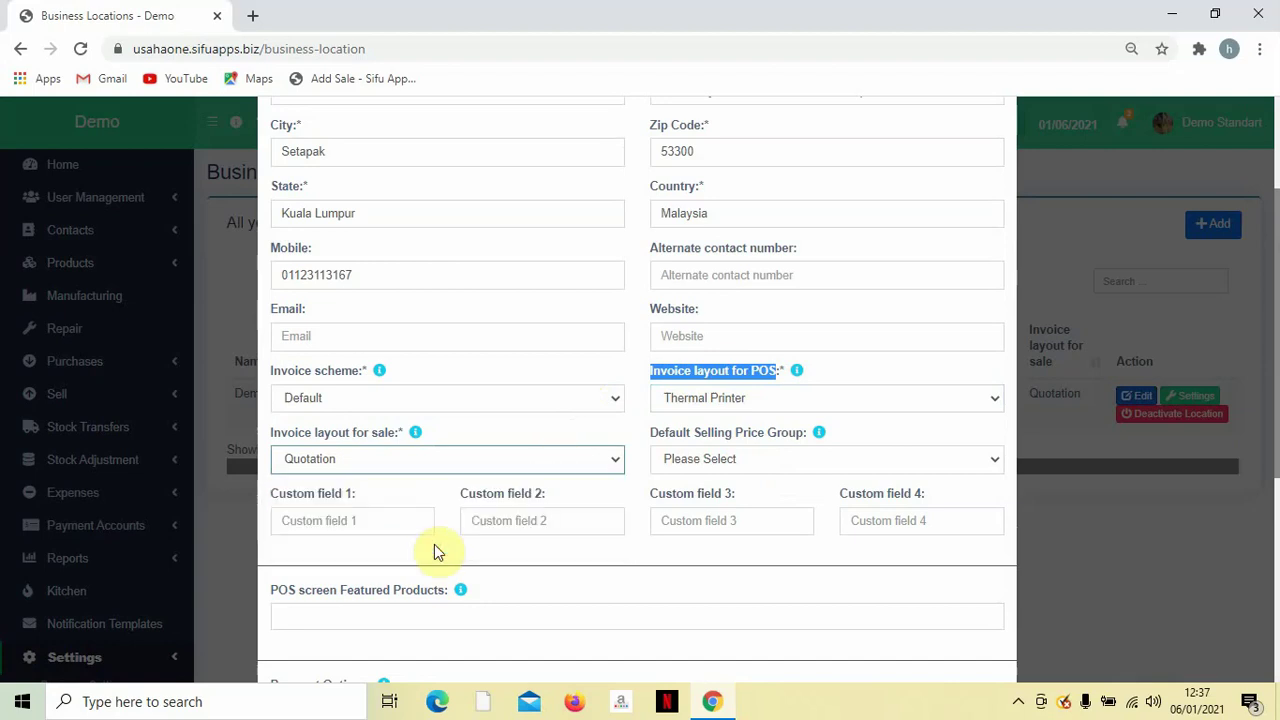
# Set the invoice scheme to Default and reconfirm Thermal Printer as the POS invoice layout.
pyautogui.scroll(2, 497, 420)
pyautogui.scroll(-2, 490, 474)
pyautogui.click(510, 397)
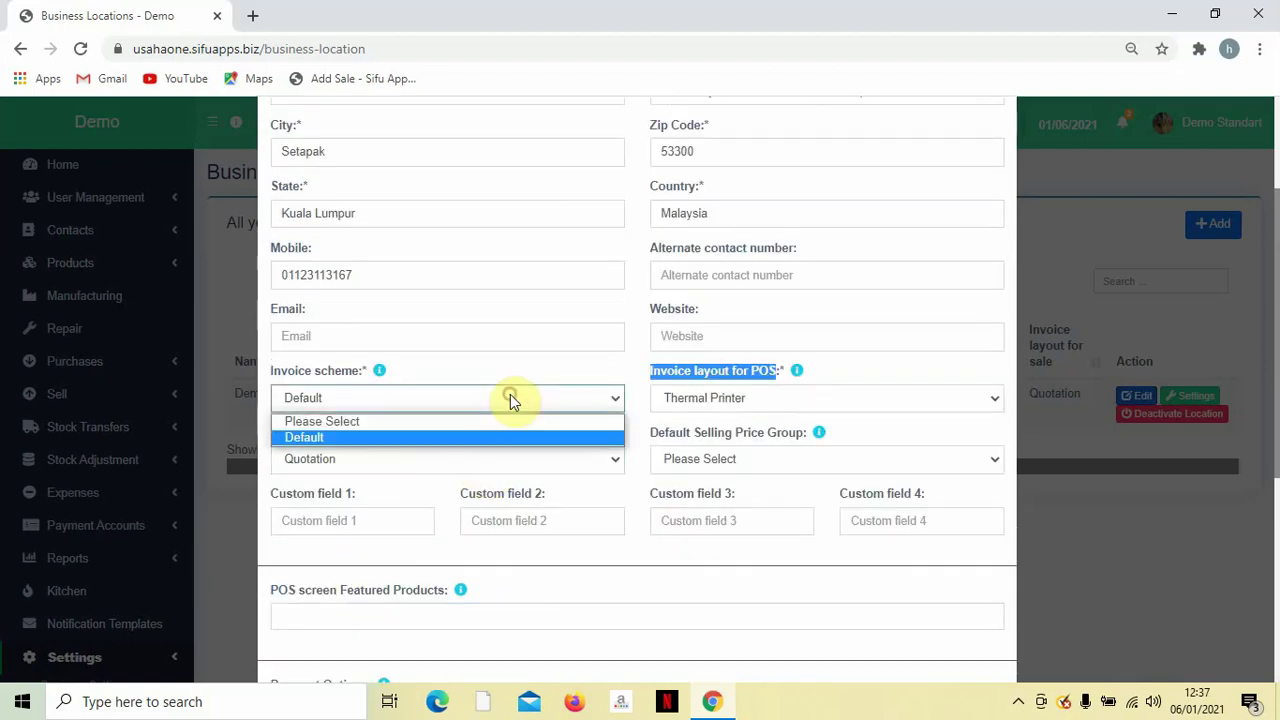
pyautogui.click(476, 437)
pyautogui.scroll(-2, 683, 423)
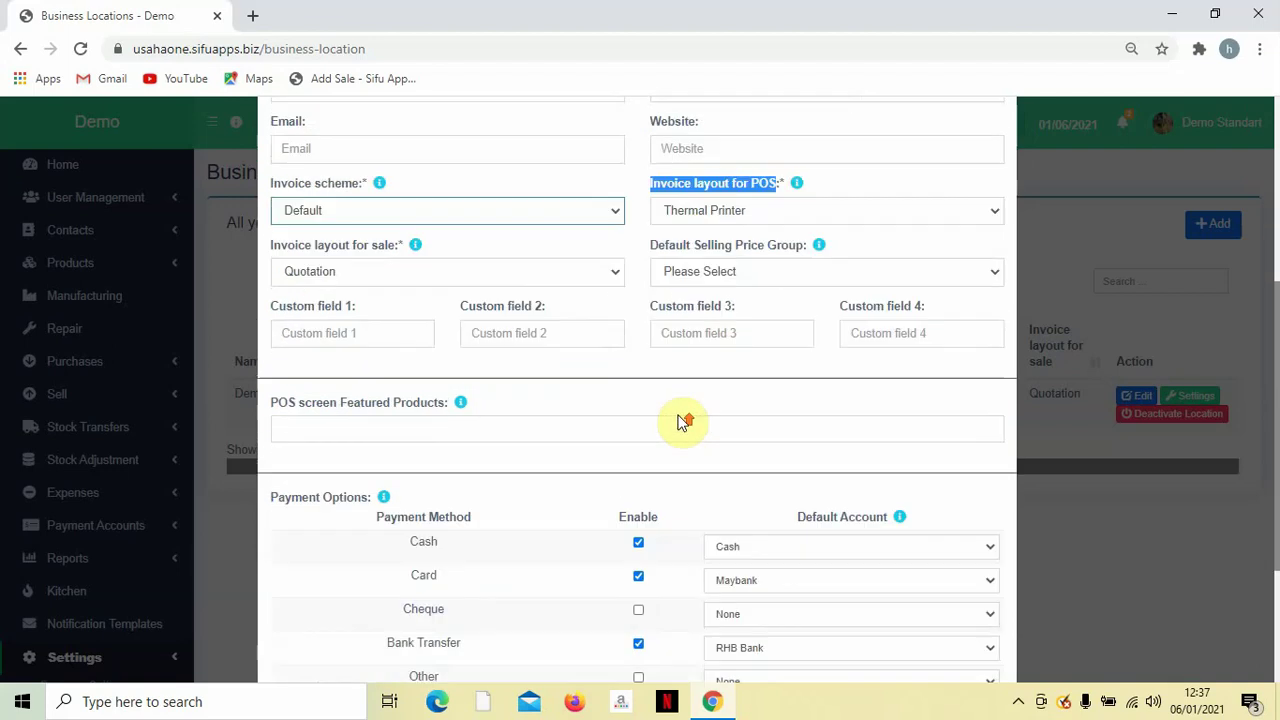
pyautogui.scroll(2, 670, 347)
pyautogui.scroll(-1, 774, 374)
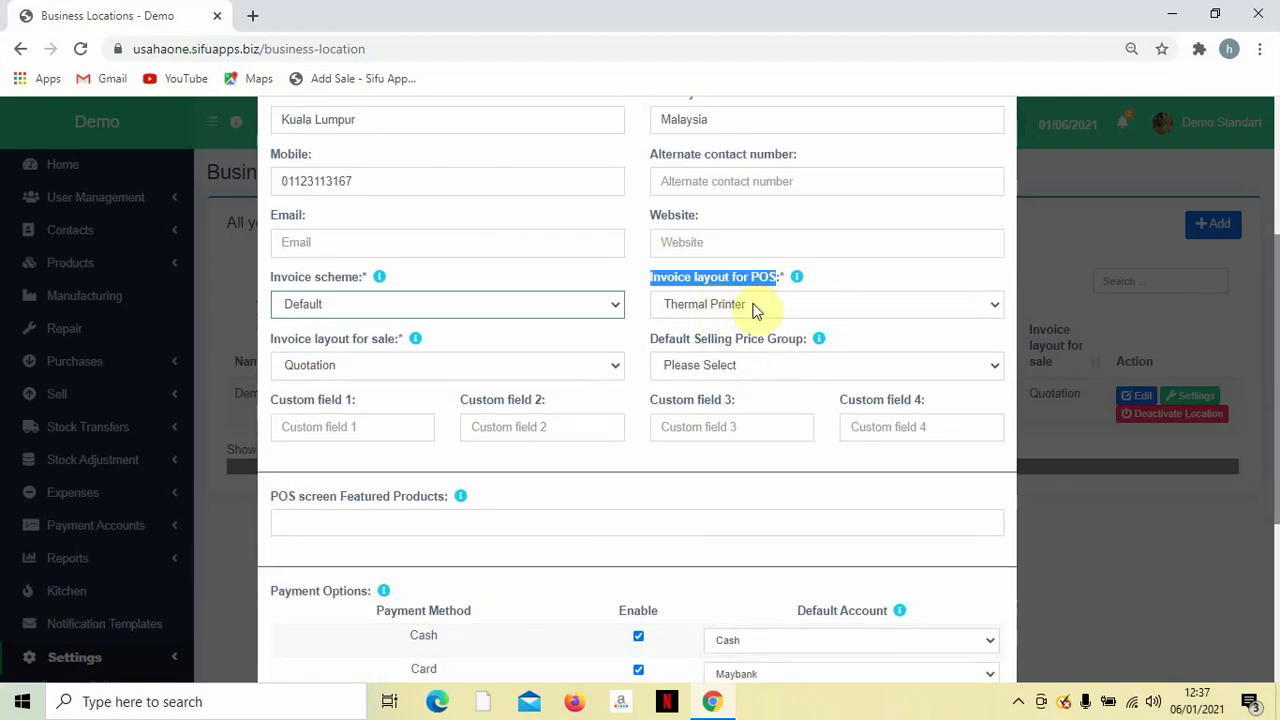
pyautogui.scroll(3, 608, 314)
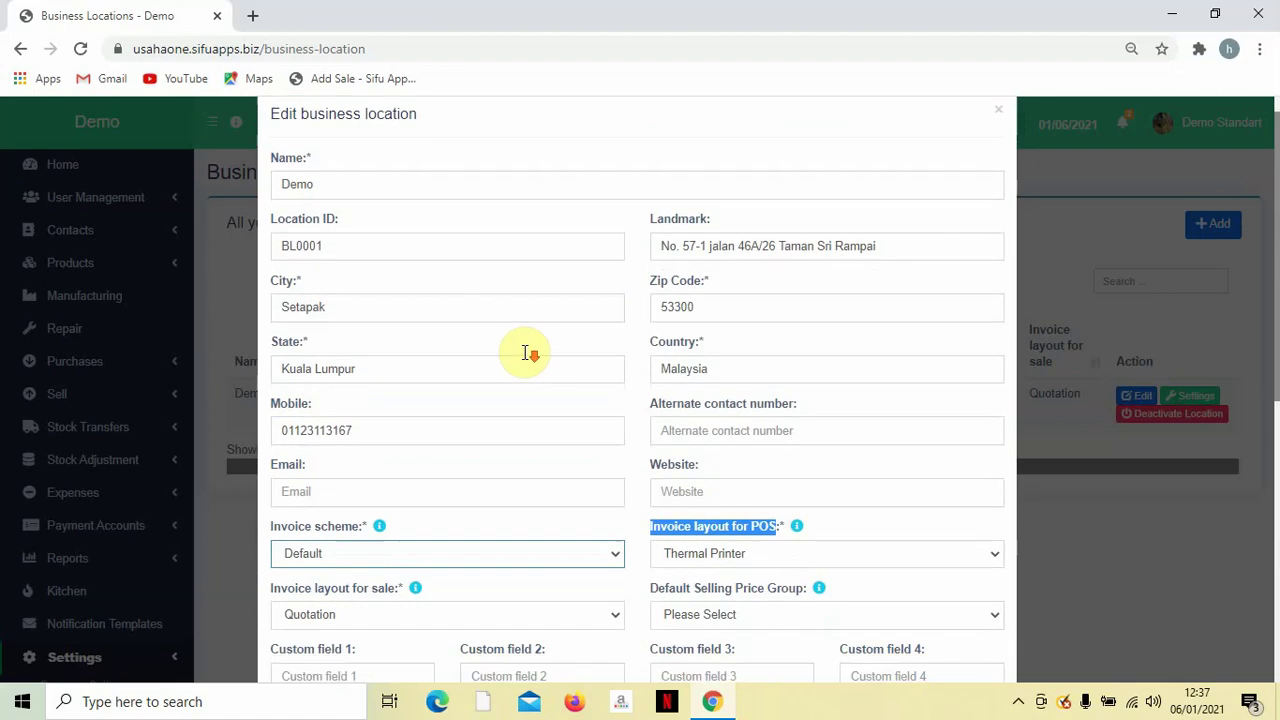
pyautogui.scroll(-4, 451, 457)
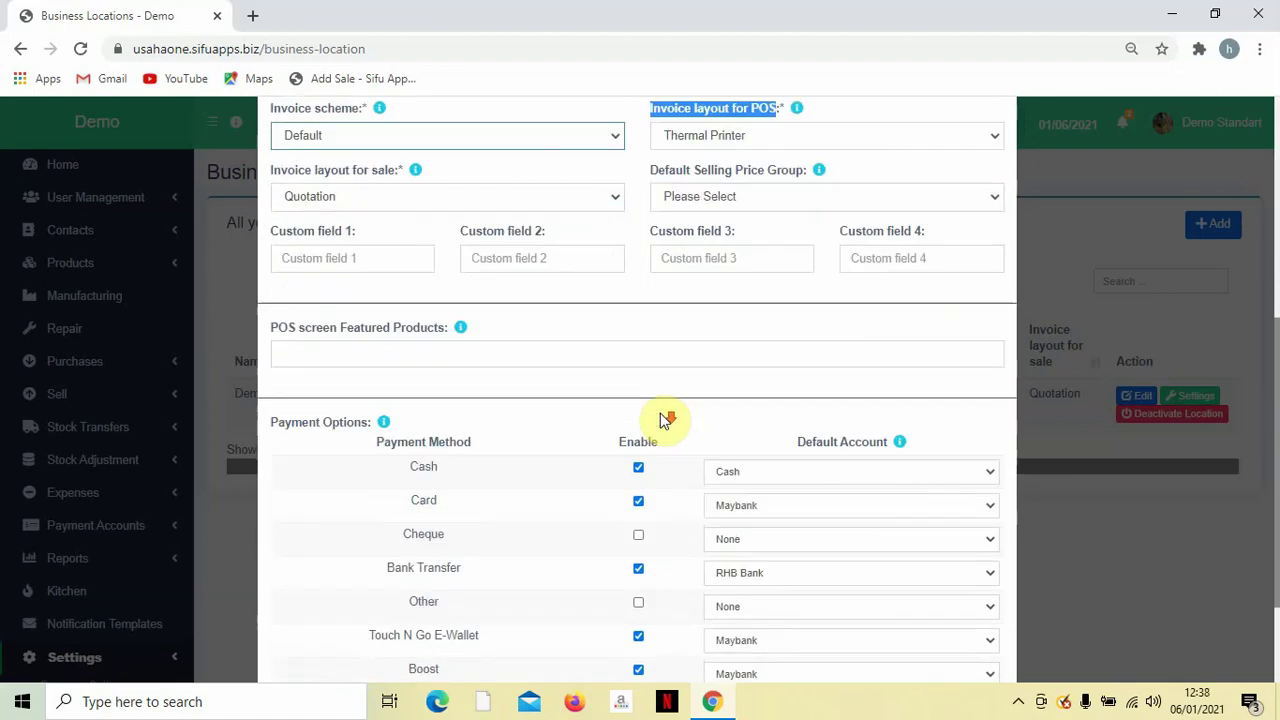
pyautogui.scroll(1, 665, 420)
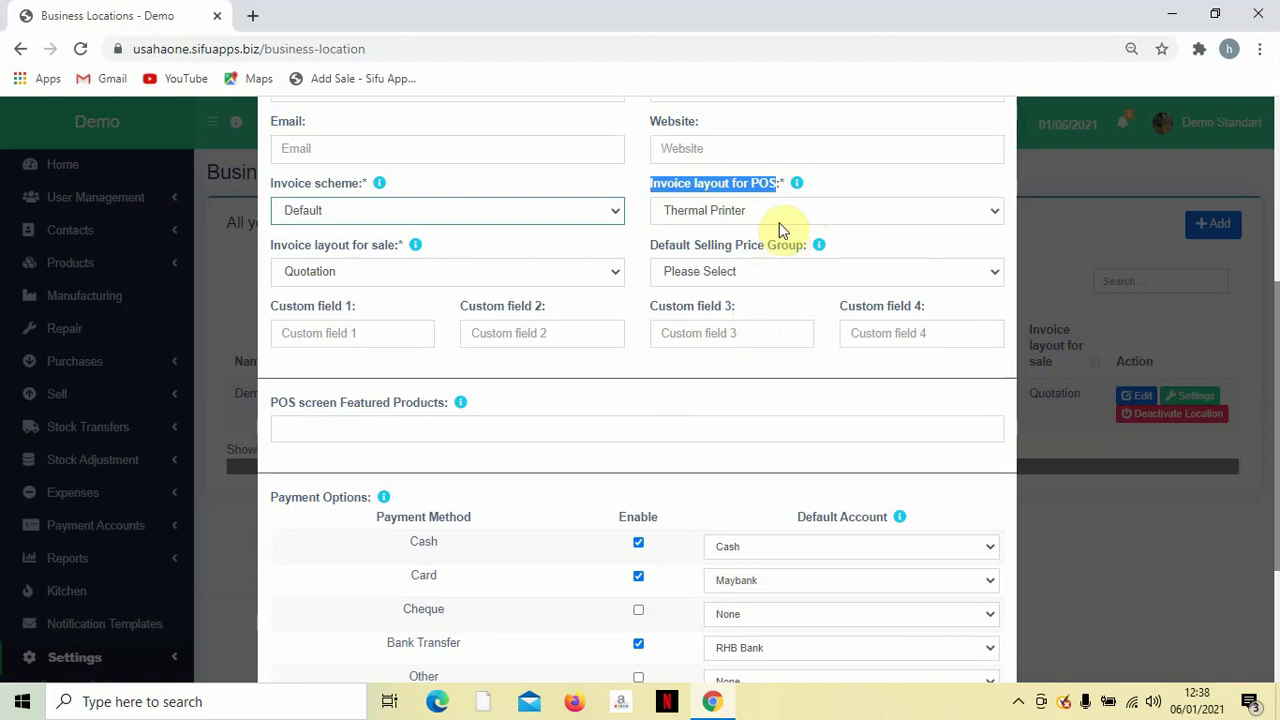
pyautogui.click(778, 212)
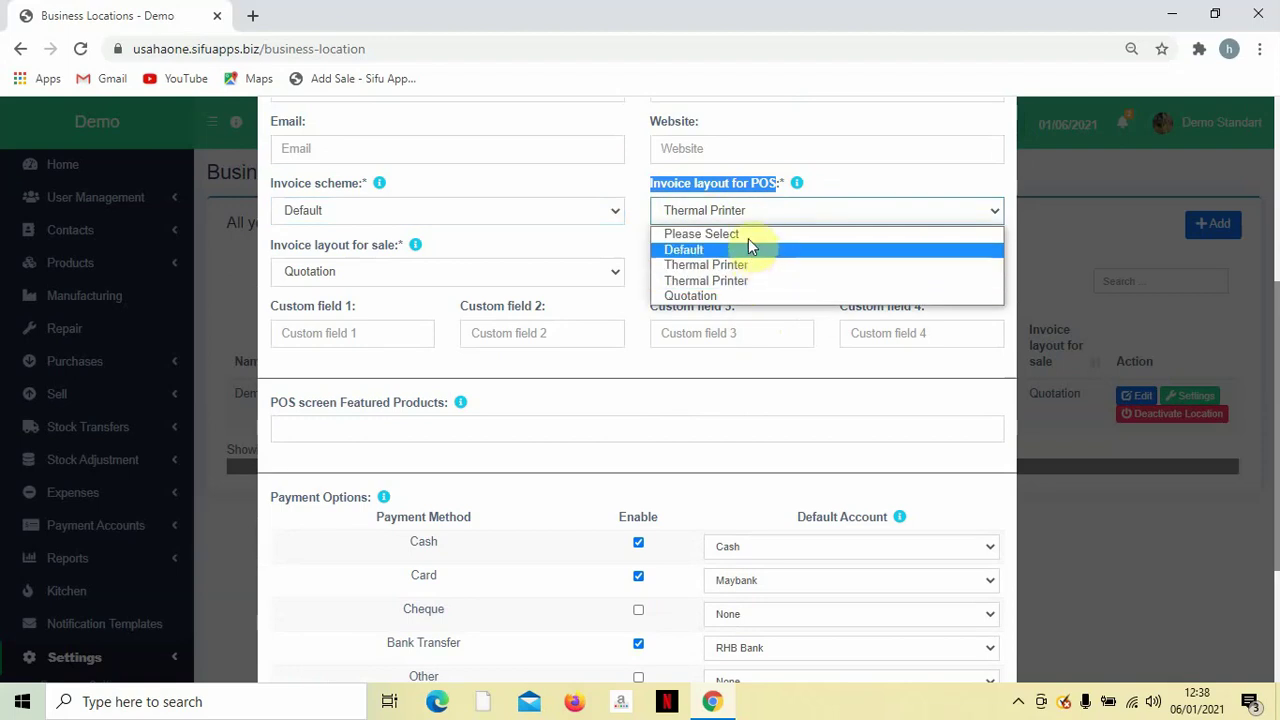
pyautogui.click(743, 265)
pyautogui.scroll(-1, 755, 473)
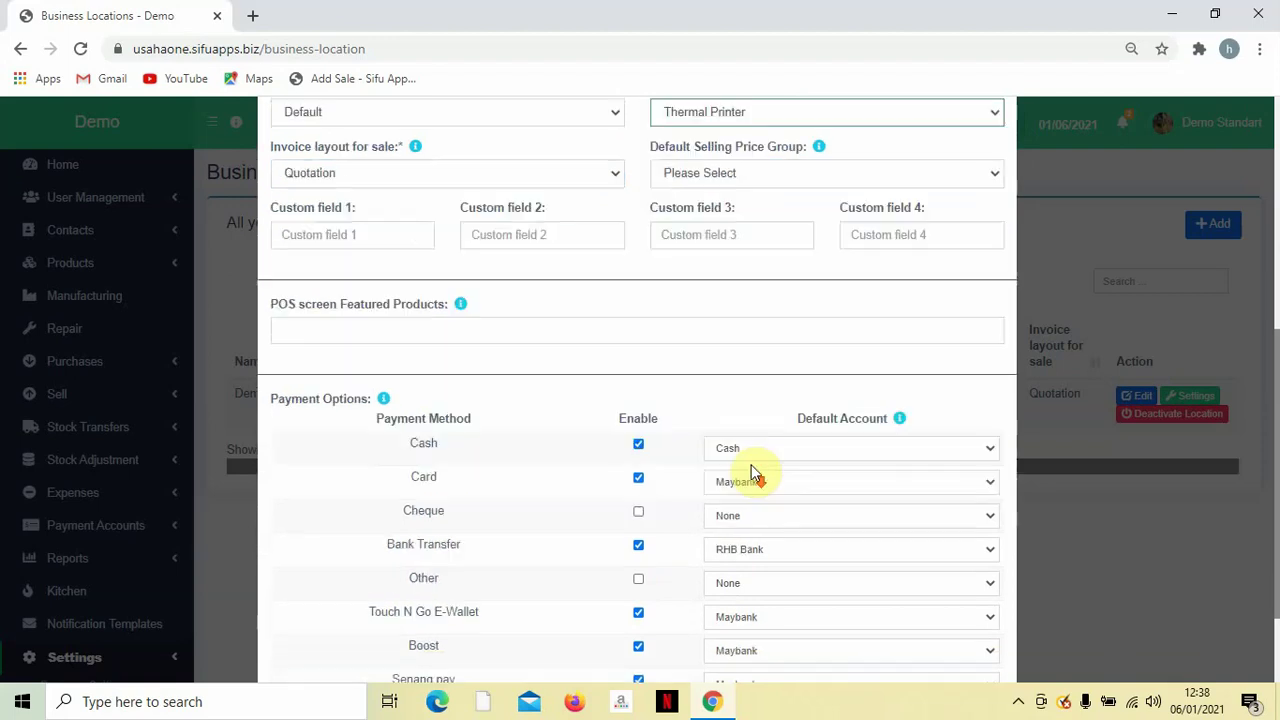
pyautogui.scroll(-1, 755, 473)
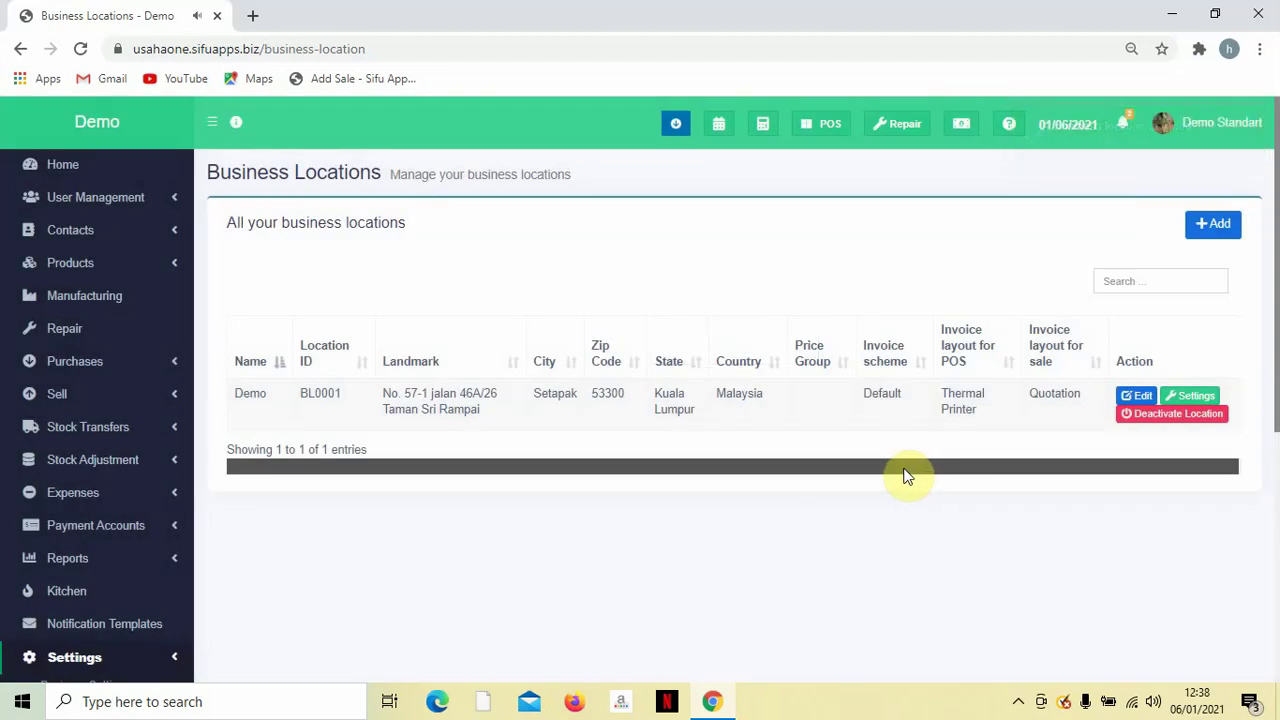
# Navigate from Business Locations via Invoice Settings to the Tax Rates settings page.
pyautogui.scroll(-1, 580, 572)
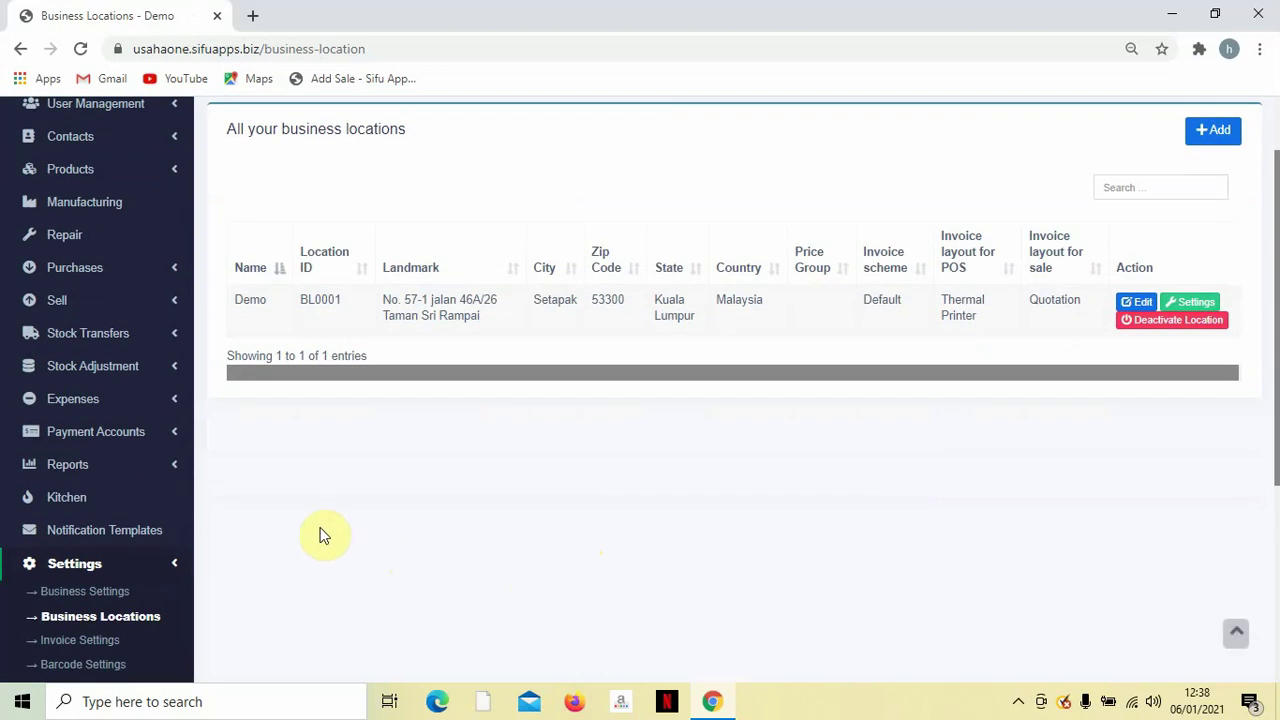
pyautogui.scroll(-1, 320, 536)
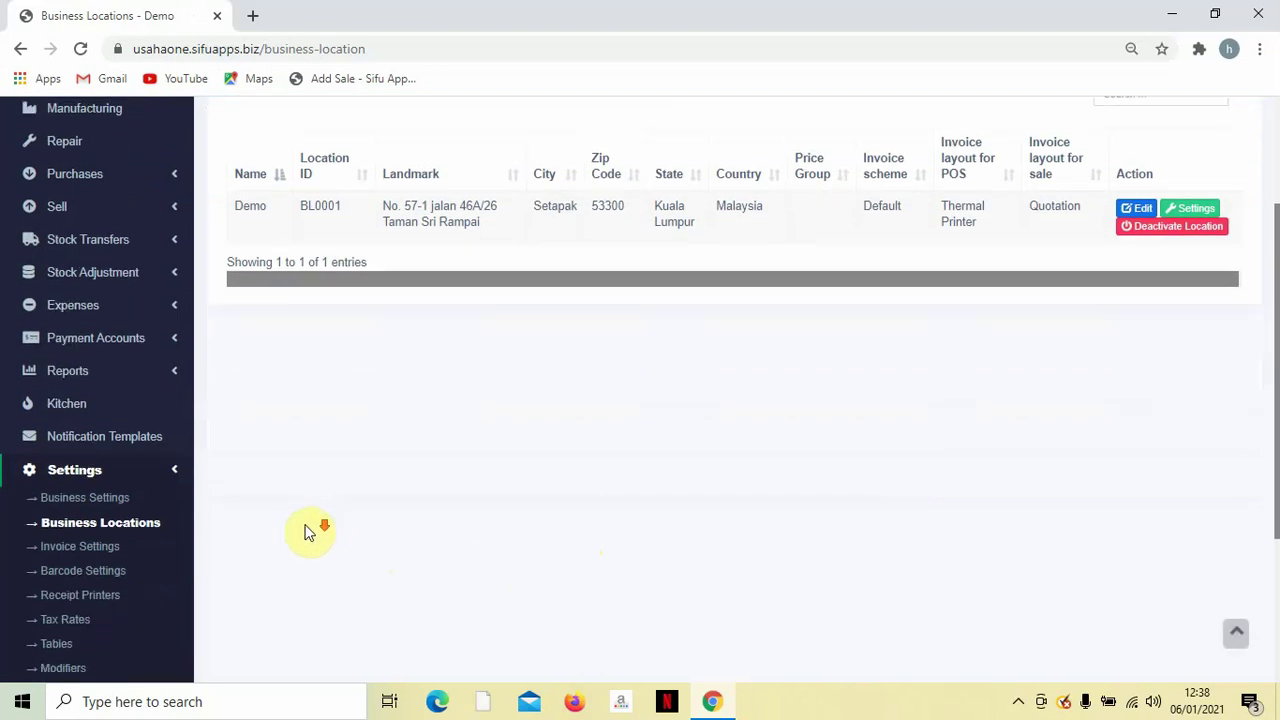
pyautogui.click(84, 548)
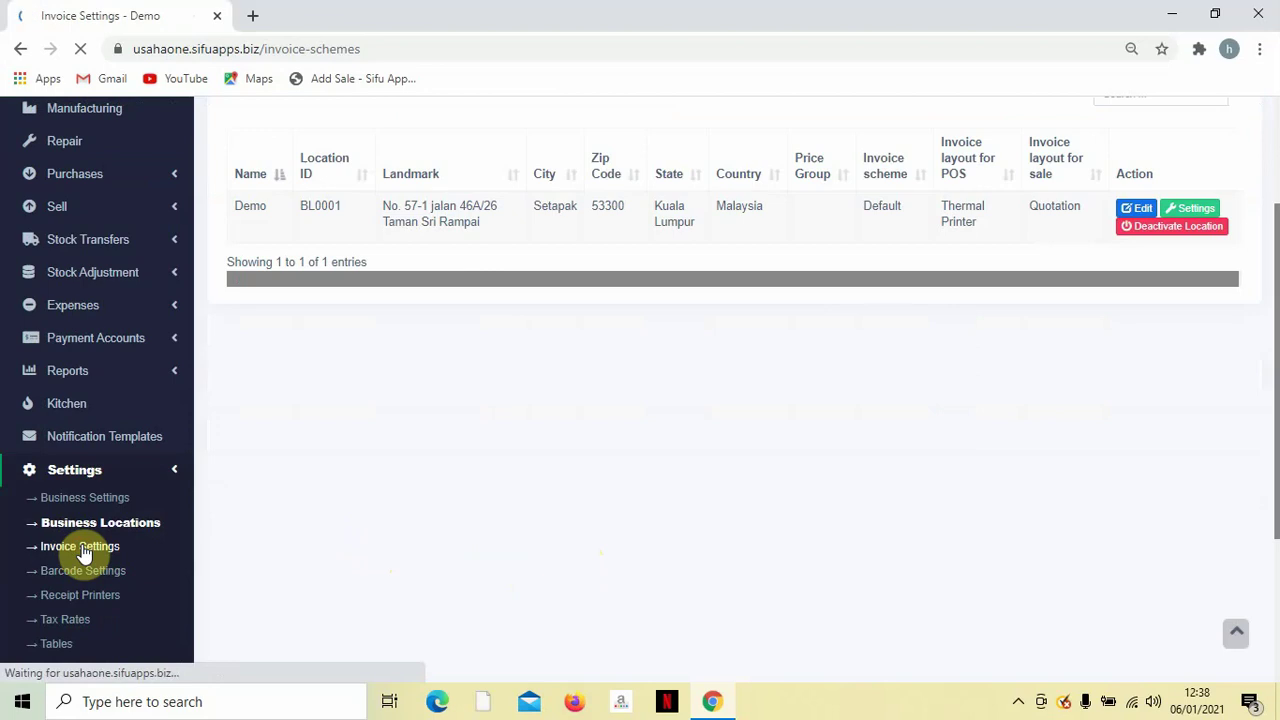
pyautogui.scroll(-1, 100, 565)
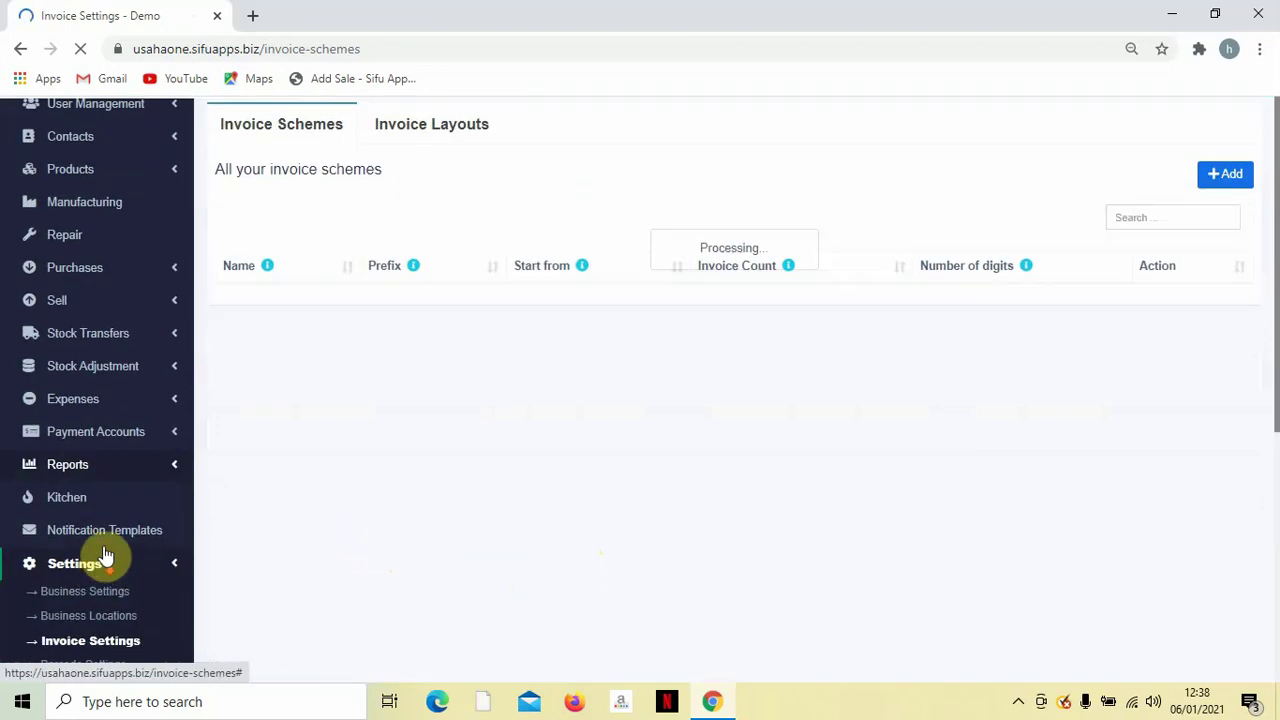
pyautogui.scroll(-1, 110, 588)
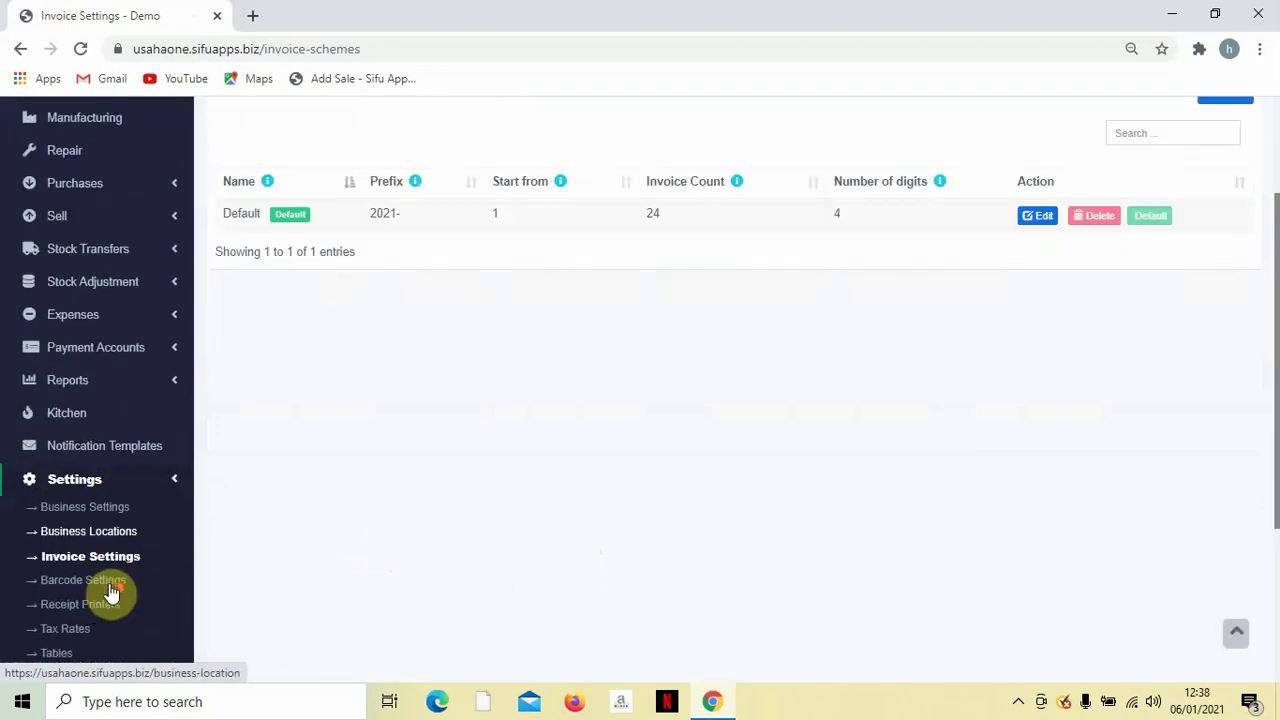
pyautogui.scroll(-2, 72, 530)
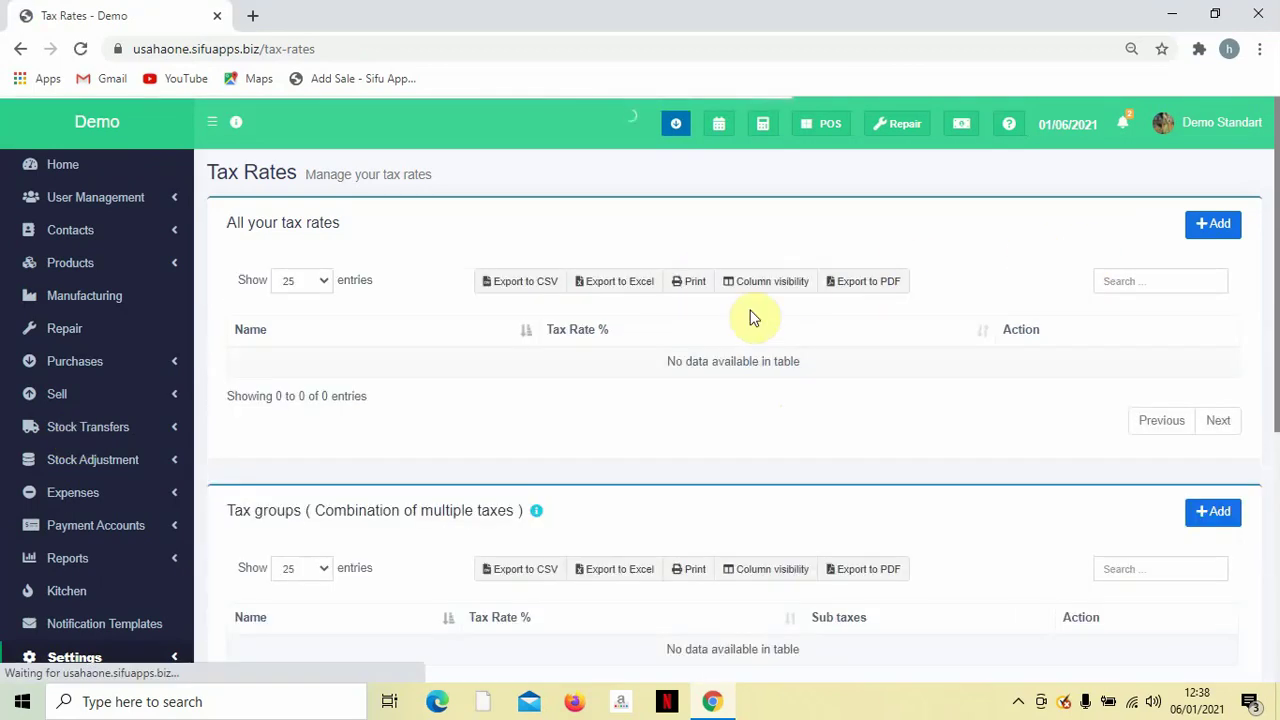
# Add a new tax rate named SSSt at 6%.
pyautogui.click(1228, 226)
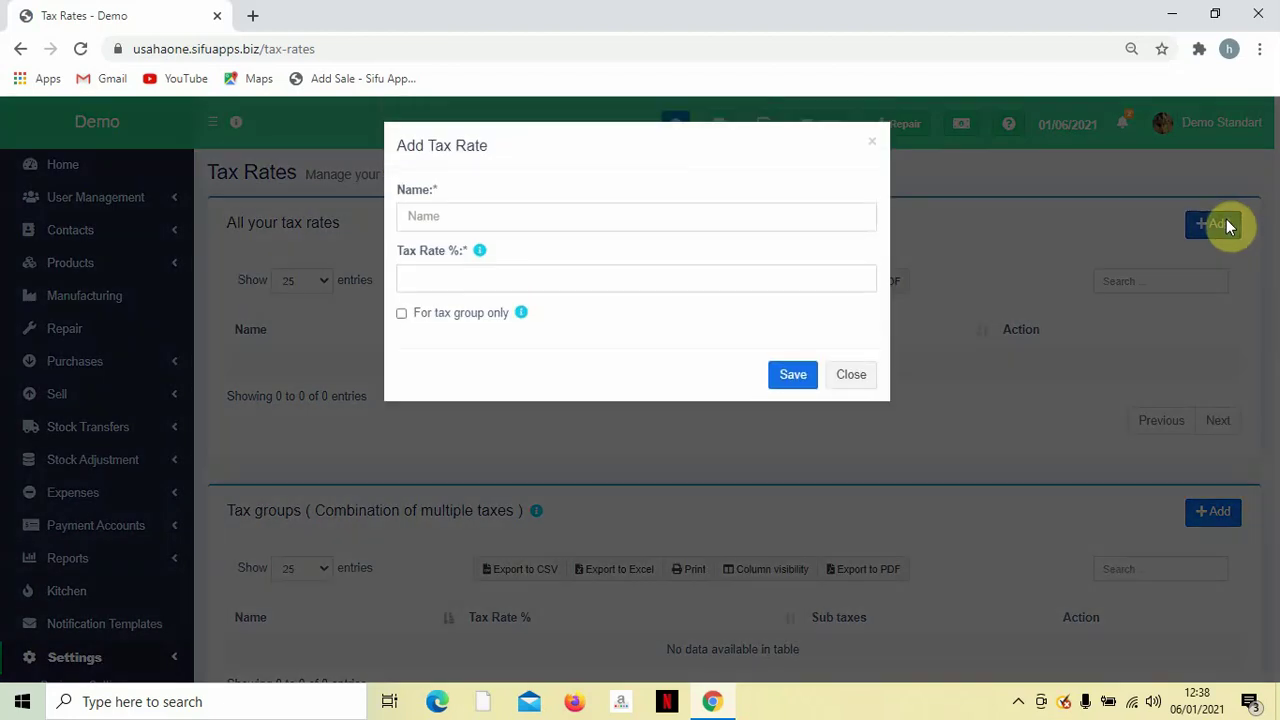
pyautogui.click(609, 212)
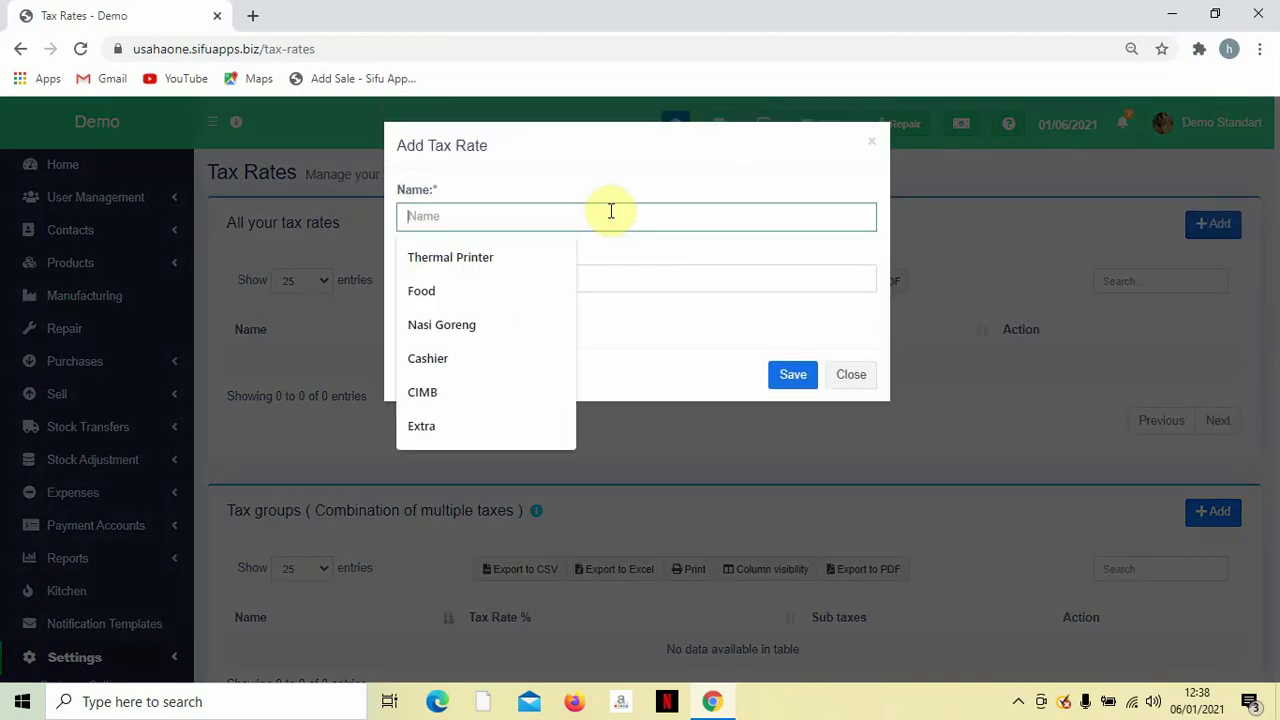
pyautogui.write('SSSt')
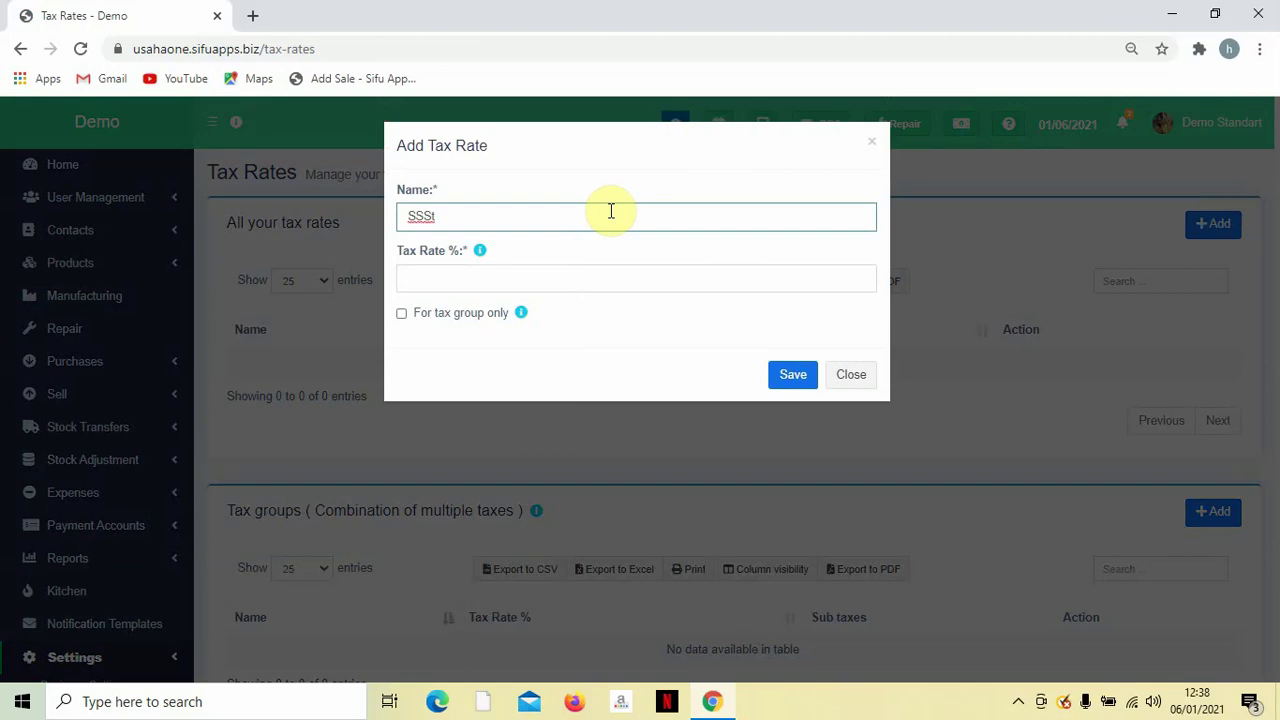
pyautogui.click(607, 288)
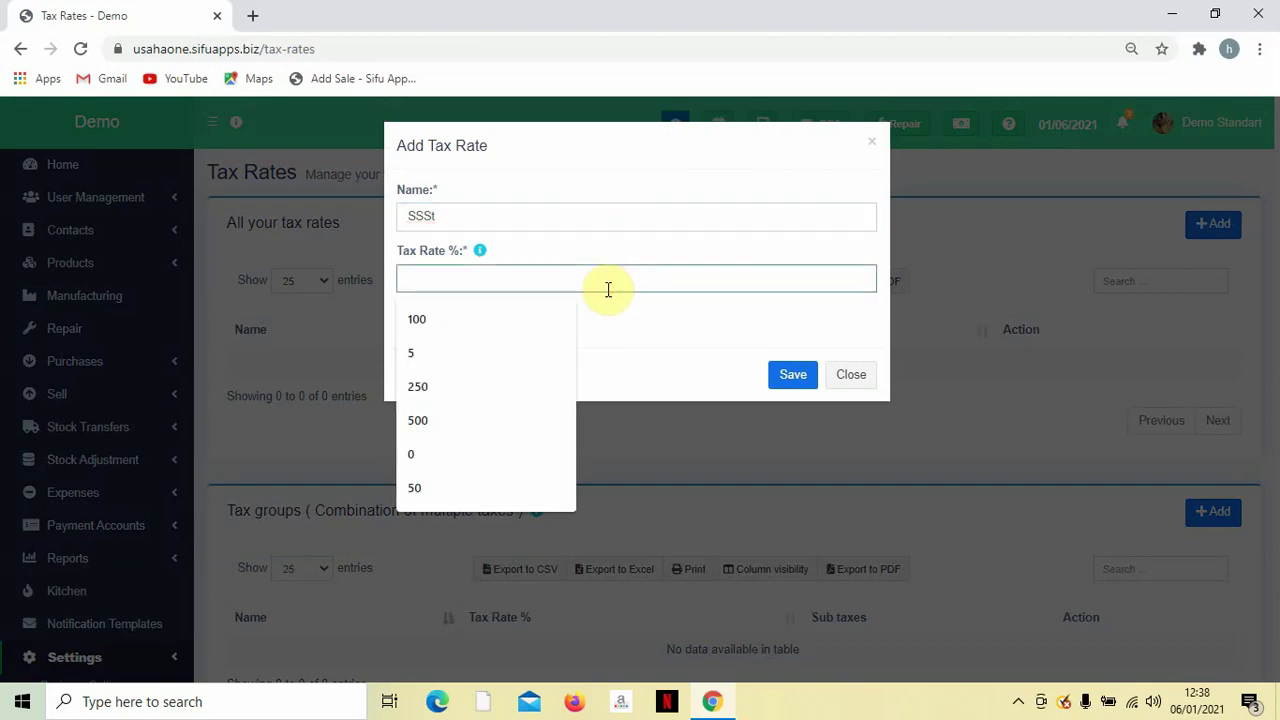
pyautogui.write('6')
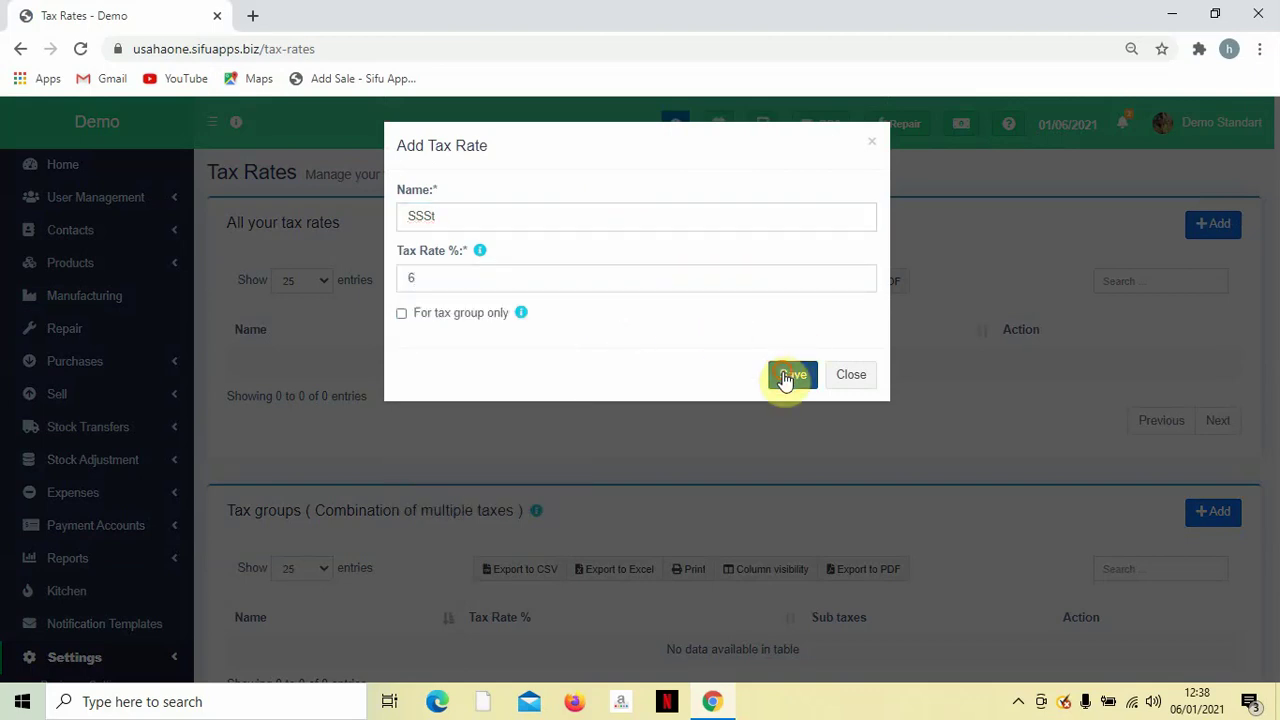
pyautogui.click(790, 377)
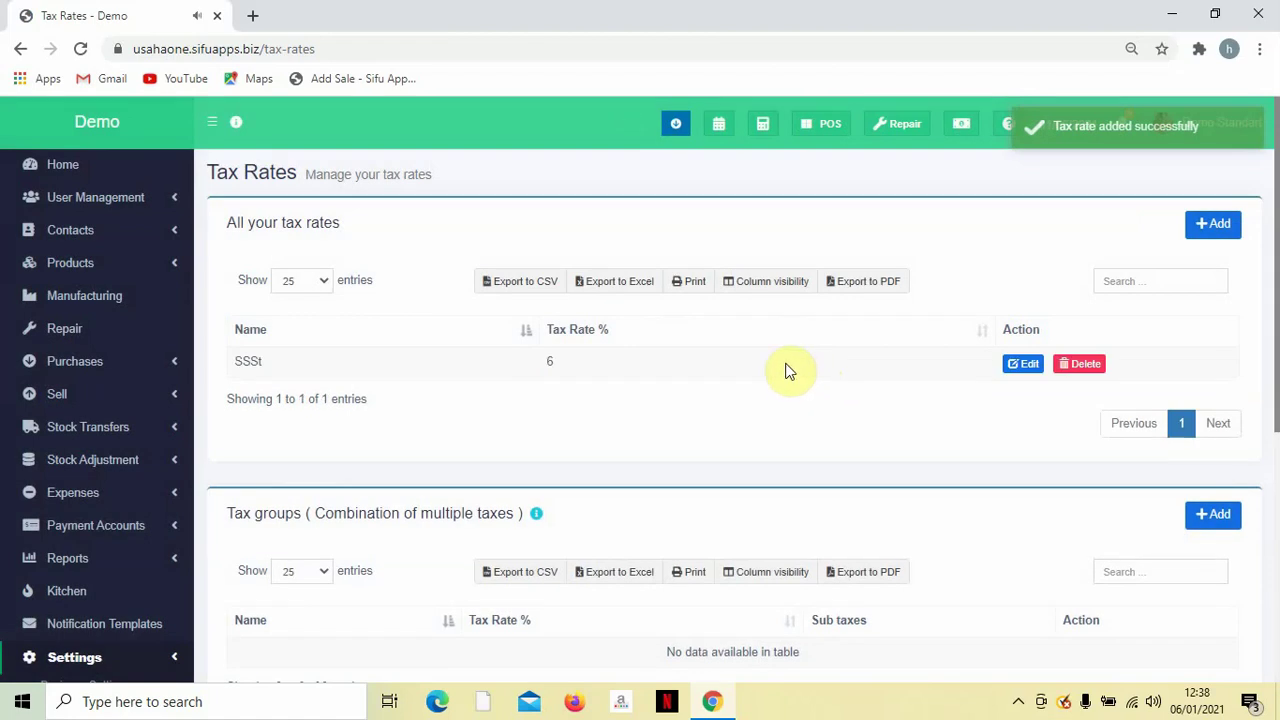
# Reopen the SSSt tax rate and retype its name as SST.
pyautogui.click(1023, 366)
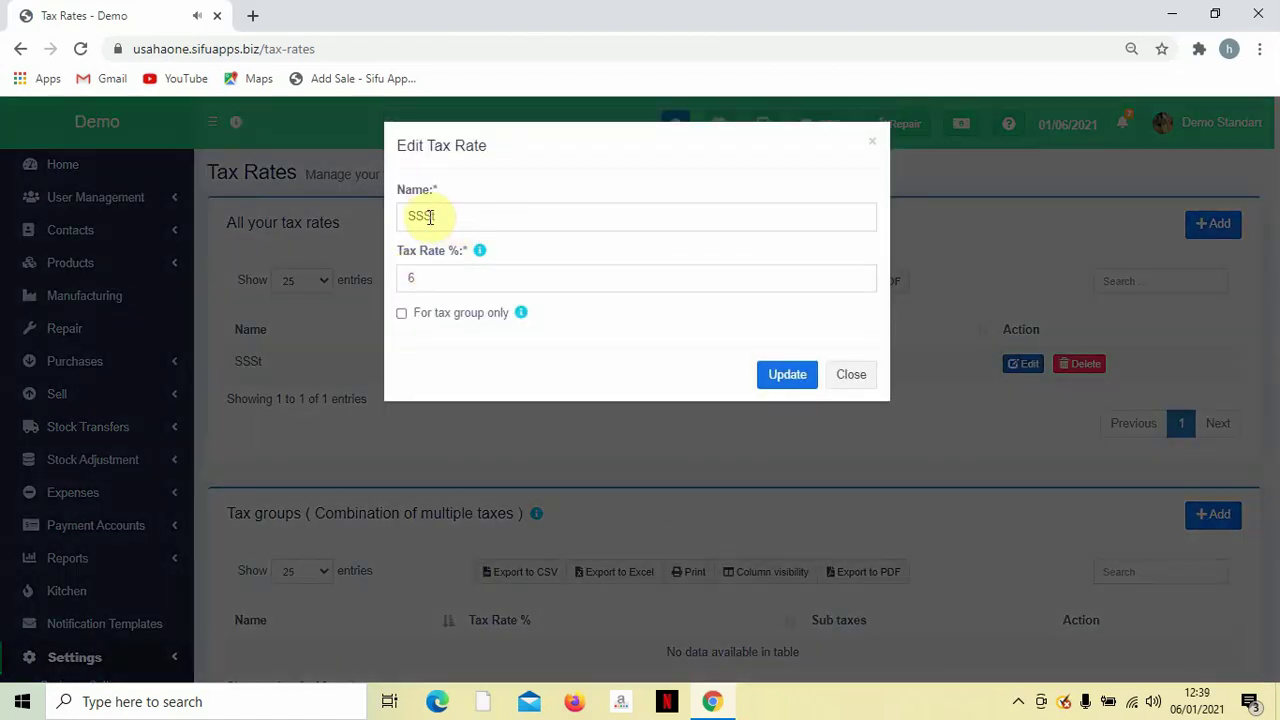
pyautogui.doubleClick(430, 217)
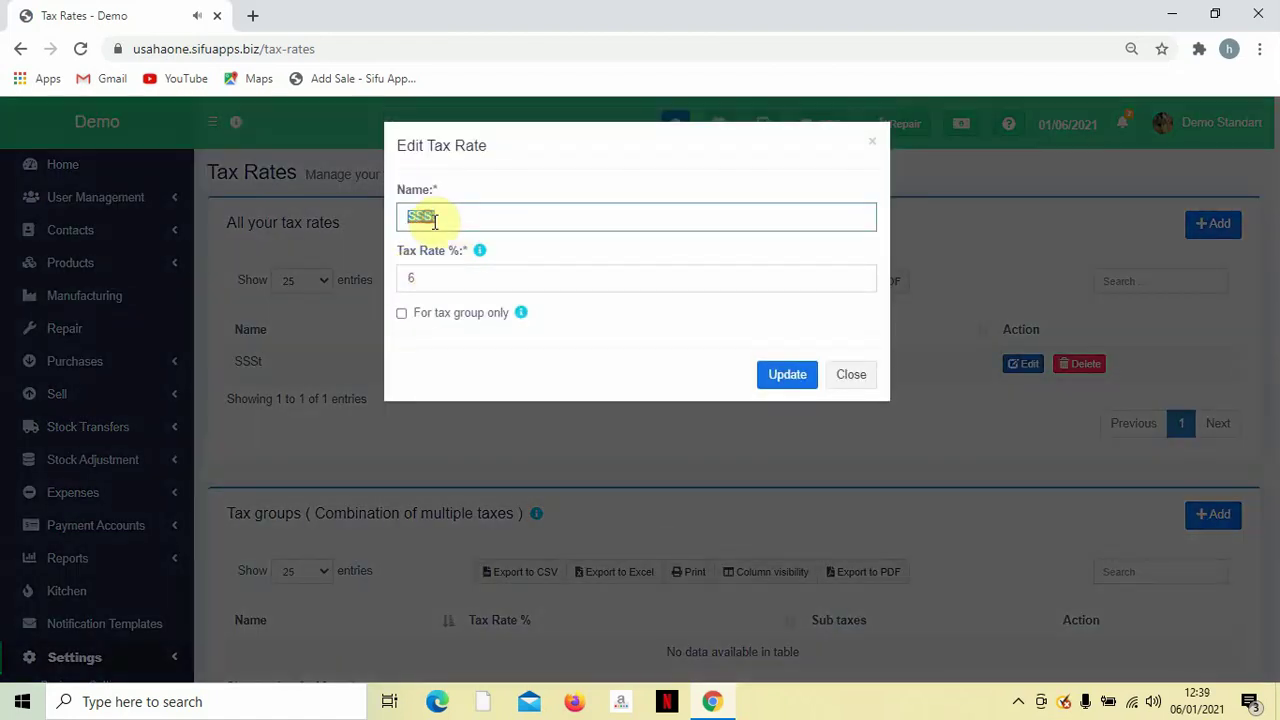
pyautogui.write('SS')
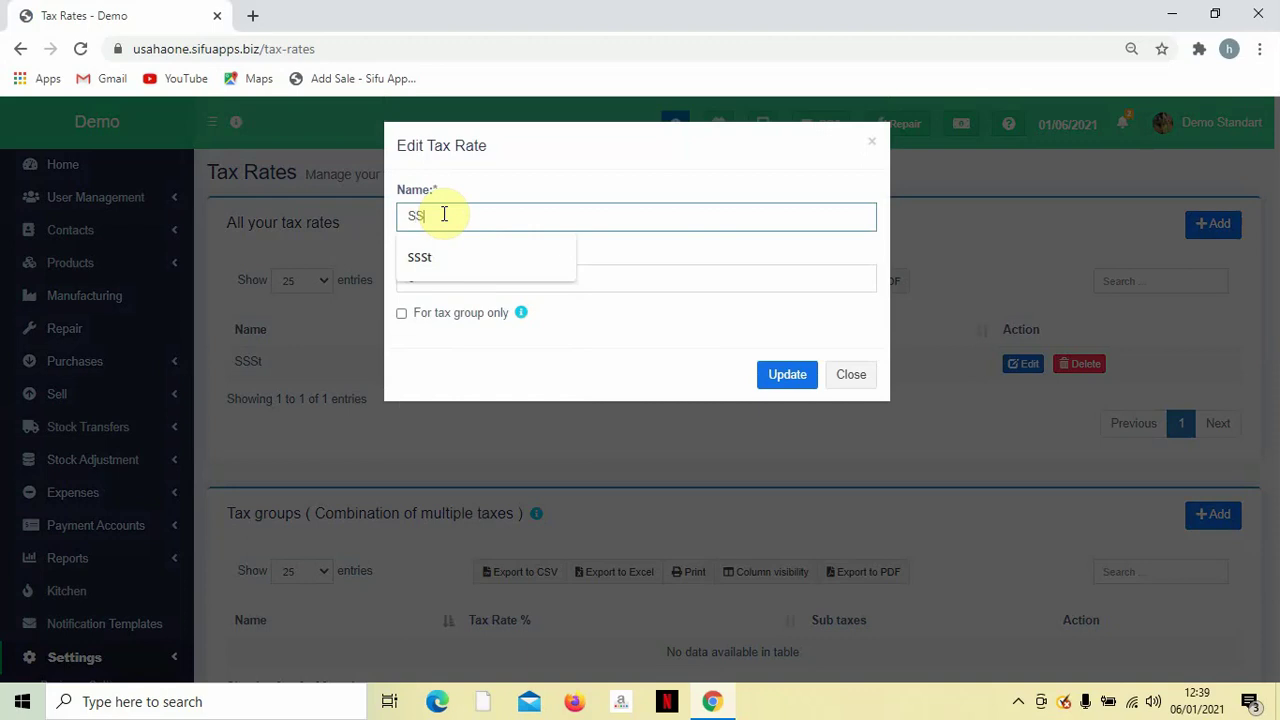
pyautogui.write('T')
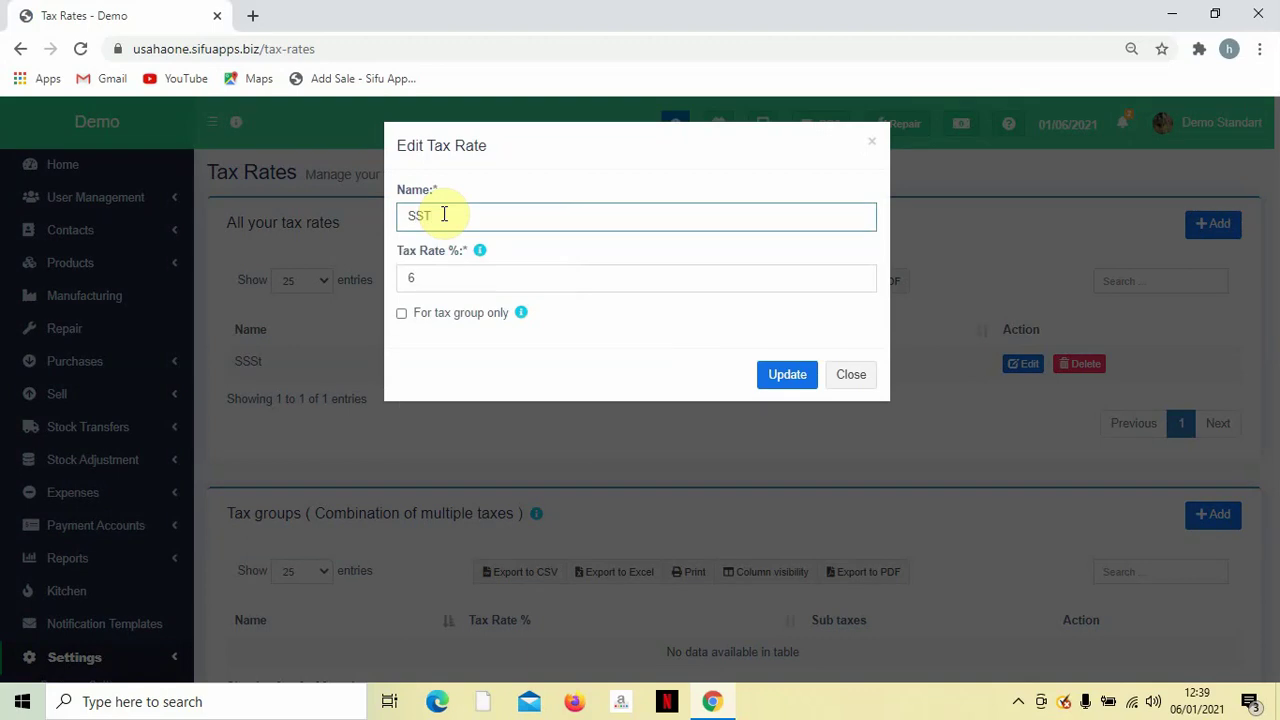
# Save the tax rate as SST and check it shows 6%.
pyautogui.click(787, 373)
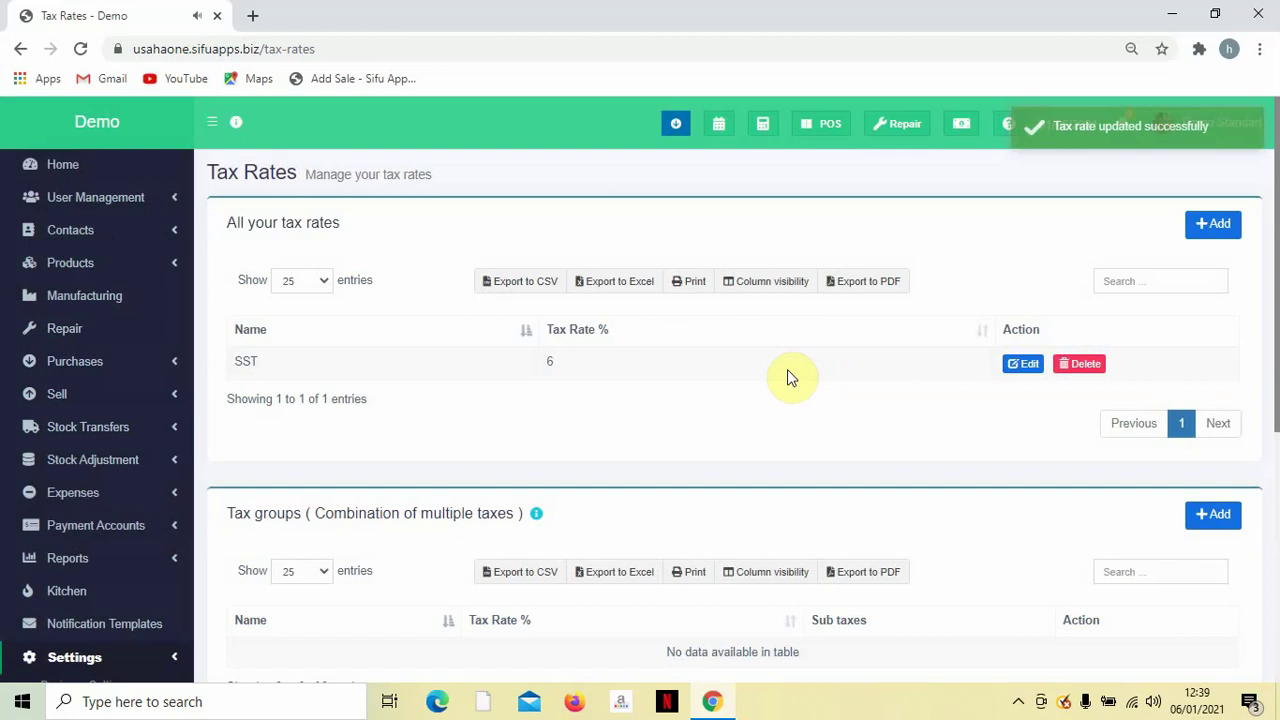
pyautogui.doubleClick(246, 362)
pyautogui.doubleClick(570, 358)
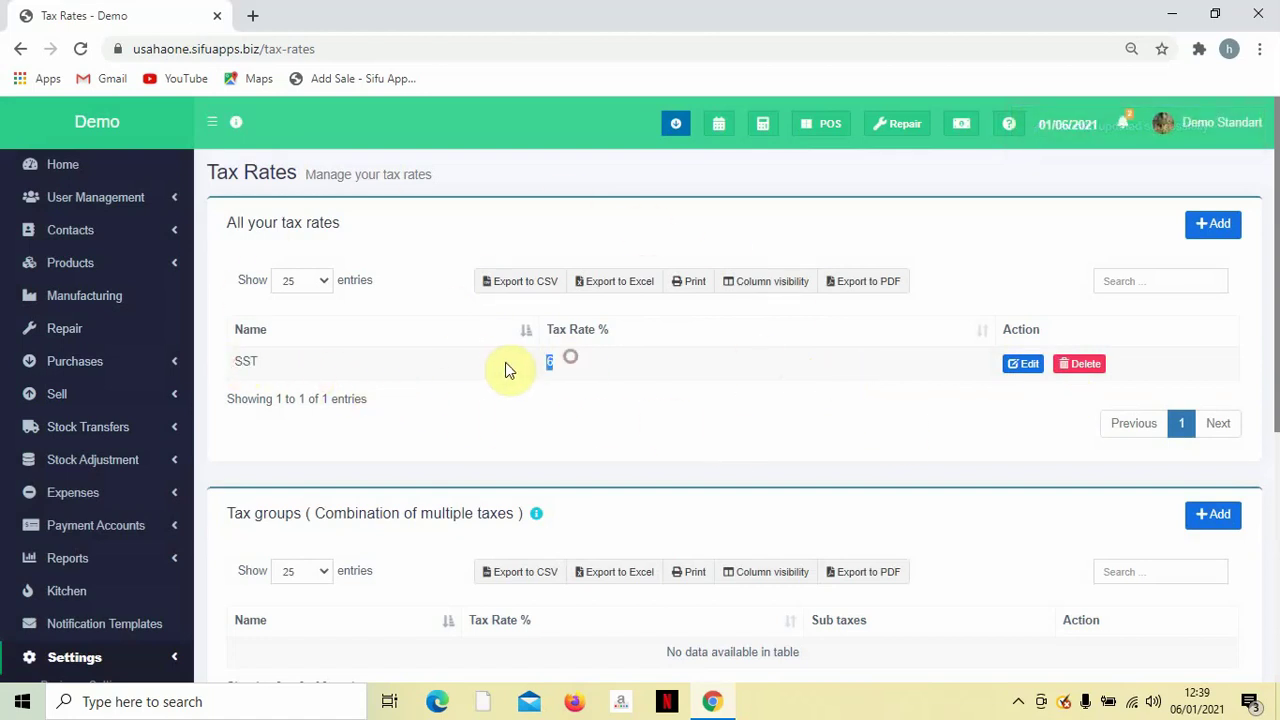
pyautogui.scroll(-1, 470, 374)
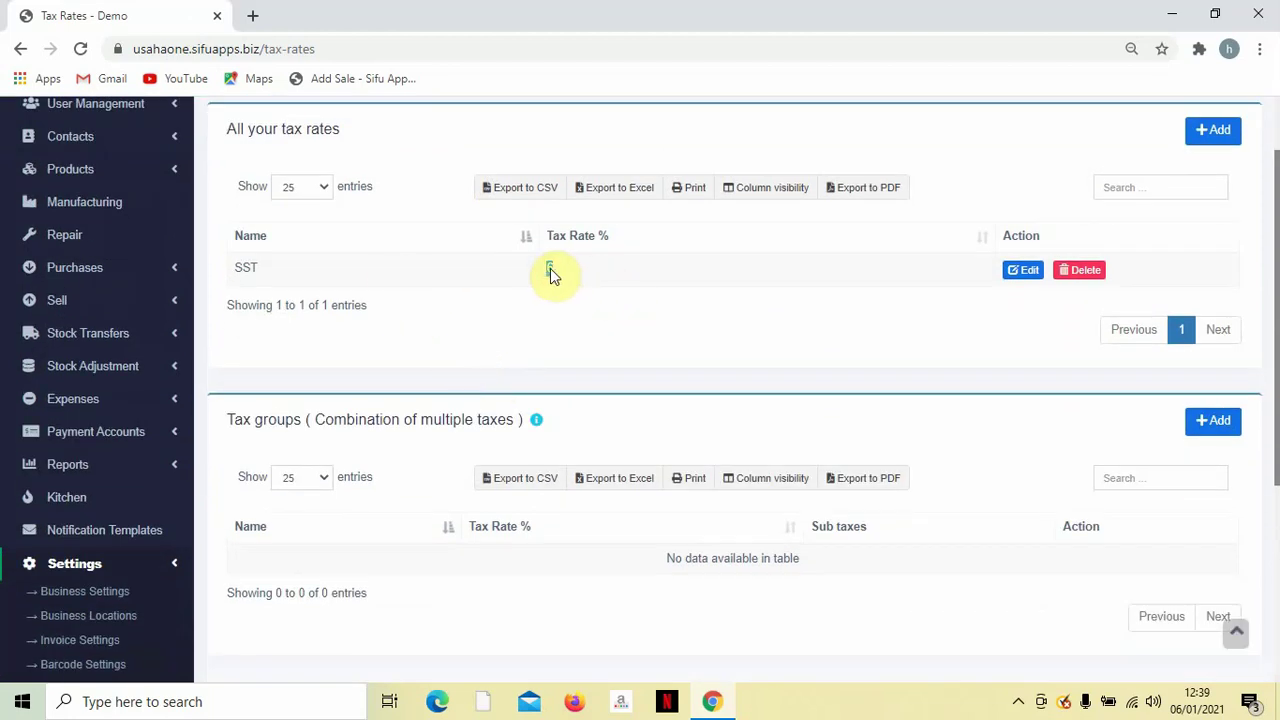
pyautogui.scroll(-1, 549, 267)
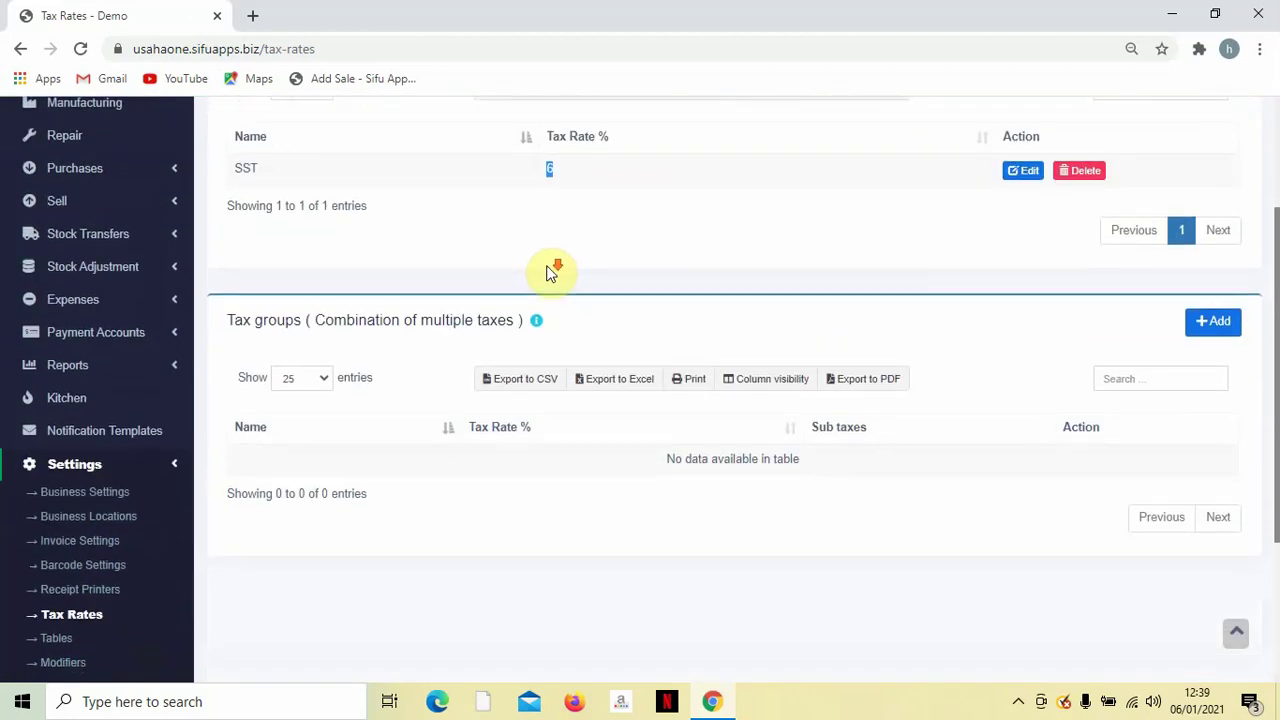
pyautogui.scroll(-1, 551, 271)
pyautogui.scroll(-1, 538, 270)
pyautogui.scroll(1, 540, 267)
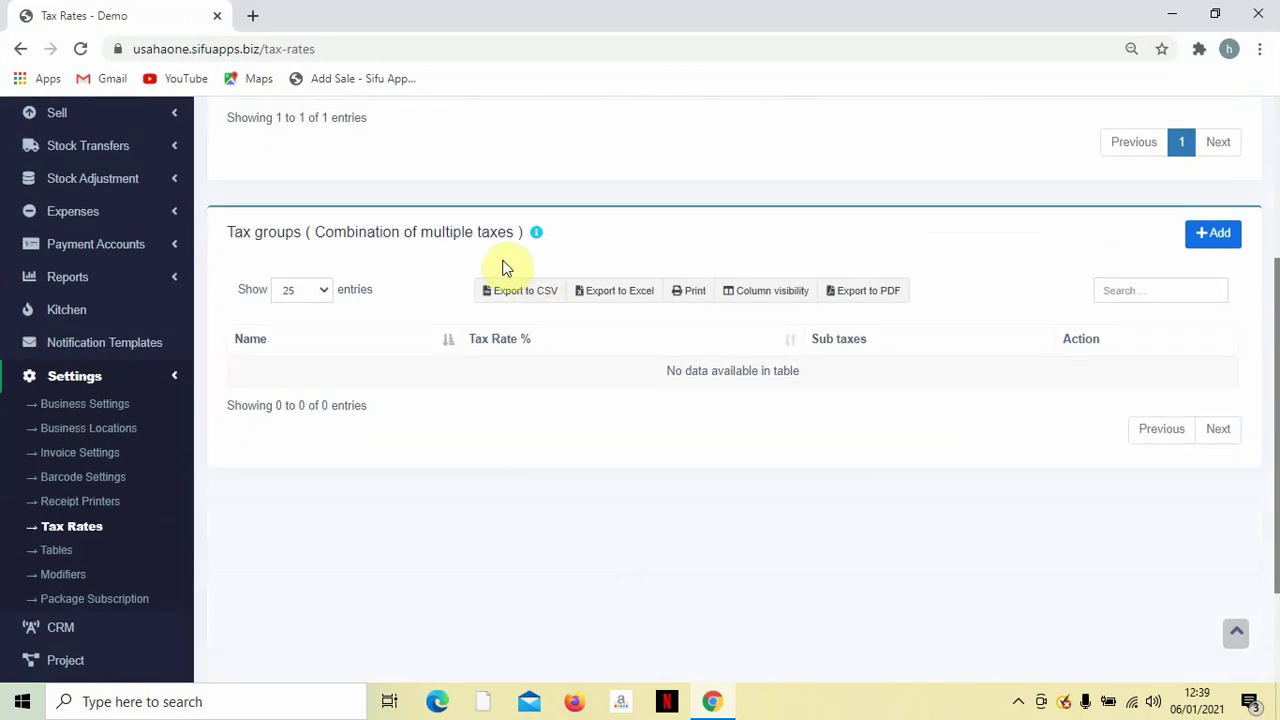
# Open the Add tax group form and close it without saving.
pyautogui.click(1190, 246)
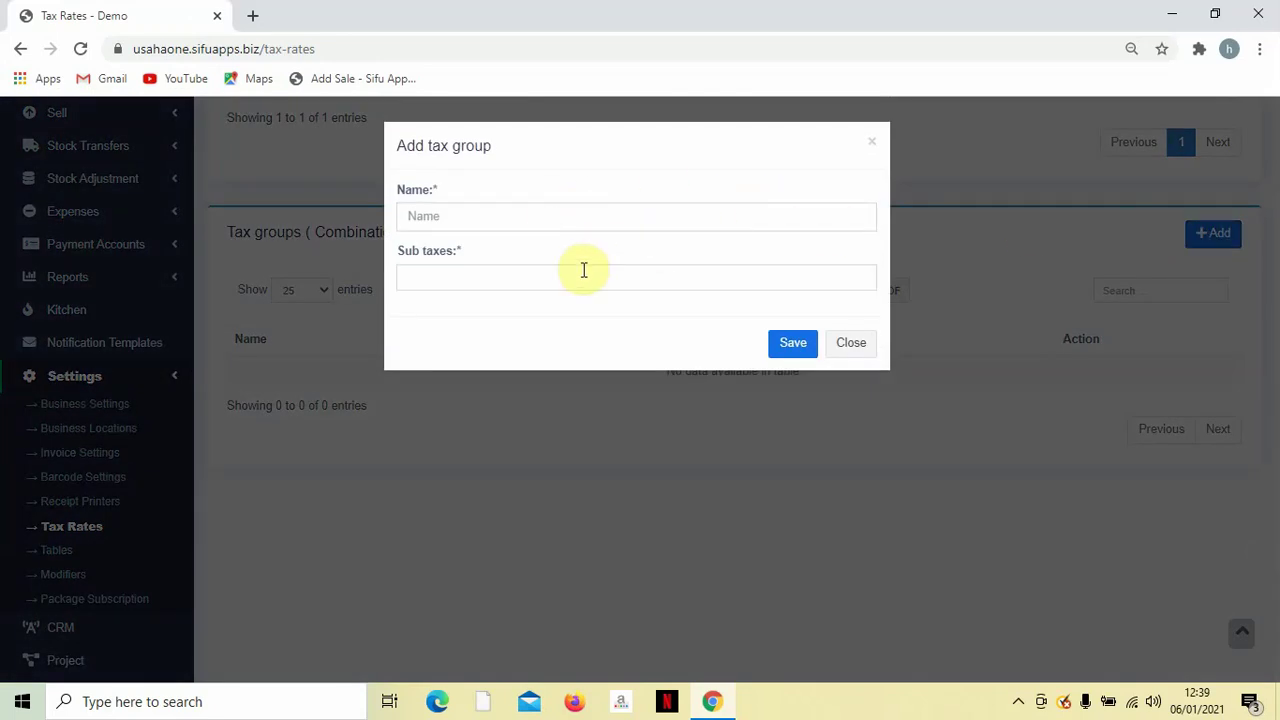
pyautogui.click(873, 145)
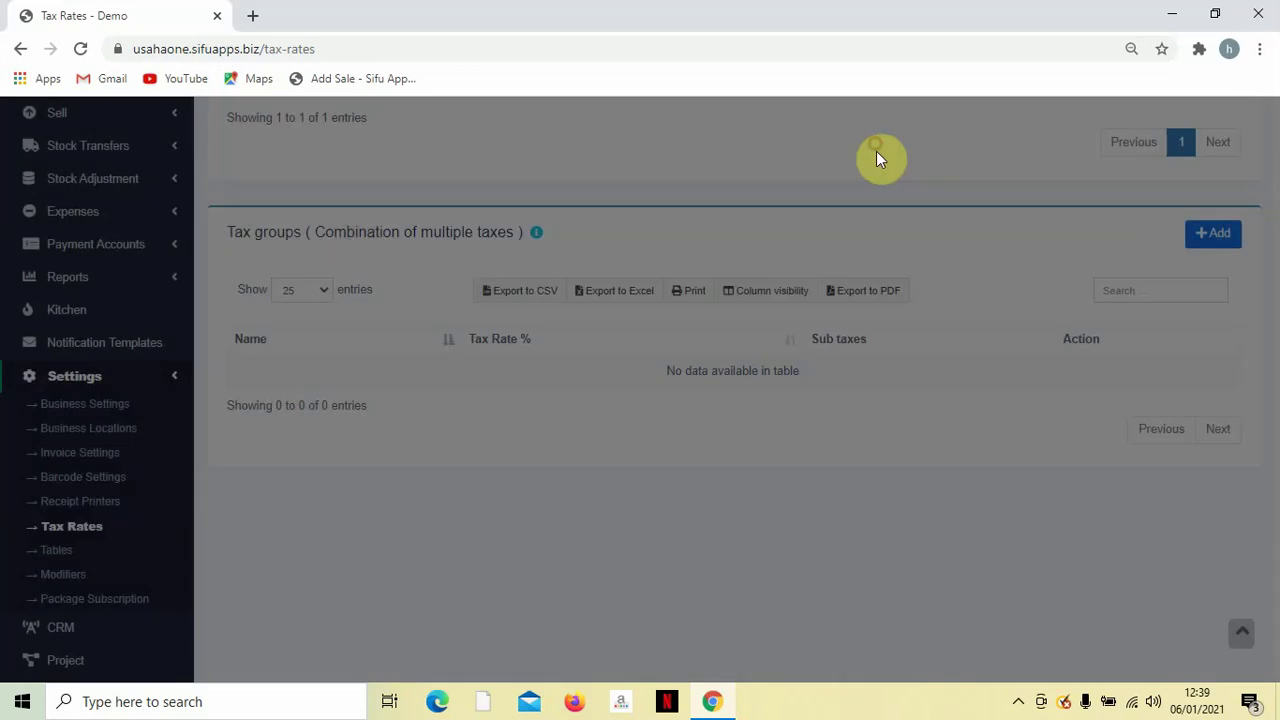
pyautogui.scroll(2, 711, 375)
pyautogui.scroll(-1, 711, 380)
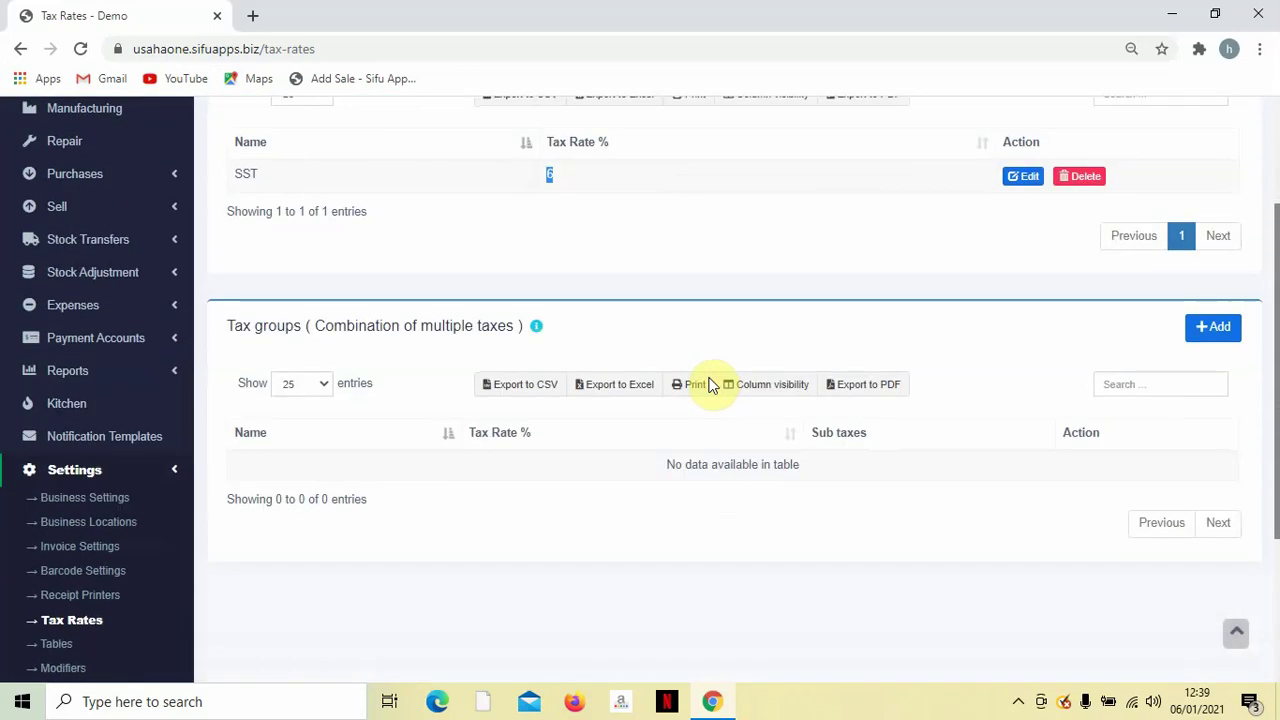
pyautogui.scroll(-2, 690, 385)
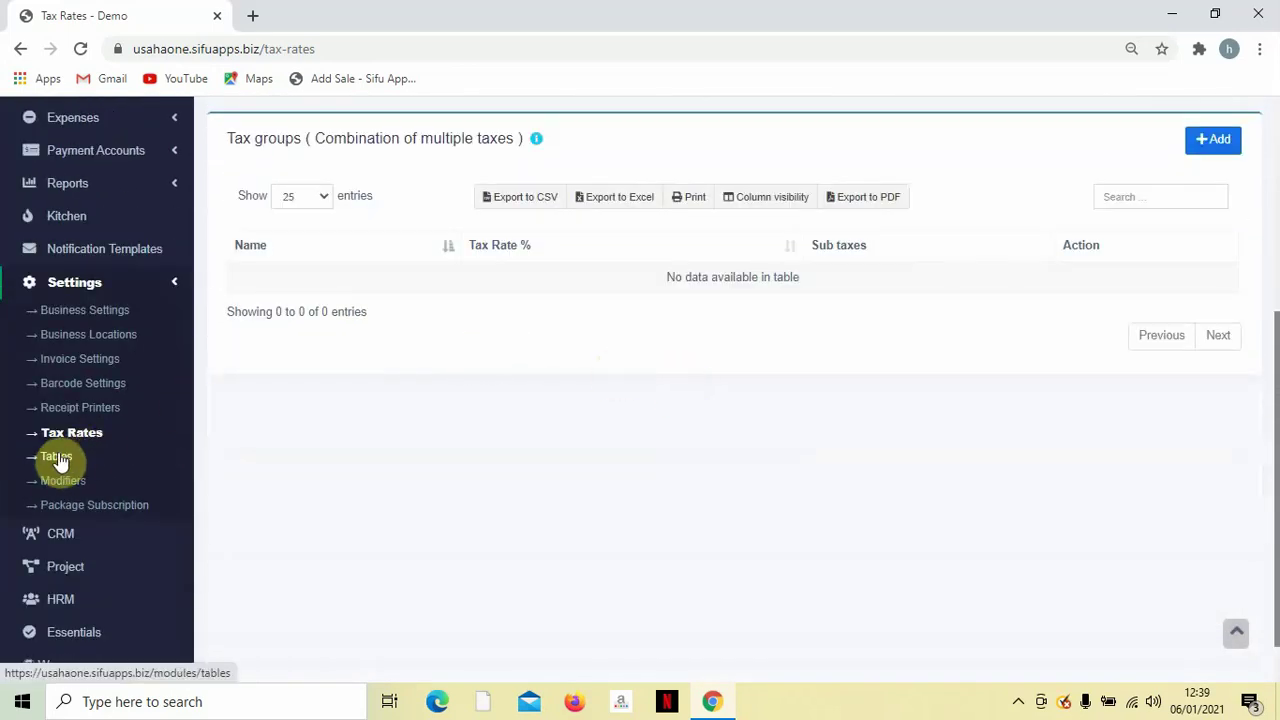
# On the Tables settings page, add table 01 at the Demo (BL0001) location.
pyautogui.click(57, 458)
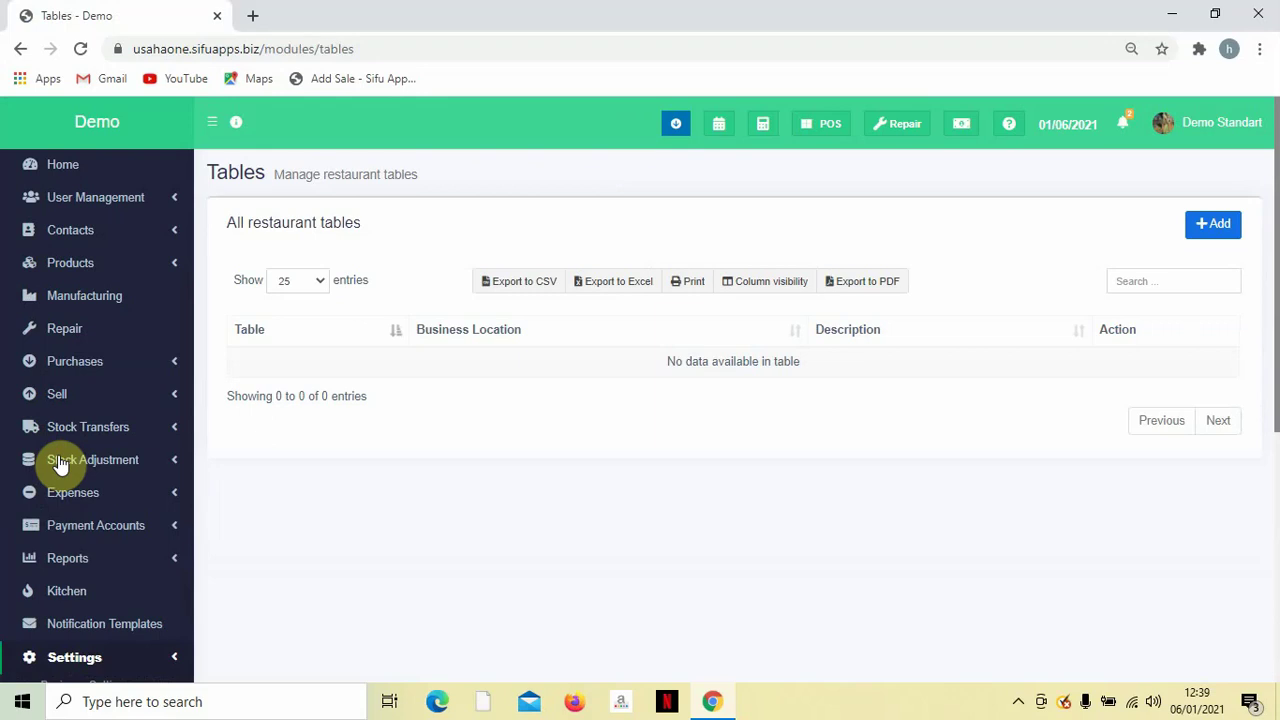
pyautogui.scroll(-1, 371, 437)
pyautogui.scroll(1, 370, 425)
pyautogui.click(1200, 225)
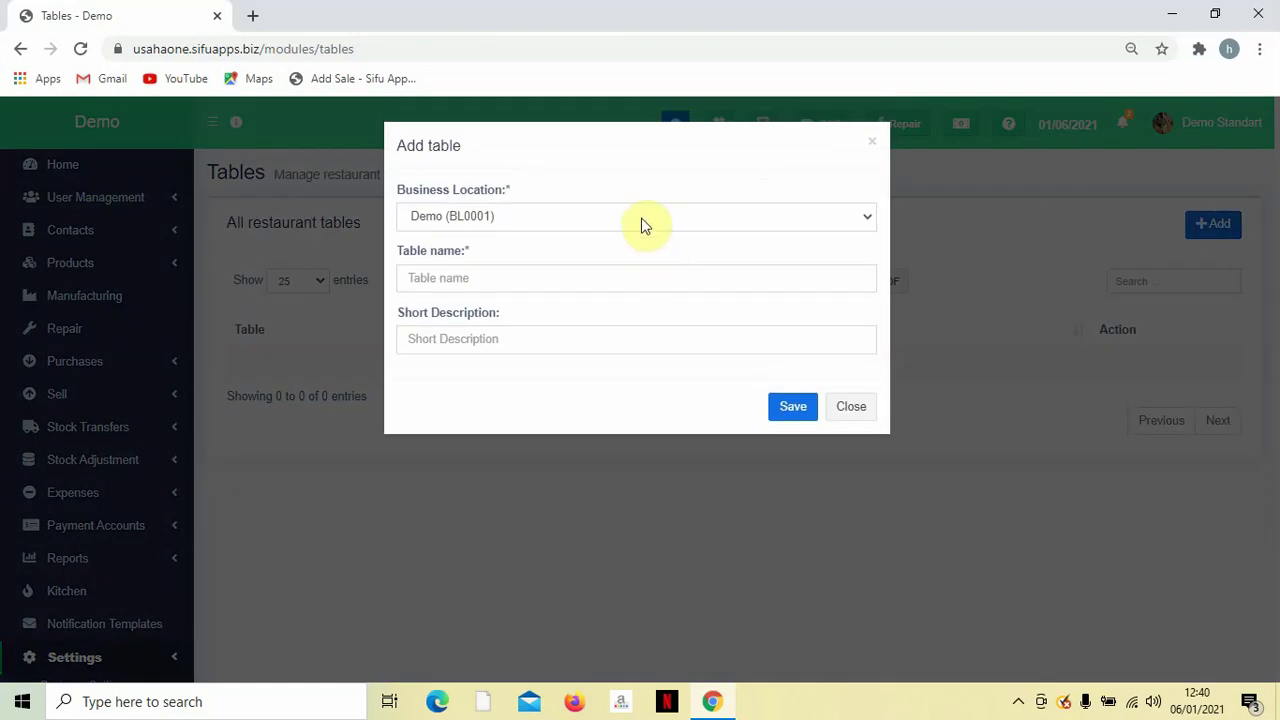
pyautogui.click(643, 218)
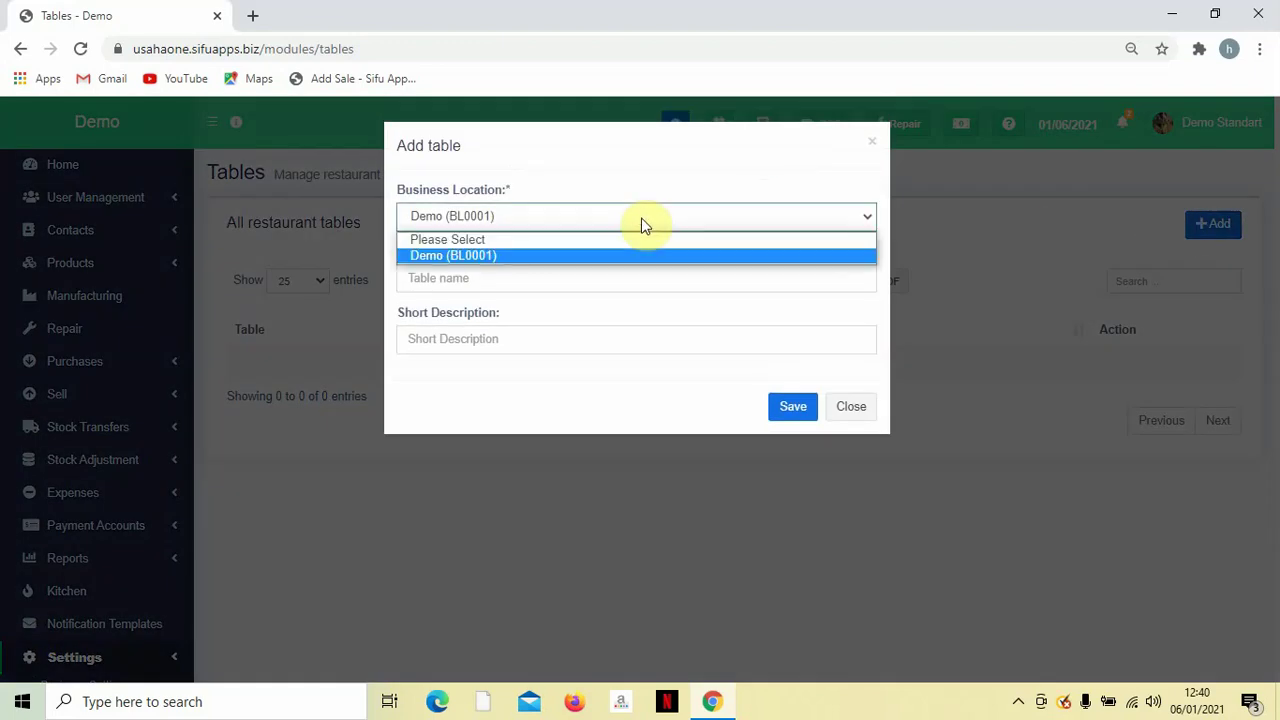
pyautogui.click(644, 255)
pyautogui.click(627, 276)
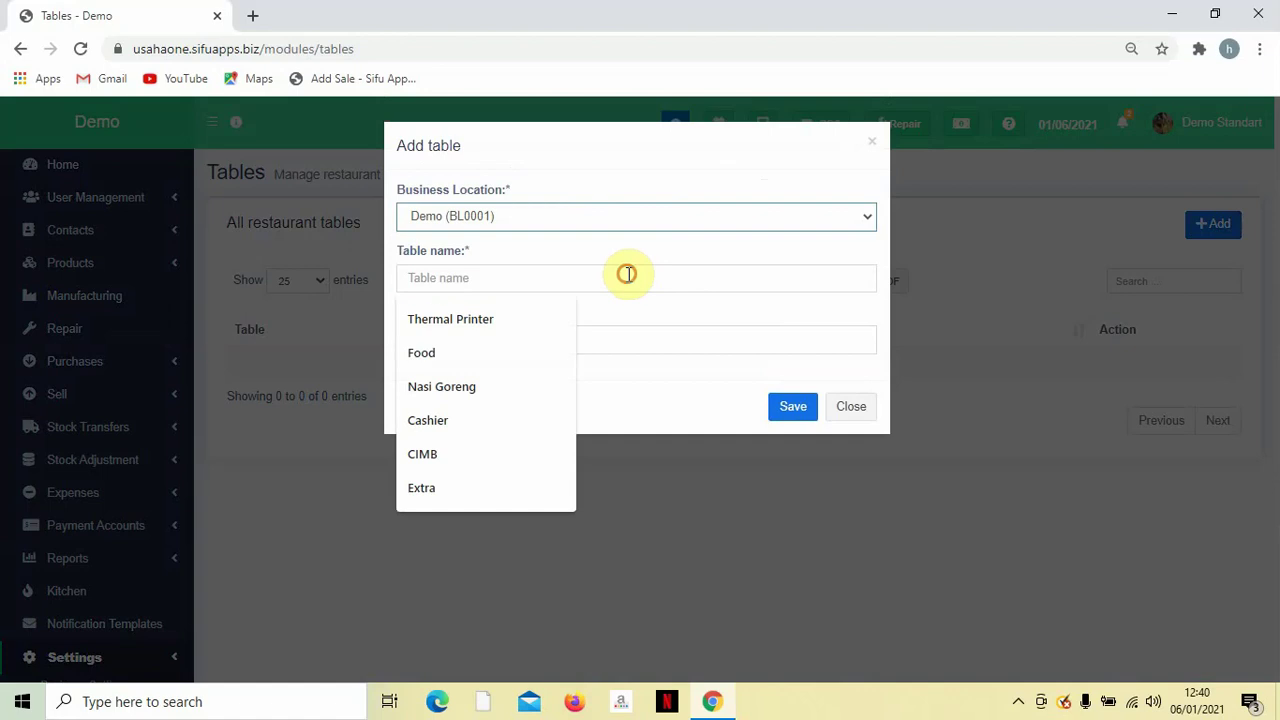
pyautogui.write('01')
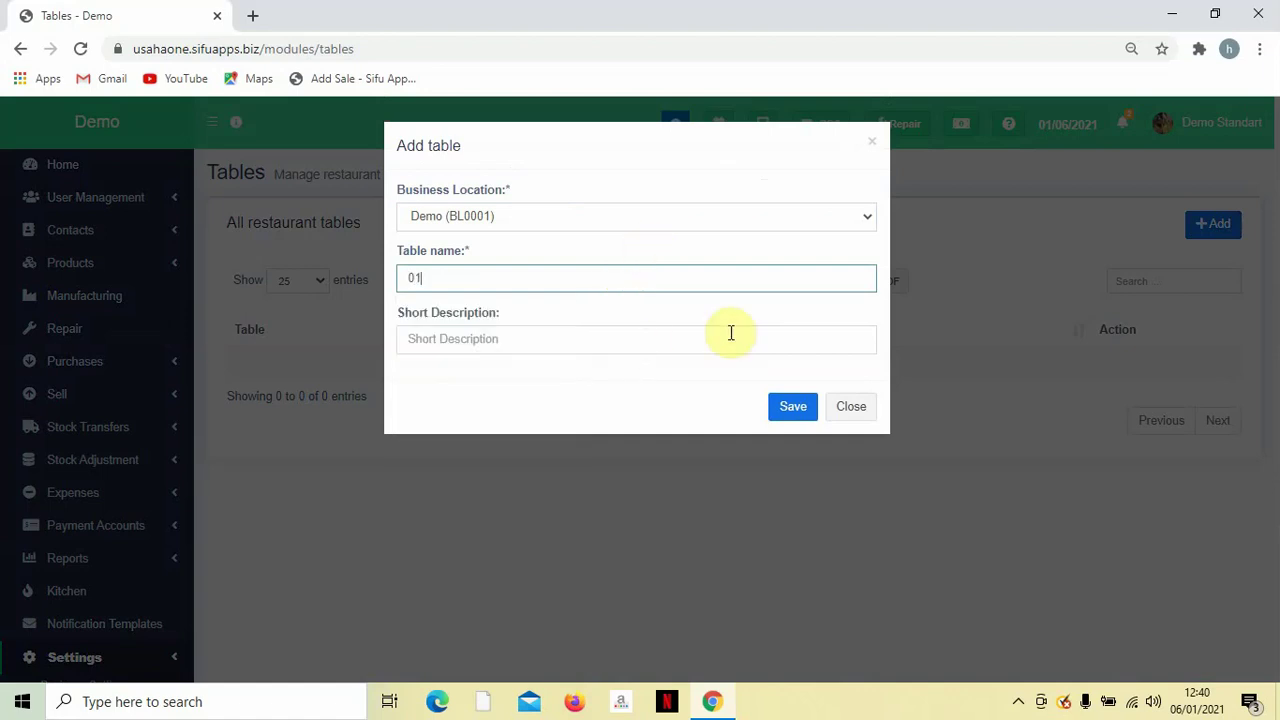
pyautogui.click(795, 410)
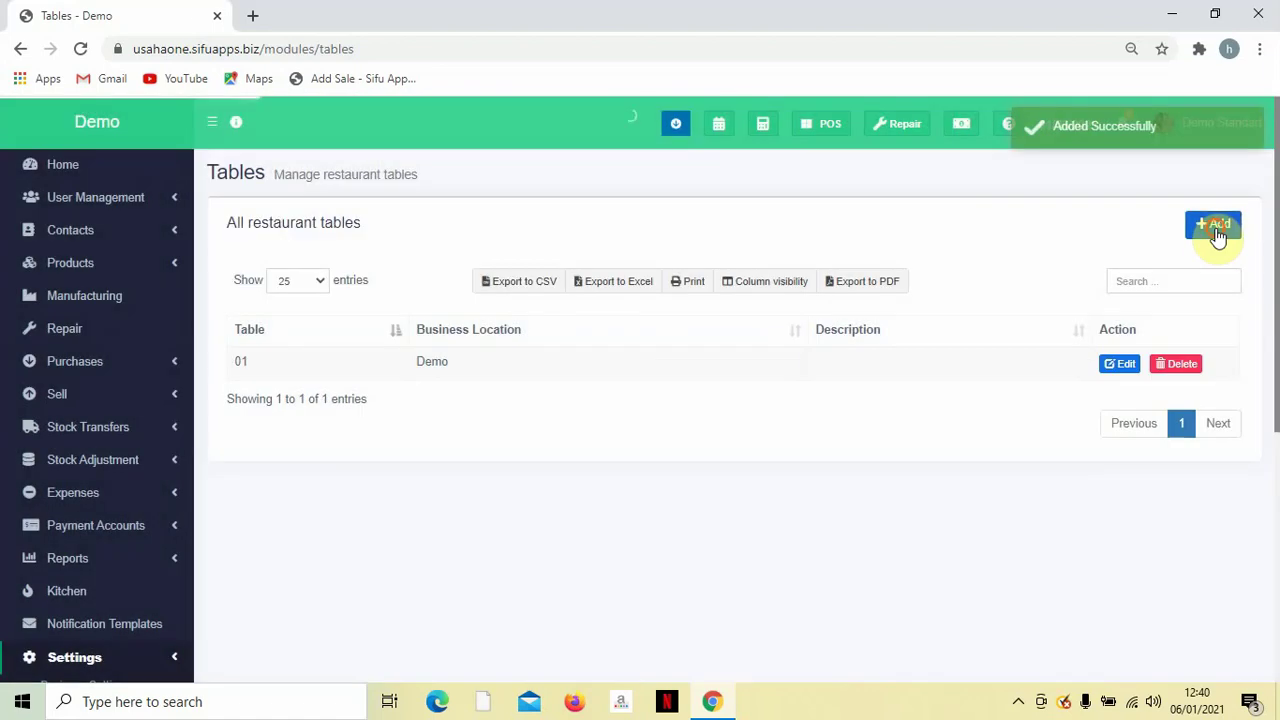
# Add restaurant tables 02 and 03 and review the tables list.
pyautogui.click(1213, 224)
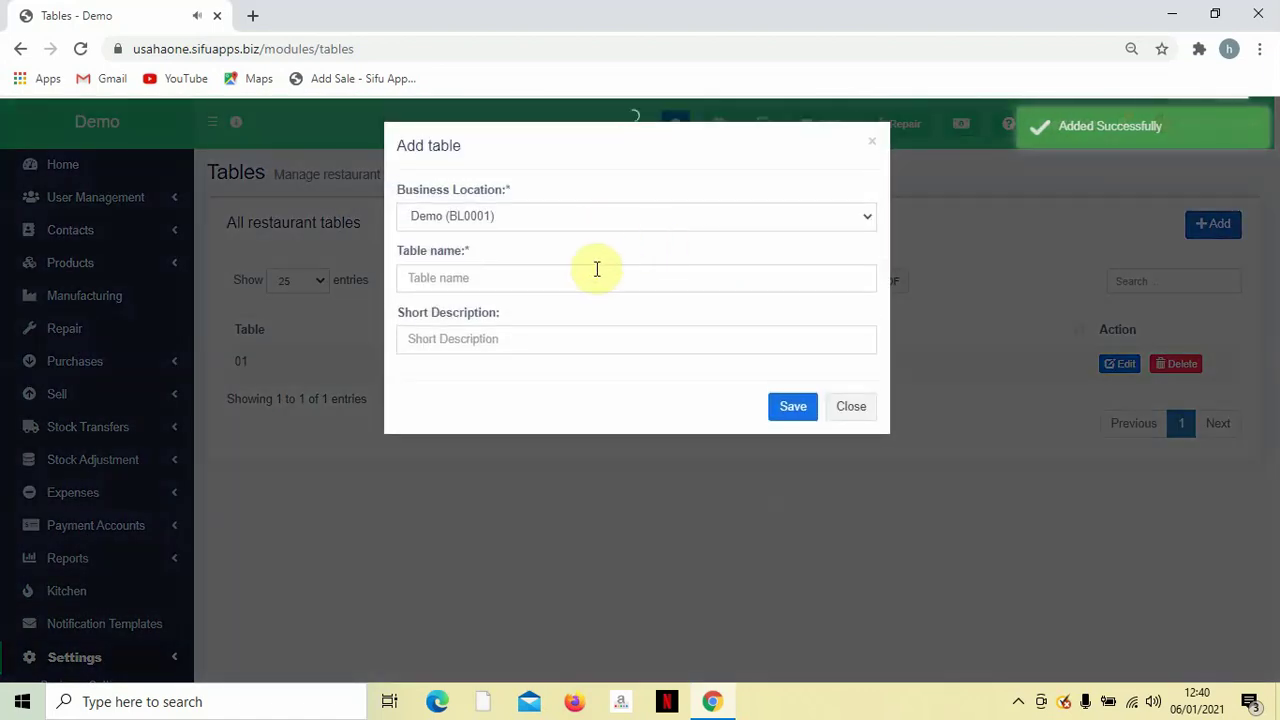
pyautogui.click(595, 270)
pyautogui.write('02')
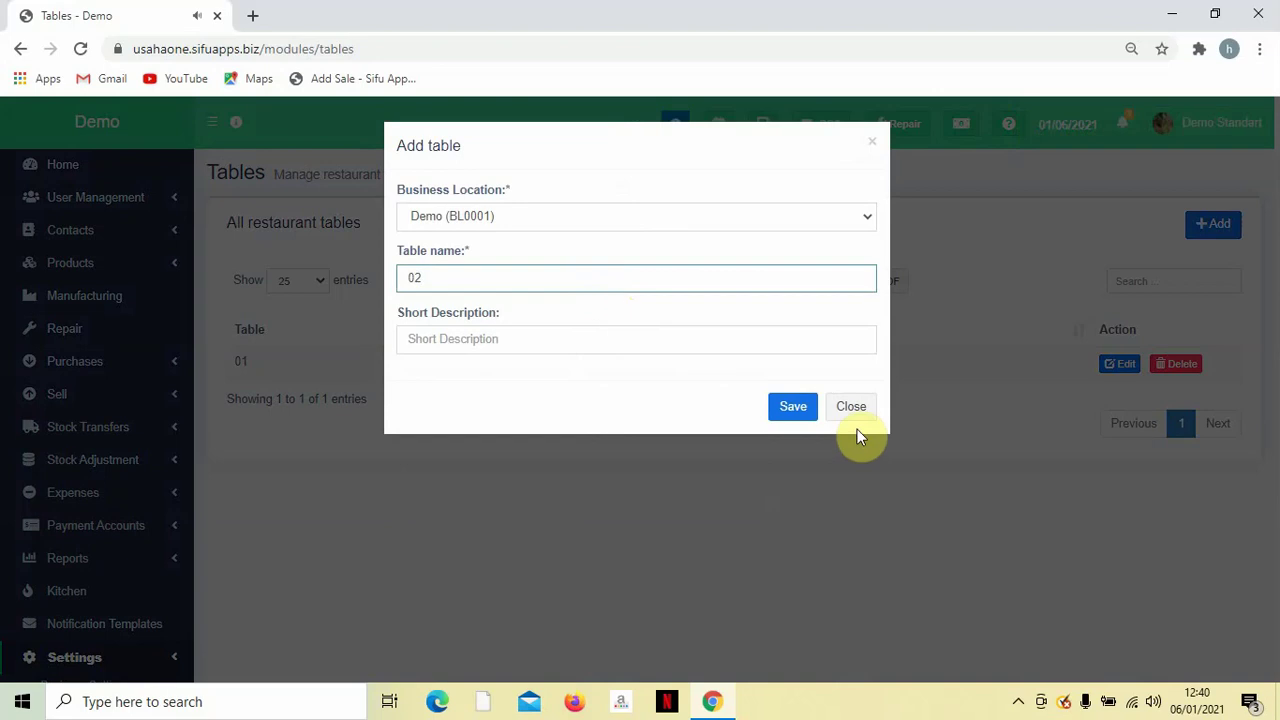
pyautogui.click(790, 405)
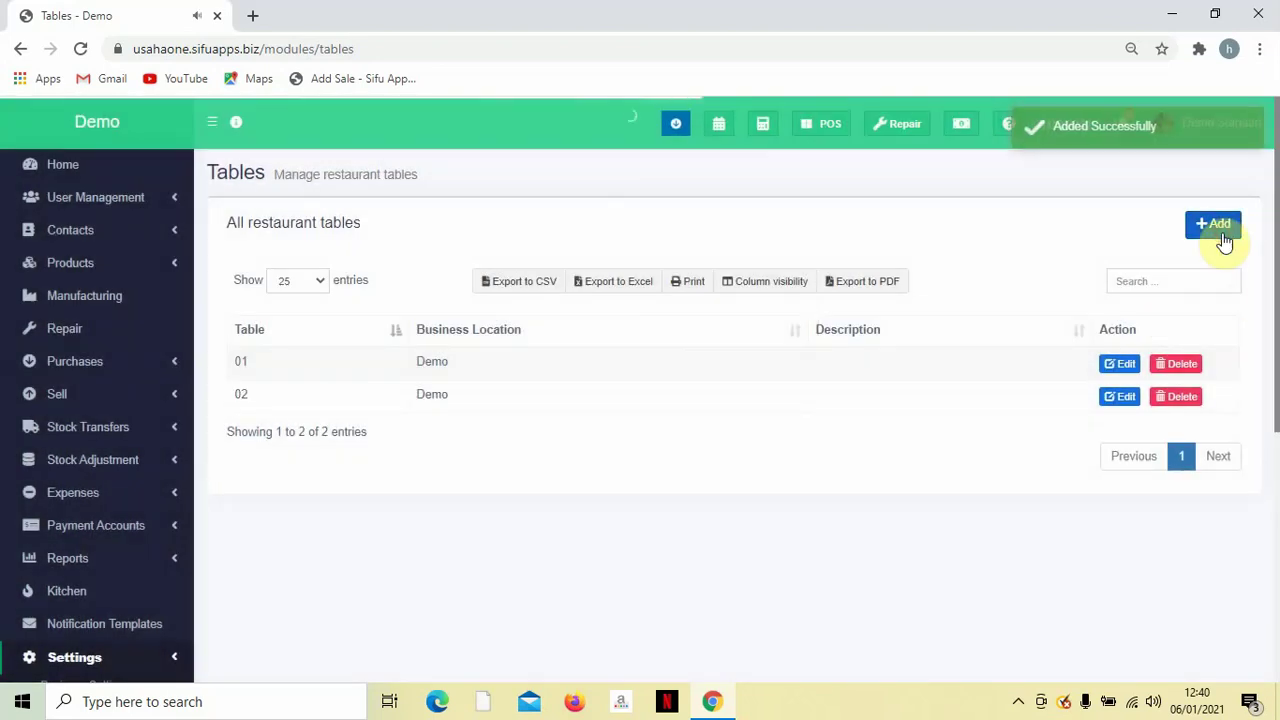
pyautogui.click(1221, 237)
pyautogui.click(614, 285)
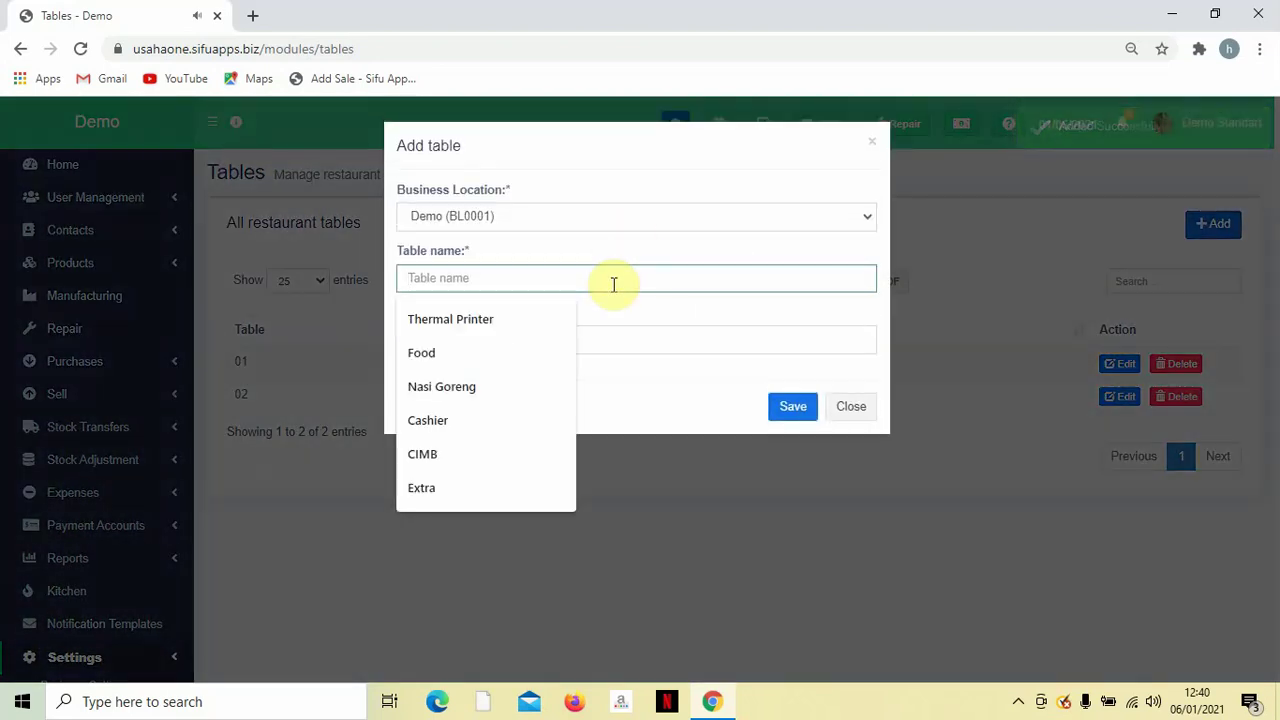
pyautogui.write('03')
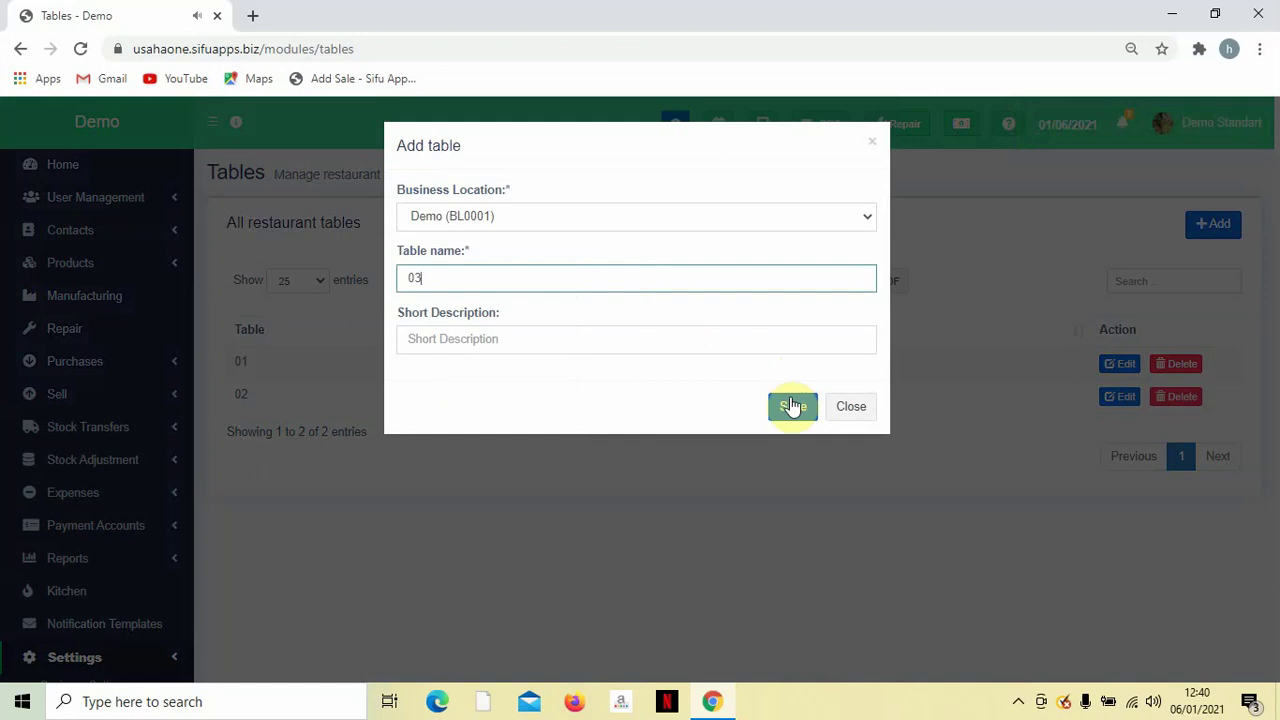
pyautogui.click(791, 406)
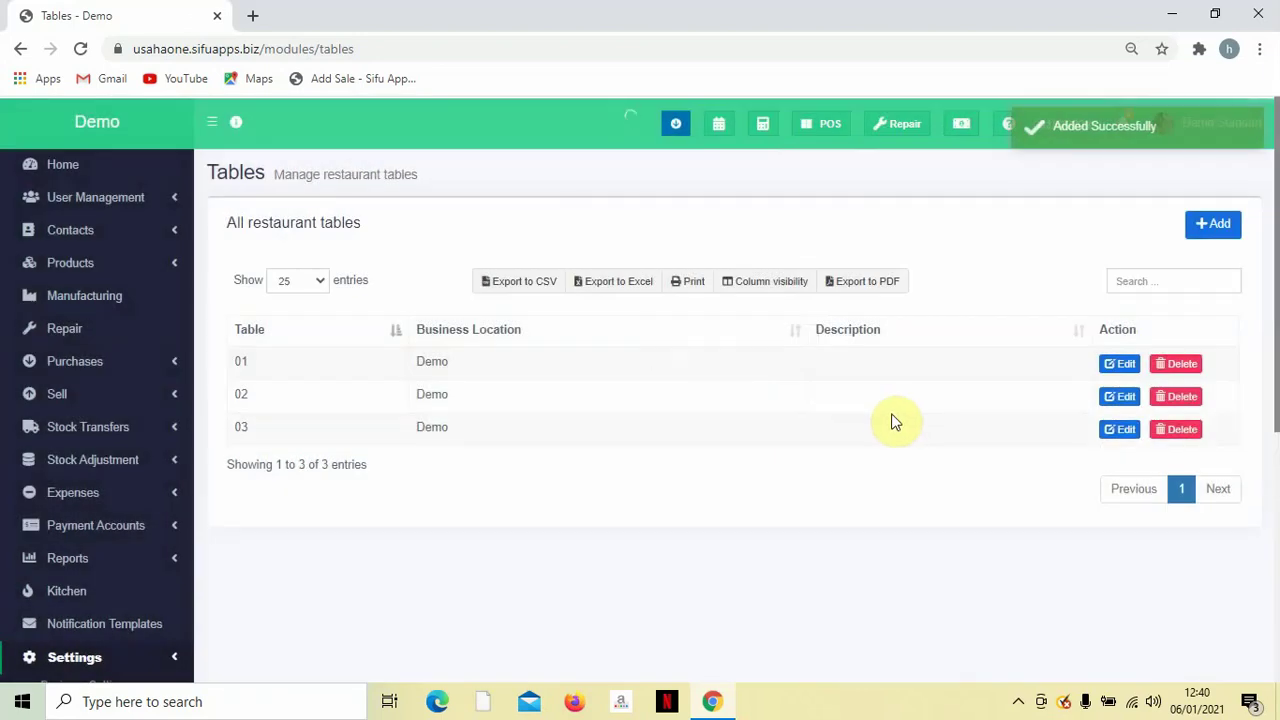
pyautogui.scroll(-1, 430, 432)
pyautogui.scroll(1, 430, 432)
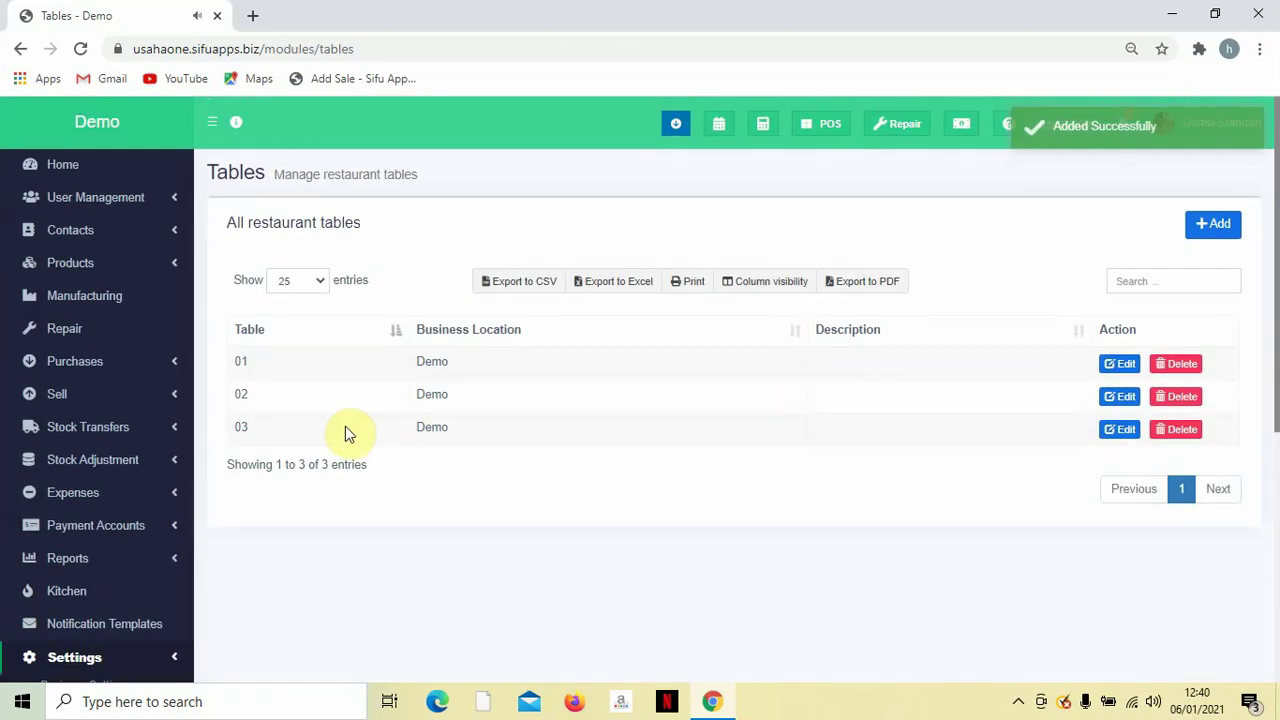
pyautogui.scroll(-2, 568, 440)
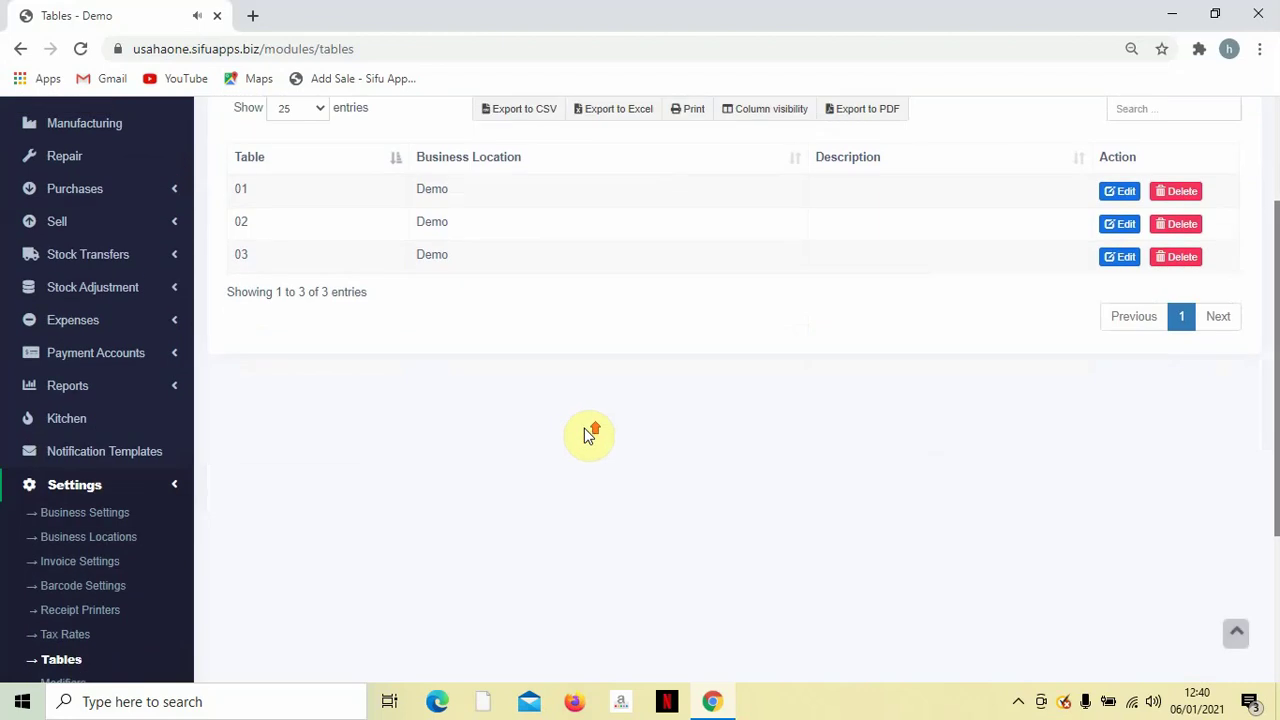
pyautogui.scroll(2, 584, 428)
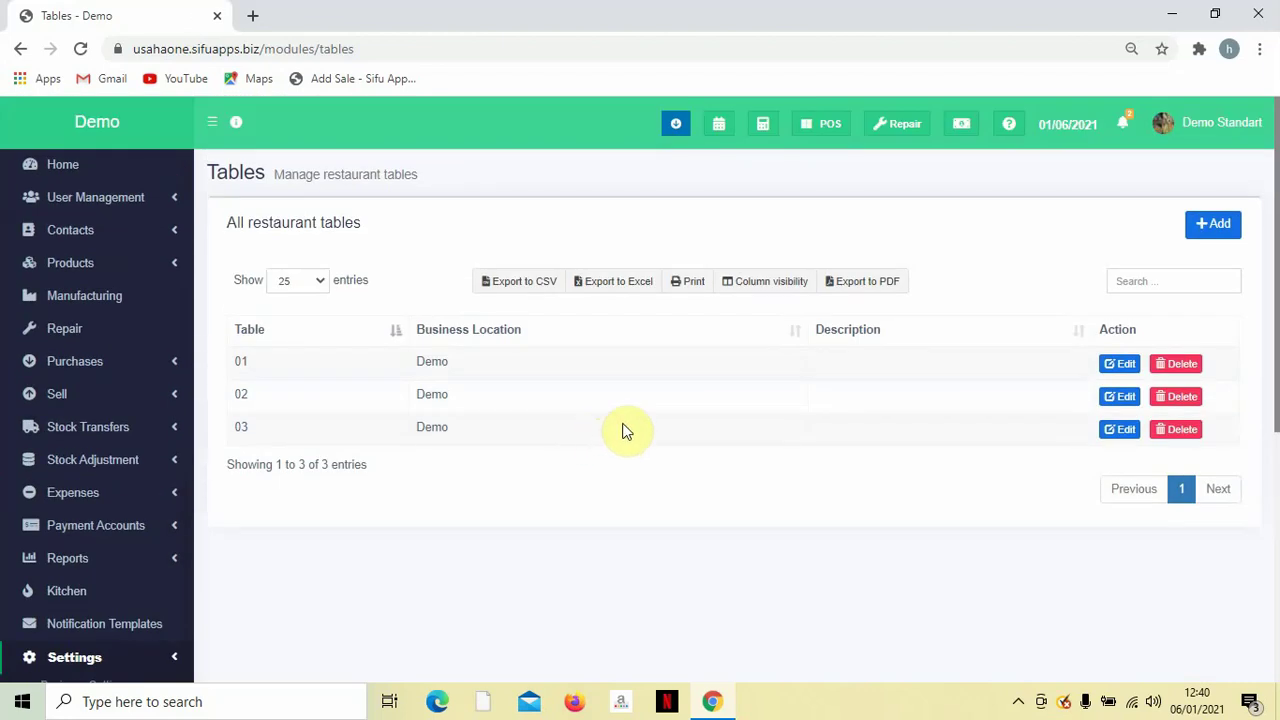
pyautogui.scroll(-3, 392, 462)
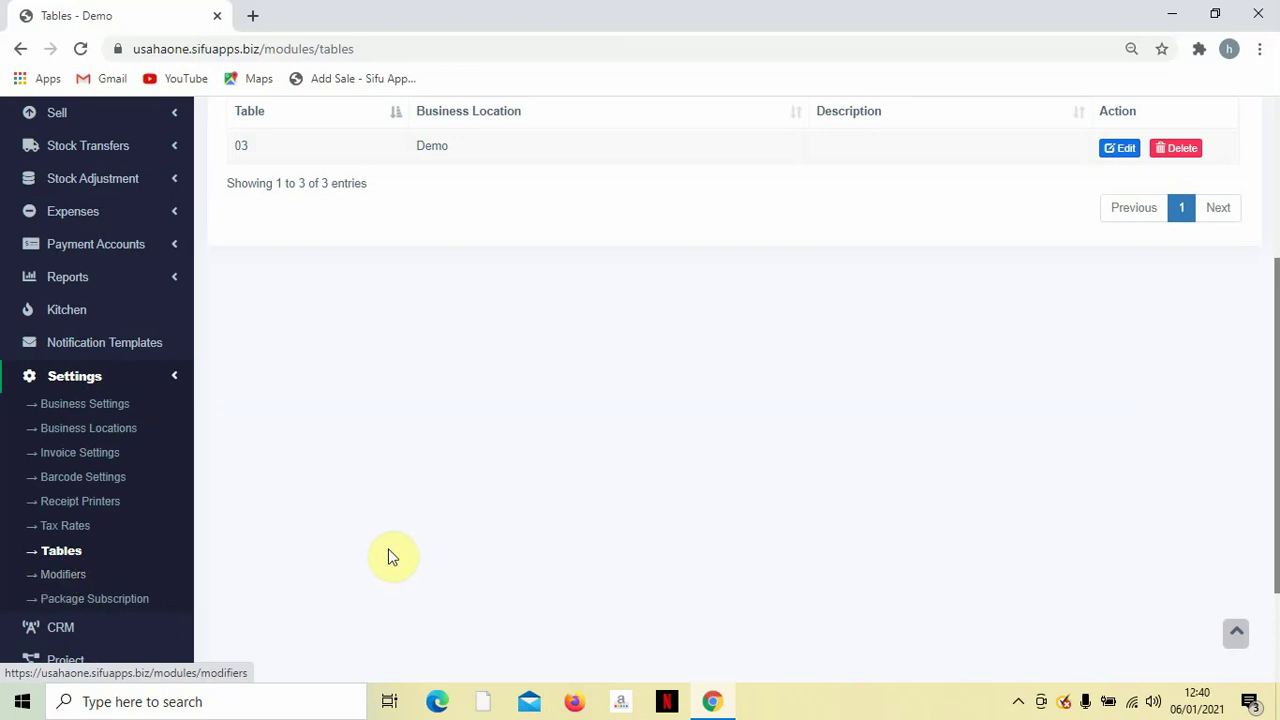
# Collapse Settings, expand Products in the sidebar, and open the Brands list.
pyautogui.scroll(-2, 374, 540)
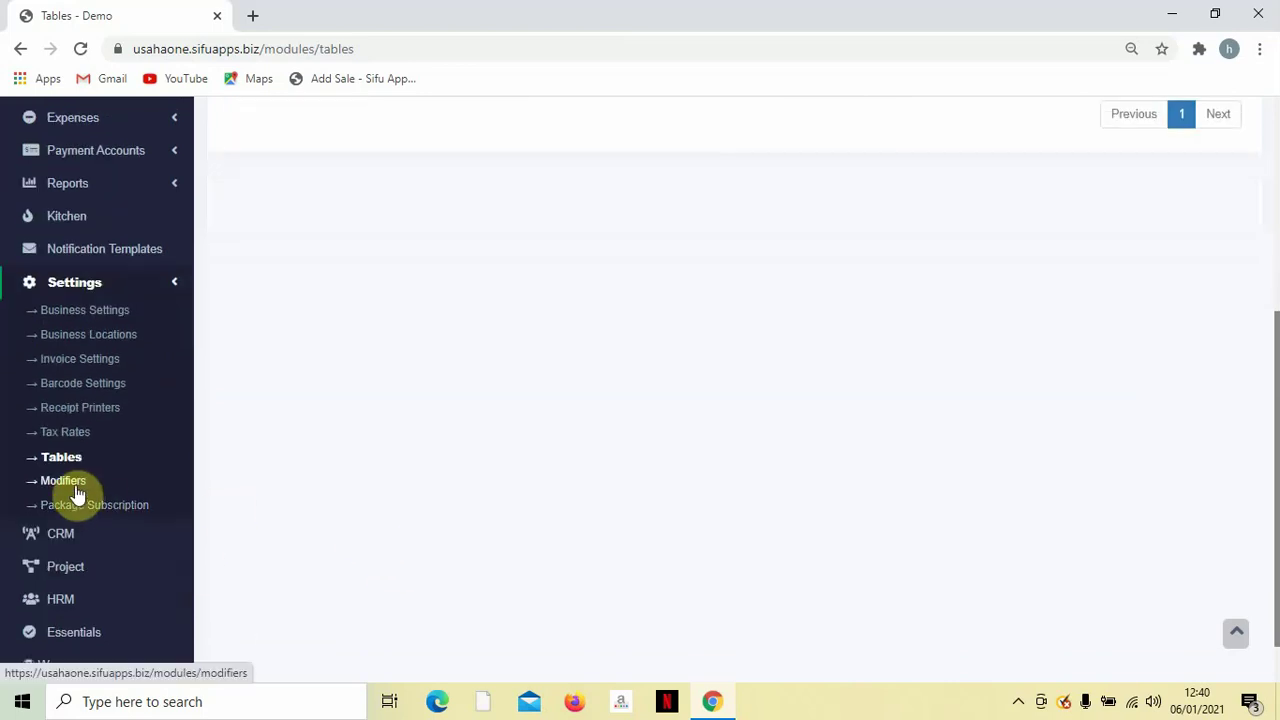
pyautogui.scroll(2, 77, 491)
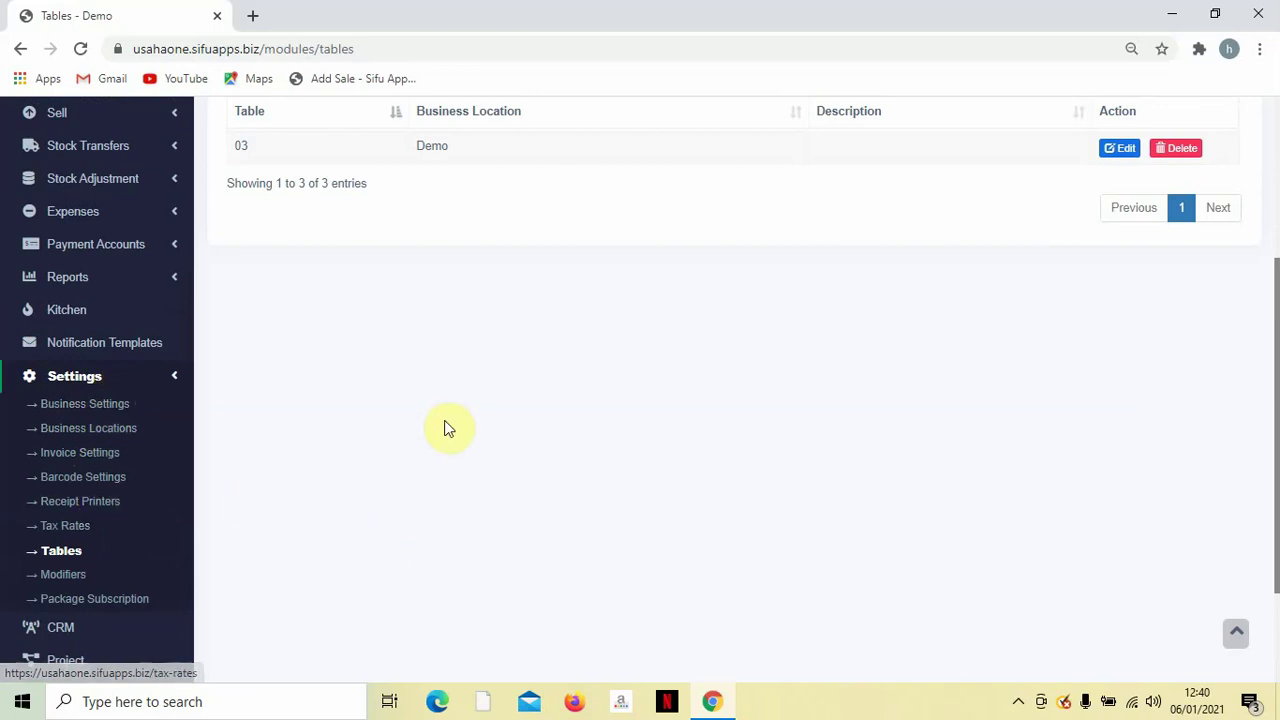
pyautogui.scroll(4, 389, 440)
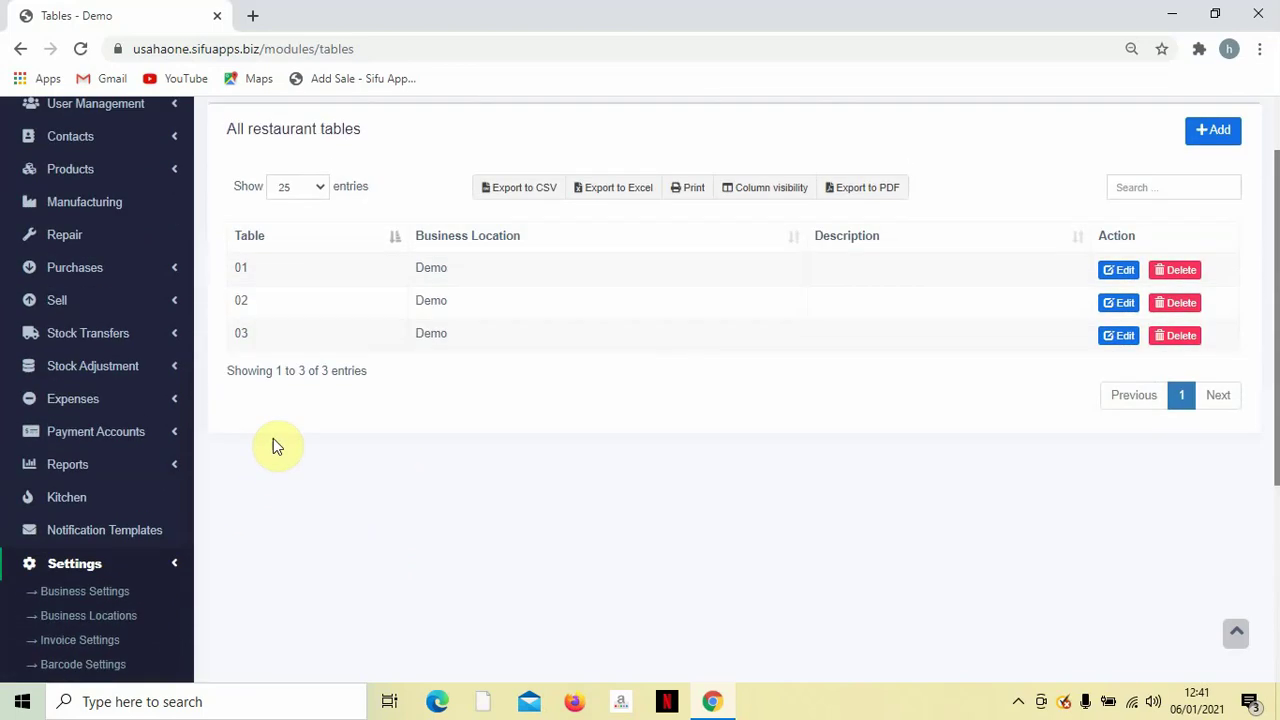
pyautogui.click(165, 568)
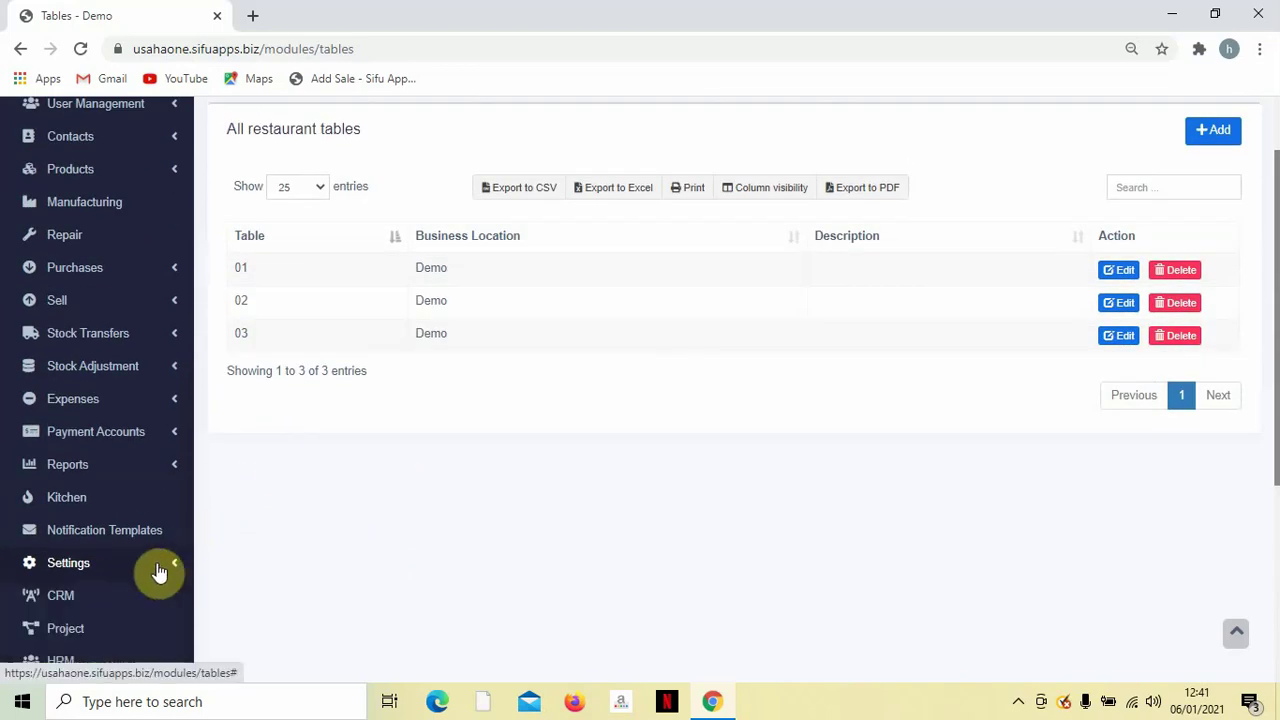
pyautogui.scroll(2, 340, 520)
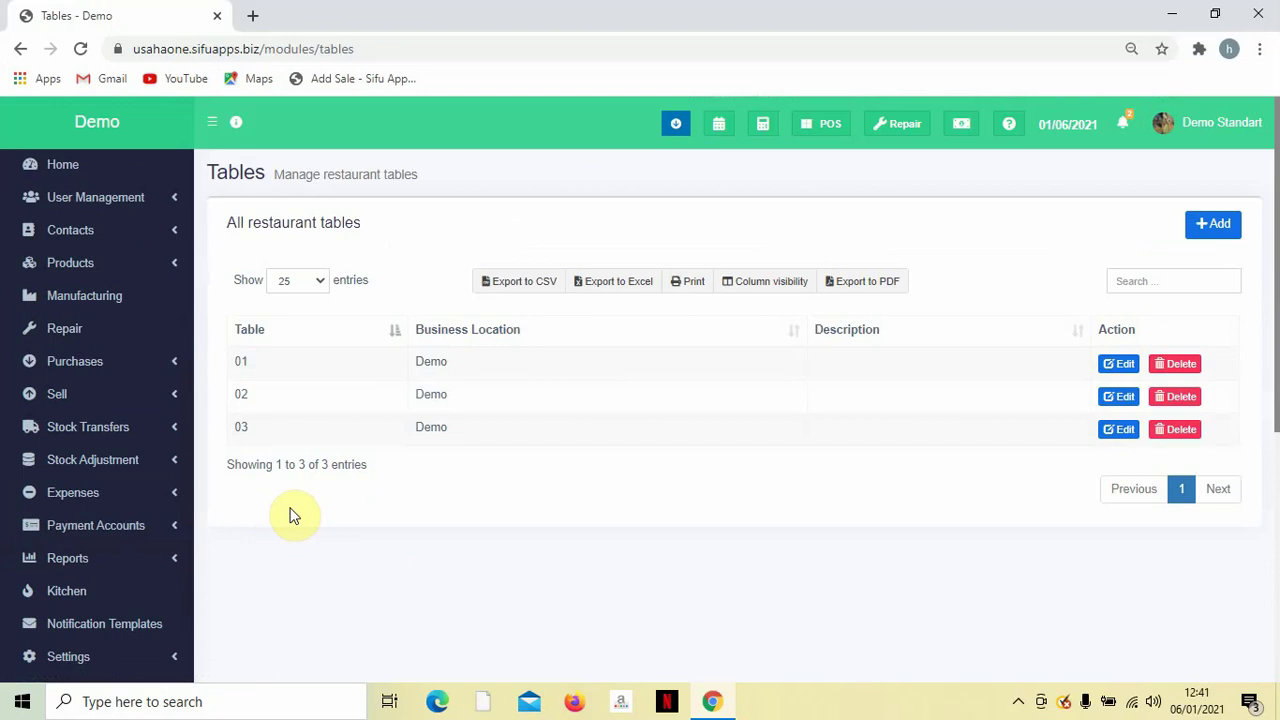
pyautogui.click(101, 265)
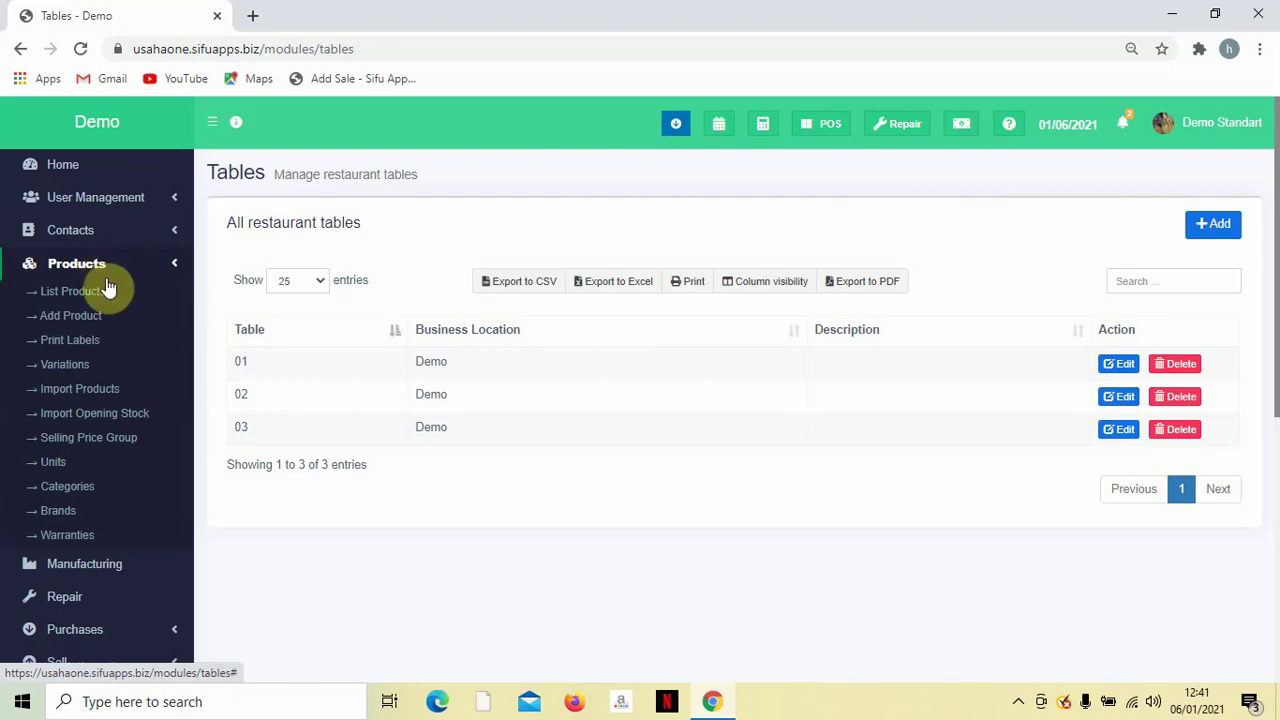
pyautogui.click(53, 512)
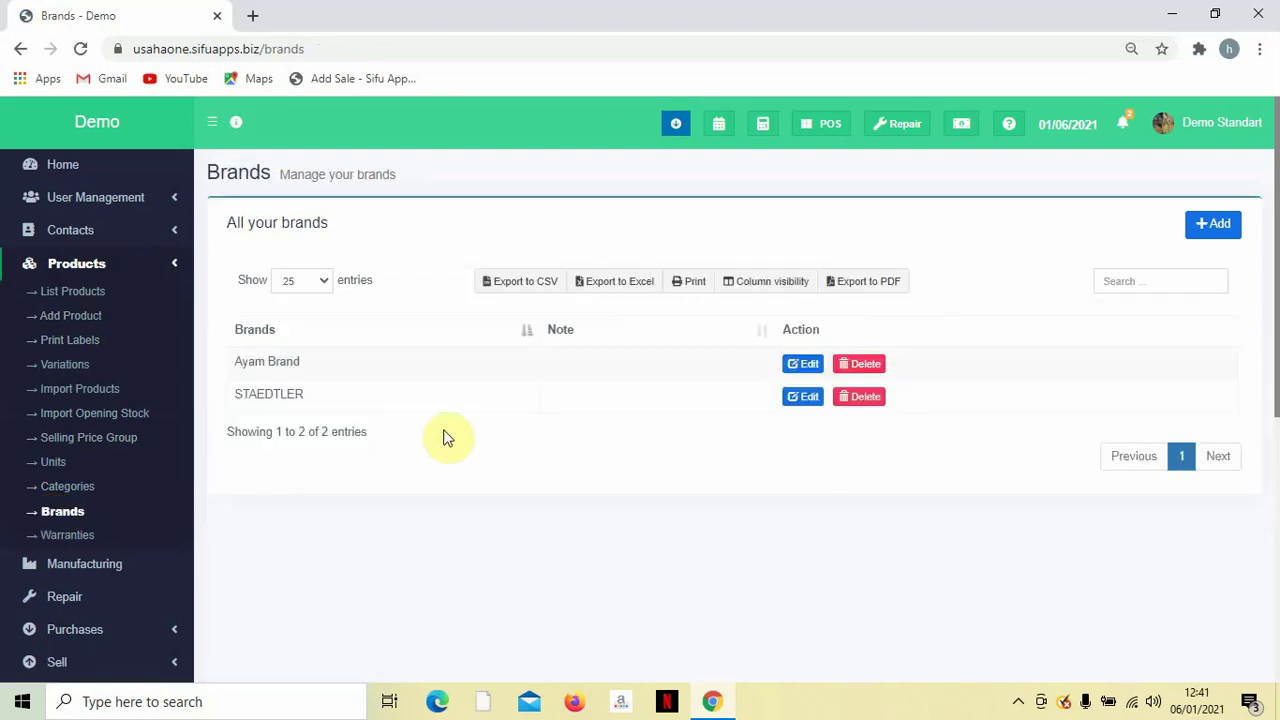
# Delete Ayam Brand and STAEDTLER, confirming each, retrying STAEDTLER once.
pyautogui.click(864, 366)
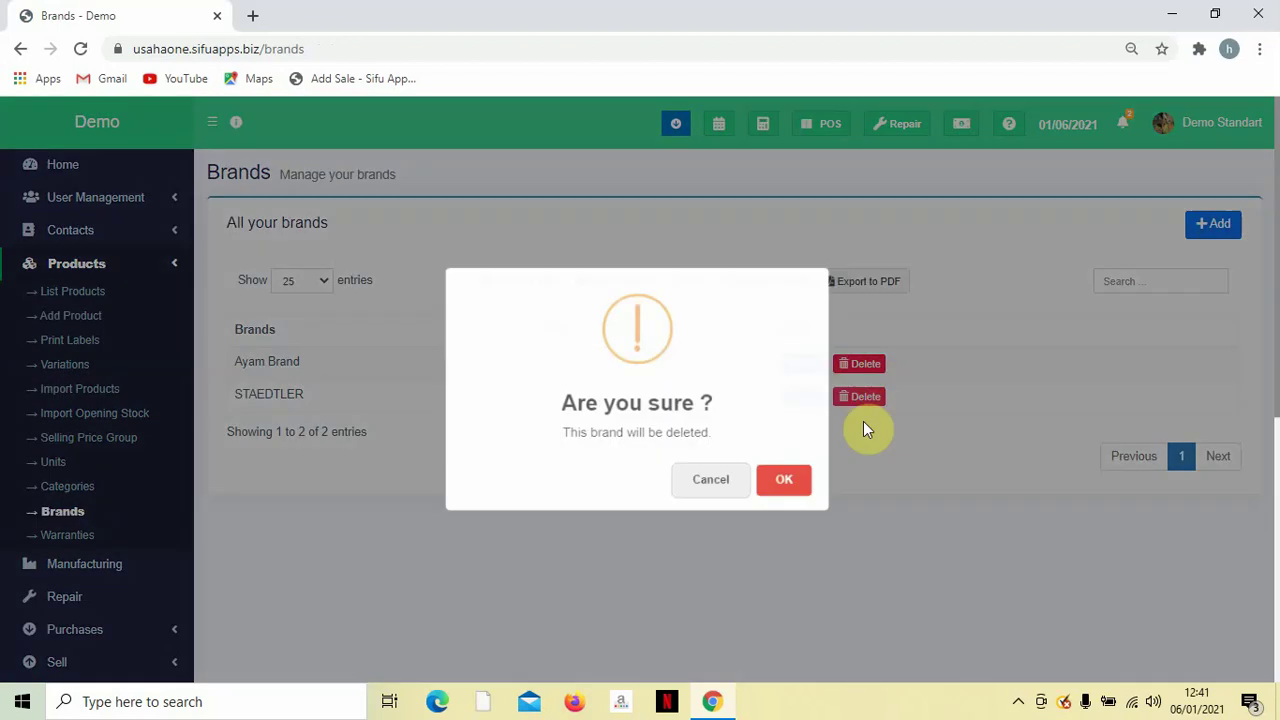
pyautogui.click(790, 480)
pyautogui.click(874, 366)
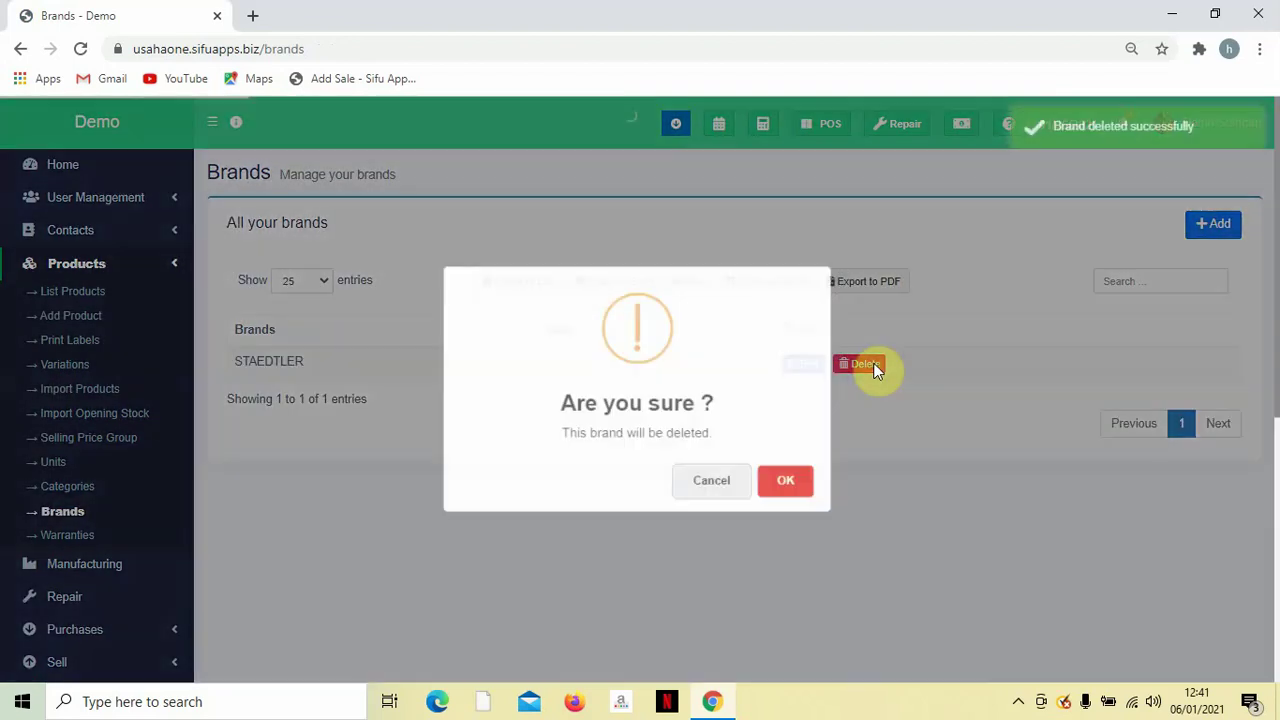
pyautogui.click(800, 492)
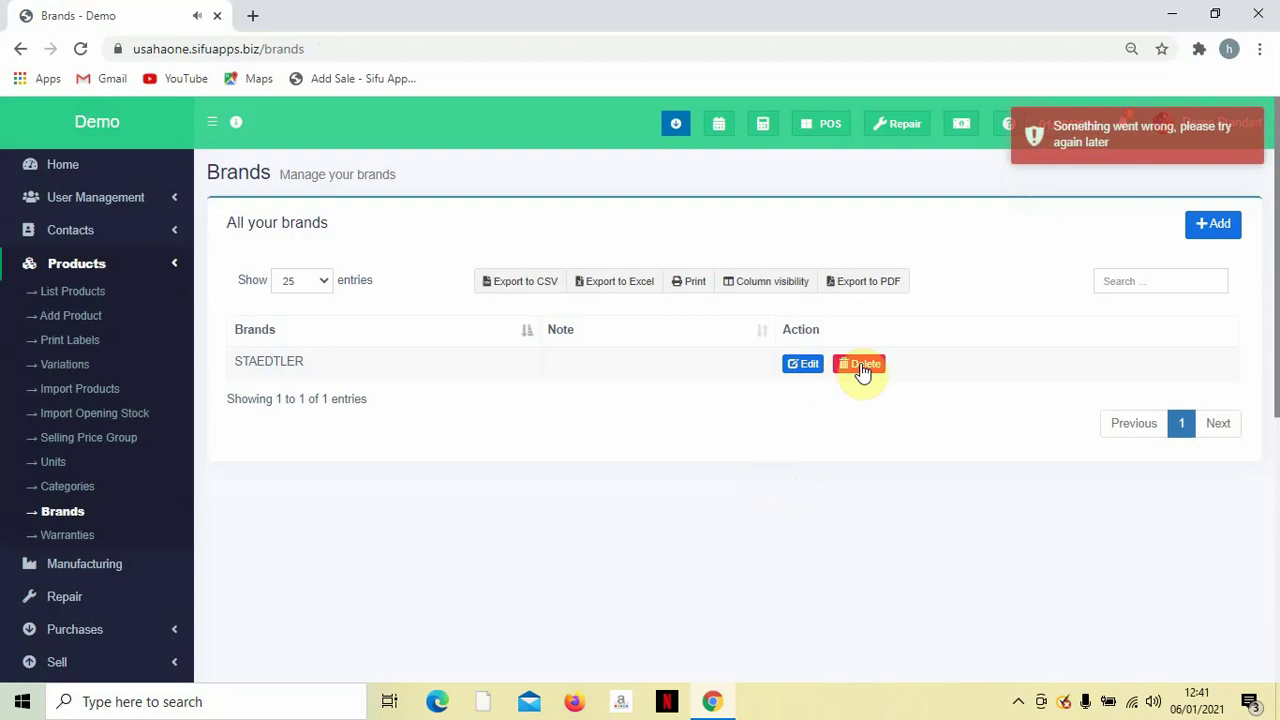
pyautogui.click(860, 366)
pyautogui.click(790, 485)
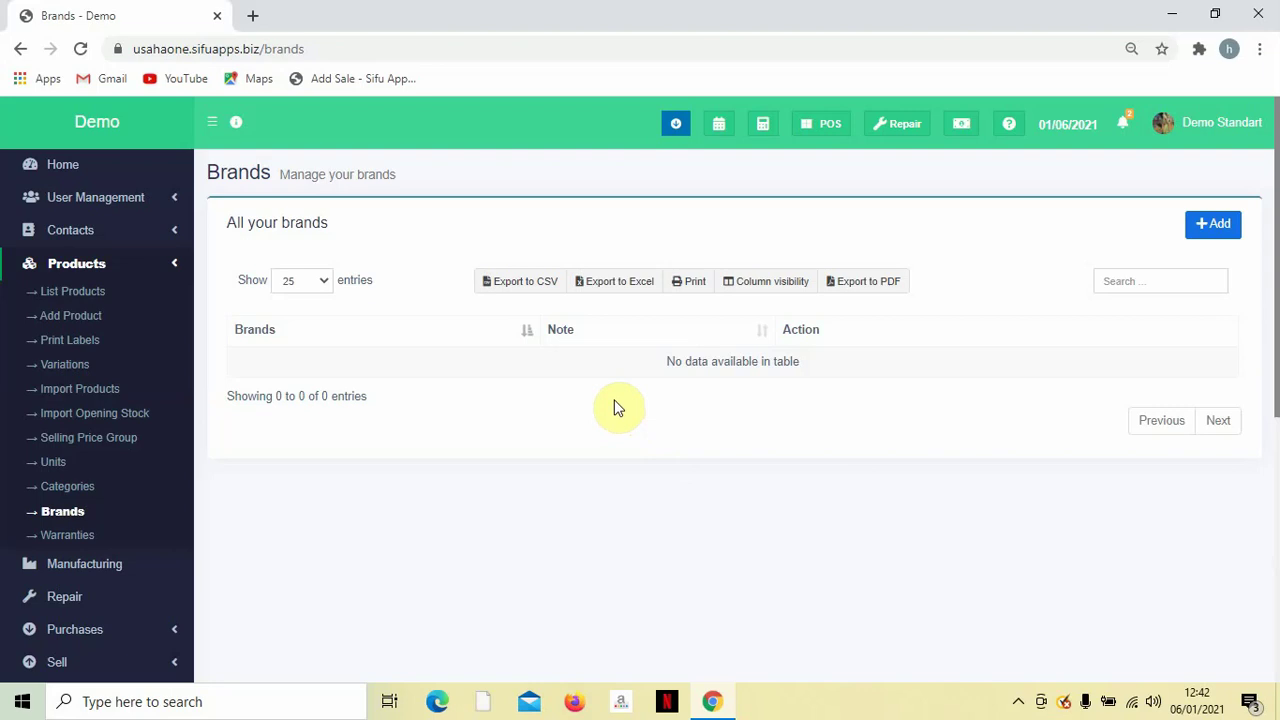
# Add a new brand named Spritzer.
pyautogui.click(1214, 228)
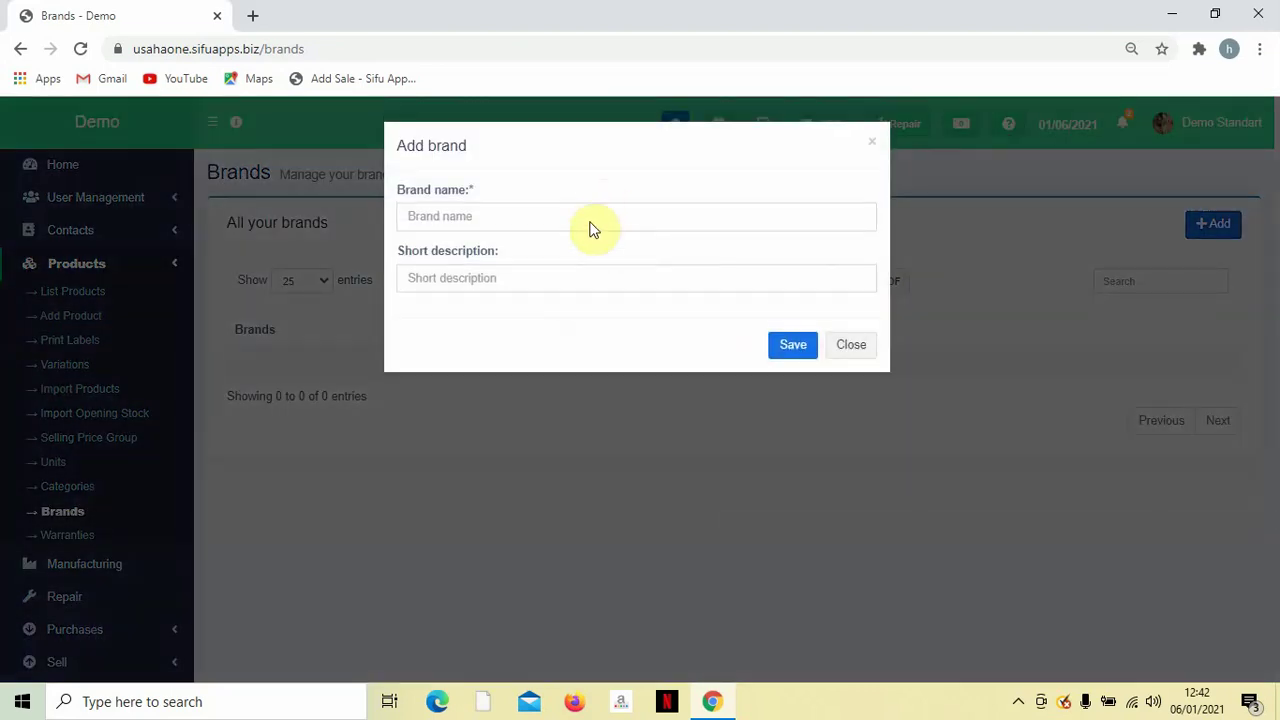
pyautogui.click(590, 221)
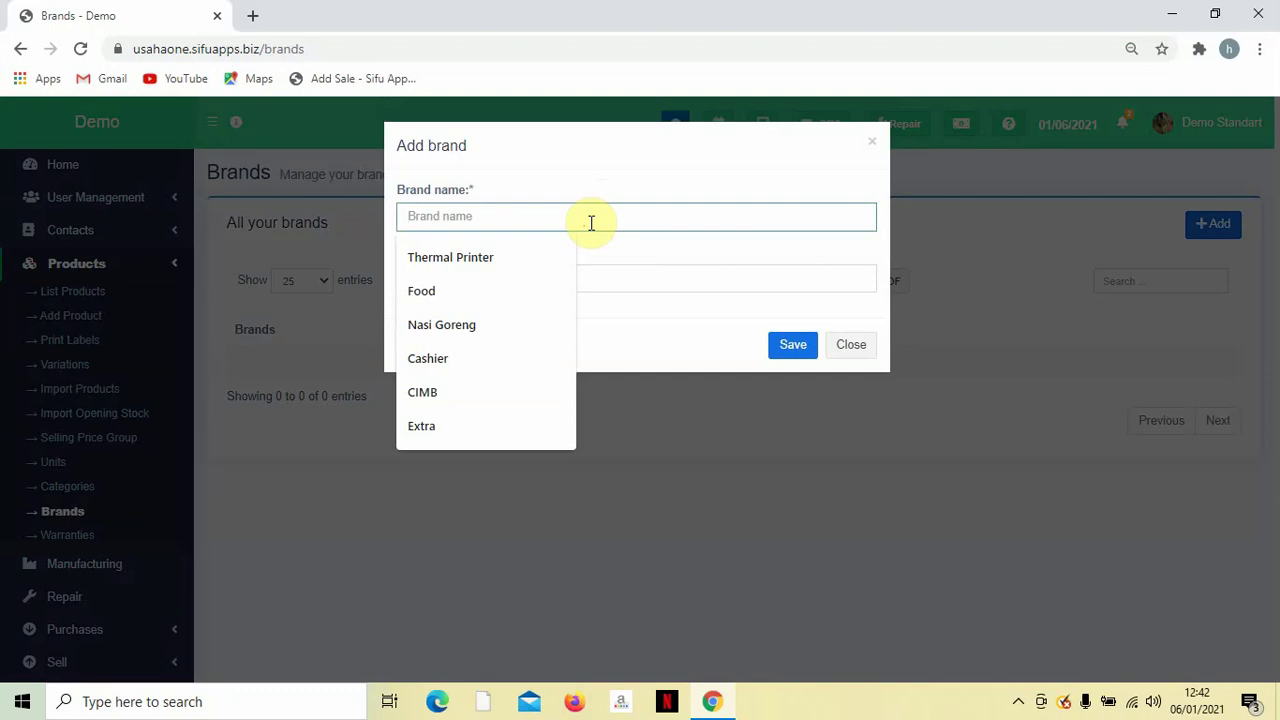
pyautogui.write('Spr')
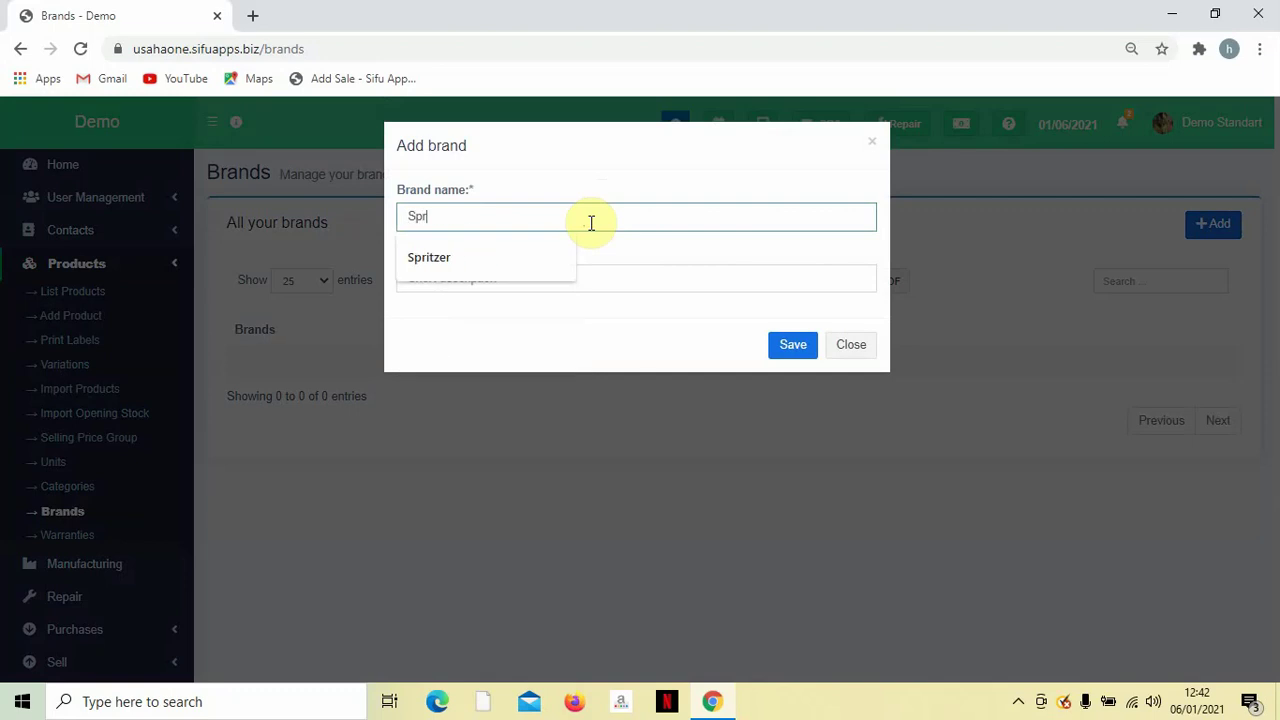
pyautogui.write('it')
pyautogui.press('Down')
pyautogui.press('Return')
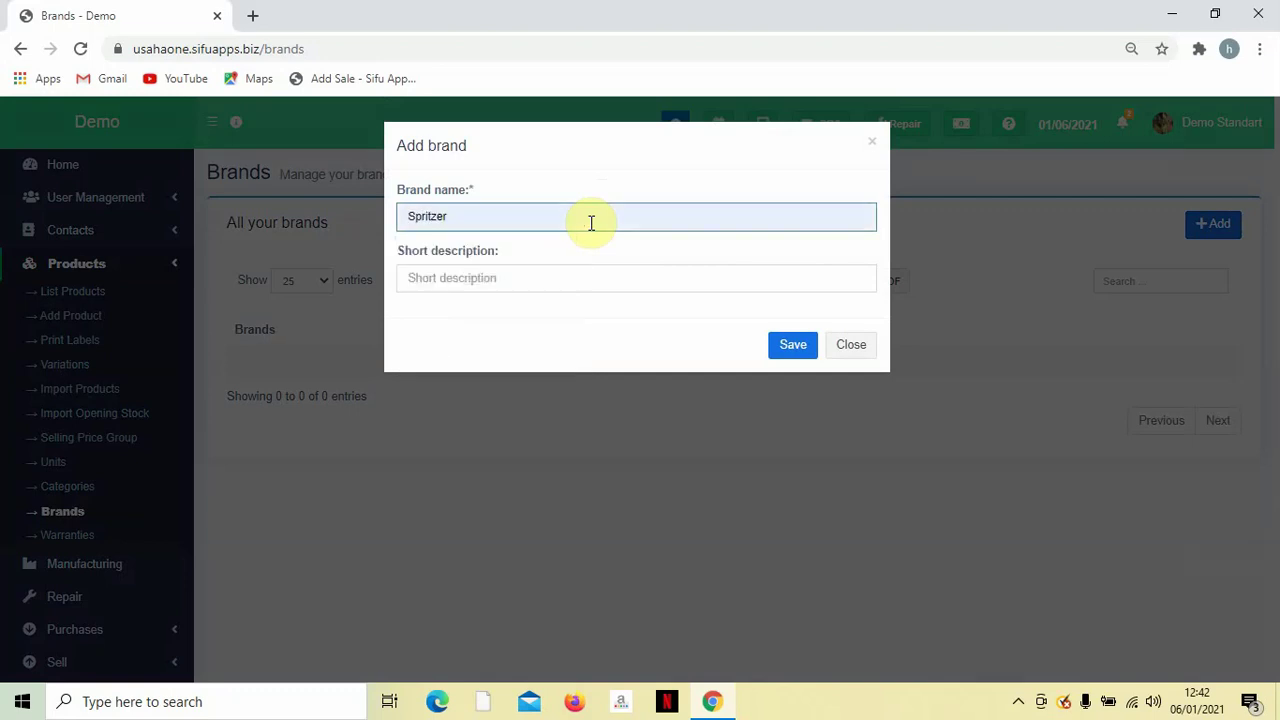
pyautogui.click(786, 346)
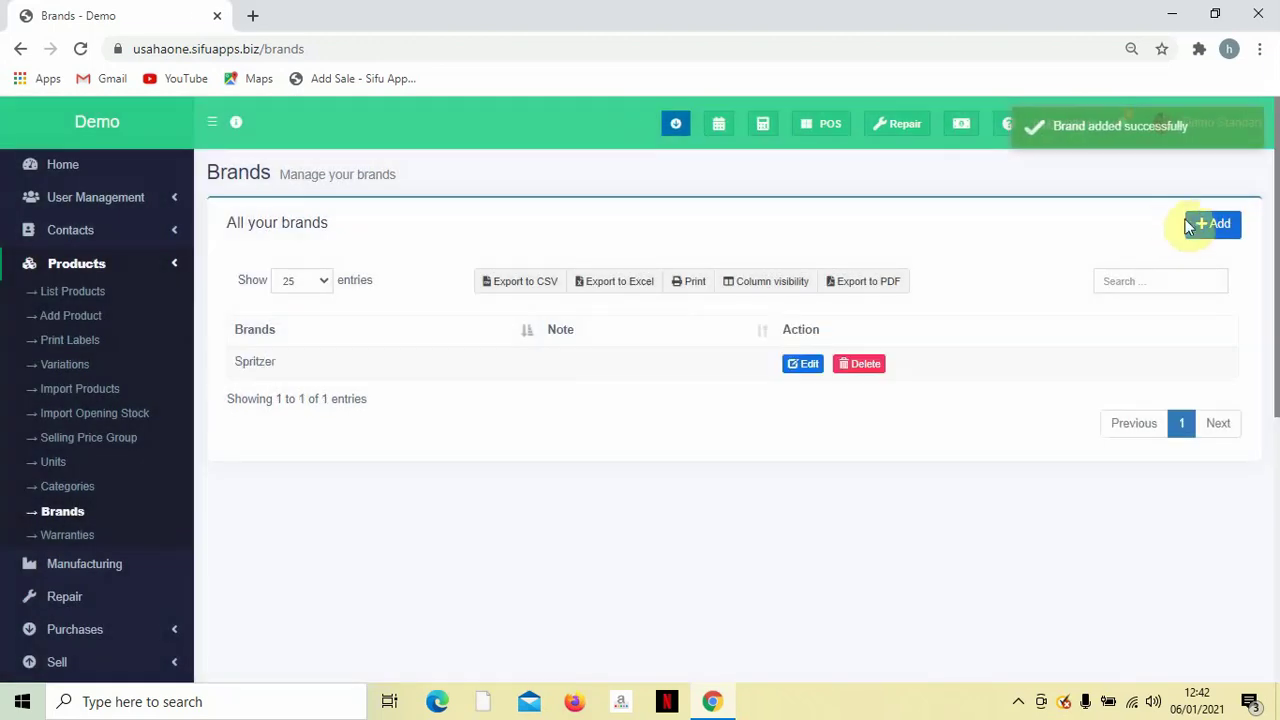
# Add a Coca-Cola brand, then bring up the Add new product form.
pyautogui.click(1200, 224)
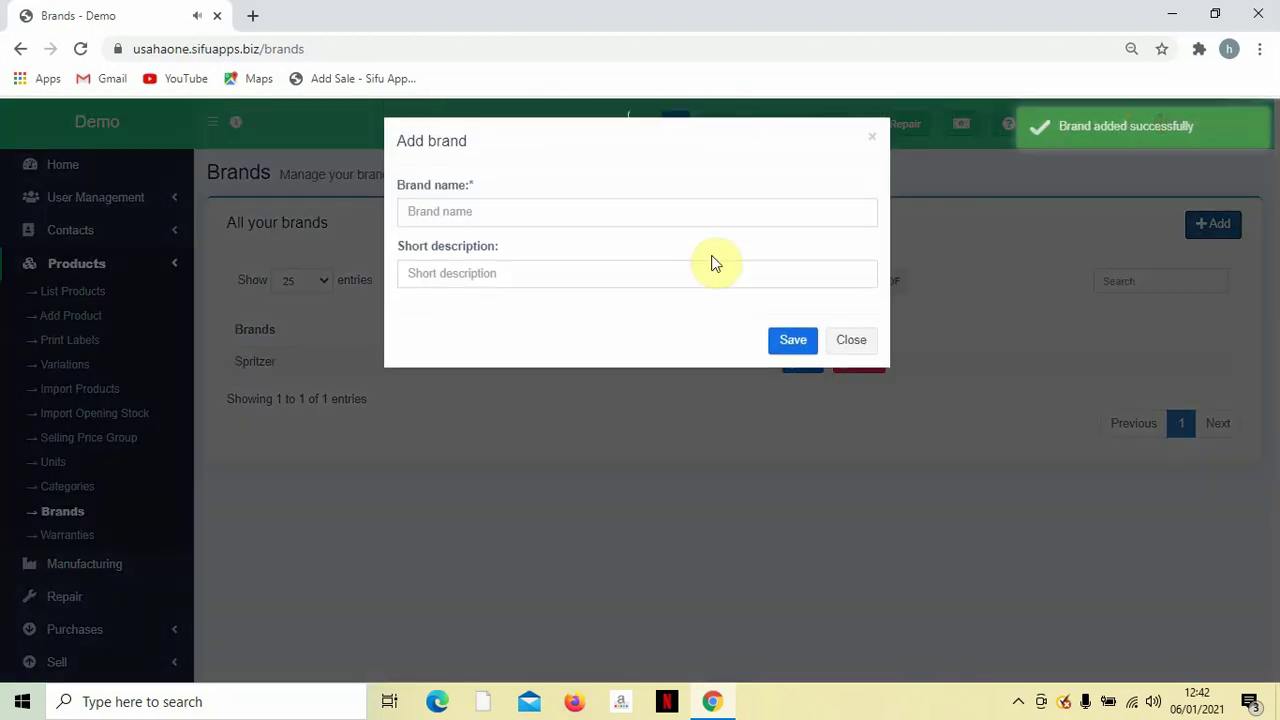
pyautogui.click(714, 222)
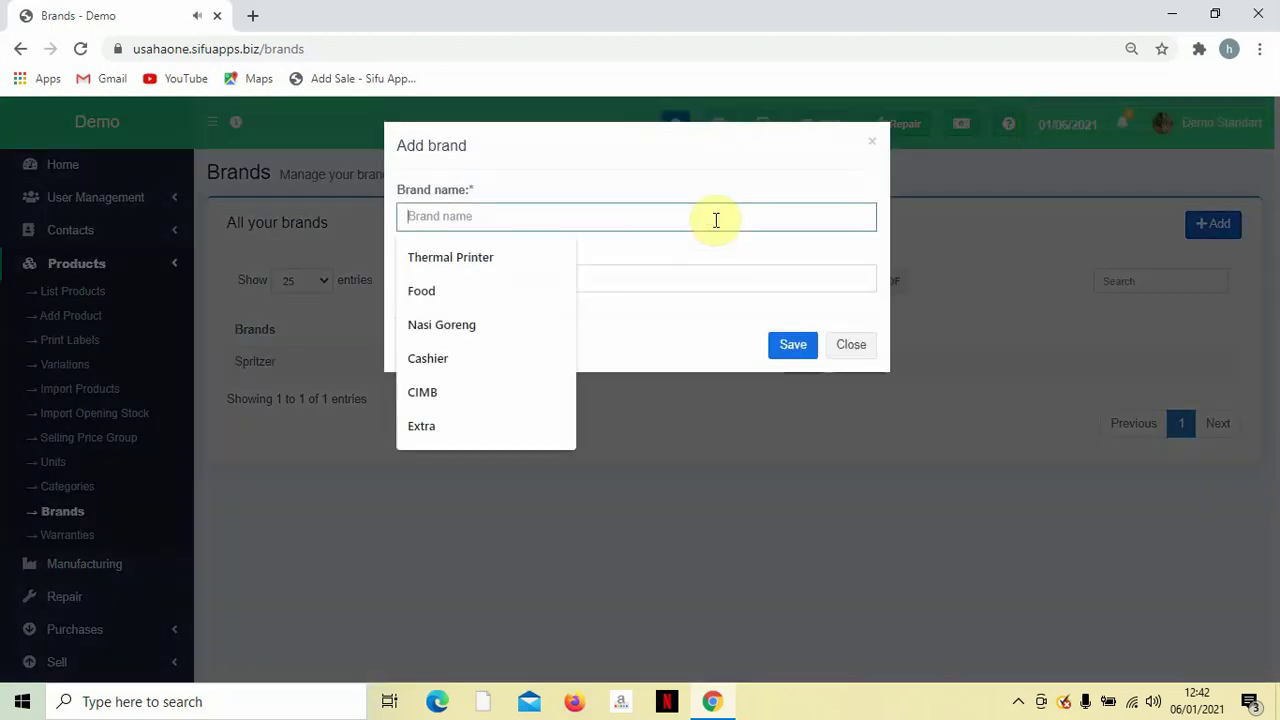
pyautogui.write('Coca')
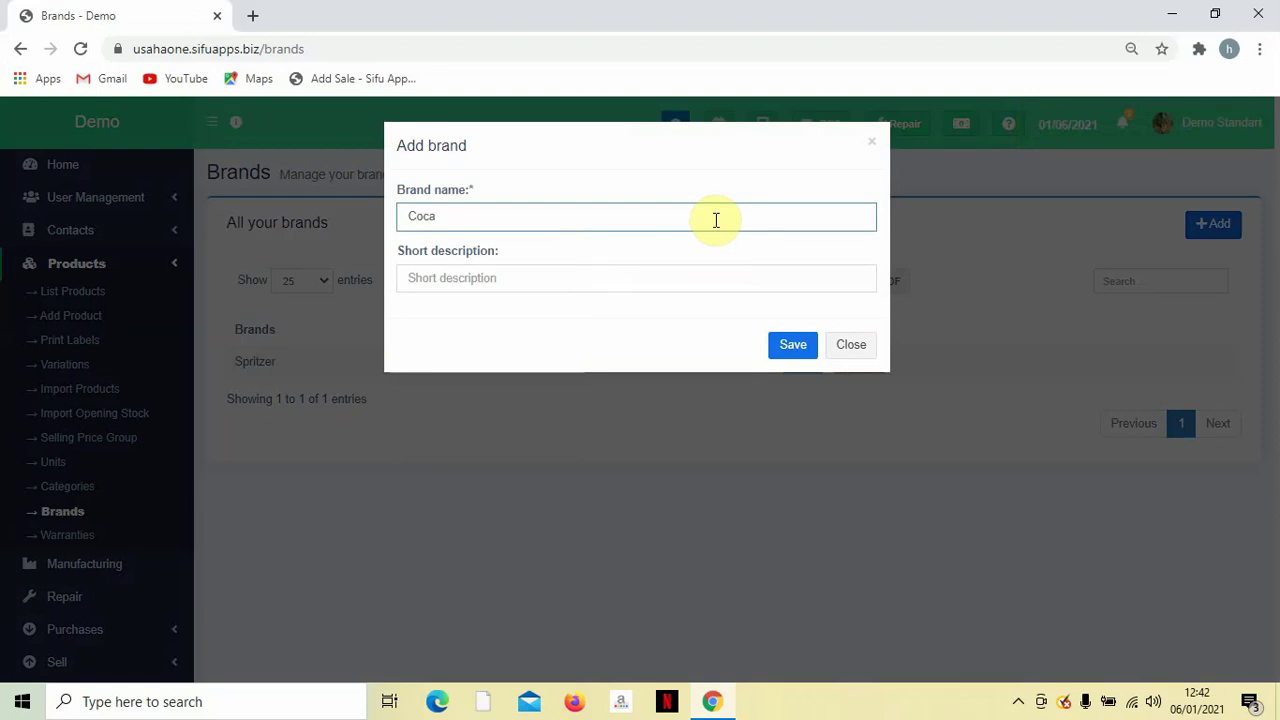
pyautogui.write('--co')
pyautogui.press('BackSpace')
pyautogui.press('BackSpace')
pyautogui.write('Co')
pyautogui.click(774, 344)
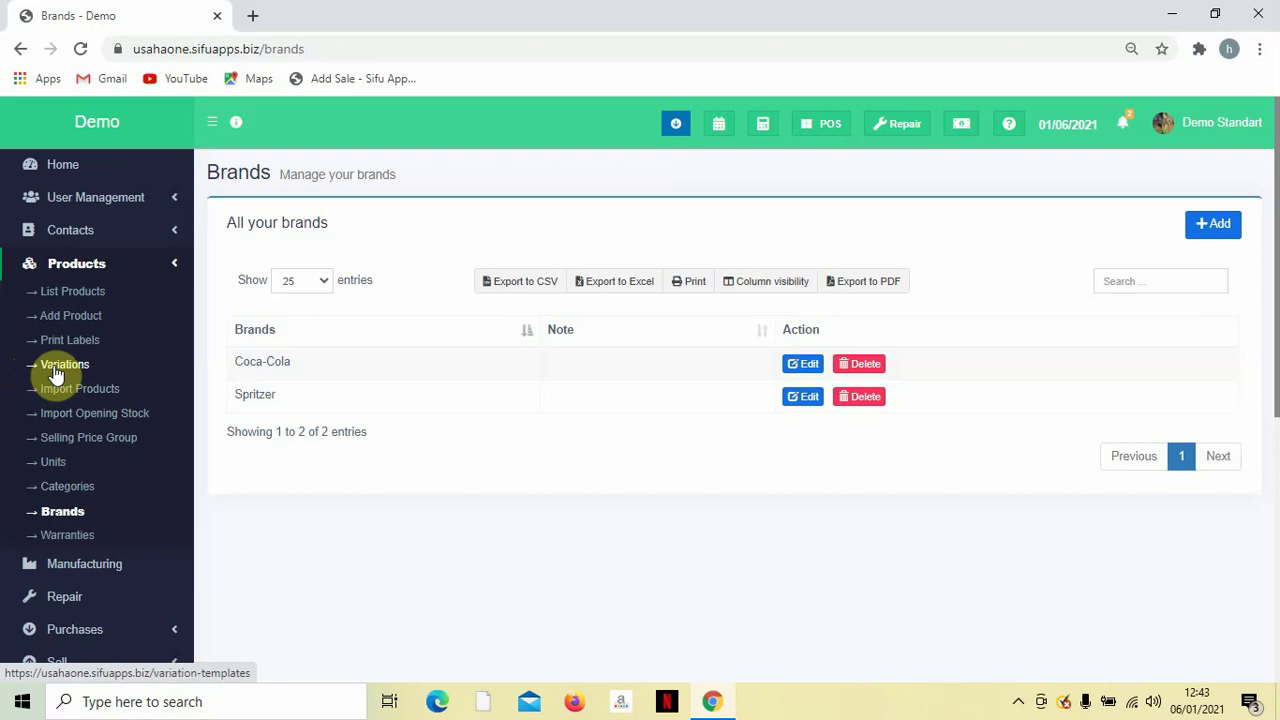
pyautogui.click(67, 318)
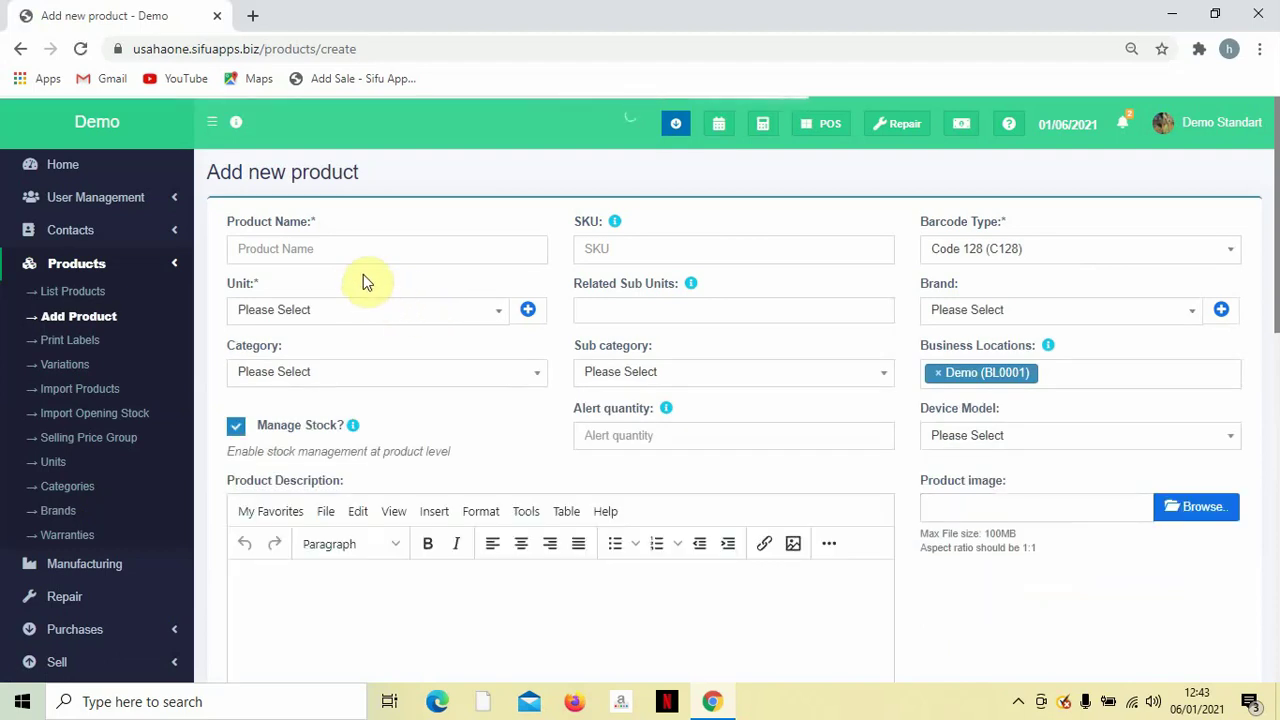
# Enter 'Roti Canai Kosong' as the new product's name.
pyautogui.scroll(-1, 381, 287)
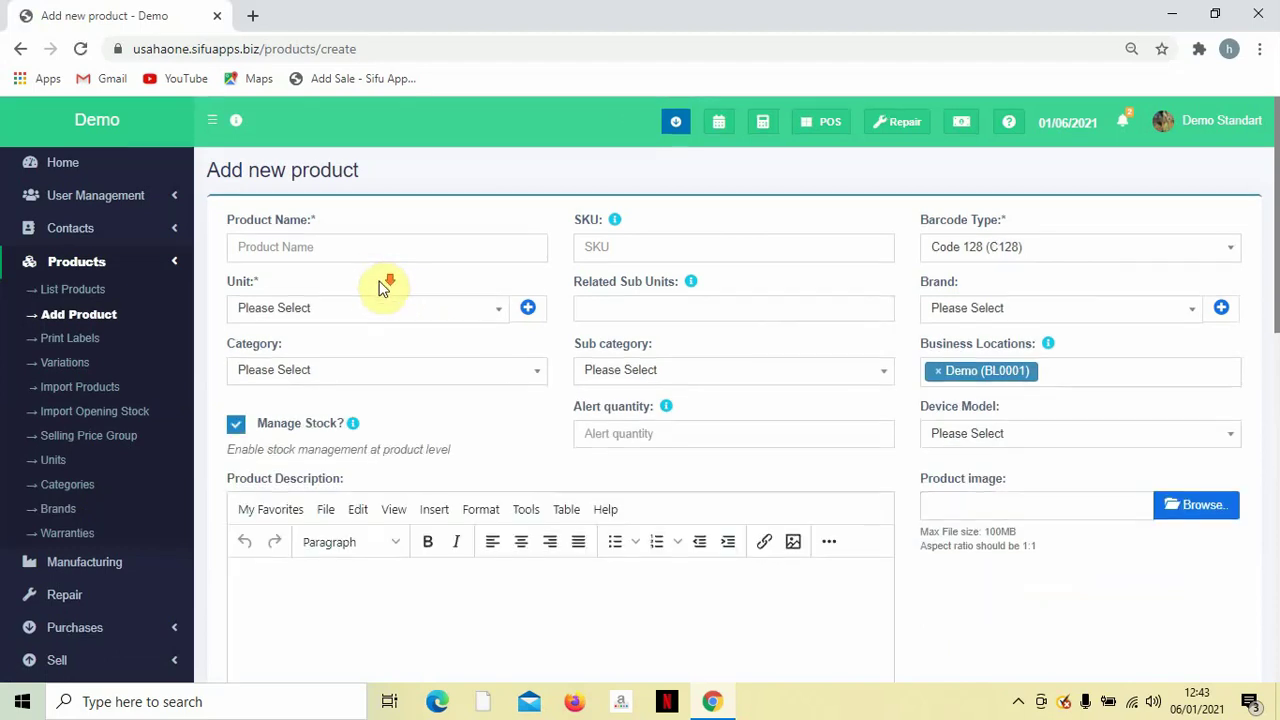
pyautogui.scroll(1, 381, 287)
pyautogui.click(363, 241)
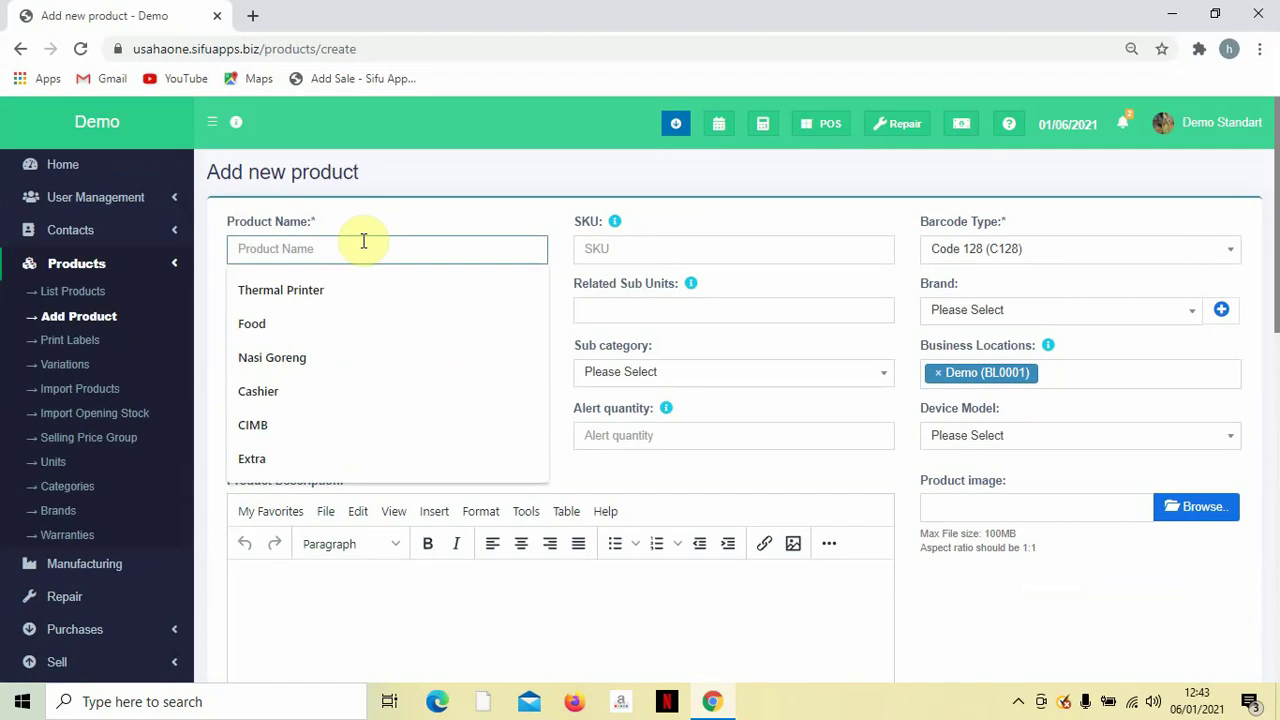
pyautogui.write('Roti ')
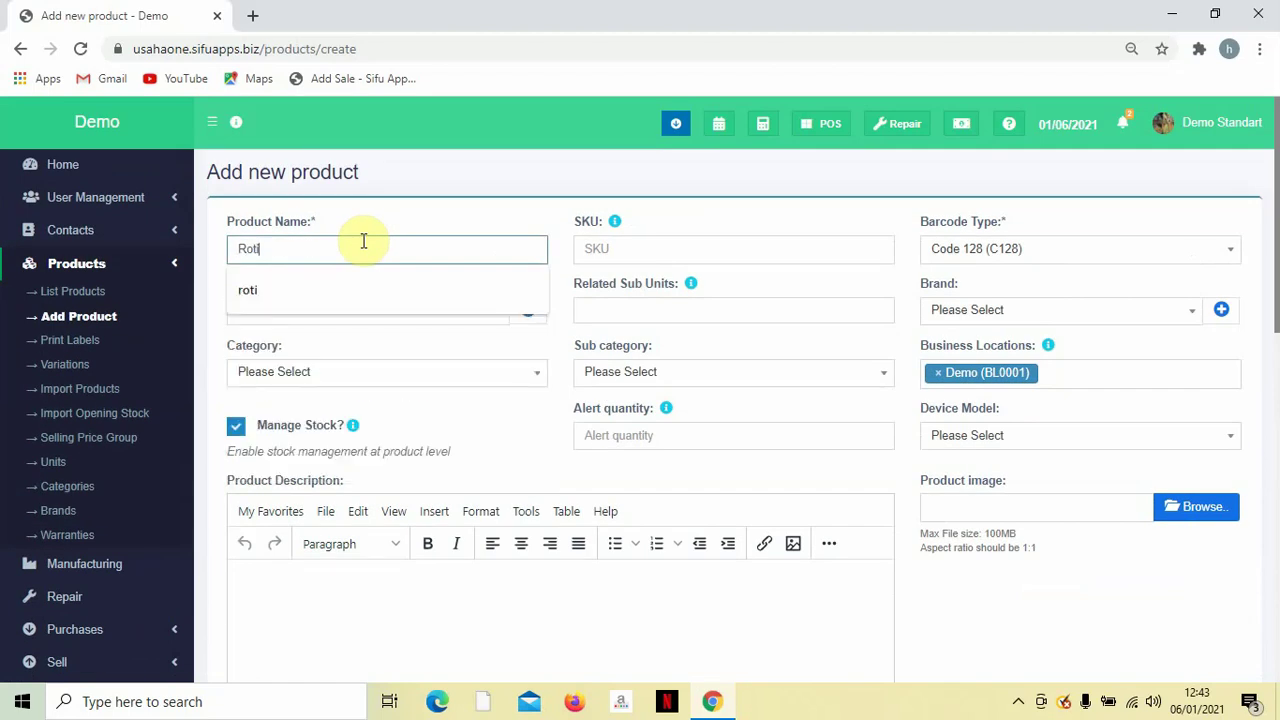
pyautogui.write('Canai ')
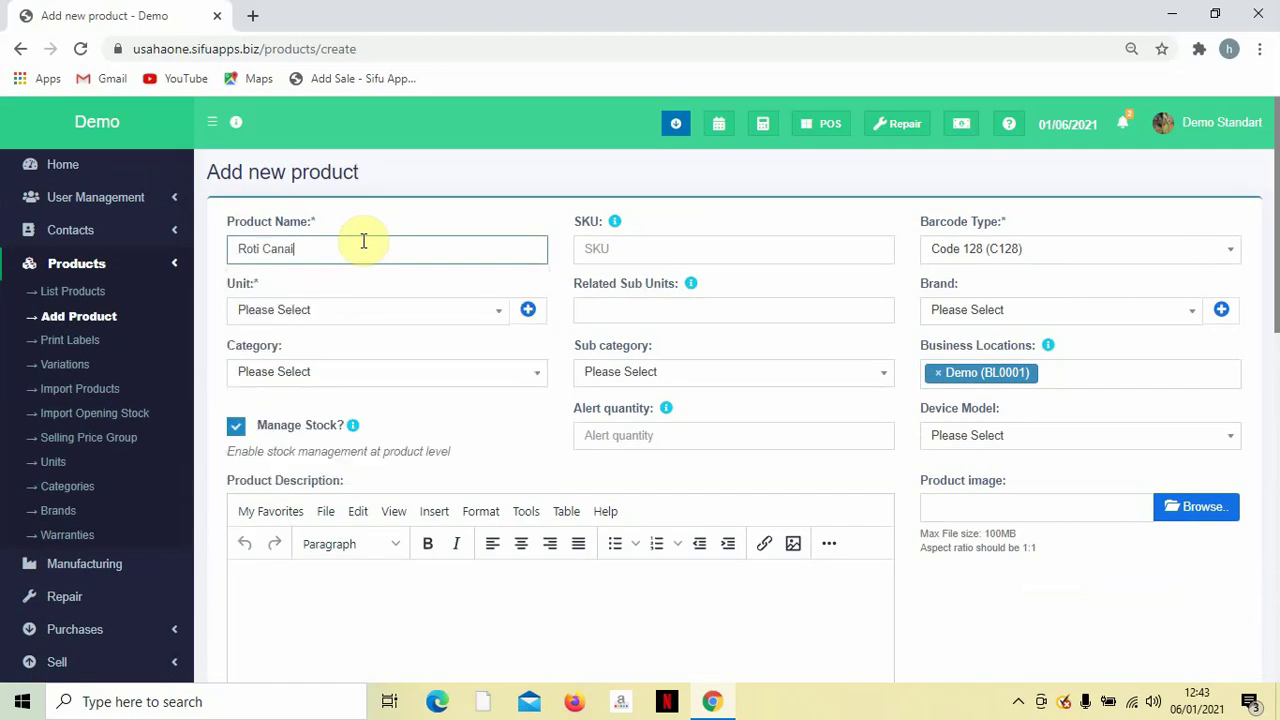
pyautogui.write('Kosong')
pyautogui.click(393, 287)
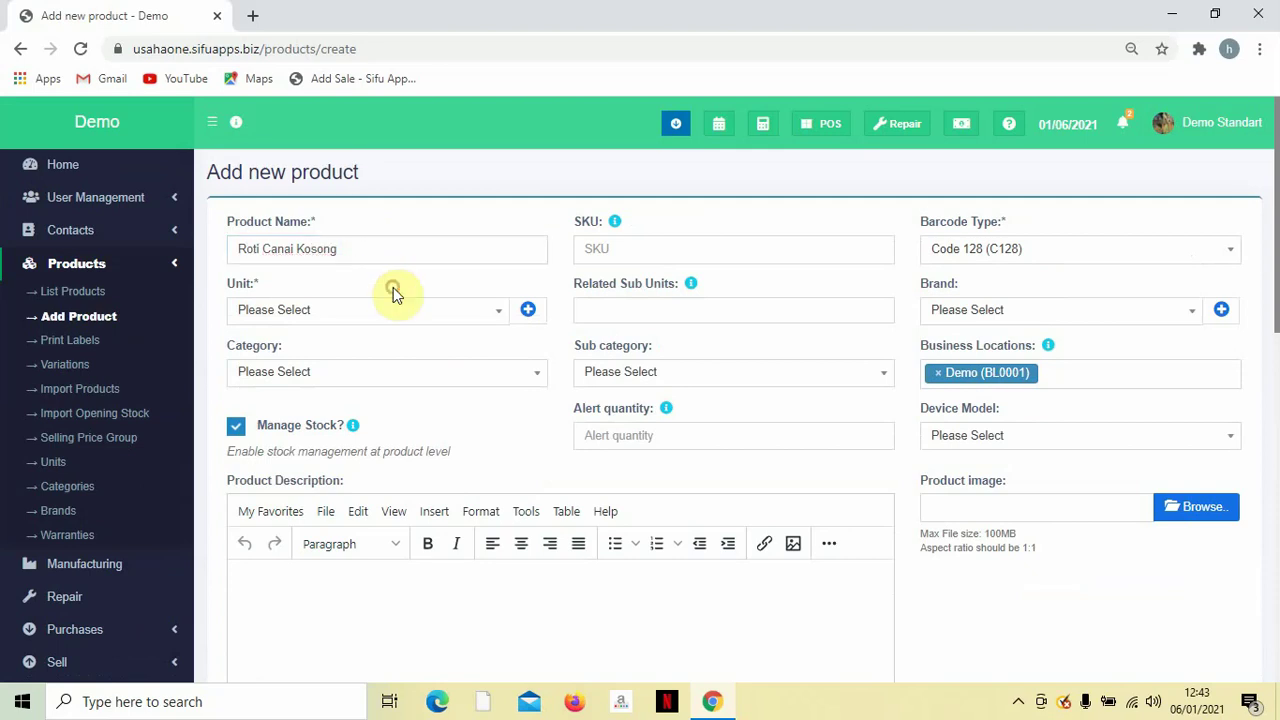
# Keep Code 128 (C128) as barcode type and set the unit to pieces (Pc).
pyautogui.click(611, 250)
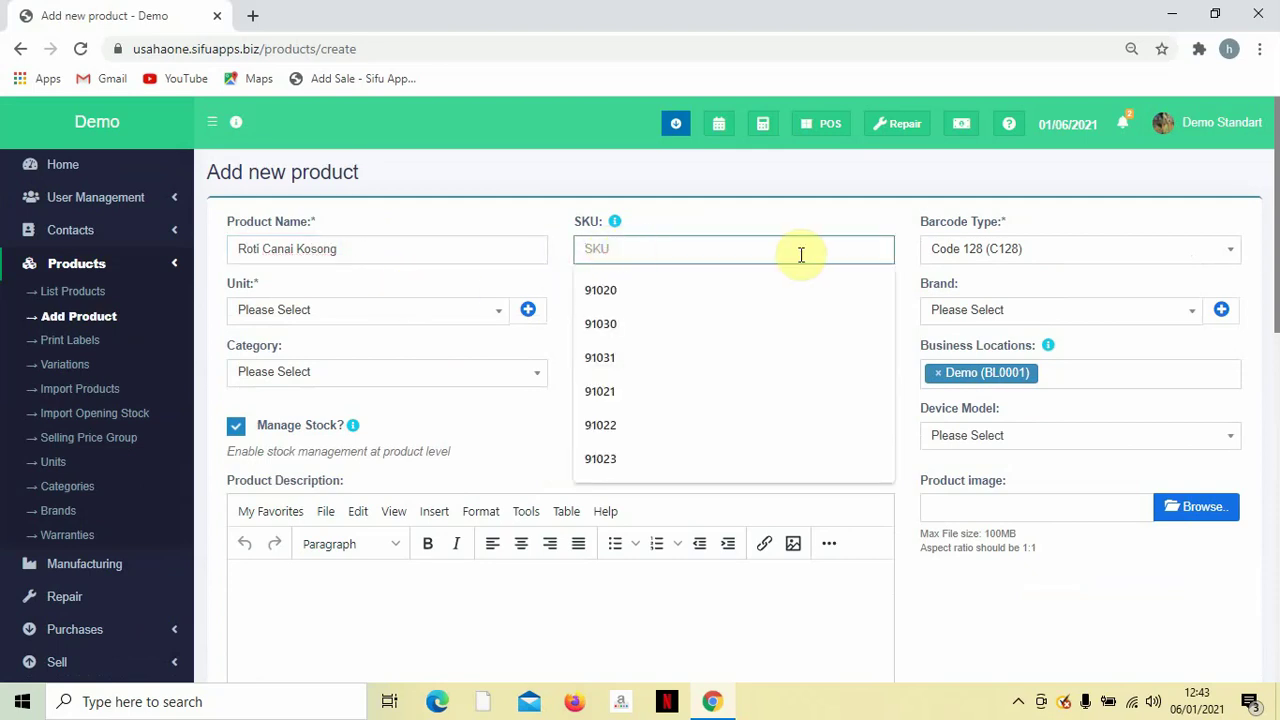
pyautogui.click(1000, 250)
pyautogui.click(986, 306)
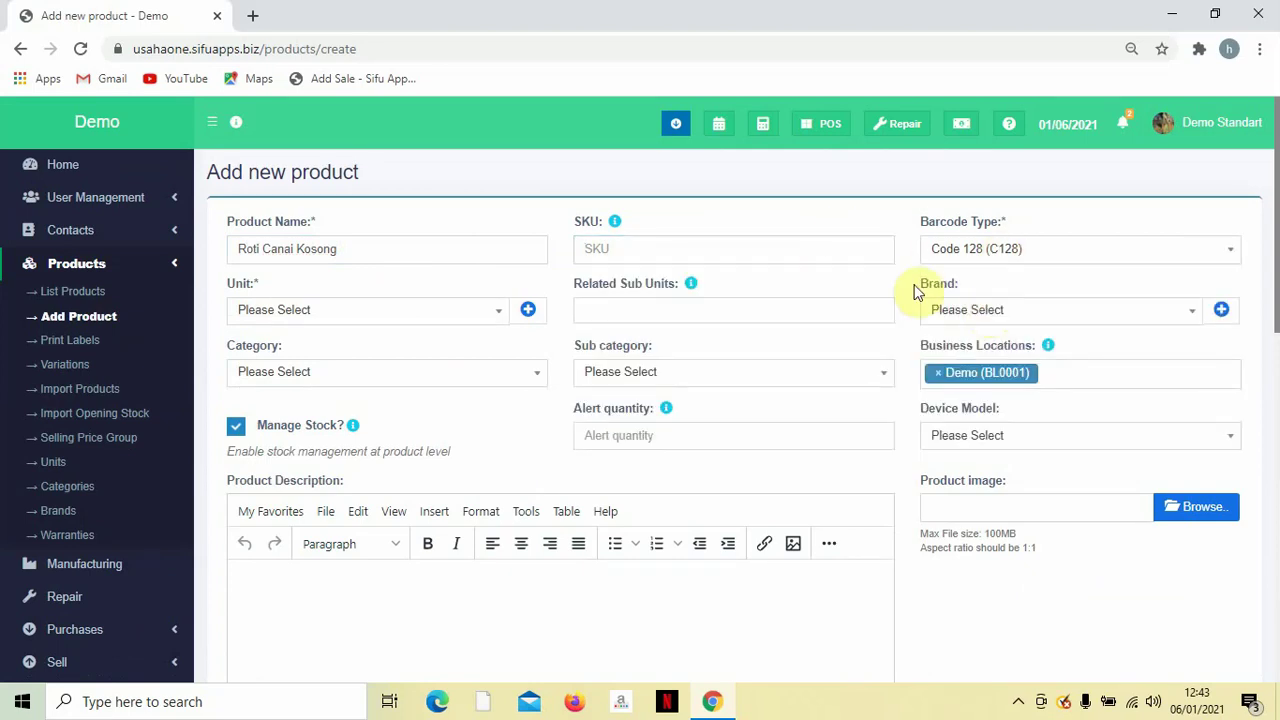
pyautogui.click(528, 311)
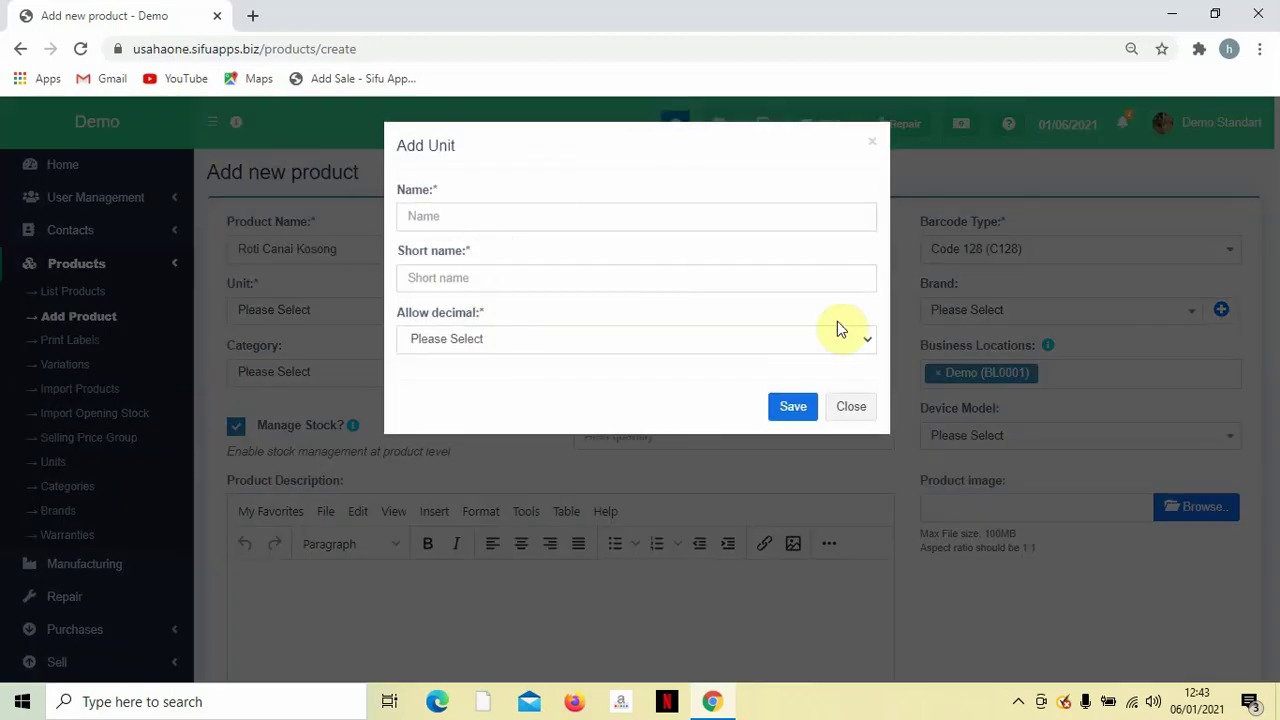
pyautogui.click(865, 145)
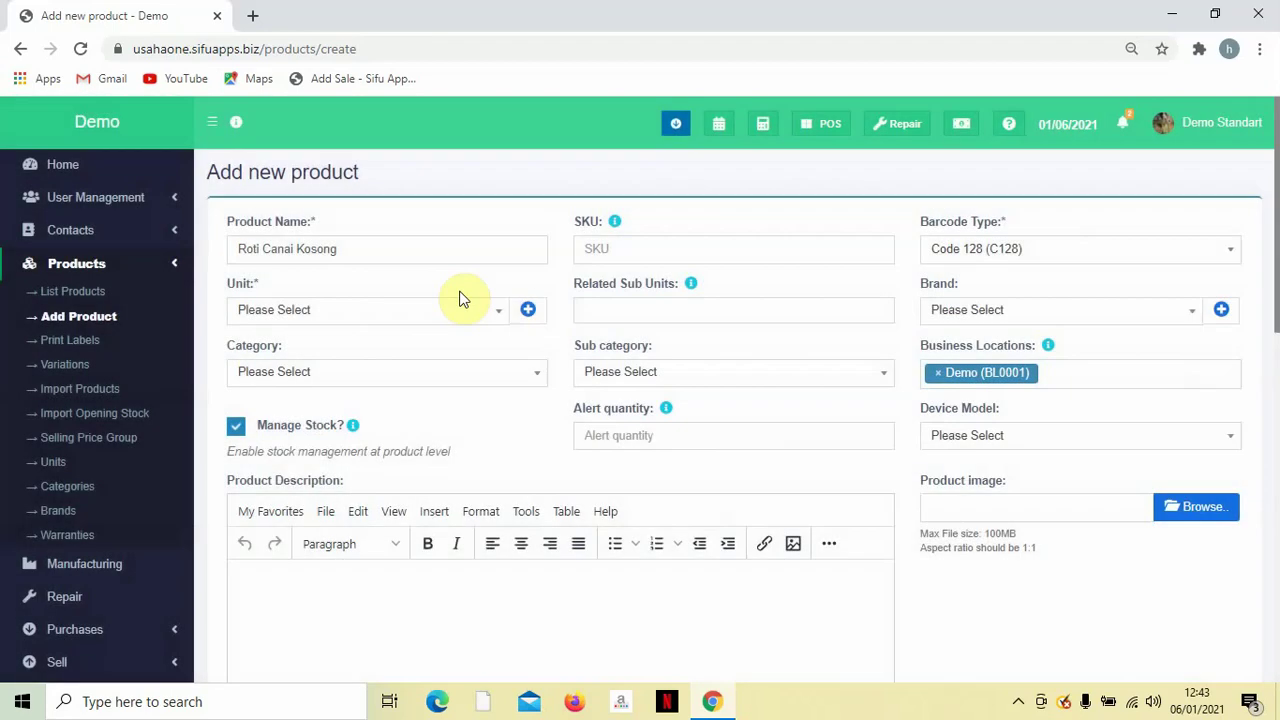
pyautogui.click(457, 300)
pyautogui.click(423, 365)
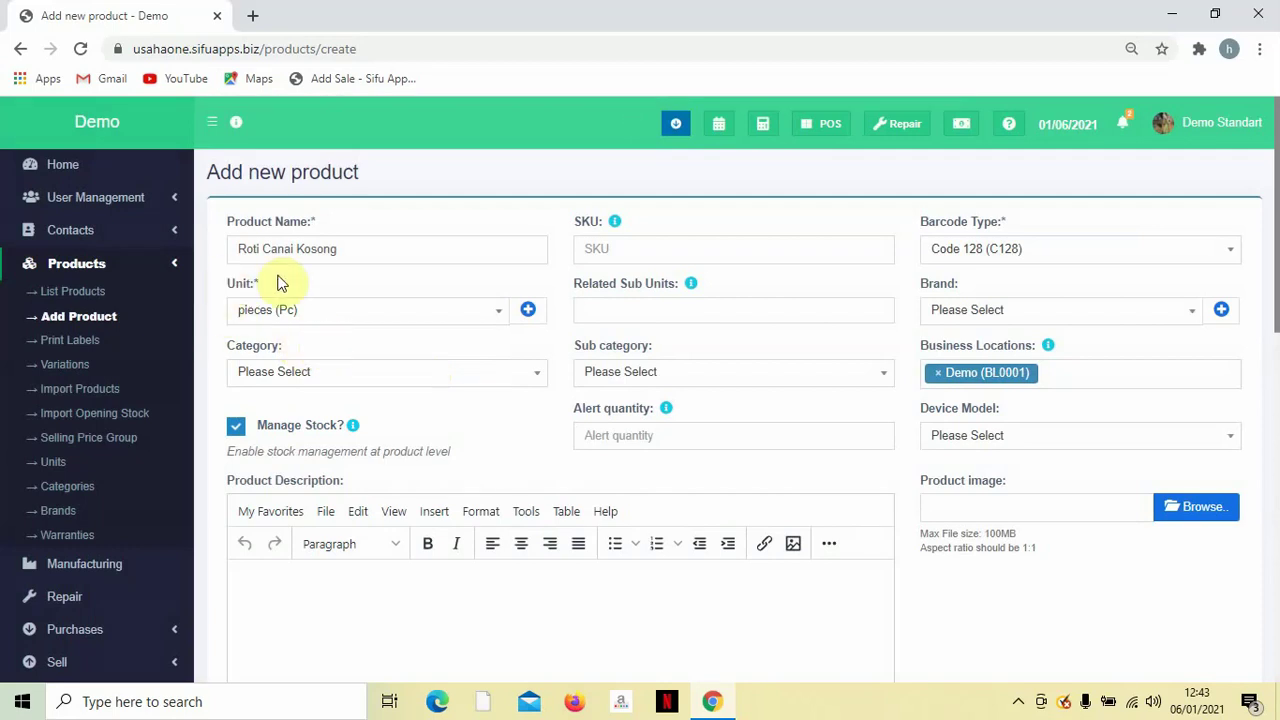
# Add a unit named Gram, short name Gram, with Allow decimal set to Yes.
pyautogui.click(528, 312)
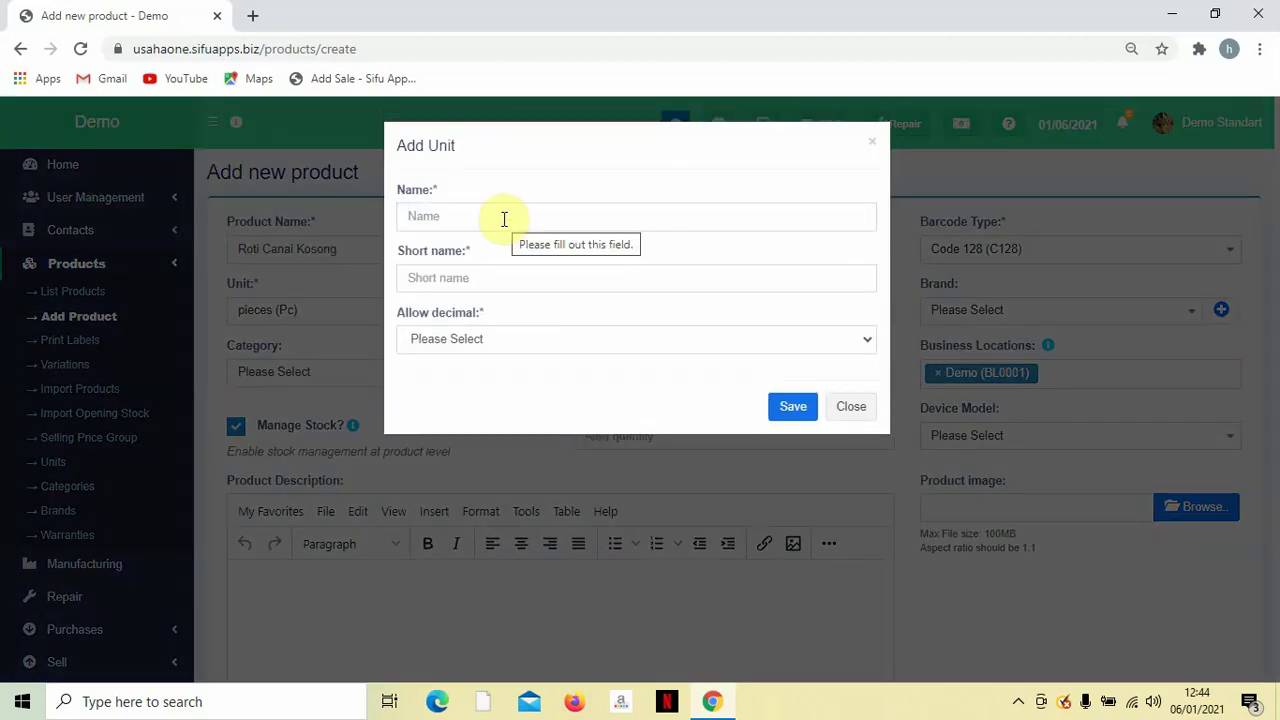
pyautogui.click(503, 217)
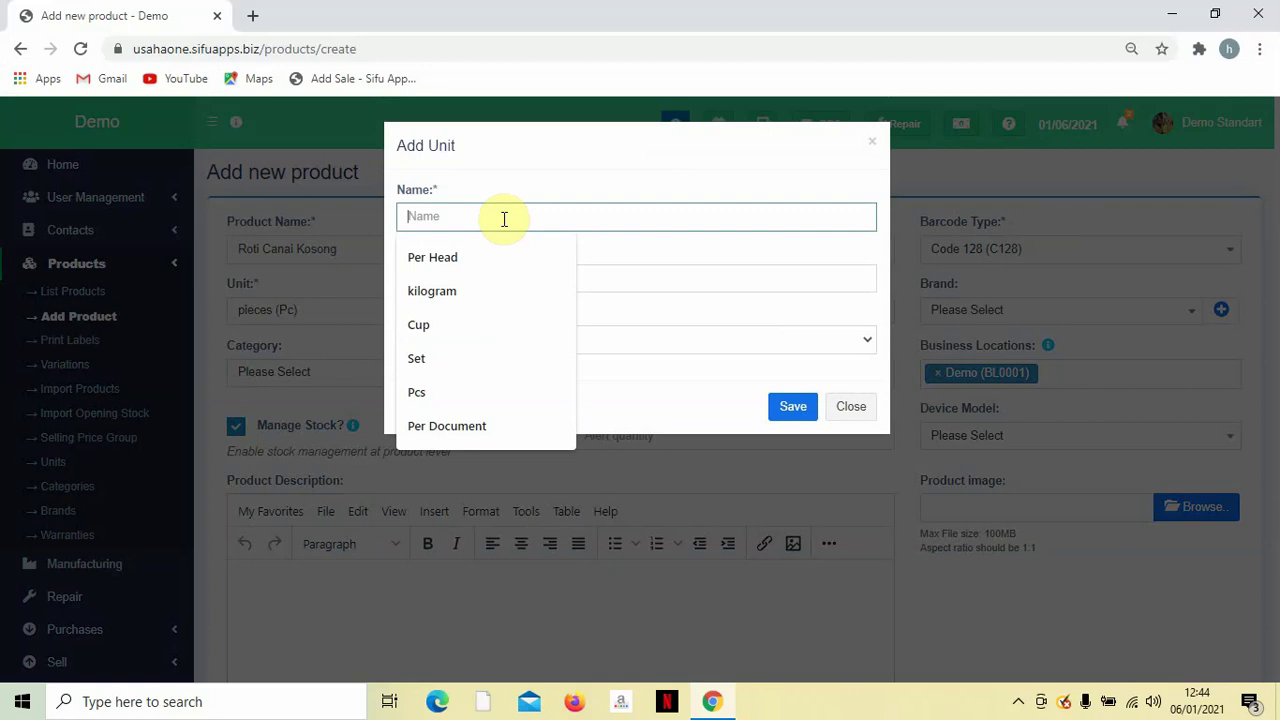
pyautogui.write('Gram')
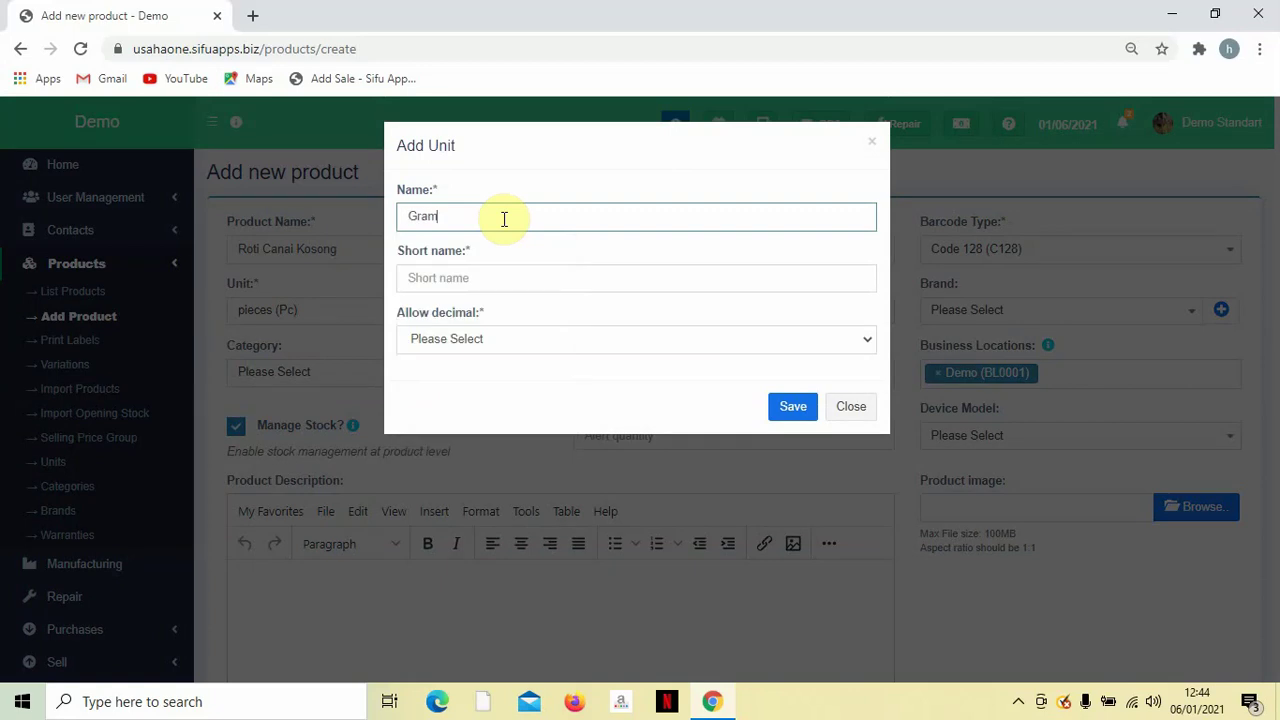
pyautogui.click(571, 284)
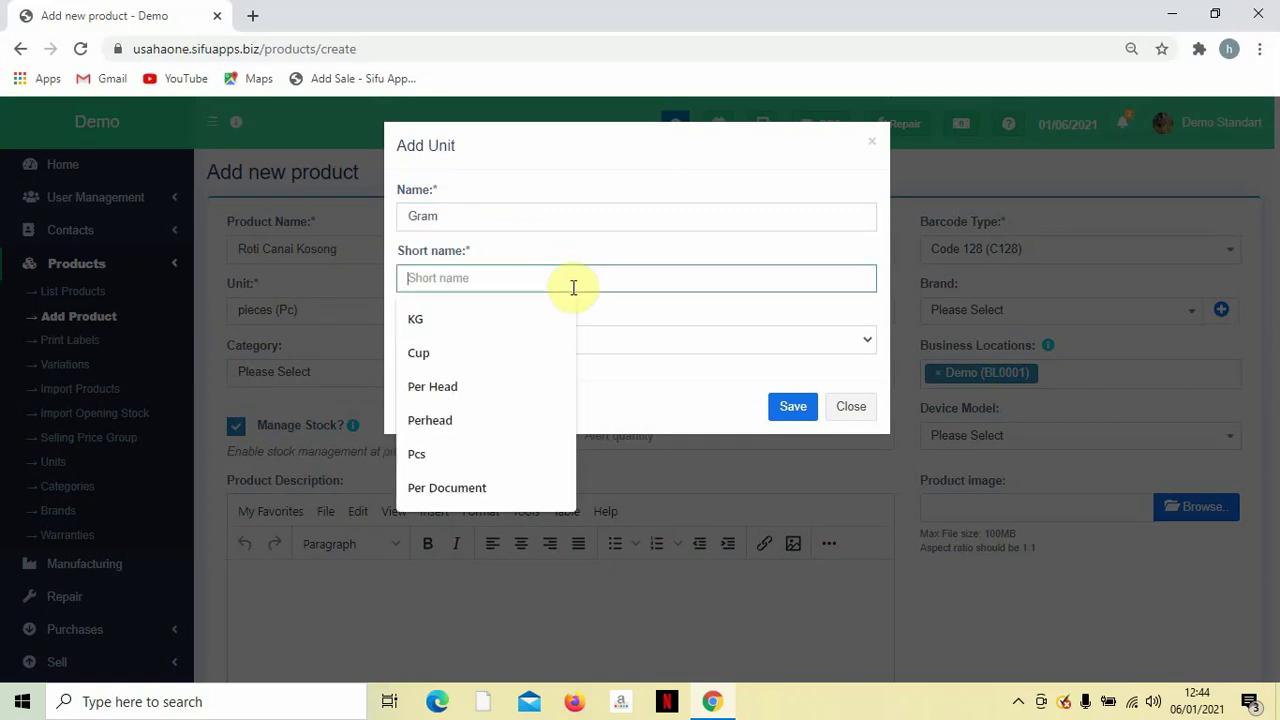
pyautogui.write('Gram')
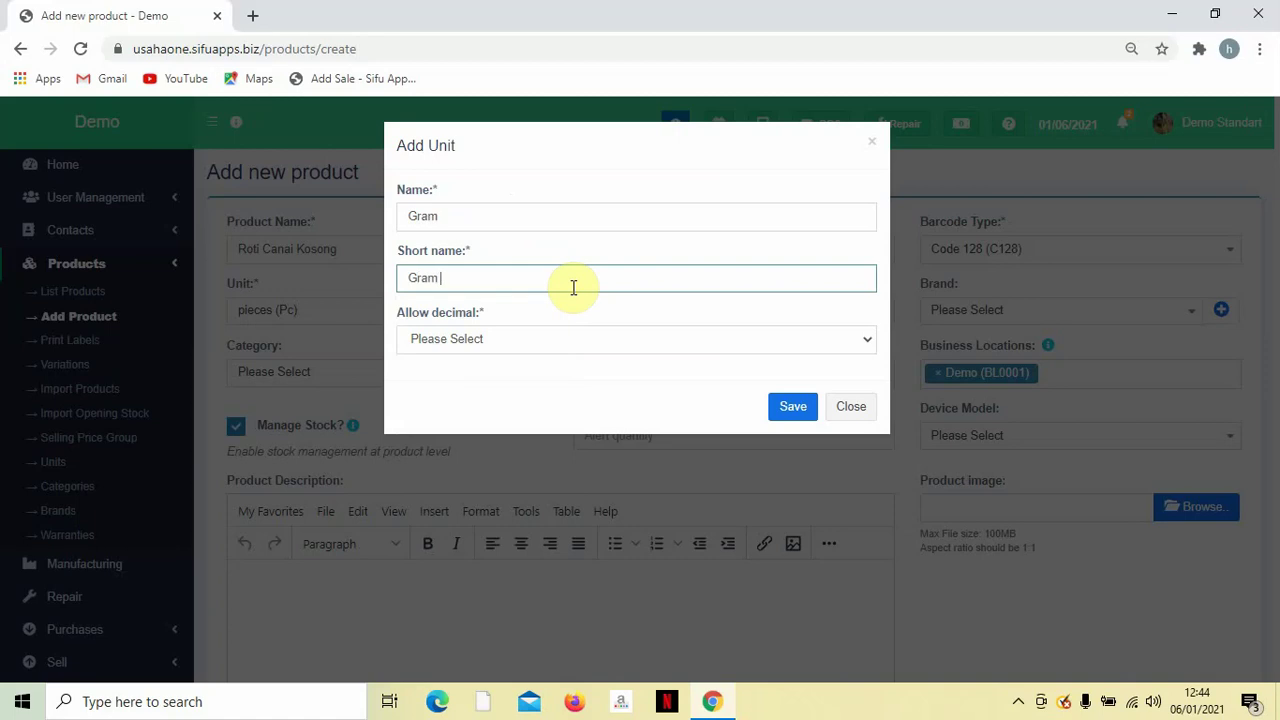
pyautogui.click(574, 338)
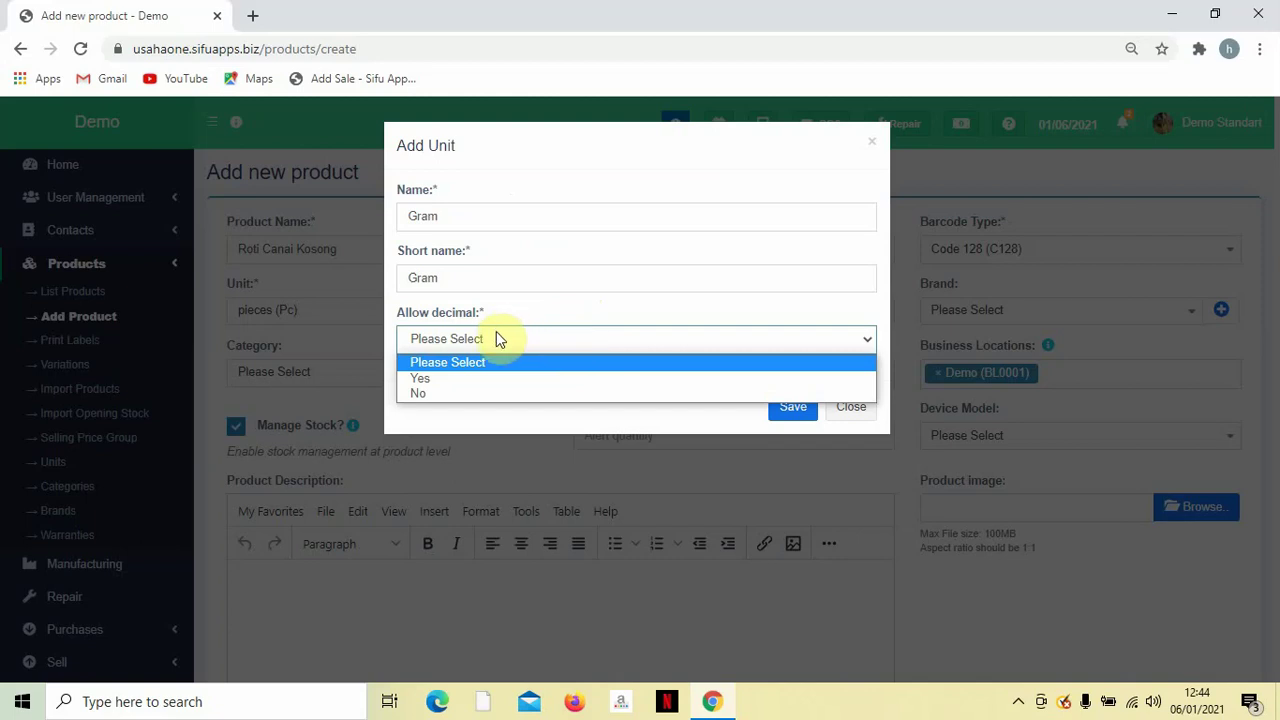
pyautogui.click(475, 380)
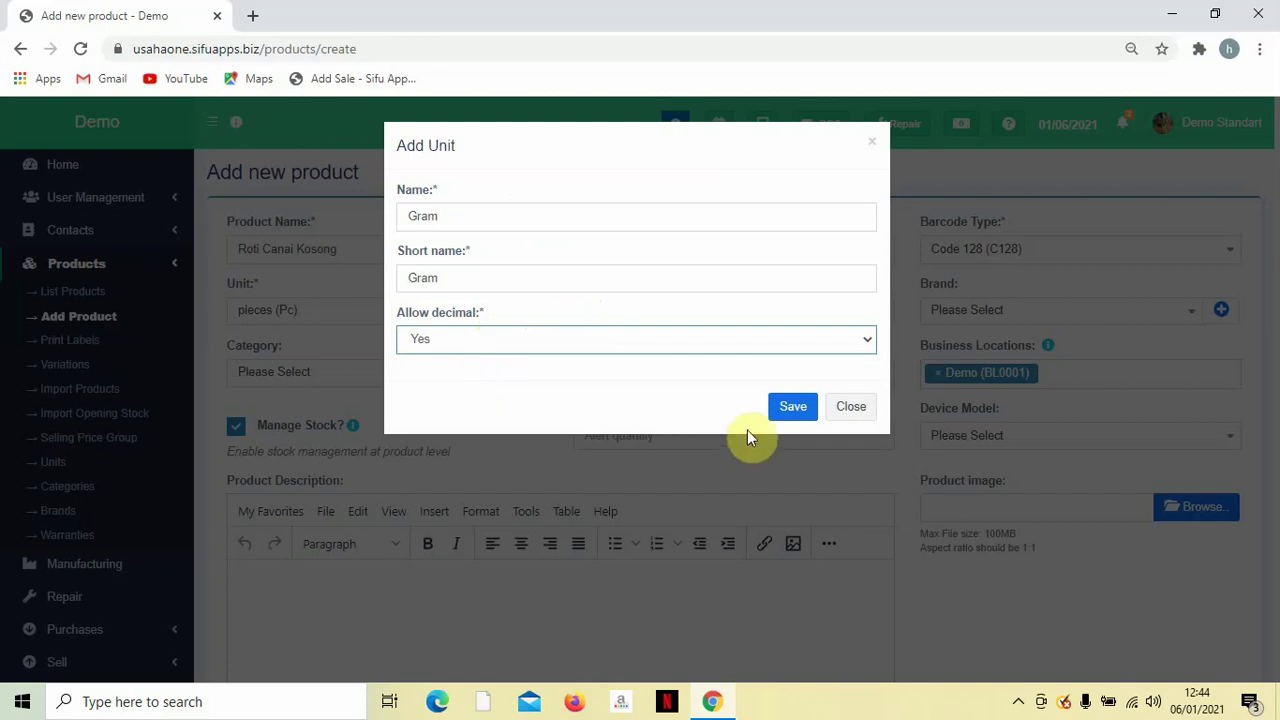
pyautogui.click(791, 406)
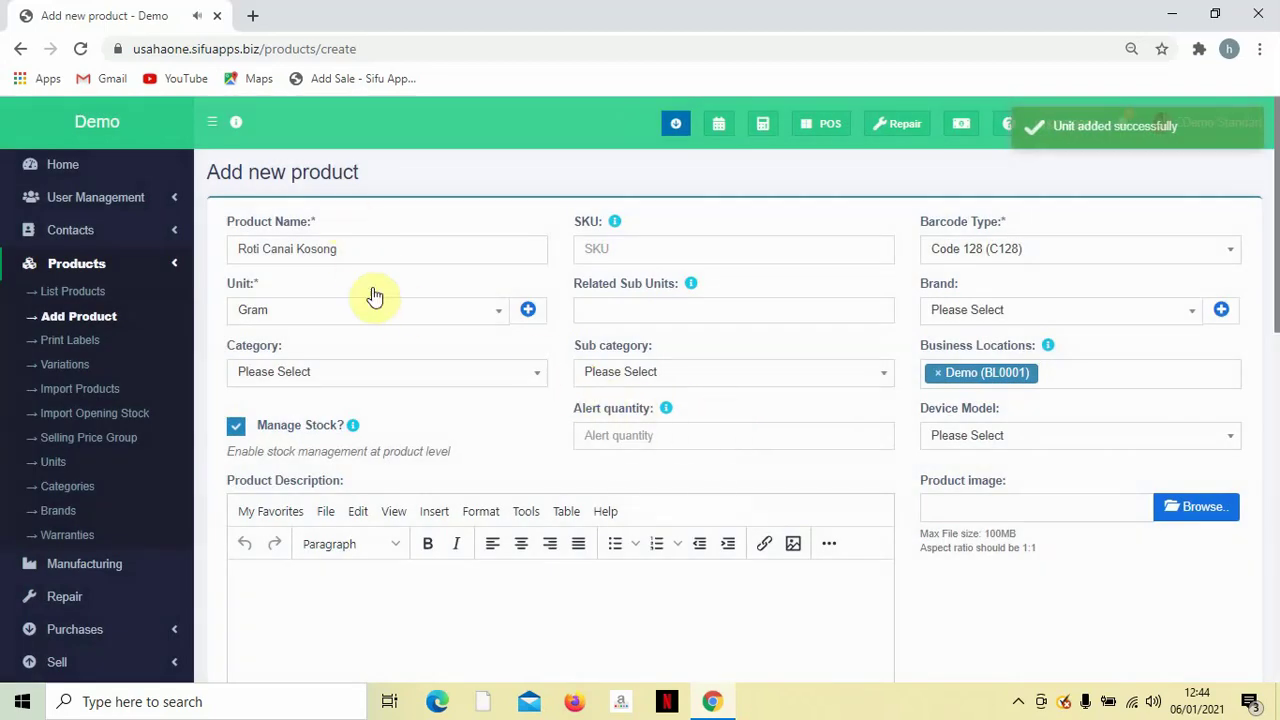
pyautogui.click(457, 314)
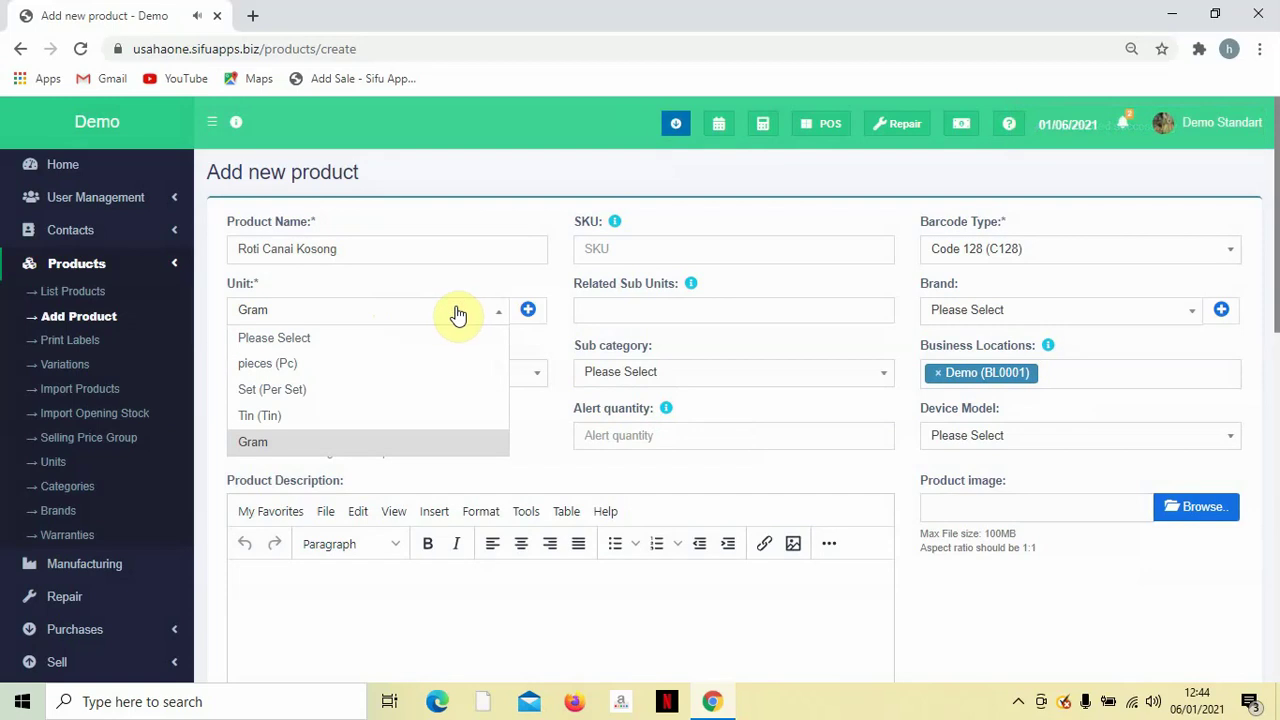
# Switch the unit back to pieces (Pc) and create and assign the brand 'Viral'.
pyautogui.click(368, 364)
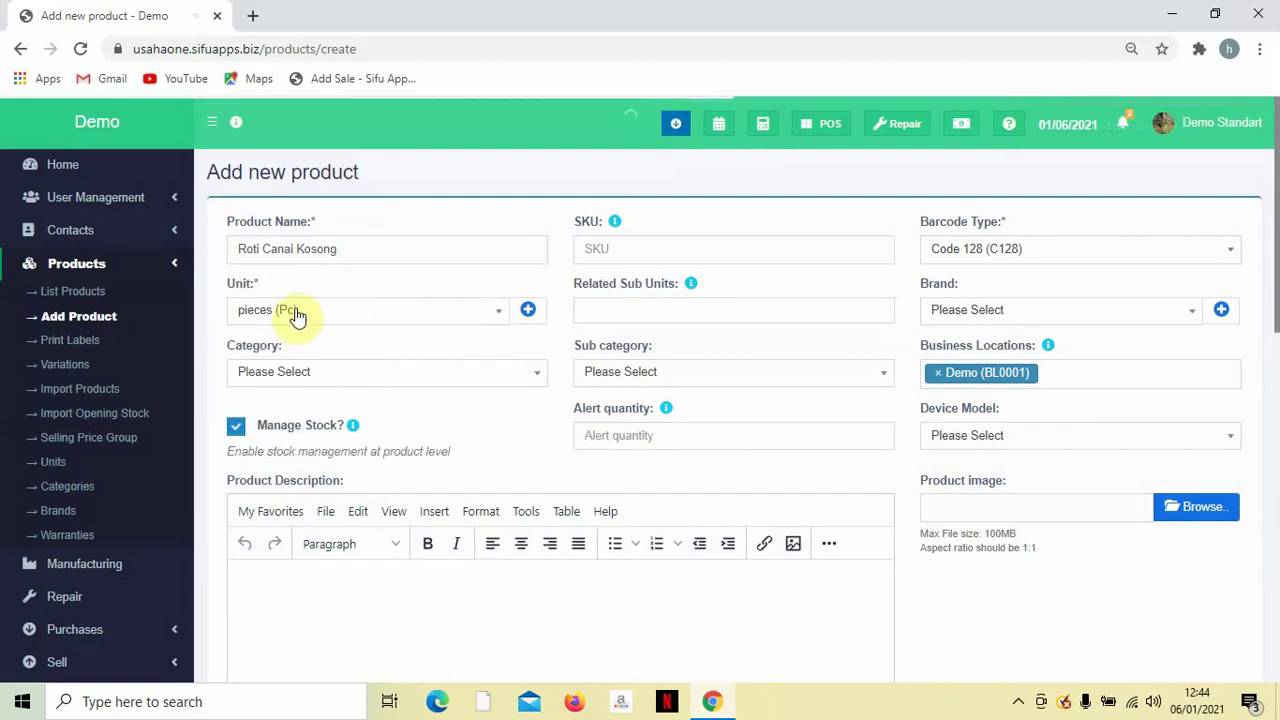
pyautogui.click(984, 318)
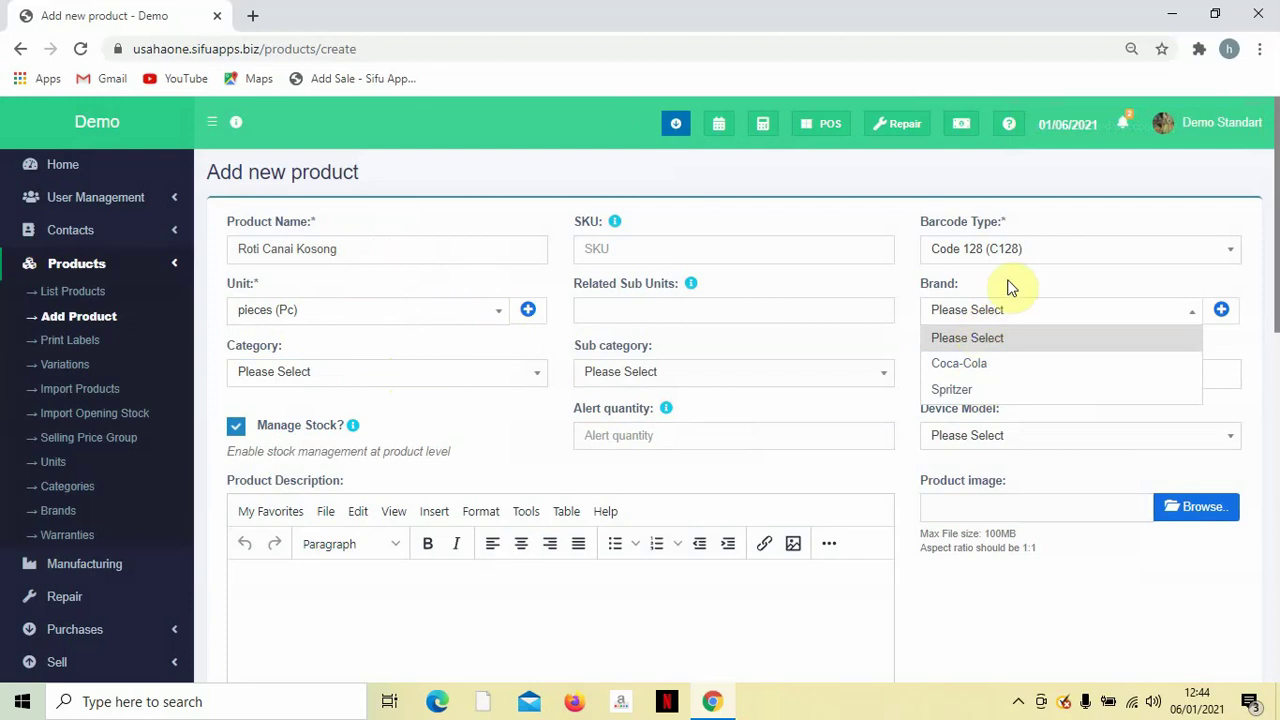
pyautogui.click(1010, 288)
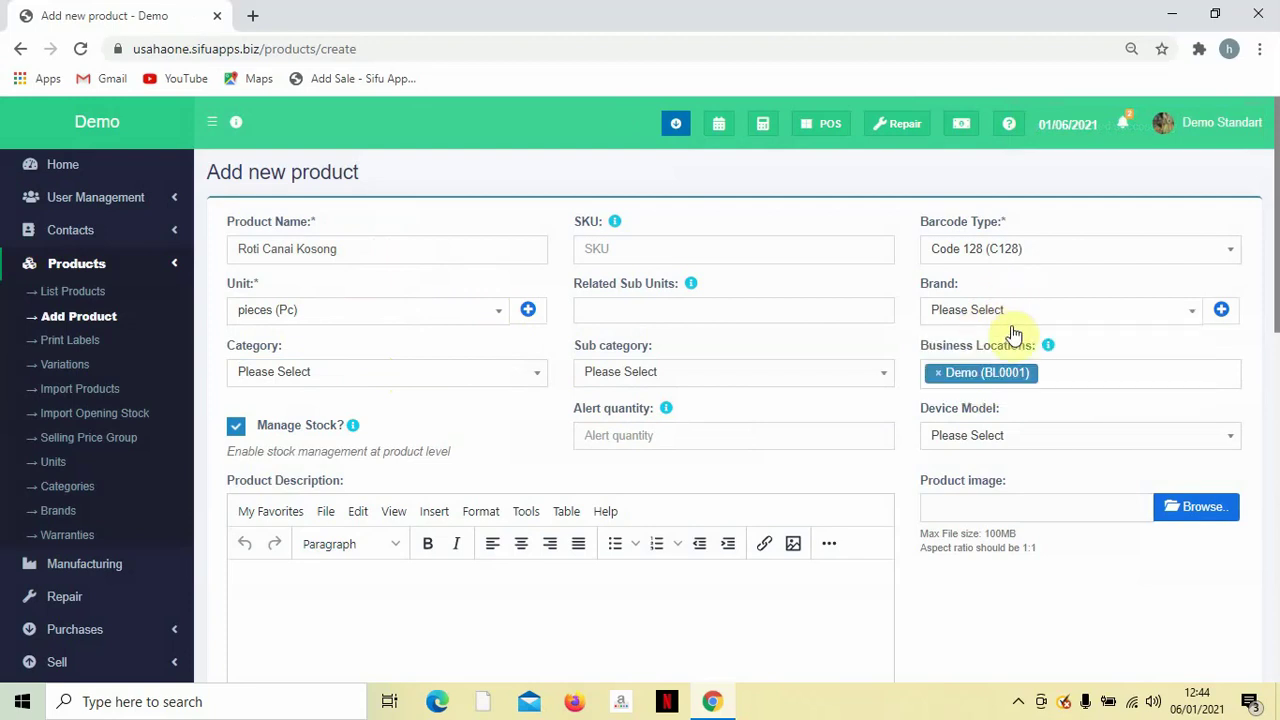
pyautogui.click(1221, 311)
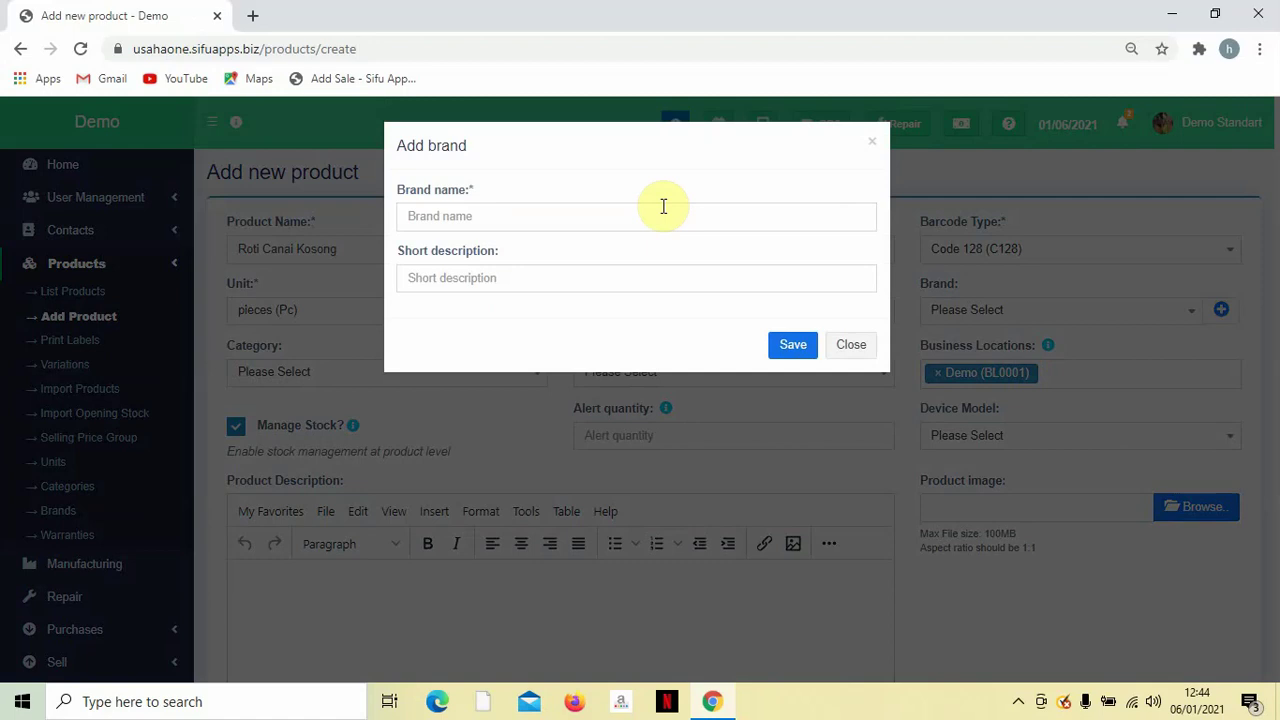
pyautogui.click(663, 207)
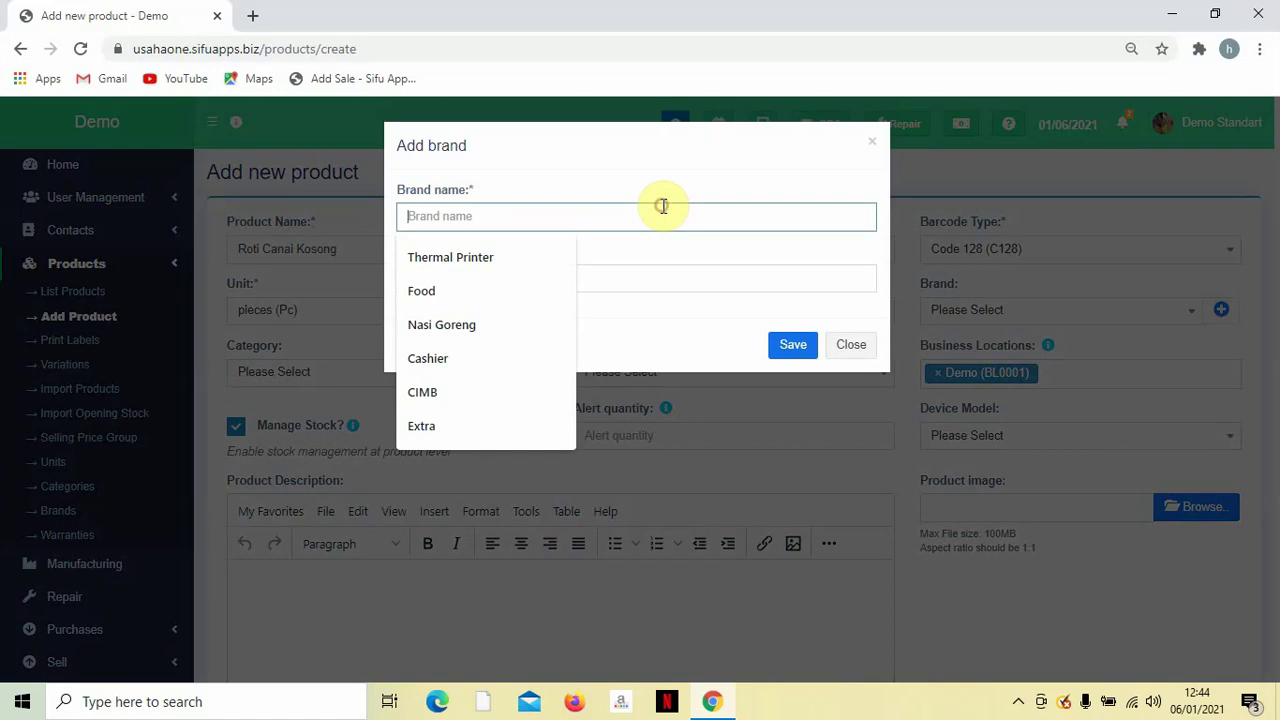
pyautogui.write('Viral')
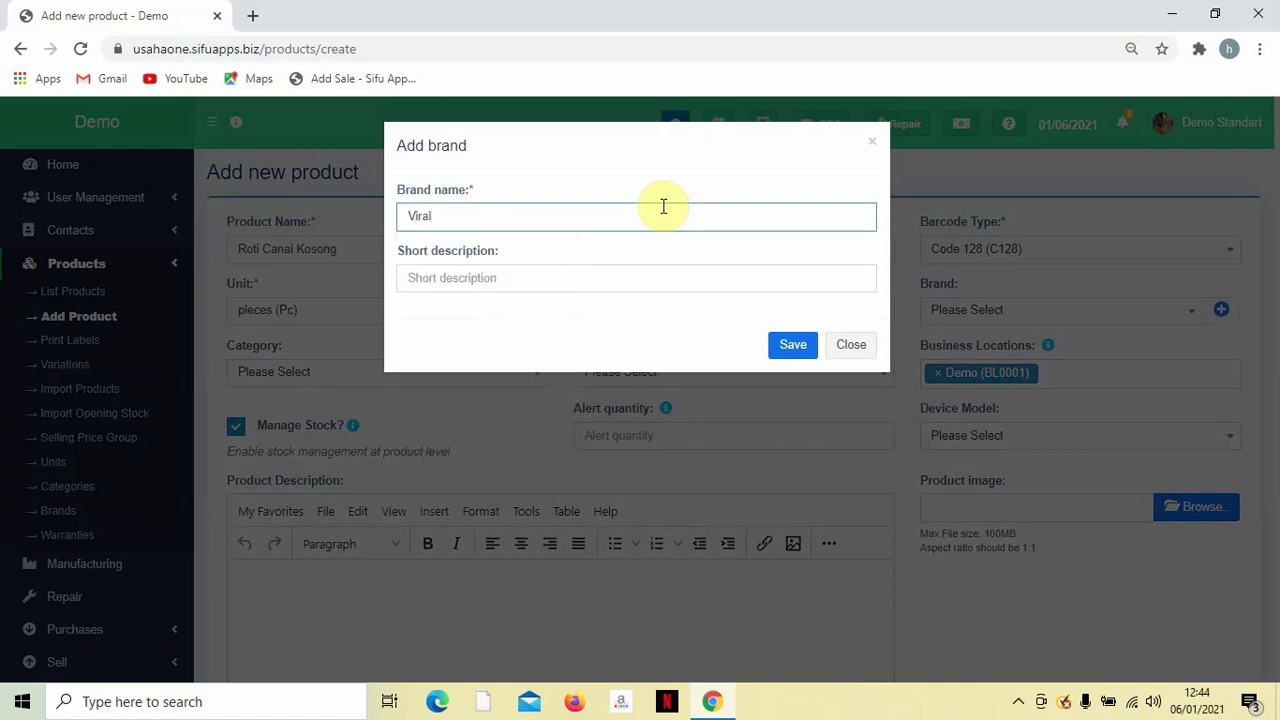
pyautogui.click(790, 345)
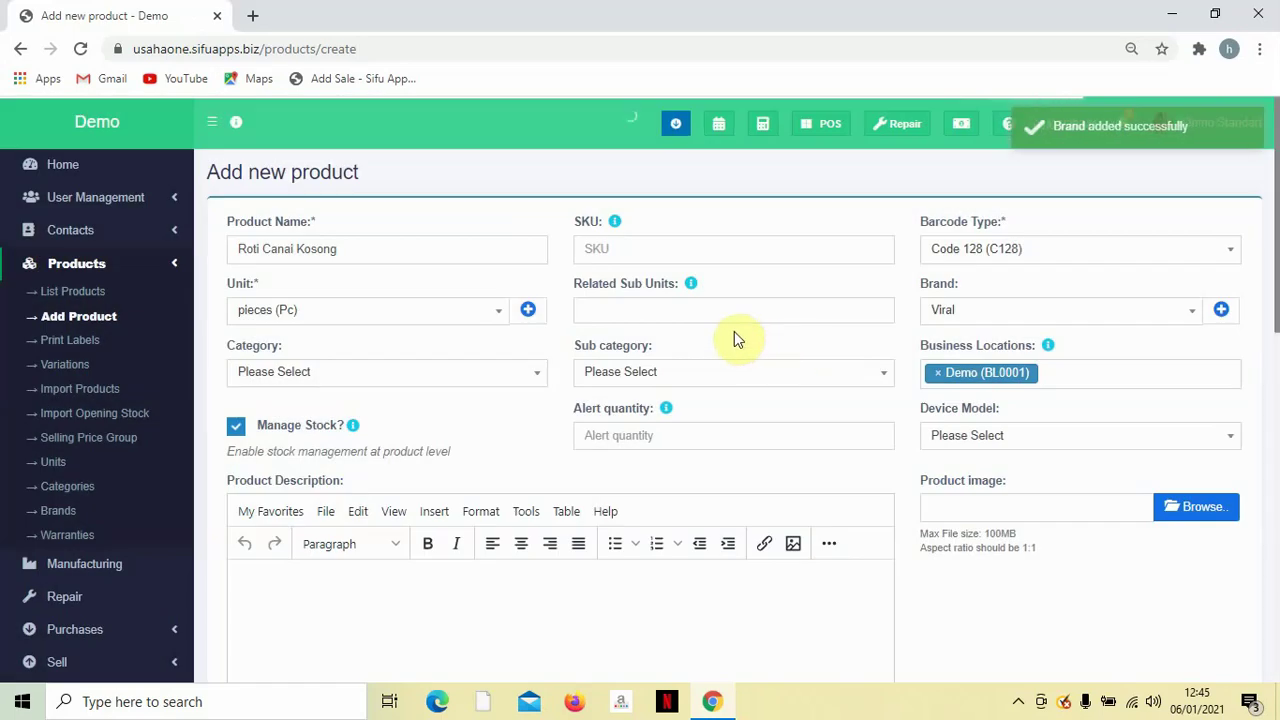
pyautogui.scroll(-1, 409, 354)
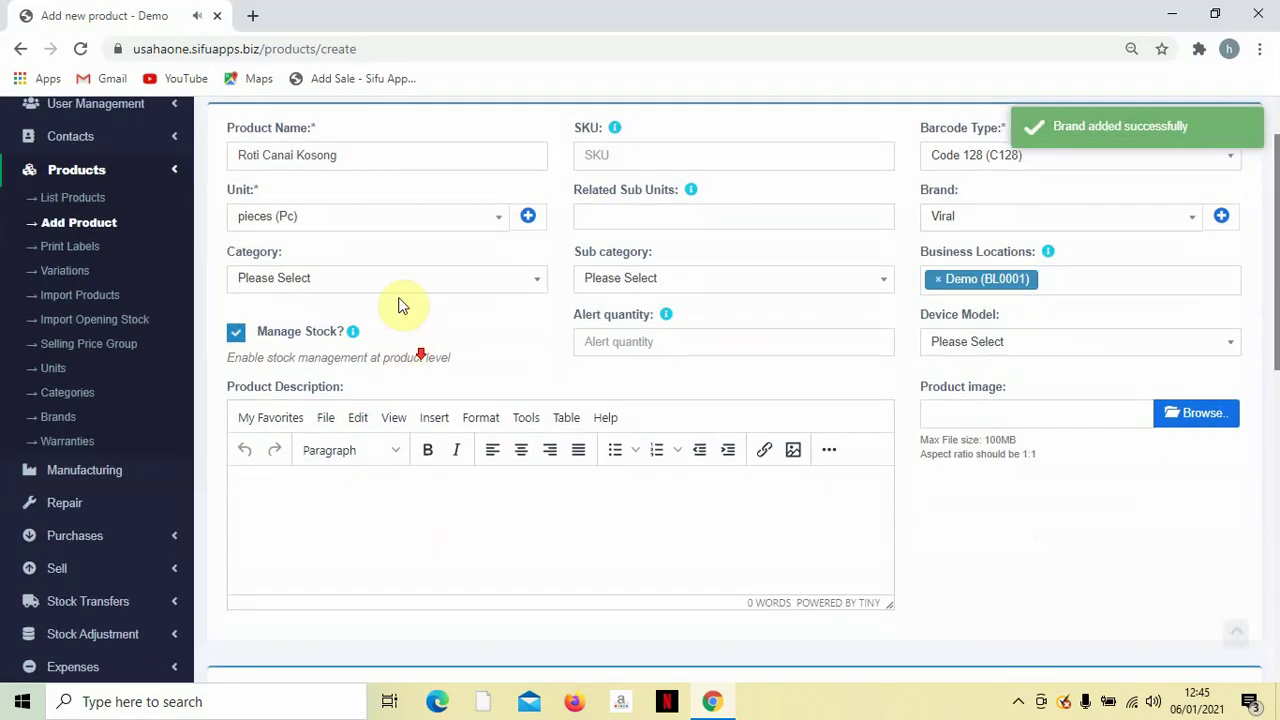
# Uncheck Manage Stock? for Roti Canai Kosong, removing the alert quantity field.
pyautogui.click(386, 280)
pyautogui.click(386, 282)
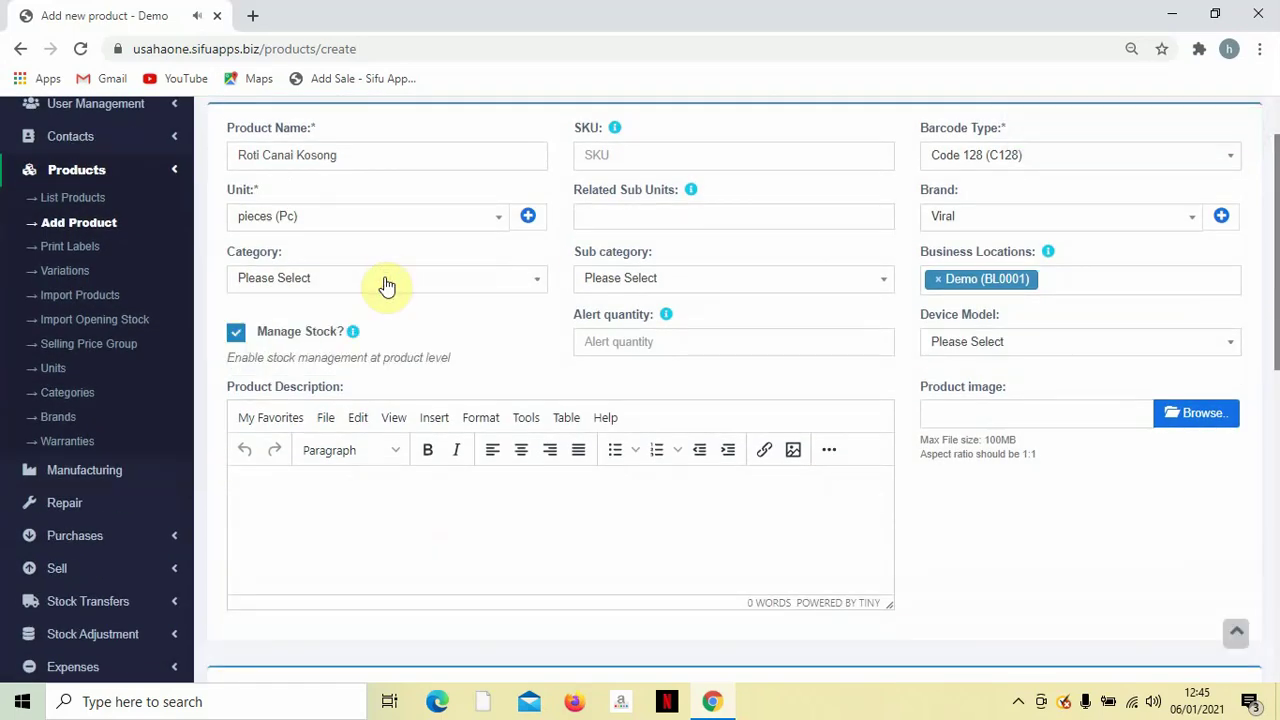
pyautogui.scroll(1, 395, 310)
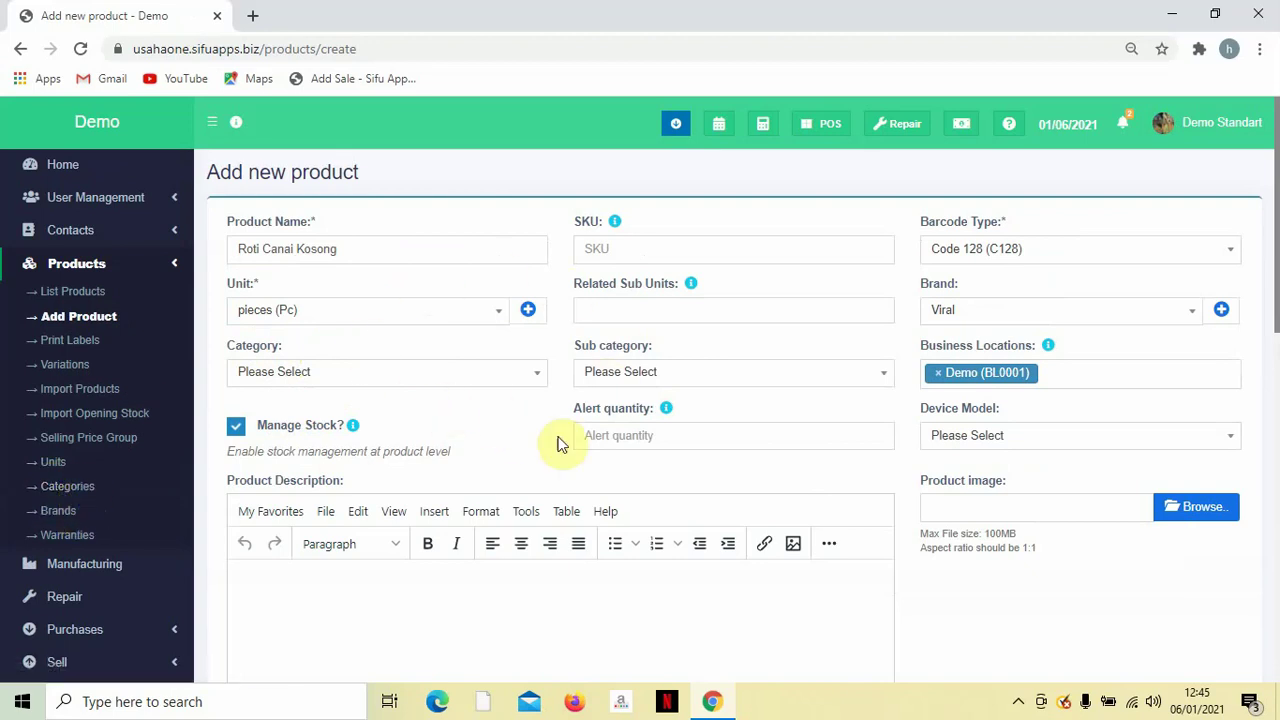
pyautogui.scroll(-2, 515, 362)
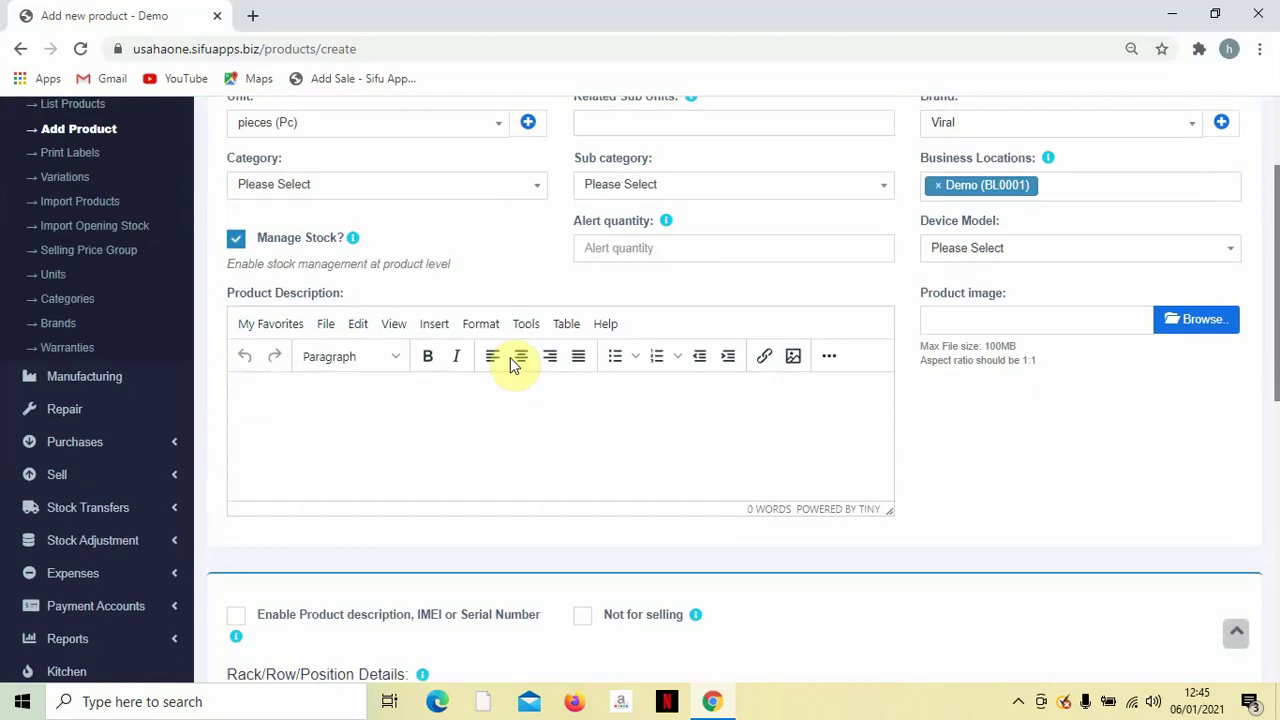
pyautogui.scroll(1, 515, 357)
pyautogui.scroll(1, 530, 360)
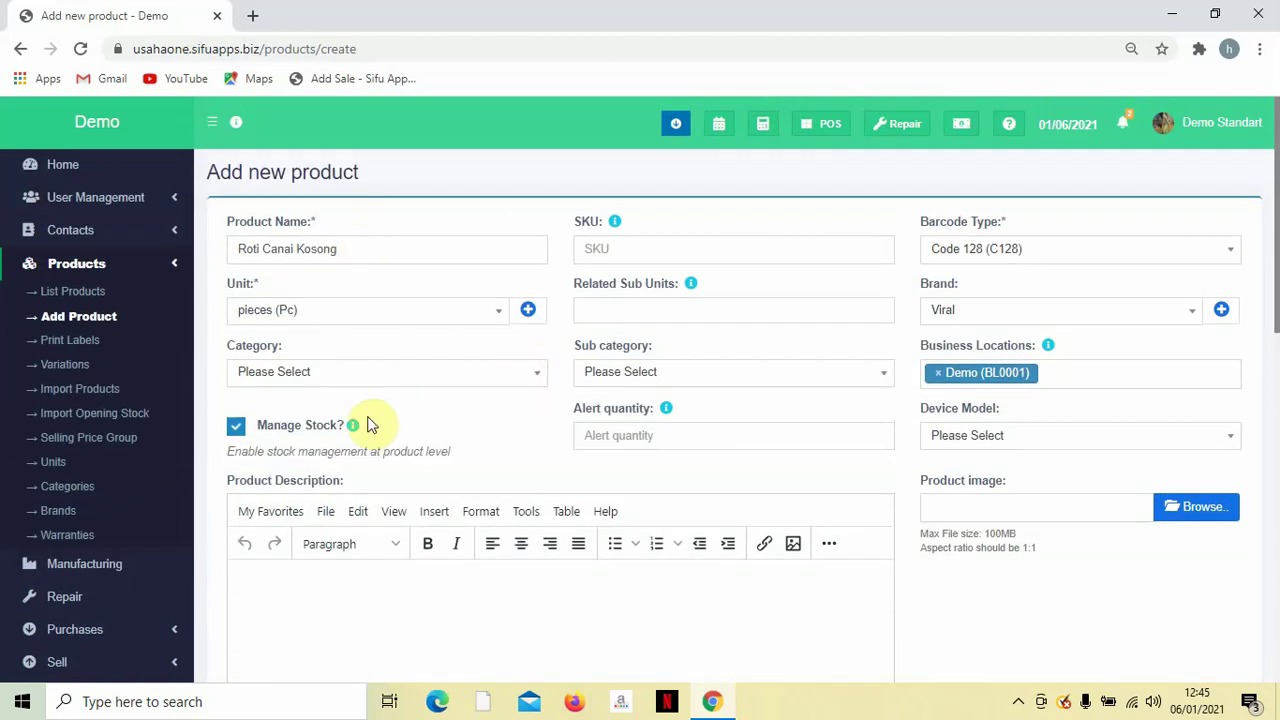
pyautogui.scroll(-1, 388, 435)
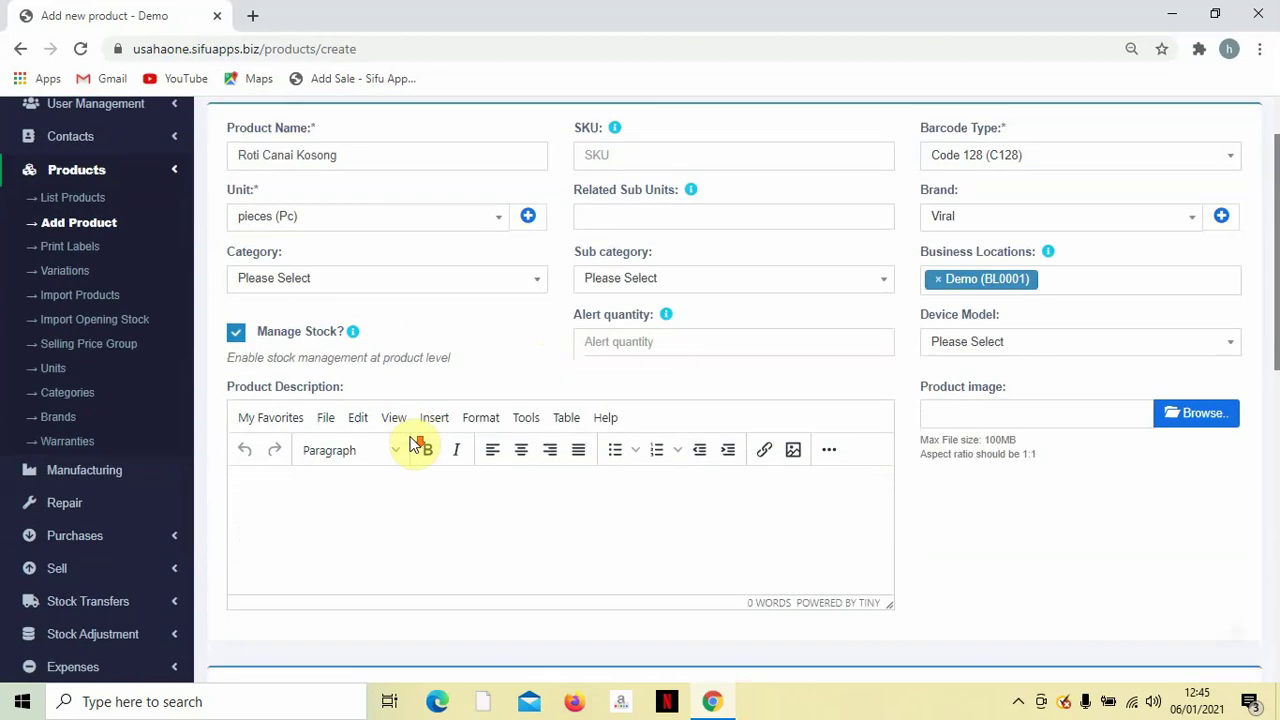
pyautogui.click(237, 340)
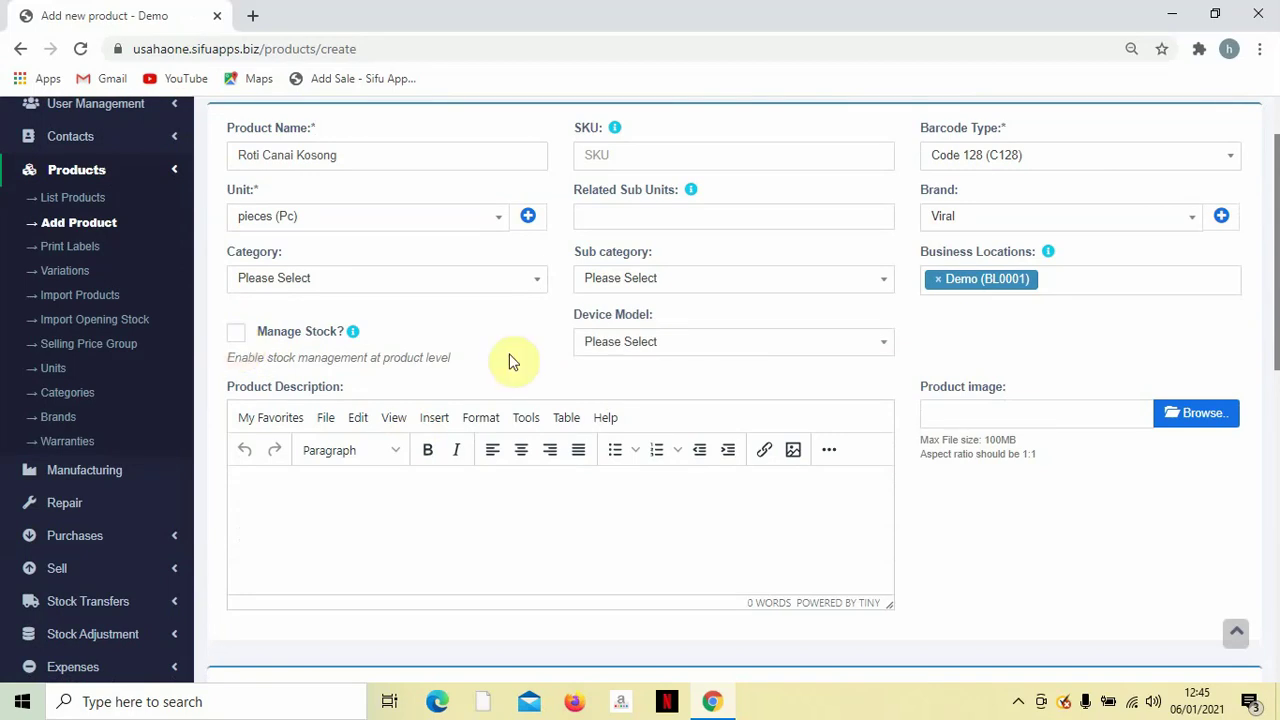
pyautogui.scroll(1, 300, 420)
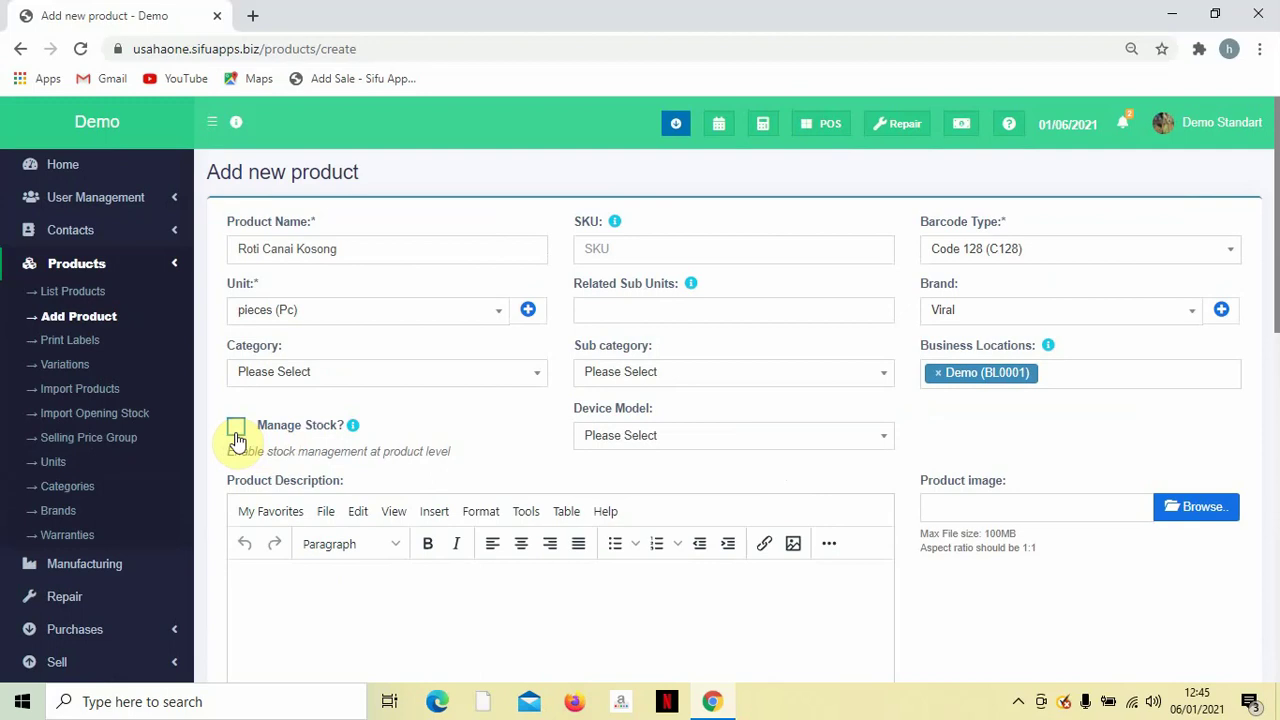
pyautogui.scroll(-1, 485, 442)
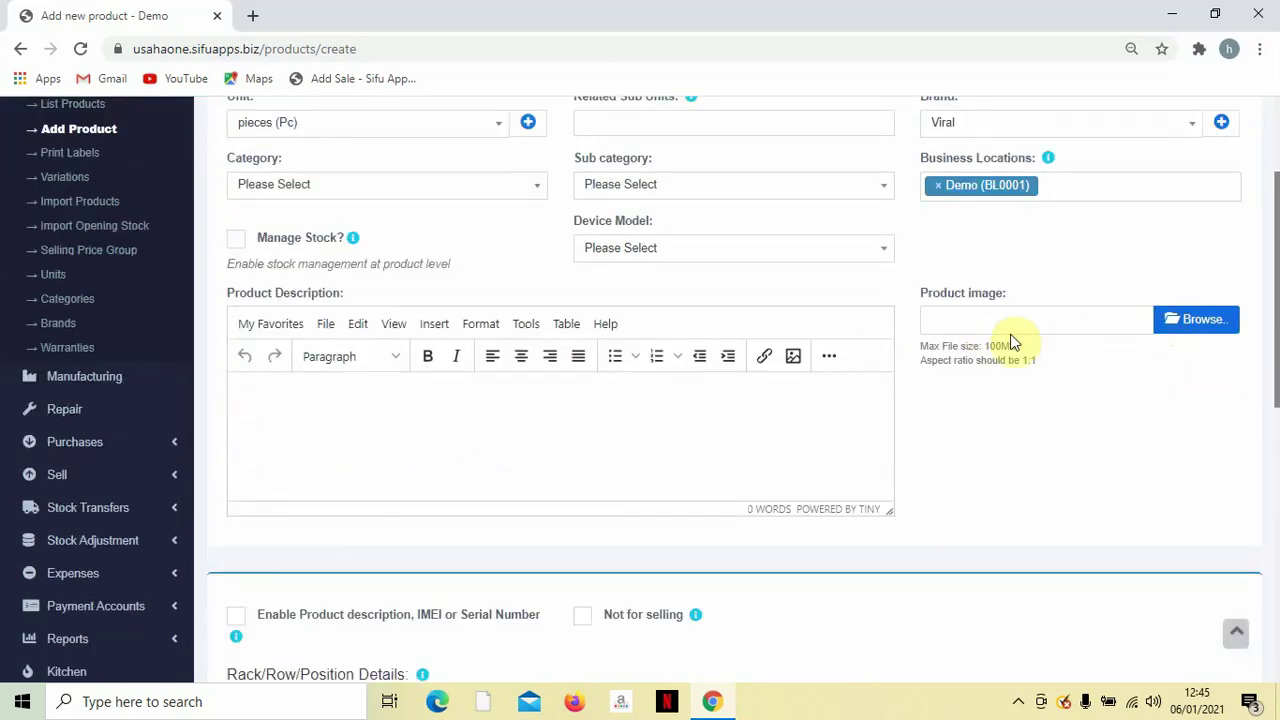
pyautogui.scroll(-5, 1010, 338)
pyautogui.scroll(-2, 1005, 345)
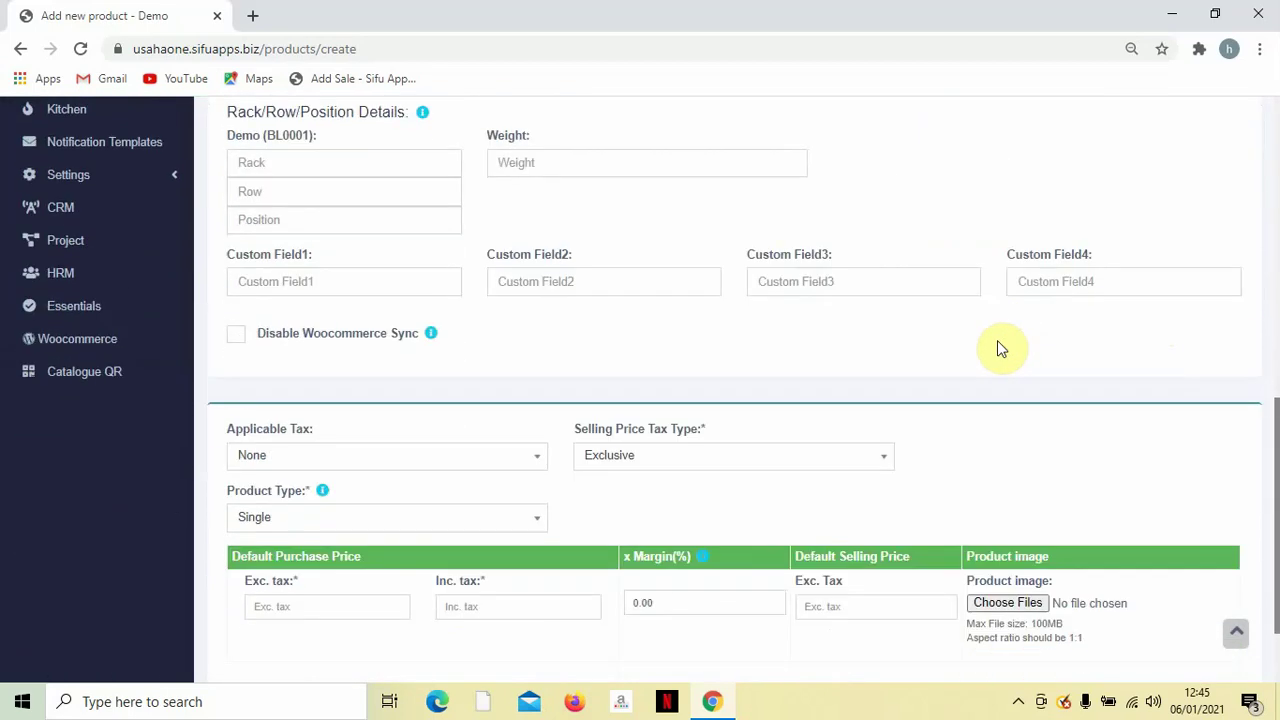
# Set Applicable Tax to None and Selling Price Tax Type to Exclusive.
pyautogui.click(397, 347)
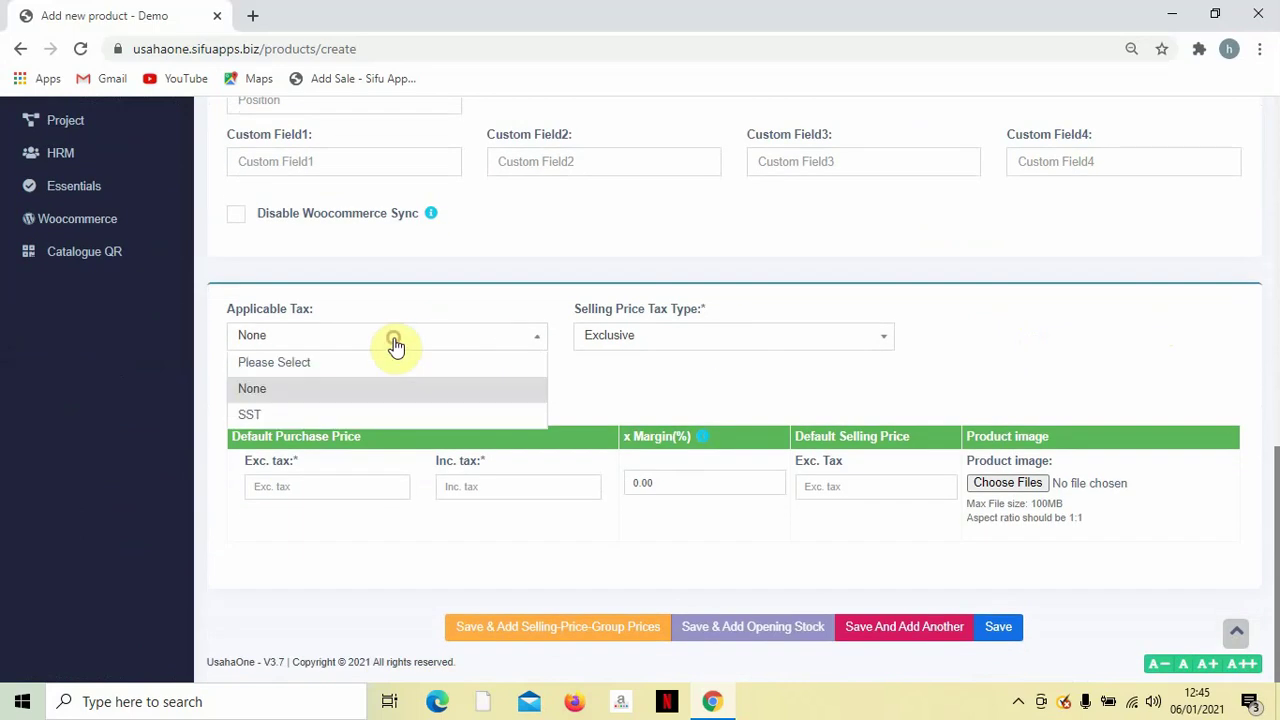
pyautogui.click(372, 418)
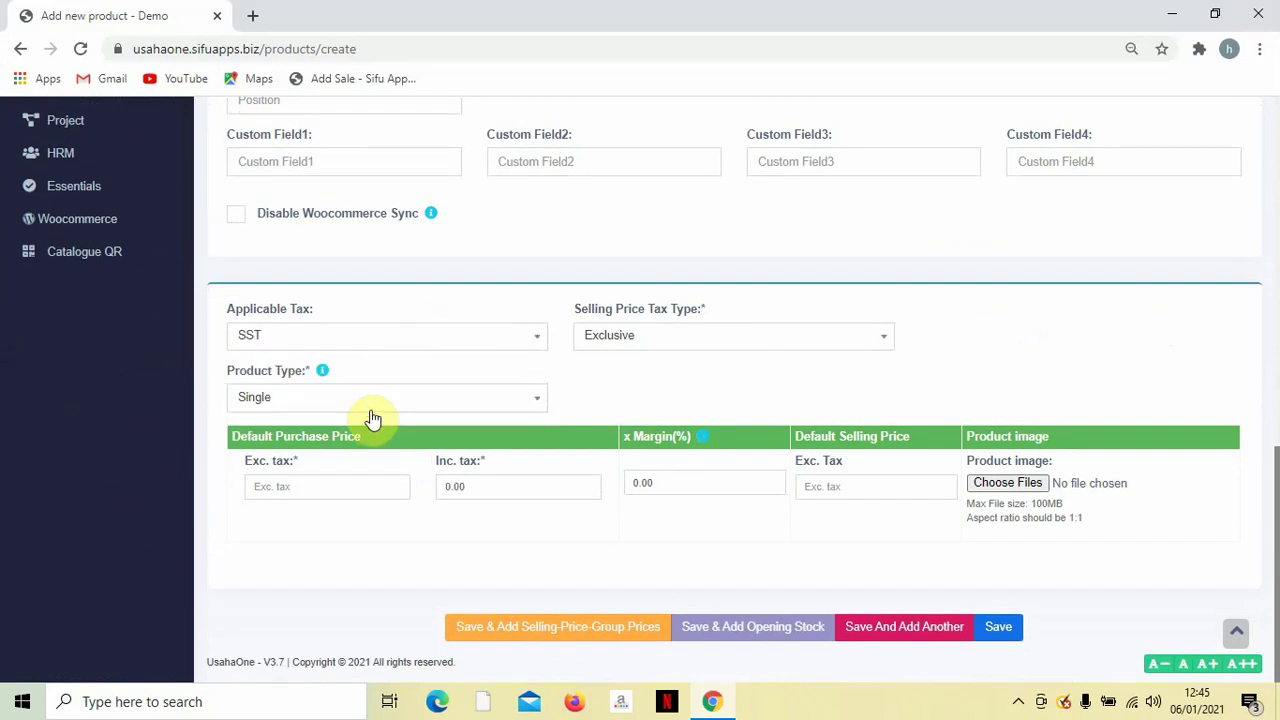
pyautogui.click(396, 346)
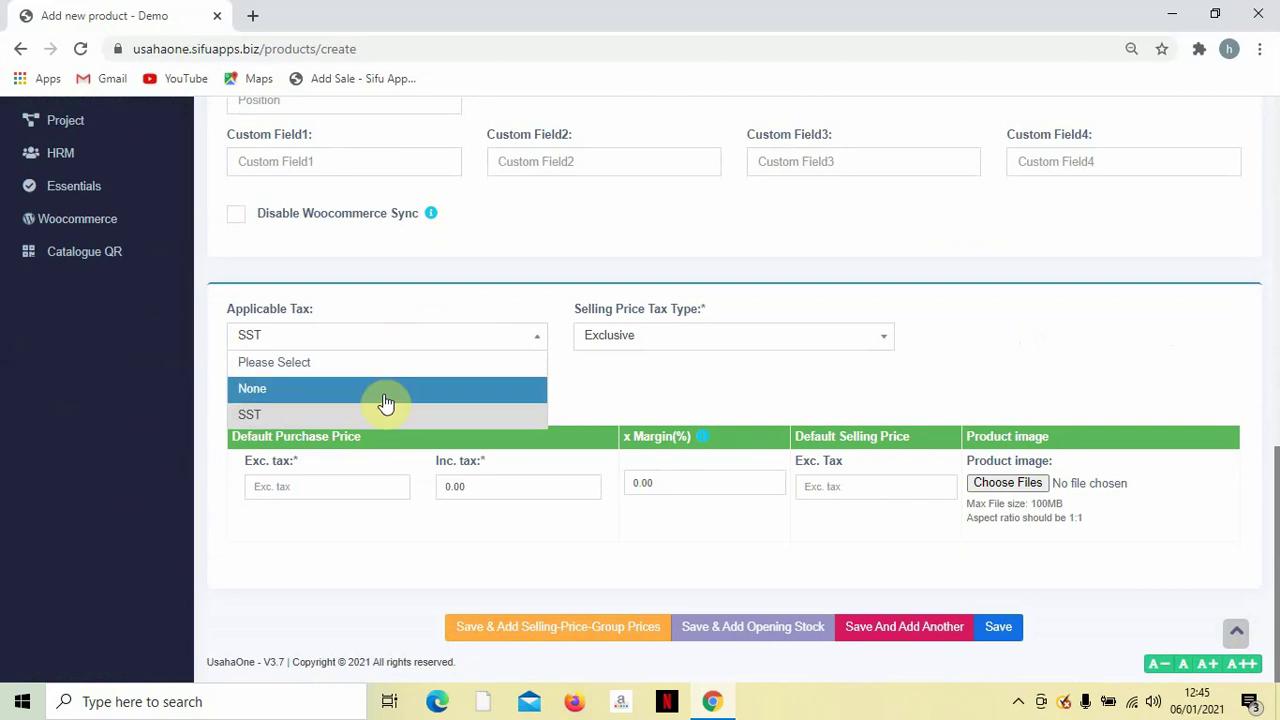
pyautogui.click(386, 402)
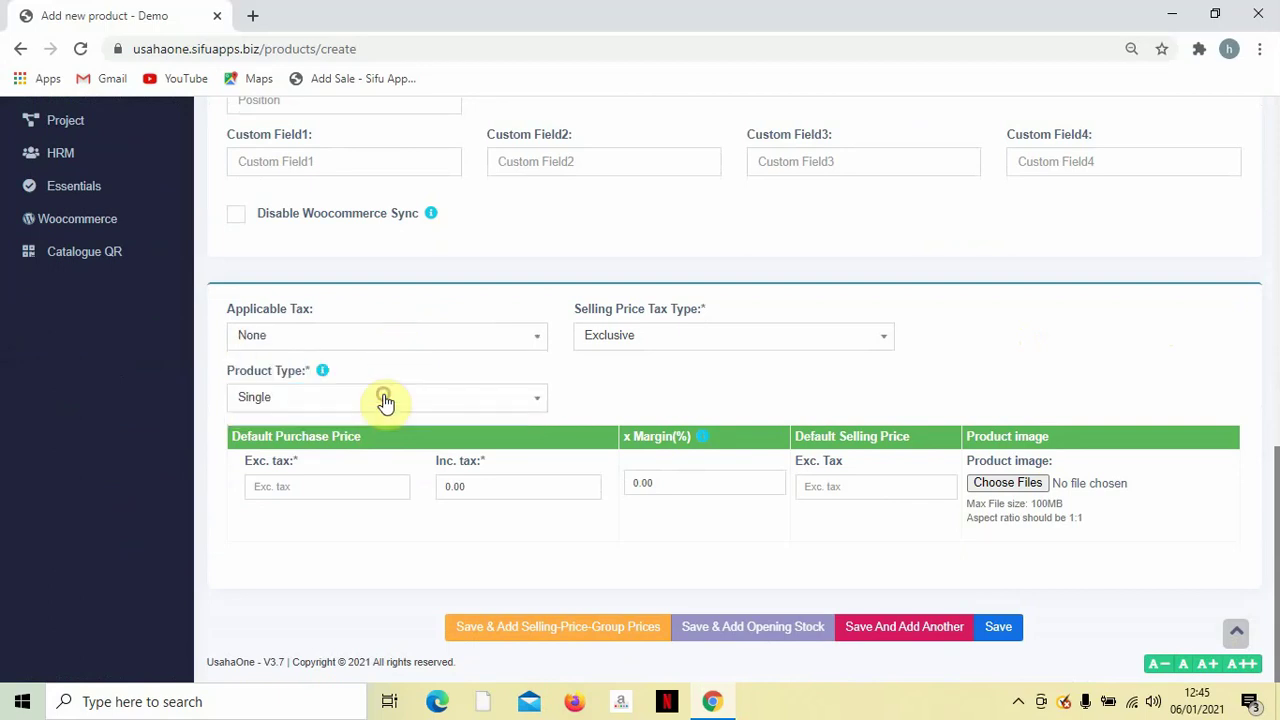
pyautogui.click(638, 338)
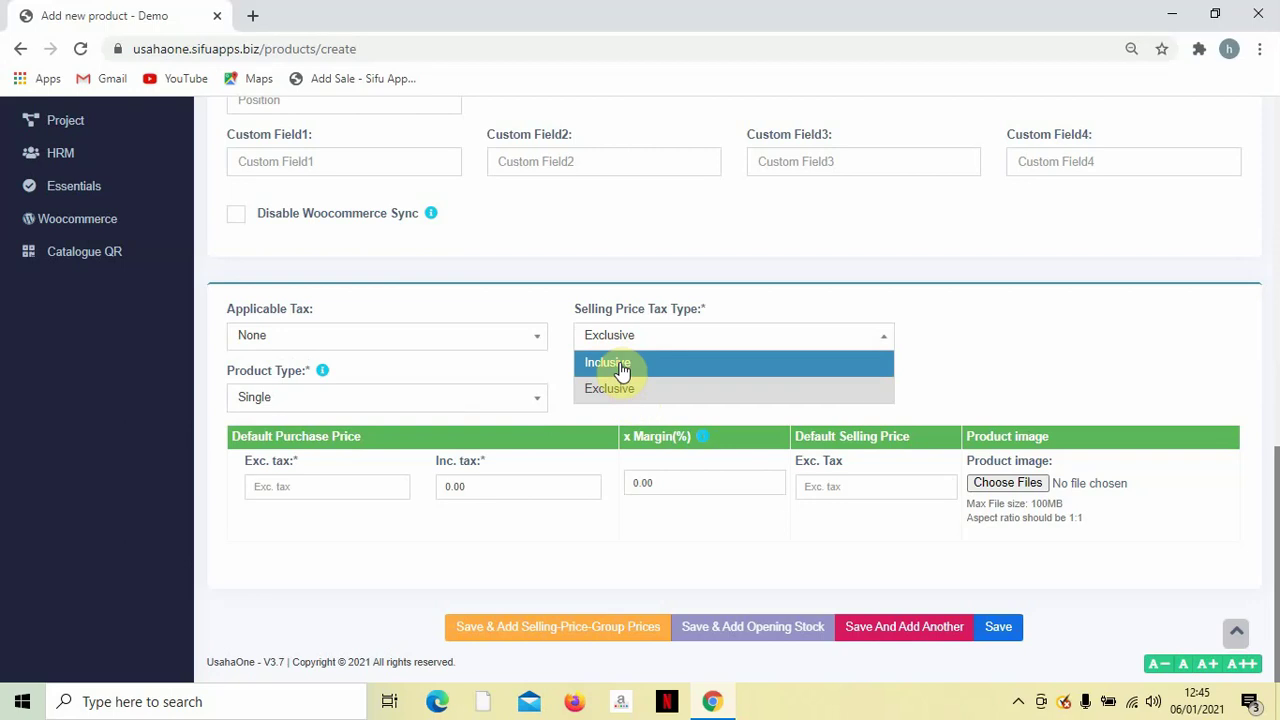
pyautogui.click(620, 370)
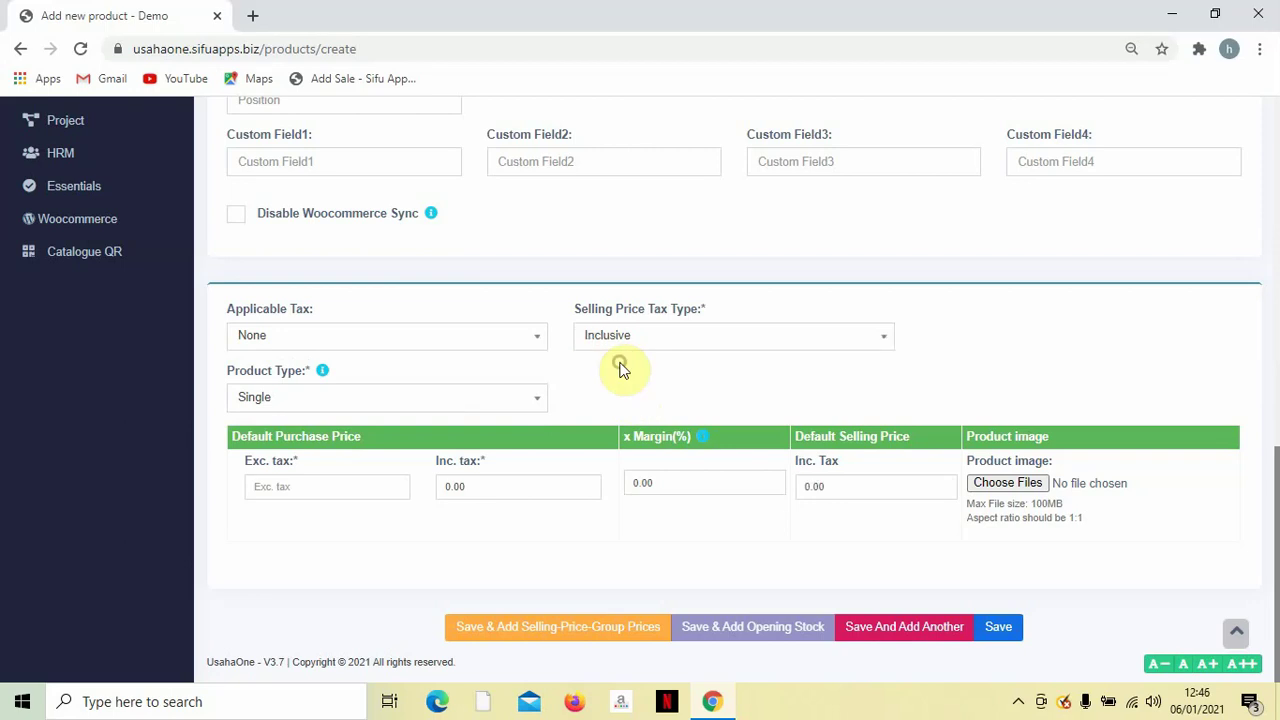
pyautogui.click(541, 336)
pyautogui.click(427, 414)
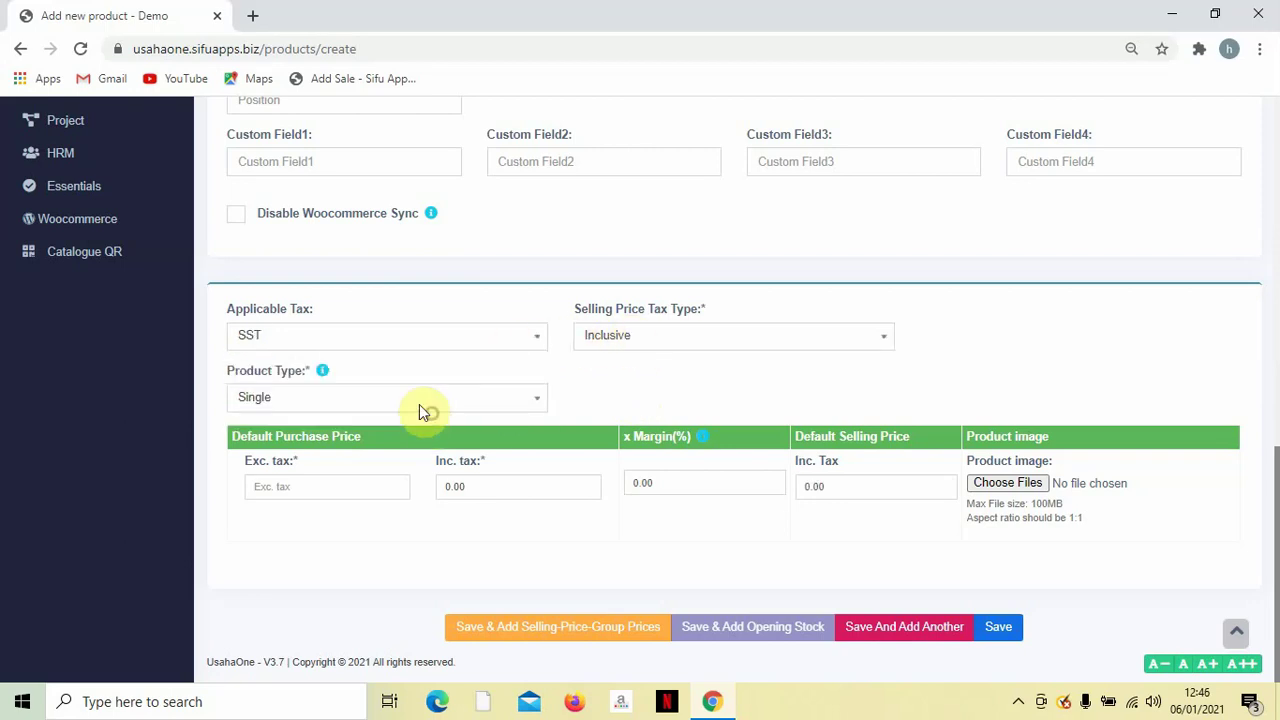
pyautogui.click(444, 338)
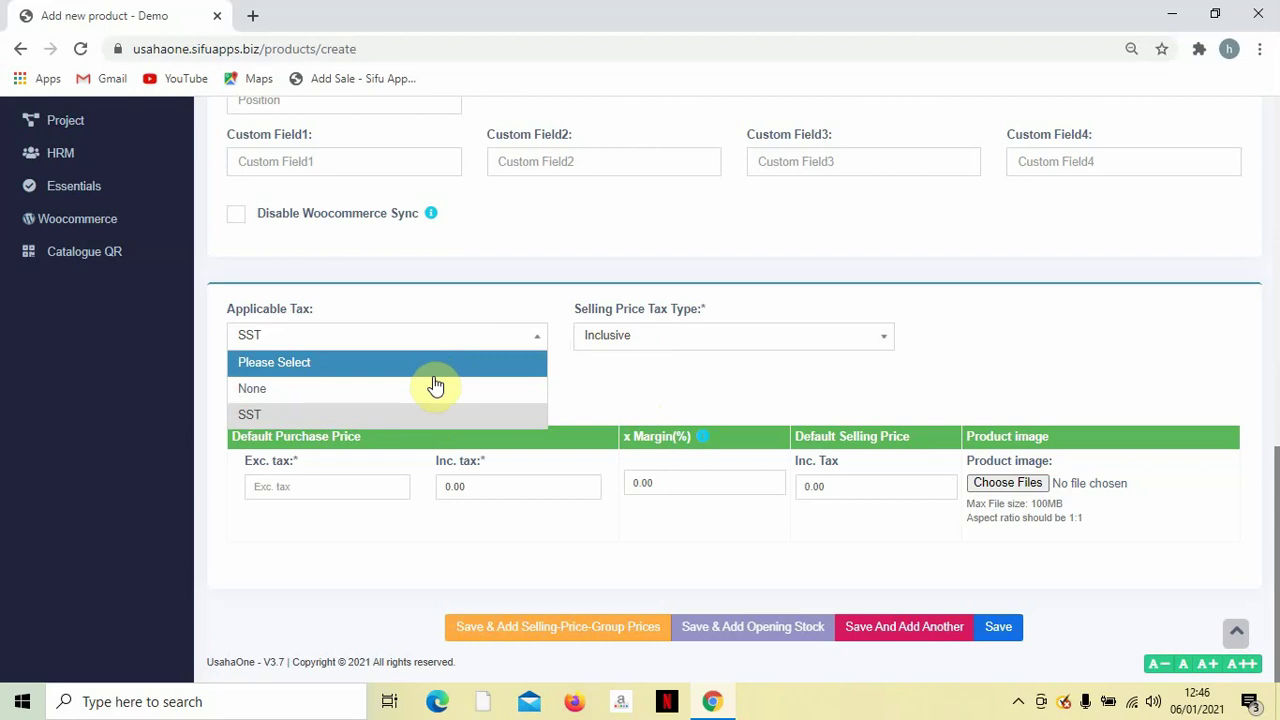
pyautogui.click(436, 384)
pyautogui.click(600, 335)
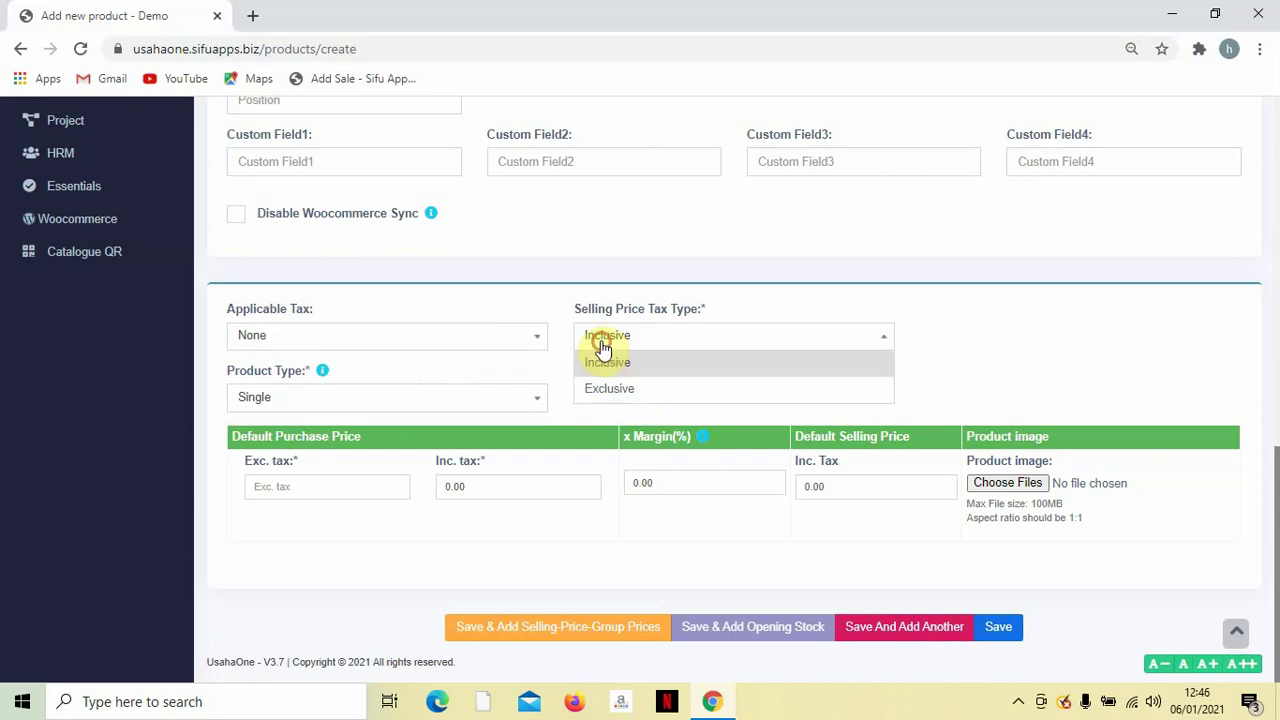
pyautogui.click(604, 388)
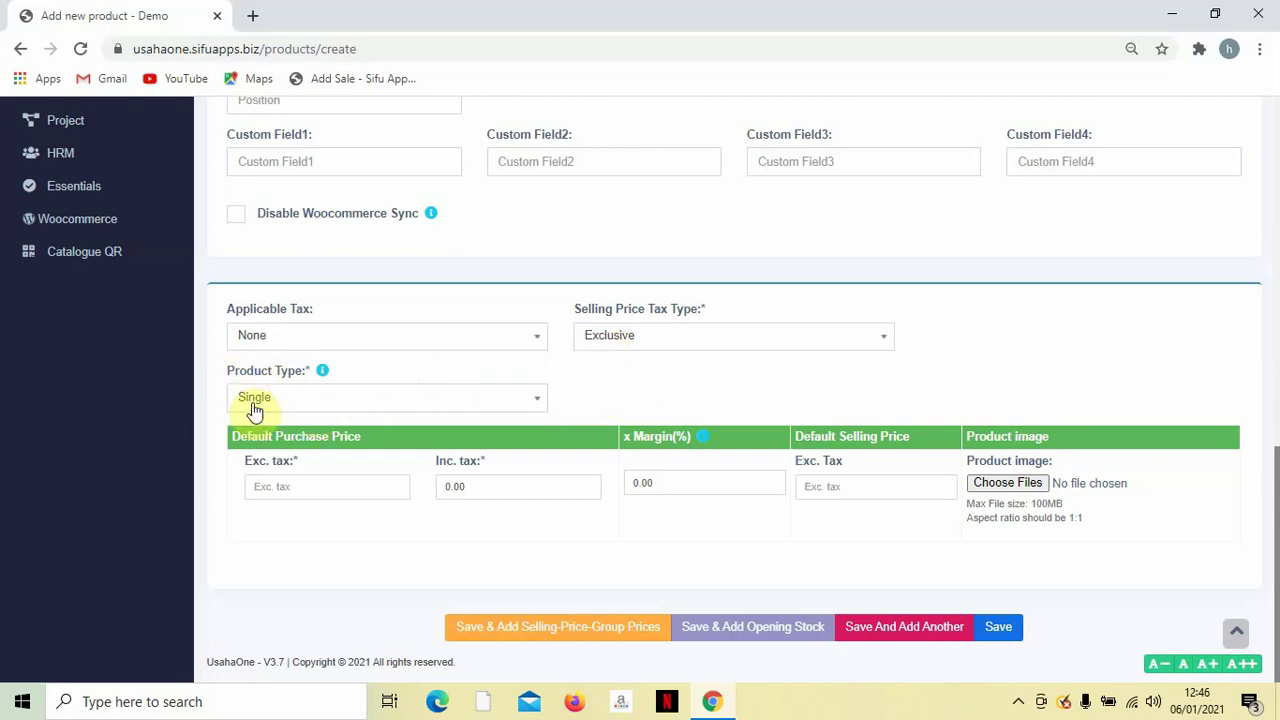
# Enter purchase price 0 and selling price 2.00, then save the product.
pyautogui.click(277, 485)
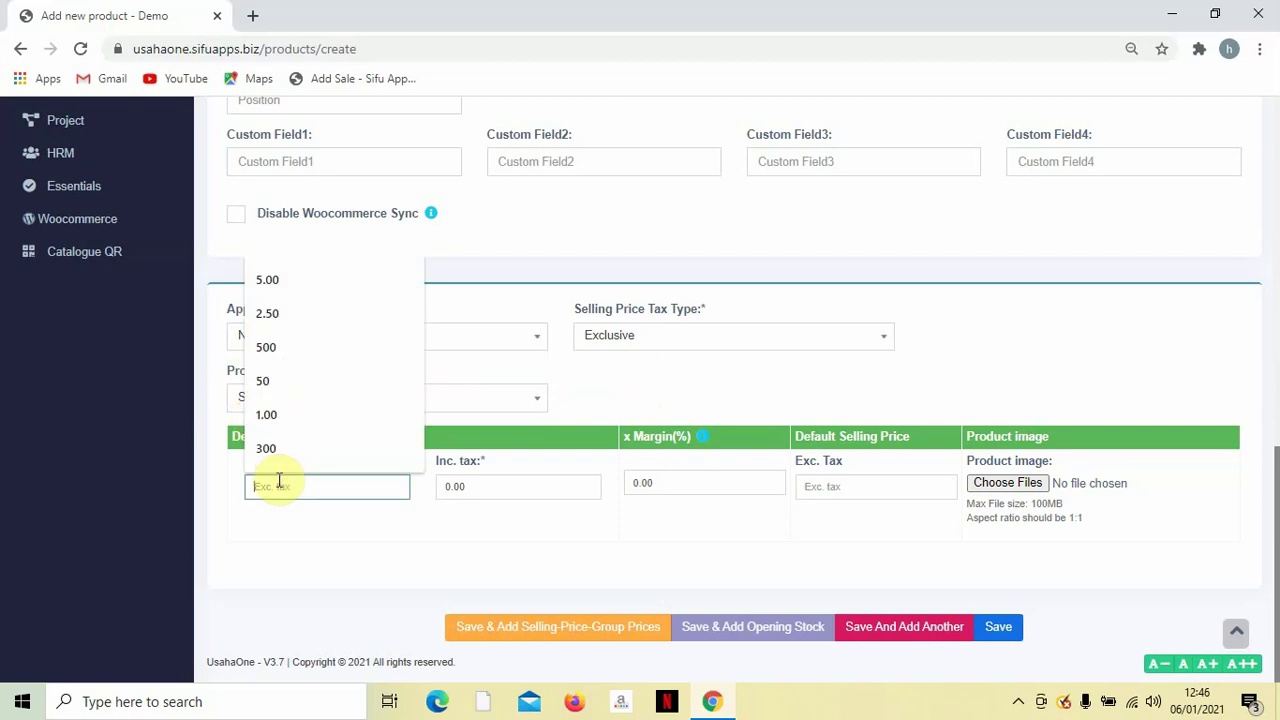
pyautogui.write('0')
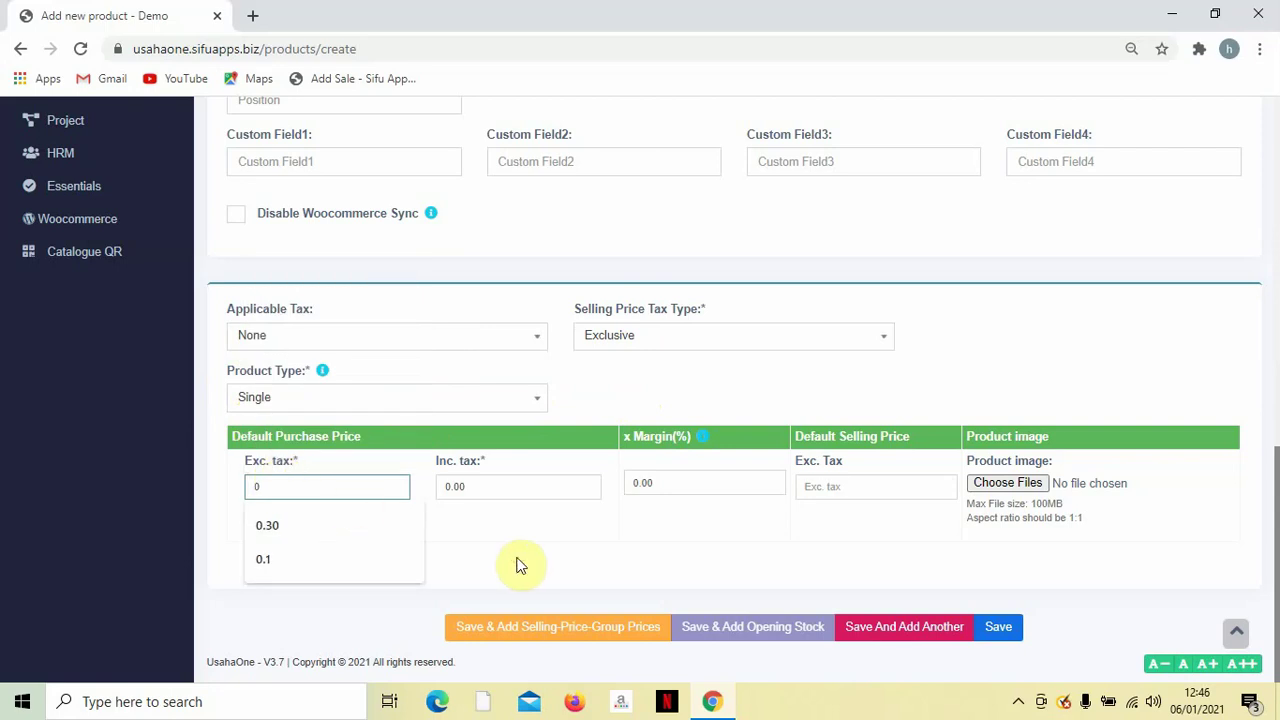
pyautogui.click(517, 565)
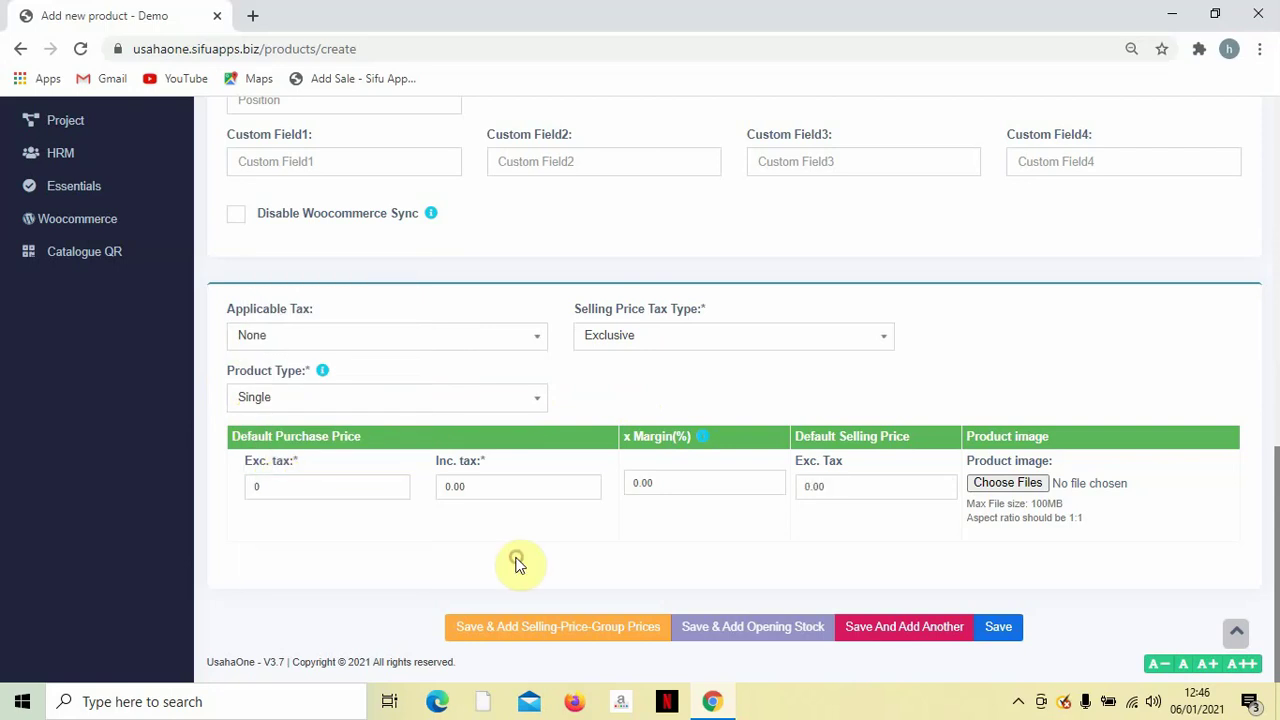
pyautogui.click(895, 497)
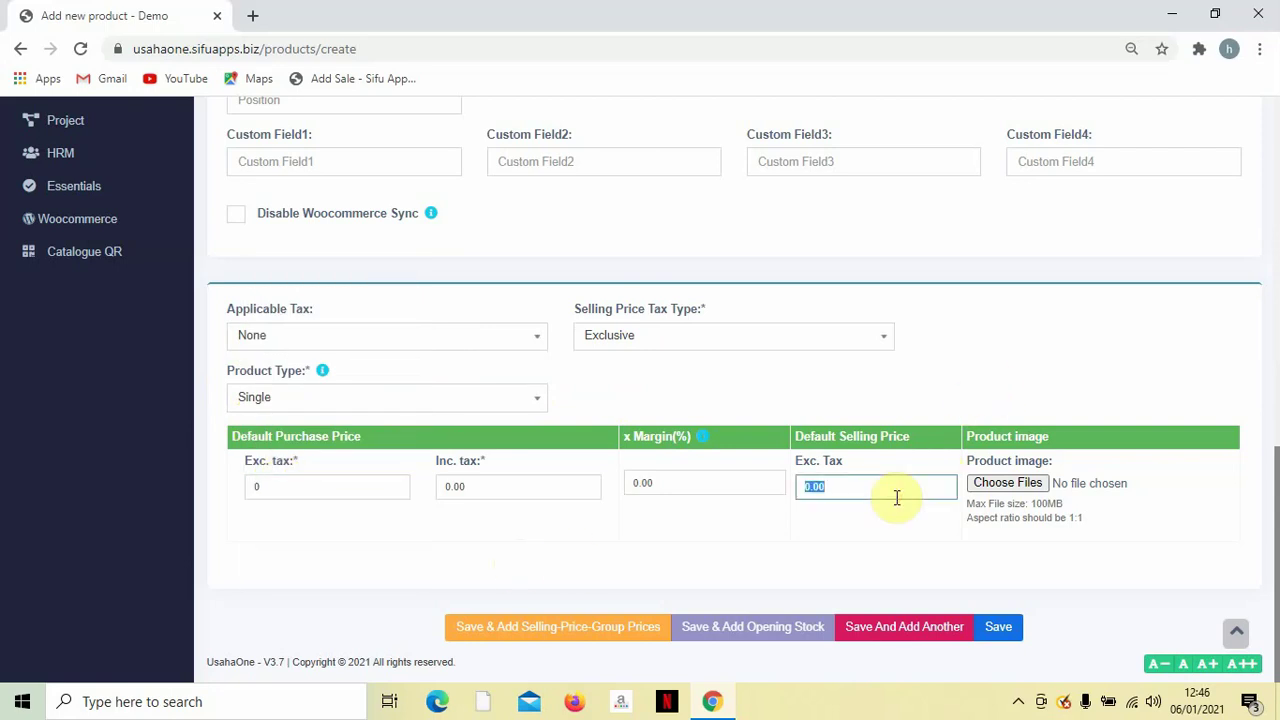
pyautogui.write('5.')
pyautogui.press('BackSpace')
pyautogui.press('BackSpace')
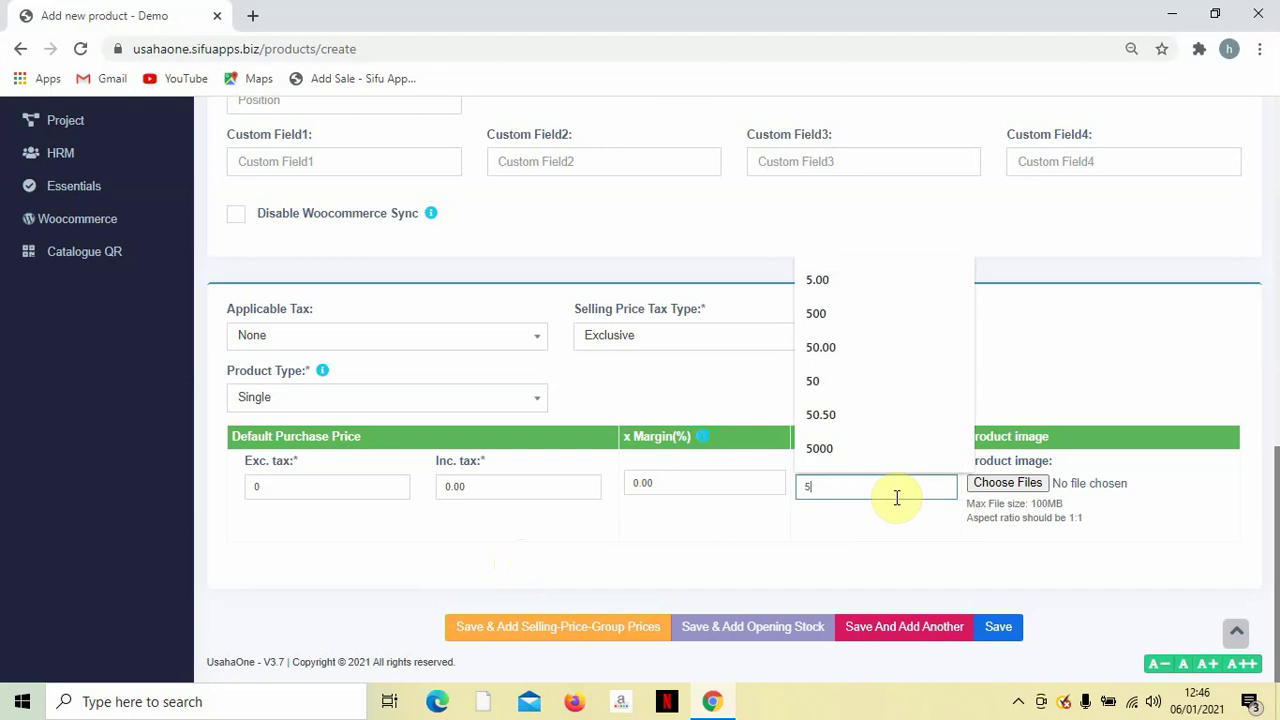
pyautogui.write('2.00')
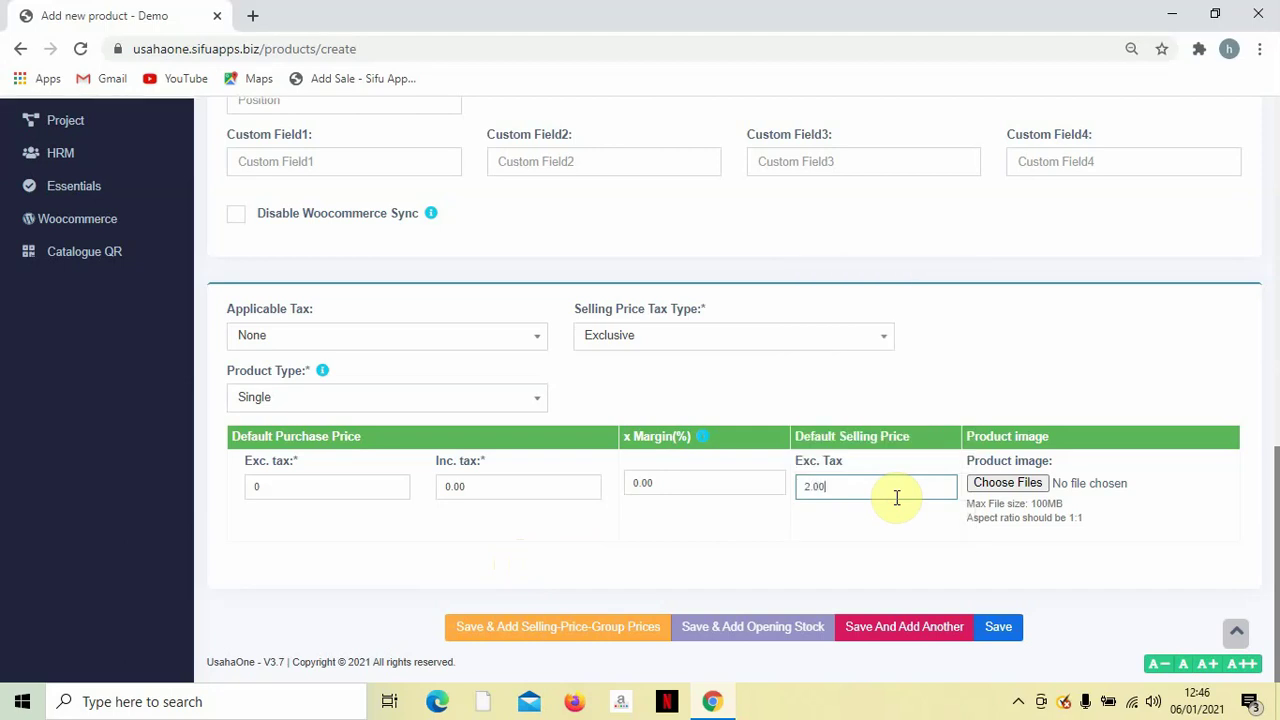
pyautogui.click(891, 550)
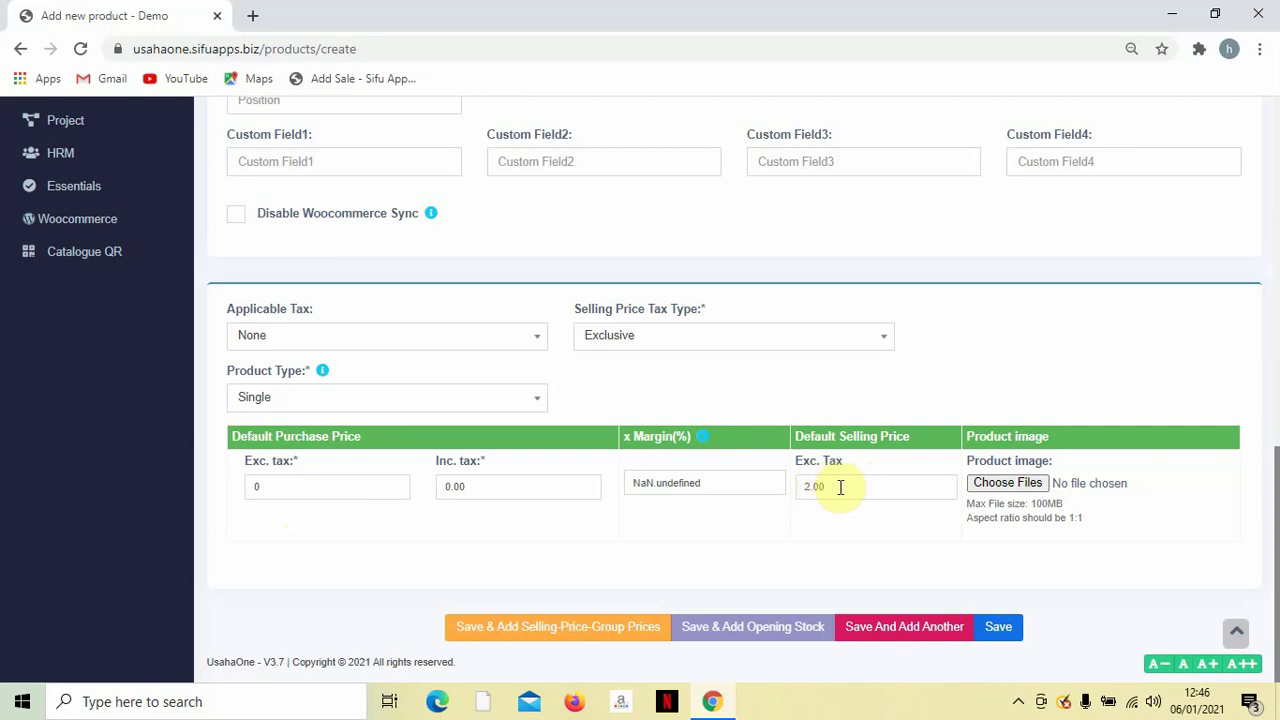
pyautogui.click(998, 627)
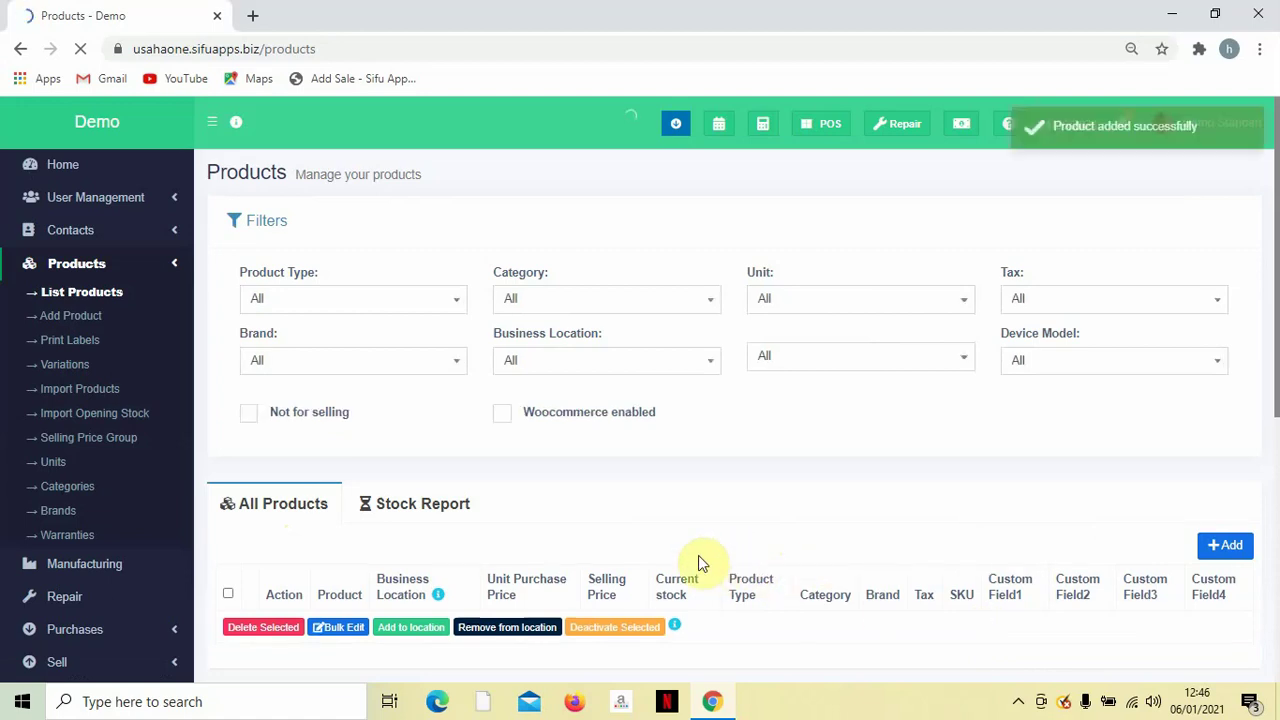
# Check the Roti Canai Kosong row and details at RM 2.00, then go to Categories.
pyautogui.scroll(-2, 698, 555)
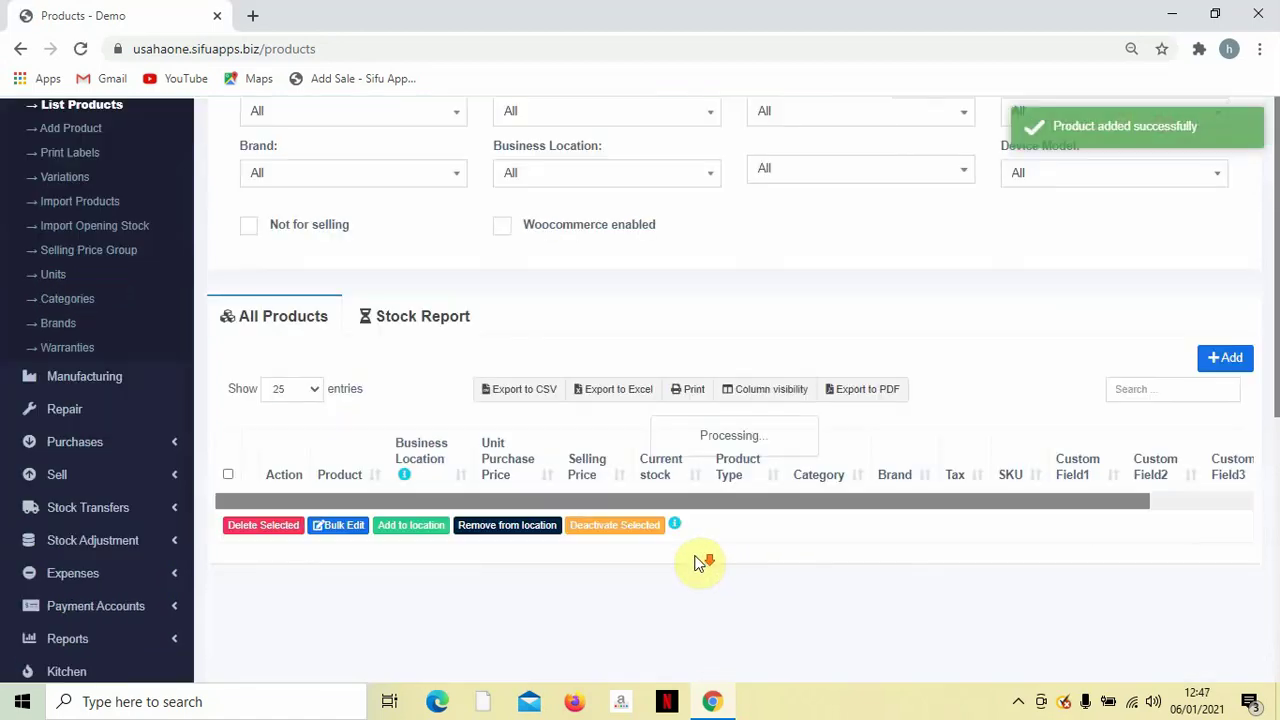
pyautogui.scroll(-1, 650, 528)
pyautogui.scroll(-3, 643, 528)
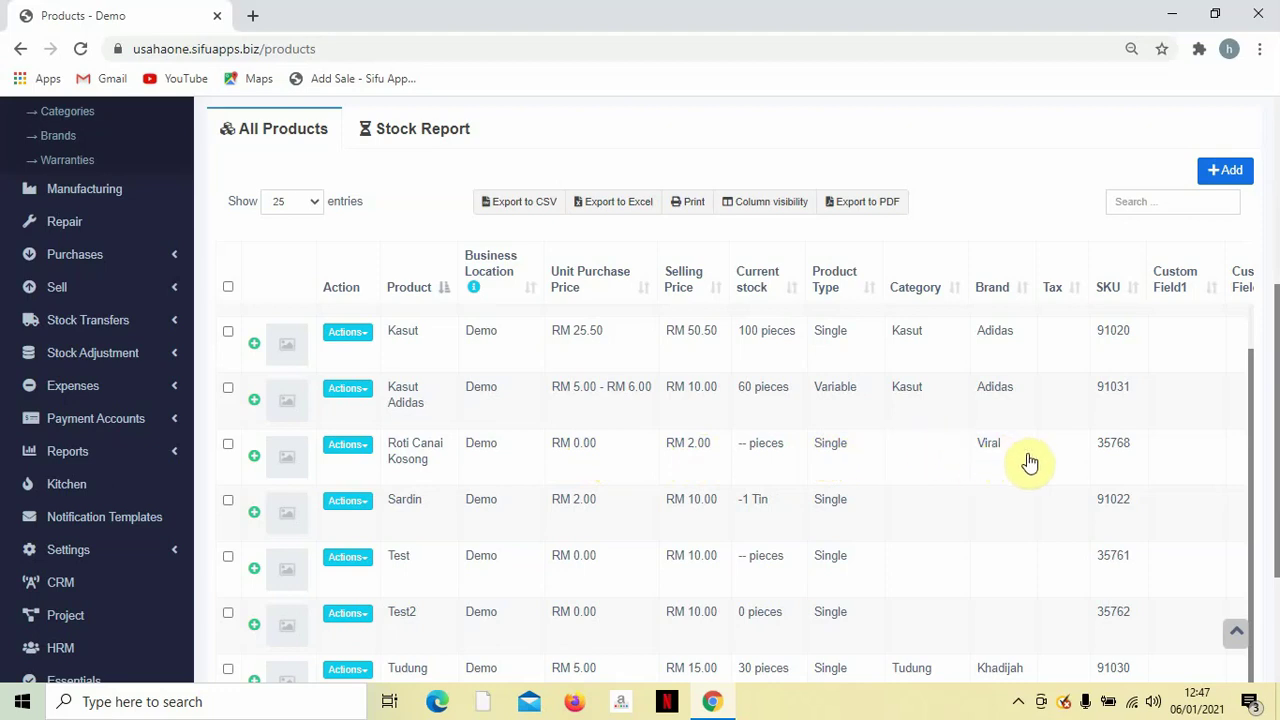
pyautogui.moveTo(1100, 446); pyautogui.dragTo(1120, 451)
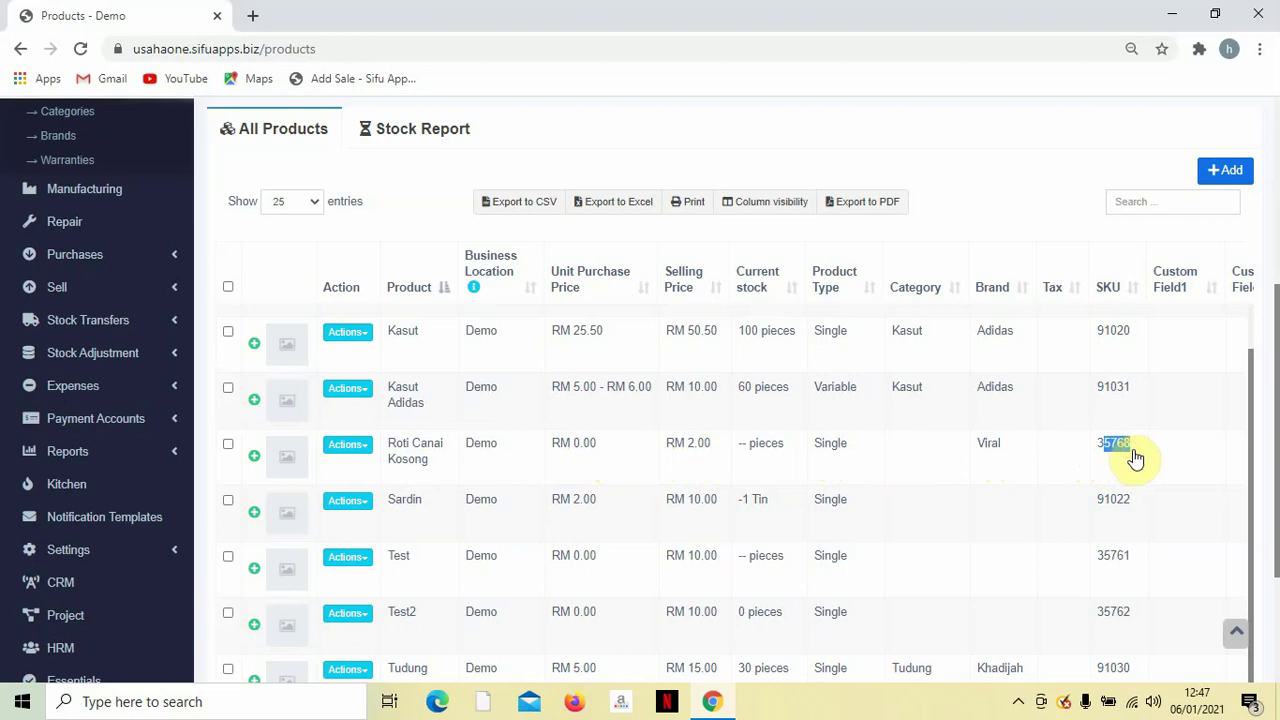
pyautogui.click(1073, 449)
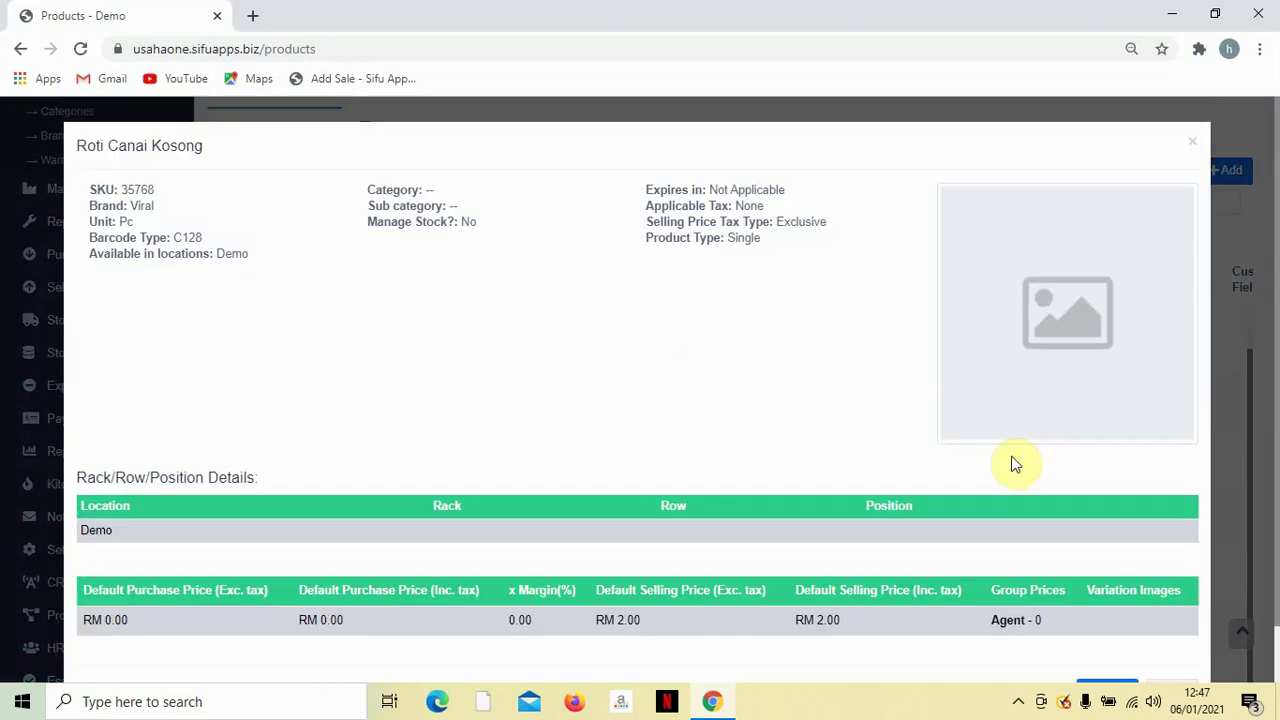
pyautogui.click(1192, 141)
pyautogui.scroll(5, 1003, 376)
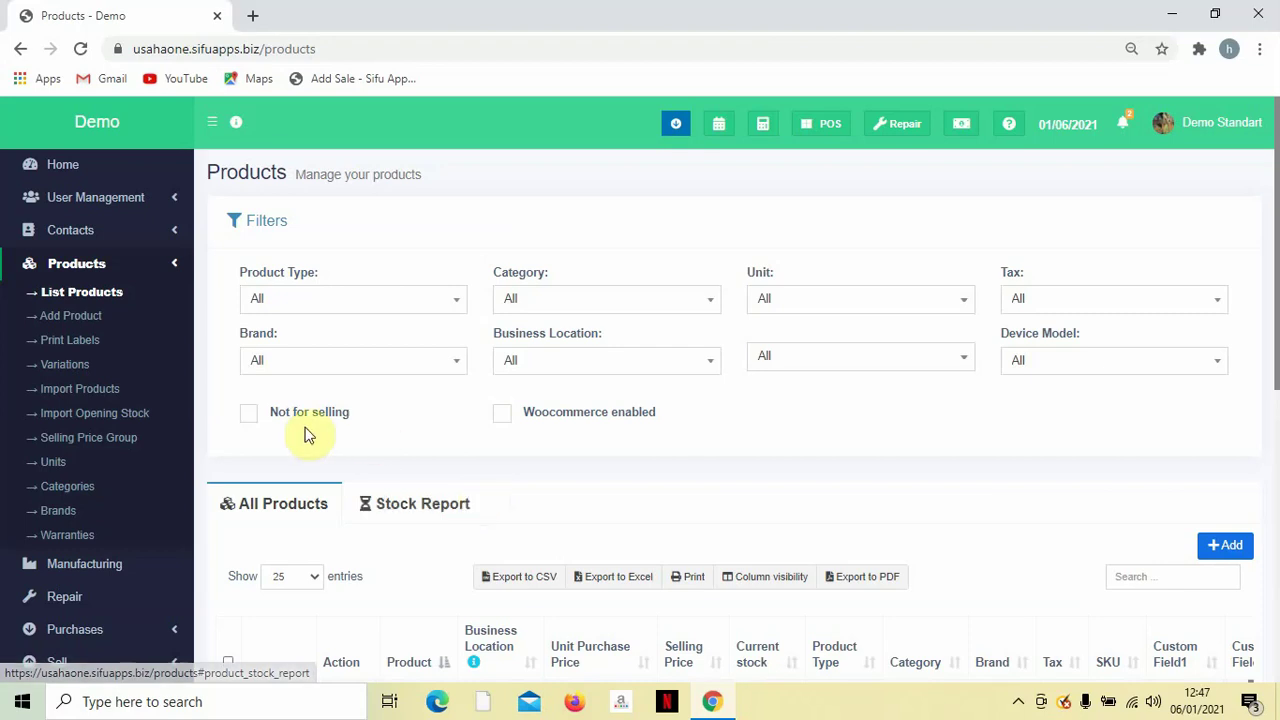
pyautogui.click(67, 487)
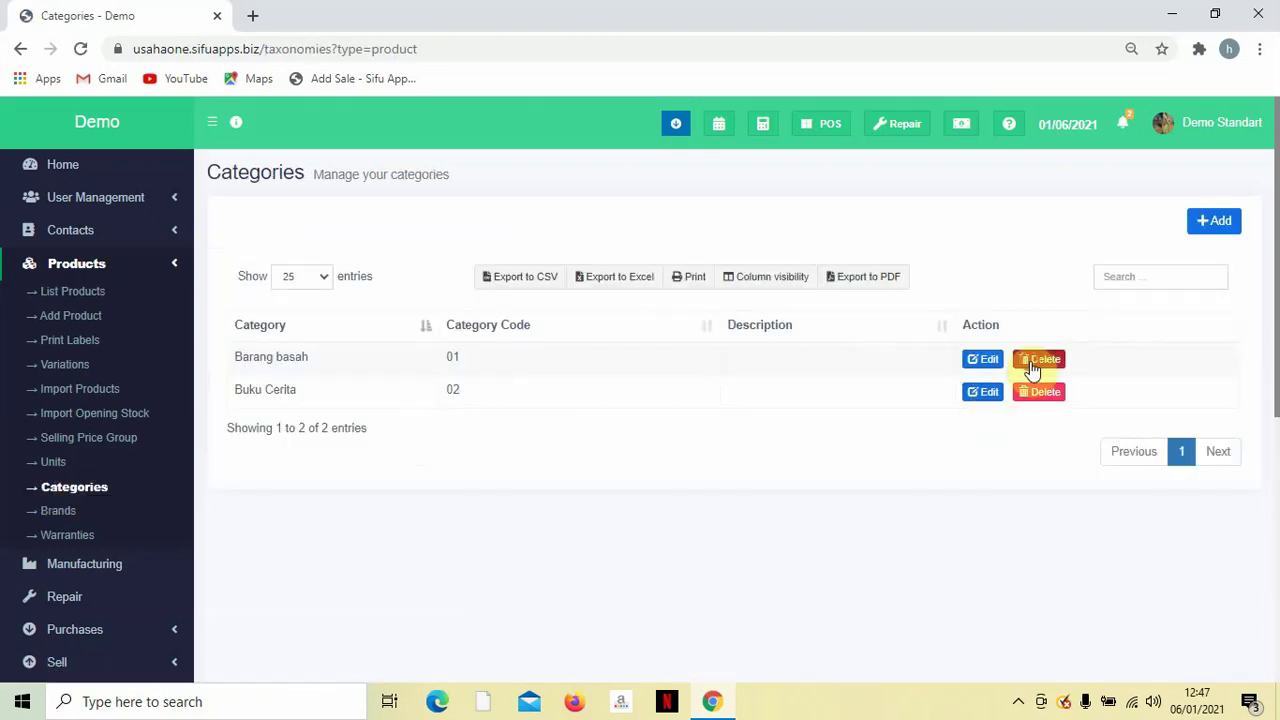
# Delete the Barang basah and Buku Cerita categories.
pyautogui.click(1039, 359)
pyautogui.click(795, 472)
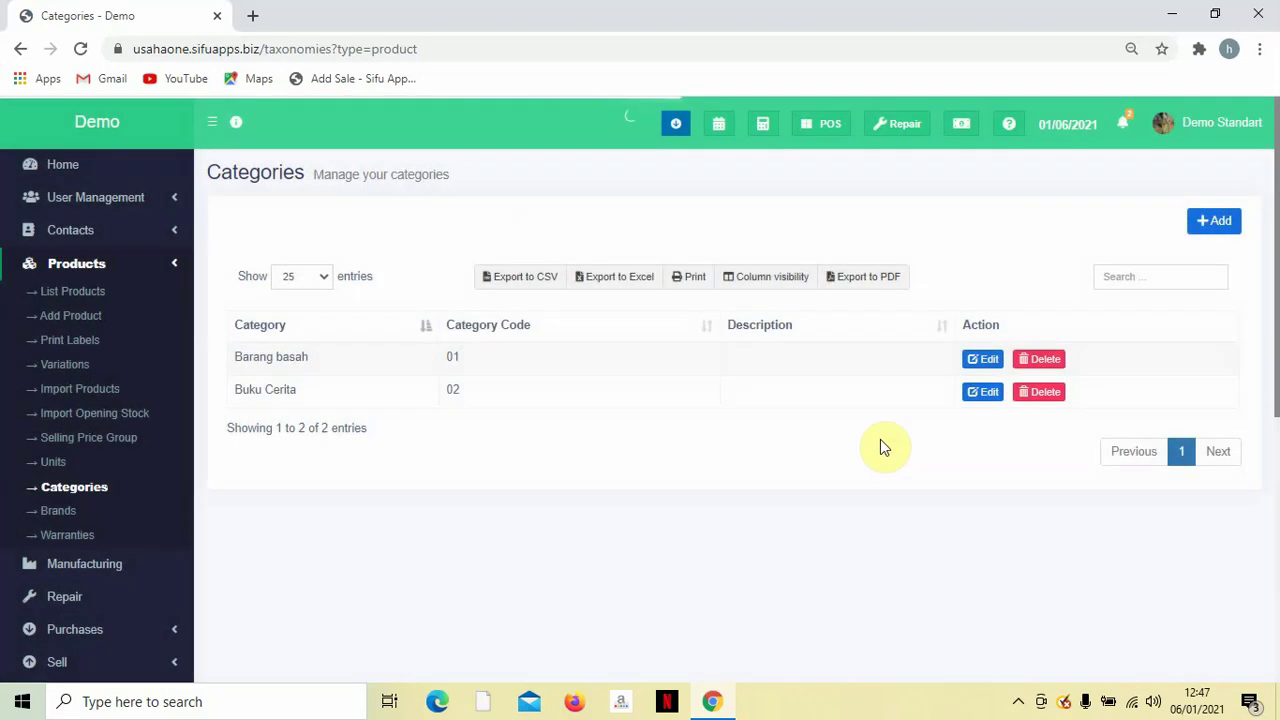
pyautogui.click(1046, 363)
pyautogui.click(784, 466)
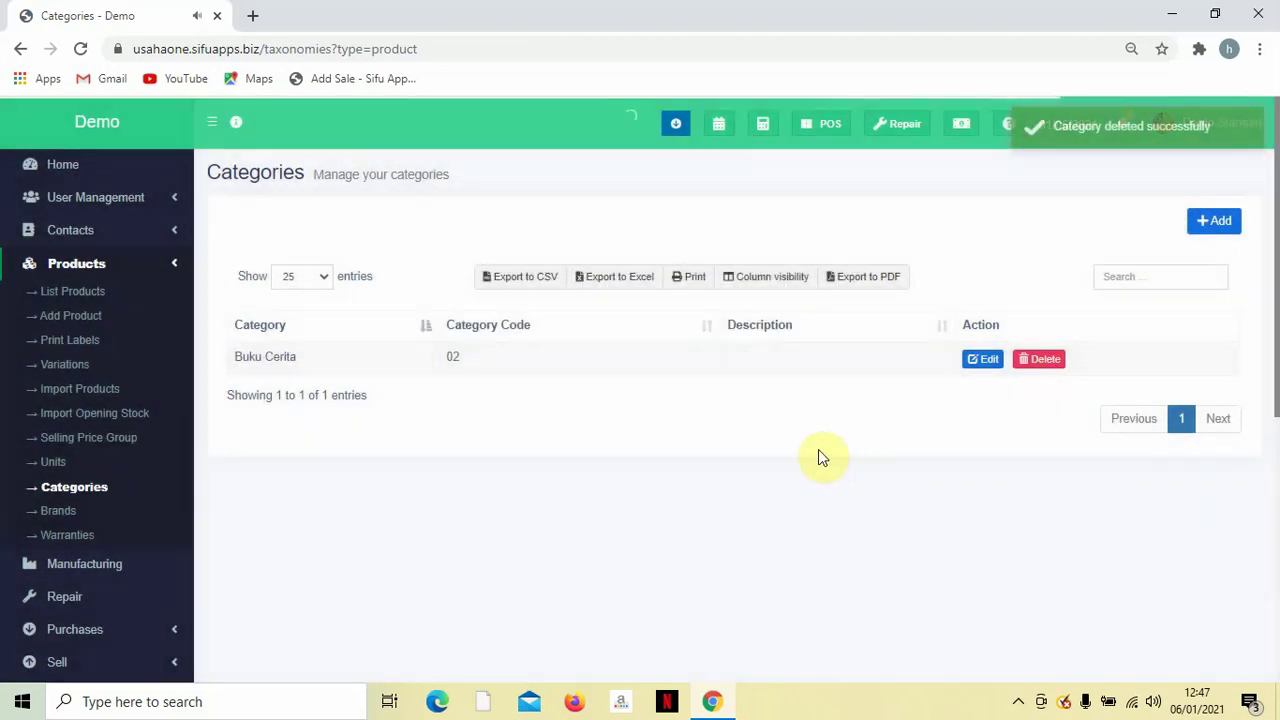
# Add category Beverage with code 01 and description Minuman.
pyautogui.click(1237, 224)
pyautogui.click(566, 215)
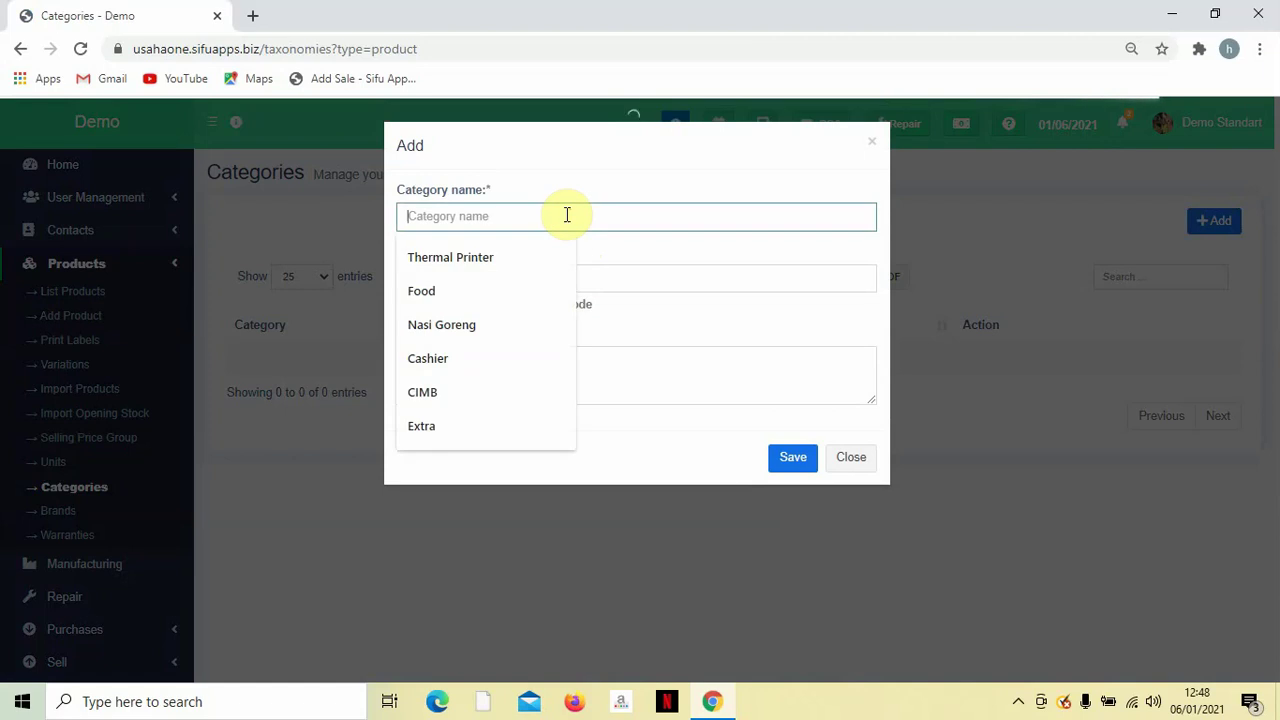
pyautogui.write('Bever')
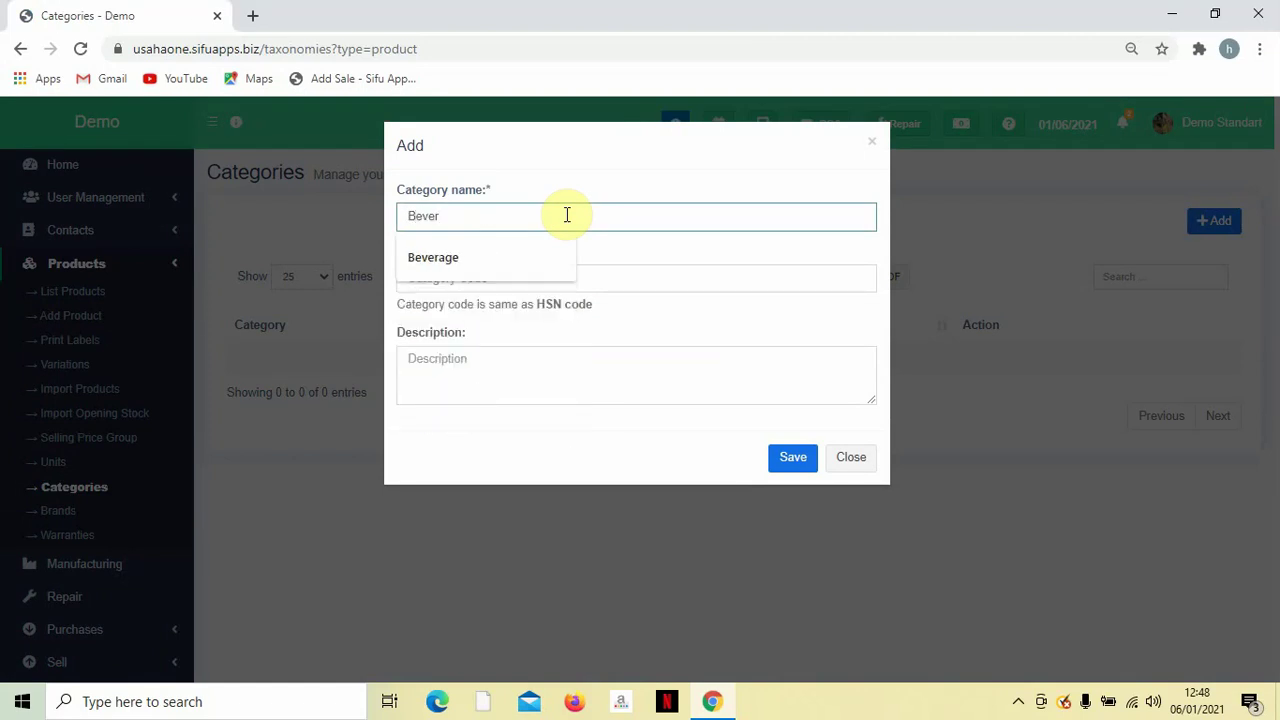
pyautogui.press('Down')
pyautogui.press('Return')
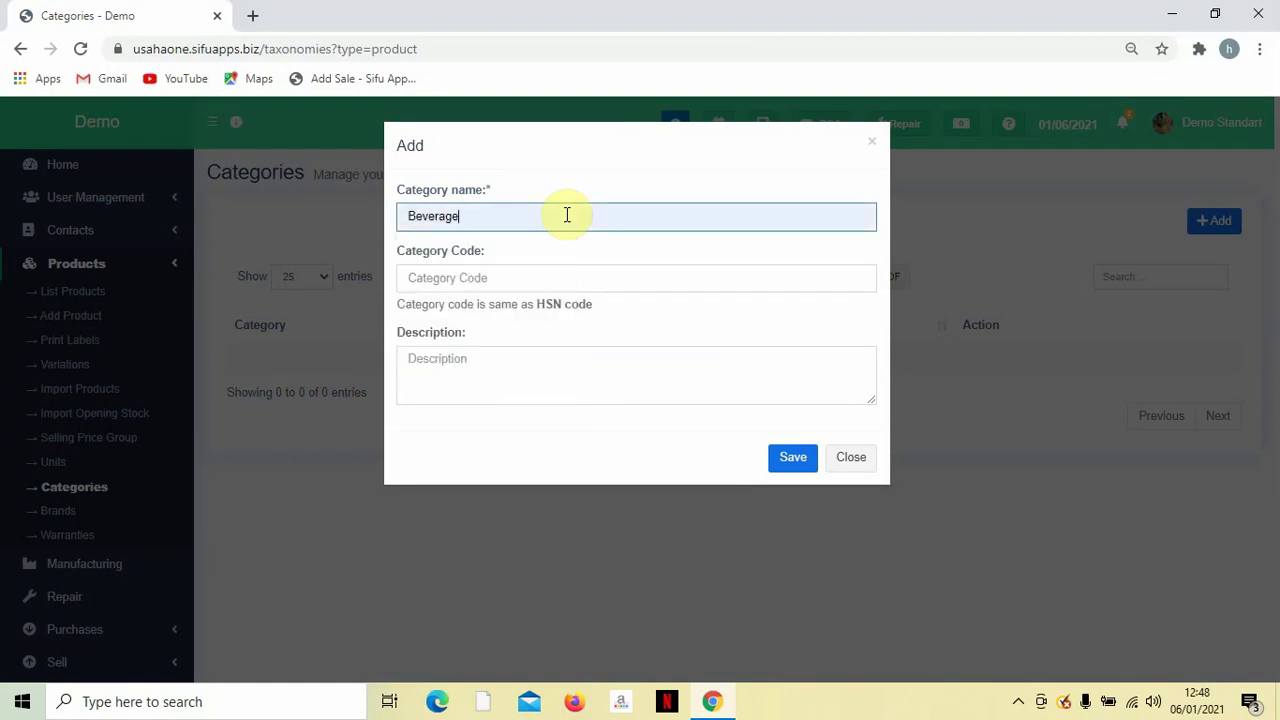
pyautogui.press('Tab')
pyautogui.write('01')
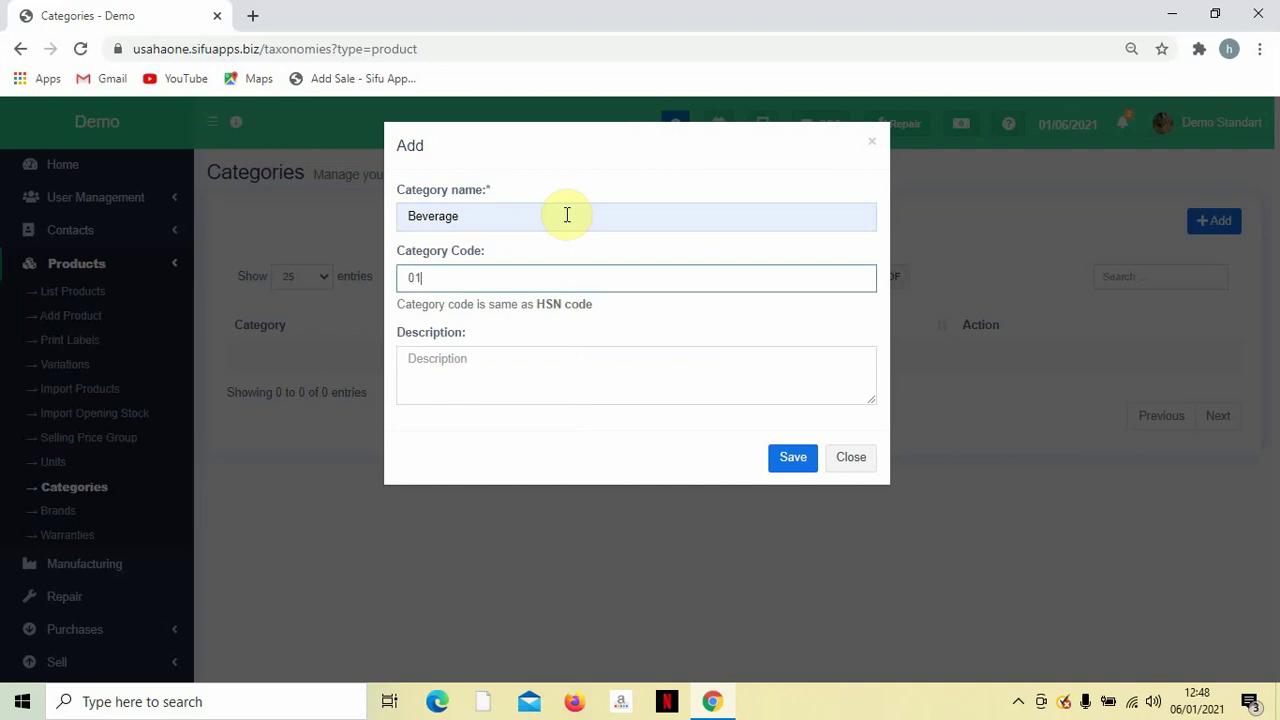
pyautogui.press('Tab')
pyautogui.write('Min')
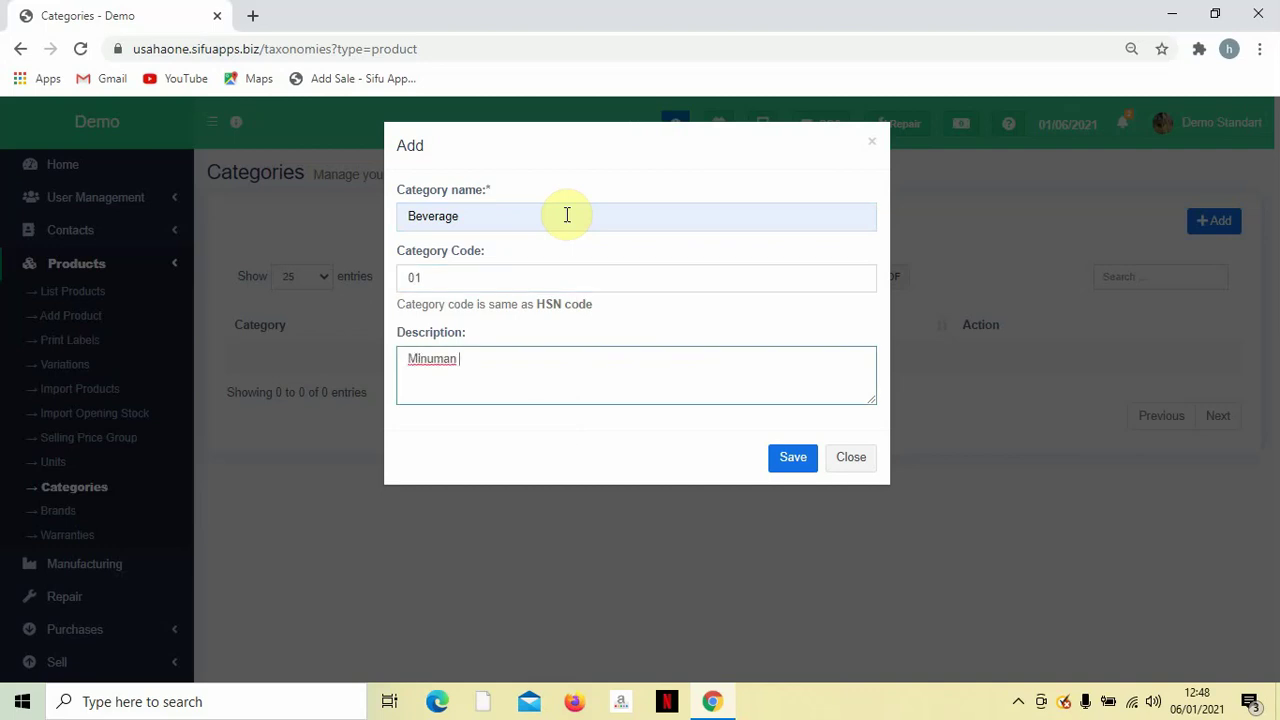
pyautogui.click(792, 457)
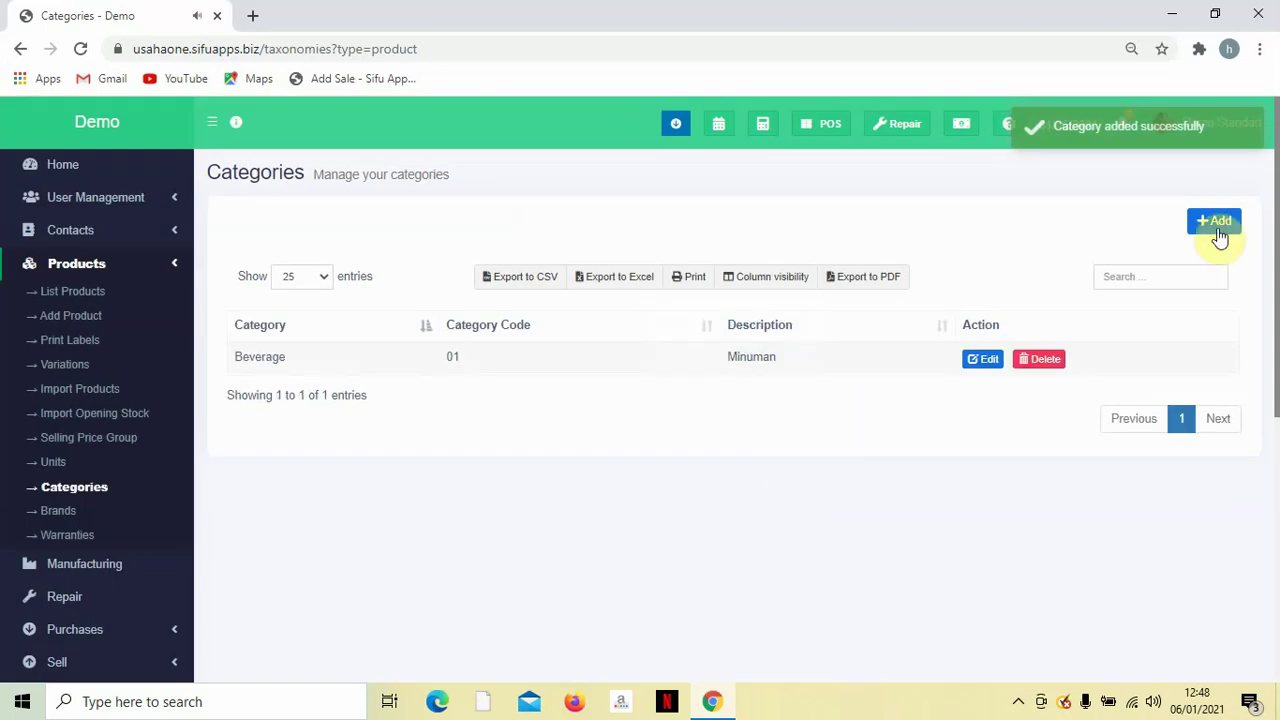
pyautogui.click(1205, 230)
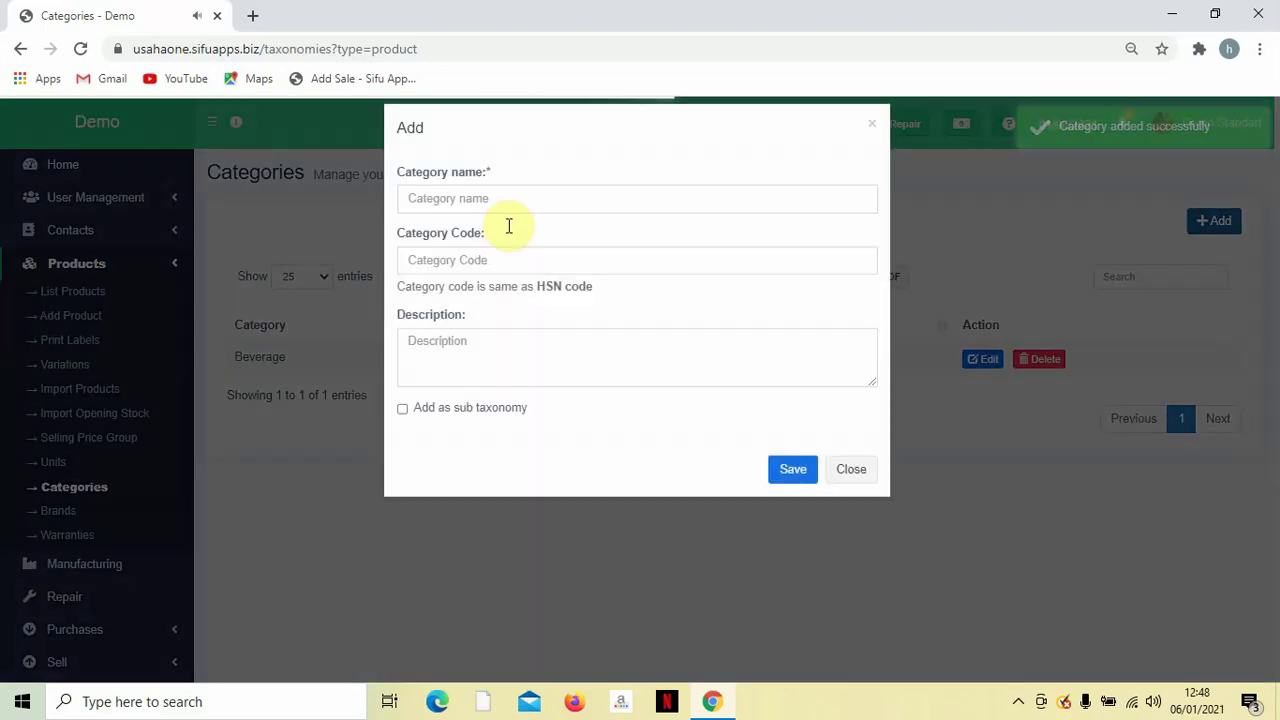
# Add category Food with code 03 and description '- Makanan'.
pyautogui.click(526, 206)
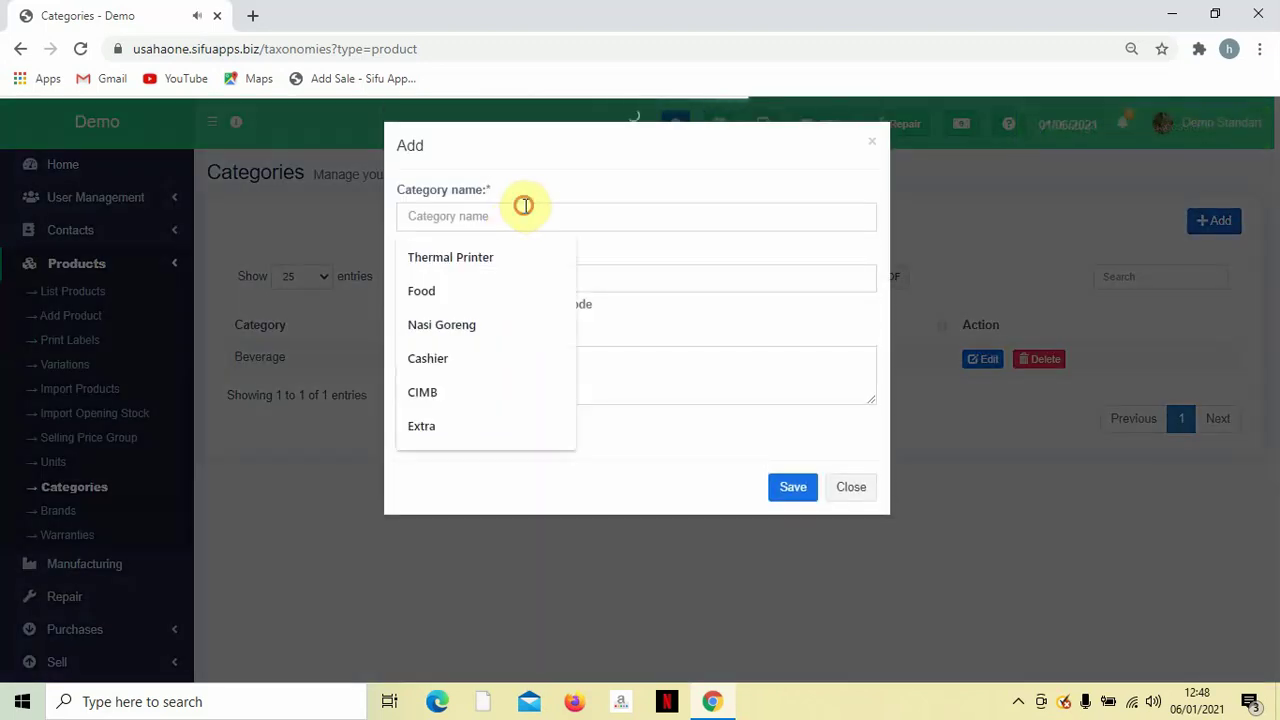
pyautogui.write('Food')
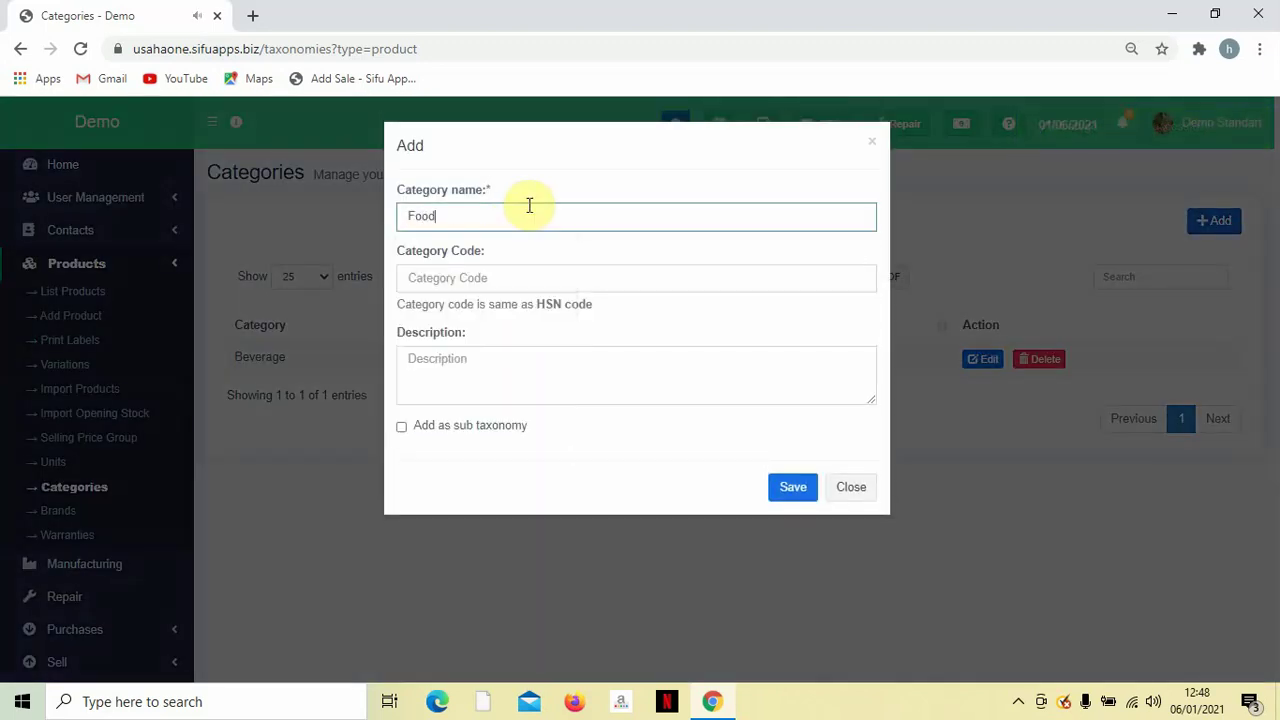
pyautogui.click(491, 287)
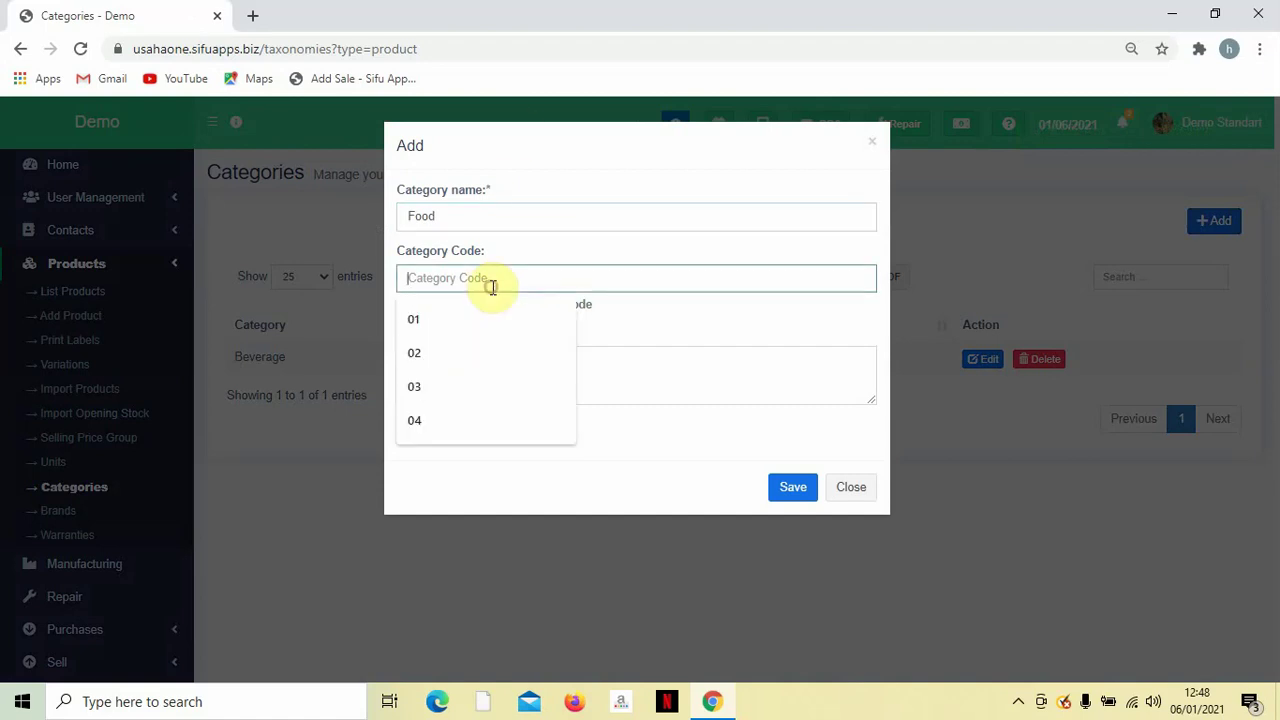
pyautogui.write('03')
pyautogui.click(508, 369)
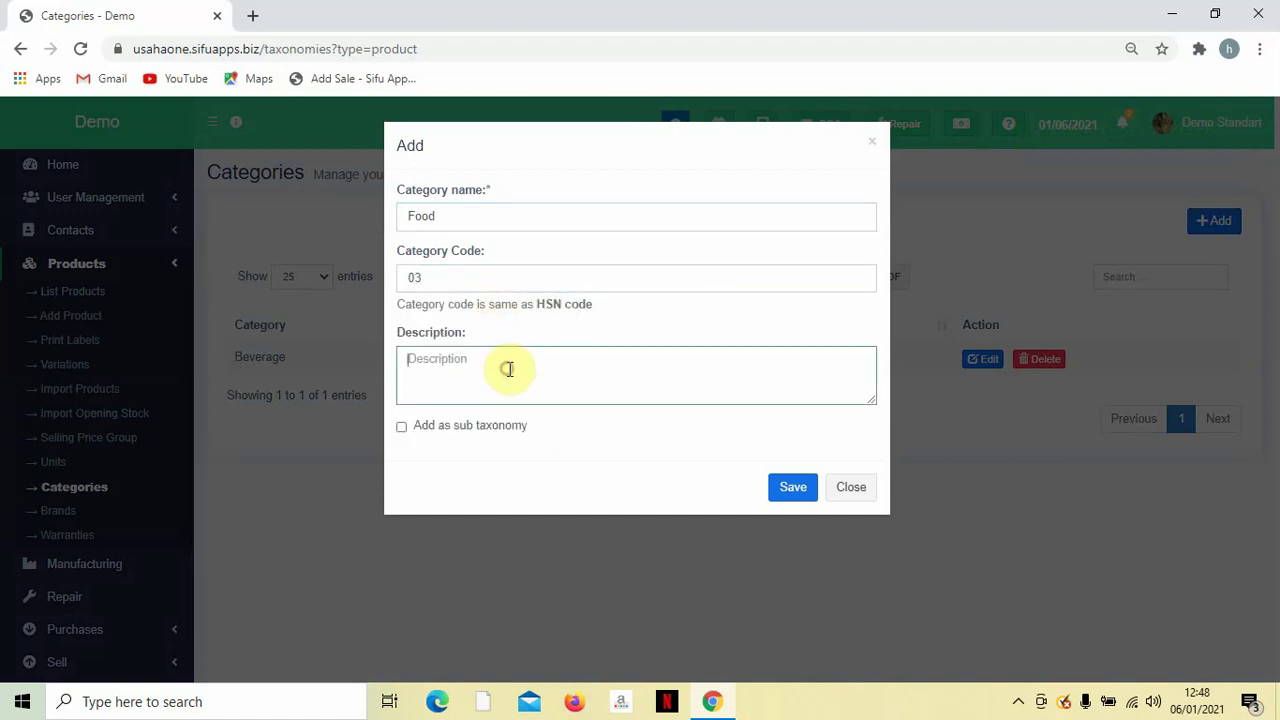
pyautogui.write('- Makanana')
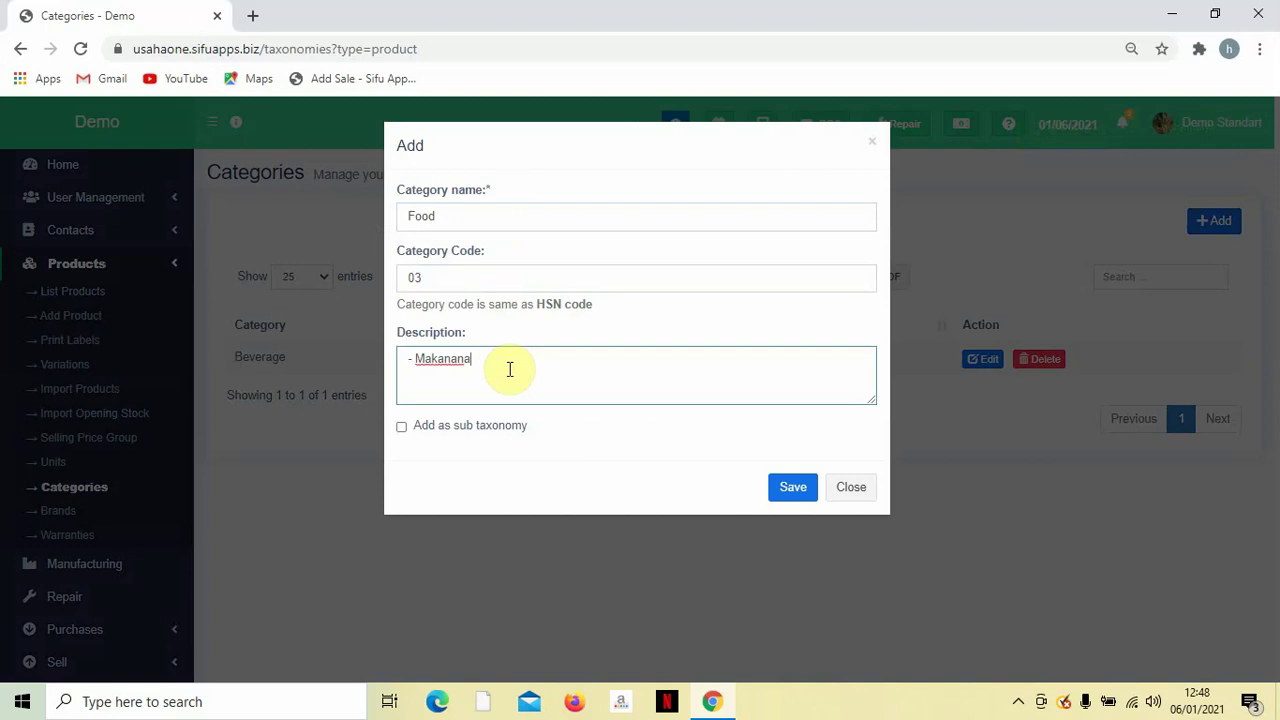
pyautogui.write('n')
pyautogui.press('BackSpace')
pyautogui.press('BackSpace')
pyautogui.click(776, 488)
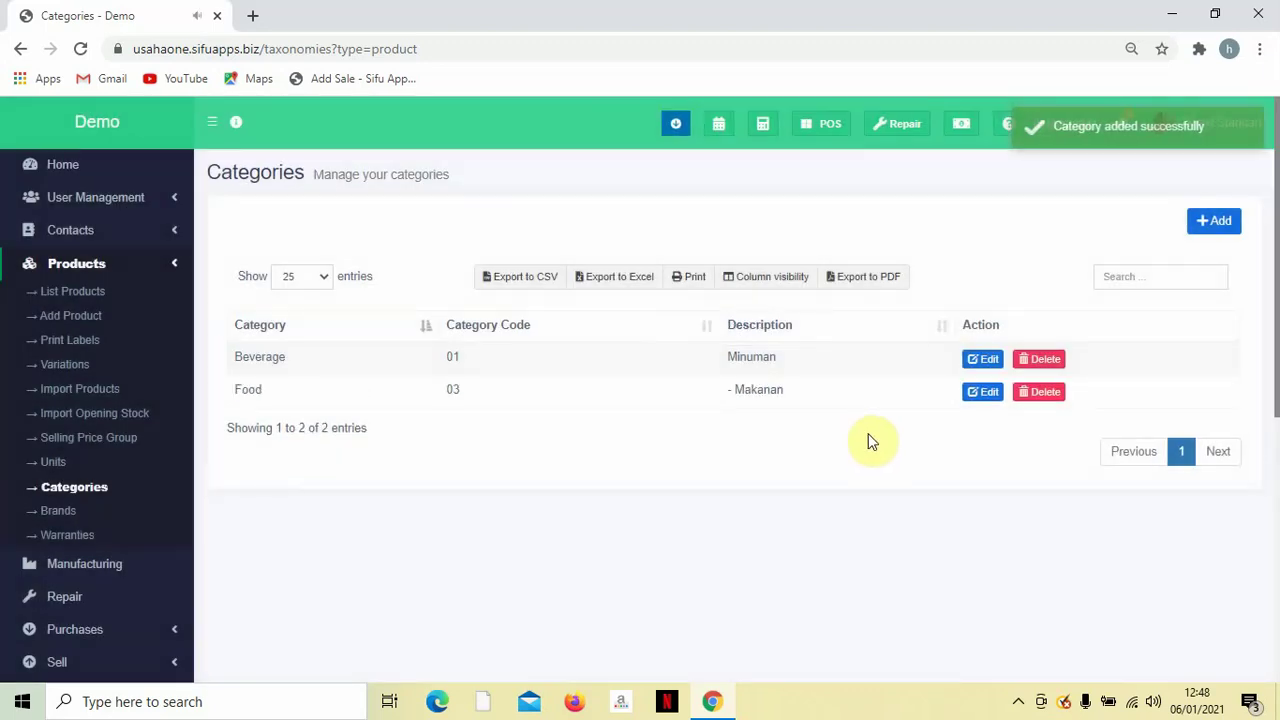
# Add category Dessert with code 03 and description kuih Muih.
pyautogui.click(1206, 218)
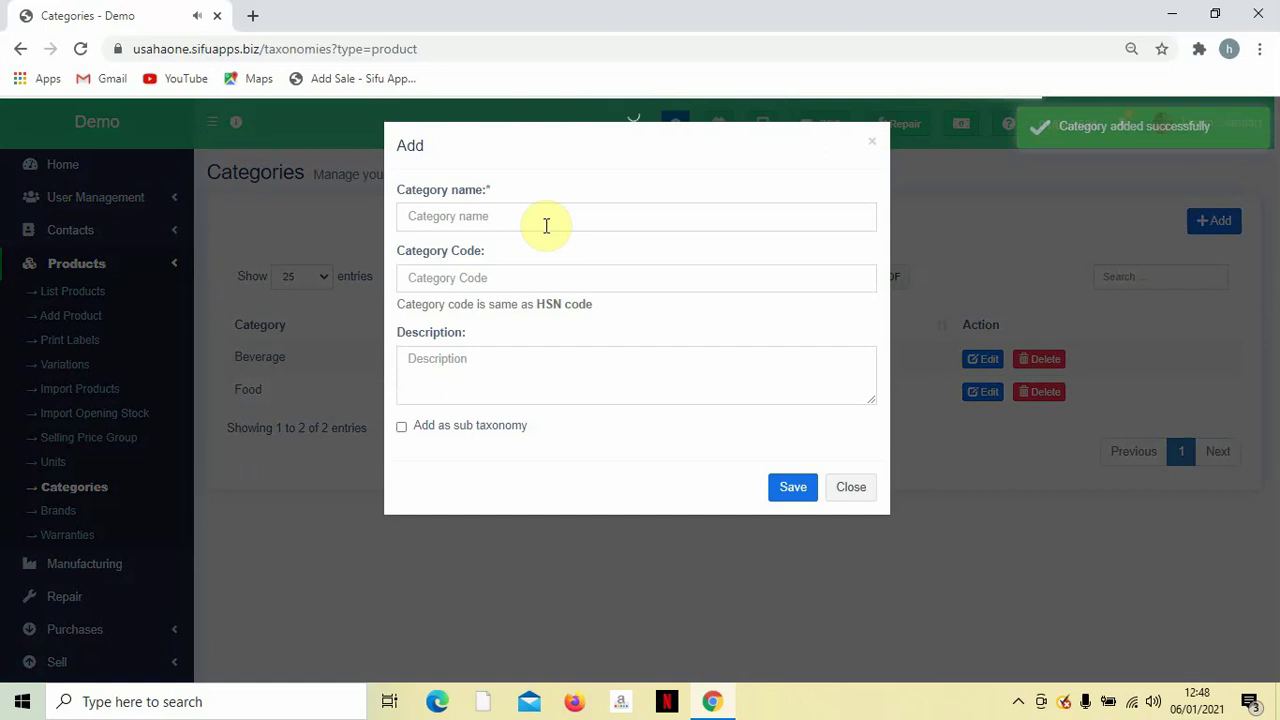
pyautogui.click(541, 215)
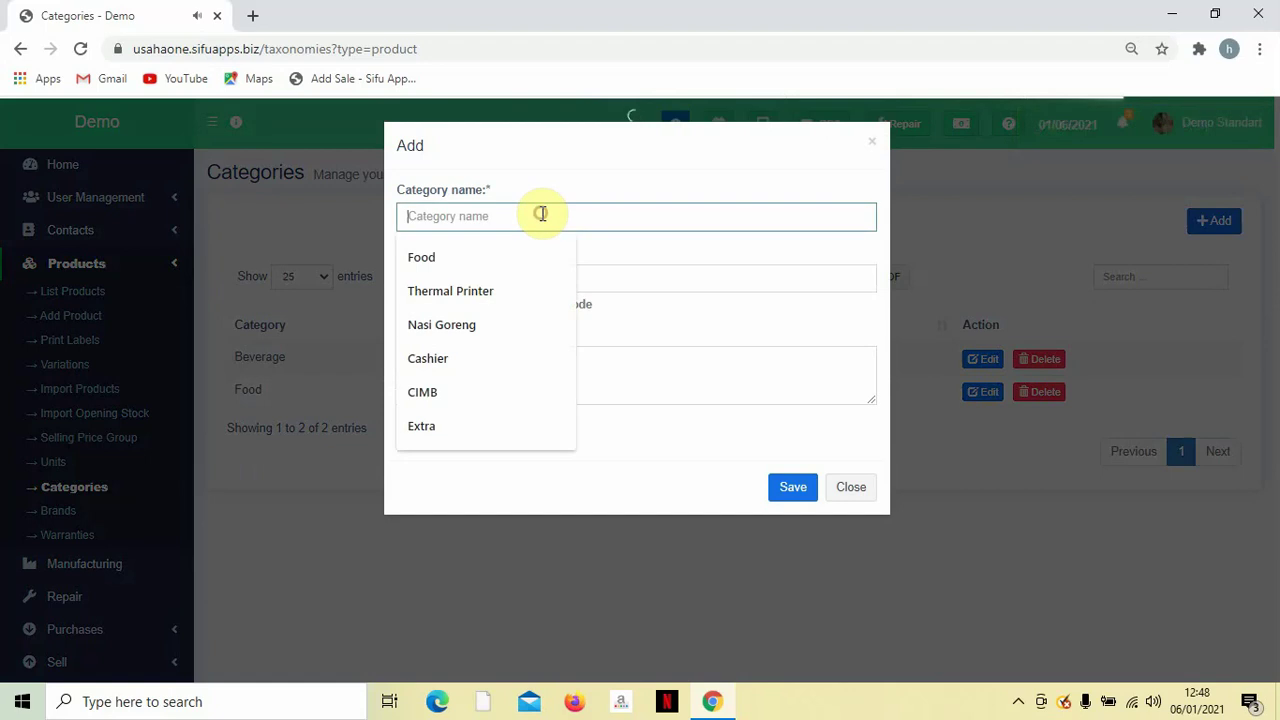
pyautogui.write('Dessert')
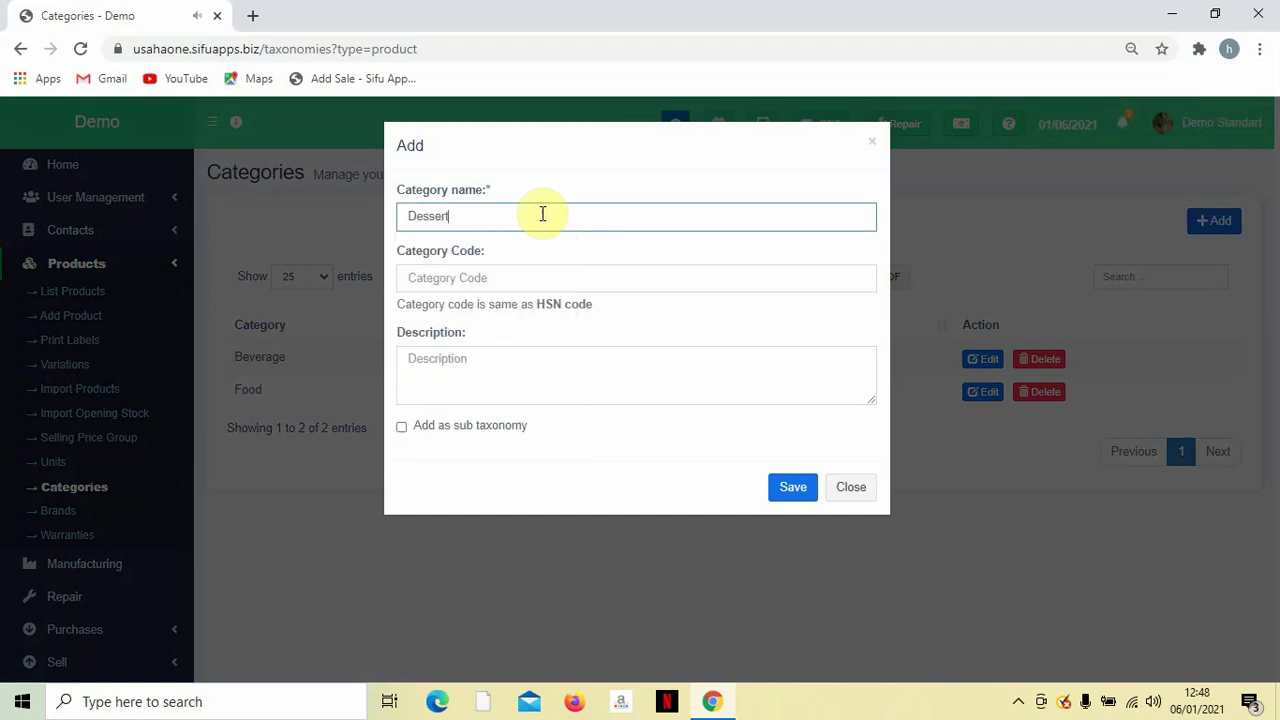
pyautogui.press('Tab')
pyautogui.write('03')
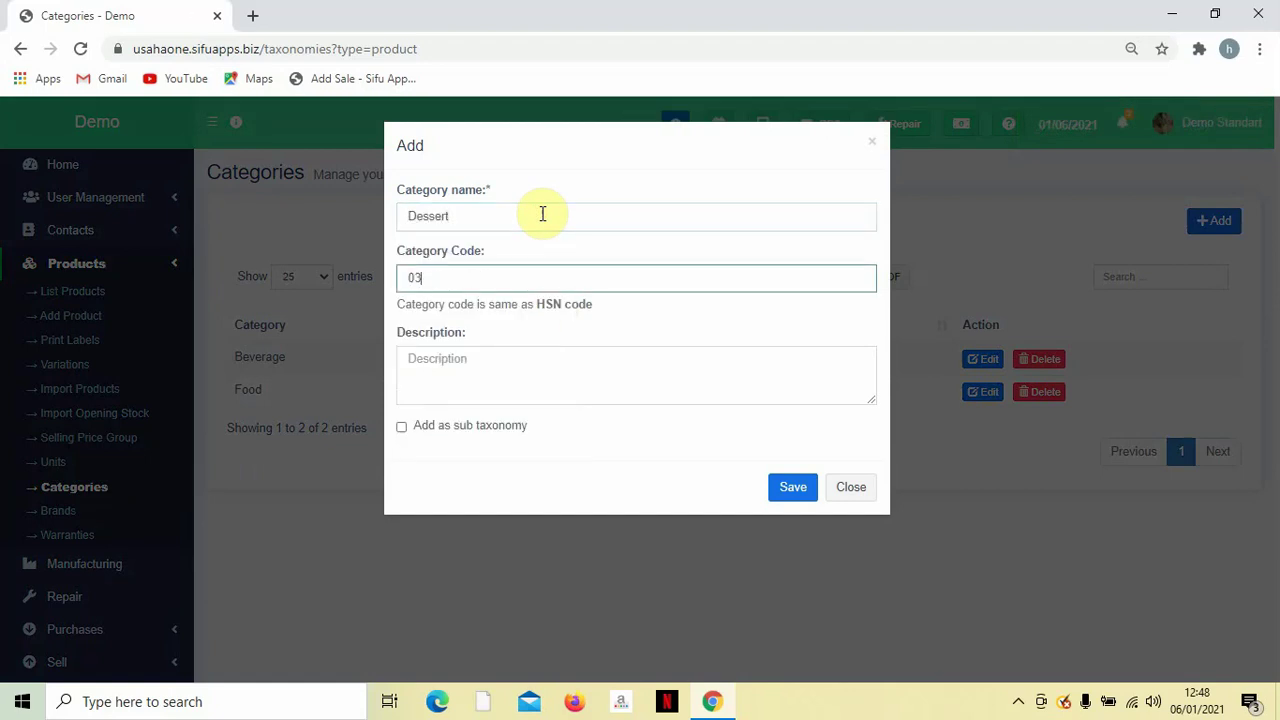
pyautogui.press('Tab')
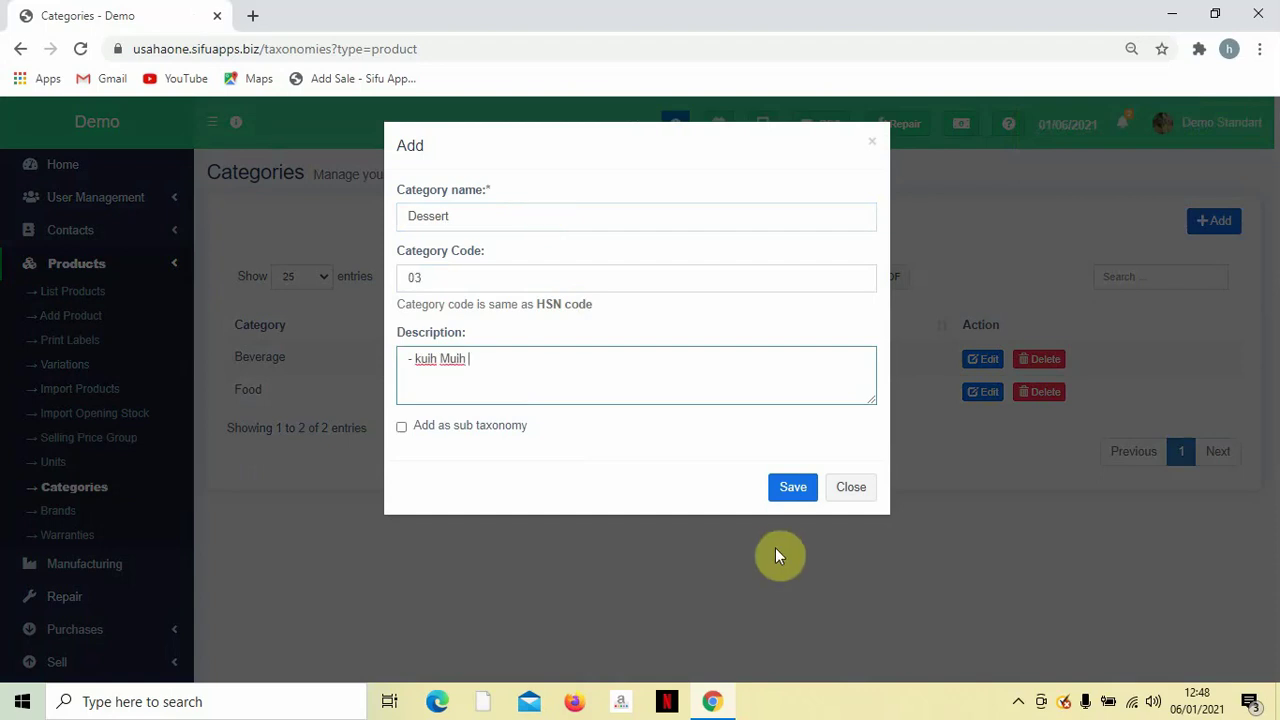
pyautogui.click(790, 487)
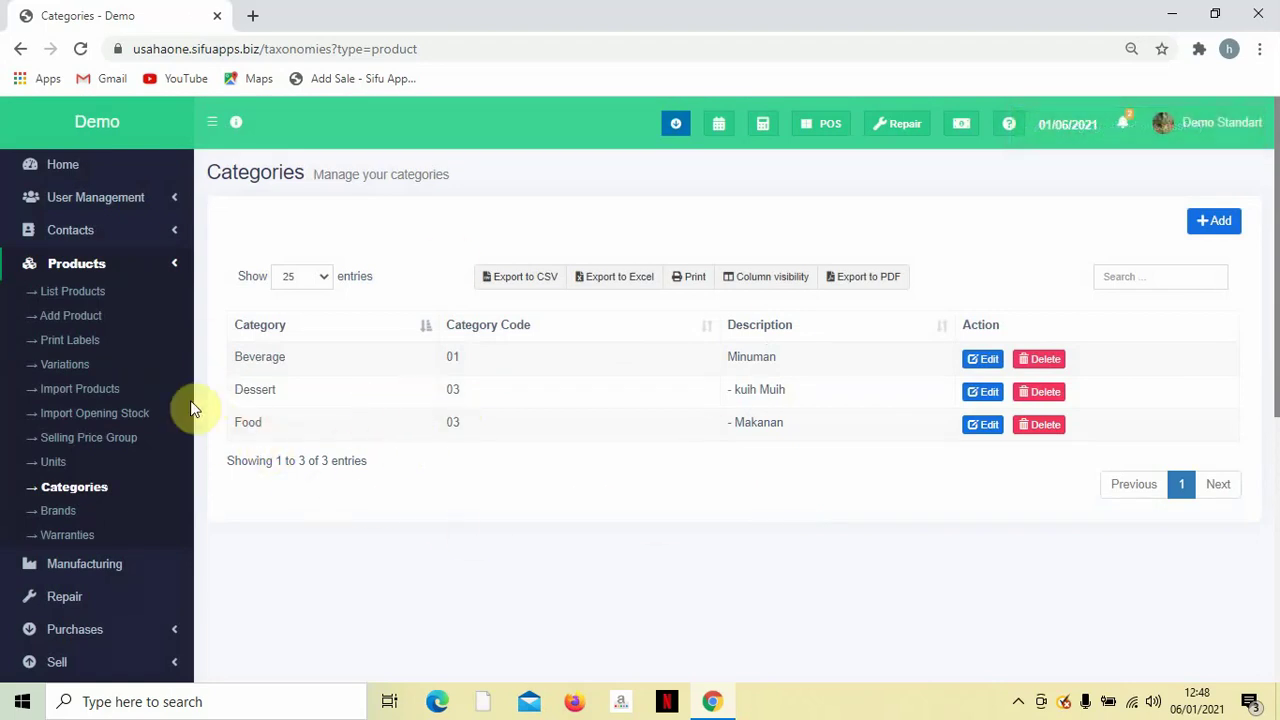
# Begin an Add Product form and fill in the name Air Mineral from the autofill suggestion.
pyautogui.click(90, 320)
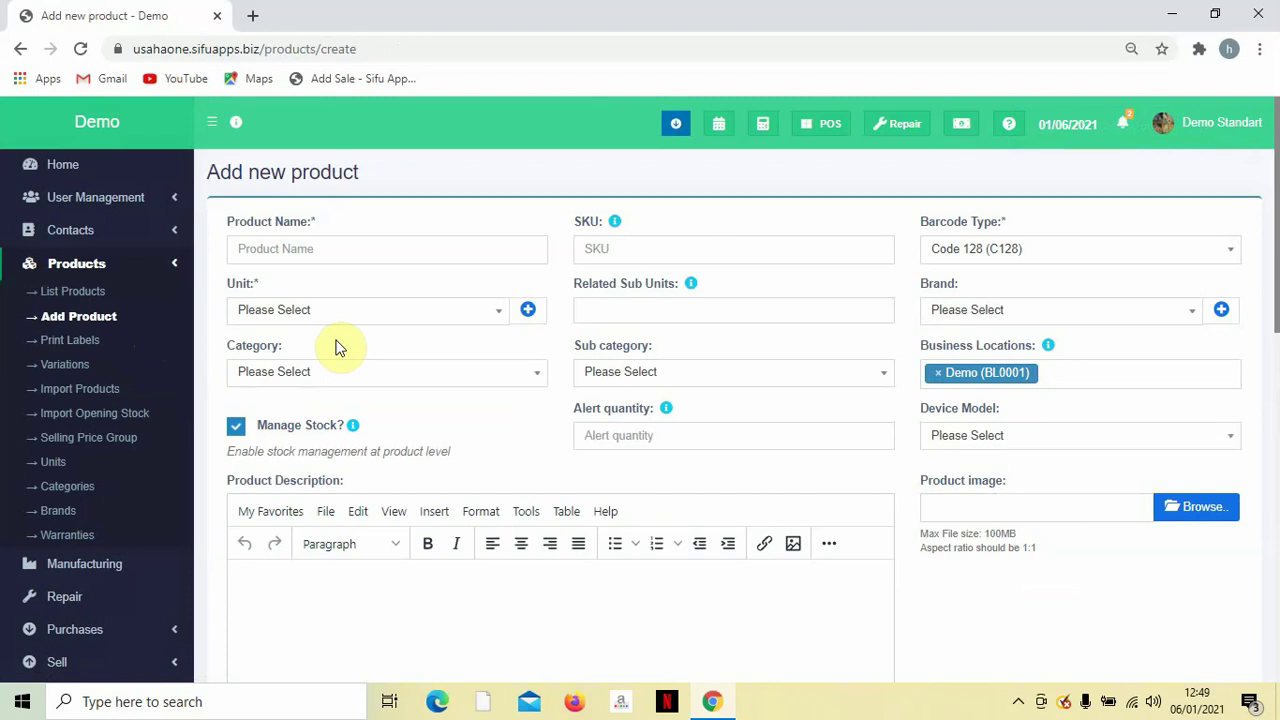
pyautogui.click(381, 246)
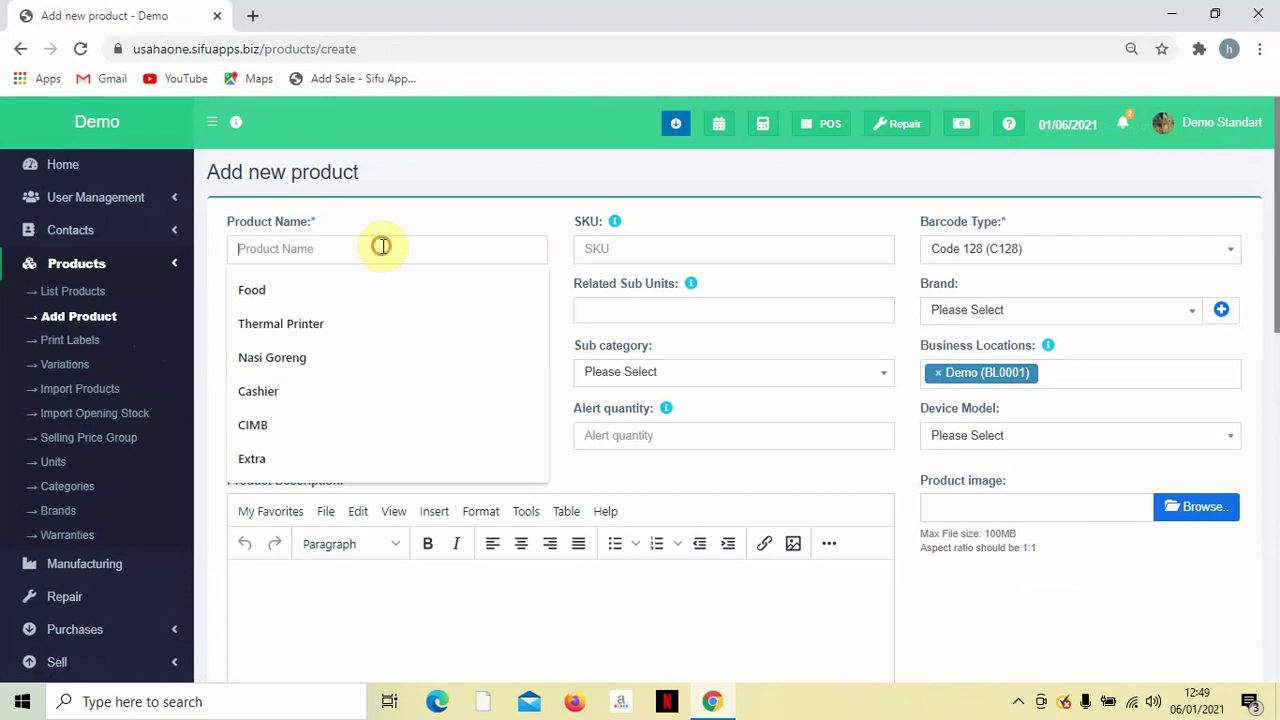
pyautogui.write('Air')
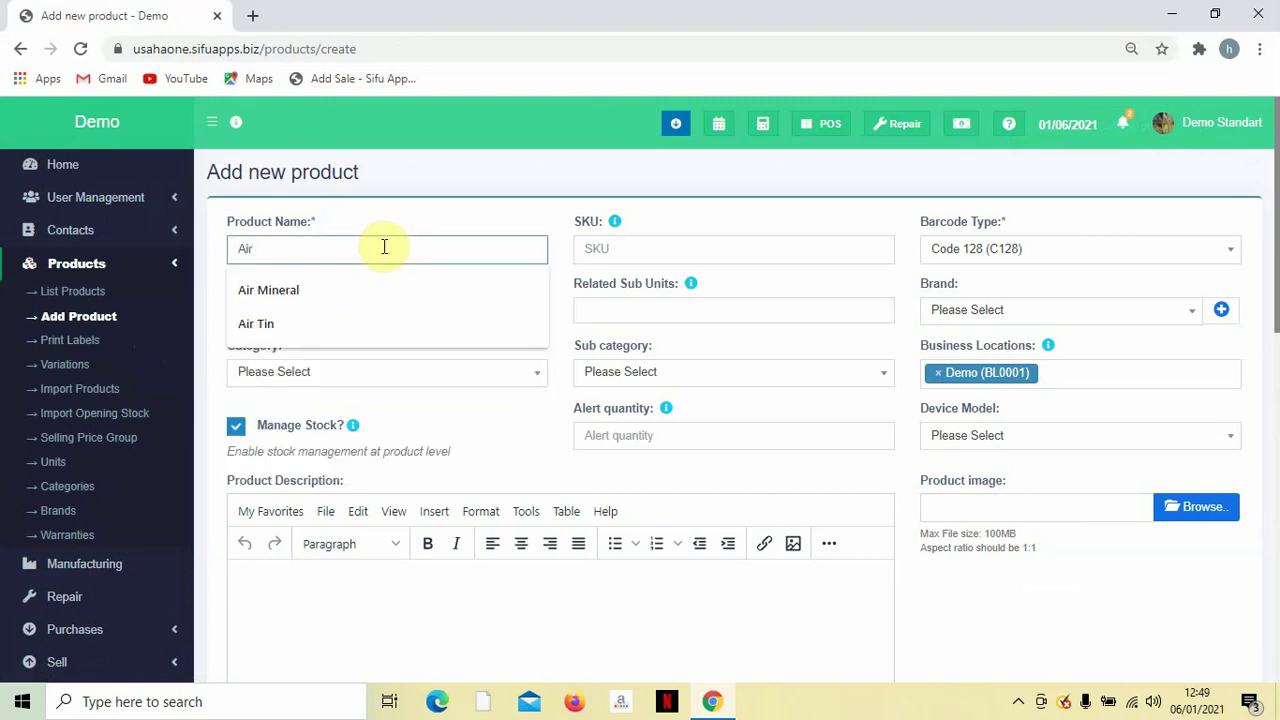
pyautogui.press('Down')
pyautogui.press('Return')
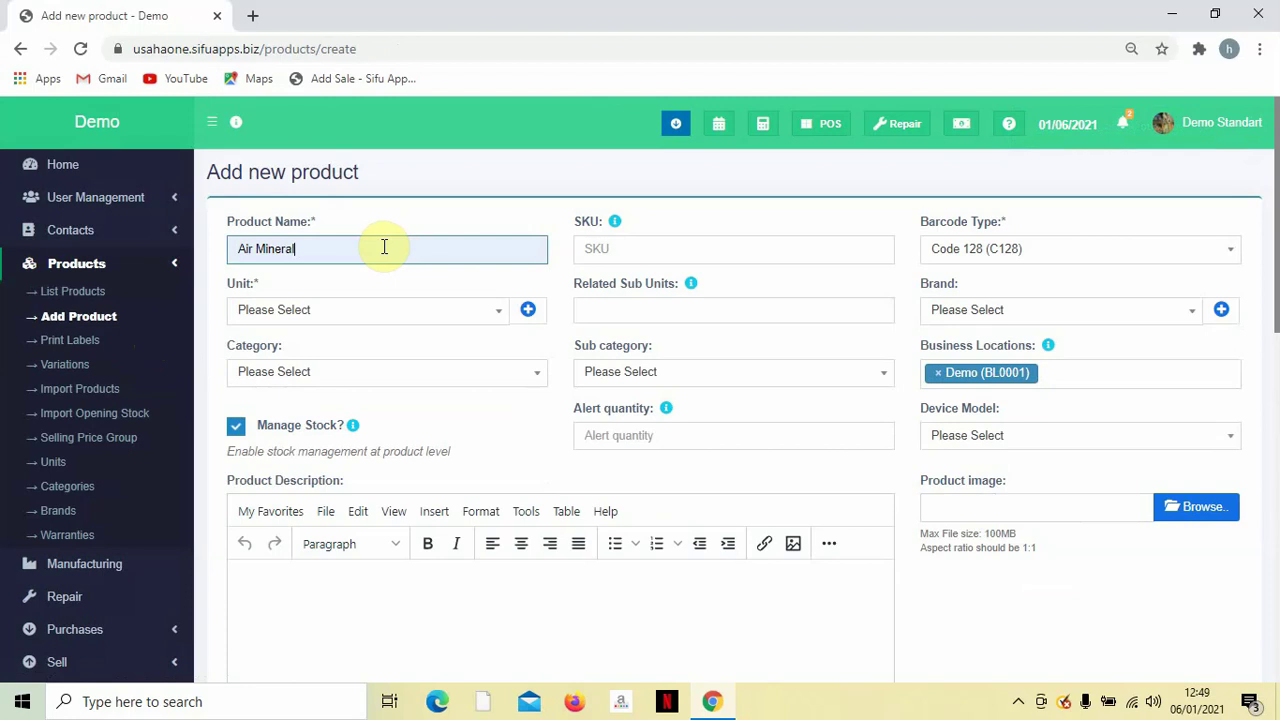
pyautogui.click(610, 247)
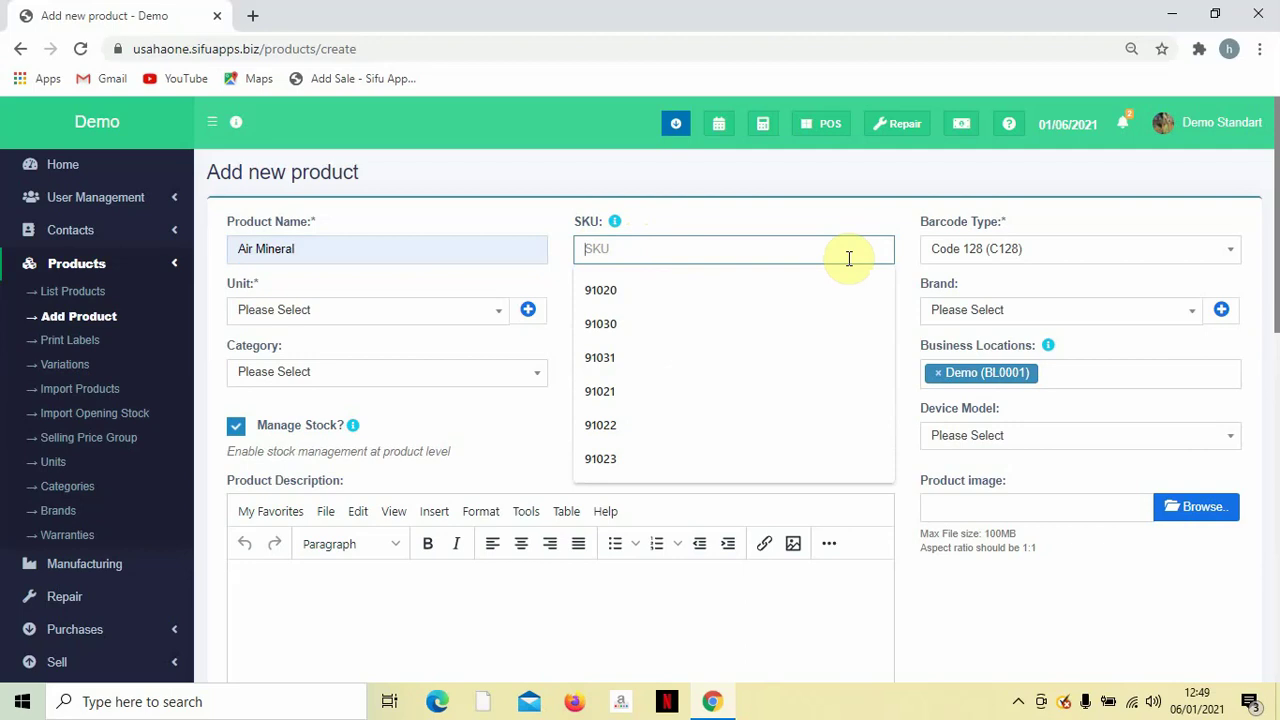
# Keep Code 128 as barcode type and set the Air Mineral unit to pieces (Pc).
pyautogui.click(870, 216)
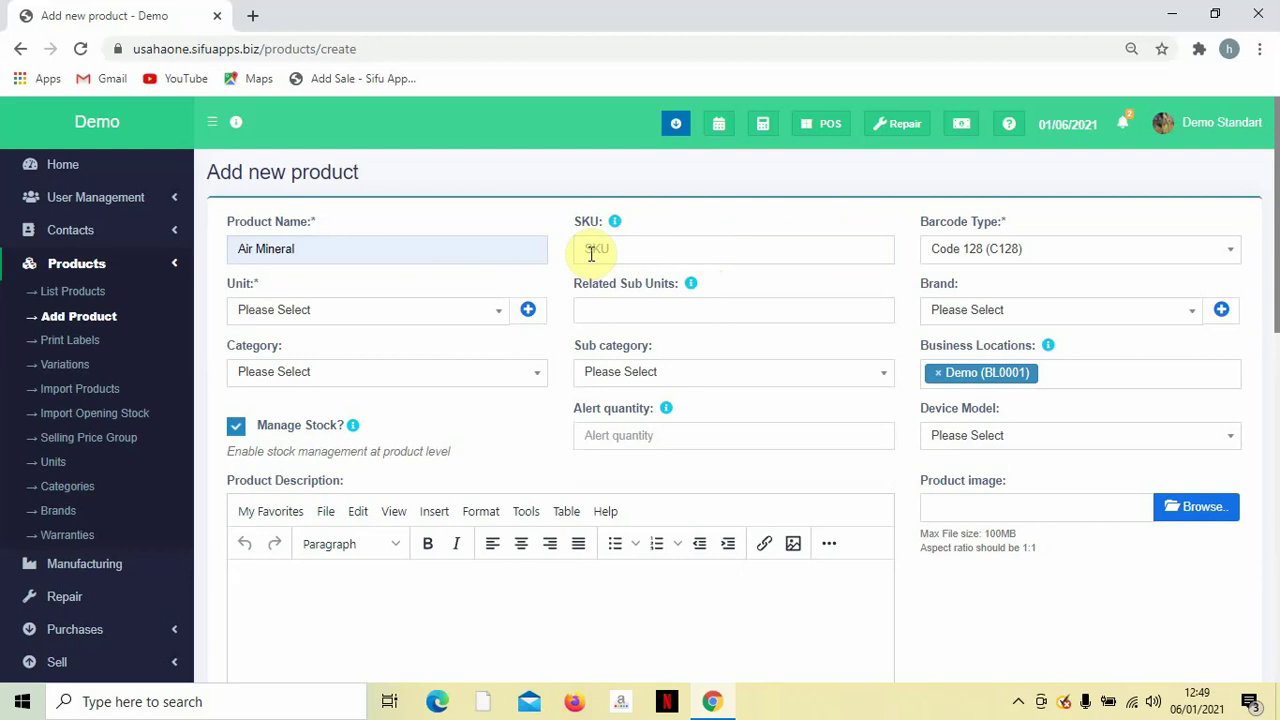
pyautogui.click(591, 253)
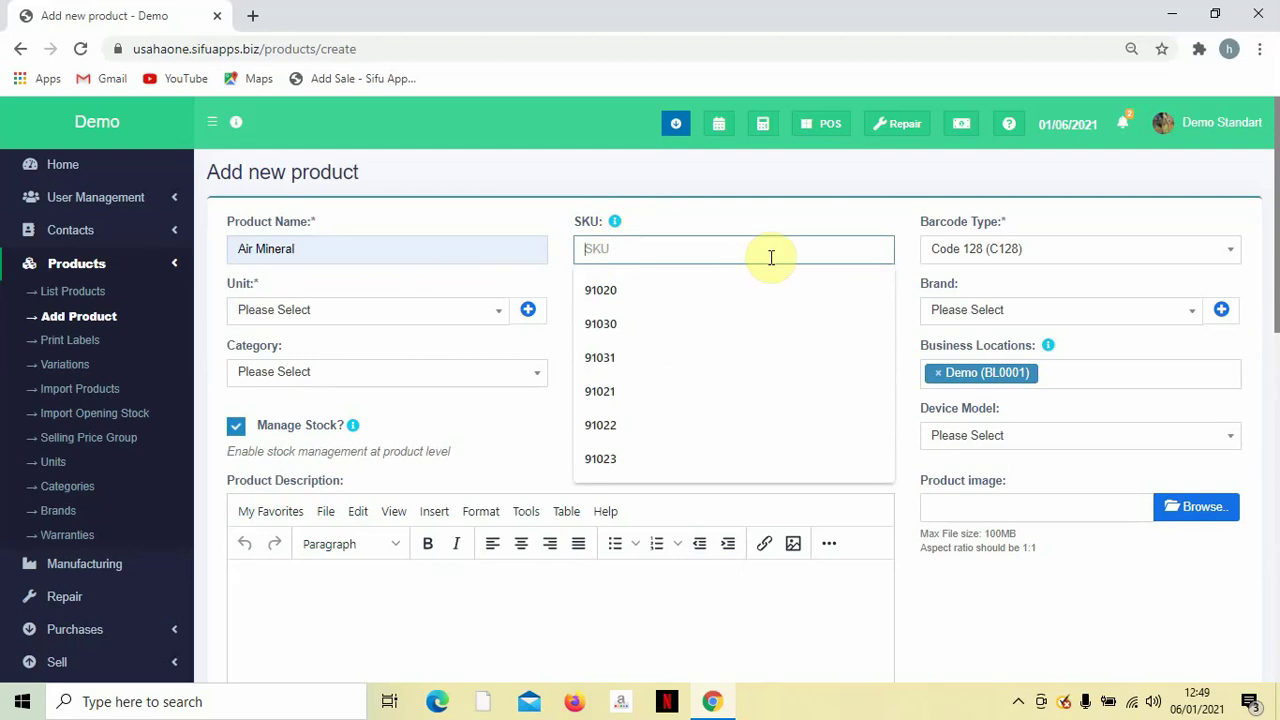
pyautogui.click(990, 256)
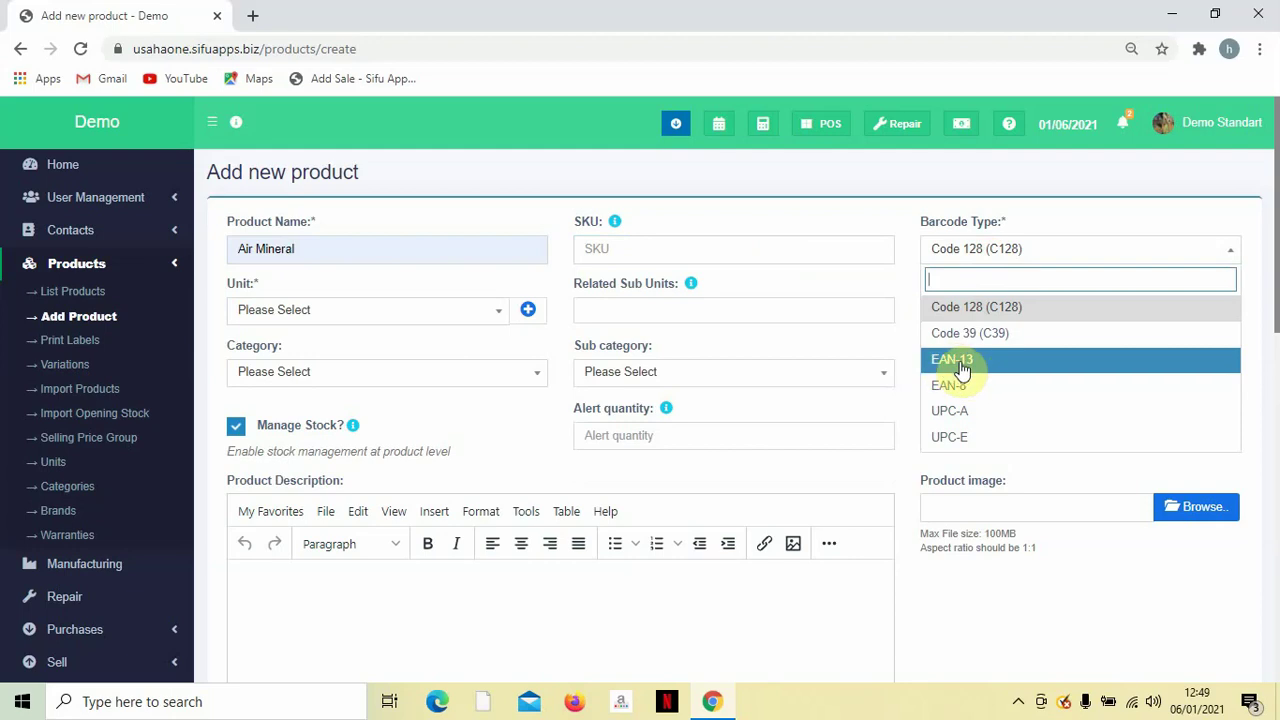
pyautogui.click(876, 218)
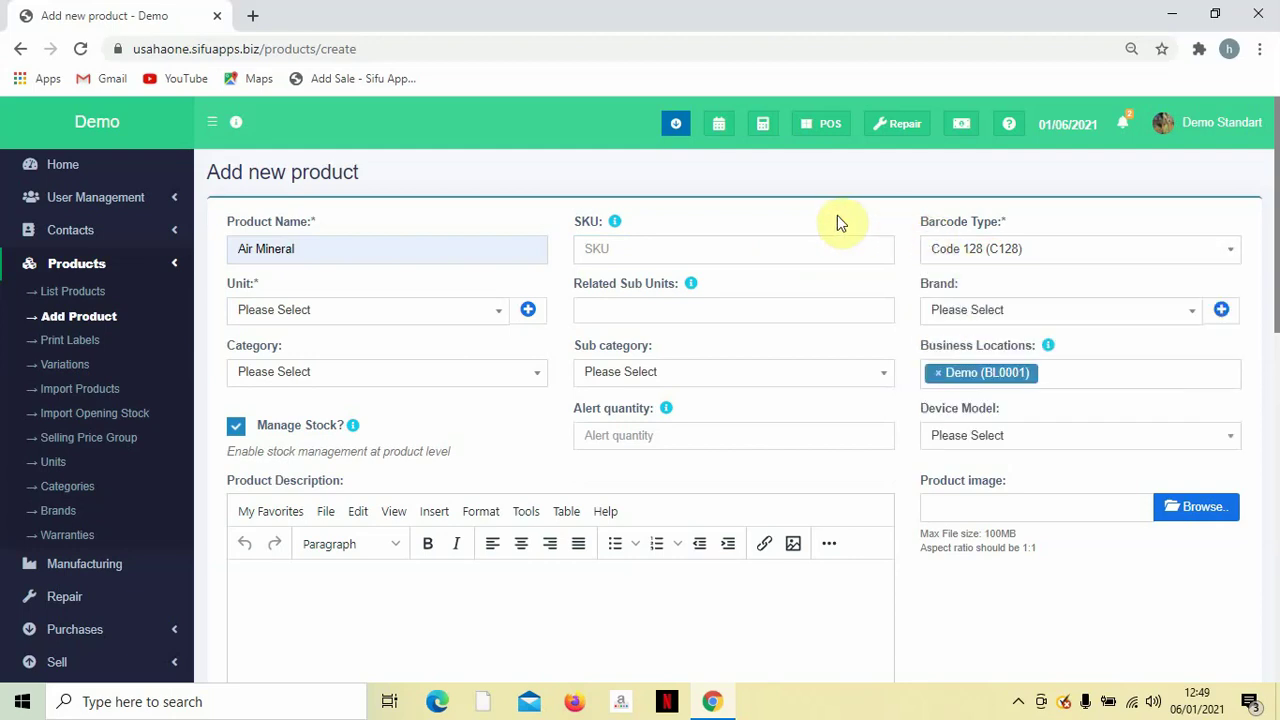
pyautogui.click(451, 314)
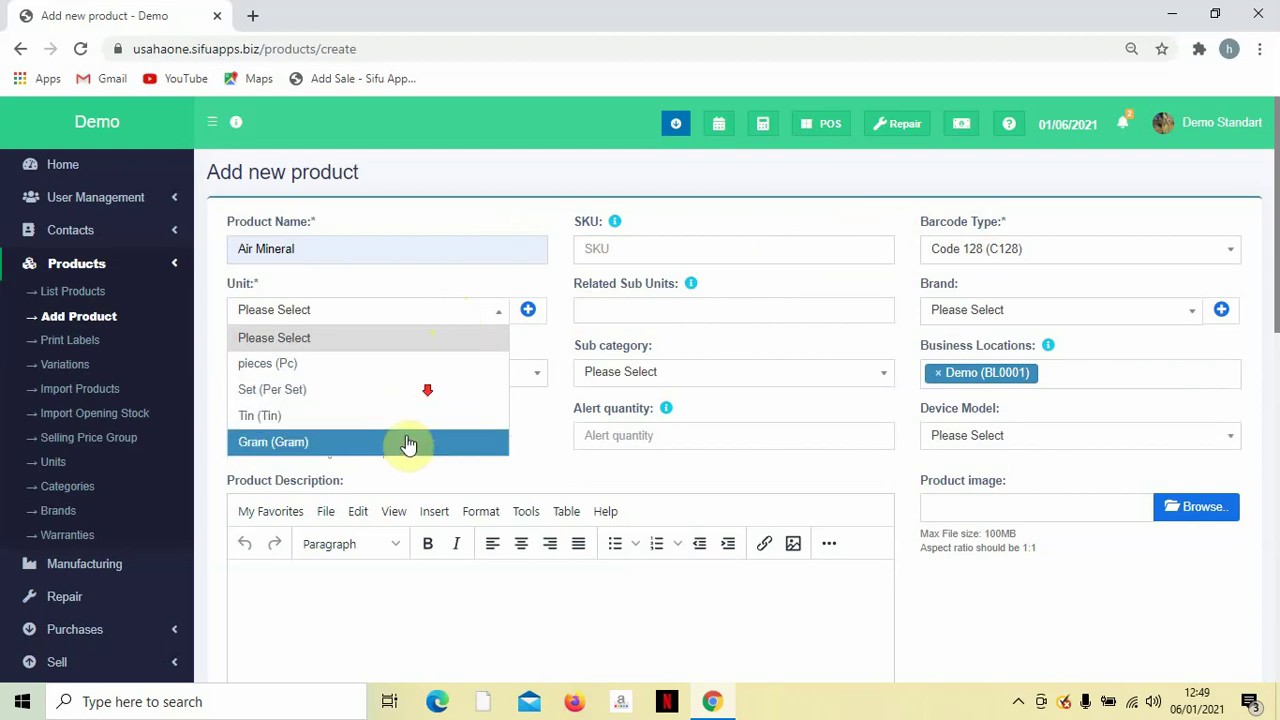
pyautogui.click(528, 318)
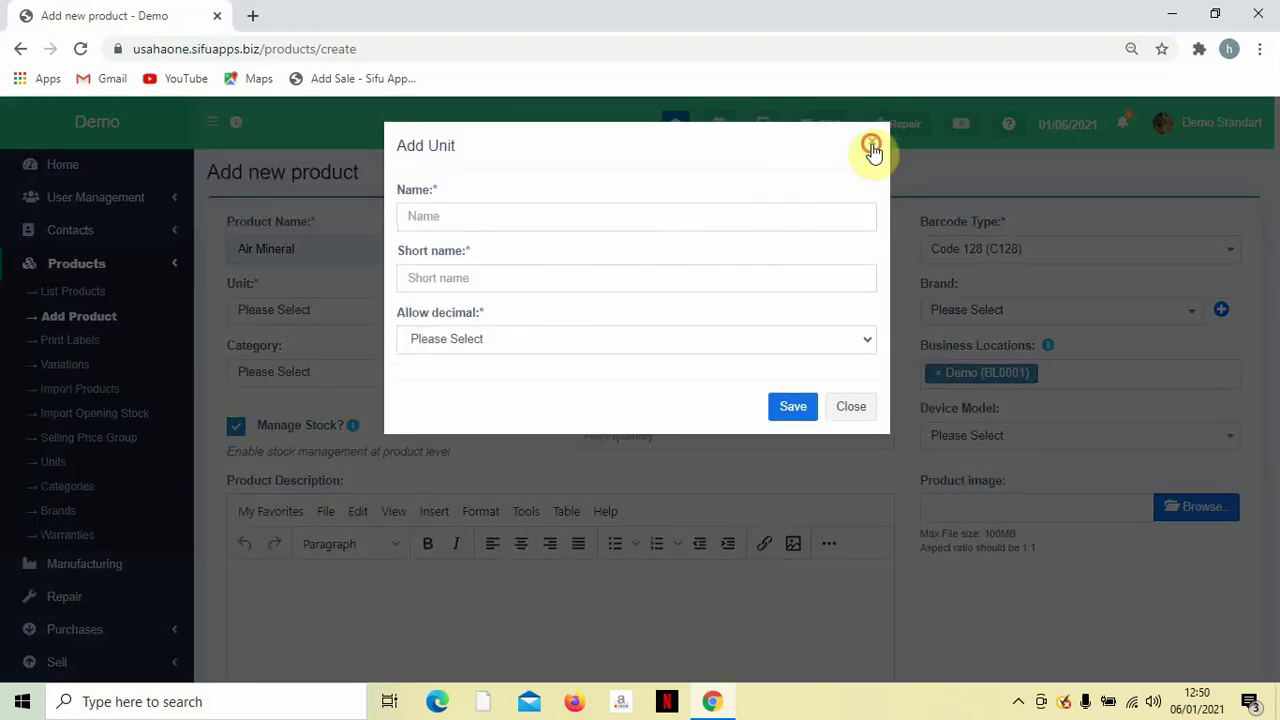
pyautogui.click(871, 148)
pyautogui.click(407, 316)
pyautogui.click(363, 372)
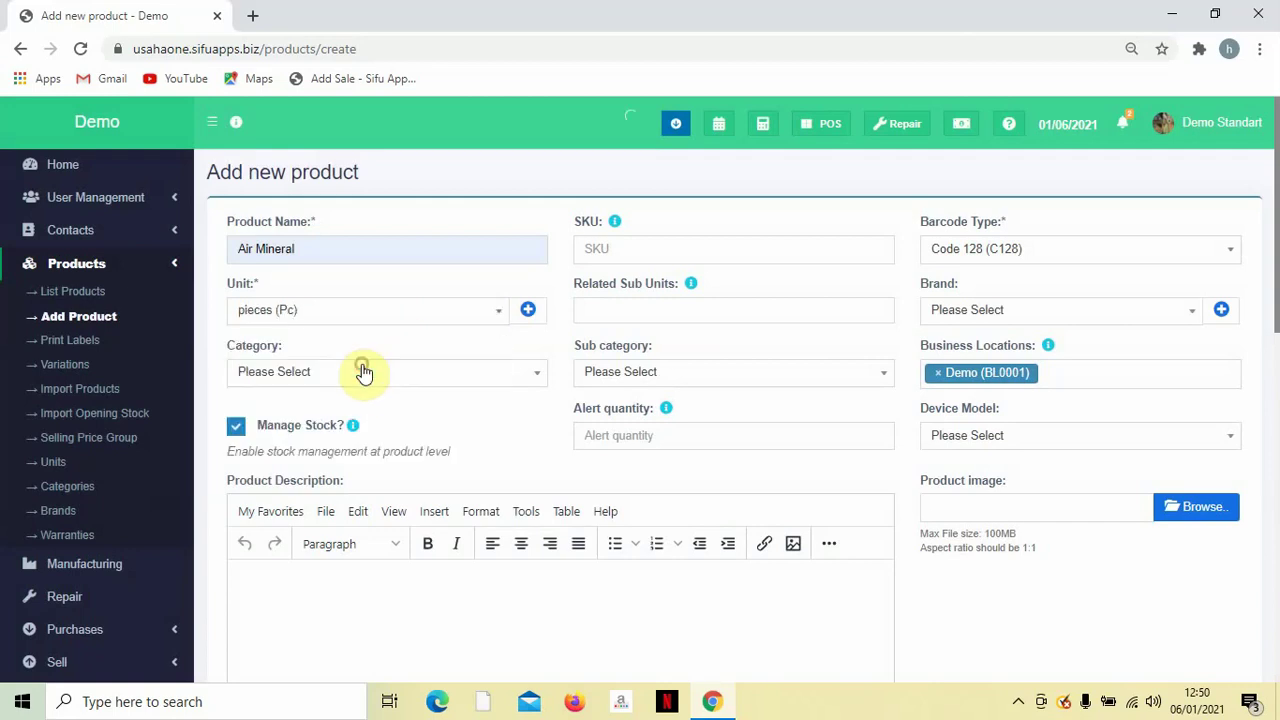
# Assign brand Spritzer and category Beverage-01 to the product.
pyautogui.click(958, 318)
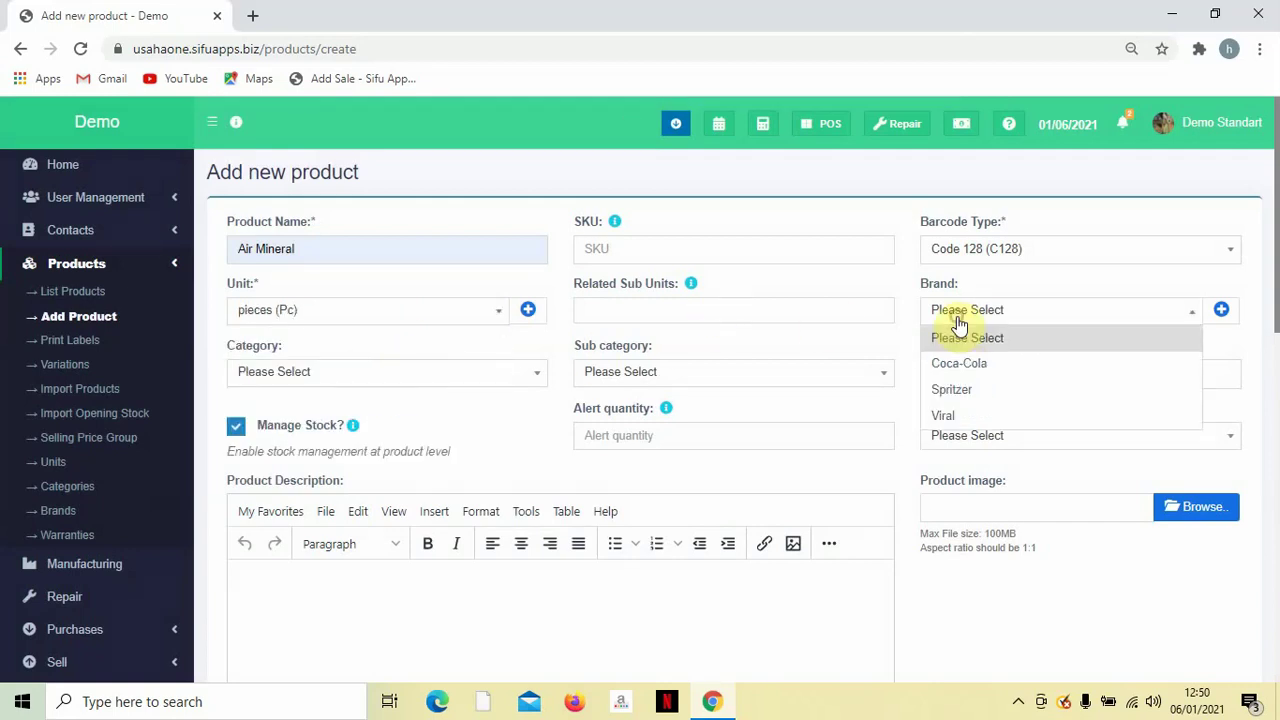
pyautogui.click(945, 391)
pyautogui.scroll(-1, 262, 388)
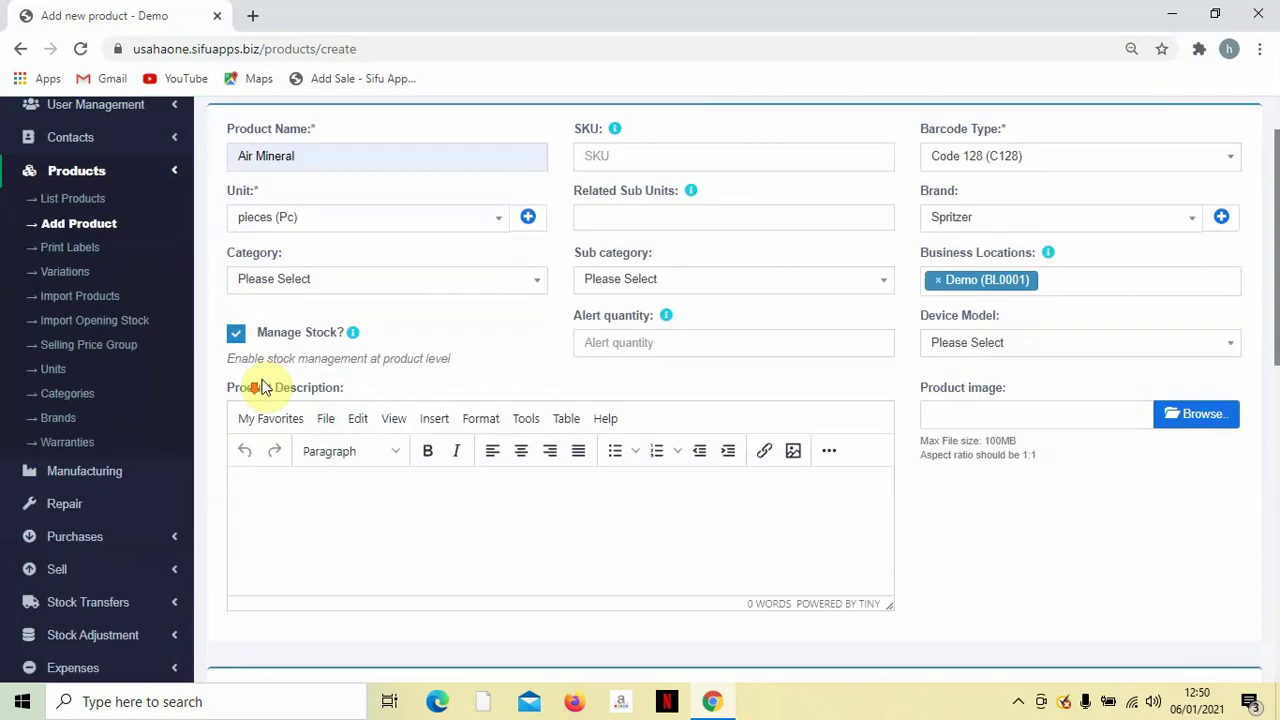
pyautogui.click(290, 279)
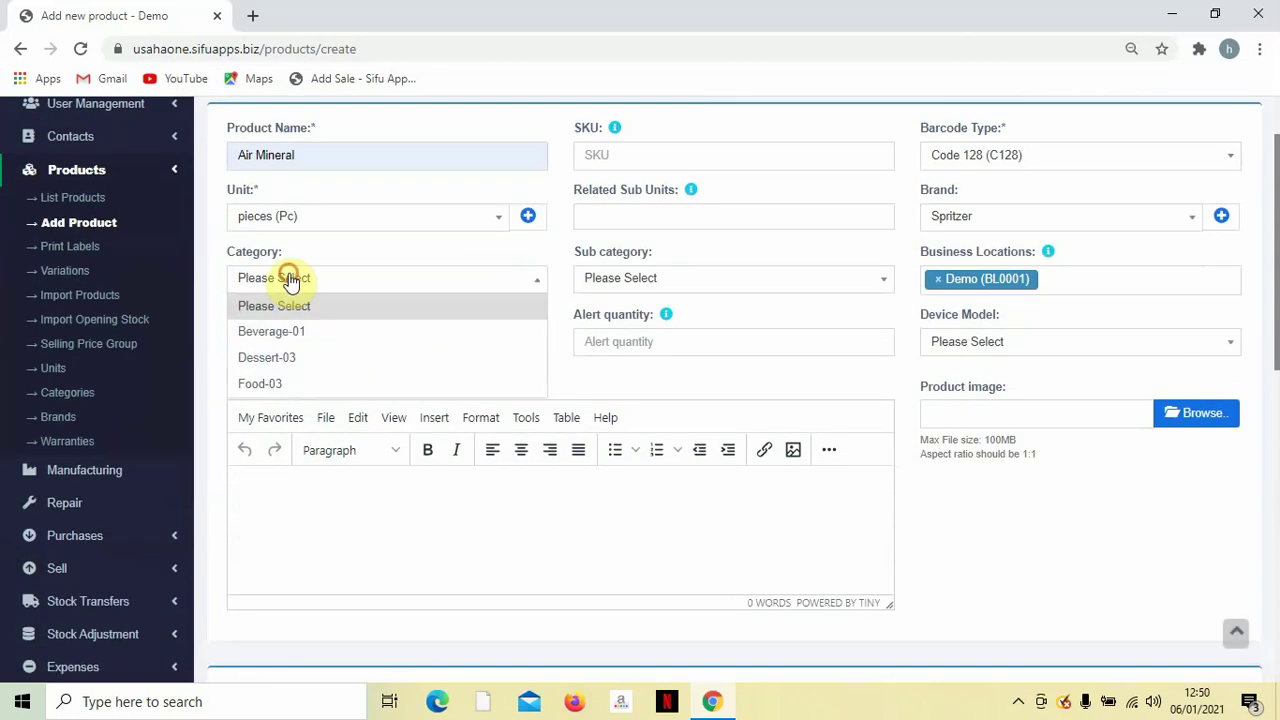
pyautogui.click(268, 341)
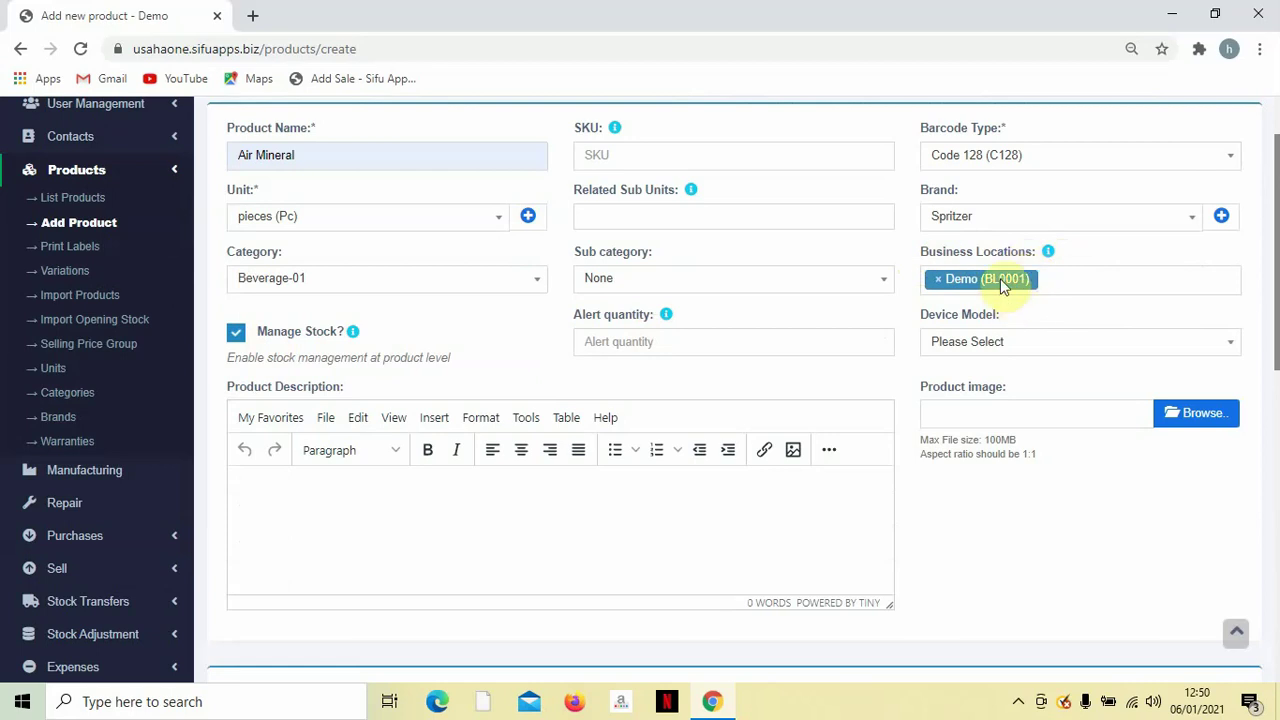
pyautogui.scroll(-1, 343, 306)
pyautogui.scroll(2, 343, 306)
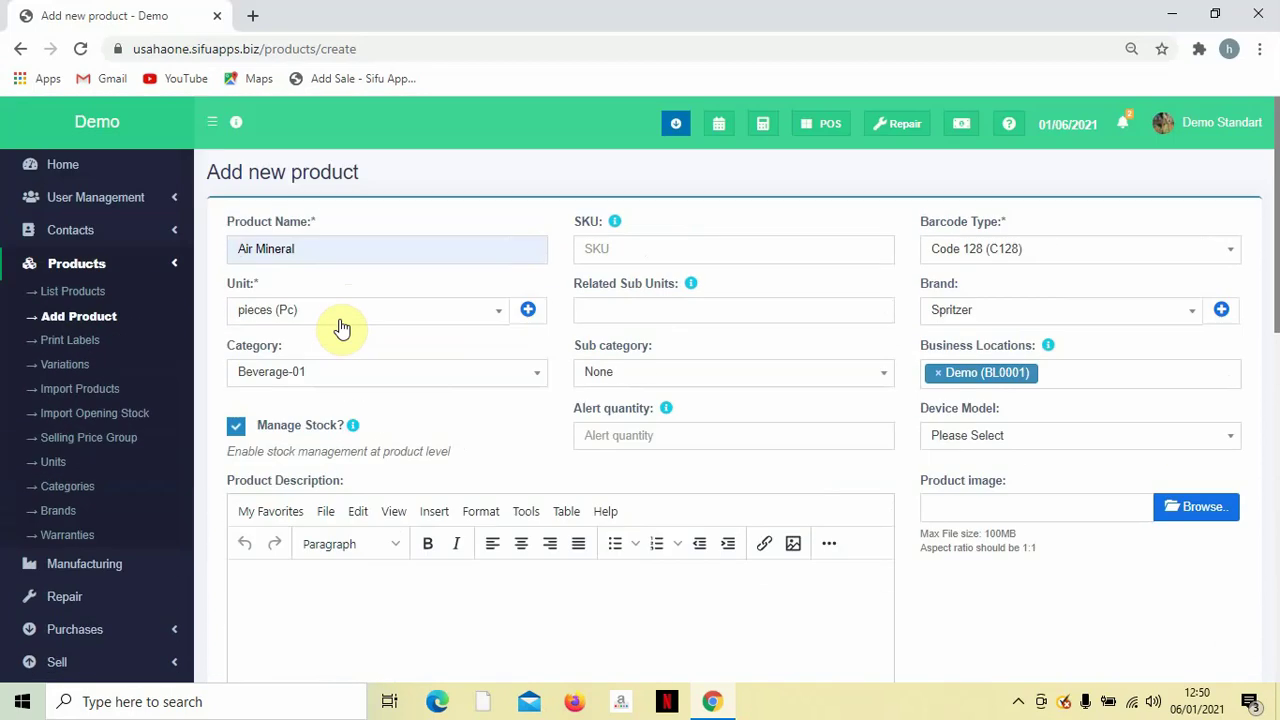
pyautogui.scroll(-1, 343, 326)
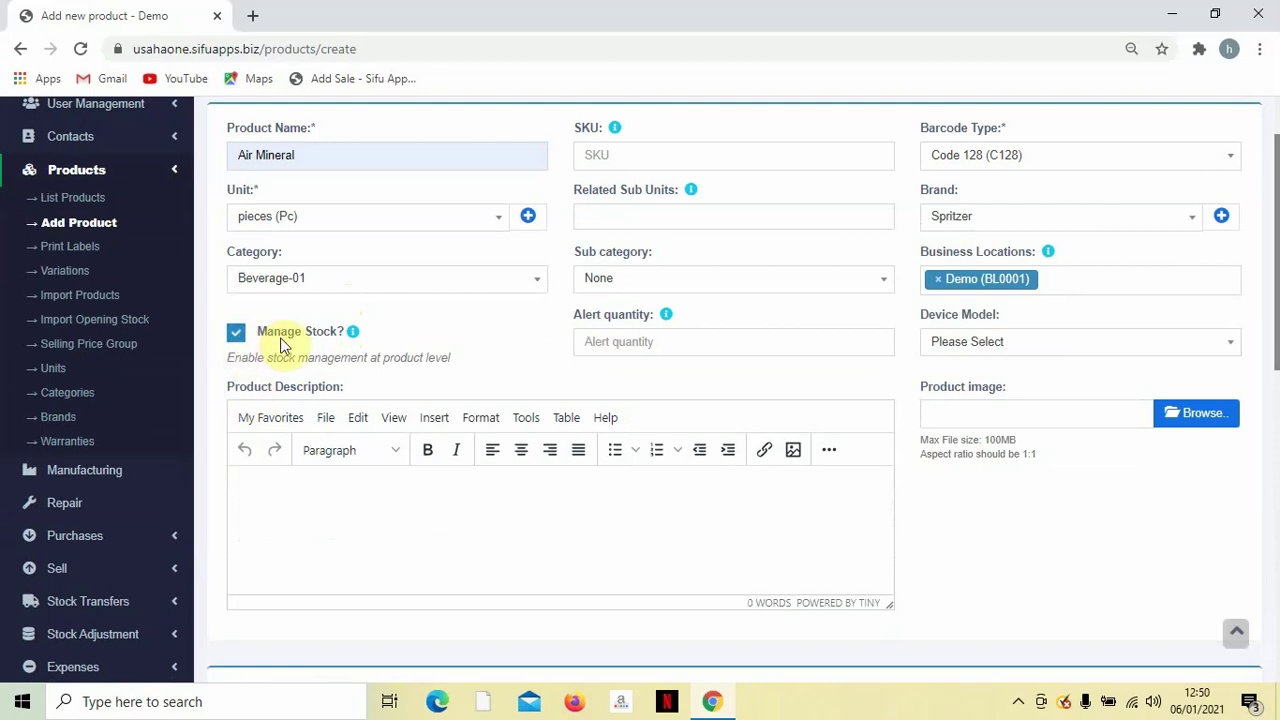
# Set the stock alert quantity to 5.
pyautogui.click(601, 343)
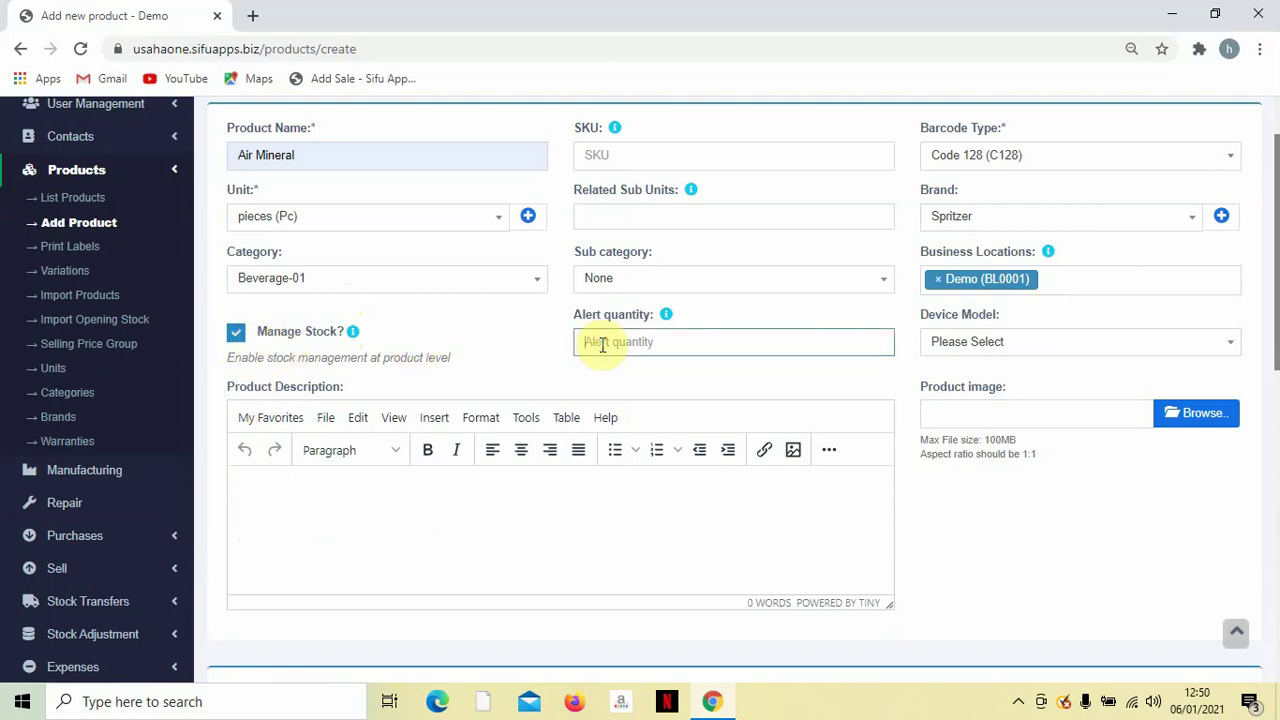
pyautogui.write('5')
pyautogui.click(596, 378)
pyautogui.scroll(-2, 583, 397)
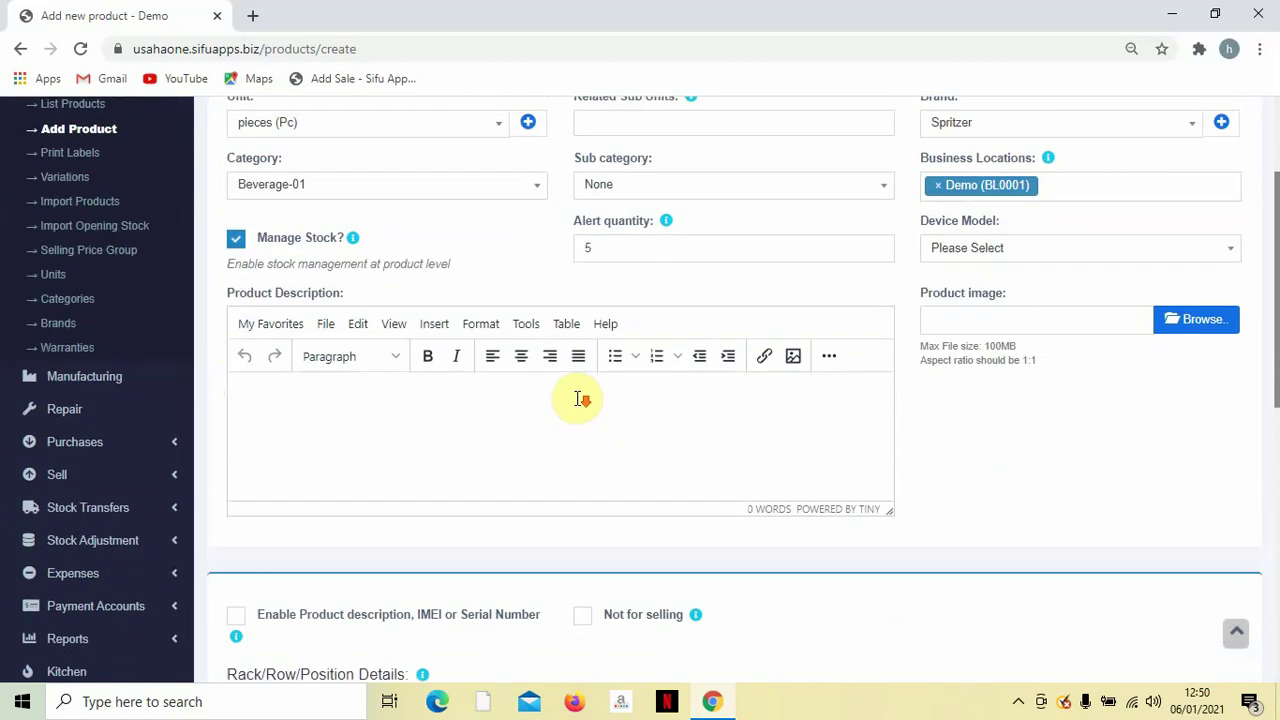
pyautogui.scroll(1, 1100, 312)
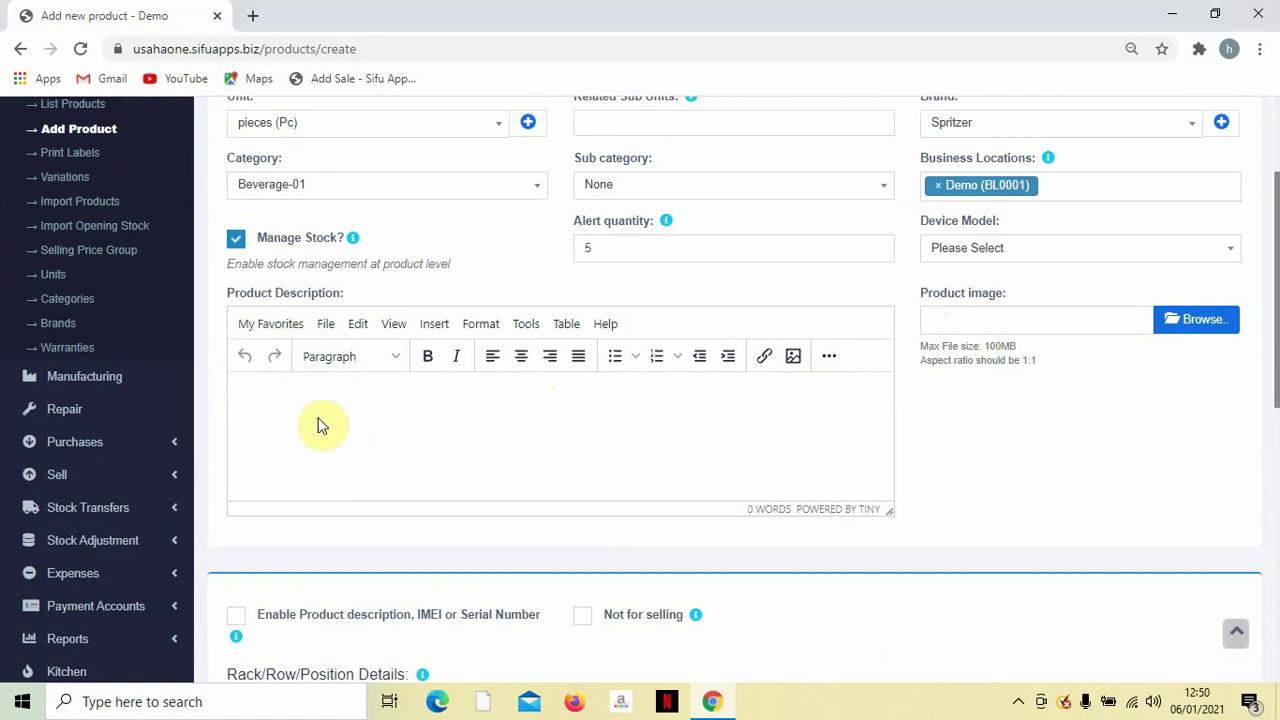
pyautogui.scroll(-5, 318, 424)
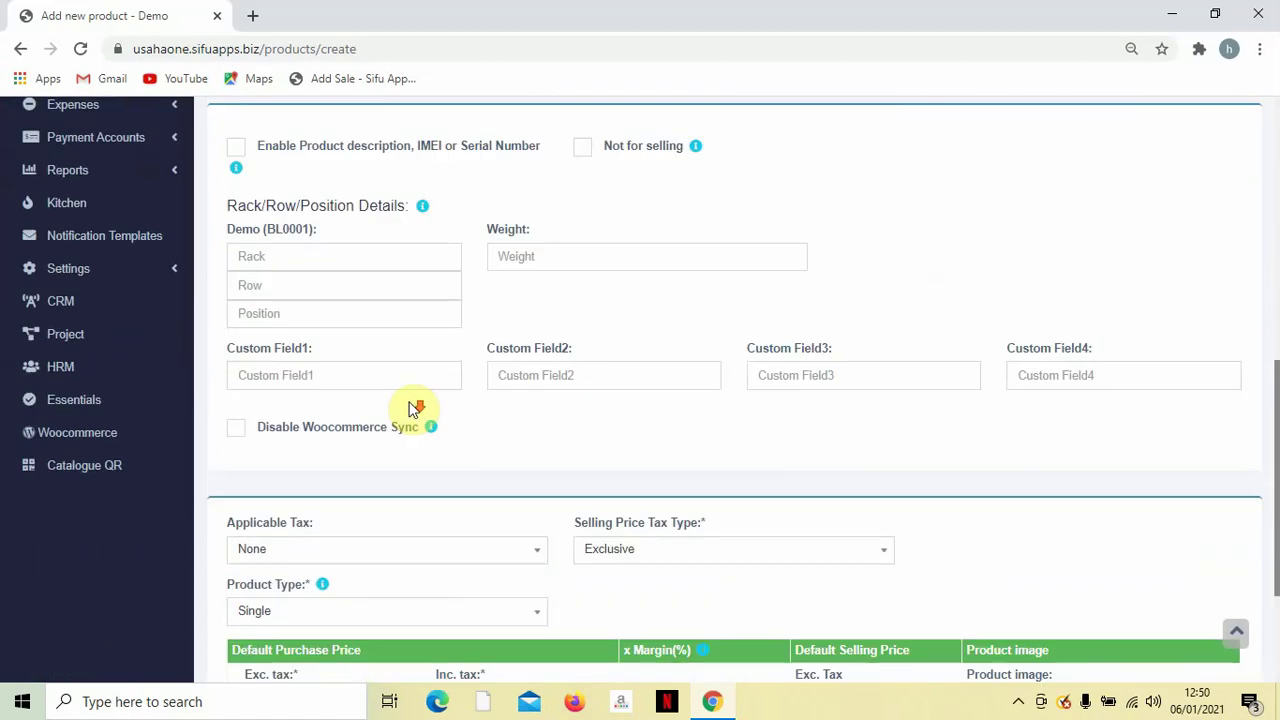
# Keep Air Mineral with no applicable tax, a tax-exclusive selling price and Single product type.
pyautogui.scroll(-3, 408, 408)
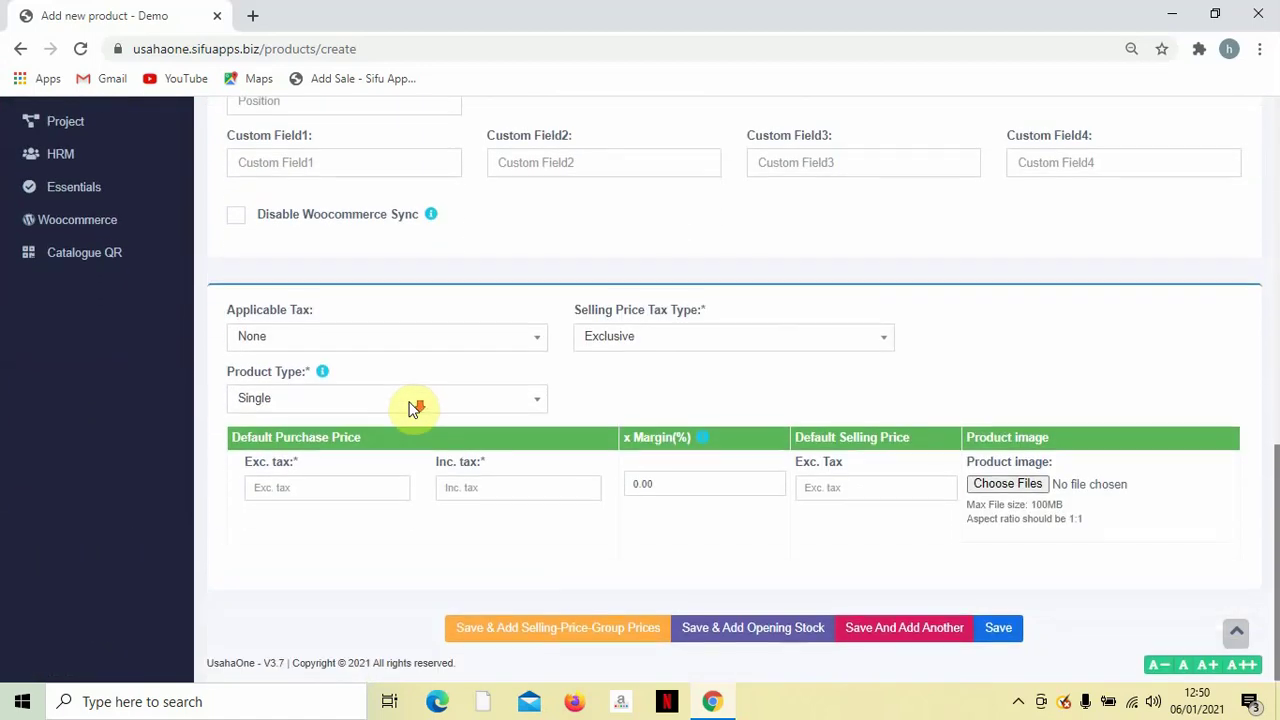
pyautogui.click(399, 344)
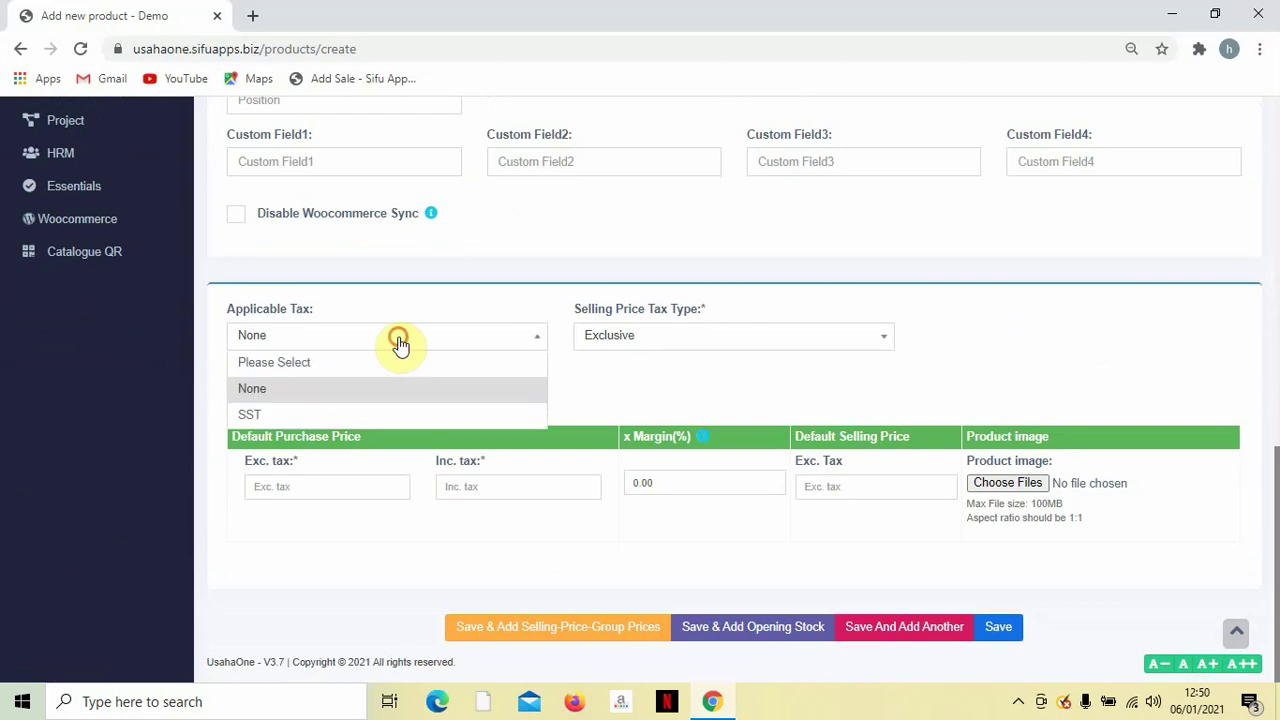
pyautogui.click(394, 388)
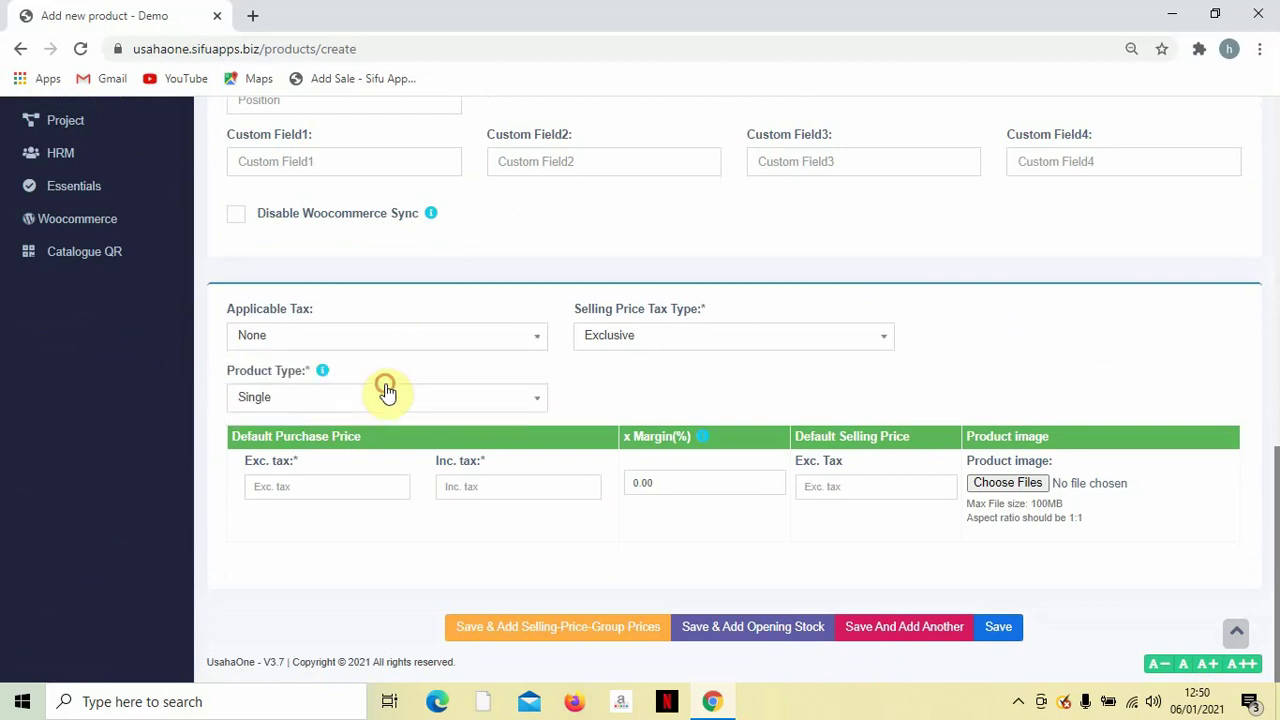
pyautogui.click(618, 340)
pyautogui.click(625, 388)
pyautogui.click(297, 399)
pyautogui.click(284, 425)
# Enter a 1.00 purchase price and 2.50 selling price (150% margin), then save Air Mineral.
pyautogui.click(328, 488)
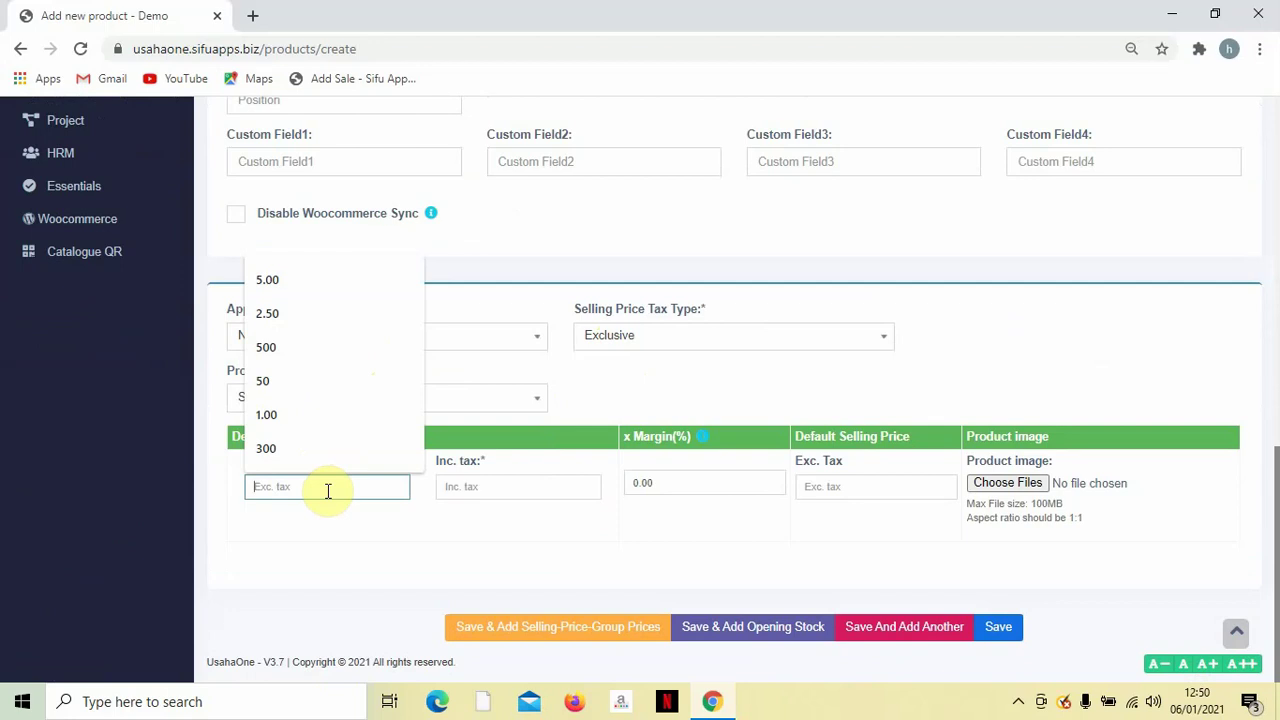
pyautogui.click(301, 414)
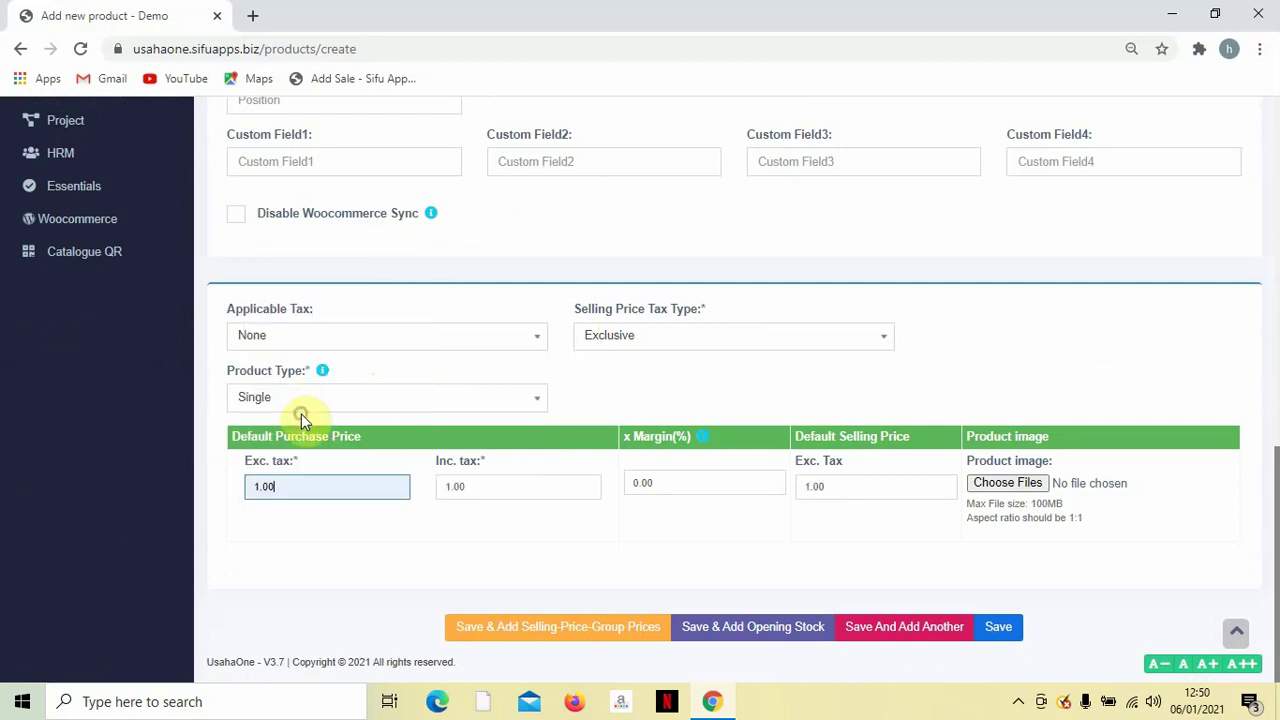
pyautogui.click(838, 491)
pyautogui.write('2')
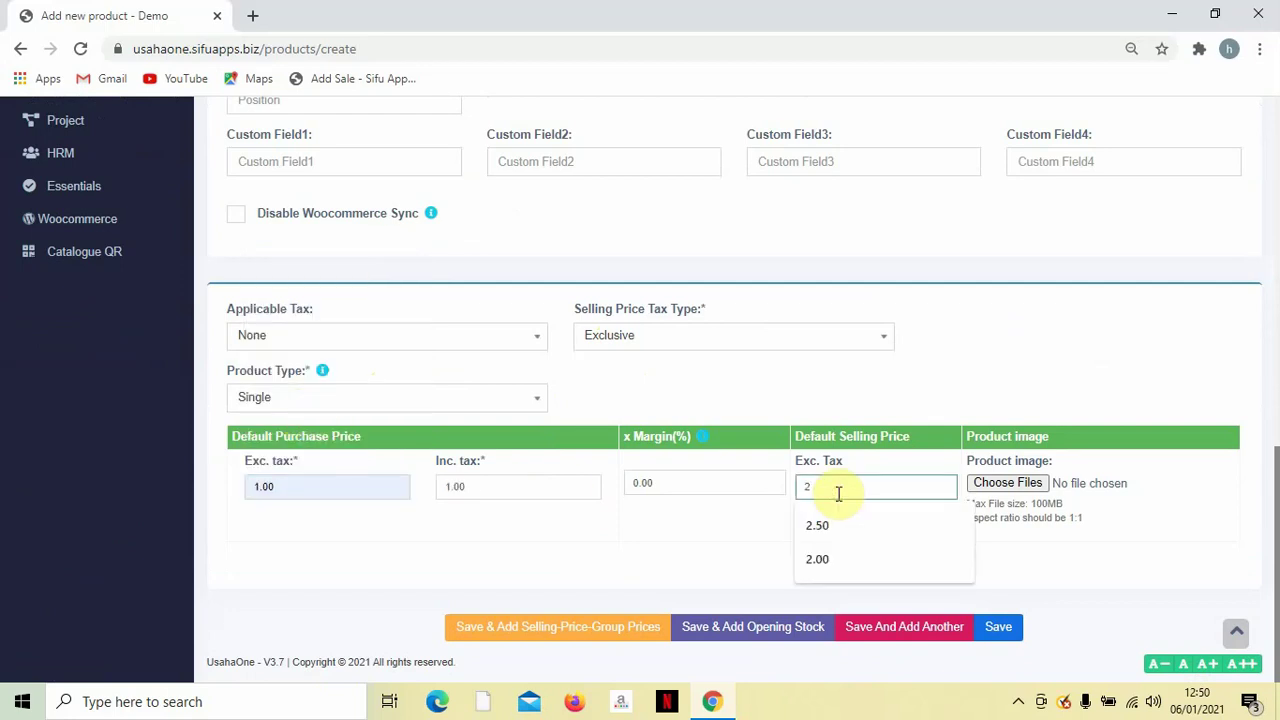
pyautogui.write('.50')
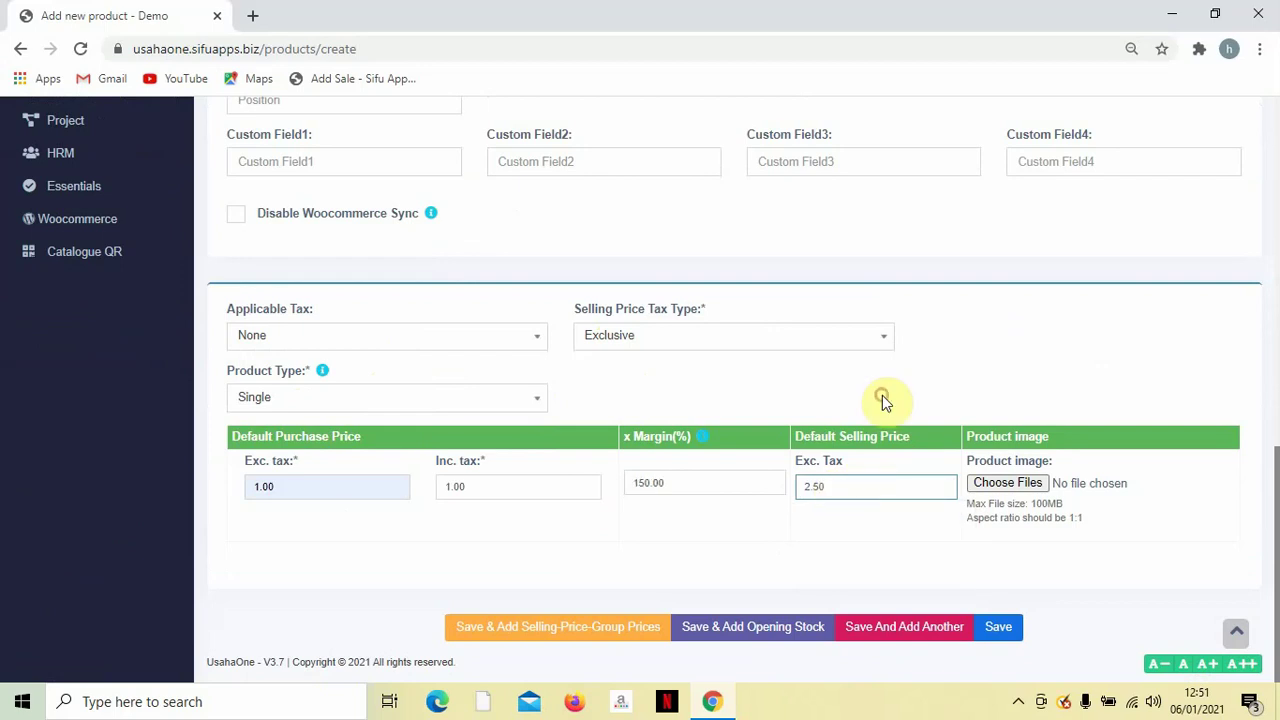
pyautogui.click(882, 395)
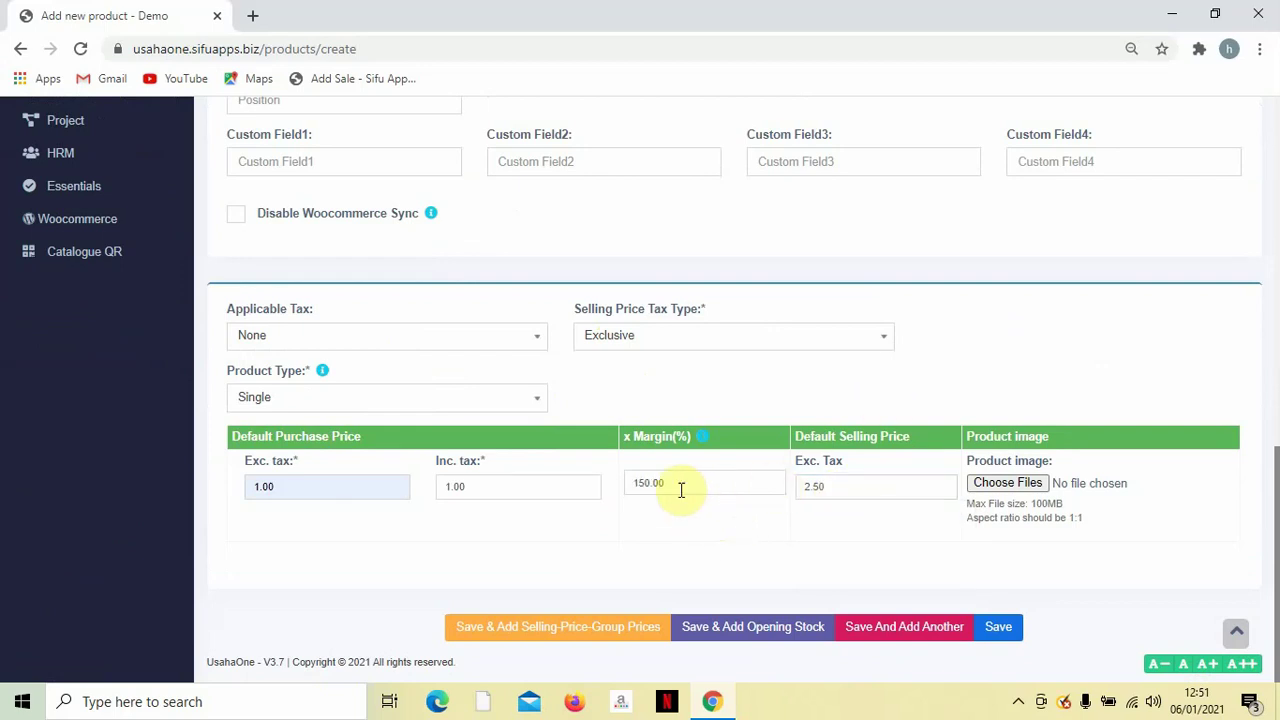
pyautogui.moveTo(680, 484); pyautogui.dragTo(613, 486)
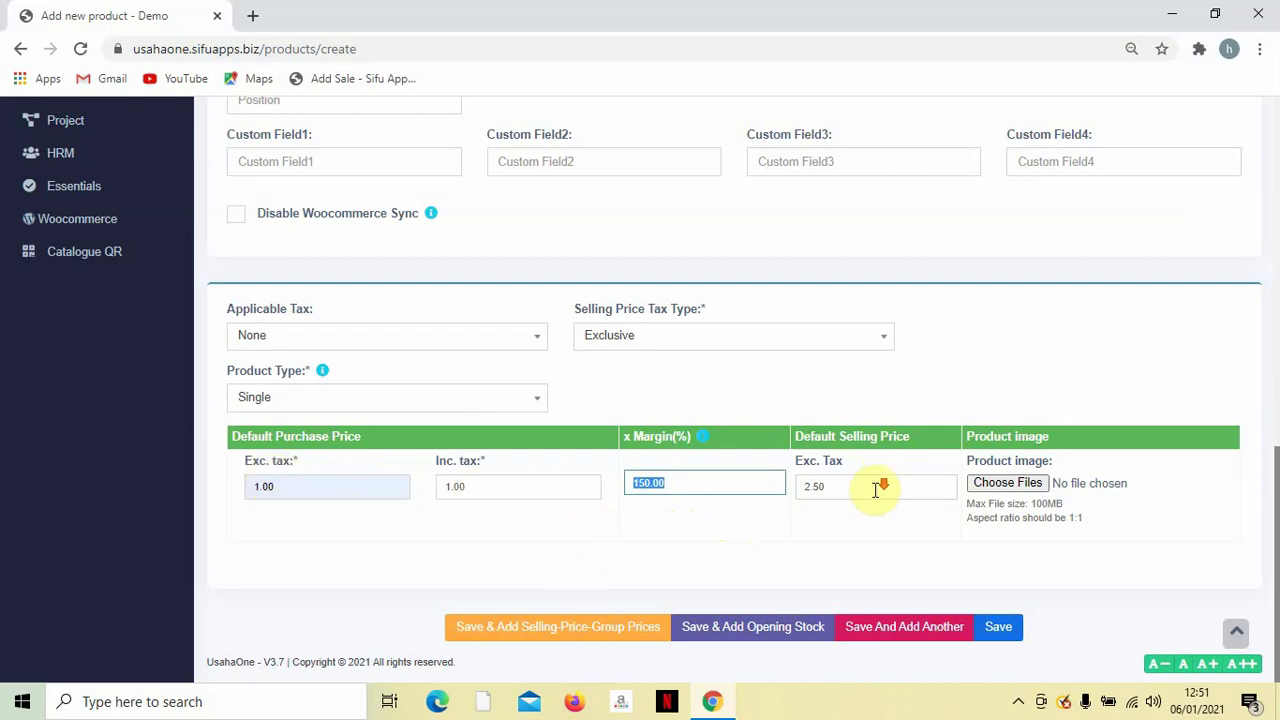
pyautogui.scroll(2, 918, 557)
pyautogui.scroll(-2, 918, 557)
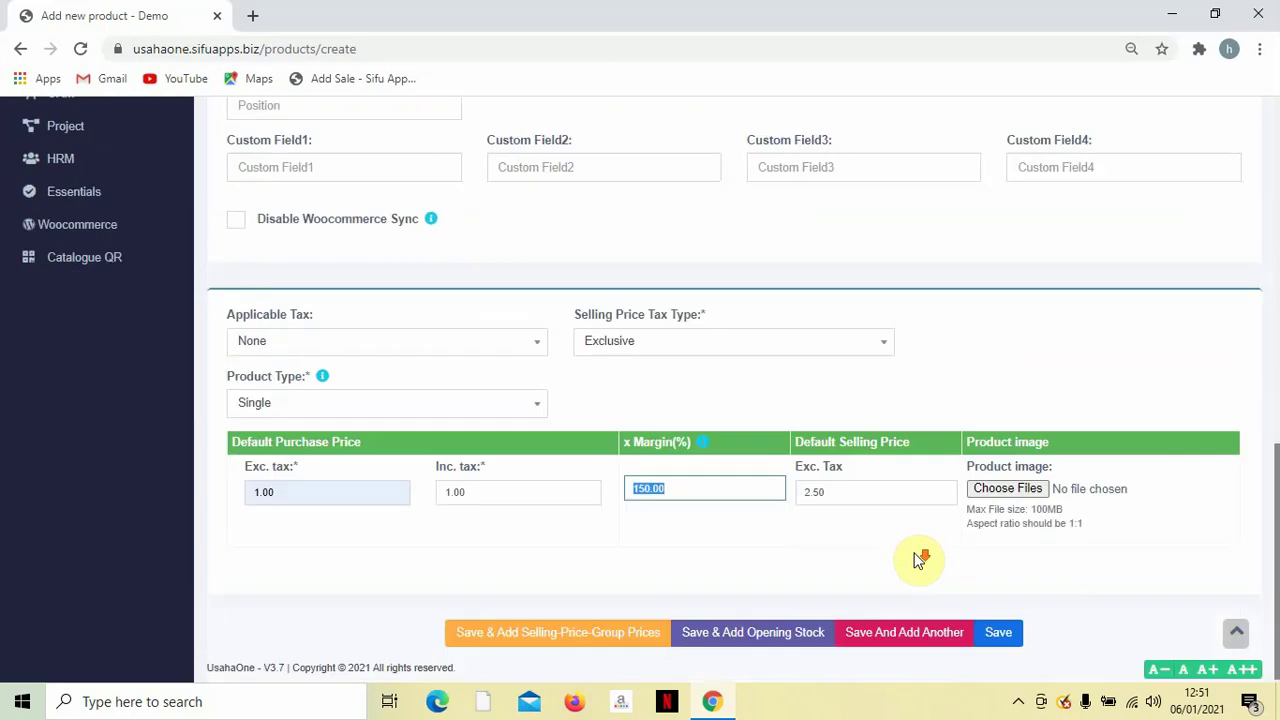
pyautogui.scroll(1, 886, 500)
pyautogui.scroll(-1, 883, 493)
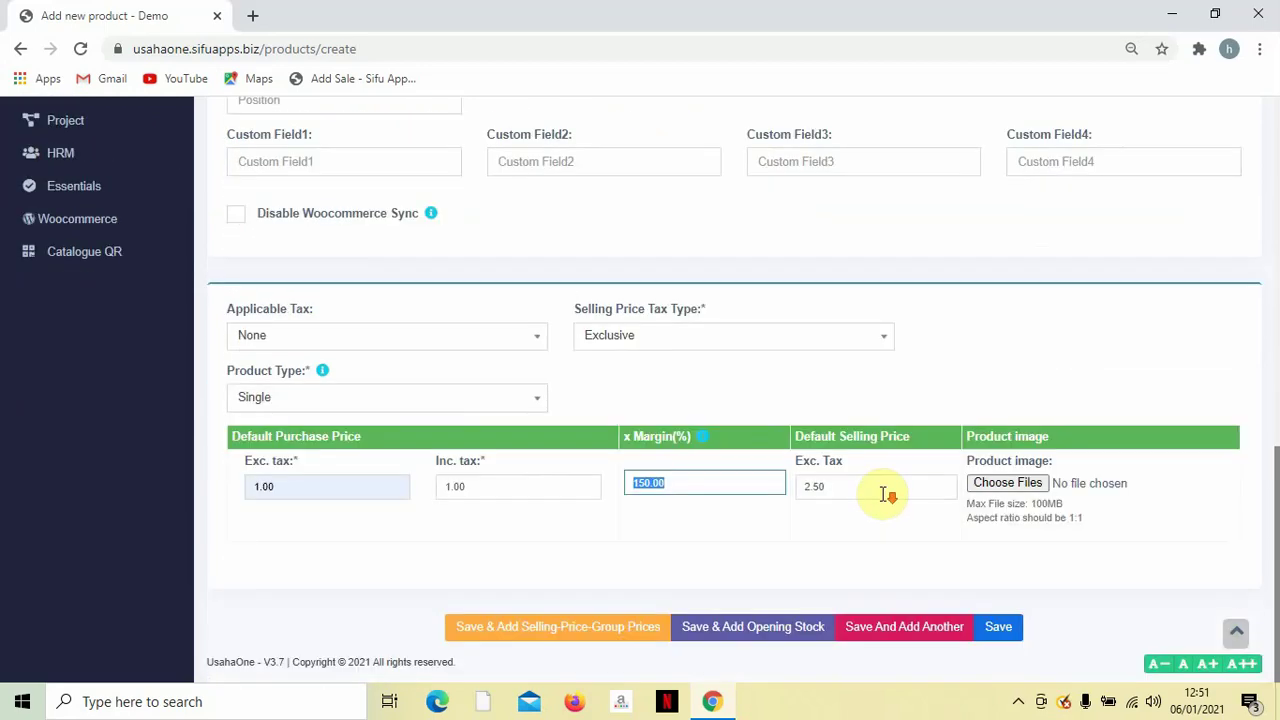
pyautogui.click(1002, 628)
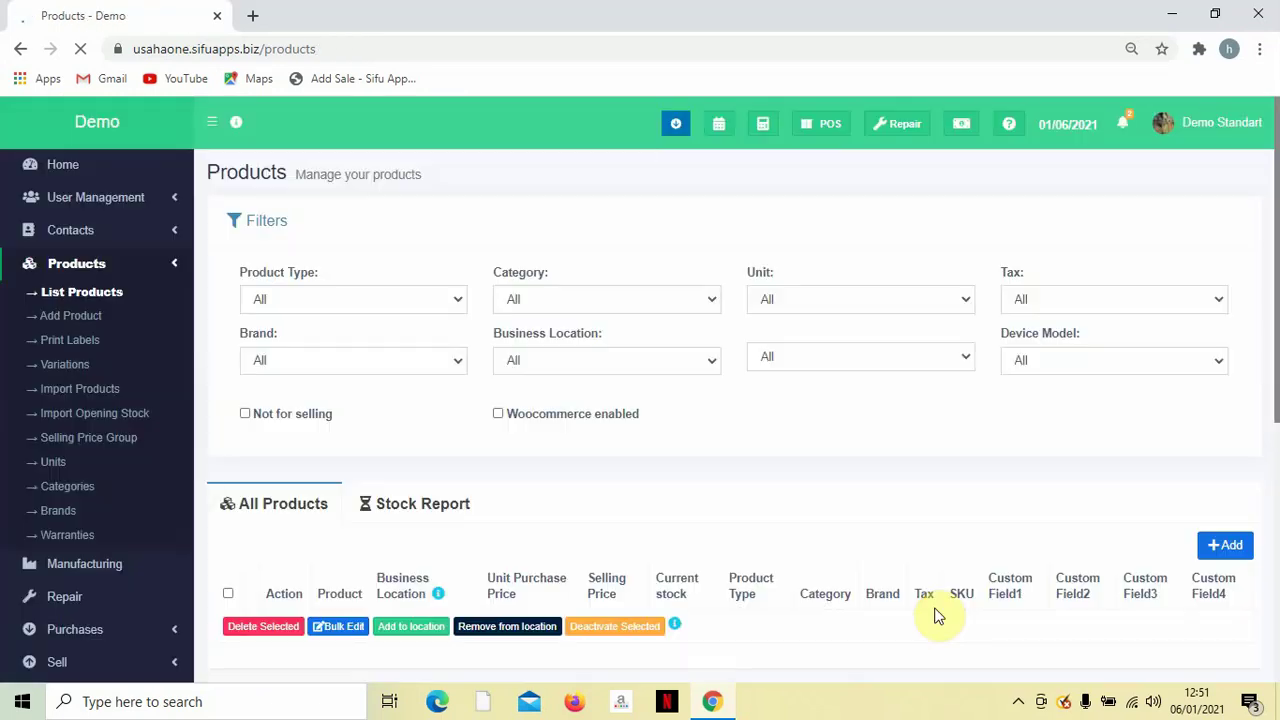
# Scroll the product list, then view and close the Roti Canai Kosong details.
pyautogui.scroll(-3, 886, 551)
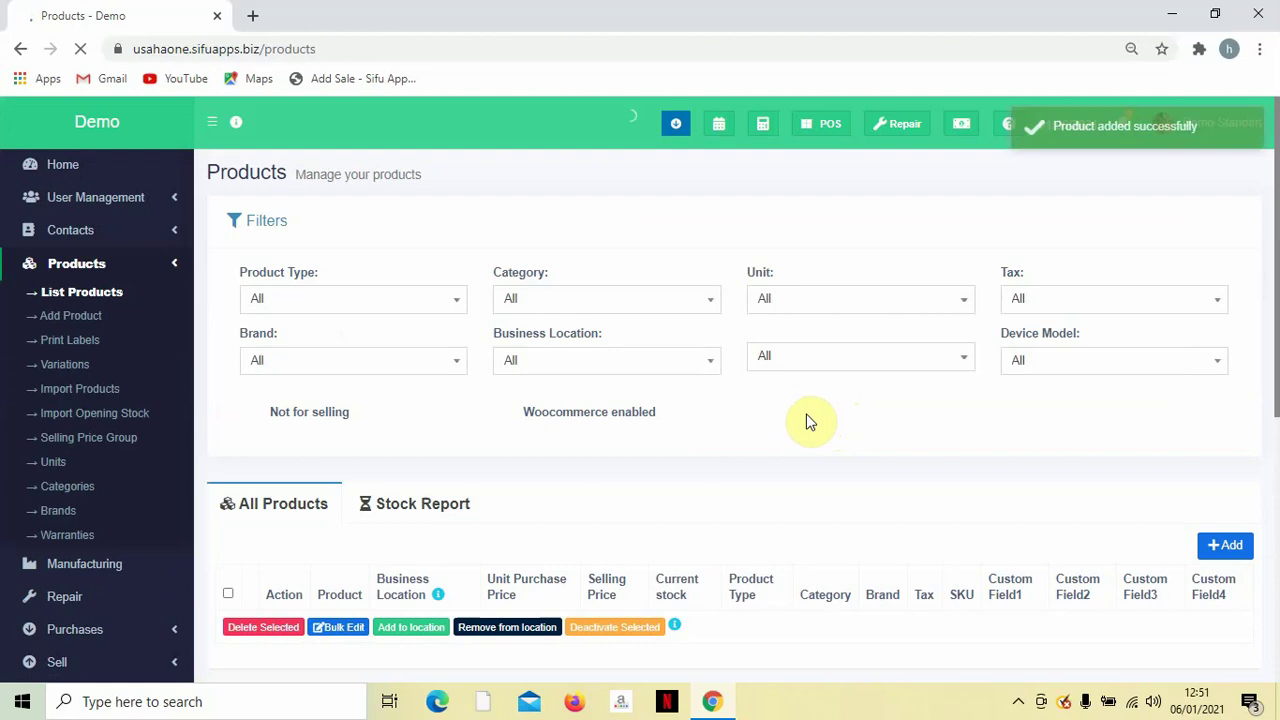
pyautogui.scroll(-1, 800, 421)
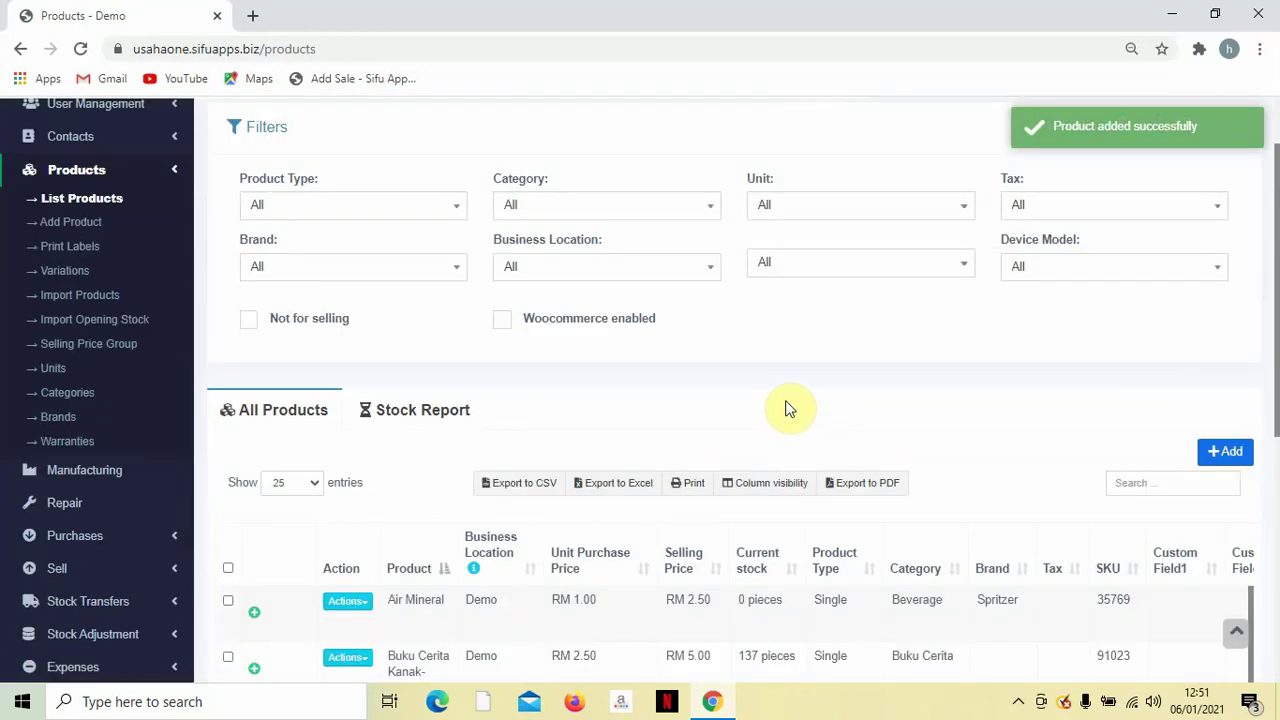
pyautogui.scroll(-3, 790, 405)
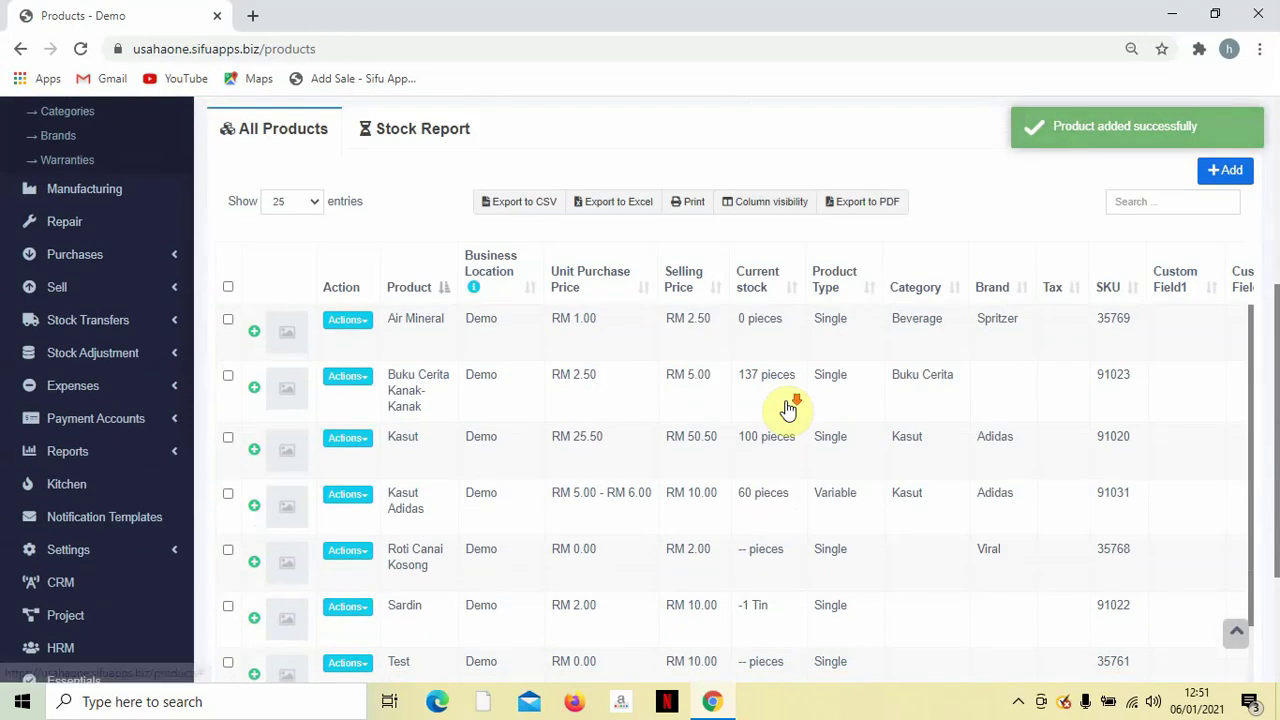
pyautogui.scroll(1, 788, 408)
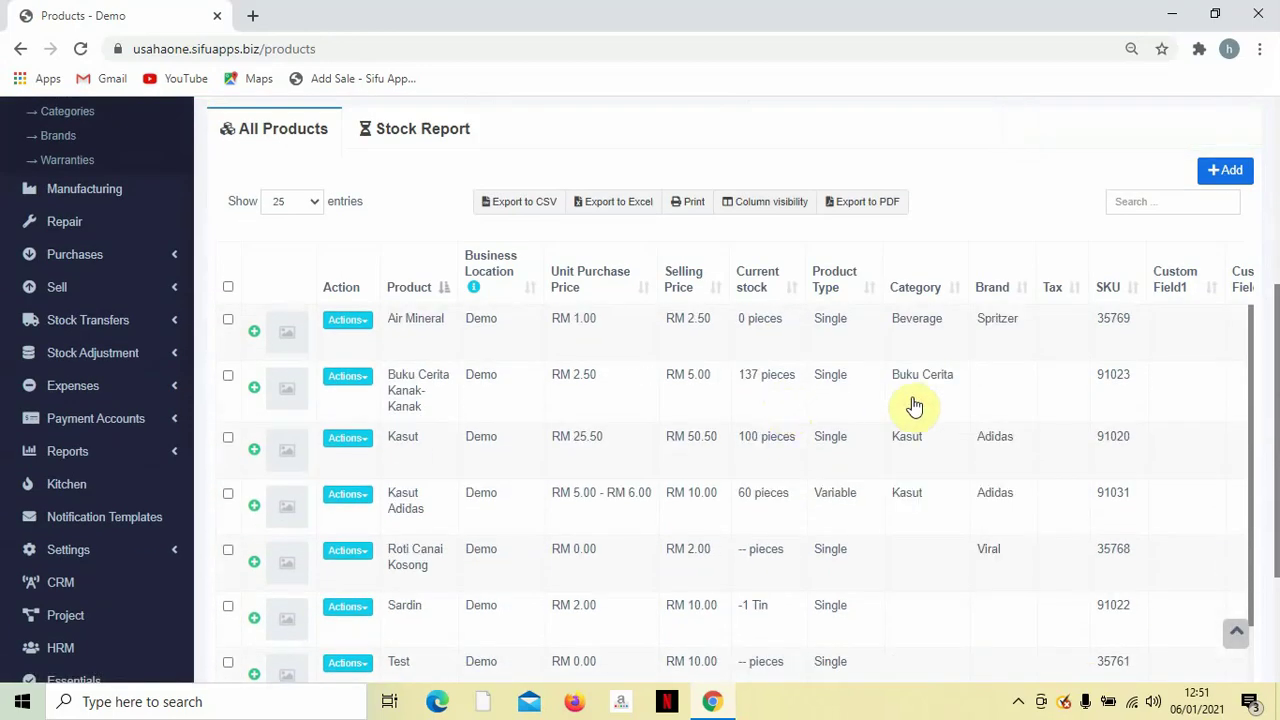
pyautogui.scroll(2, 914, 406)
pyautogui.scroll(-2, 914, 406)
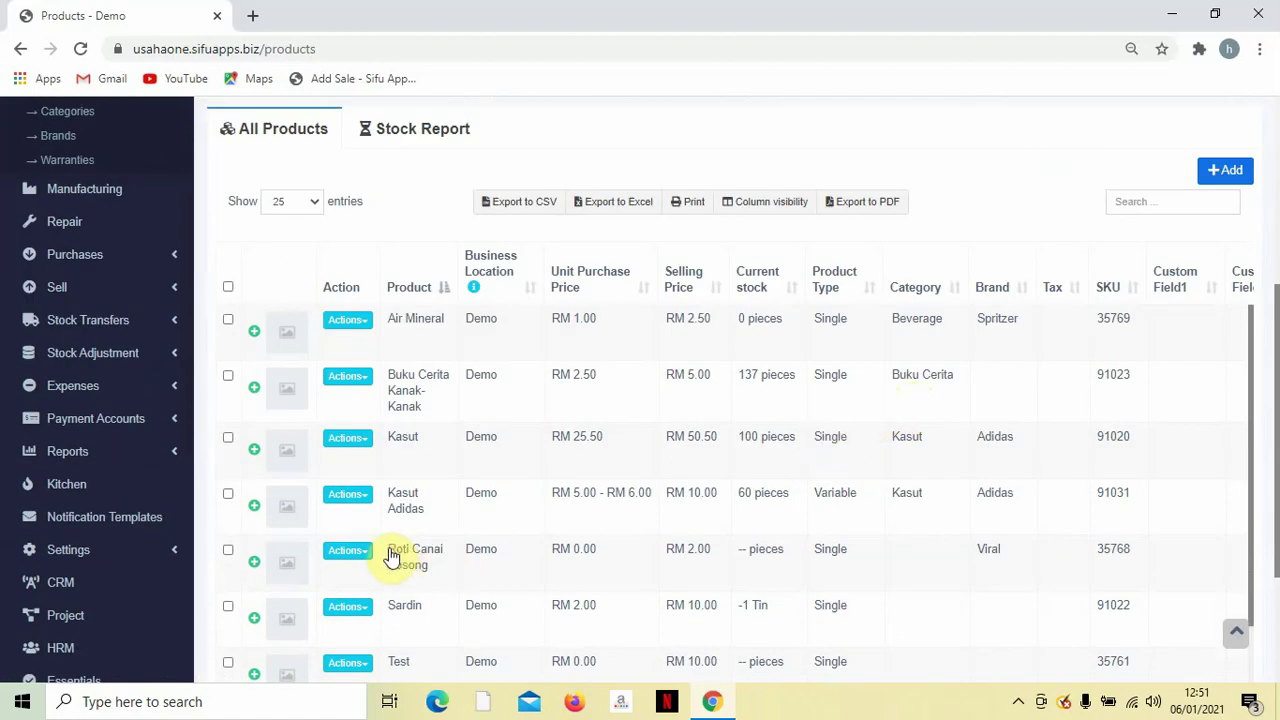
pyautogui.moveTo(397, 557); pyautogui.dragTo(446, 577)
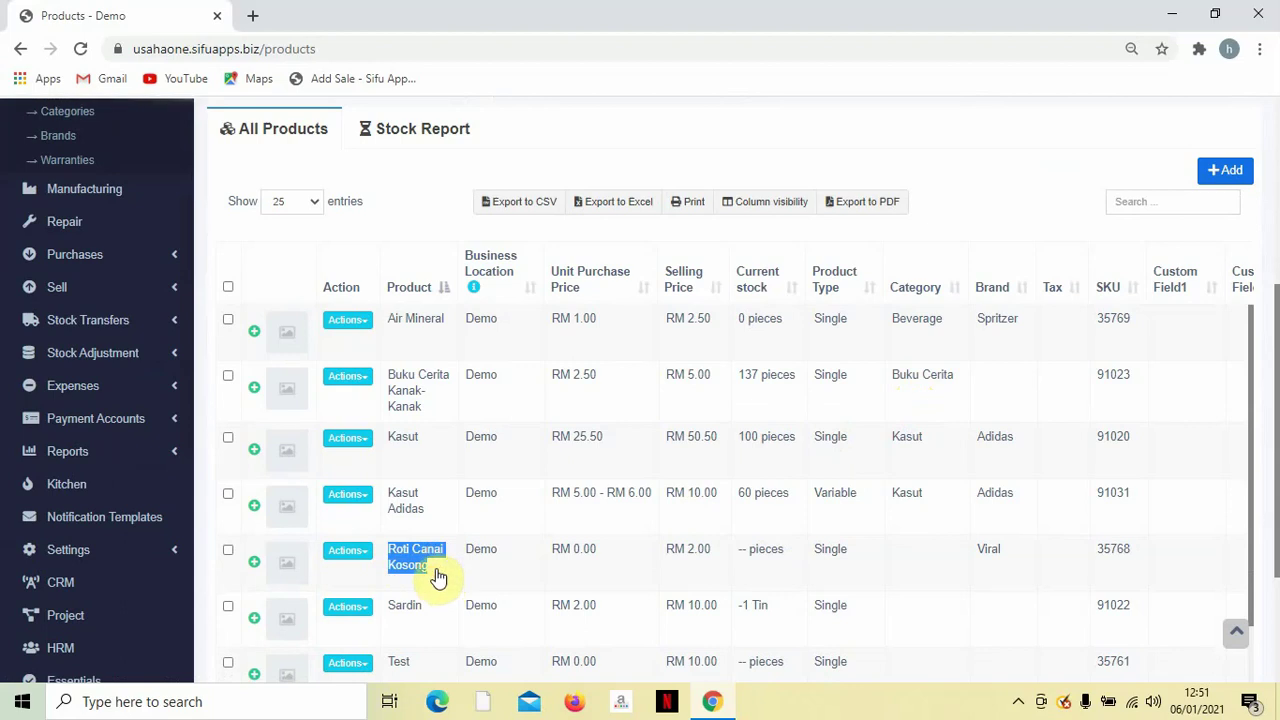
pyautogui.click(420, 545)
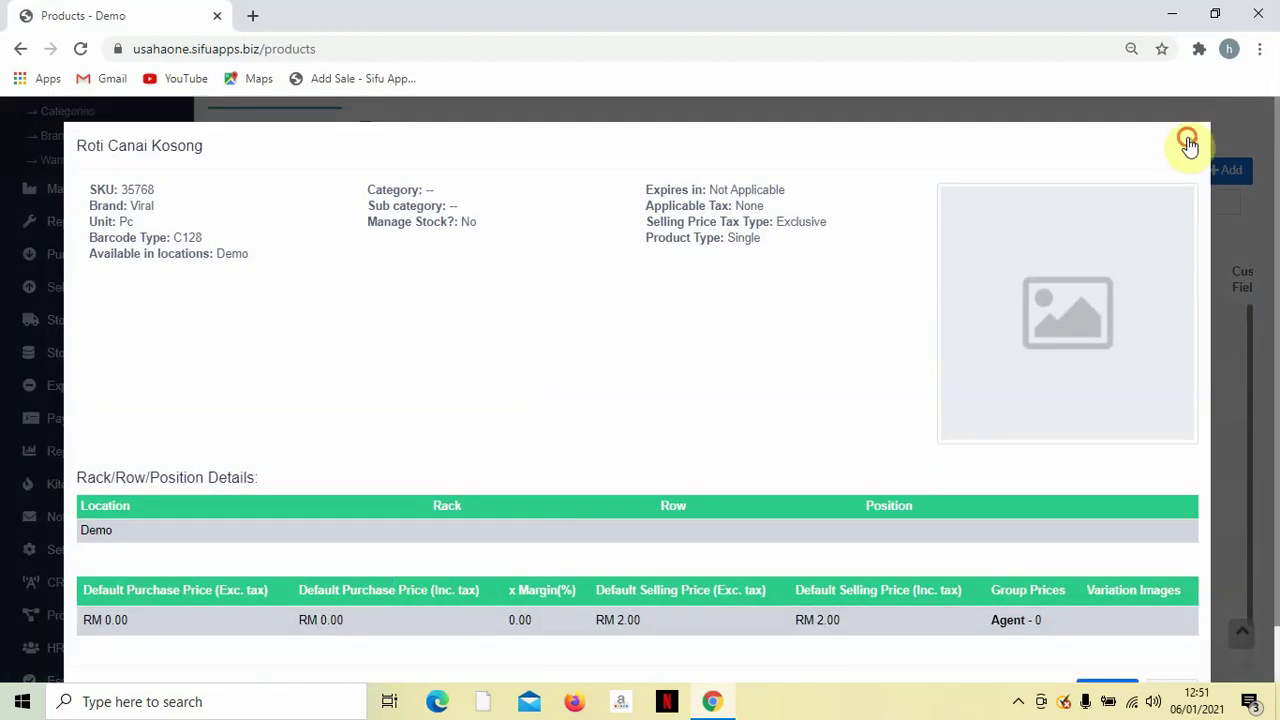
pyautogui.click(1188, 143)
# Check the saved Air Mineral details, close them, and go to the Variations page.
pyautogui.scroll(1, 700, 390)
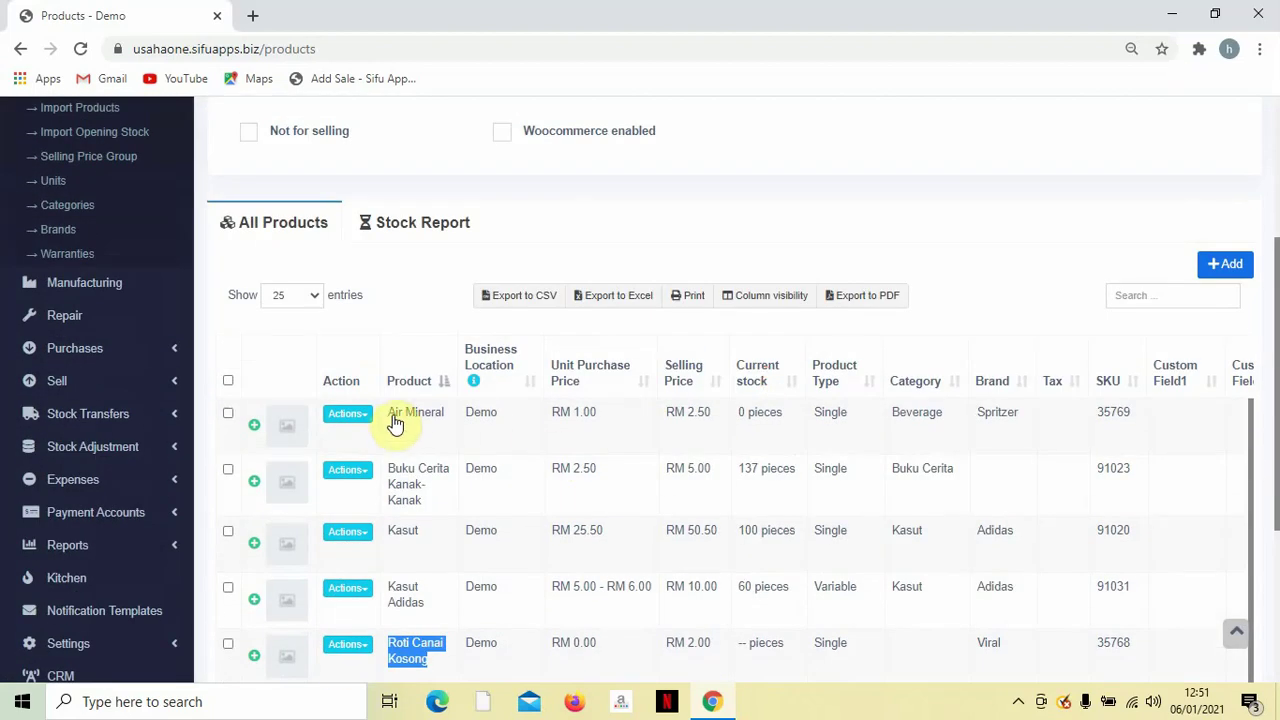
pyautogui.moveTo(388, 418); pyautogui.dragTo(463, 432)
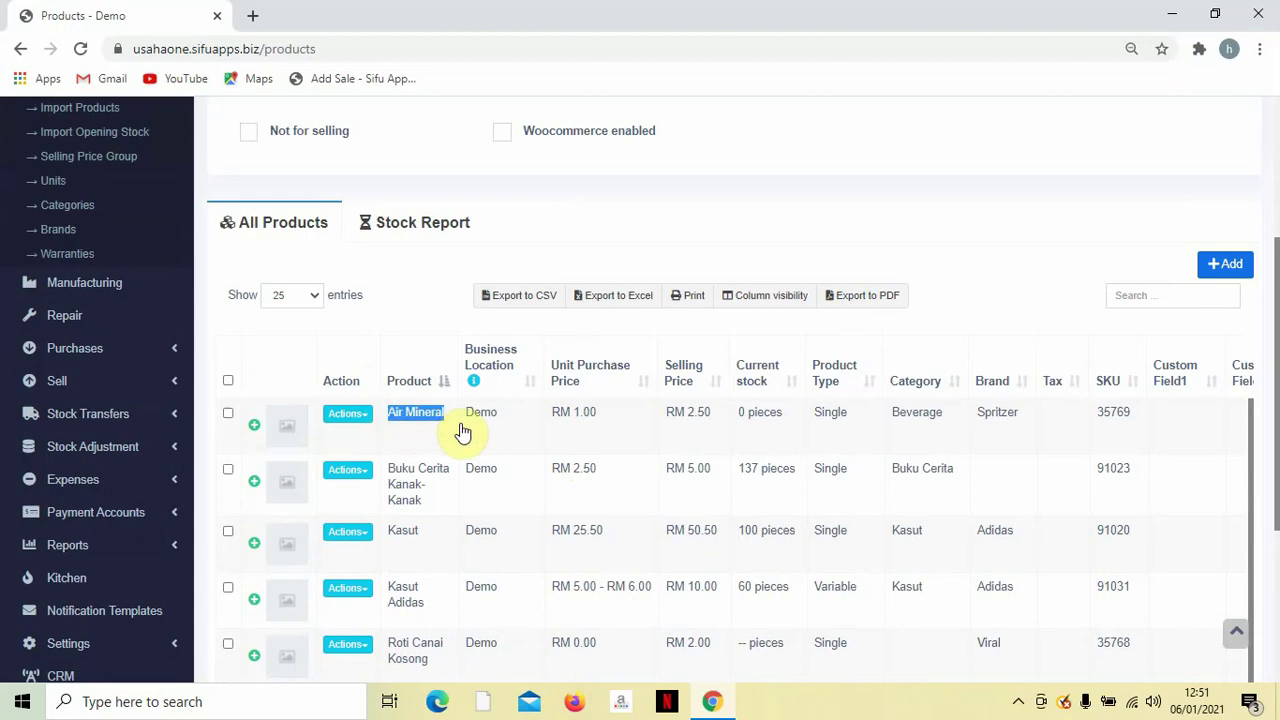
pyautogui.click(590, 436)
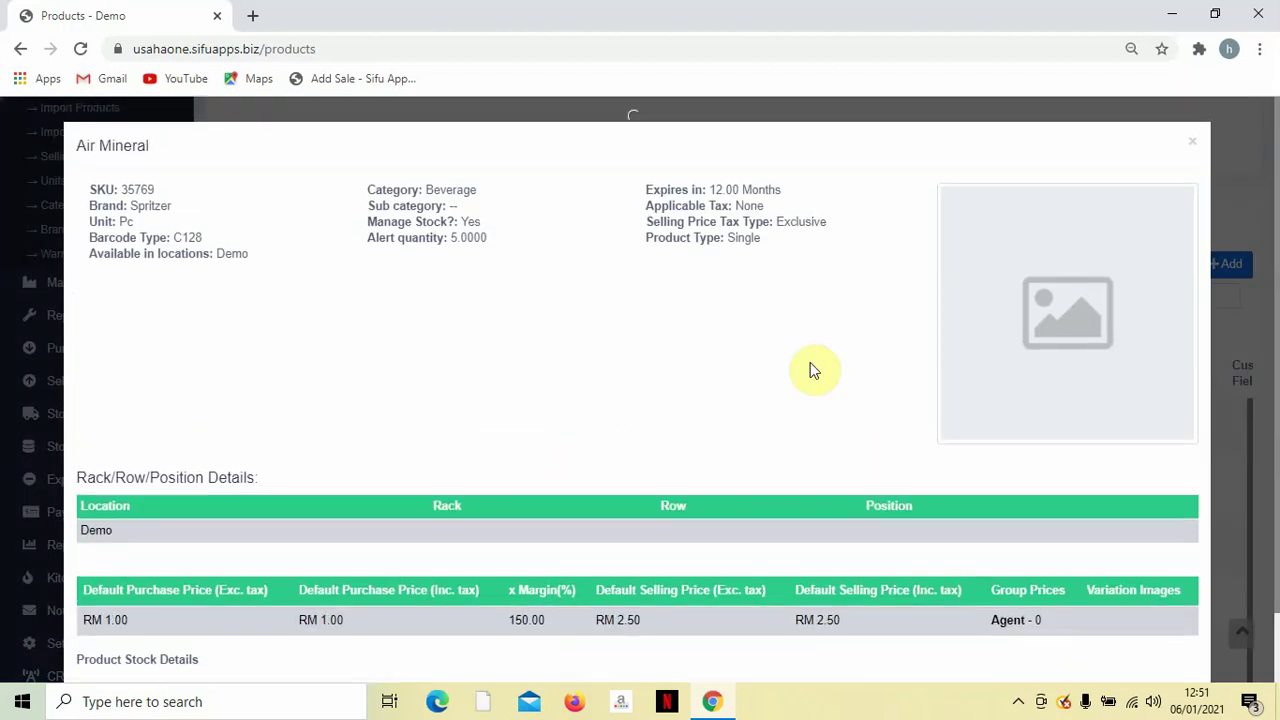
pyautogui.click(1192, 142)
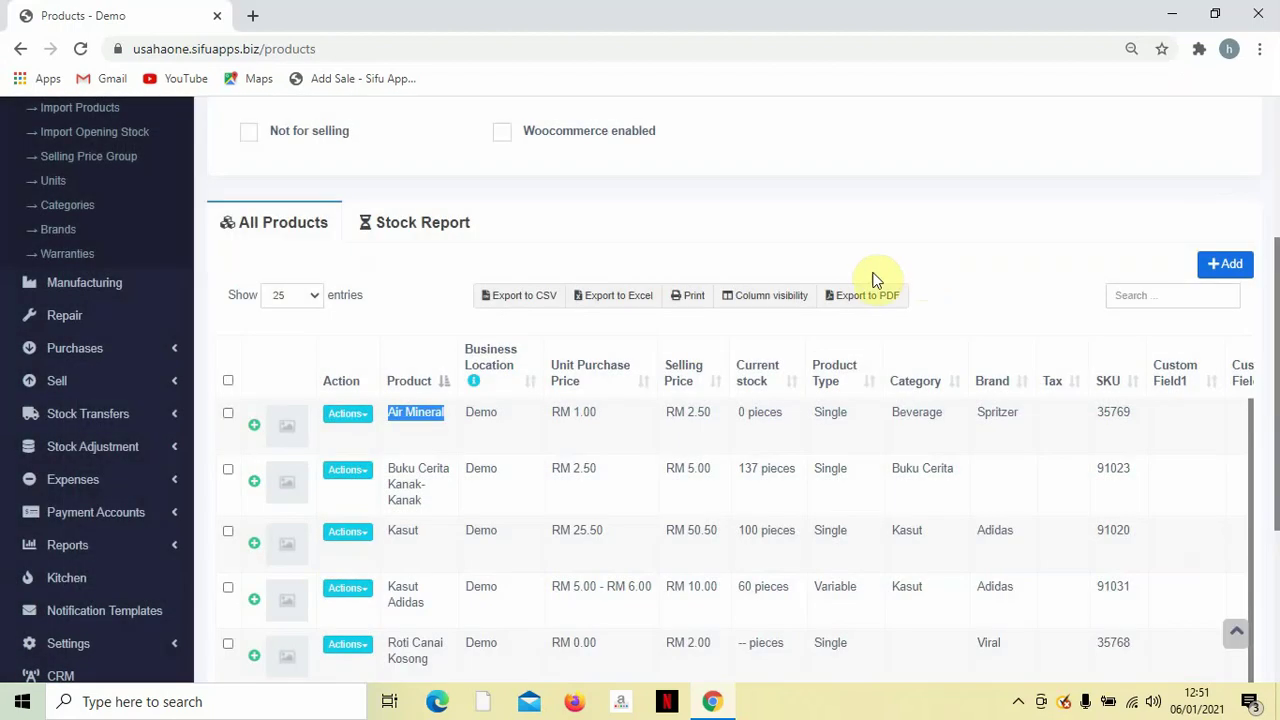
pyautogui.scroll(2, 420, 396)
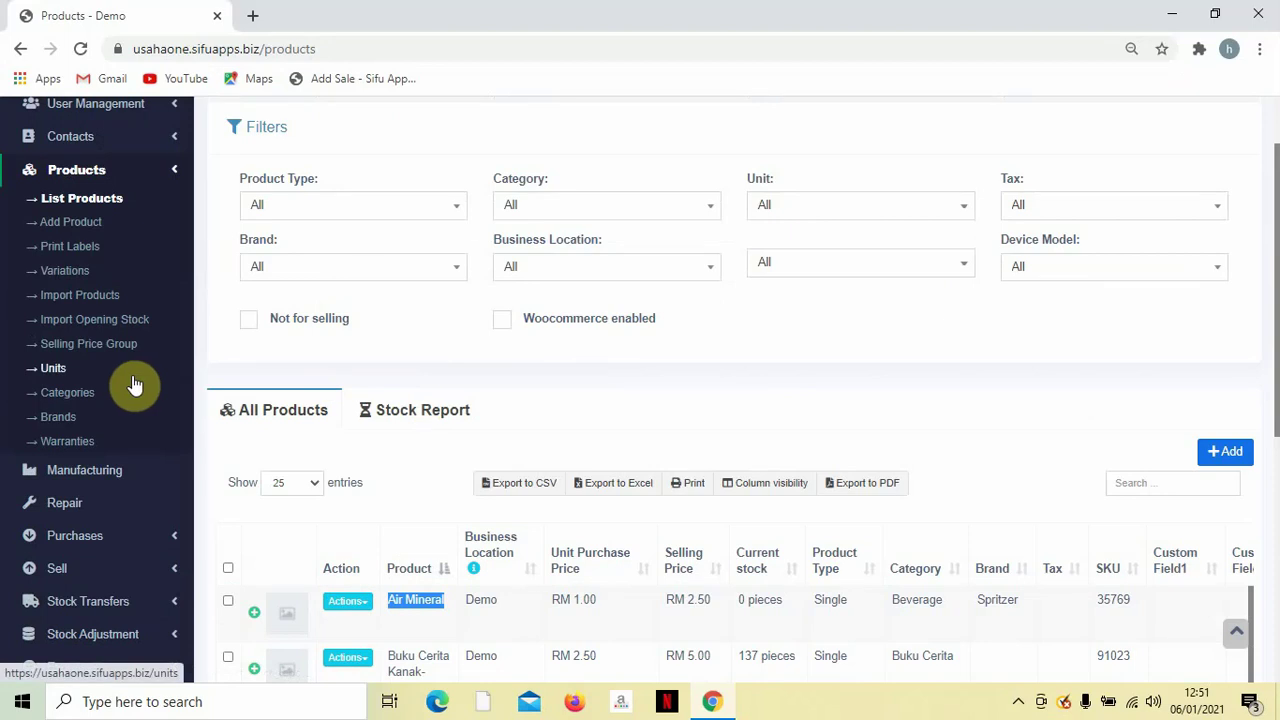
pyautogui.click(60, 280)
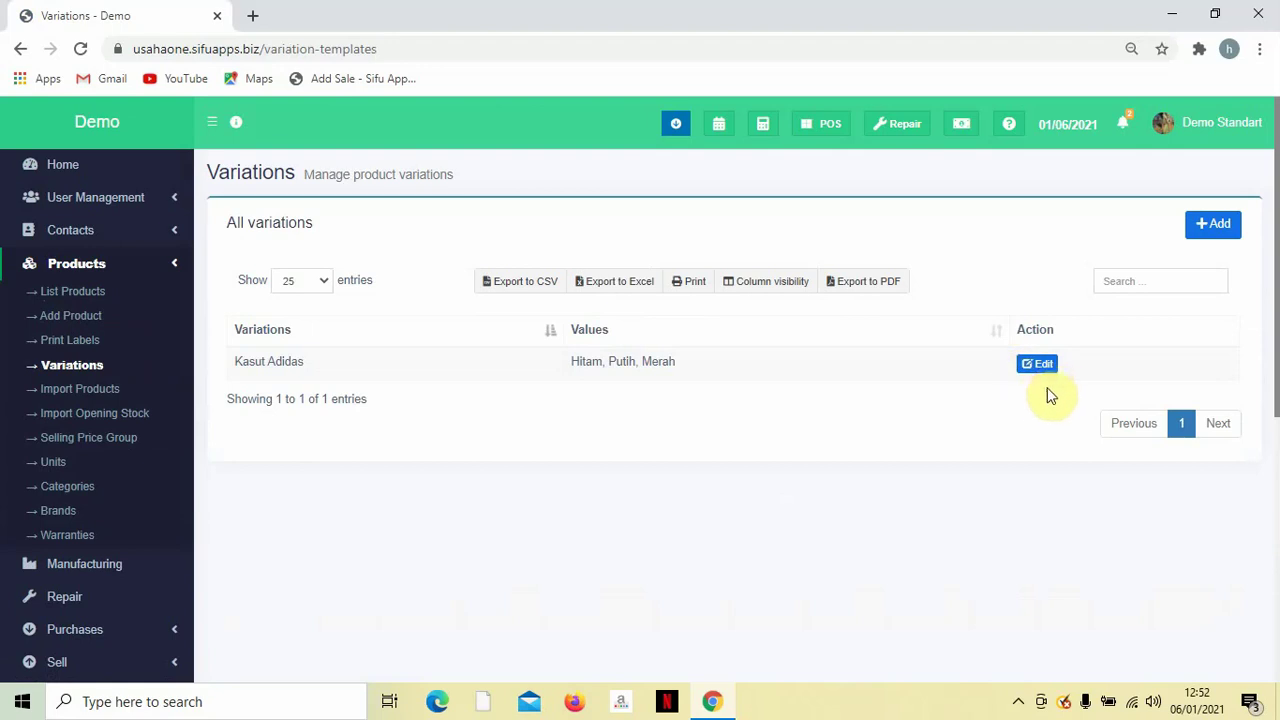
# Add a new variation template named Nasi Lemak with first value Daging.
pyautogui.click(1215, 222)
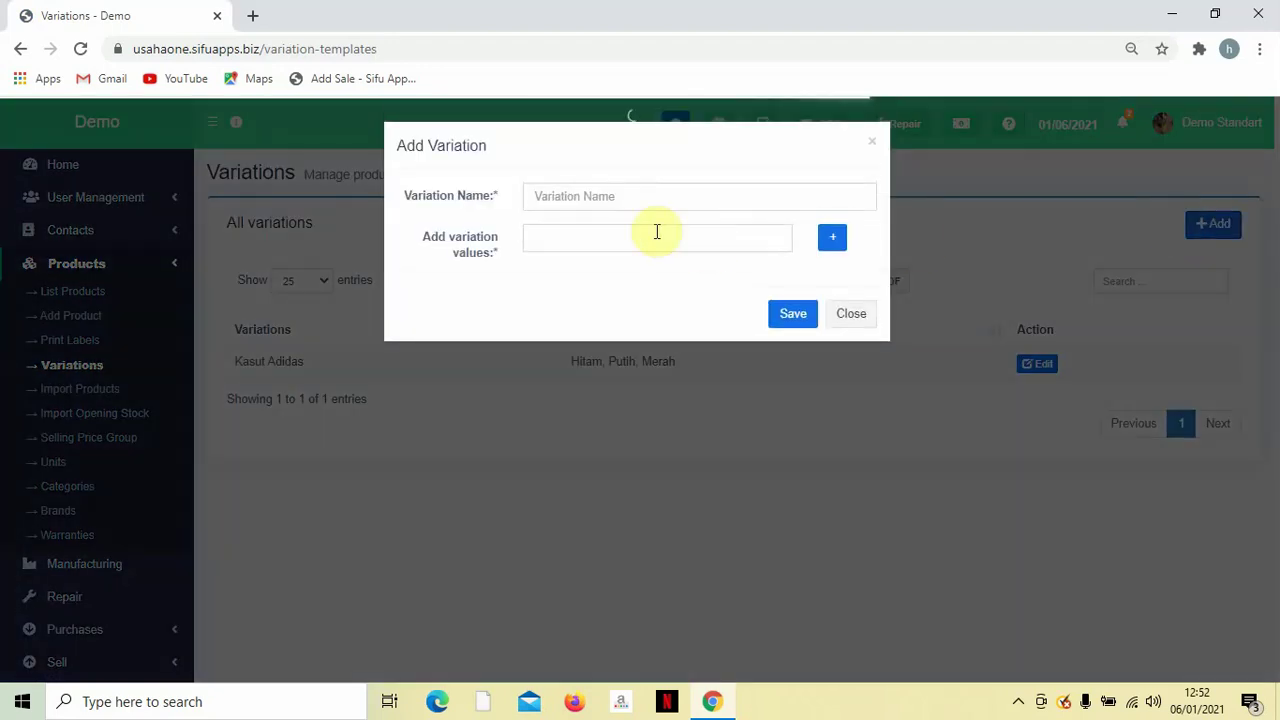
pyautogui.click(636, 197)
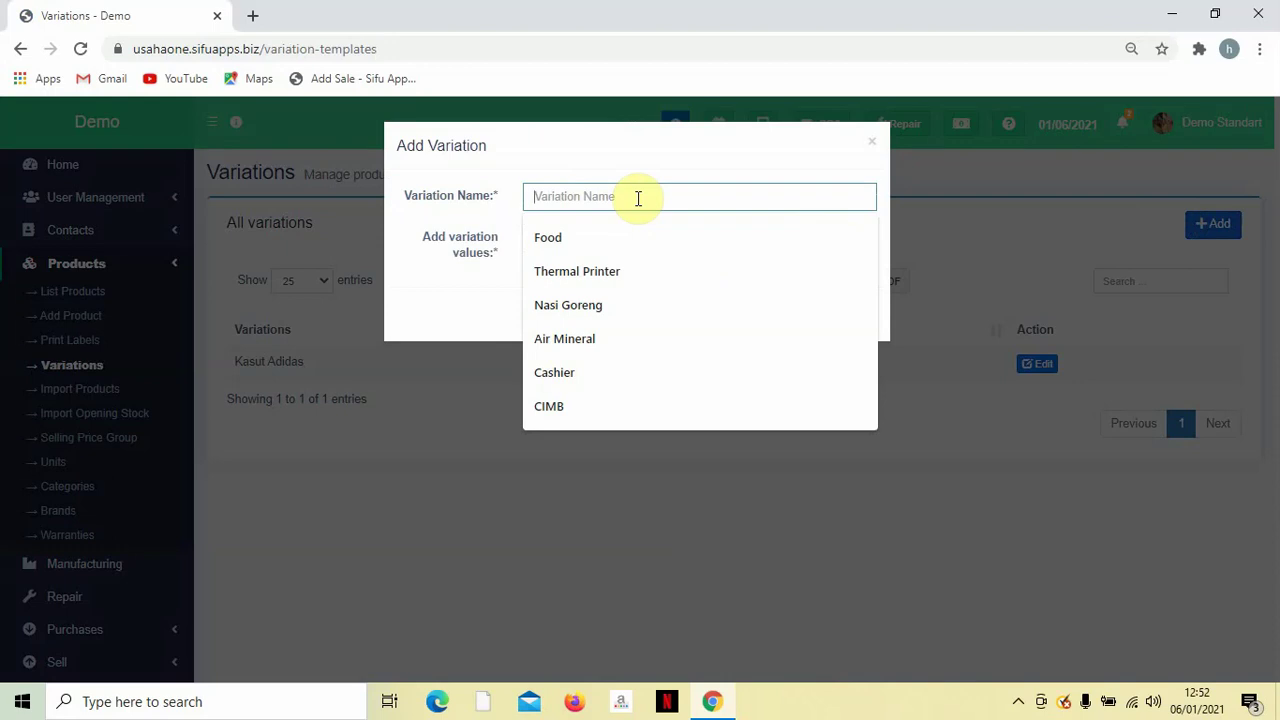
pyautogui.write('Nasi L')
pyautogui.write('emak')
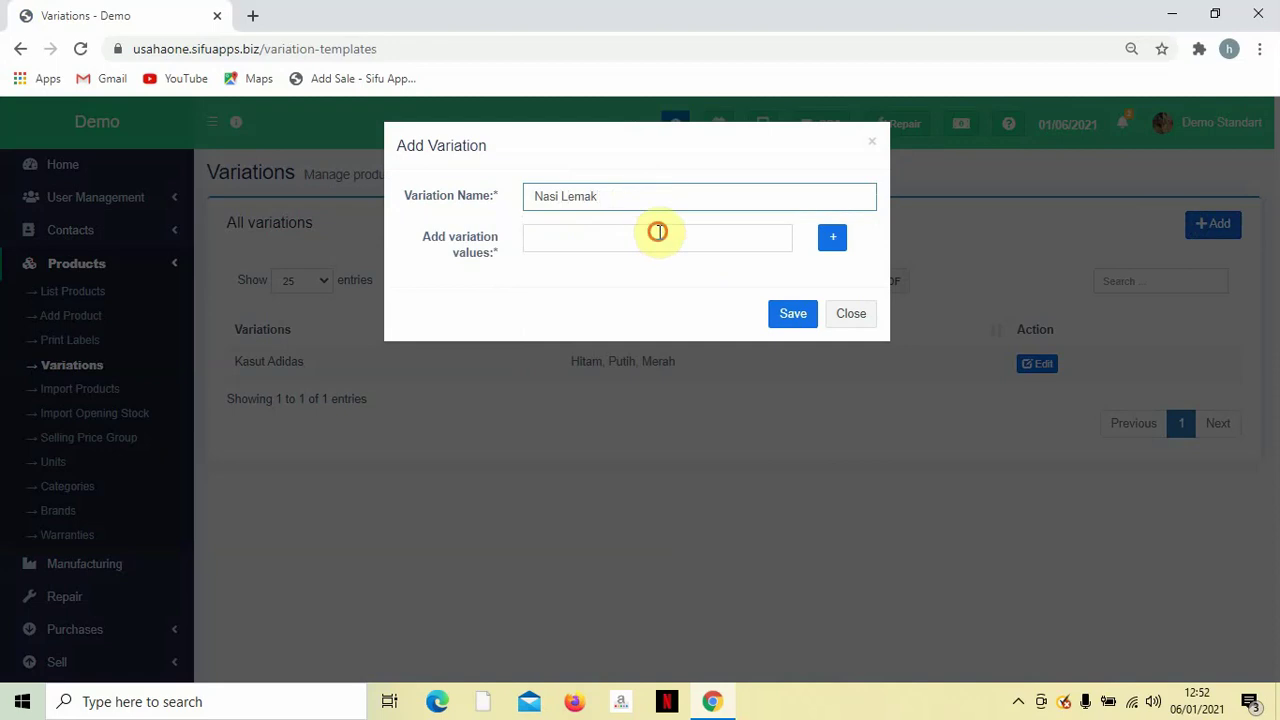
pyautogui.click(656, 232)
pyautogui.write('Daging')
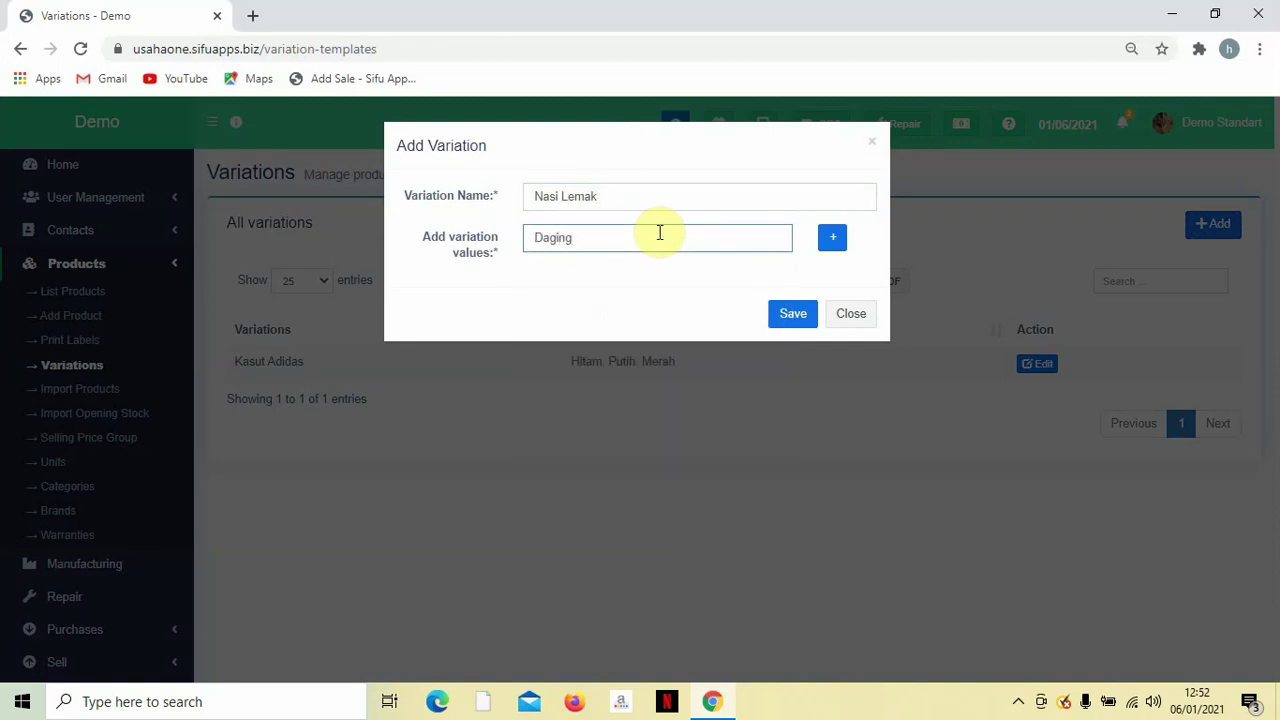
# Add the values Ayam and Sotong and save the Nasi Lemak template.
pyautogui.click(834, 239)
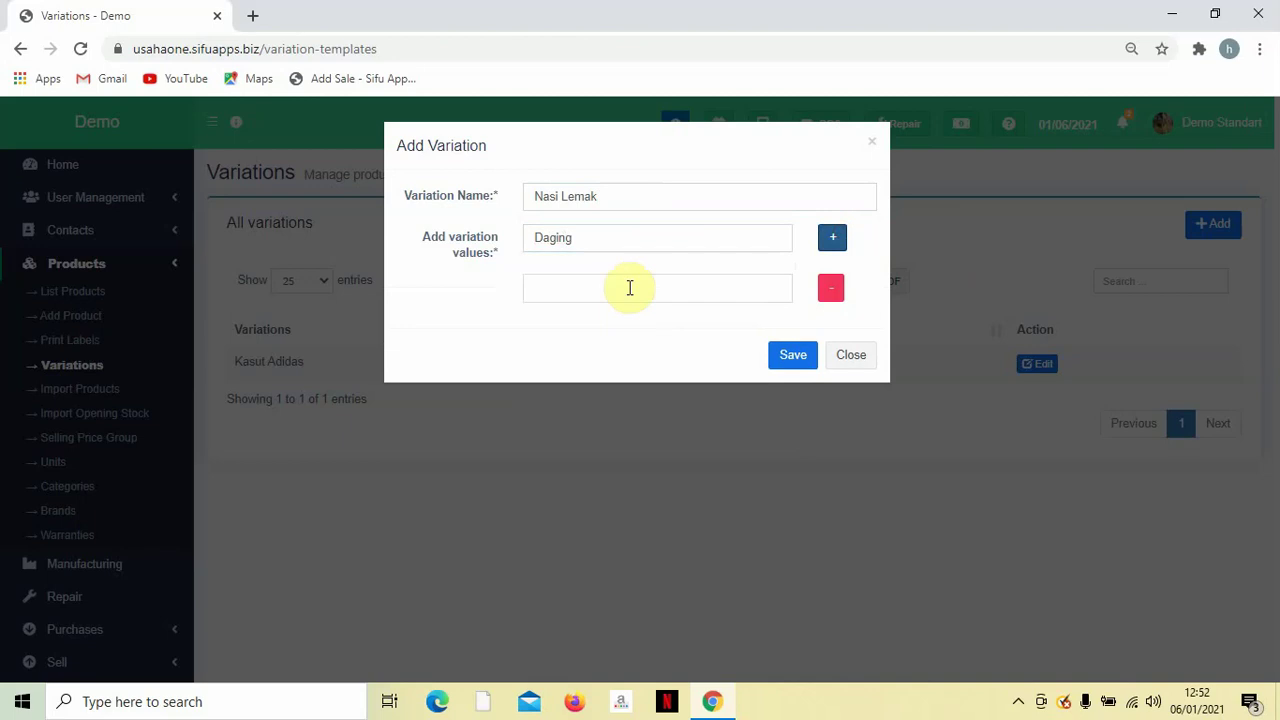
pyautogui.click(630, 288)
pyautogui.write('Ayam')
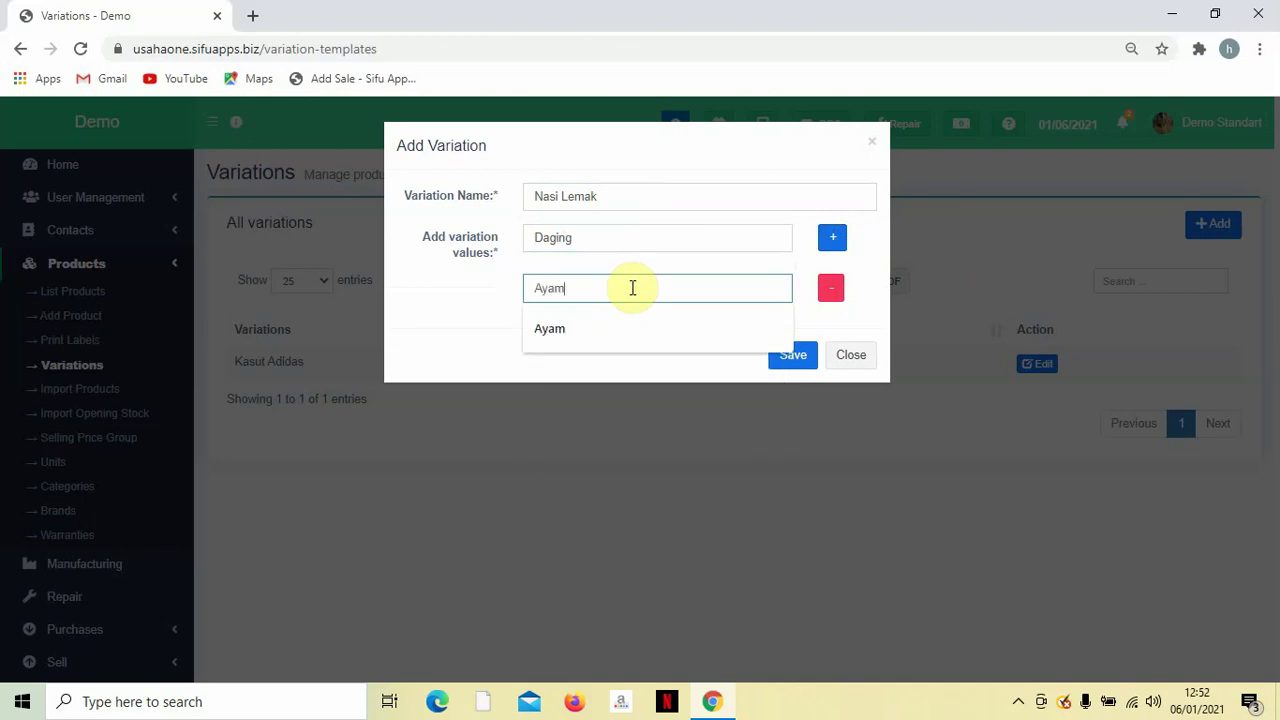
pyautogui.click(836, 242)
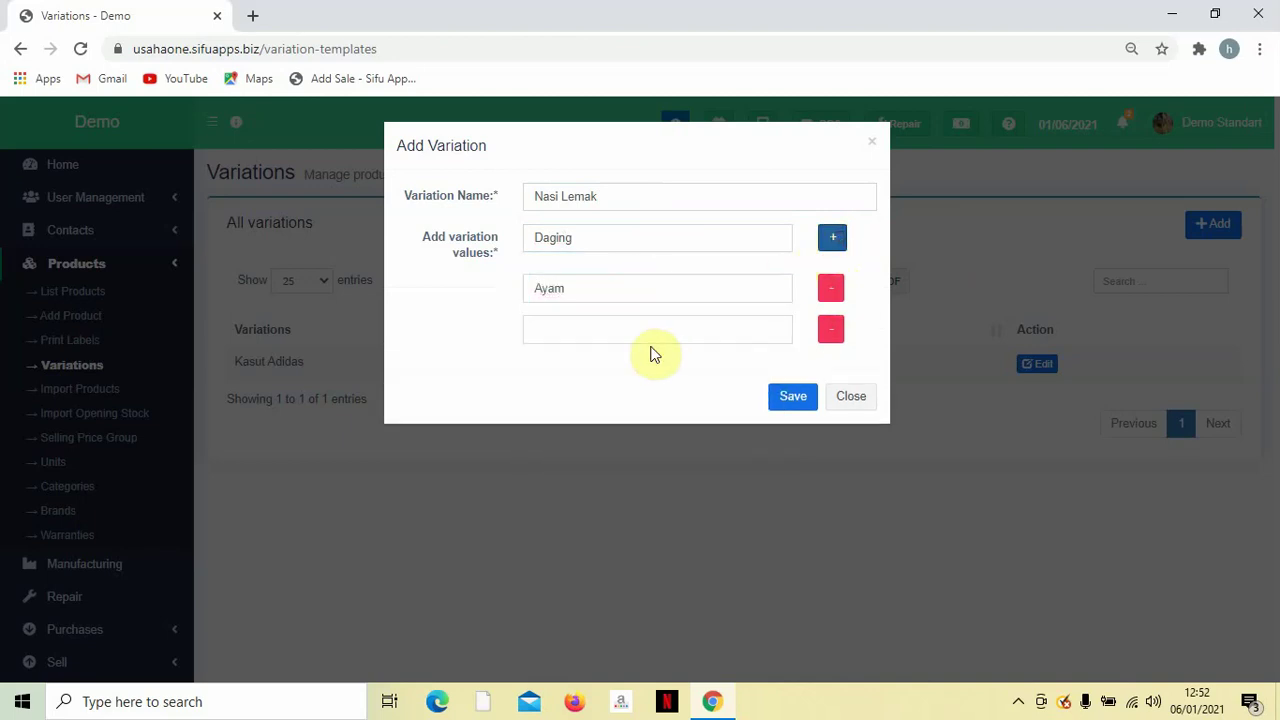
pyautogui.click(651, 325)
pyautogui.write('Sotong')
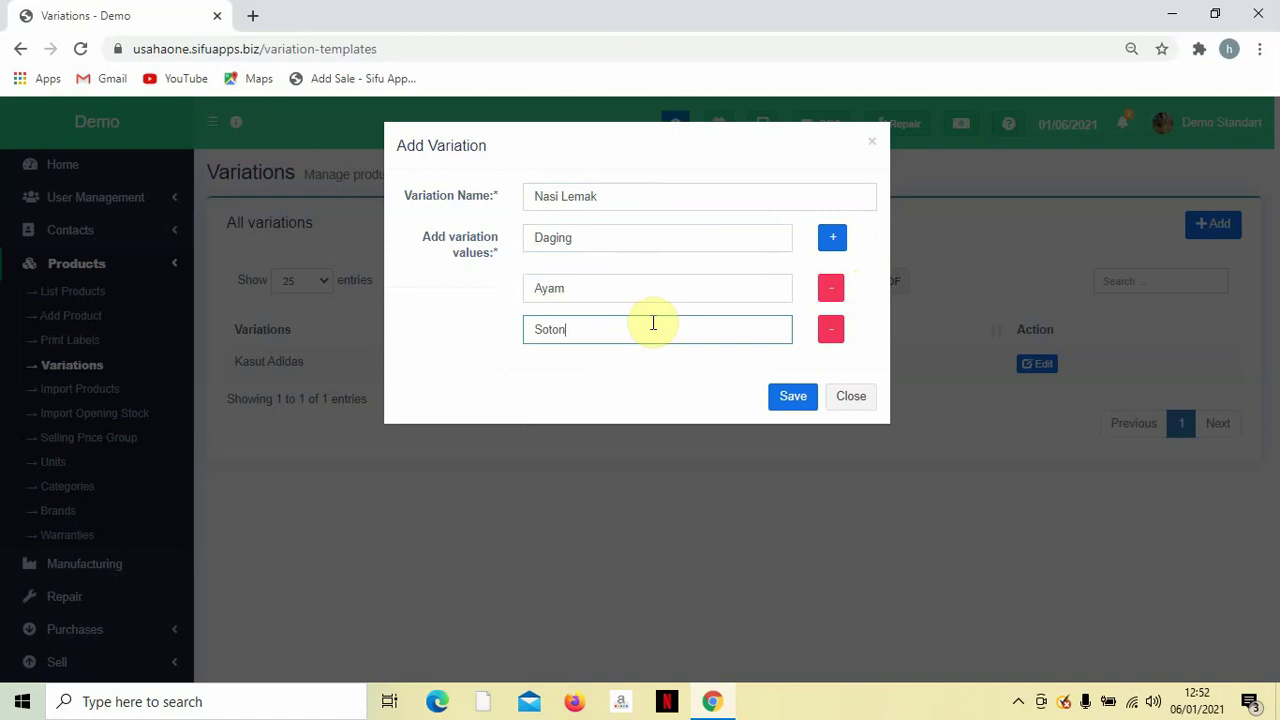
pyautogui.click(637, 381)
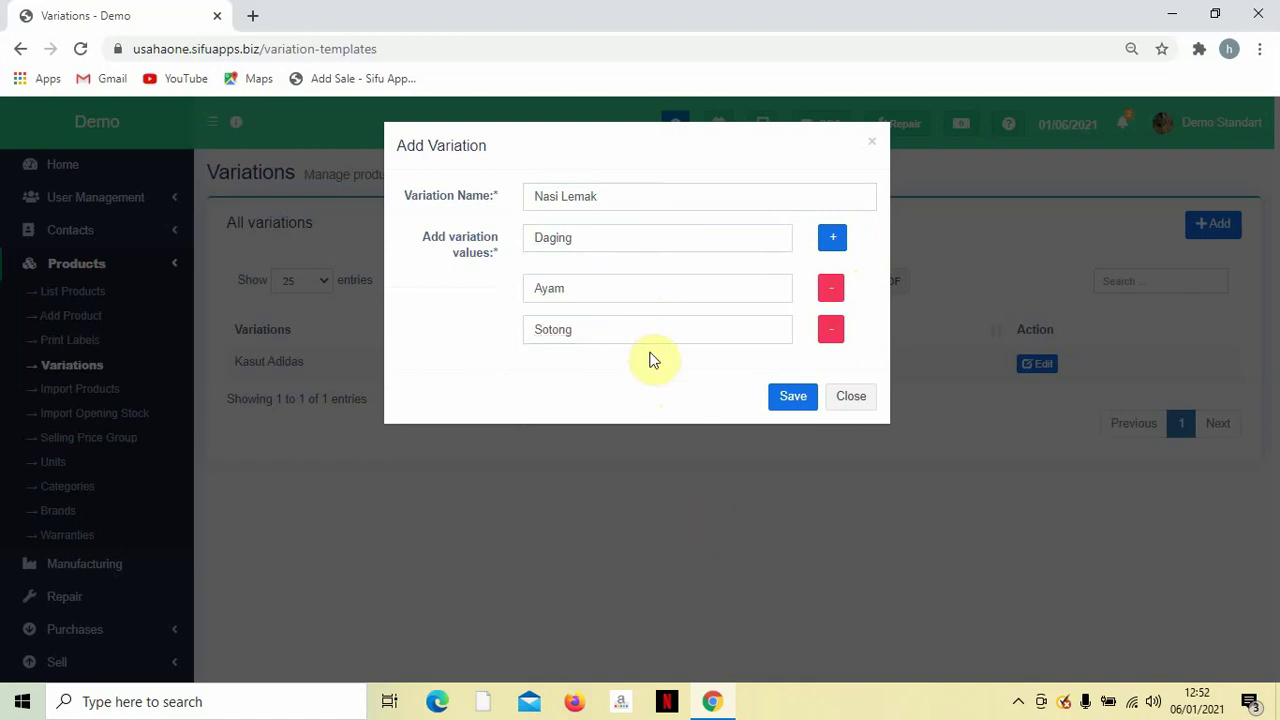
pyautogui.click(790, 396)
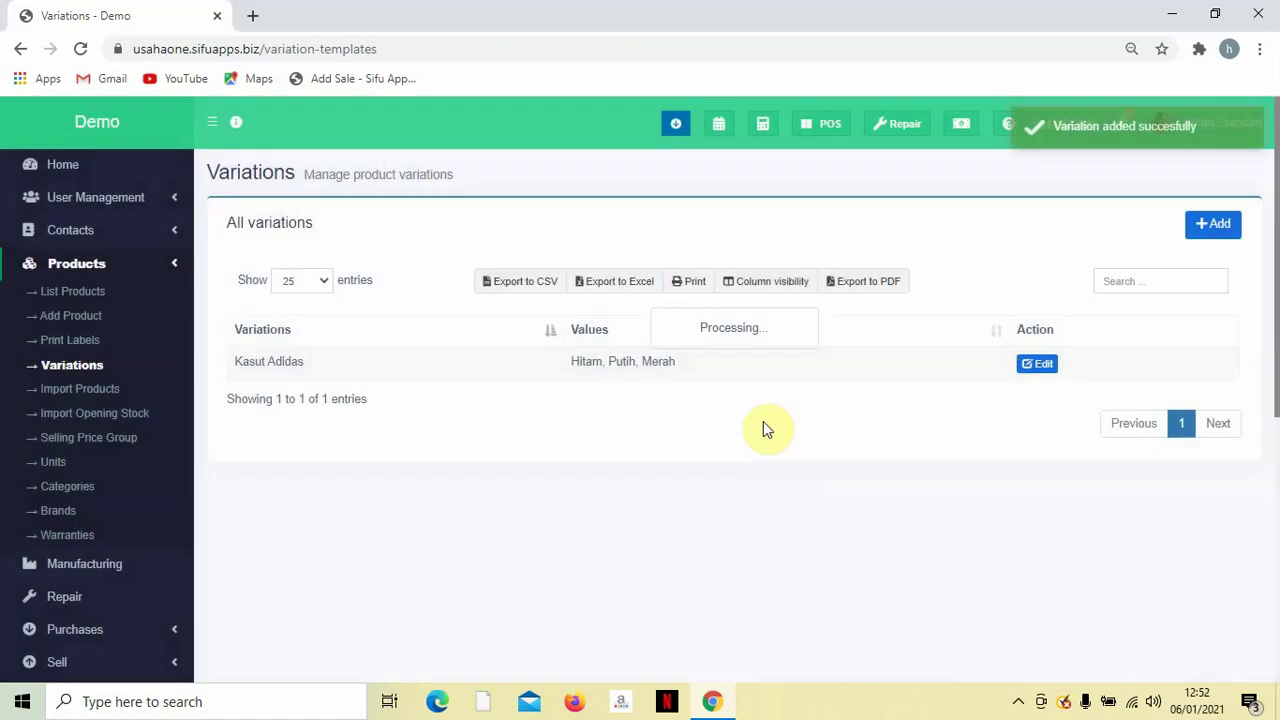
pyautogui.click(1230, 222)
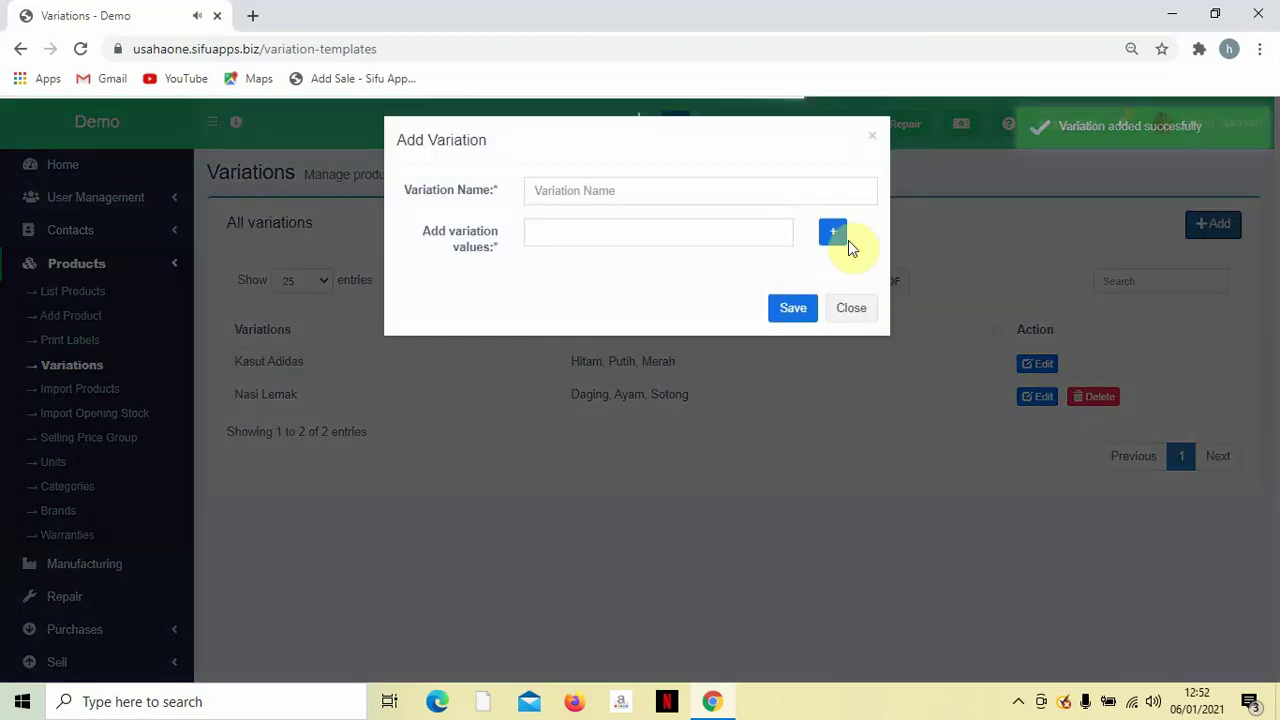
# Name the new variation template Ikan Siakap with first value Masak Merah.
pyautogui.click(675, 205)
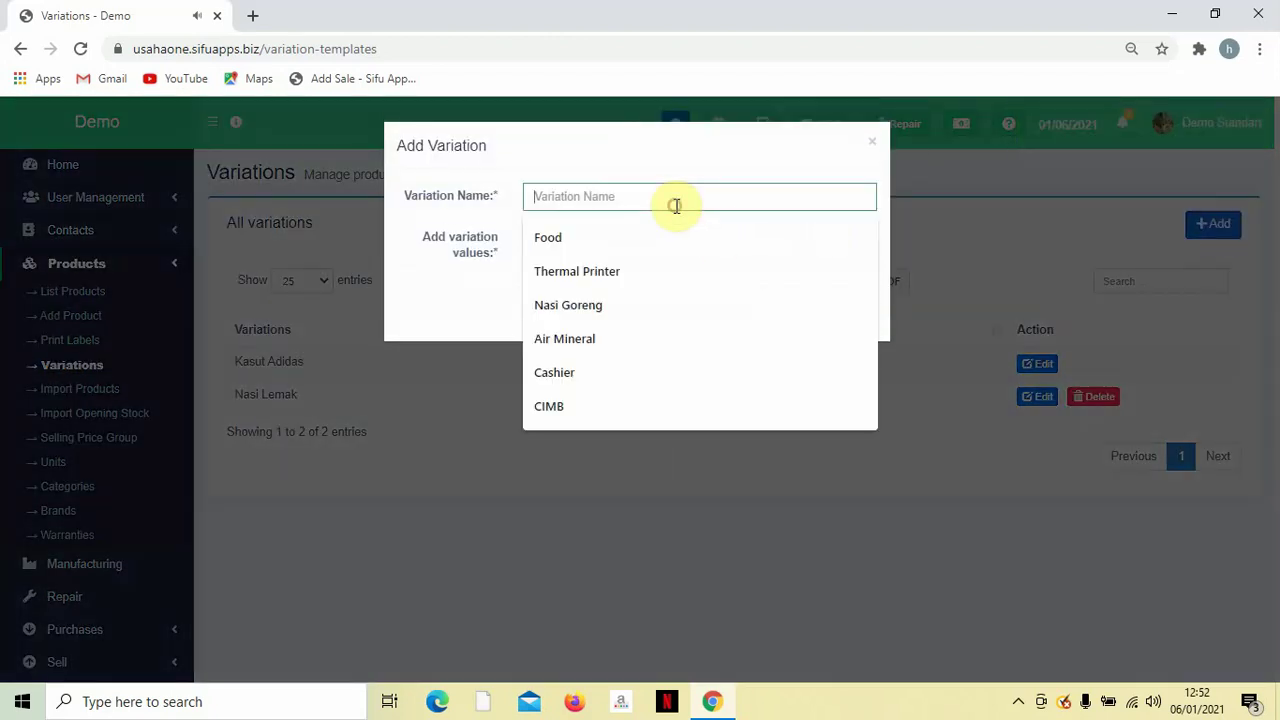
pyautogui.write('Ik')
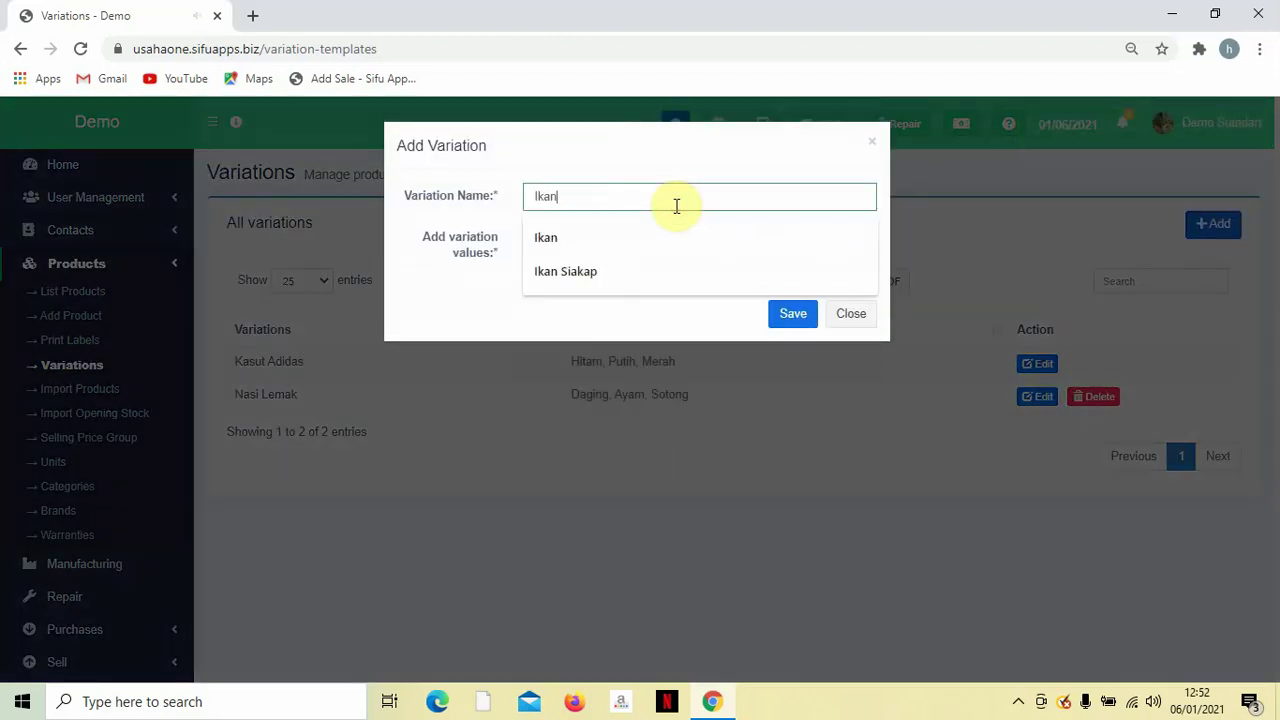
pyautogui.write('an')
pyautogui.press('Down')
pyautogui.press('Return')
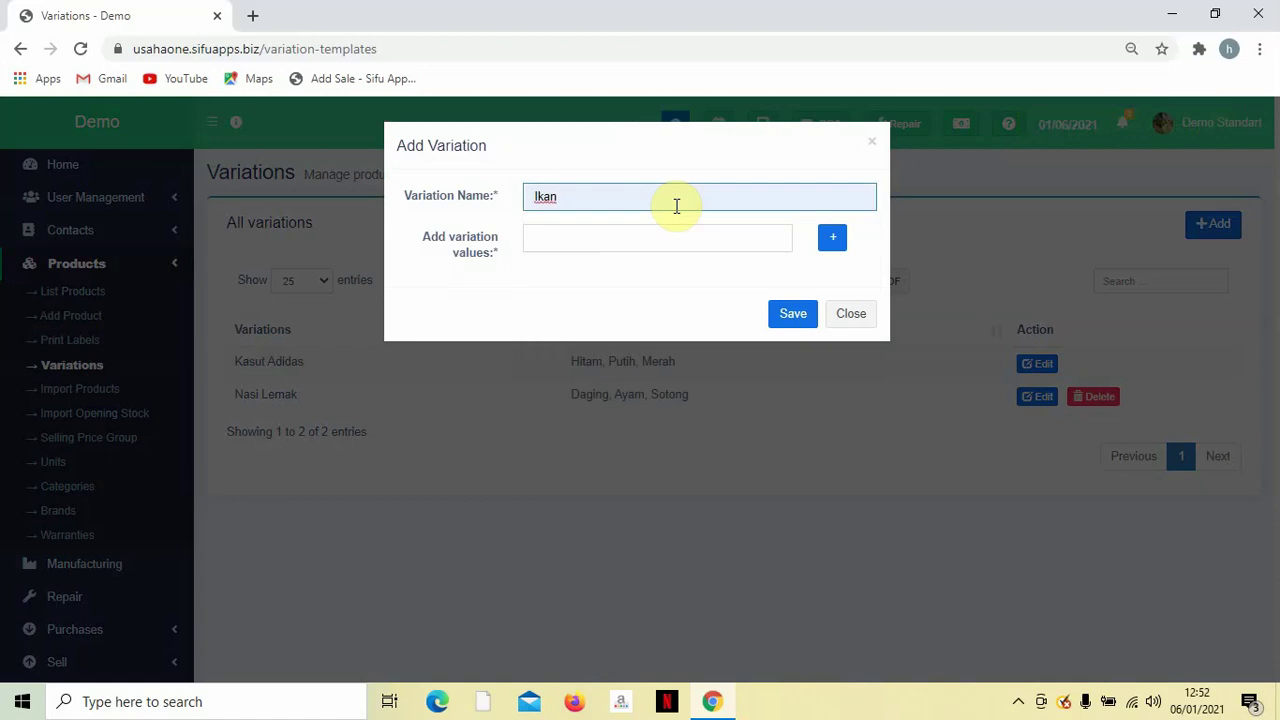
pyautogui.write('Siakap')
pyautogui.press('Tab')
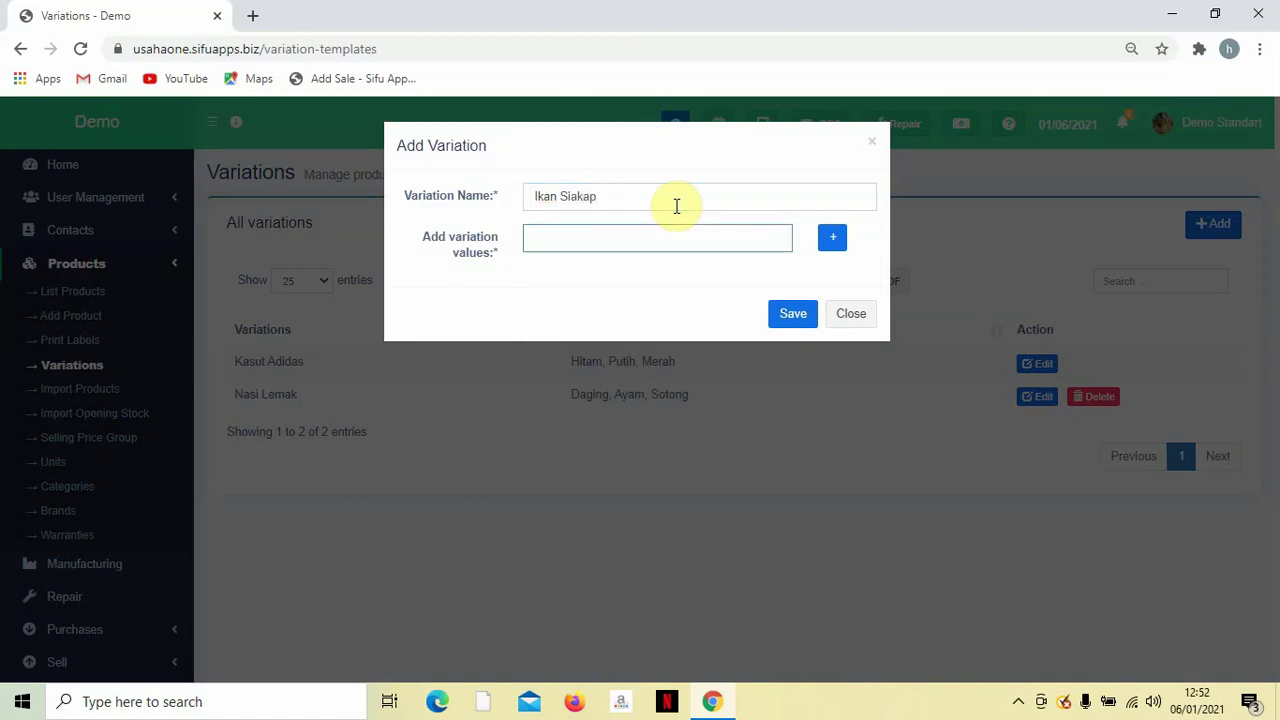
pyautogui.write('Masak Merah')
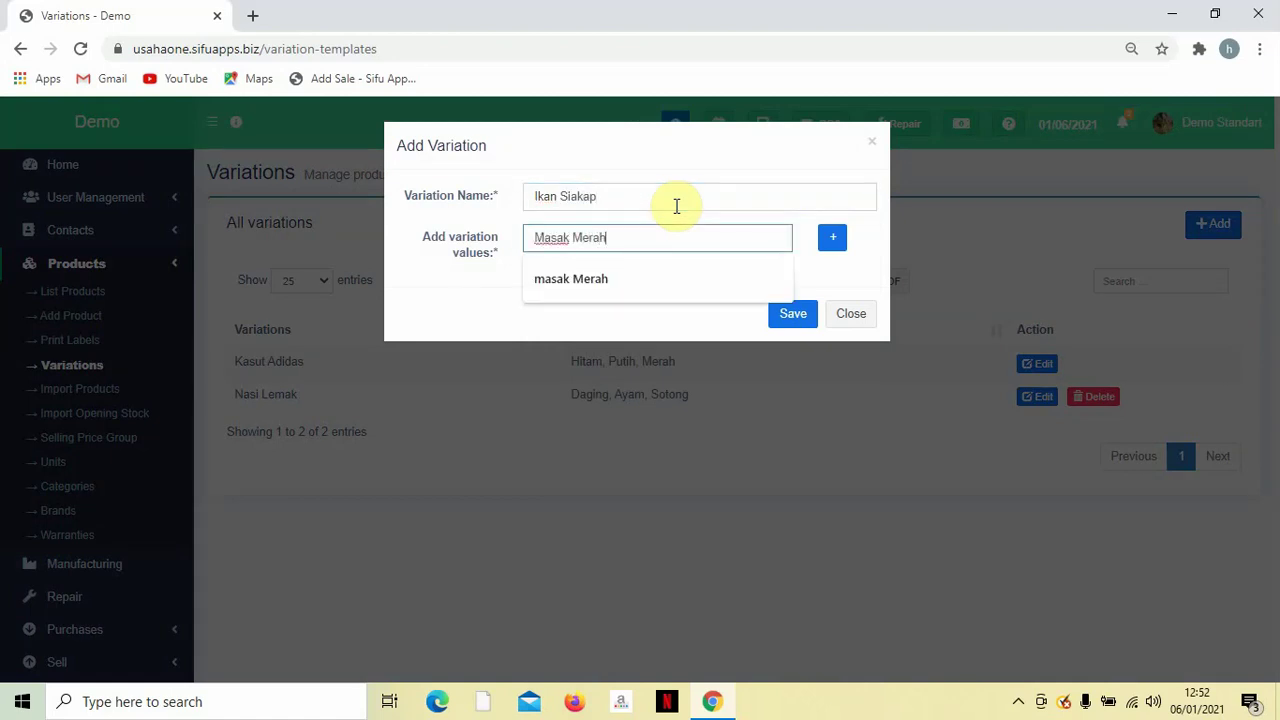
pyautogui.press('Tab')
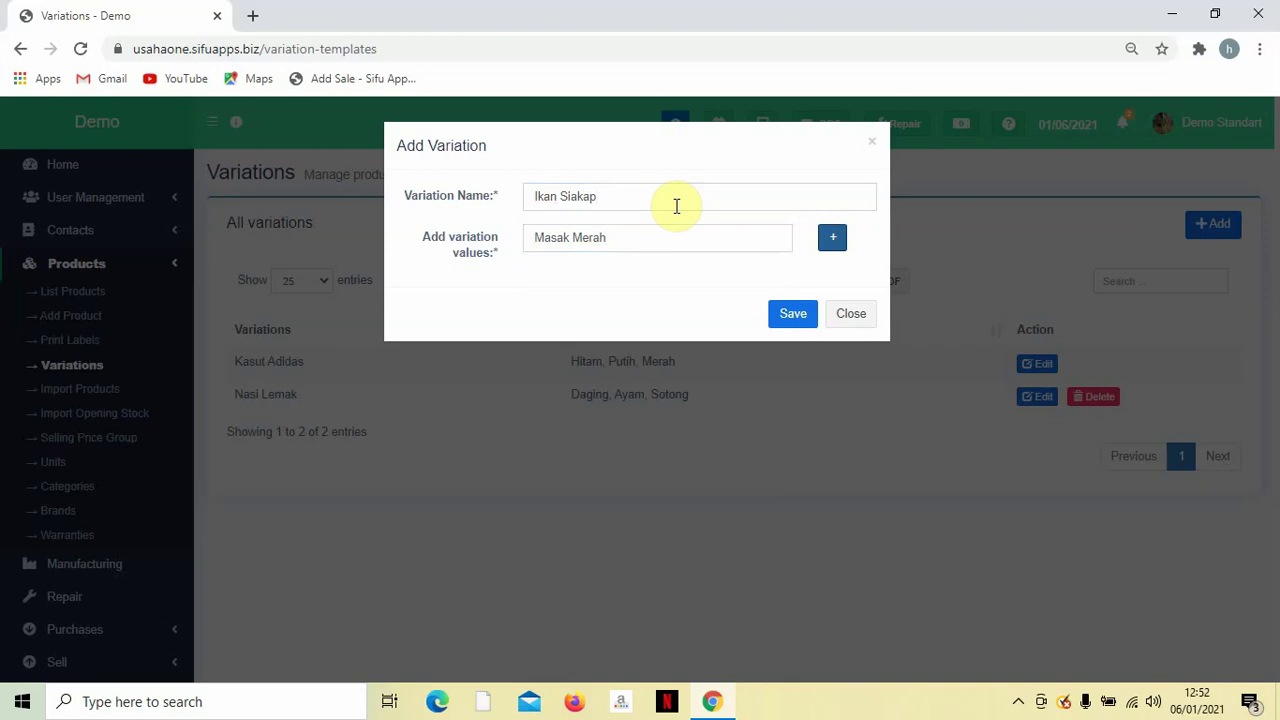
# Add the values Stim Limau and 3 Rasa, then save the Ikan Siakap template.
pyautogui.press('Return')
pyautogui.click(660, 290)
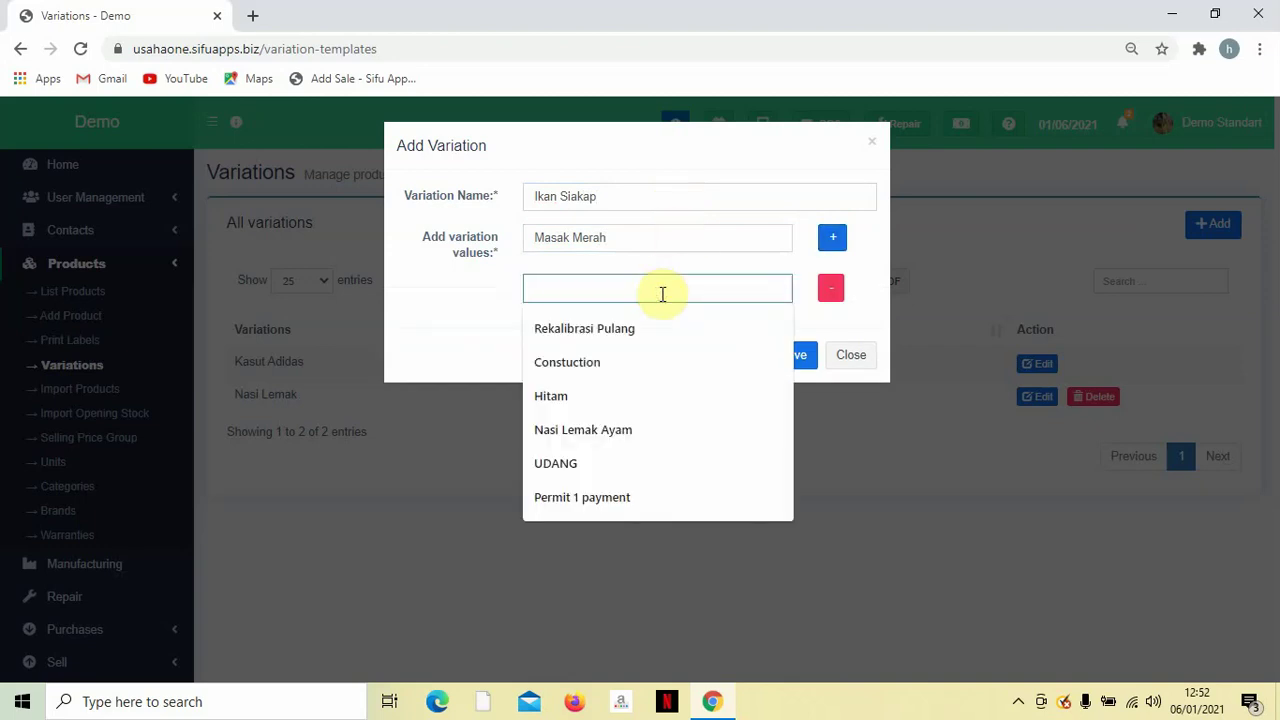
pyautogui.write('Stim')
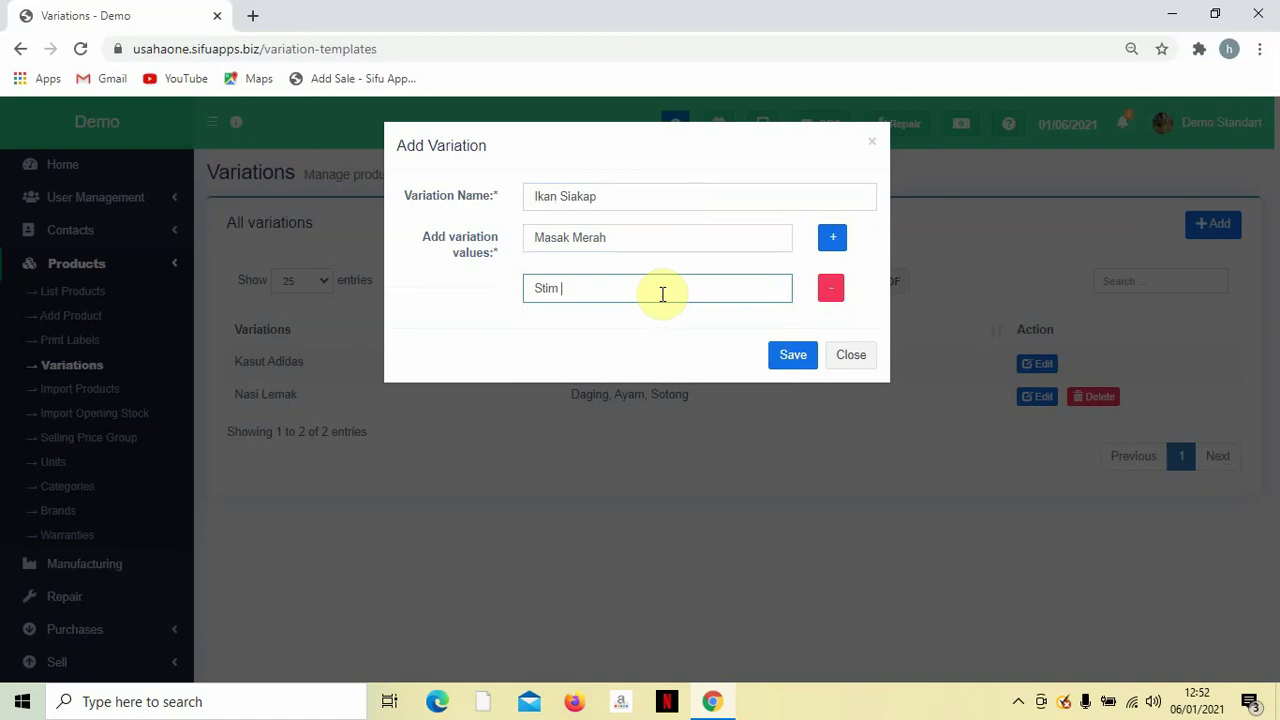
pyautogui.write(' Limau')
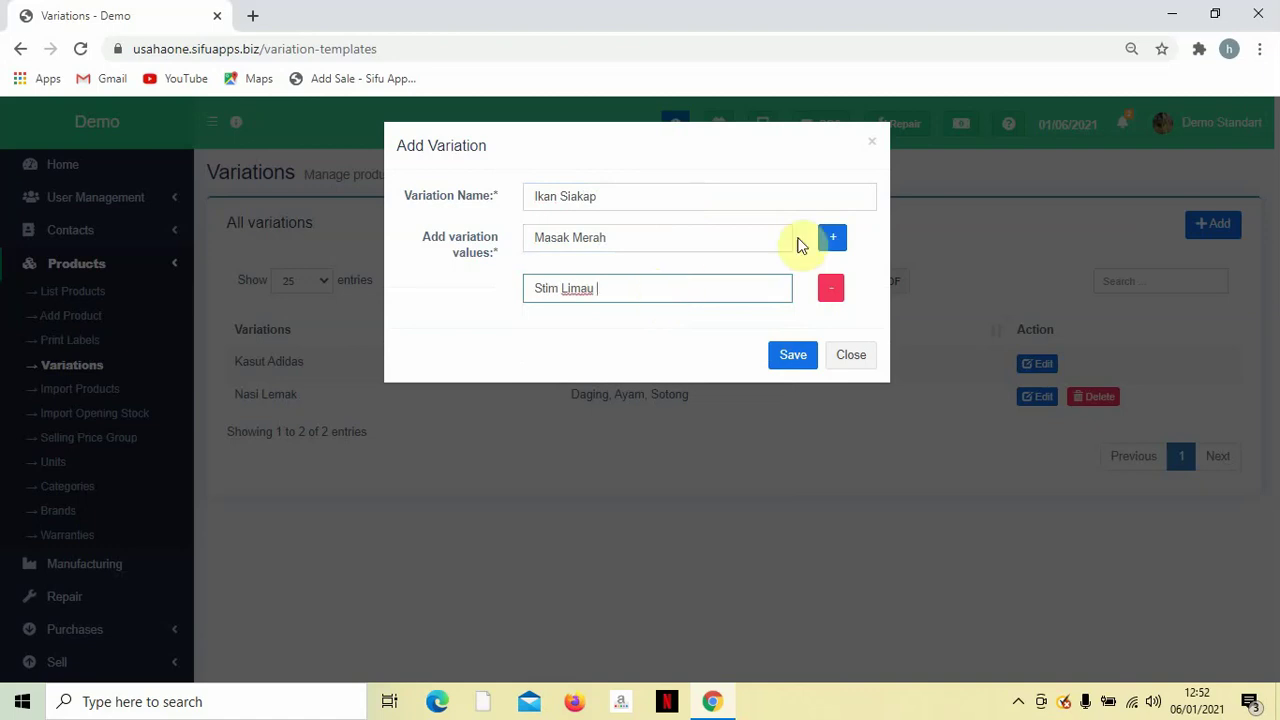
pyautogui.click(832, 240)
pyautogui.click(703, 328)
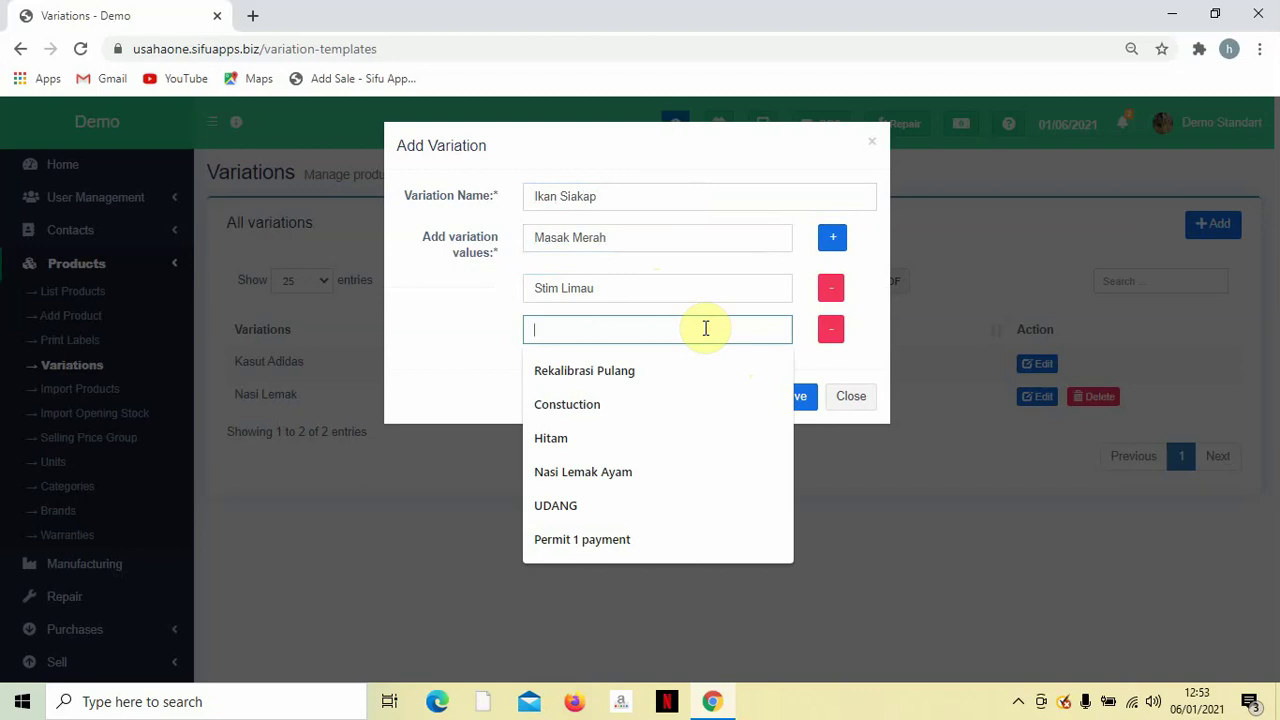
pyautogui.write('3 Rasa')
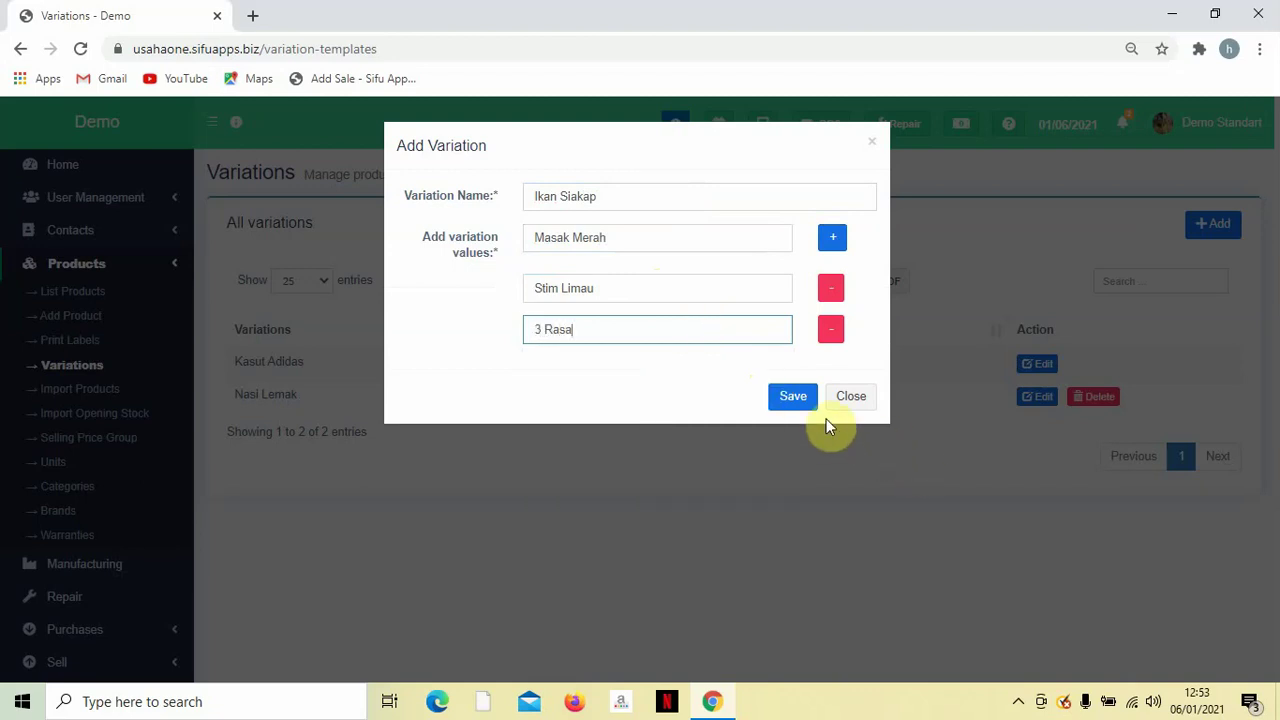
pyautogui.click(802, 398)
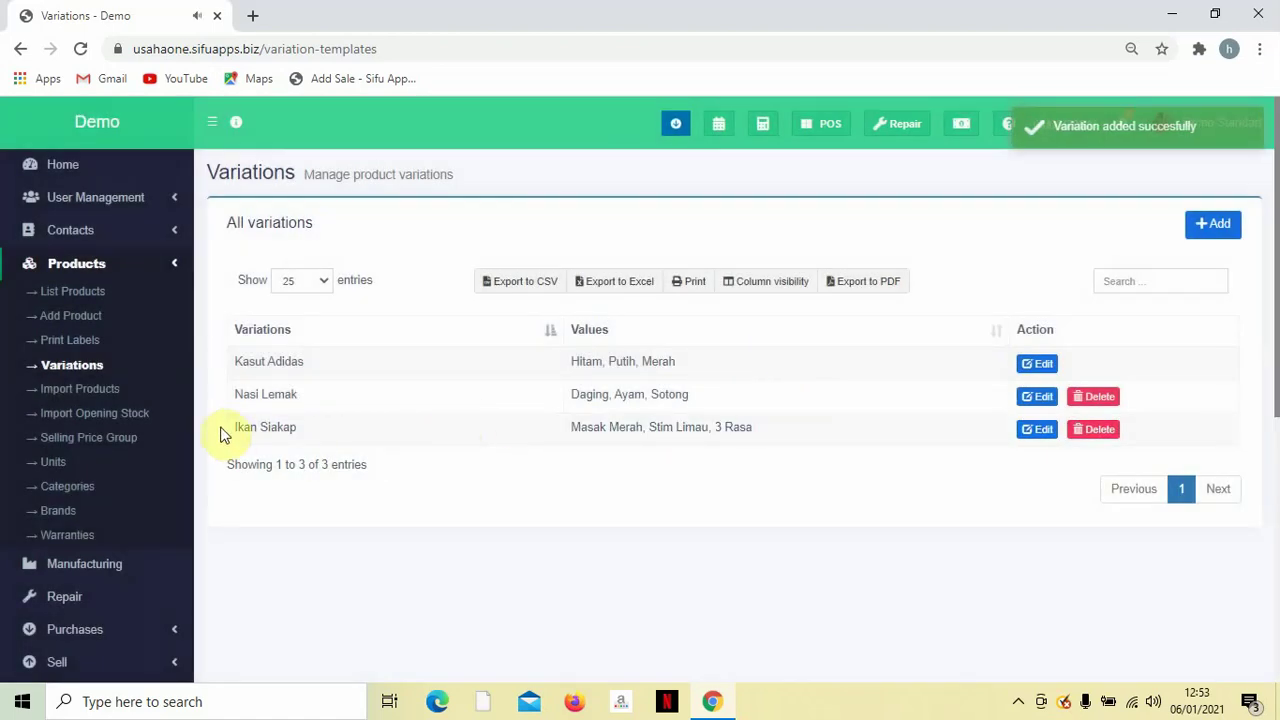
pyautogui.click(48, 322)
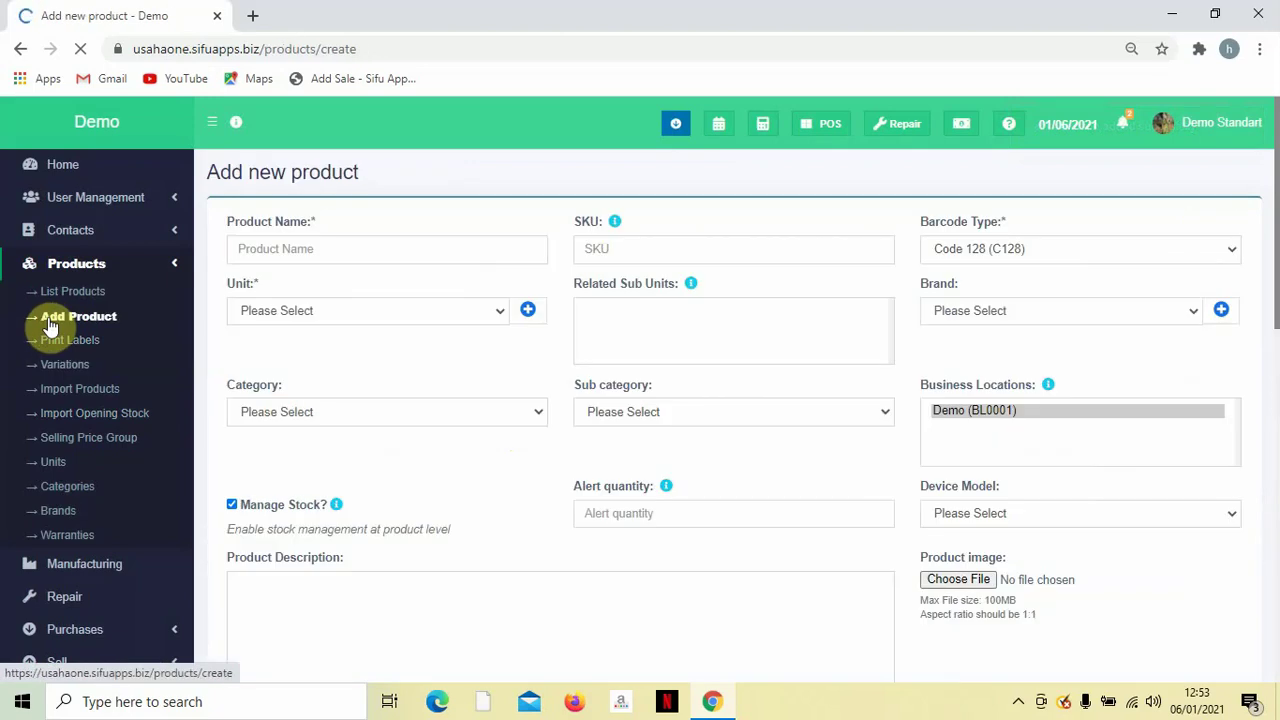
# Name the new product Nasi Lemak, with pieces (Pc) unit and Food-03 category.
pyautogui.click(302, 247)
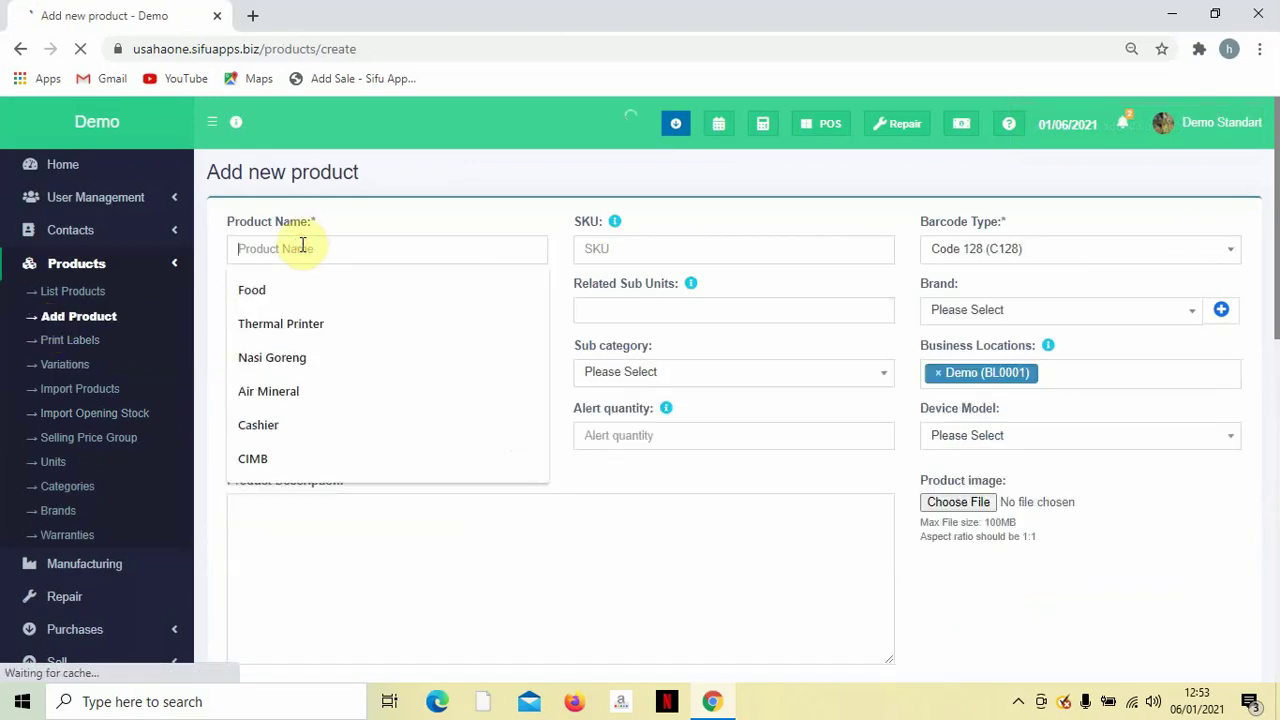
pyautogui.write('Nasi')
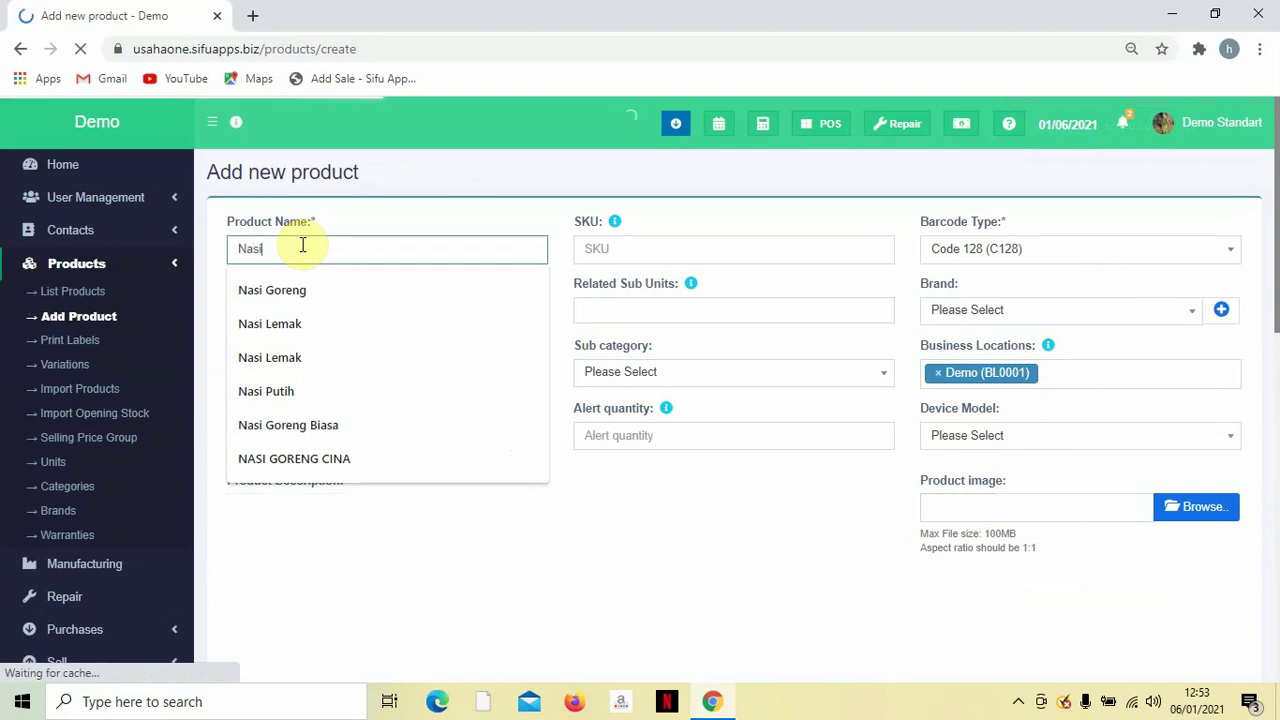
pyautogui.write(' Lemak')
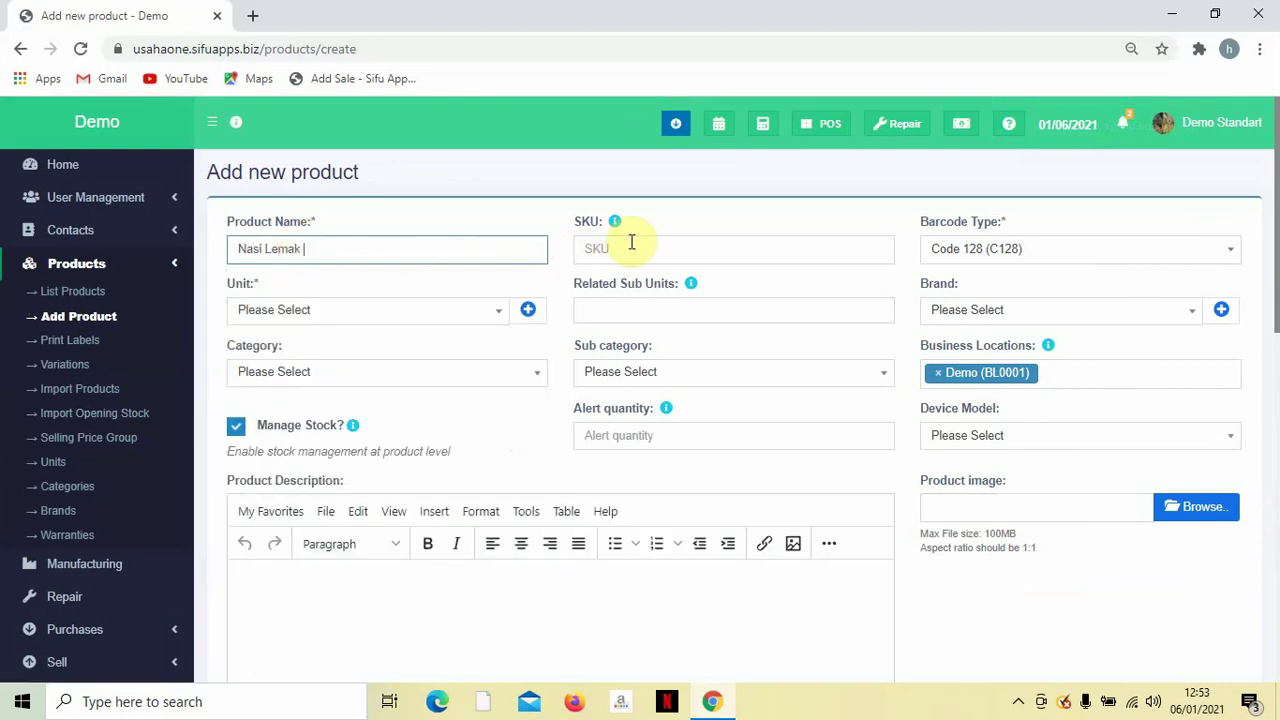
pyautogui.click(442, 312)
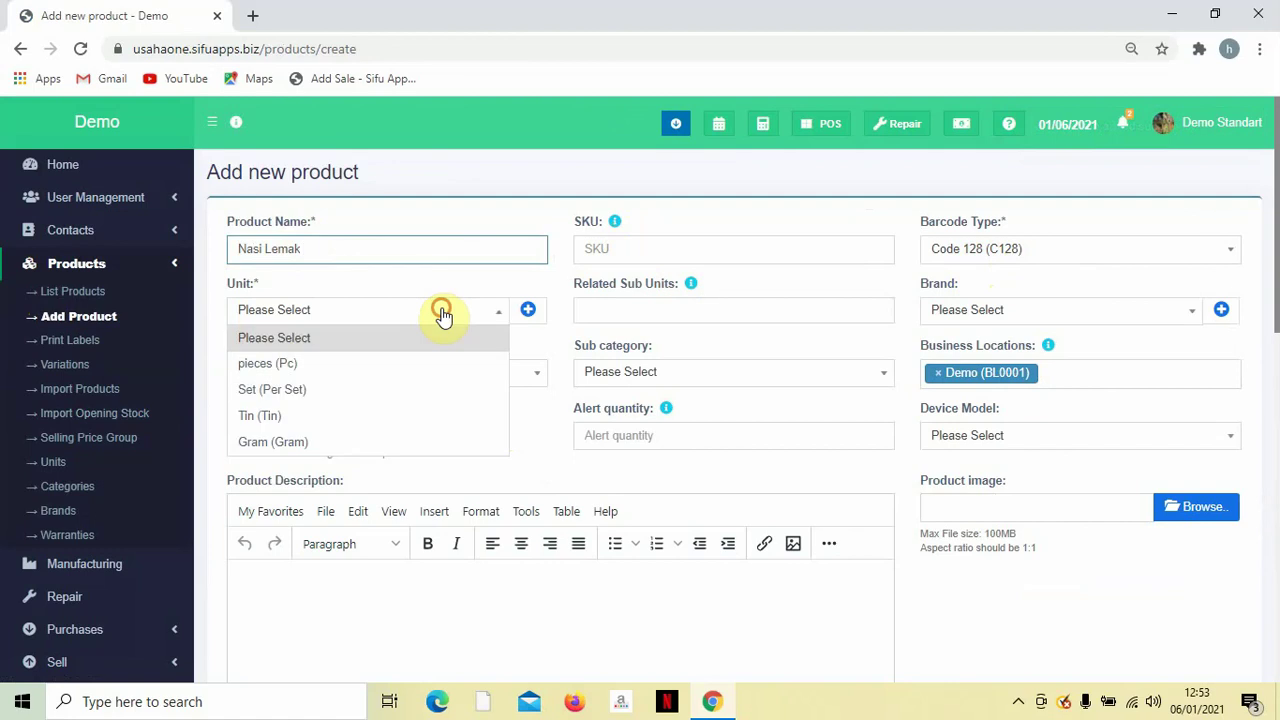
pyautogui.click(394, 364)
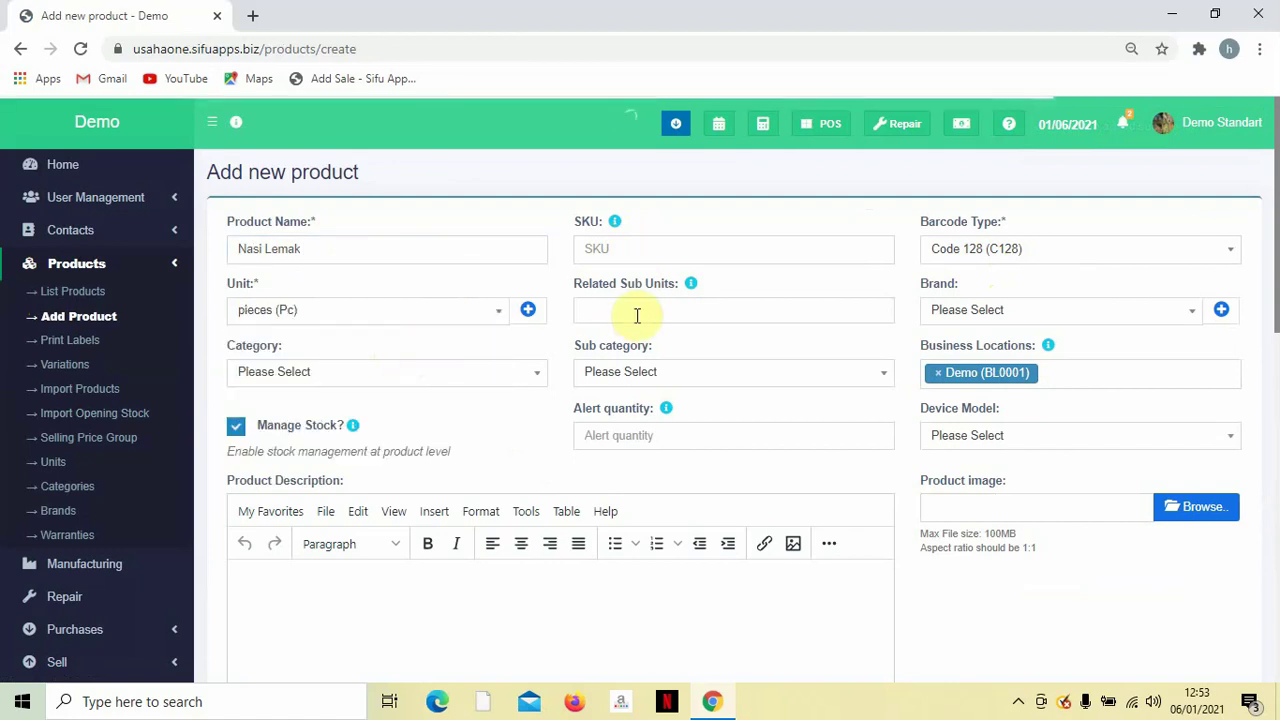
pyautogui.click(985, 312)
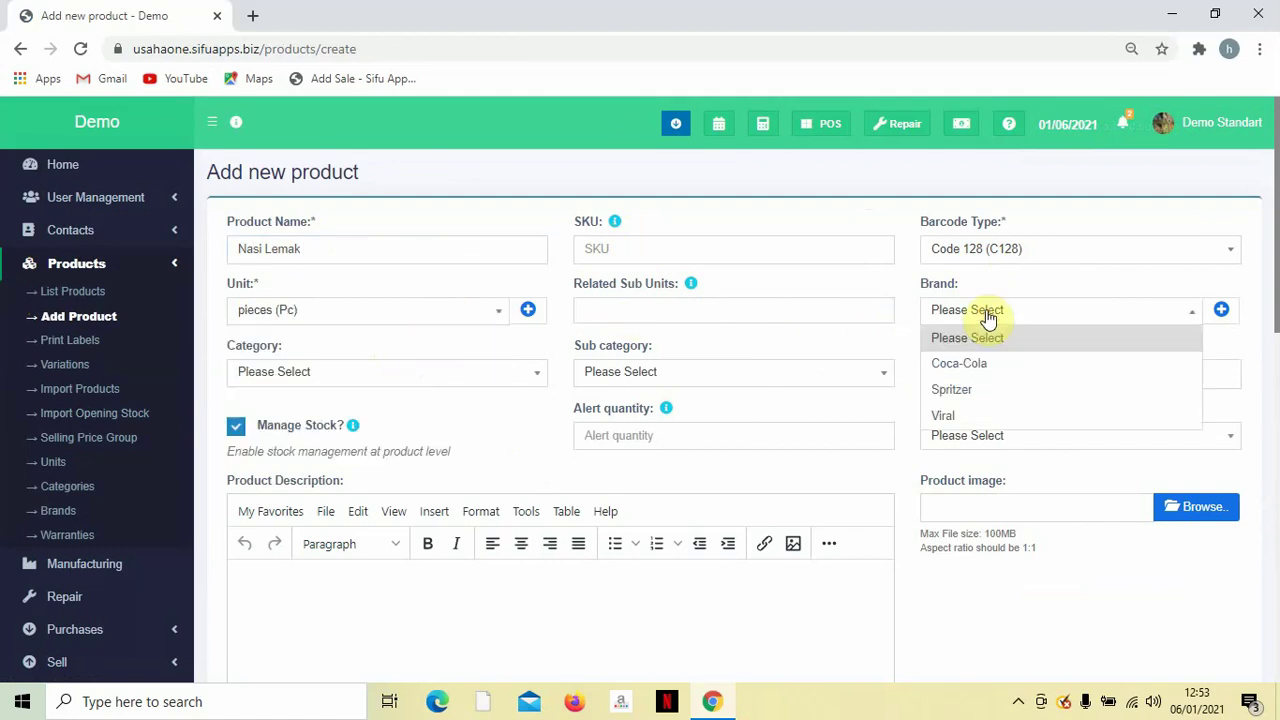
pyautogui.click(987, 316)
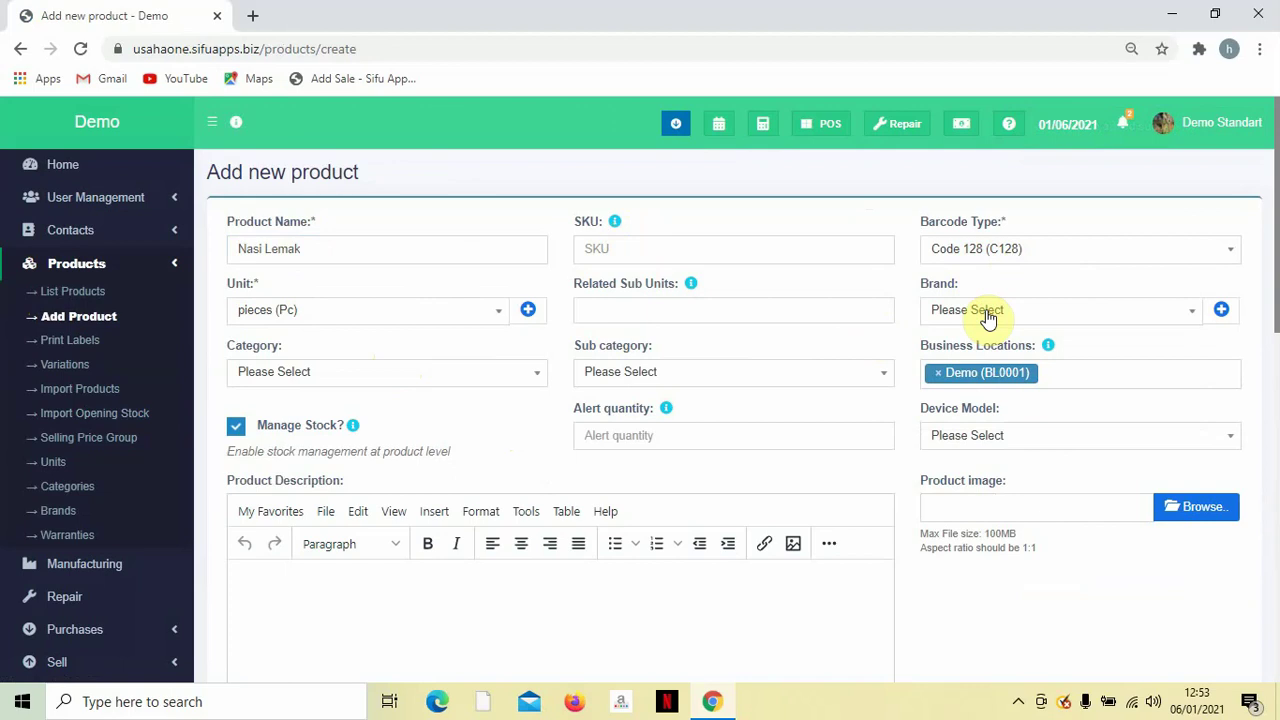
pyautogui.click(420, 372)
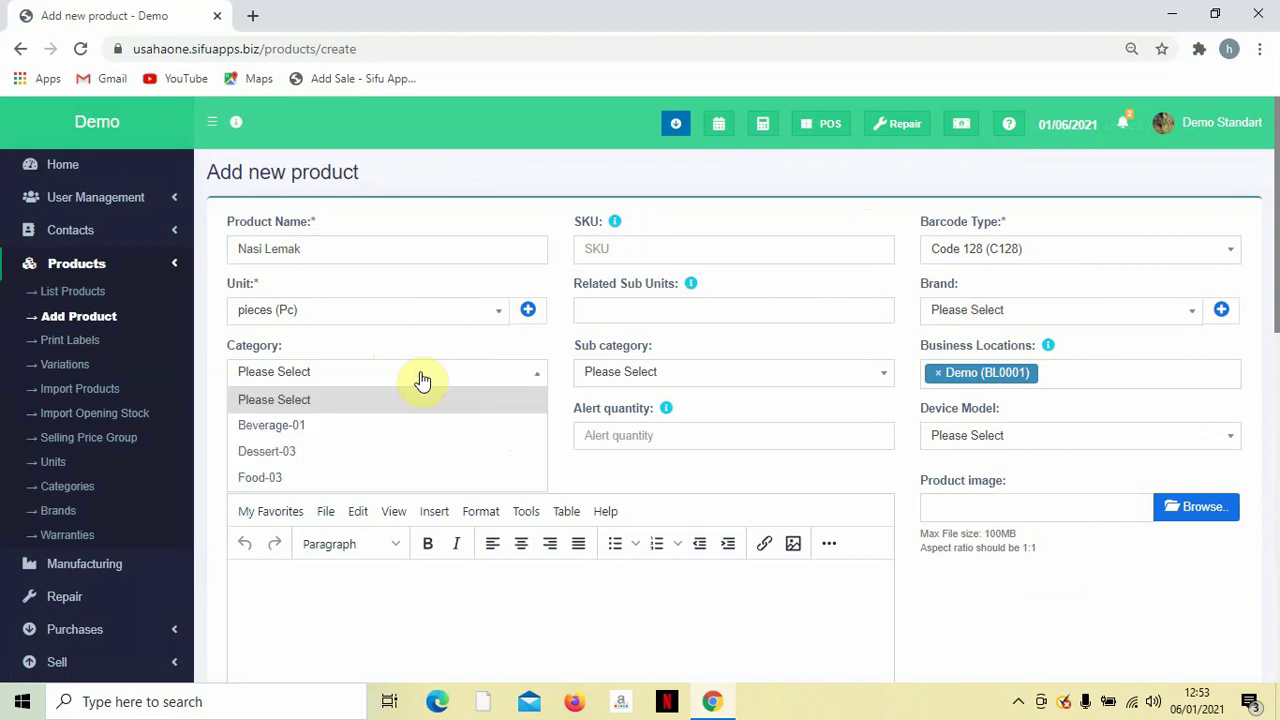
pyautogui.click(372, 484)
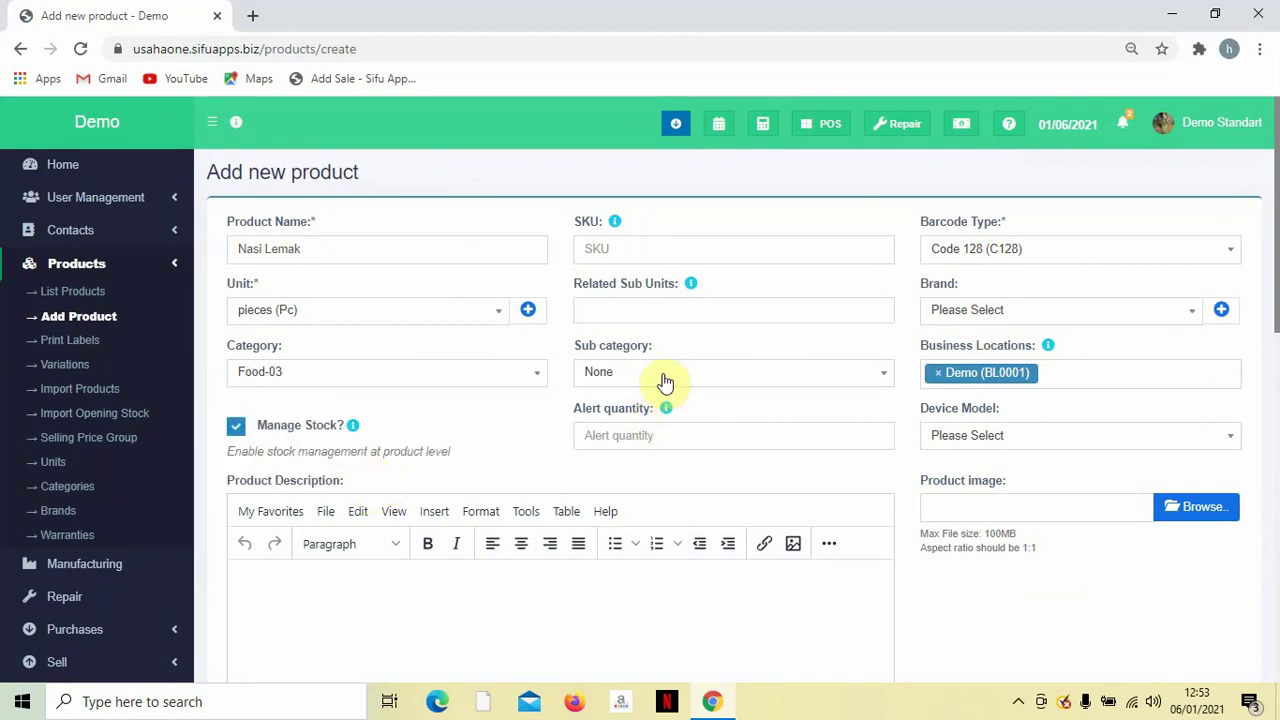
# Turn off stock management for the Nasi Lemak product.
pyautogui.scroll(-1, 750, 374)
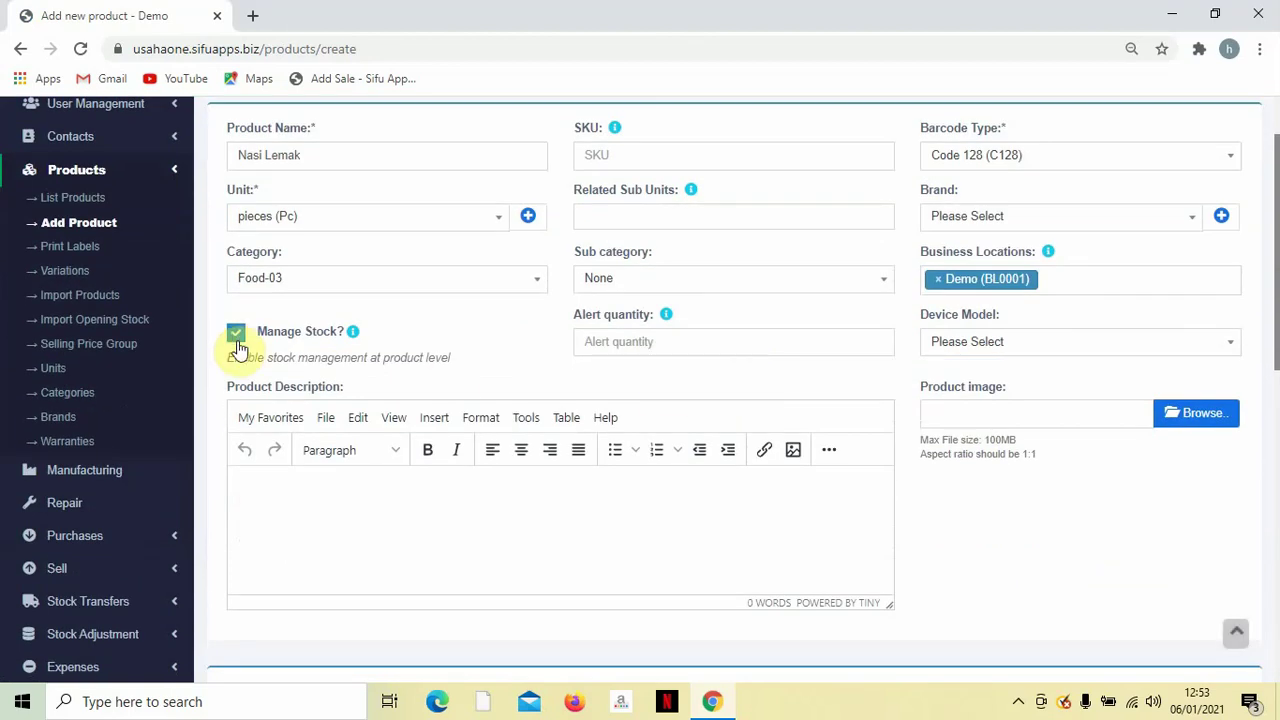
pyautogui.click(237, 340)
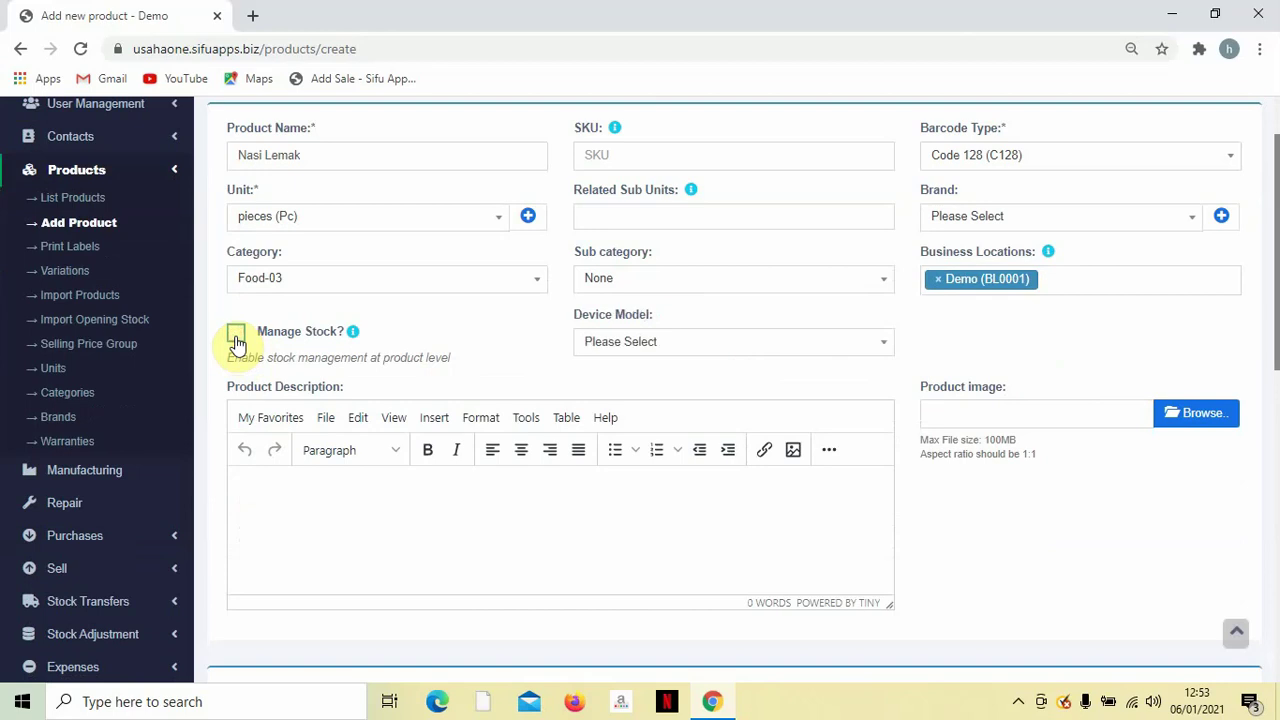
pyautogui.scroll(-3, 523, 346)
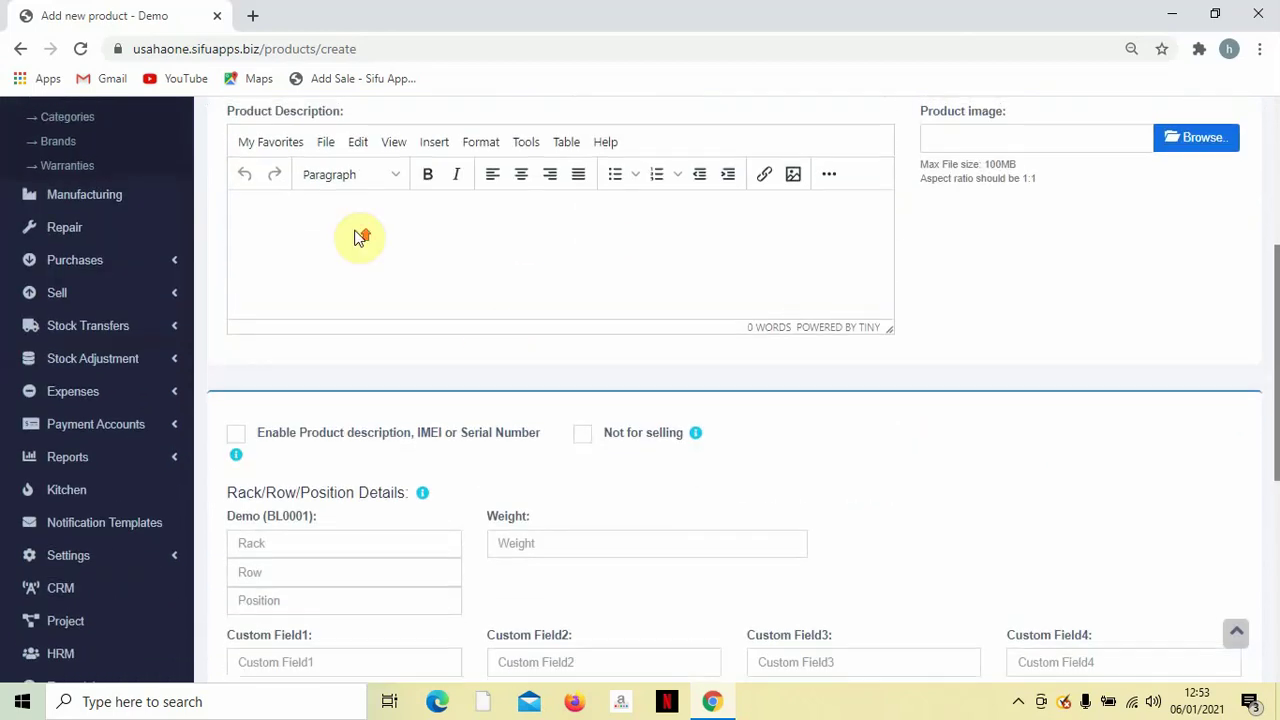
pyautogui.scroll(1, 362, 237)
pyautogui.scroll(-3, 417, 326)
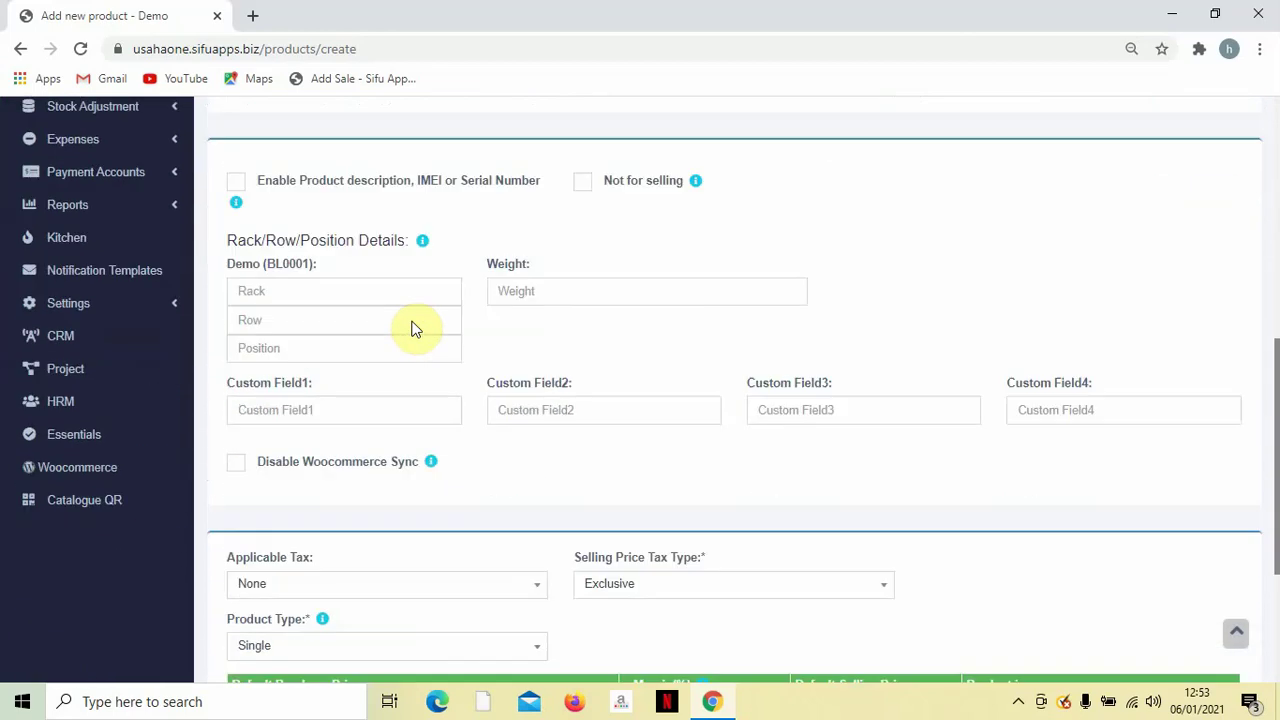
pyautogui.scroll(-3, 417, 326)
pyautogui.click(366, 398)
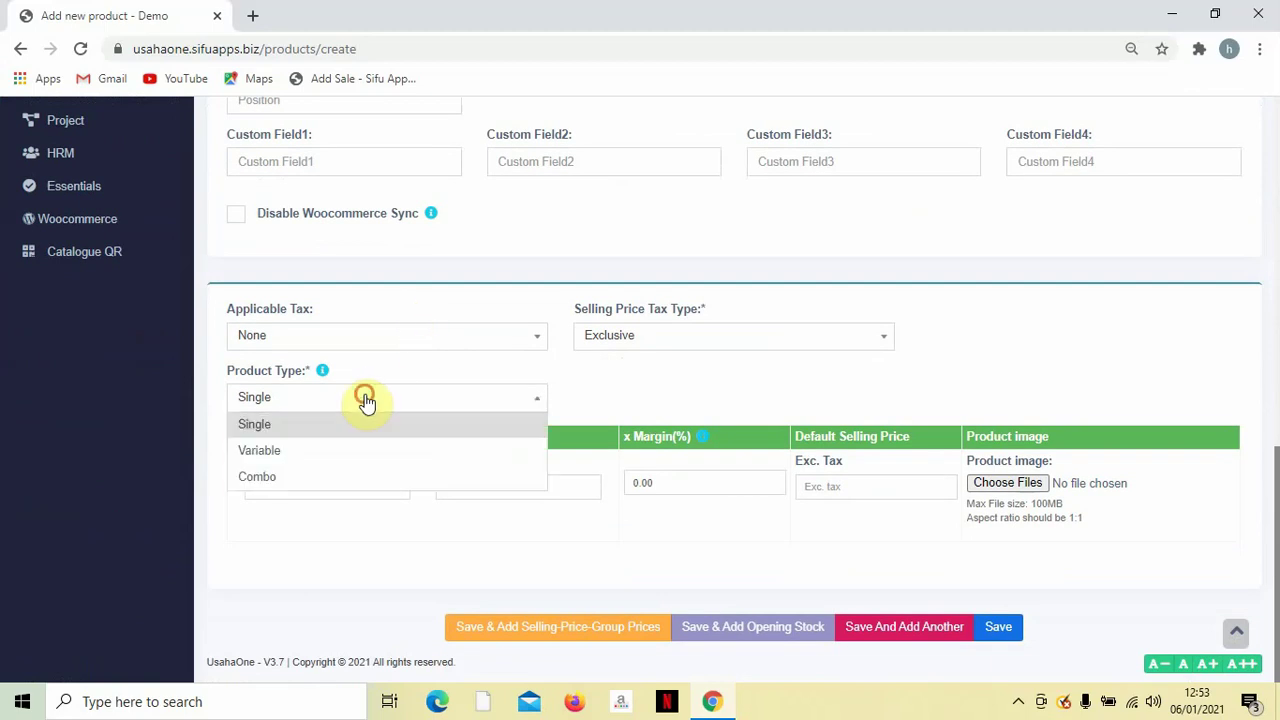
# Make Nasi Lemak variable with the Nasi Lemak template; price Daging at 0 purchase, 5.00 selling.
pyautogui.click(319, 448)
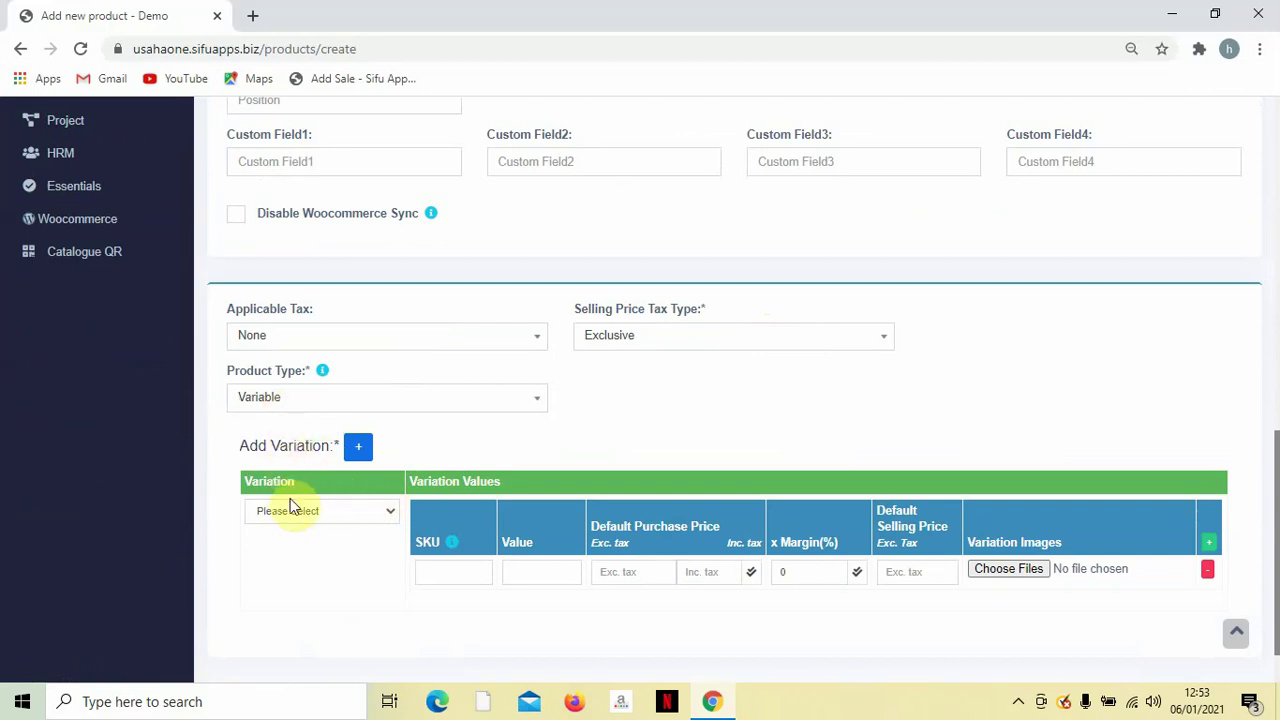
pyautogui.click(325, 512)
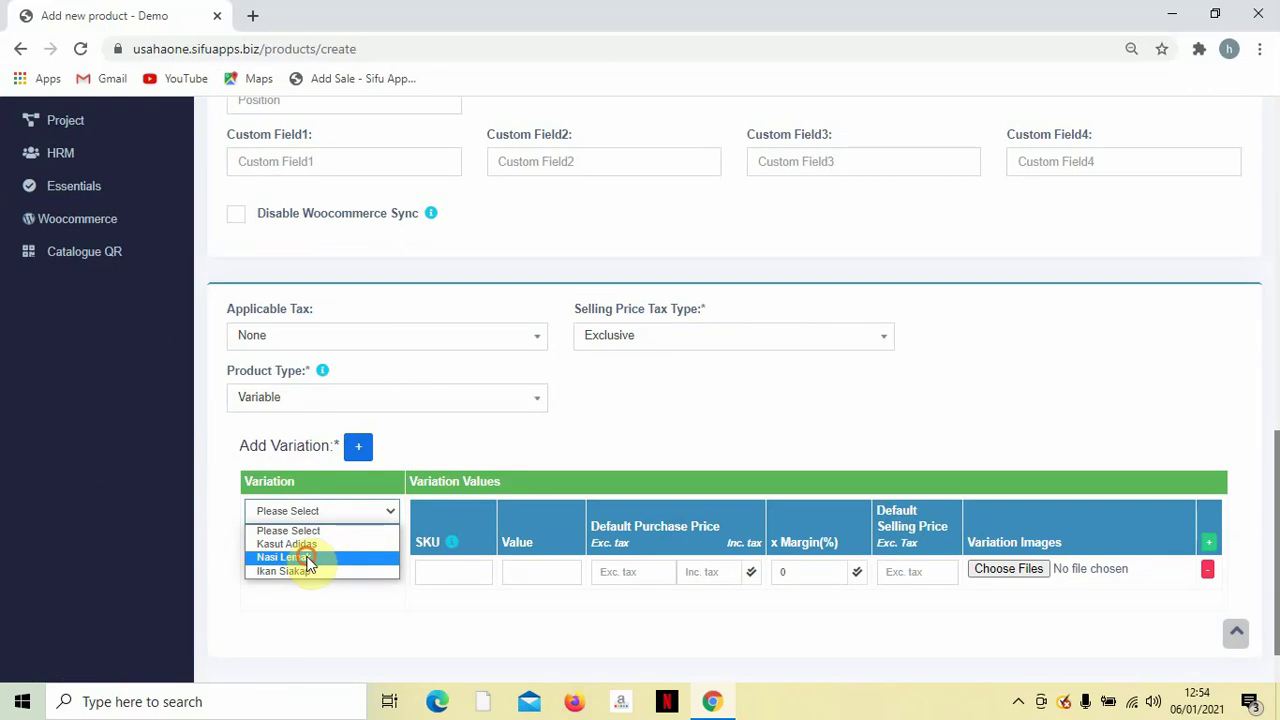
pyautogui.click(309, 562)
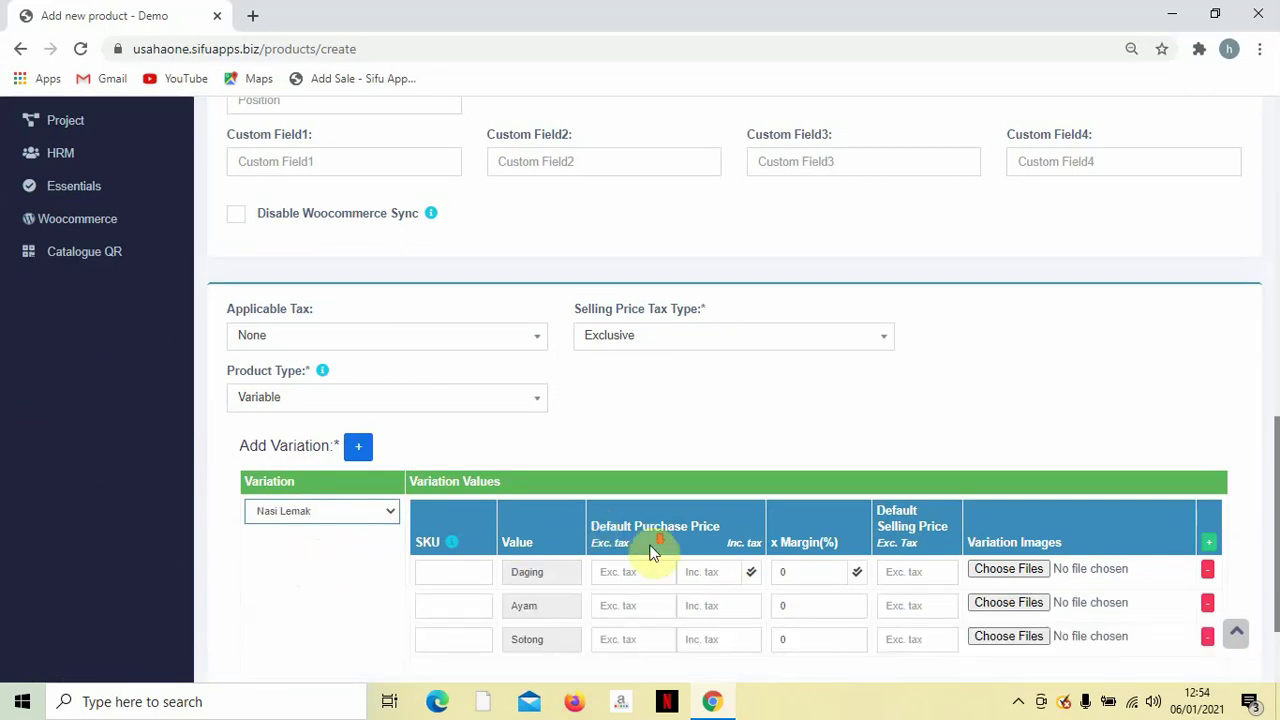
pyautogui.scroll(-2, 651, 548)
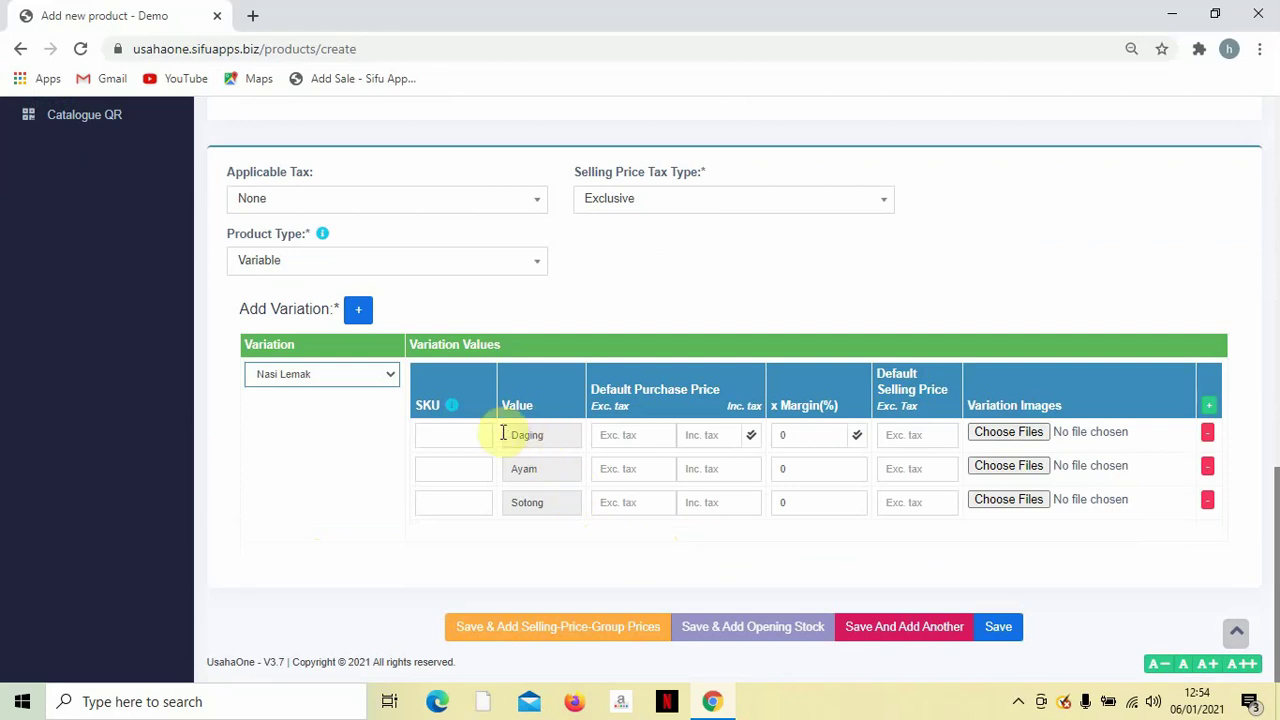
pyautogui.click(657, 435)
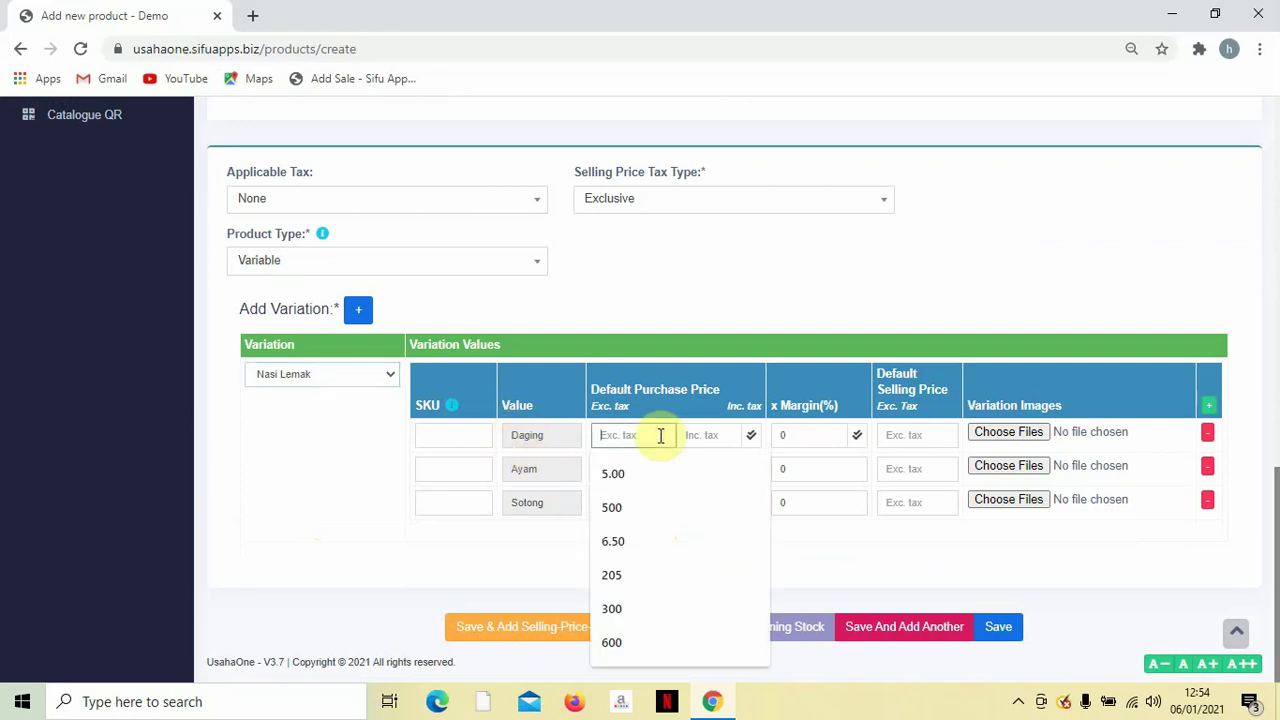
pyautogui.write('0')
pyautogui.click(894, 443)
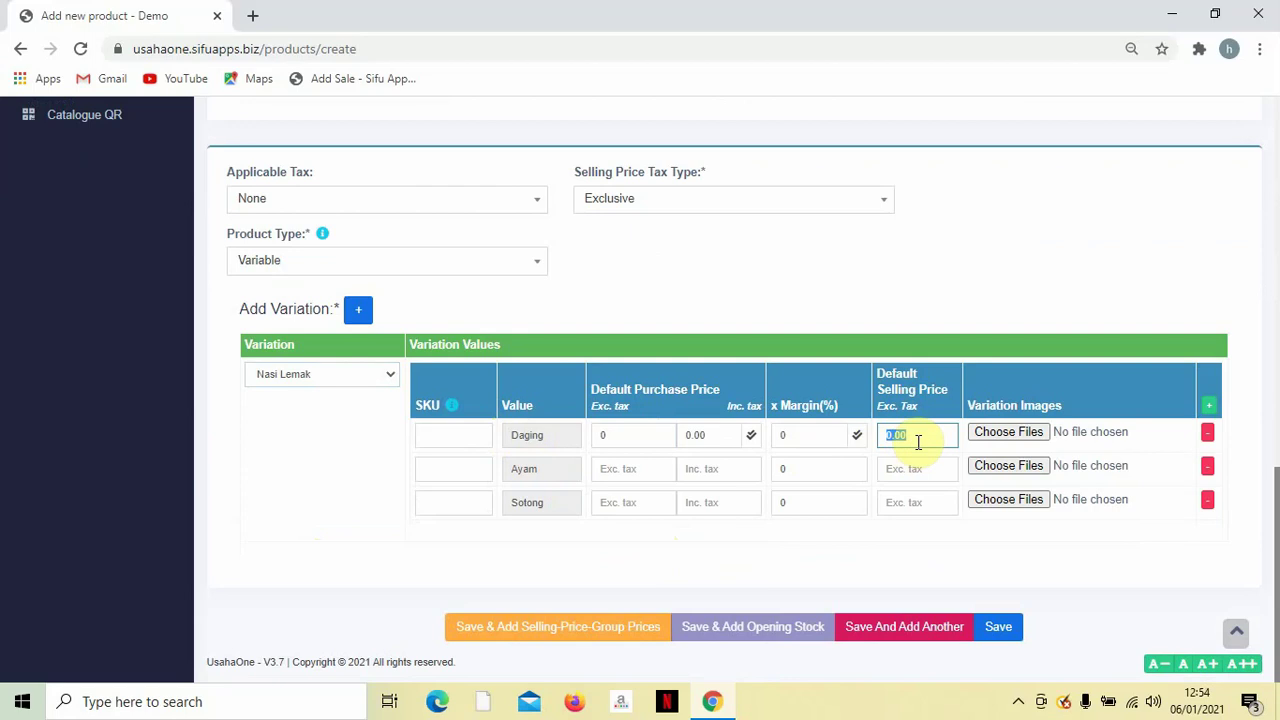
pyautogui.write('5.00')
# Price Ayam at 6.50 and Sotong at 7.50 with 0 purchase cost, then save the product.
pyautogui.click(638, 476)
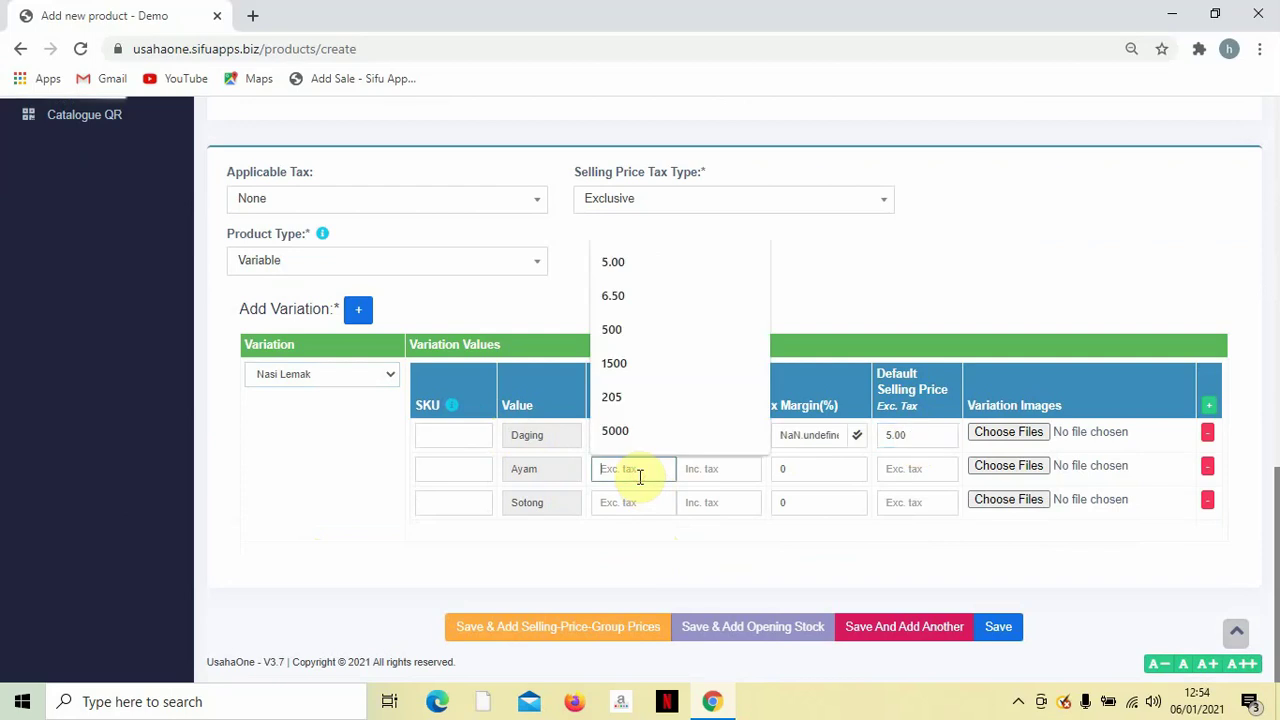
pyautogui.write('0')
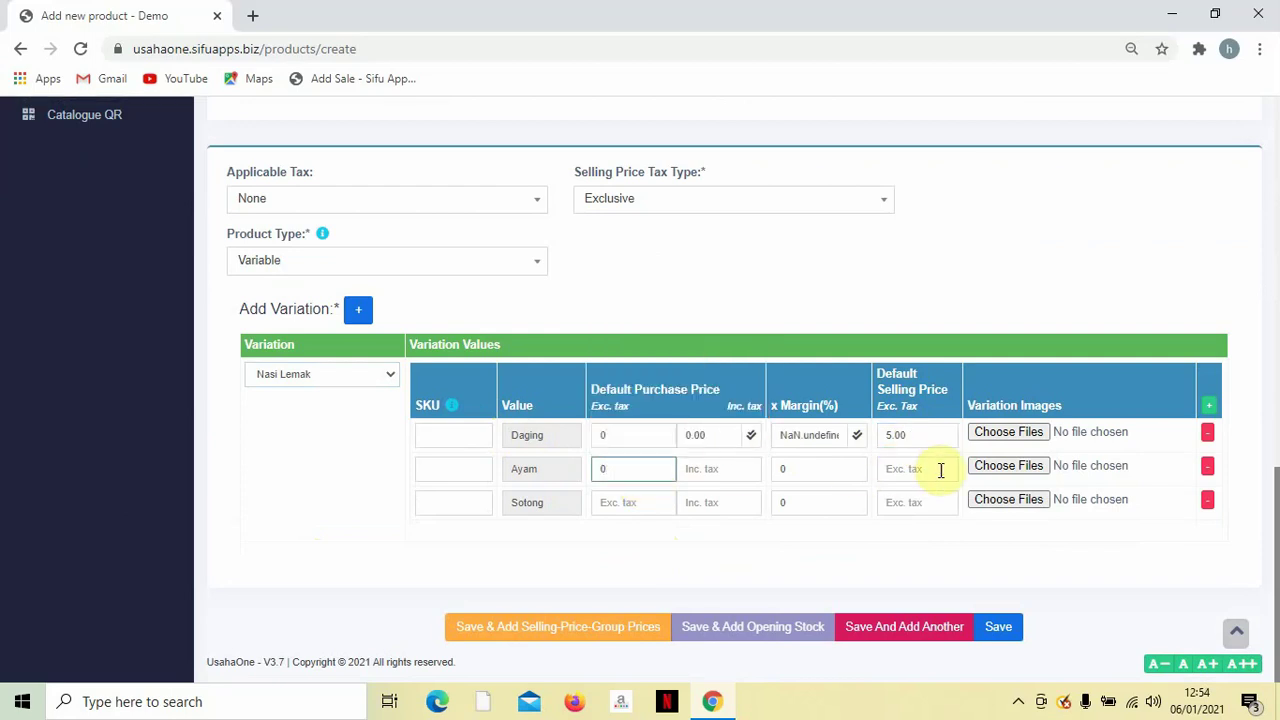
pyautogui.click(939, 469)
pyautogui.write('6')
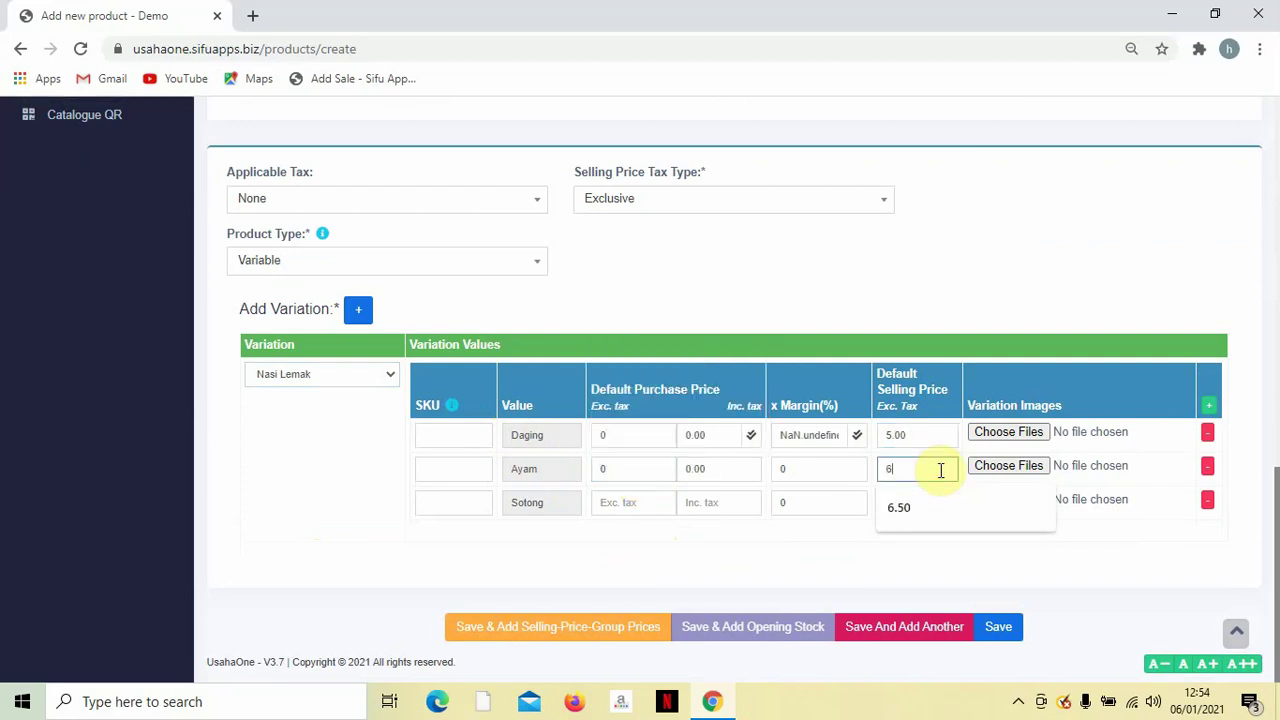
pyautogui.write('.50')
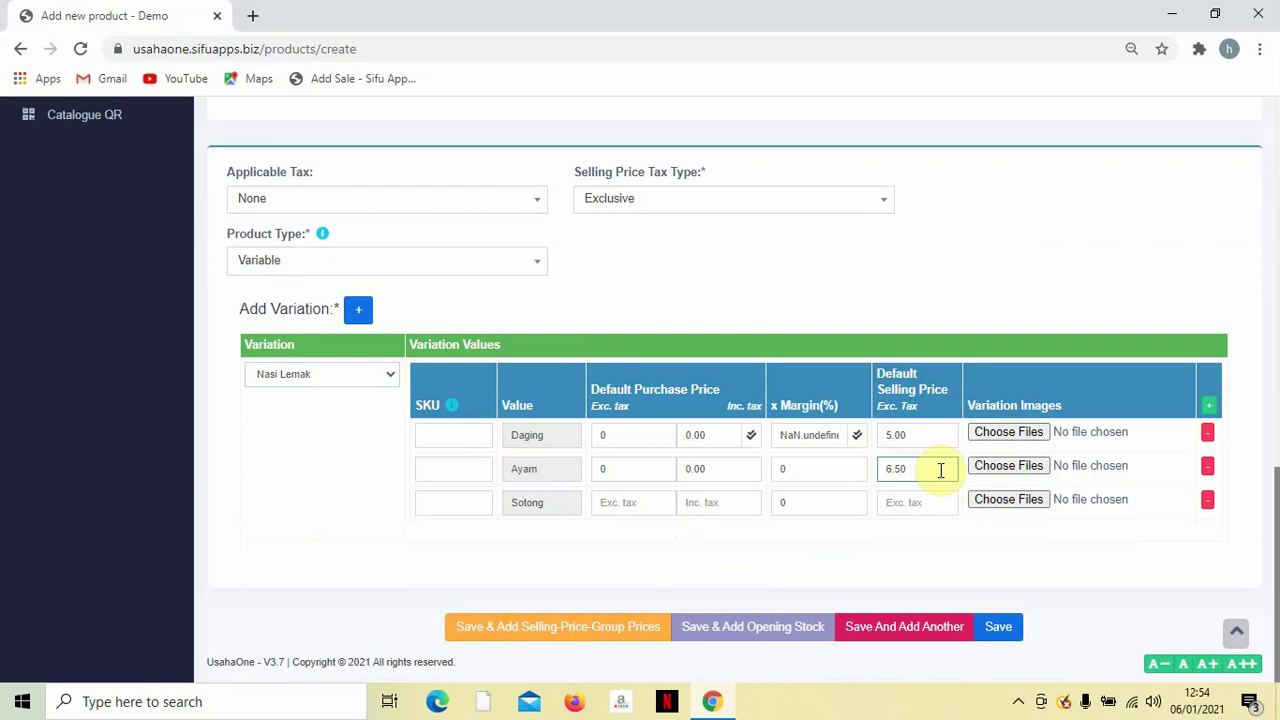
pyautogui.click(645, 506)
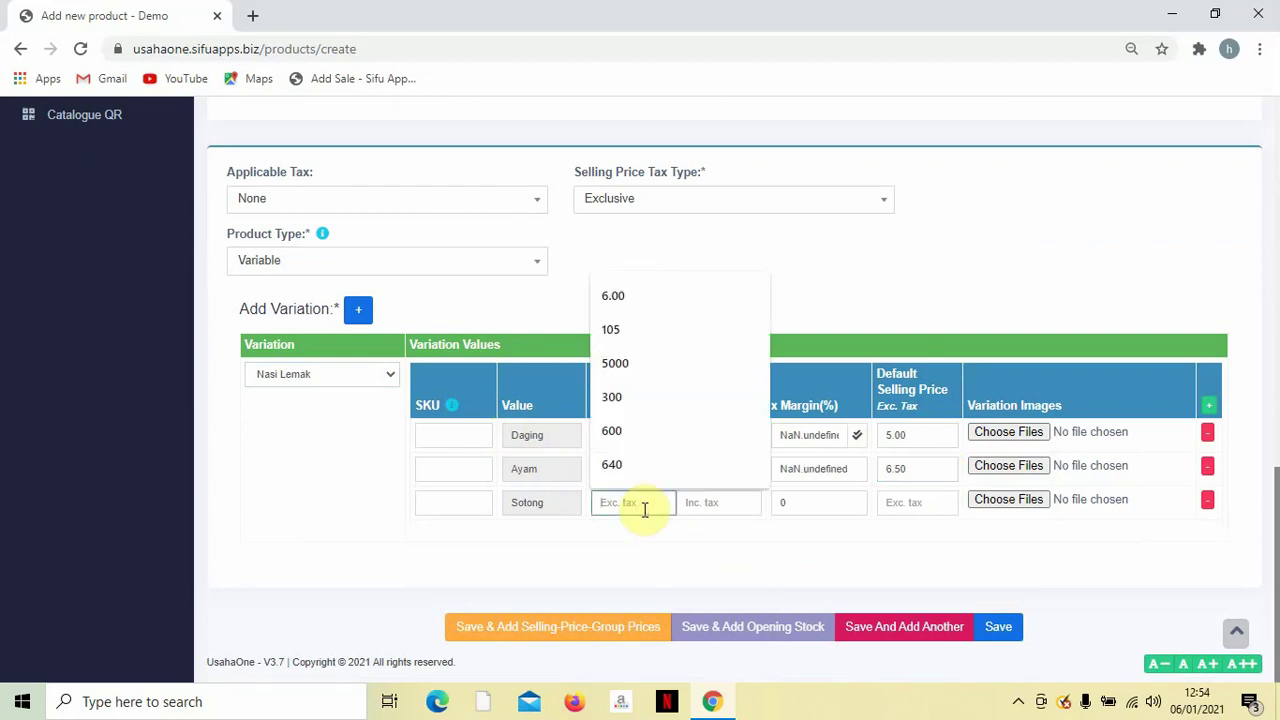
pyautogui.write('0')
pyautogui.click(930, 504)
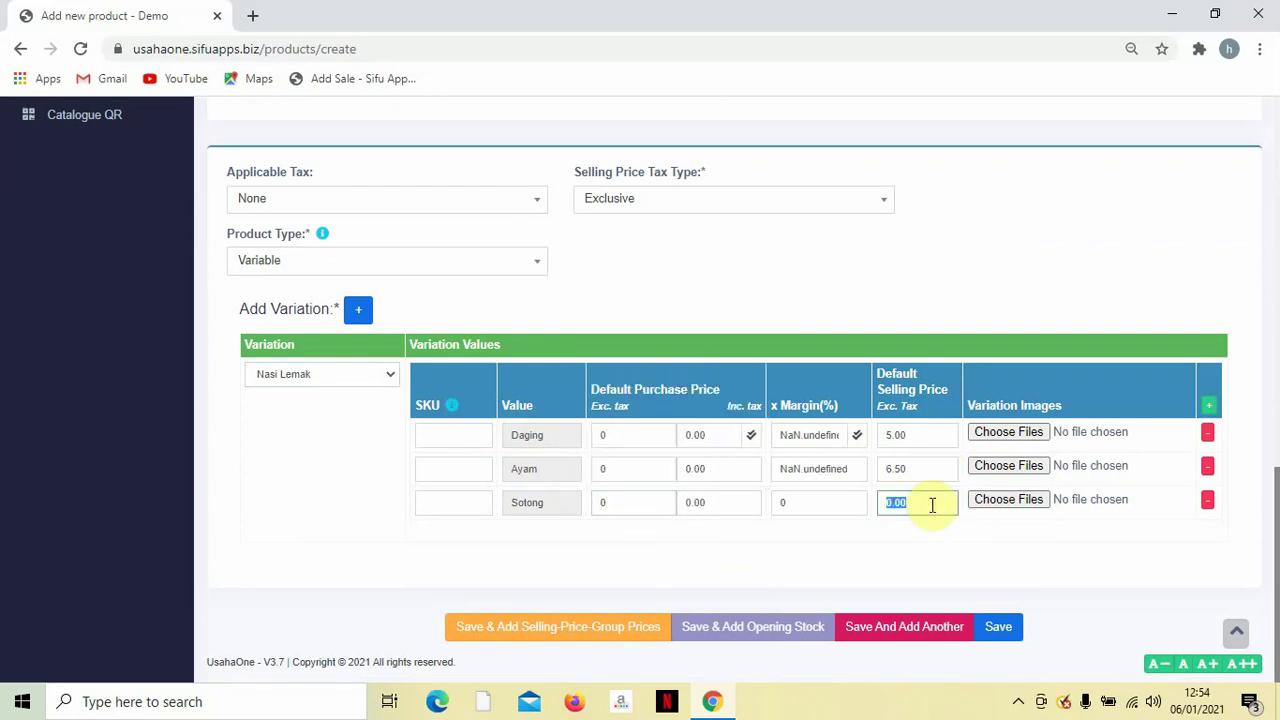
pyautogui.write('7.50')
pyautogui.click(950, 545)
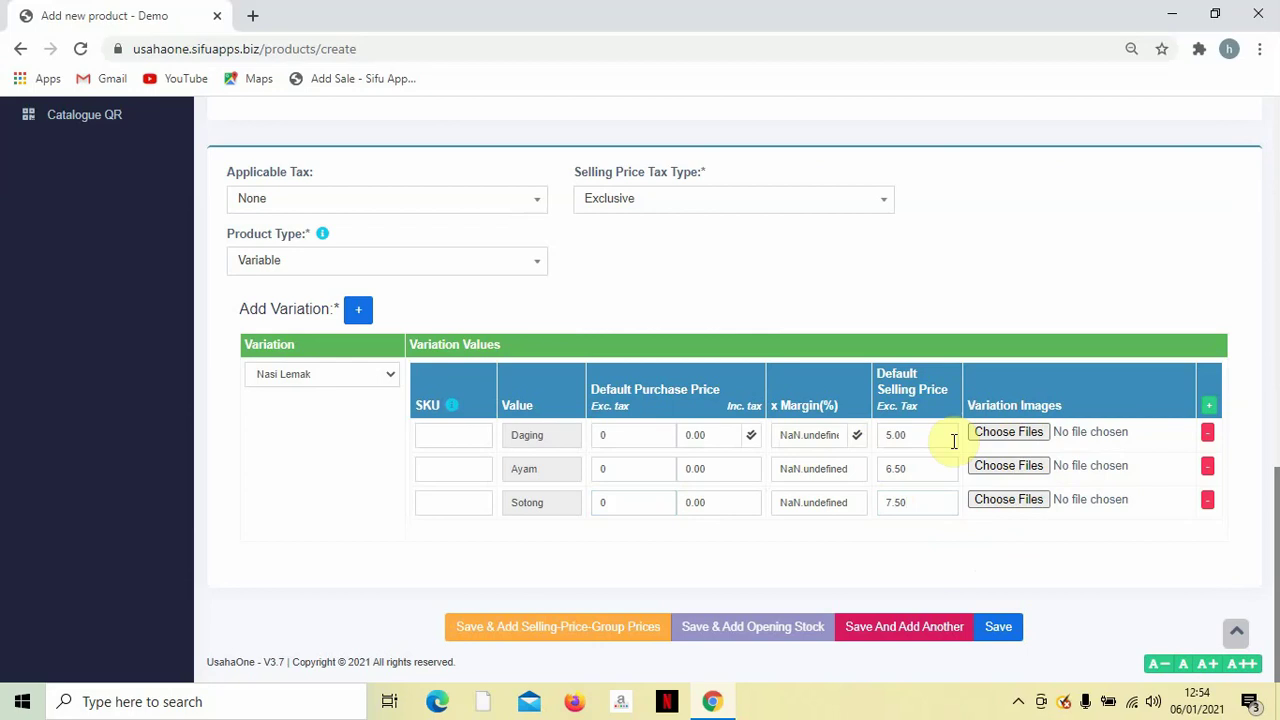
pyautogui.click(998, 627)
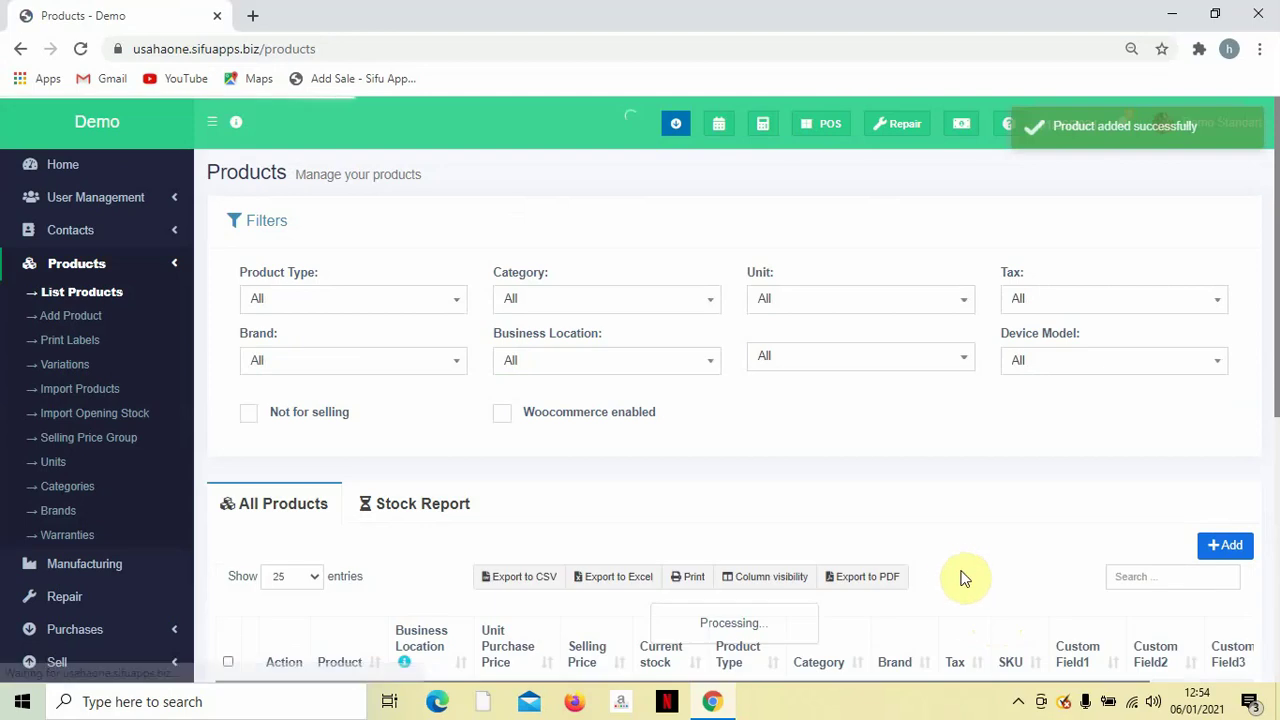
# Scroll the Products list to check the product-added confirmation.
pyautogui.scroll(-2, 160, 522)
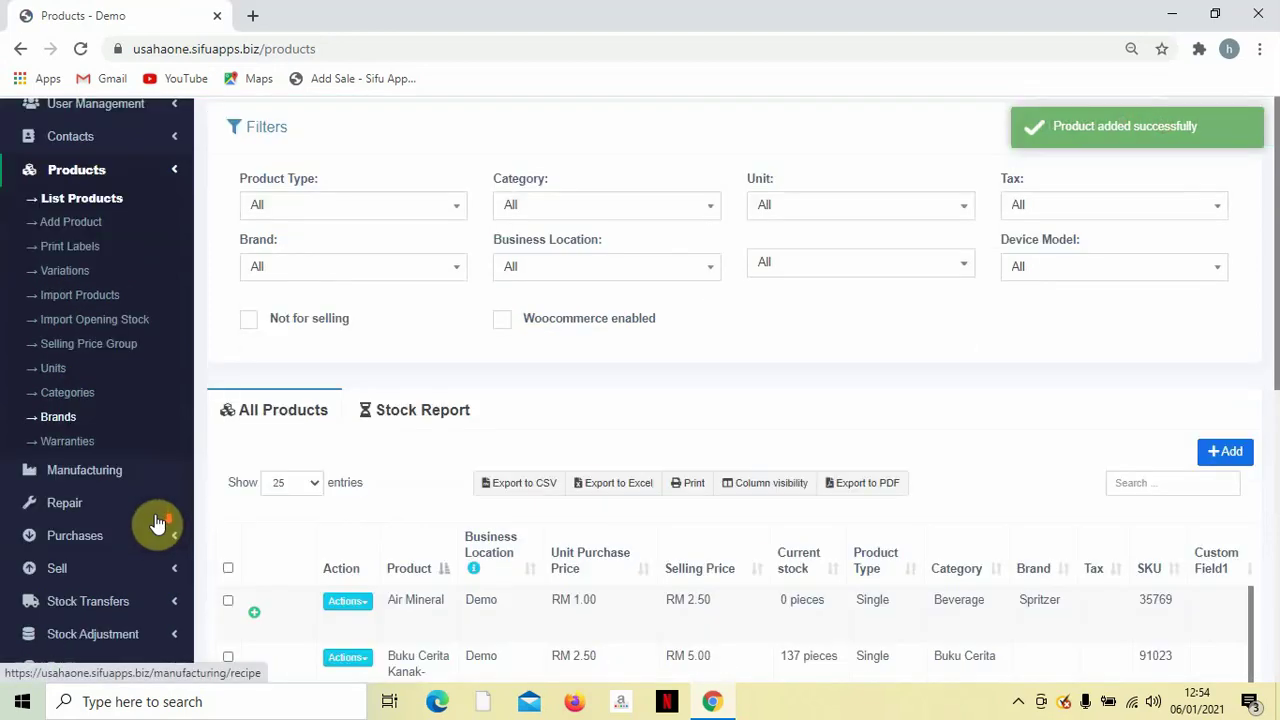
pyautogui.scroll(2, 91, 275)
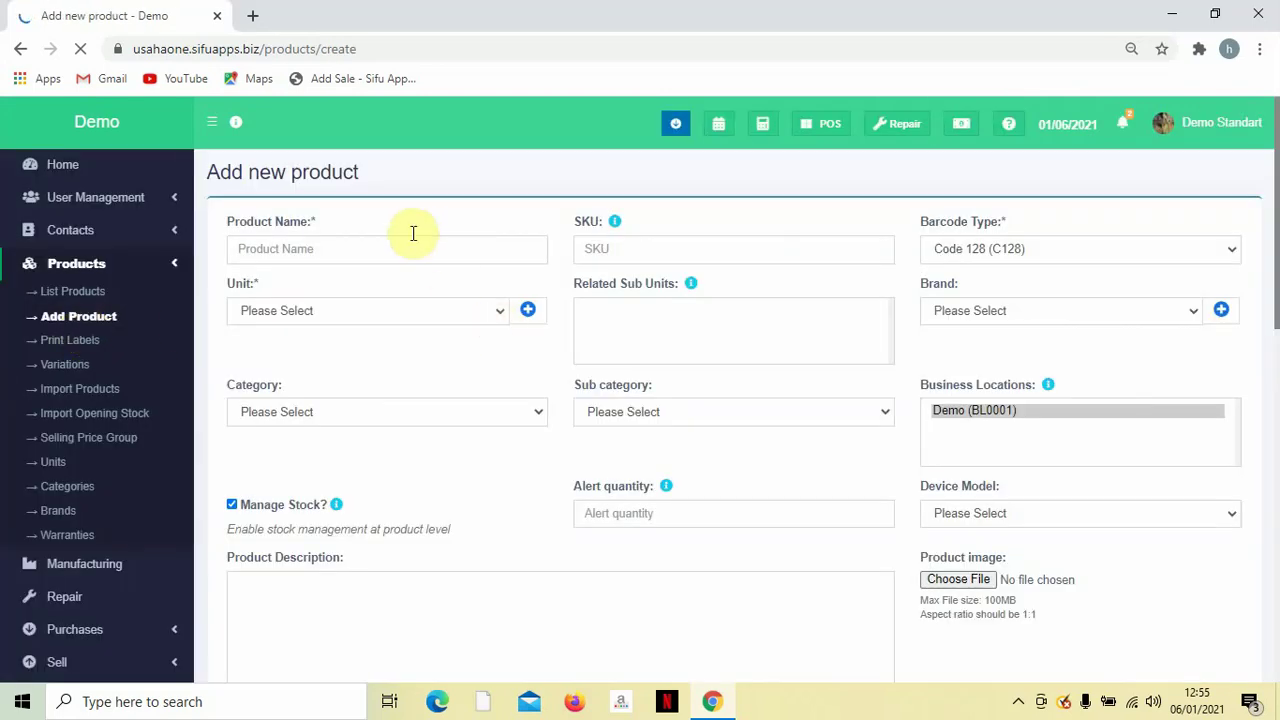
# Start typing 'AiR' as a product name, then leave the unsaved form for the Variations page.
pyautogui.click(408, 256)
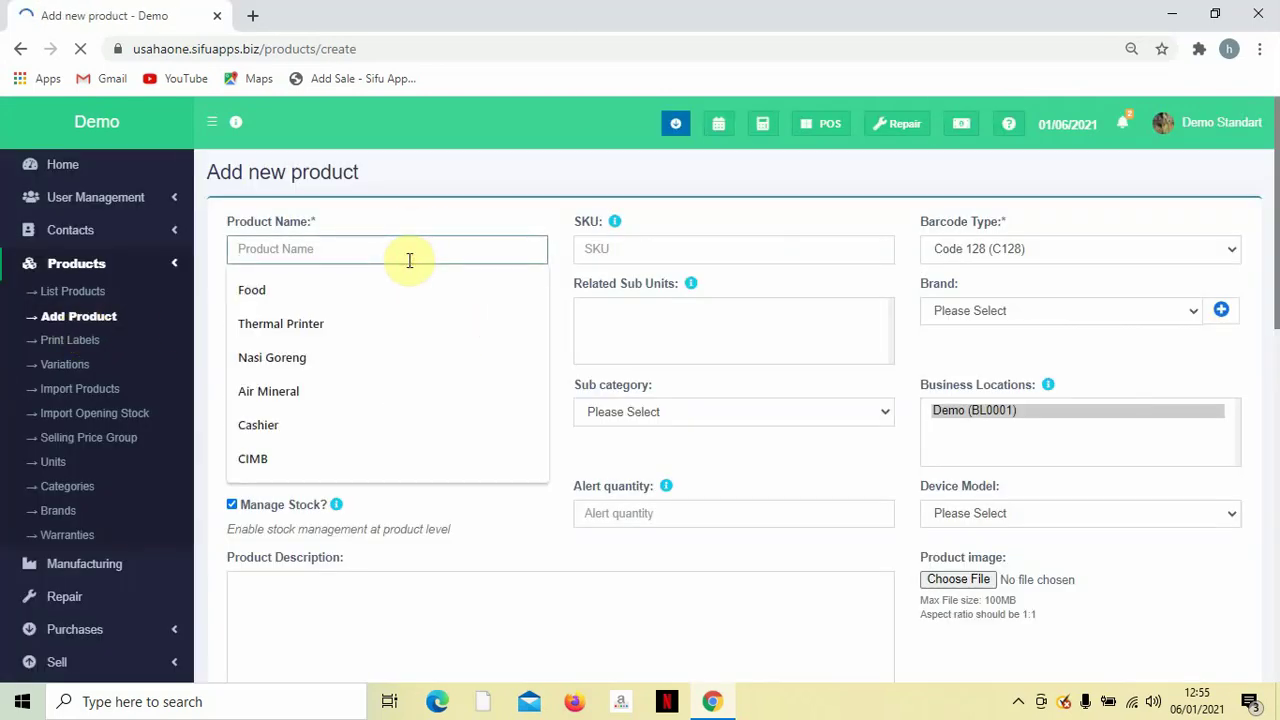
pyautogui.press('capslock')
pyautogui.write('AiR')
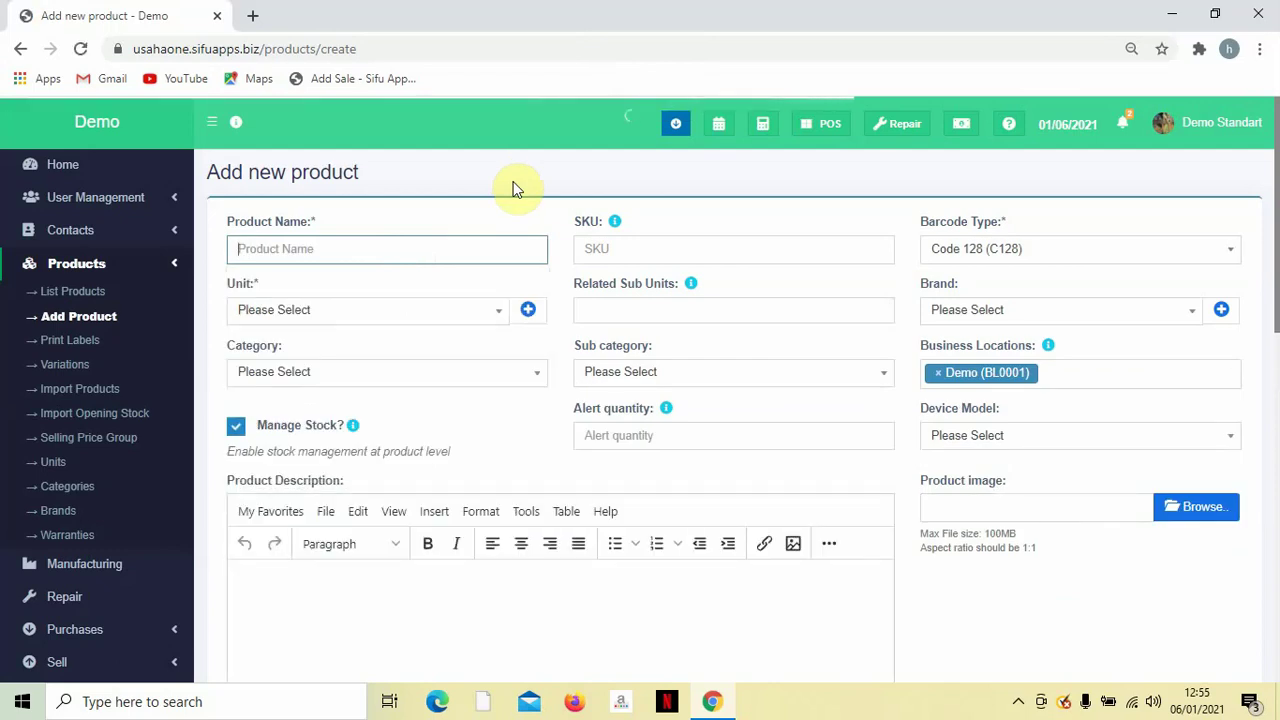
pyautogui.click(60, 372)
pyautogui.click(730, 157)
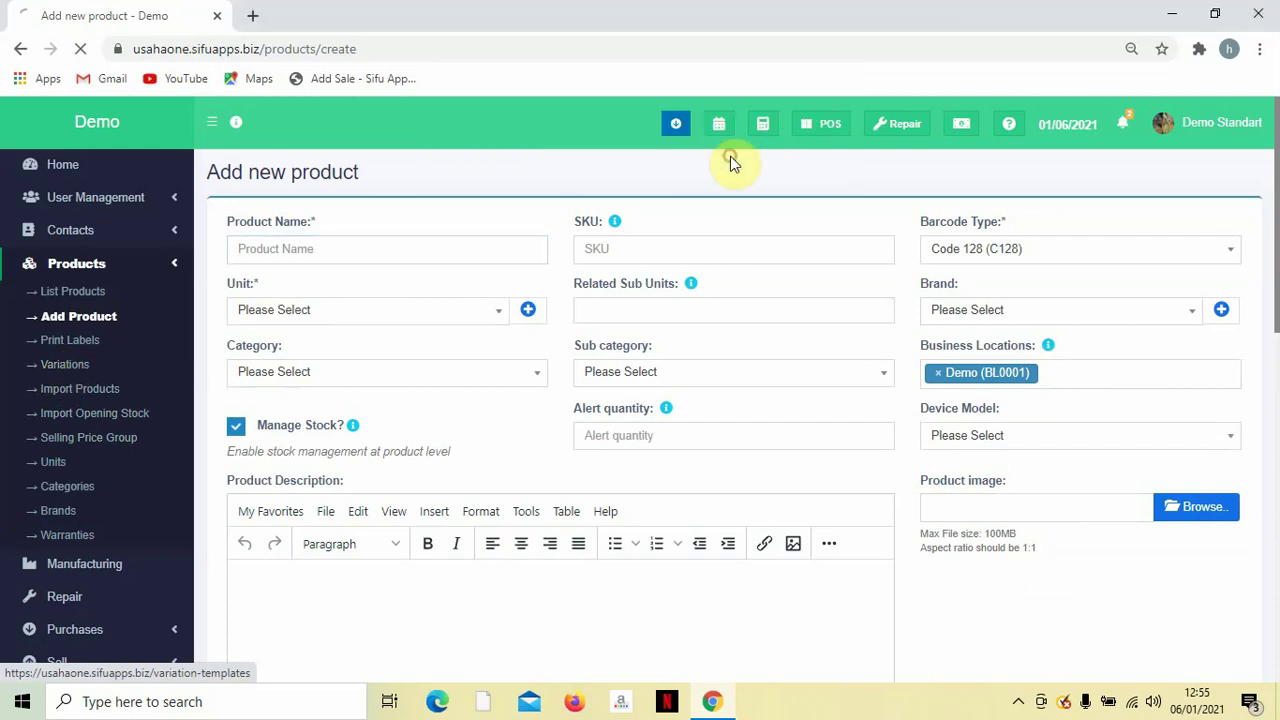
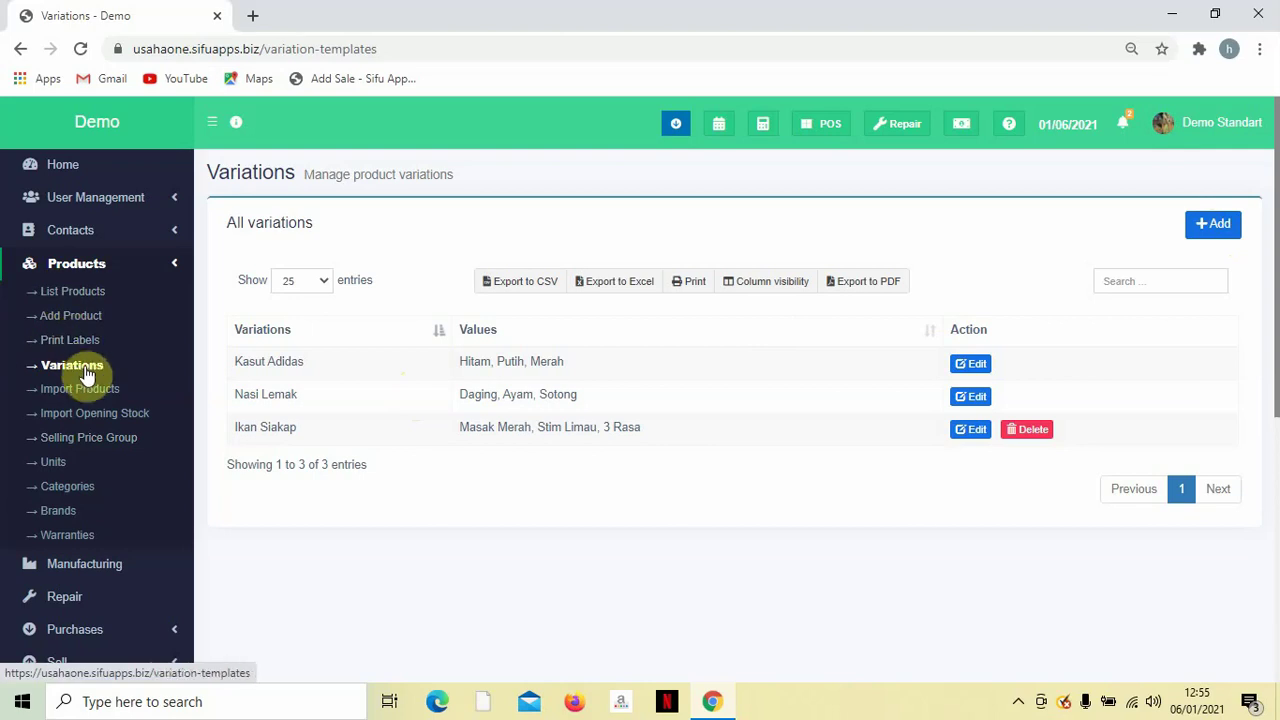
# Leave the Variations list and go to the Print Labels page under Products.
pyautogui.scroll(-1, 135, 388)
pyautogui.scroll(1, 135, 388)
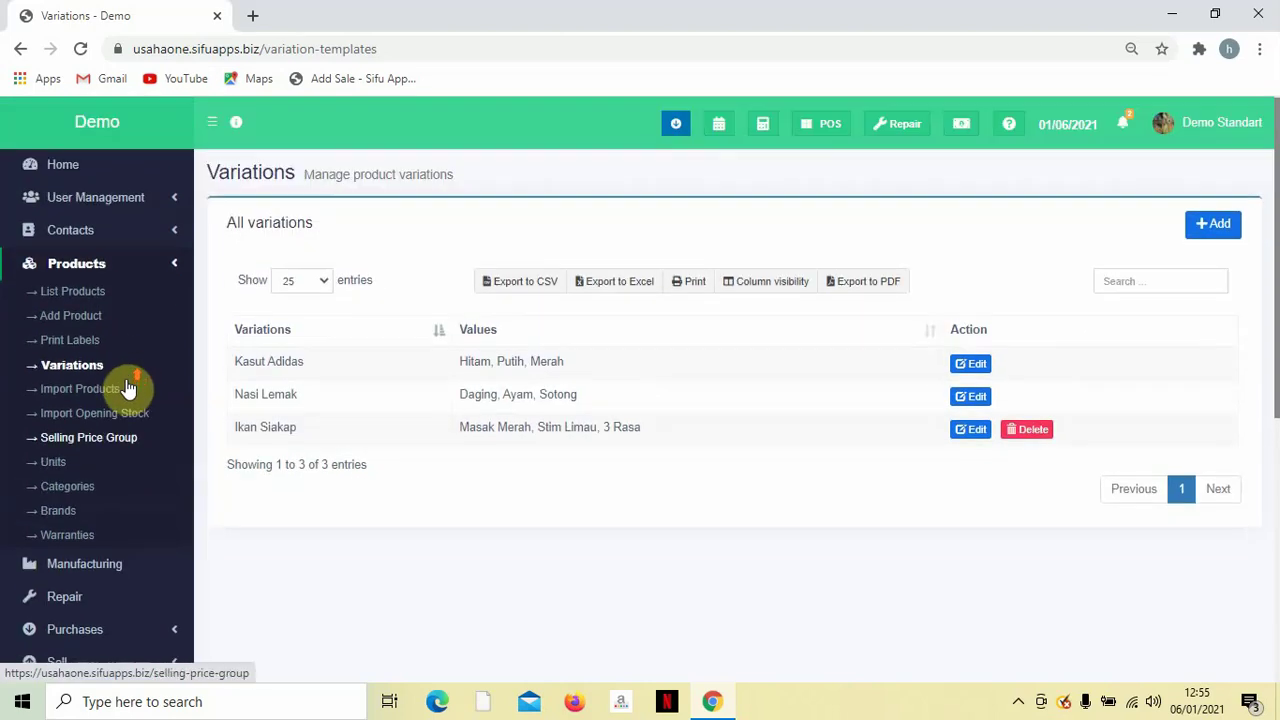
pyautogui.click(73, 344)
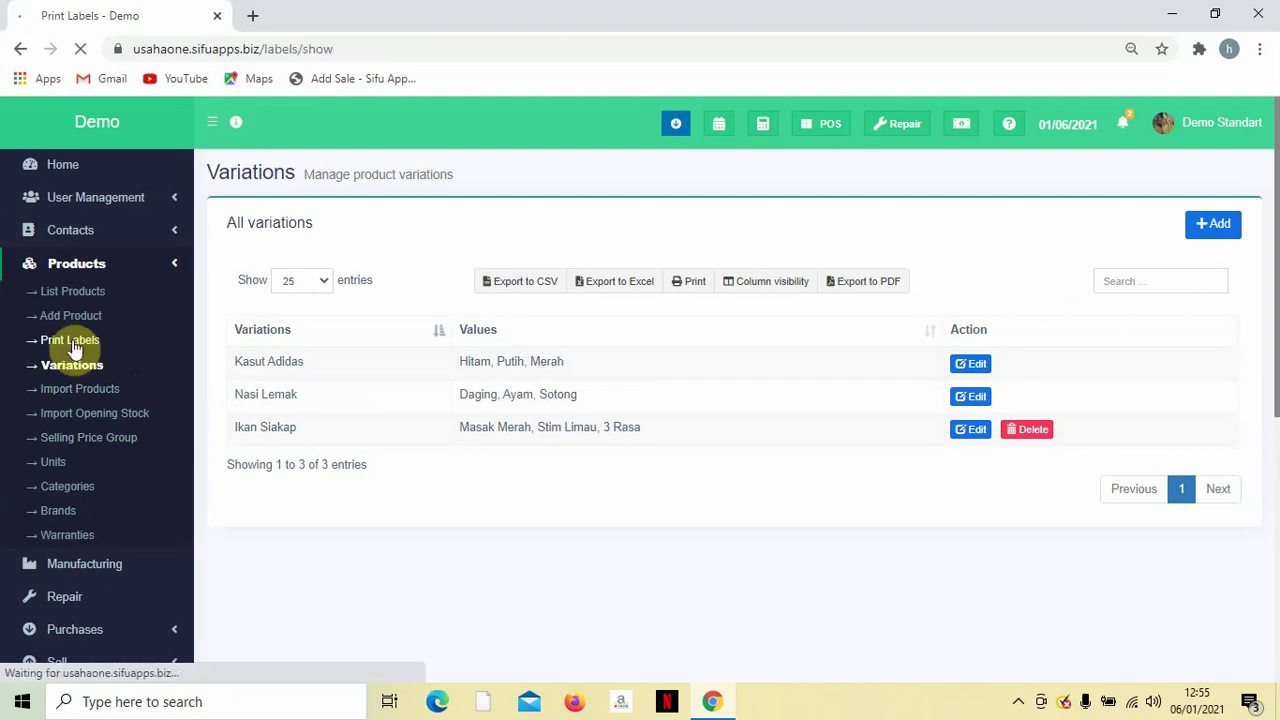
# Check the barcode sheet options, keep 20 labels per sheet, and go to Import Products.
pyautogui.scroll(-2, 385, 373)
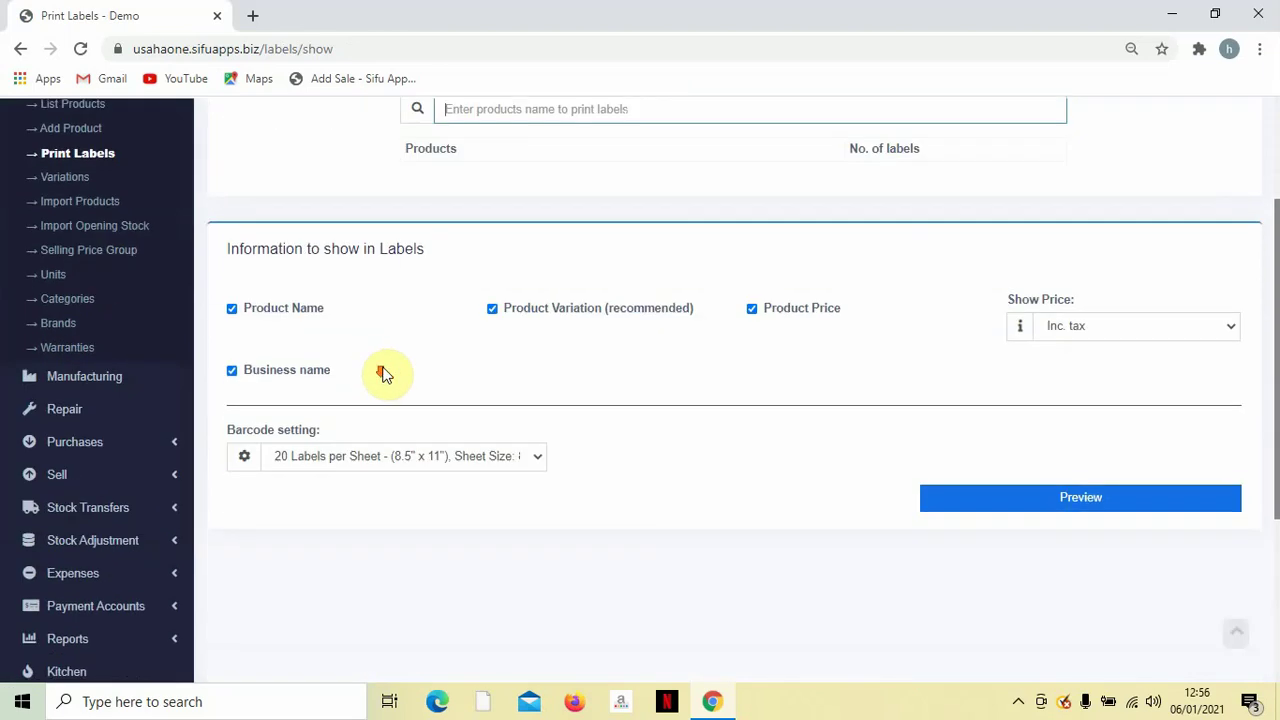
pyautogui.scroll(2, 449, 374)
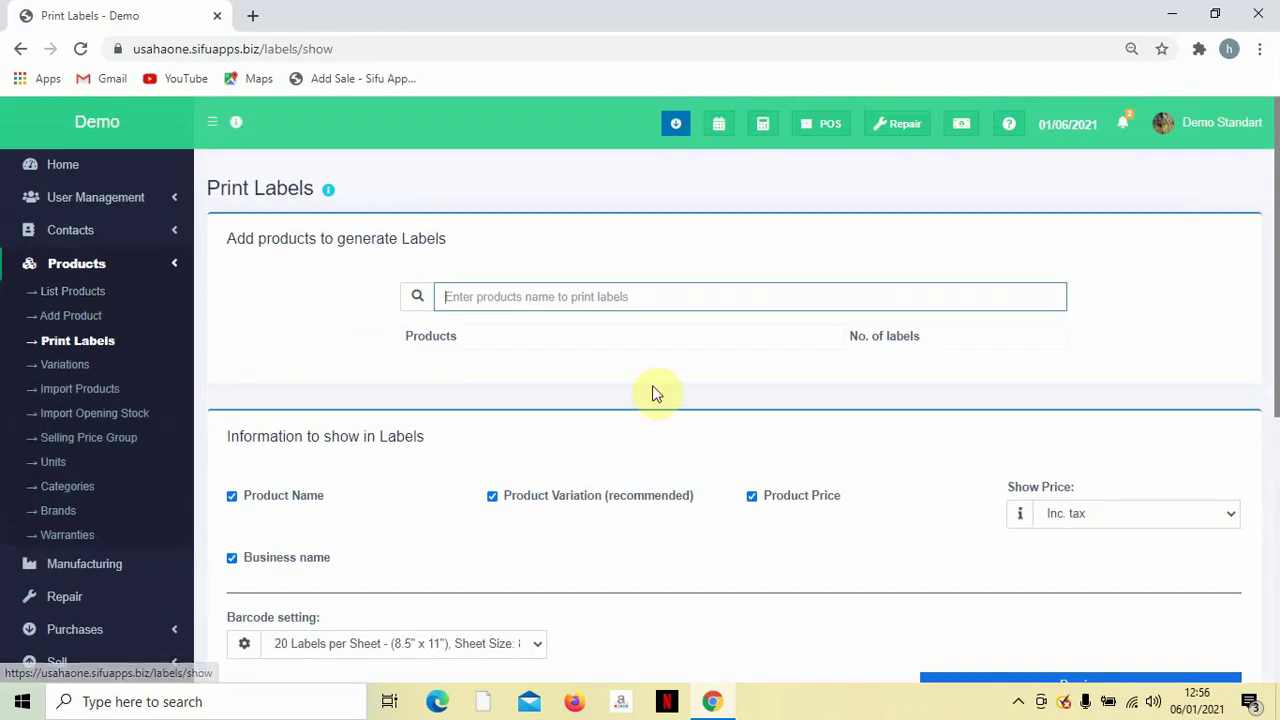
pyautogui.scroll(-1, 800, 450)
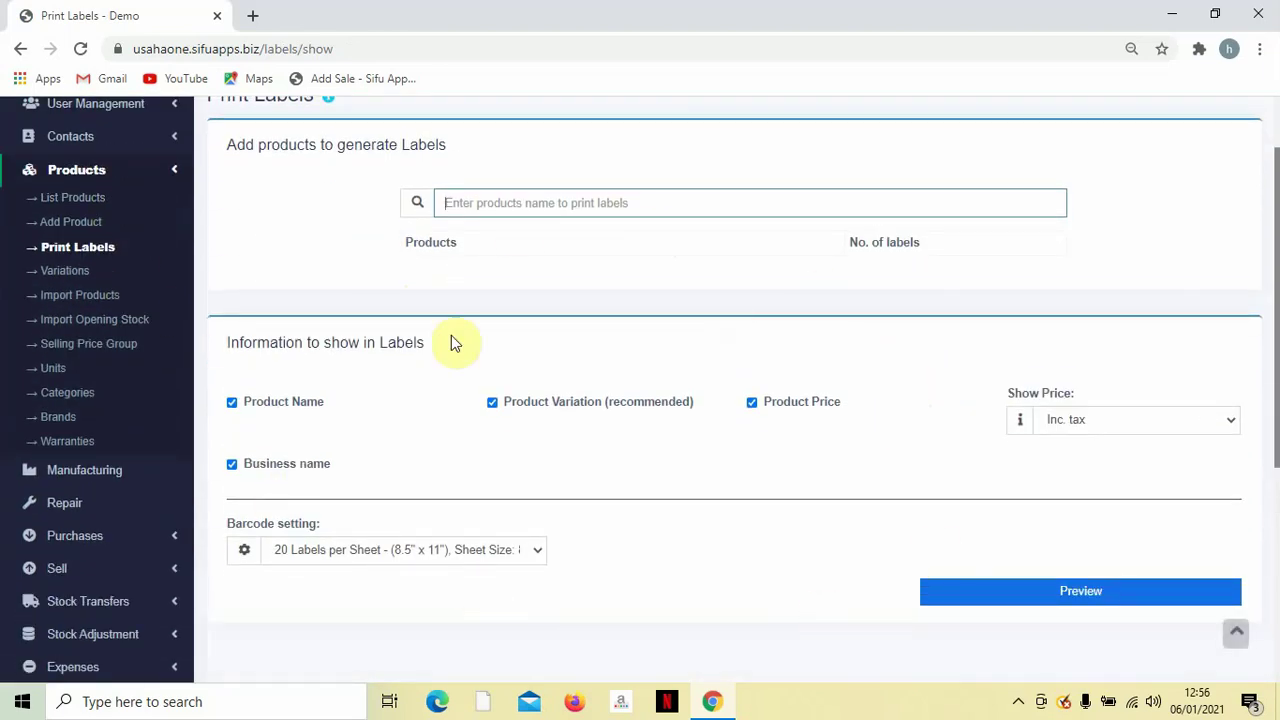
pyautogui.click(487, 550)
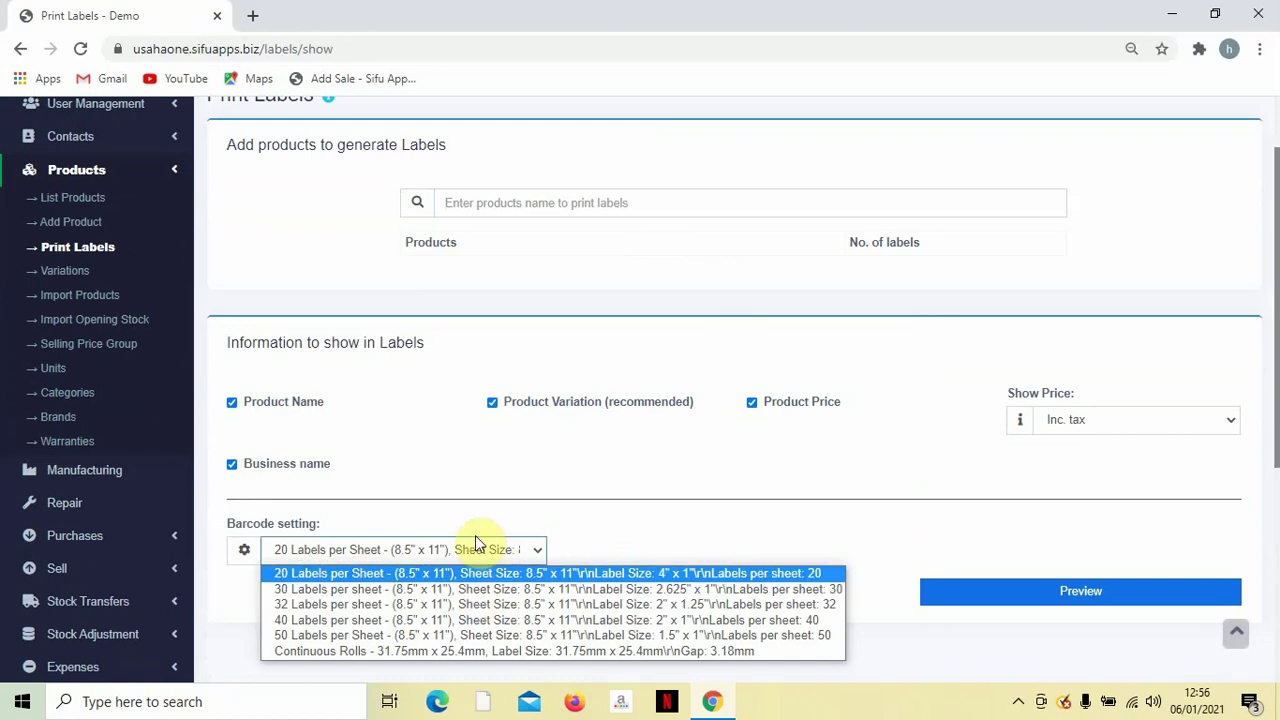
pyautogui.click(475, 540)
pyautogui.scroll(-1, 638, 433)
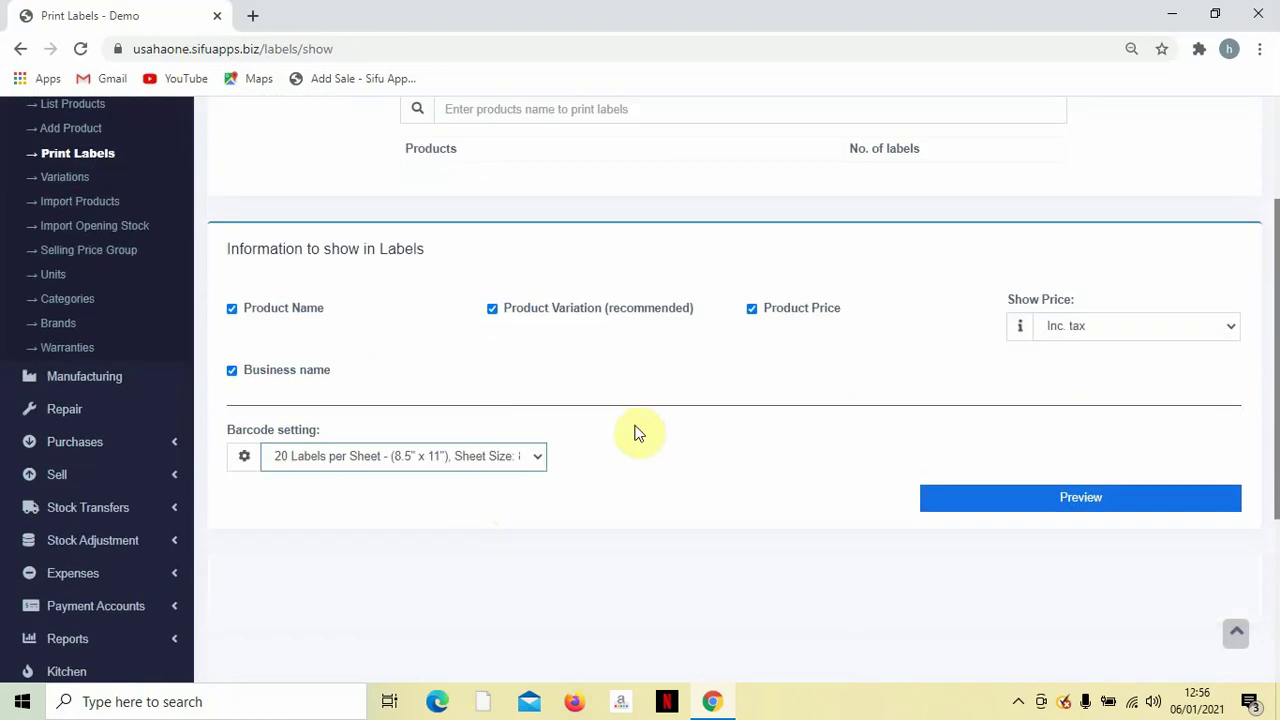
pyautogui.scroll(1, 560, 450)
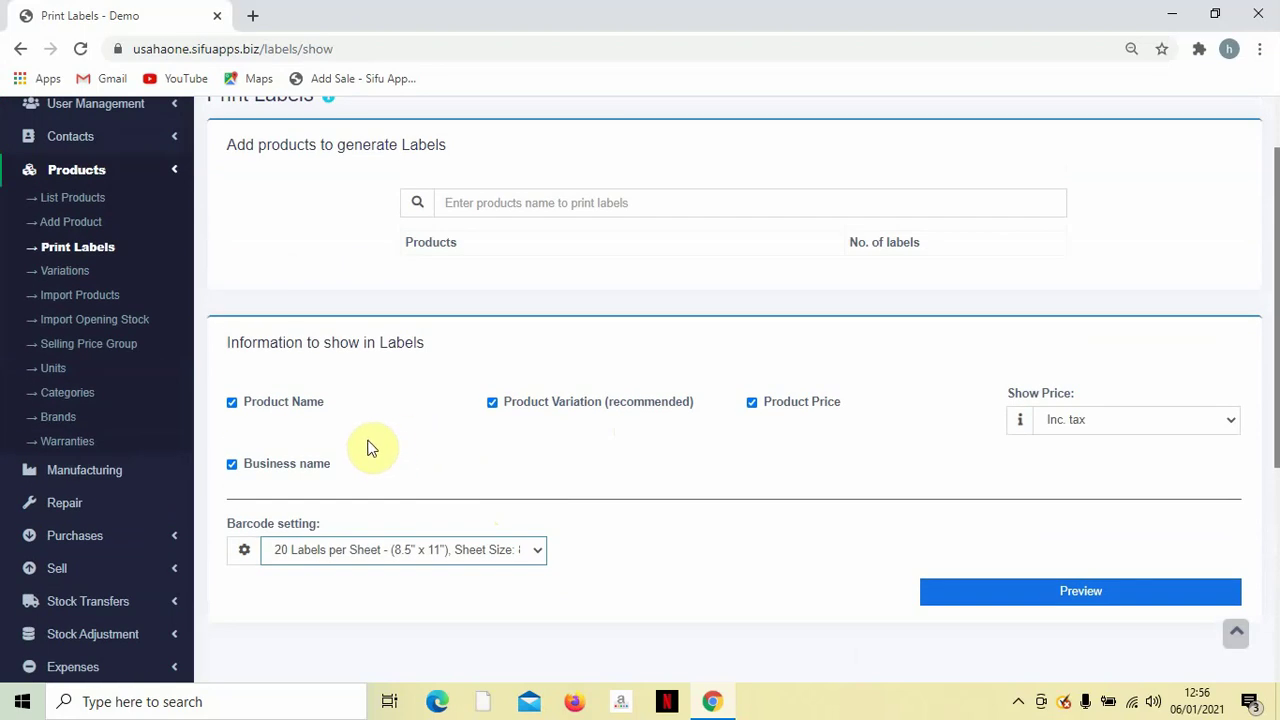
pyautogui.scroll(1, 368, 445)
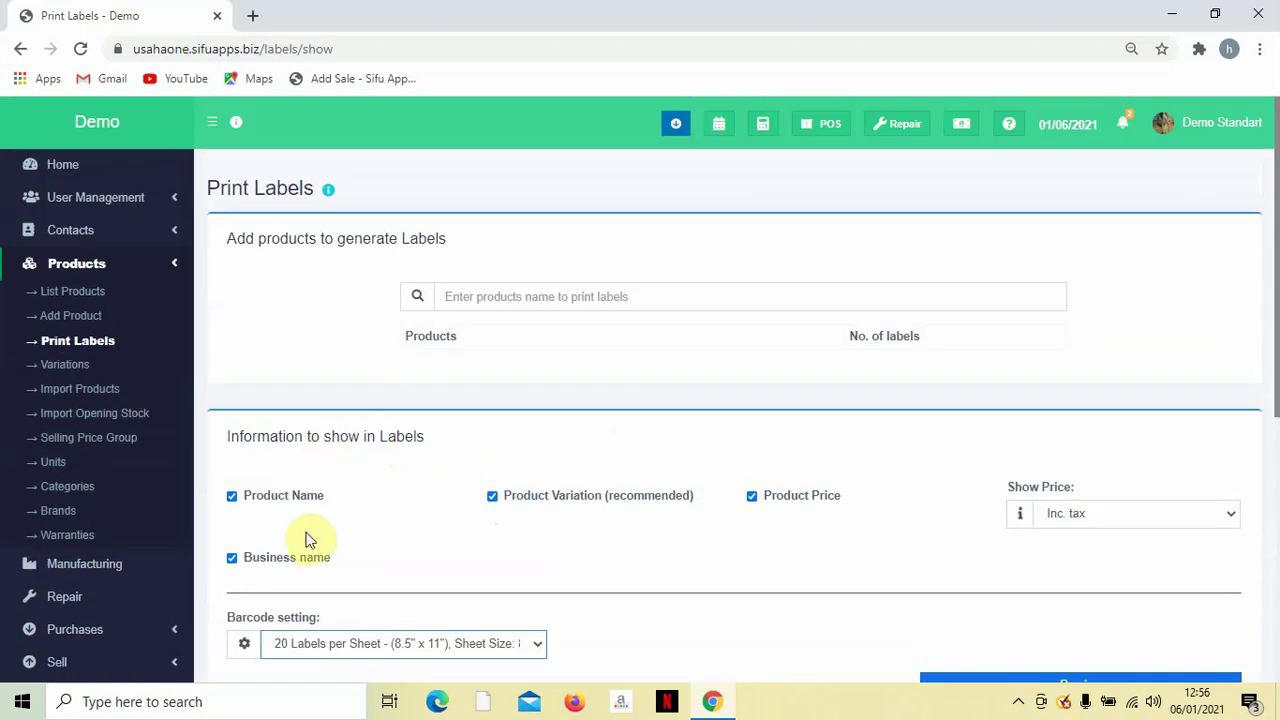
pyautogui.click(95, 391)
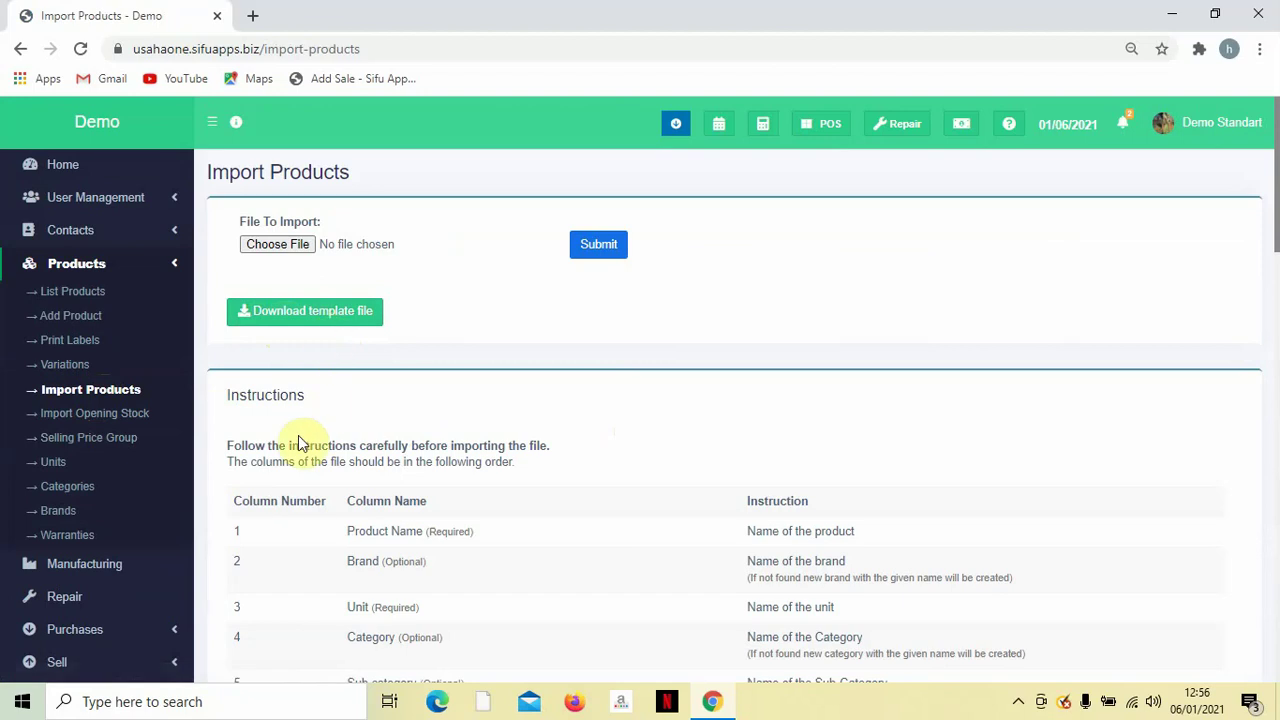
# Highlight the Instructions heading and read through the import column-order instructions.
pyautogui.moveTo(232, 395); pyautogui.dragTo(312, 396)
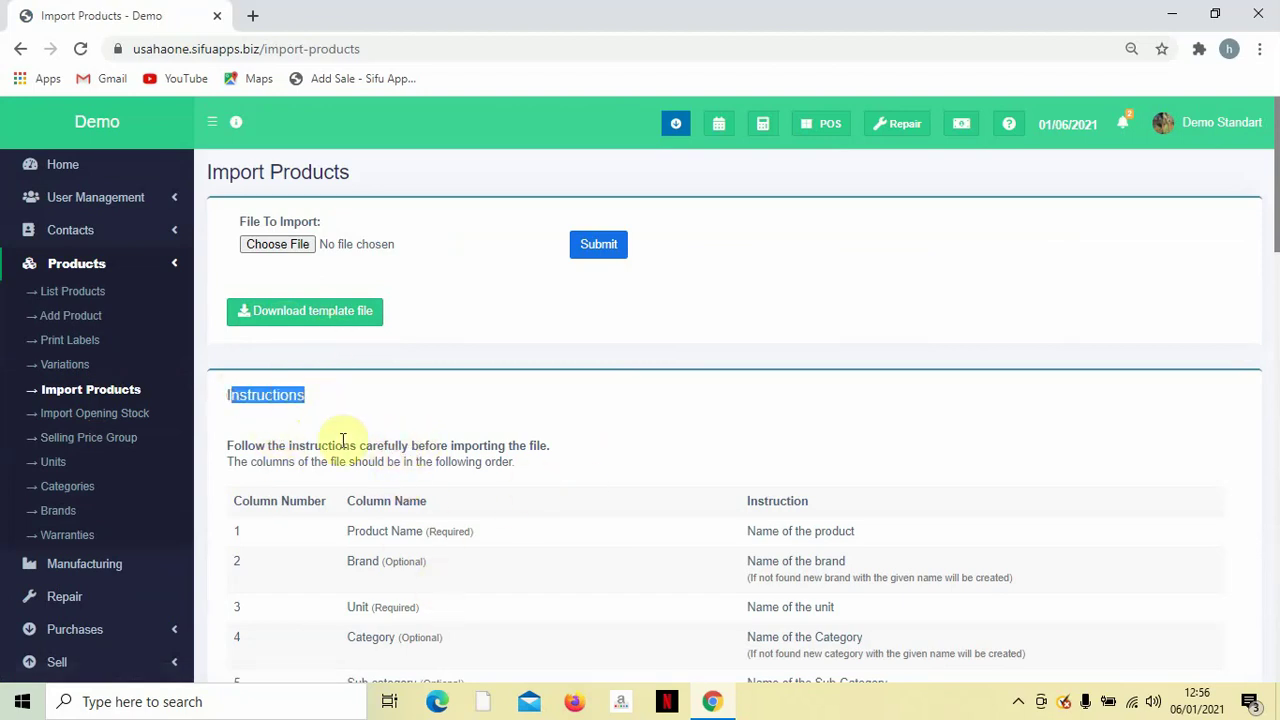
pyautogui.moveTo(230, 394); pyautogui.dragTo(323, 400)
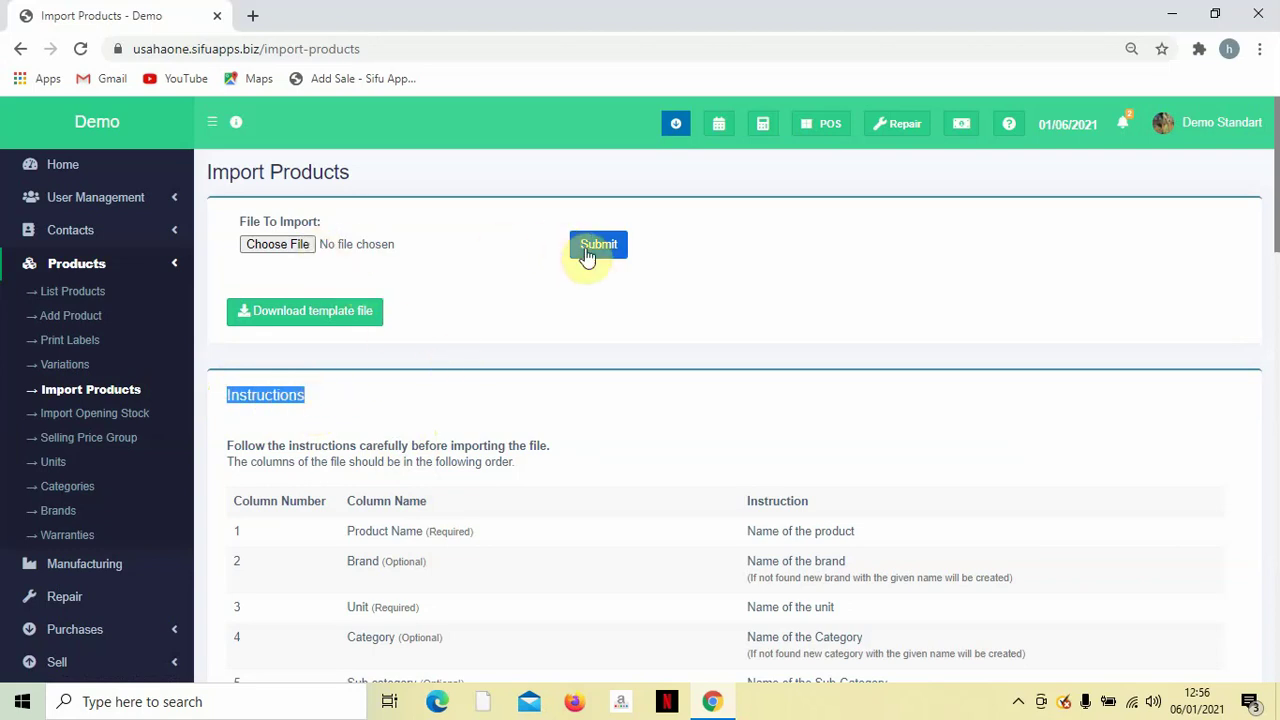
pyautogui.scroll(-1, 100, 365)
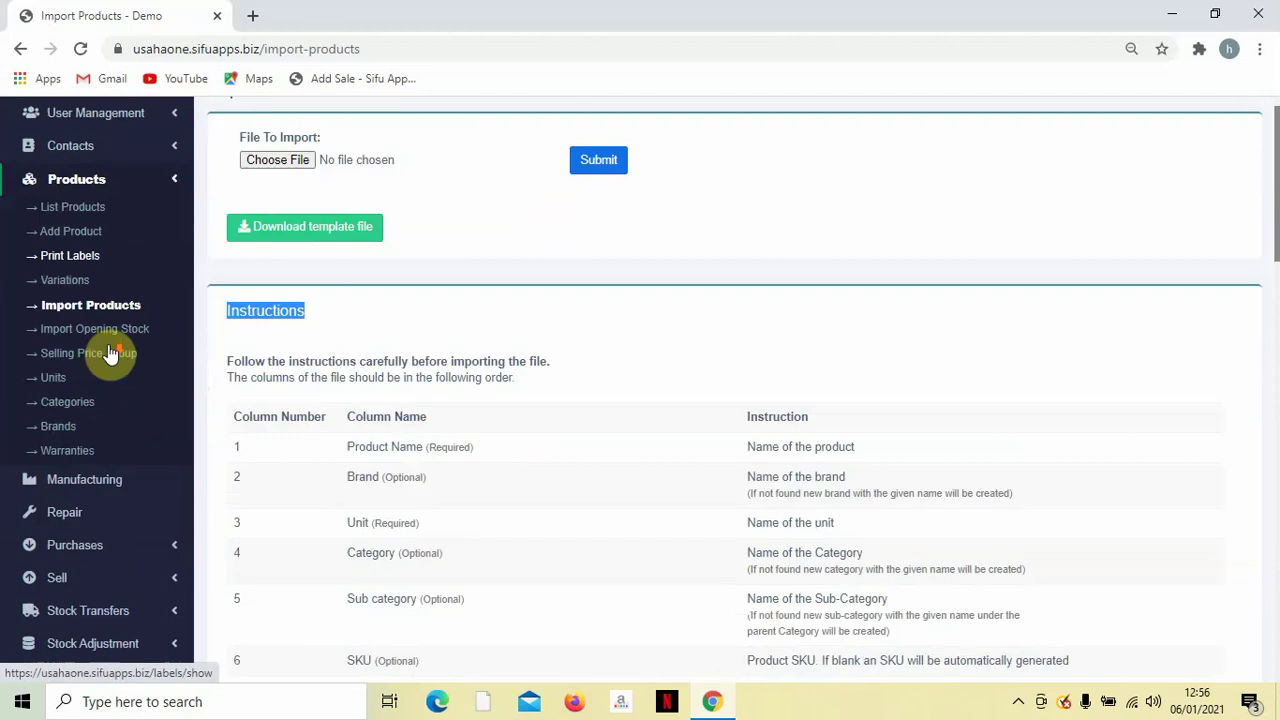
pyautogui.scroll(-1, 80, 412)
pyautogui.scroll(2, 84, 411)
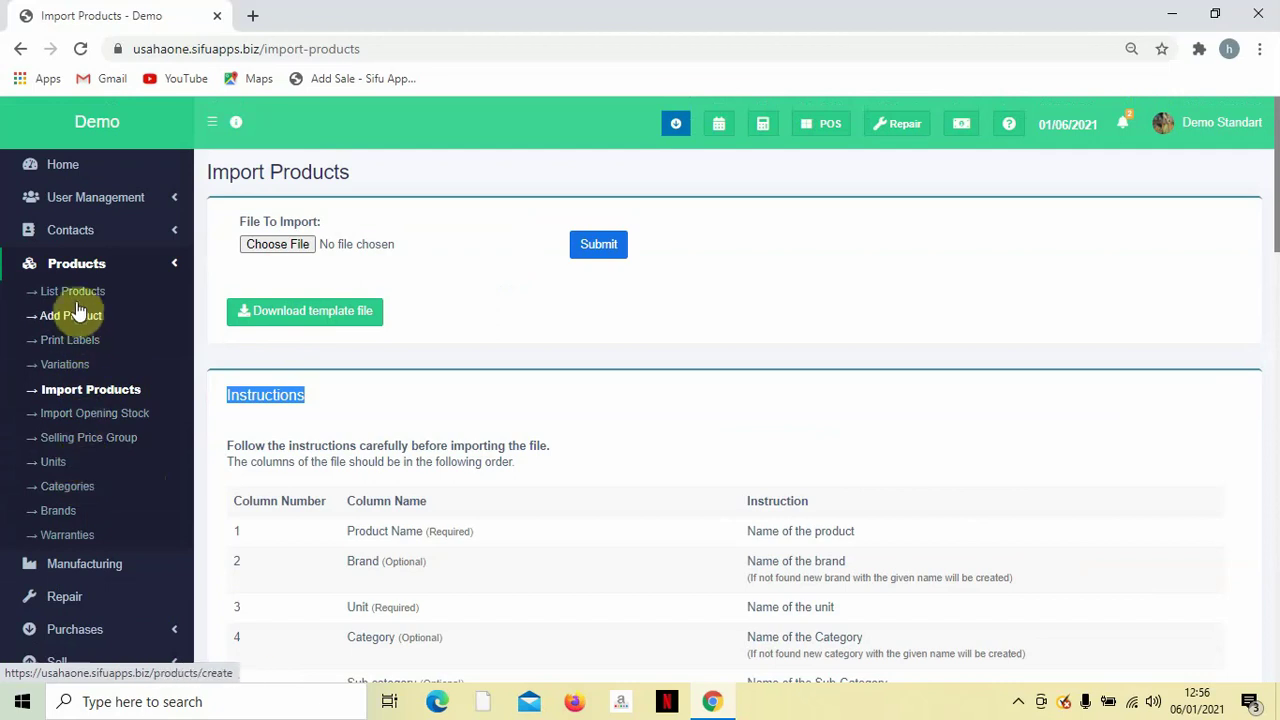
# In the full product list, choose Add or edit opening stock for Air Mineral.
pyautogui.click(77, 303)
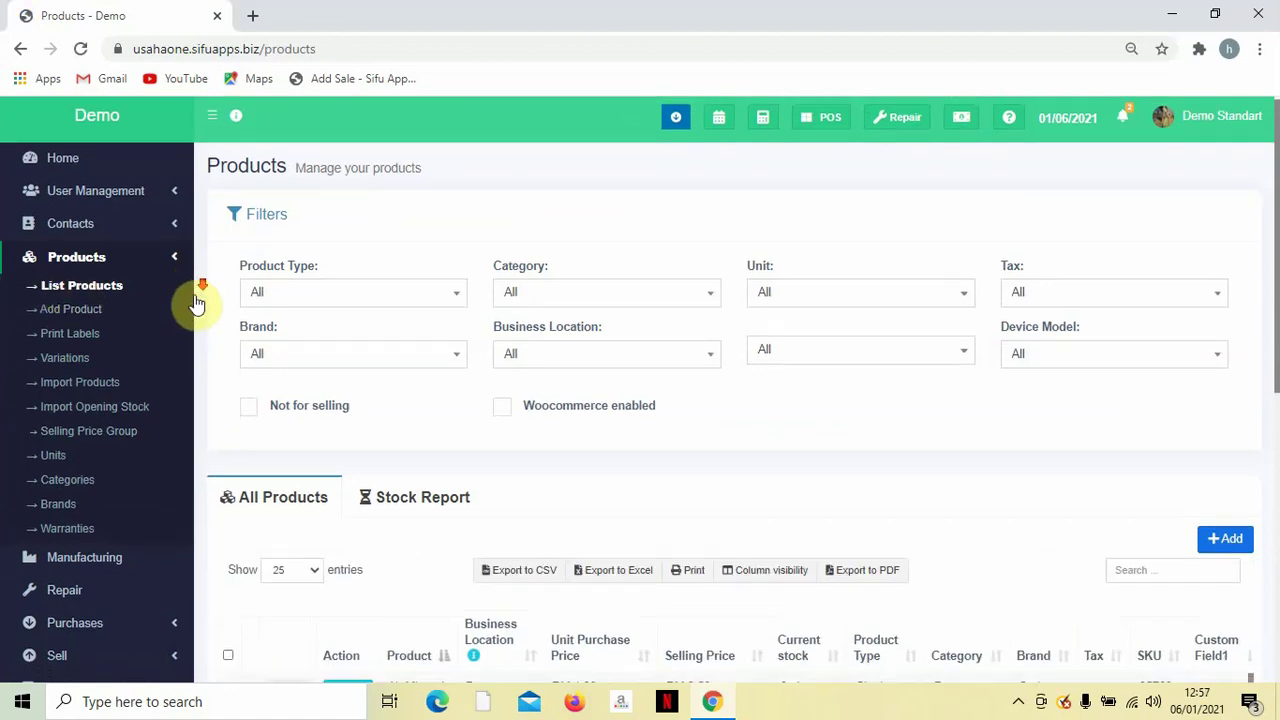
pyautogui.scroll(-4, 194, 306)
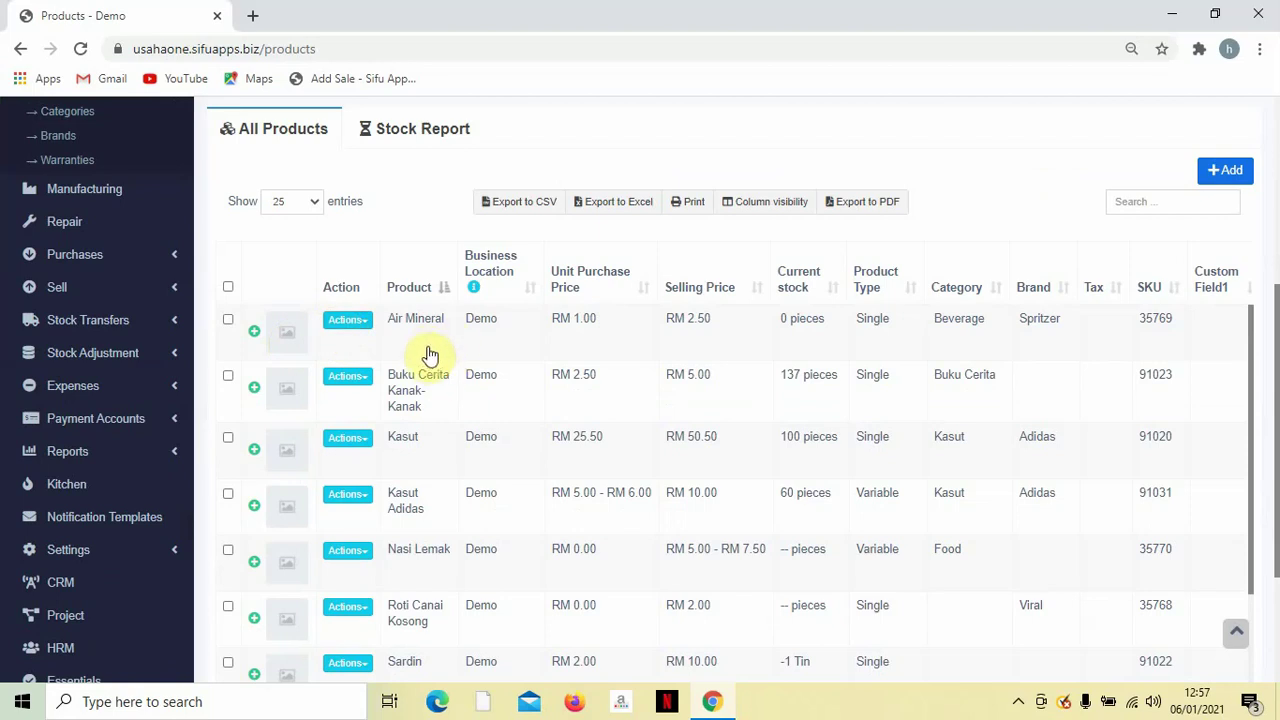
pyautogui.scroll(-2, 426, 356)
pyautogui.scroll(2, 426, 356)
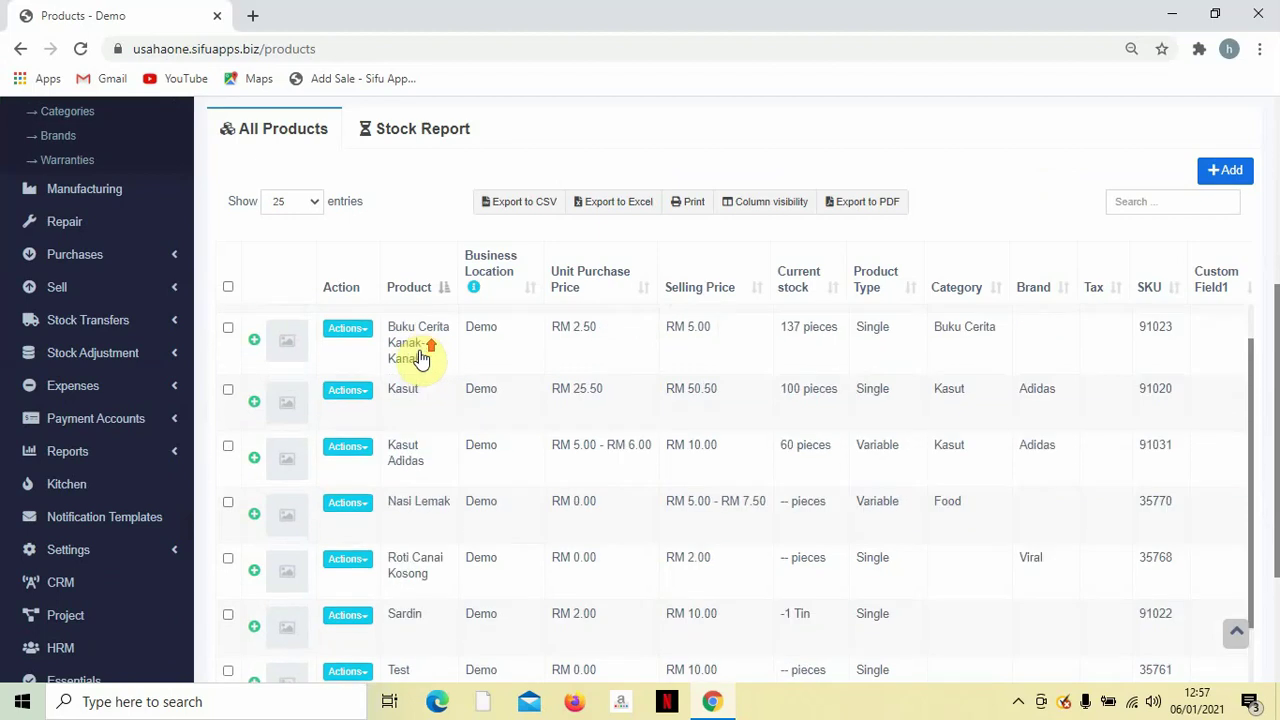
pyautogui.click(347, 320)
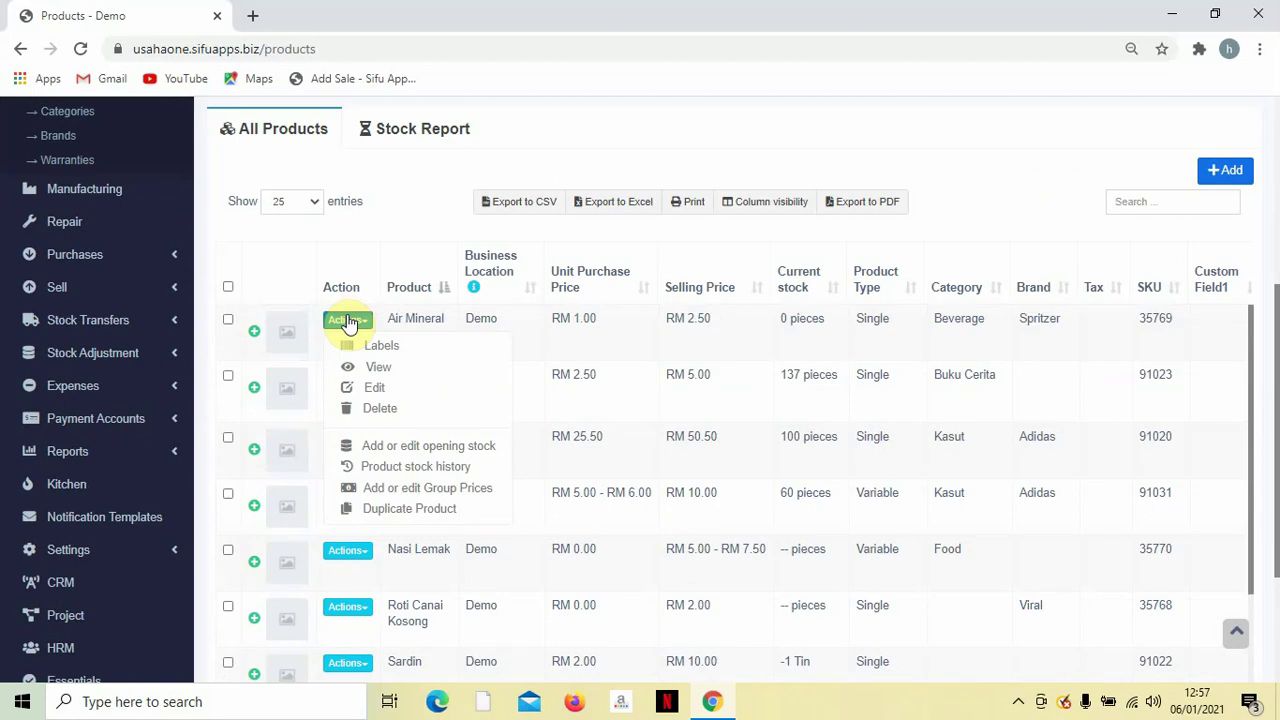
pyautogui.click(390, 446)
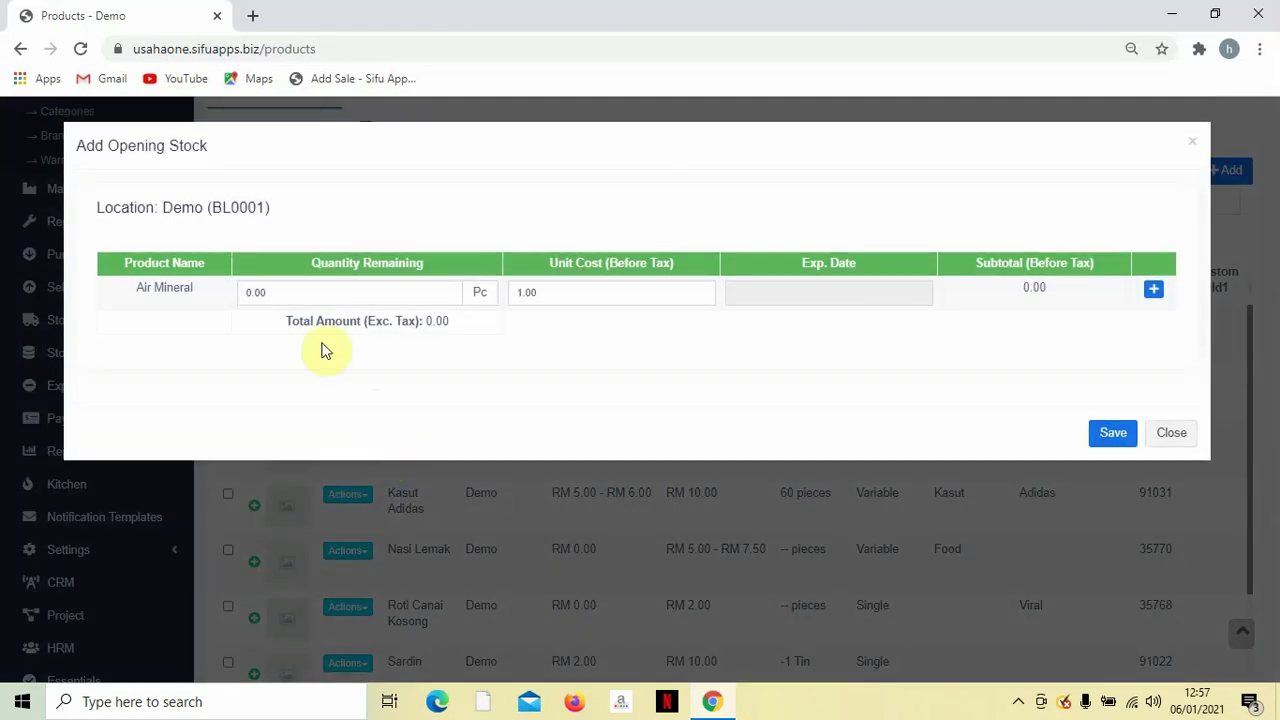
# Enter an opening stock quantity of 50 for Air Mineral, leave expiry empty, and save.
pyautogui.click(329, 300)
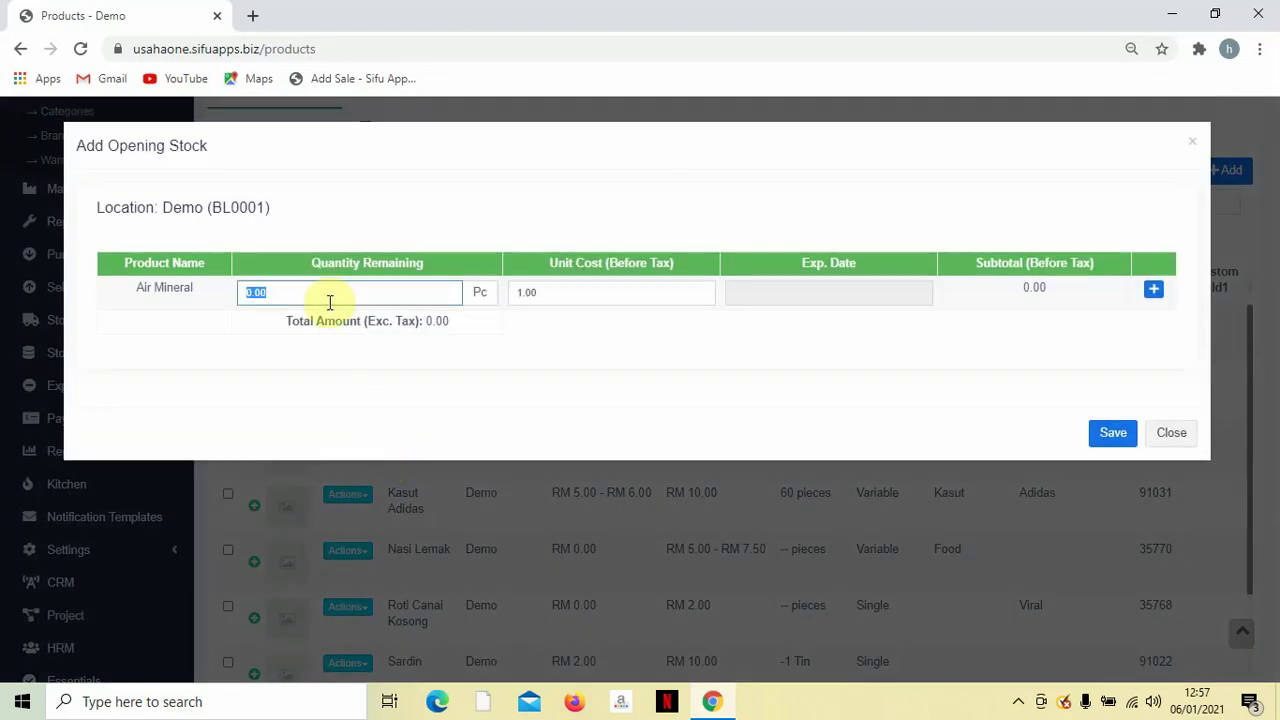
pyautogui.write('50')
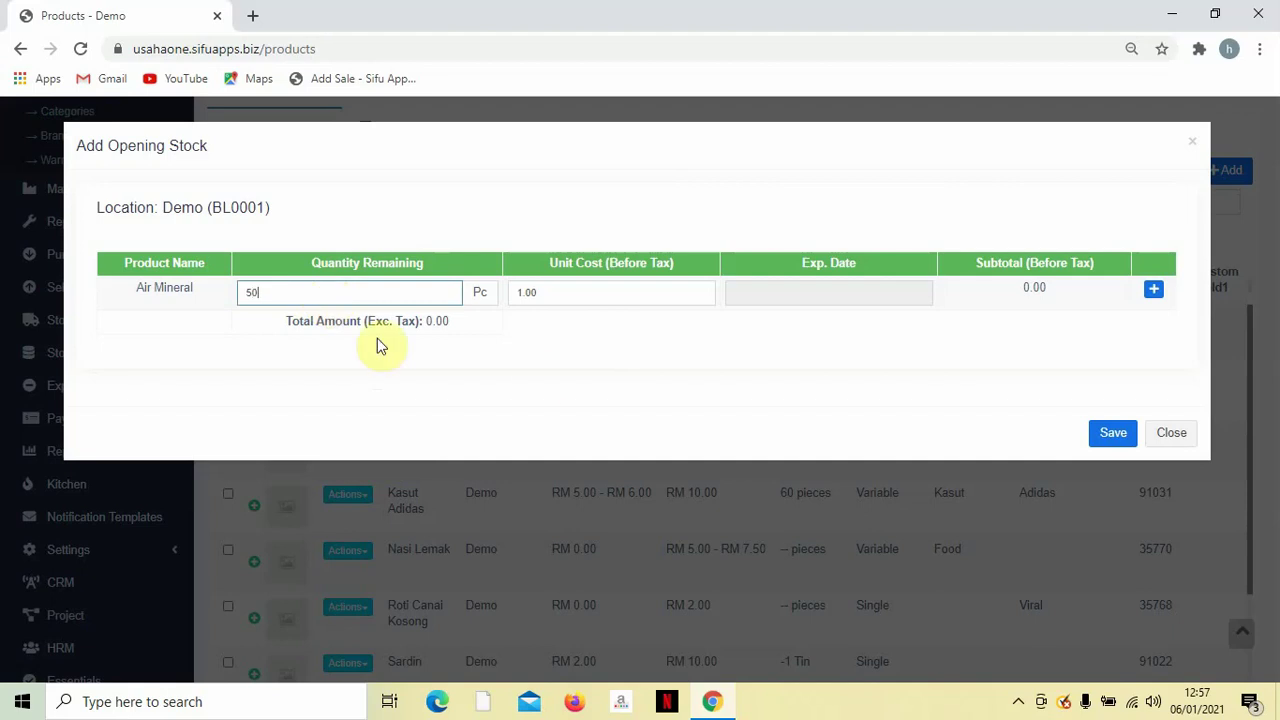
pyautogui.click(529, 372)
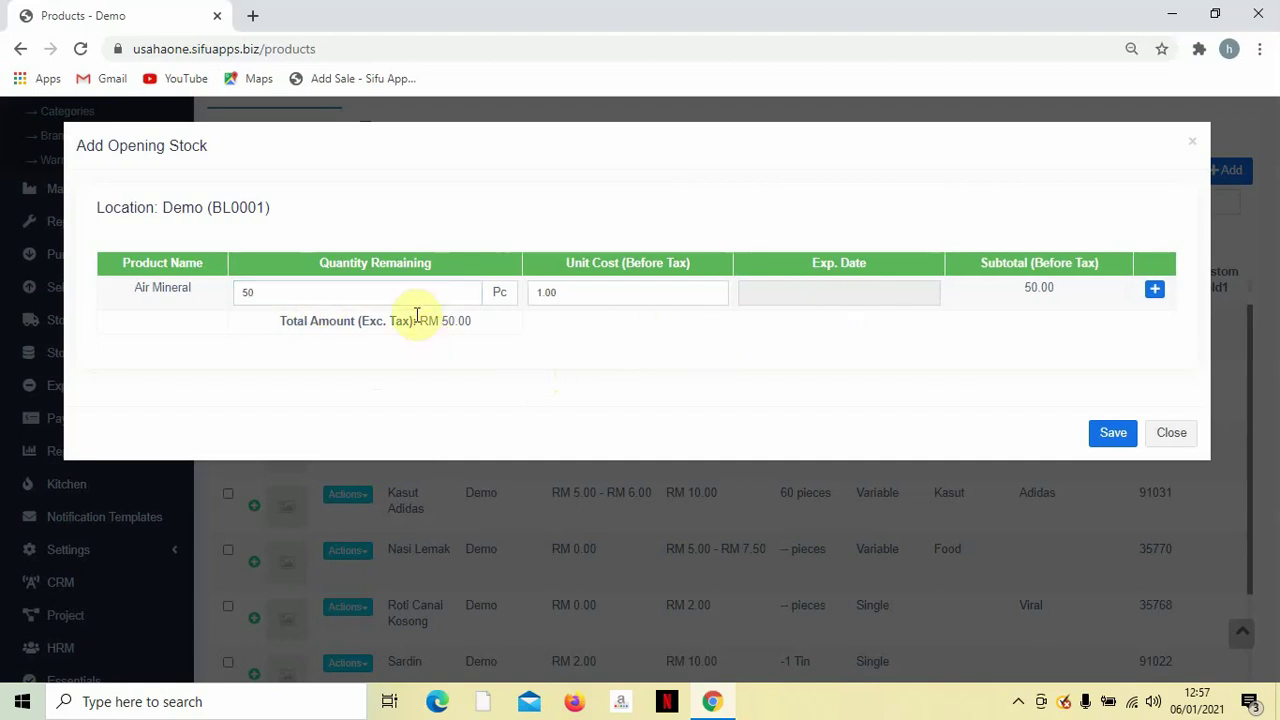
pyautogui.click(848, 290)
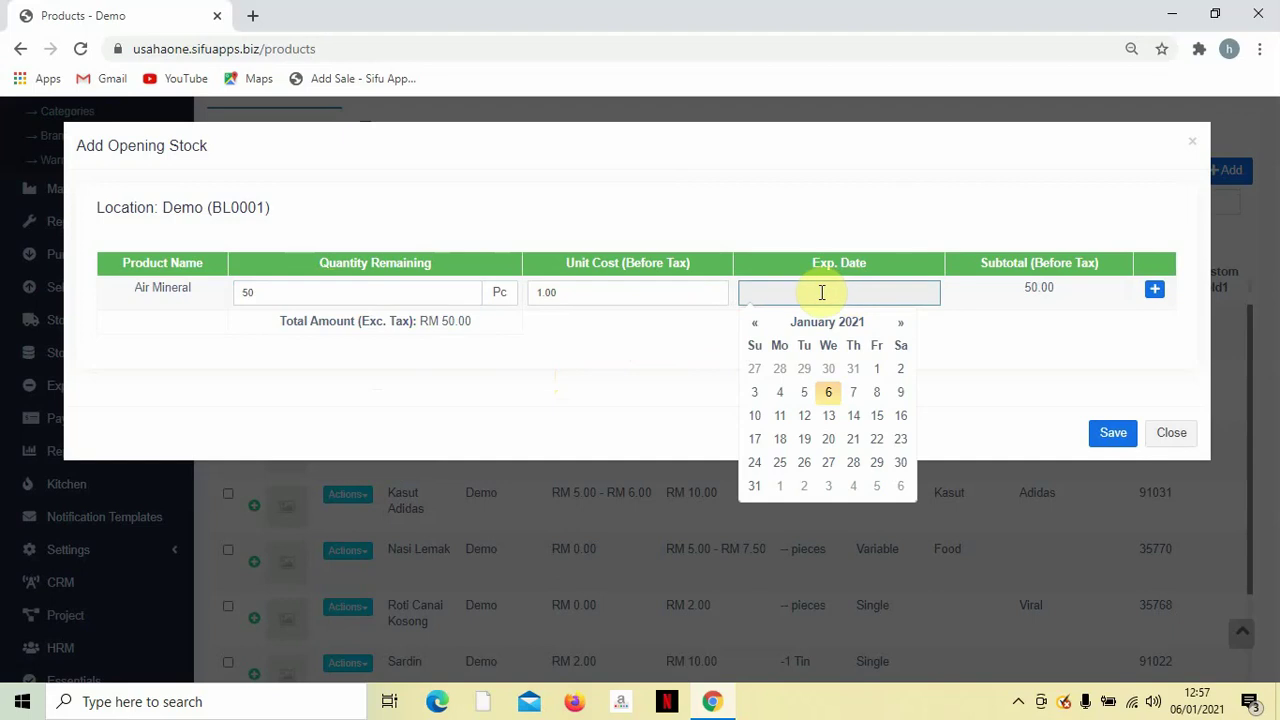
pyautogui.click(954, 374)
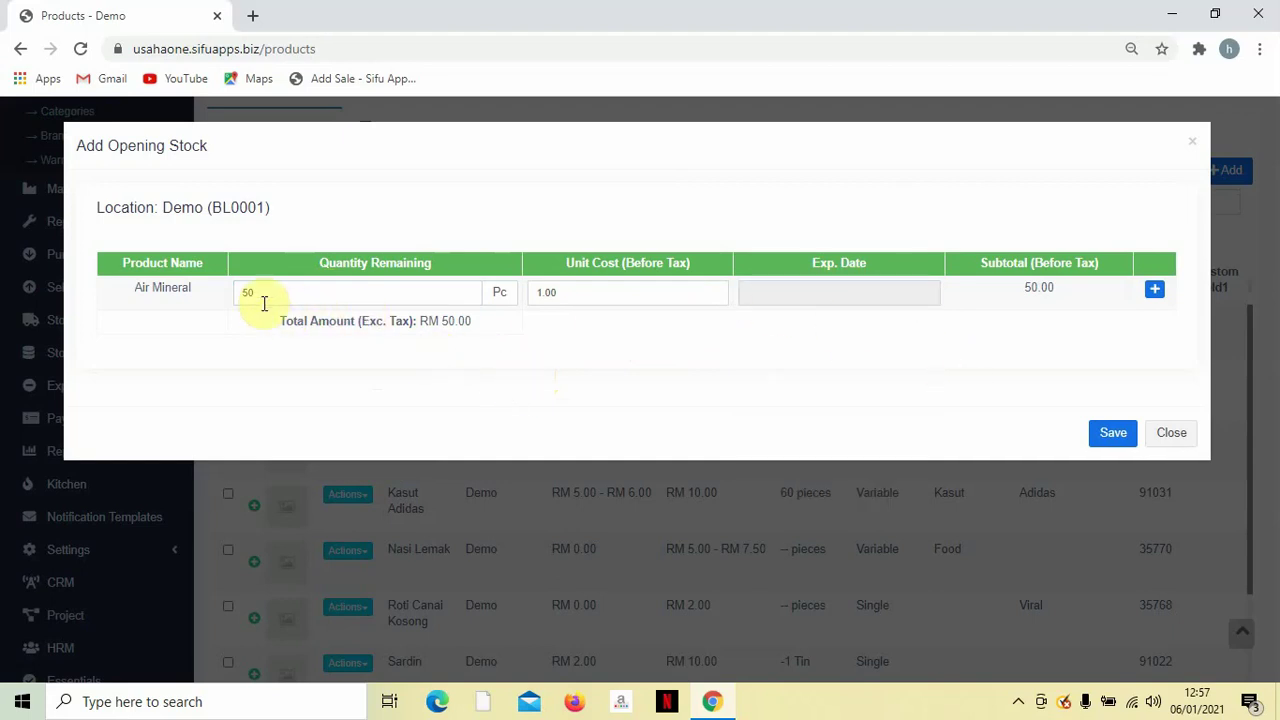
pyautogui.click(345, 290)
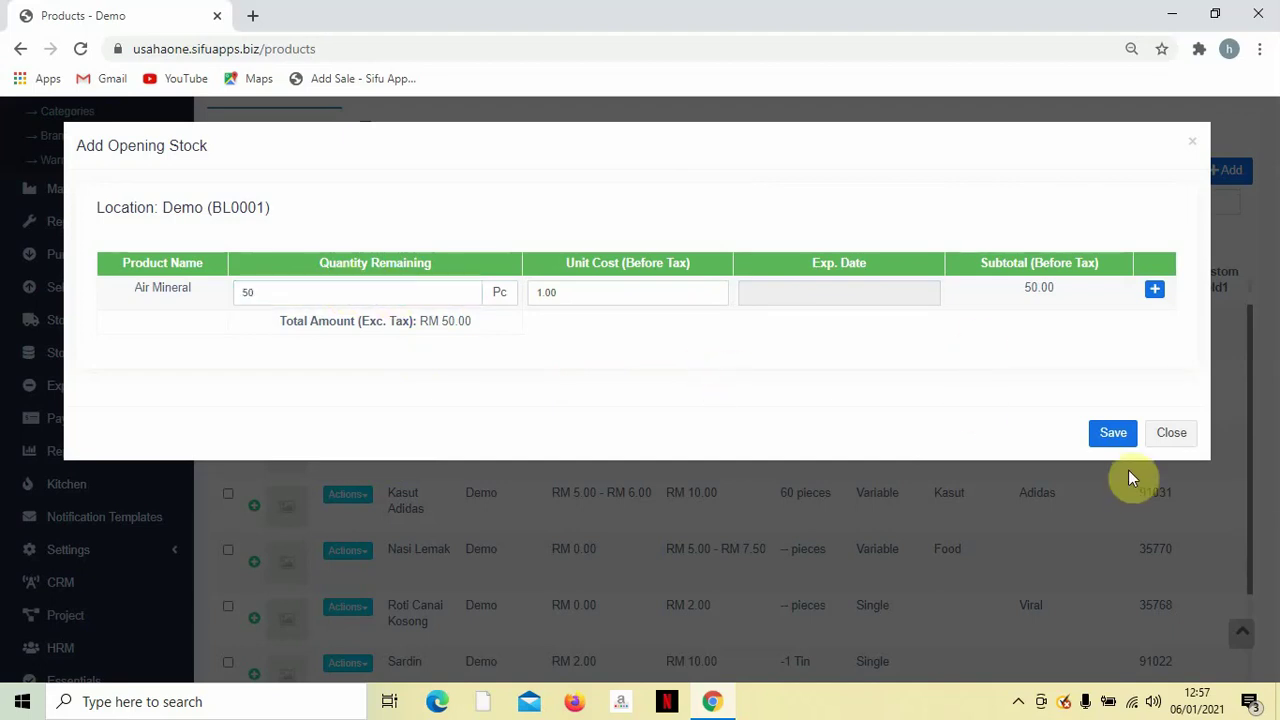
pyautogui.click(1108, 432)
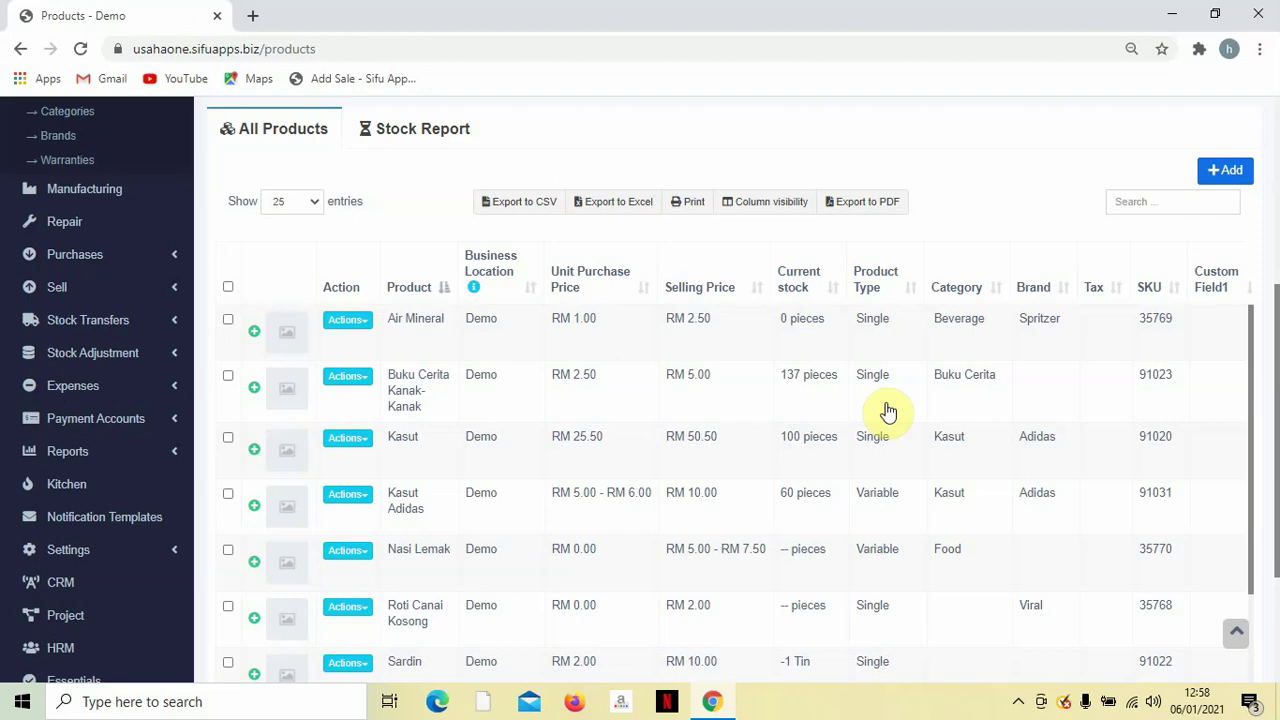
pyautogui.scroll(3, 240, 414)
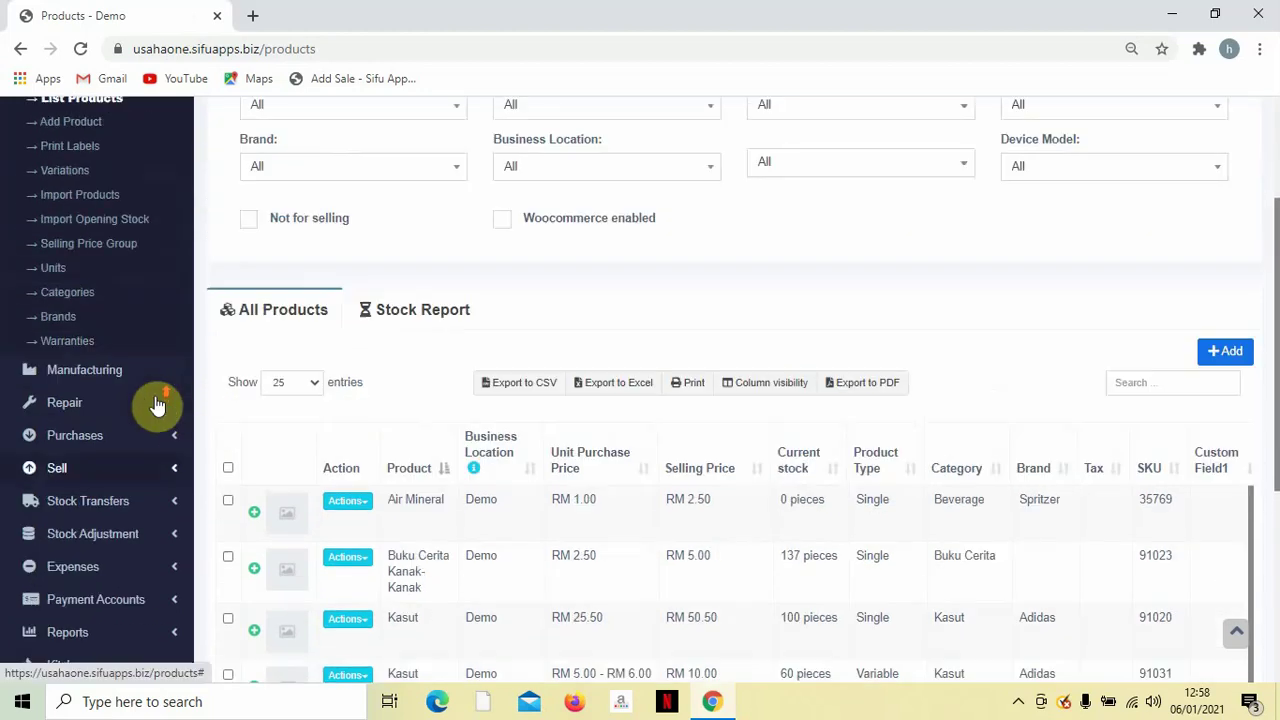
pyautogui.scroll(3, 134, 391)
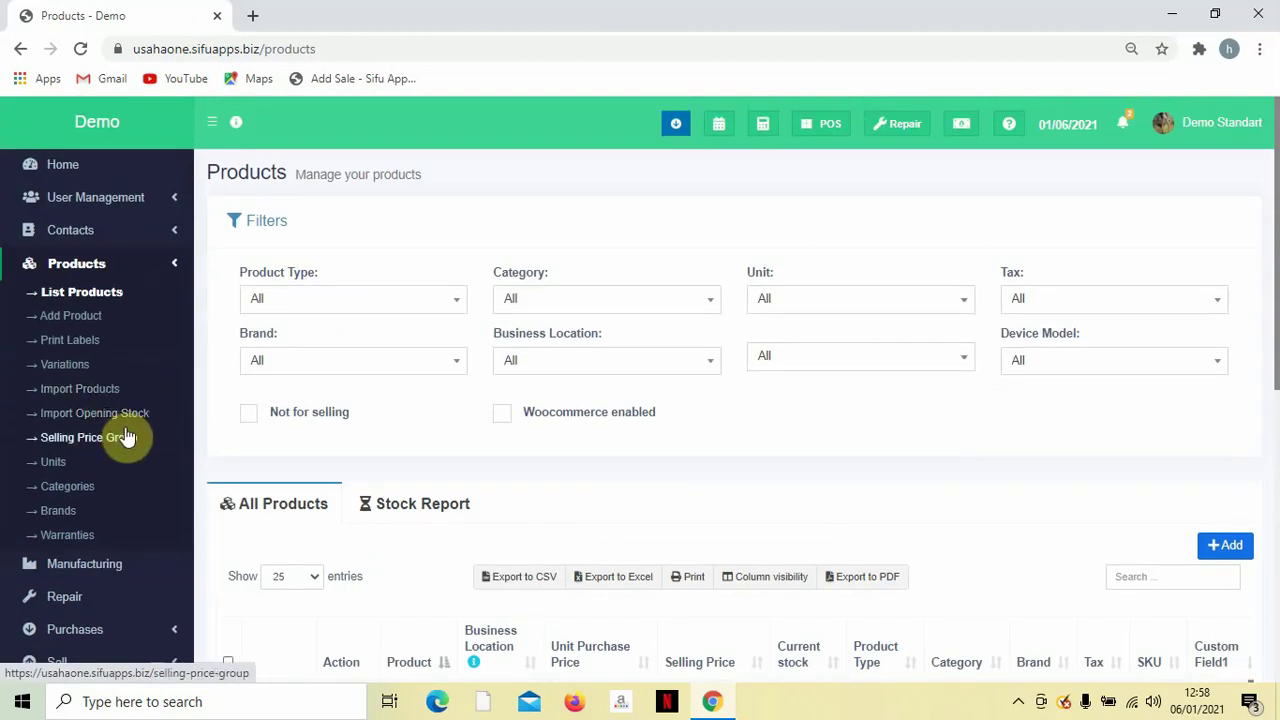
pyautogui.scroll(-2, 128, 553)
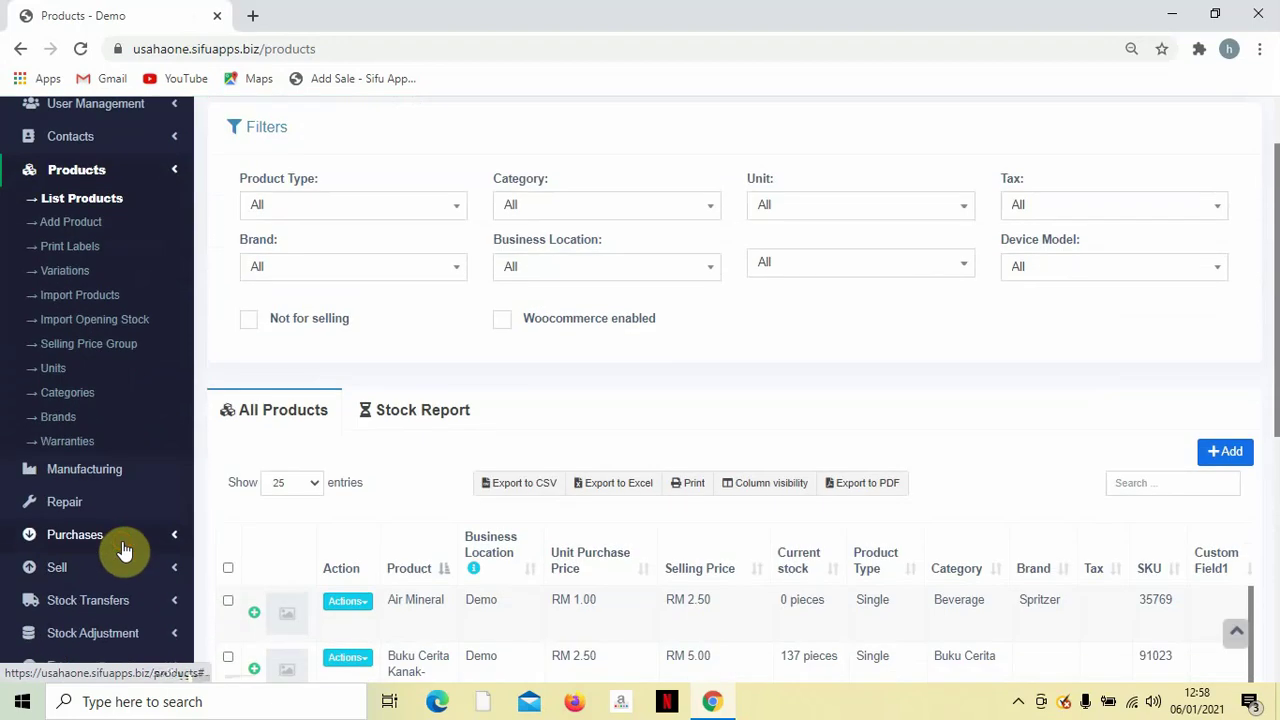
pyautogui.click(122, 545)
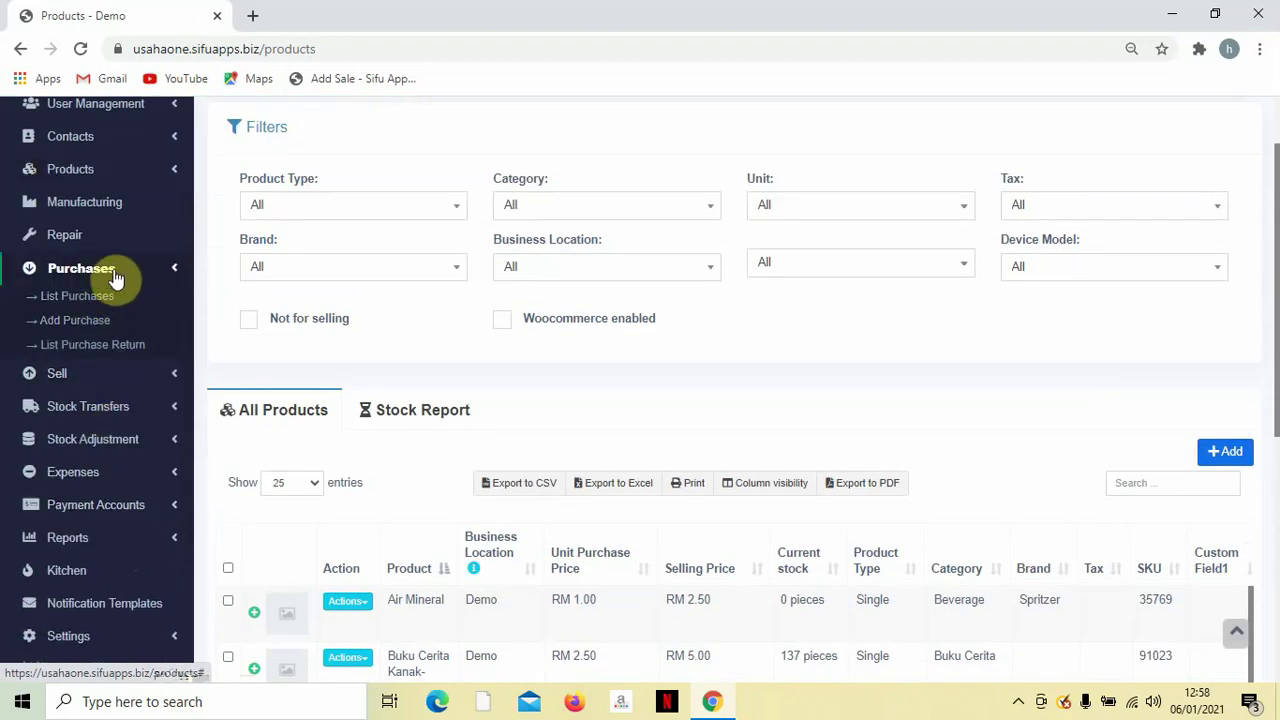
pyautogui.scroll(-3, 444, 345)
pyautogui.scroll(2, 541, 395)
pyautogui.scroll(-3, 535, 405)
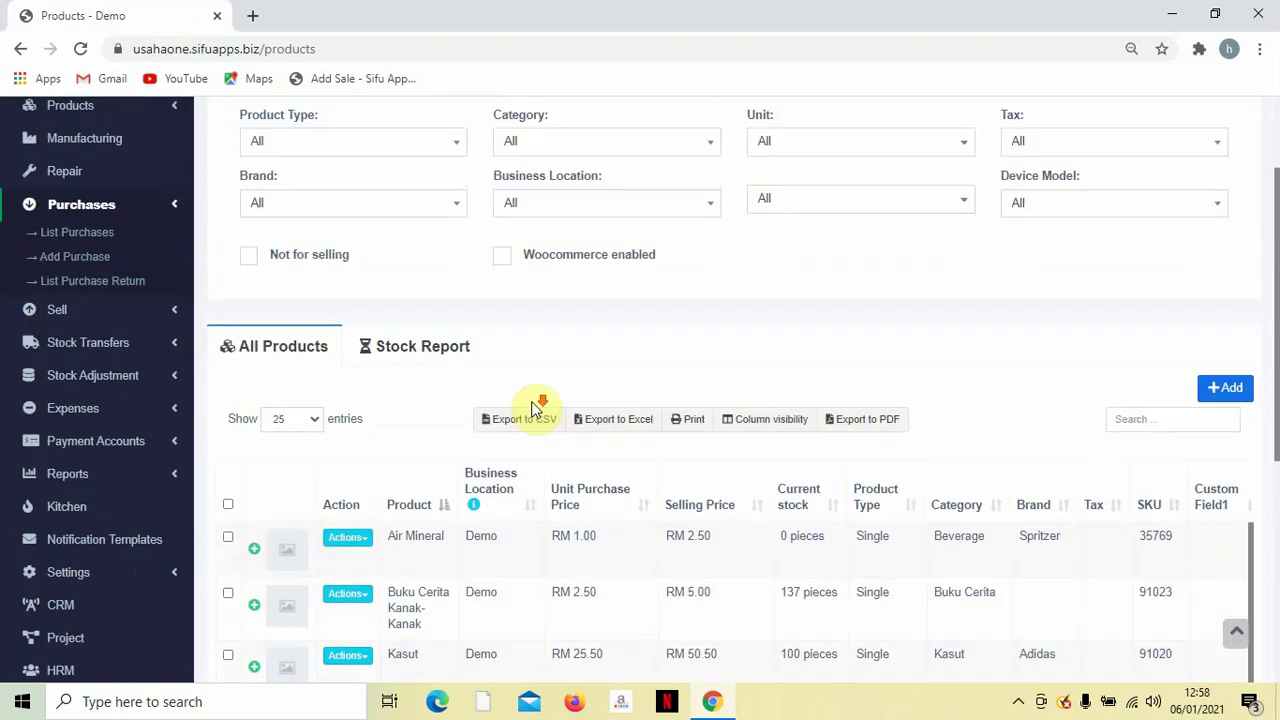
pyautogui.scroll(2, 533, 413)
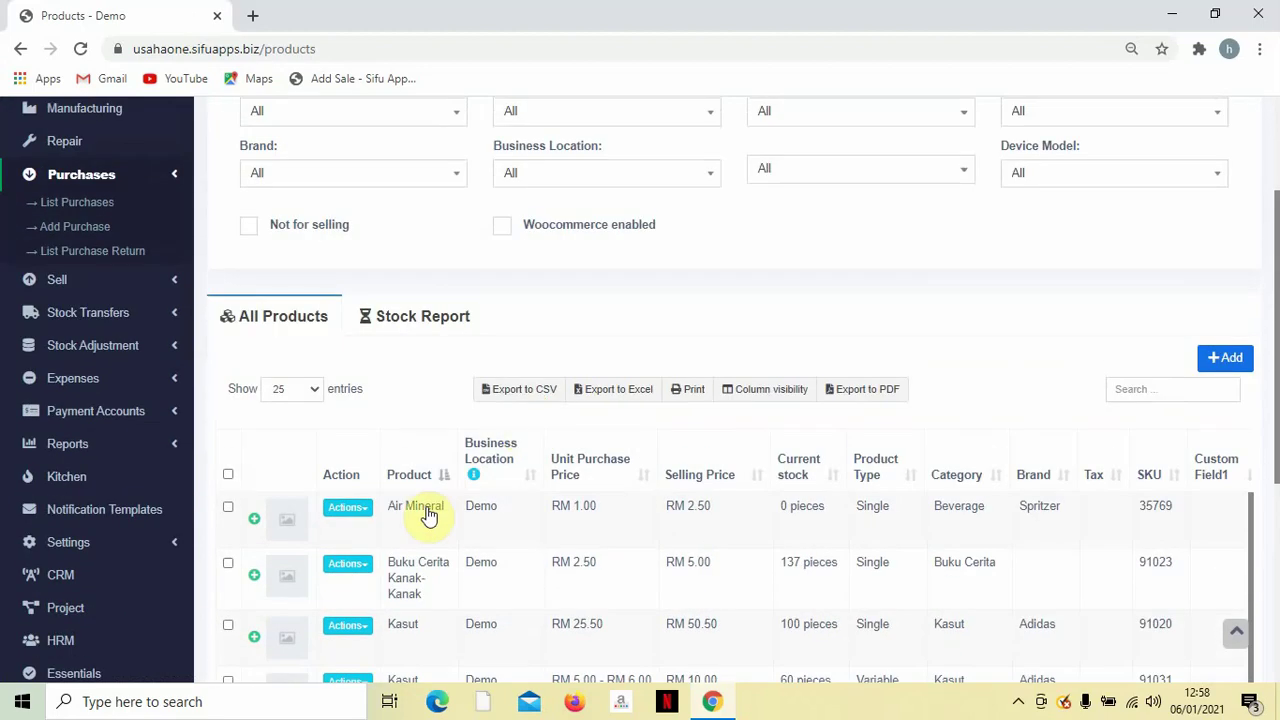
pyautogui.scroll(4, 280, 463)
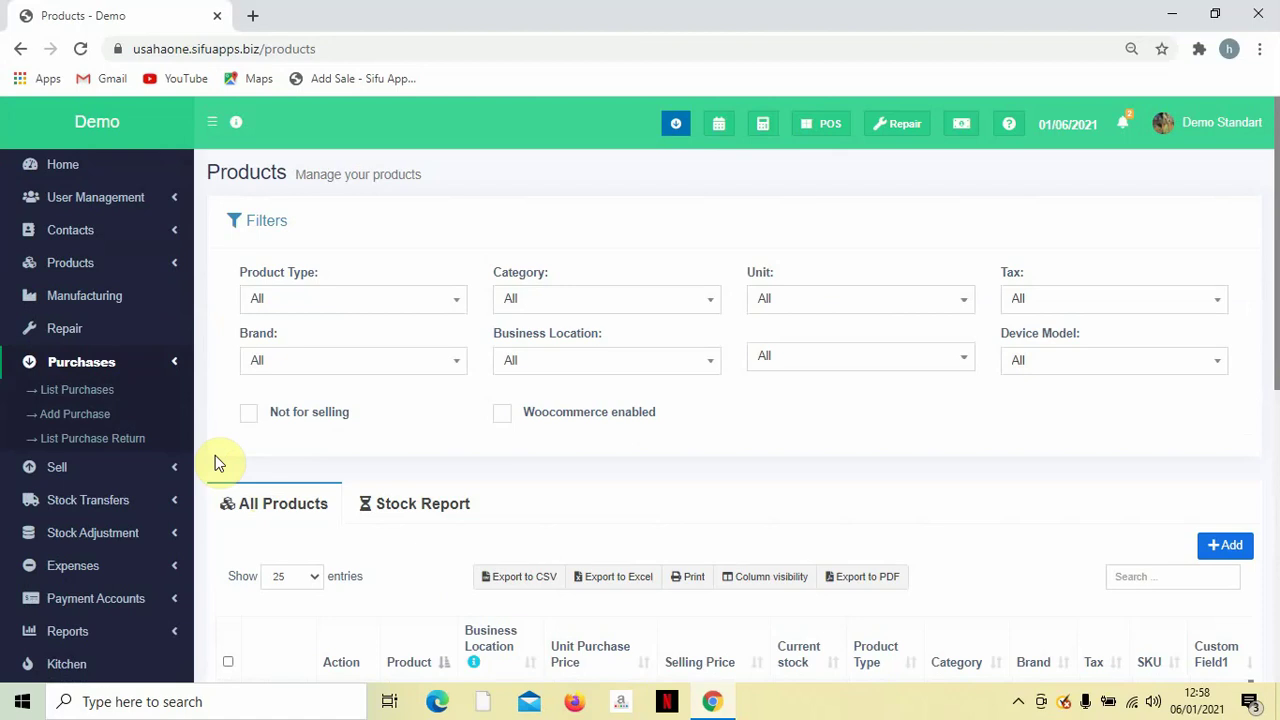
# Start a new purchase and bring up the Add a new contact form for its supplier.
pyautogui.click(93, 421)
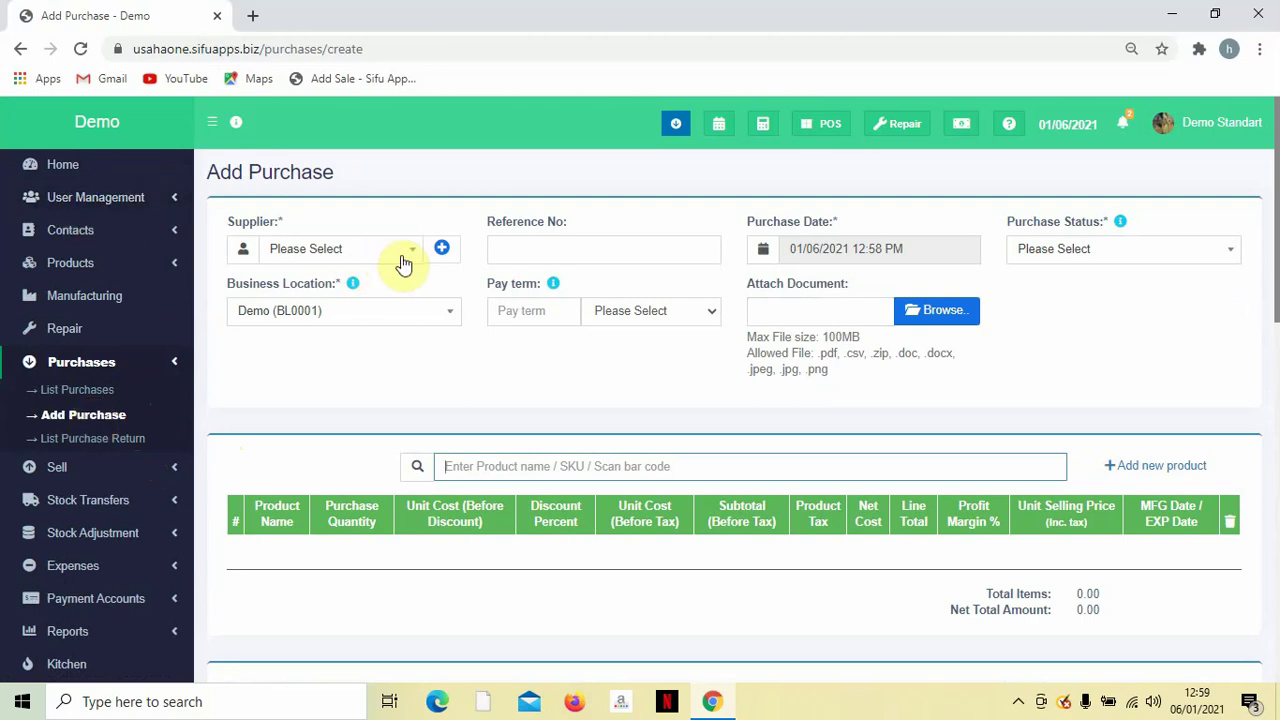
pyautogui.click(437, 250)
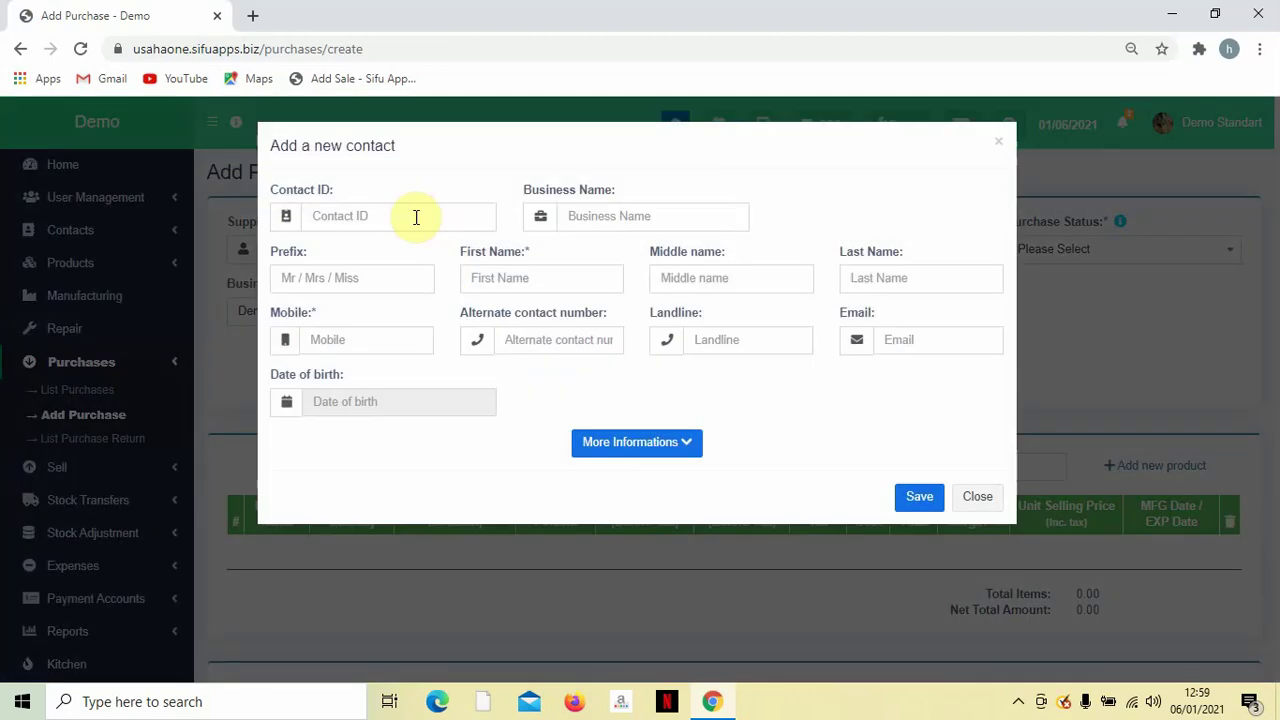
# Enter the supplier's phone number as the new contact's ID.
pyautogui.click(414, 216)
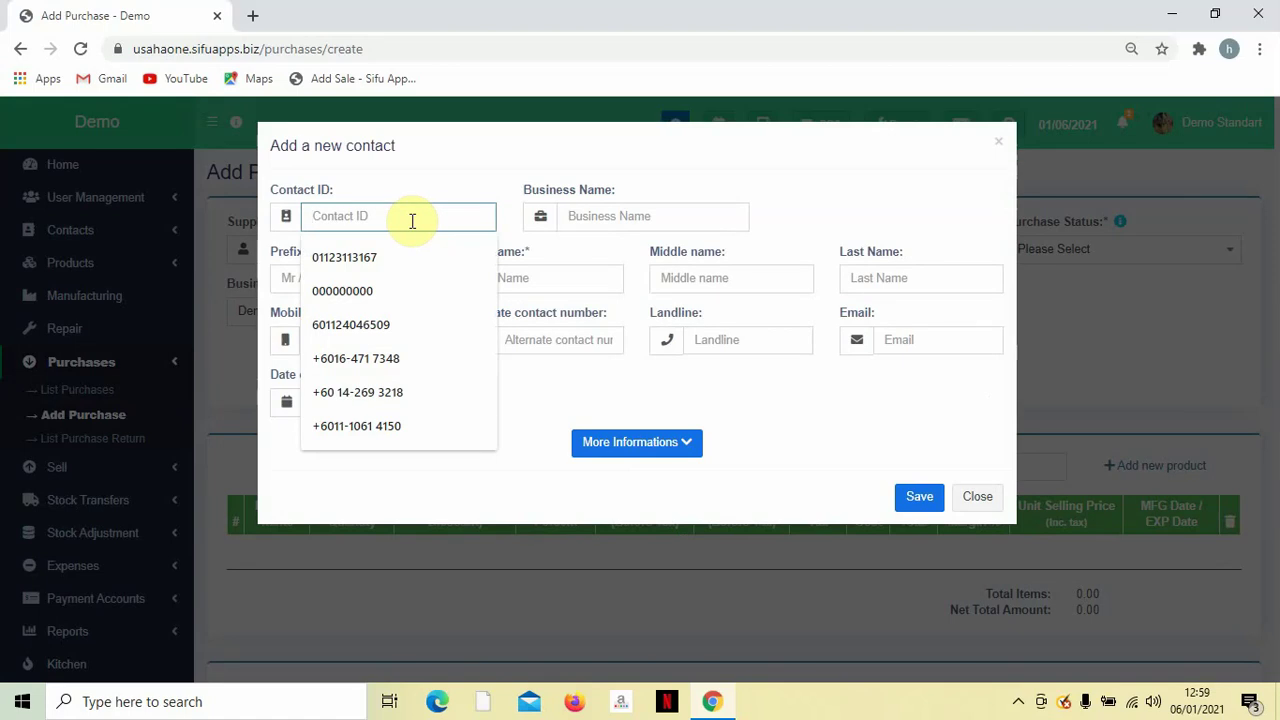
pyautogui.write('1')
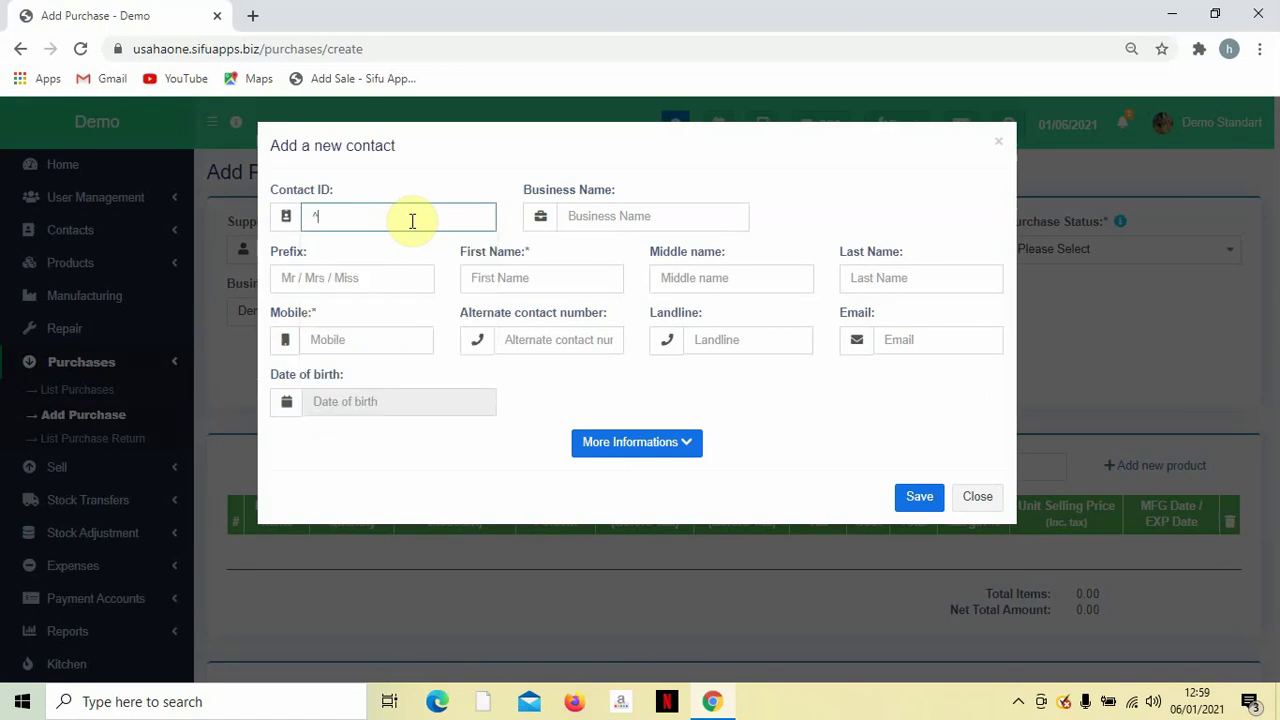
pyautogui.press('BackSpace')
pyautogui.write('6')
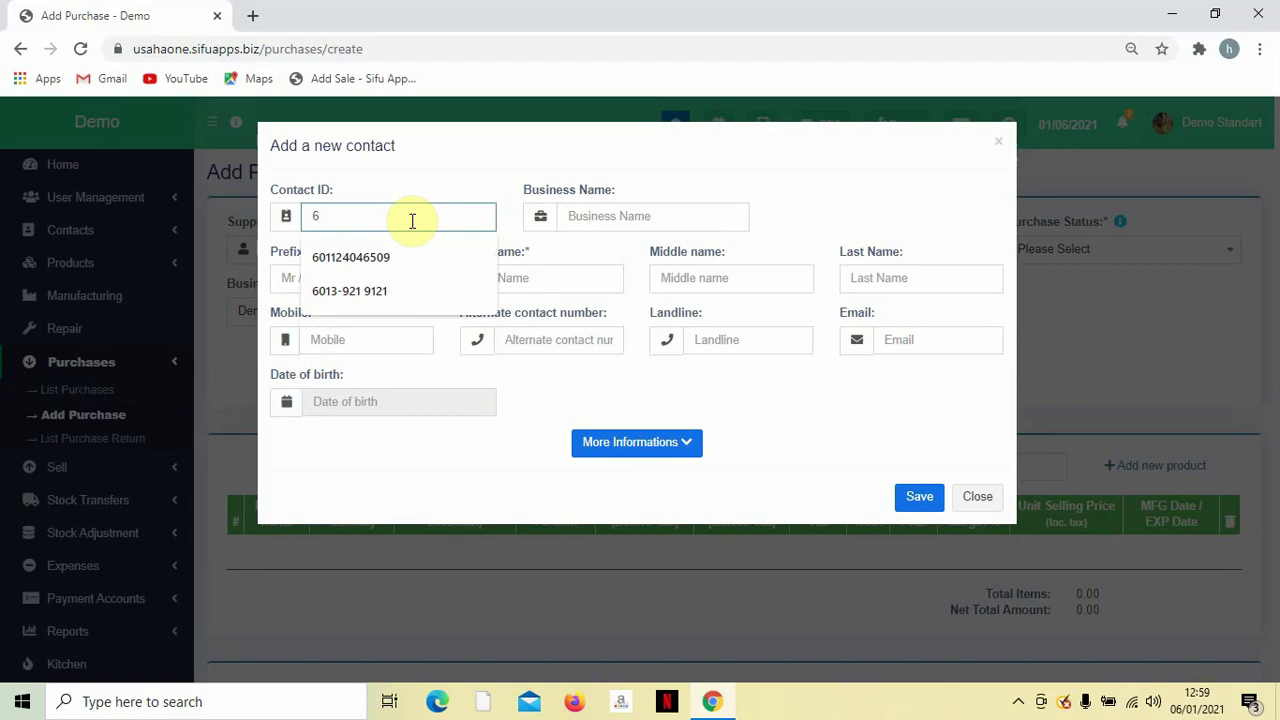
pyautogui.press('BackSpace')
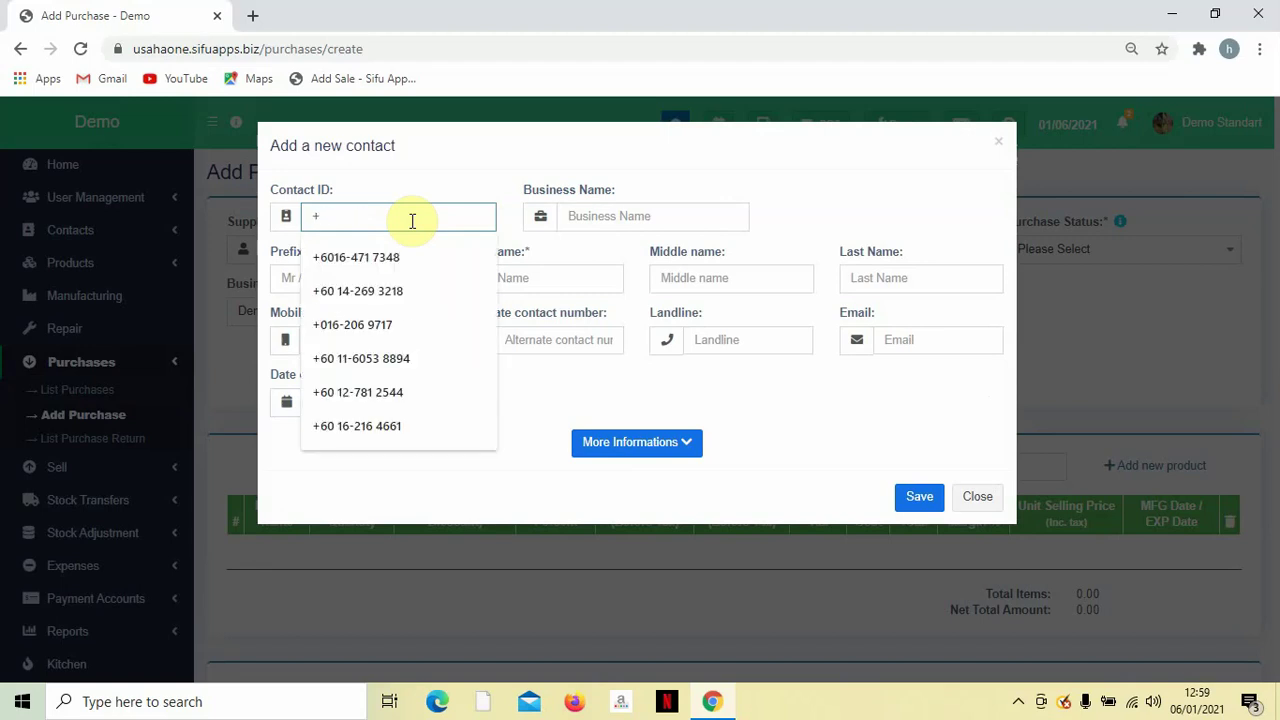
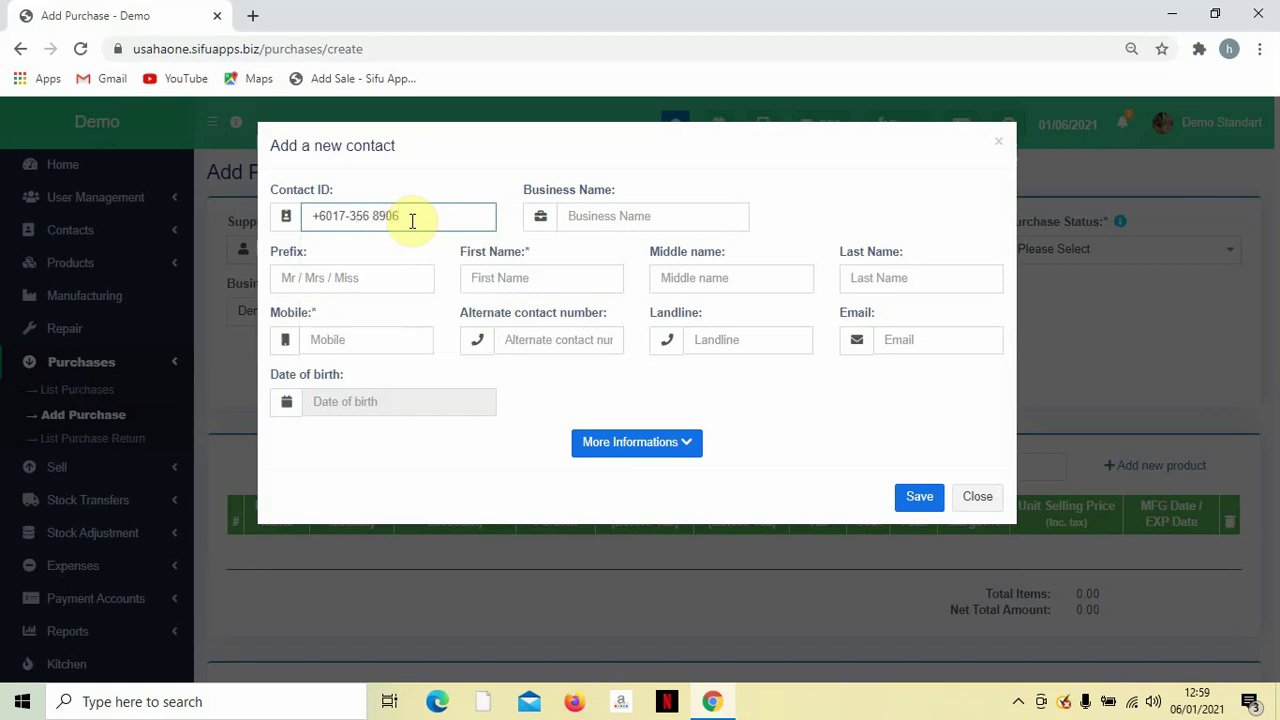
pyautogui.press('Tab')
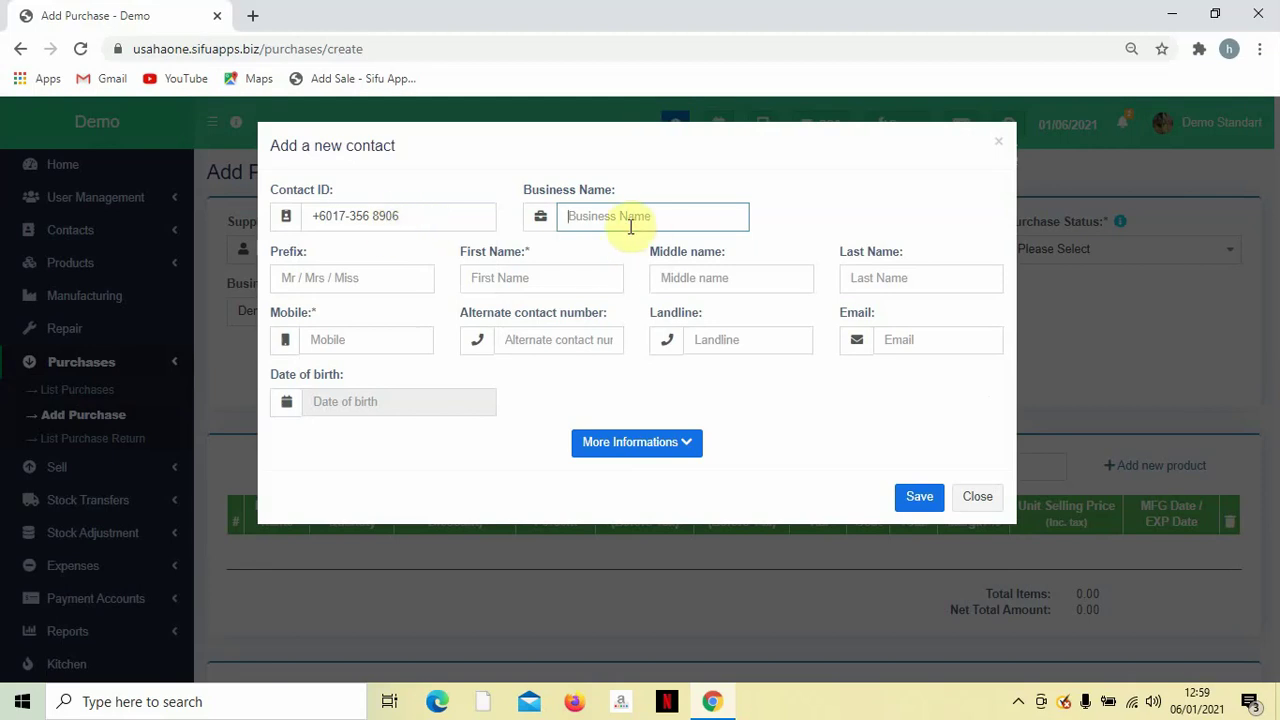
# Set the prefix to Mr and fill in the supplier's first and middle names.
pyautogui.click(360, 287)
pyautogui.write('mR')
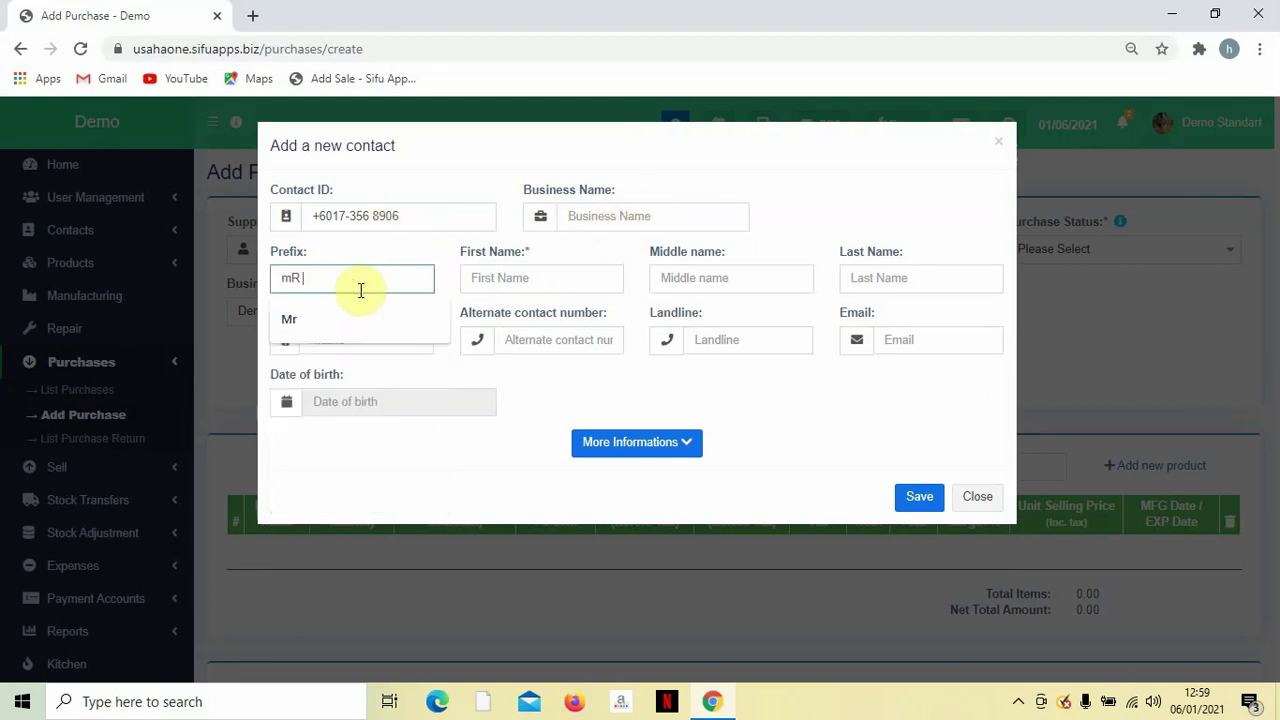
pyautogui.press('BackSpace')
pyautogui.press('BackSpace')
pyautogui.press('capslock')
pyautogui.write('Mr')
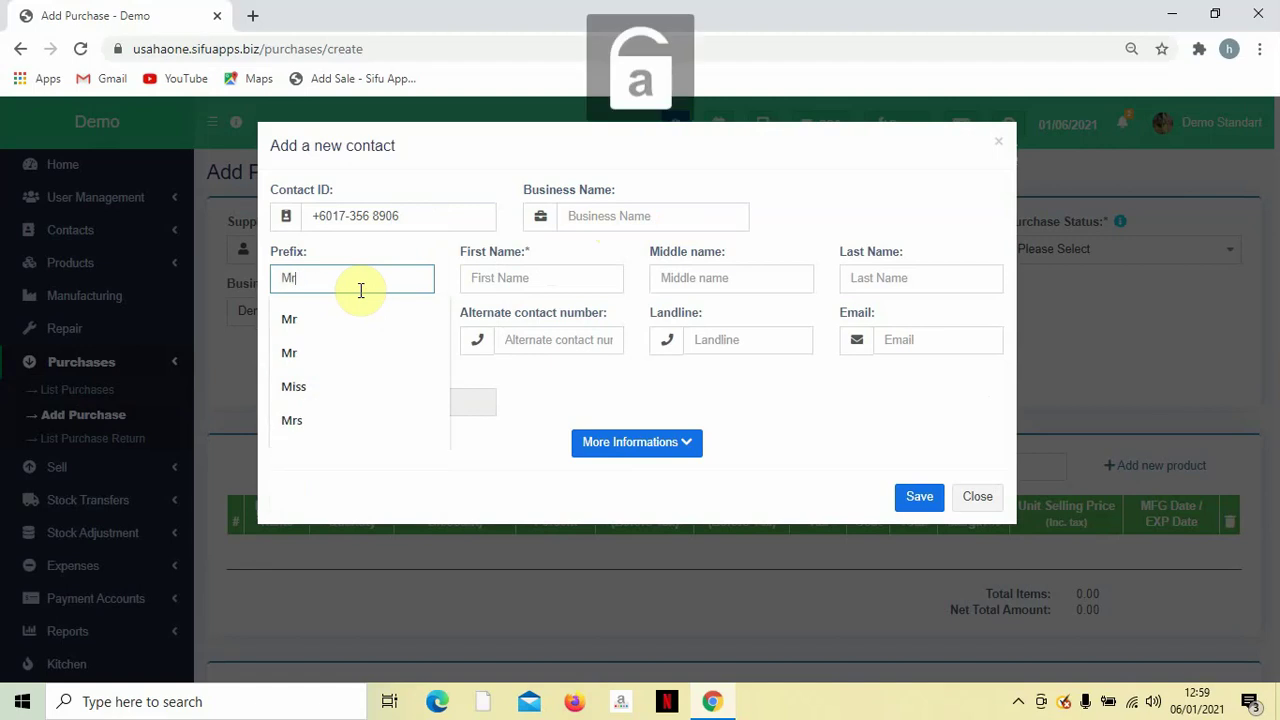
pyautogui.click(576, 278)
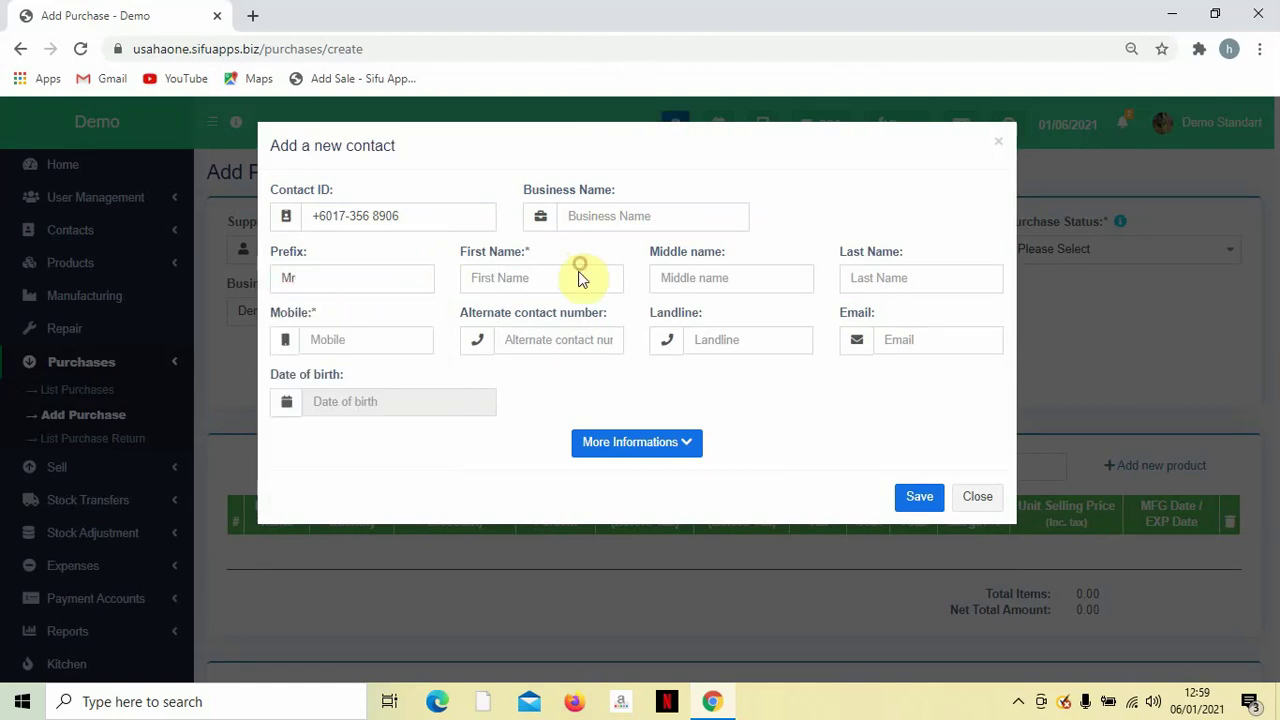
pyautogui.write('Kasi')
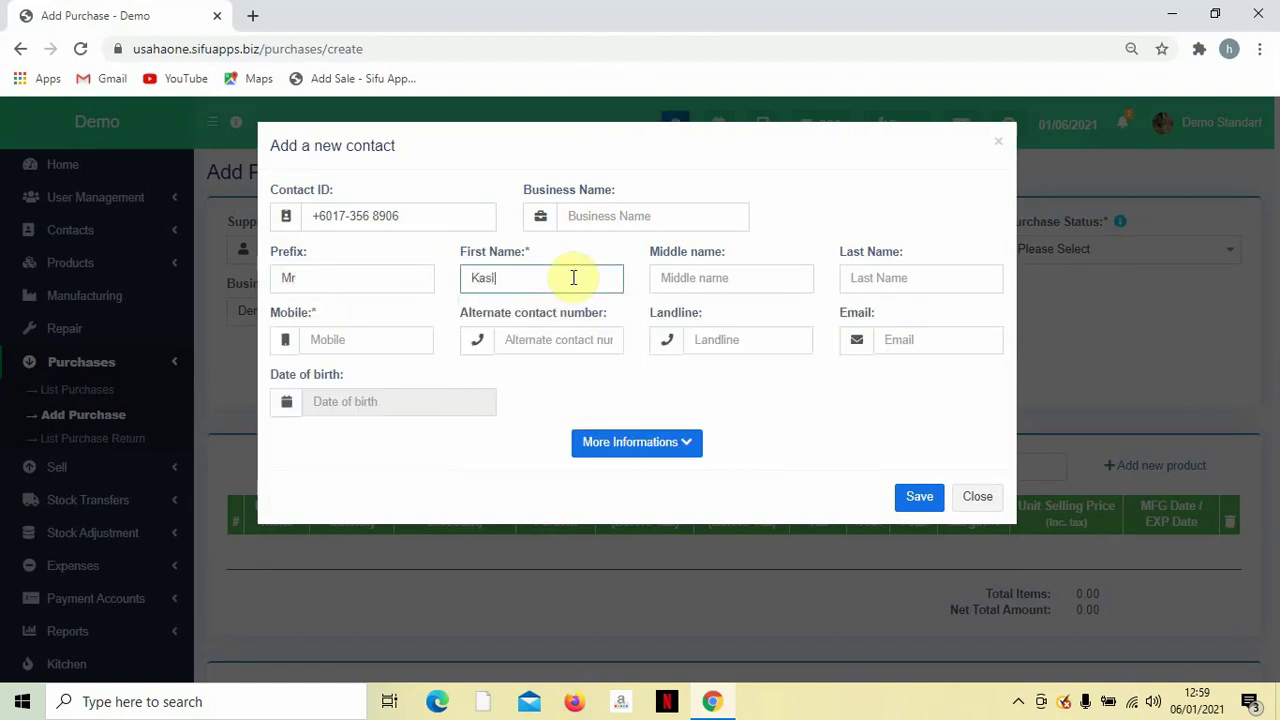
pyautogui.write('m')
pyautogui.press('Tab')
pyautogui.write('T')
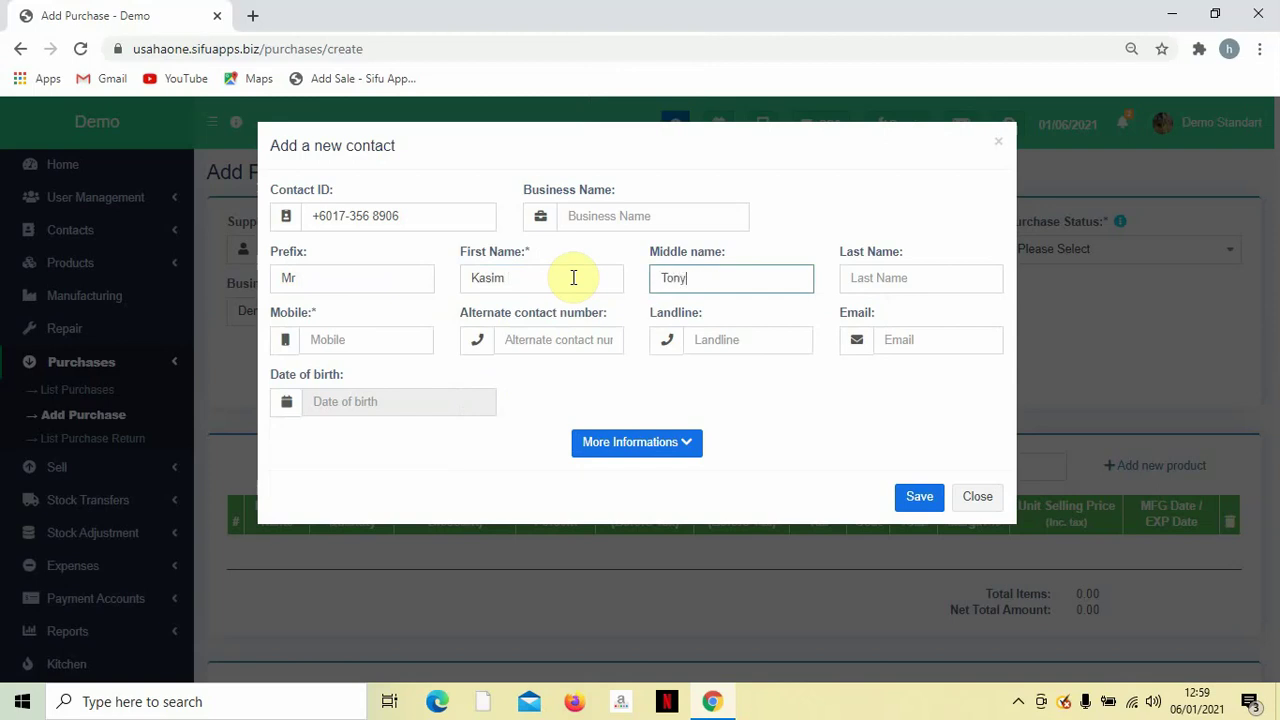
# Copy the contact ID into Mobile, leaving the alternate number and email blank.
pyautogui.tripleClick(390, 207)
pyautogui.hotkey('ctrl', 'c')
pyautogui.click(345, 346)
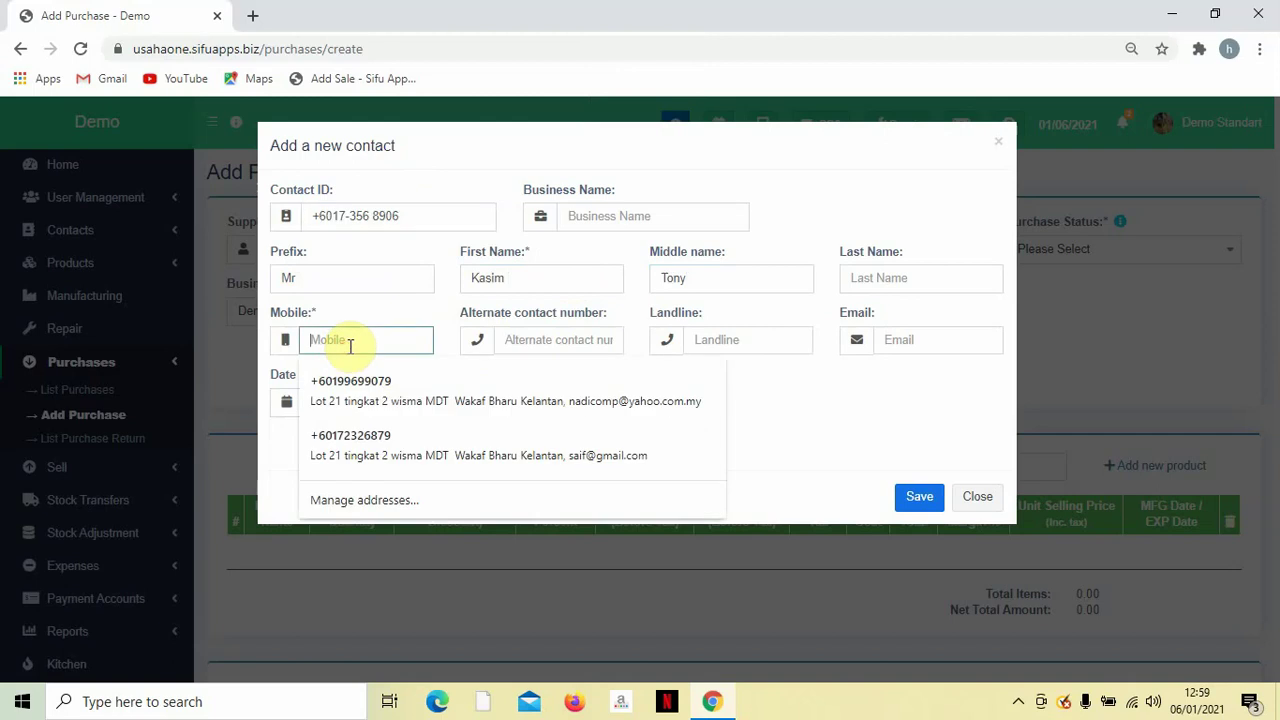
pyautogui.hotkey('ctrl', 'v')
pyautogui.click(518, 342)
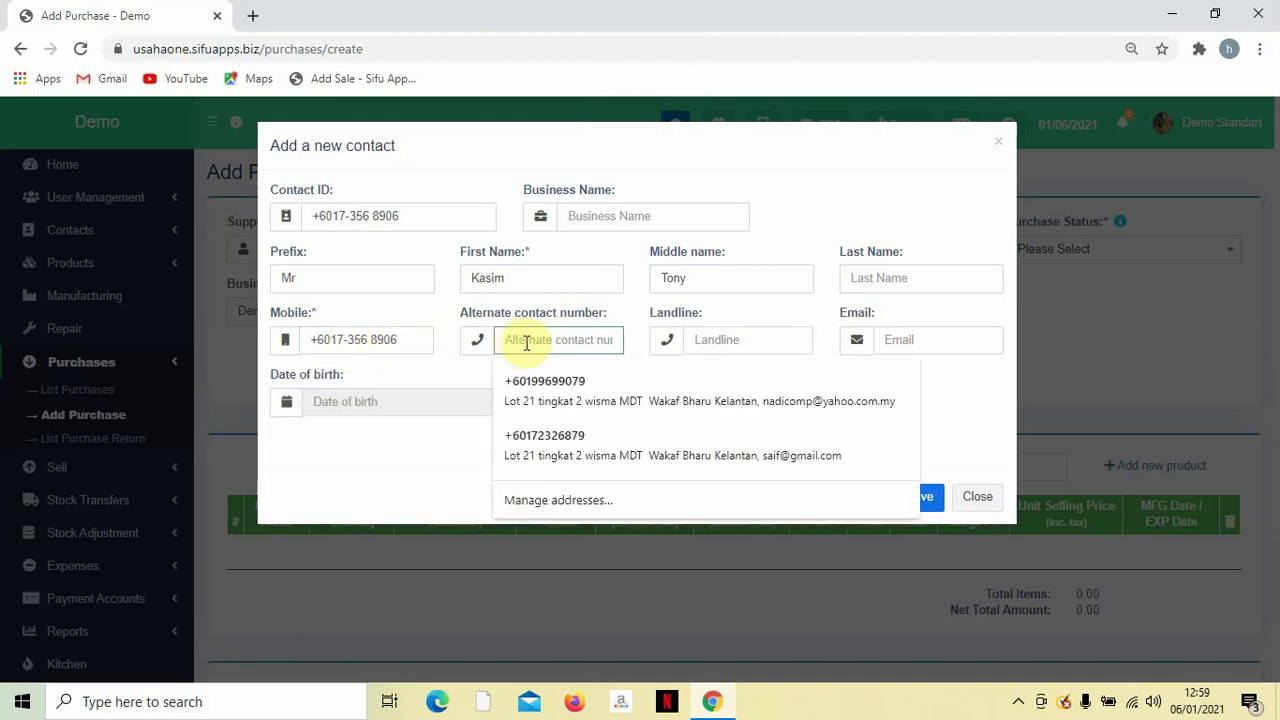
pyautogui.click(458, 376)
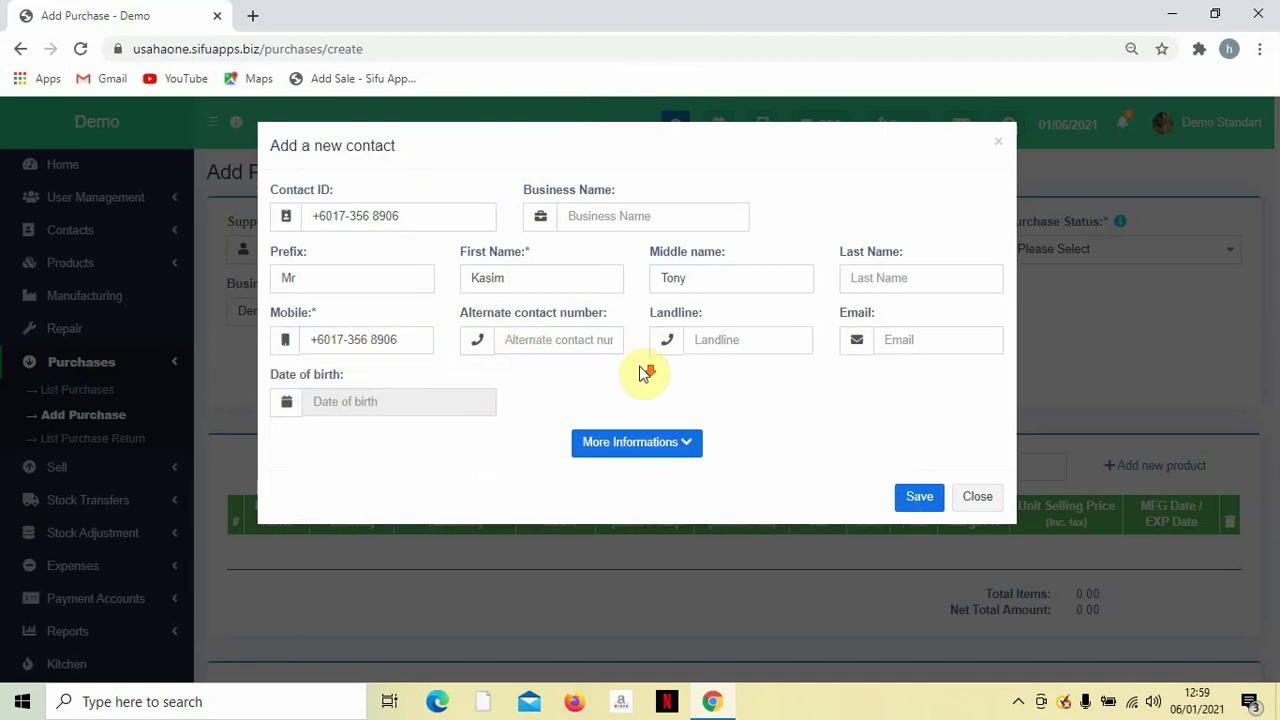
pyautogui.click(880, 341)
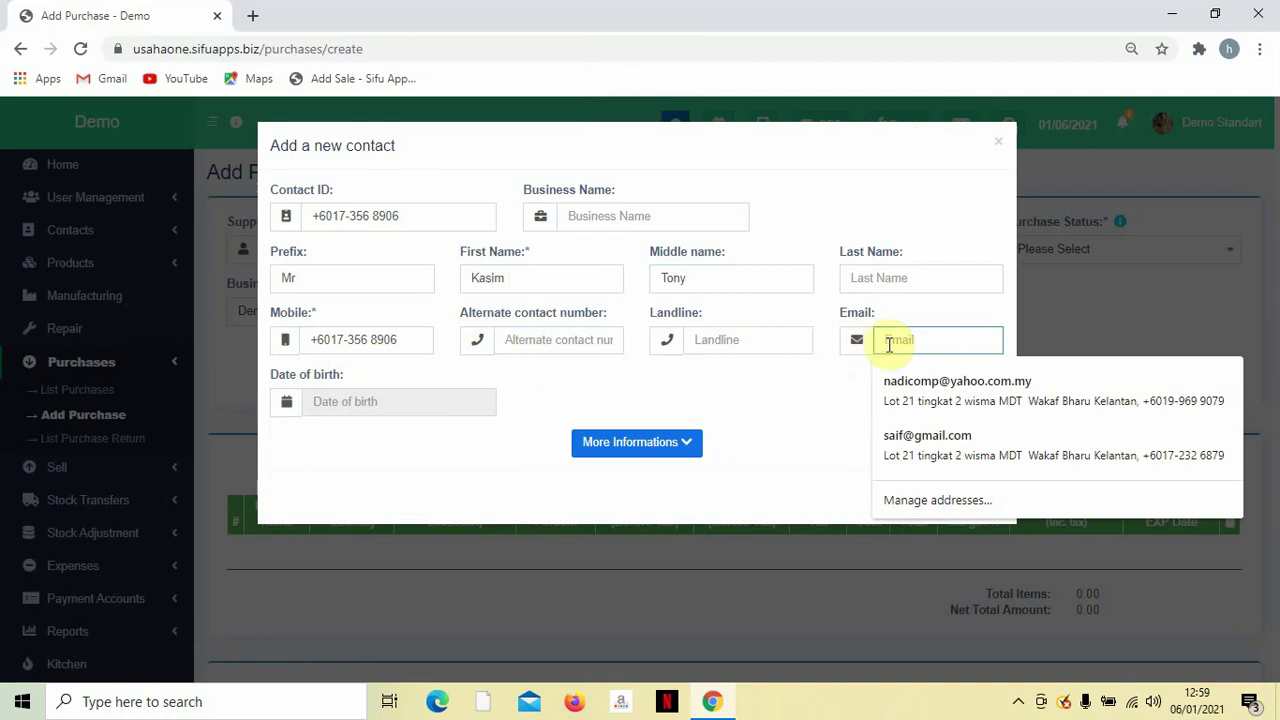
pyautogui.click(785, 372)
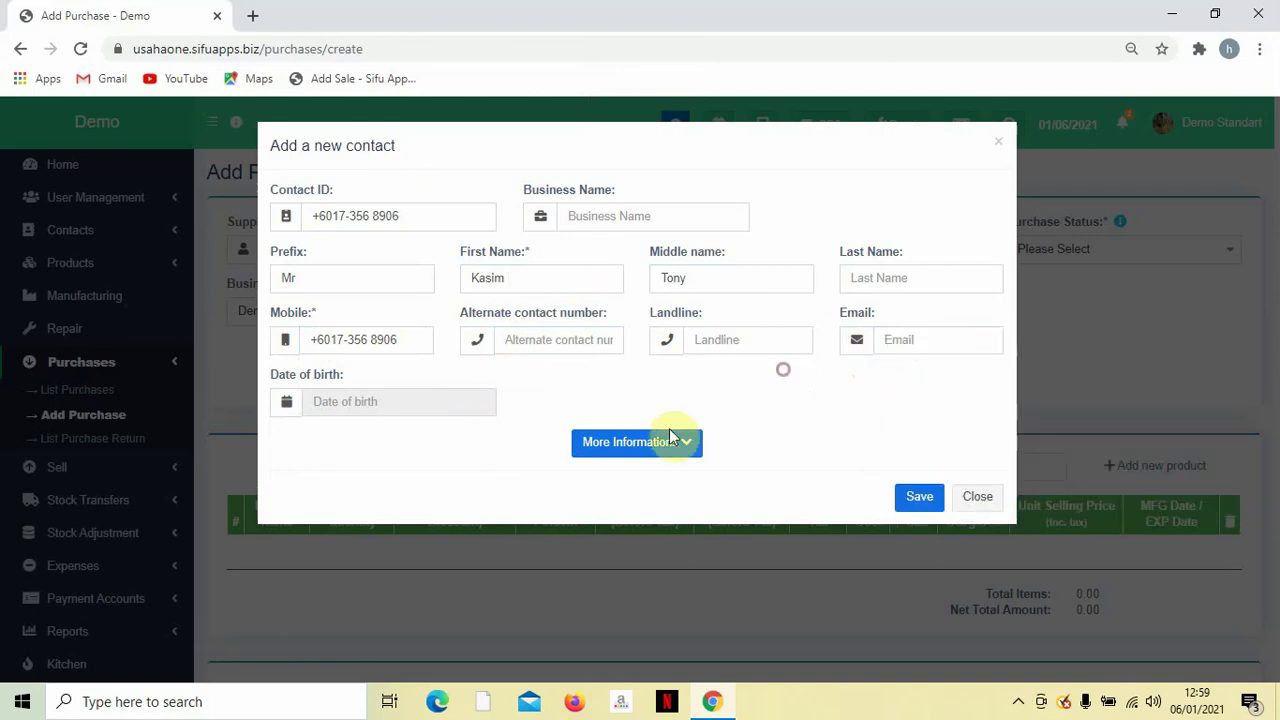
# Reveal the extra contact details and look through the tax, address and custom fields.
pyautogui.click(660, 446)
pyautogui.scroll(-4, 660, 446)
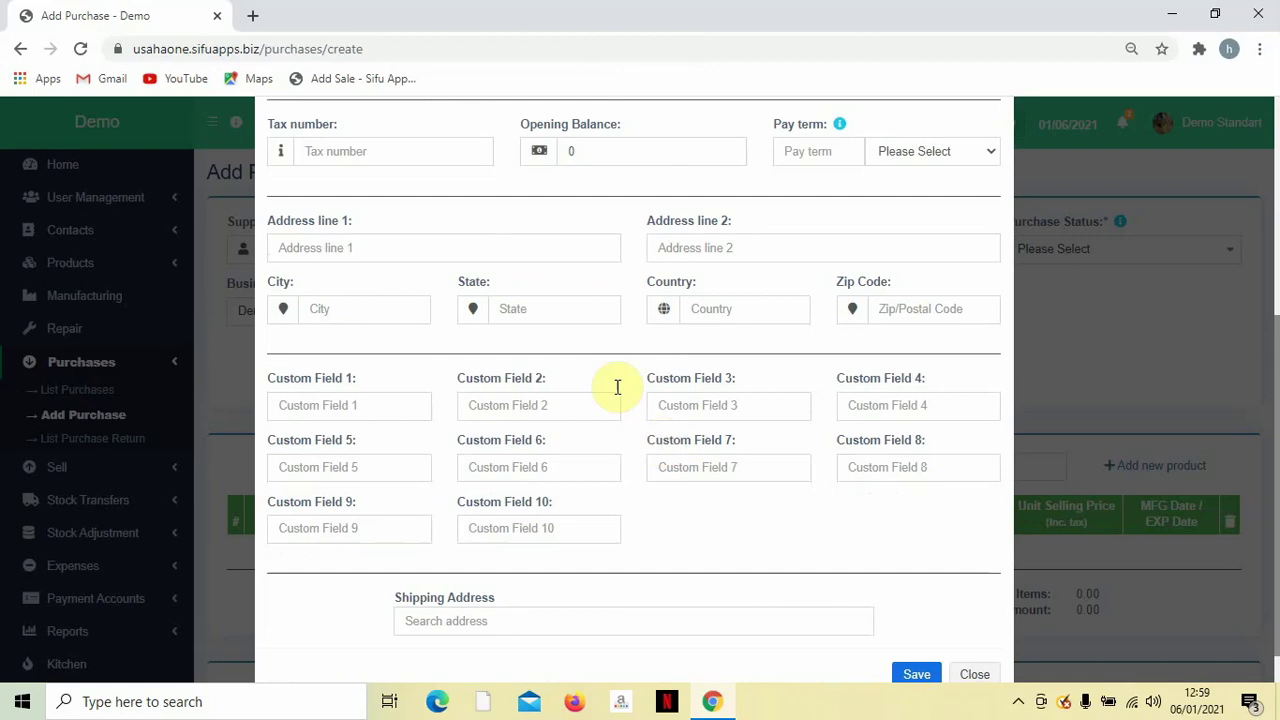
pyautogui.click(456, 395)
pyautogui.scroll(2, 551, 451)
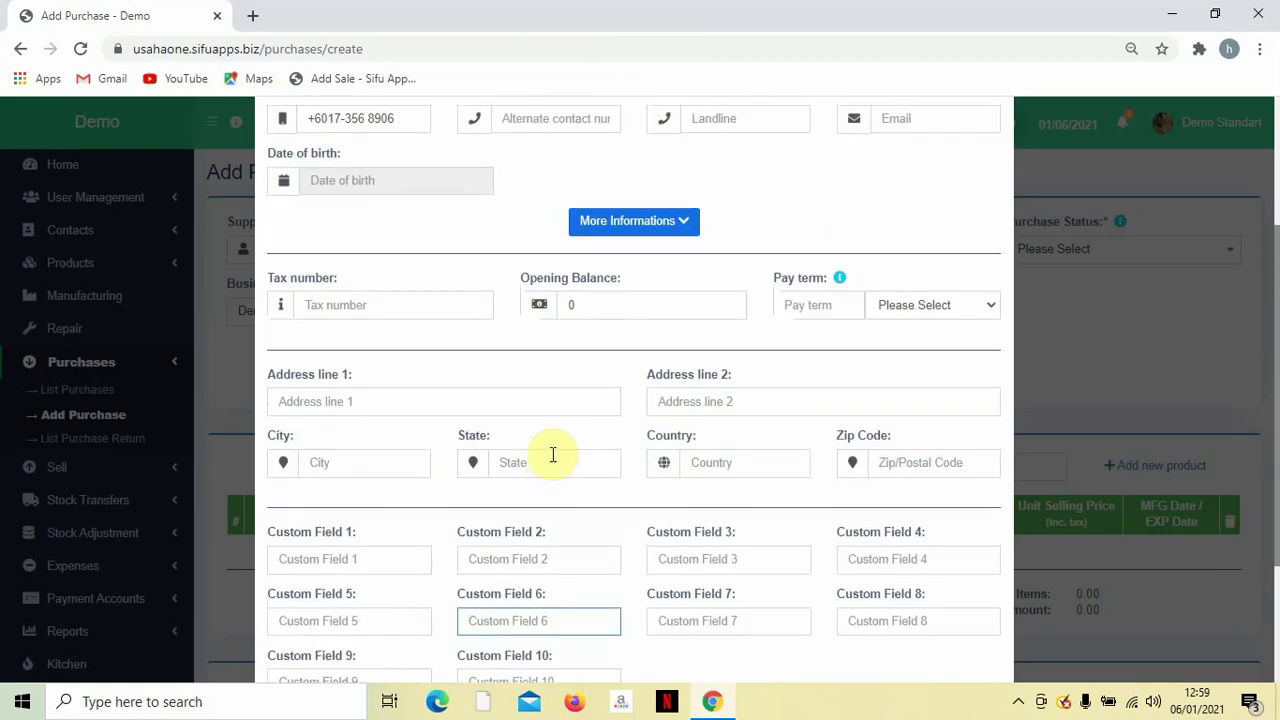
pyautogui.scroll(-2, 557, 451)
pyautogui.scroll(4, 634, 443)
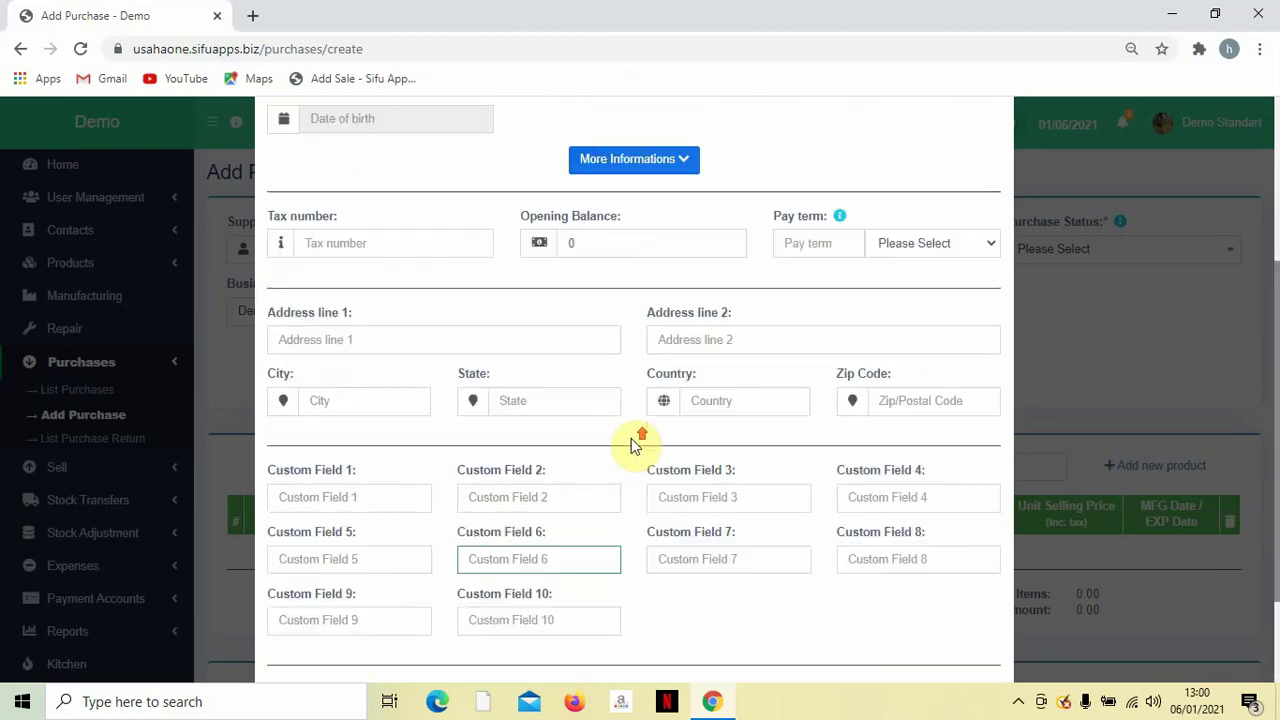
pyautogui.scroll(1, 632, 446)
pyautogui.scroll(-1, 634, 436)
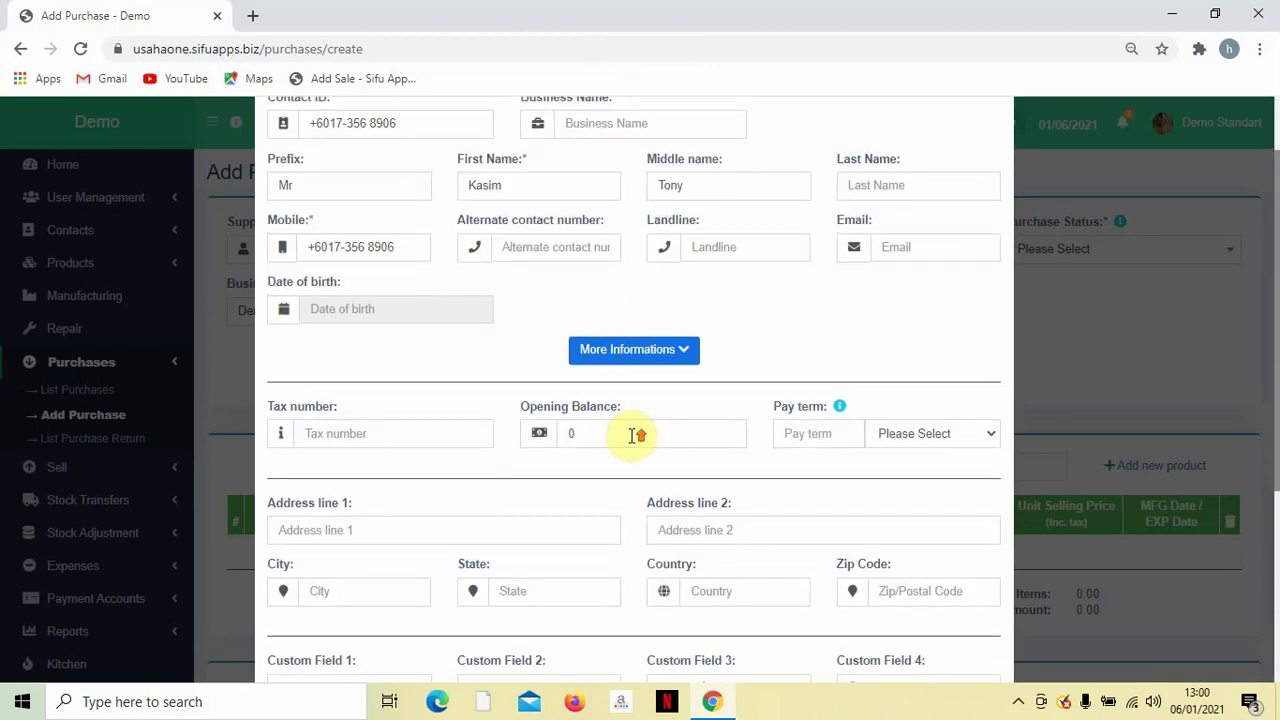
pyautogui.scroll(1, 634, 440)
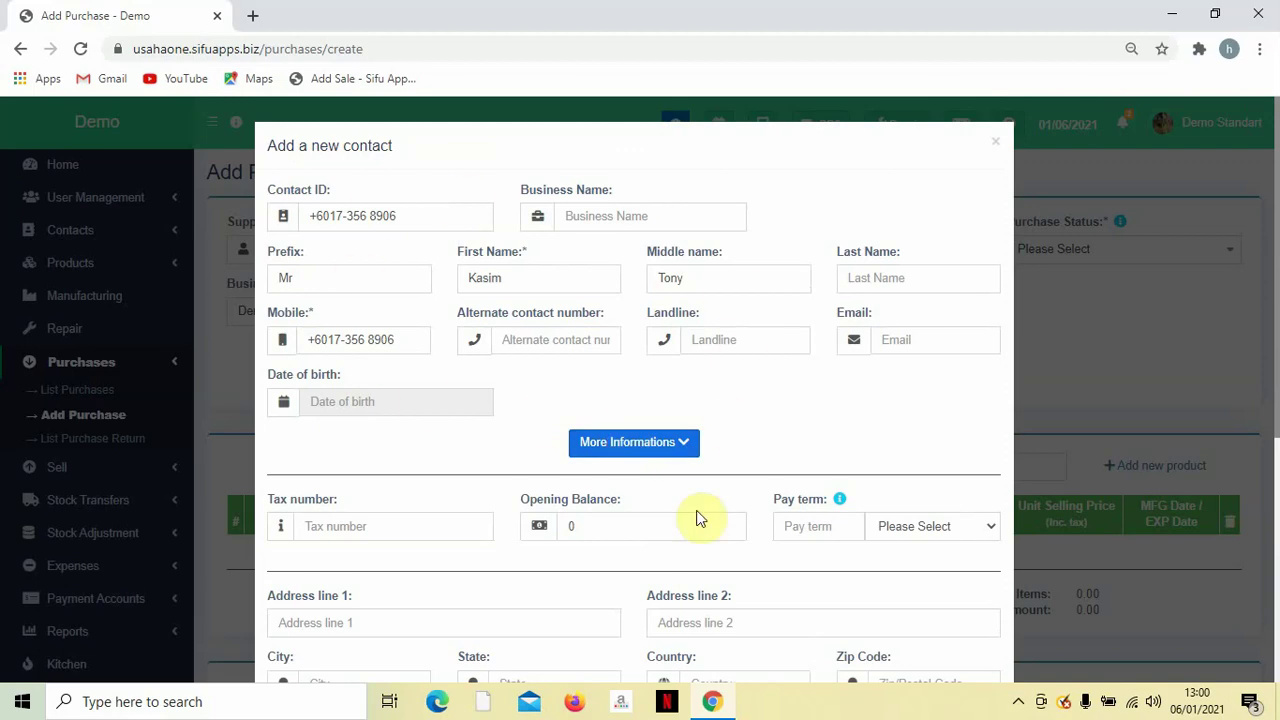
pyautogui.scroll(-4, 682, 370)
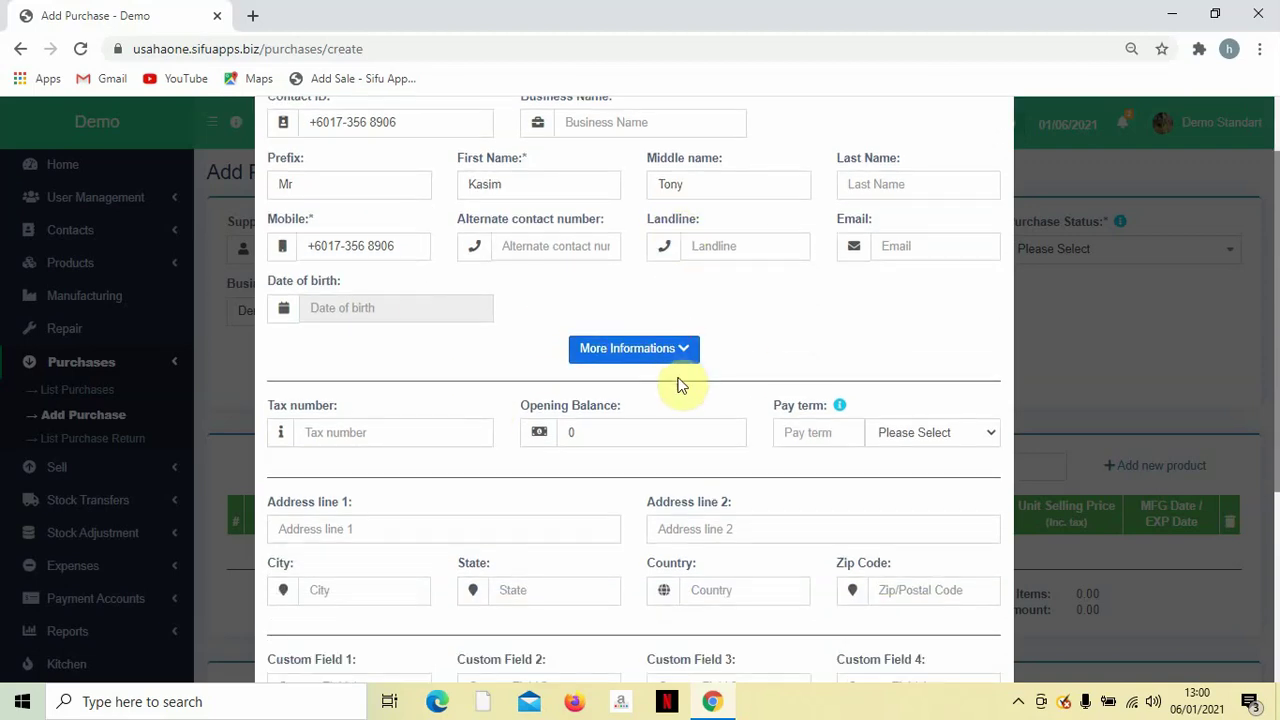
pyautogui.scroll(5, 680, 400)
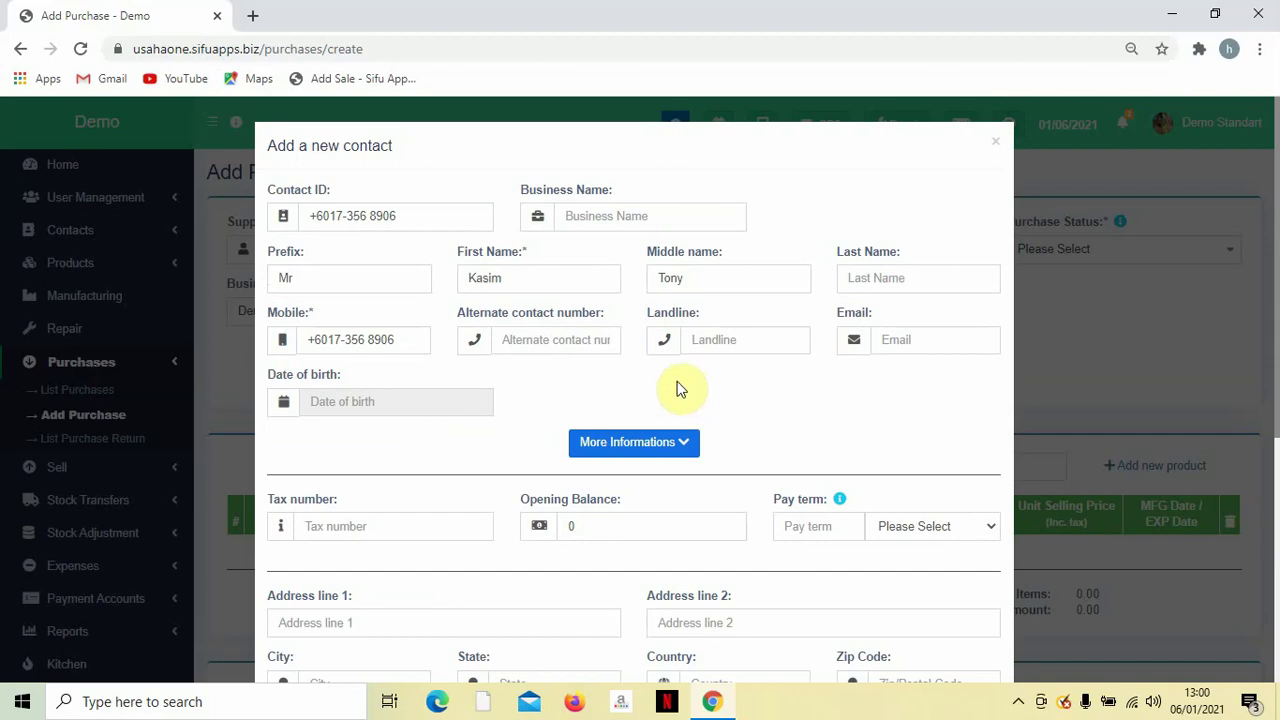
pyautogui.scroll(-1, 580, 372)
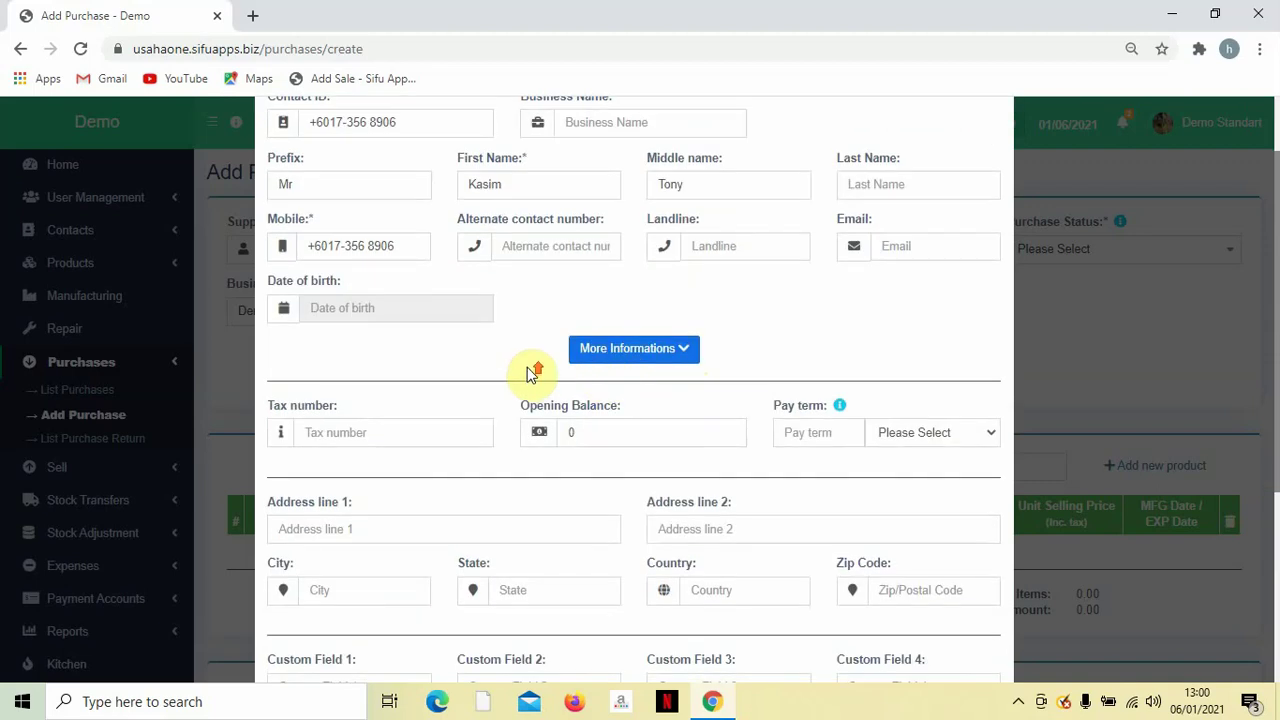
pyautogui.scroll(1, 520, 373)
pyautogui.scroll(-4, 555, 377)
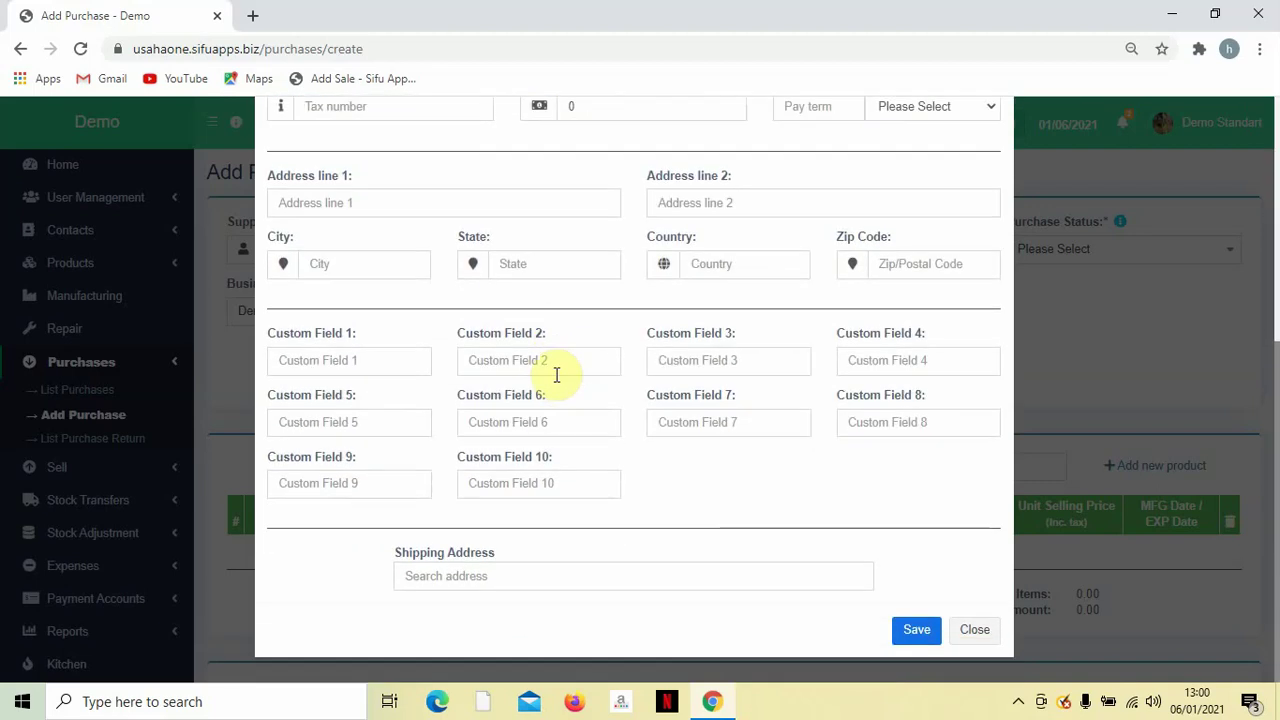
pyautogui.scroll(4, 606, 372)
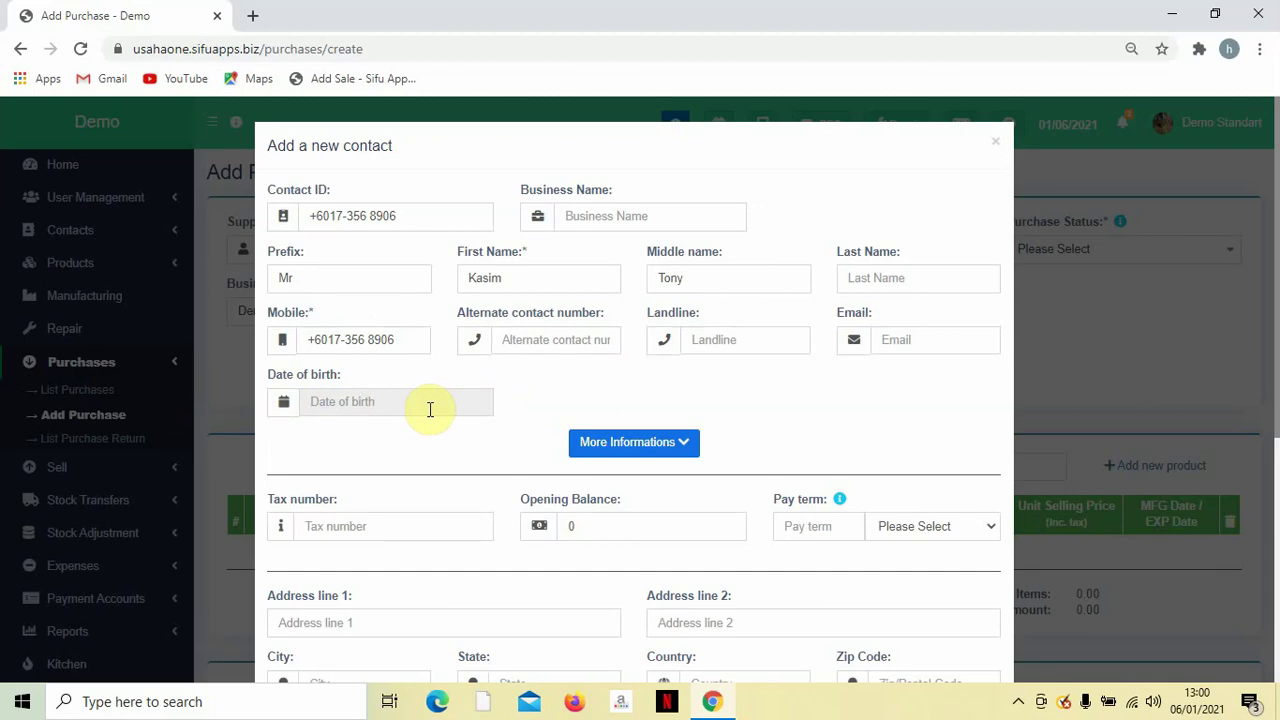
# Select the Mr prefix, then scroll down to the bottom of the contact form.
pyautogui.doubleClick(366, 284)
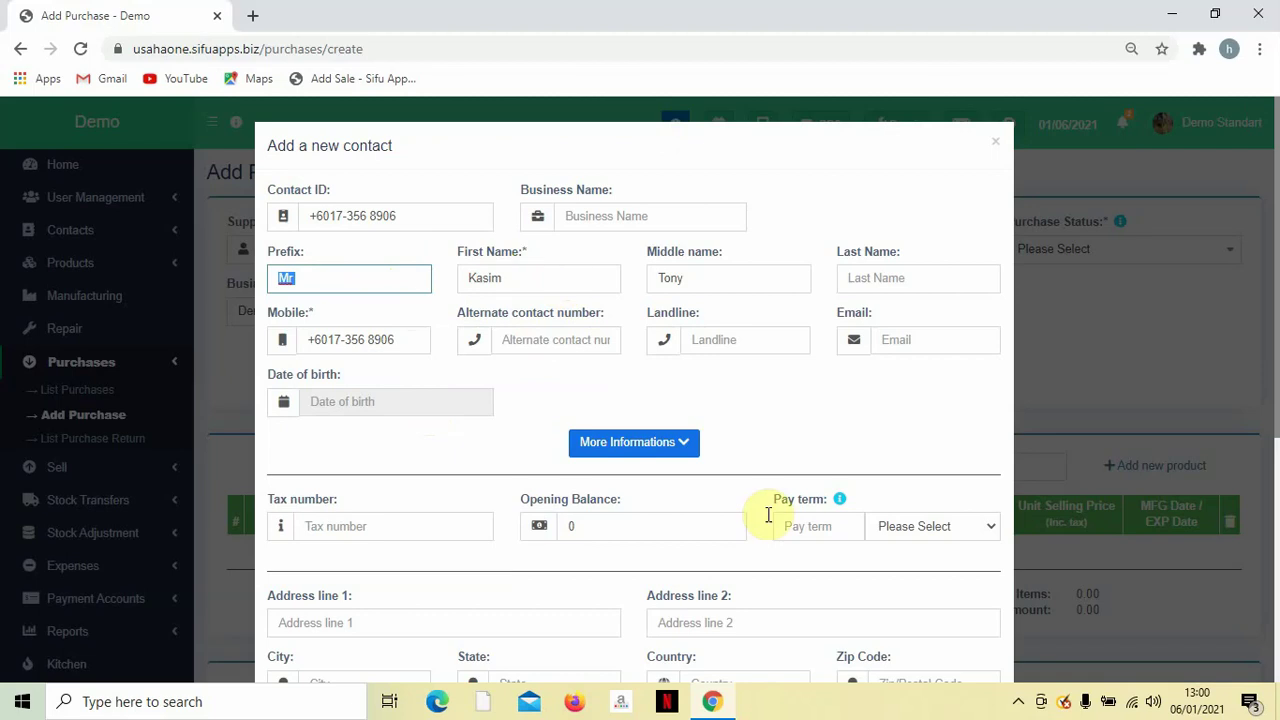
pyautogui.scroll(-2, 980, 502)
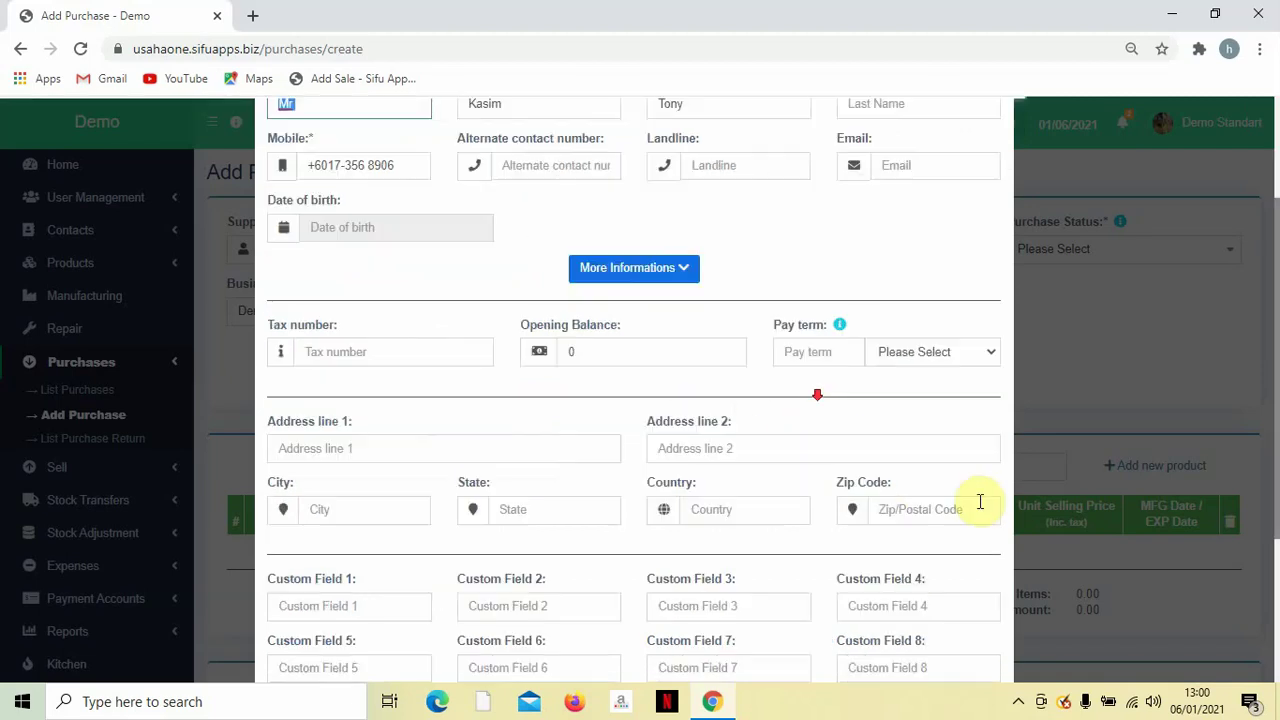
pyautogui.scroll(-3, 980, 502)
# Save the new supplier contact and fill the purchase reference number with 0045.
pyautogui.click(925, 630)
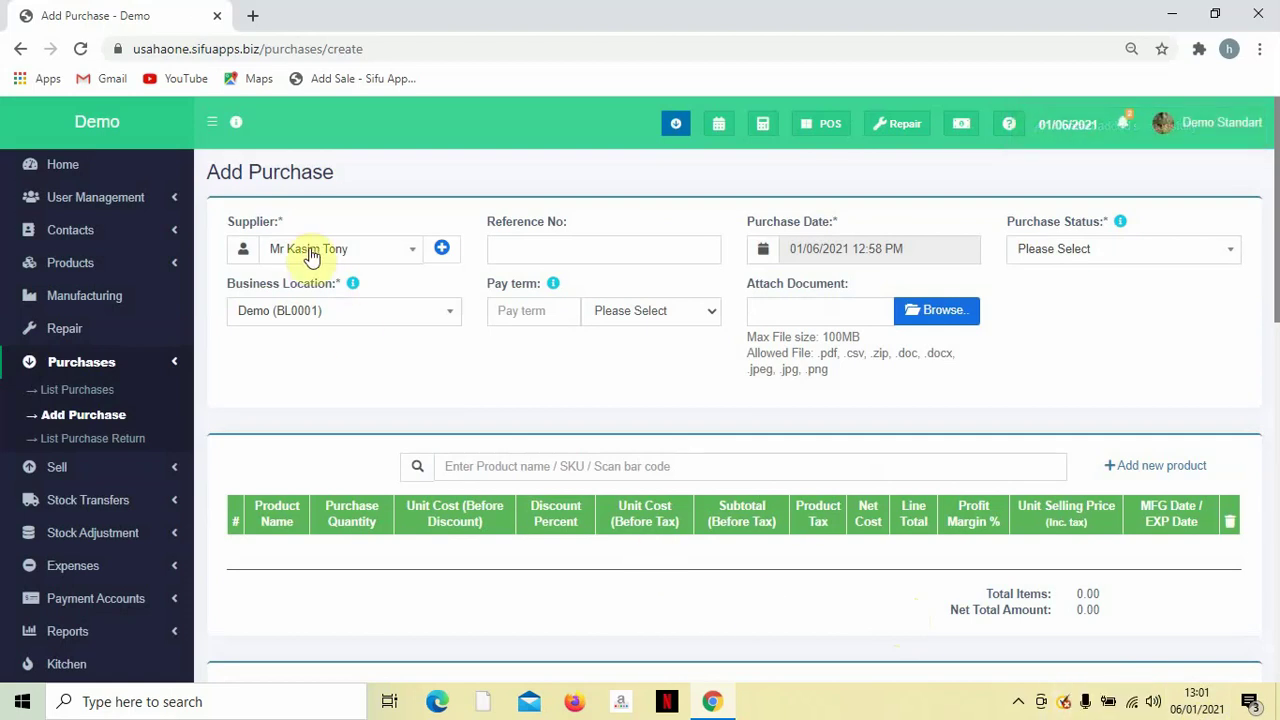
pyautogui.click(520, 242)
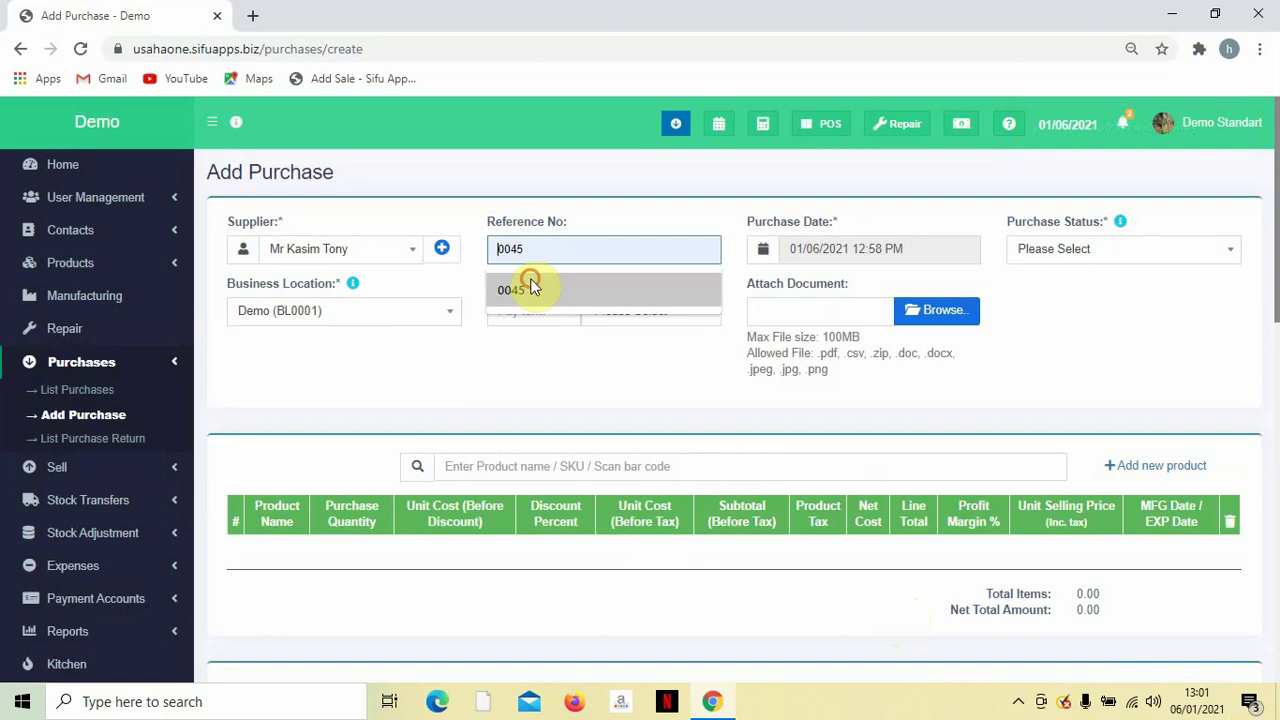
pyautogui.click(530, 284)
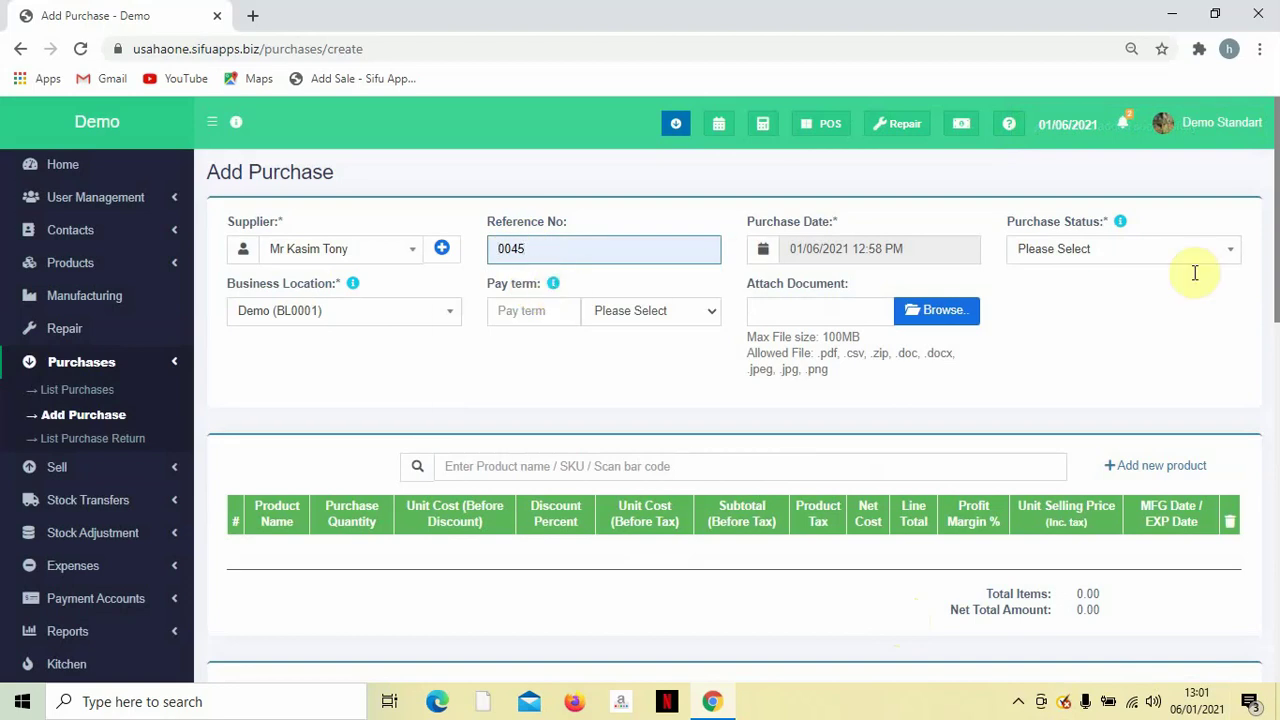
# Set the purchase status to Ordered and the business location to Demo (BL0001).
pyautogui.click(1108, 251)
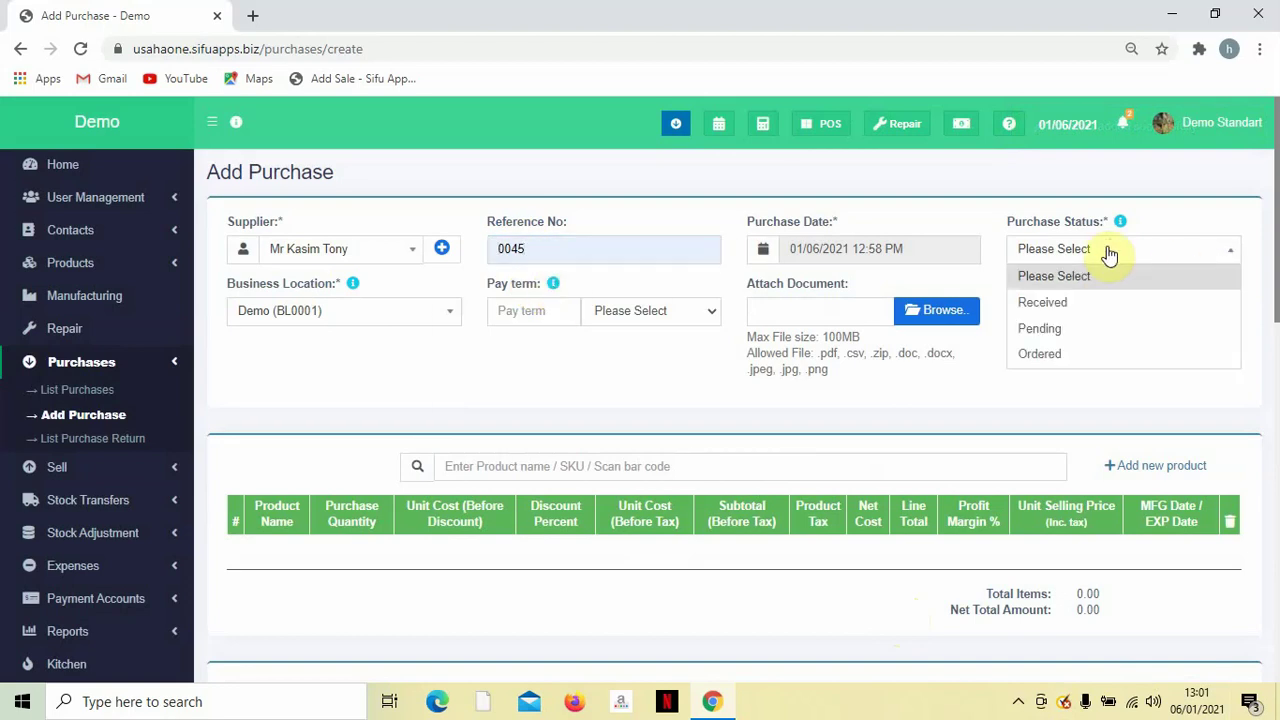
pyautogui.click(1039, 355)
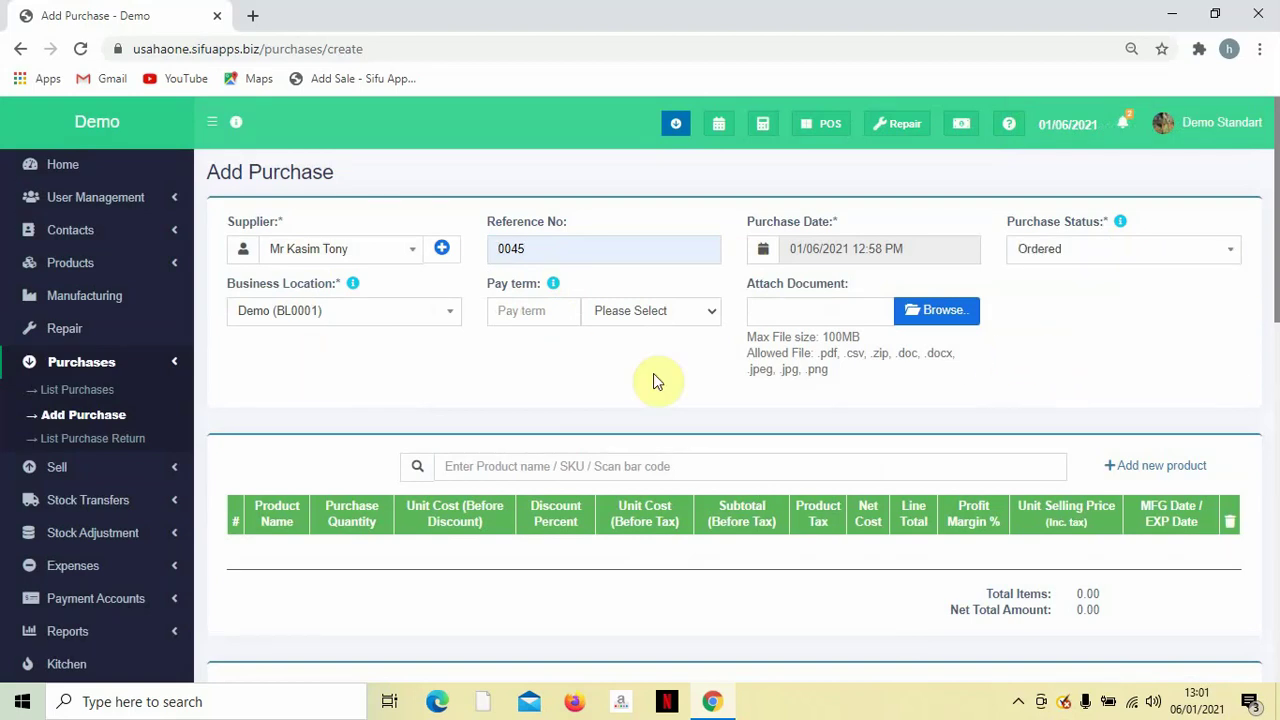
pyautogui.scroll(-1, 620, 370)
pyautogui.scroll(1, 600, 363)
pyautogui.click(372, 311)
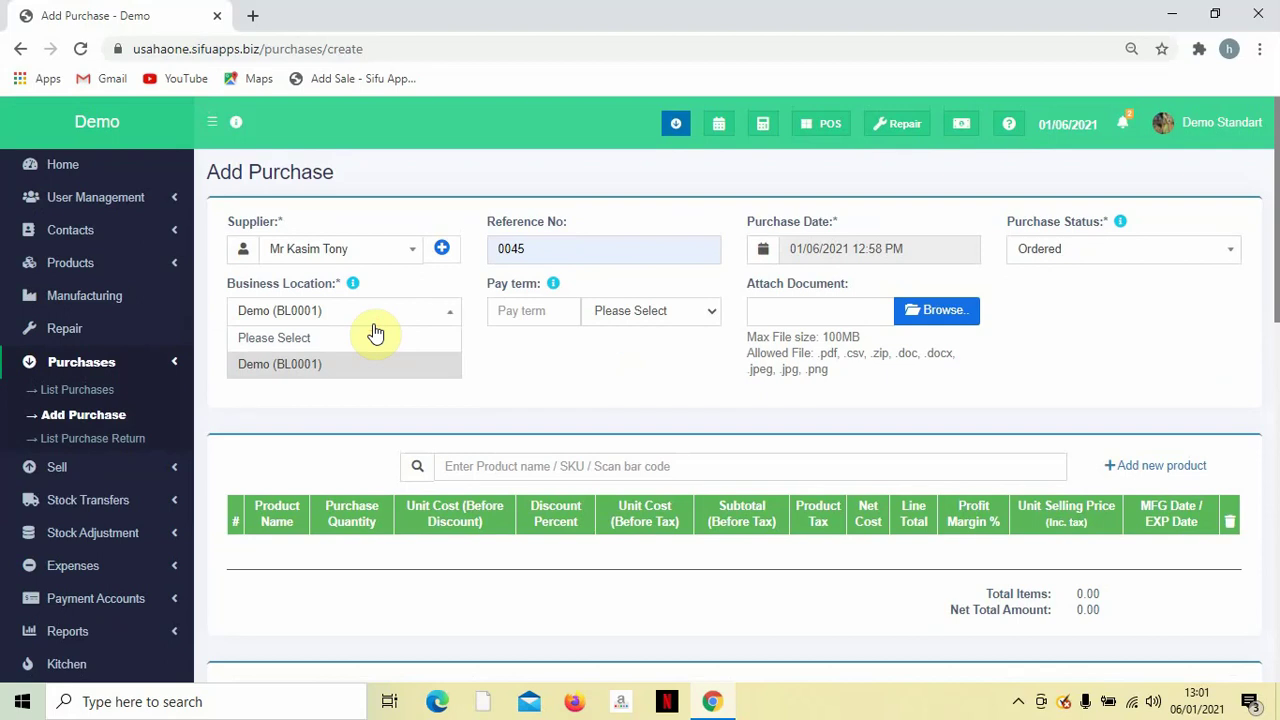
pyautogui.click(366, 364)
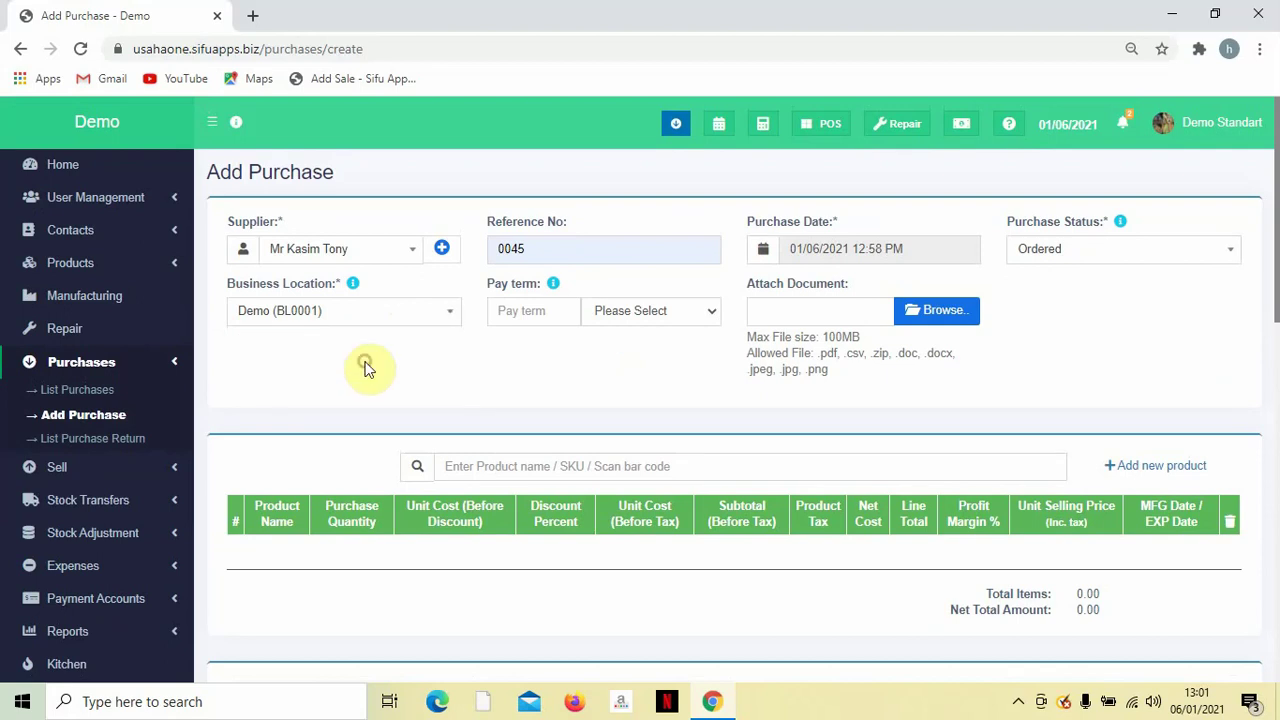
pyautogui.scroll(-1, 641, 362)
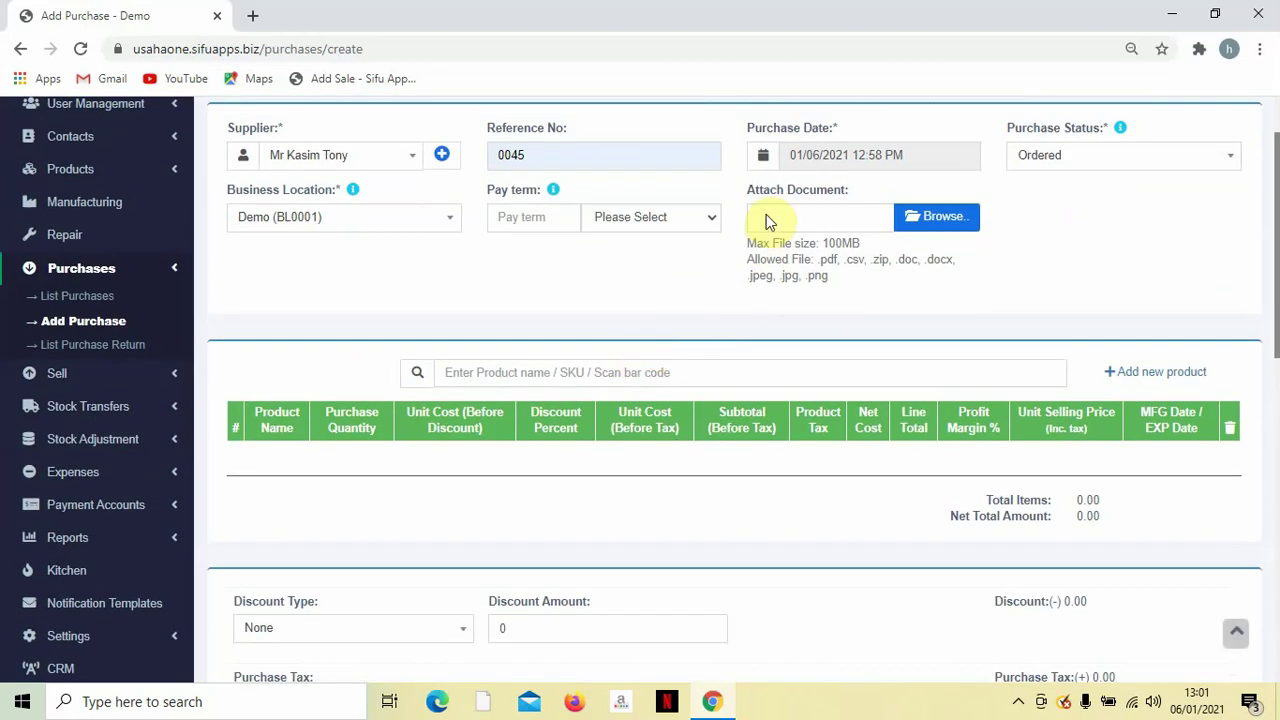
pyautogui.scroll(-1, 706, 283)
pyautogui.scroll(1, 690, 320)
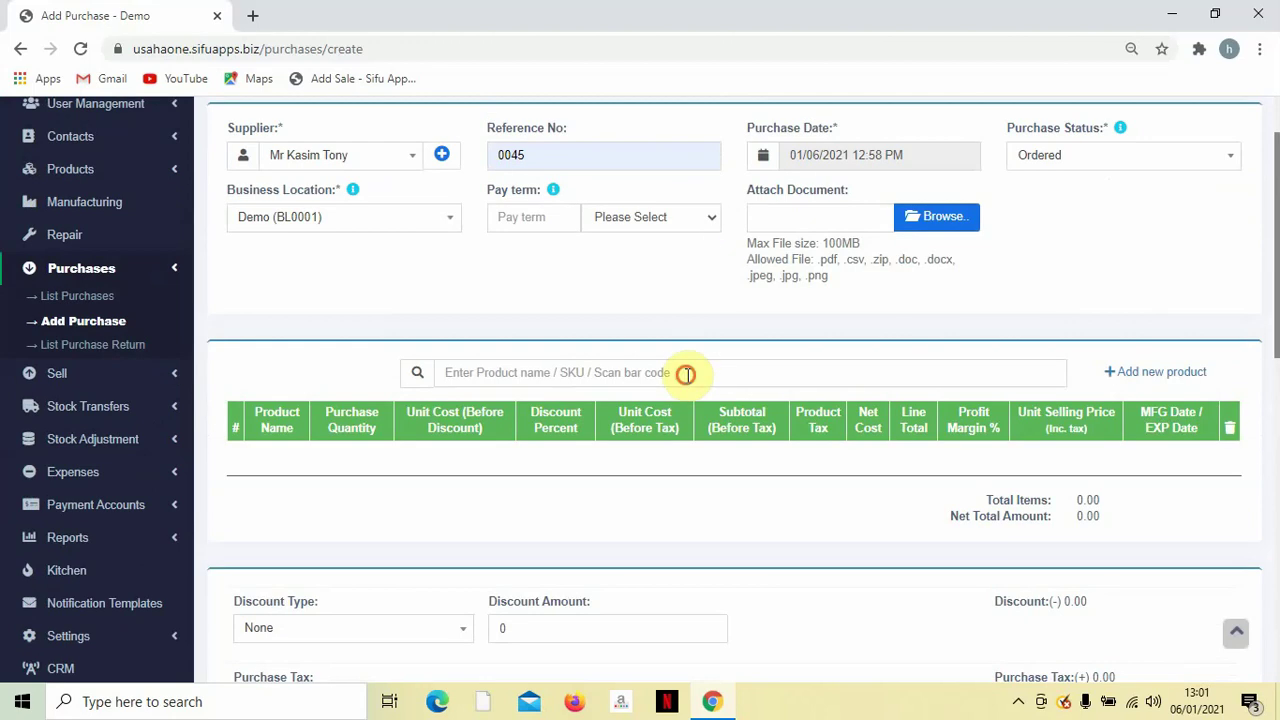
# Search 'A', add Air Mineral with quantity 50, and select its 1.00 unit cost.
pyautogui.click(686, 374)
pyautogui.write('A')
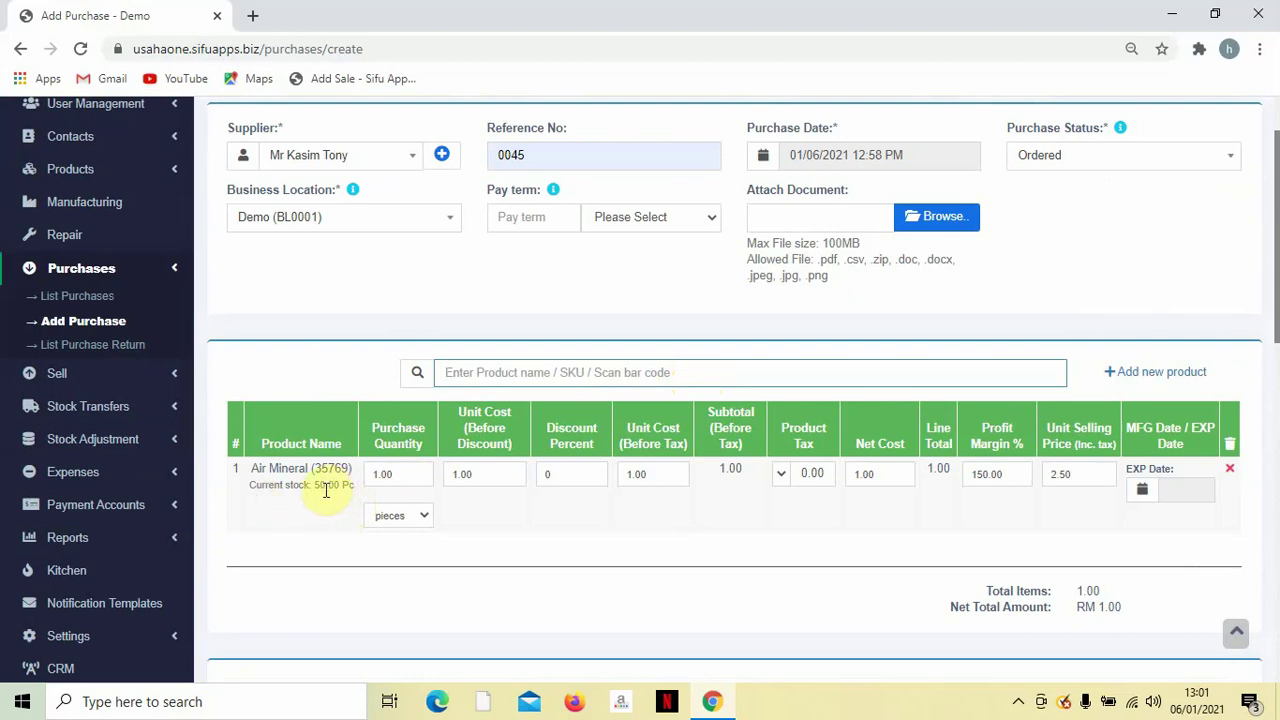
pyautogui.moveTo(313, 486); pyautogui.dragTo(350, 489)
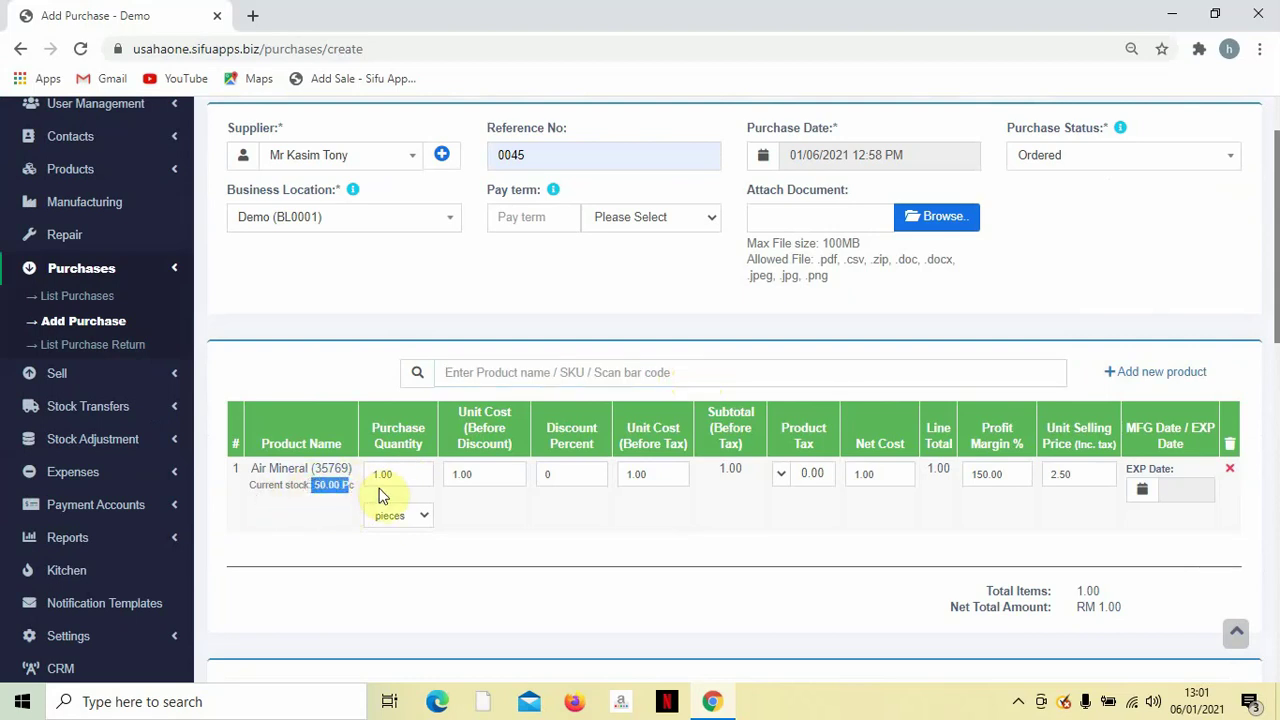
pyautogui.click(413, 472)
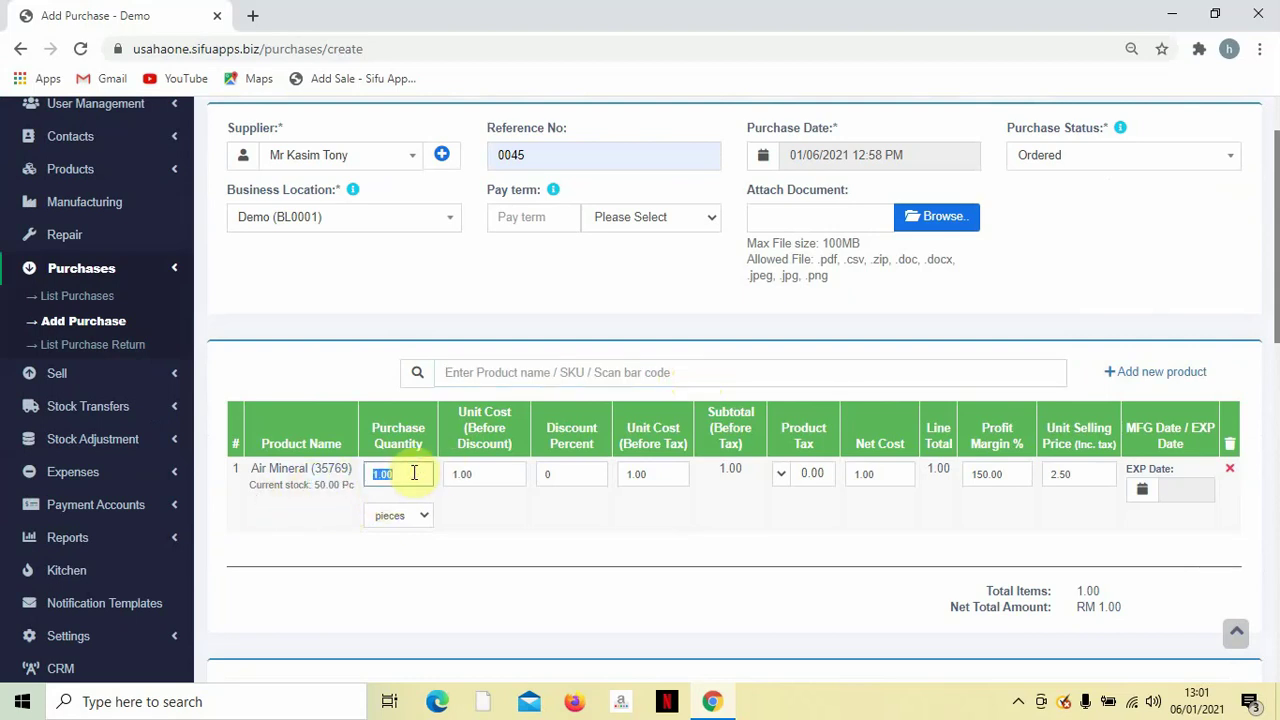
pyautogui.write('50')
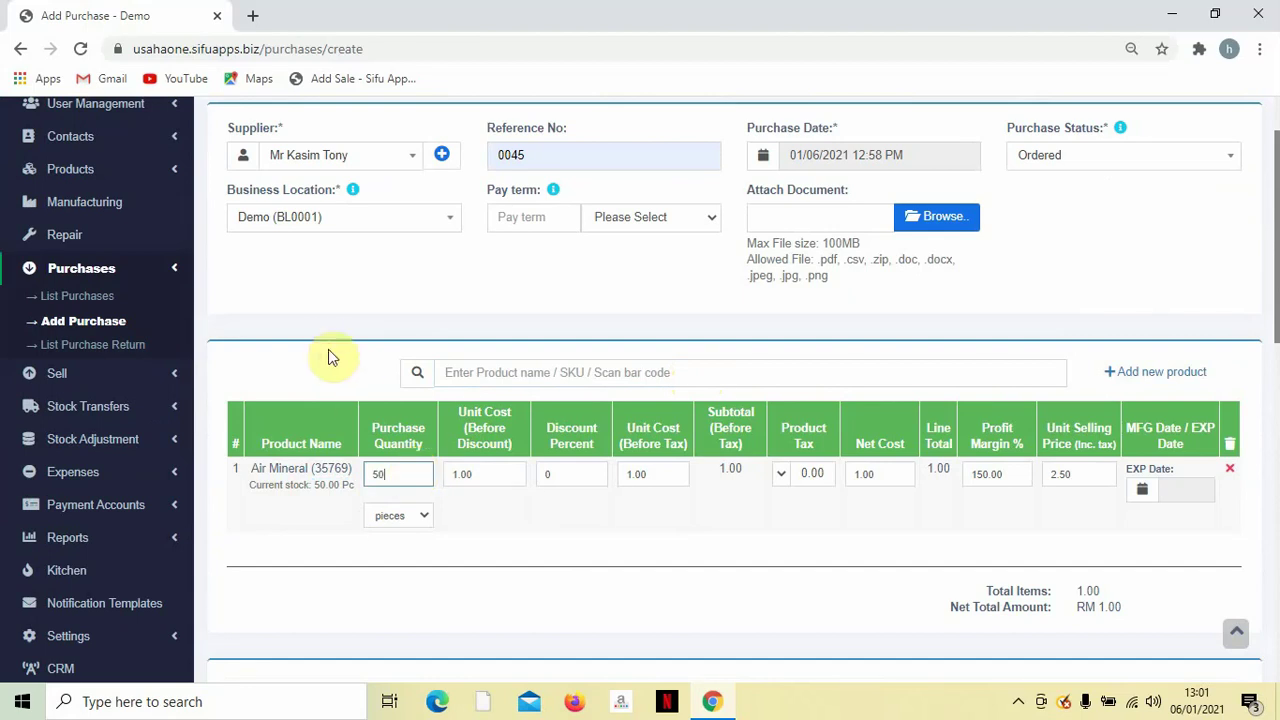
pyautogui.click(323, 343)
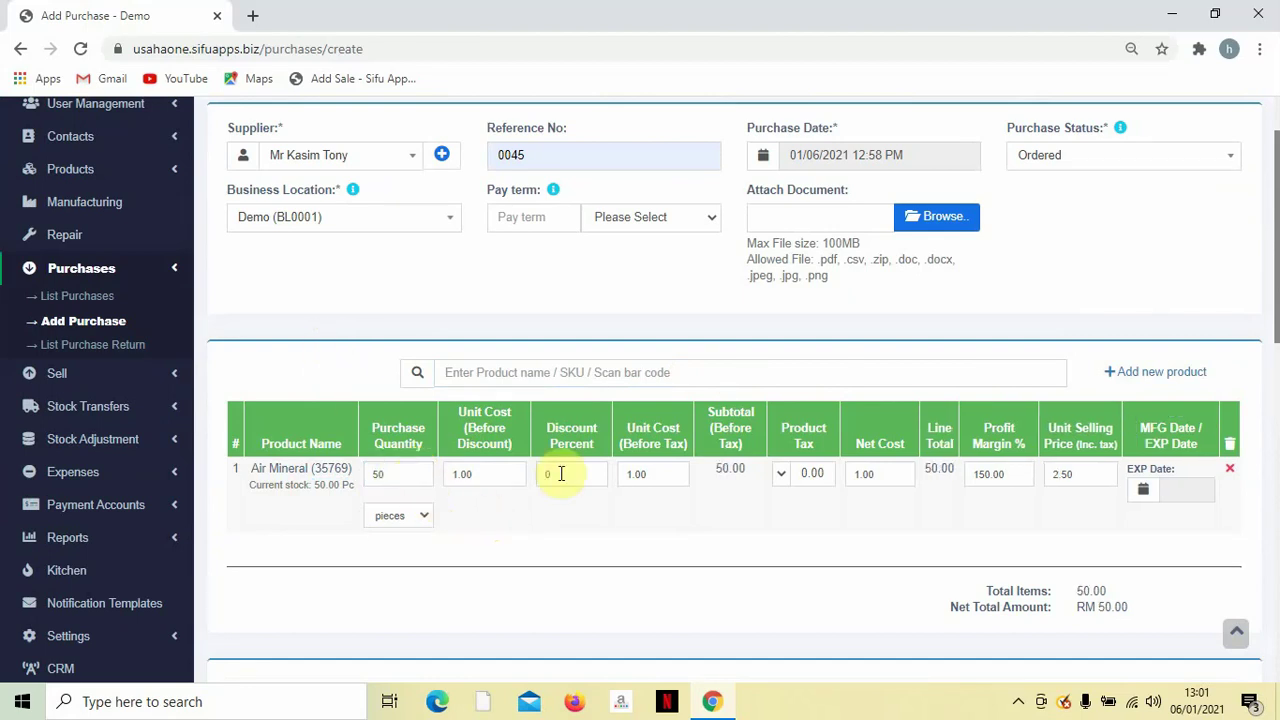
pyautogui.scroll(-1, 823, 477)
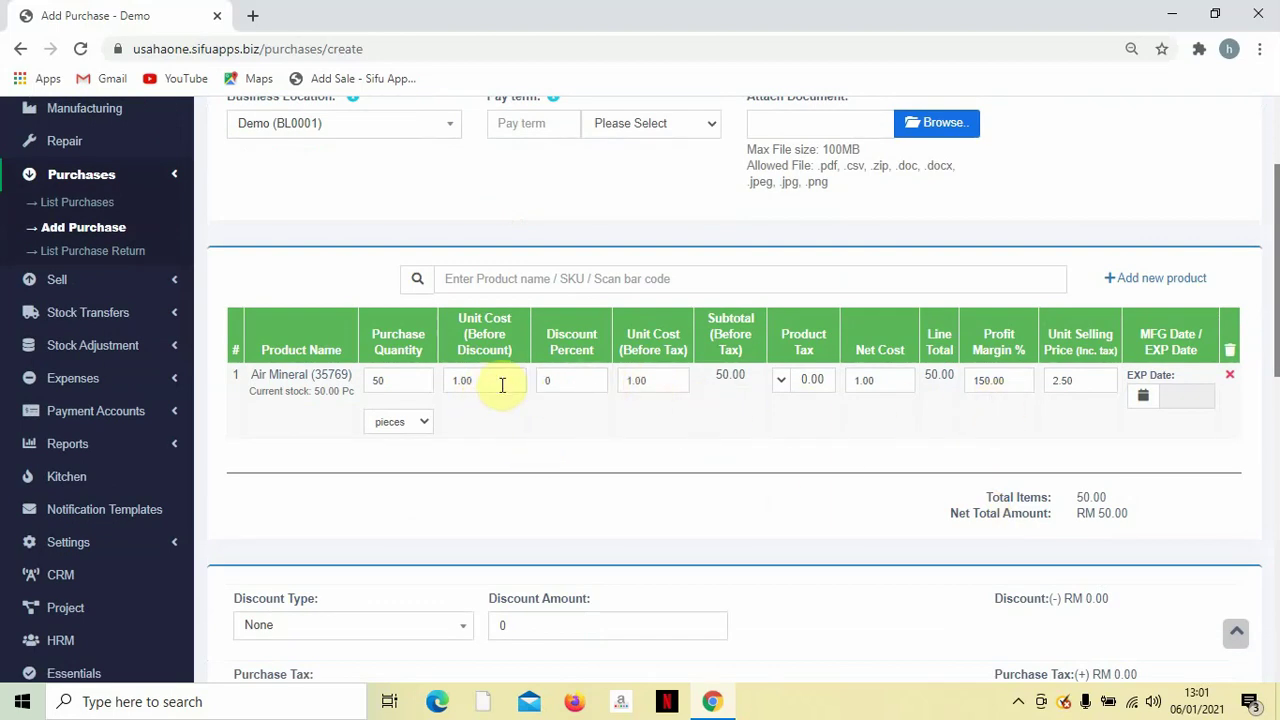
pyautogui.moveTo(500, 380); pyautogui.dragTo(457, 383)
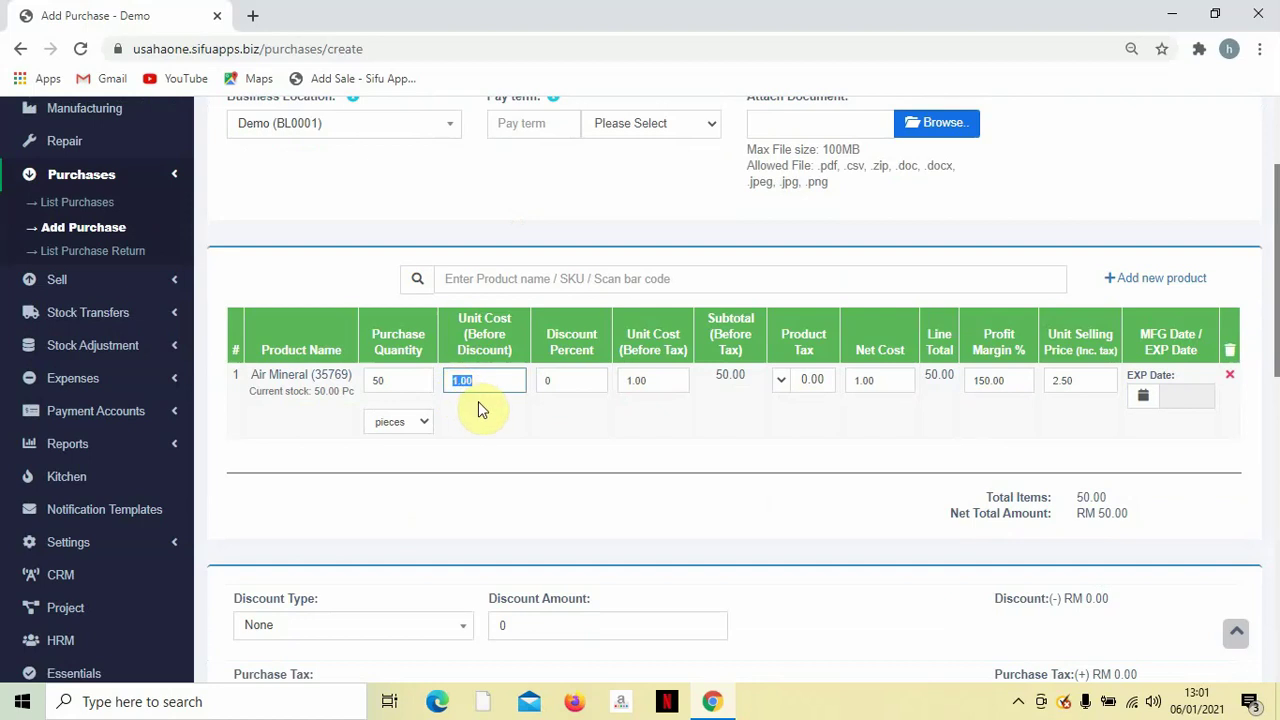
pyautogui.scroll(-3, 700, 380)
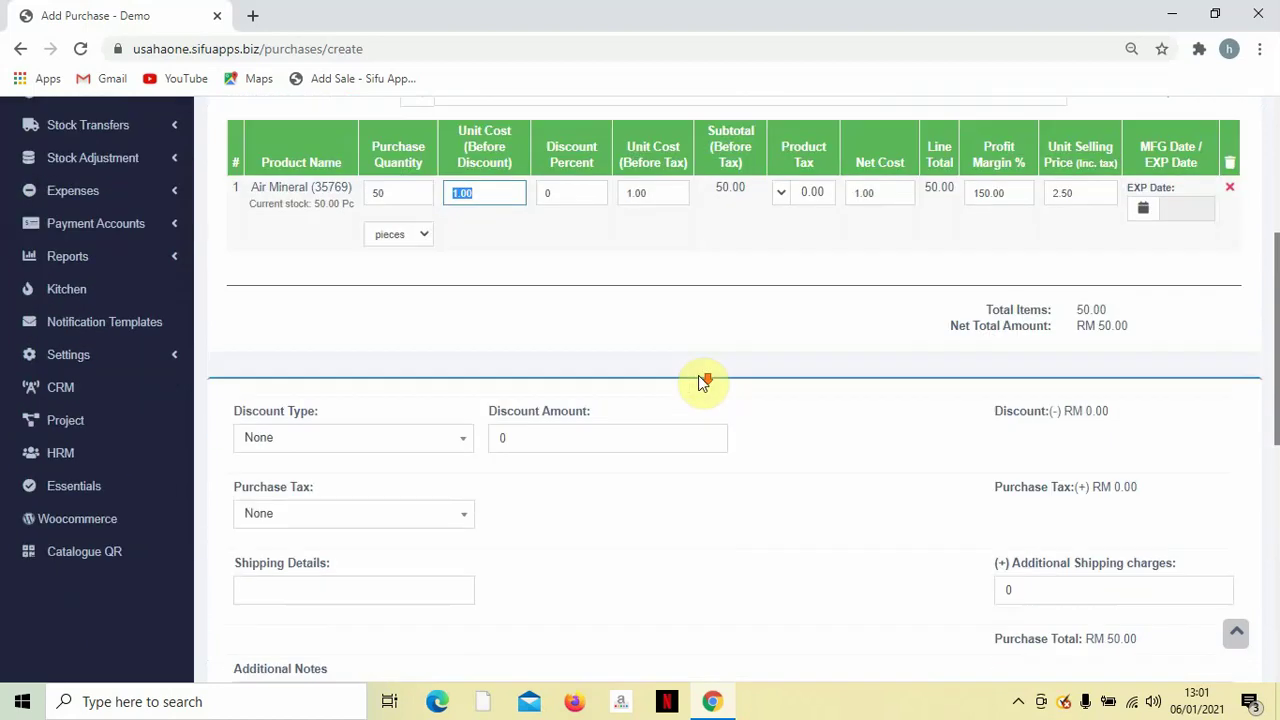
# Leave the additional shipping charge at 0 and save the RM 50.00 purchase, reference 0045.
pyautogui.scroll(3, 629, 354)
pyautogui.scroll(-4, 755, 405)
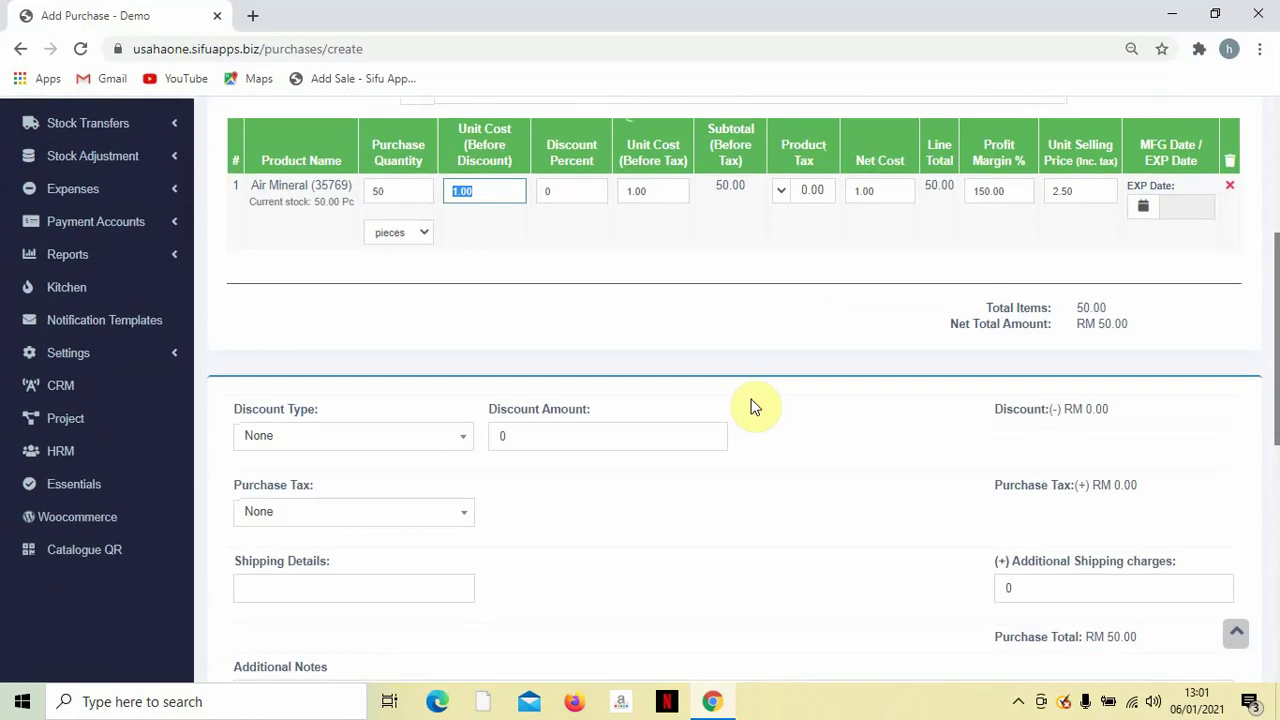
pyautogui.scroll(-1, 755, 406)
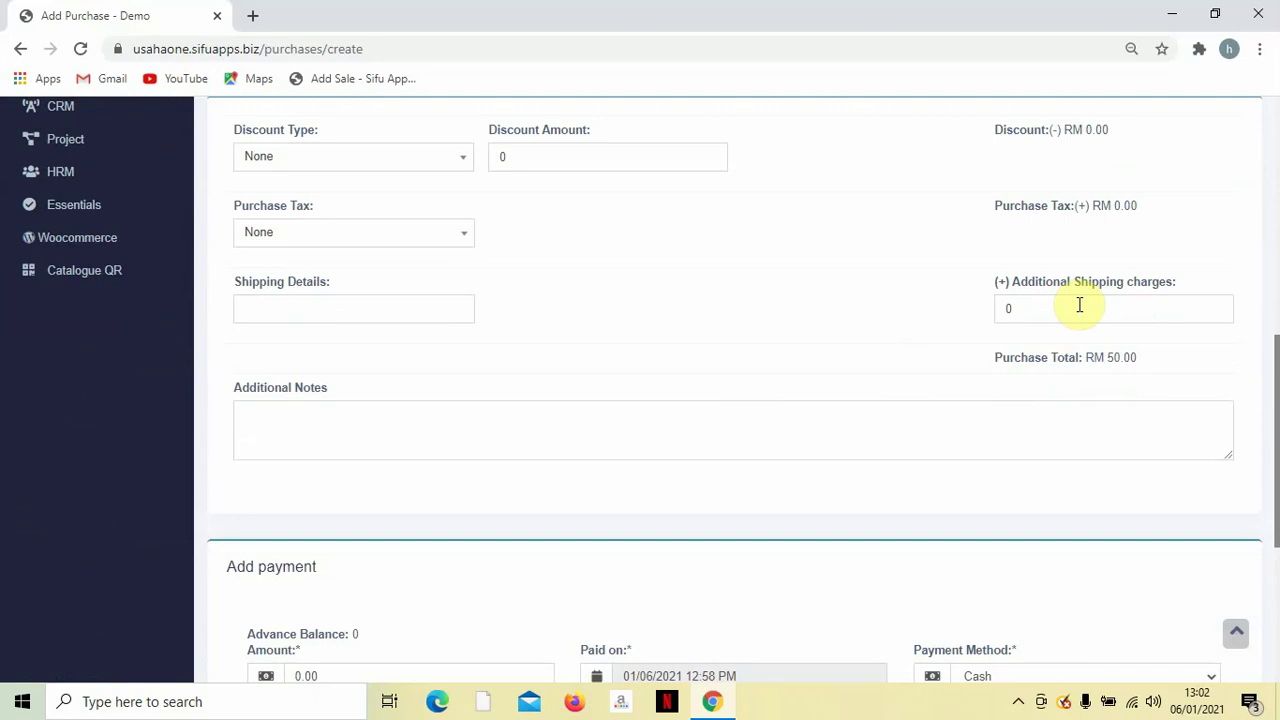
pyautogui.click(1052, 316)
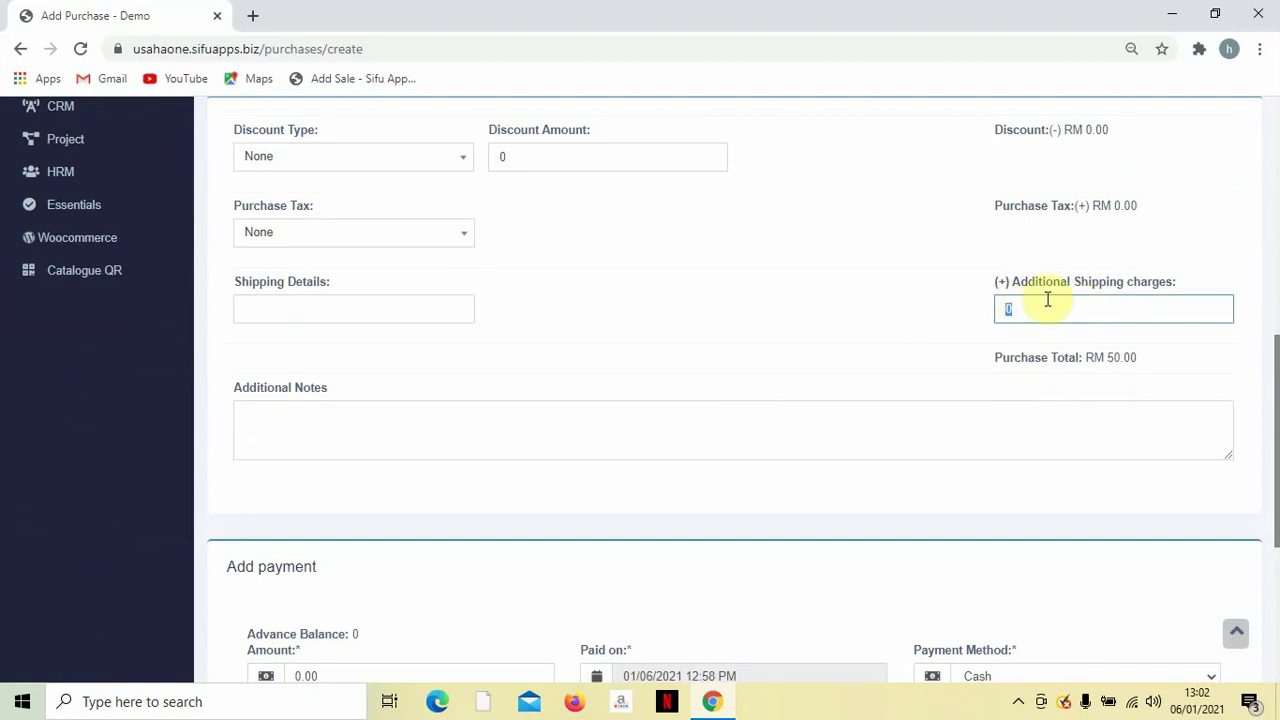
pyautogui.click(878, 330)
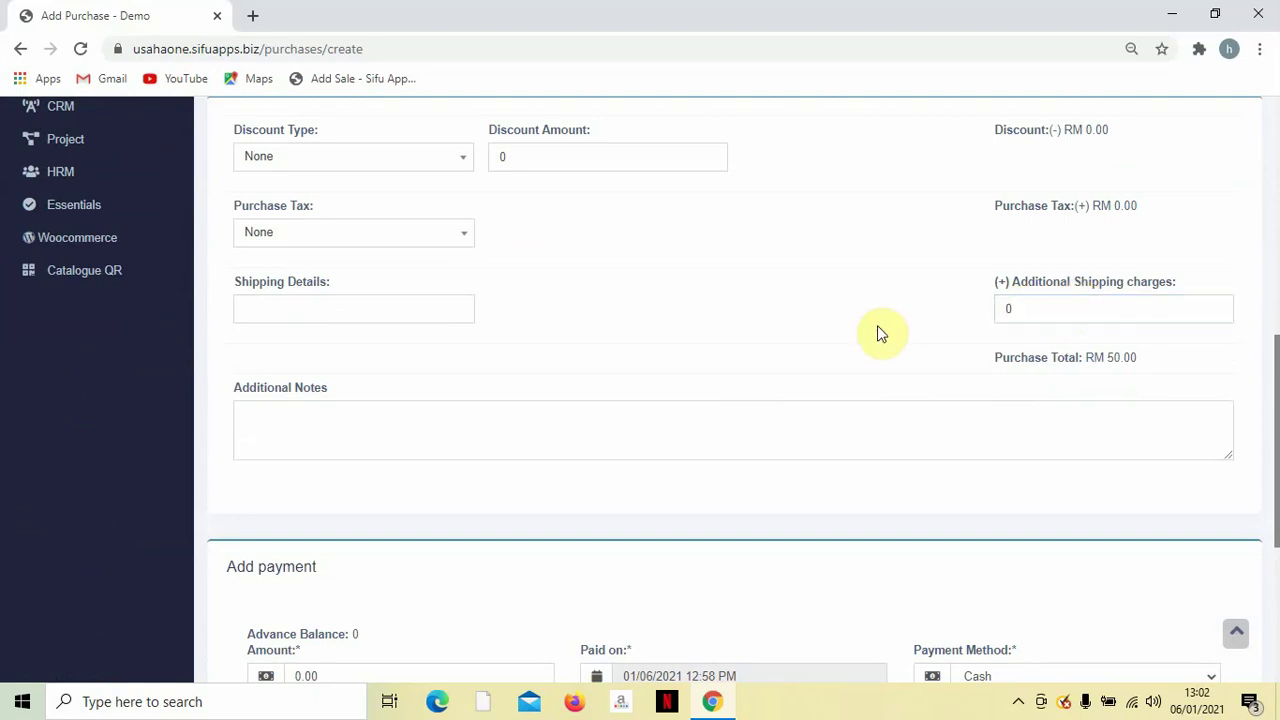
pyautogui.scroll(4, 876, 325)
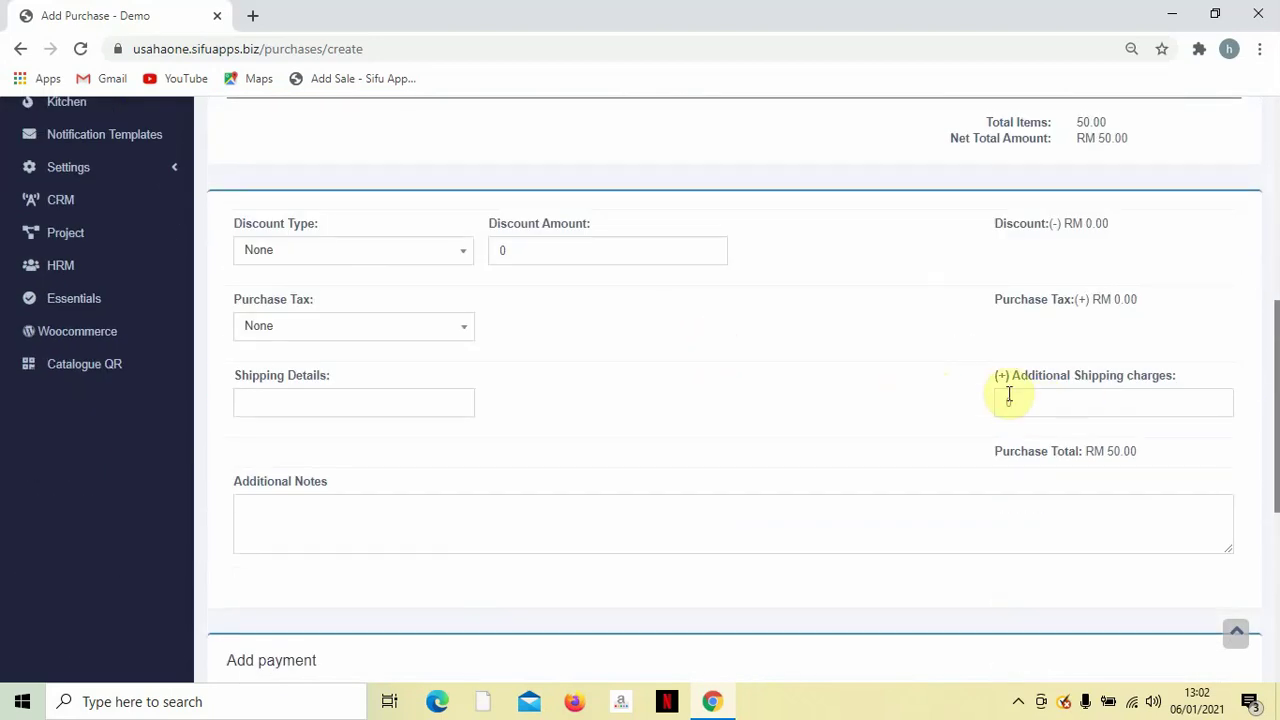
pyautogui.doubleClick(1040, 403)
pyautogui.scroll(-3, 985, 425)
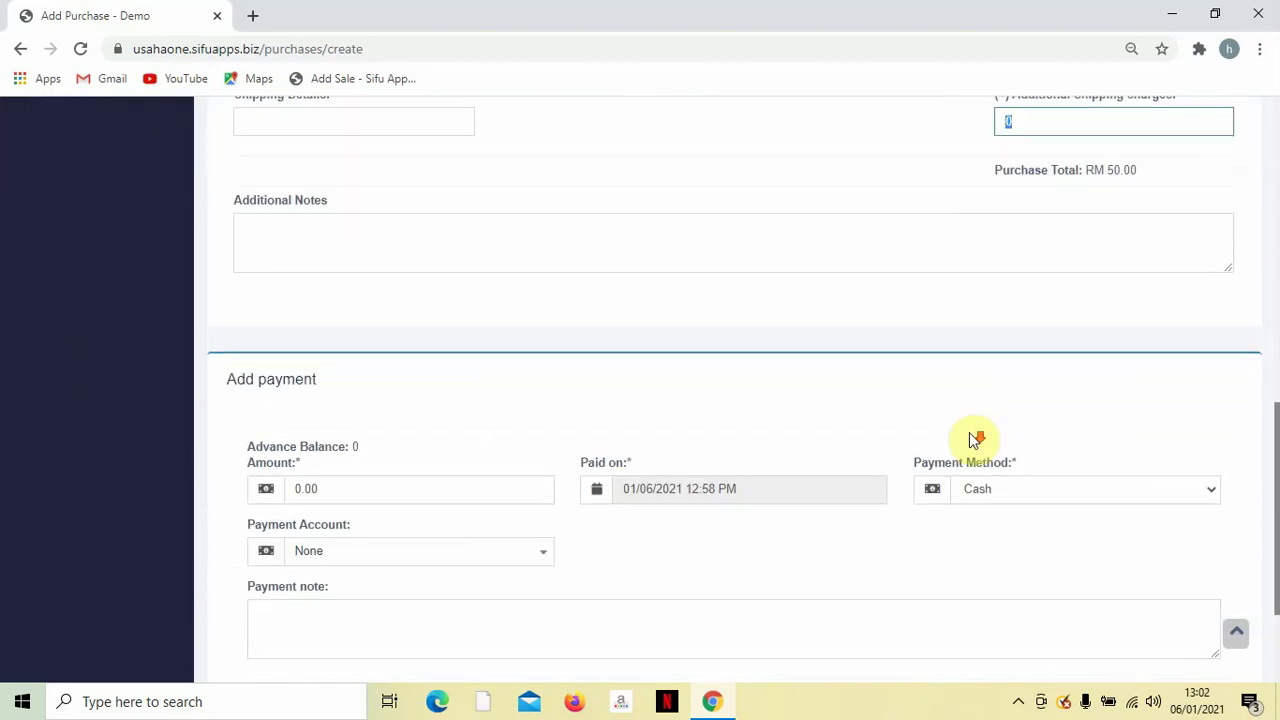
pyautogui.click(603, 253)
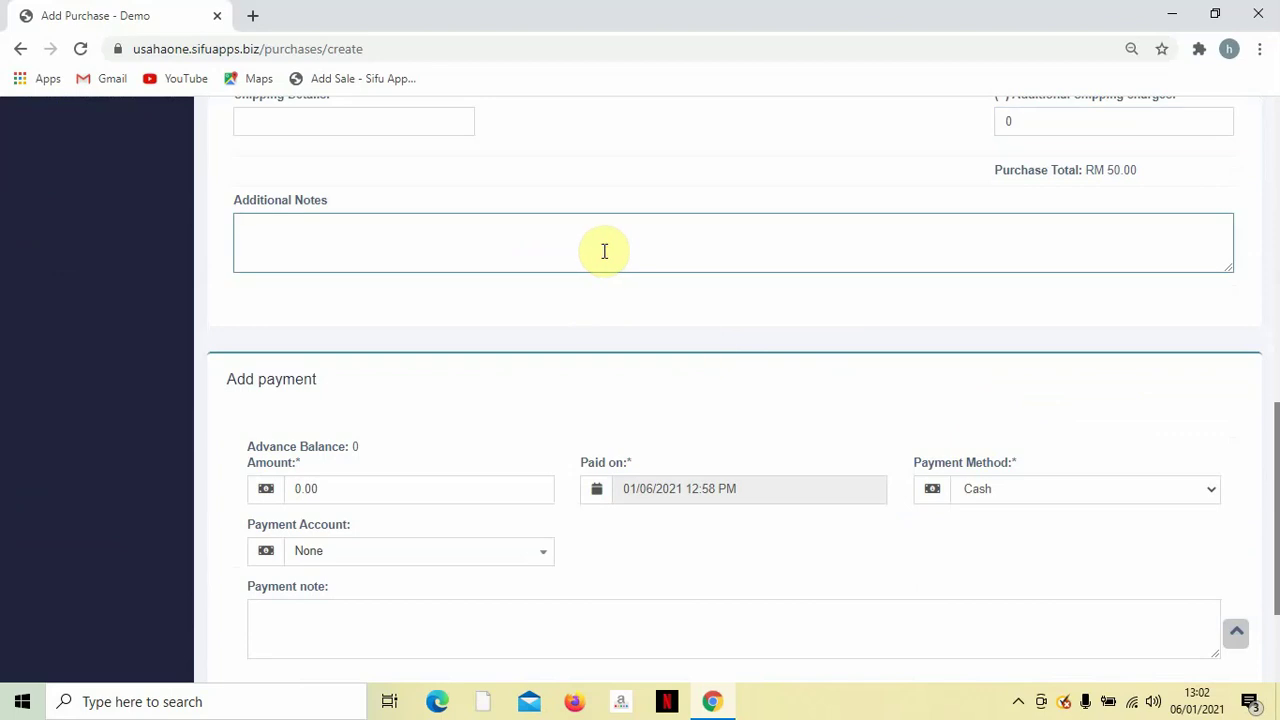
pyautogui.scroll(-2, 604, 251)
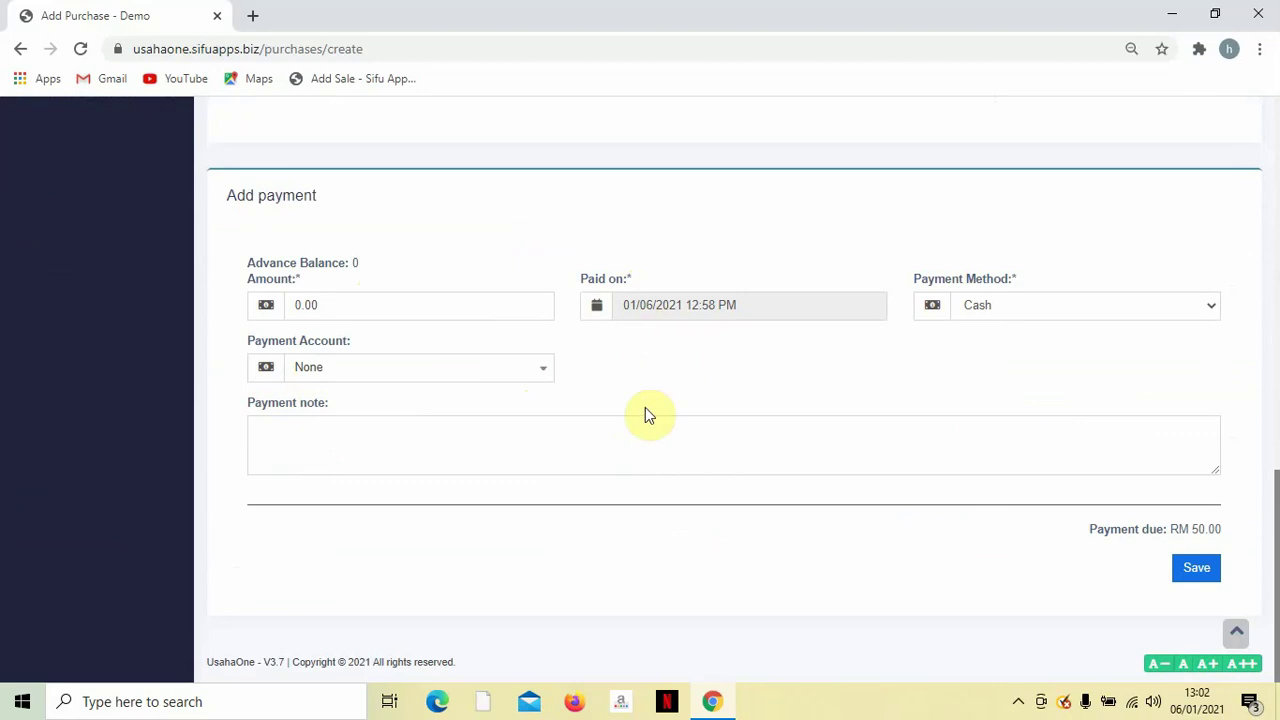
pyautogui.click(1199, 569)
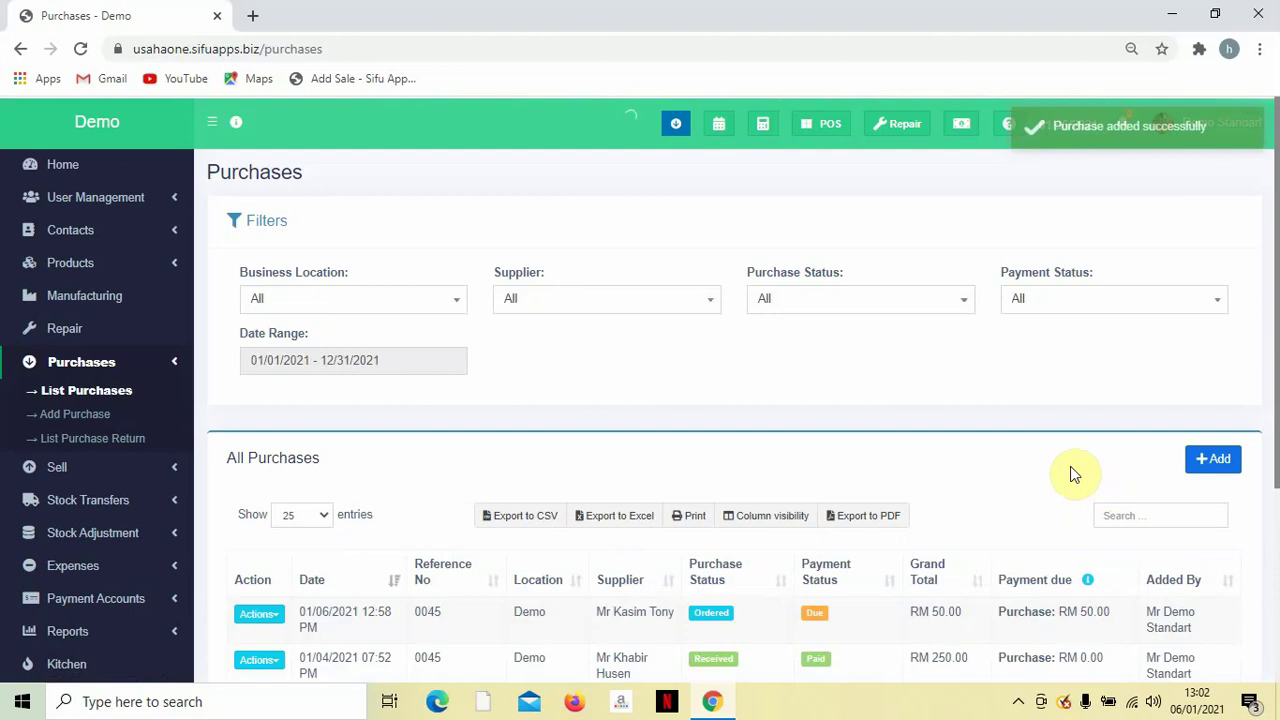
# Switch purchase 0045's status from Ordered to Received and apply the update.
pyautogui.scroll(-1, 1070, 466)
pyautogui.scroll(-2, 875, 403)
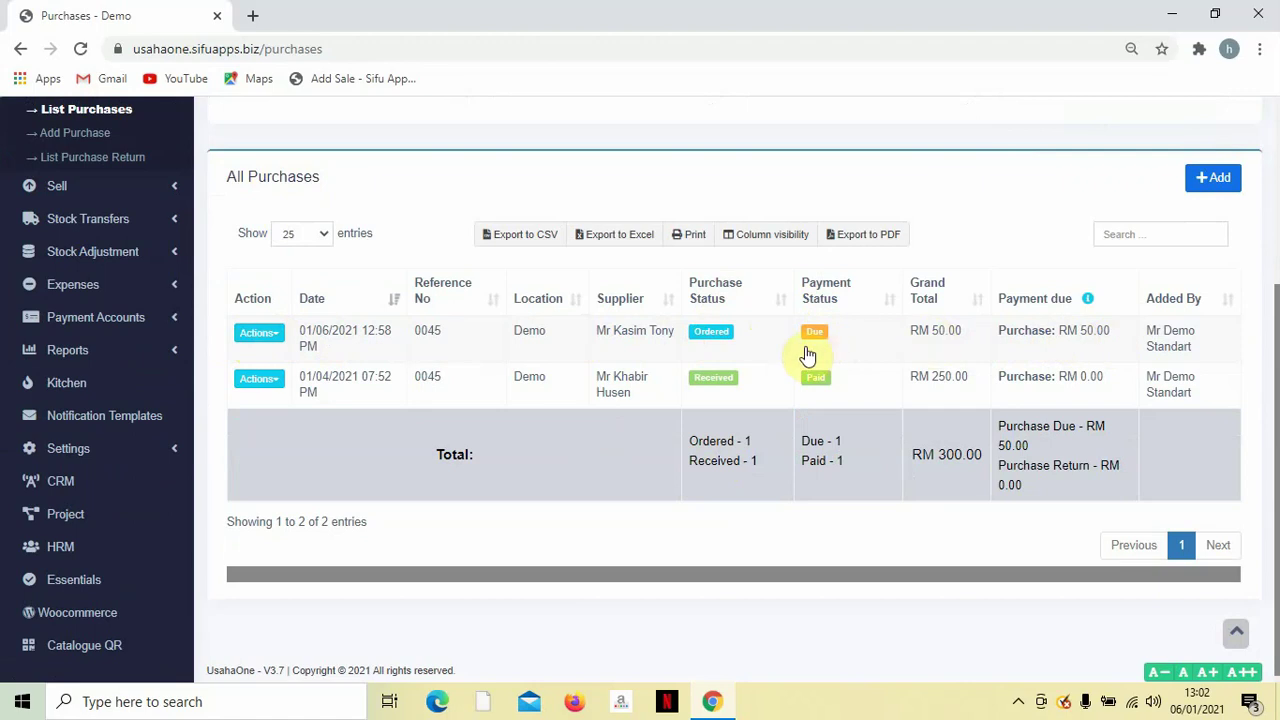
pyautogui.click(720, 334)
pyautogui.click(664, 217)
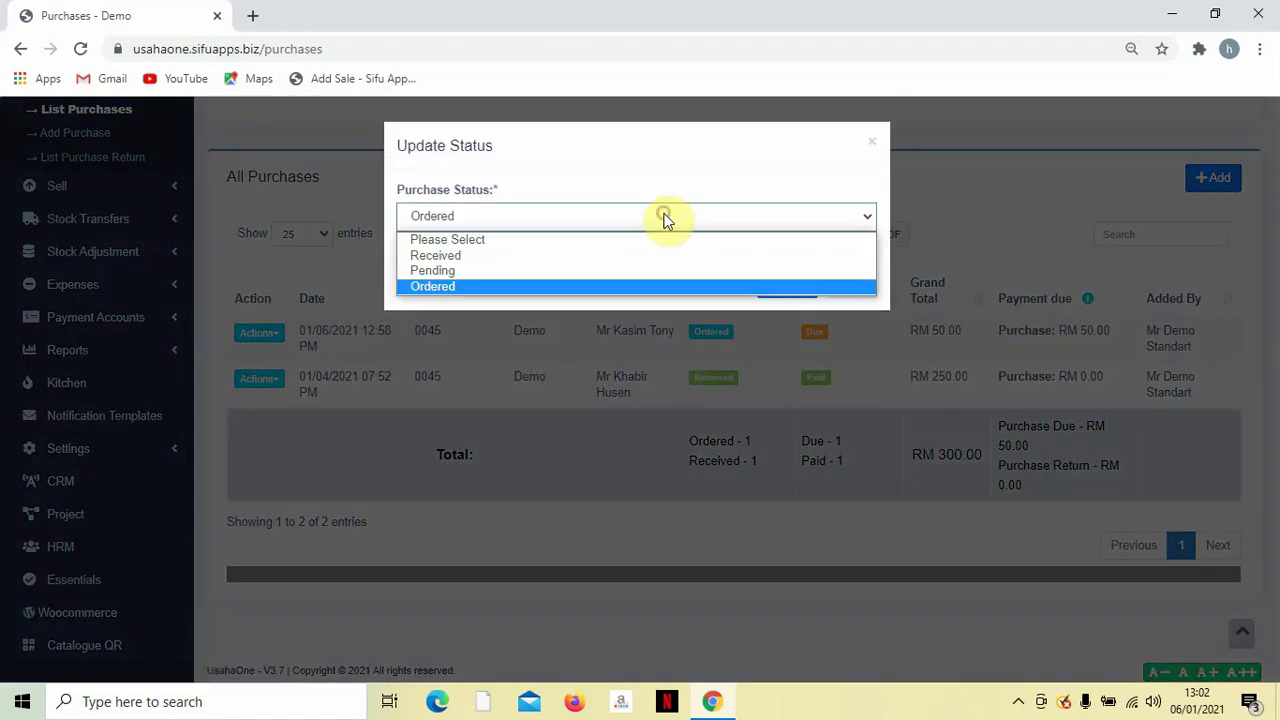
pyautogui.click(652, 255)
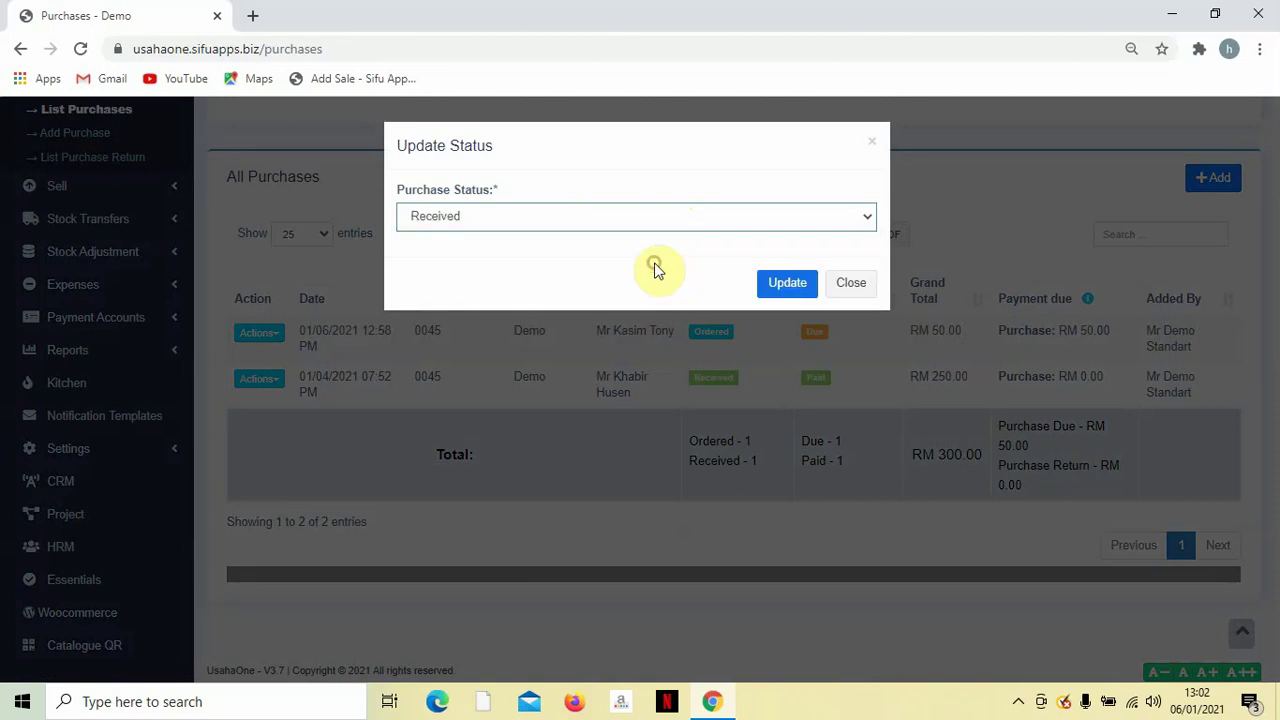
pyautogui.click(785, 285)
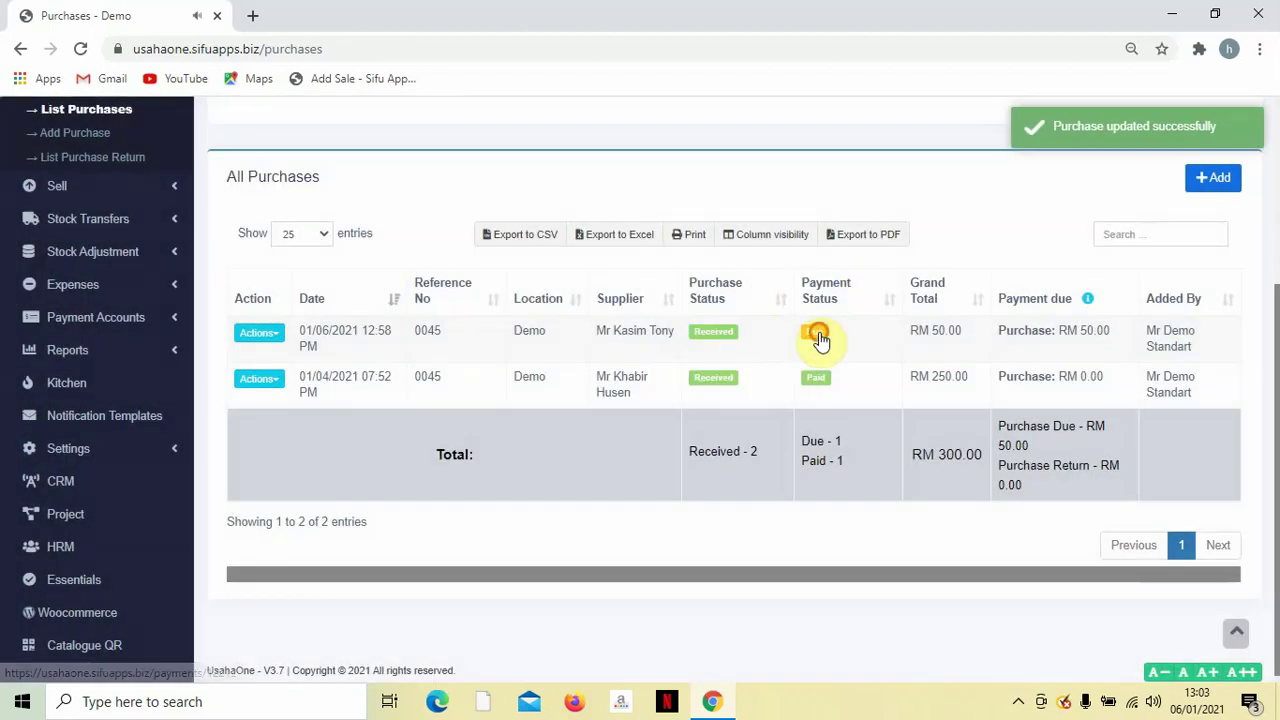
# Add an RM 50.00 Bank Transfer payment from RHB Bank to purchase 0045, leaving the account number blank.
pyautogui.click(817, 336)
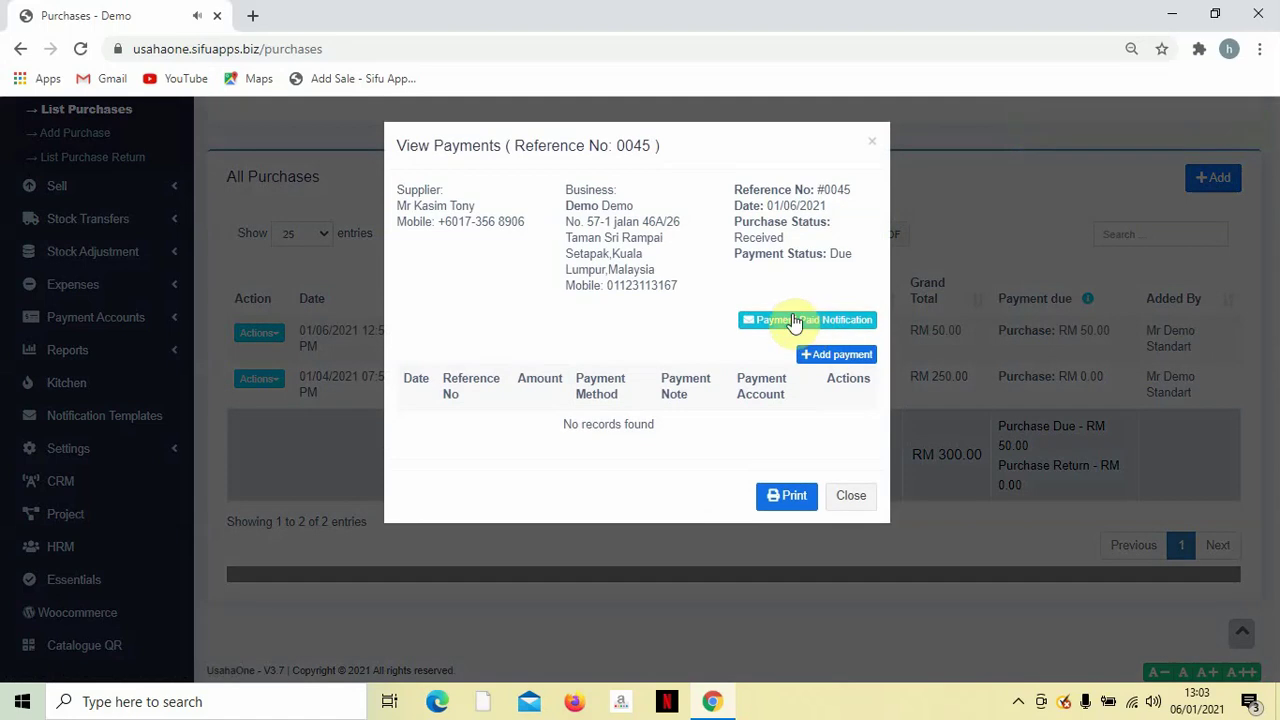
pyautogui.click(835, 356)
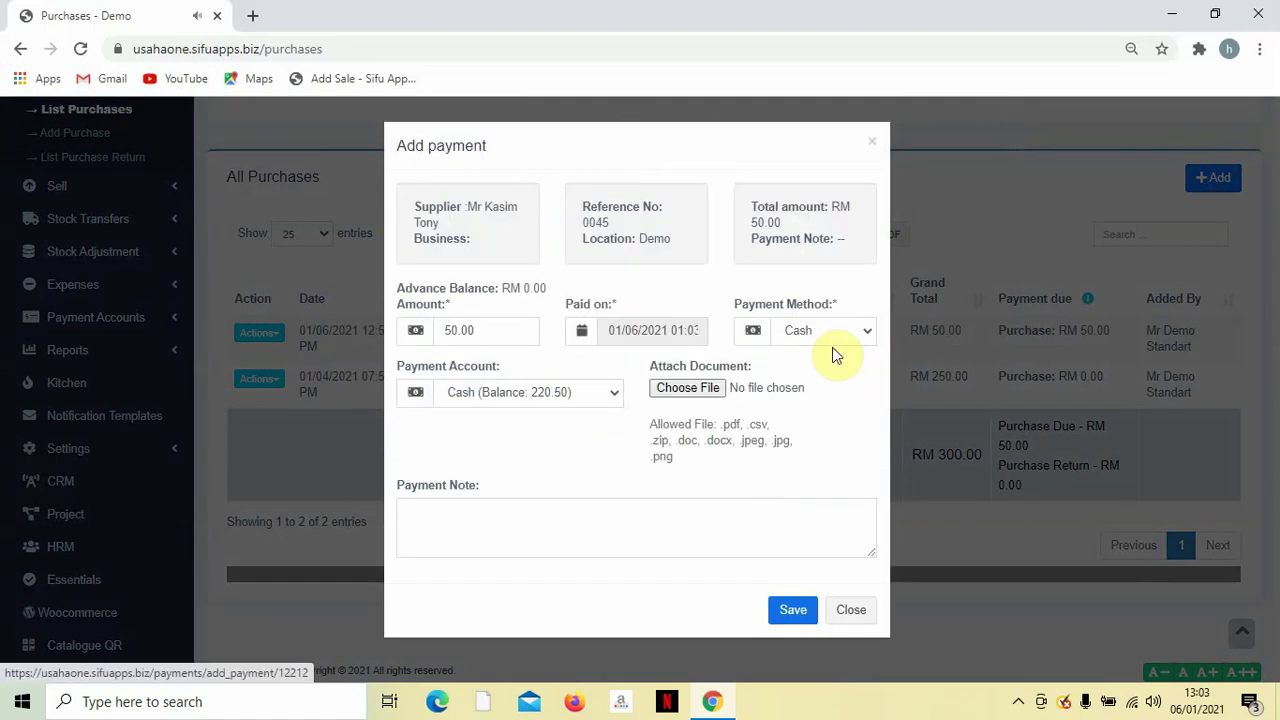
pyautogui.click(815, 333)
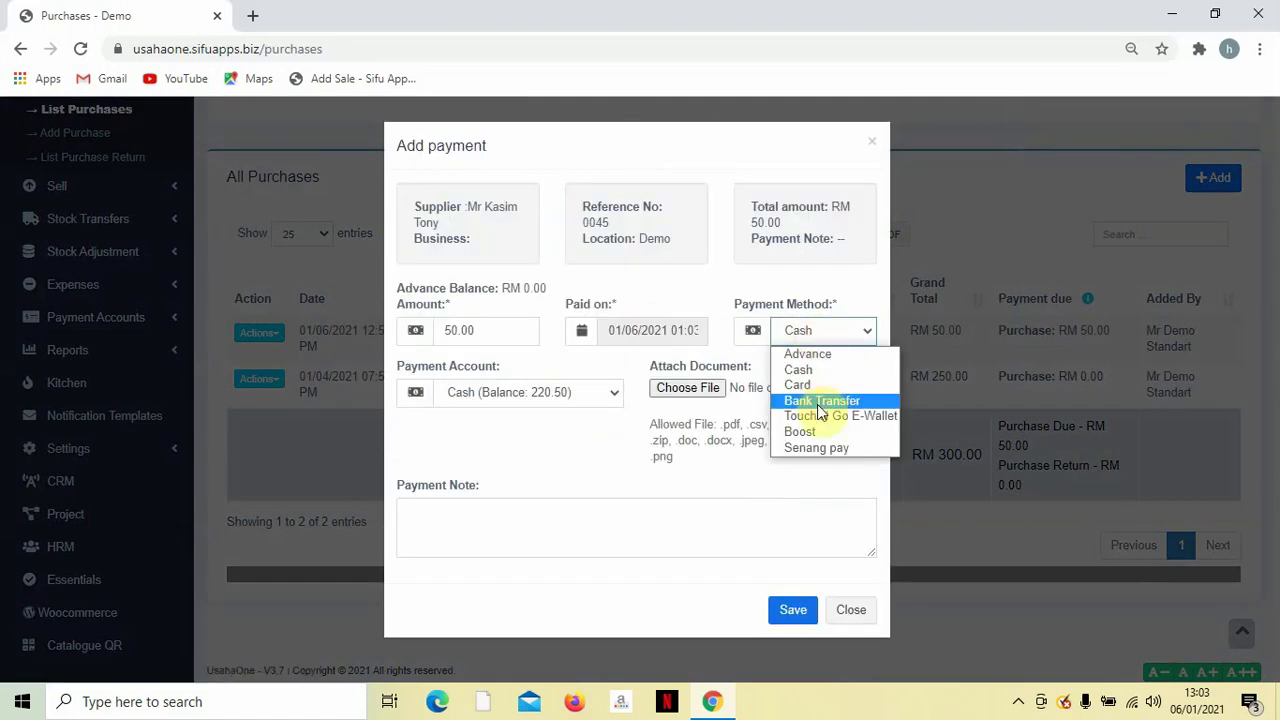
pyautogui.click(816, 400)
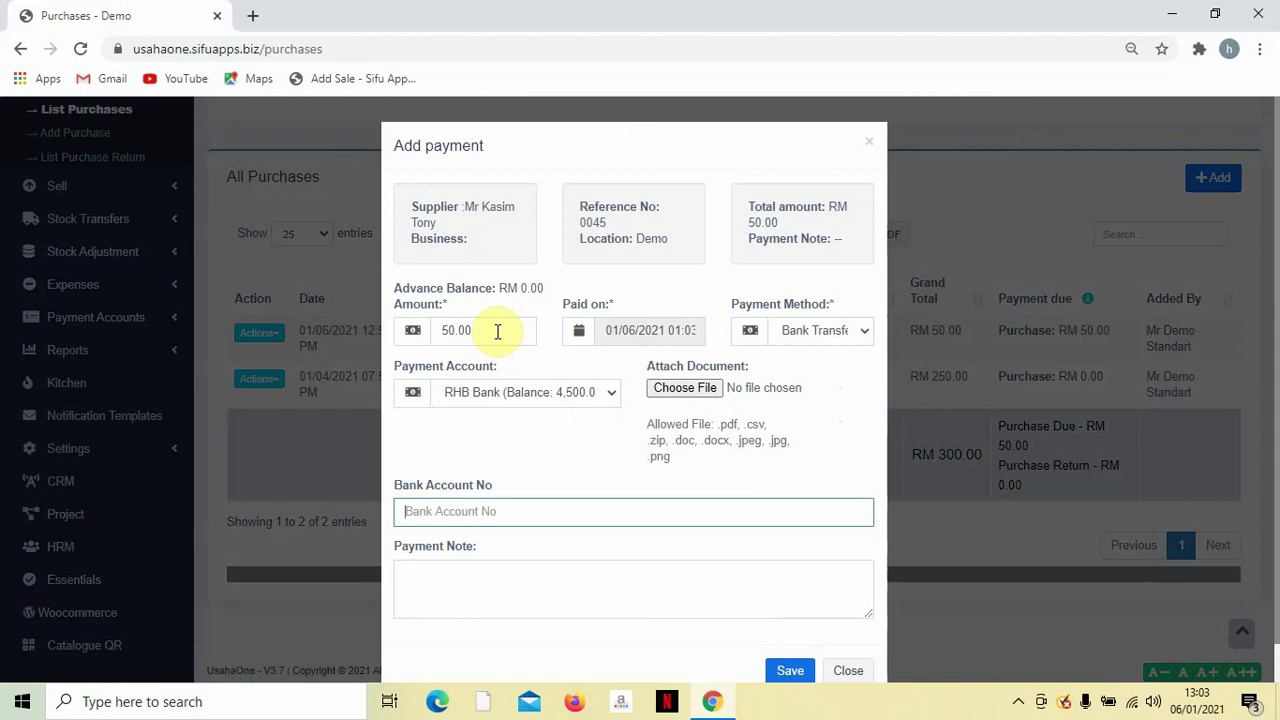
pyautogui.write('9')
pyautogui.click(520, 393)
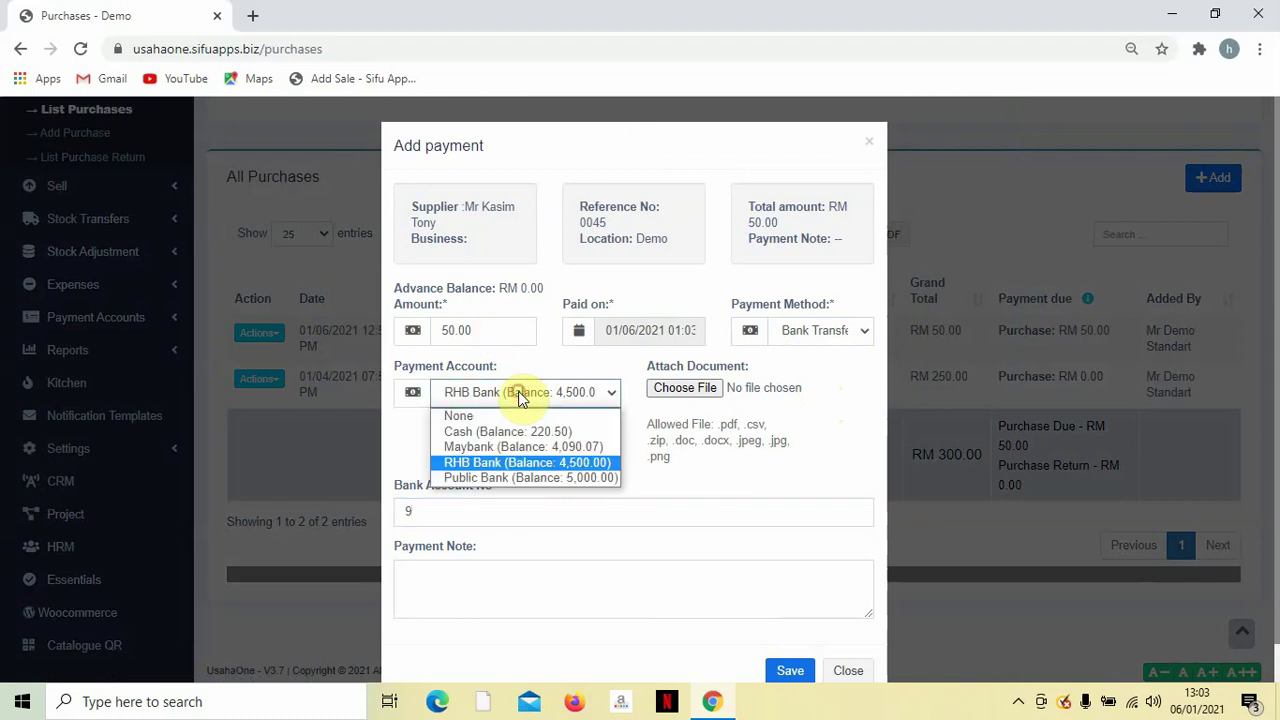
pyautogui.click(510, 467)
pyautogui.doubleClick(447, 510)
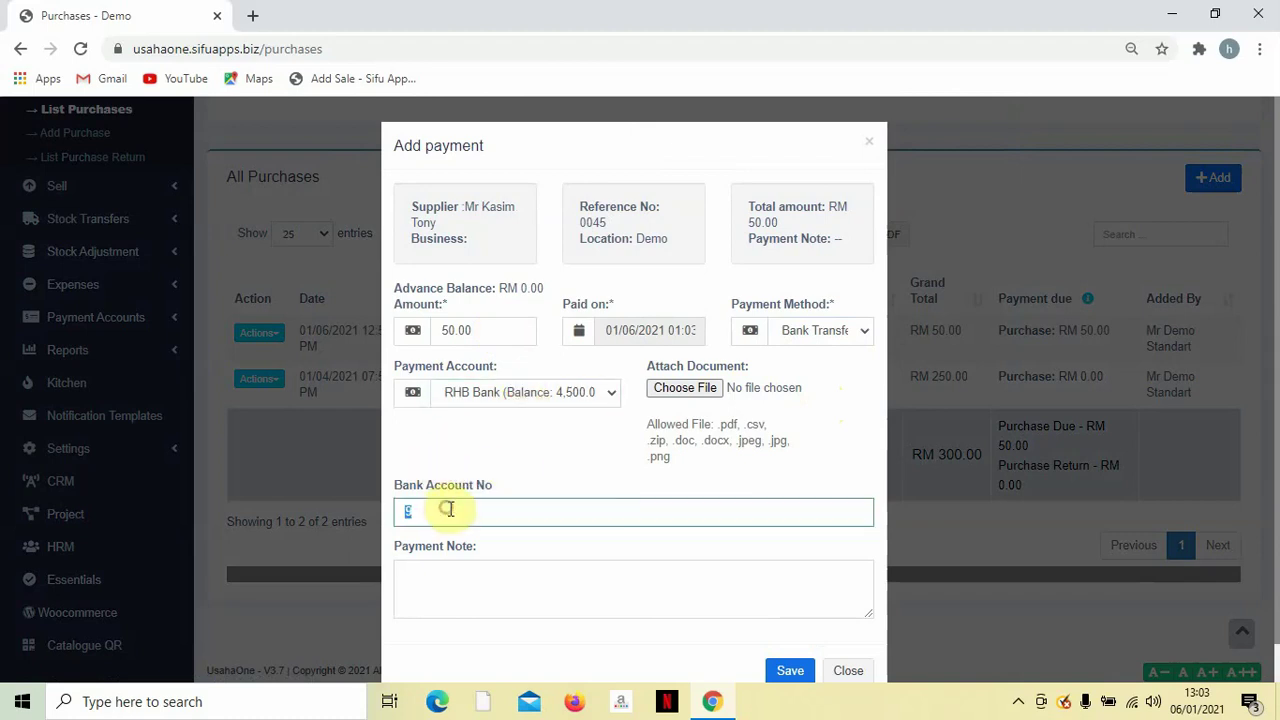
pyautogui.press('BackSpace')
pyautogui.scroll(-1, 751, 449)
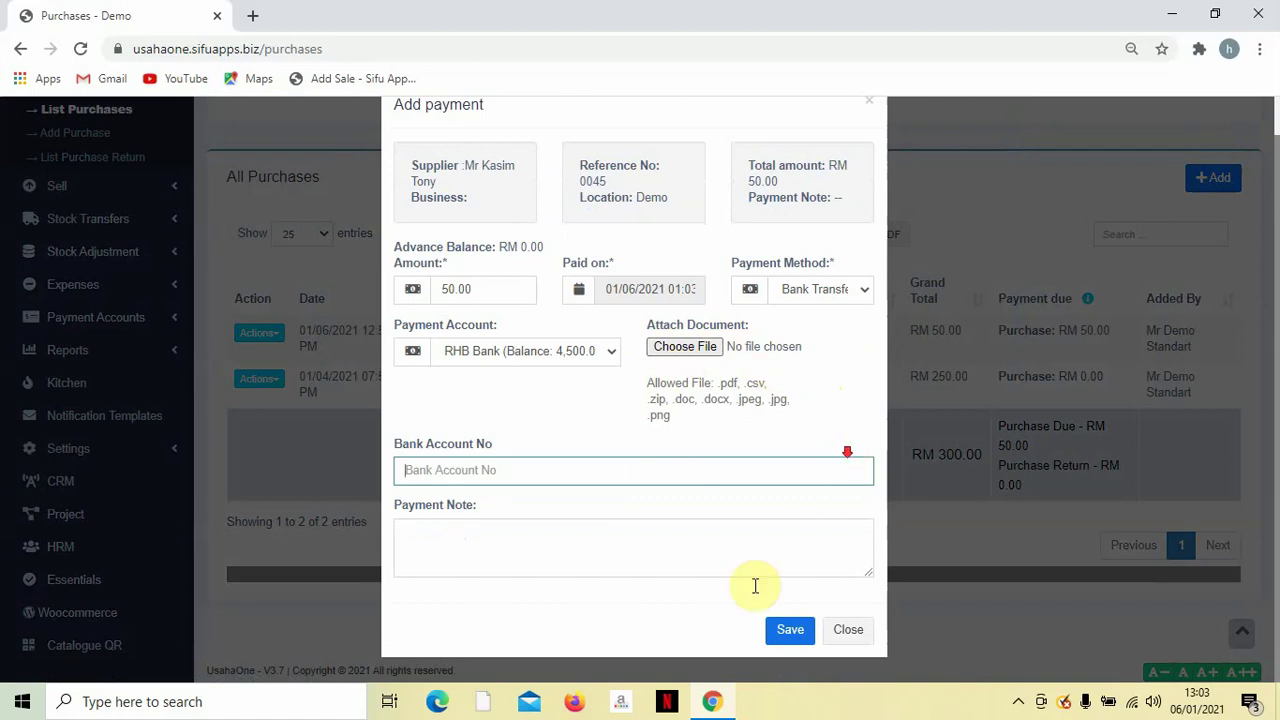
pyautogui.click(792, 631)
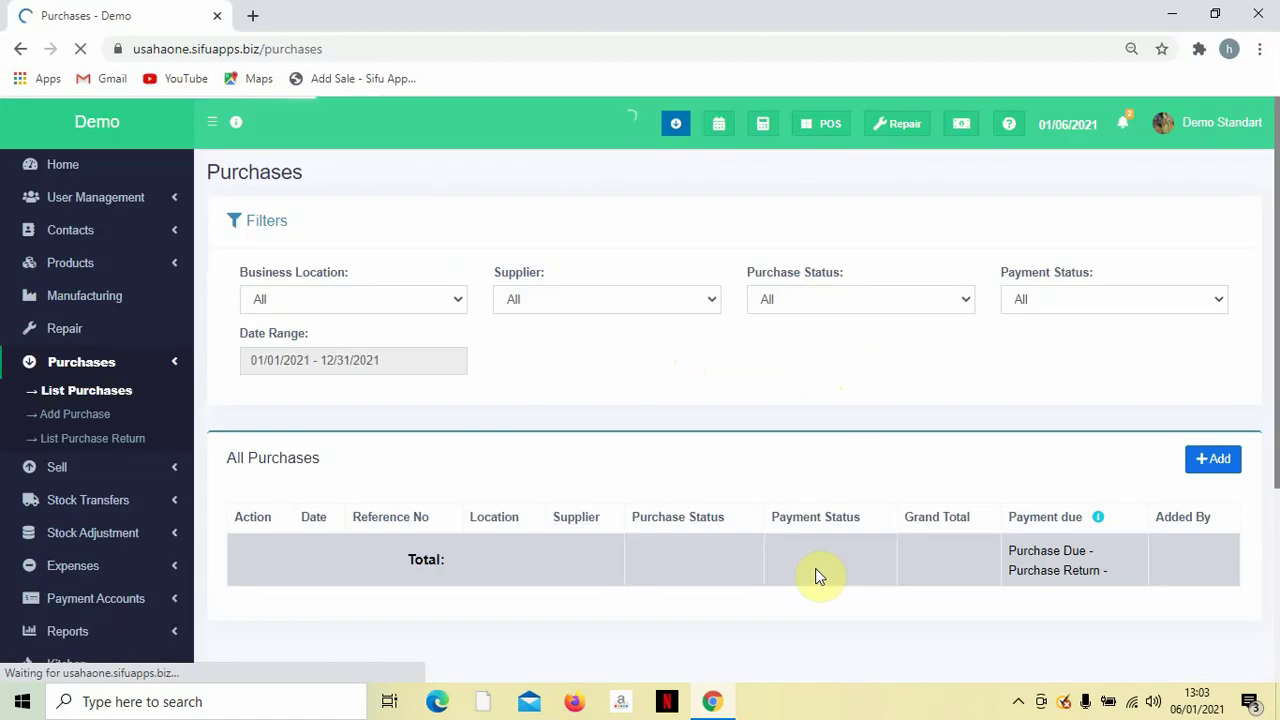
pyautogui.scroll(-2, 745, 445)
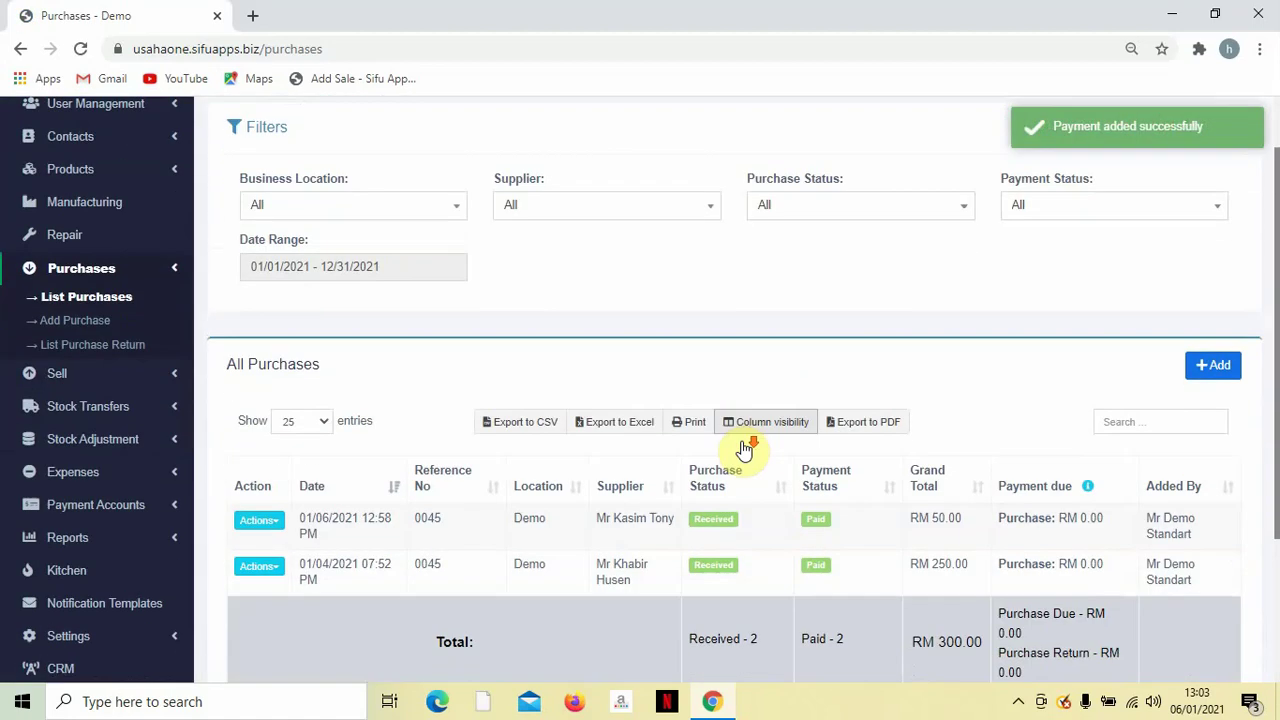
pyautogui.scroll(-2, 713, 487)
pyautogui.scroll(2, 700, 486)
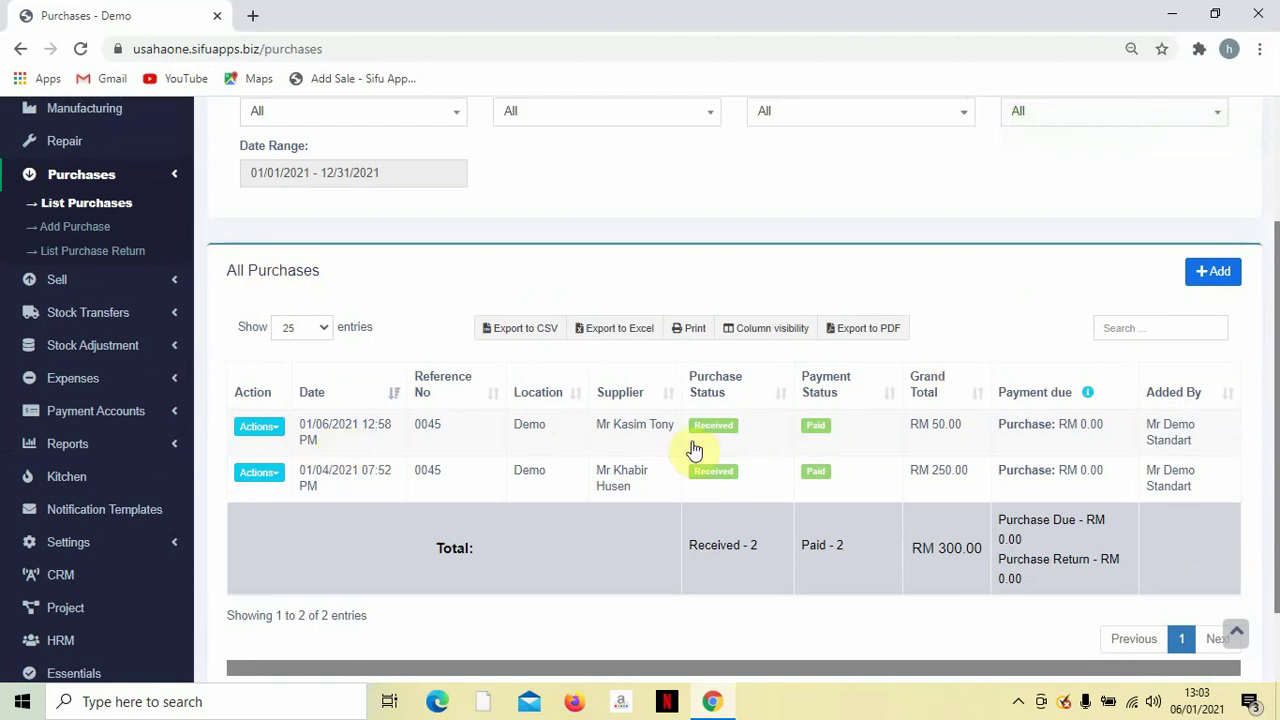
pyautogui.scroll(1, 820, 455)
pyautogui.scroll(2, 828, 445)
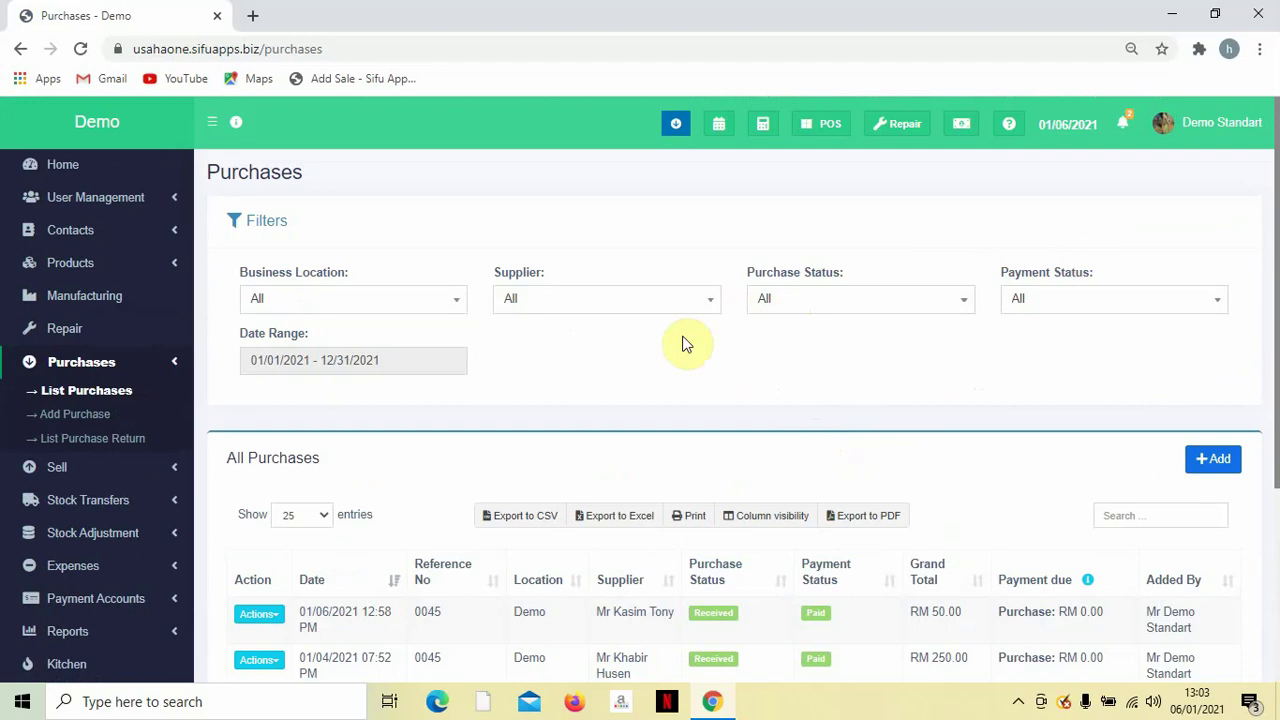
pyautogui.click(656, 300)
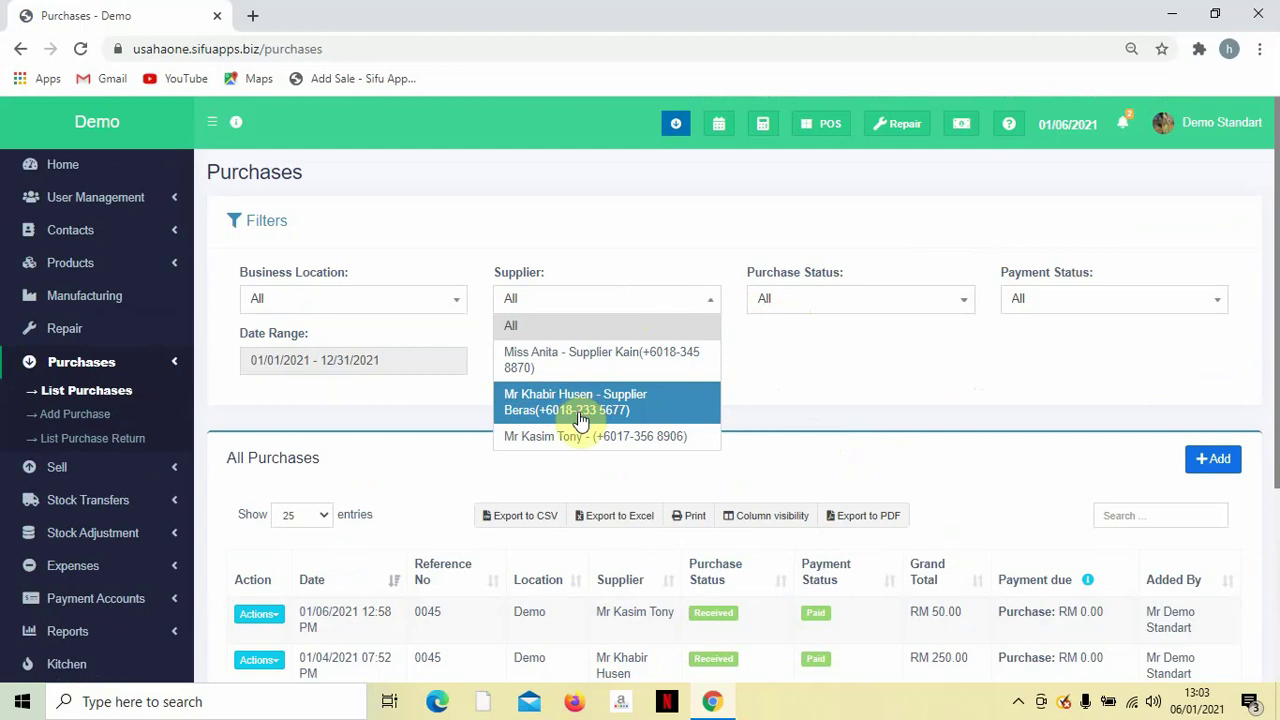
pyautogui.click(694, 328)
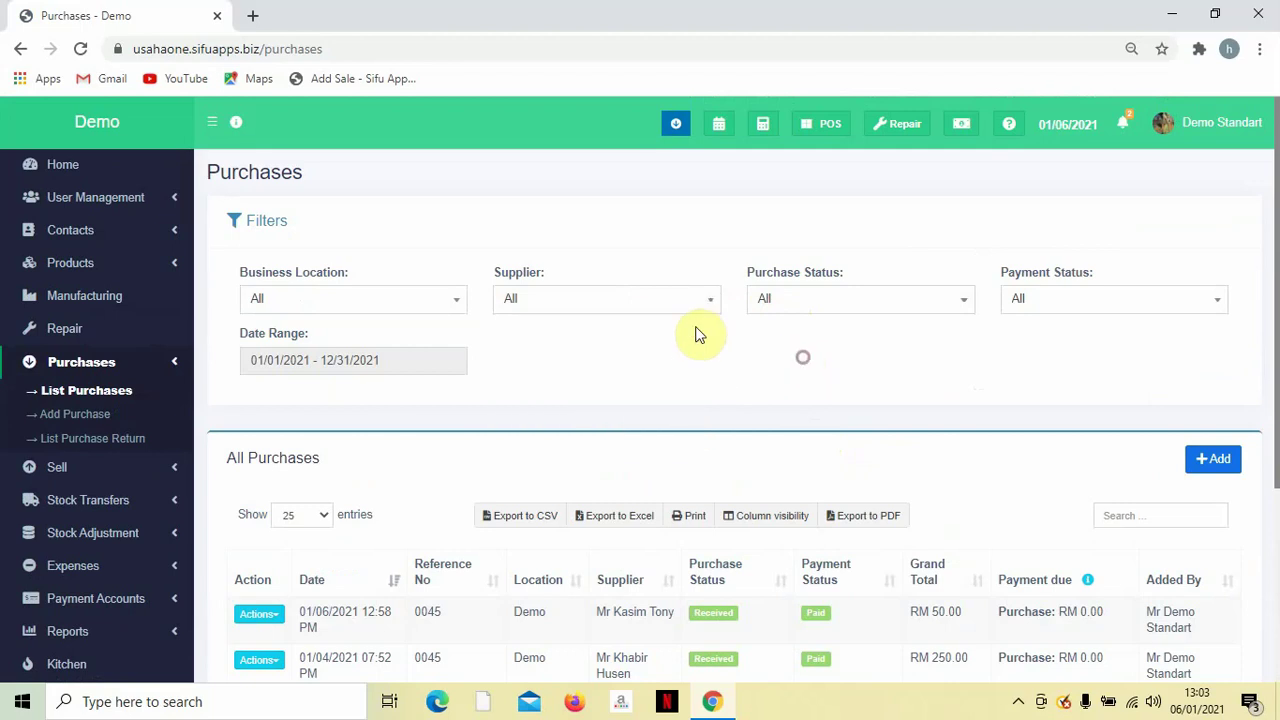
pyautogui.click(800, 307)
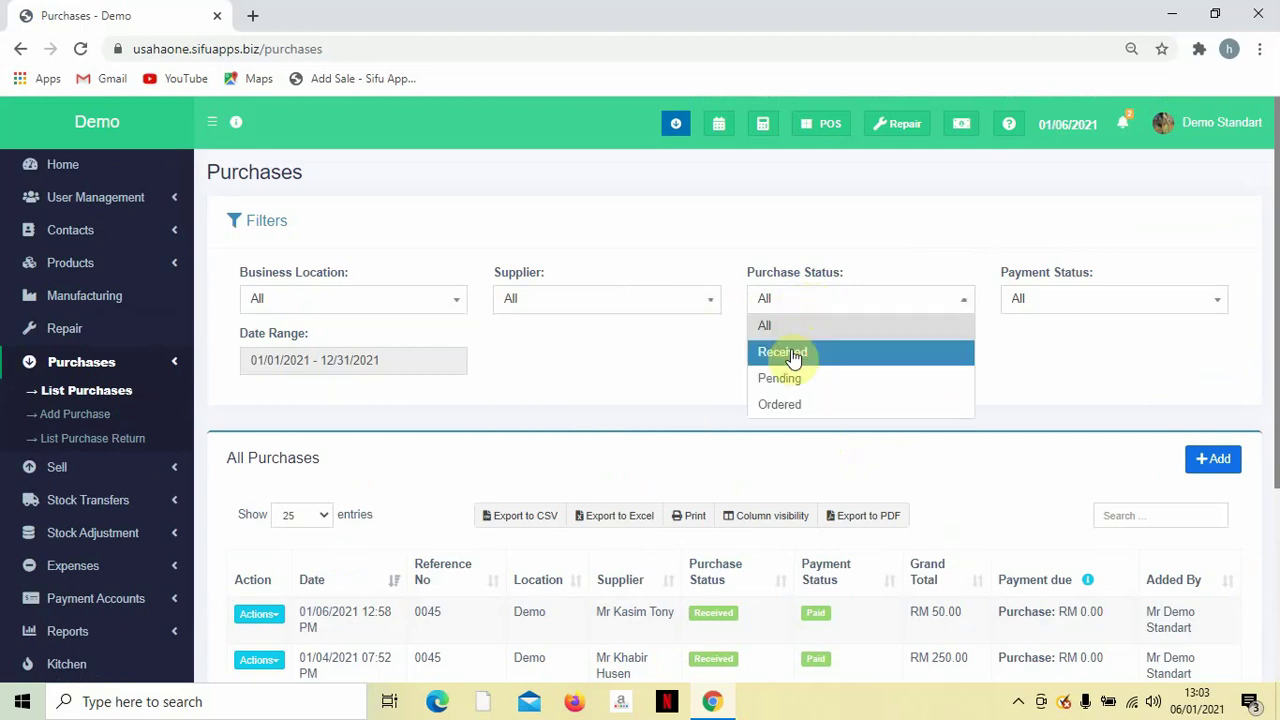
pyautogui.click(1045, 376)
pyautogui.click(1043, 304)
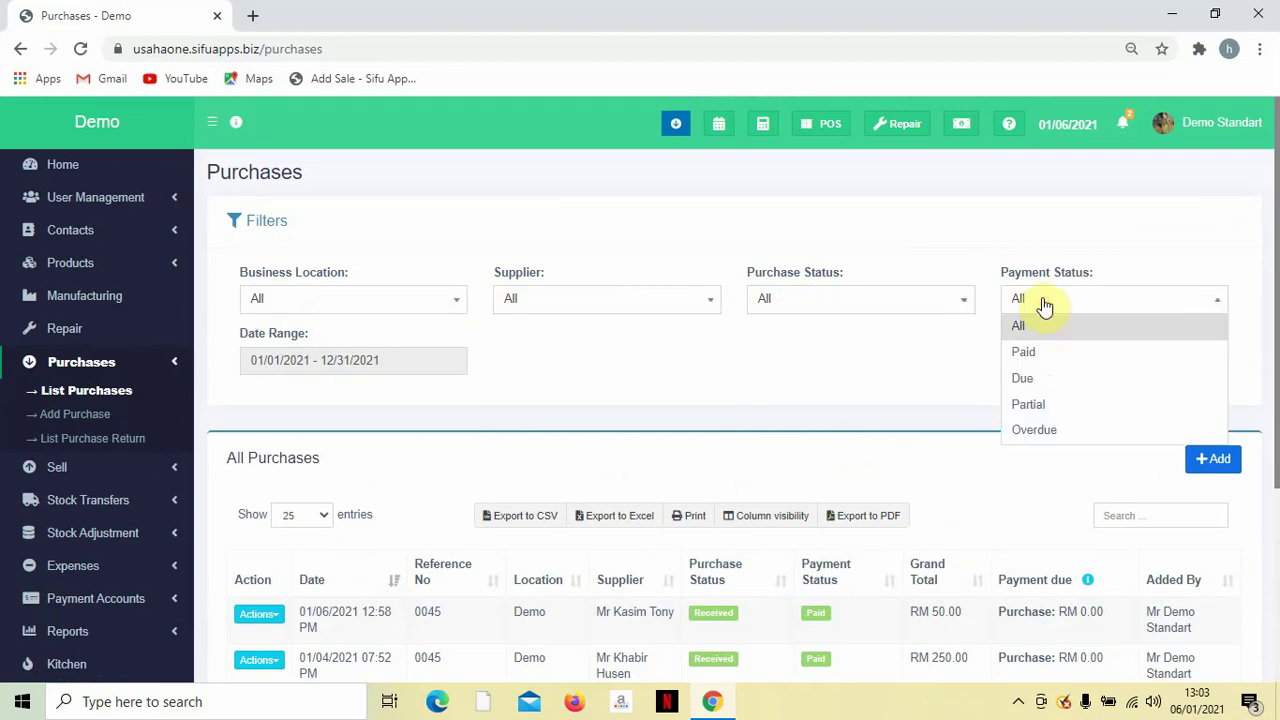
pyautogui.click(860, 360)
pyautogui.scroll(-1, 256, 292)
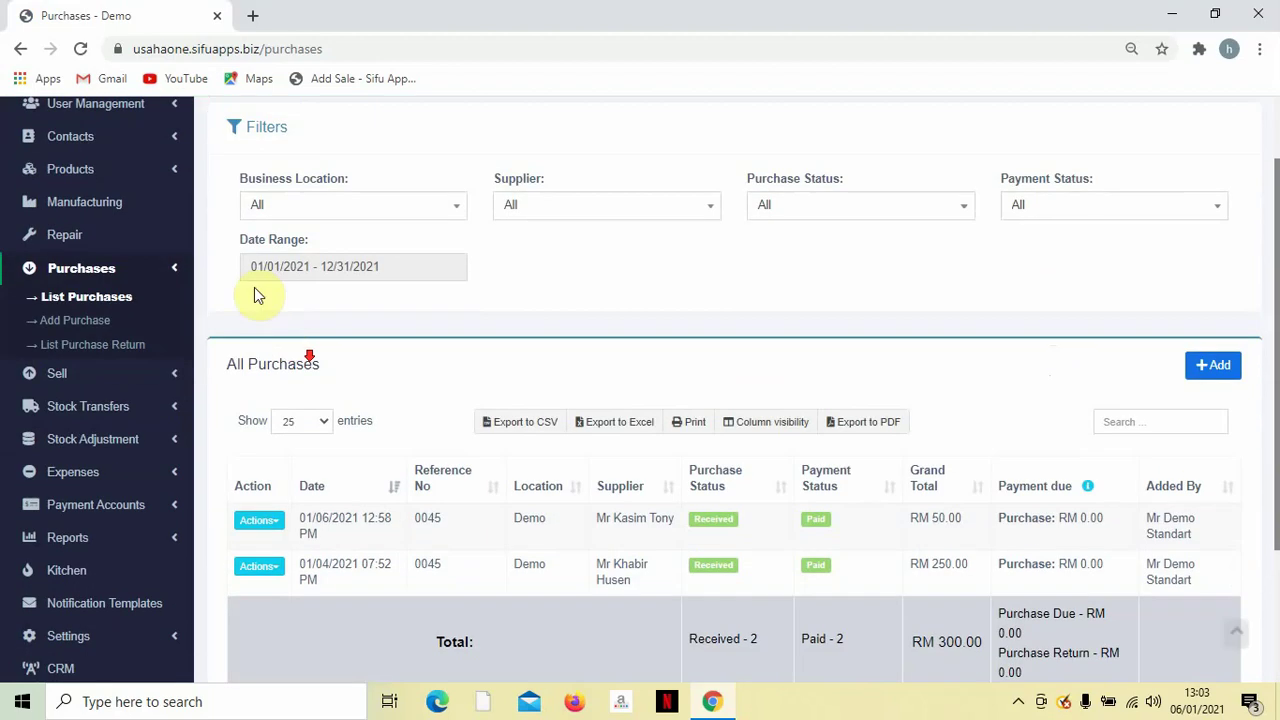
pyautogui.click(386, 267)
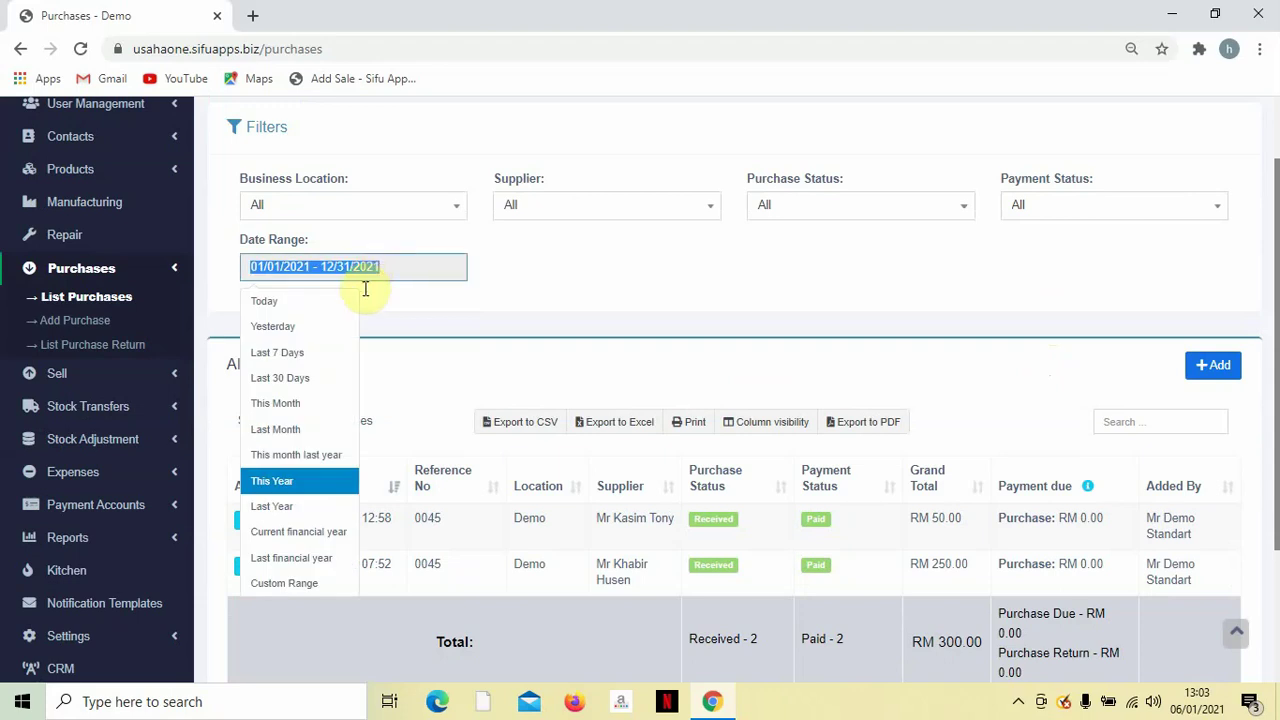
pyautogui.click(452, 319)
pyautogui.scroll(-2, 886, 400)
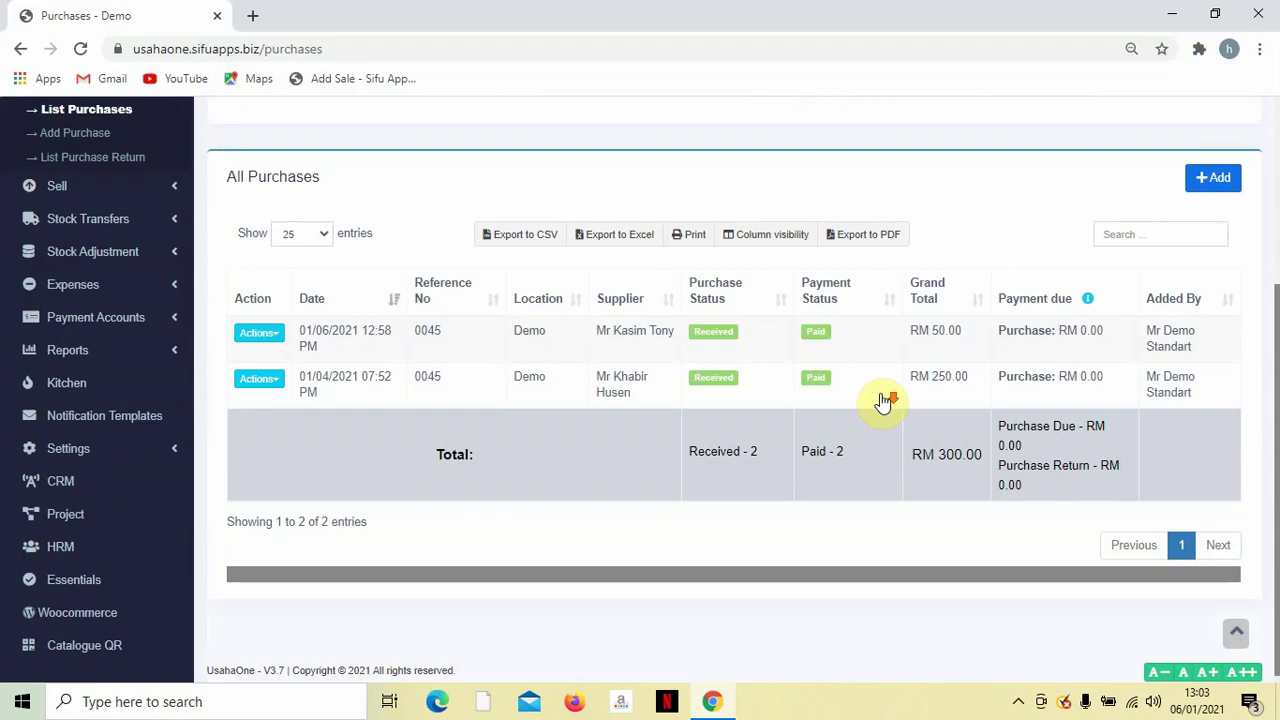
pyautogui.scroll(3, 715, 398)
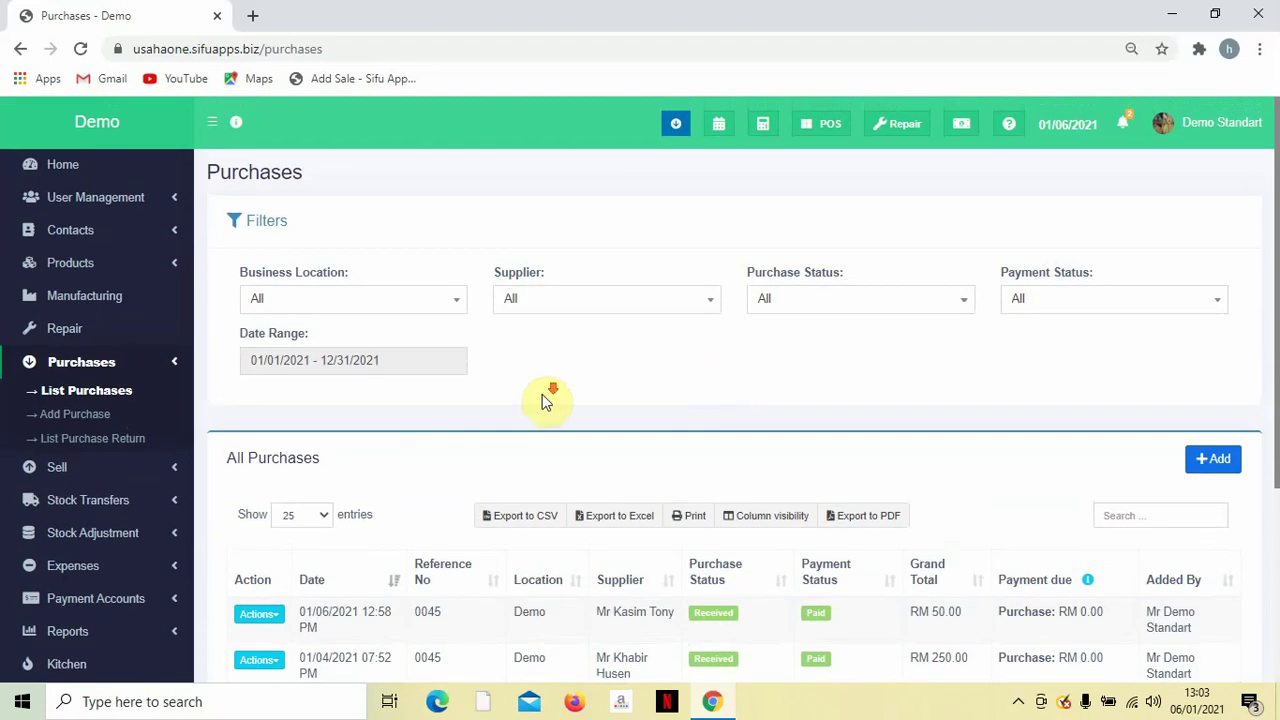
pyautogui.scroll(-3, 540, 398)
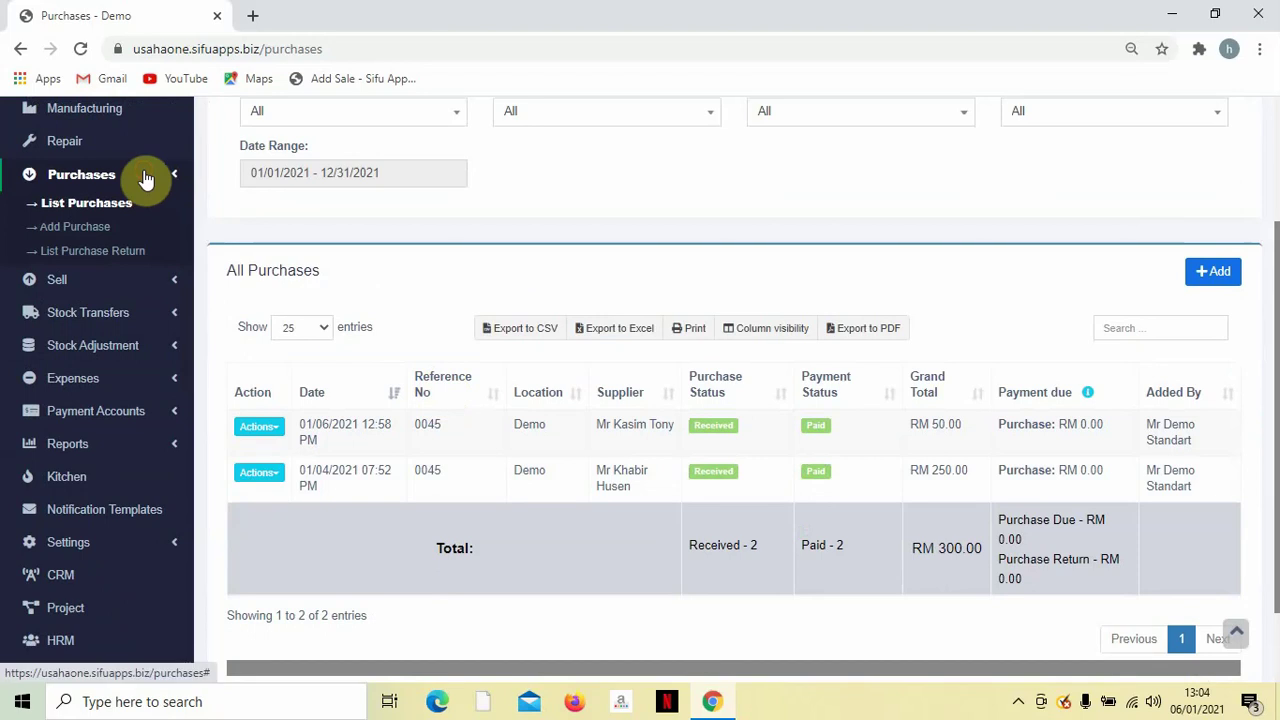
pyautogui.click(143, 178)
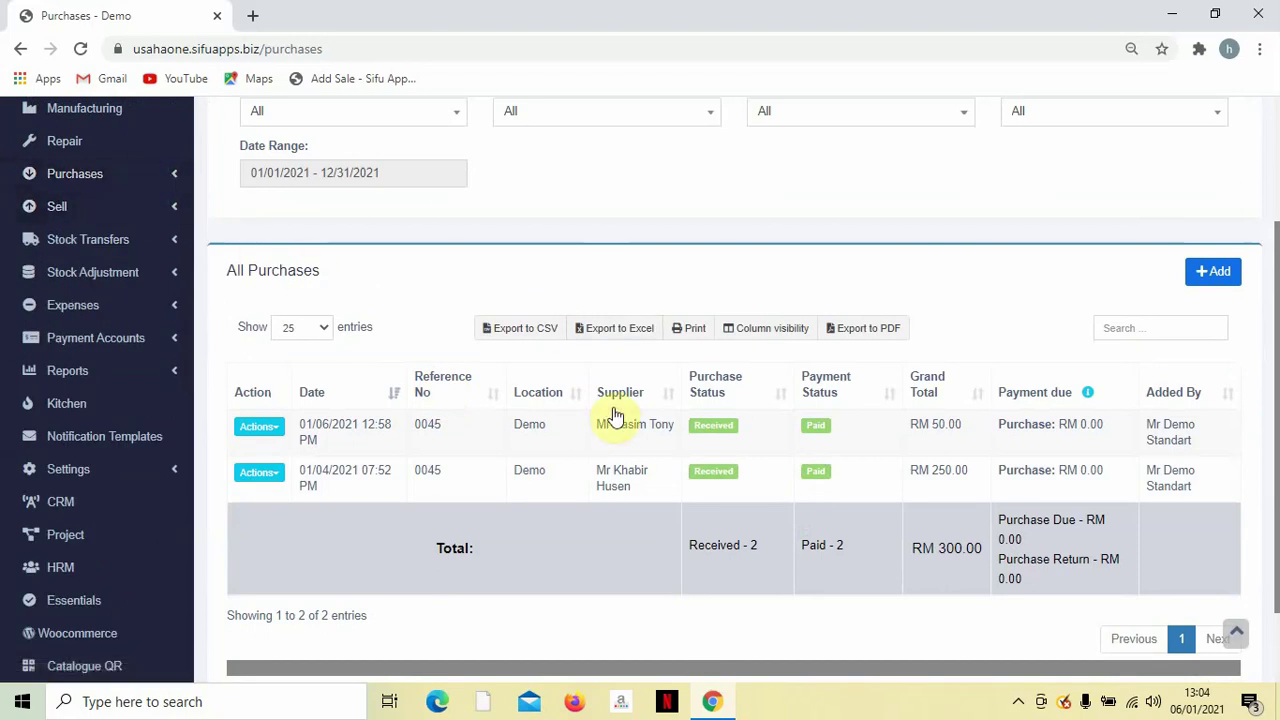
pyautogui.scroll(-2, 573, 400)
pyautogui.scroll(3, 576, 401)
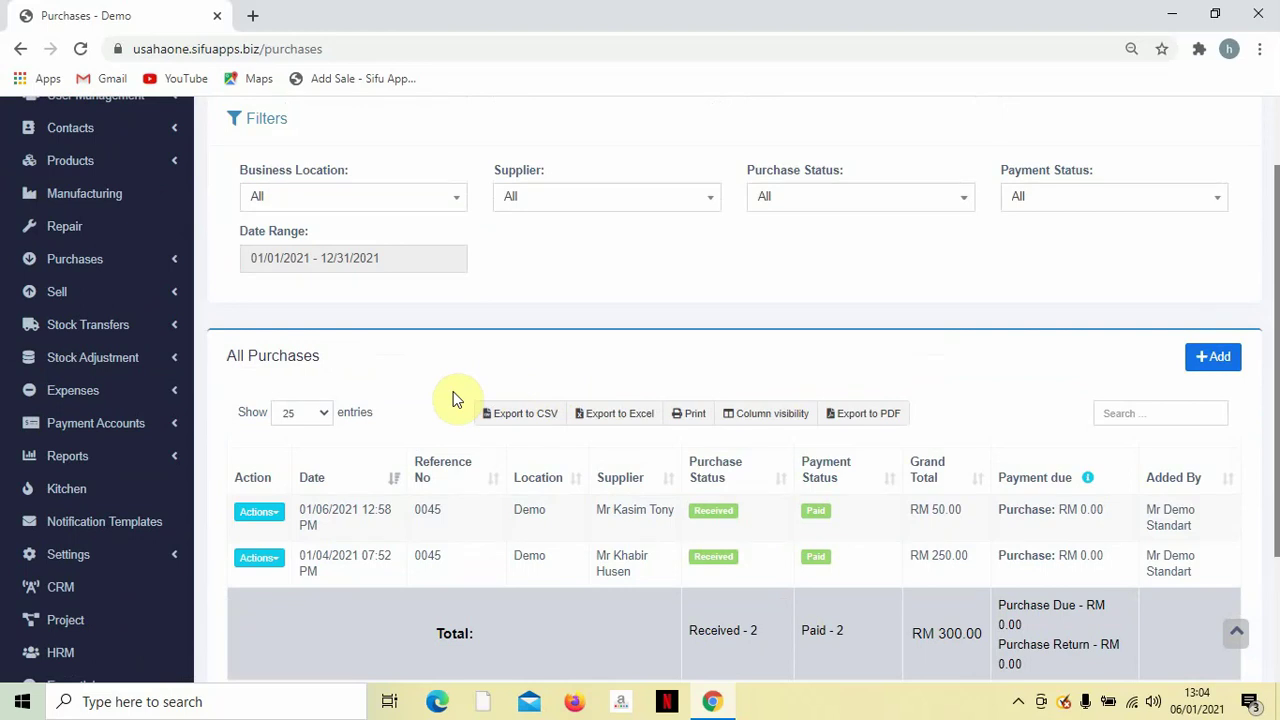
# Go to Expenses > Expense Categories, listing Rental 01, Sifuapps 02 and Utility 03.
pyautogui.click(124, 400)
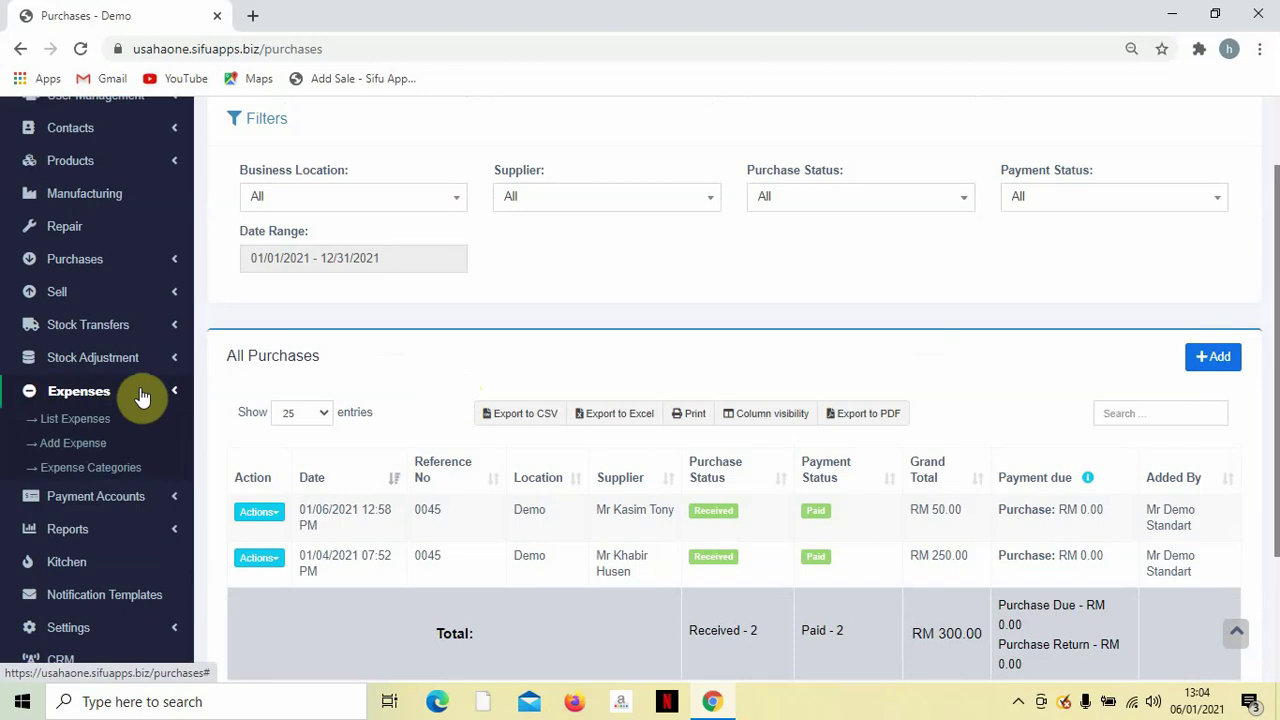
pyautogui.click(98, 476)
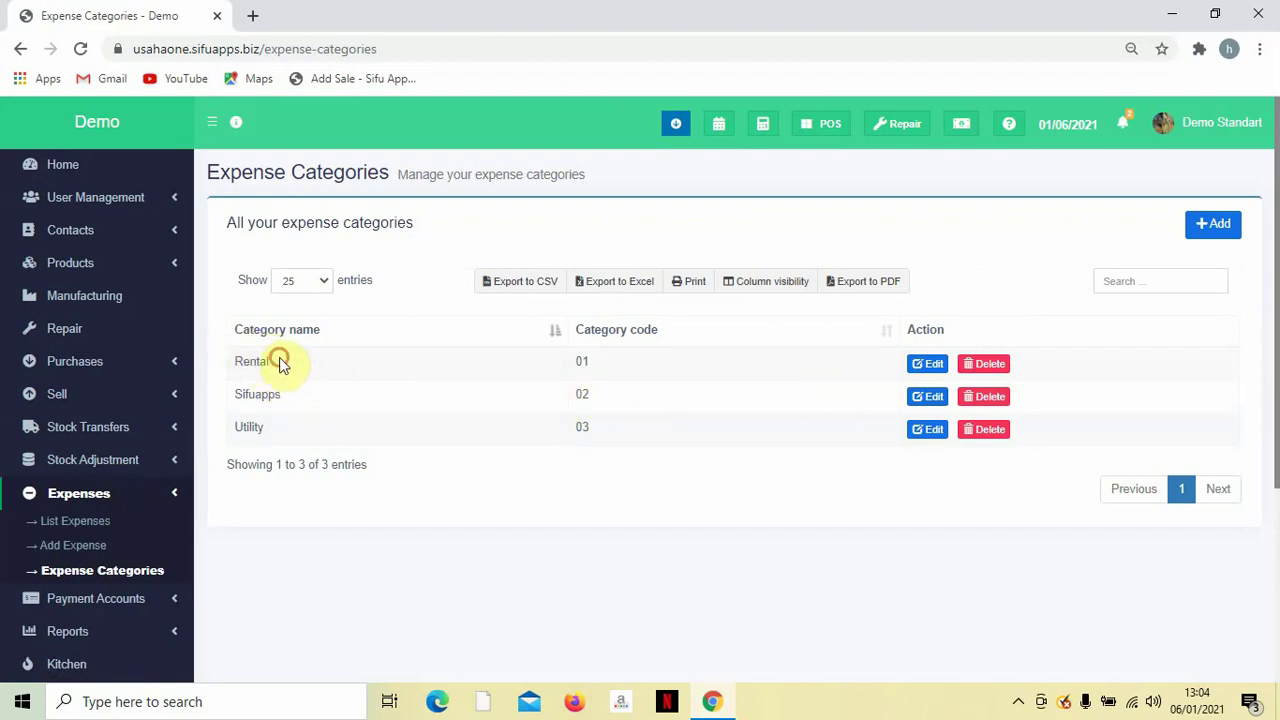
pyautogui.click(285, 401)
# Create the expense category 'Barang basah' with code 04 and save it.
pyautogui.click(1212, 230)
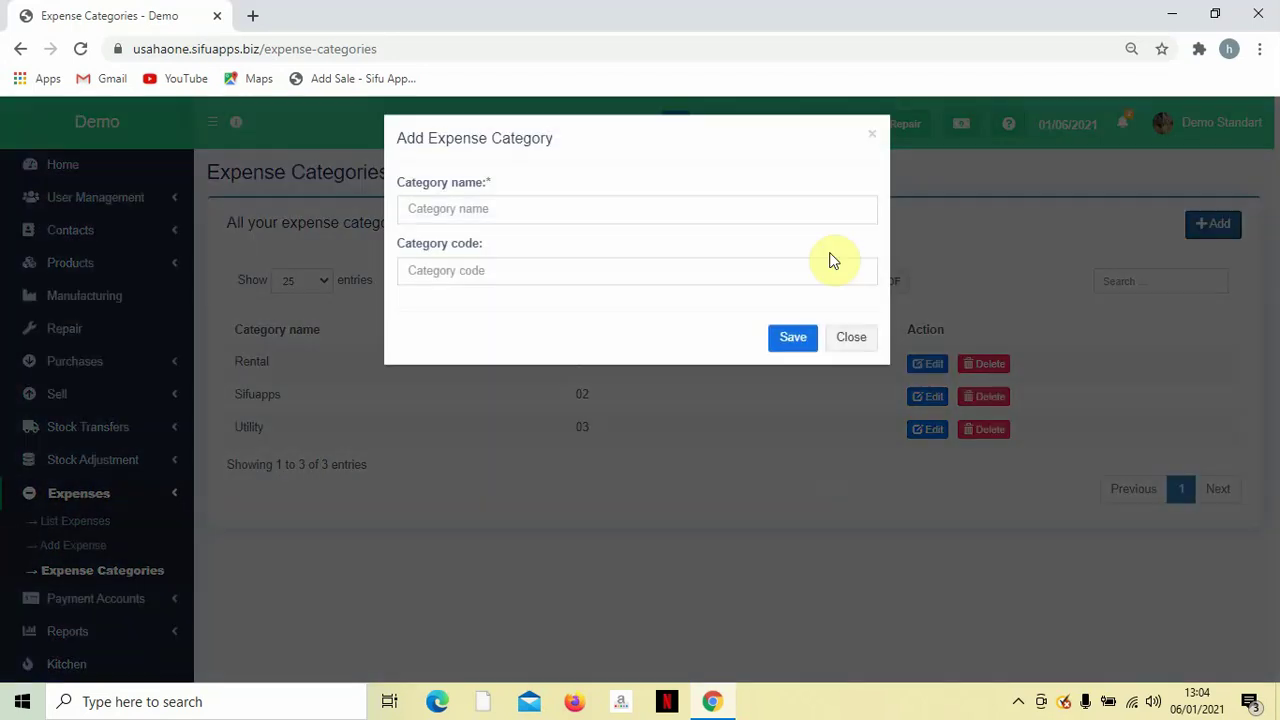
pyautogui.click(636, 222)
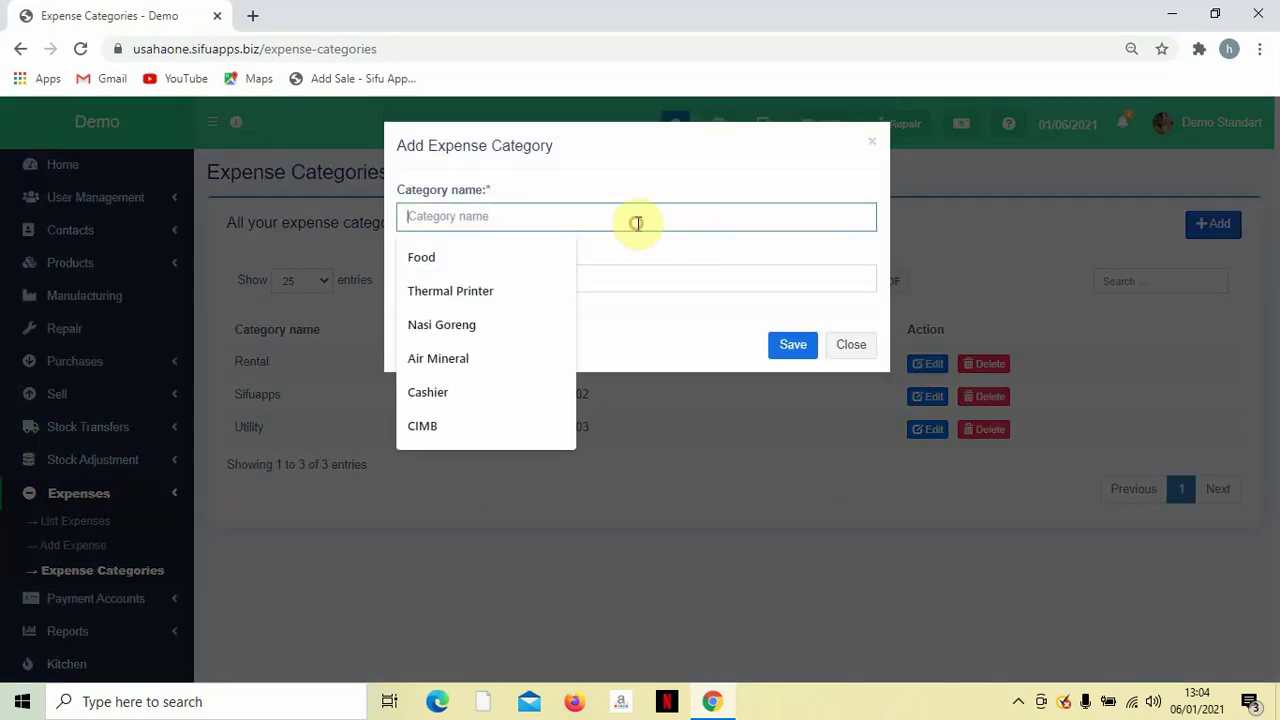
pyautogui.write('Bar')
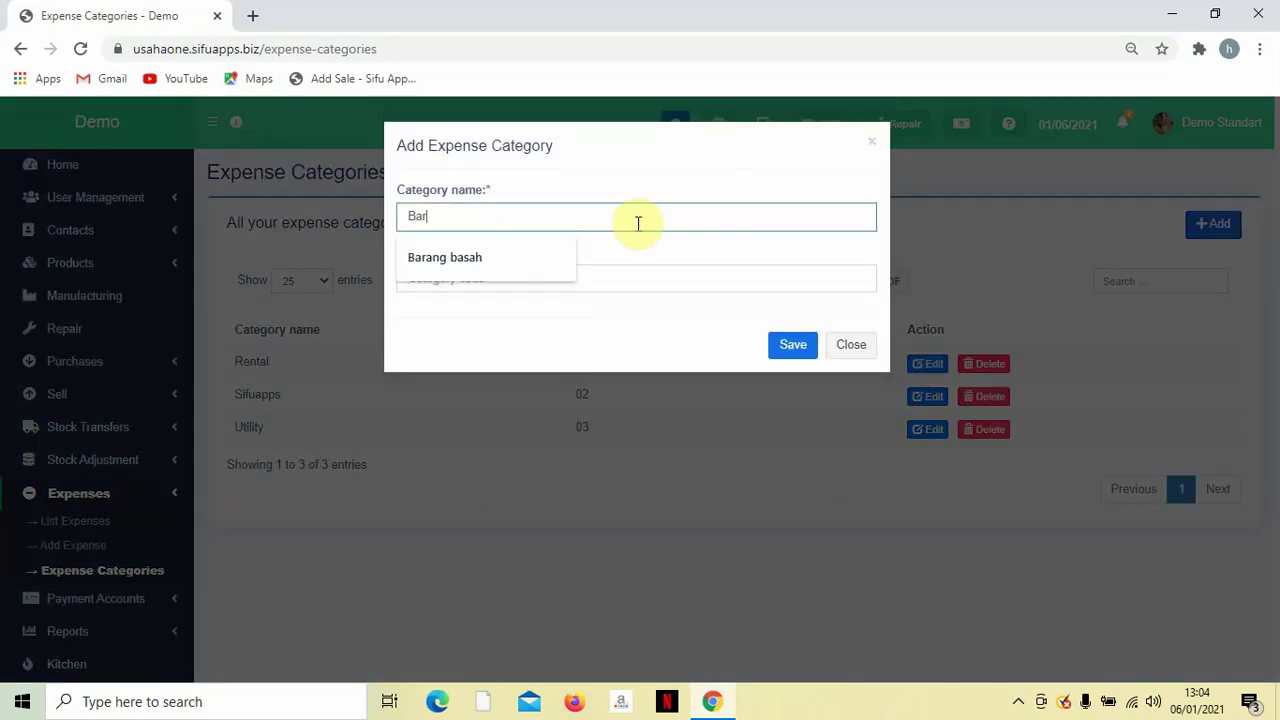
pyautogui.write('ang')
pyautogui.press('Down')
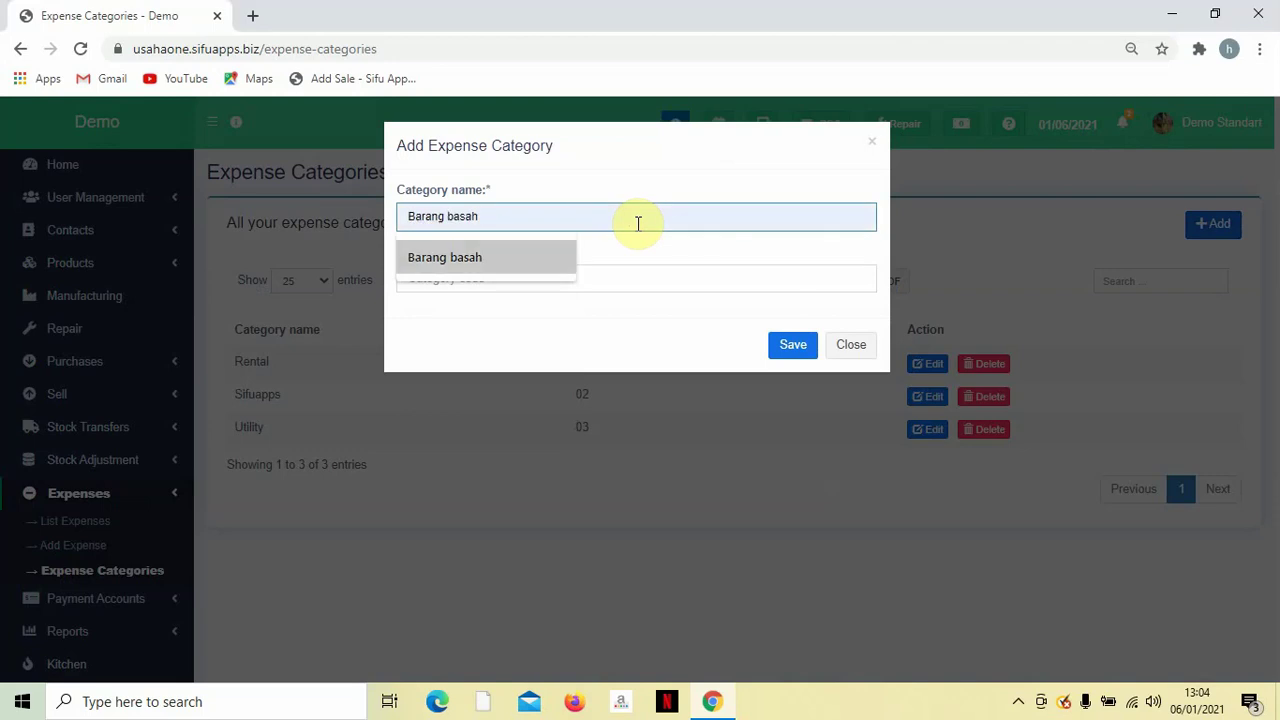
pyautogui.press('Return')
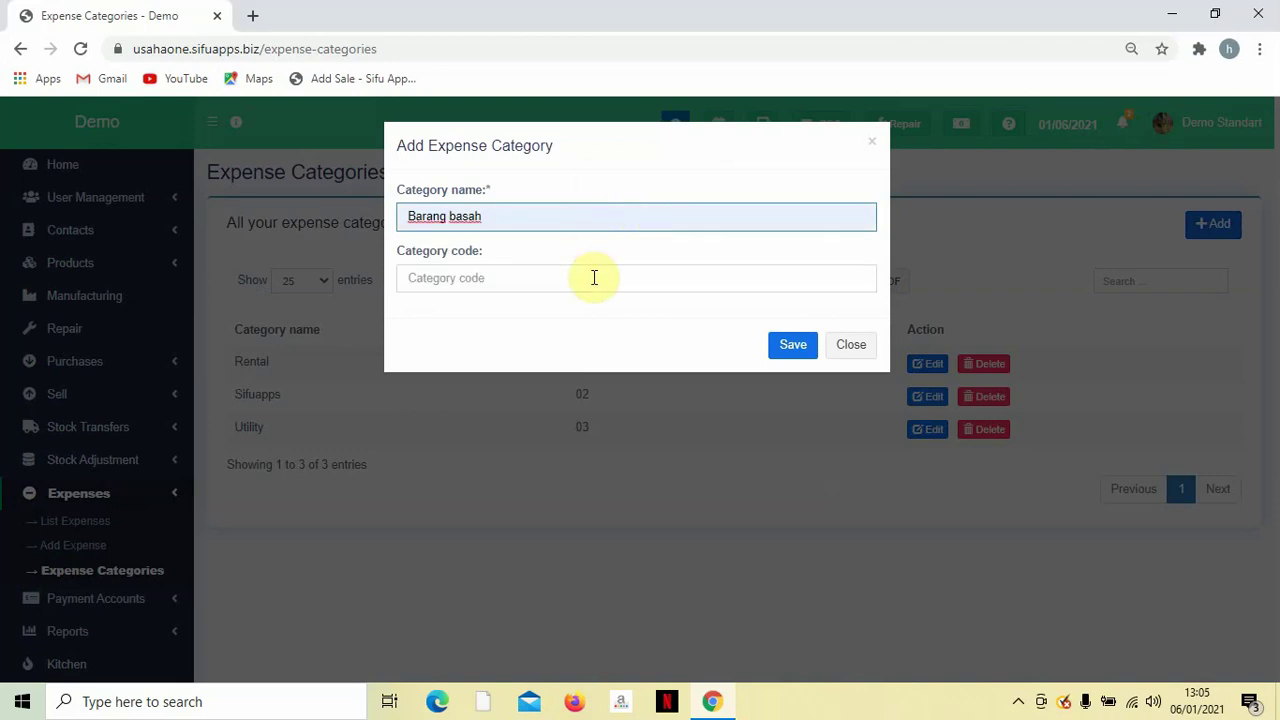
pyautogui.click(594, 277)
pyautogui.write('04')
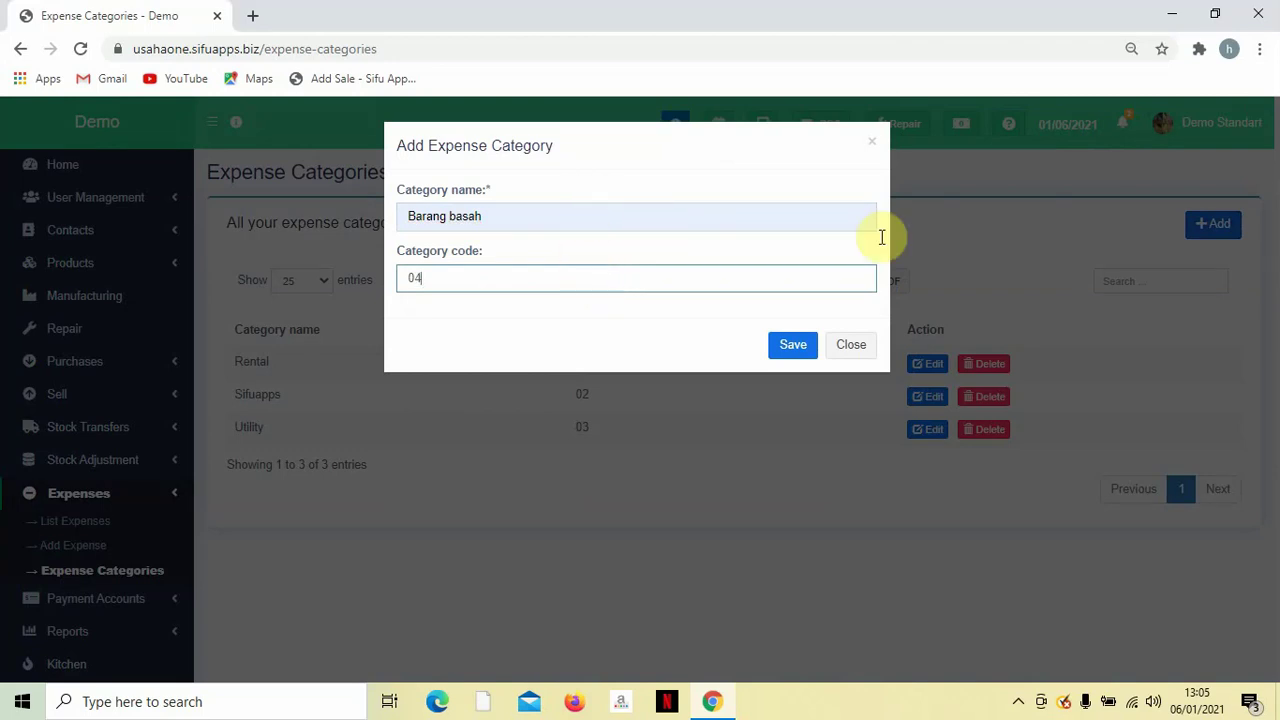
pyautogui.click(772, 346)
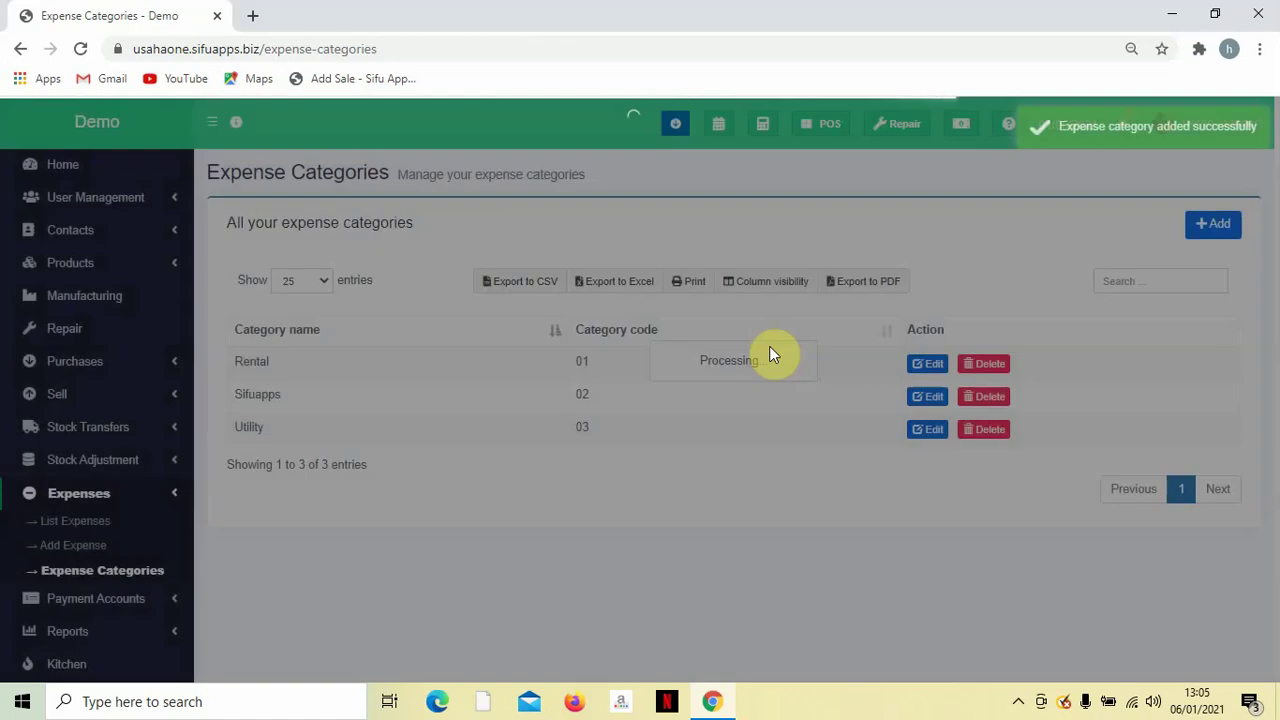
pyautogui.scroll(-1, 812, 348)
pyautogui.scroll(1, 812, 348)
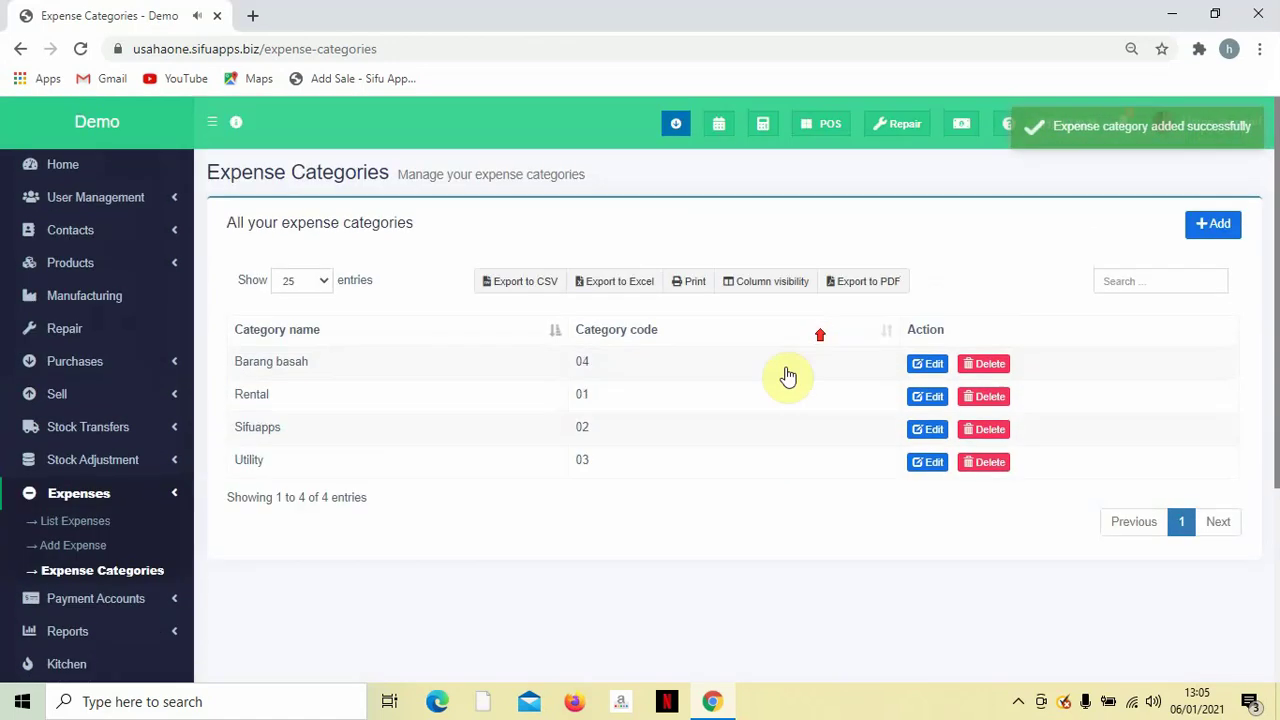
# Start a new expense at location Demo (BL0001), category Utility, reference number 0045.
pyautogui.click(64, 553)
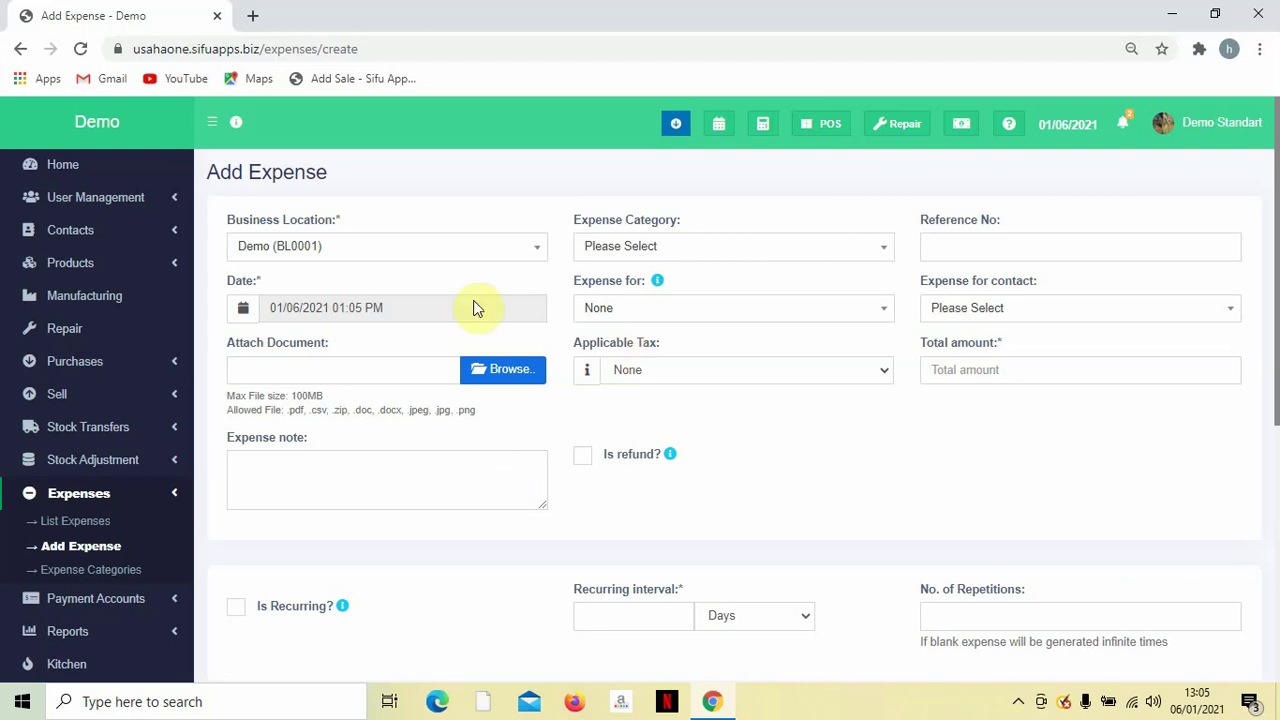
pyautogui.click(337, 251)
pyautogui.click(337, 299)
pyautogui.click(686, 254)
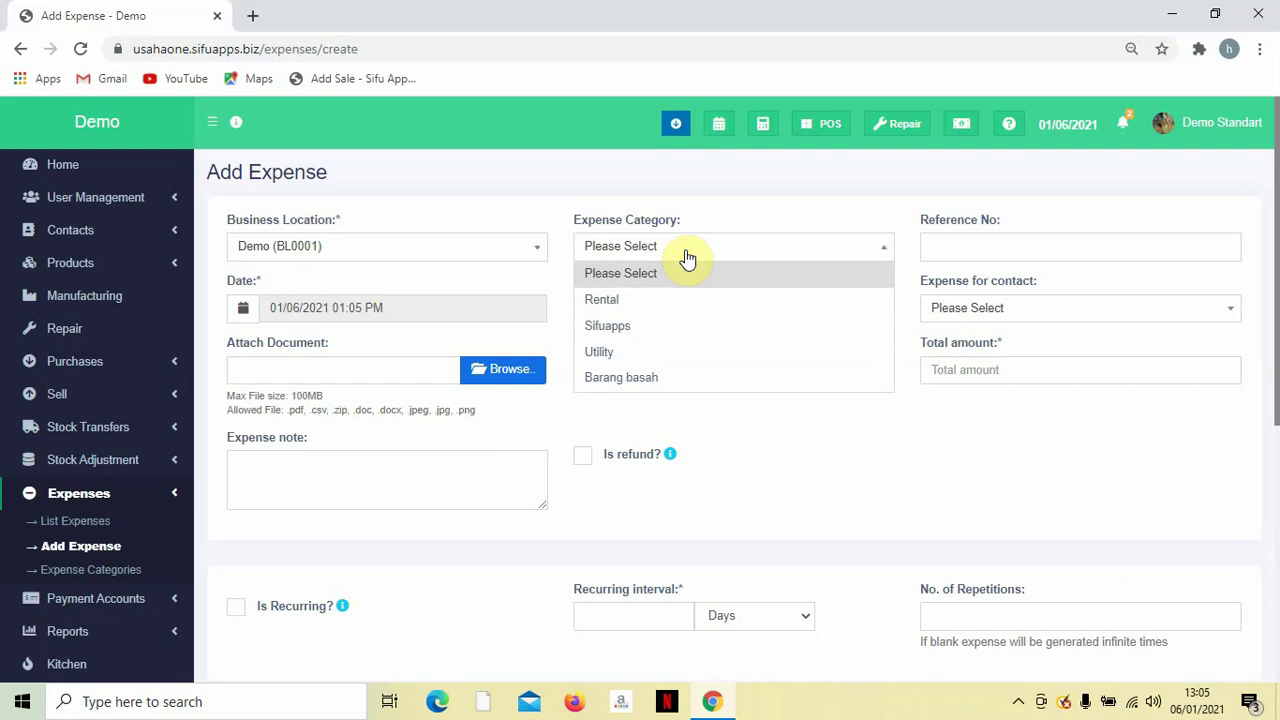
pyautogui.click(612, 352)
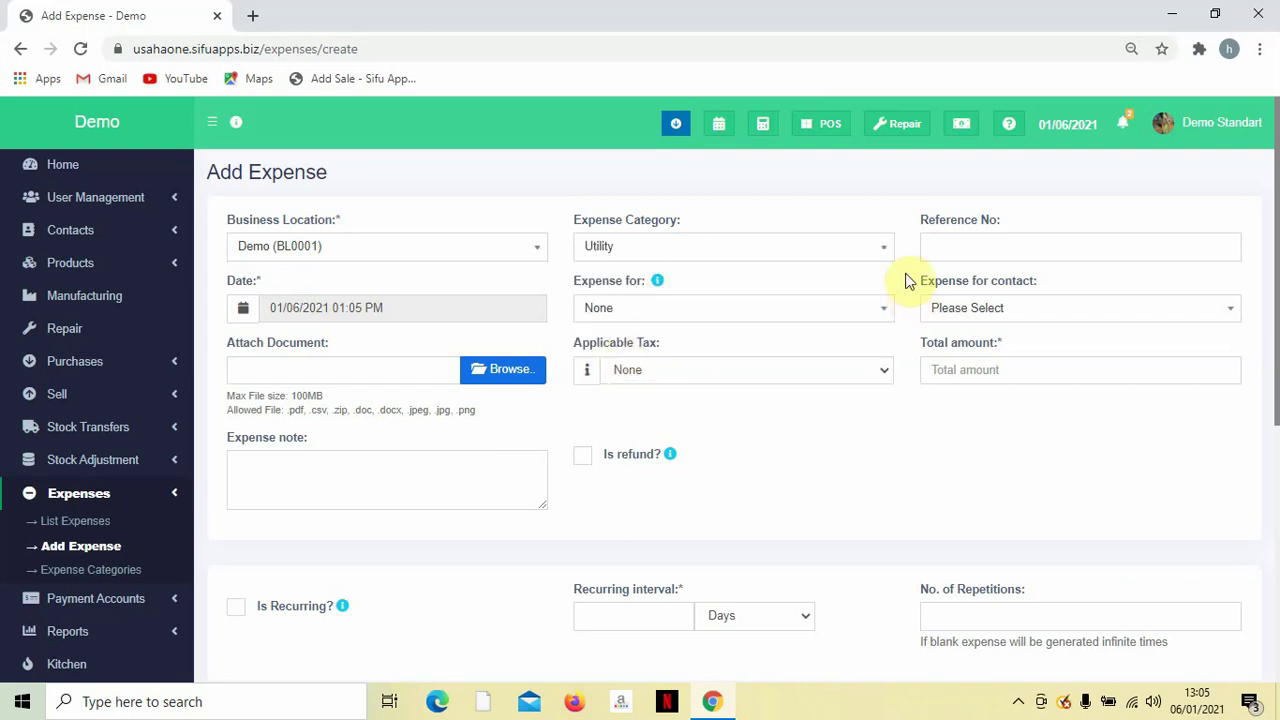
pyautogui.click(943, 250)
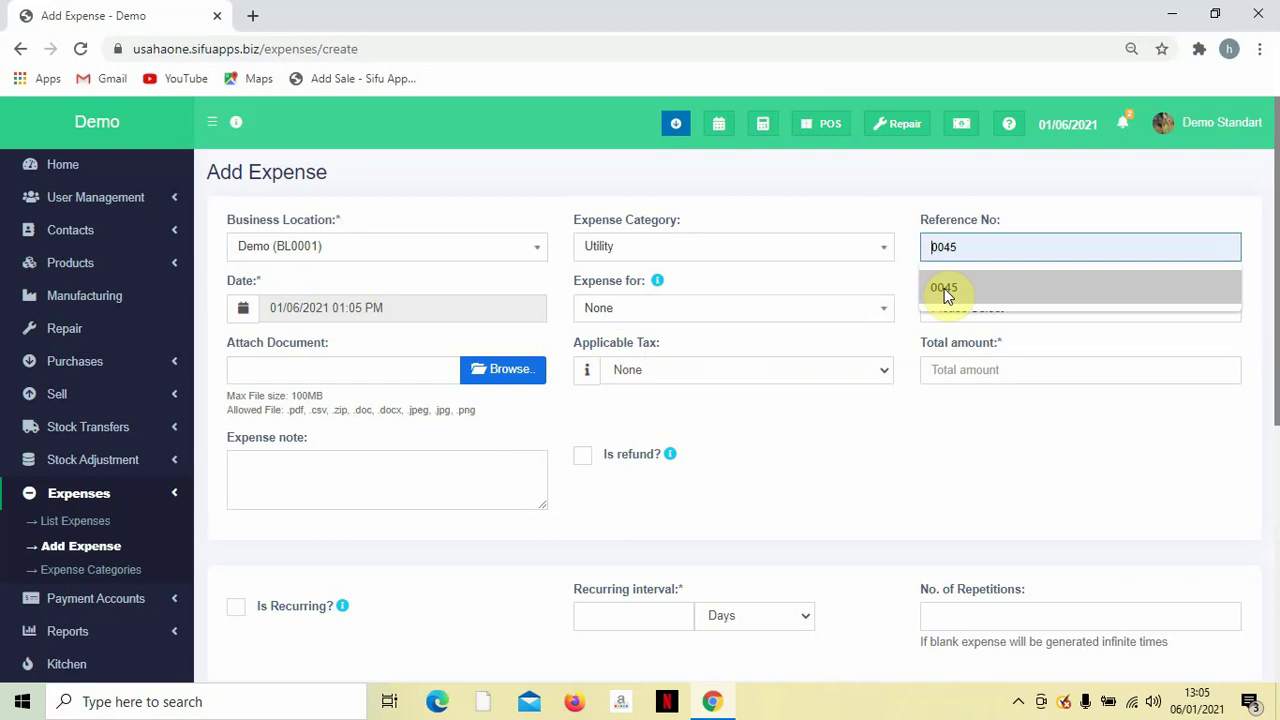
pyautogui.click(944, 288)
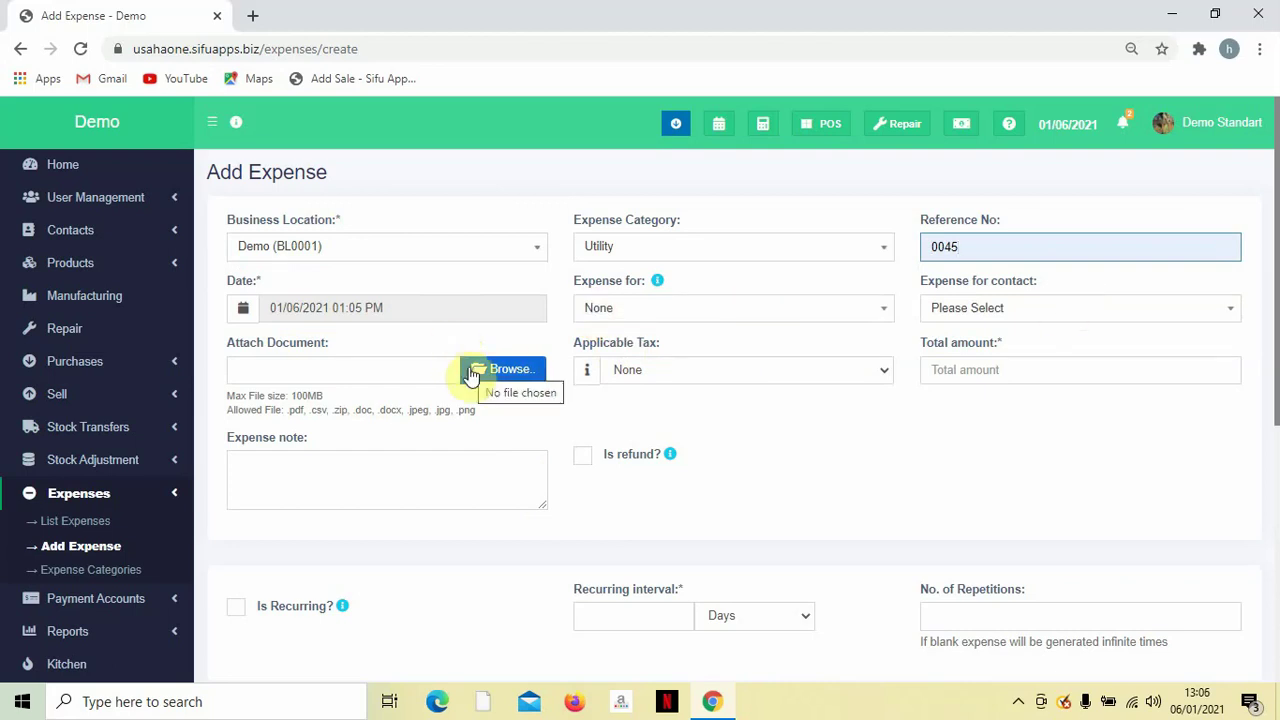
# Keep applicable tax as None, set total amount 100, and add the note 'Unify Dec 2020'.
pyautogui.click(734, 371)
pyautogui.click(723, 396)
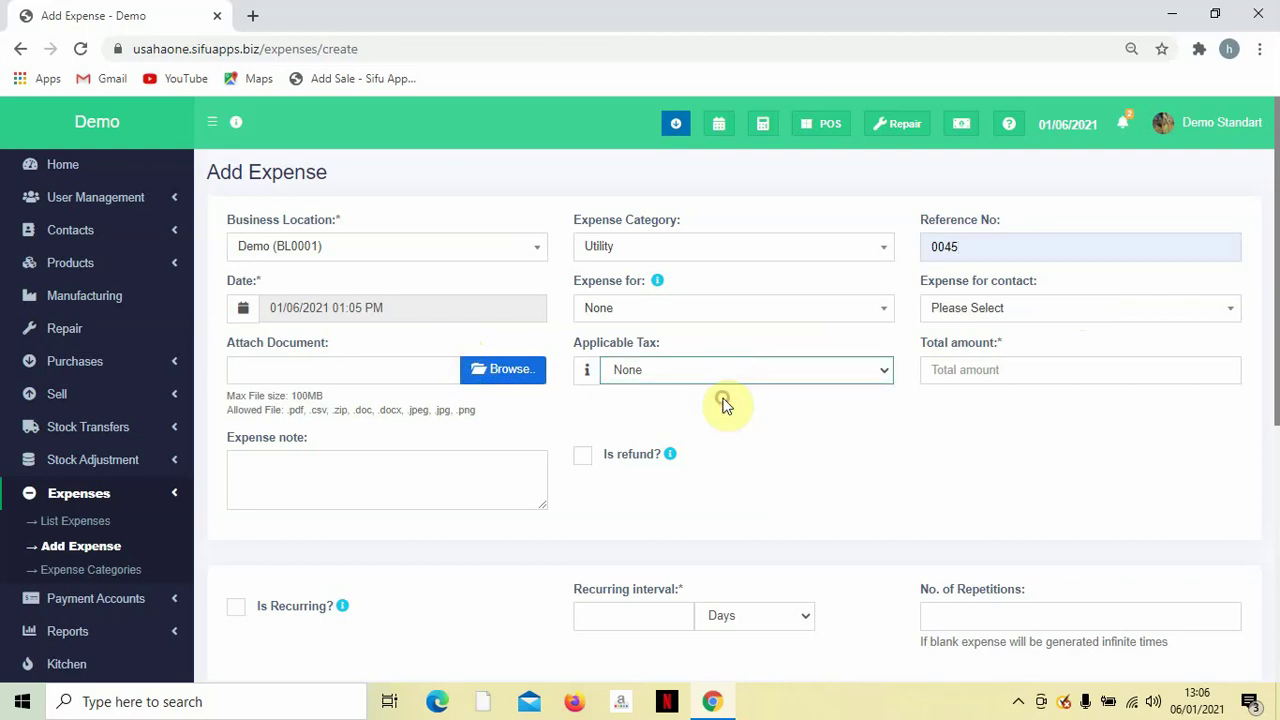
pyautogui.click(932, 375)
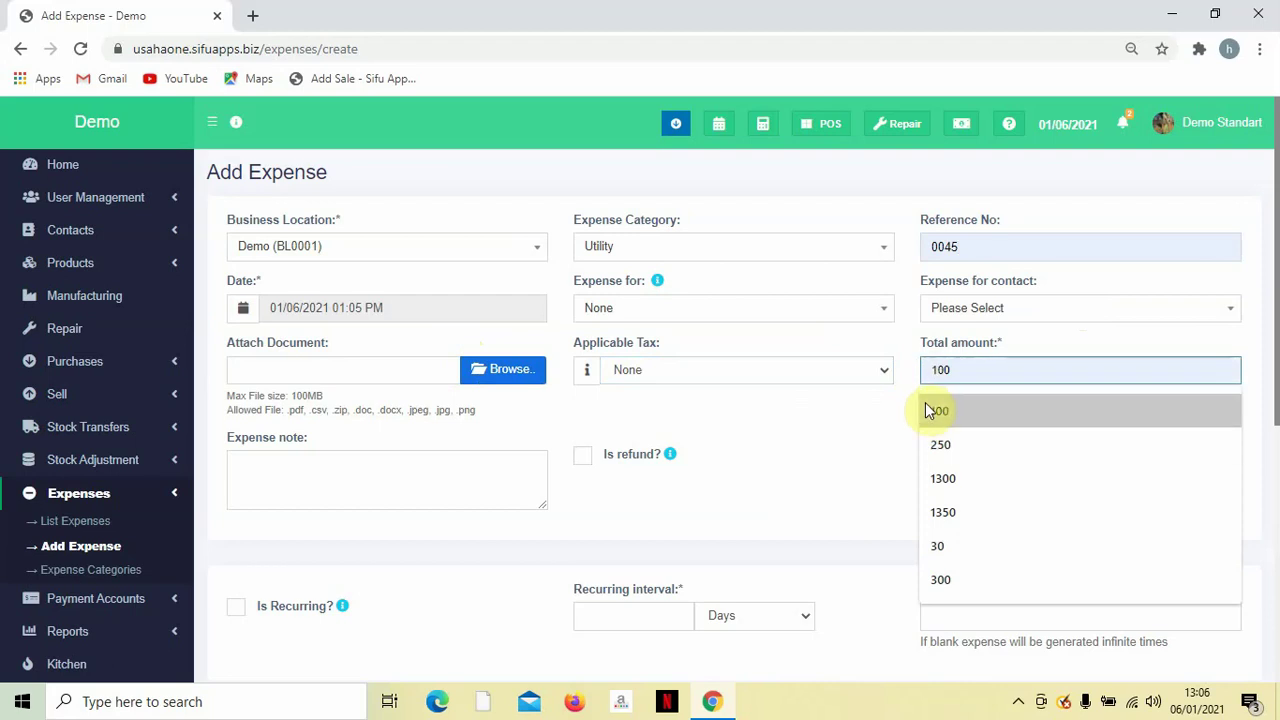
pyautogui.click(935, 400)
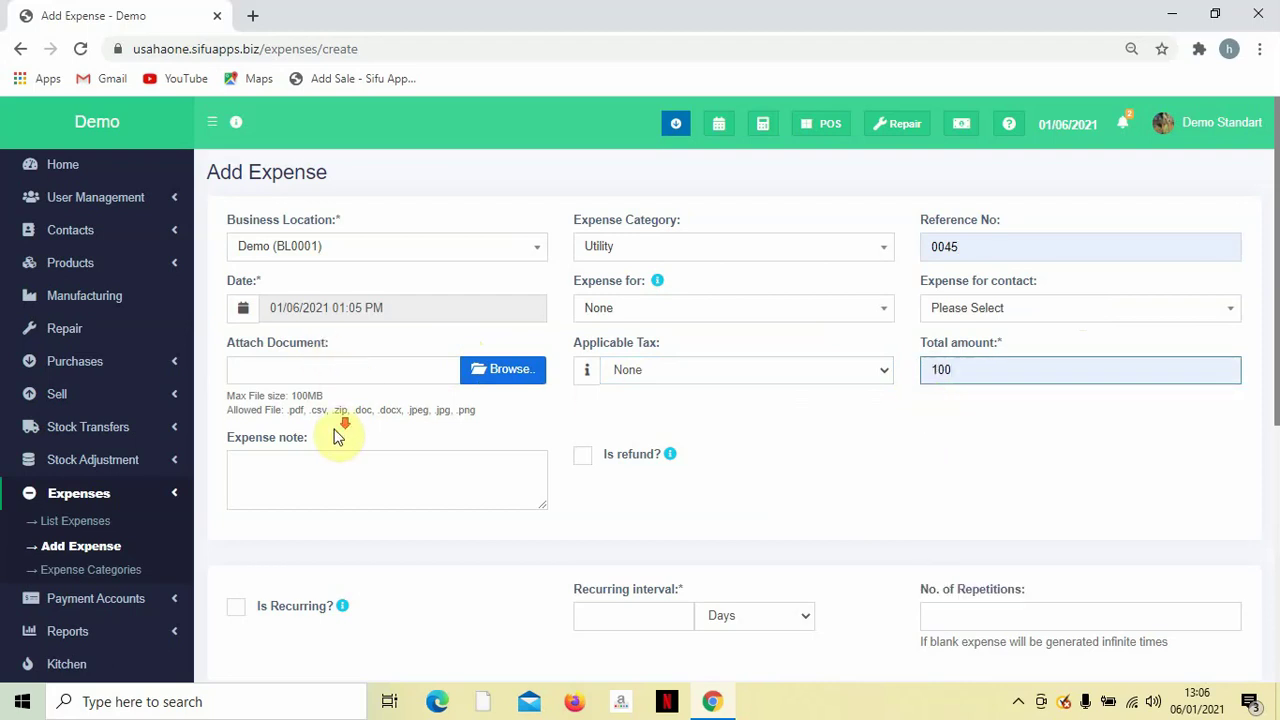
pyautogui.scroll(-1, 334, 434)
pyautogui.click(333, 371)
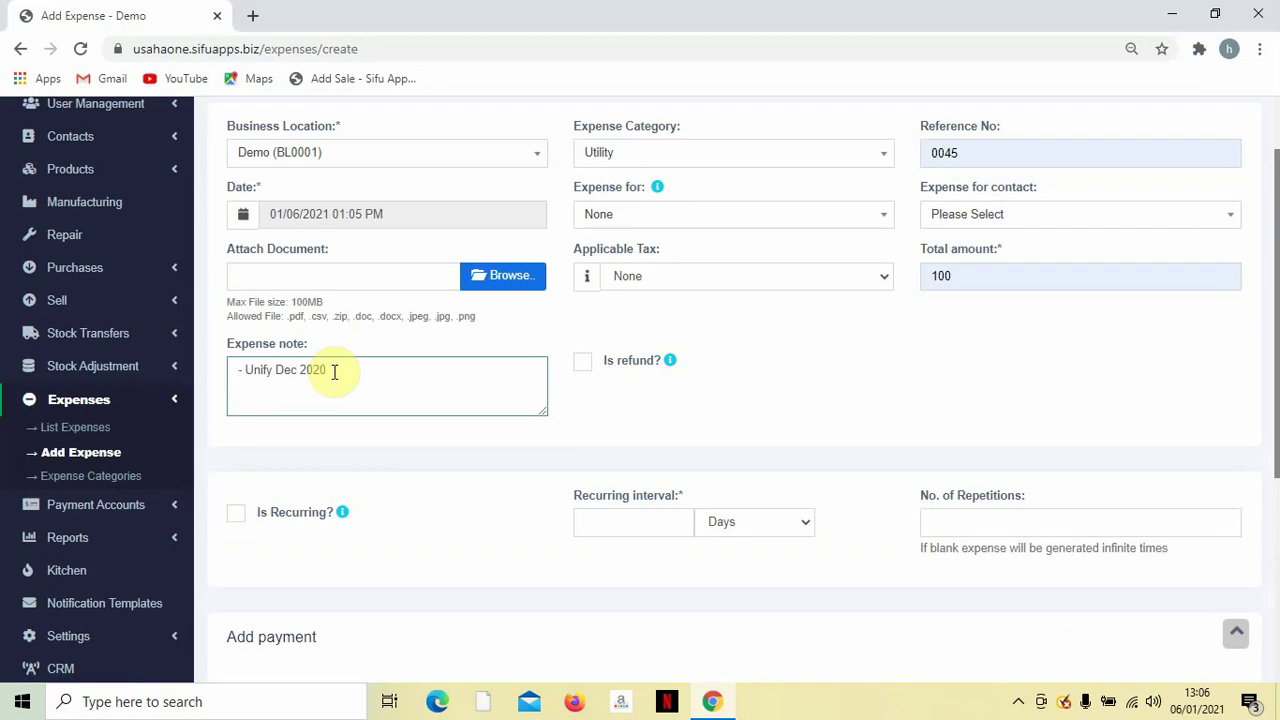
pyautogui.click(590, 428)
# Pay the 100 by Bank Transfer from Public Bank and save the expense.
pyautogui.scroll(-3, 592, 428)
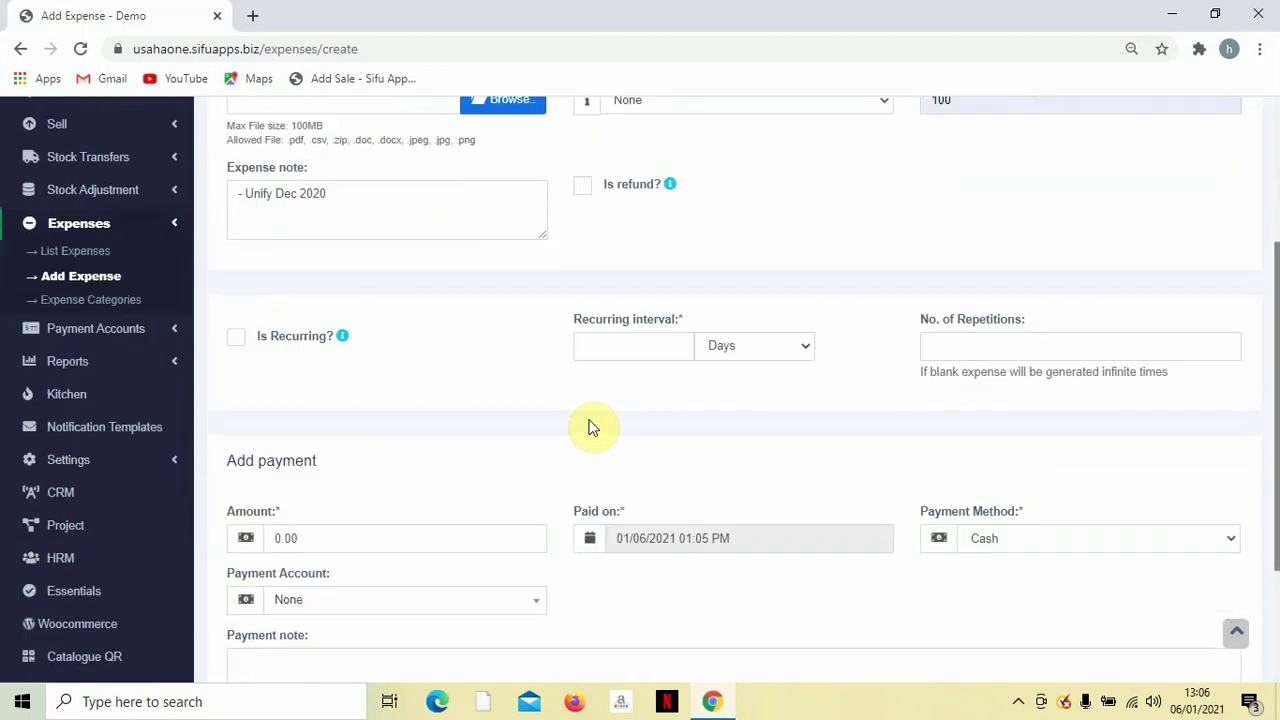
pyautogui.scroll(-1, 592, 428)
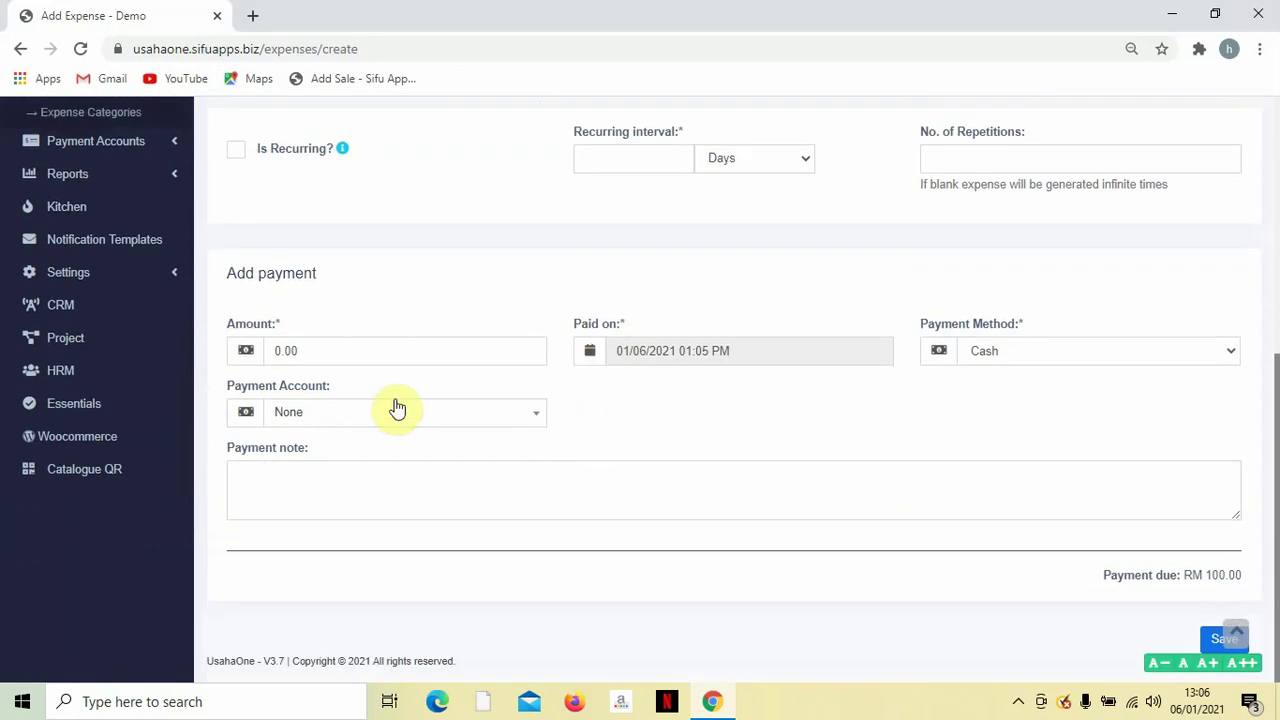
pyautogui.scroll(5, 400, 395)
pyautogui.scroll(-4, 400, 400)
pyautogui.click(318, 427)
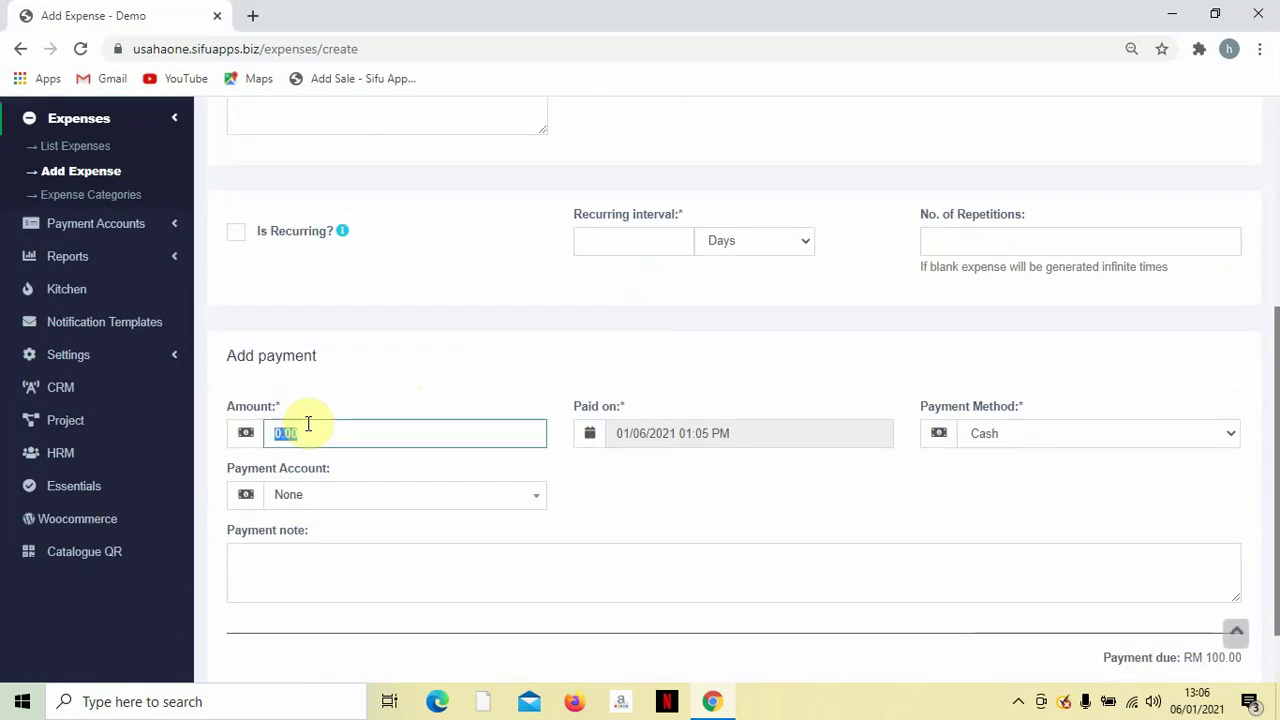
pyautogui.write('100')
pyautogui.click(538, 494)
pyautogui.click(1006, 440)
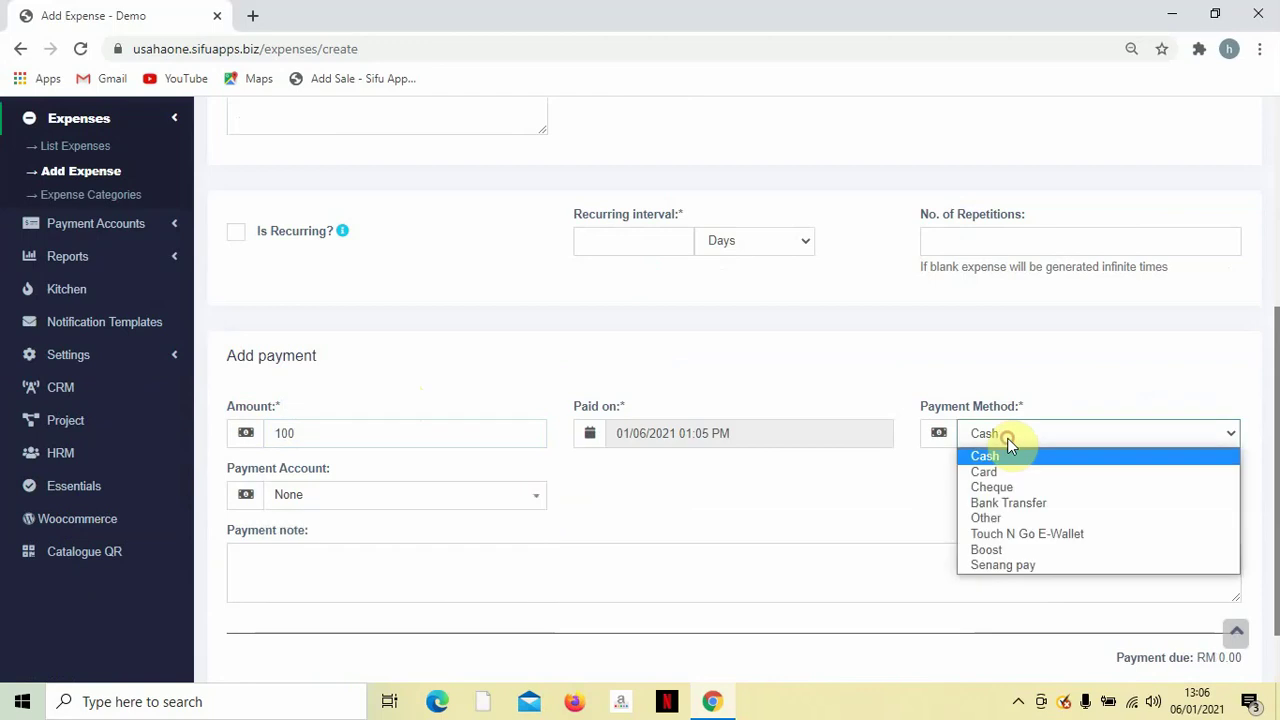
pyautogui.click(986, 505)
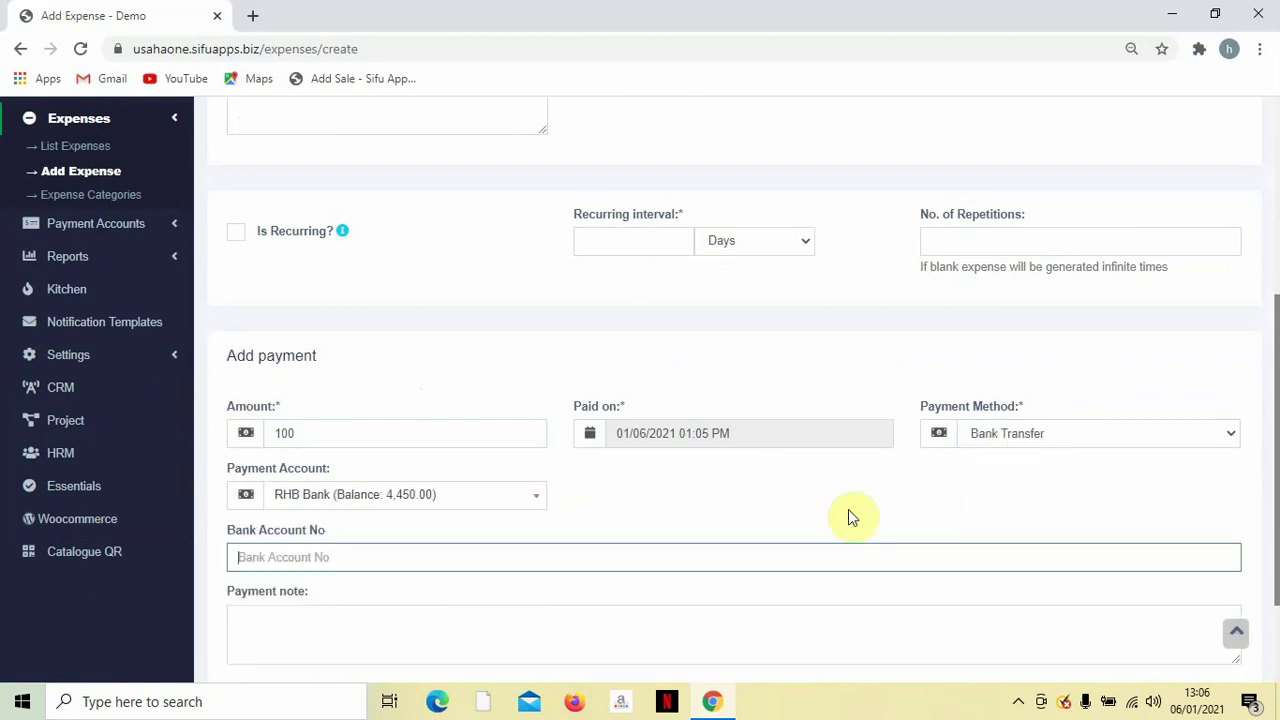
pyautogui.click(436, 496)
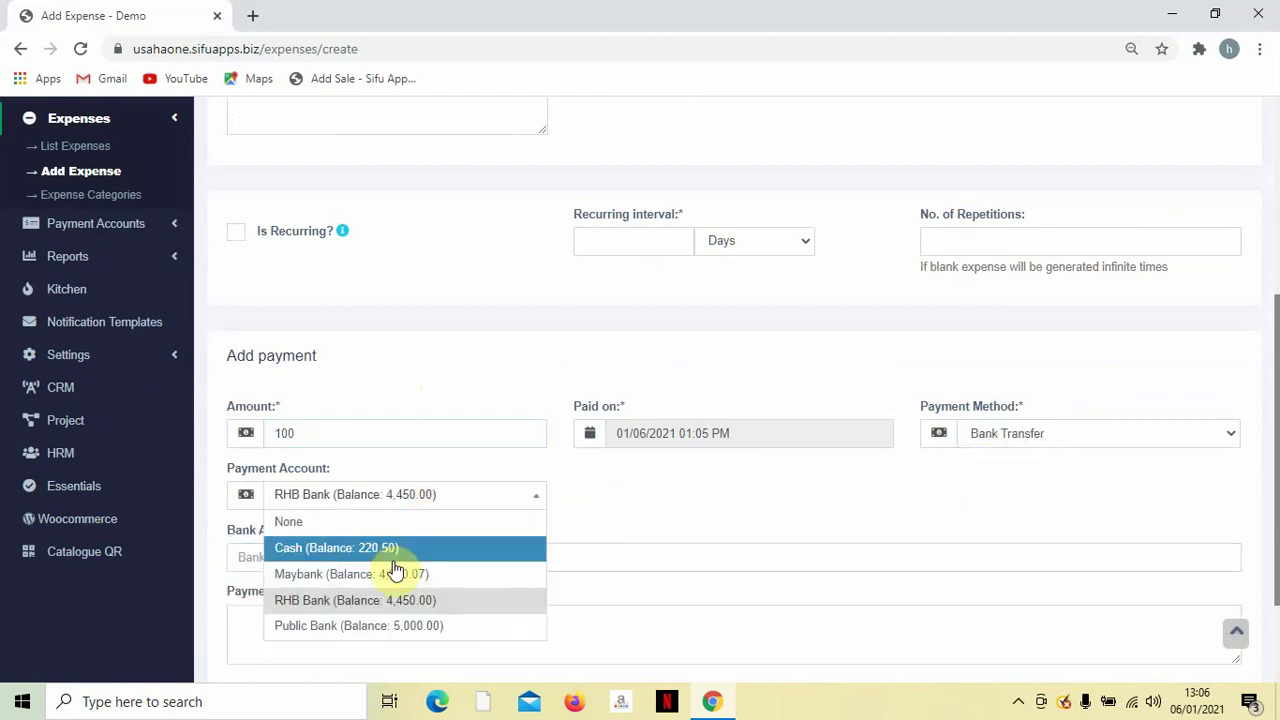
pyautogui.click(389, 625)
pyautogui.scroll(-1, 370, 600)
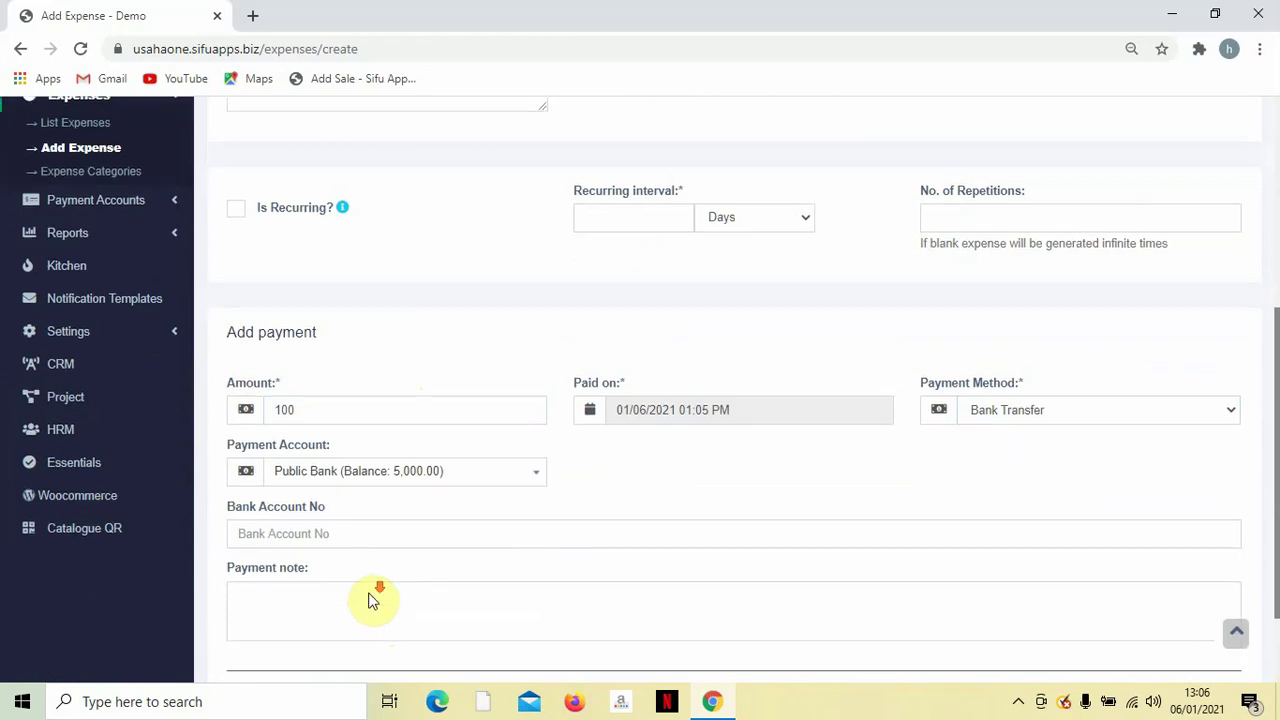
pyautogui.scroll(-2, 385, 560)
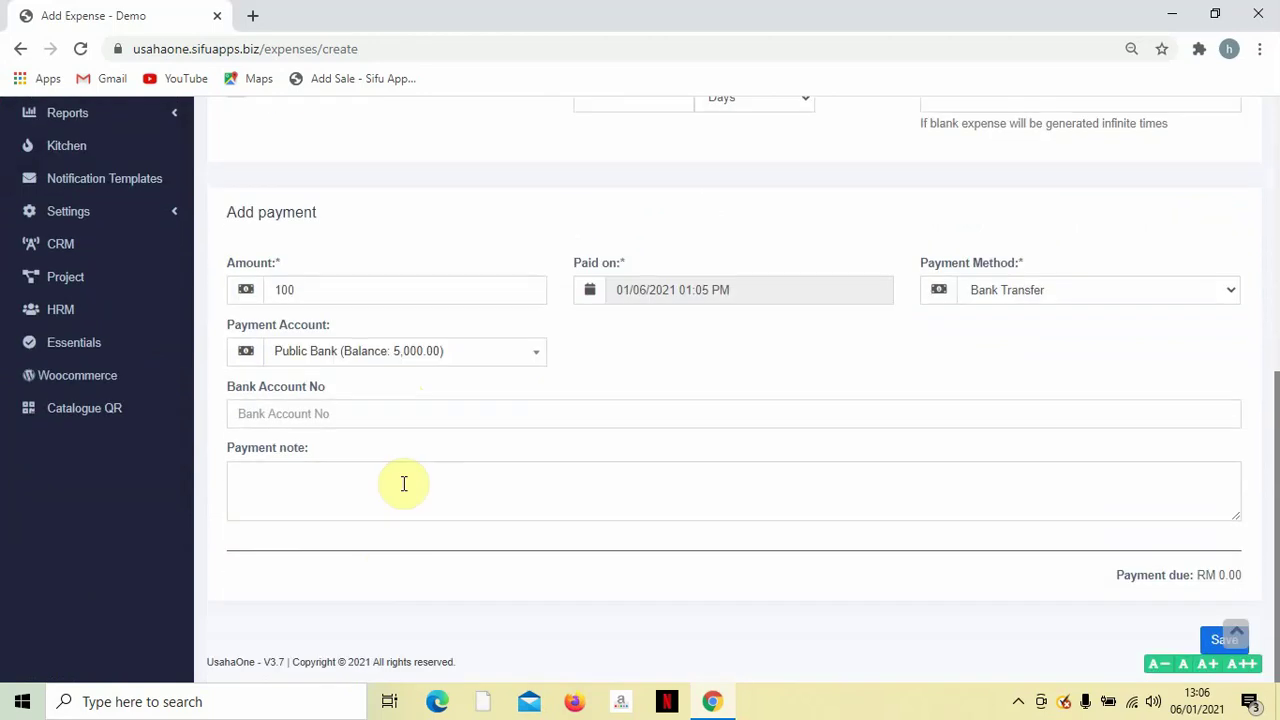
pyautogui.click(1212, 645)
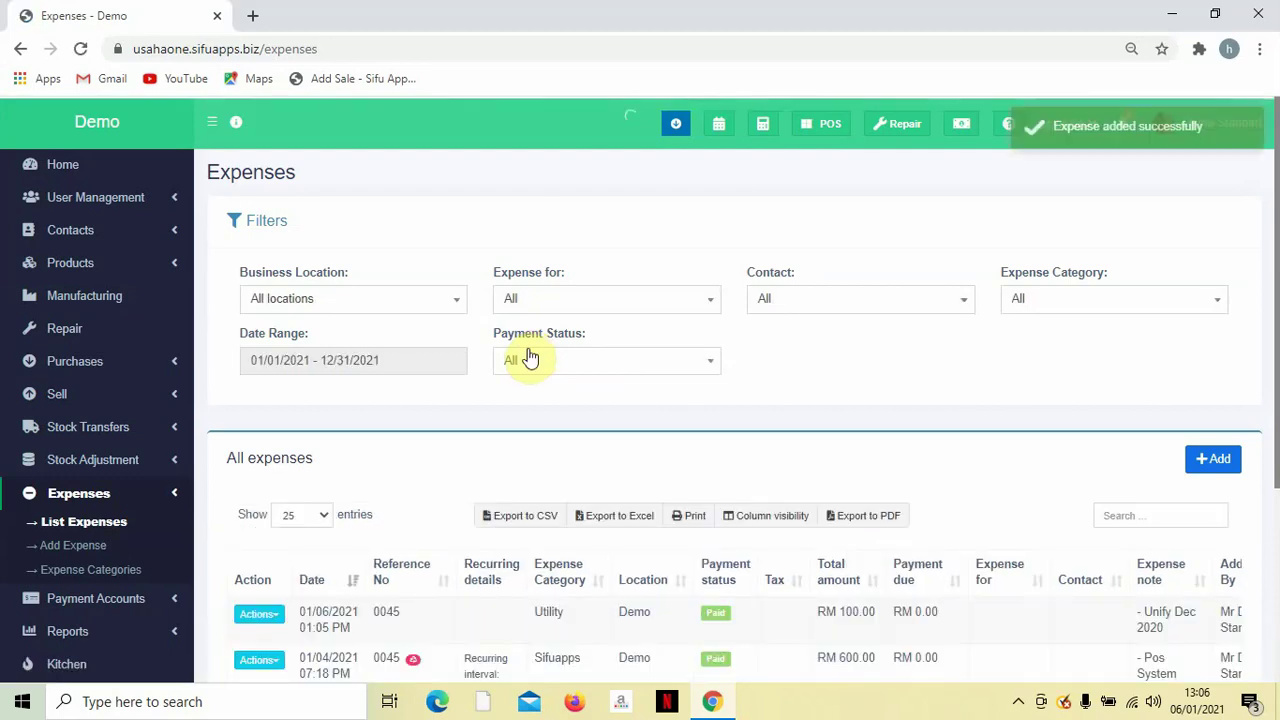
# Open and then close the Actions menu of the new RM 100.00 Utility expense.
pyautogui.scroll(-1, 540, 370)
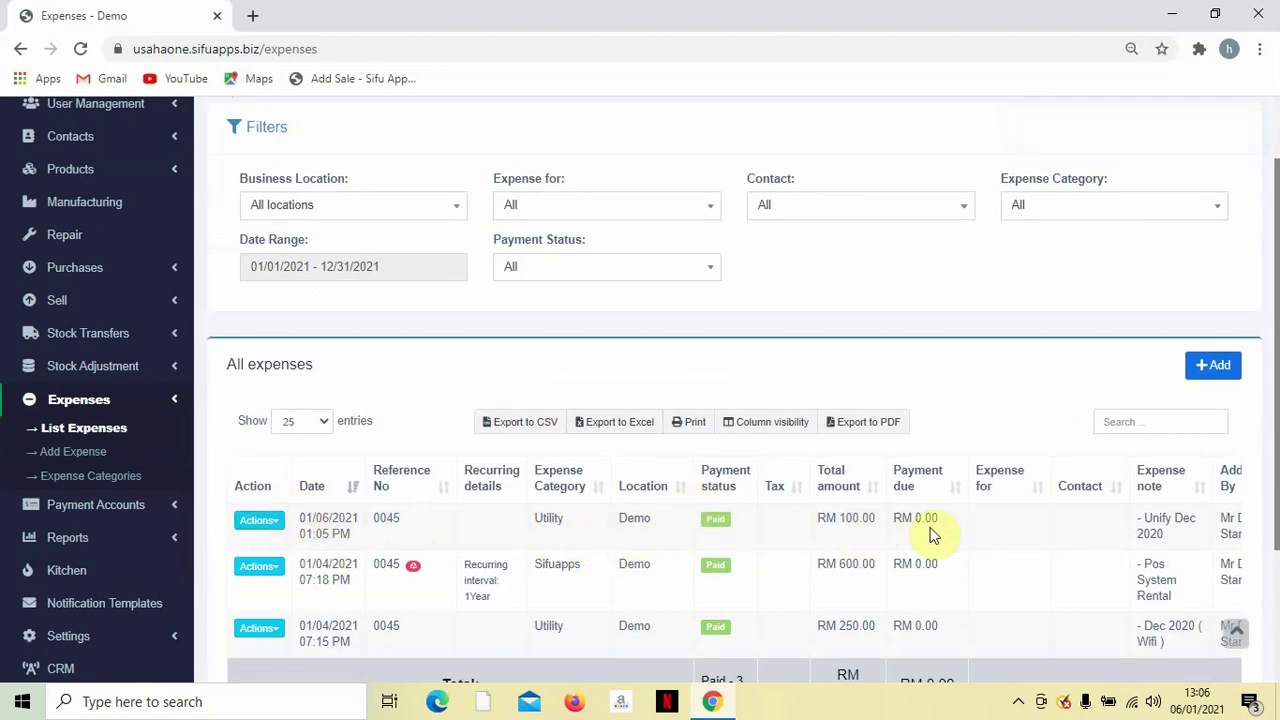
pyautogui.click(260, 522)
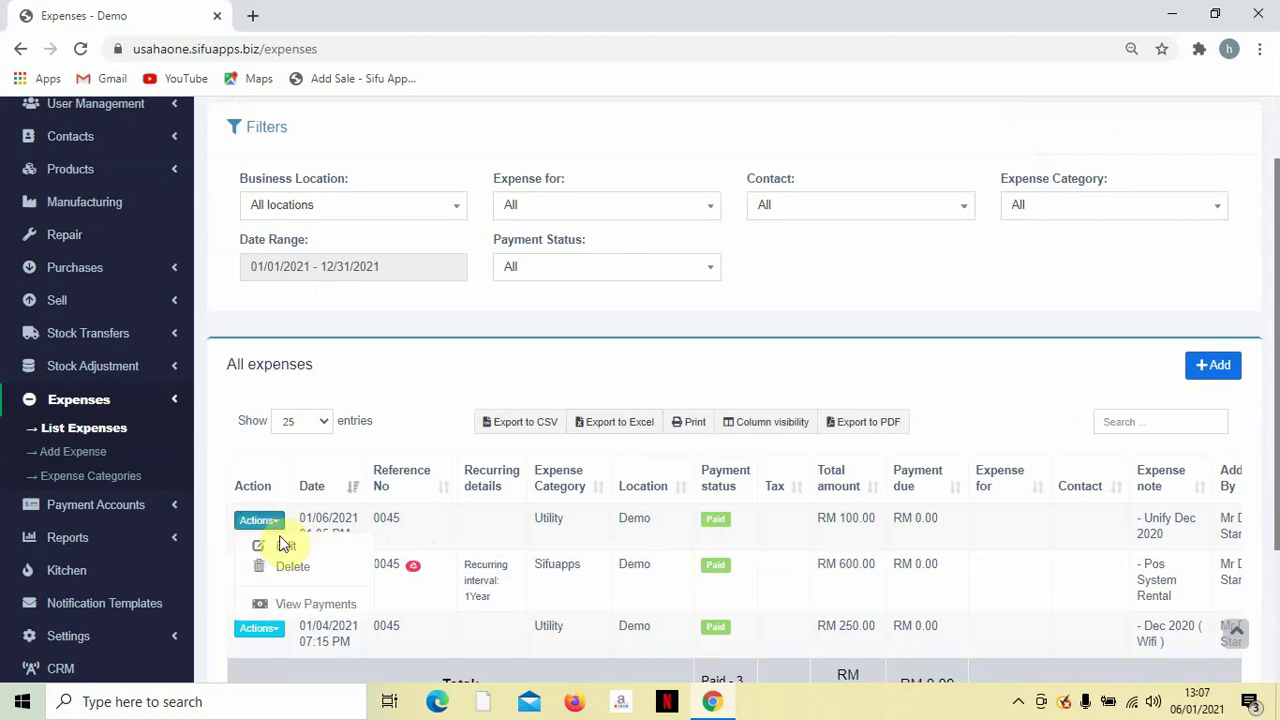
pyautogui.scroll(-1, 286, 551)
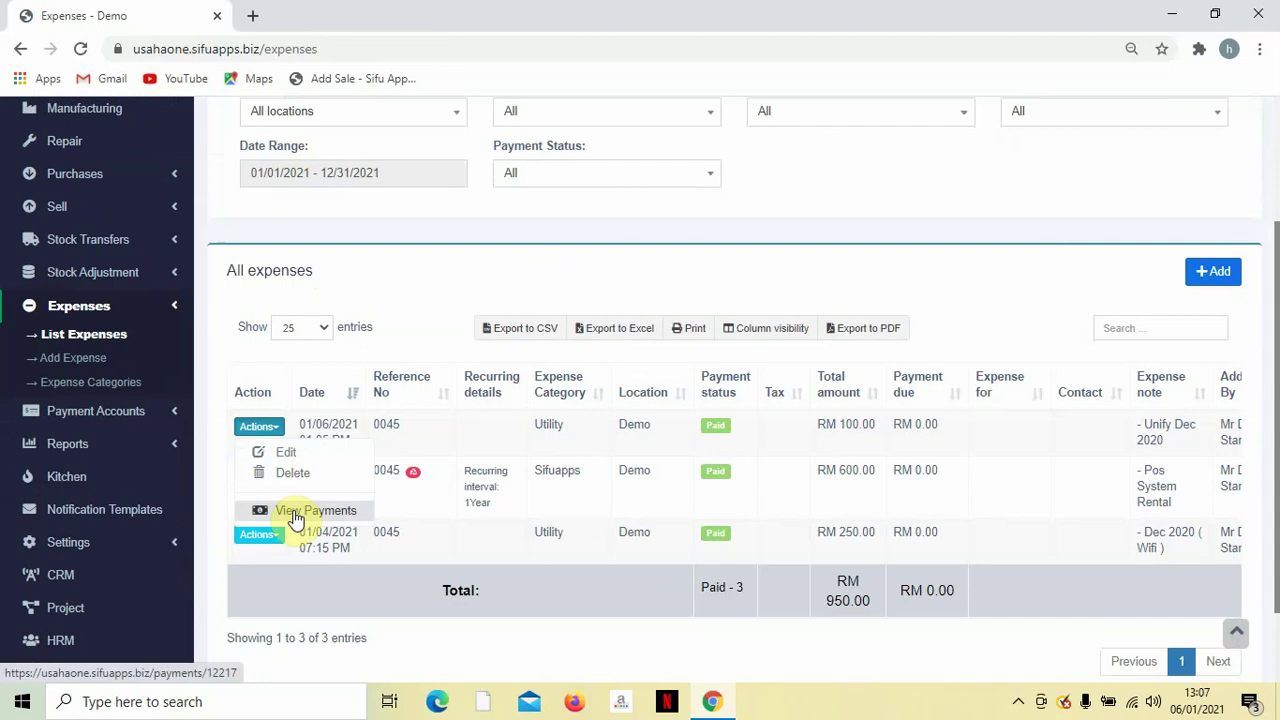
pyautogui.click(423, 271)
pyautogui.scroll(2, 430, 280)
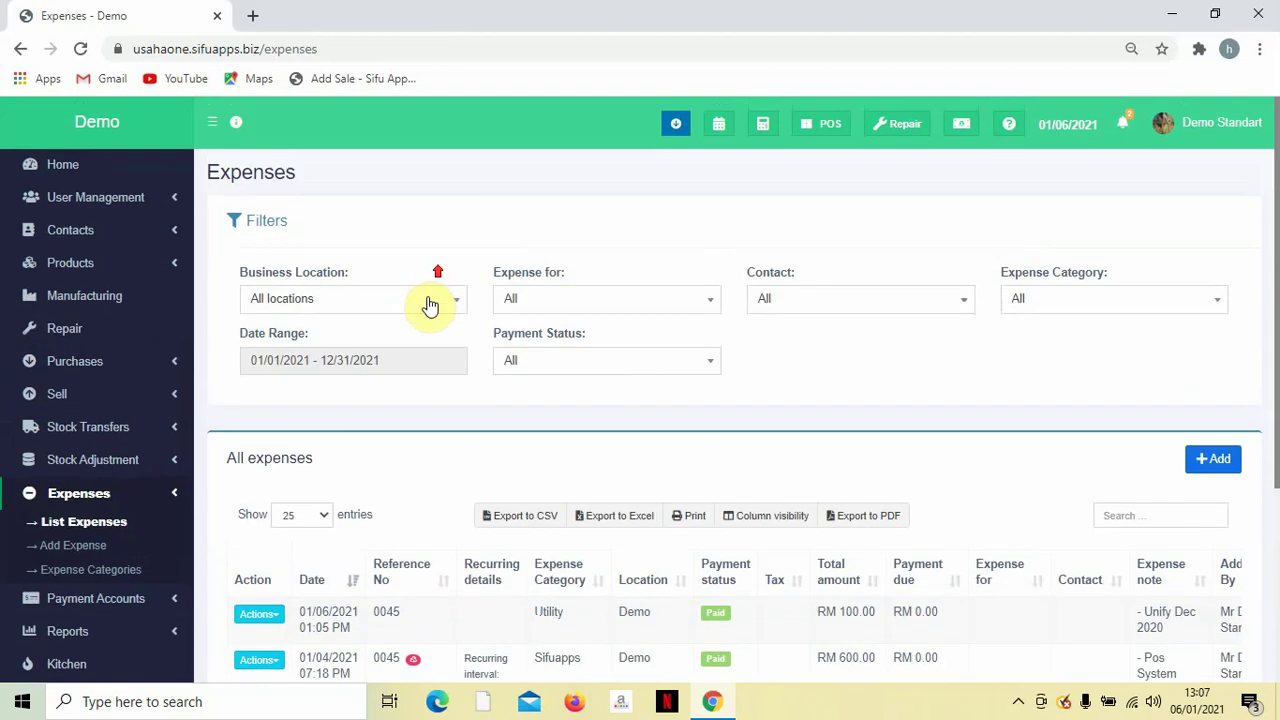
pyautogui.scroll(-1, 430, 403)
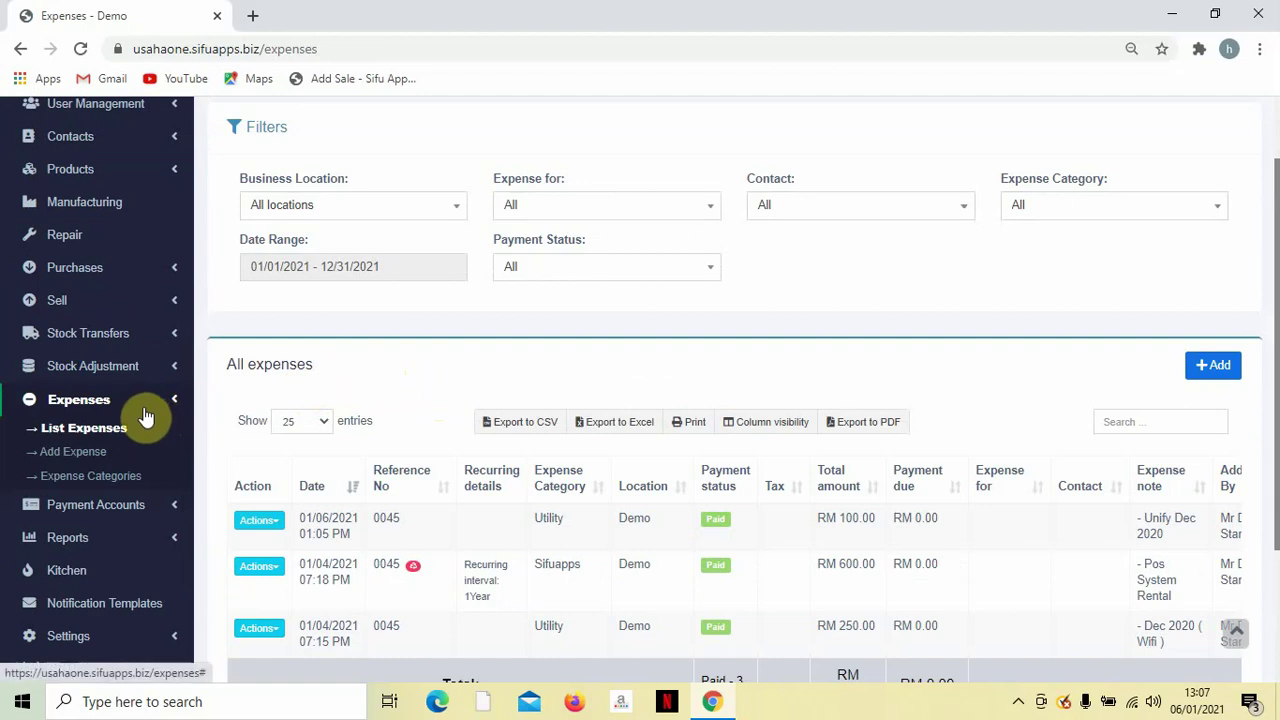
# Start another new expense filed under the Sifuapps category.
pyautogui.click(60, 456)
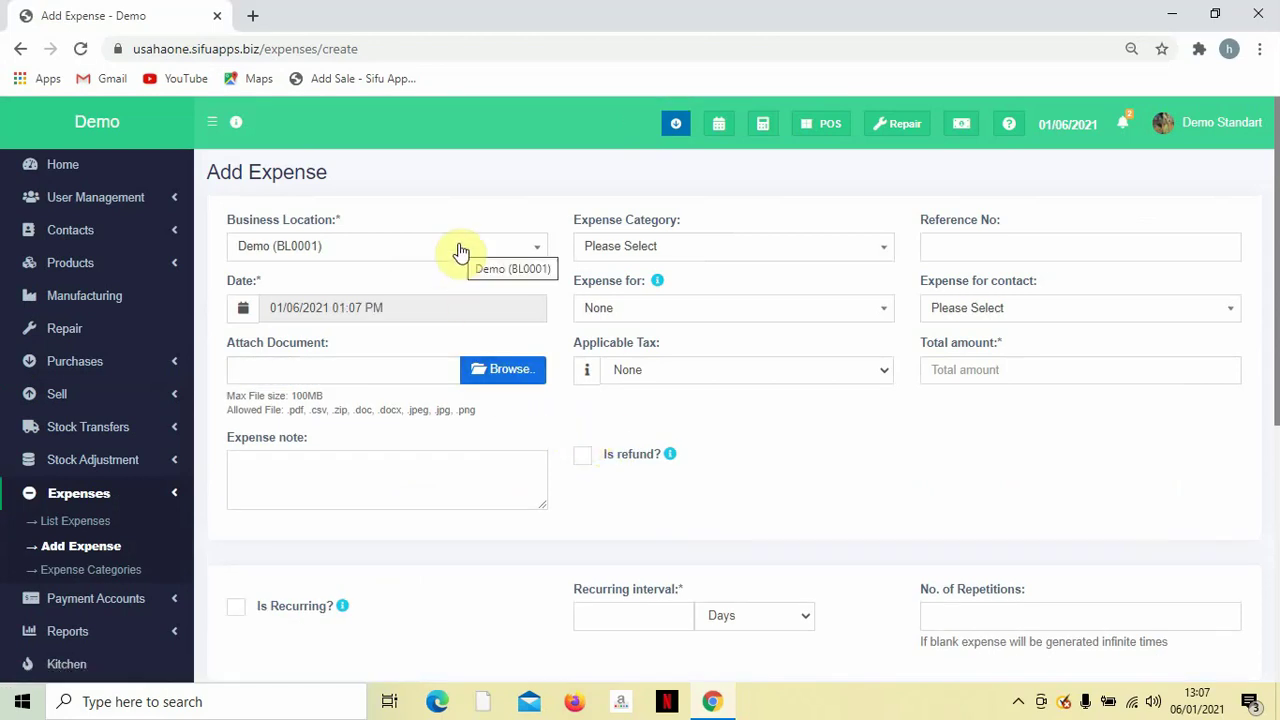
pyautogui.click(662, 248)
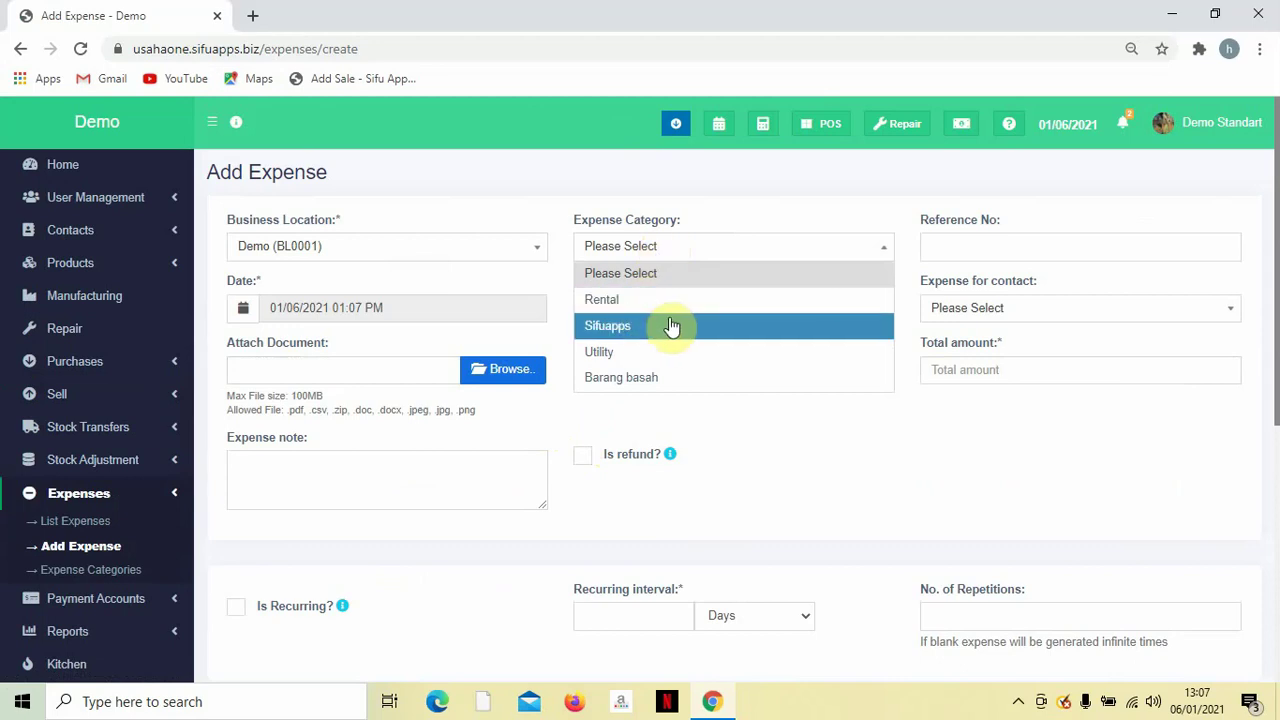
pyautogui.click(627, 327)
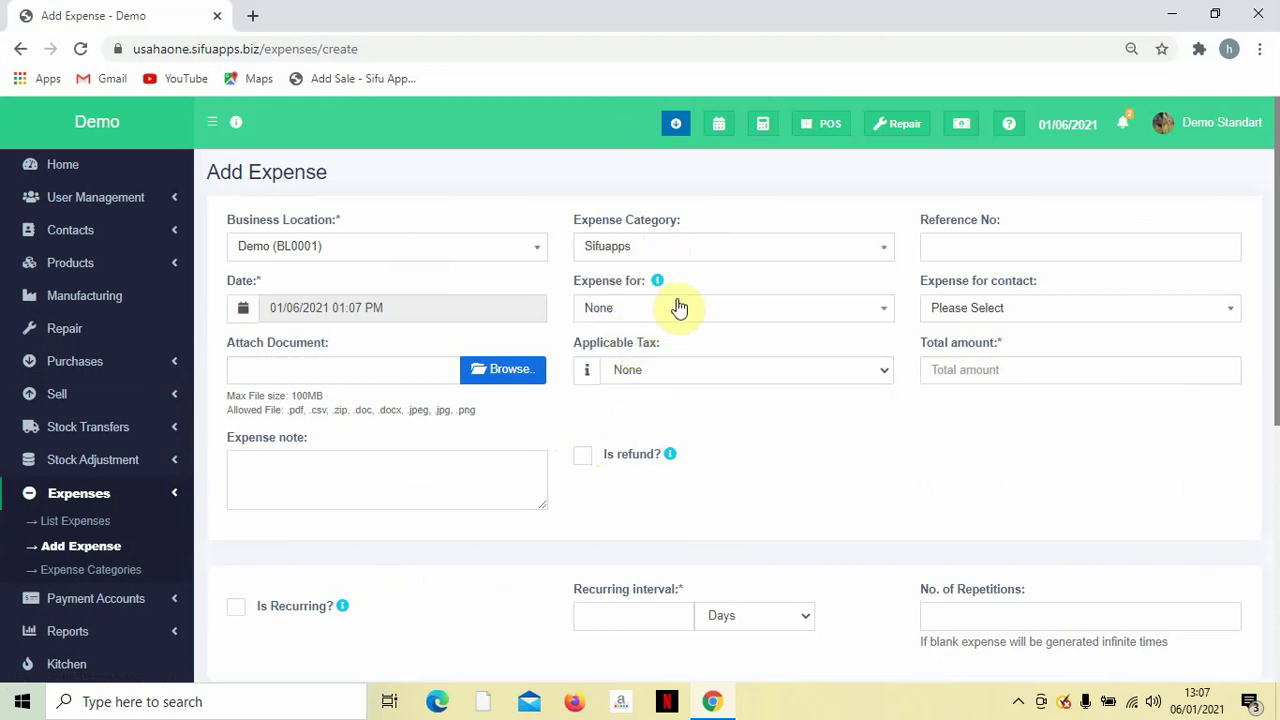
pyautogui.scroll(-1, 837, 289)
pyautogui.scroll(1, 703, 306)
# Enter total amount 600 and the note '- Sewaan', and mark it as recurring.
pyautogui.click(1004, 383)
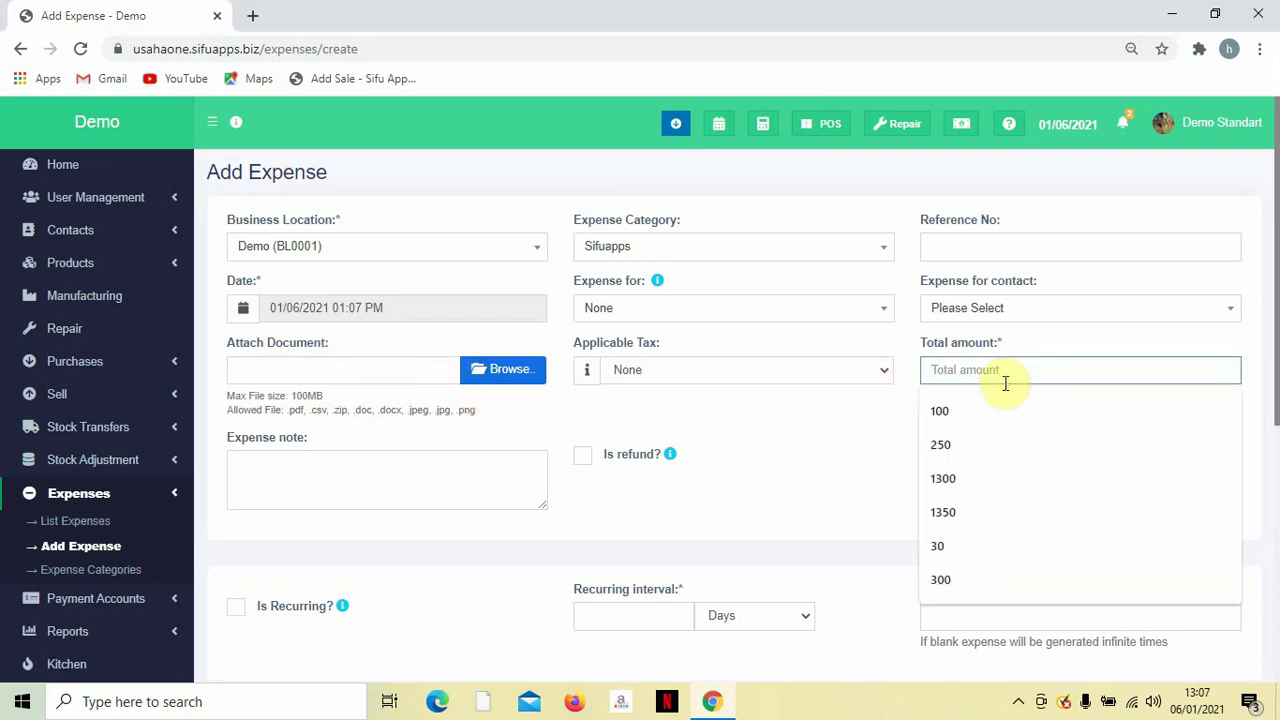
pyautogui.write('600')
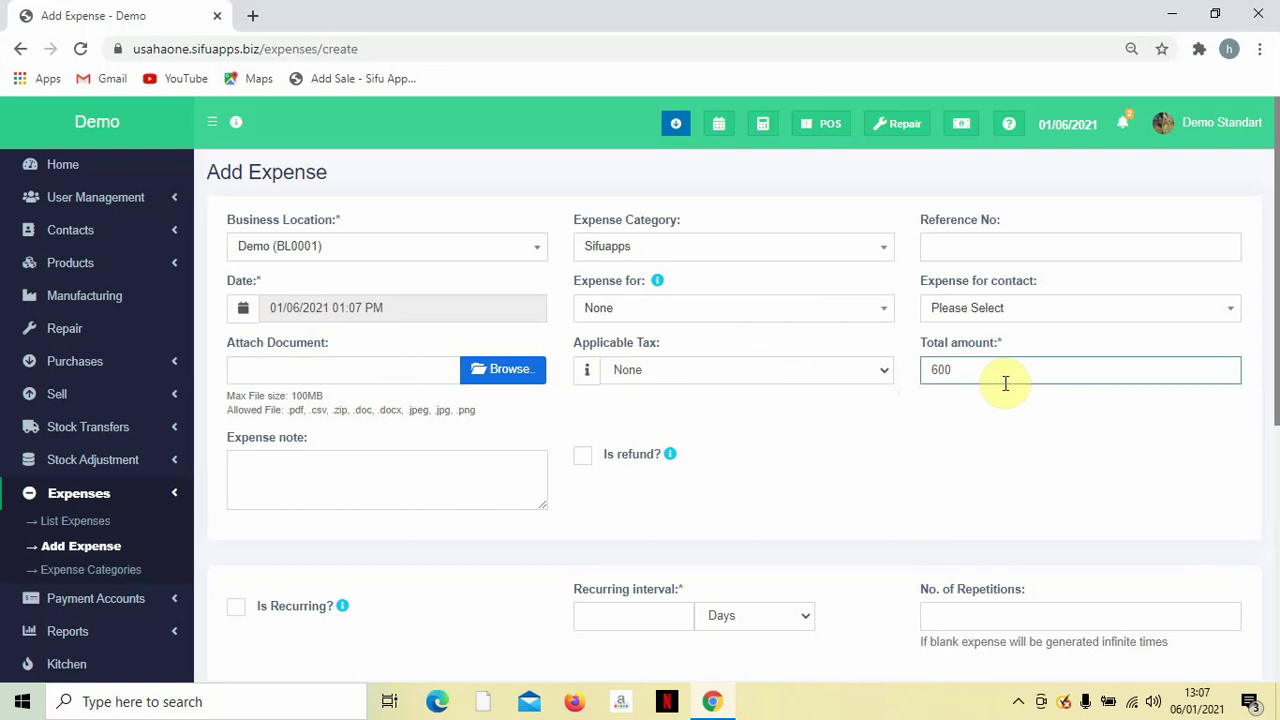
pyautogui.click(455, 479)
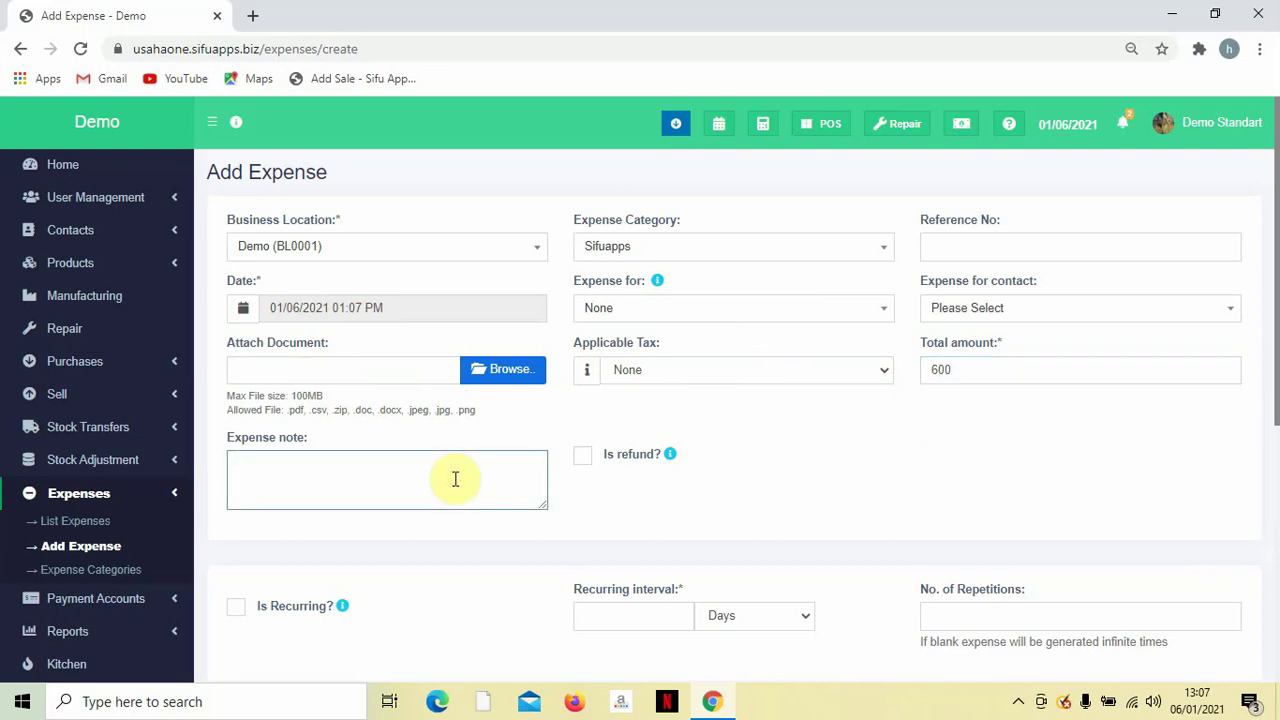
pyautogui.write('- Sewaan')
pyautogui.scroll(-3, 470, 475)
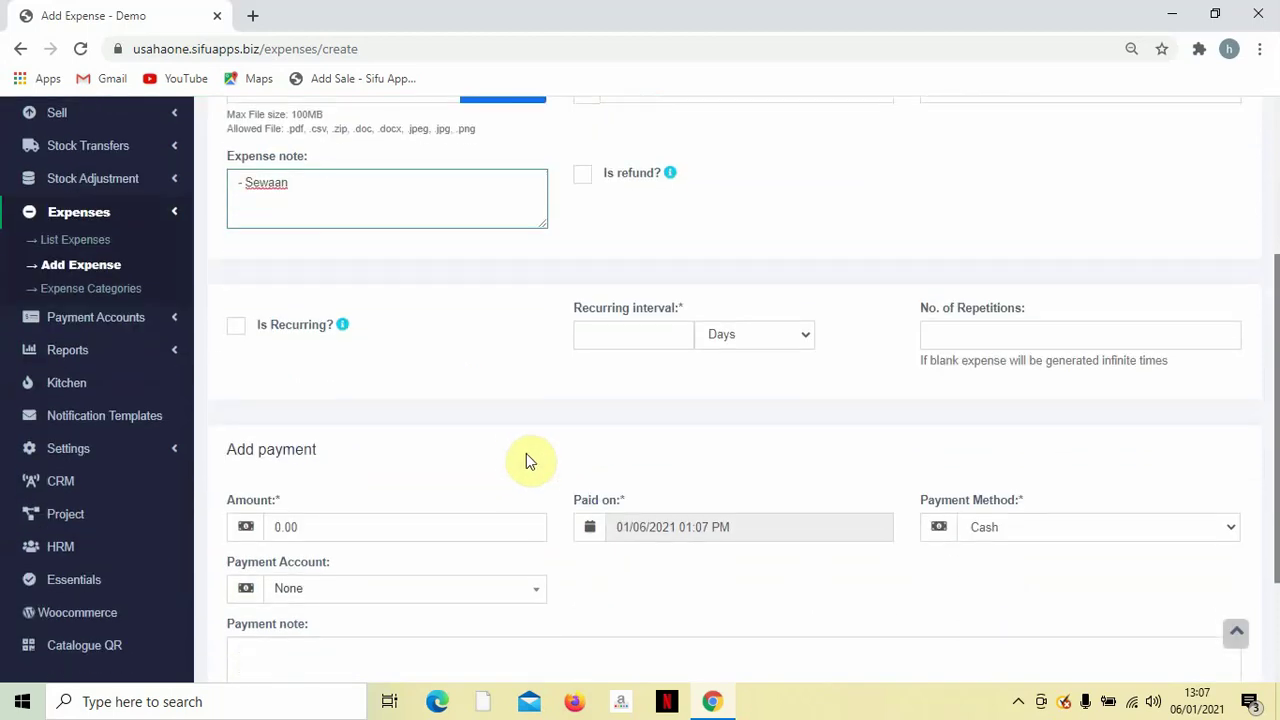
pyautogui.scroll(3, 520, 430)
pyautogui.scroll(-1, 523, 420)
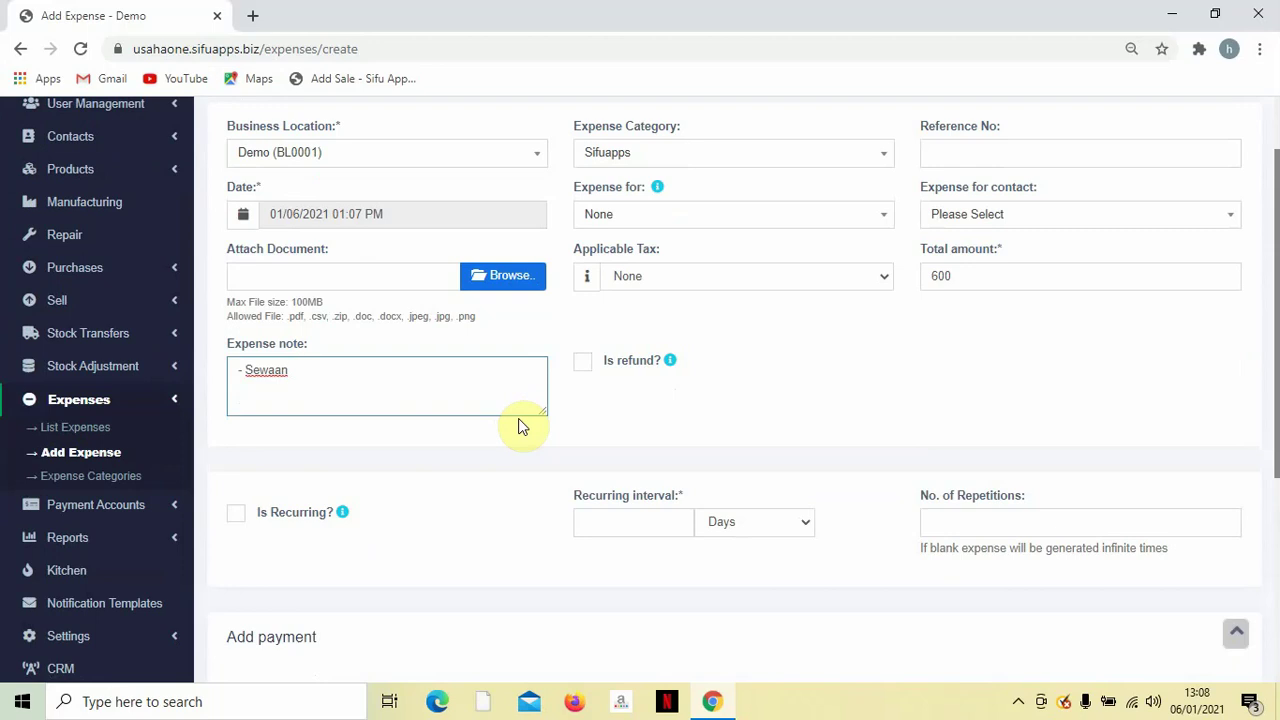
pyautogui.click(238, 516)
# Set the recurrence to every 1 year with -2 repetitions.
pyautogui.scroll(-2, 509, 494)
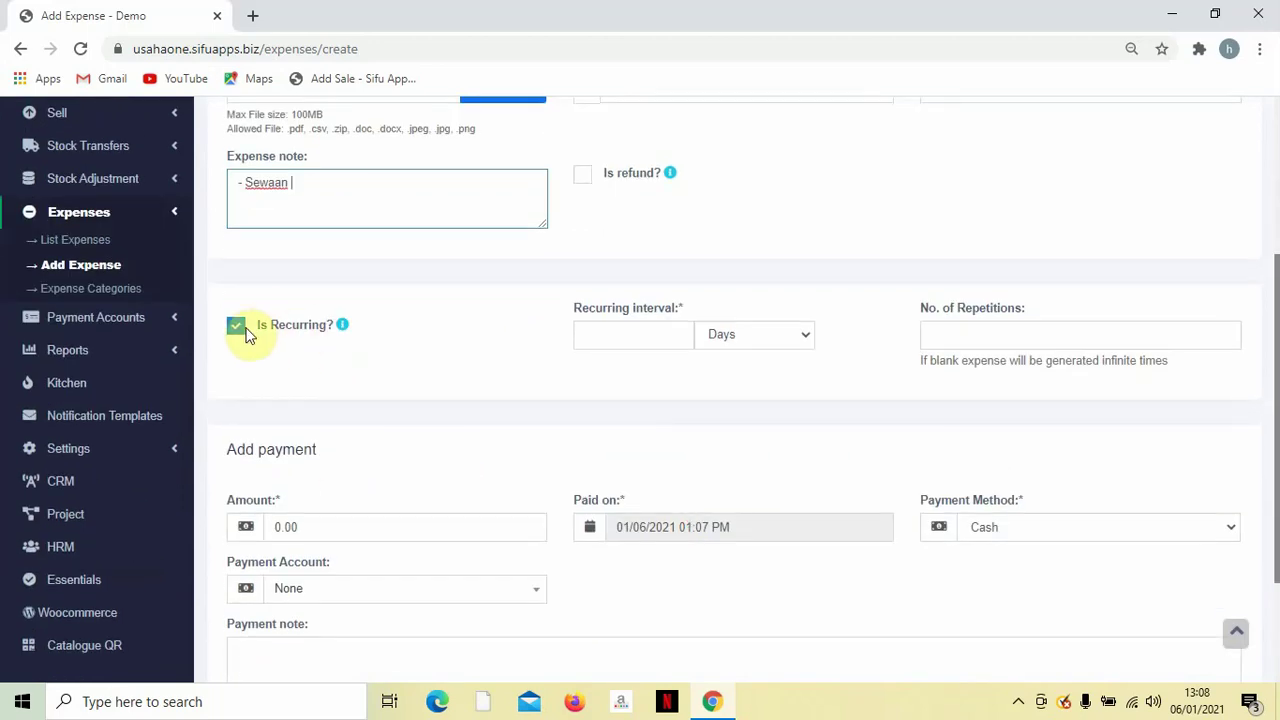
pyautogui.click(720, 340)
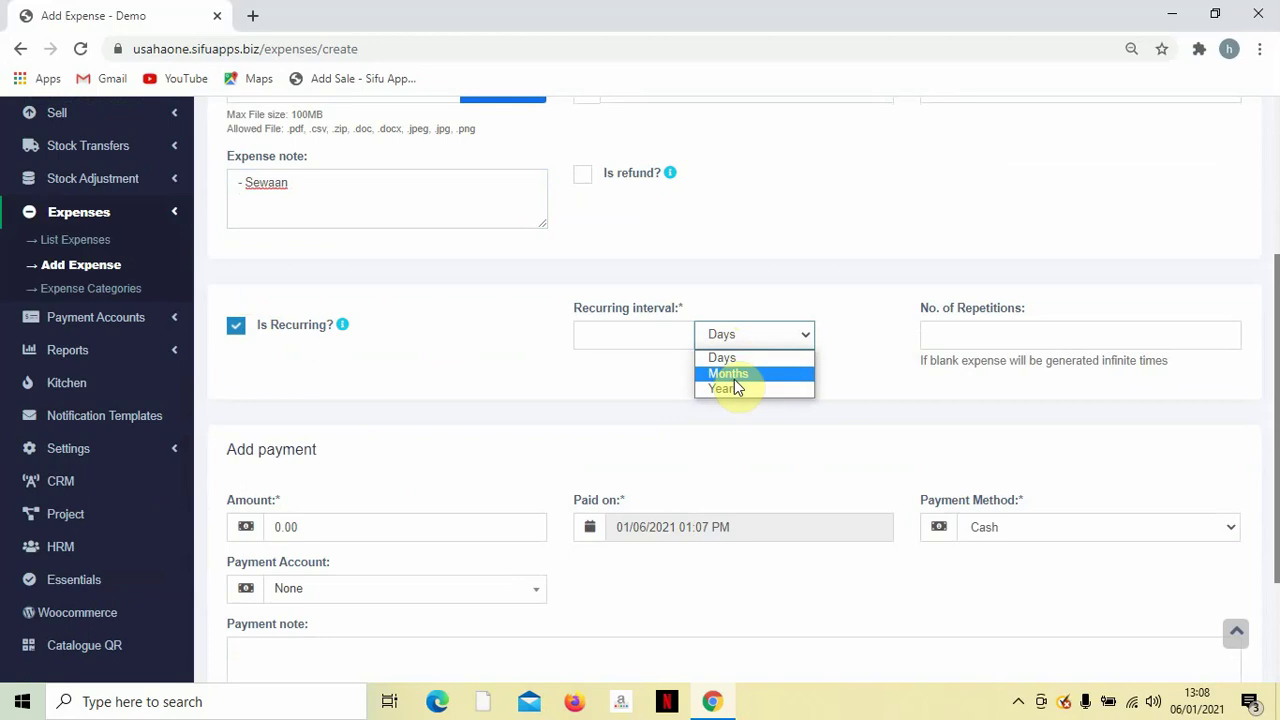
pyautogui.click(728, 389)
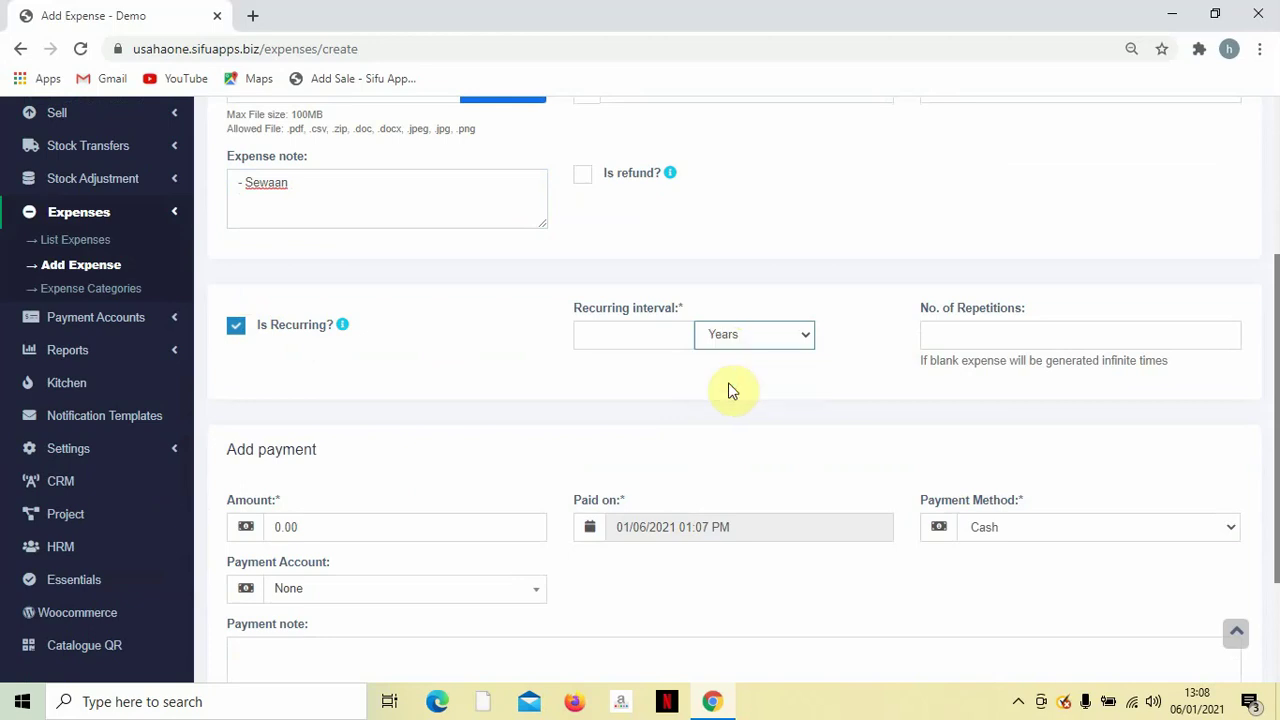
pyautogui.click(621, 334)
pyautogui.write('1')
pyautogui.click(640, 372)
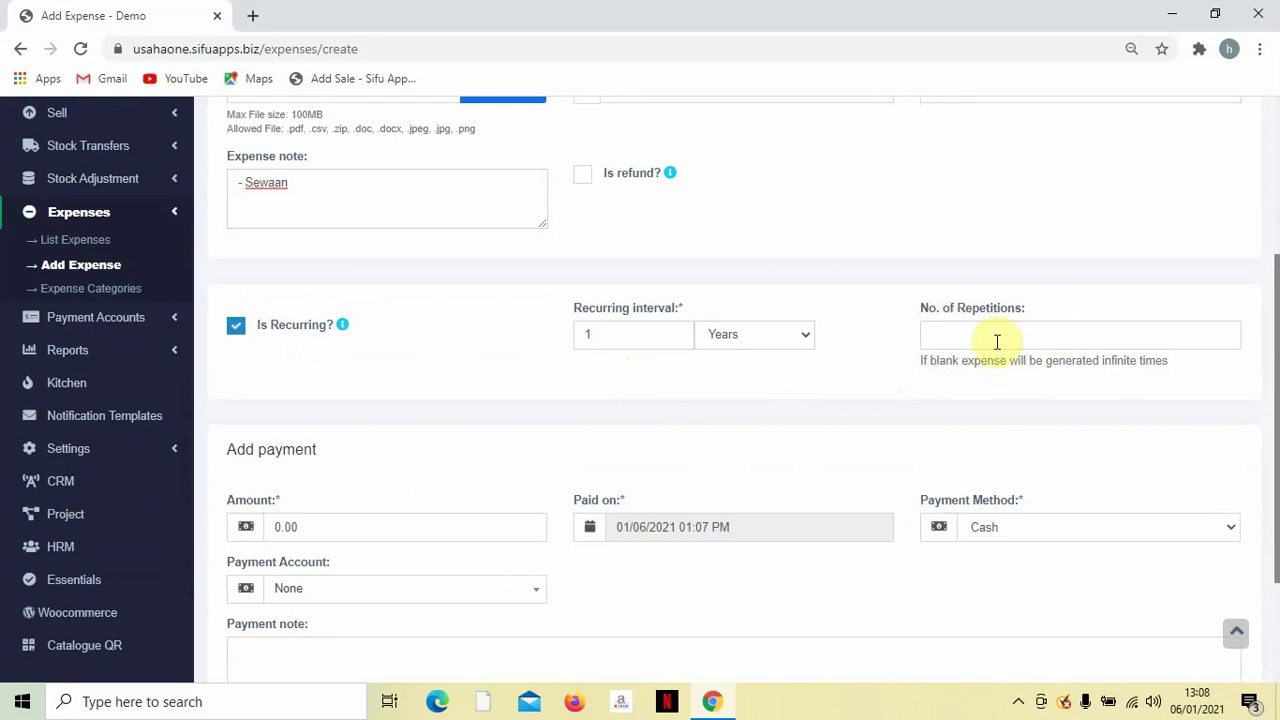
pyautogui.click(997, 342)
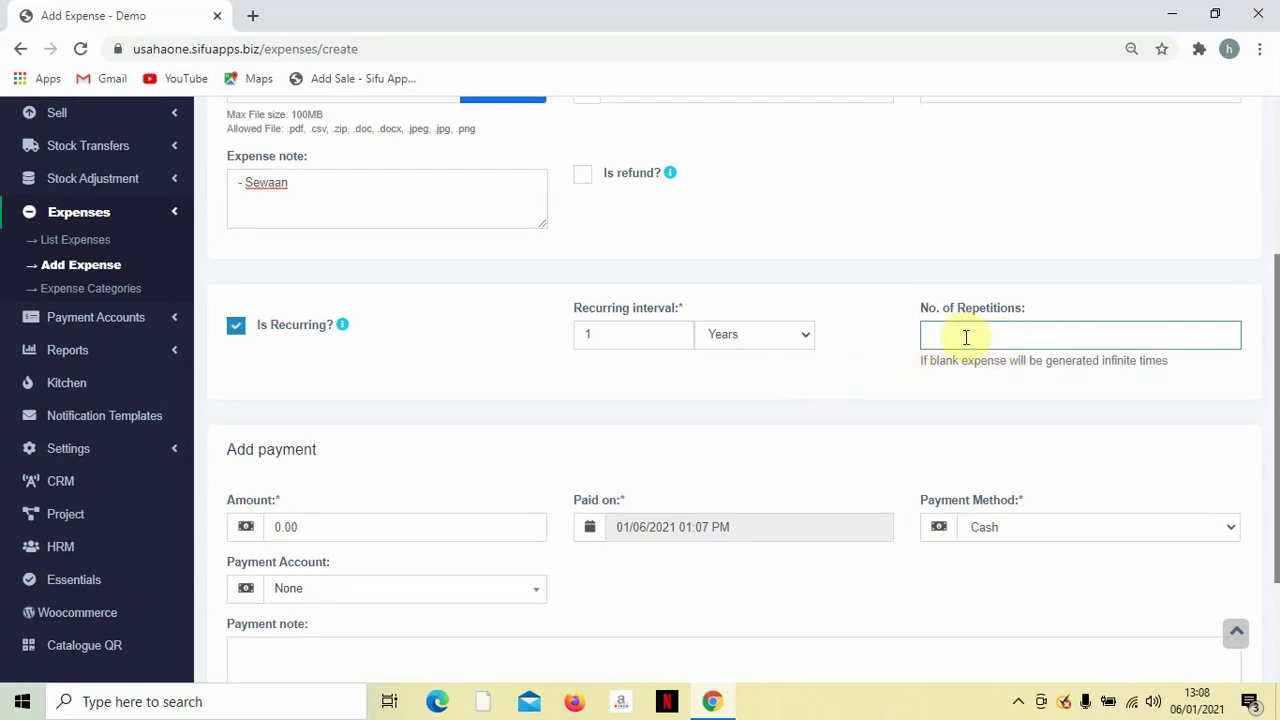
pyautogui.write('-2')
pyautogui.click(625, 435)
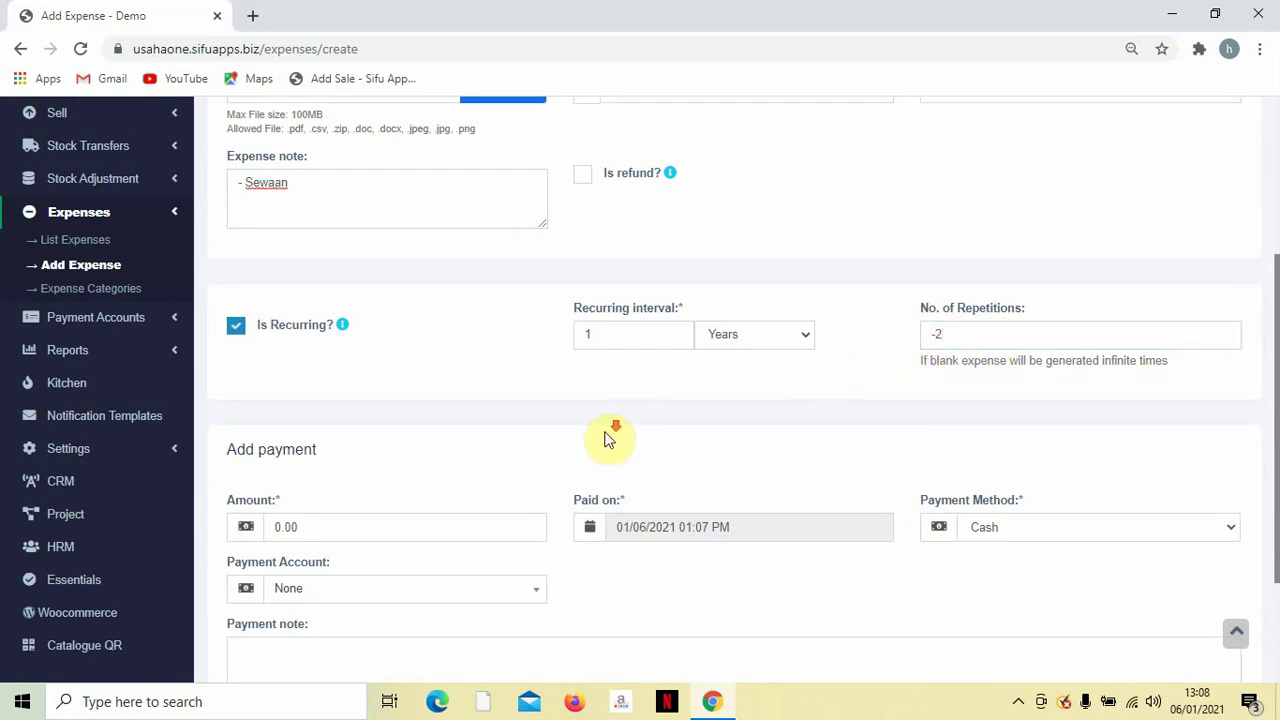
pyautogui.scroll(-2, 610, 440)
pyautogui.scroll(2, 610, 440)
pyautogui.scroll(-2, 608, 434)
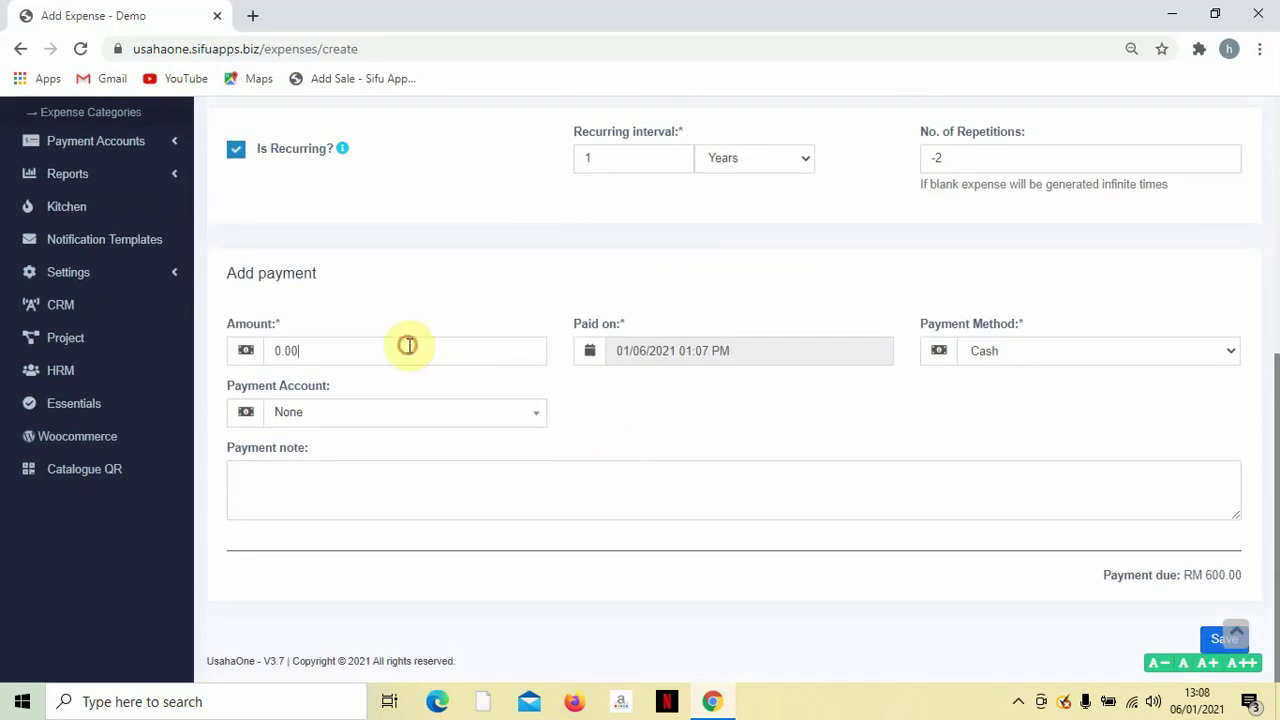
# Pay the 600 by Bank Transfer from Maybank and save the expense.
pyautogui.click(409, 346)
pyautogui.scroll(4, 763, 420)
pyautogui.scroll(-3, 651, 474)
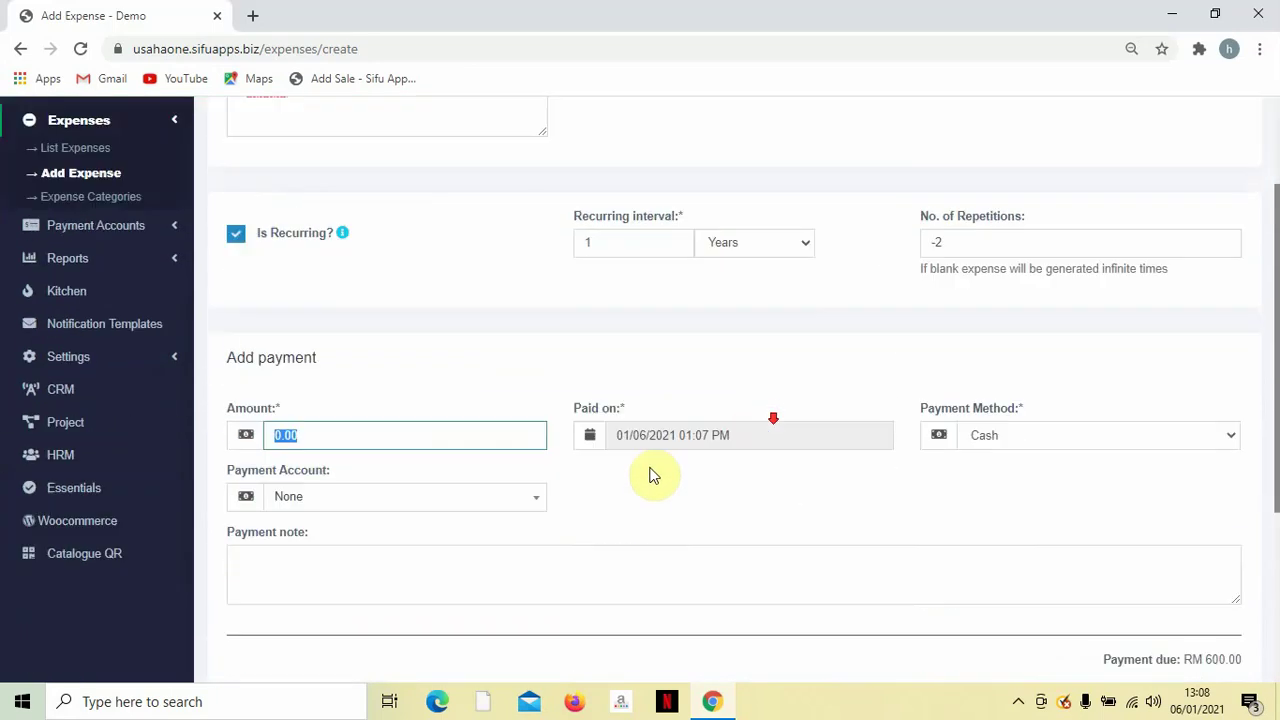
pyautogui.write('600')
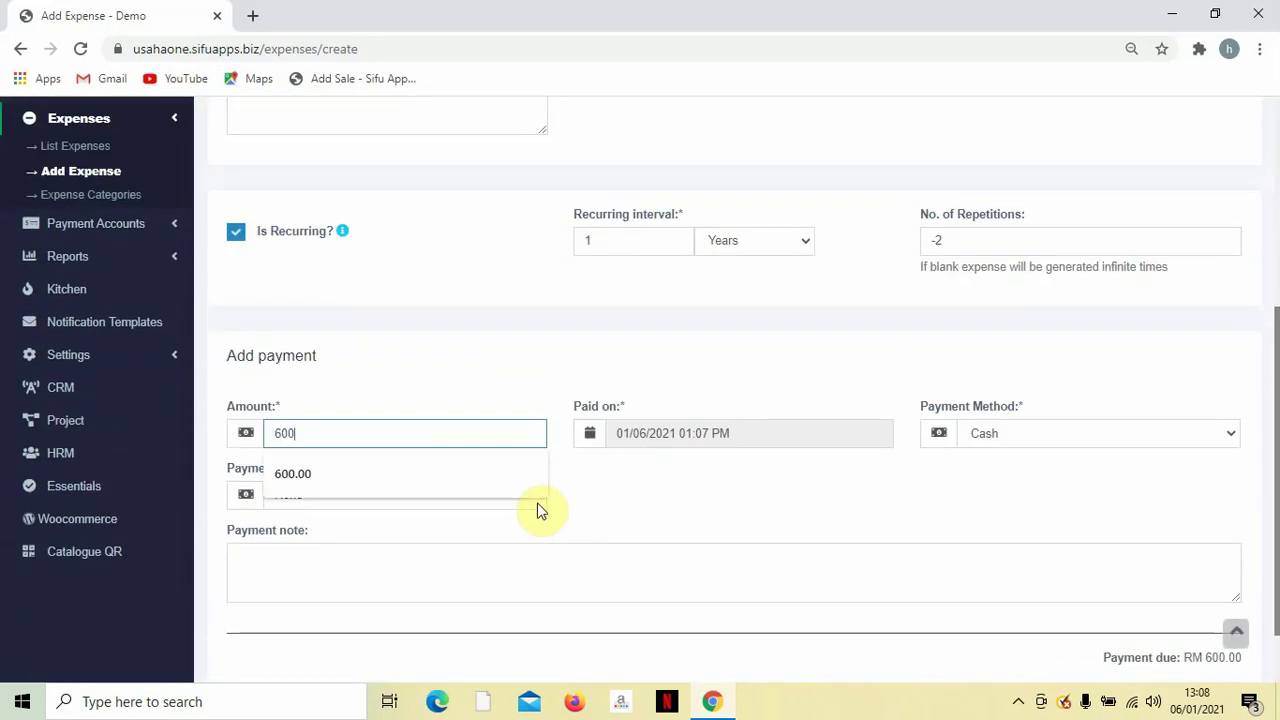
pyautogui.click(708, 508)
pyautogui.click(989, 439)
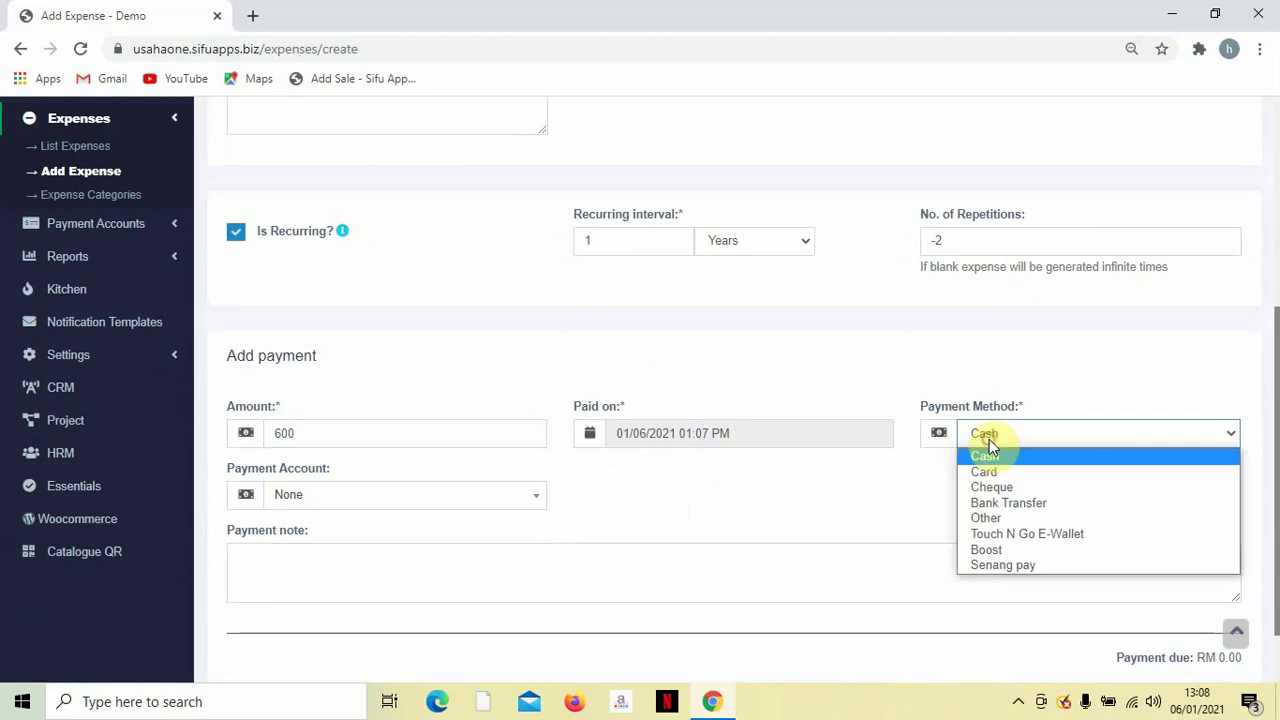
pyautogui.click(989, 505)
pyautogui.click(351, 495)
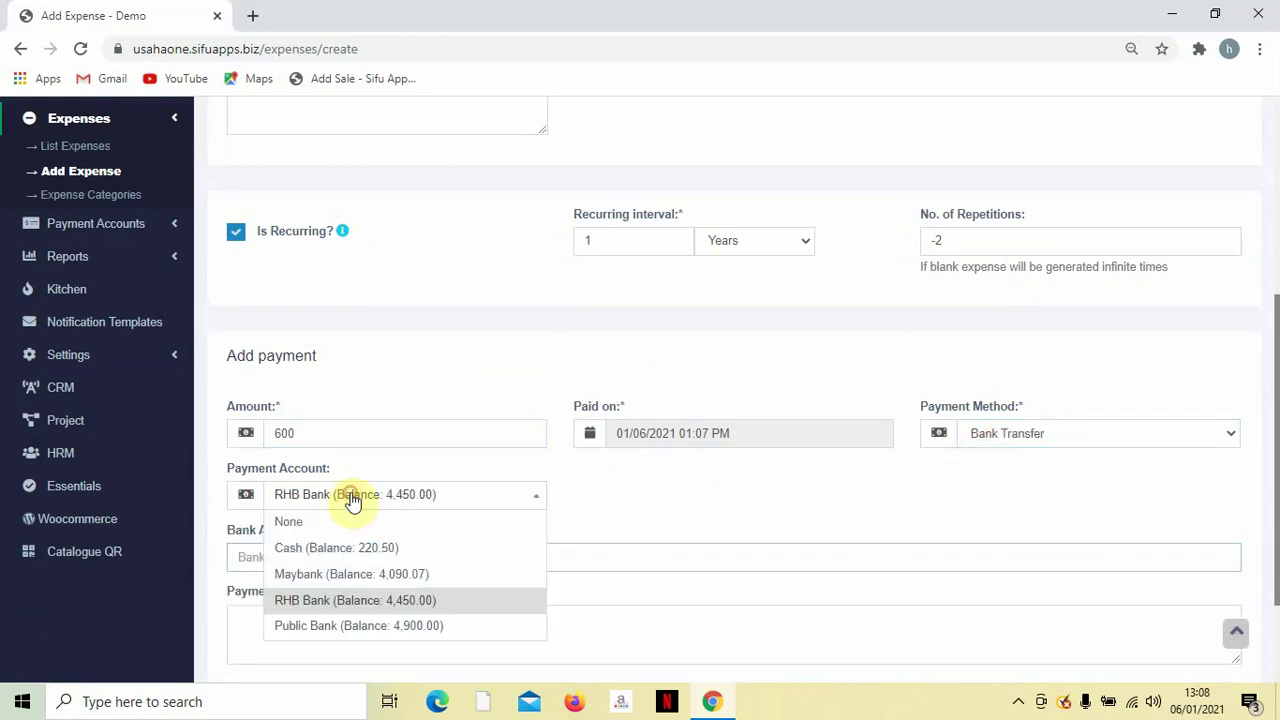
pyautogui.click(335, 574)
pyautogui.scroll(-2, 789, 552)
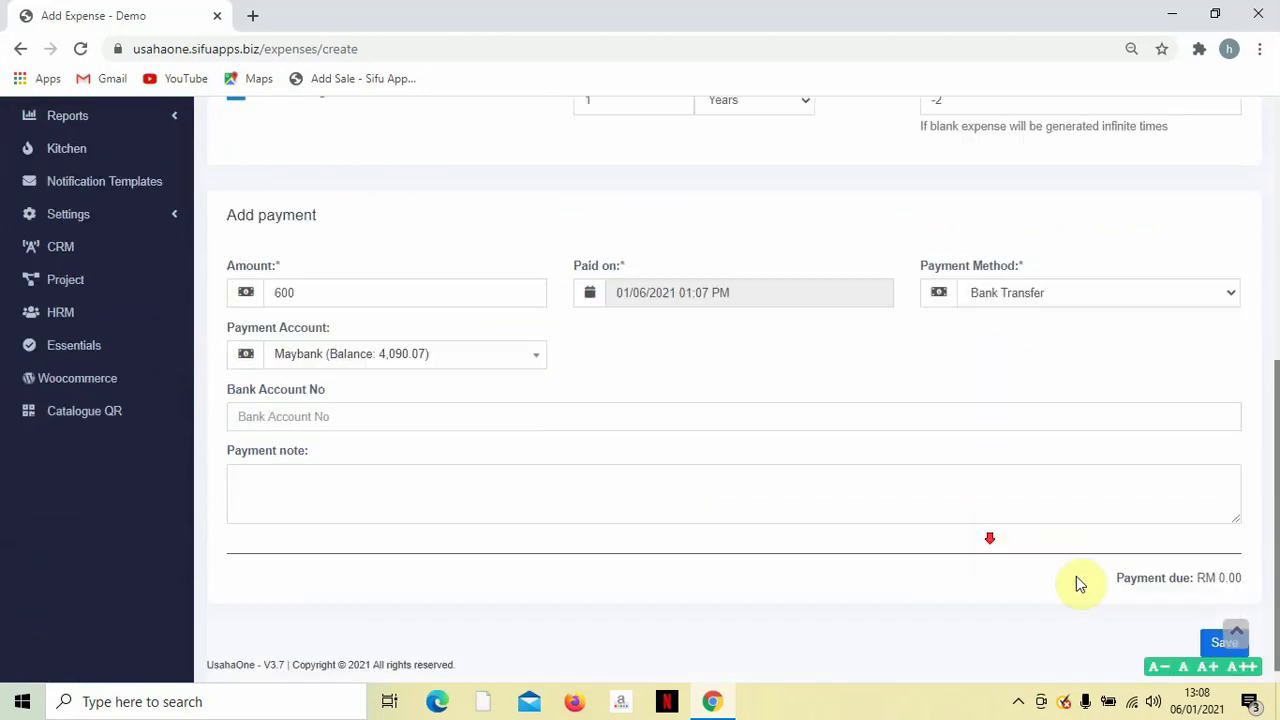
pyautogui.click(1221, 640)
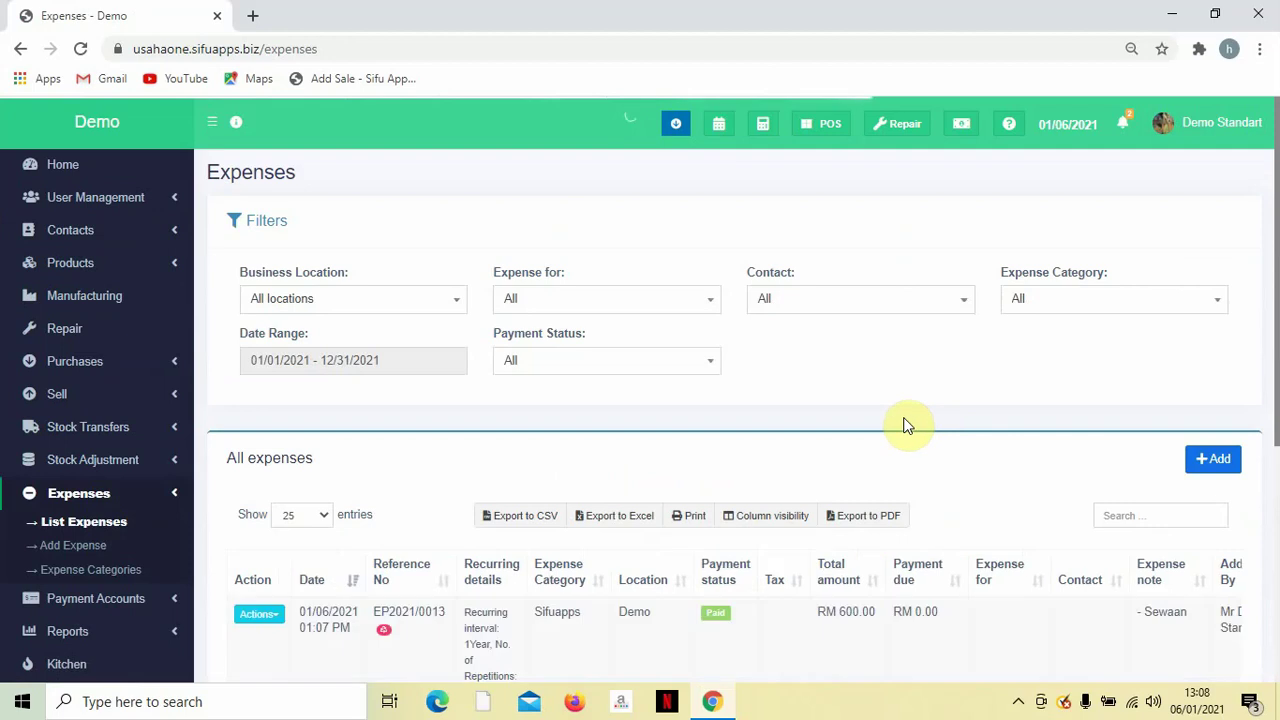
# Check expense EP2021/0013's Maybank bank-transfer payment in View Payments, then close it.
pyautogui.scroll(-2, 931, 406)
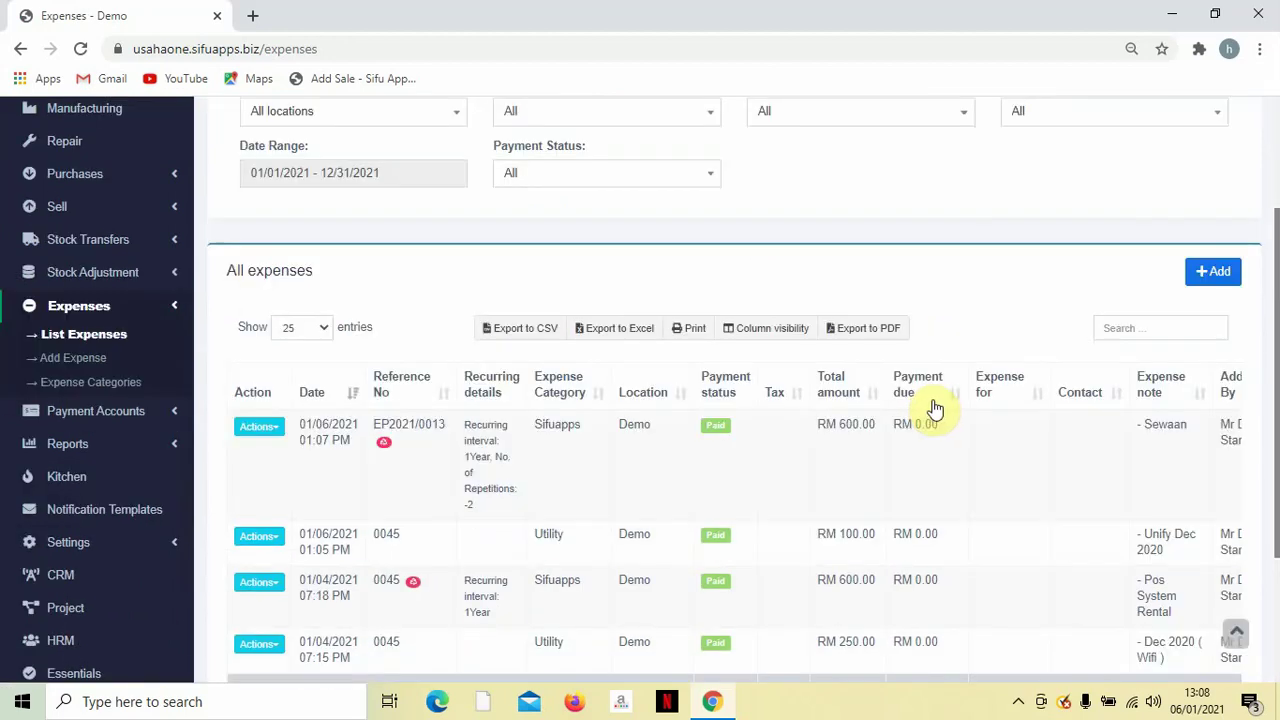
pyautogui.scroll(2, 931, 406)
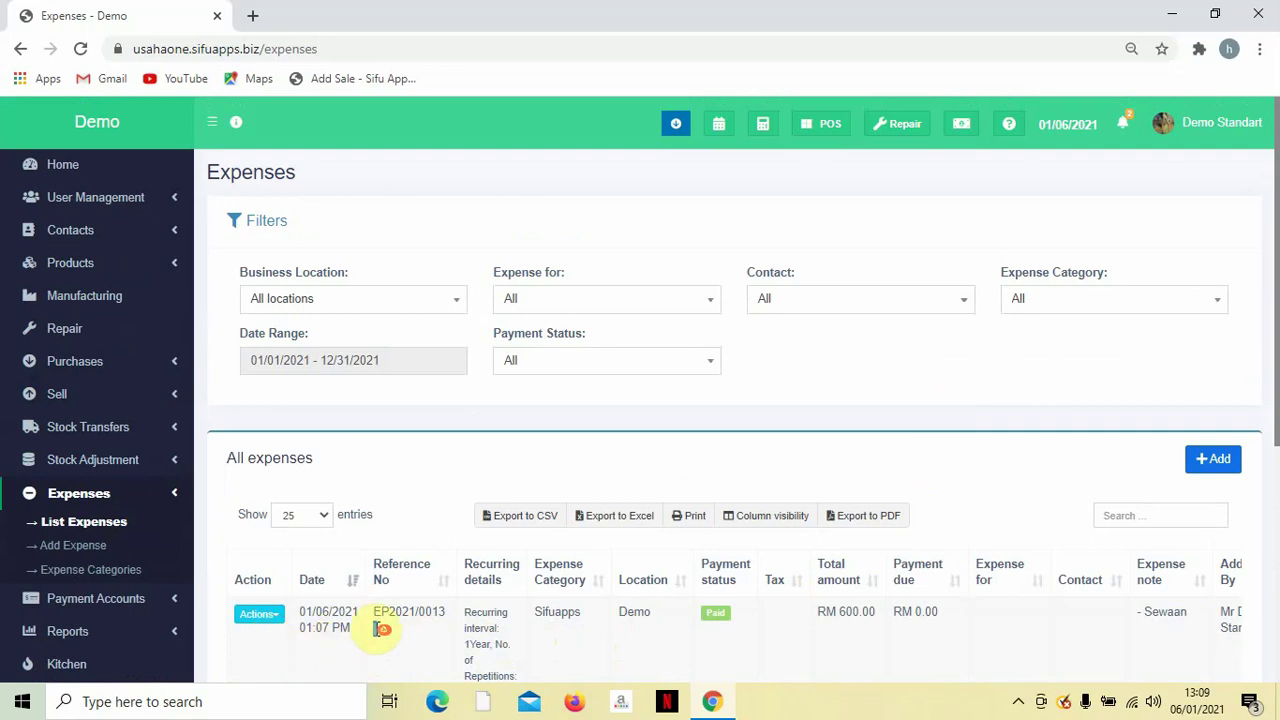
pyautogui.click(722, 617)
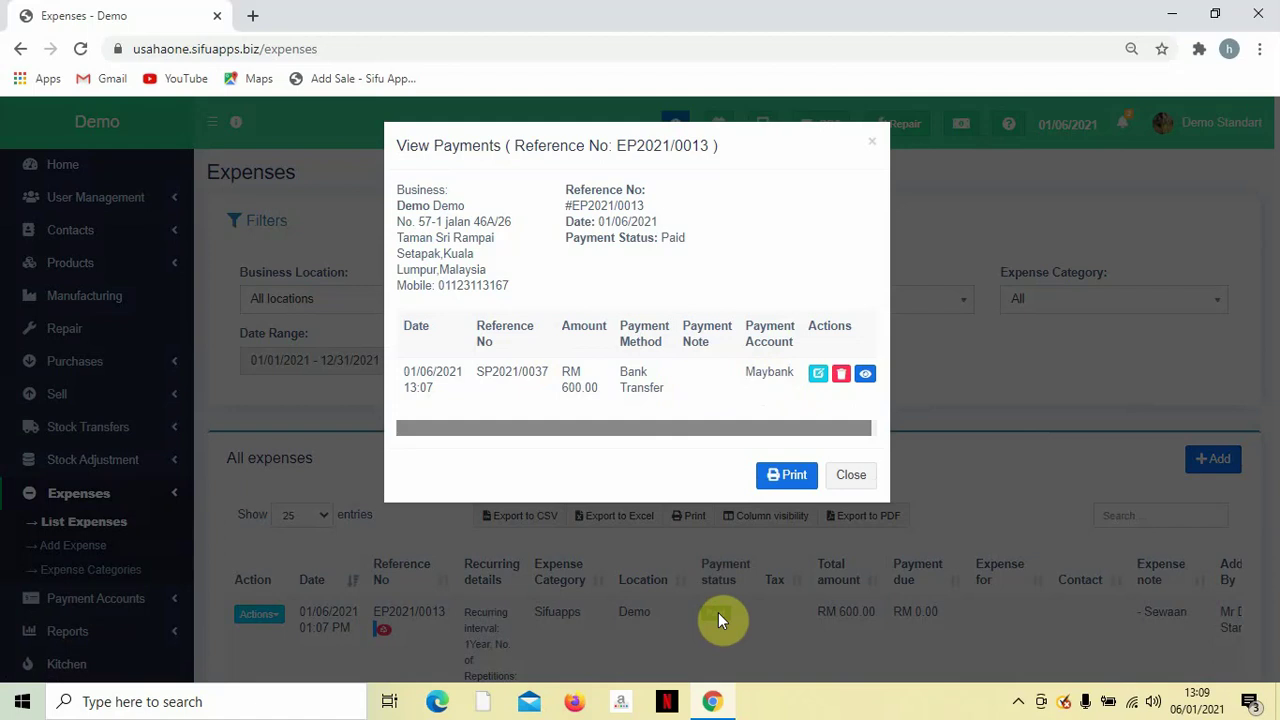
pyautogui.click(874, 148)
pyautogui.scroll(-1, 677, 545)
pyautogui.scroll(-2, 677, 545)
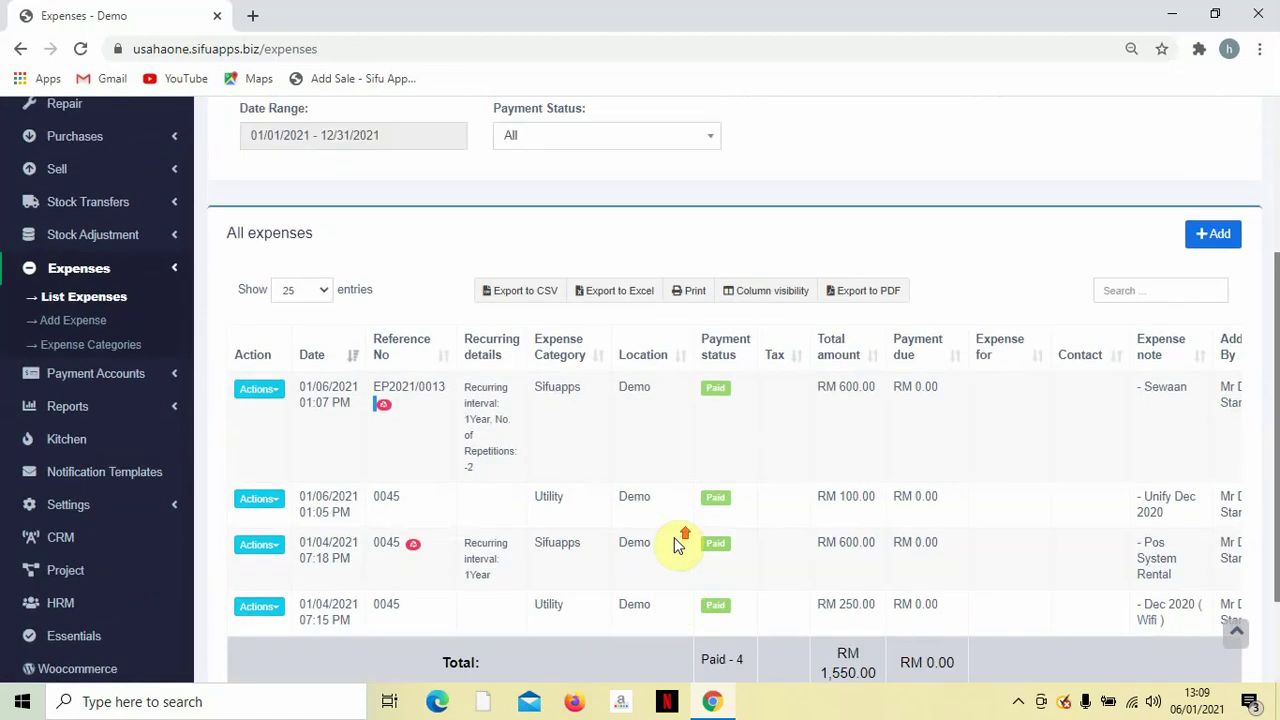
pyautogui.scroll(3, 680, 540)
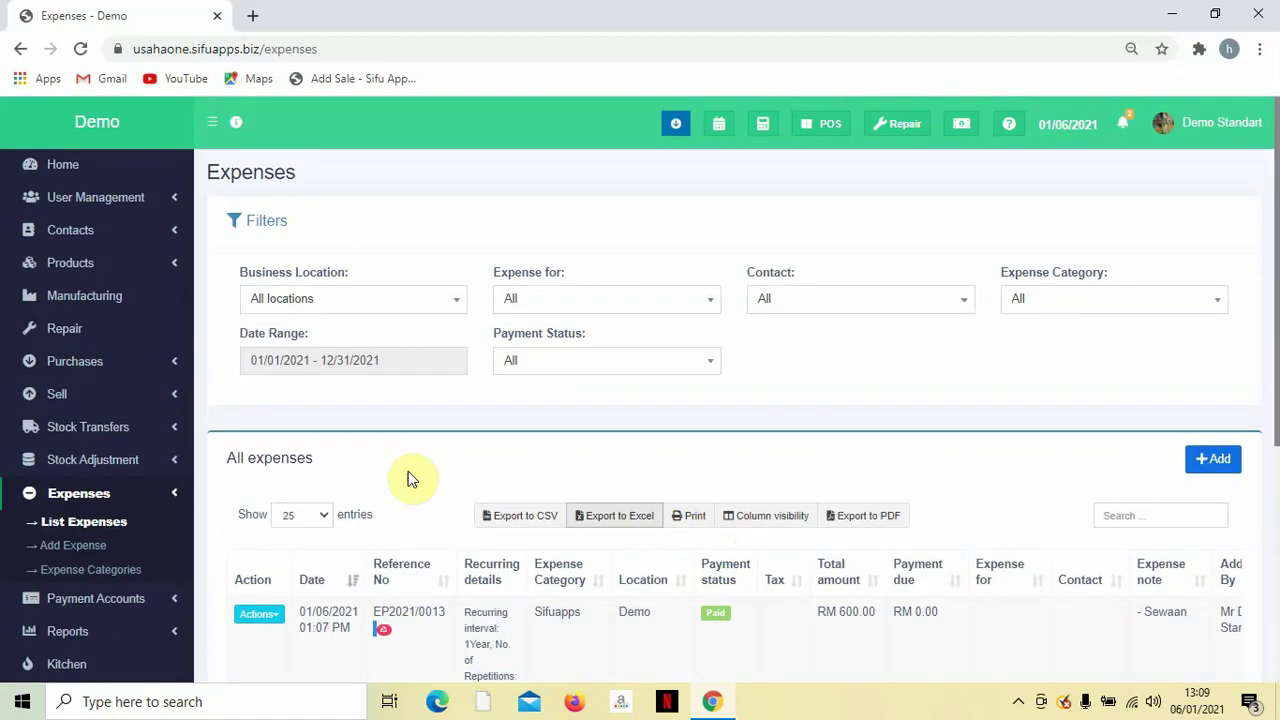
# Start a new Barang basah expense with reference number 0045.
pyautogui.click(80, 547)
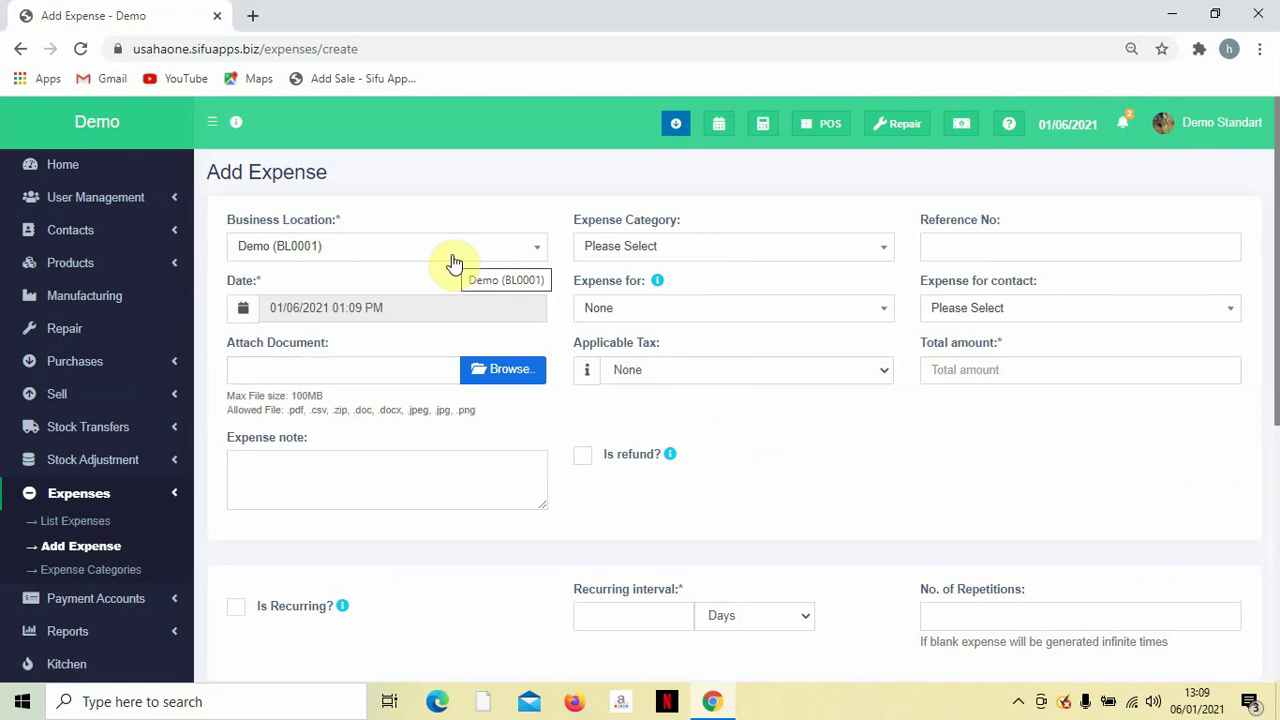
pyautogui.click(622, 258)
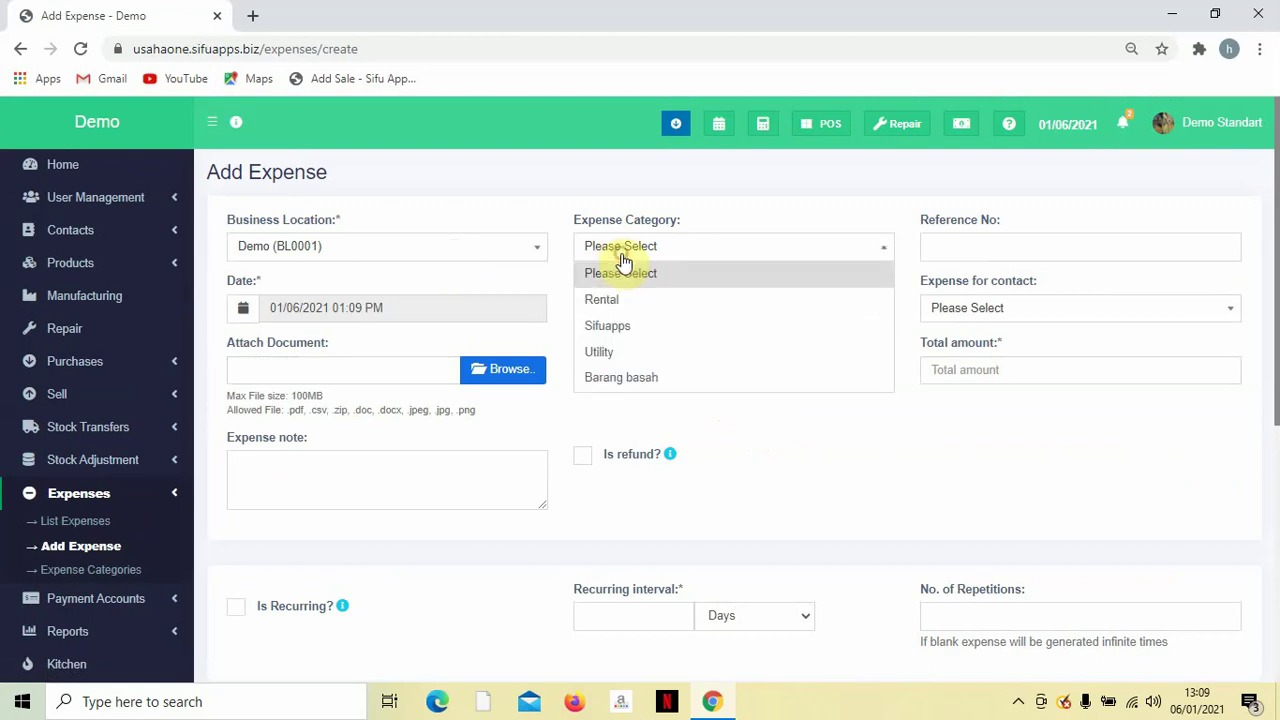
pyautogui.click(643, 379)
pyautogui.click(1000, 251)
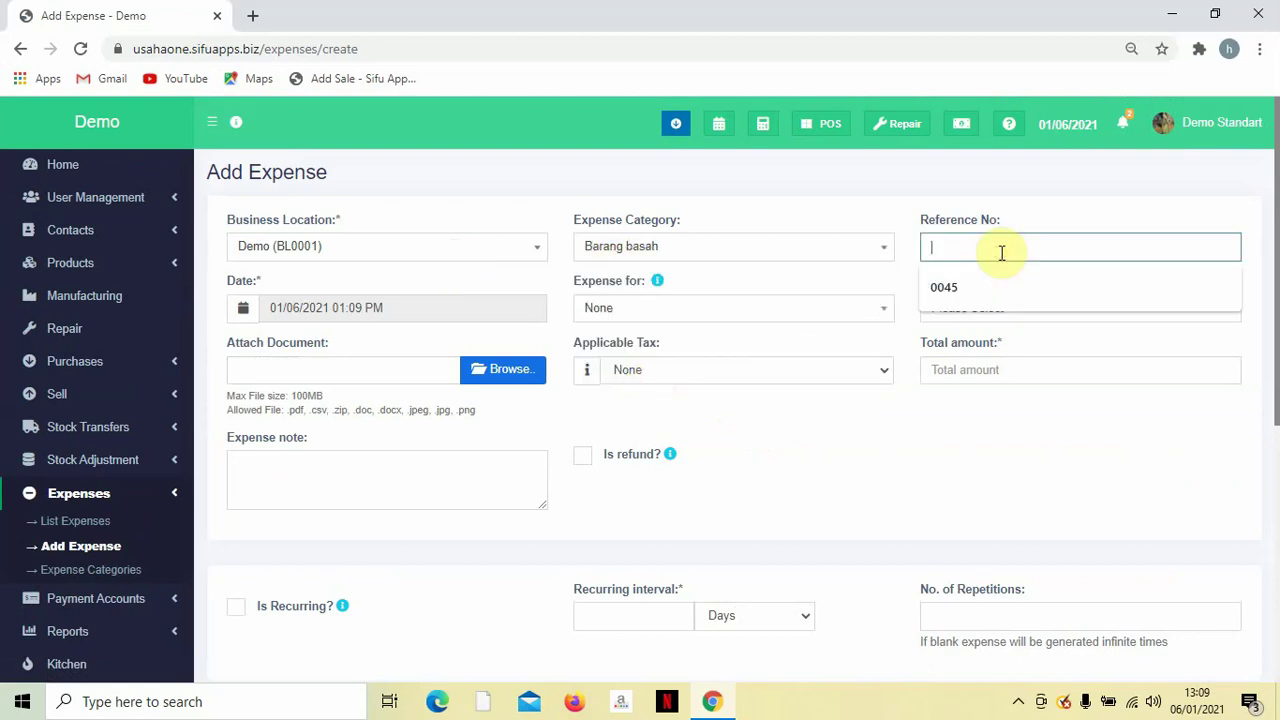
pyautogui.click(971, 288)
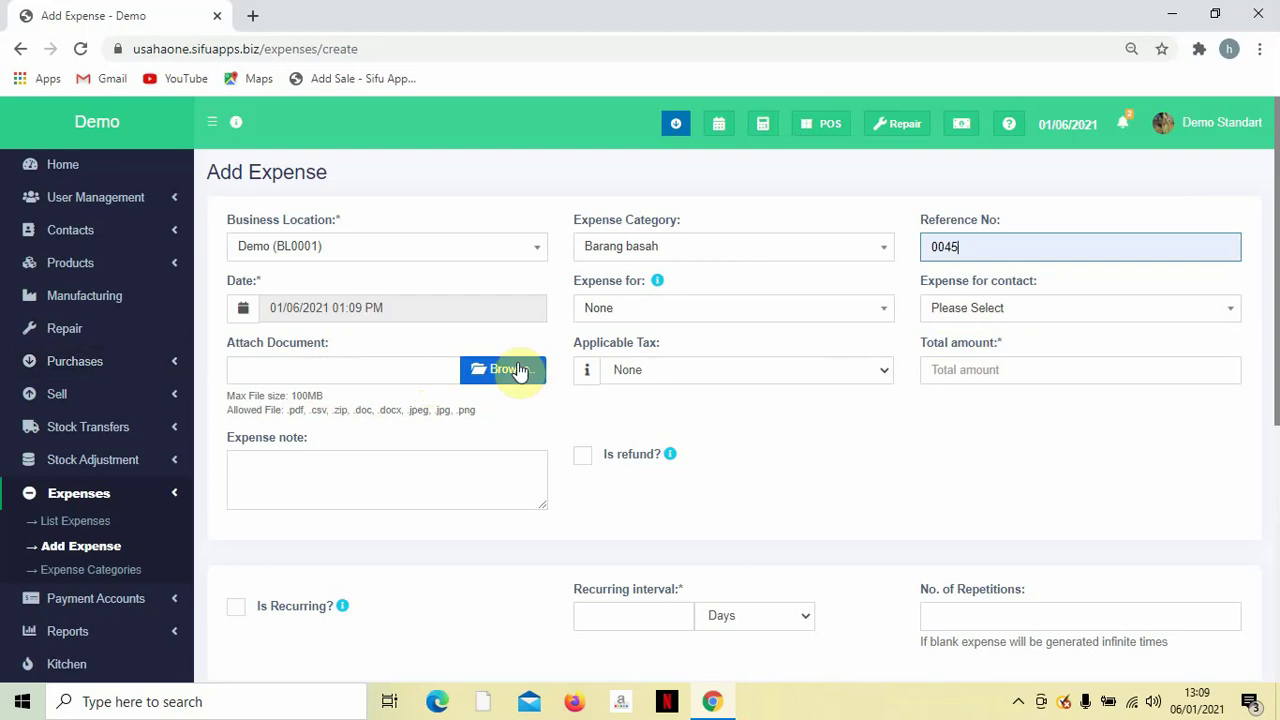
# Set the total amount to 250 and add the note 'Kopi, Susu'.
pyautogui.click(990, 369)
pyautogui.click(975, 445)
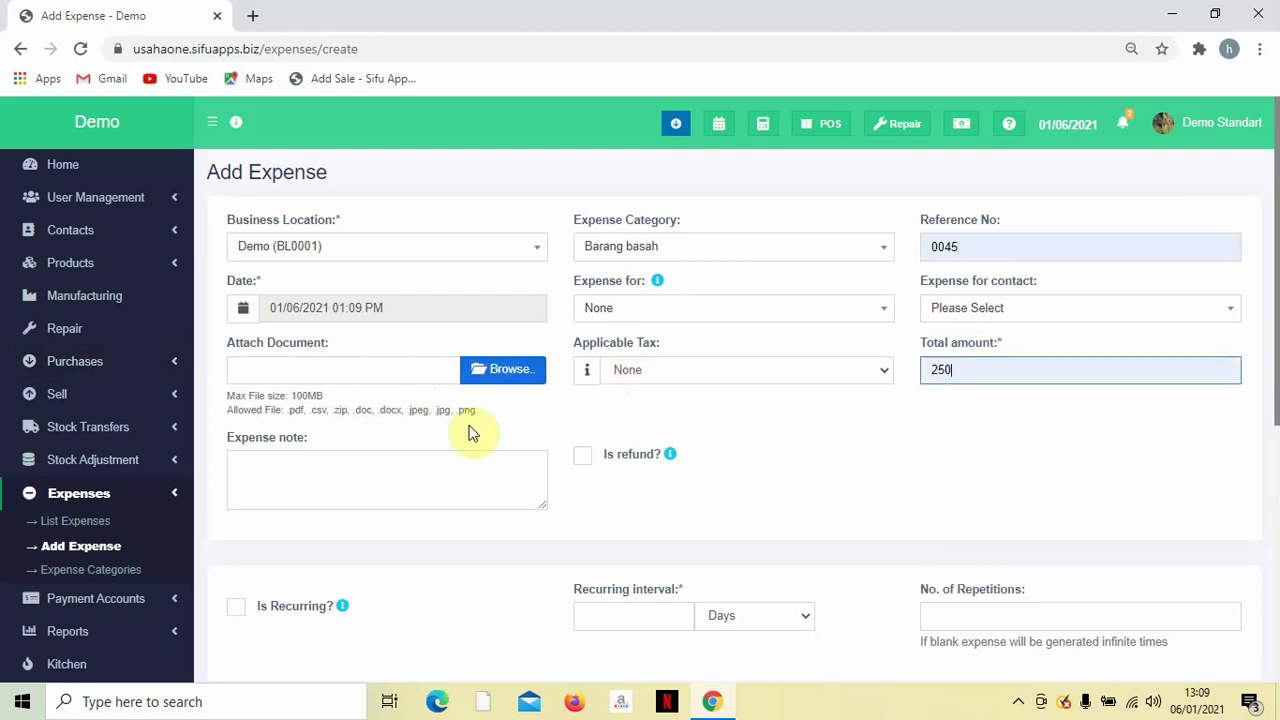
pyautogui.click(456, 474)
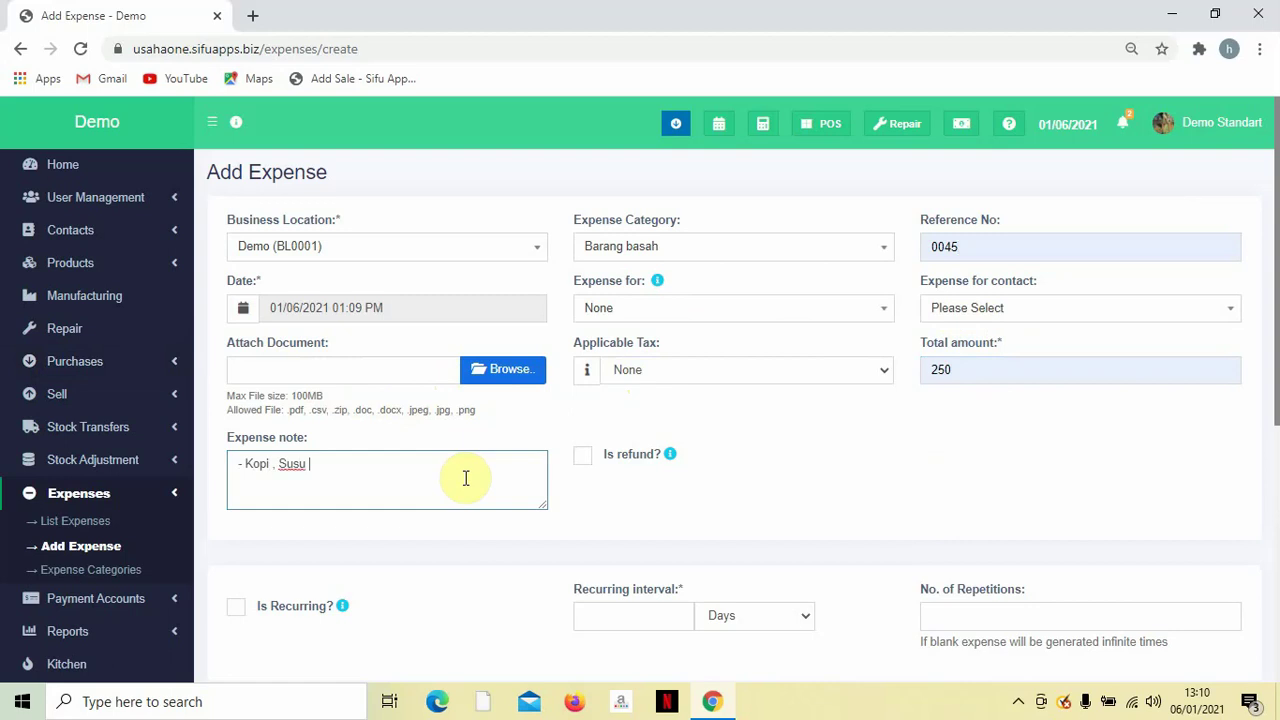
pyautogui.scroll(-3, 300, 410)
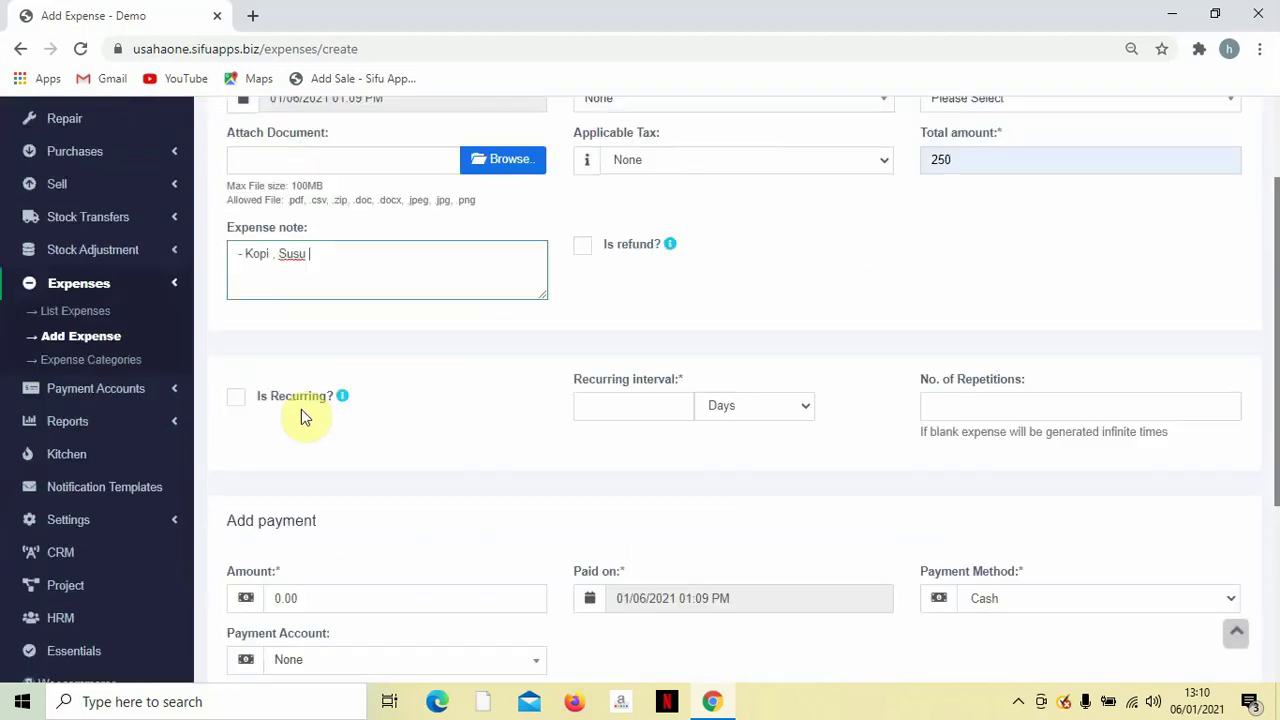
pyautogui.scroll(-1, 523, 343)
pyautogui.scroll(3, 934, 346)
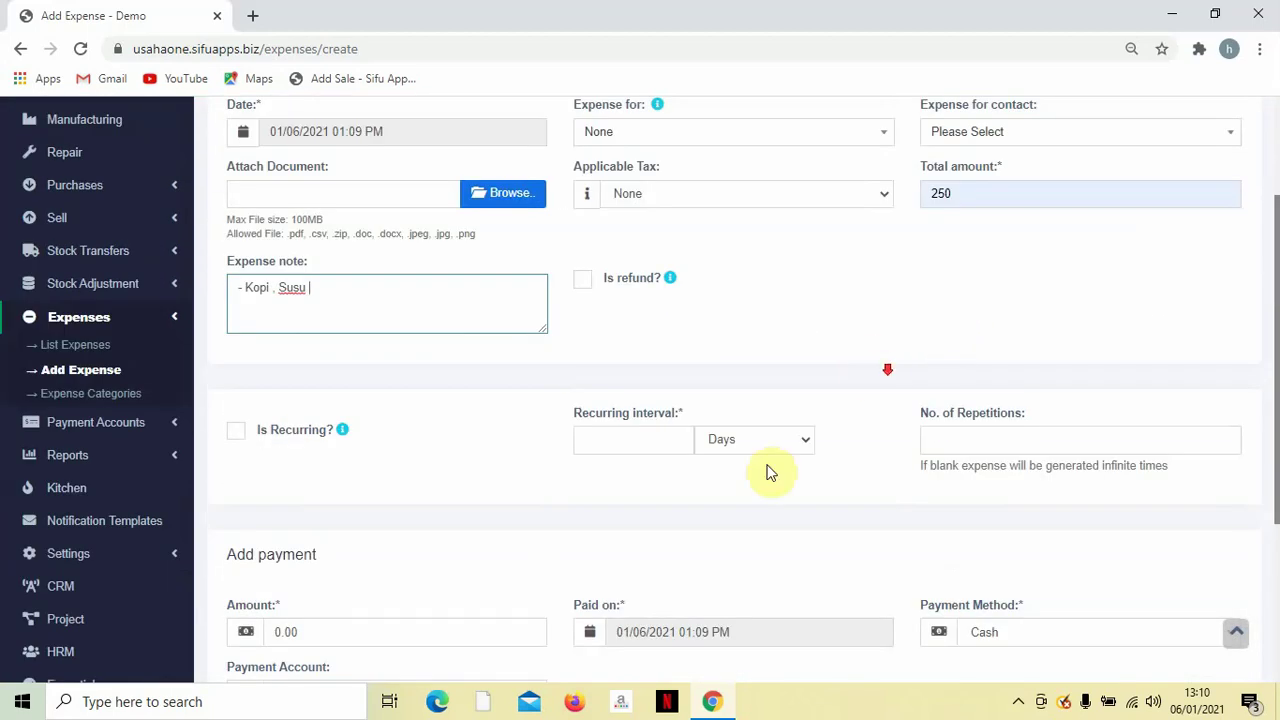
pyautogui.scroll(-1, 766, 471)
# Pay the full 250 by Bank Transfer from the Maybank account and save the expense.
pyautogui.click(393, 538)
pyautogui.write('2')
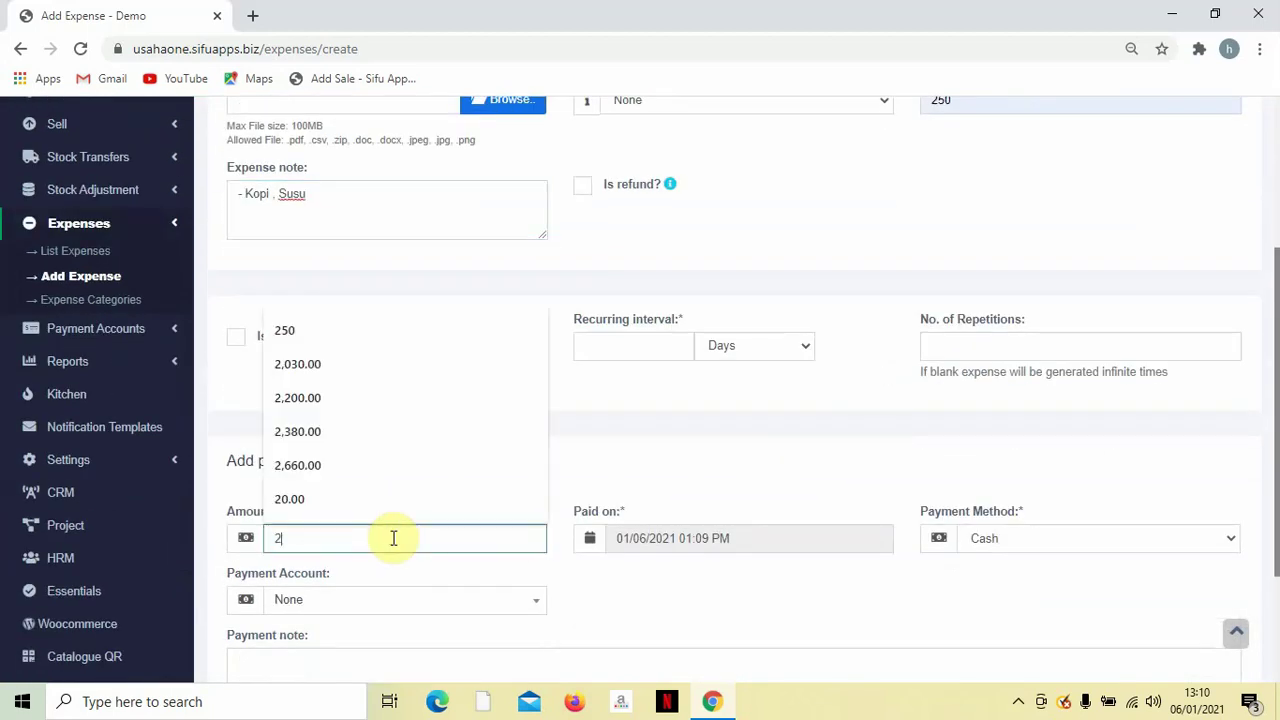
pyautogui.write('50')
pyautogui.scroll(-2, 686, 480)
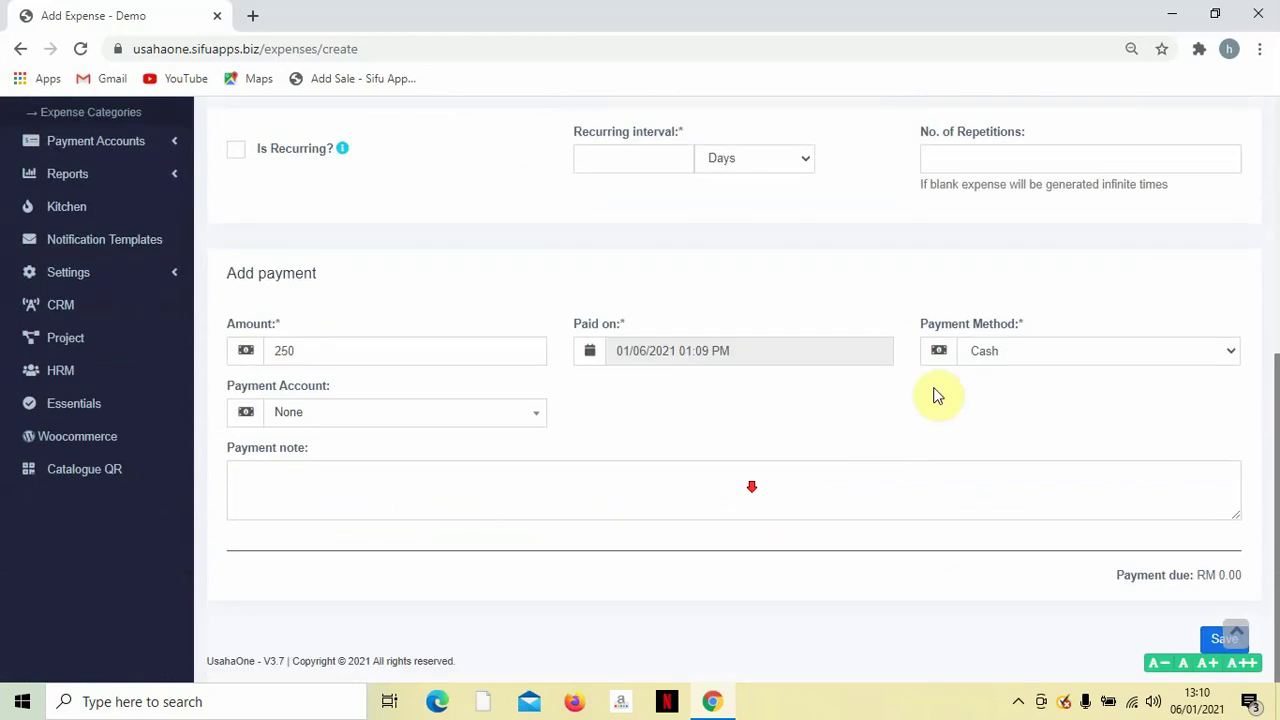
pyautogui.click(1001, 360)
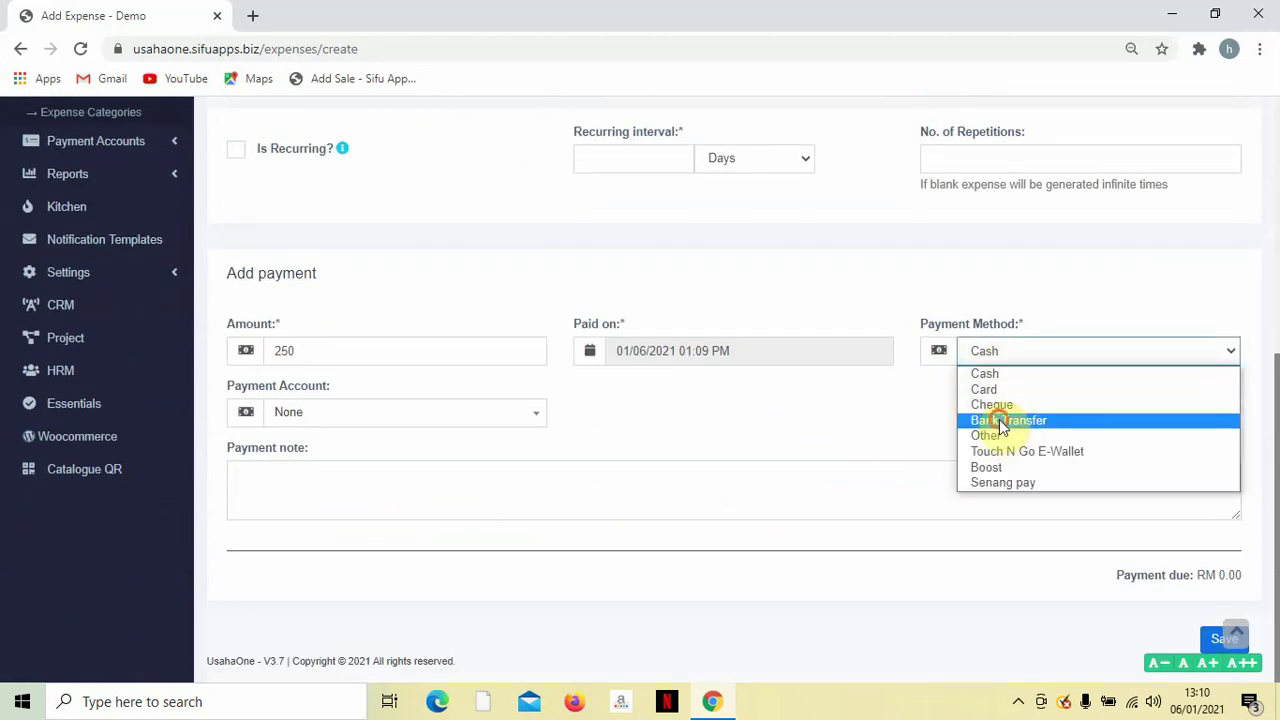
pyautogui.click(1004, 421)
pyautogui.click(430, 414)
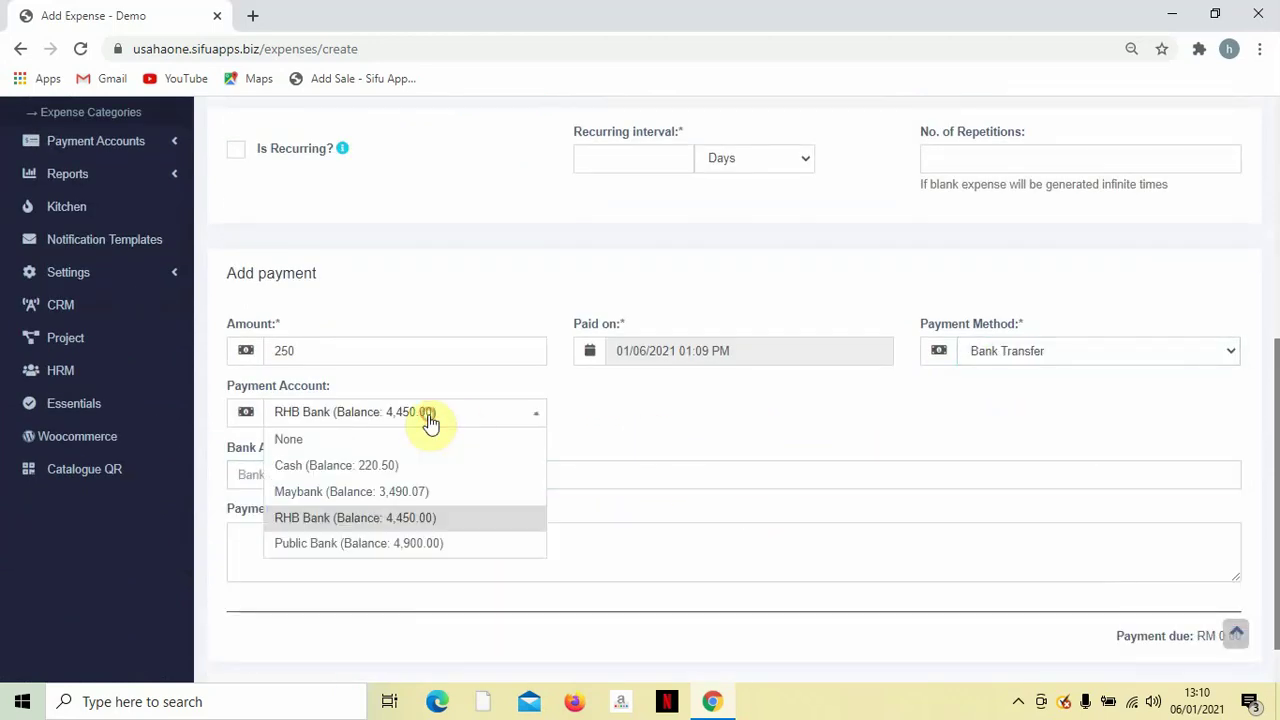
pyautogui.click(393, 492)
pyautogui.scroll(-1, 700, 510)
pyautogui.click(1222, 638)
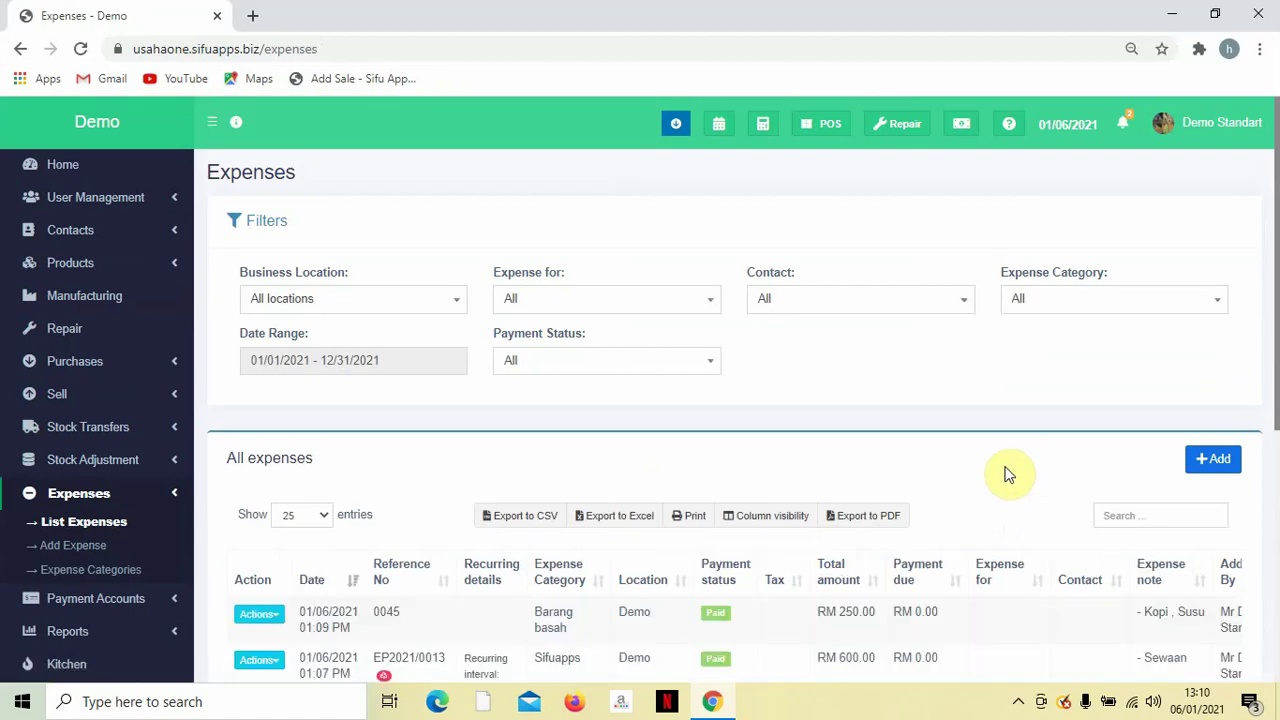
# Scroll through the expenses table to review the new RM 250.00 Barang basah entry.
pyautogui.scroll(-5, 1000, 470)
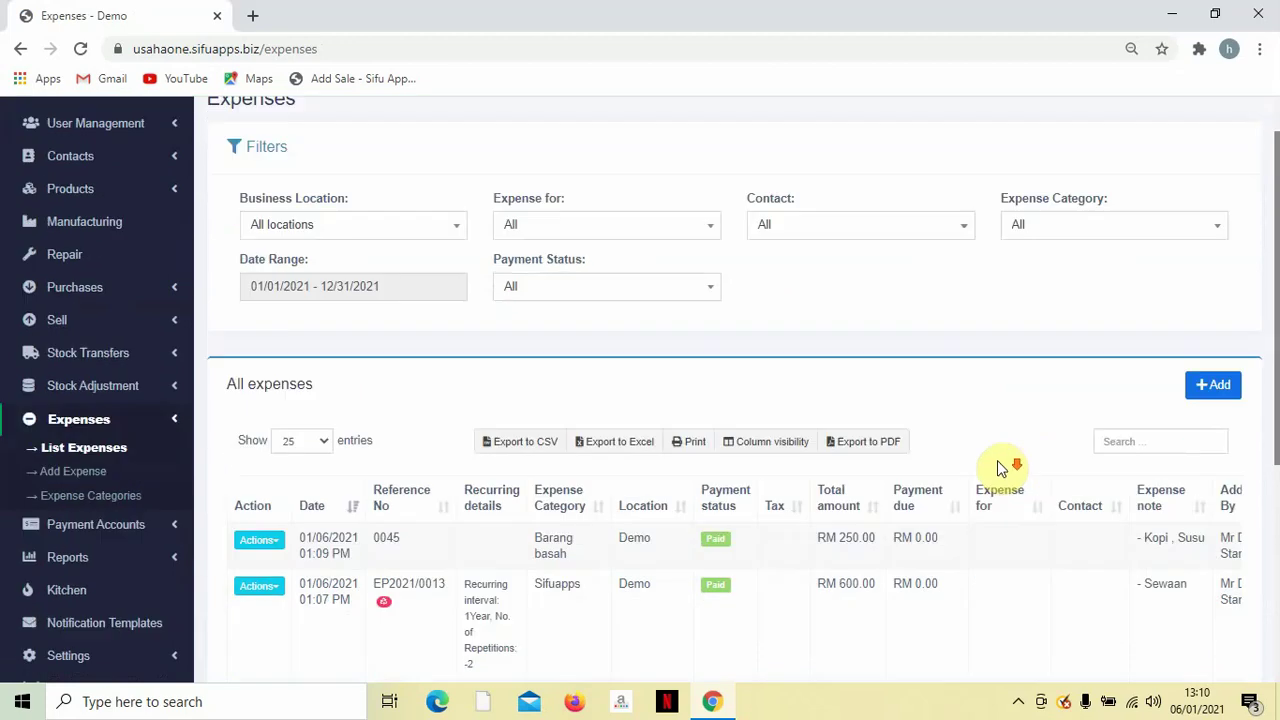
pyautogui.scroll(-1, 988, 460)
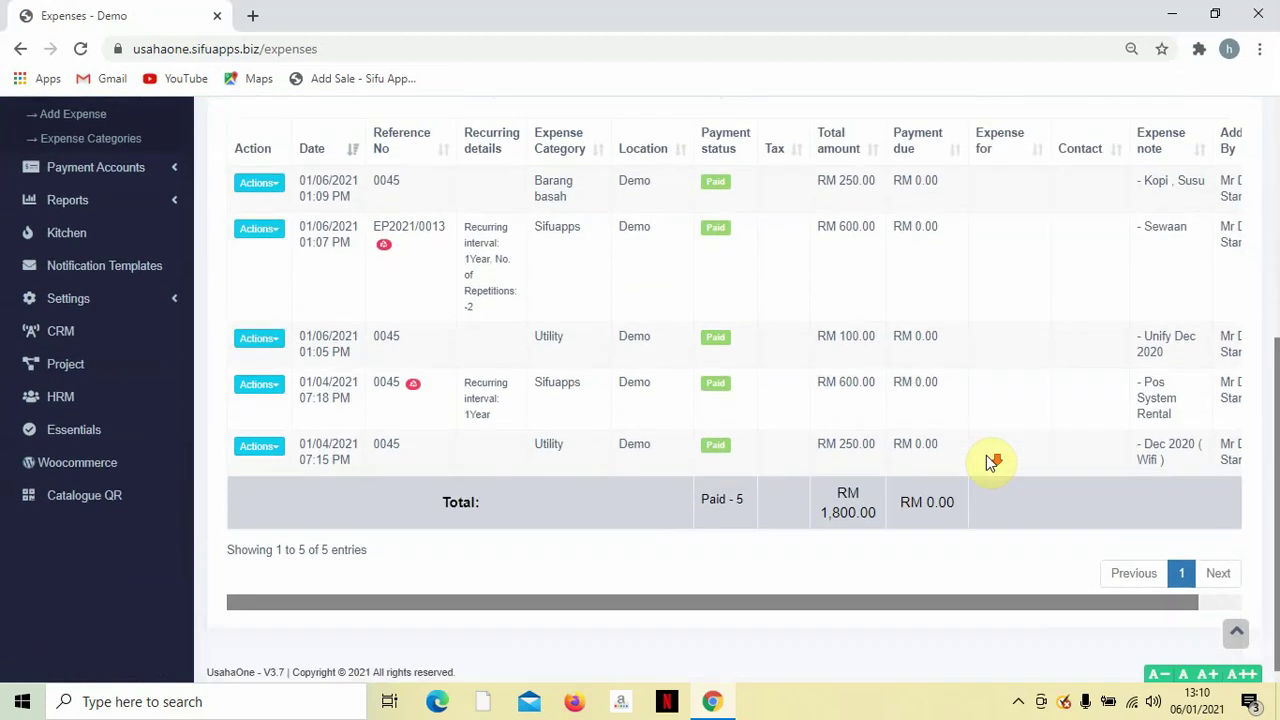
pyautogui.scroll(4, 893, 470)
pyautogui.scroll(1, 894, 462)
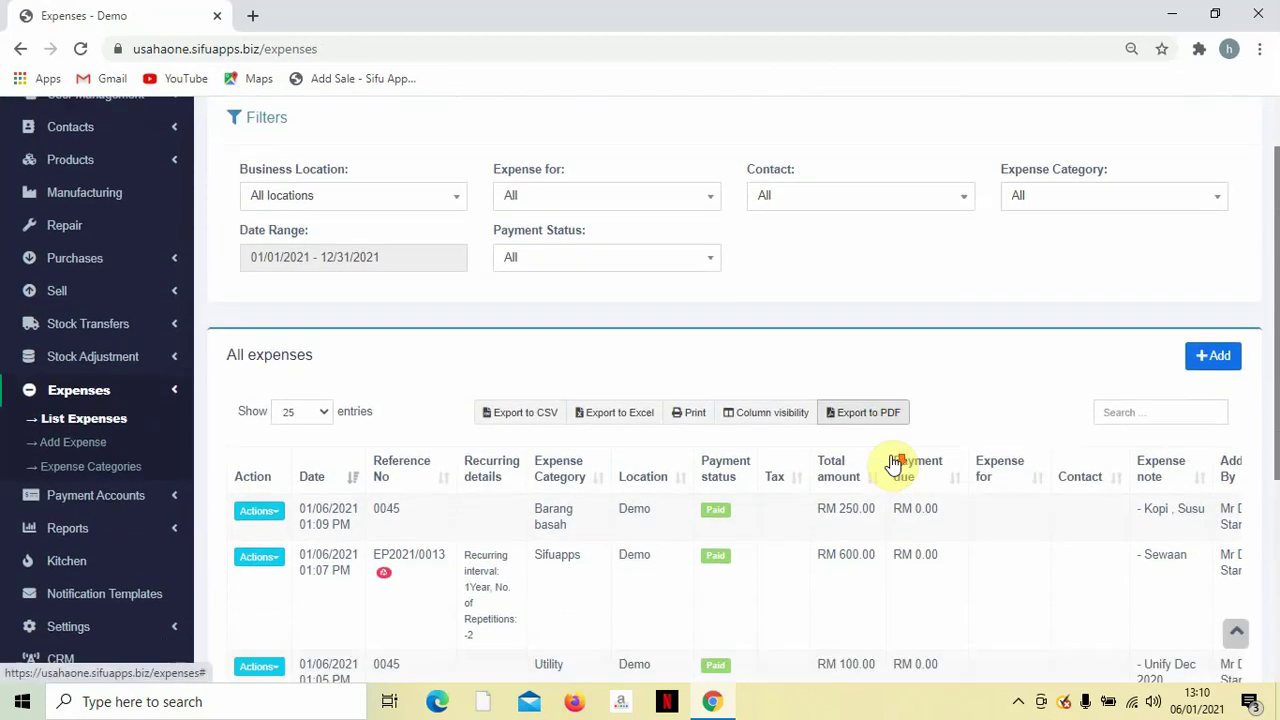
pyautogui.scroll(-2, 894, 457)
pyautogui.scroll(2, 894, 462)
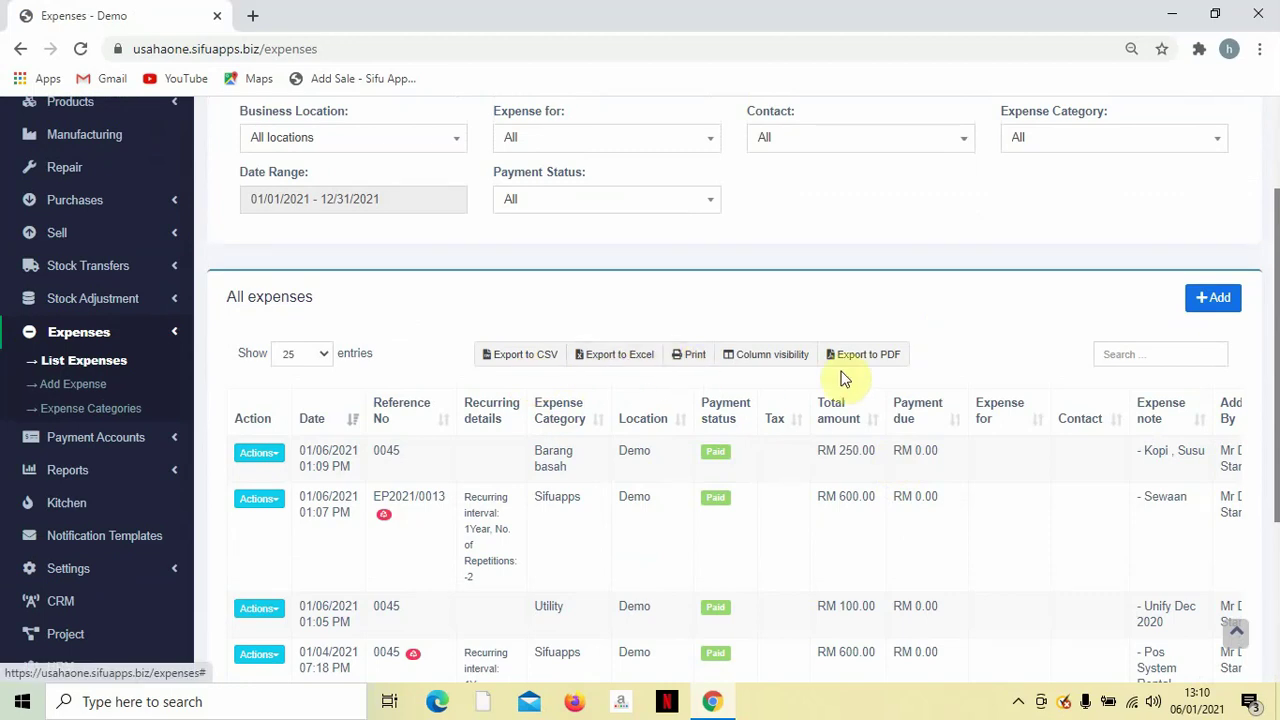
pyautogui.scroll(3, 868, 362)
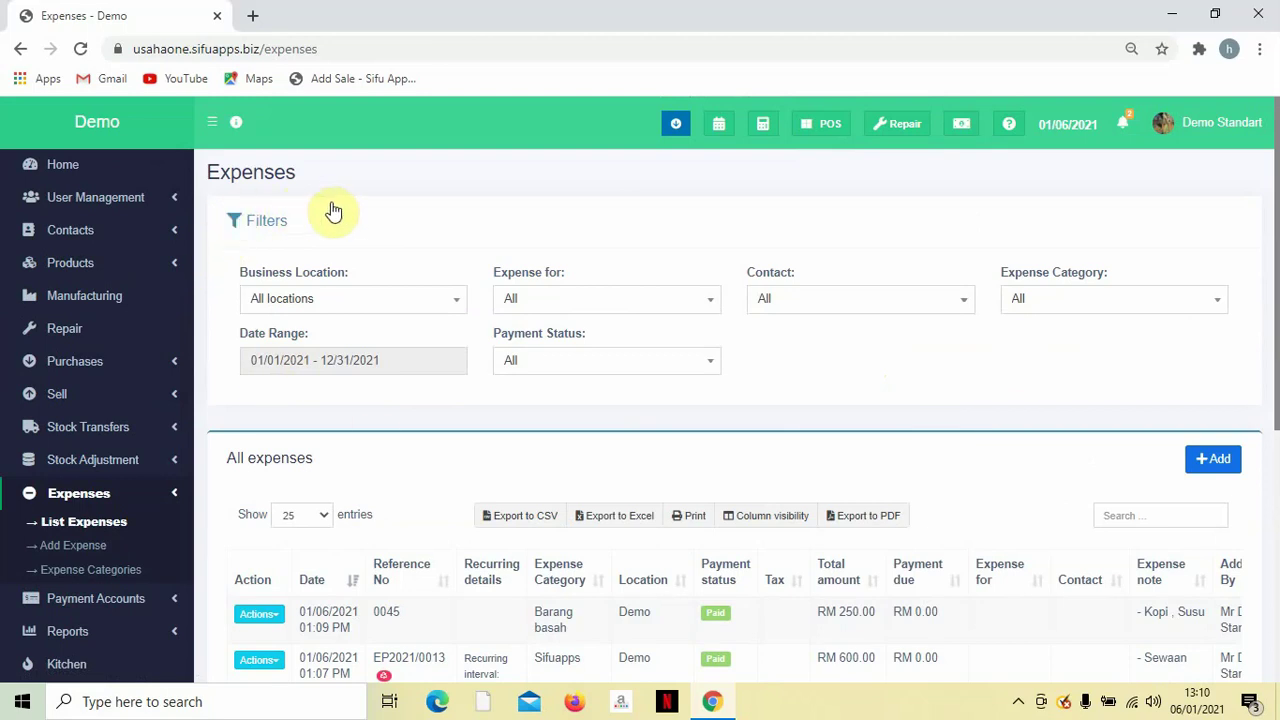
# Check the Expense for, Contact and Category filters, leaving them all on All.
pyautogui.click(617, 302)
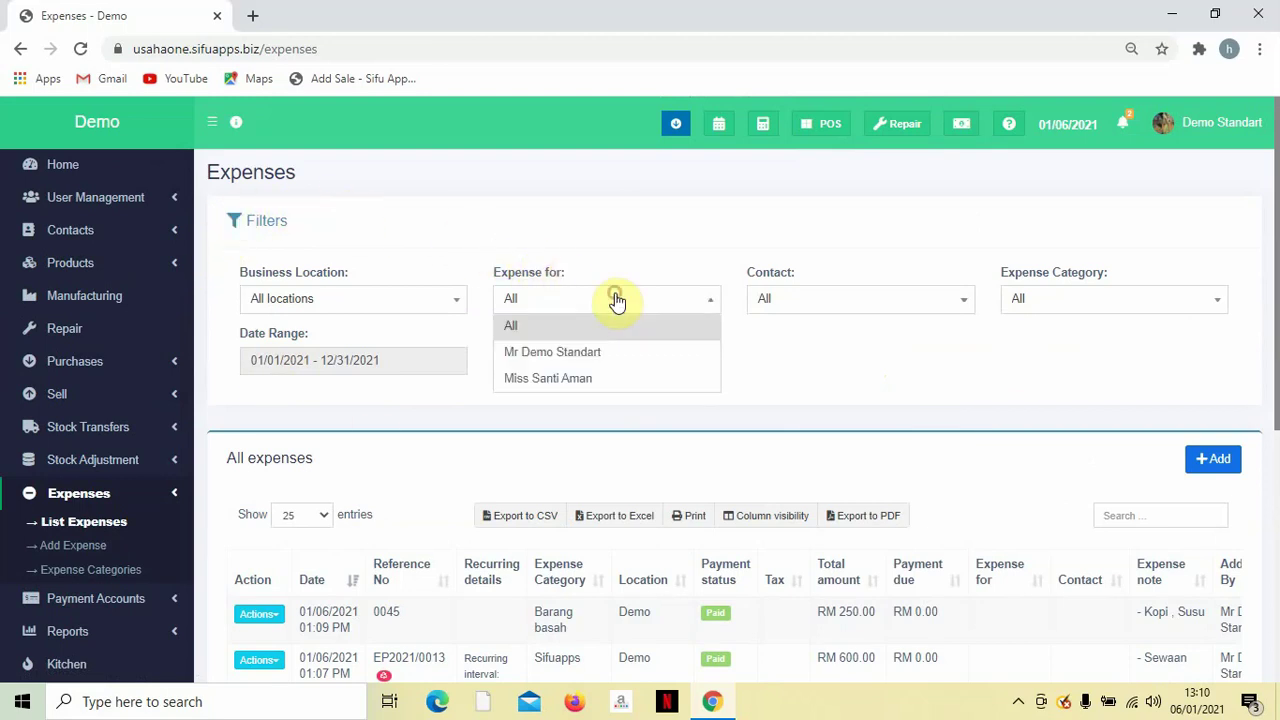
pyautogui.click(615, 300)
pyautogui.click(775, 303)
pyautogui.click(848, 297)
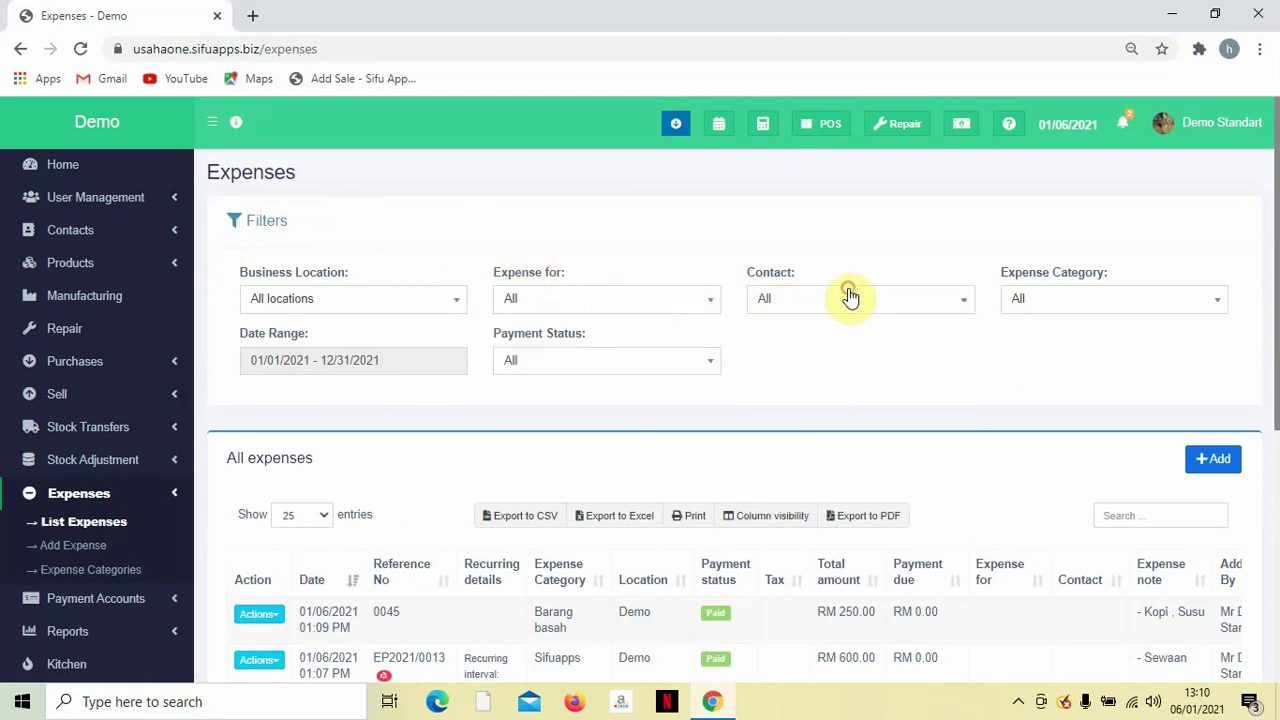
pyautogui.click(1060, 298)
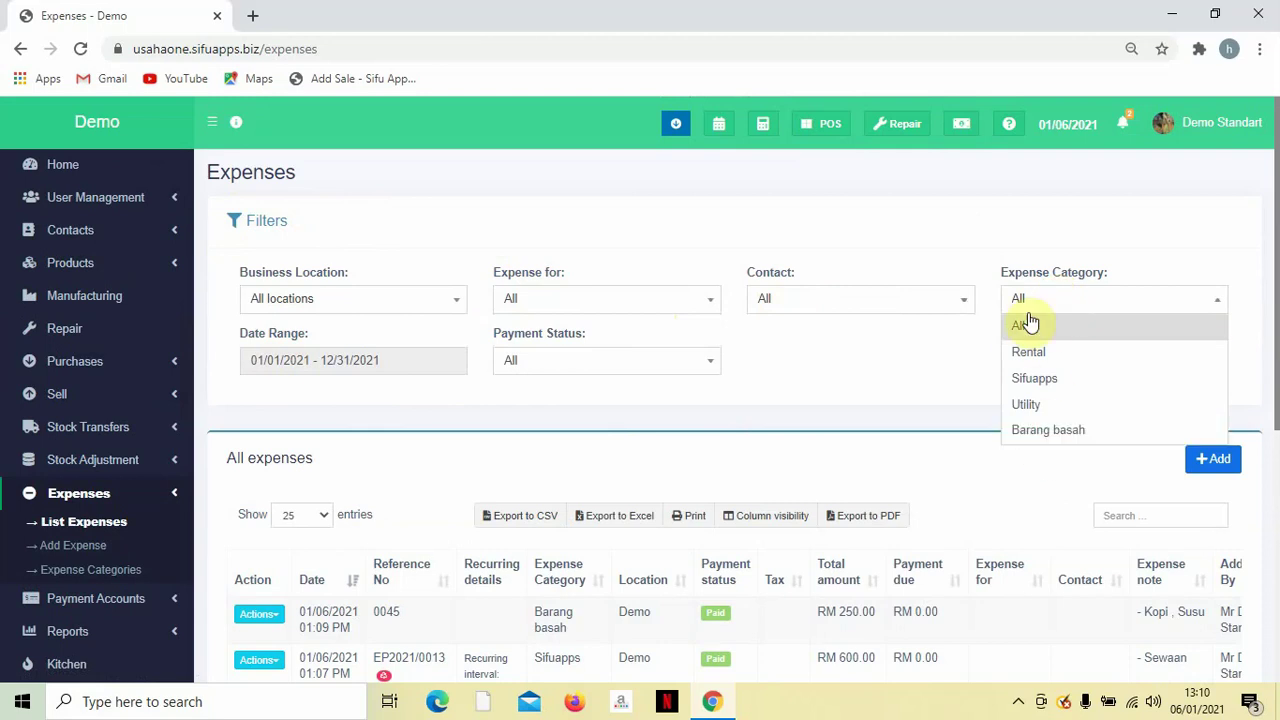
pyautogui.click(923, 372)
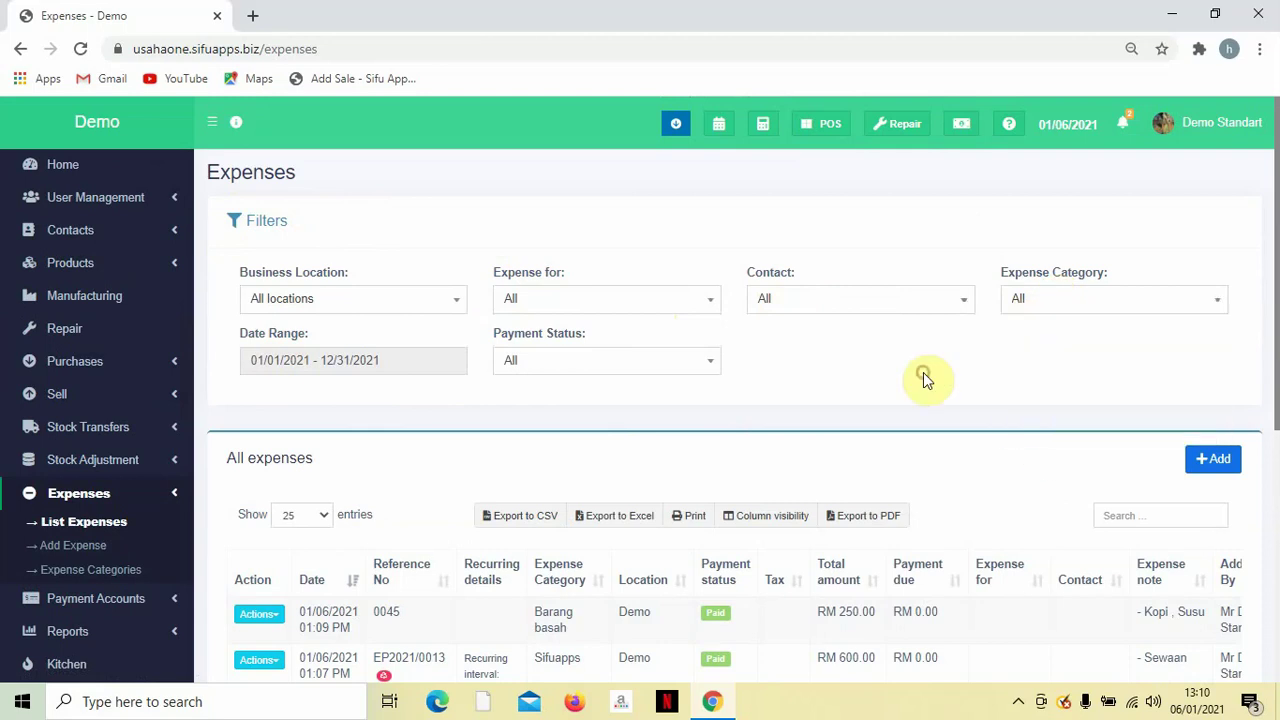
# Collapse the Expenses section in the sidebar menu.
pyautogui.scroll(-1, 620, 400)
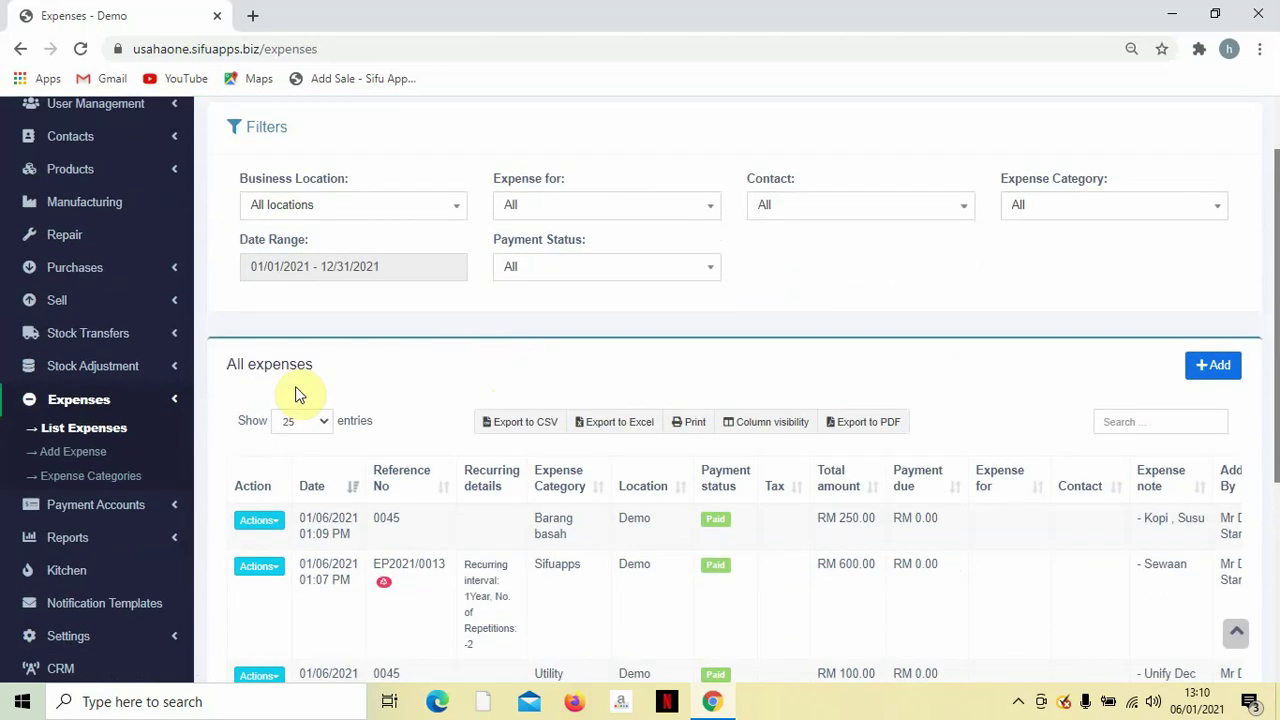
pyautogui.click(160, 397)
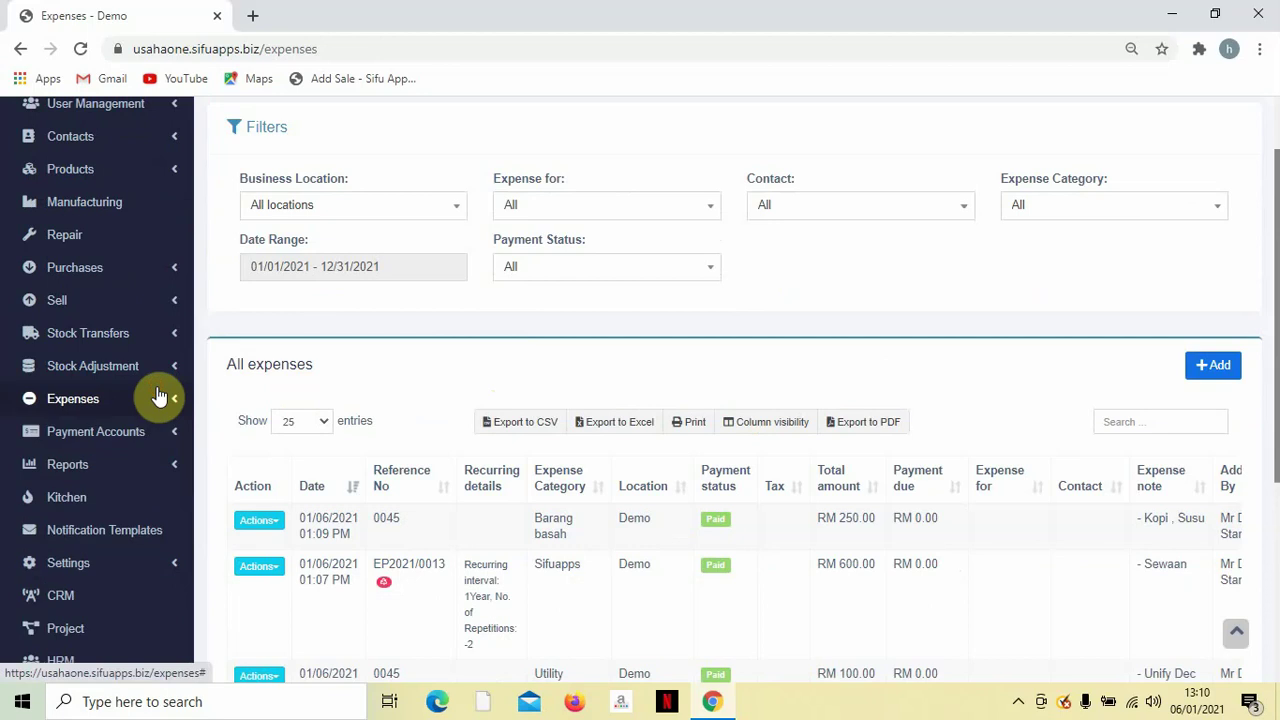
pyautogui.scroll(-1, 160, 397)
pyautogui.scroll(1, 160, 397)
pyautogui.scroll(-2, 160, 397)
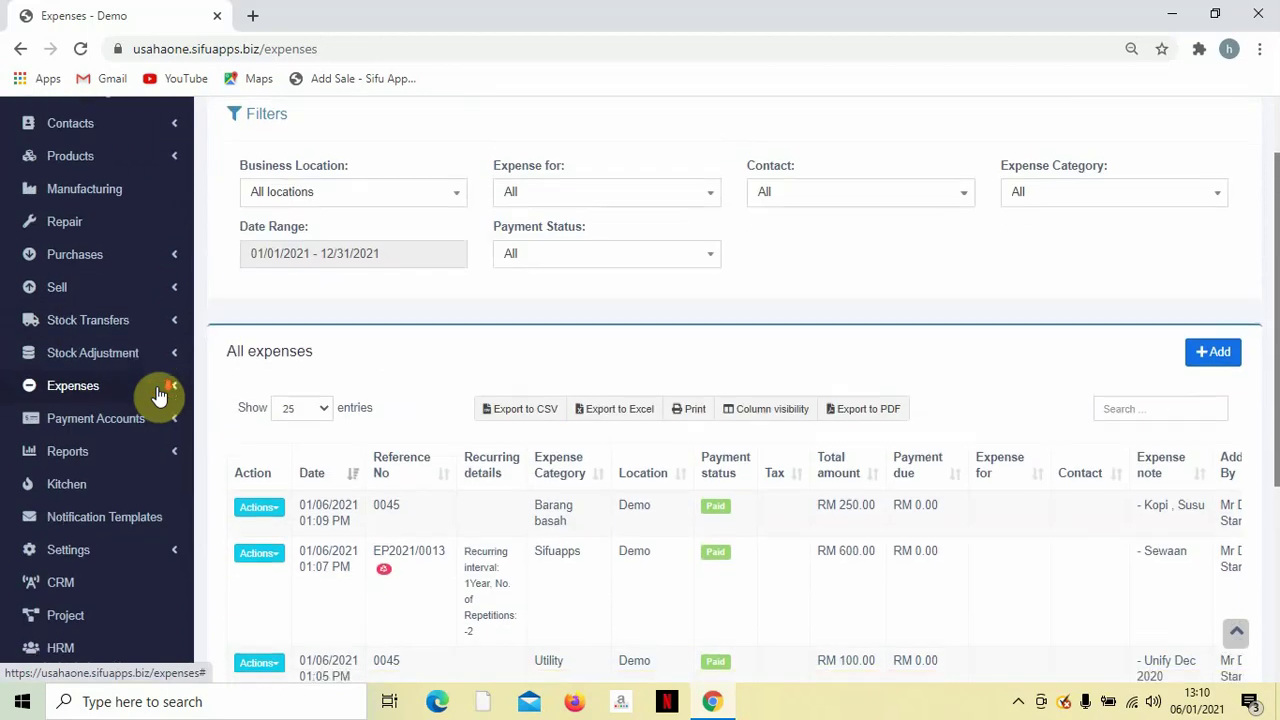
pyautogui.scroll(2, 160, 397)
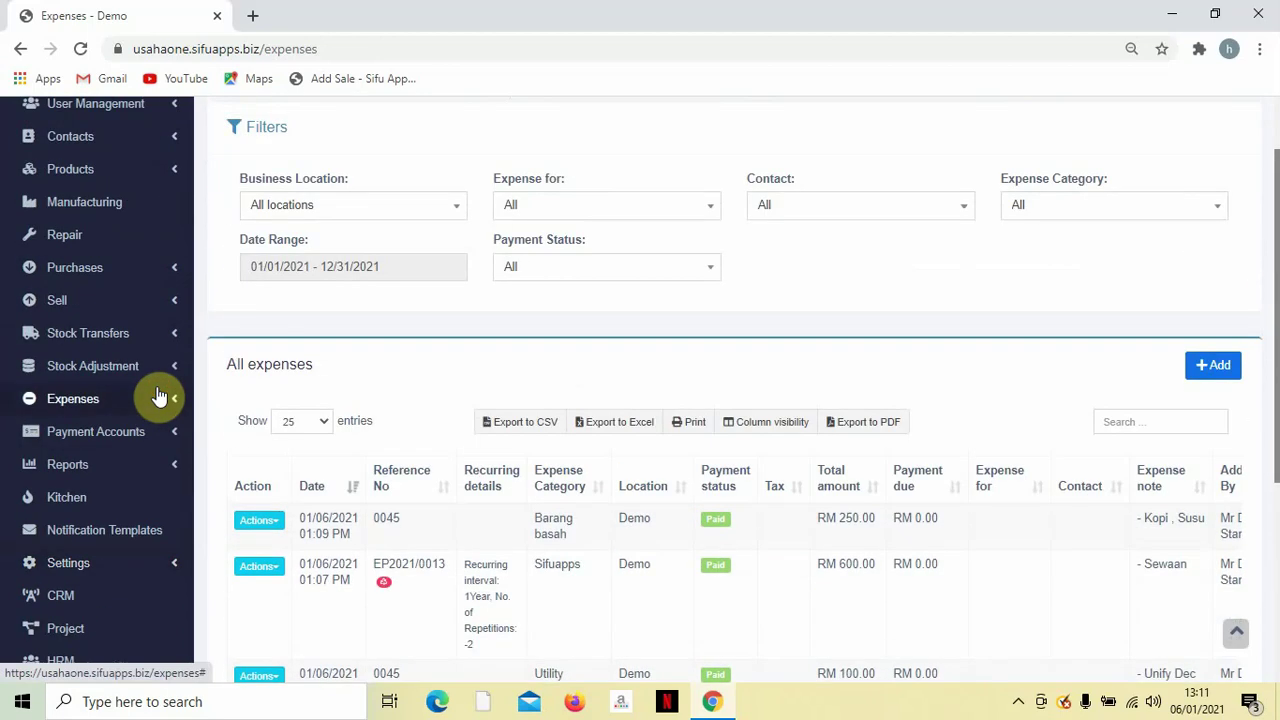
pyautogui.scroll(1, 157, 388)
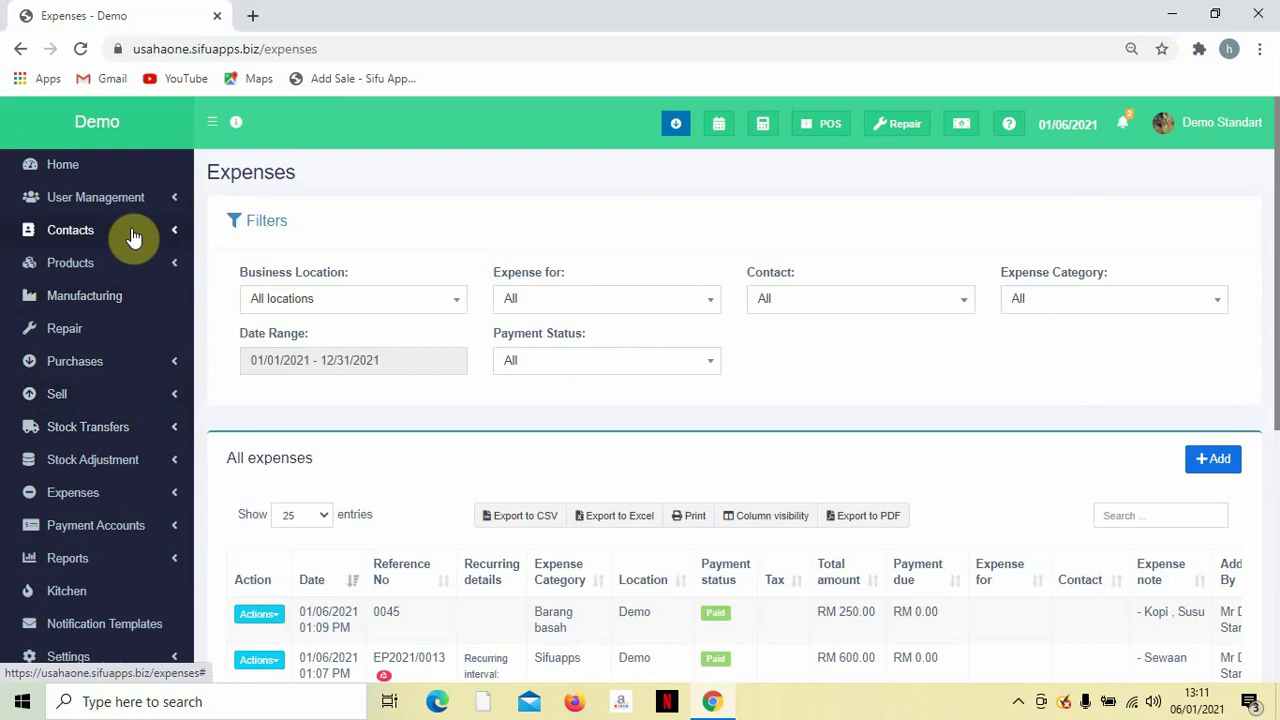
# Go to Contacts > Customer Groups and edit the Loyal Member group.
pyautogui.click(133, 237)
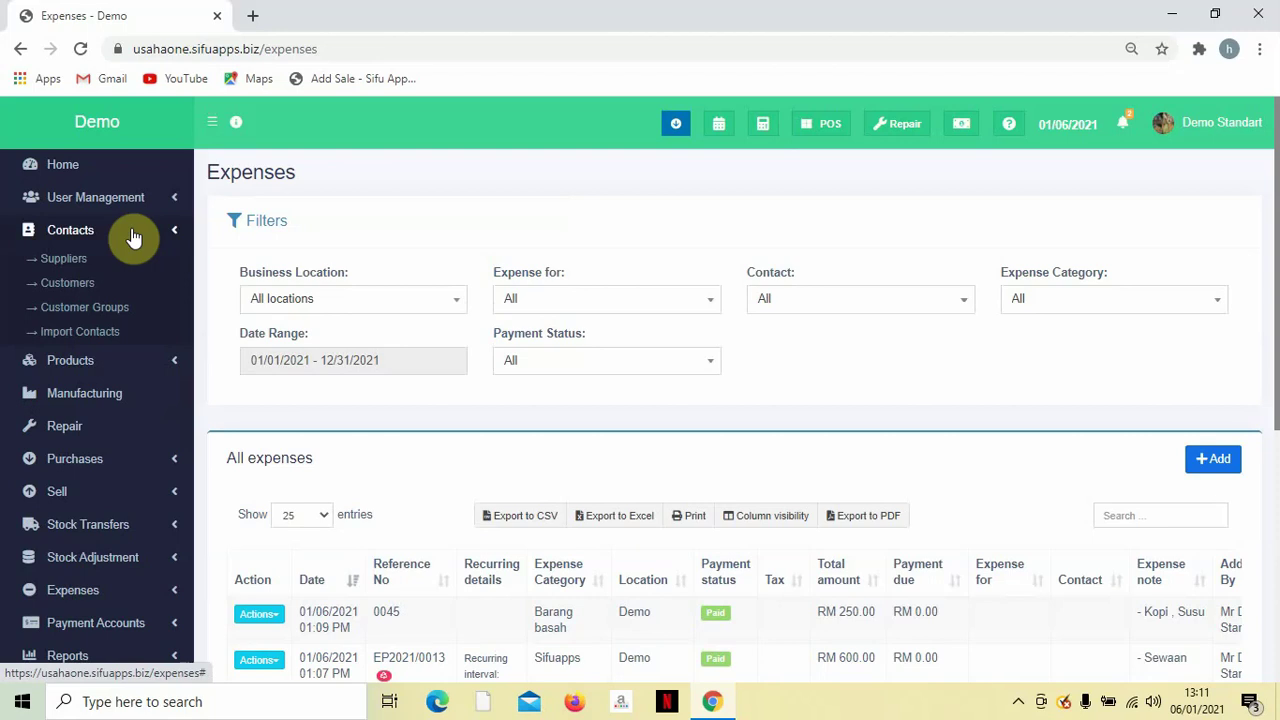
pyautogui.click(110, 310)
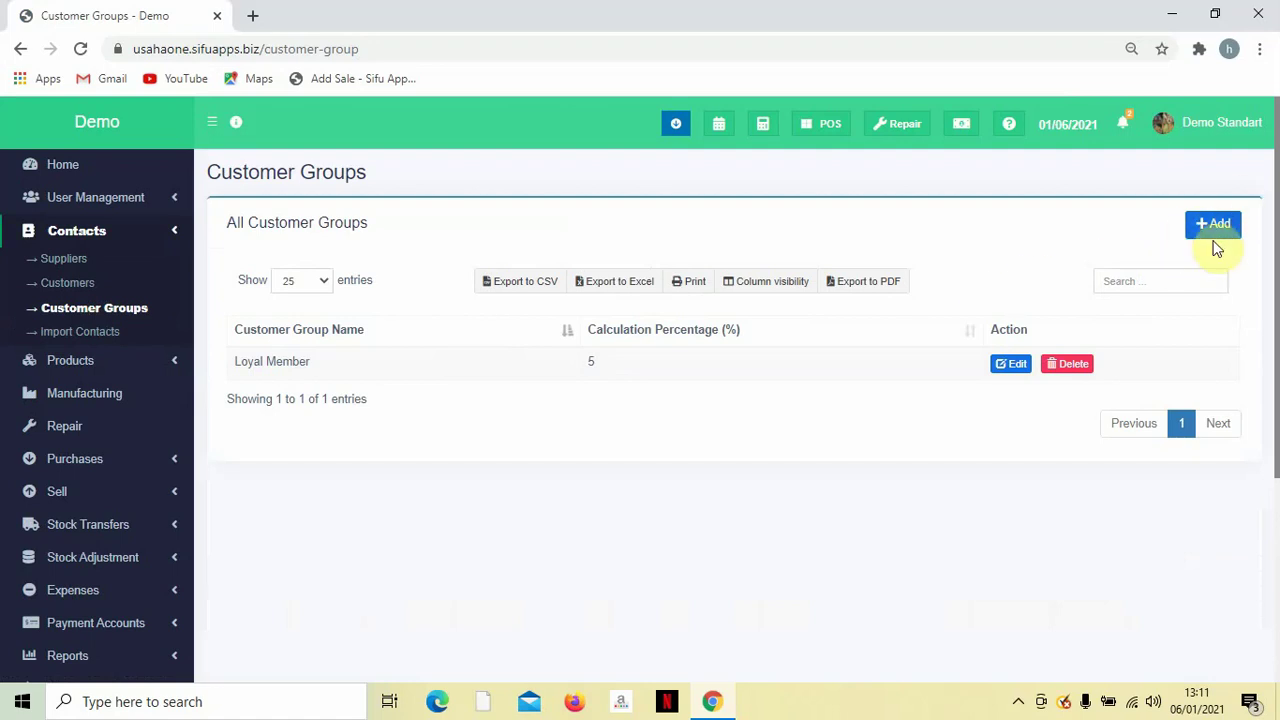
pyautogui.click(1015, 365)
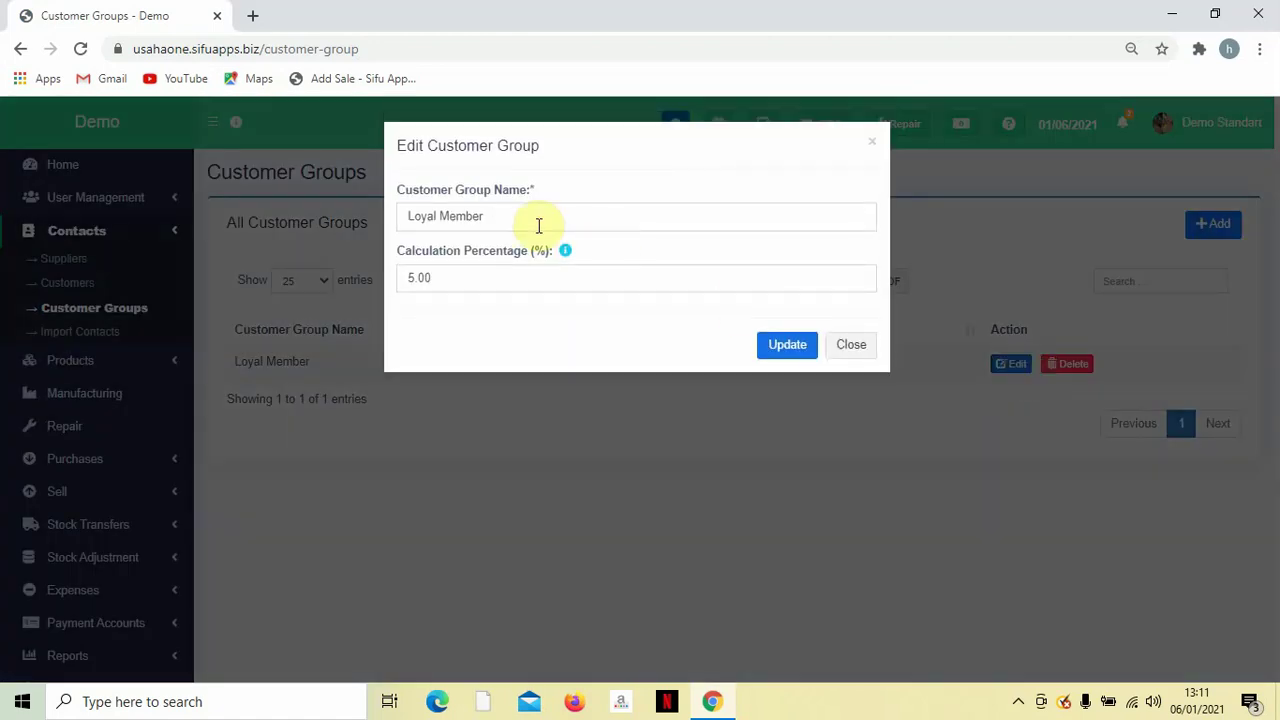
# Change the Loyal Member calculation percentage from 5.00 to 0.00 and save the group.
pyautogui.tripleClick(537, 224)
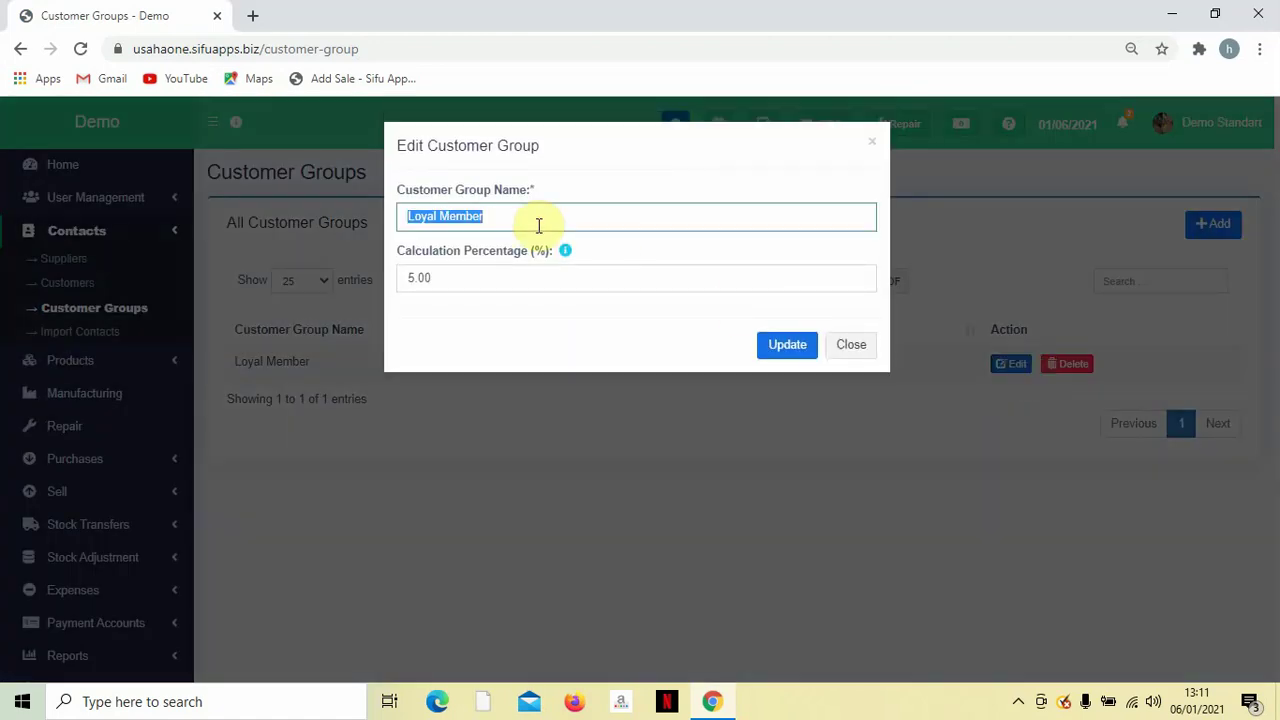
pyautogui.tripleClick(550, 279)
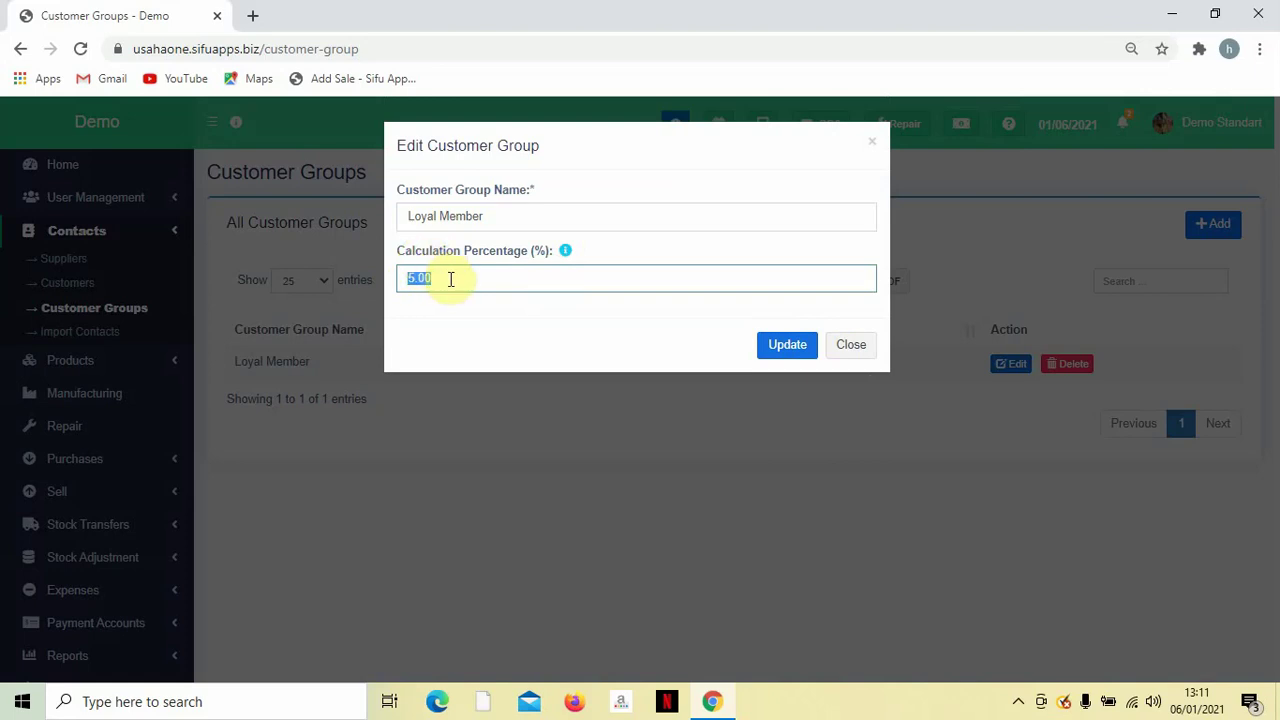
pyautogui.write('0')
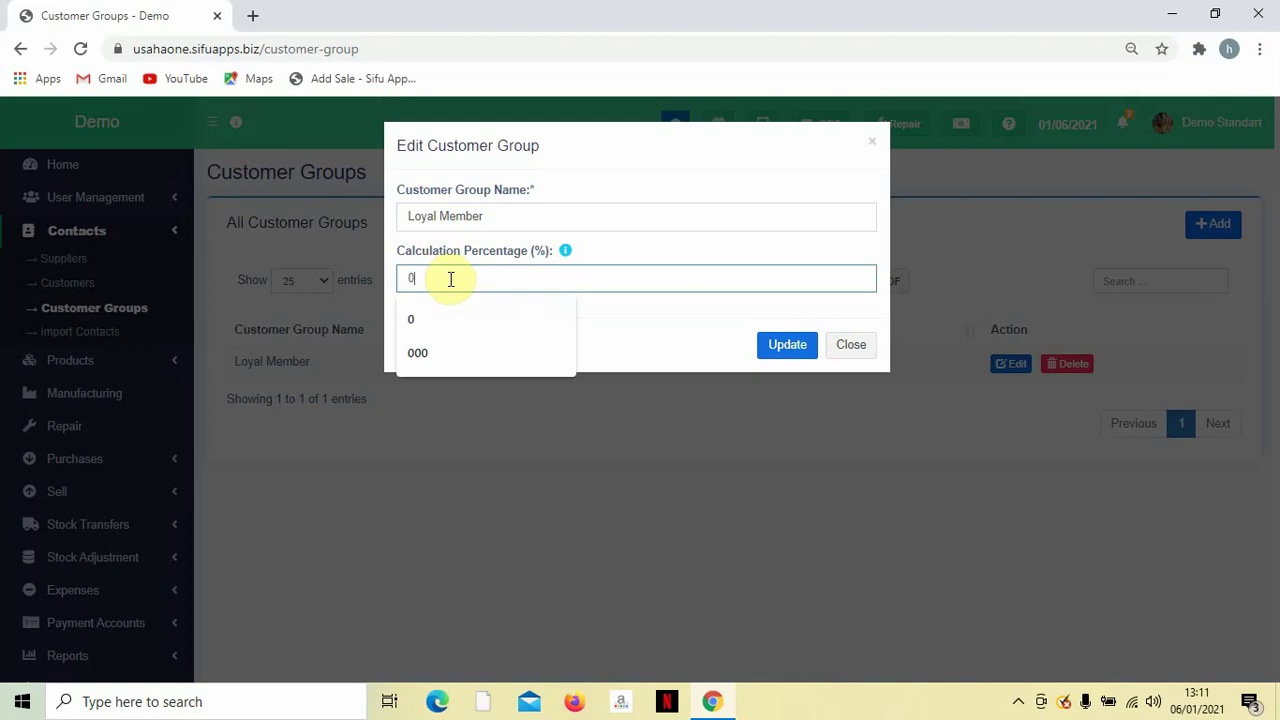
pyautogui.write('.00')
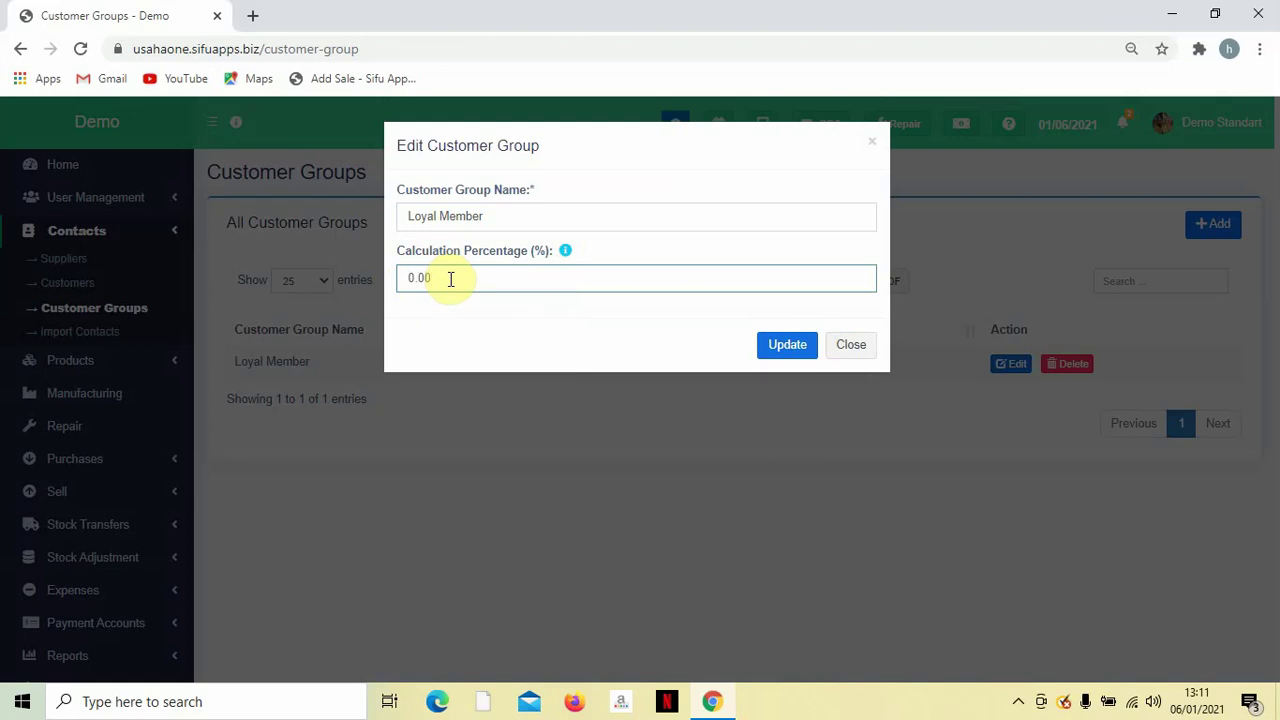
pyautogui.click(503, 322)
pyautogui.click(792, 346)
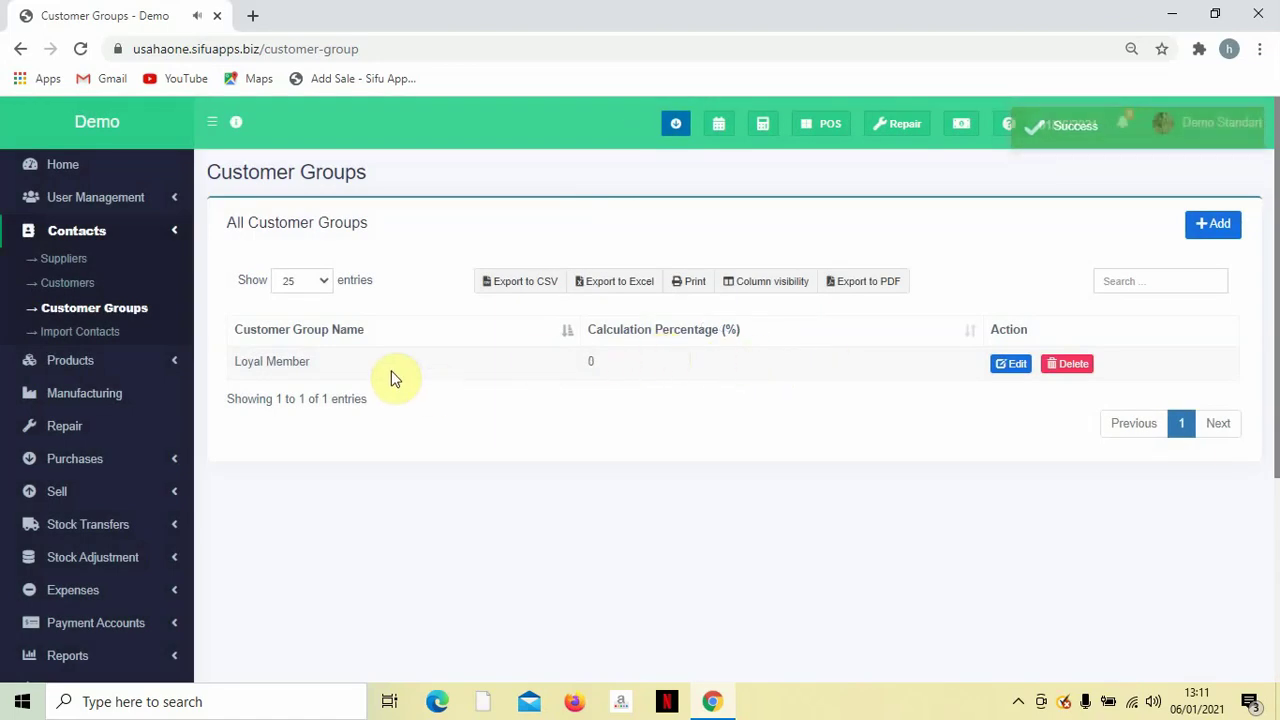
# Start a new Customers-type contact, enter the customer's phone number as contact ID, and assign Loyal Member.
pyautogui.click(70, 282)
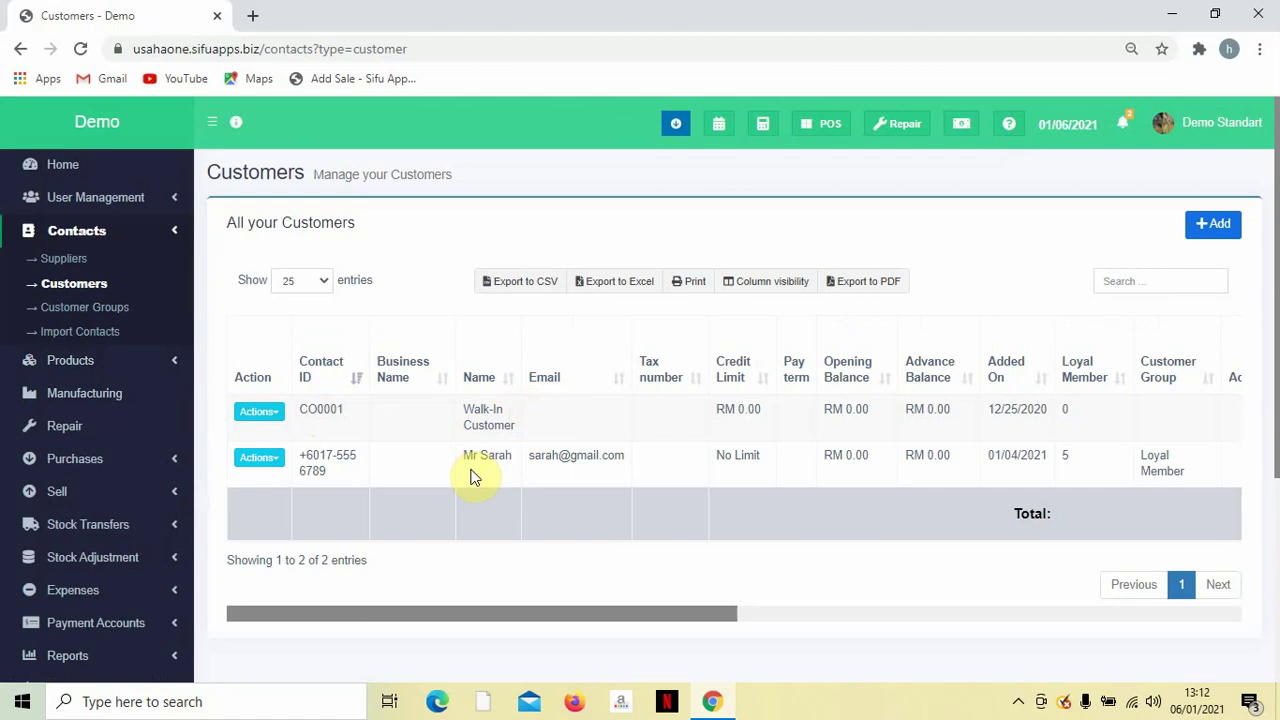
pyautogui.click(1230, 230)
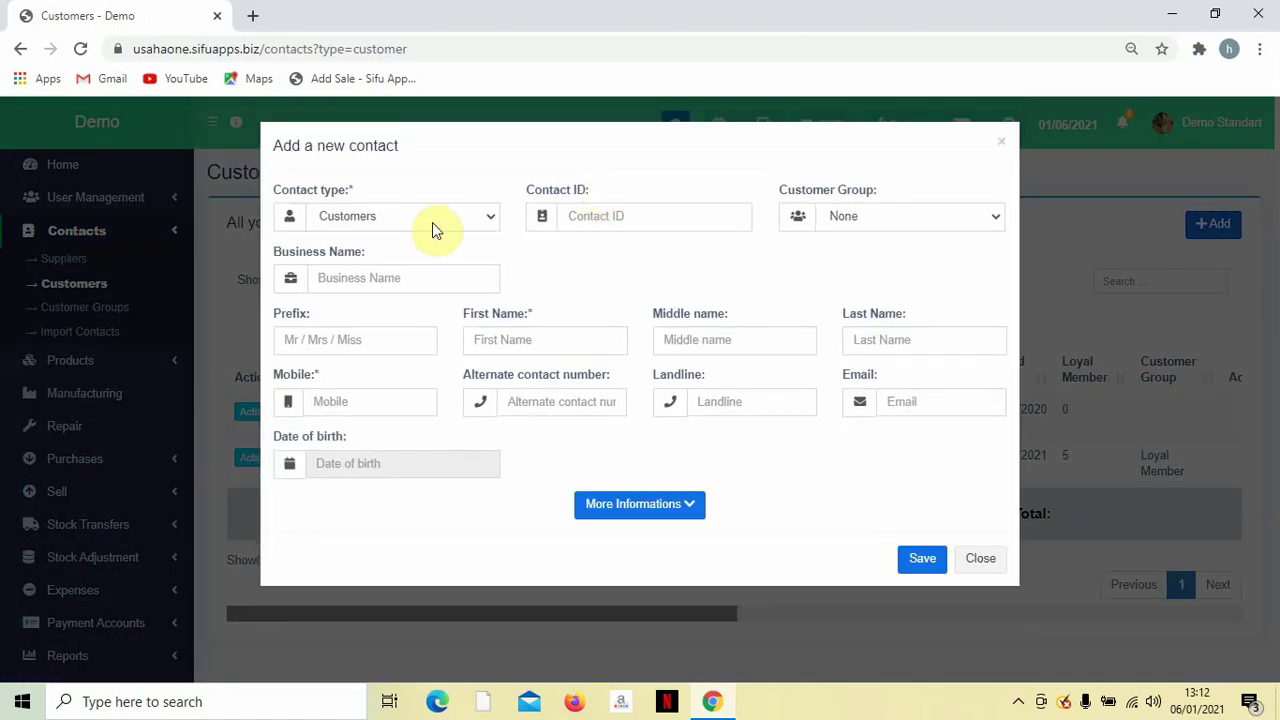
pyautogui.click(432, 222)
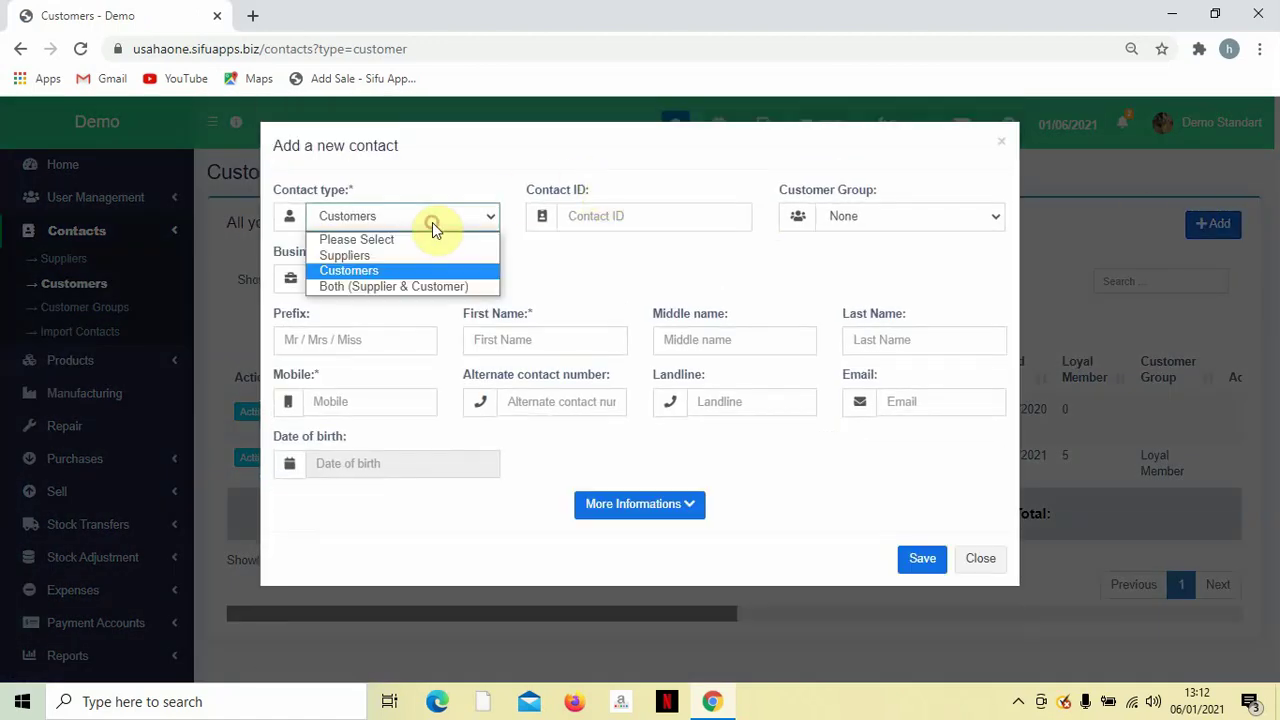
pyautogui.click(375, 270)
pyautogui.click(606, 217)
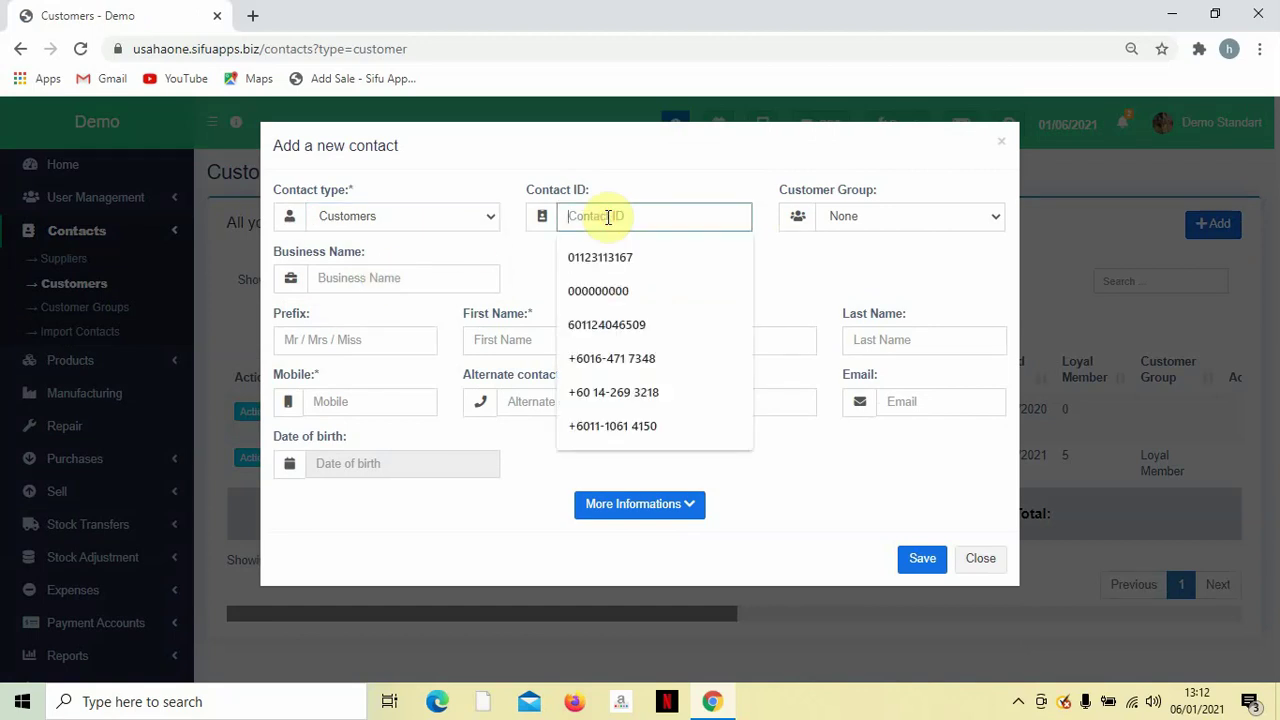
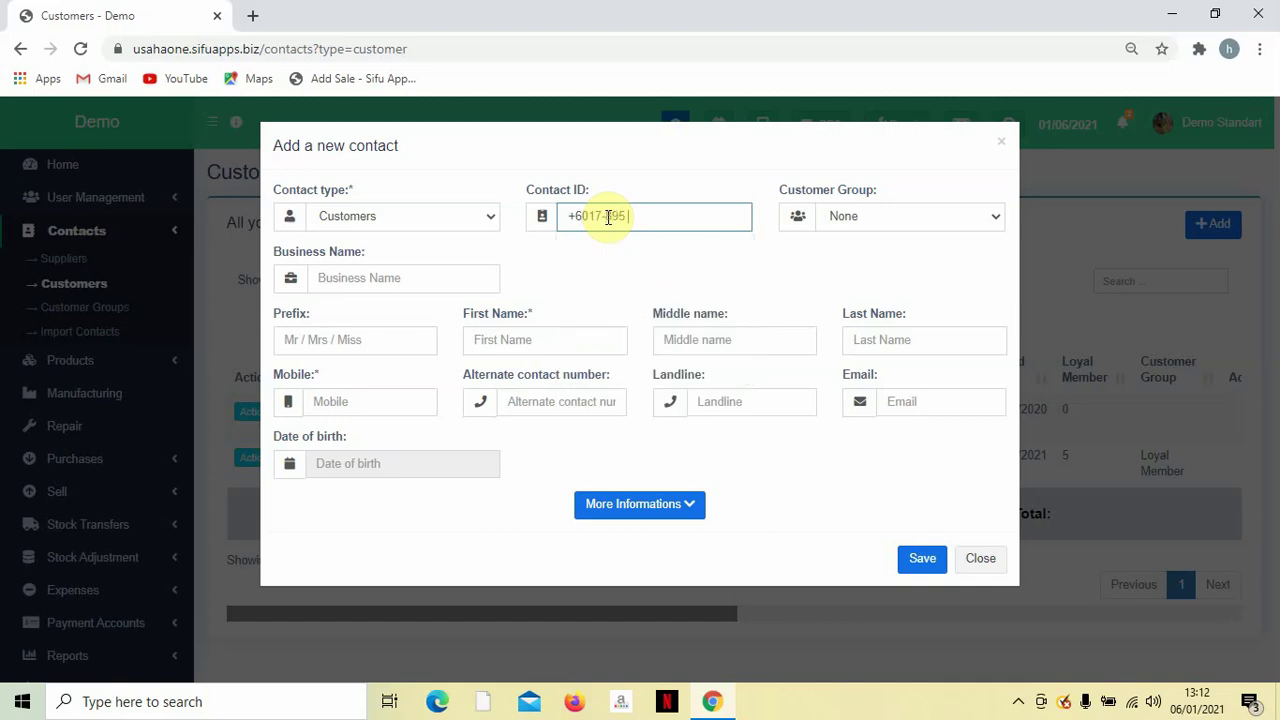
pyautogui.click(845, 215)
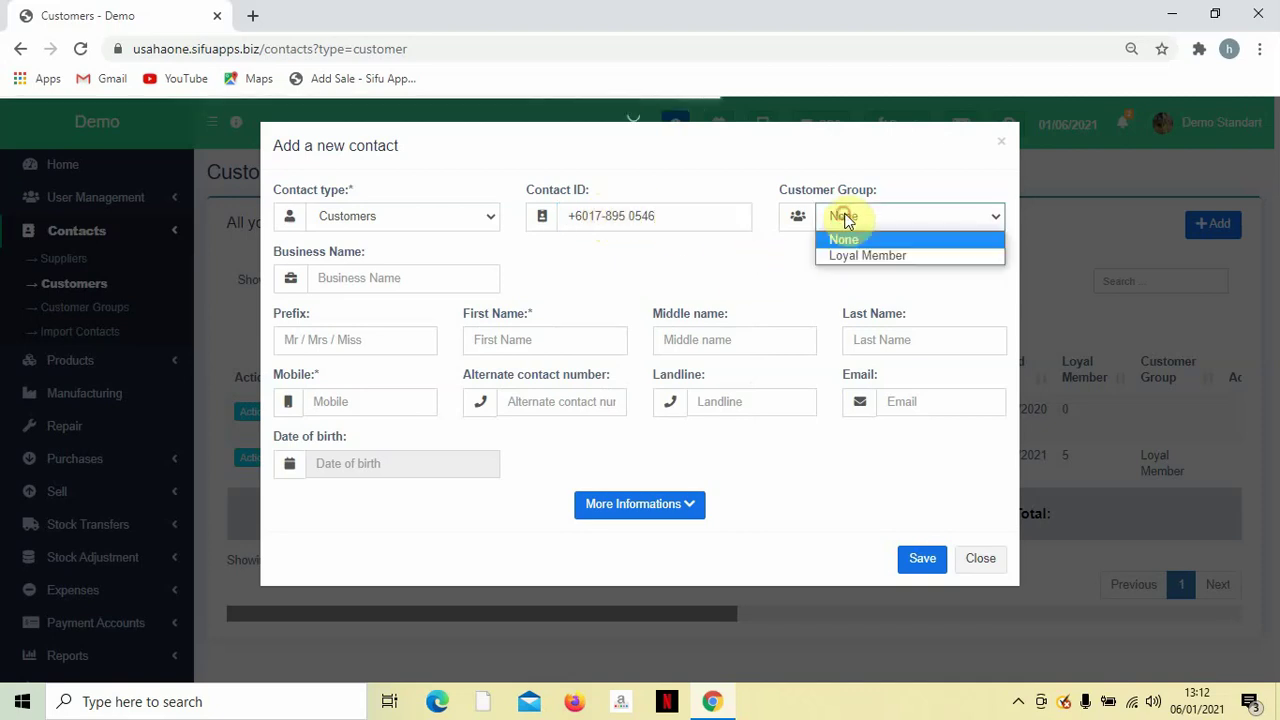
pyautogui.click(849, 256)
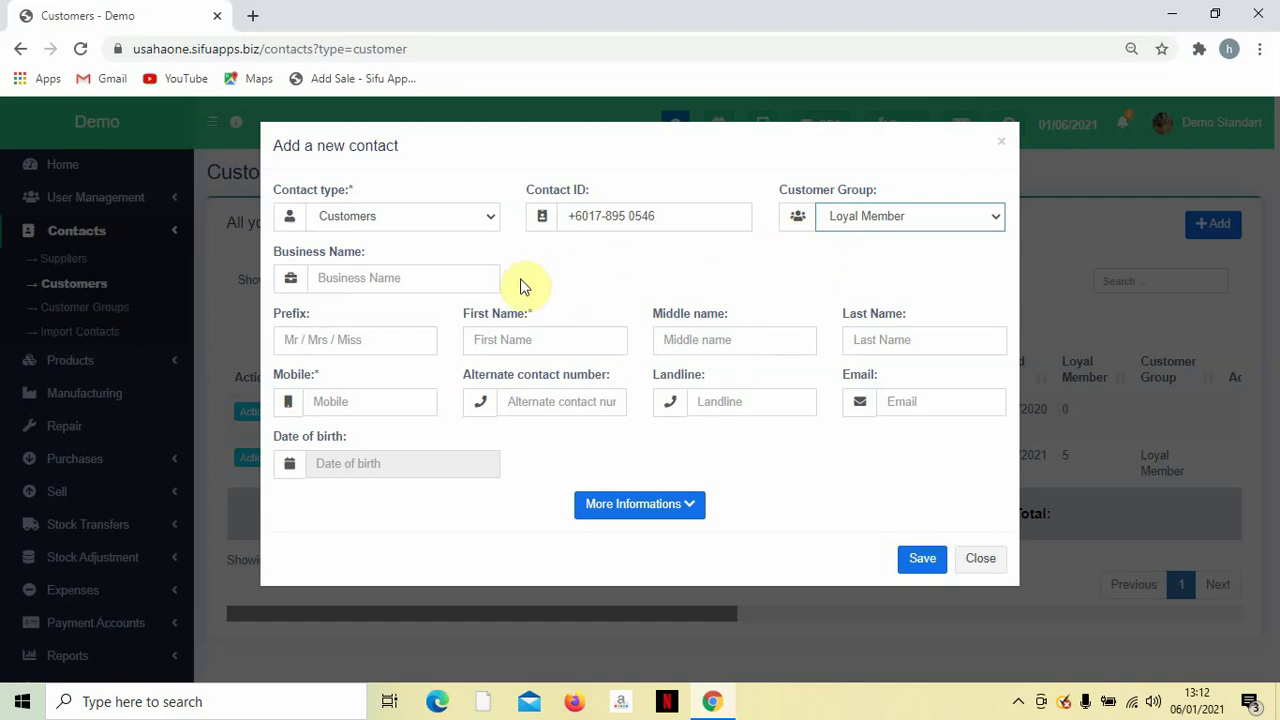
# Enter prefix Mr, the customer's first name, and the contact ID as the mobile number.
pyautogui.click(388, 340)
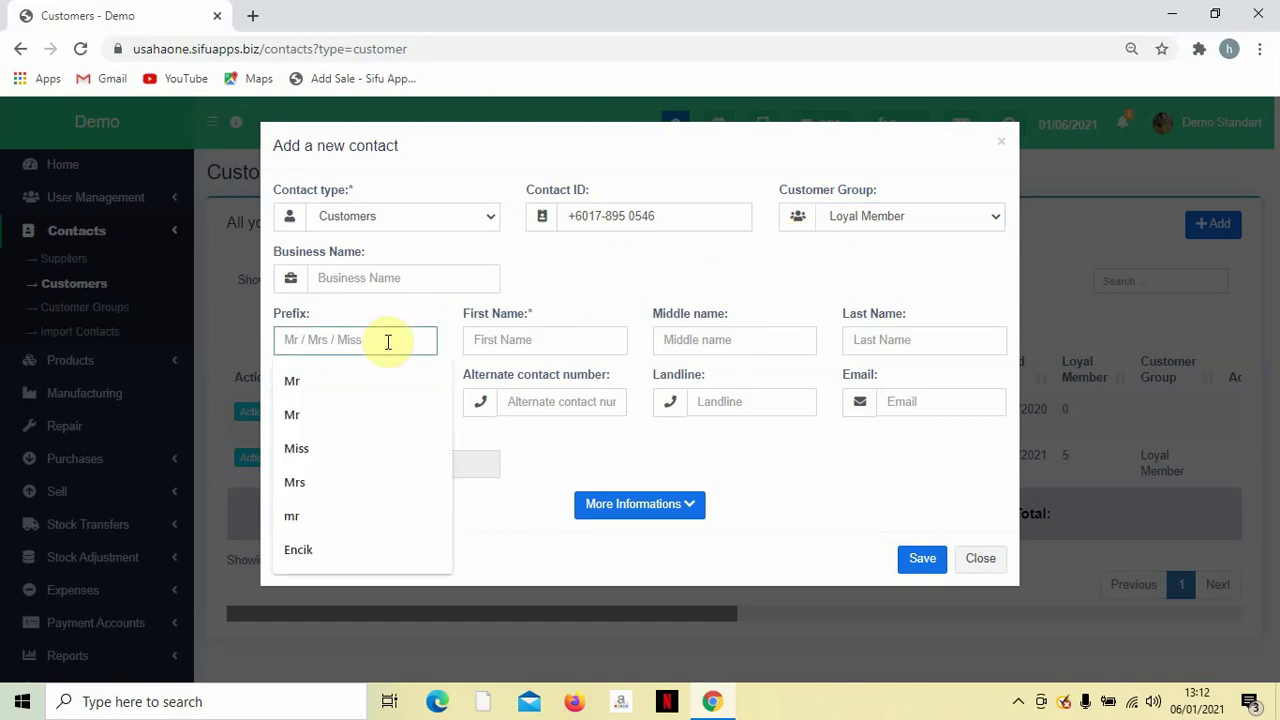
pyautogui.write('Mr')
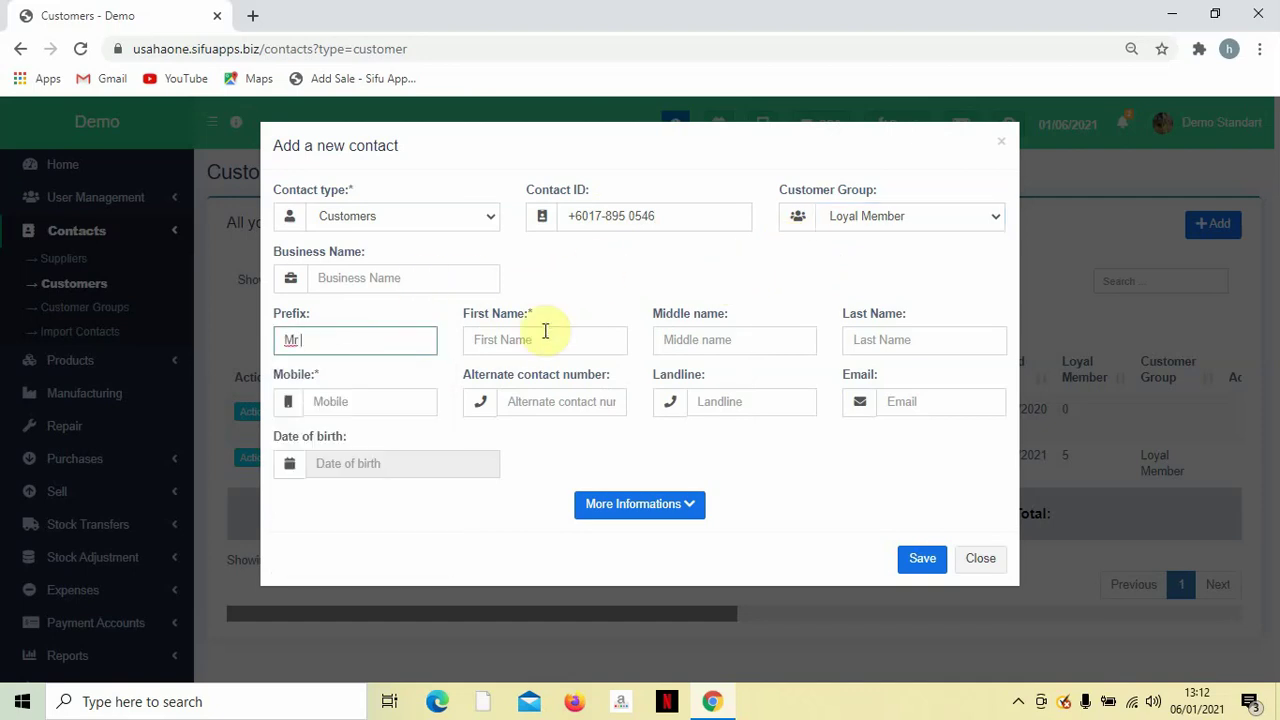
pyautogui.click(543, 330)
pyautogui.write('Karim')
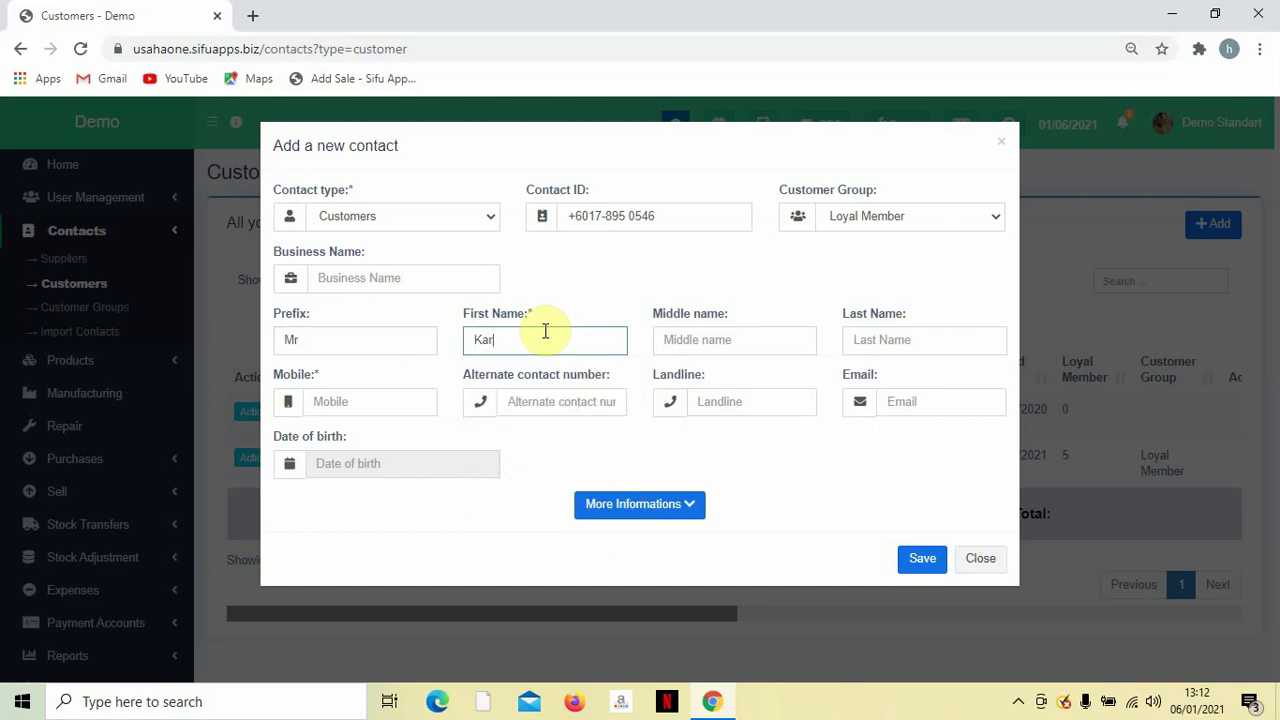
pyautogui.tripleClick(599, 222)
pyautogui.hotkey('ctrl', 'c')
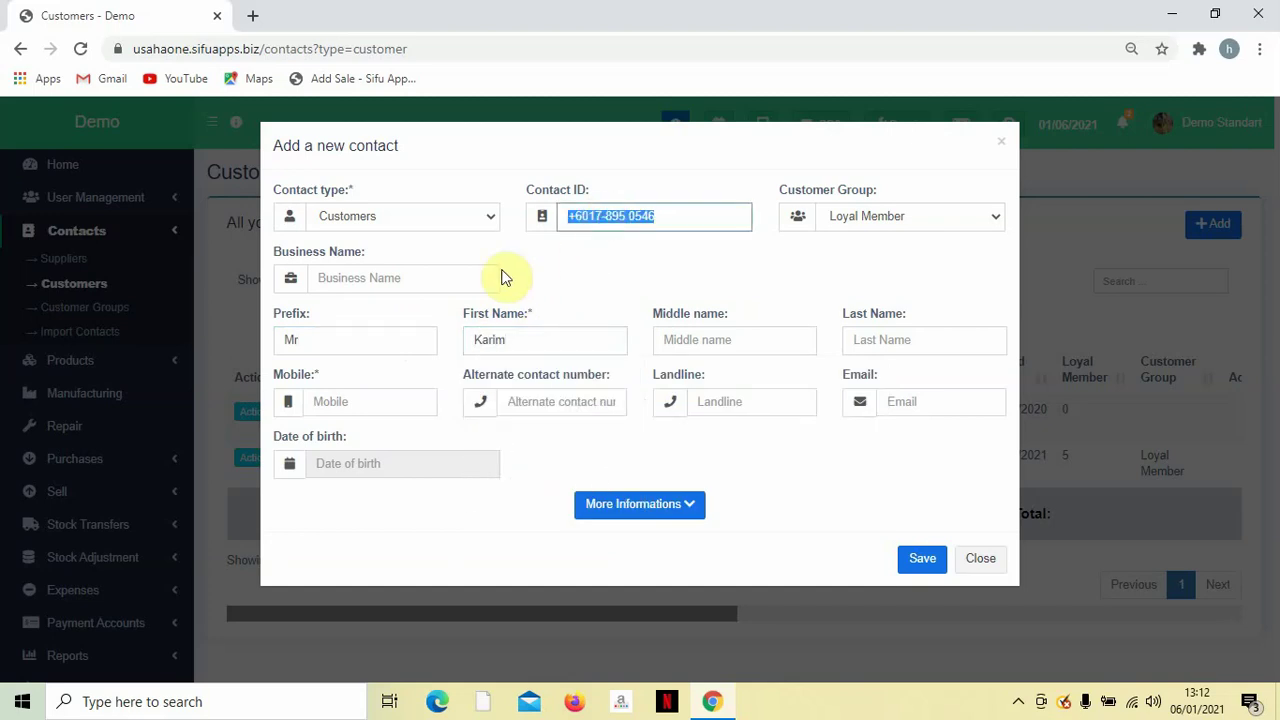
pyautogui.click(384, 462)
pyautogui.click(663, 468)
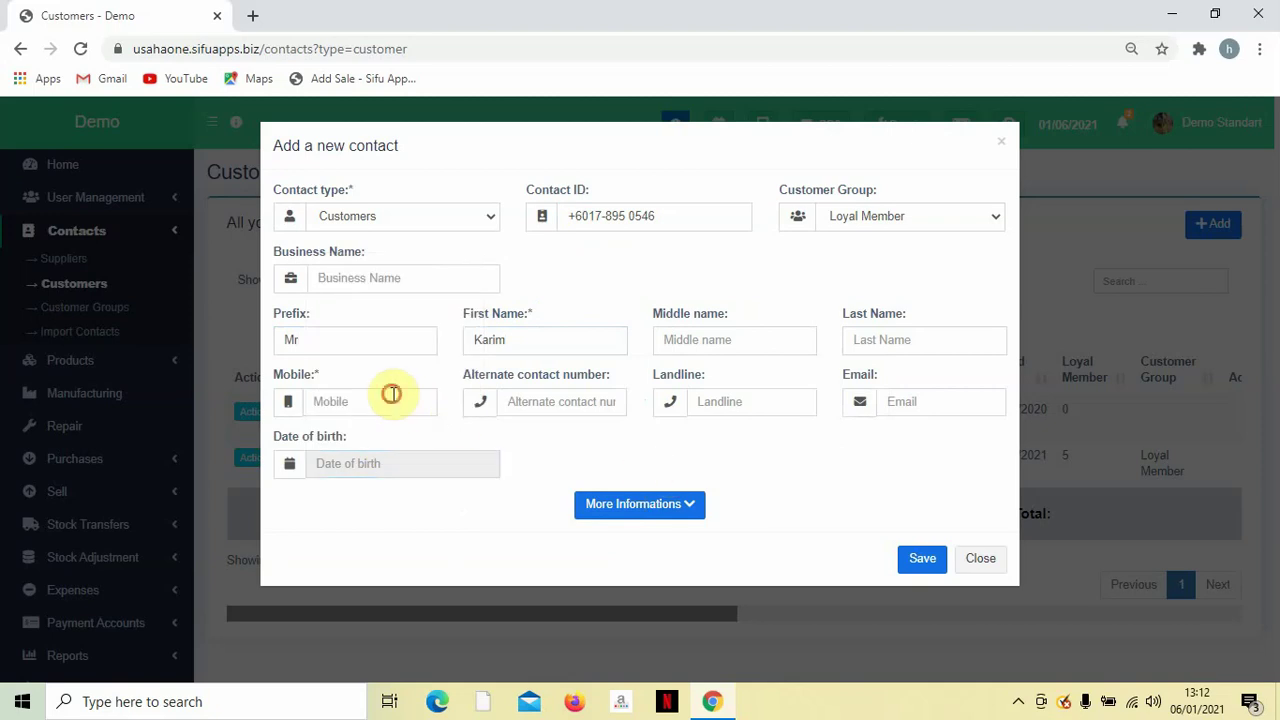
pyautogui.click(392, 394)
pyautogui.hotkey('ctrl', 'v')
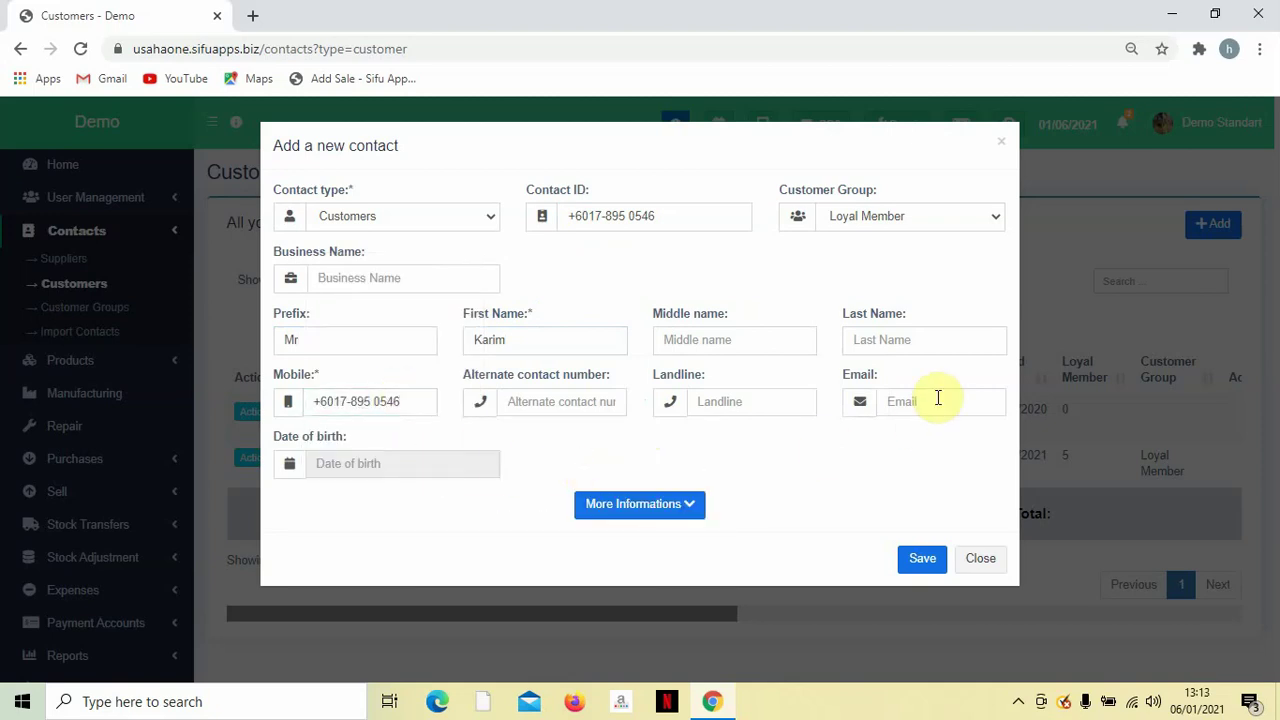
# Save the new customer and open its actions menu in the customer list.
pyautogui.click(663, 508)
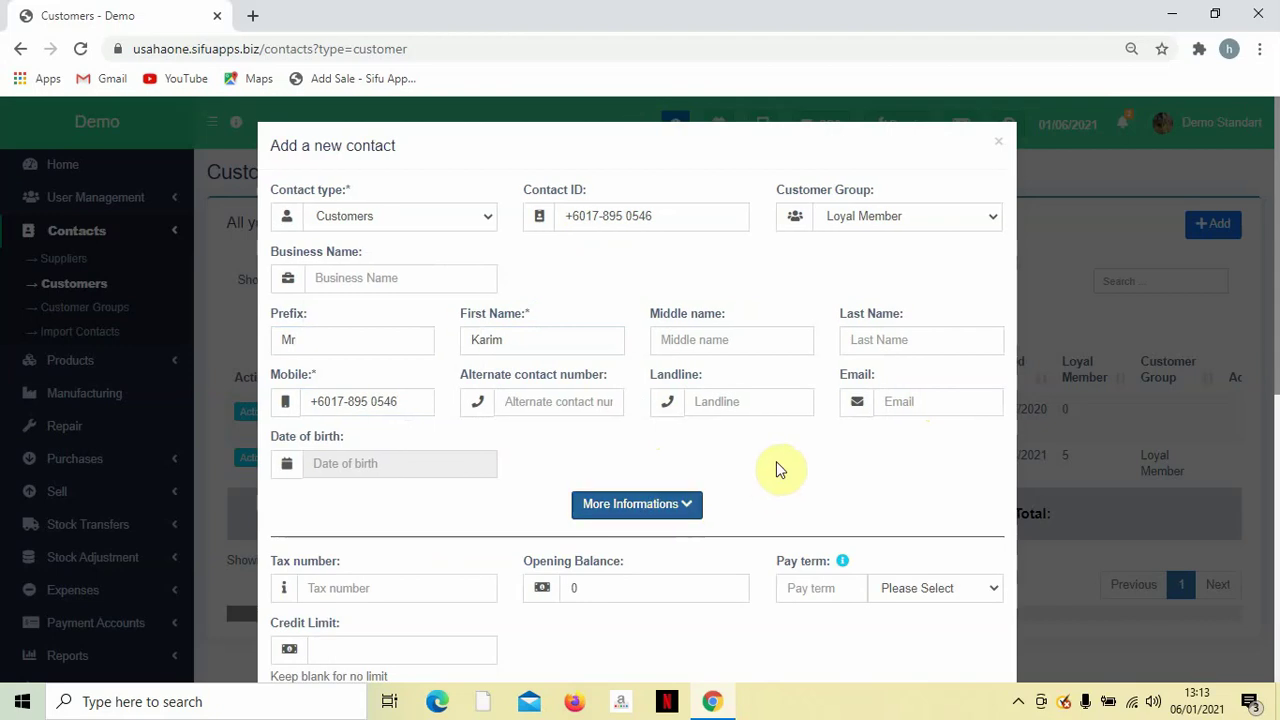
pyautogui.scroll(-3, 817, 462)
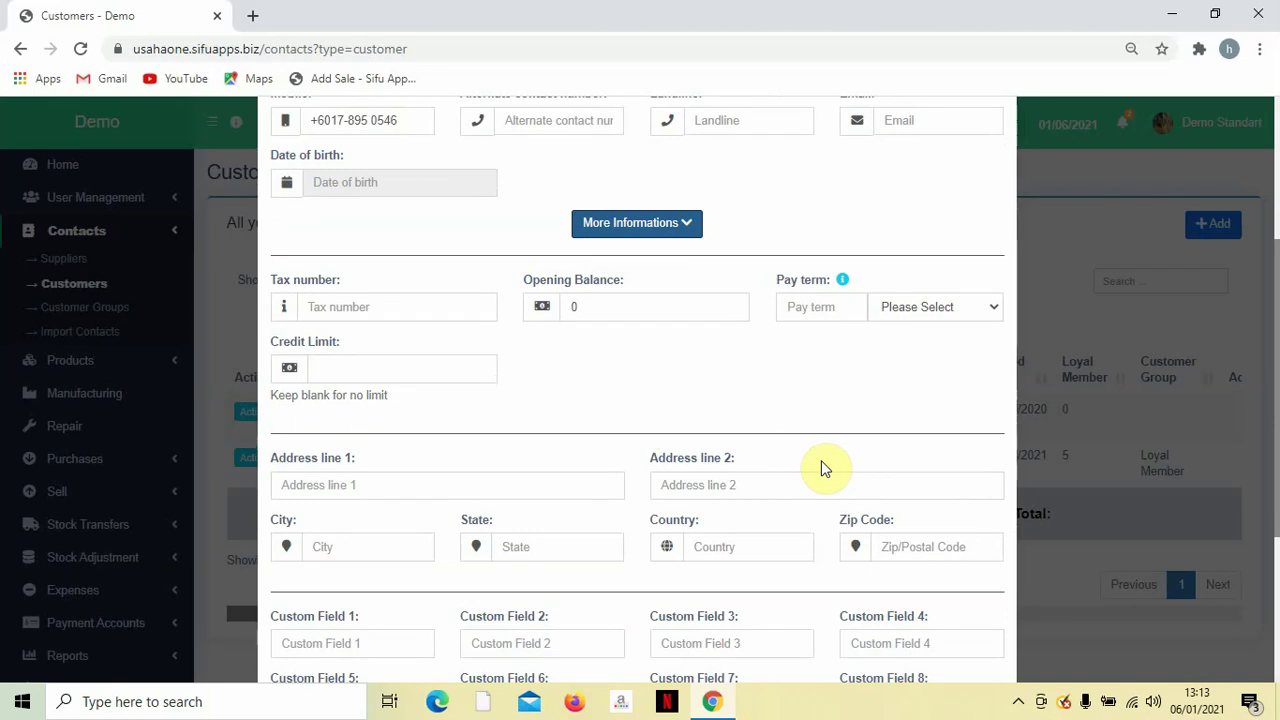
pyautogui.scroll(-3, 823, 467)
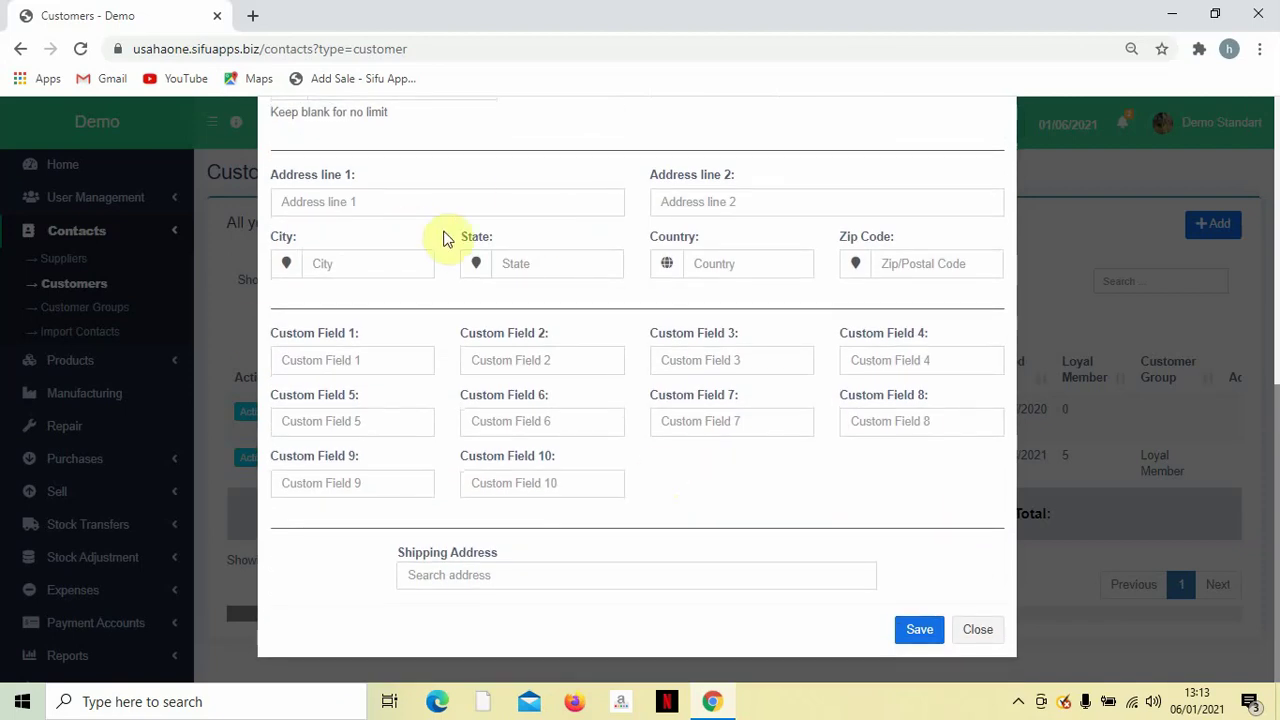
pyautogui.scroll(2, 500, 291)
pyautogui.scroll(-2, 844, 479)
pyautogui.click(918, 628)
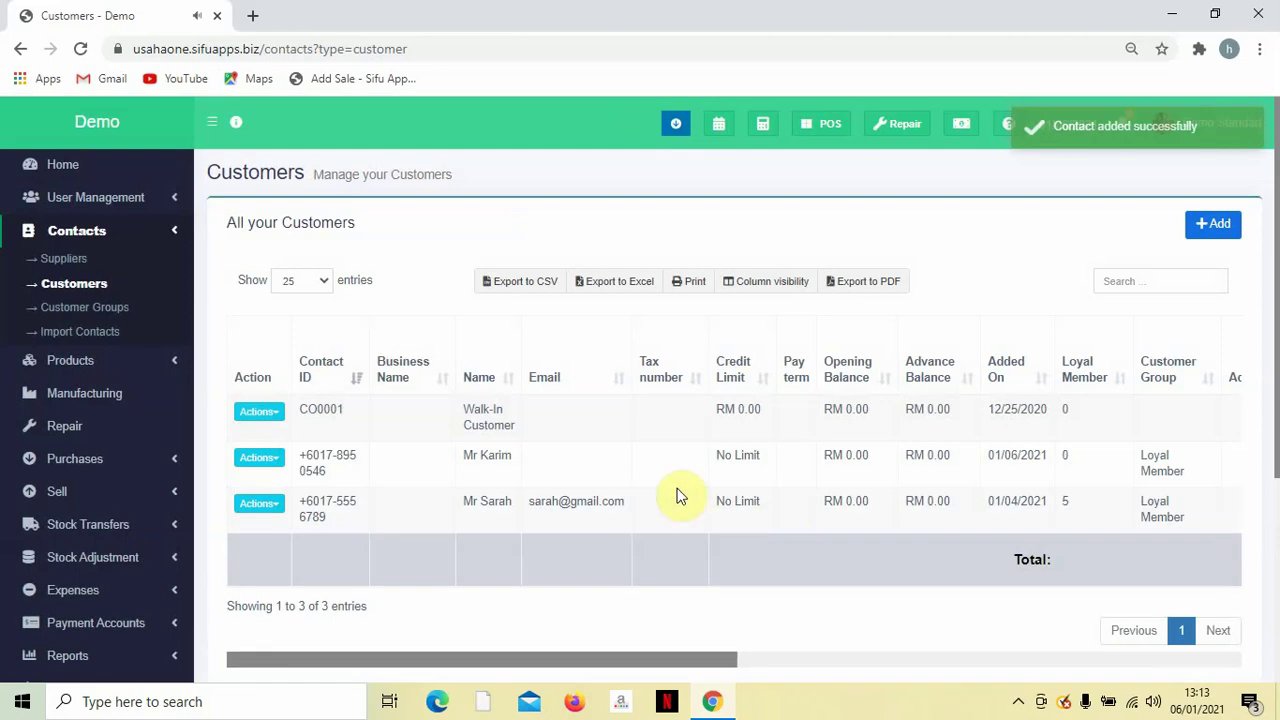
pyautogui.scroll(-1, 760, 493)
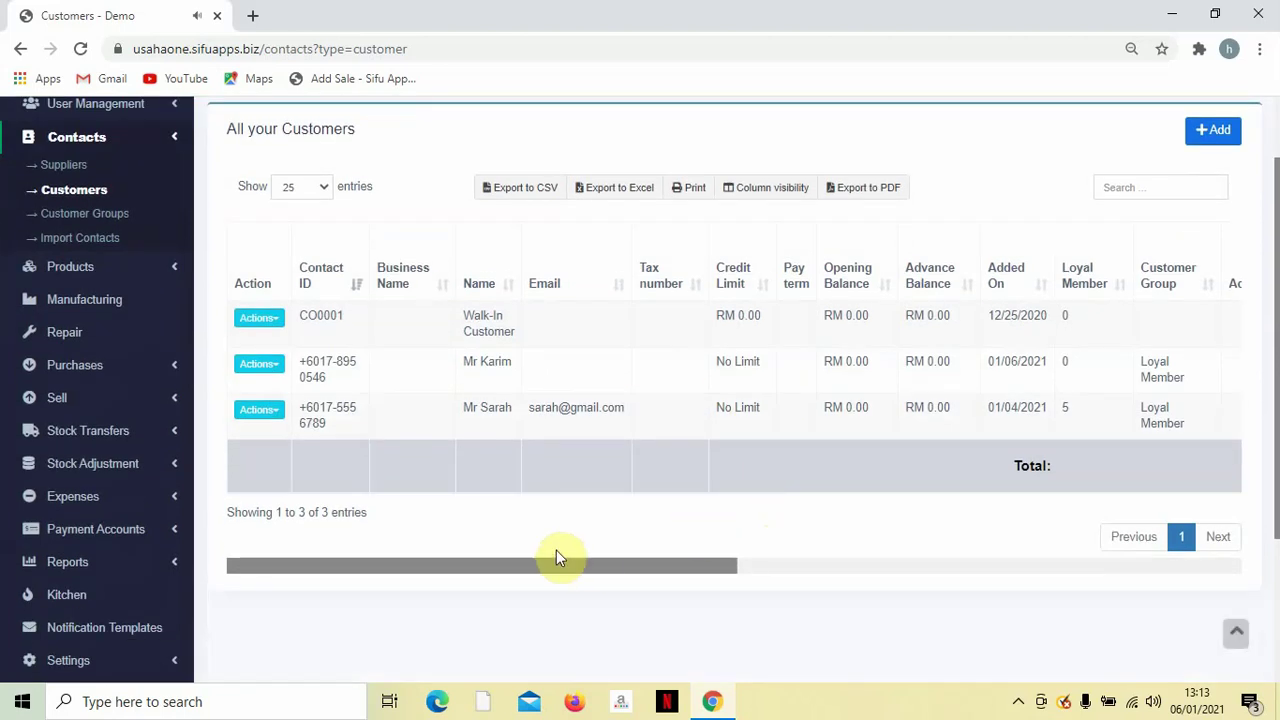
pyautogui.scroll(1, 435, 570)
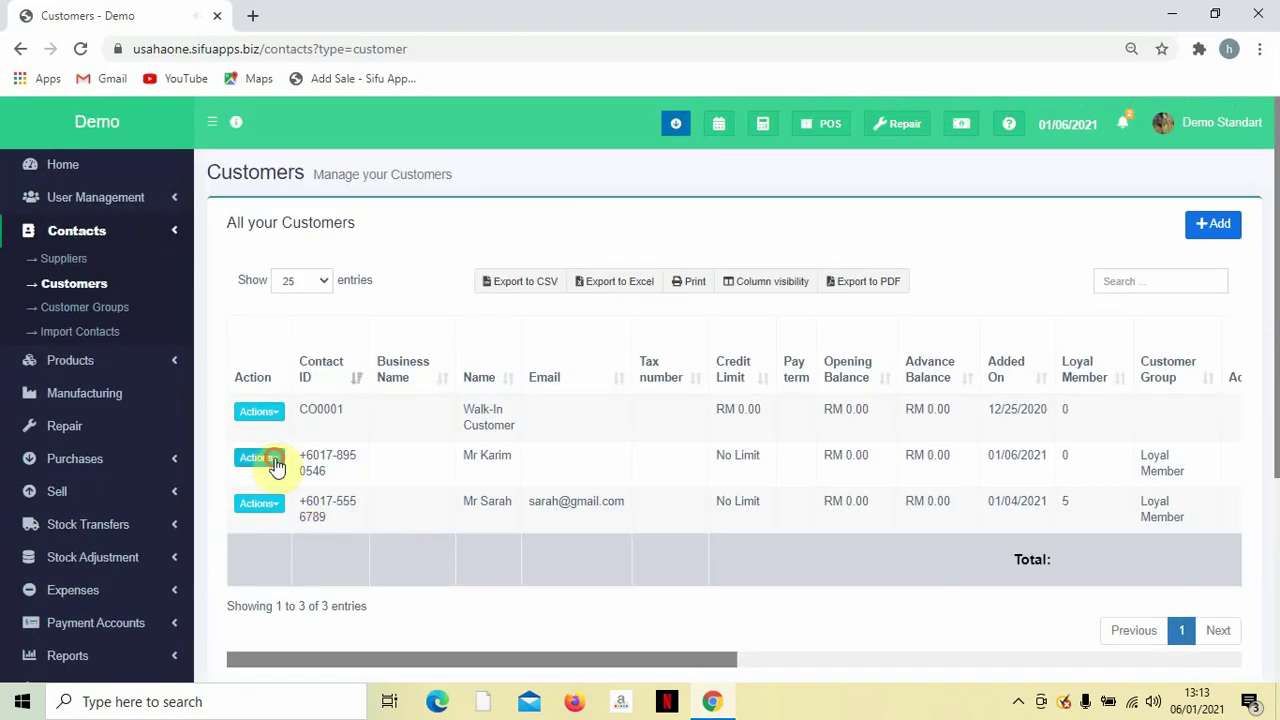
pyautogui.click(259, 457)
# View the new customer's details and check their loyalty points total.
pyautogui.click(295, 510)
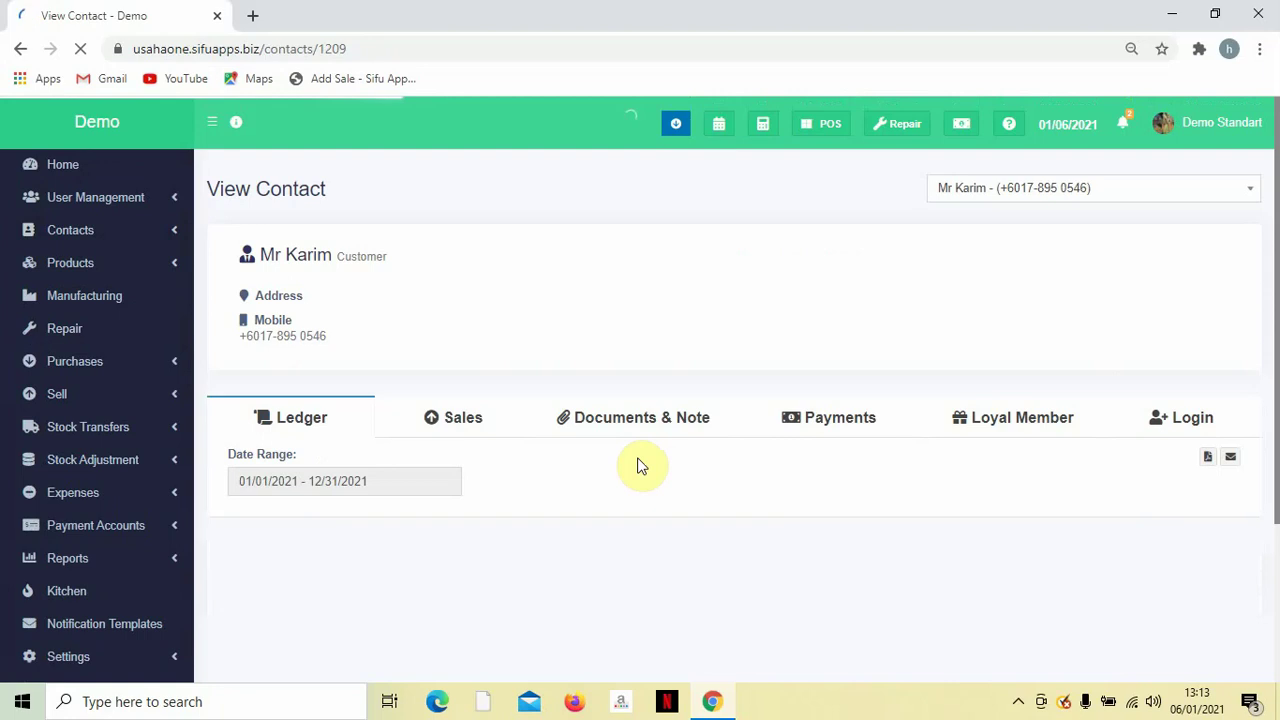
pyautogui.scroll(-1, 402, 324)
pyautogui.scroll(-2, 402, 324)
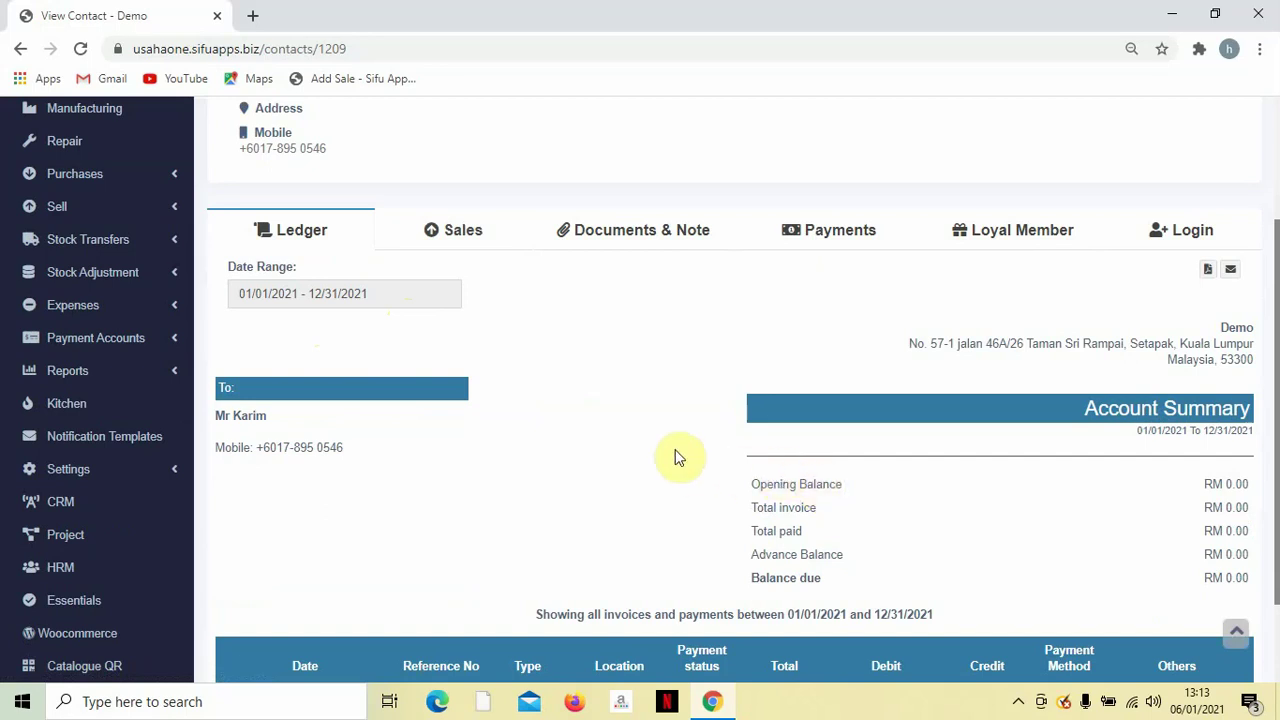
pyautogui.click(1000, 234)
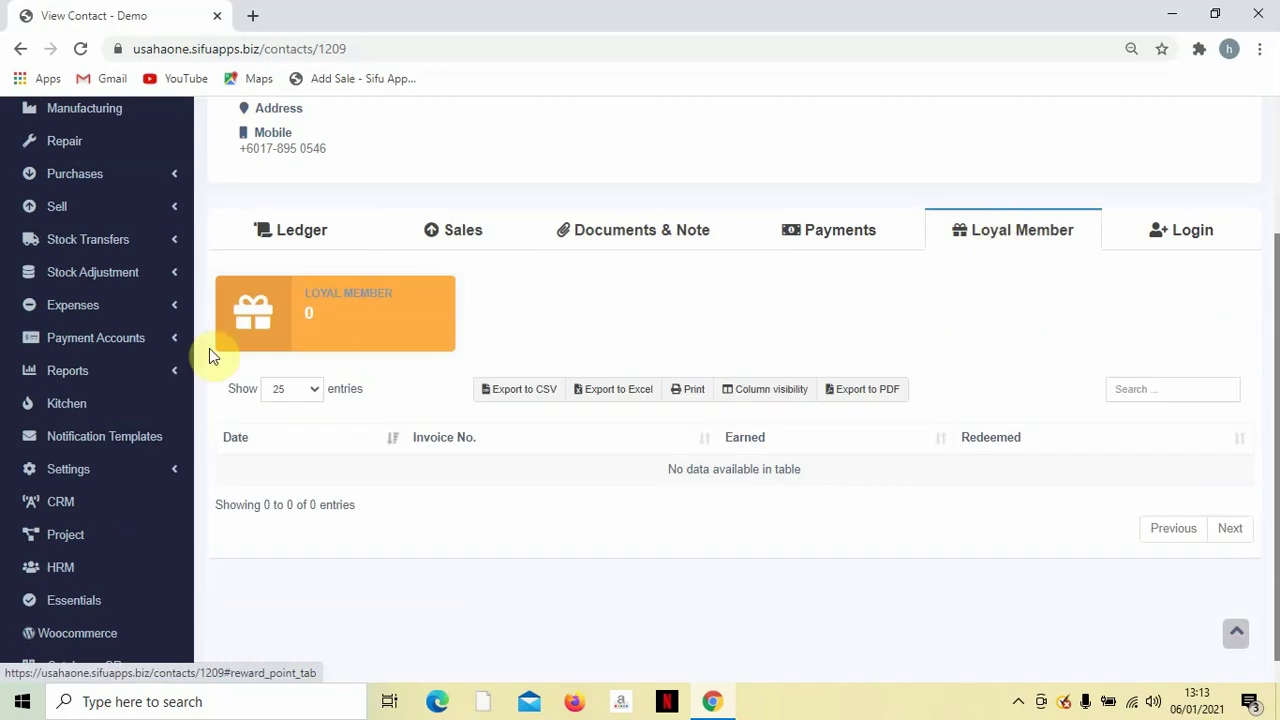
pyautogui.doubleClick(308, 313)
pyautogui.scroll(-1, 786, 343)
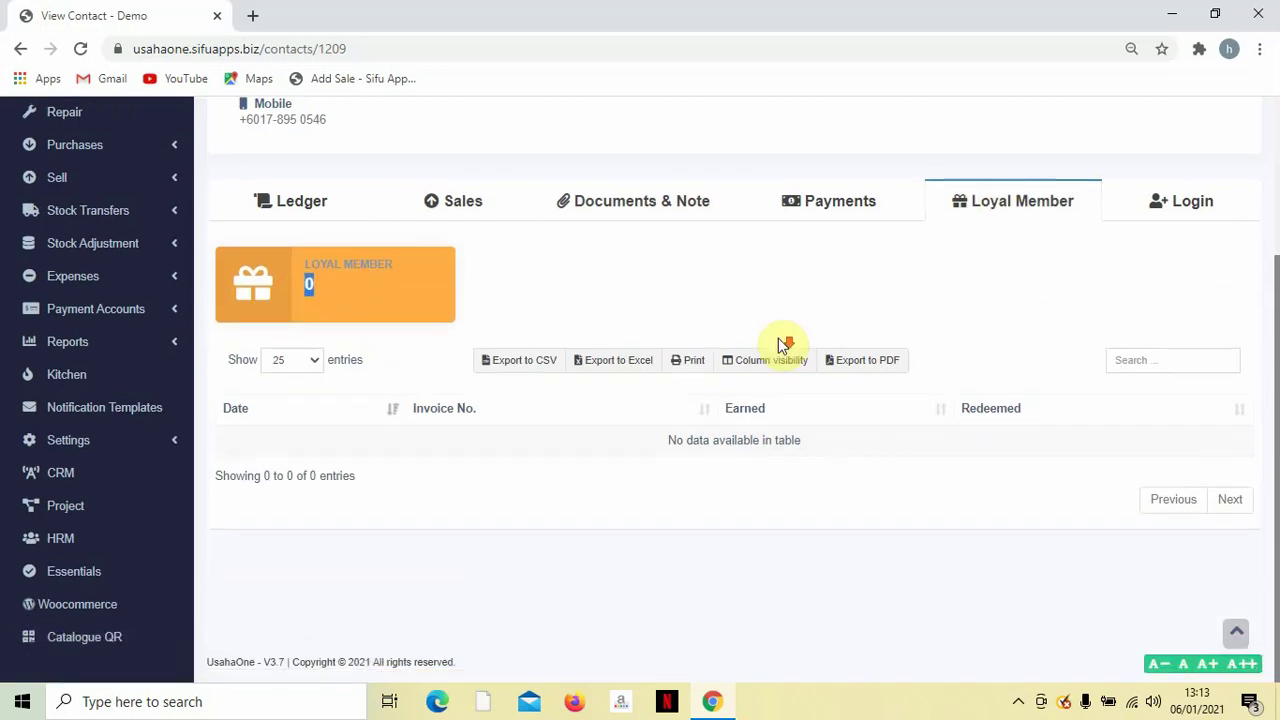
pyautogui.scroll(1, 783, 345)
pyautogui.scroll(1, 783, 345)
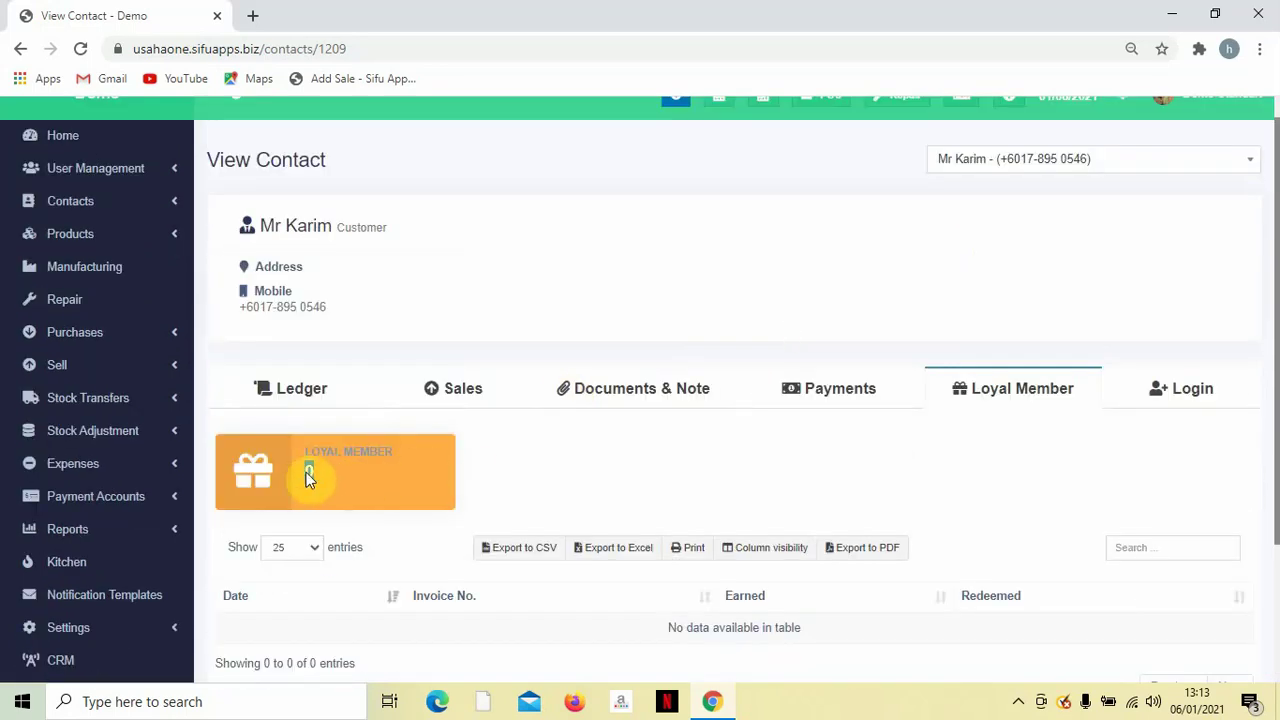
pyautogui.scroll(-1, 490, 450)
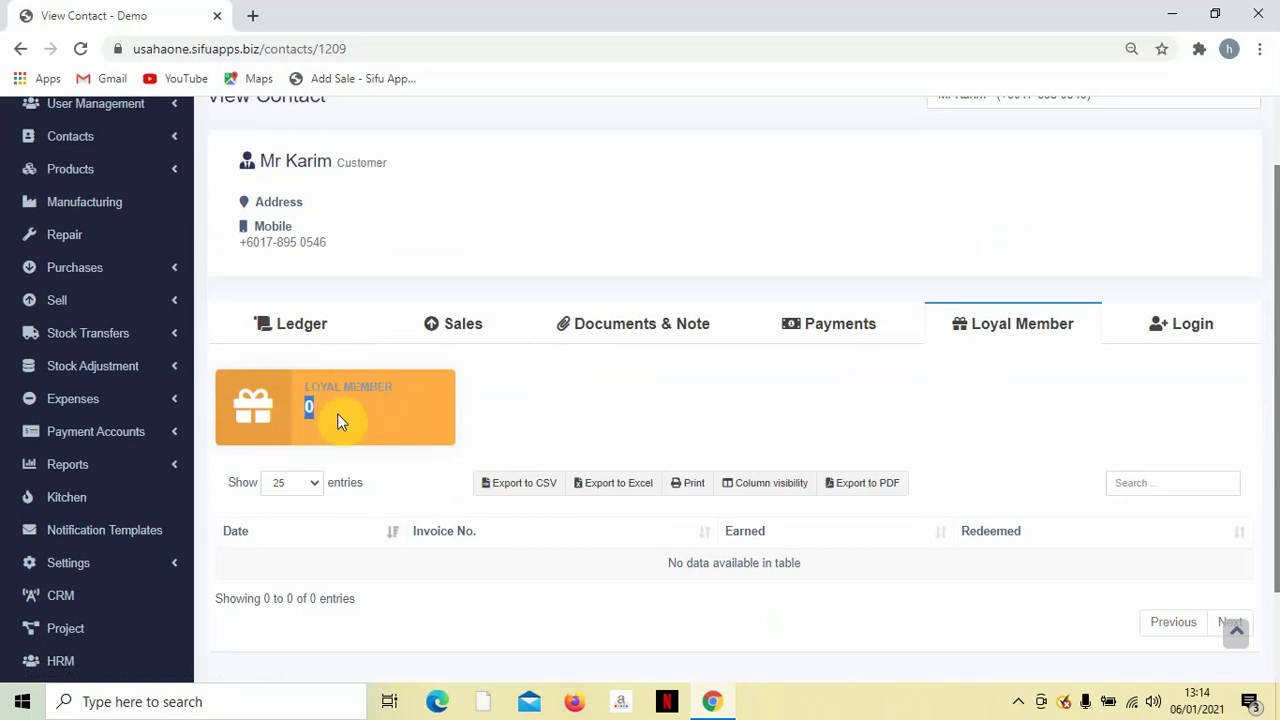
pyautogui.scroll(-2, 247, 478)
pyautogui.scroll(2, 243, 475)
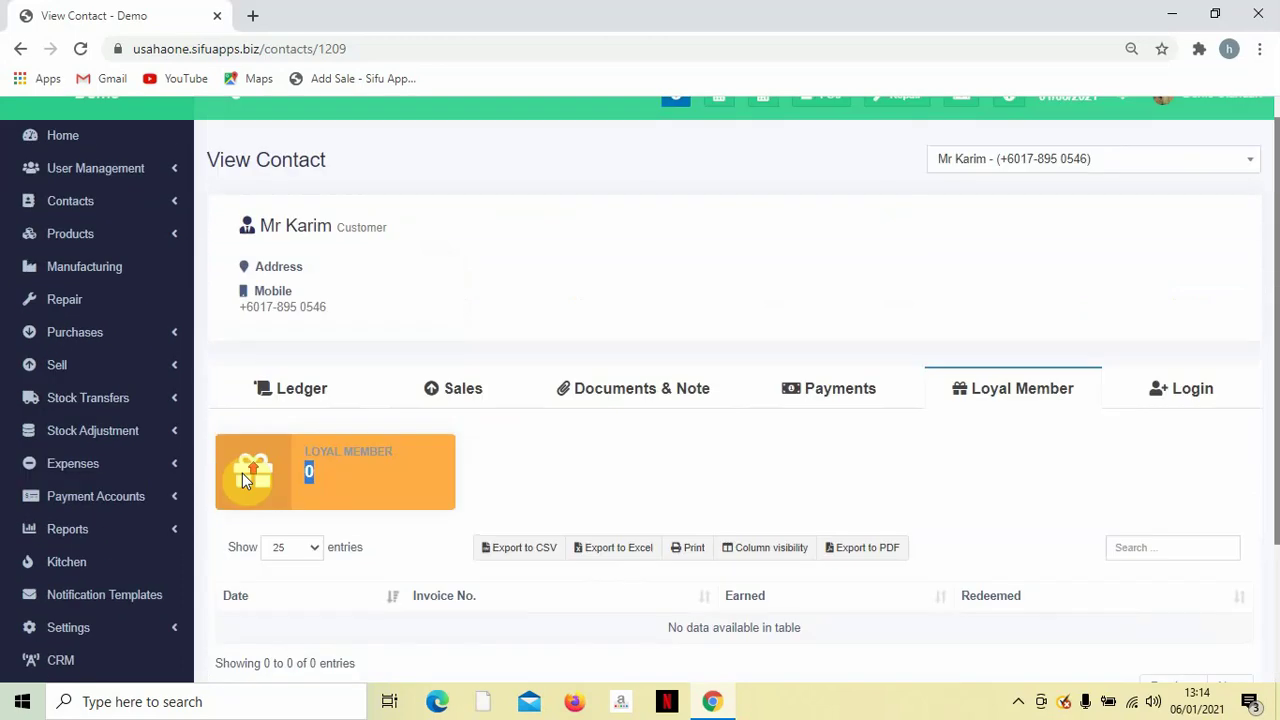
pyautogui.scroll(-1, 242, 473)
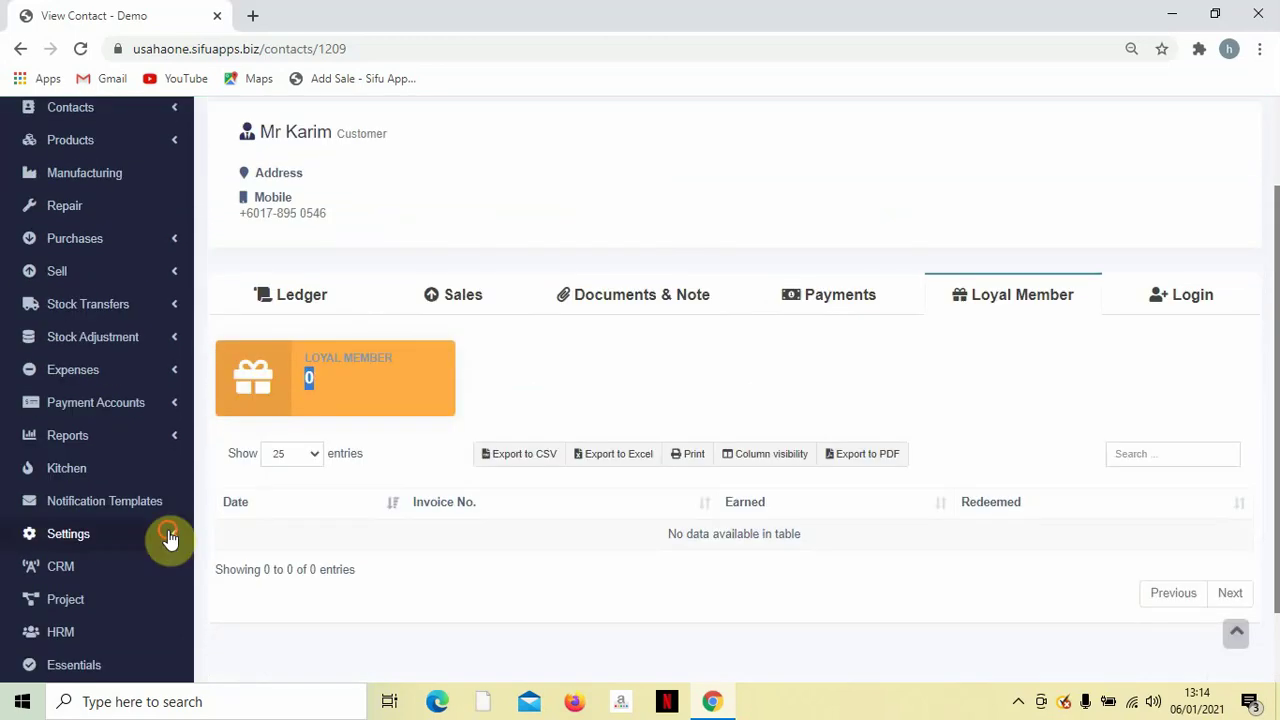
# Go to Contacts > Import Contacts from the sidebar.
pyautogui.click(172, 537)
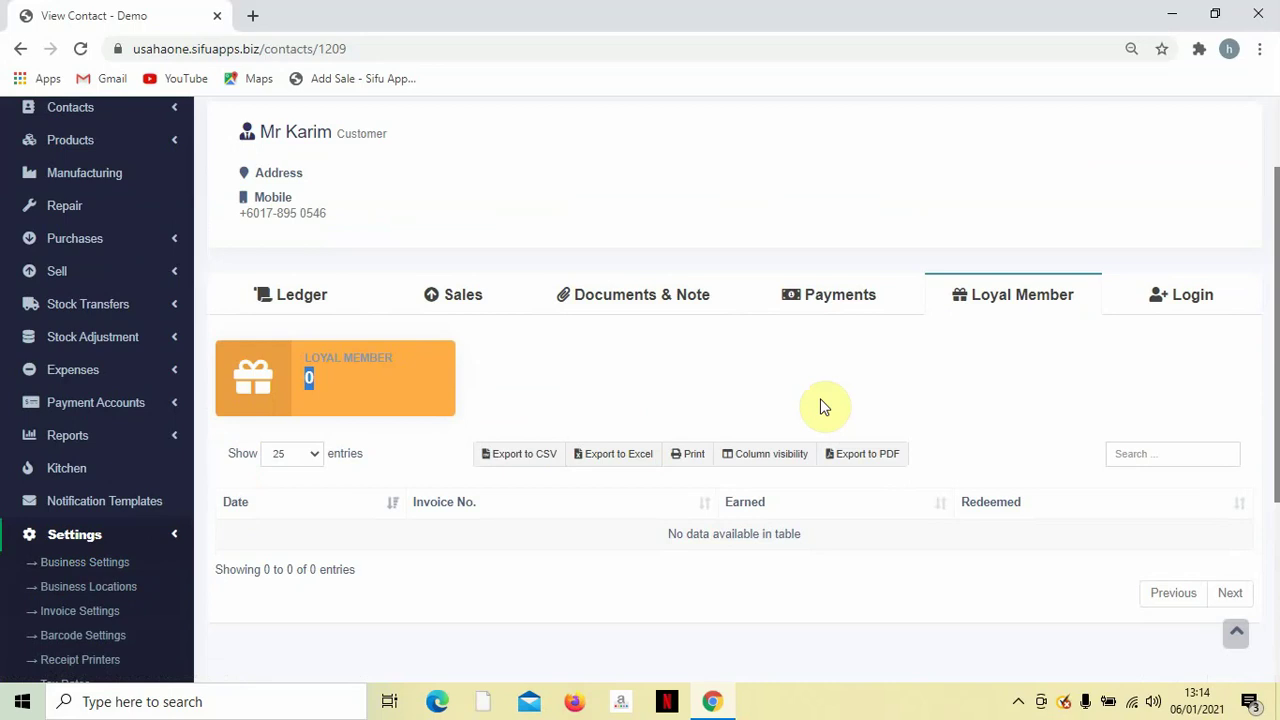
pyautogui.scroll(1, 612, 430)
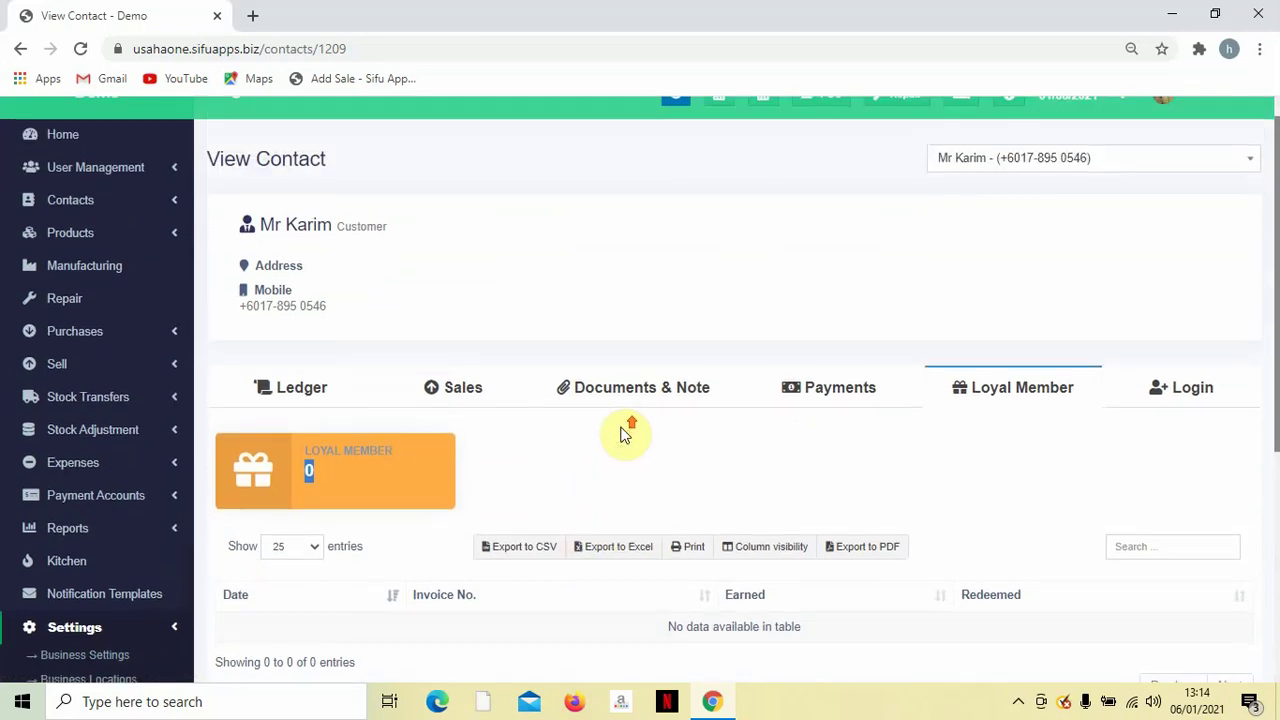
pyautogui.scroll(1, 622, 433)
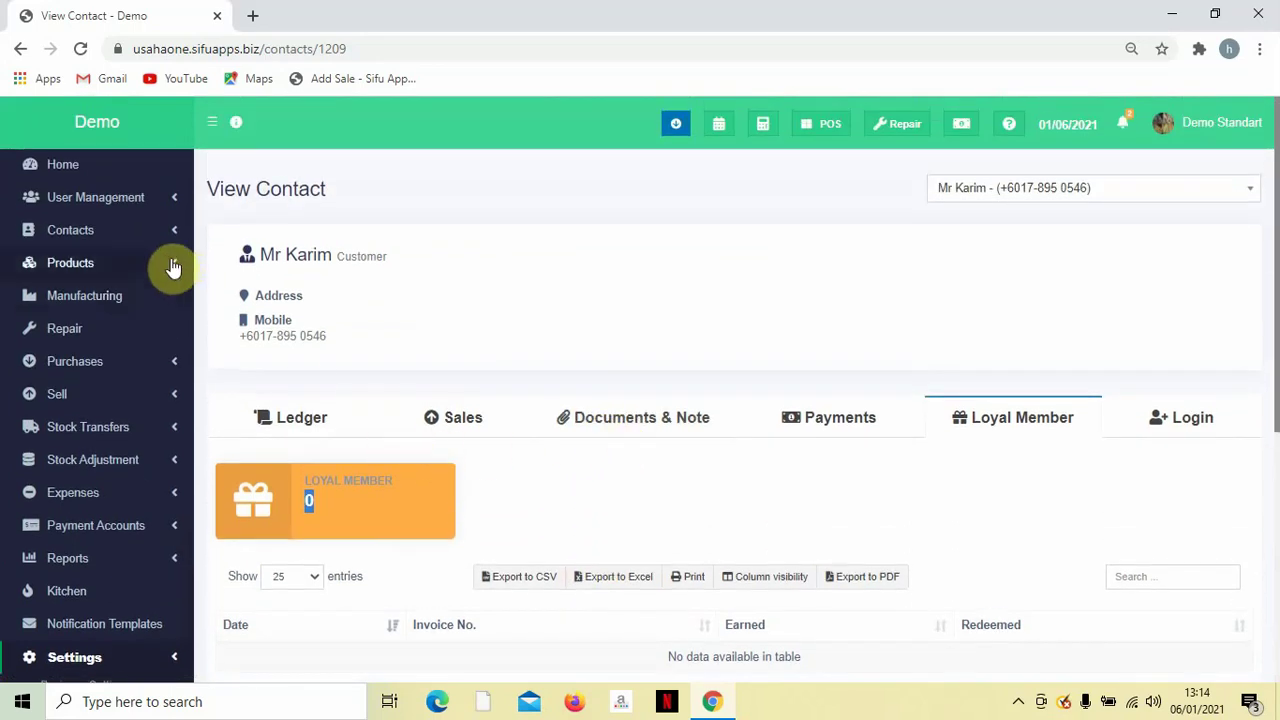
pyautogui.click(128, 240)
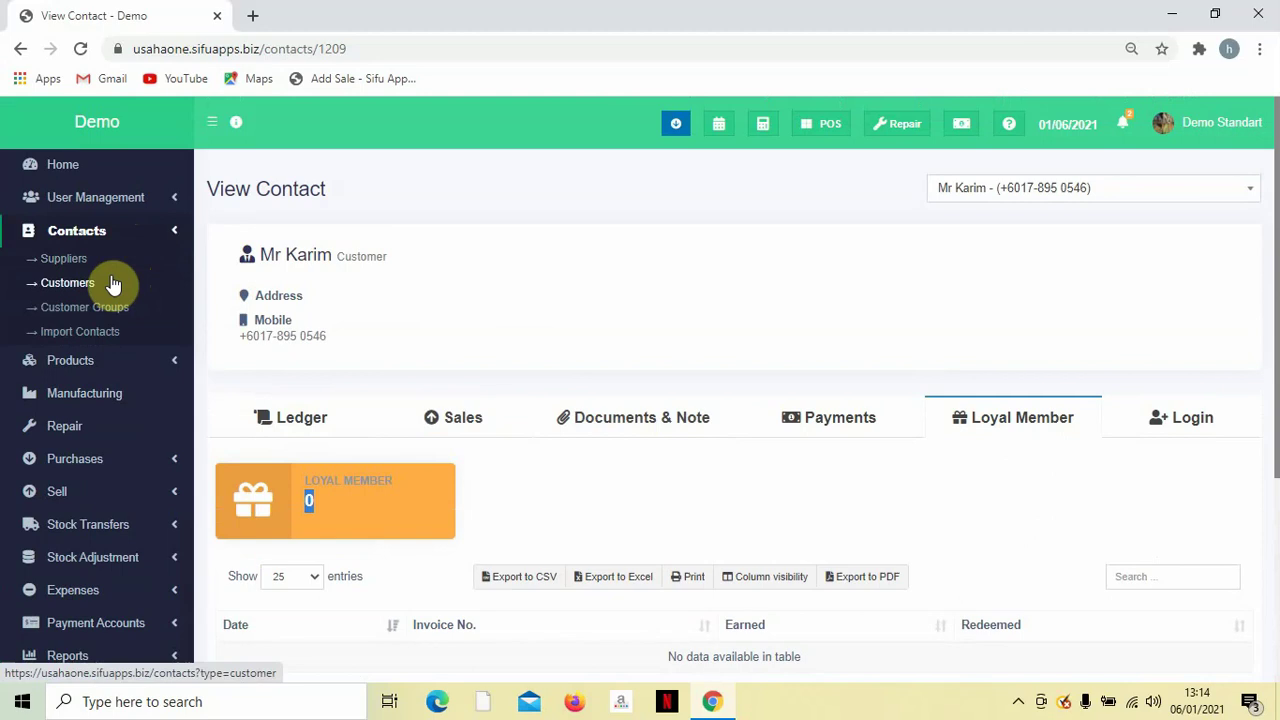
pyautogui.click(93, 336)
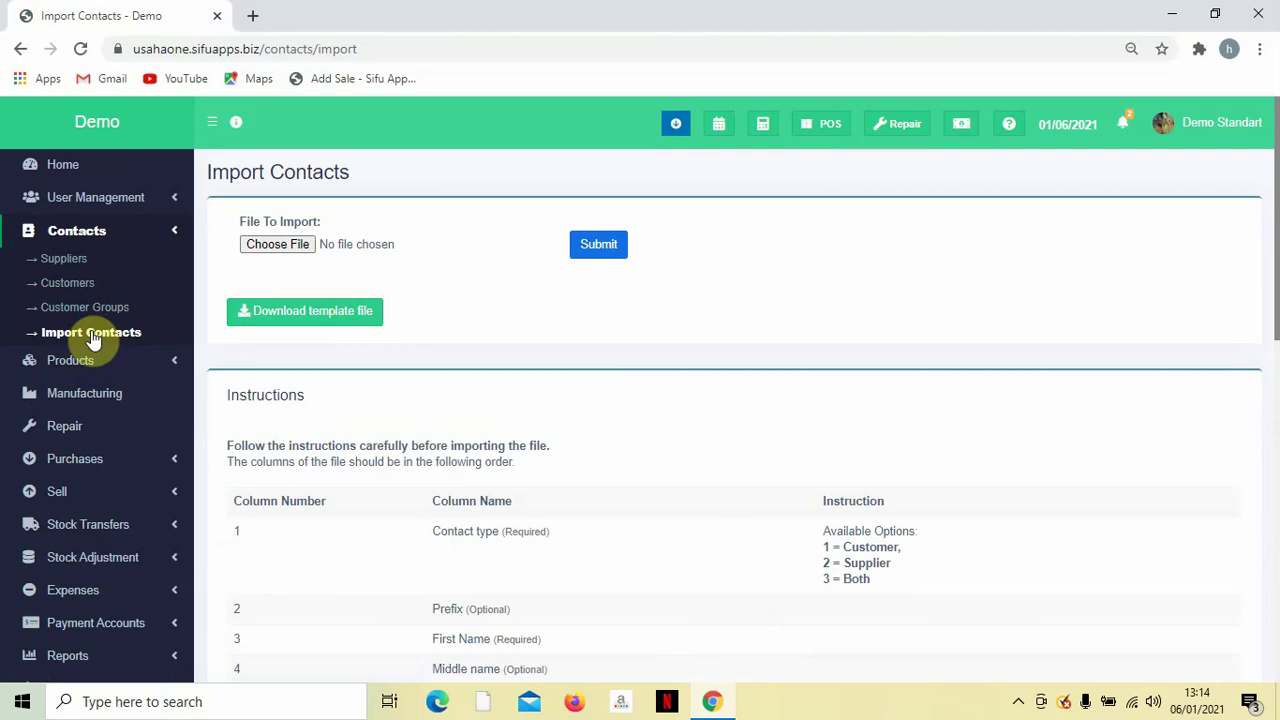
# Go to Settings > Modifiers to list the Extra set with Nasi and Sambal.
pyautogui.scroll(-2, 94, 323)
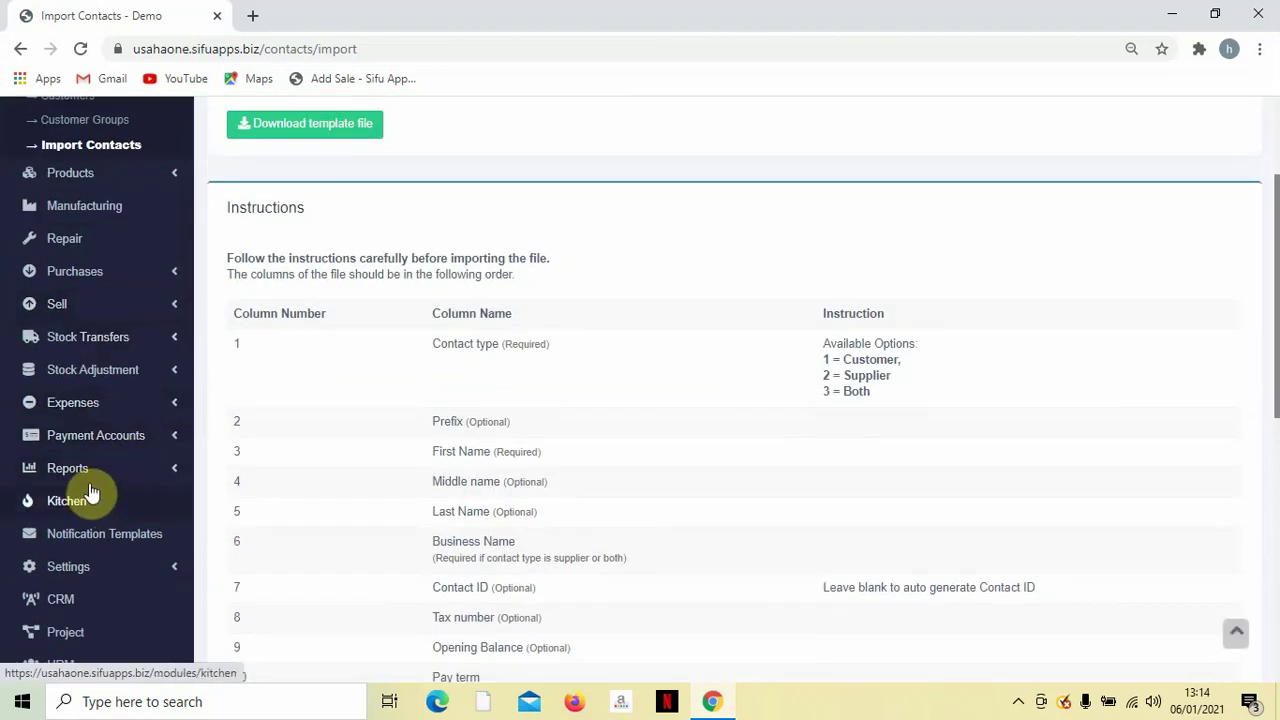
pyautogui.scroll(-3, 120, 546)
pyautogui.scroll(3, 120, 546)
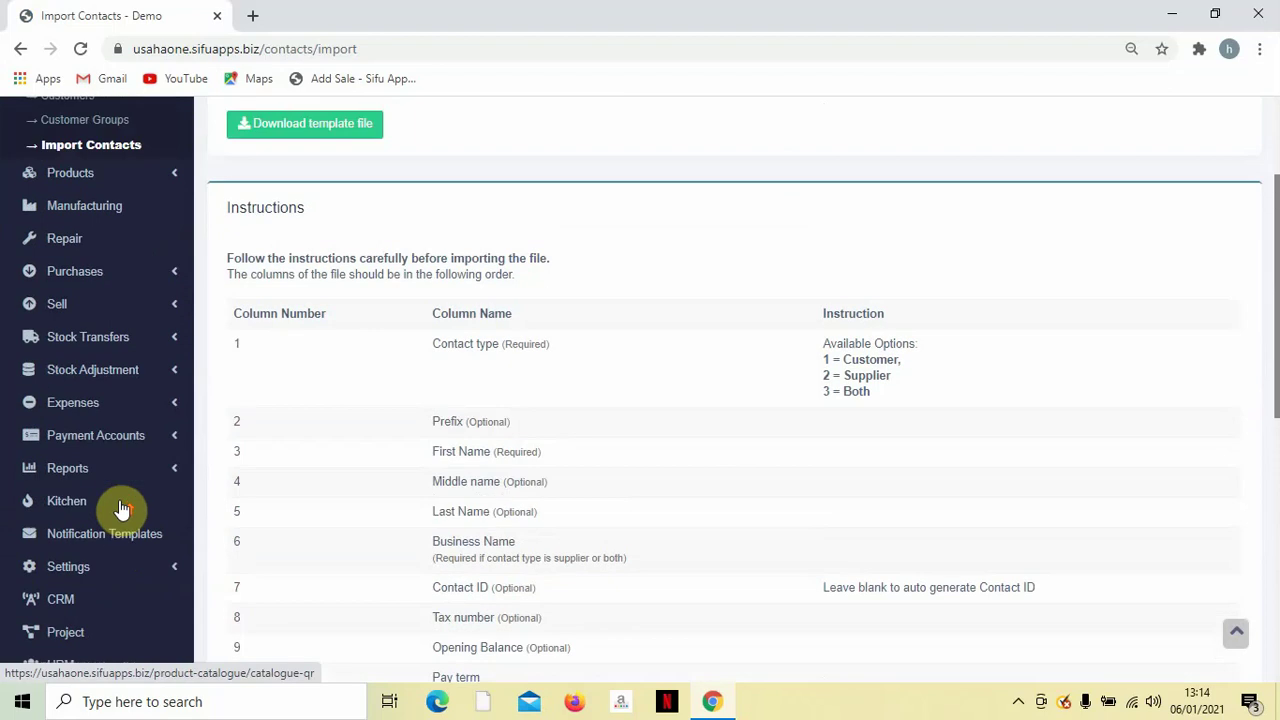
pyautogui.click(120, 567)
pyautogui.scroll(-2, 120, 471)
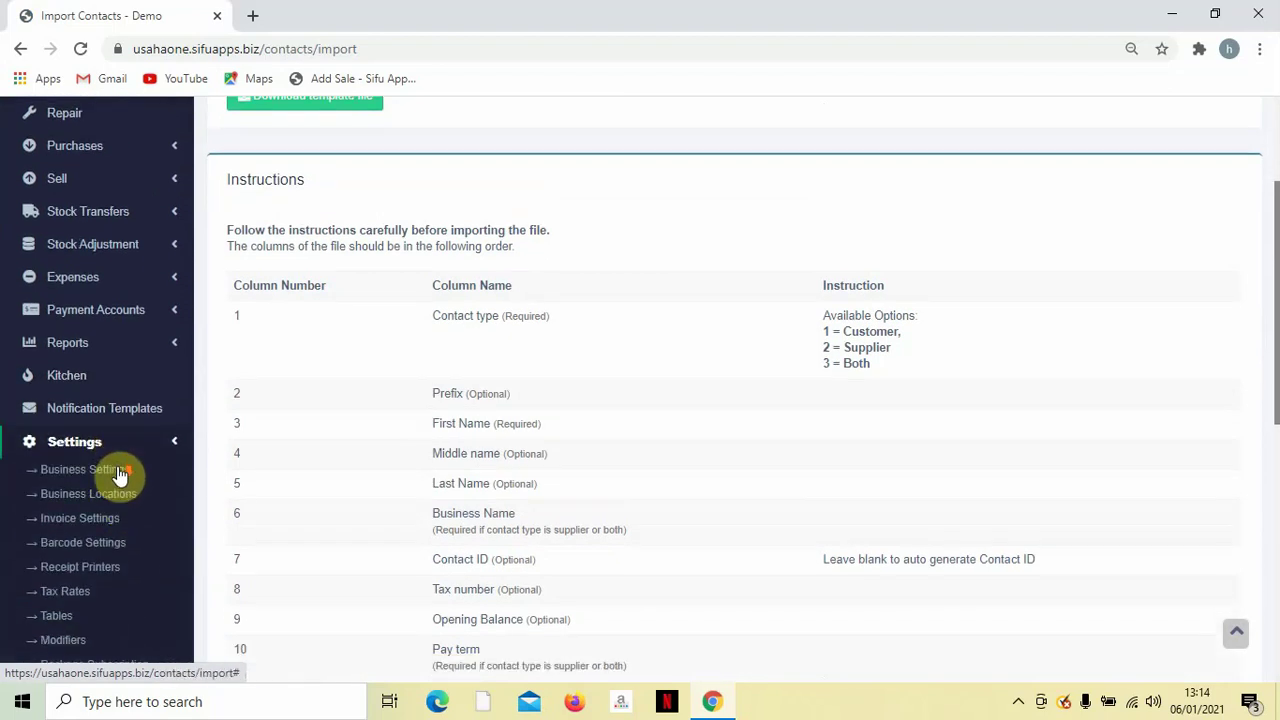
pyautogui.click(67, 482)
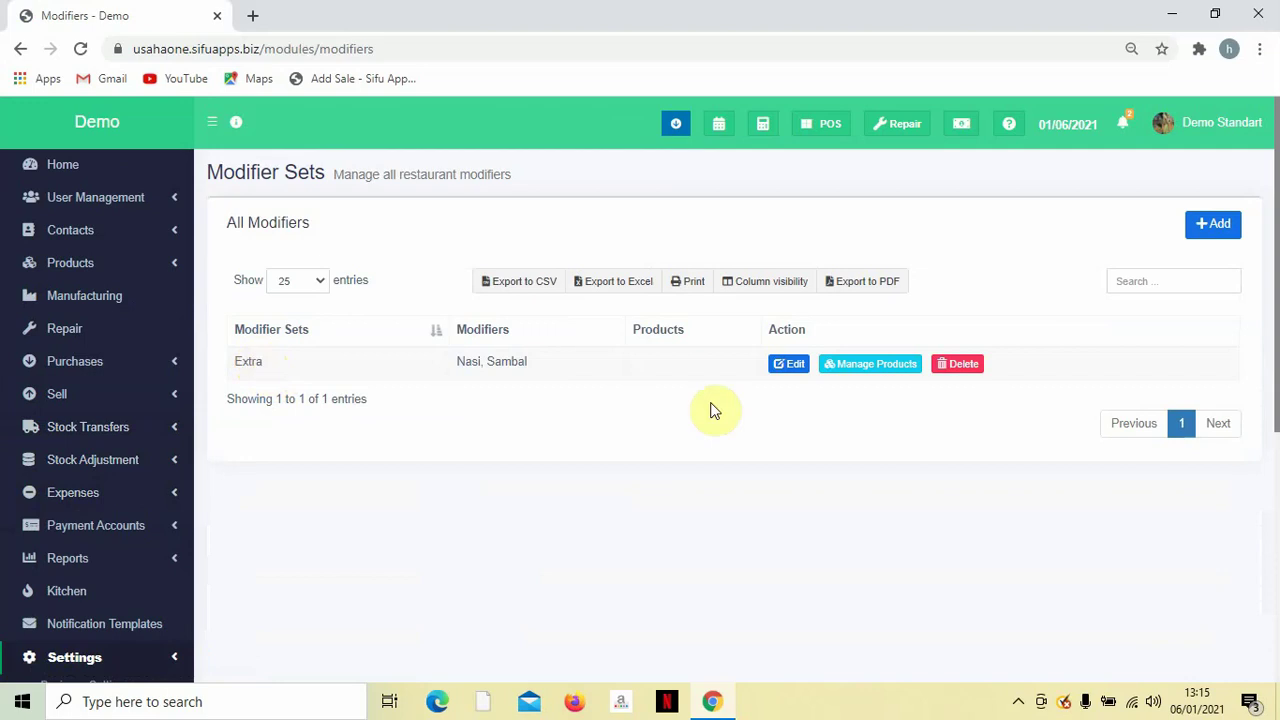
pyautogui.click(789, 364)
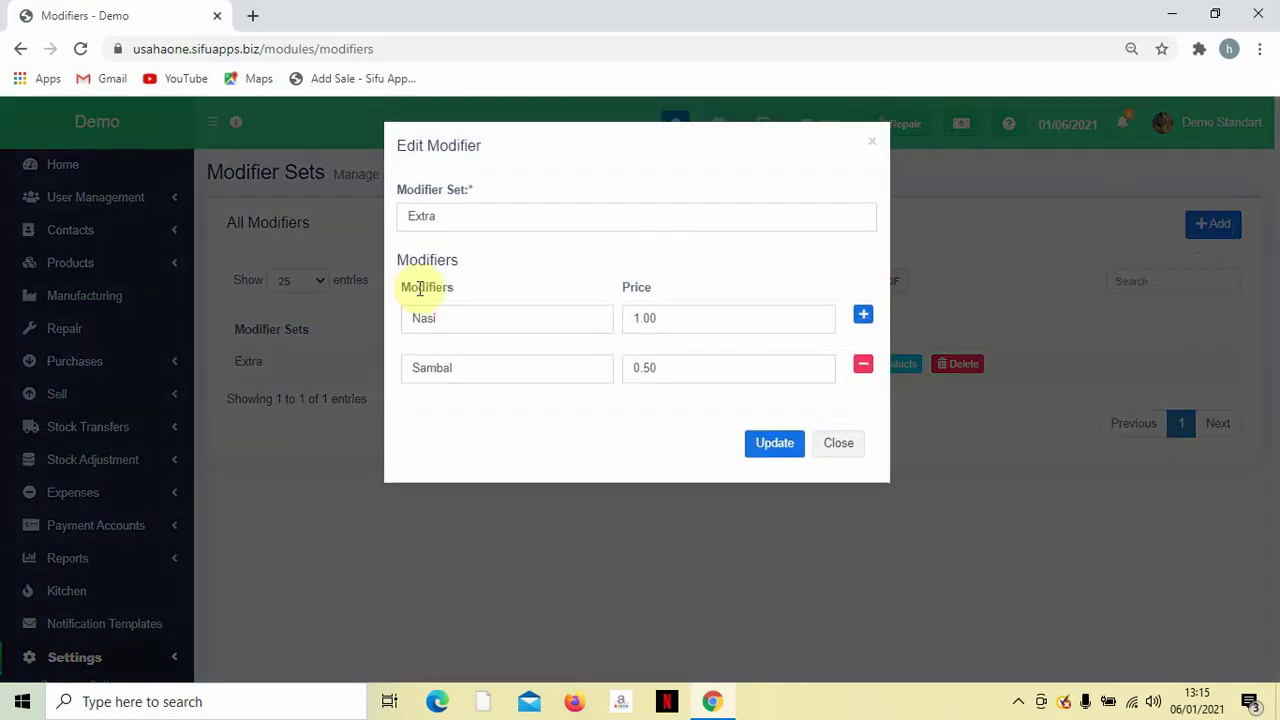
pyautogui.click(455, 219)
pyautogui.doubleClick(457, 220)
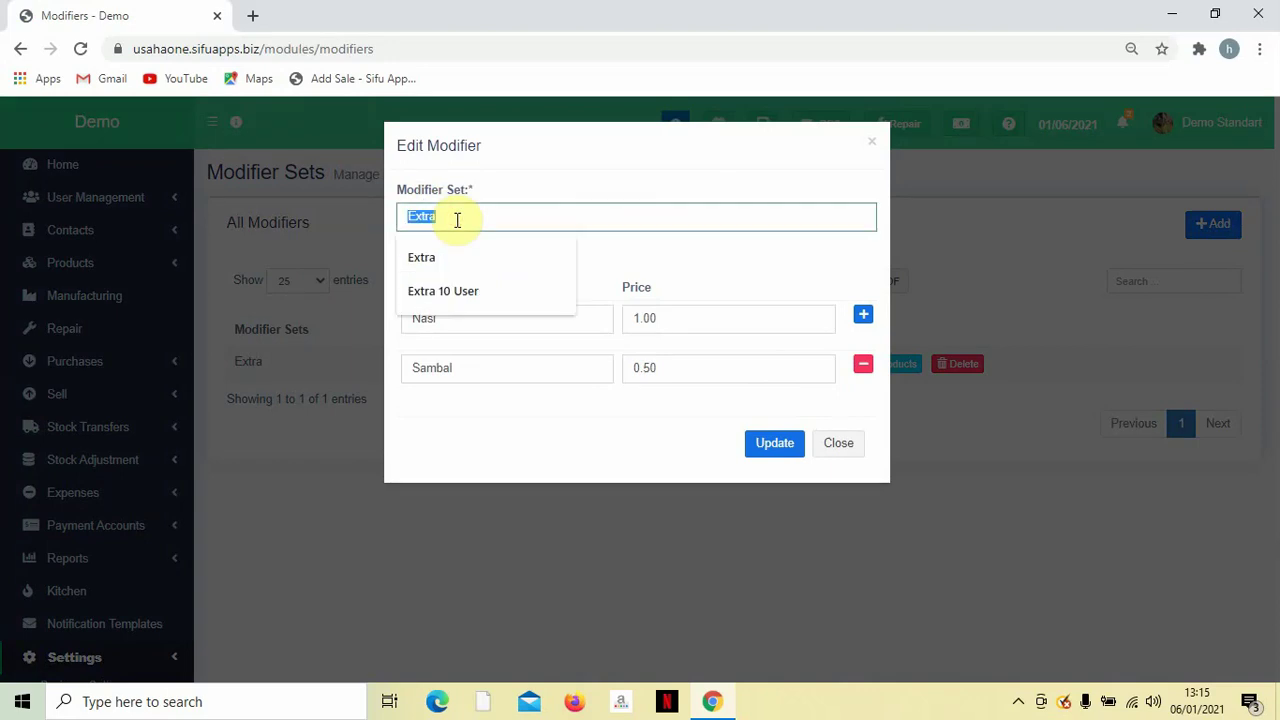
pyautogui.click(690, 230)
pyautogui.click(652, 264)
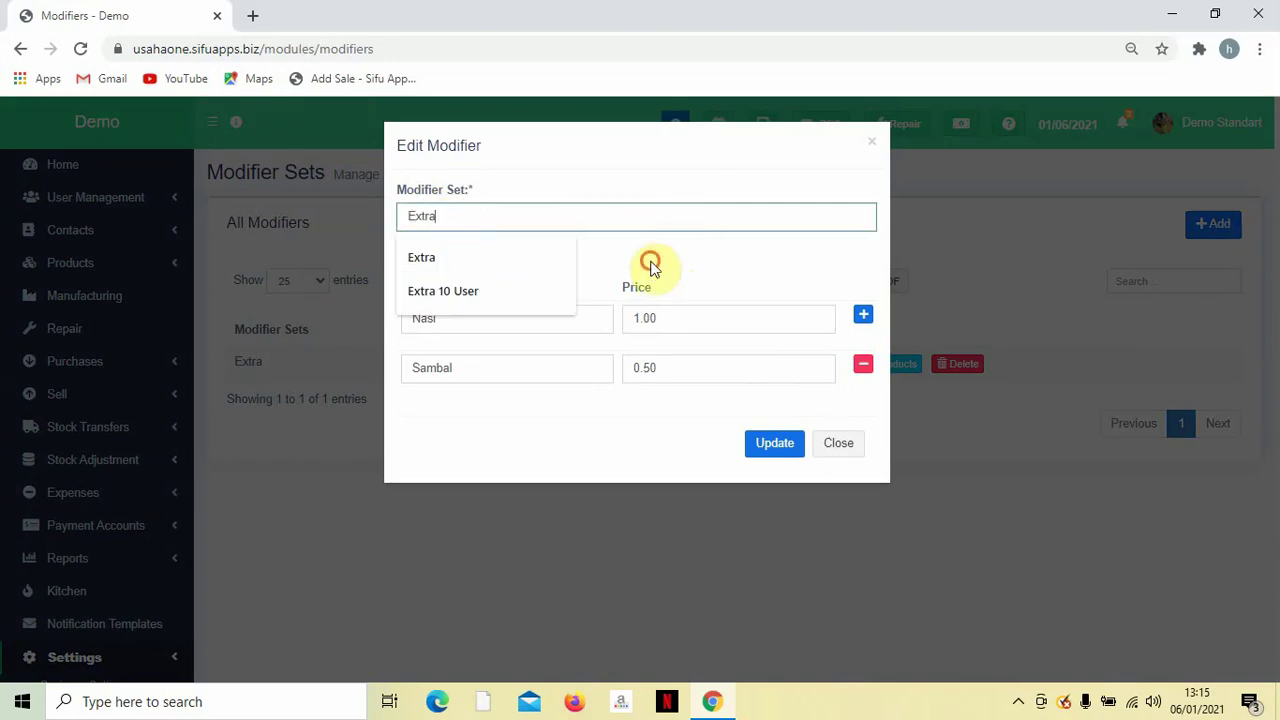
pyautogui.click(470, 319)
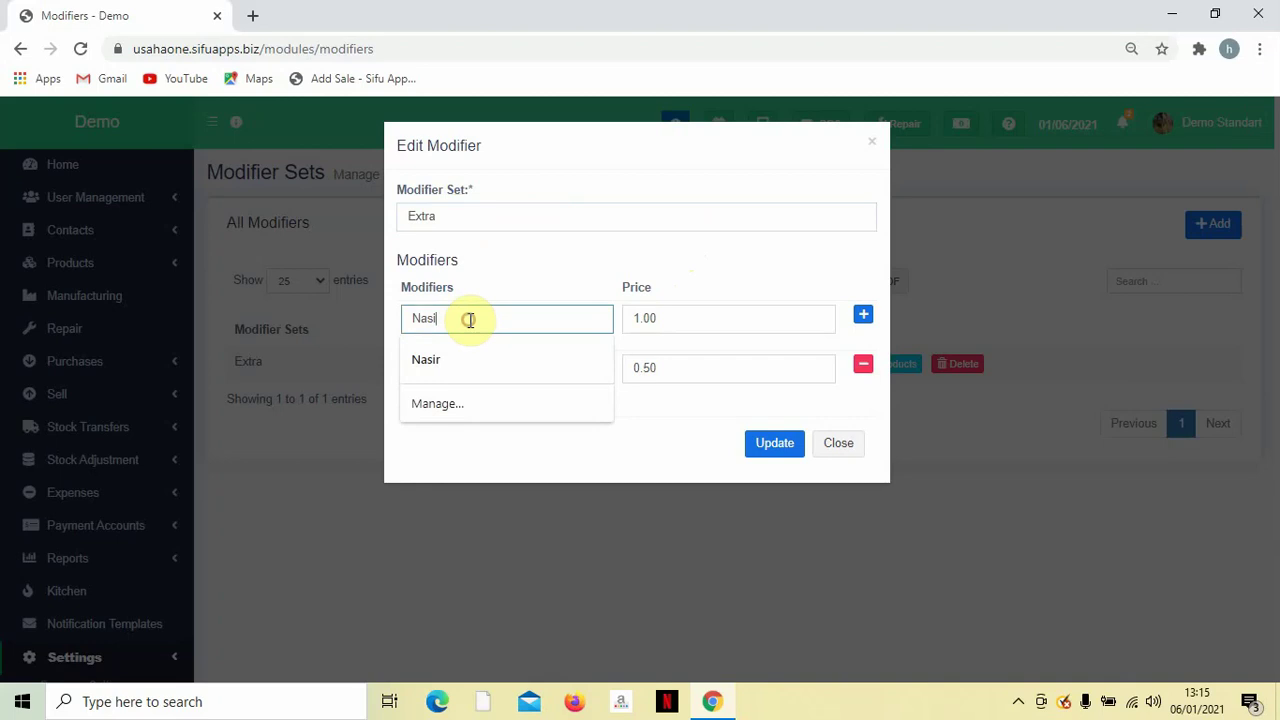
pyautogui.doubleClick(470, 319)
pyautogui.click(470, 319)
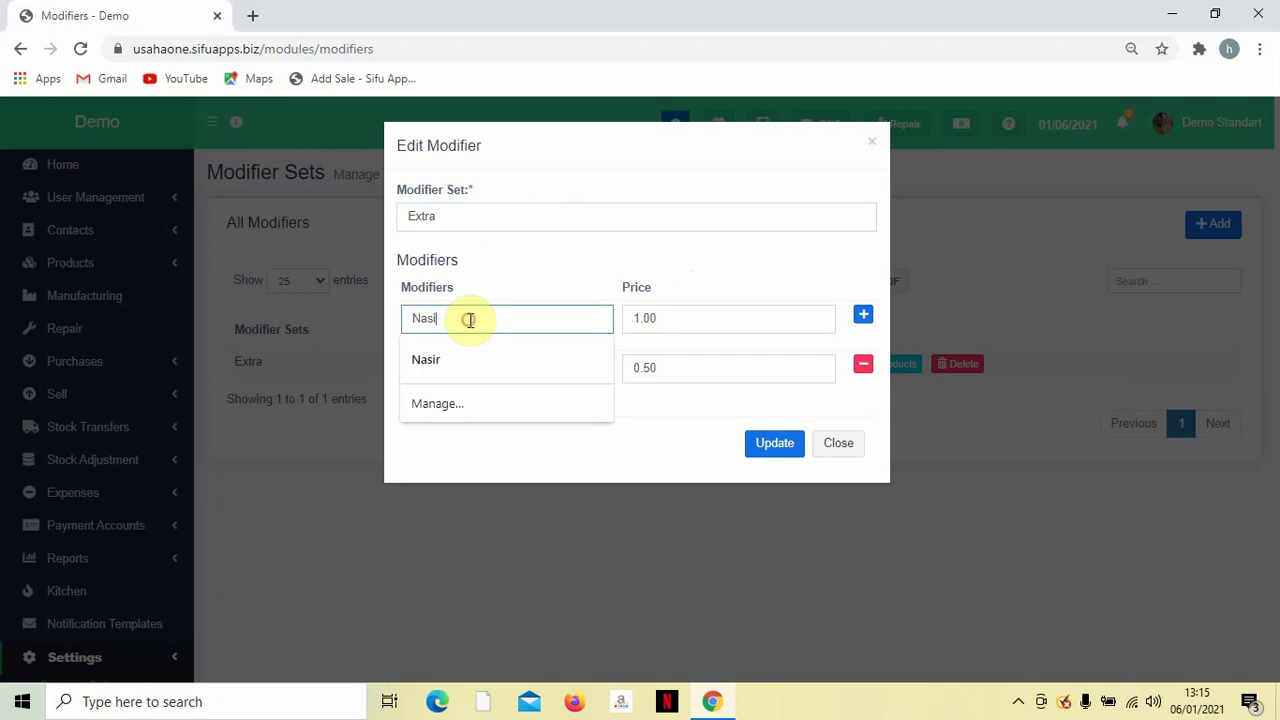
pyautogui.doubleClick(549, 317)
pyautogui.doubleClick(689, 325)
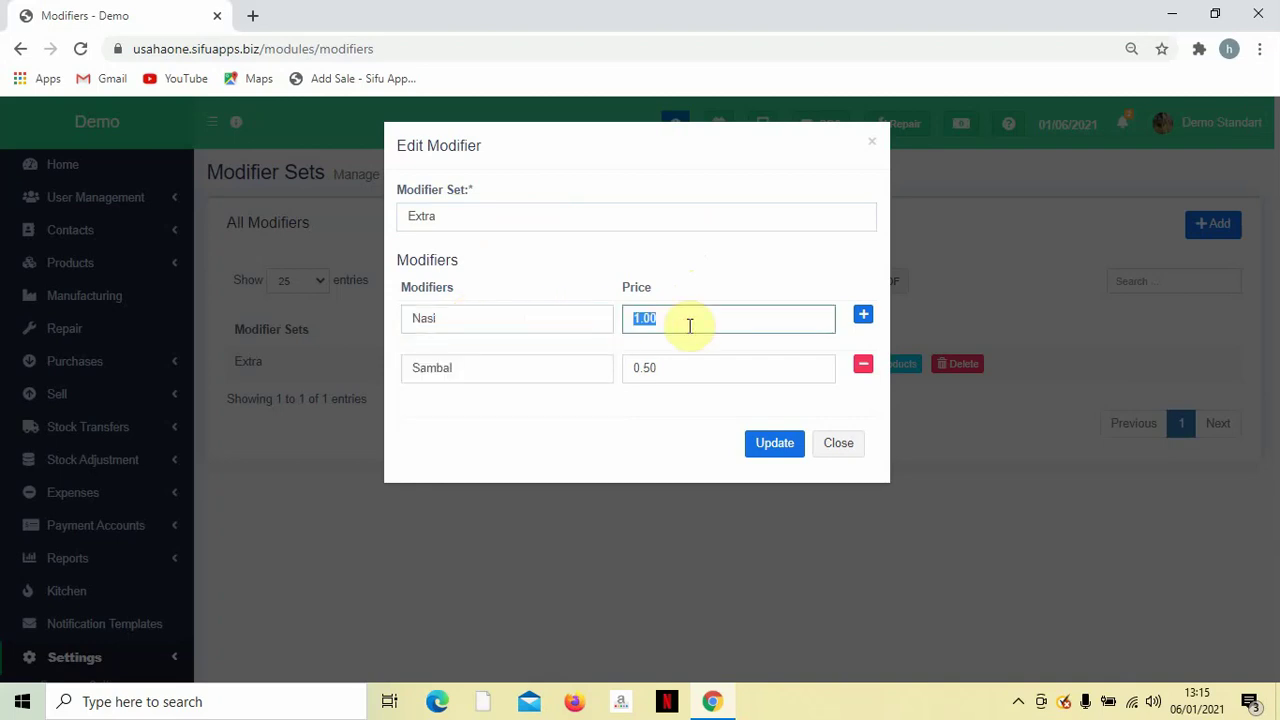
pyautogui.doubleClick(551, 368)
pyautogui.doubleClick(689, 368)
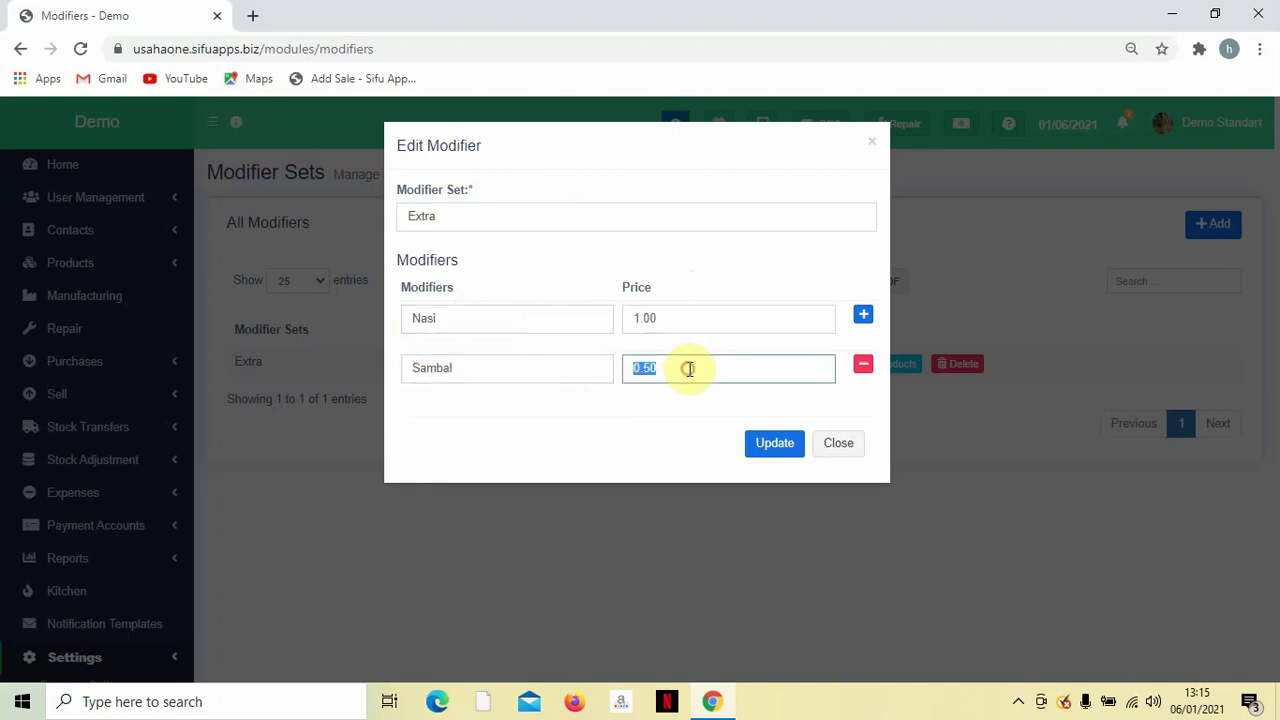
pyautogui.click(757, 450)
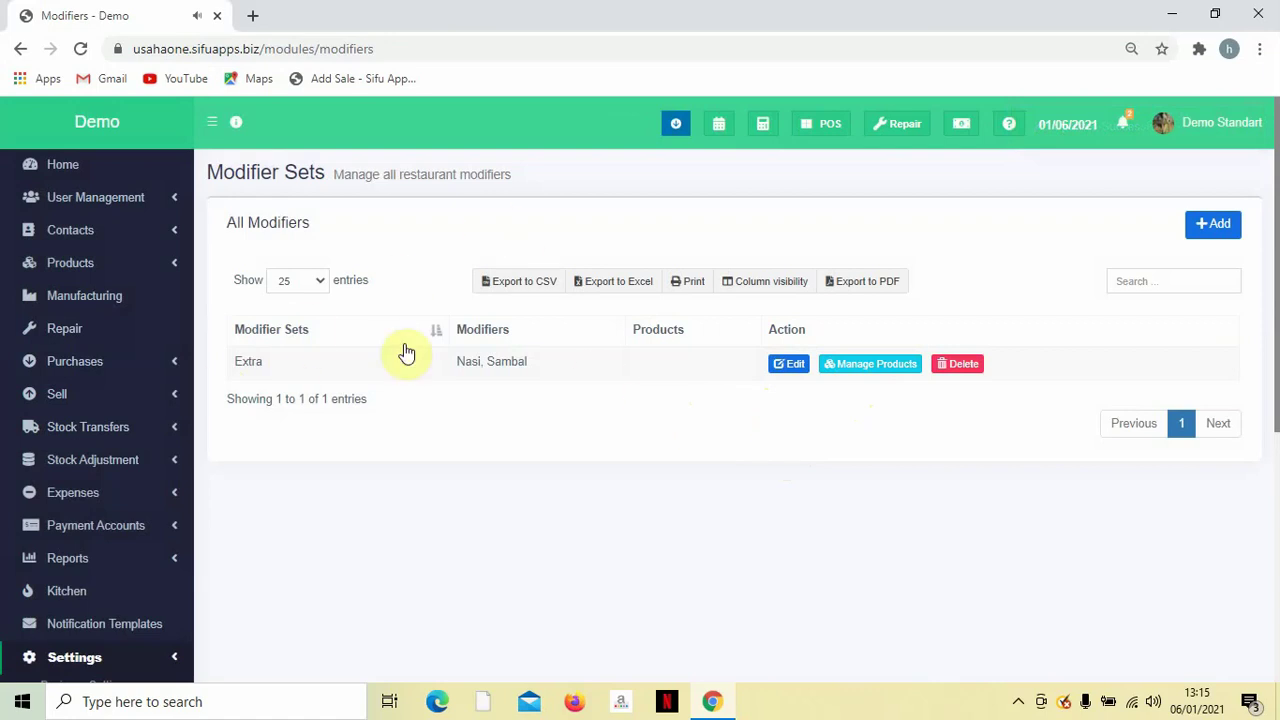
pyautogui.click(897, 366)
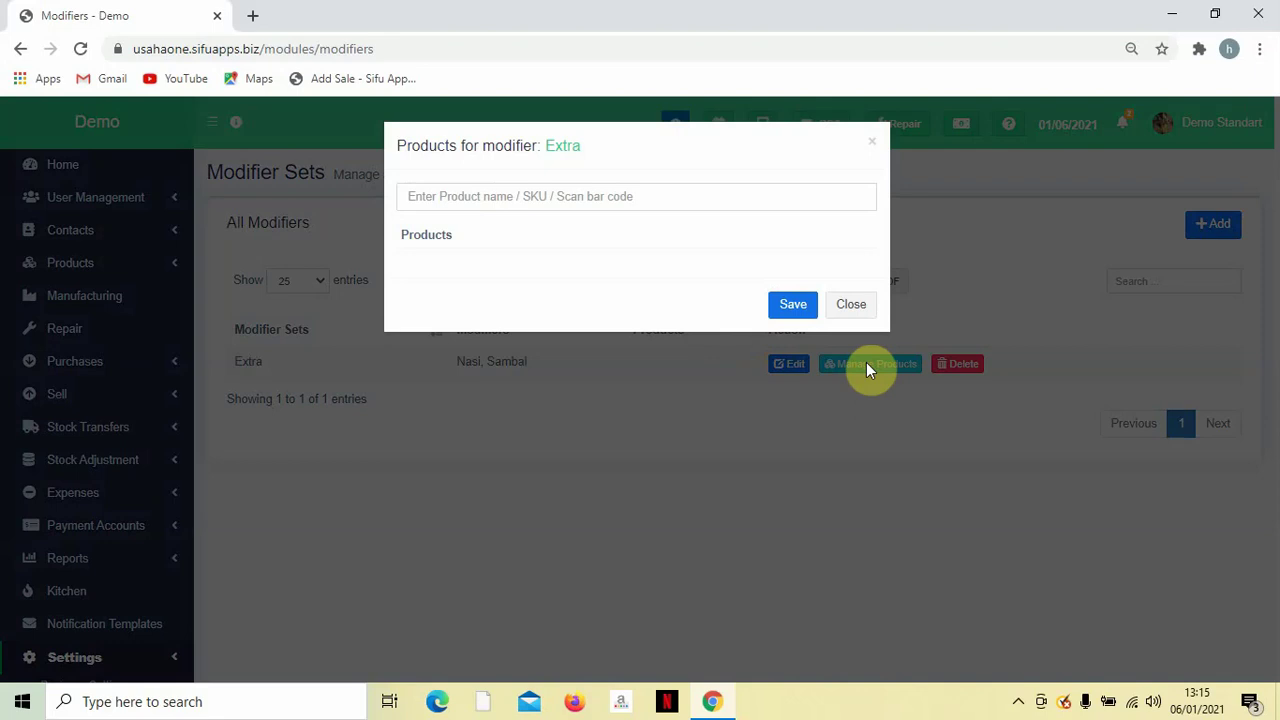
# Search 'Nasi', add Nasi Lemak to the Extra set's products, and save.
pyautogui.click(648, 204)
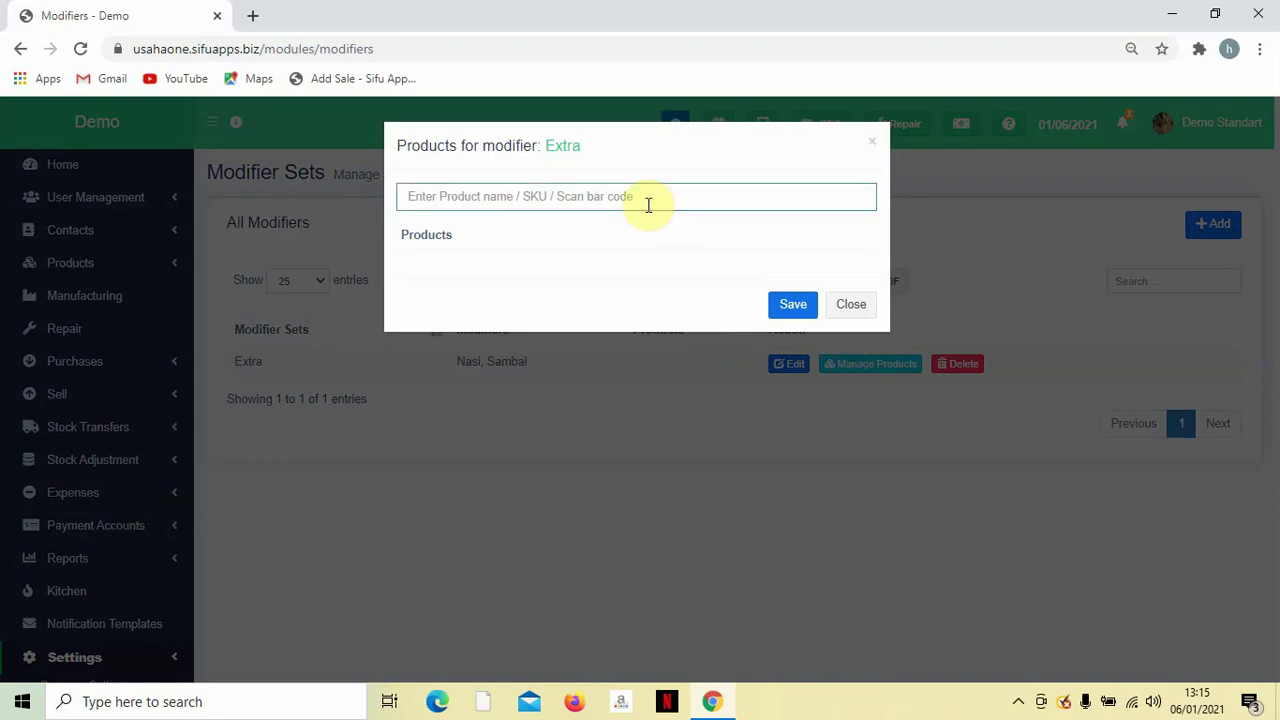
pyautogui.write('N')
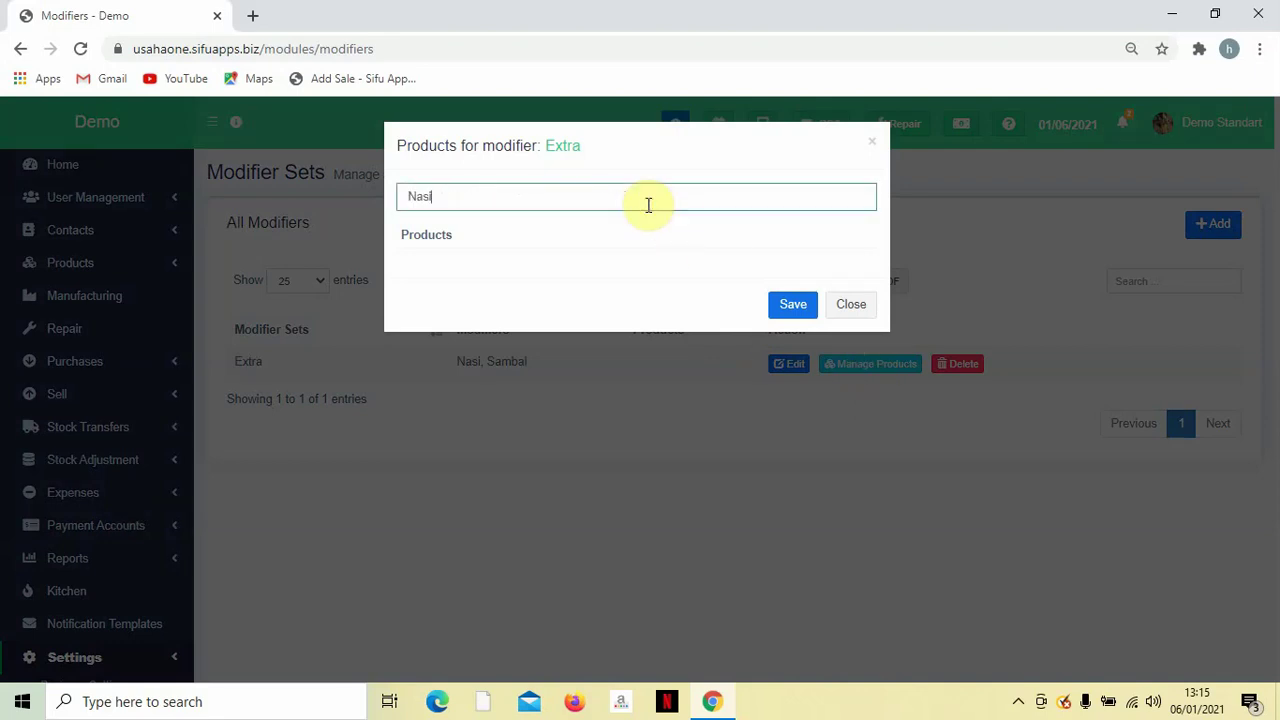
pyautogui.write('asi')
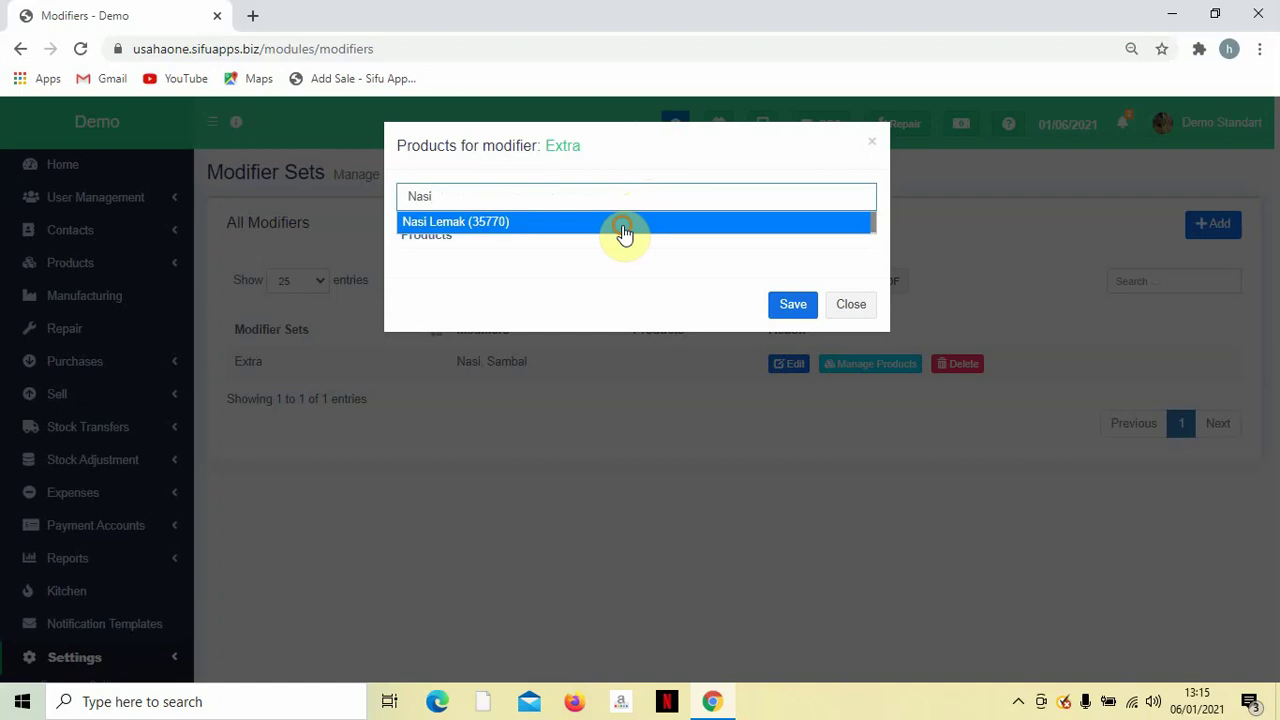
pyautogui.click(623, 228)
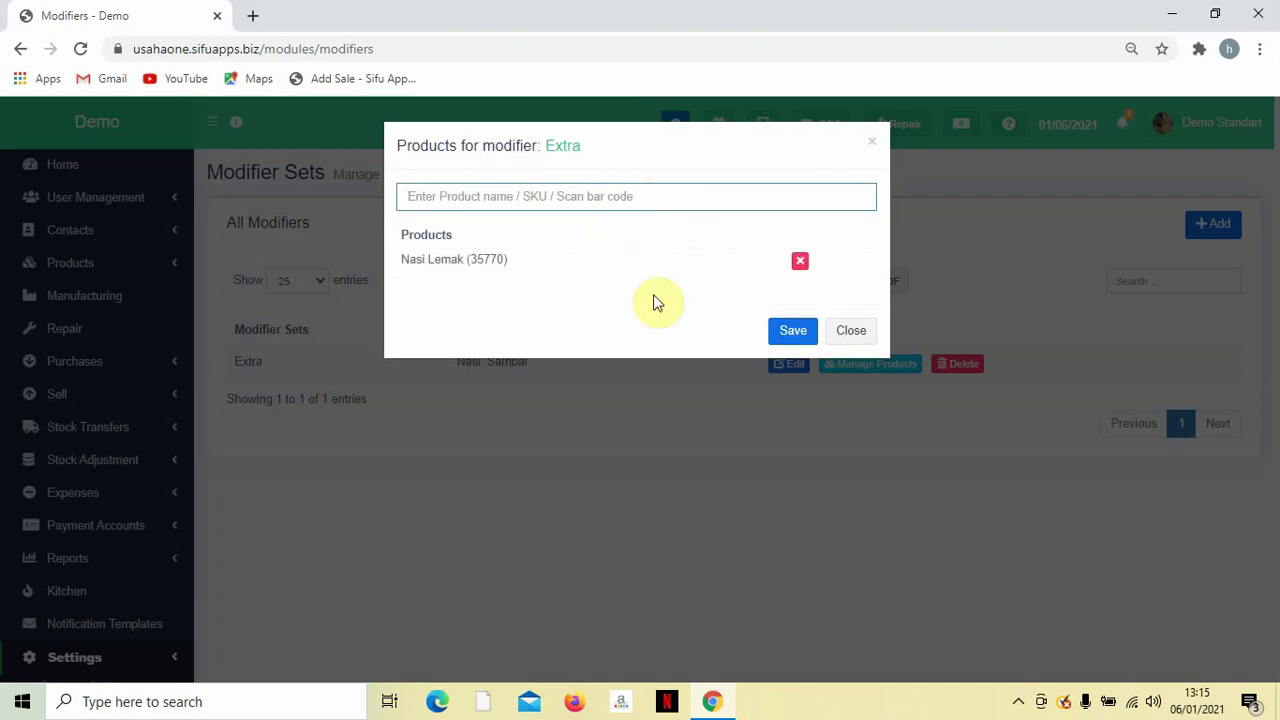
pyautogui.click(543, 196)
pyautogui.click(772, 330)
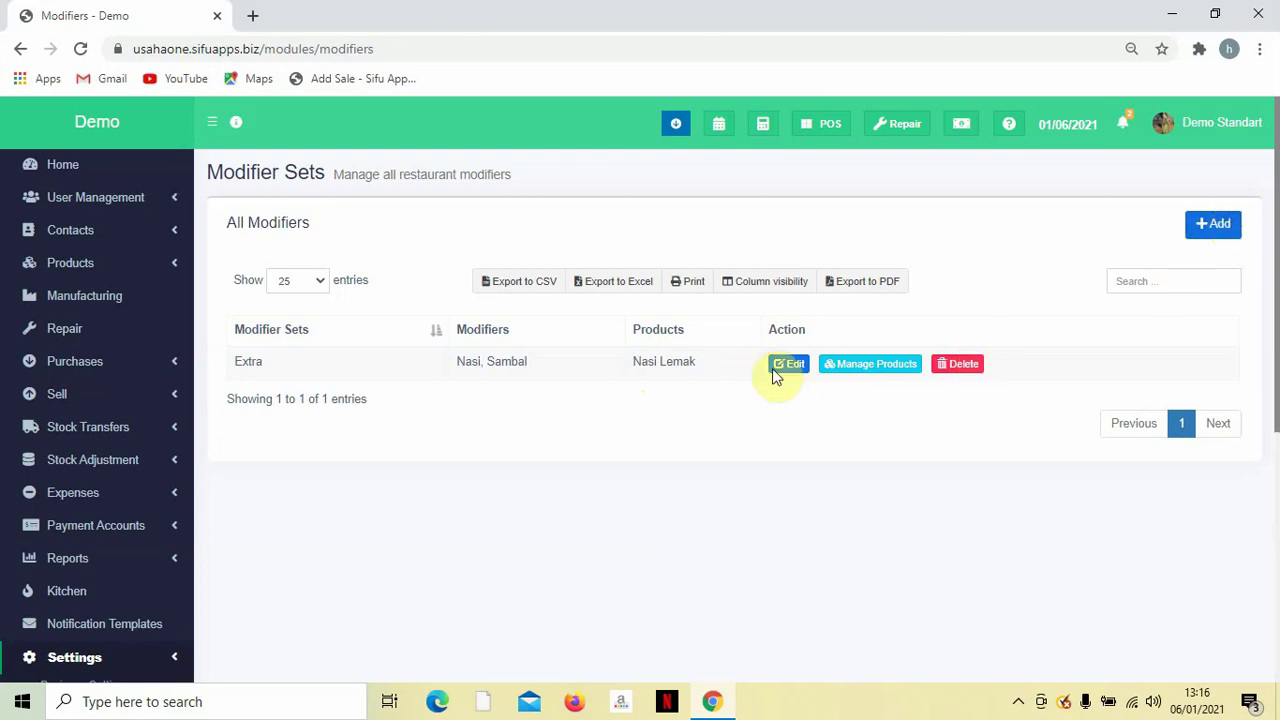
# Expand the Sell menu in the sidebar and launch the POS screen.
pyautogui.scroll(-4, 343, 460)
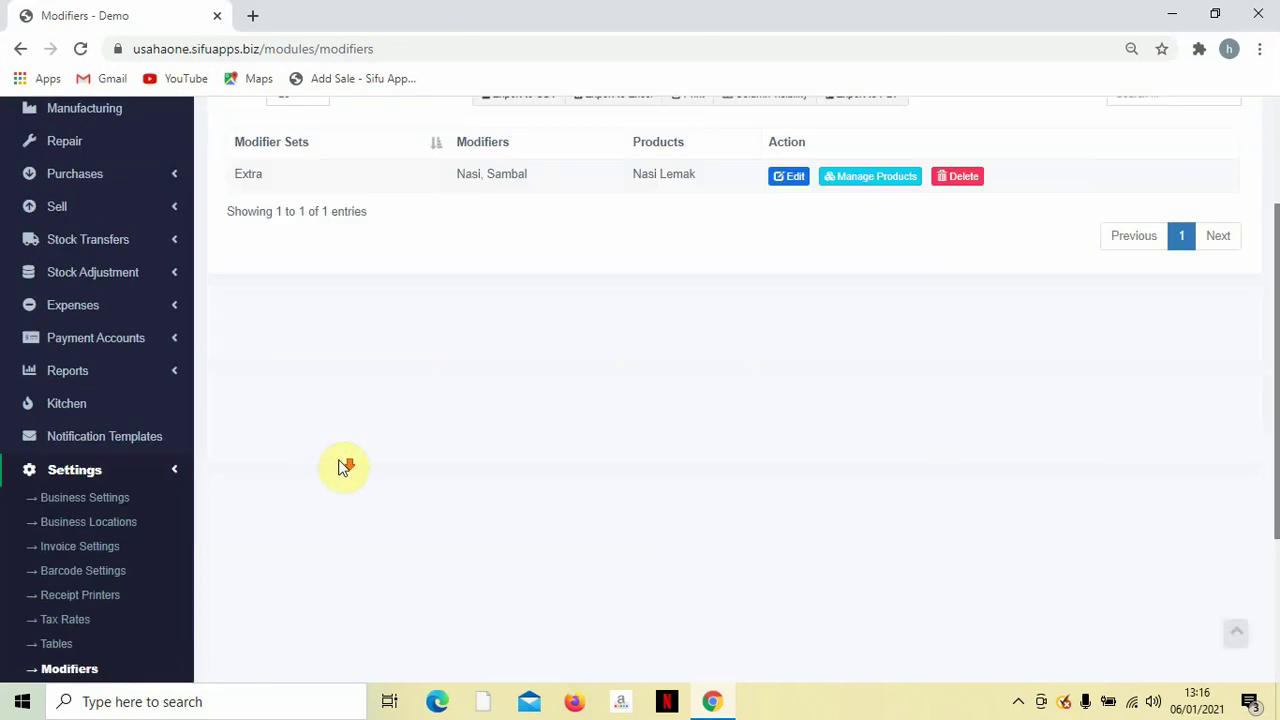
pyautogui.scroll(5, 200, 451)
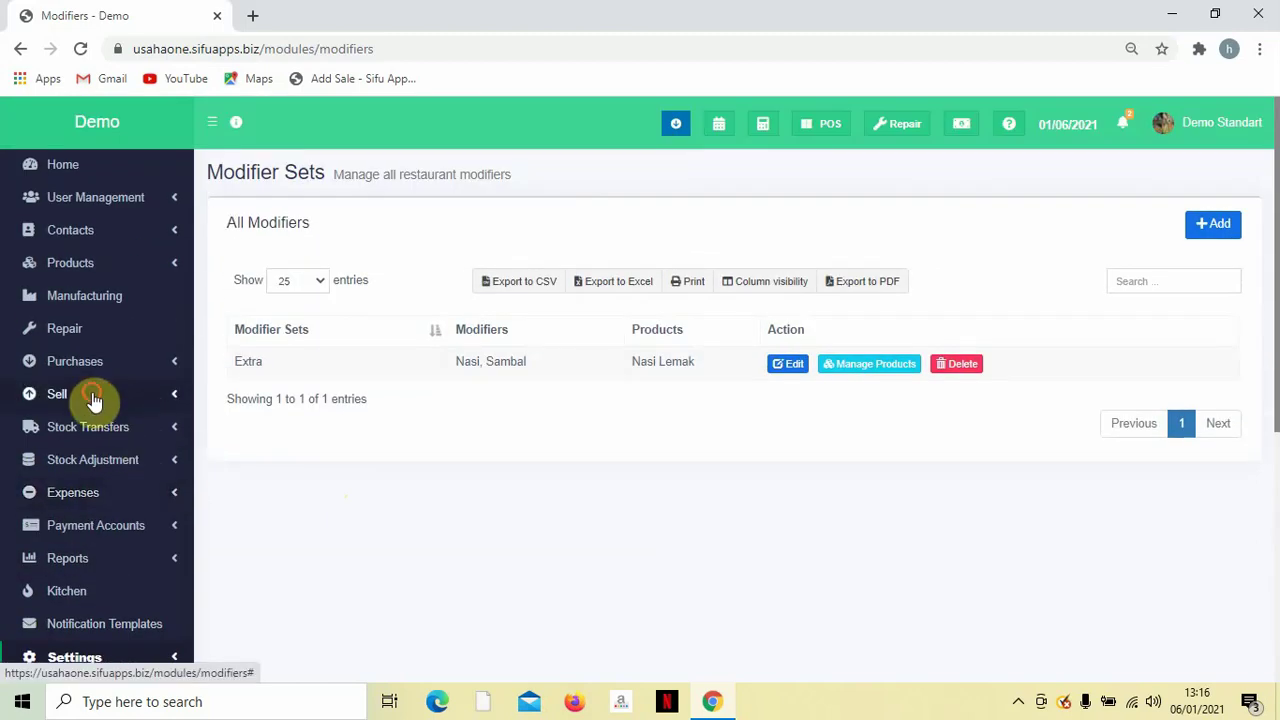
pyautogui.click(92, 399)
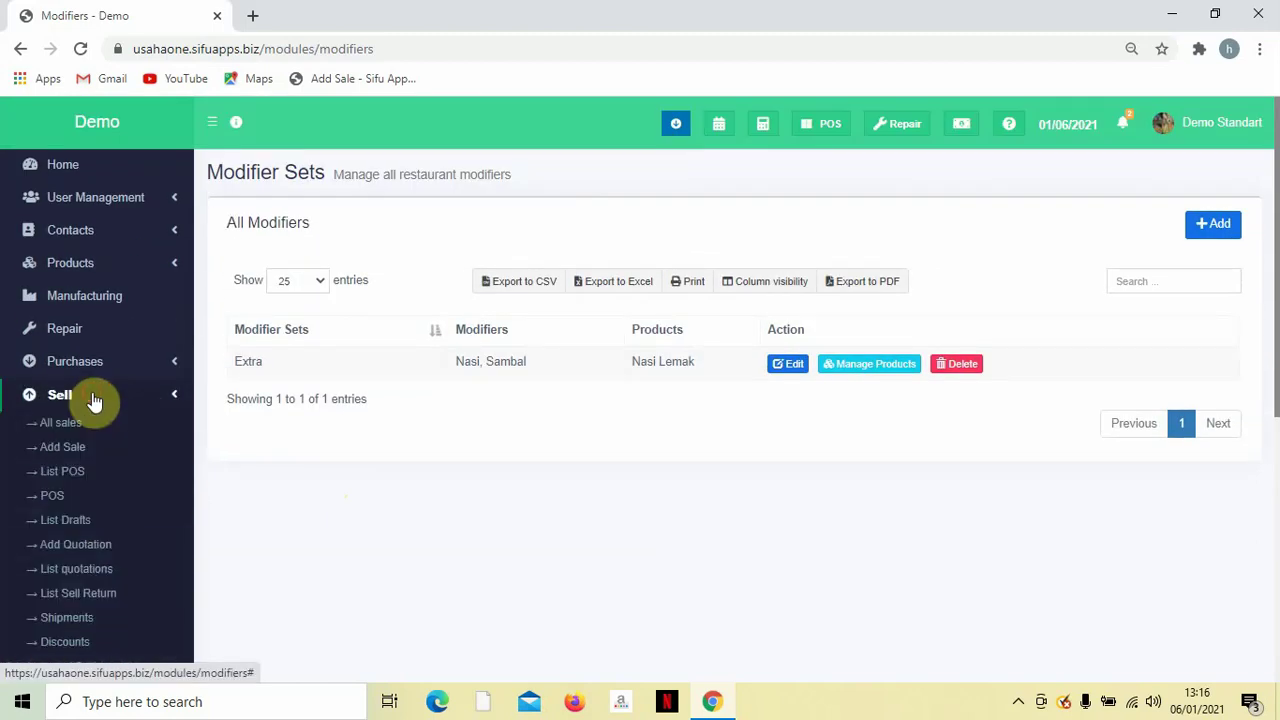
pyautogui.scroll(-2, 93, 400)
pyautogui.scroll(1, 90, 397)
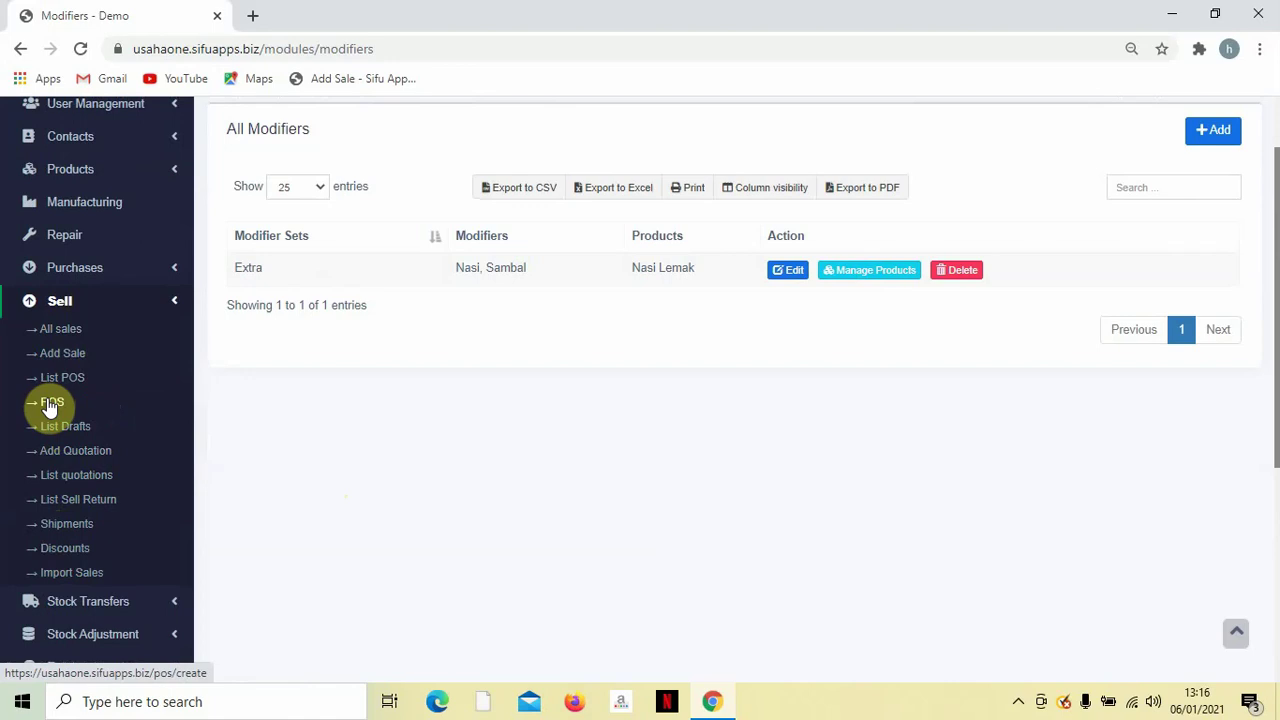
pyautogui.scroll(1, 50, 405)
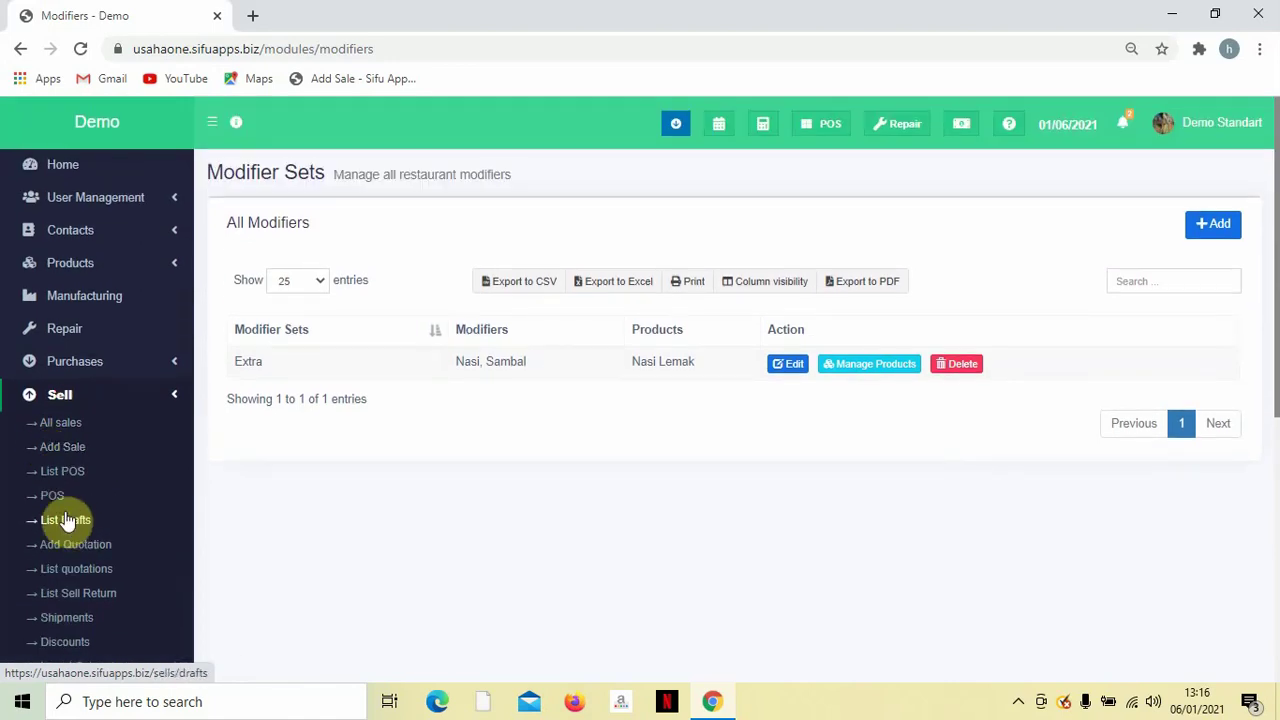
pyautogui.click(842, 133)
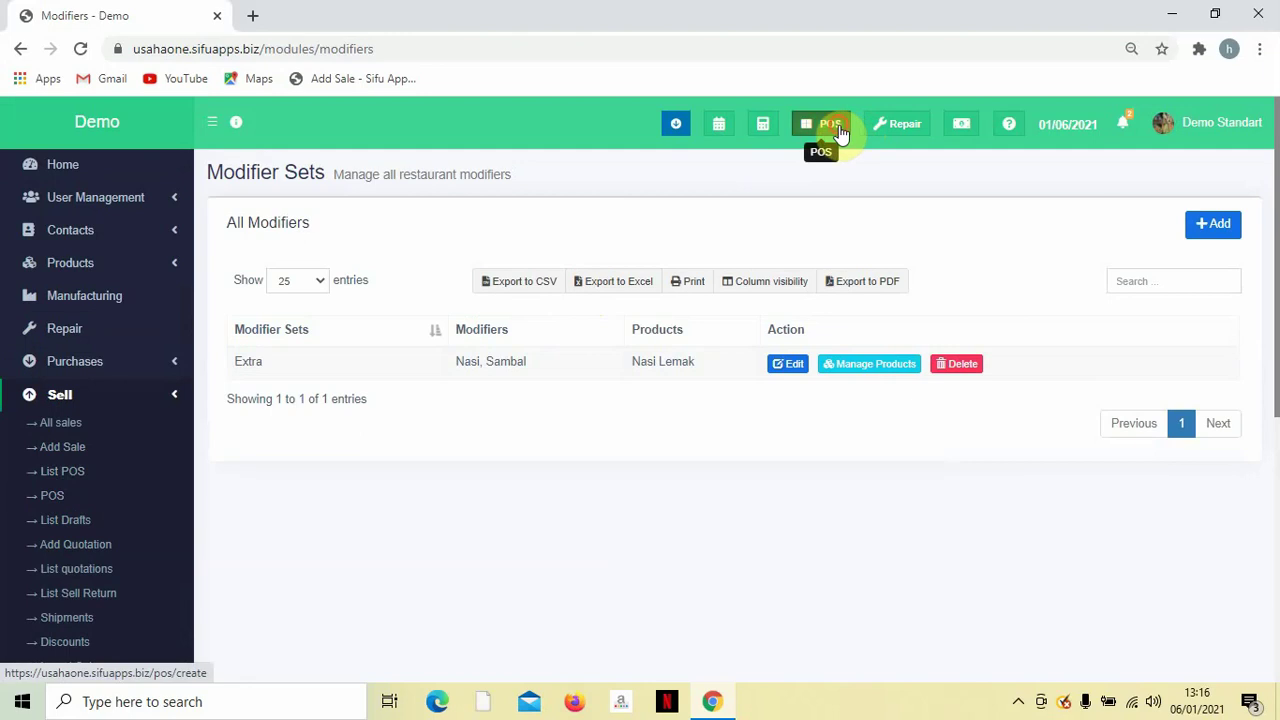
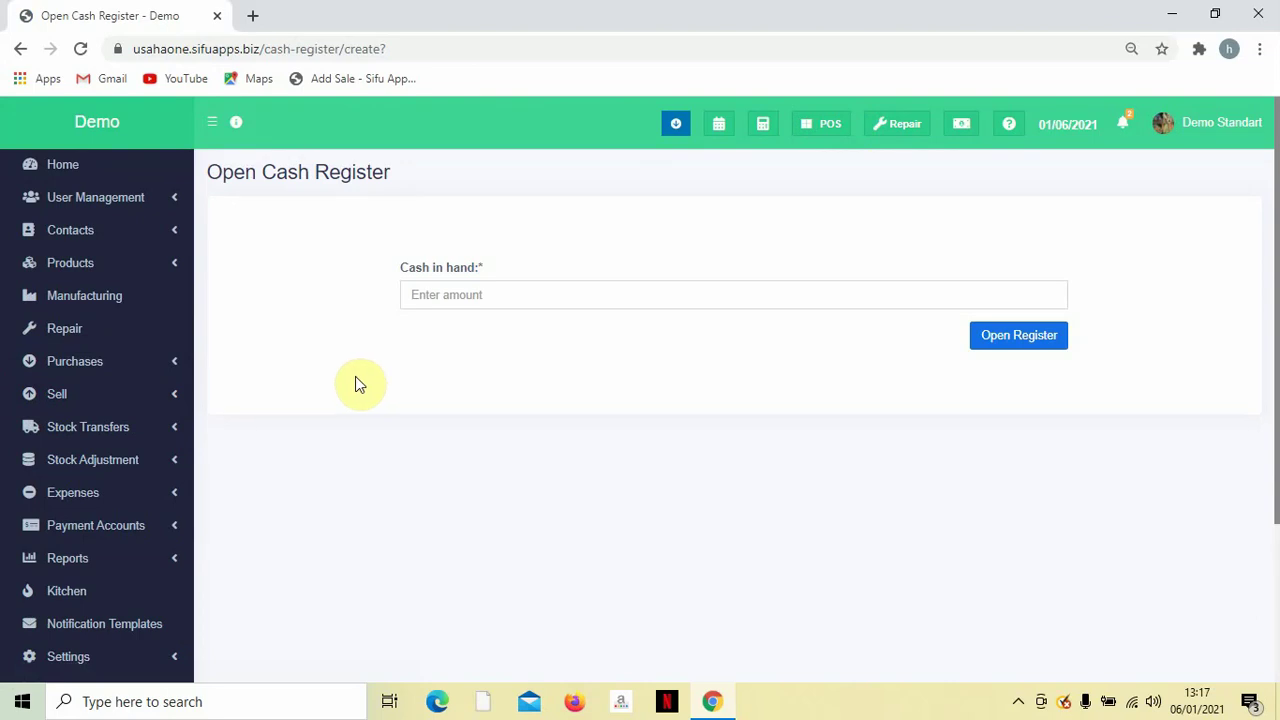
# Open the cash register with 100 as the cash in hand.
pyautogui.click(493, 296)
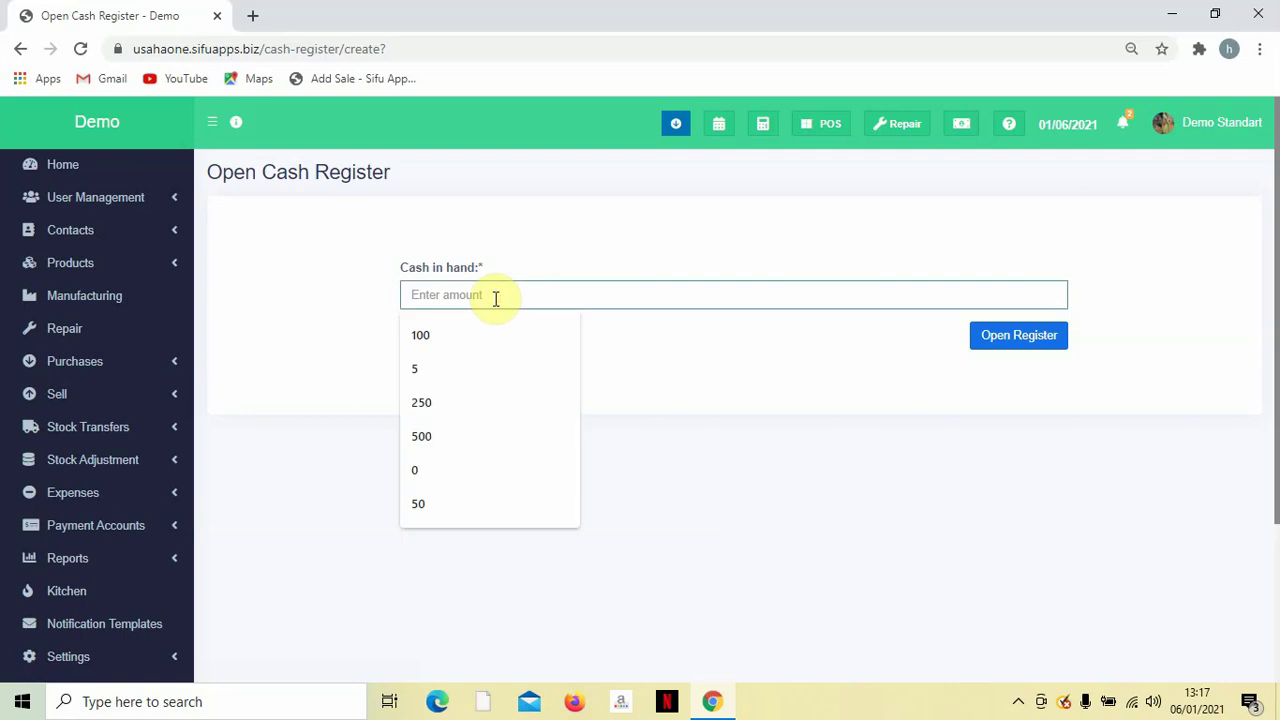
pyautogui.press('Down')
pyautogui.press('Return')
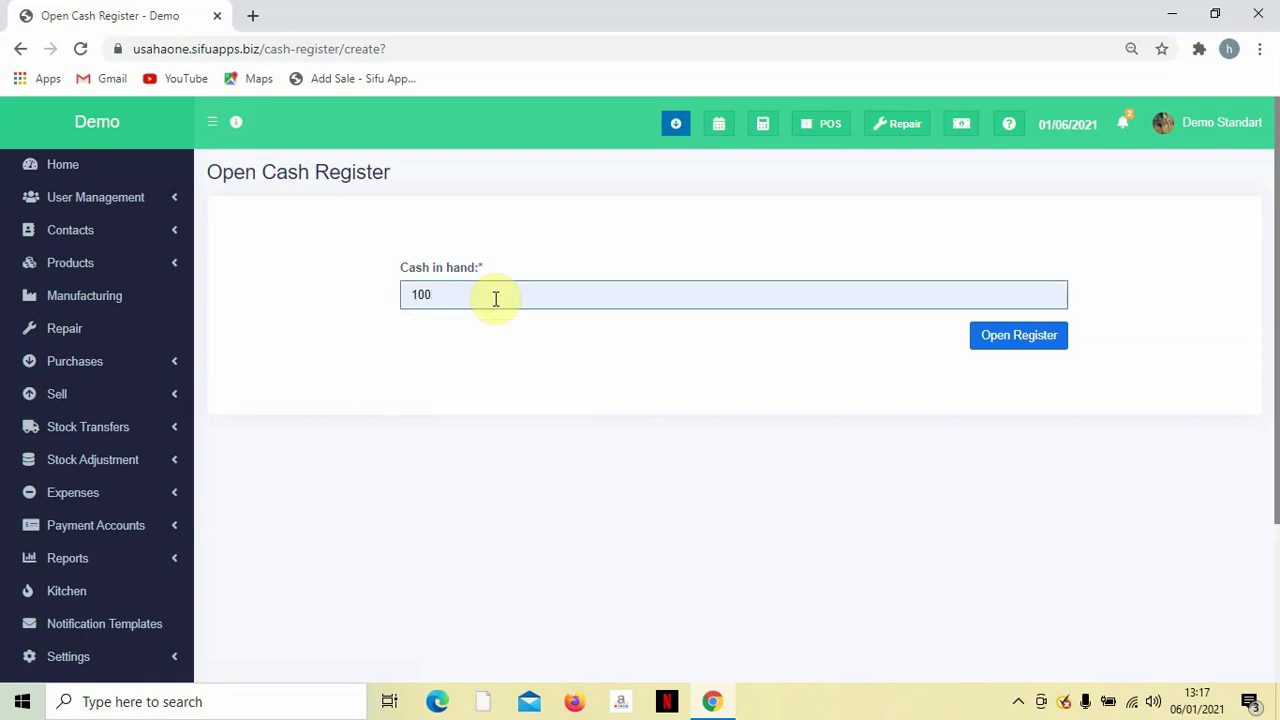
pyautogui.click(1011, 338)
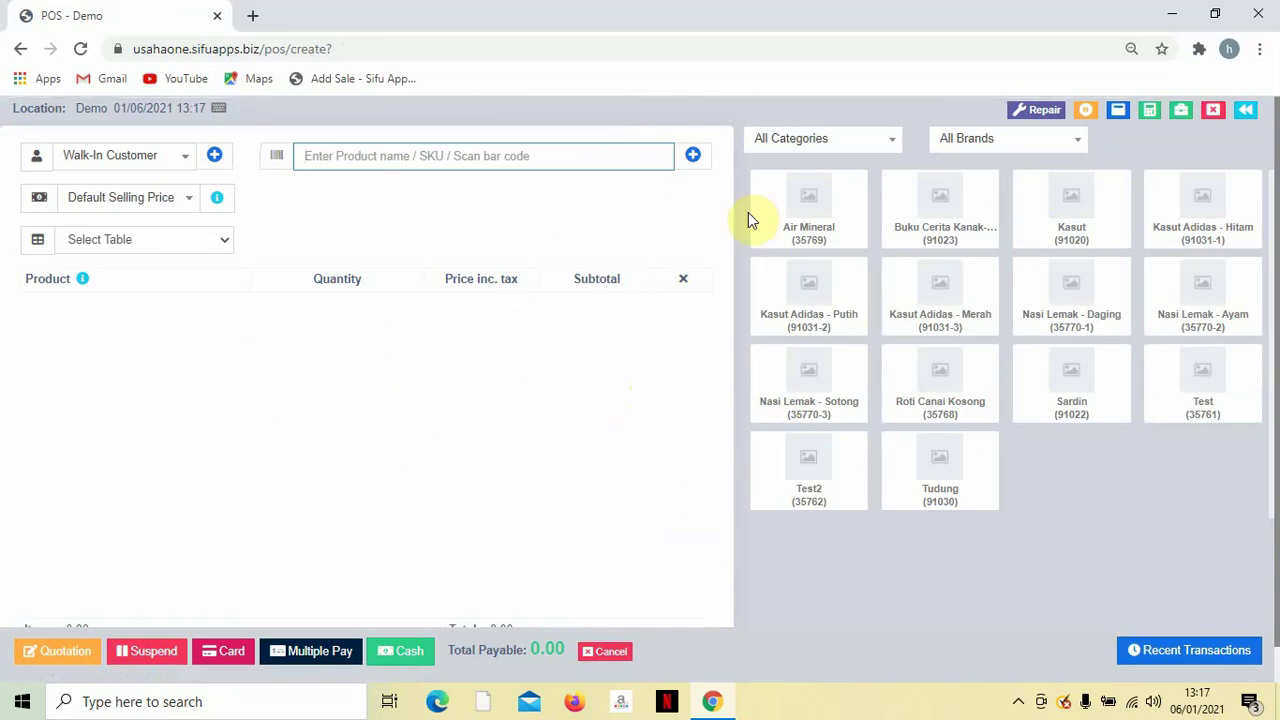
# Add Air Mineral (2.50) and Nasi Lemak Sotong (7.50) to the sale.
pyautogui.scroll(-1, 537, 466)
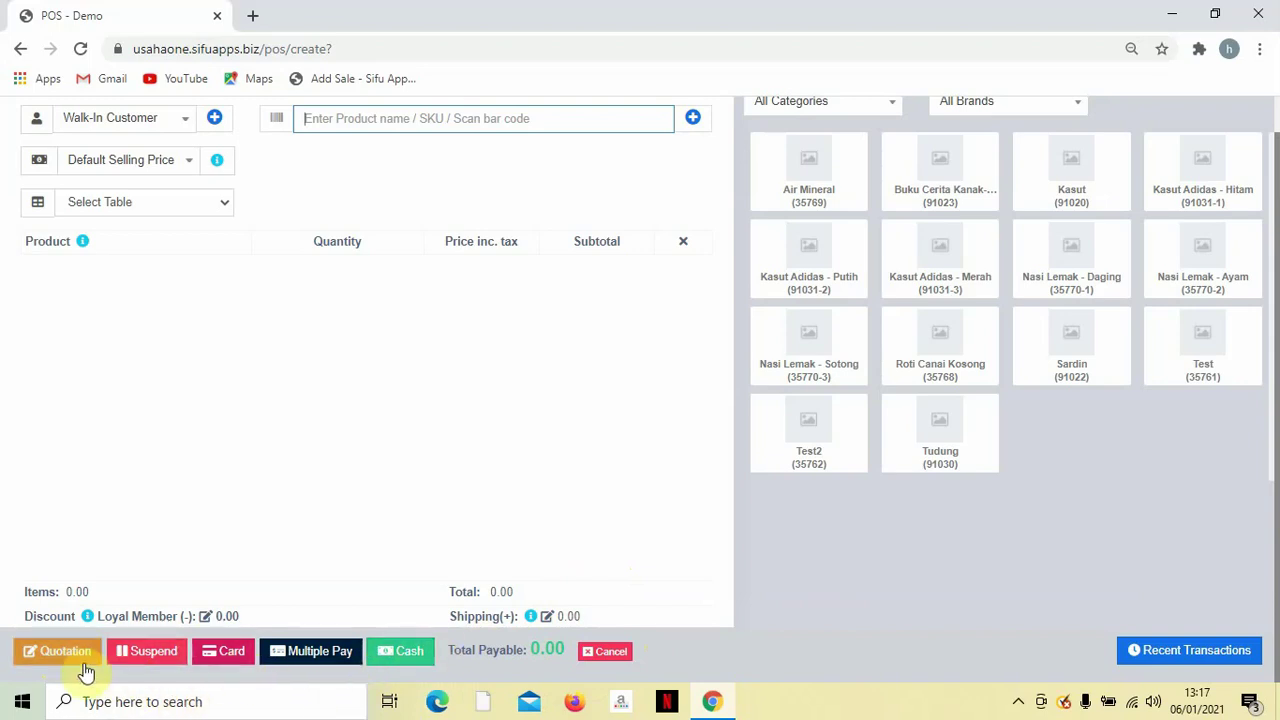
pyautogui.scroll(1, 625, 540)
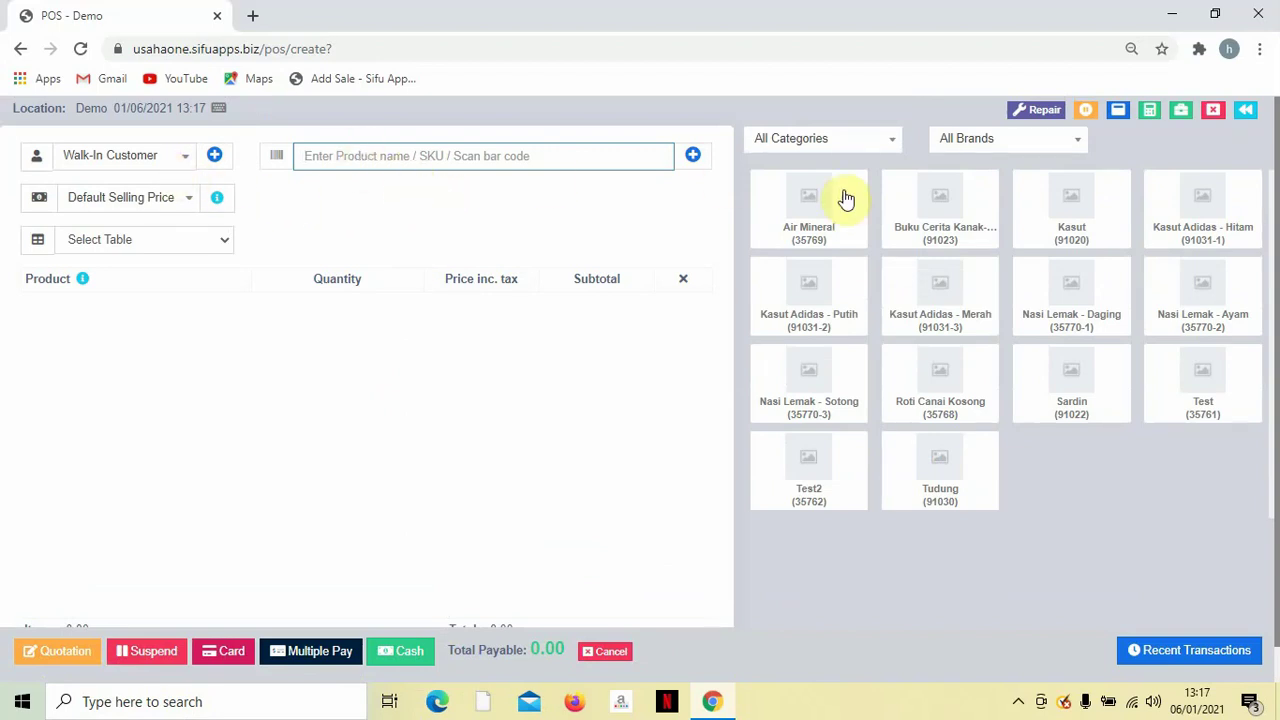
pyautogui.click(825, 218)
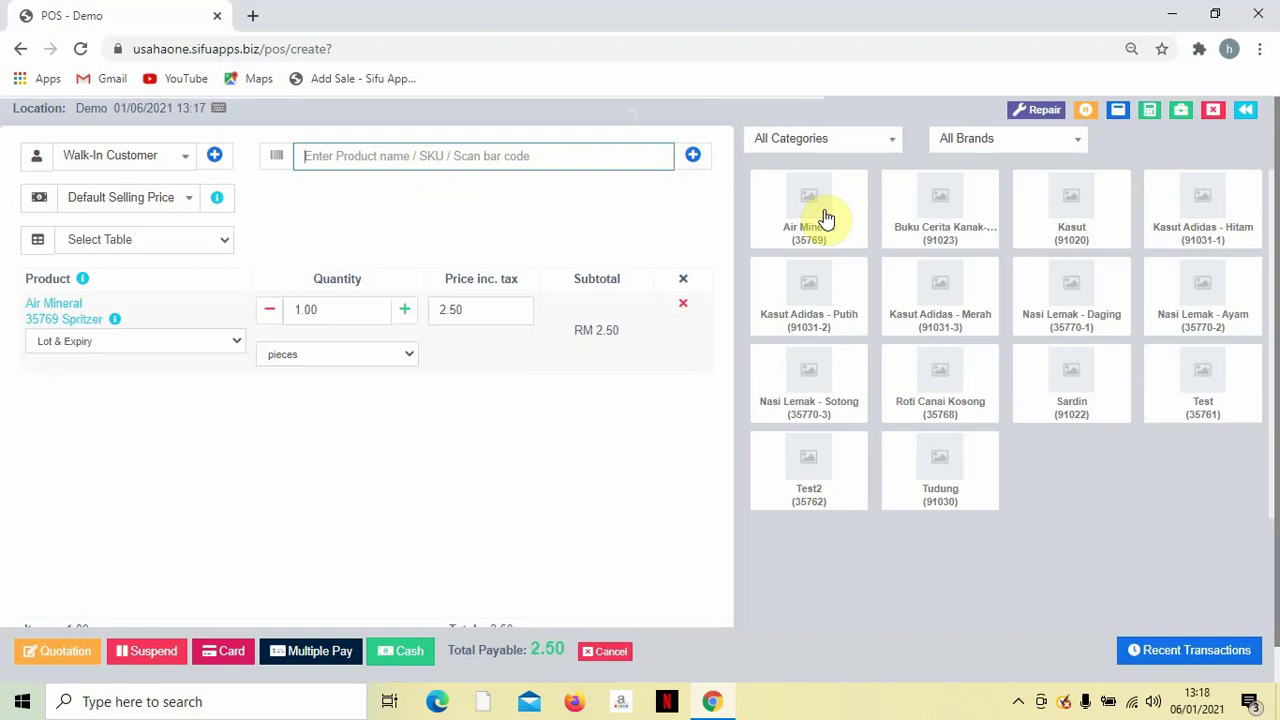
pyautogui.click(820, 371)
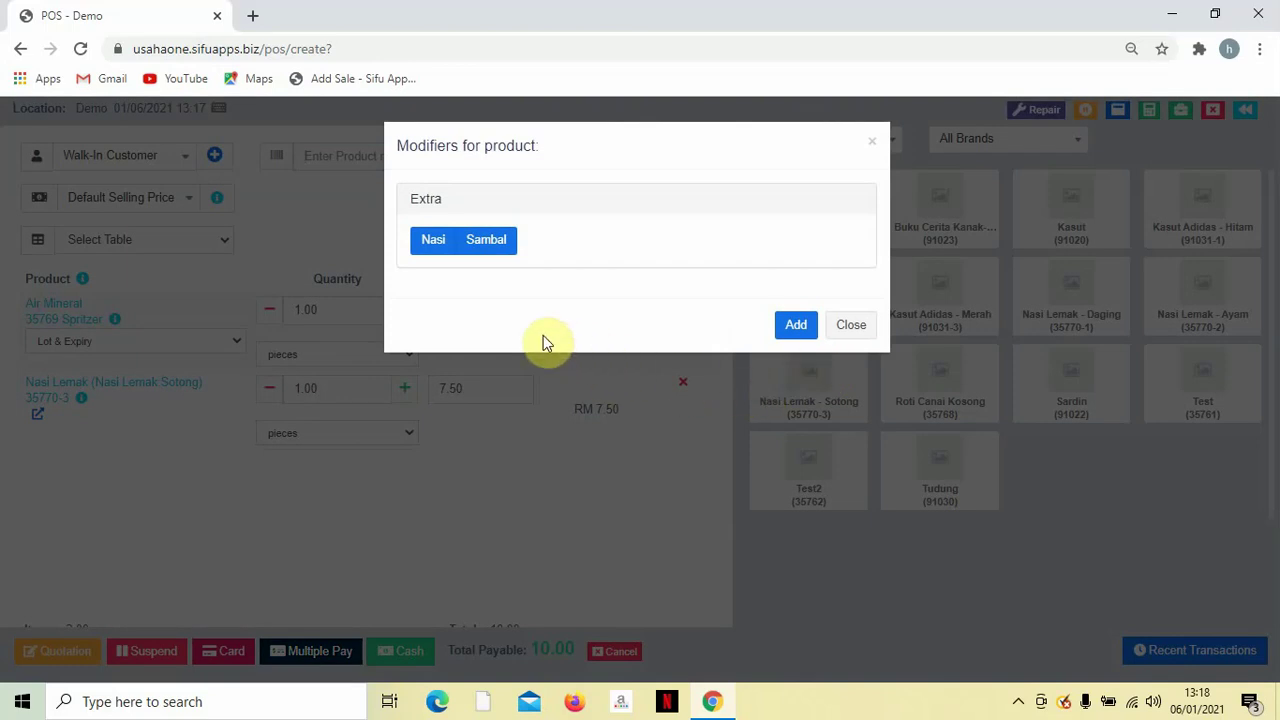
# Add the Nasi extra to Nasi Lemak Sotong, keeping its 7.50 price unchanged.
pyautogui.click(433, 248)
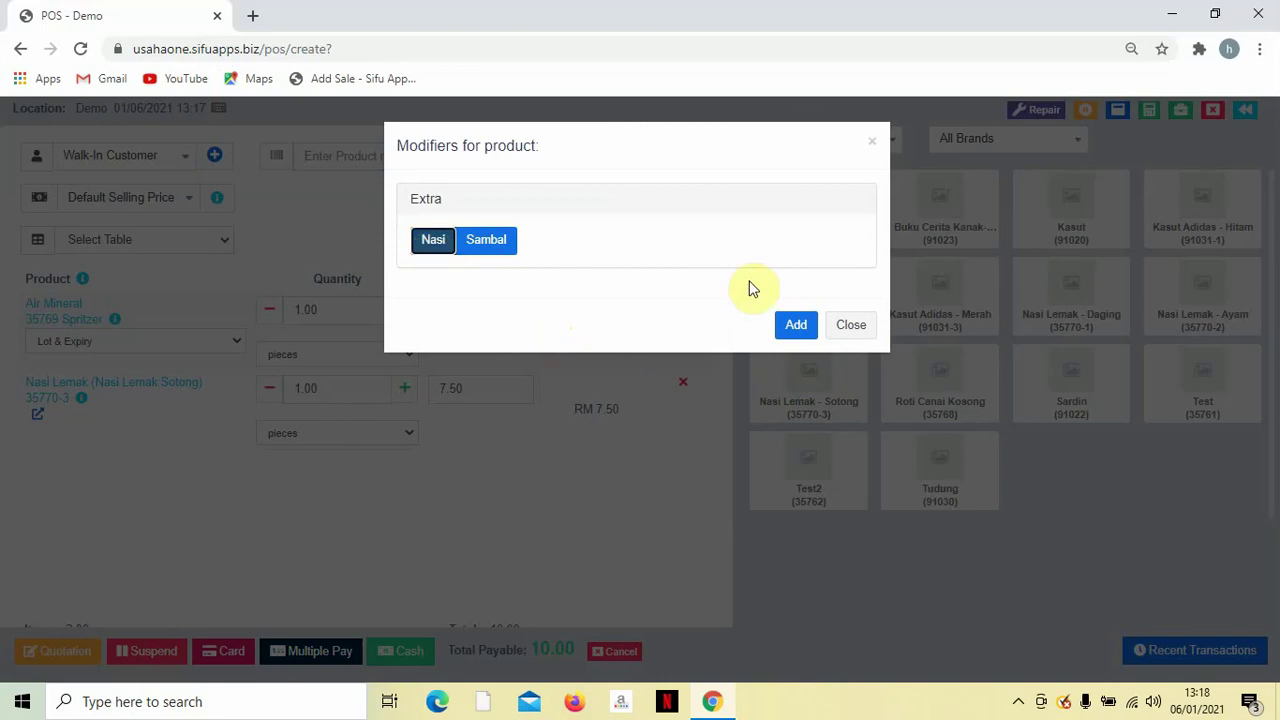
pyautogui.click(797, 332)
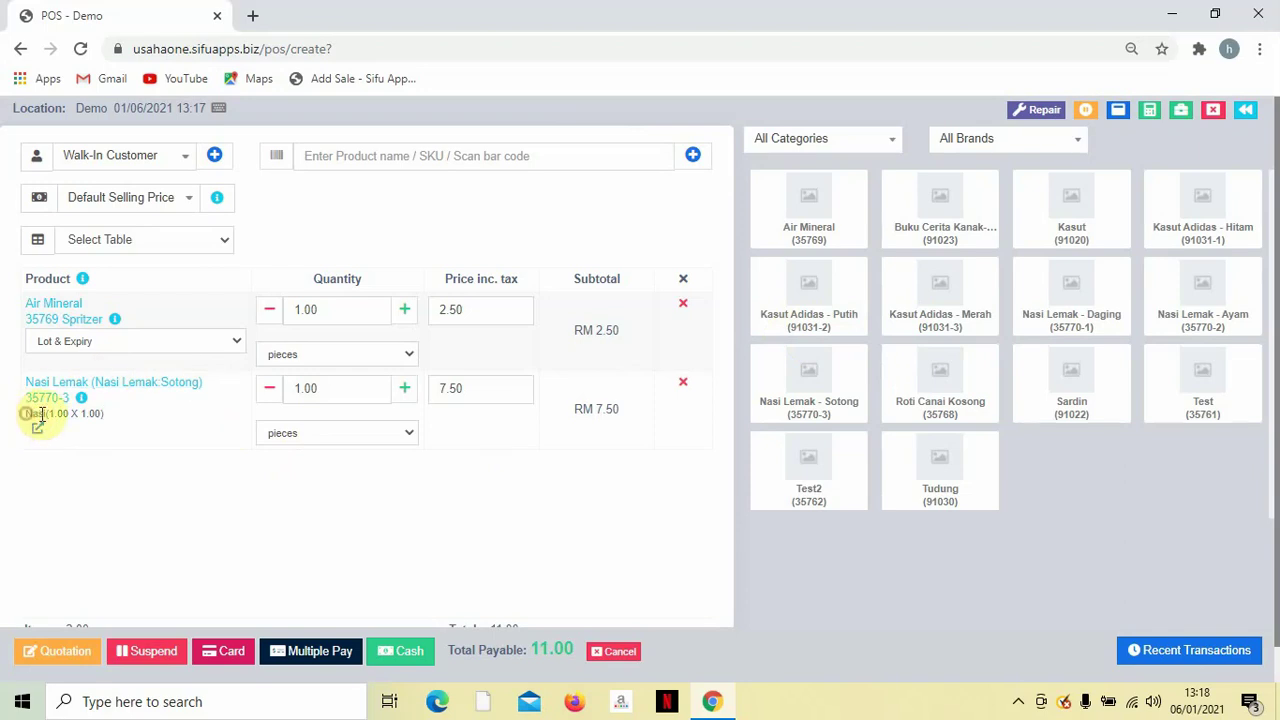
pyautogui.moveTo(28, 414); pyautogui.dragTo(118, 420)
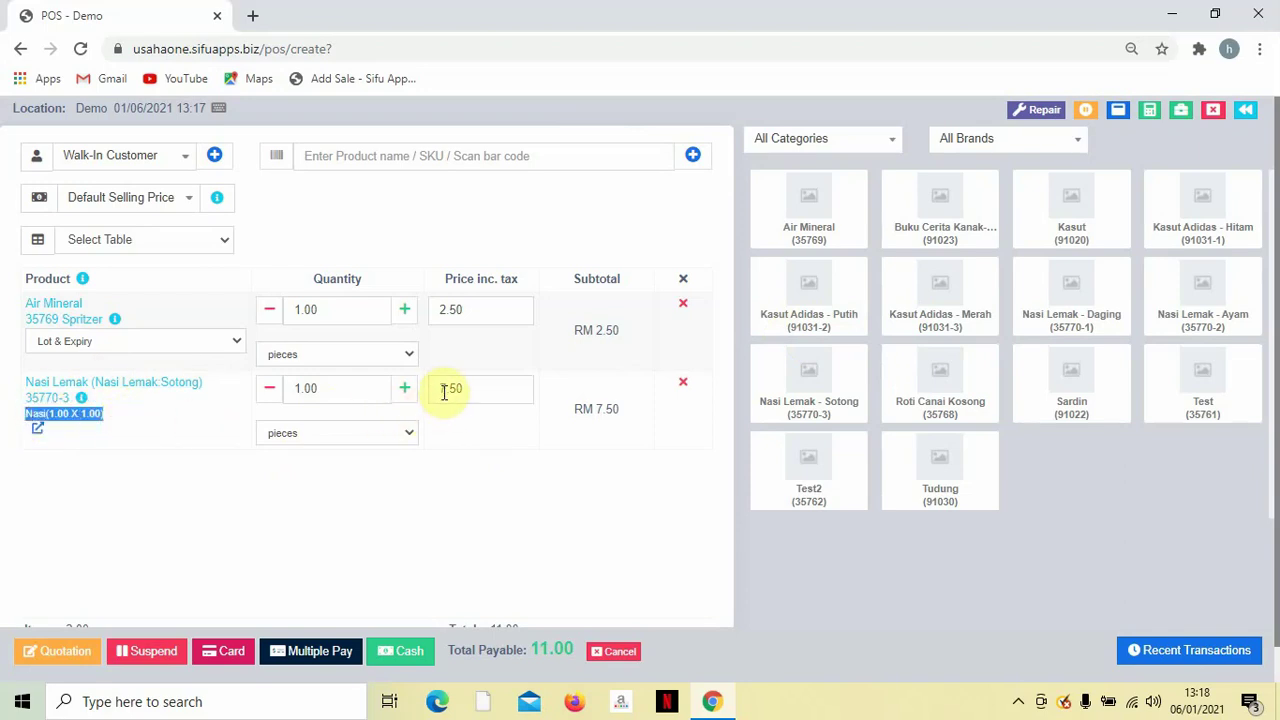
pyautogui.moveTo(439, 390); pyautogui.dragTo(480, 390)
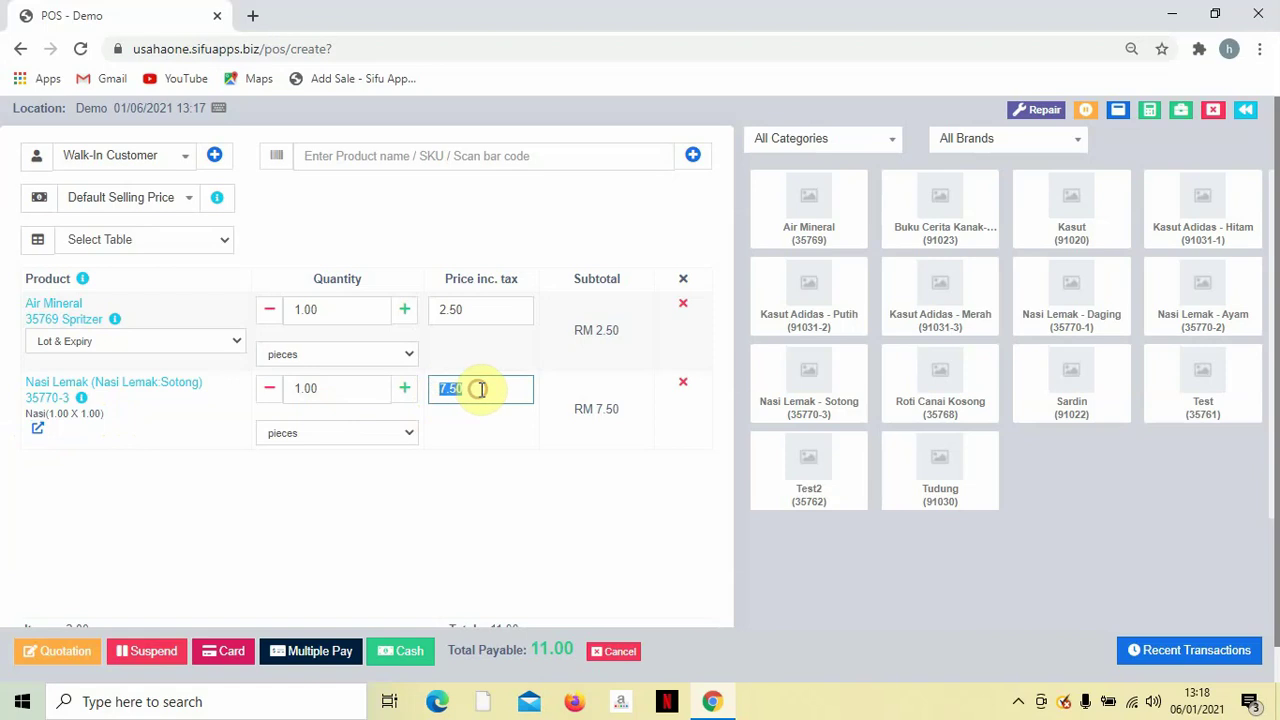
pyautogui.click(480, 484)
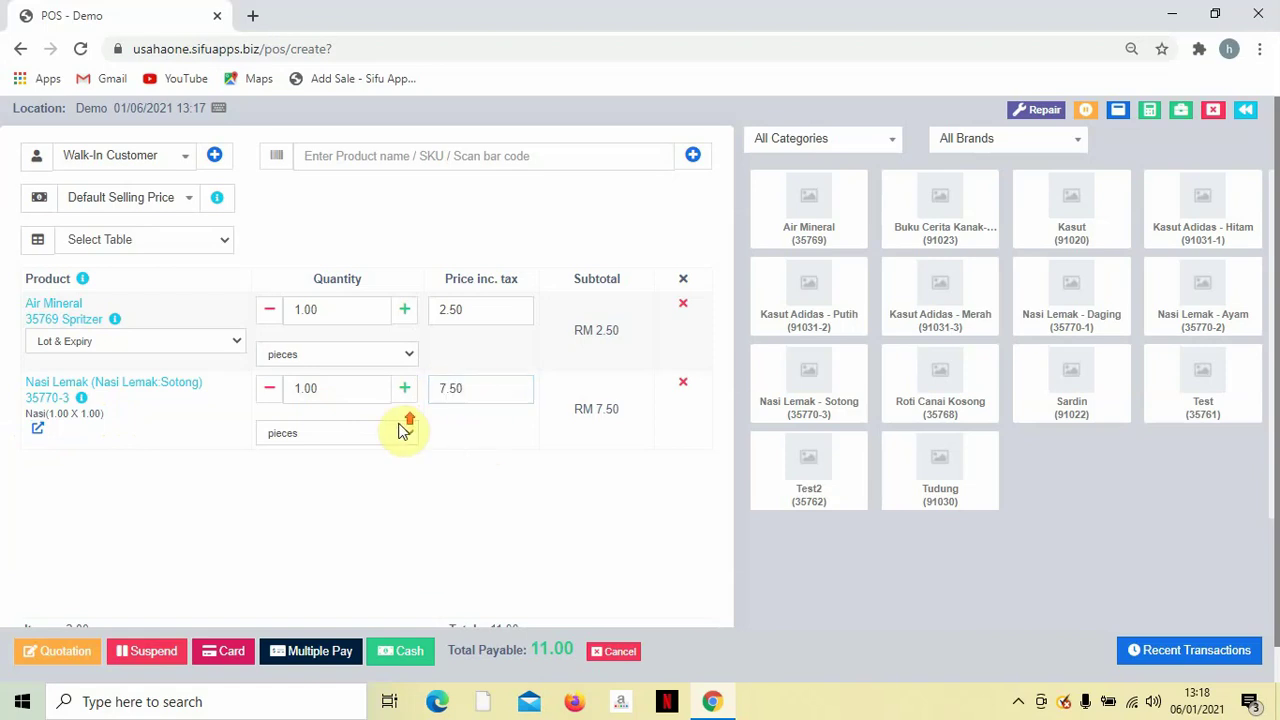
# Raise Air Mineral and Nasi Lemak Sotong to 5 each, making 55.00 payable.
pyautogui.doubleClick(410, 318)
pyautogui.click(410, 318)
pyautogui.click(410, 318)
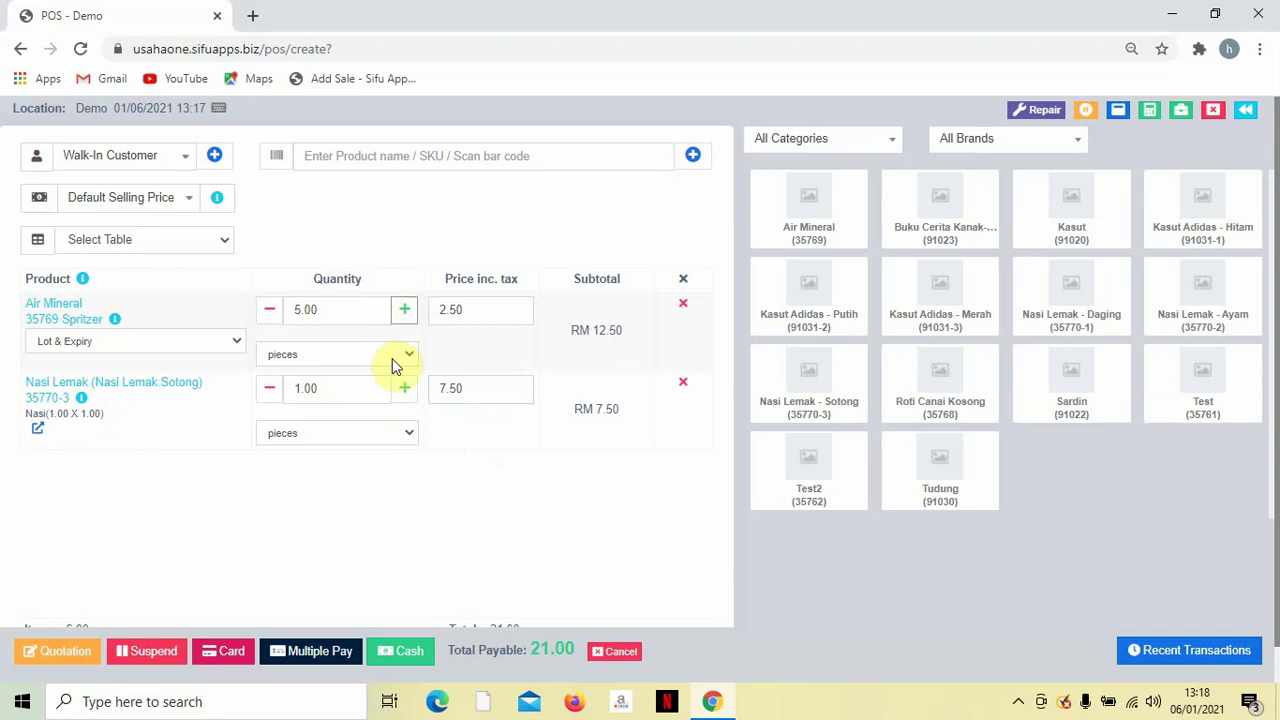
pyautogui.doubleClick(402, 392)
pyautogui.click(402, 392)
pyautogui.click(402, 392)
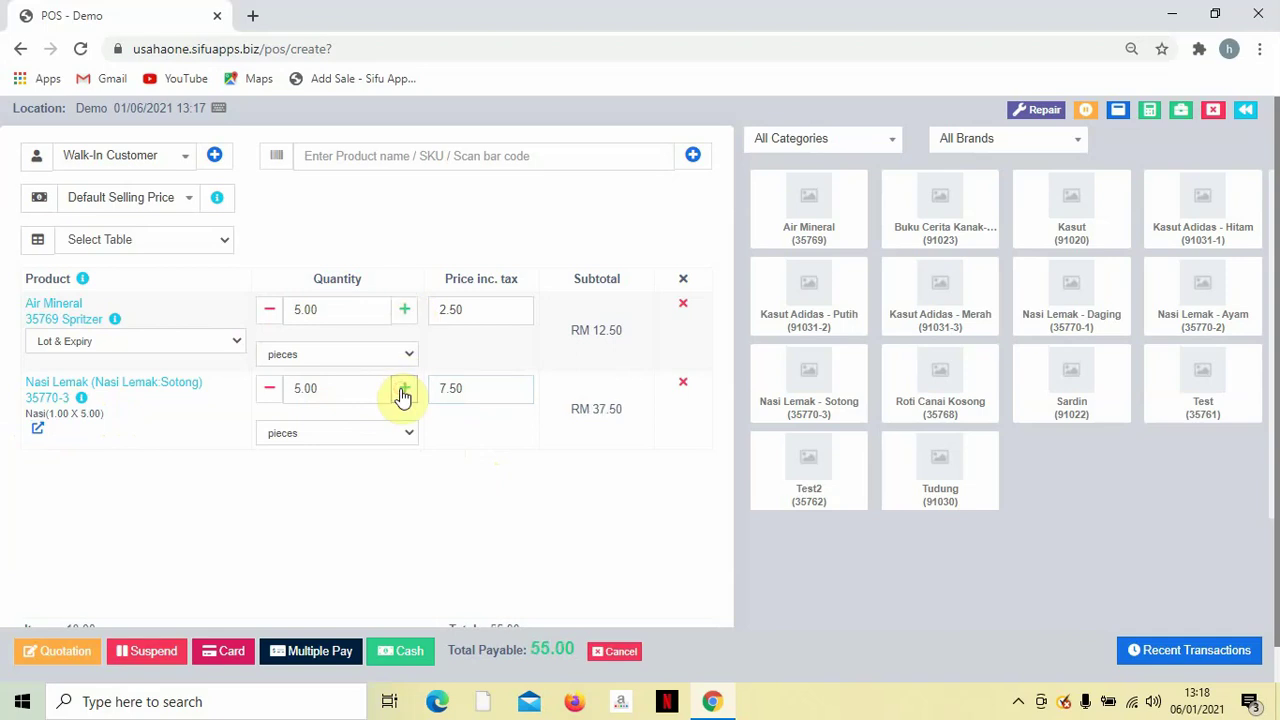
pyautogui.scroll(-1, 580, 457)
pyautogui.scroll(1, 523, 467)
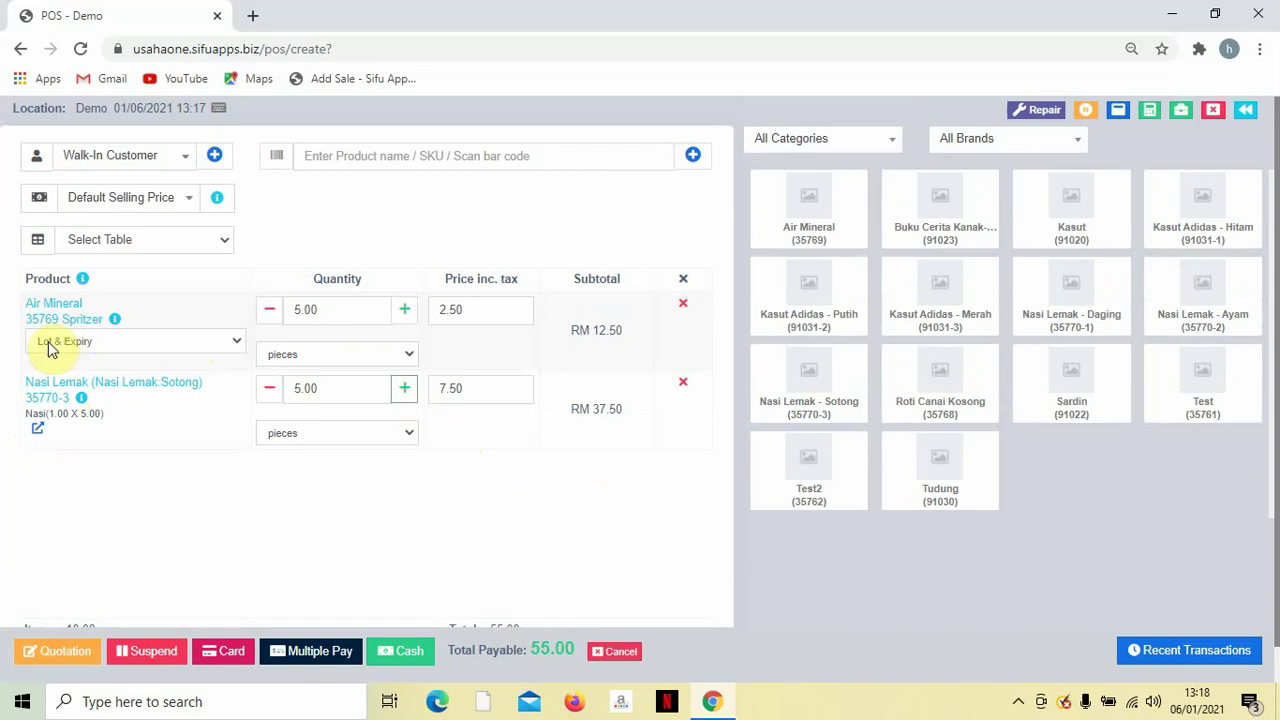
pyautogui.click(51, 310)
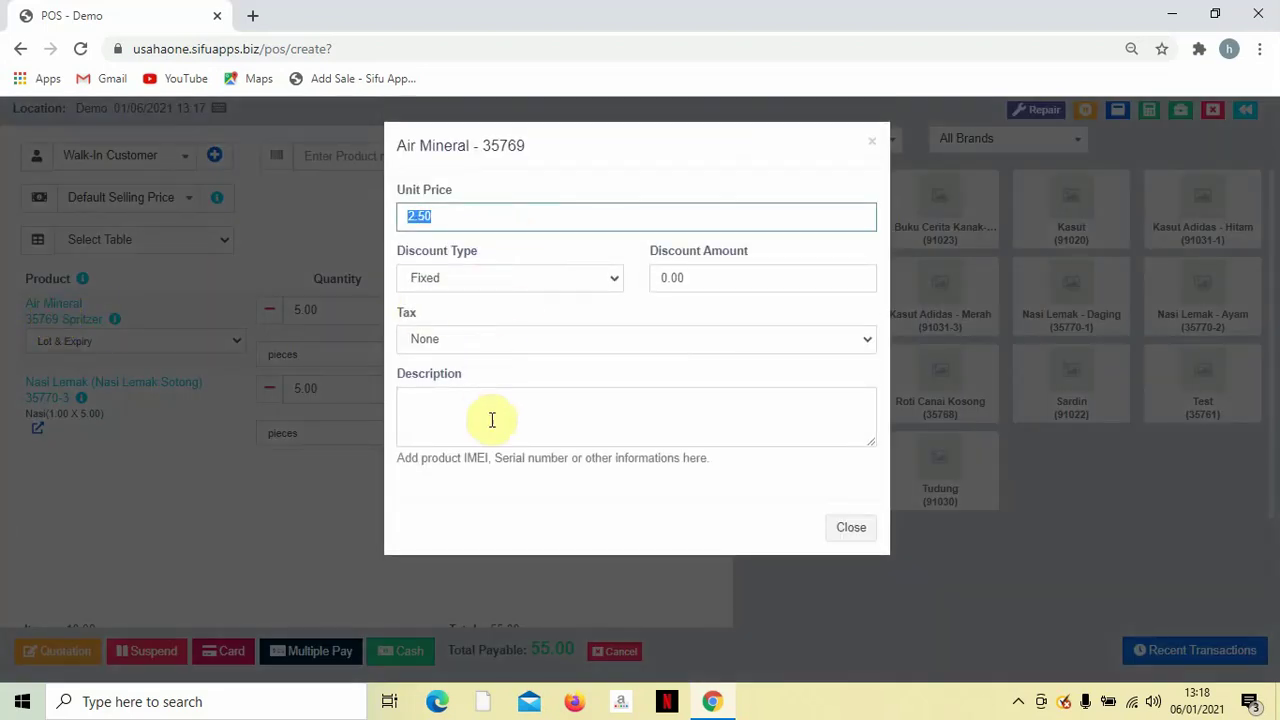
pyautogui.click(870, 142)
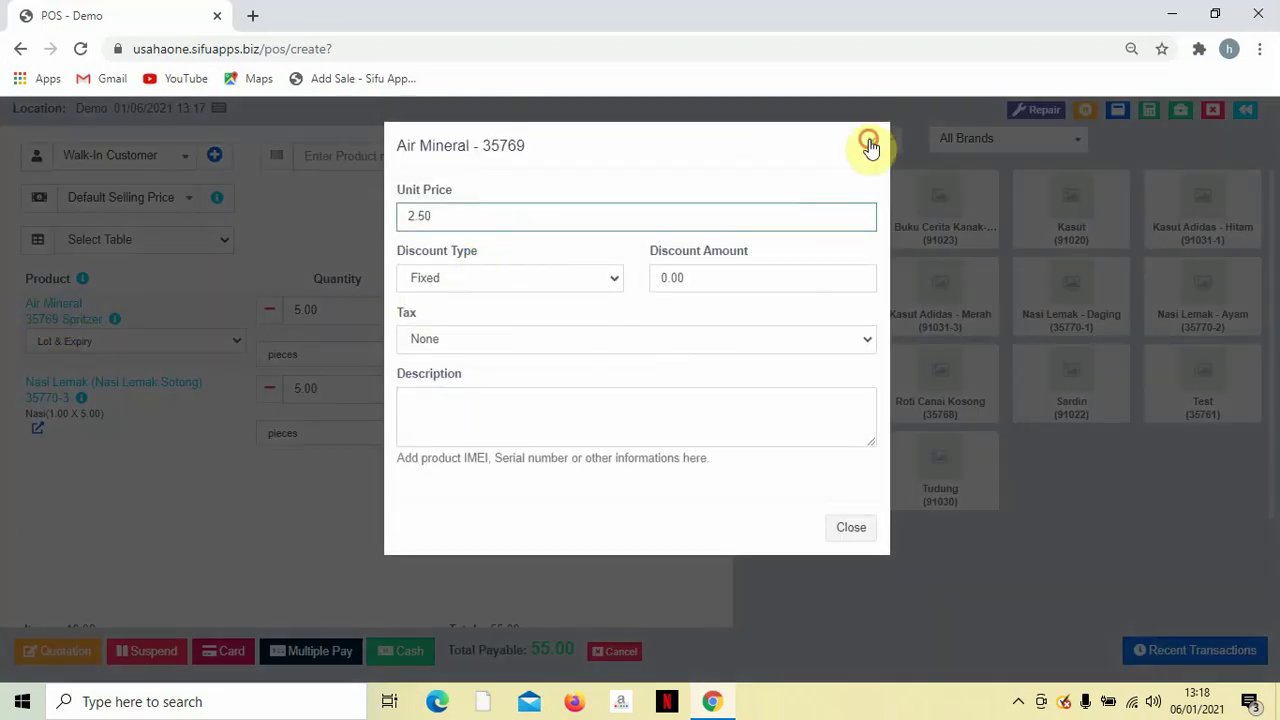
pyautogui.scroll(-2, 322, 449)
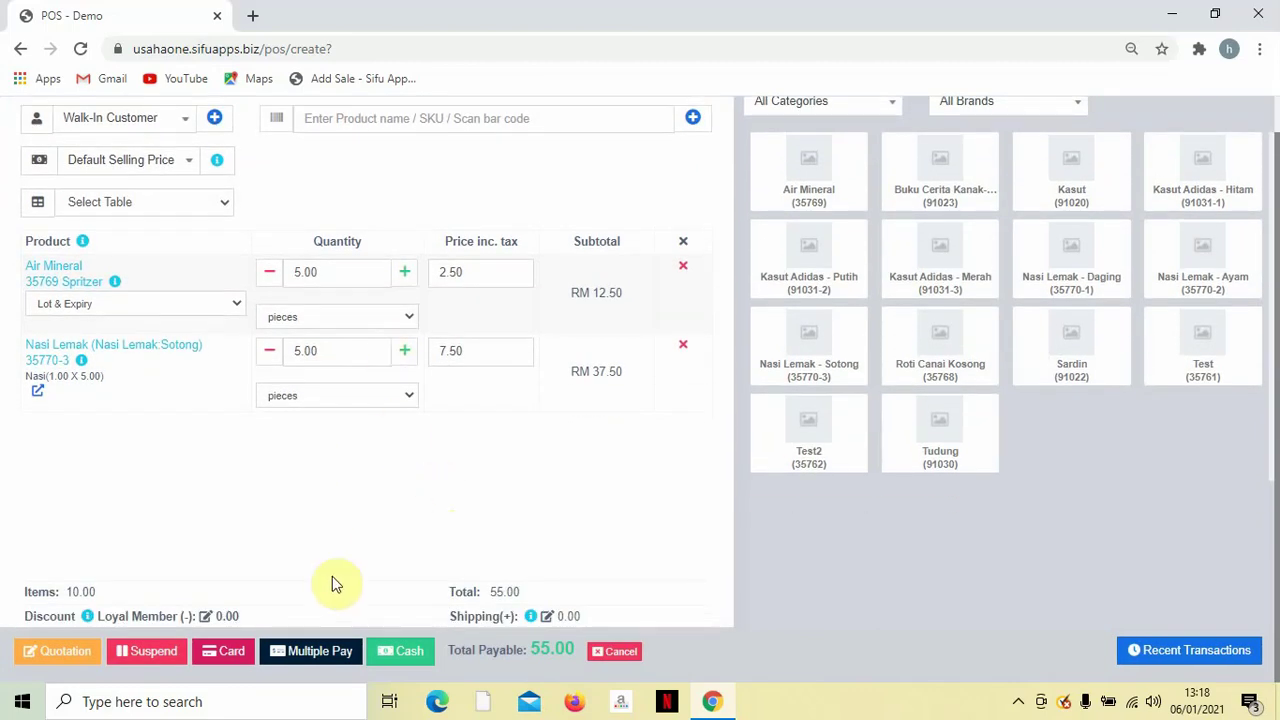
pyautogui.click(488, 591)
pyautogui.moveTo(488, 591); pyautogui.dragTo(550, 597)
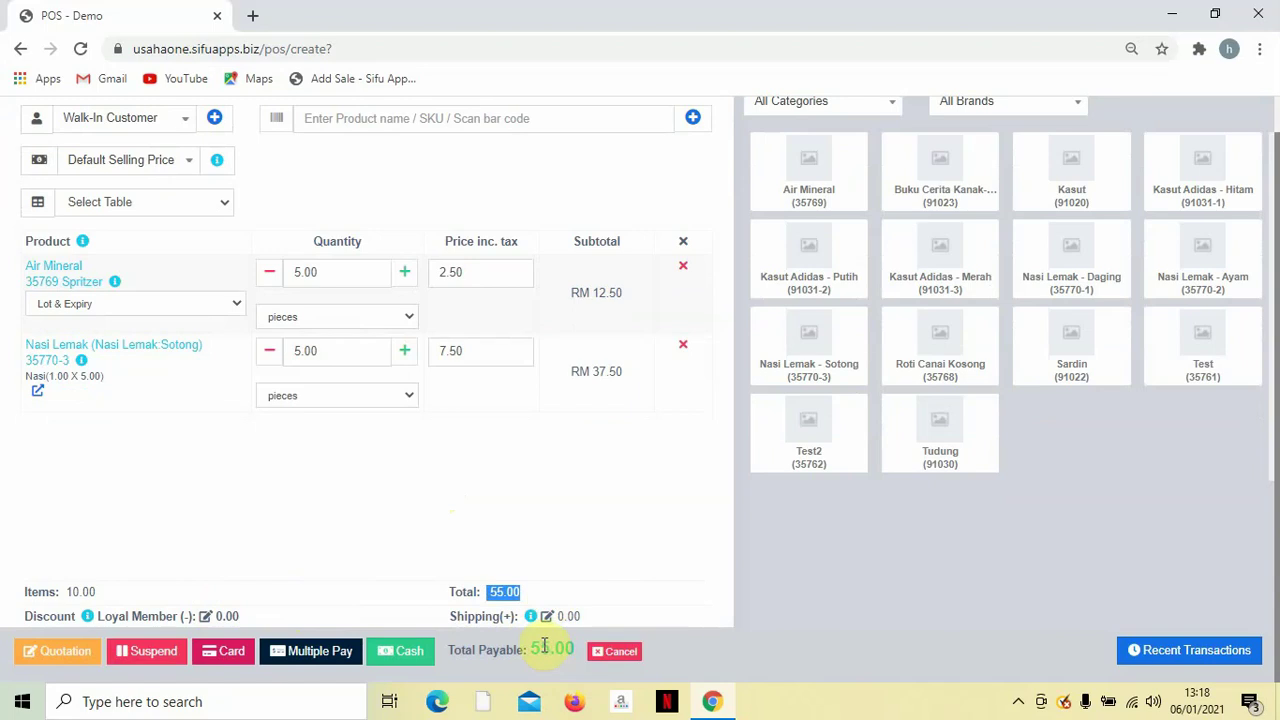
pyautogui.scroll(1, 508, 532)
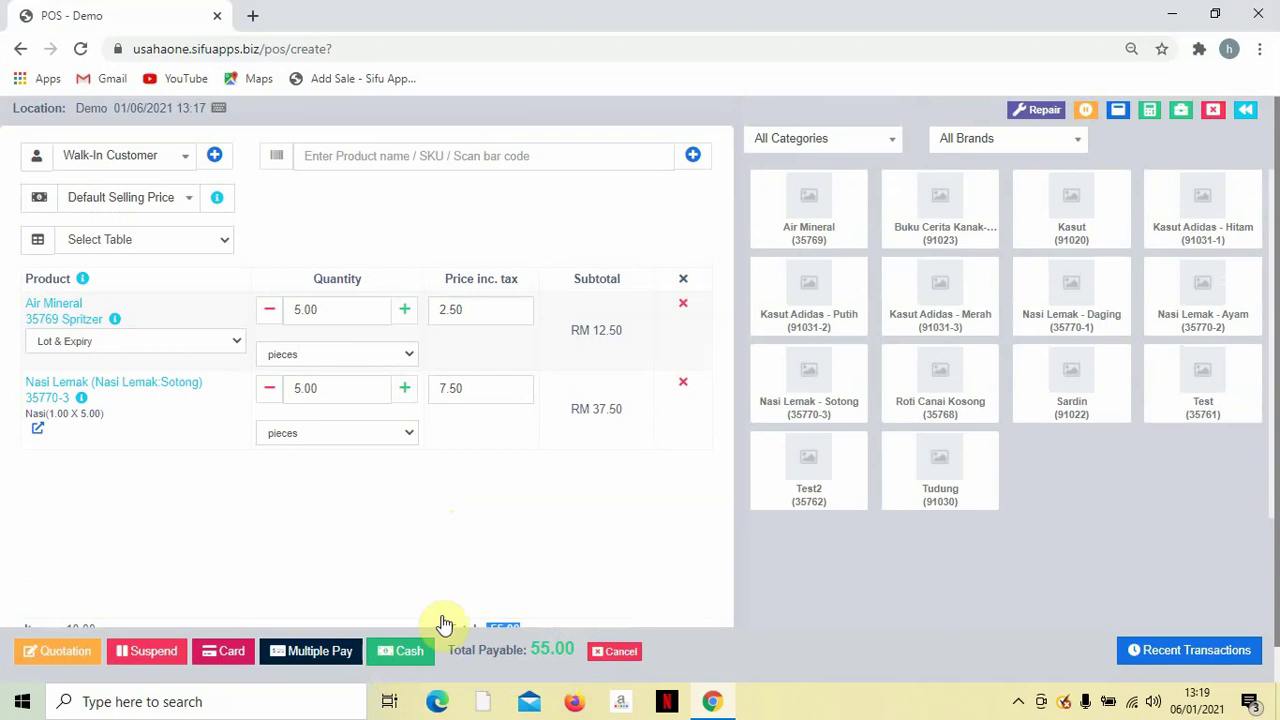
# Check the empty suspended sales list, then suspend and save the current sale.
pyautogui.click(1087, 115)
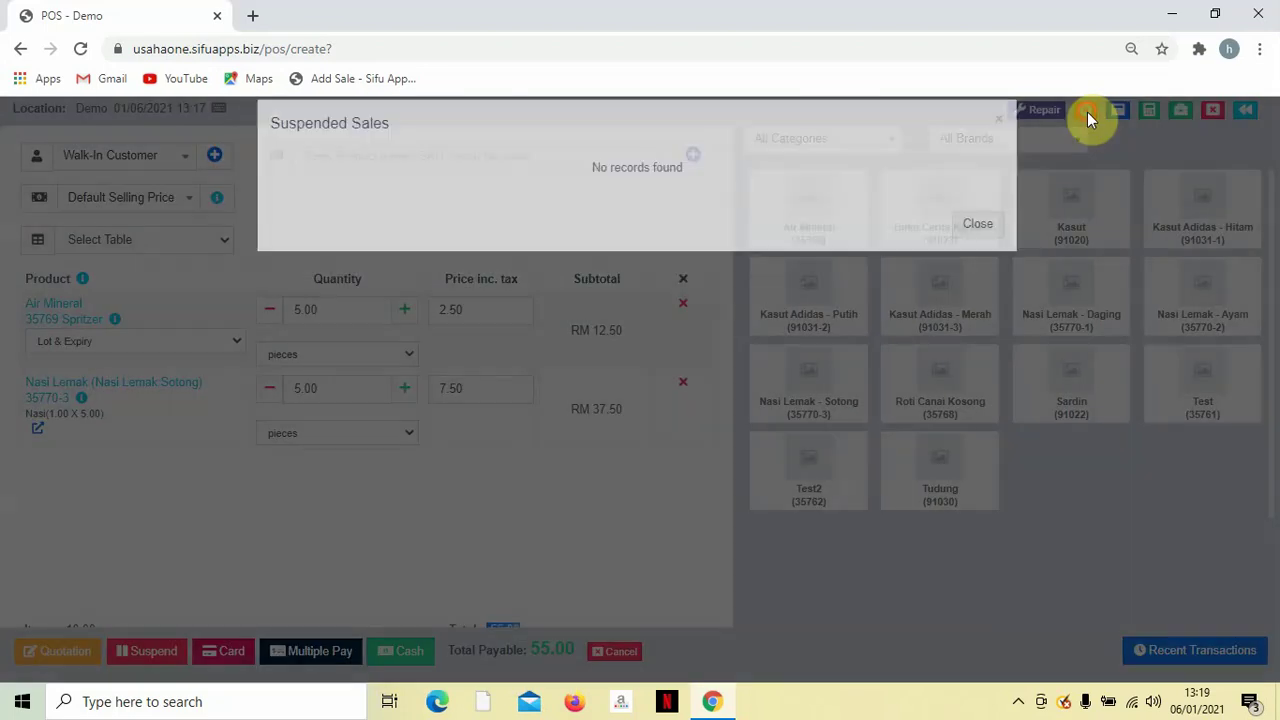
pyautogui.click(1077, 115)
pyautogui.click(1081, 116)
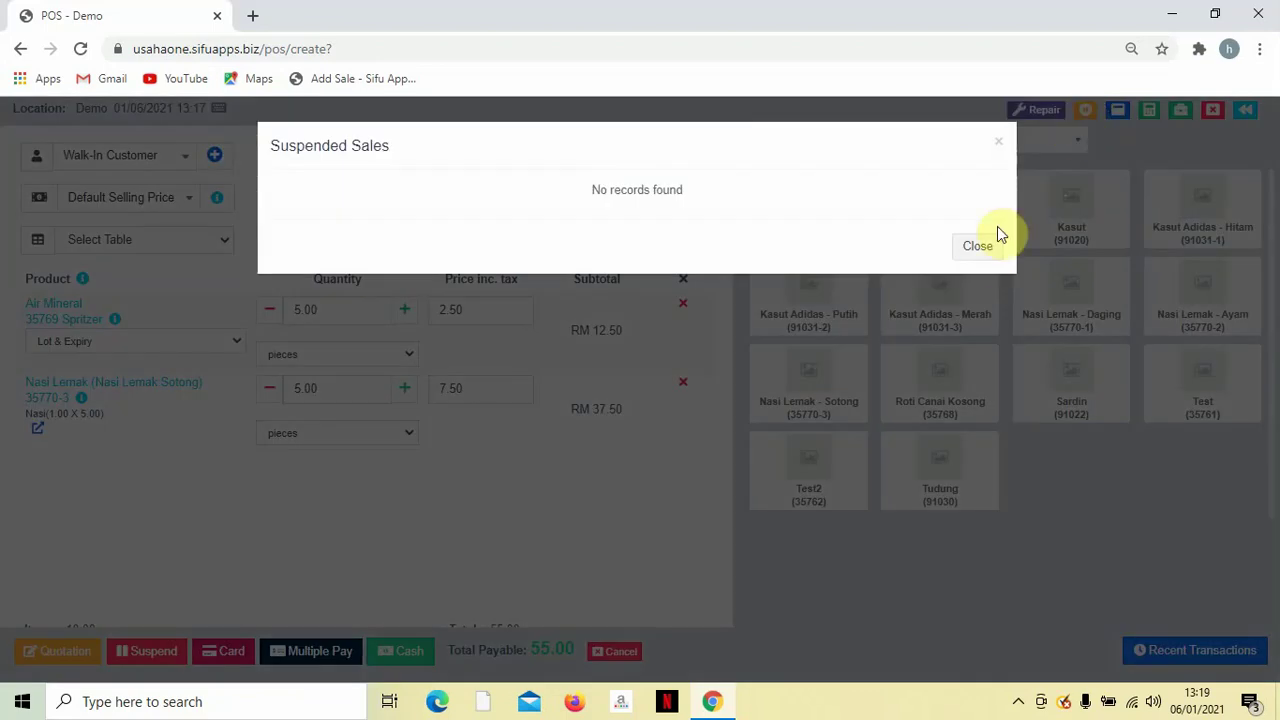
pyautogui.click(986, 248)
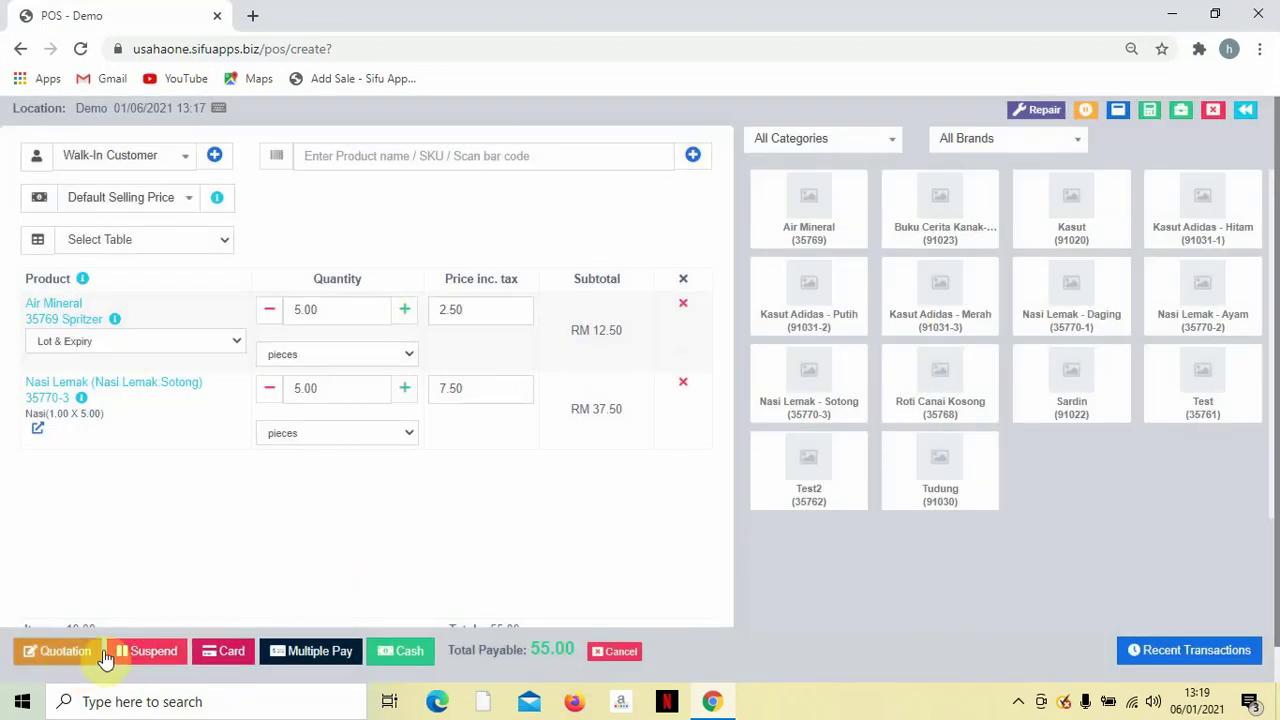
pyautogui.click(140, 652)
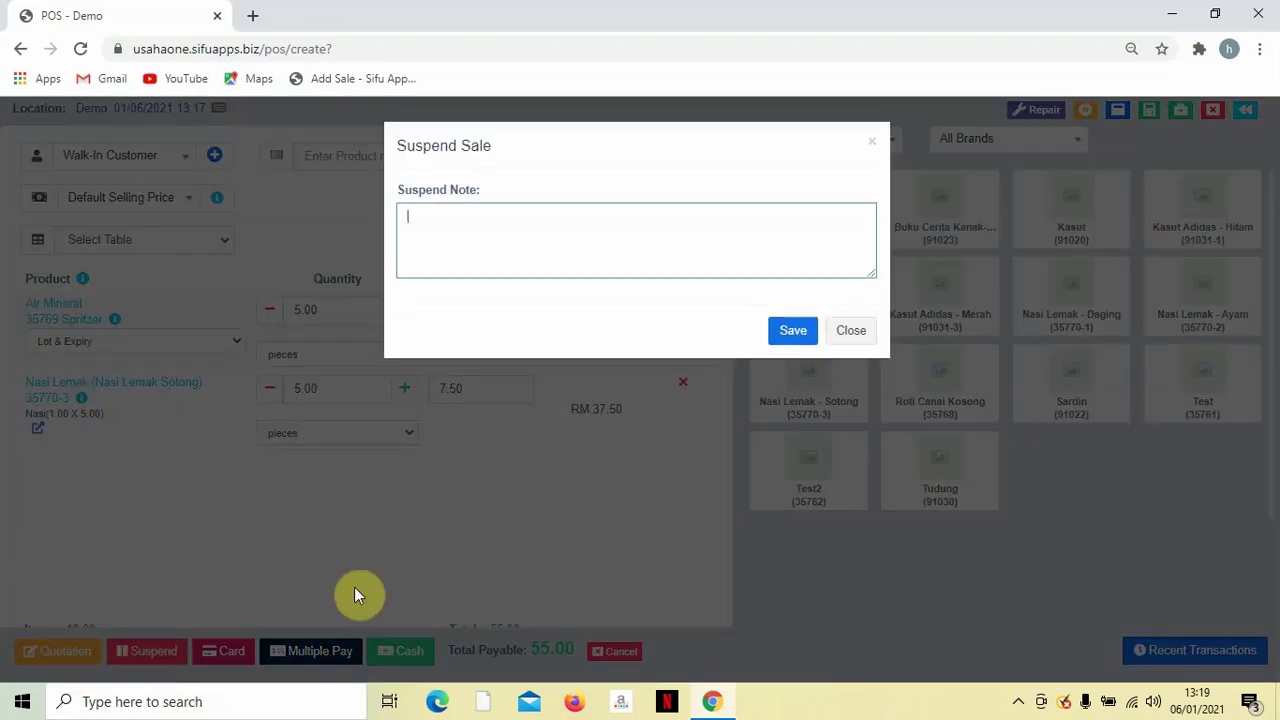
pyautogui.click(793, 324)
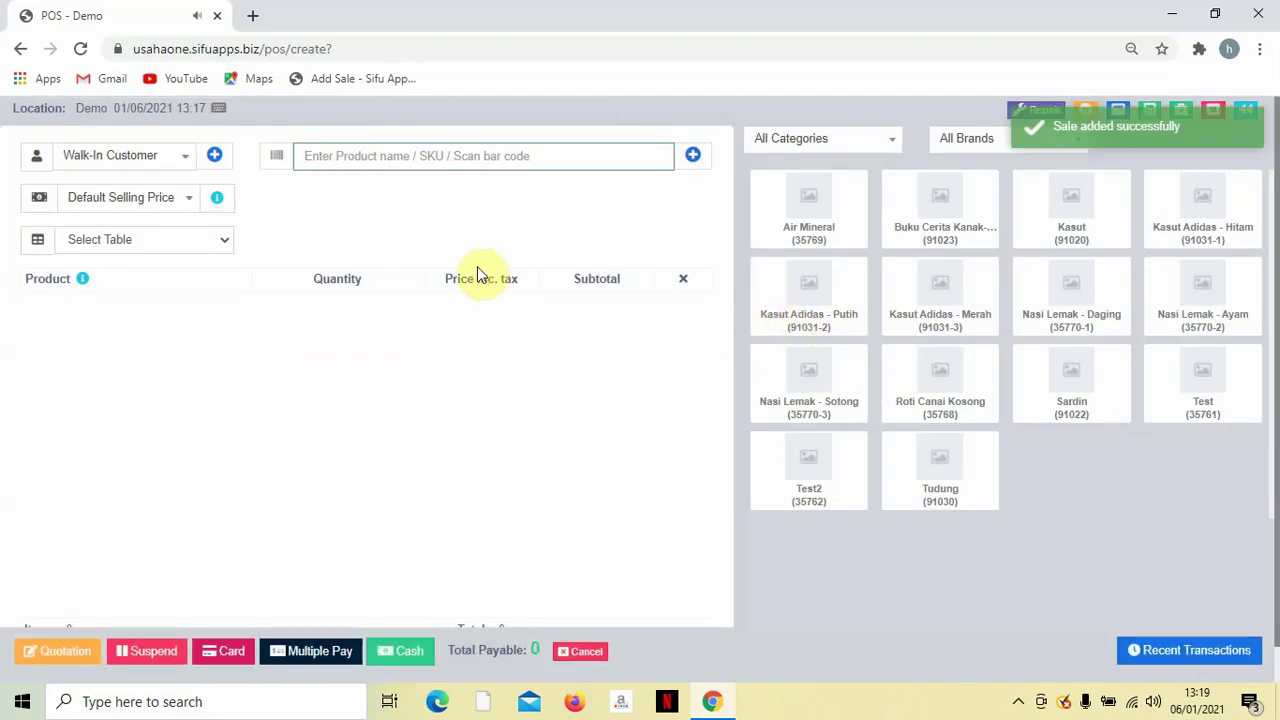
# Try table 01 in the Select Table dropdown, then clear the table choice.
pyautogui.click(160, 240)
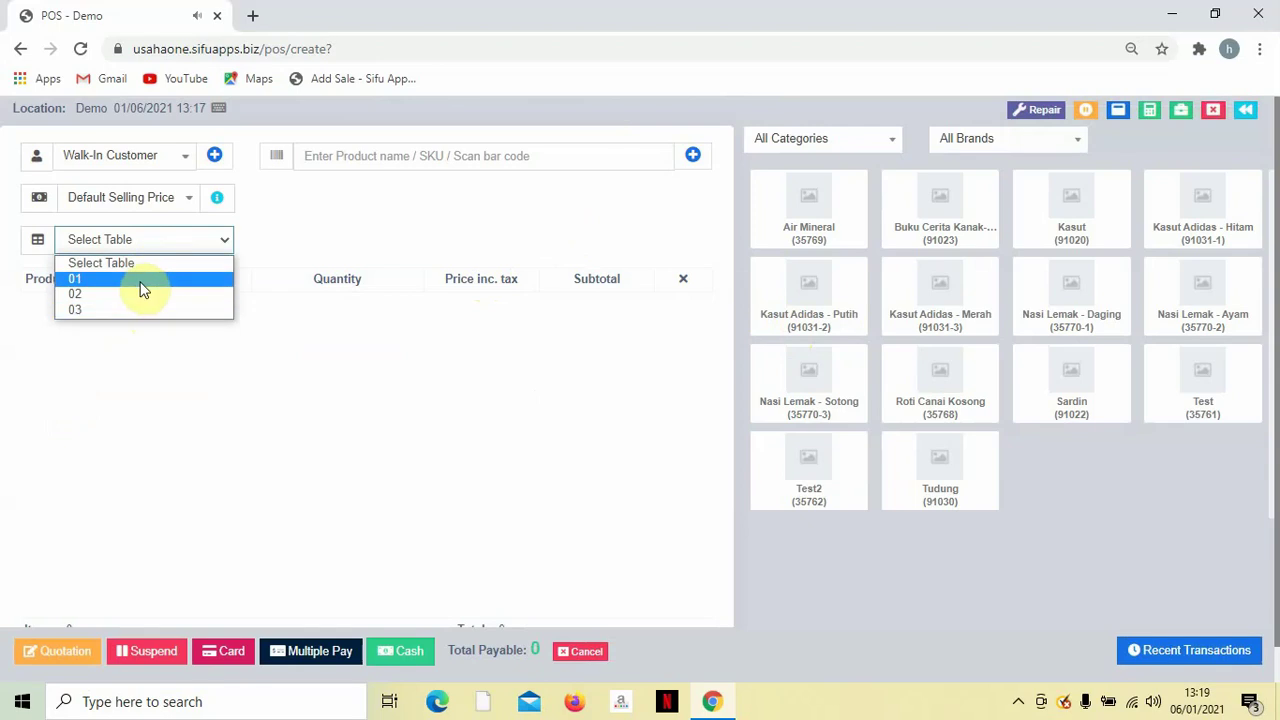
pyautogui.click(140, 279)
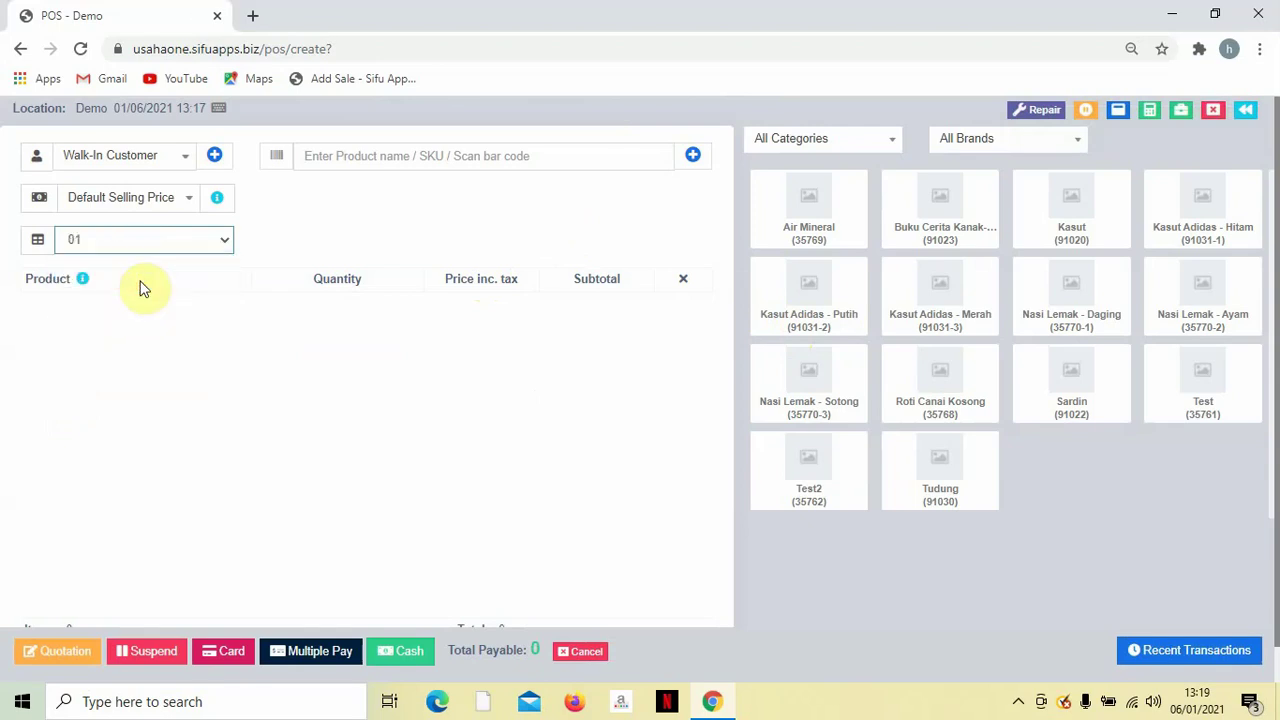
pyautogui.click(160, 240)
pyautogui.click(152, 264)
# Go to the Kitchen orders page and open the details of order #2021-0025.
pyautogui.click(1246, 111)
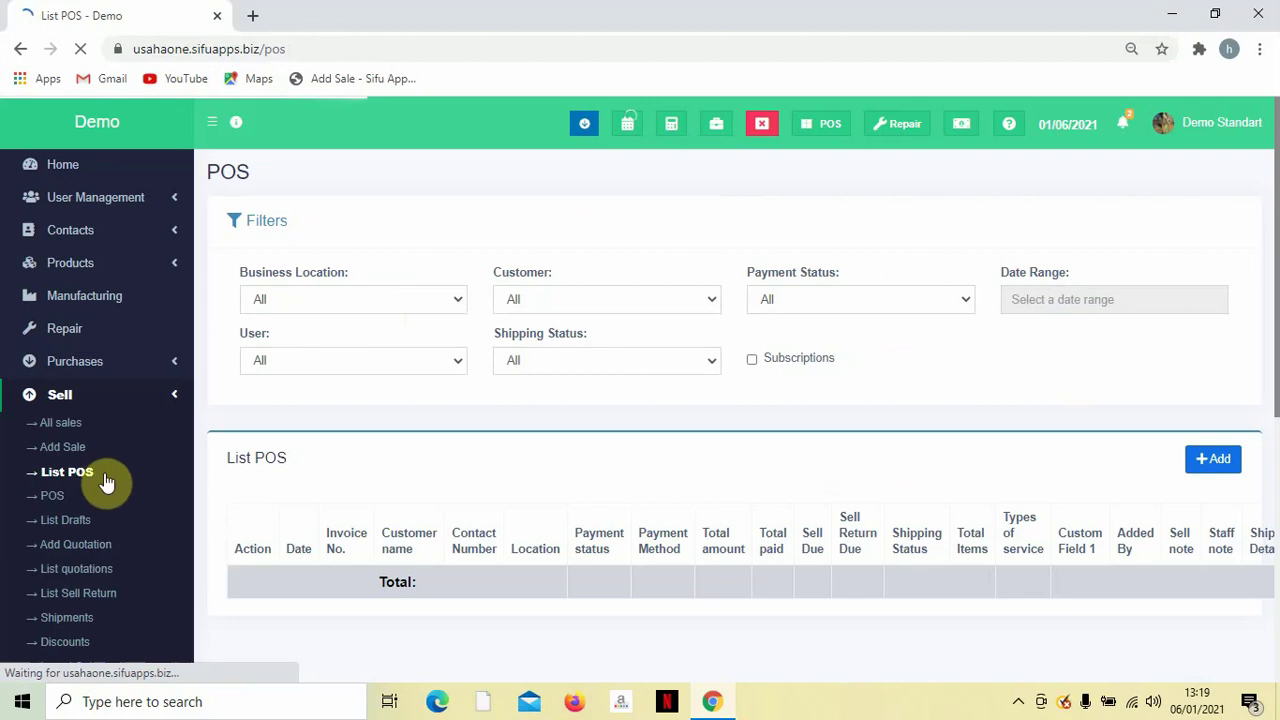
pyautogui.scroll(-4, 100, 510)
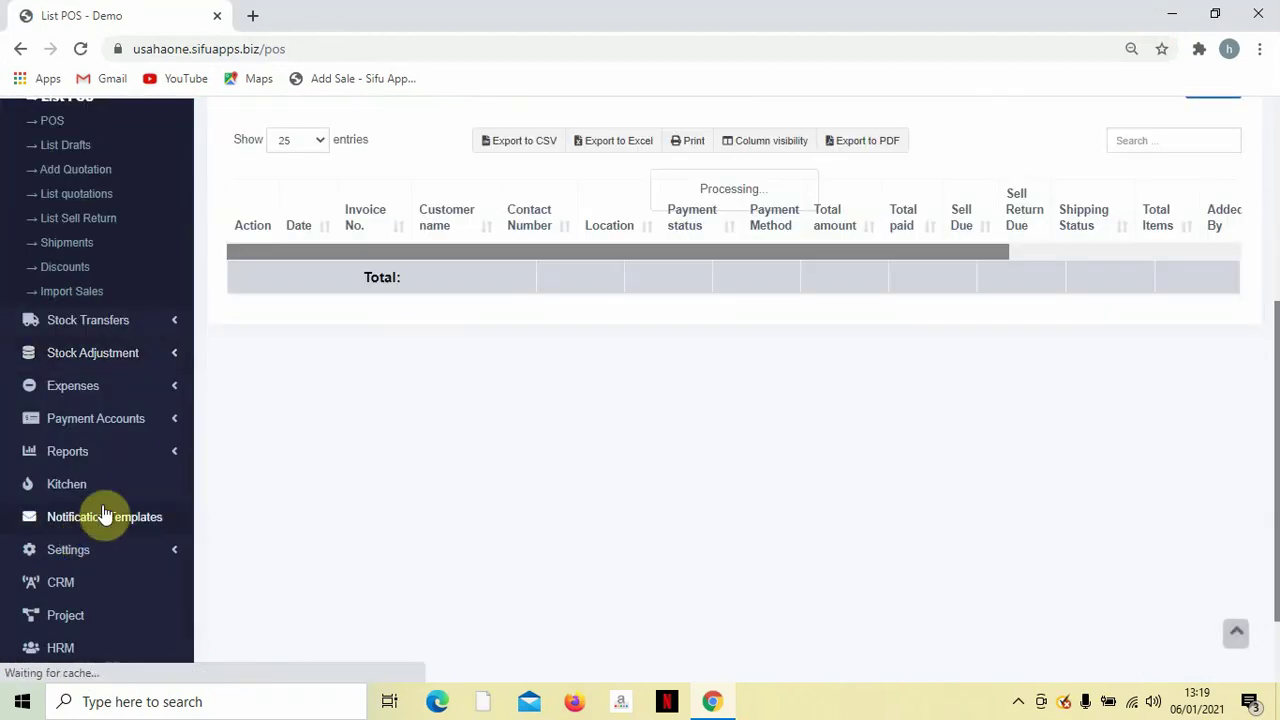
pyautogui.click(73, 484)
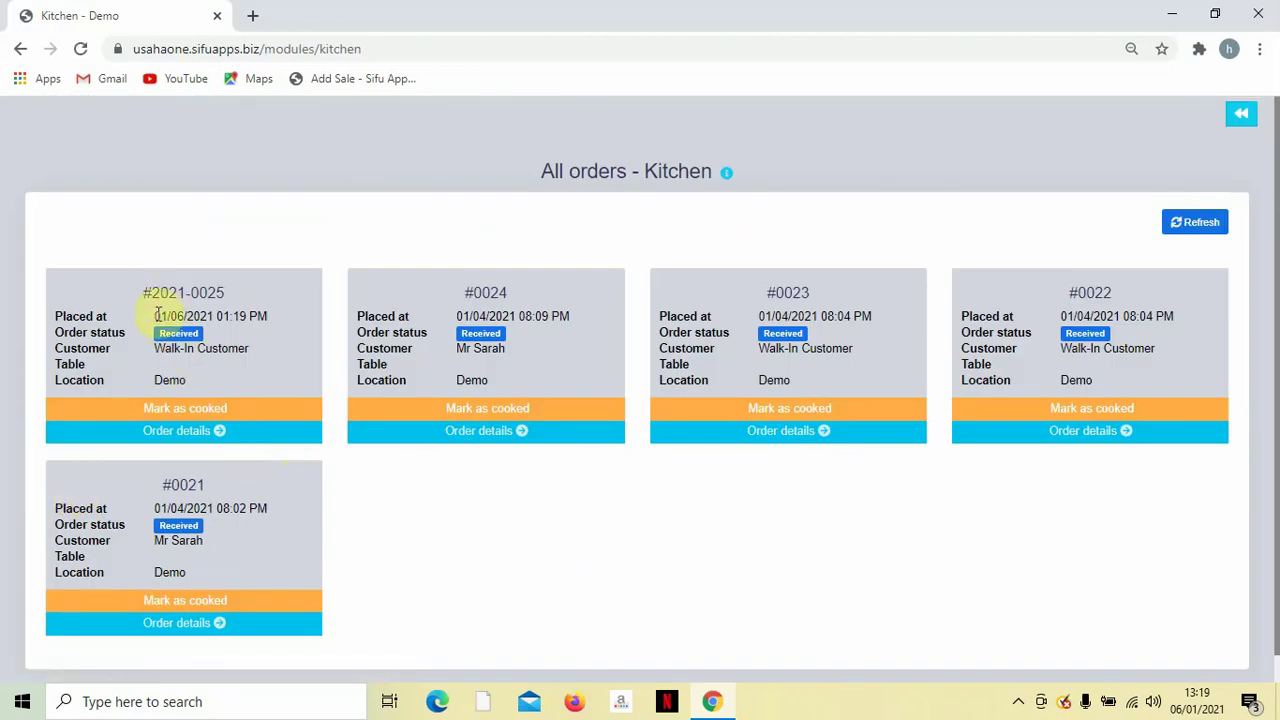
pyautogui.moveTo(157, 316); pyautogui.dragTo(209, 318)
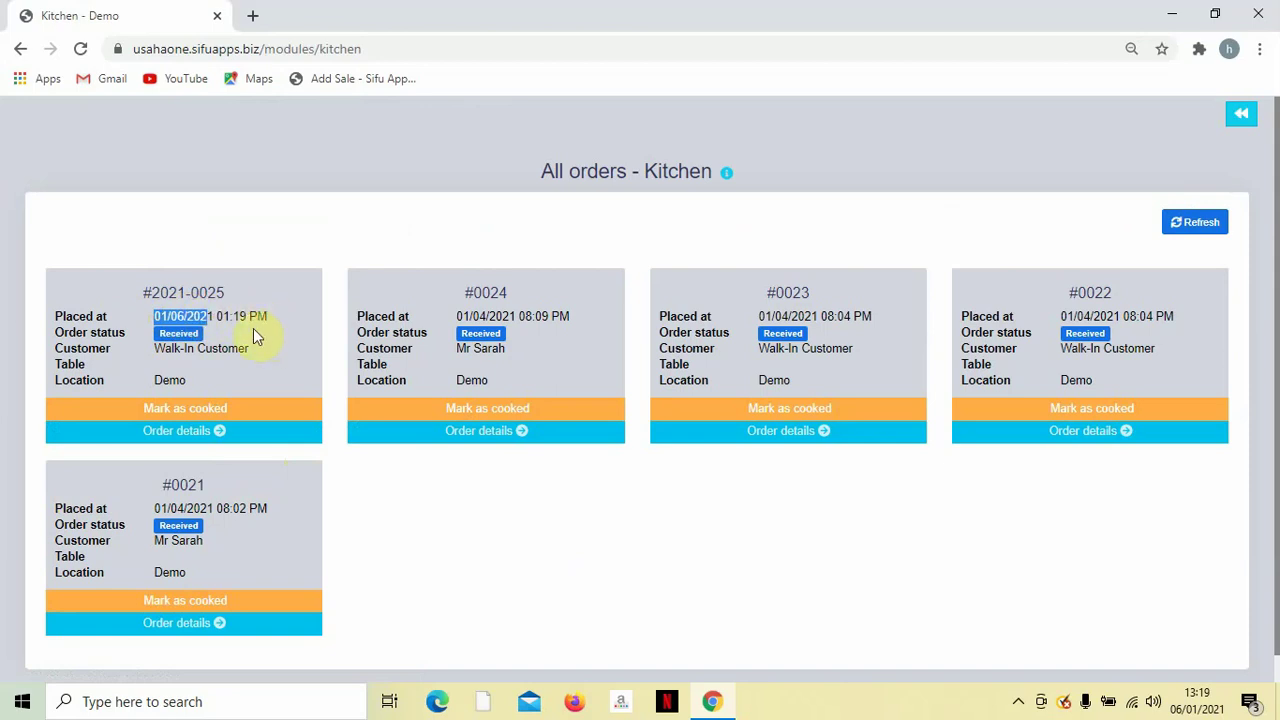
pyautogui.click(205, 360)
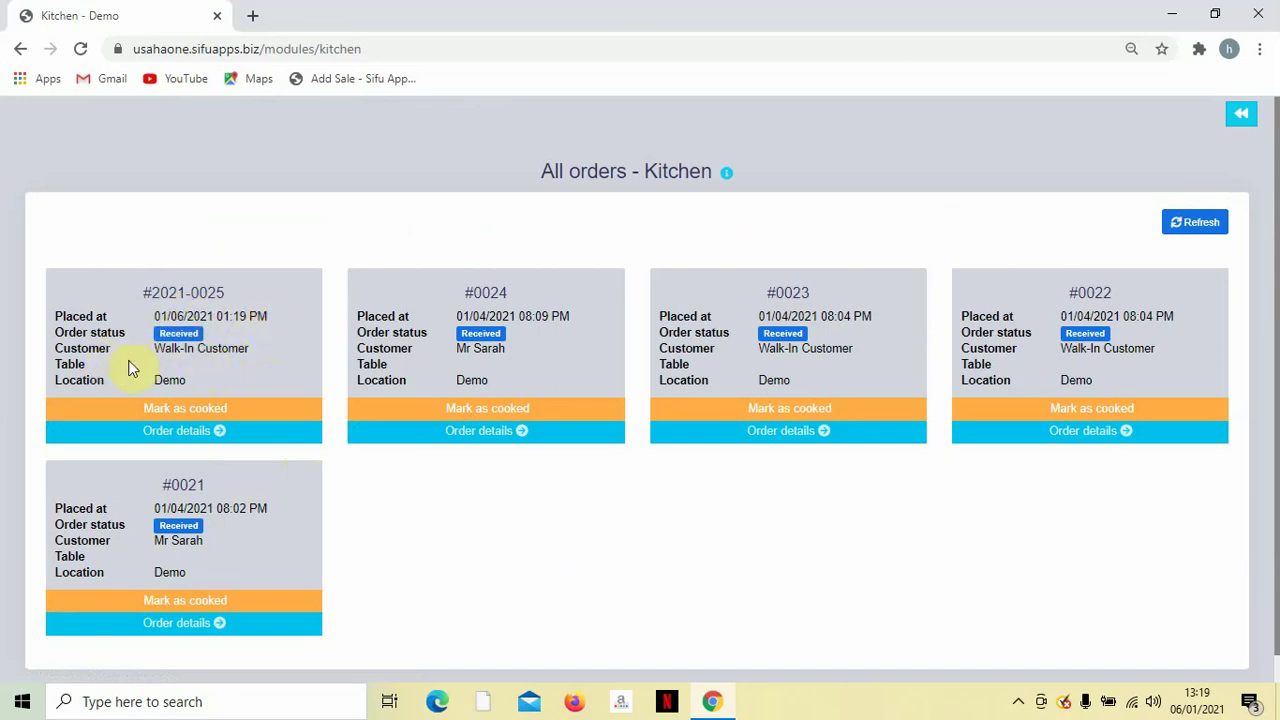
pyautogui.moveTo(128, 370); pyautogui.dragTo(149, 357)
pyautogui.click(157, 349)
pyautogui.click(188, 437)
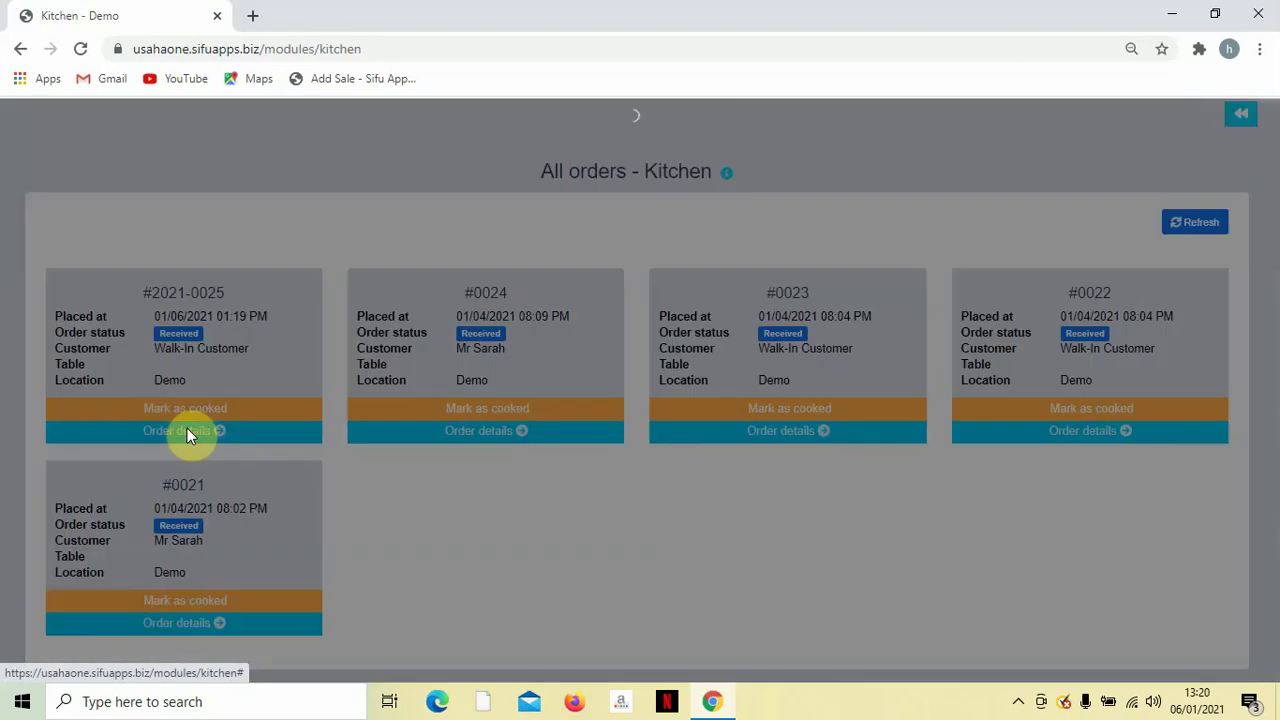
pyautogui.scroll(-1, 190, 427)
pyautogui.scroll(1, 190, 427)
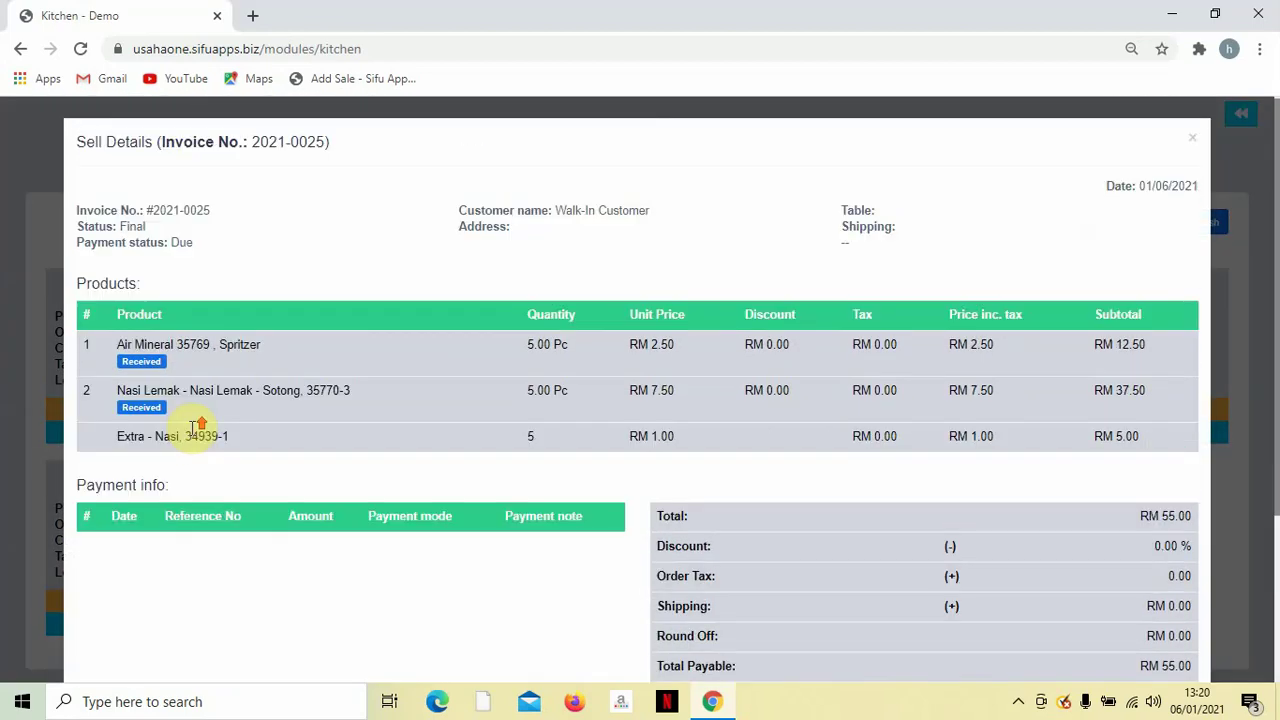
pyautogui.scroll(-1, 195, 375)
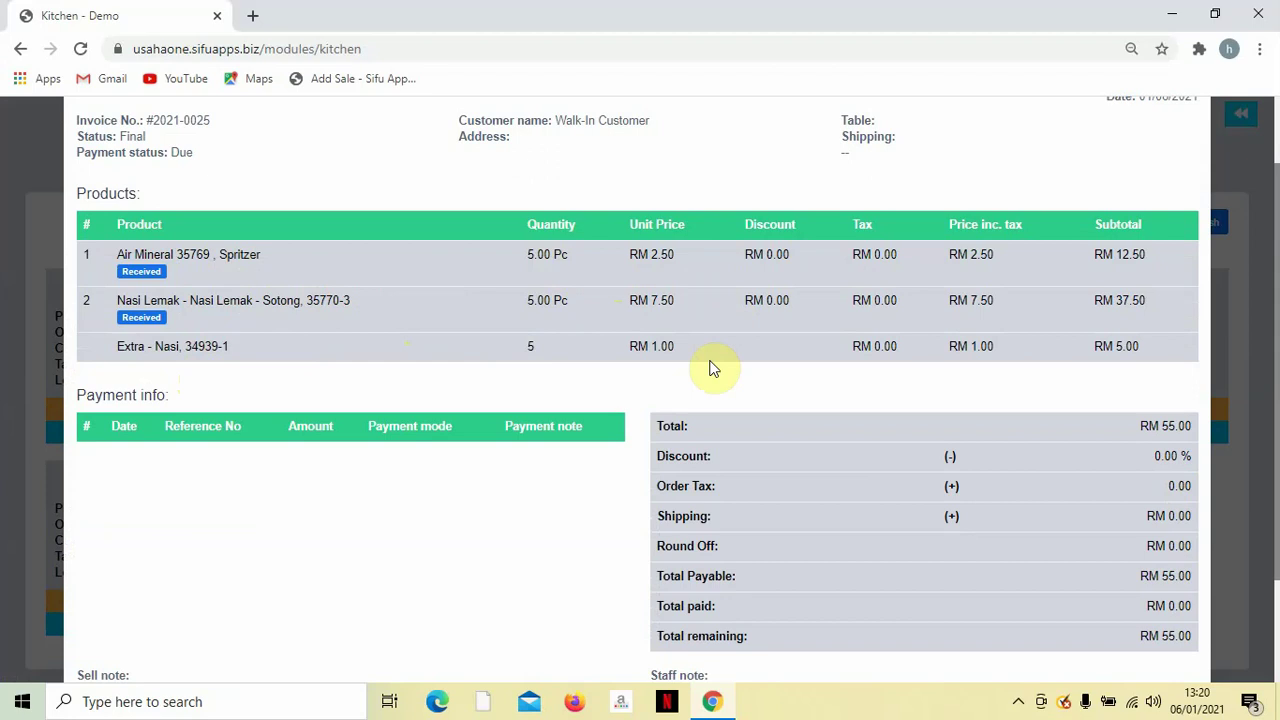
pyautogui.scroll(-1, 805, 485)
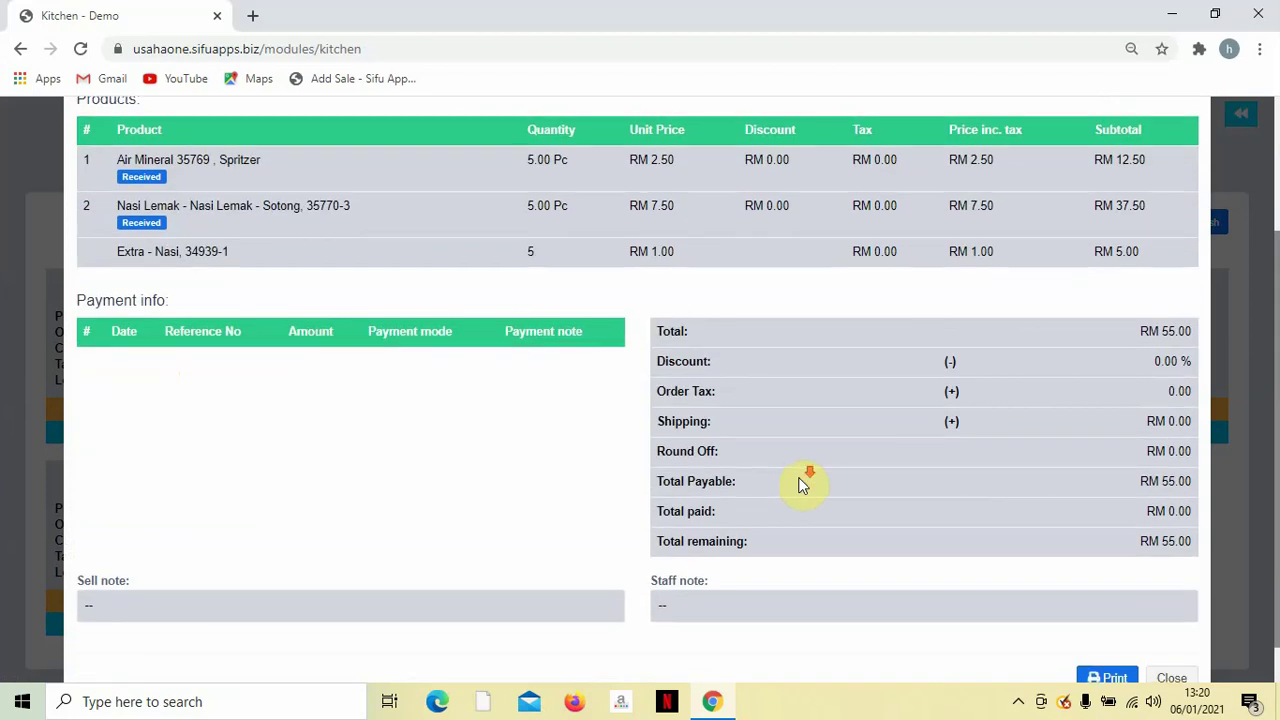
pyautogui.scroll(-1, 800, 486)
pyautogui.scroll(1, 803, 485)
pyautogui.scroll(2, 805, 485)
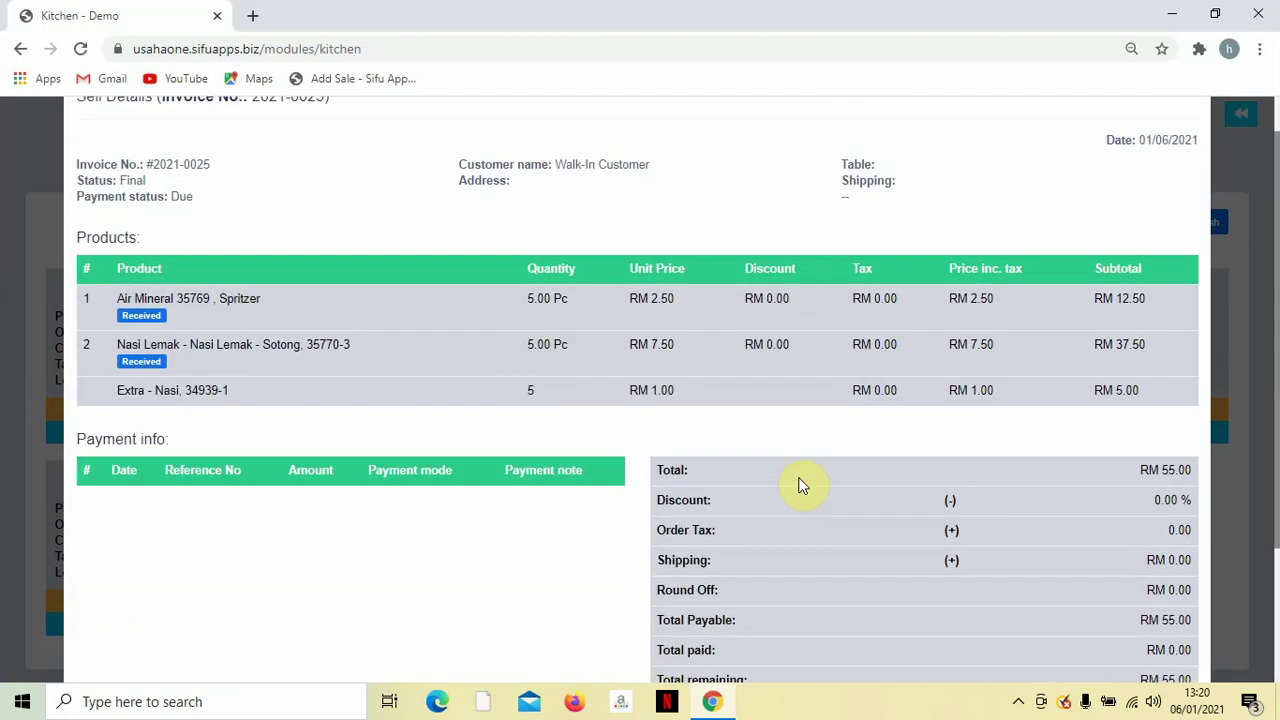
pyautogui.scroll(-3, 920, 540)
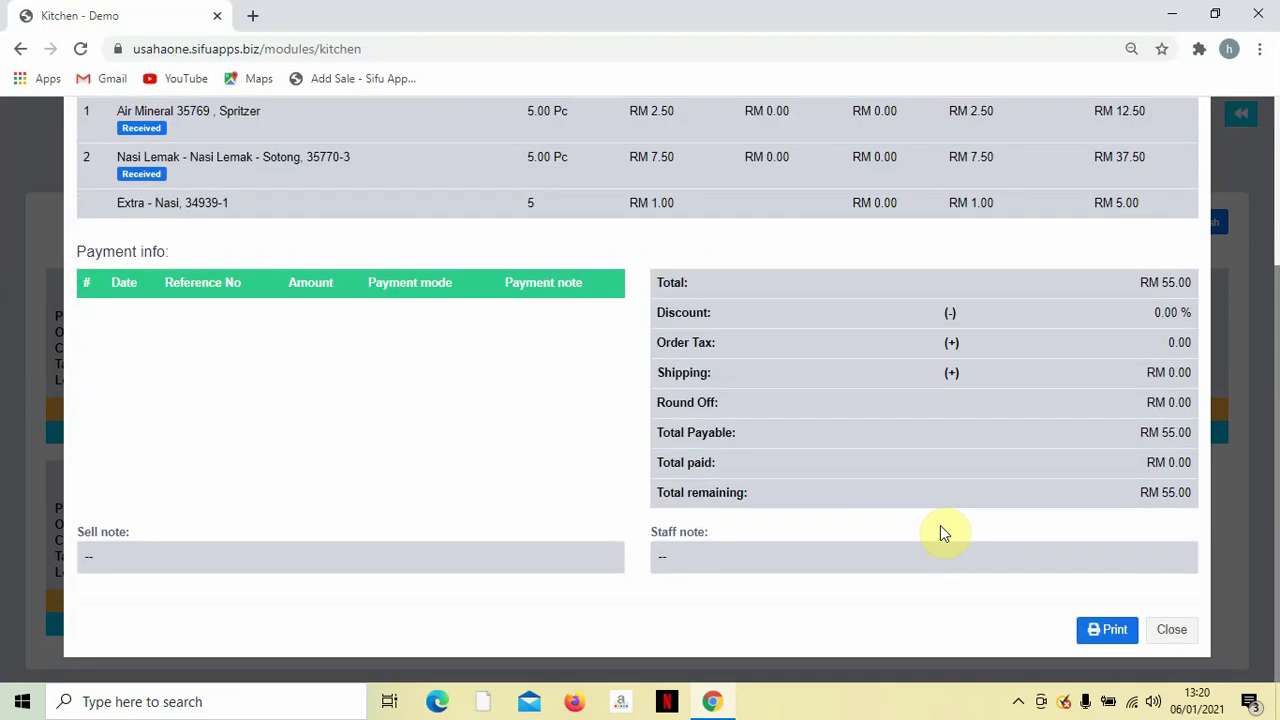
pyautogui.scroll(3, 940, 533)
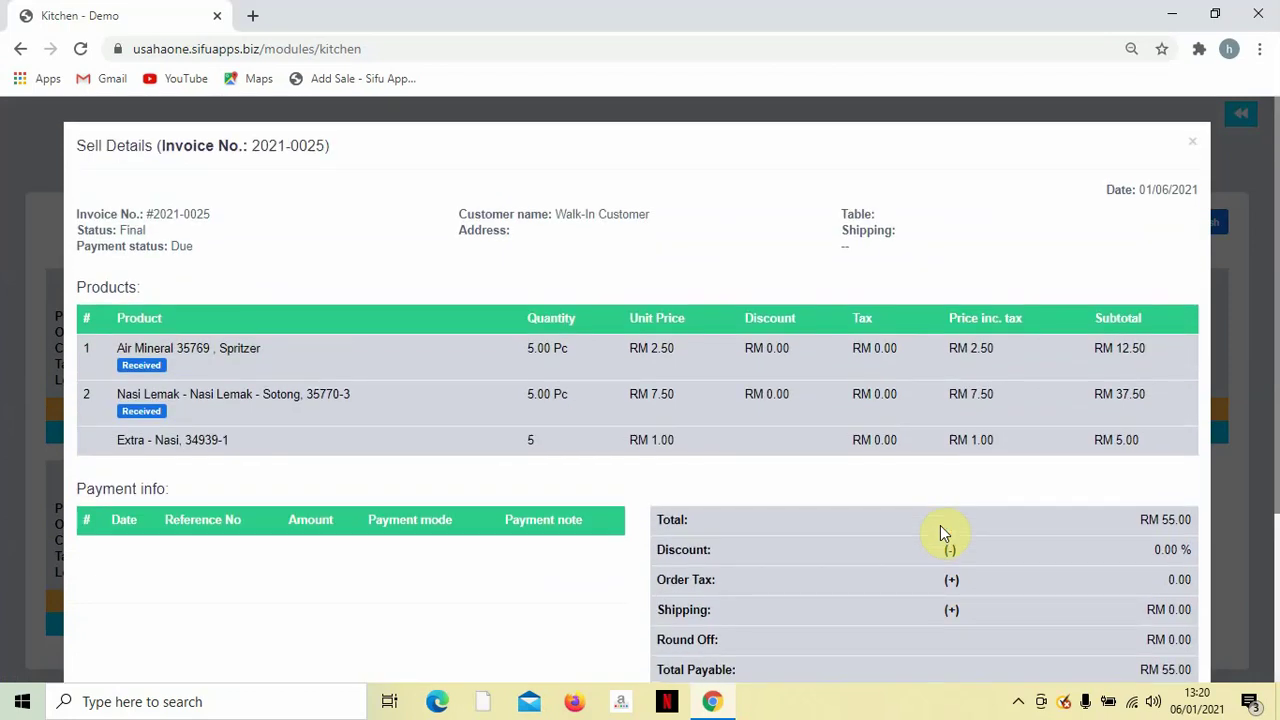
pyautogui.scroll(-3, 960, 510)
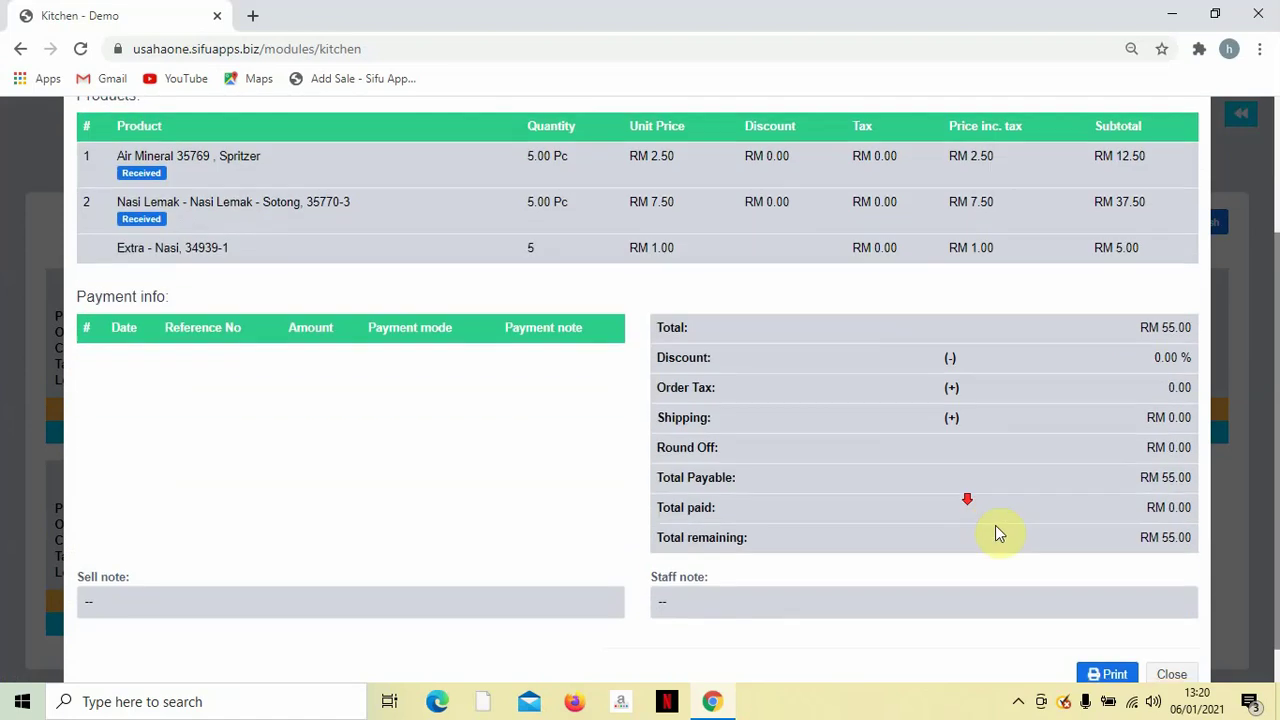
pyautogui.click(1172, 630)
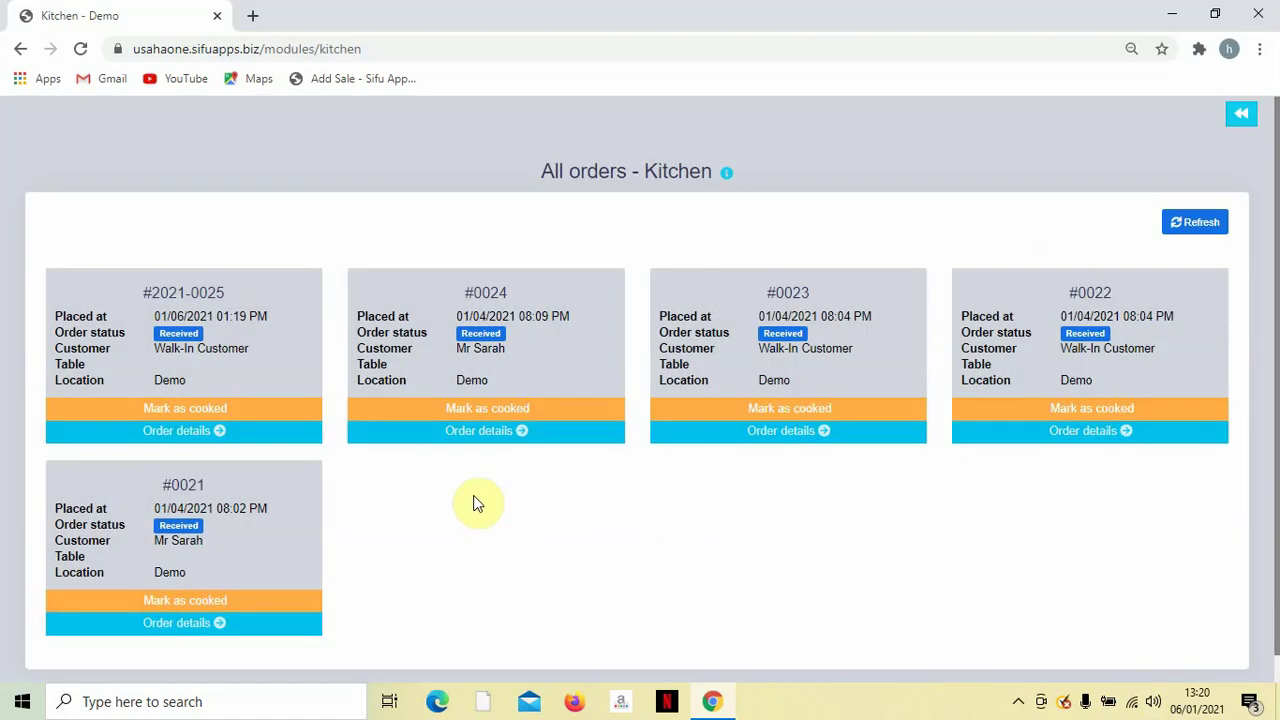
# Mark order #2021-0025 as cooked and return to the dashboard.
pyautogui.click(194, 418)
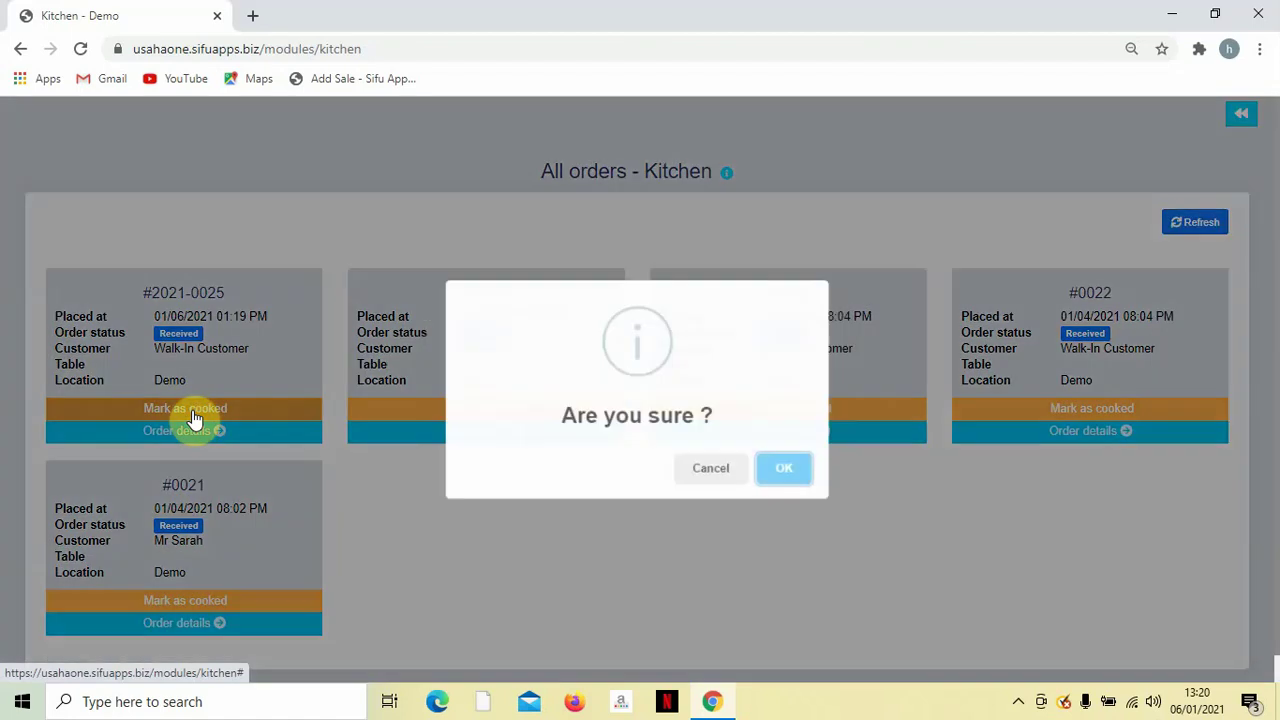
pyautogui.click(782, 472)
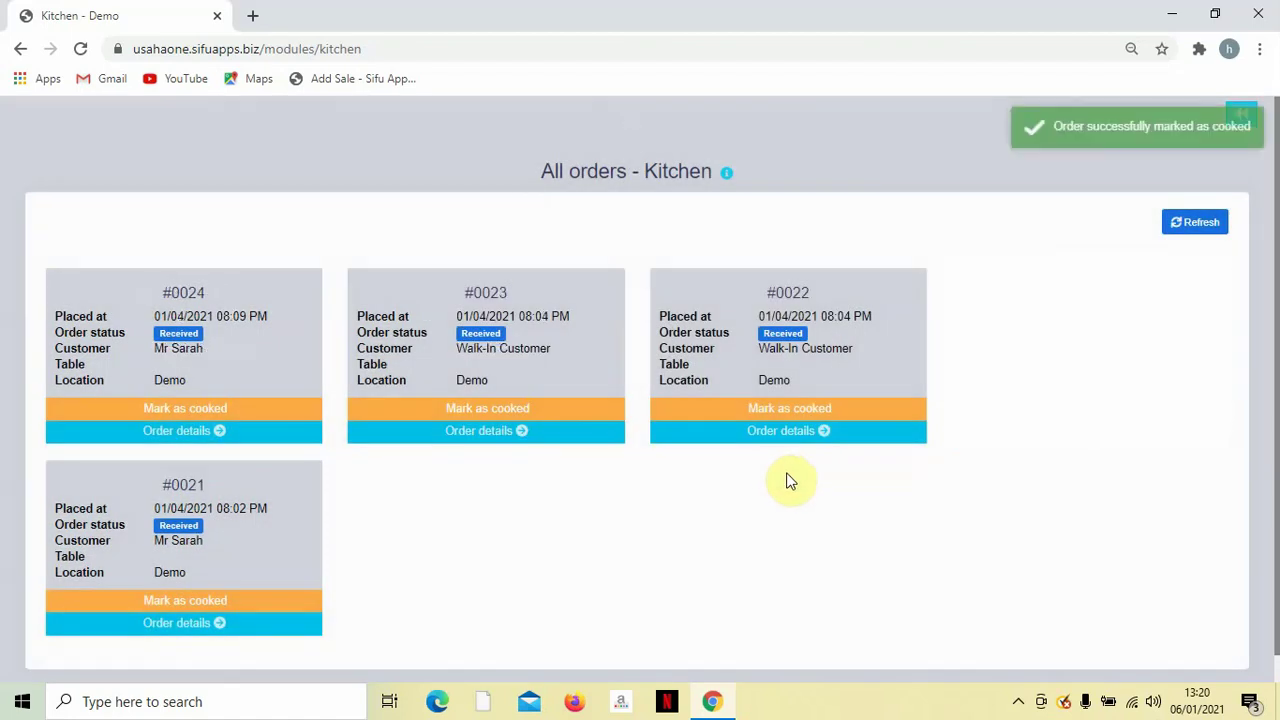
pyautogui.click(1237, 114)
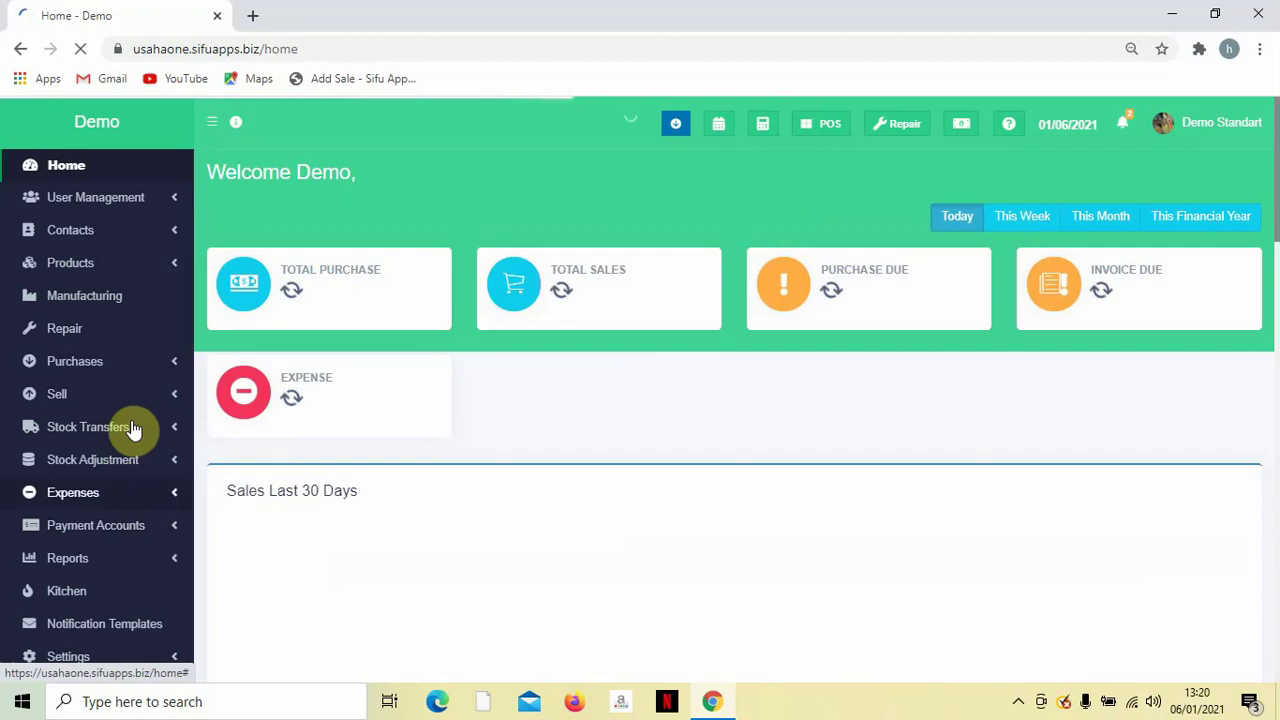
# Open the POS screen from the Sell section of the sidebar.
pyautogui.scroll(-1, 129, 563)
pyautogui.scroll(1, 129, 400)
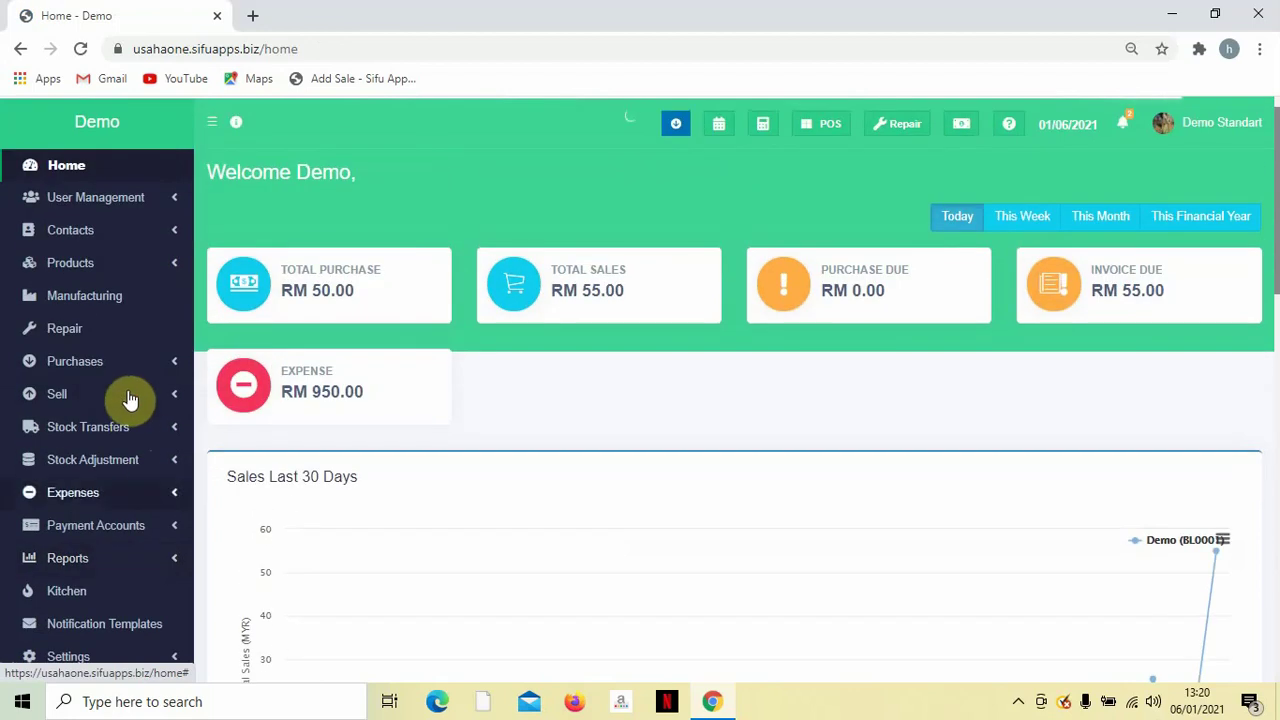
pyautogui.click(129, 397)
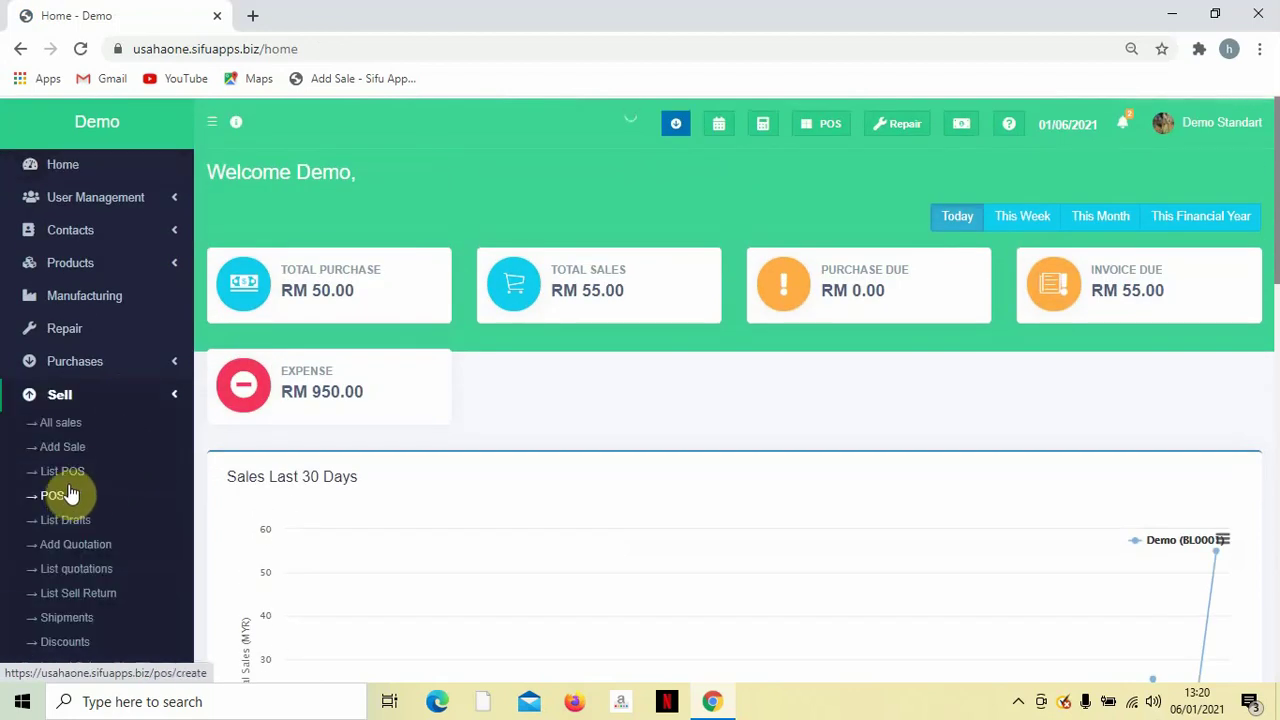
pyautogui.click(53, 497)
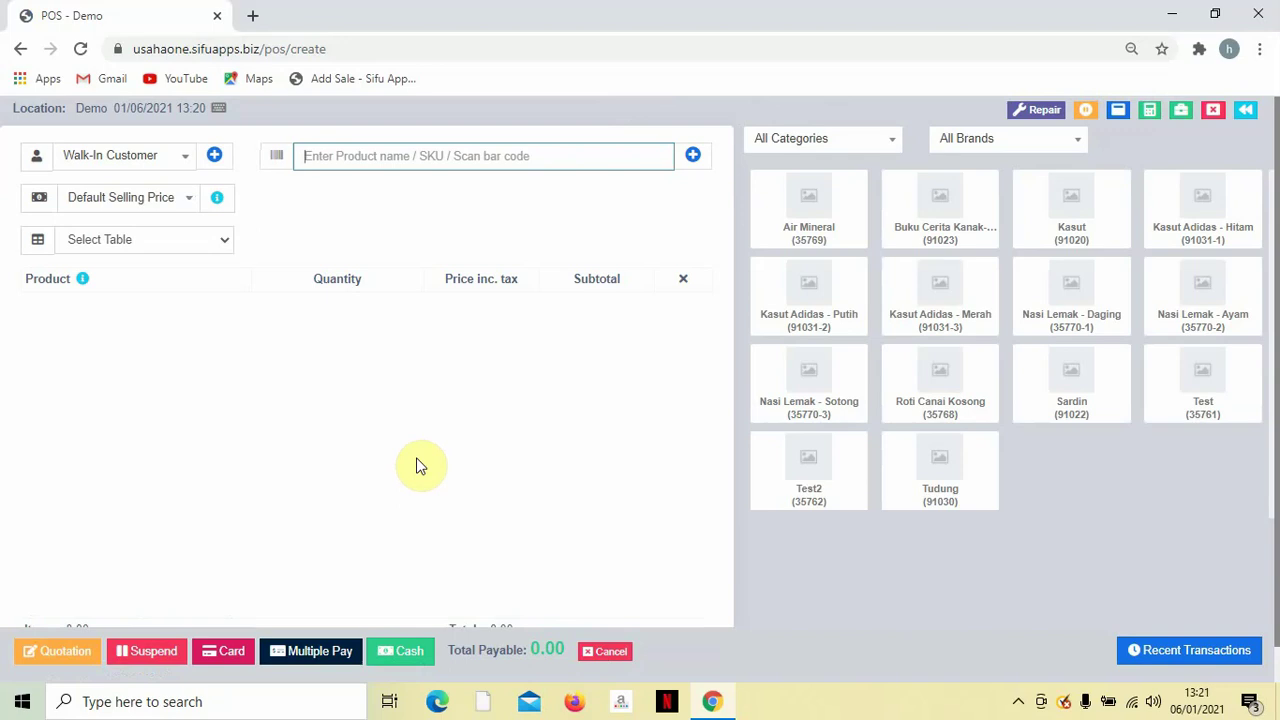
# Reload suspended sale 2021-0025 into the POS and check its 55.00 payable total.
pyautogui.click(1087, 112)
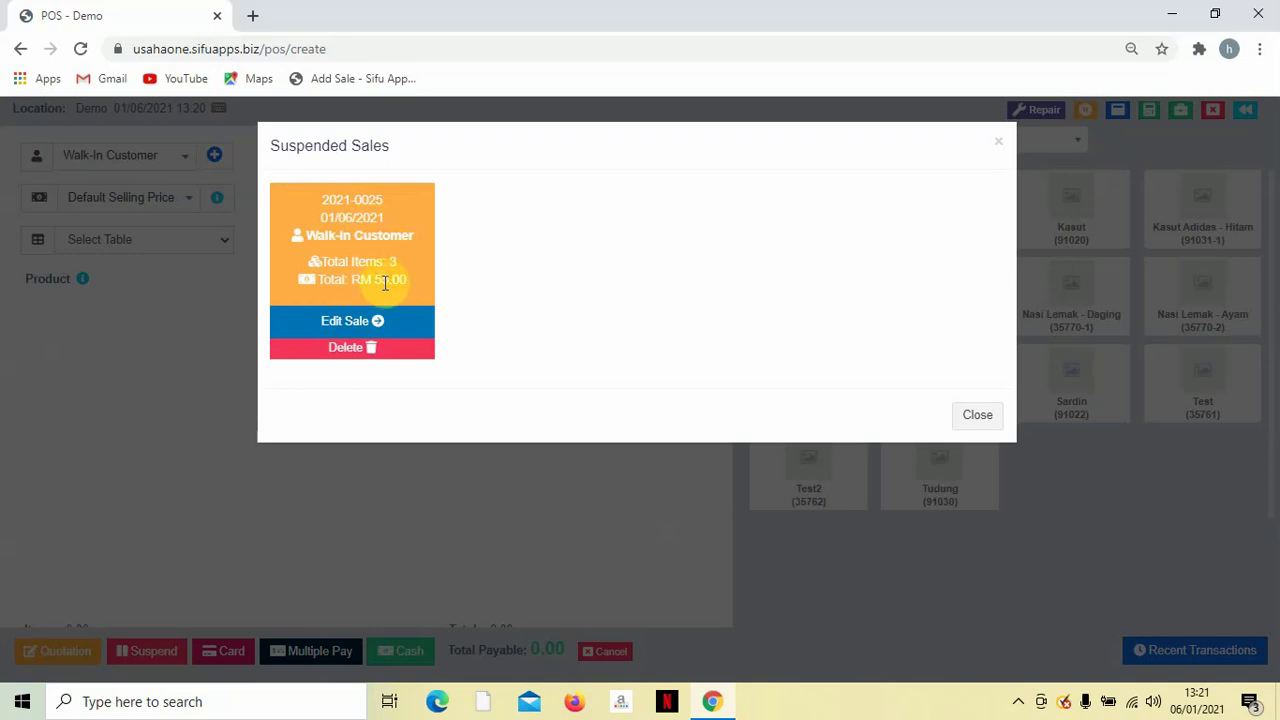
pyautogui.click(349, 328)
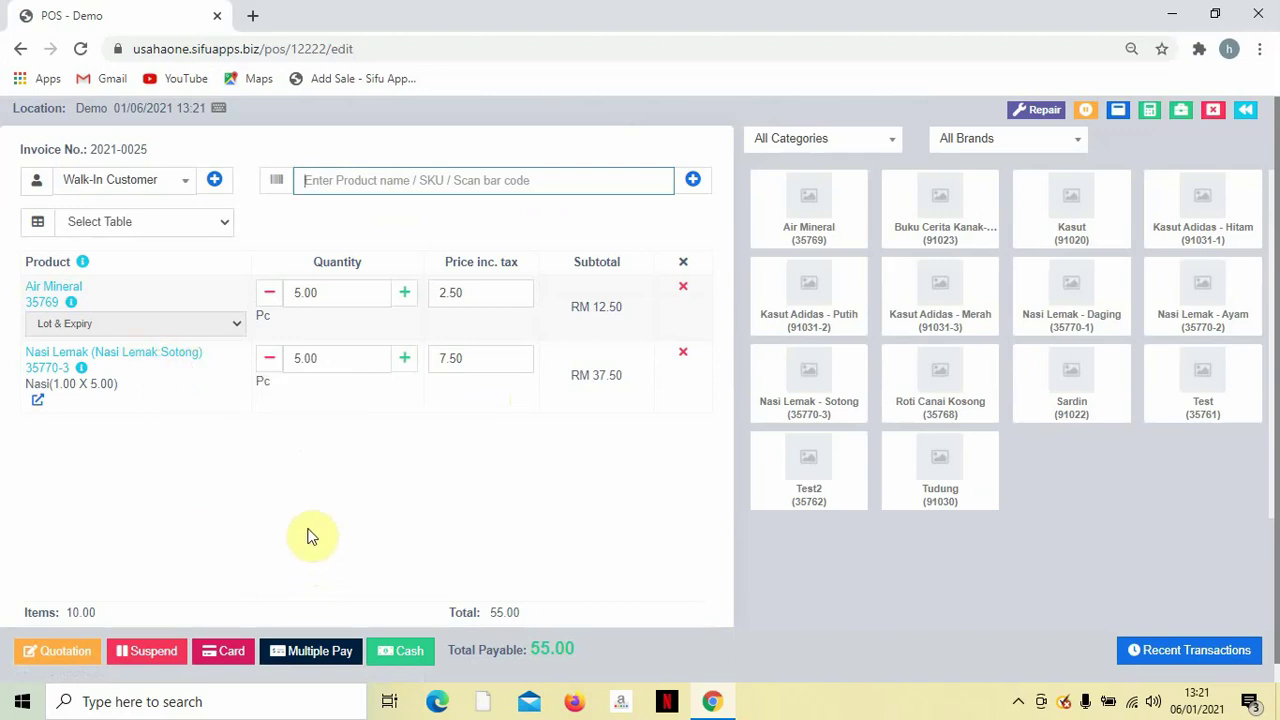
pyautogui.scroll(-1, 288, 500)
pyautogui.scroll(1, 288, 500)
pyautogui.scroll(-1, 290, 500)
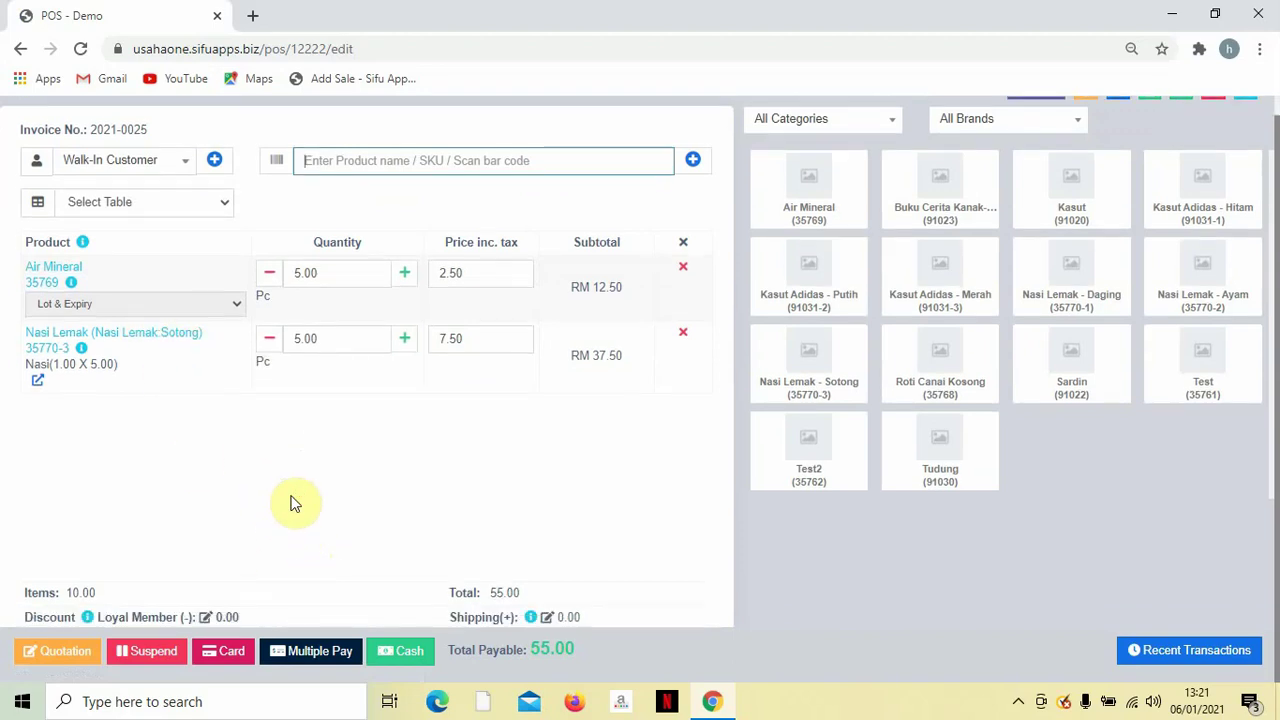
pyautogui.scroll(1, 294, 502)
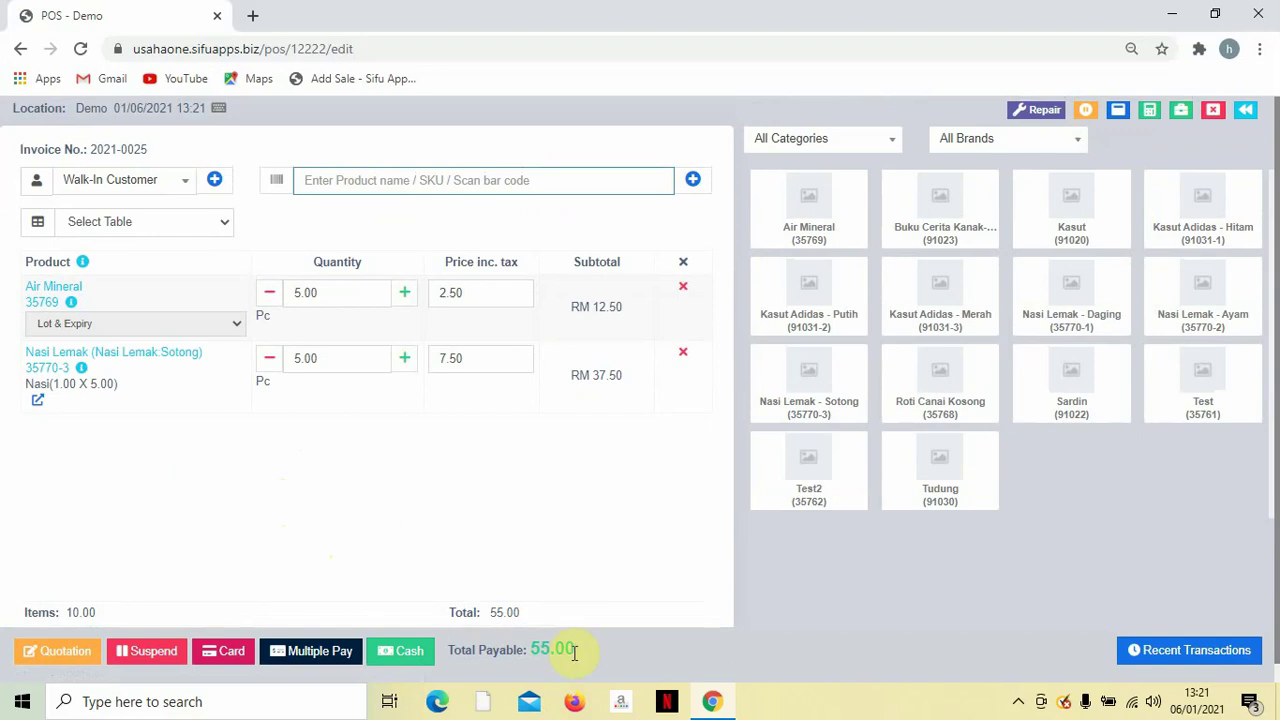
pyautogui.moveTo(575, 650); pyautogui.dragTo(542, 648)
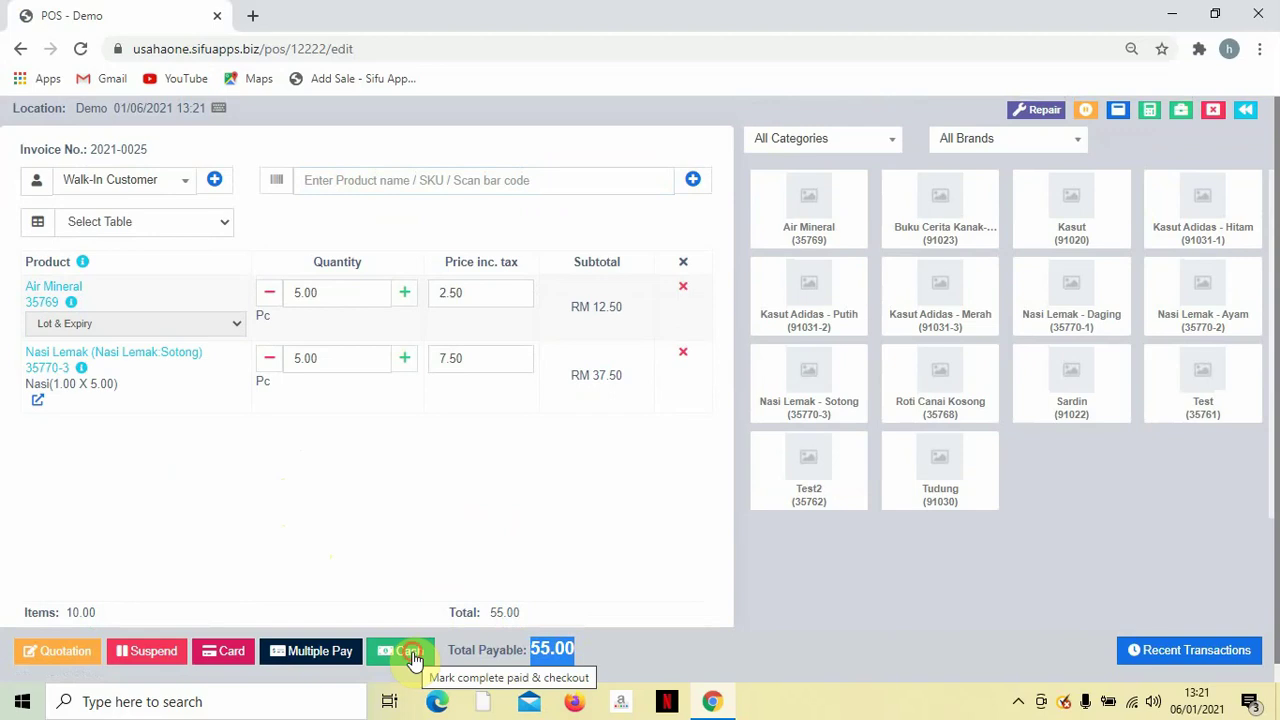
# Pay sale 2021-0025 fully in cash and cancel the receipt printout.
pyautogui.click(413, 658)
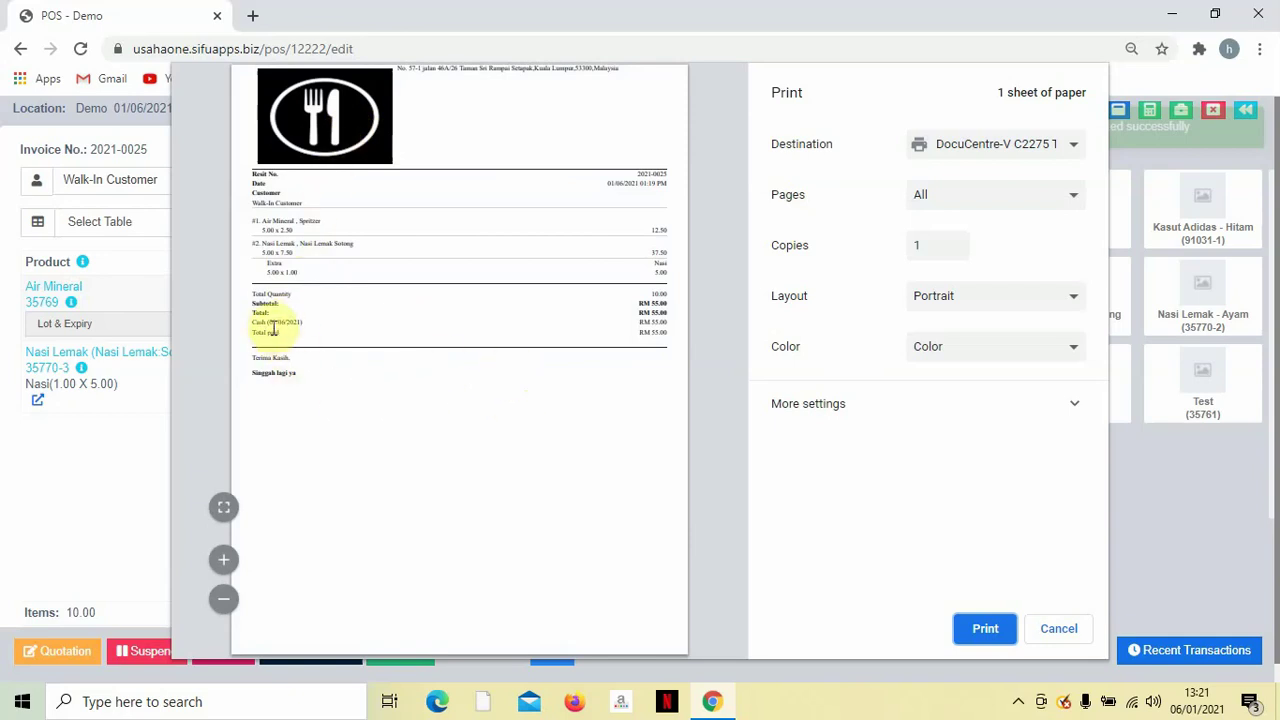
pyautogui.moveTo(266, 323); pyautogui.dragTo(312, 326)
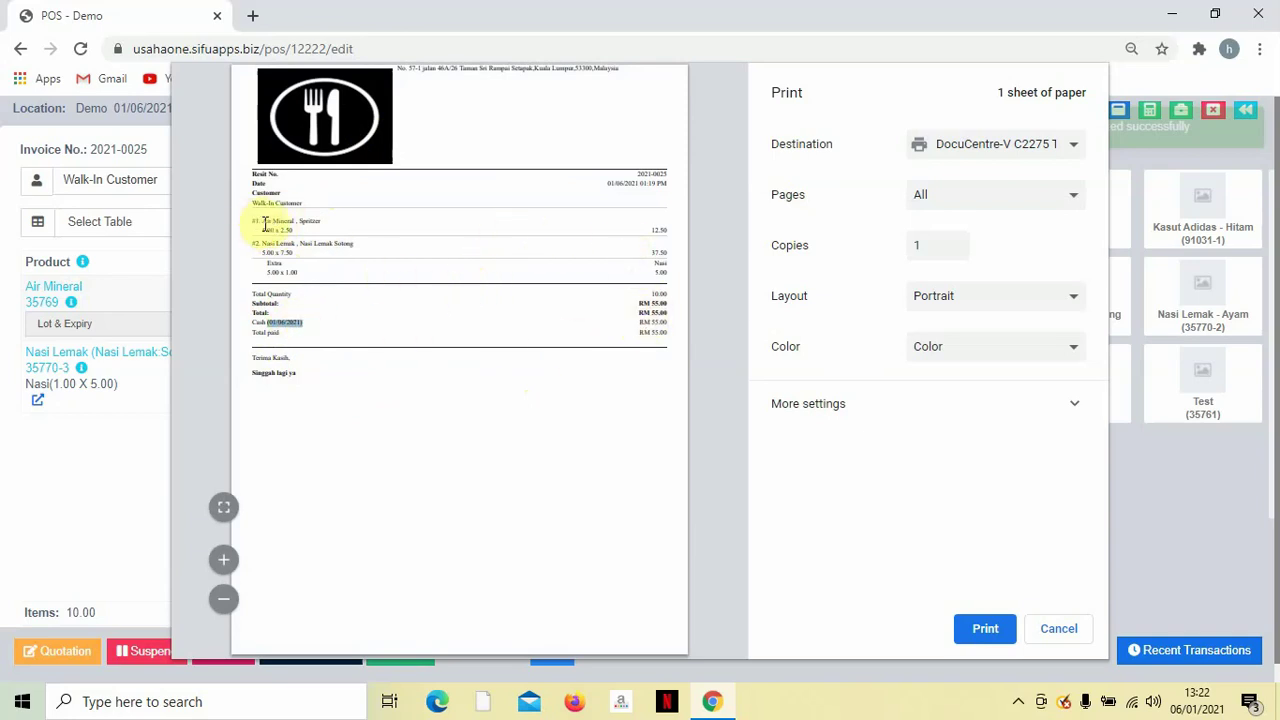
pyautogui.moveTo(262, 221); pyautogui.dragTo(390, 267)
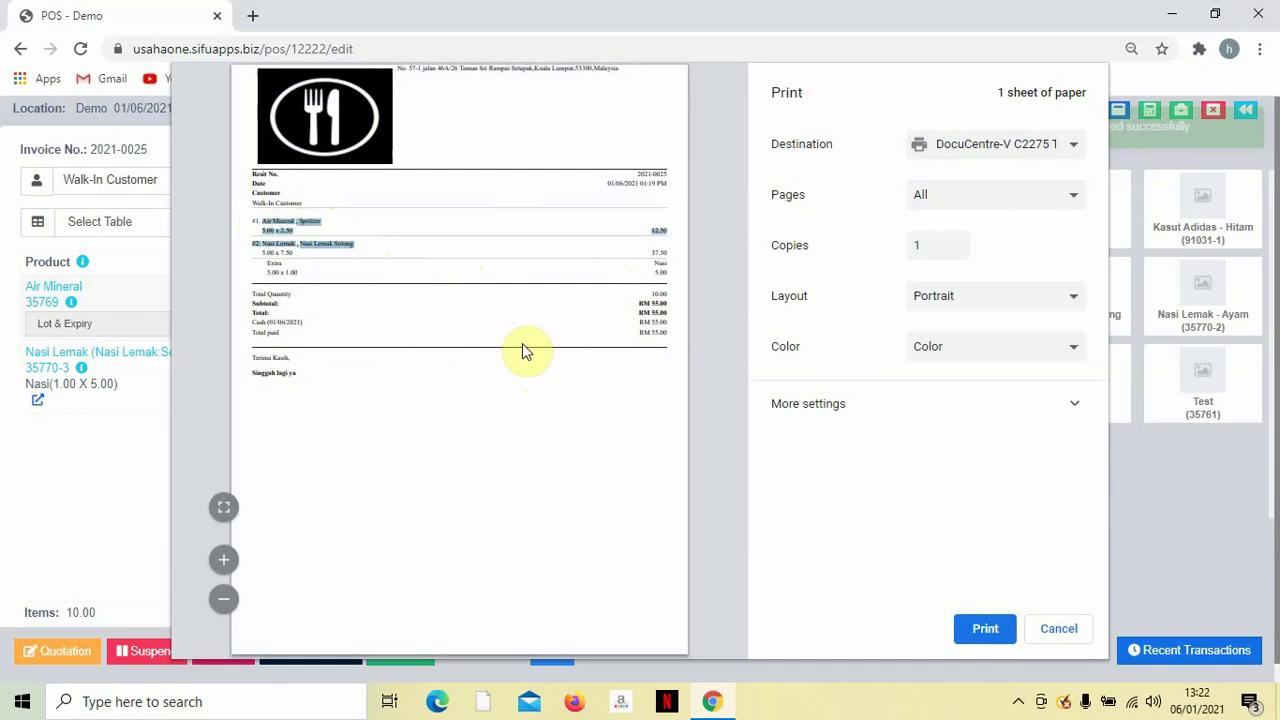
pyautogui.click(1055, 636)
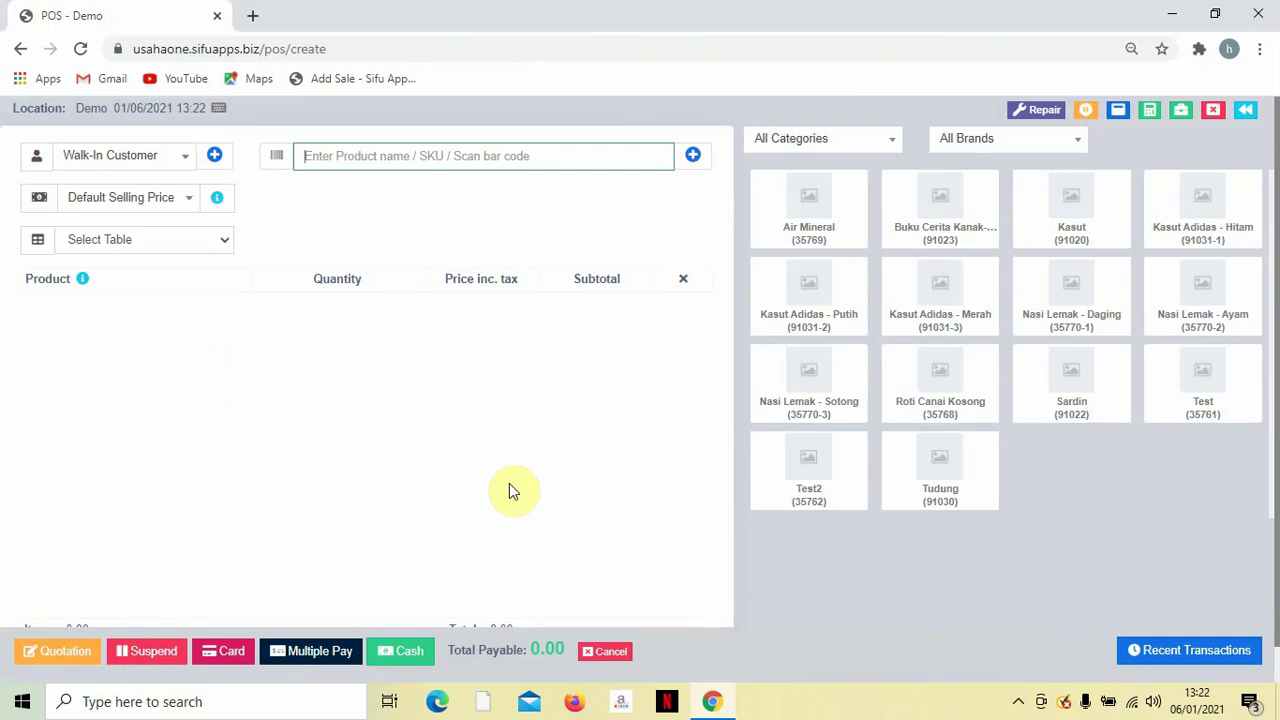
# Add Air Mineral without extras and raise Air Mineral and Nasi Lemak to 5 each.
pyautogui.click(810, 222)
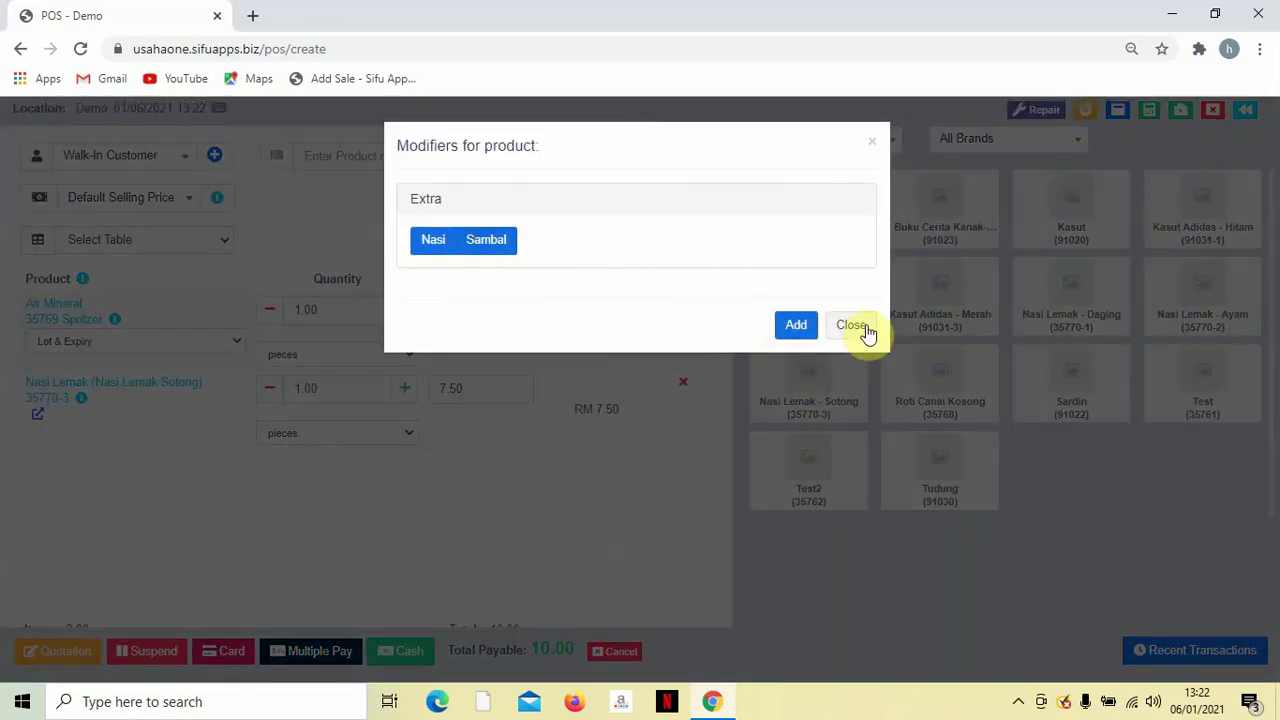
pyautogui.click(858, 328)
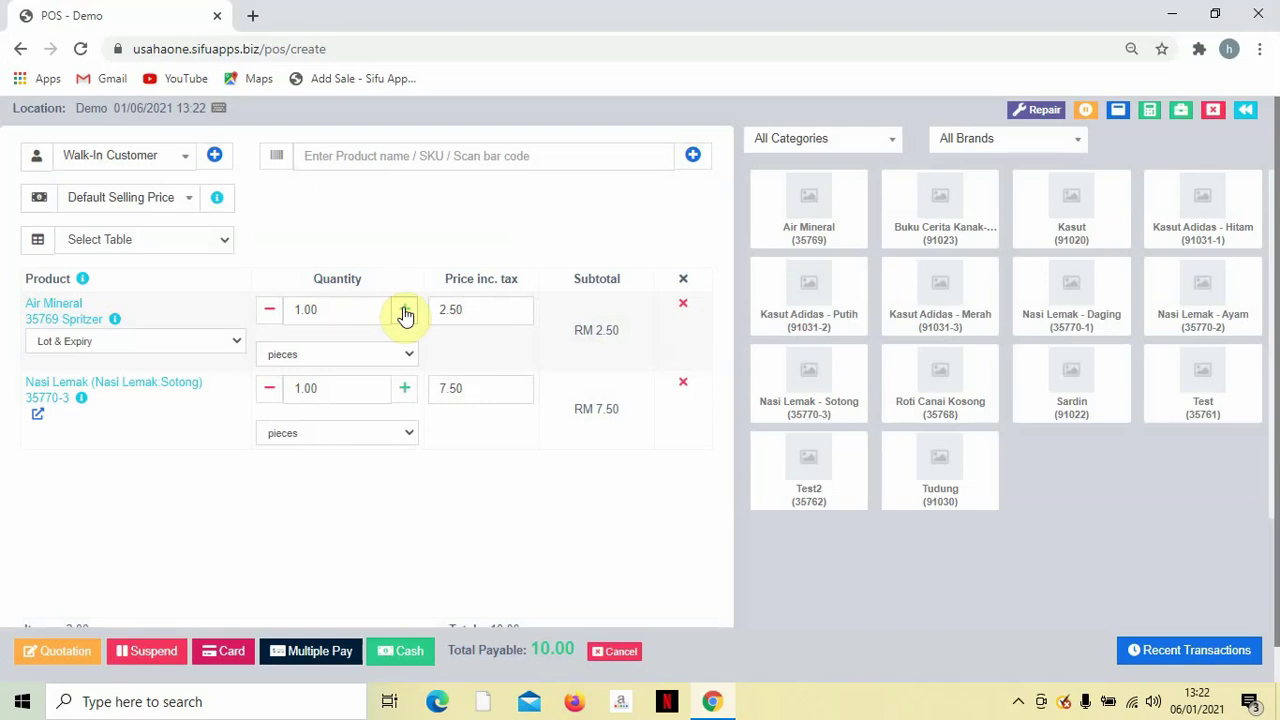
pyautogui.click(404, 310)
pyautogui.click(404, 310)
pyautogui.click(404, 310)
pyautogui.click(404, 310)
pyautogui.click(406, 392)
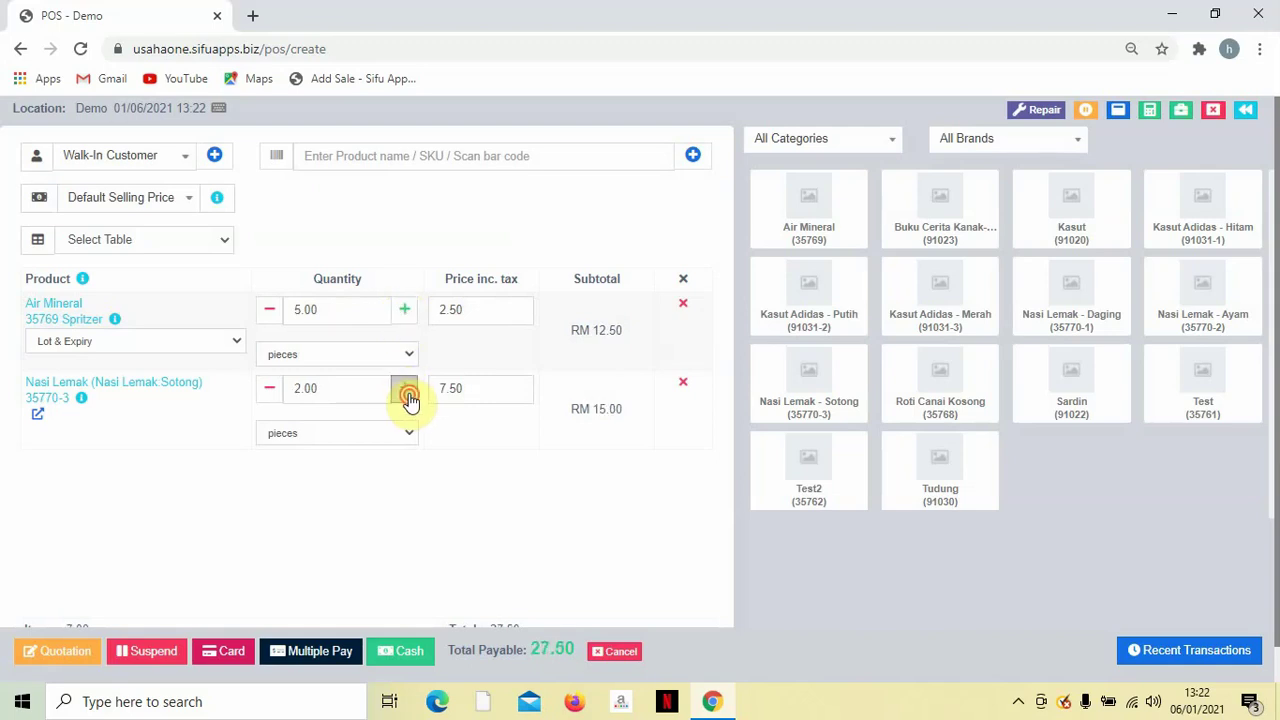
pyautogui.click(406, 392)
pyautogui.click(406, 392)
pyautogui.click(406, 392)
pyautogui.scroll(-2, 651, 526)
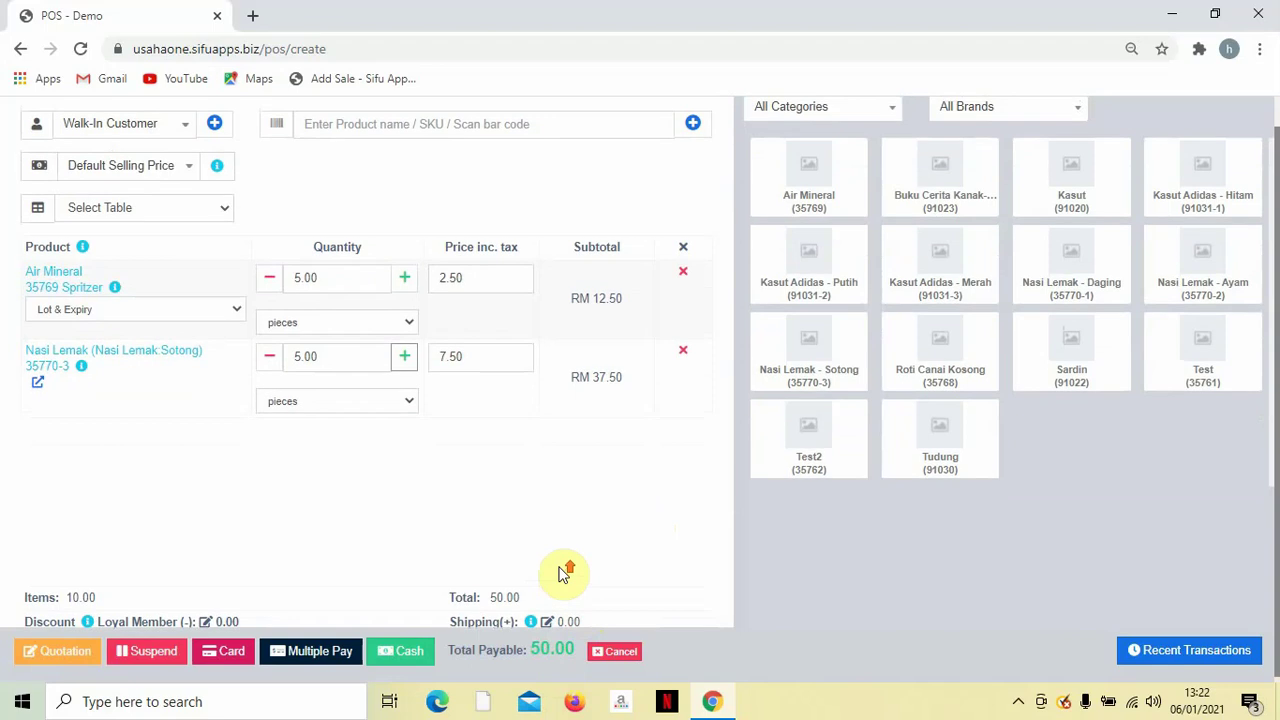
pyautogui.scroll(2, 563, 574)
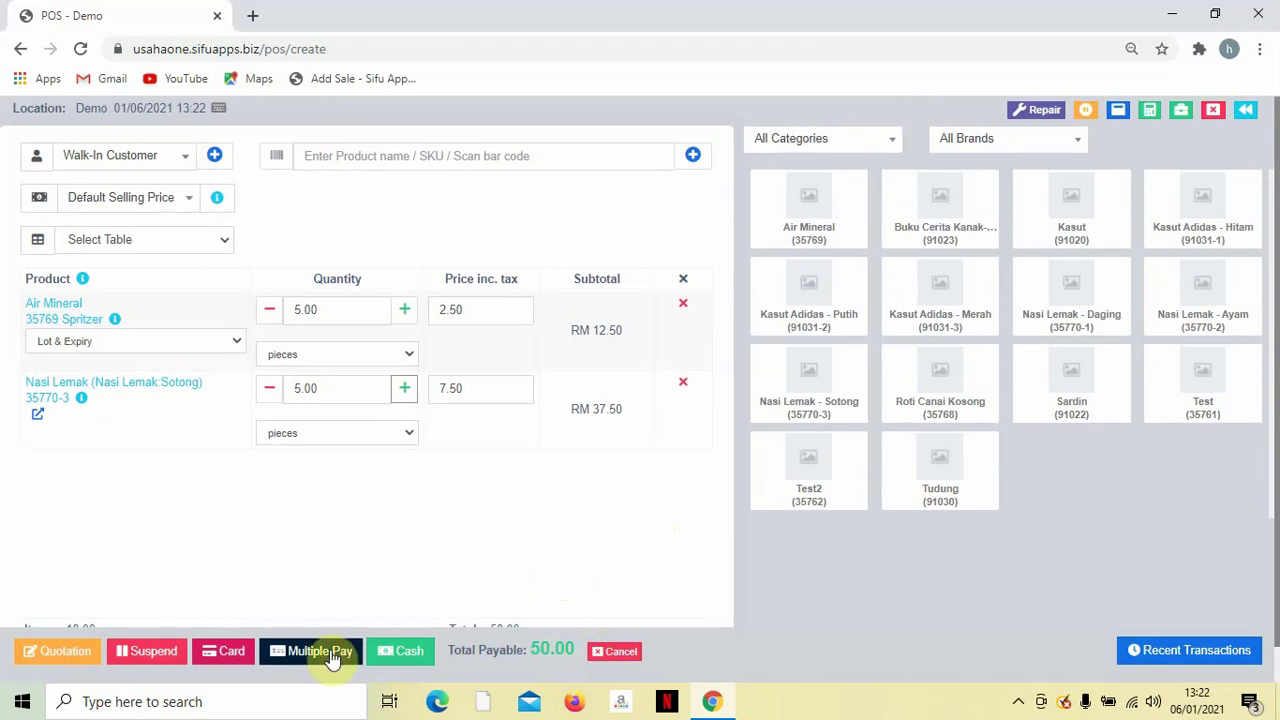
# Take RM 100 cash for the RM 50.00 sale, finalize payment and skip printing.
pyautogui.click(318, 651)
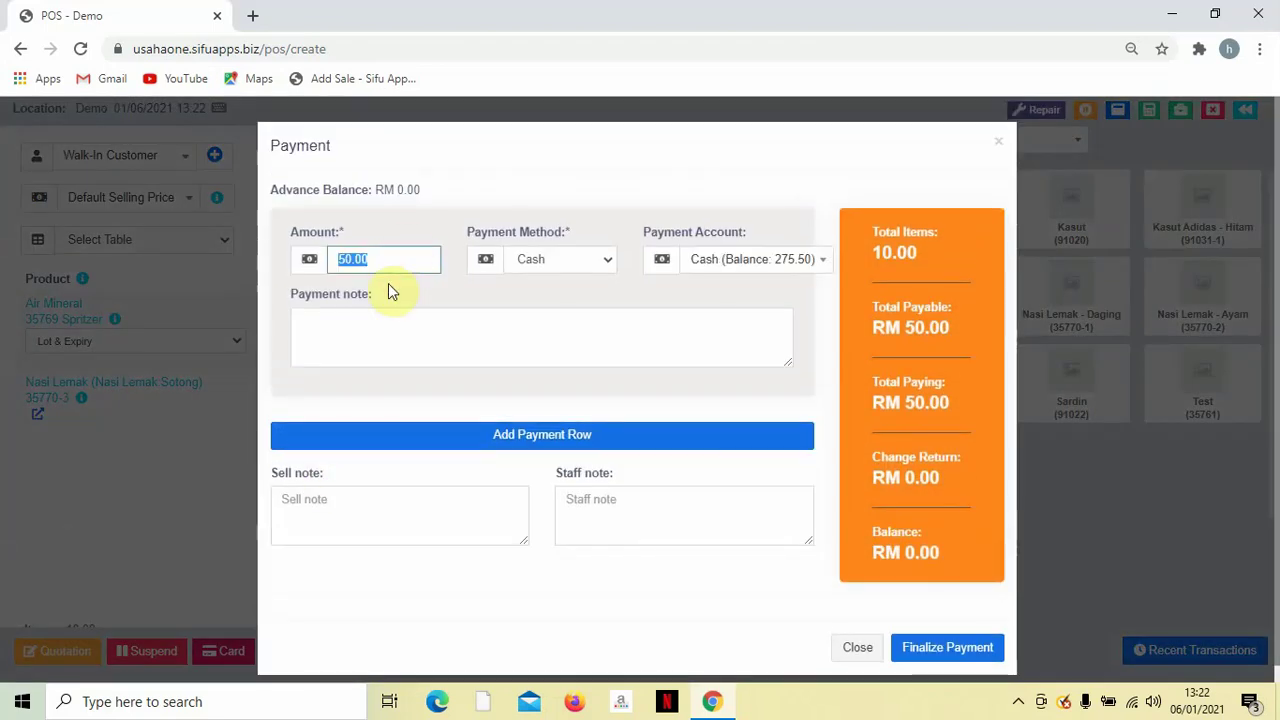
pyautogui.write('100')
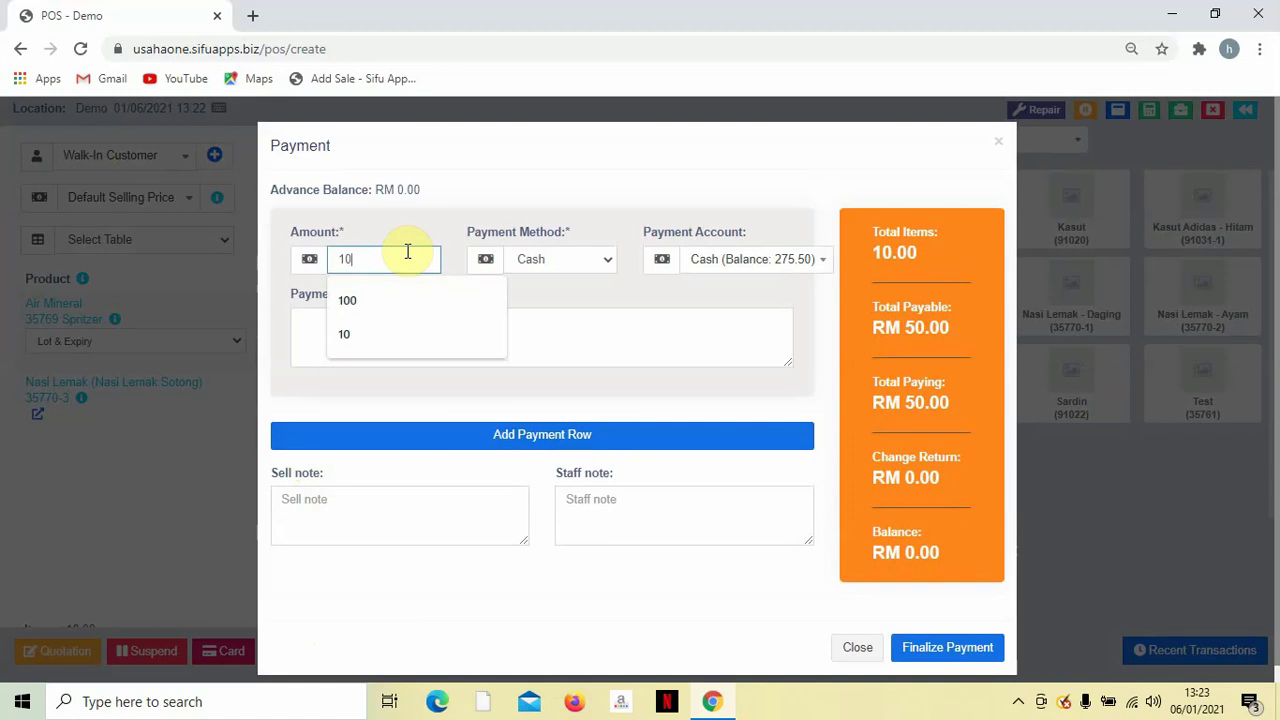
pyautogui.click(464, 211)
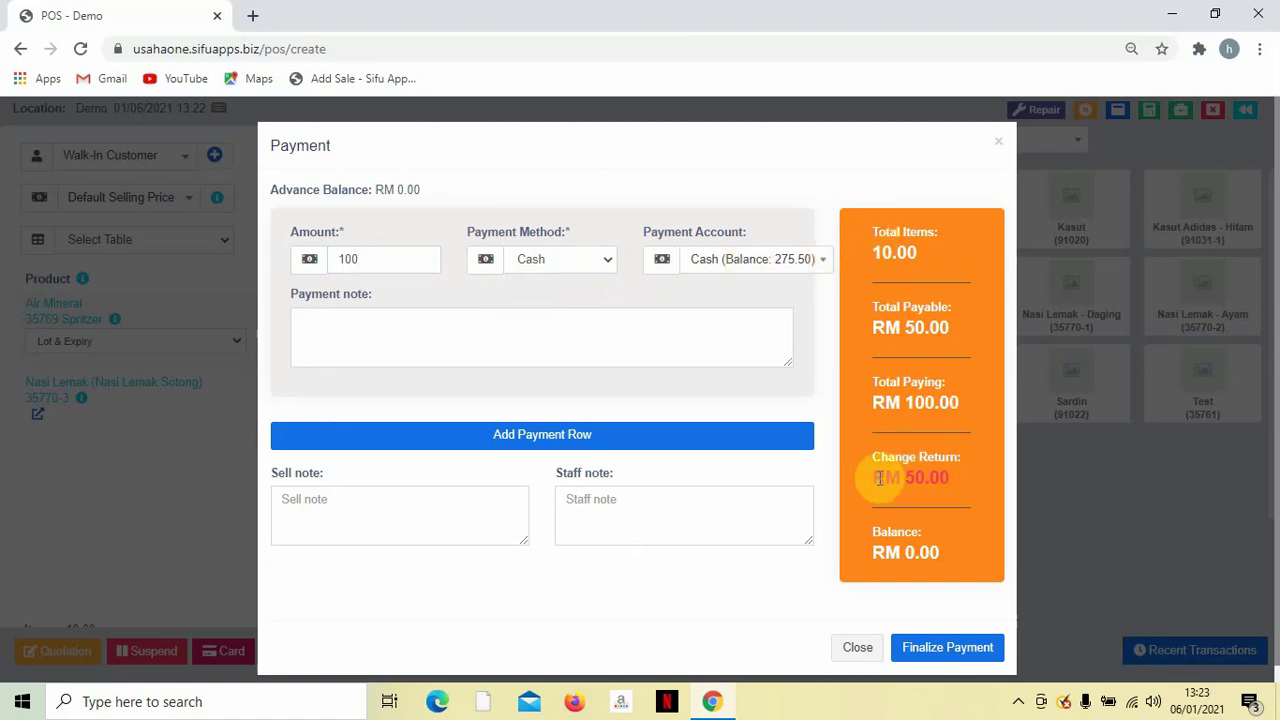
pyautogui.moveTo(875, 477); pyautogui.dragTo(954, 488)
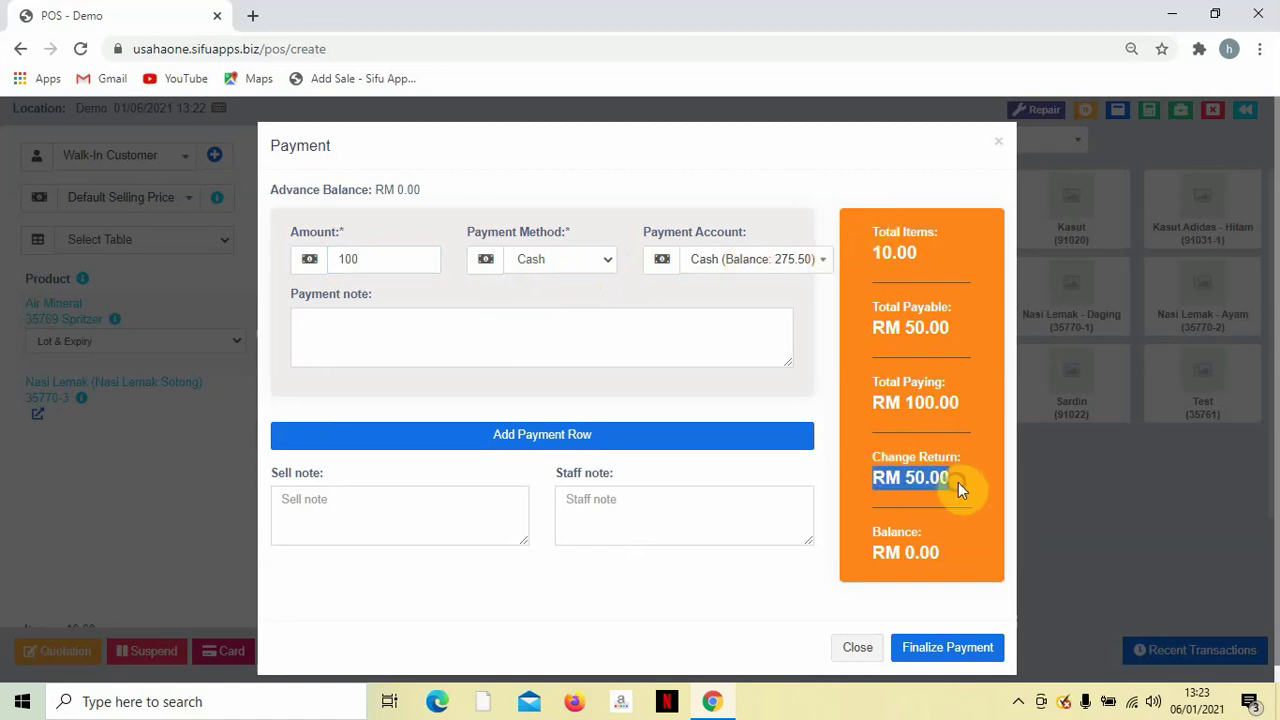
pyautogui.scroll(-1, 952, 501)
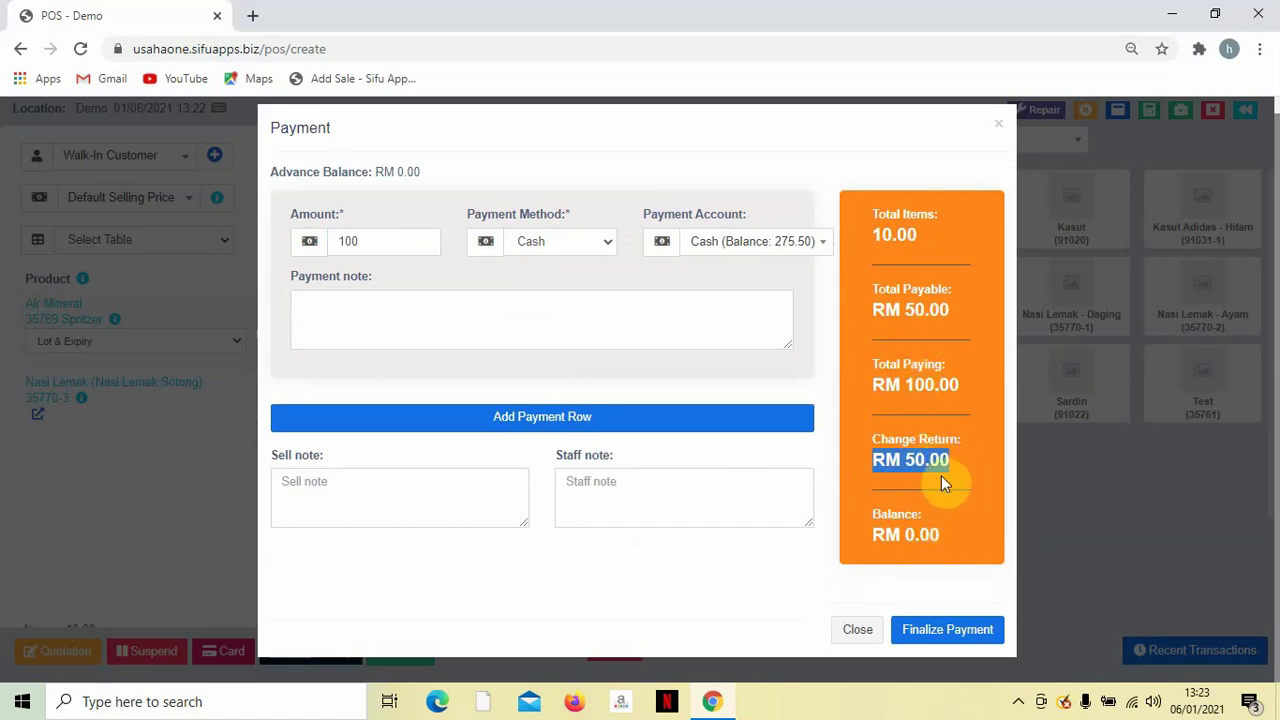
pyautogui.click(967, 637)
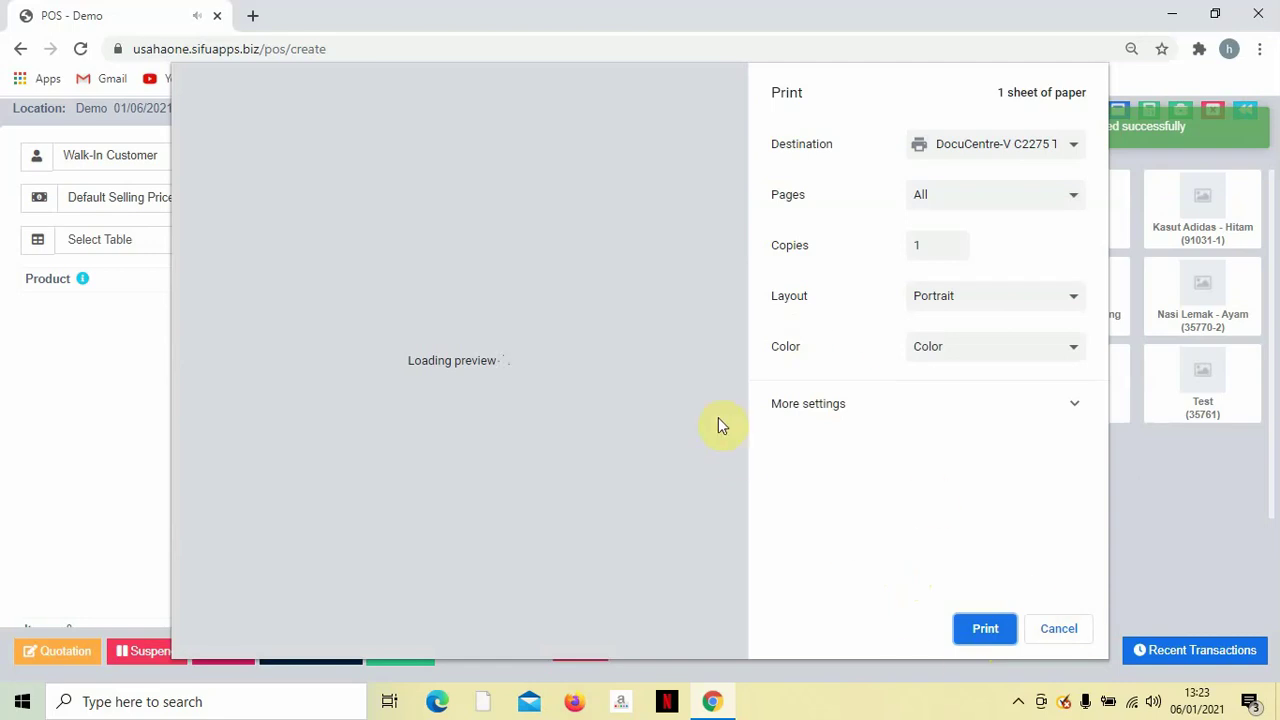
pyautogui.click(1055, 628)
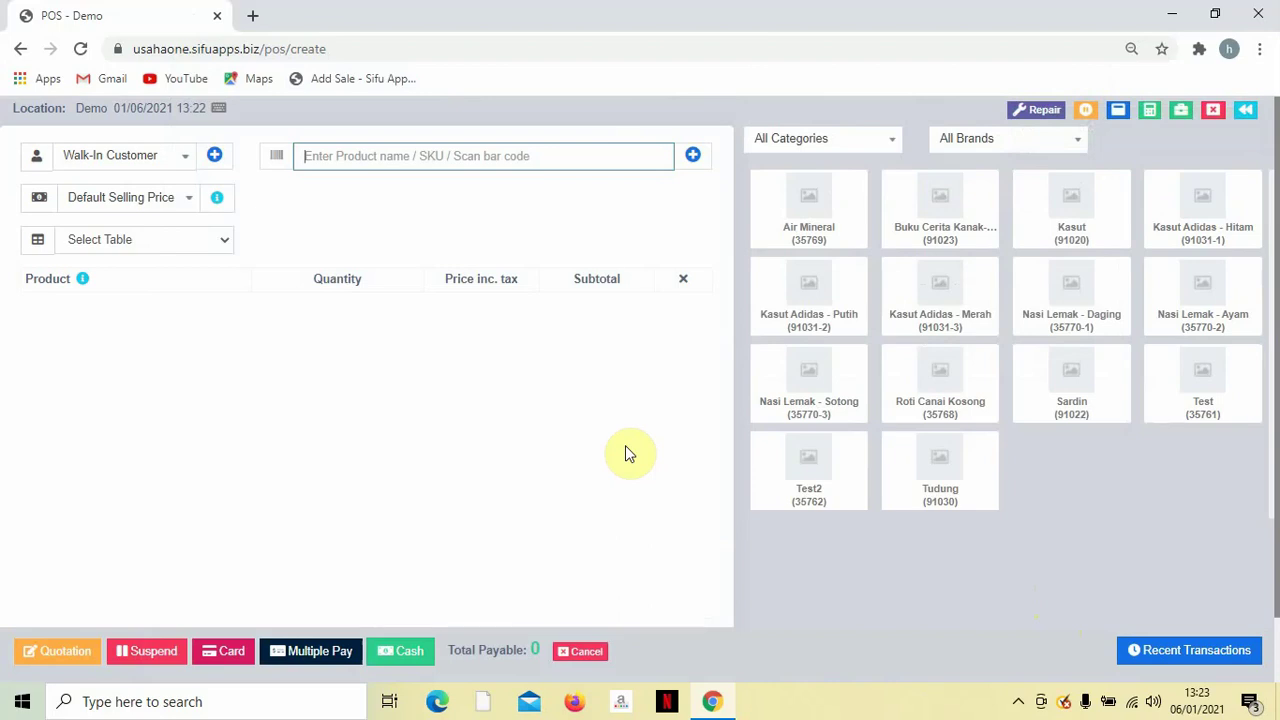
# Add Air Mineral, Nasi Lemak Sotong (no extras) and Roti Canai Kosong to the cart.
pyautogui.click(806, 220)
pyautogui.click(812, 376)
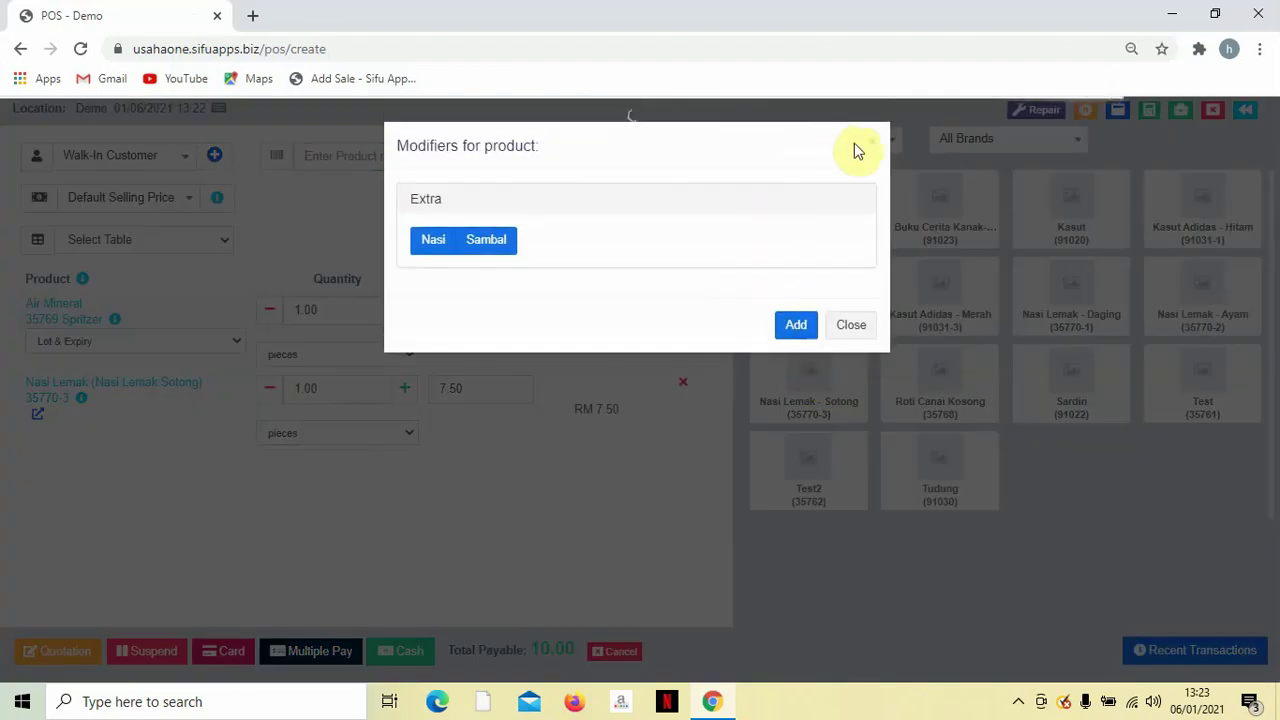
pyautogui.click(870, 143)
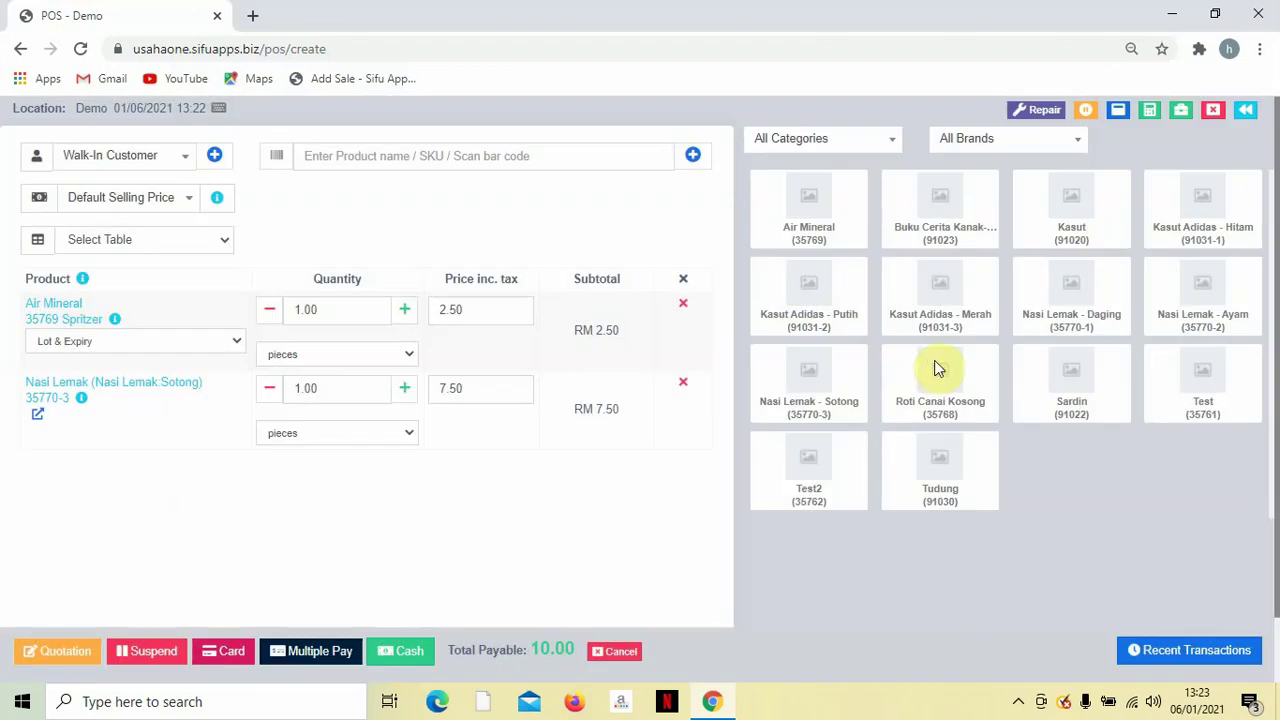
pyautogui.click(886, 398)
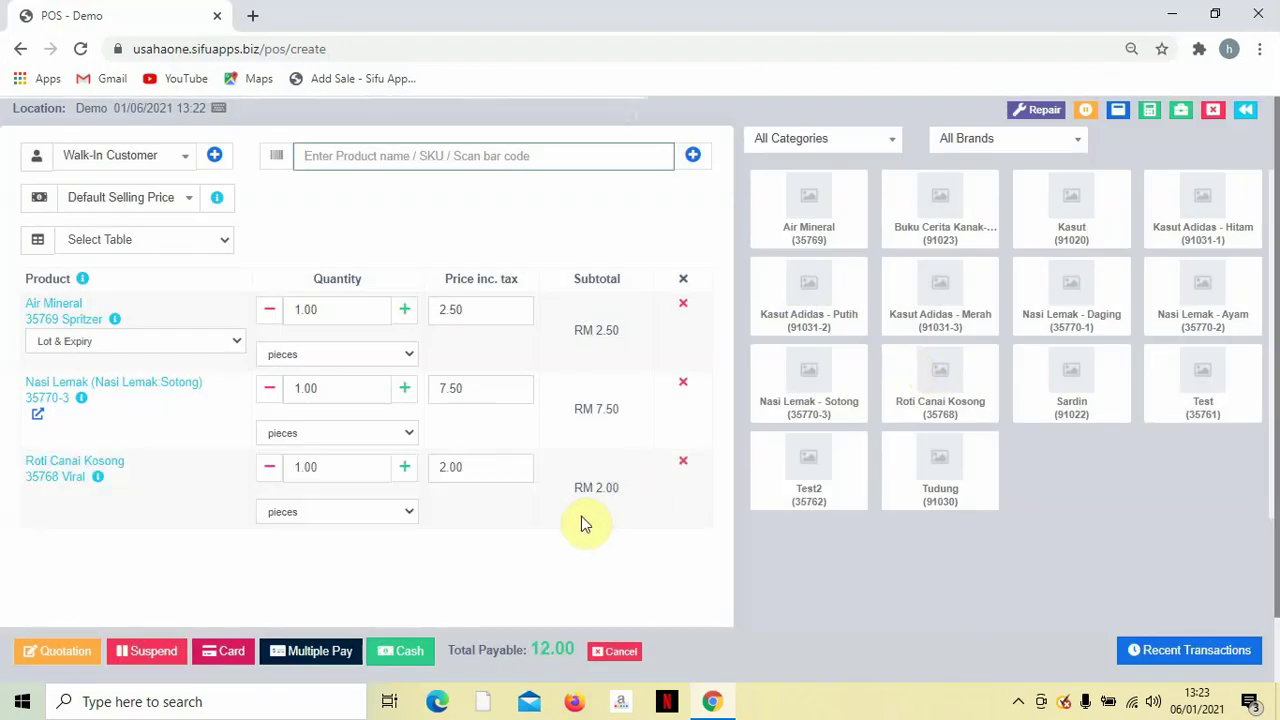
# Raise all three items to 6 each, bringing the total to RM 72.00.
pyautogui.click(400, 474)
pyautogui.click(400, 474)
pyautogui.click(400, 474)
pyautogui.click(400, 474)
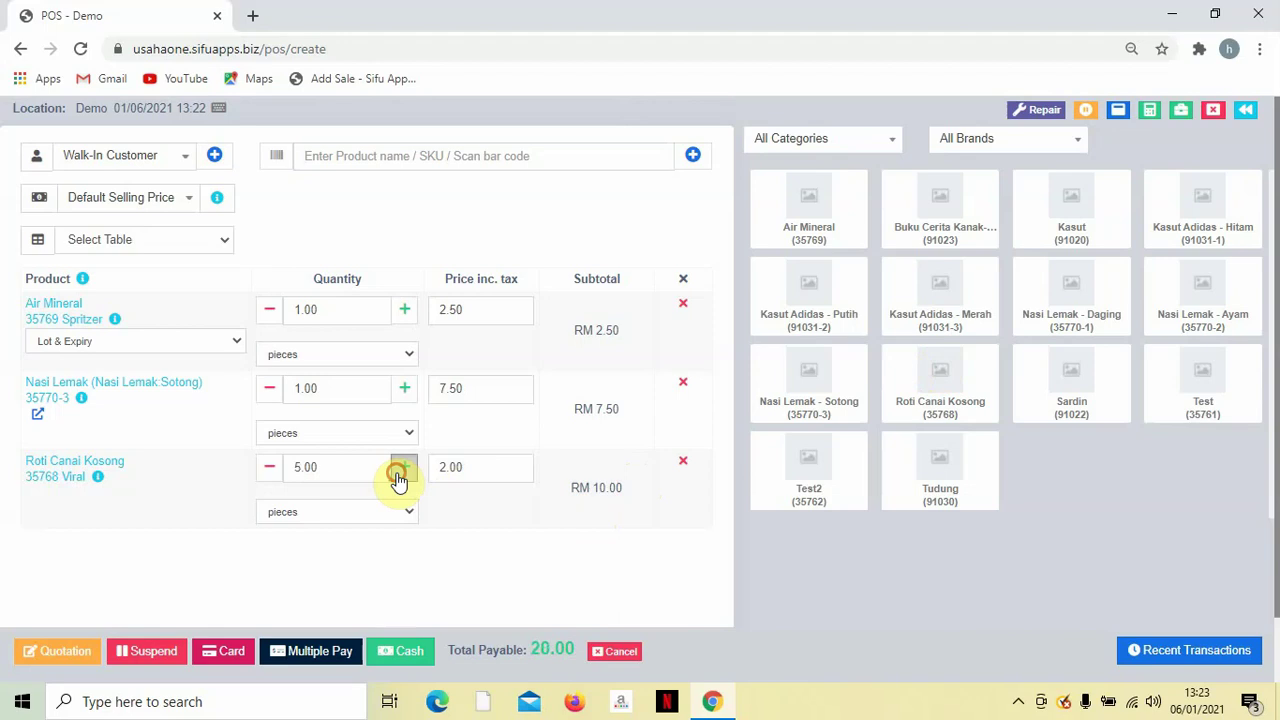
pyautogui.click(400, 474)
pyautogui.click(410, 398)
pyautogui.click(410, 398)
pyautogui.click(410, 398)
pyautogui.click(410, 398)
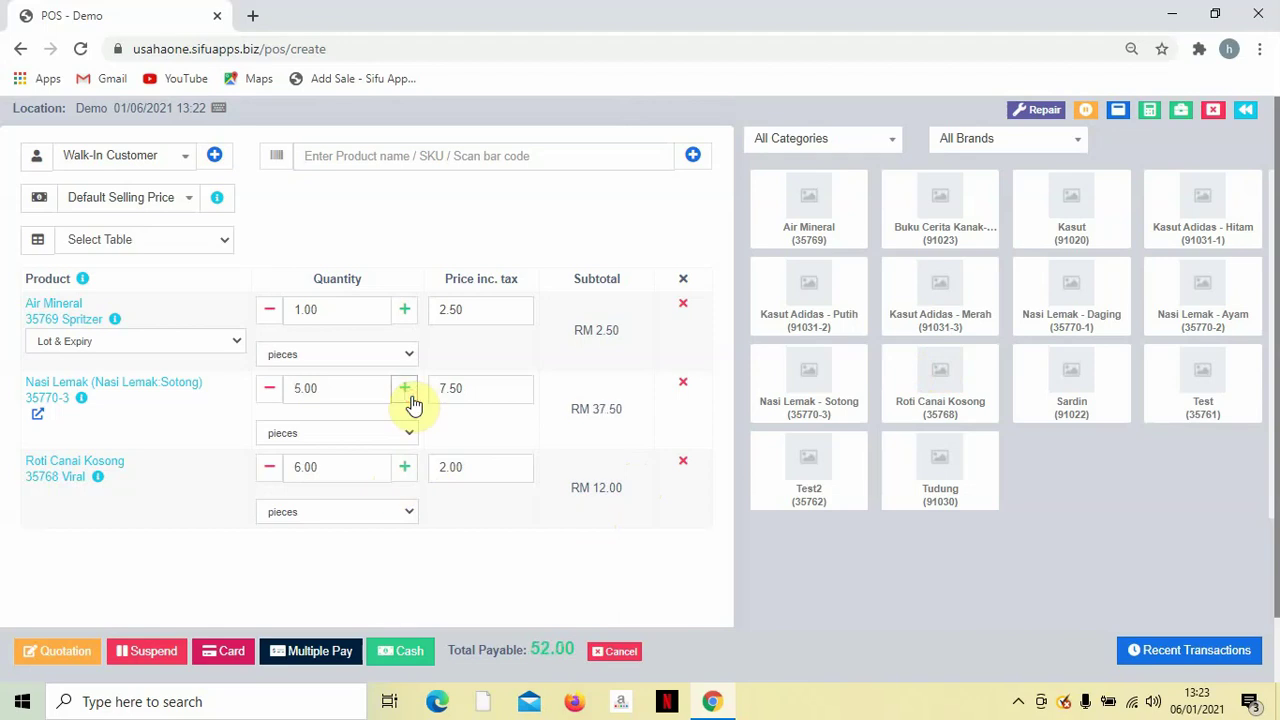
pyautogui.click(410, 398)
pyautogui.click(406, 312)
pyautogui.click(406, 312)
pyautogui.click(406, 312)
pyautogui.click(406, 312)
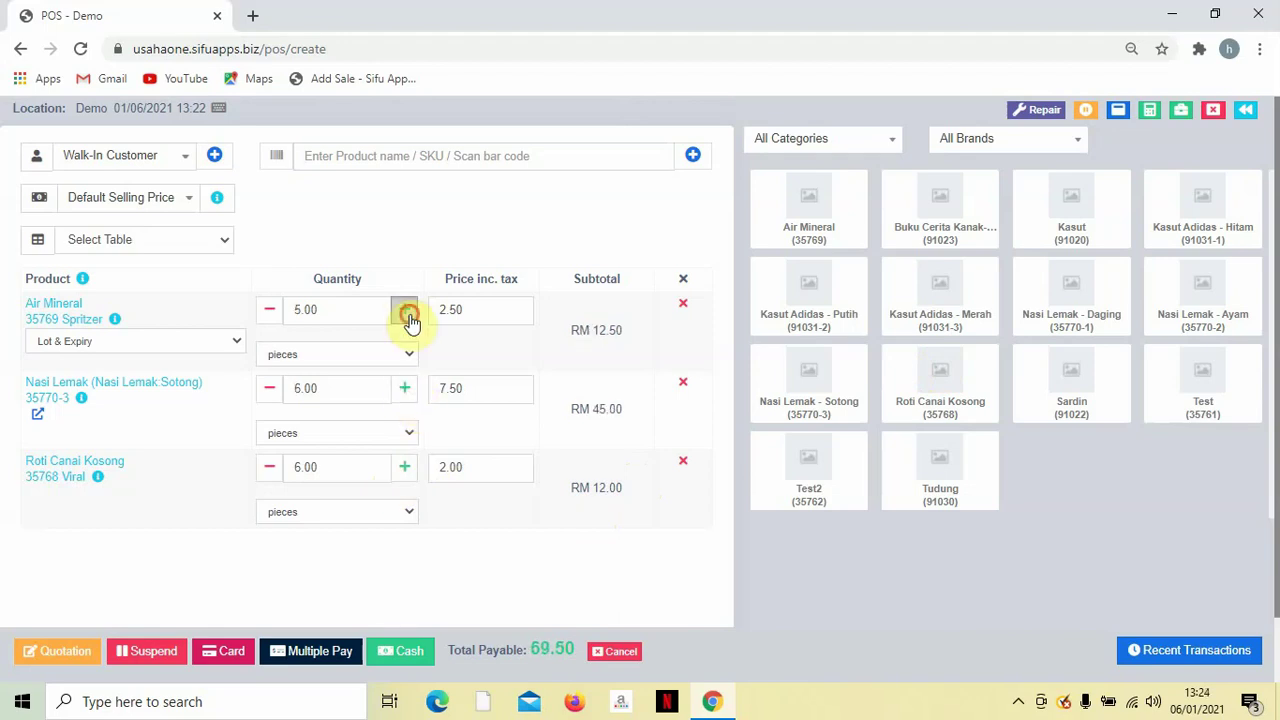
pyautogui.click(406, 312)
pyautogui.scroll(-1, 524, 542)
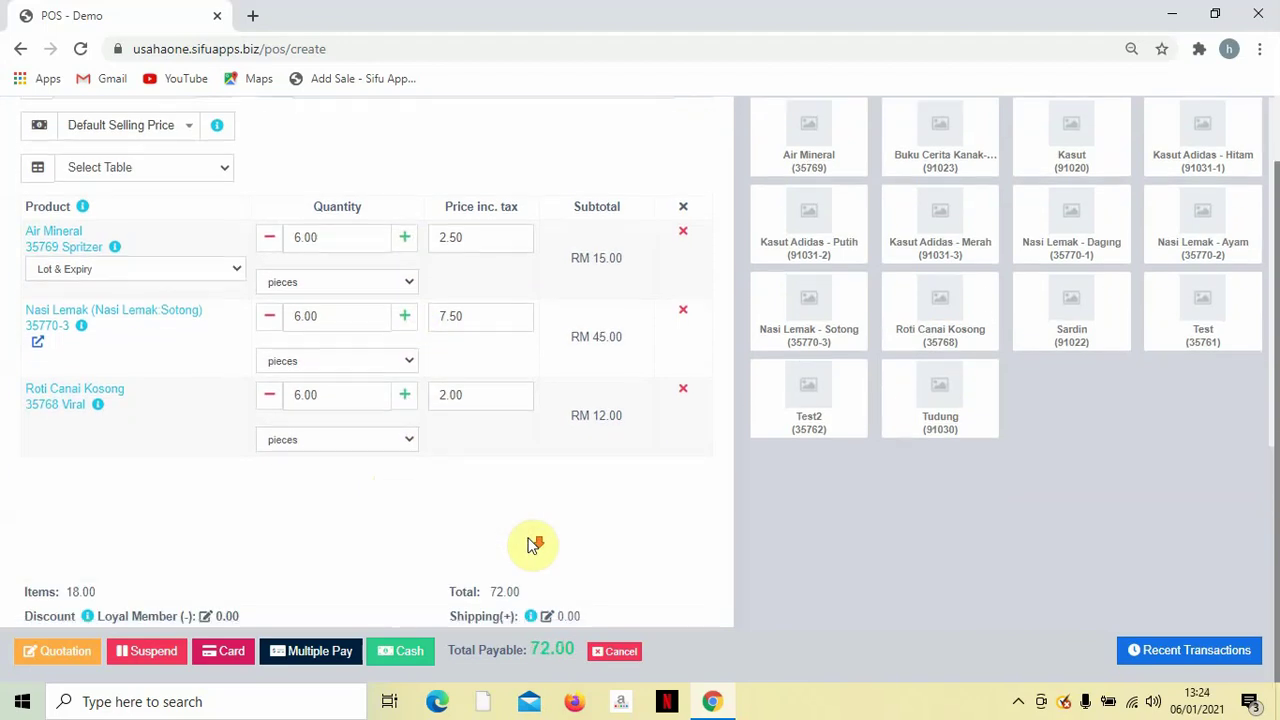
pyautogui.middleClick(608, 563)
# Pay the RM 72.00 sale by Touch N Go E-Wallet into Maybank, skipping the receipt printout.
pyautogui.click(338, 651)
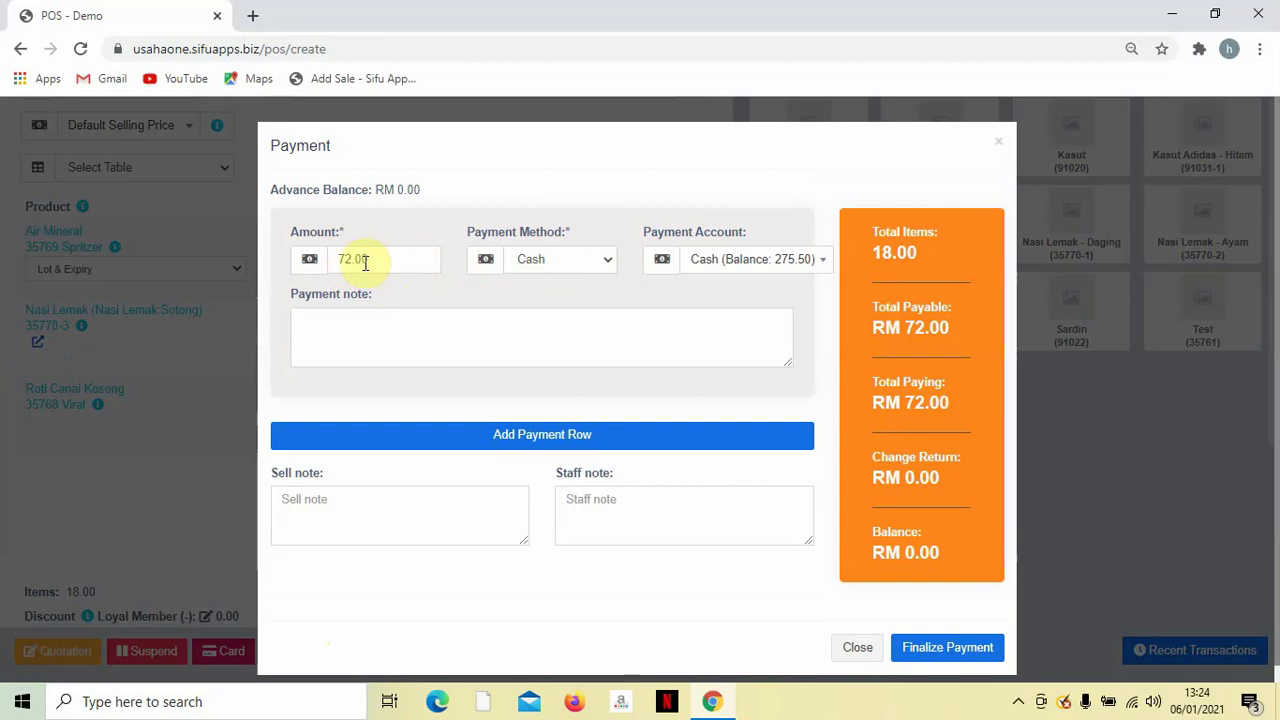
pyautogui.click(531, 259)
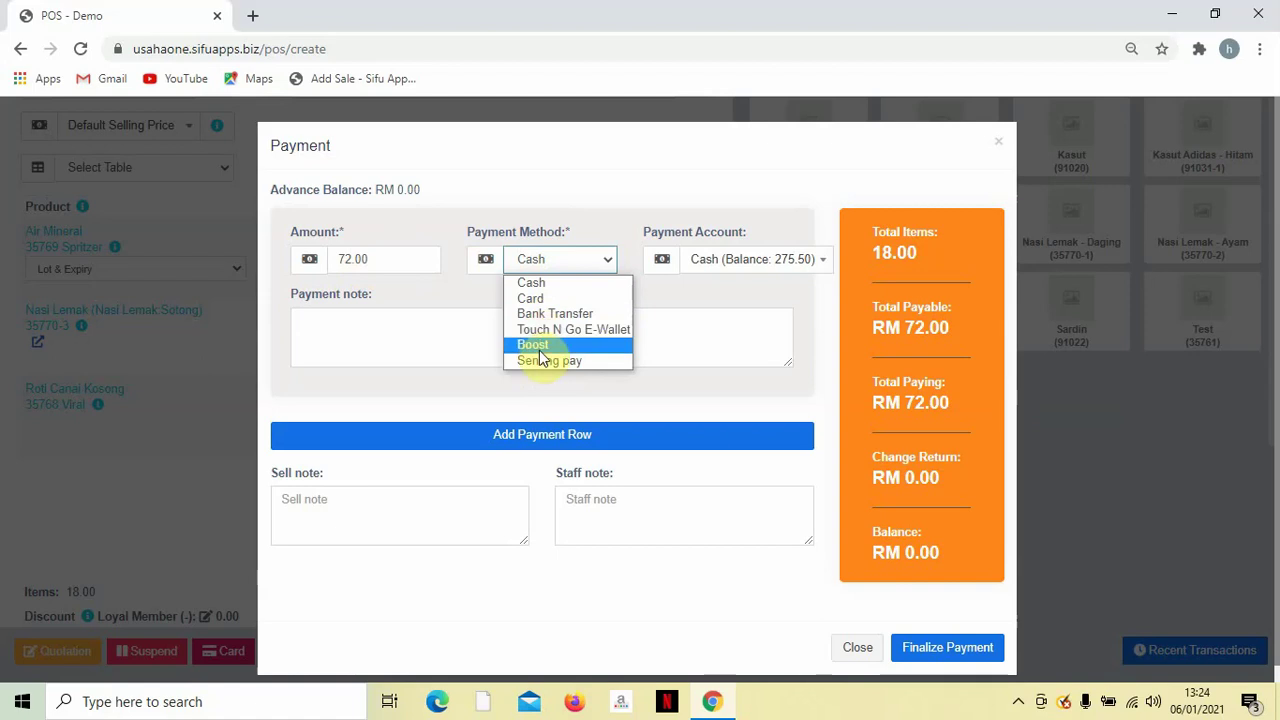
pyautogui.click(542, 330)
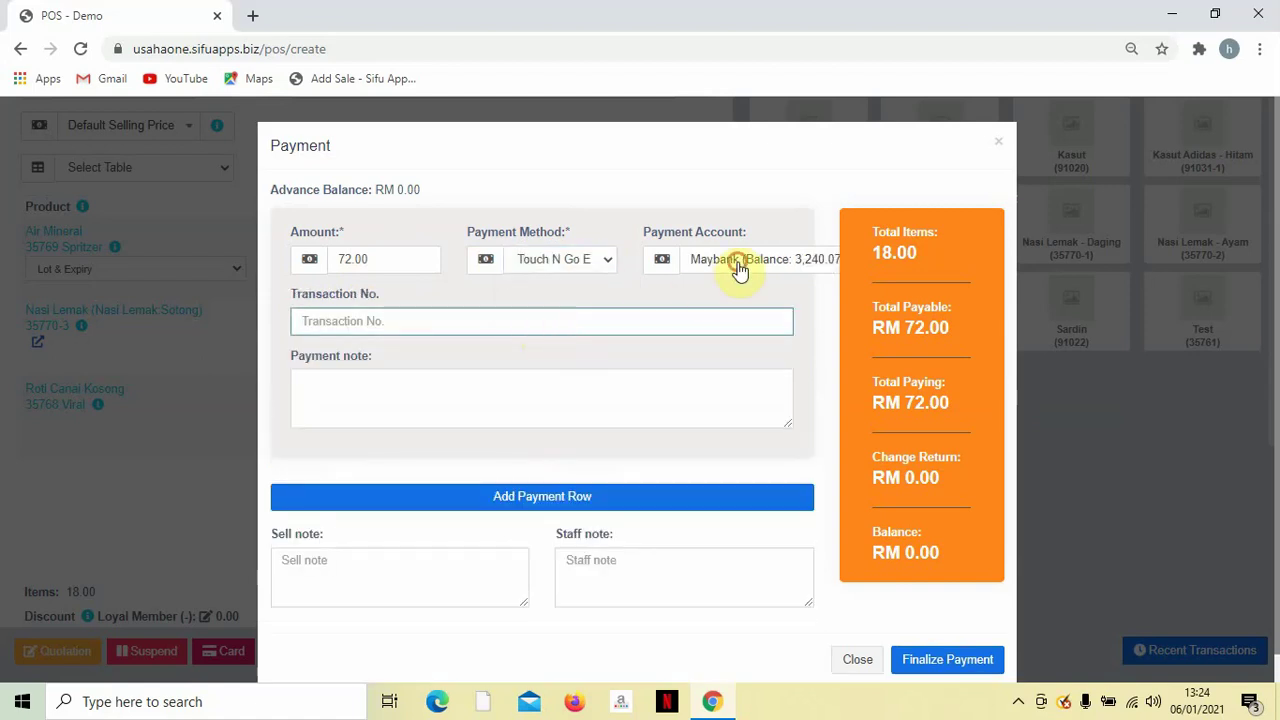
pyautogui.click(737, 265)
pyautogui.click(722, 340)
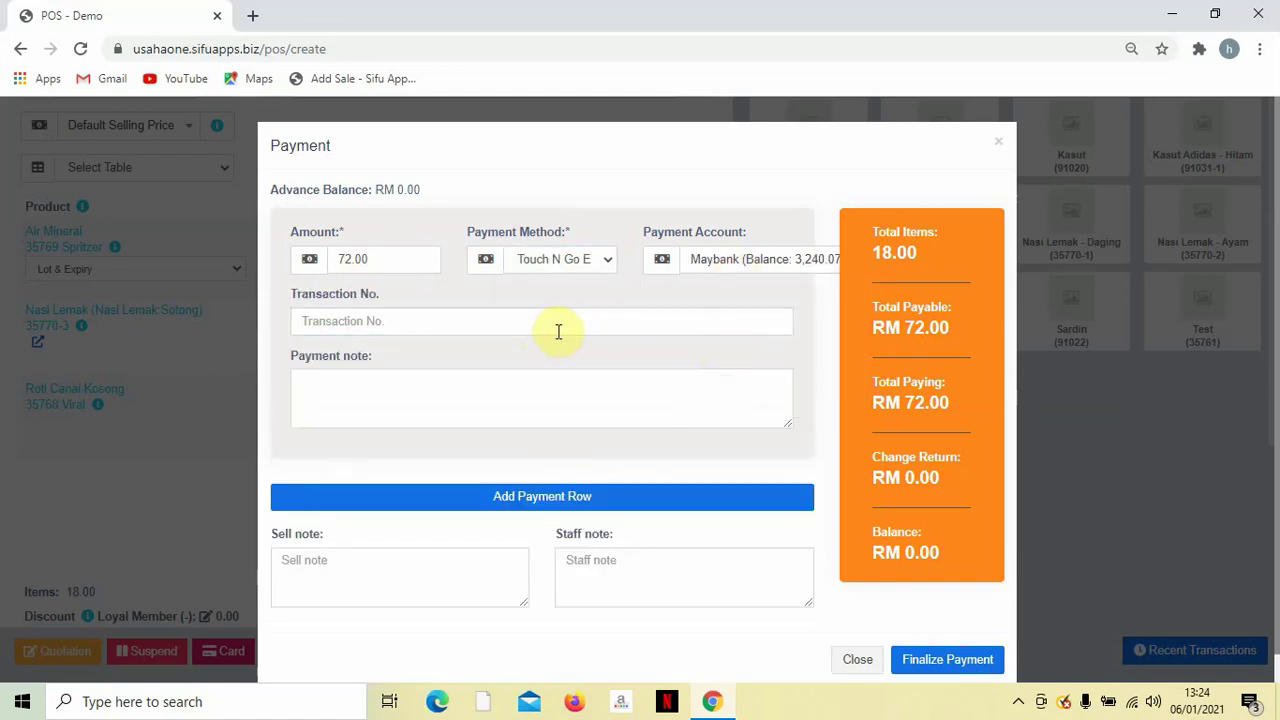
pyautogui.scroll(-1, 815, 455)
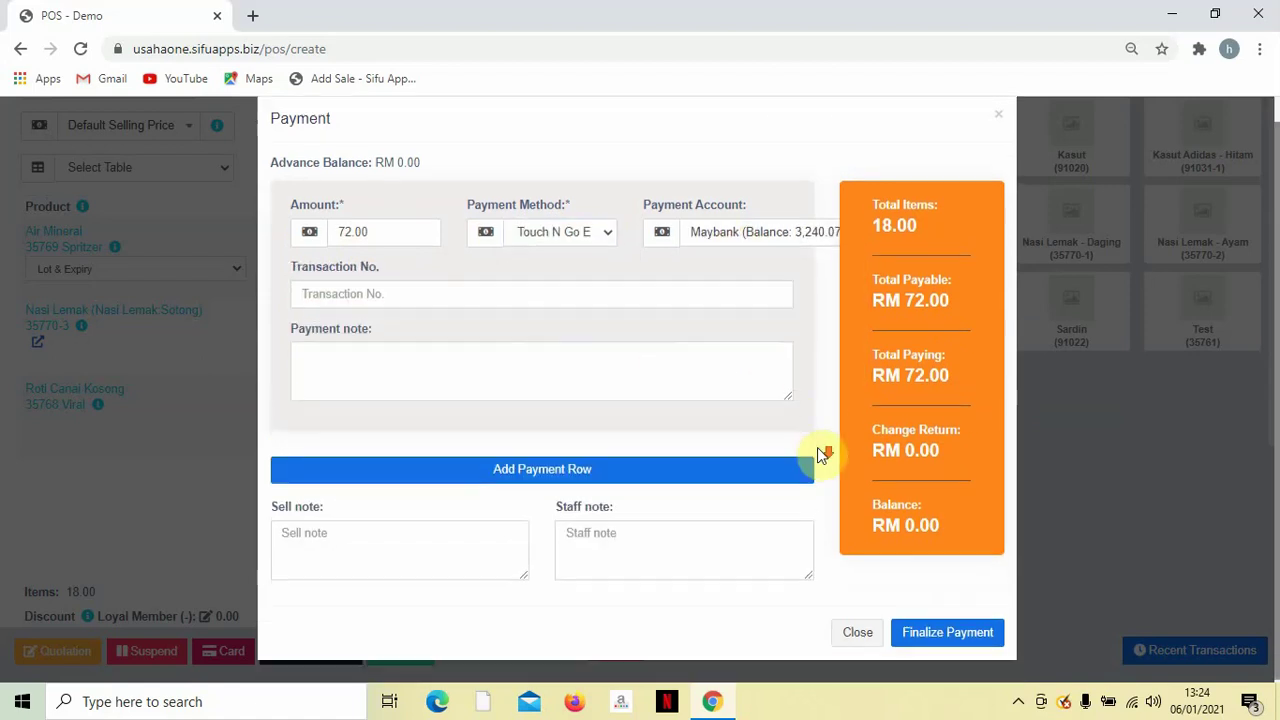
pyautogui.click(933, 640)
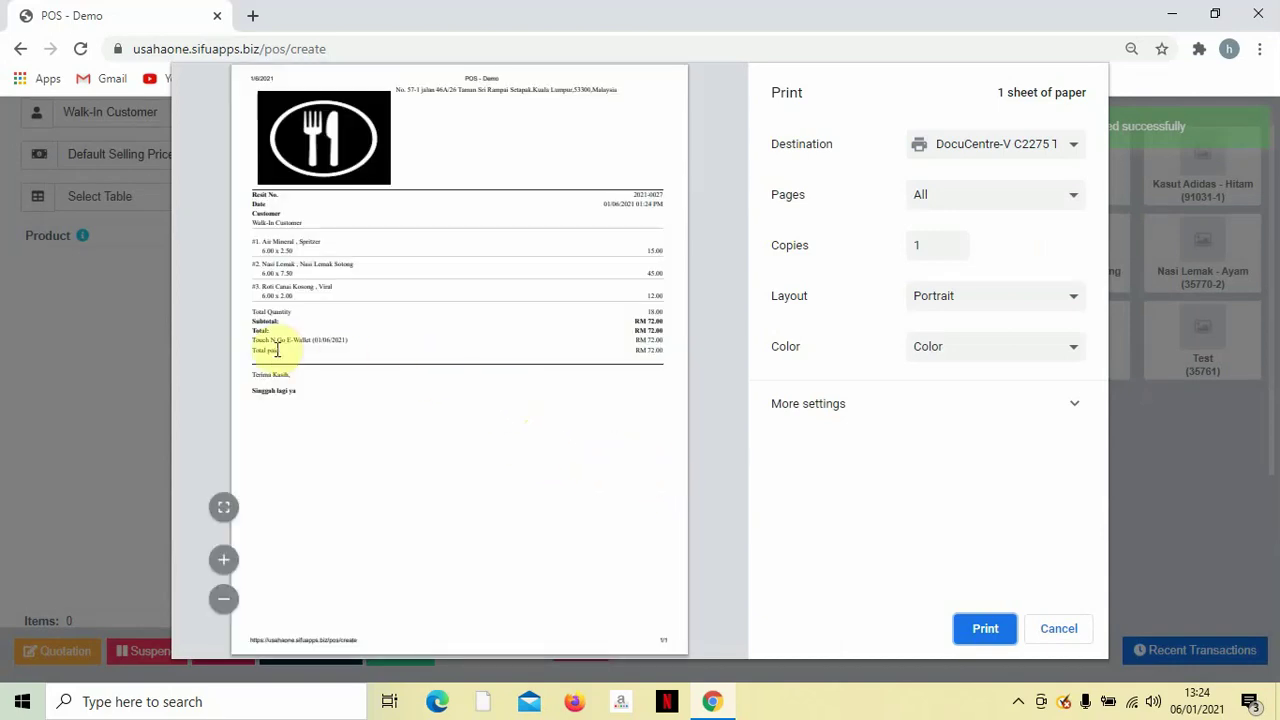
pyautogui.moveTo(251, 338); pyautogui.dragTo(319, 338)
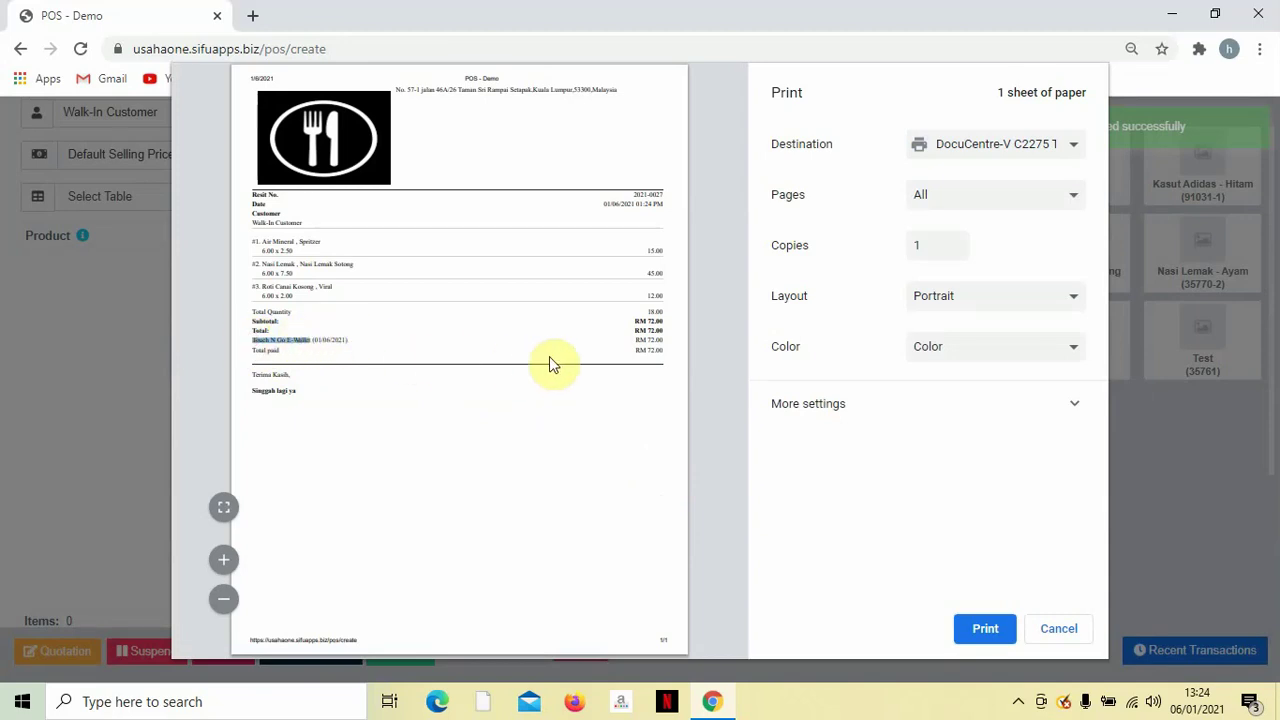
pyautogui.click(1076, 638)
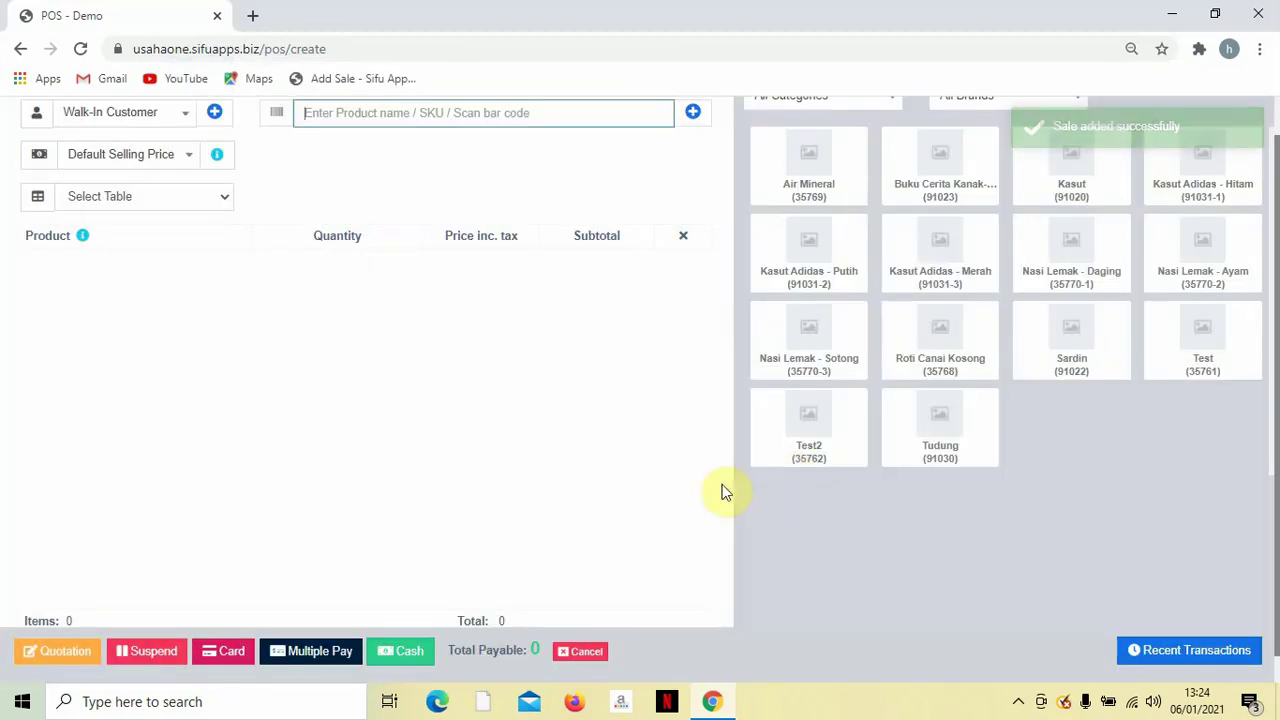
pyautogui.scroll(1, 555, 490)
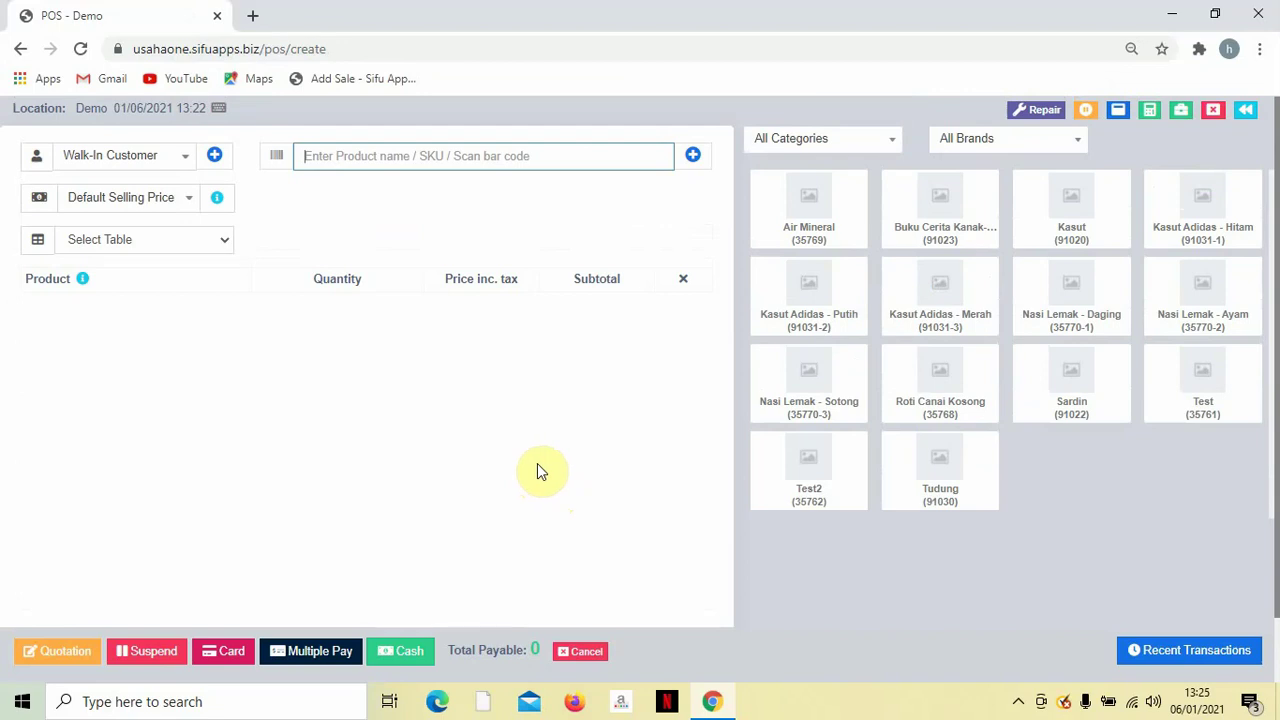
# Search for and assign the registered customer to the new sale.
pyautogui.click(175, 163)
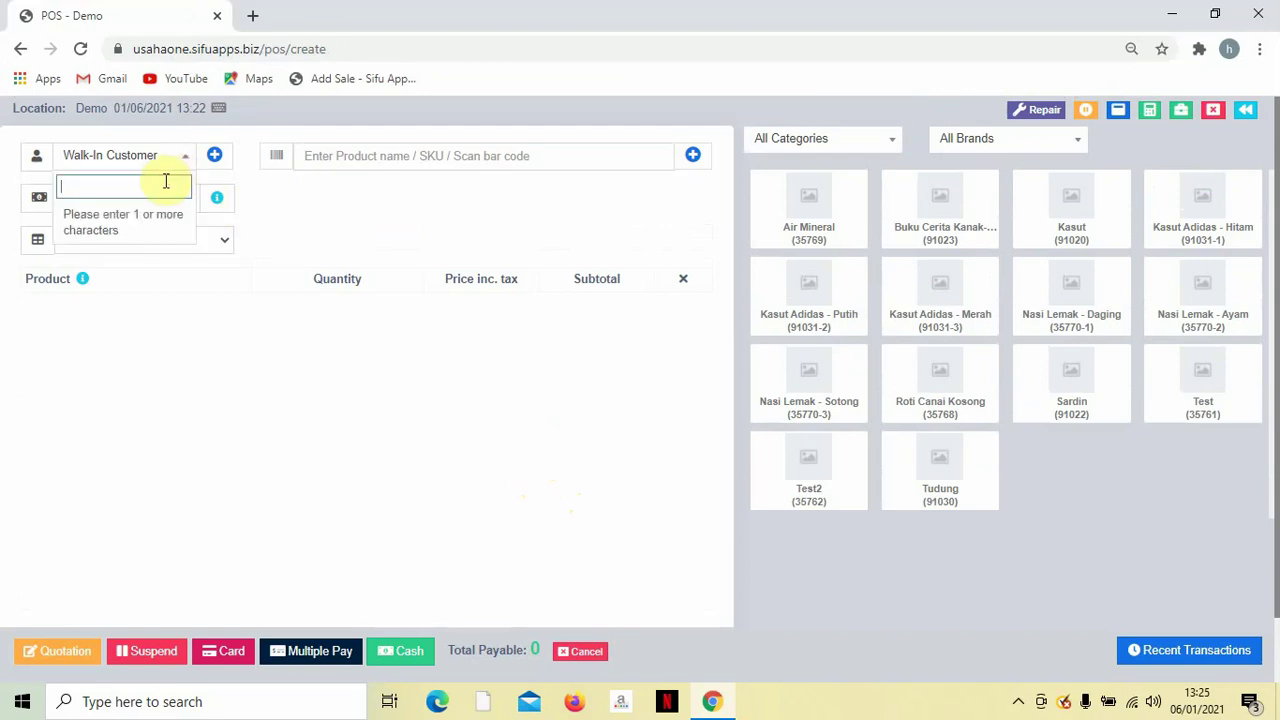
pyautogui.write('Ka')
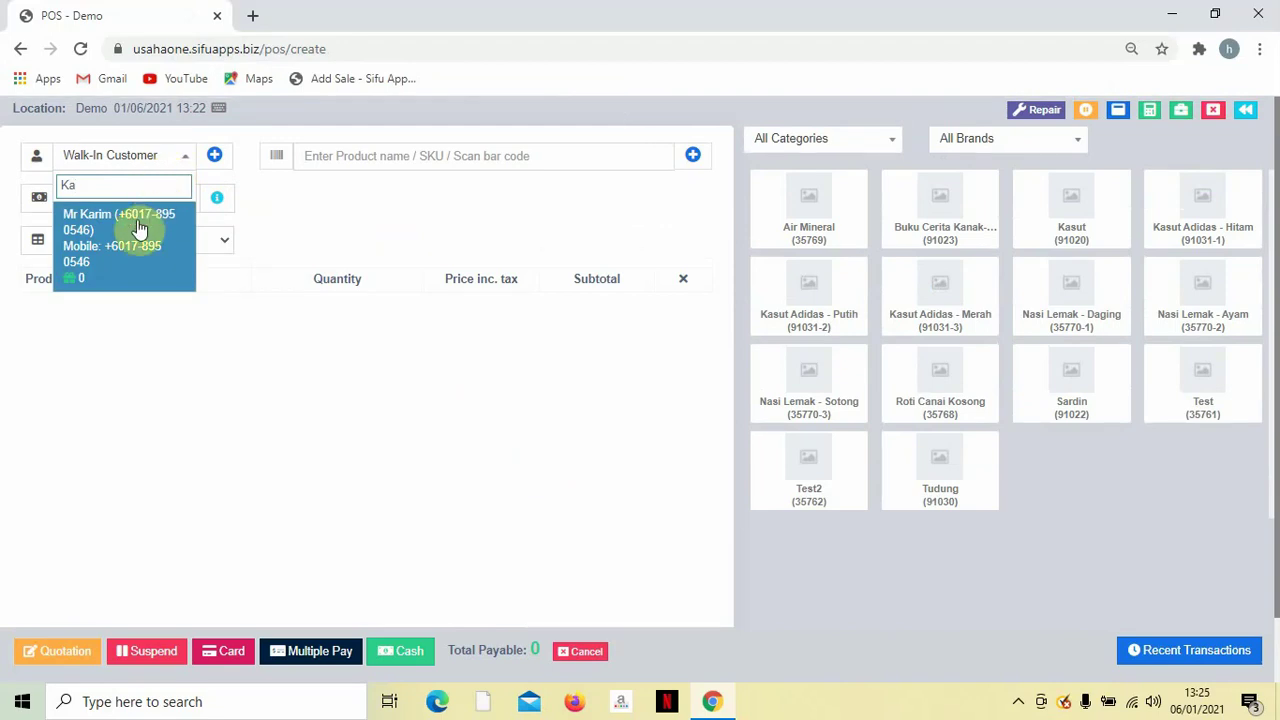
pyautogui.click(81, 287)
pyautogui.moveTo(80, 278)
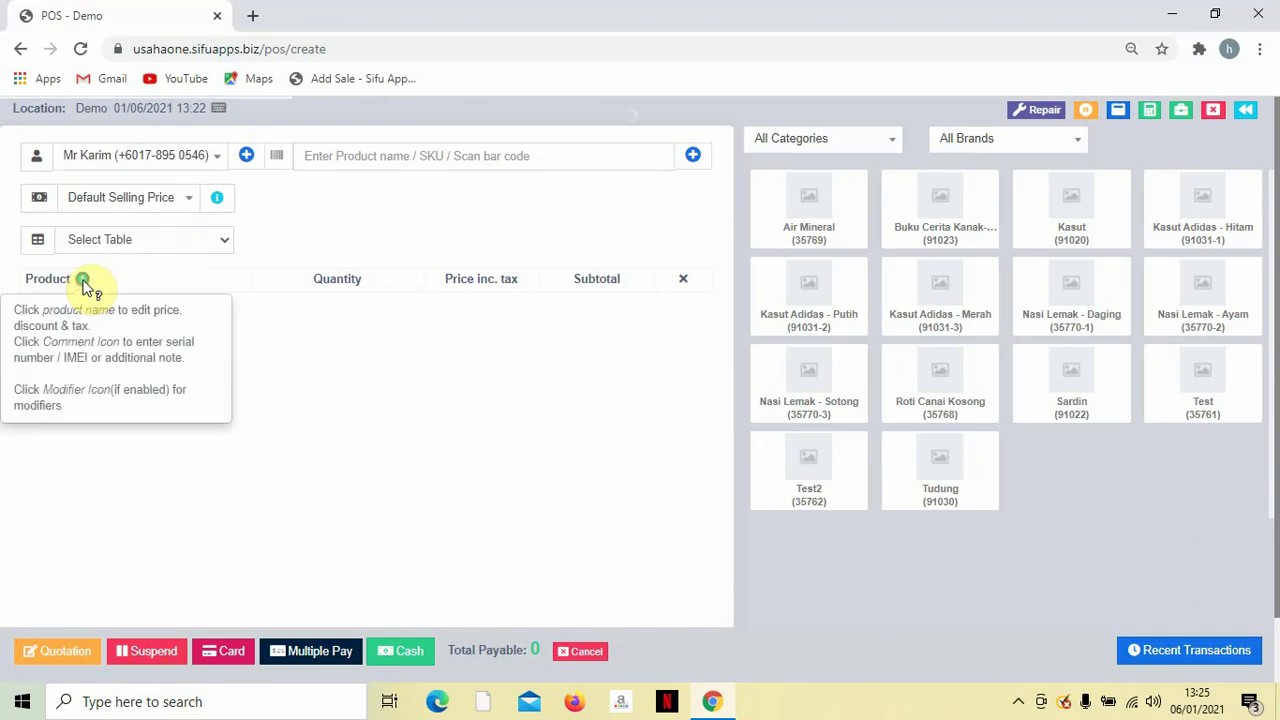
# Add Air Mineral, Nasi Lemak Sotong with a Sambal extra, and Roti Canai Kosong to the cart.
pyautogui.click(429, 160)
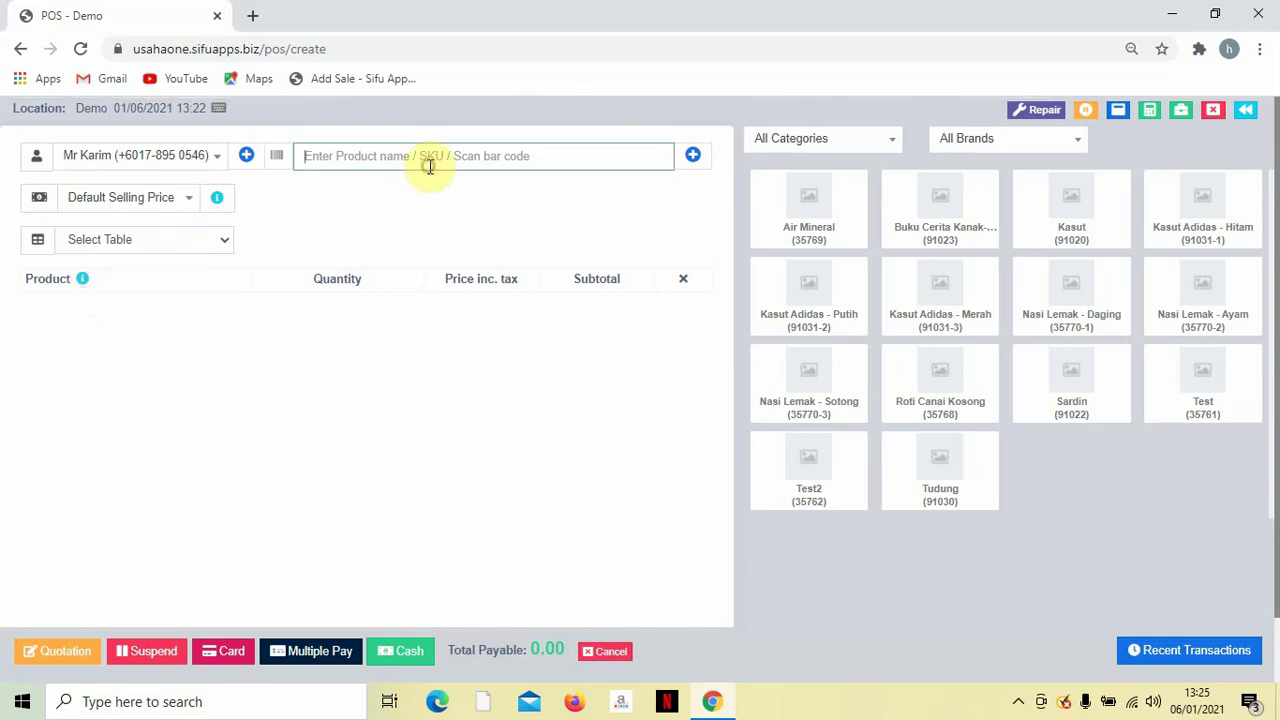
pyautogui.click(831, 203)
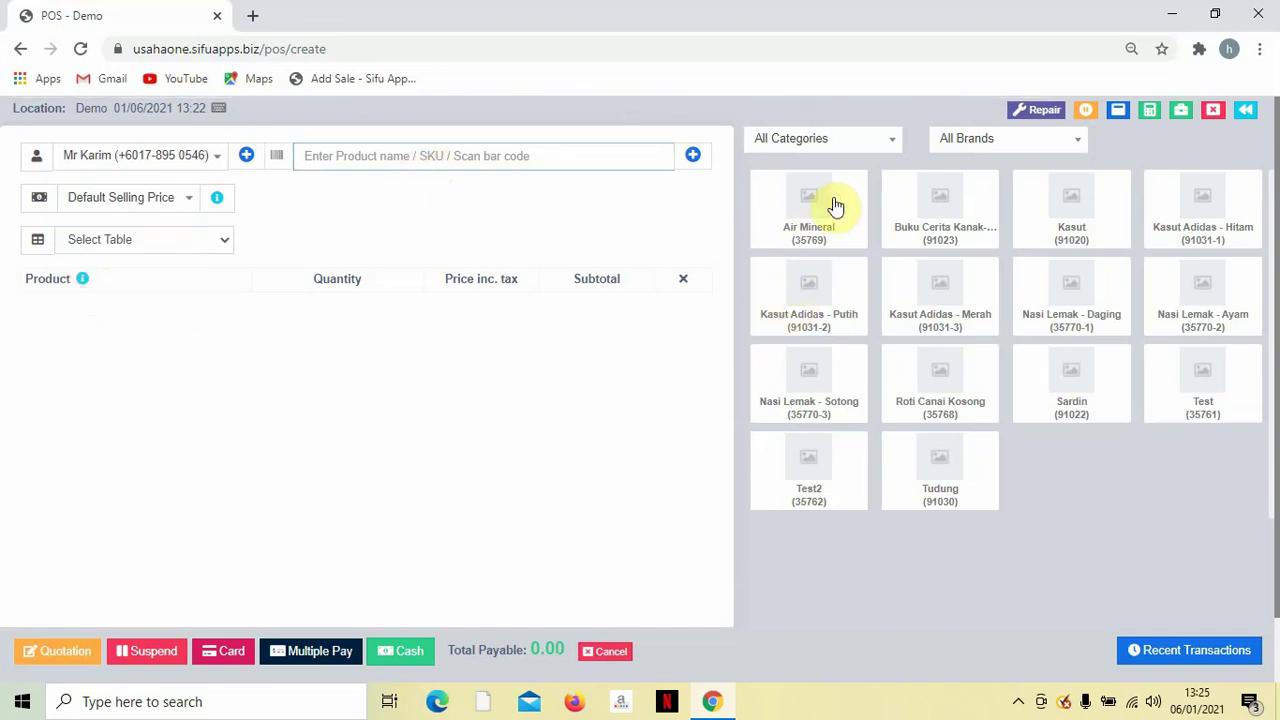
pyautogui.click(808, 380)
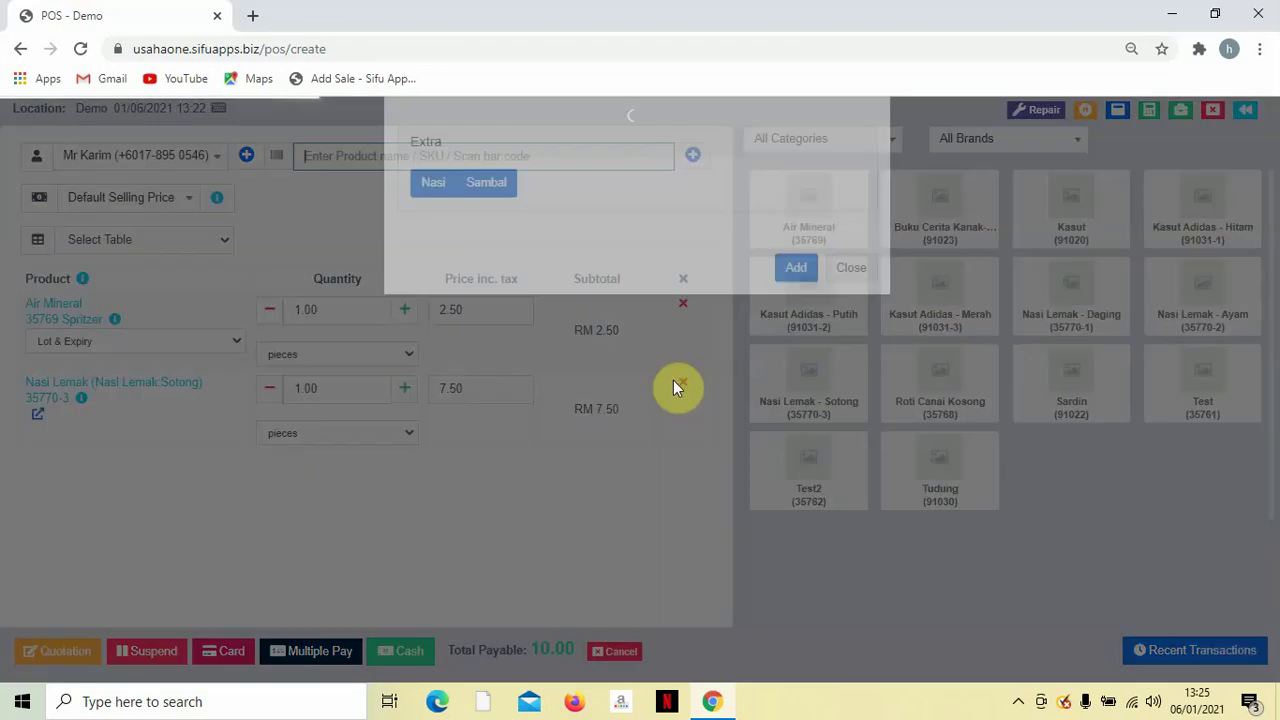
pyautogui.click(486, 240)
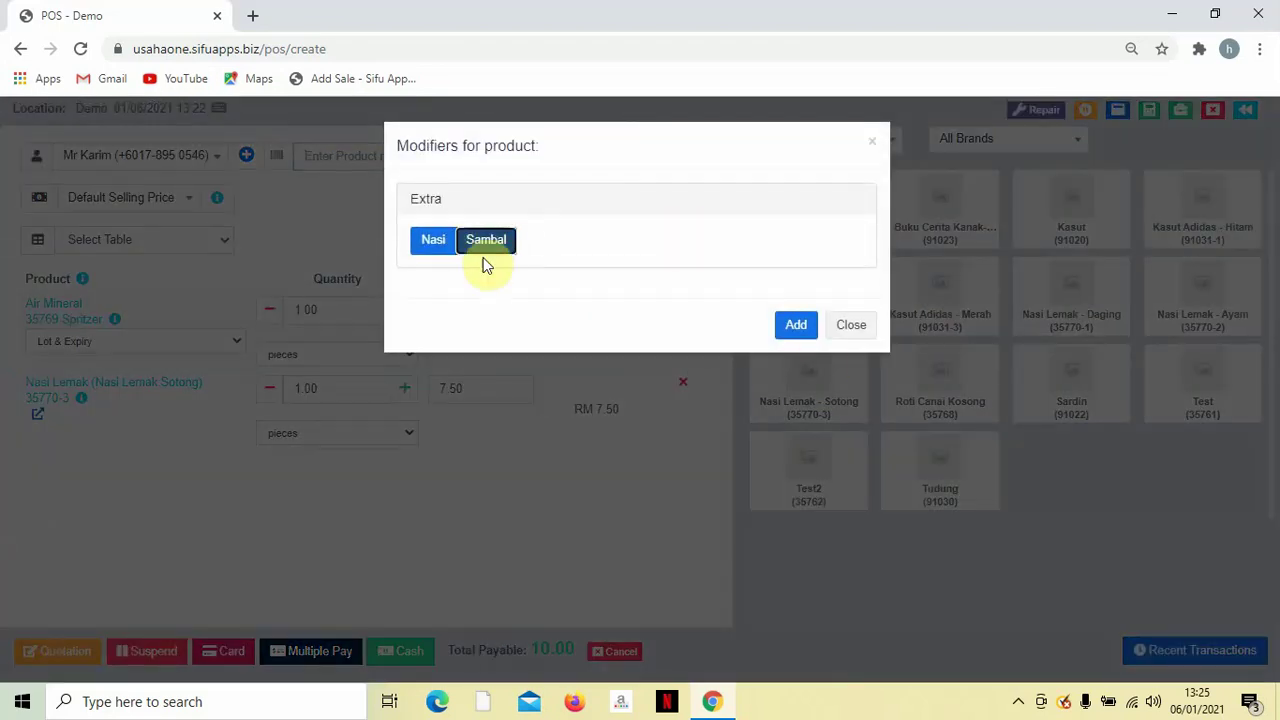
pyautogui.click(806, 328)
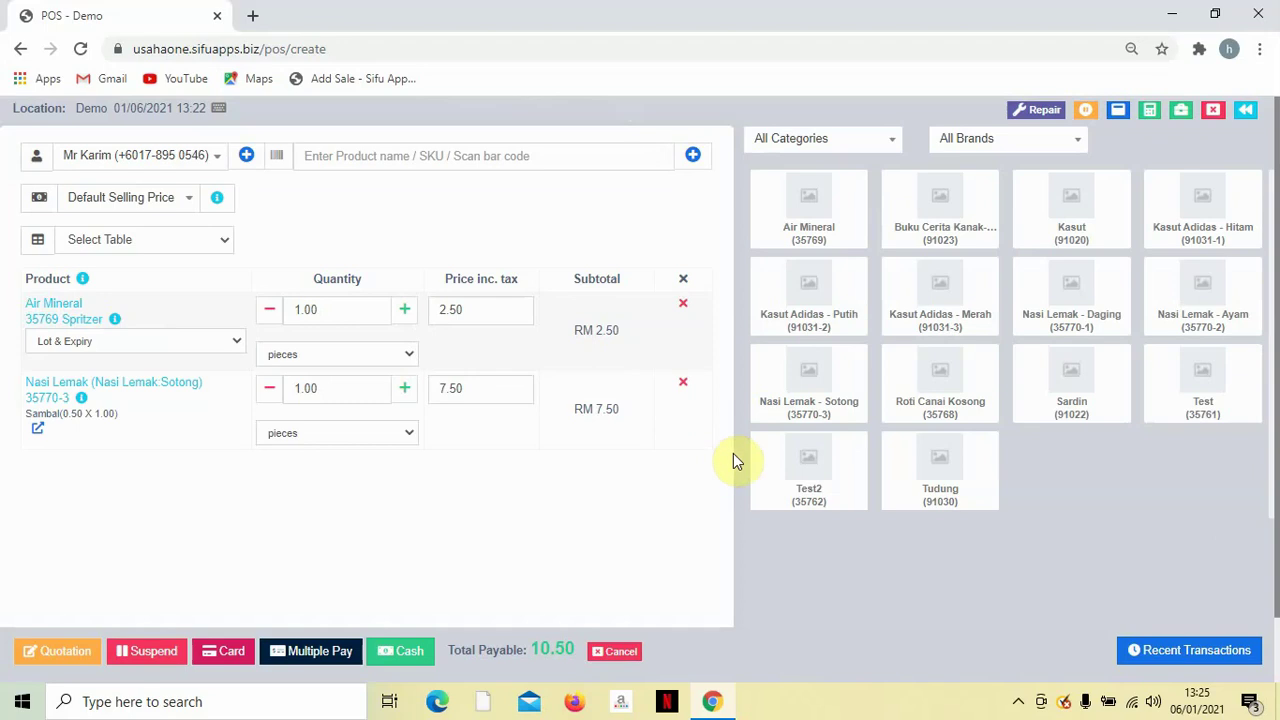
pyautogui.click(946, 378)
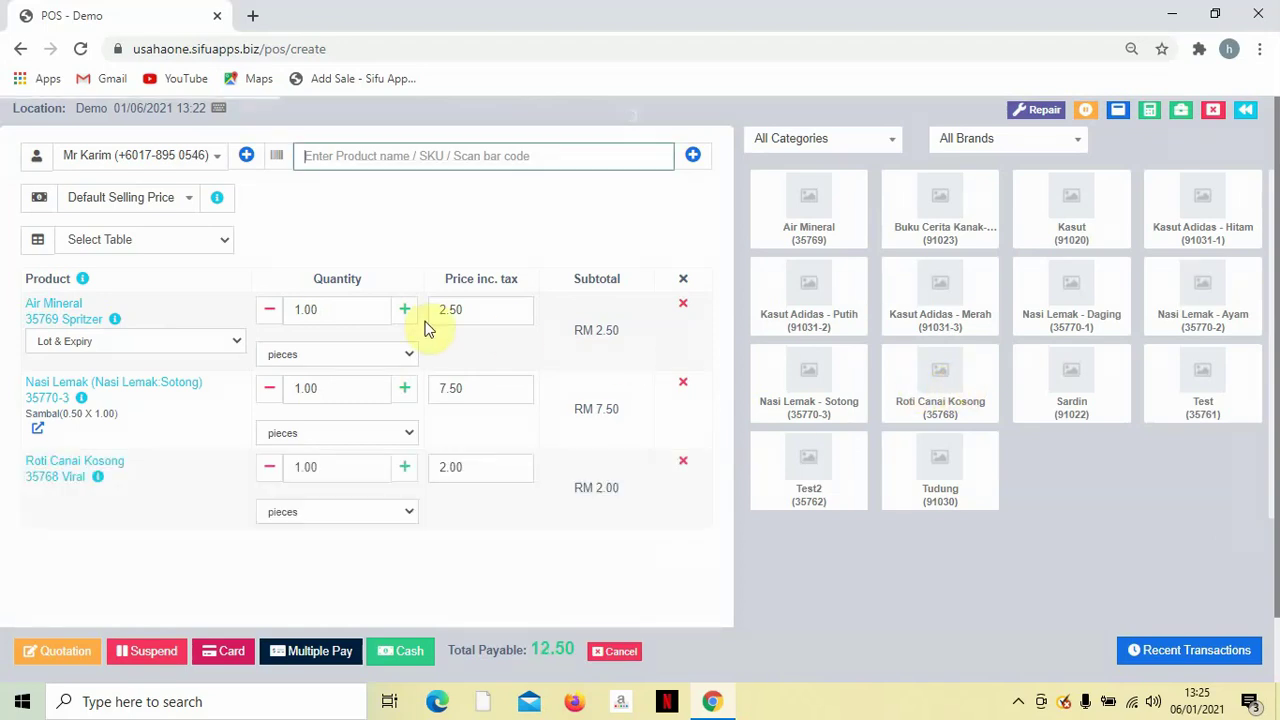
# Raise quantities to 7 Air Mineral, 6 Nasi Lemak Sotong and 5 Roti Canai Kosong, totalling RM 75.50.
pyautogui.click(405, 312)
pyautogui.click(405, 312)
pyautogui.click(405, 312)
pyautogui.click(405, 312)
pyautogui.click(405, 312)
pyautogui.click(405, 312)
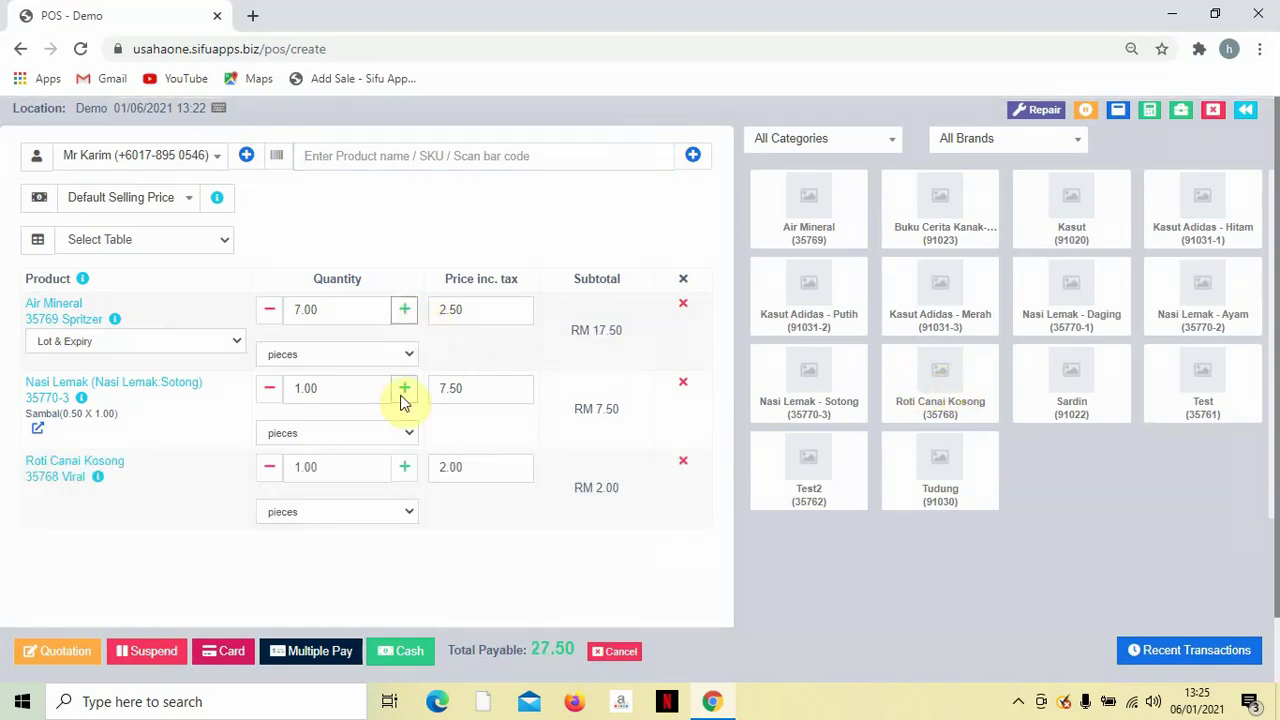
pyautogui.click(405, 395)
pyautogui.click(405, 395)
pyautogui.click(405, 395)
pyautogui.click(405, 395)
pyautogui.click(405, 395)
pyautogui.click(405, 470)
pyautogui.click(405, 470)
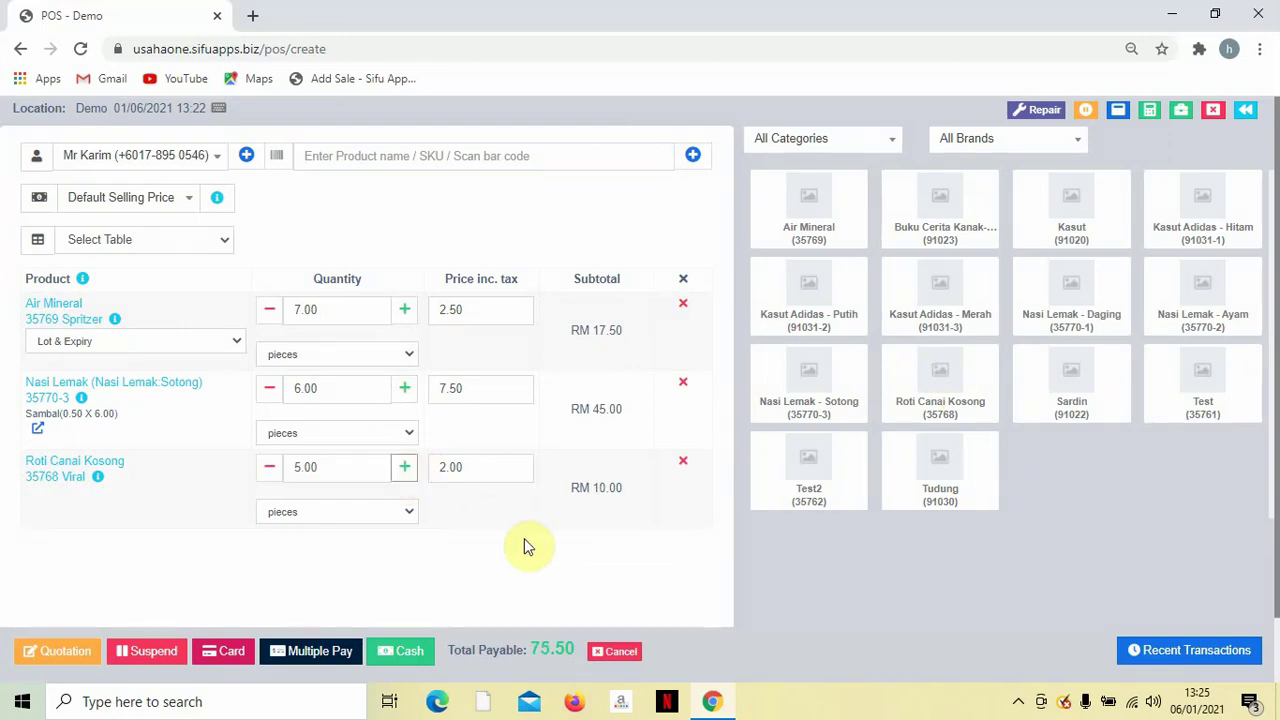
pyautogui.scroll(-1, 480, 523)
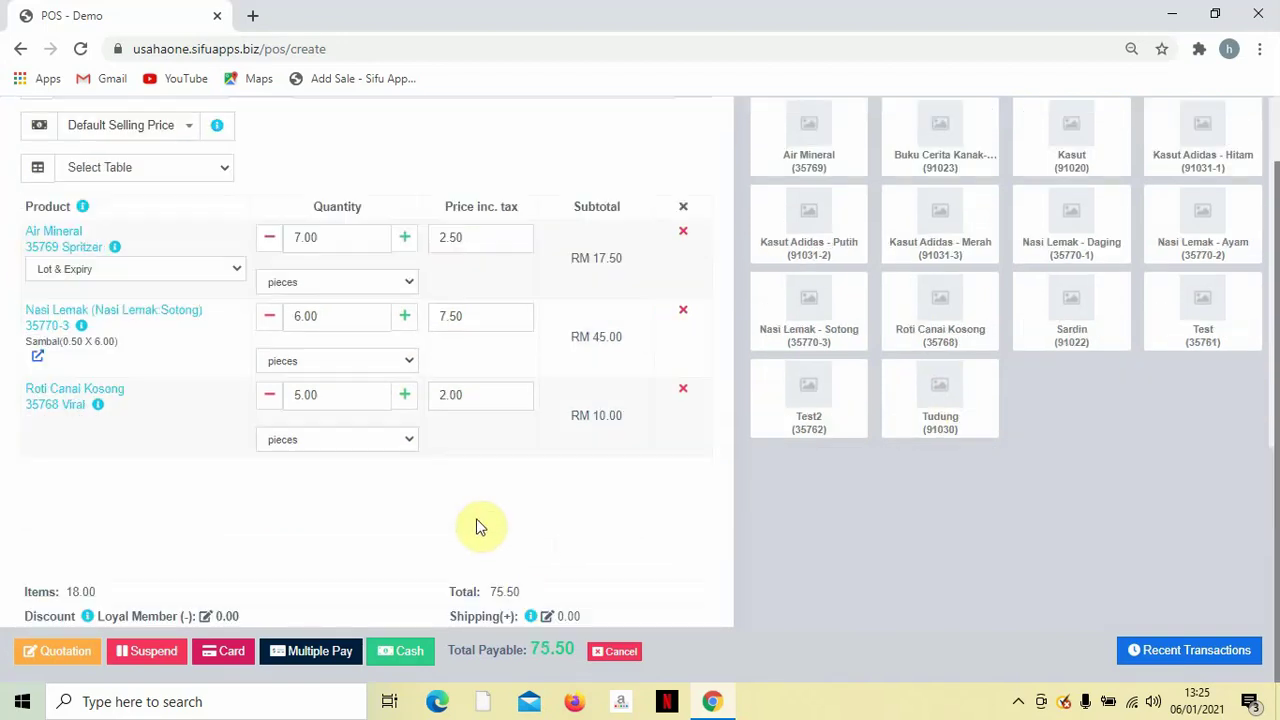
pyautogui.scroll(1, 480, 528)
pyautogui.scroll(-1, 476, 540)
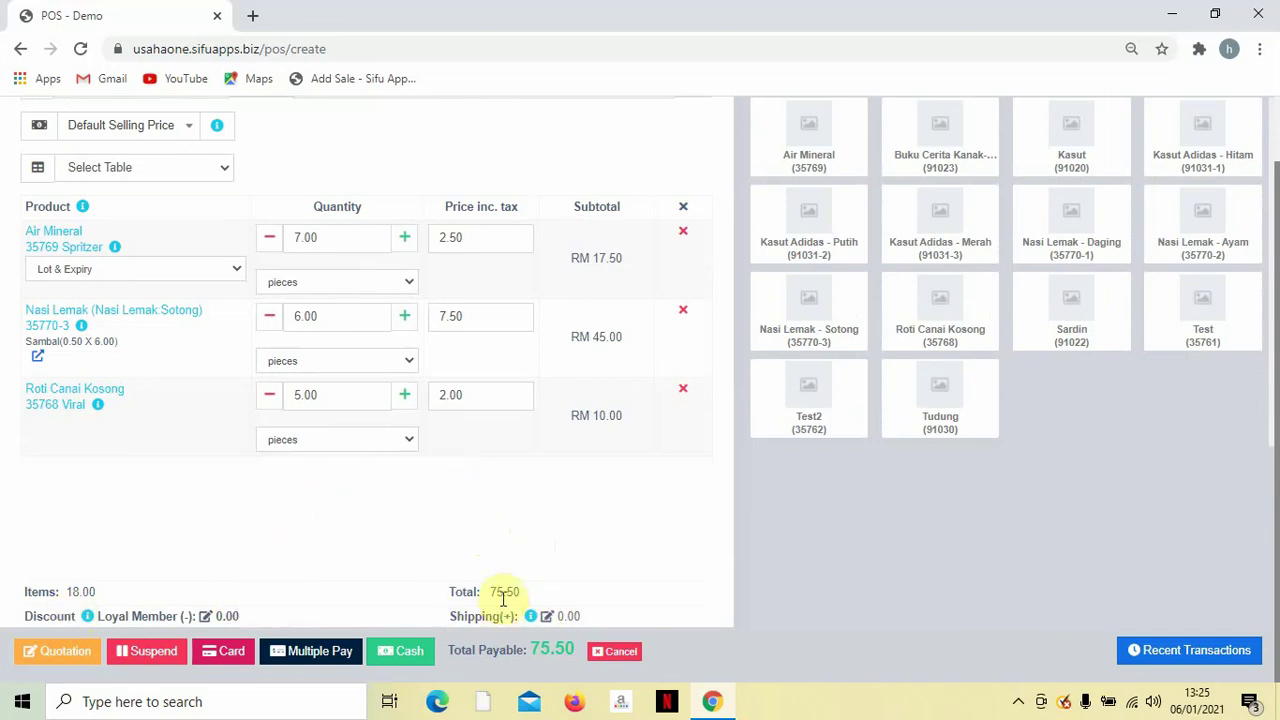
# Settle the RM 75.50 sale in cash without printing the receipt.
pyautogui.click(410, 655)
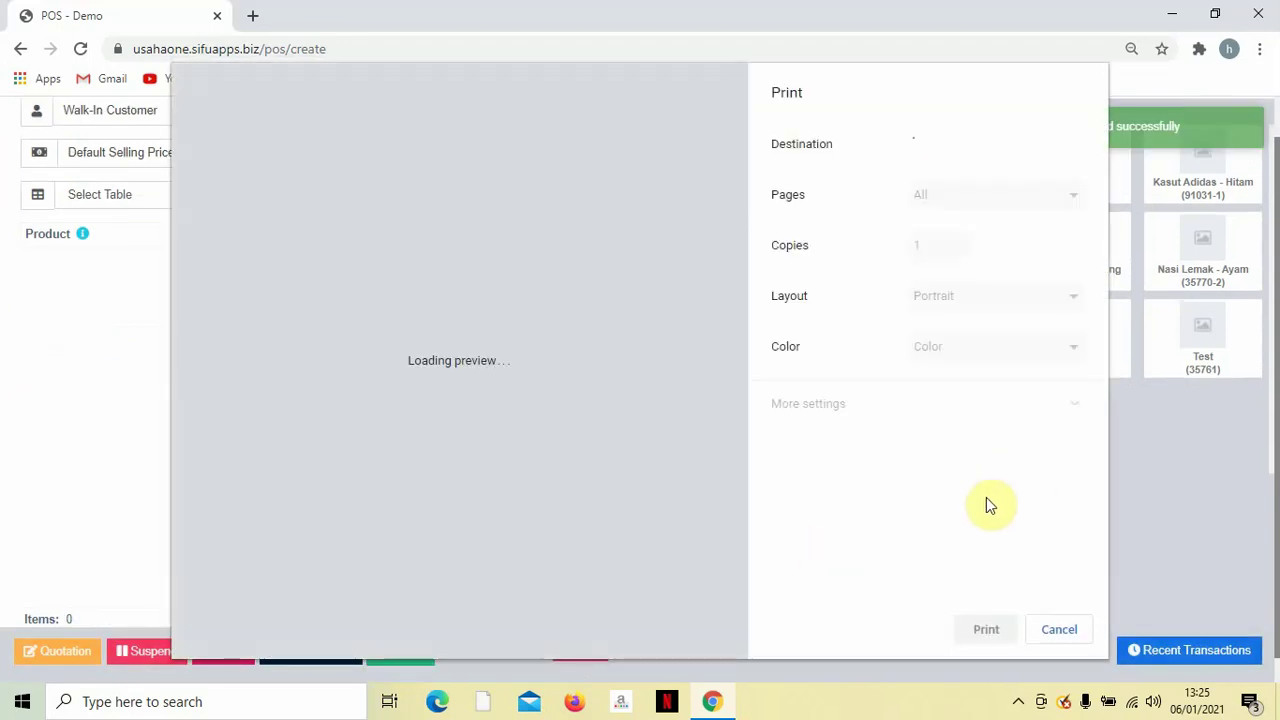
pyautogui.click(1057, 629)
pyautogui.scroll(1, 605, 428)
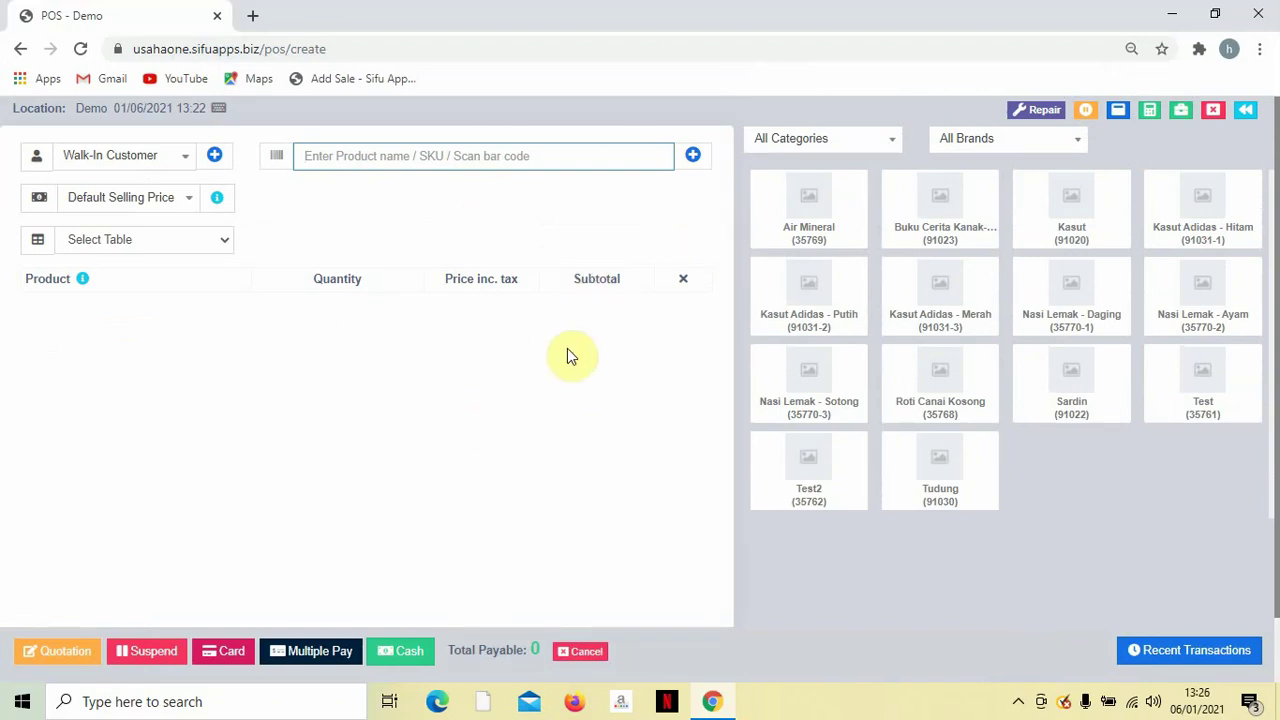
# Dismiss a customer search unused and go to the List POS sales page.
pyautogui.click(186, 157)
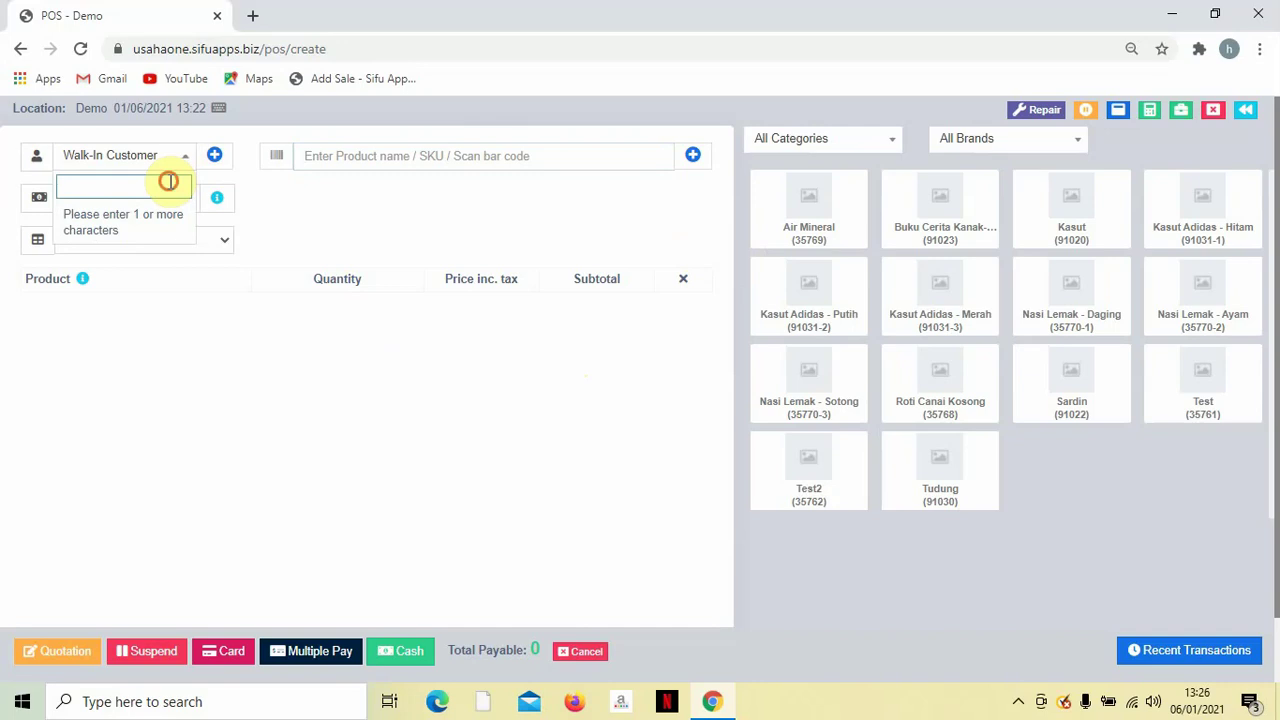
pyautogui.write('ka')
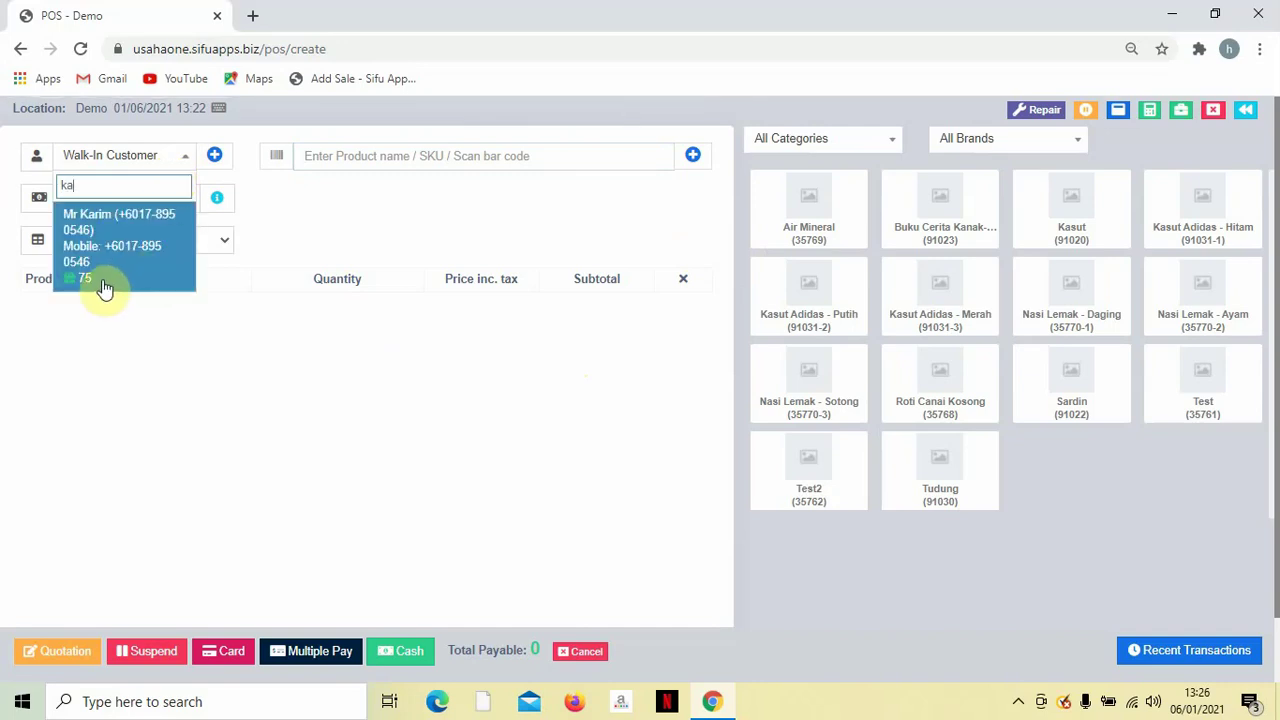
pyautogui.click(295, 235)
pyautogui.click(1246, 116)
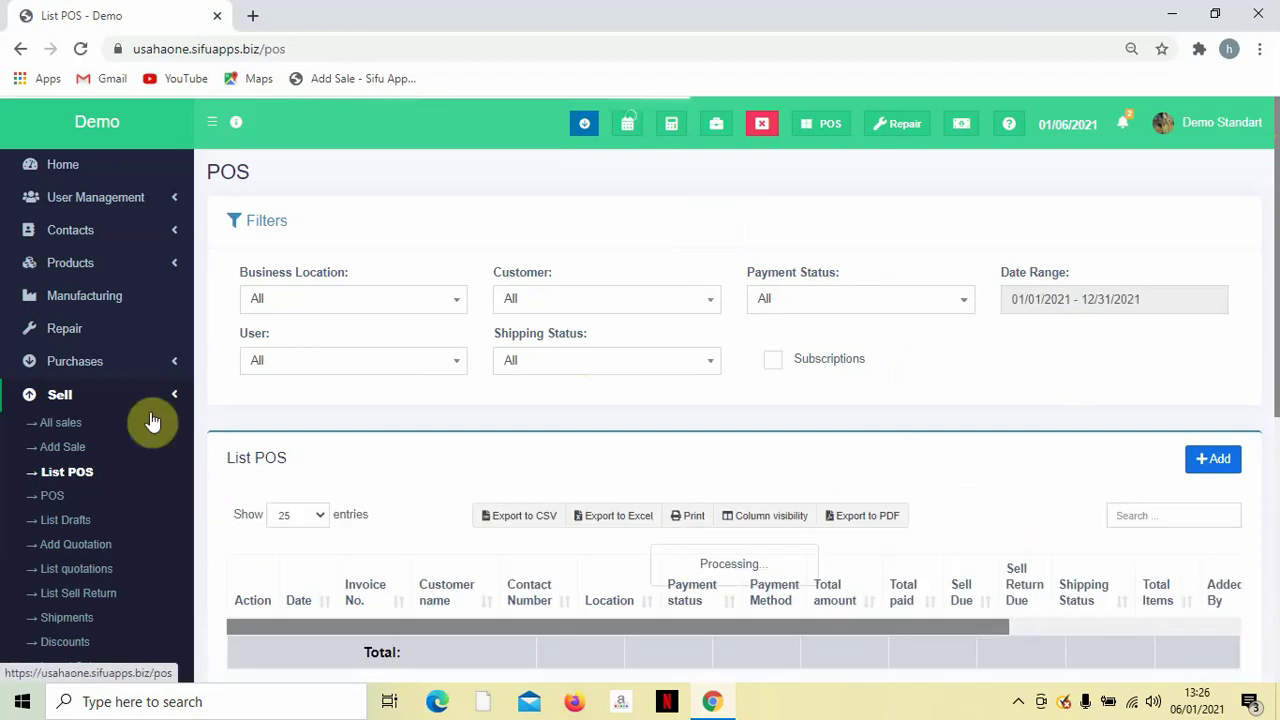
# From Contacts > Customers, view the details of the customer holding 75 points.
pyautogui.doubleClick(100, 231)
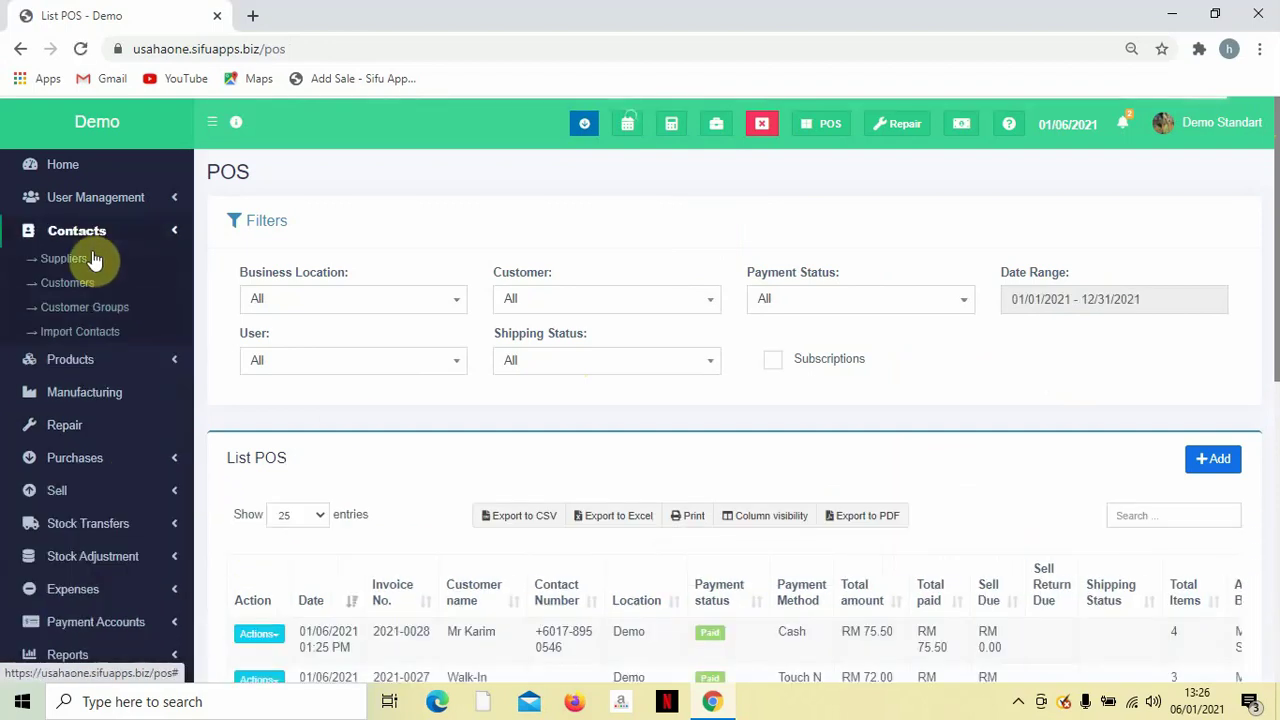
pyautogui.click(81, 246)
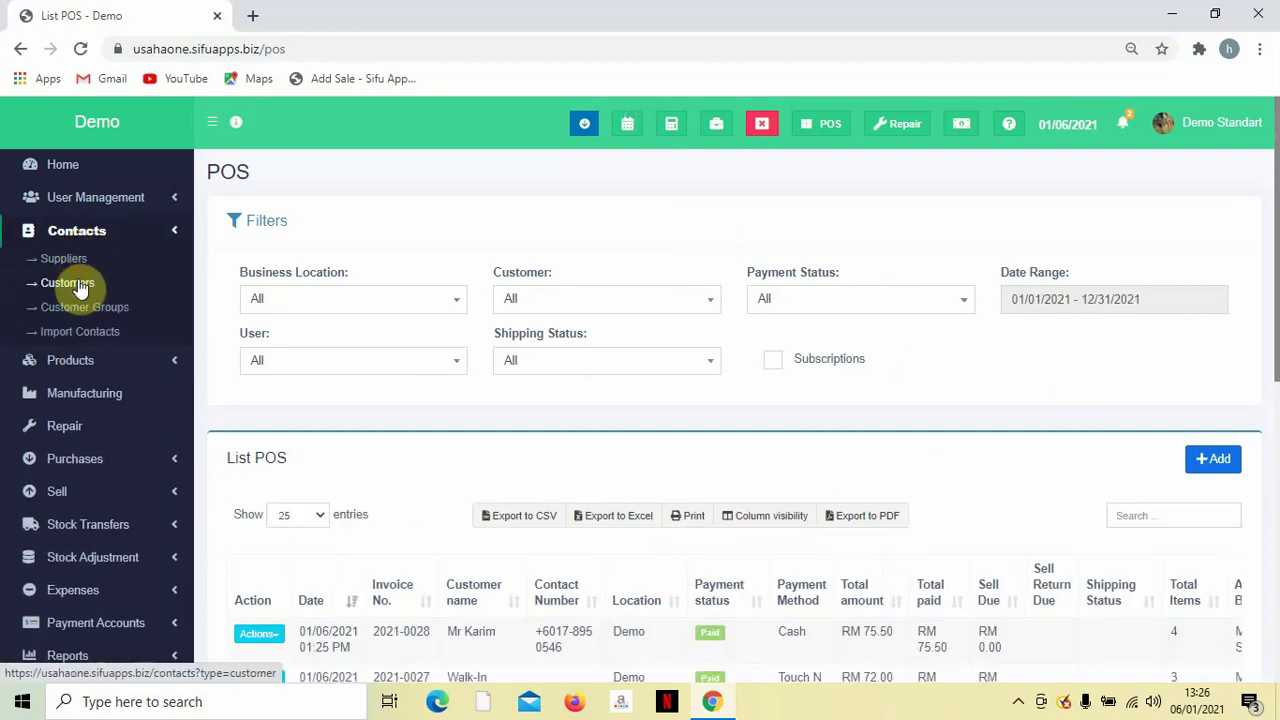
pyautogui.click(68, 283)
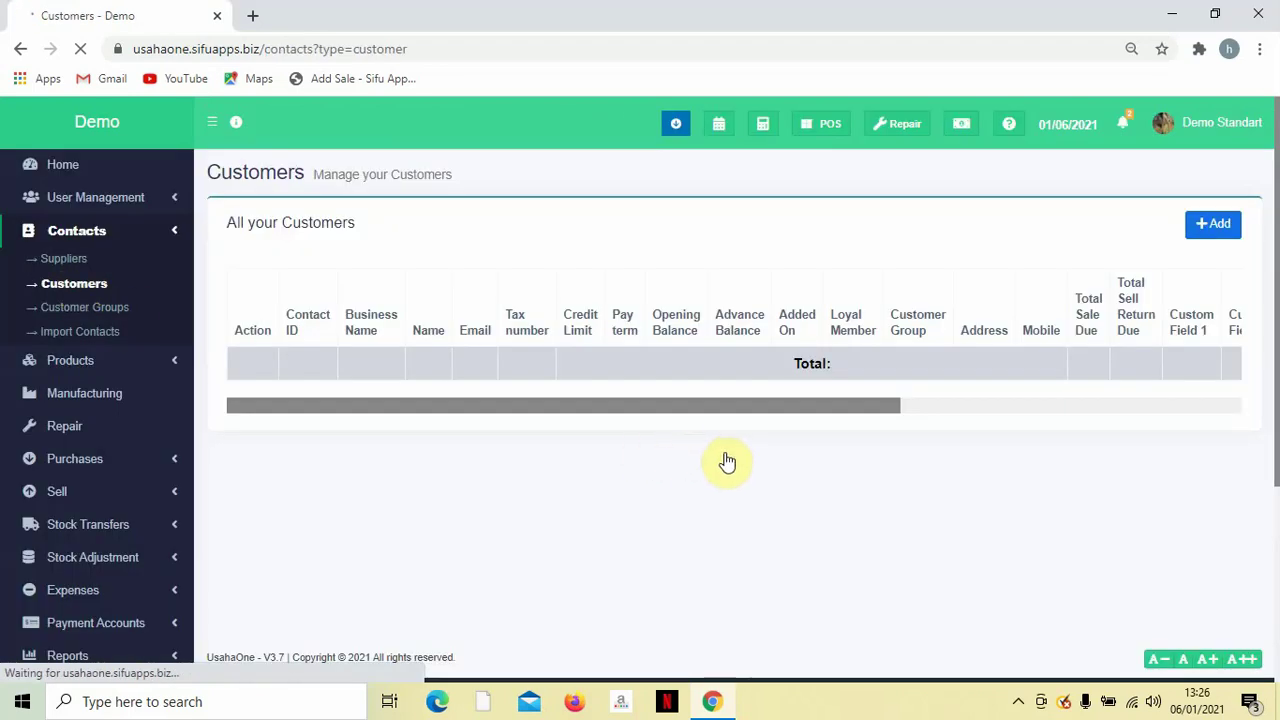
pyautogui.scroll(-1, 764, 440)
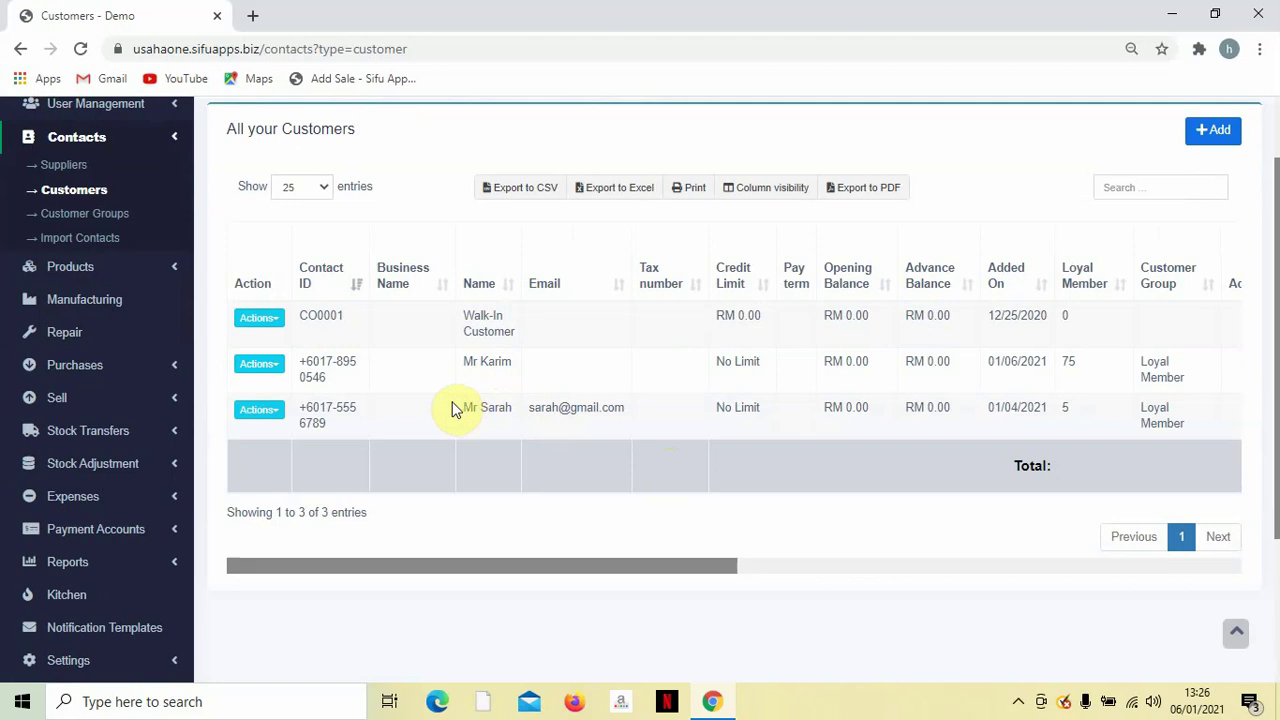
pyautogui.click(256, 364)
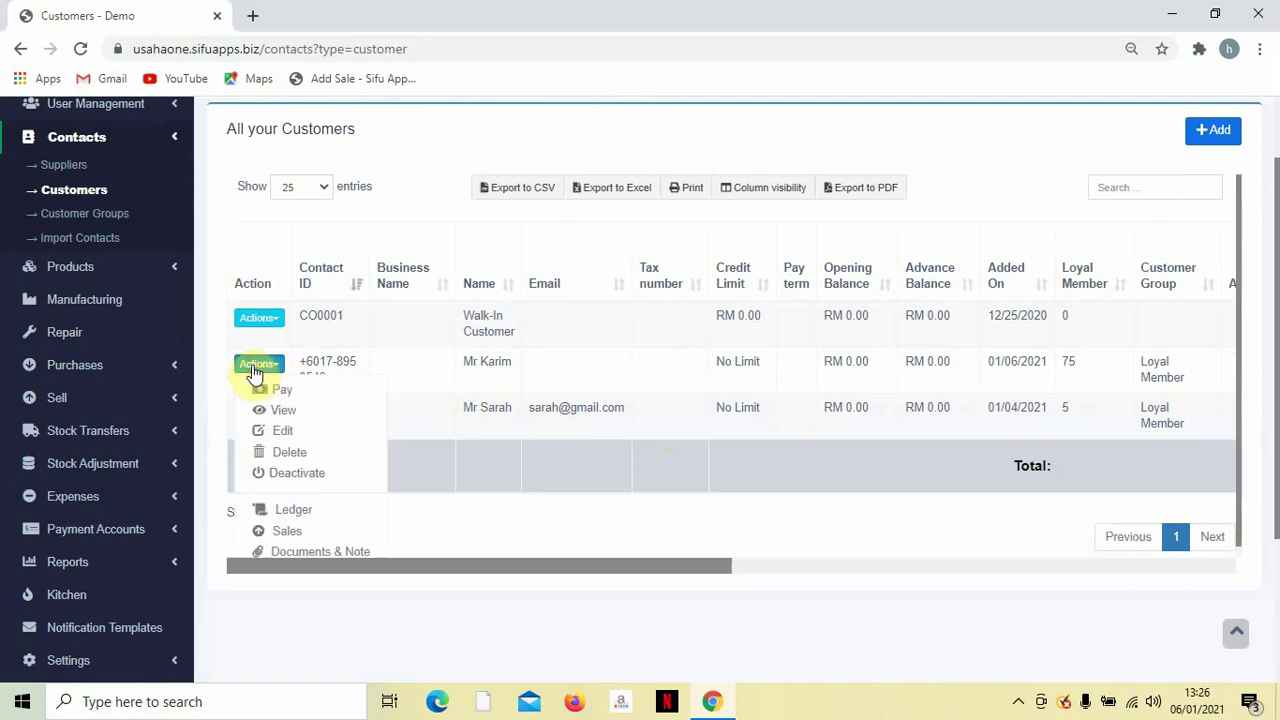
pyautogui.click(283, 414)
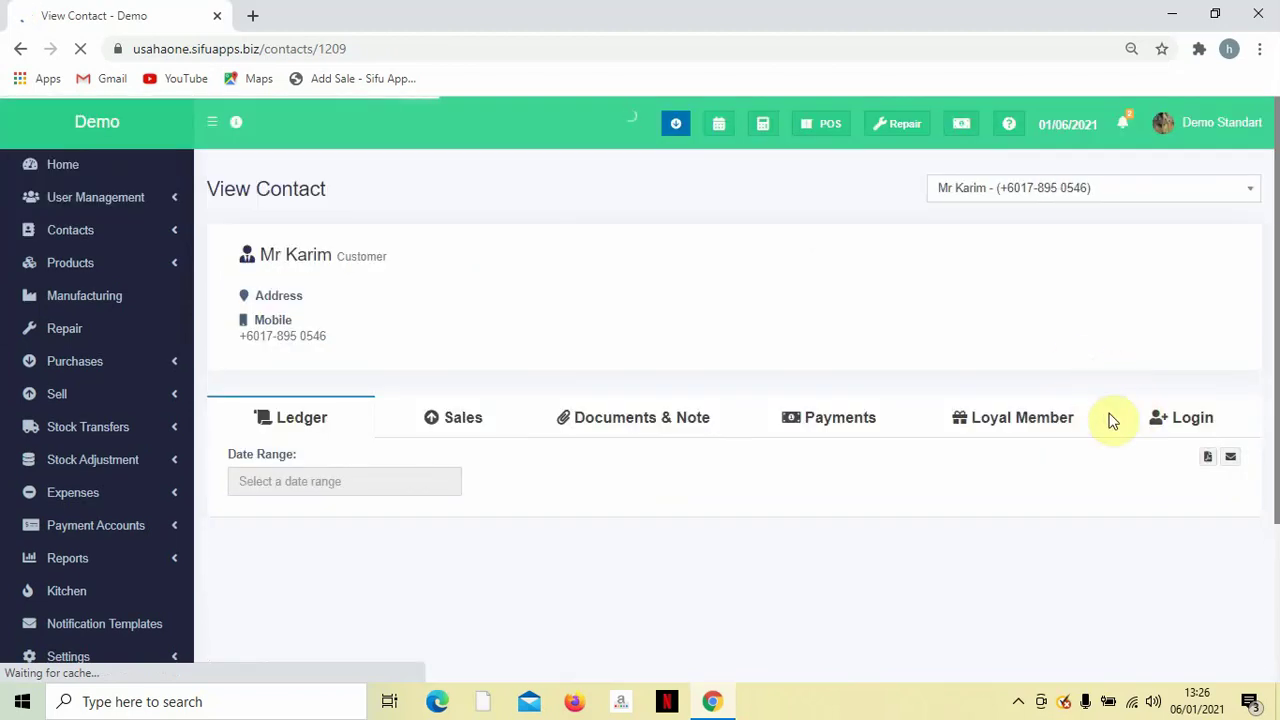
# Confirm 75 points for invoice 2021-0028 in Loyal Member history, then open Sell > POS.
pyautogui.scroll(-1, 1090, 423)
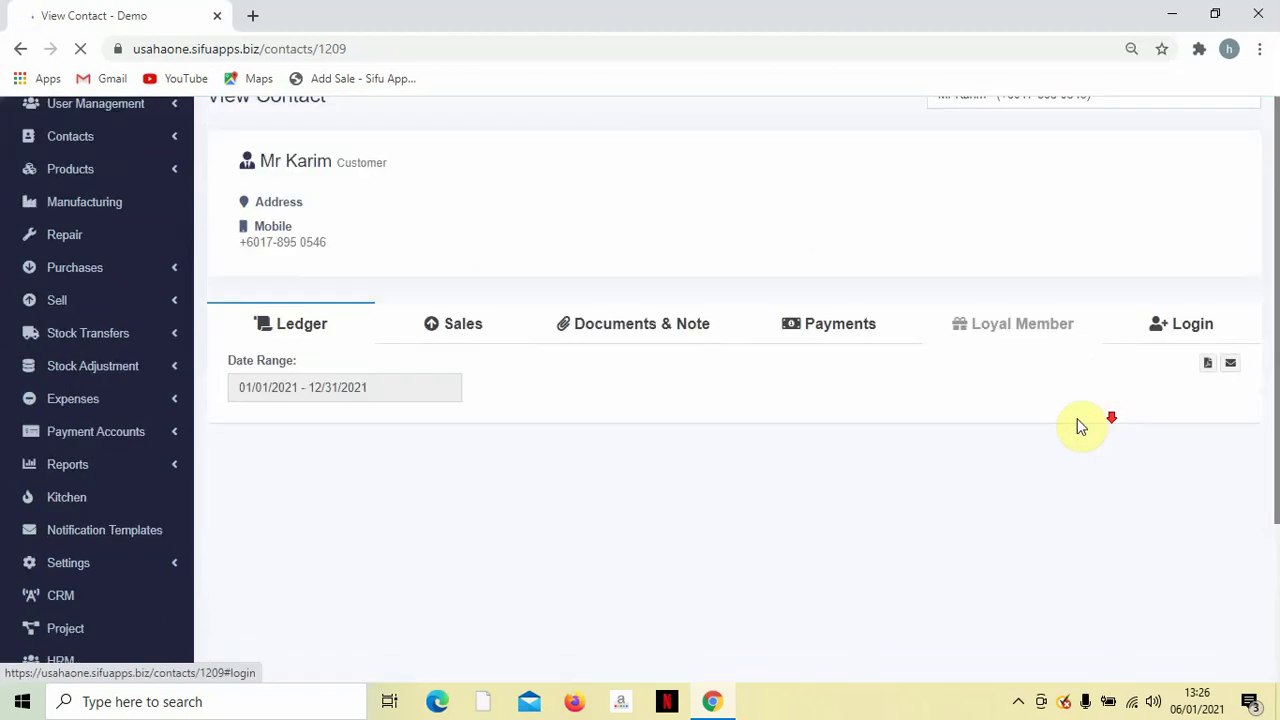
pyautogui.click(1036, 338)
pyautogui.scroll(-1, 850, 380)
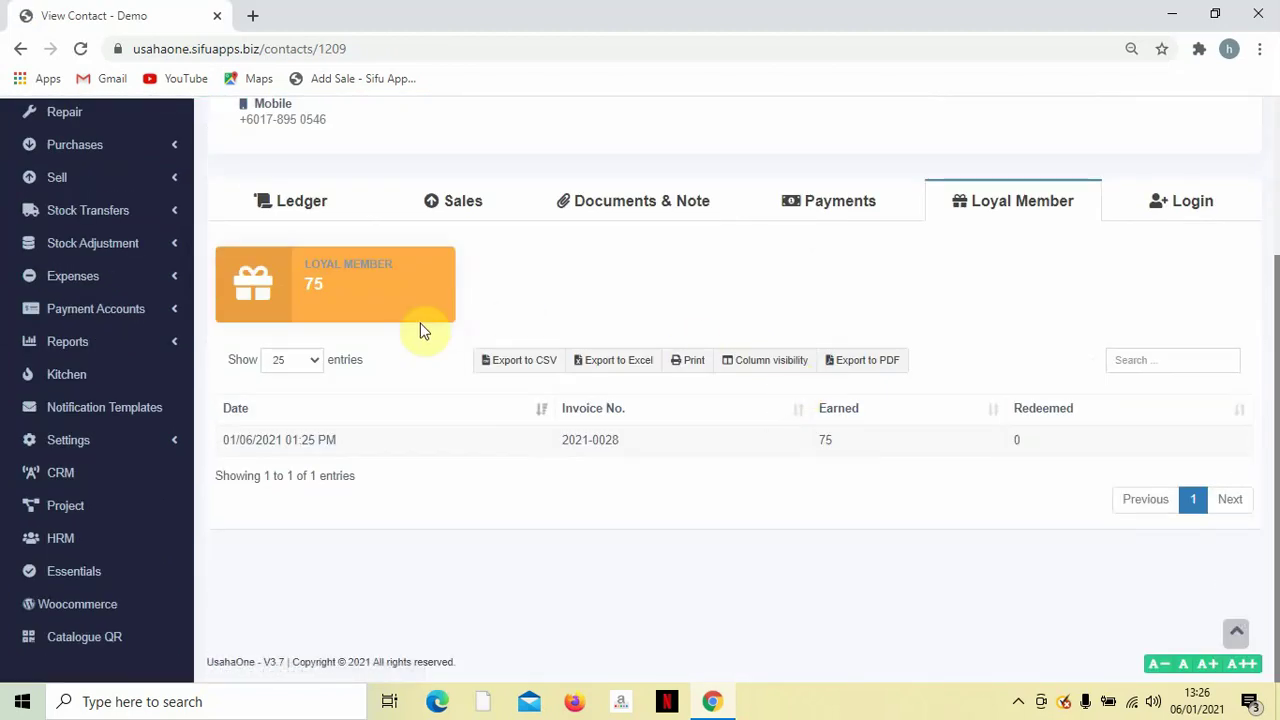
pyautogui.doubleClick(313, 285)
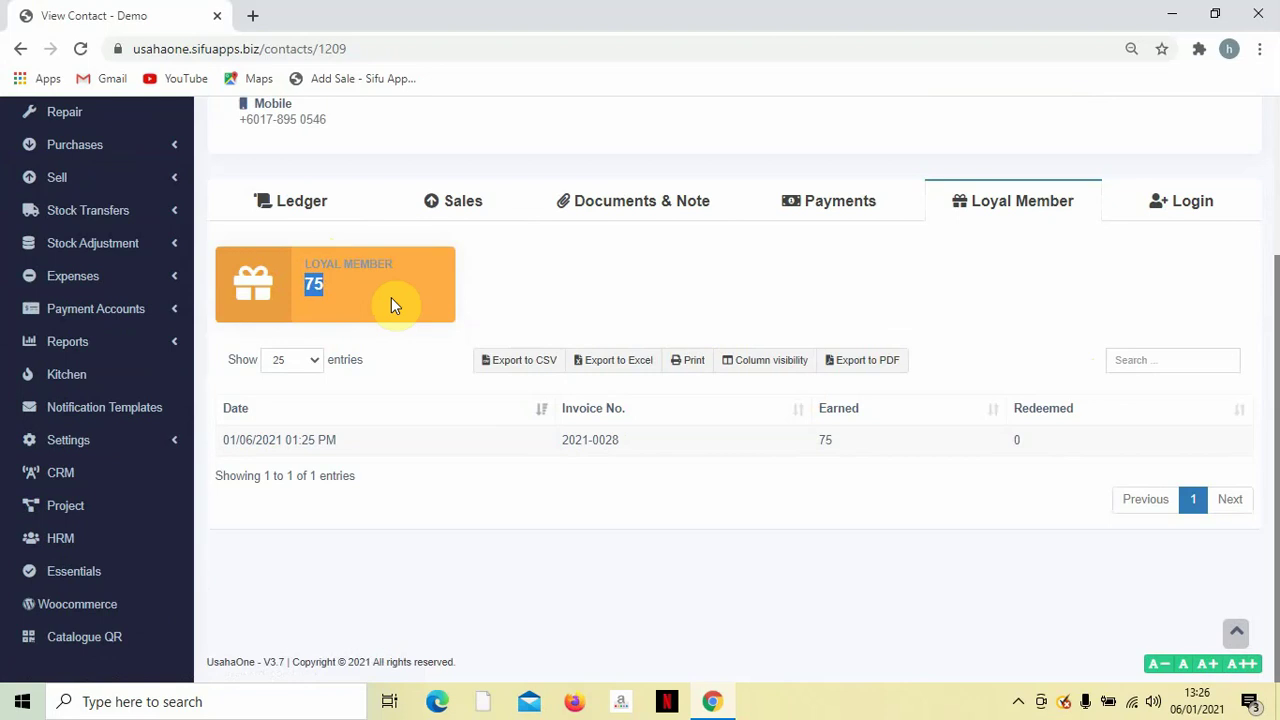
pyautogui.scroll(3, 757, 306)
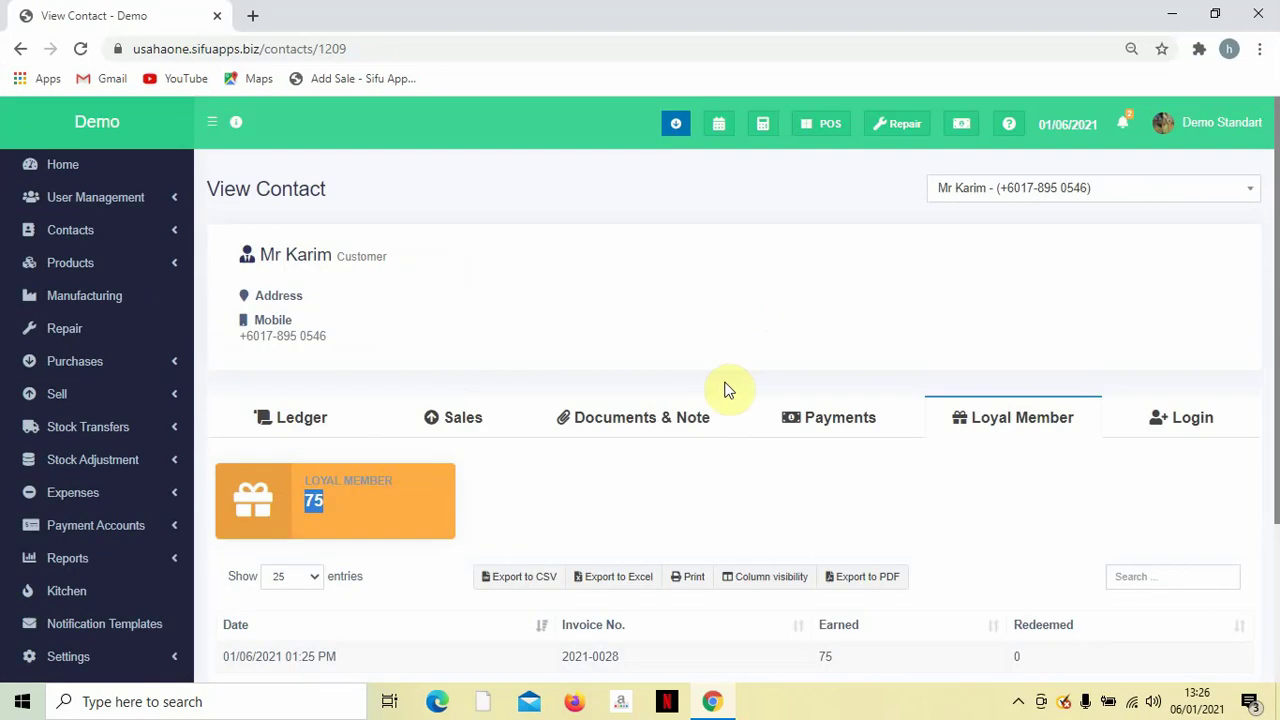
pyautogui.click(80, 399)
pyautogui.click(58, 496)
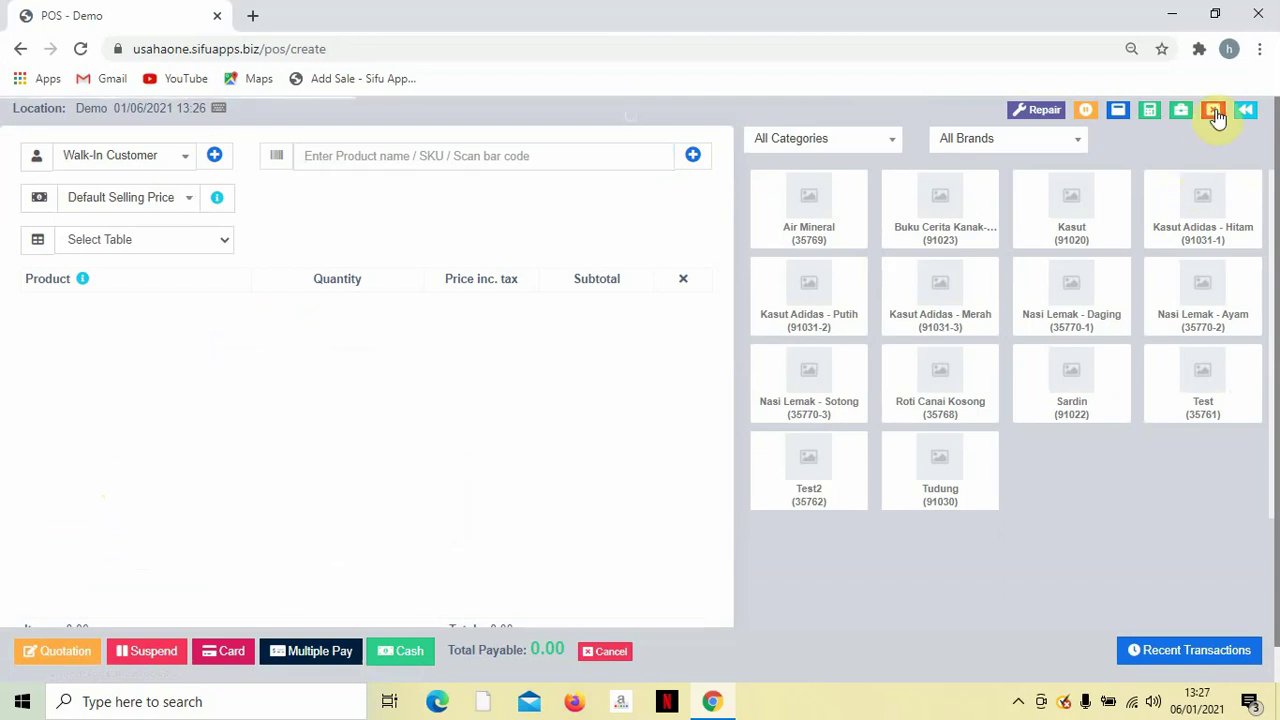
# Review the register summary: RM 100.00 cash in hand, RM 180.50 cash, RM 72.00 Touch N Go, 252.50 sales.
pyautogui.click(1215, 112)
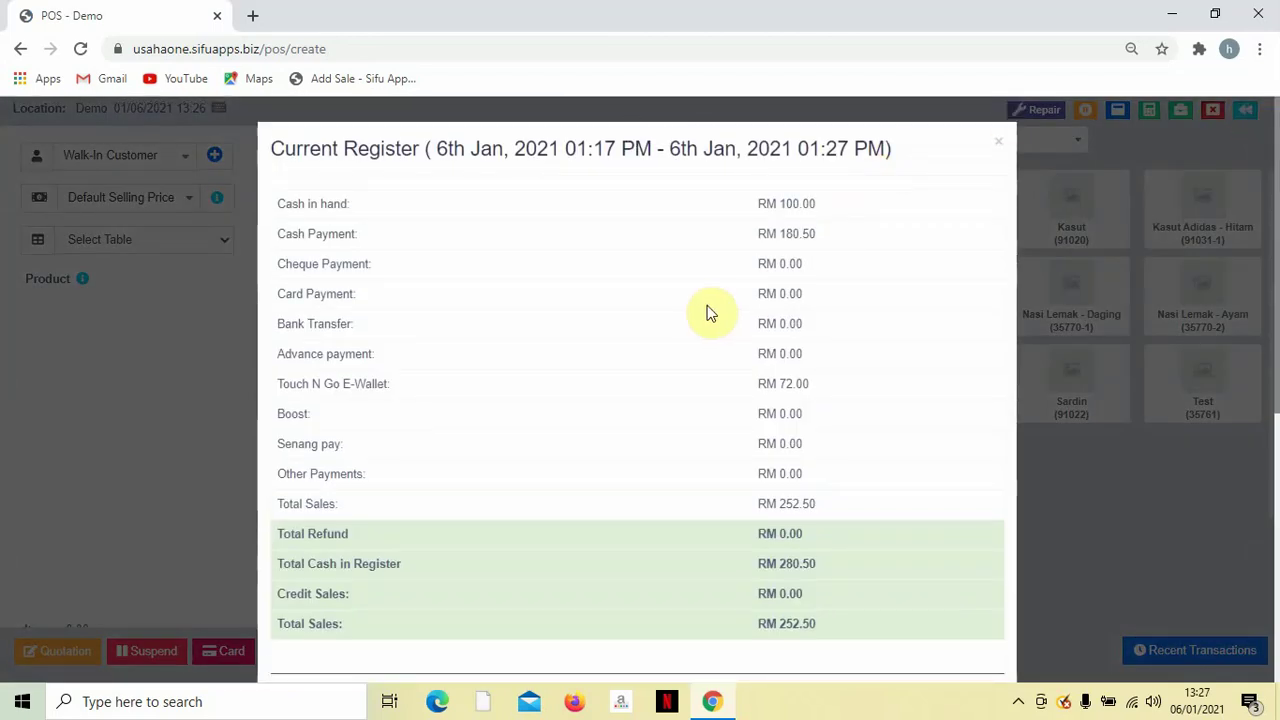
pyautogui.scroll(-1, 777, 257)
pyautogui.scroll(1, 785, 265)
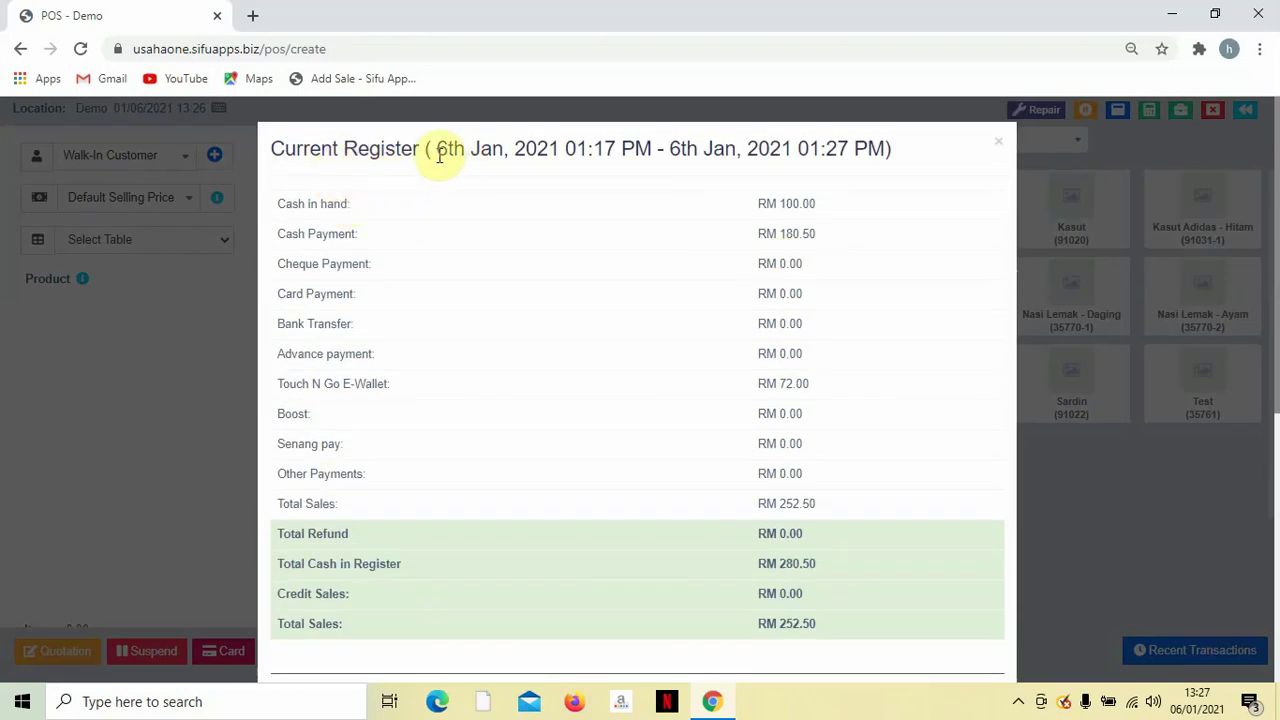
pyautogui.moveTo(437, 151); pyautogui.dragTo(538, 160)
pyautogui.scroll(-1, 751, 160)
pyautogui.scroll(-1, 751, 160)
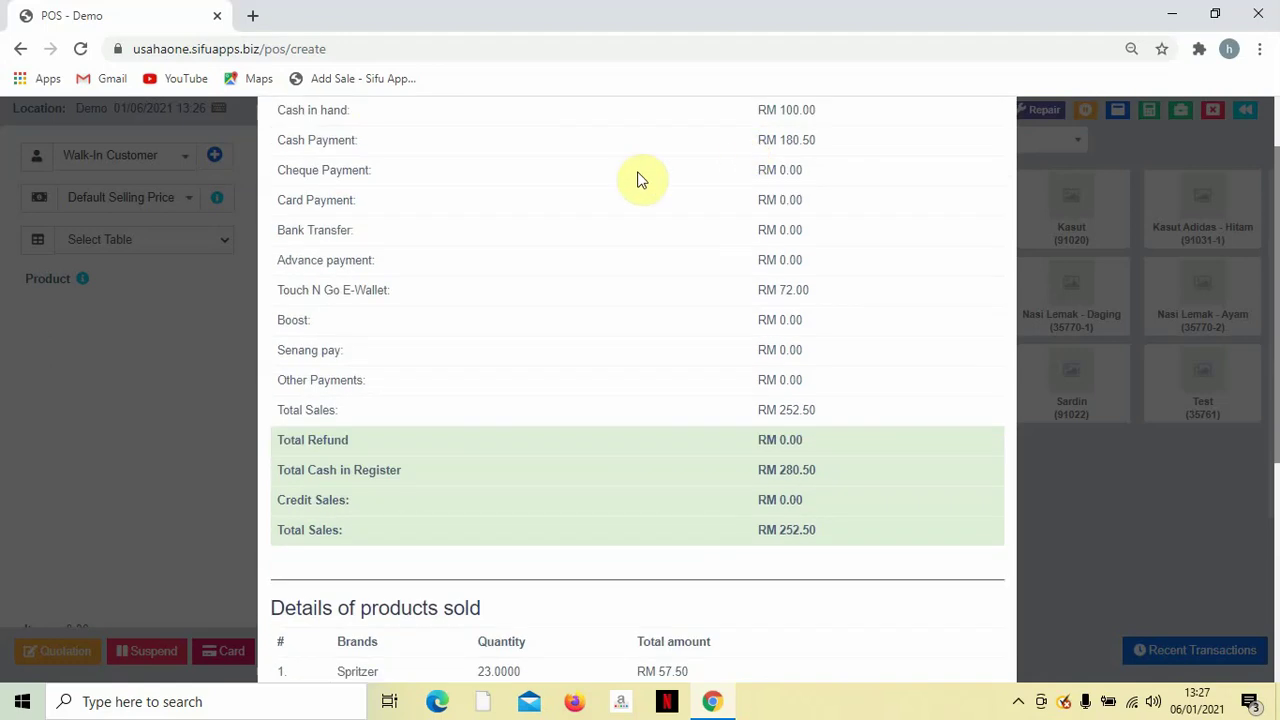
pyautogui.scroll(1, 414, 180)
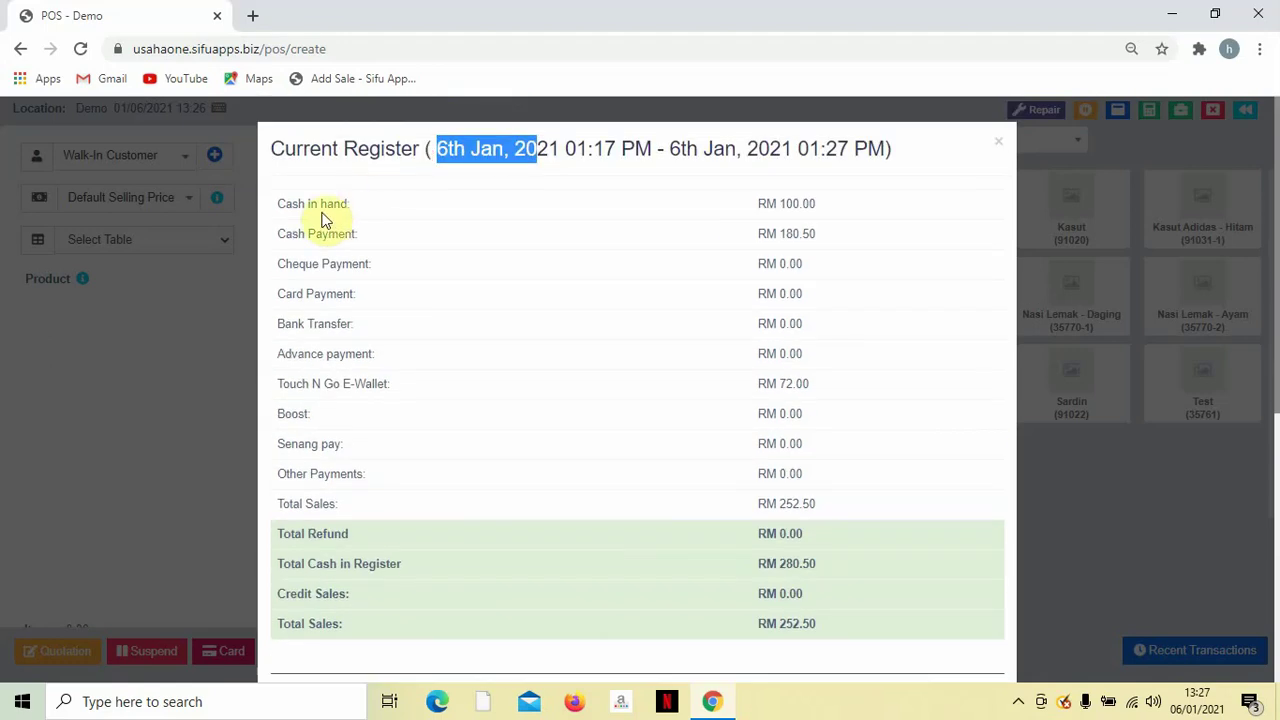
pyautogui.moveTo(751, 206); pyautogui.dragTo(825, 204)
pyautogui.click(763, 240)
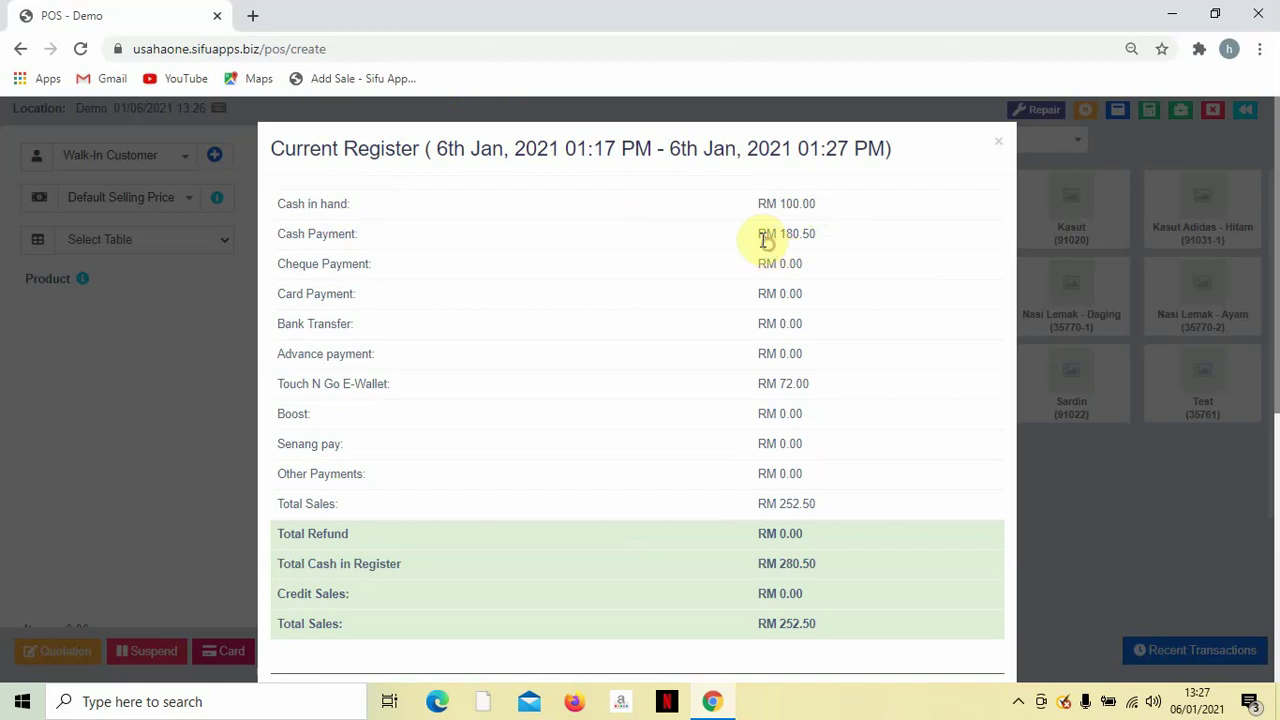
pyautogui.moveTo(760, 240); pyautogui.dragTo(843, 248)
pyautogui.scroll(-1, 847, 241)
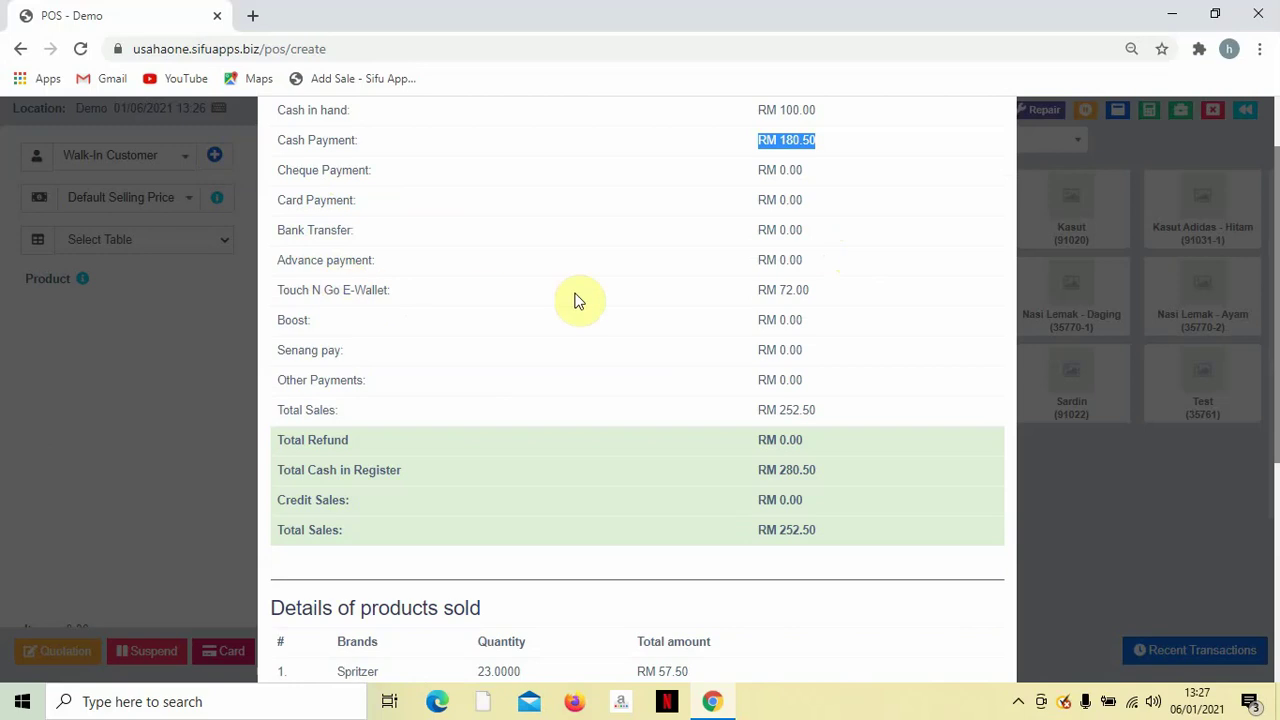
pyautogui.moveTo(758, 289); pyautogui.dragTo(856, 297)
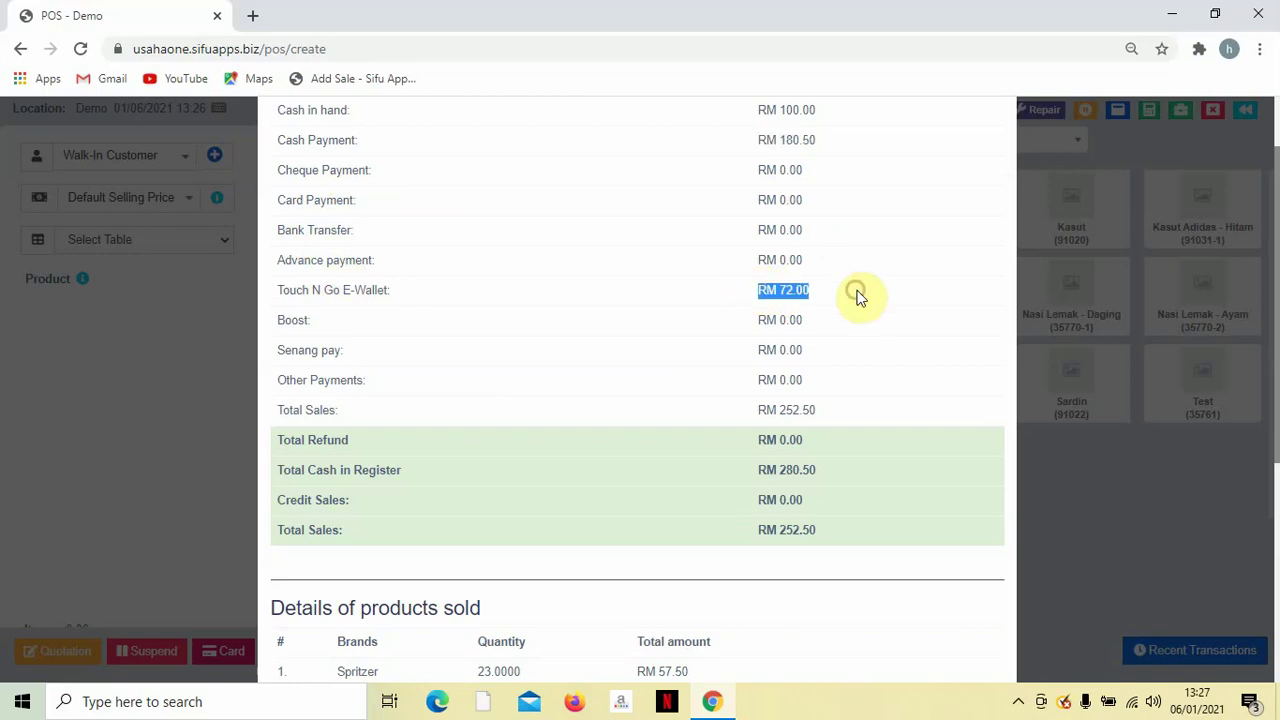
pyautogui.scroll(-1, 862, 298)
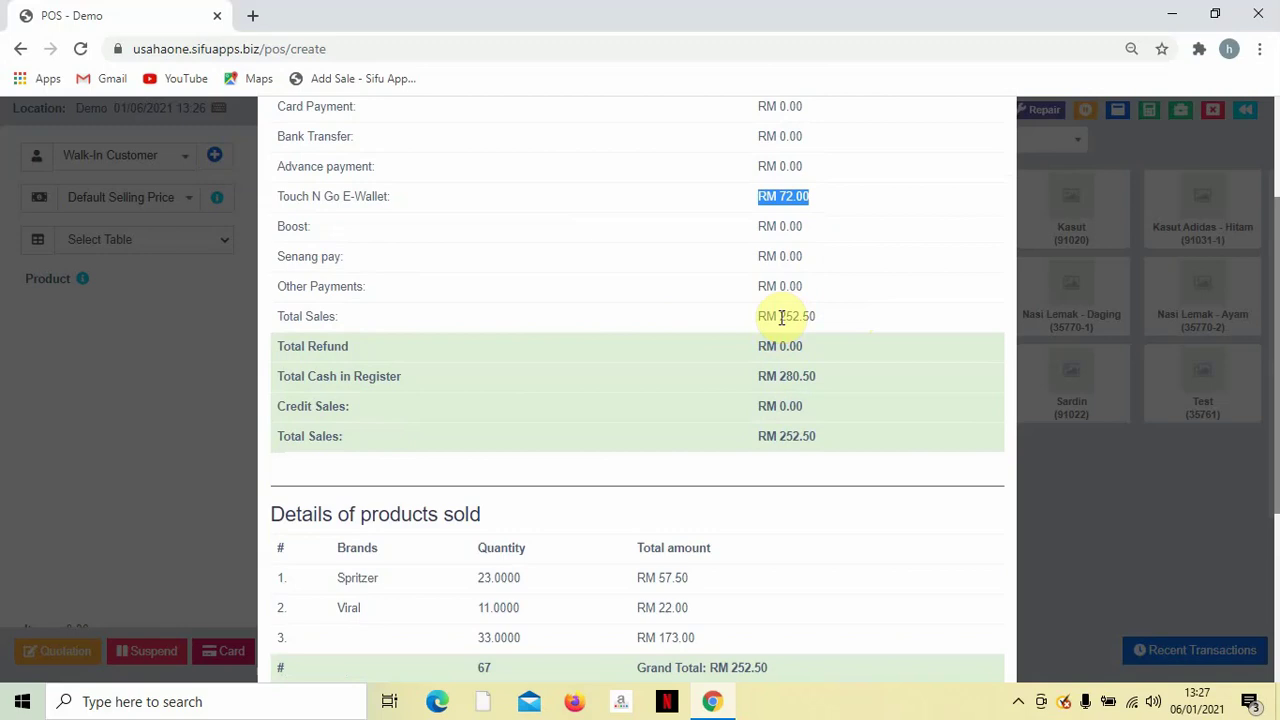
pyautogui.moveTo(782, 318); pyautogui.dragTo(826, 323)
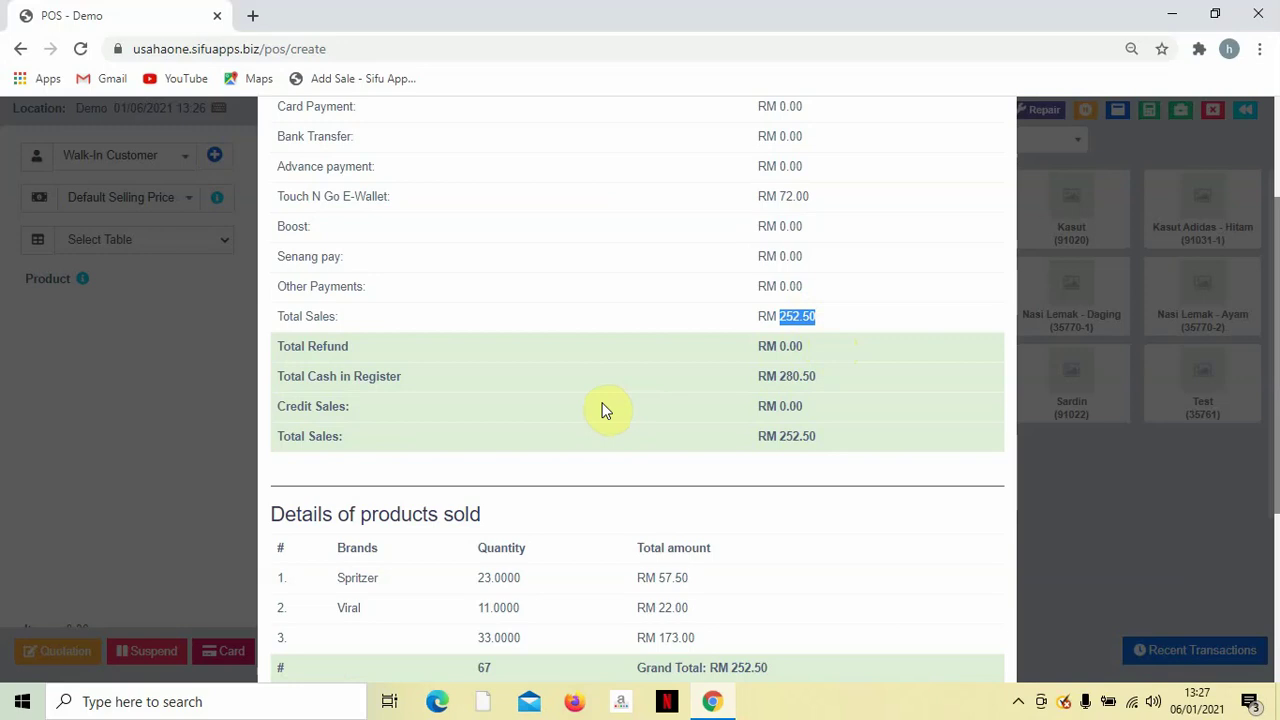
# Check the RM 280.50 total cash in register and close the register.
pyautogui.scroll(1, 770, 404)
pyautogui.click(781, 474)
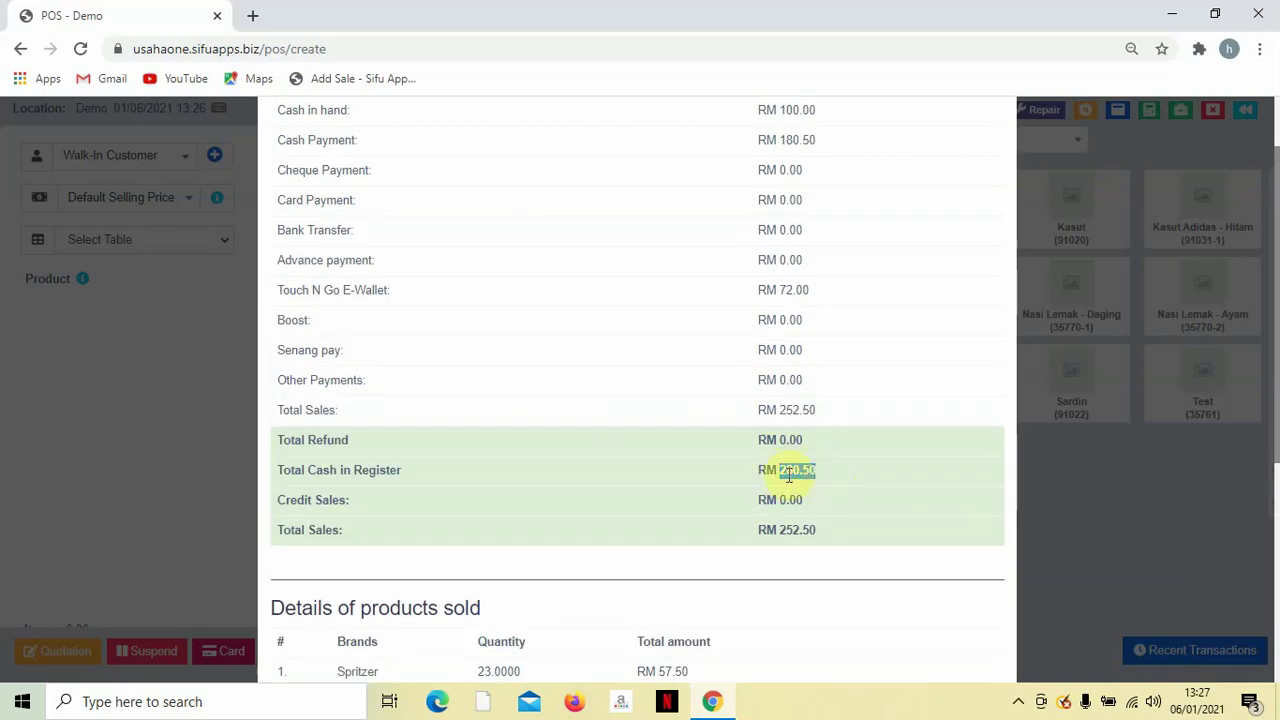
pyautogui.scroll(1, 825, 468)
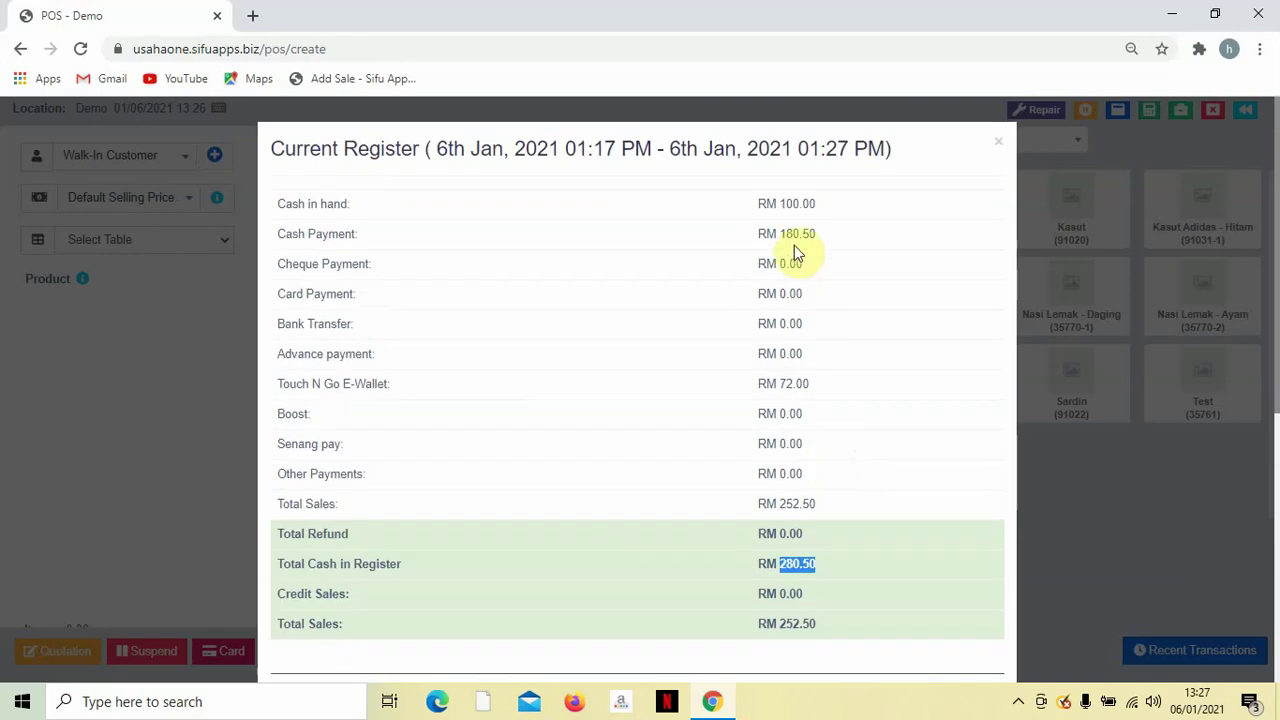
pyautogui.moveTo(757, 206); pyautogui.dragTo(823, 211)
pyautogui.moveTo(757, 234); pyautogui.dragTo(831, 240)
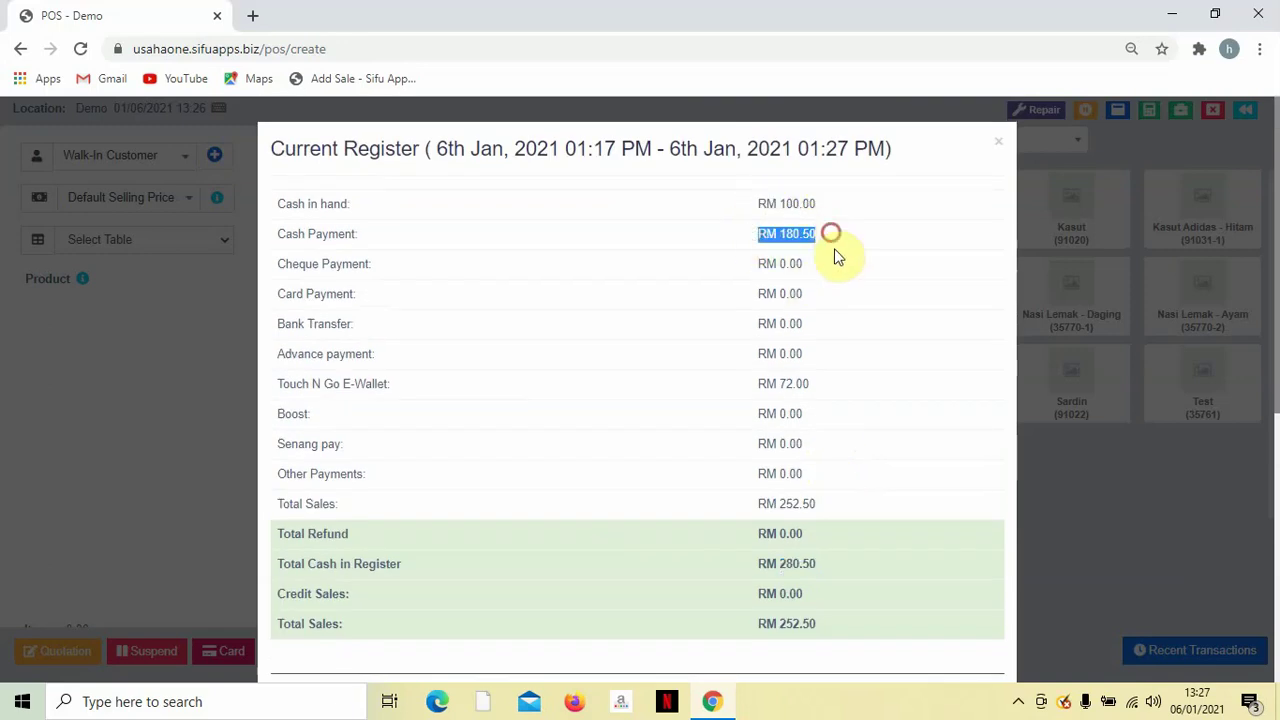
pyautogui.scroll(-3, 849, 306)
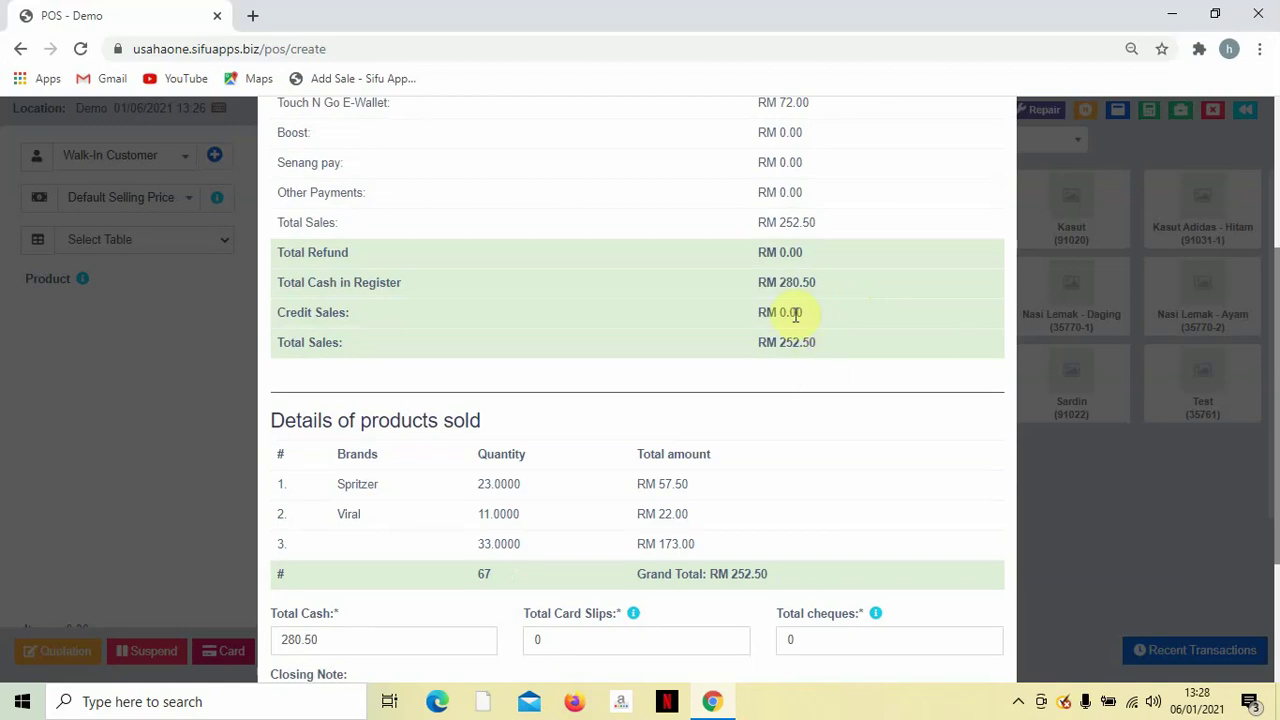
pyautogui.moveTo(749, 290); pyautogui.dragTo(847, 278)
pyautogui.scroll(-2, 797, 304)
pyautogui.scroll(1, 794, 300)
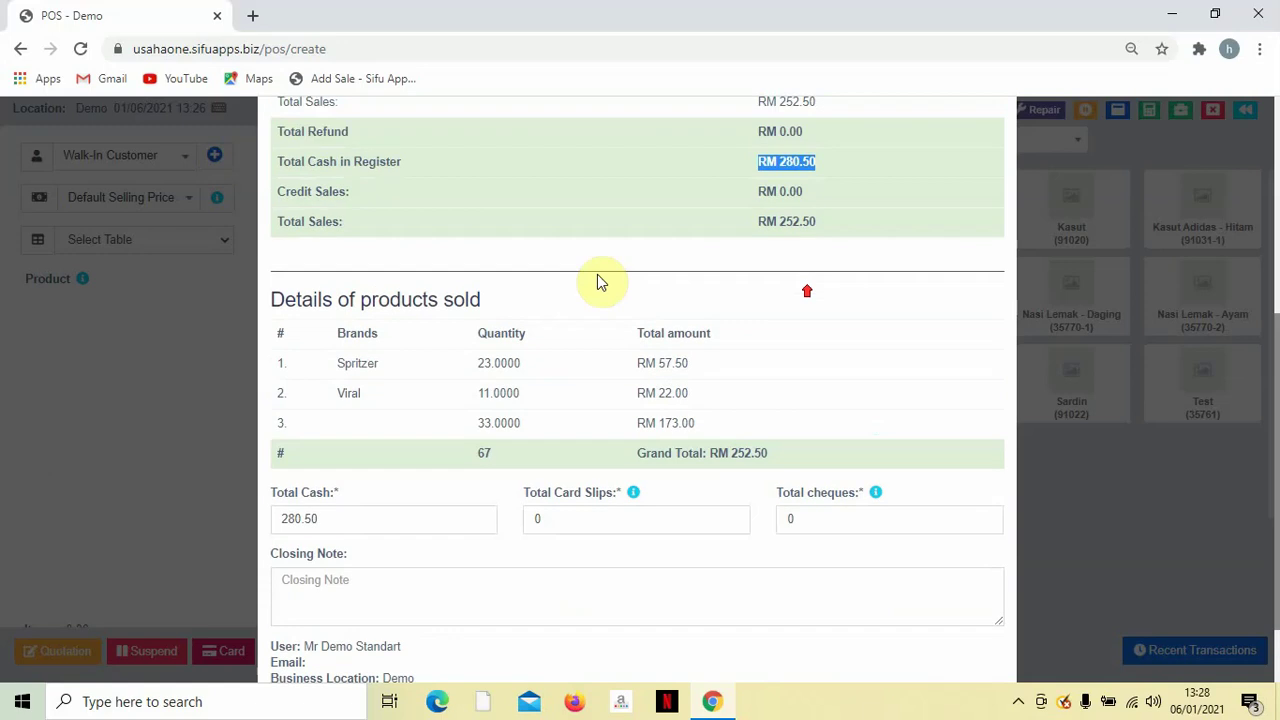
pyautogui.scroll(-1, 680, 295)
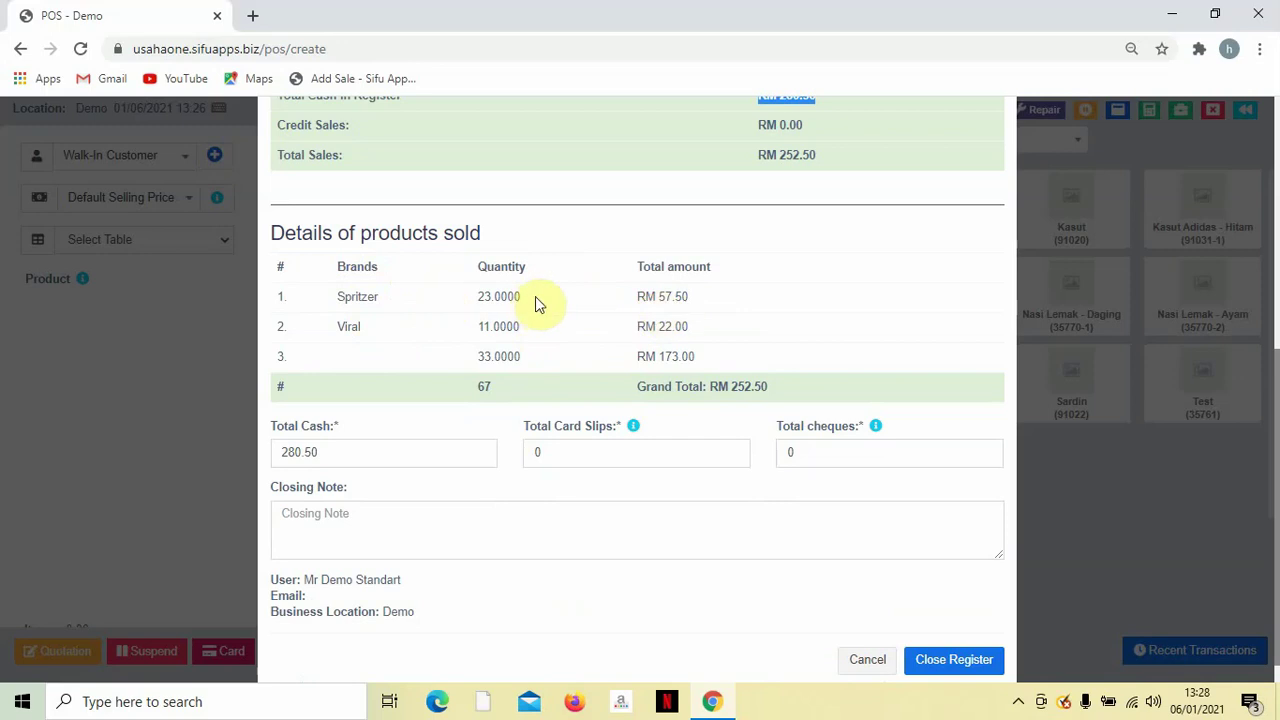
pyautogui.scroll(-1, 716, 303)
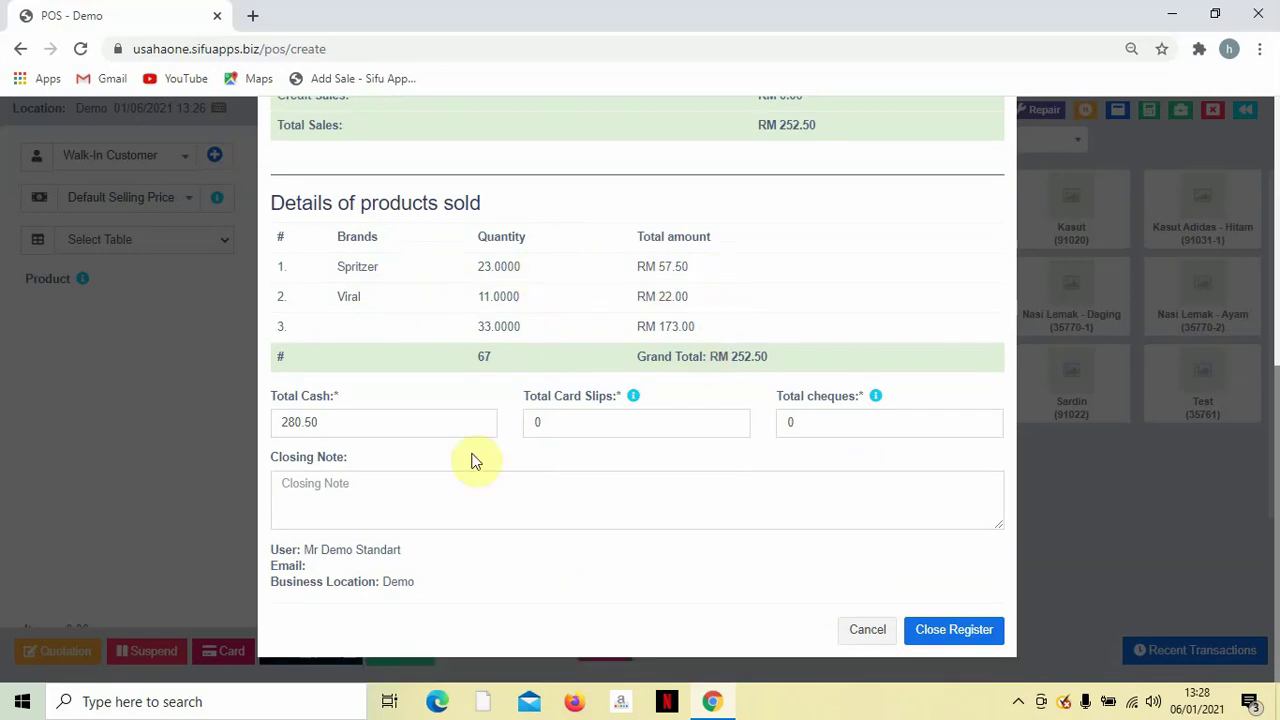
pyautogui.scroll(5, 630, 418)
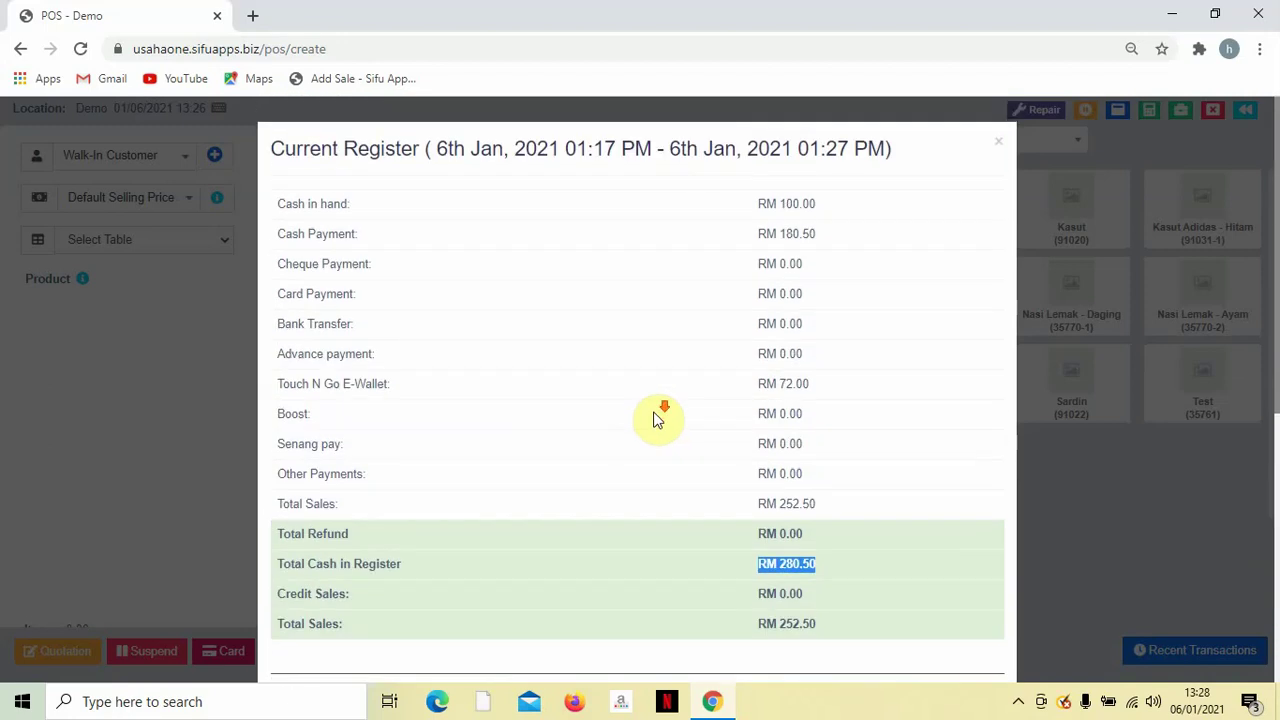
pyautogui.scroll(-5, 650, 416)
pyautogui.click(940, 630)
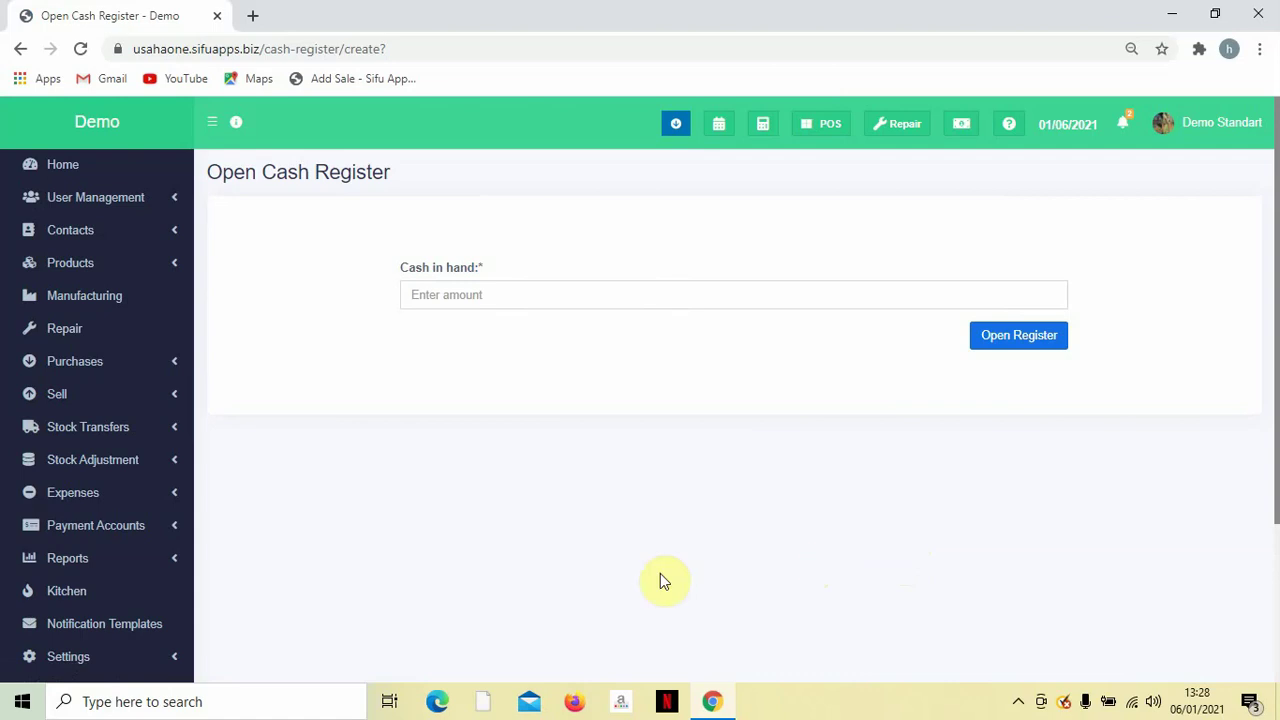
# Open the Add Sale form from the Sell menu.
pyautogui.click(124, 406)
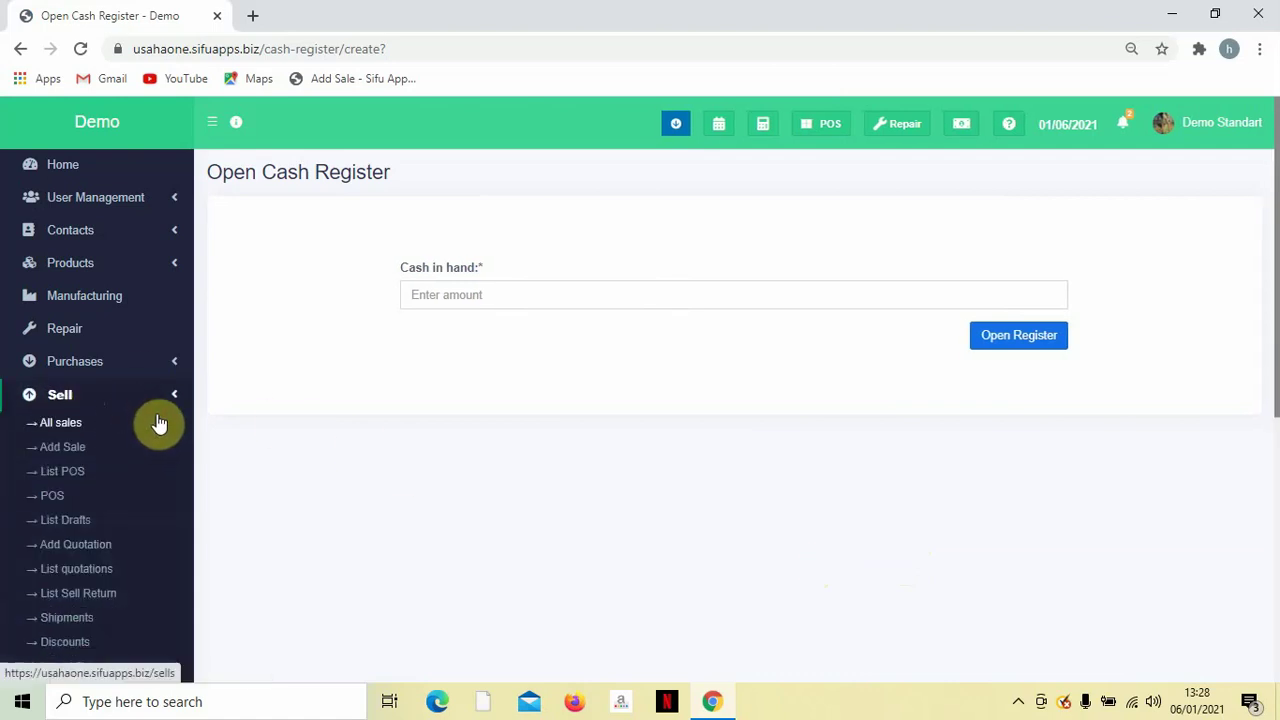
pyautogui.scroll(-1, 147, 434)
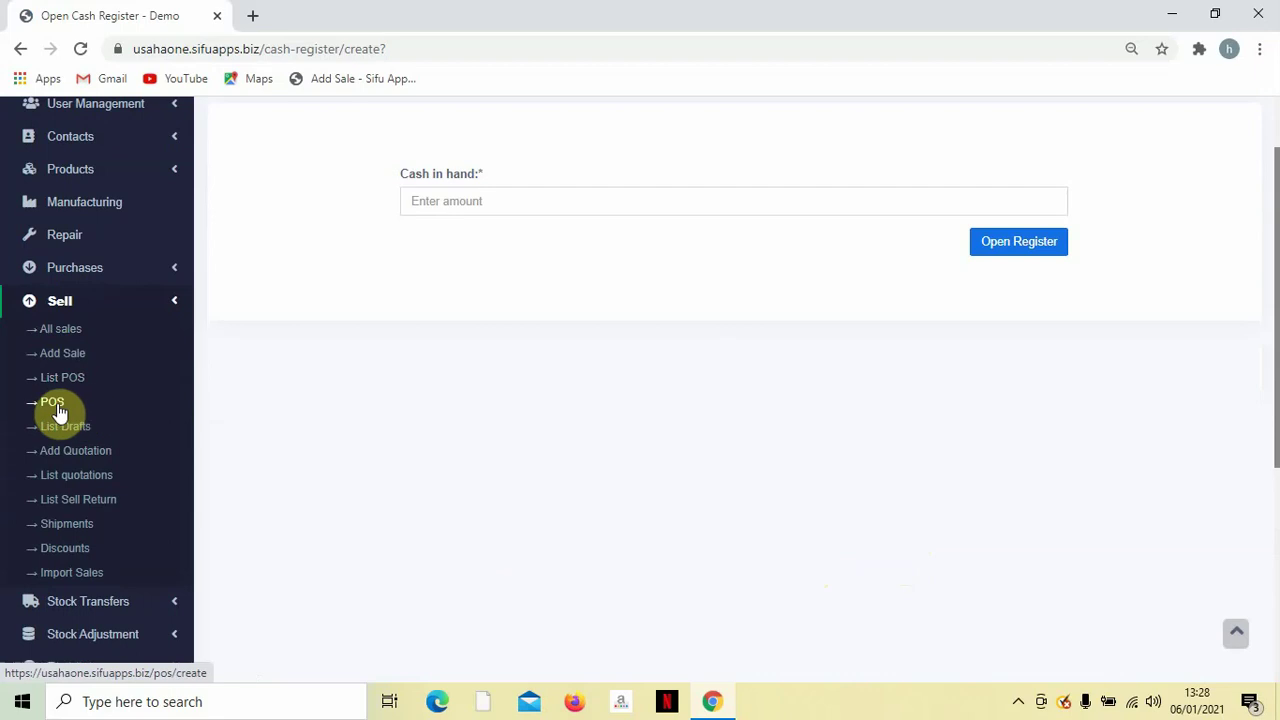
pyautogui.click(58, 352)
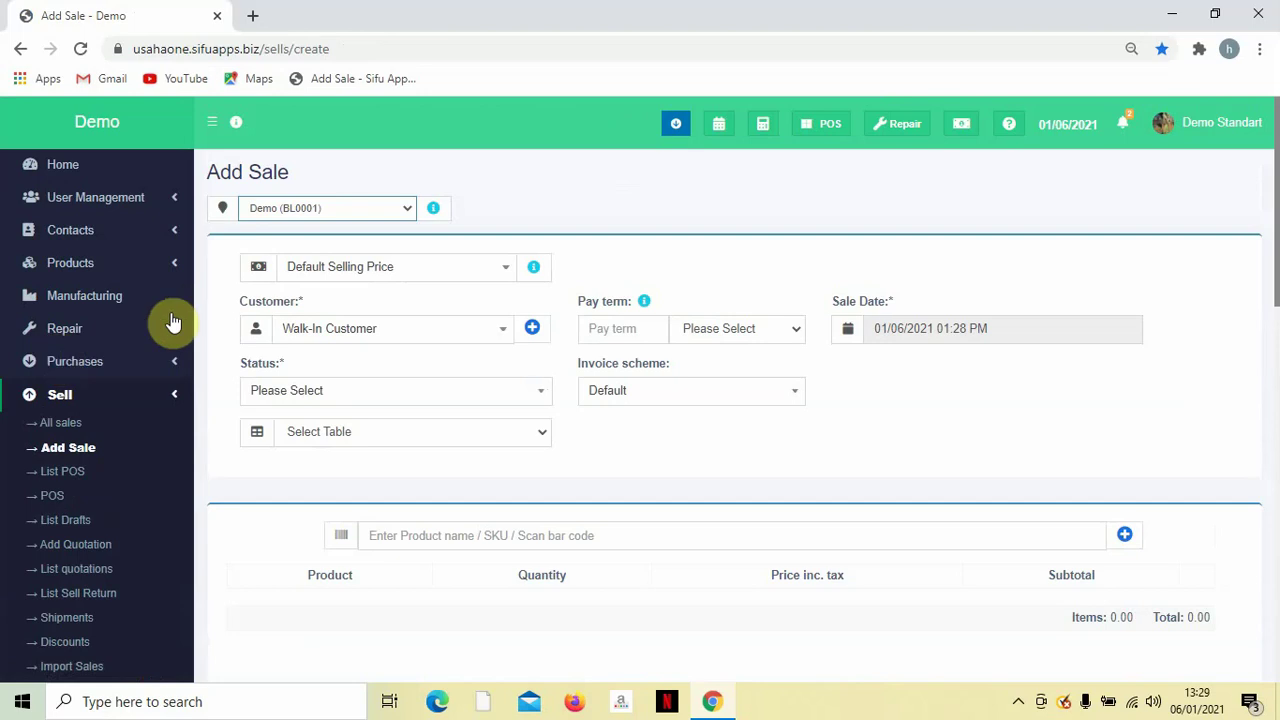
# Keep the Default Selling Price group and the Demo (BL0001) business location.
pyautogui.click(385, 274)
pyautogui.click(385, 274)
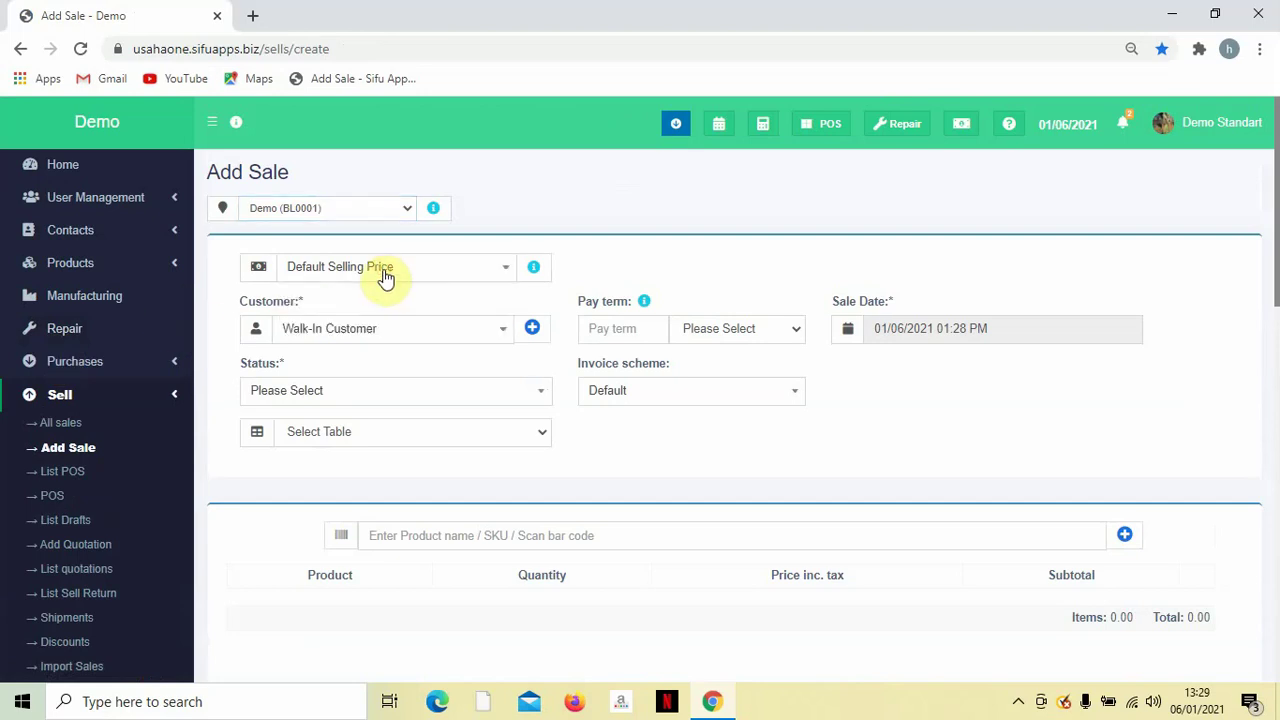
pyautogui.click(323, 208)
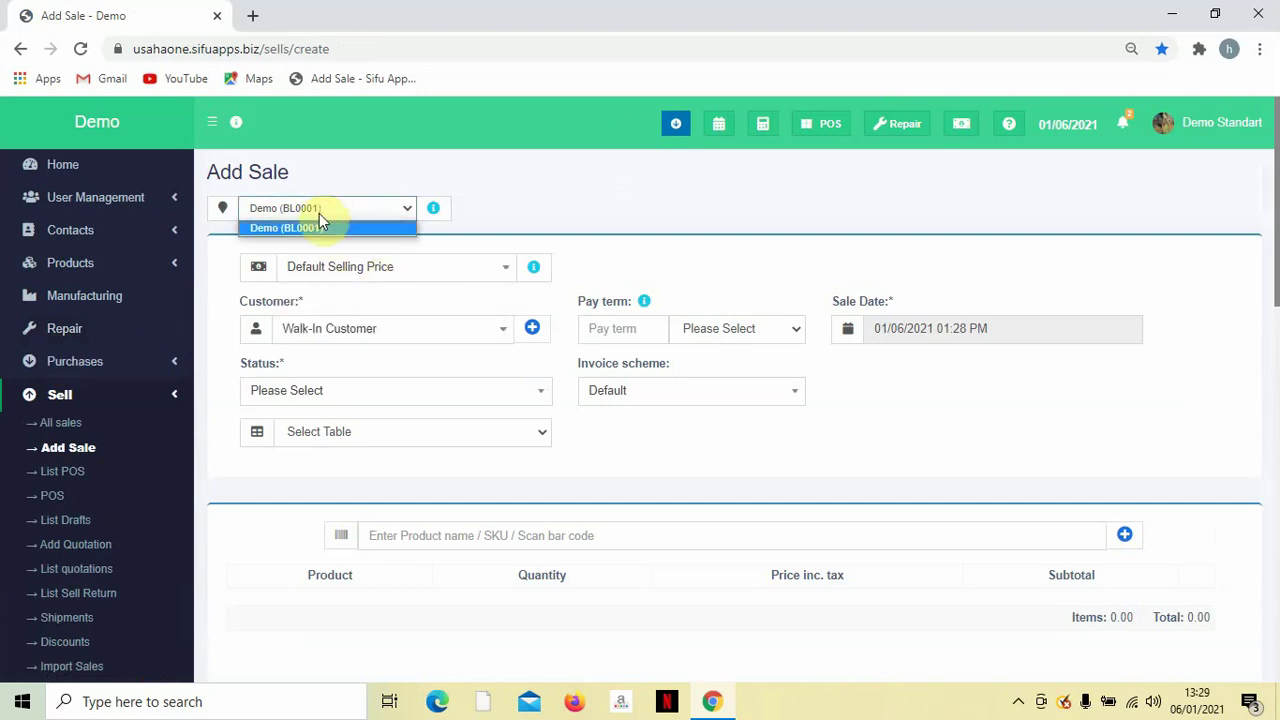
pyautogui.click(317, 214)
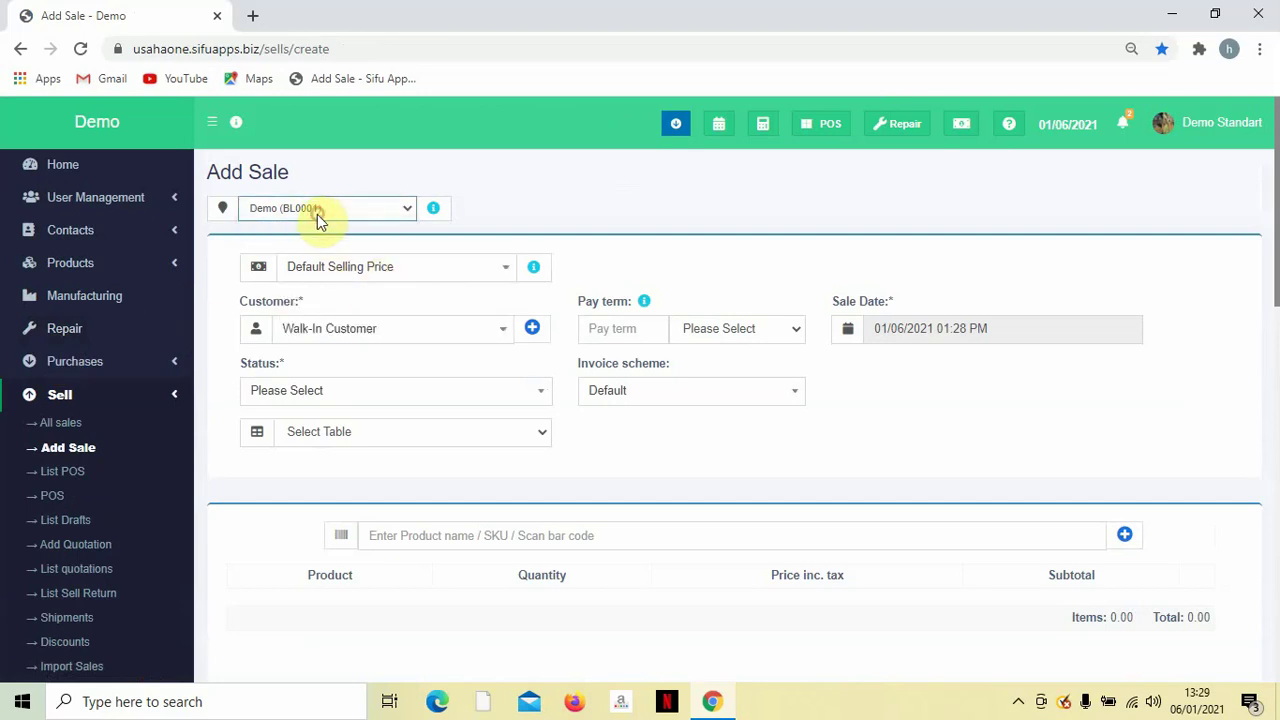
# Search for and select the registered customer for the sale.
pyautogui.click(343, 330)
pyautogui.write('kar')
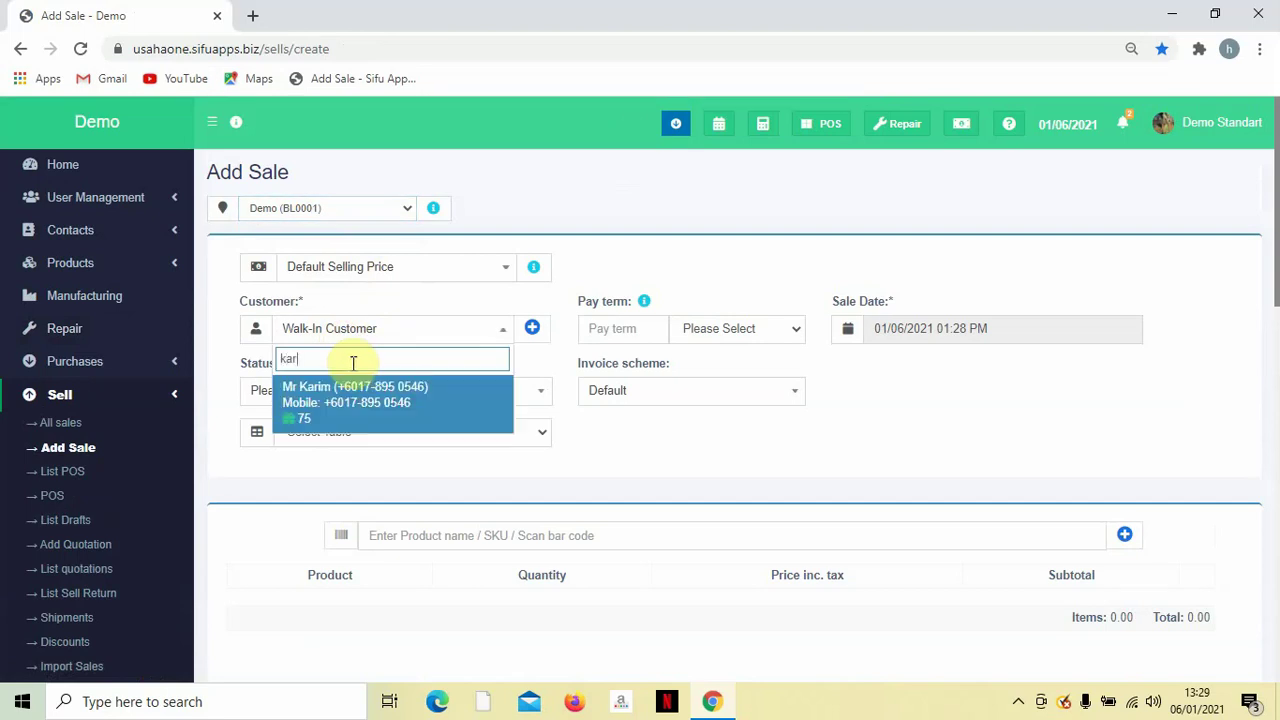
pyautogui.click(351, 390)
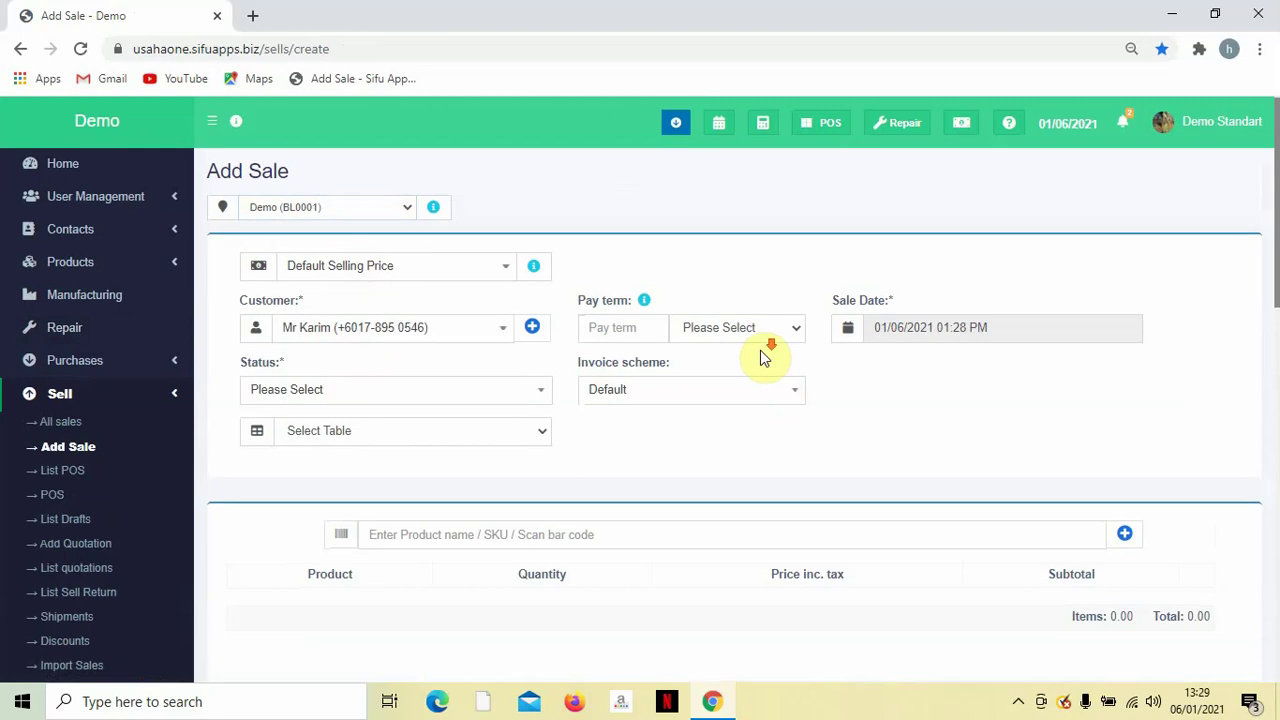
# Set the sale status to Final.
pyautogui.scroll(-1, 720, 340)
pyautogui.click(486, 292)
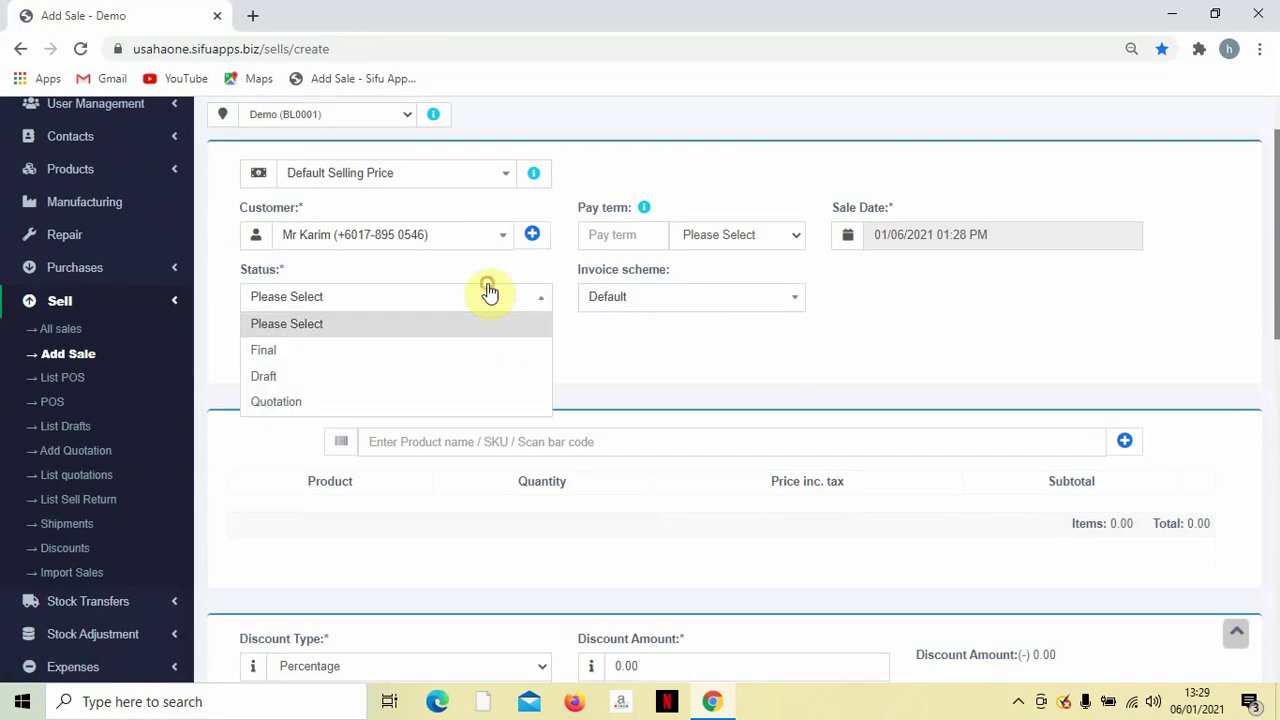
pyautogui.click(443, 352)
pyautogui.scroll(-2, 845, 342)
pyautogui.scroll(1, 843, 342)
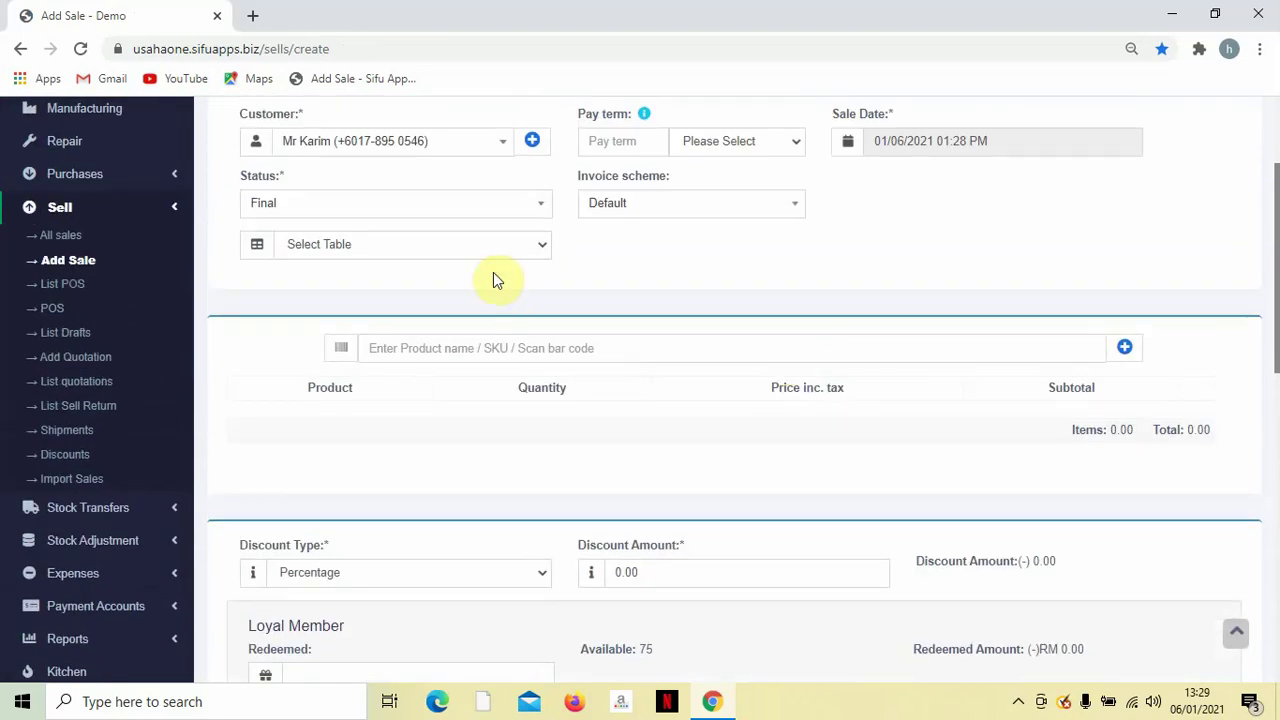
# Assign the sale to table 03 and keep the Default invoice scheme.
pyautogui.click(479, 253)
pyautogui.click(465, 318)
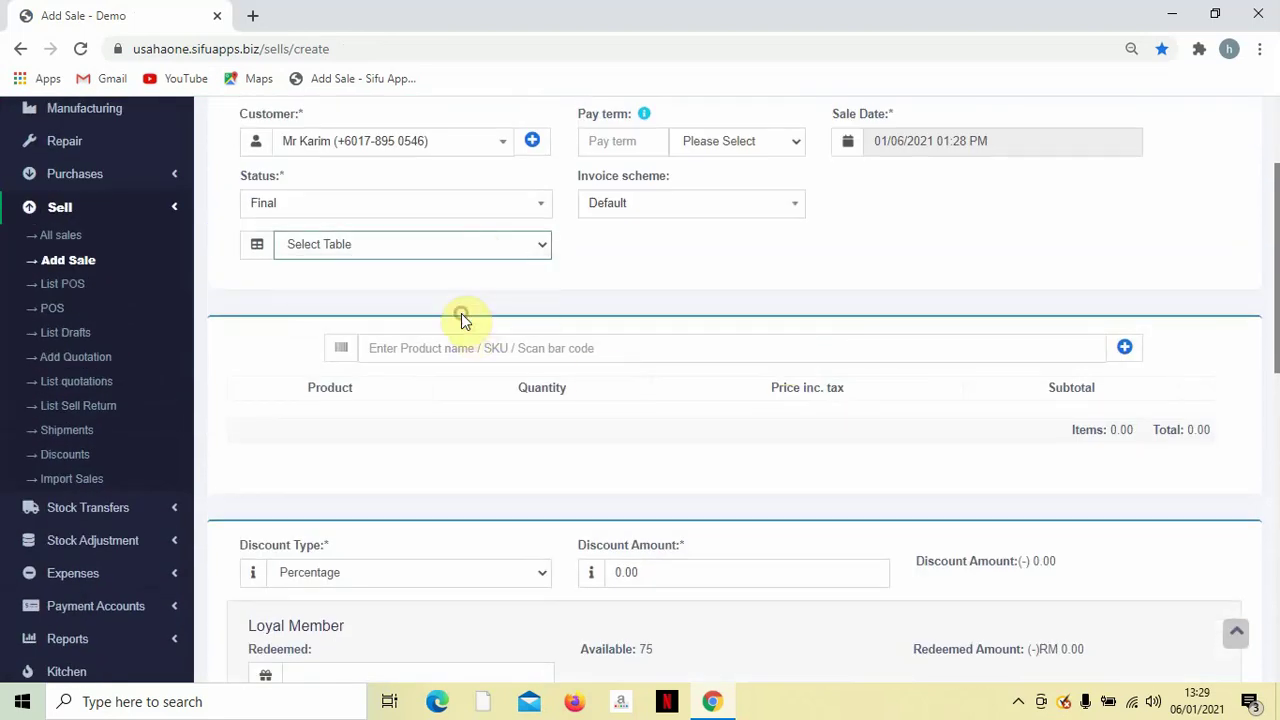
pyautogui.scroll(2, 886, 257)
pyautogui.scroll(-2, 929, 331)
pyautogui.click(667, 210)
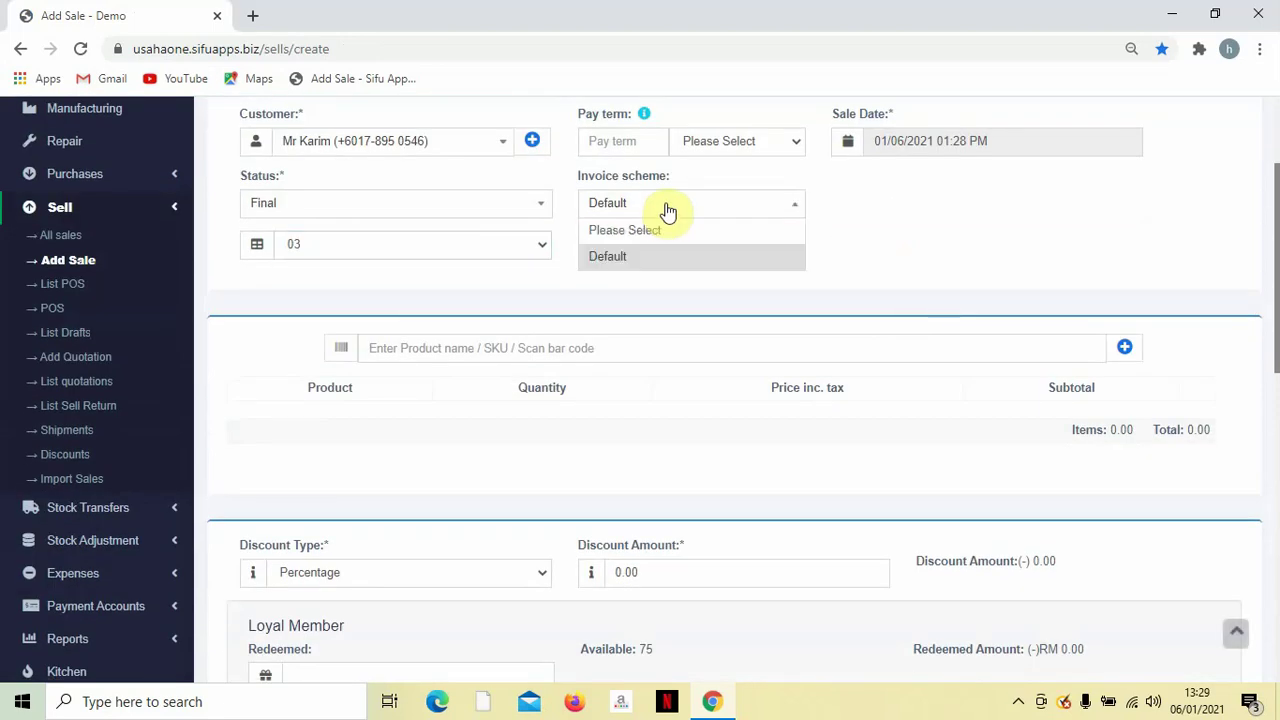
pyautogui.click(990, 222)
pyautogui.scroll(-2, 950, 238)
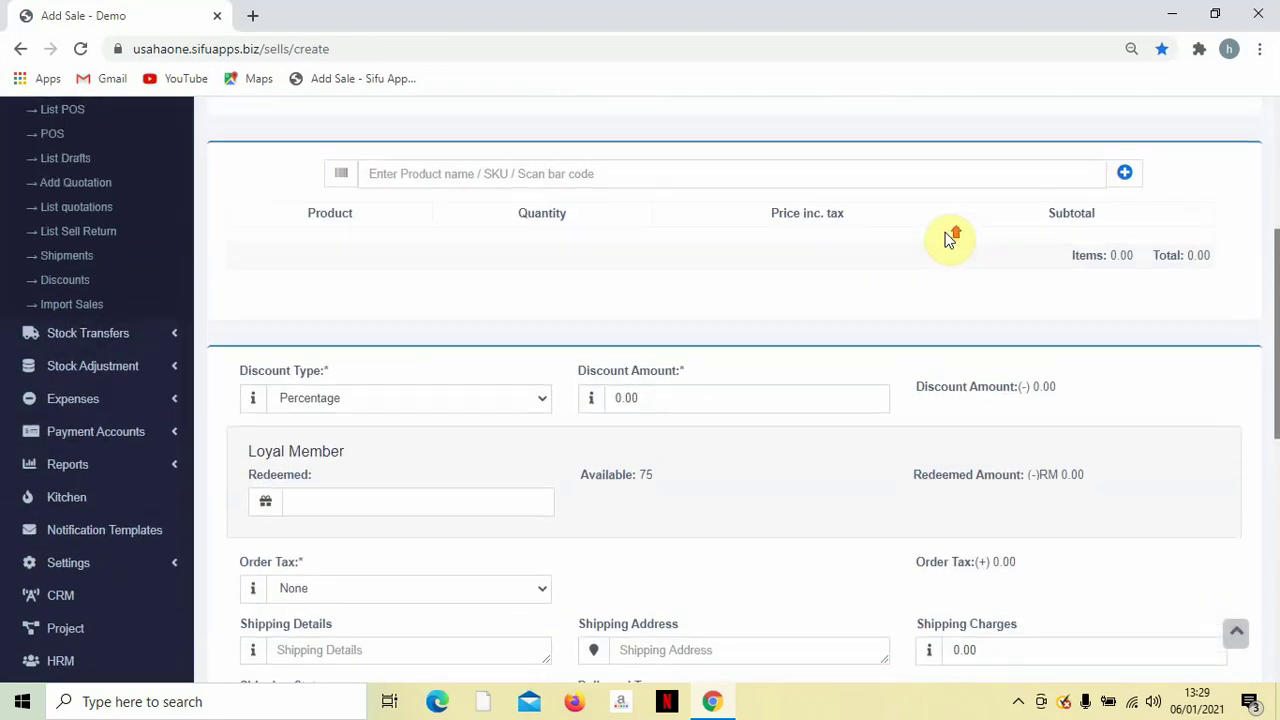
pyautogui.scroll(2, 945, 245)
pyautogui.scroll(-2, 915, 270)
pyautogui.scroll(2, 900, 275)
pyautogui.scroll(-1, 897, 271)
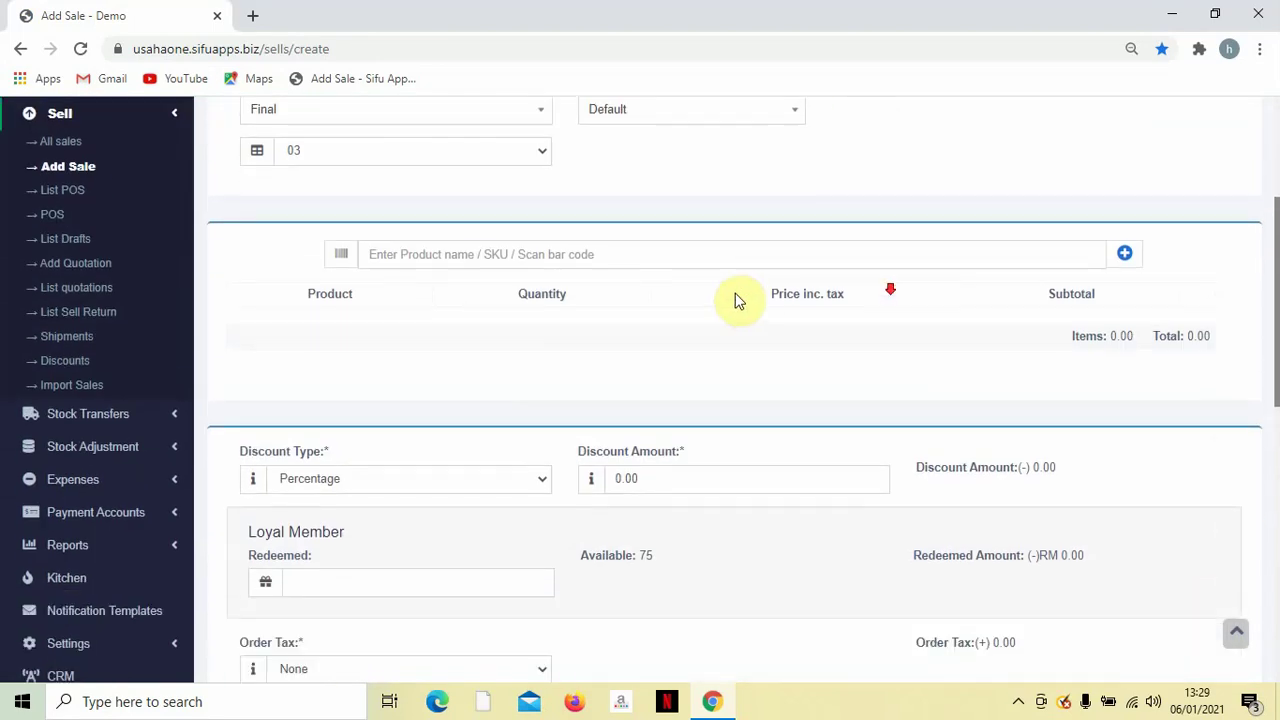
# Search 'air' and add one Air Mineral at 2.50 to the sale.
pyautogui.click(660, 250)
pyautogui.write('a')
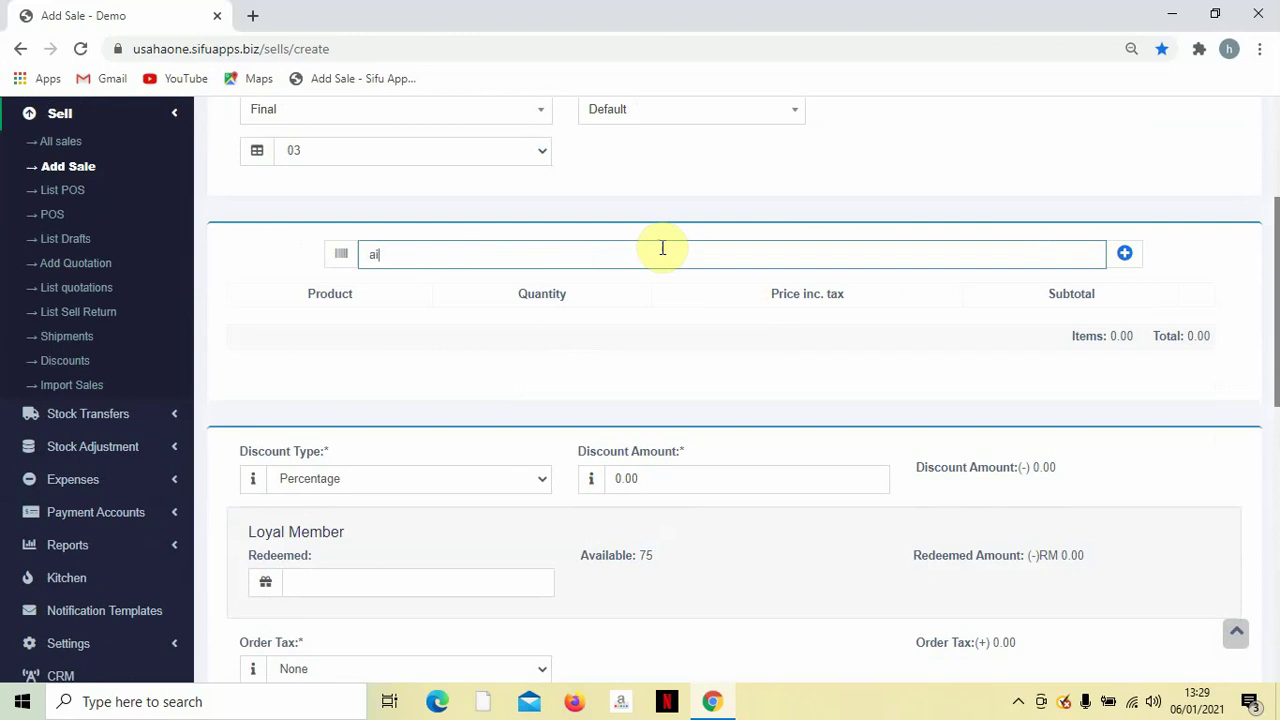
pyautogui.write('ir')
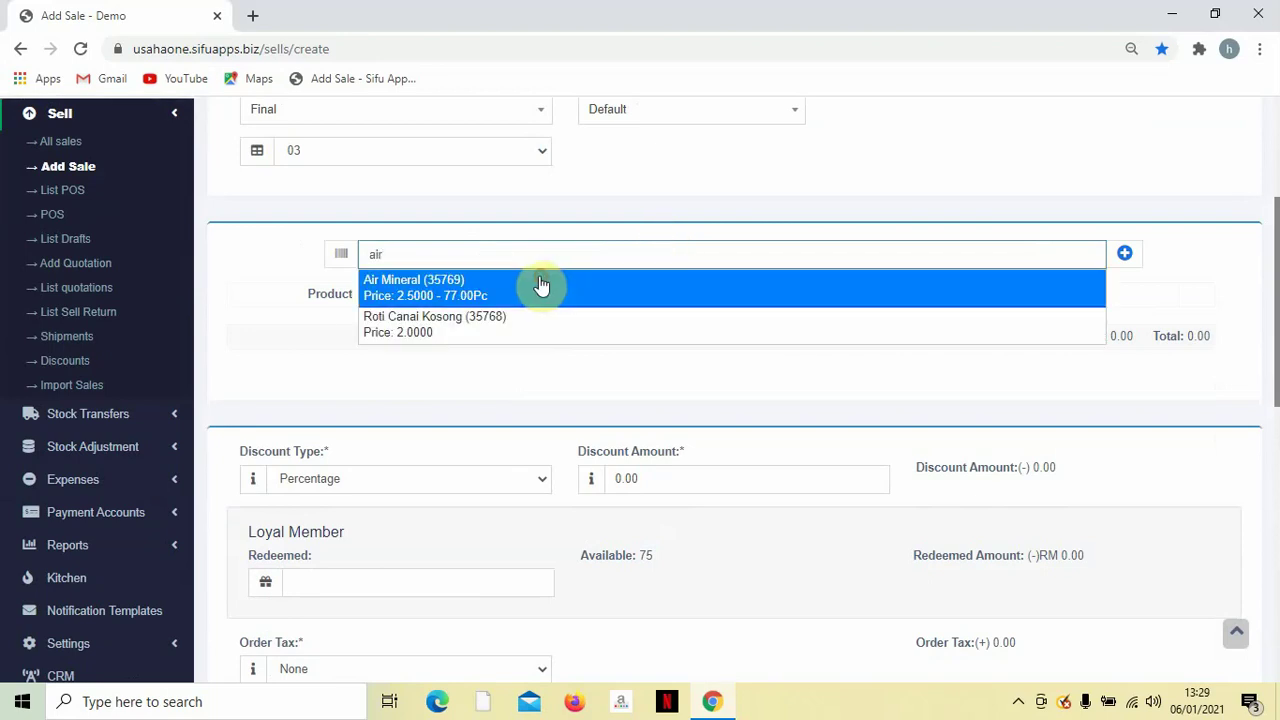
pyautogui.click(540, 285)
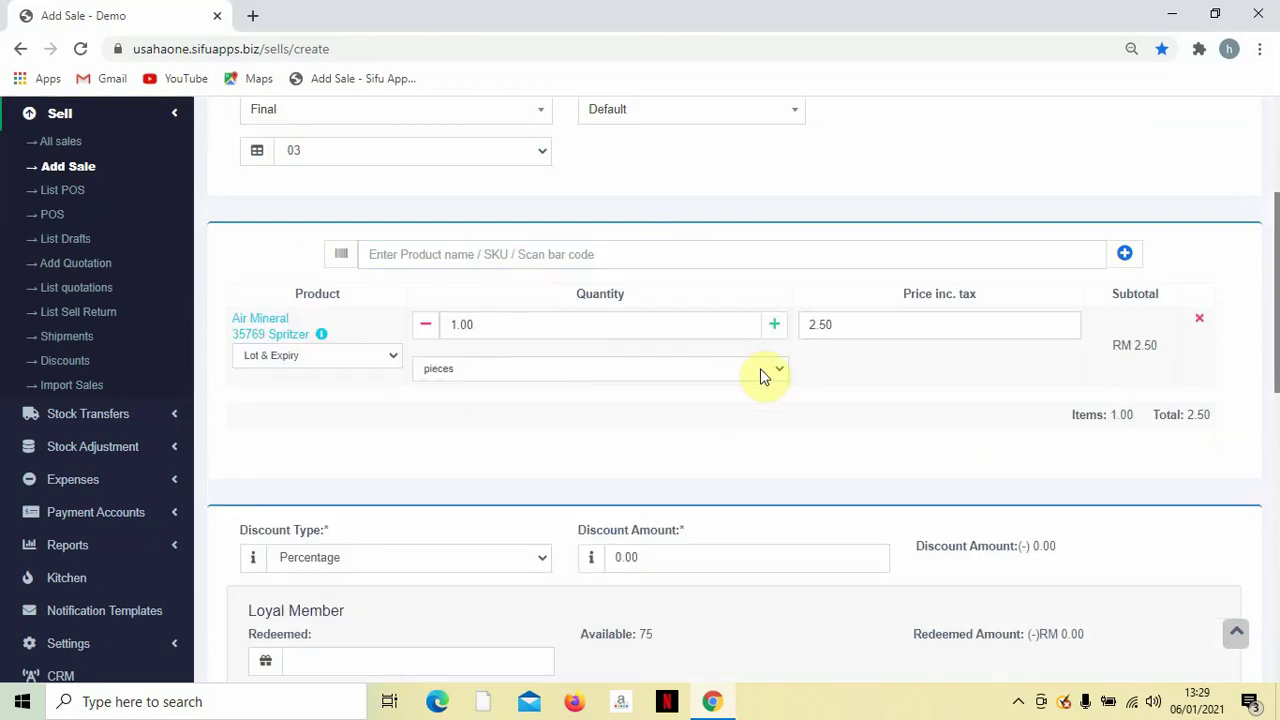
pyautogui.scroll(-2, 766, 374)
pyautogui.scroll(2, 1000, 380)
pyautogui.scroll(-2, 980, 418)
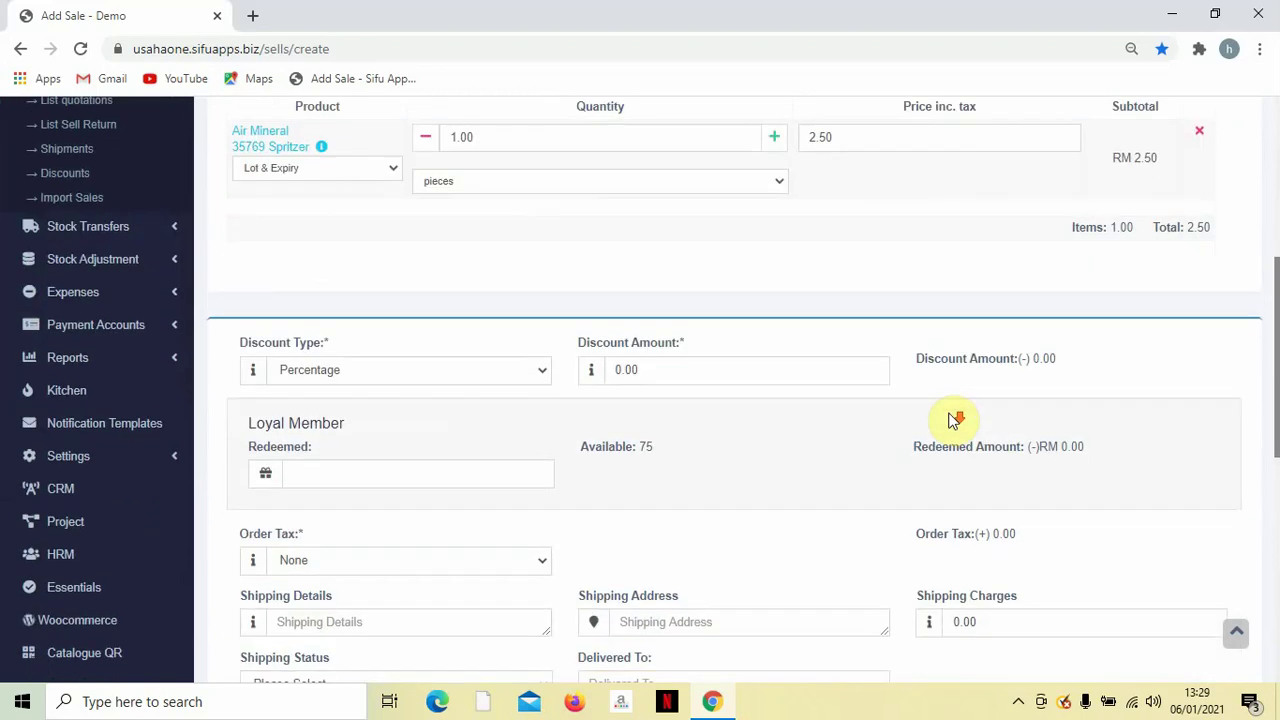
pyautogui.scroll(-1, 843, 391)
pyautogui.scroll(2, 830, 390)
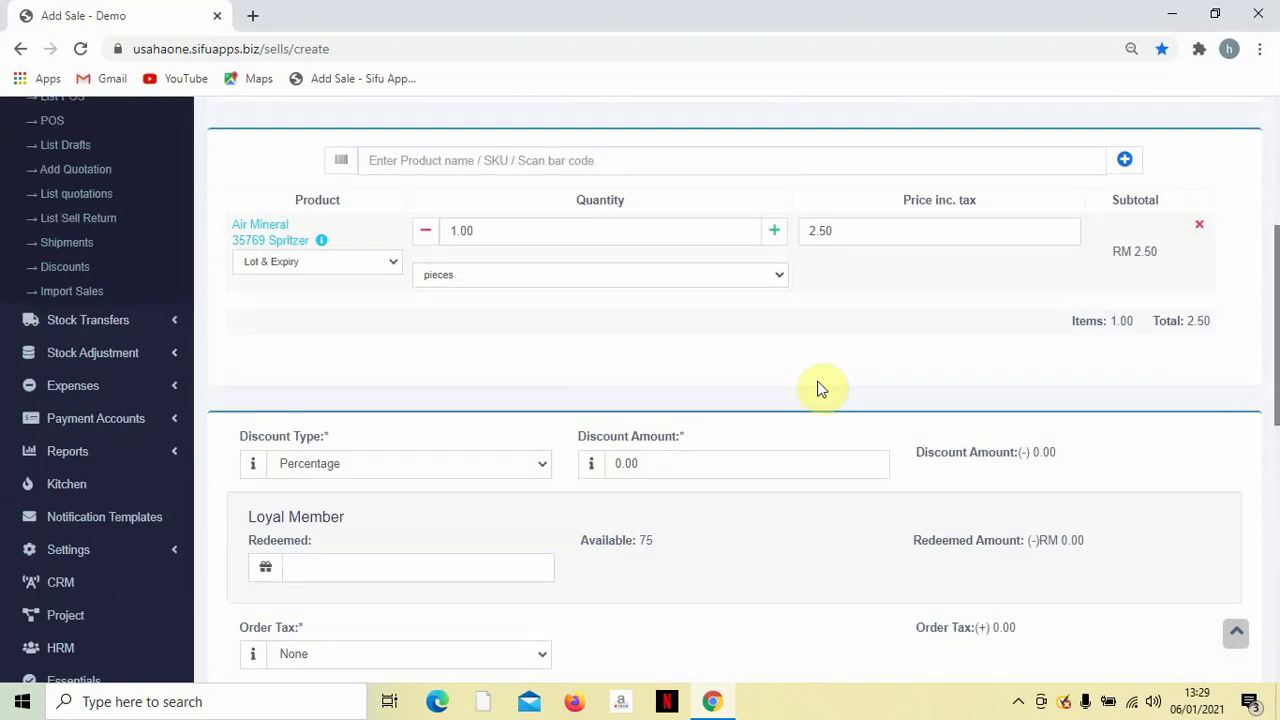
# Redeem 2 loyalty points for RM 2.00, leaving 0.50 payable.
pyautogui.click(457, 577)
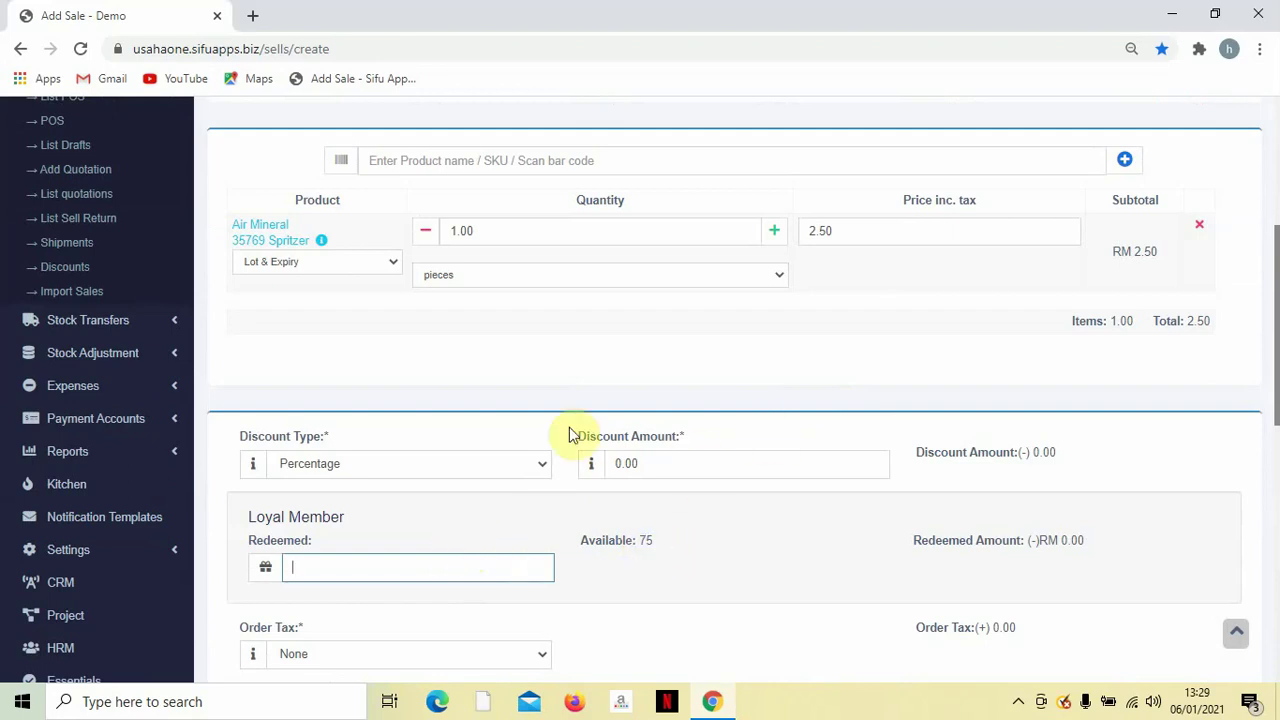
pyautogui.write('2')
pyautogui.click(505, 512)
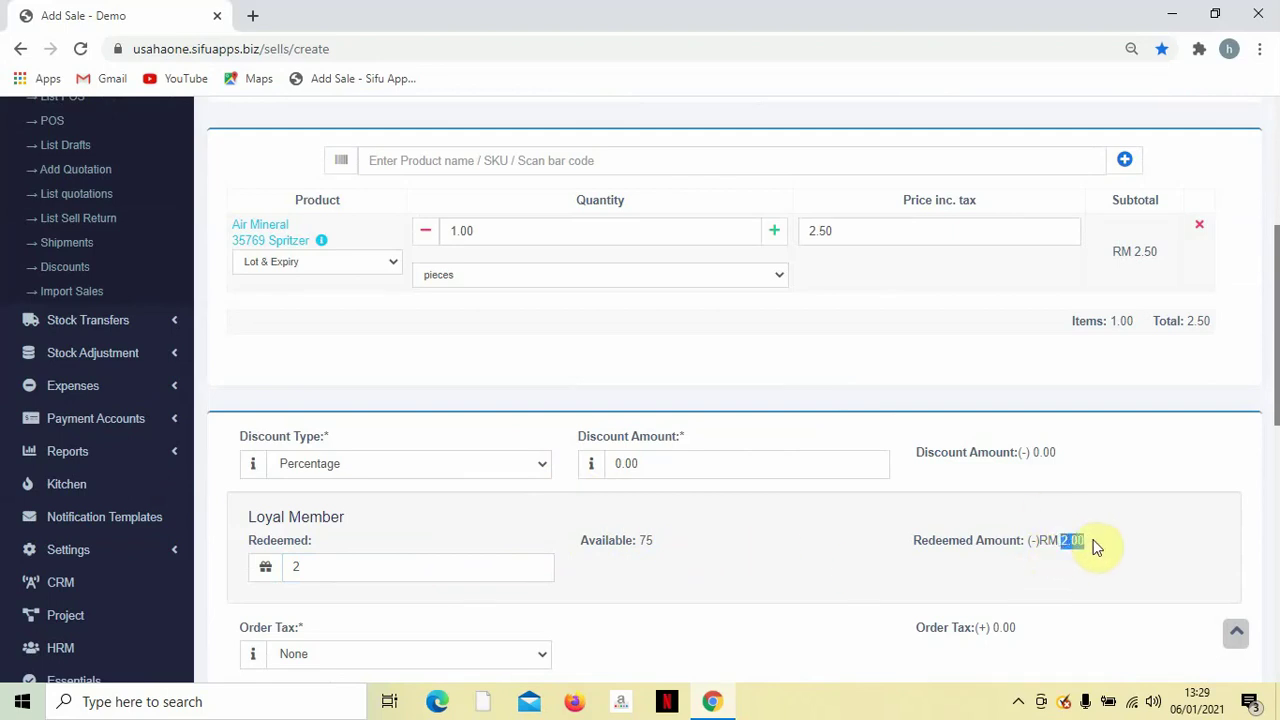
pyautogui.scroll(-2, 1057, 531)
pyautogui.scroll(-2, 1055, 528)
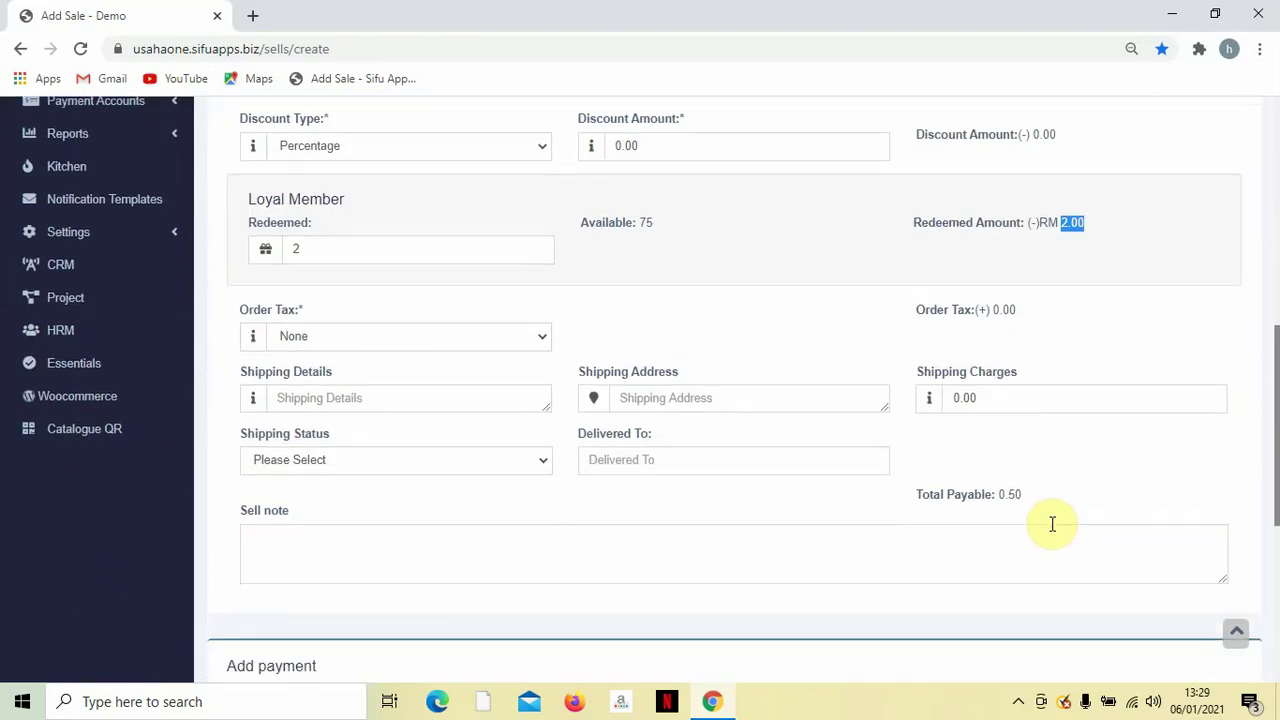
pyautogui.scroll(-5, 1055, 523)
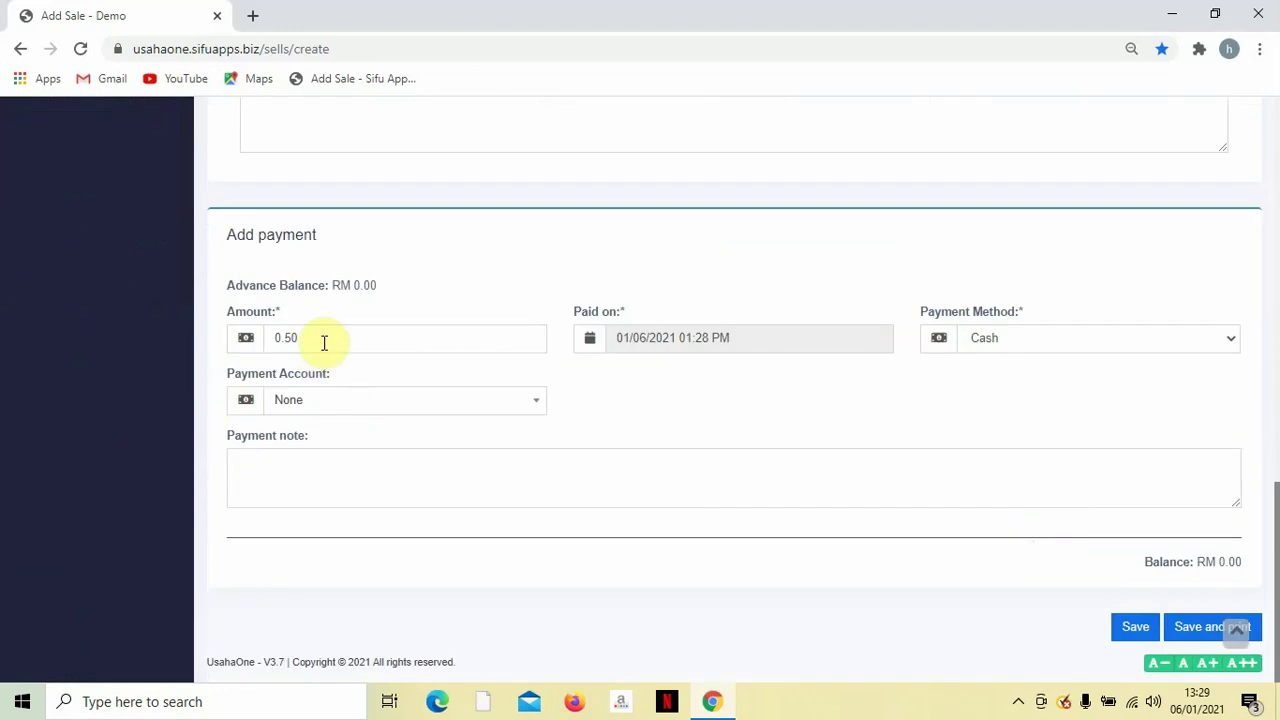
pyautogui.scroll(3, 480, 318)
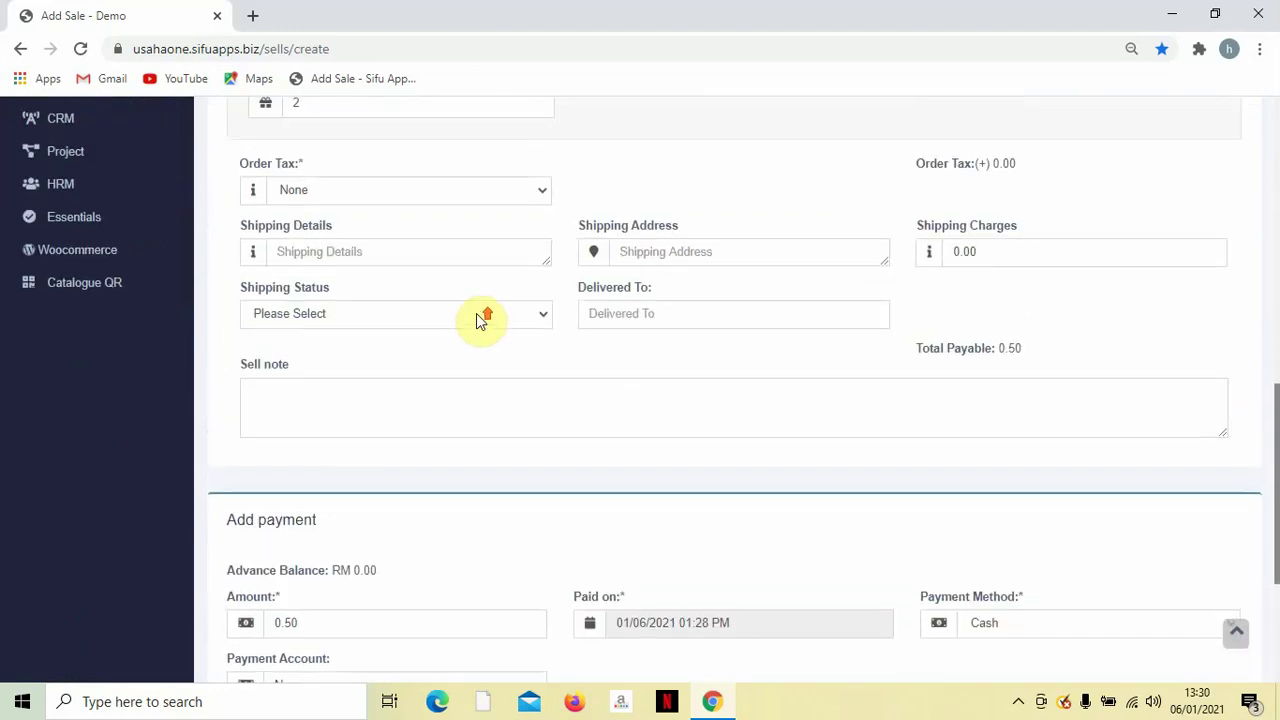
pyautogui.scroll(3, 450, 325)
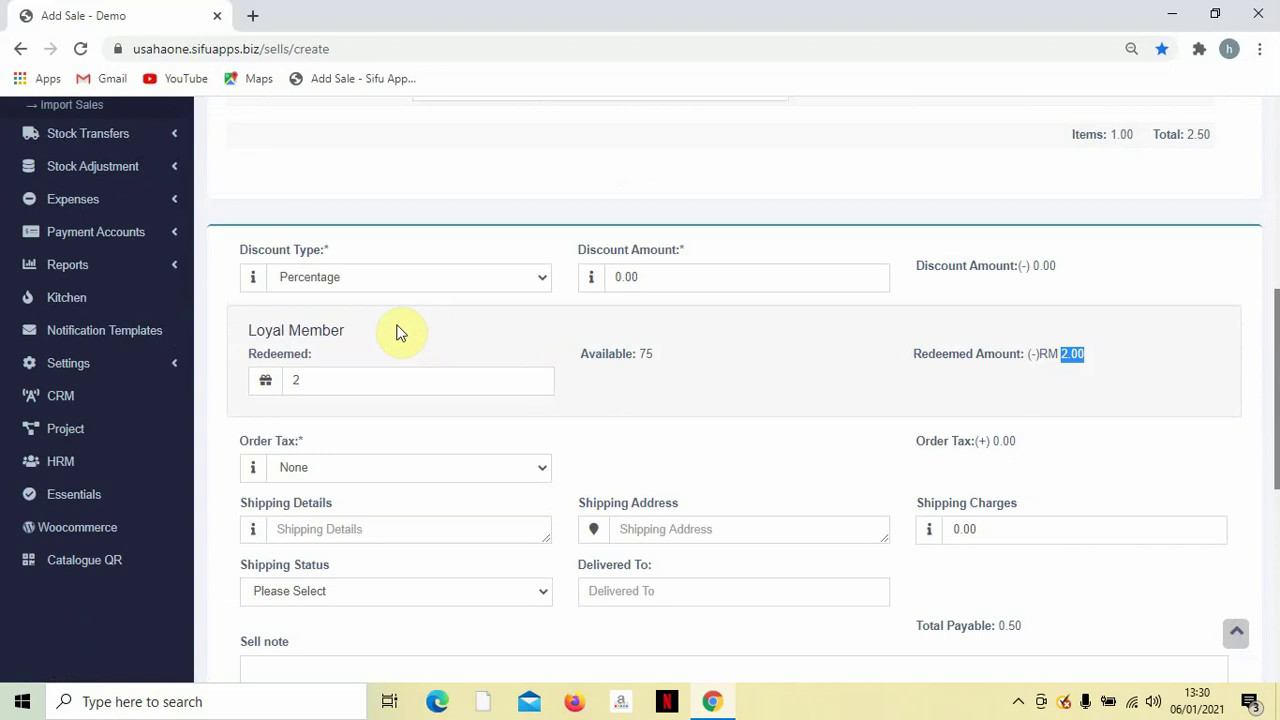
pyautogui.moveTo(358, 343); pyautogui.dragTo(198, 345)
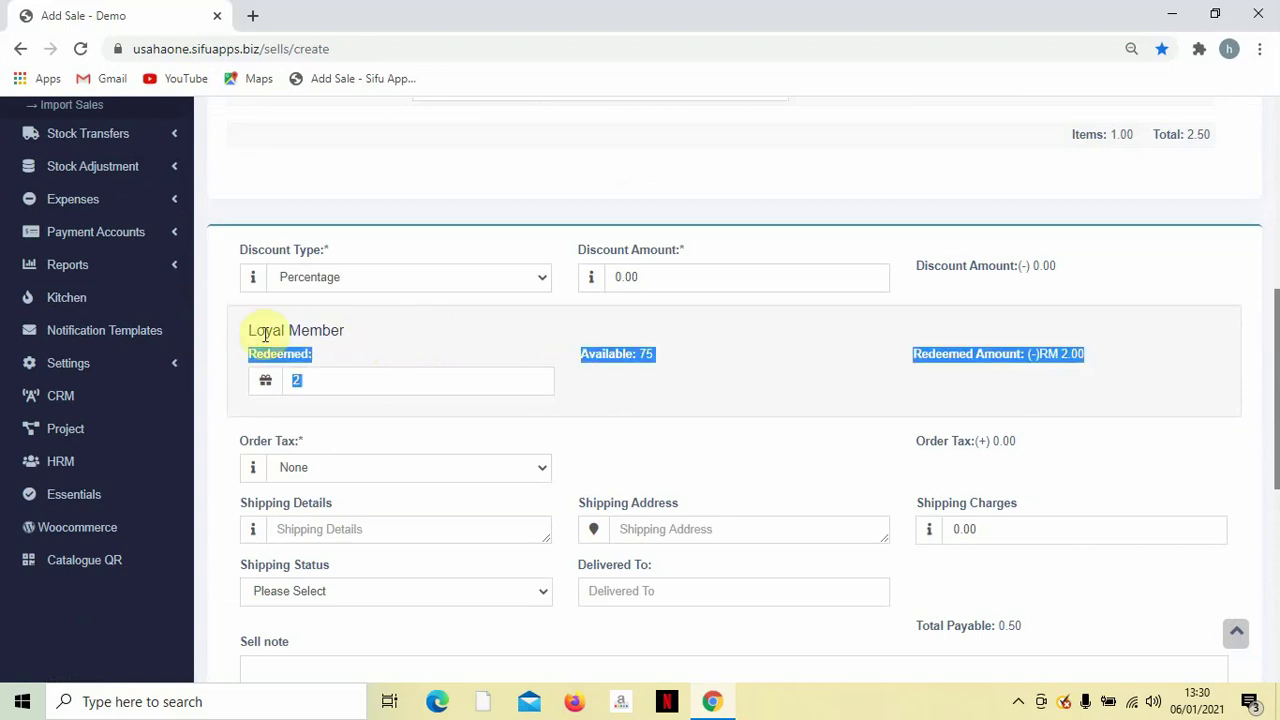
pyautogui.click(137, 369)
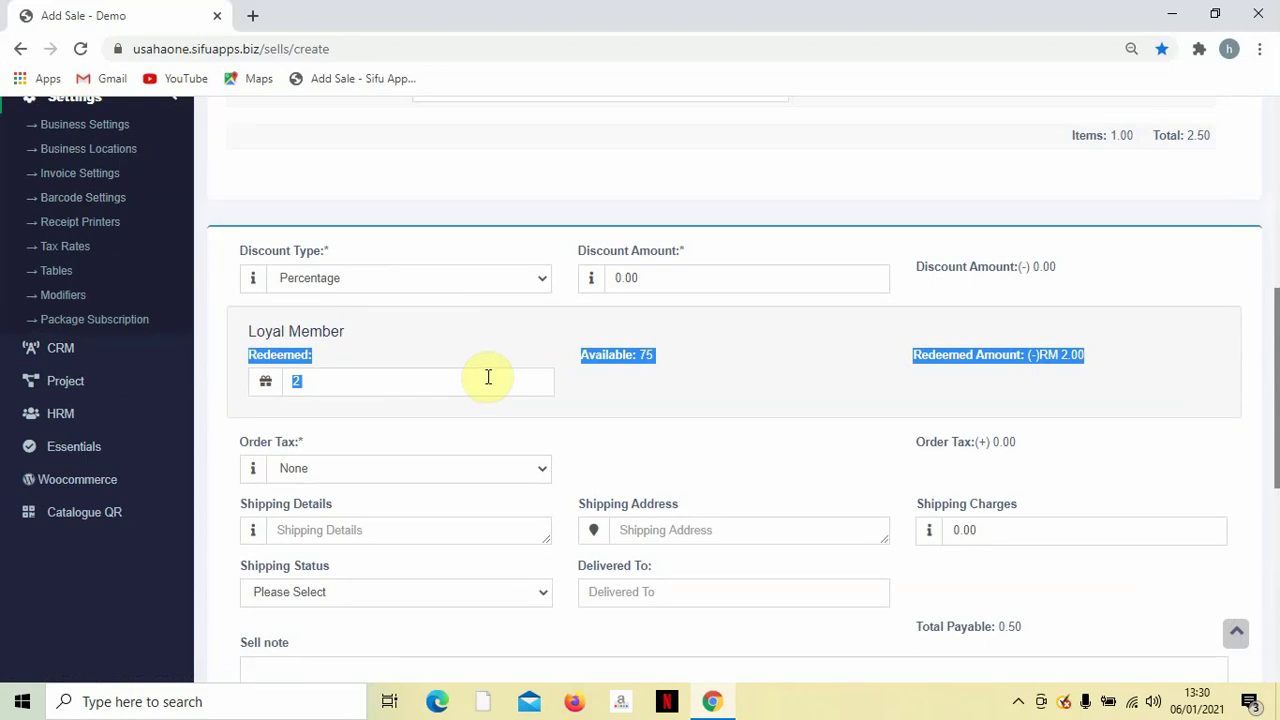
# Expand the Reports menu in the sidebar to see every report page.
pyautogui.scroll(6, 528, 380)
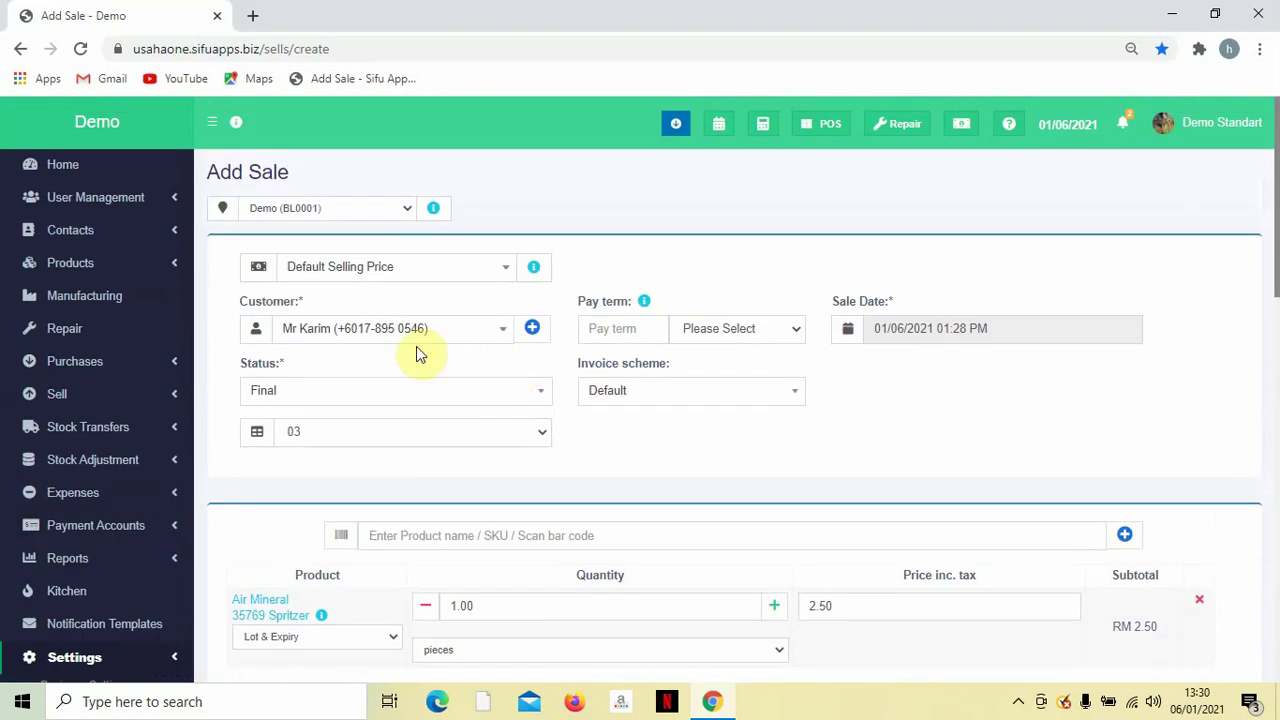
pyautogui.scroll(-1, 418, 352)
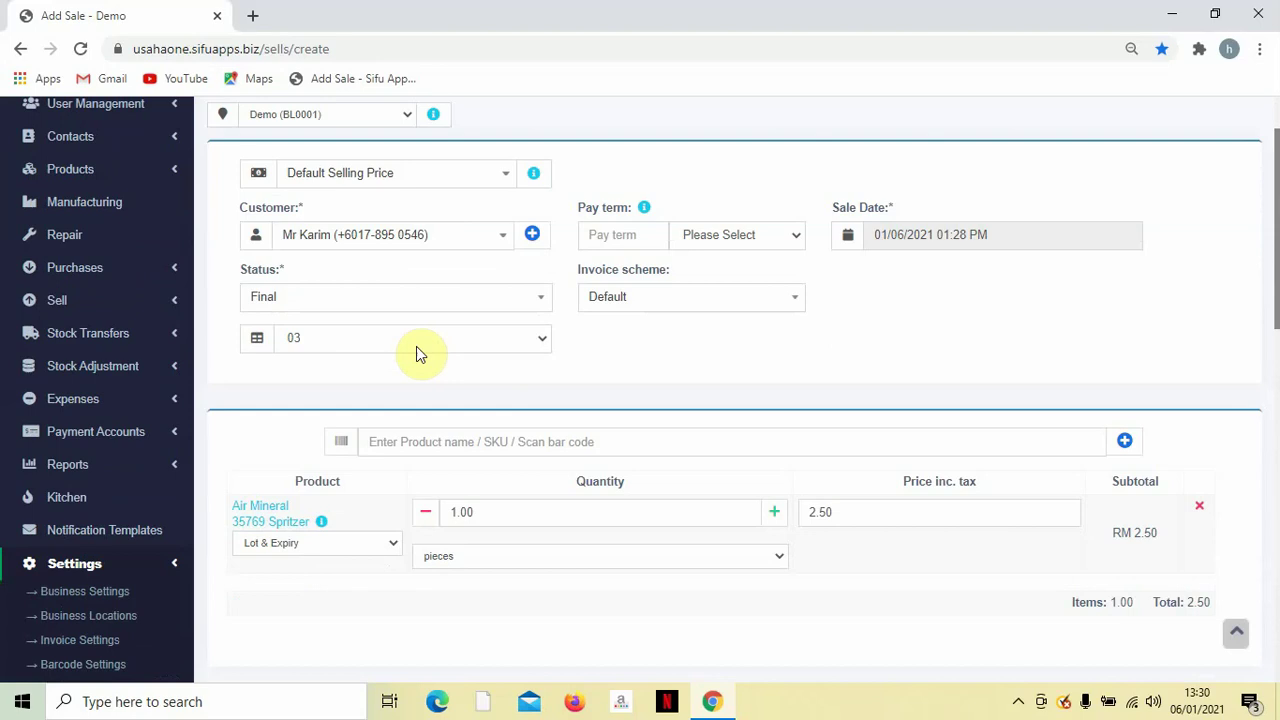
pyautogui.scroll(-1, 125, 385)
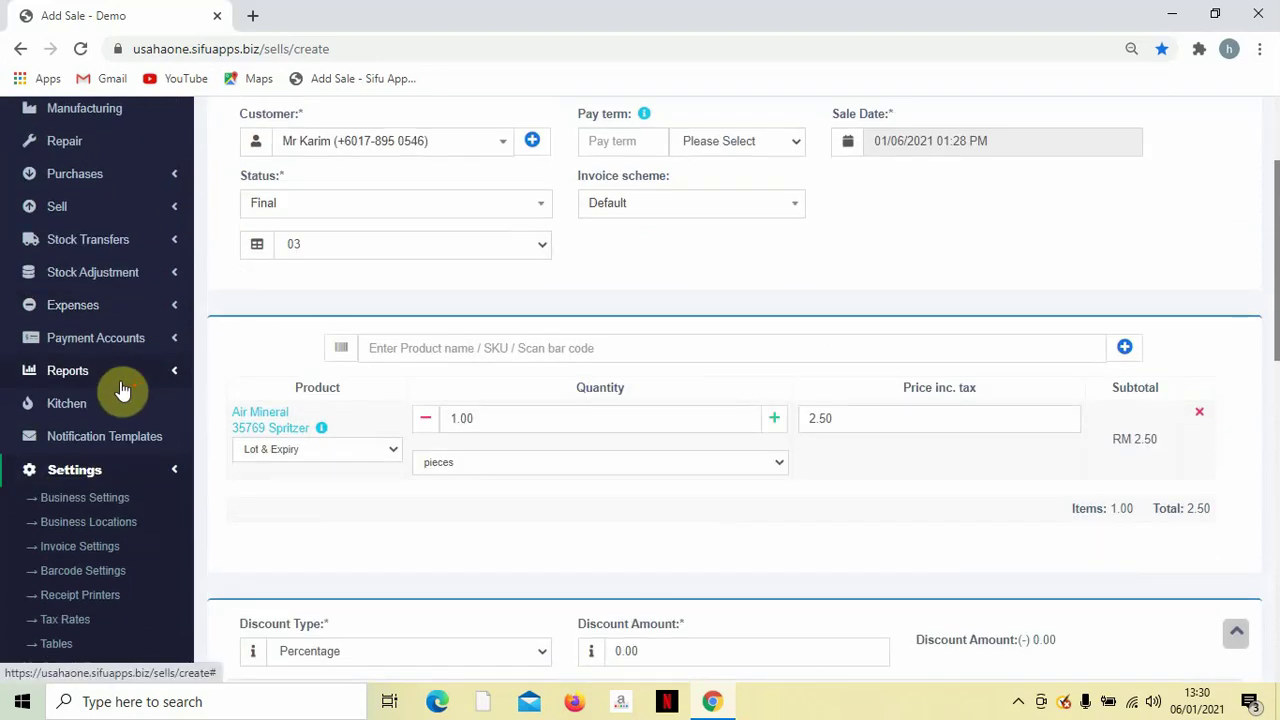
pyautogui.scroll(-2, 106, 390)
pyautogui.scroll(2, 106, 389)
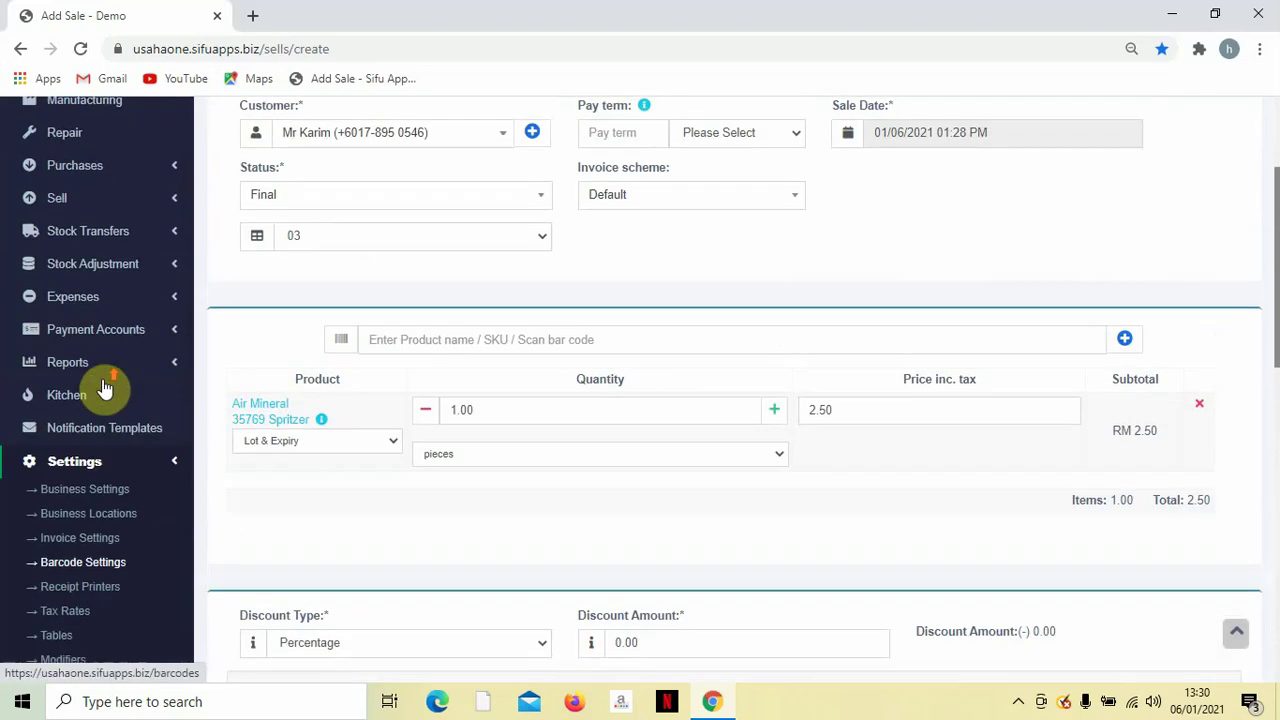
pyautogui.click(99, 384)
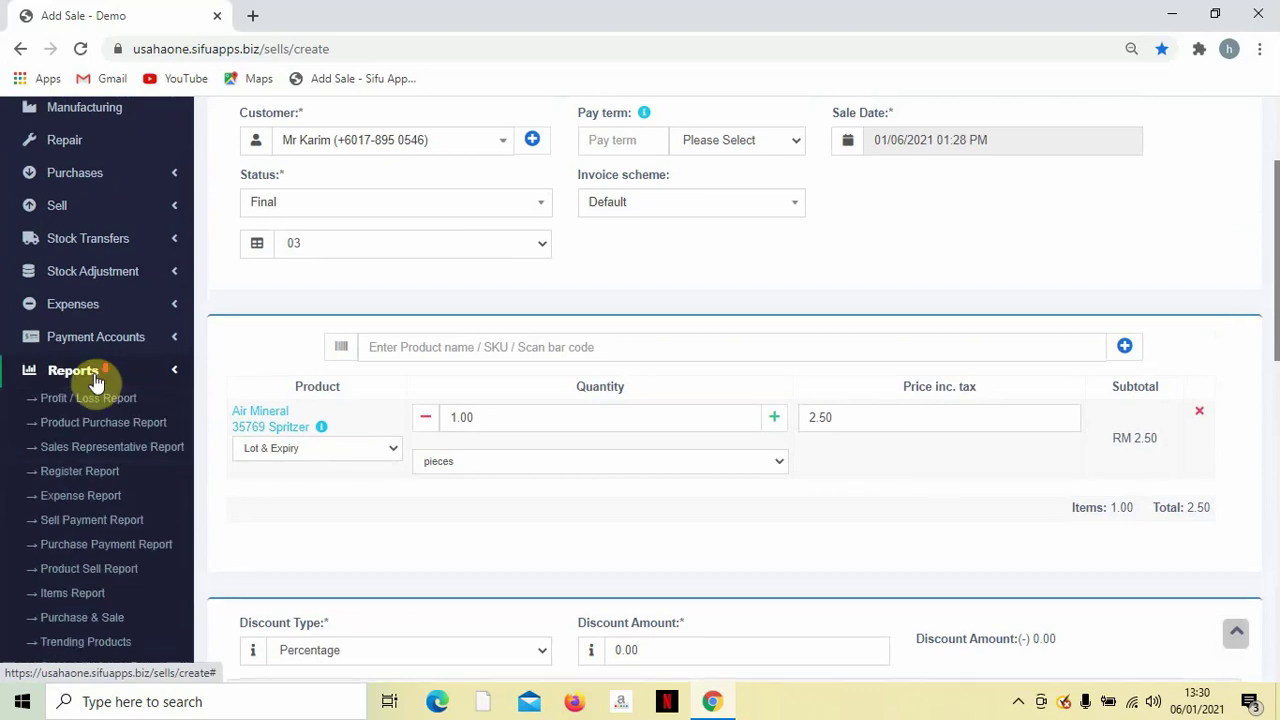
pyautogui.scroll(-1, 94, 380)
pyautogui.scroll(-1, 80, 310)
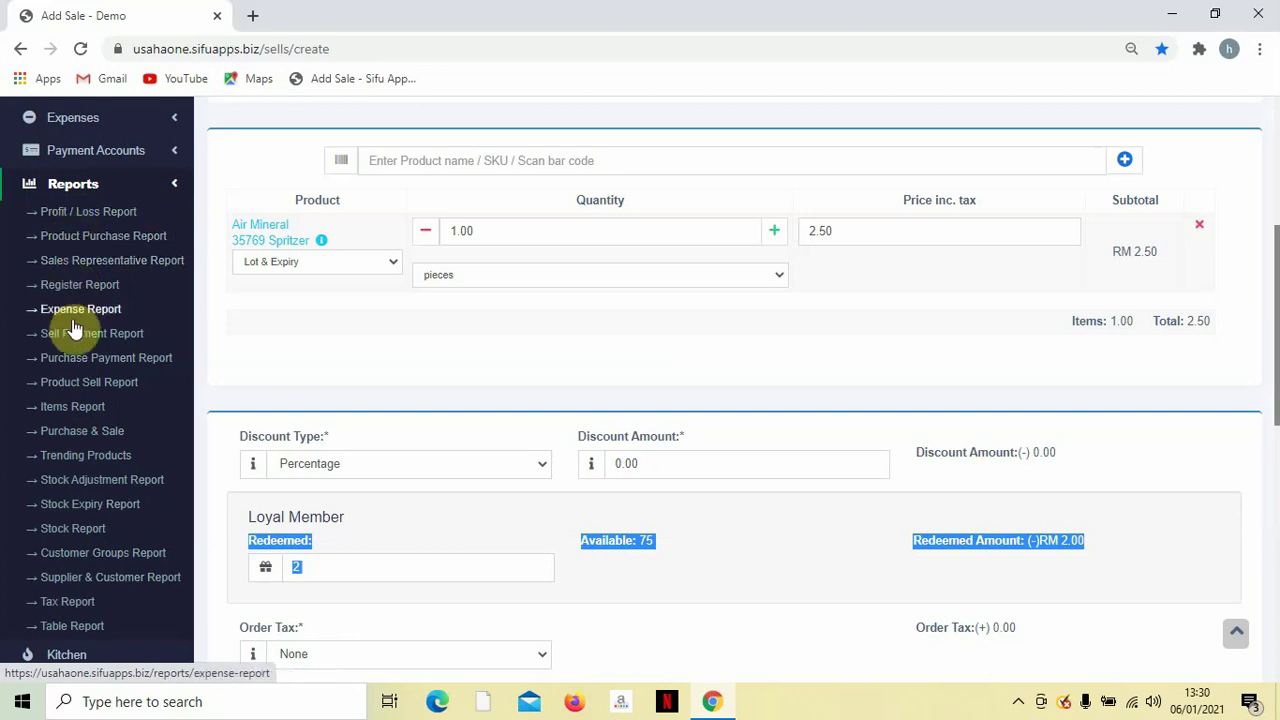
# Leave the unsaved sale and bring up the Profit / Loss Report.
pyautogui.click(72, 224)
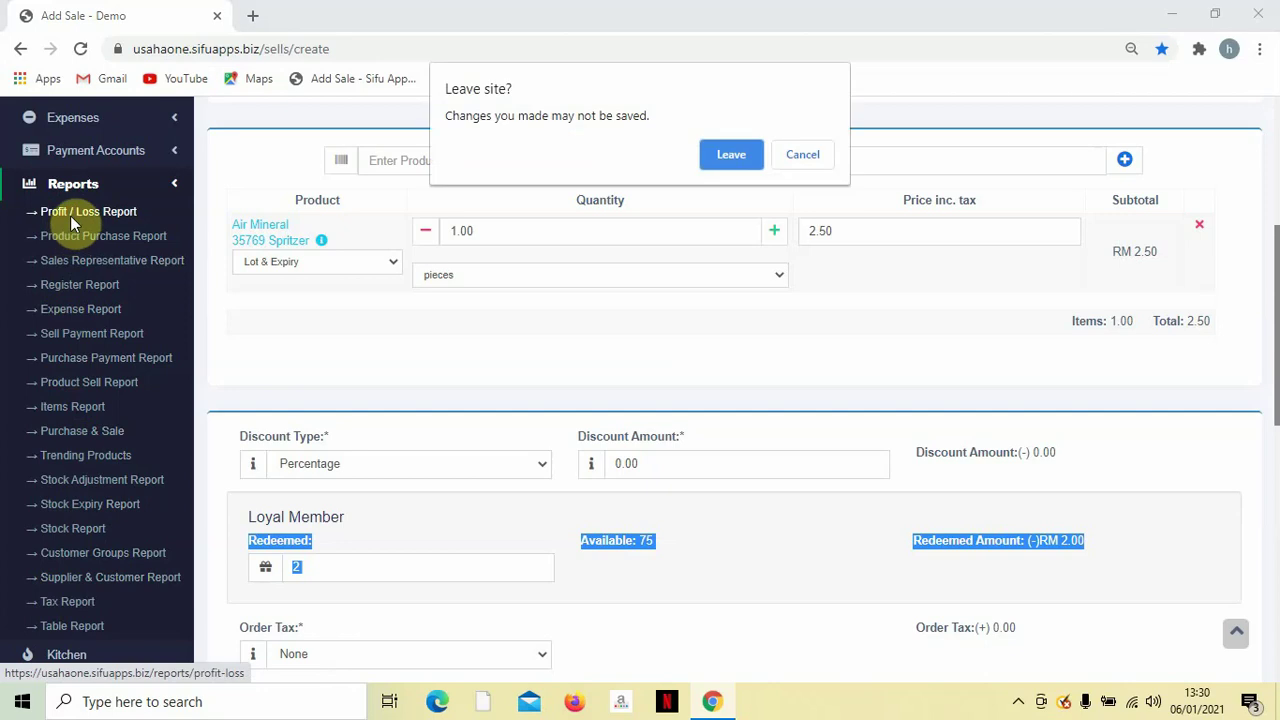
pyautogui.click(735, 155)
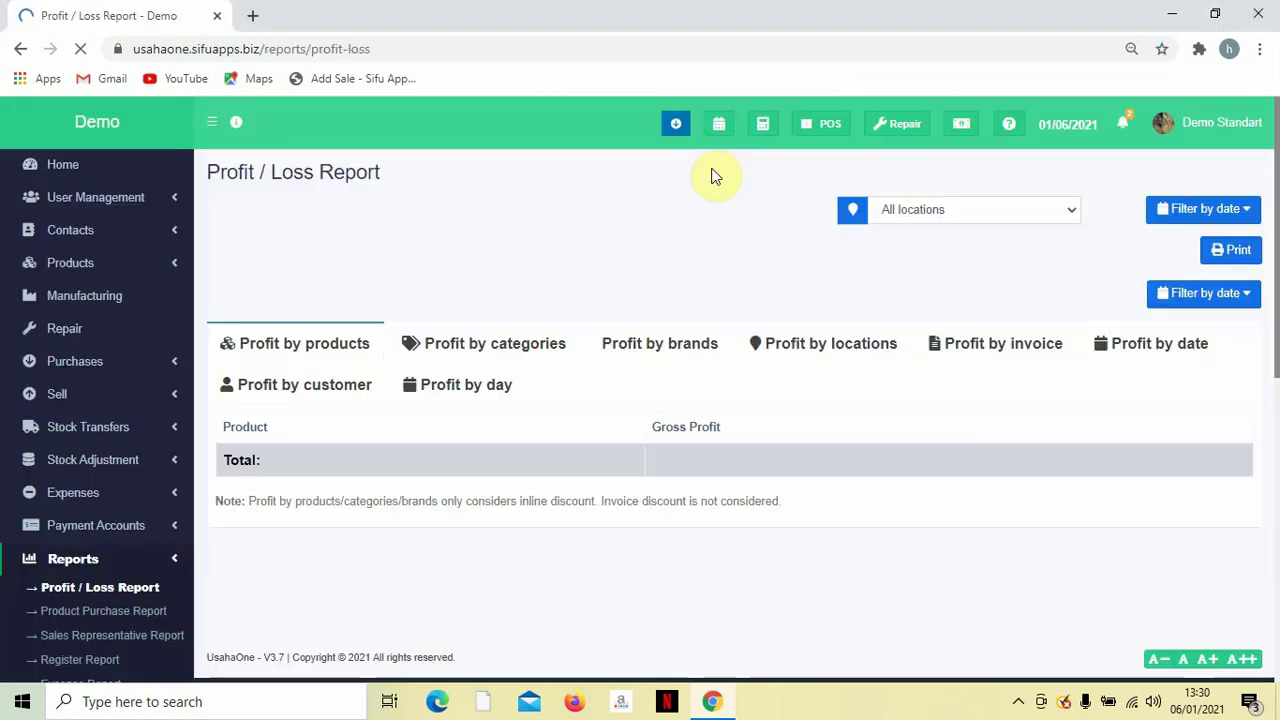
pyautogui.scroll(-1, 620, 310)
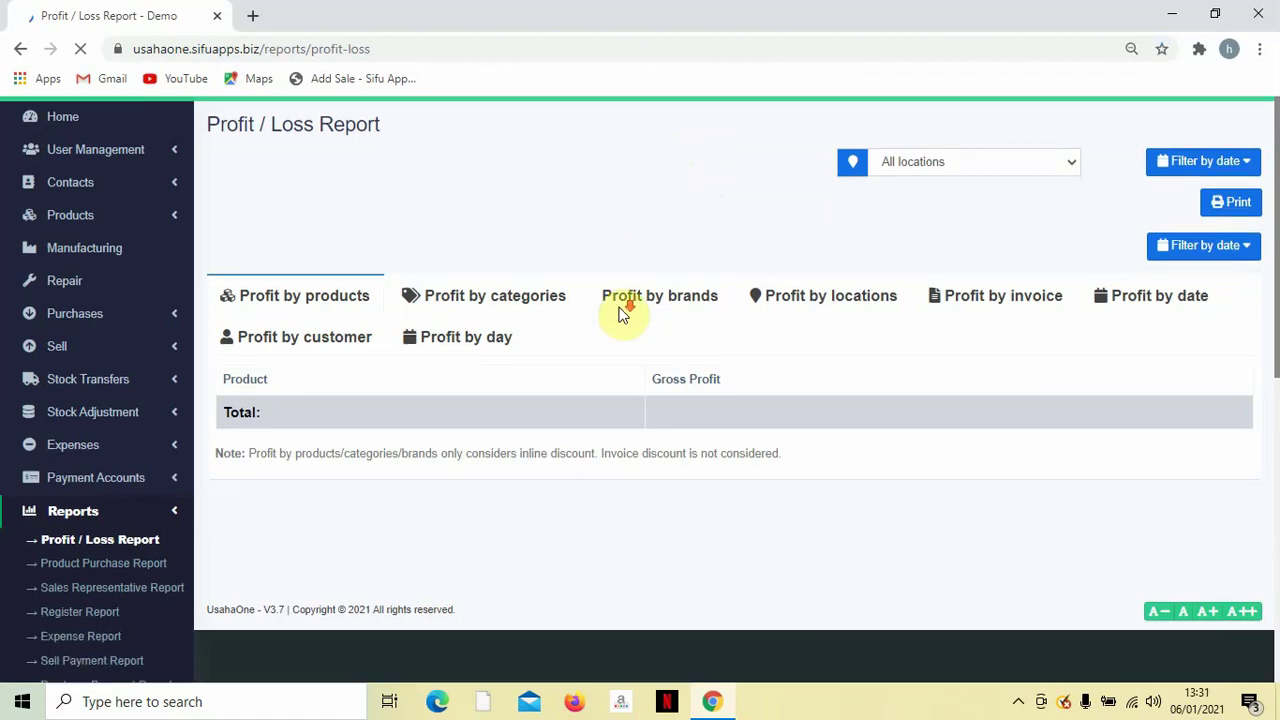
pyautogui.scroll(1, 594, 322)
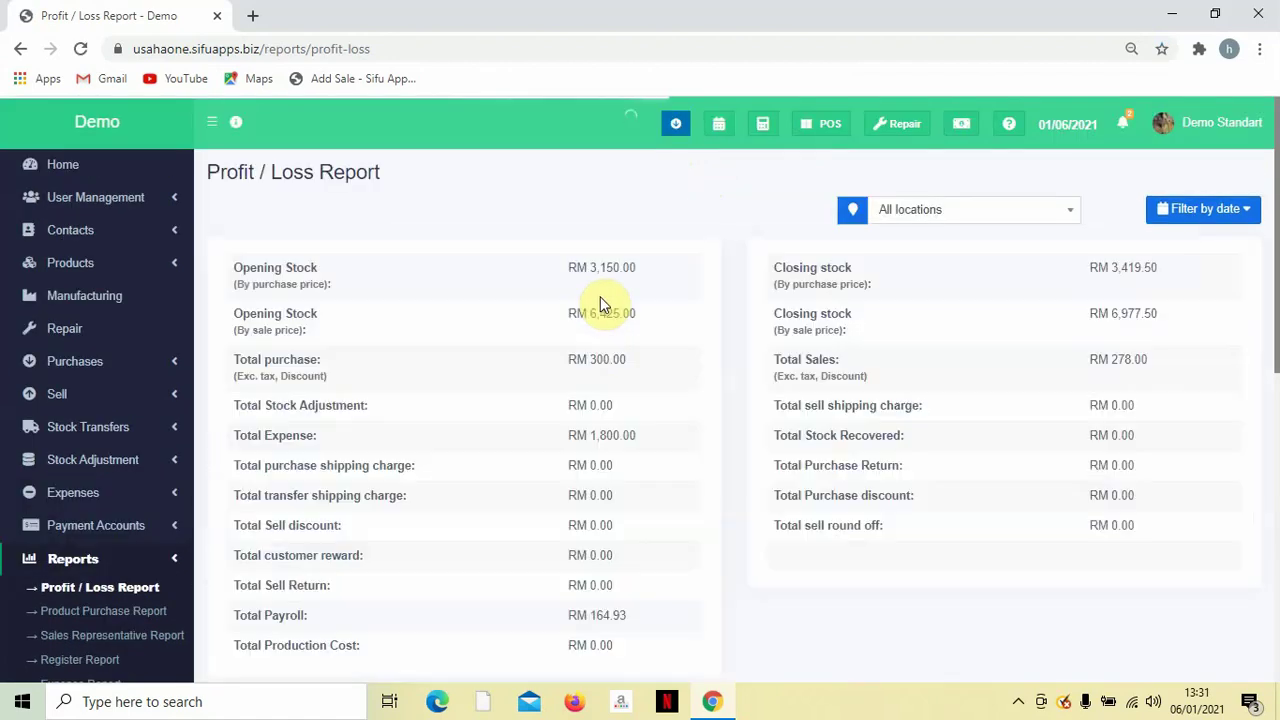
pyautogui.scroll(-1, 600, 296)
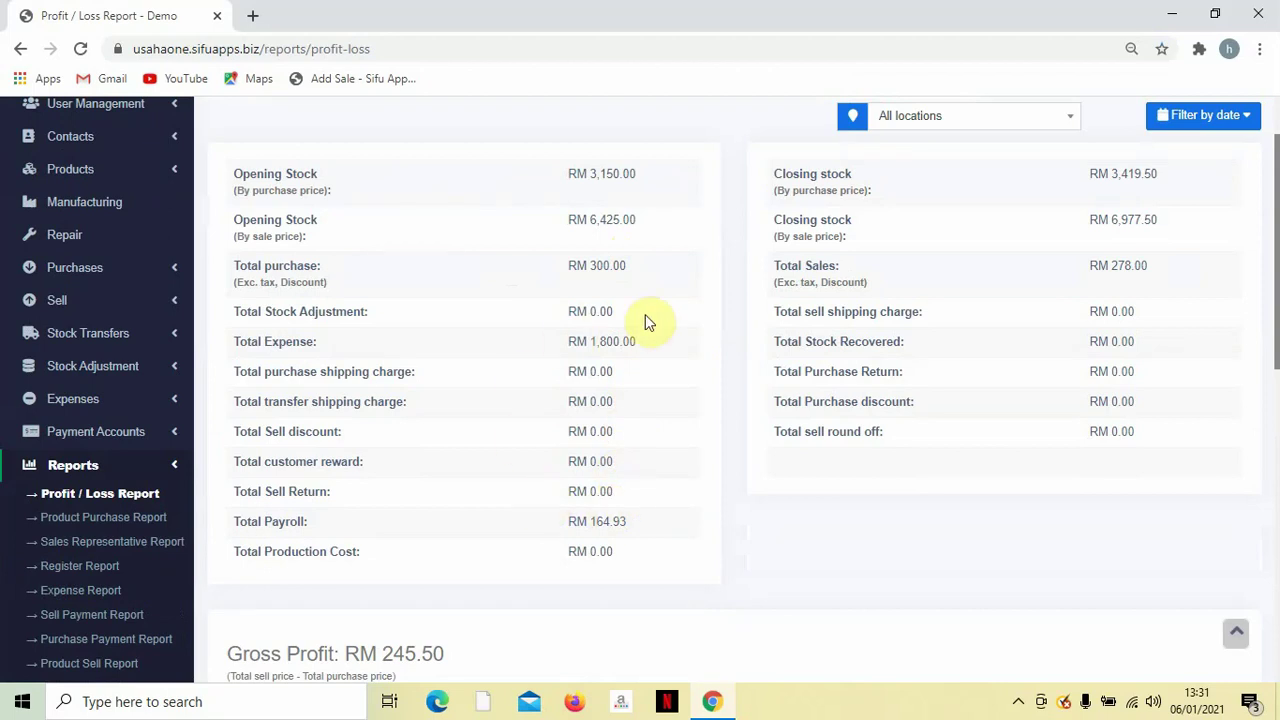
pyautogui.scroll(-2, 657, 320)
pyautogui.scroll(3, 663, 310)
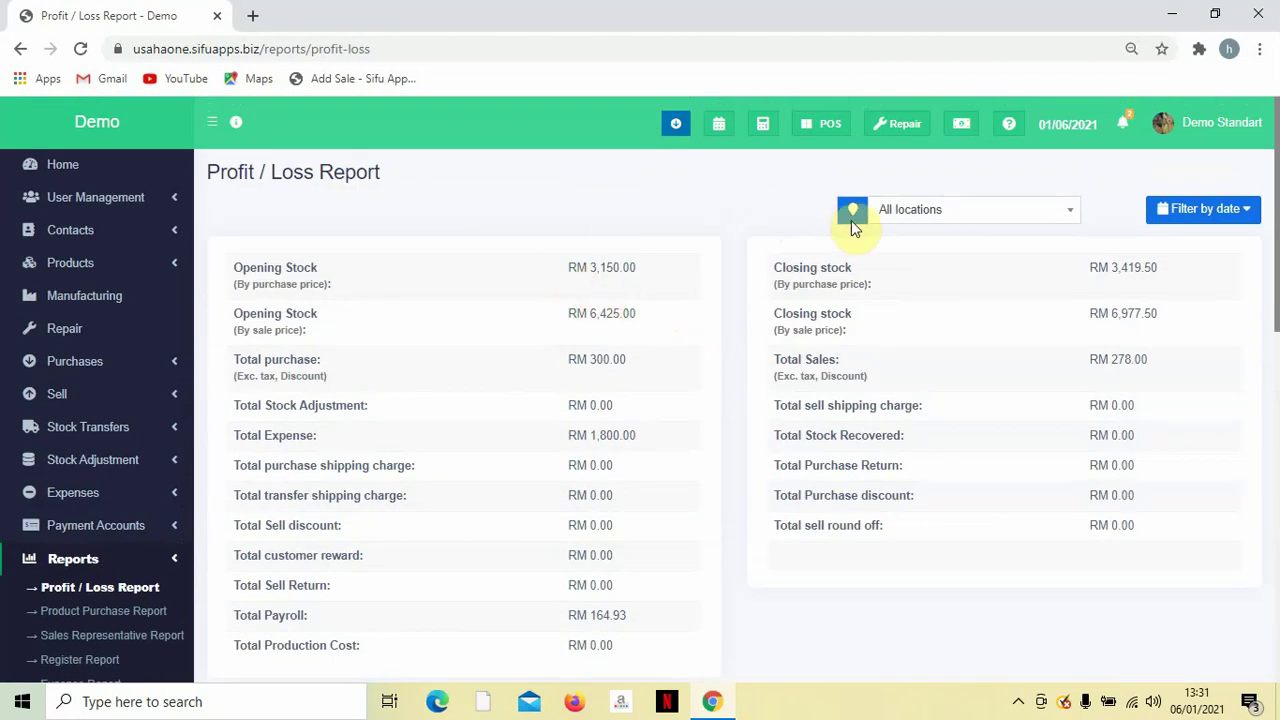
# Check the location and date range filters, keeping the report on all locations.
pyautogui.click(955, 213)
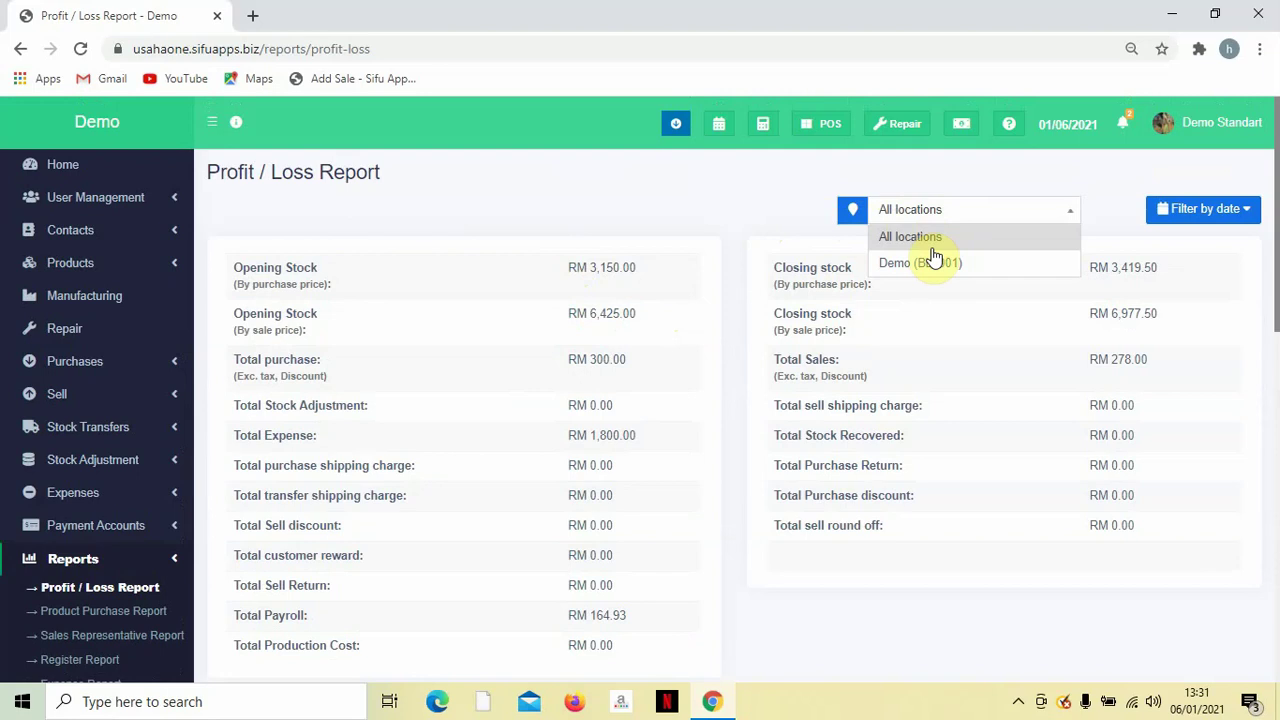
pyautogui.click(762, 217)
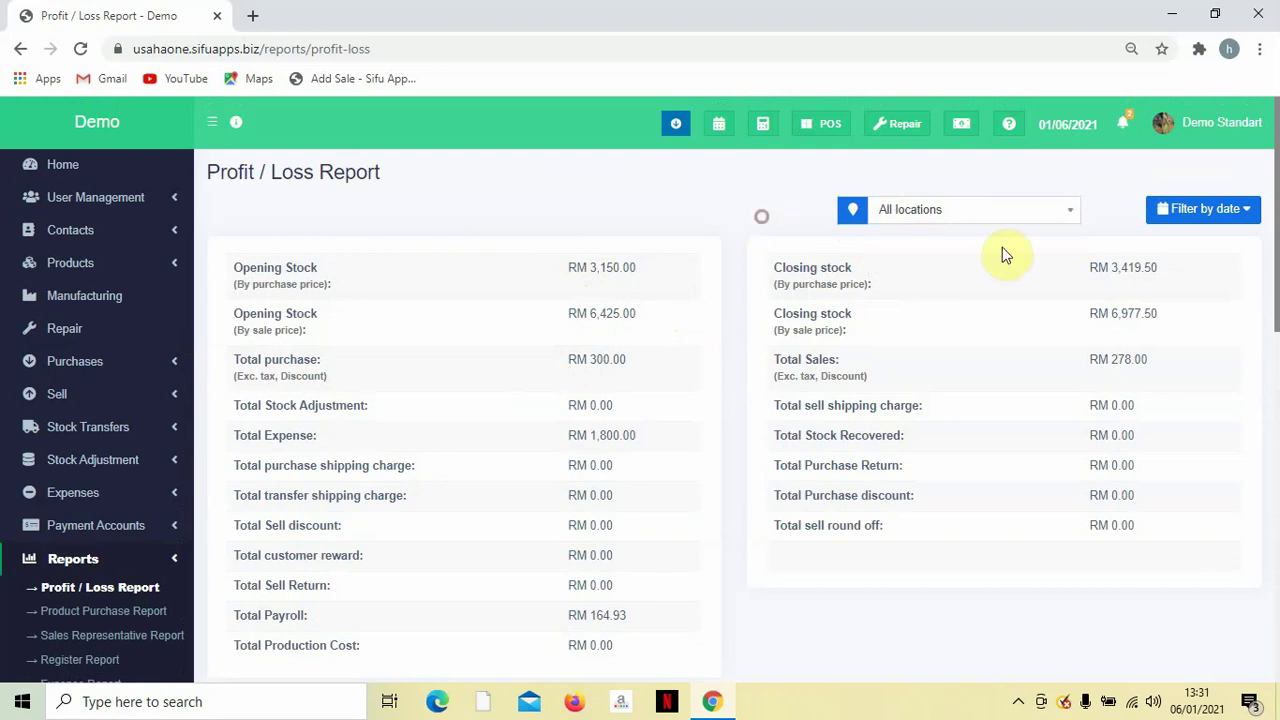
pyautogui.click(1173, 218)
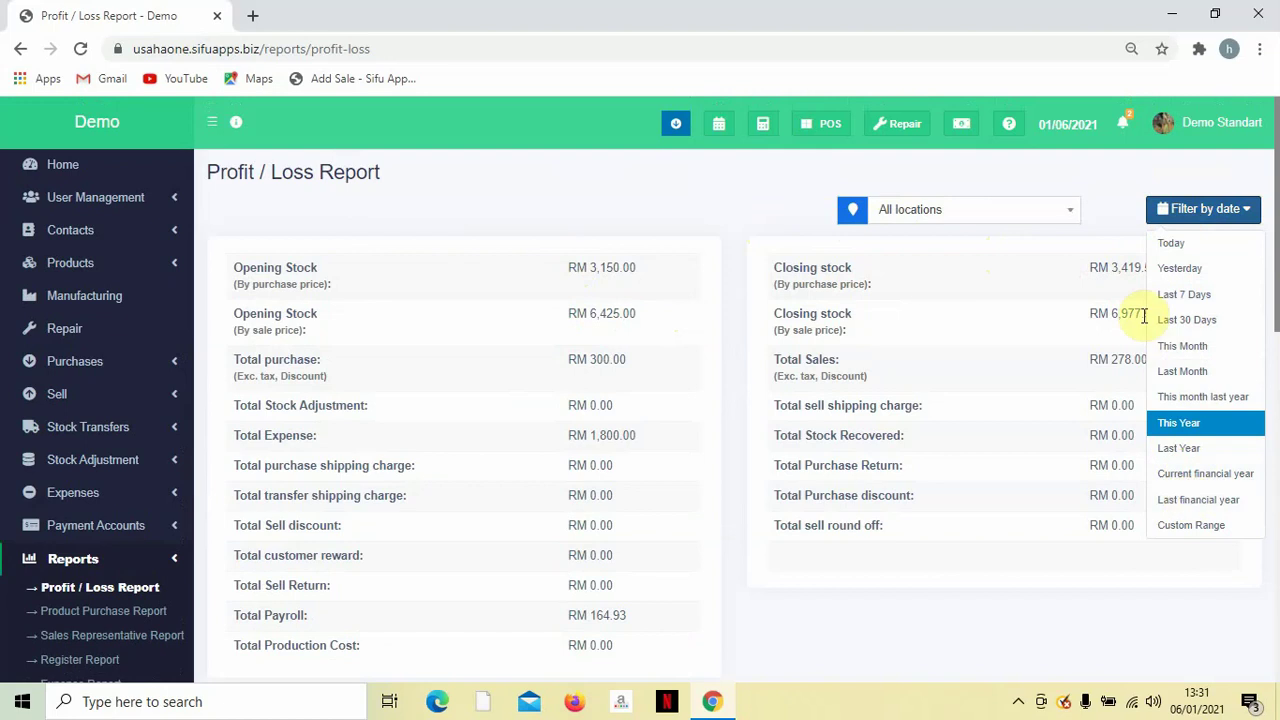
pyautogui.click(1102, 208)
pyautogui.scroll(-3, 985, 369)
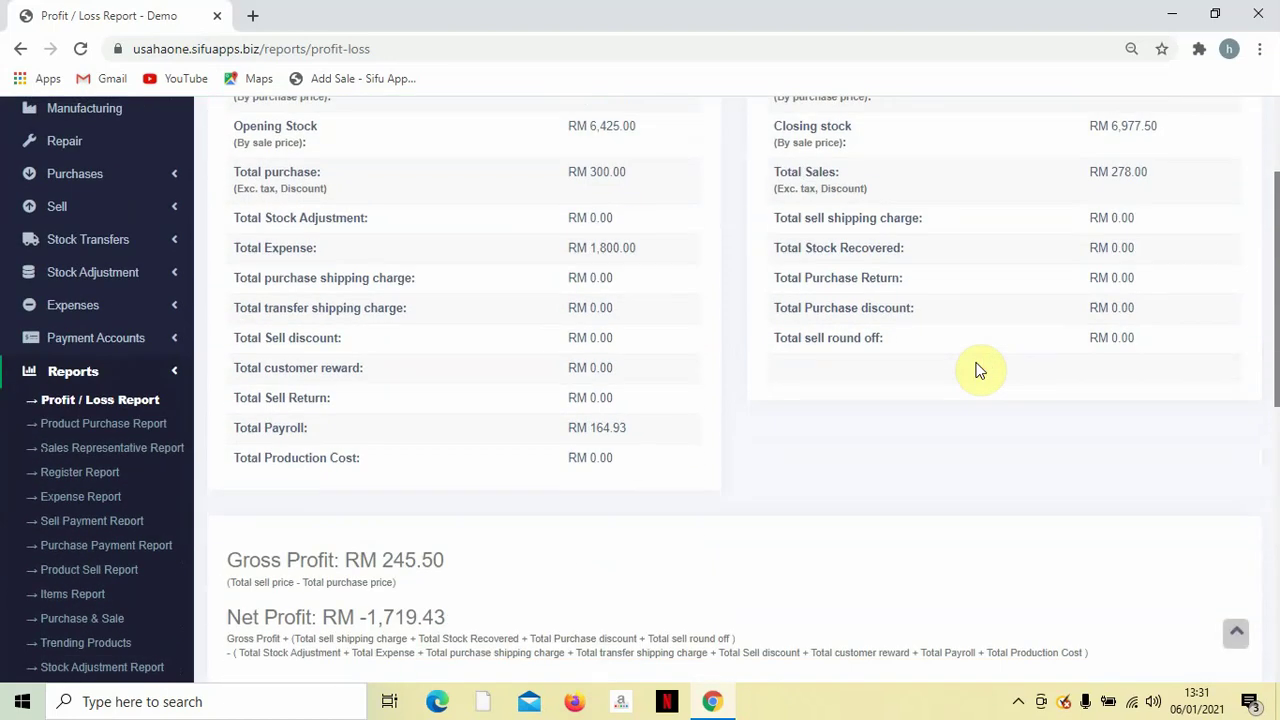
pyautogui.scroll(-2, 980, 370)
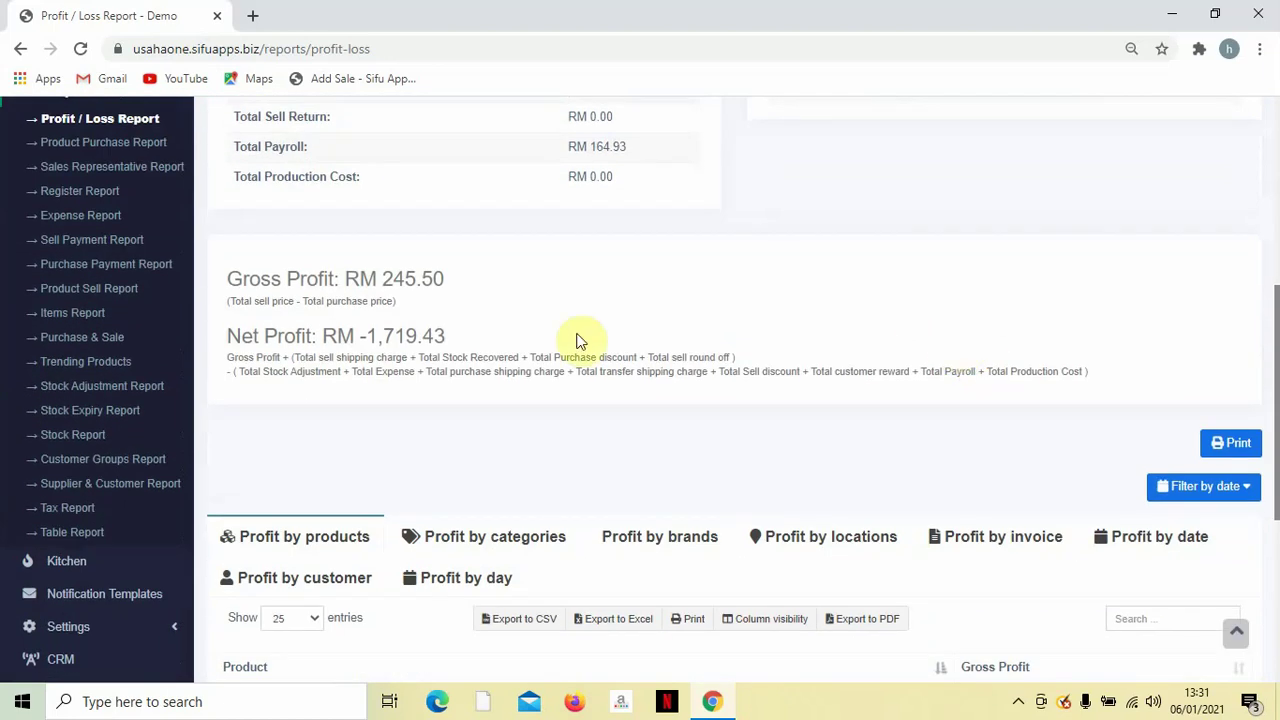
pyautogui.moveTo(225, 285); pyautogui.dragTo(510, 310)
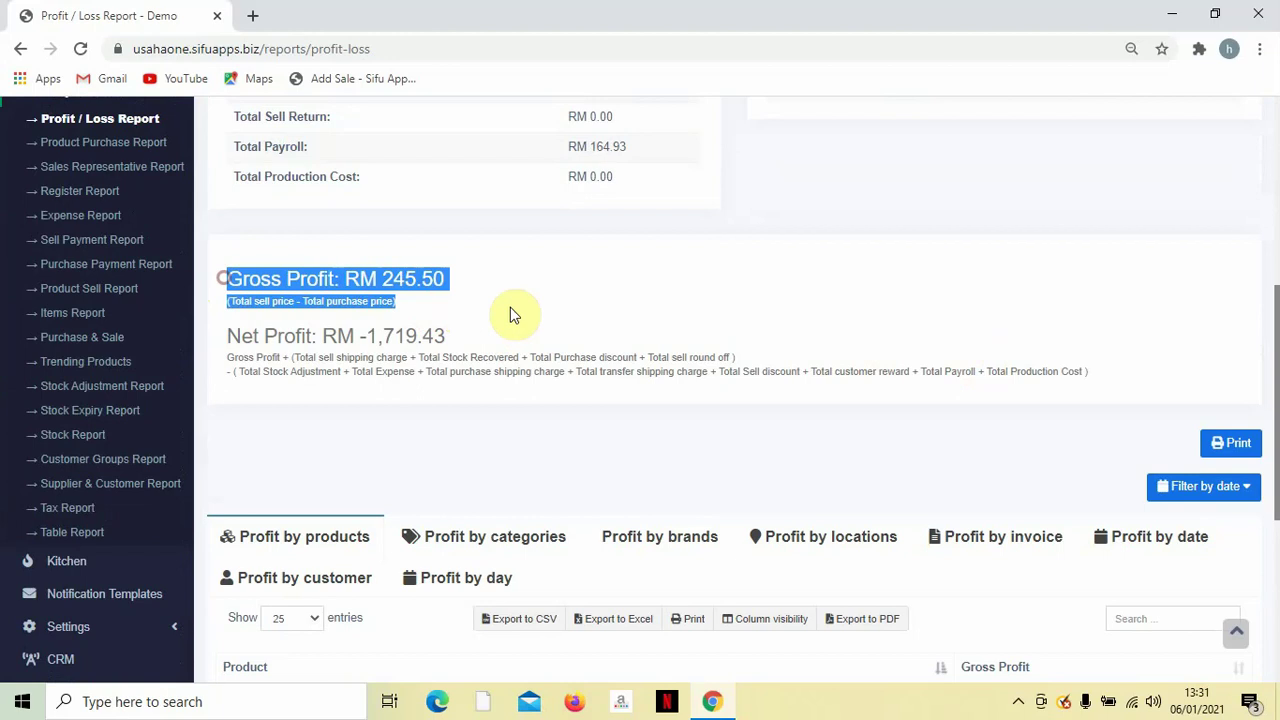
pyautogui.click(410, 308)
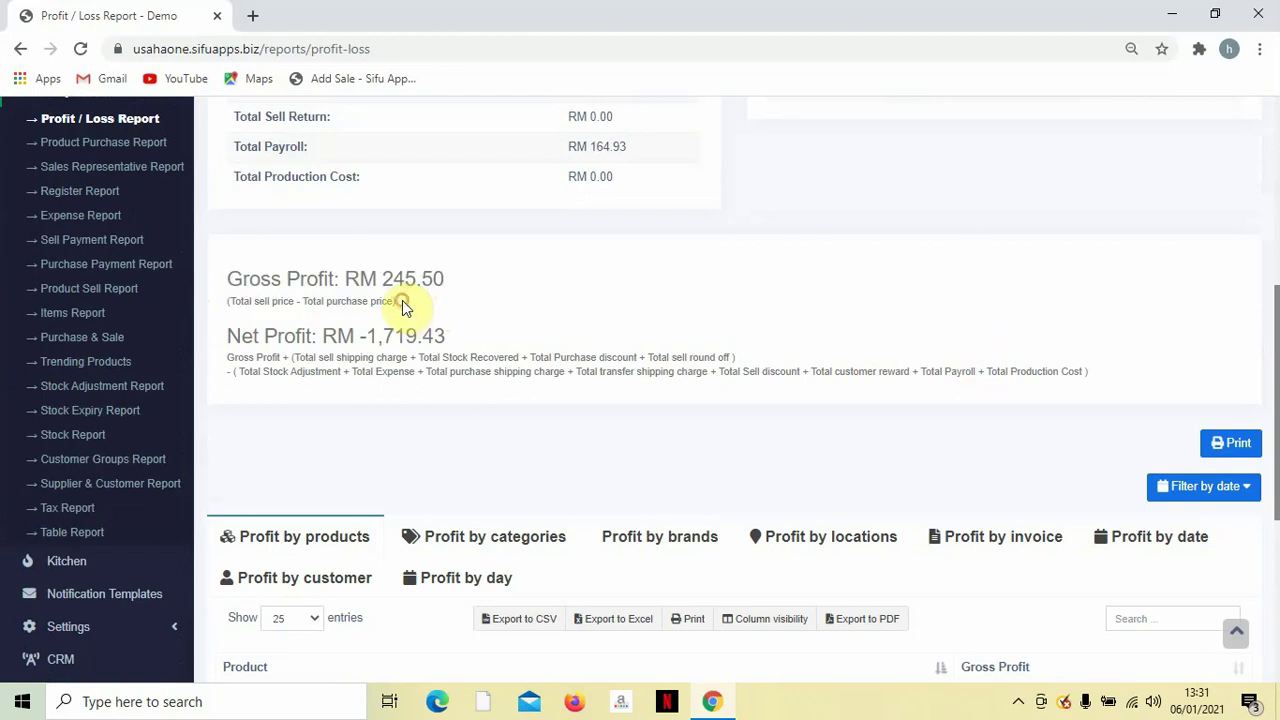
pyautogui.moveTo(402, 301); pyautogui.dragTo(423, 320)
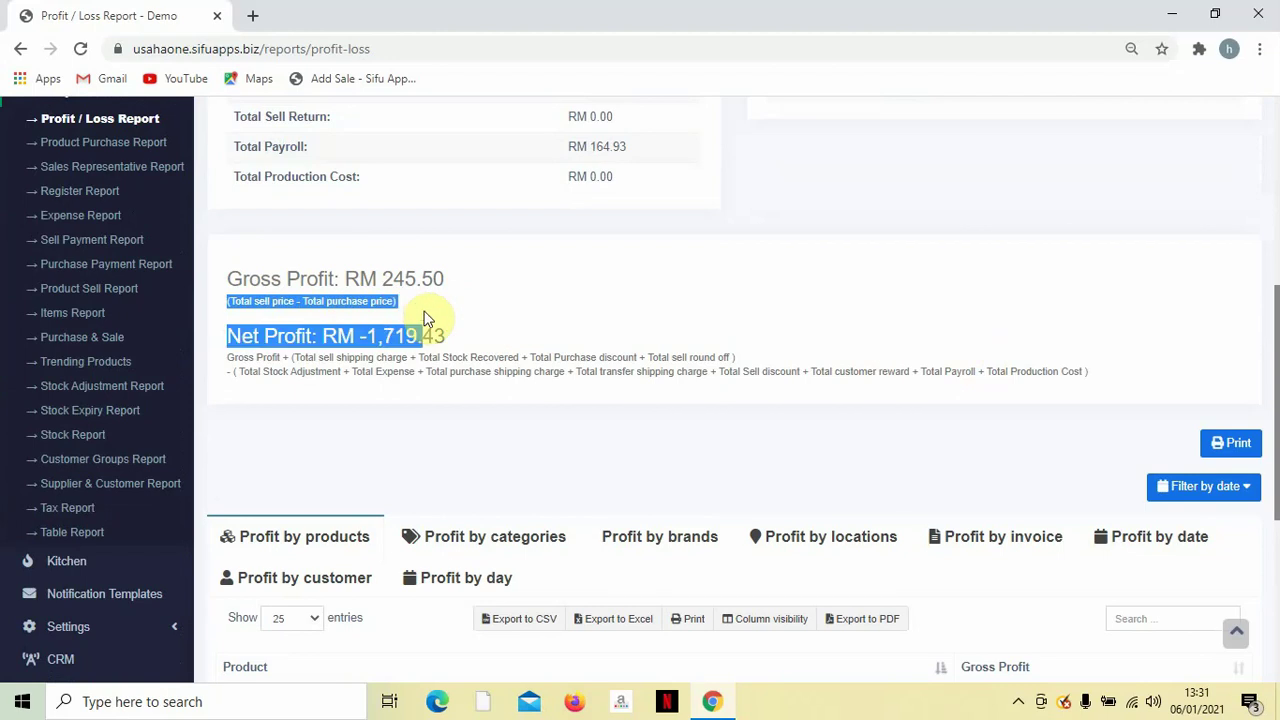
pyautogui.click(423, 299)
pyautogui.moveTo(358, 281); pyautogui.dragTo(520, 288)
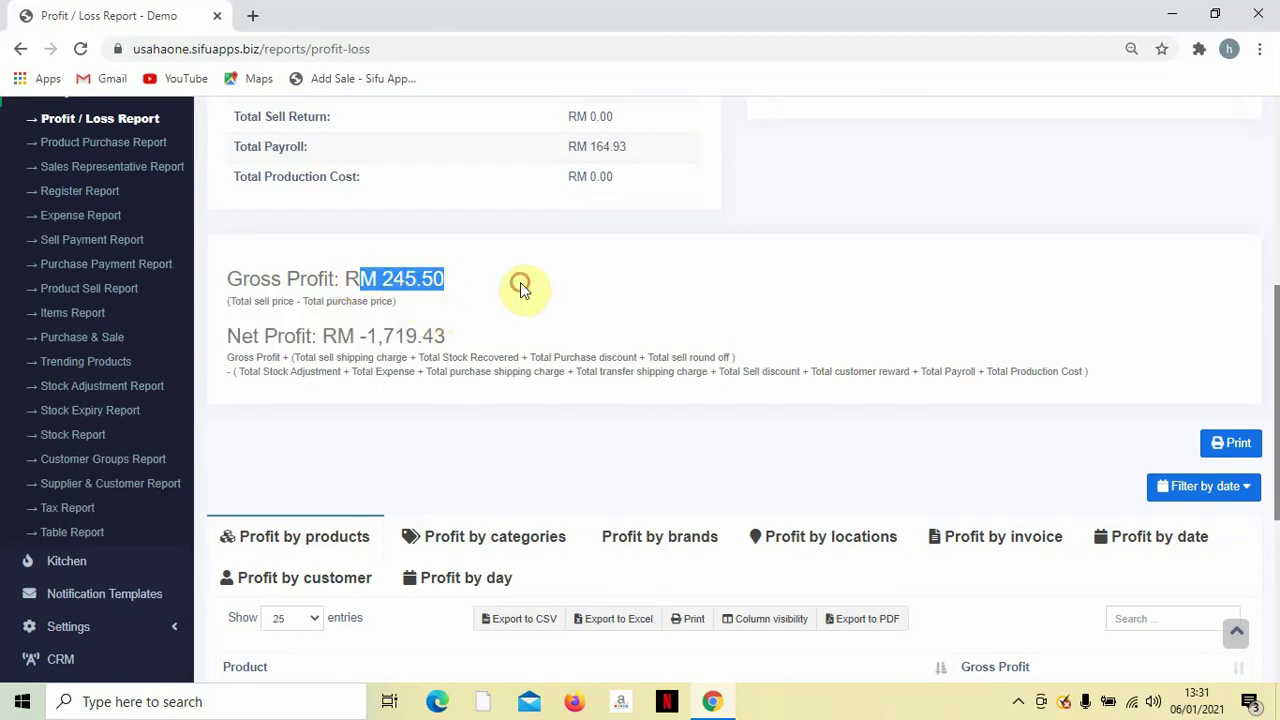
pyautogui.scroll(-1, 522, 290)
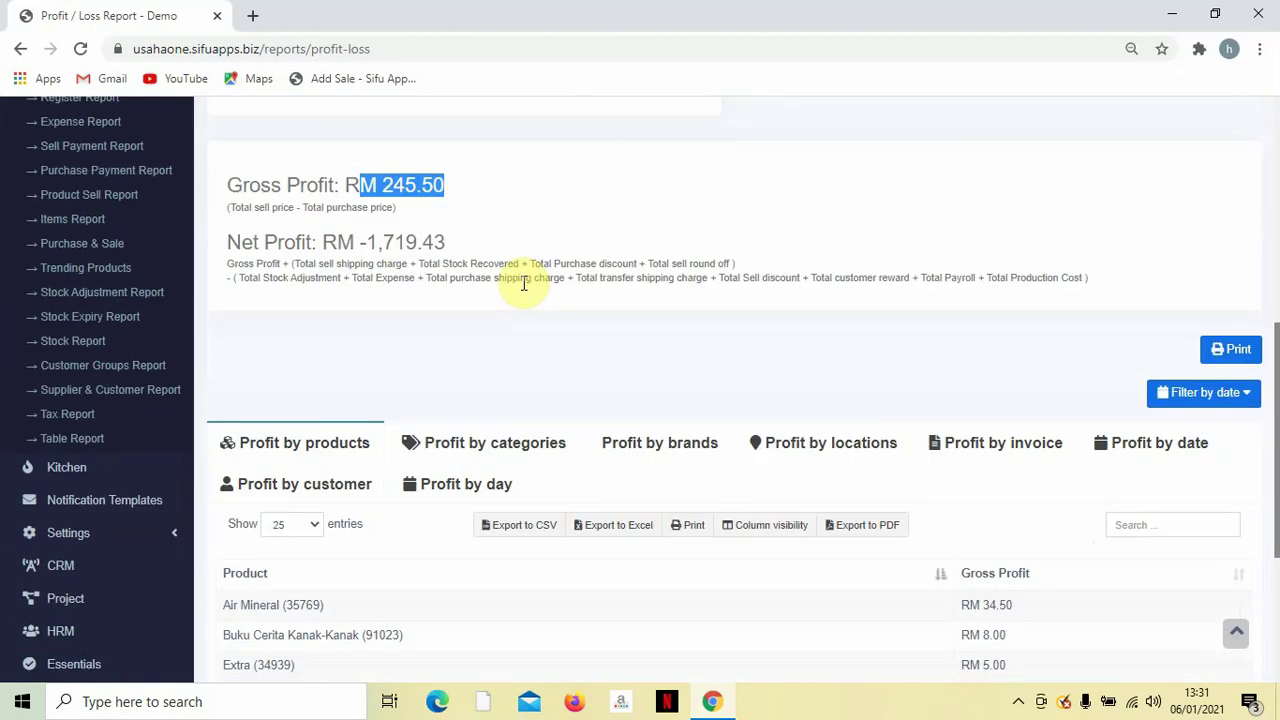
pyautogui.moveTo(228, 263); pyautogui.dragTo(1107, 288)
pyautogui.scroll(1, 550, 303)
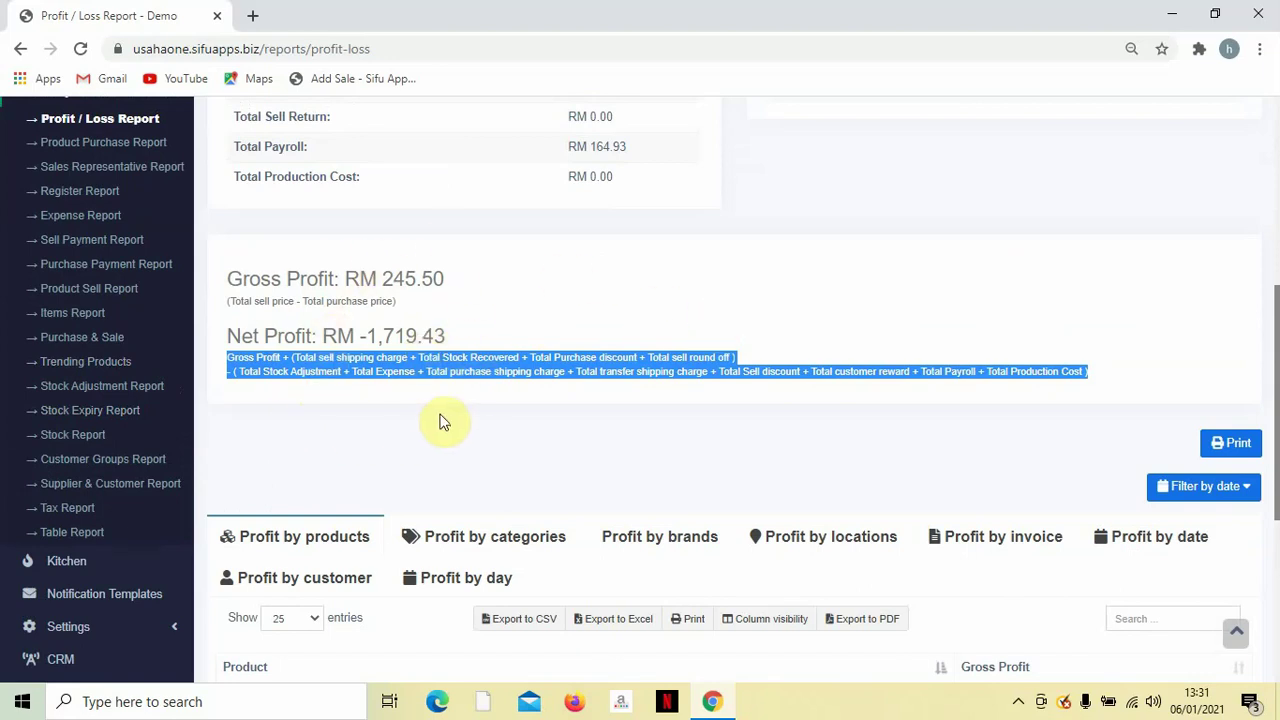
pyautogui.scroll(-3, 486, 337)
# Show profit broken down by category and look at the Uncategorized entry.
pyautogui.scroll(-2, 488, 336)
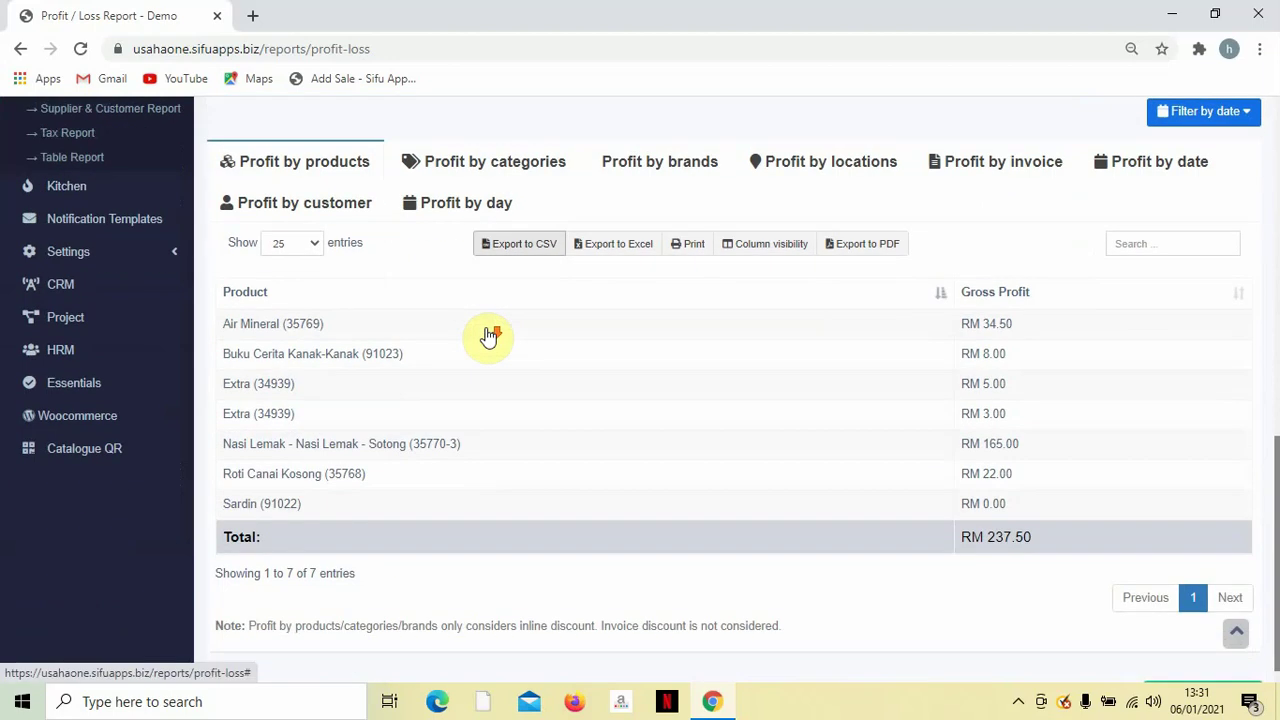
pyautogui.scroll(2, 485, 334)
pyautogui.scroll(-1, 330, 336)
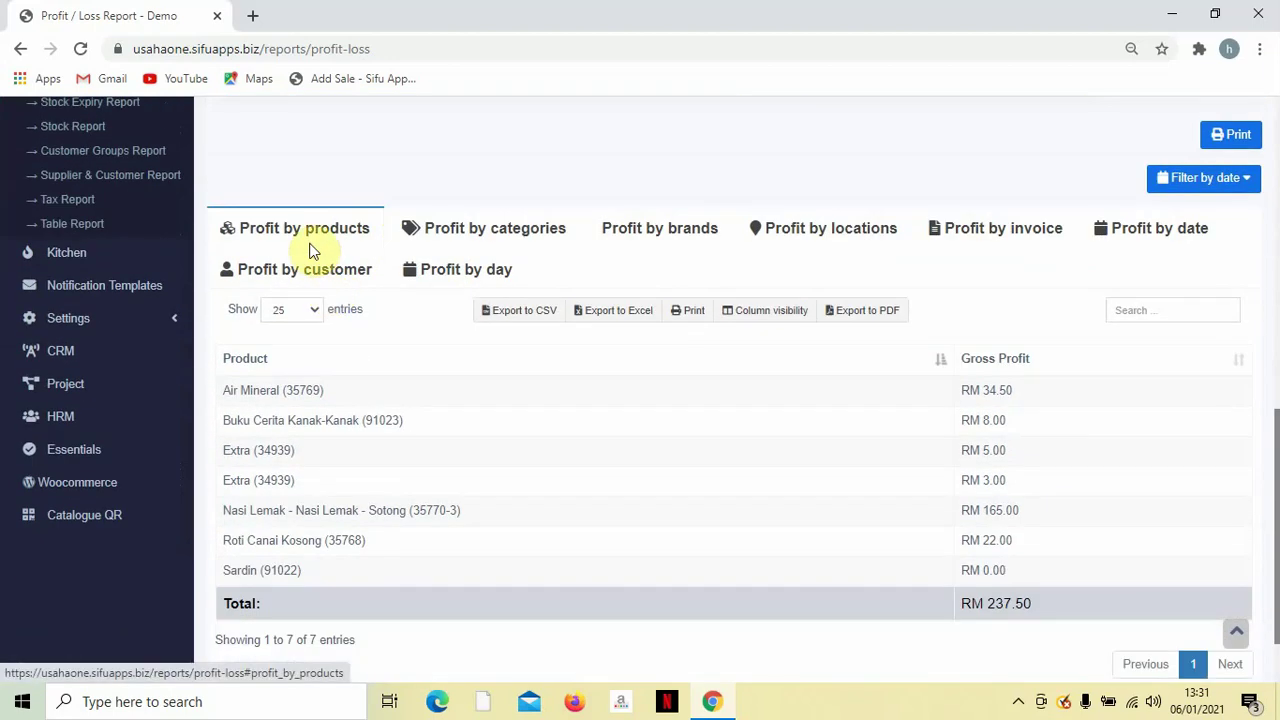
pyautogui.click(455, 240)
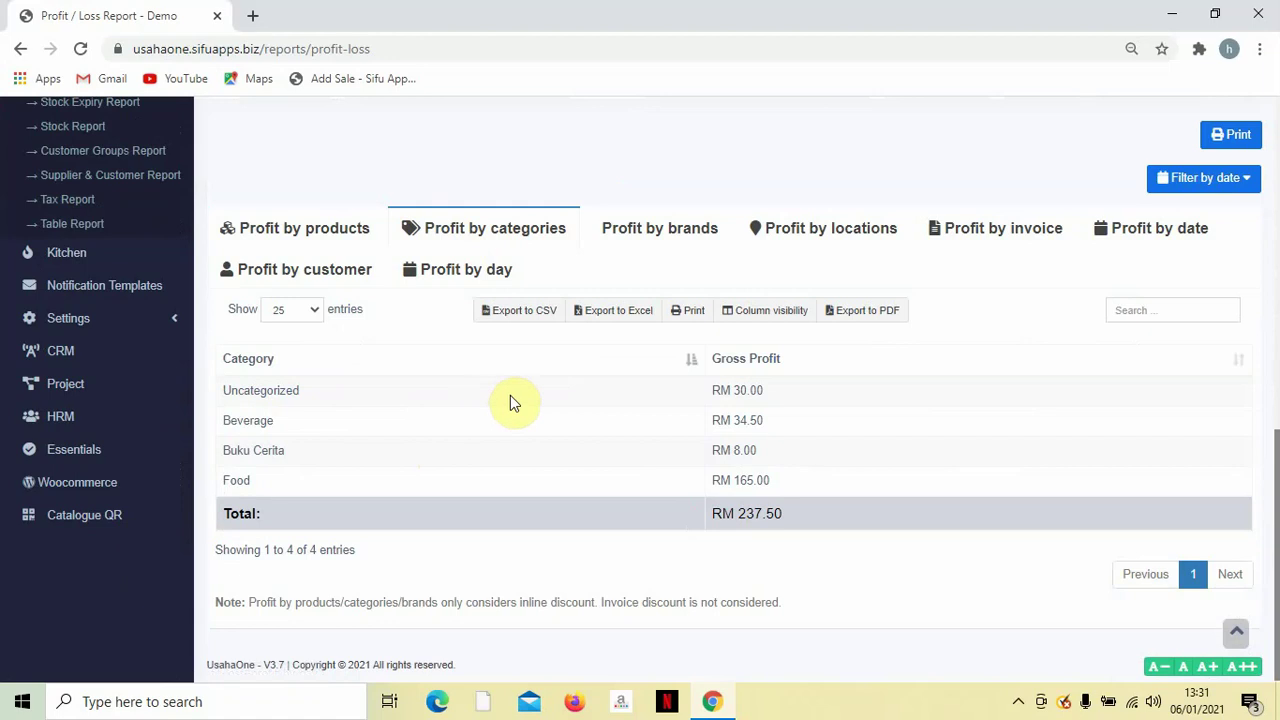
pyautogui.scroll(1, 500, 406)
pyautogui.scroll(-1, 505, 406)
pyautogui.moveTo(223, 396); pyautogui.dragTo(254, 418)
pyautogui.click(309, 424)
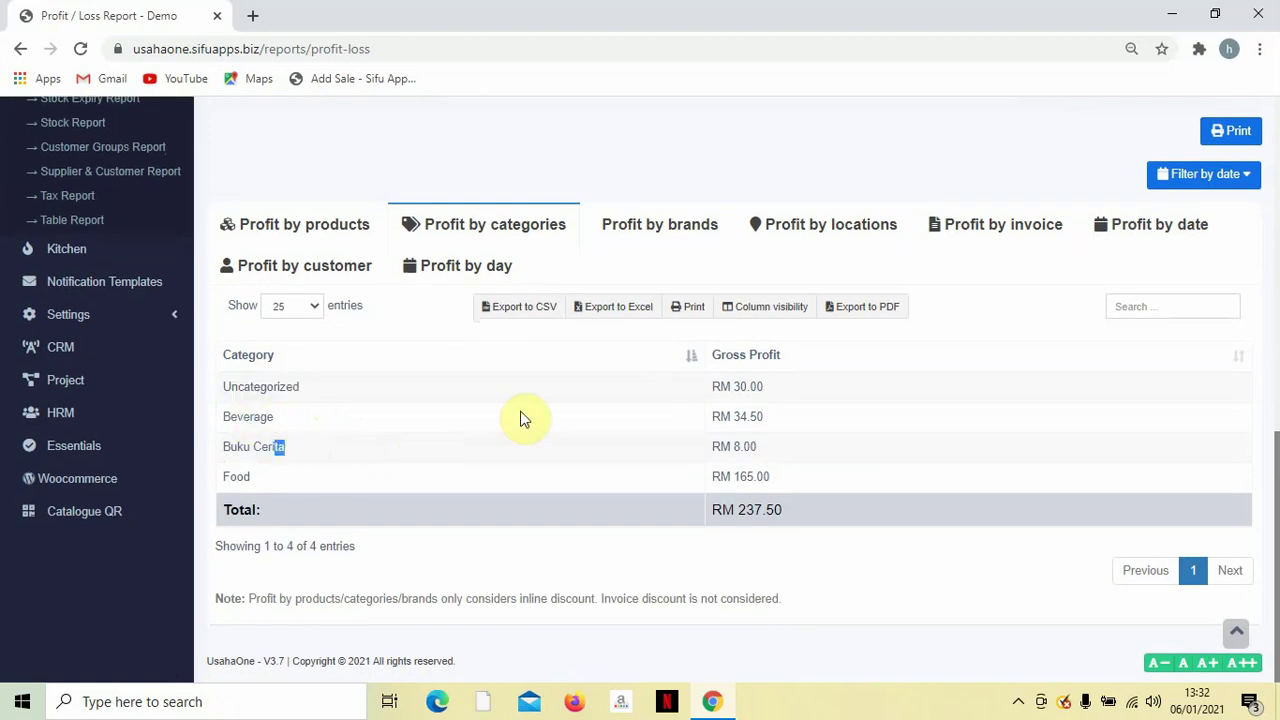
# Switch to profit by brands and check the date range choices without changing them.
pyautogui.scroll(2, 592, 394)
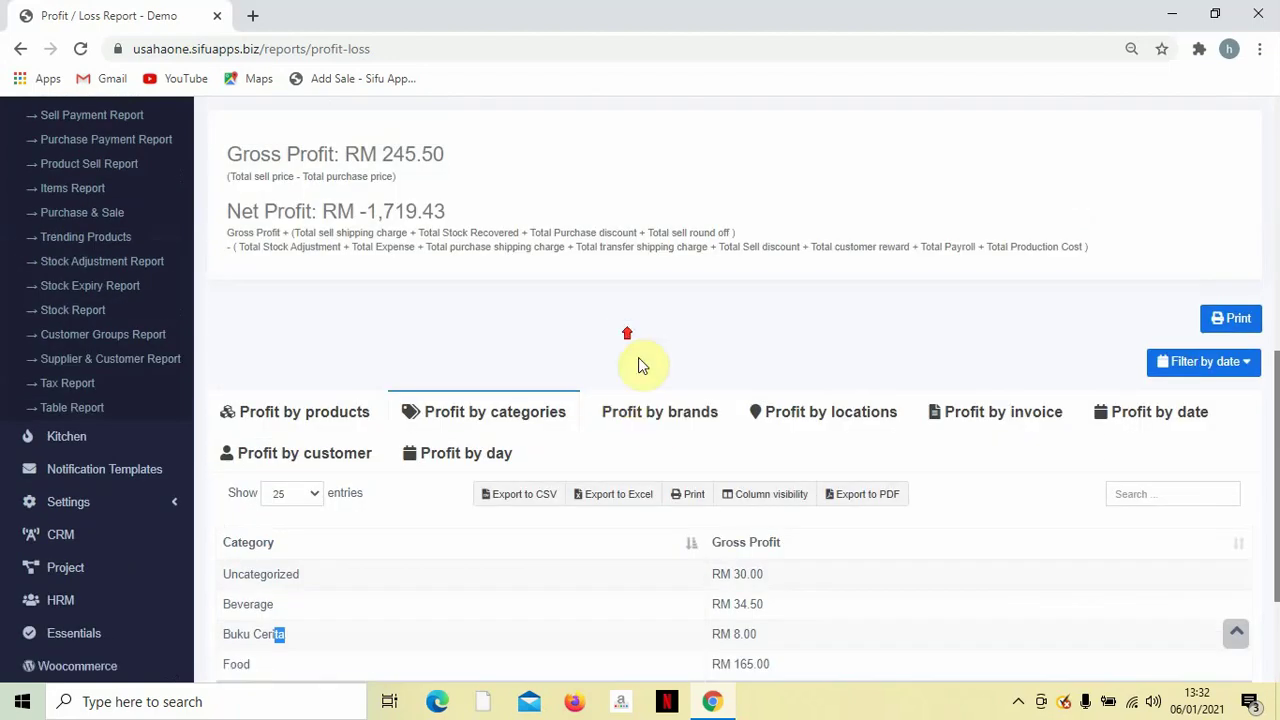
pyautogui.click(654, 415)
pyautogui.scroll(-1, 652, 418)
pyautogui.scroll(-1, 597, 523)
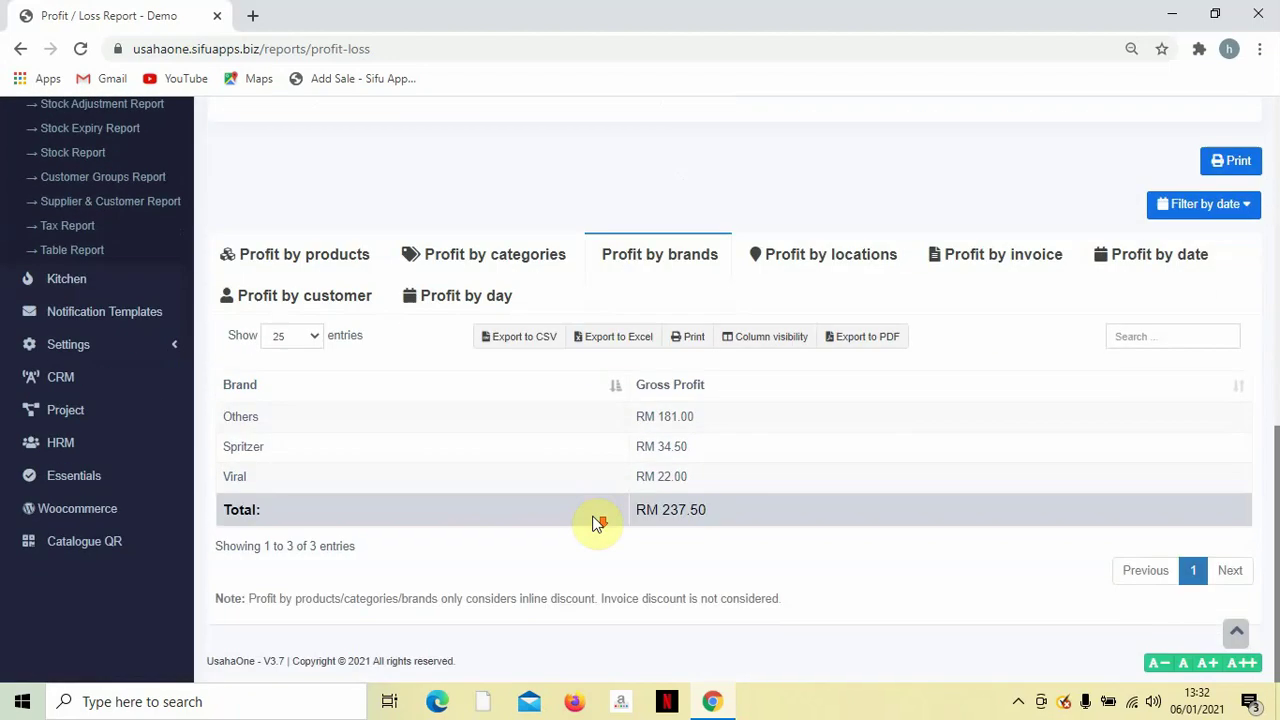
pyautogui.click(1181, 205)
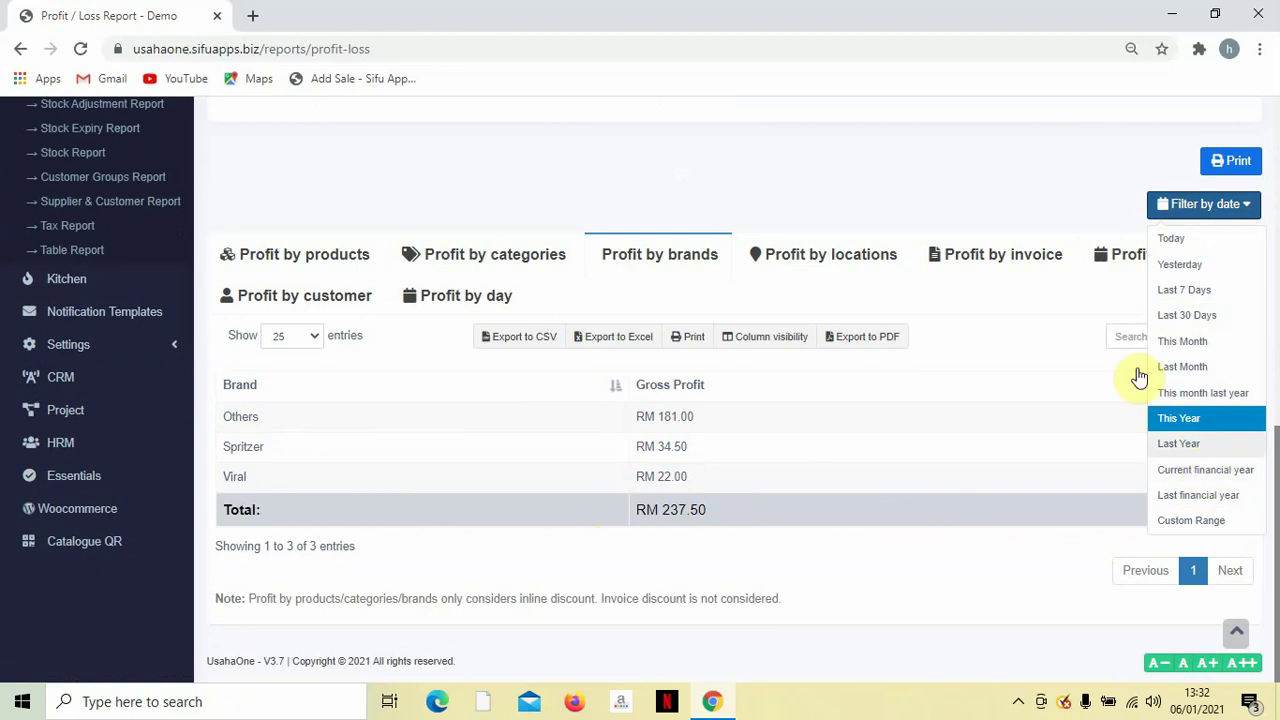
pyautogui.click(1043, 197)
# Scroll through the brand breakdown: Others RM 181.00, Spritzer RM 34.50, Viral RM 22.00.
pyautogui.scroll(1, 343, 372)
pyautogui.scroll(3, 57, 371)
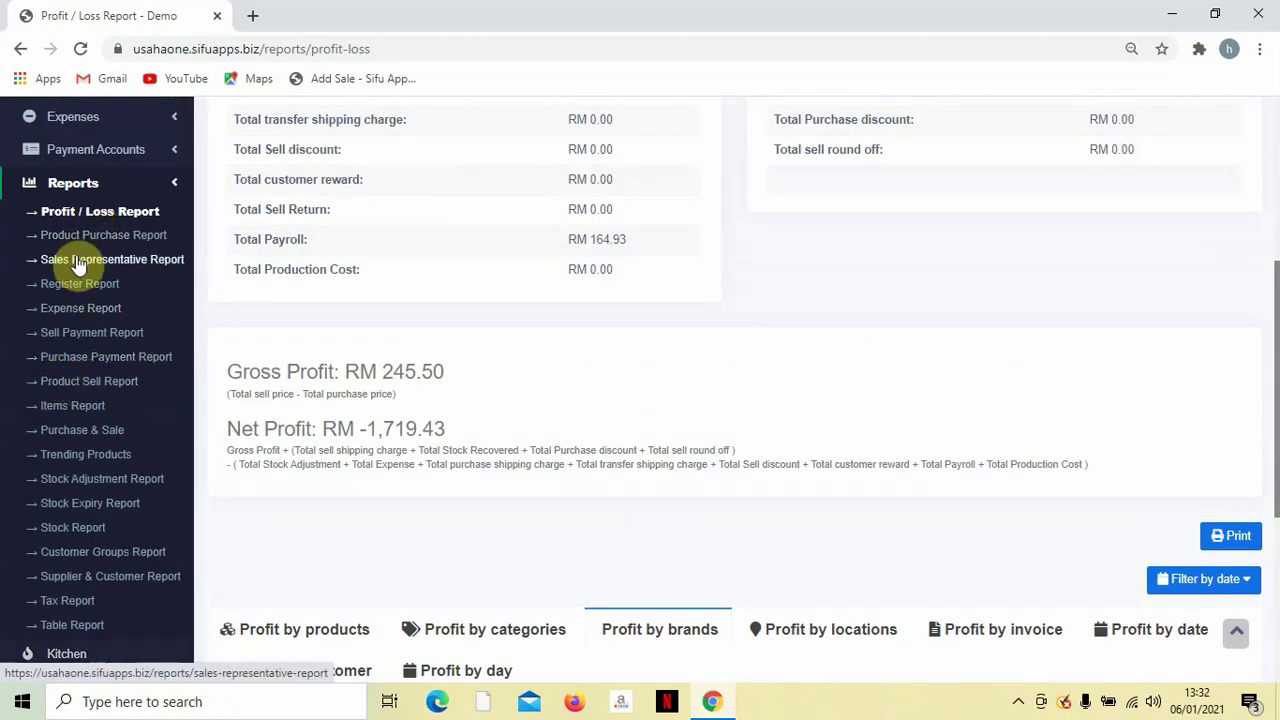
pyautogui.scroll(-1, 94, 349)
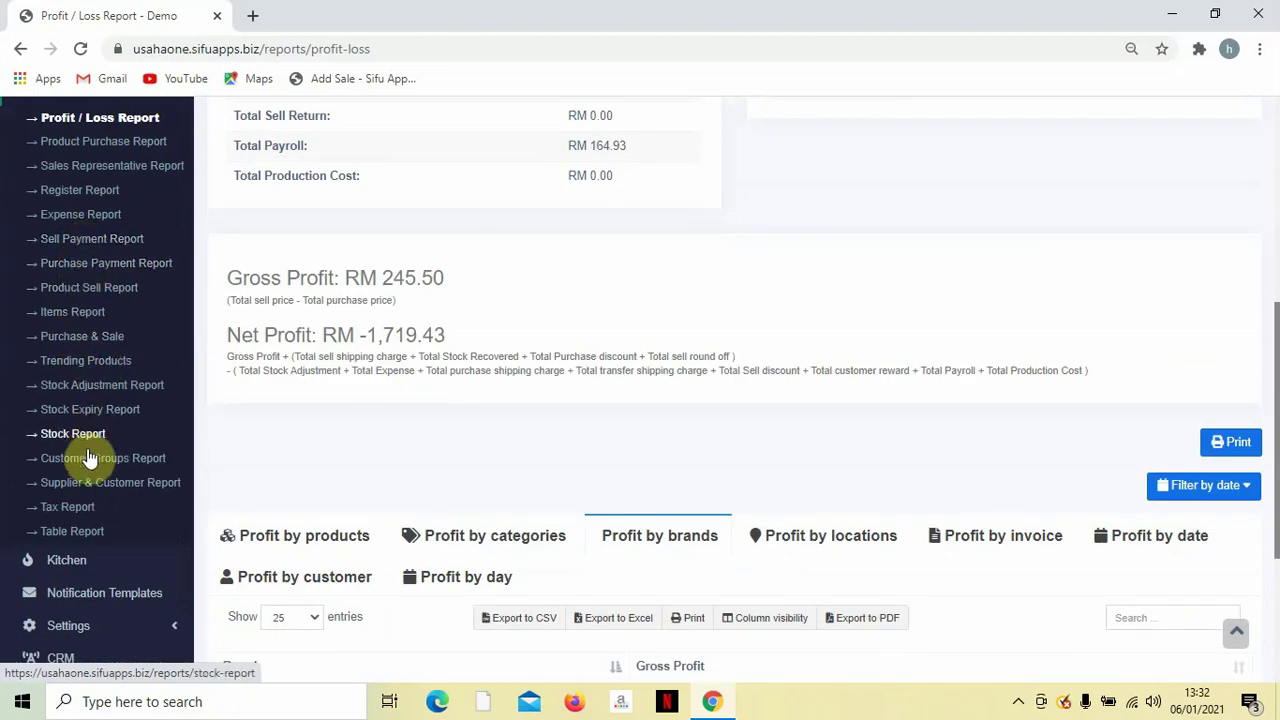
pyautogui.scroll(-1, 140, 503)
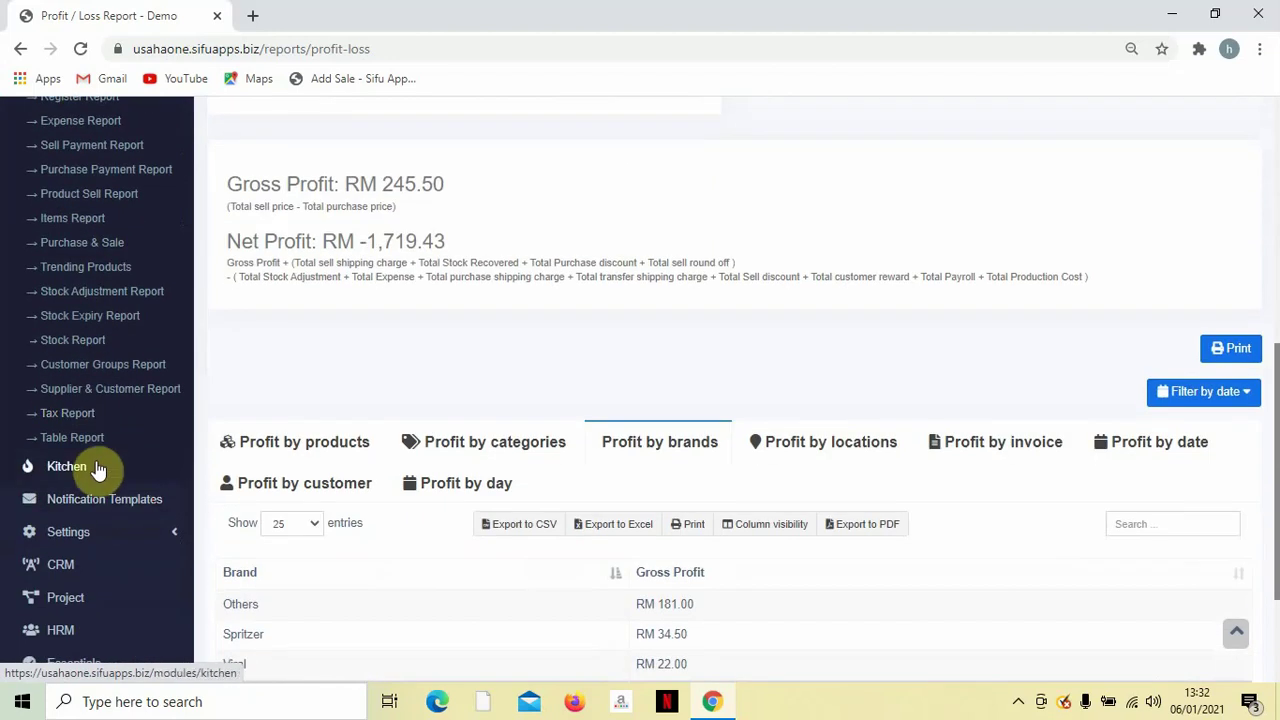
pyautogui.scroll(-1, 96, 470)
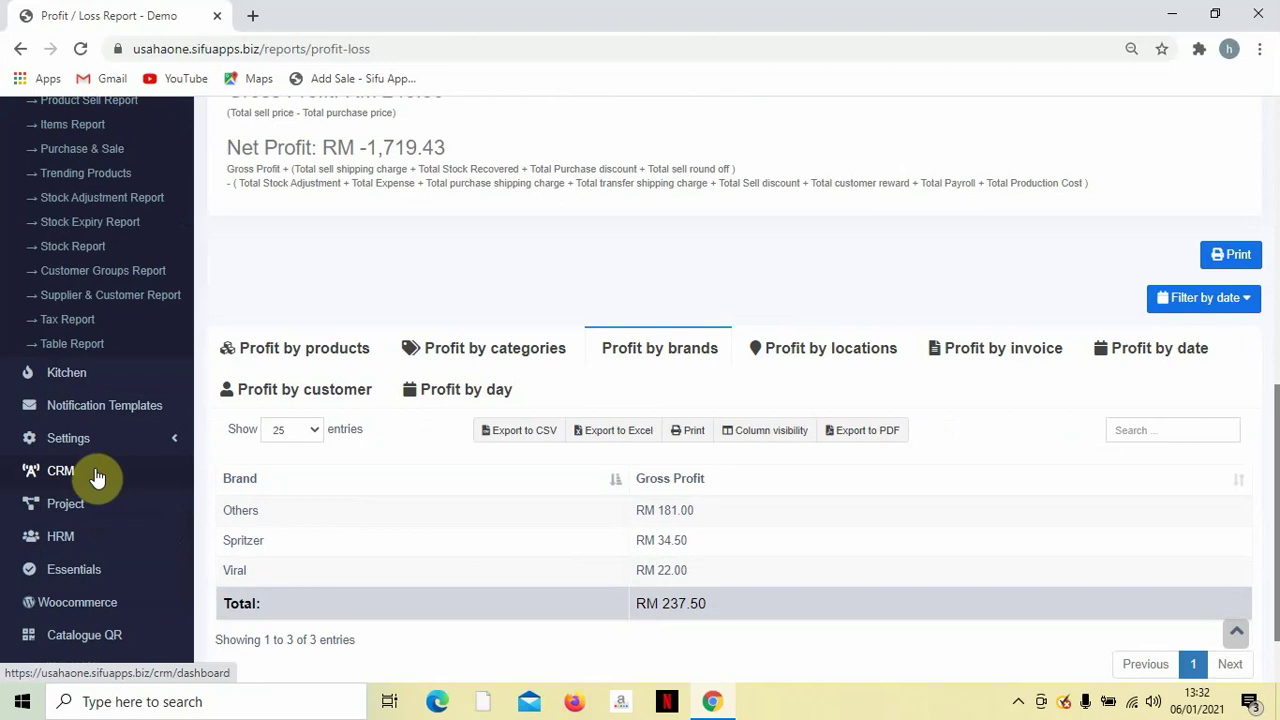
pyautogui.scroll(2, 96, 472)
pyautogui.scroll(1, 97, 478)
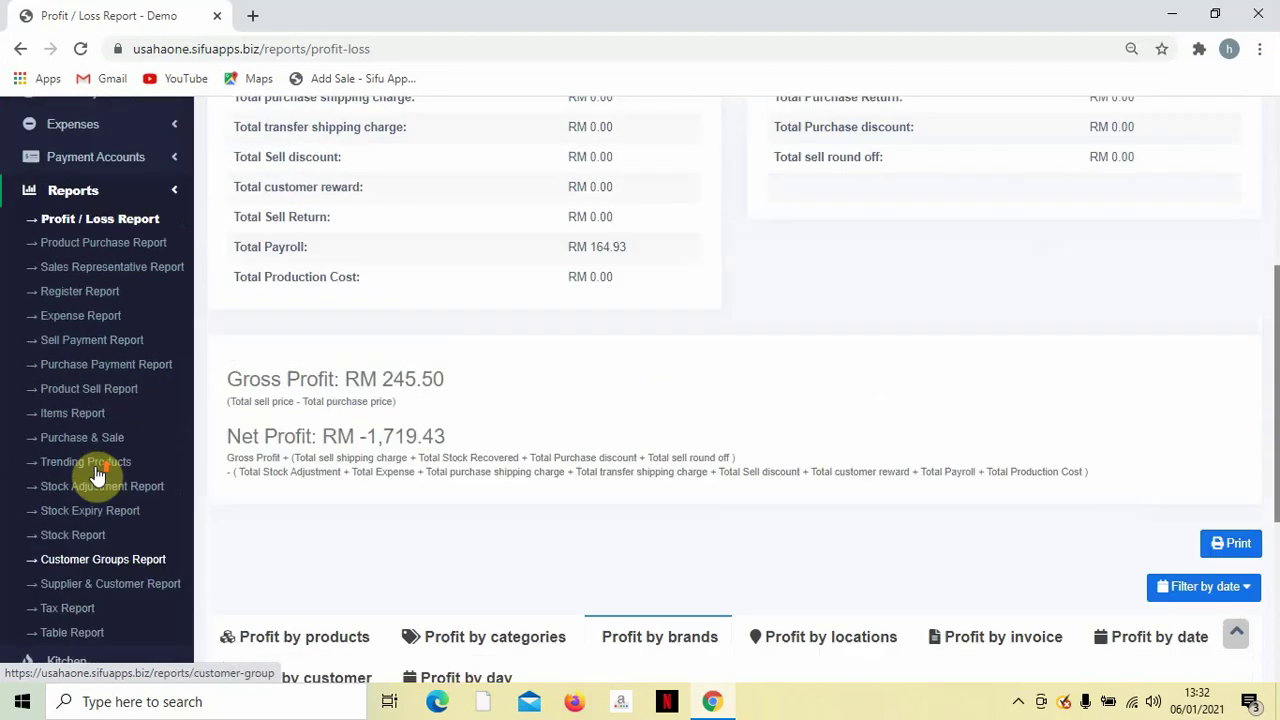
pyautogui.scroll(-2, 98, 476)
pyautogui.scroll(-1, 99, 474)
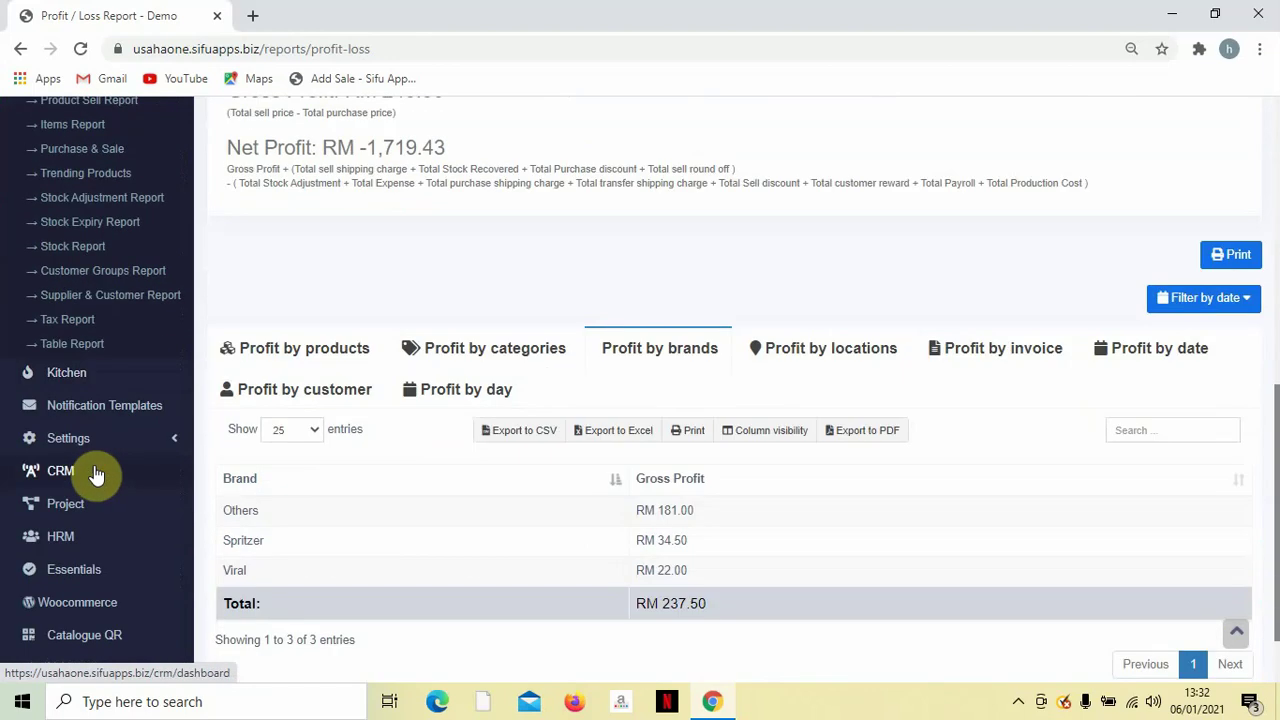
# Open HRM, pause the screen recorder, then view Designations listing Floor Staff.
pyautogui.click(55, 538)
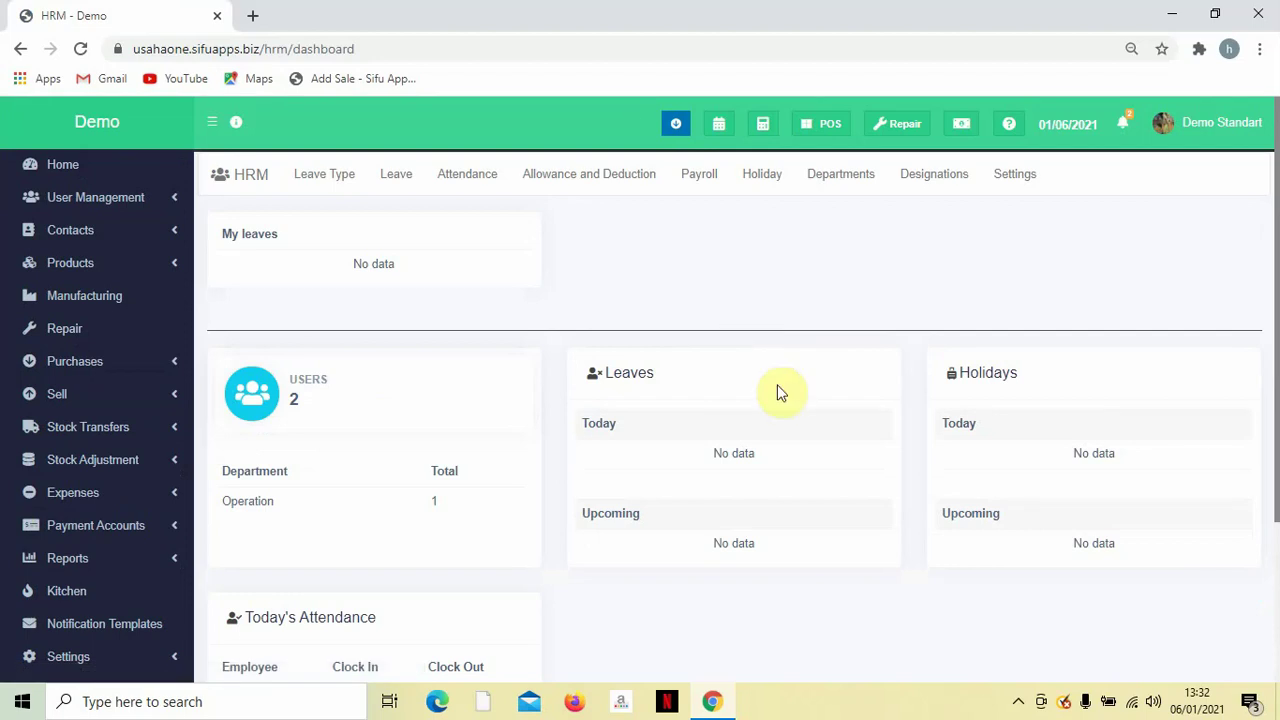
pyautogui.click(1018, 703)
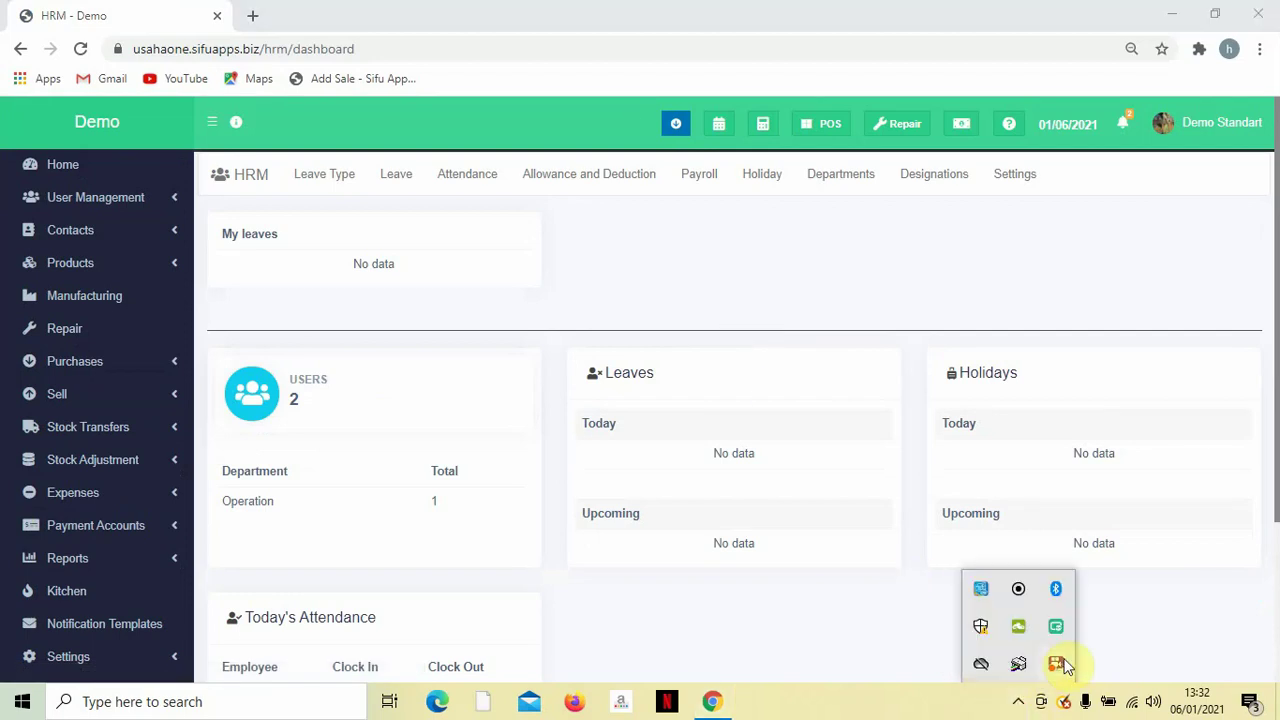
pyautogui.rightClick(1057, 667)
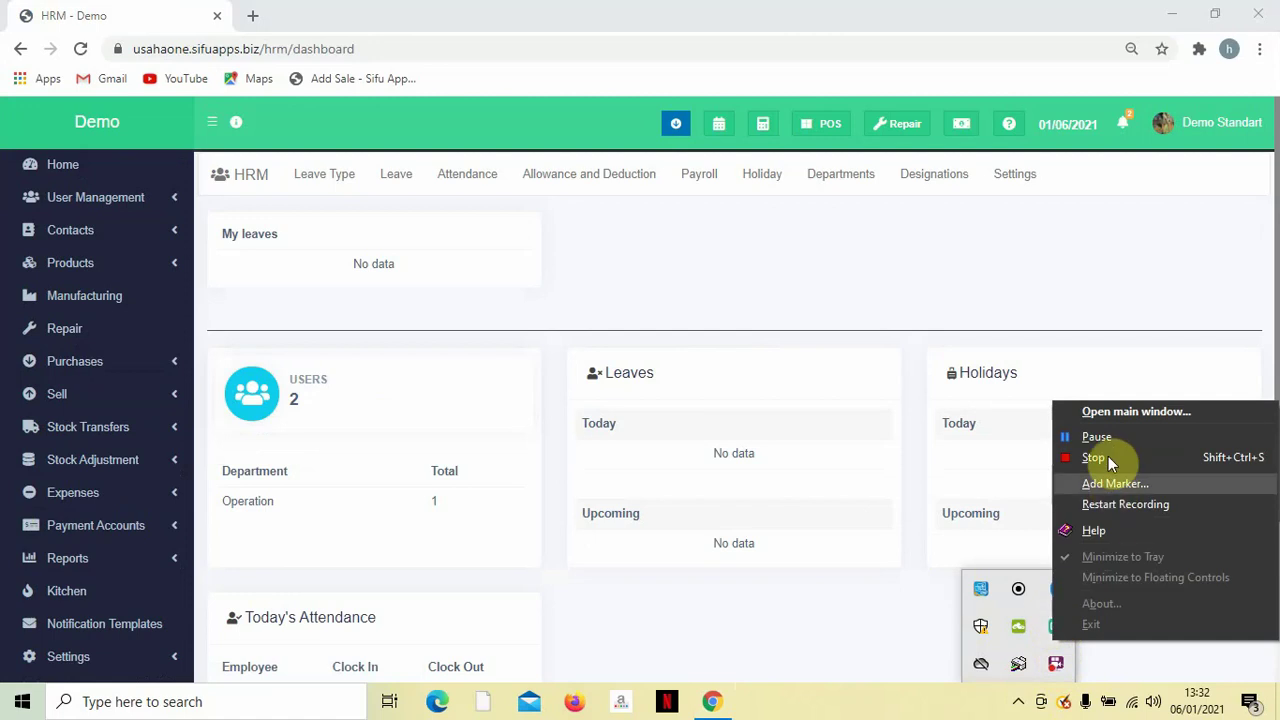
pyautogui.click(1100, 440)
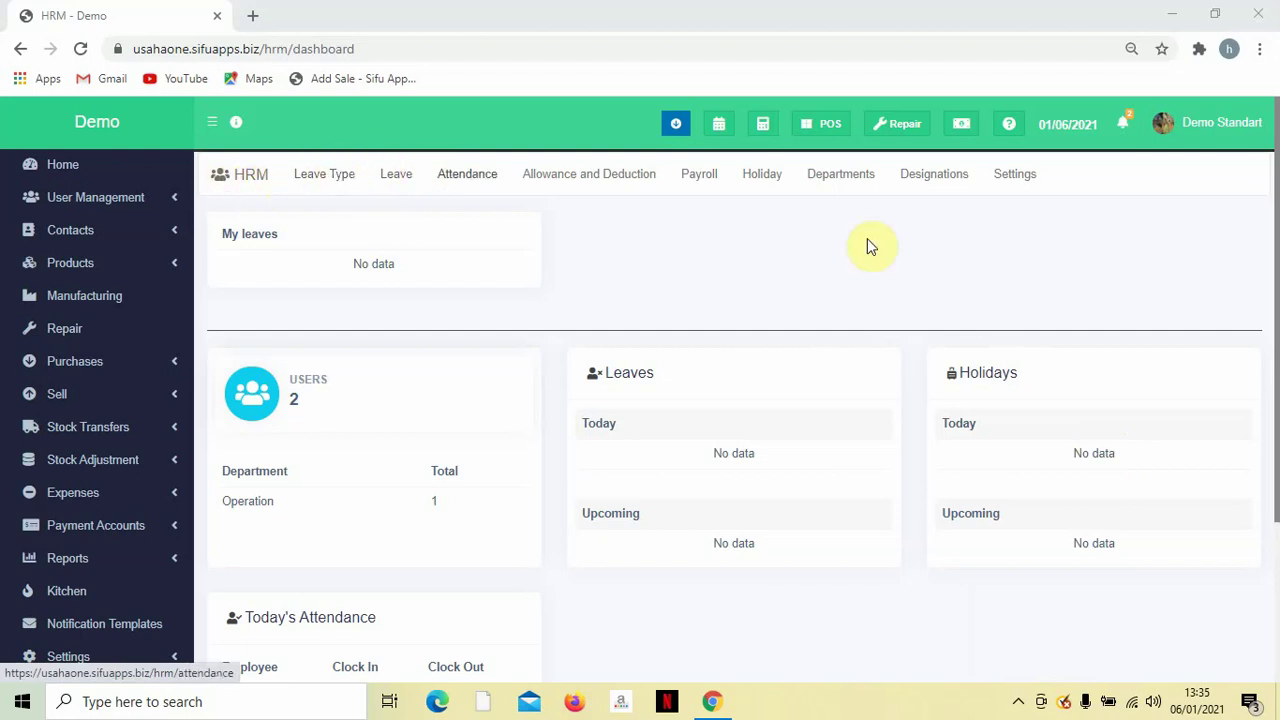
pyautogui.click(928, 181)
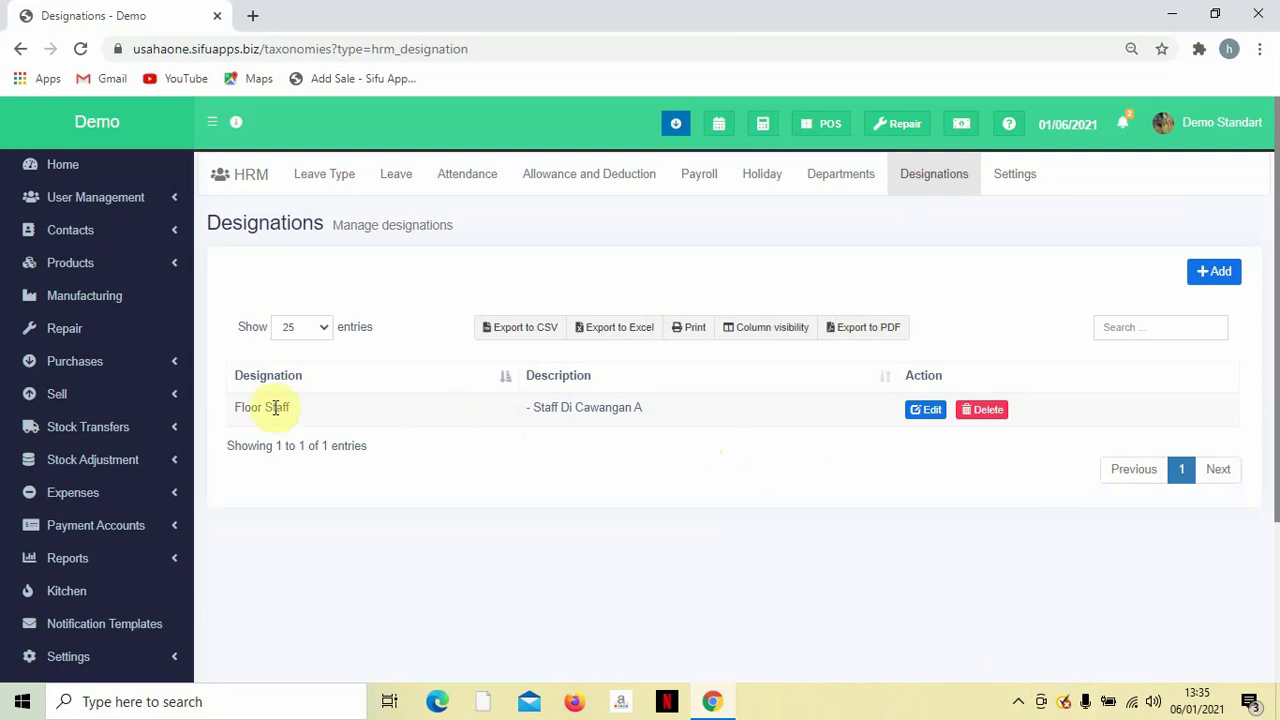
pyautogui.scroll(-1, 883, 400)
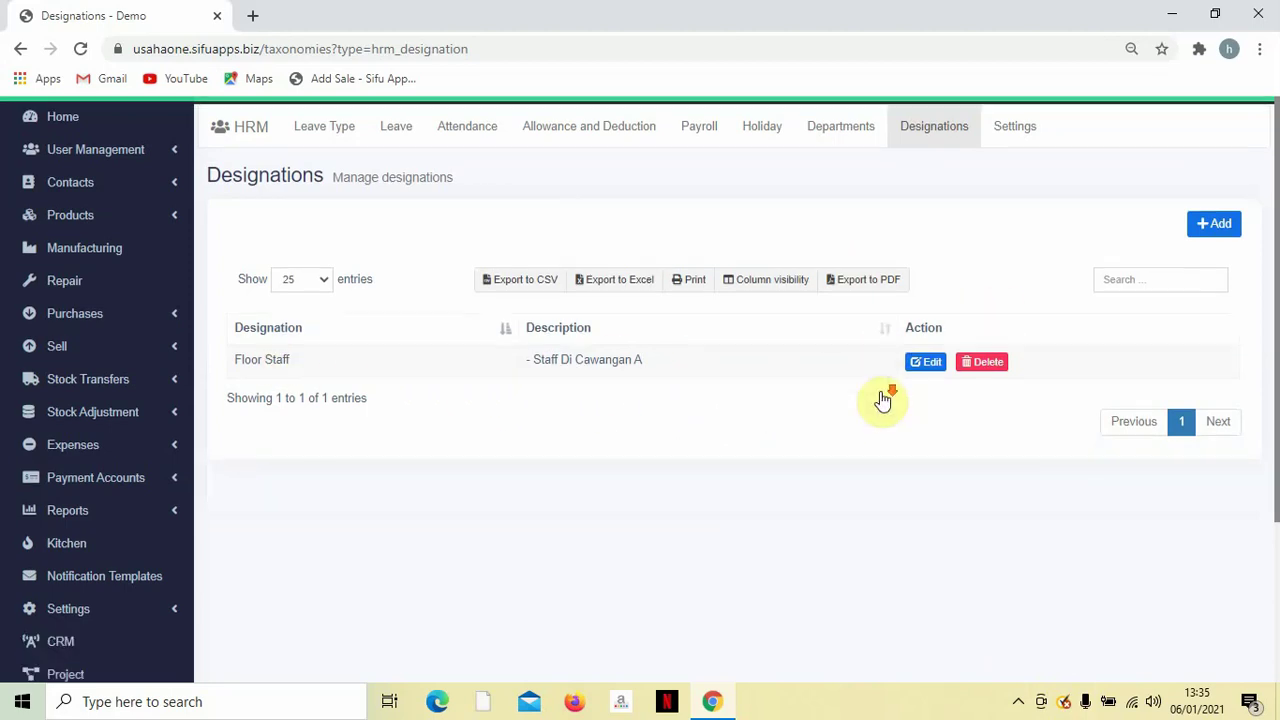
pyautogui.scroll(-1, 883, 400)
pyautogui.scroll(2, 843, 403)
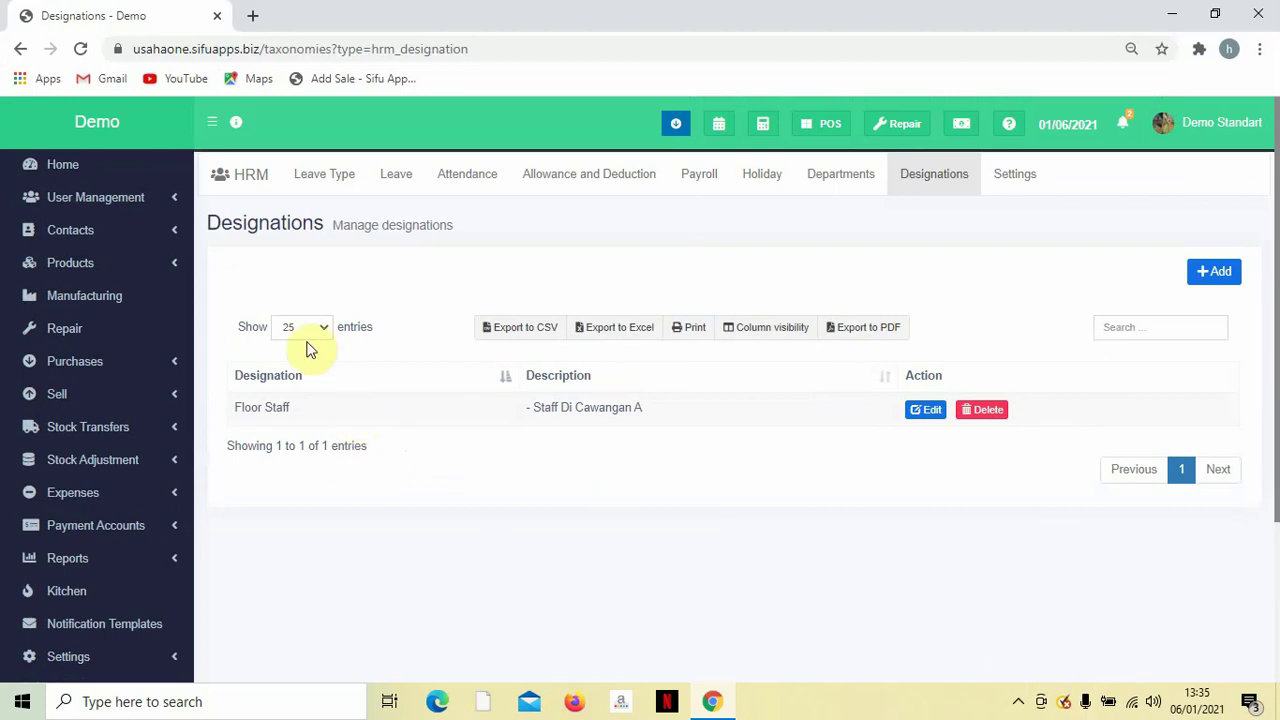
pyautogui.click(143, 200)
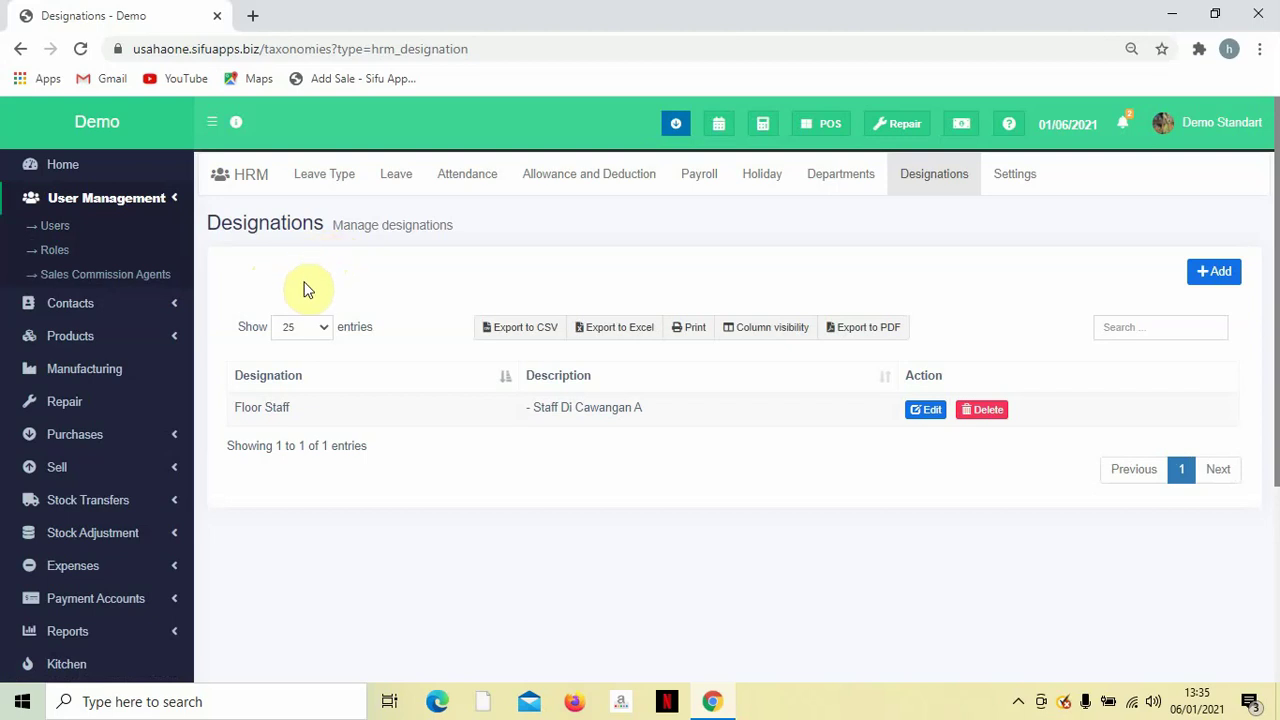
pyautogui.scroll(-2, 307, 289)
pyautogui.scroll(2, 307, 289)
pyautogui.click(1230, 274)
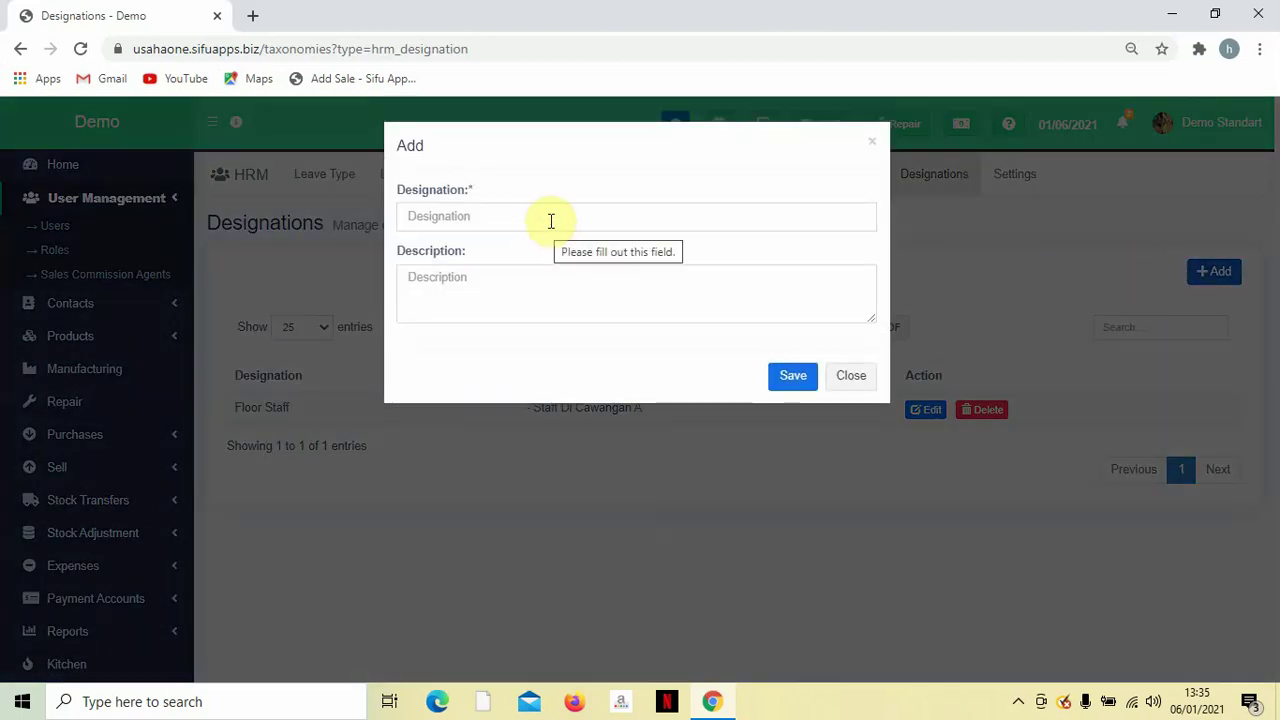
pyautogui.click(872, 142)
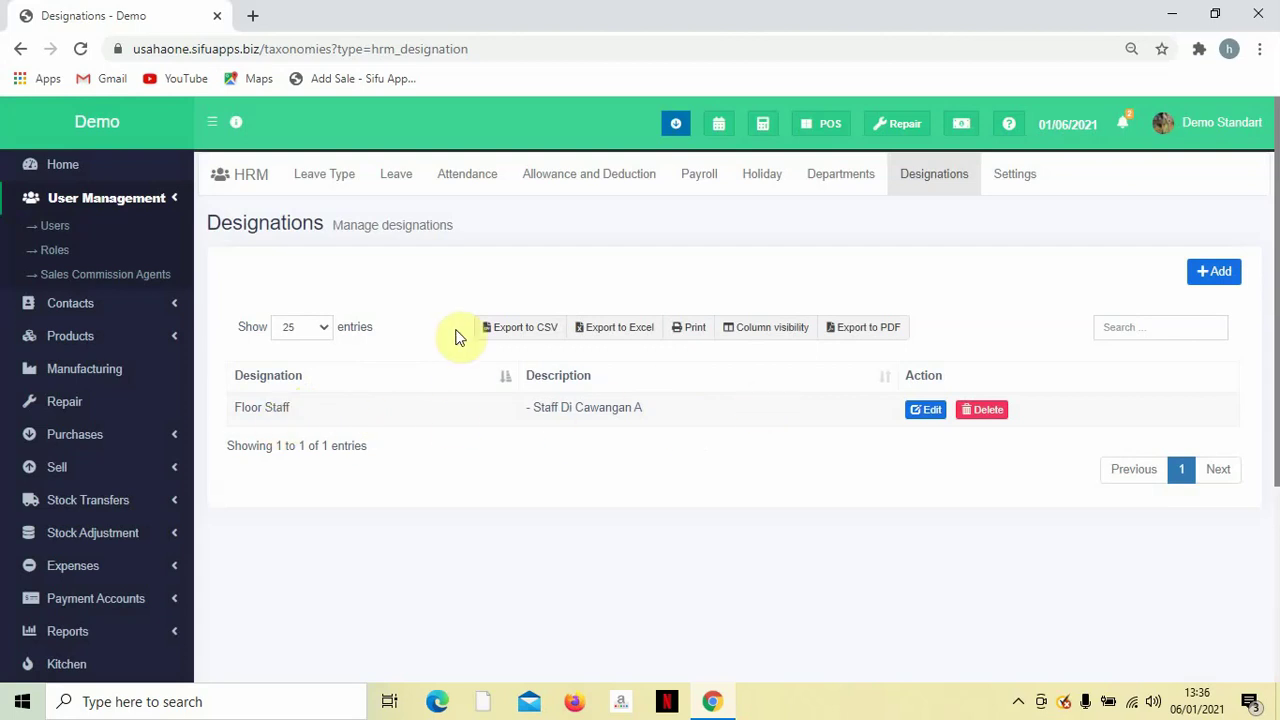
pyautogui.click(1018, 701)
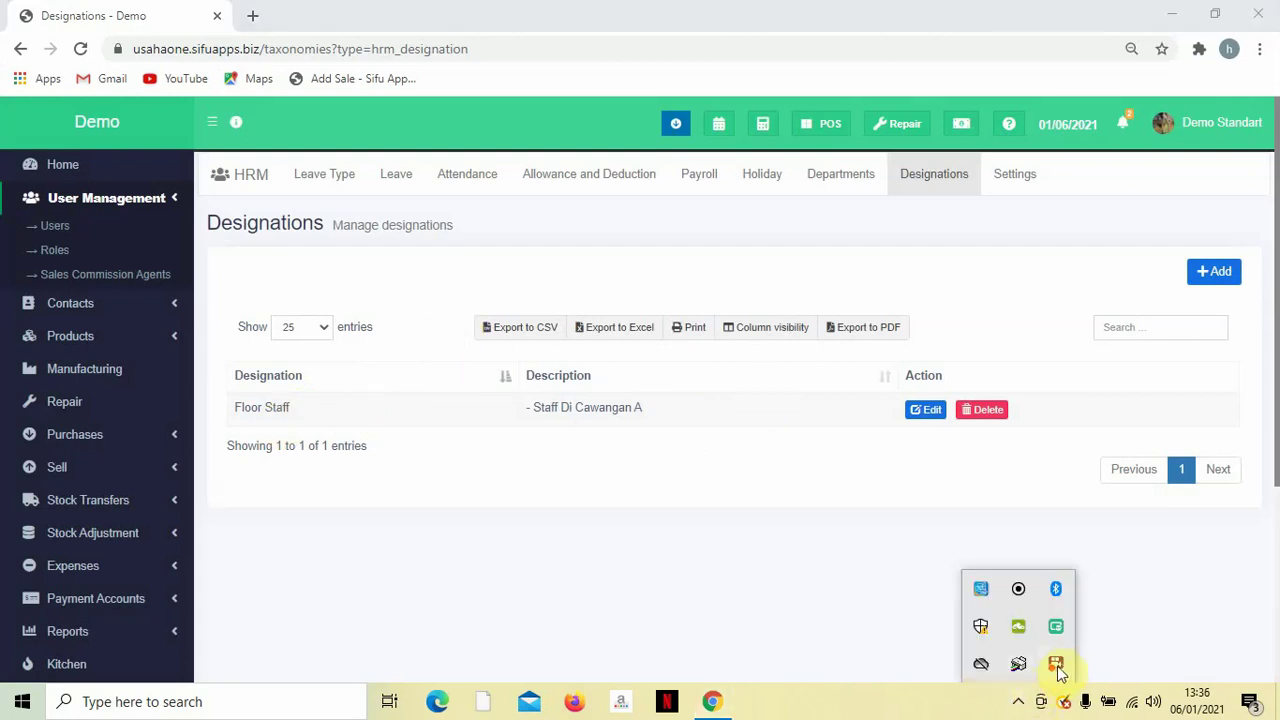
pyautogui.rightClick(1058, 670)
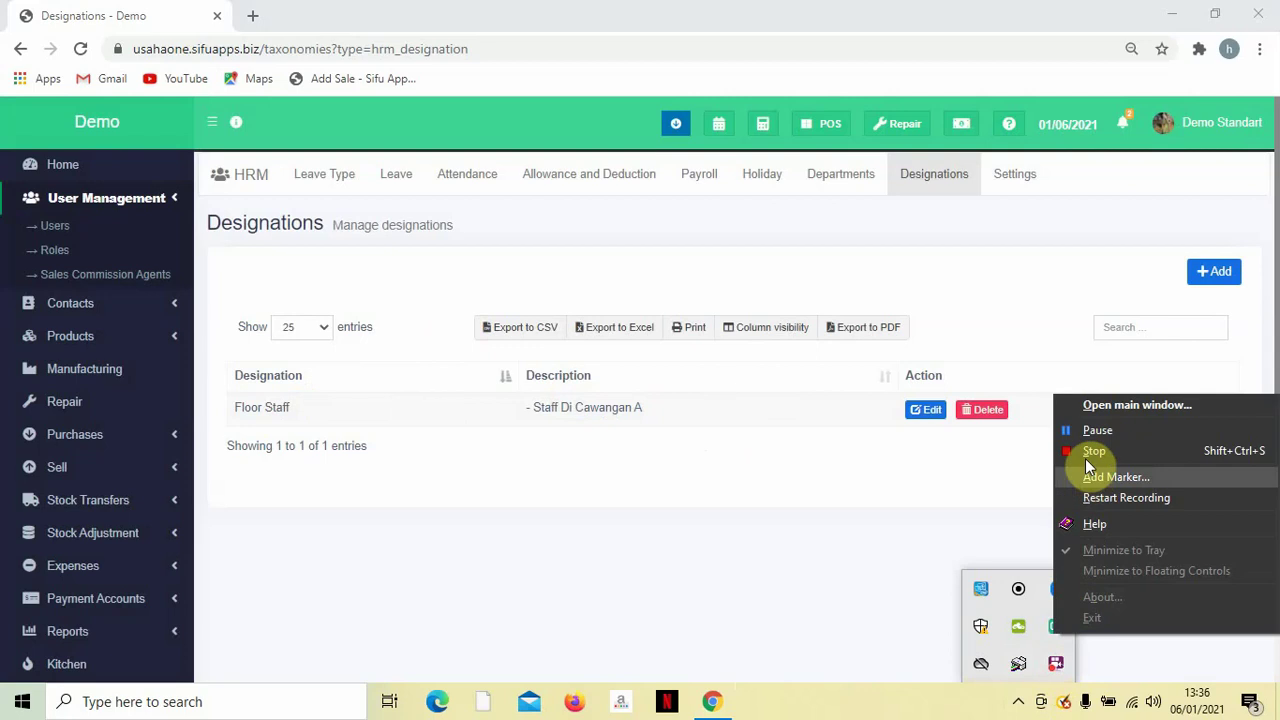
pyautogui.click(1086, 428)
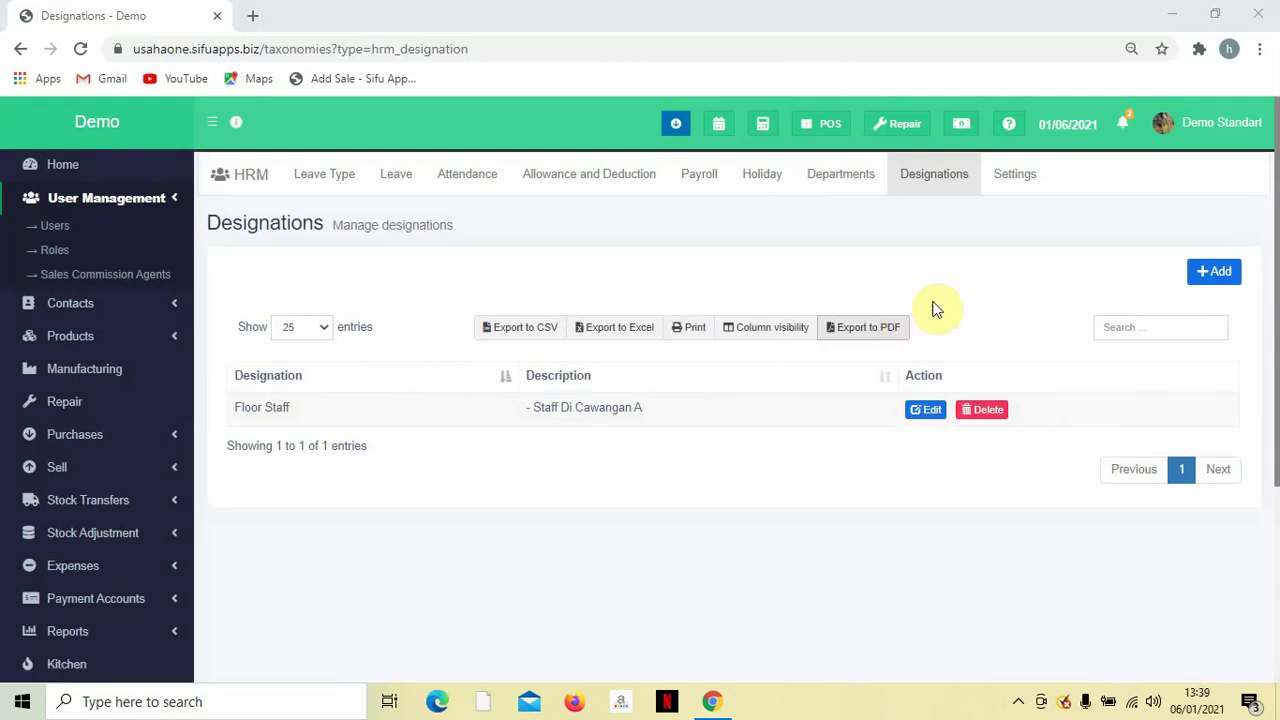
# View Departments (Operation, ID 01) and preview the Add Department form without saving.
pyautogui.click(873, 187)
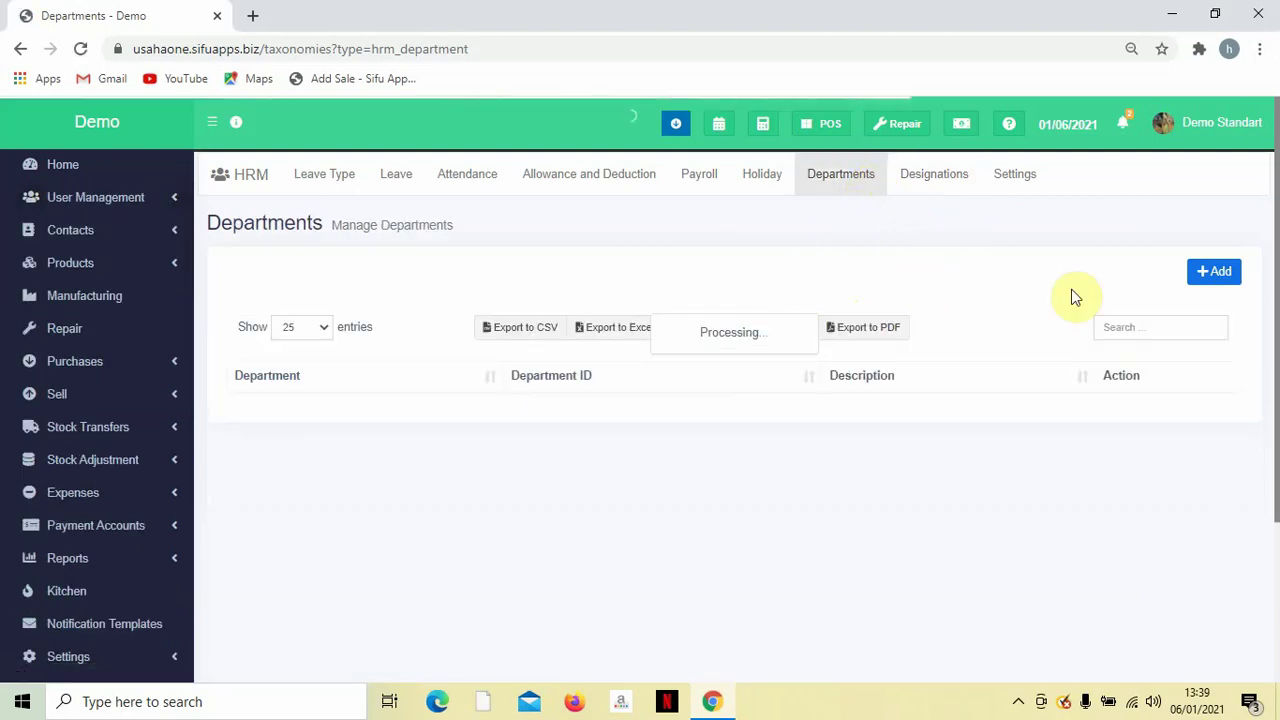
pyautogui.click(1215, 279)
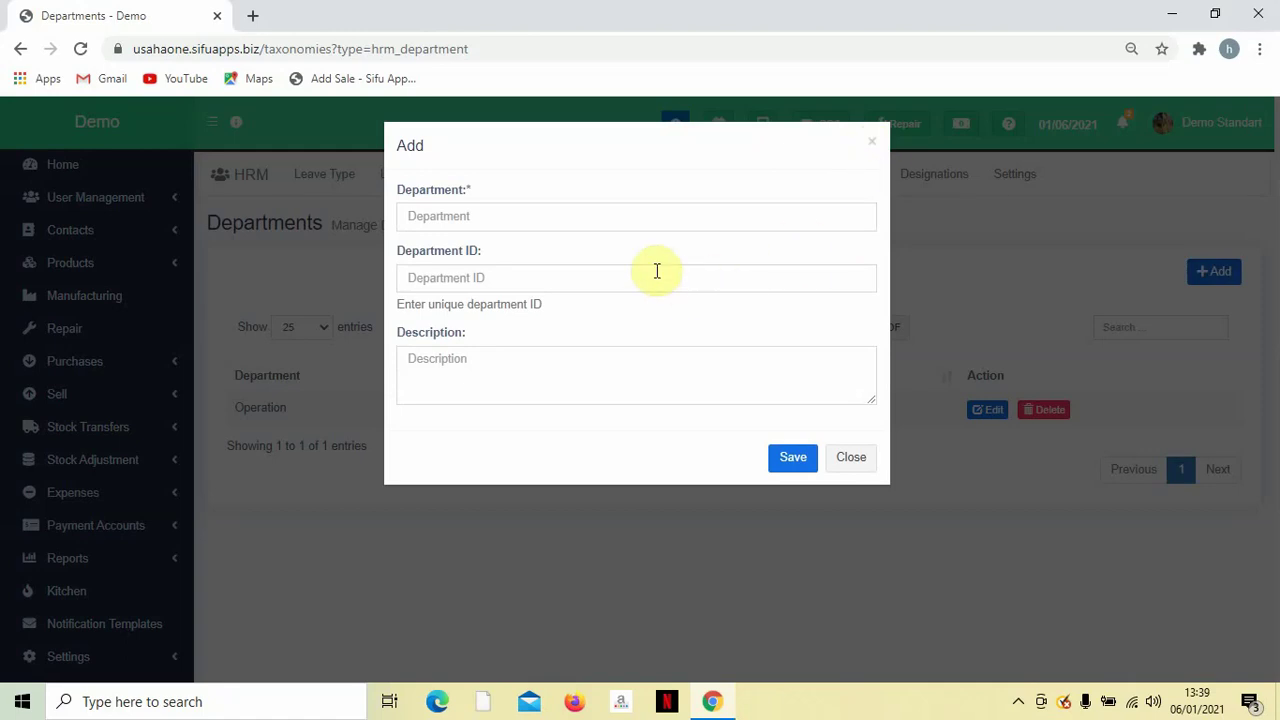
pyautogui.click(874, 146)
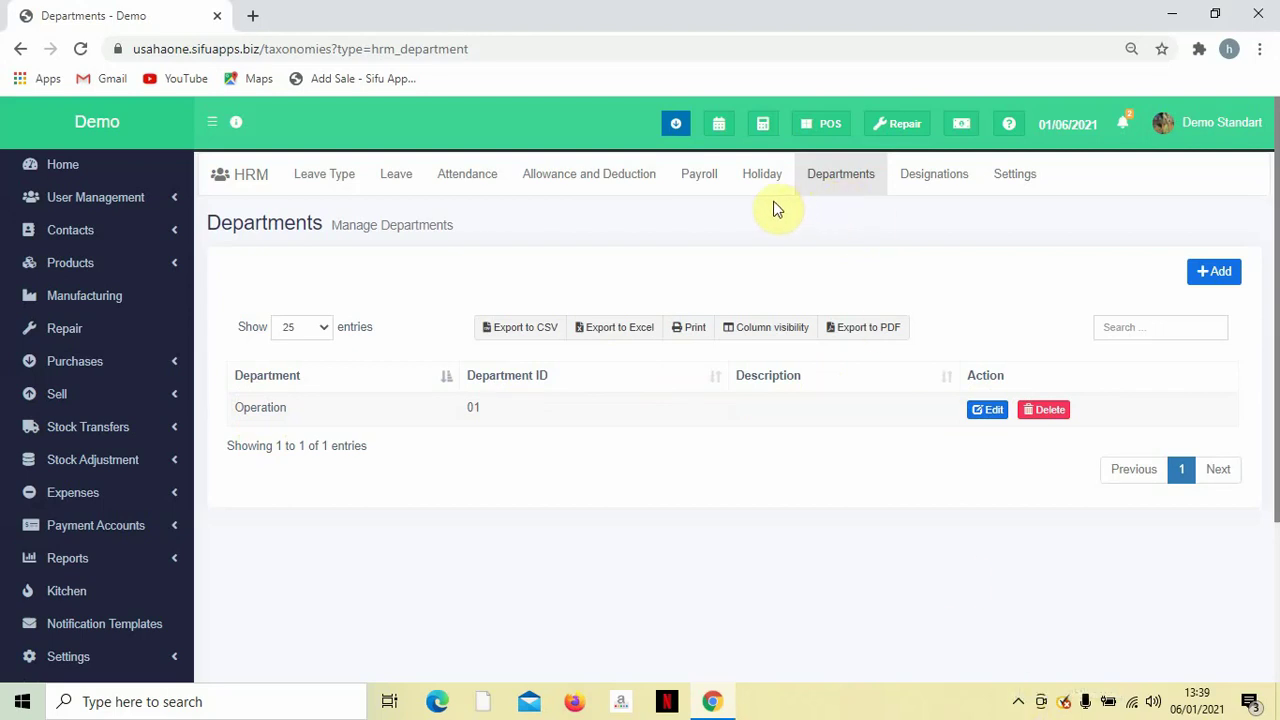
# View the Holiday list showing Hari Raya, 04/07/2021 to 04/09/2021, for all locations.
pyautogui.click(751, 178)
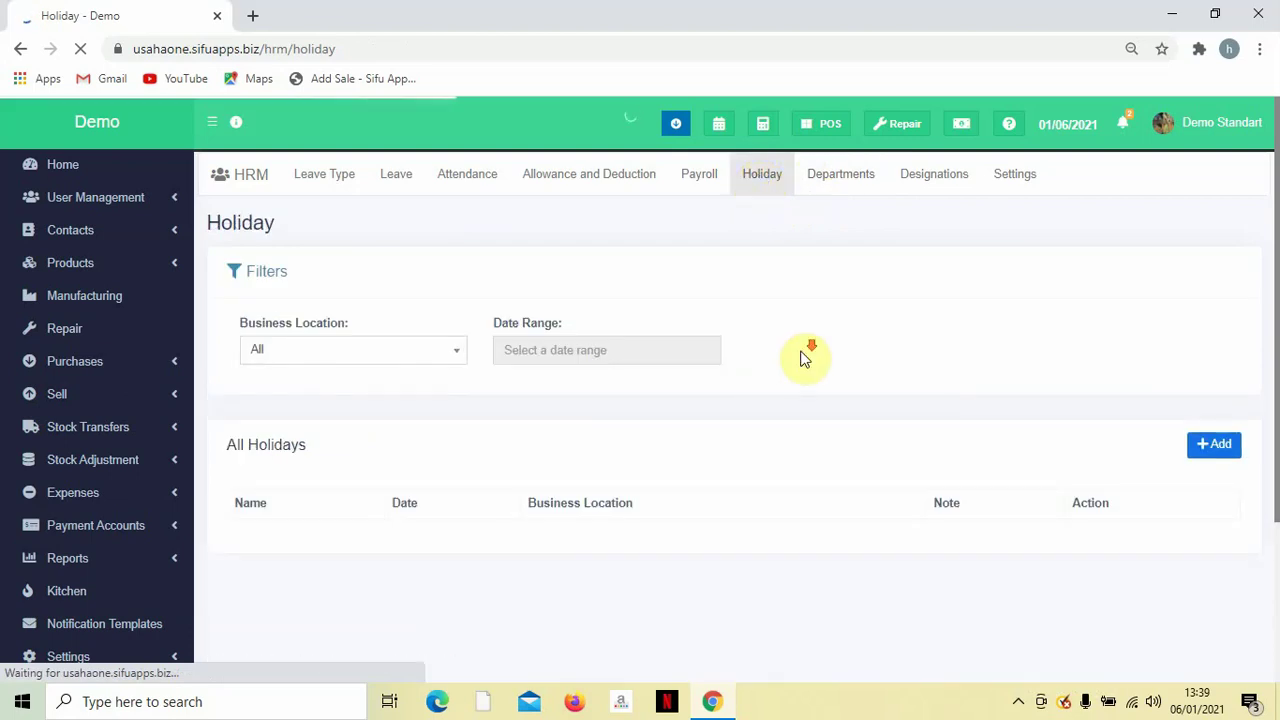
pyautogui.scroll(-1, 803, 358)
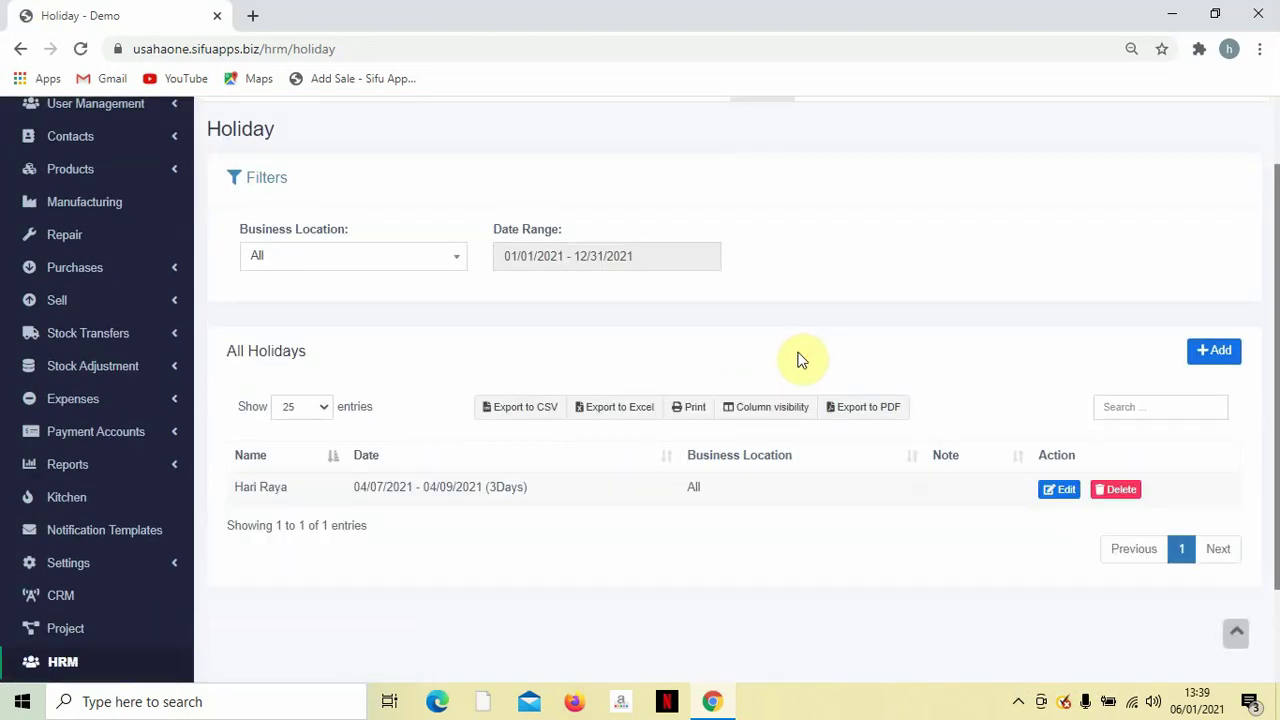
pyautogui.scroll(-1, 806, 360)
pyautogui.scroll(2, 777, 372)
pyautogui.scroll(-2, 680, 410)
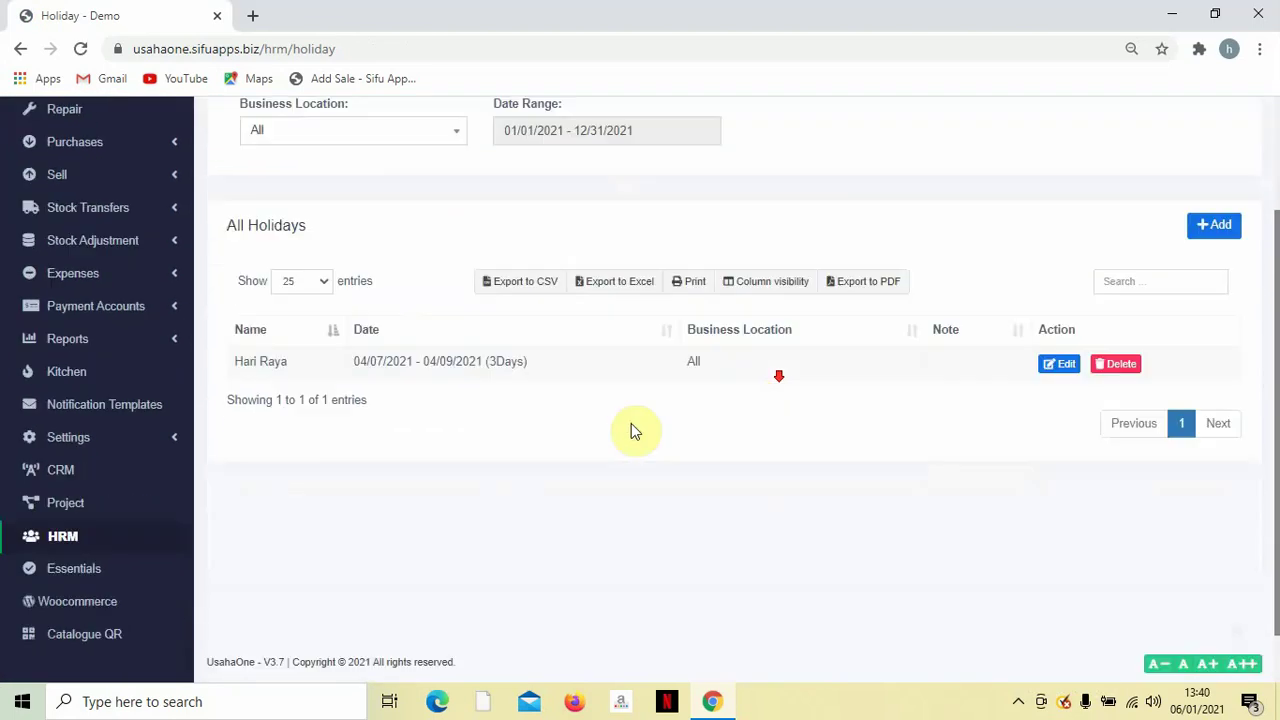
pyautogui.scroll(3, 596, 425)
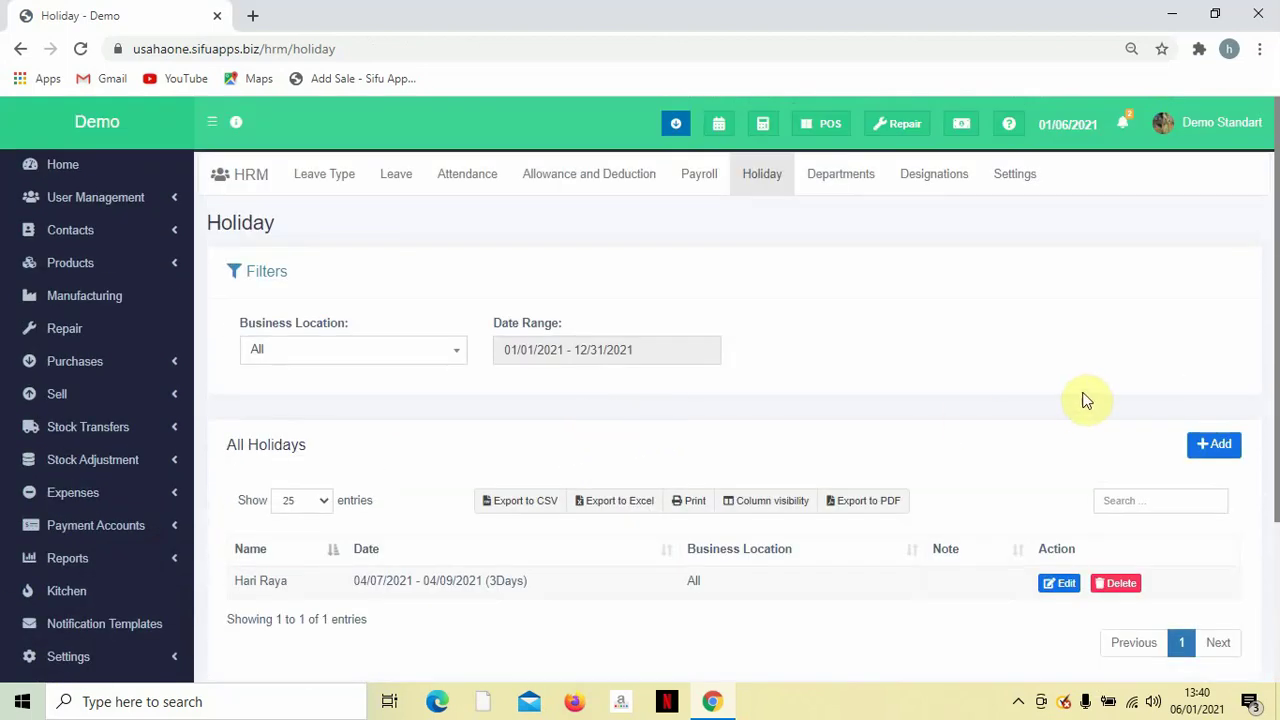
# Preview the Add Holiday form without saving, then go to Allowance and Deduction.
pyautogui.click(1212, 444)
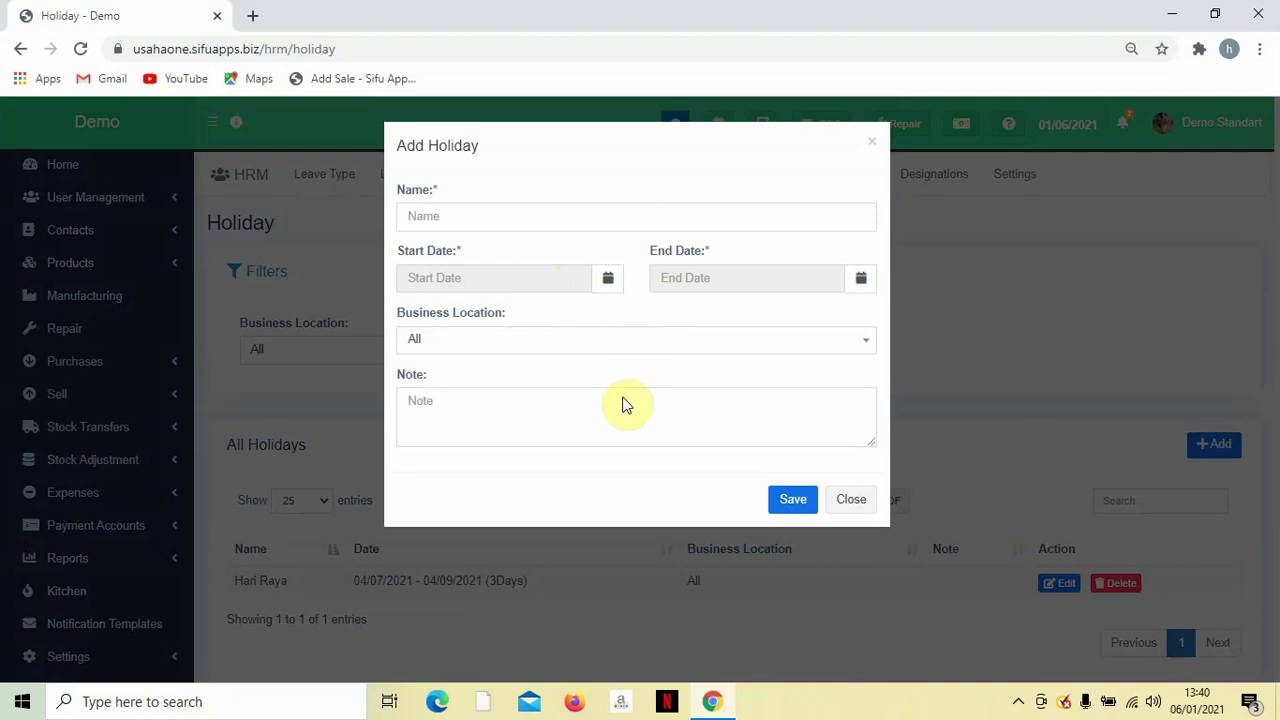
pyautogui.click(851, 498)
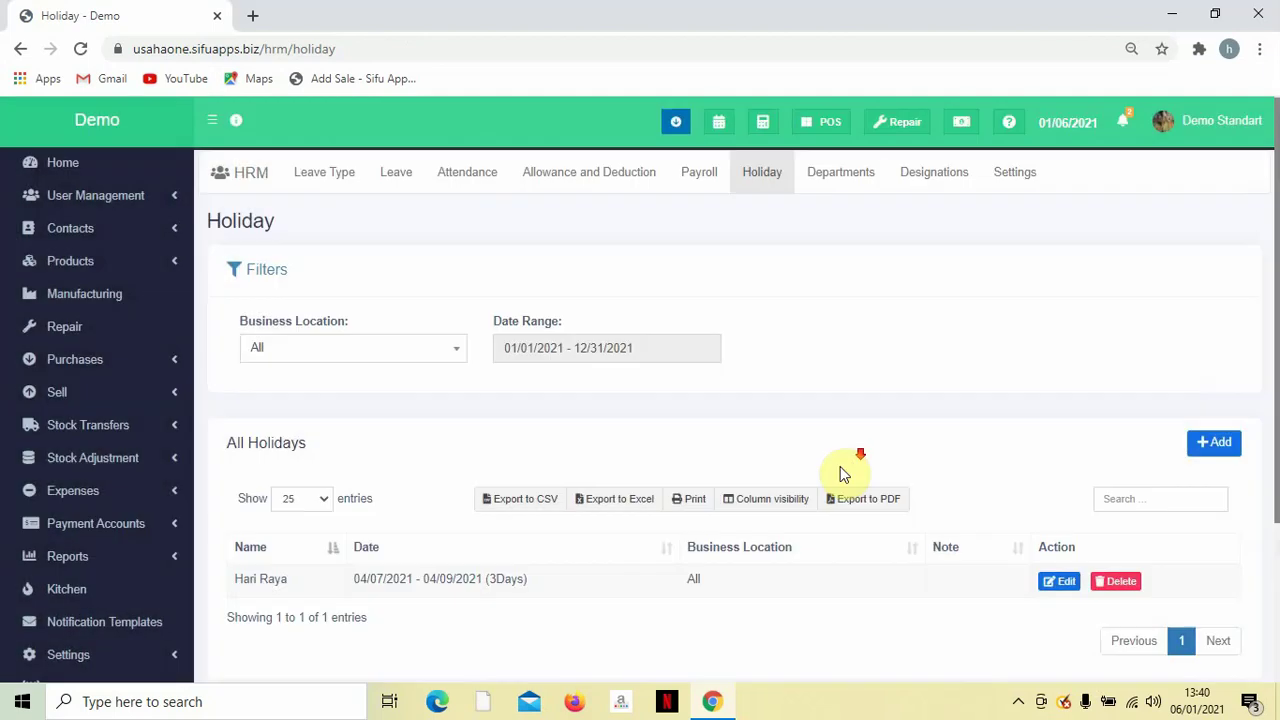
pyautogui.scroll(-1, 315, 502)
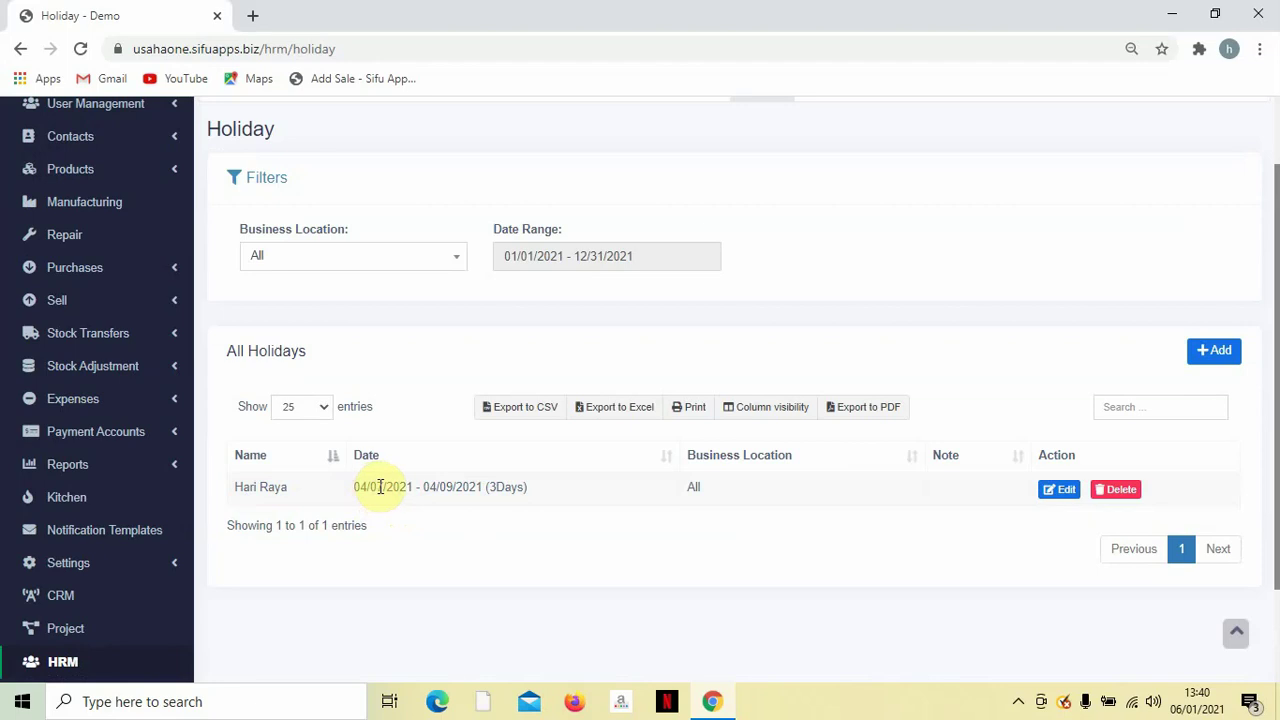
pyautogui.scroll(1, 555, 485)
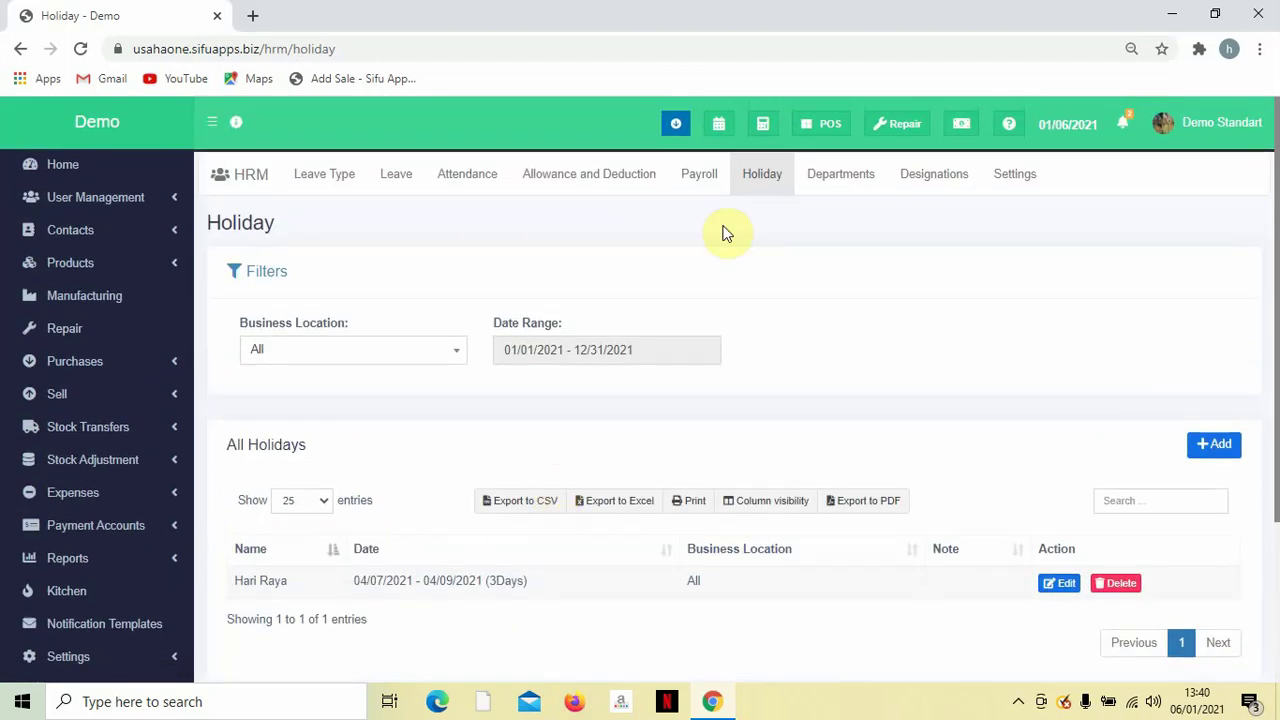
pyautogui.click(559, 180)
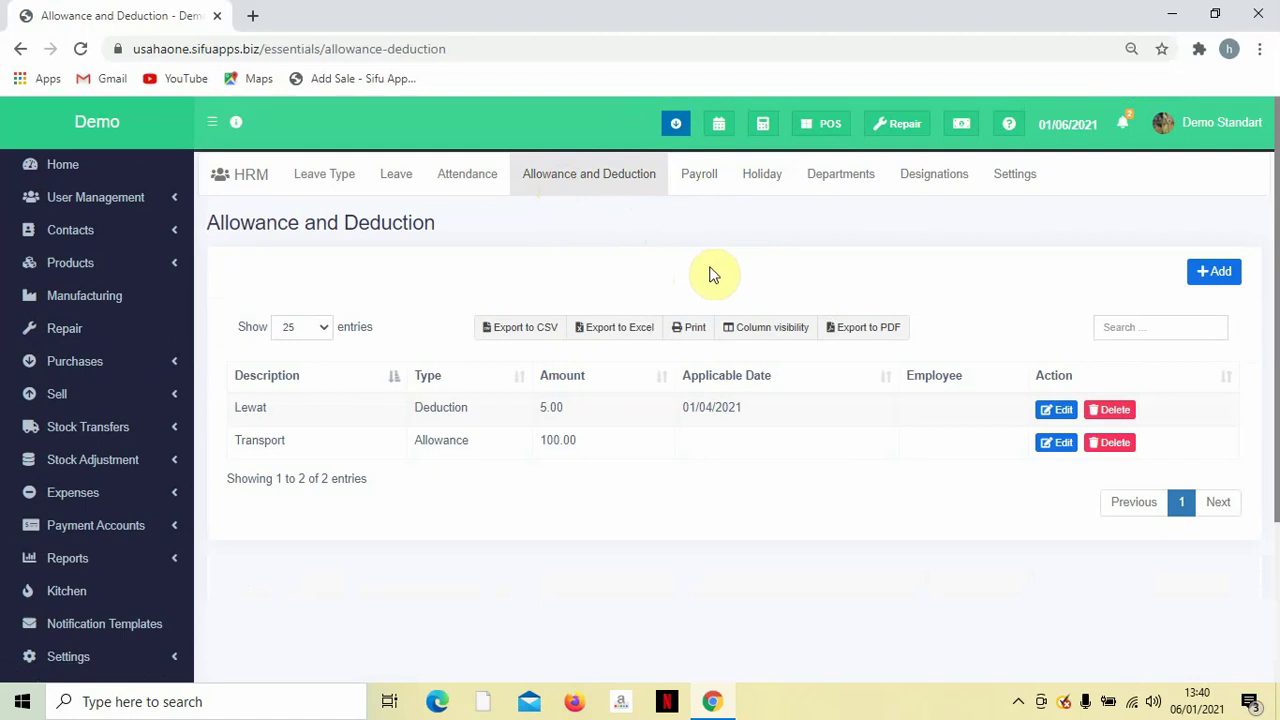
pyautogui.scroll(-3, 609, 294)
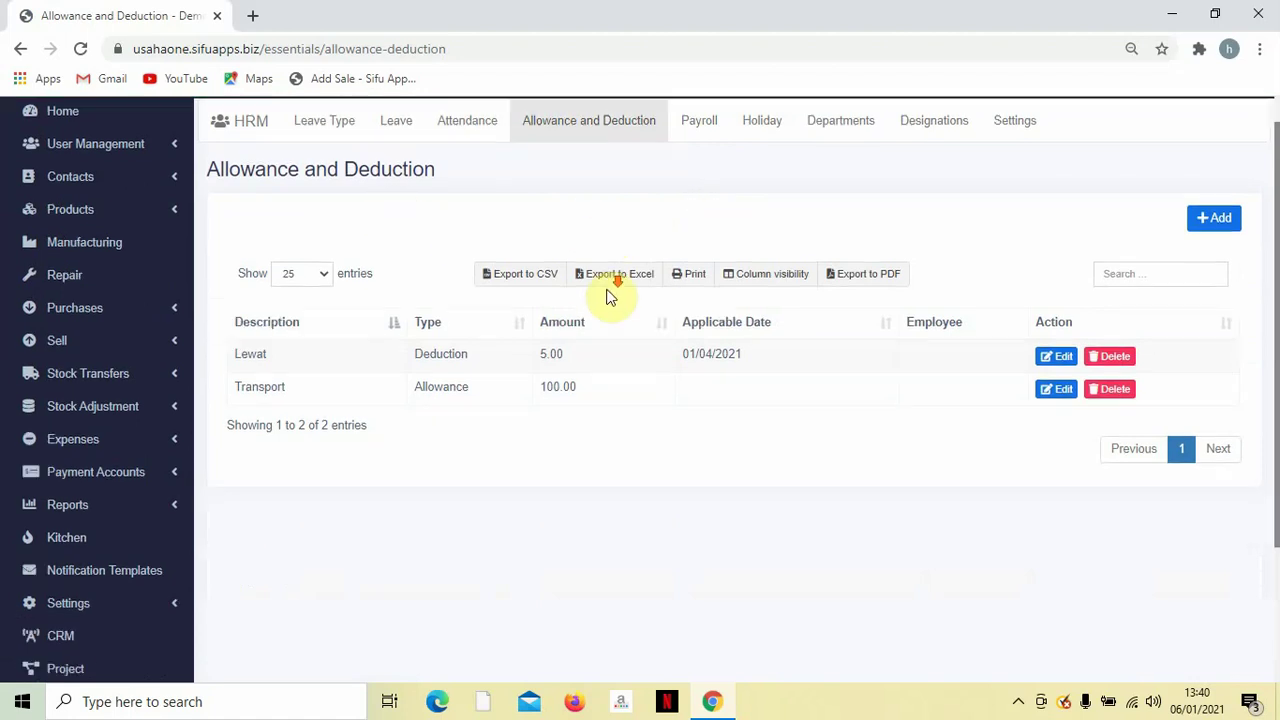
pyautogui.scroll(3, 540, 312)
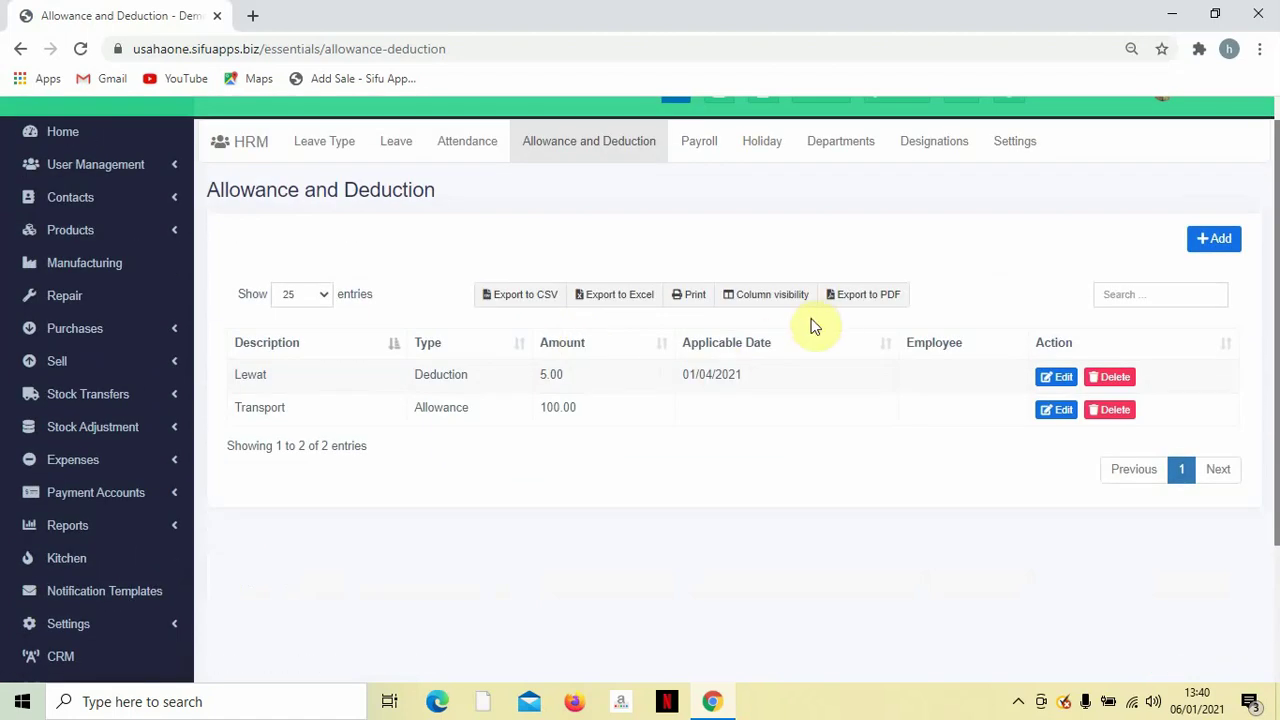
pyautogui.click(1222, 246)
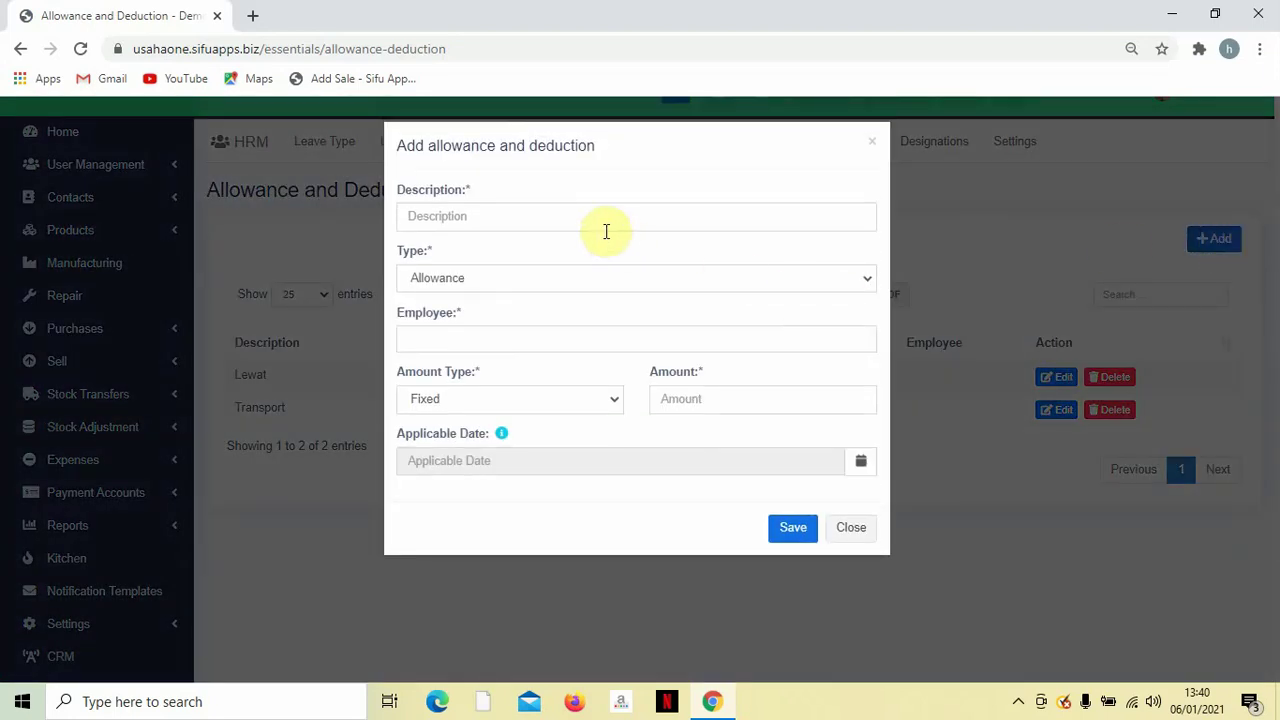
pyautogui.click(561, 204)
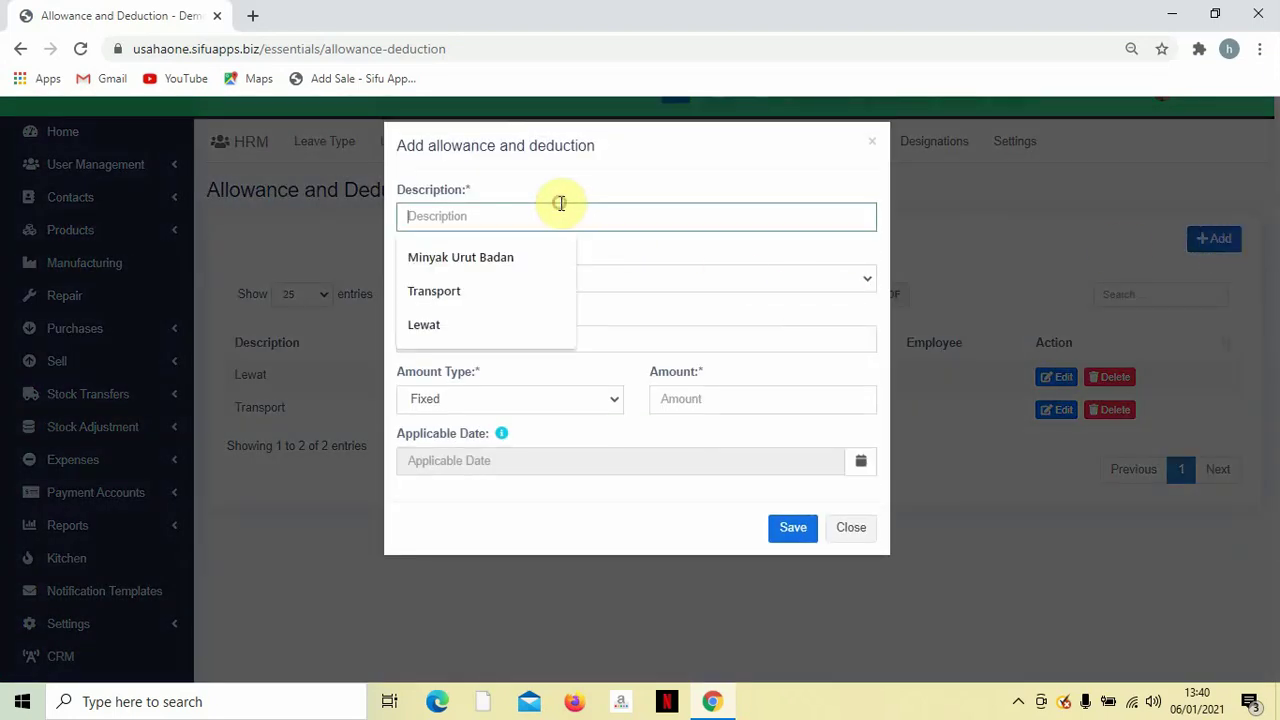
pyautogui.click(606, 256)
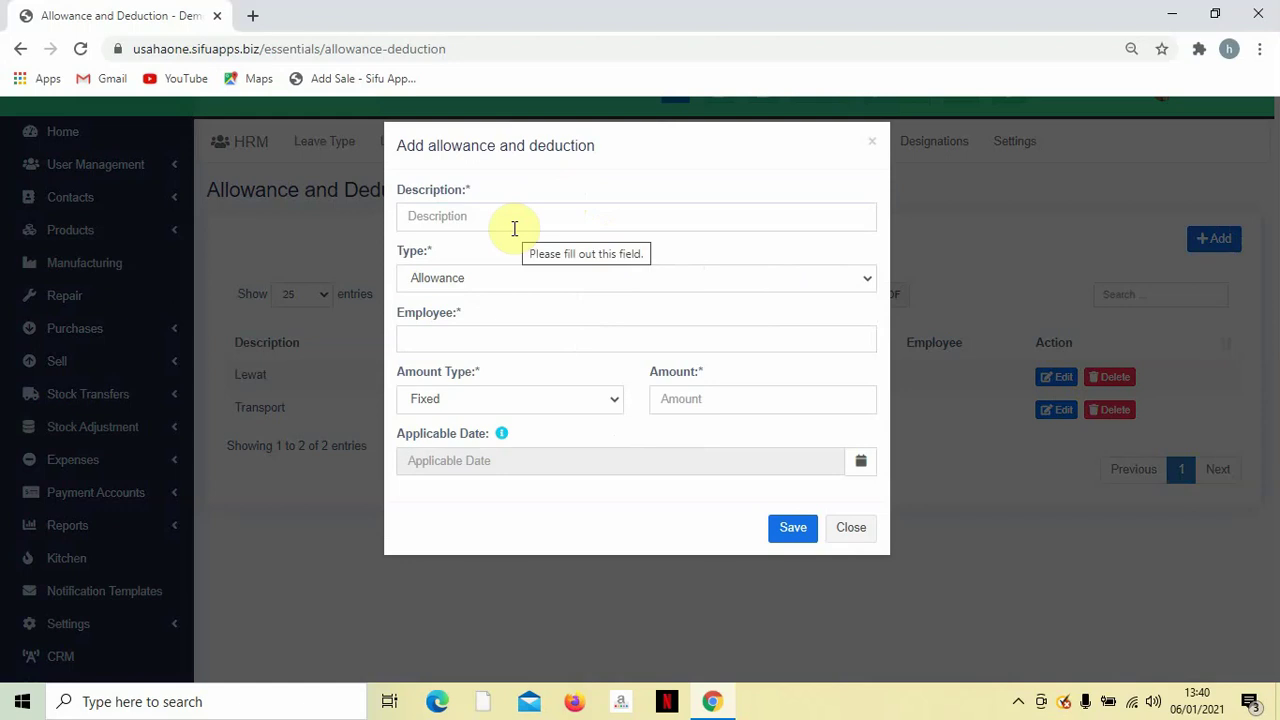
pyautogui.click(493, 280)
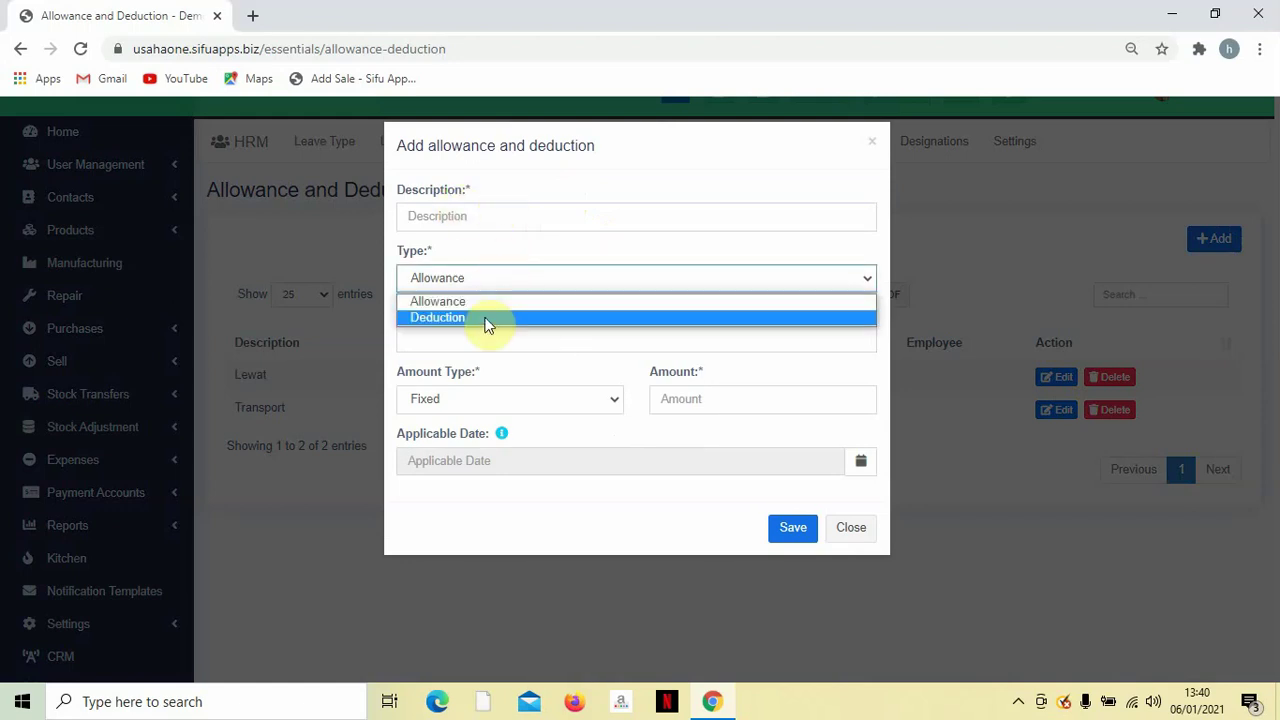
pyautogui.click(492, 302)
pyautogui.click(484, 347)
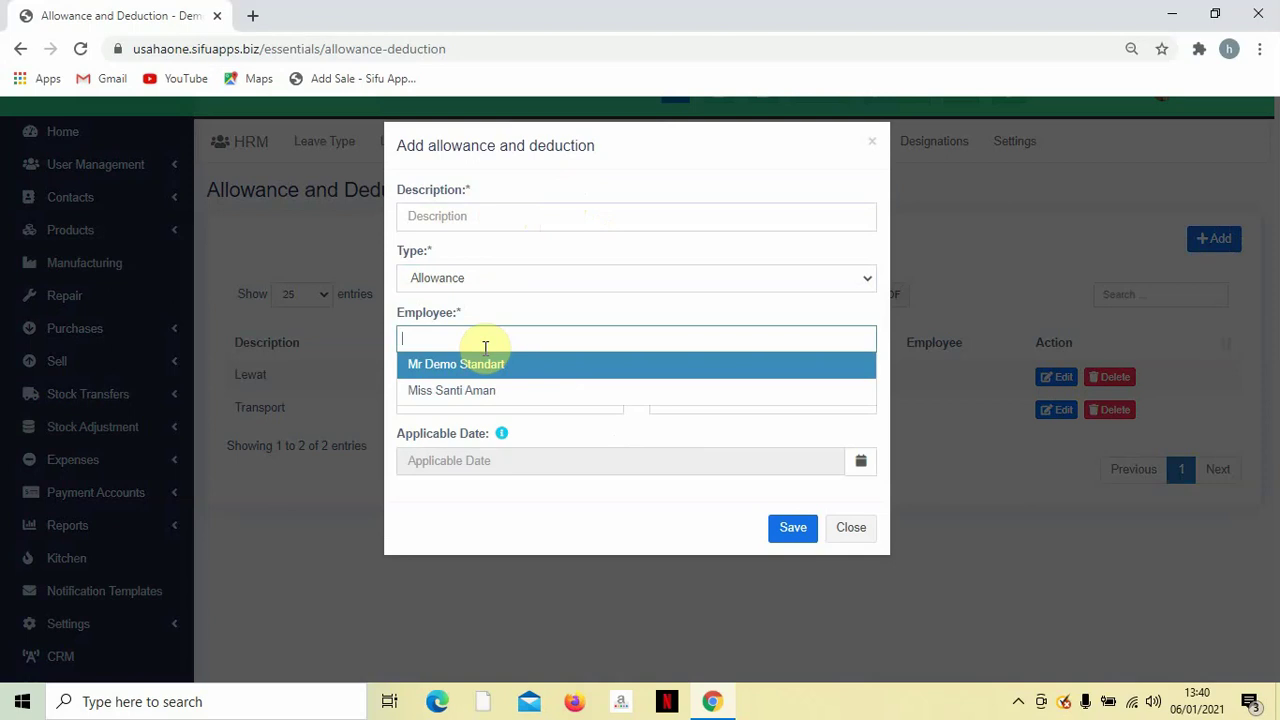
pyautogui.click(508, 249)
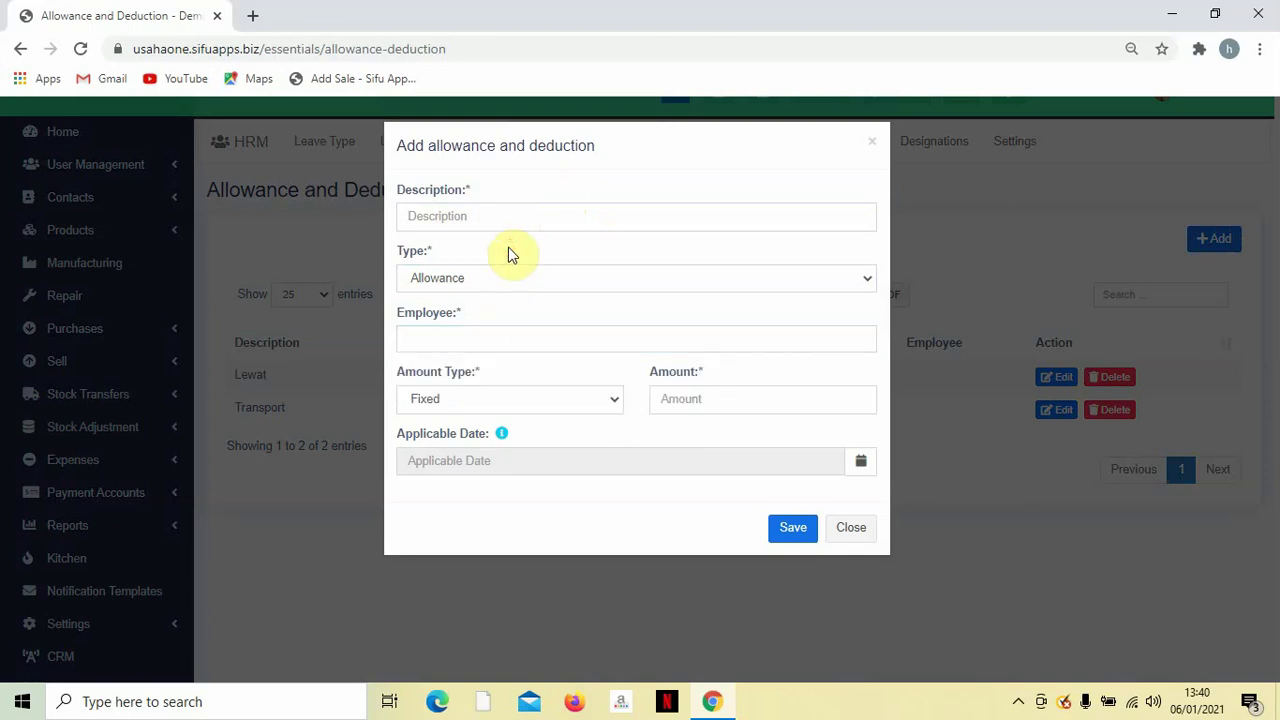
pyautogui.click(870, 147)
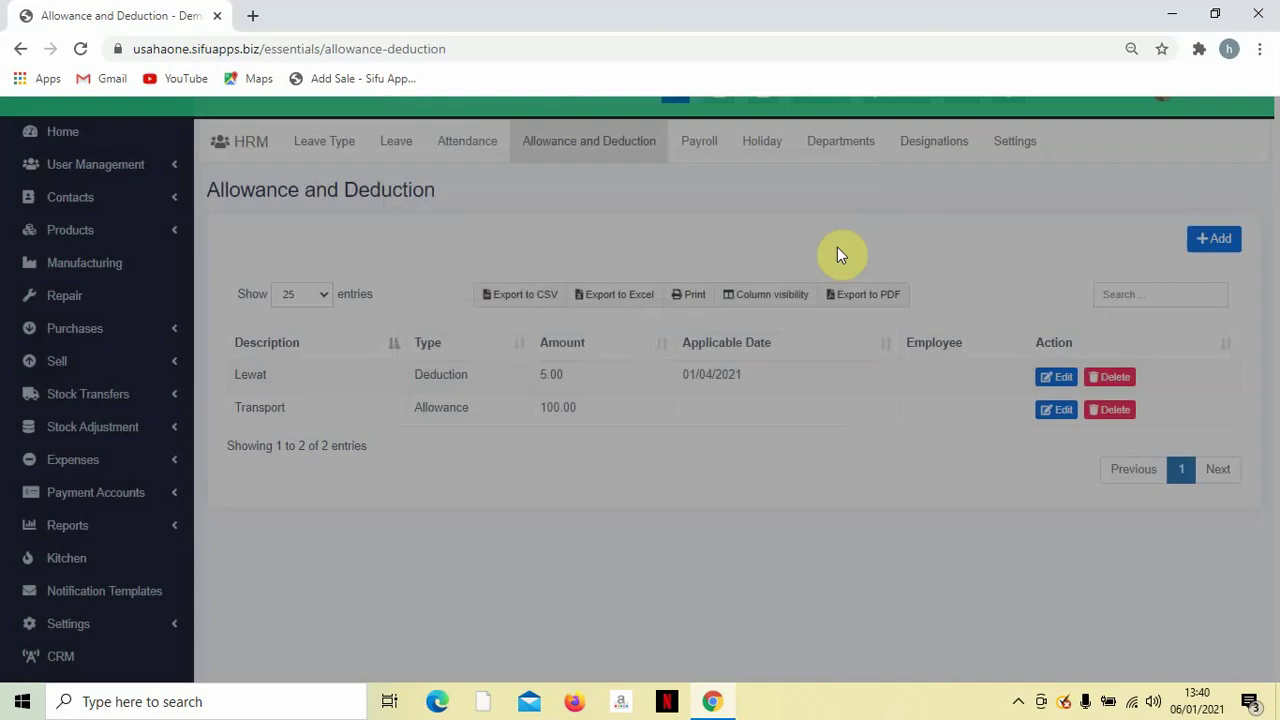
# Delete the Lewat deduction and Transport allowance entries.
pyautogui.click(1112, 407)
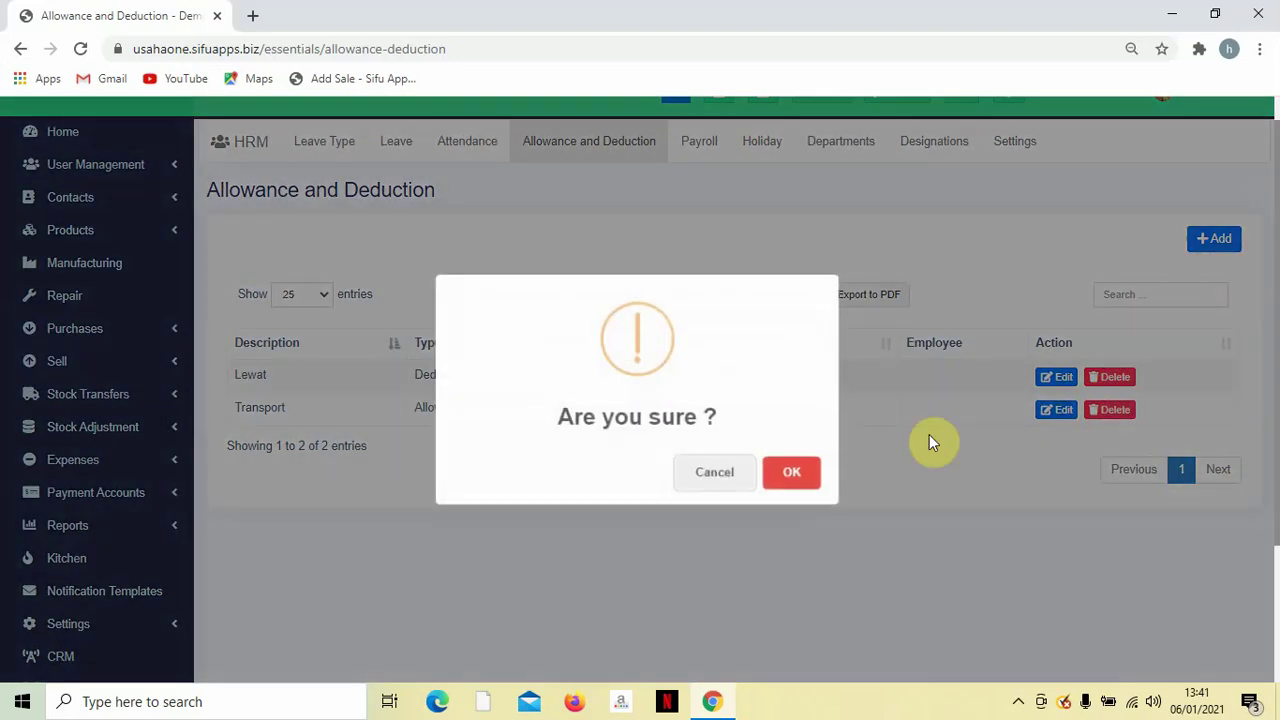
pyautogui.click(787, 475)
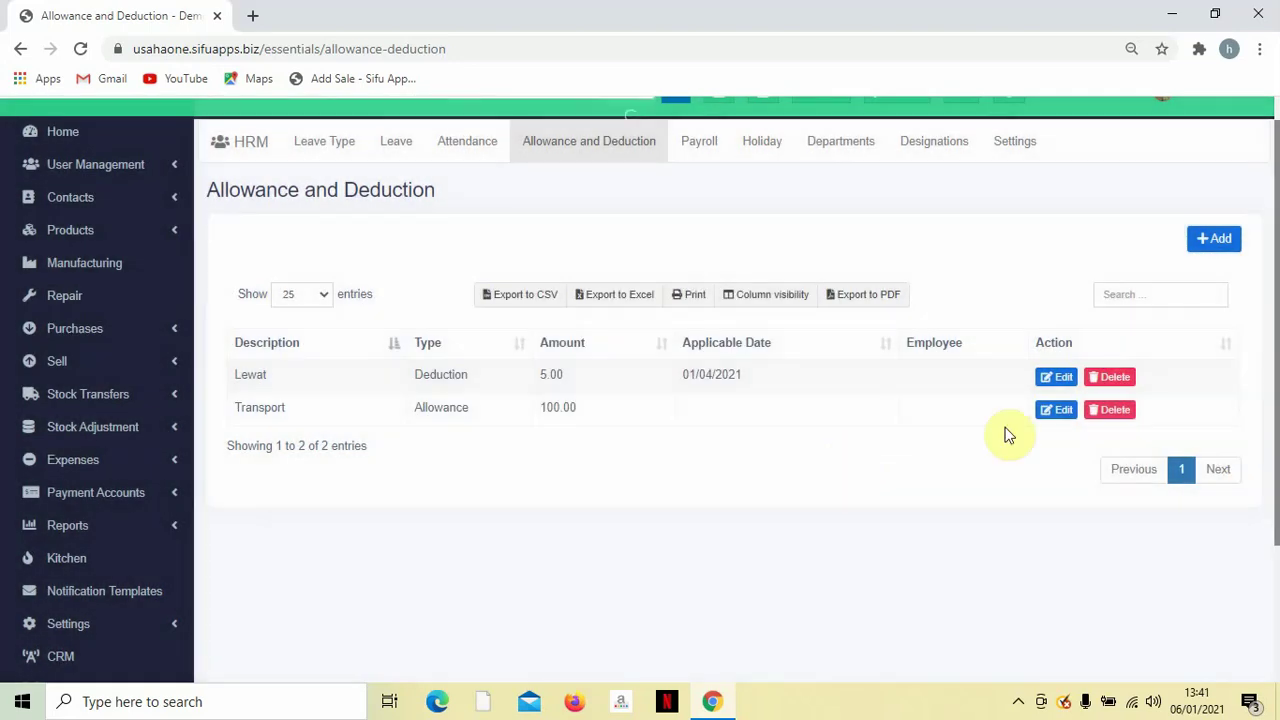
pyautogui.click(1114, 379)
pyautogui.click(789, 476)
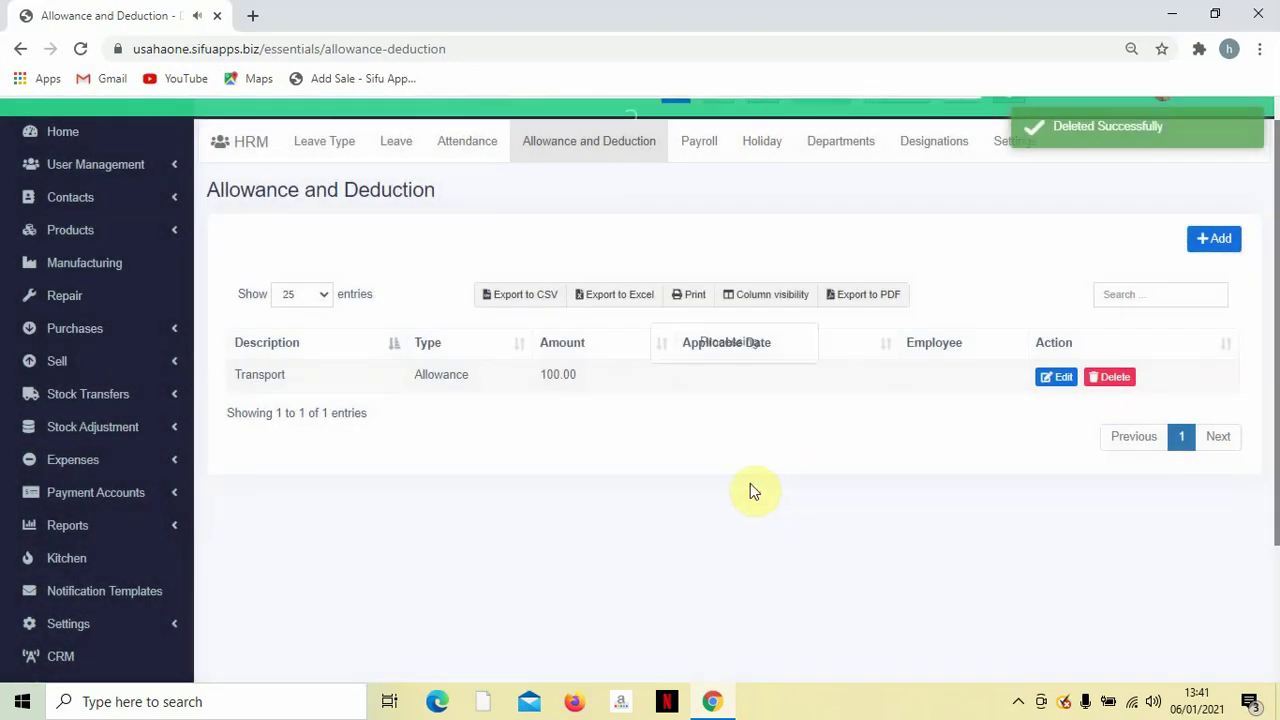
# Add Transport as a fixed 100 allowance for the second employee and save it.
pyautogui.click(1217, 242)
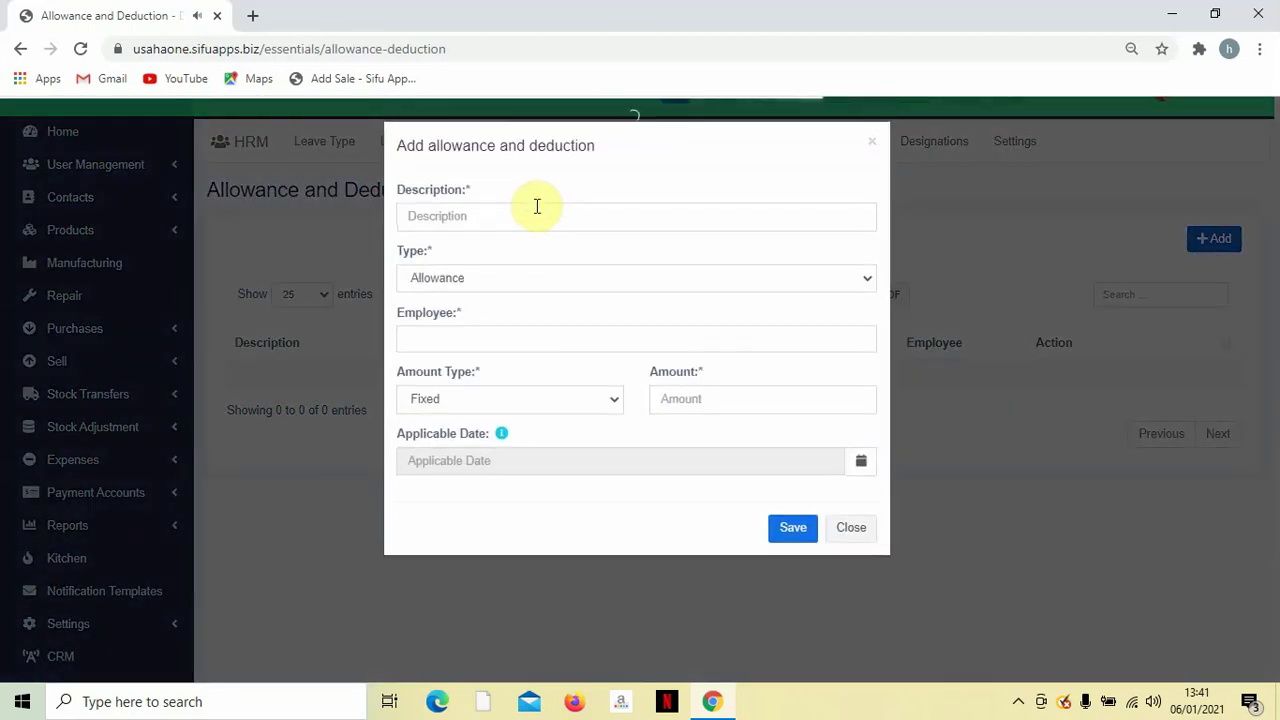
pyautogui.click(537, 217)
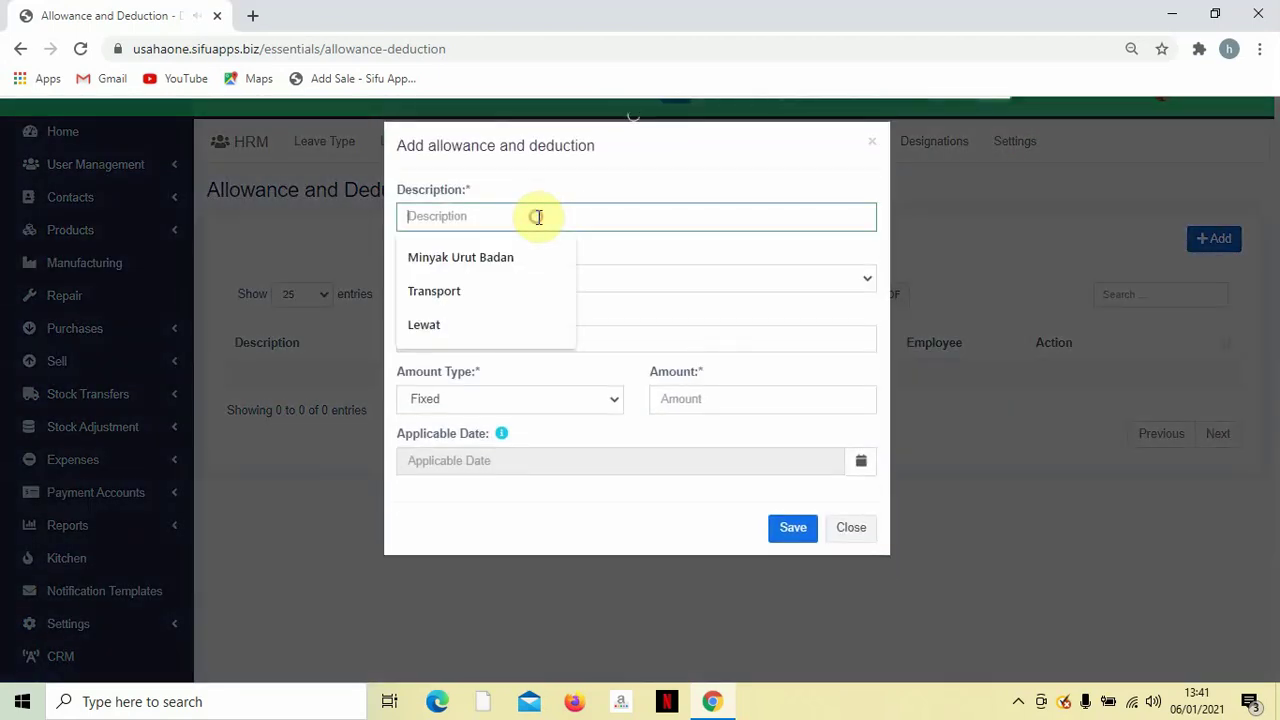
pyautogui.click(467, 288)
pyautogui.click(467, 284)
pyautogui.click(472, 302)
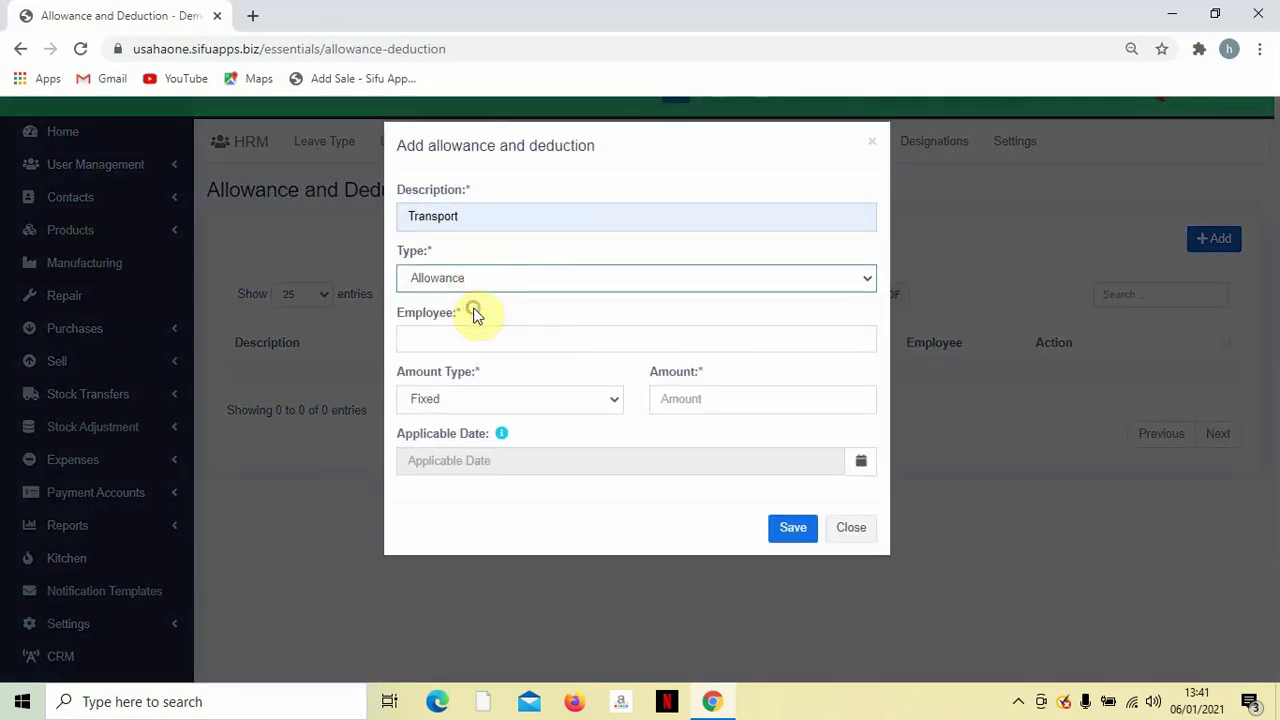
pyautogui.click(474, 341)
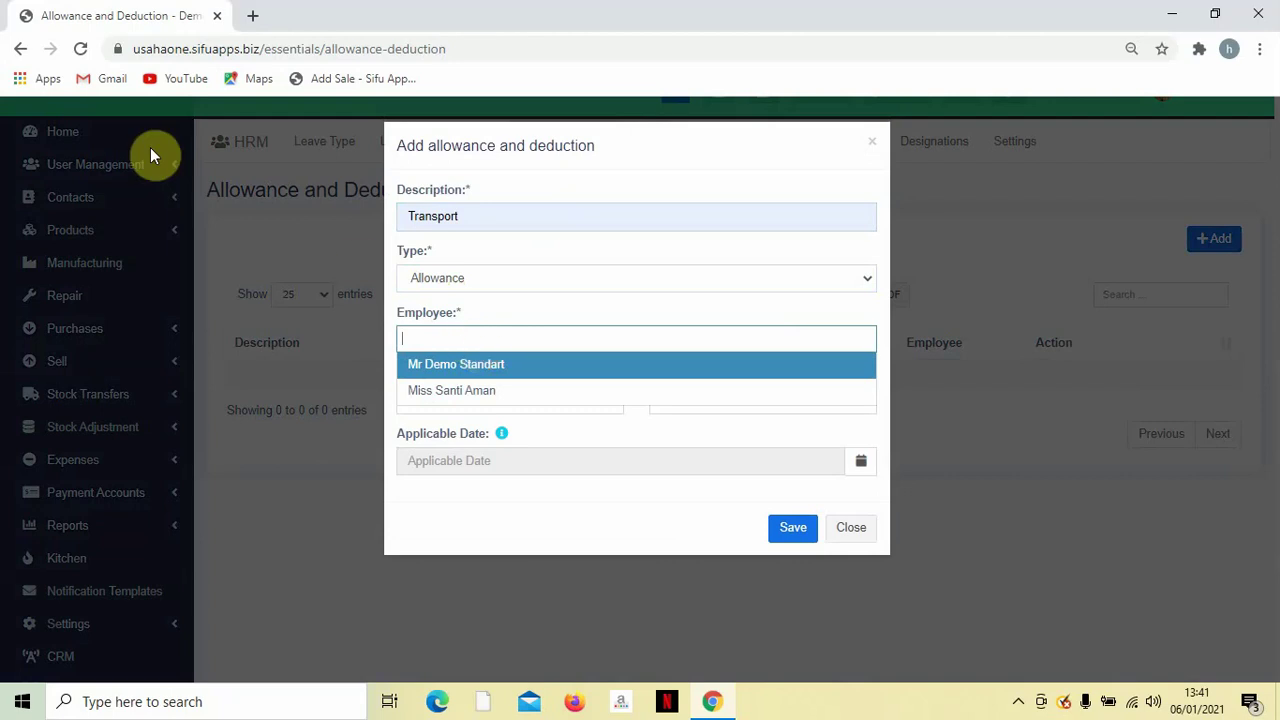
pyautogui.click(451, 390)
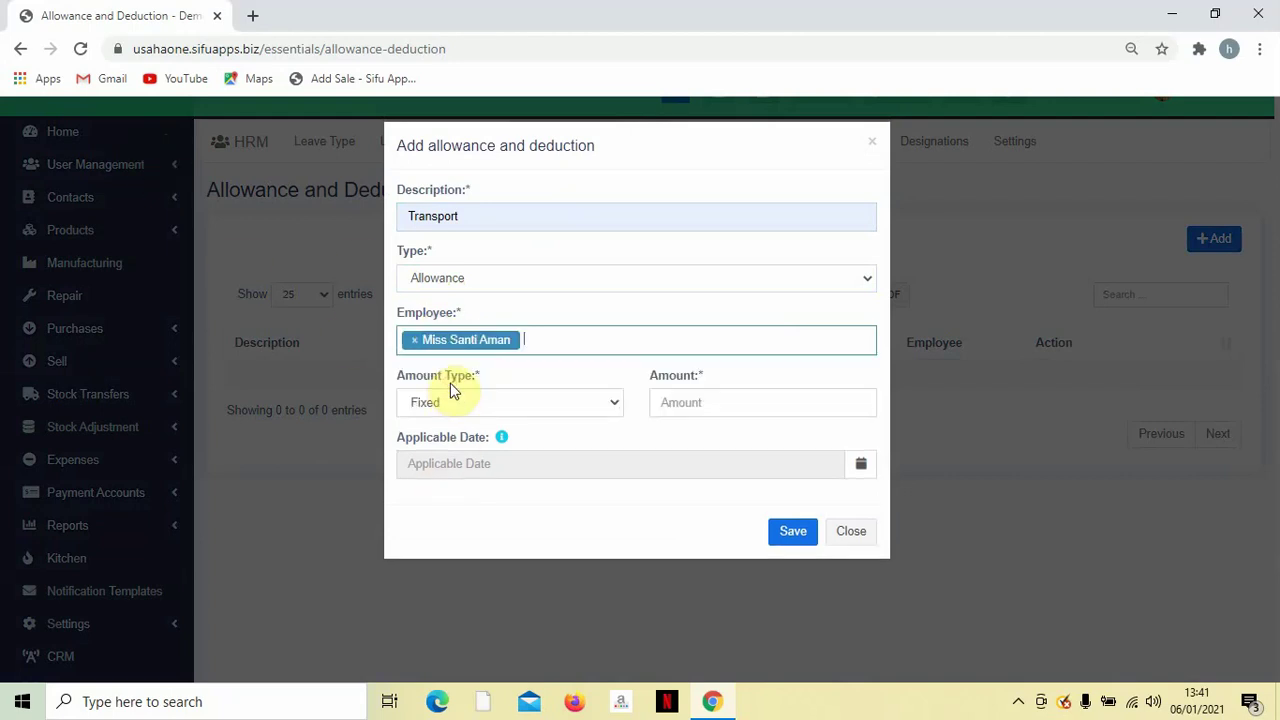
pyautogui.click(527, 403)
pyautogui.click(520, 428)
pyautogui.click(665, 400)
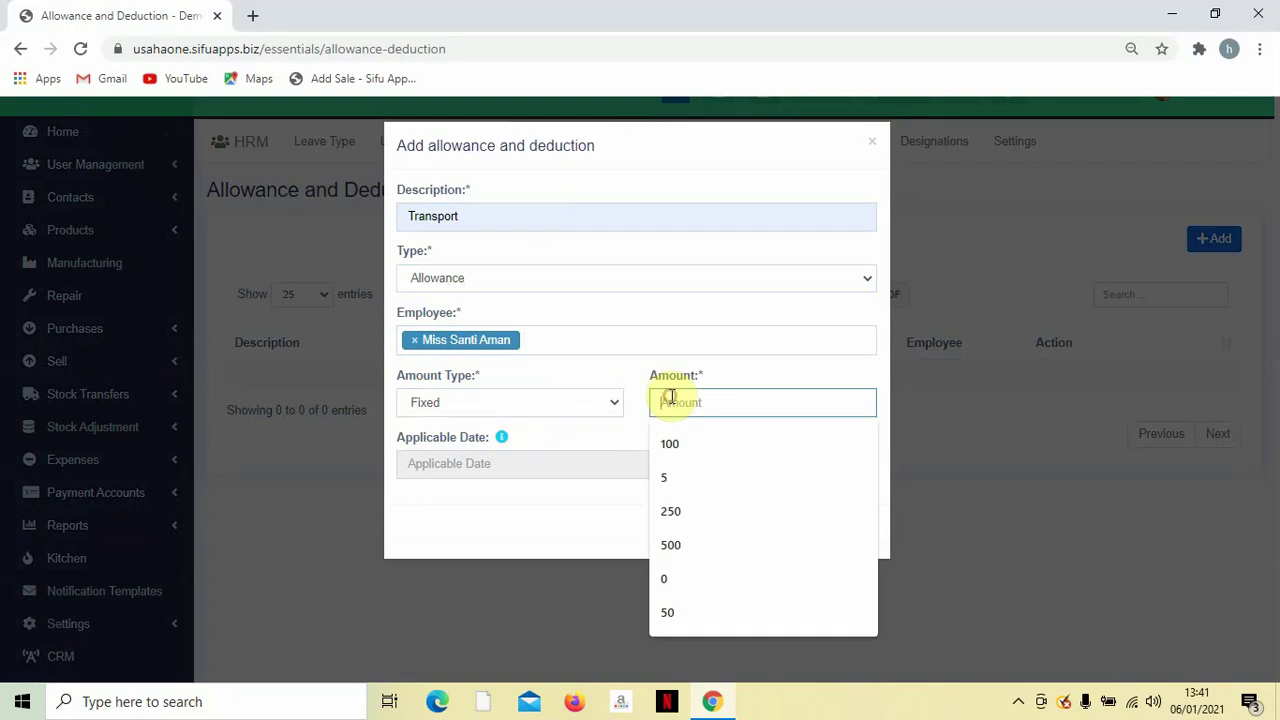
pyautogui.click(675, 443)
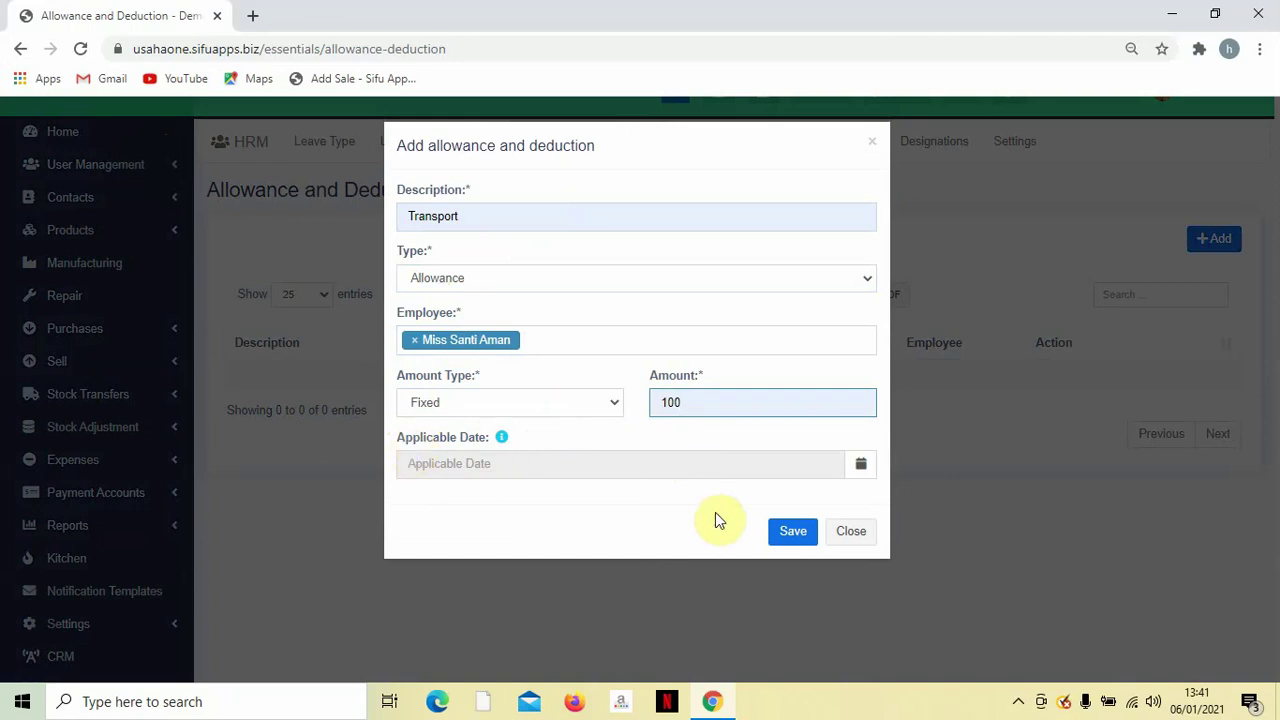
pyautogui.click(792, 536)
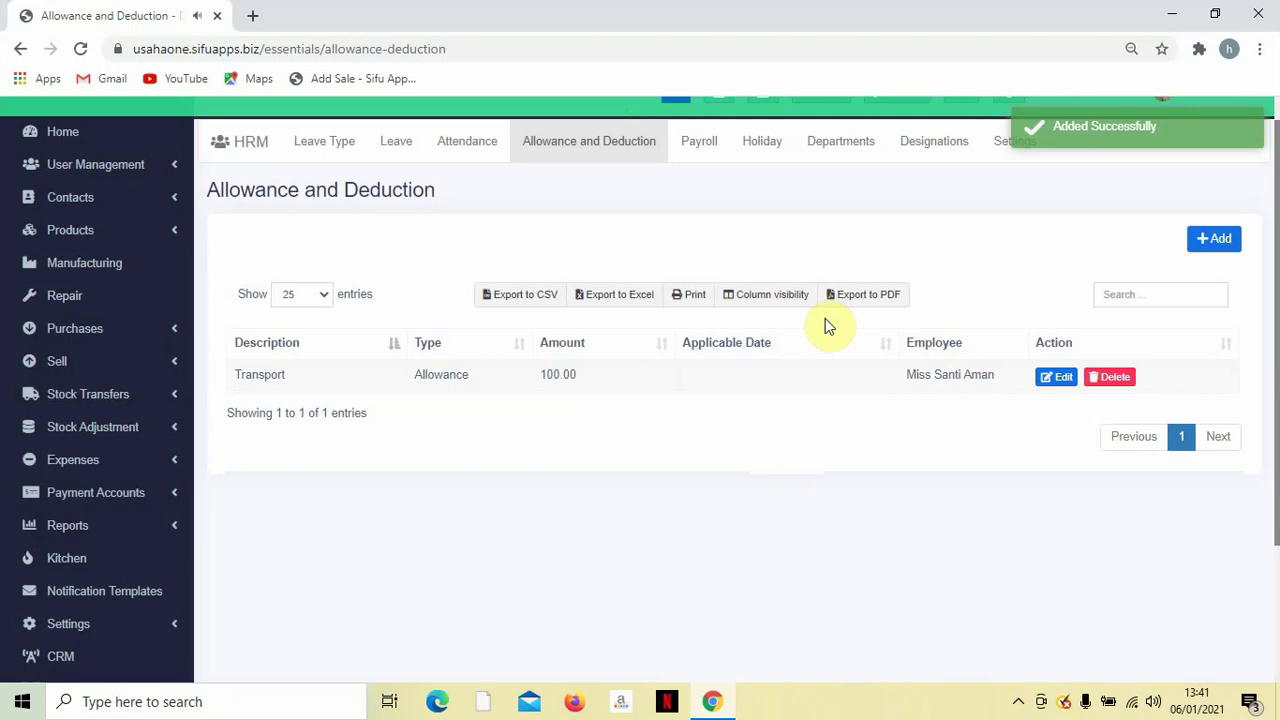
pyautogui.click(1228, 240)
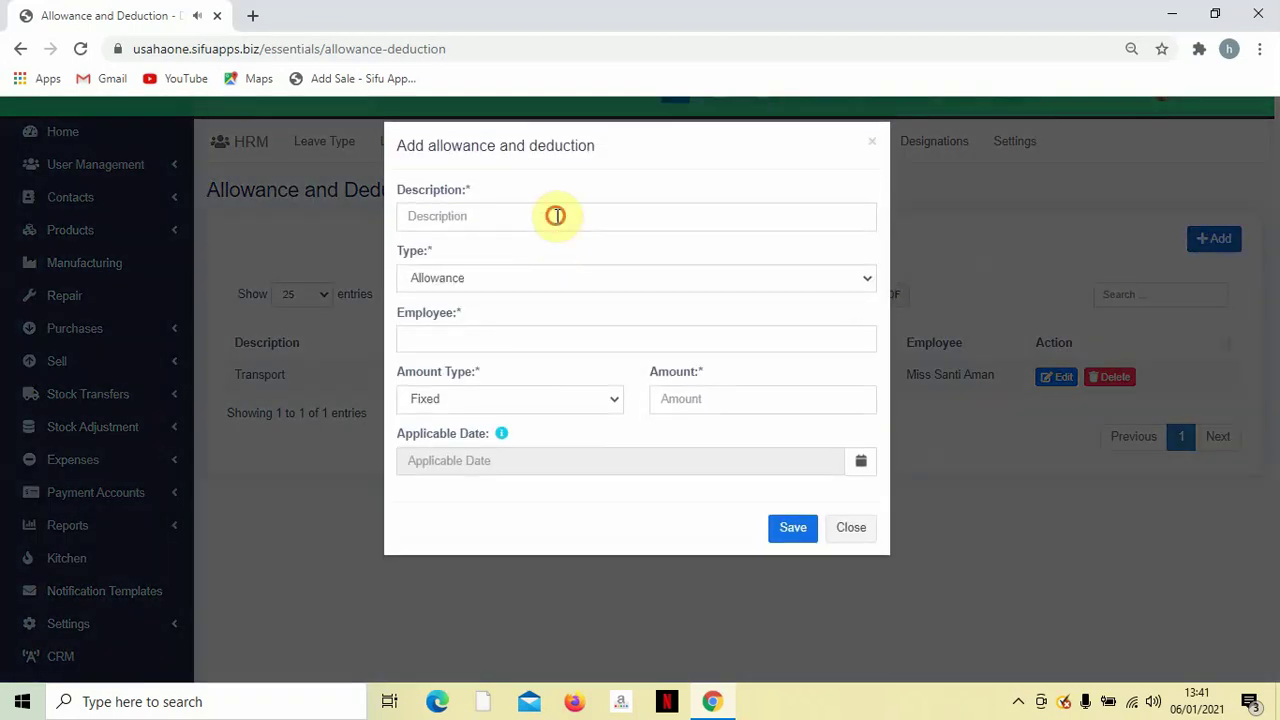
# Enter Lewat as a fixed 5 deduction for the second employee, dated 01/06/2021, and save.
pyautogui.click(557, 216)
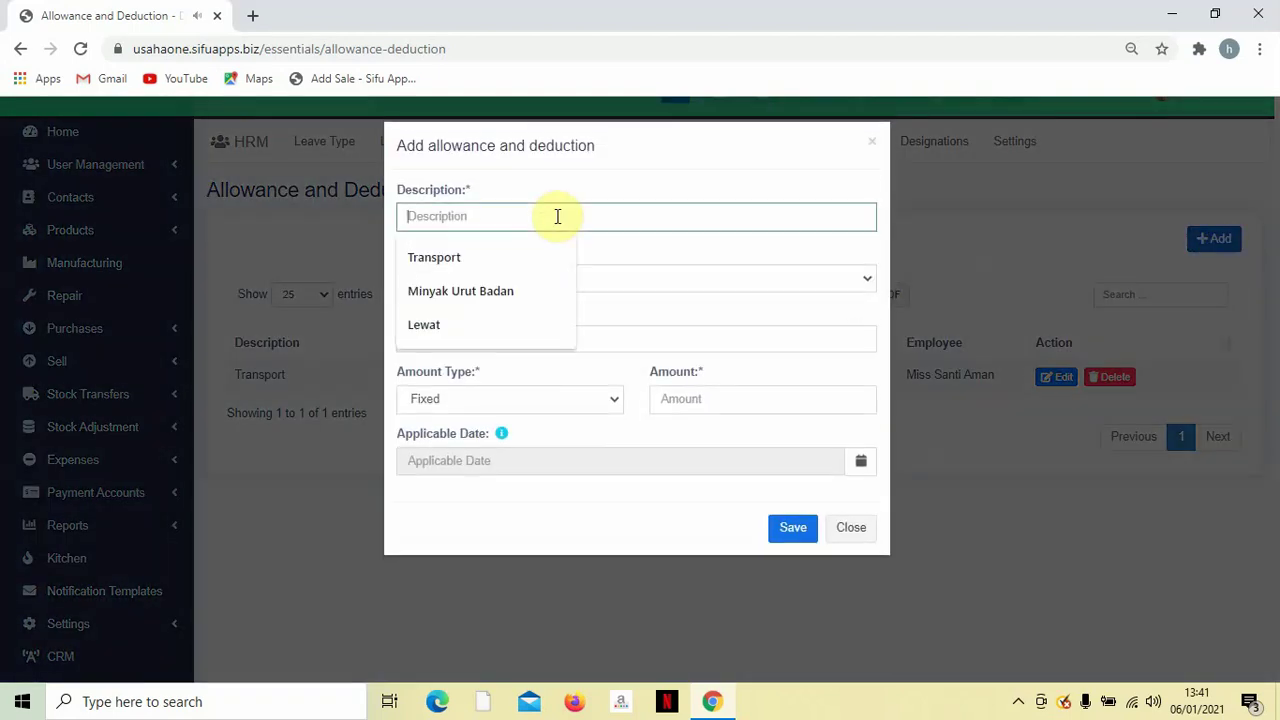
pyautogui.click(490, 322)
pyautogui.click(495, 283)
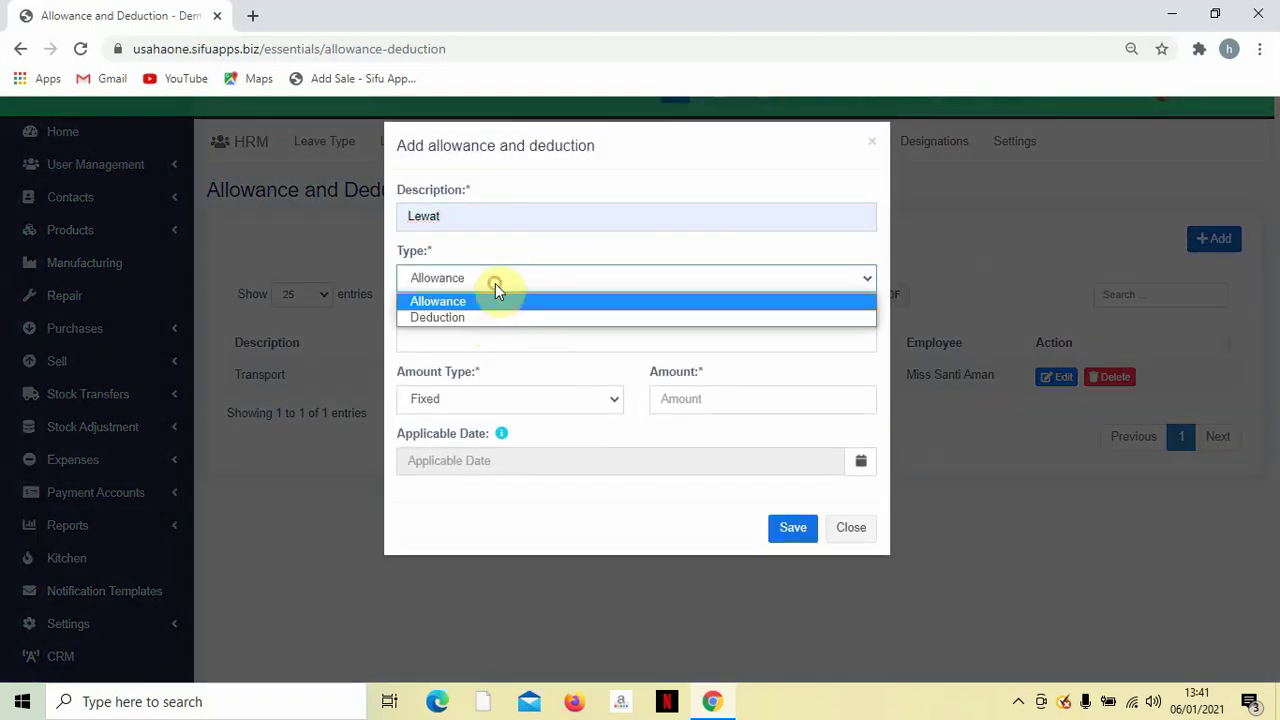
pyautogui.click(490, 317)
pyautogui.click(490, 336)
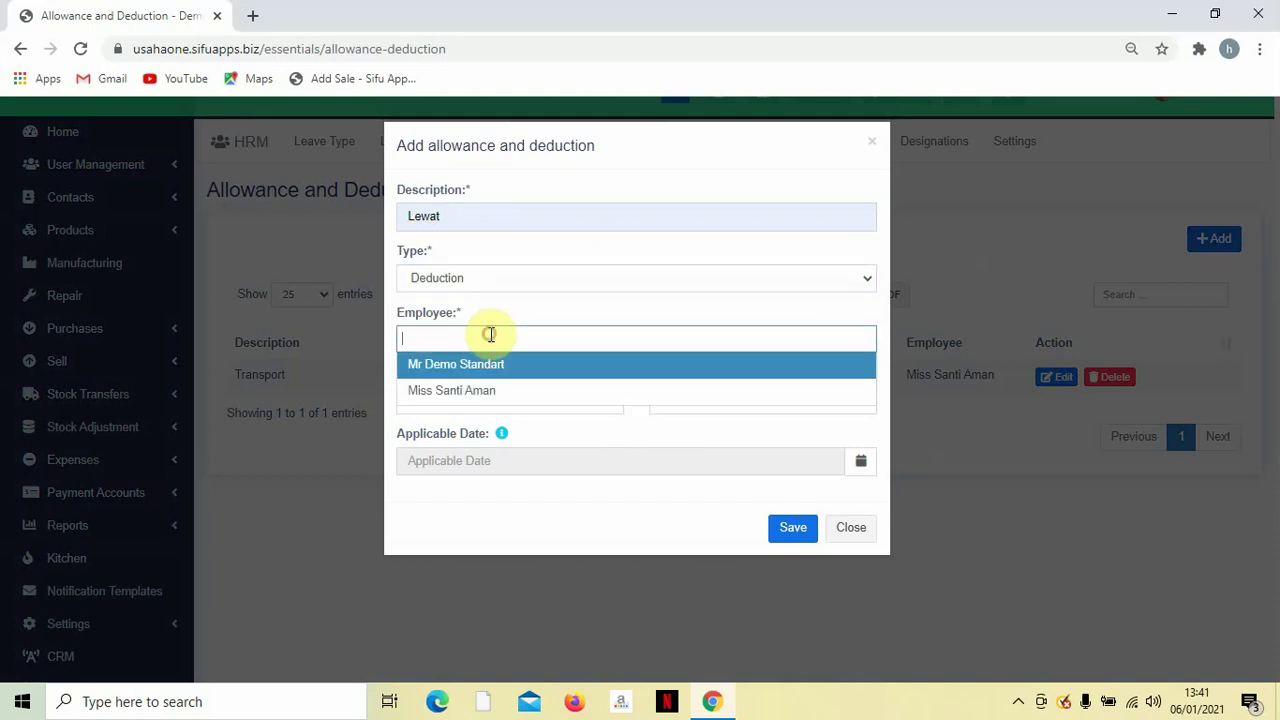
pyautogui.click(487, 391)
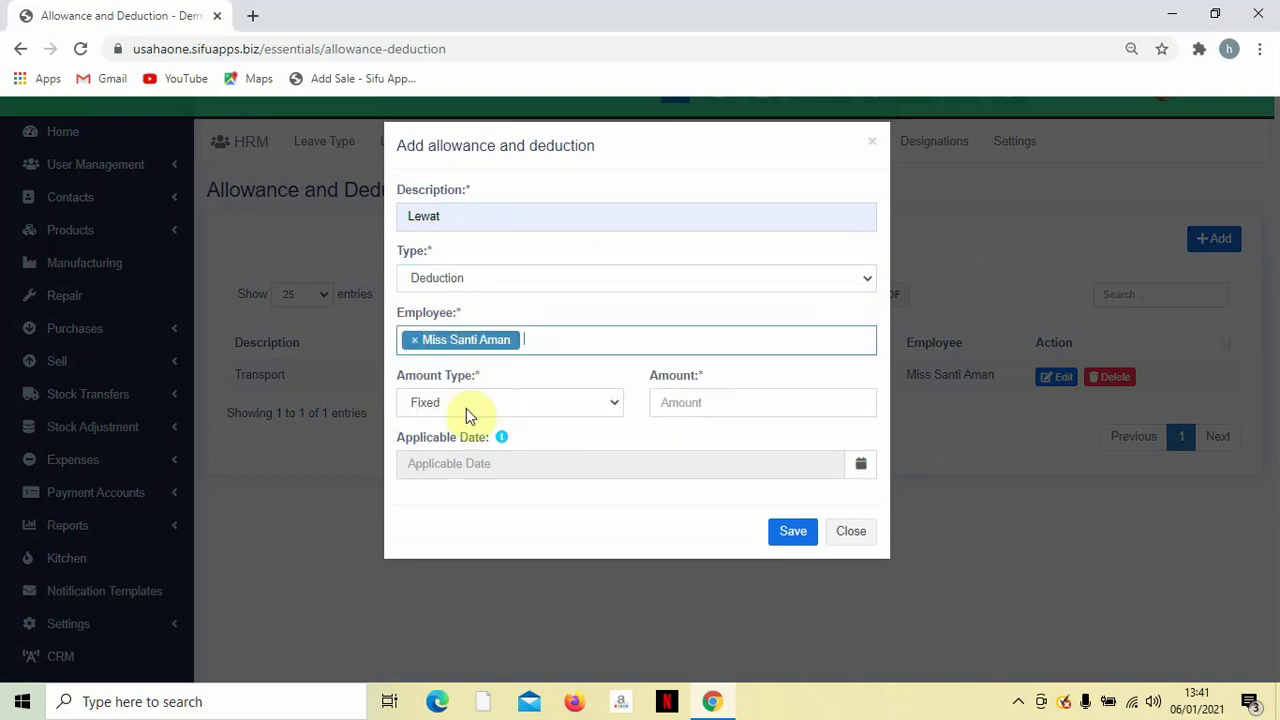
pyautogui.click(743, 401)
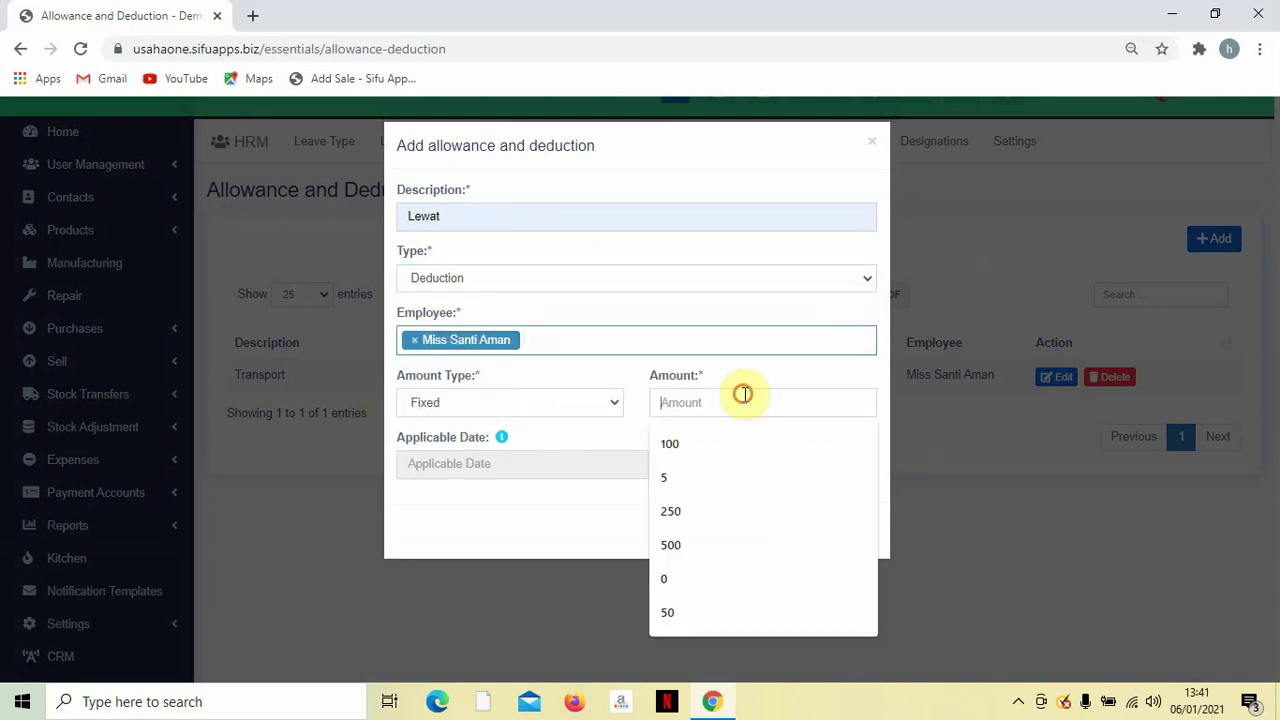
pyautogui.click(714, 477)
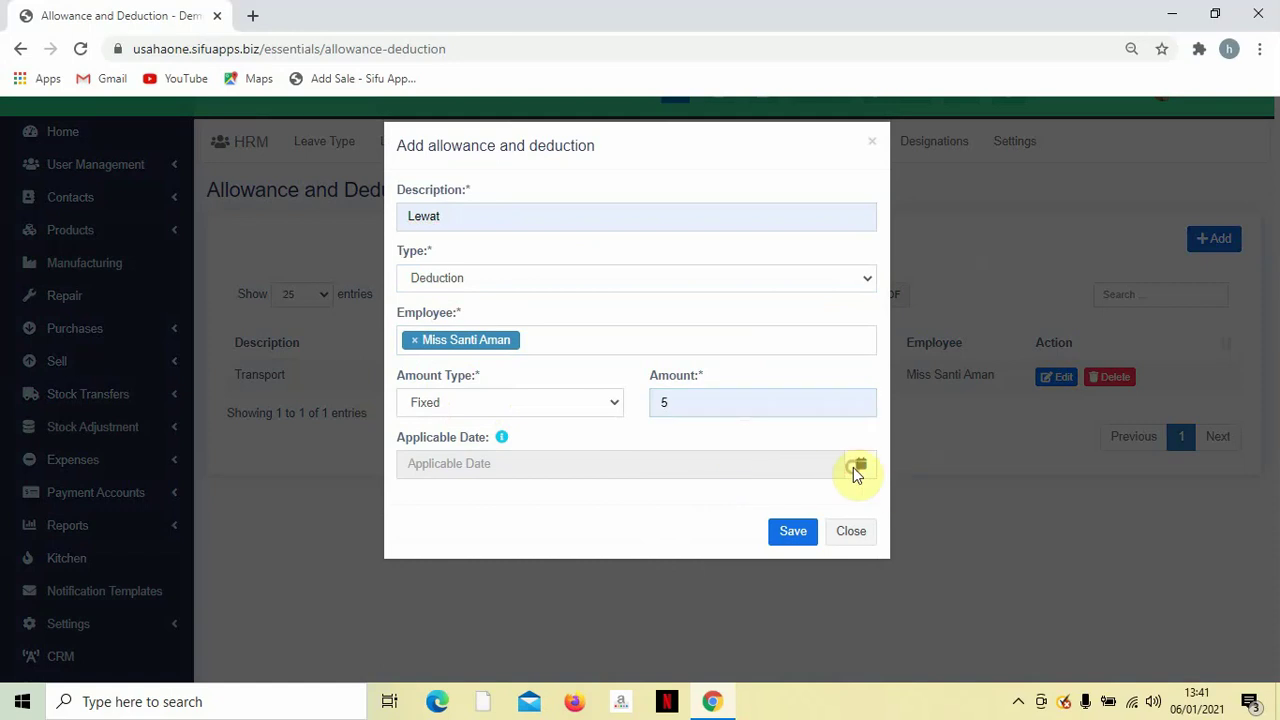
pyautogui.click(789, 471)
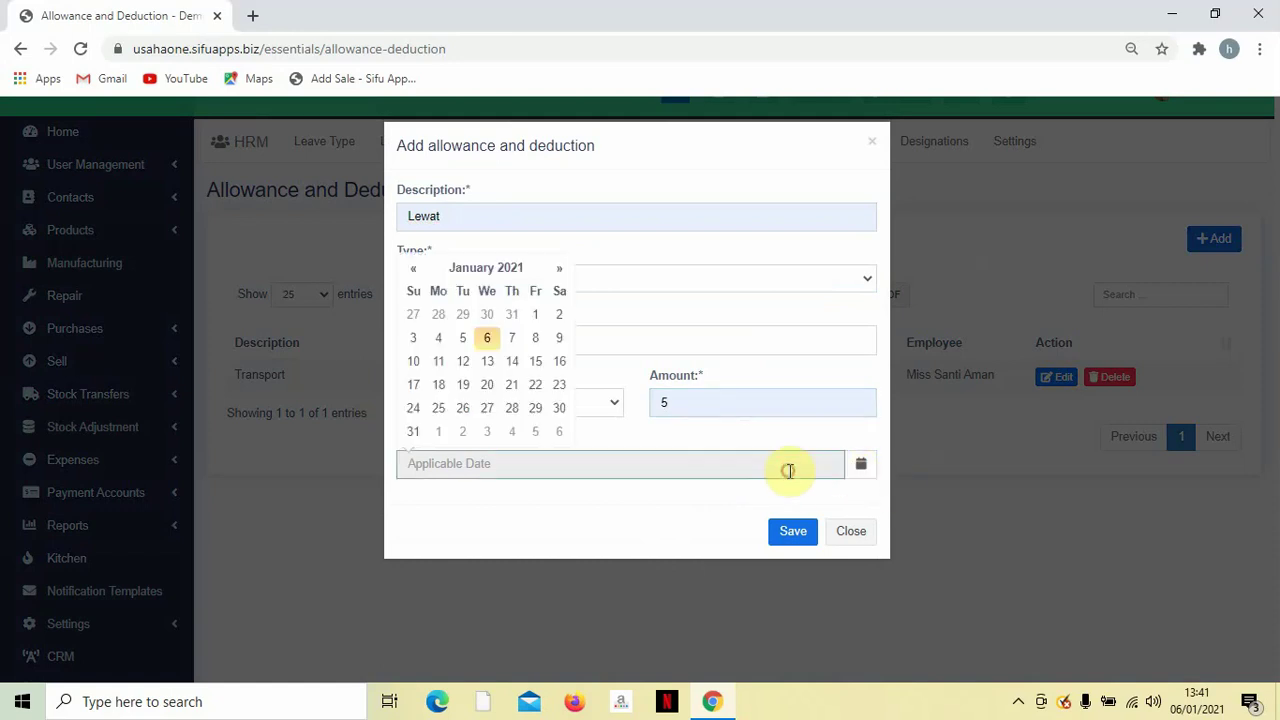
pyautogui.click(486, 341)
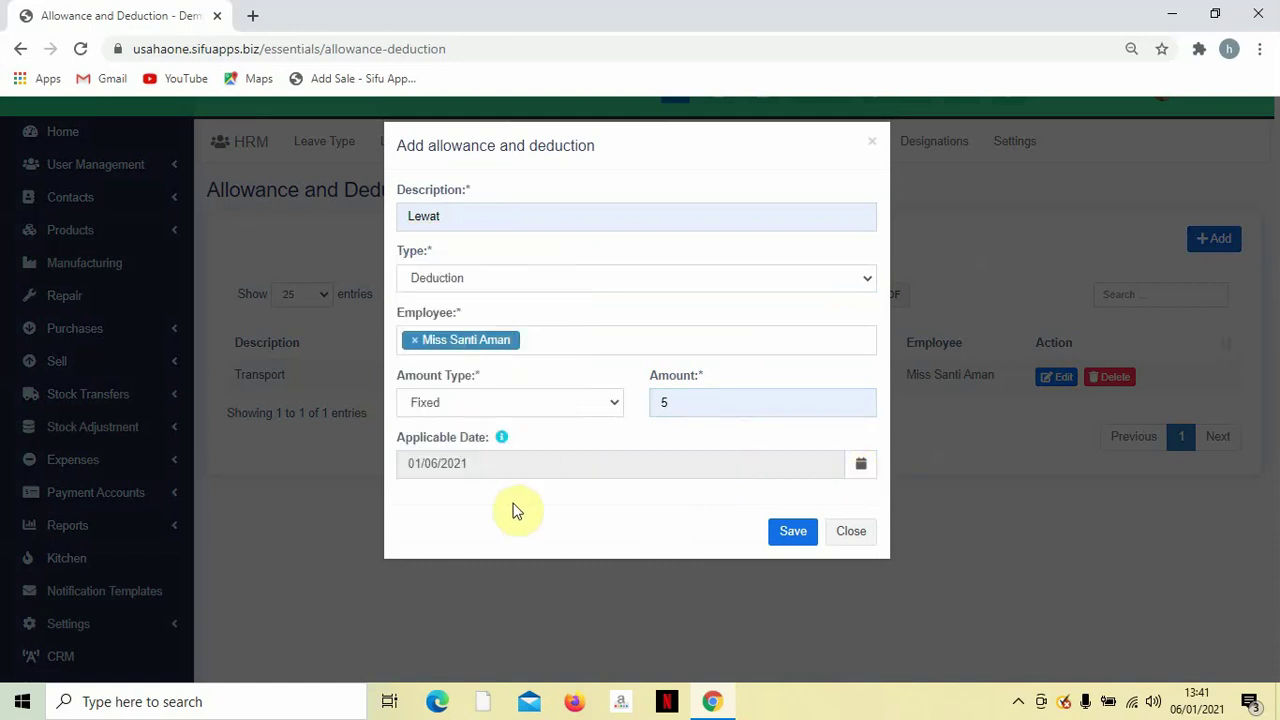
pyautogui.click(786, 531)
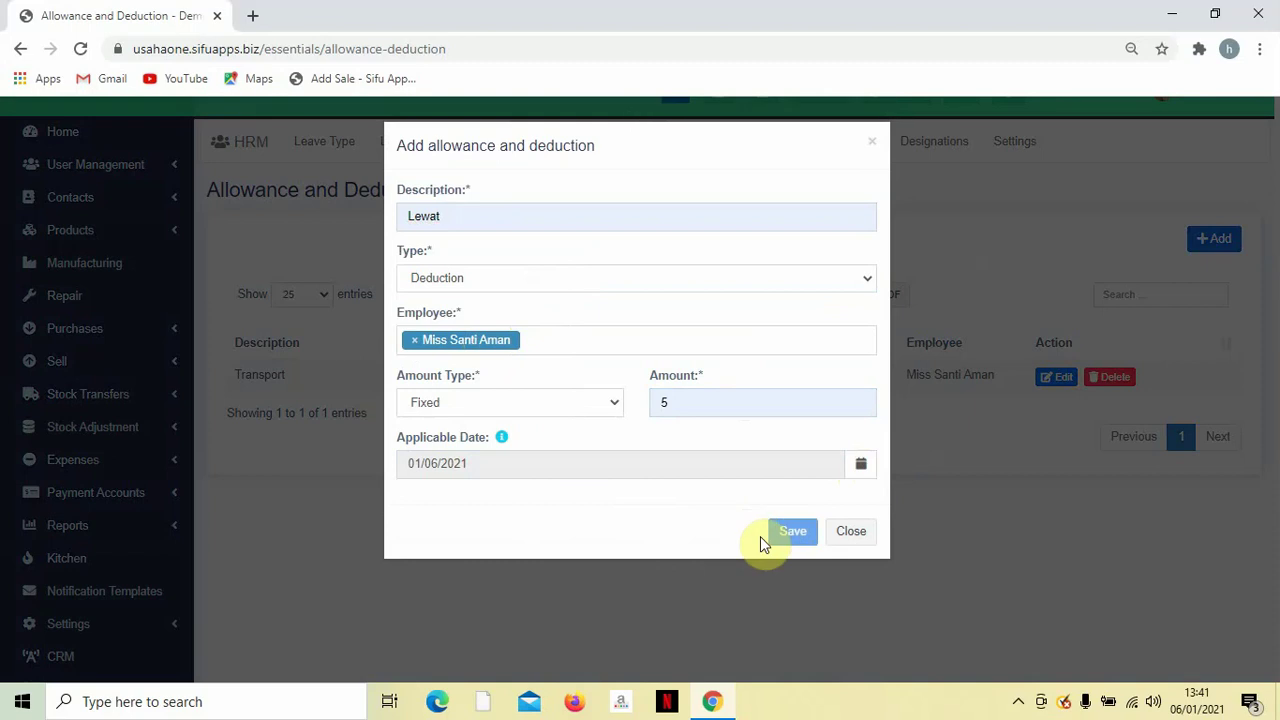
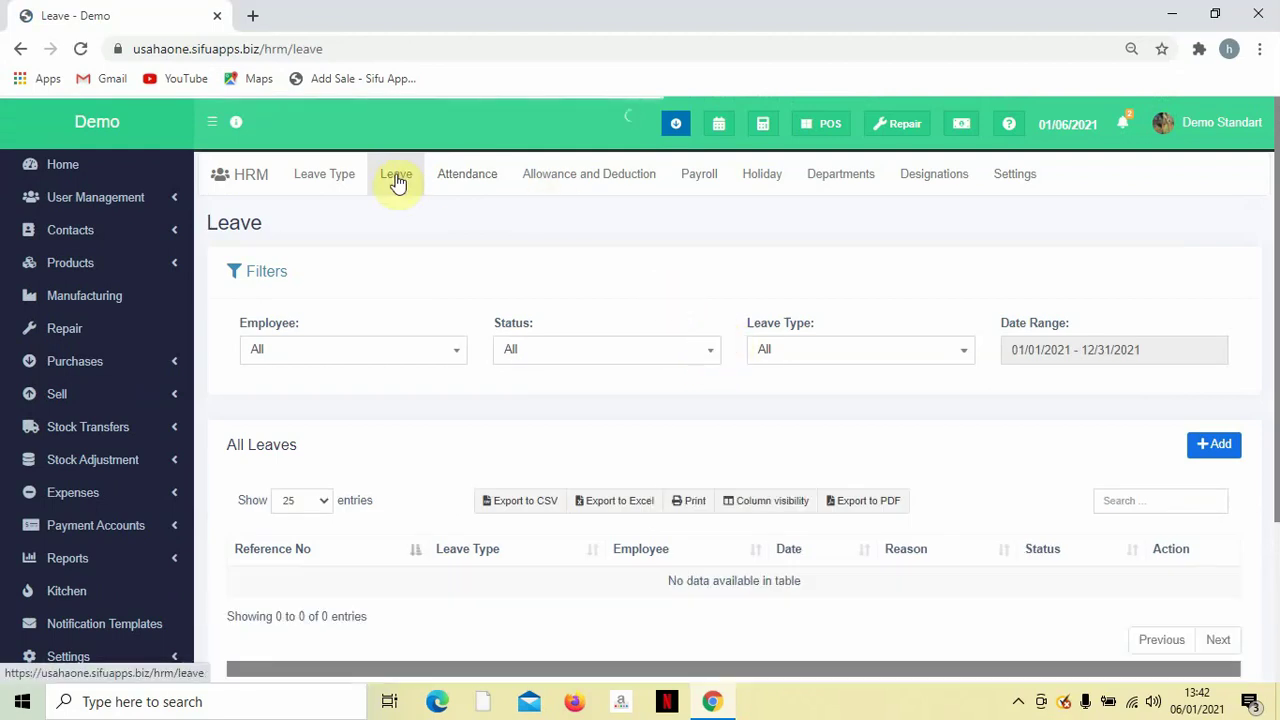
# Review the leave types list, discarding an unsaved new leave type form.
pyautogui.scroll(-1, 399, 182)
pyautogui.scroll(-1, 399, 182)
pyautogui.scroll(2, 400, 180)
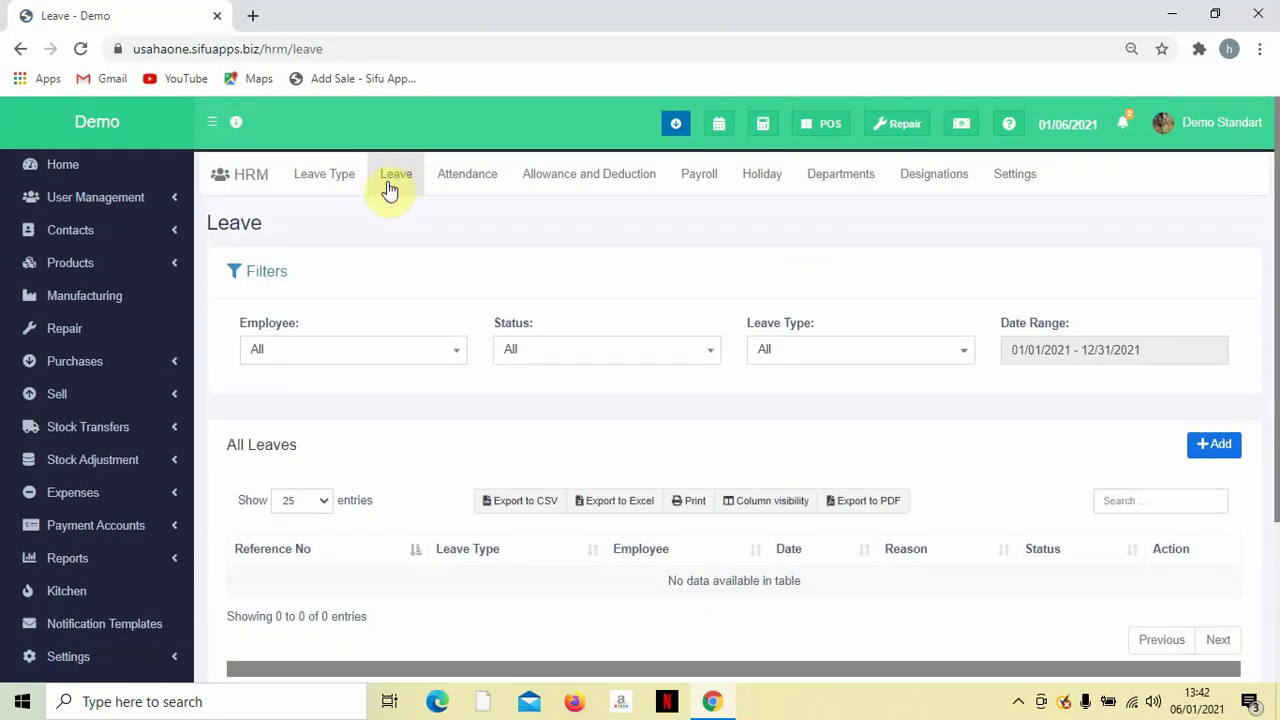
pyautogui.click(325, 190)
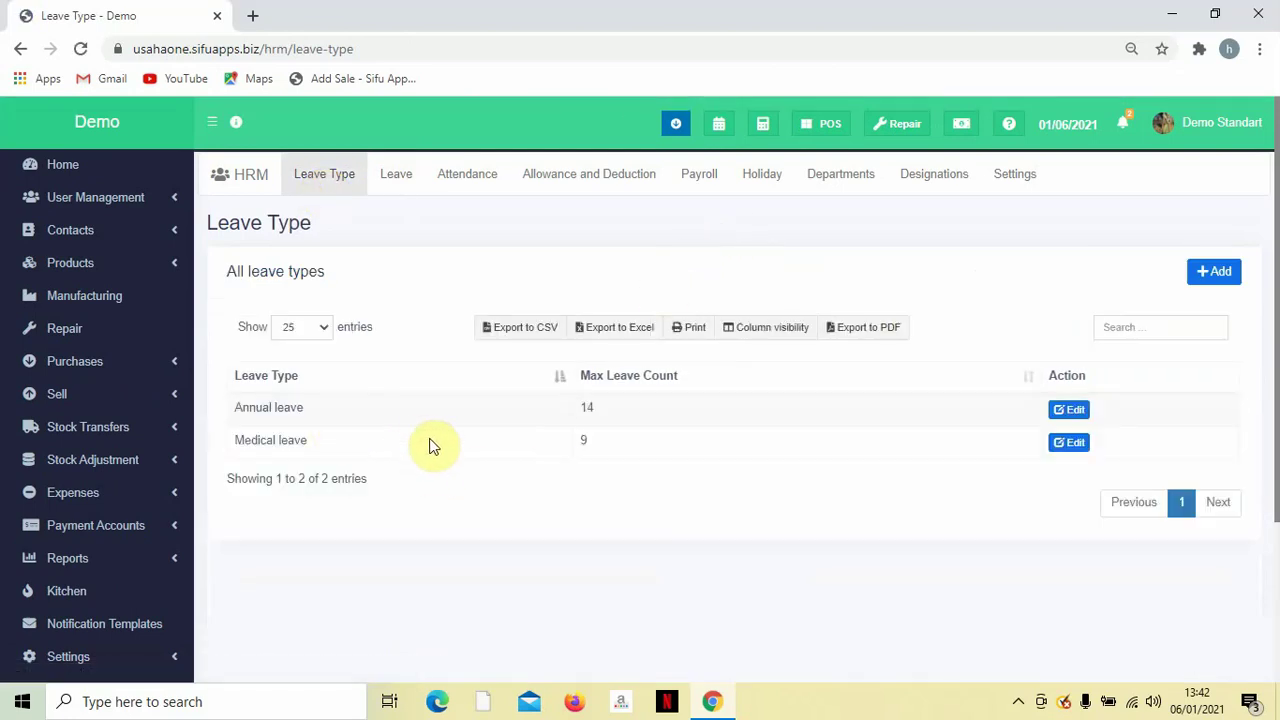
pyautogui.scroll(-2, 420, 450)
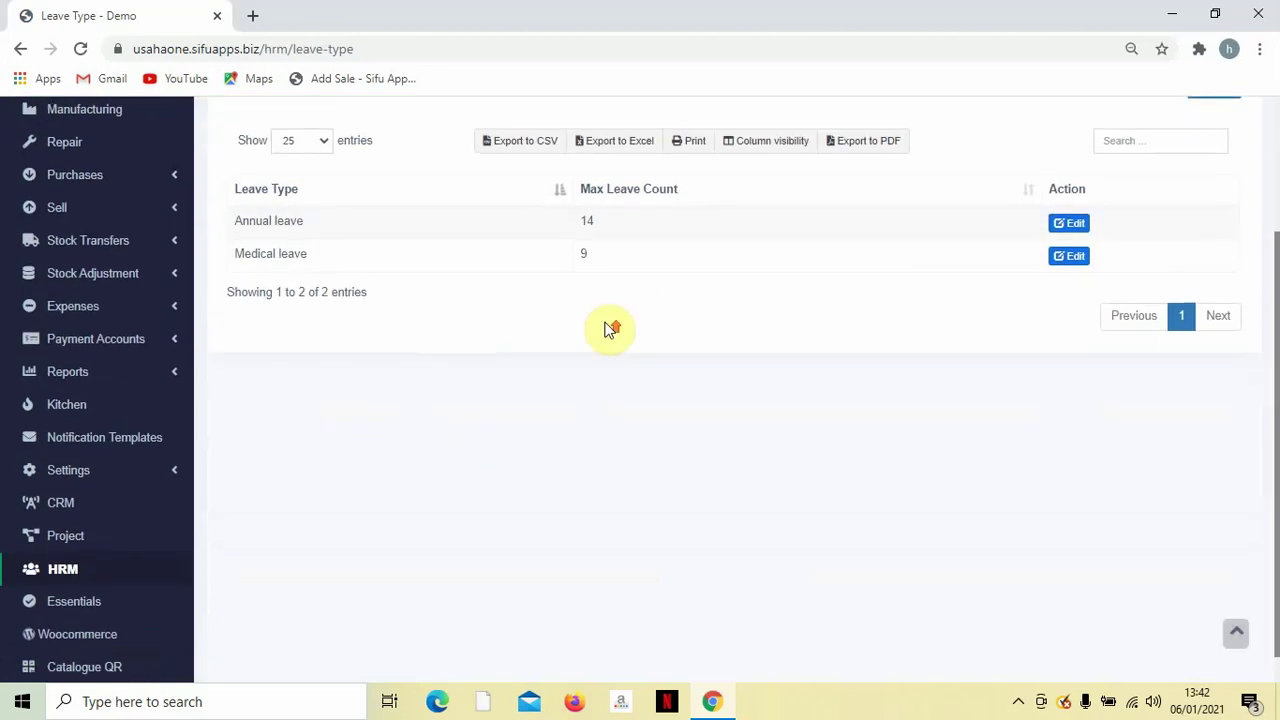
pyautogui.scroll(1, 443, 379)
pyautogui.scroll(1, 686, 326)
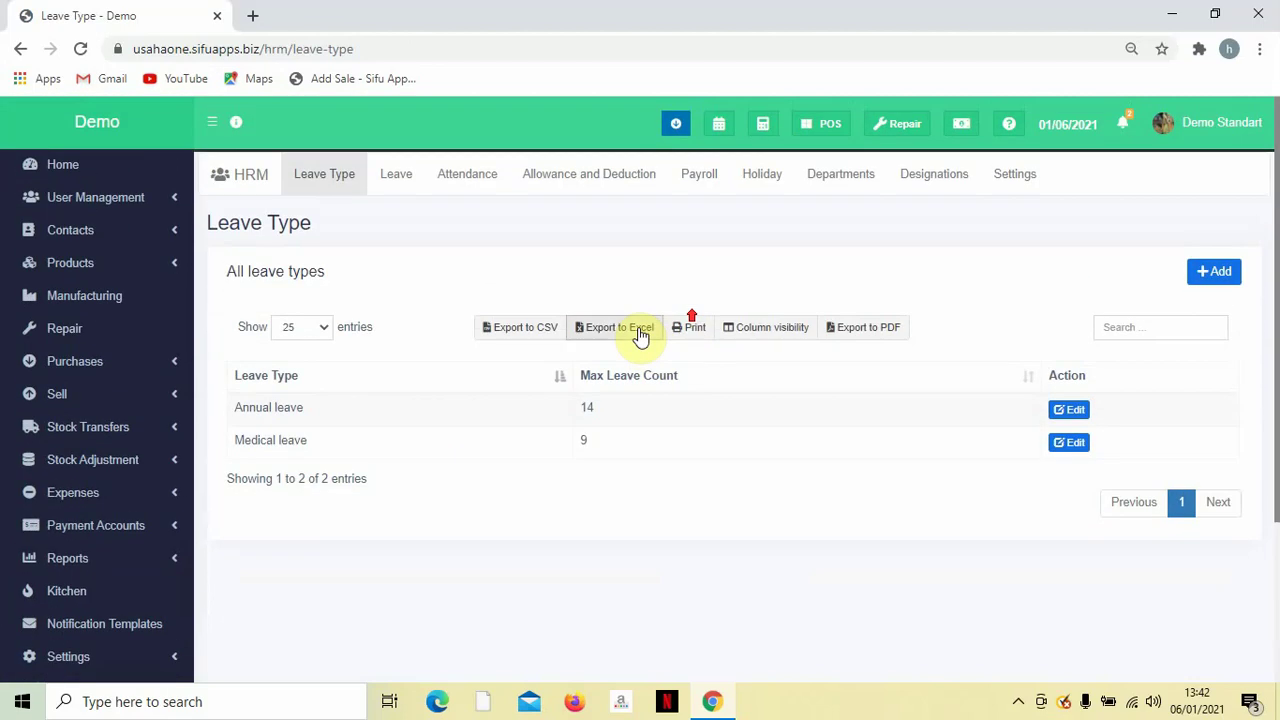
pyautogui.click(1216, 276)
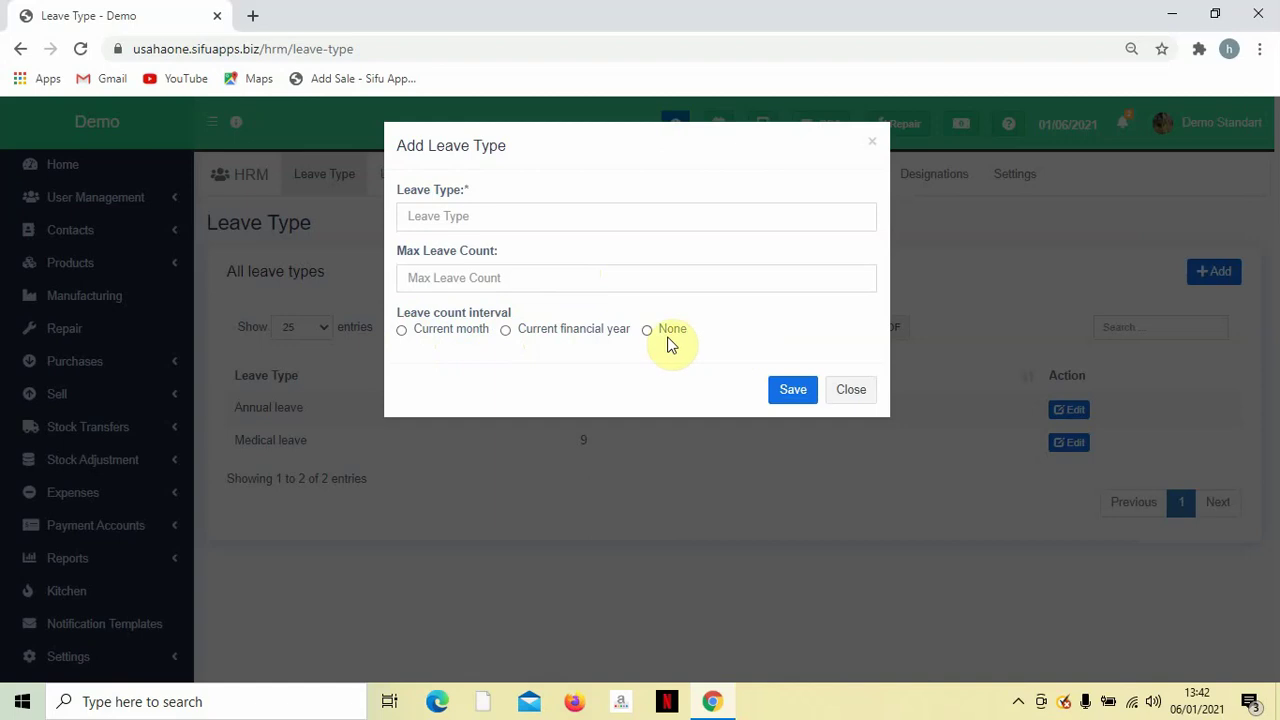
pyautogui.click(874, 145)
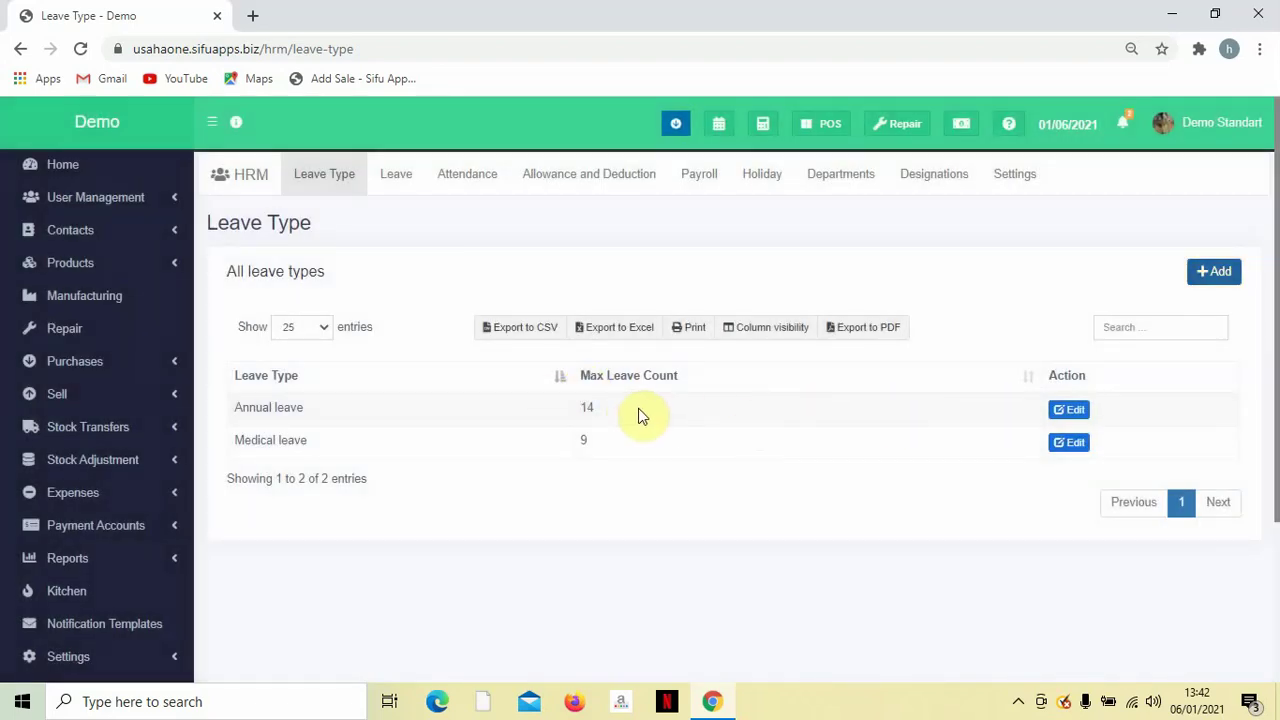
pyautogui.doubleClick(585, 440)
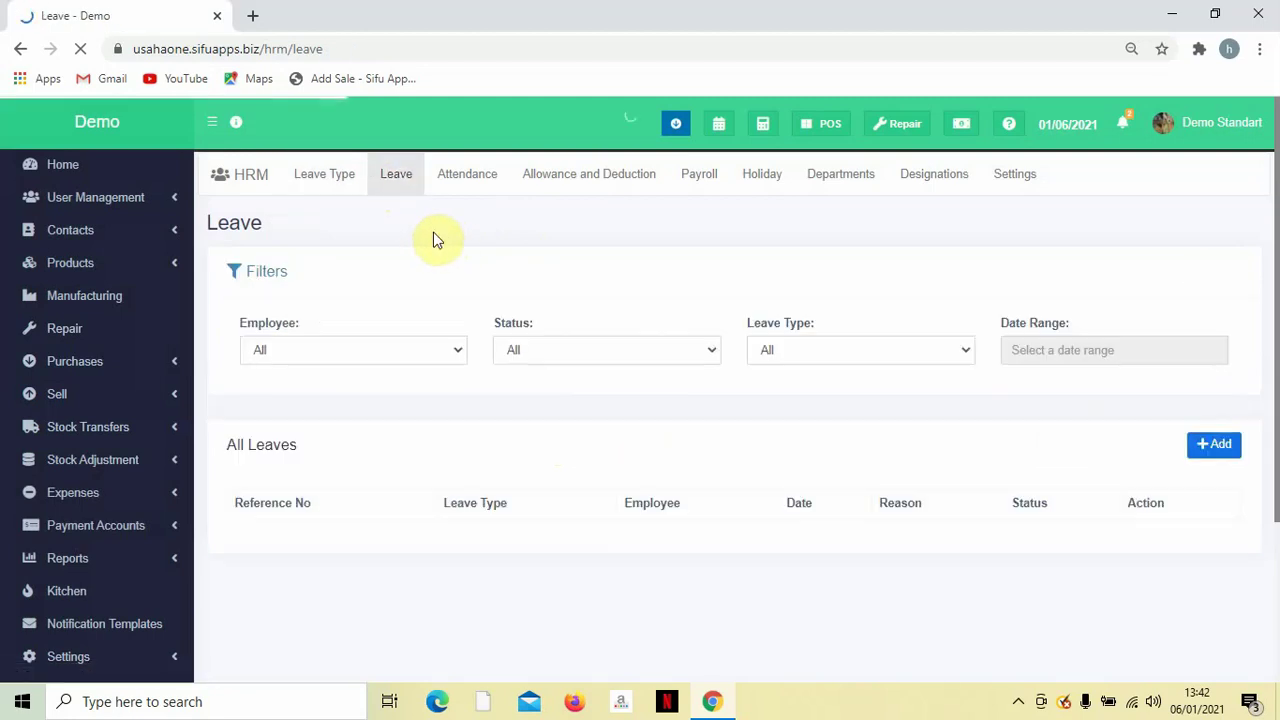
pyautogui.scroll(-2, 485, 279)
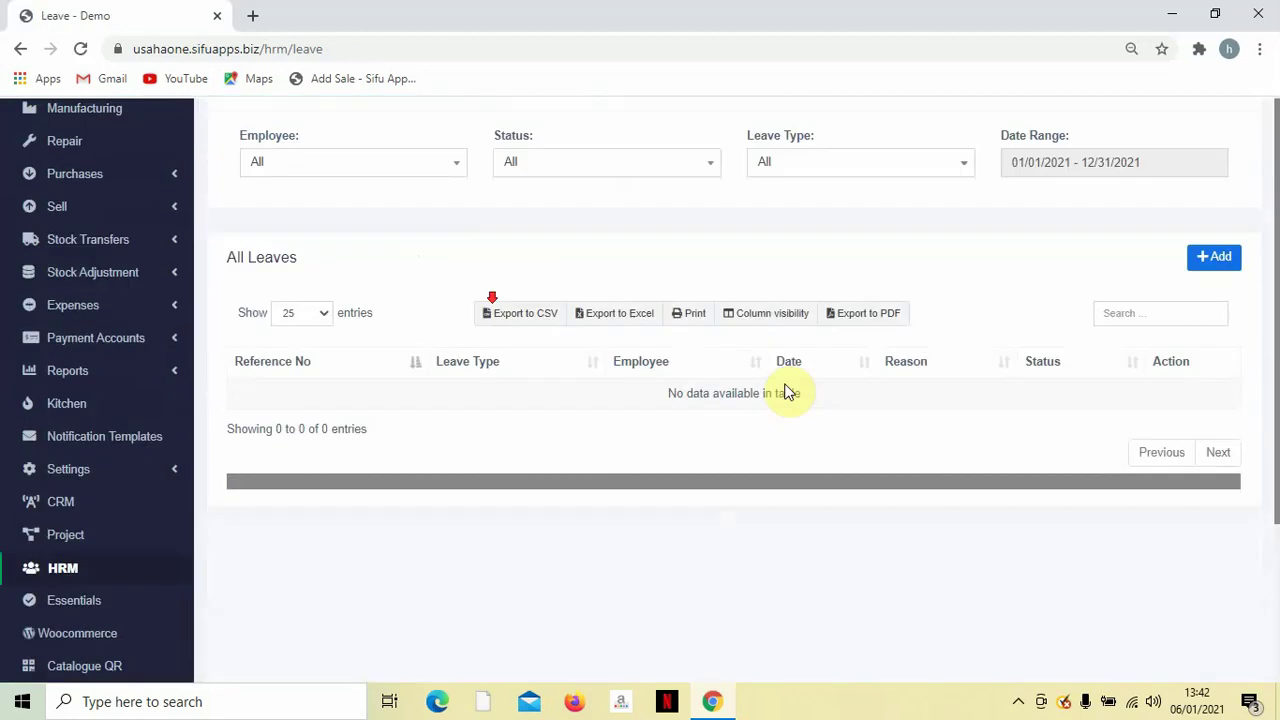
# Start a new Annual leave request for the second employee.
pyautogui.click(1216, 260)
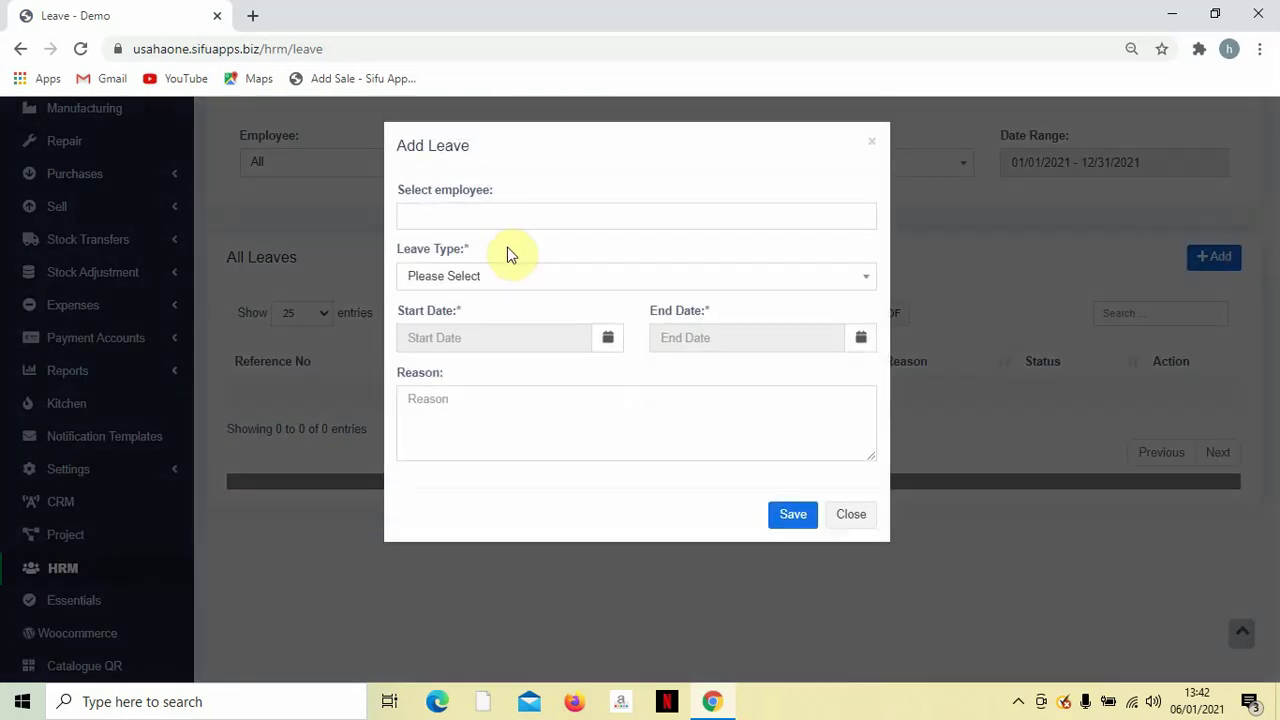
pyautogui.click(497, 218)
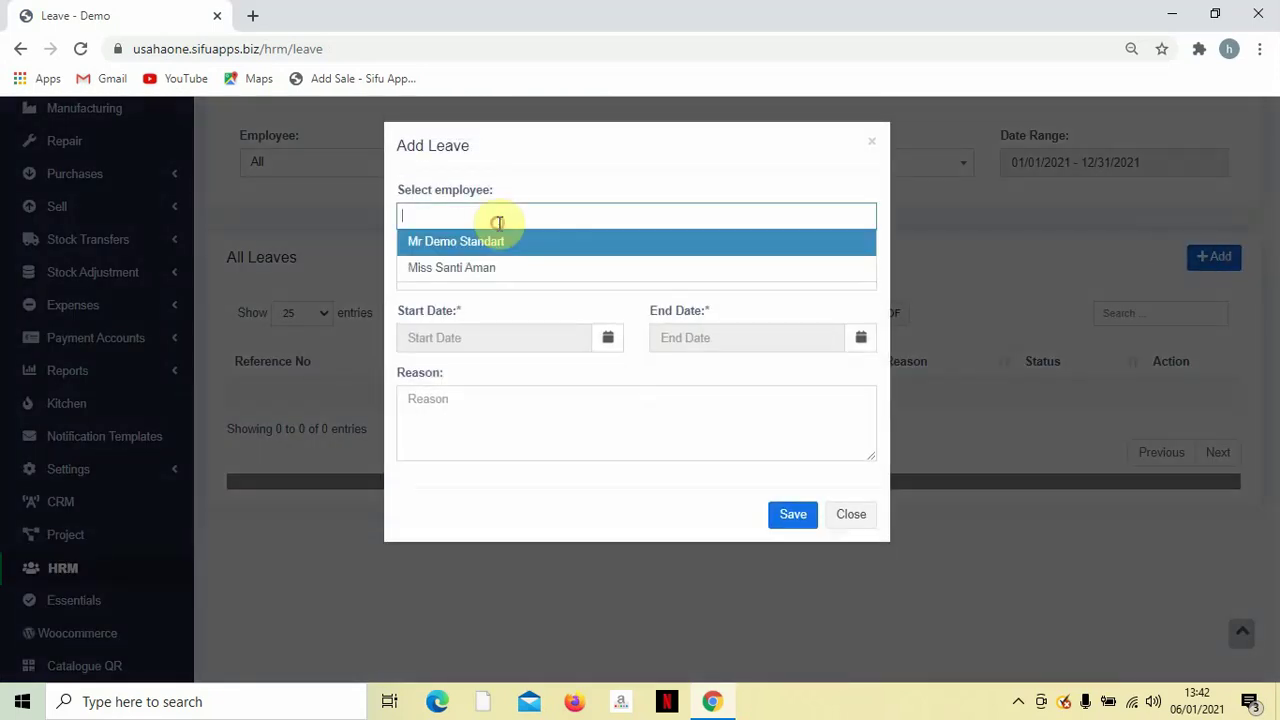
pyautogui.click(497, 268)
pyautogui.click(501, 281)
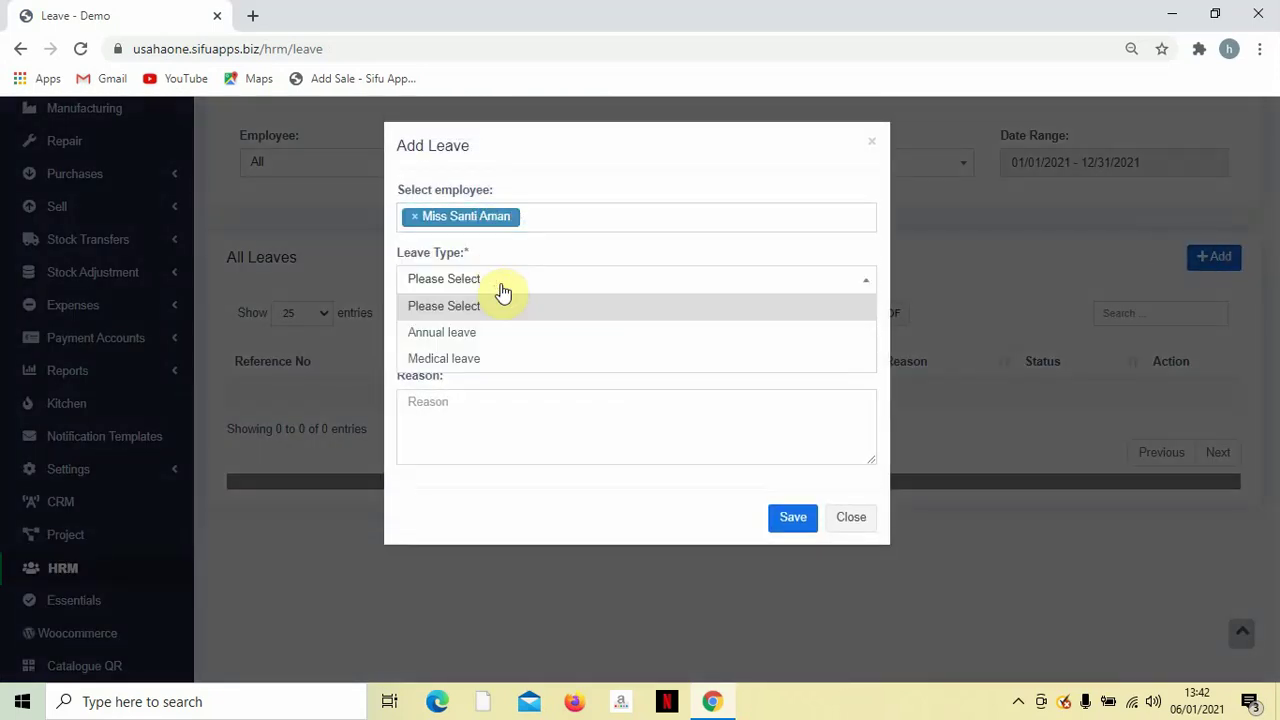
pyautogui.click(487, 336)
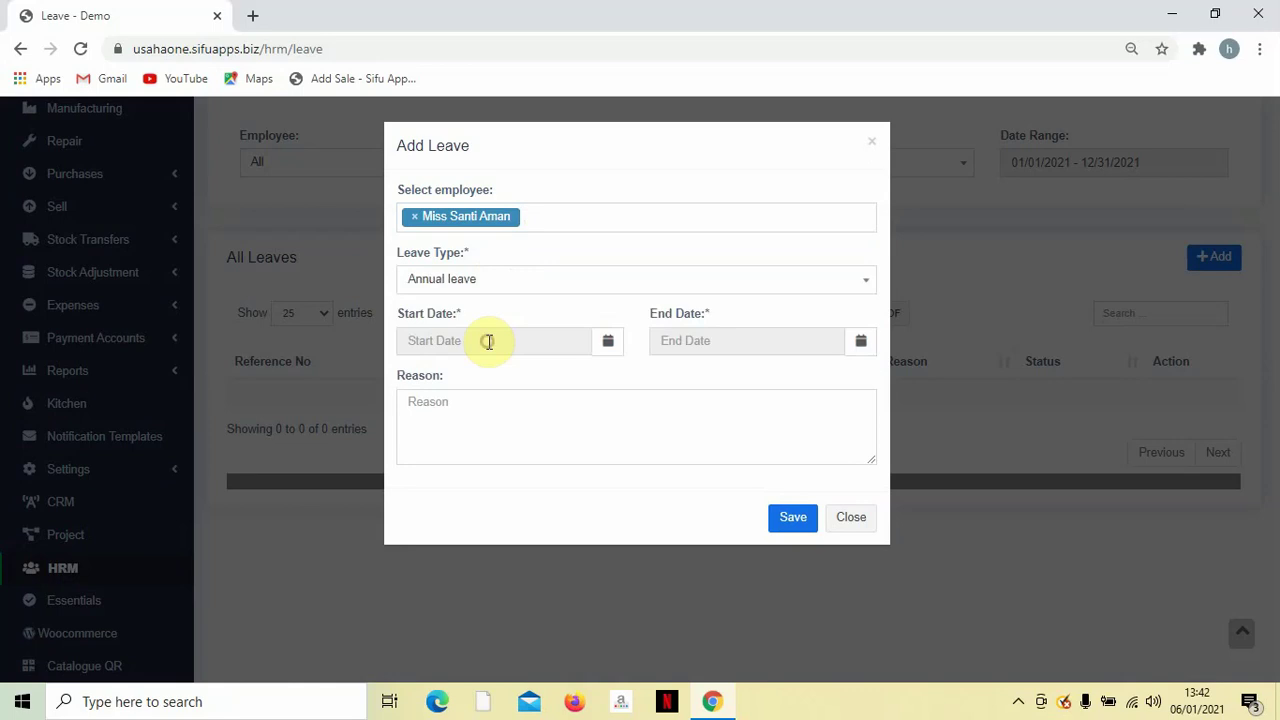
# Set leave dates 01/08/2021 to 01/11/2021, enter reason Cuti Tahunan, and save.
pyautogui.click(555, 340)
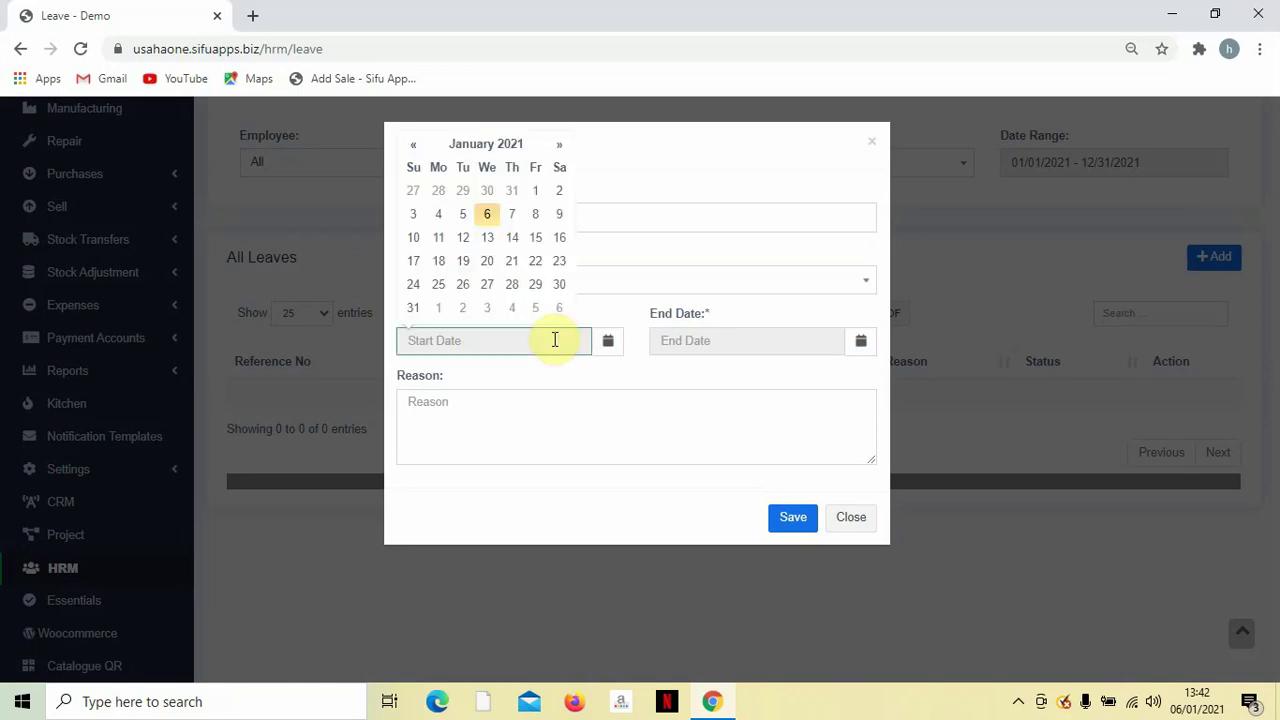
pyautogui.click(535, 214)
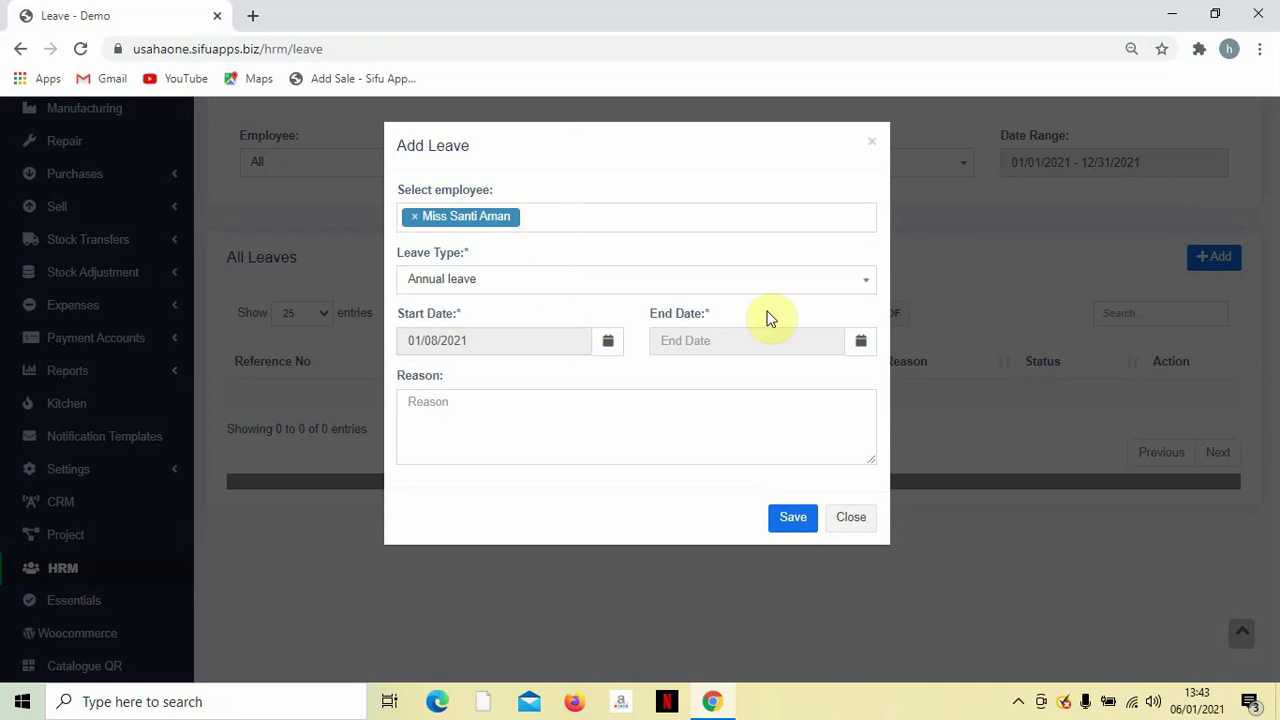
pyautogui.click(800, 350)
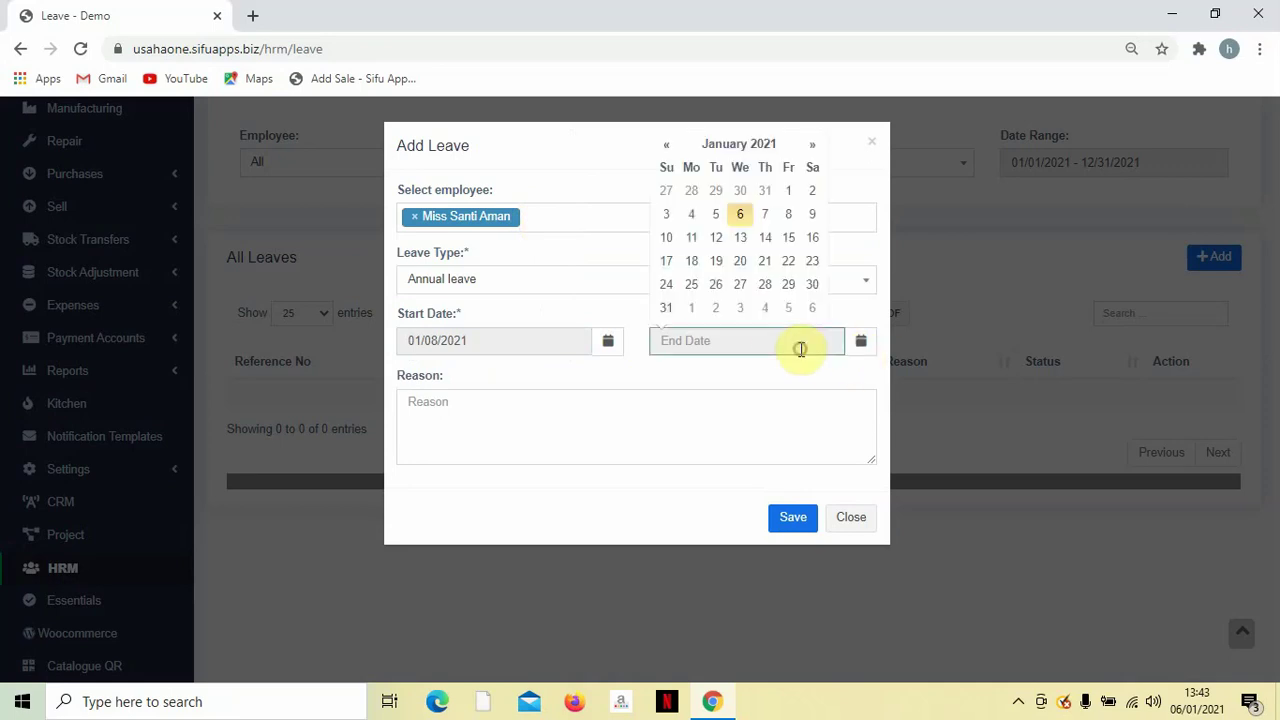
pyautogui.click(690, 242)
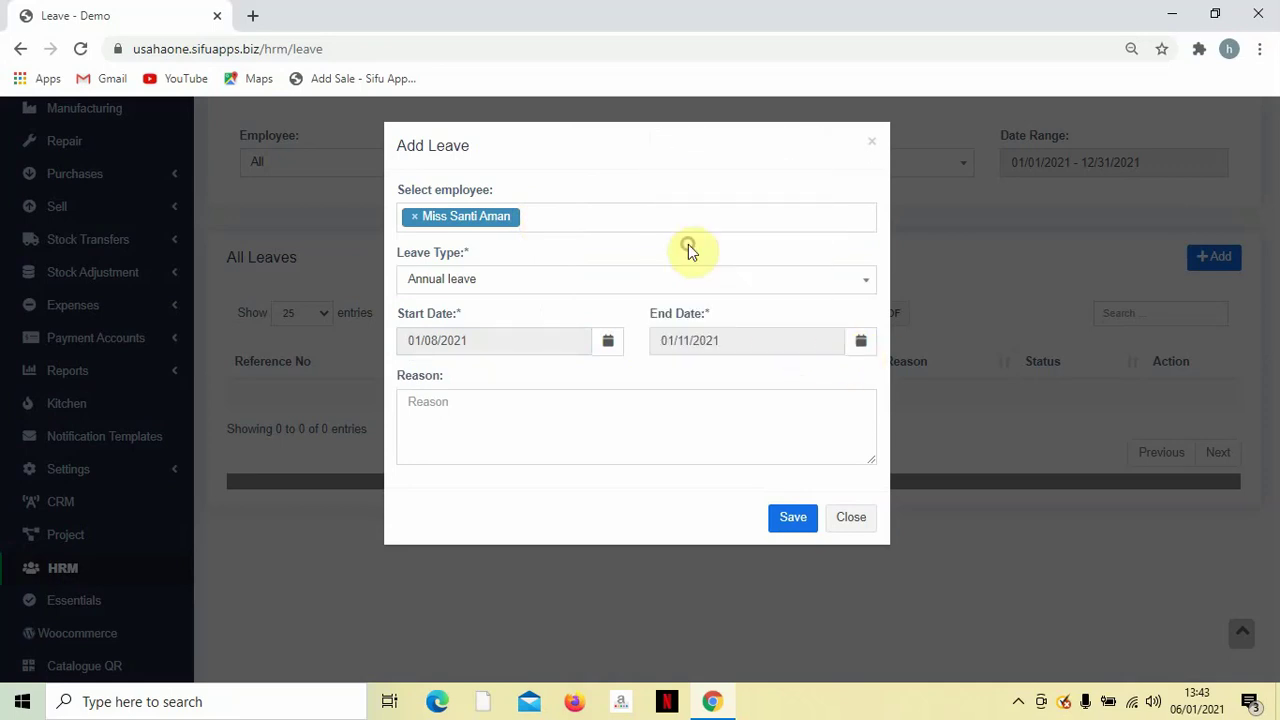
pyautogui.click(624, 417)
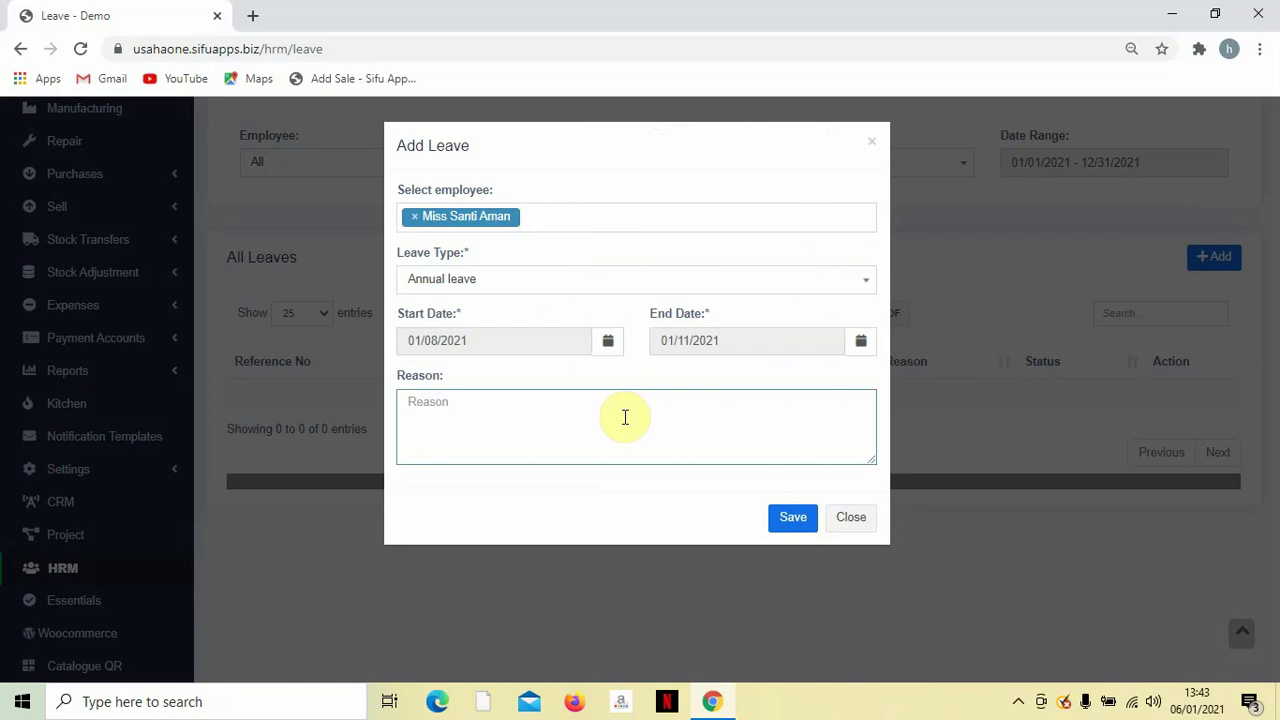
pyautogui.click(791, 519)
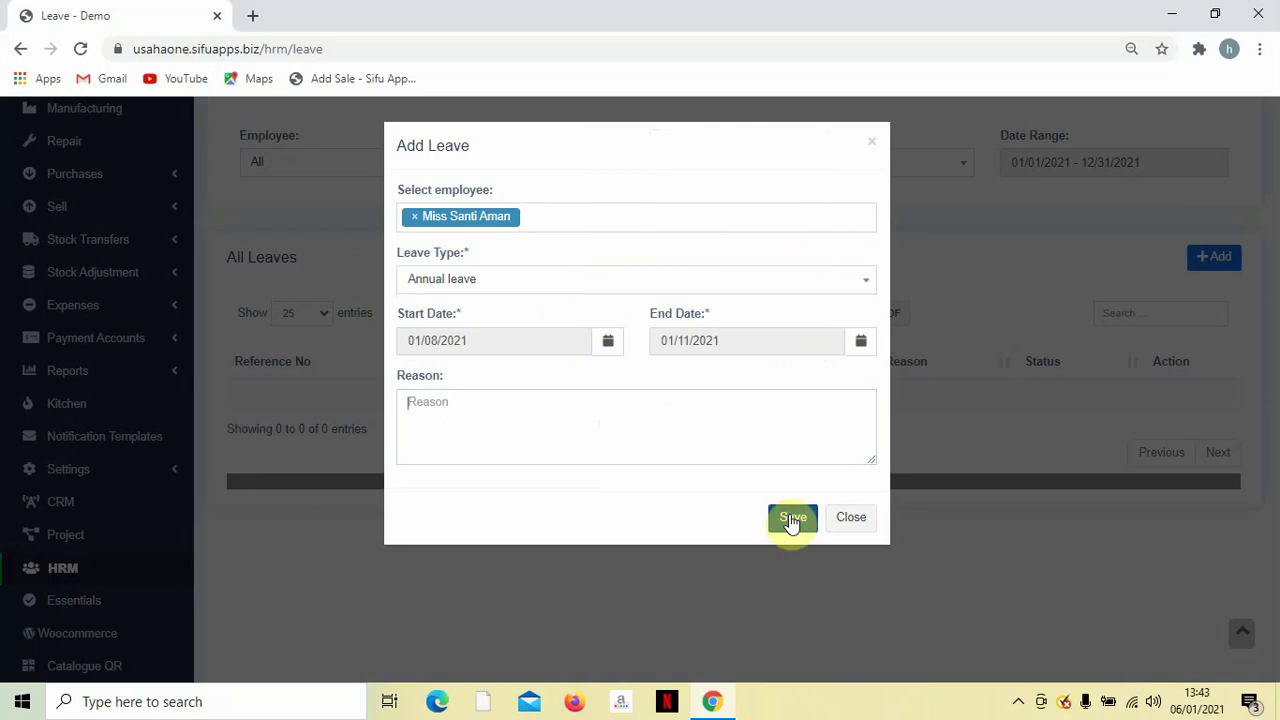
pyautogui.click(578, 428)
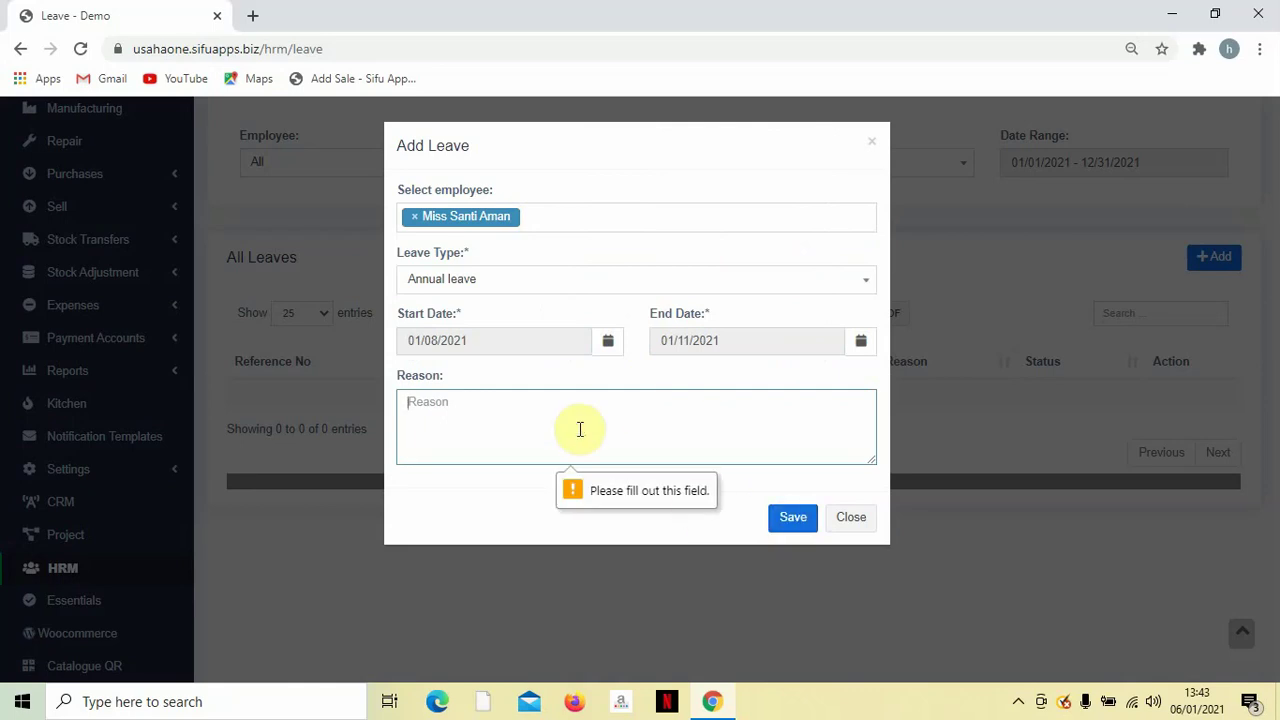
pyautogui.write('I')
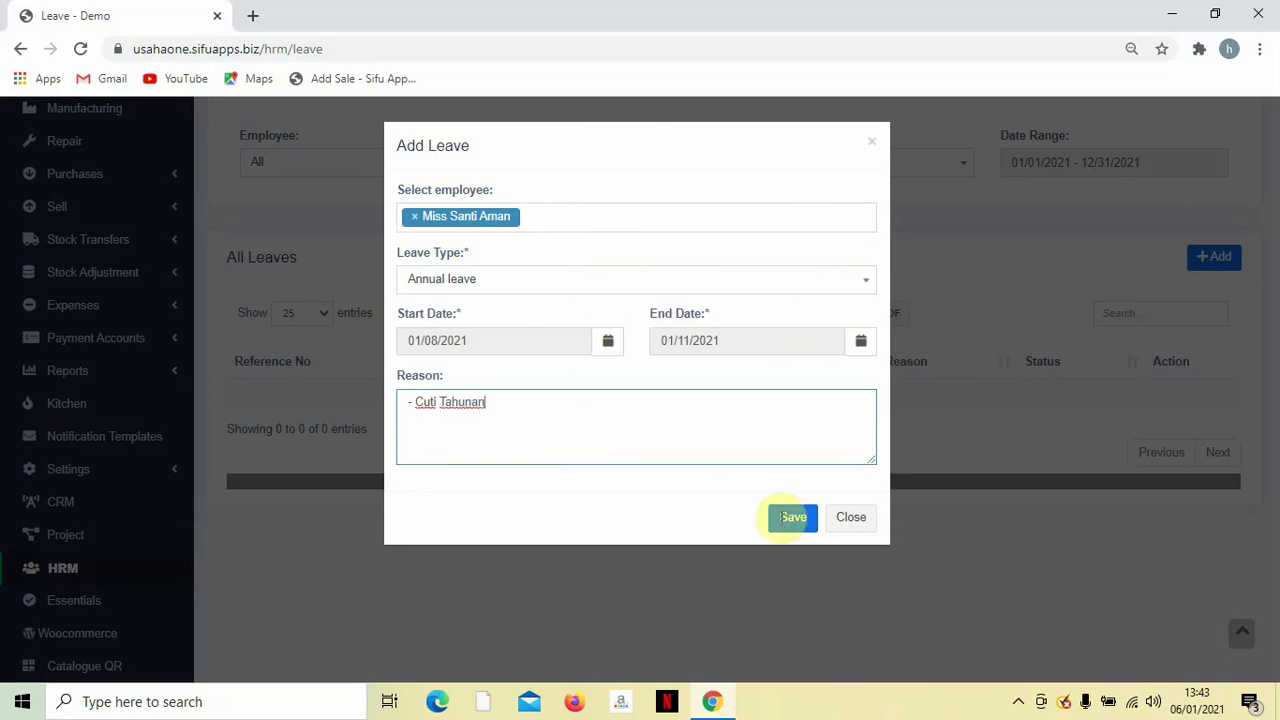
pyautogui.click(812, 522)
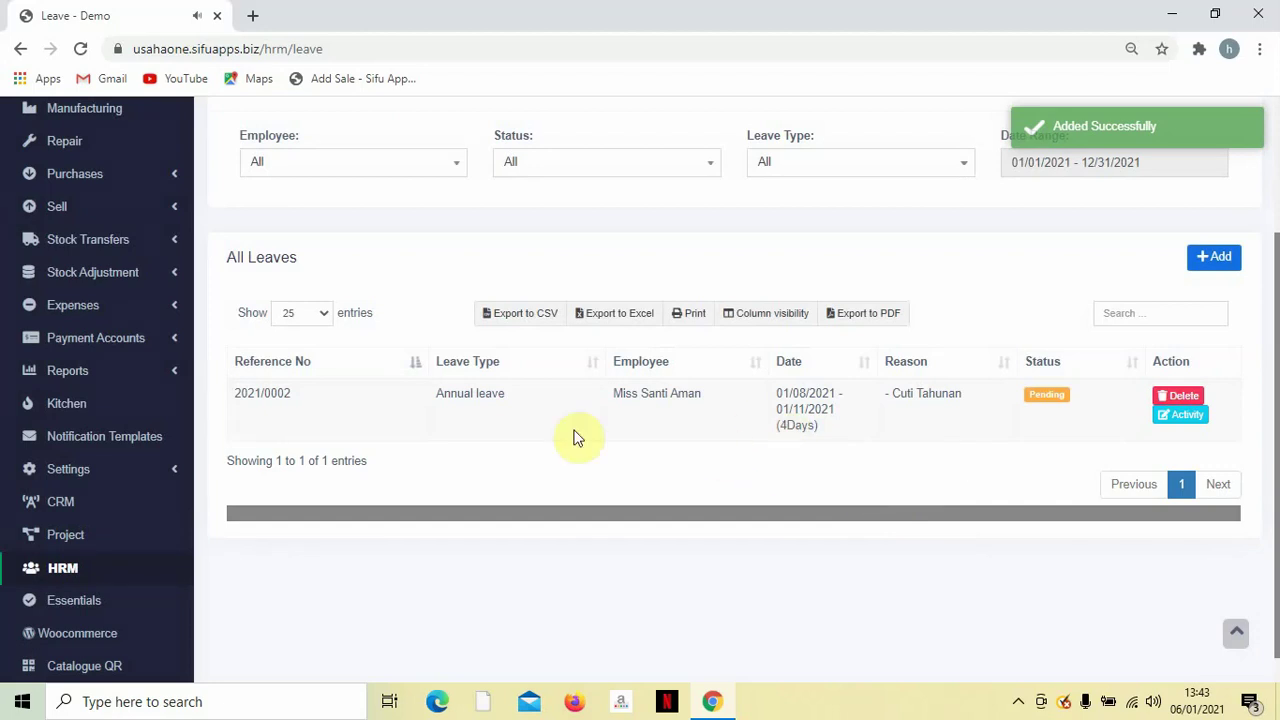
pyautogui.scroll(3, 888, 430)
pyautogui.scroll(-1, 880, 380)
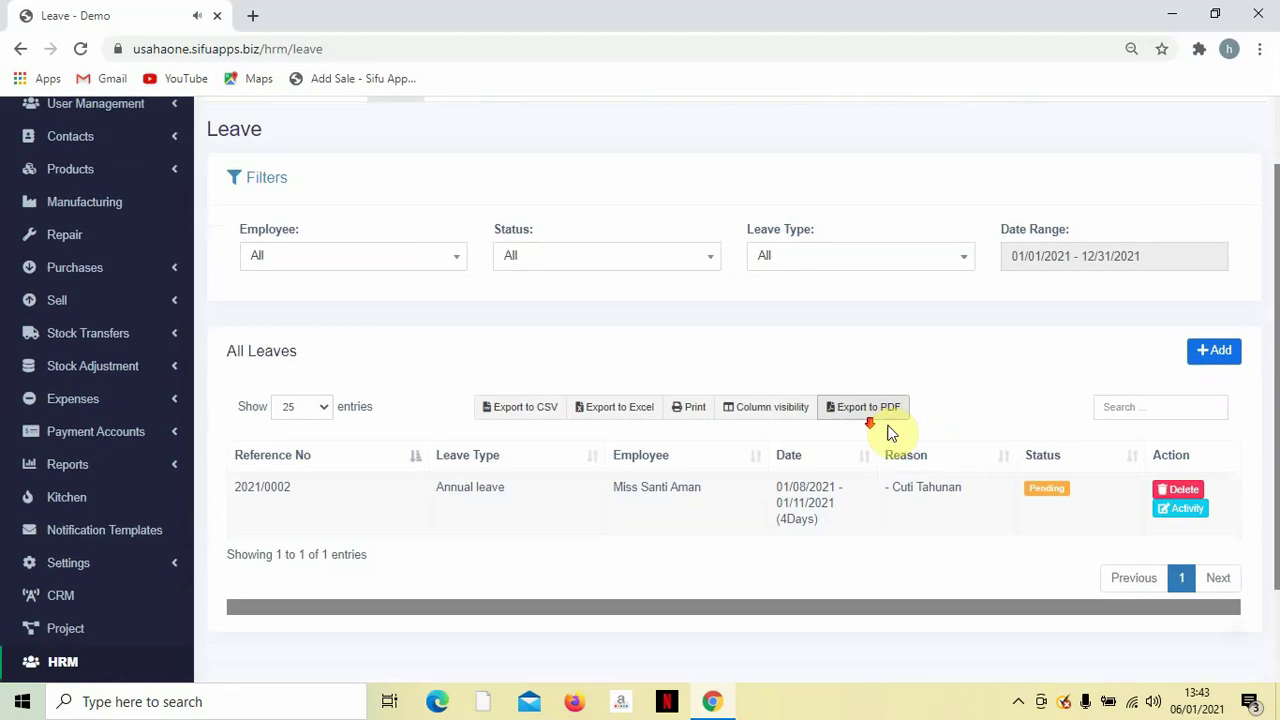
pyautogui.scroll(1, 1000, 310)
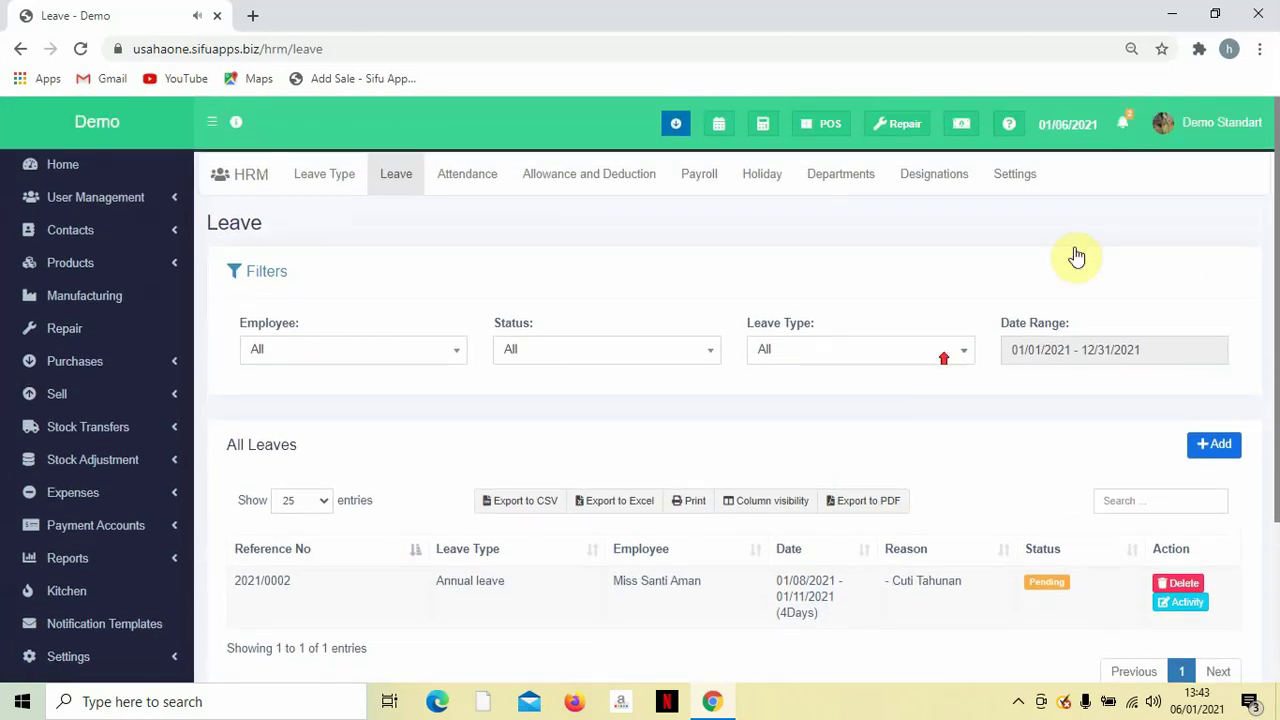
pyautogui.click(1127, 121)
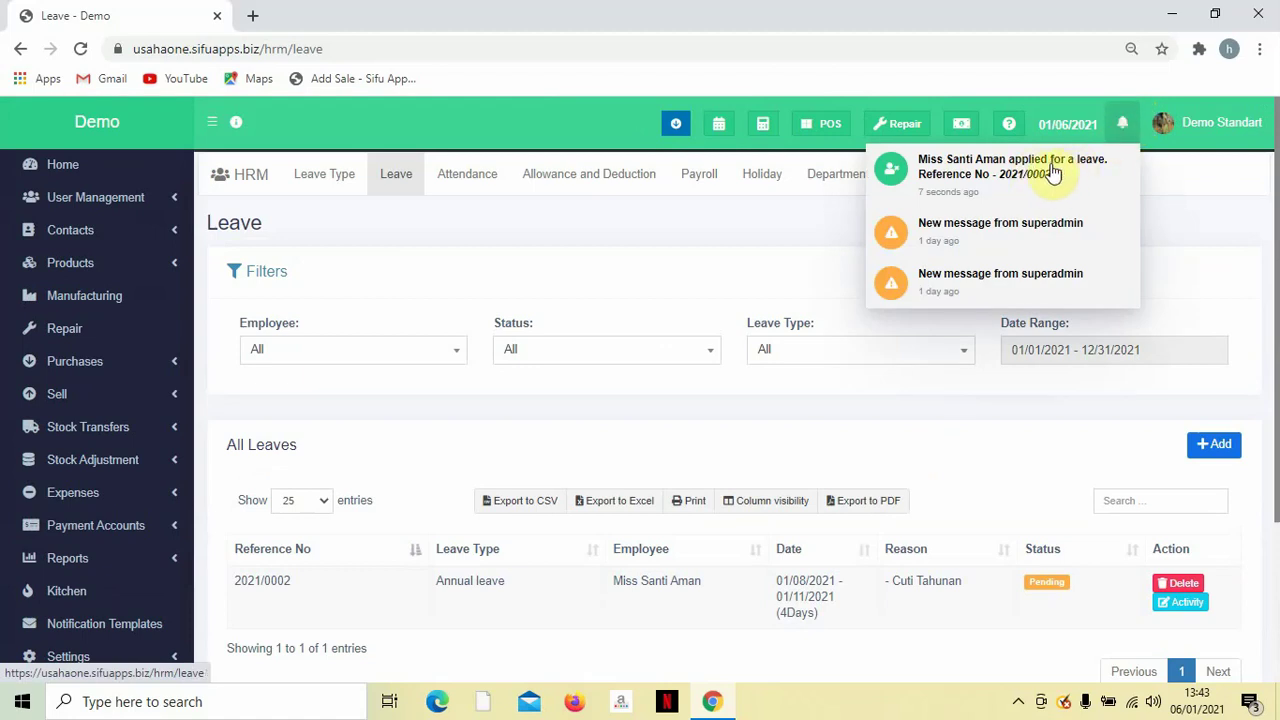
pyautogui.click(1163, 170)
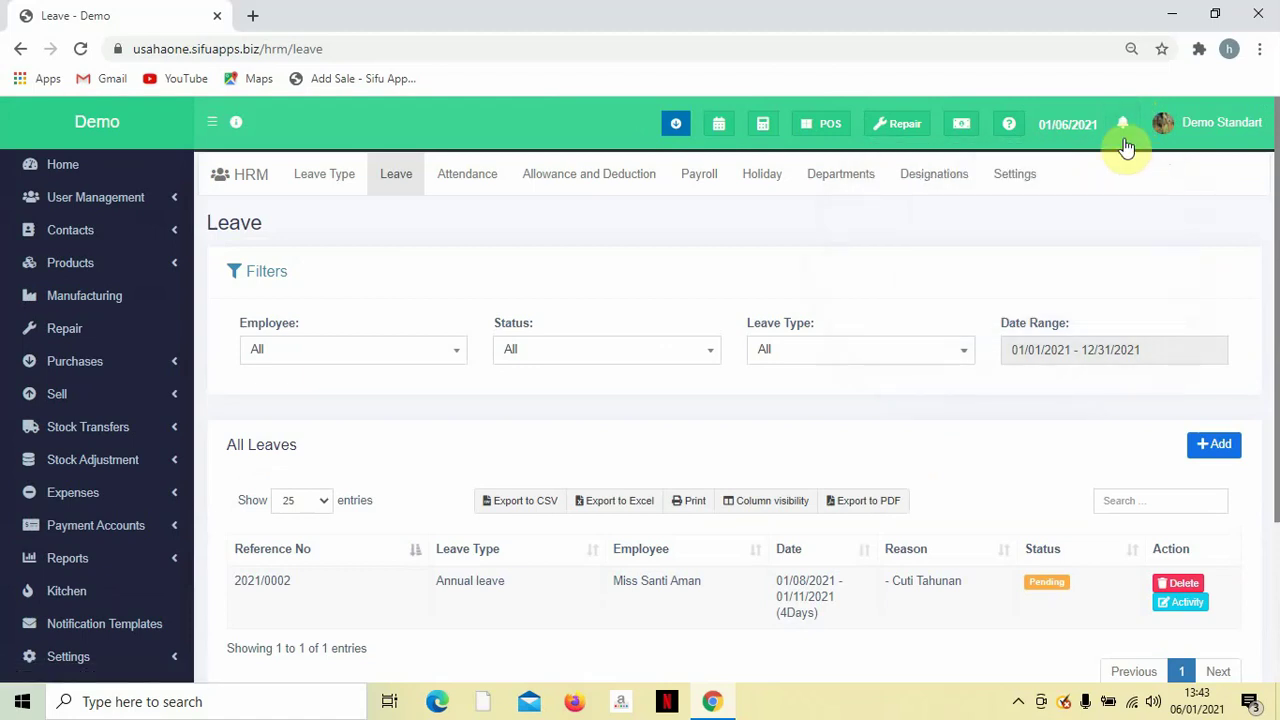
pyautogui.scroll(-3, 1148, 170)
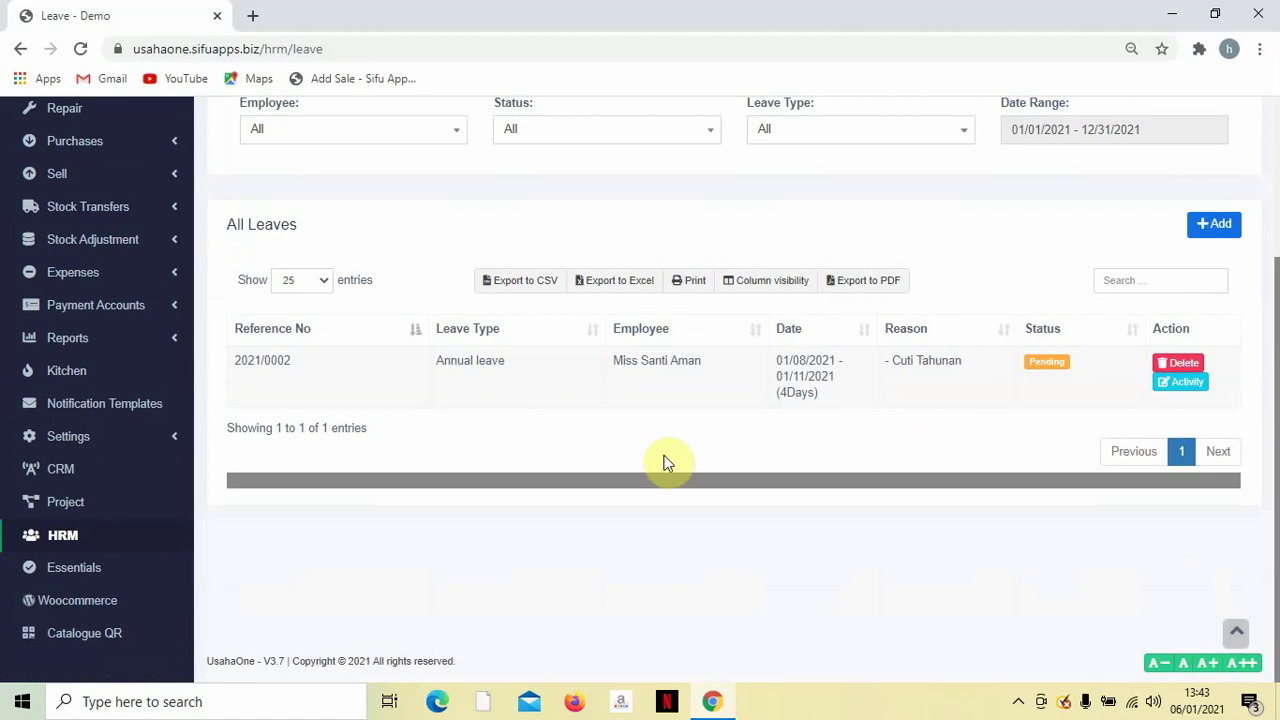
pyautogui.click(1048, 361)
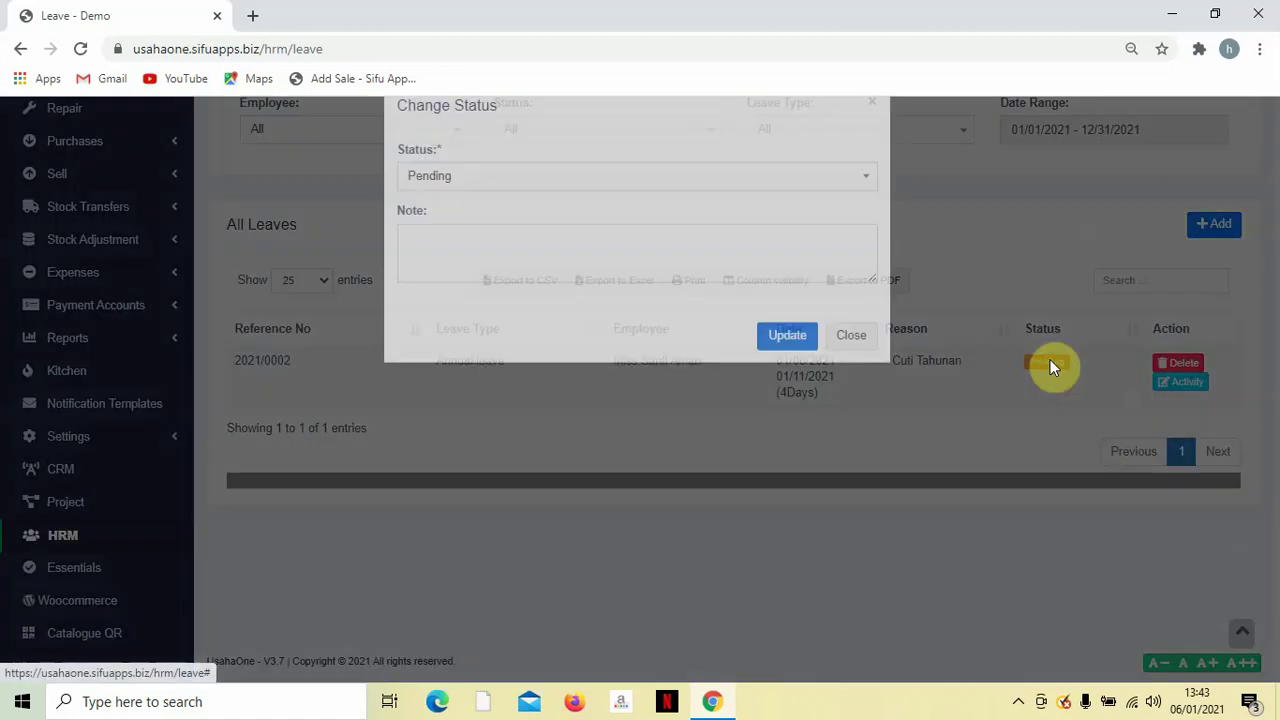
pyautogui.click(785, 230)
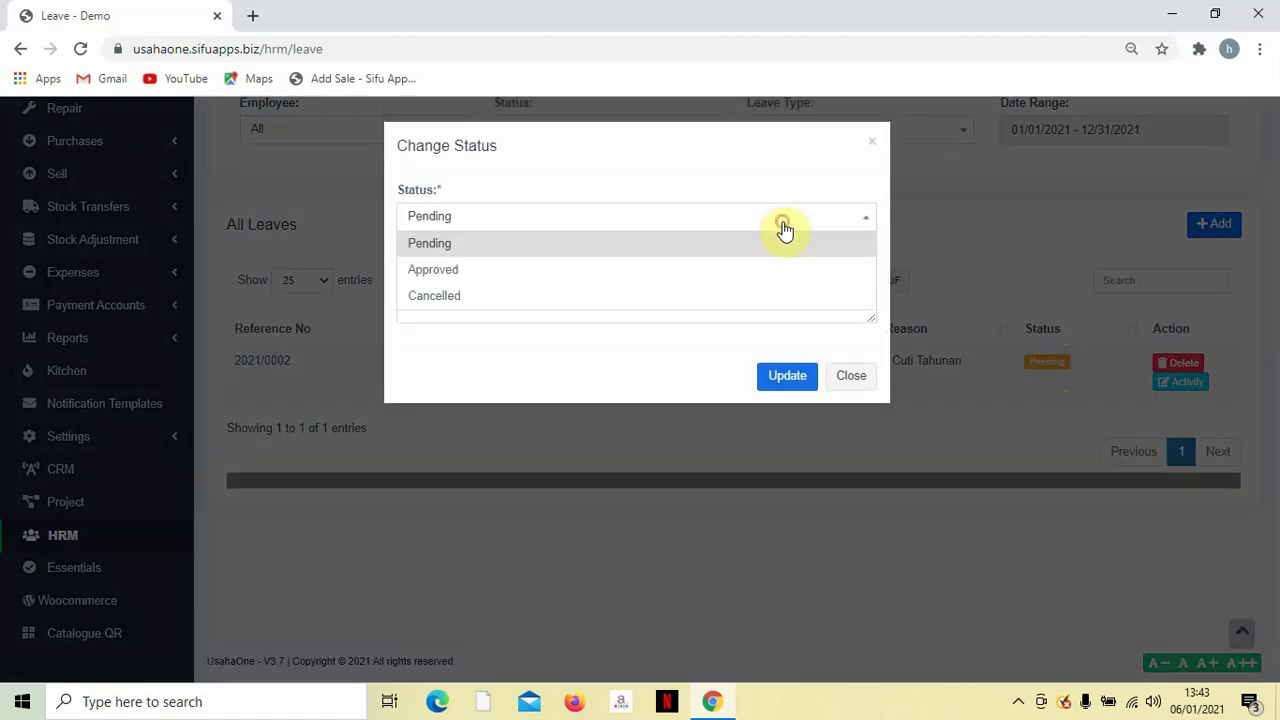
pyautogui.click(731, 271)
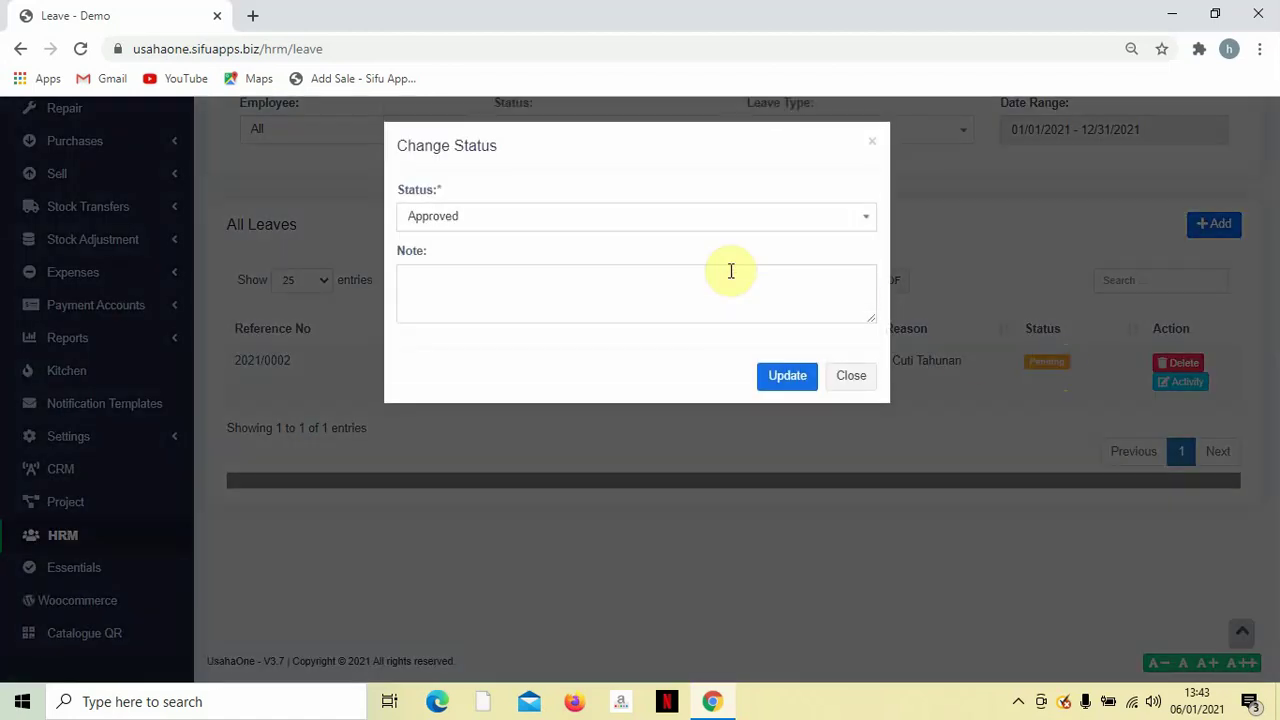
pyautogui.click(787, 377)
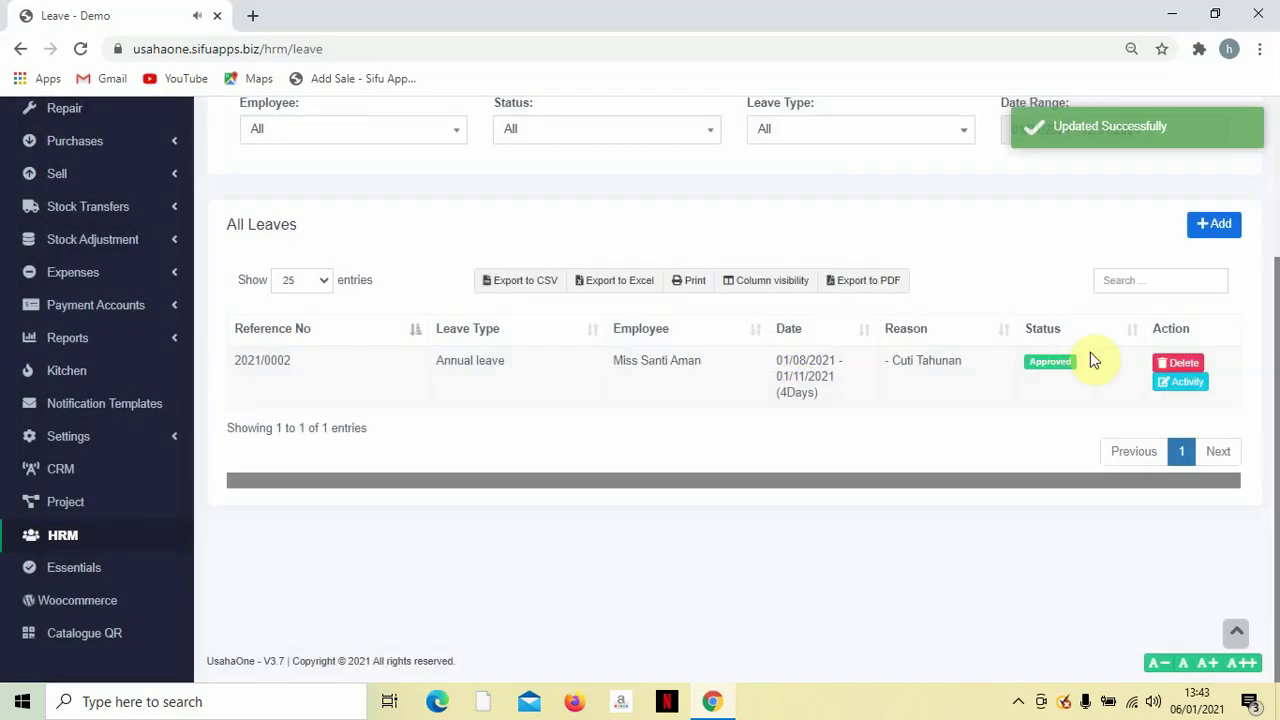
pyautogui.scroll(1, 988, 289)
pyautogui.scroll(-1, 1000, 330)
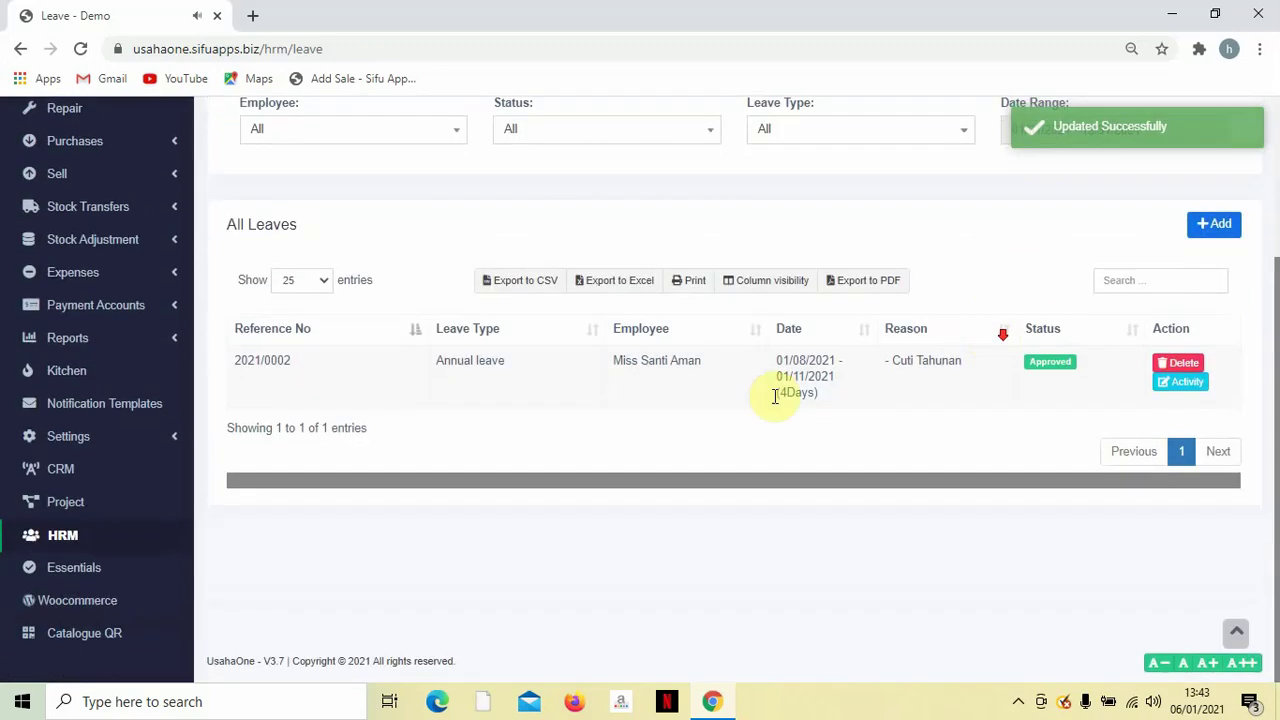
pyautogui.scroll(2, 690, 410)
pyautogui.scroll(-1, 686, 430)
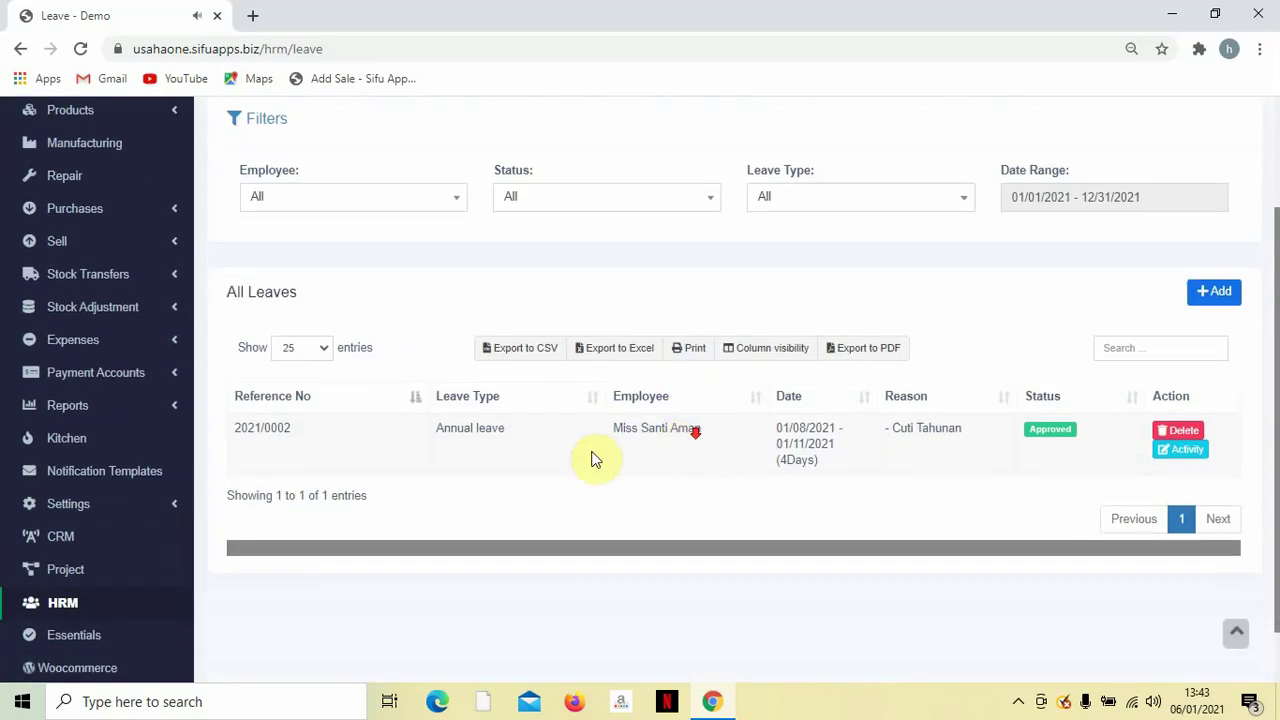
pyautogui.scroll(-1, 595, 445)
pyautogui.scroll(2, 597, 437)
pyautogui.scroll(-1, 595, 440)
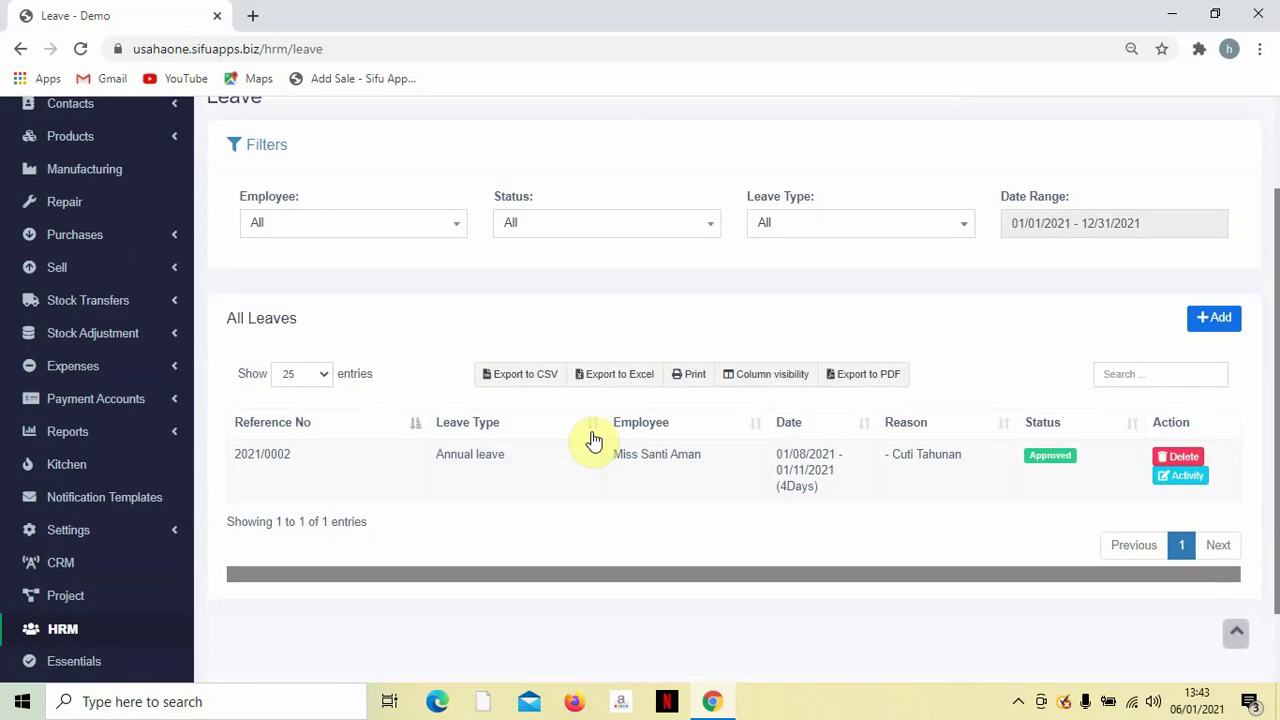
pyautogui.scroll(1, 595, 443)
pyautogui.scroll(-2, 591, 445)
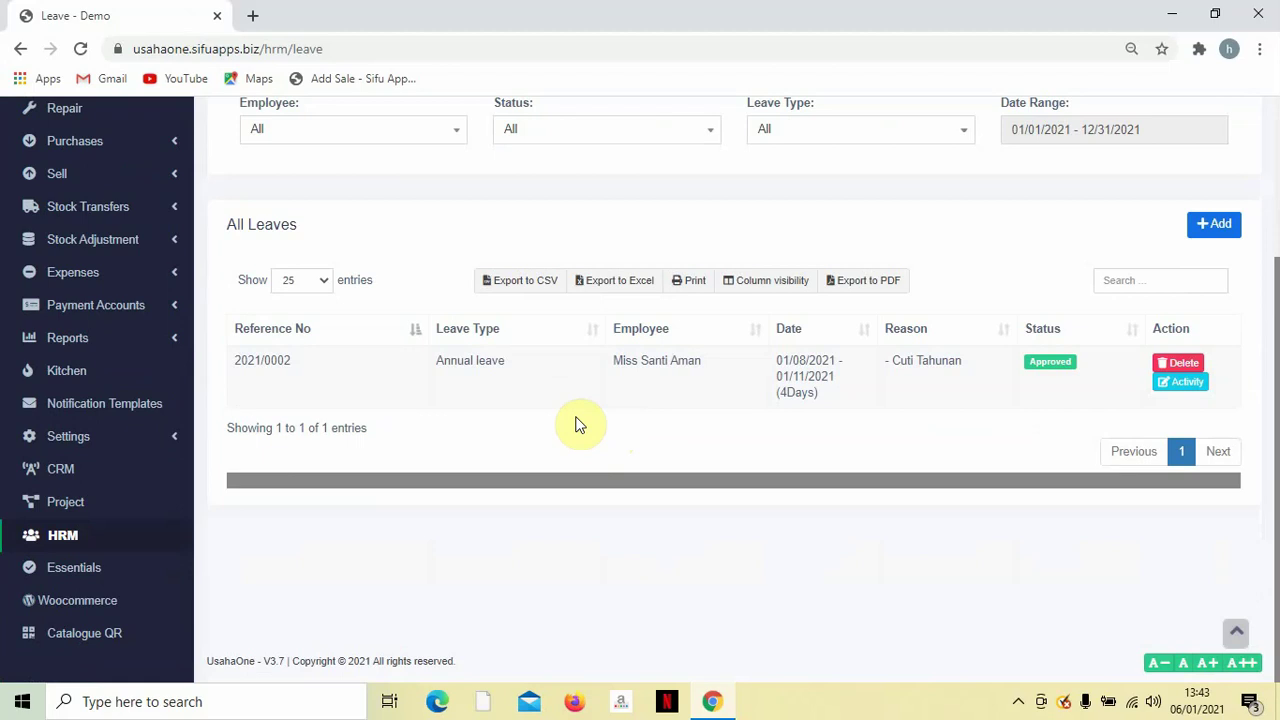
pyautogui.scroll(1, 576, 425)
pyautogui.scroll(1, 302, 308)
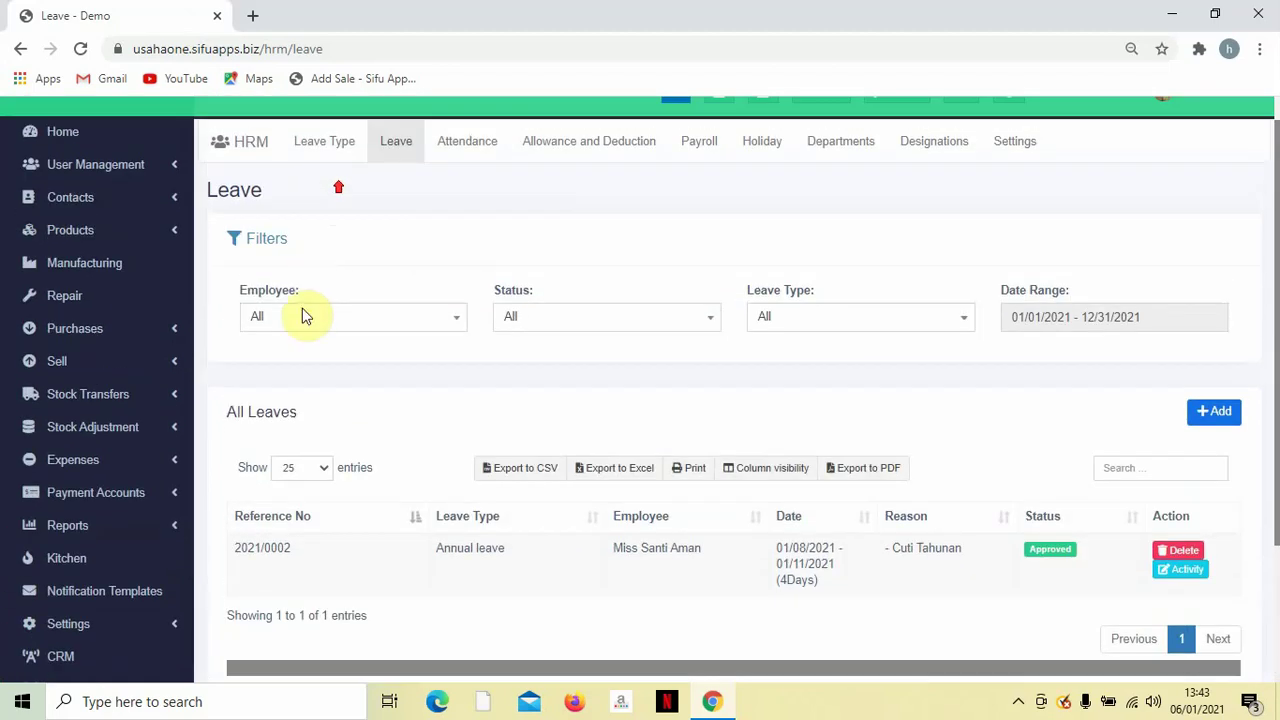
# Filter leaves to the chosen employee, check her Leaves Summary totals, then go to Attendance.
pyautogui.click(307, 317)
pyautogui.click(328, 400)
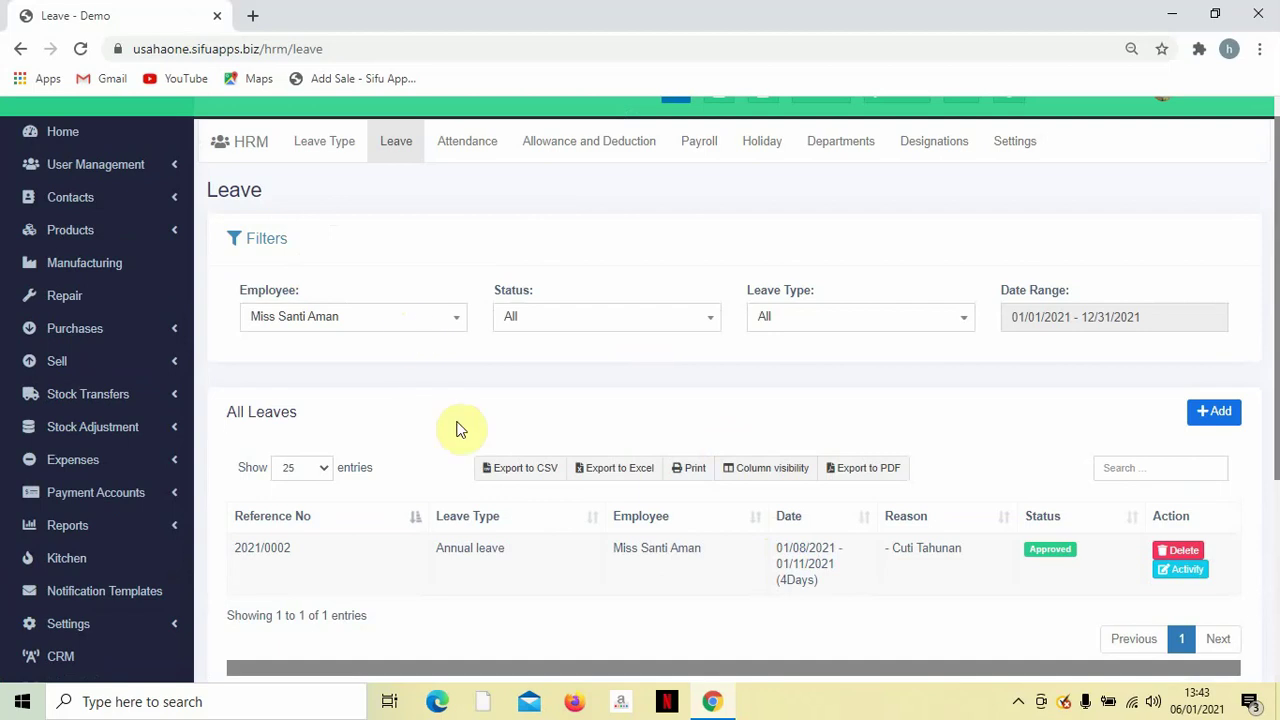
pyautogui.scroll(-2, 531, 543)
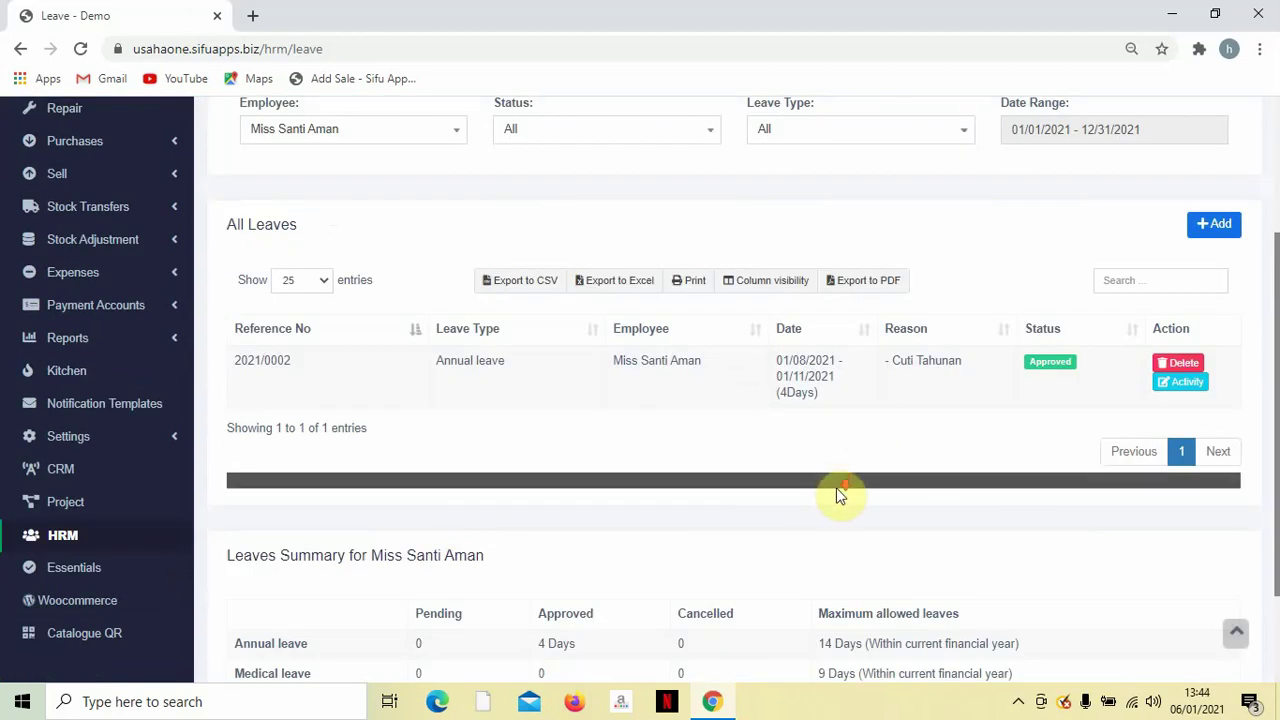
pyautogui.scroll(-2, 810, 491)
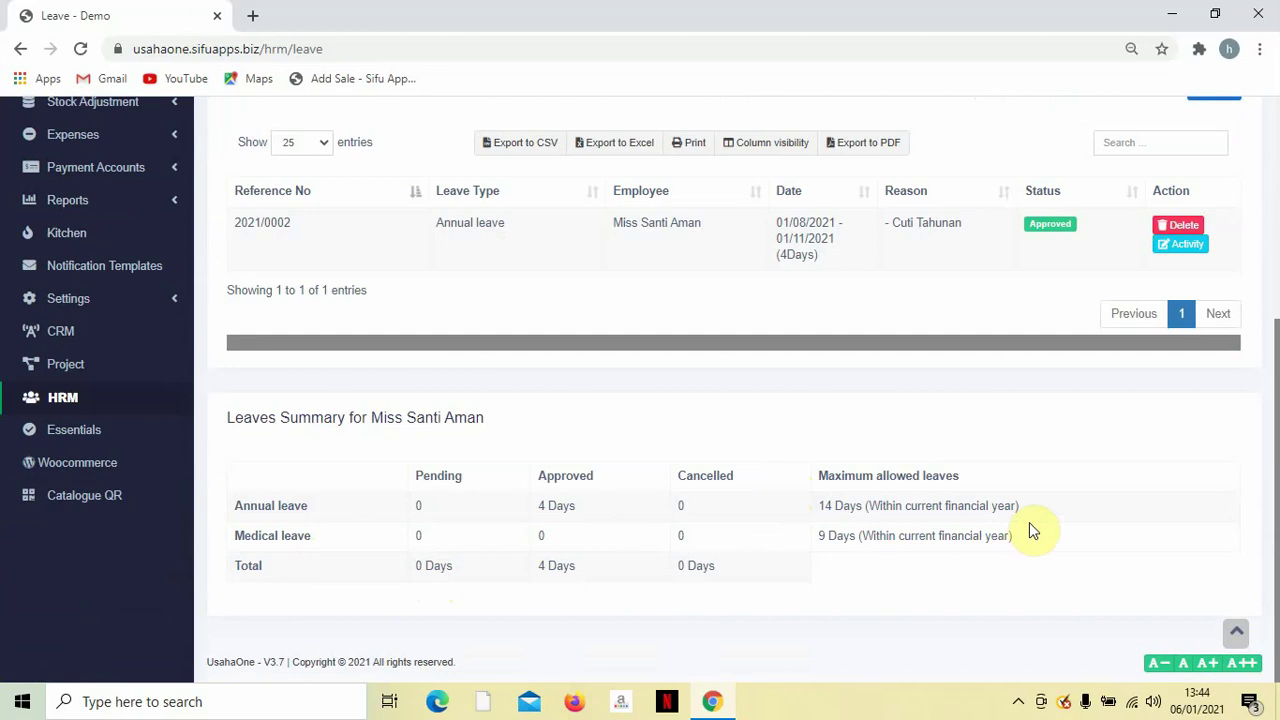
pyautogui.scroll(5, 958, 570)
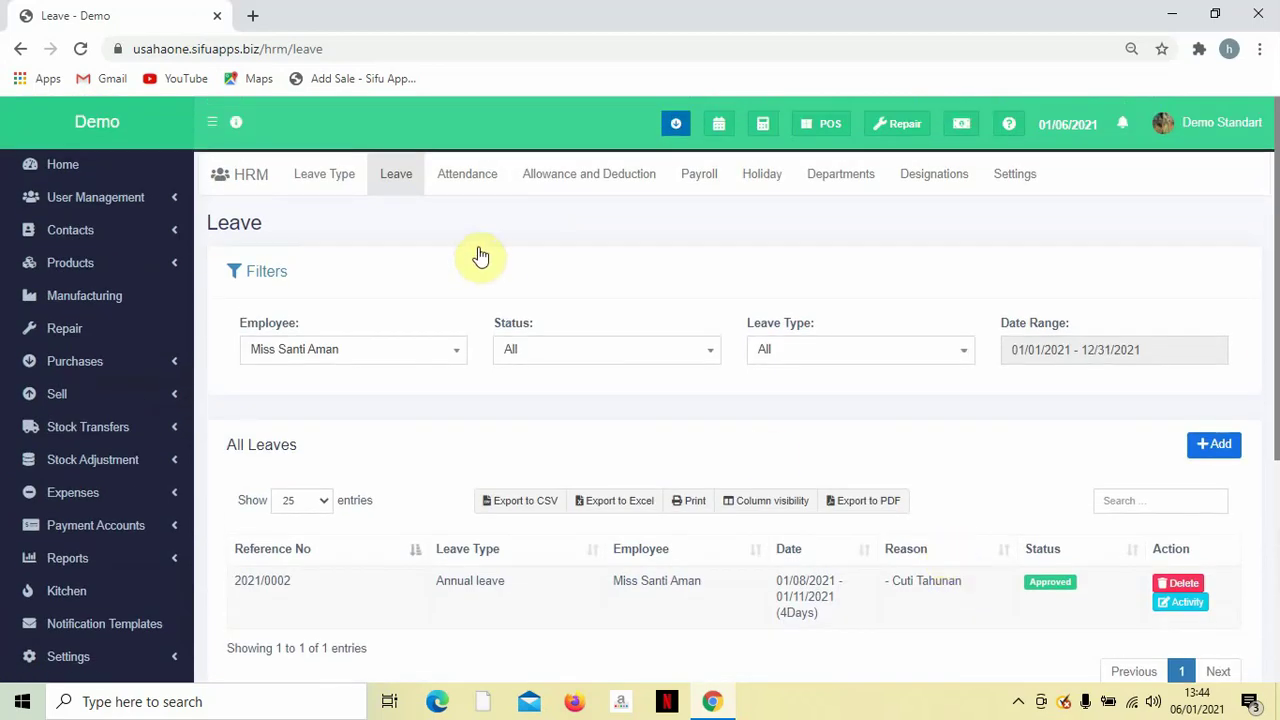
pyautogui.click(468, 178)
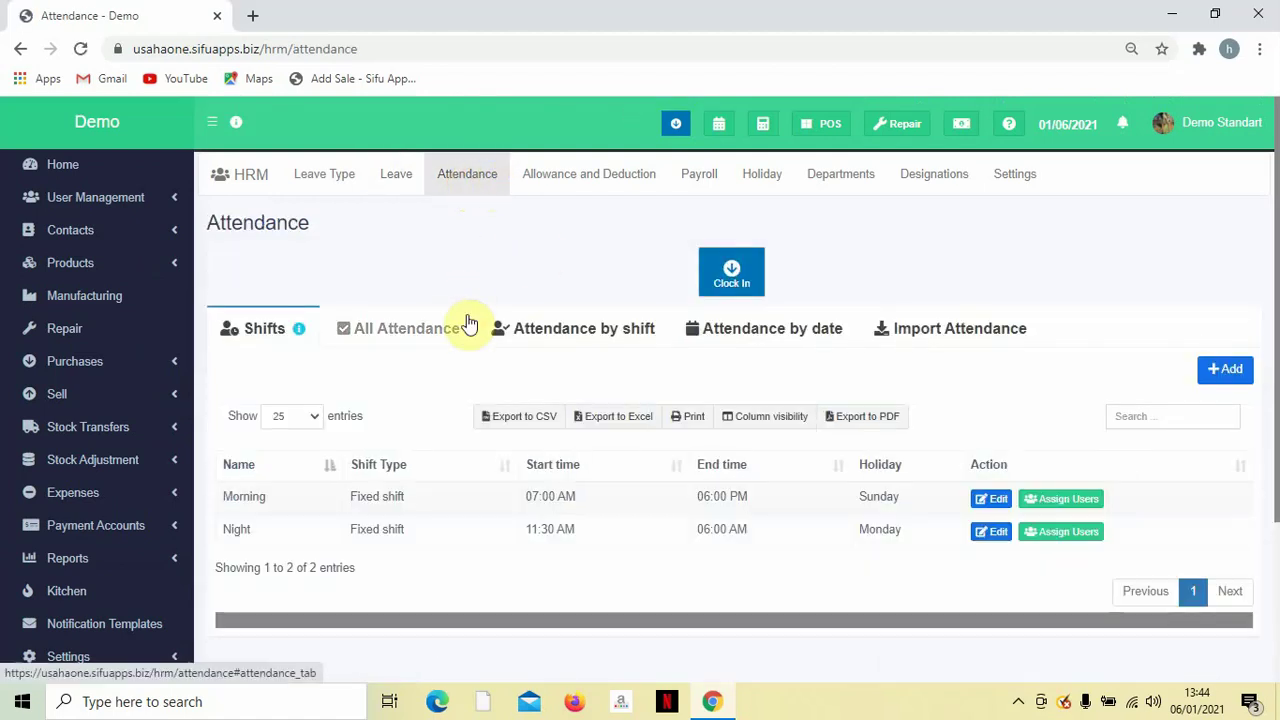
# Scroll the Attendance page to view the Morning and Night shift rows.
pyautogui.scroll(-1, 480, 386)
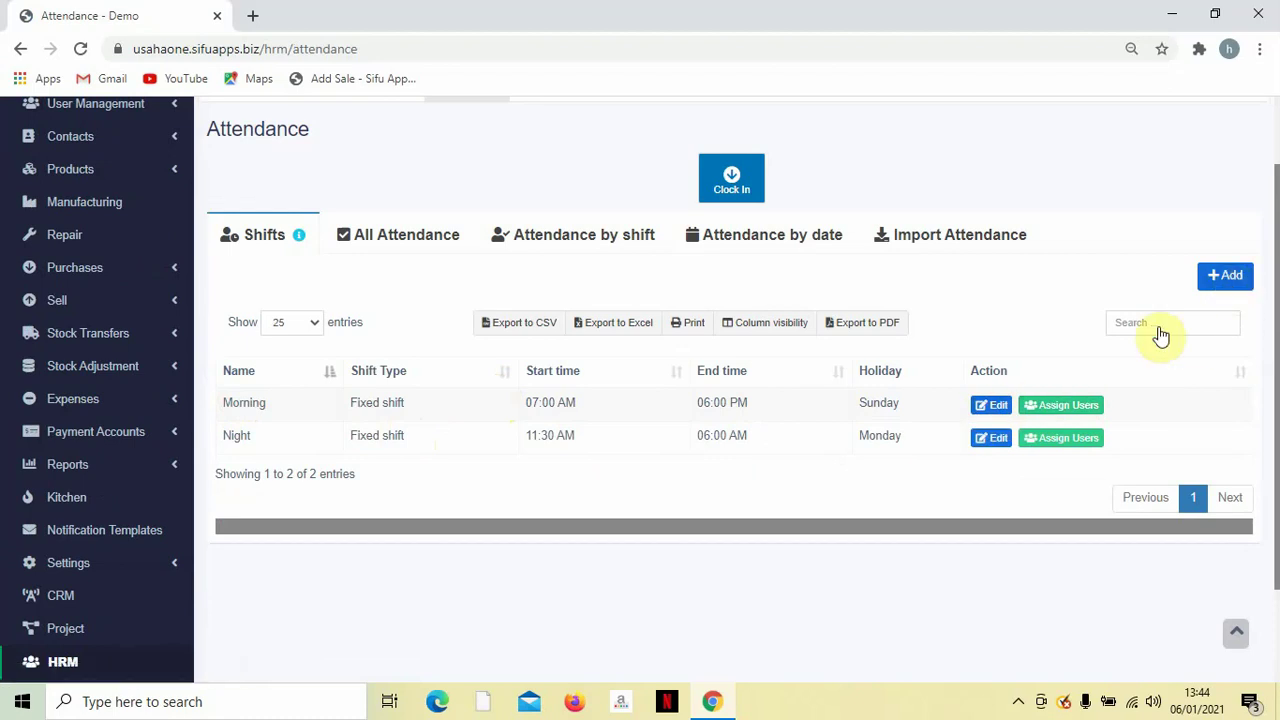
# Change the Morning shift's end time to 03:00 PM and submit it.
pyautogui.click(975, 408)
pyautogui.doubleClick(523, 215)
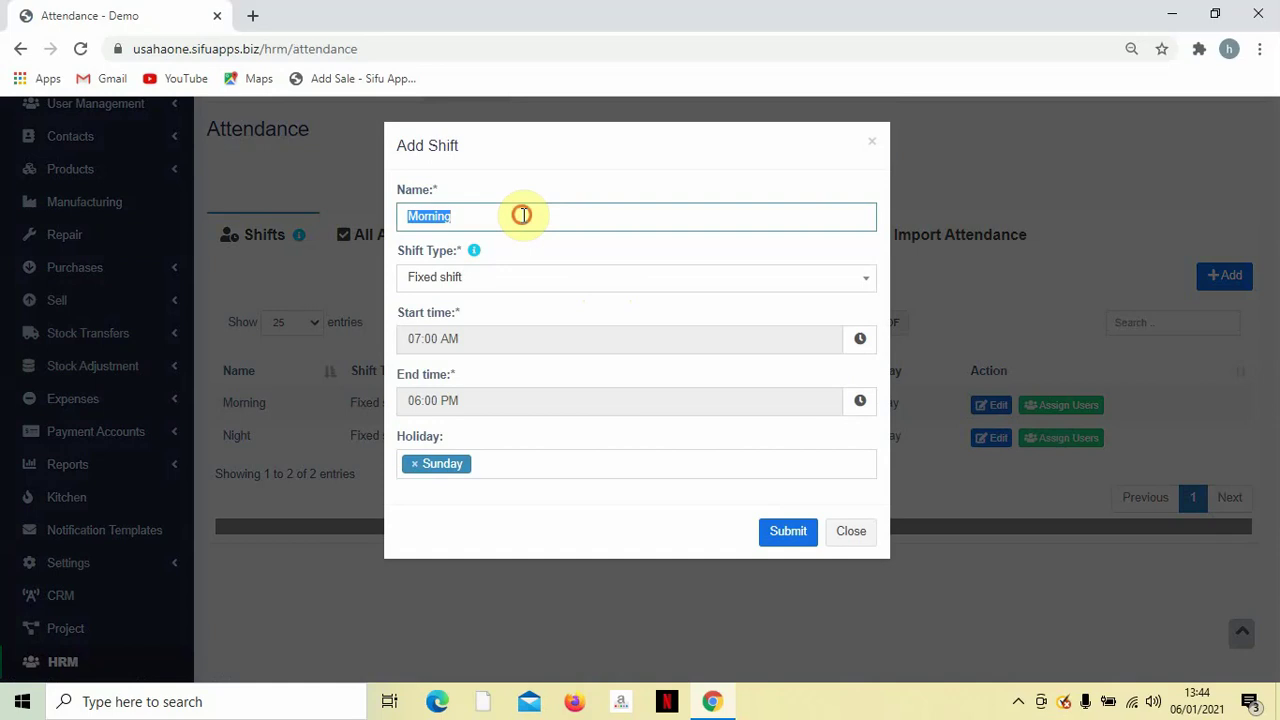
pyautogui.click(522, 215)
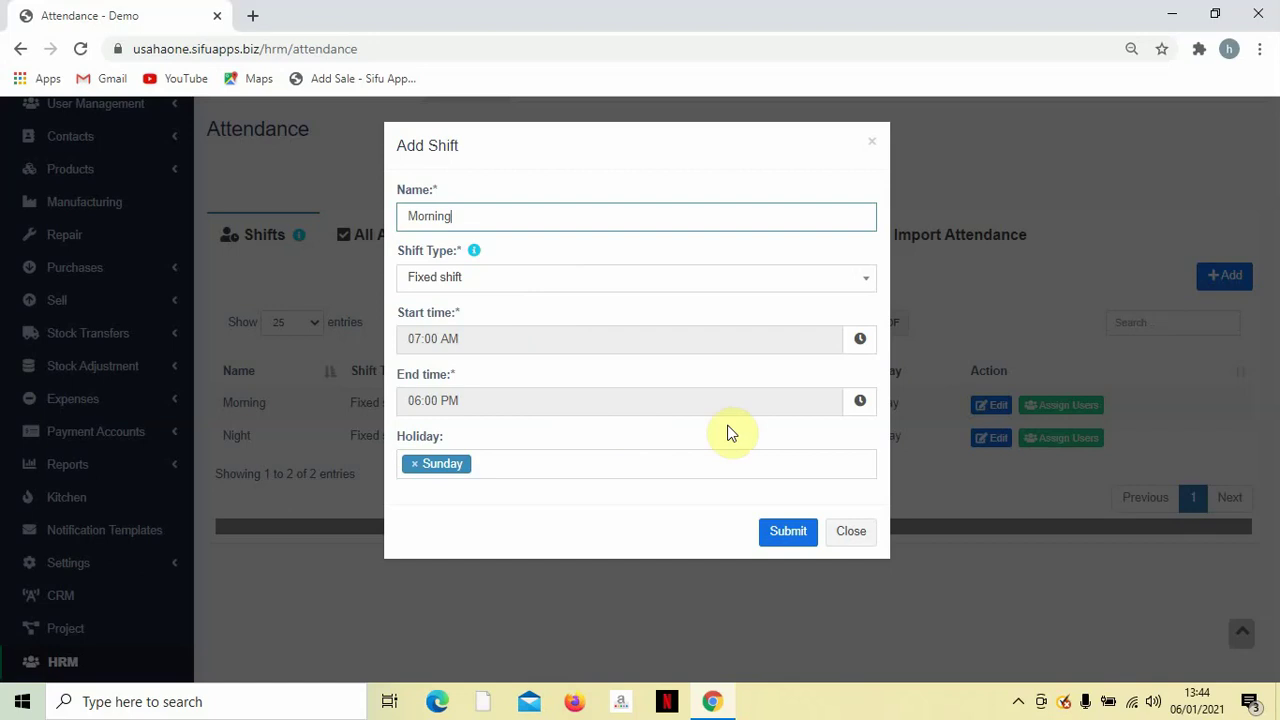
pyautogui.click(846, 402)
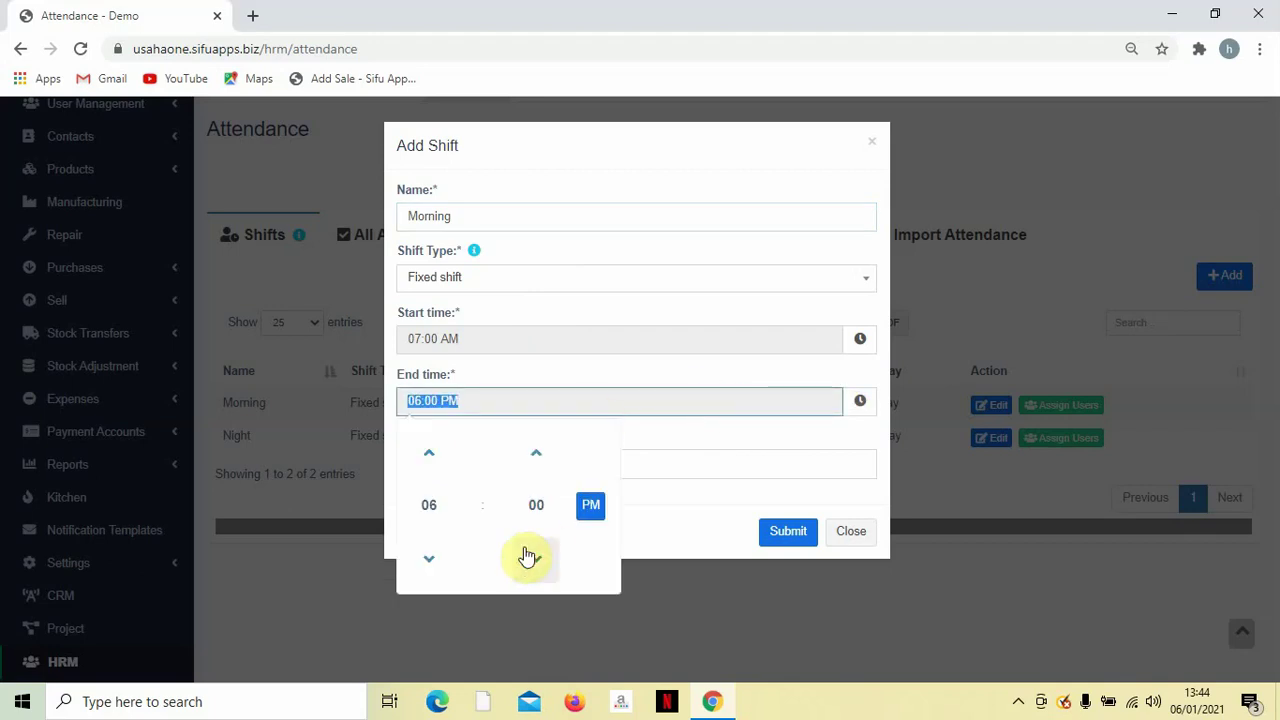
pyautogui.click(426, 505)
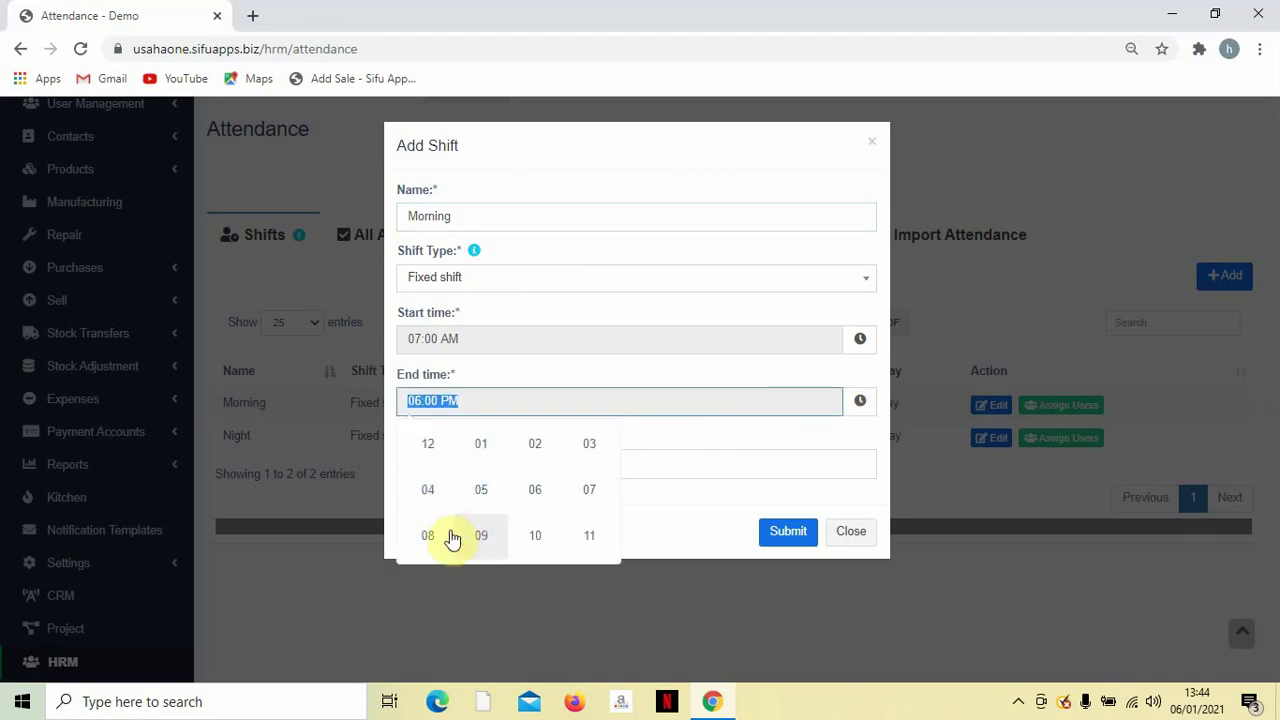
pyautogui.click(594, 448)
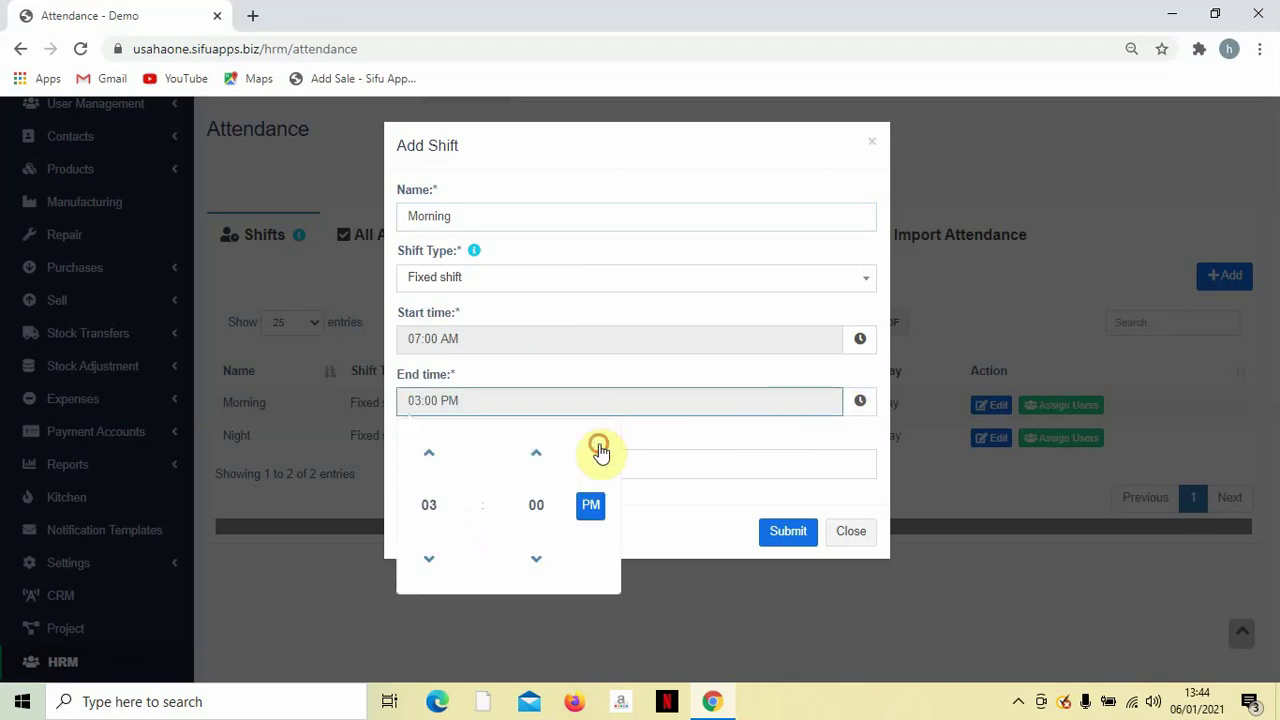
pyautogui.click(602, 506)
pyautogui.click(606, 506)
pyautogui.click(691, 429)
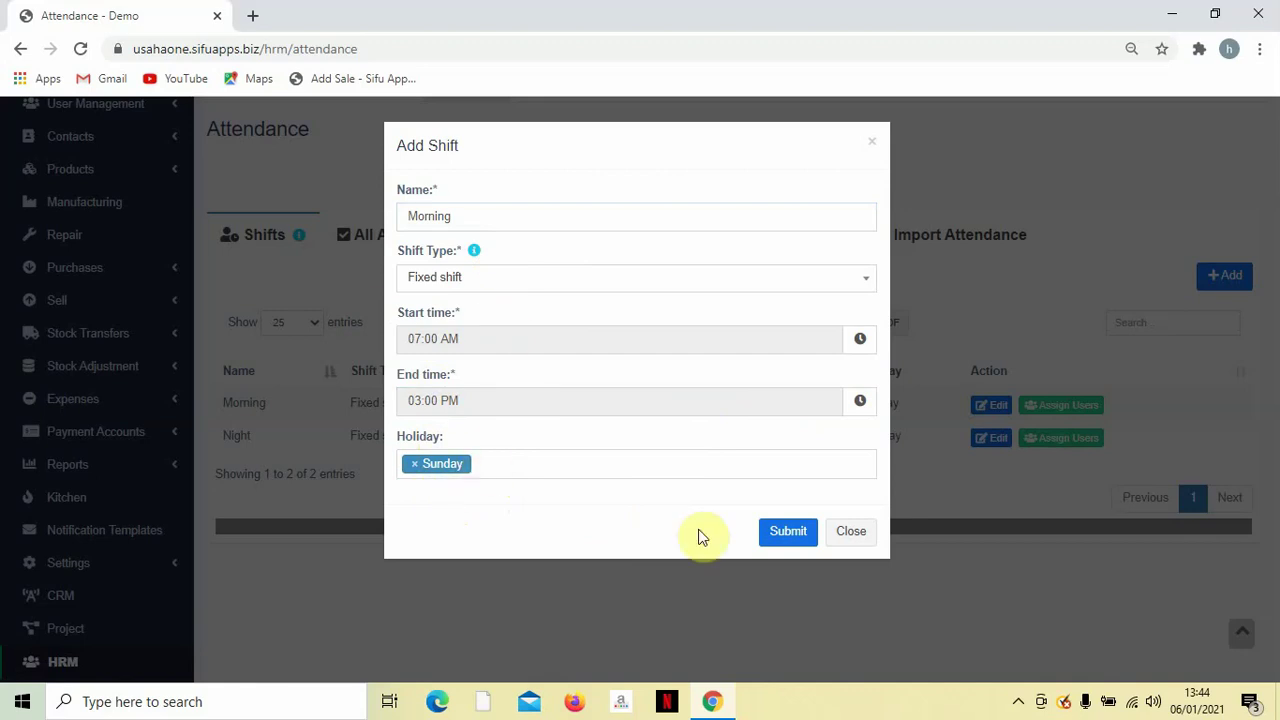
pyautogui.click(792, 535)
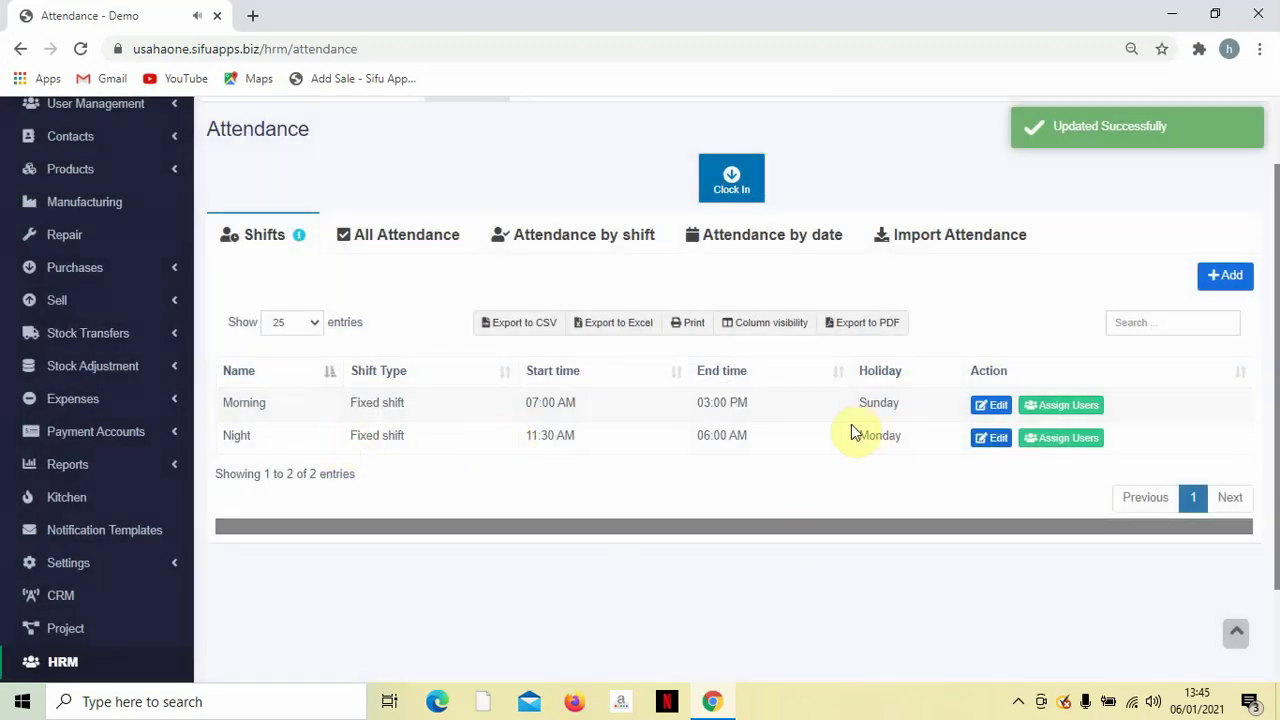
# Rename the Night shift to Noon, keeping it a Fixed shift.
pyautogui.click(997, 437)
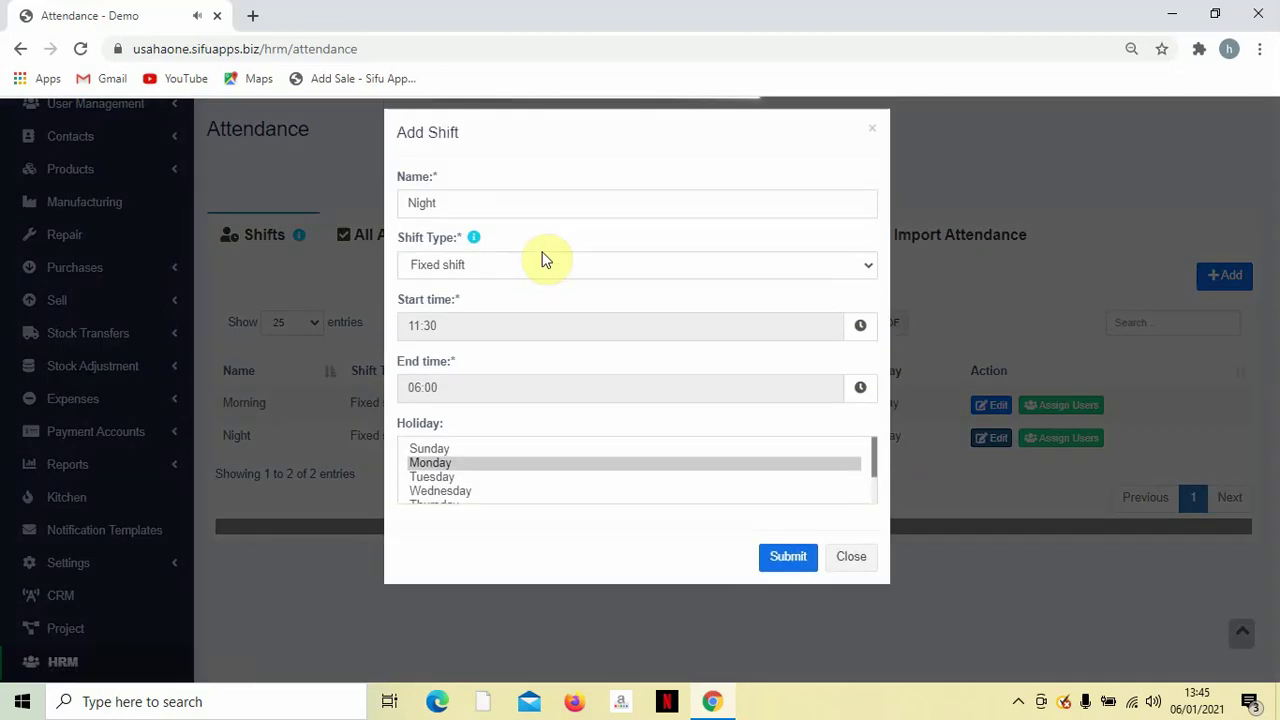
pyautogui.doubleClick(521, 218)
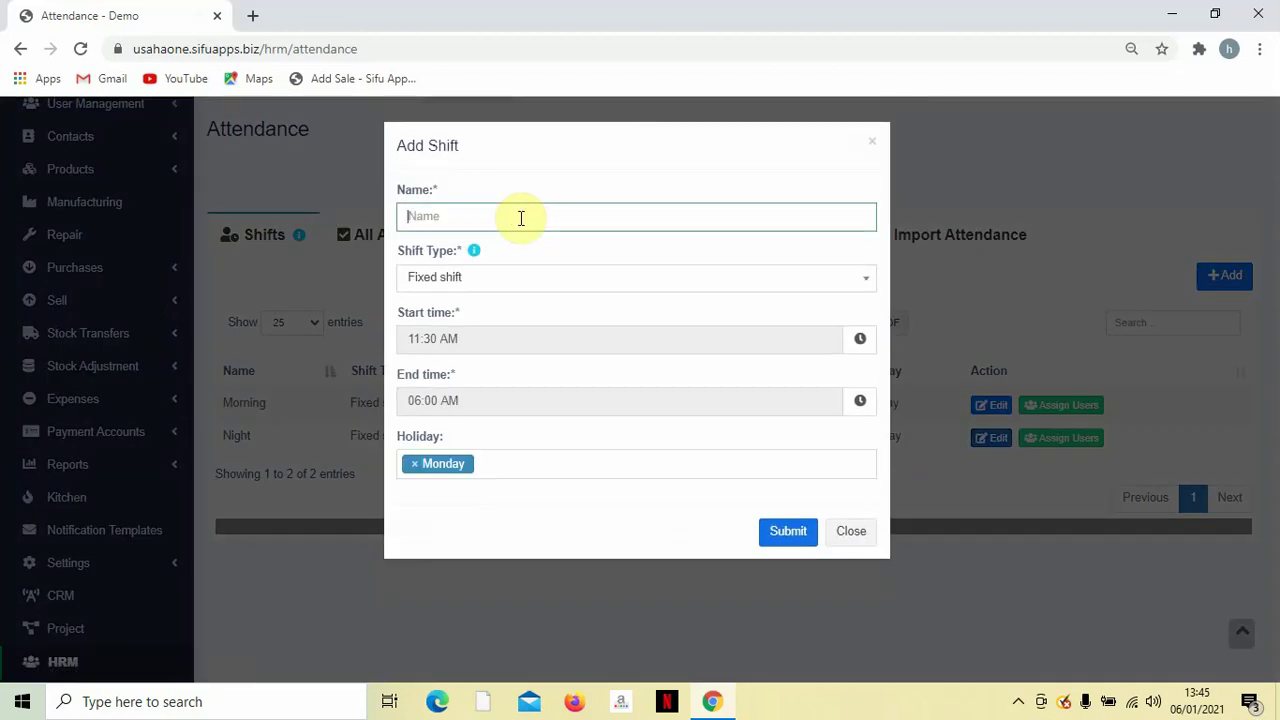
pyautogui.write('Noon')
pyautogui.click(552, 276)
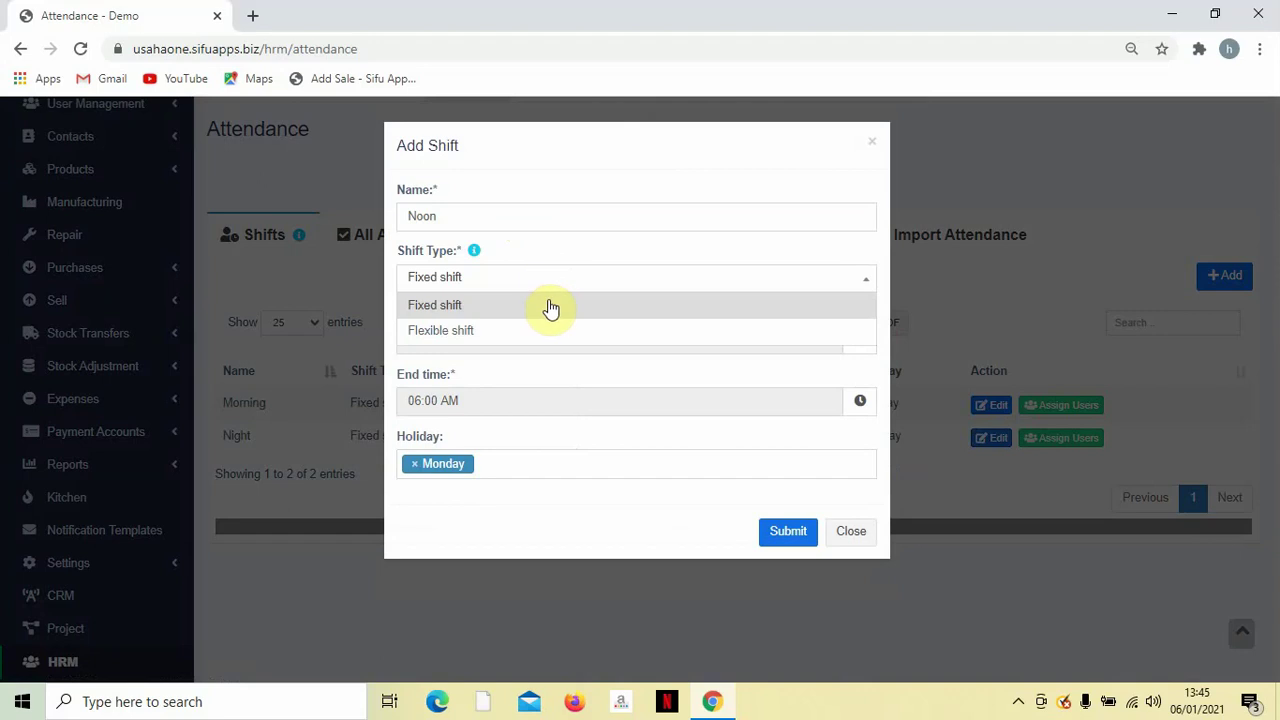
pyautogui.click(549, 306)
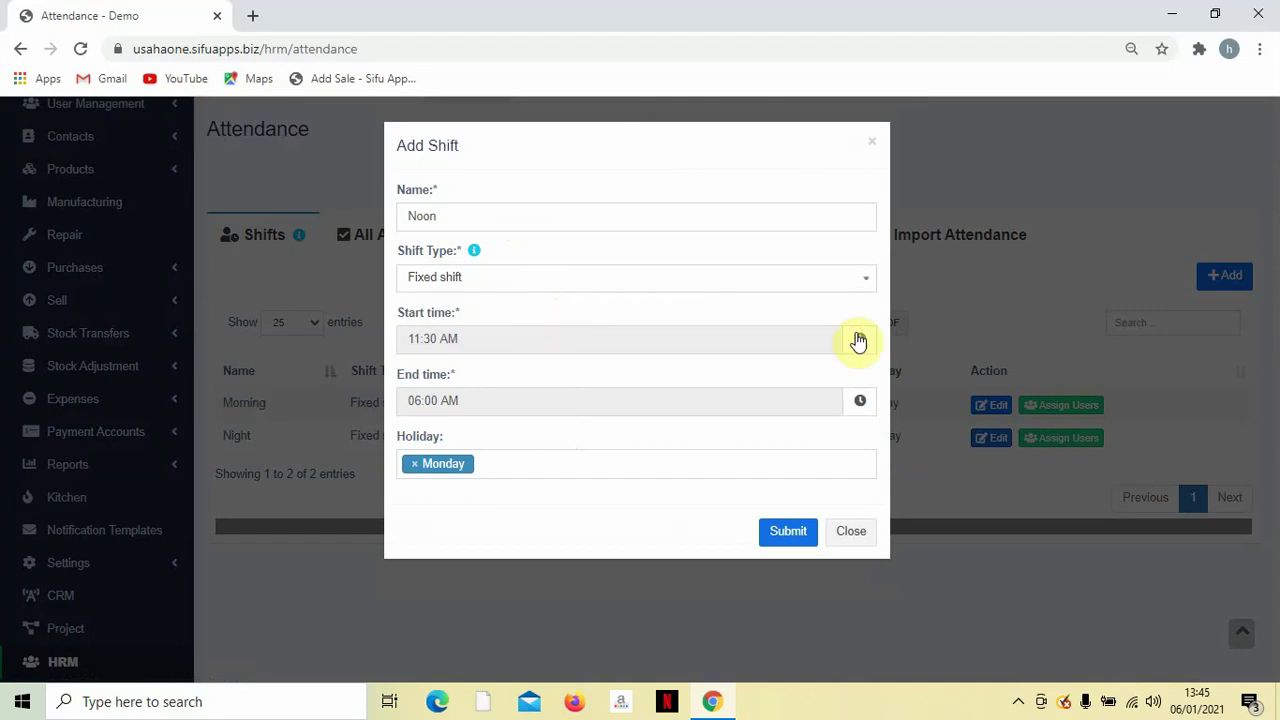
# Set the Noon shift's start time to 02:00 PM.
pyautogui.click(663, 329)
pyautogui.click(447, 445)
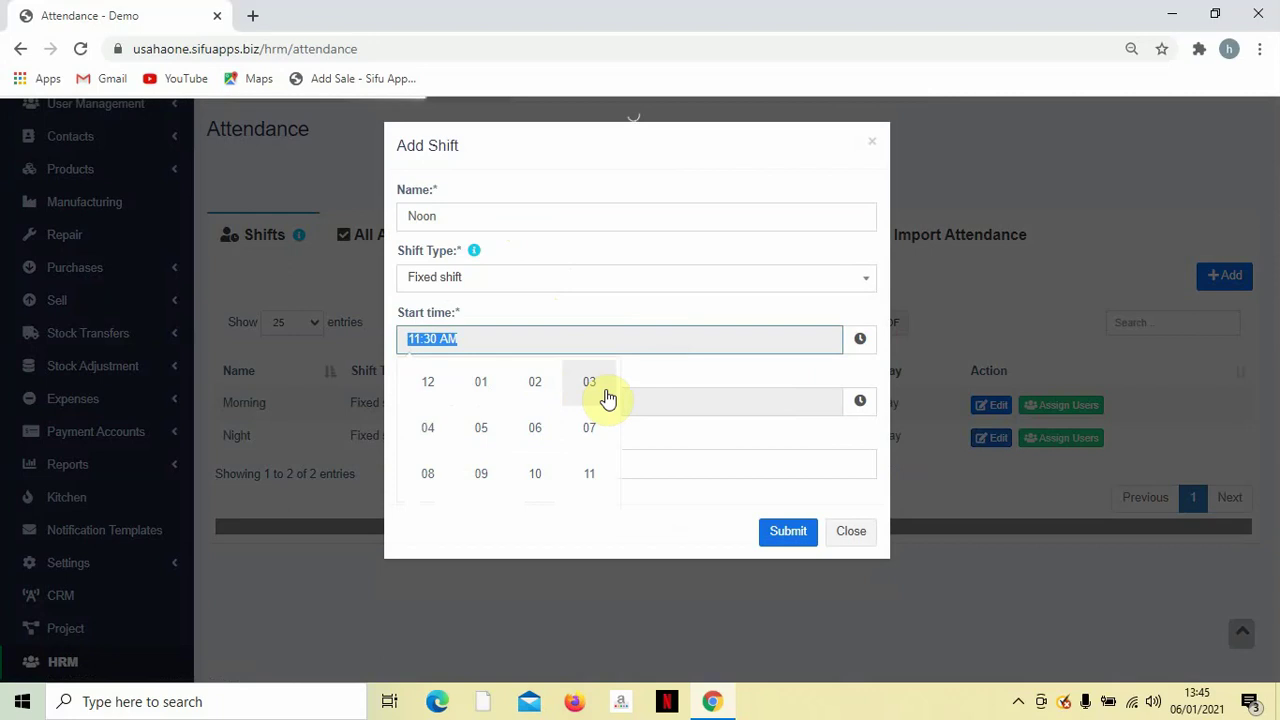
pyautogui.click(541, 383)
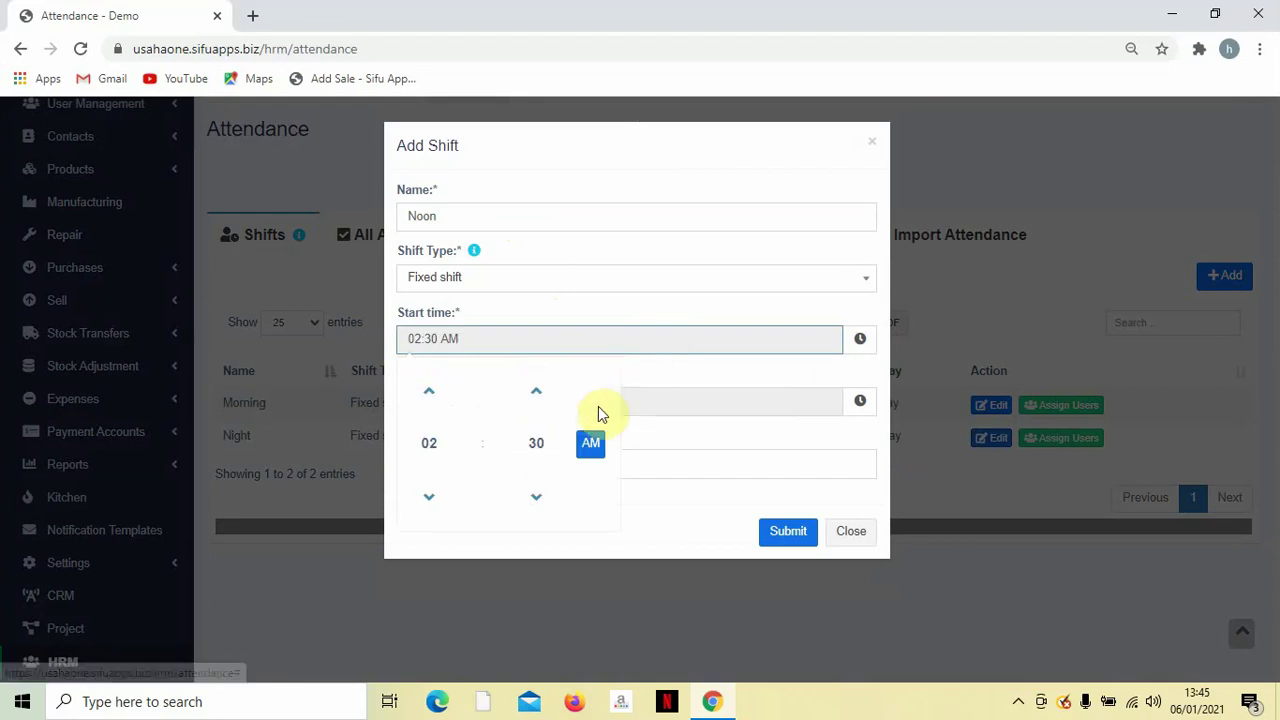
pyautogui.click(540, 443)
pyautogui.click(433, 387)
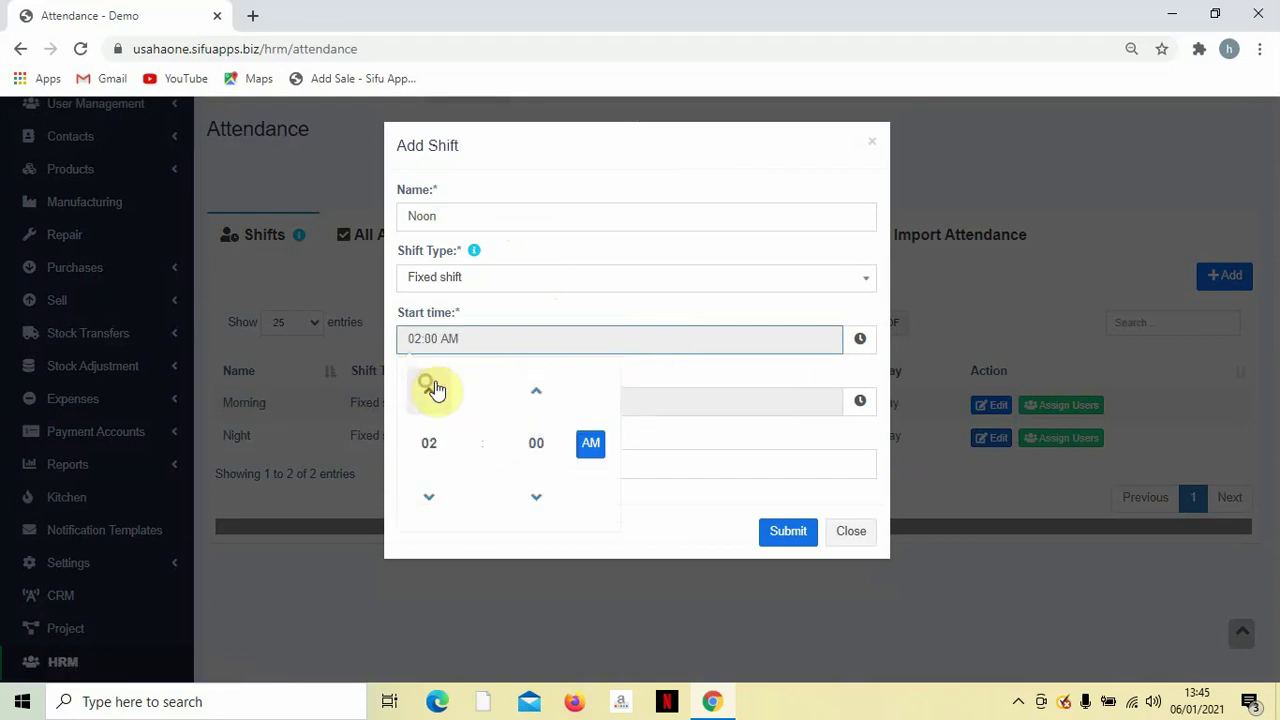
pyautogui.click(684, 371)
pyautogui.click(491, 336)
pyautogui.tripleClick(491, 336)
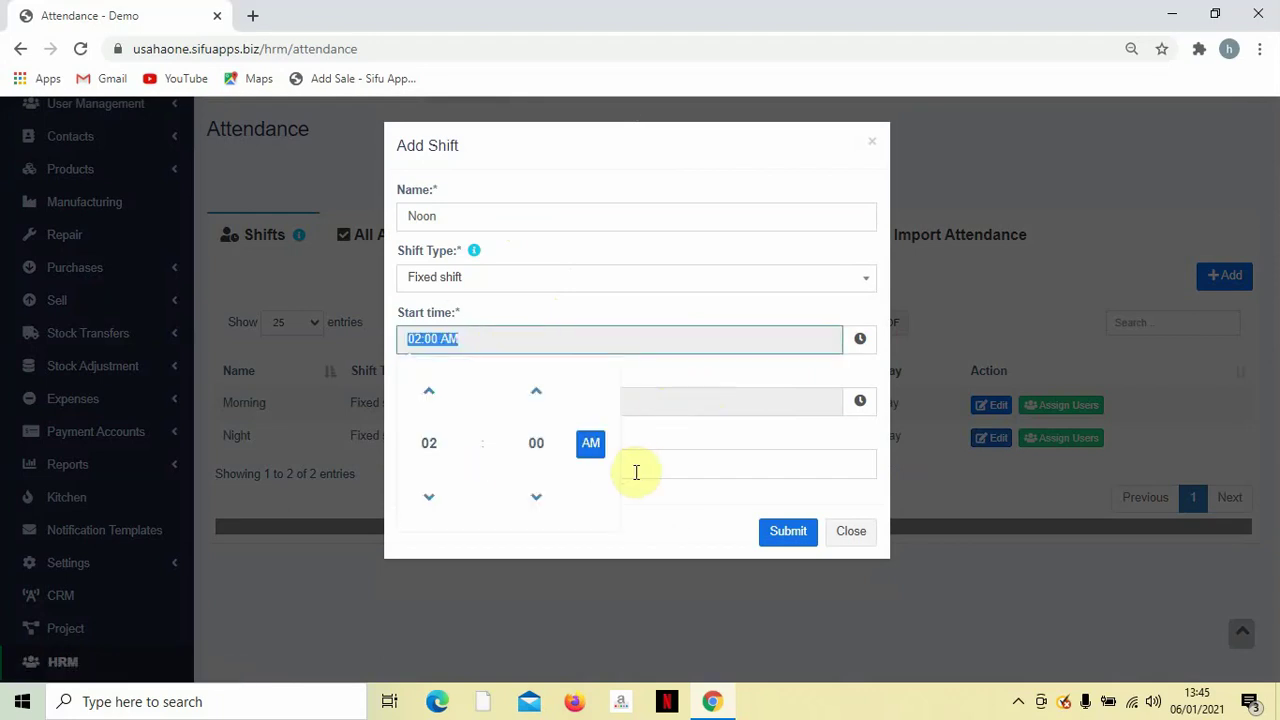
pyautogui.click(591, 444)
pyautogui.click(694, 362)
# Set the end time to 10:00 PM and submit the Noon shift.
pyautogui.click(620, 402)
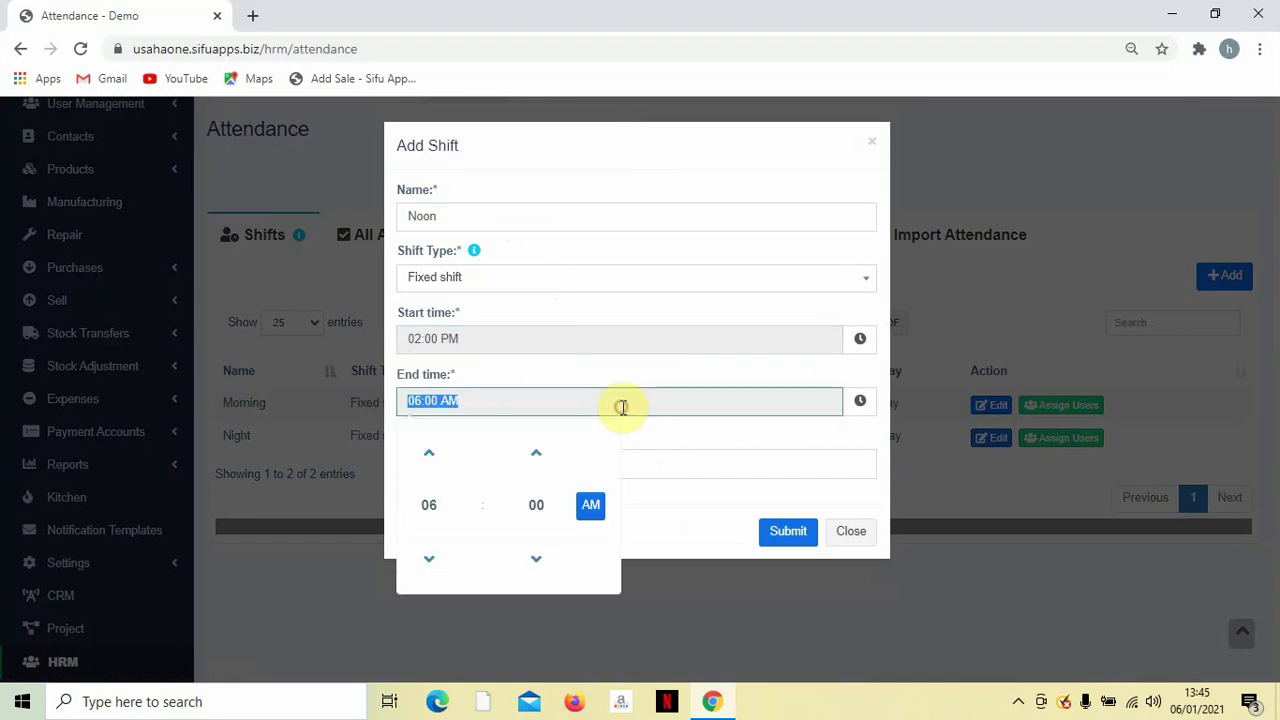
pyautogui.click(440, 512)
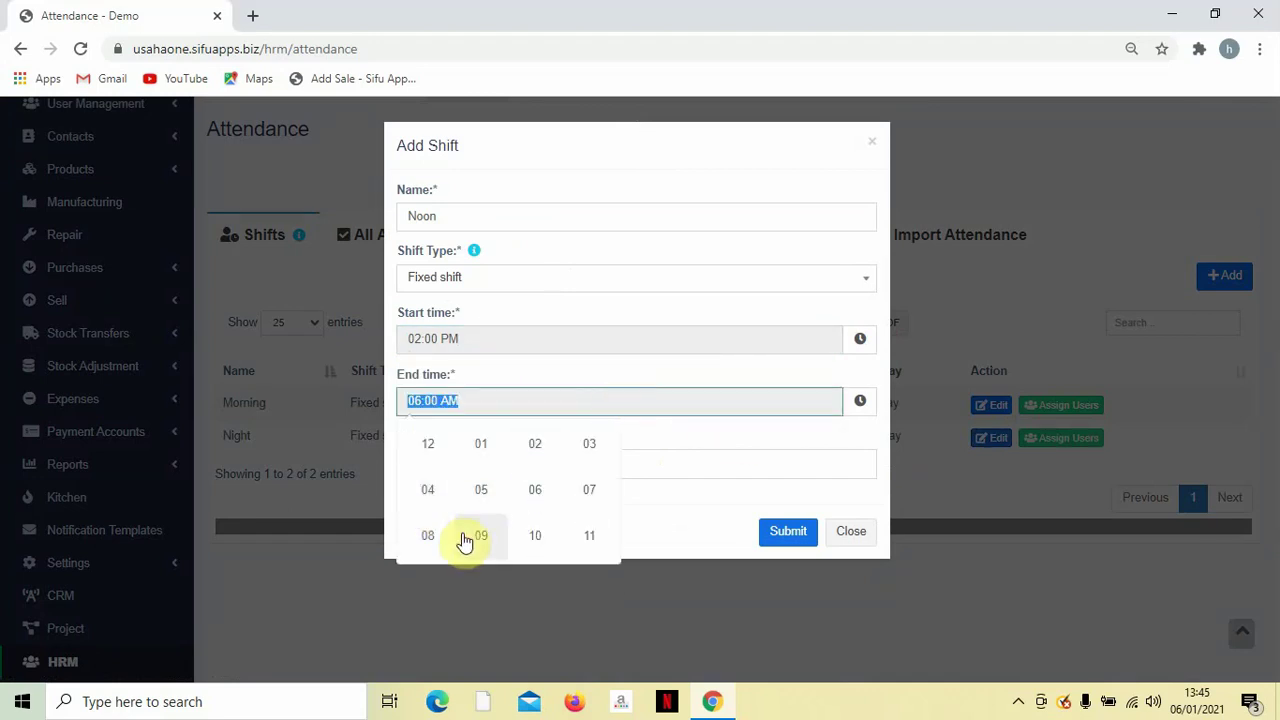
pyautogui.click(543, 535)
pyautogui.click(591, 505)
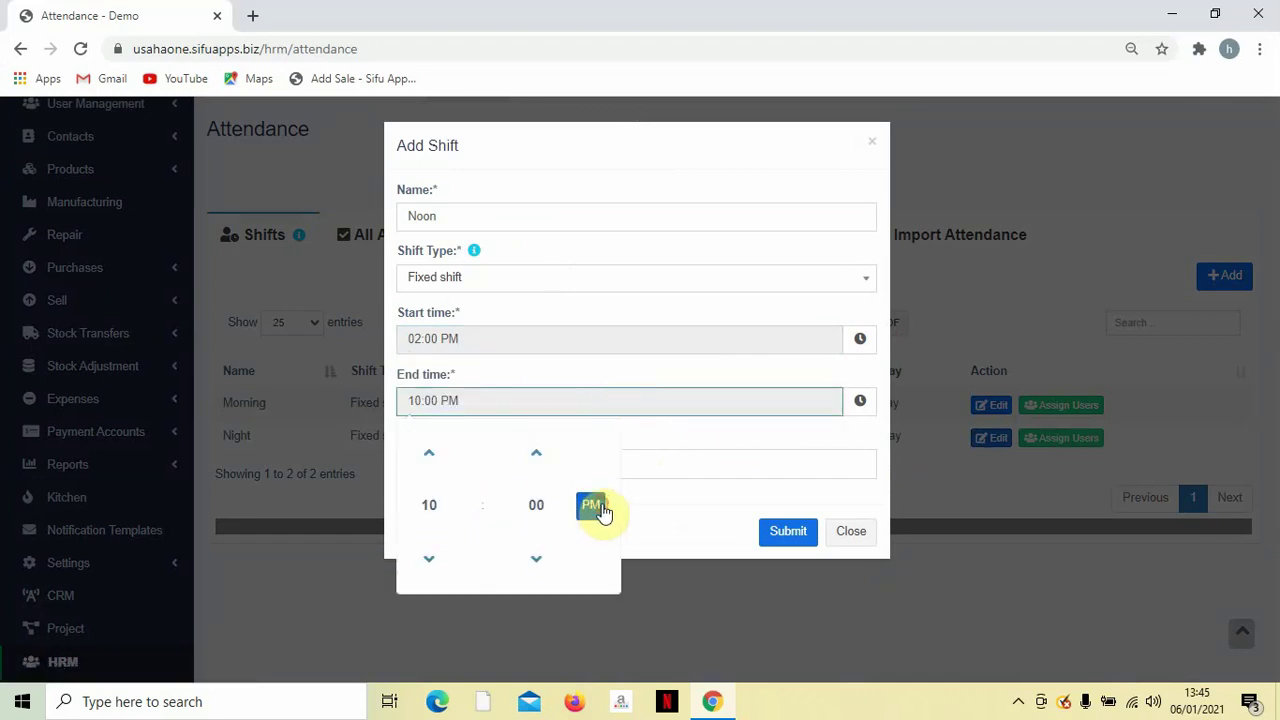
pyautogui.click(697, 430)
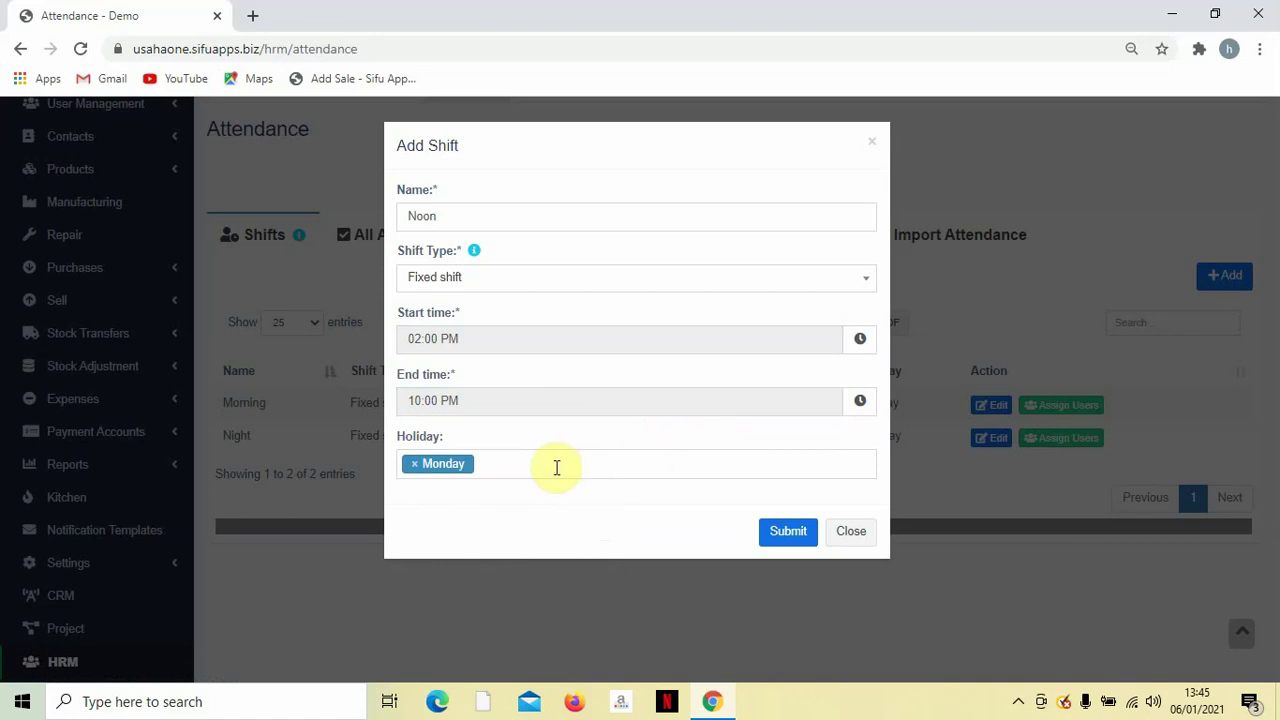
pyautogui.click(782, 532)
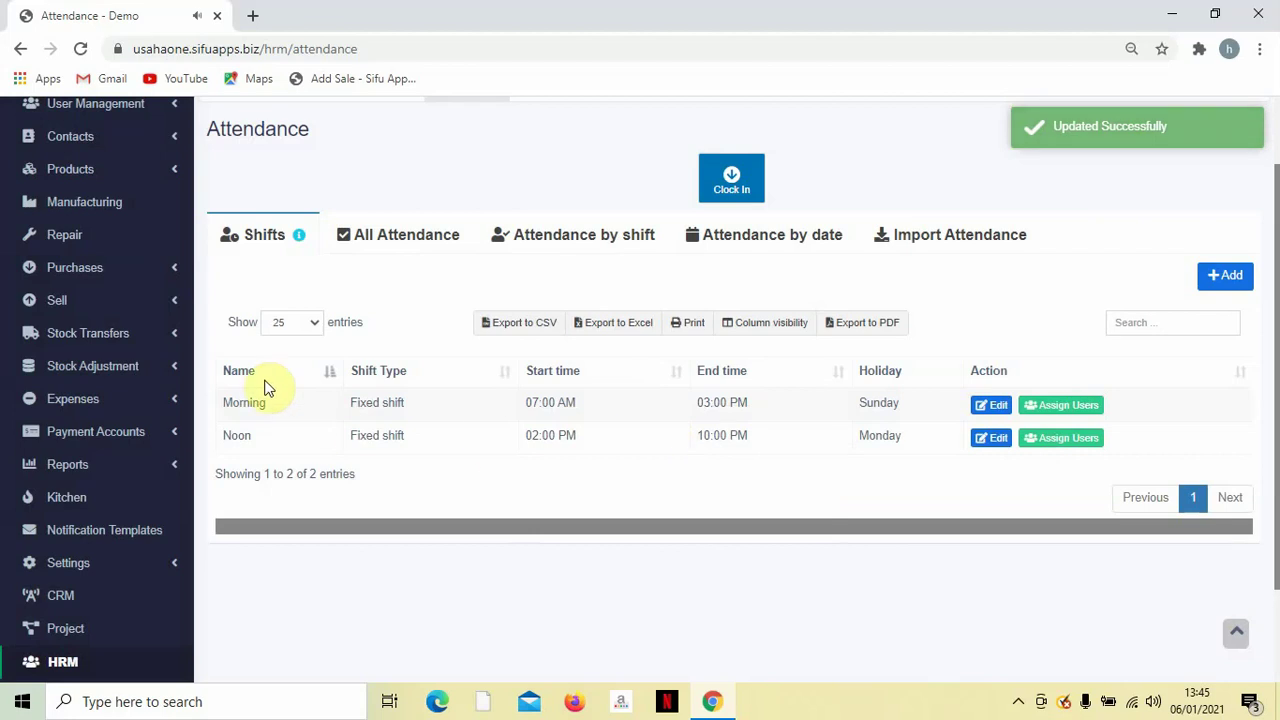
# Tick only the demo user for the Morning shift, 01/04/2021–01/31/2021, and submit.
pyautogui.click(1063, 408)
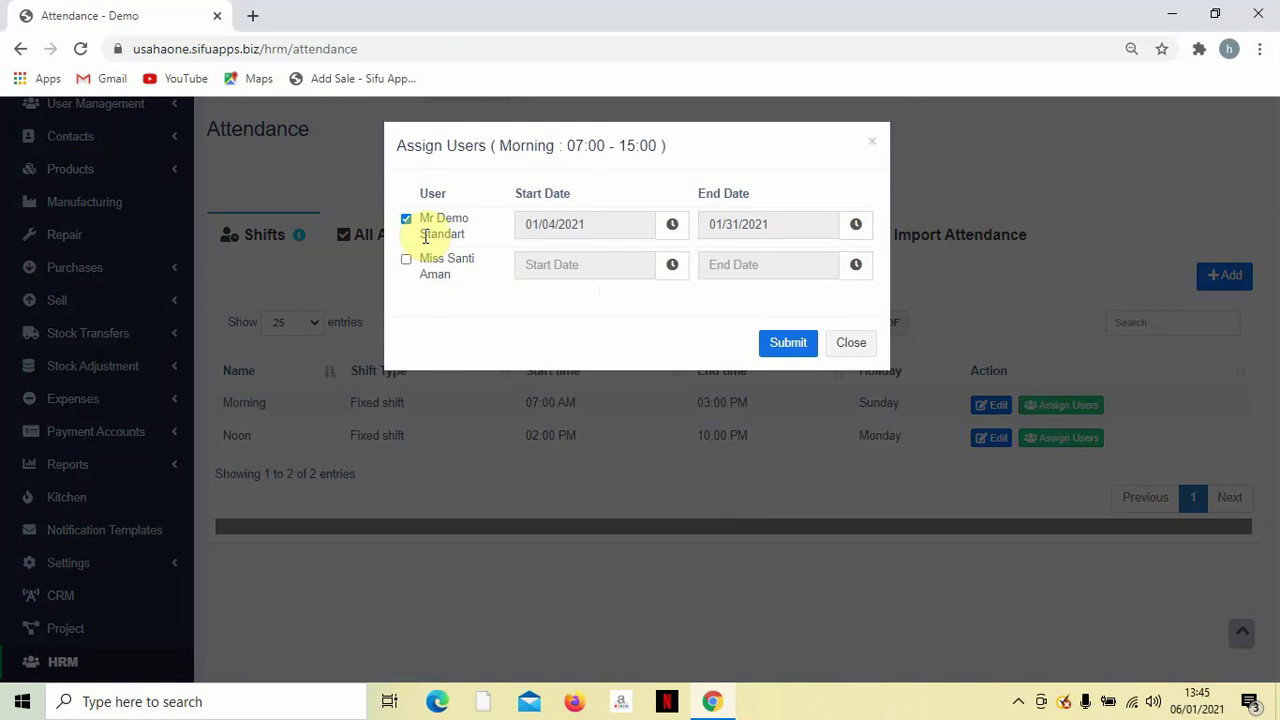
pyautogui.click(405, 262)
pyautogui.click(406, 221)
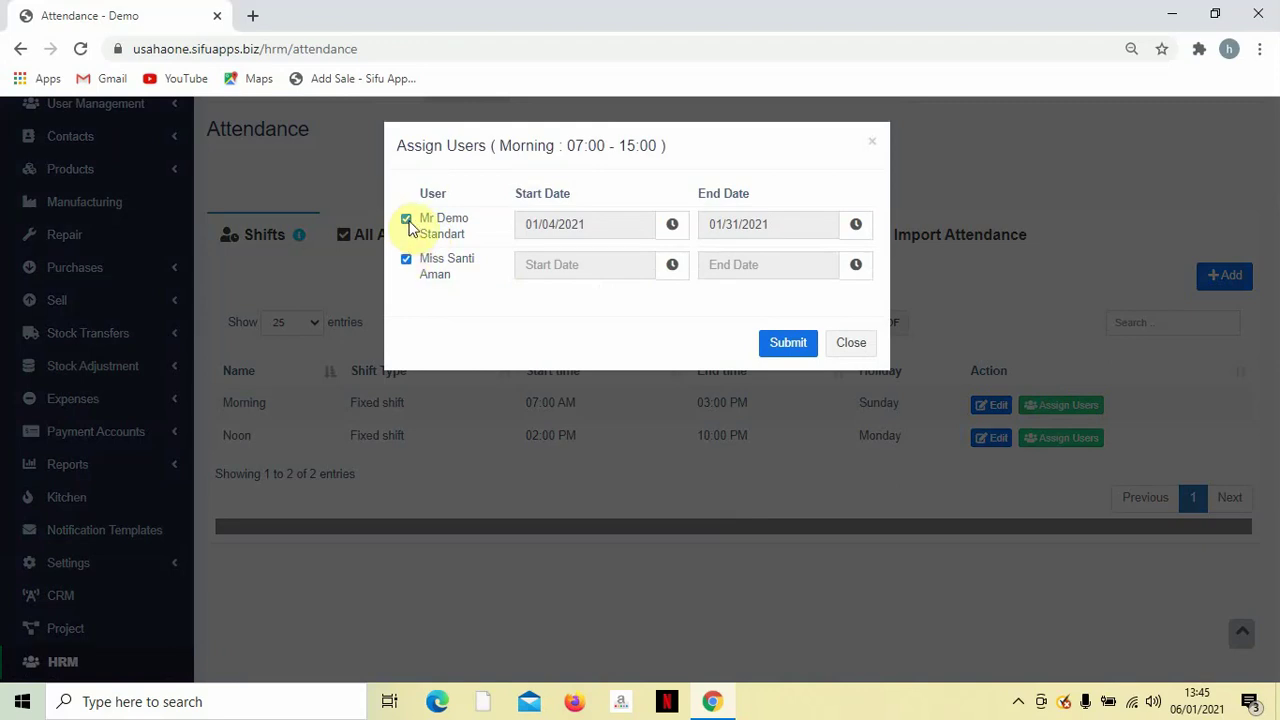
pyautogui.click(405, 262)
pyautogui.click(406, 221)
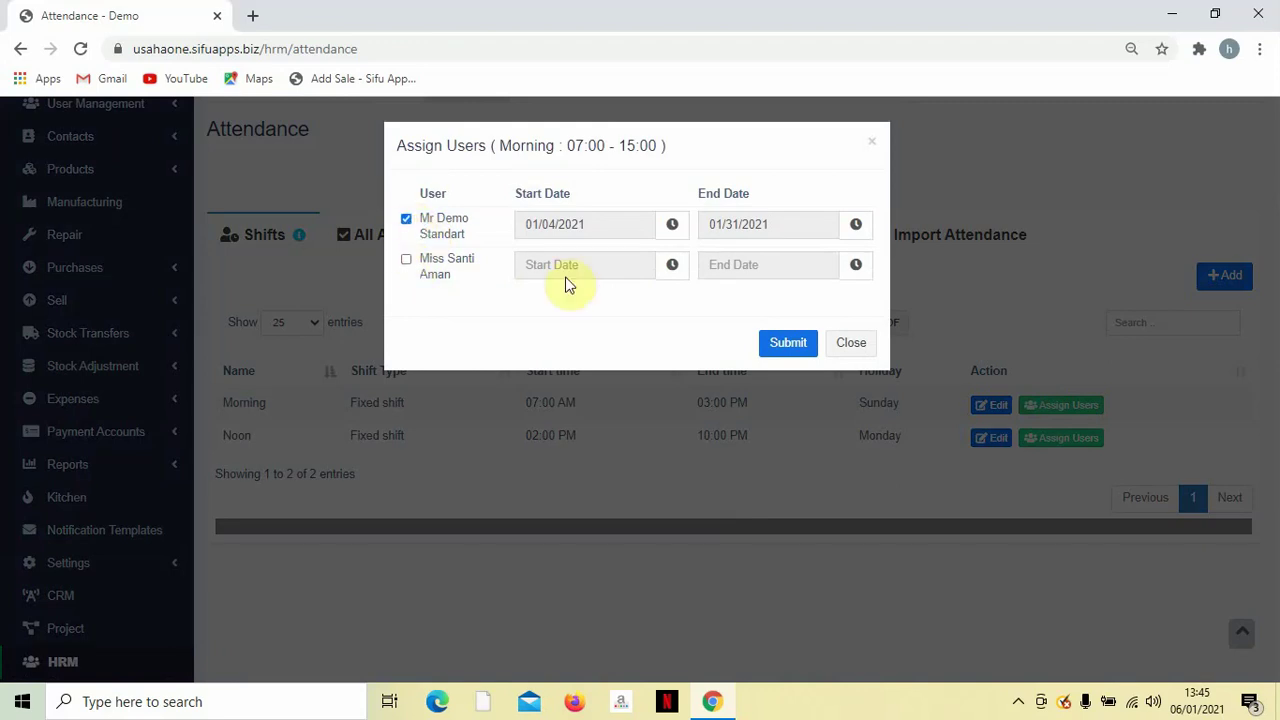
pyautogui.click(789, 345)
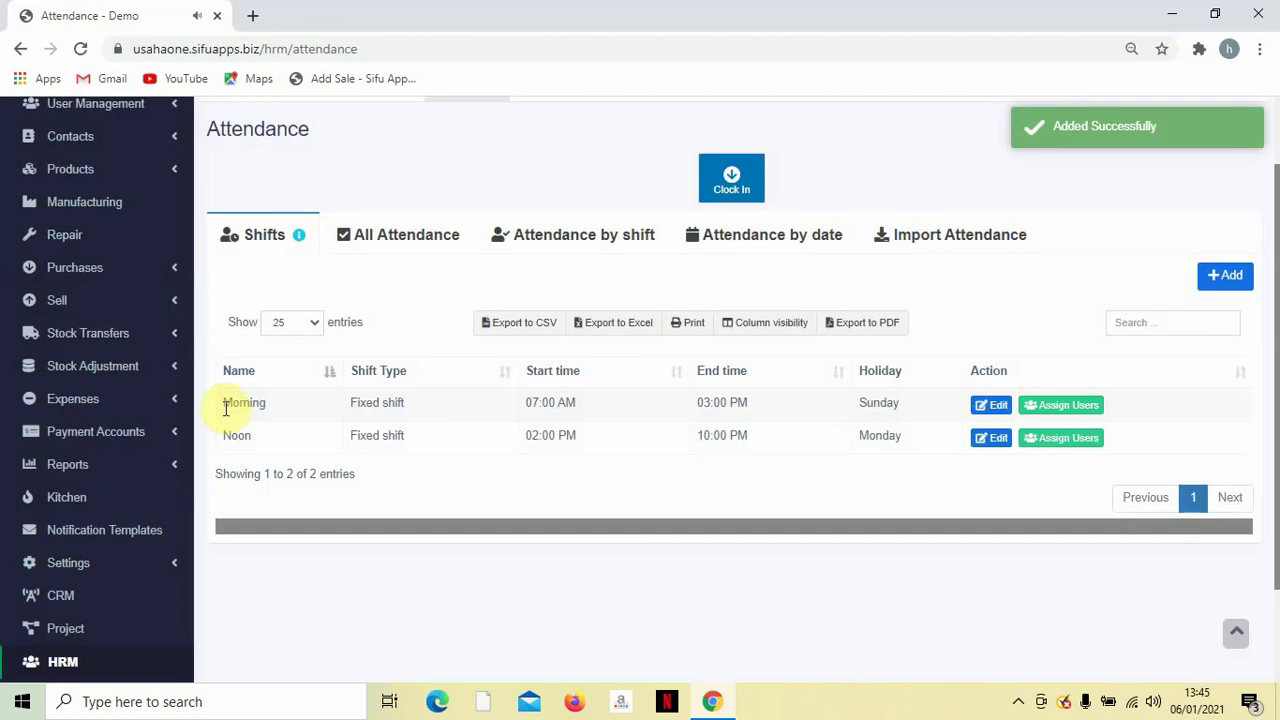
pyautogui.moveTo(222, 405); pyautogui.dragTo(285, 408)
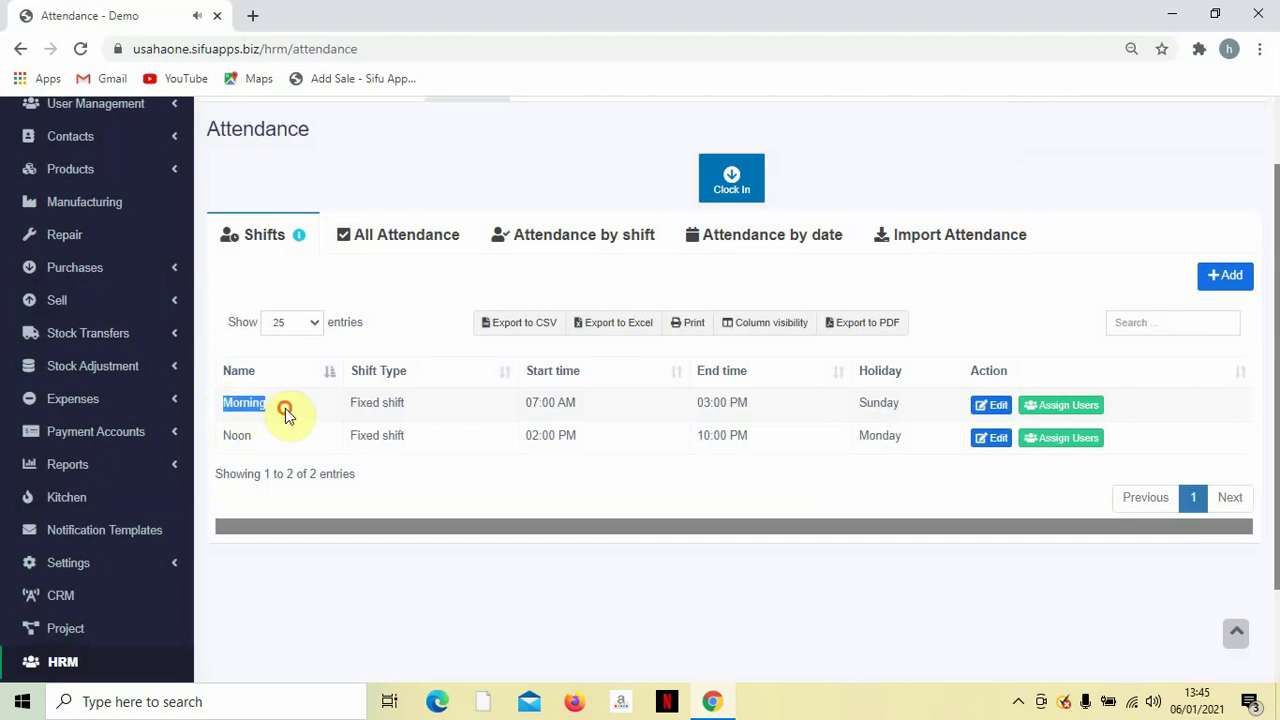
# Tick the second employee for the Noon shift, dated 6 to 31 January 2021, and submit.
pyautogui.click(1043, 440)
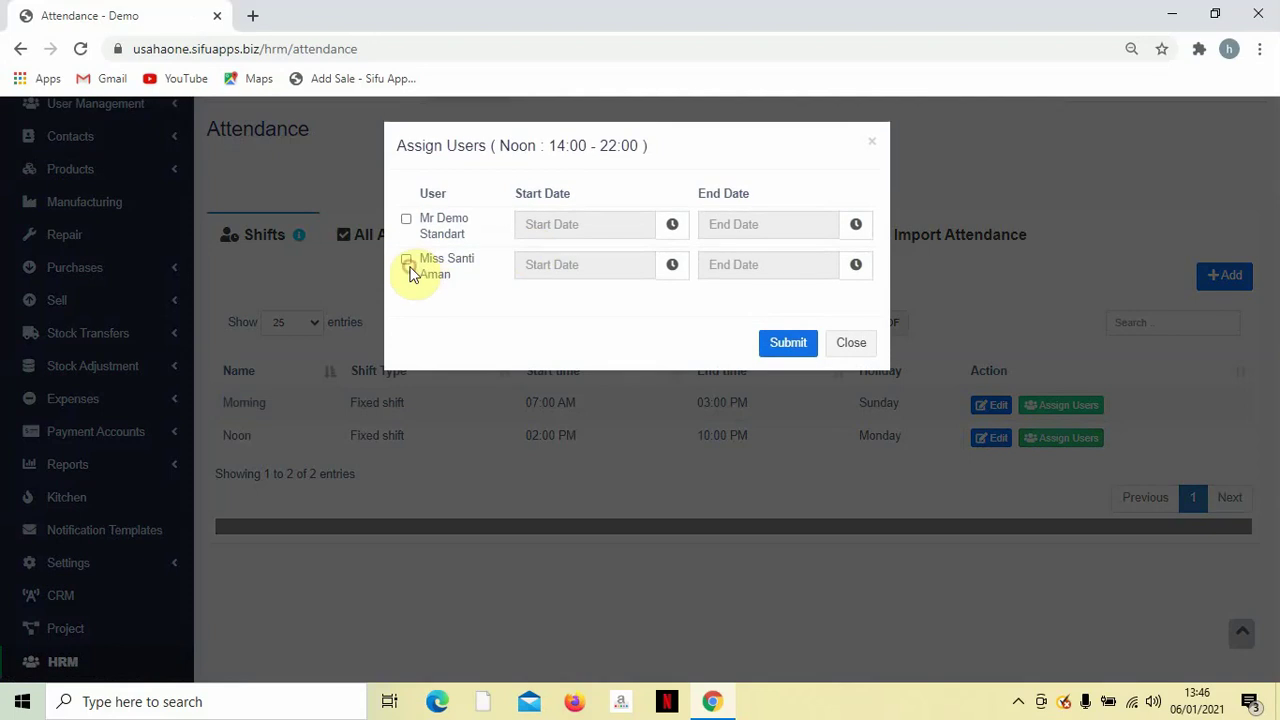
pyautogui.click(409, 266)
pyautogui.click(785, 343)
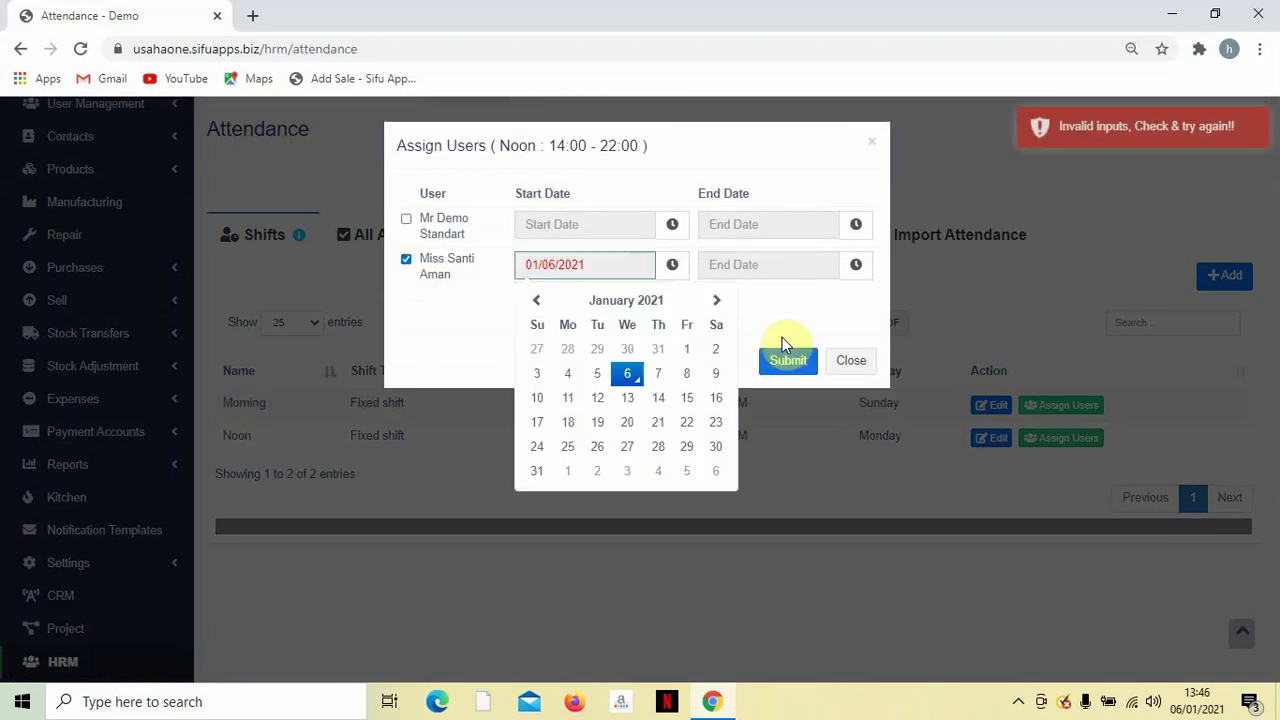
pyautogui.click(625, 376)
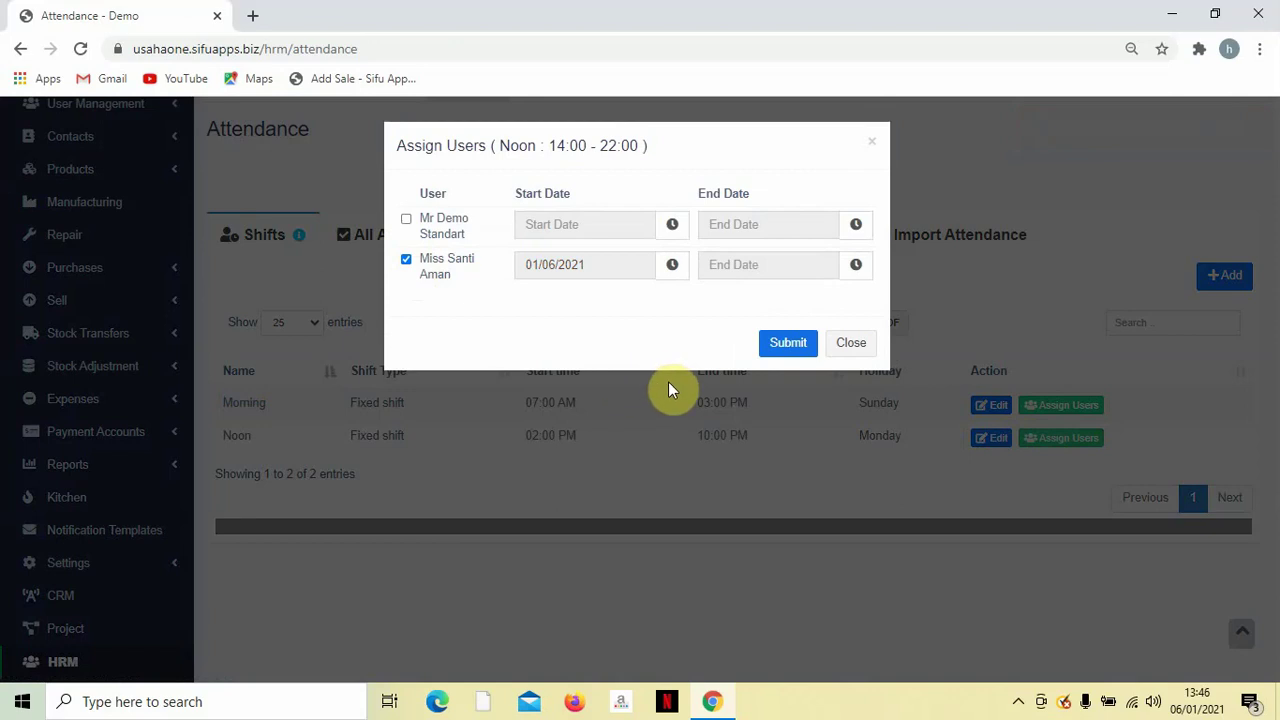
pyautogui.click(790, 264)
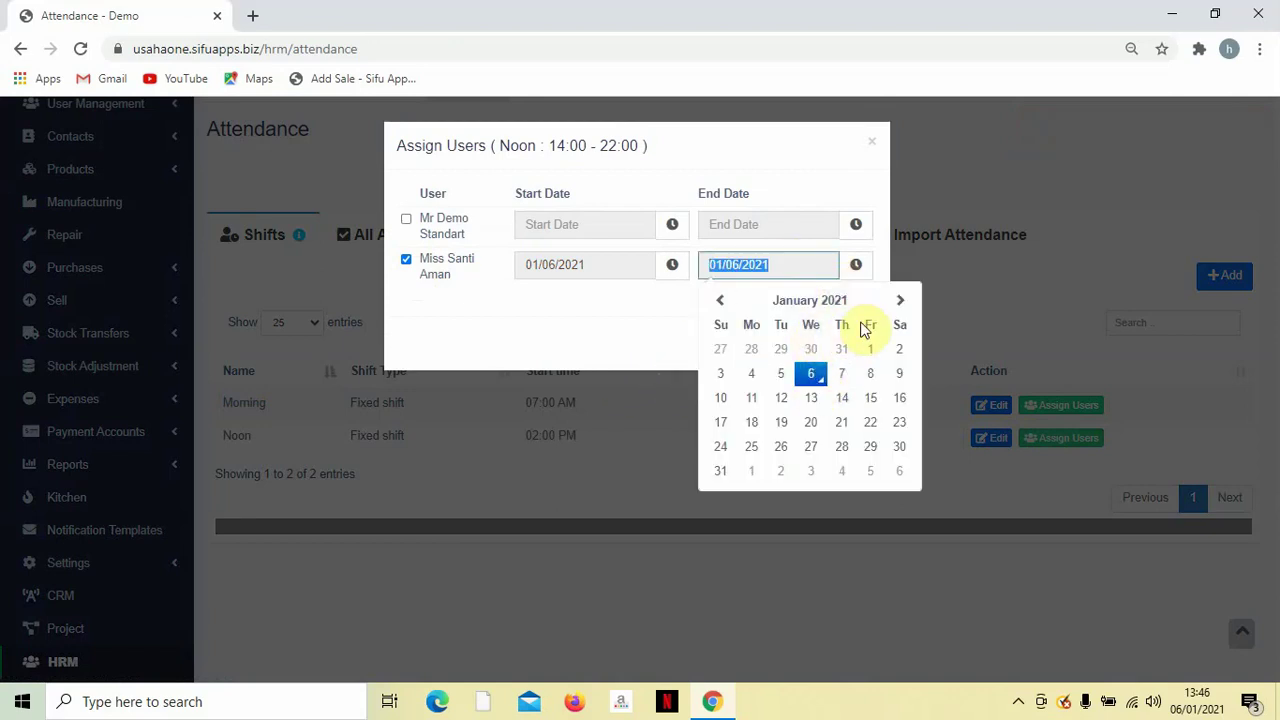
pyautogui.click(718, 472)
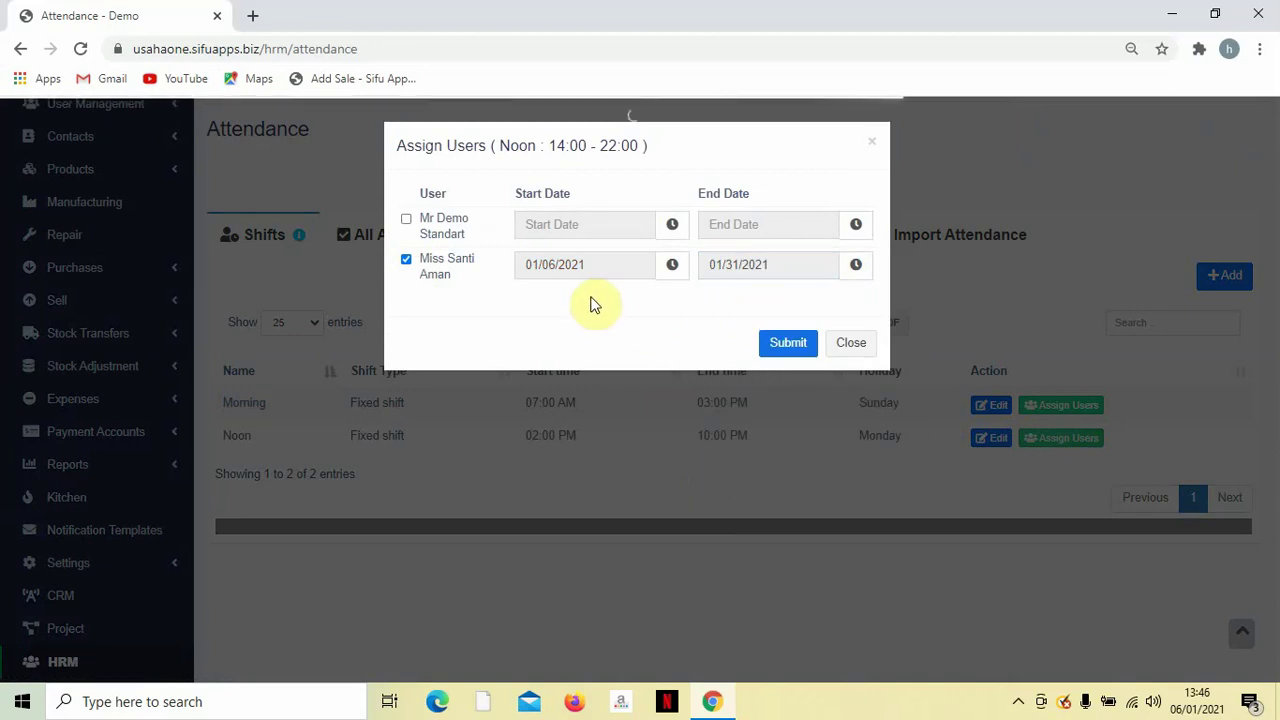
pyautogui.click(786, 346)
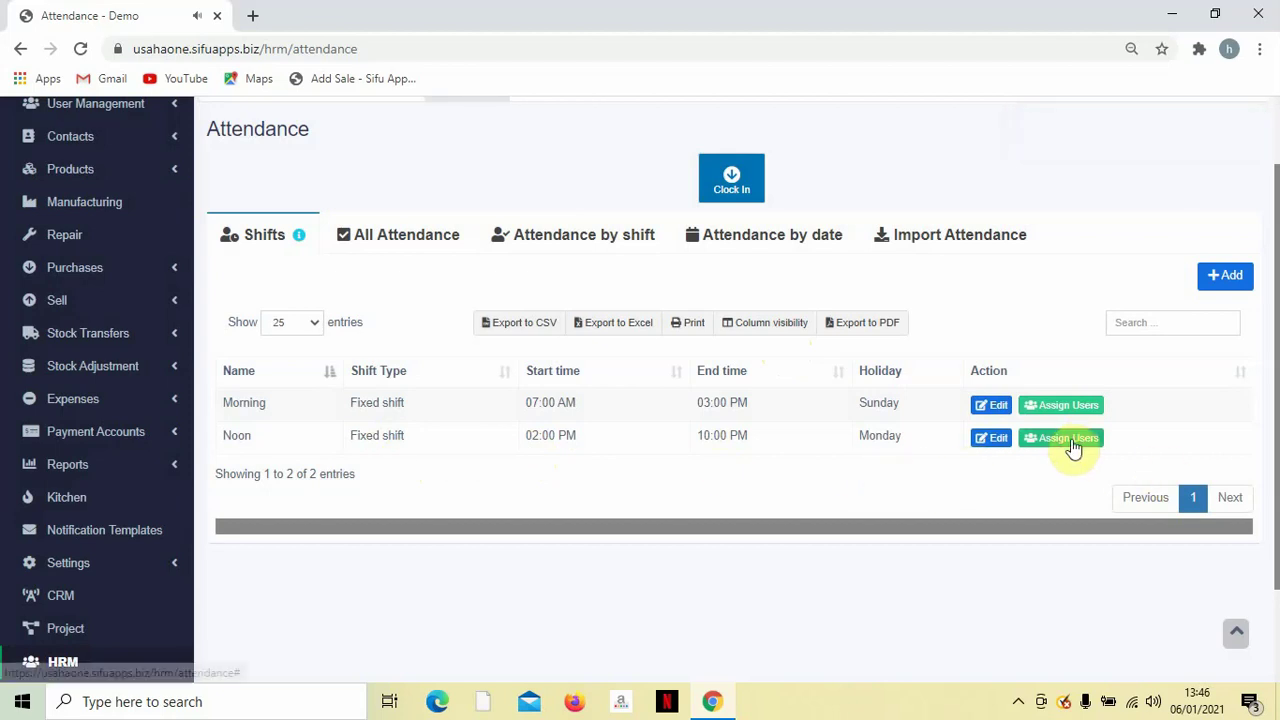
pyautogui.scroll(2, 929, 423)
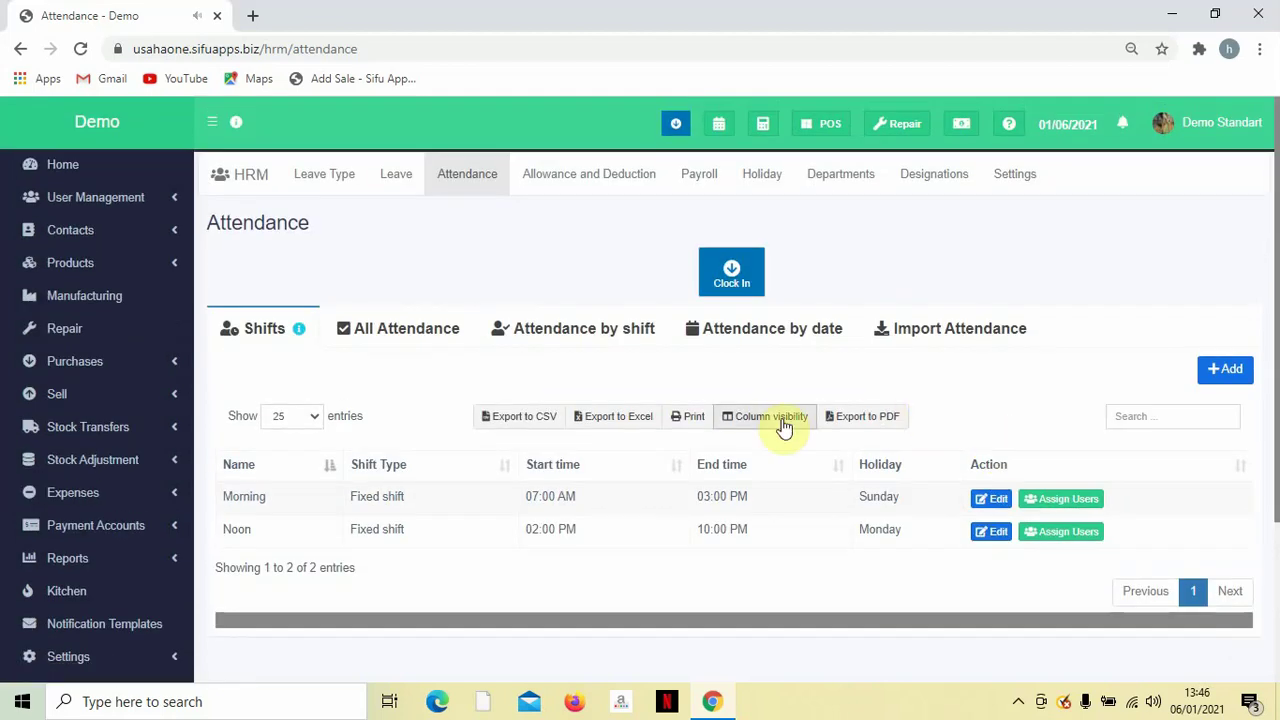
pyautogui.scroll(-2, 740, 410)
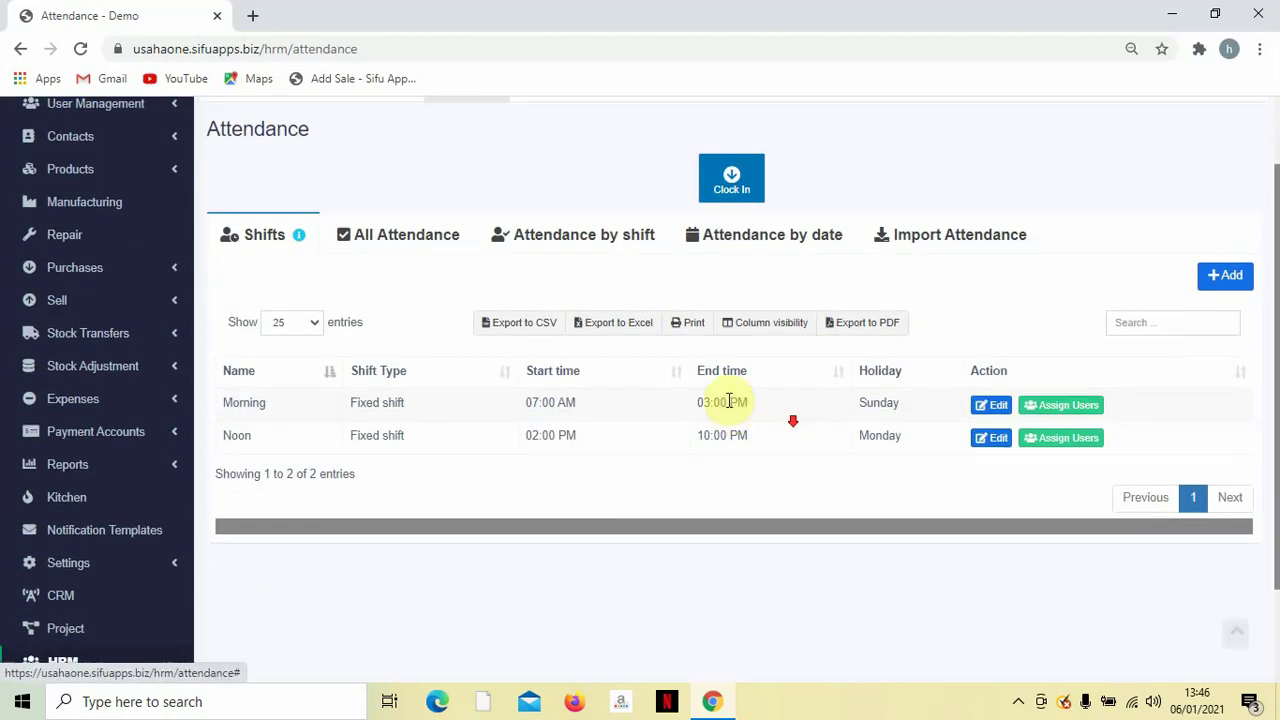
# Start a new attendance record in All Attendance for the second employee.
pyautogui.click(417, 243)
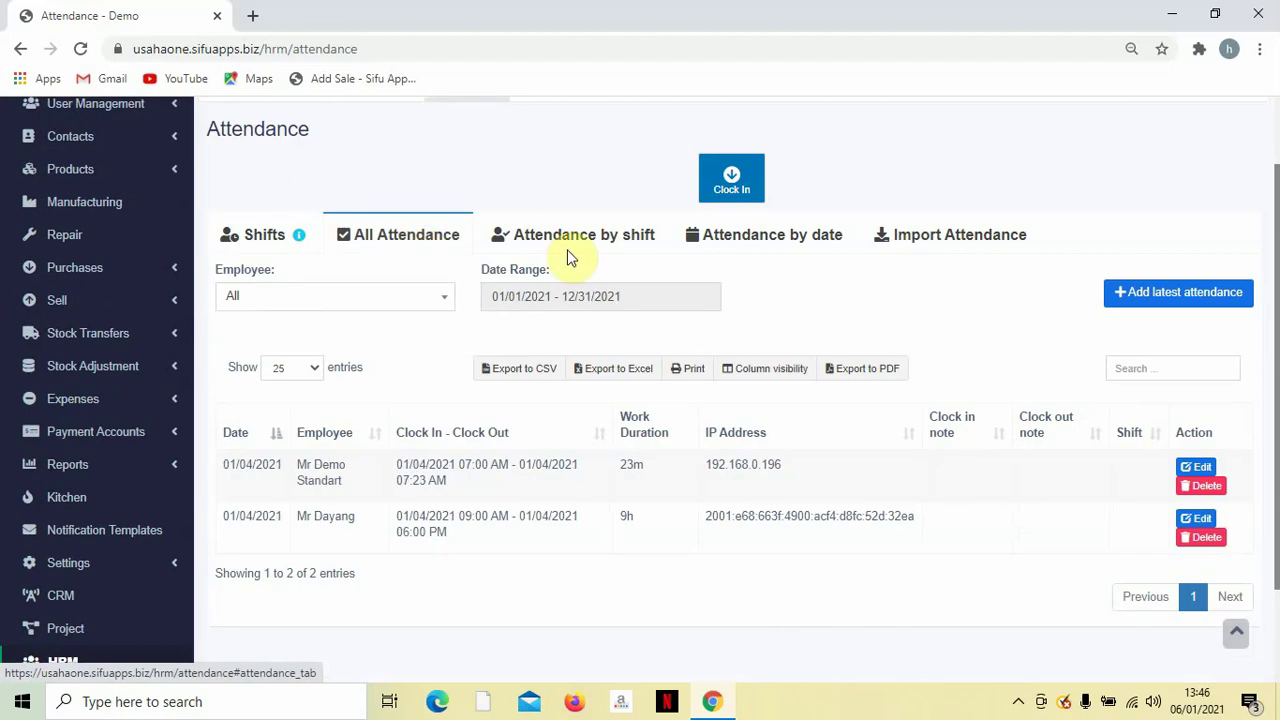
pyautogui.click(1142, 291)
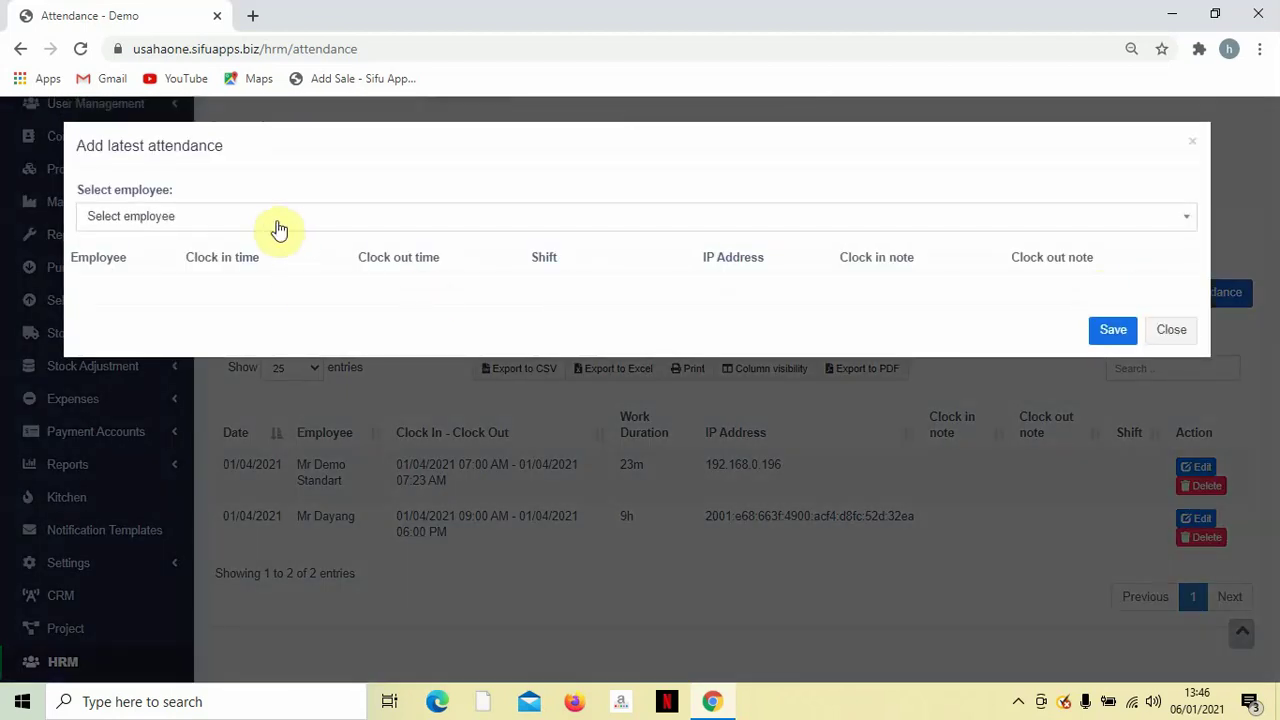
pyautogui.click(277, 220)
pyautogui.click(269, 296)
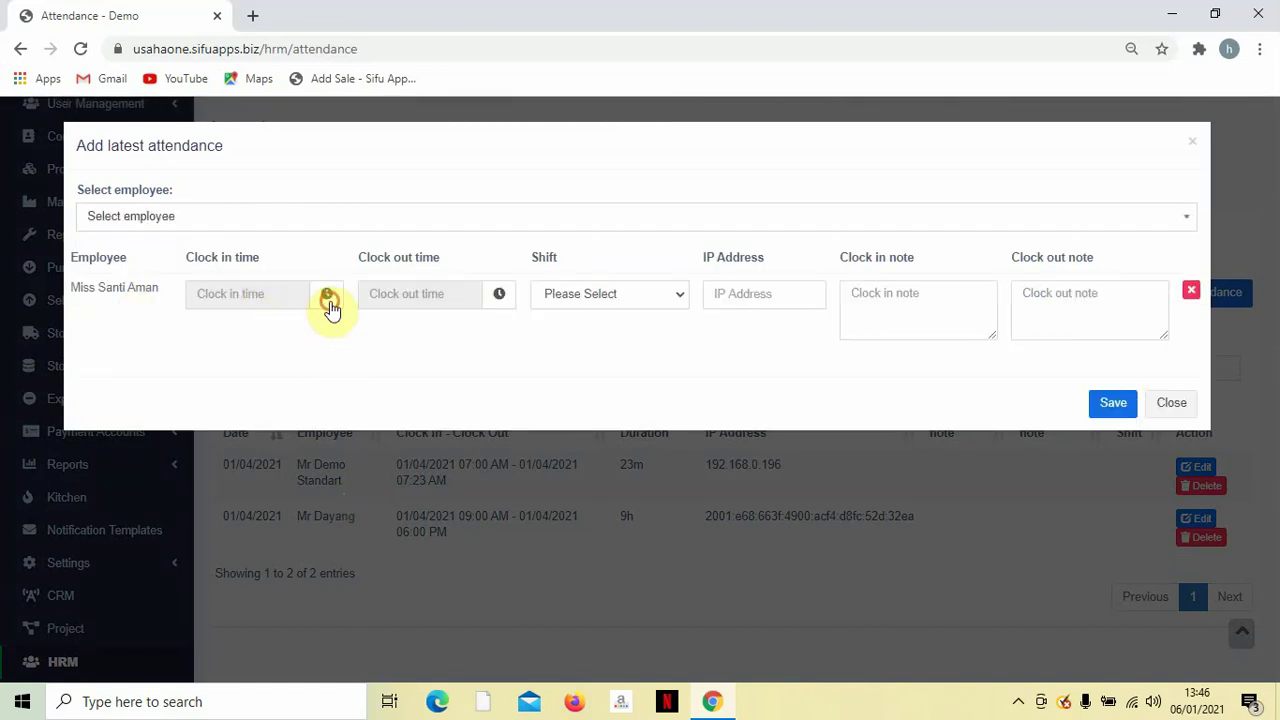
# Set the clock-in to 6 January 2021 at 01:46 PM.
pyautogui.click(257, 303)
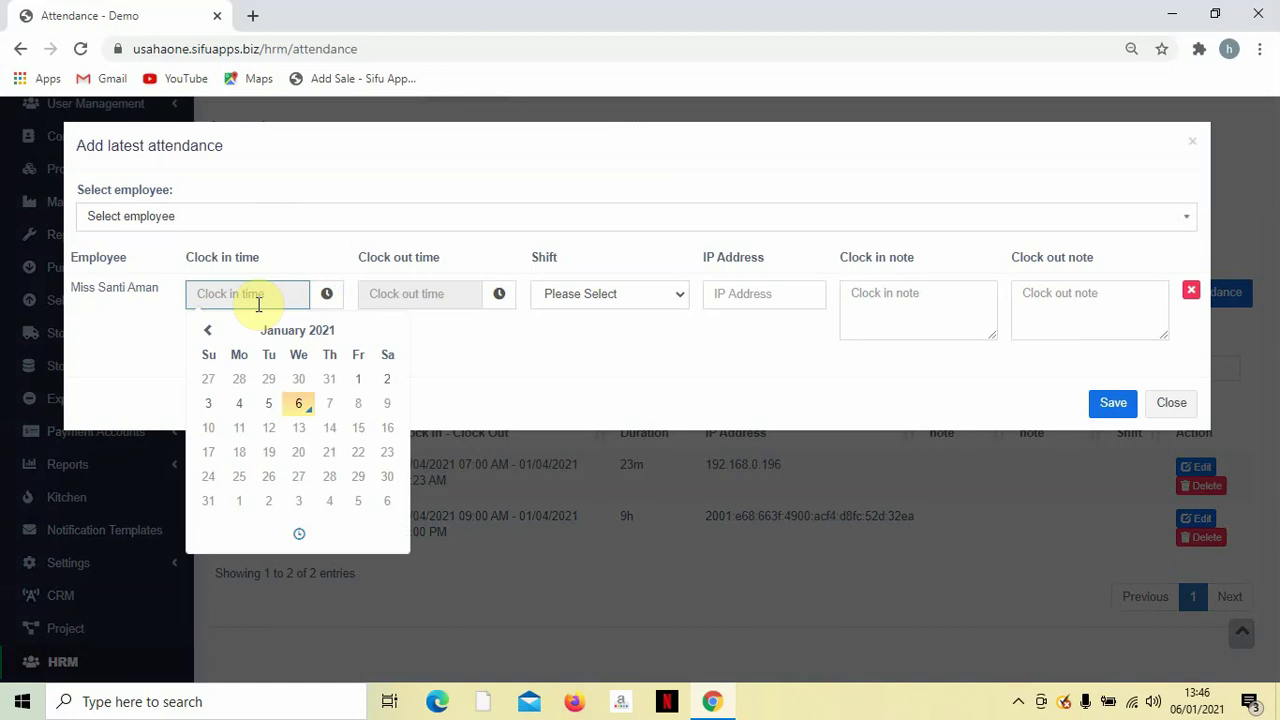
pyautogui.click(298, 533)
pyautogui.click(220, 433)
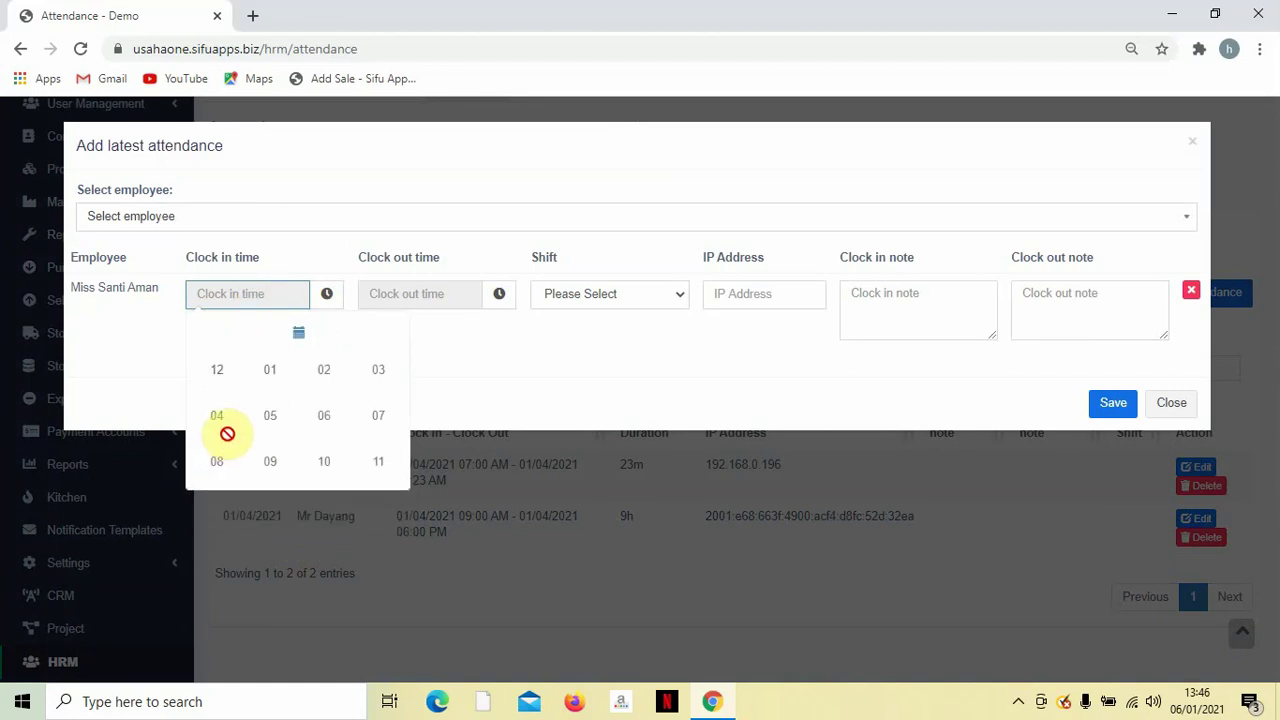
pyautogui.click(440, 367)
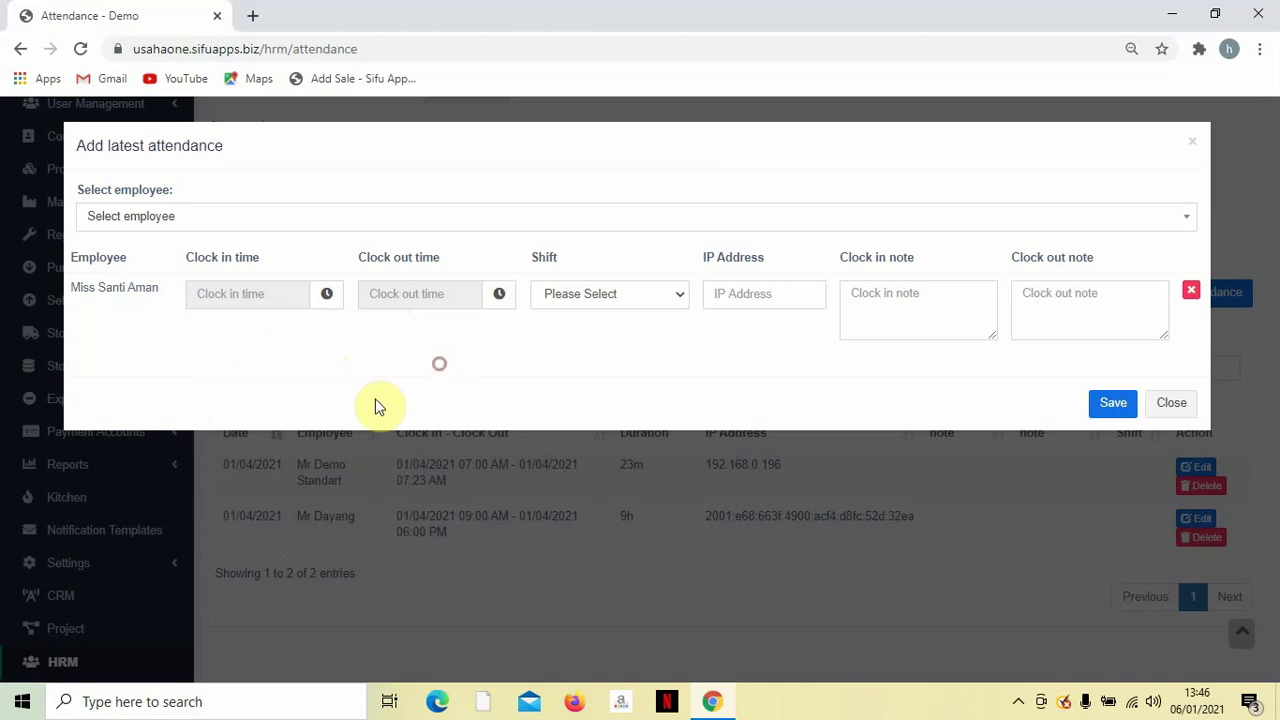
pyautogui.click(266, 291)
pyautogui.click(303, 536)
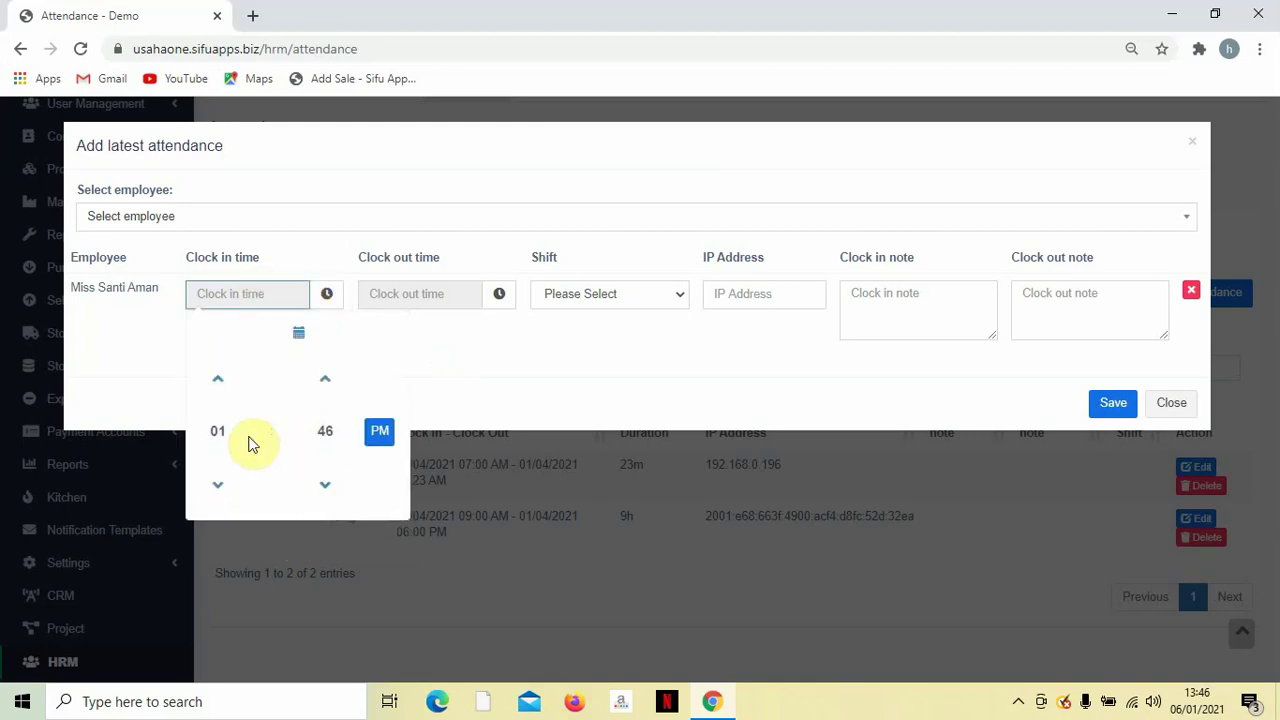
pyautogui.click(220, 430)
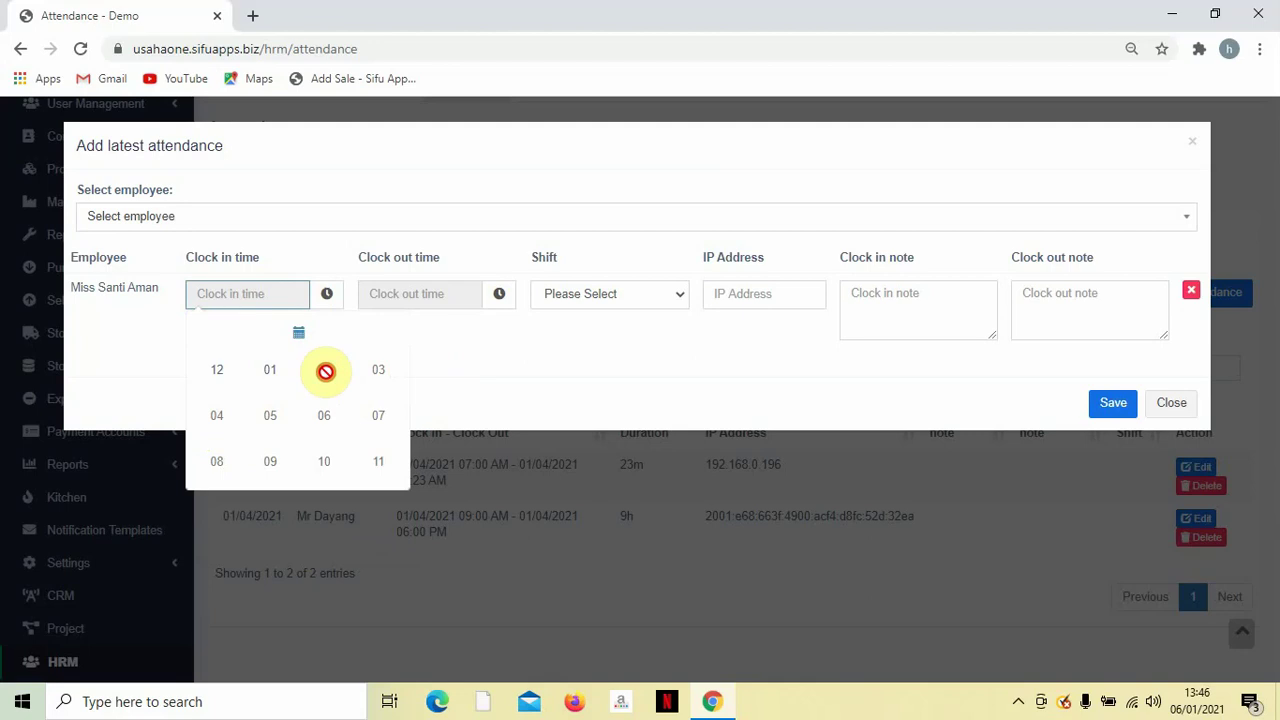
pyautogui.click(299, 333)
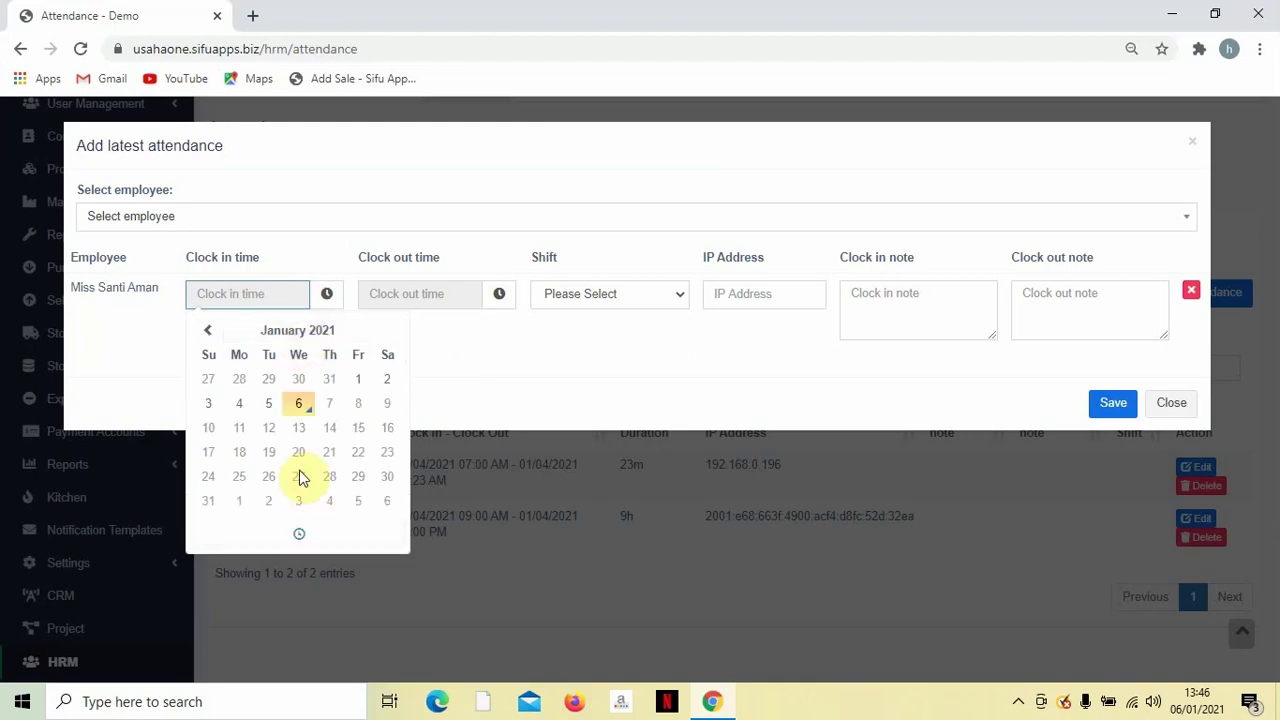
pyautogui.click(301, 403)
pyautogui.click(420, 340)
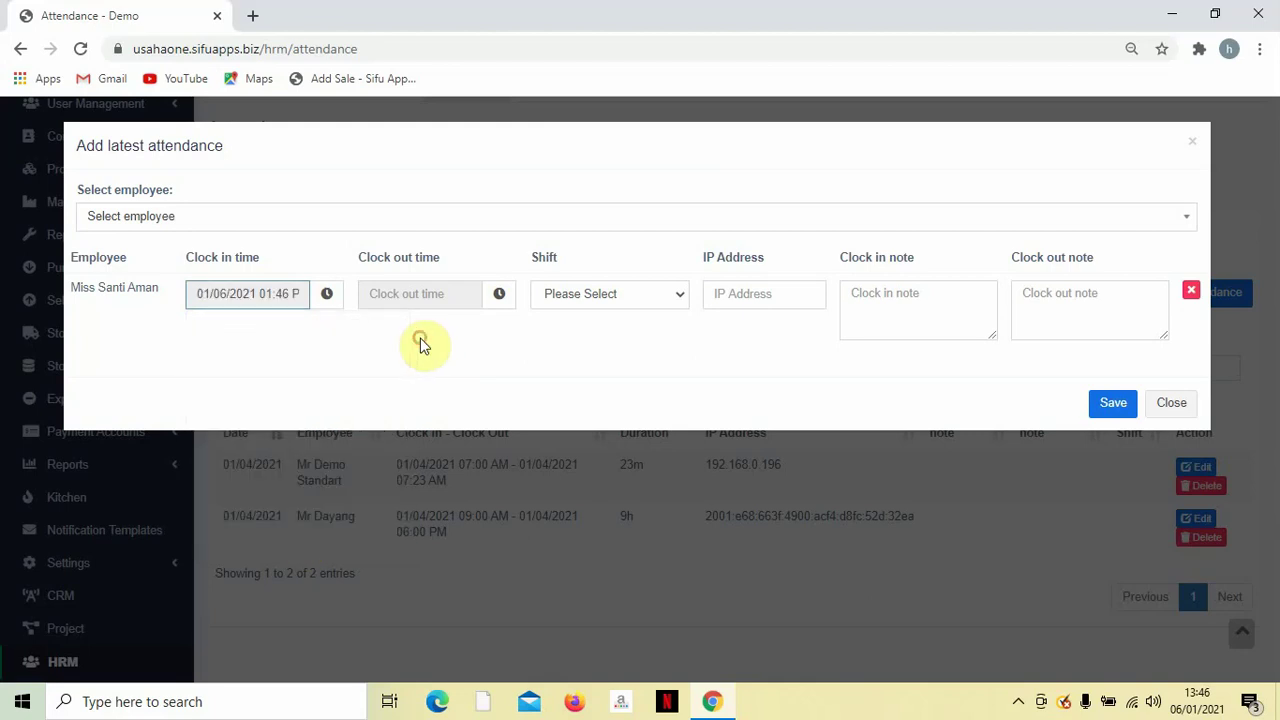
# Set the clock-out to 6 January 2021, choose the Noon shift, and save the record.
pyautogui.click(432, 293)
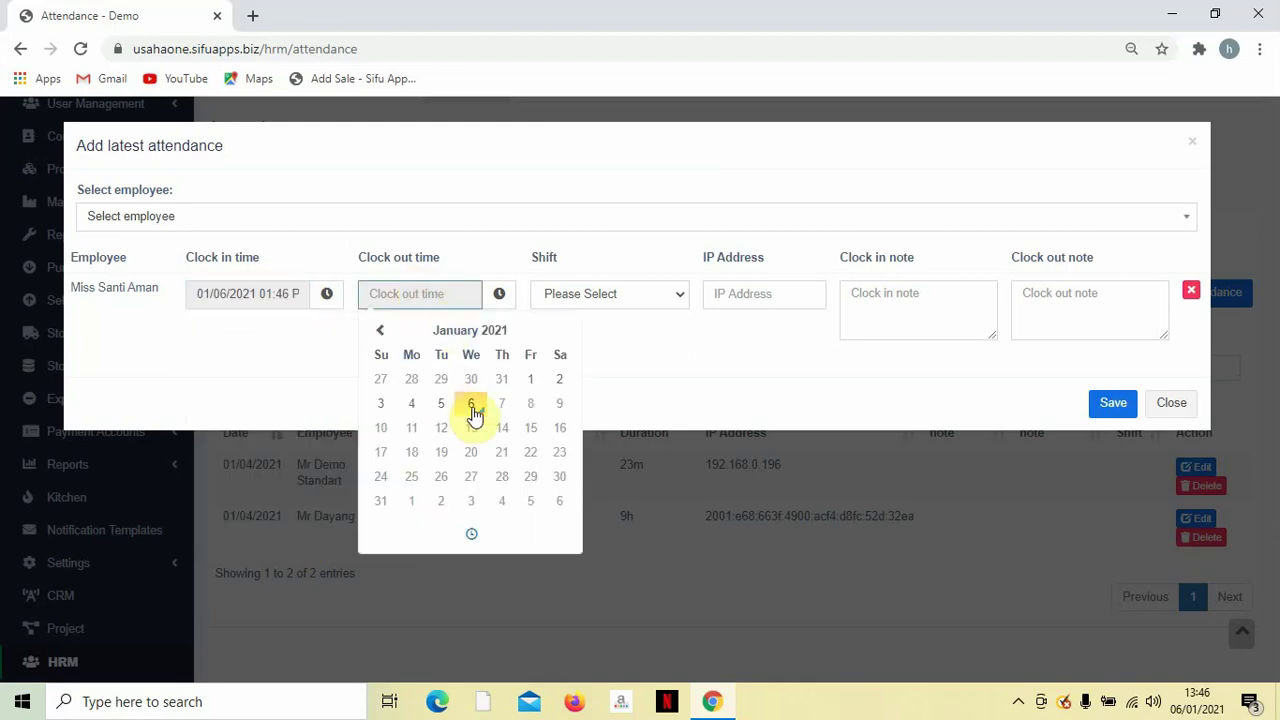
pyautogui.click(472, 405)
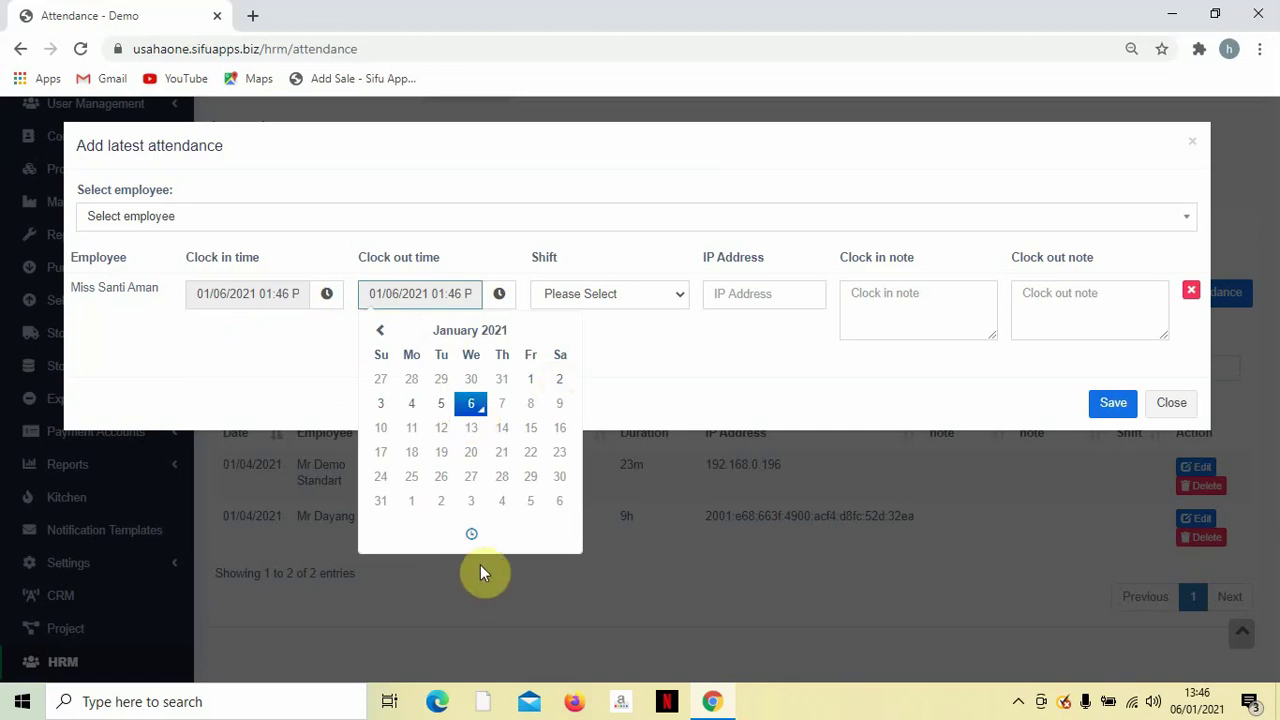
pyautogui.click(471, 534)
pyautogui.click(397, 436)
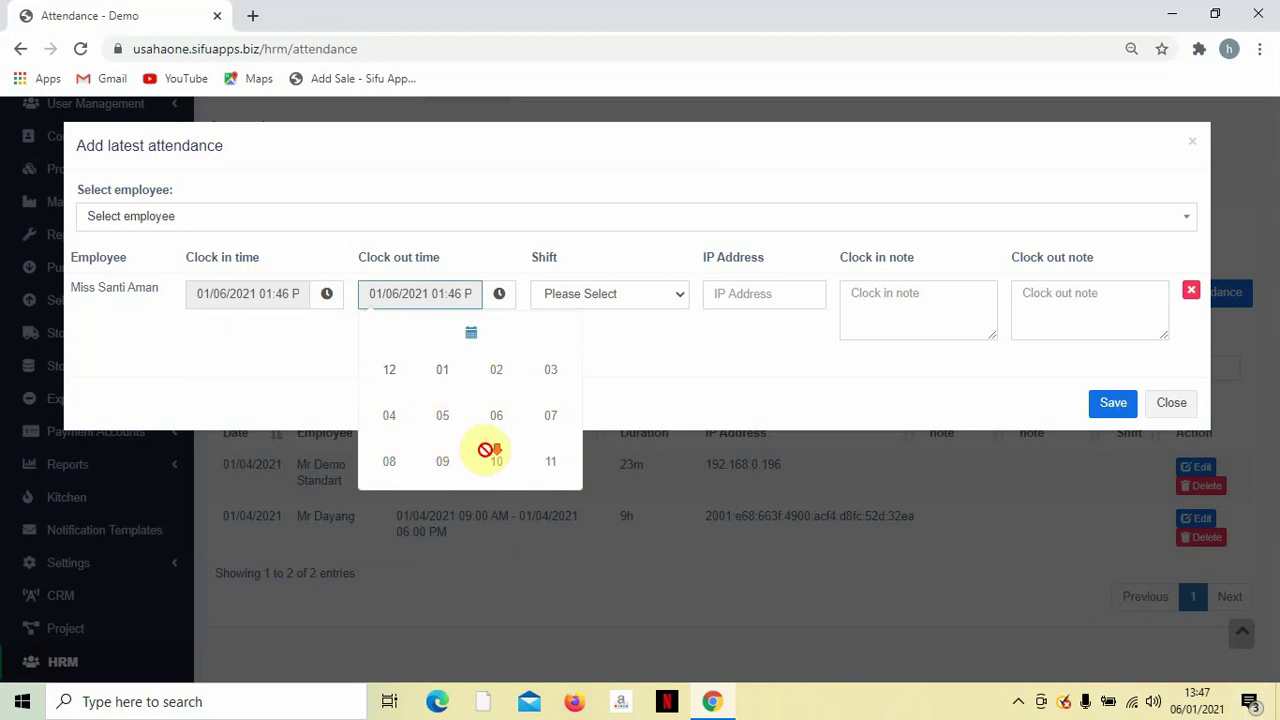
pyautogui.click(845, 378)
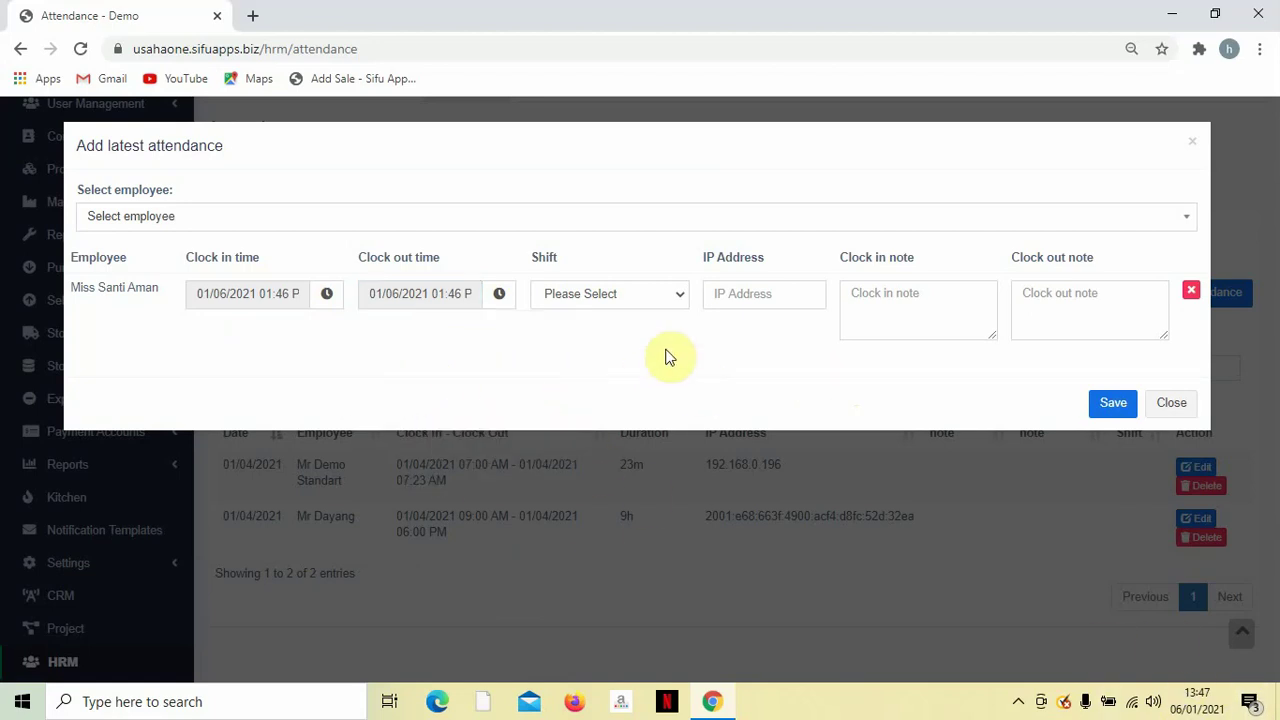
pyautogui.click(656, 298)
pyautogui.click(645, 334)
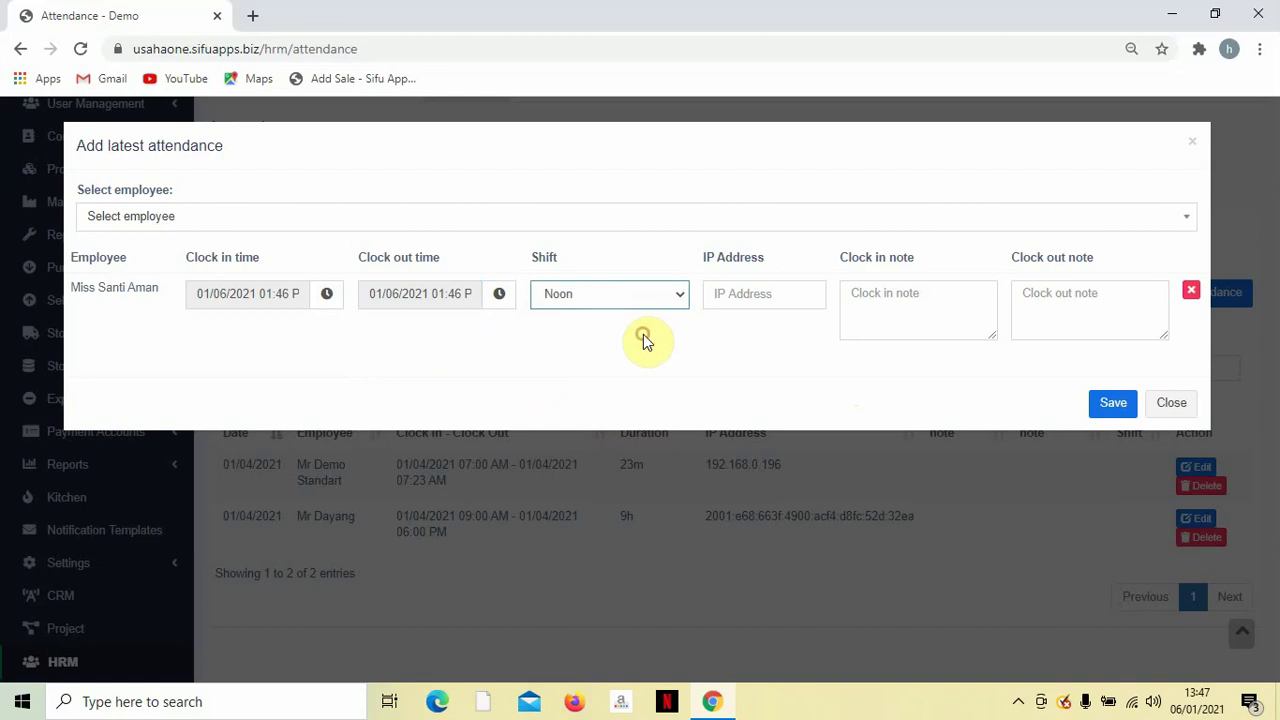
pyautogui.click(1100, 404)
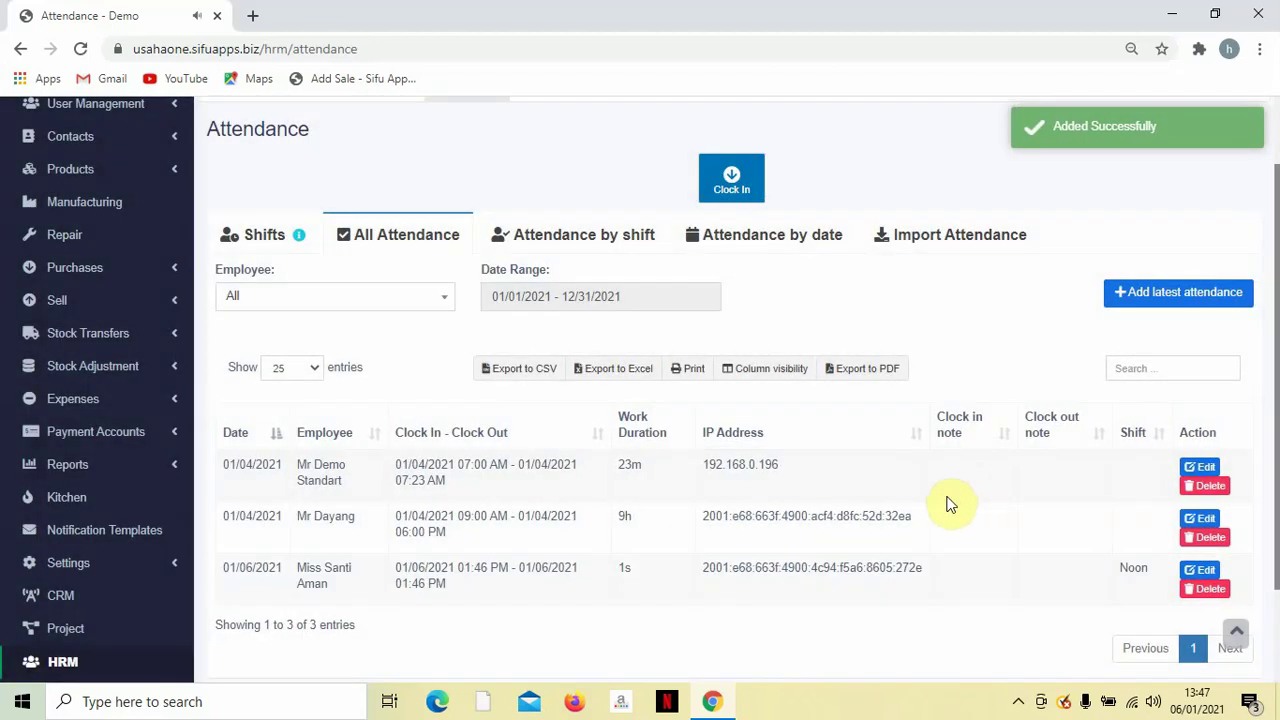
pyautogui.scroll(-2, 903, 567)
pyautogui.scroll(3, 915, 565)
pyautogui.scroll(-3, 917, 570)
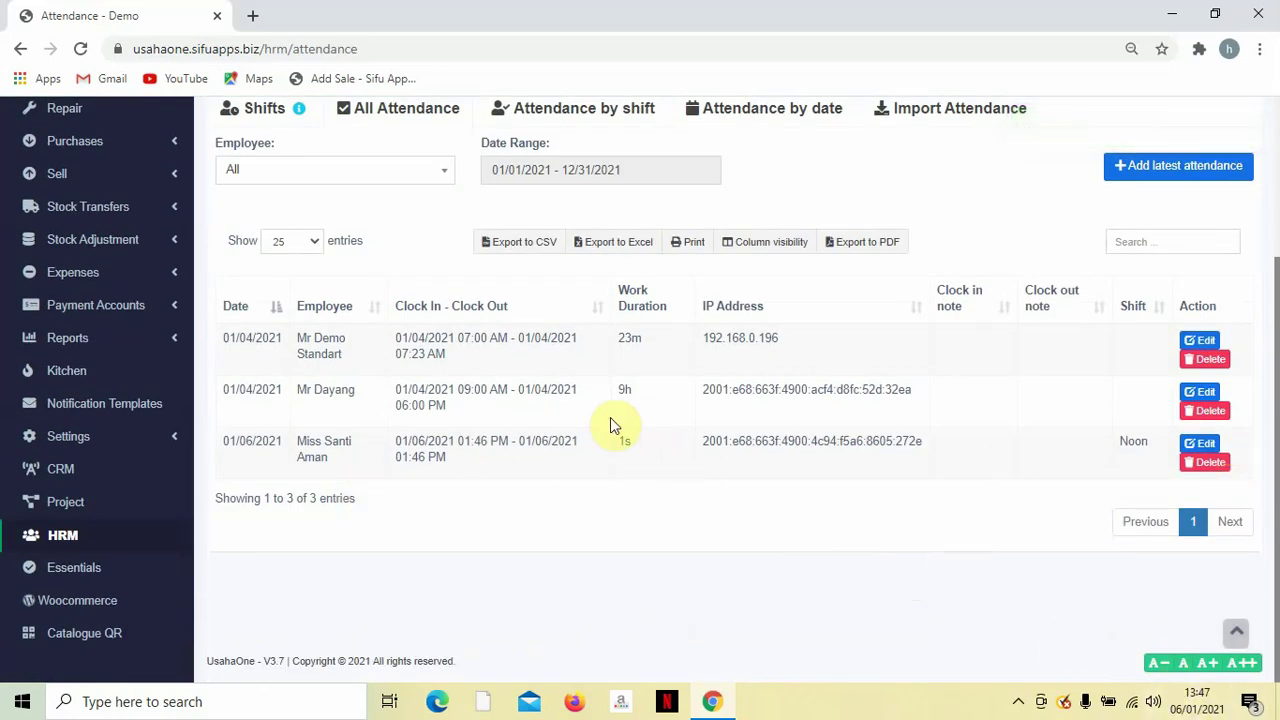
pyautogui.doubleClick(624, 389)
# Inspect the clock-in time of the 01/06/2021 attendance entry, then close the form unchanged.
pyautogui.click(1203, 444)
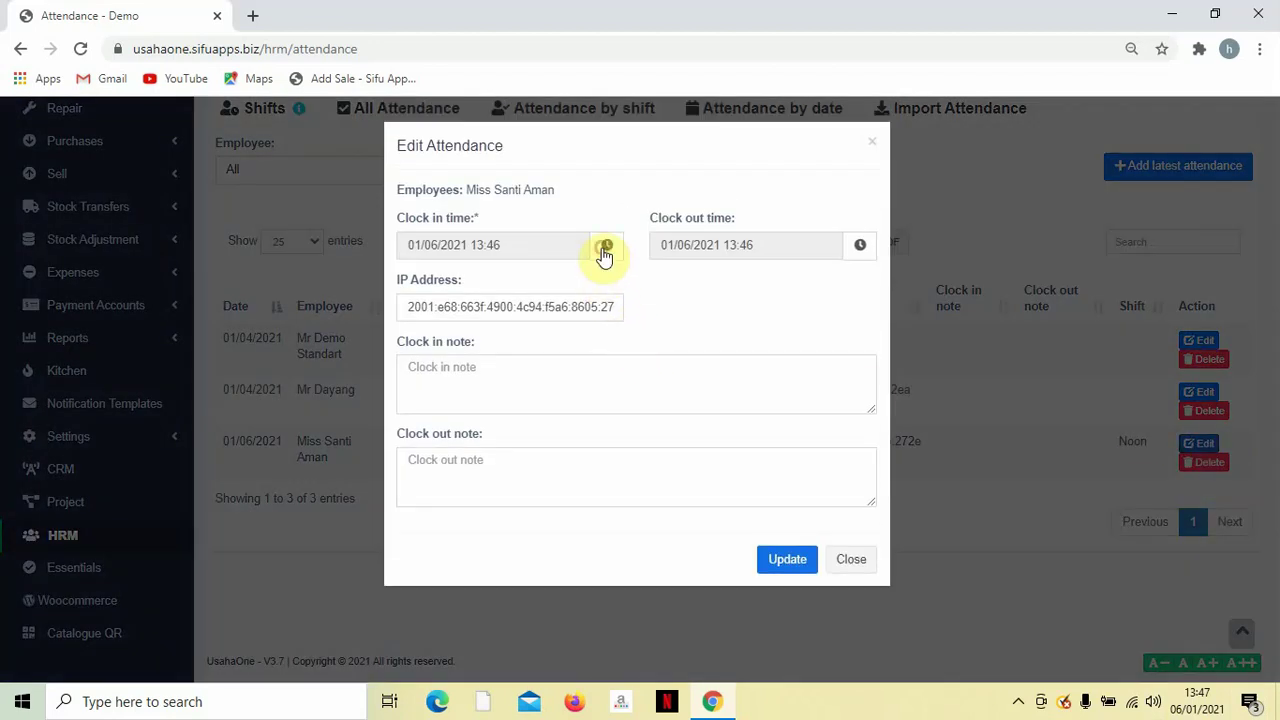
pyautogui.tripleClick(543, 244)
pyautogui.click(607, 244)
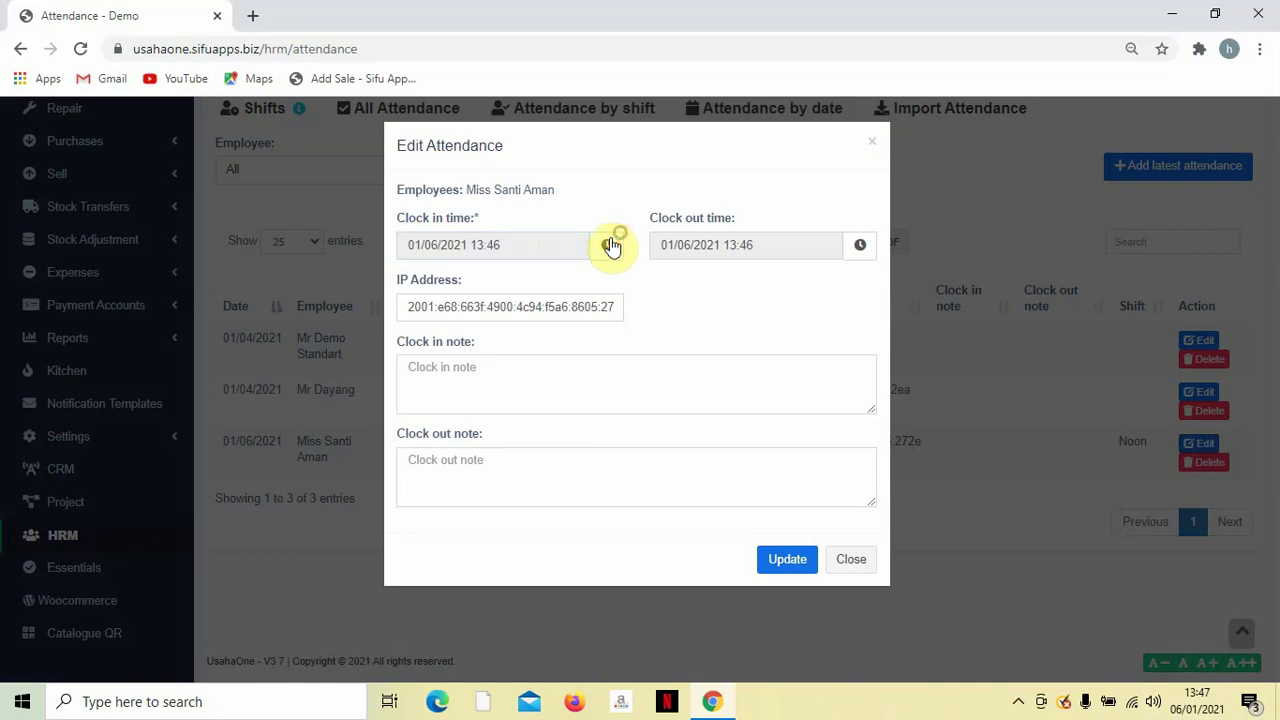
pyautogui.tripleClick(503, 246)
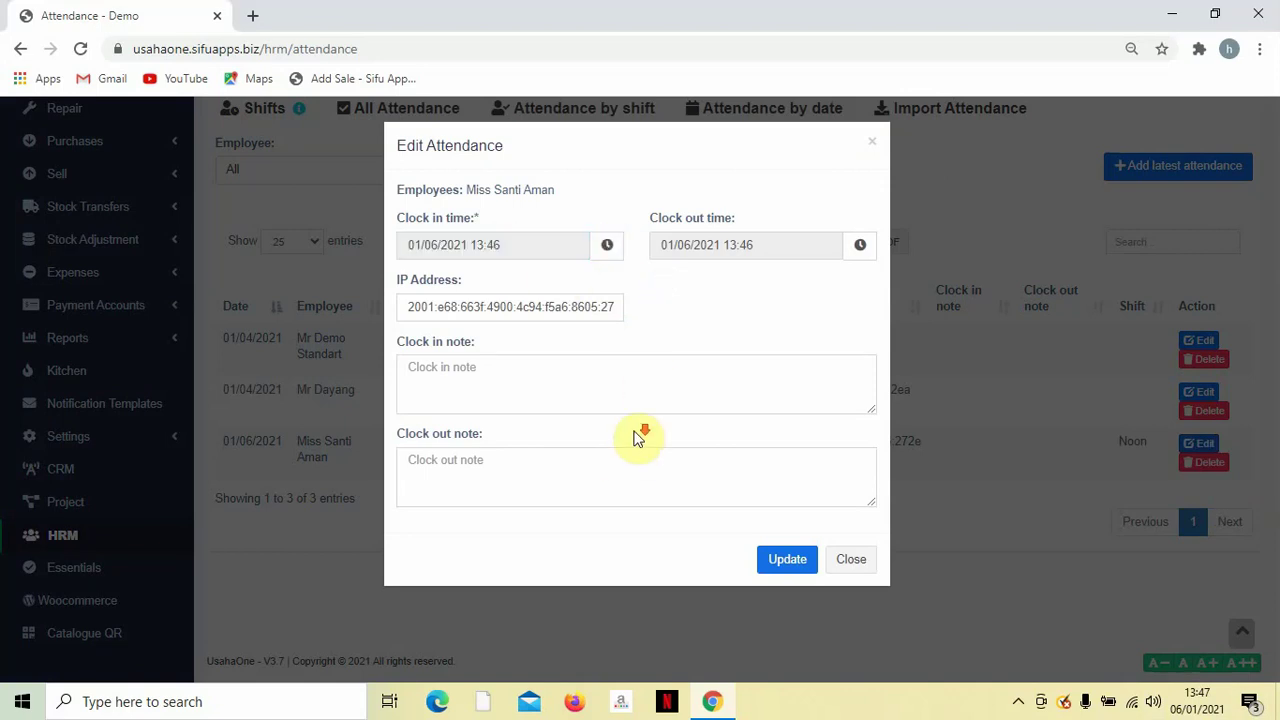
pyautogui.click(871, 143)
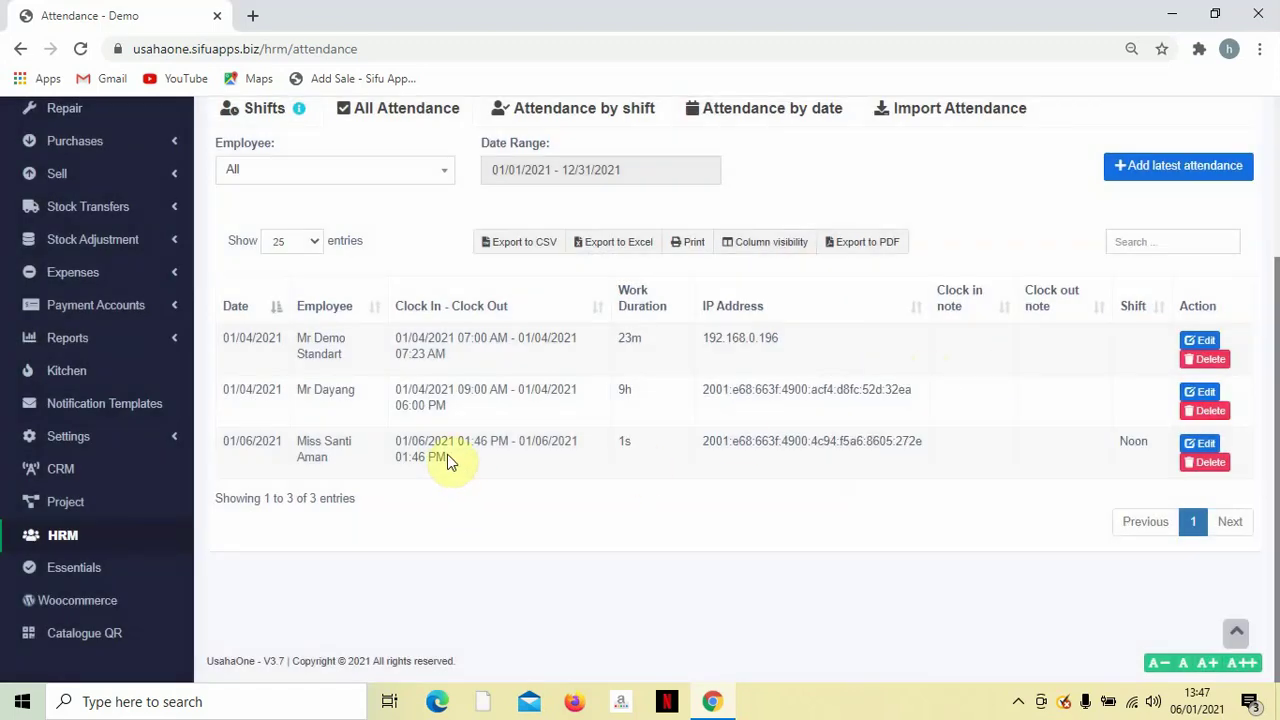
# Look over the attendance table's times and durations, then go to the HRM Payroll page.
pyautogui.moveTo(646, 449); pyautogui.dragTo(605, 450)
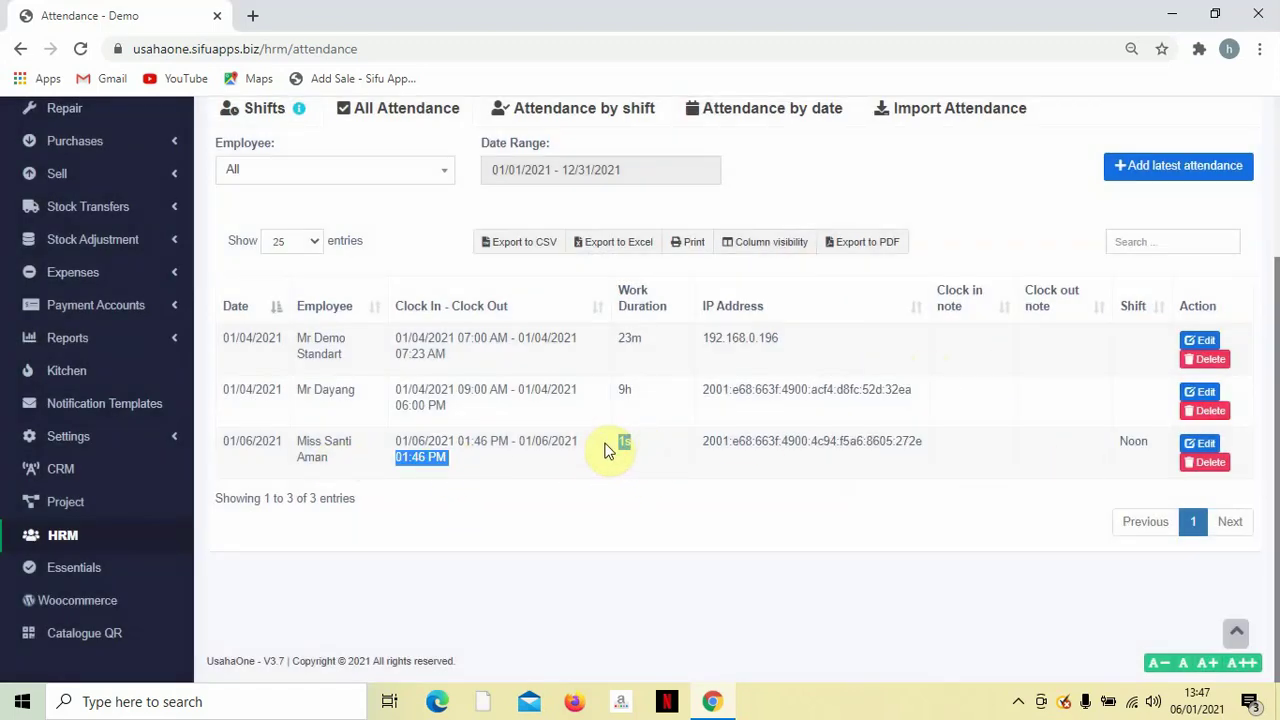
pyautogui.click(646, 476)
pyautogui.scroll(2, 646, 477)
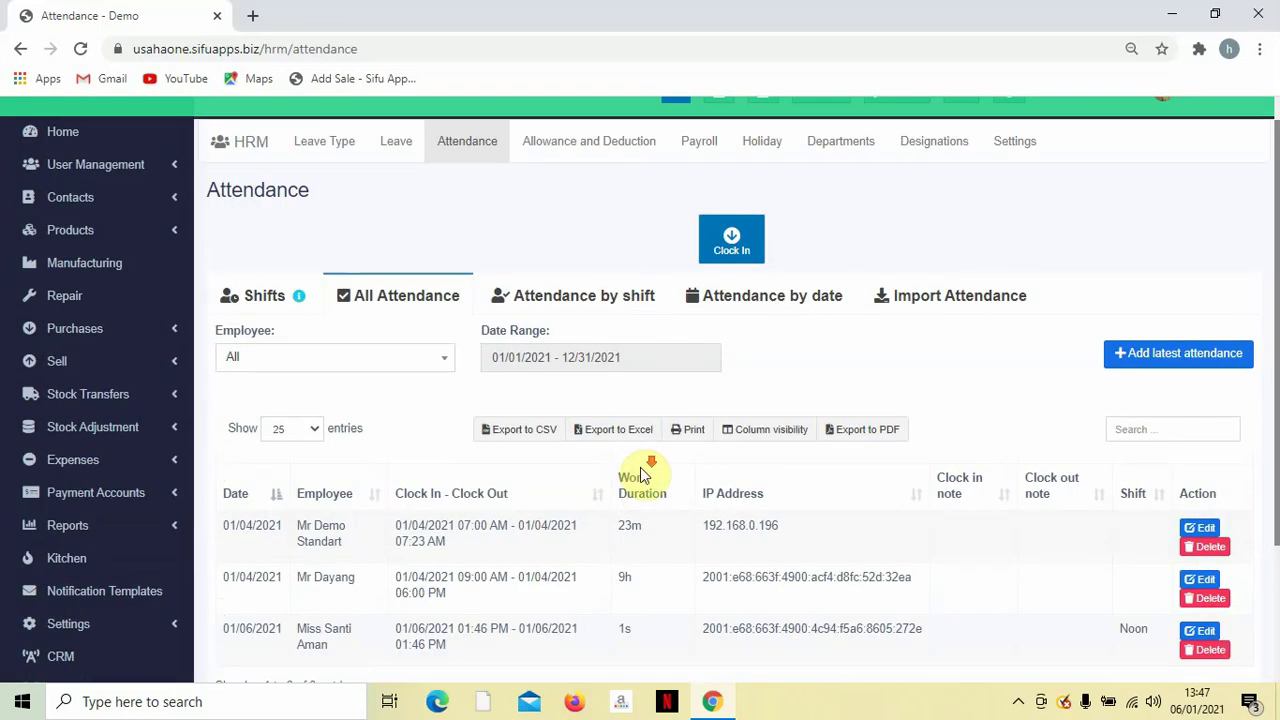
pyautogui.scroll(-2, 641, 475)
pyautogui.scroll(2, 614, 451)
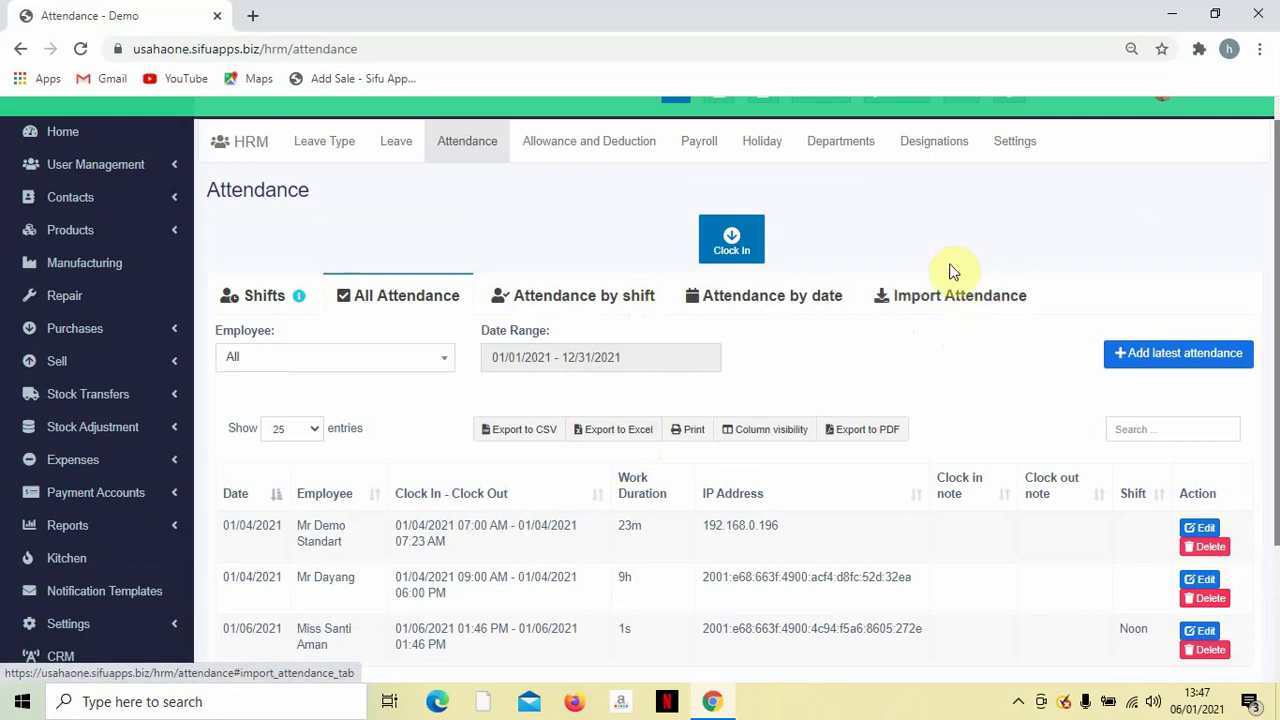
pyautogui.scroll(1, 910, 352)
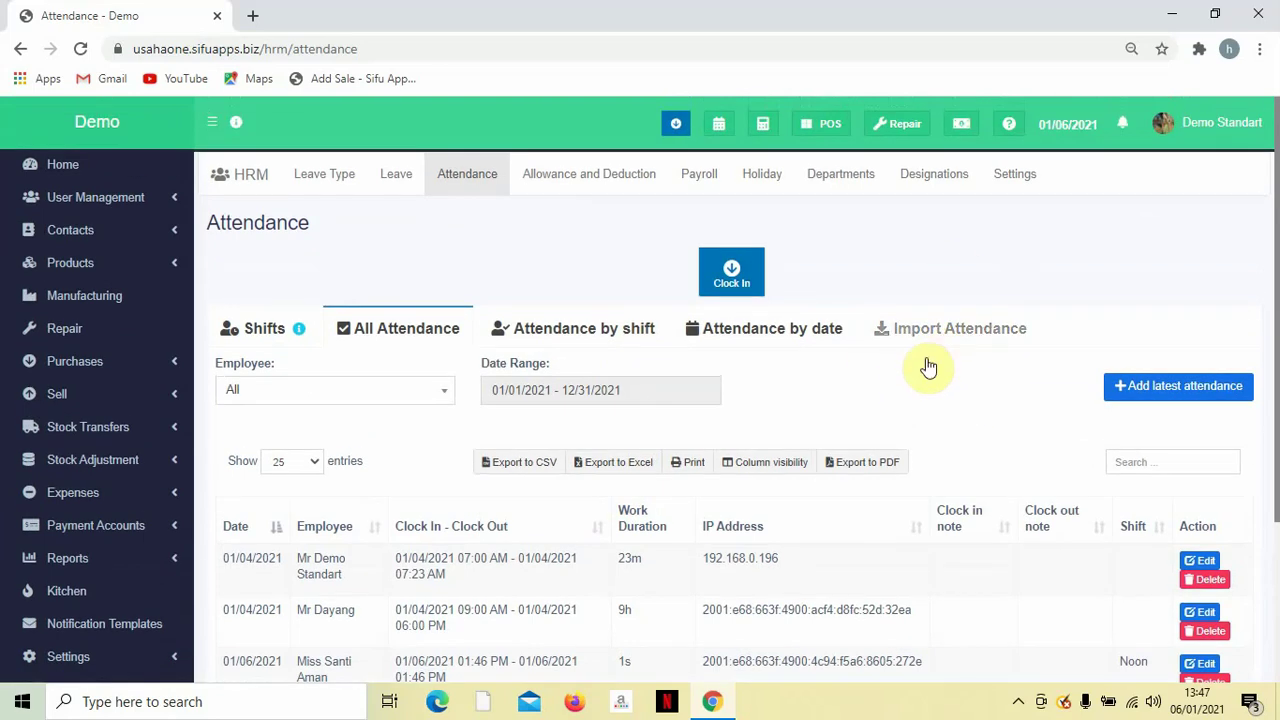
pyautogui.scroll(-2, 925, 366)
pyautogui.scroll(3, 903, 390)
pyautogui.click(711, 177)
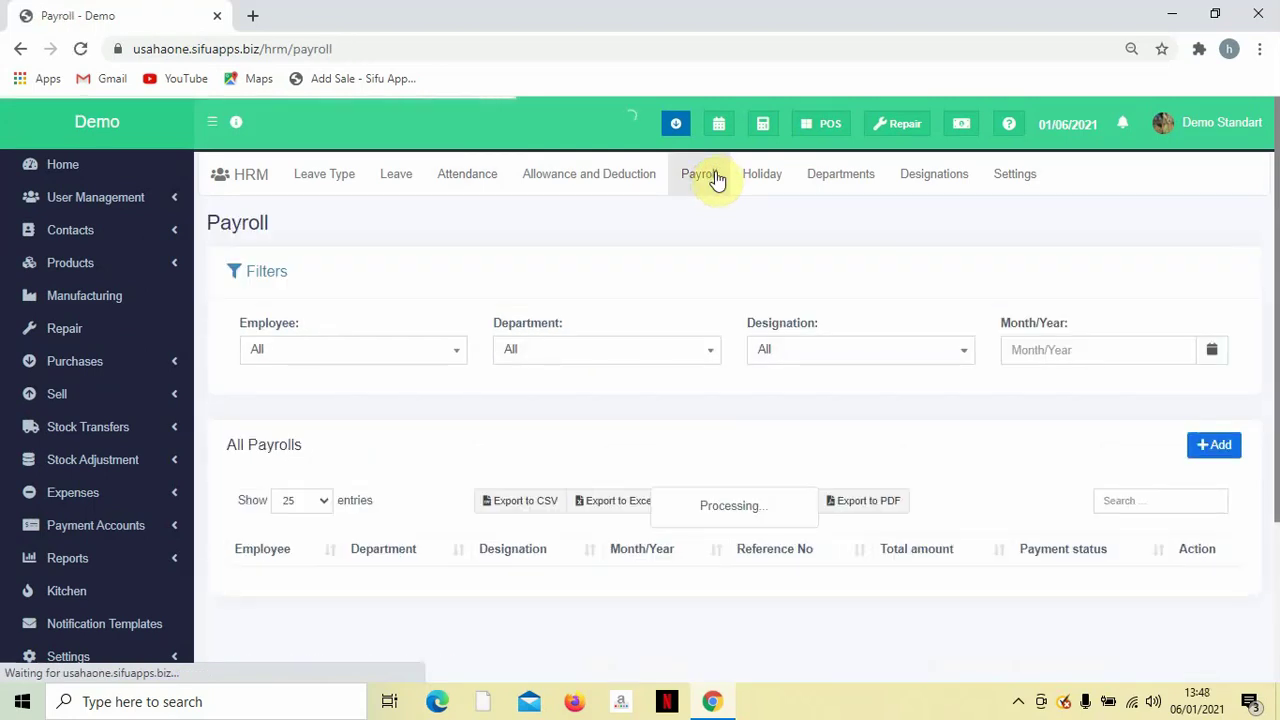
pyautogui.scroll(-1, 596, 335)
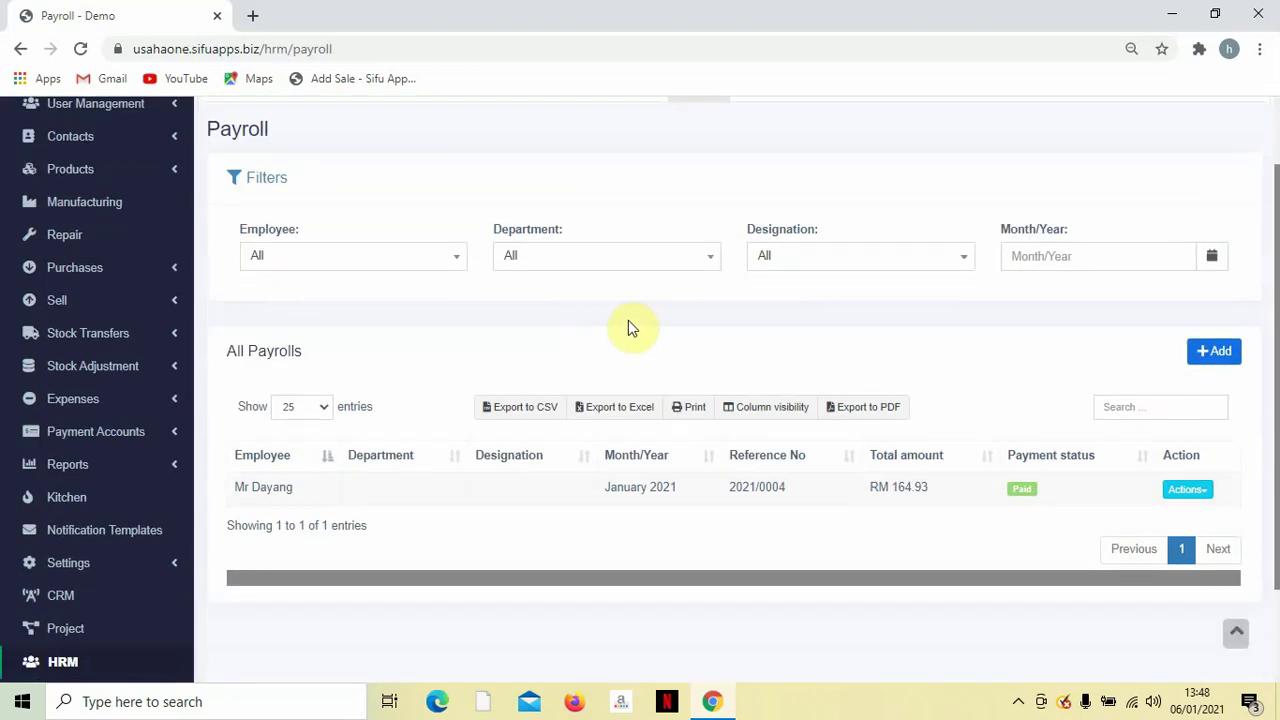
pyautogui.scroll(1, 548, 346)
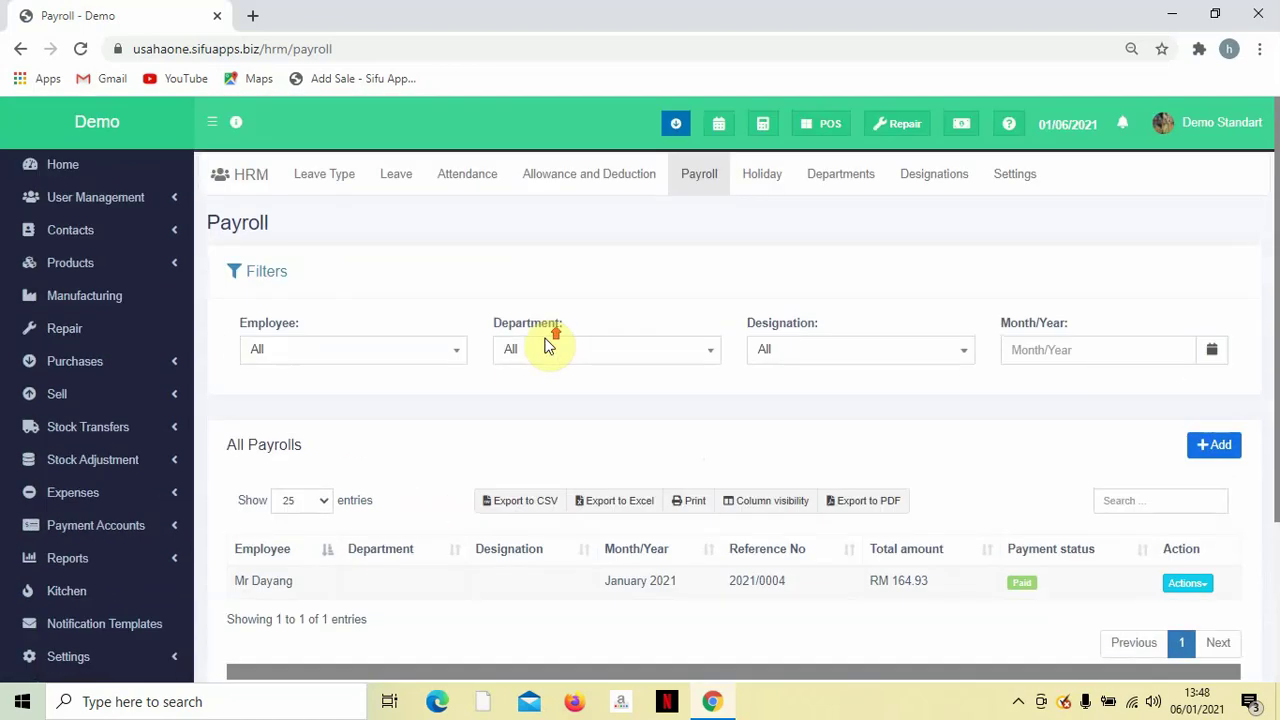
pyautogui.scroll(-2, 548, 346)
pyautogui.scroll(1, 548, 346)
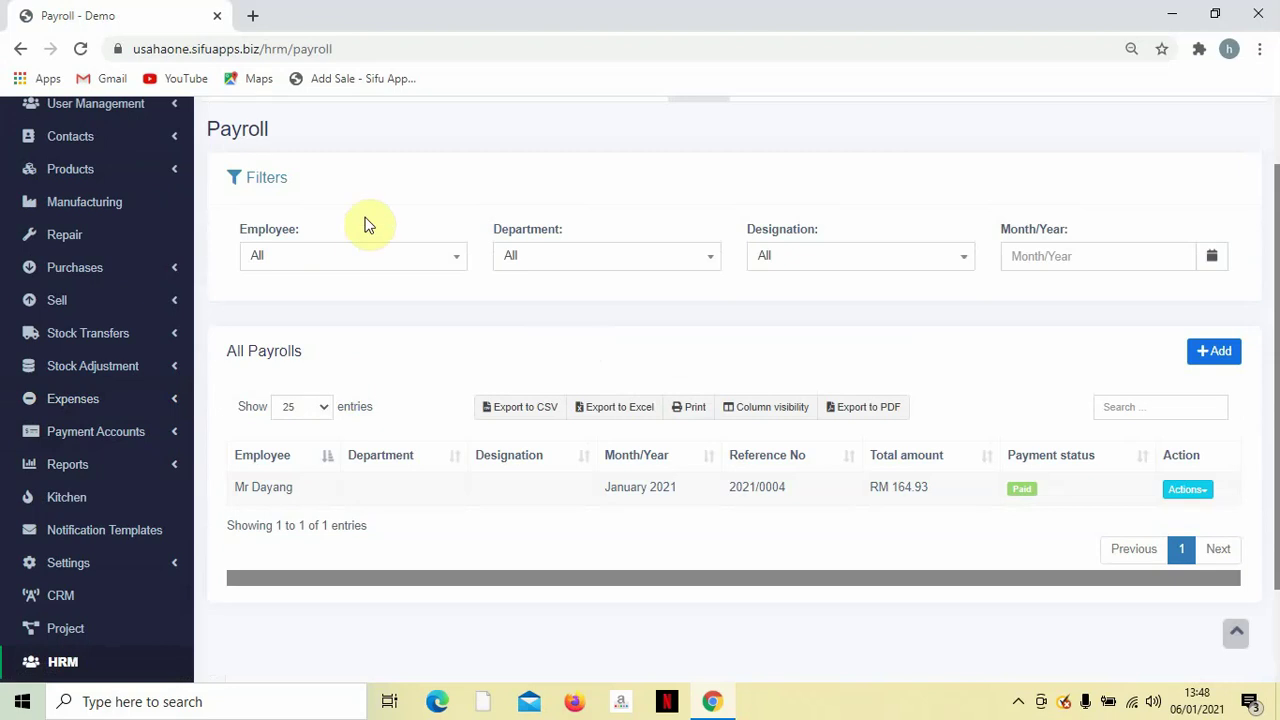
pyautogui.scroll(-2, 1014, 286)
# Start an Add Payroll form for the unpaid employee with period January 2021.
pyautogui.click(1221, 229)
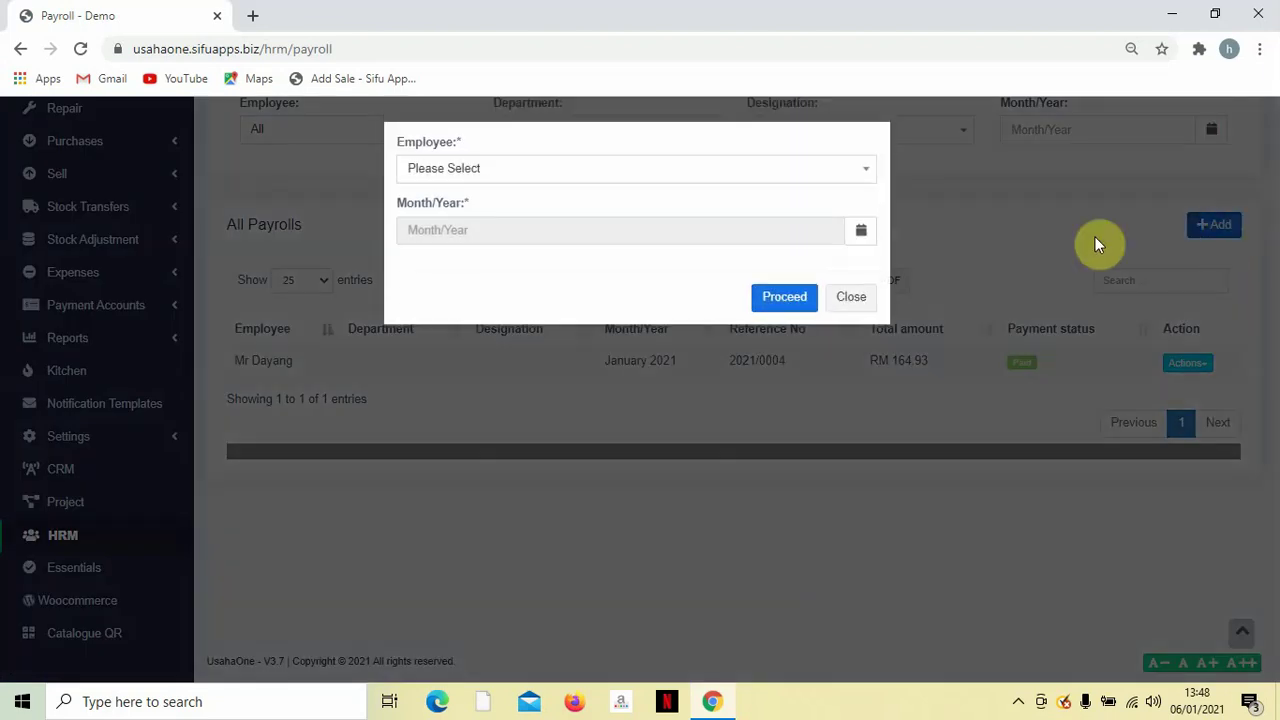
pyautogui.click(663, 167)
pyautogui.click(590, 246)
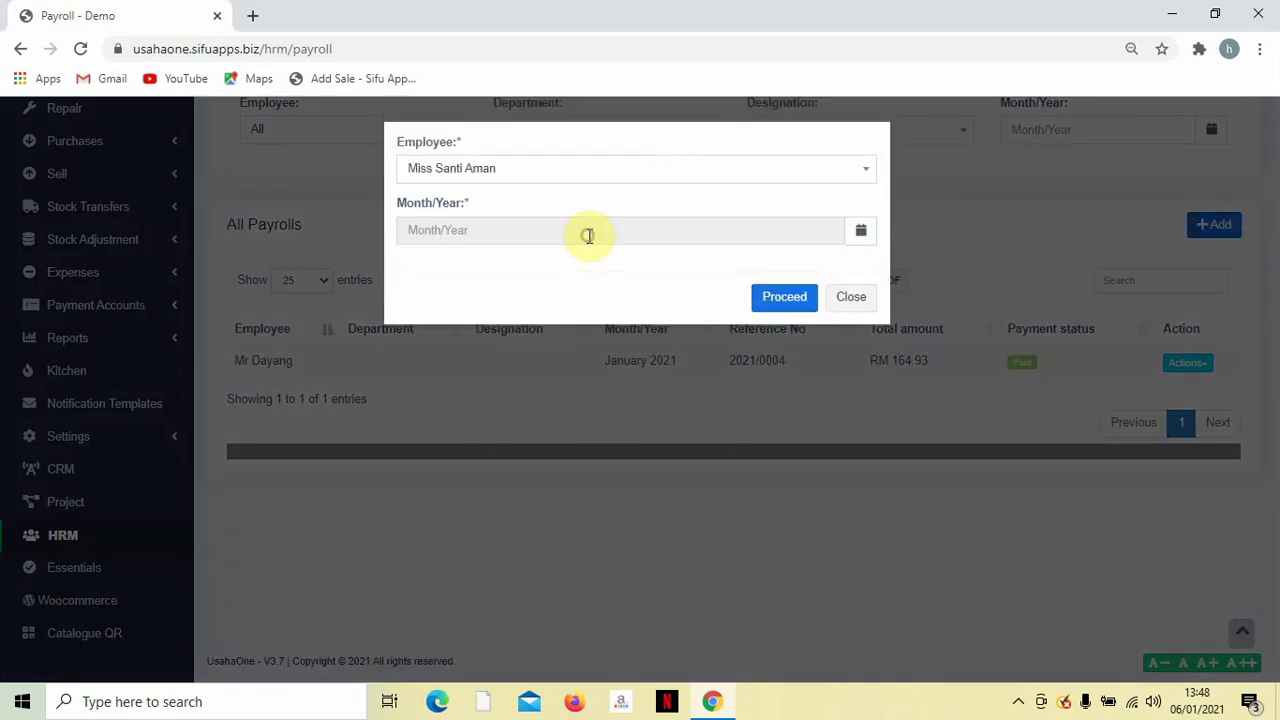
pyautogui.click(586, 234)
pyautogui.click(432, 304)
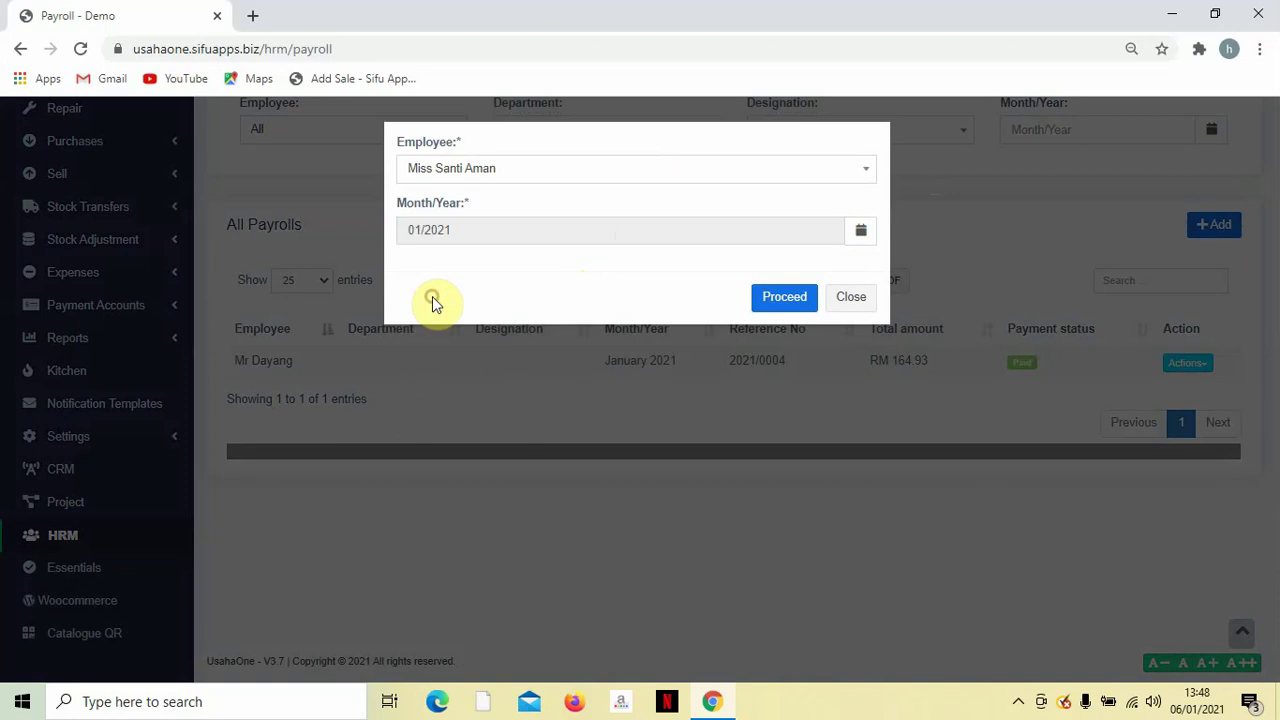
pyautogui.click(781, 296)
# Enter a work duration of 26 Days at 70 per day.
pyautogui.scroll(-2, 727, 295)
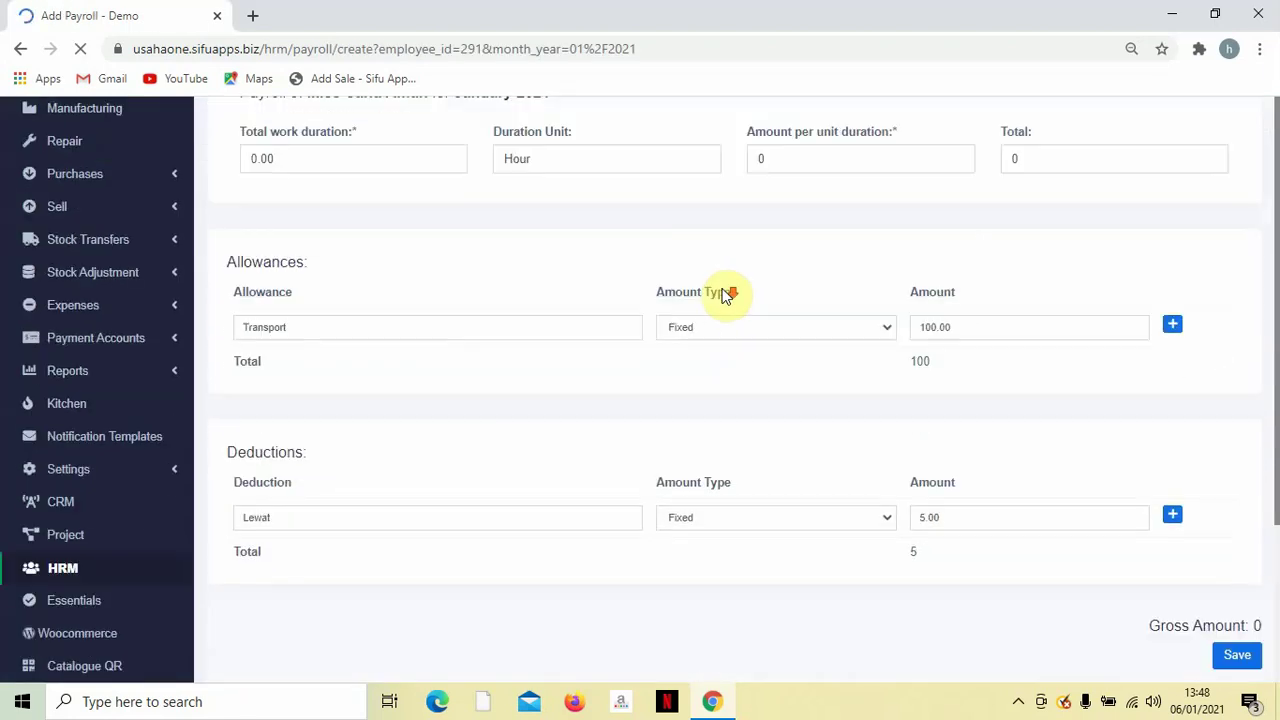
pyautogui.scroll(2, 718, 296)
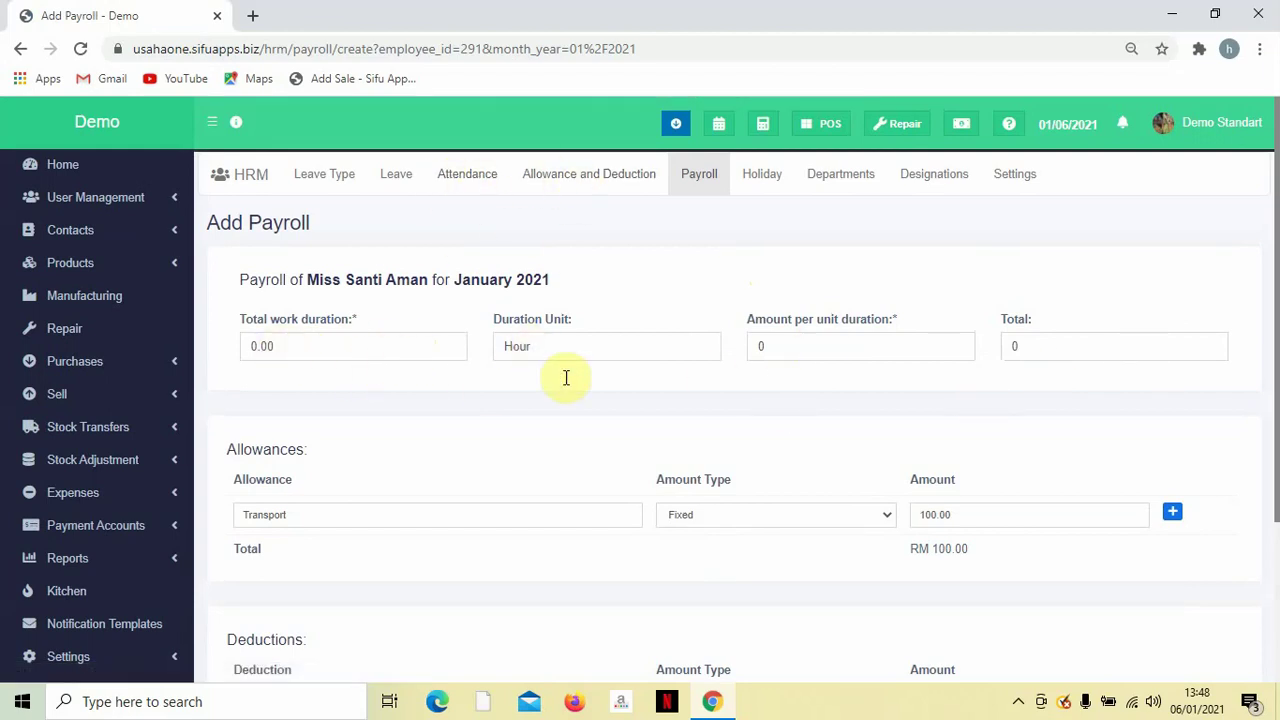
pyautogui.scroll(-2, 492, 372)
pyautogui.scroll(2, 494, 374)
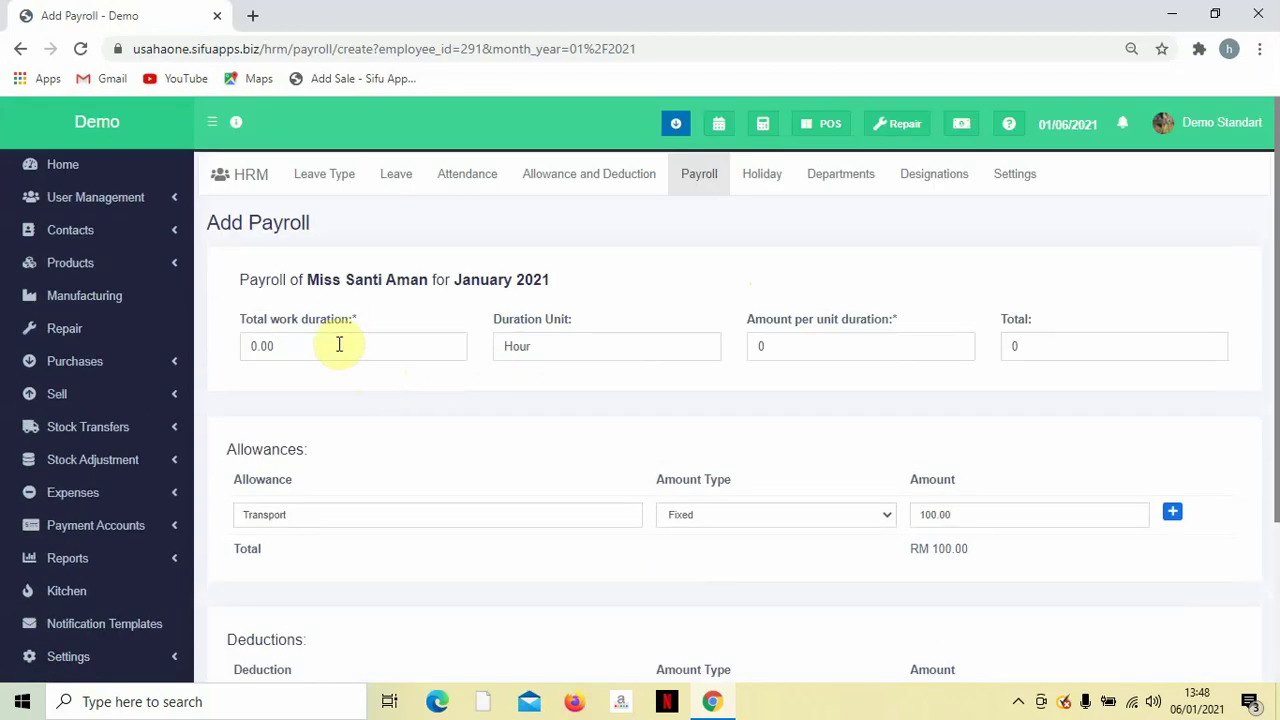
pyautogui.click(339, 344)
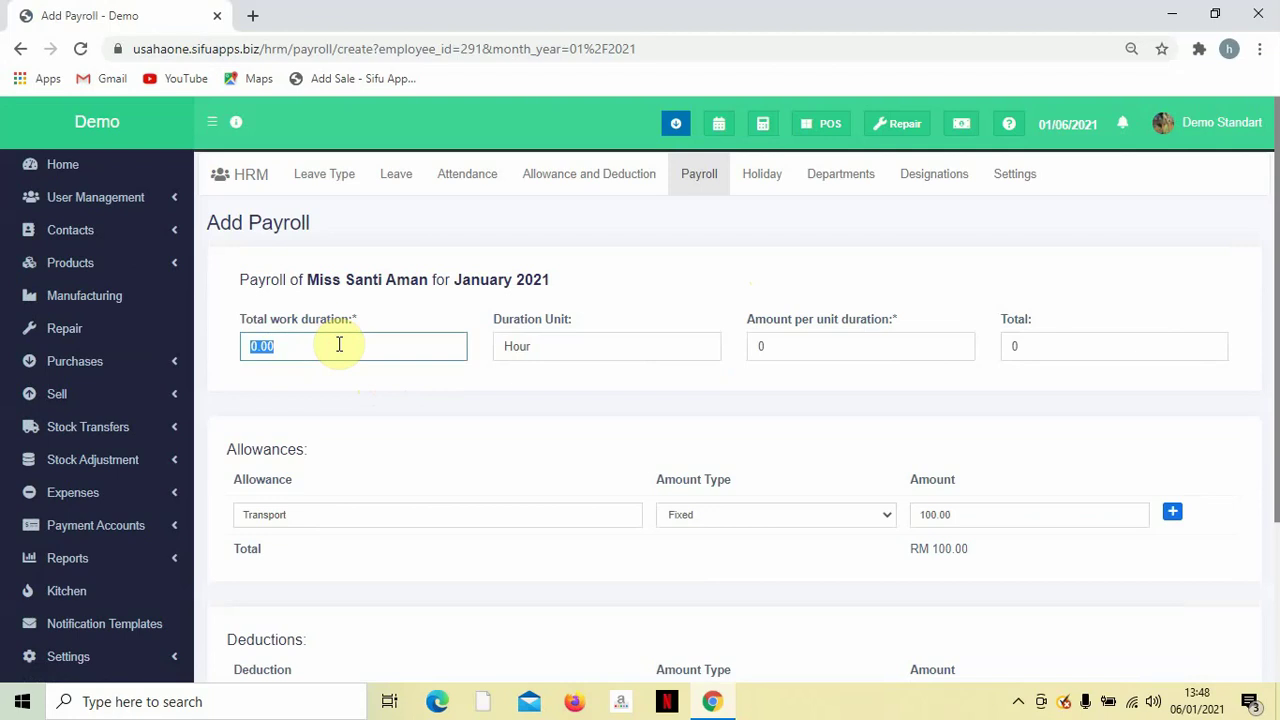
pyautogui.write('26')
pyautogui.click(614, 355)
pyautogui.write('days')
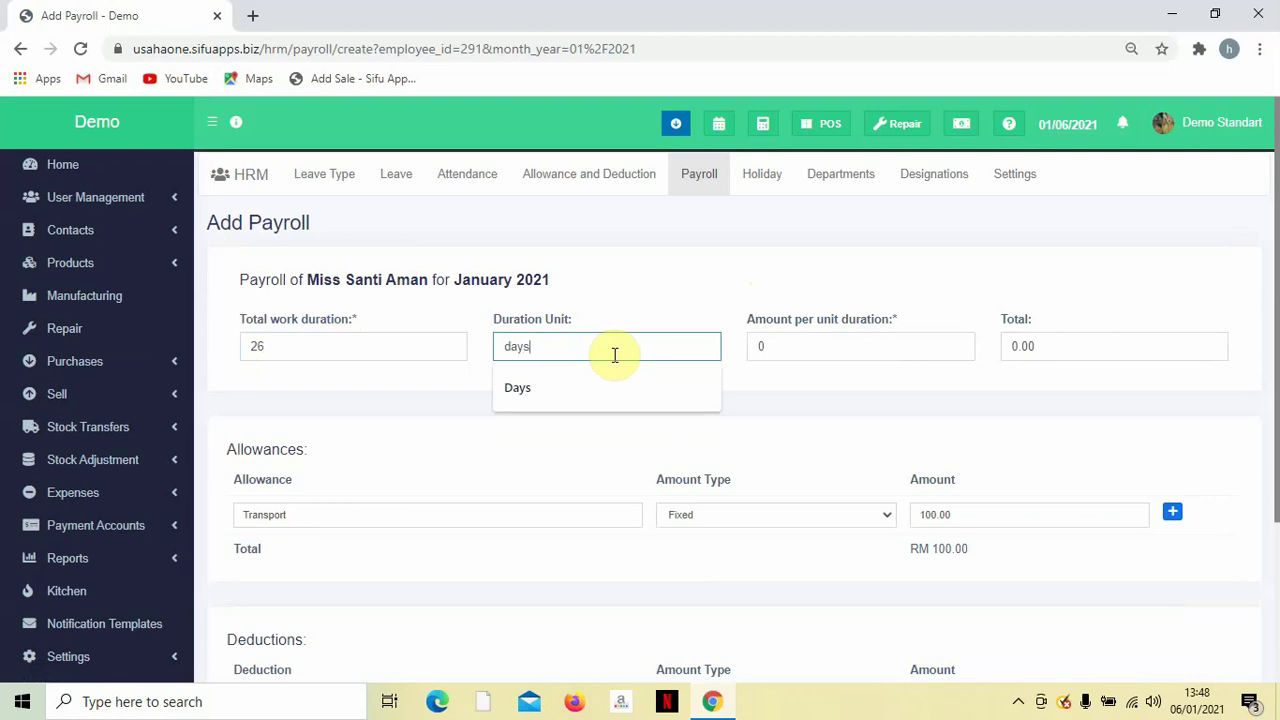
pyautogui.press('Down')
pyautogui.press('Return')
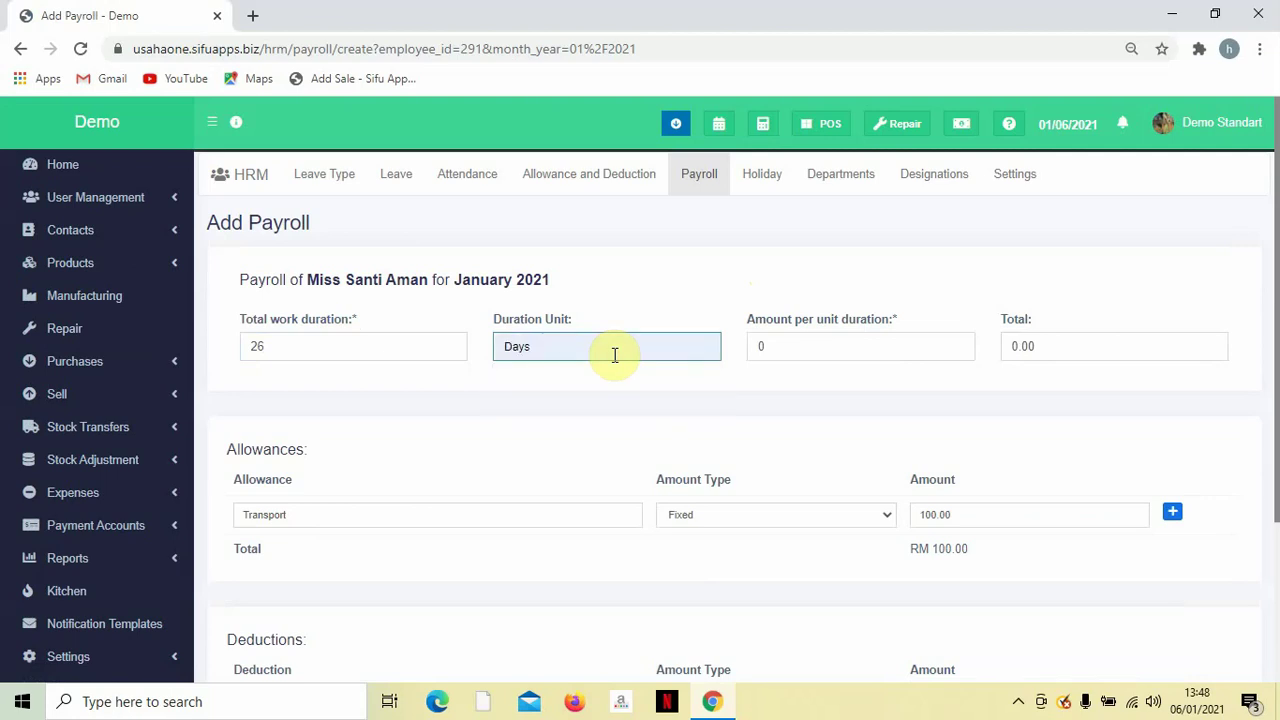
pyautogui.click(848, 343)
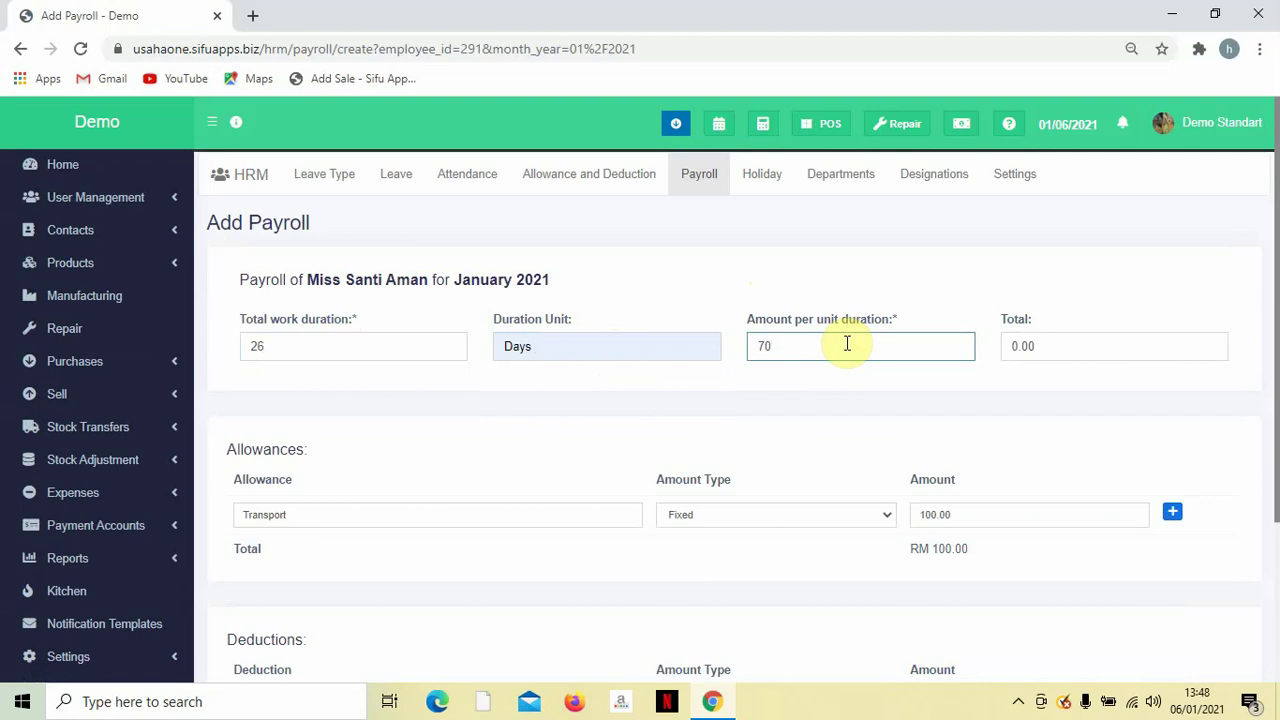
pyautogui.click(889, 416)
# Save the payroll, creating entry 2021/0005 for RM 1,915.00 marked Due.
pyautogui.scroll(-2, 1063, 380)
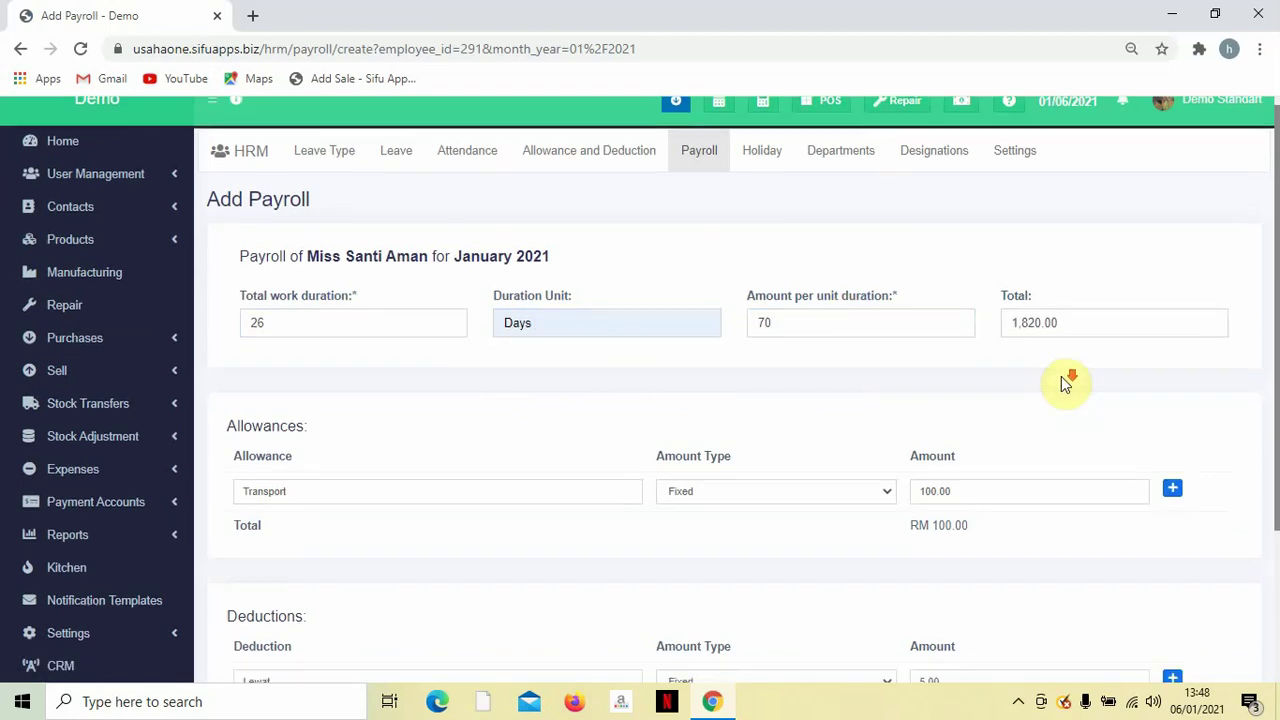
pyautogui.scroll(-2, 1057, 300)
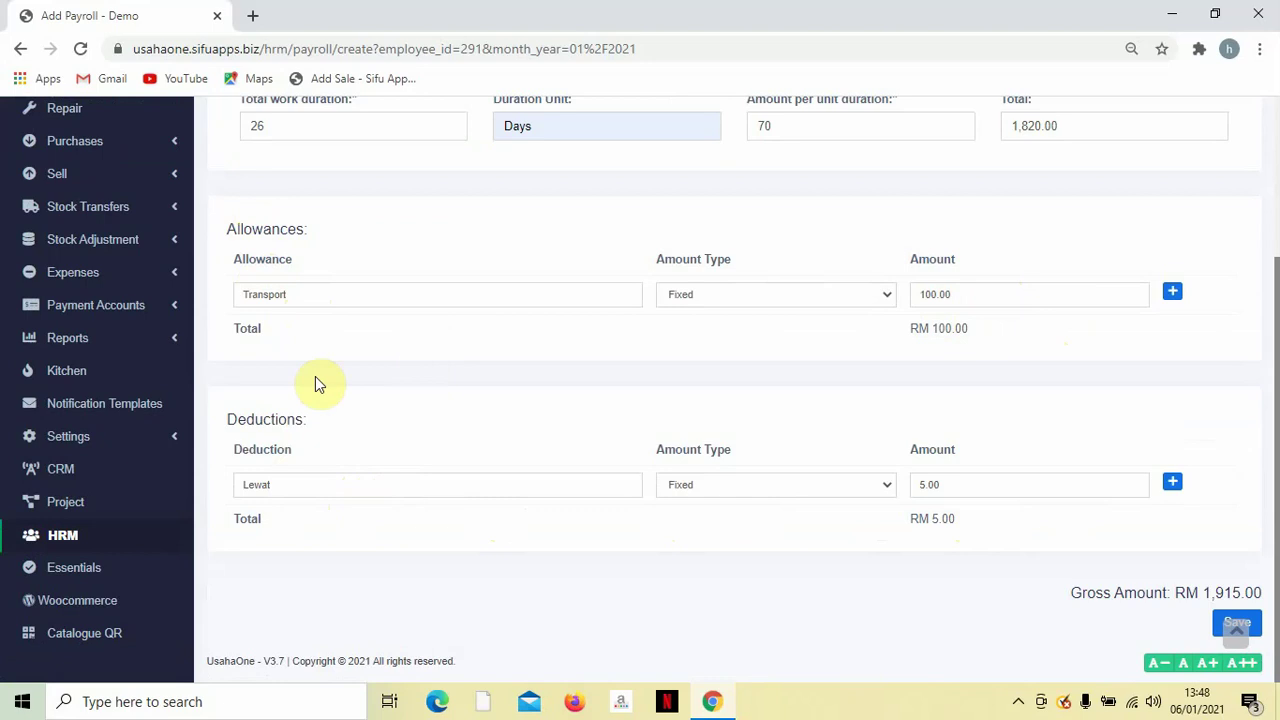
pyautogui.scroll(2, 443, 380)
pyautogui.scroll(-2, 443, 380)
pyautogui.click(1234, 628)
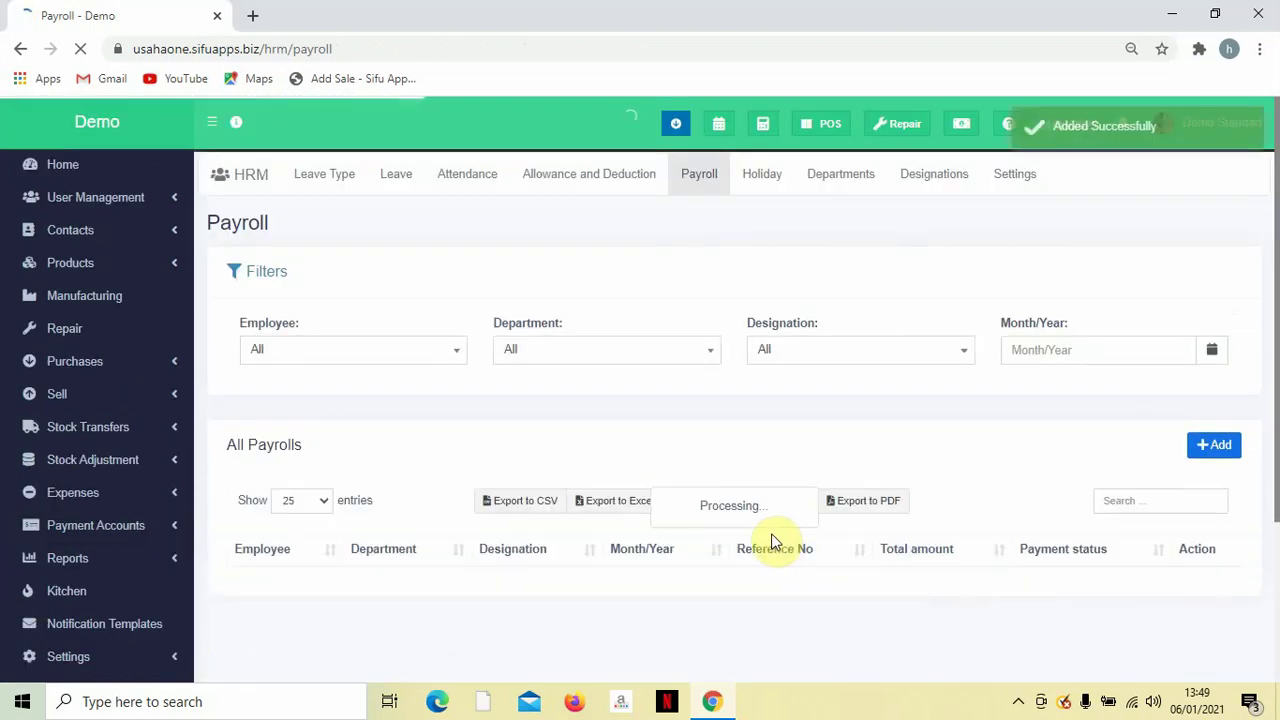
pyautogui.scroll(-1, 720, 578)
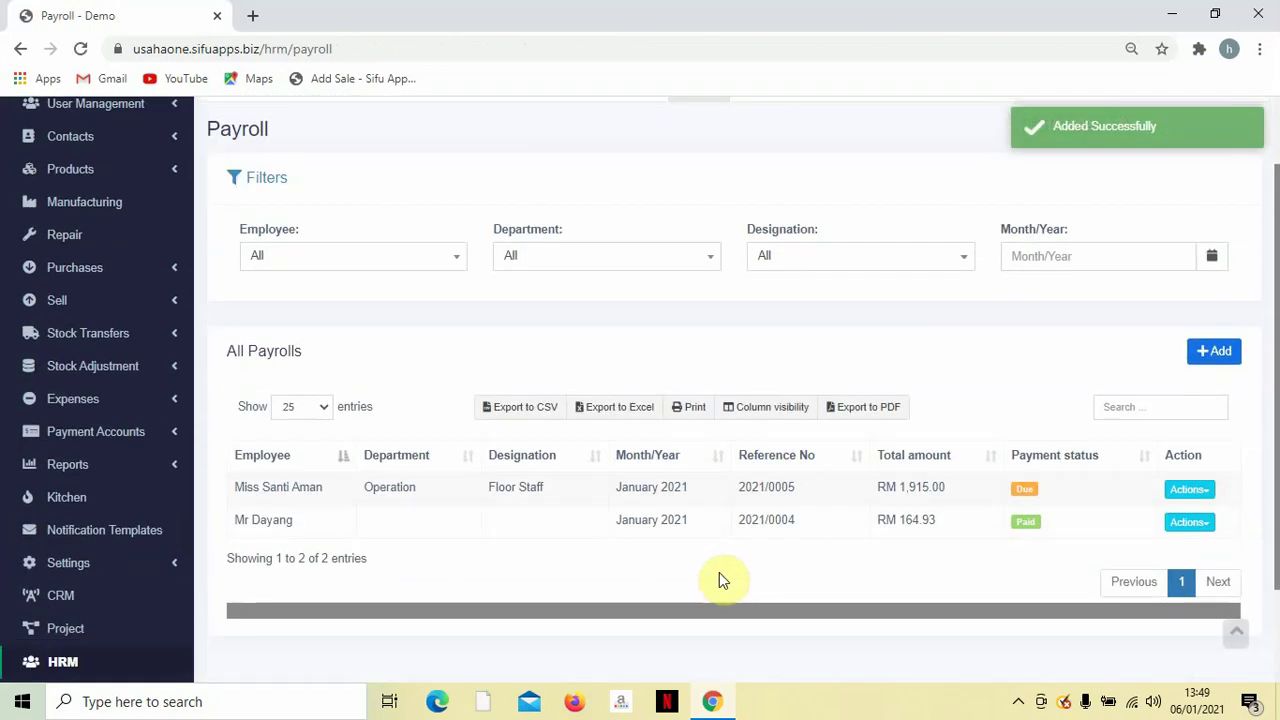
pyautogui.scroll(-1, 725, 580)
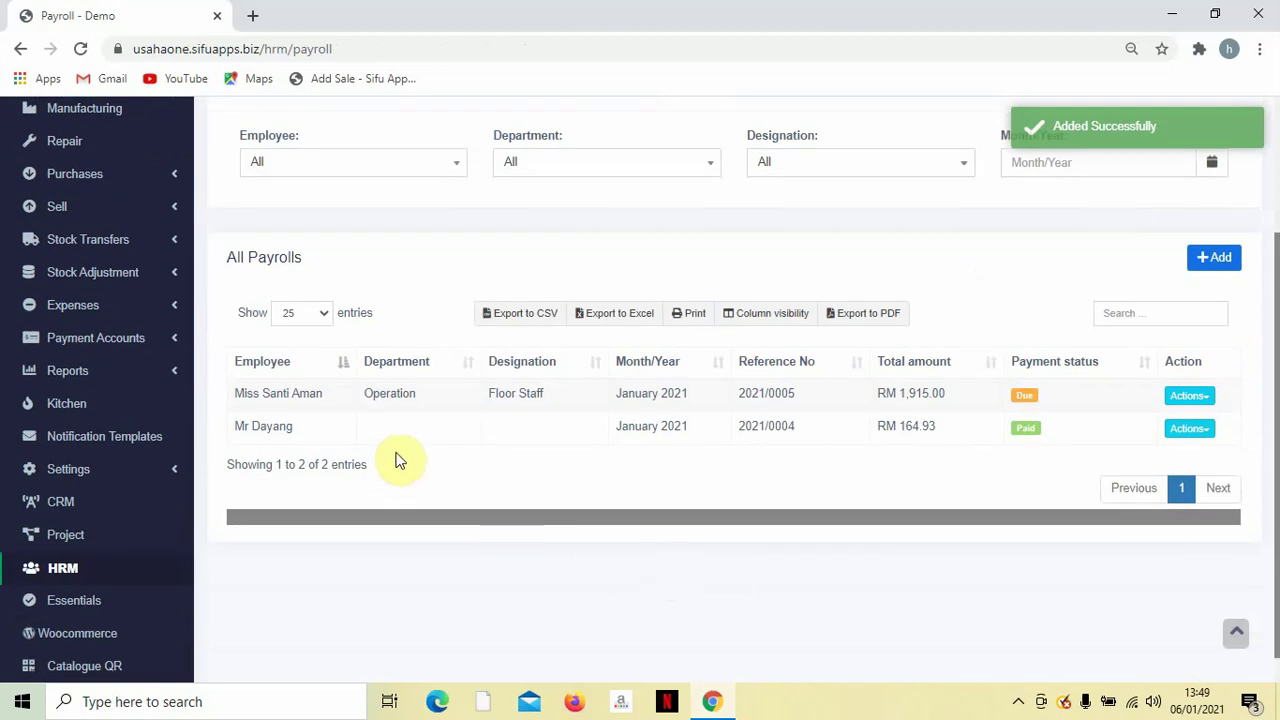
pyautogui.scroll(-1, 362, 455)
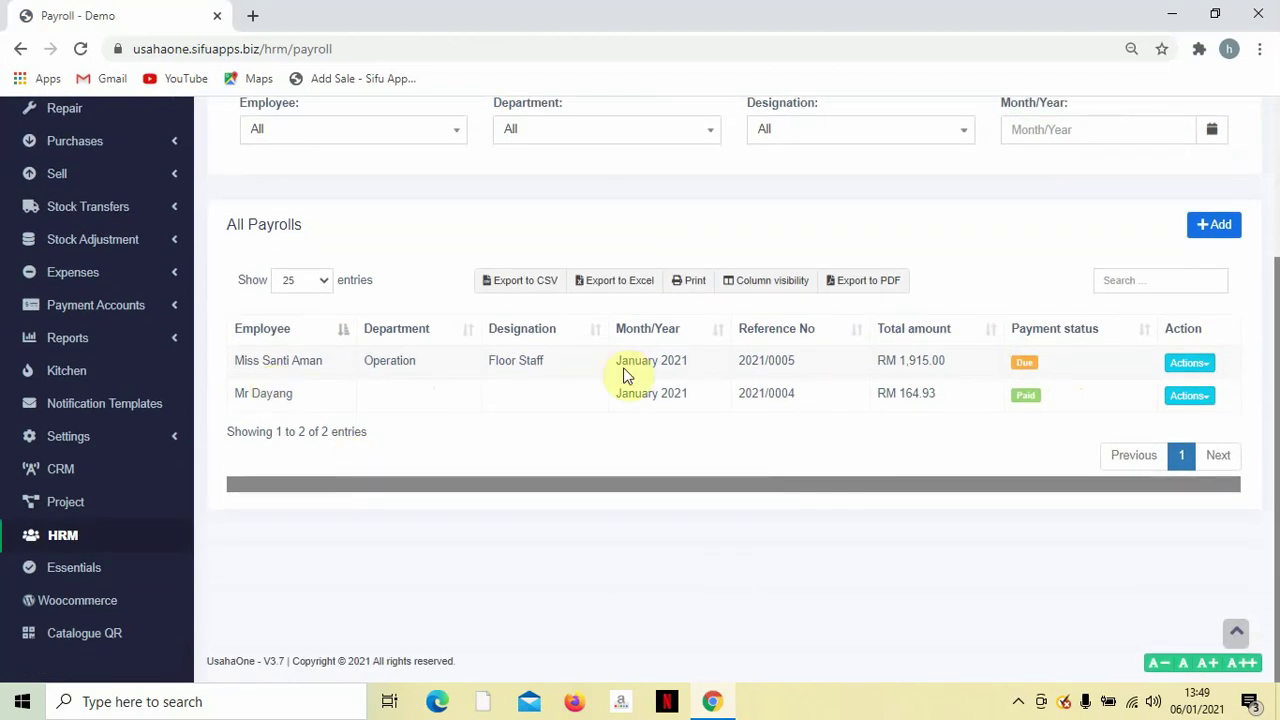
pyautogui.scroll(3, 891, 371)
pyautogui.scroll(-1, 926, 400)
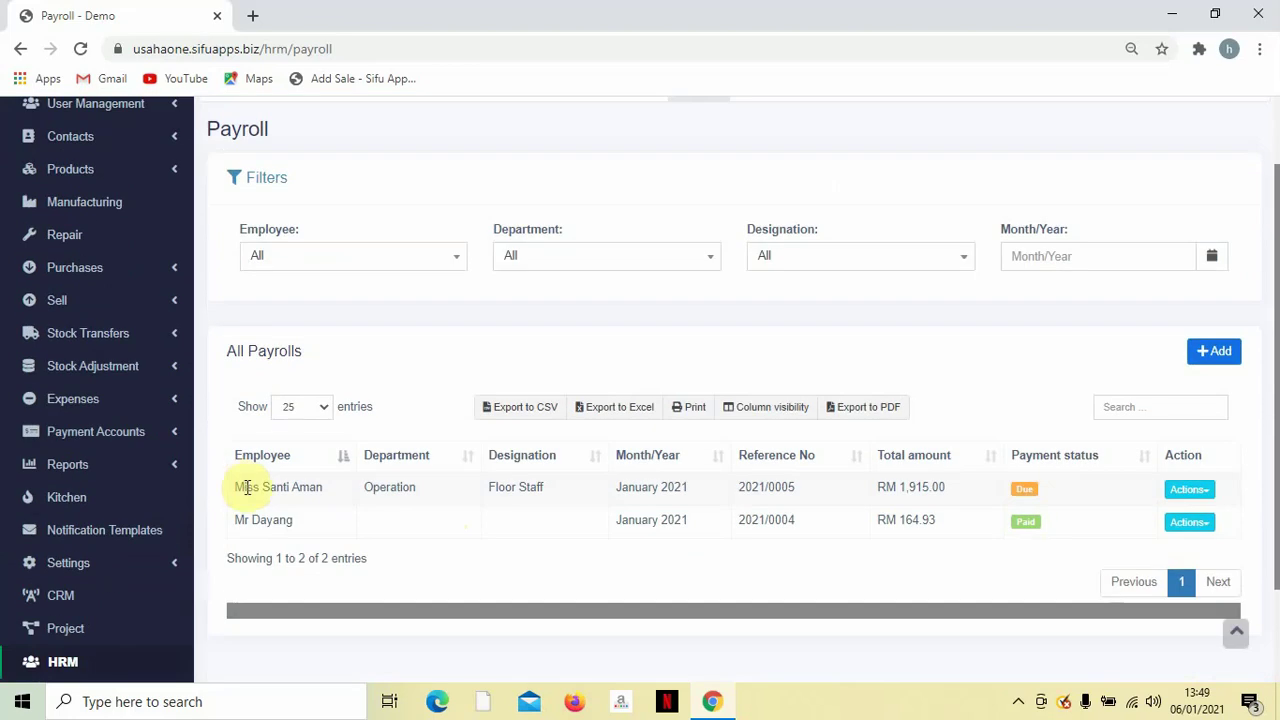
pyautogui.moveTo(240, 487); pyautogui.dragTo(425, 495)
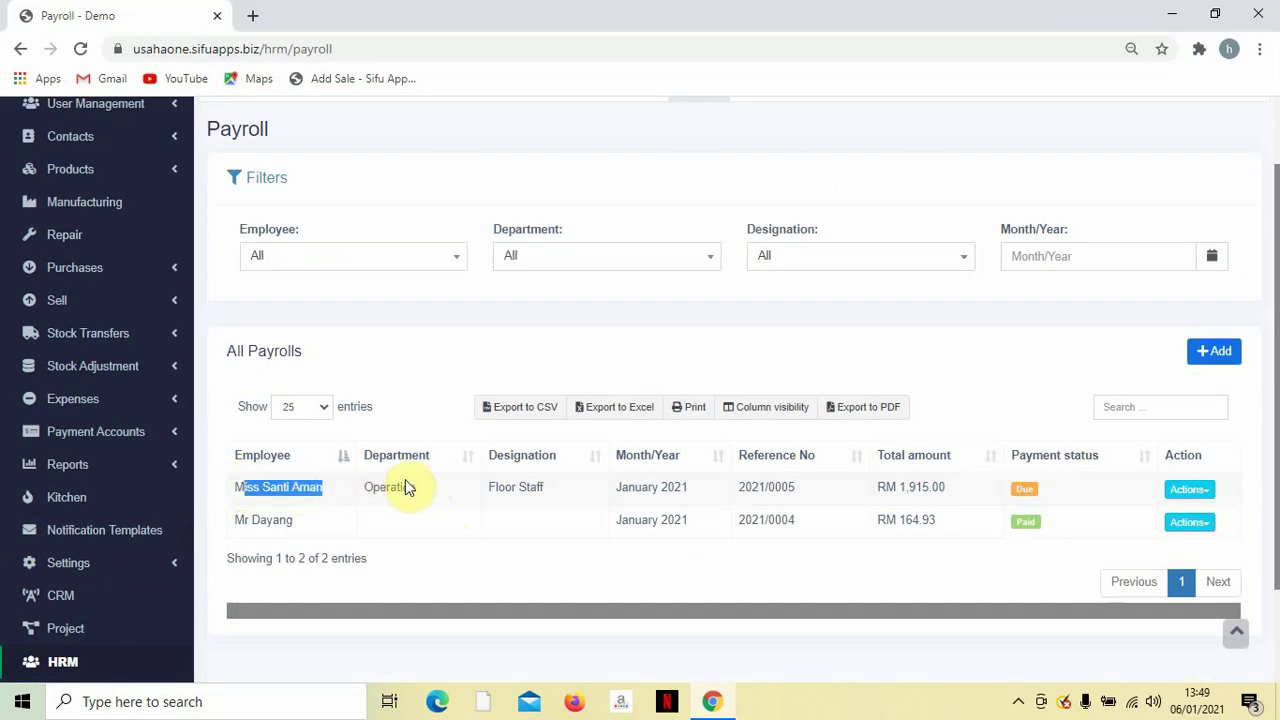
# Record payroll 2021/0005's RM 1,915.00 payment by Bank Transfer from the Maybank account.
pyautogui.click(1025, 490)
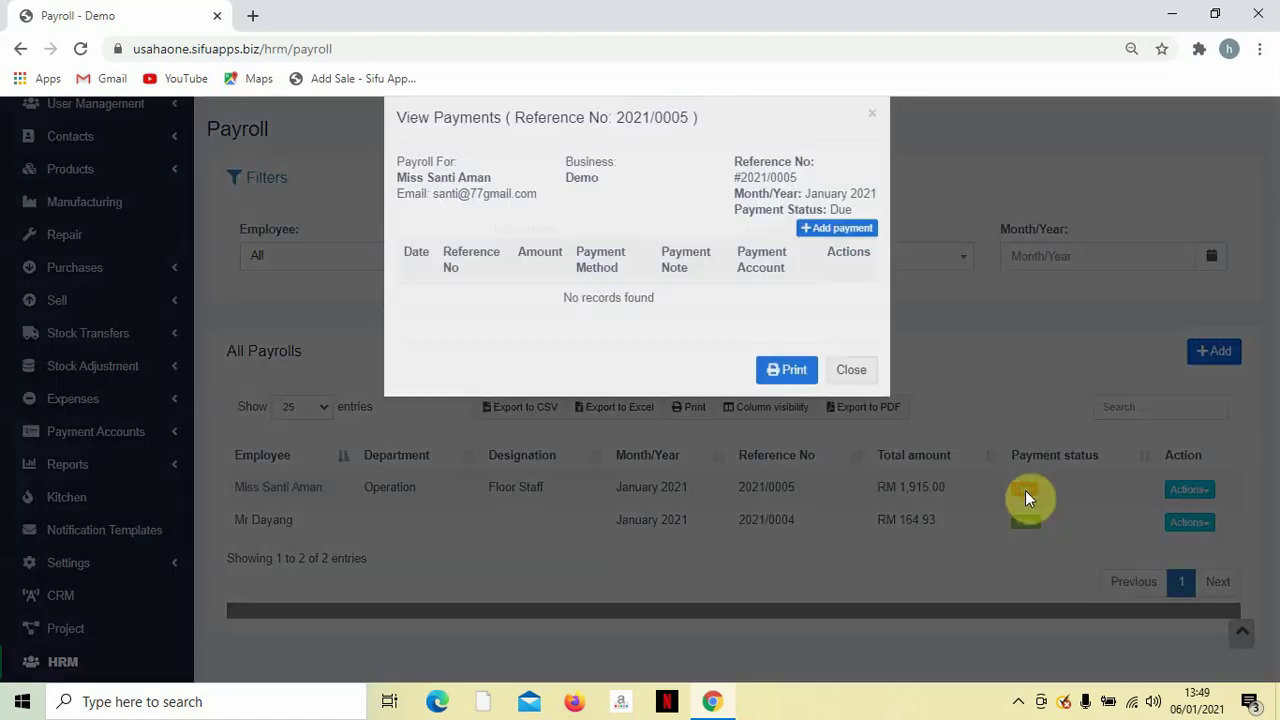
pyautogui.click(1028, 498)
pyautogui.click(1028, 495)
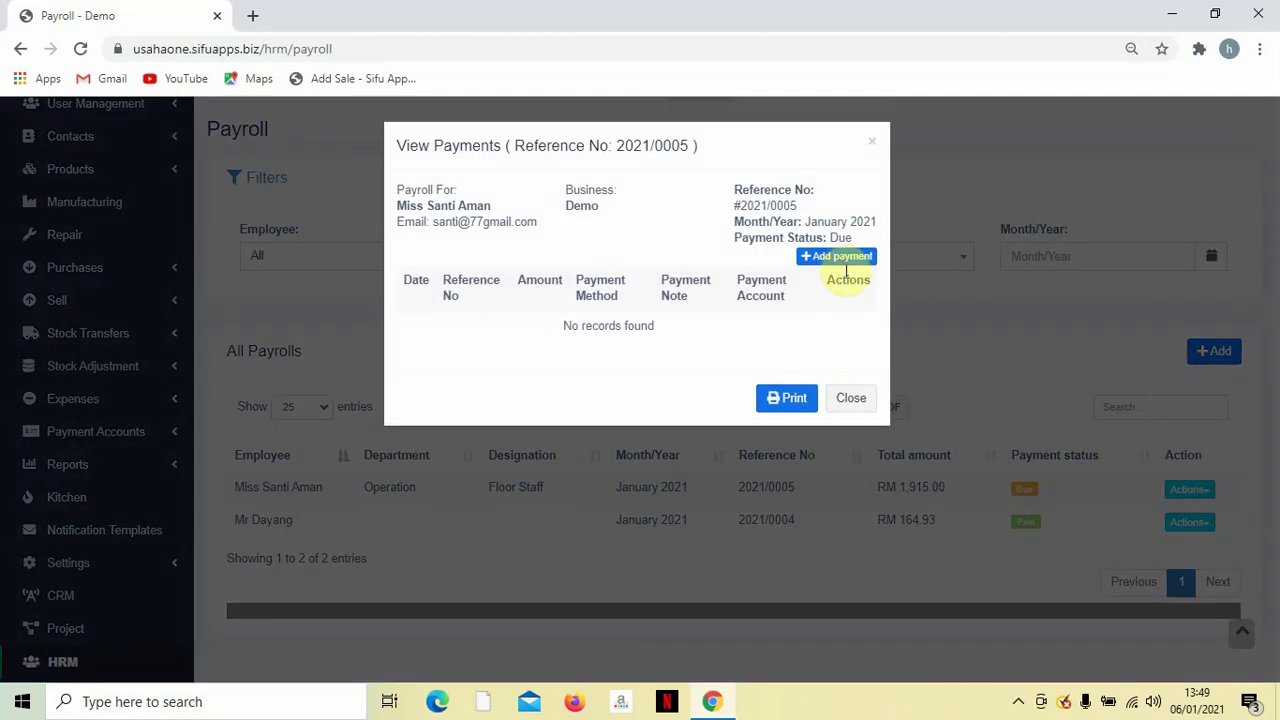
pyautogui.click(836, 257)
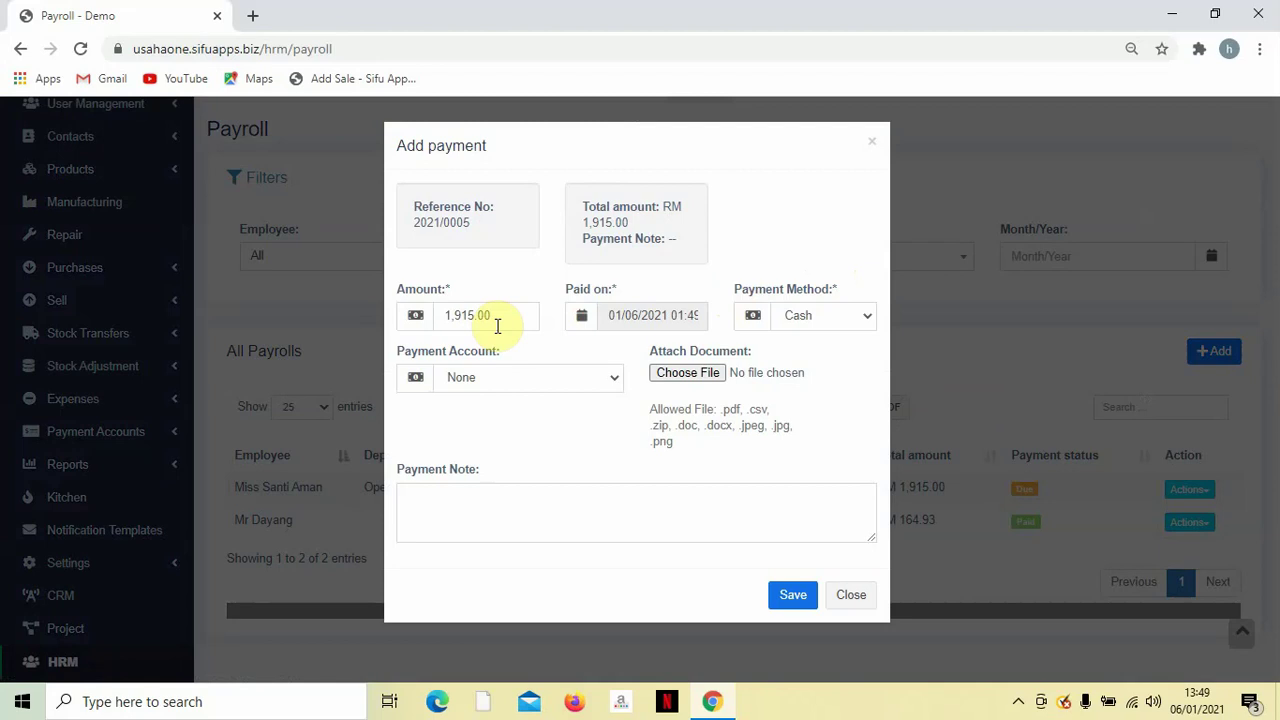
pyautogui.click(824, 313)
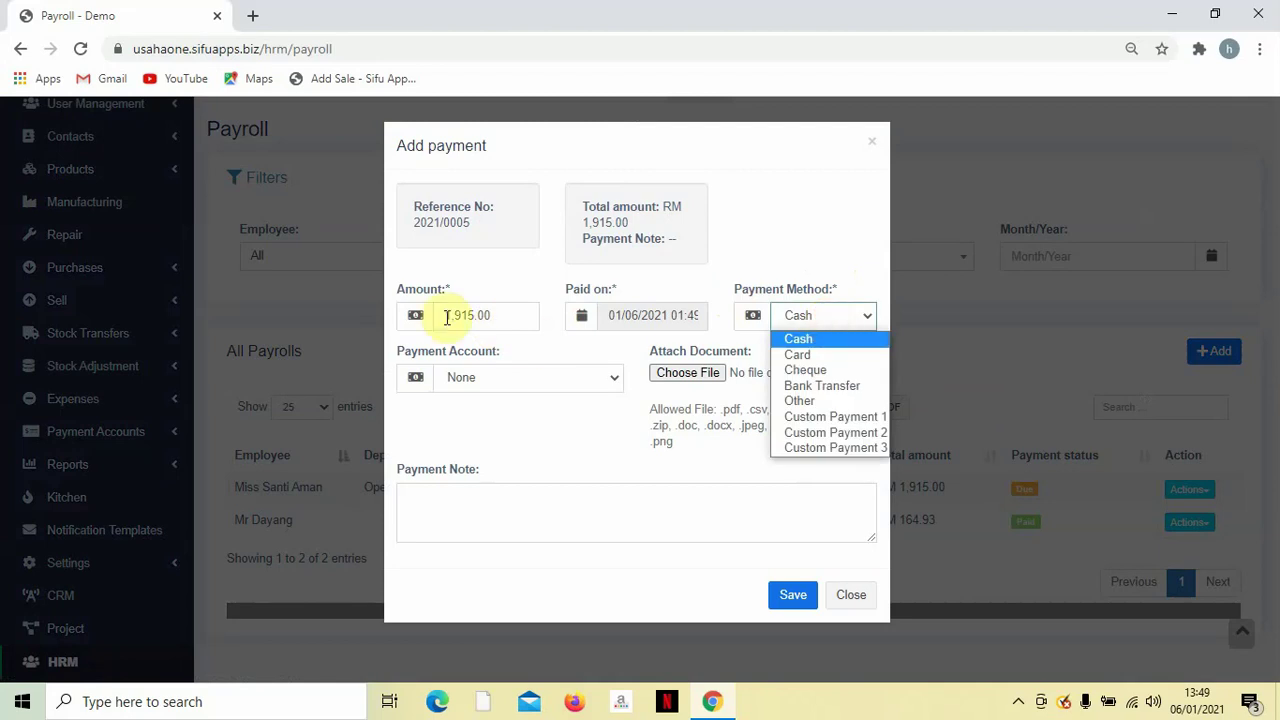
pyautogui.click(842, 388)
pyautogui.click(554, 378)
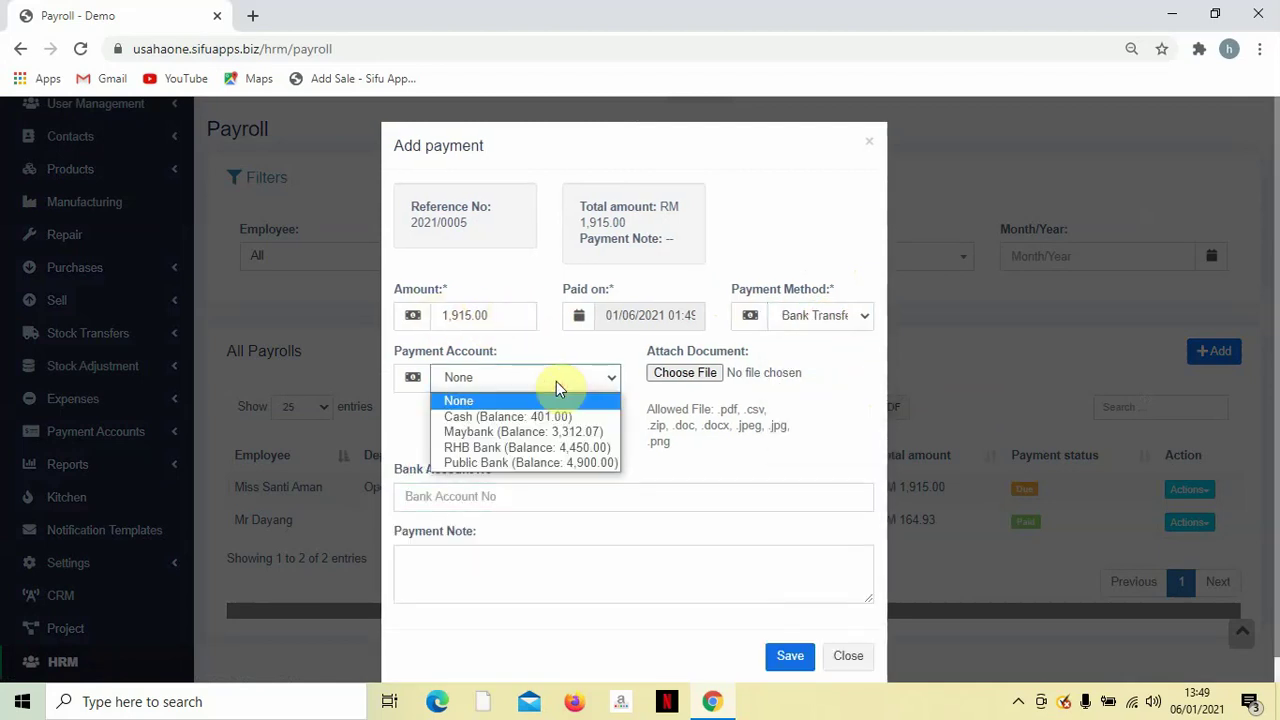
pyautogui.click(546, 430)
pyautogui.click(780, 655)
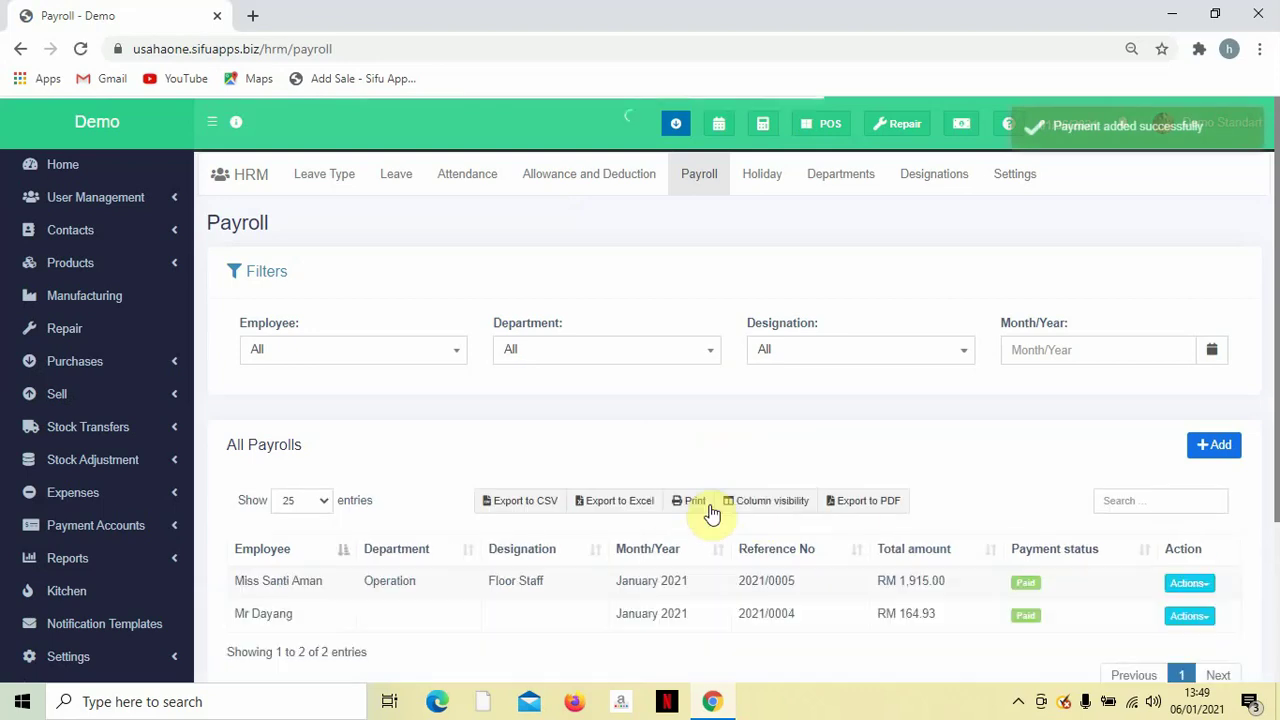
pyautogui.scroll(-1, 435, 584)
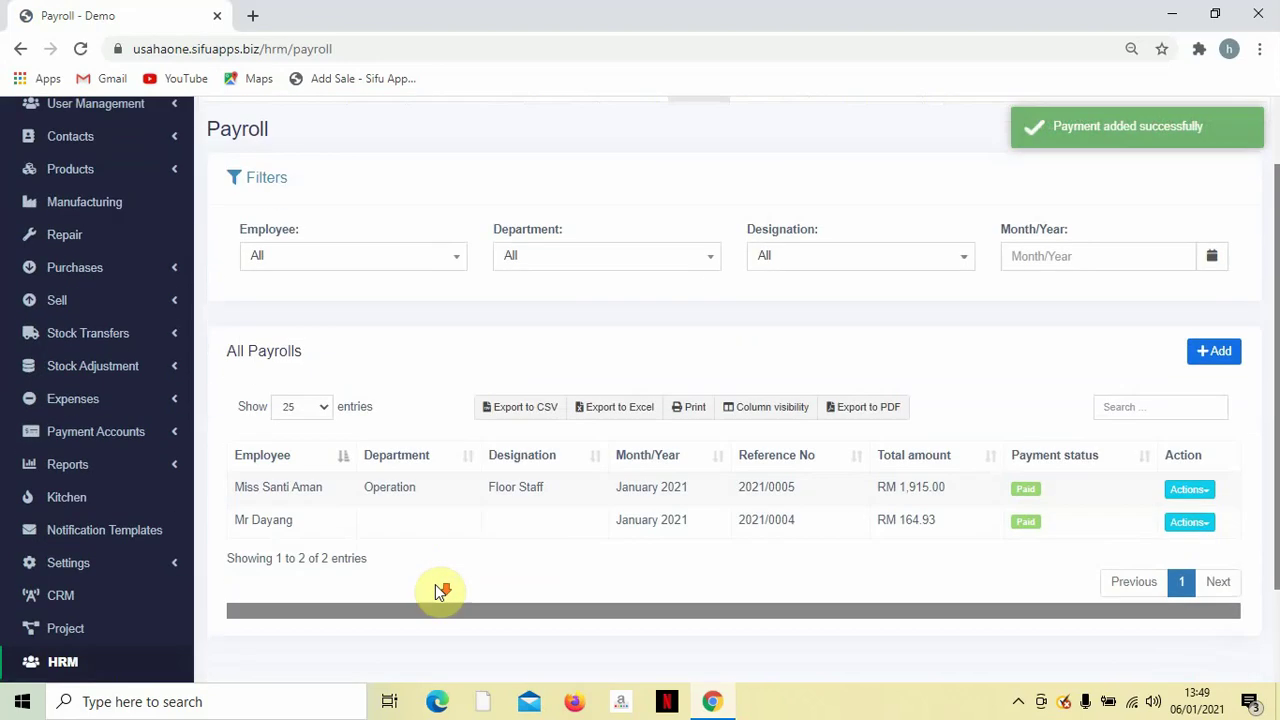
pyautogui.click(1172, 491)
pyautogui.click(1136, 515)
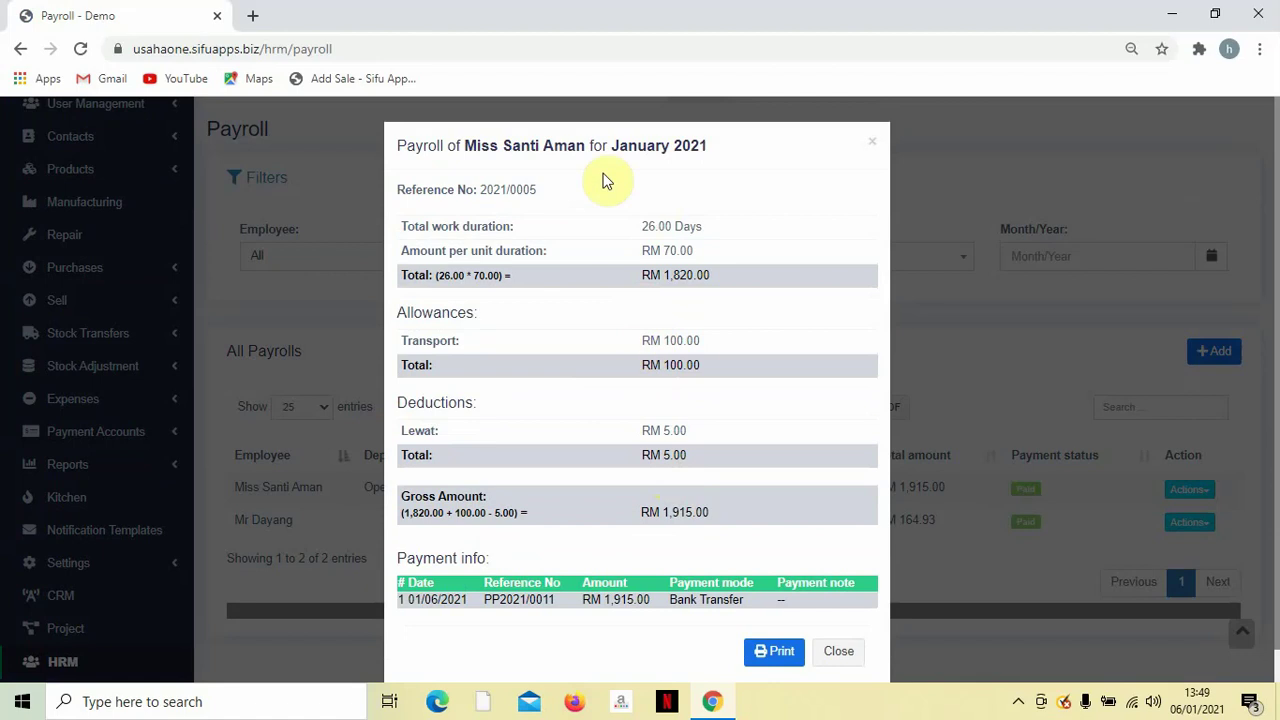
pyautogui.scroll(-1, 668, 335)
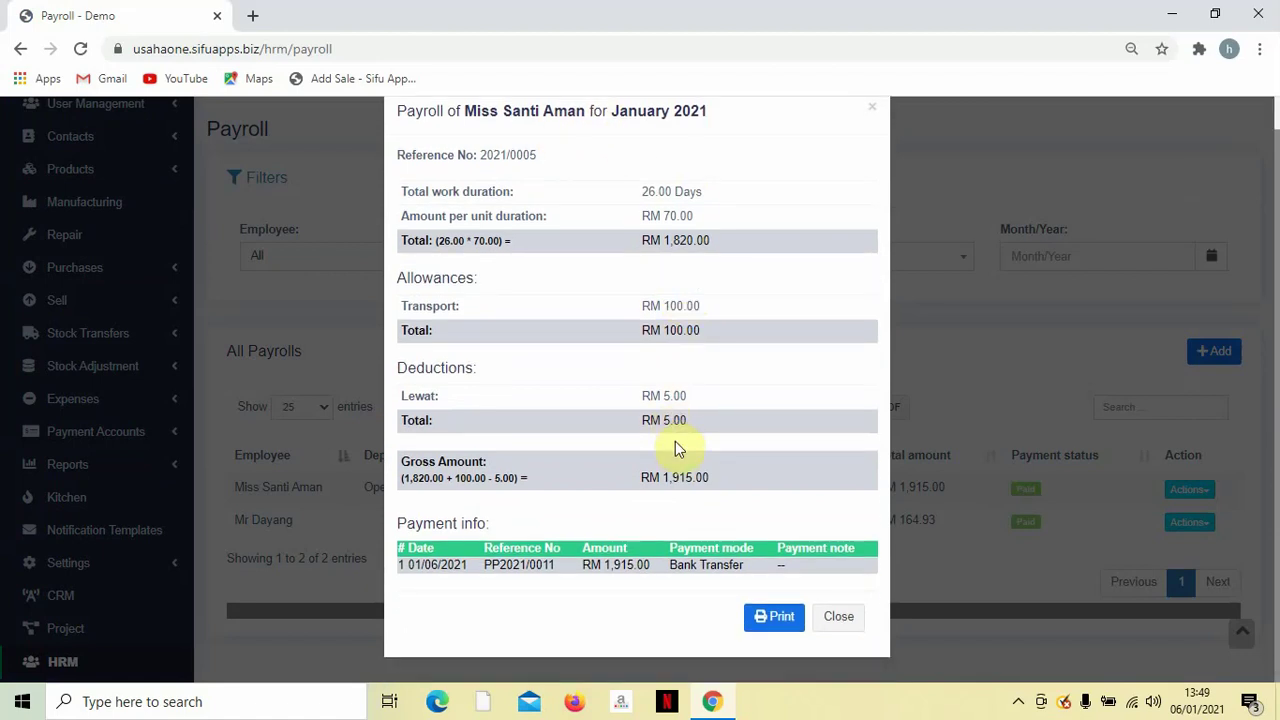
pyautogui.click(838, 617)
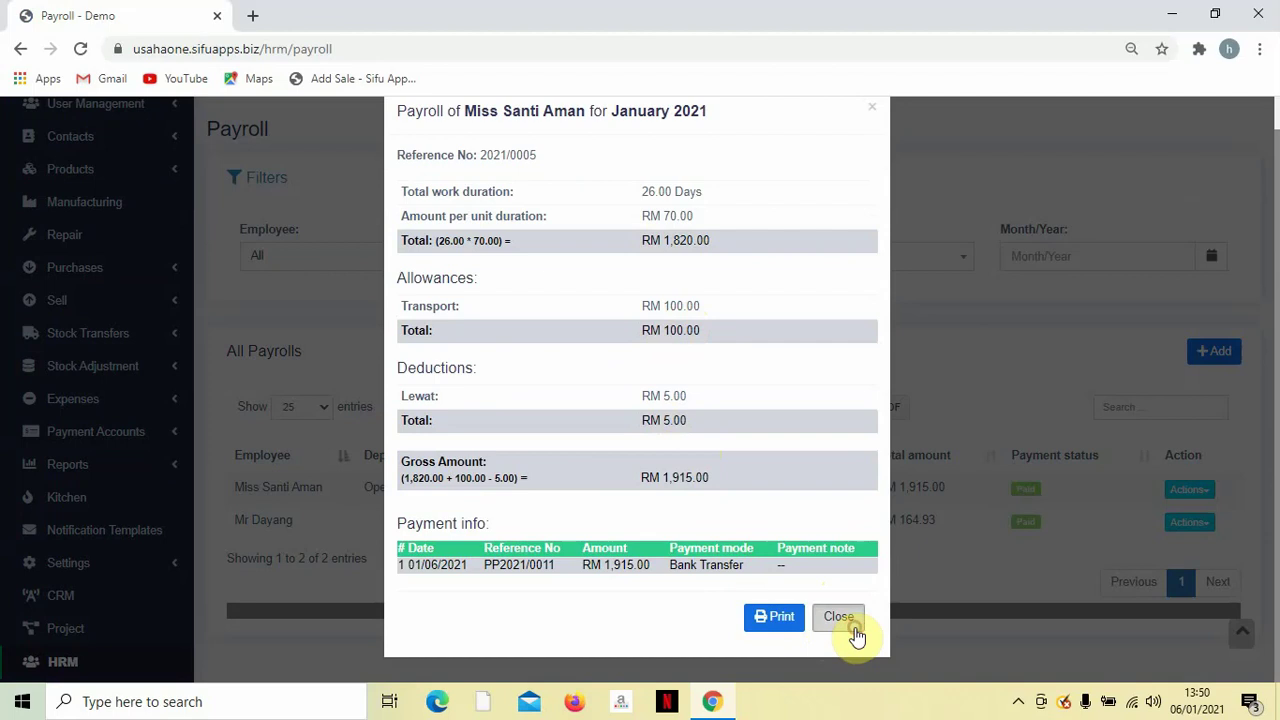
pyautogui.scroll(-1, 850, 590)
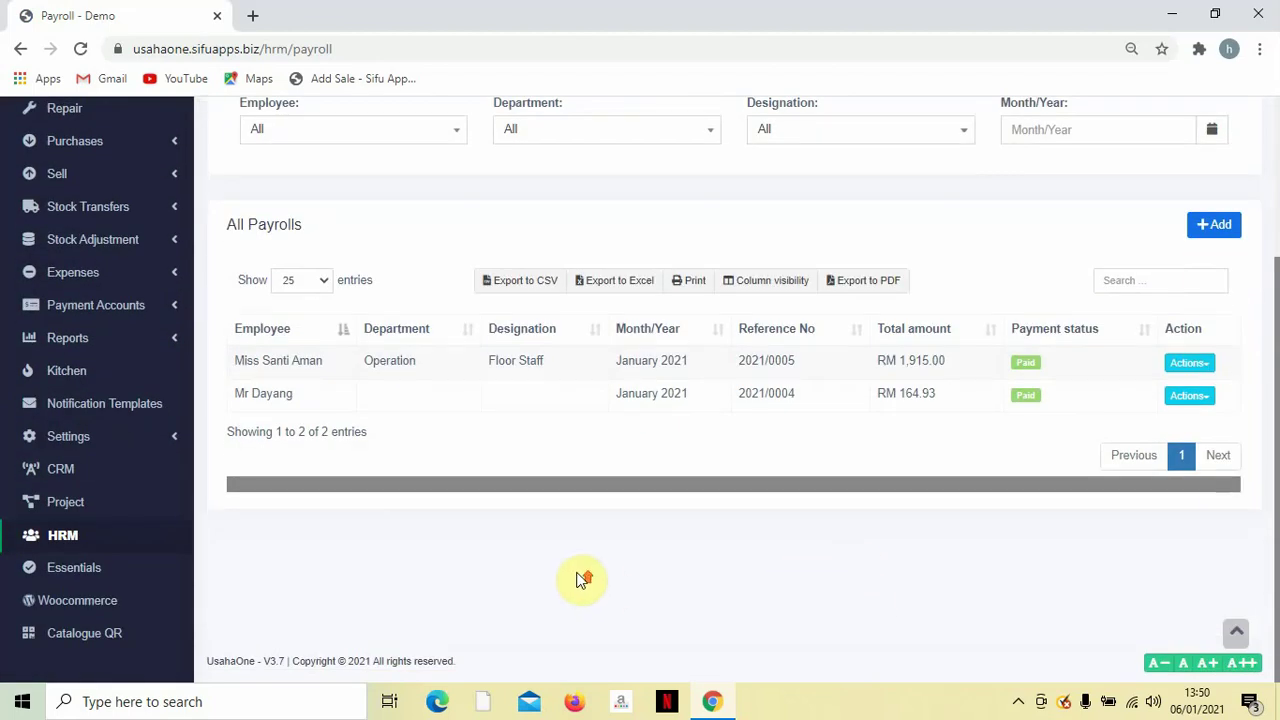
pyautogui.scroll(1, 575, 580)
pyautogui.scroll(-1, 570, 578)
pyautogui.scroll(1, 570, 578)
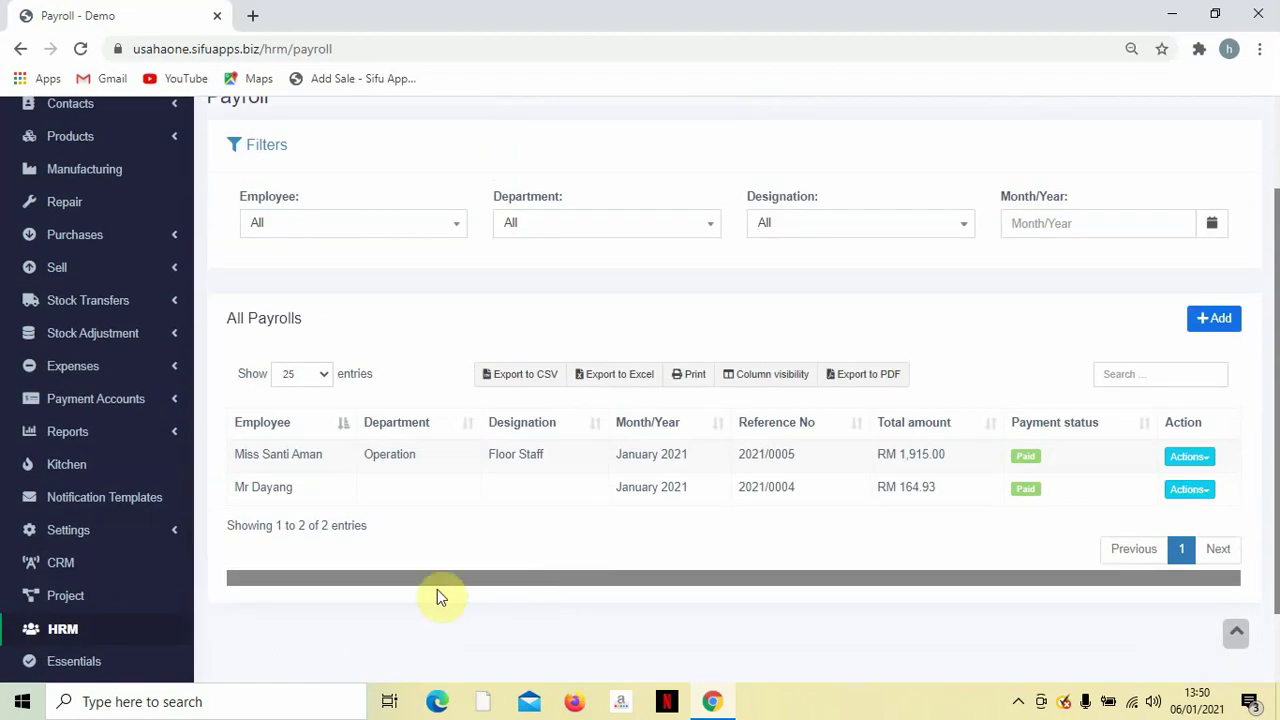
pyautogui.scroll(-1, 150, 578)
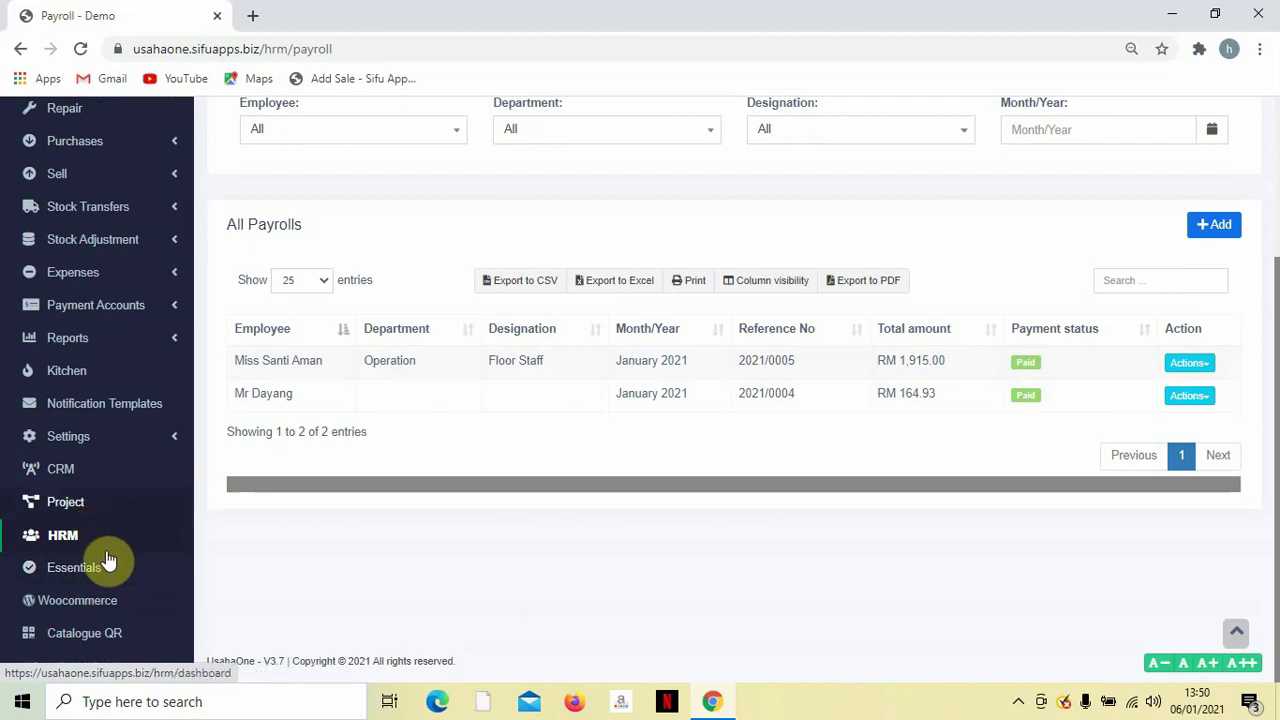
pyautogui.click(84, 632)
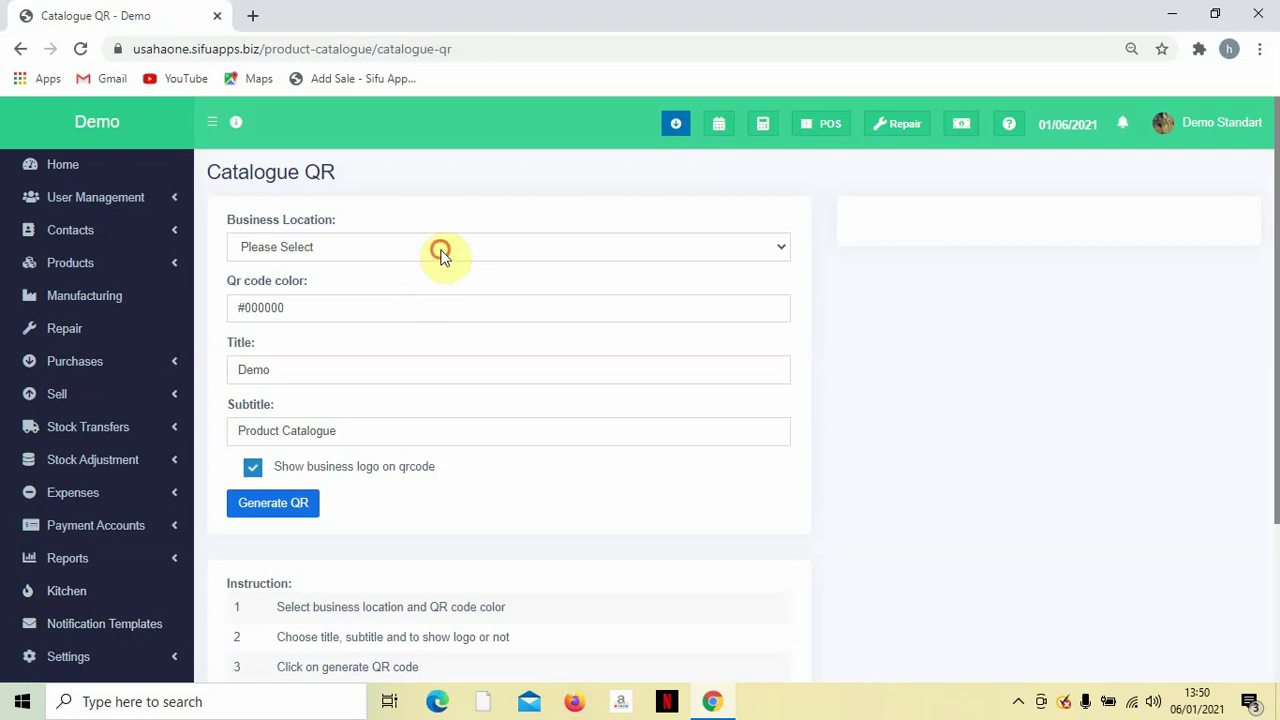
# Choose Demo (BL0001) as the catalogue QR business location.
pyautogui.click(443, 256)
pyautogui.click(430, 283)
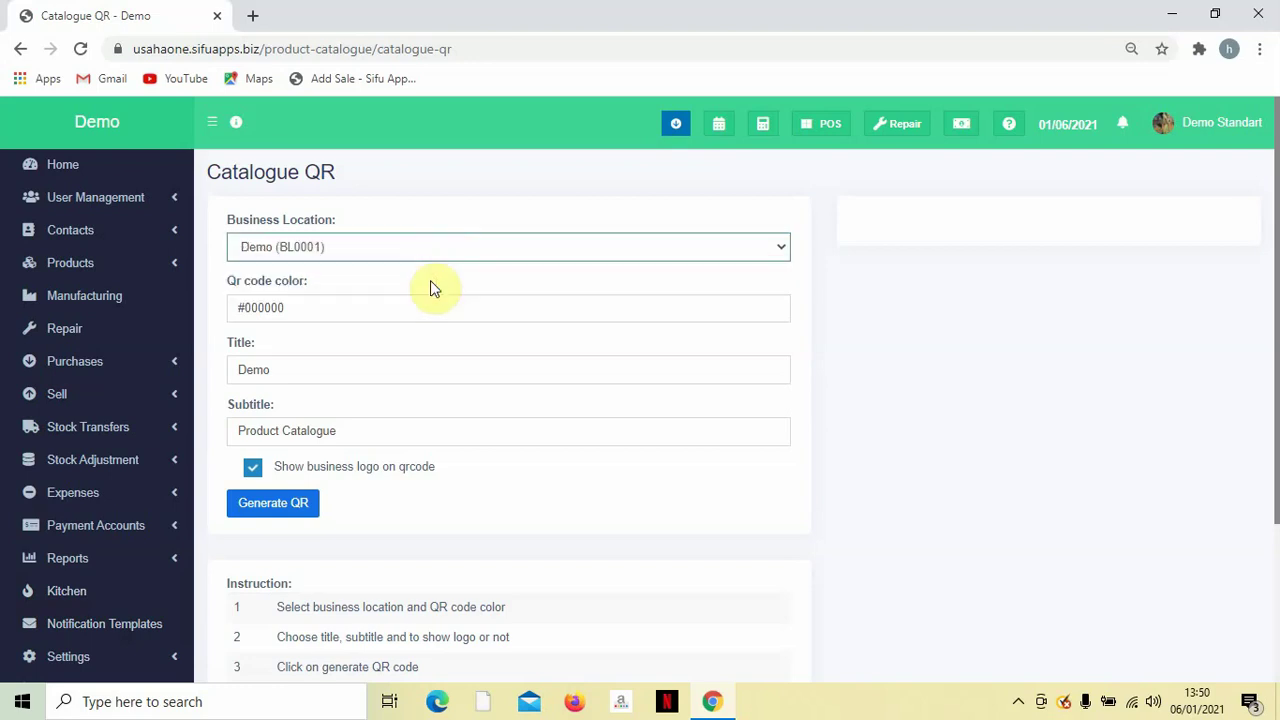
pyautogui.scroll(-2, 436, 286)
pyautogui.scroll(2, 423, 277)
# Change the catalogue title from Demo to Menu Cafe, keeping subtitle Product Catalogue.
pyautogui.doubleClick(284, 372)
pyautogui.click(300, 391)
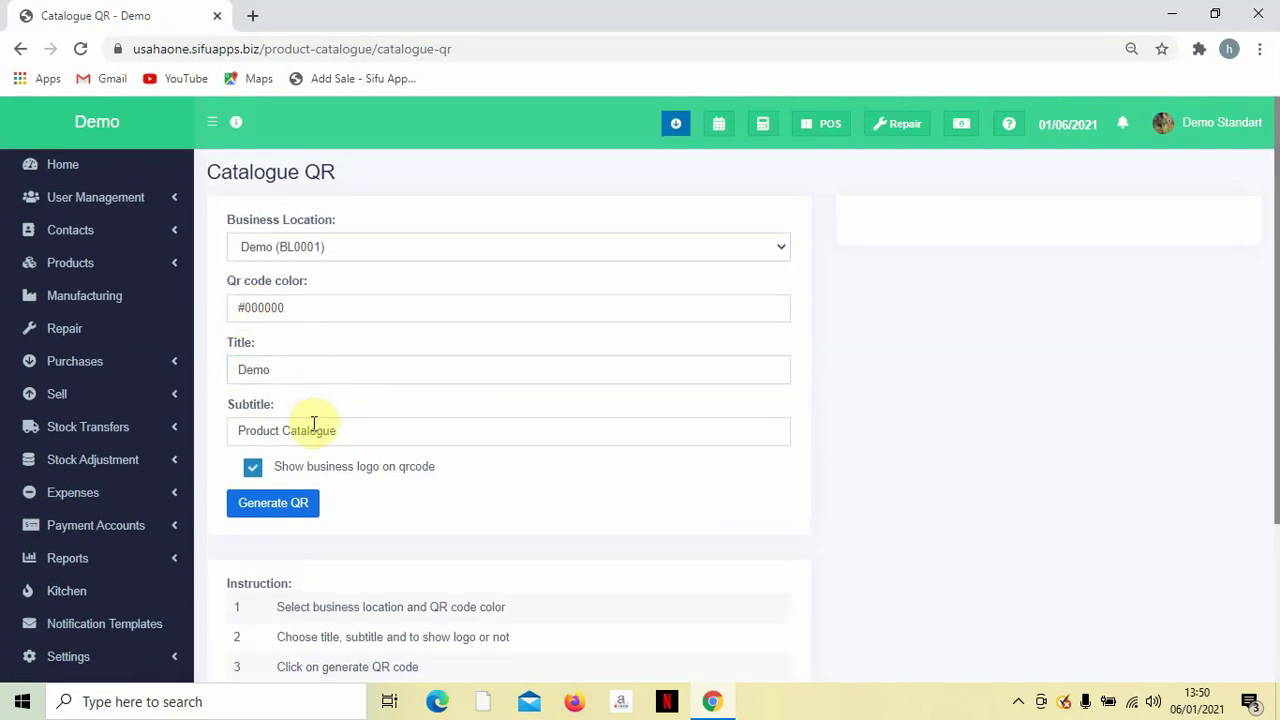
pyautogui.moveTo(363, 423); pyautogui.dragTo(351, 358)
pyautogui.doubleClick(351, 360)
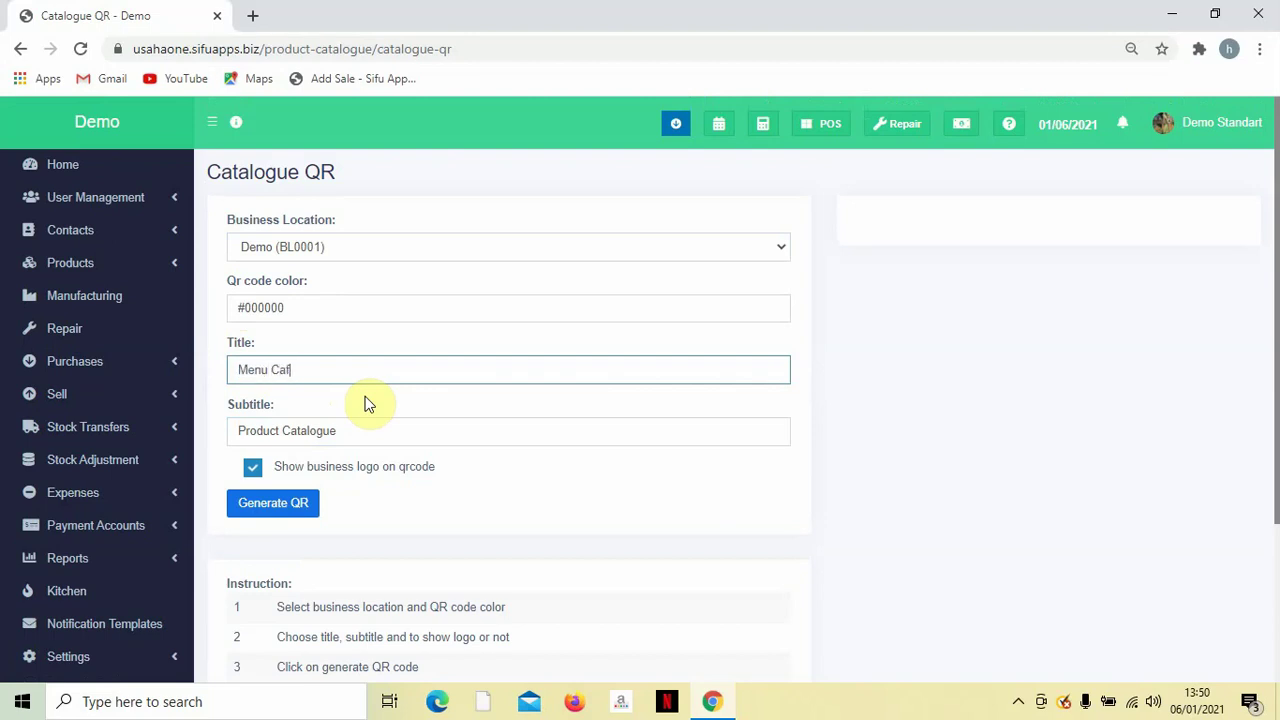
pyautogui.click(503, 491)
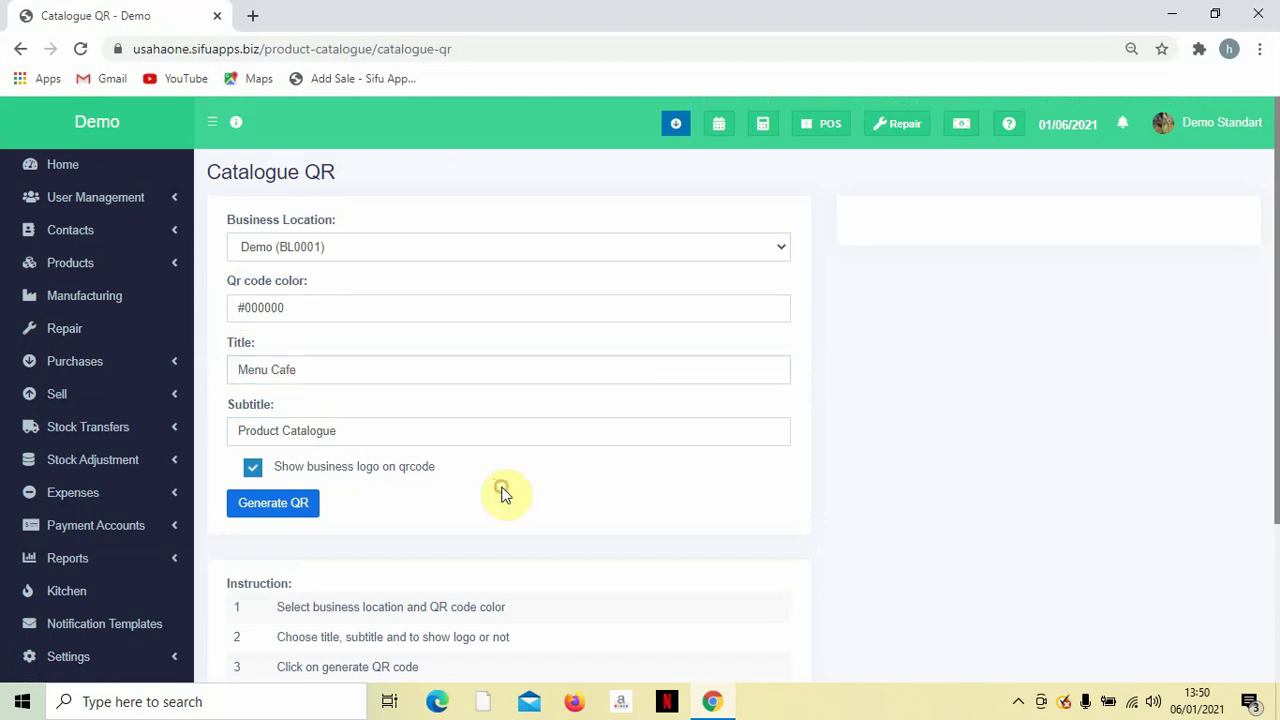
pyautogui.scroll(-2, 417, 448)
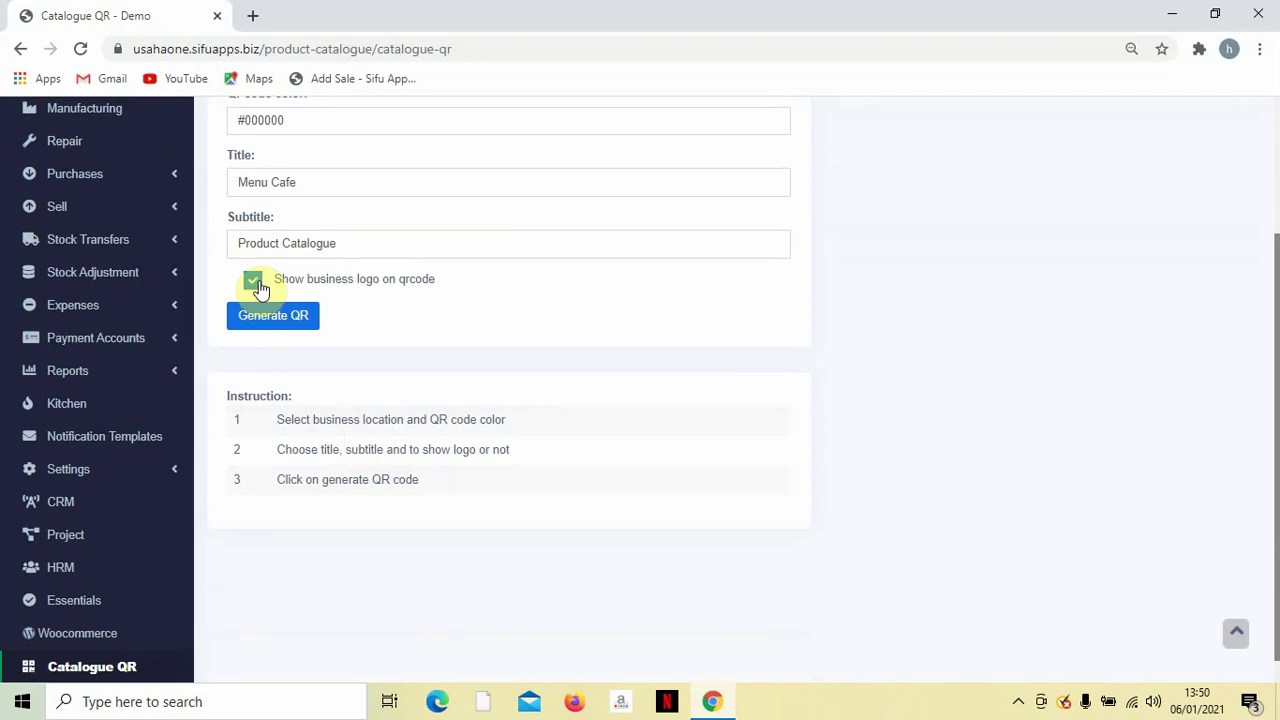
# Generate the Menu Cafe QR code and review its link and image download option.
pyautogui.click(273, 316)
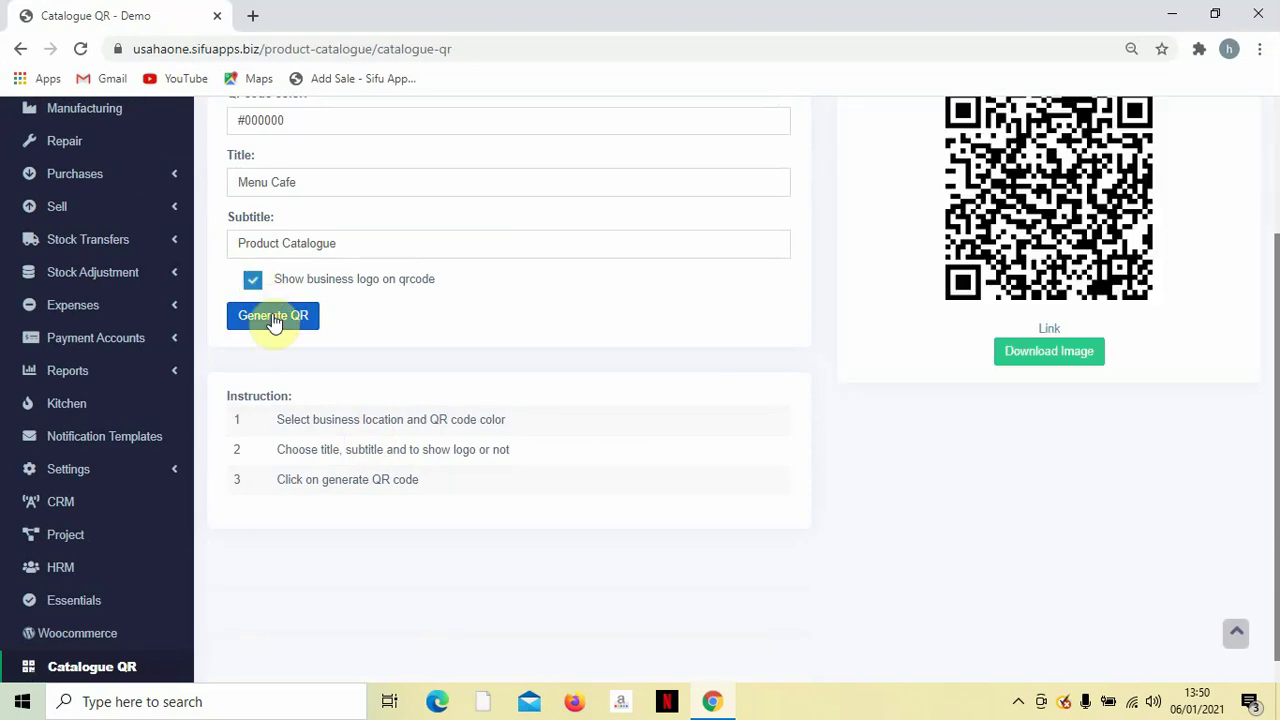
pyautogui.scroll(2, 900, 420)
pyautogui.scroll(-1, 988, 468)
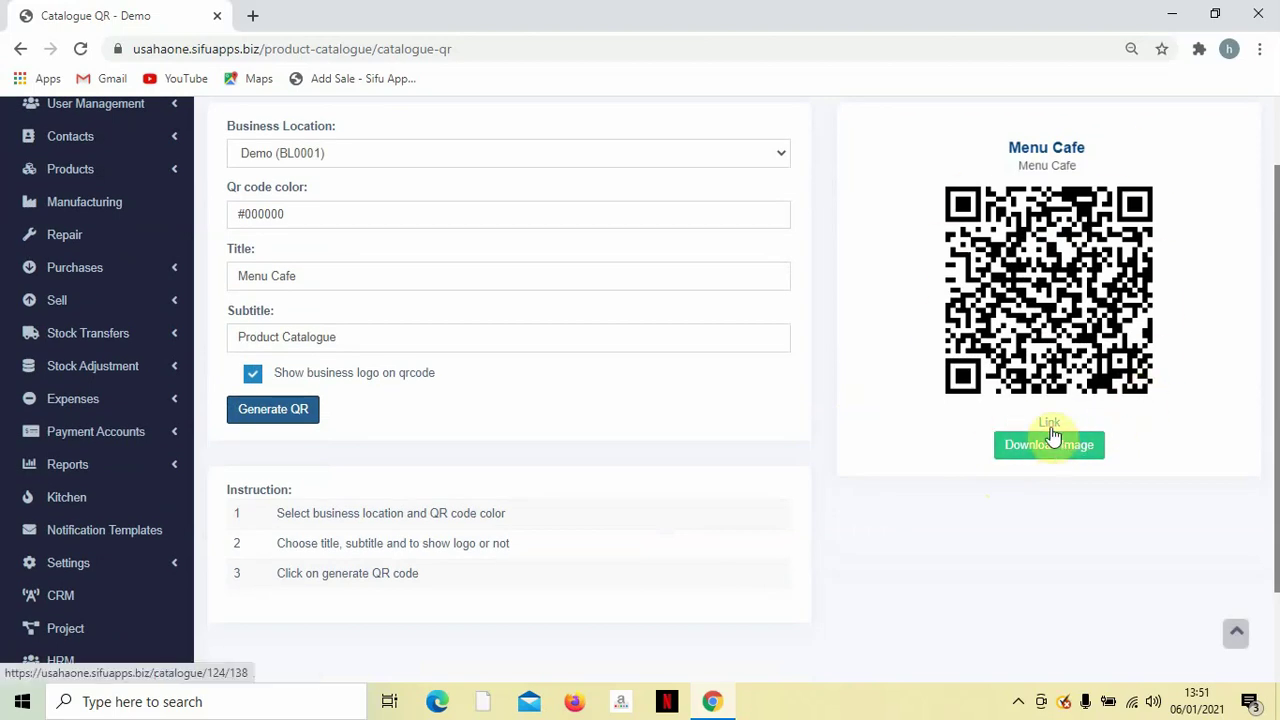
pyautogui.scroll(1, 1050, 428)
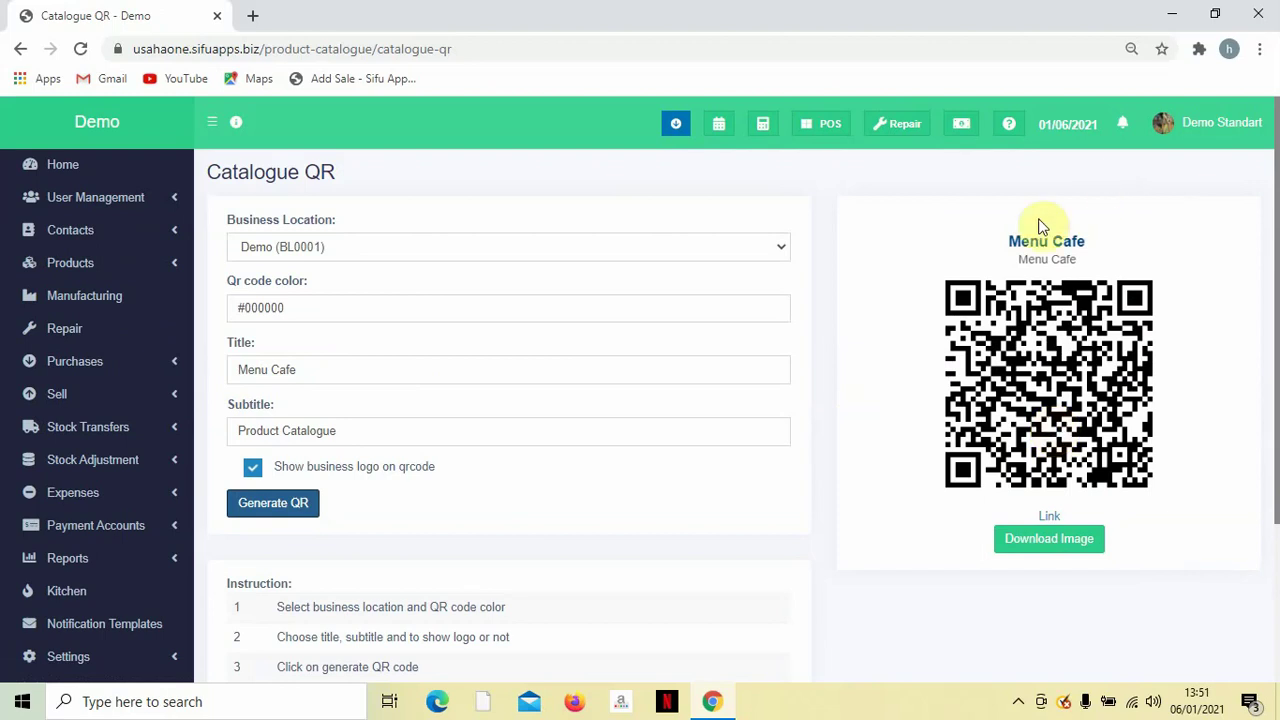
pyautogui.scroll(-1, 632, 278)
pyautogui.scroll(-1, 632, 278)
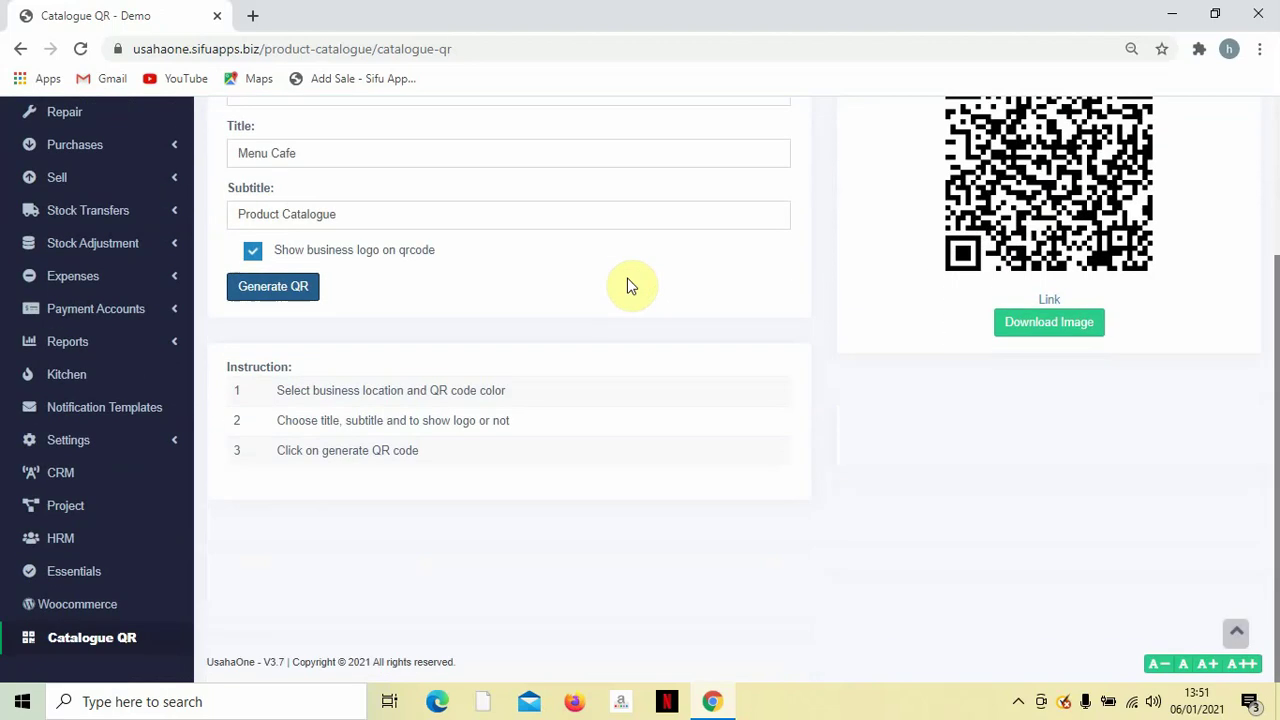
pyautogui.scroll(1, 629, 280)
pyautogui.scroll(-1, 618, 284)
pyautogui.scroll(1, 619, 284)
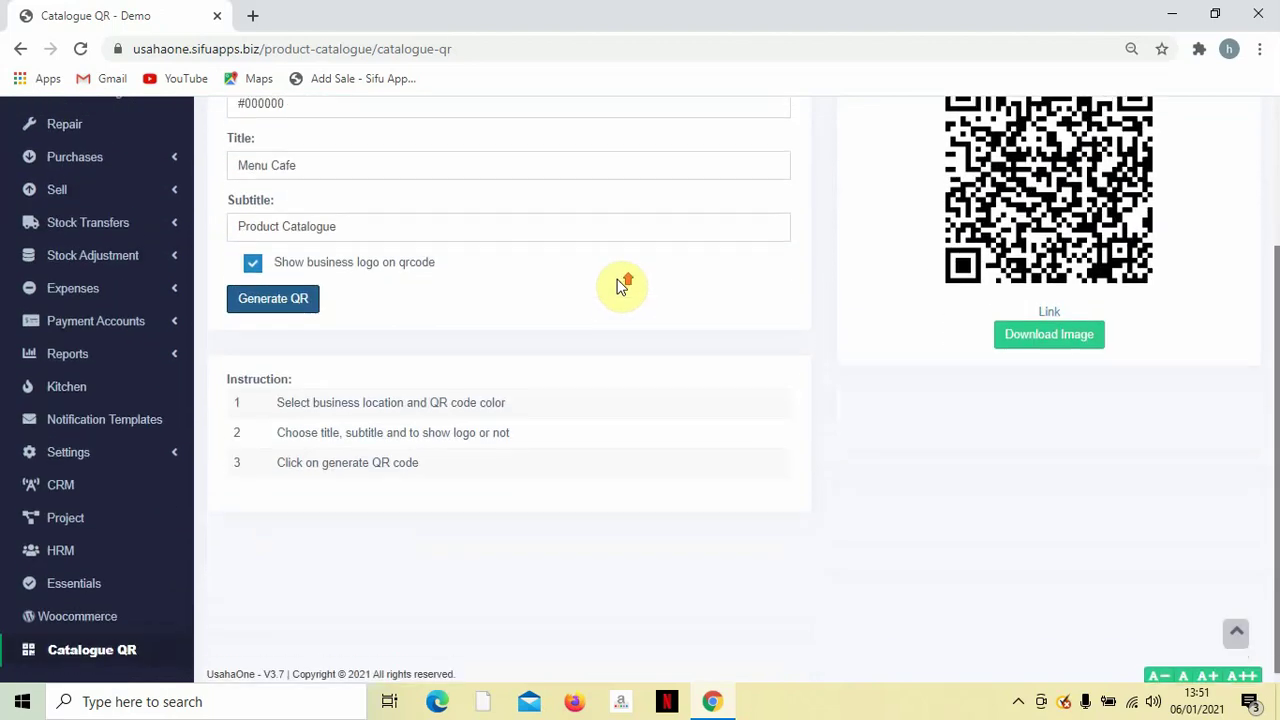
pyautogui.scroll(1, 618, 284)
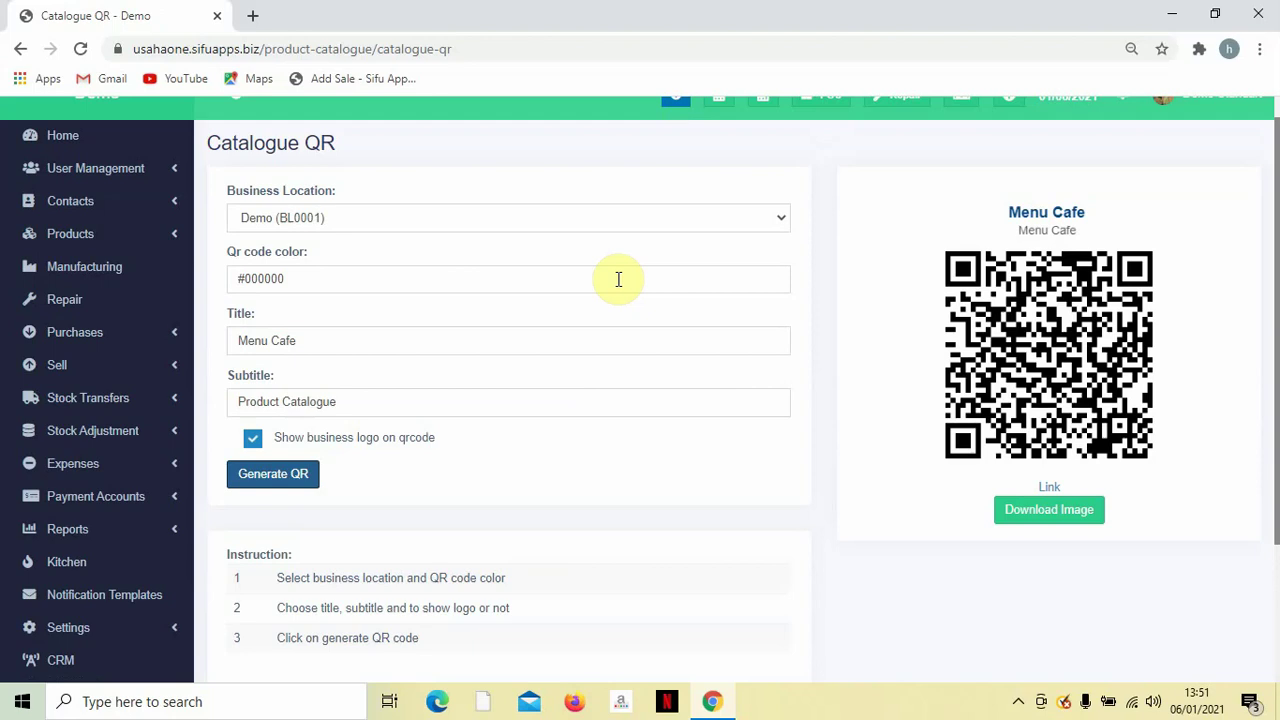
pyautogui.scroll(-1, 600, 280)
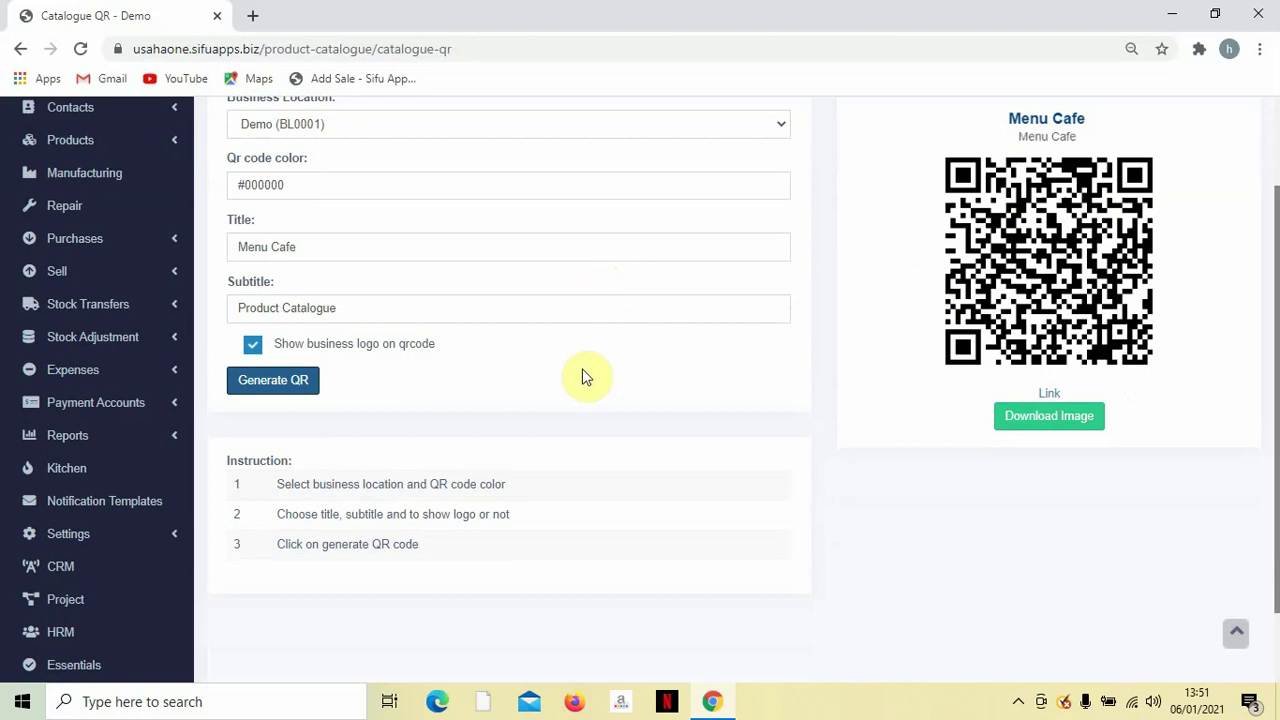
pyautogui.scroll(-1, 570, 368)
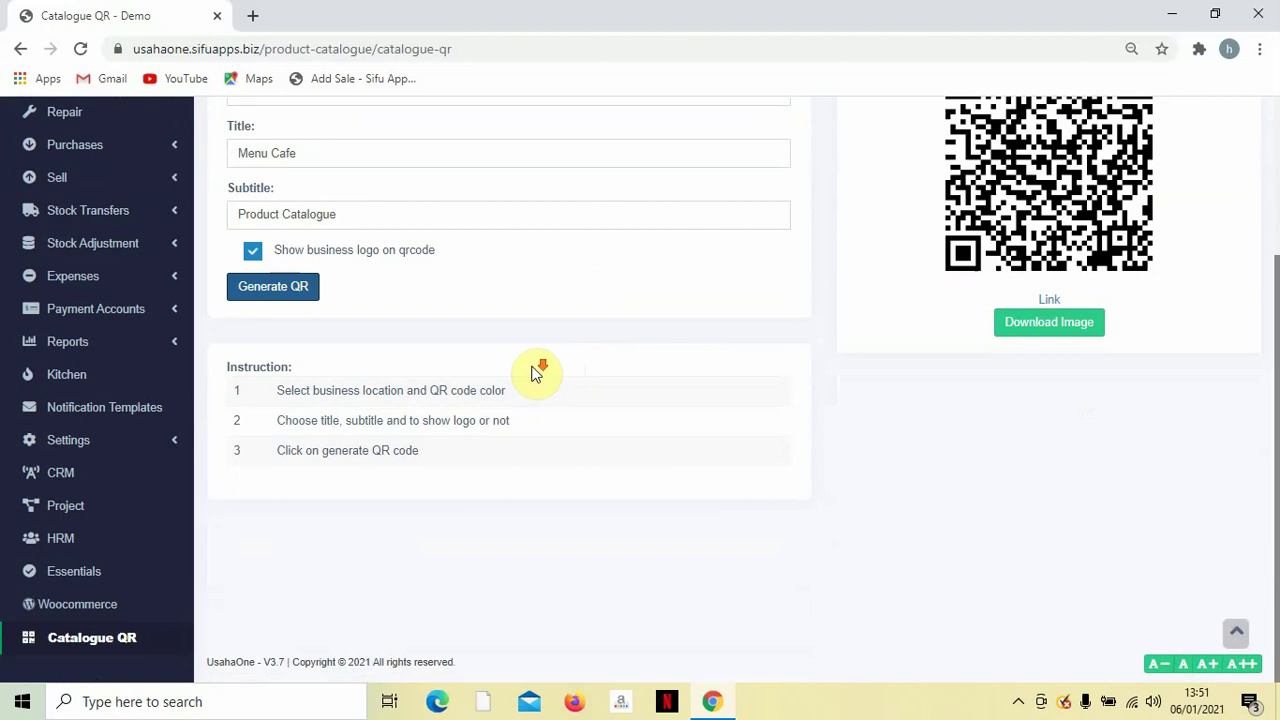
pyautogui.scroll(2, 535, 372)
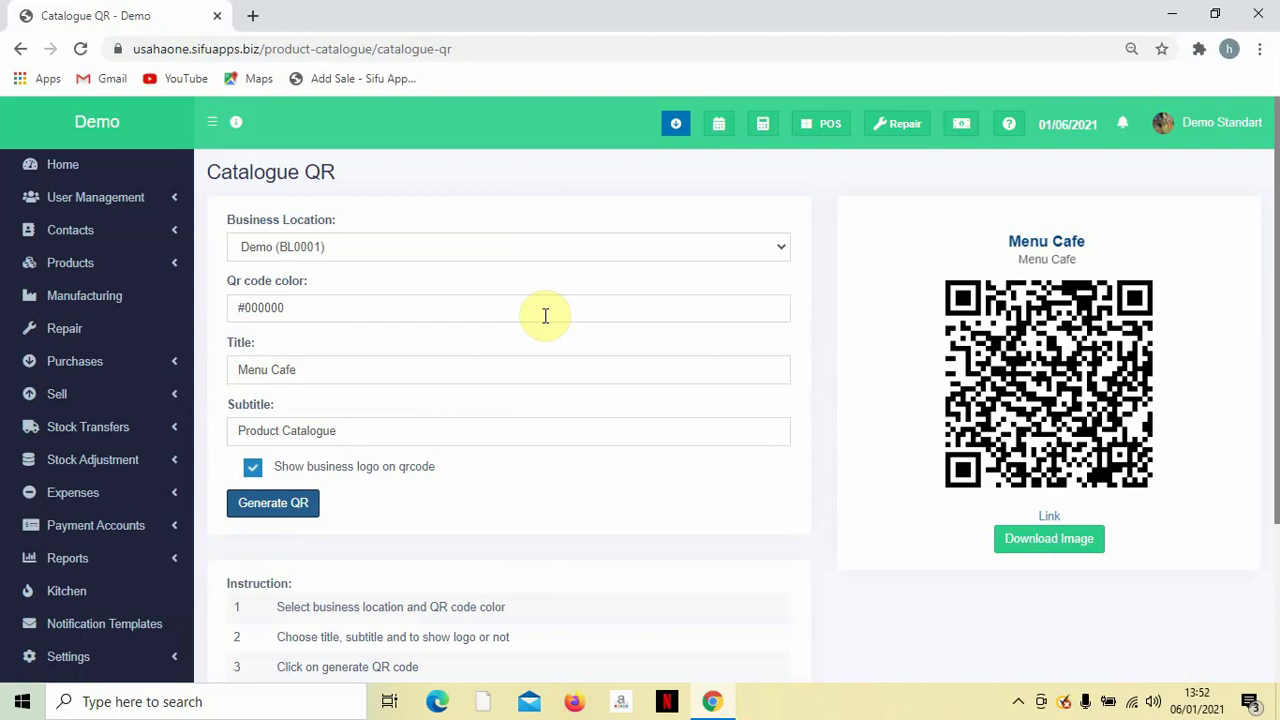
pyautogui.scroll(-3, 628, 320)
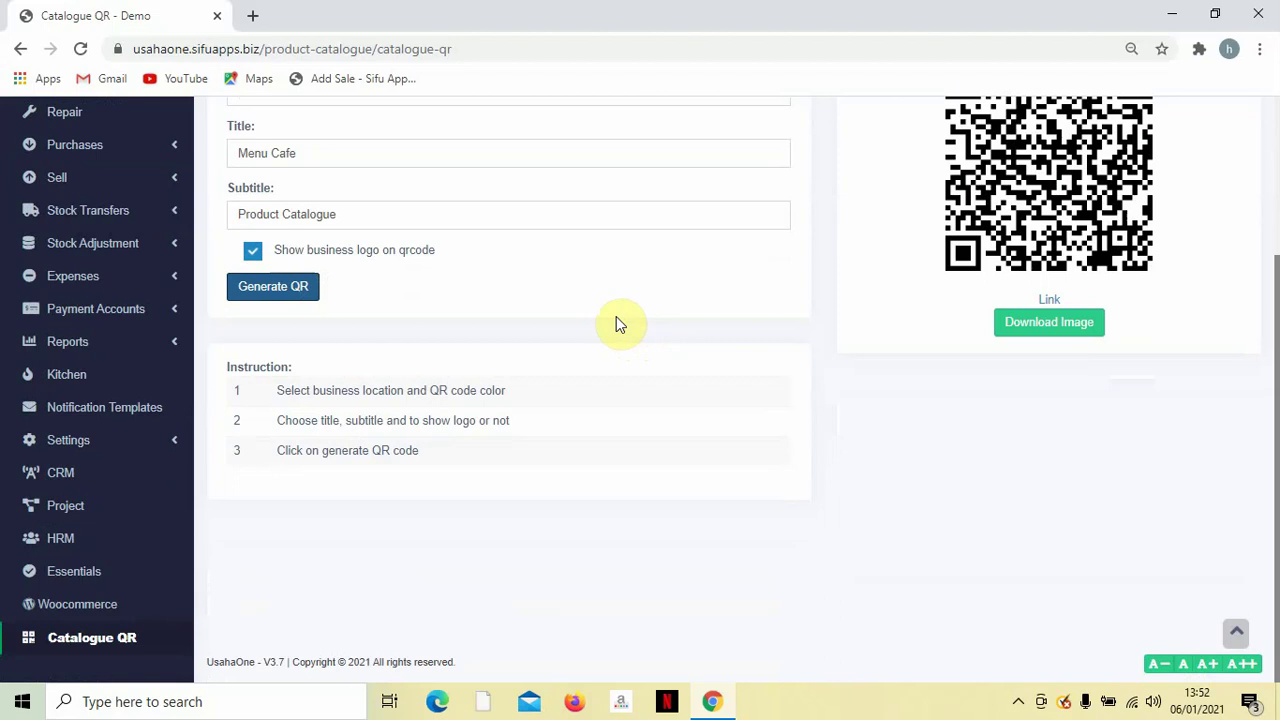
pyautogui.scroll(3, 616, 316)
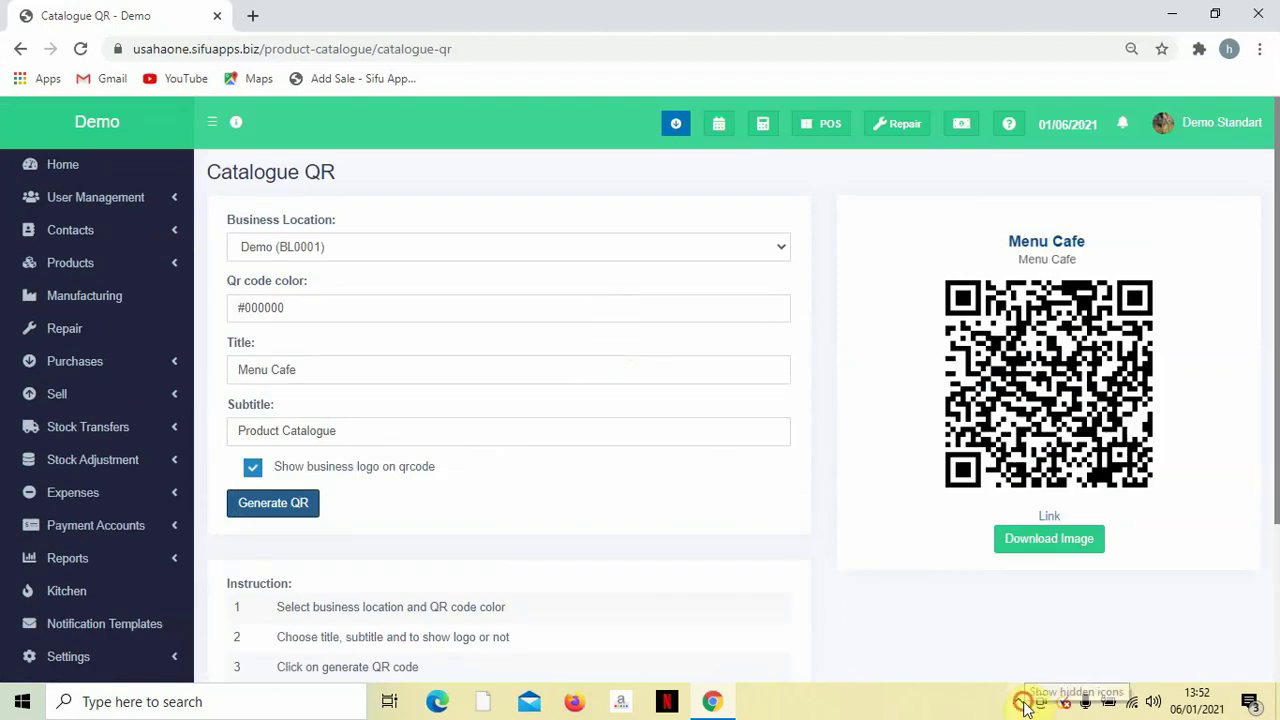